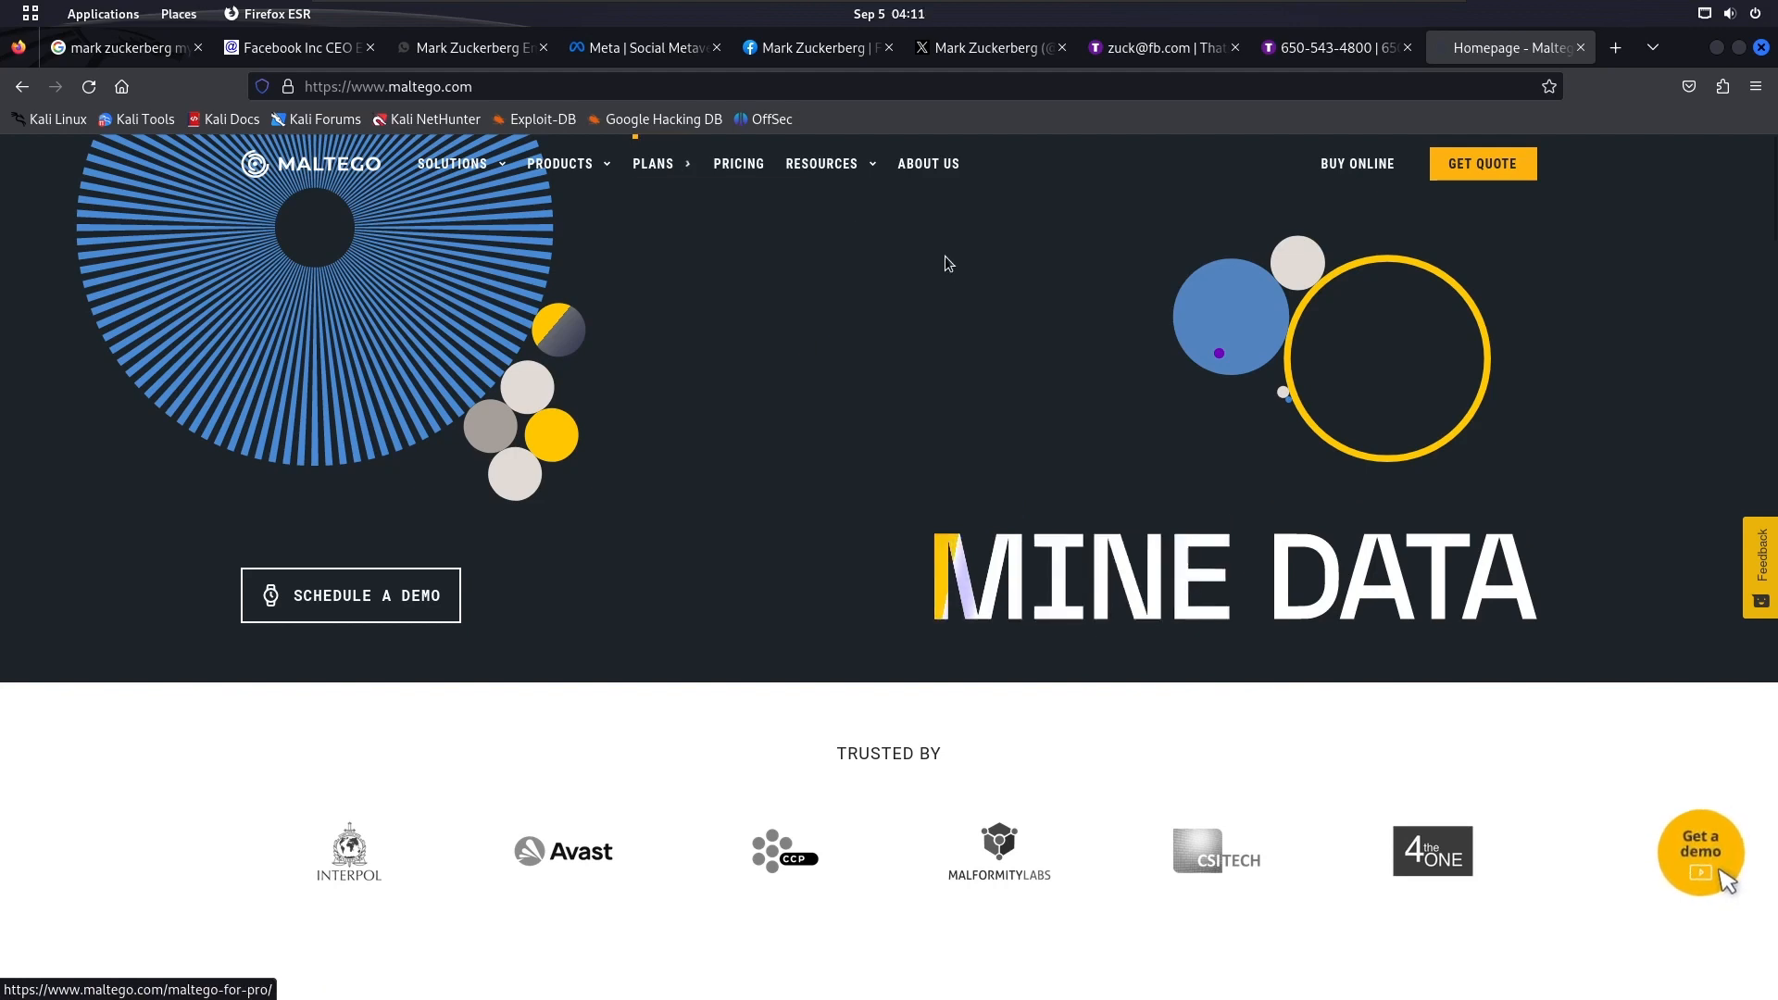
Minimize the browser, launch the Maltego application and maximize its window
{"action": "left_click", "coordinate": [1718, 48]}
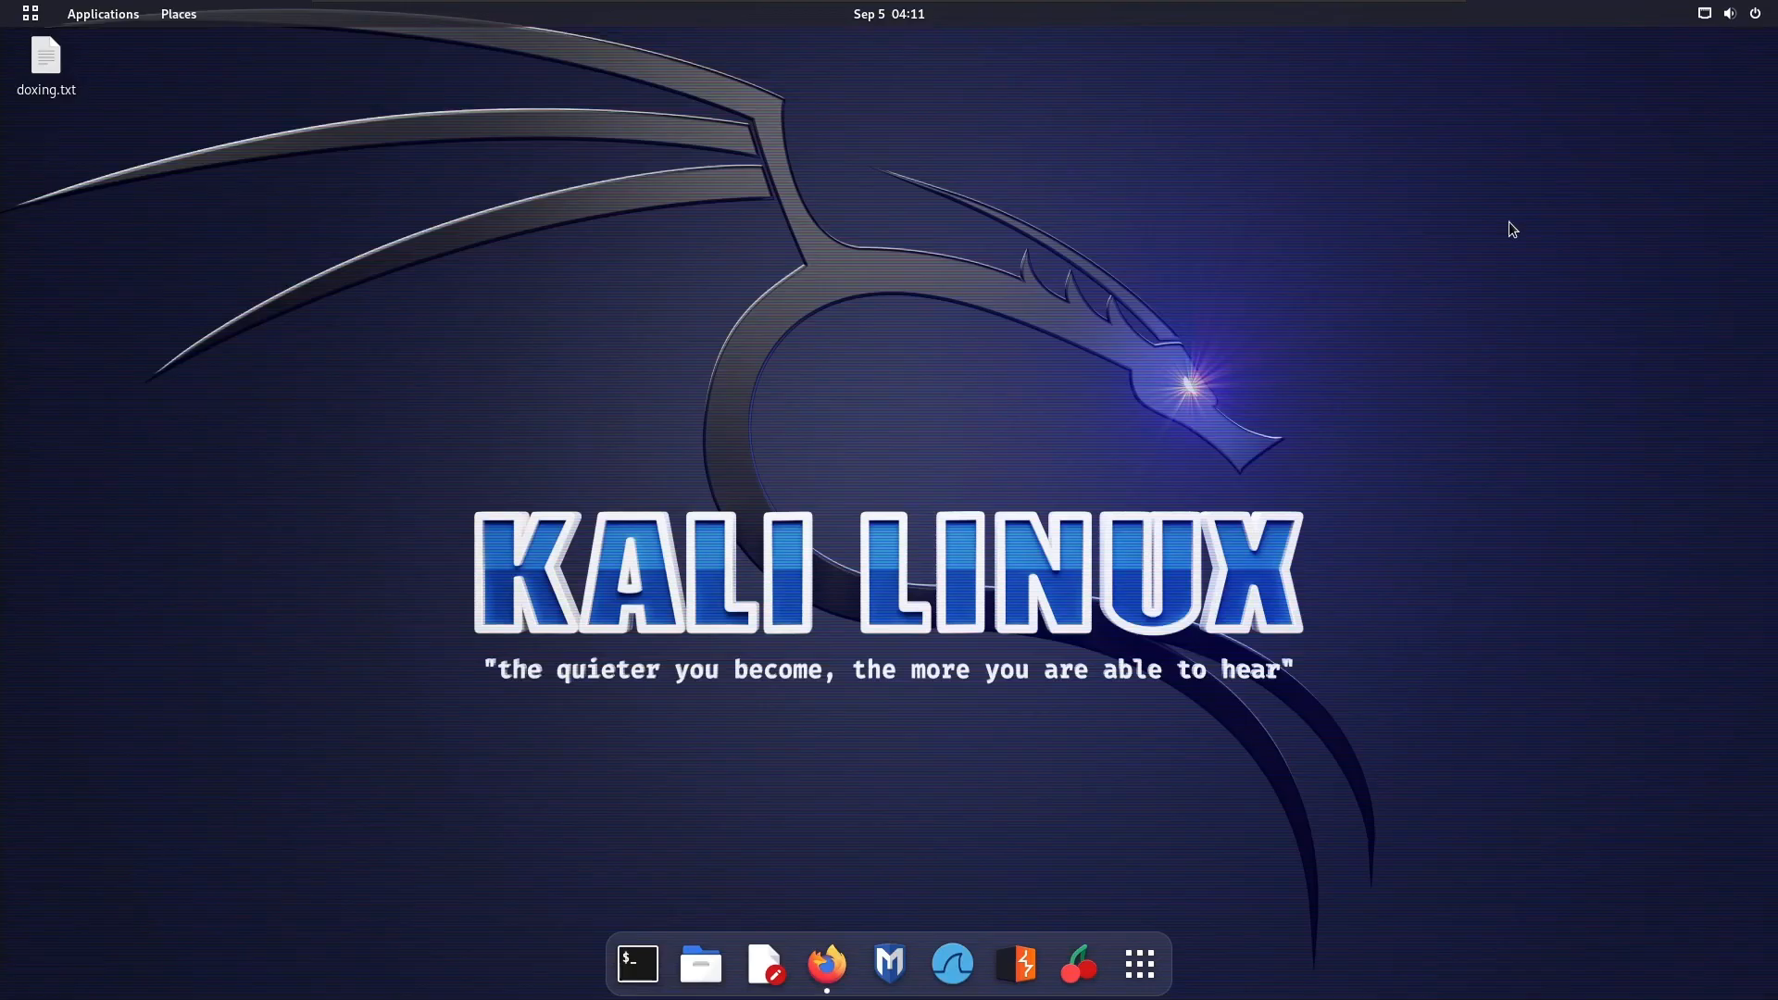
{"action": "key", "text": "super"}
{"action": "key", "text": "super"}
{"action": "key", "text": "super"}
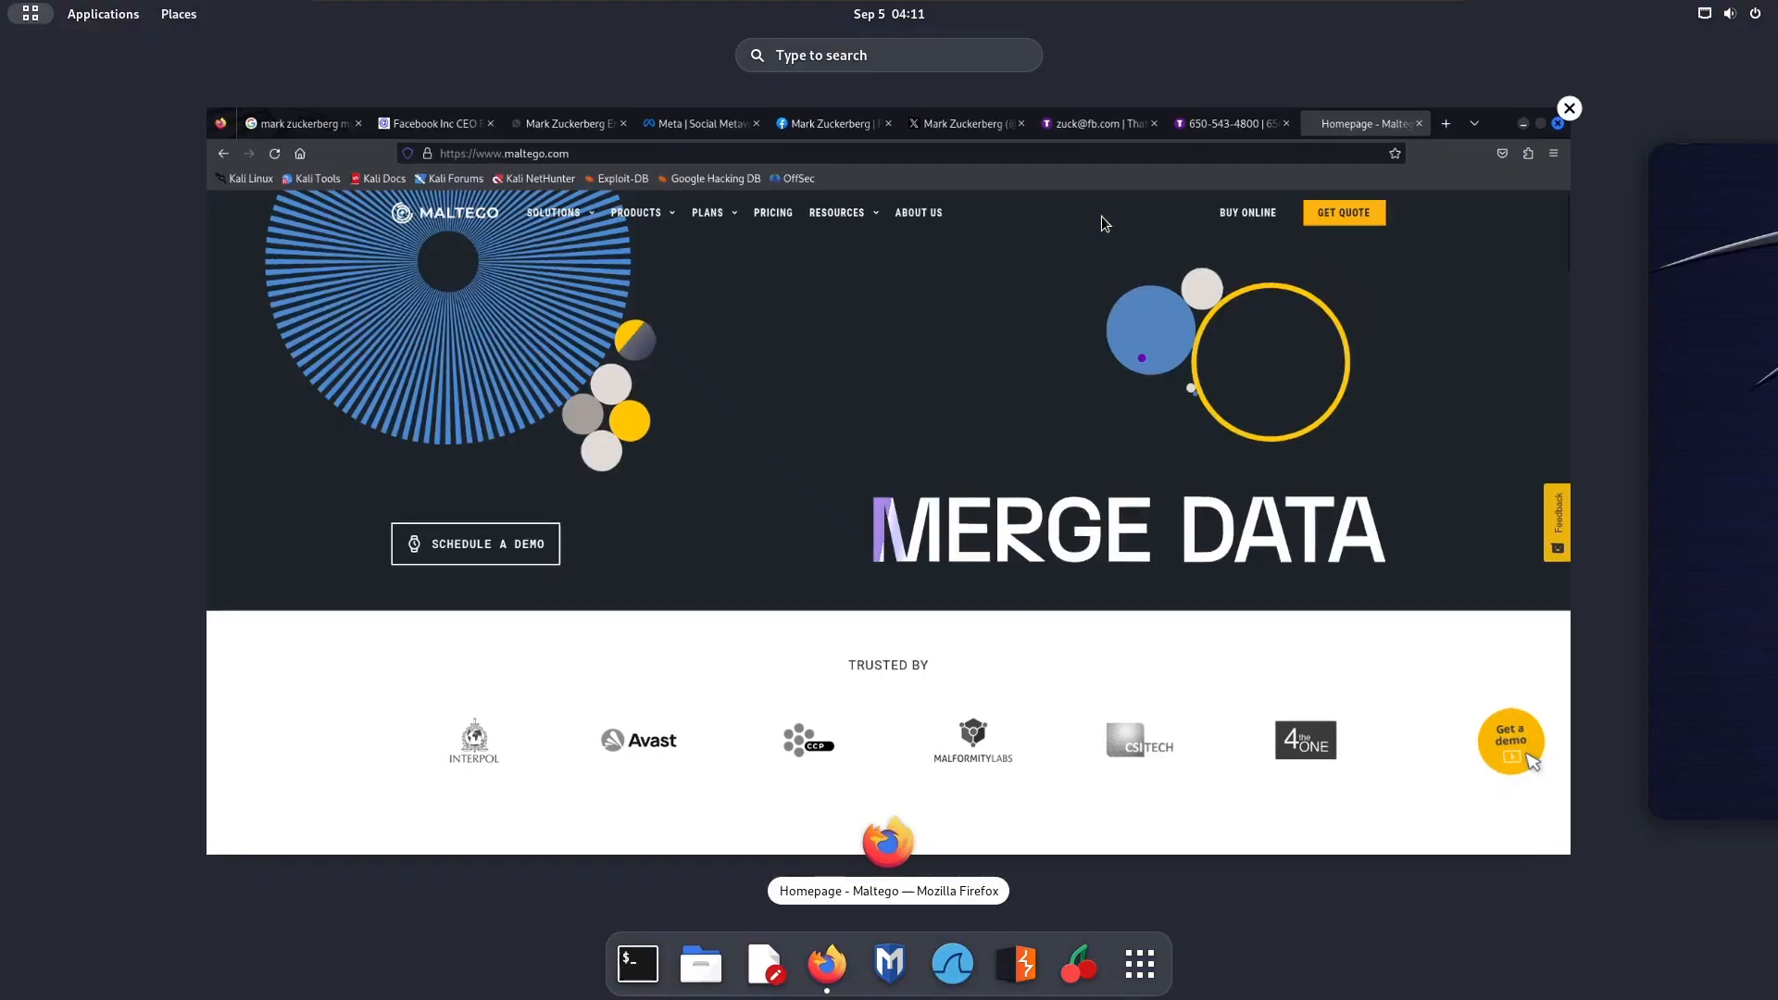
{"action": "type", "text": "maltego"}
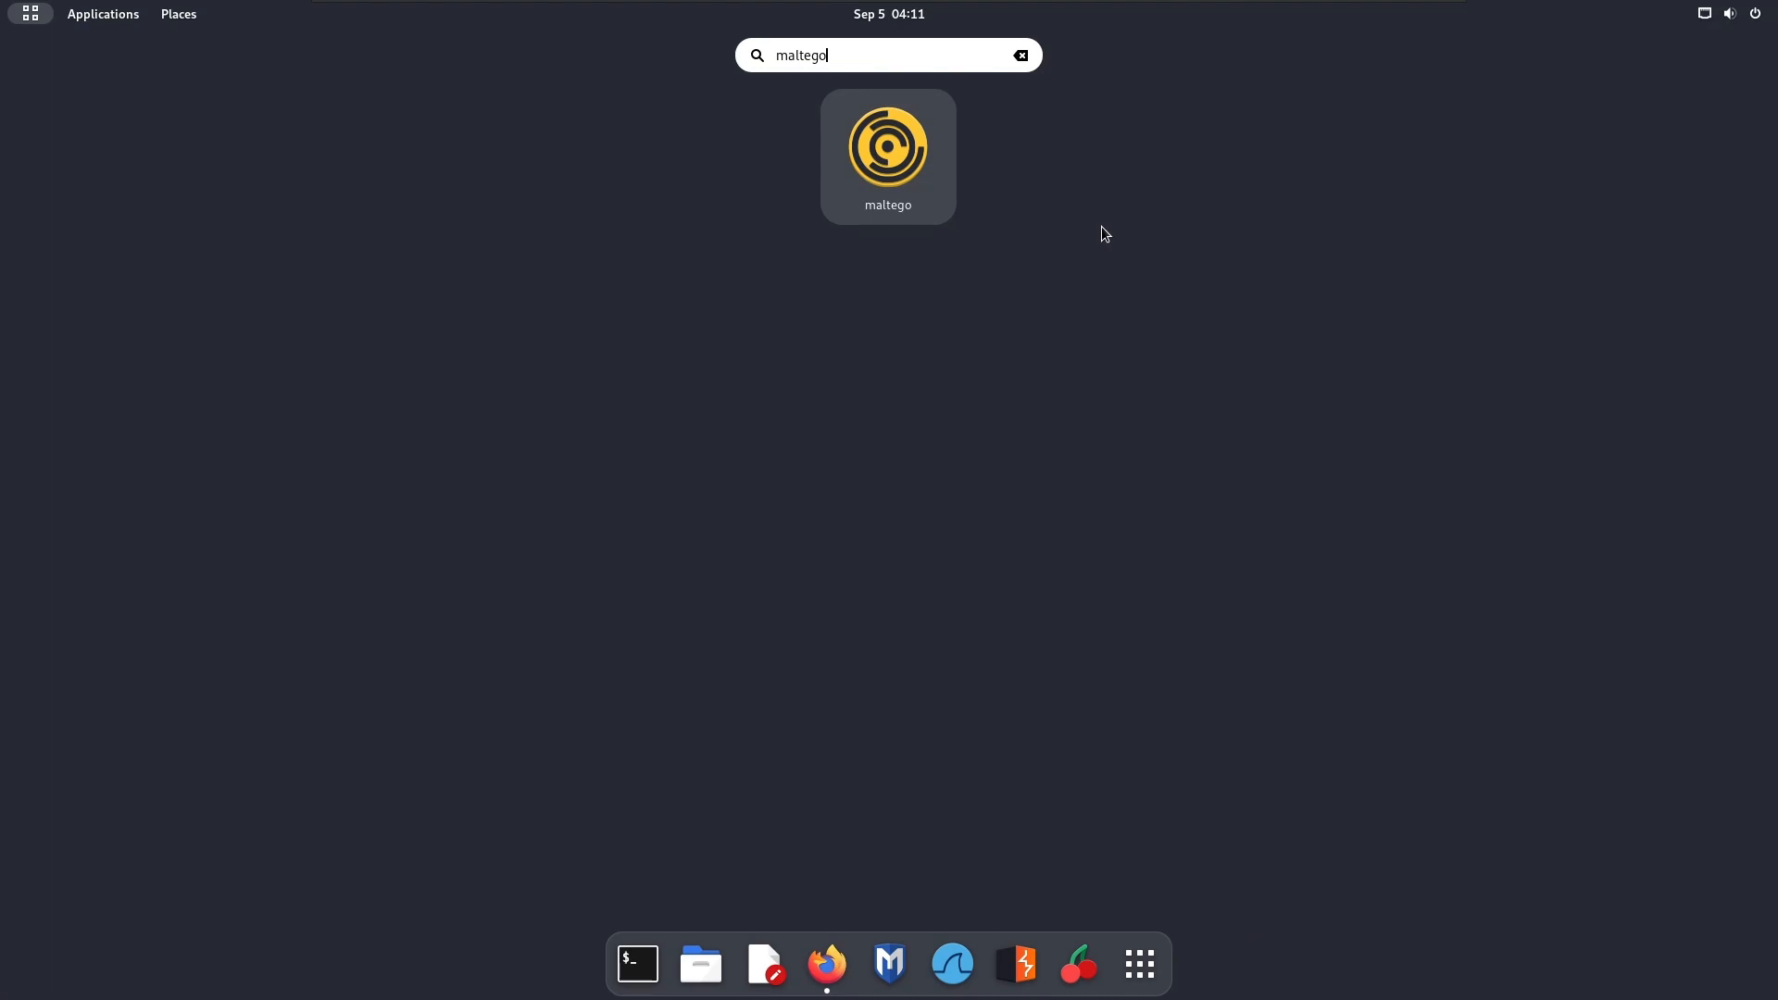
{"action": "key", "text": "Return"}
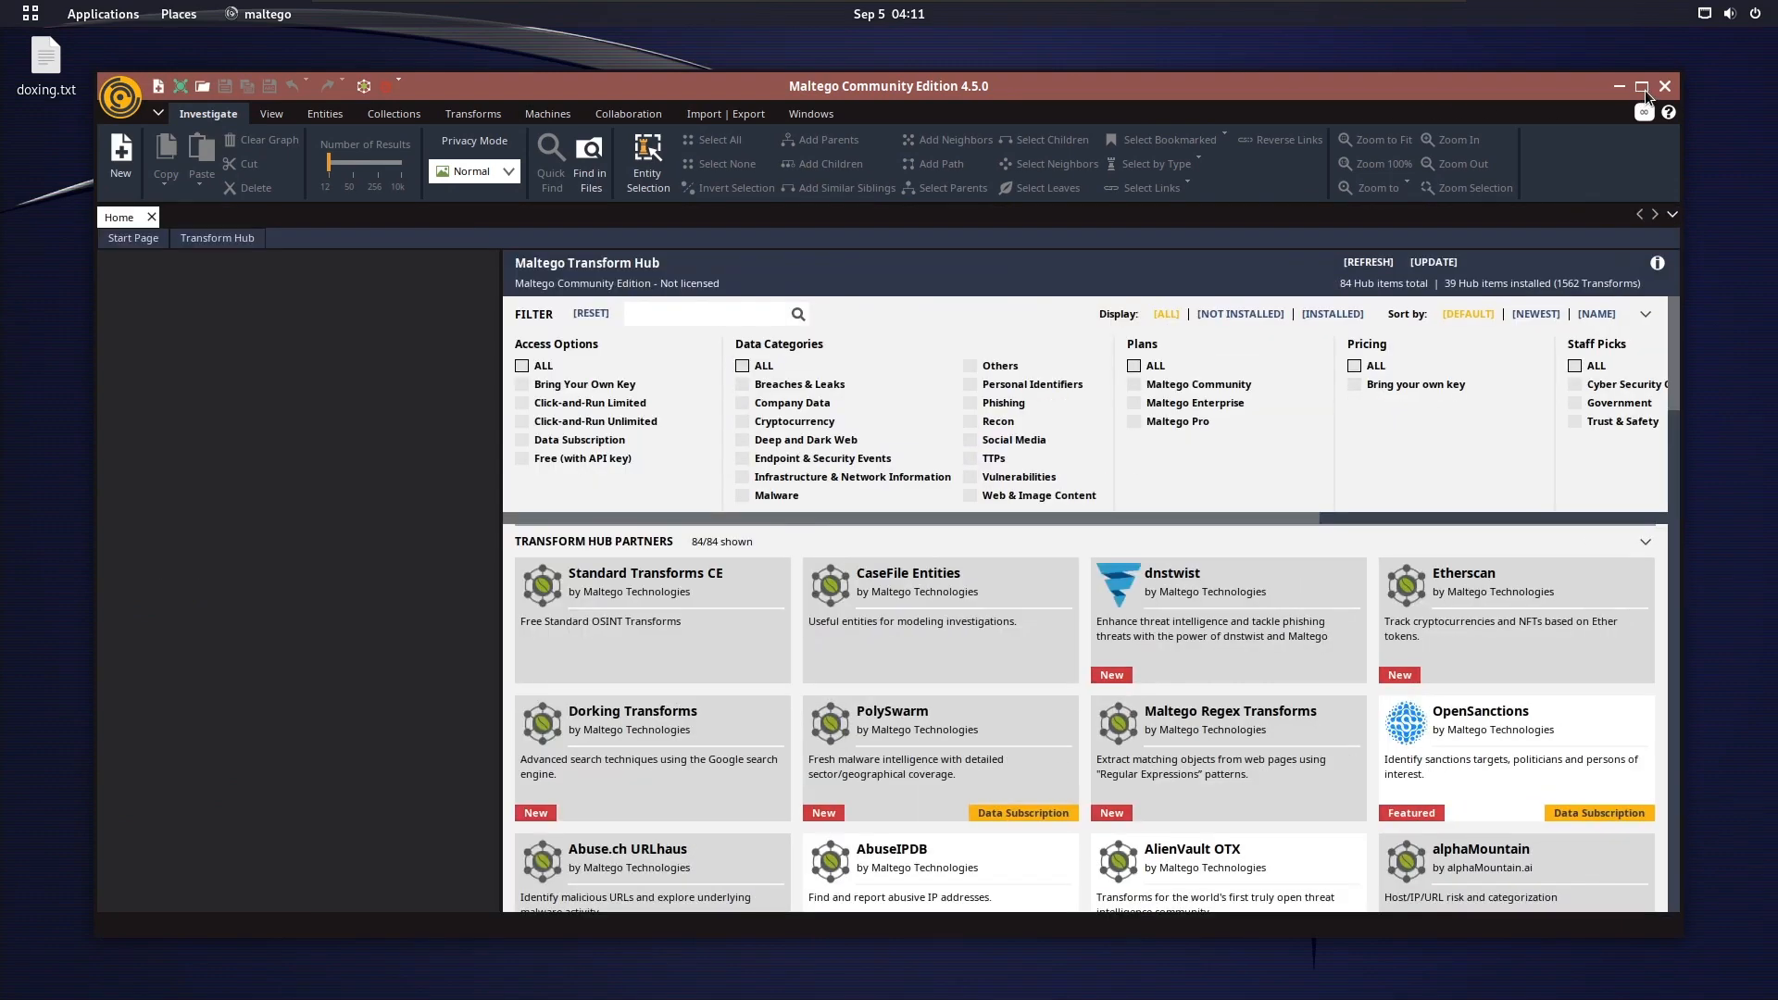
{"action": "left_click", "coordinate": [1642, 87]}
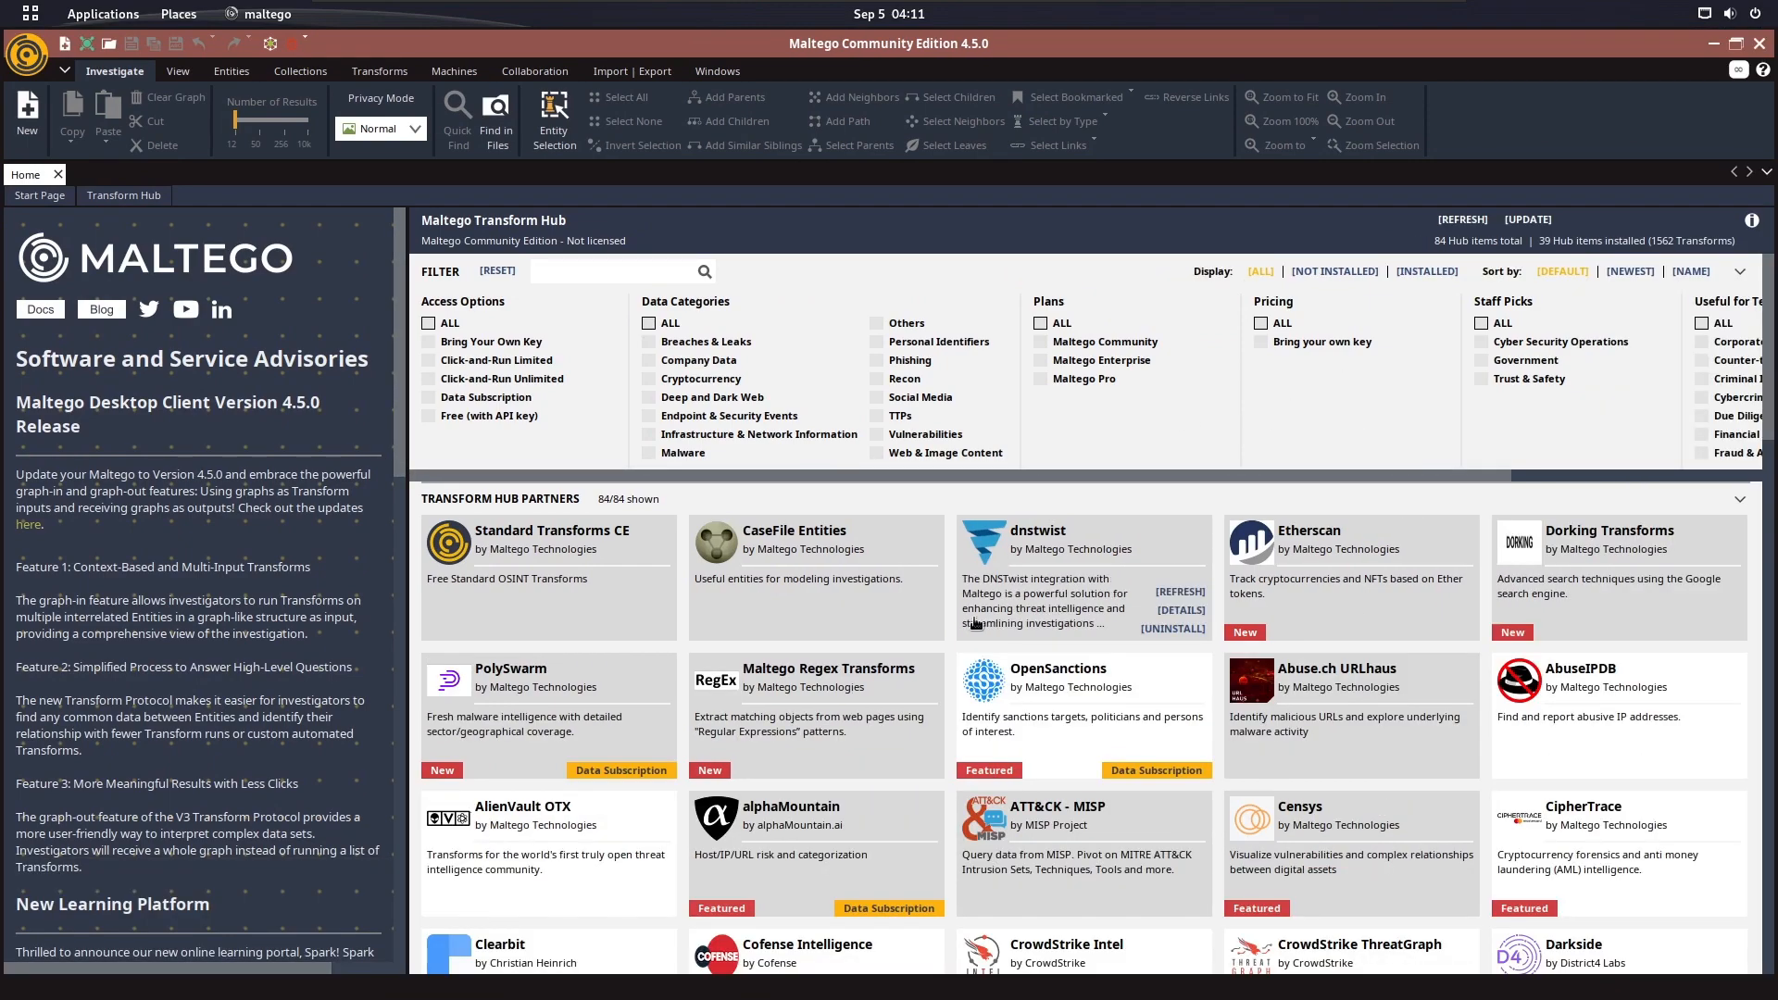
Look through the Transform Hub's filter categories and its list of partner transforms down to the internal hub items
{"action": "scroll", "coordinate": [1142, 543], "scroll_direction": "down", "scroll_amount": 9}
{"action": "scroll", "coordinate": [1142, 543], "scroll_direction": "down", "scroll_amount": 5}
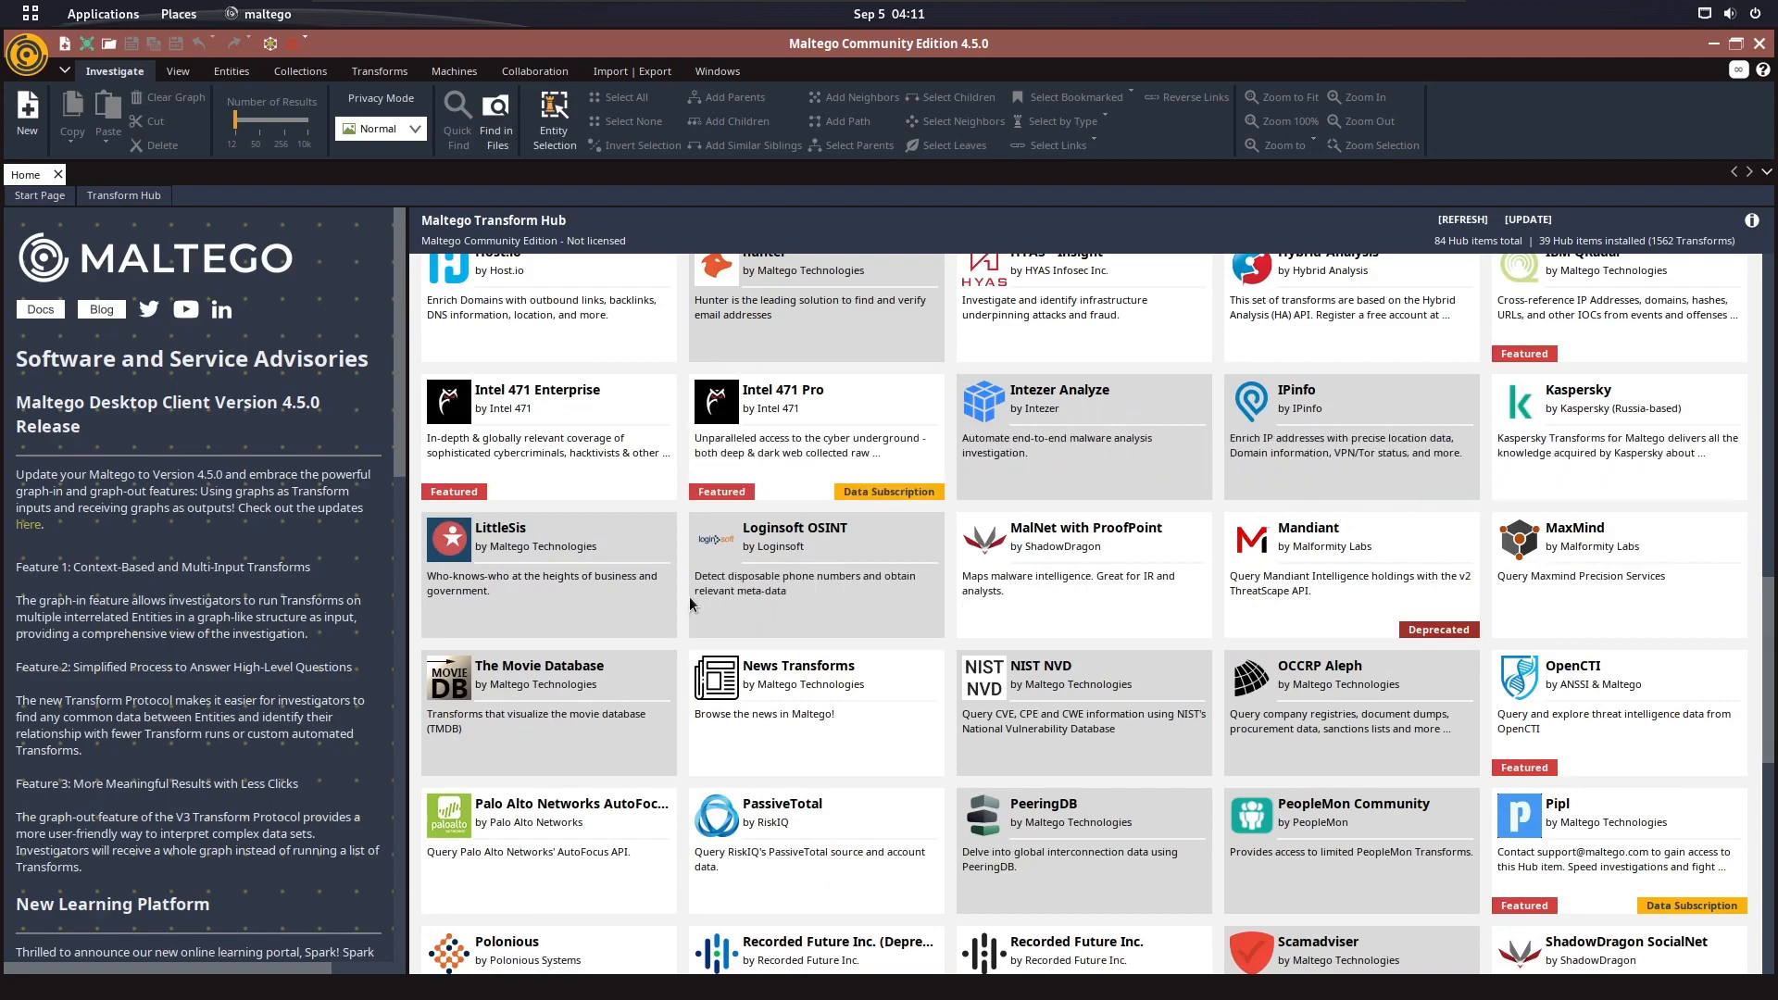
{"action": "scroll", "coordinate": [952, 488], "scroll_direction": "down", "scroll_amount": 9}
{"action": "scroll", "coordinate": [952, 488], "scroll_direction": "up", "scroll_amount": 15}
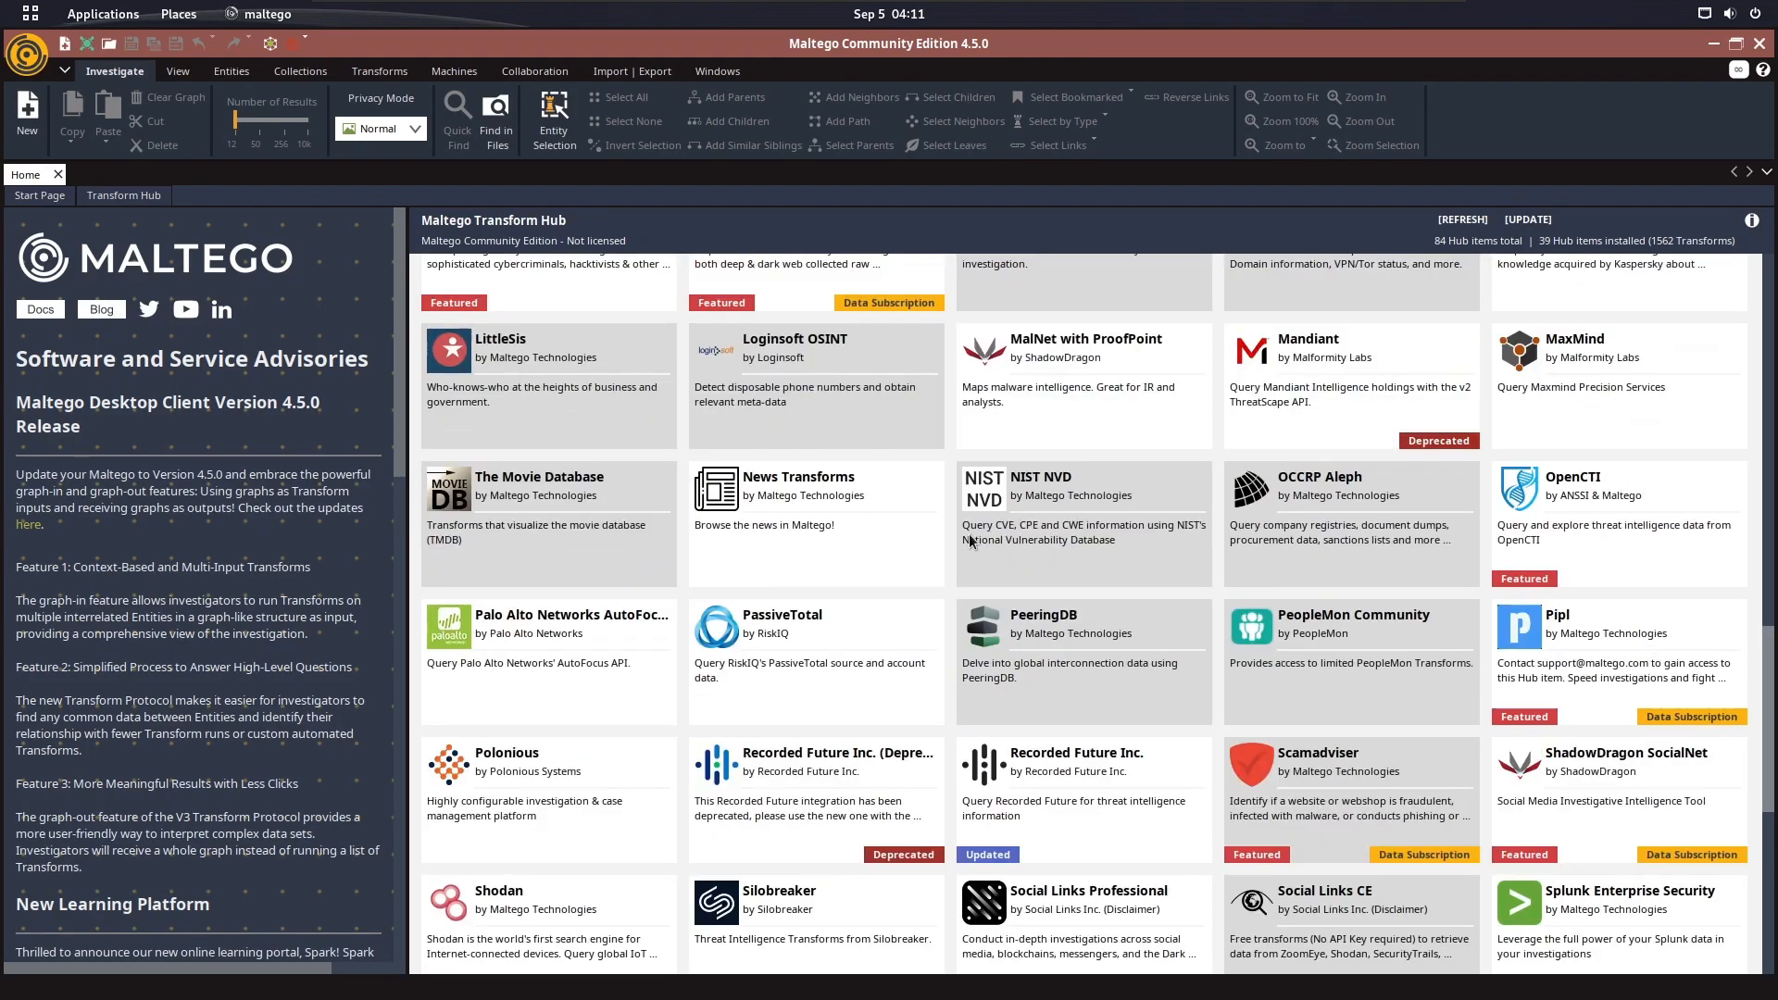
{"action": "scroll", "coordinate": [970, 540], "scroll_direction": "up", "scroll_amount": 5}
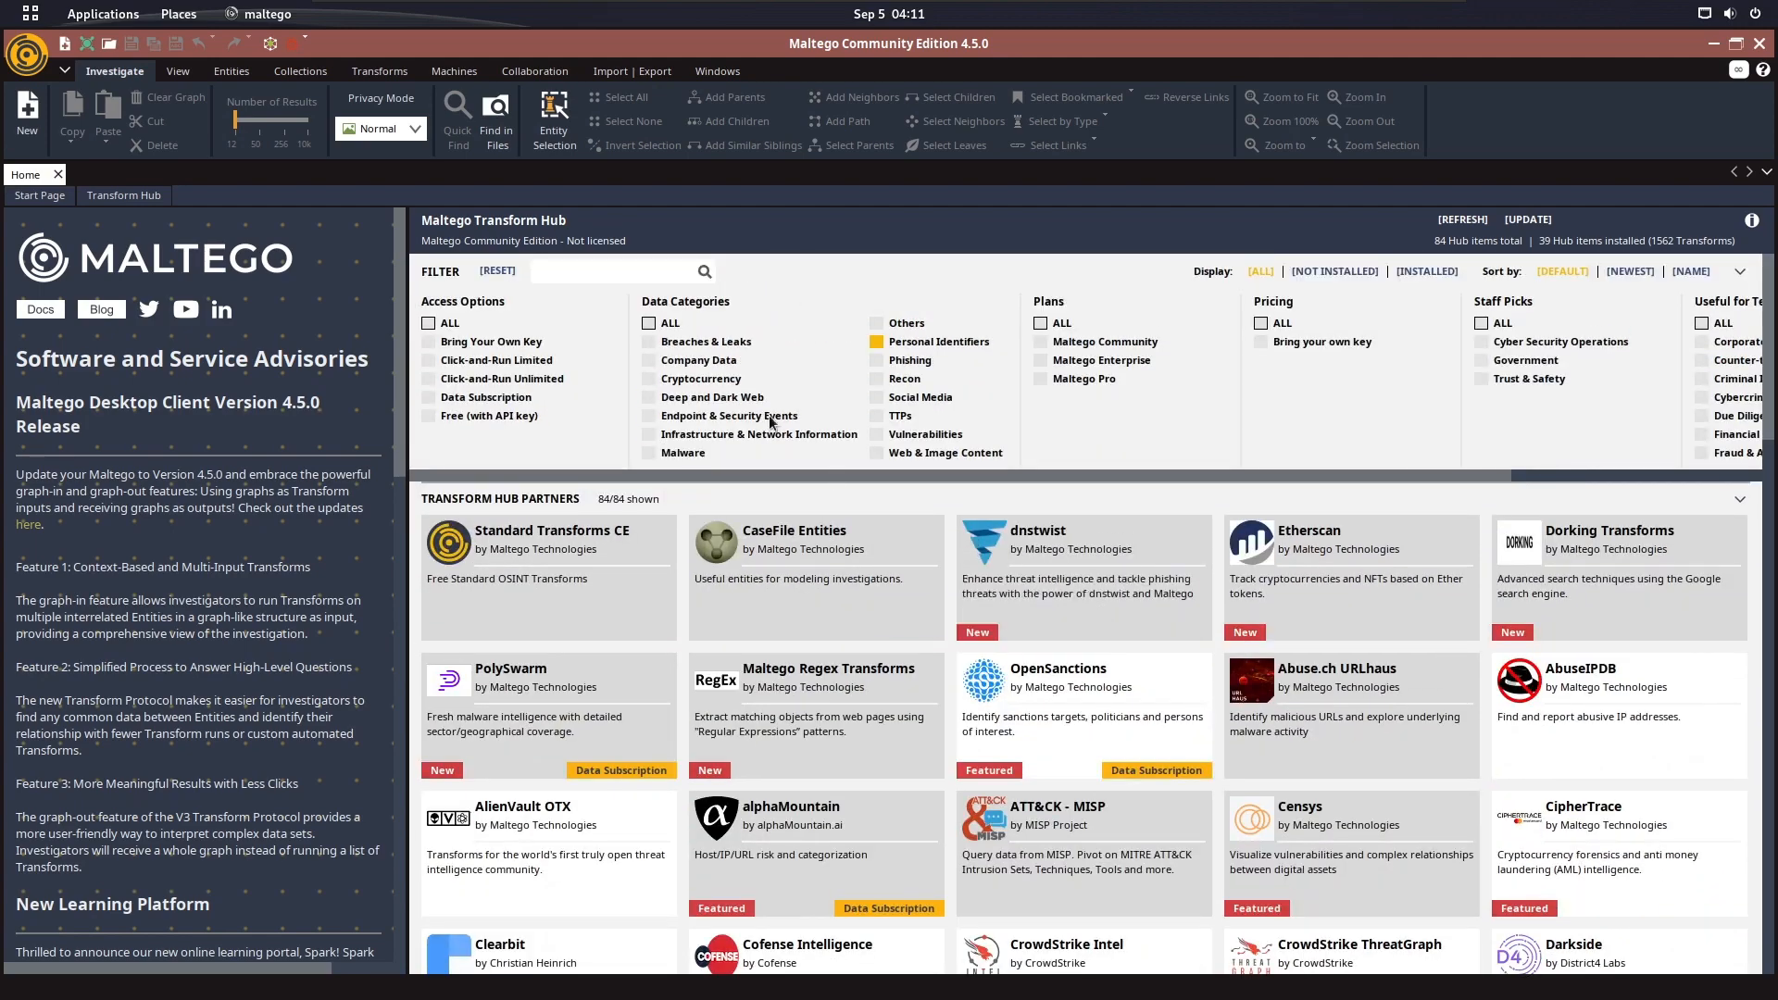
{"action": "scroll", "coordinate": [827, 516], "scroll_direction": "down", "scroll_amount": 7}
{"action": "scroll", "coordinate": [827, 516], "scroll_direction": "down", "scroll_amount": 10}
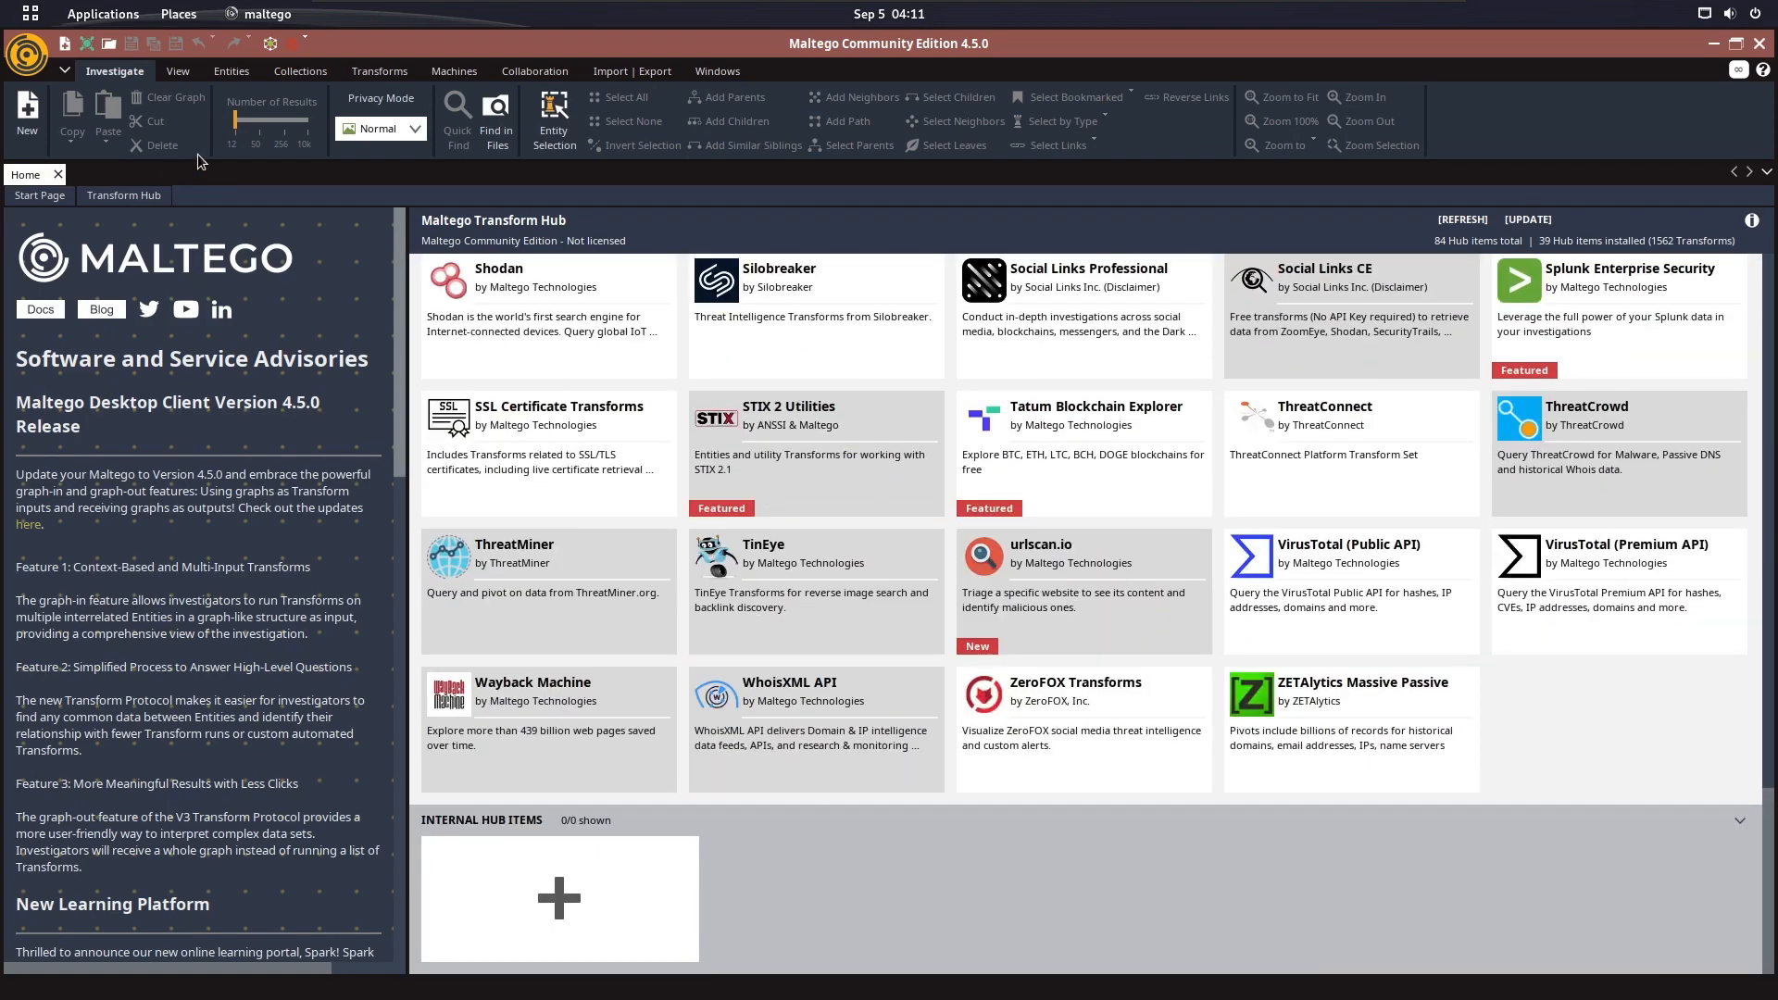
{"action": "scroll", "coordinate": [1019, 741], "scroll_direction": "up", "scroll_amount": 1}
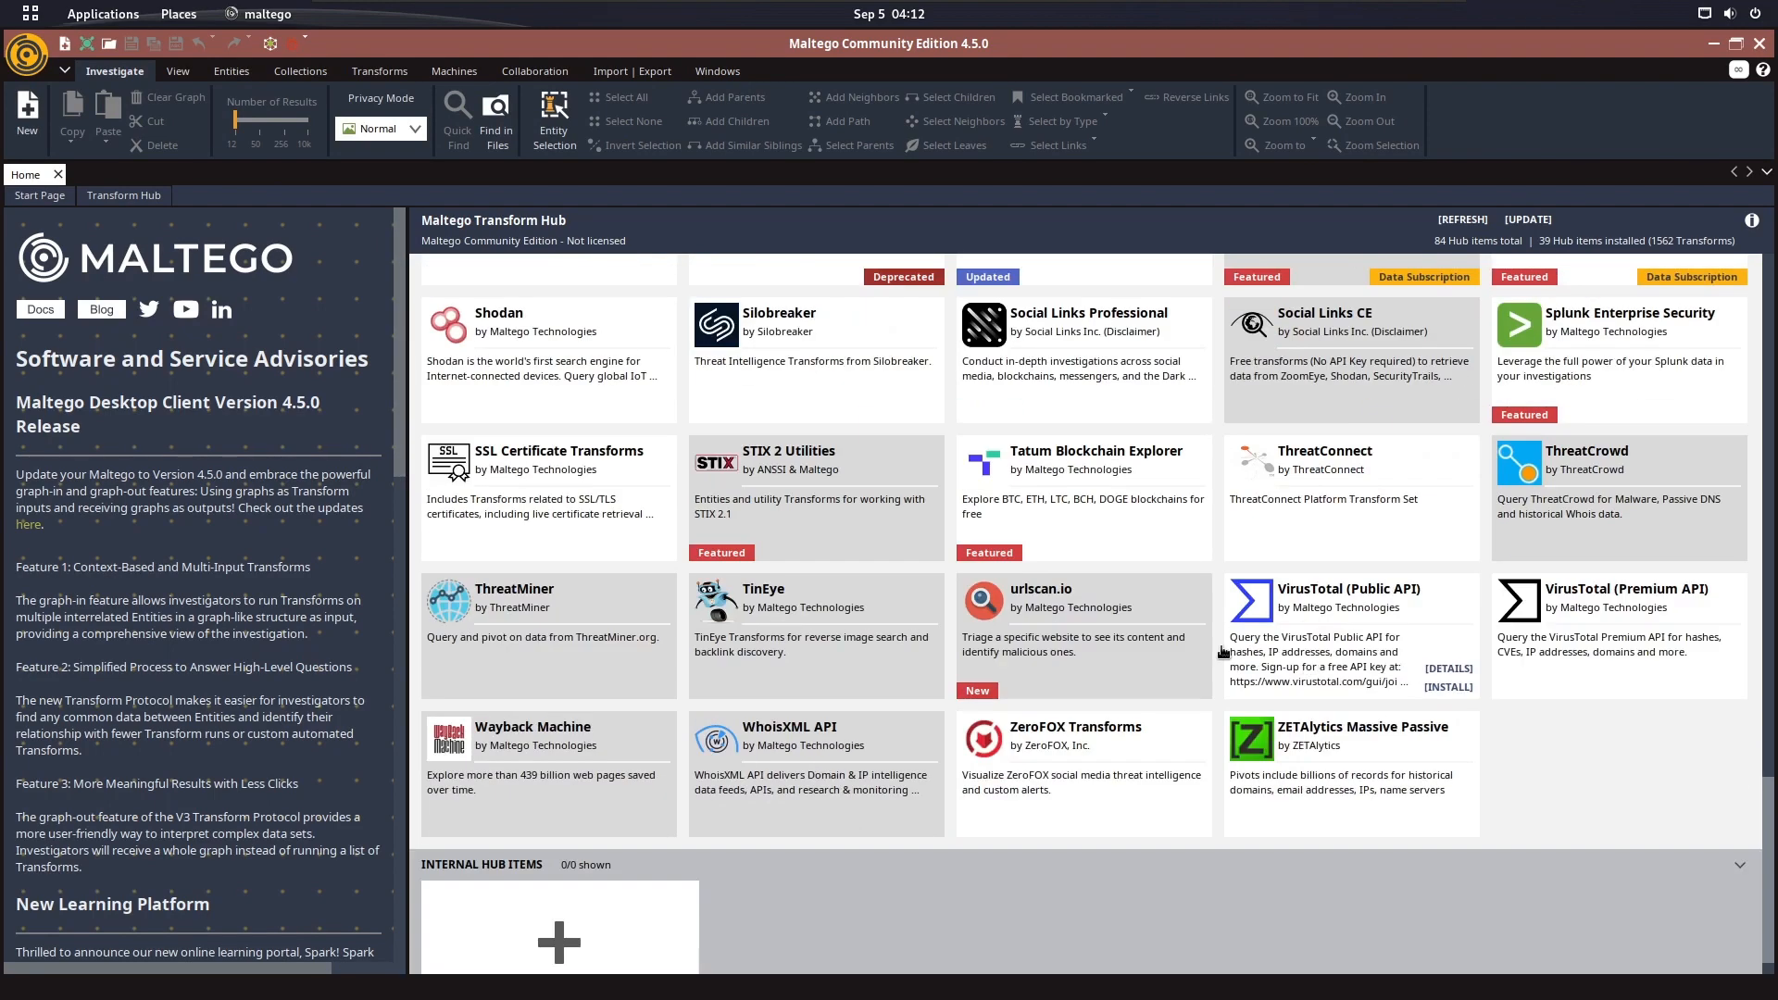
{"action": "left_click", "coordinate": [1452, 830]}
{"action": "left_click", "coordinate": [845, 595]}
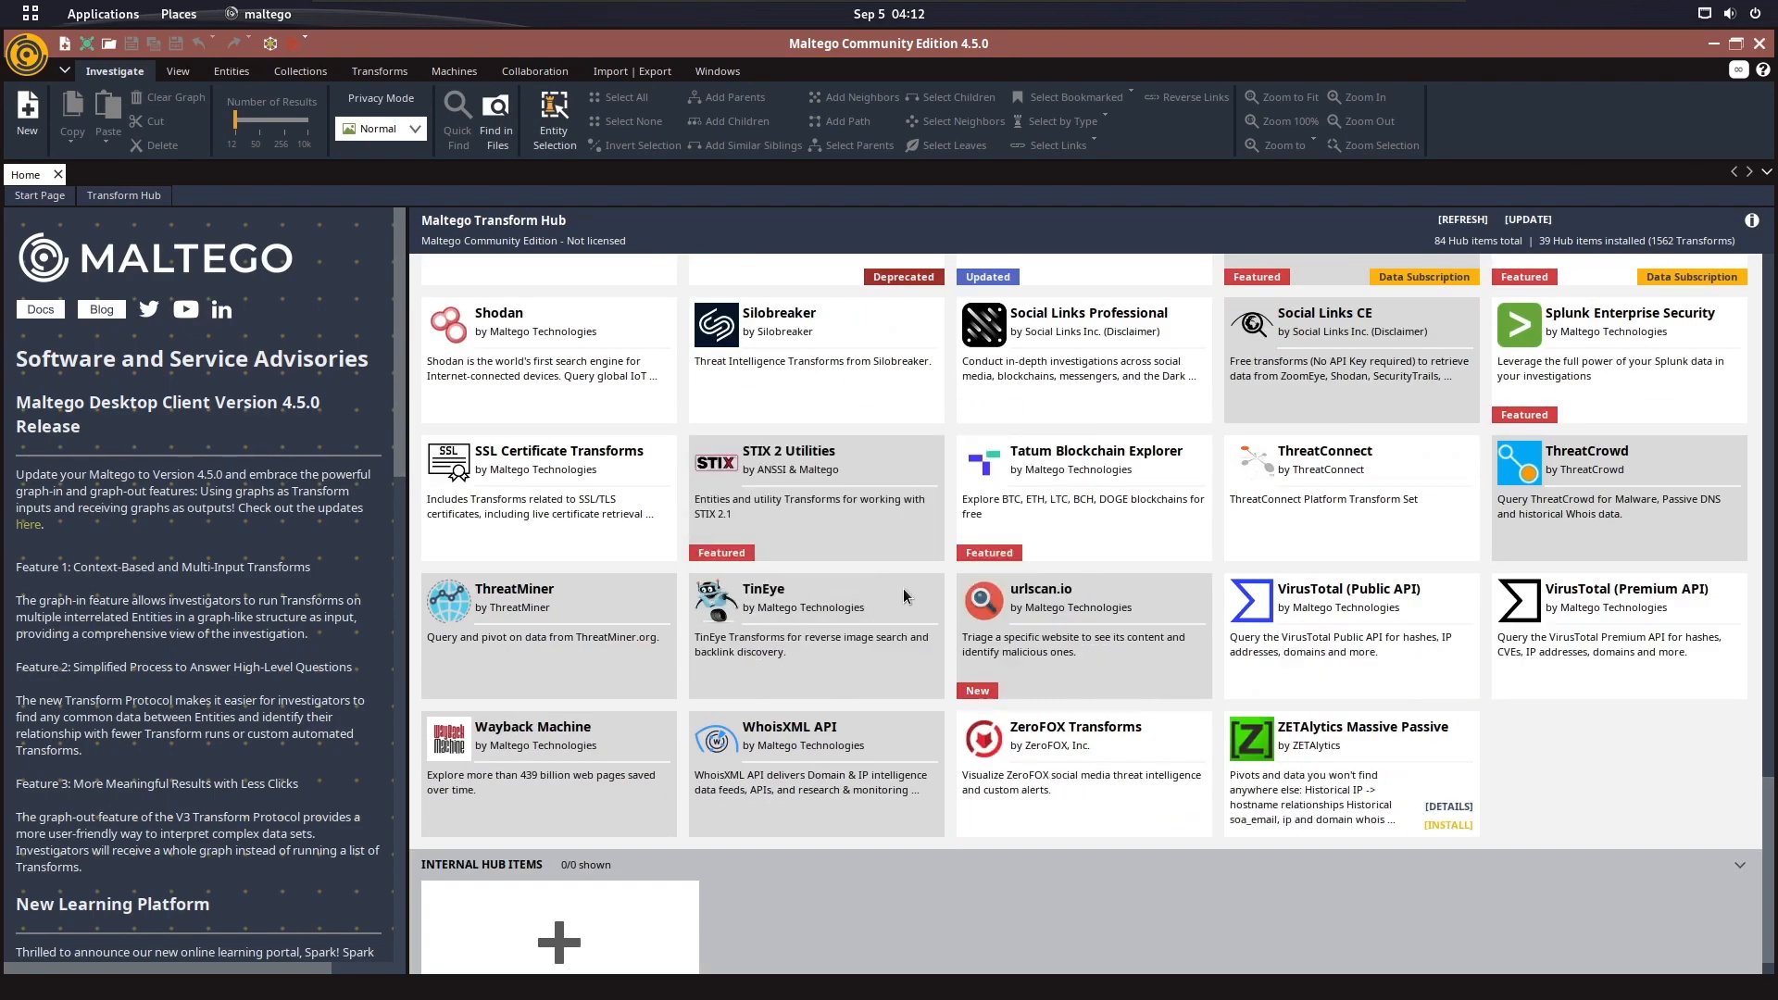
{"action": "left_click", "coordinate": [1071, 657]}
{"action": "scroll", "coordinate": [1163, 446], "scroll_direction": "up", "scroll_amount": 20}
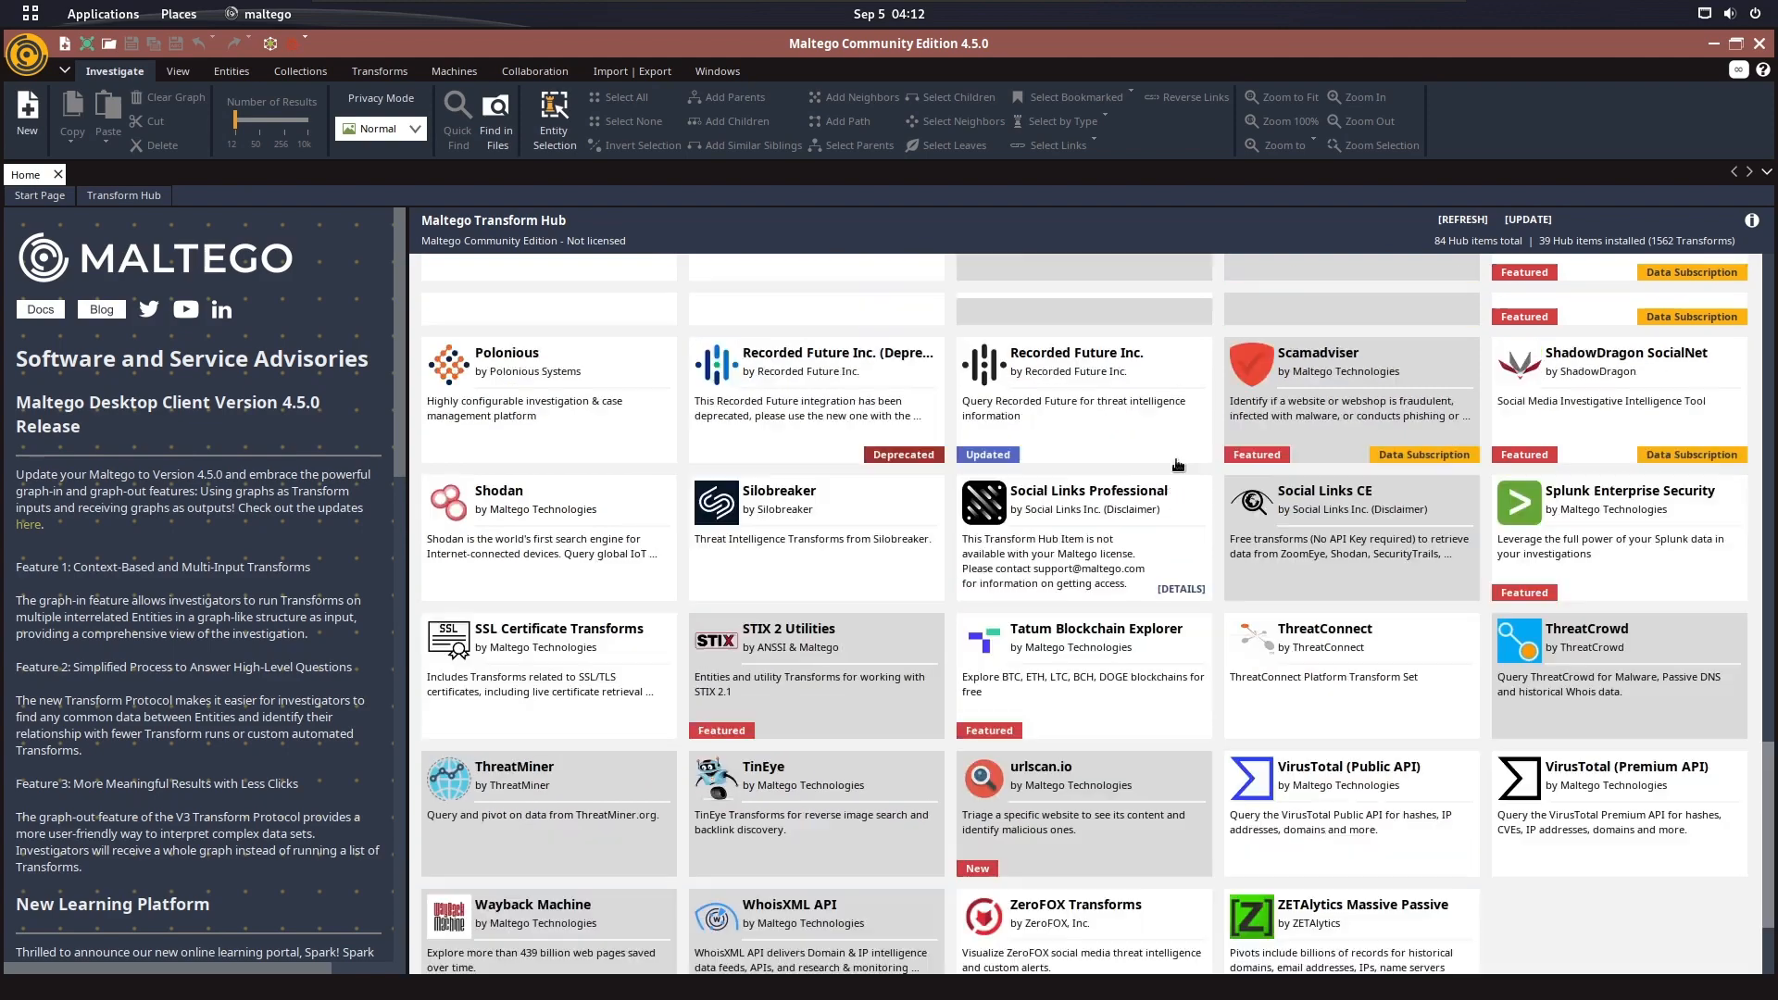
{"action": "scroll", "coordinate": [1163, 445], "scroll_direction": "up", "scroll_amount": 6}
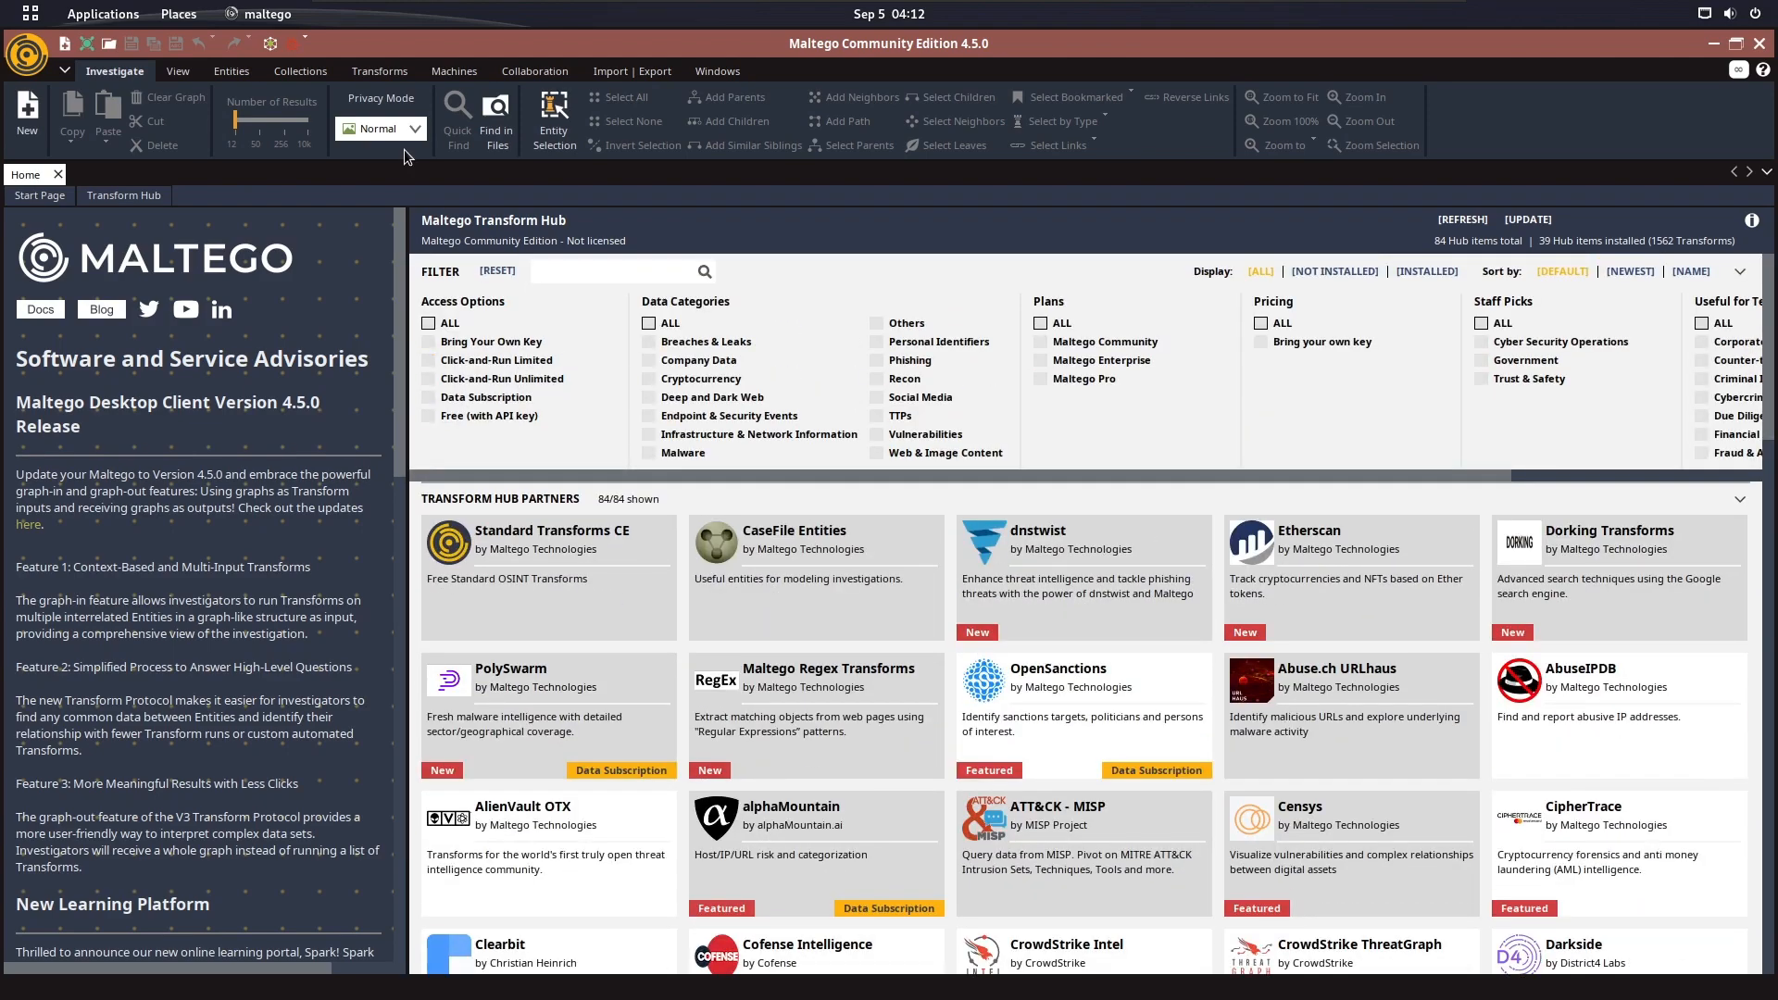
Inspect the Privacy Mode choices, Normal and Stealth, without changing the mode
{"action": "left_click", "coordinate": [401, 97]}
{"action": "left_click", "coordinate": [385, 125]}
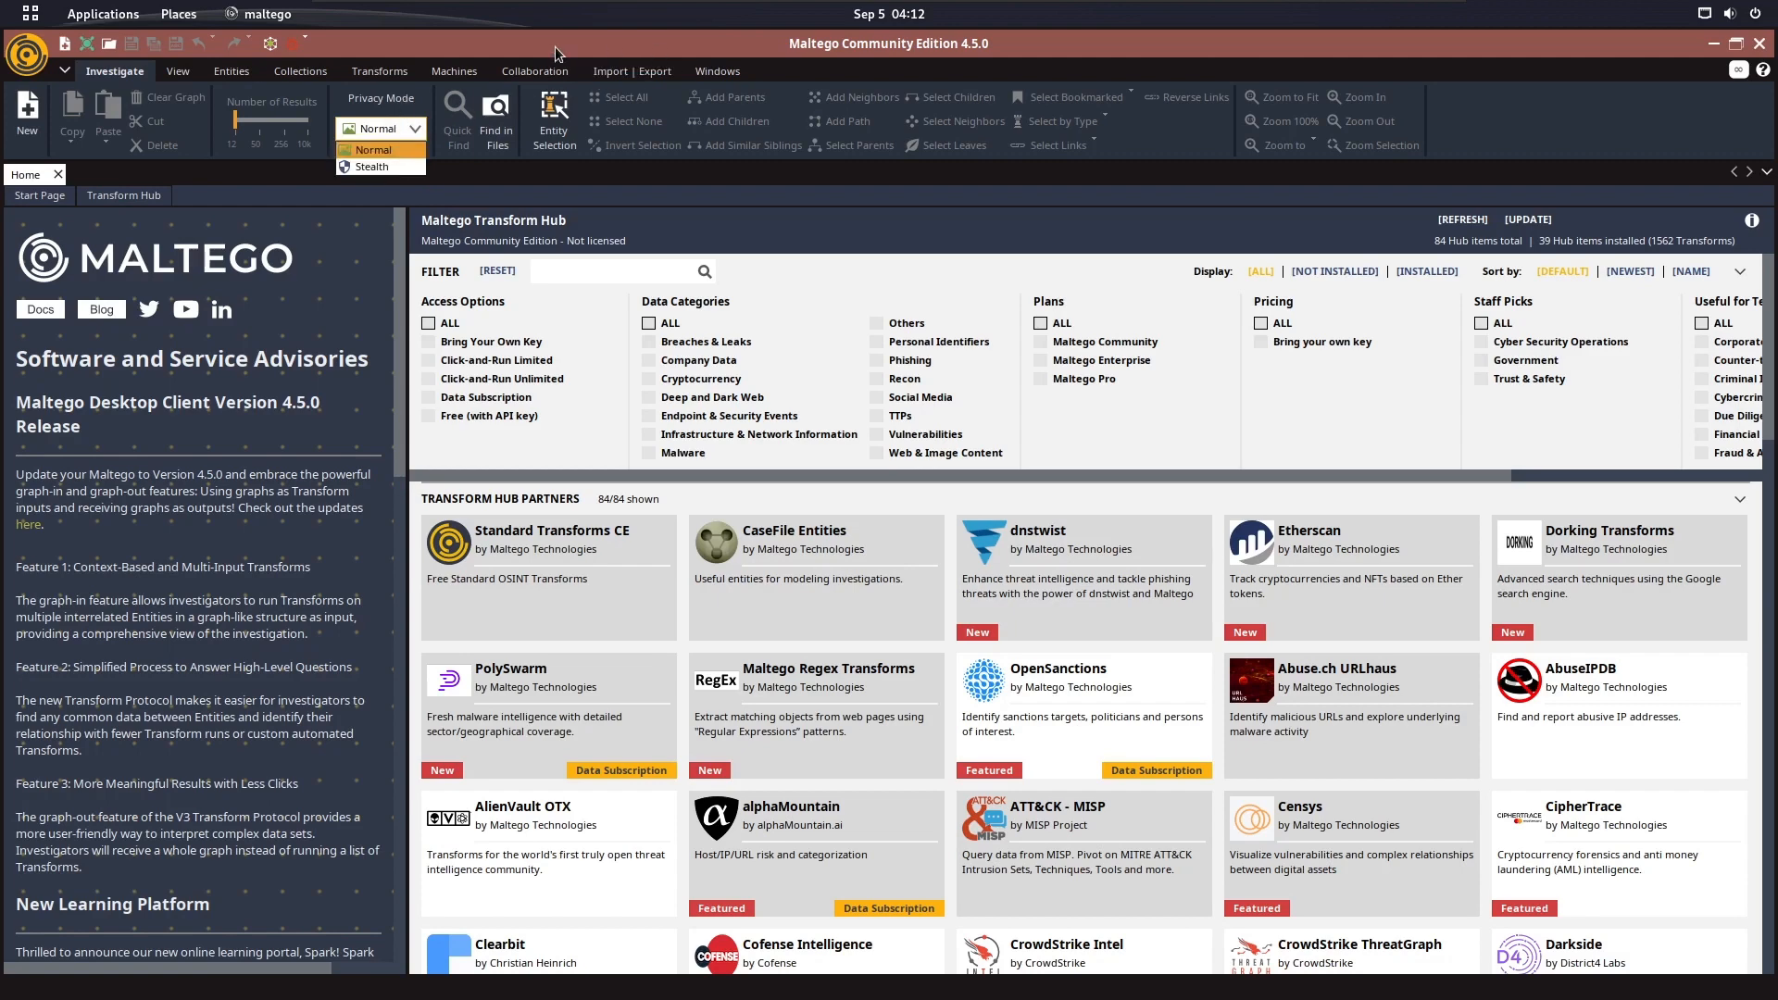
{"action": "left_click", "coordinate": [908, 196]}
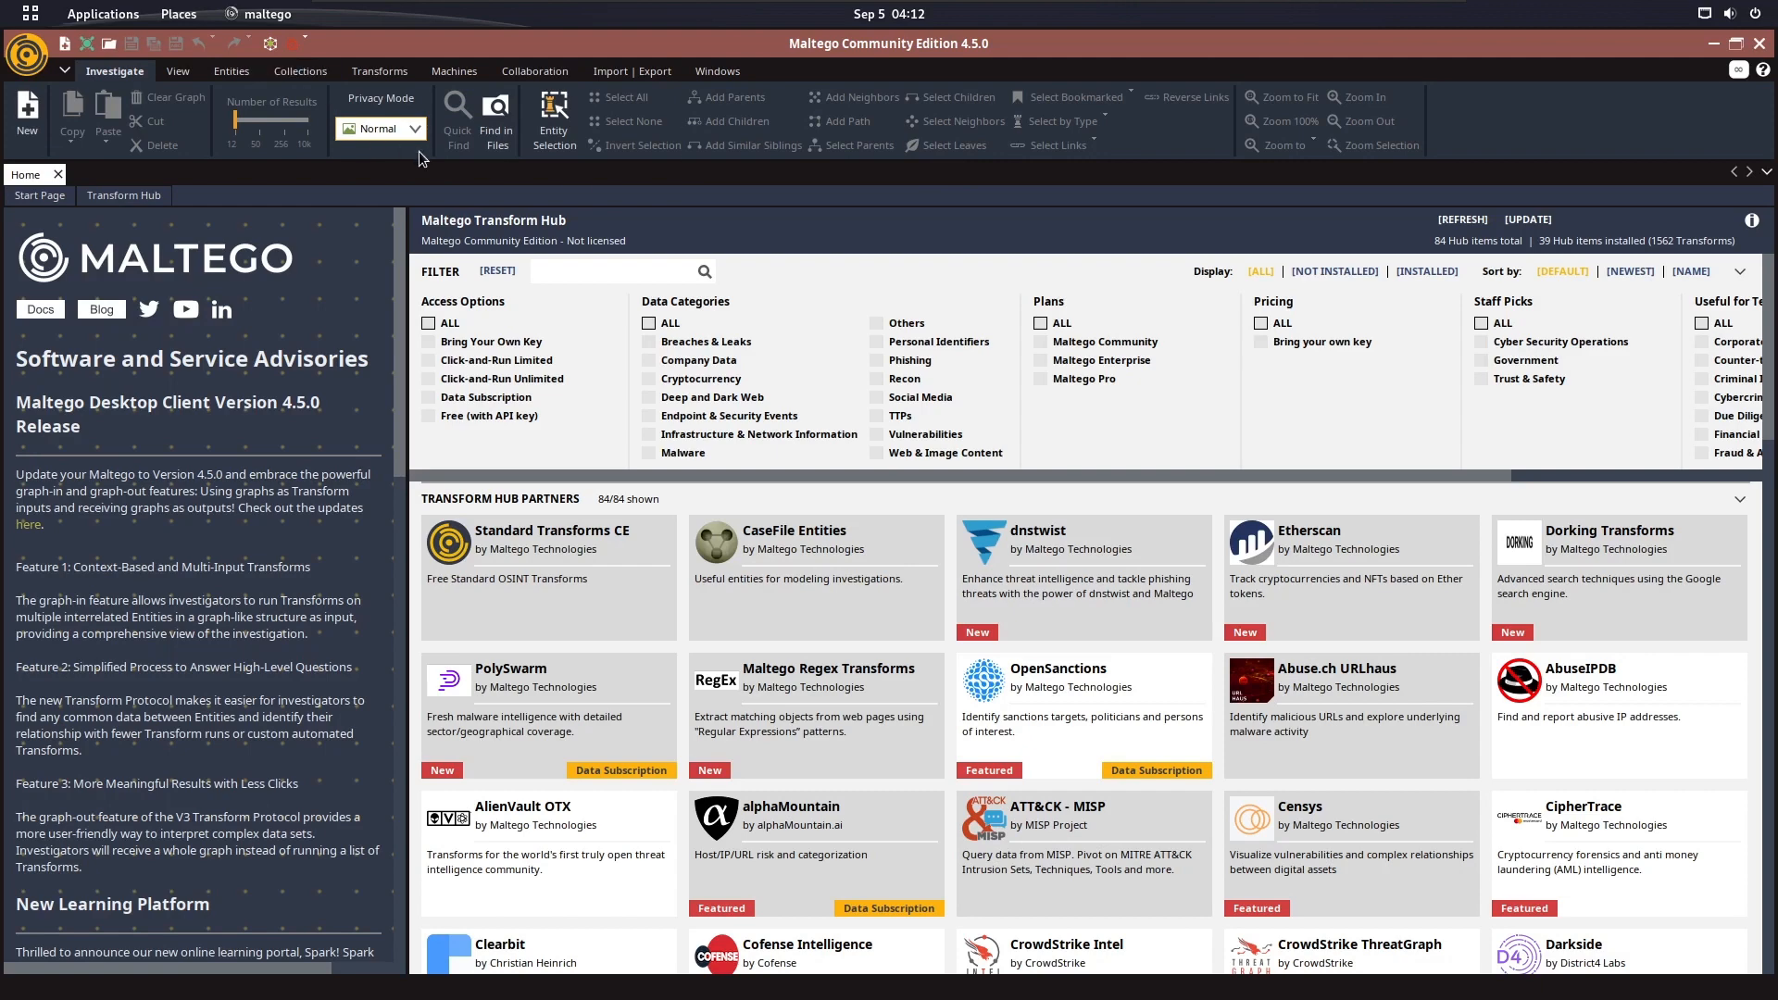
{"action": "left_click", "coordinate": [409, 130]}
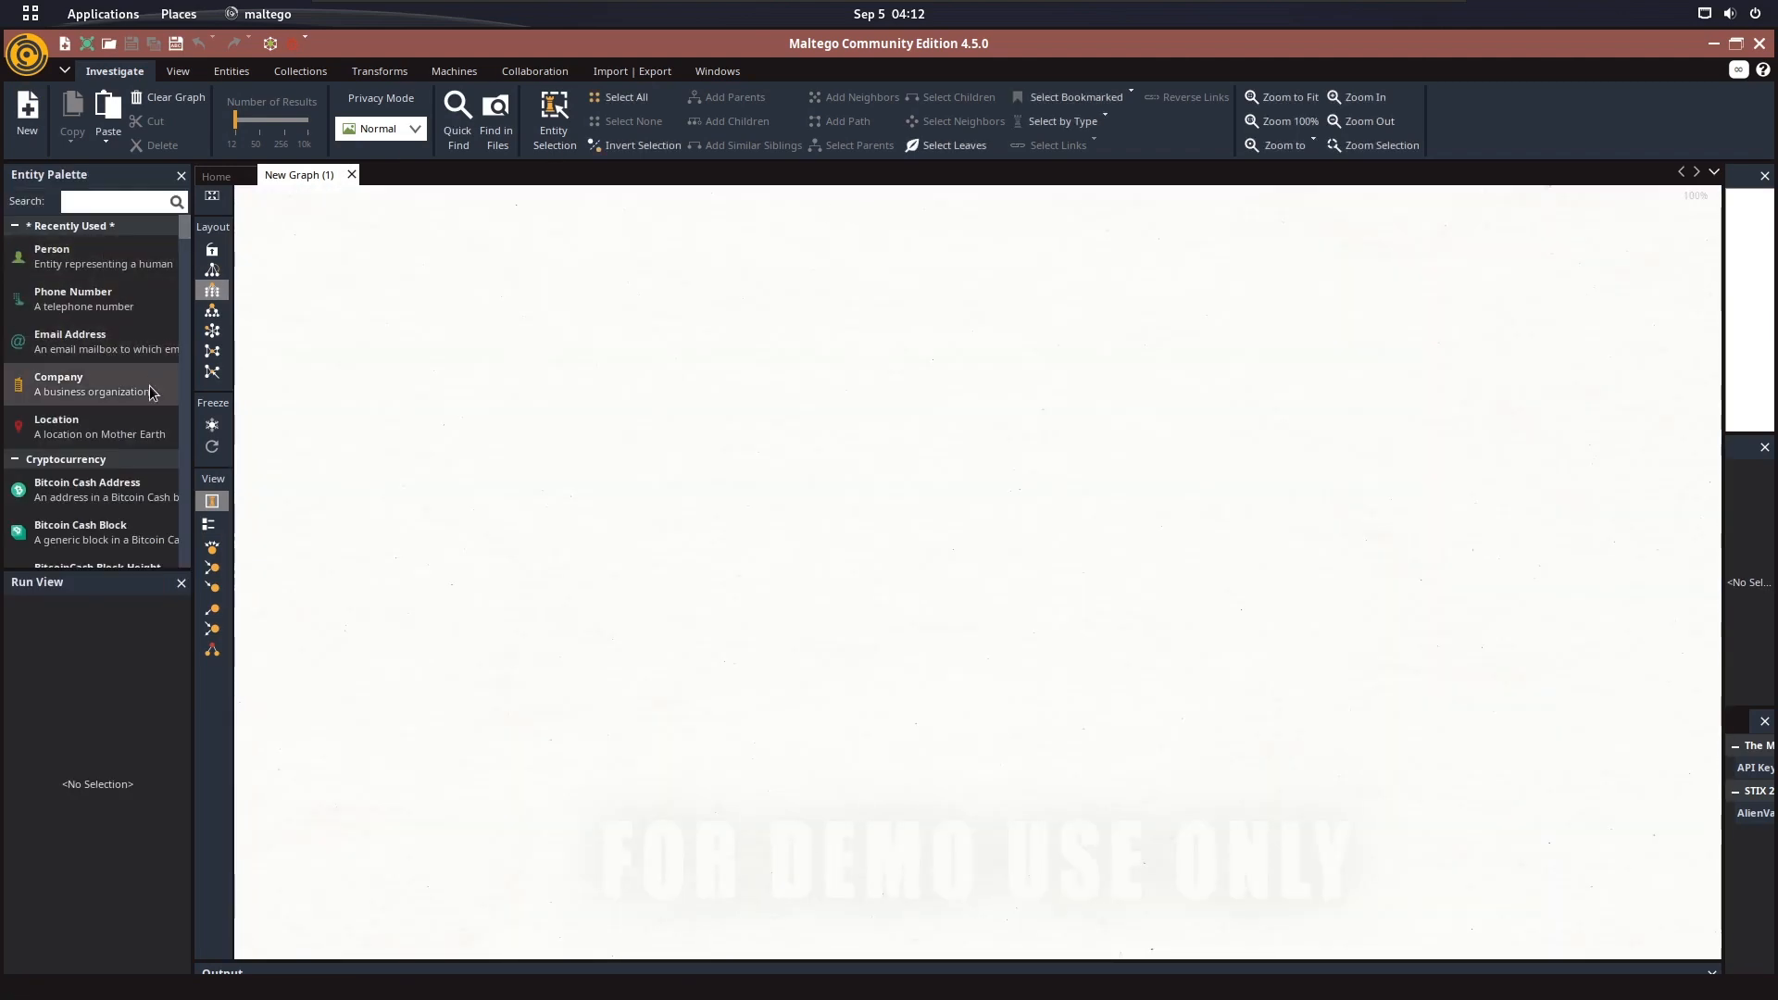
Add a Person entity near the middle of the new graph and set its full name to Mark Zuckerberg
{"action": "scroll", "coordinate": [118, 483], "scroll_direction": "down", "scroll_amount": 5}
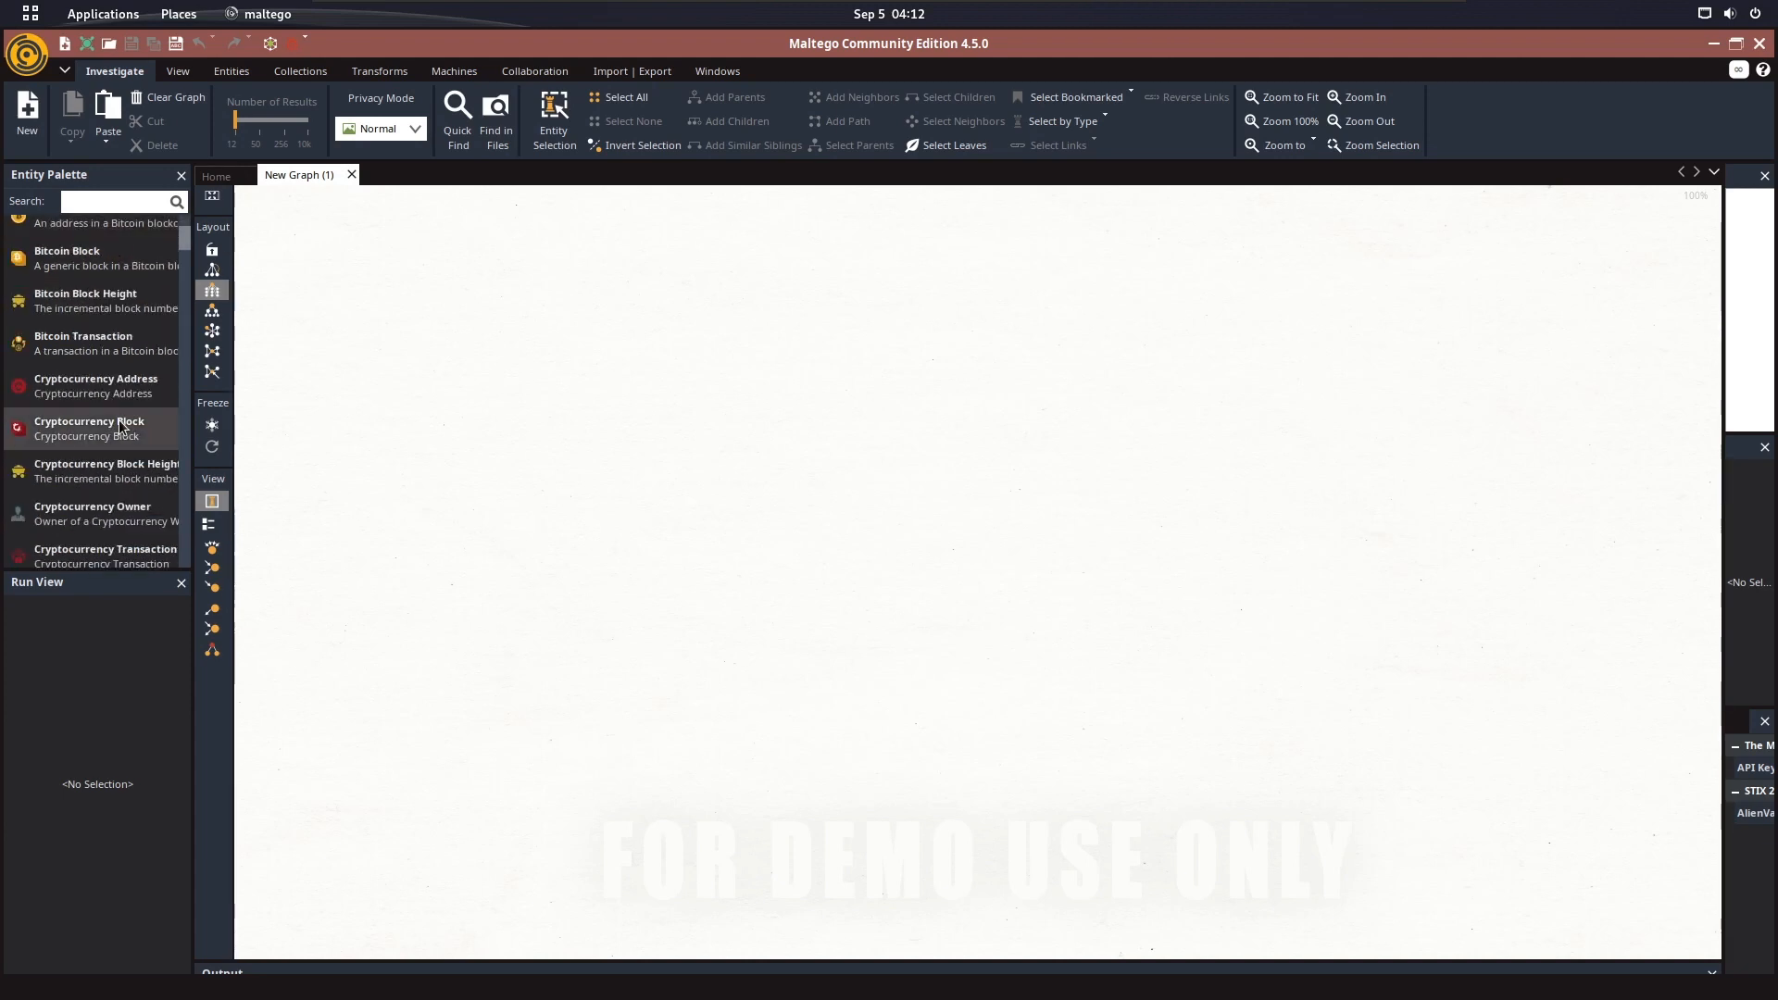
{"action": "scroll", "coordinate": [119, 445], "scroll_direction": "up", "scroll_amount": 5}
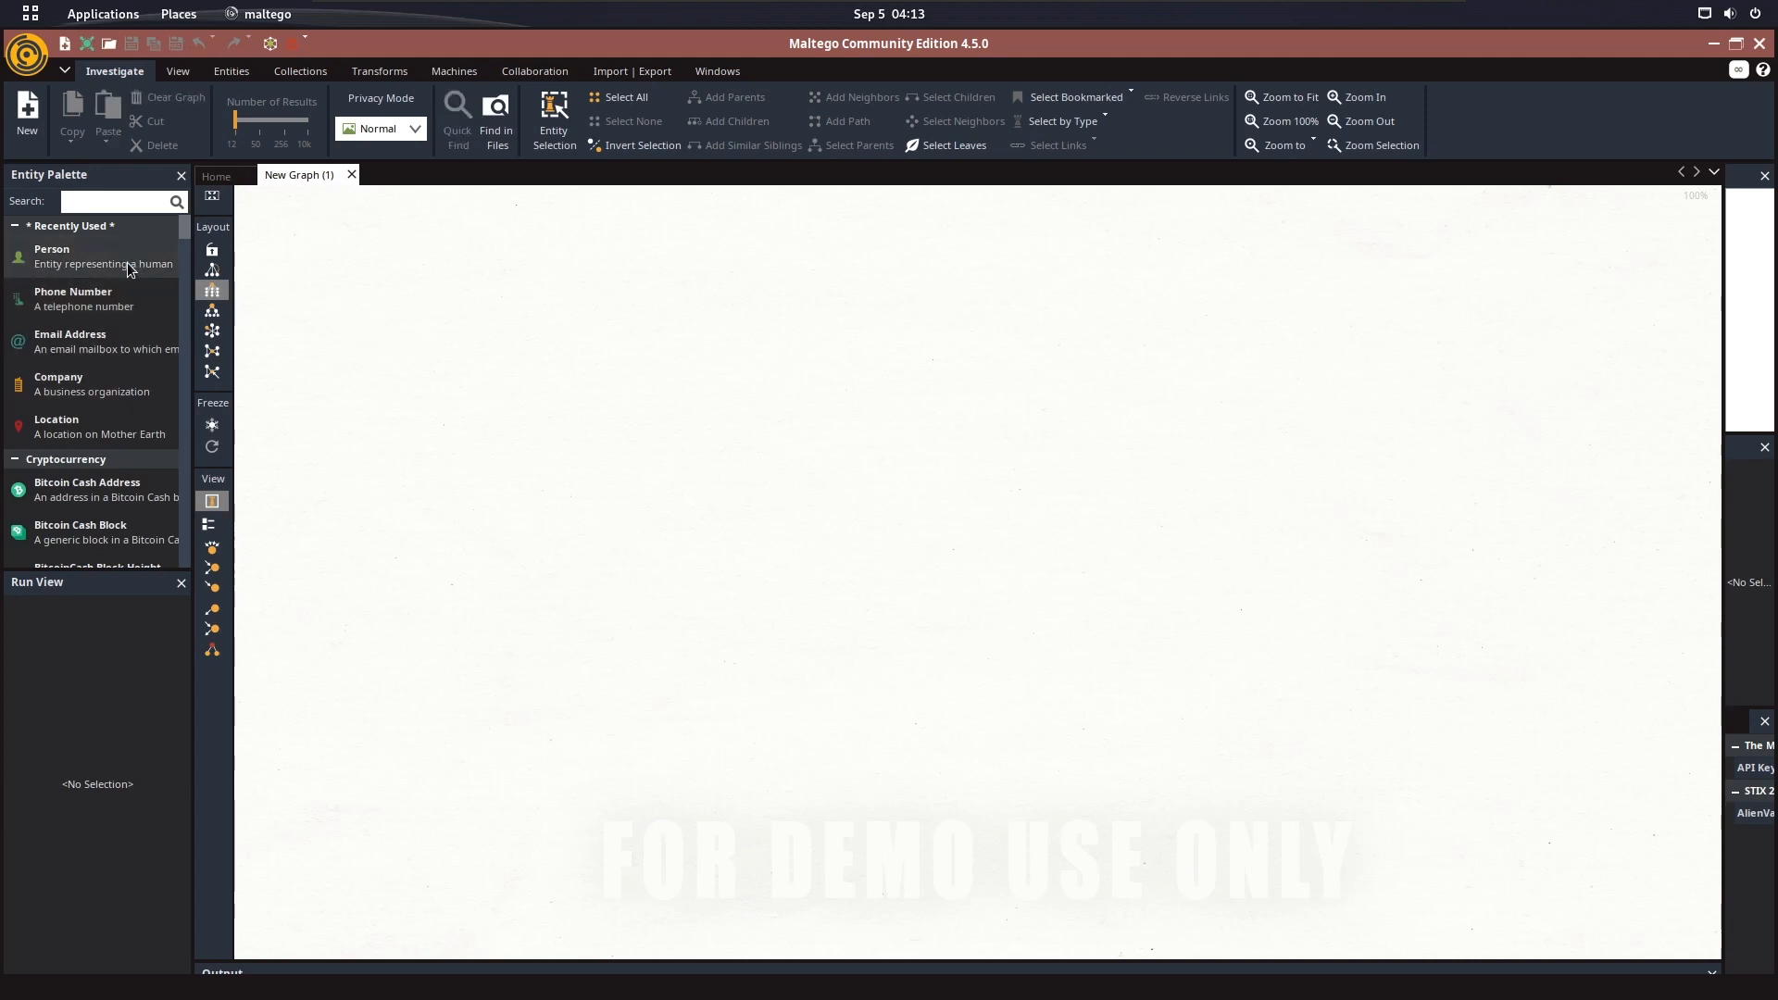
{"action": "left_click_drag", "start_coordinate": [130, 267], "coordinate": [907, 464]}
{"action": "double_click", "coordinate": [908, 464]}
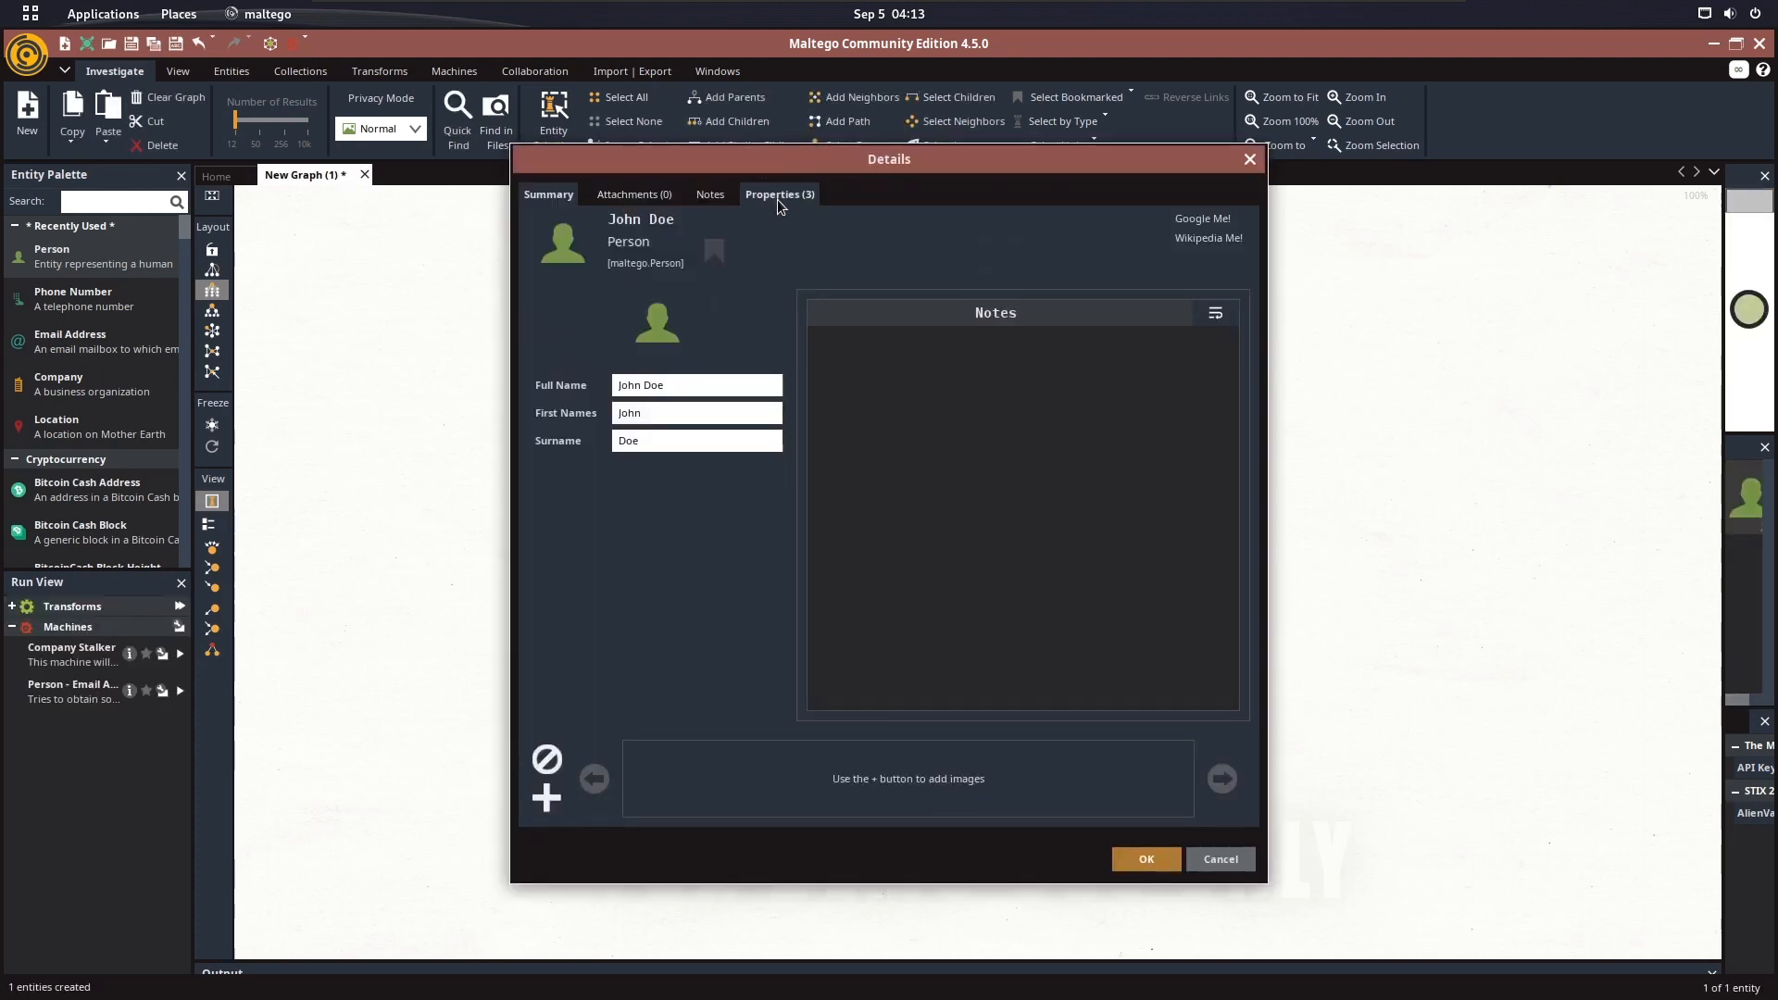
{"action": "left_click", "coordinate": [776, 198]}
{"action": "left_click", "coordinate": [762, 230]}
{"action": "type", "text": "Mark Z"}
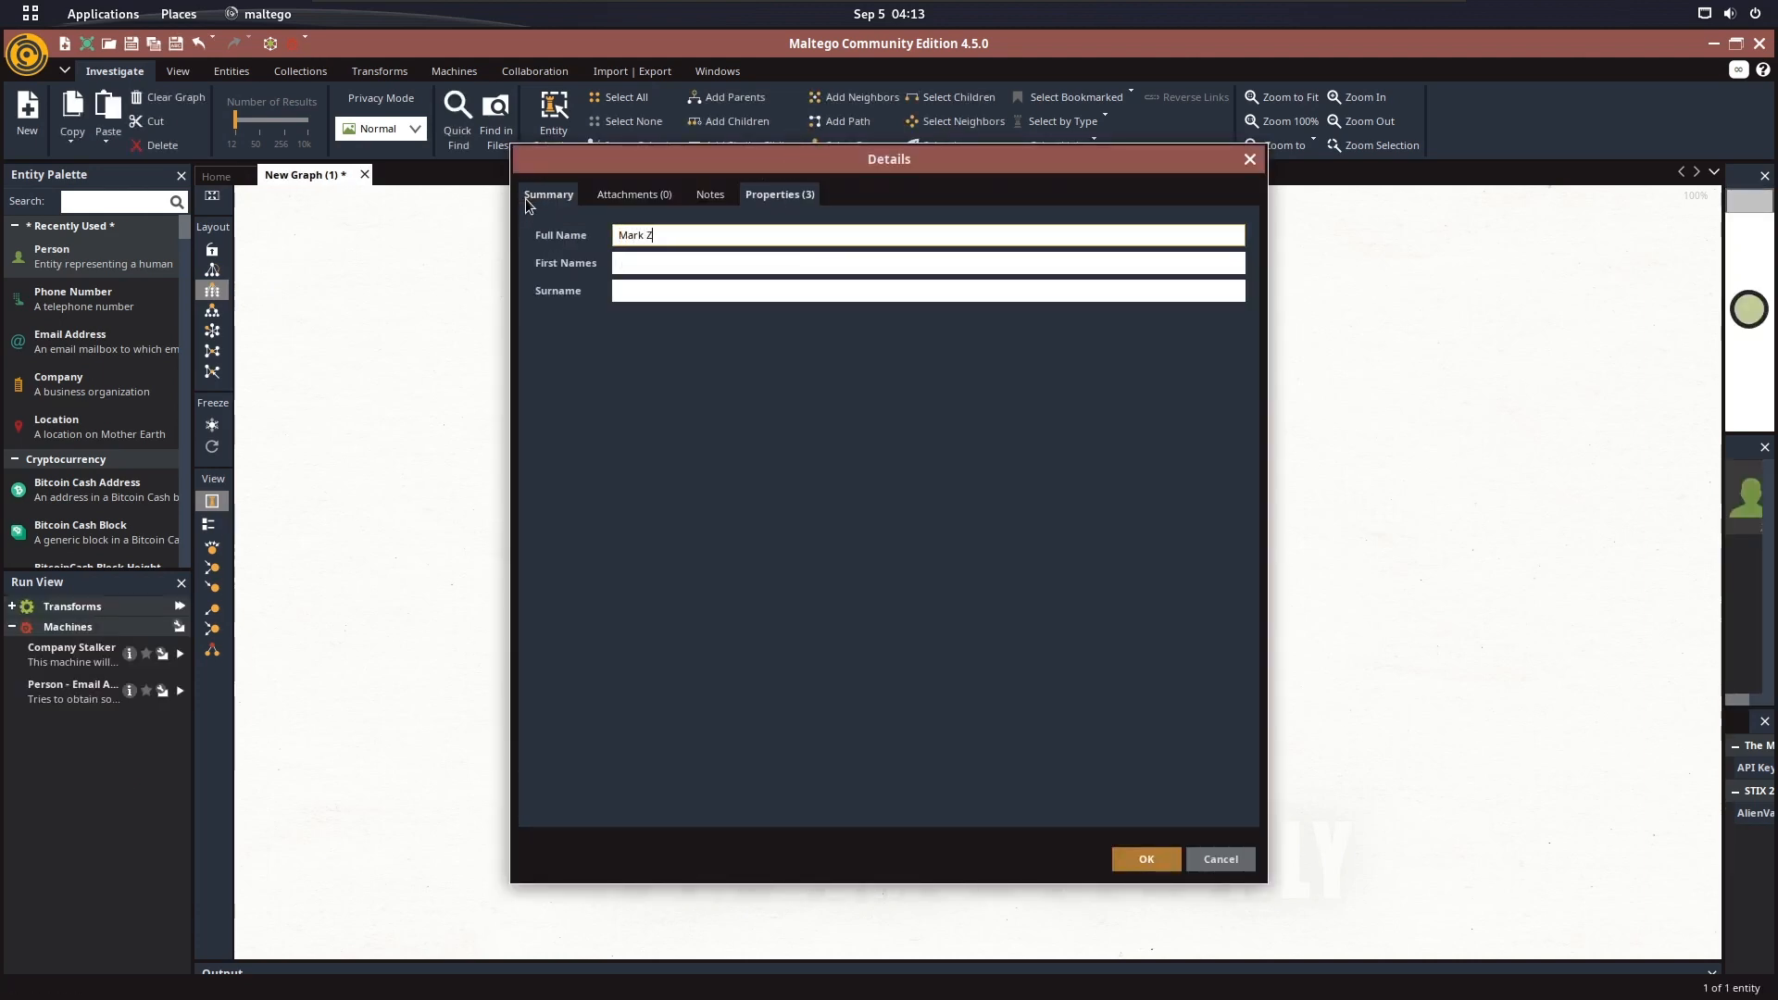
{"action": "type", "text": "uckerberg"}
{"action": "left_click", "coordinate": [1146, 858]}
Find the Affiliation - Facebook entity by searching for facebook and place it on the graph beside the person
{"action": "left_click", "coordinate": [112, 202]}
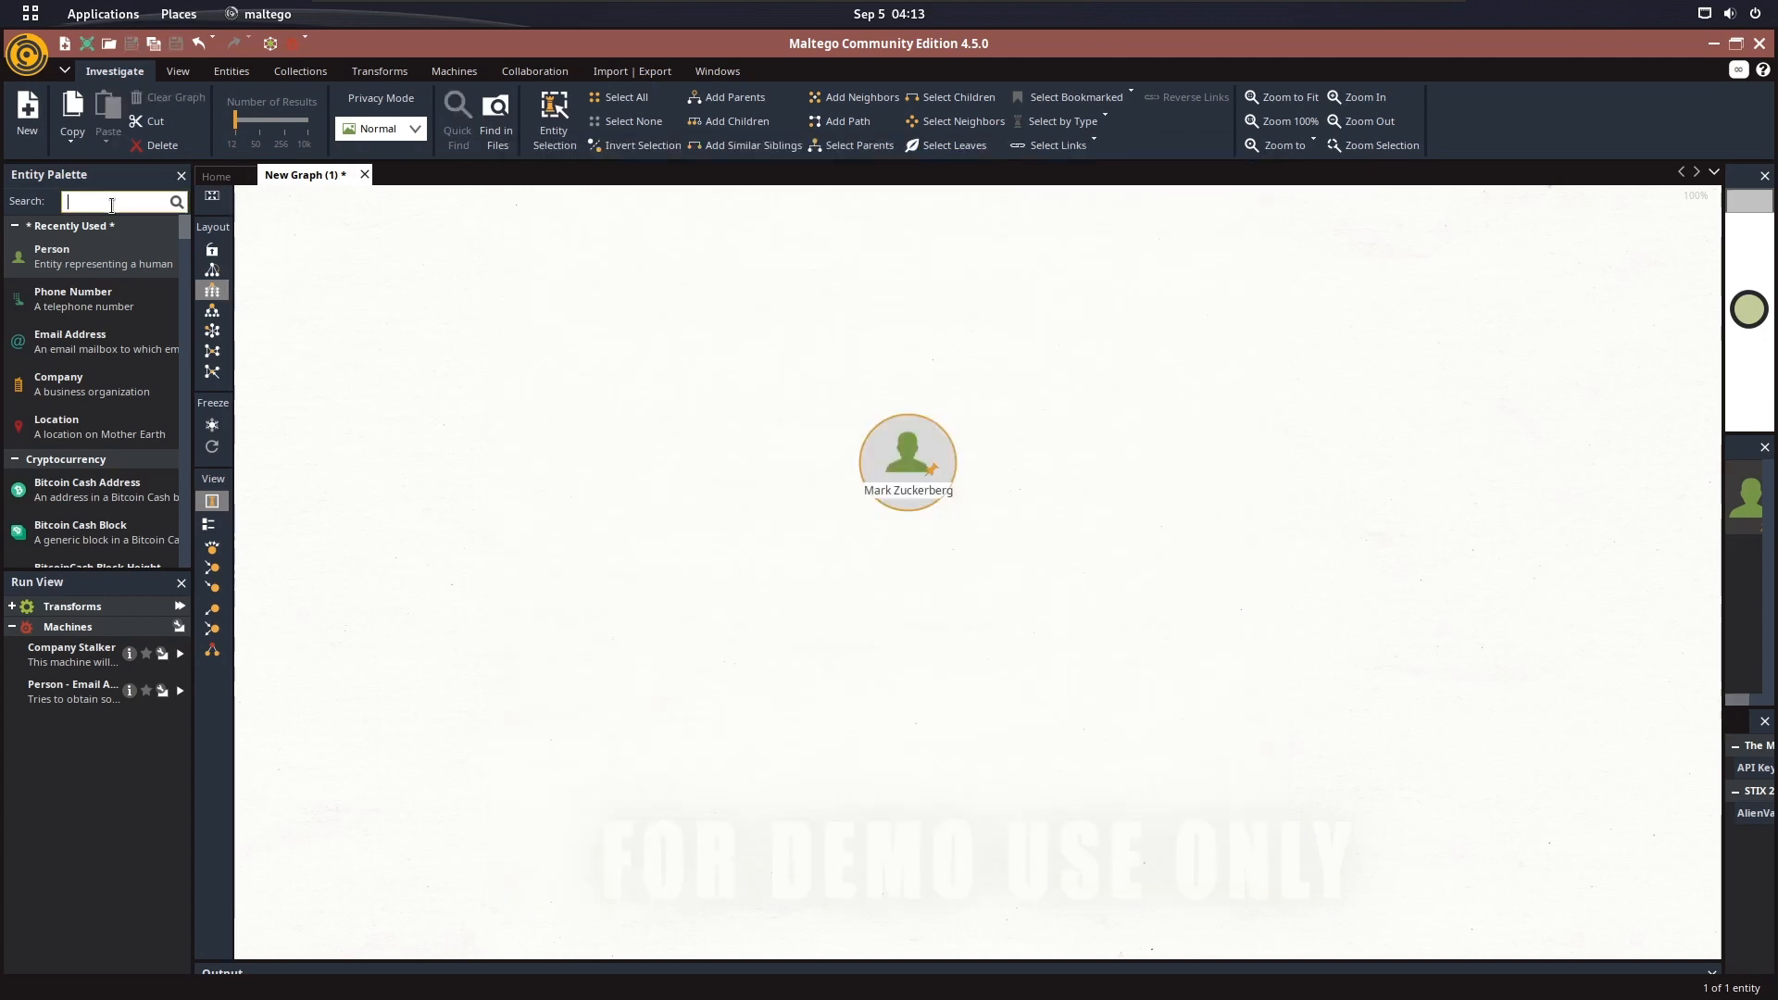
{"action": "type", "text": "facebook"}
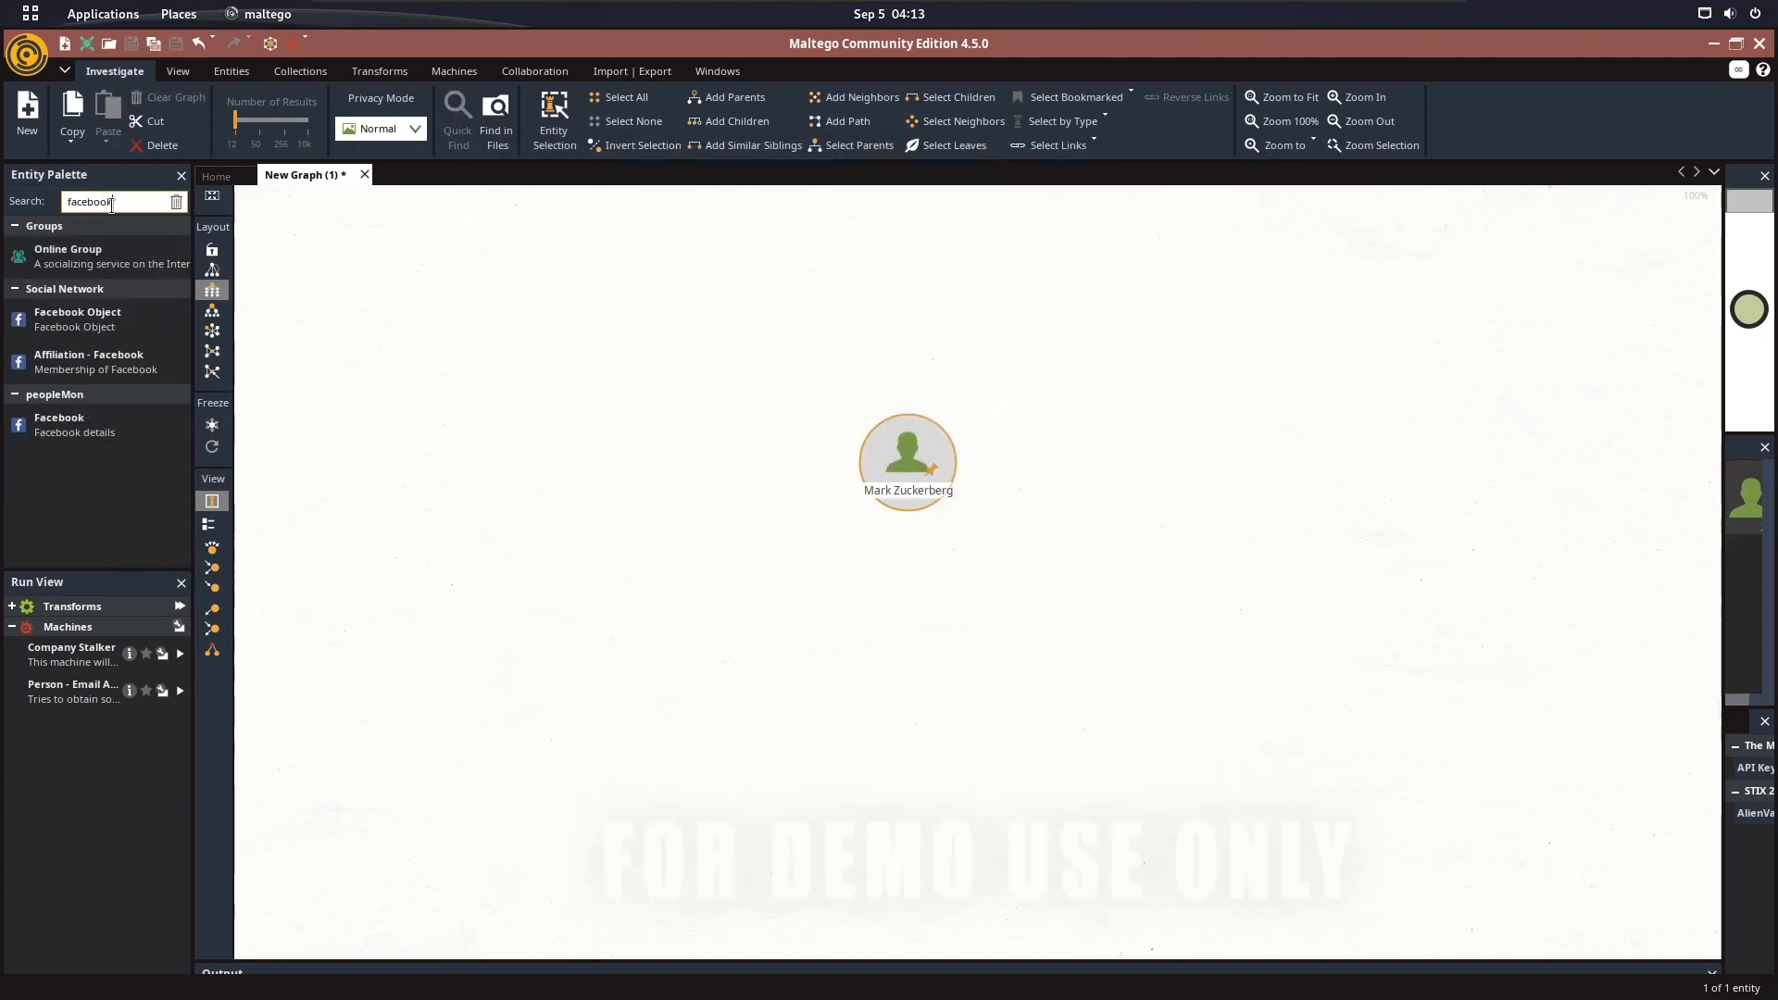
{"action": "left_click_drag", "start_coordinate": [88, 364], "coordinate": [689, 421]}
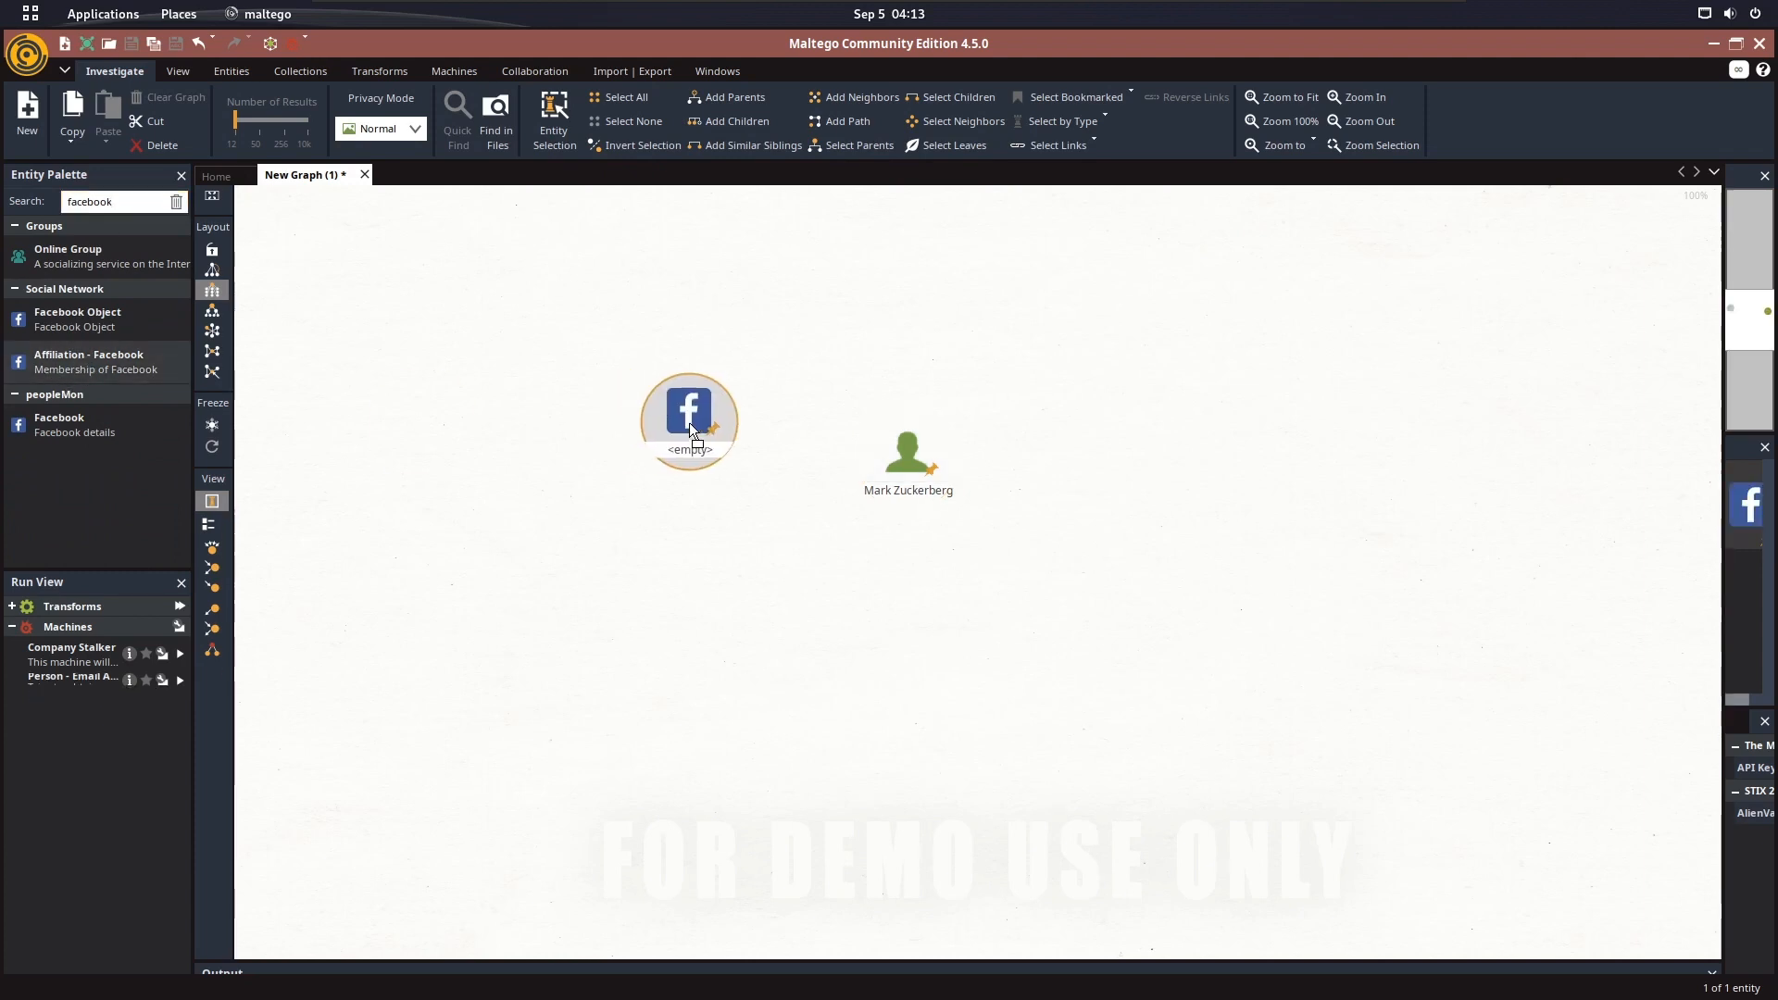
Search the entities for instagram and place an Affiliation - Instagram entity above the Facebook entity, slightly to its right
{"action": "double_click", "coordinate": [105, 197]}
{"action": "type", "text": "instagram"}
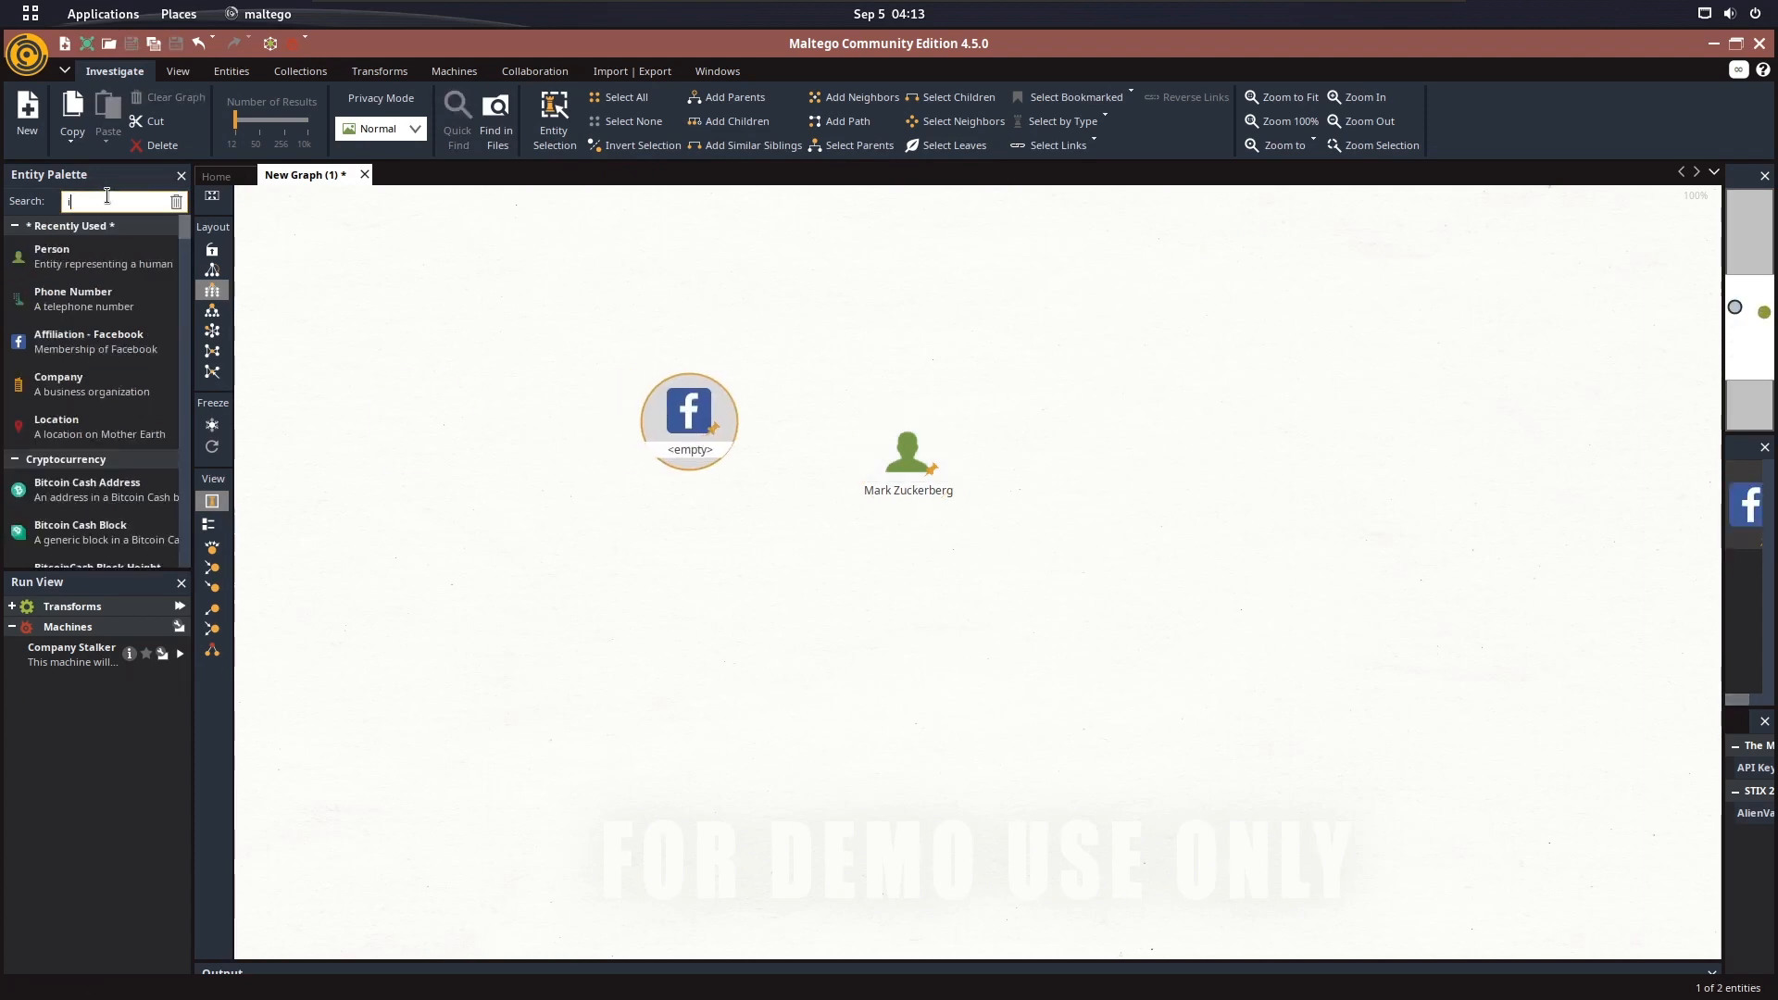
{"action": "left_click_drag", "start_coordinate": [88, 257], "coordinate": [283, 293]}
{"action": "left_click_drag", "start_coordinate": [729, 355], "coordinate": [738, 309]}
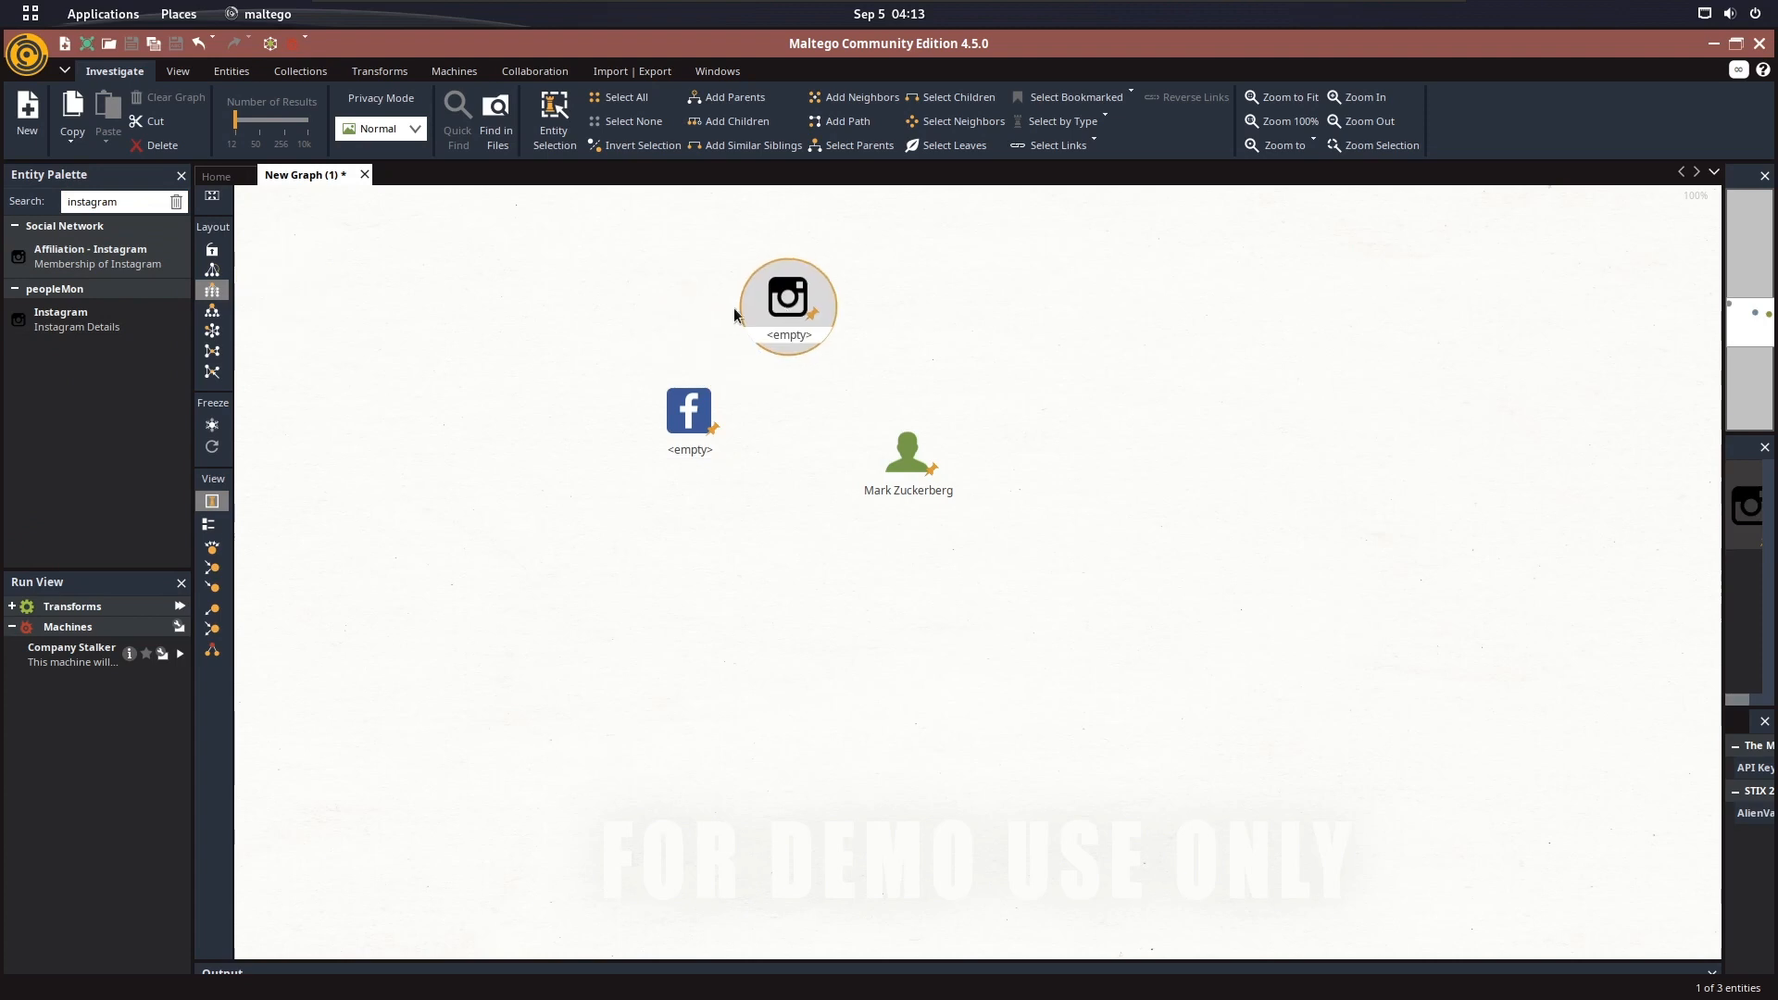
Search the entities for twitter and place an Affiliation - Twitter entity above the Facebook entity, slightly to its left
{"action": "double_click", "coordinate": [134, 202]}
{"action": "key", "text": "BackSpace"}
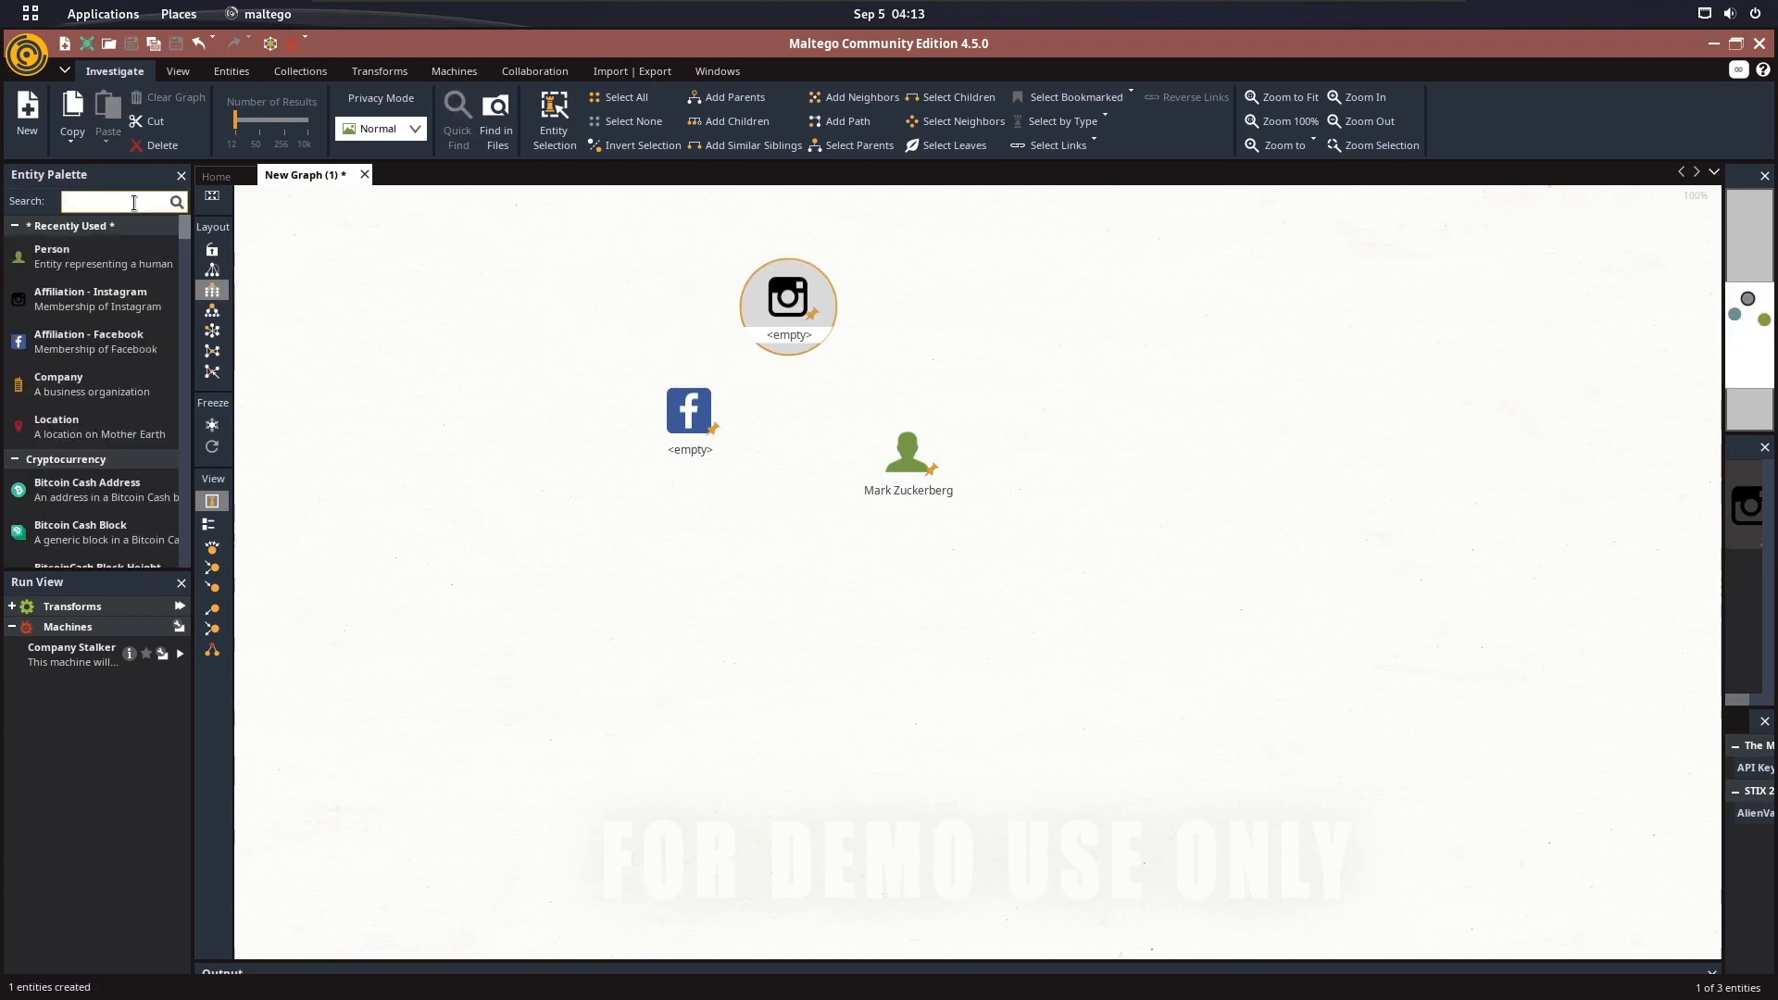
{"action": "type", "text": "twitter"}
{"action": "left_click_drag", "start_coordinate": [88, 256], "coordinate": [591, 315]}
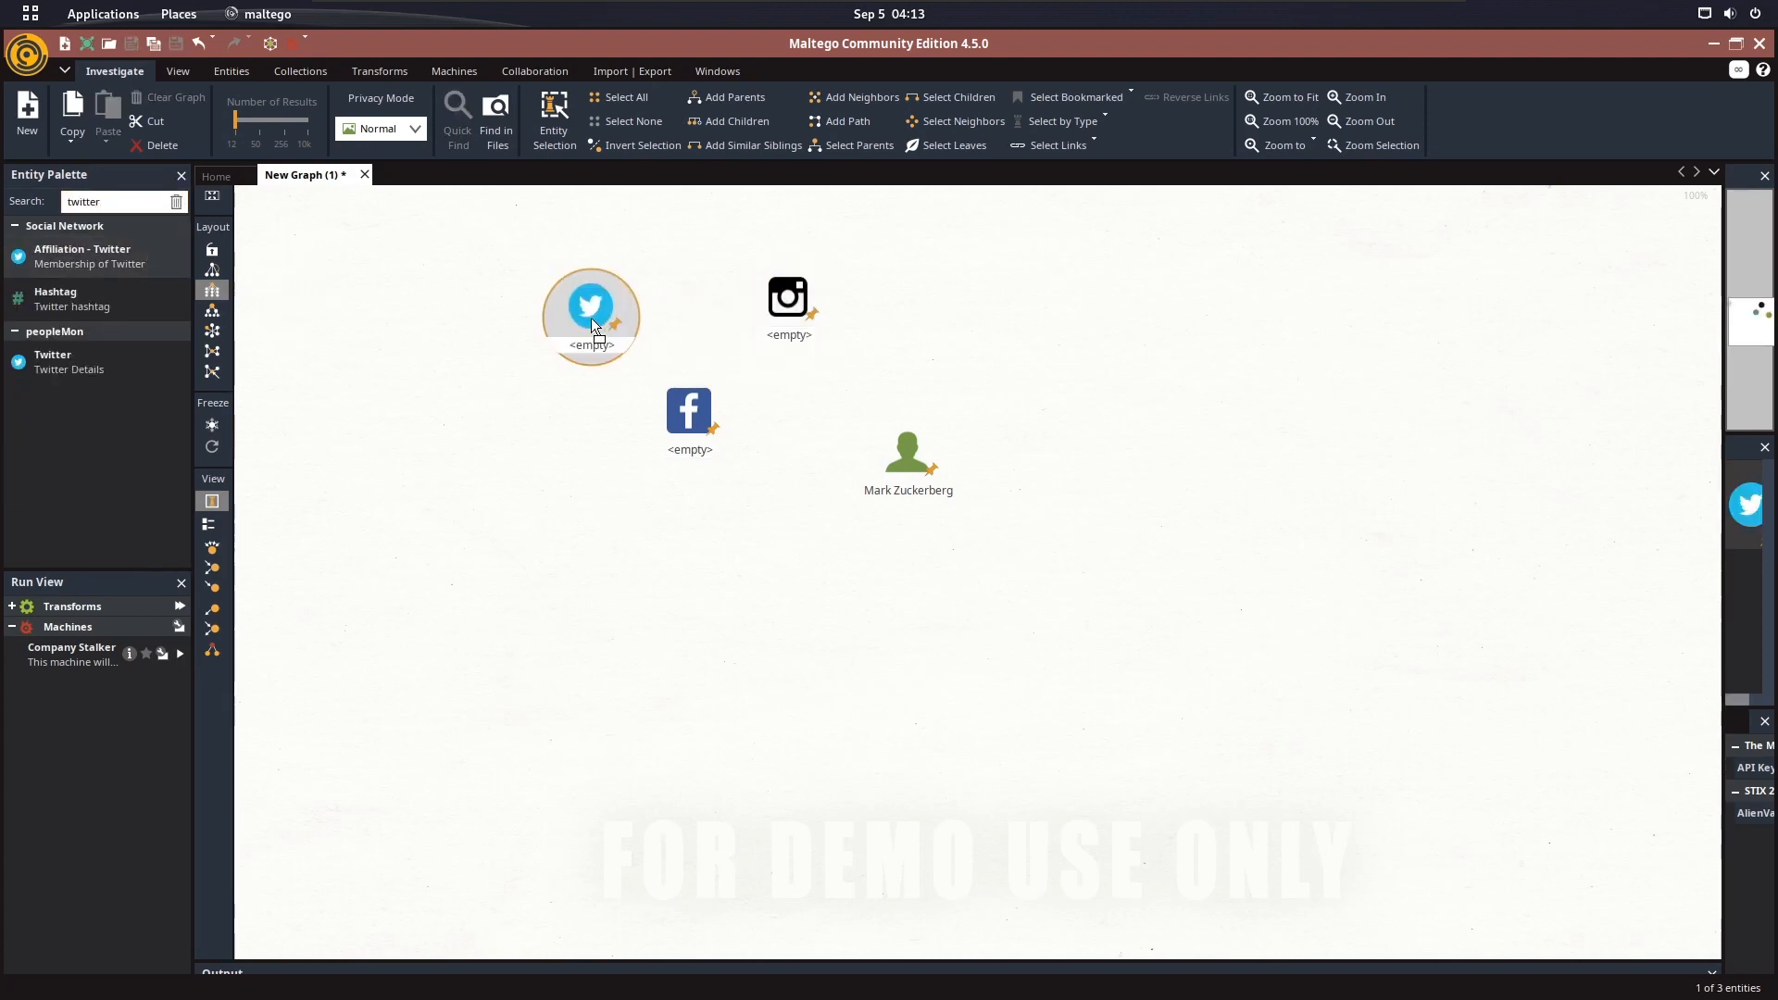
Search the entities for myspace and place an Affiliation - MySpace entity to the right of the Instagram entity
{"action": "double_click", "coordinate": [131, 199]}
{"action": "key", "text": "BackSpace"}
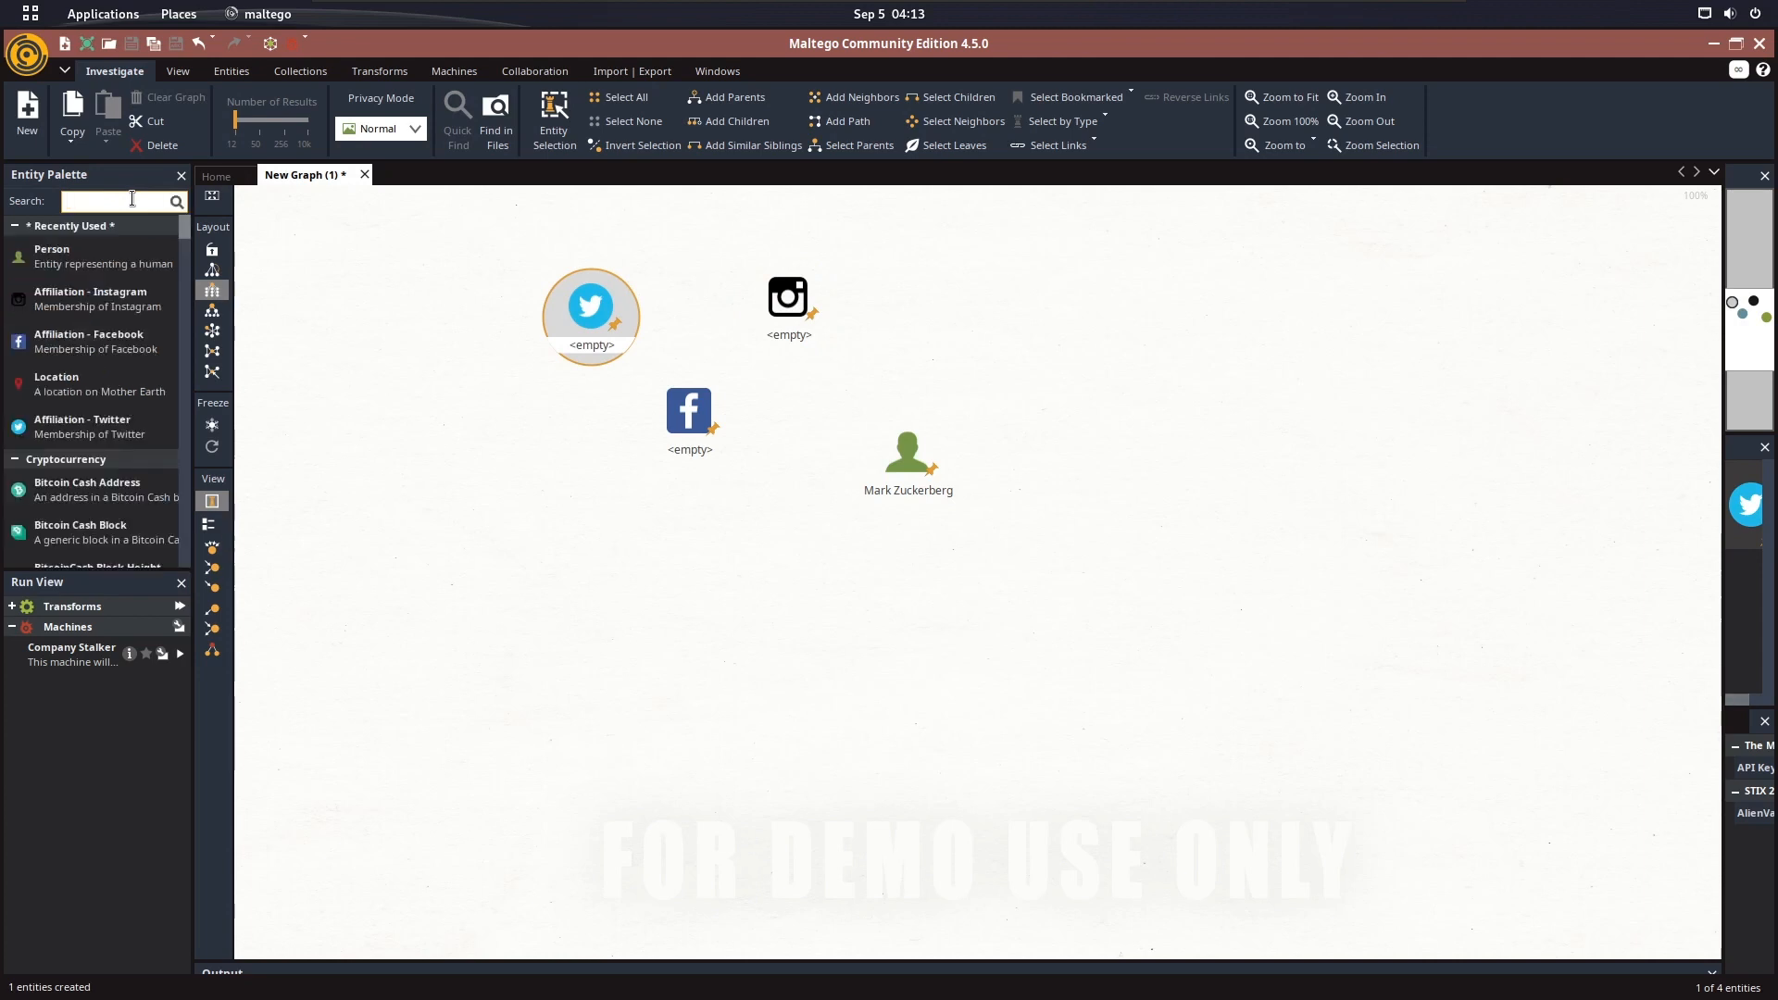
{"action": "type", "text": "myspace"}
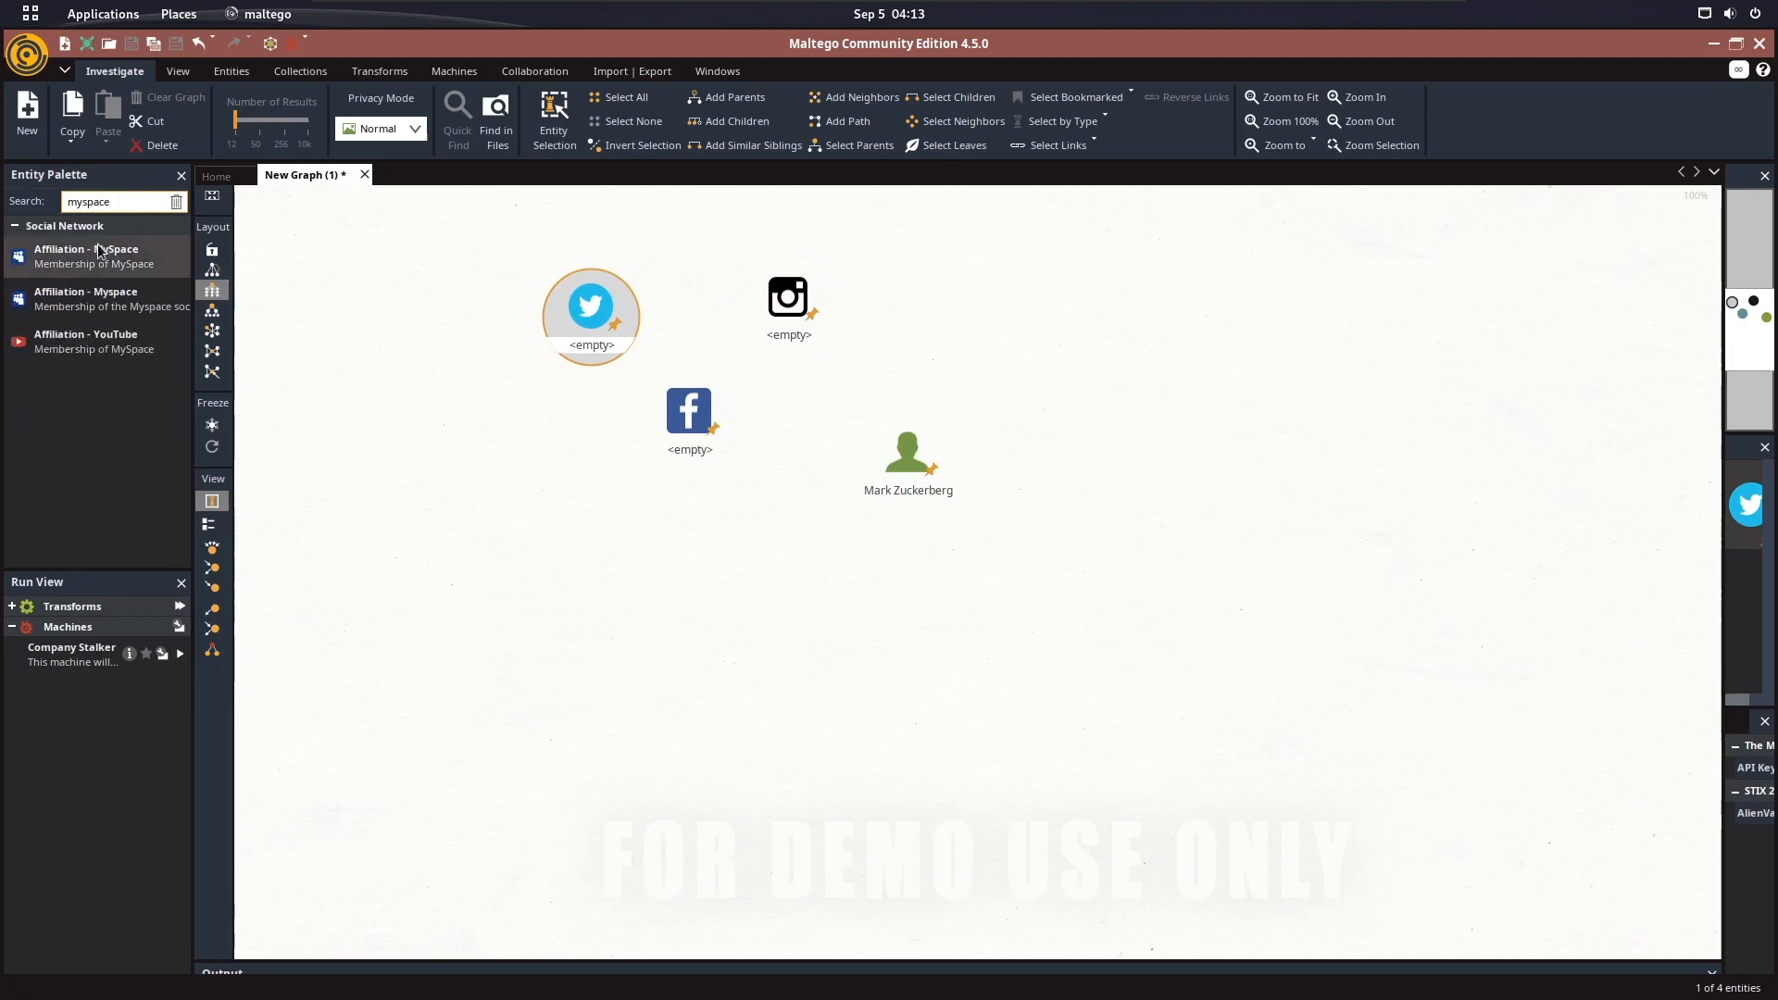
{"action": "left_click_drag", "start_coordinate": [88, 256], "coordinate": [1098, 319]}
Search the entities for company and place a Company entity from Groups to the right of the MySpace entity
{"action": "double_click", "coordinate": [128, 202]}
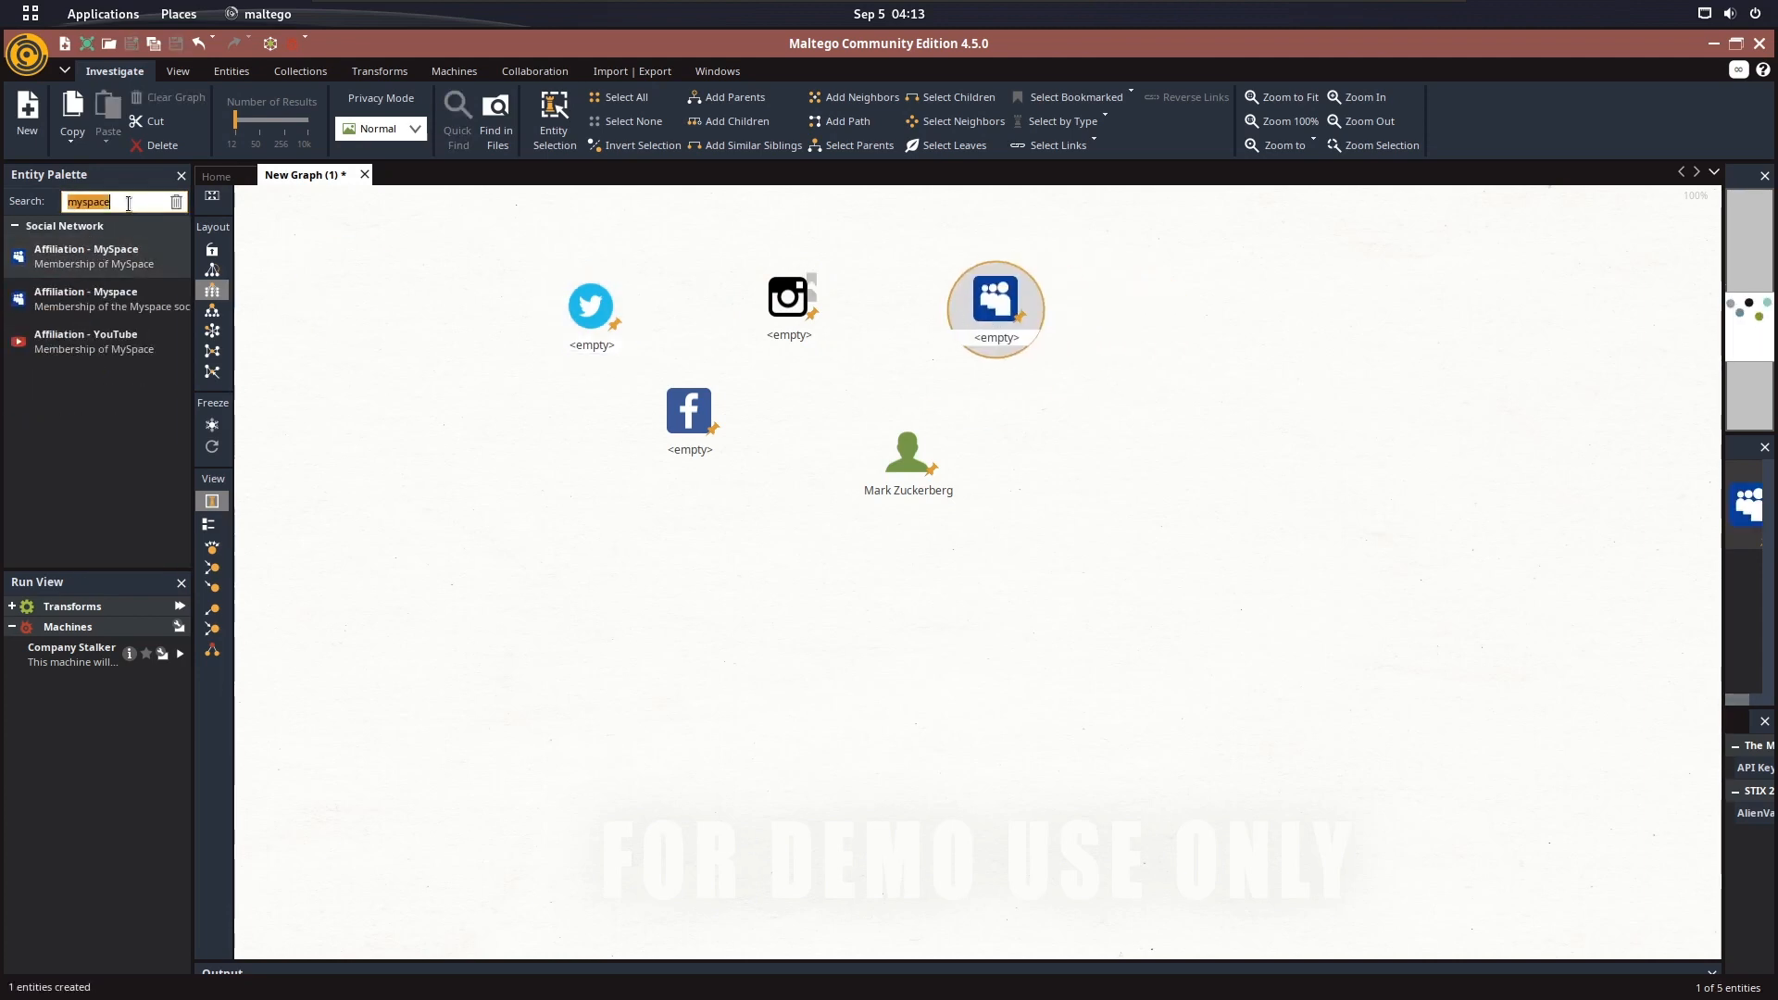
{"action": "key", "text": "BackSpace"}
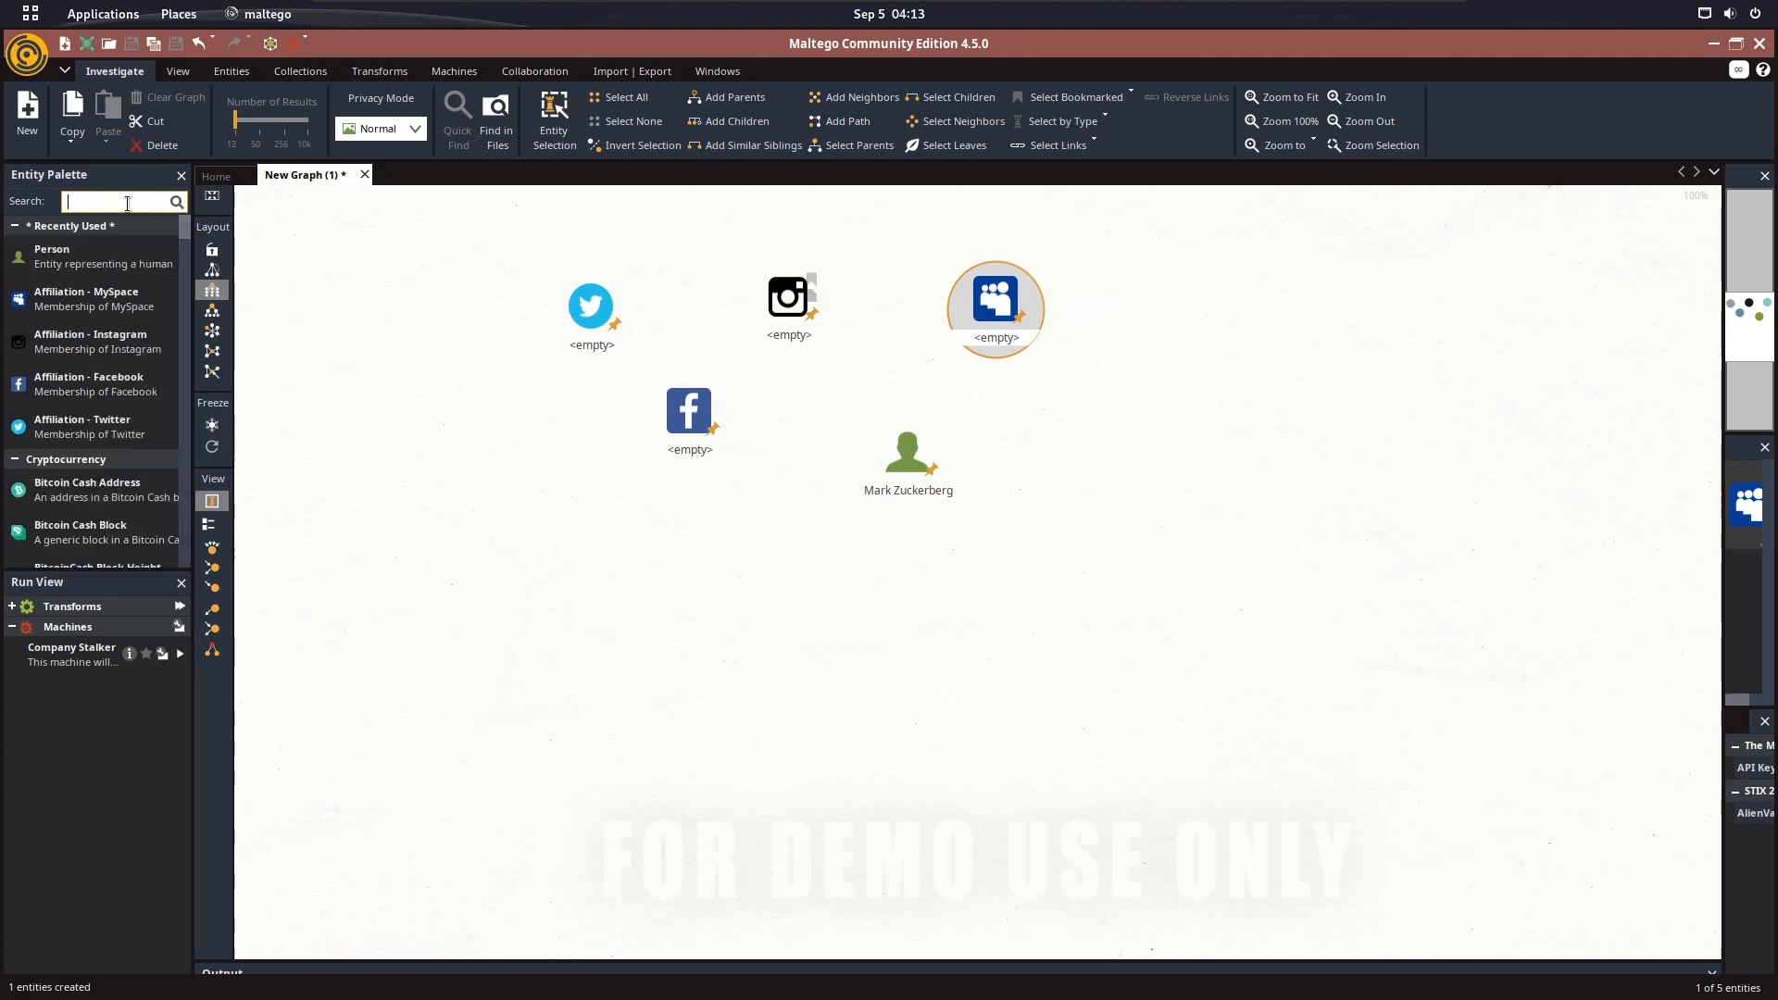
{"action": "type", "text": "company"}
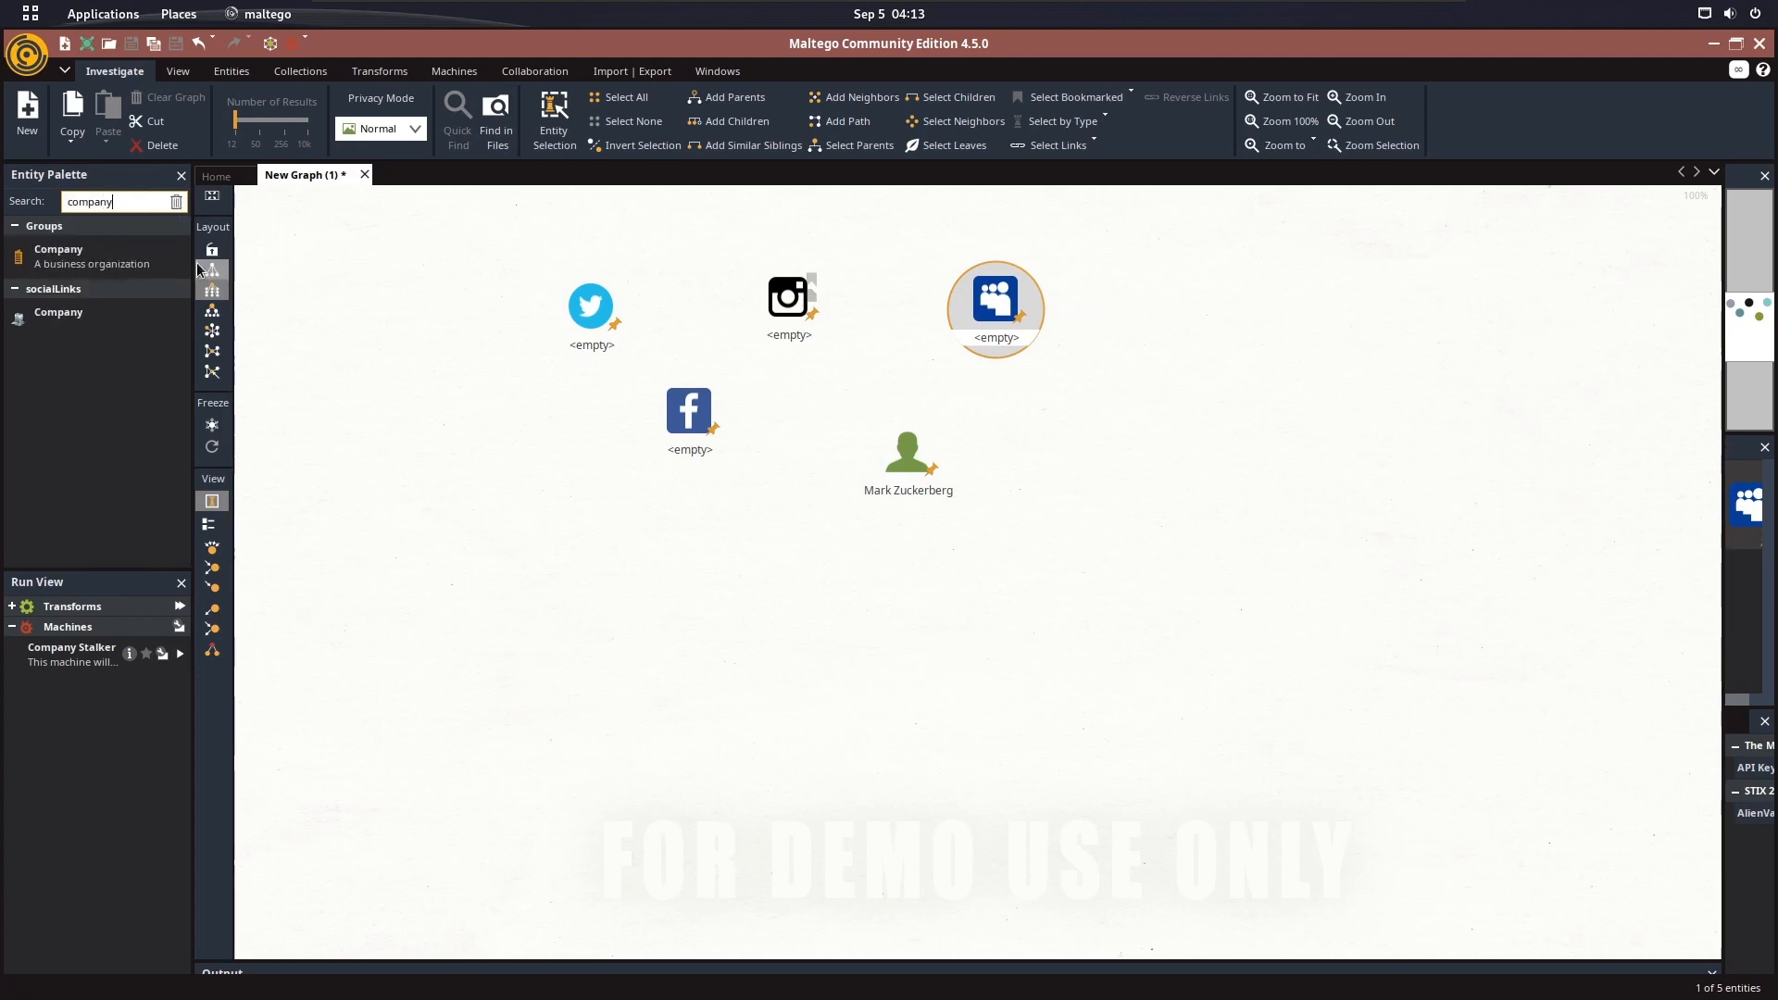
{"action": "left_click_drag", "start_coordinate": [58, 256], "coordinate": [1121, 315]}
Search the entities for location and place a Location entity below the company, to the right of the person
{"action": "double_click", "coordinate": [140, 196]}
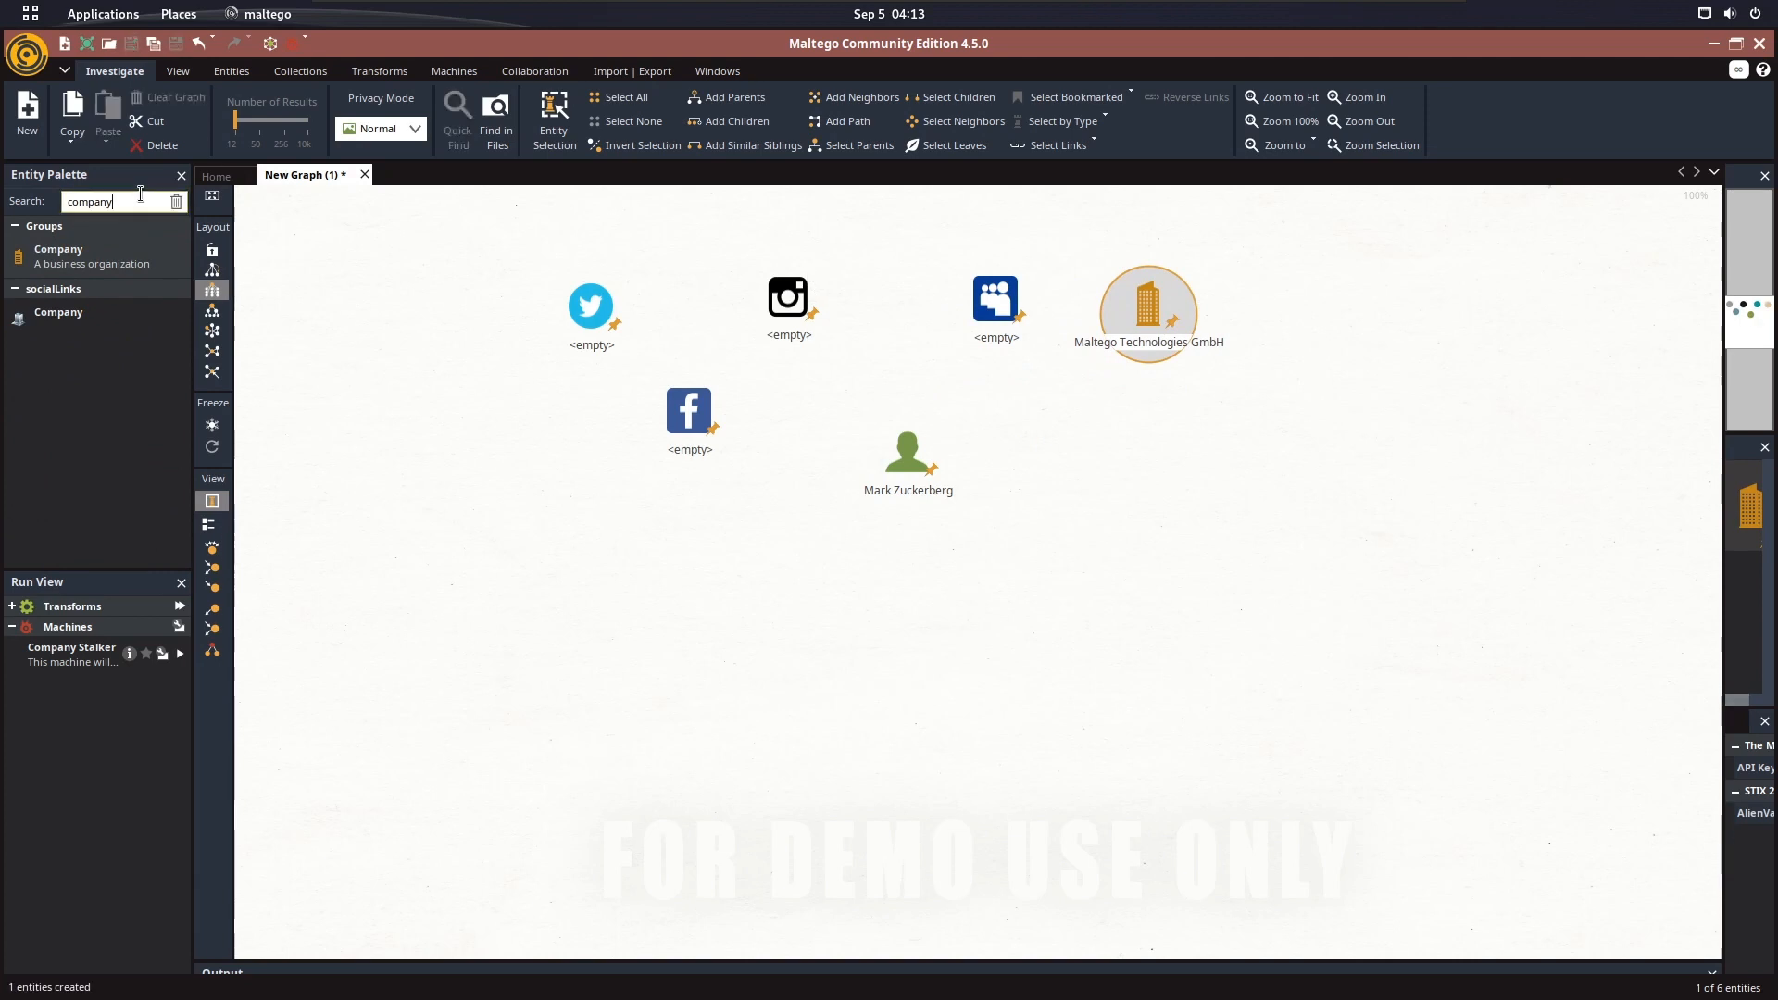
{"action": "type", "text": "location"}
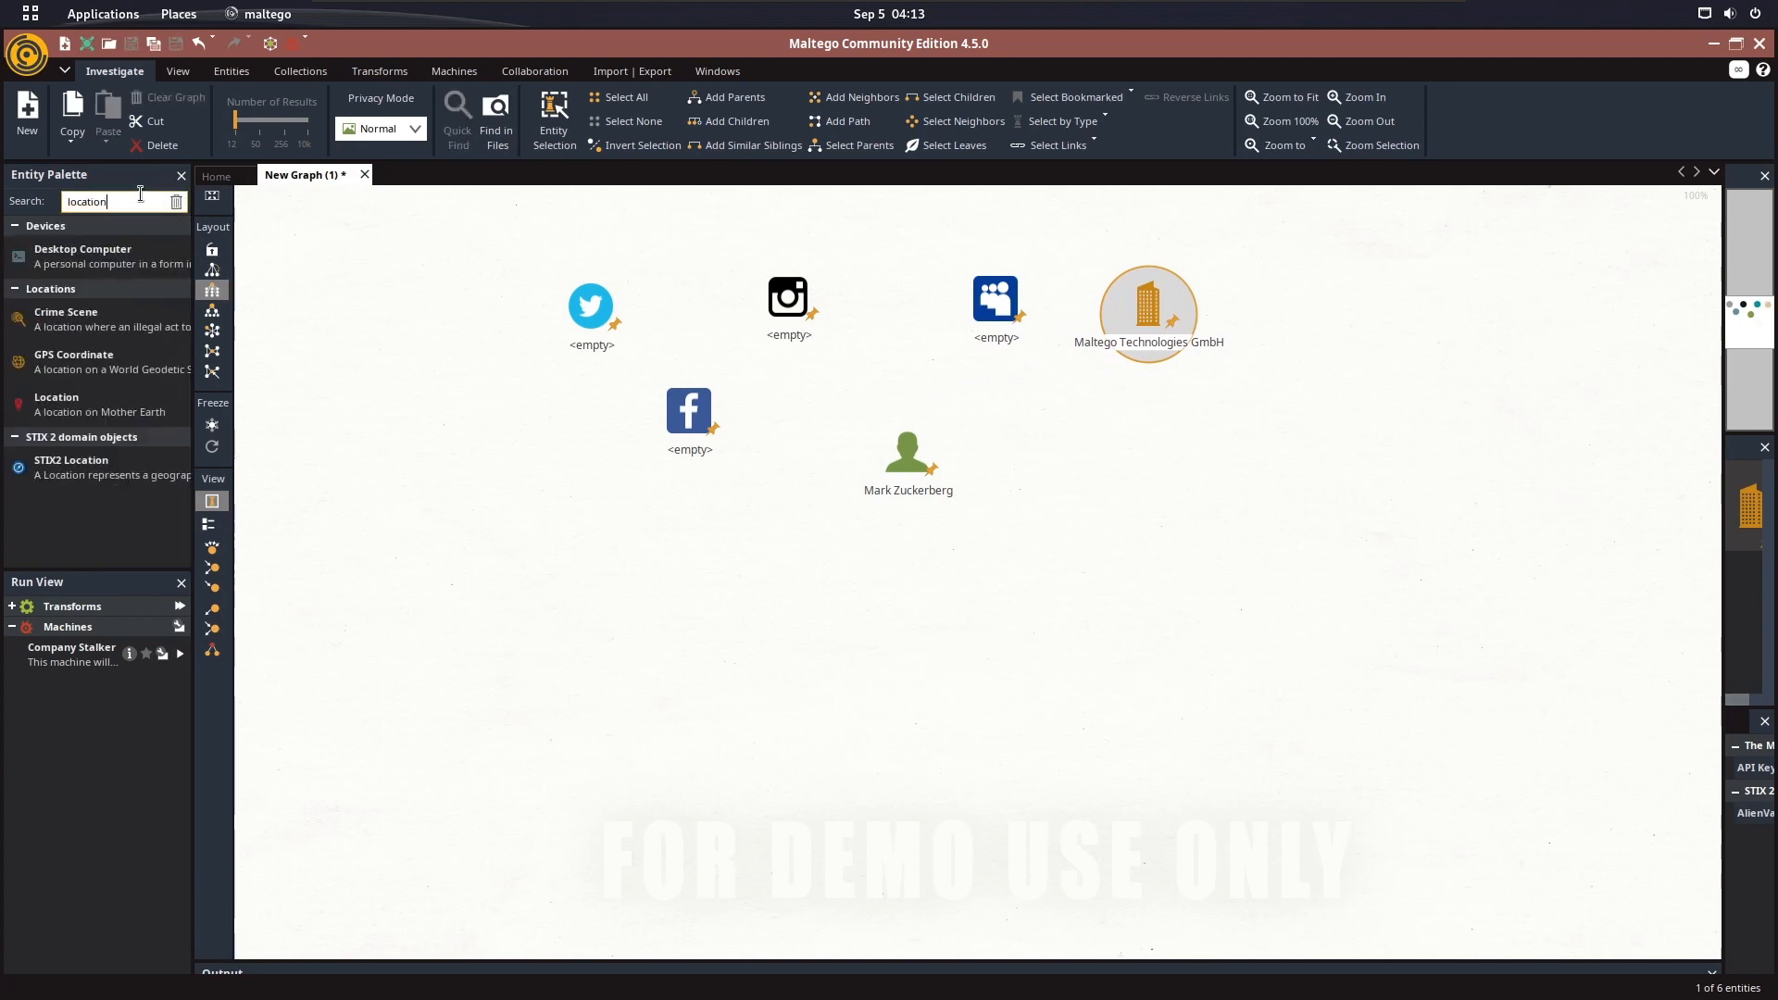
{"action": "left_click_drag", "start_coordinate": [1209, 493], "coordinate": [1145, 461]}
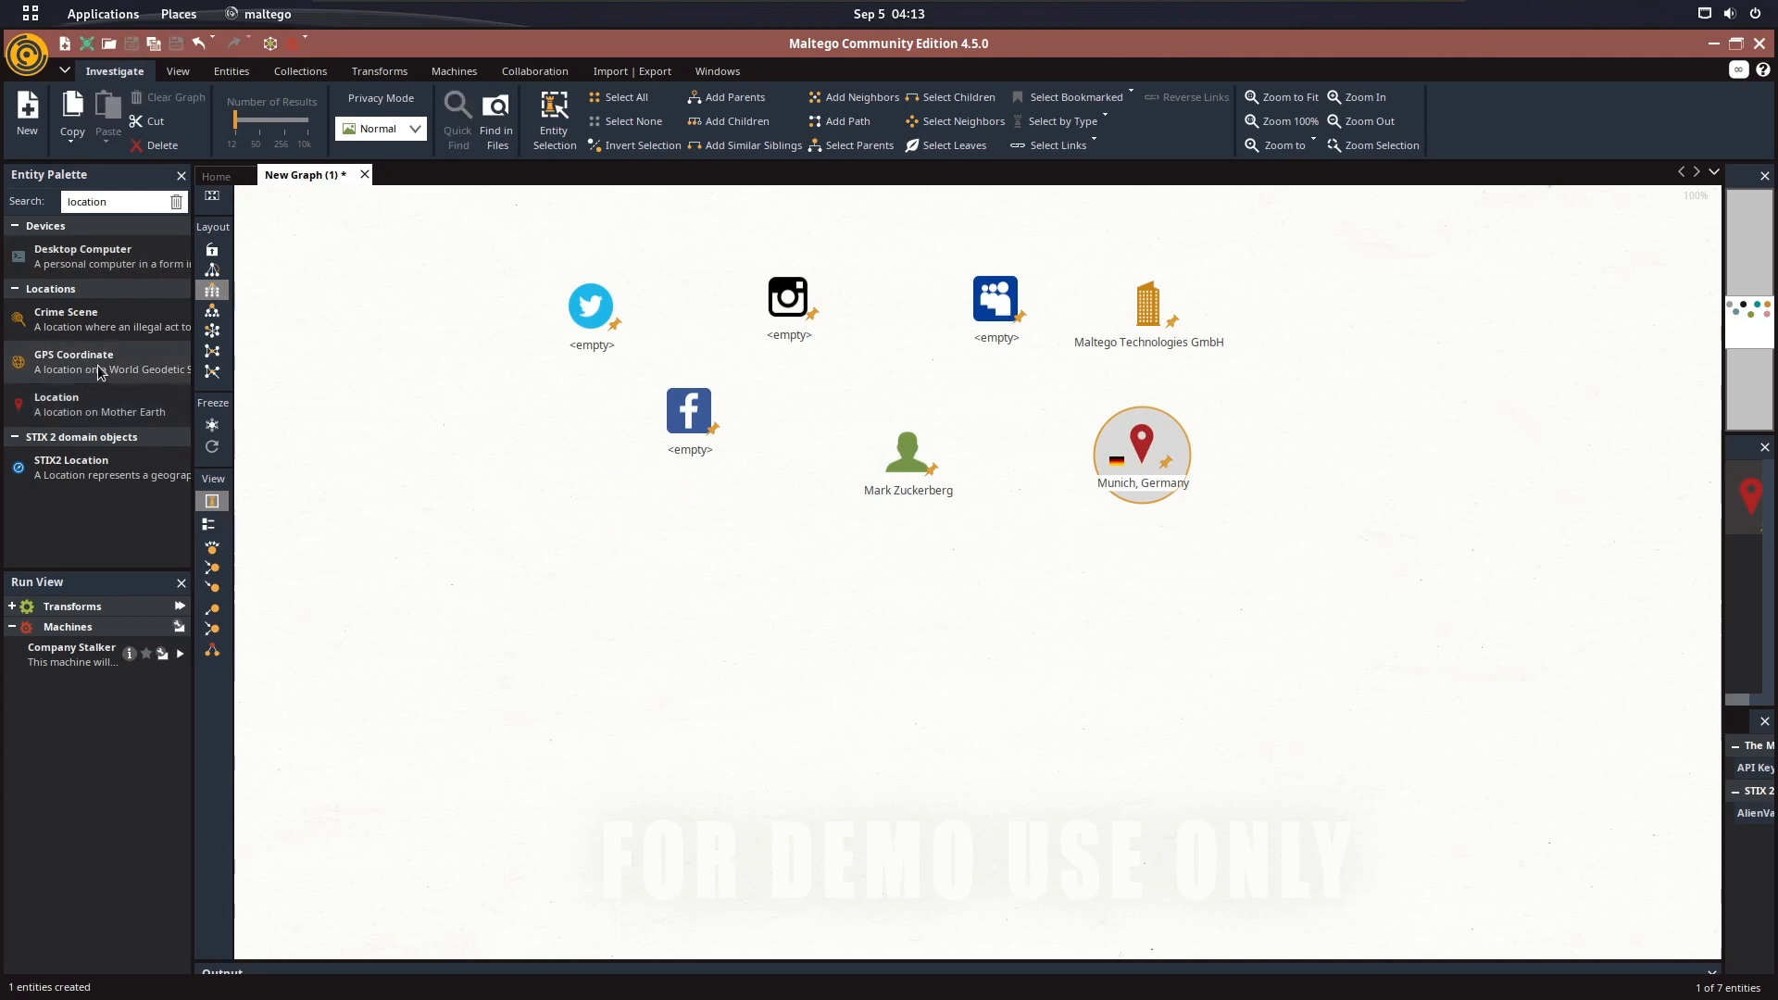
Search the entities for email and place a Personal Email Address entity below the Facebook entity
{"action": "left_click", "coordinate": [123, 226]}
{"action": "double_click", "coordinate": [145, 199]}
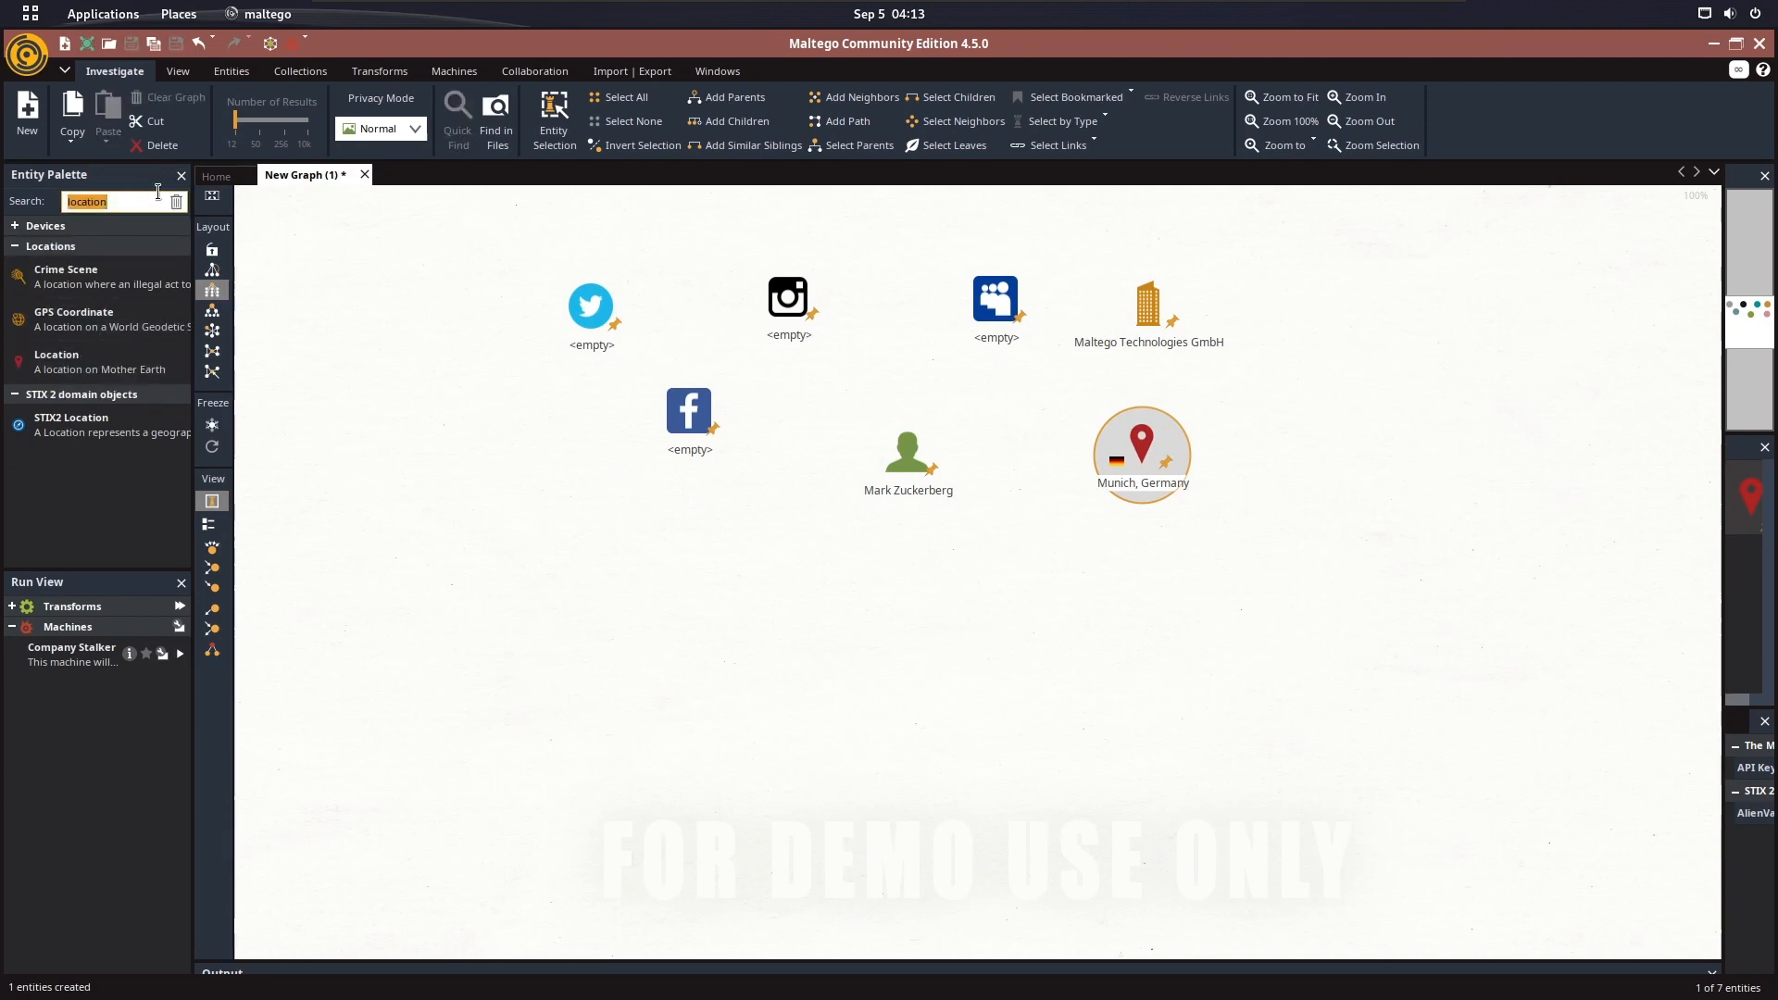
{"action": "key", "text": "BackSpace"}
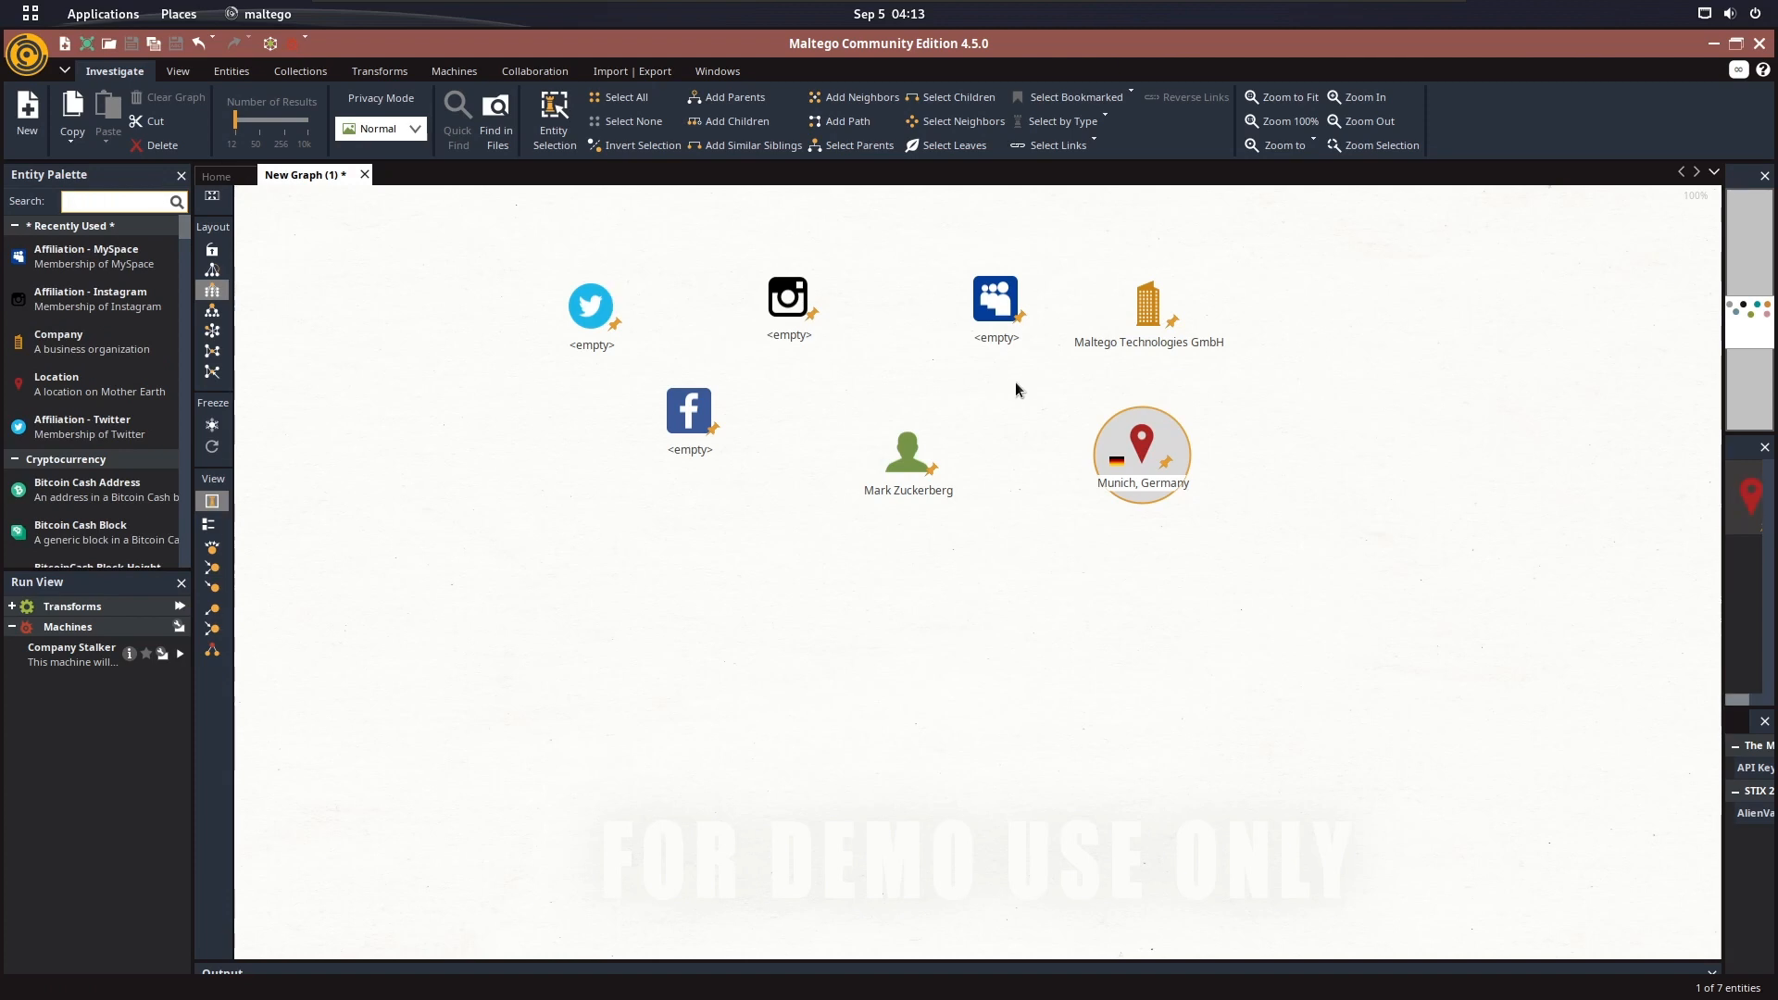
{"action": "type", "text": "email"}
{"action": "left_click_drag", "start_coordinate": [126, 311], "coordinate": [657, 526]}
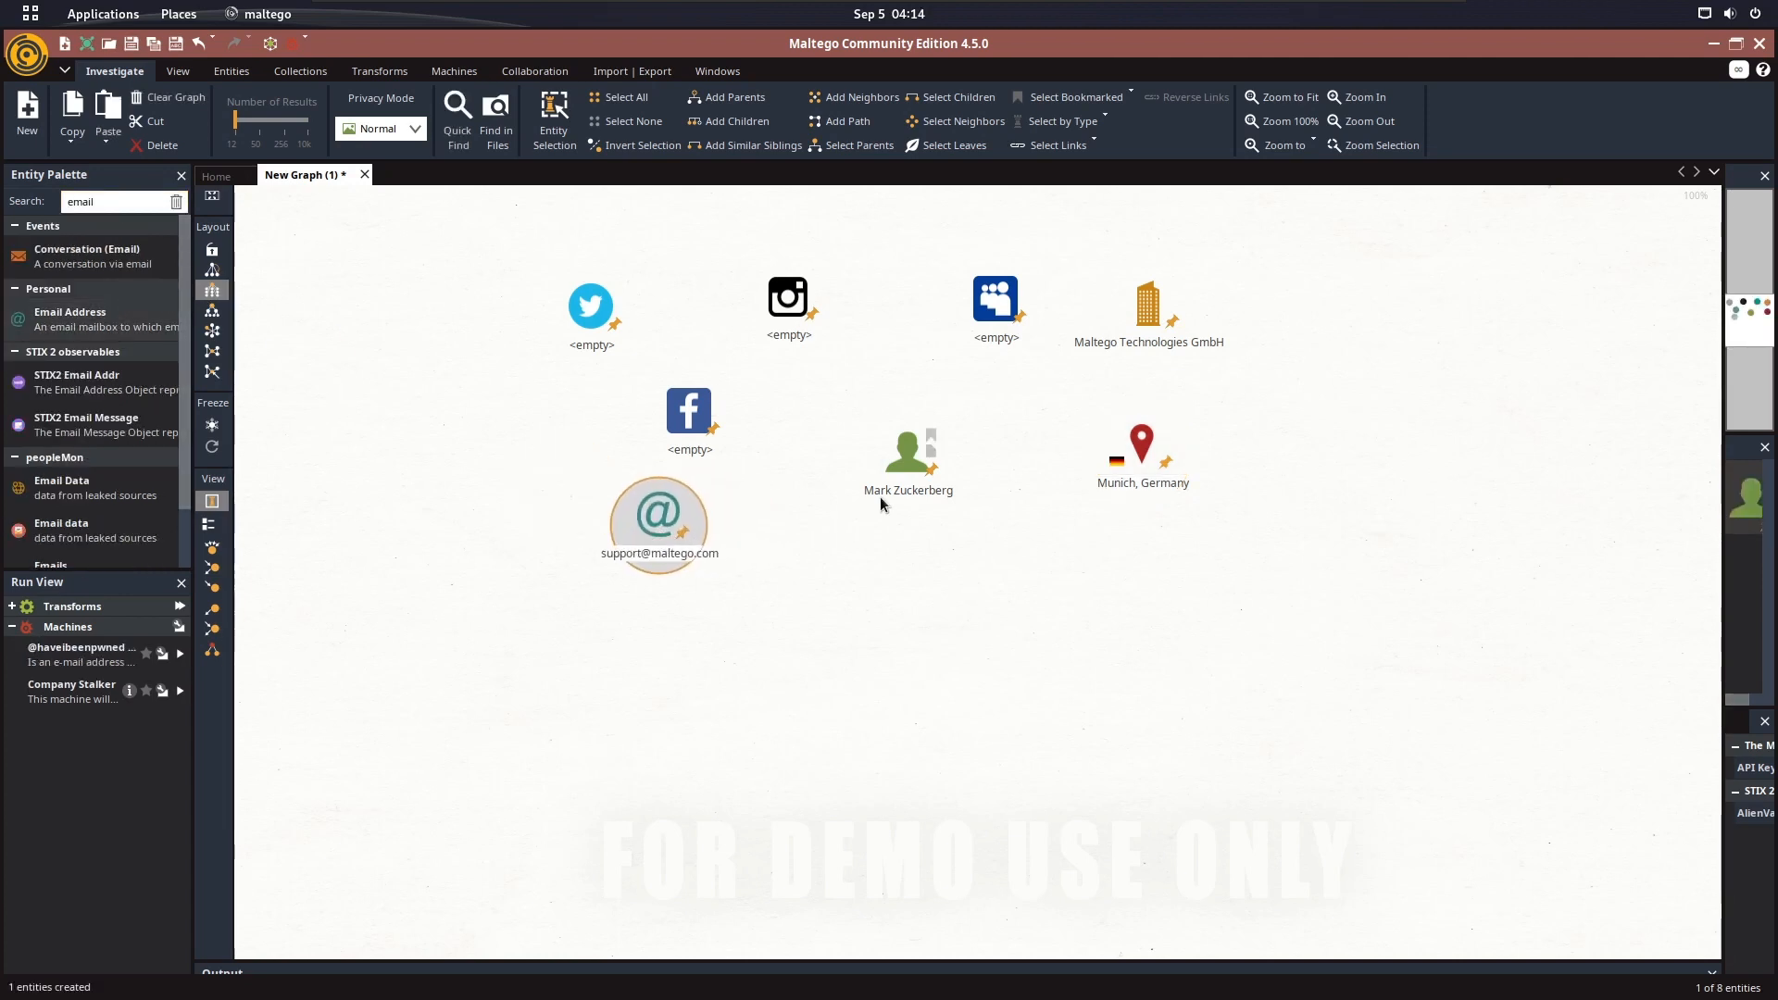
Search the entities for phone and place a Personal Phone Number entity below the person
{"action": "double_click", "coordinate": [121, 203]}
{"action": "type", "text": "phone"}
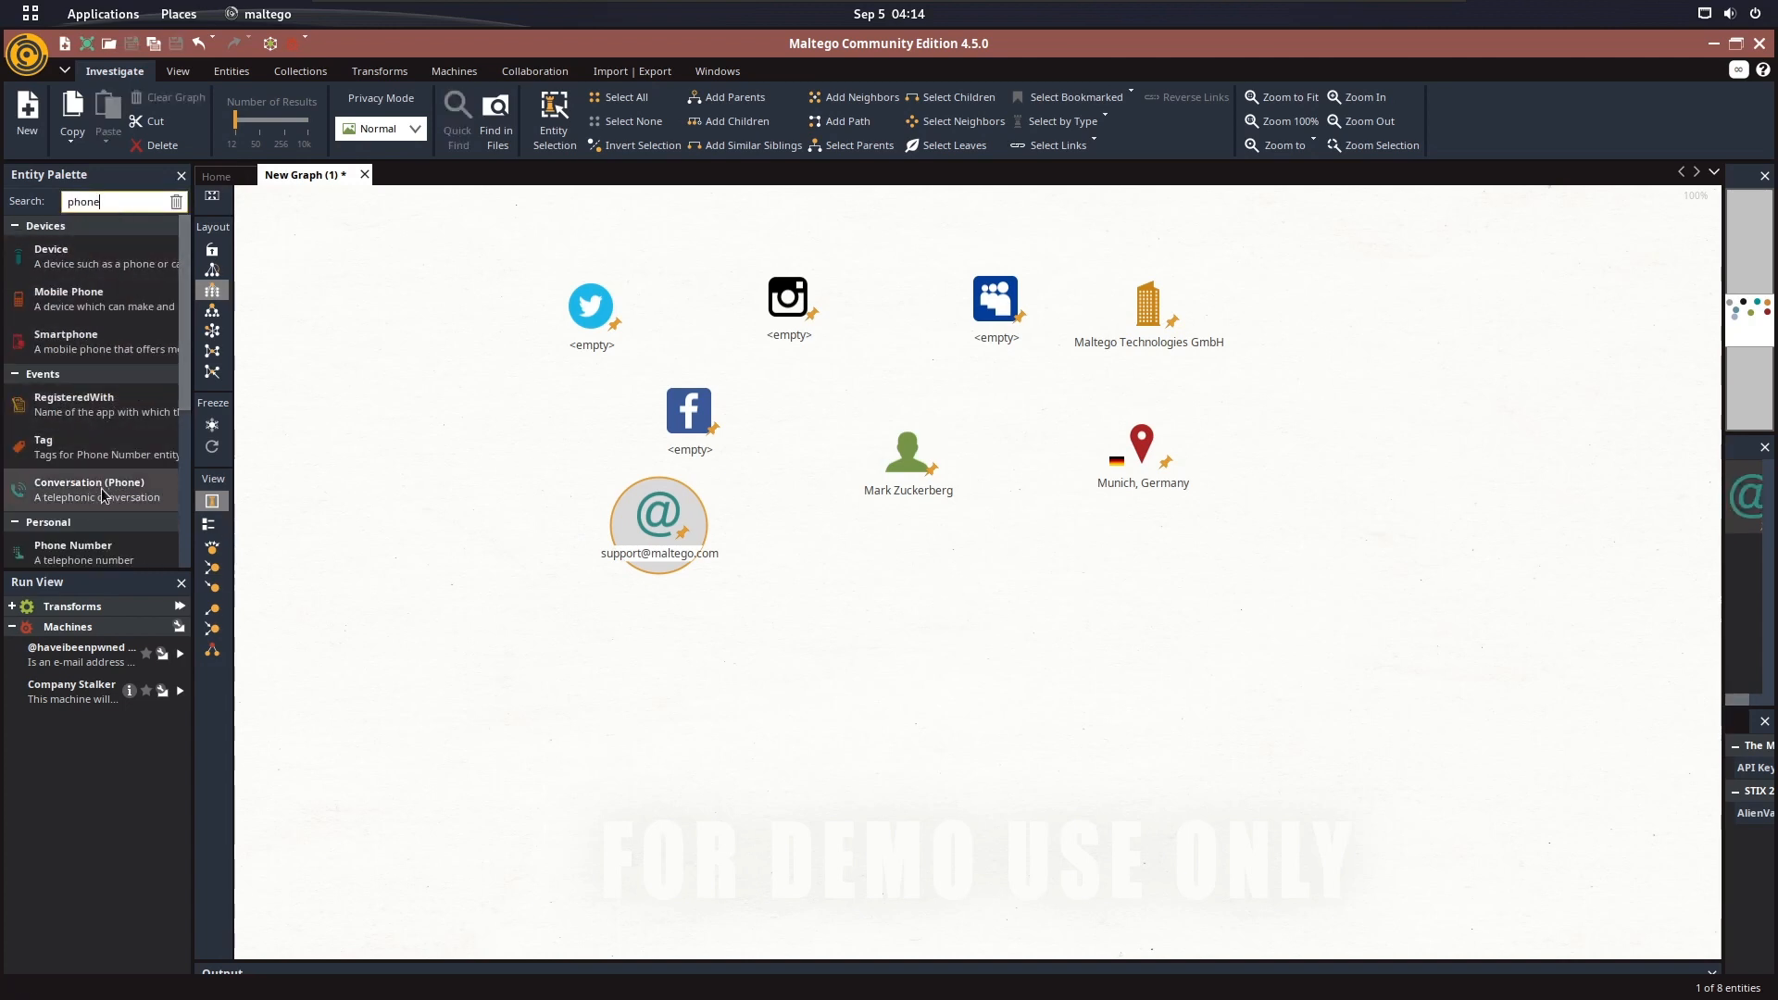
{"action": "left_click_drag", "start_coordinate": [73, 551], "coordinate": [968, 600]}
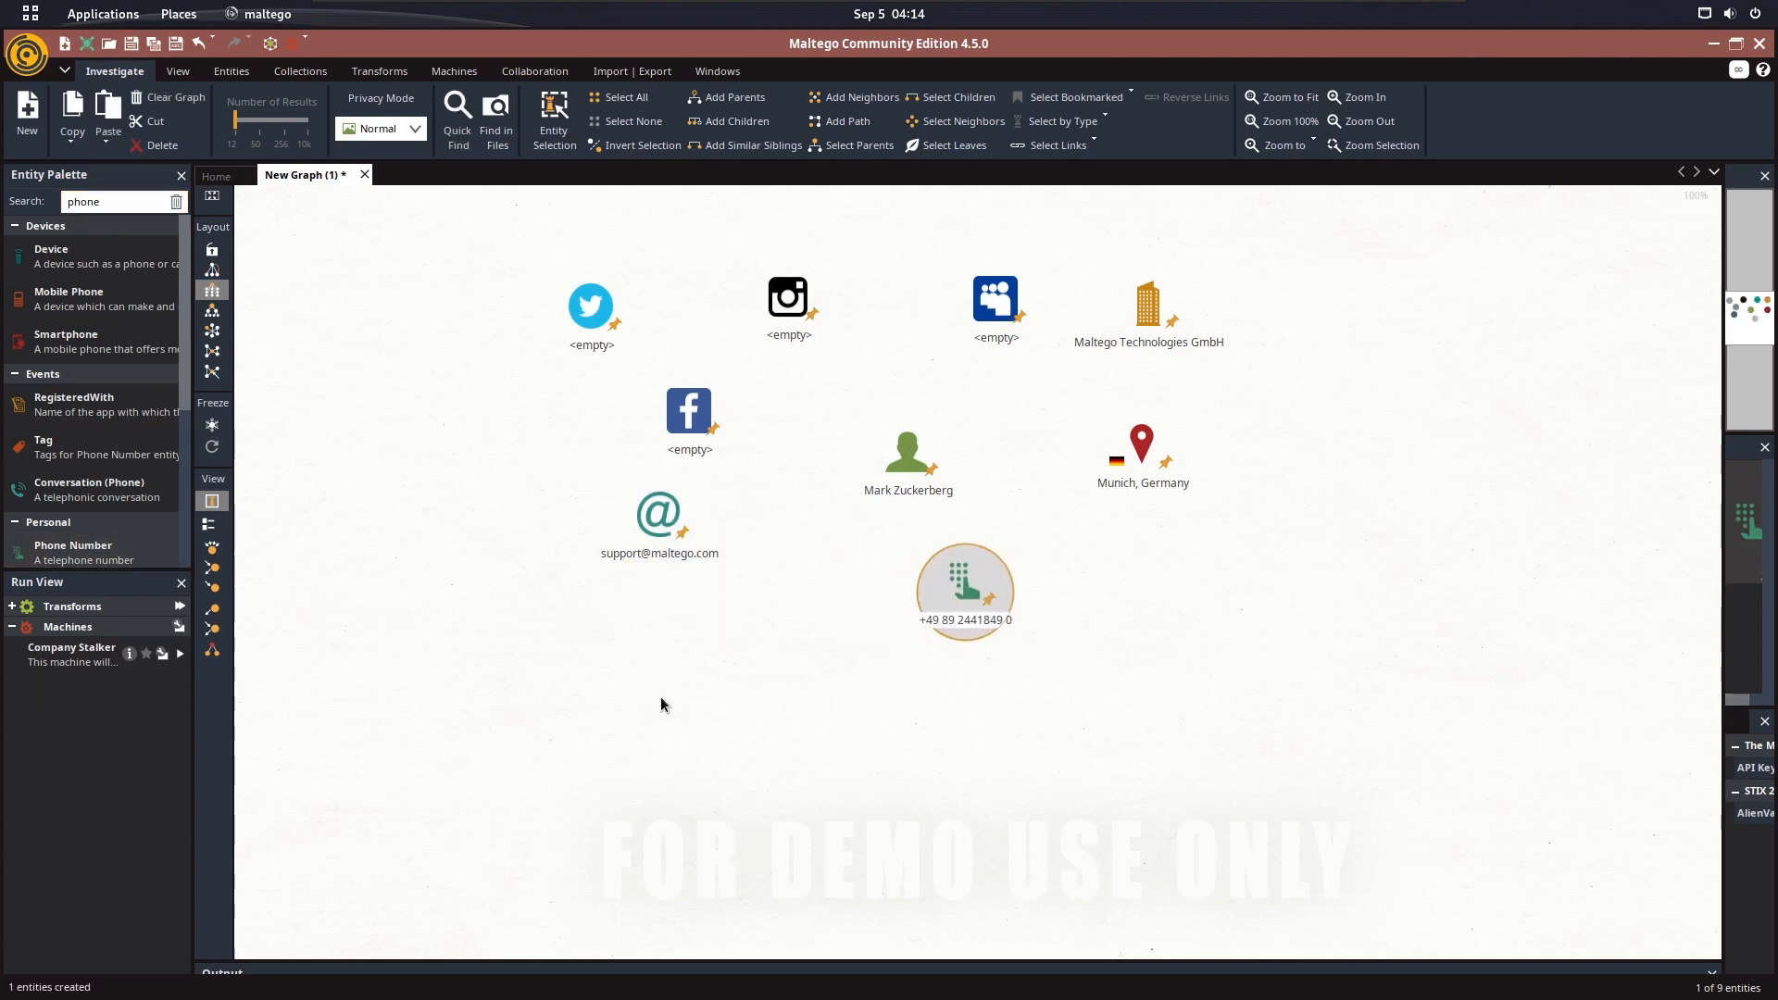
{"action": "left_click", "coordinate": [713, 670]}
{"action": "left_click_drag", "start_coordinate": [499, 269], "coordinate": [1285, 669]}
Switch to Firefox, find the open page with Mark Zuckerberg's Facebook profile and copy its address
{"action": "key", "text": "super"}
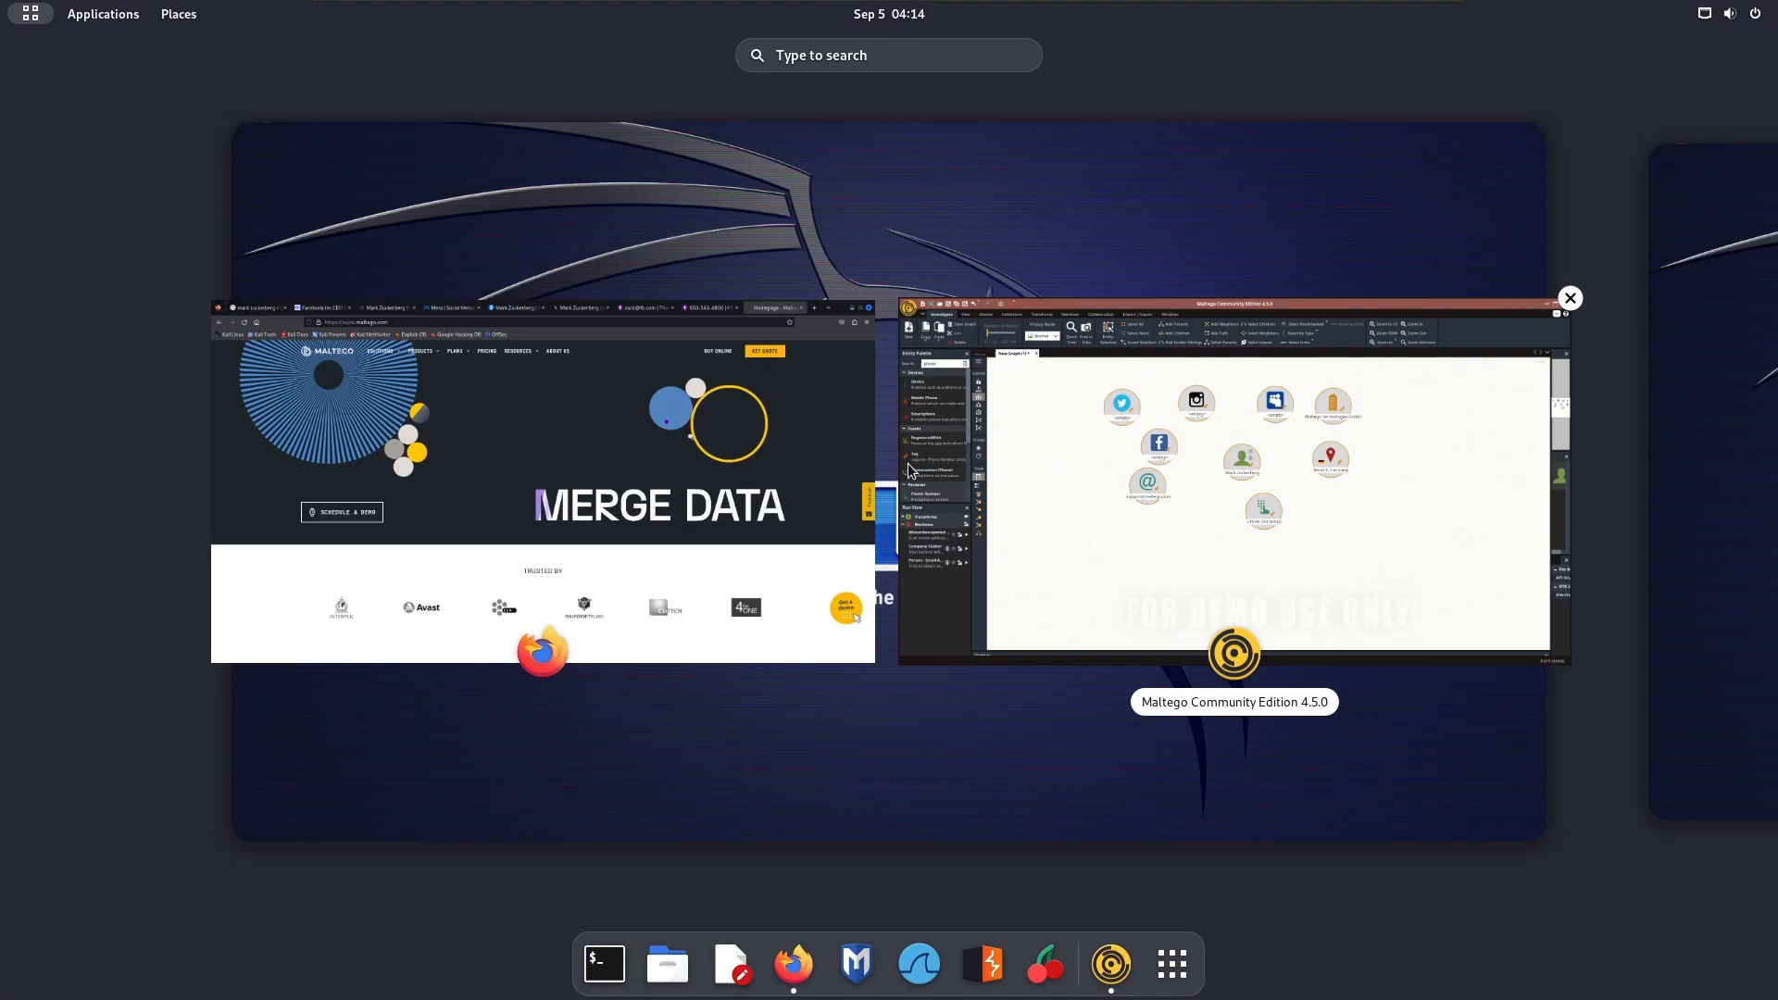
{"action": "left_click", "coordinate": [753, 480]}
{"action": "left_click", "coordinate": [125, 47]}
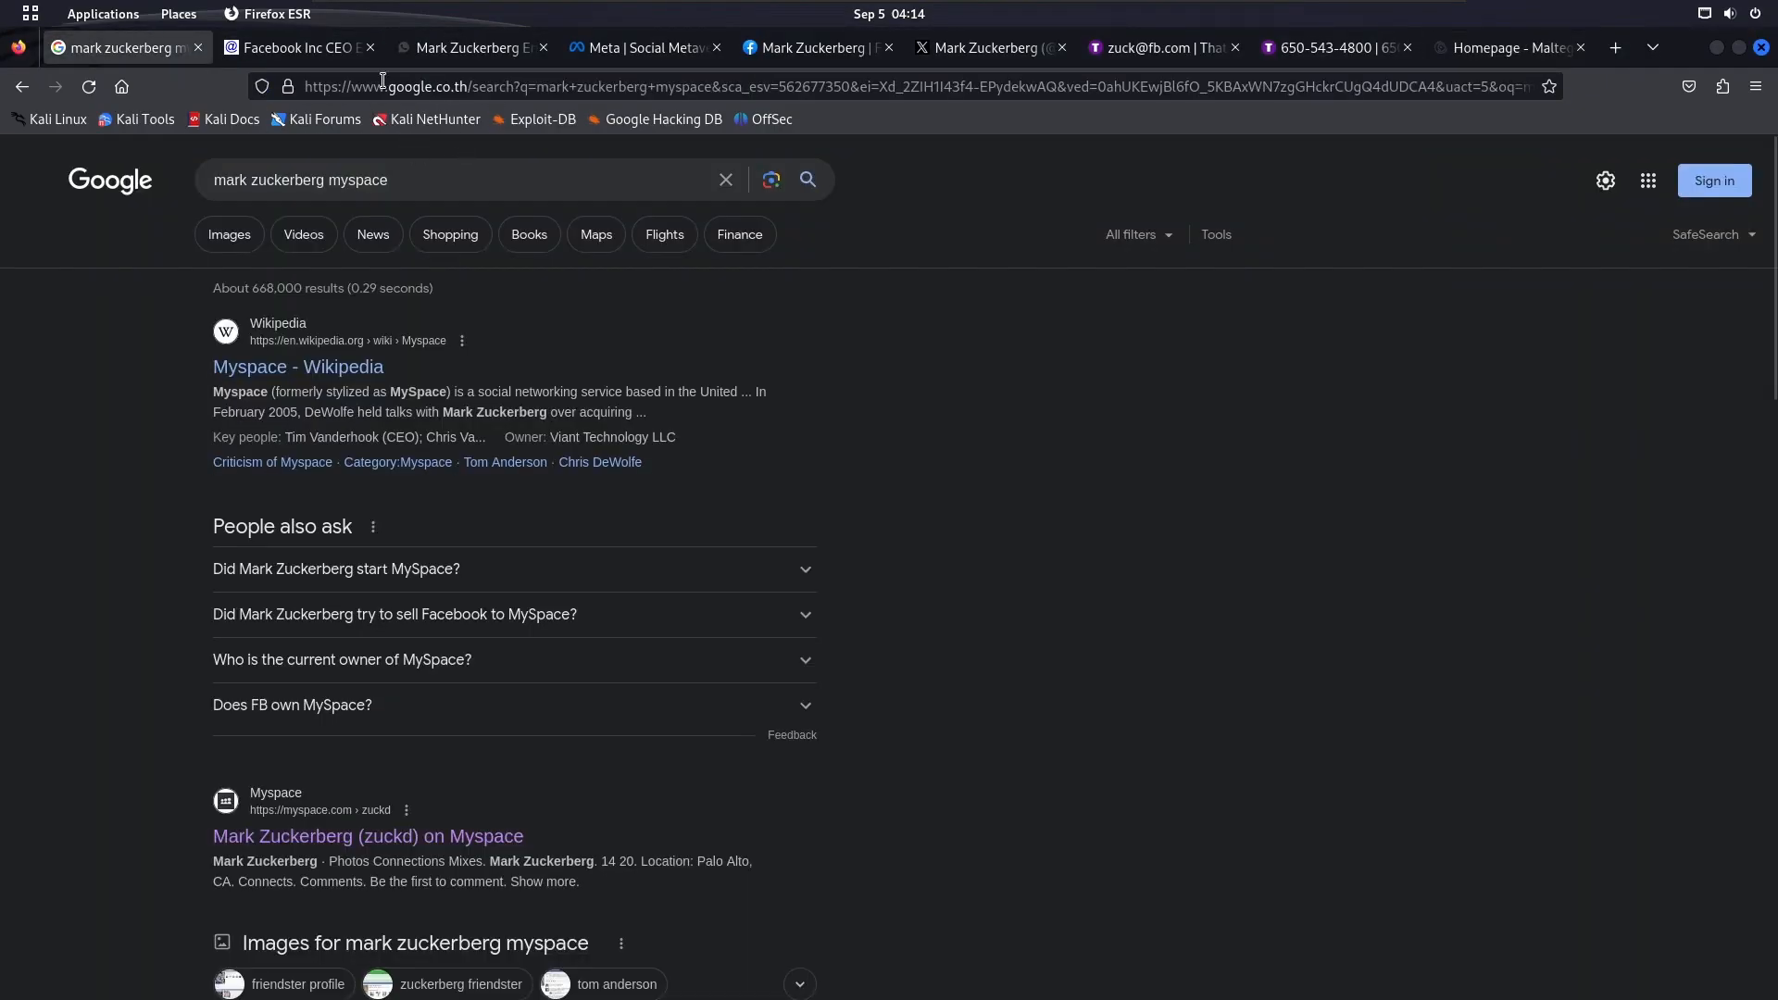
{"action": "left_click", "coordinate": [333, 55]}
{"action": "left_click", "coordinate": [485, 52]}
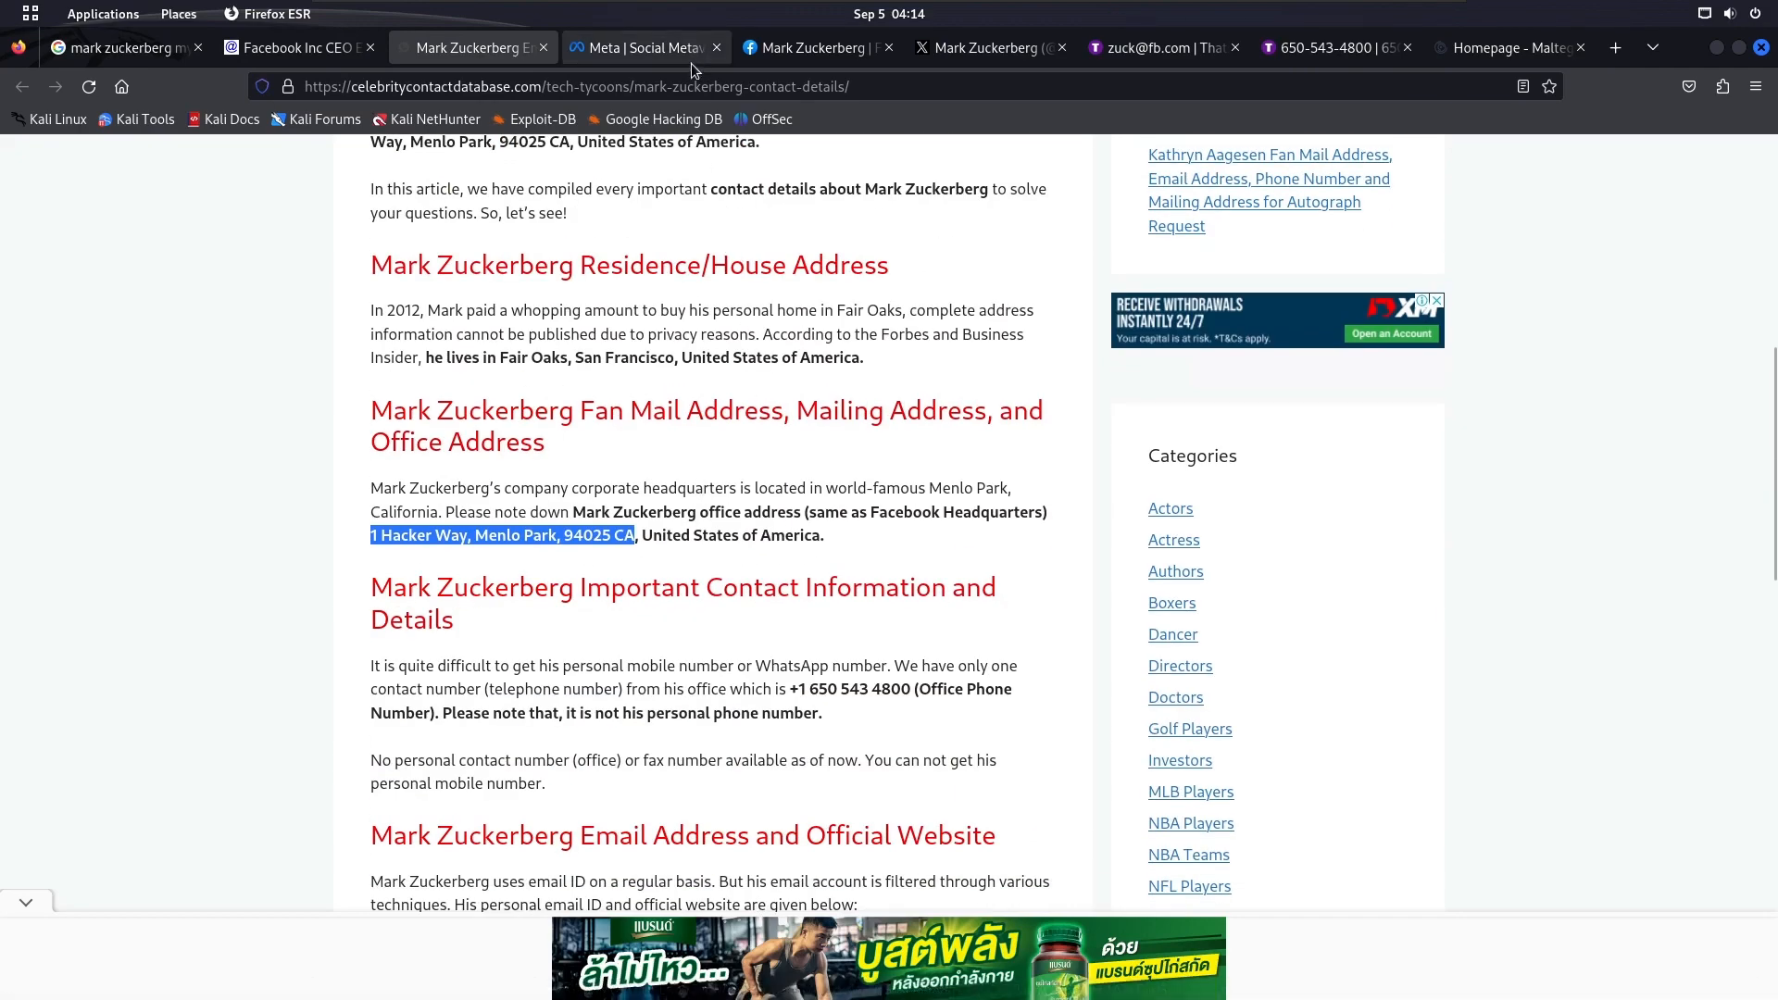
{"action": "left_click", "coordinate": [670, 54]}
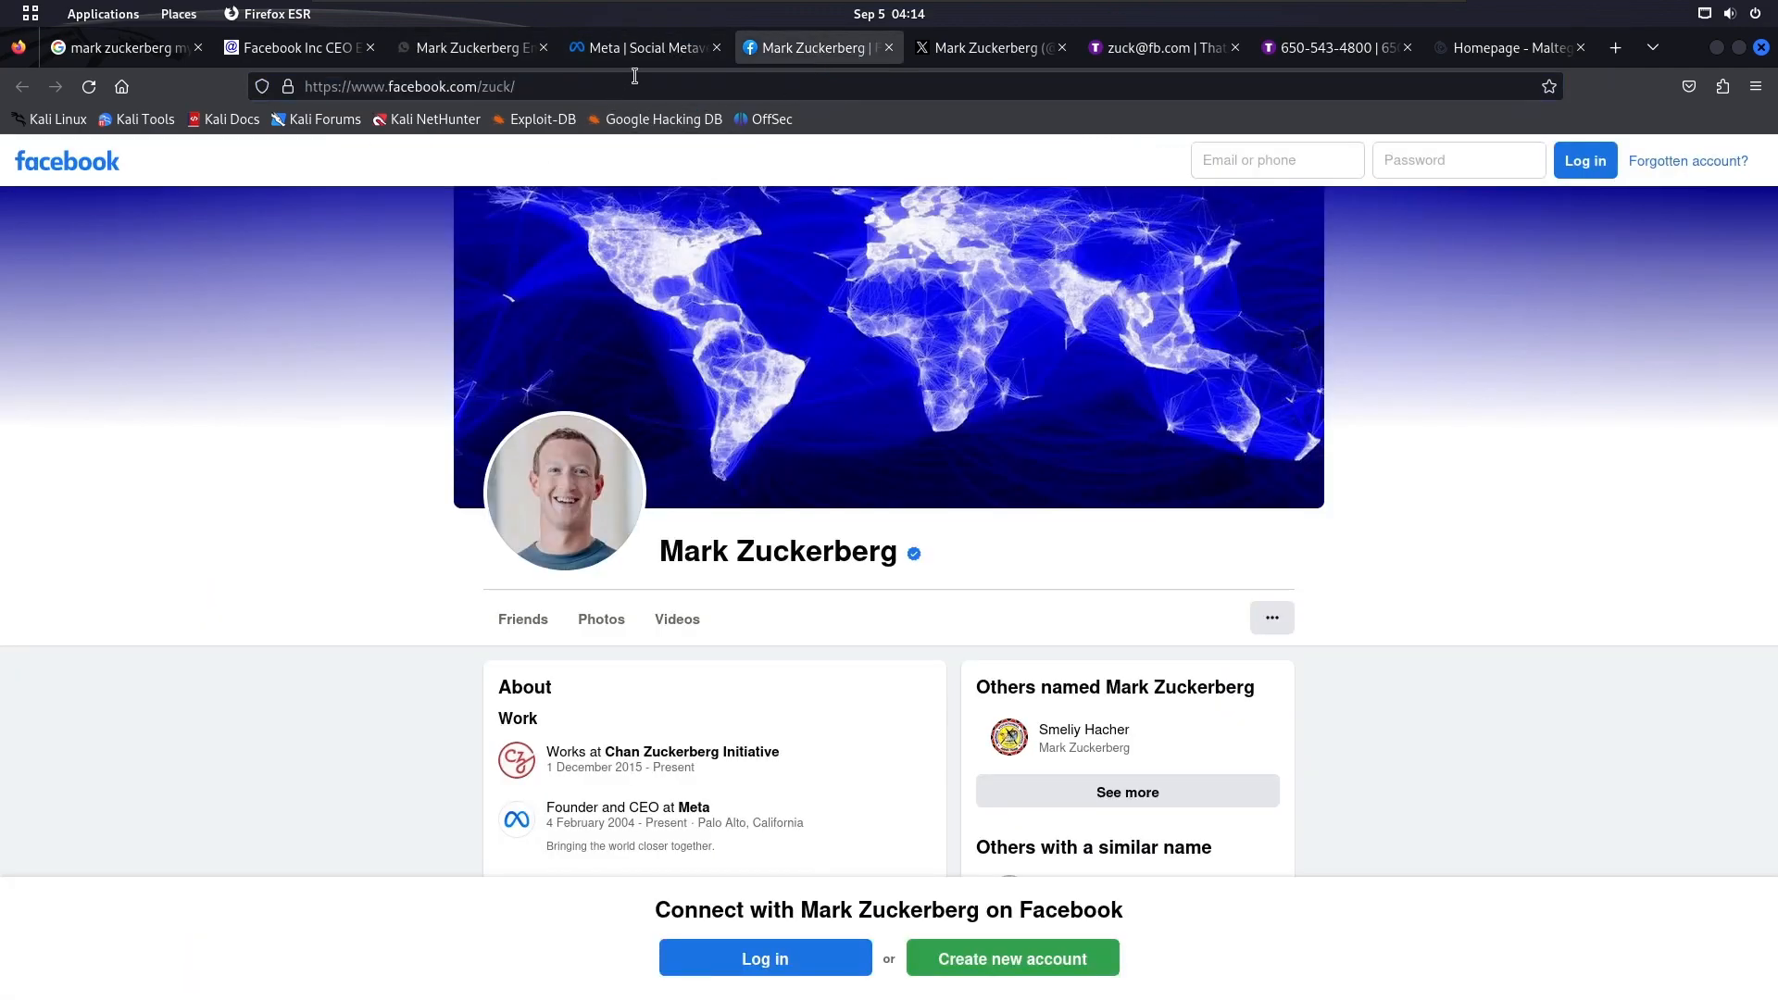
{"action": "left_click", "coordinate": [635, 76]}
{"action": "key", "text": "ctrl+c"}
{"action": "key", "text": "super"}
{"action": "left_click", "coordinate": [1131, 449]}
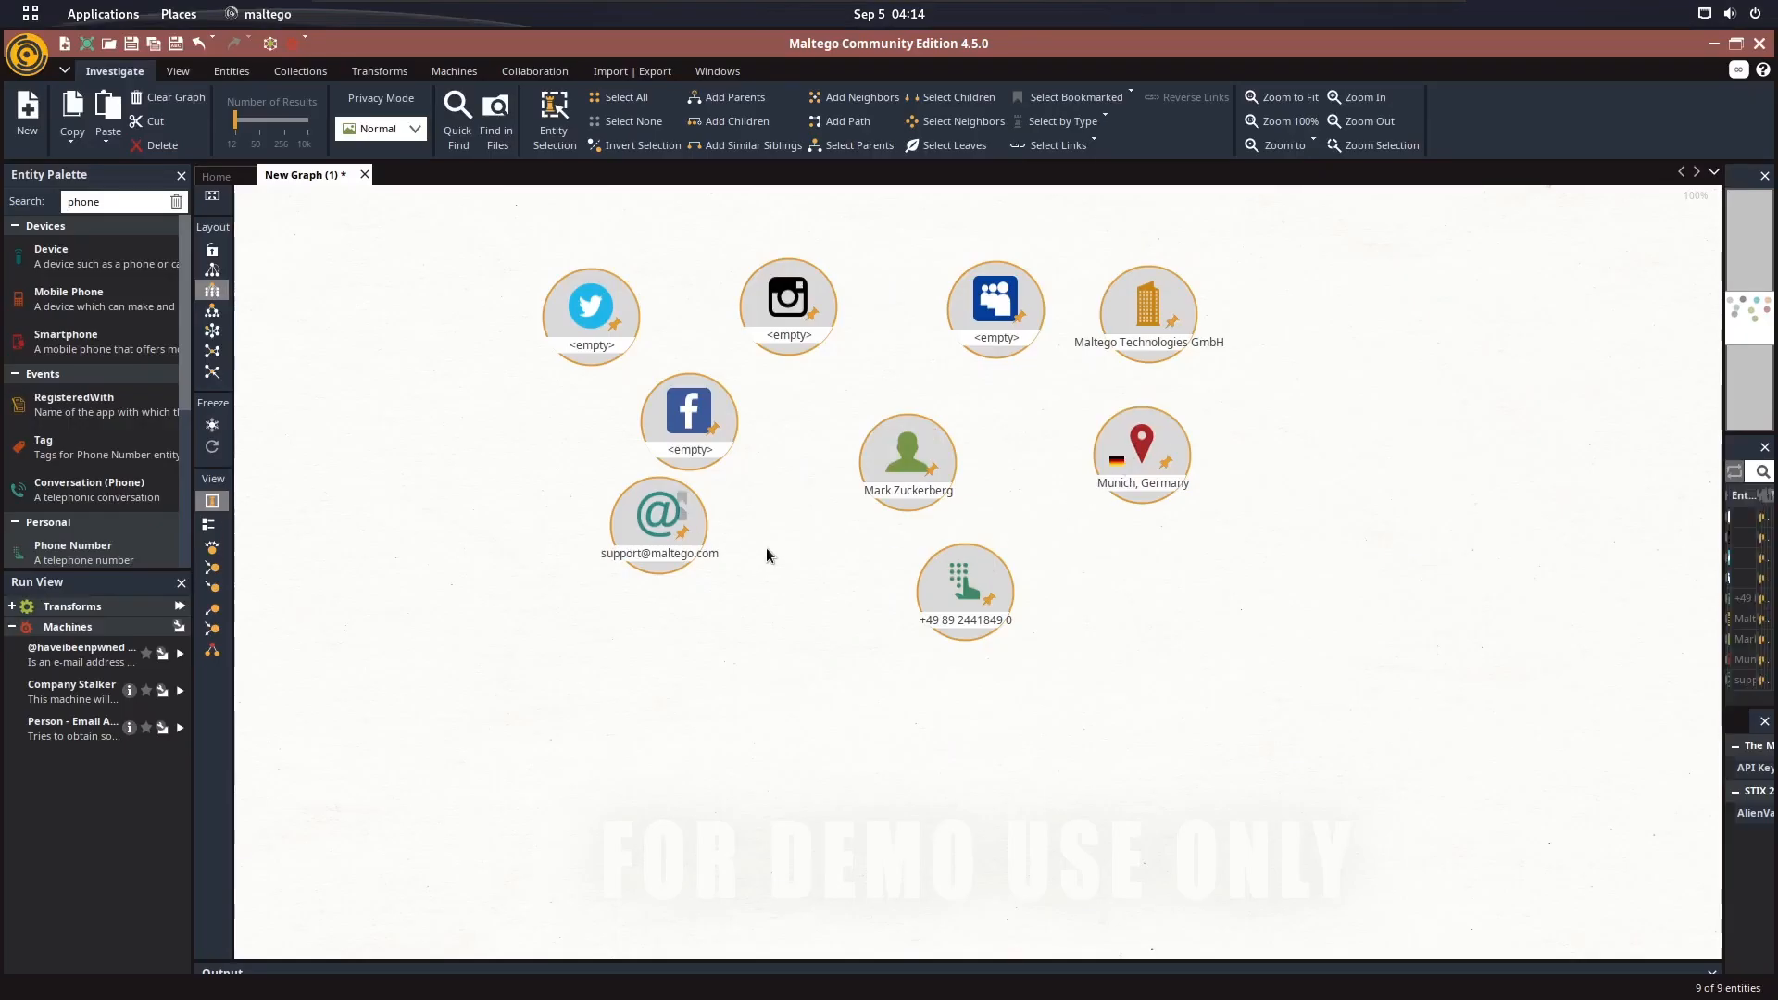
{"action": "double_click", "coordinate": [689, 414]}
{"action": "left_click", "coordinate": [780, 193]}
{"action": "left_click", "coordinate": [681, 346]}
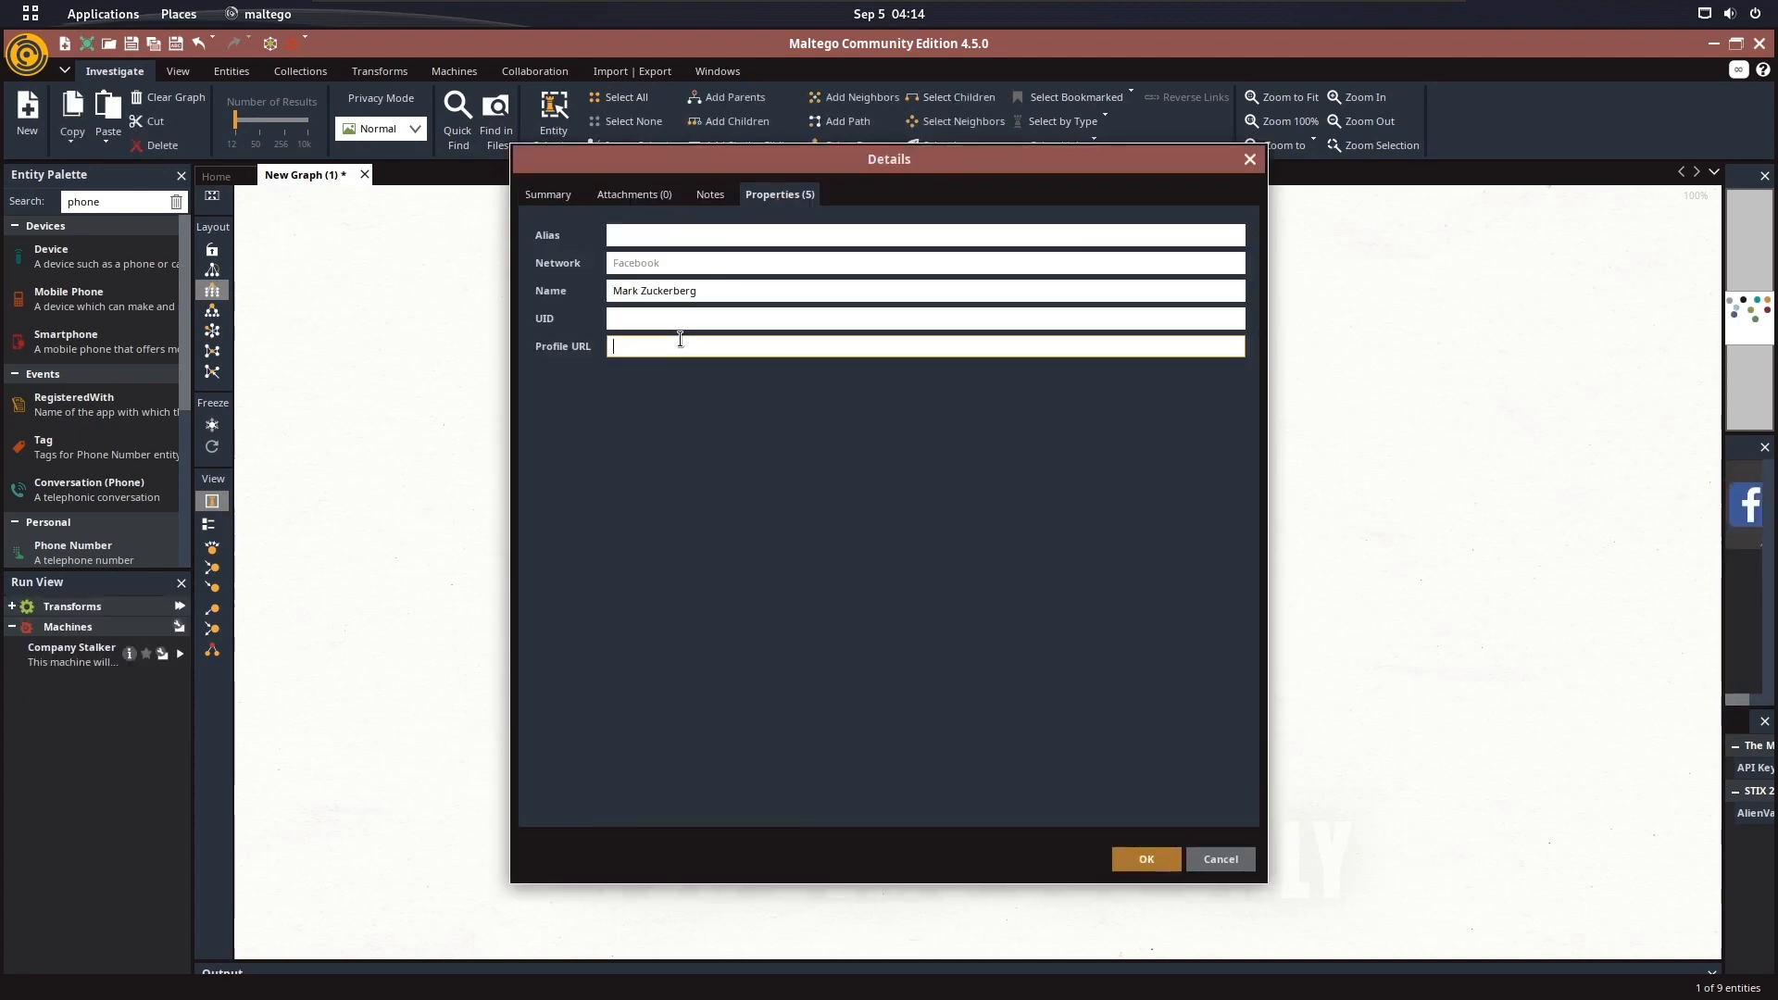
{"action": "key", "text": "ctrl+v"}
{"action": "left_click", "coordinate": [720, 233]}
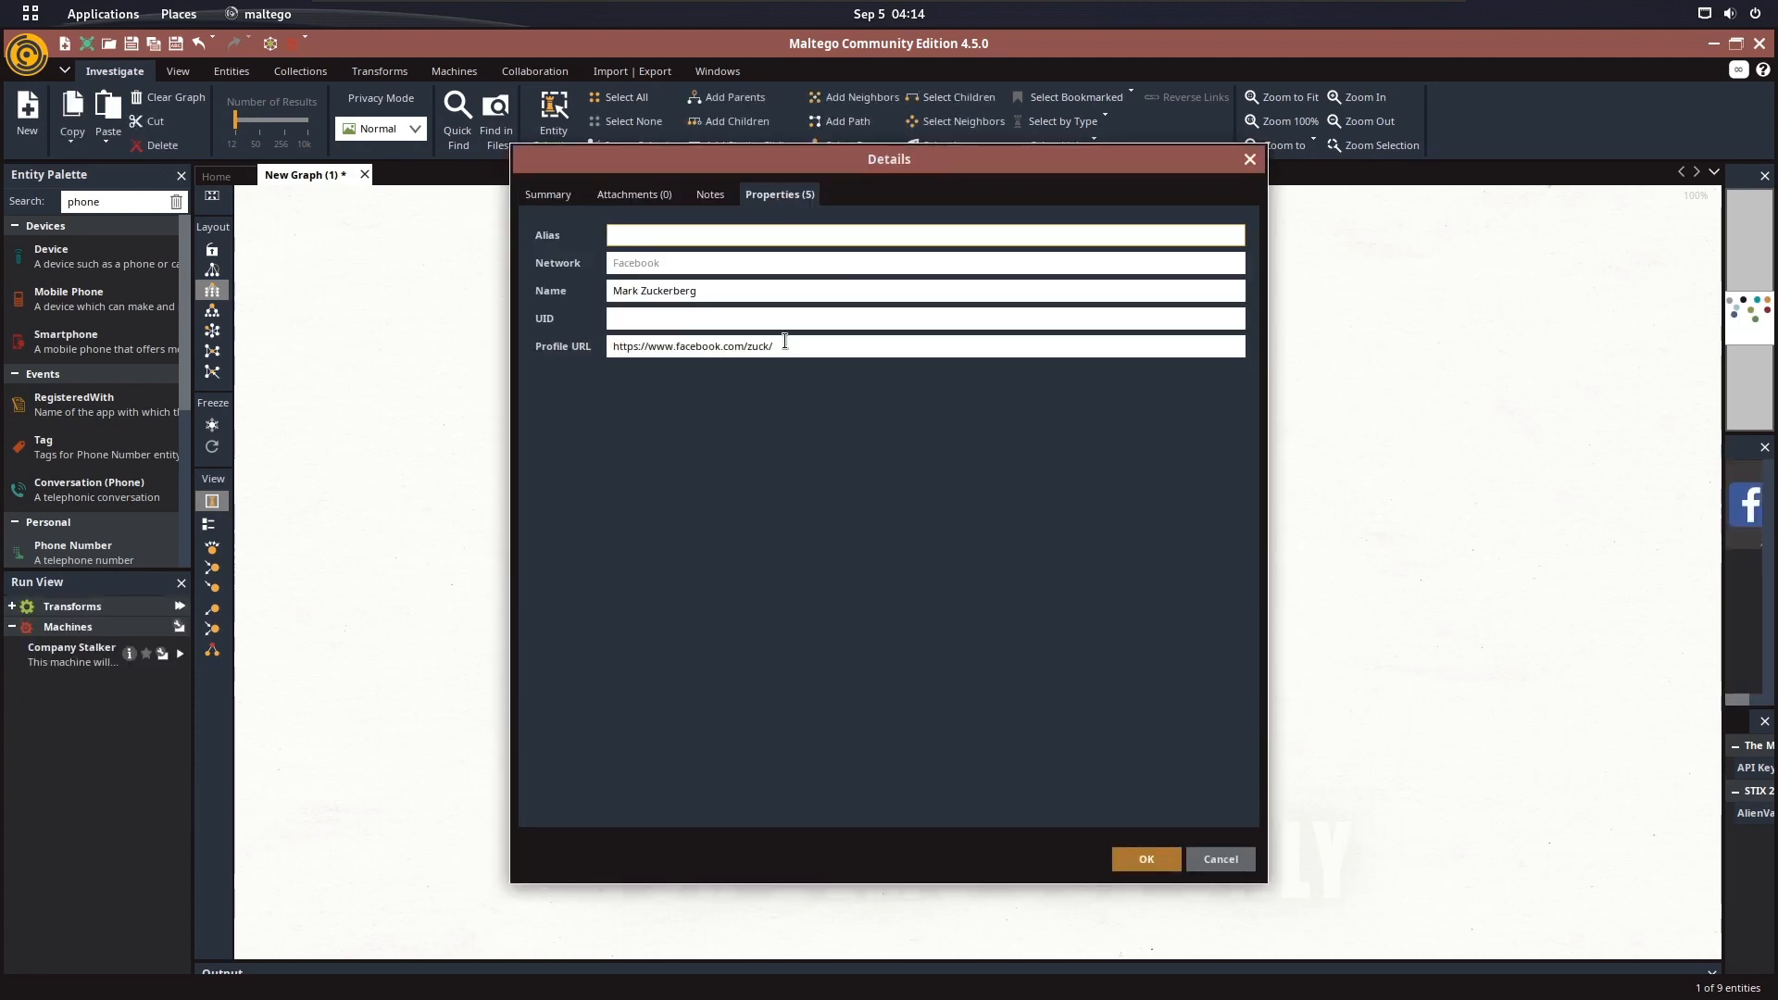
{"action": "left_click", "coordinate": [1145, 859]}
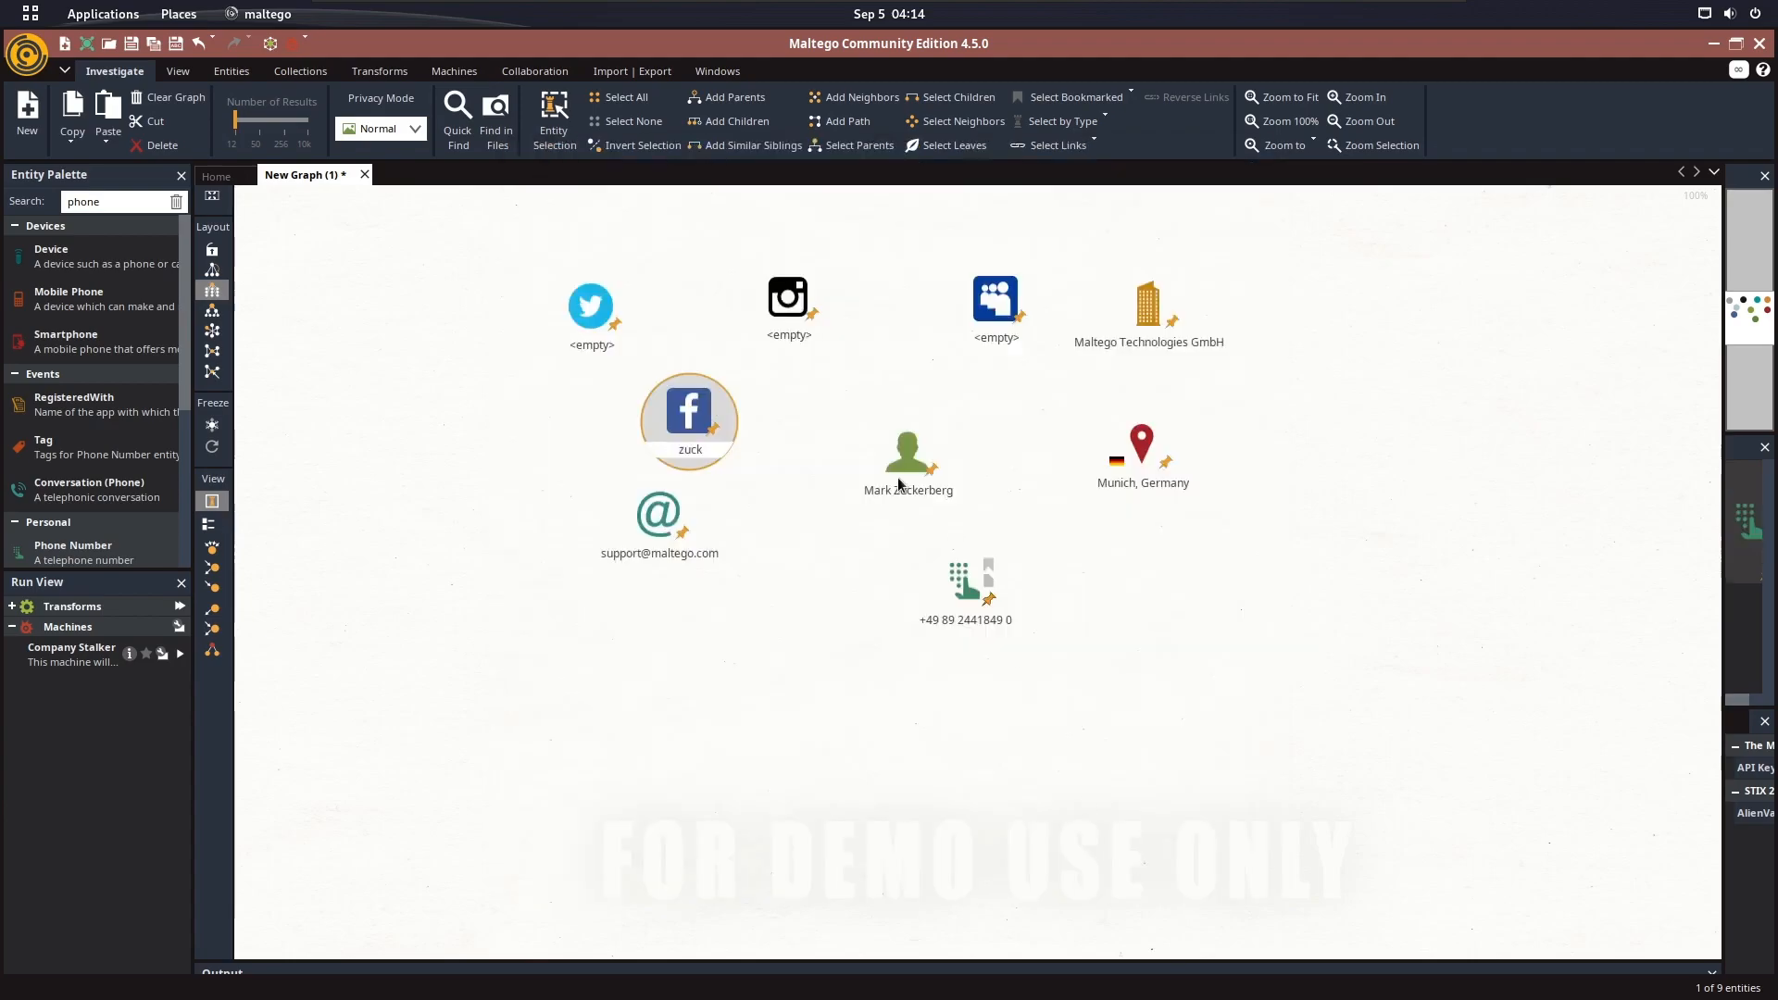
{"action": "key", "text": "super"}
{"action": "left_click", "coordinate": [509, 543]}
{"action": "key", "text": "super"}
{"action": "left_click", "coordinate": [1204, 547]}
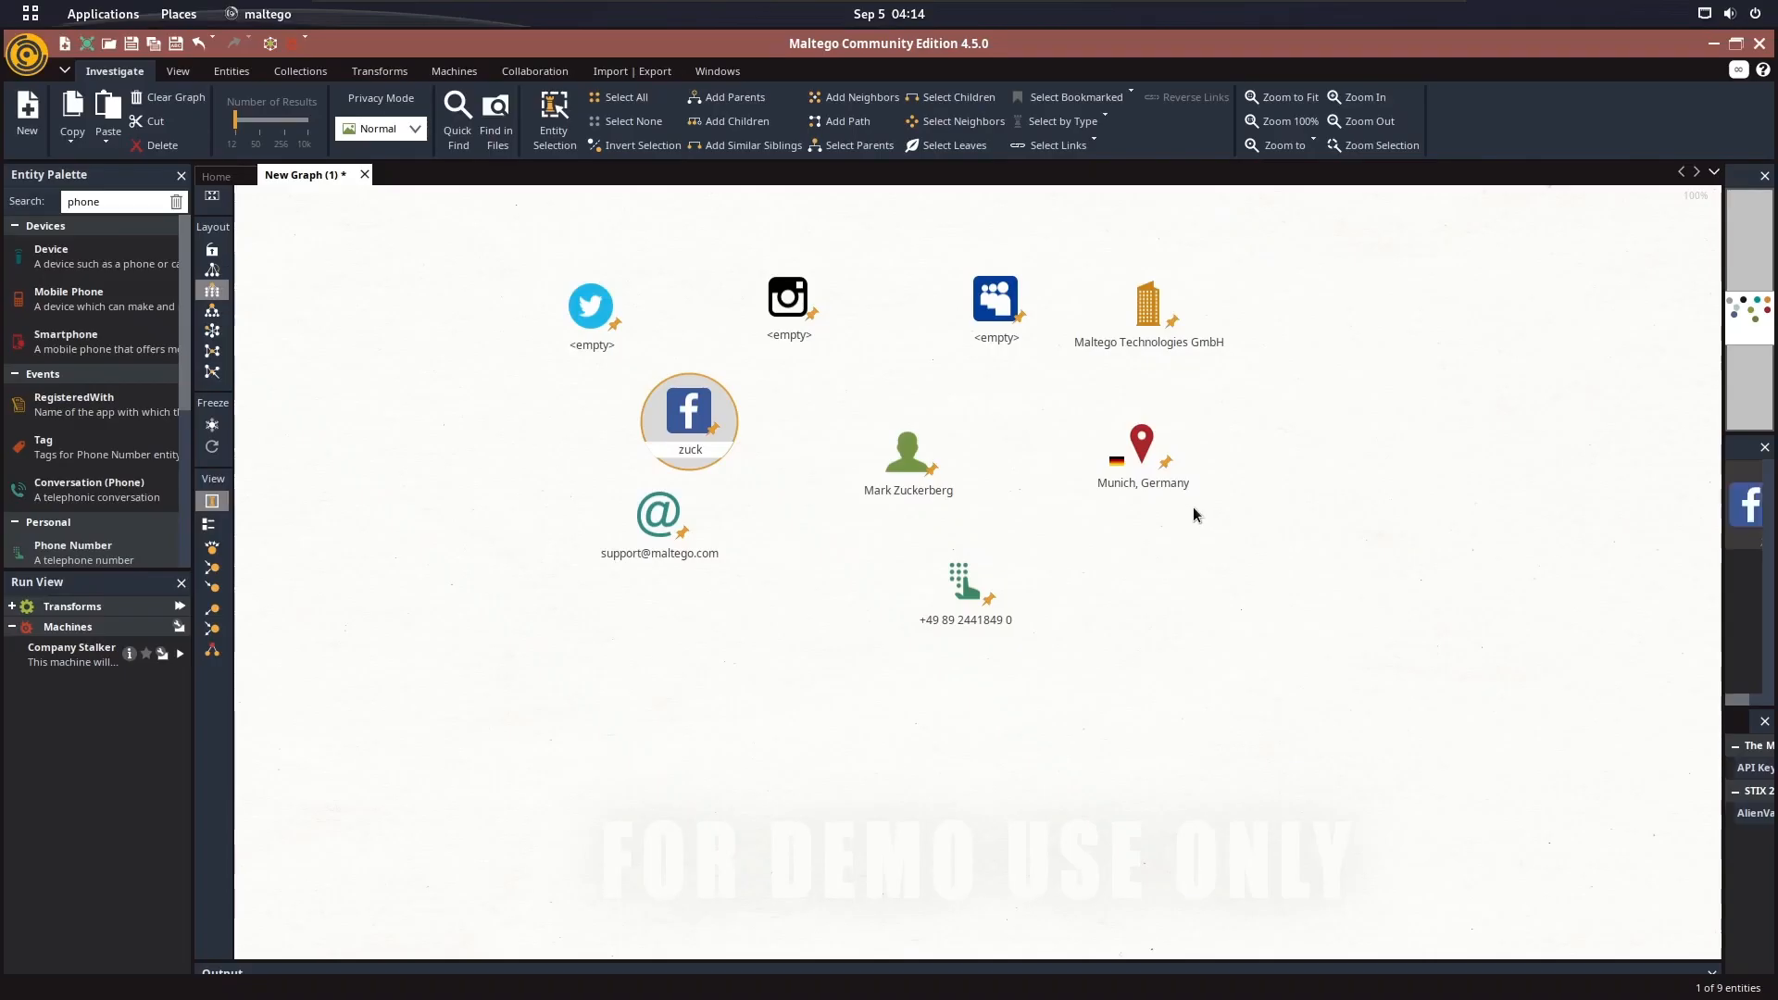
{"action": "scroll", "coordinate": [1193, 507], "scroll_direction": "up", "scroll_amount": 2}
{"action": "scroll", "coordinate": [1180, 498], "scroll_direction": "down", "scroll_amount": 4}
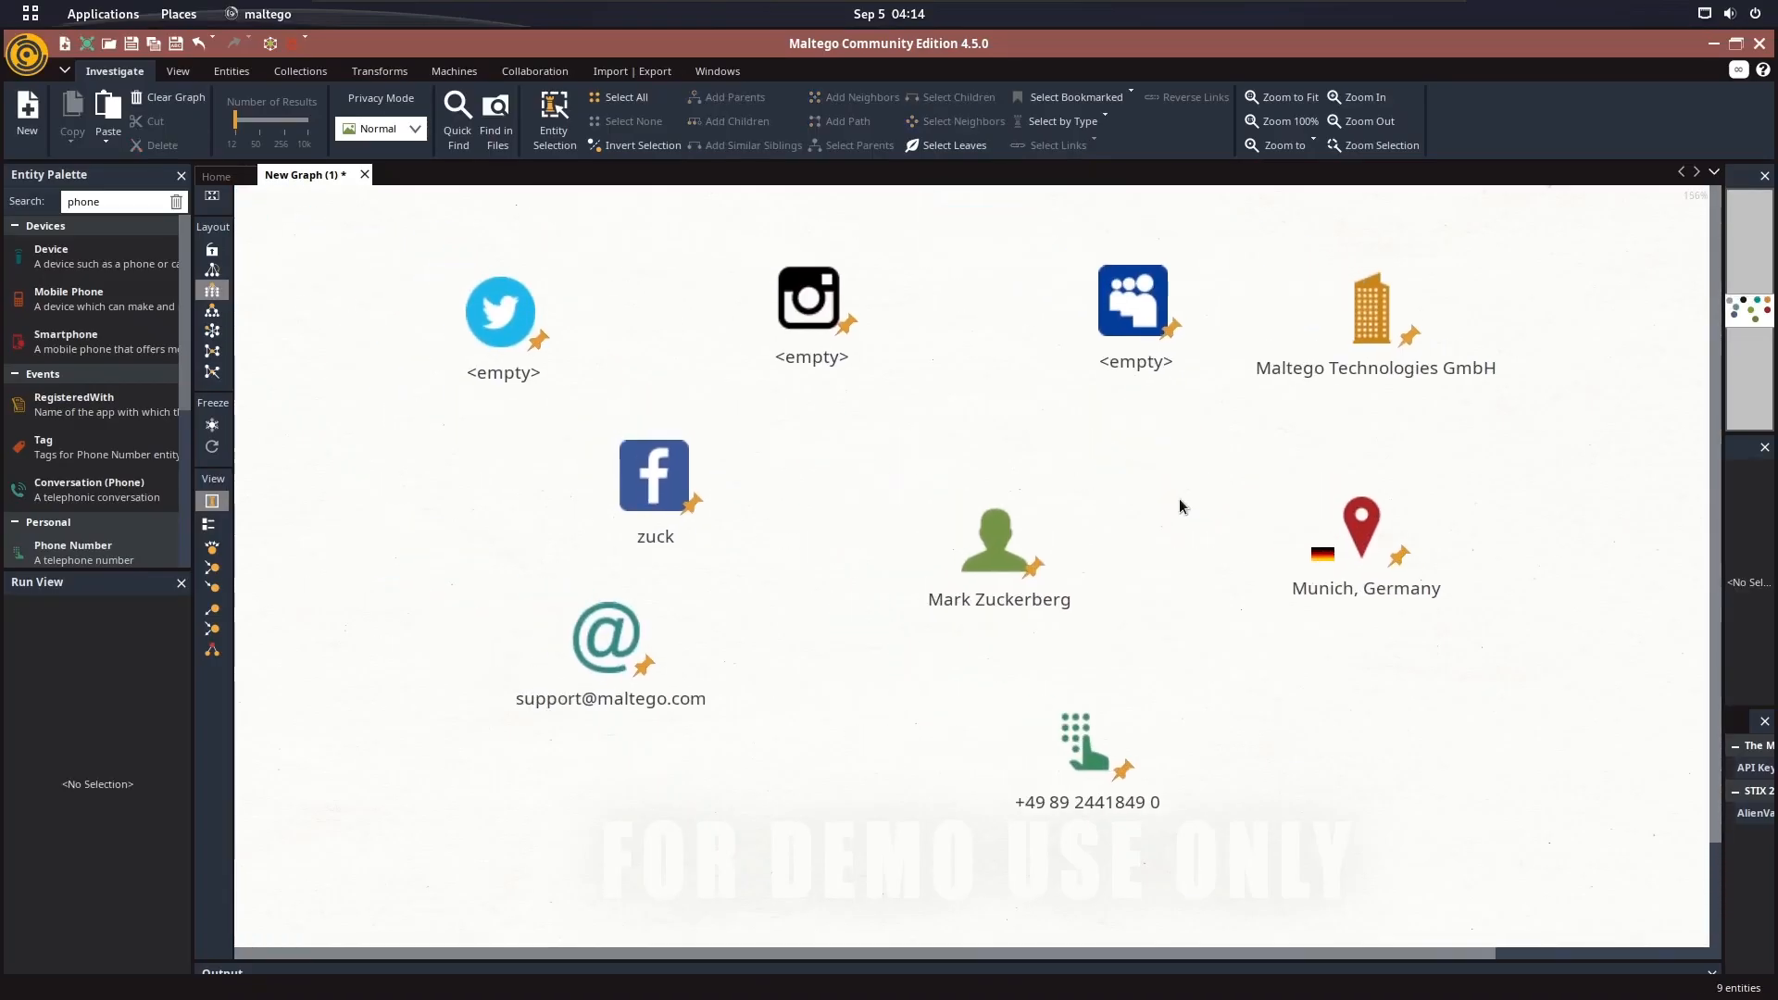
Switch to Firefox and copy the address of Mark Zuckerberg's Twitter profile page
{"action": "key", "text": "super"}
{"action": "left_click", "coordinate": [572, 493]}
{"action": "left_click", "coordinate": [926, 48]}
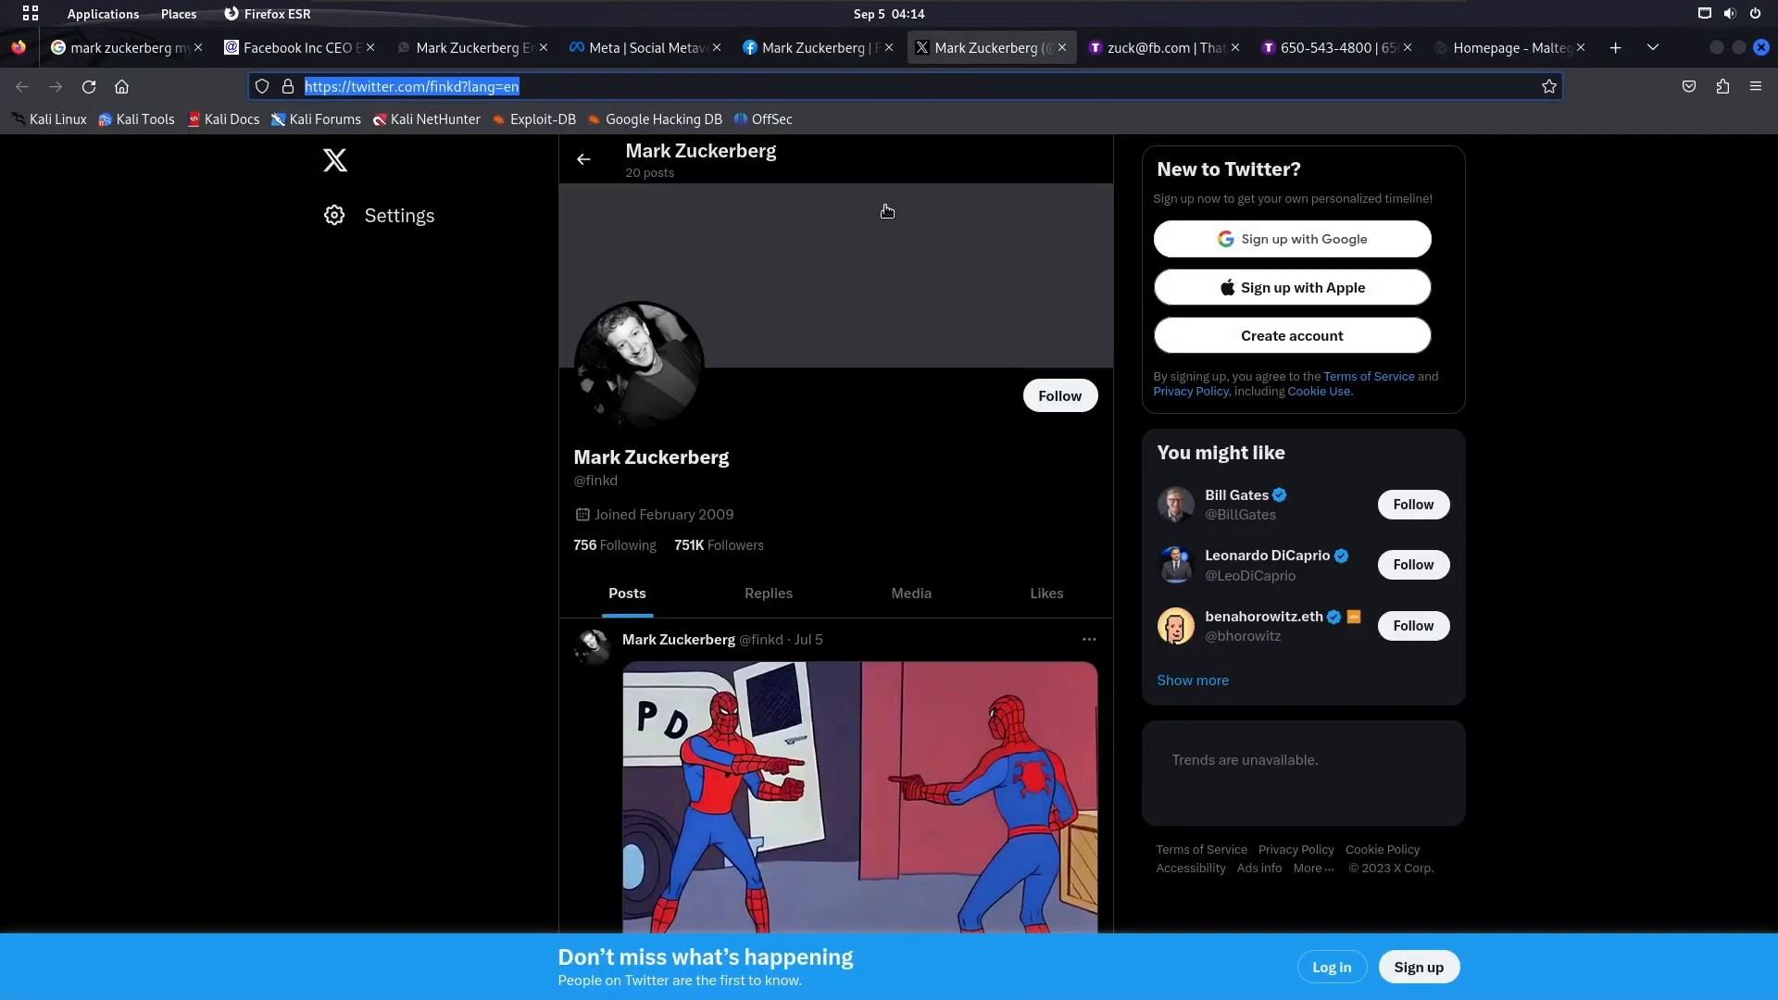
In Maltego, paste the copied Twitter address as the Twitter entity's Profile URL, remove its lang=en part, and set the alias to finkd
{"action": "key", "text": "super"}
{"action": "left_click", "coordinate": [976, 426]}
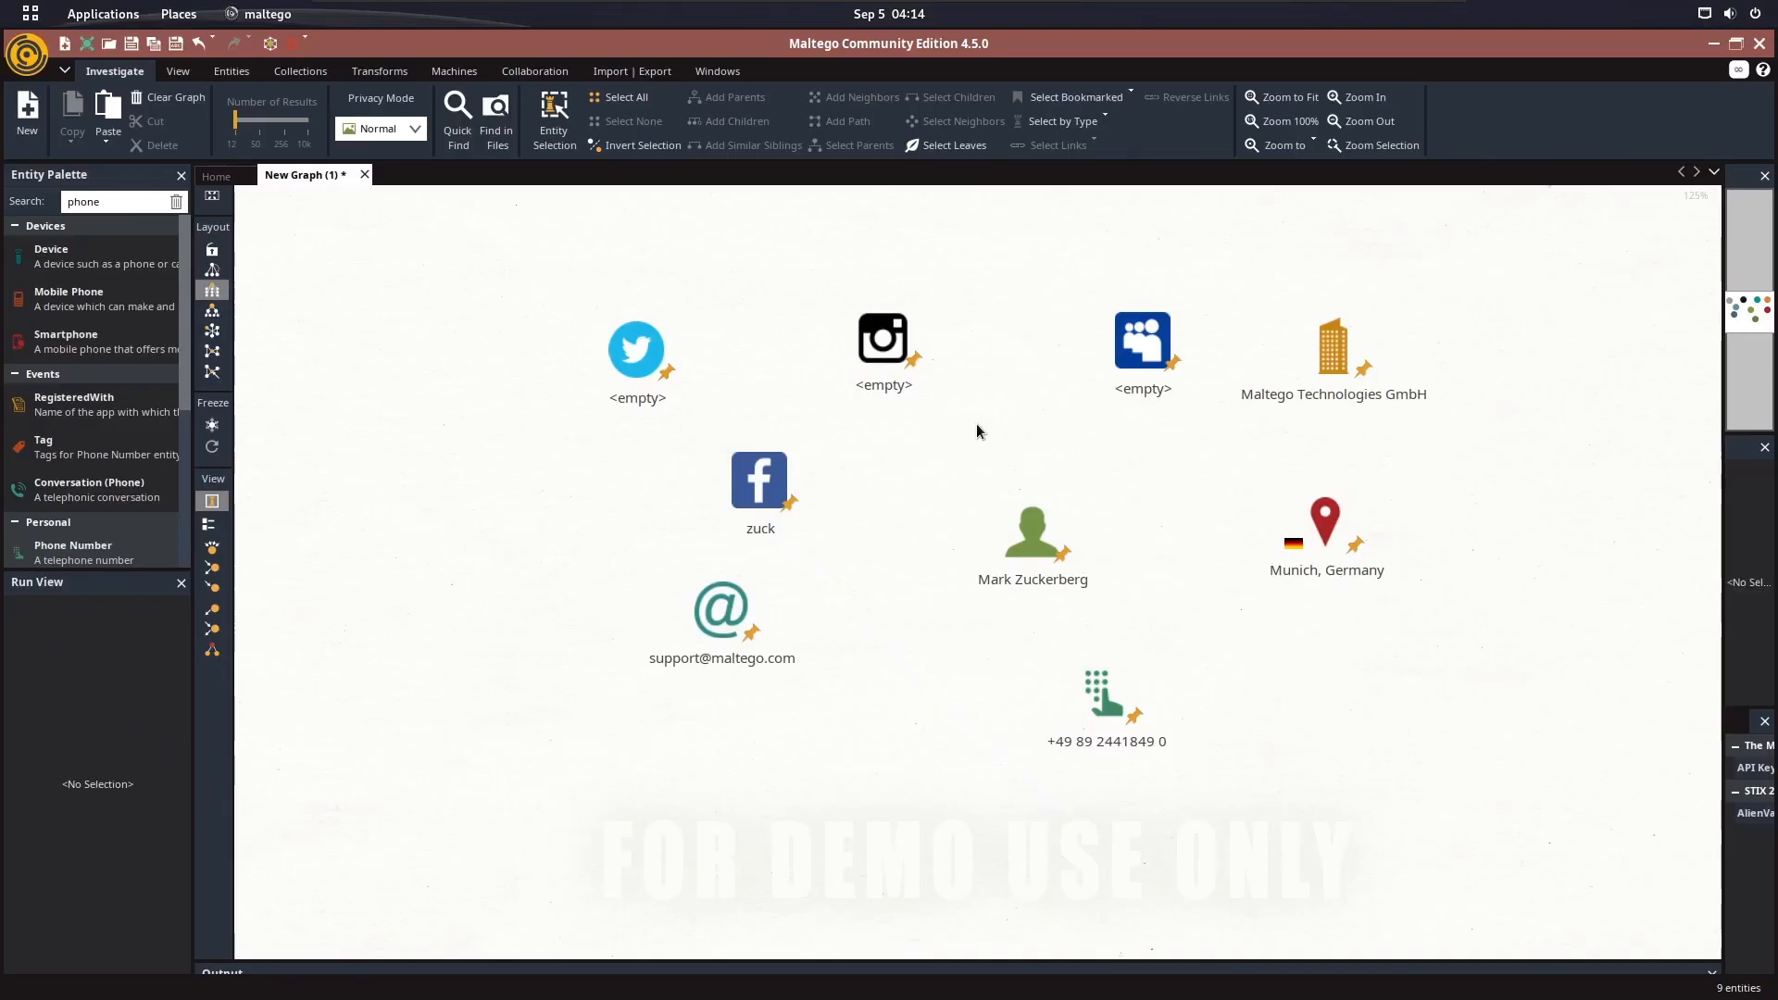
{"action": "left_click", "coordinate": [1147, 352]}
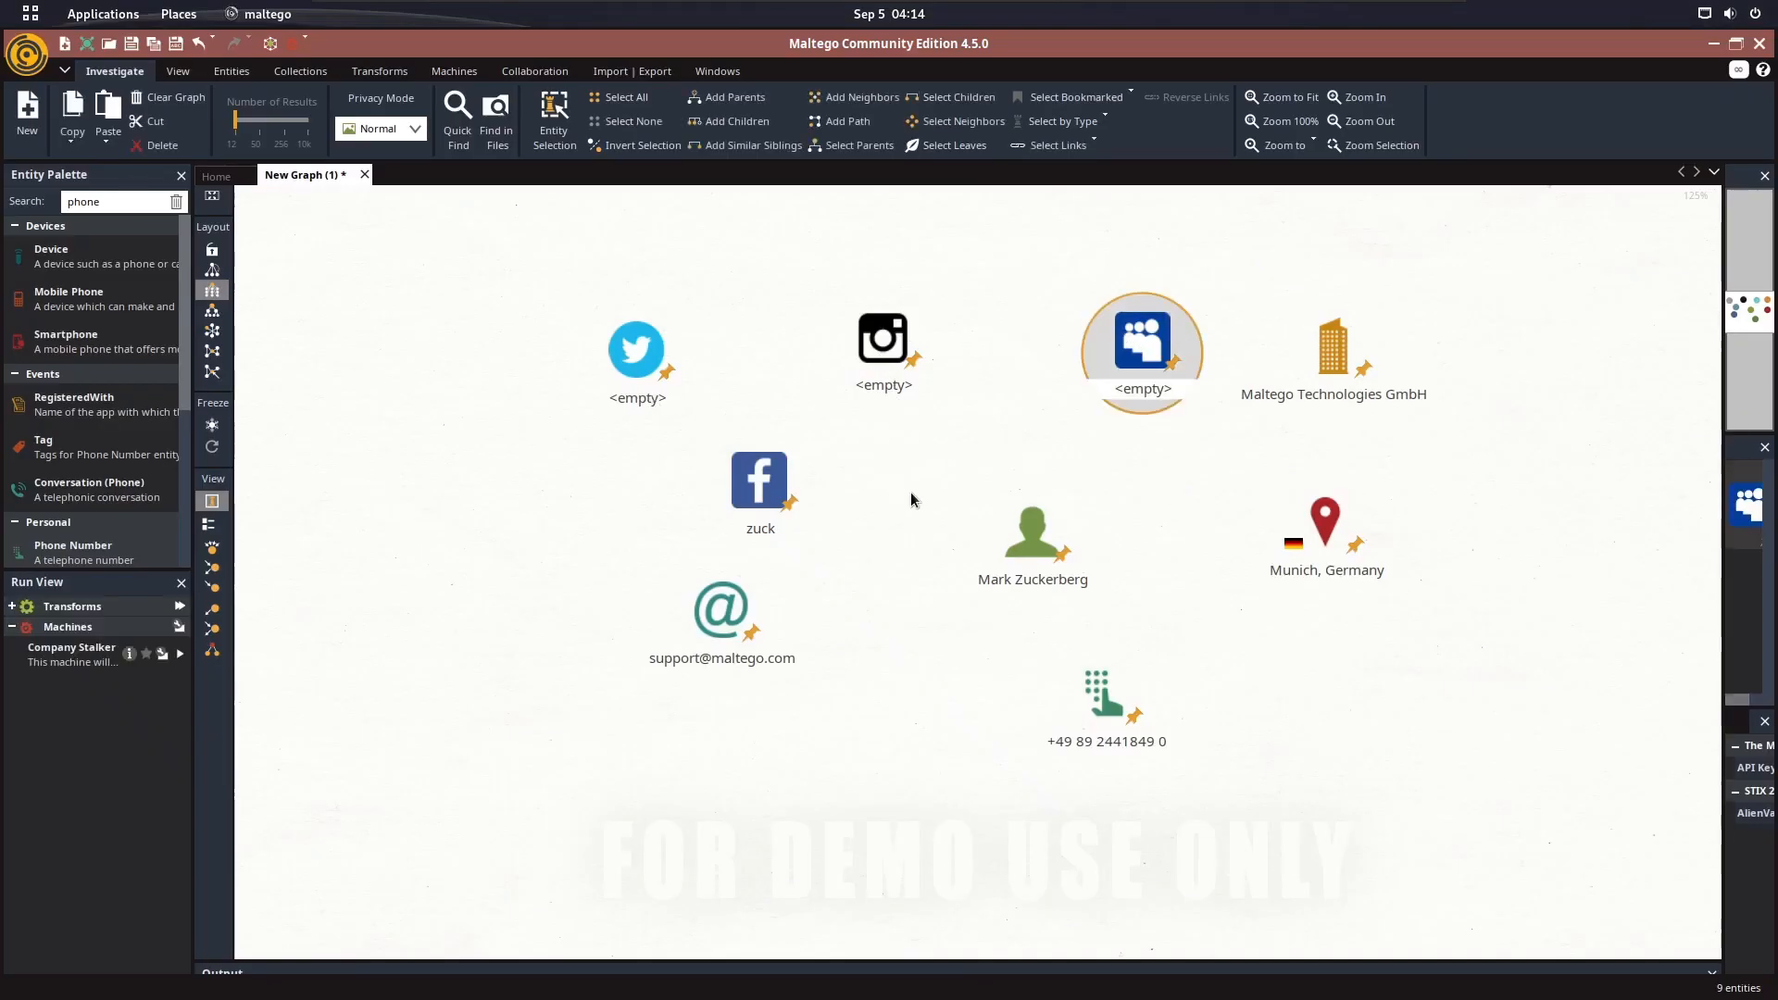
{"action": "double_click", "coordinate": [648, 352]}
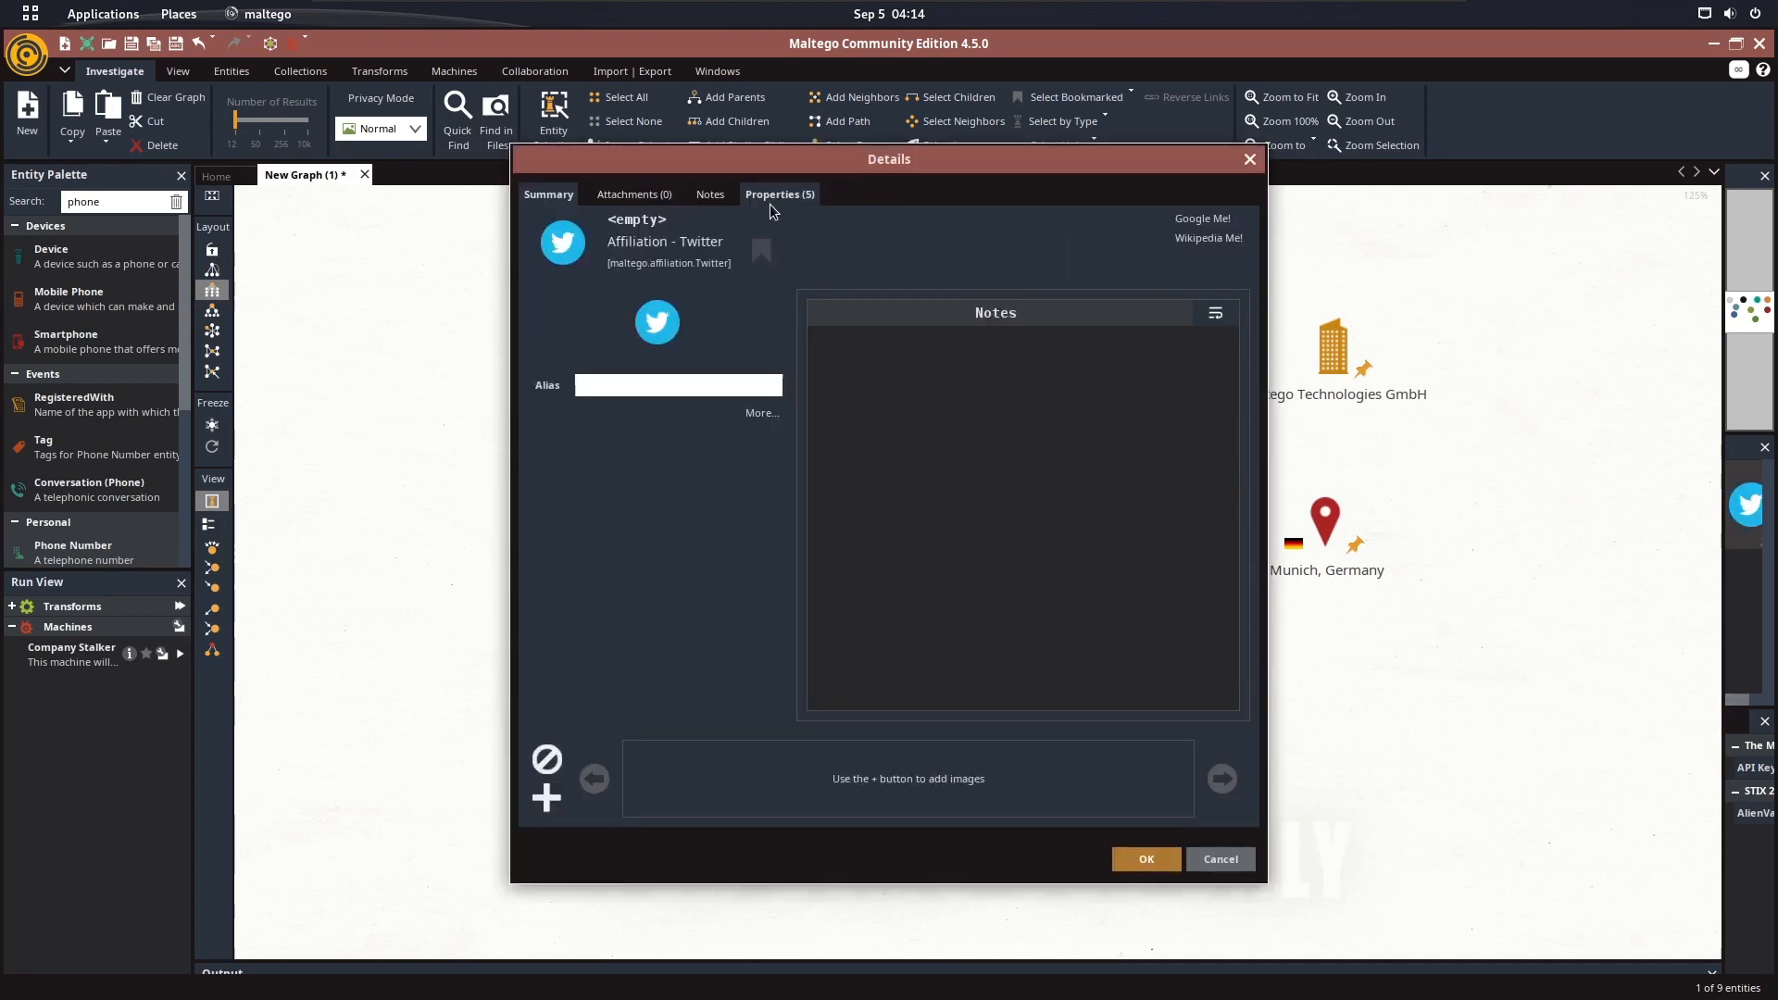
{"action": "left_click", "coordinate": [780, 194]}
{"action": "left_click", "coordinate": [692, 345]}
{"action": "type", "text": "https://twitter.com/finkd?lang=en"}
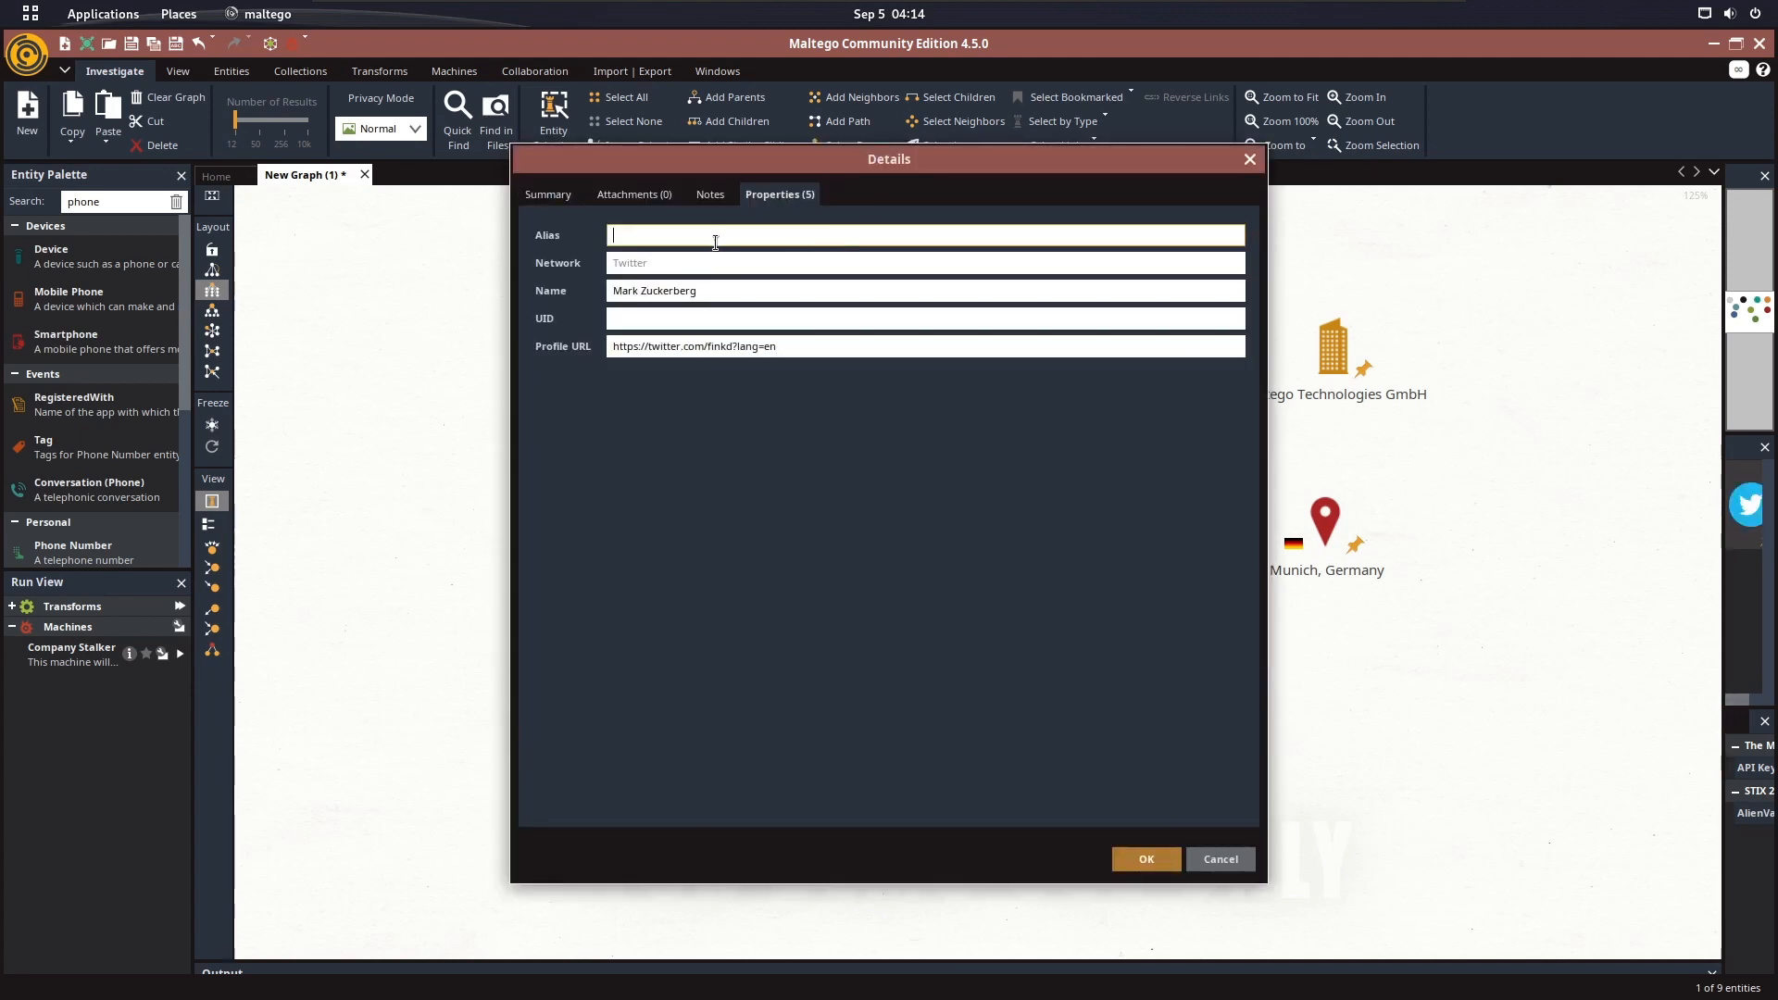
{"action": "left_click", "coordinate": [862, 236]}
{"action": "left_click_drag", "start_coordinate": [747, 346], "coordinate": [921, 353]}
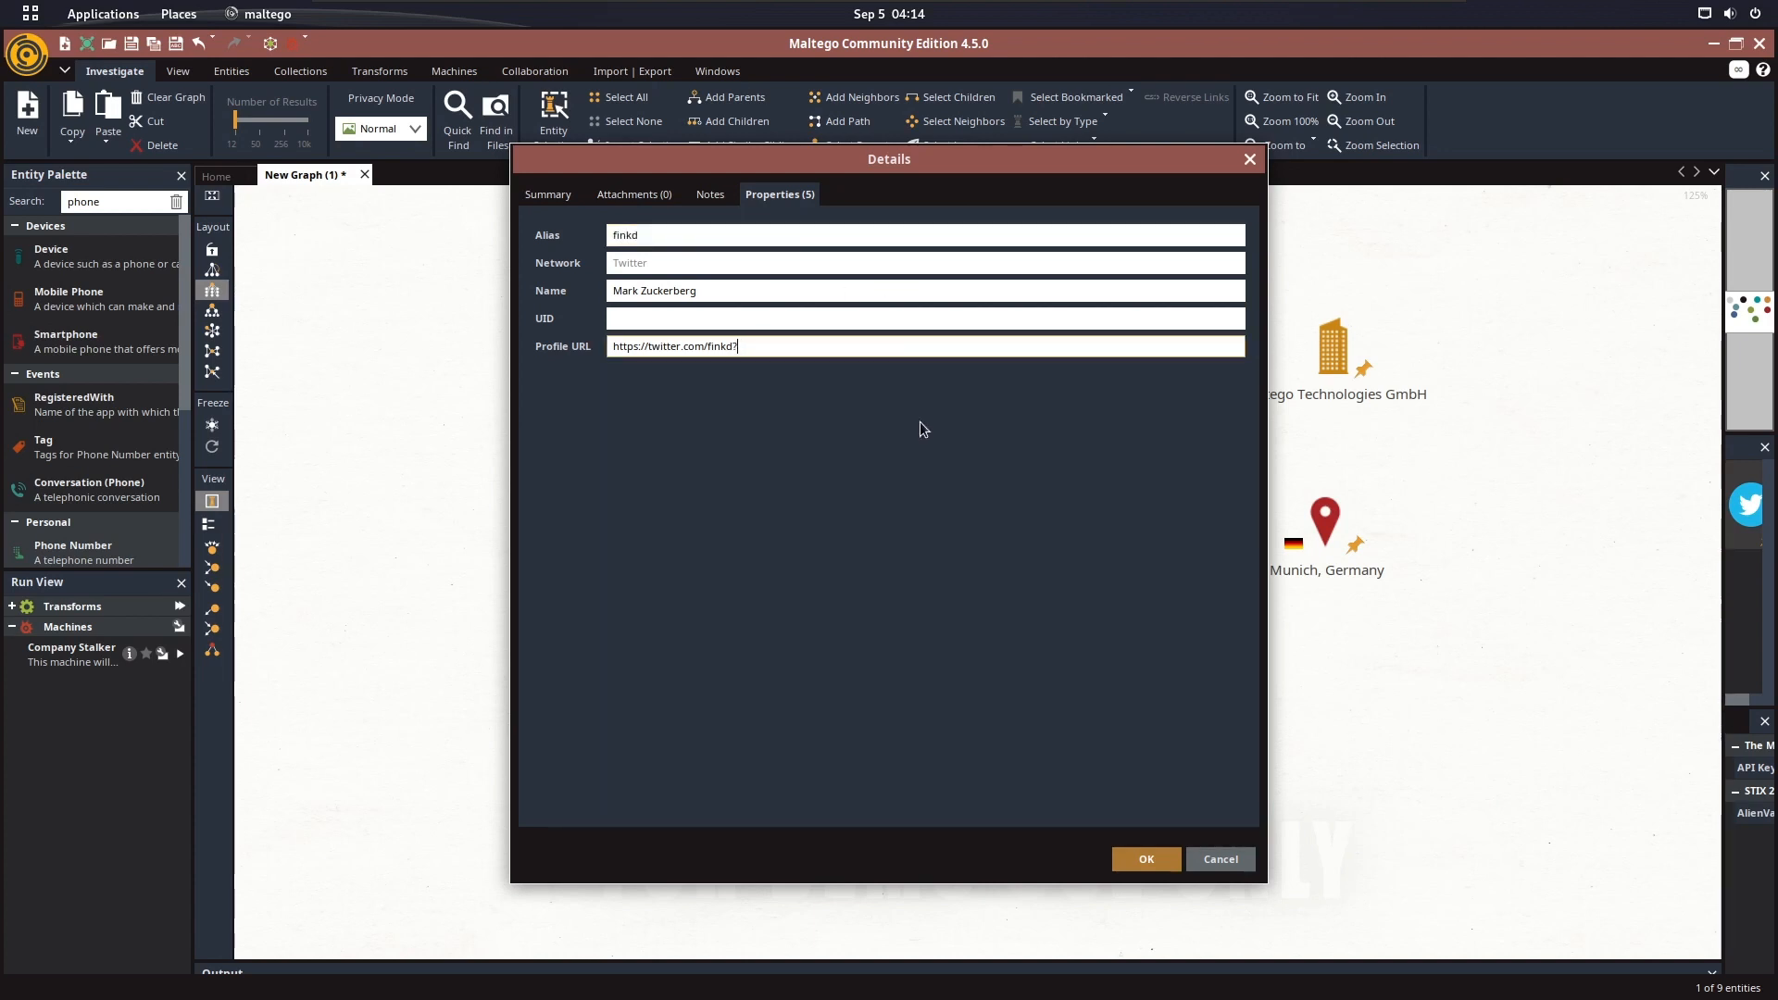
{"action": "left_click", "coordinate": [1148, 853]}
Open the property details of the Instagram entity
{"action": "left_click", "coordinate": [1143, 340]}
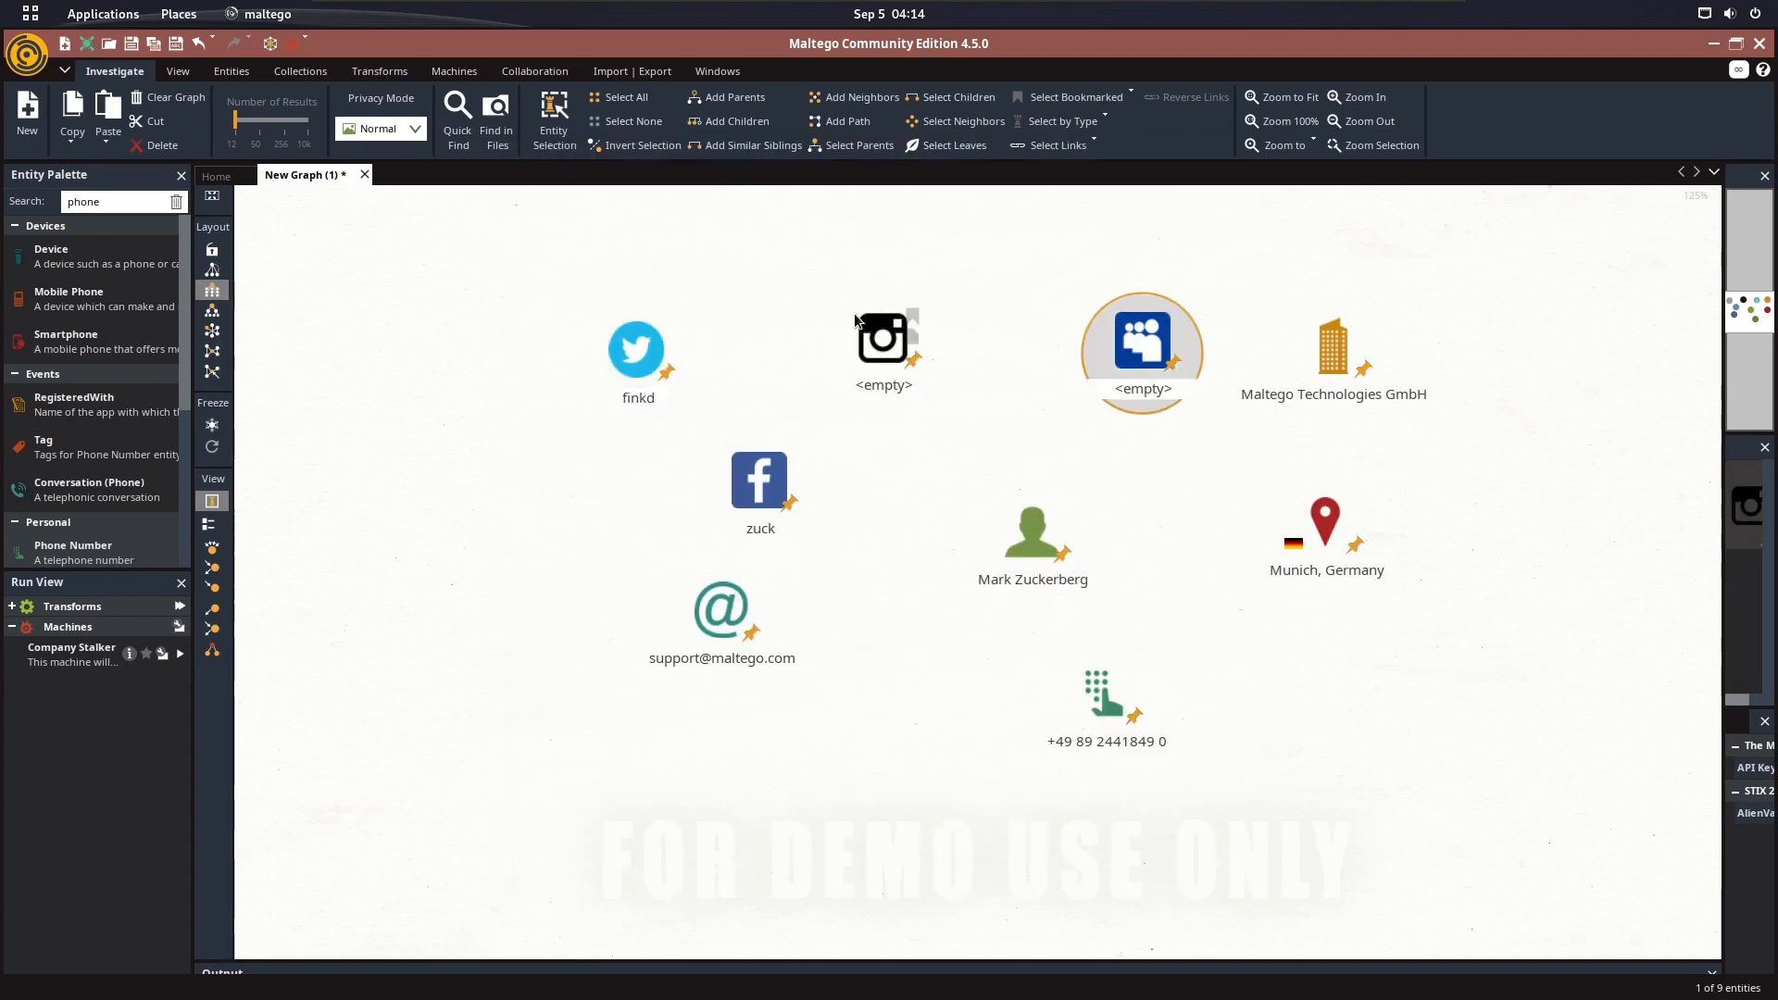
{"action": "double_click", "coordinate": [882, 339]}
{"action": "left_click", "coordinate": [813, 195]}
Switch to Firefox and search Google for mark zuckerberg instagram in place of the MySpace query
{"action": "key", "text": "super"}
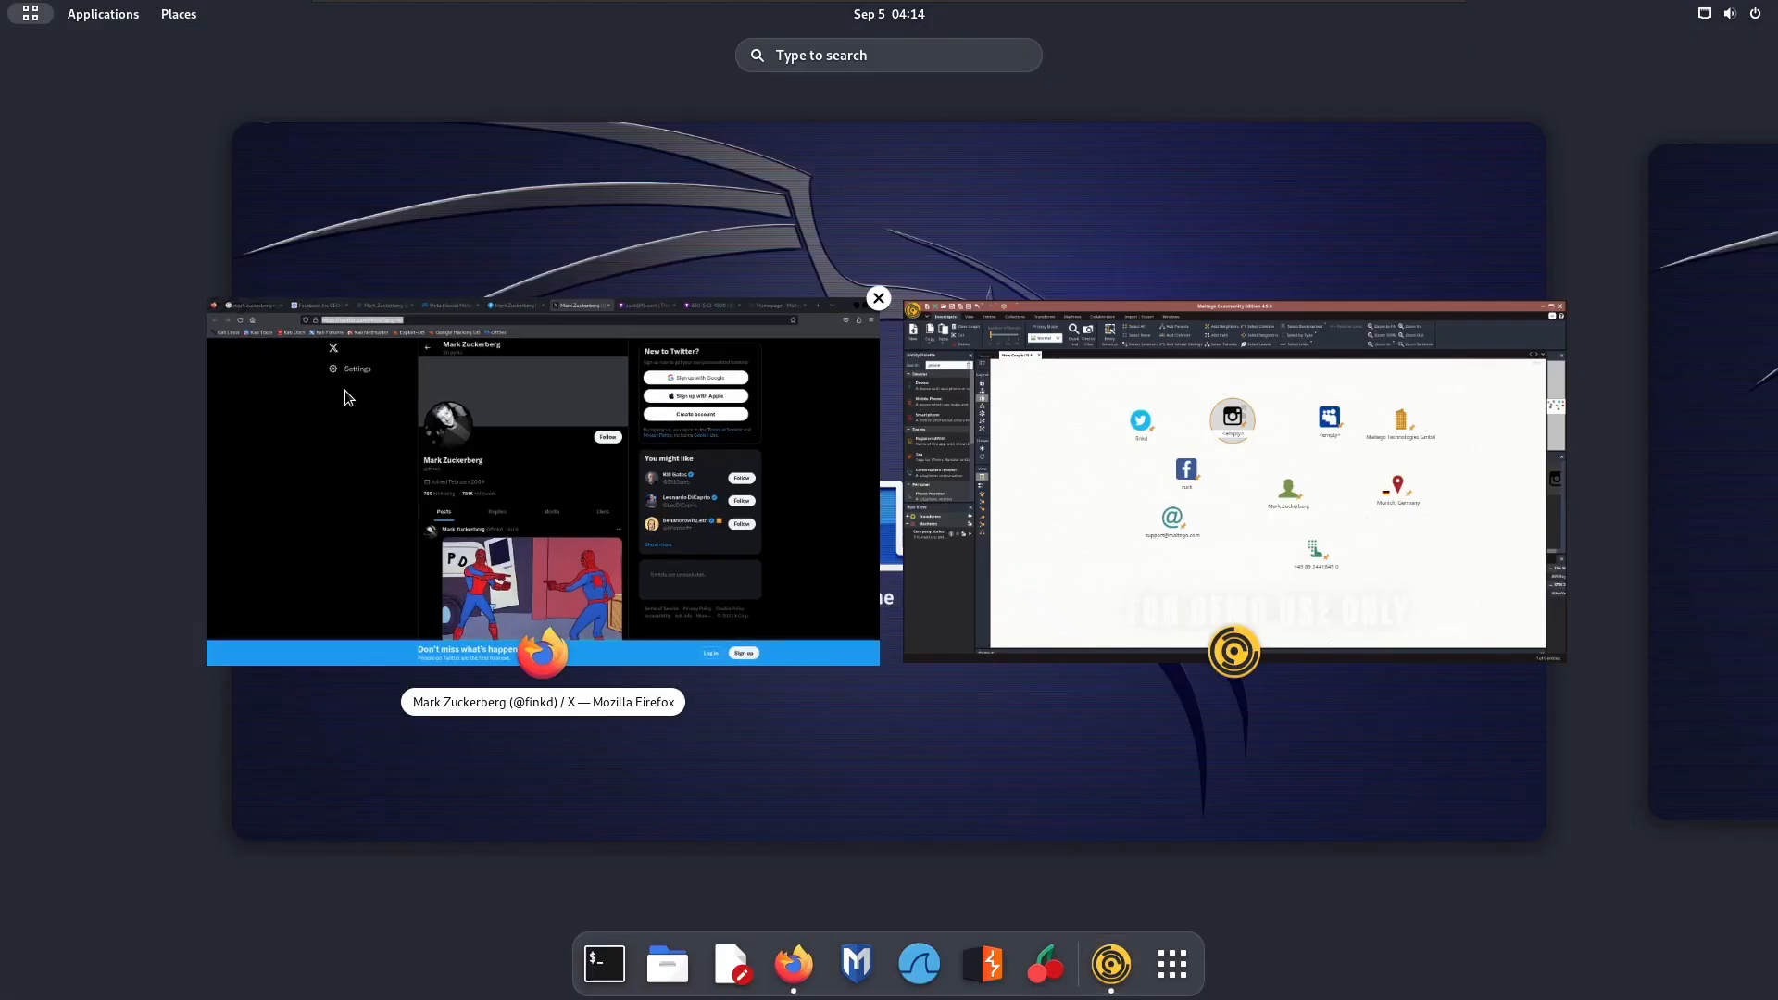
{"action": "left_click", "coordinate": [343, 392]}
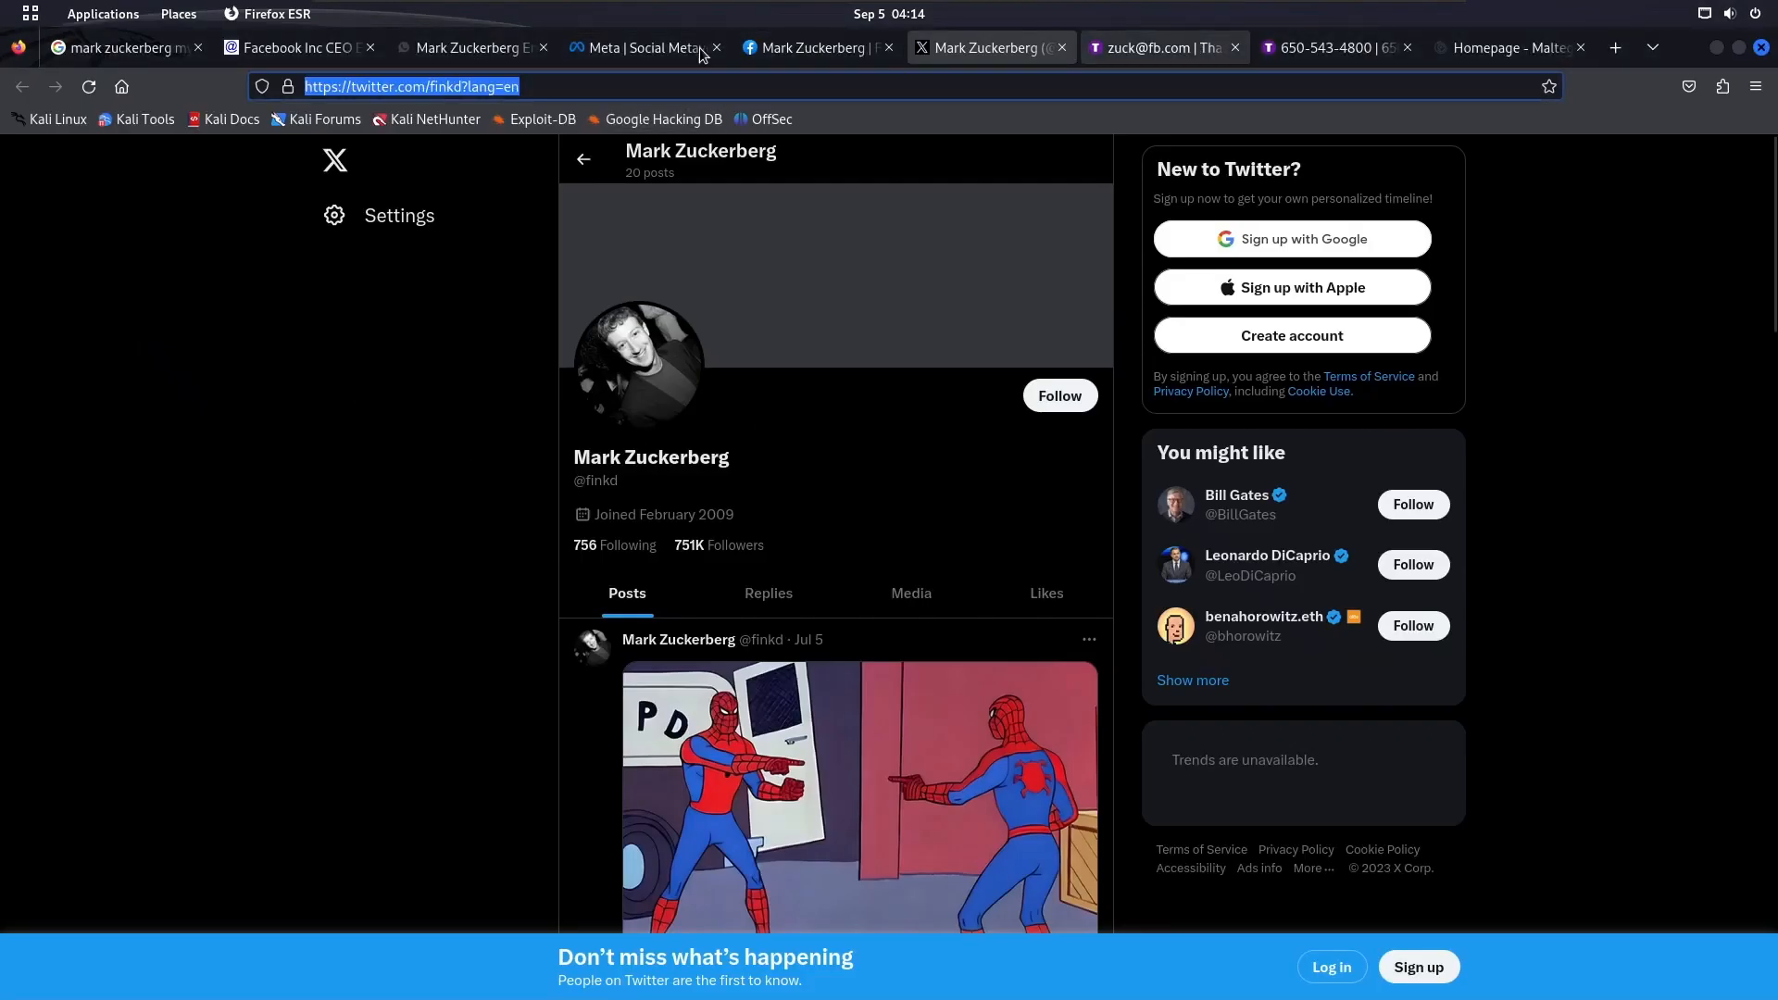
{"action": "left_click", "coordinate": [121, 47]}
{"action": "triple_click", "coordinate": [466, 176]}
{"action": "type", "text": "mark zuc"}
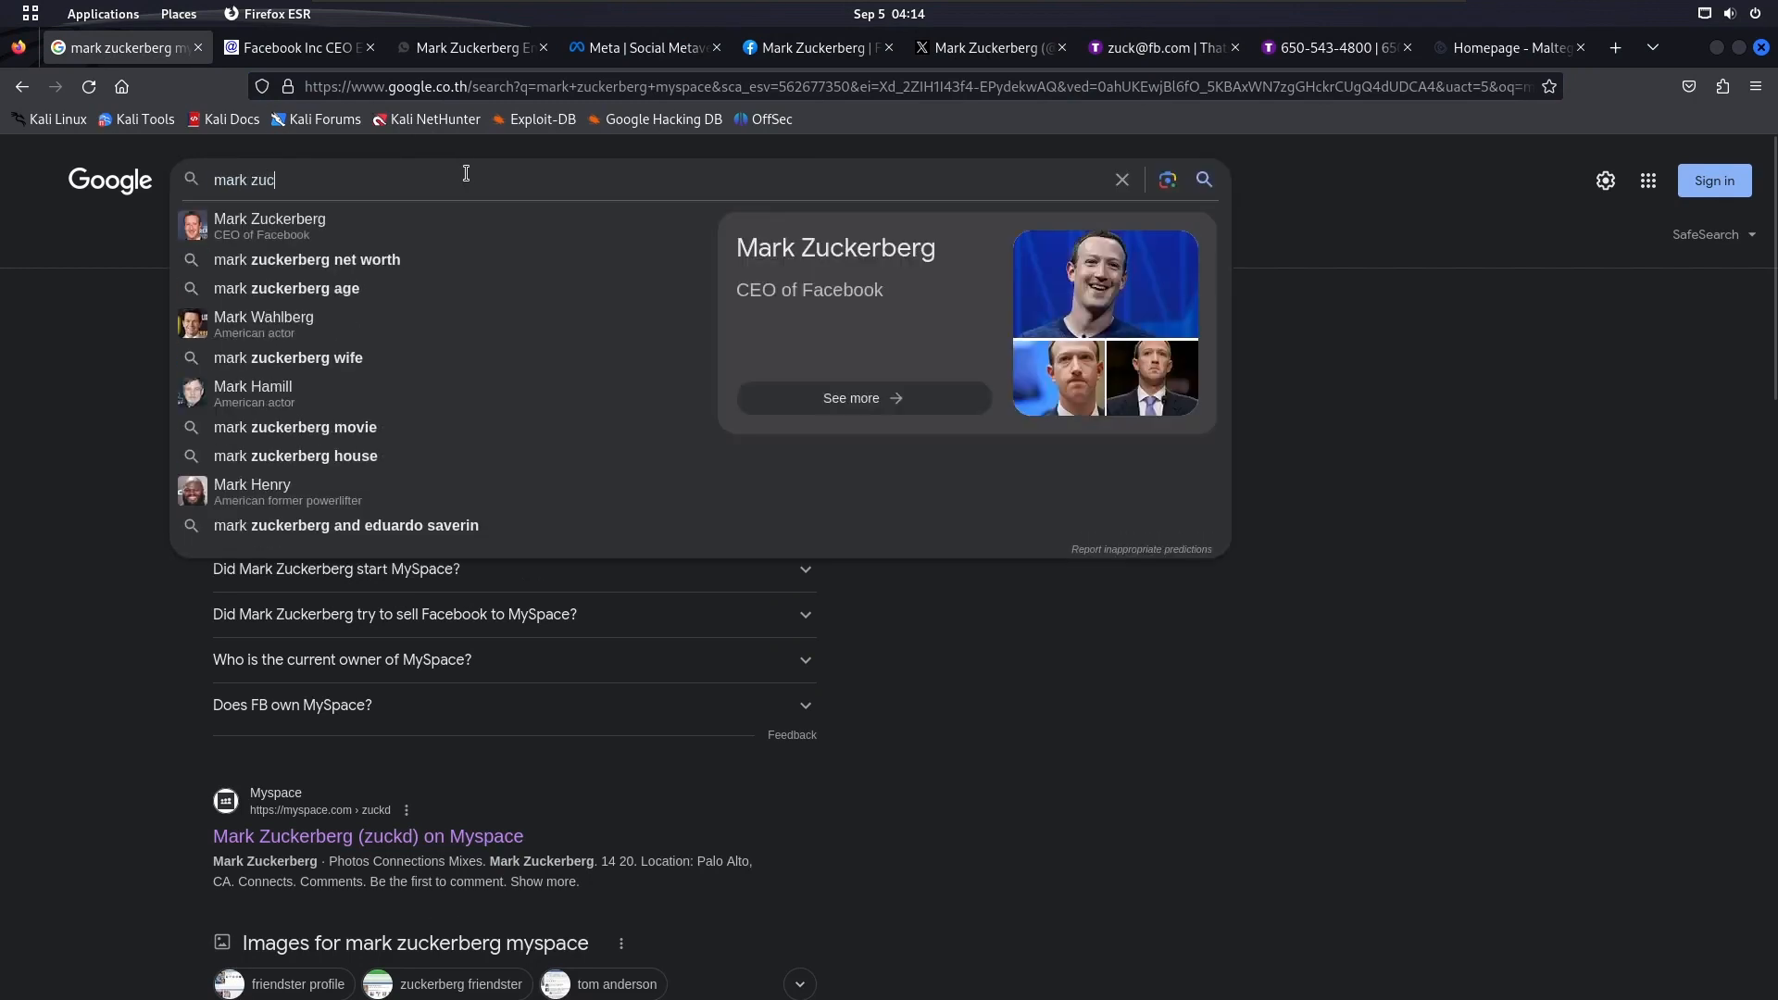
{"action": "type", "text": "kerberg instagram"}
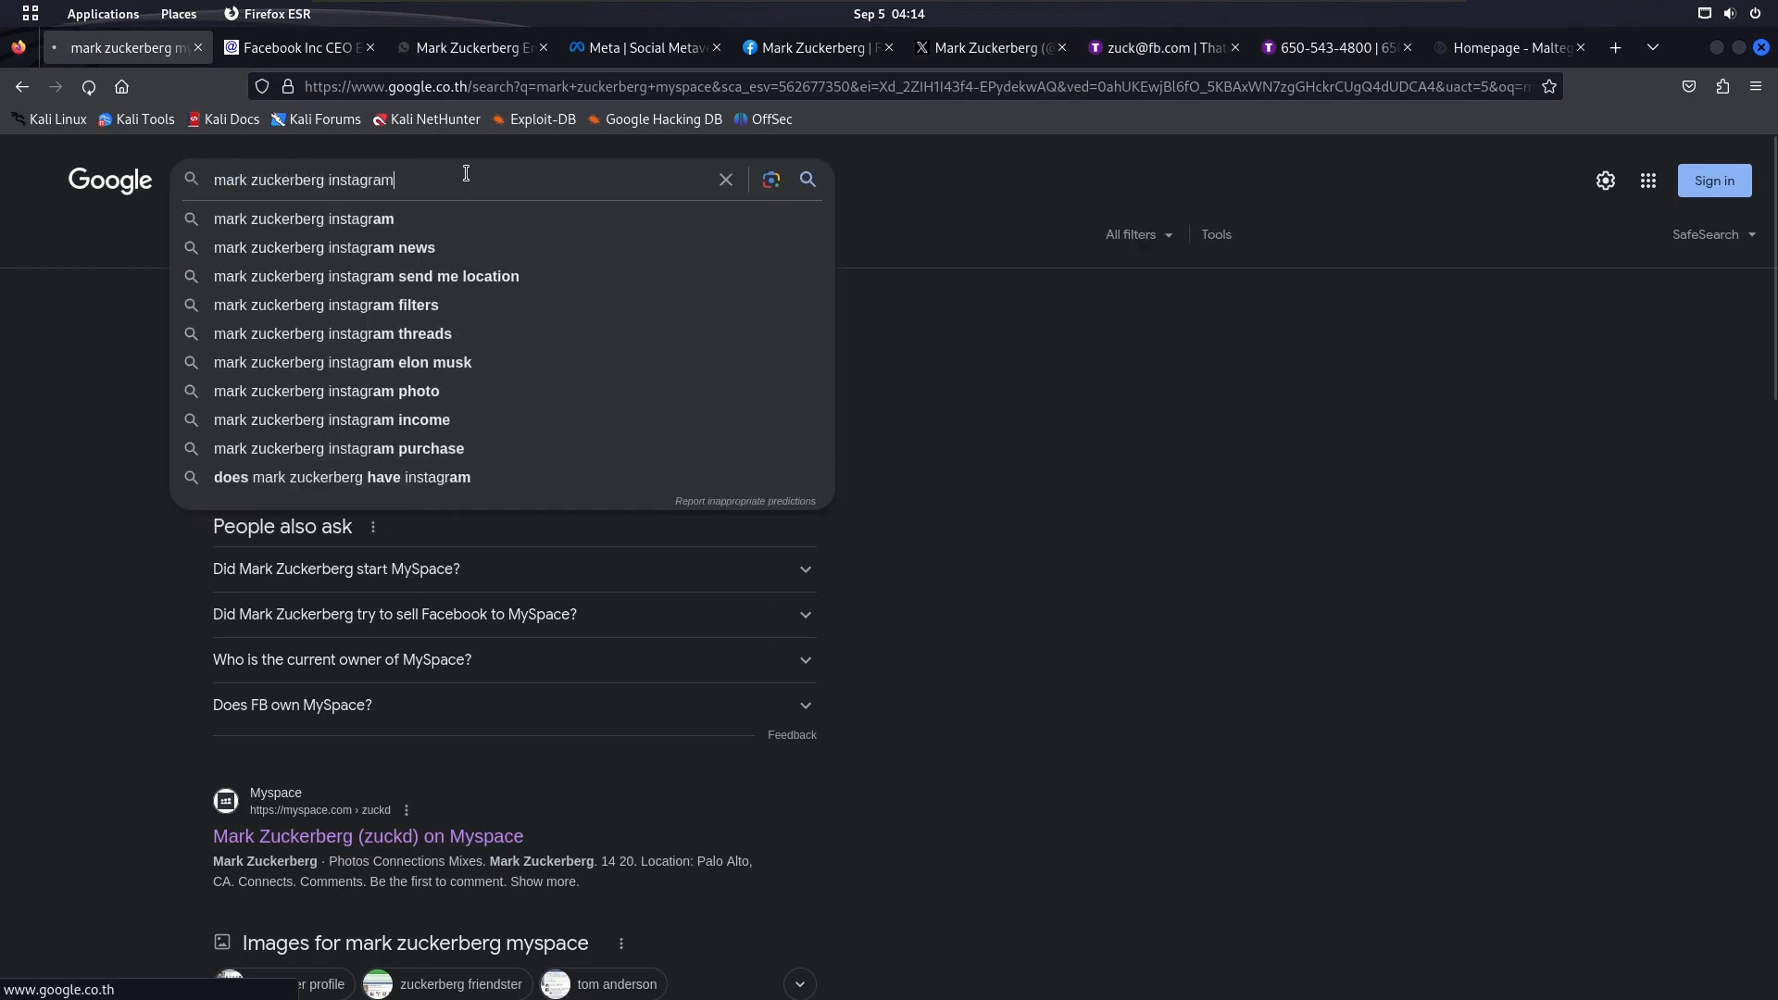
{"action": "key", "text": "Return"}
Copy the link of the first Instagram search result and paste it as the Instagram entity's Profile URL in Maltego
{"action": "right_click", "coordinate": [492, 374]}
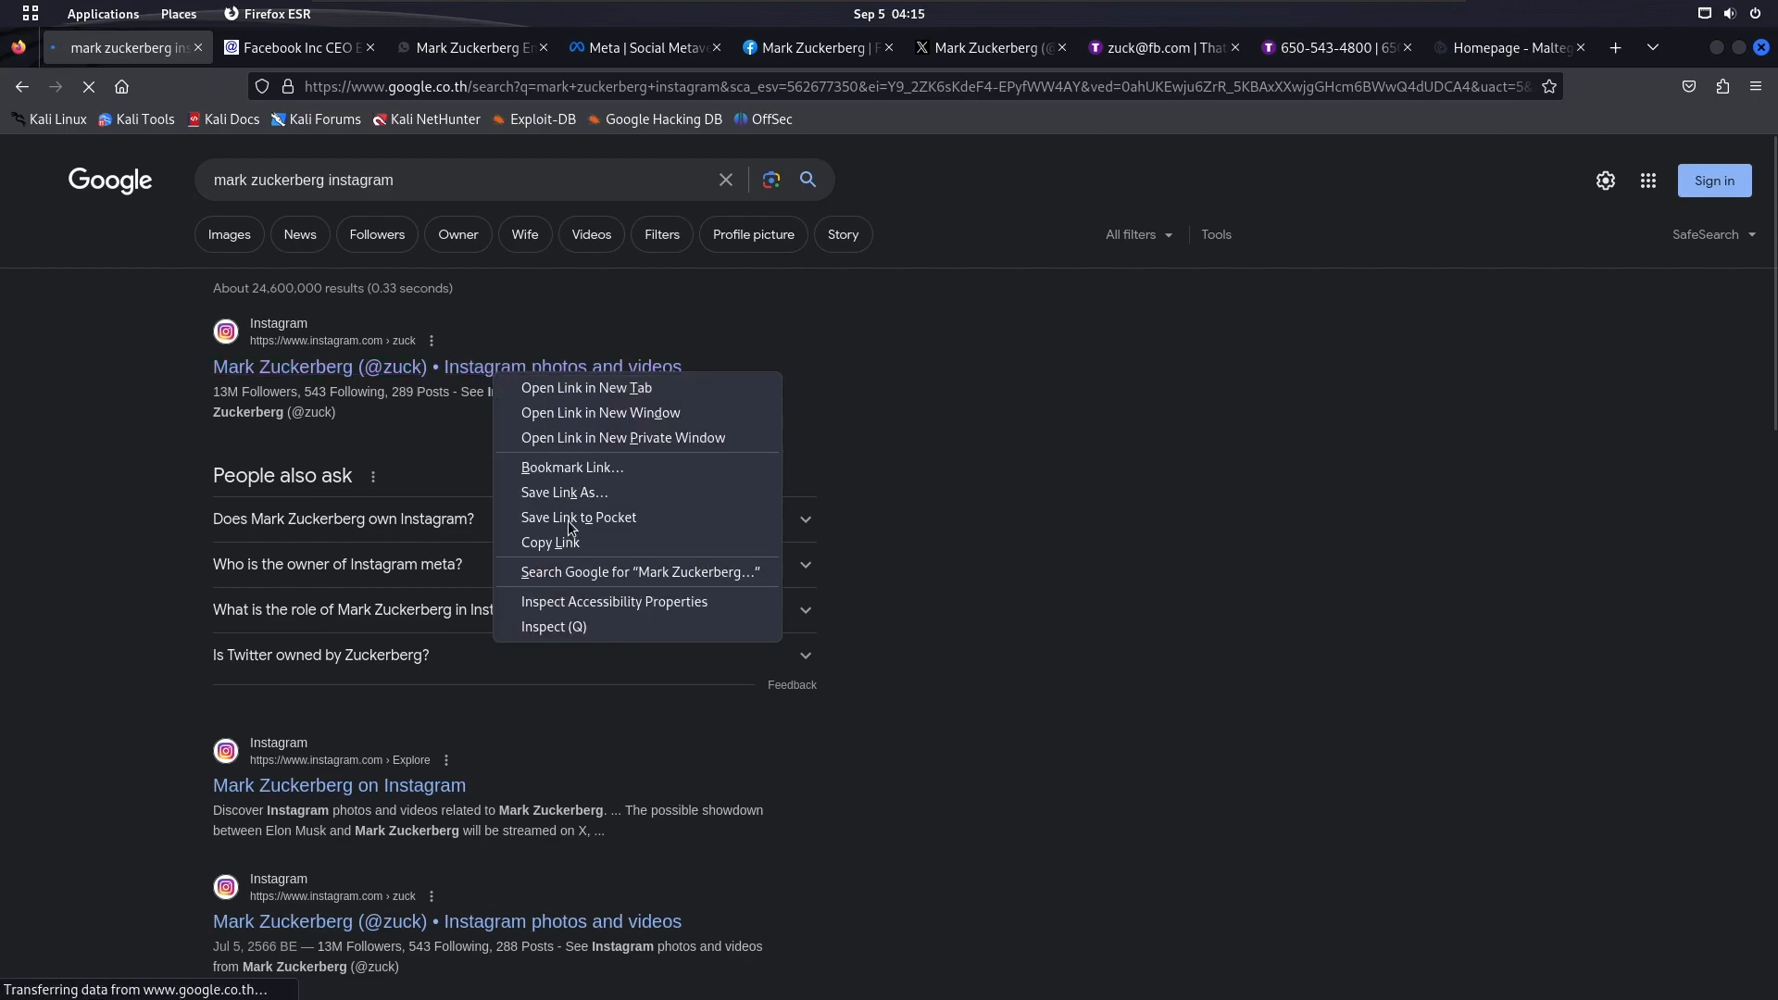
{"action": "left_click", "coordinate": [555, 540]}
{"action": "key", "text": "super"}
{"action": "left_click", "coordinate": [1252, 419]}
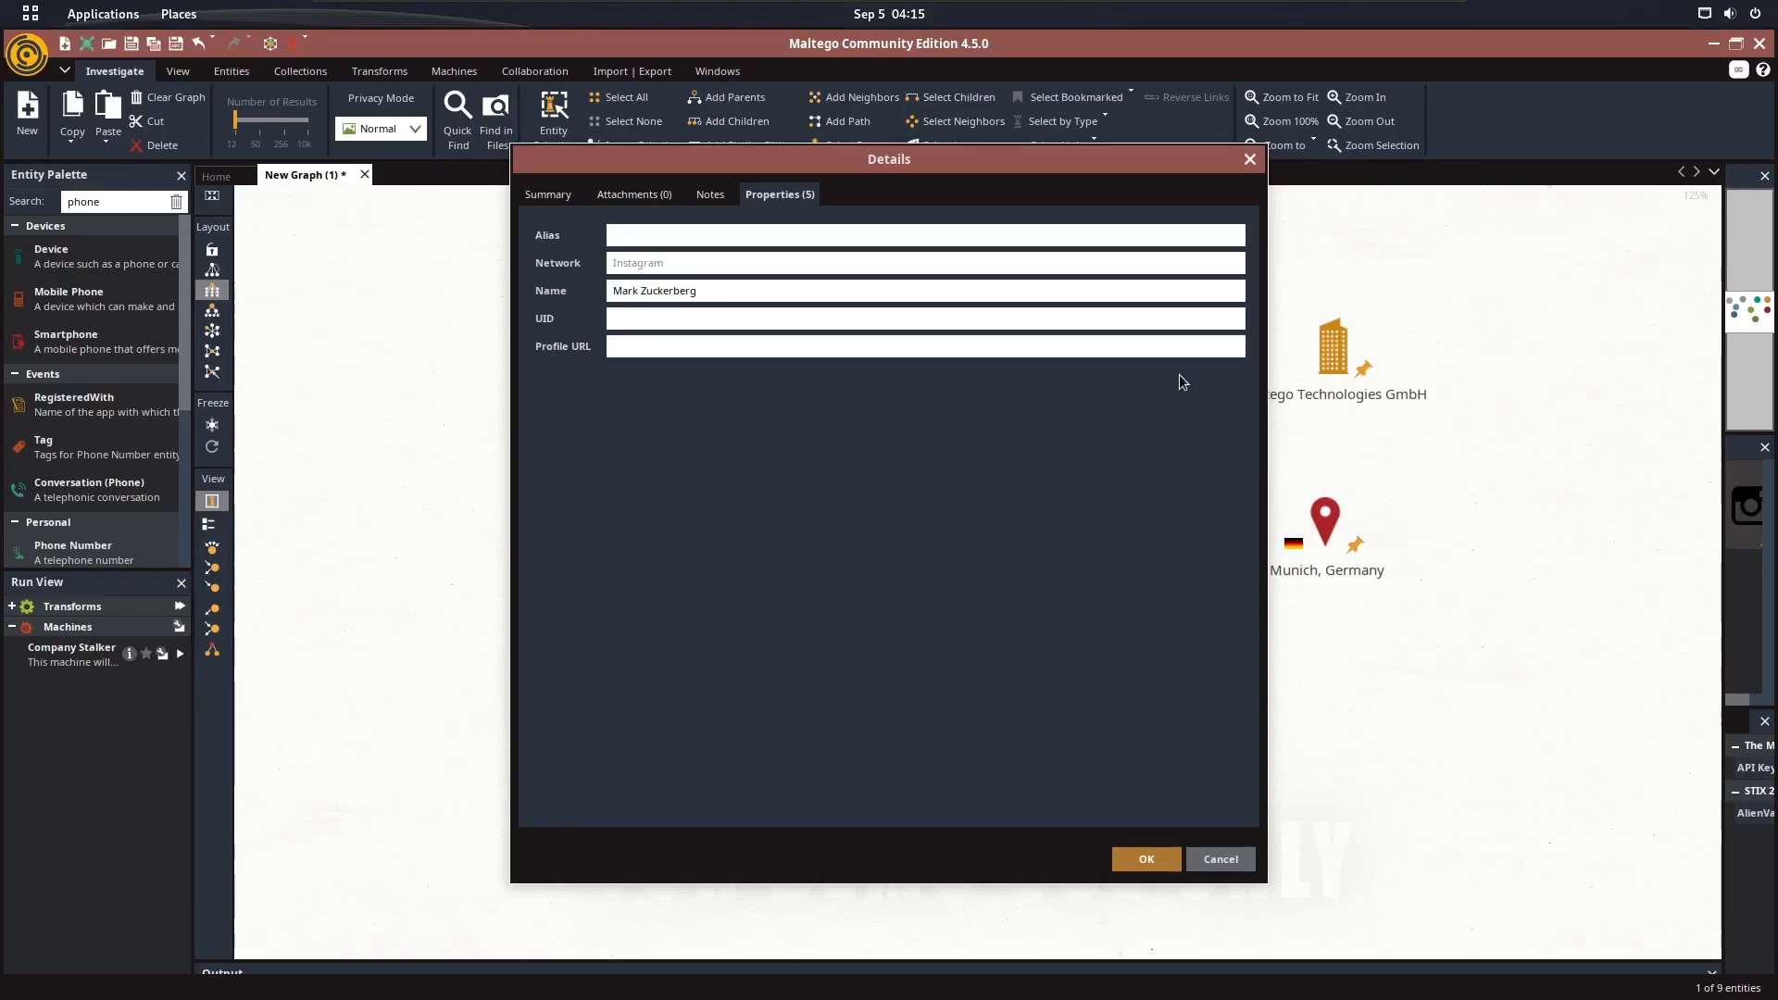
{"action": "left_click", "coordinate": [670, 345]}
{"action": "key", "text": "ctrl+v"}
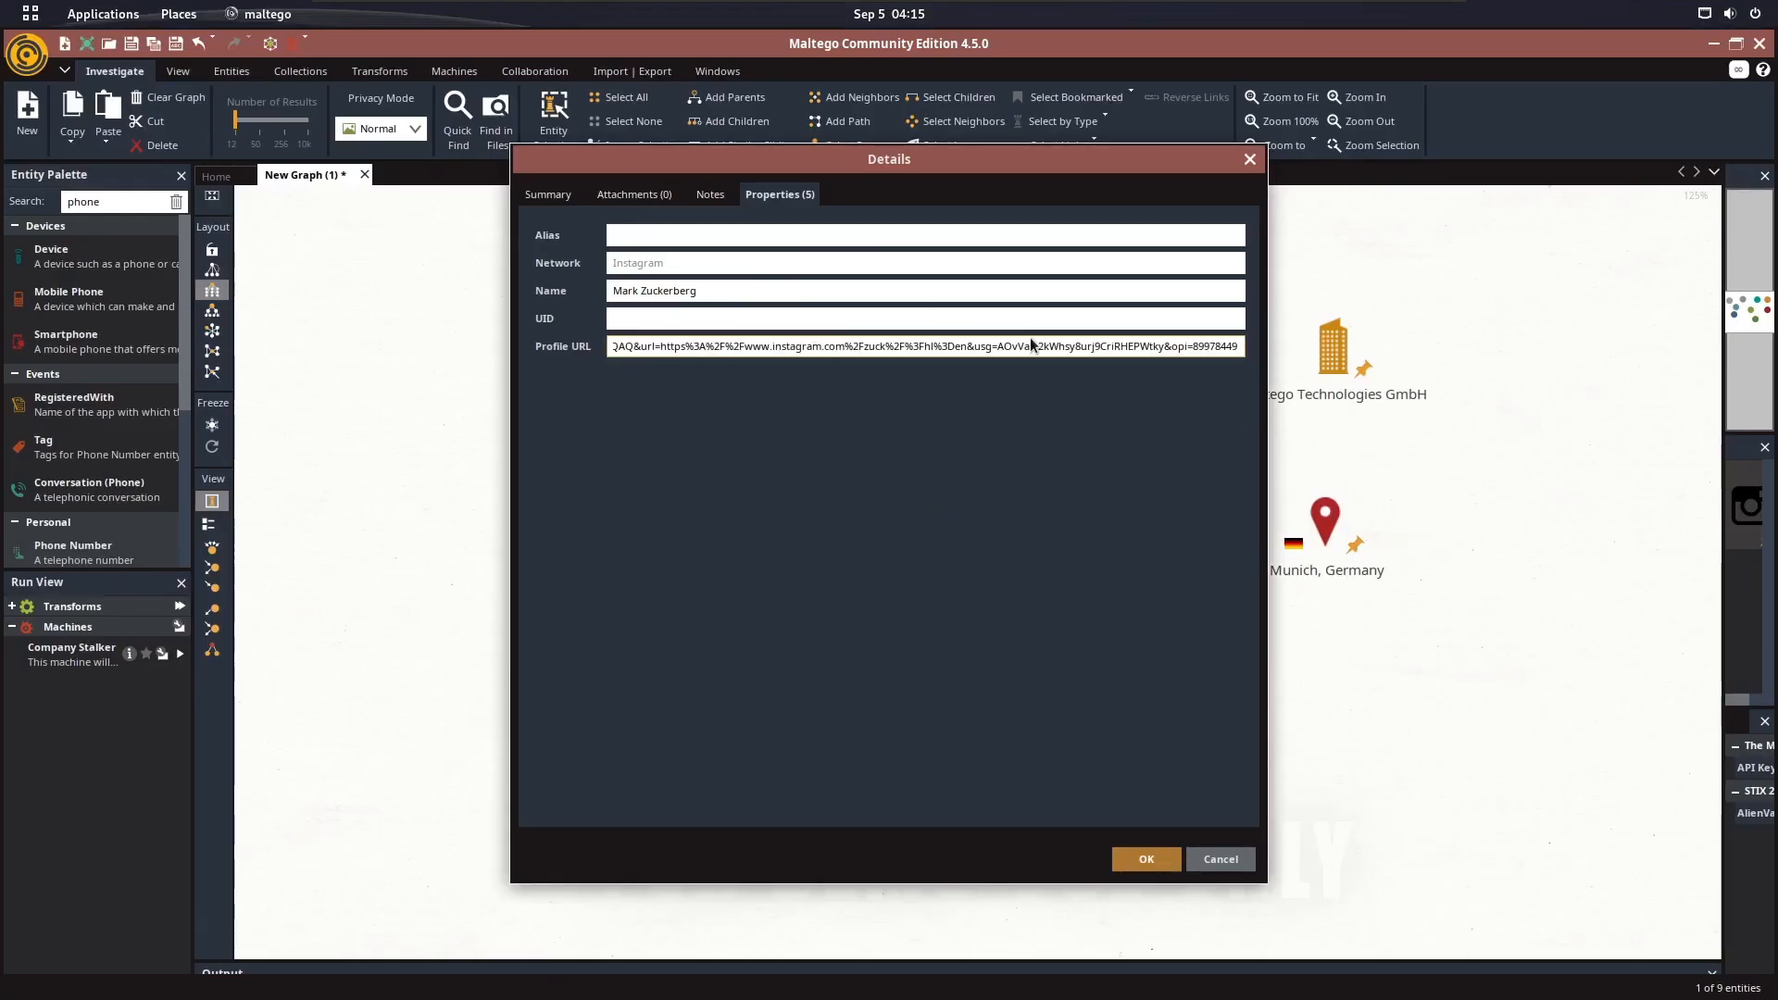
In Firefox, open the first Instagram search result in a new tab and copy the profile page's address
{"action": "key", "text": "super"}
{"action": "left_click", "coordinate": [637, 614]}
{"action": "right_click", "coordinate": [470, 363]}
{"action": "left_click", "coordinate": [518, 375]}
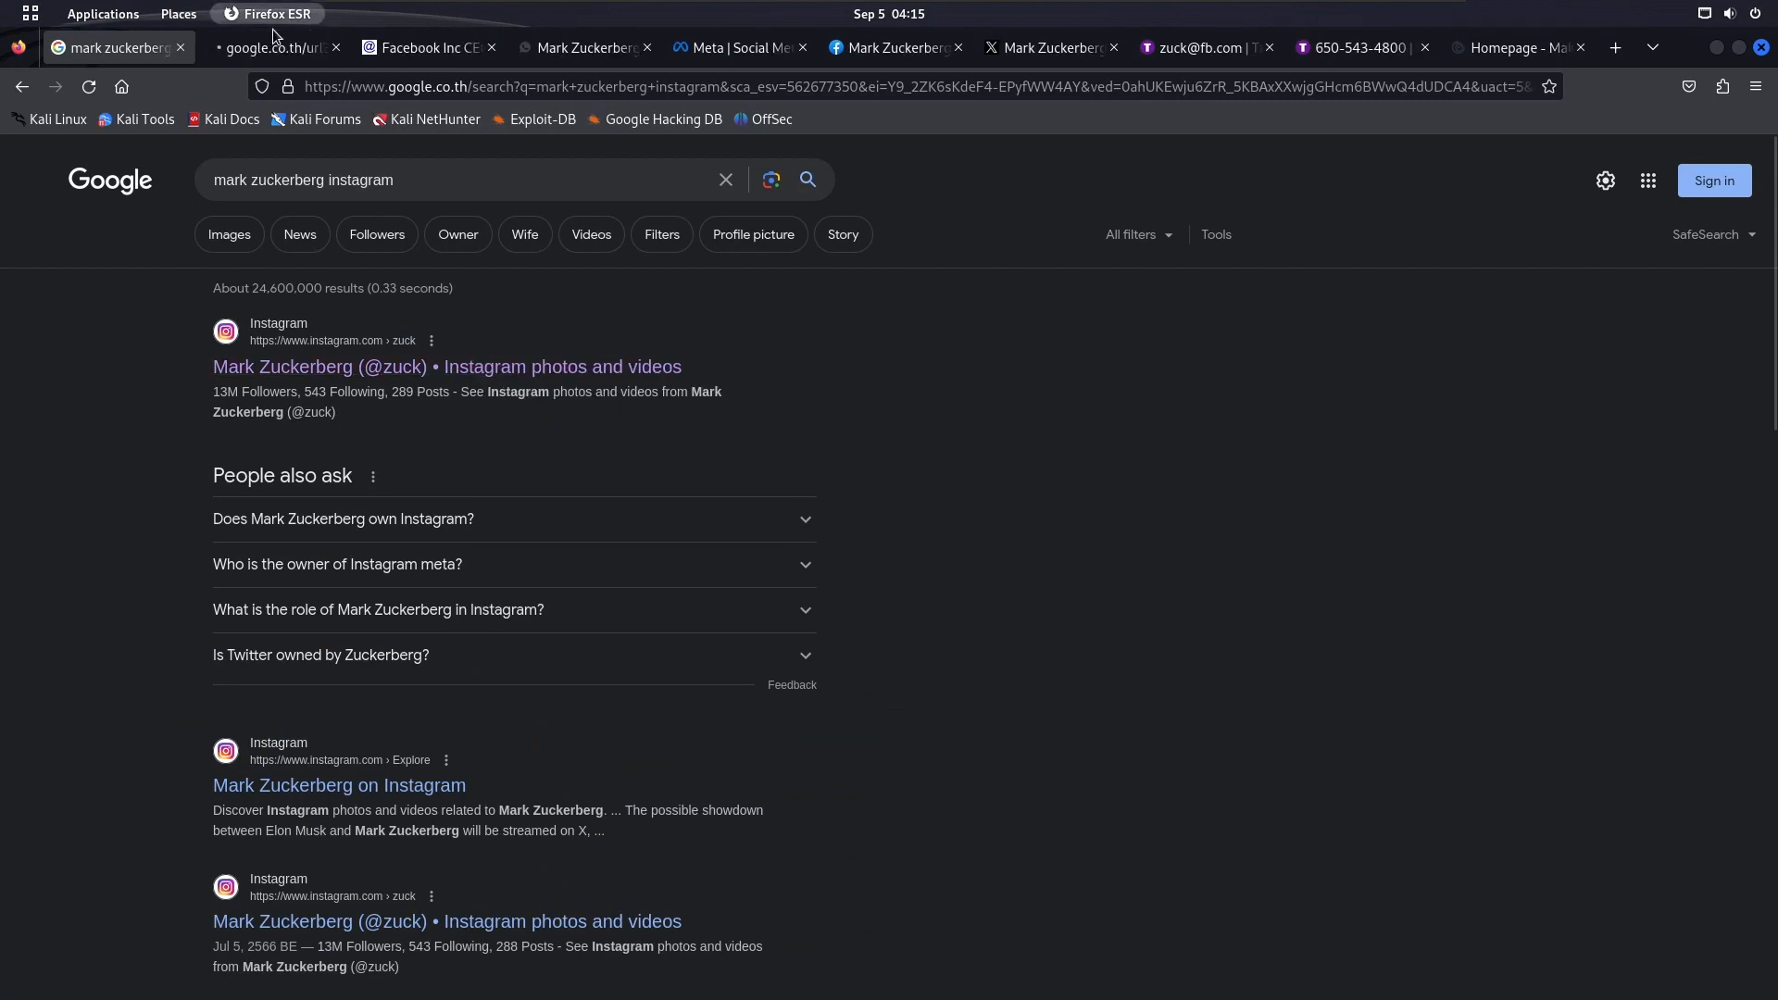
{"action": "left_click", "coordinate": [275, 38]}
{"action": "left_click", "coordinate": [597, 86]}
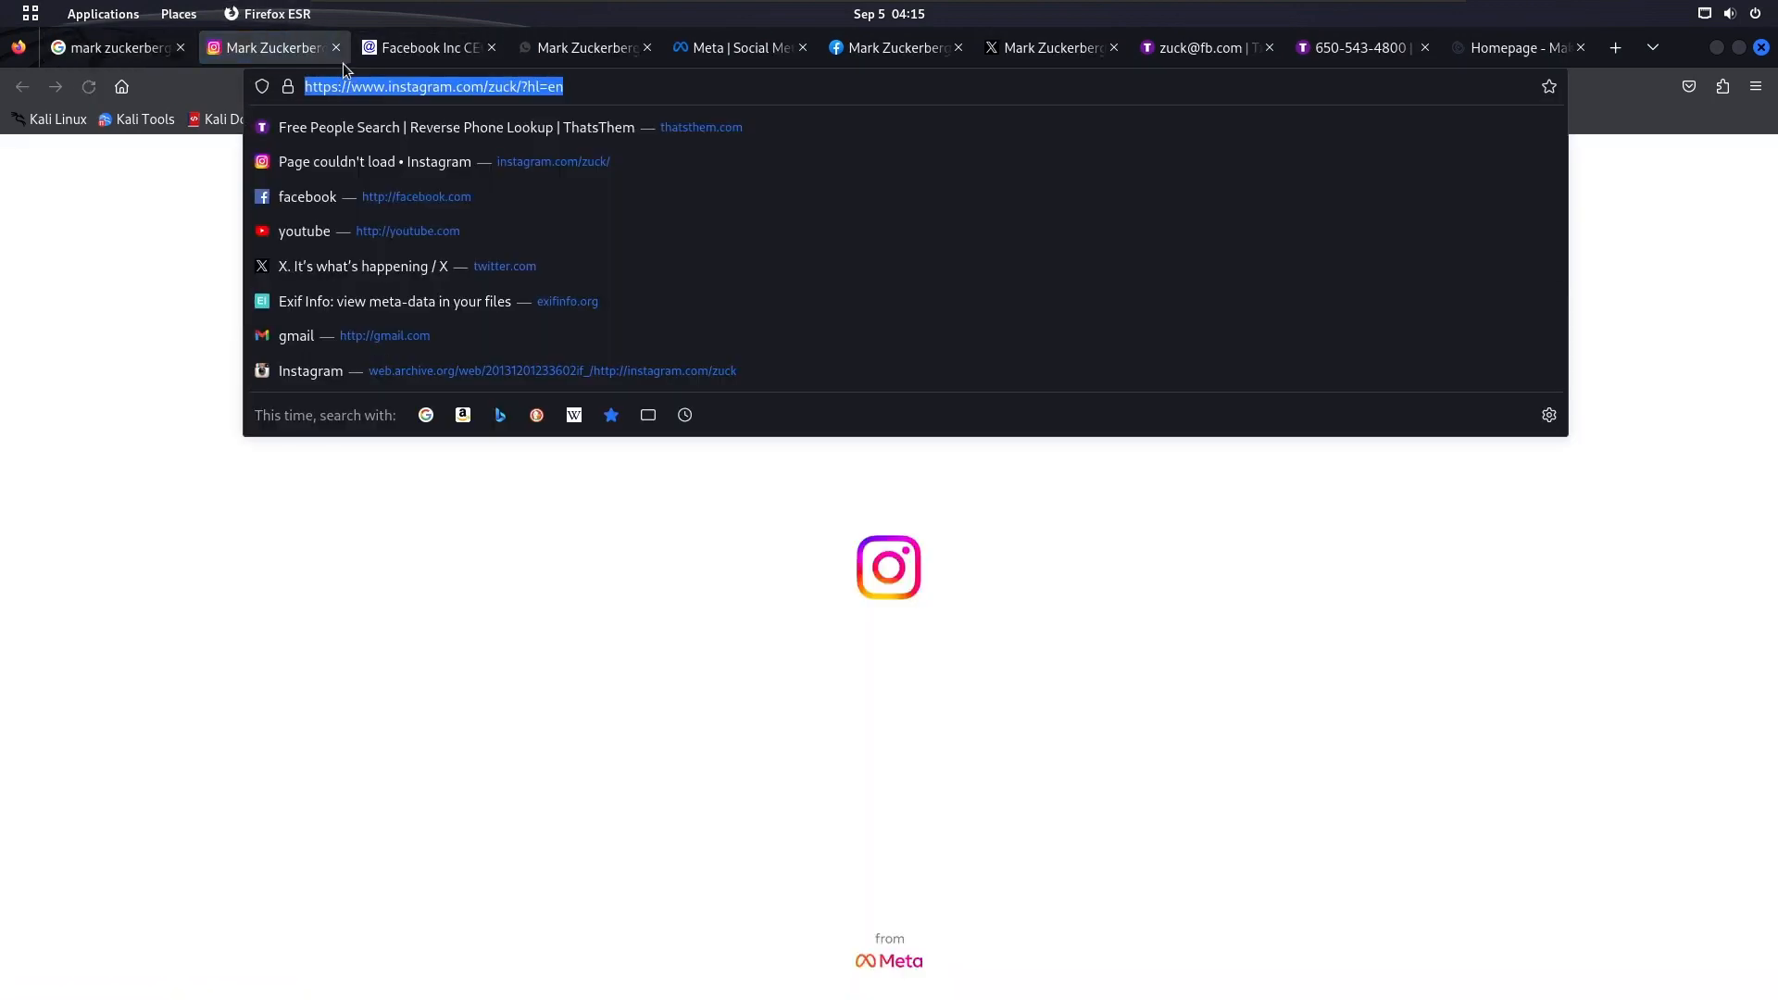
{"action": "key", "text": "super"}
{"action": "left_click", "coordinate": [1240, 378]}
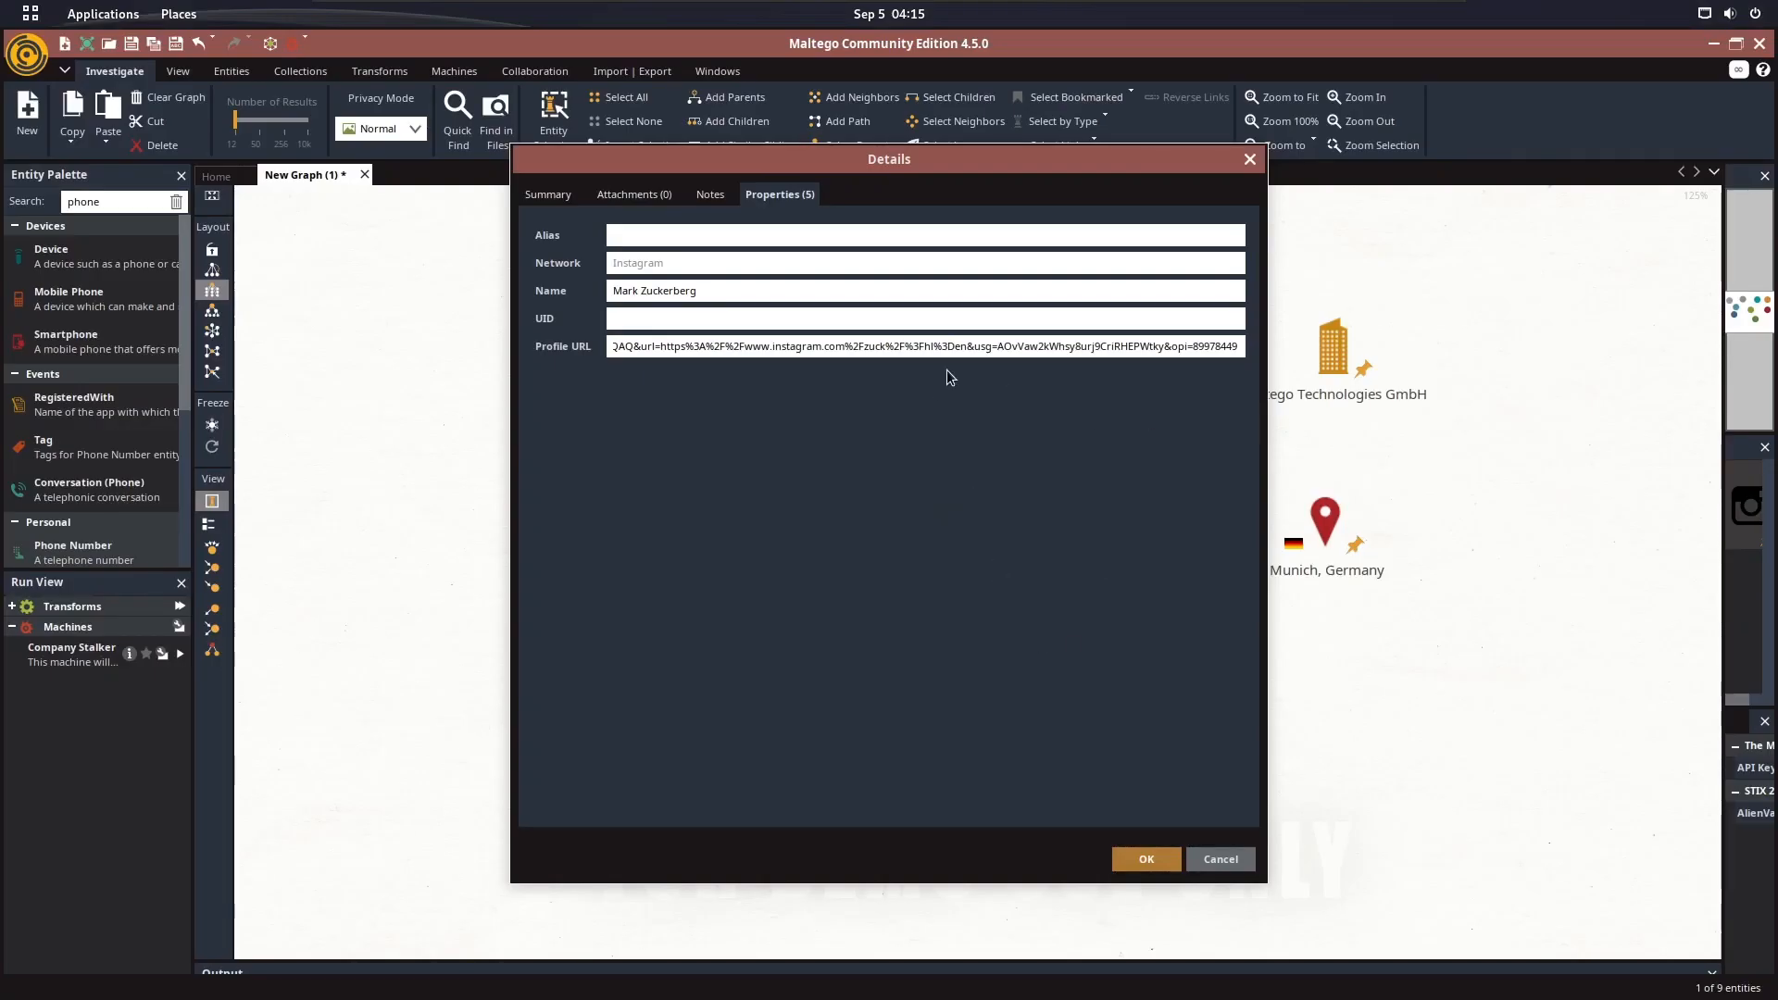
{"action": "key", "text": "ctrl+a"}
{"action": "key", "text": "ctrl+v"}
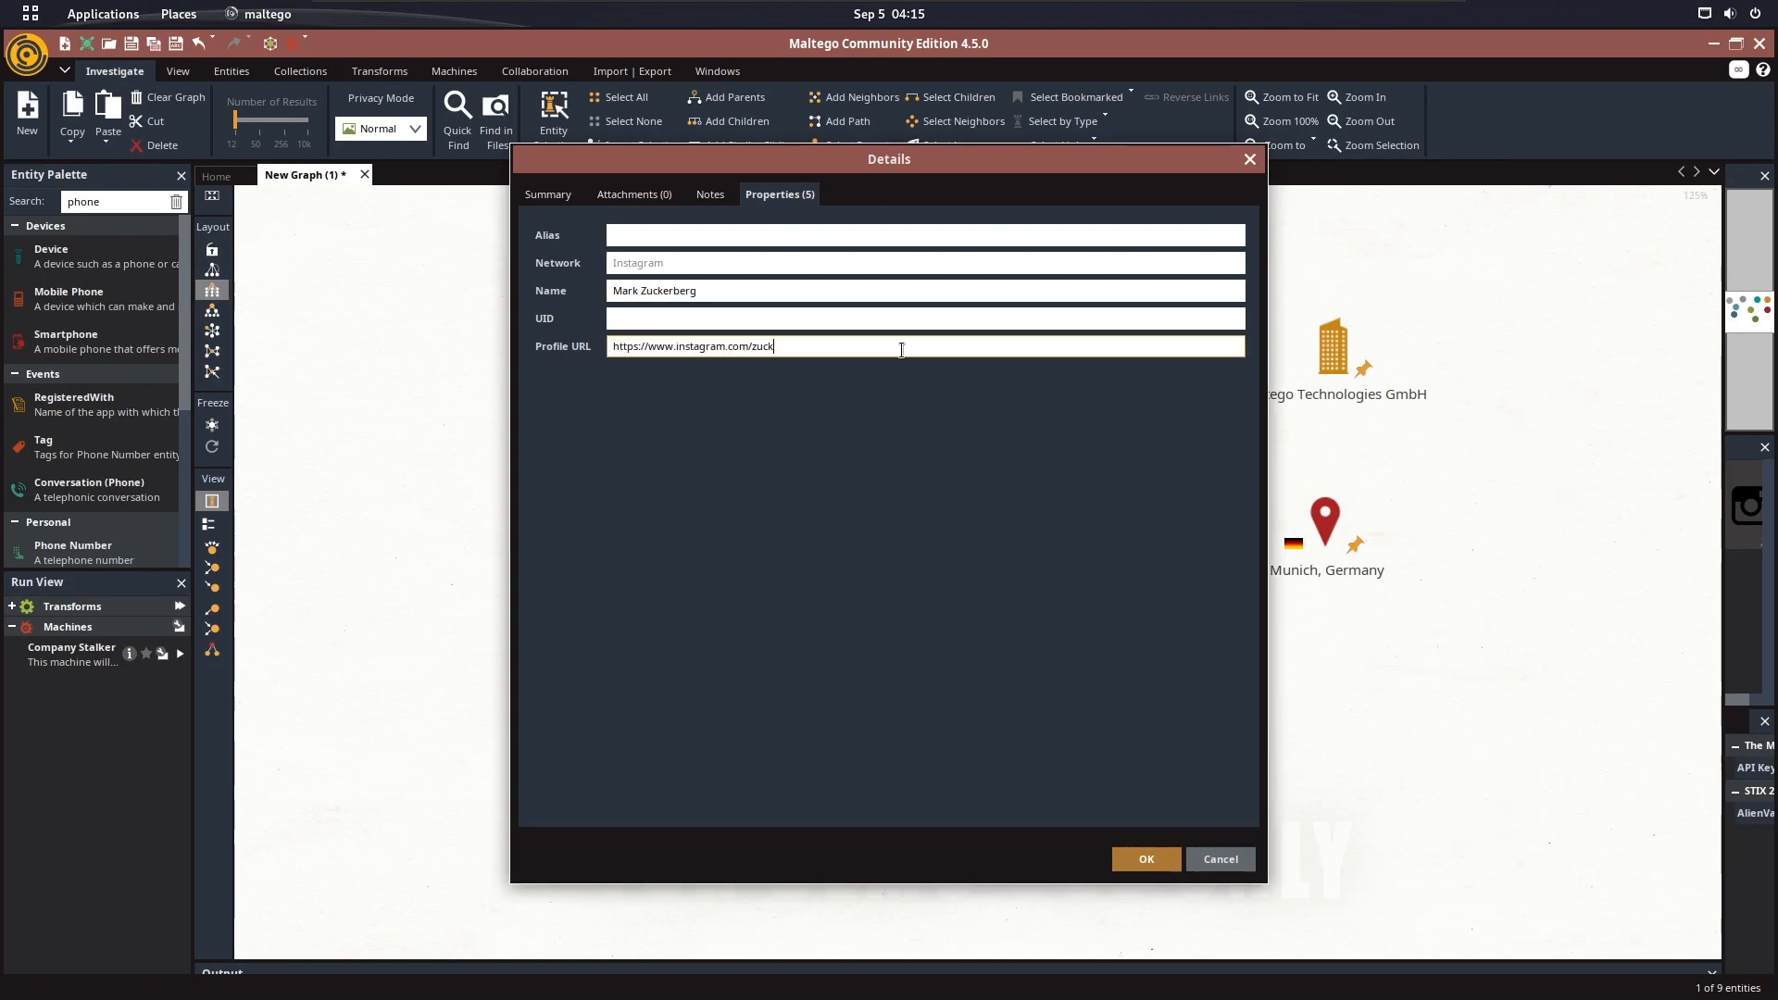
{"action": "left_click", "coordinate": [652, 237]}
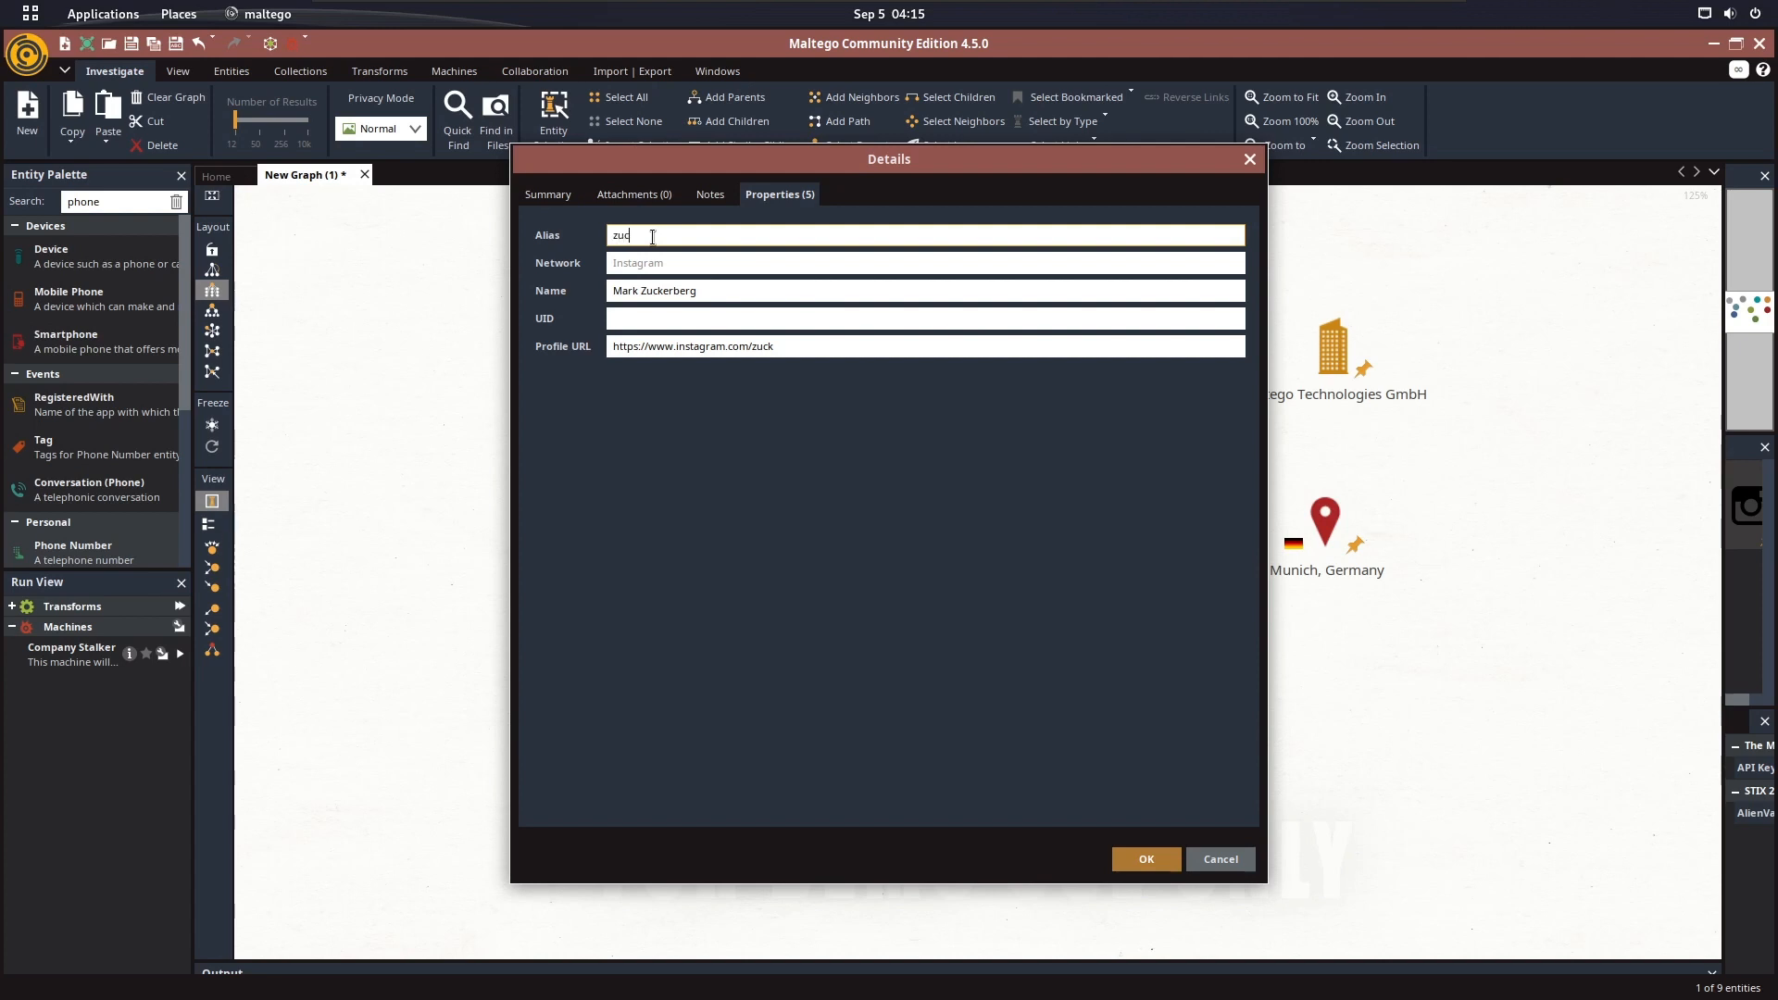
{"action": "left_click", "coordinate": [1146, 860]}
Open the MySpace entity's properties, switch to Firefox and search Google for mark zuckerberg myspace
{"action": "double_click", "coordinate": [1143, 337]}
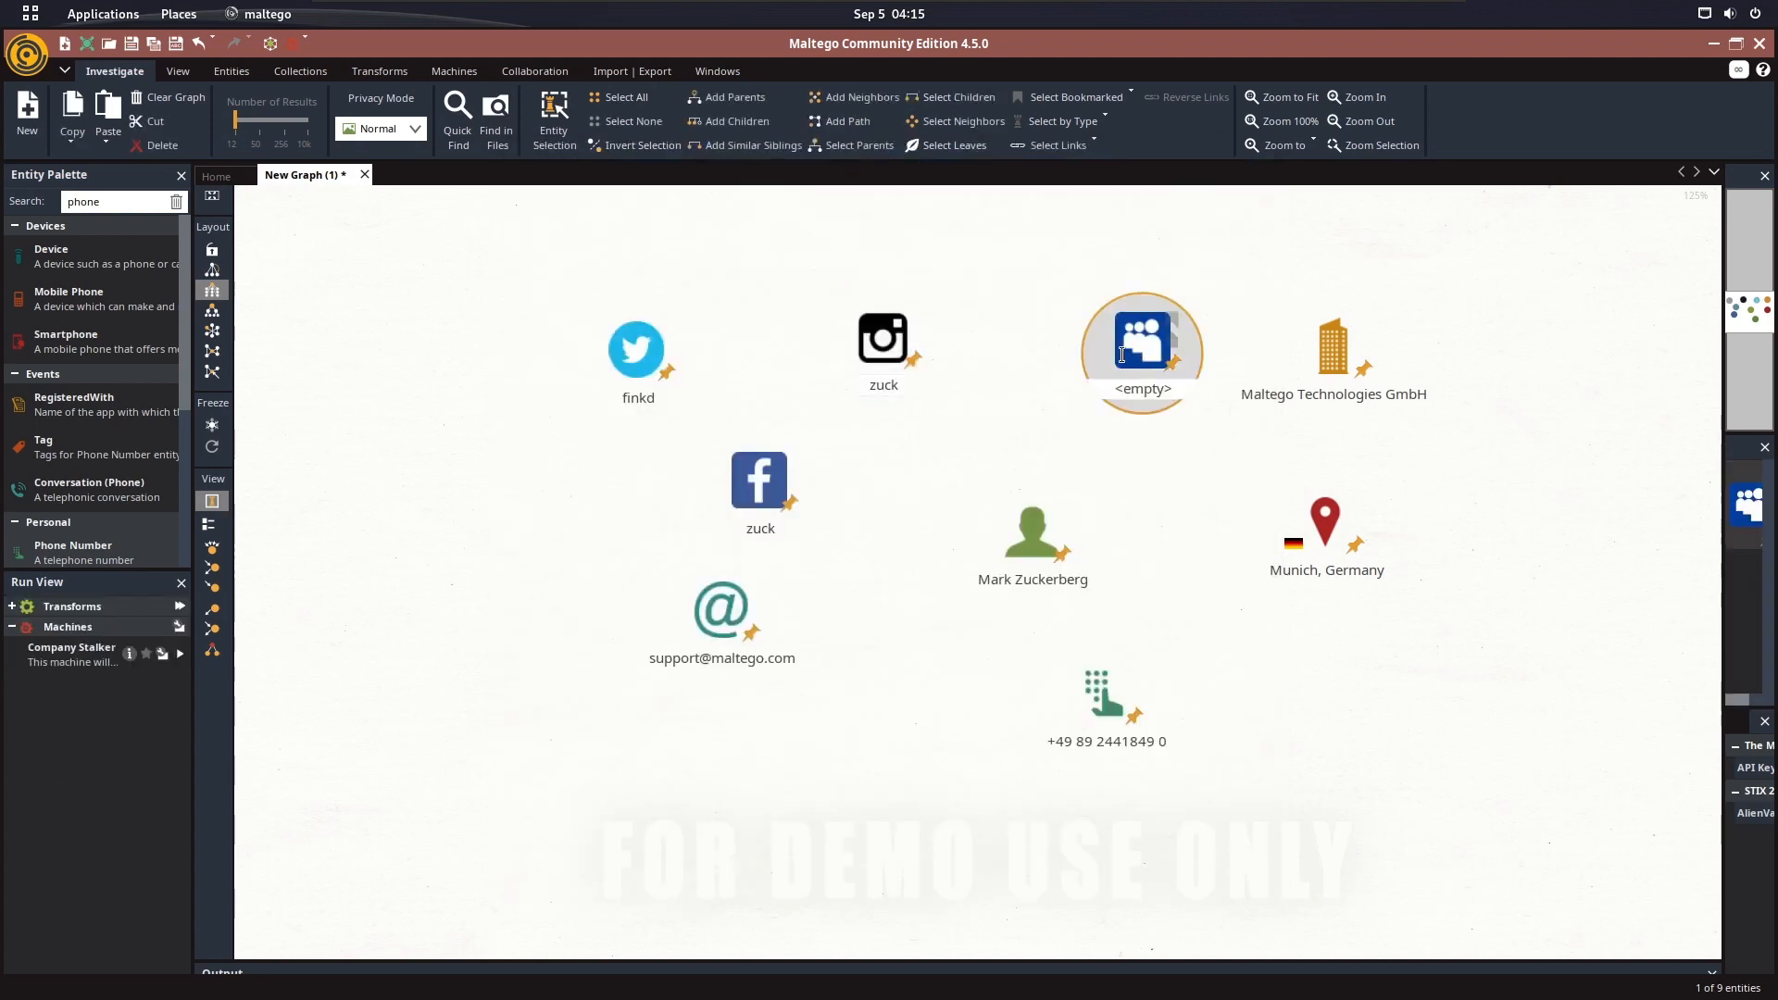
{"action": "left_click", "coordinate": [755, 194]}
{"action": "key", "text": "alt+Tab"}
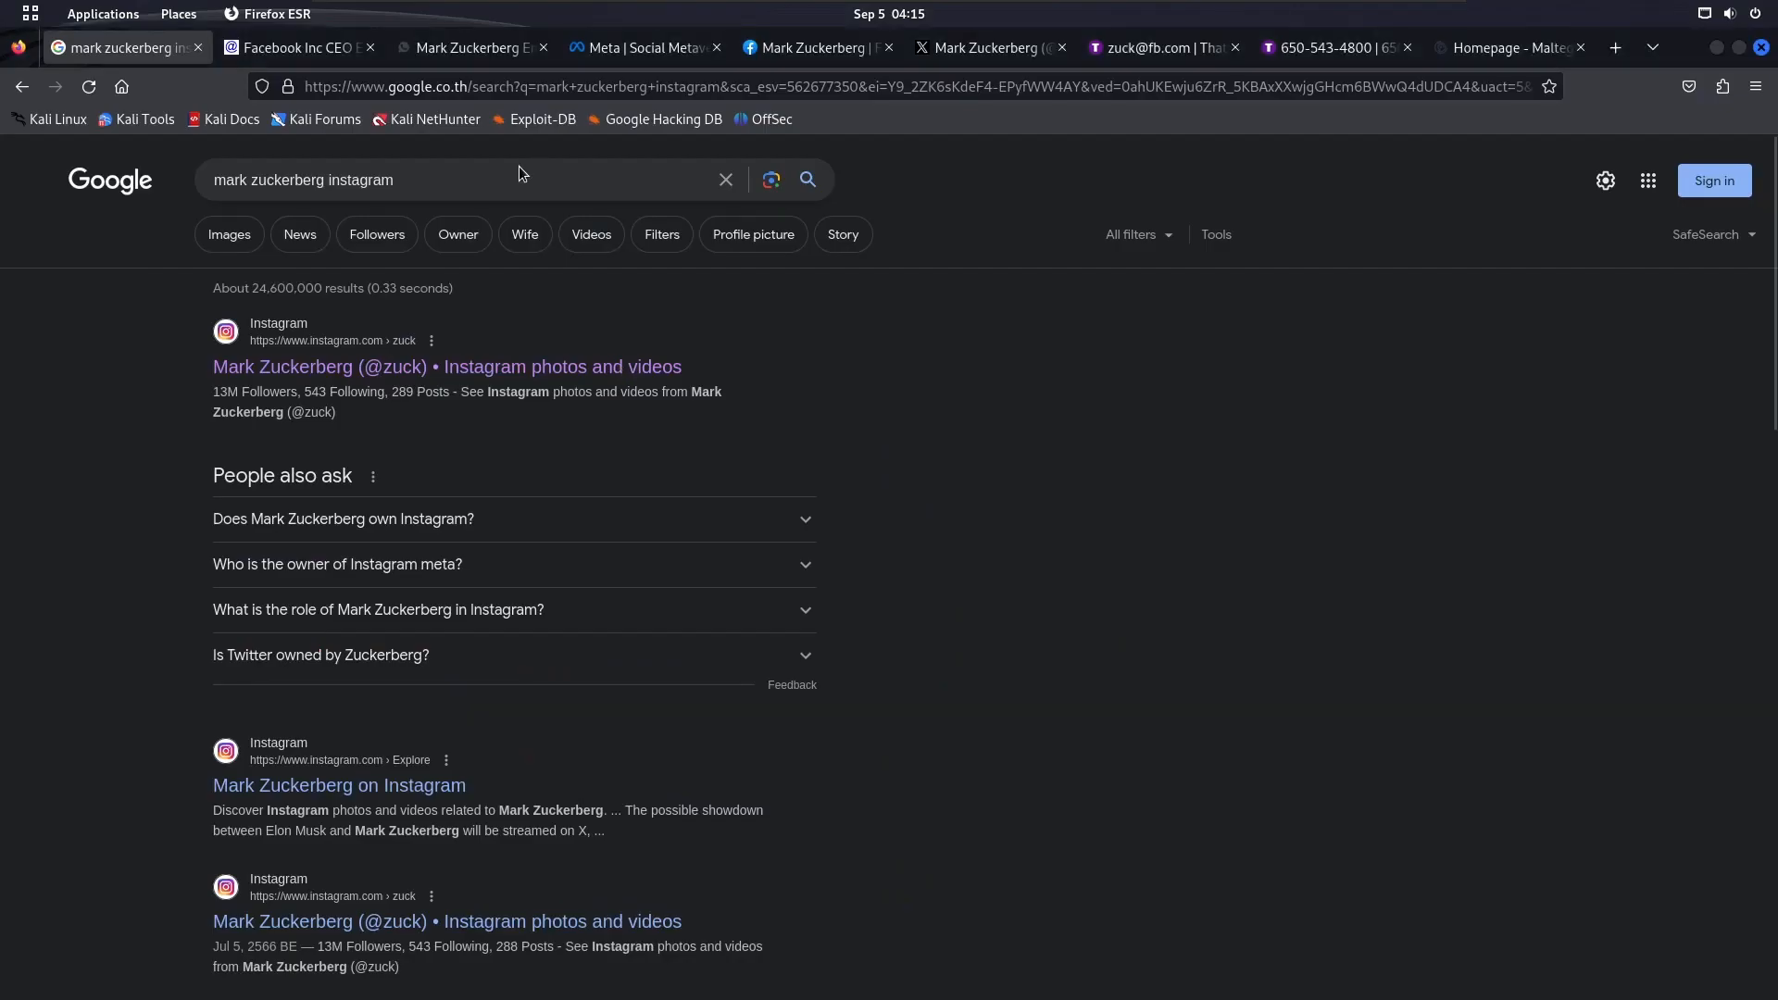
{"action": "double_click", "coordinate": [508, 173]}
{"action": "type", "text": "myspace"}
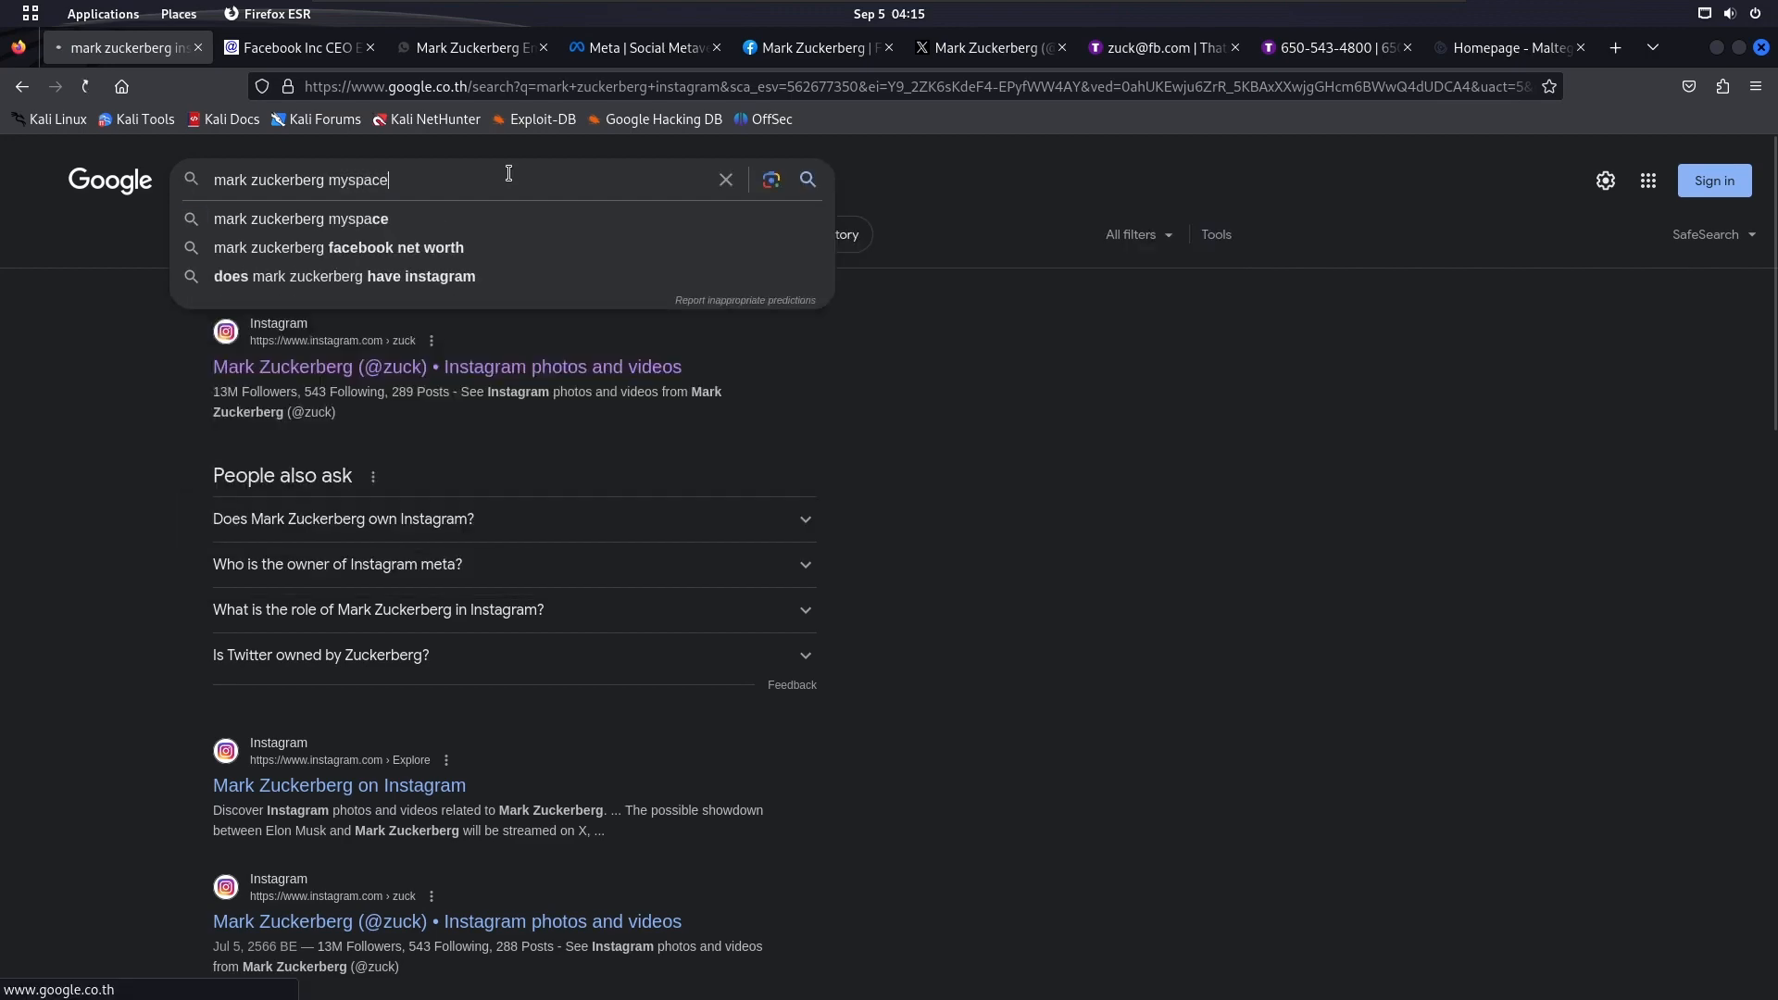
{"action": "key", "text": "Return"}
Open Mark Zuckerberg's MySpace profile from the search results and copy the page's address
{"action": "left_click", "coordinate": [1034, 51]}
{"action": "left_click", "coordinate": [1145, 49]}
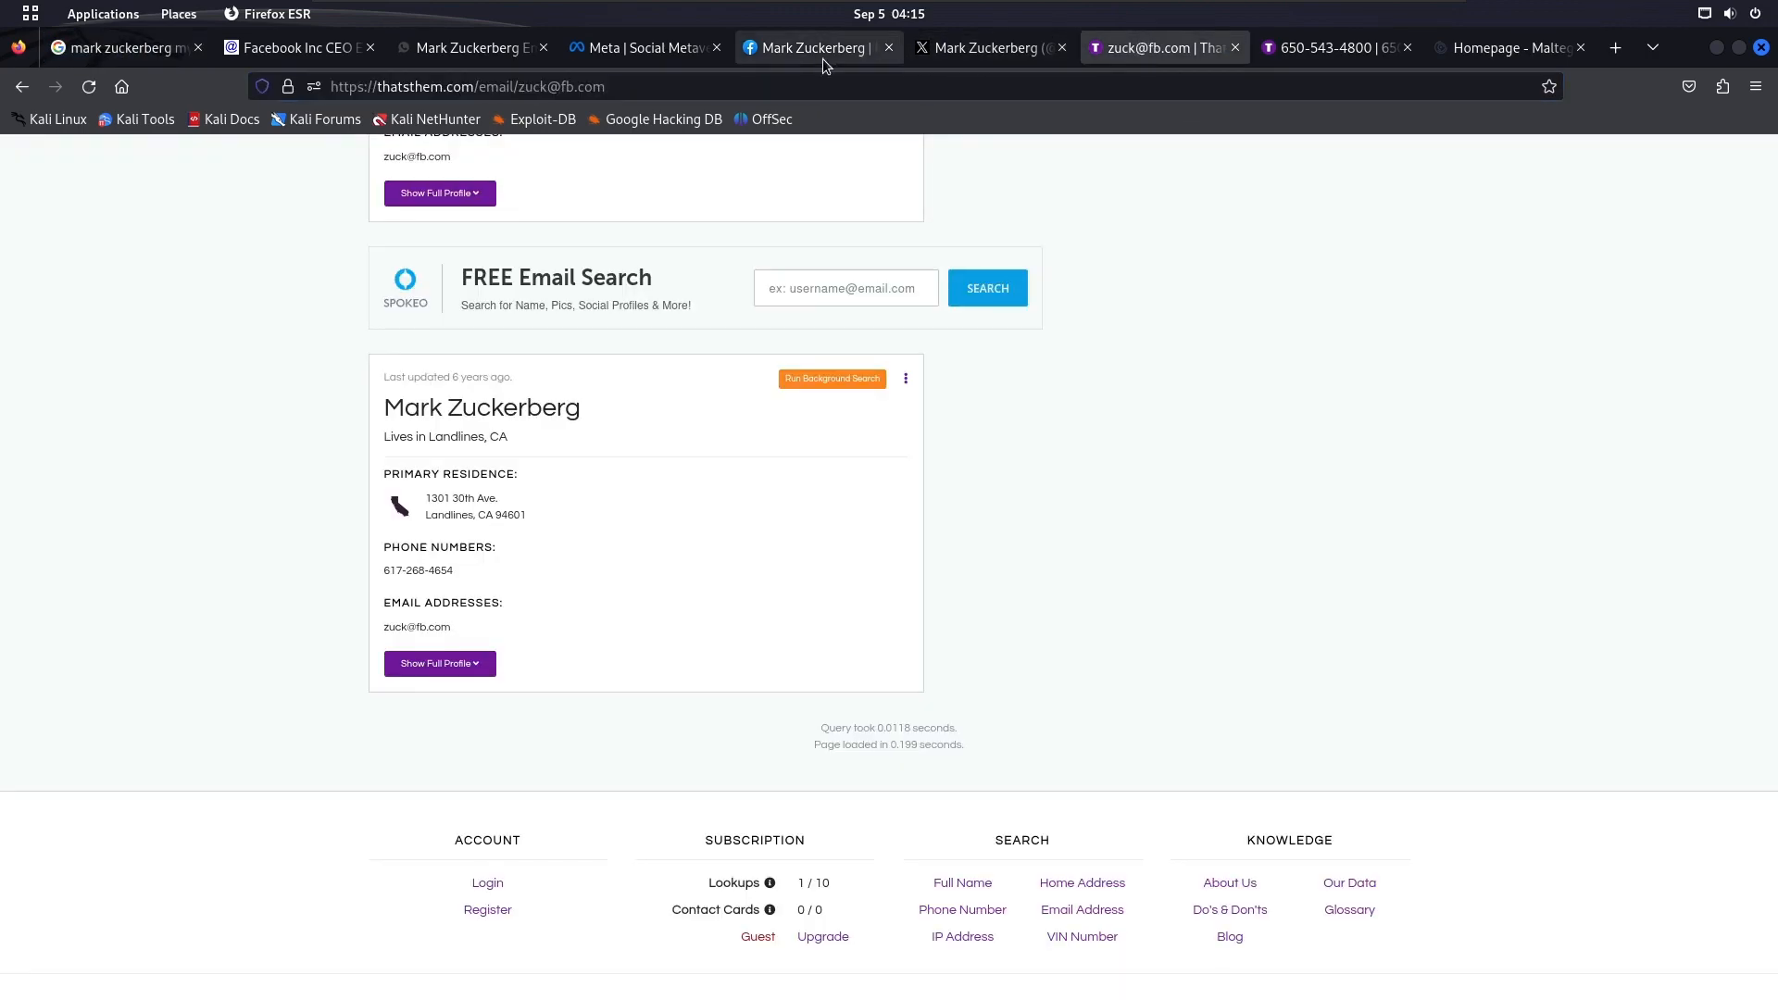
{"action": "left_click", "coordinate": [448, 46]}
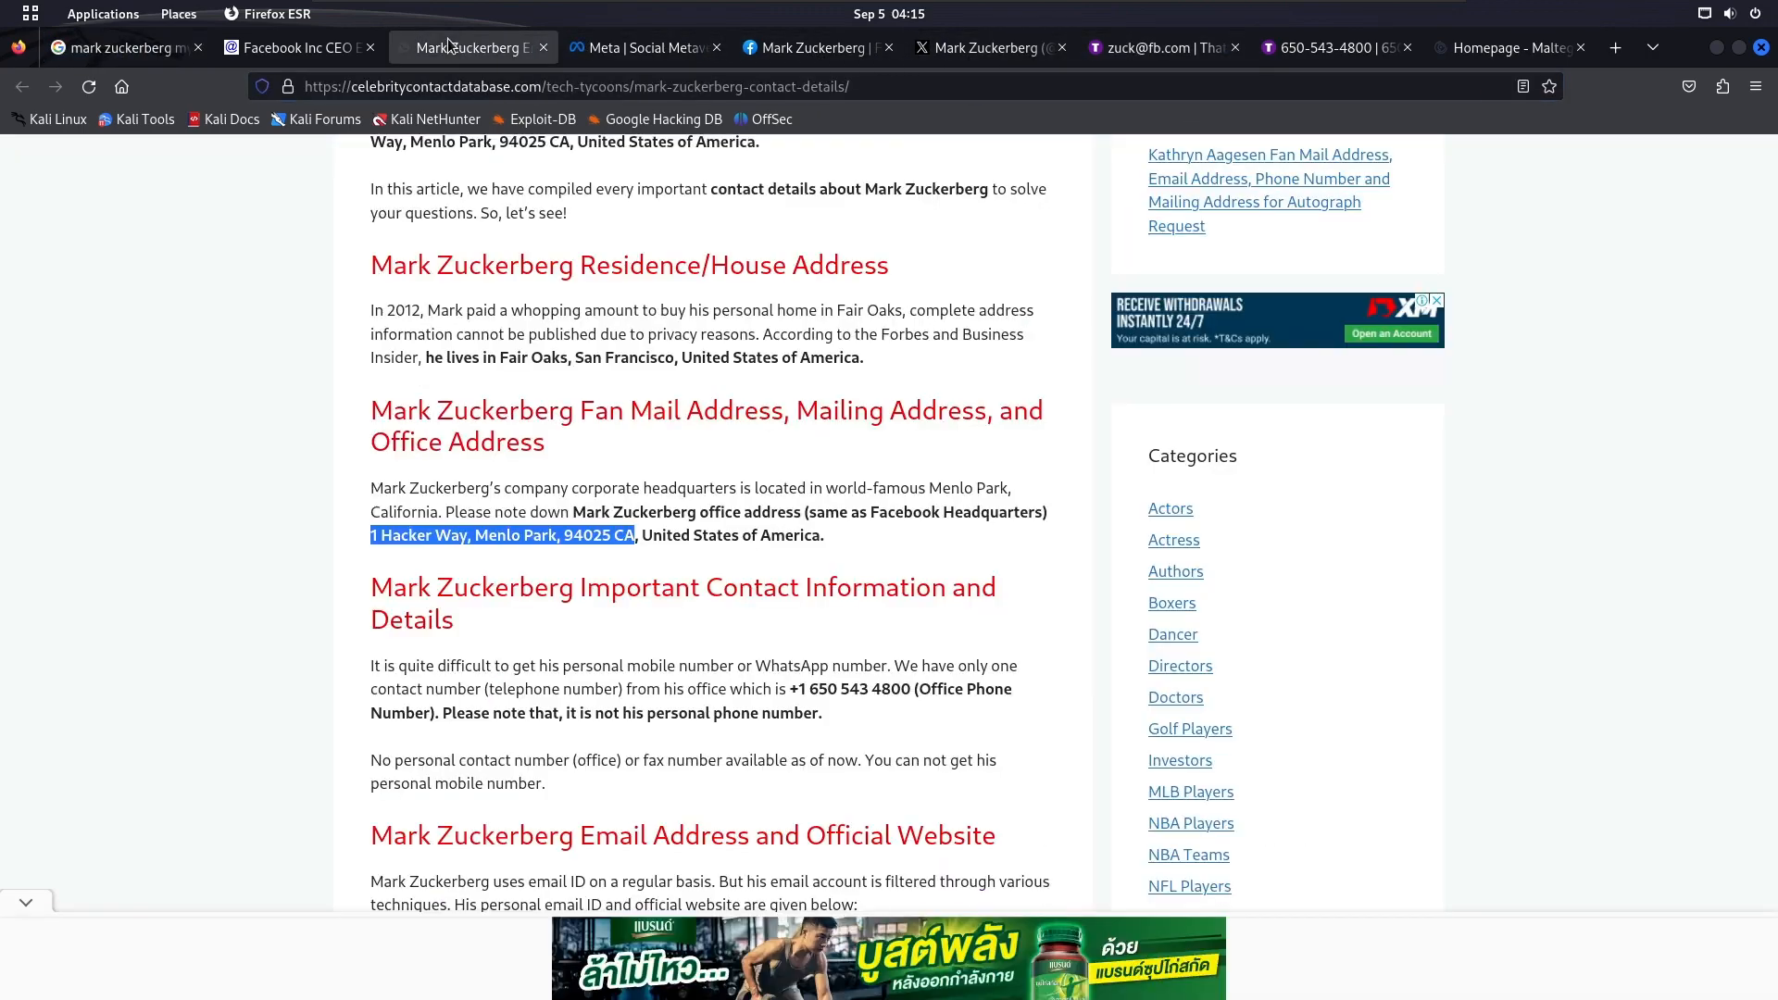
{"action": "left_click", "coordinate": [120, 47]}
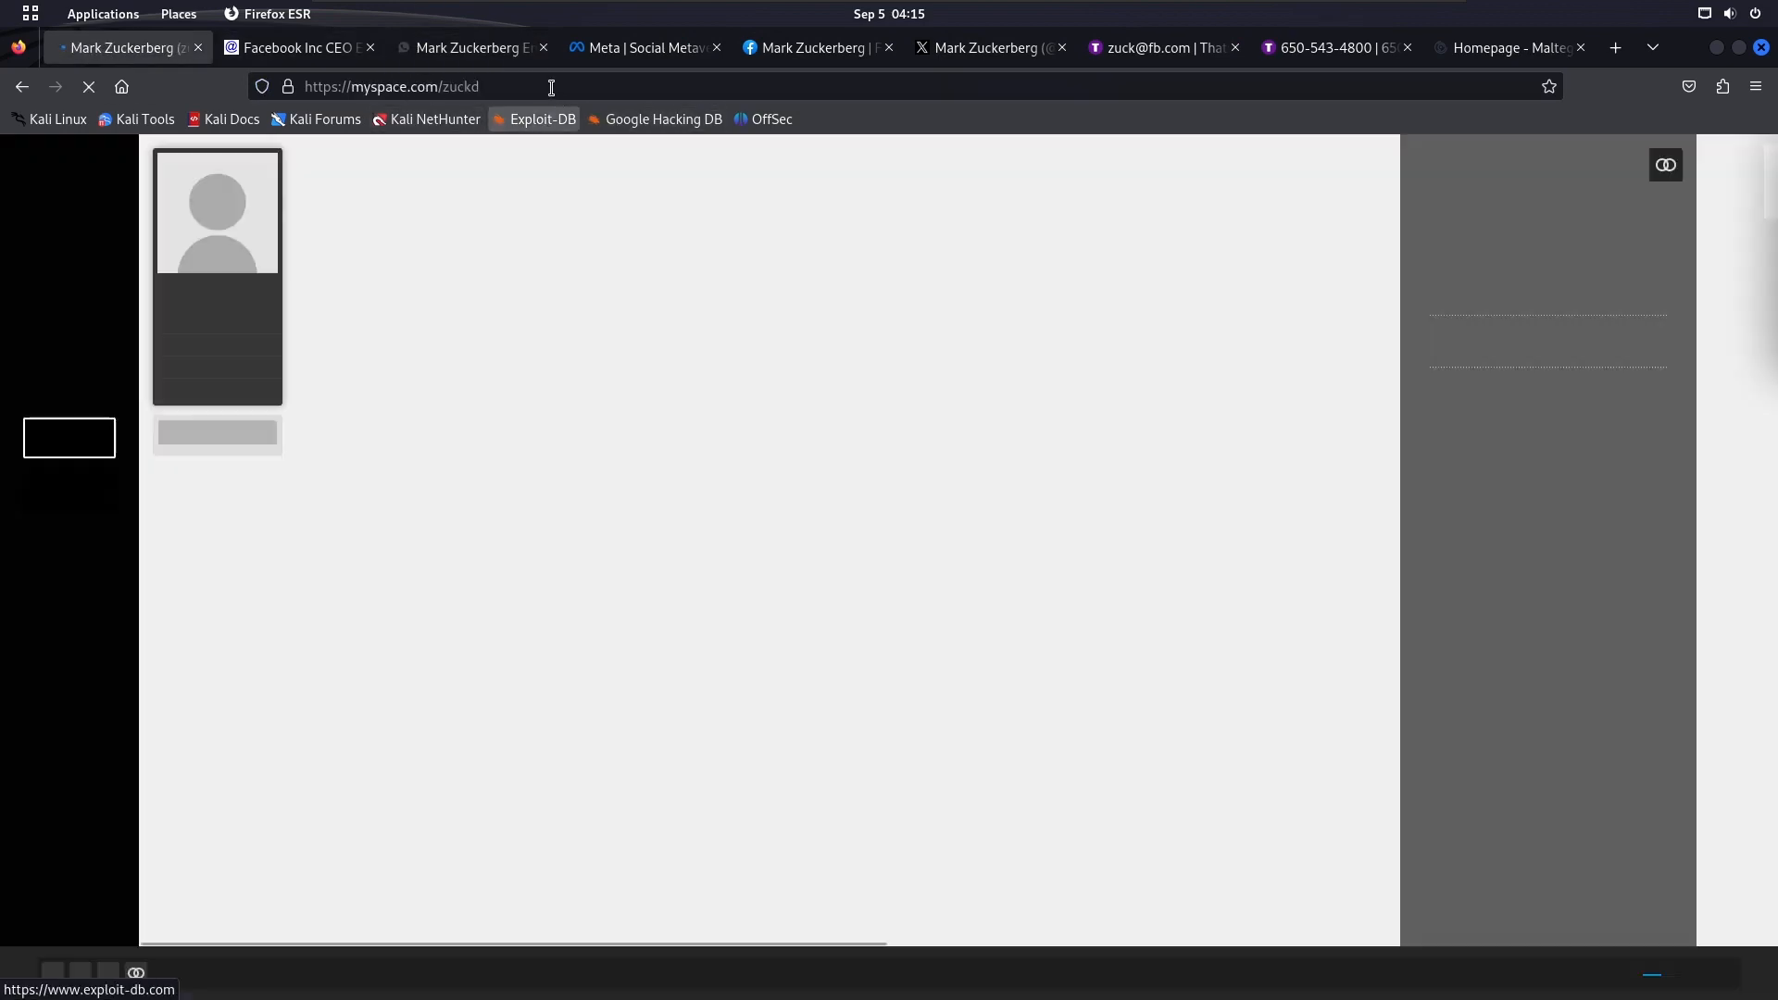
{"action": "left_click", "coordinate": [552, 87]}
{"action": "key", "text": "ctrl+c"}
{"action": "key", "text": "super"}
{"action": "left_click", "coordinate": [1017, 506]}
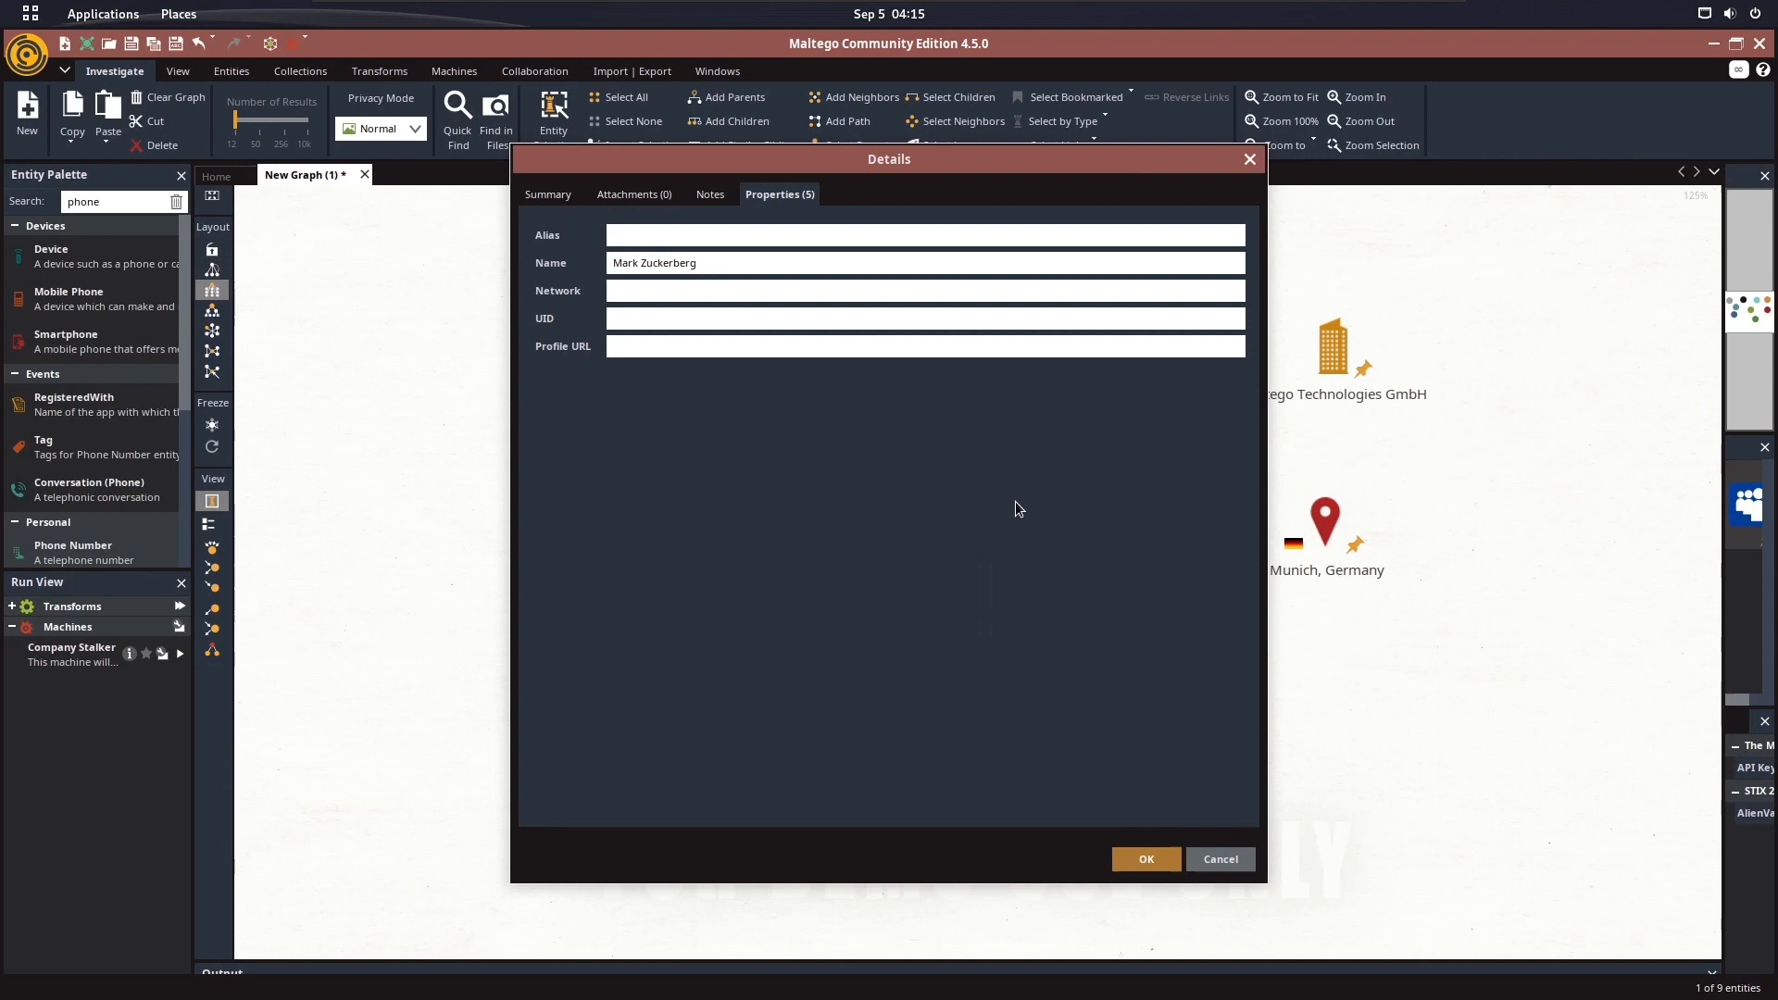
{"action": "left_click", "coordinate": [659, 345]}
{"action": "key", "text": "ctrl+v"}
{"action": "left_click", "coordinate": [704, 231]}
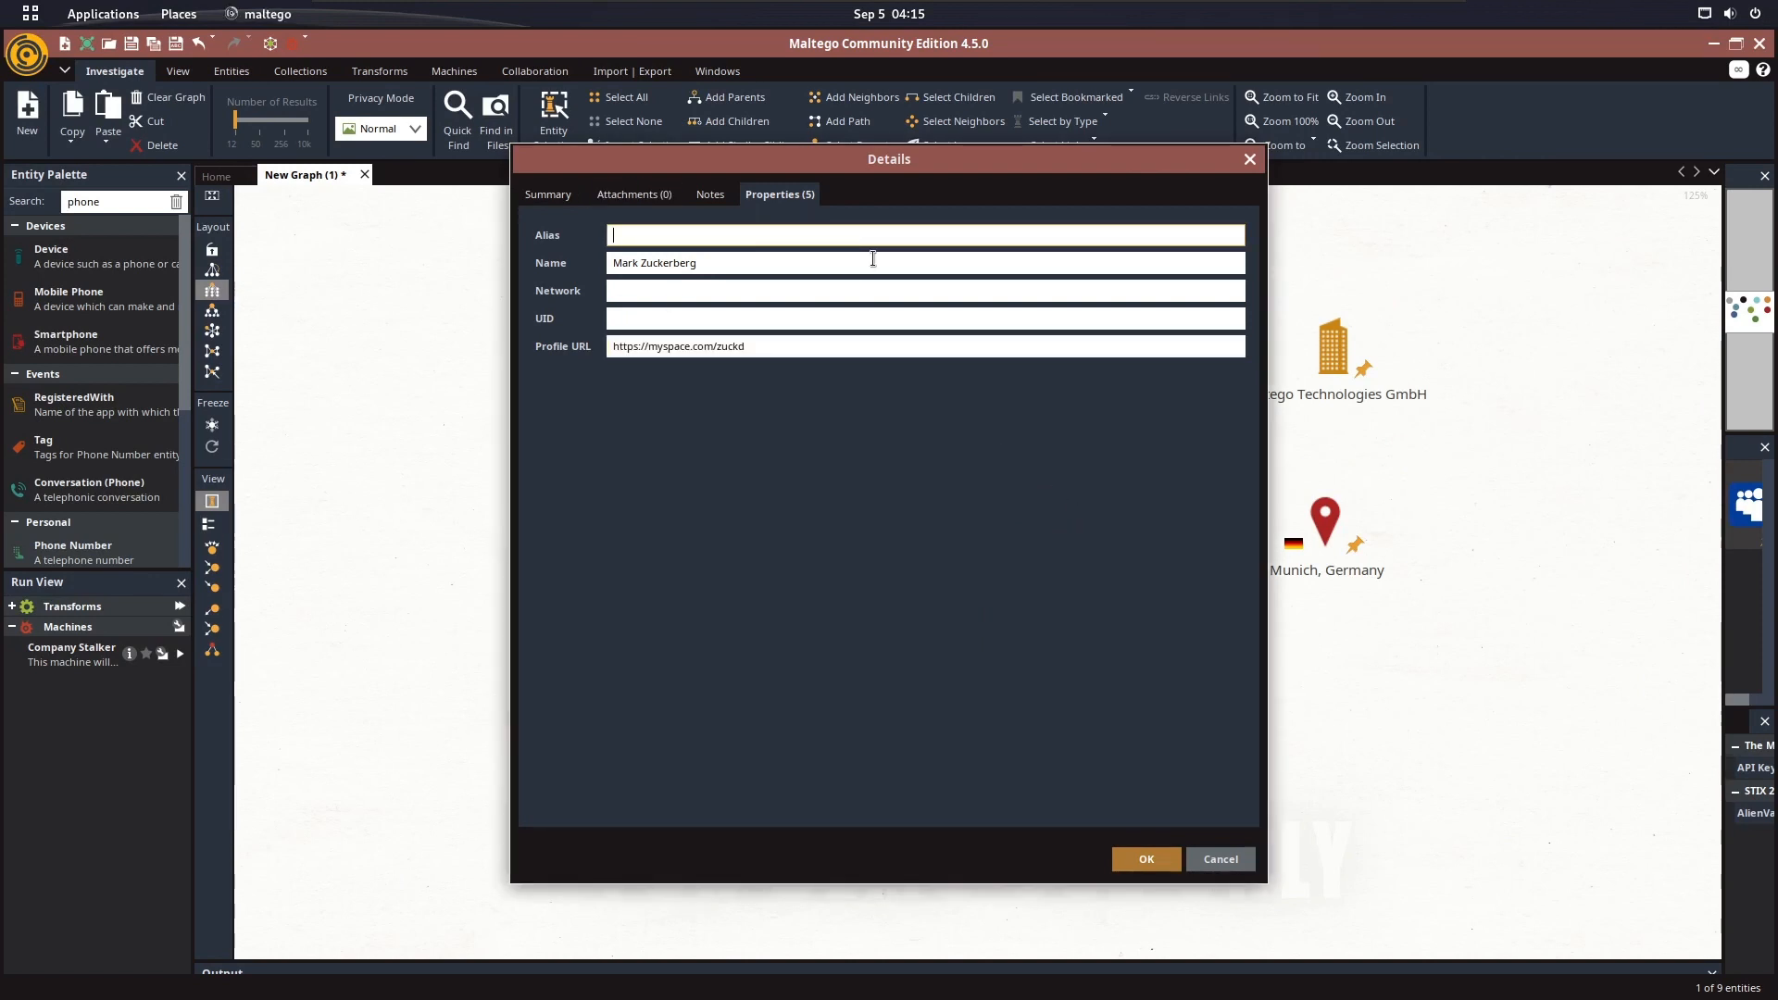
{"action": "left_click", "coordinate": [1143, 857]}
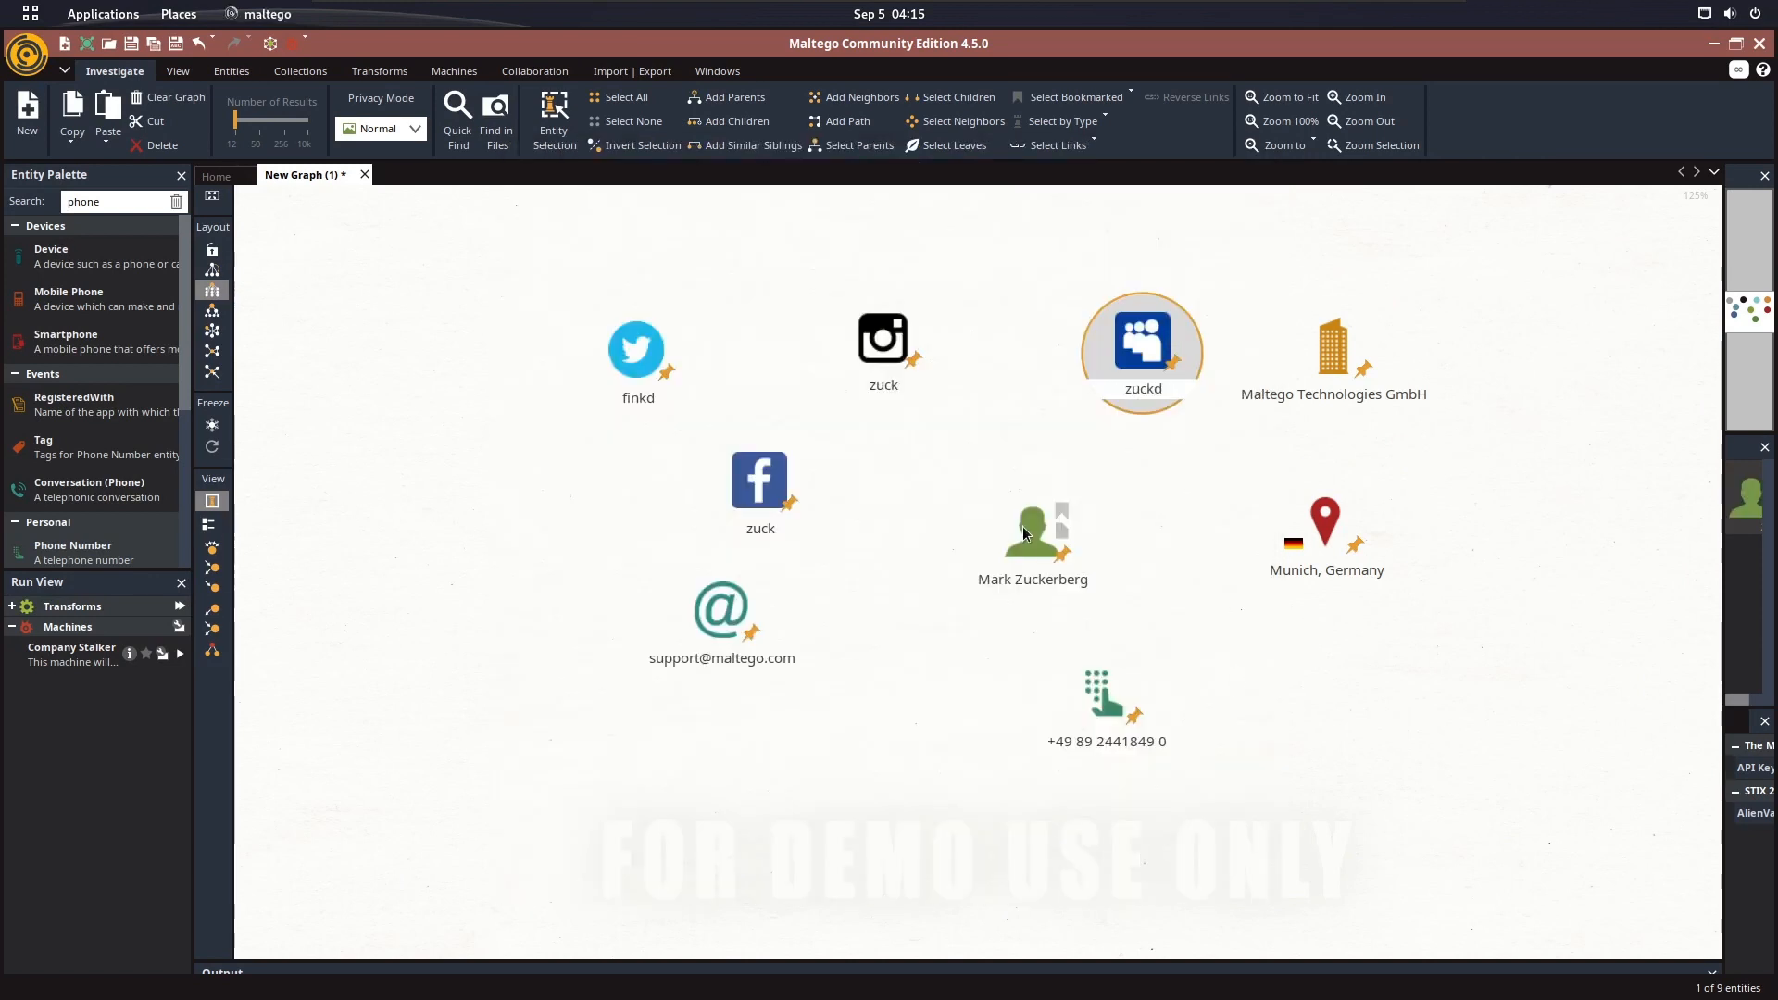
{"action": "left_click", "coordinate": [1150, 465]}
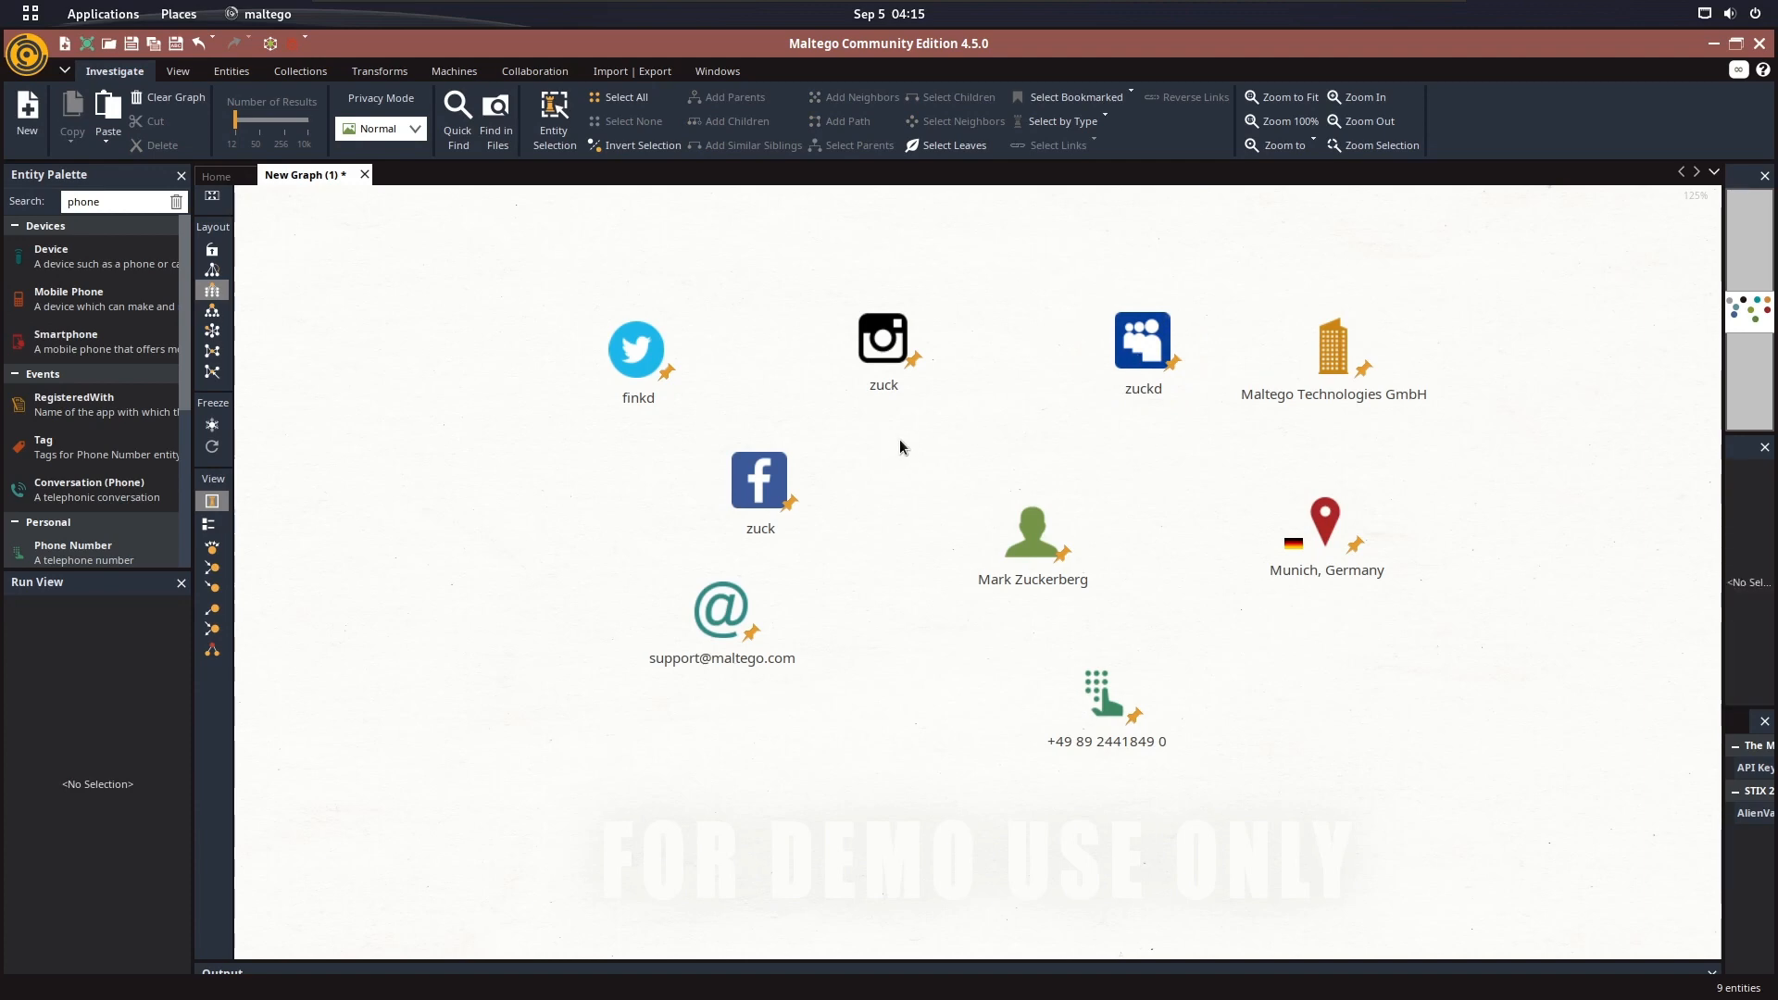
{"action": "mouse_move", "coordinate": [1293, 377]}
{"action": "key", "text": "super"}
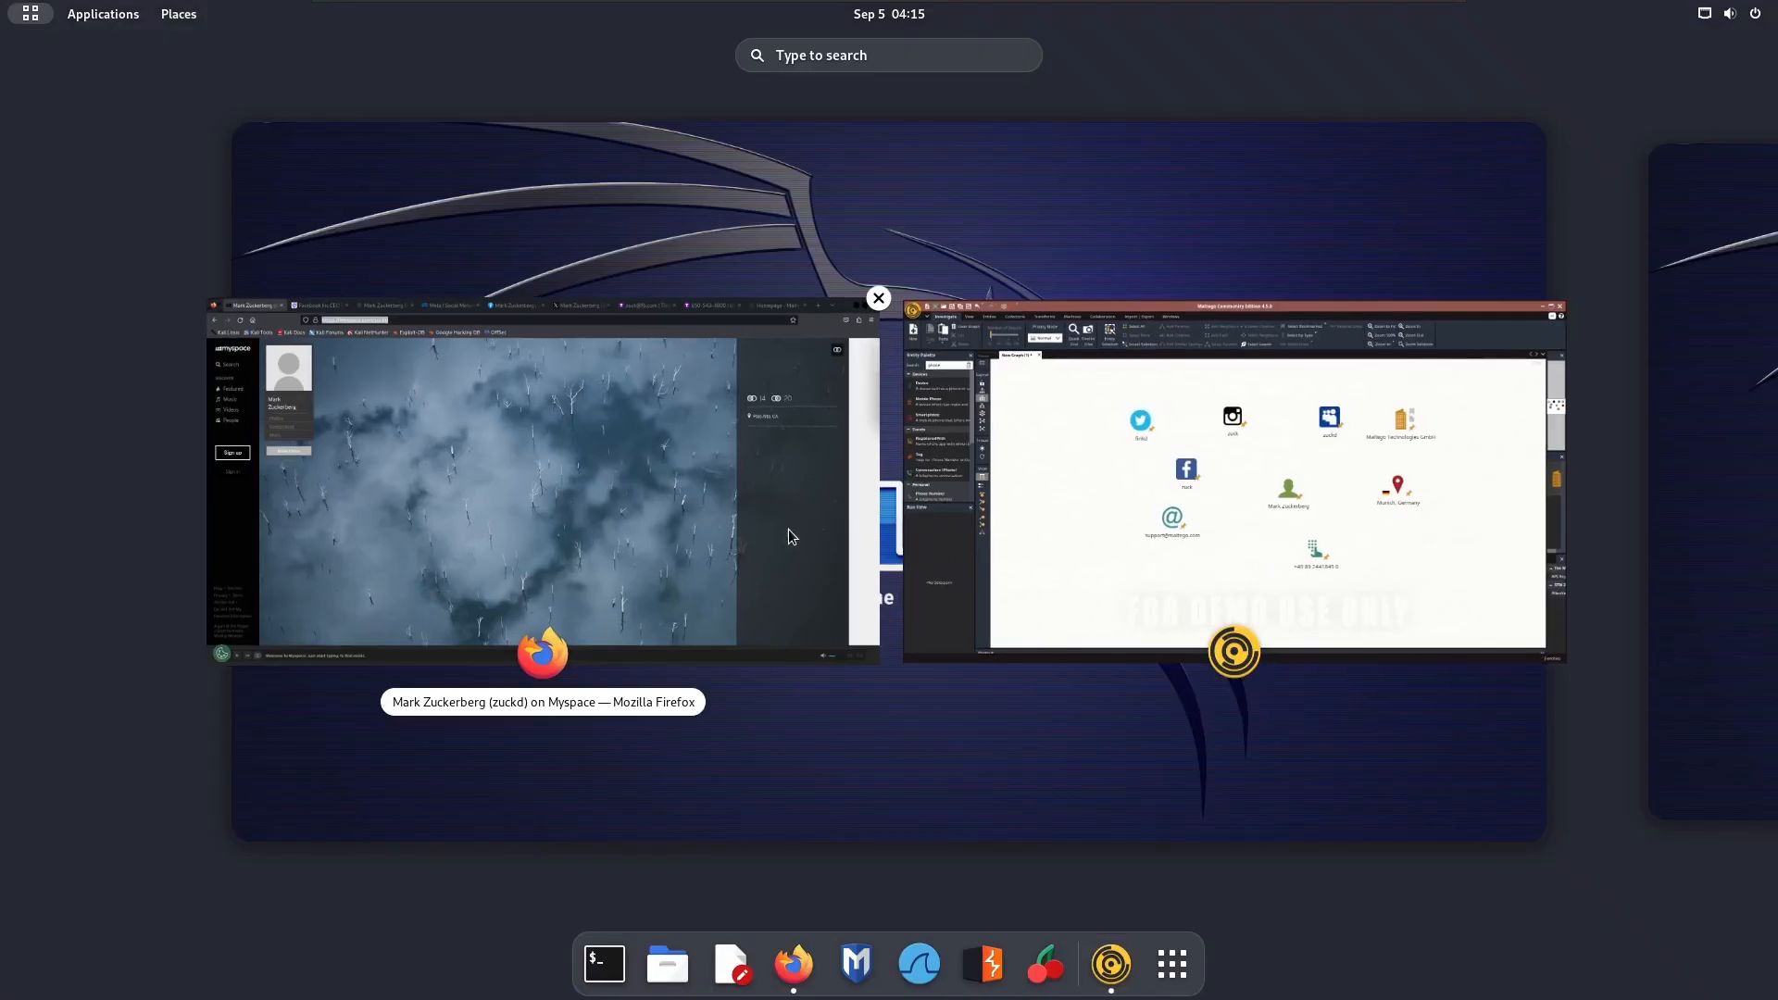
{"action": "left_click", "coordinate": [787, 531]}
{"action": "left_click", "coordinate": [611, 48]}
{"action": "left_click", "coordinate": [628, 92]}
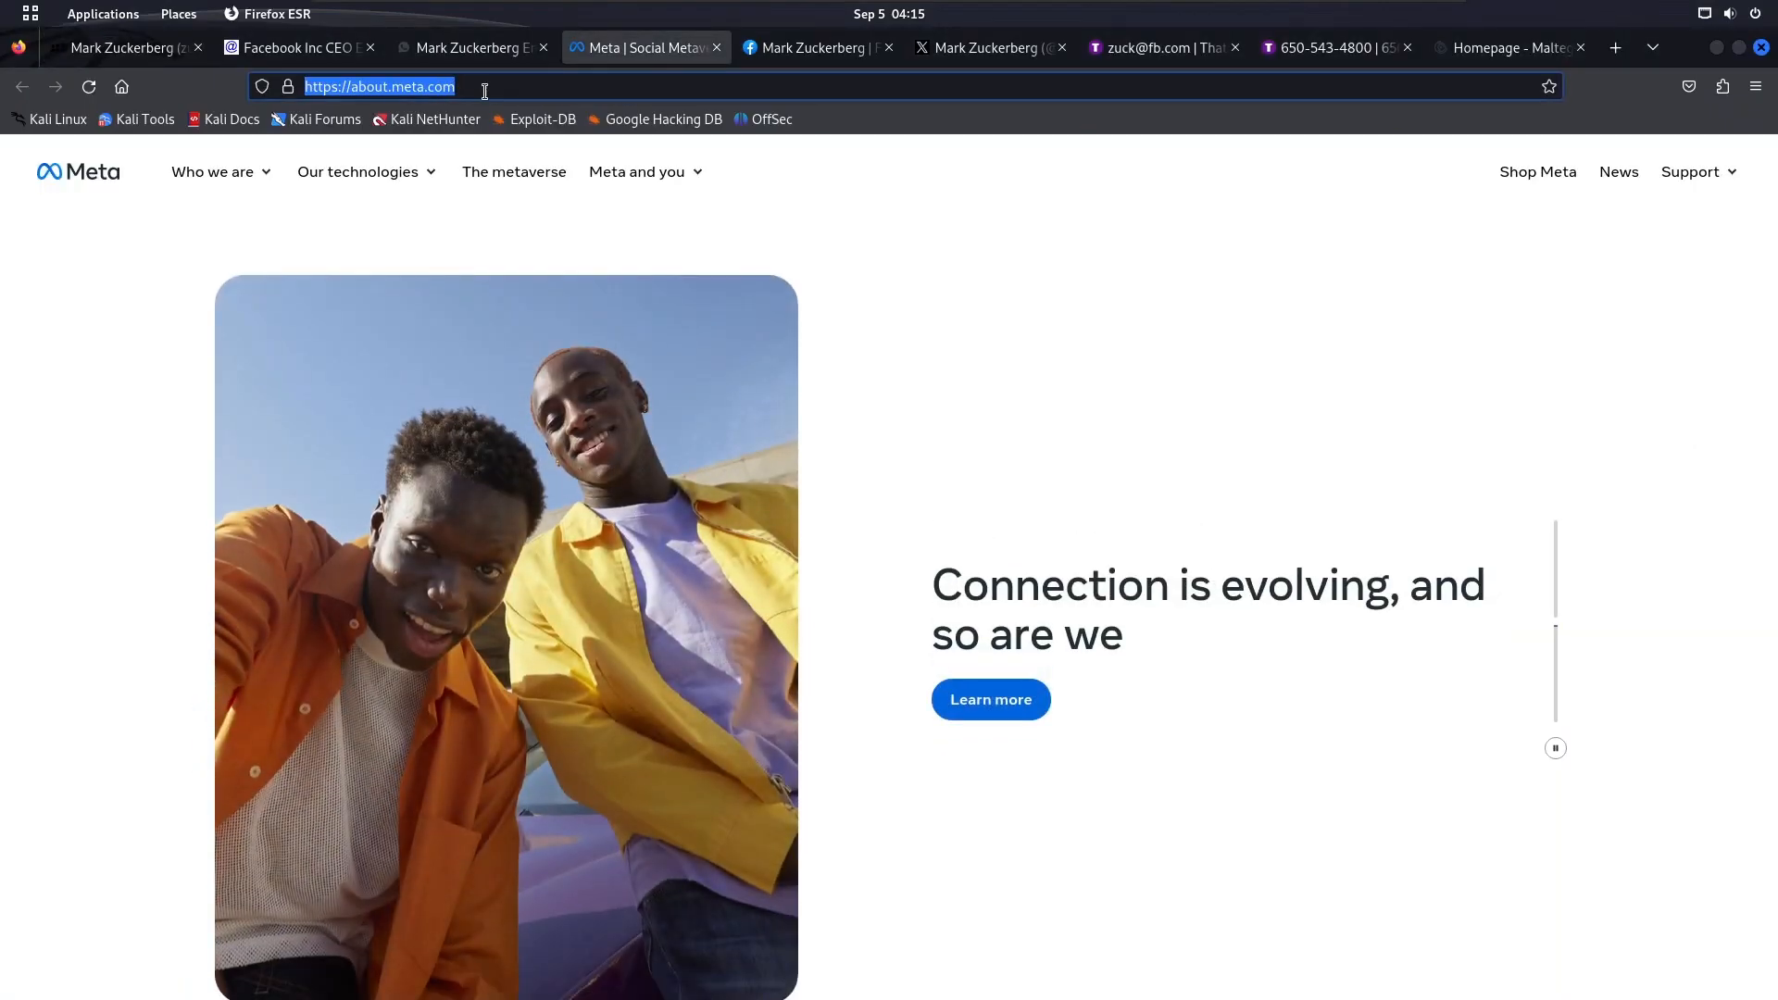
{"action": "key", "text": "super"}
{"action": "left_click", "coordinate": [1264, 515]}
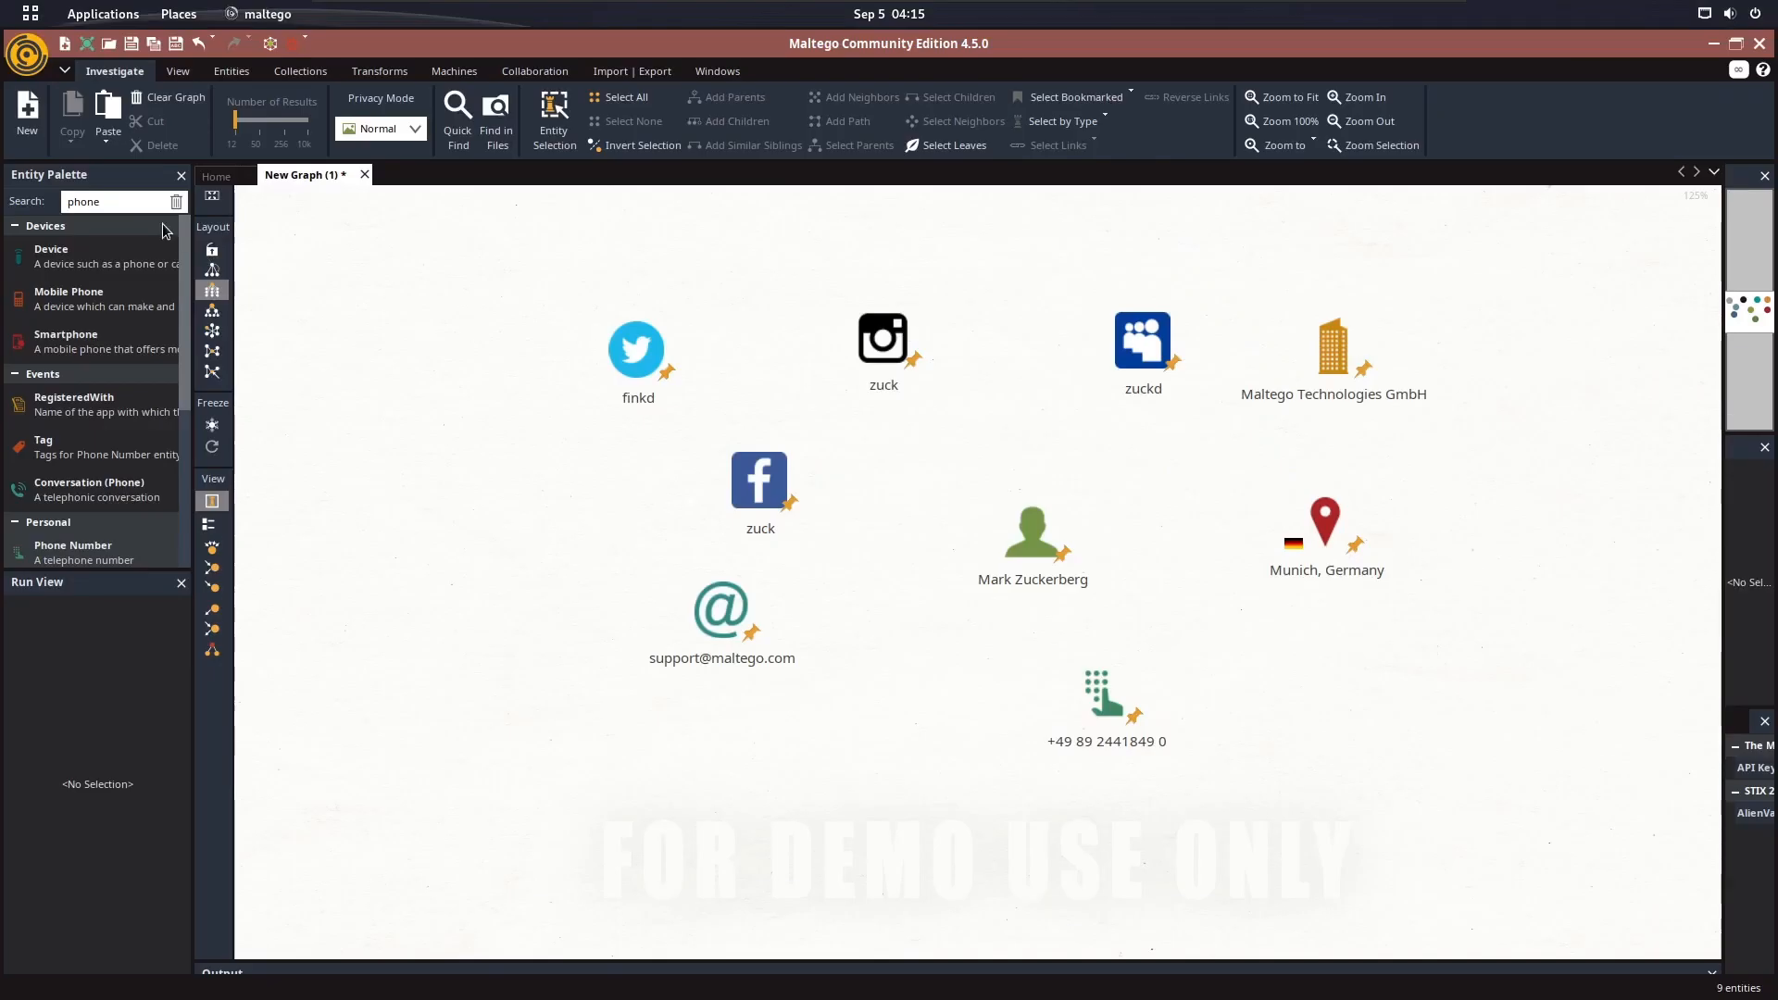
Search the entity palette for website and add a Website entity to the graph near the company entity
{"action": "double_click", "coordinate": [136, 208]}
{"action": "type", "text": "website"}
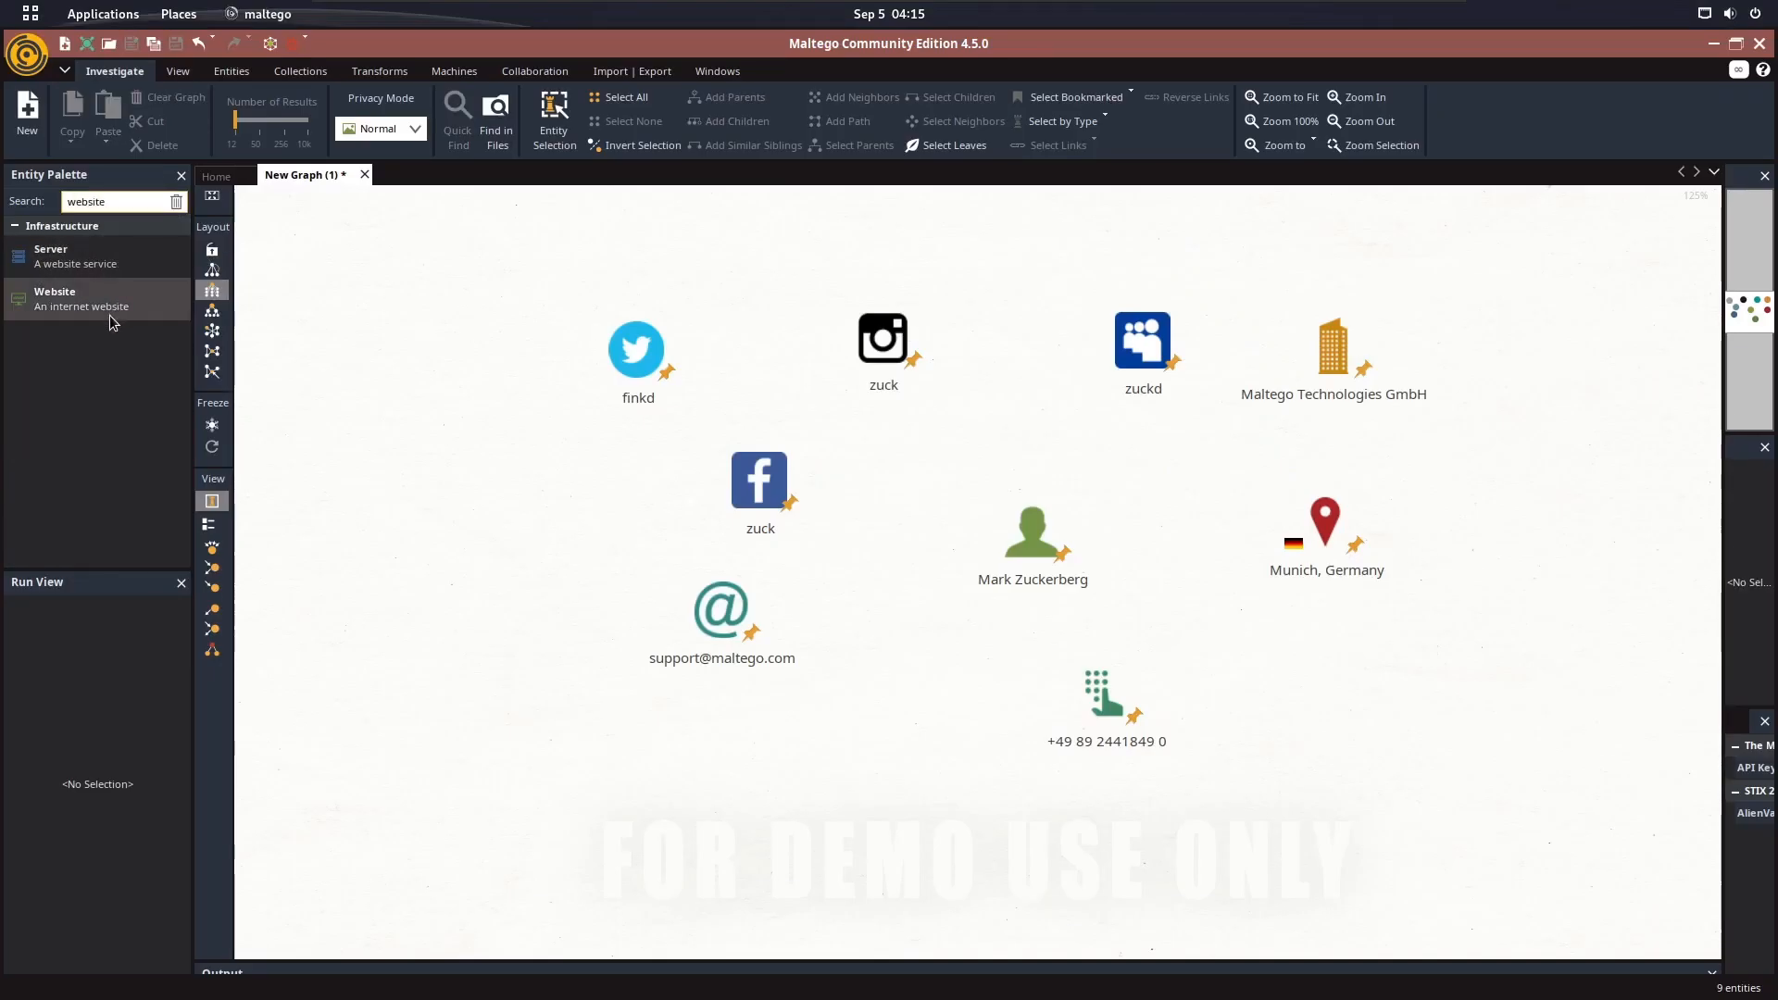
{"action": "left_click_drag", "start_coordinate": [56, 299], "coordinate": [1473, 415]}
In Firefox, replace the Meta page's address with meta.com, load it and copy the resulting address
{"action": "key", "text": "super"}
{"action": "left_click", "coordinate": [617, 520]}
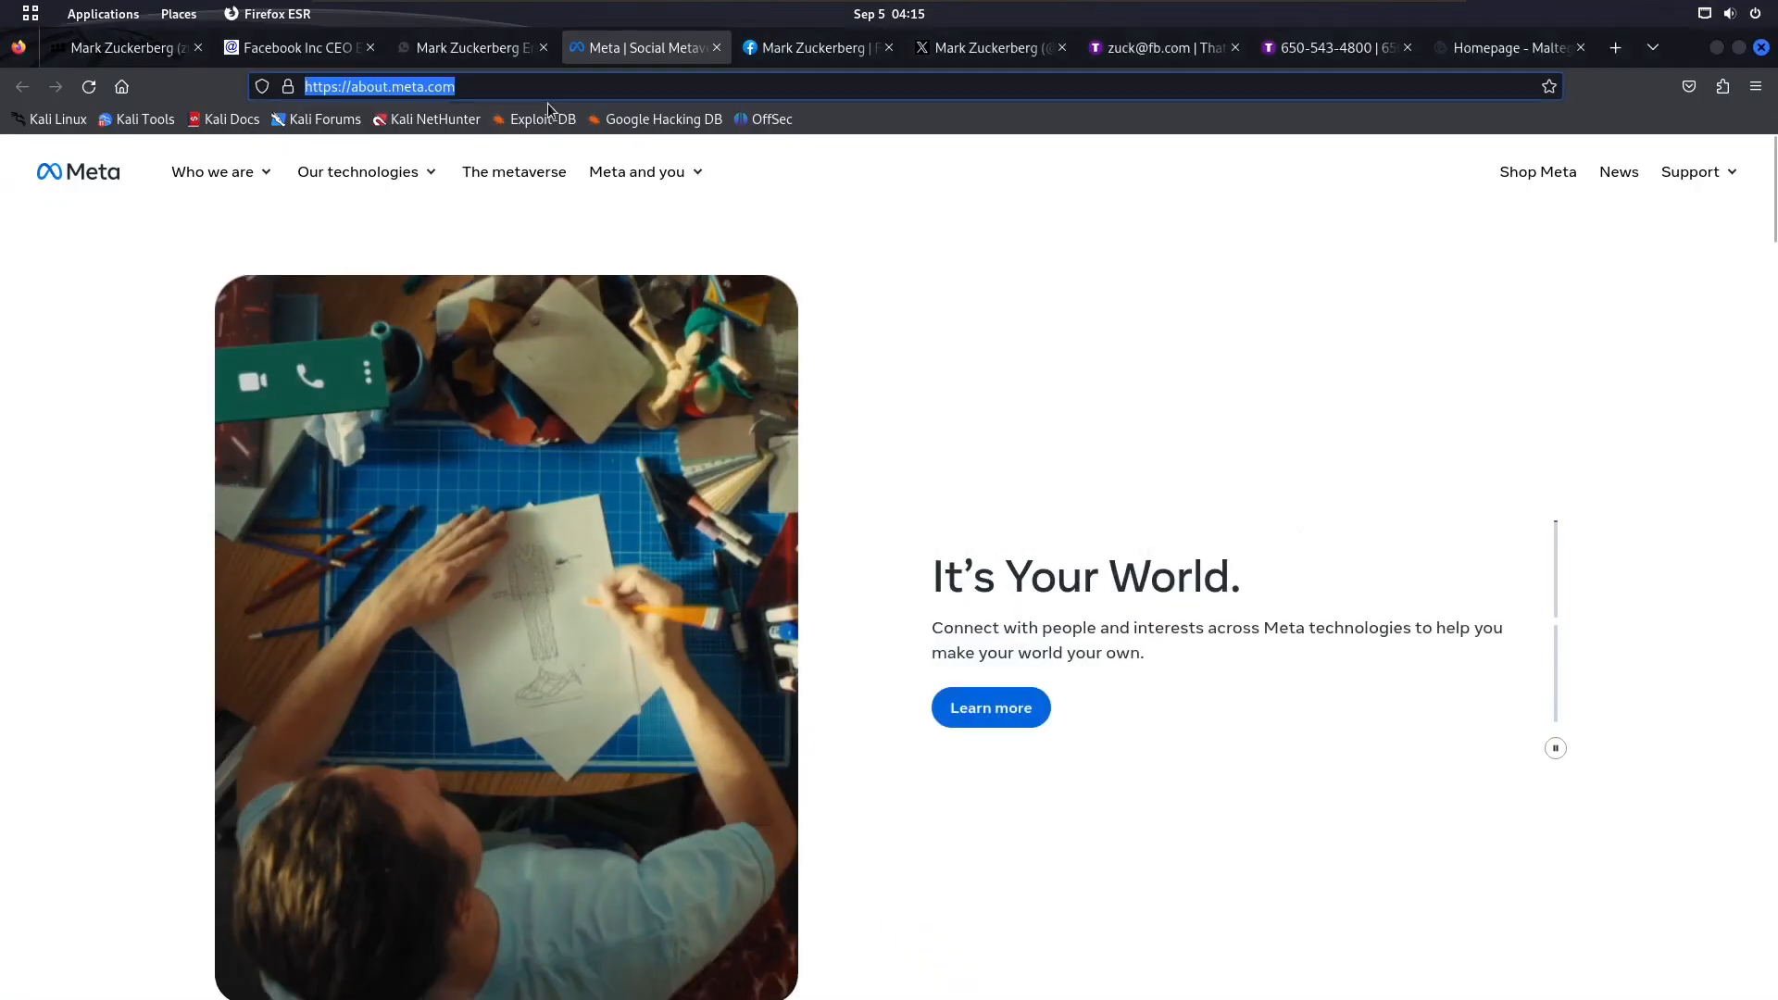
{"action": "type", "text": "meta.com"}
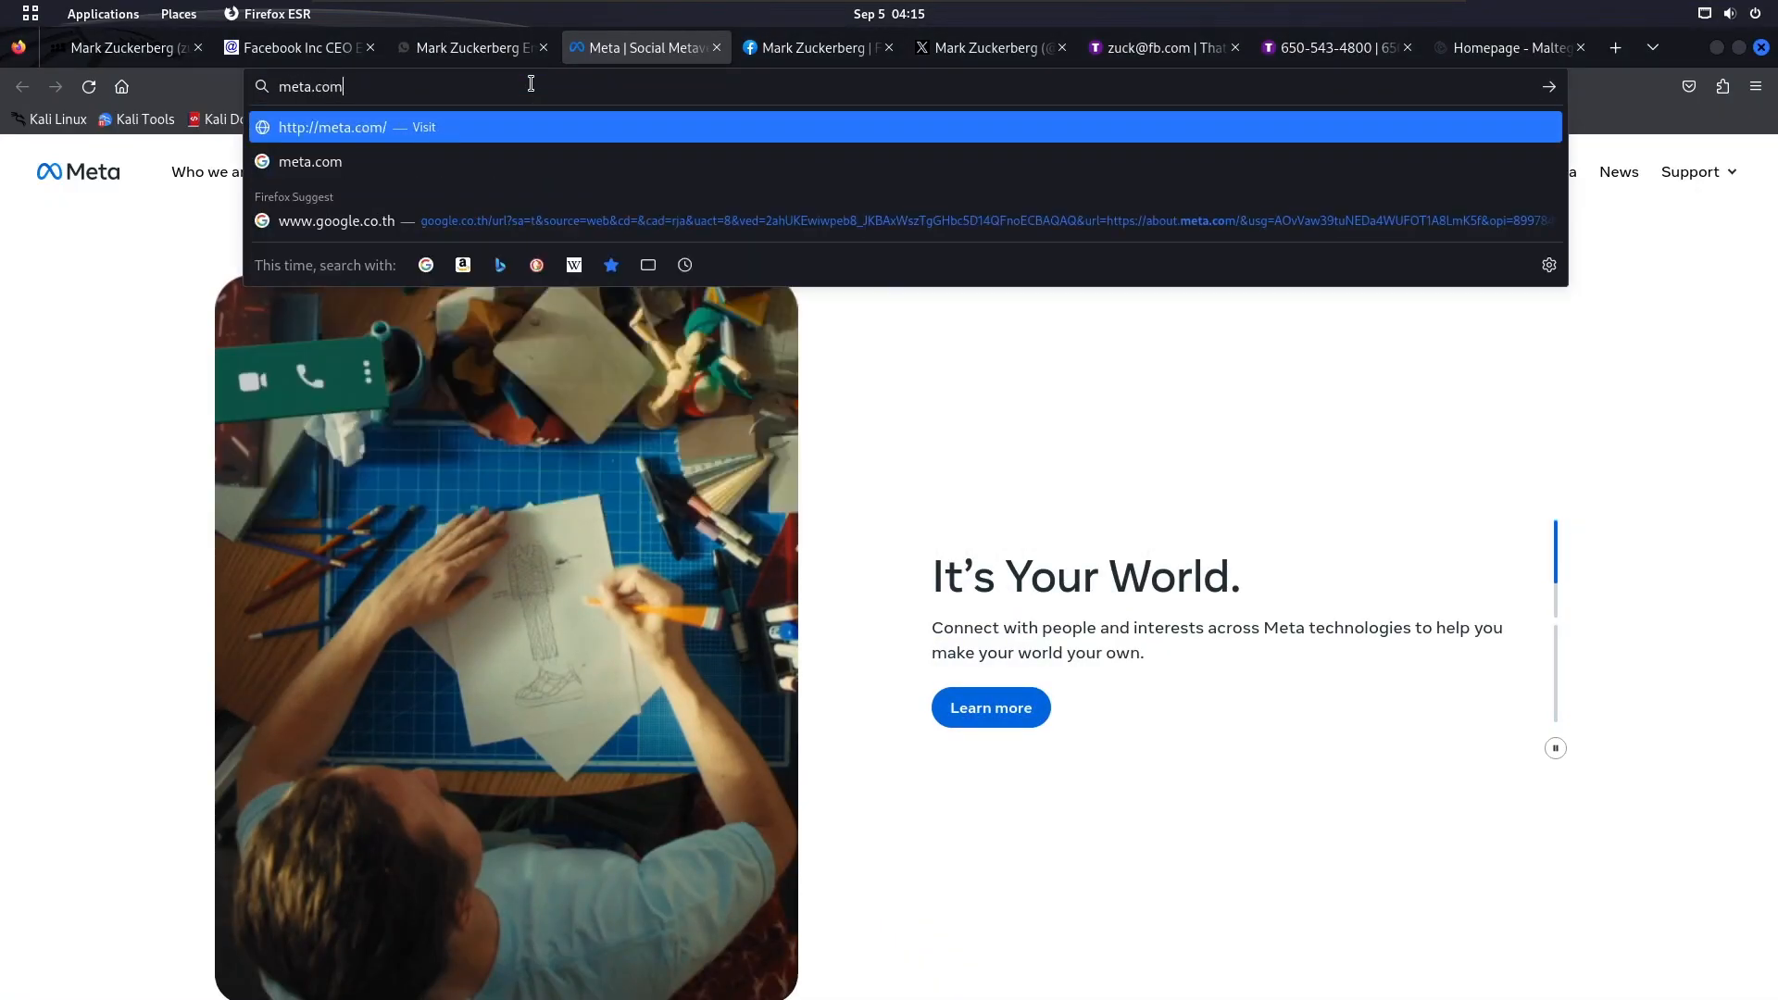
{"action": "key", "text": "Return"}
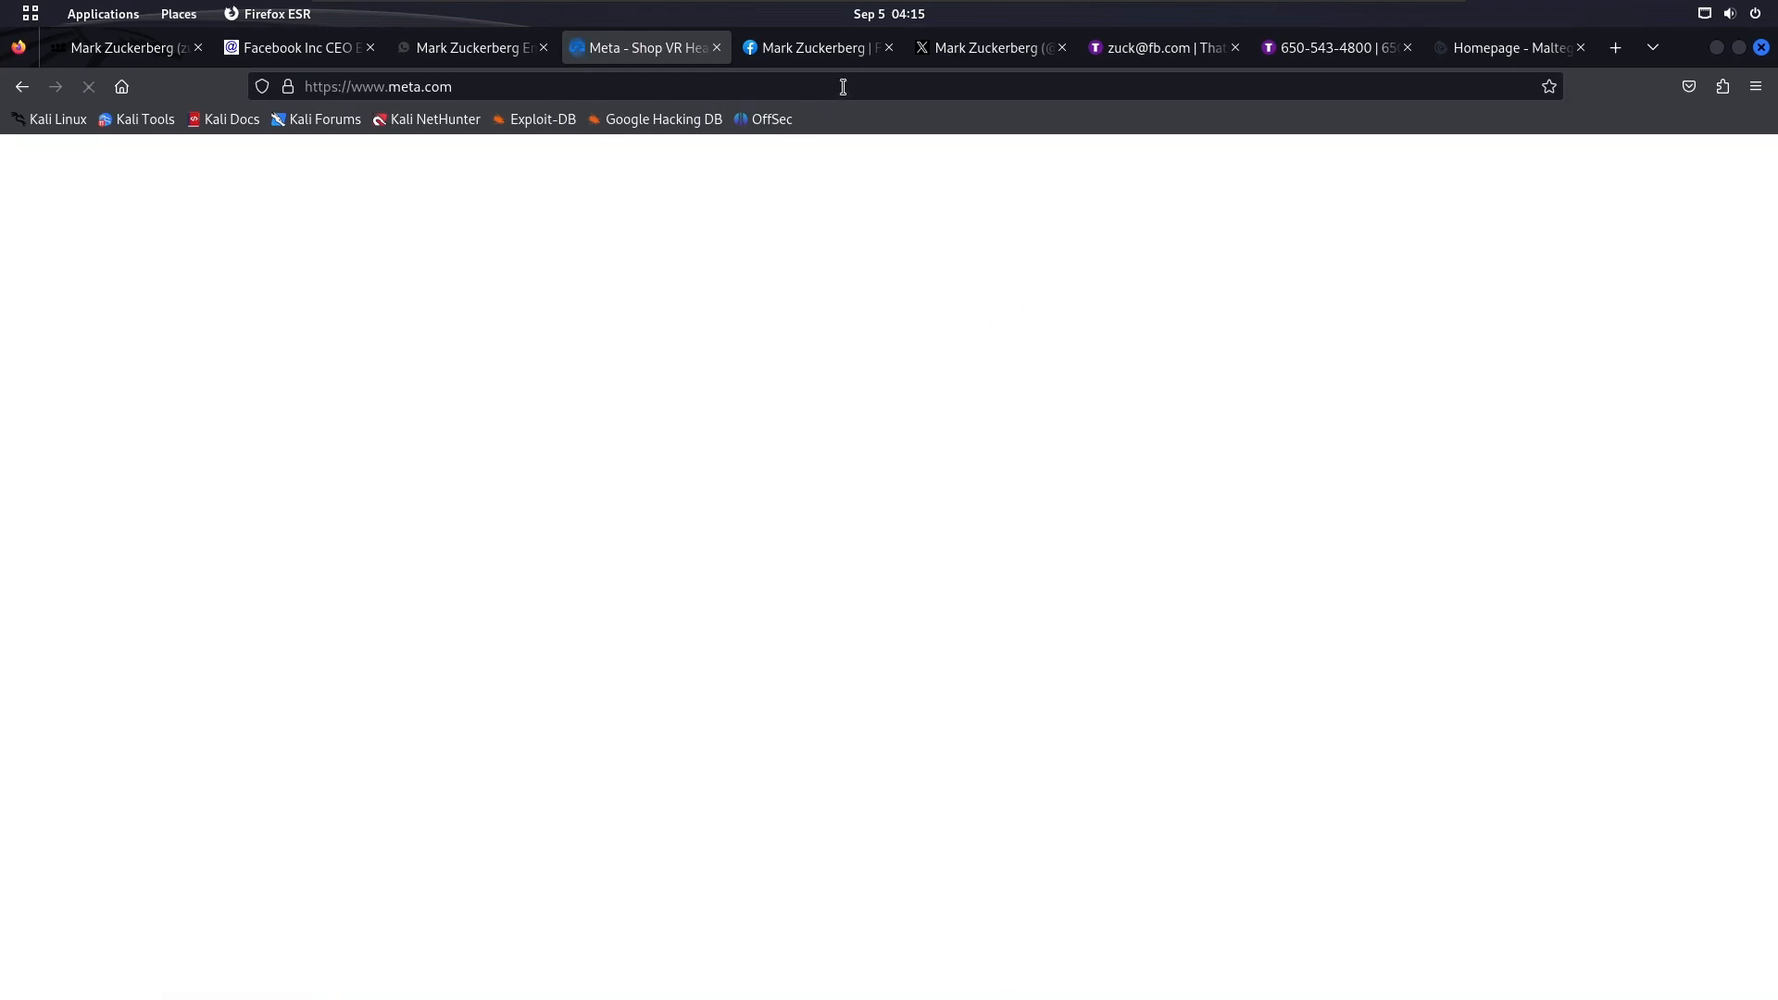
{"action": "left_click", "coordinate": [842, 84]}
{"action": "key", "text": "ctrl+c"}
{"action": "key", "text": "super"}
{"action": "left_click", "coordinate": [1330, 518]}
{"action": "double_click", "coordinate": [1434, 423]}
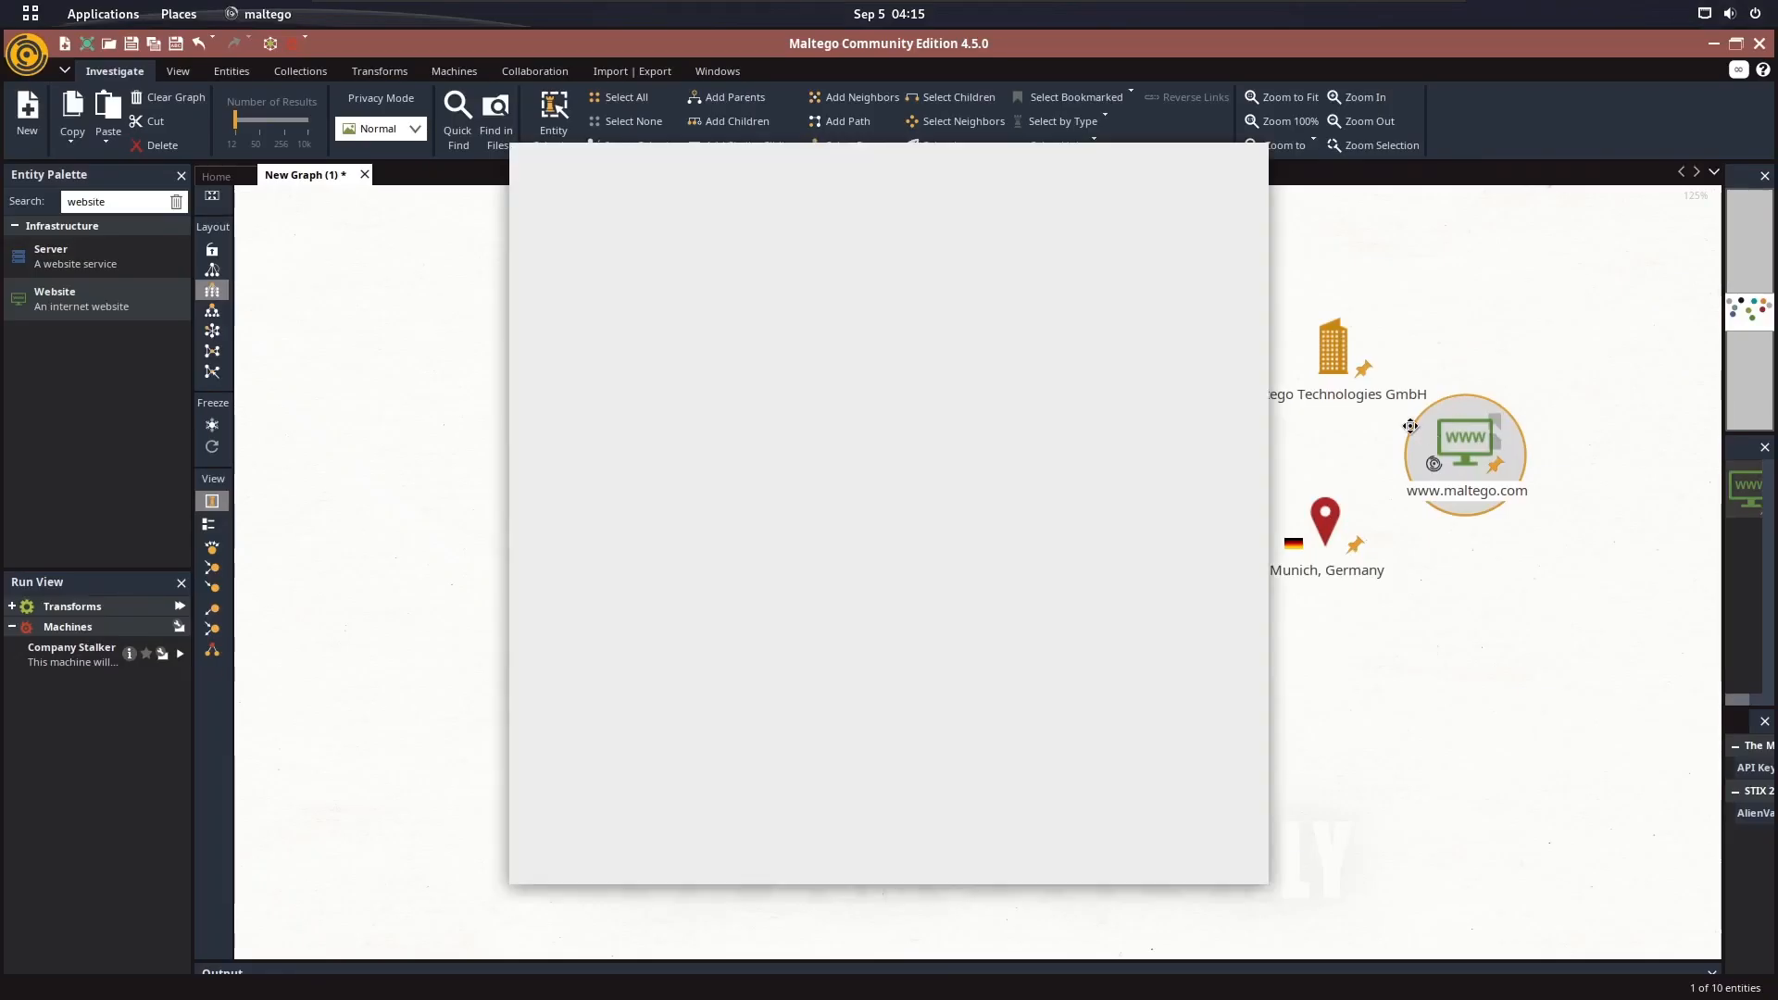
{"action": "left_click", "coordinate": [780, 193]}
{"action": "key", "text": "ctrl+v"}
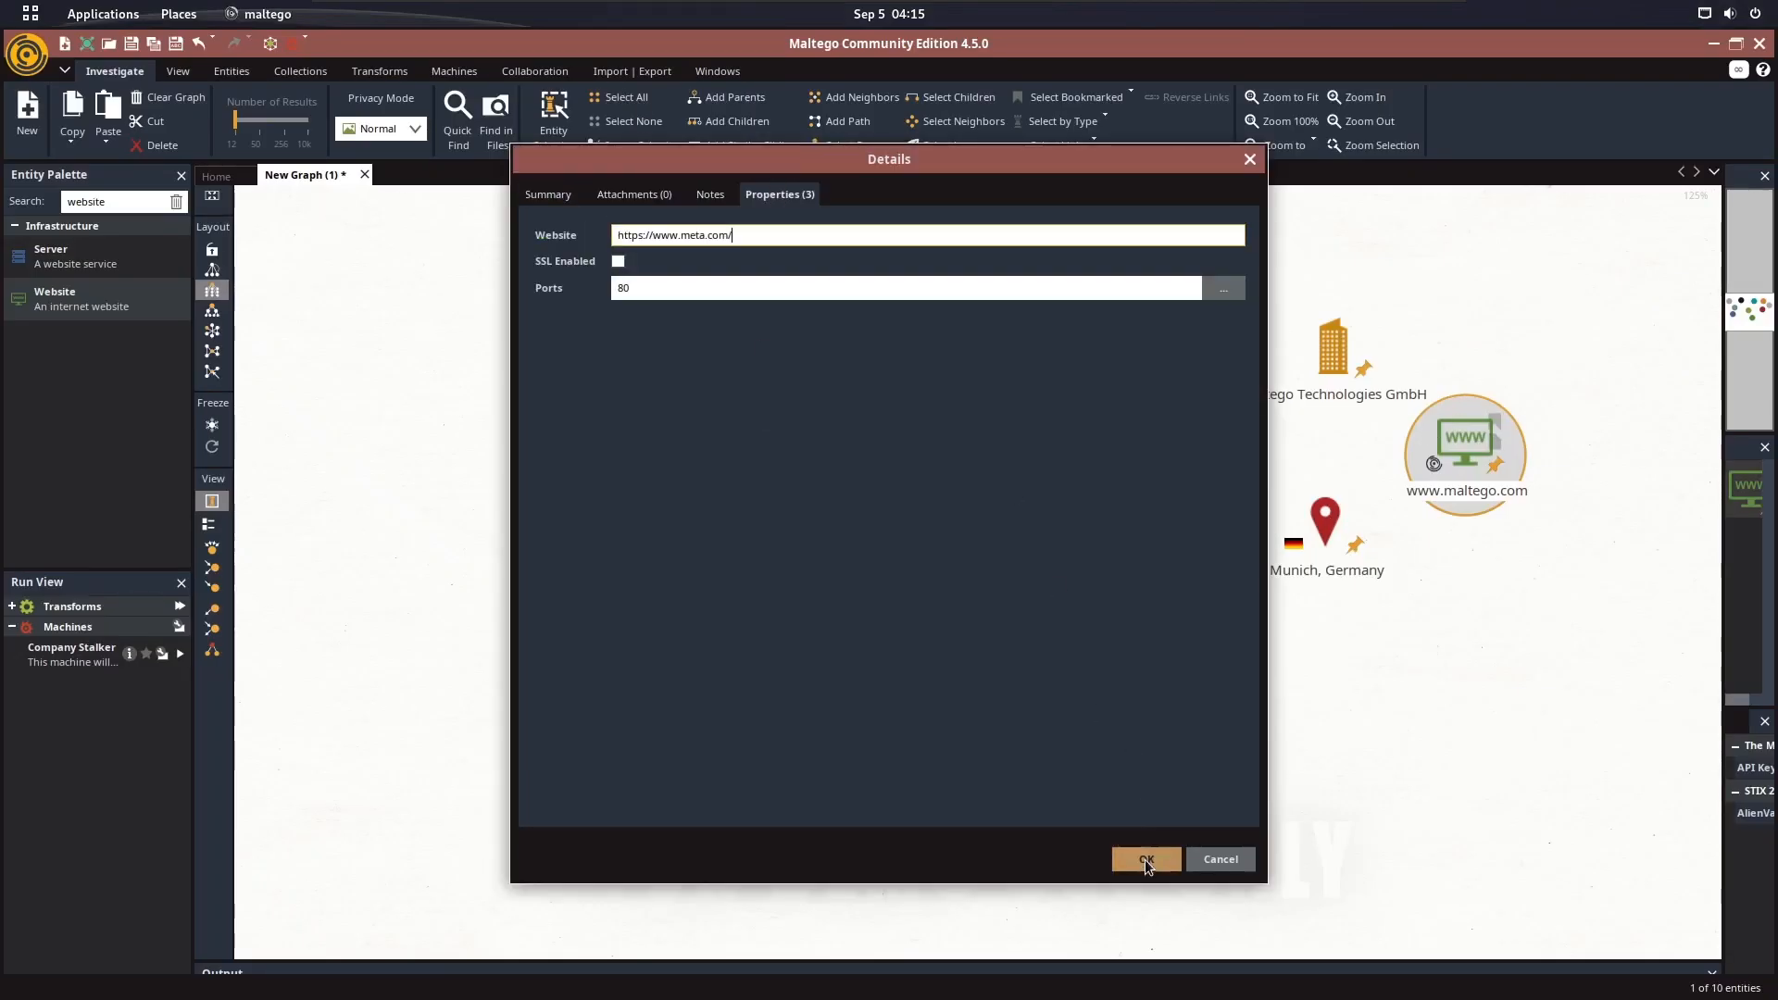
{"action": "left_click", "coordinate": [1136, 862]}
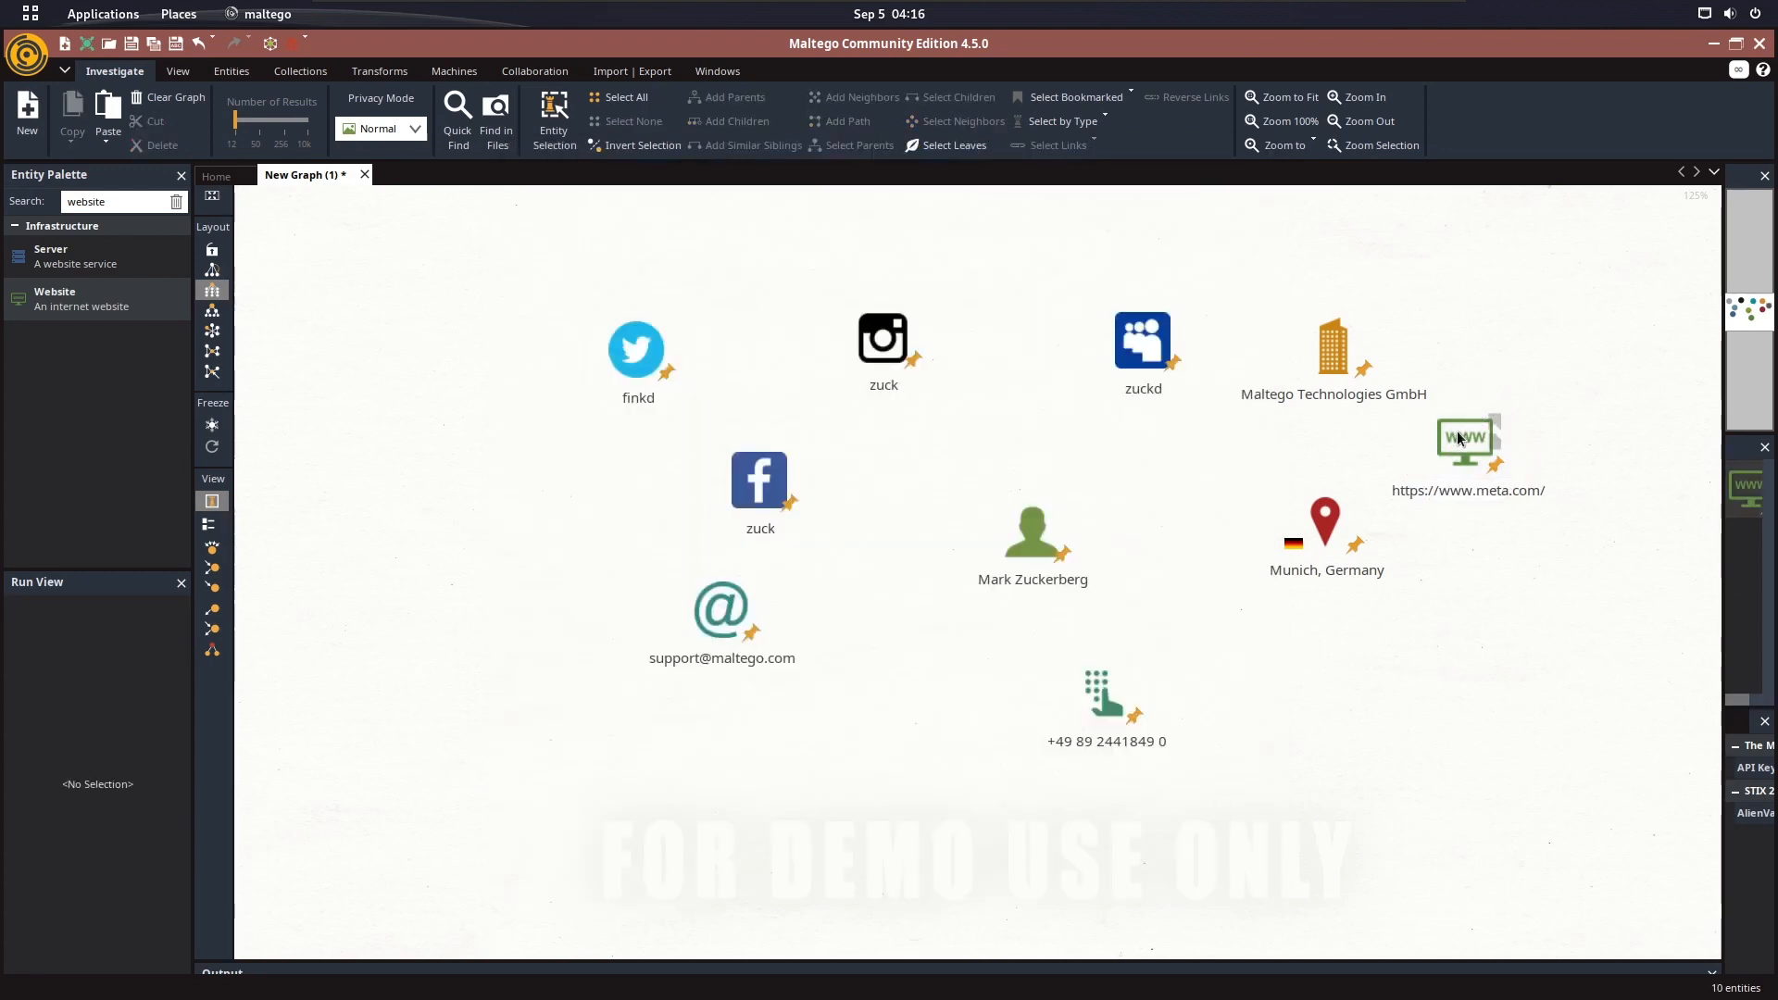
Link the Website entity to the company entity with default link properties and move the Website entity beside the location entity
{"action": "left_click_drag", "start_coordinate": [1458, 439], "coordinate": [1327, 394]}
{"action": "left_click", "coordinate": [951, 653]}
{"action": "left_click_drag", "start_coordinate": [1326, 380], "coordinate": [1327, 382]}
{"action": "left_click", "coordinate": [945, 649]}
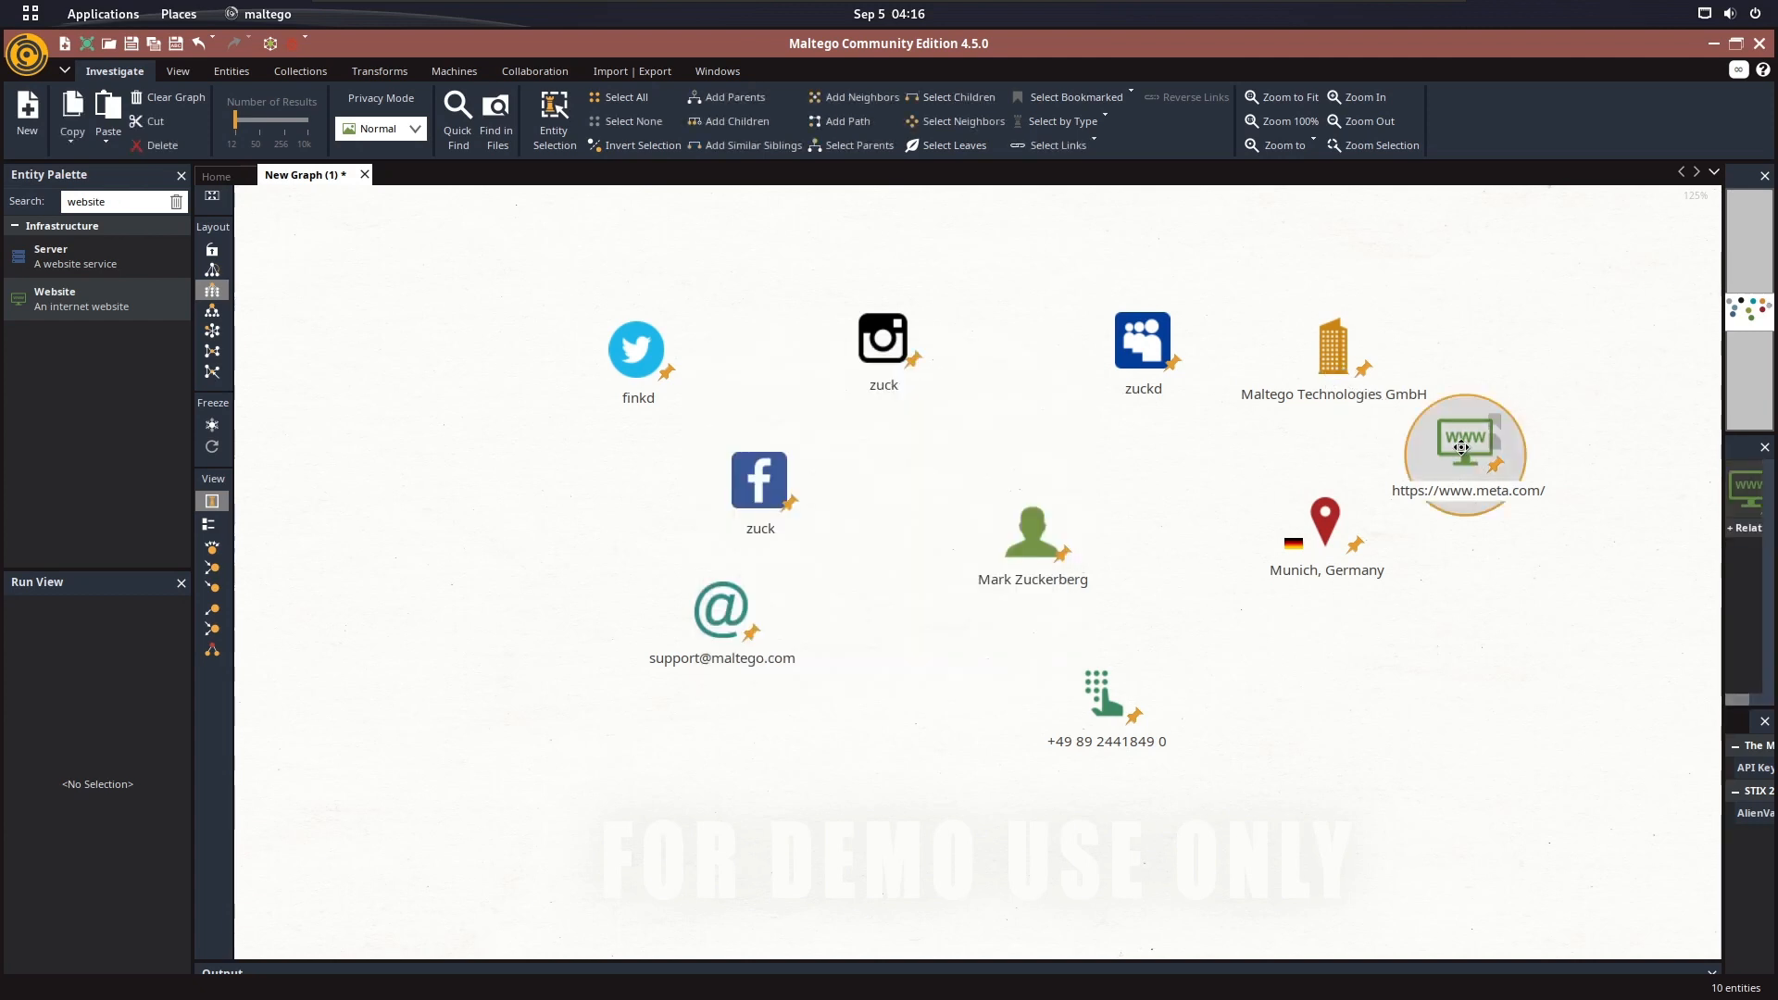
{"action": "left_click_drag", "start_coordinate": [1462, 448], "coordinate": [1540, 527]}
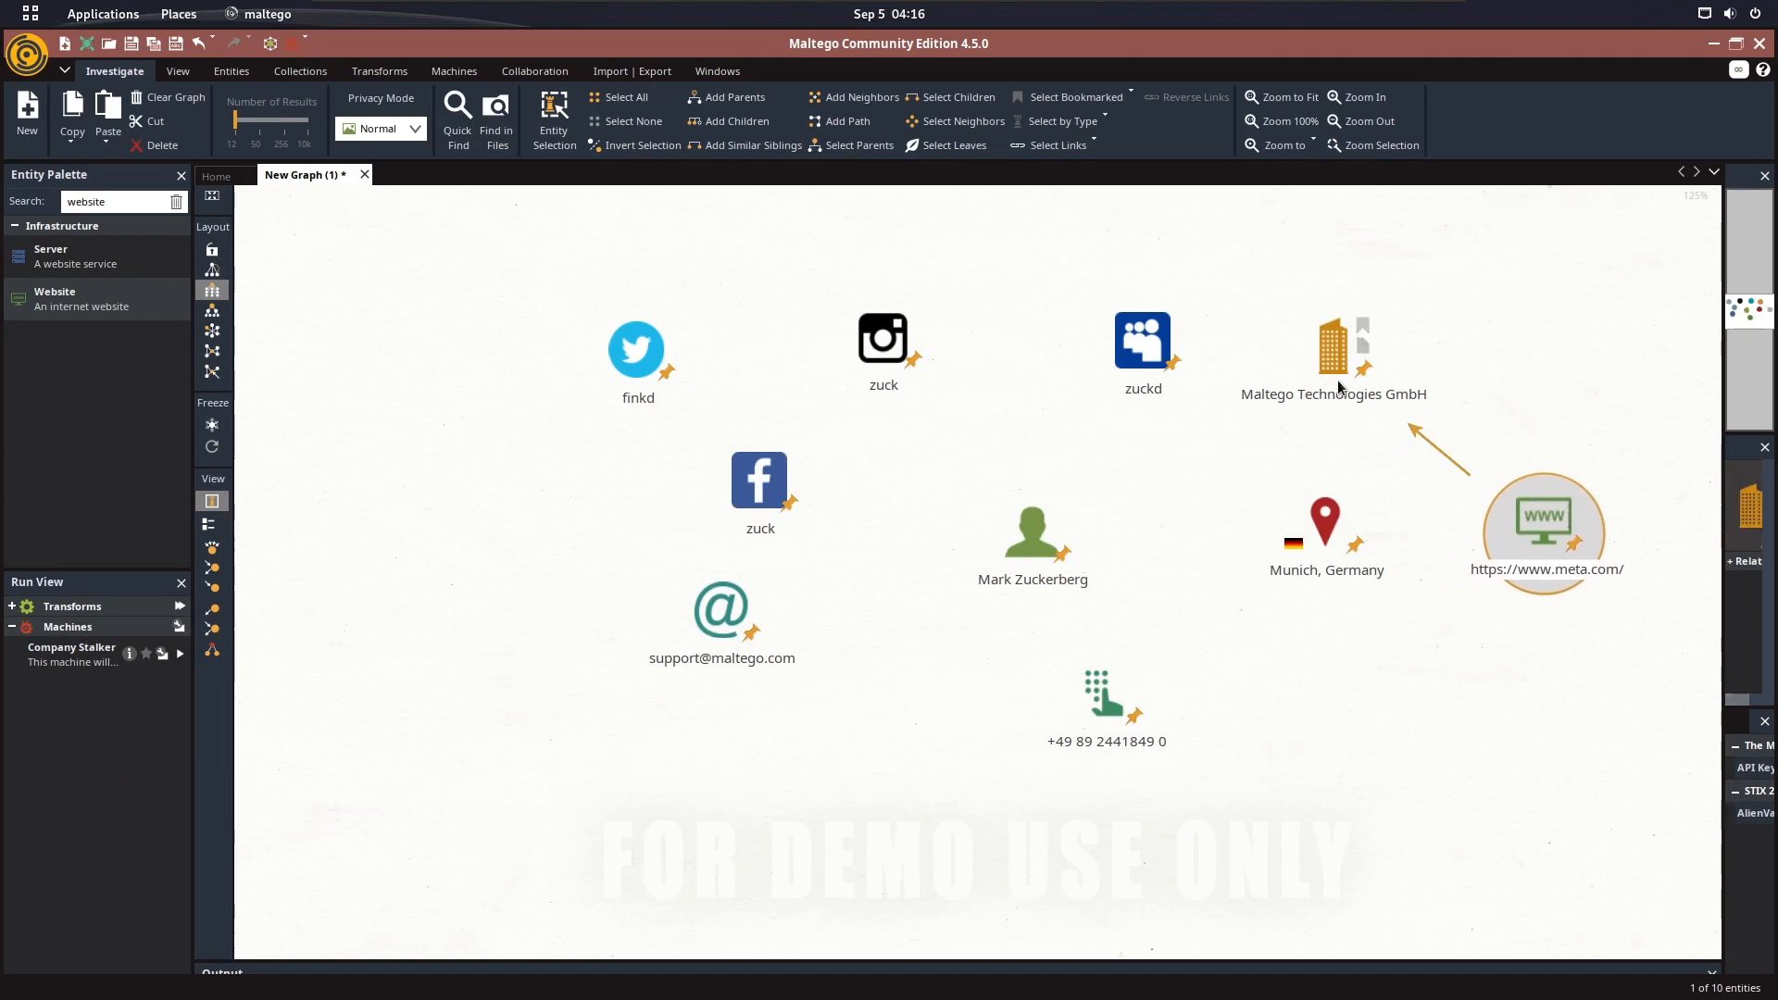
{"action": "key", "text": "super"}
{"action": "left_click", "coordinate": [613, 481]}
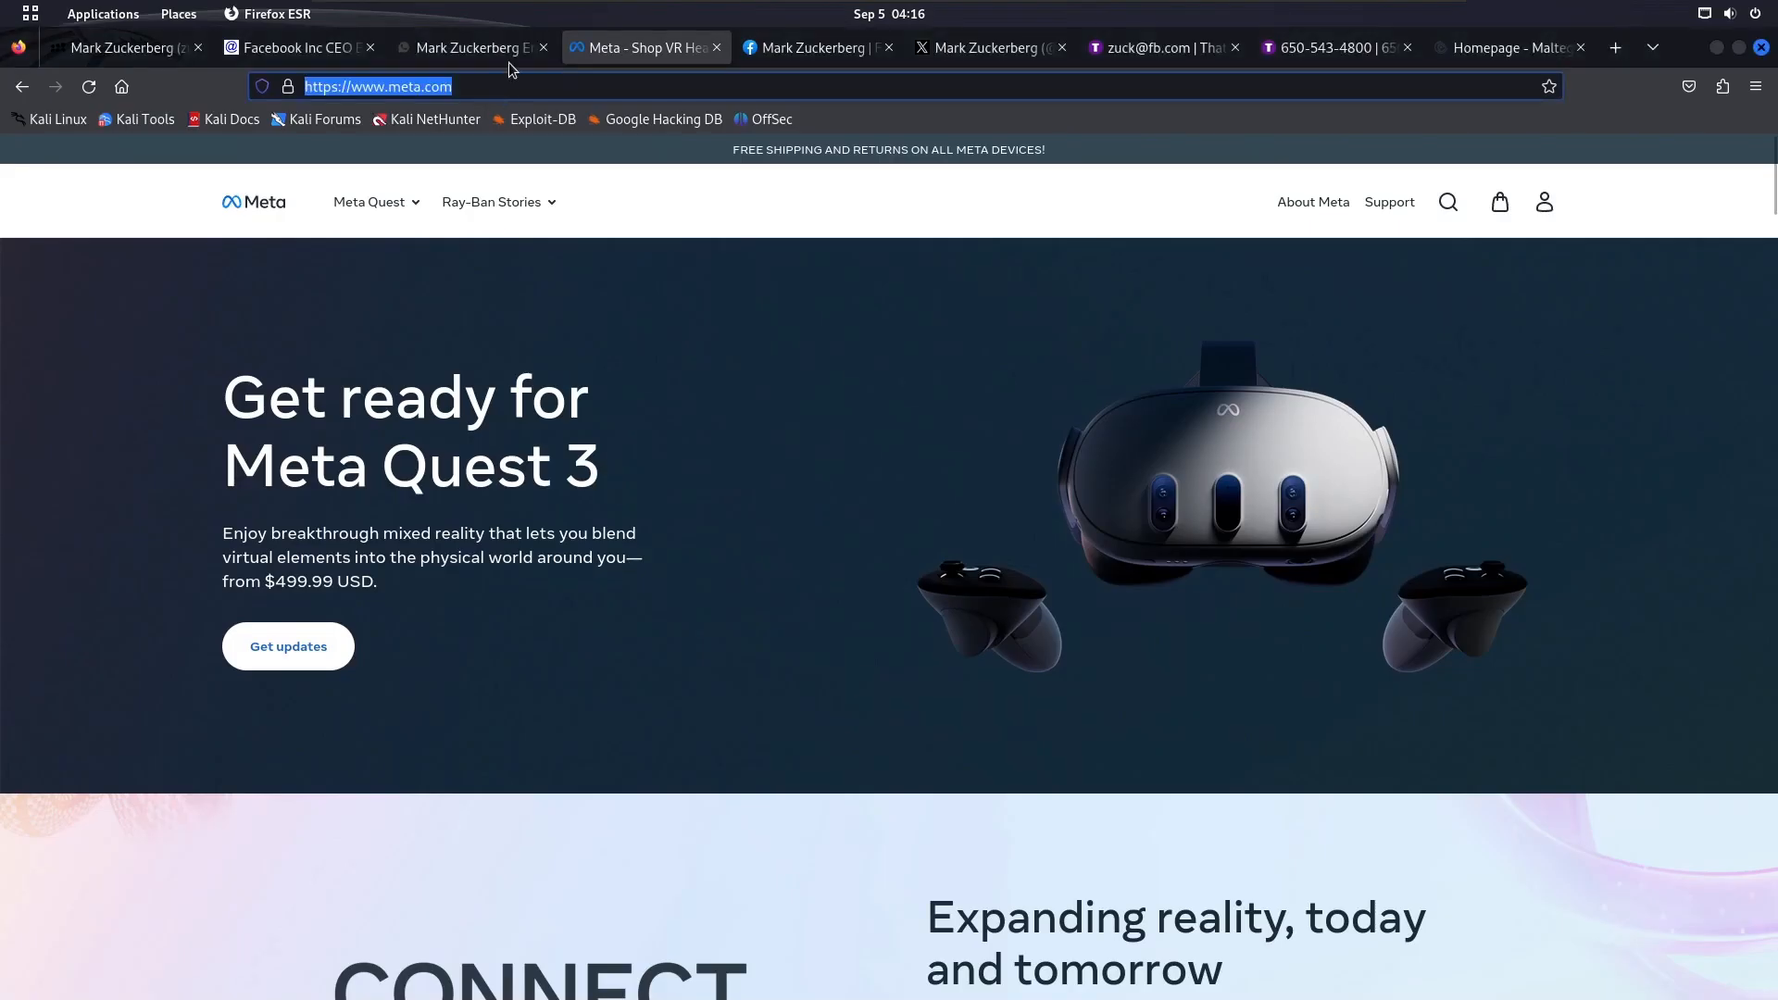
{"action": "key", "text": "super"}
{"action": "left_click", "coordinate": [1422, 426]}
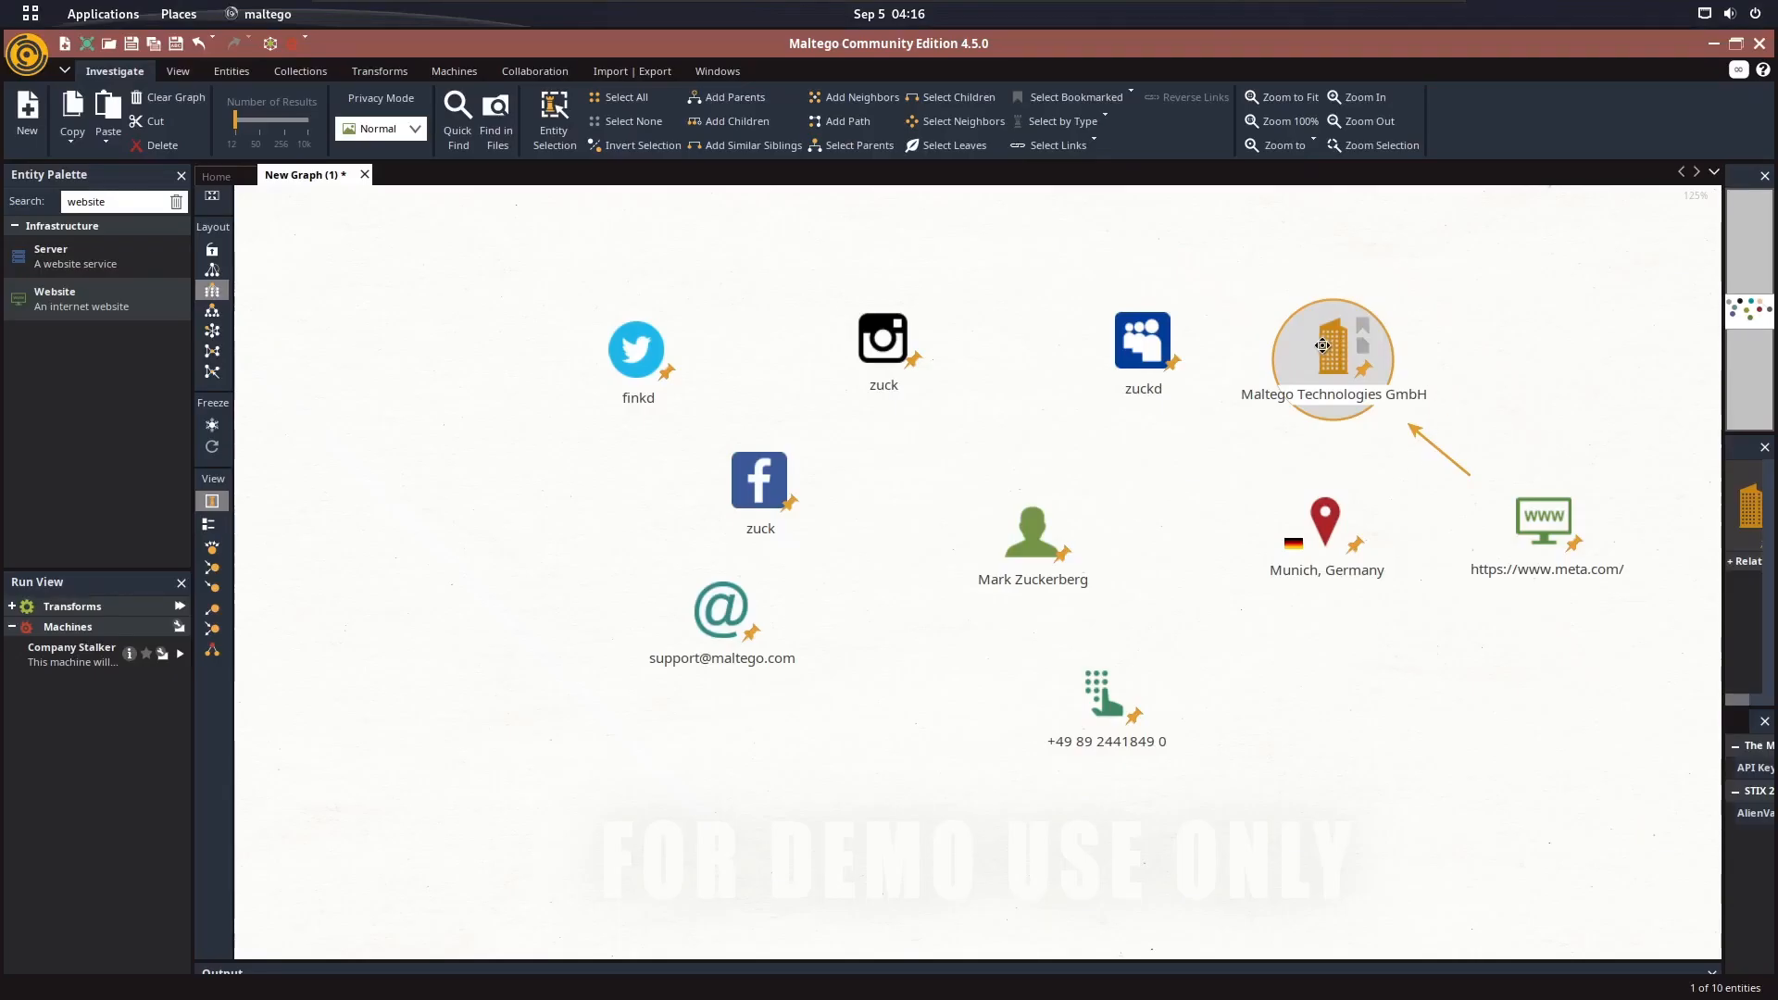
Rename the company entity to Meta and link it to the Mark Zuckerberg person entity with default link properties
{"action": "double_click", "coordinate": [1323, 345]}
{"action": "left_click", "coordinate": [778, 195]}
{"action": "triple_click", "coordinate": [783, 239]}
{"action": "type", "text": "Meta"}
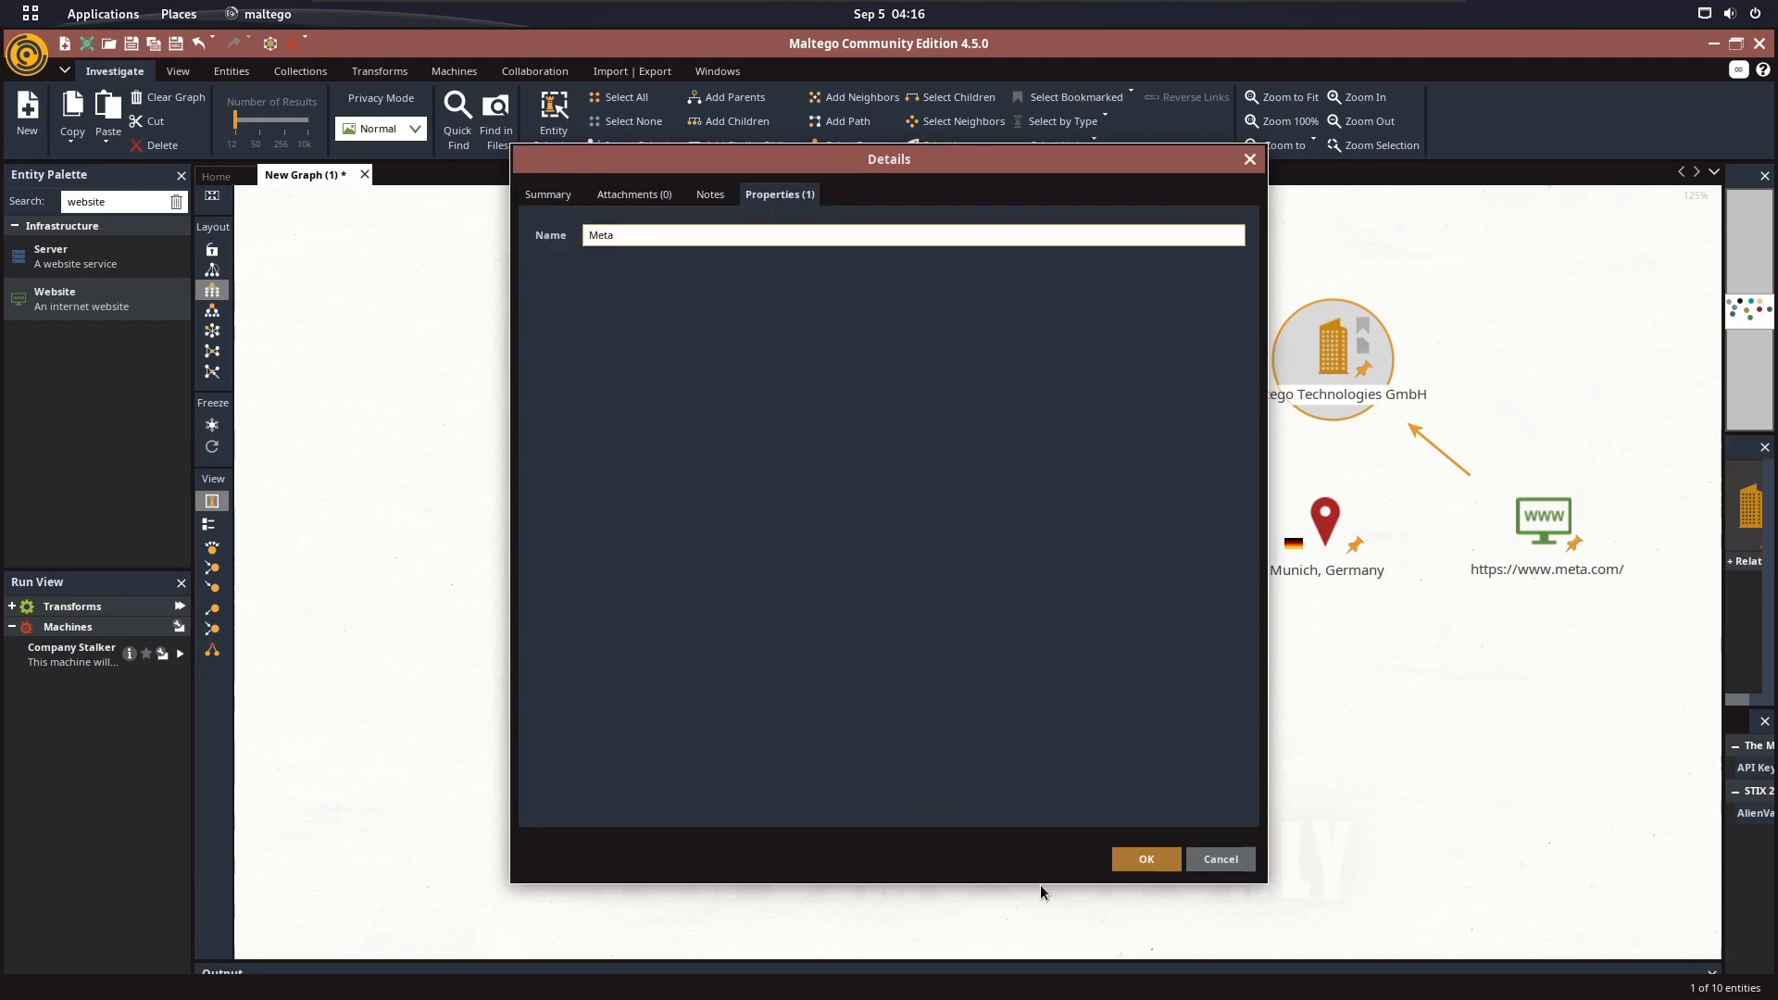
{"action": "key", "text": "Return"}
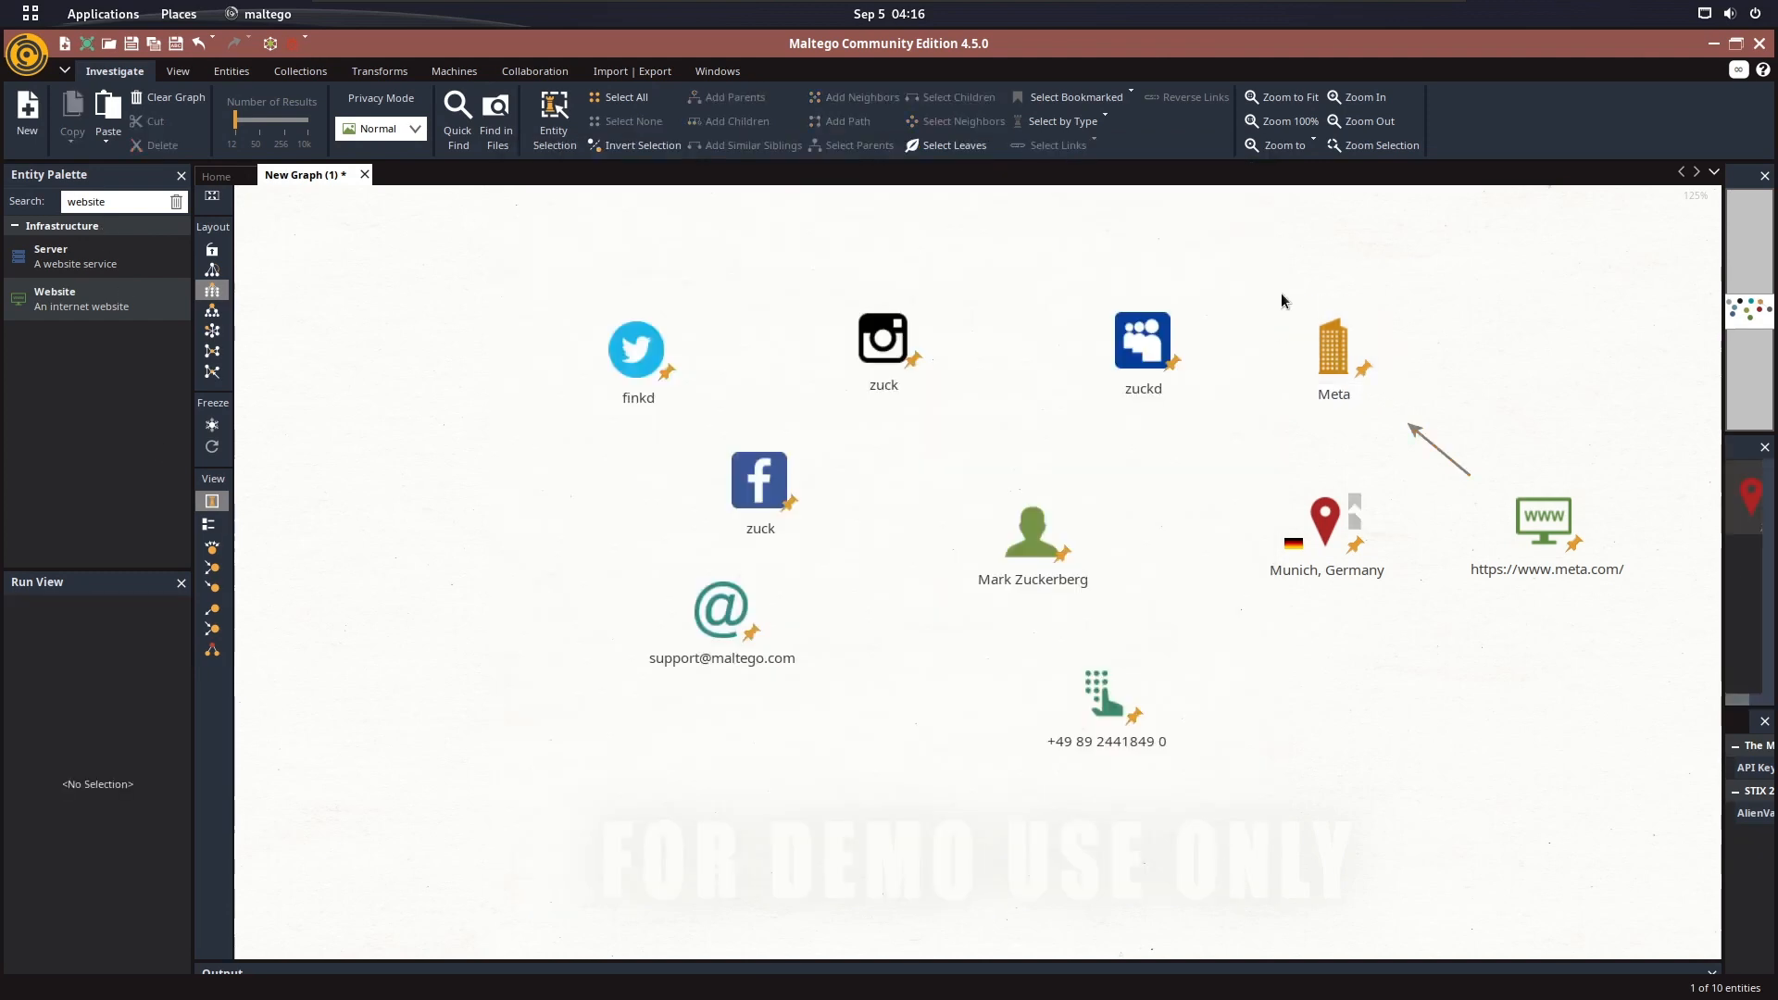
{"action": "left_click_drag", "start_coordinate": [1057, 531], "coordinate": [1046, 535]}
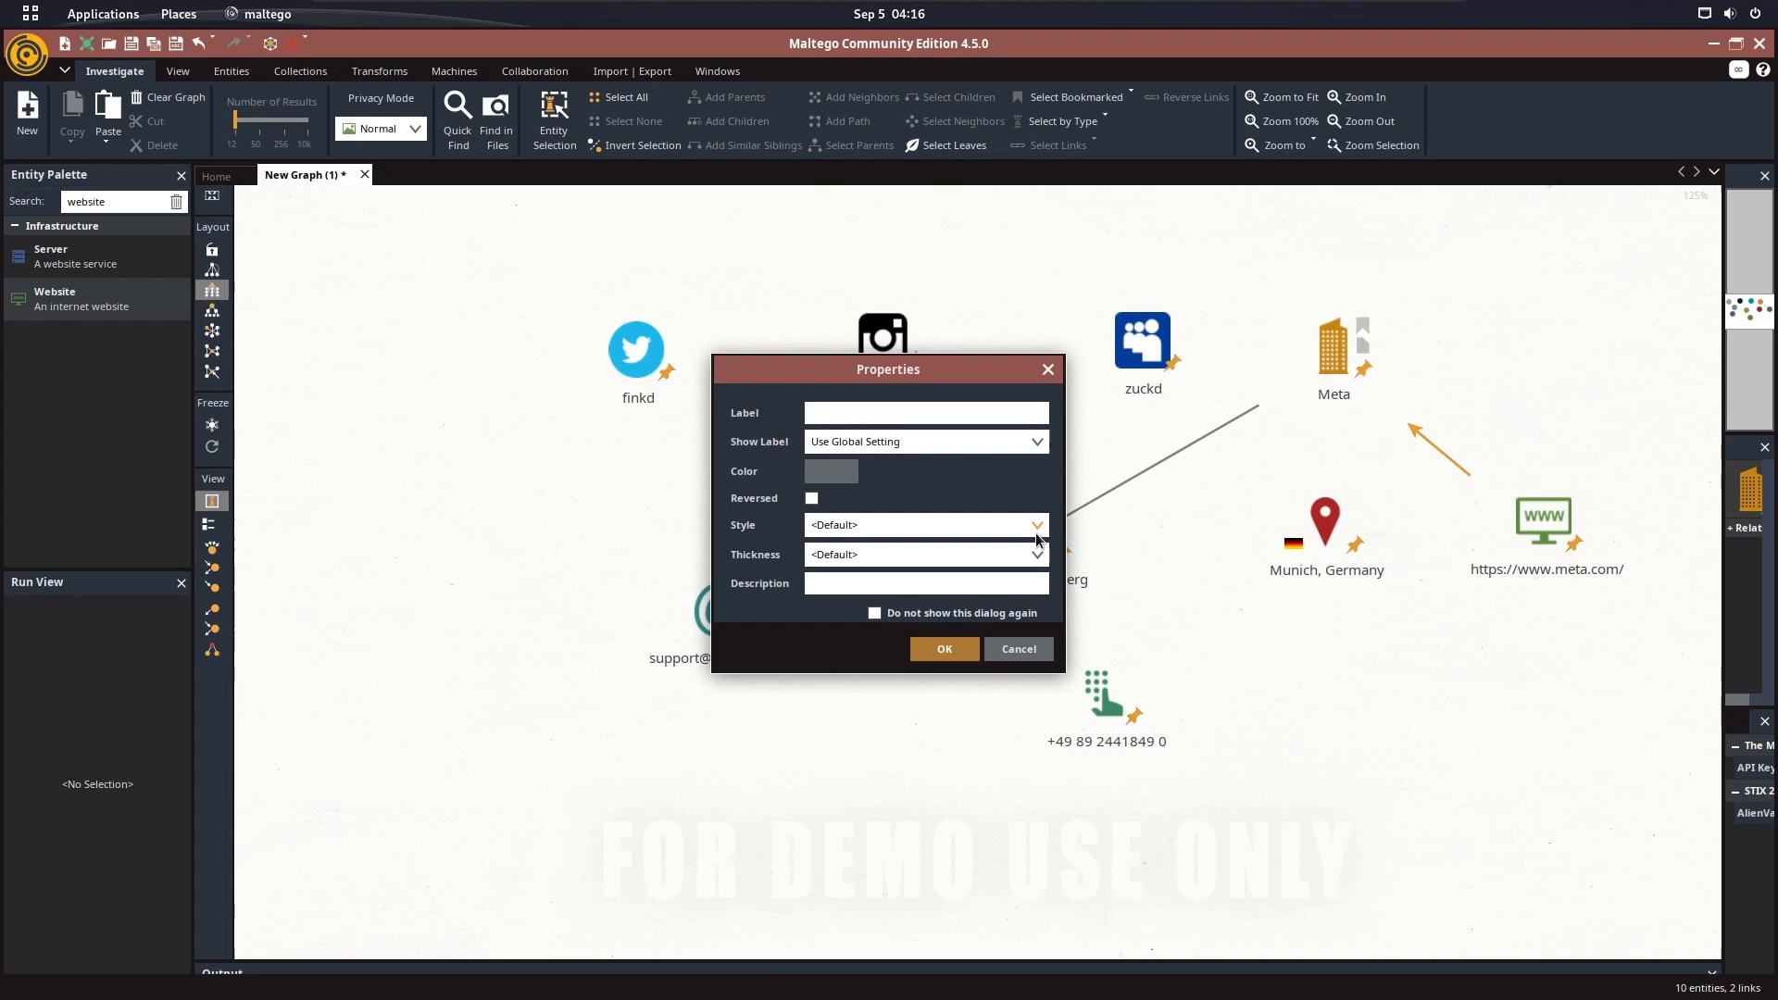
{"action": "left_click", "coordinate": [942, 651]}
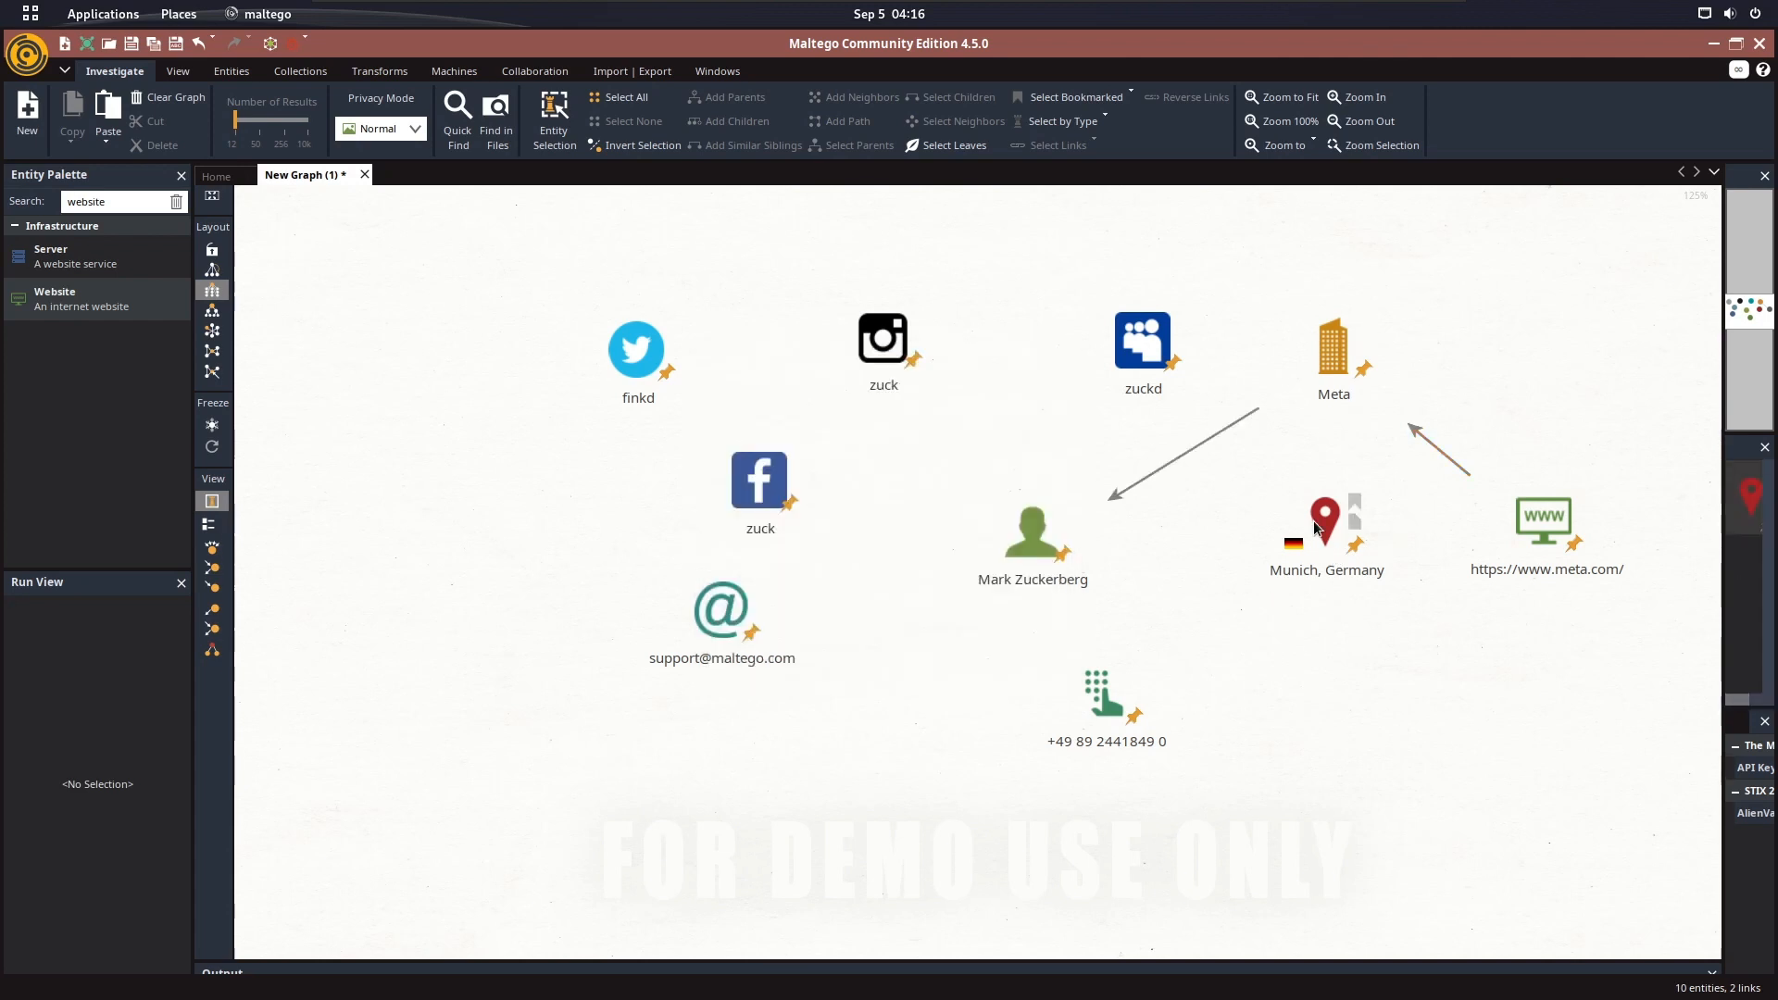
In Firefox, select and copy the postal address listed on the Facebook Inc CEO contact page
{"action": "key", "text": "super"}
{"action": "left_click", "coordinate": [647, 423]}
{"action": "left_click", "coordinate": [404, 54]}
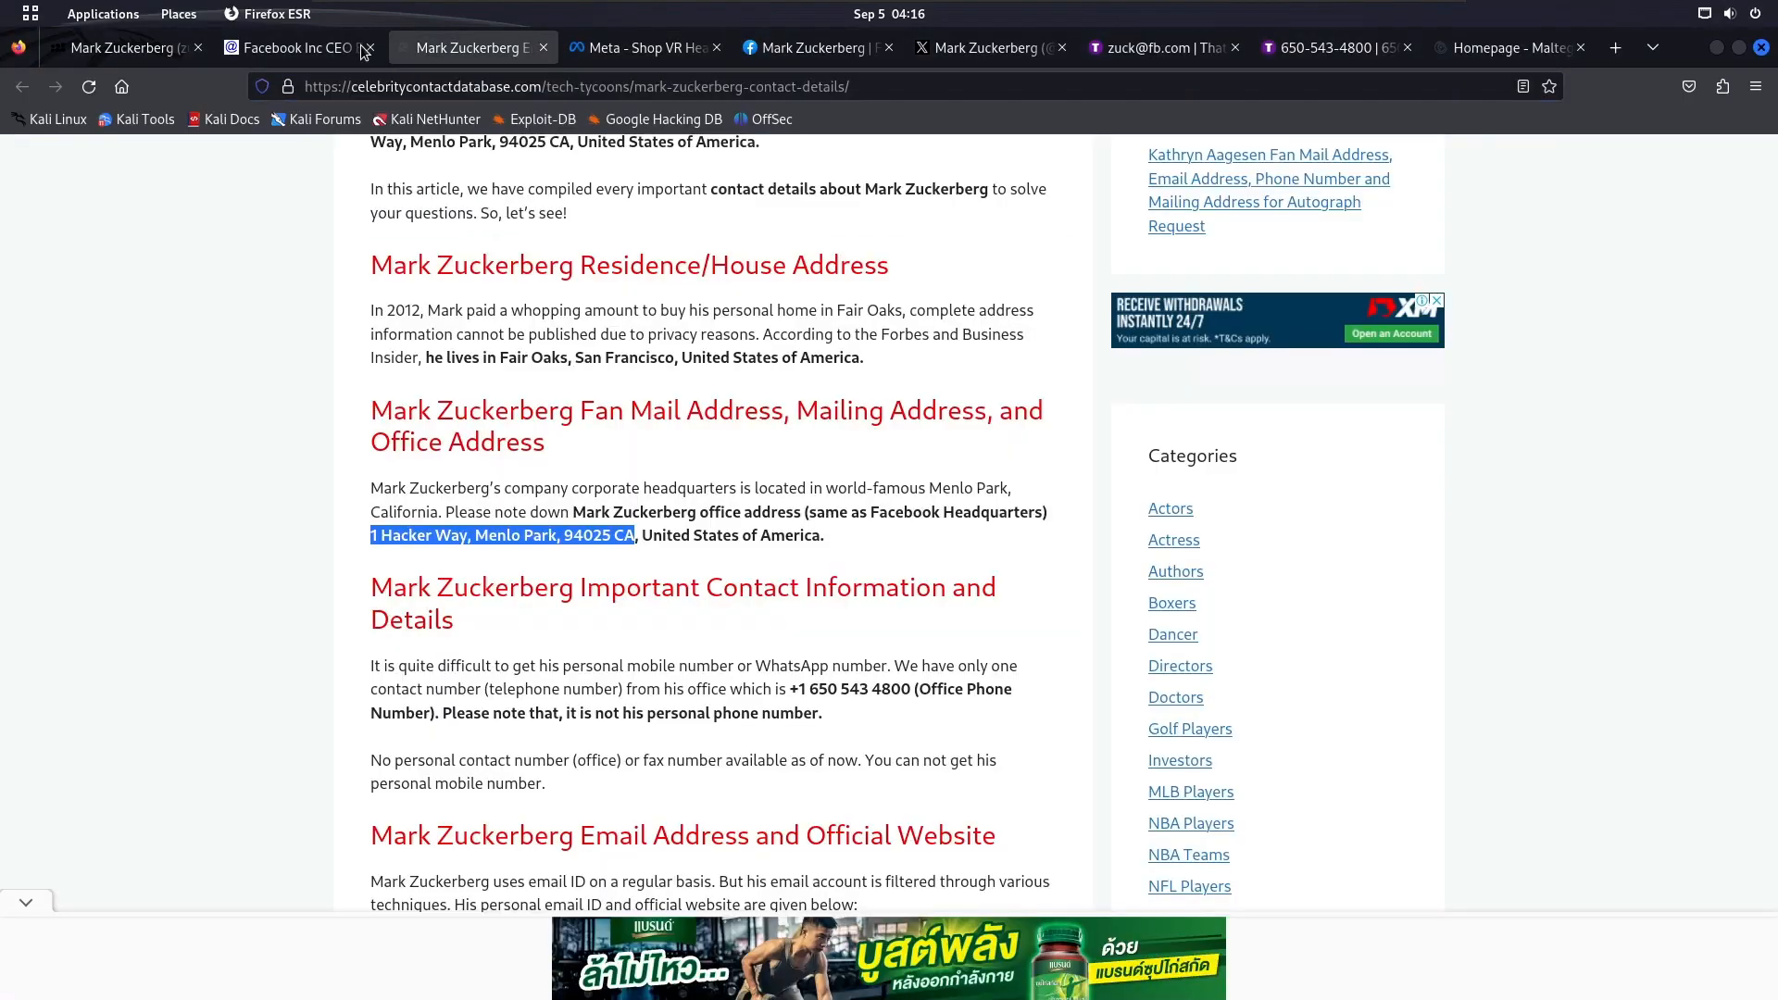
{"action": "left_click", "coordinate": [360, 49]}
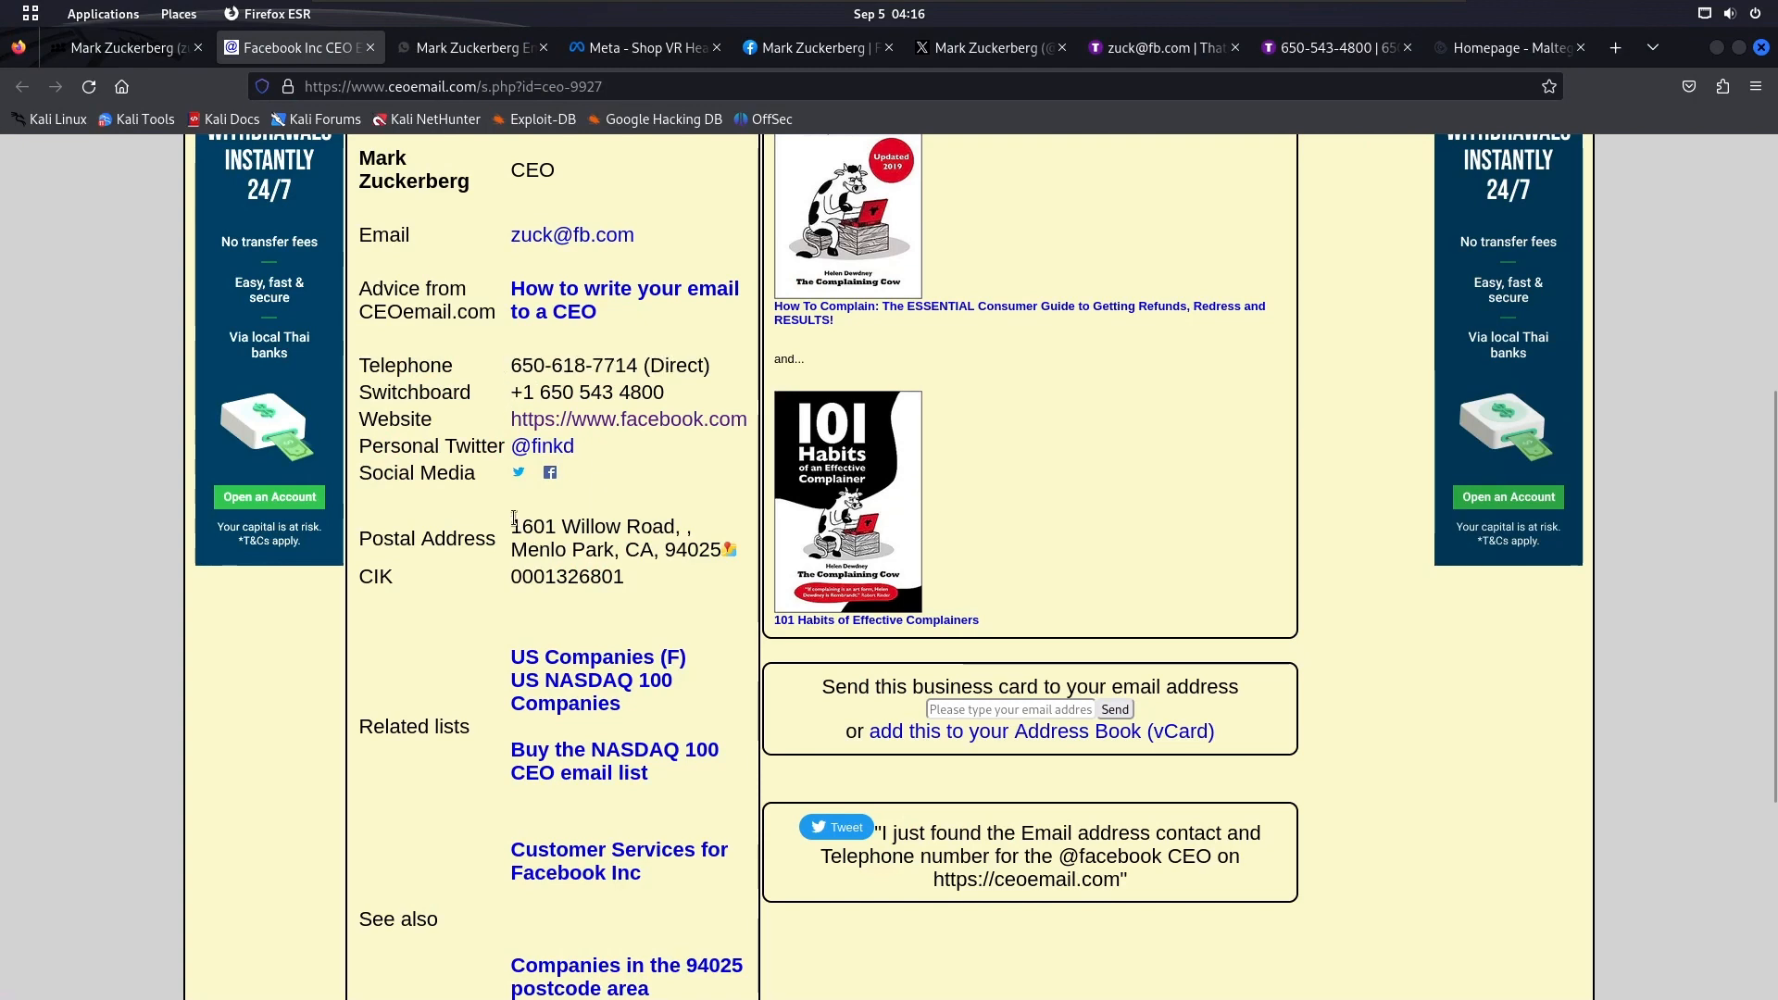
{"action": "left_click_drag", "start_coordinate": [514, 519], "coordinate": [651, 588]}
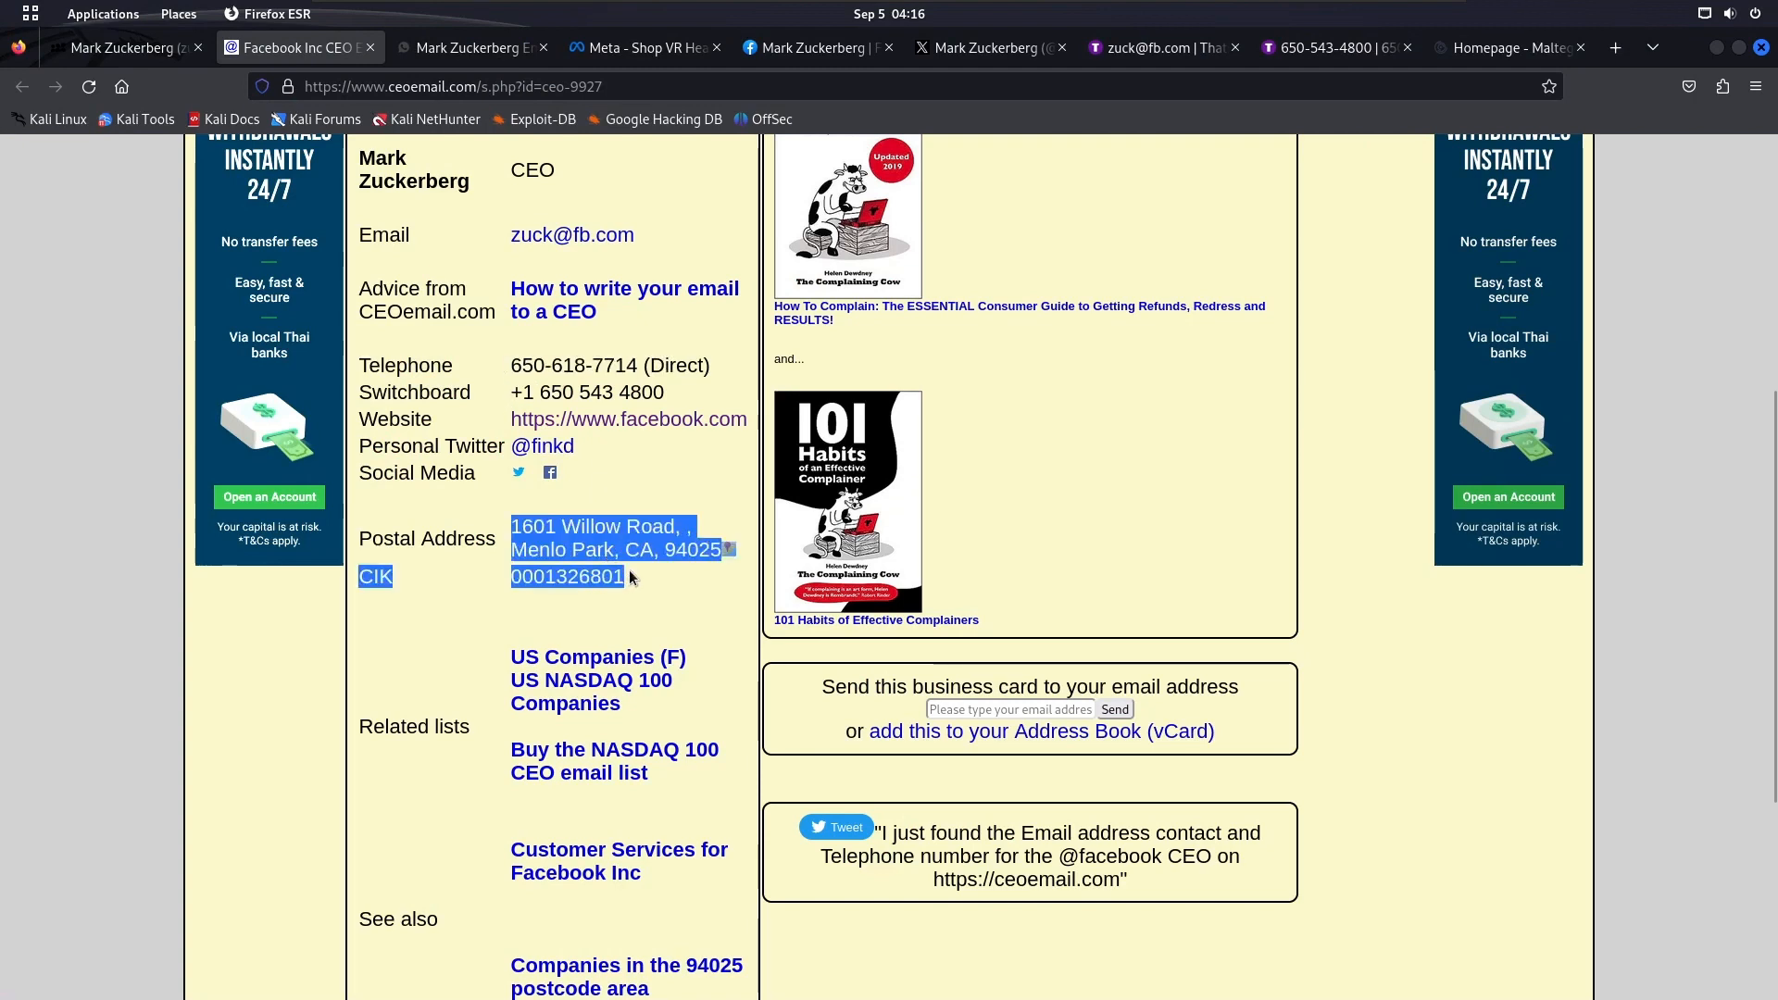
In Maltego, replace the location entity's name with the copied postal address and remove the trailing CIK number
{"action": "key", "text": "super"}
{"action": "left_click", "coordinate": [1323, 534]}
{"action": "double_click", "coordinate": [1323, 534]}
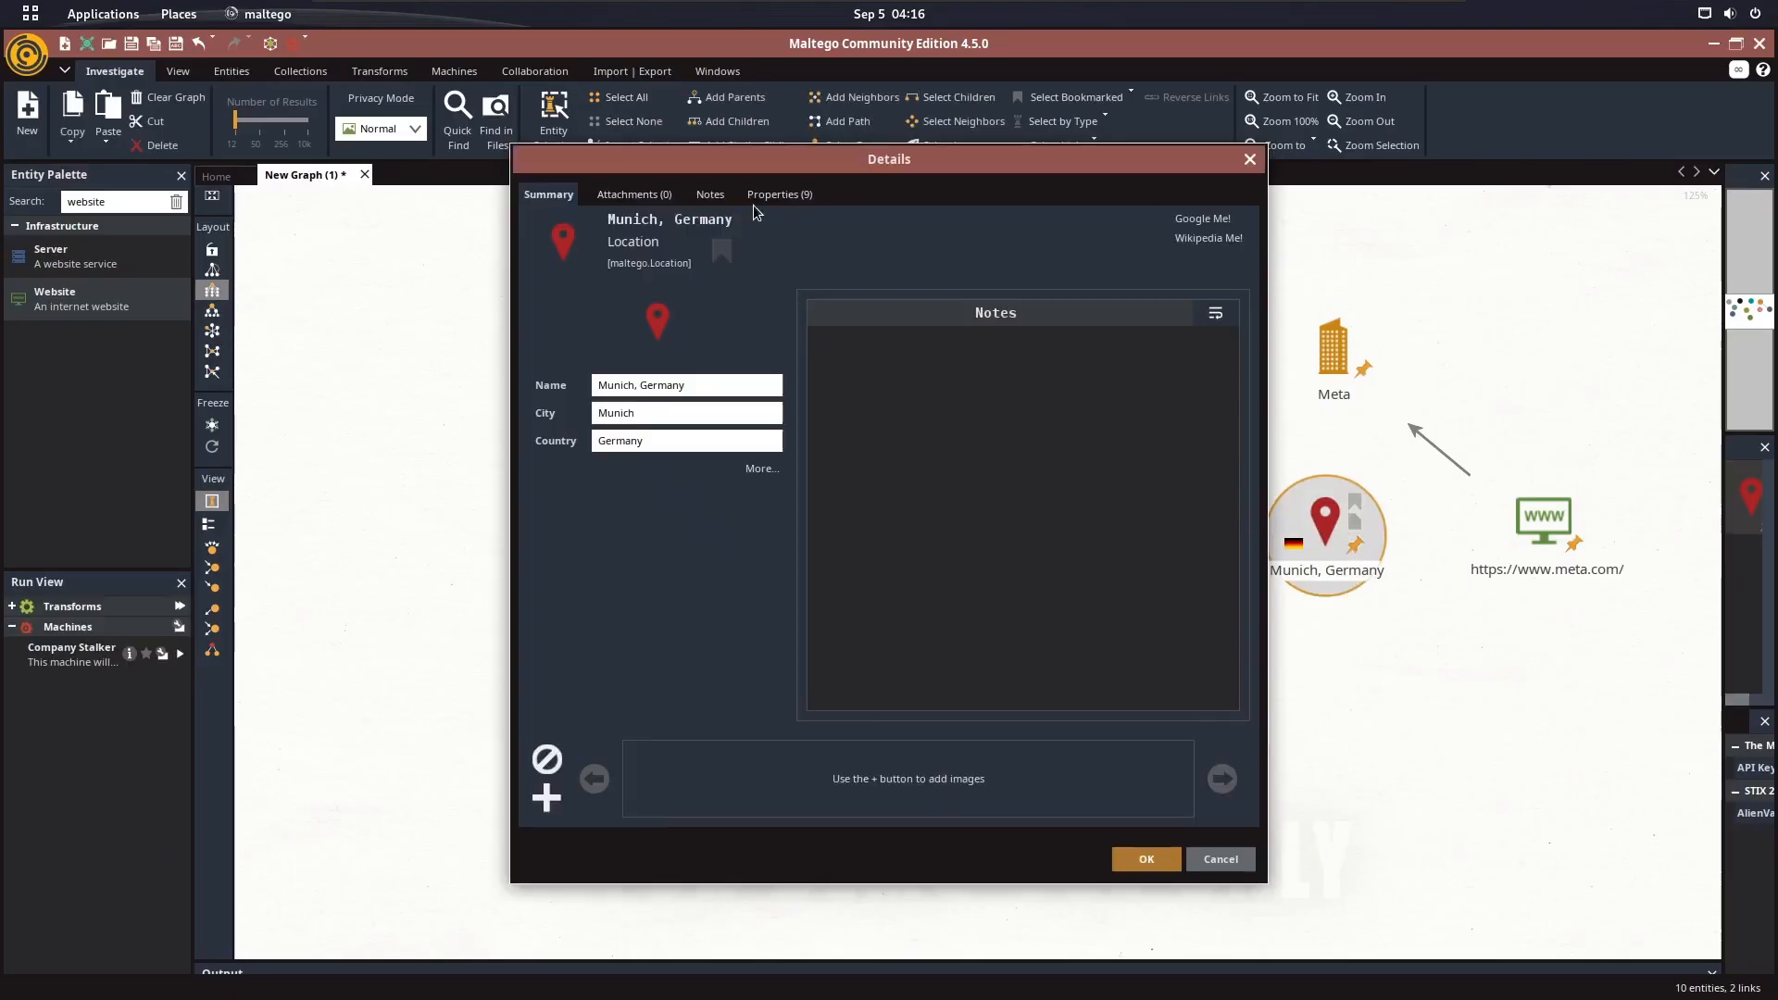
{"action": "left_click", "coordinate": [780, 197]}
{"action": "triple_click", "coordinate": [689, 235]}
{"action": "key", "text": "ctrl+v"}
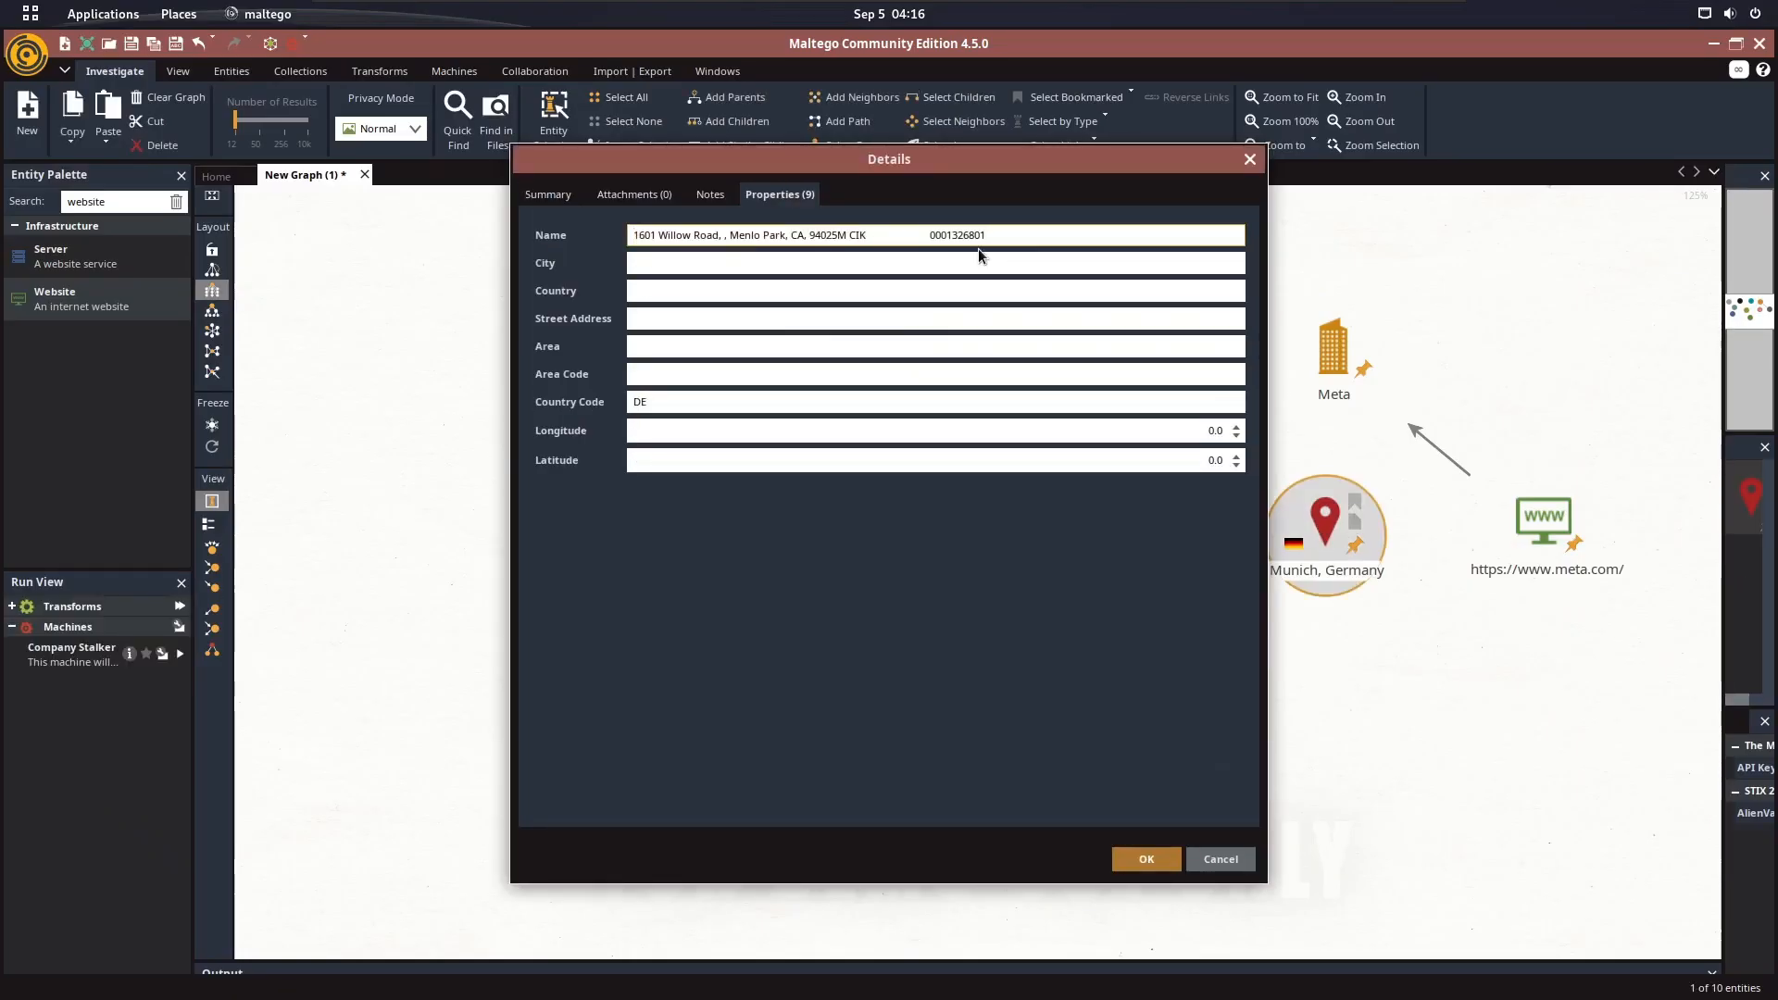
{"action": "key", "text": "BackSpace"}
{"action": "key", "text": "BackSpace"}
{"action": "key", "text": "BackSpace"}
{"action": "key", "text": "BackSpace"}
{"action": "key", "text": "BackSpace"}
{"action": "key", "text": "BackSpace"}
{"action": "key", "text": "BackSpace"}
{"action": "key", "text": "BackSpace"}
Set the location entity's country code to US and fill its street address with the copied postal address, minus the trailing CIK number
{"action": "left_click", "coordinate": [762, 399]}
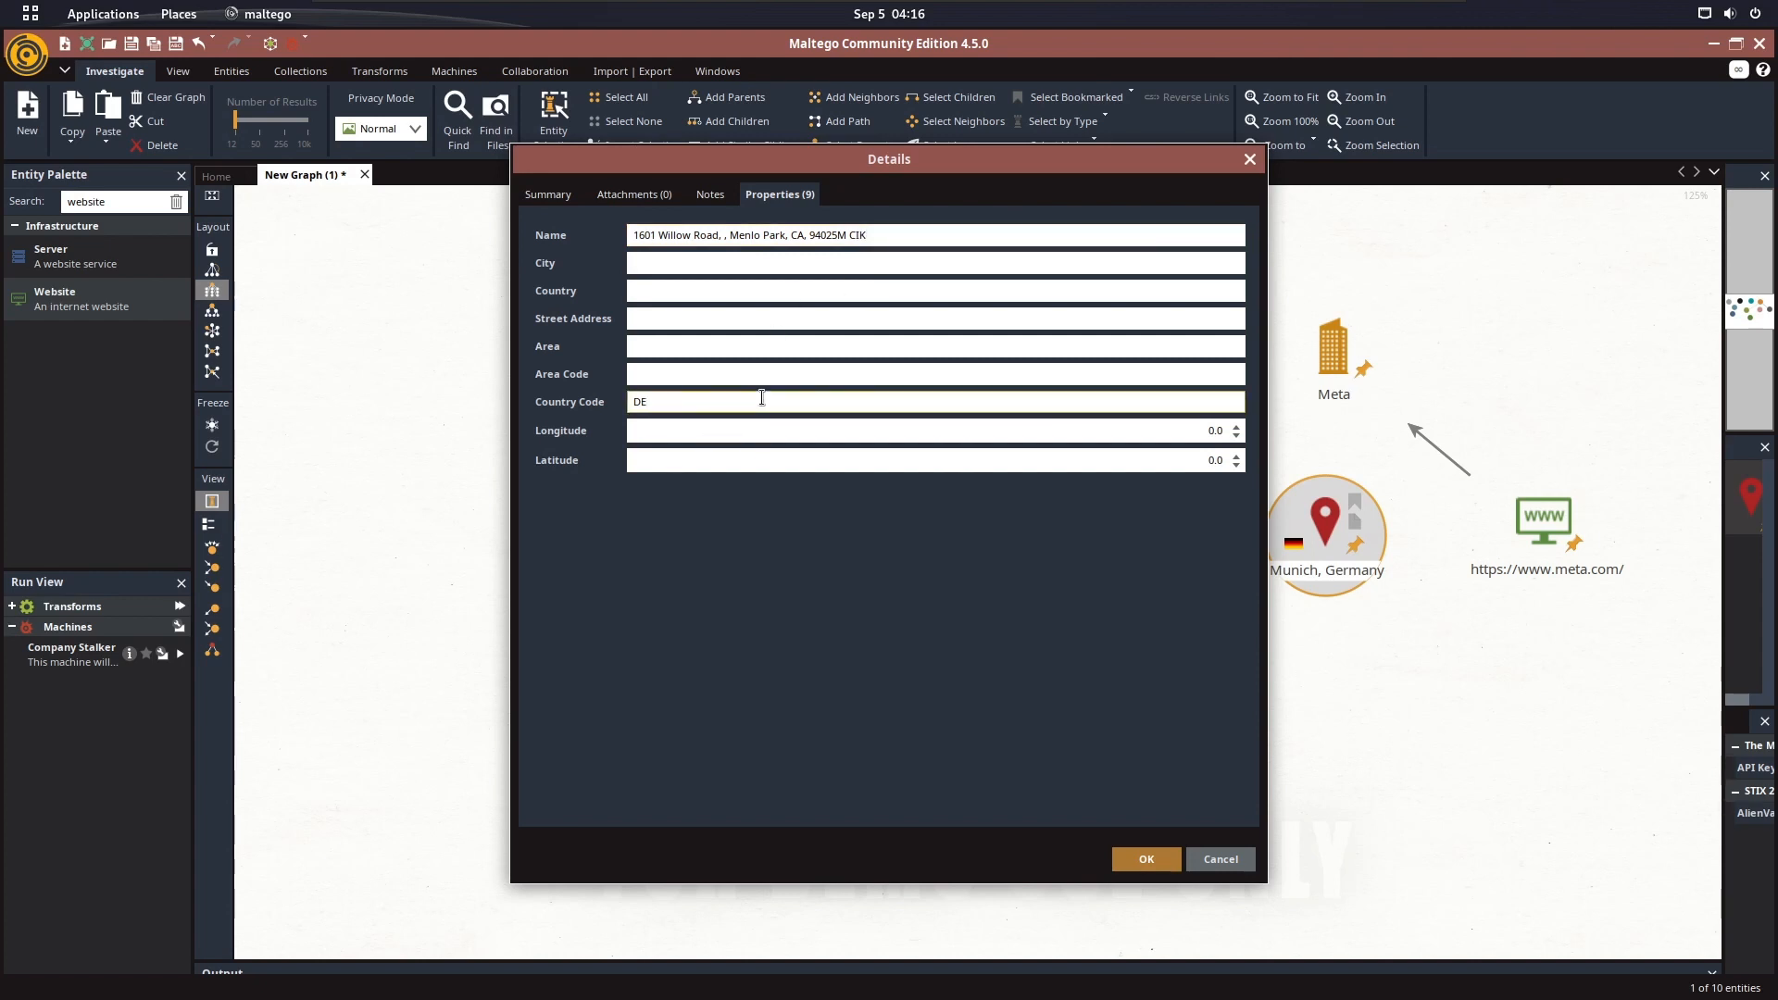
{"action": "left_click", "coordinate": [754, 326]}
{"action": "key", "text": "ctrl+v"}
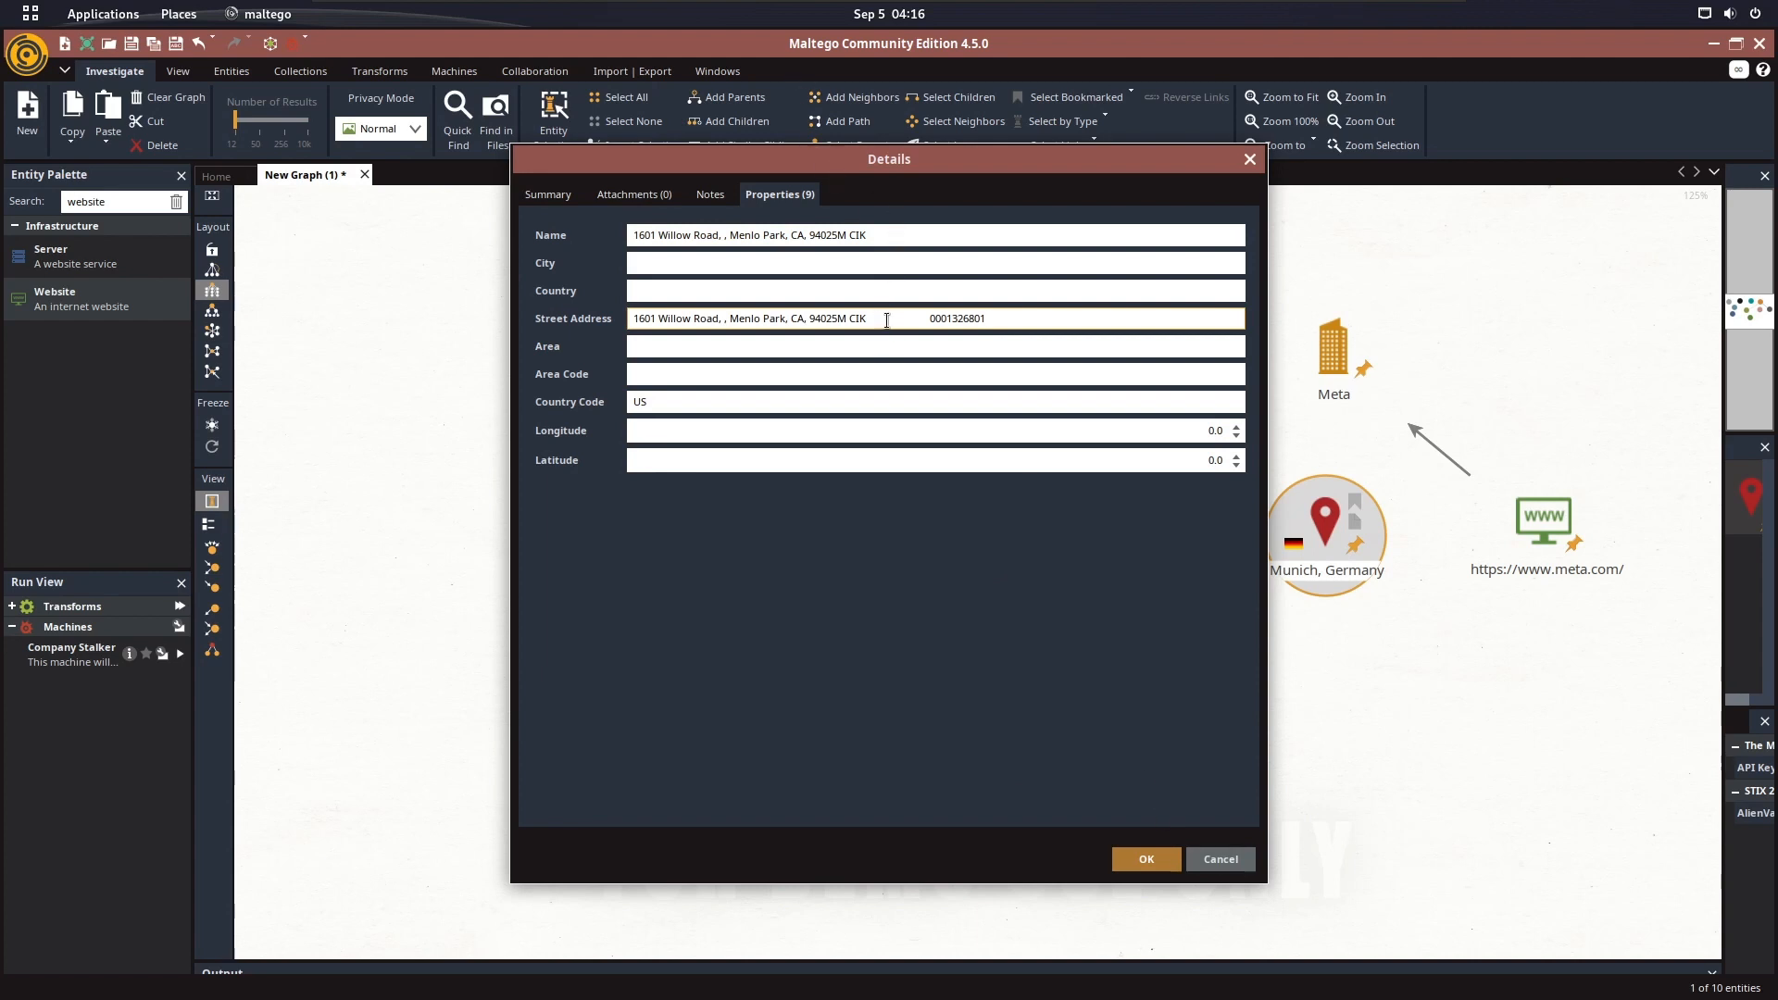
{"action": "left_click_drag", "start_coordinate": [849, 321], "coordinate": [1032, 319]}
{"action": "left_click", "coordinate": [961, 318]}
{"action": "type", "text": "K"}
{"action": "left_click", "coordinate": [1158, 858]}
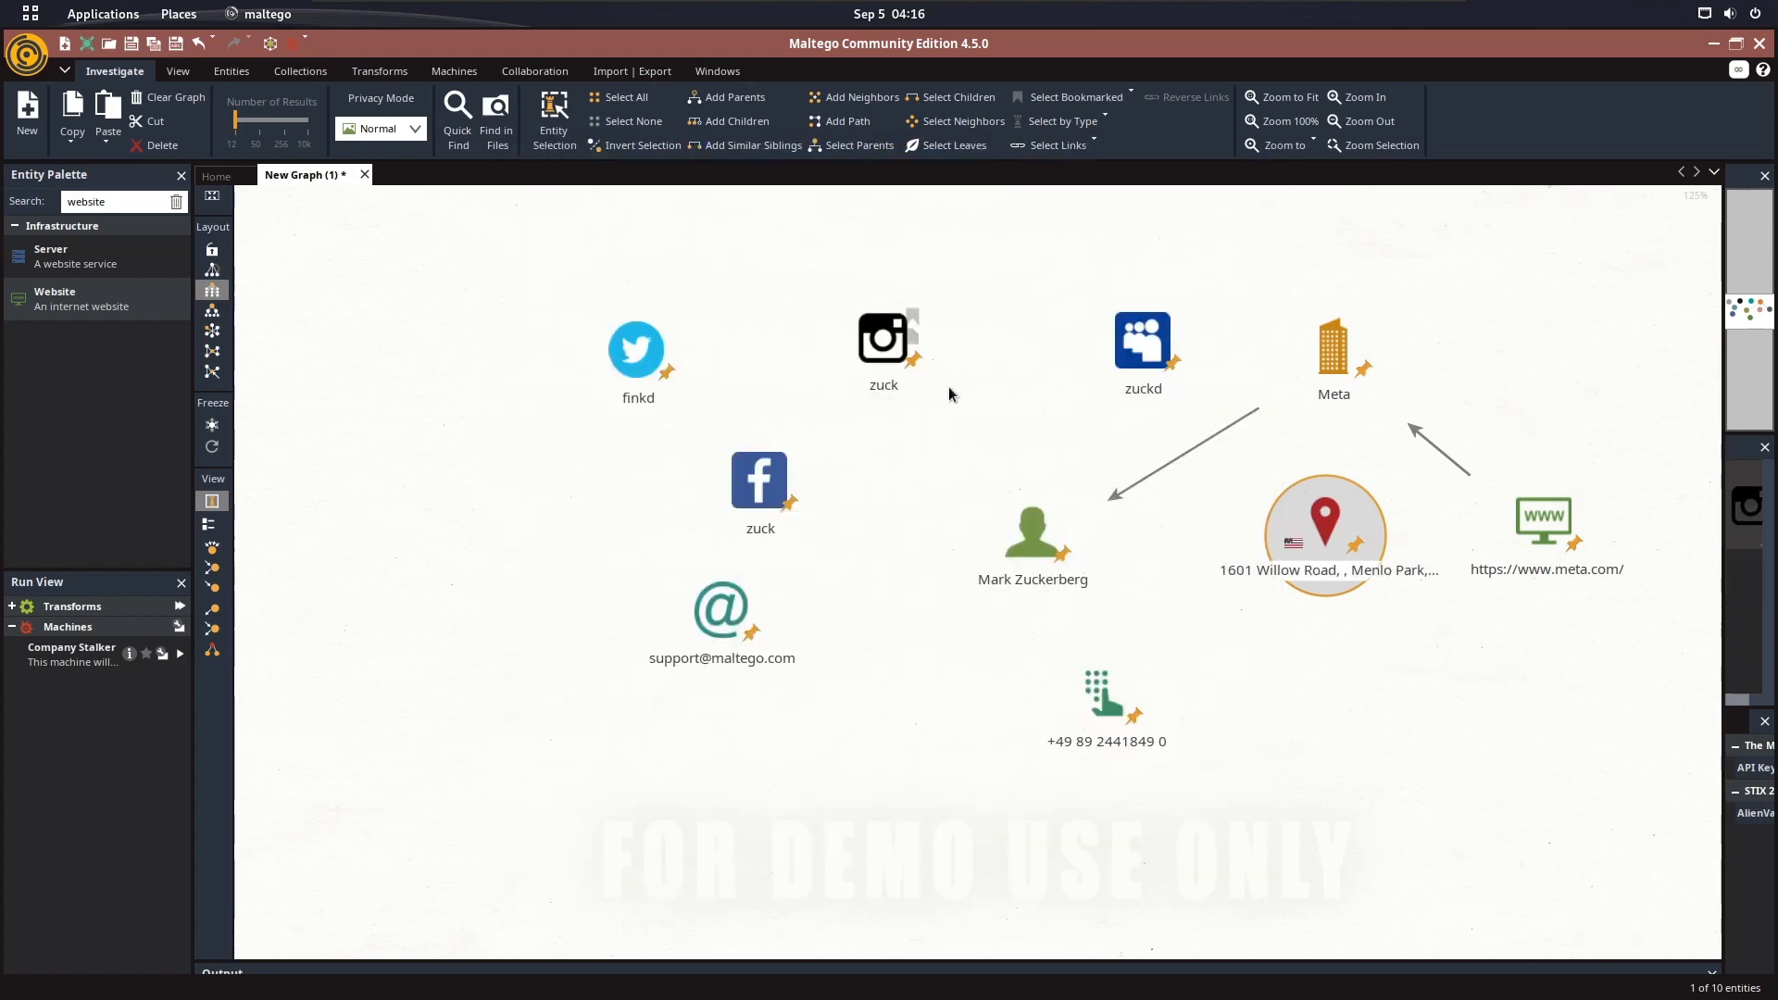
In Firefox, select and copy the email address listed on the Facebook Inc CEO contact page
{"action": "key", "text": "super"}
{"action": "left_click", "coordinate": [628, 491]}
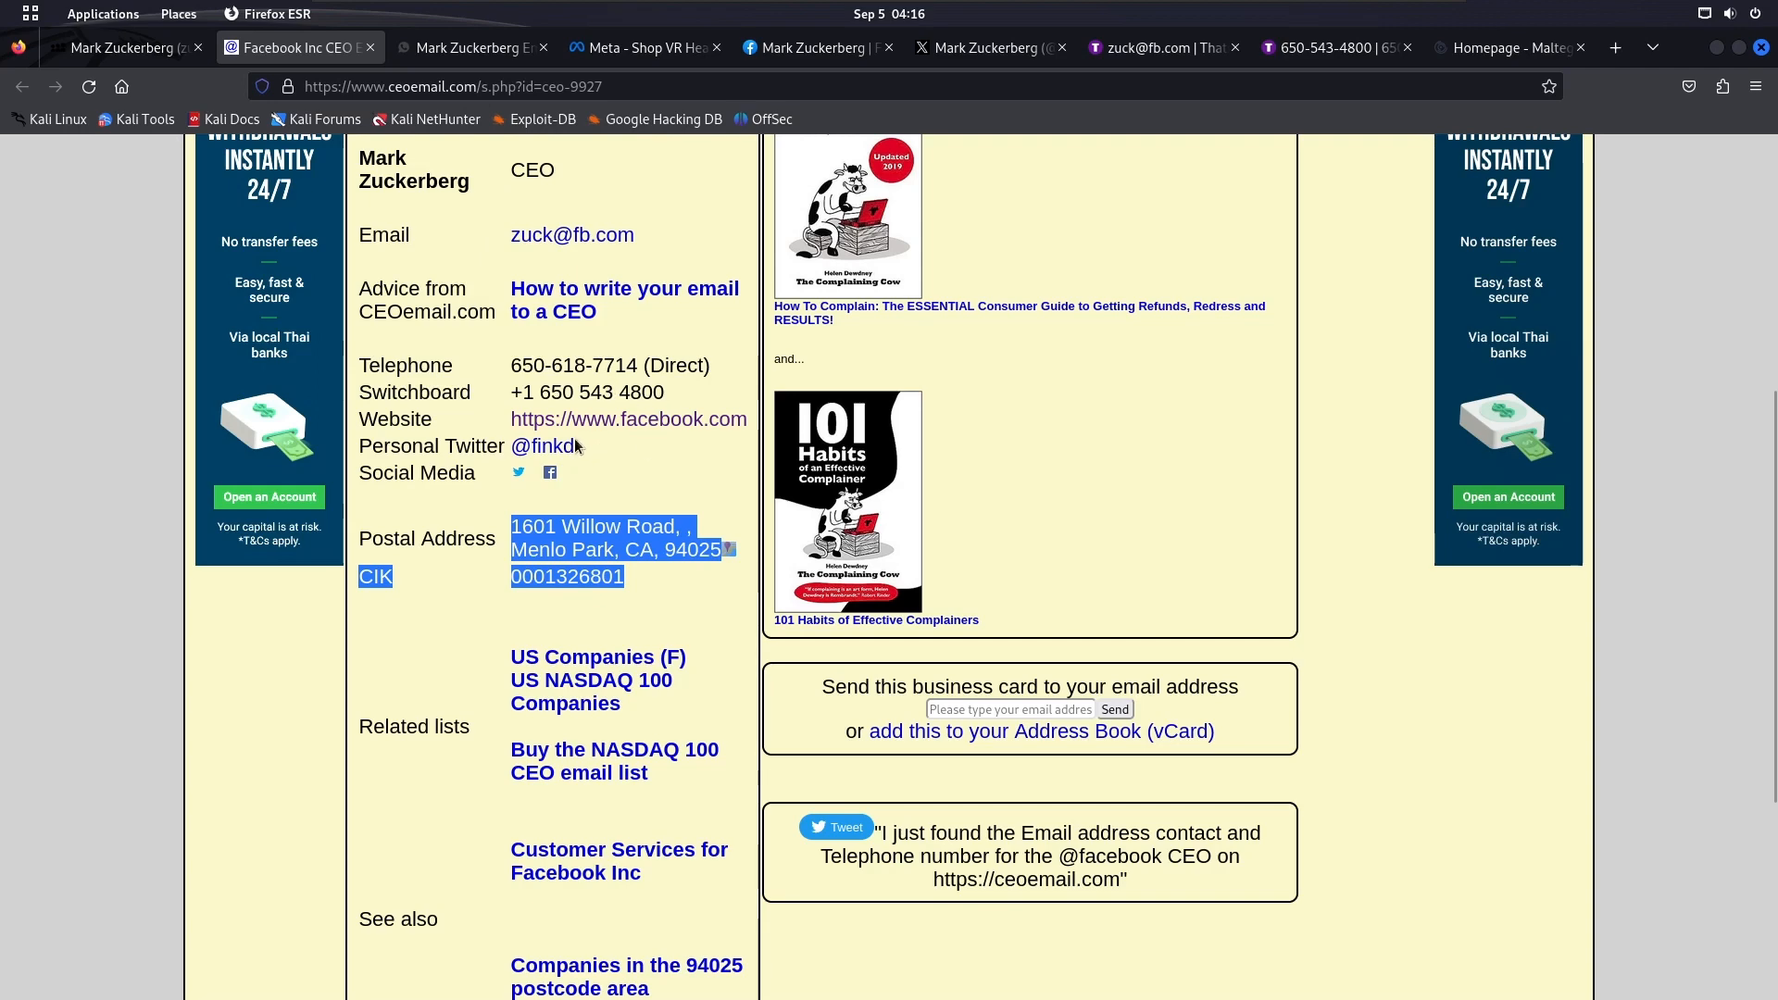
{"action": "scroll", "coordinate": [580, 381], "scroll_direction": "up", "scroll_amount": 2}
{"action": "left_click", "coordinate": [538, 372]}
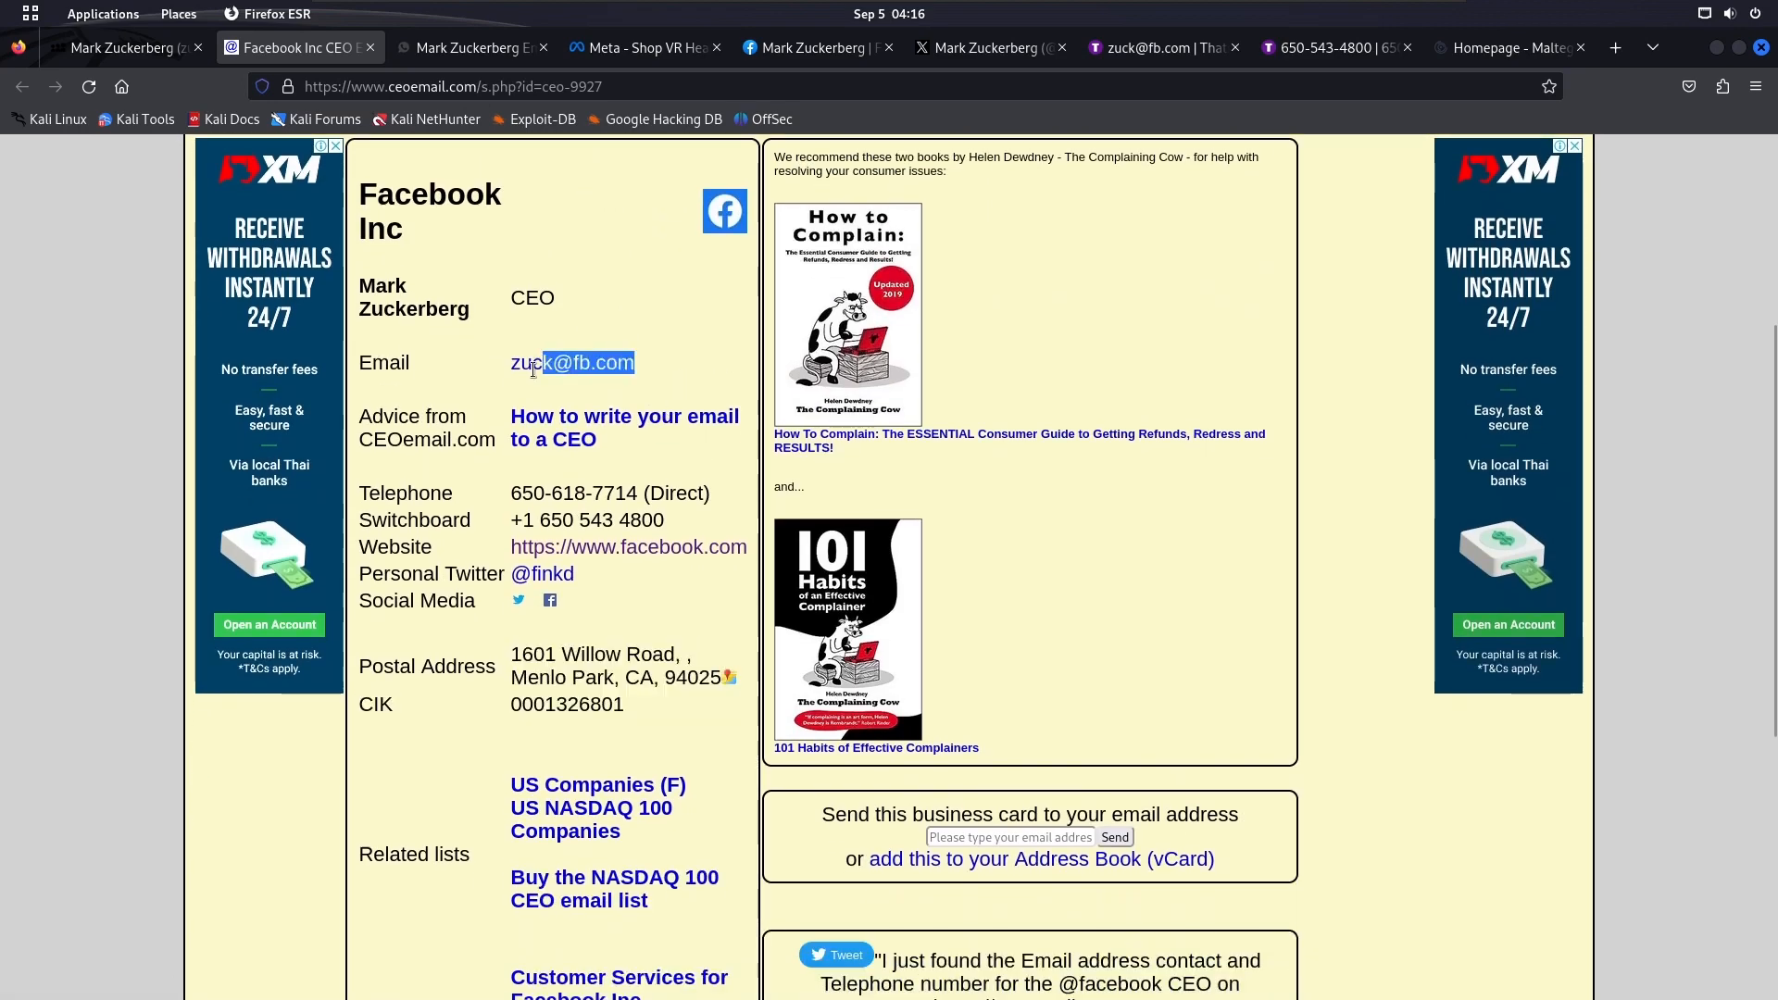
In Maltego, replace the Email Address entity's value with the copied email address
{"action": "key", "text": "super"}
{"action": "left_click", "coordinate": [1246, 463]}
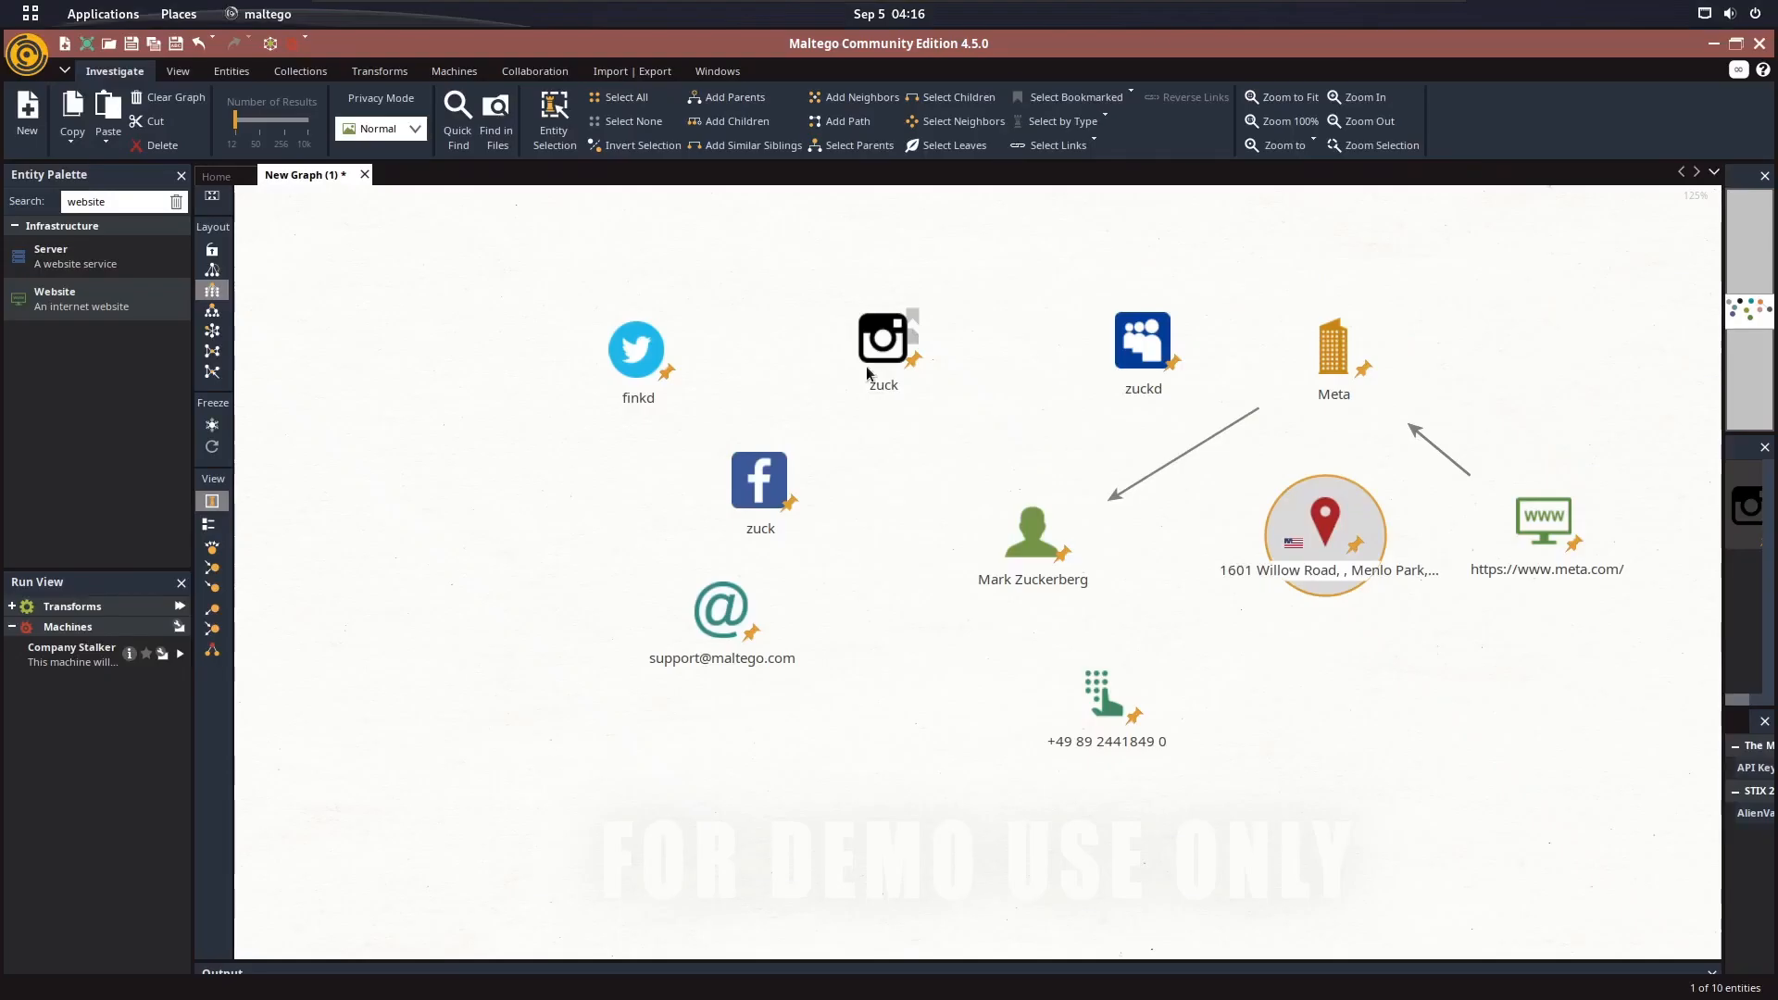
{"action": "double_click", "coordinate": [721, 611]}
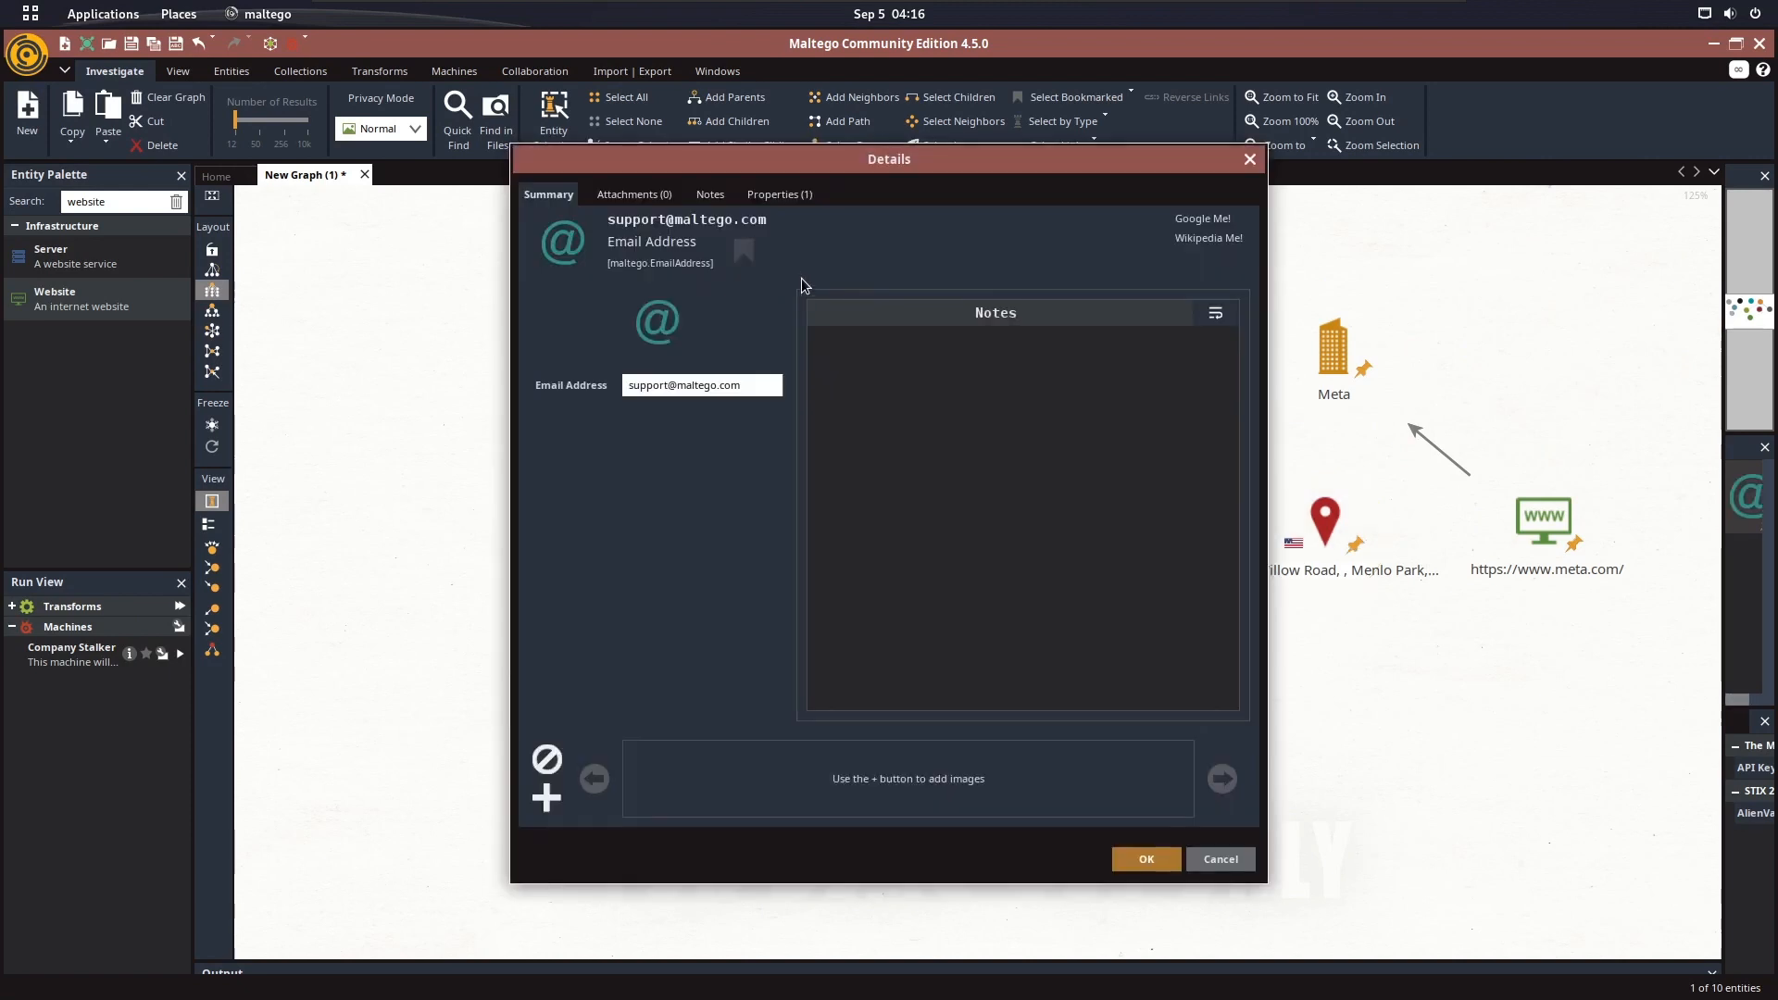
{"action": "left_click", "coordinate": [781, 196]}
{"action": "triple_click", "coordinate": [781, 235]}
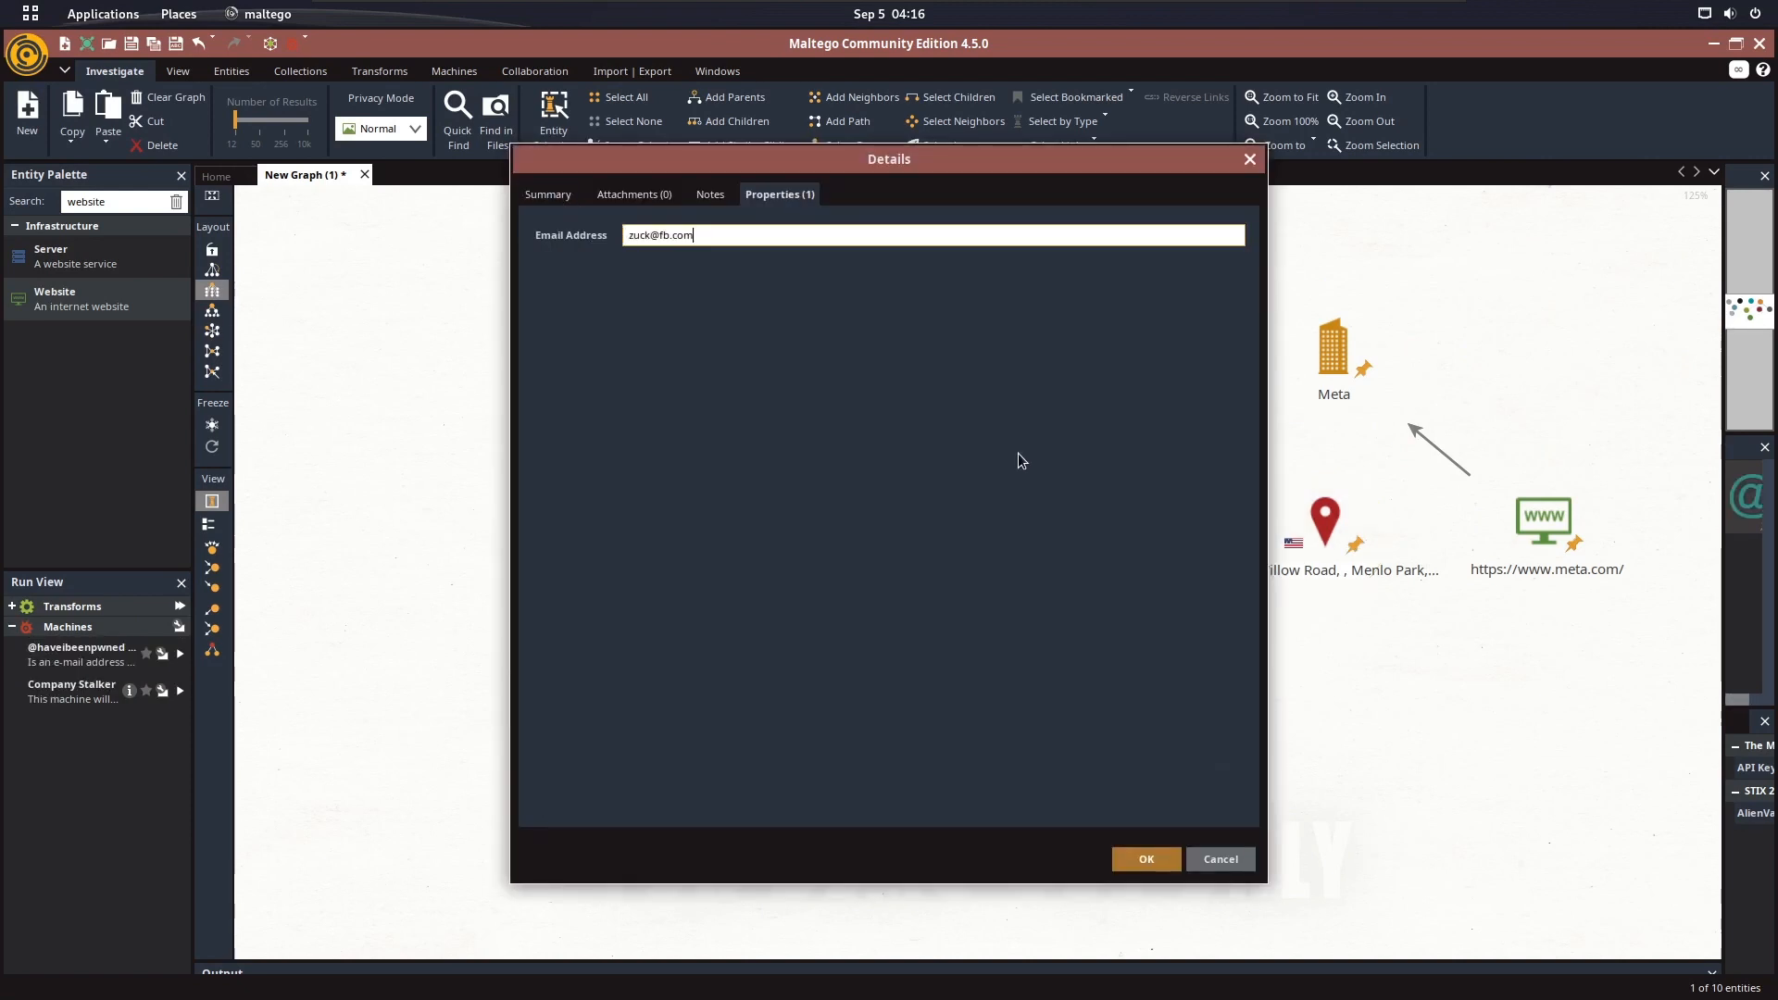
{"action": "left_click", "coordinate": [1146, 862]}
{"action": "left_click", "coordinate": [834, 262]}
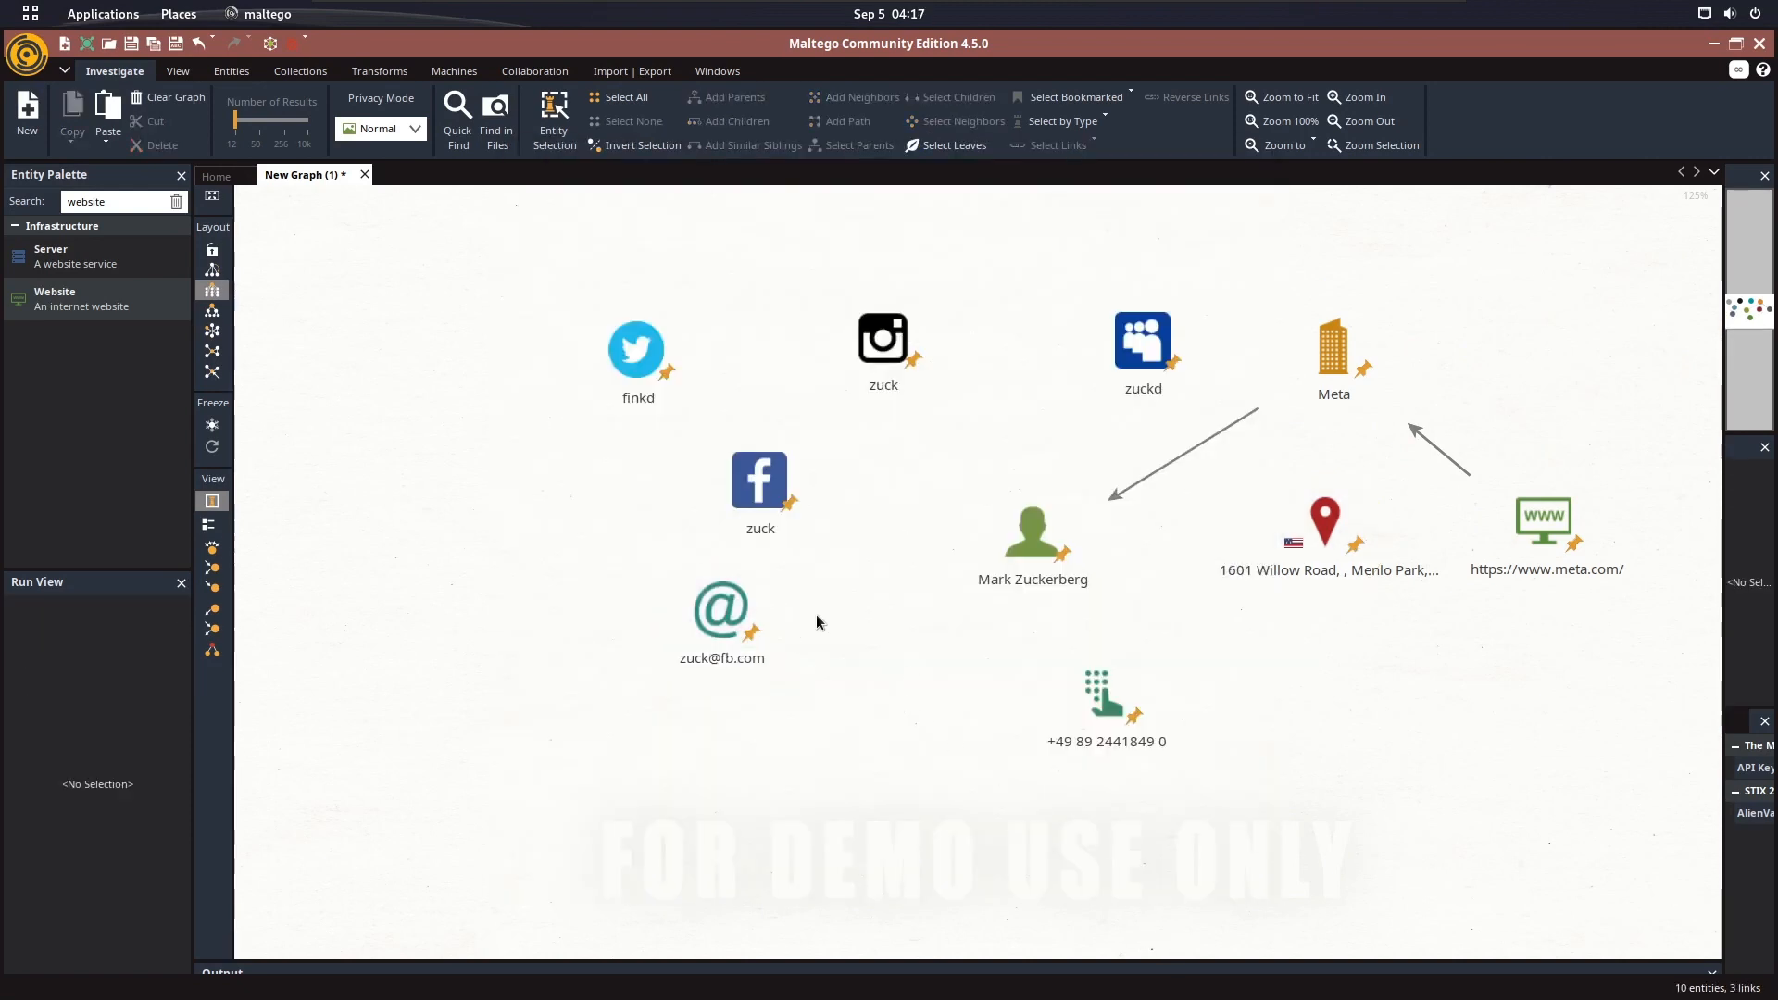
In Firefox, copy the primary residence address from Mark Zuckerberg's record in the ThatsThem email lookup results
{"action": "key", "text": "super"}
{"action": "left_click", "coordinate": [730, 612]}
{"action": "left_click", "coordinate": [1166, 48]}
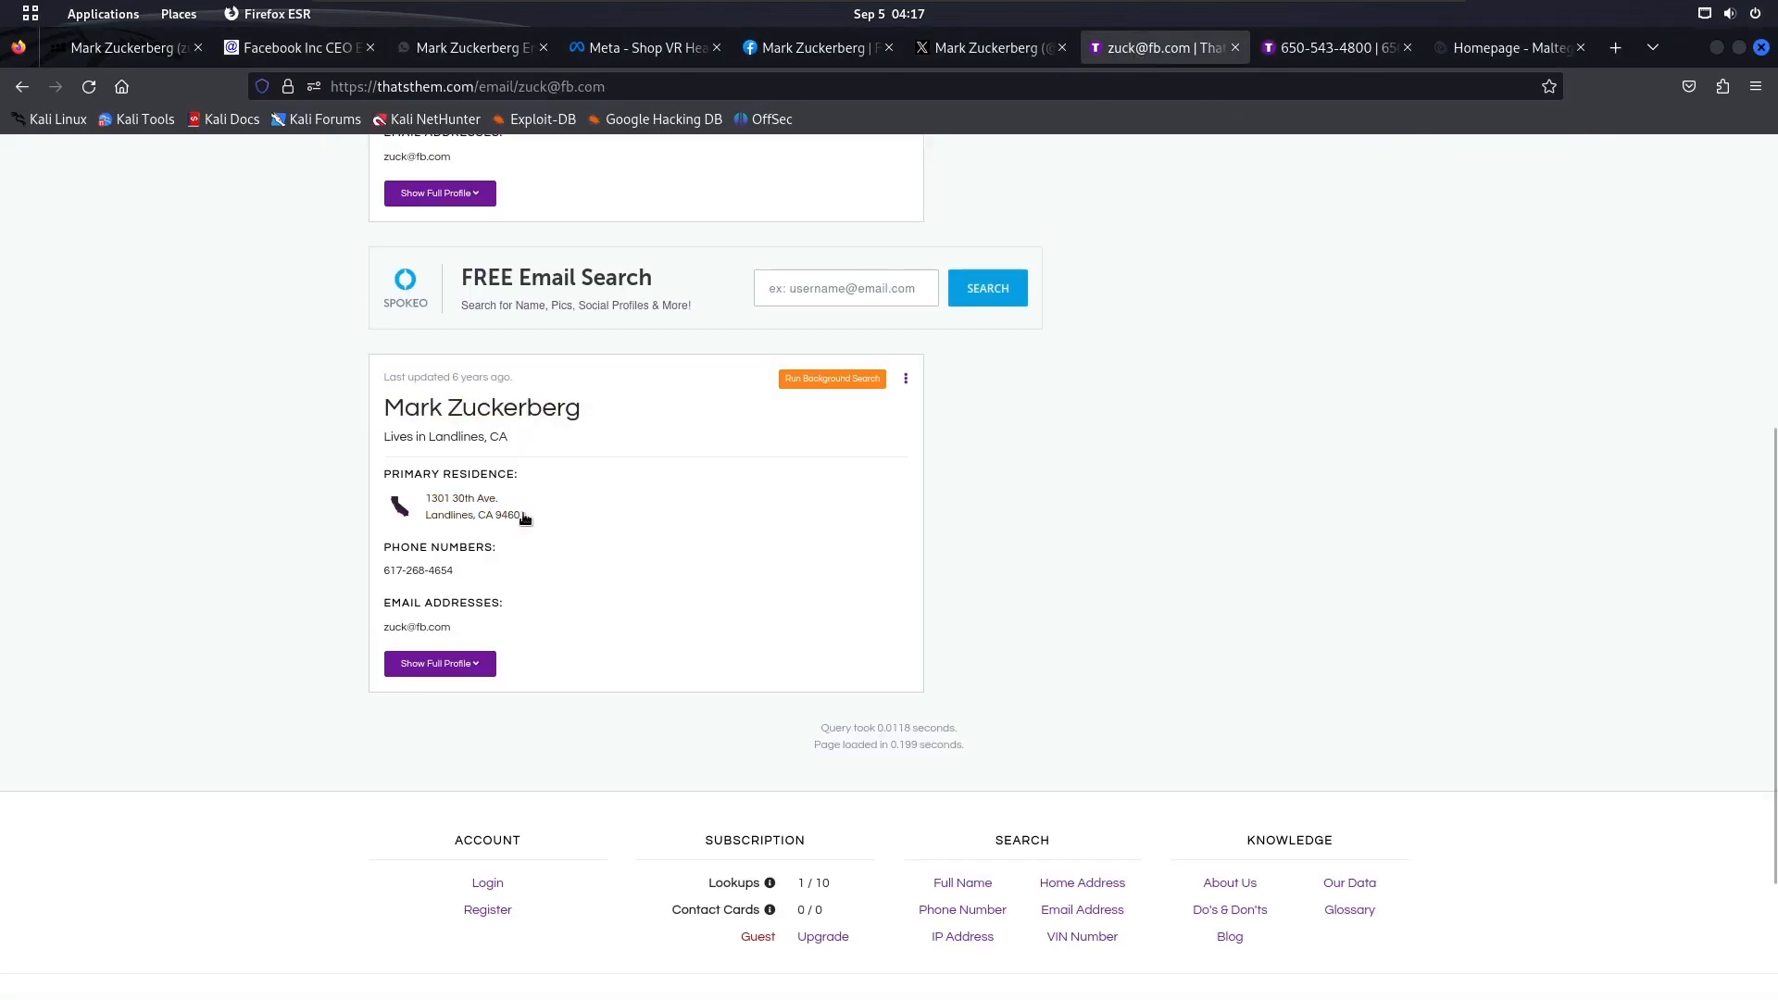
{"action": "left_click_drag", "start_coordinate": [525, 515], "coordinate": [419, 488]}
{"action": "left_click", "coordinate": [631, 521]}
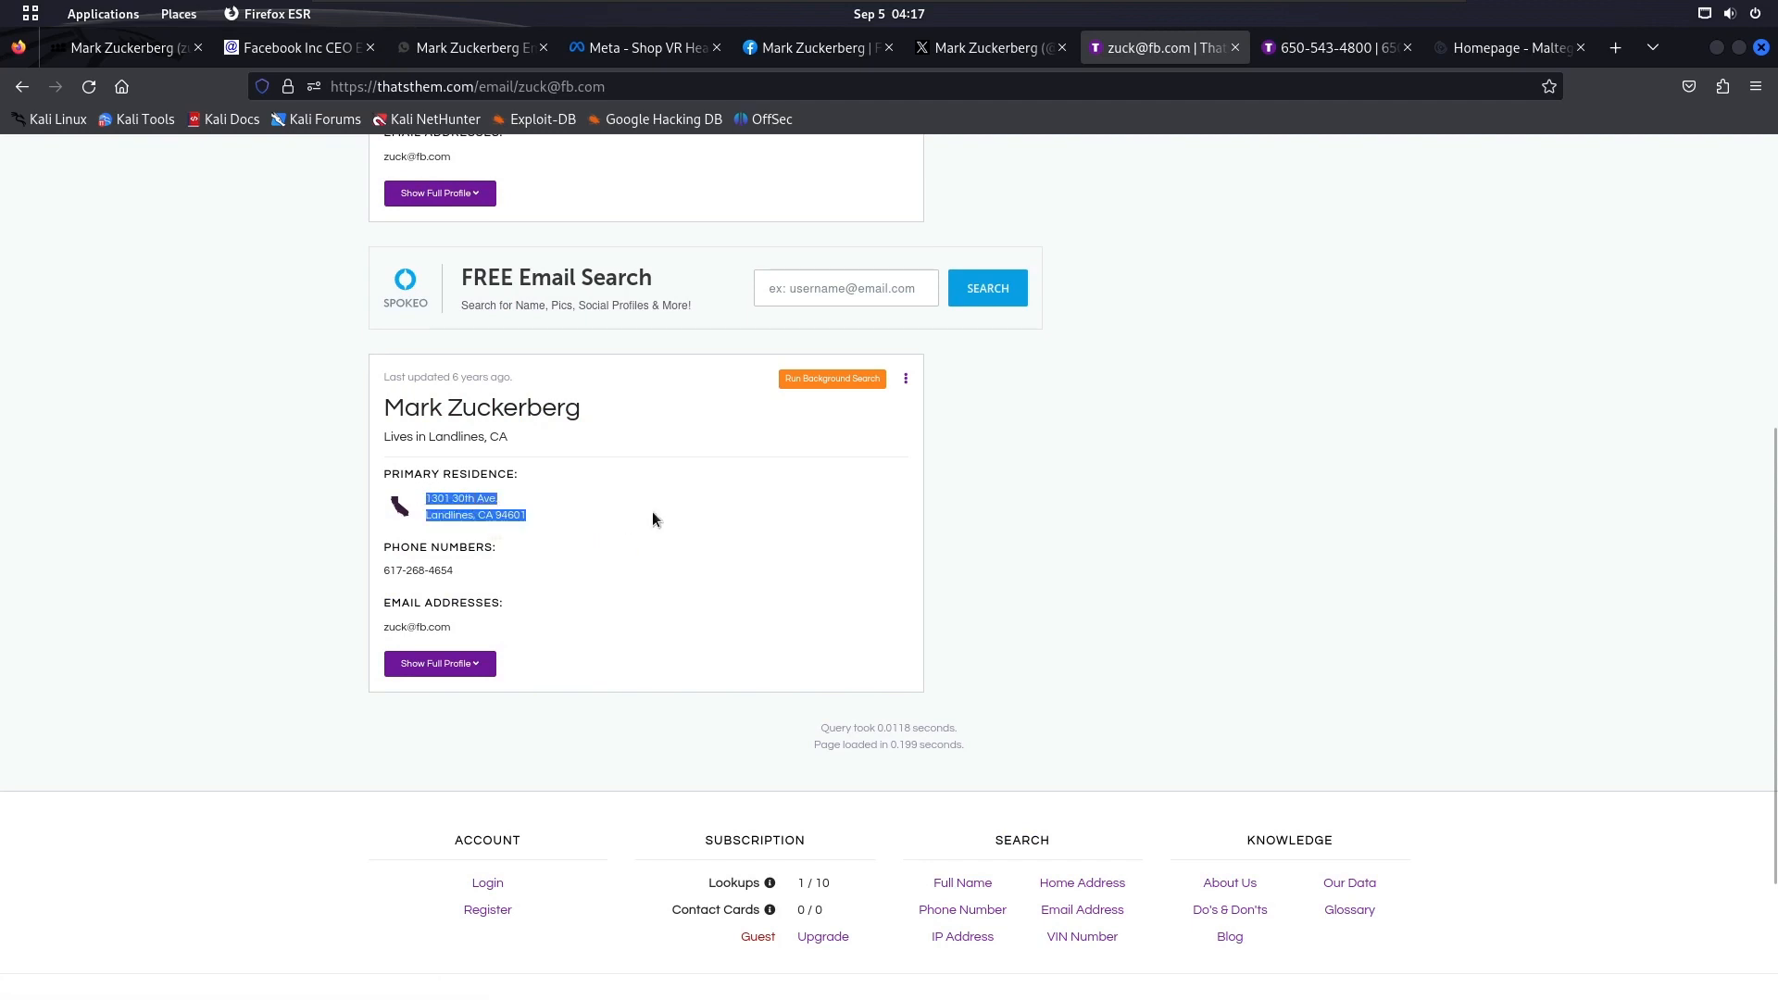
In Maltego, search the entity palette for "location" and add a second Location entity below the first one
{"action": "key", "text": "super"}
{"action": "left_click", "coordinate": [1238, 504]}
{"action": "left_click_drag", "start_coordinate": [70, 201], "coordinate": [156, 193]}
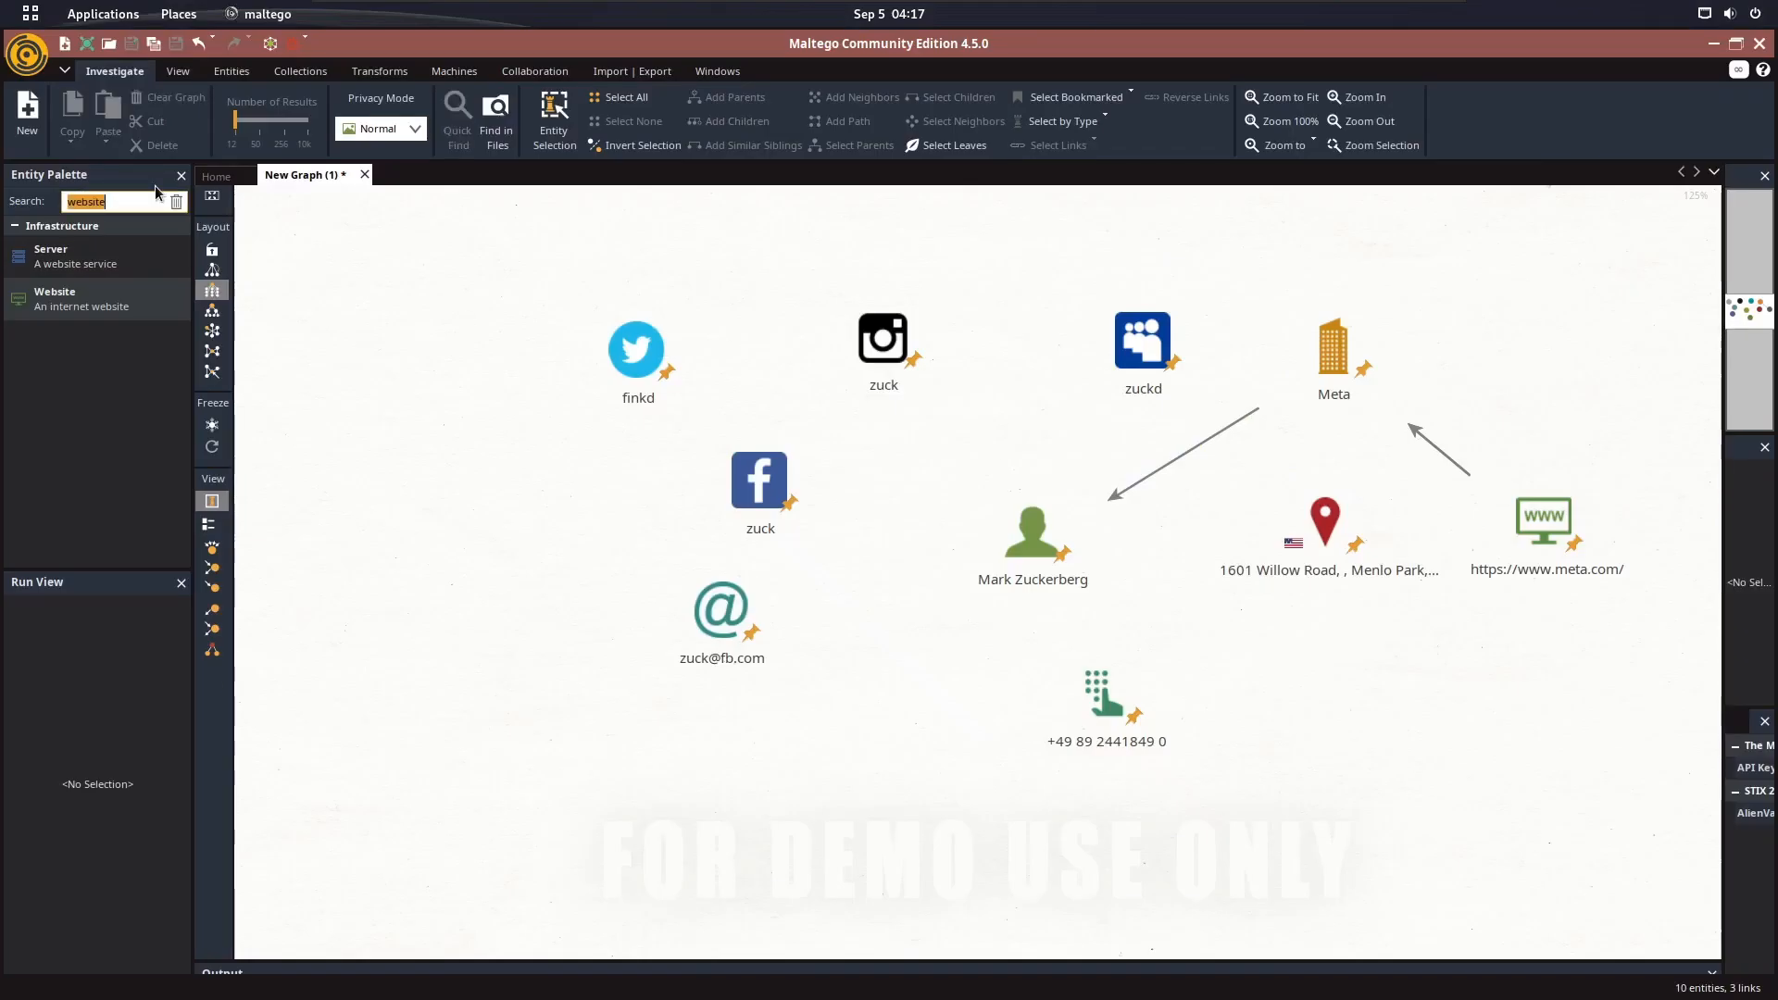
{"action": "type", "text": "locagtio"}
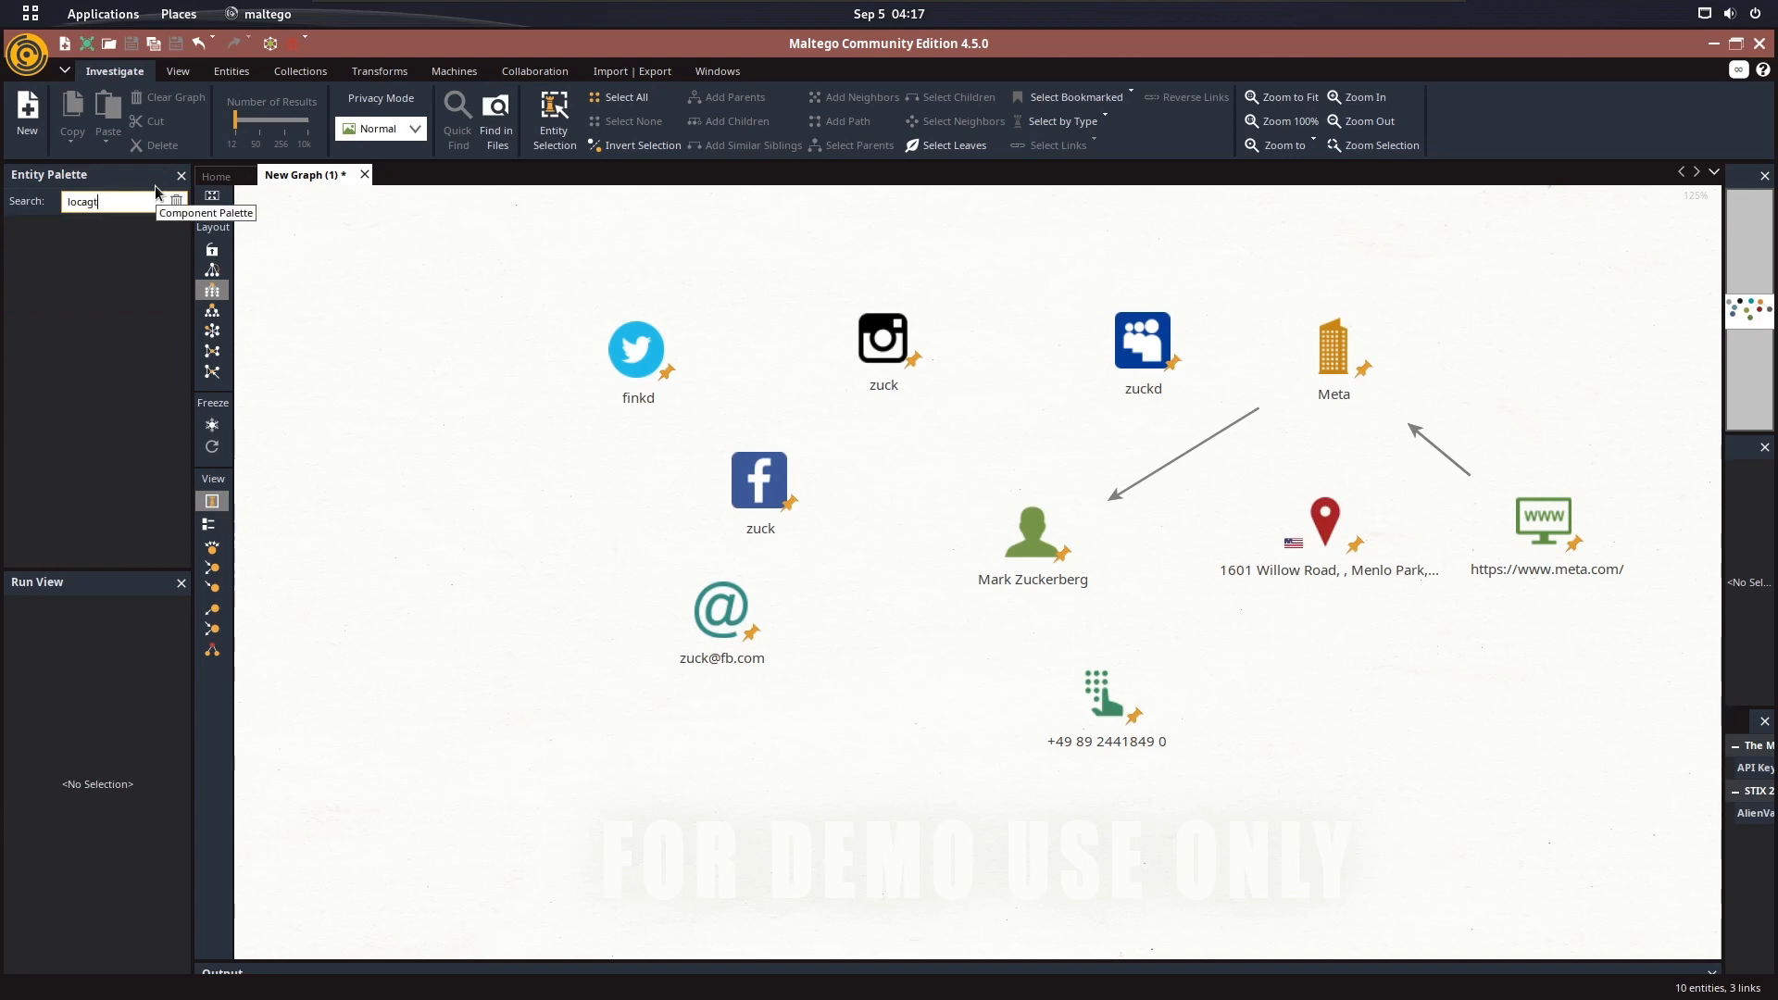
{"action": "key", "text": "BackSpace"}
{"action": "type", "text": "tion"}
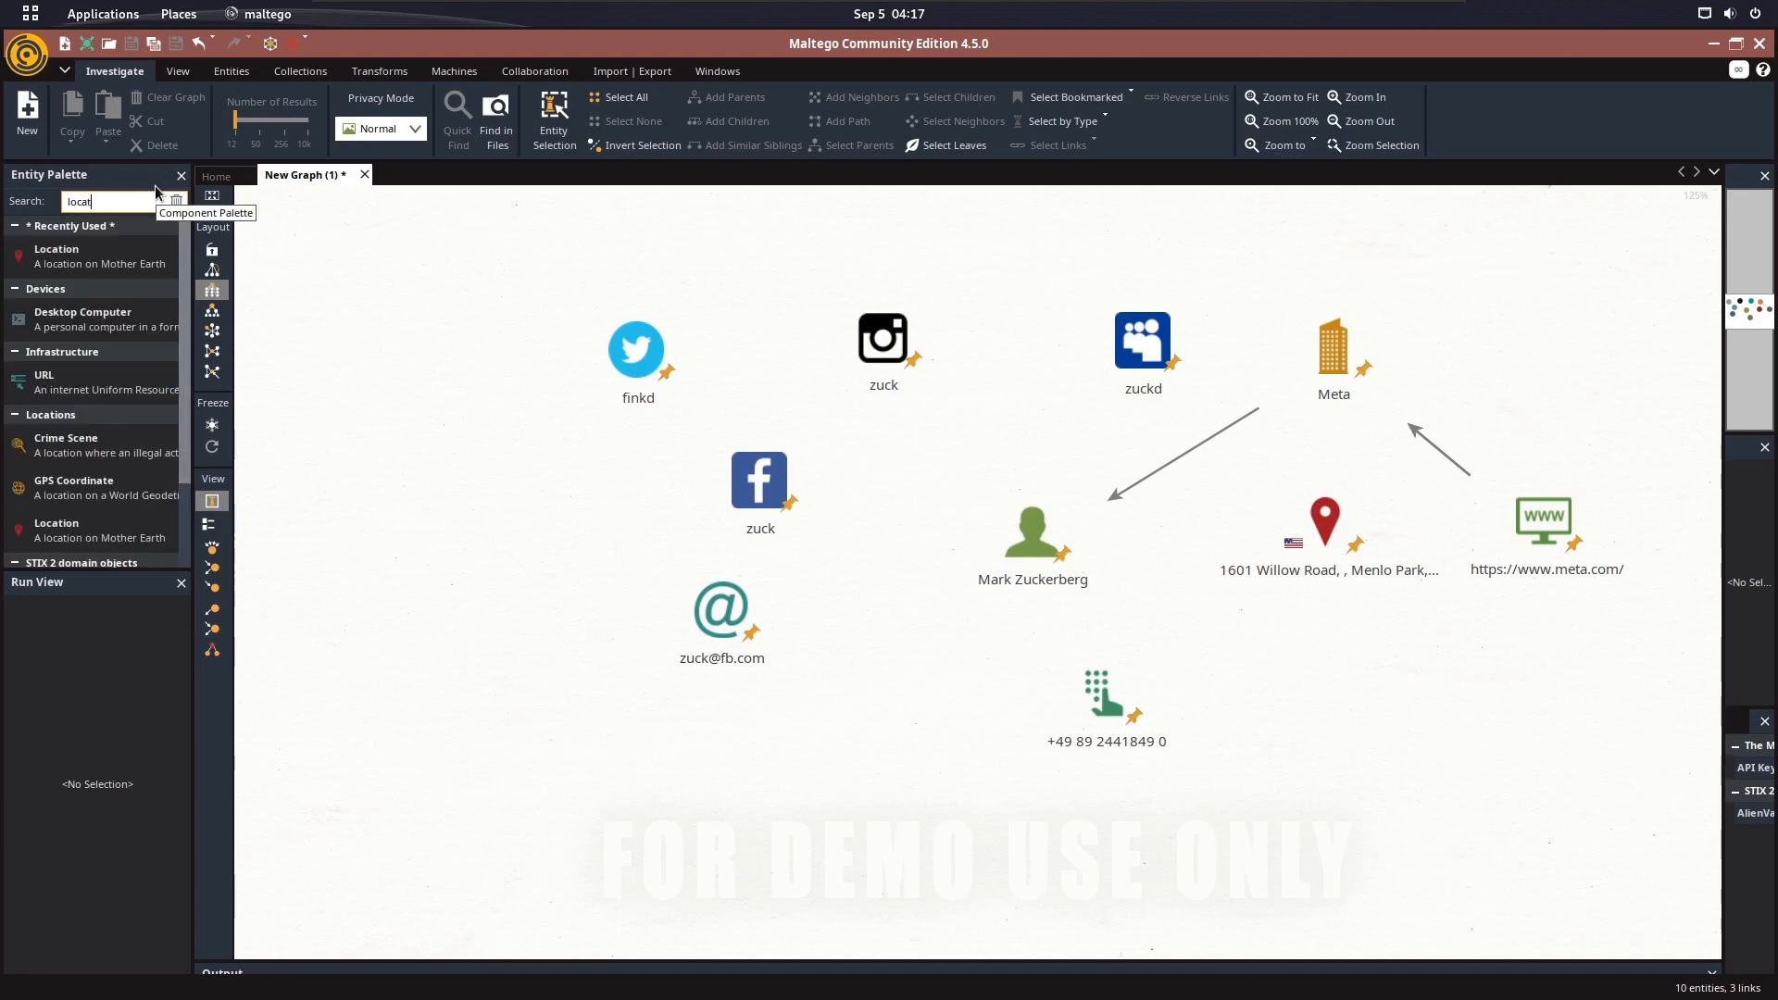
{"action": "left_click_drag", "start_coordinate": [113, 252], "coordinate": [1358, 752]}
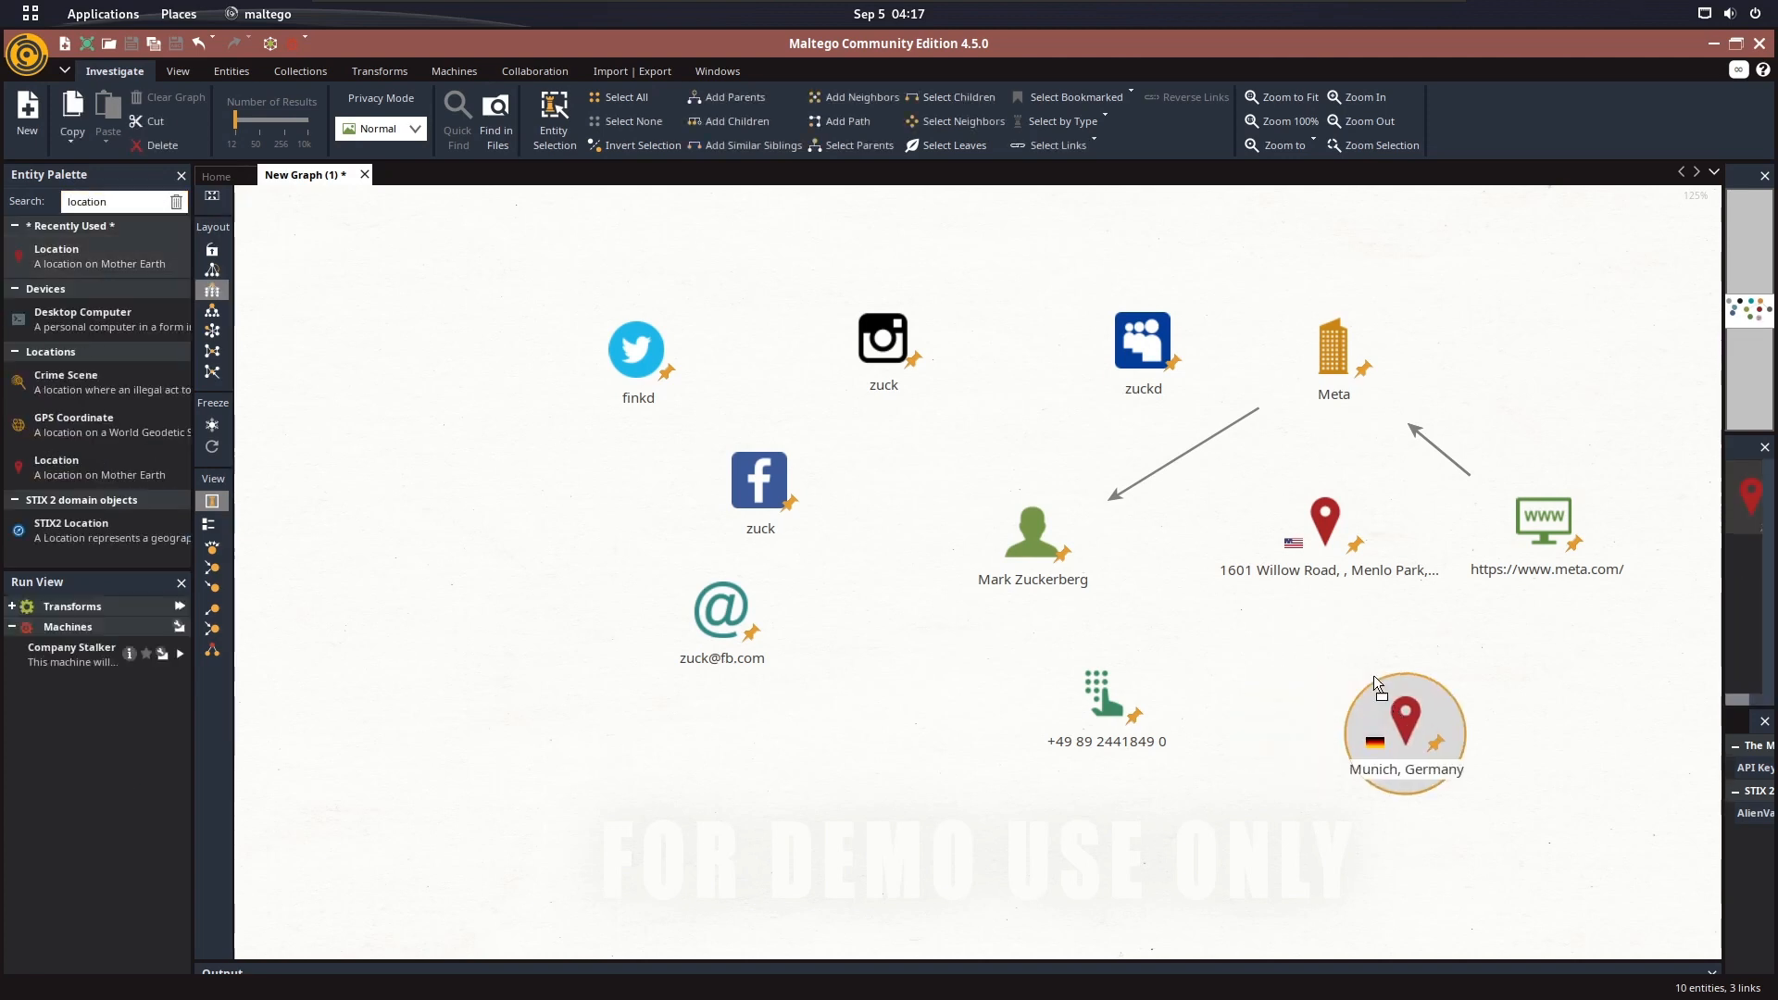
Set the new Location entity's country code to US and its name and street address to the copied residence address
{"action": "double_click", "coordinate": [1369, 669]}
{"action": "left_click", "coordinate": [780, 194]}
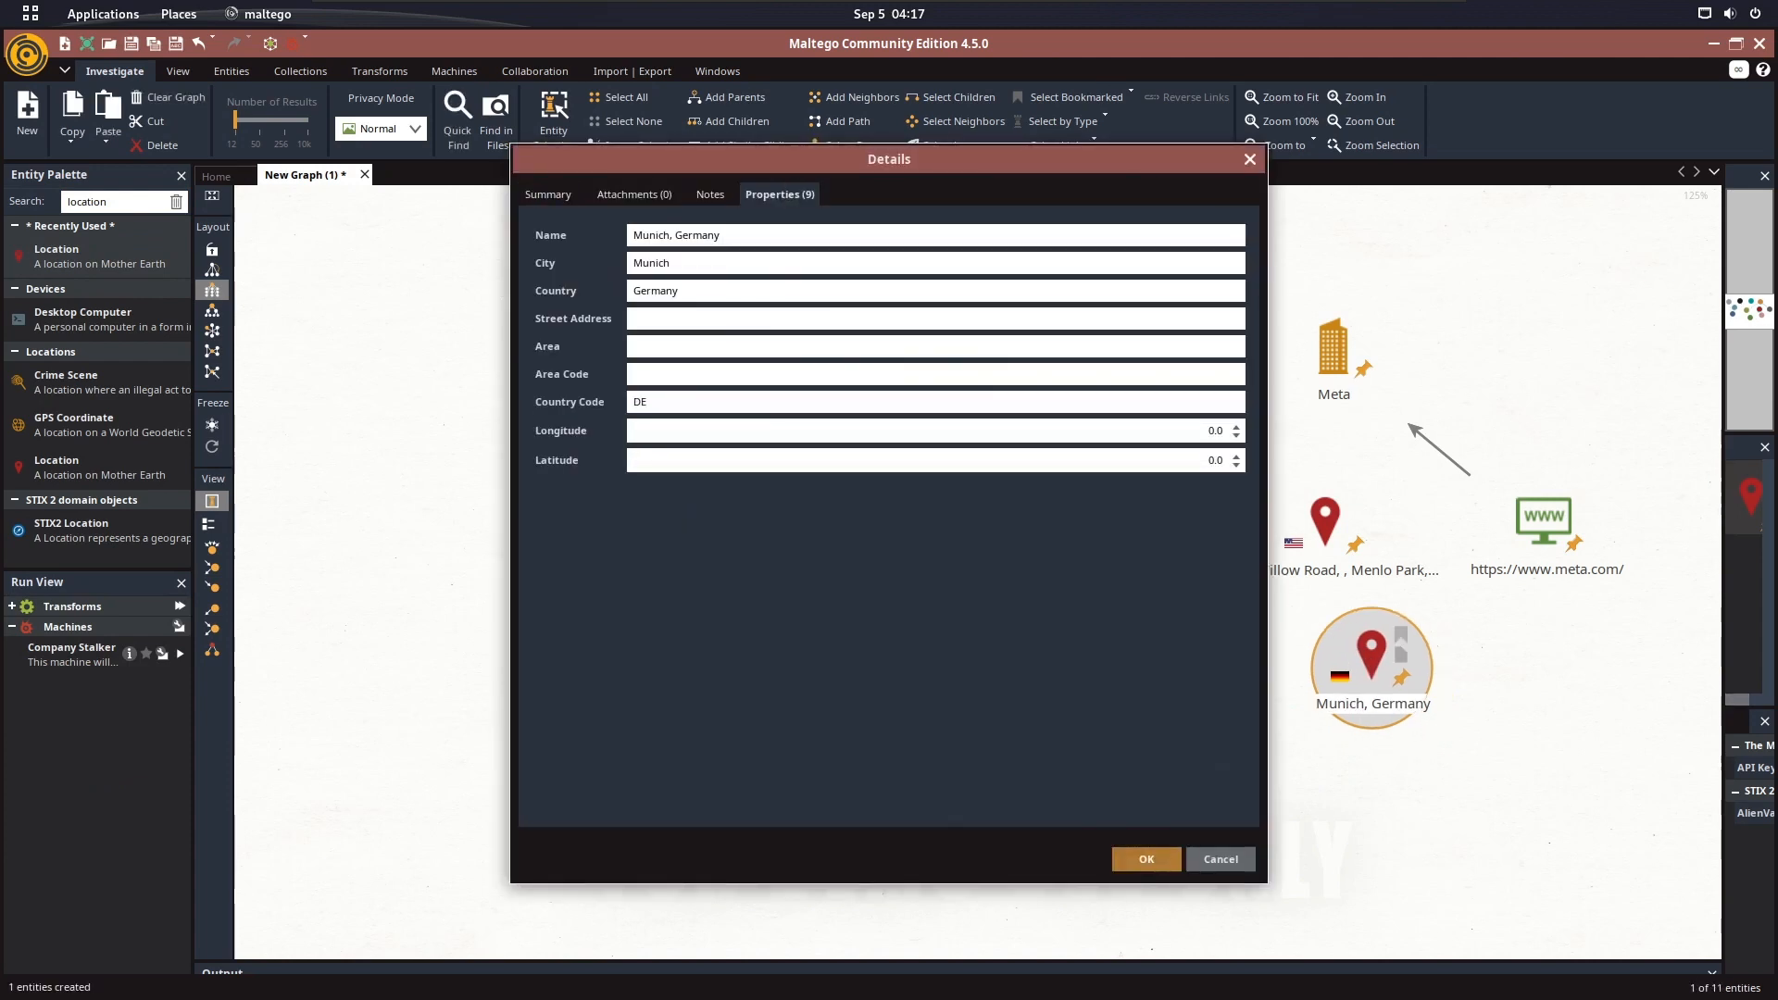
{"action": "left_click", "coordinate": [699, 406]}
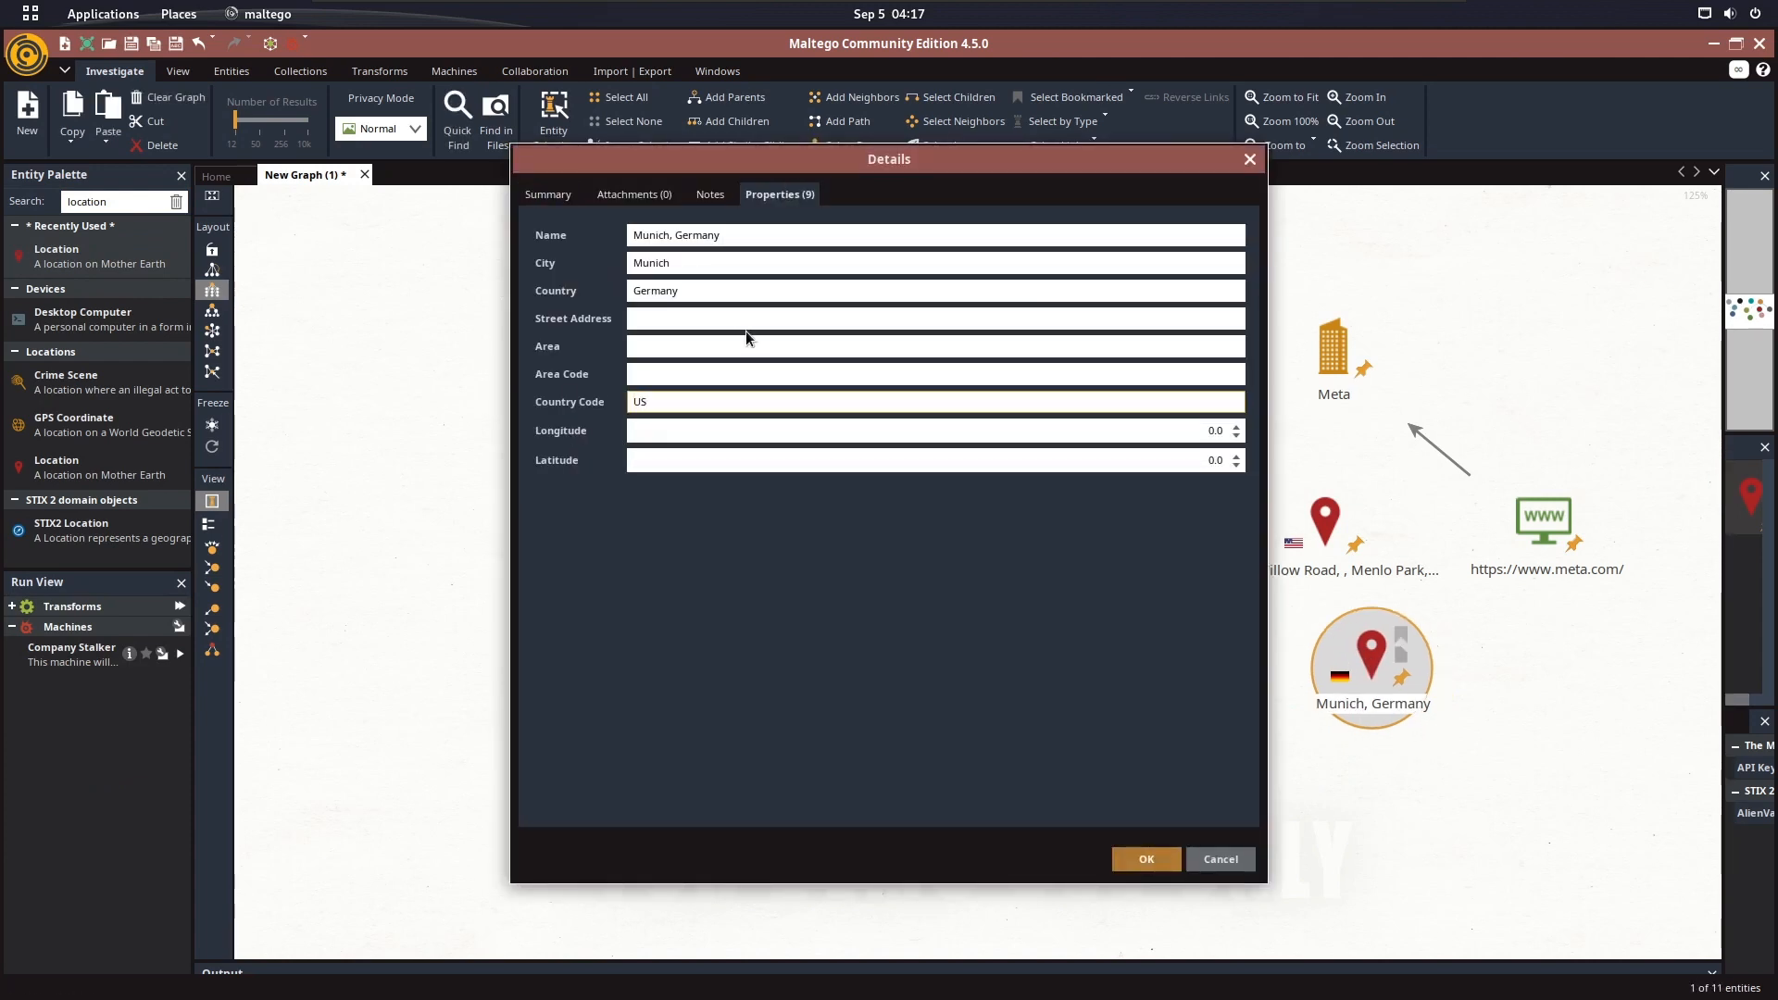
{"action": "left_click", "coordinate": [792, 235]}
{"action": "left_click", "coordinate": [692, 318]}
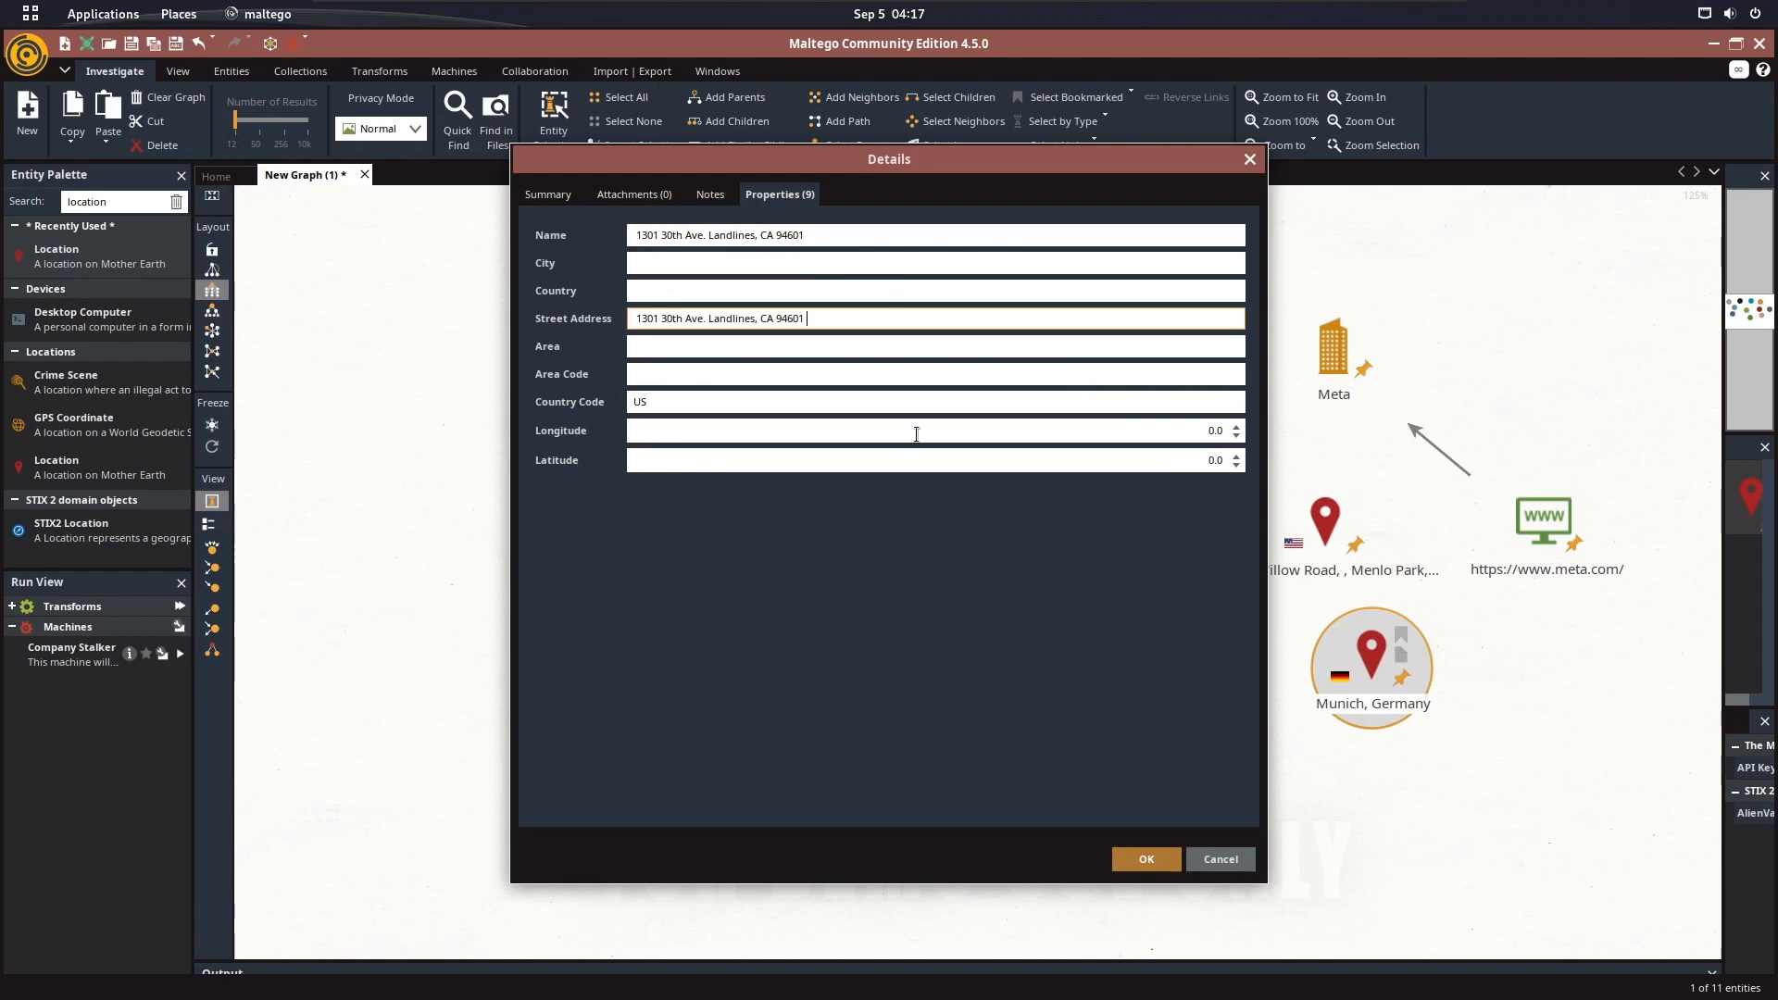
{"action": "left_click", "coordinate": [1146, 860]}
In Firefox, select and copy the direct telephone number on the Facebook Inc CEO contact page
{"action": "key", "text": "super"}
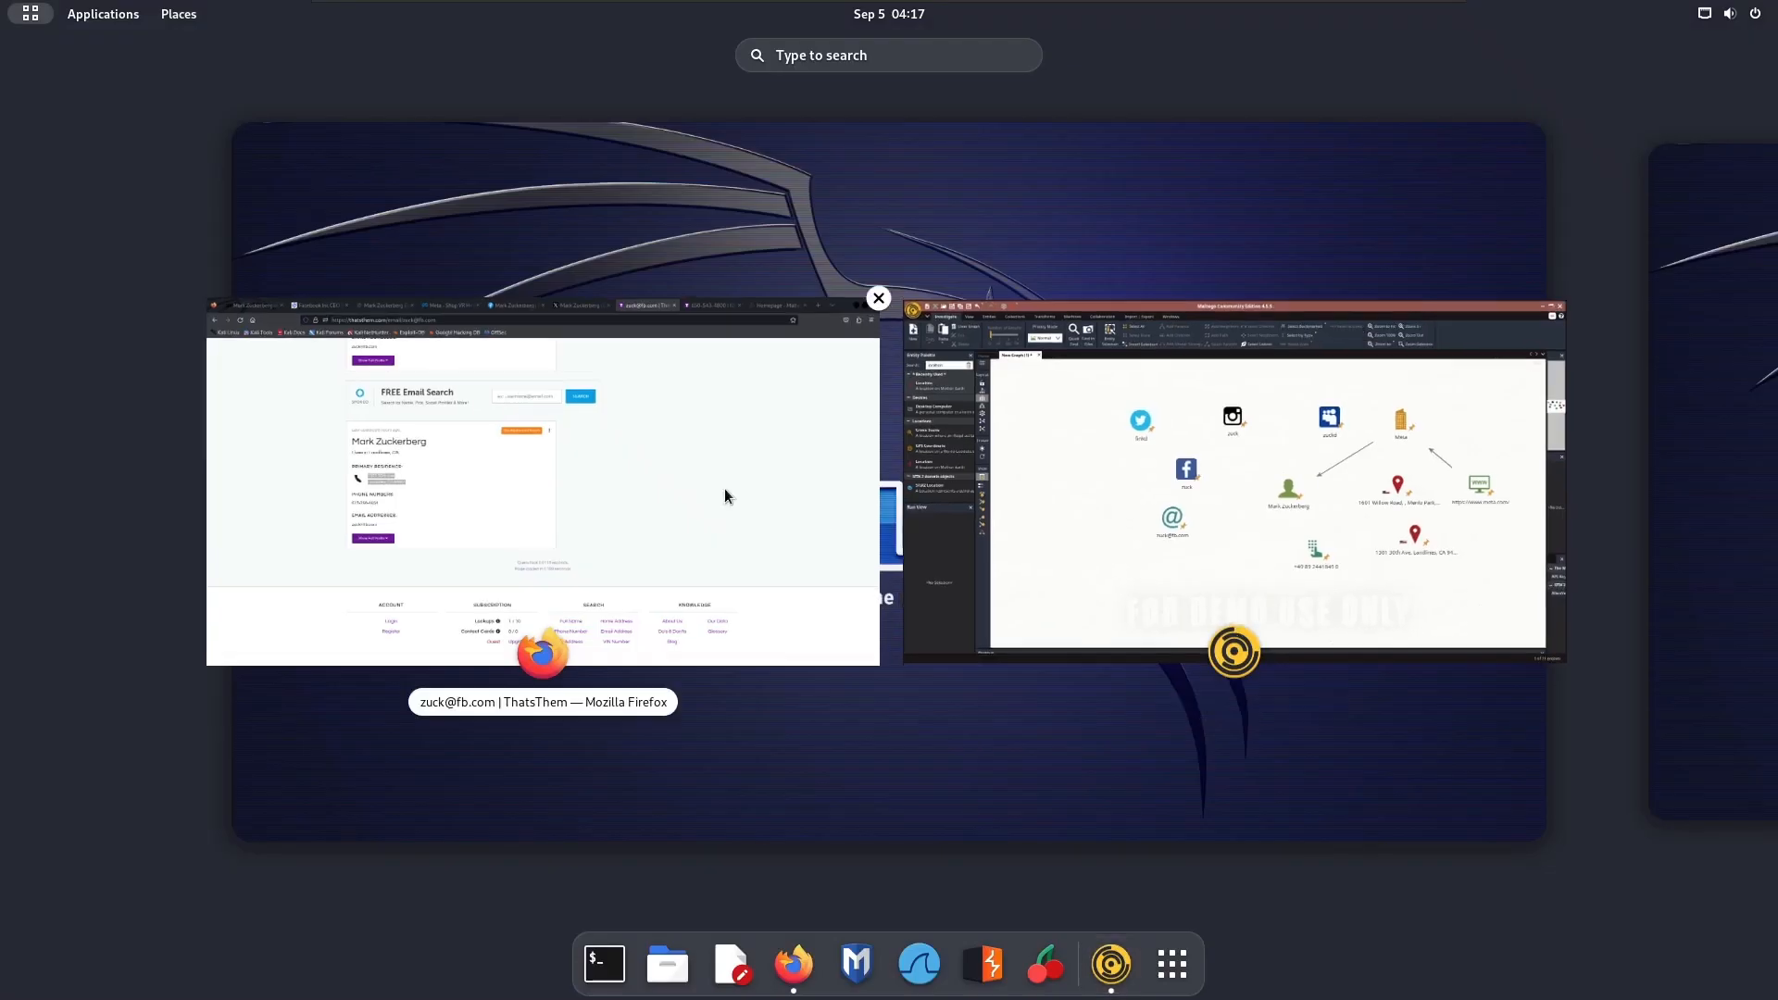
{"action": "left_click", "coordinate": [724, 487]}
{"action": "left_click", "coordinate": [321, 48]}
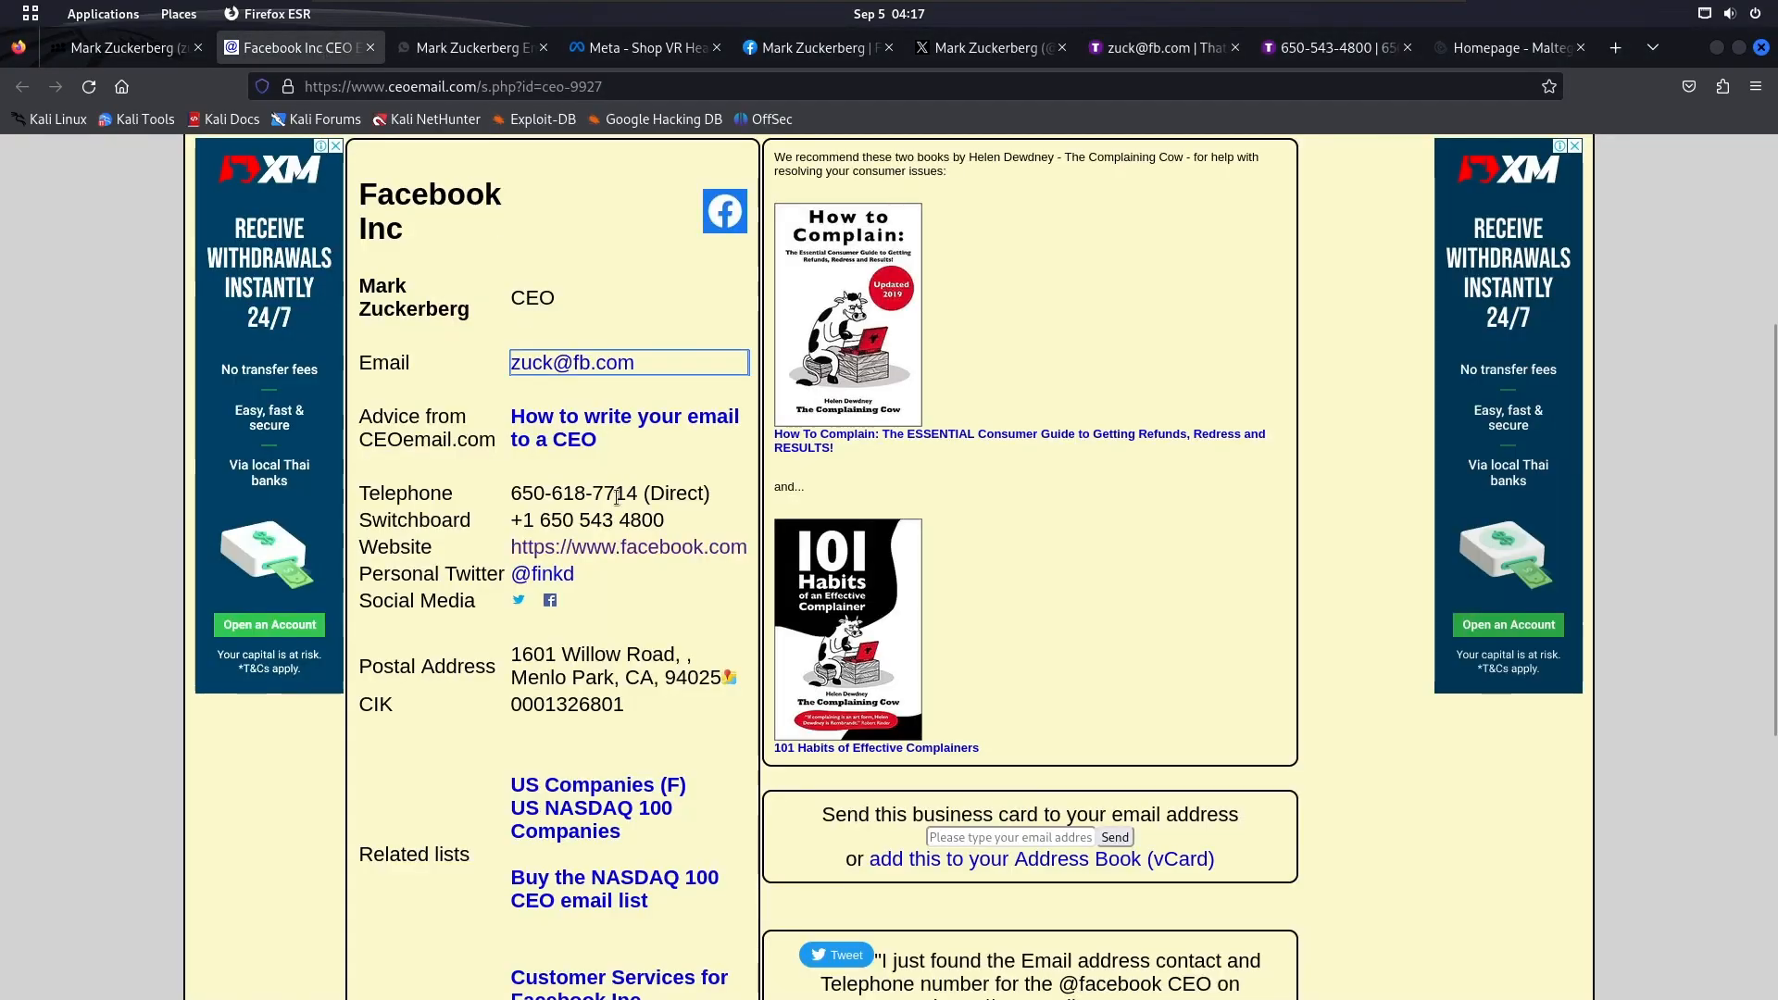
{"action": "scroll", "coordinate": [637, 502], "scroll_direction": "down", "scroll_amount": 3}
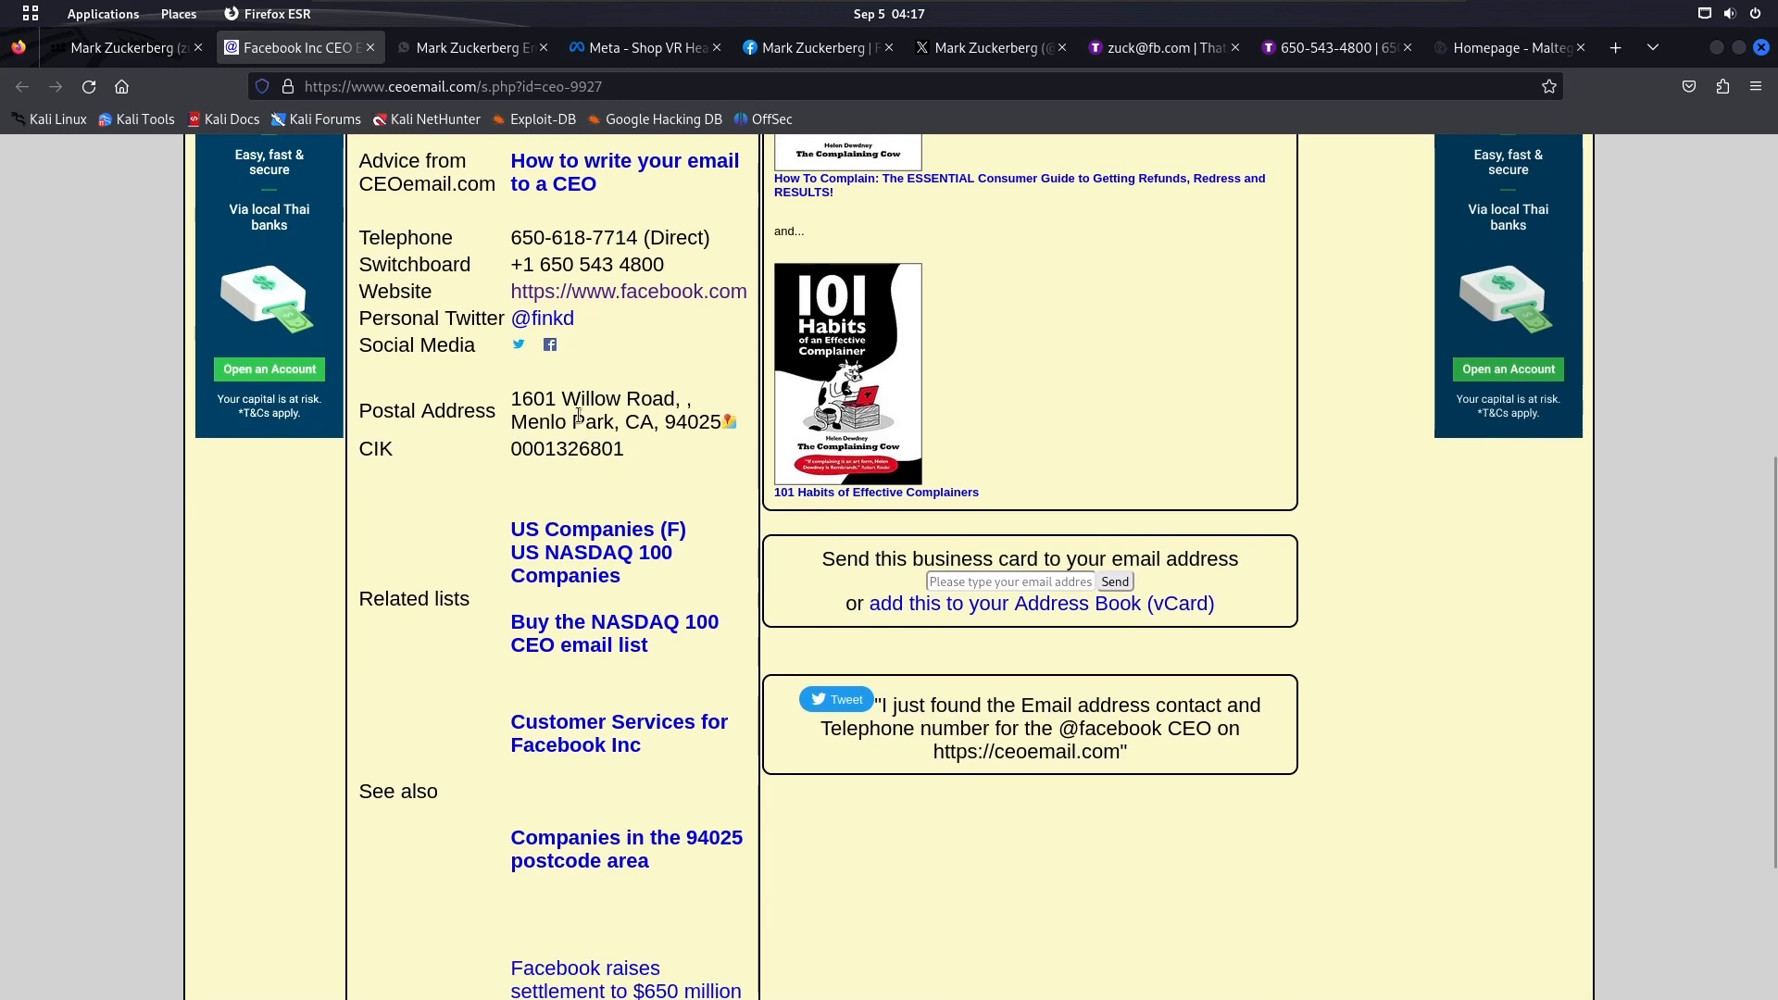
{"action": "scroll", "coordinate": [593, 422], "scroll_direction": "down", "scroll_amount": 3}
{"action": "scroll", "coordinate": [584, 814], "scroll_direction": "up", "scroll_amount": 6}
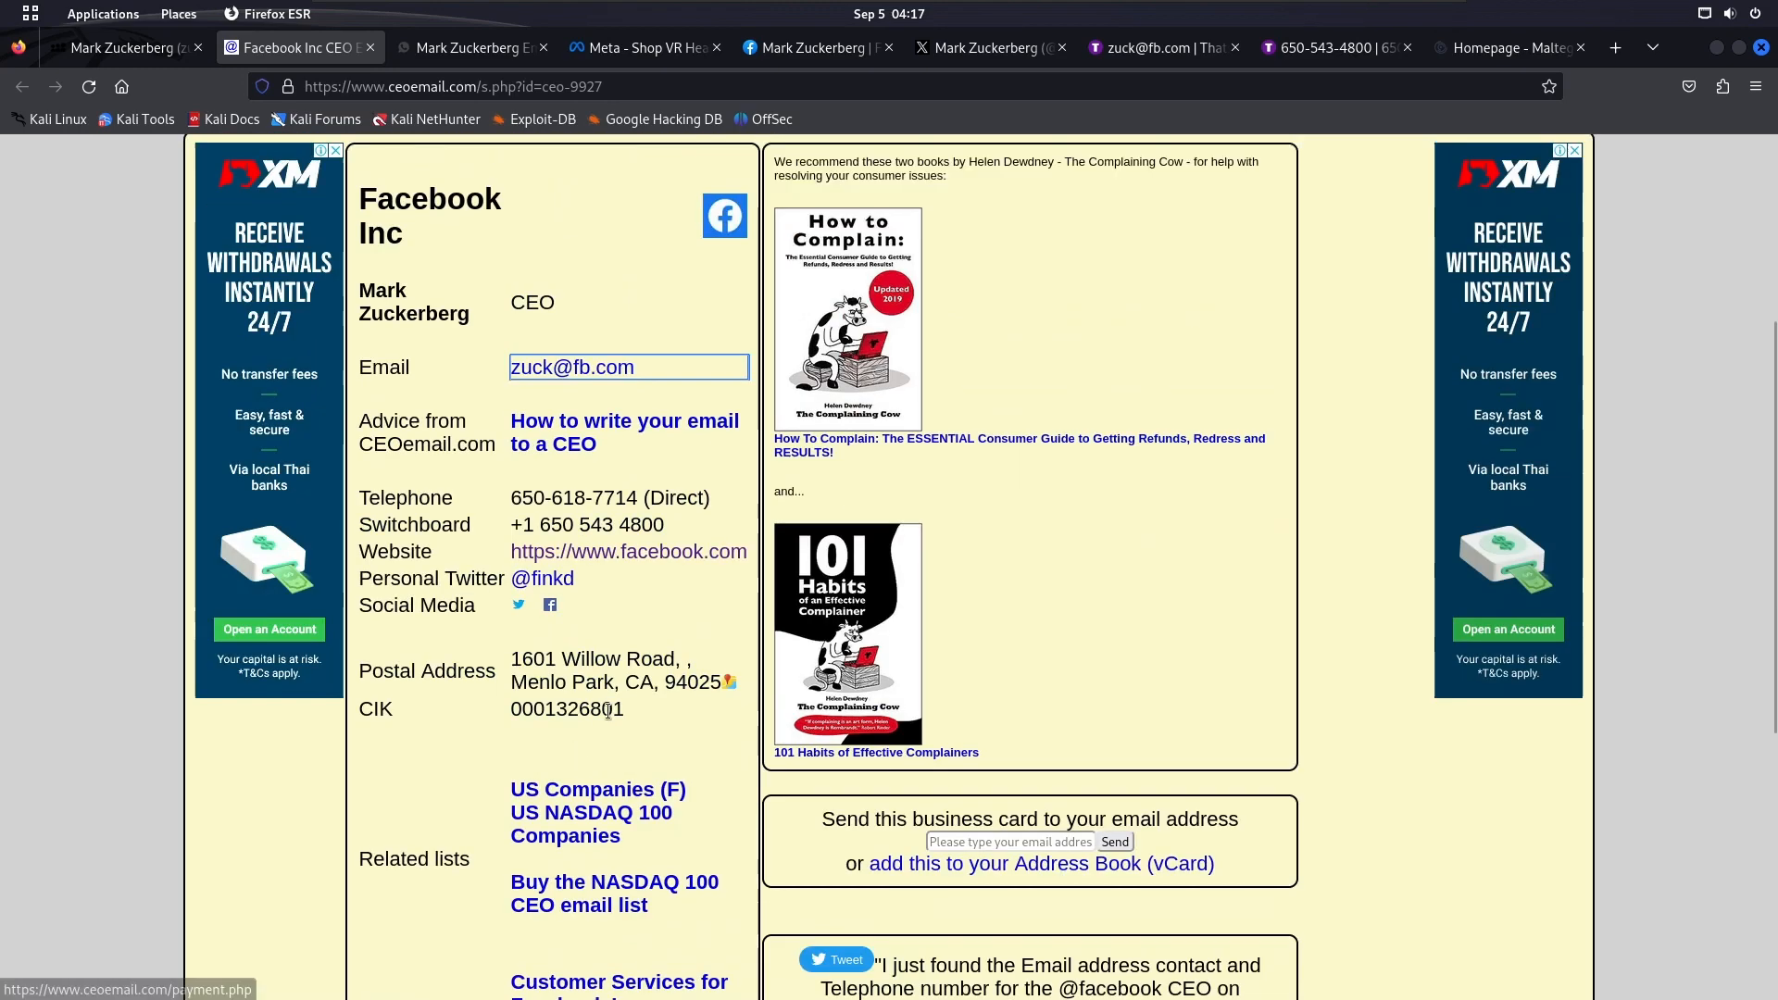
{"action": "left_click_drag", "start_coordinate": [512, 497], "coordinate": [633, 498]}
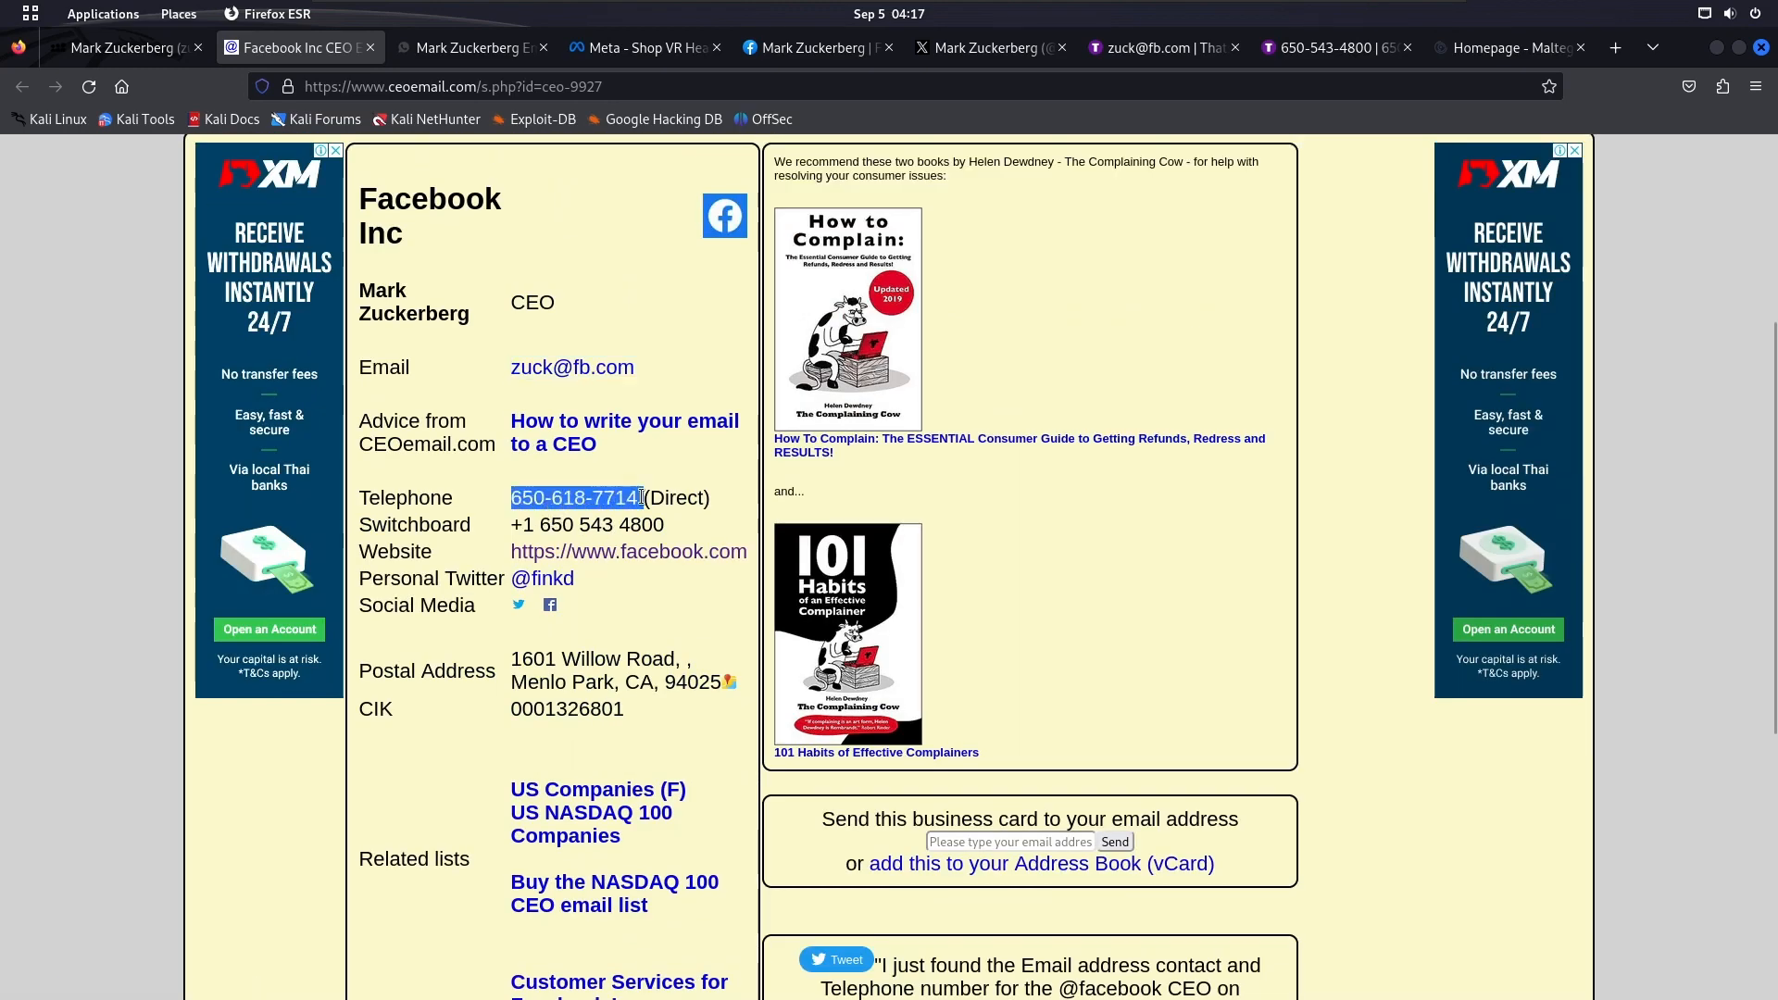
In Maltego, replace the Phone Number entity's value with the copied direct number, prefixed with the +1 country code
{"action": "key", "text": "super"}
{"action": "left_click", "coordinate": [1191, 476]}
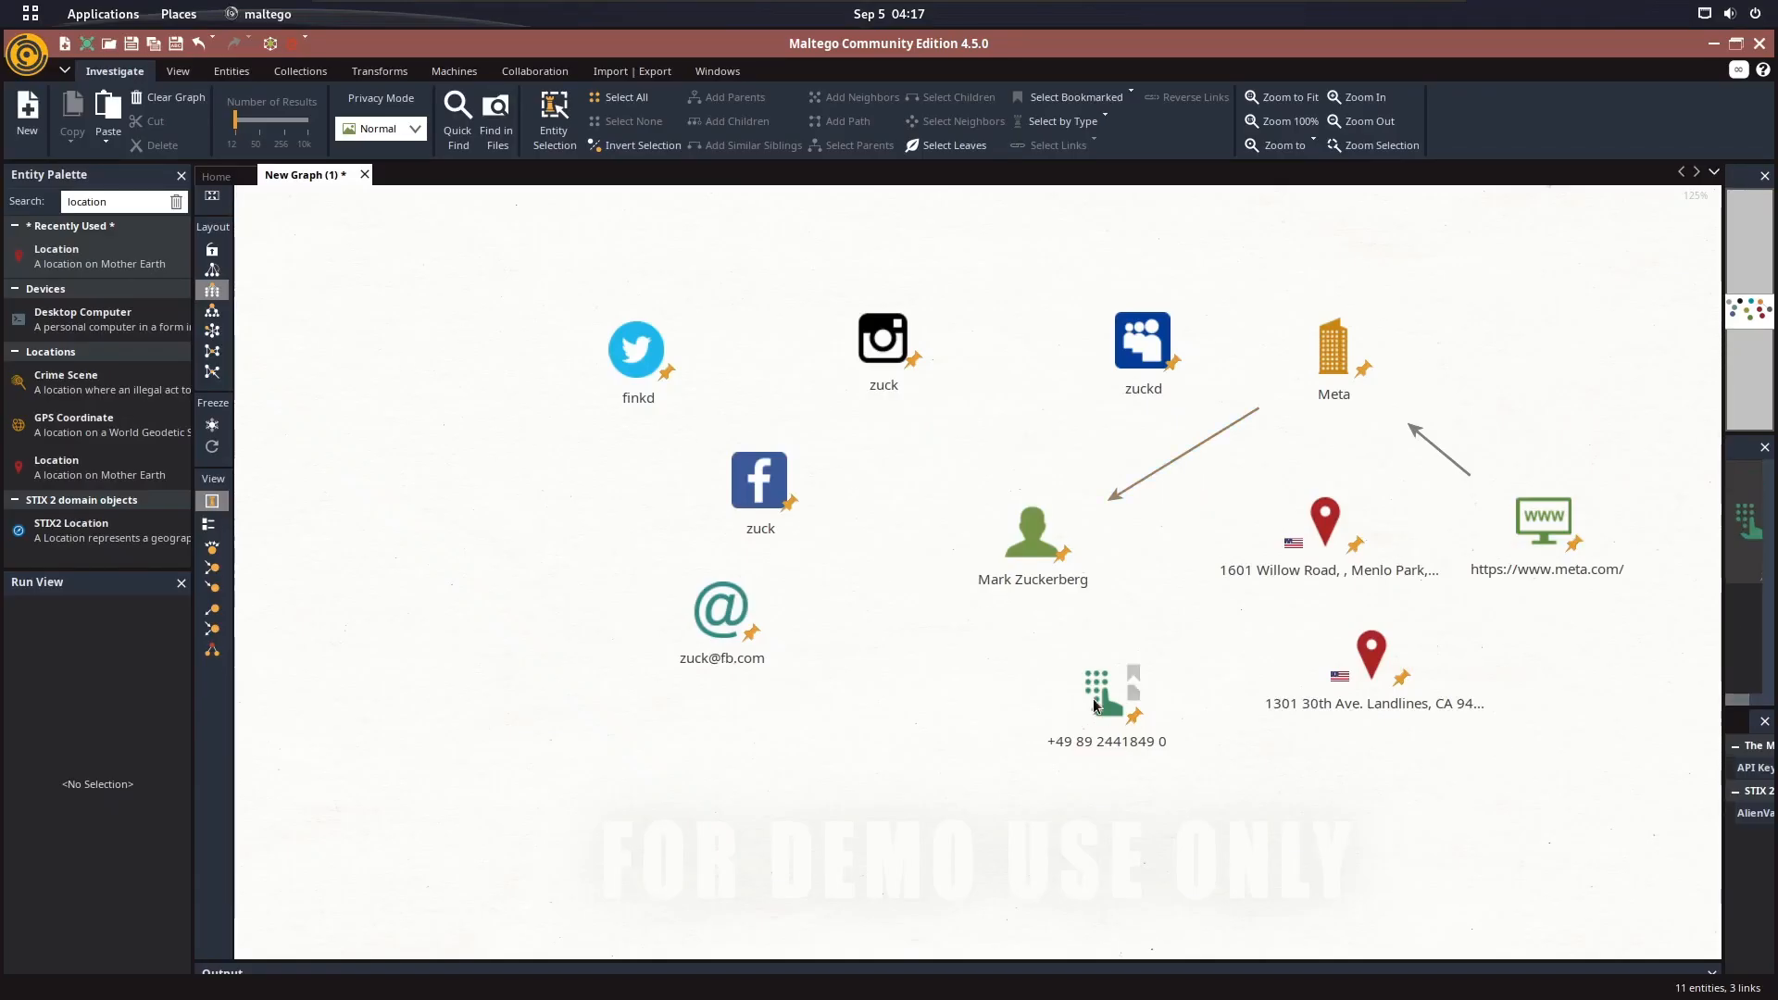
{"action": "double_click", "coordinate": [1094, 704]}
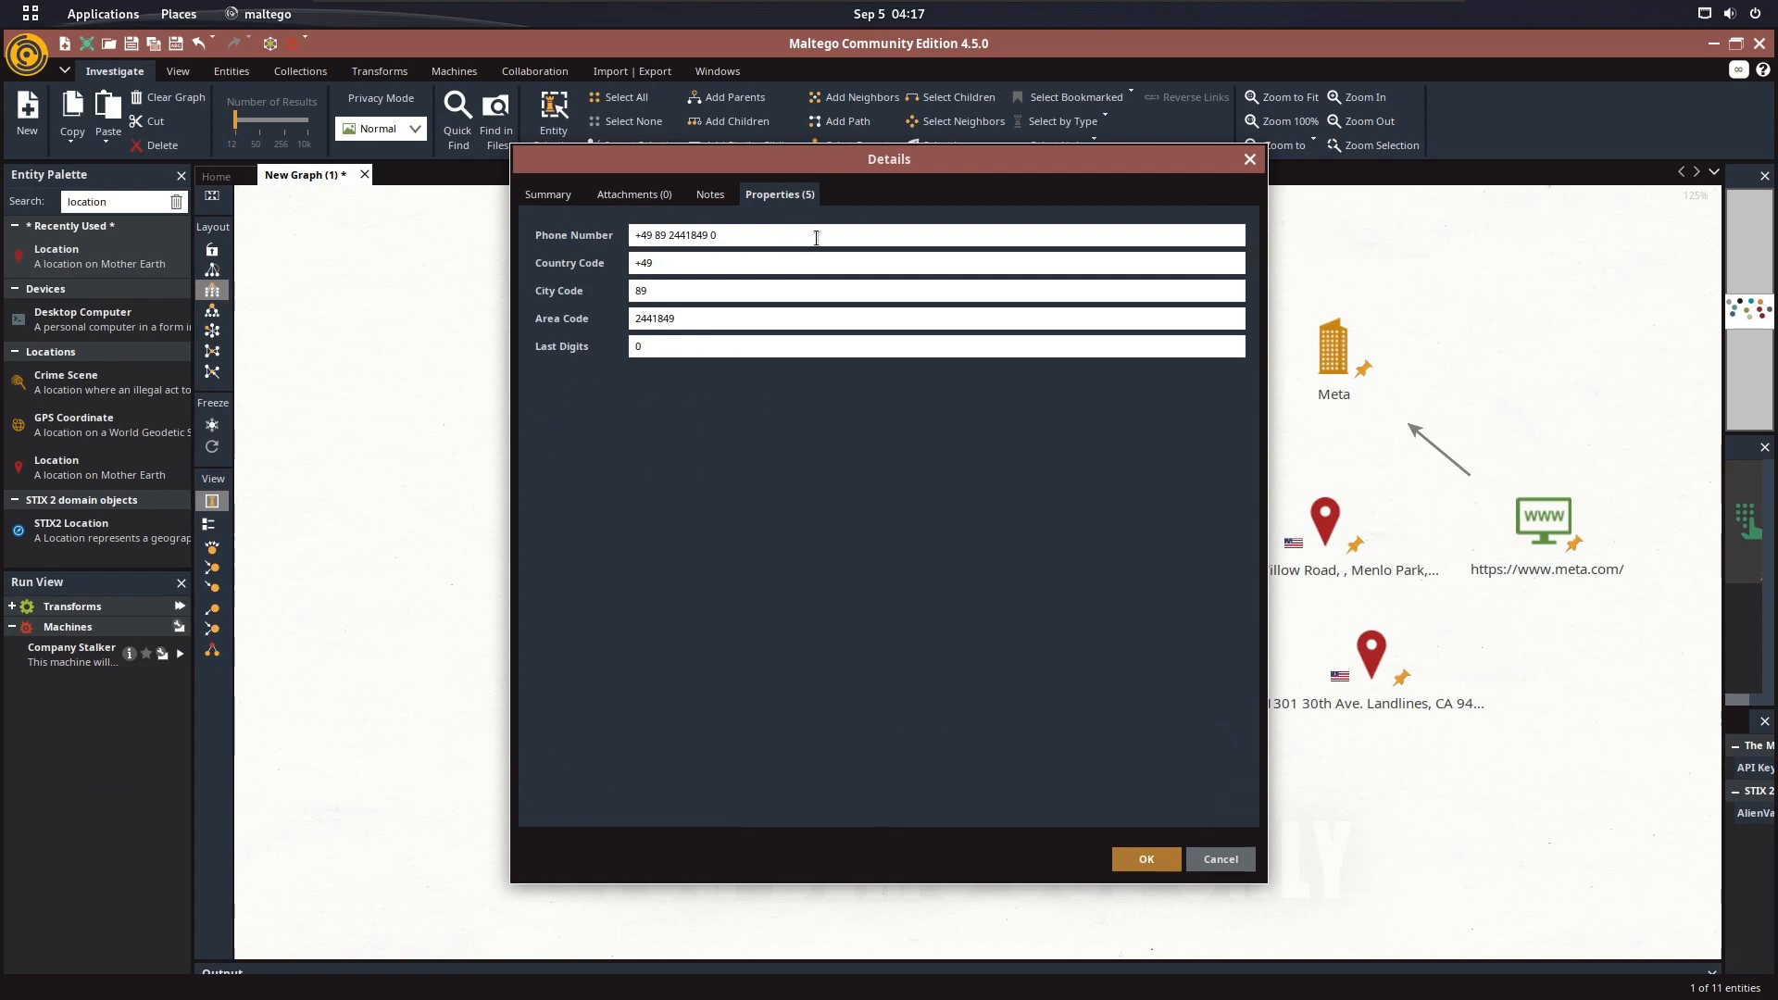
{"action": "left_click_drag", "start_coordinate": [817, 238], "coordinate": [634, 260]}
{"action": "key", "text": "ctrl+v"}
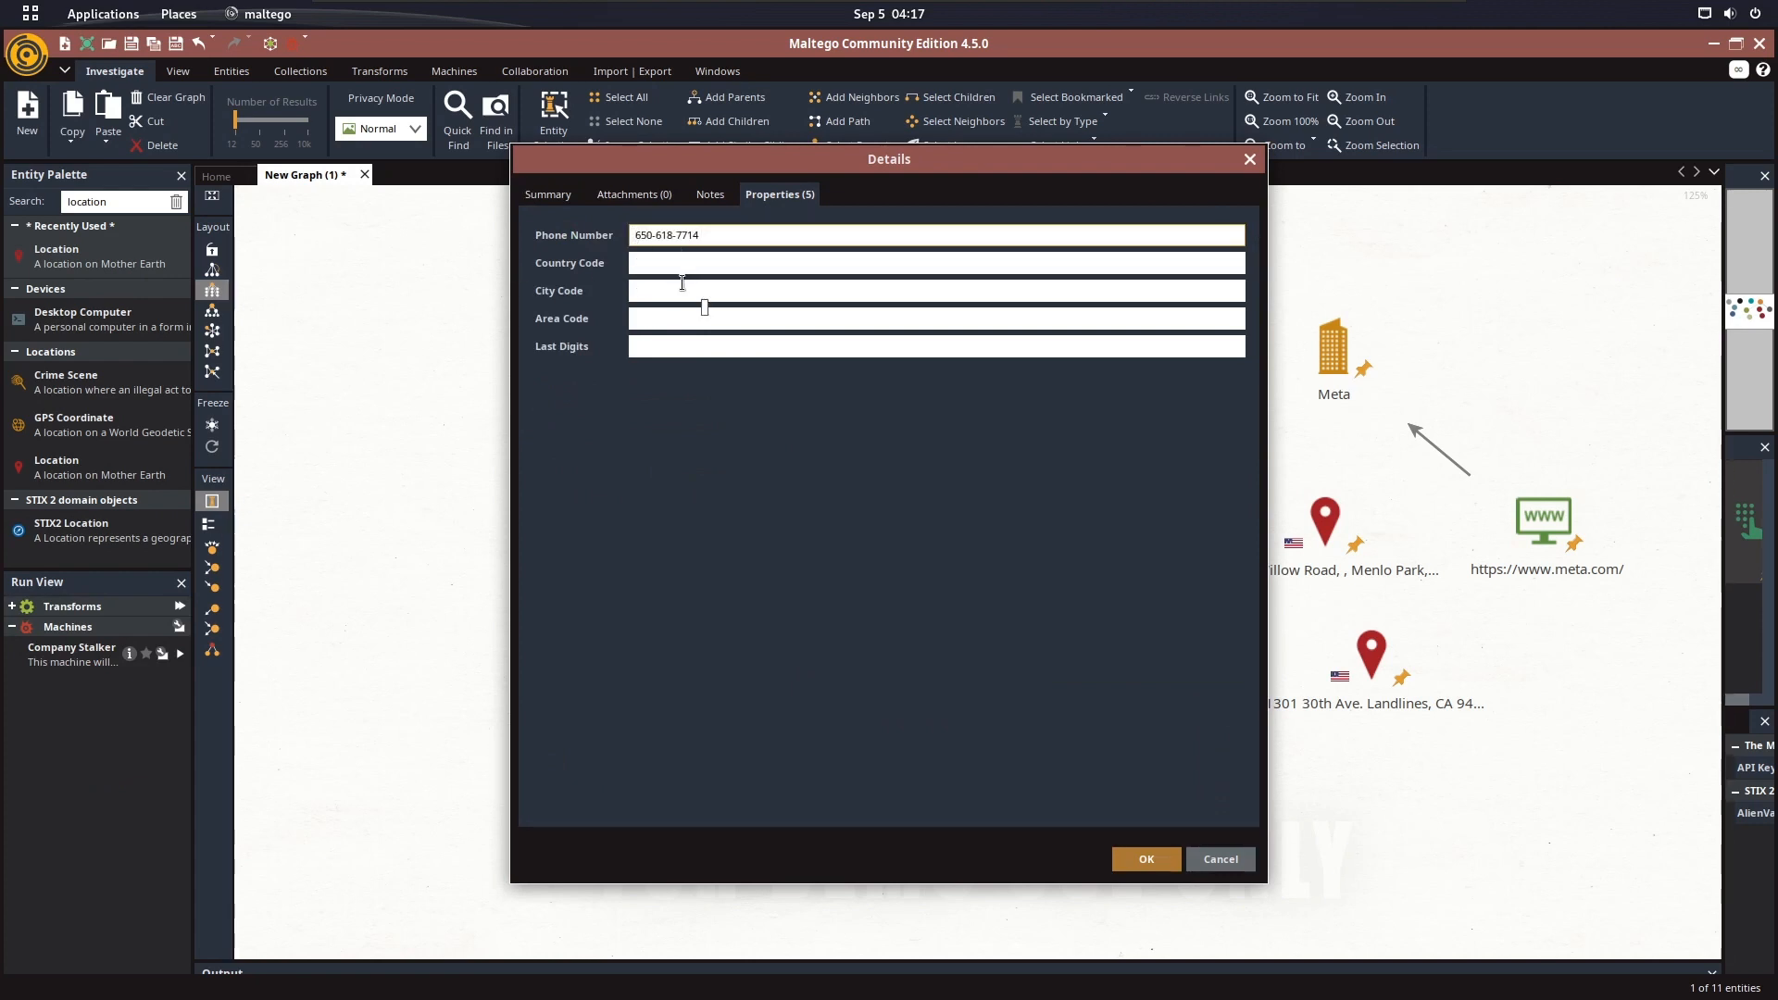
{"action": "type", "text": "1+"}
{"action": "left_click", "coordinate": [1147, 860]}
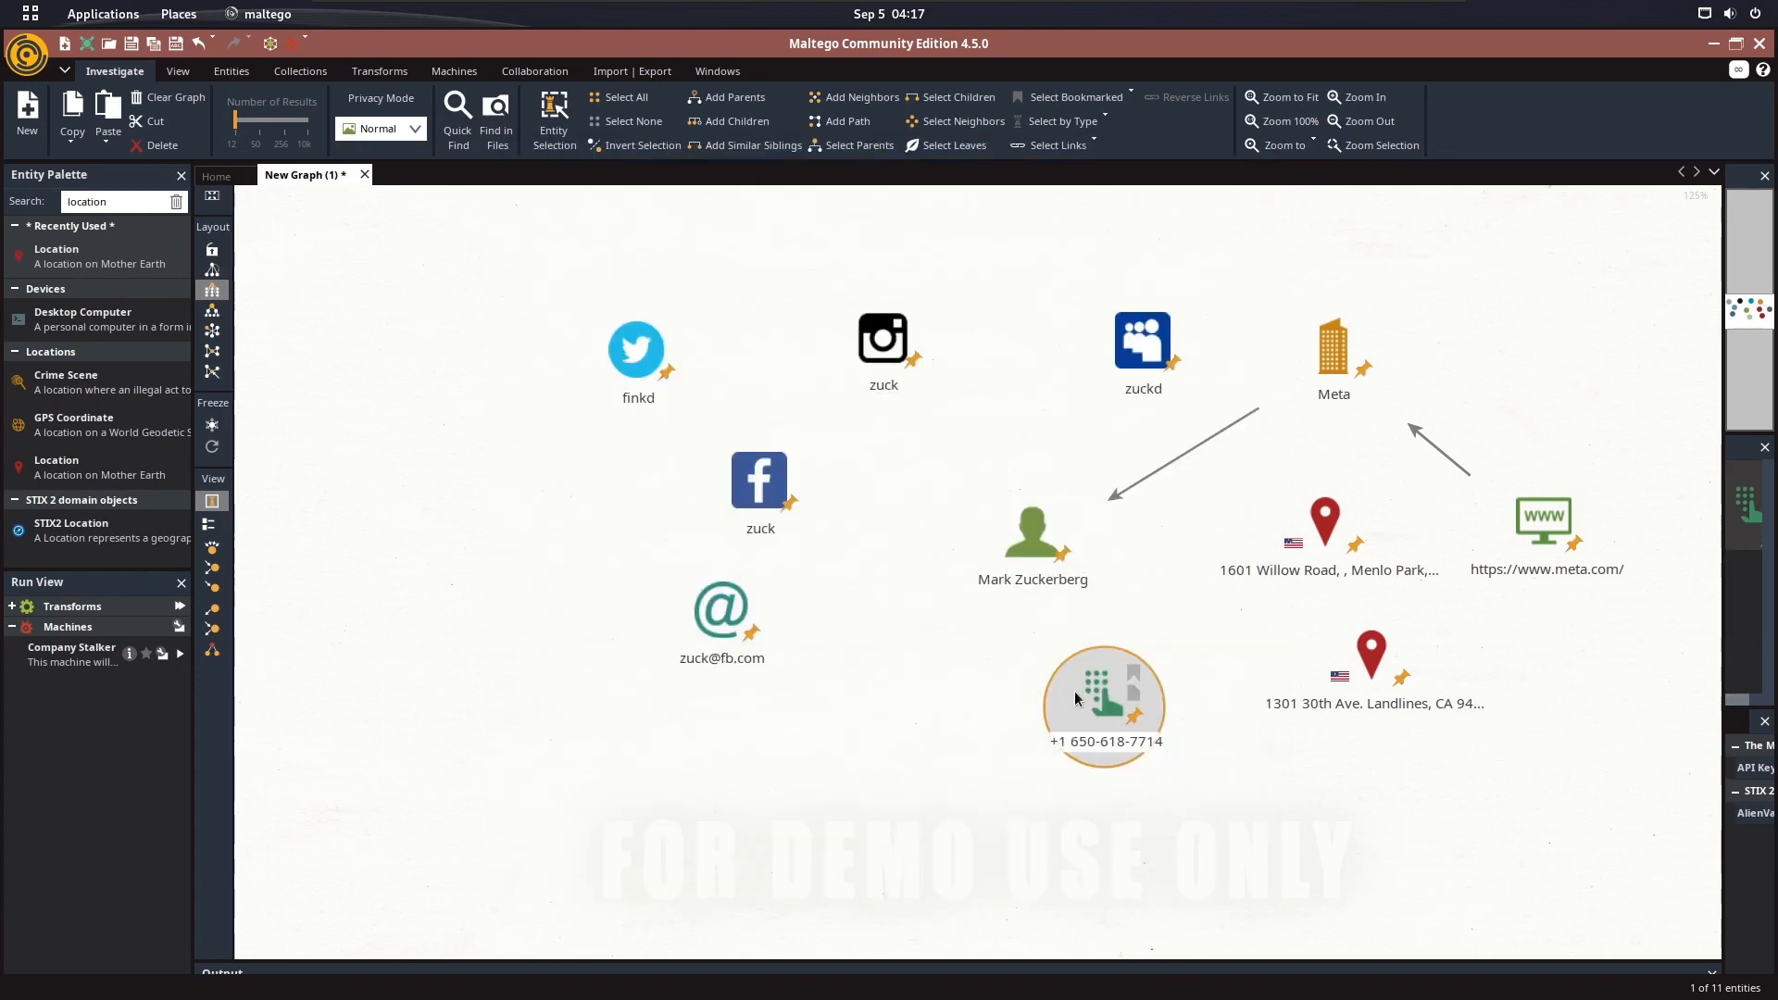
In Firefox, select and copy the switchboard number on the Facebook Inc CEO contact page
{"action": "key", "text": "super"}
{"action": "left_click", "coordinate": [681, 530]}
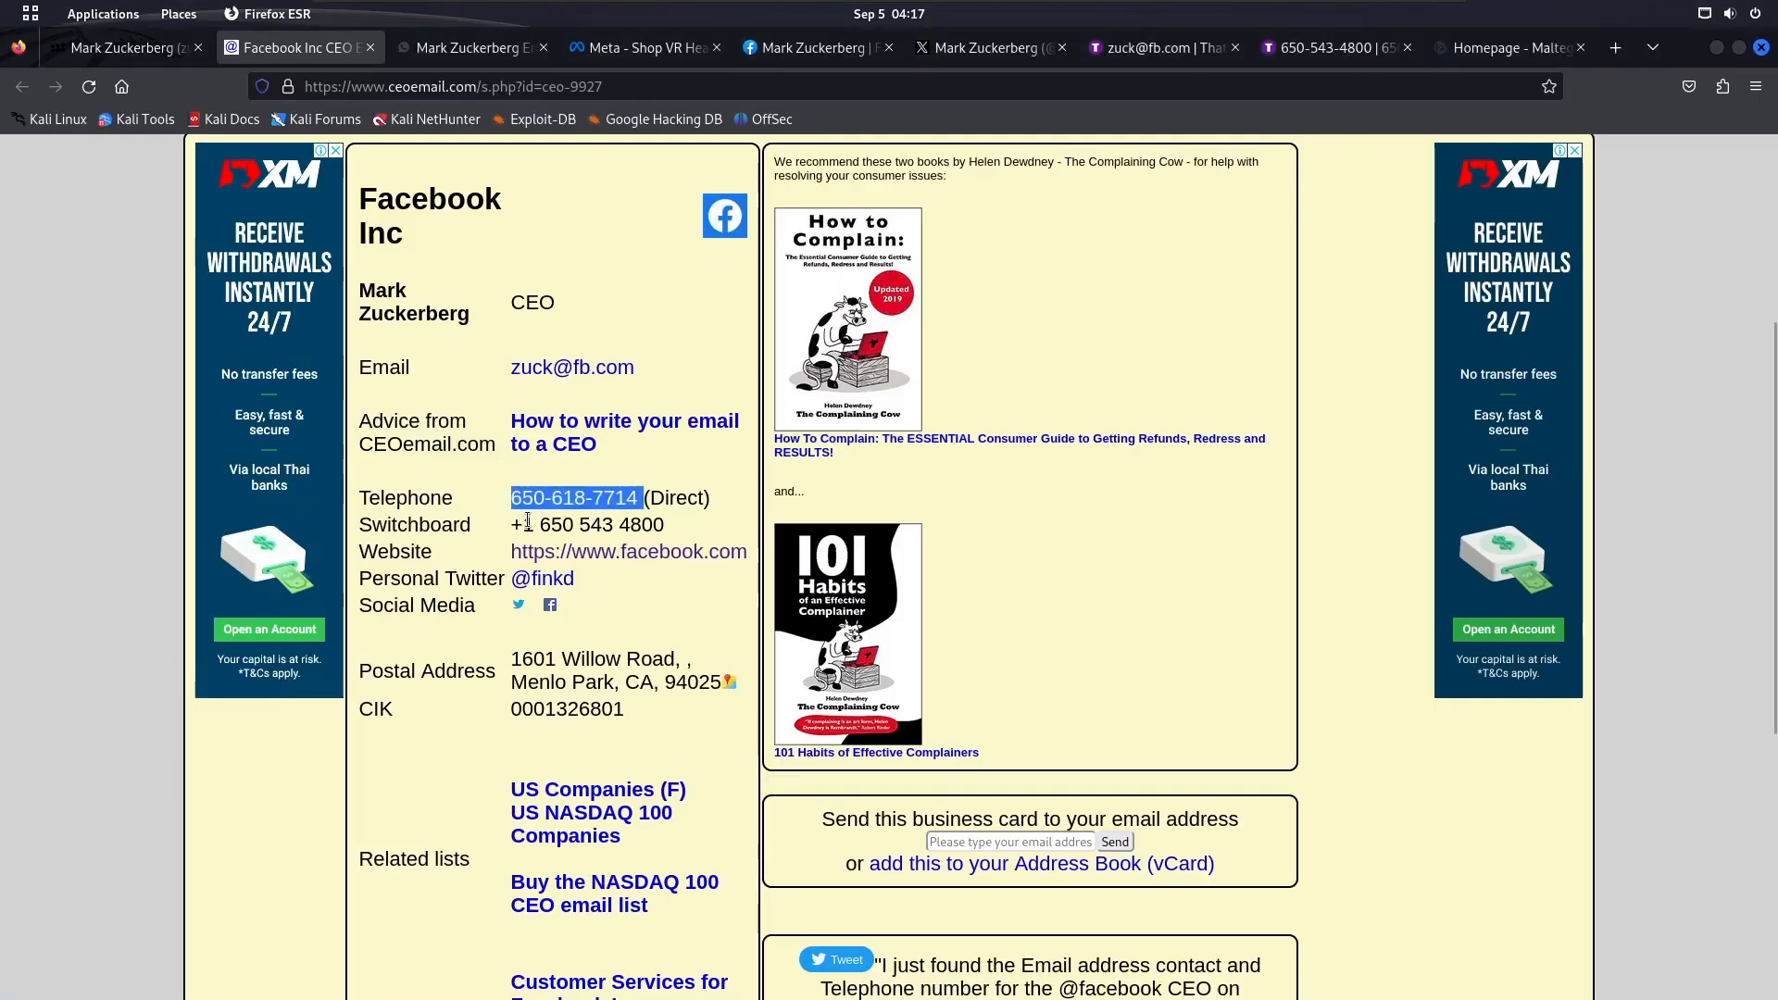
{"action": "left_click_drag", "start_coordinate": [512, 524], "coordinate": [692, 525]}
{"action": "key", "text": "ctrl+c"}
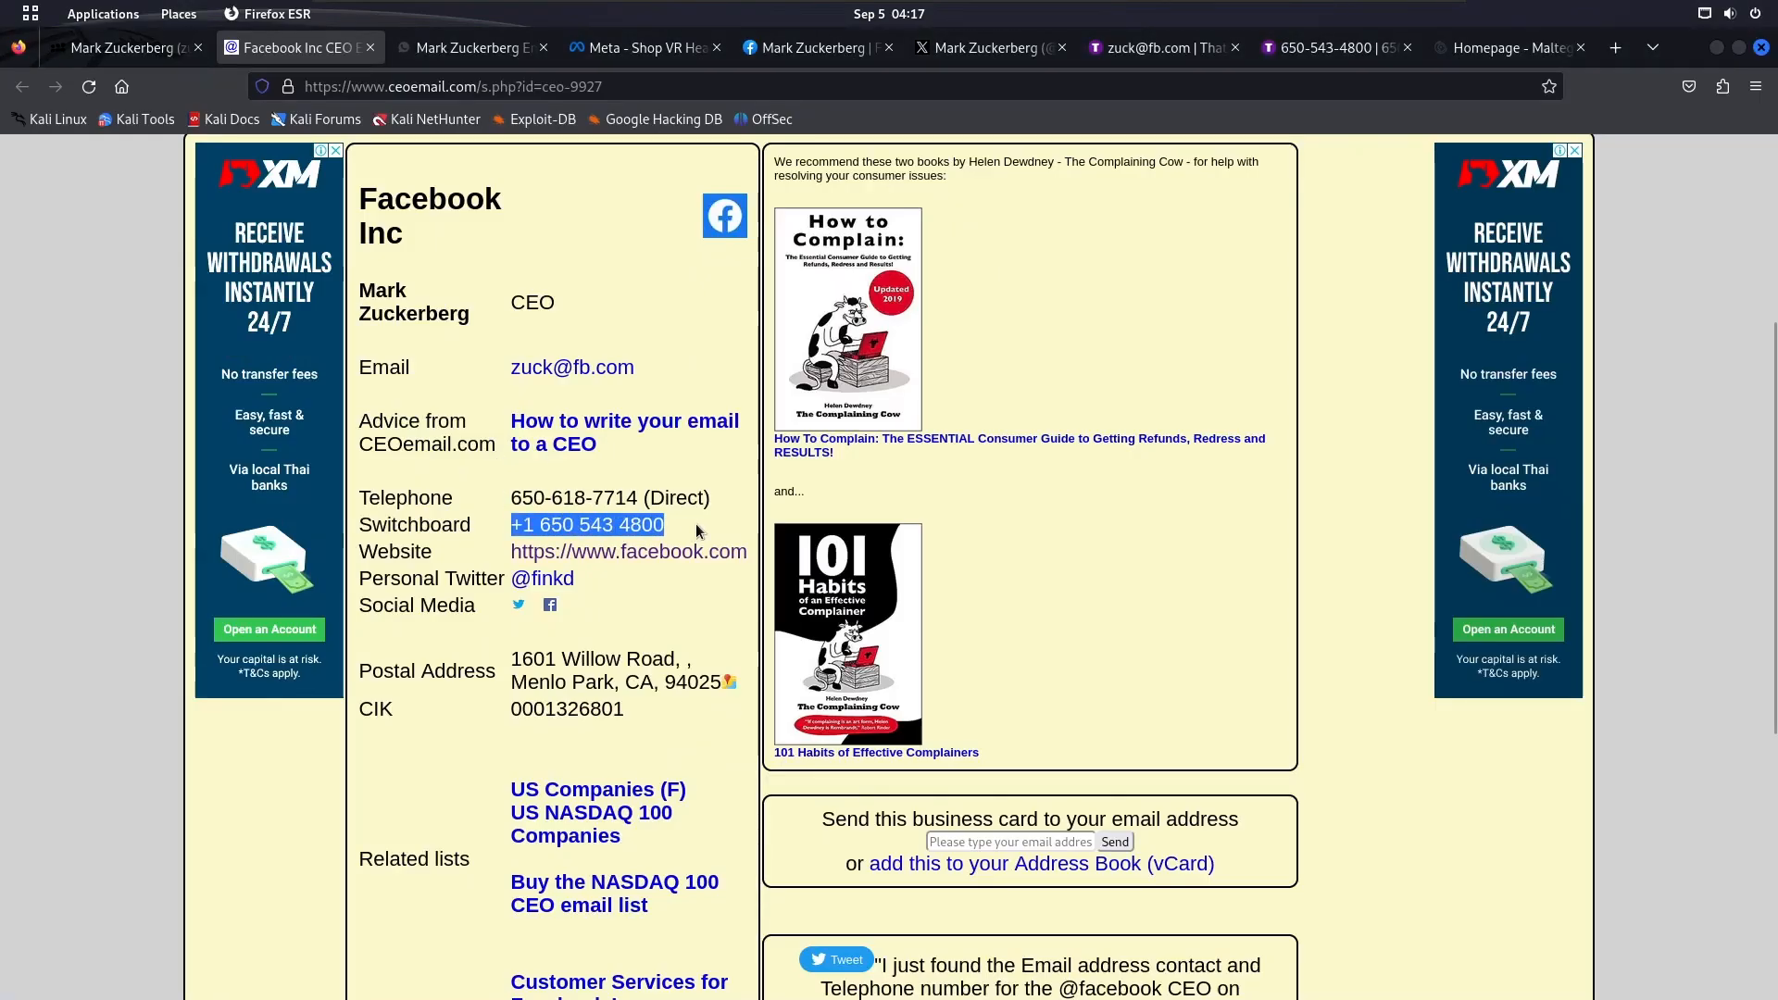
In Maltego, search the entity palette for "phone" and add a second Phone Number entity beside the existing one
{"action": "key", "text": "super"}
{"action": "left_click", "coordinate": [1100, 525]}
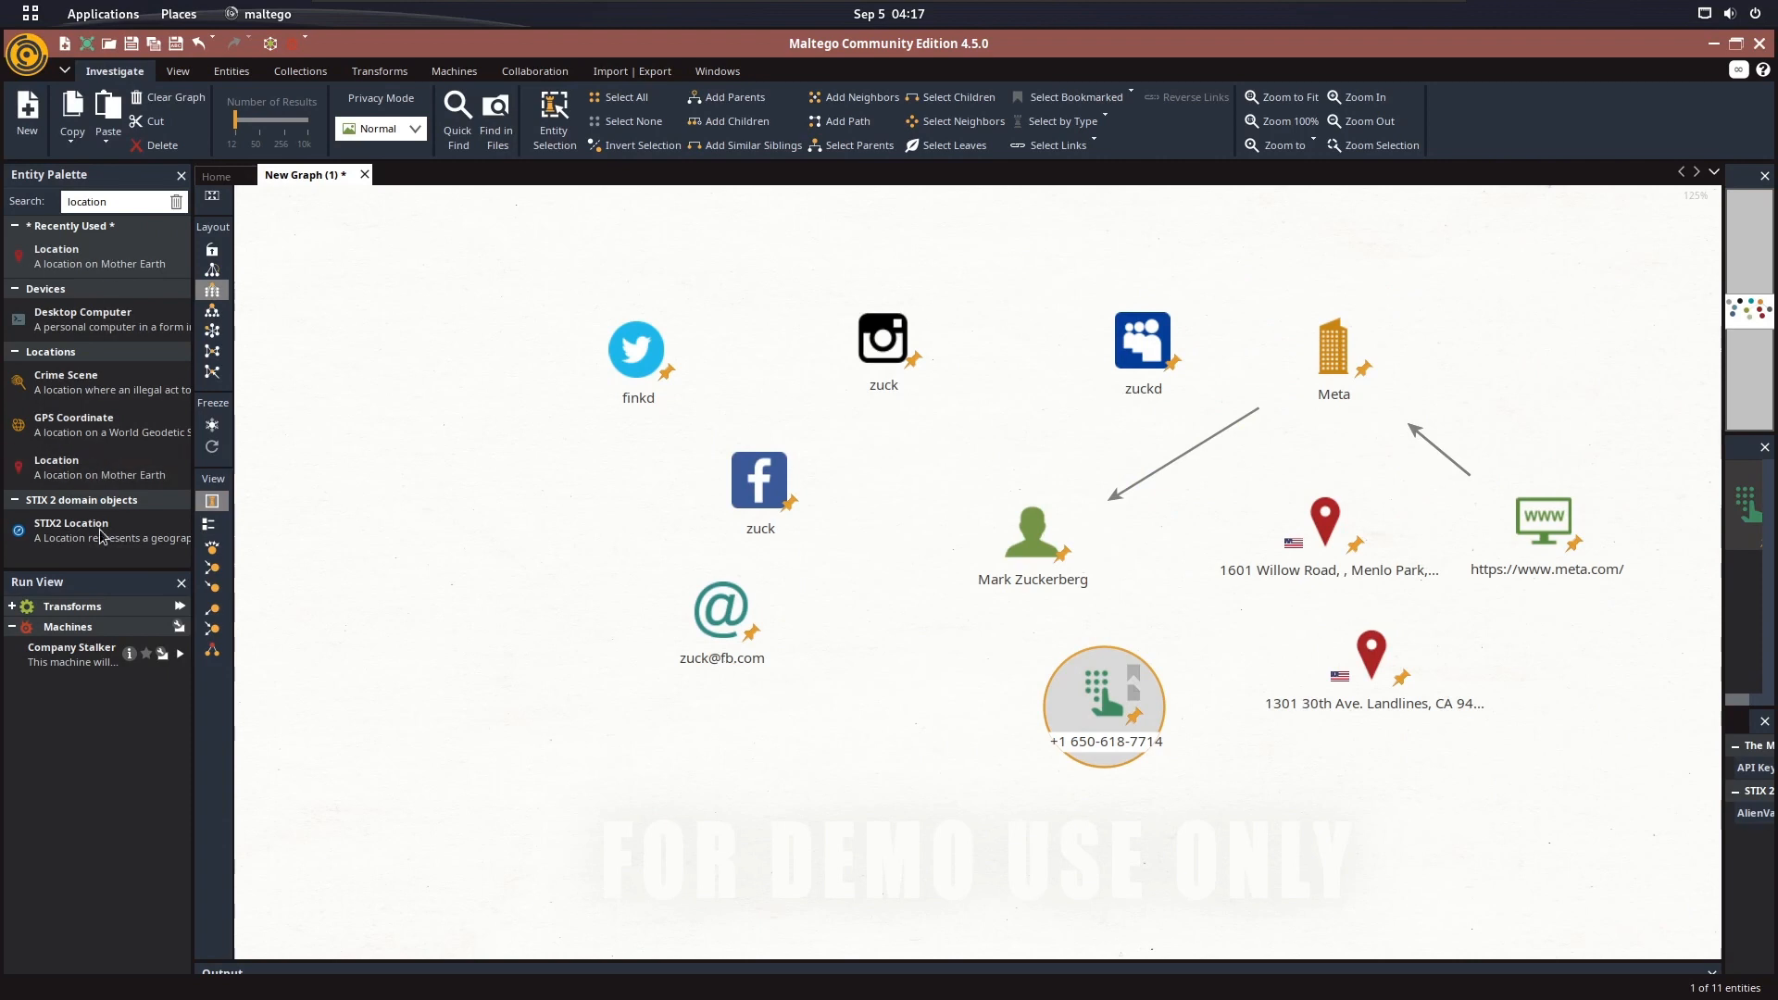
{"action": "double_click", "coordinate": [151, 206]}
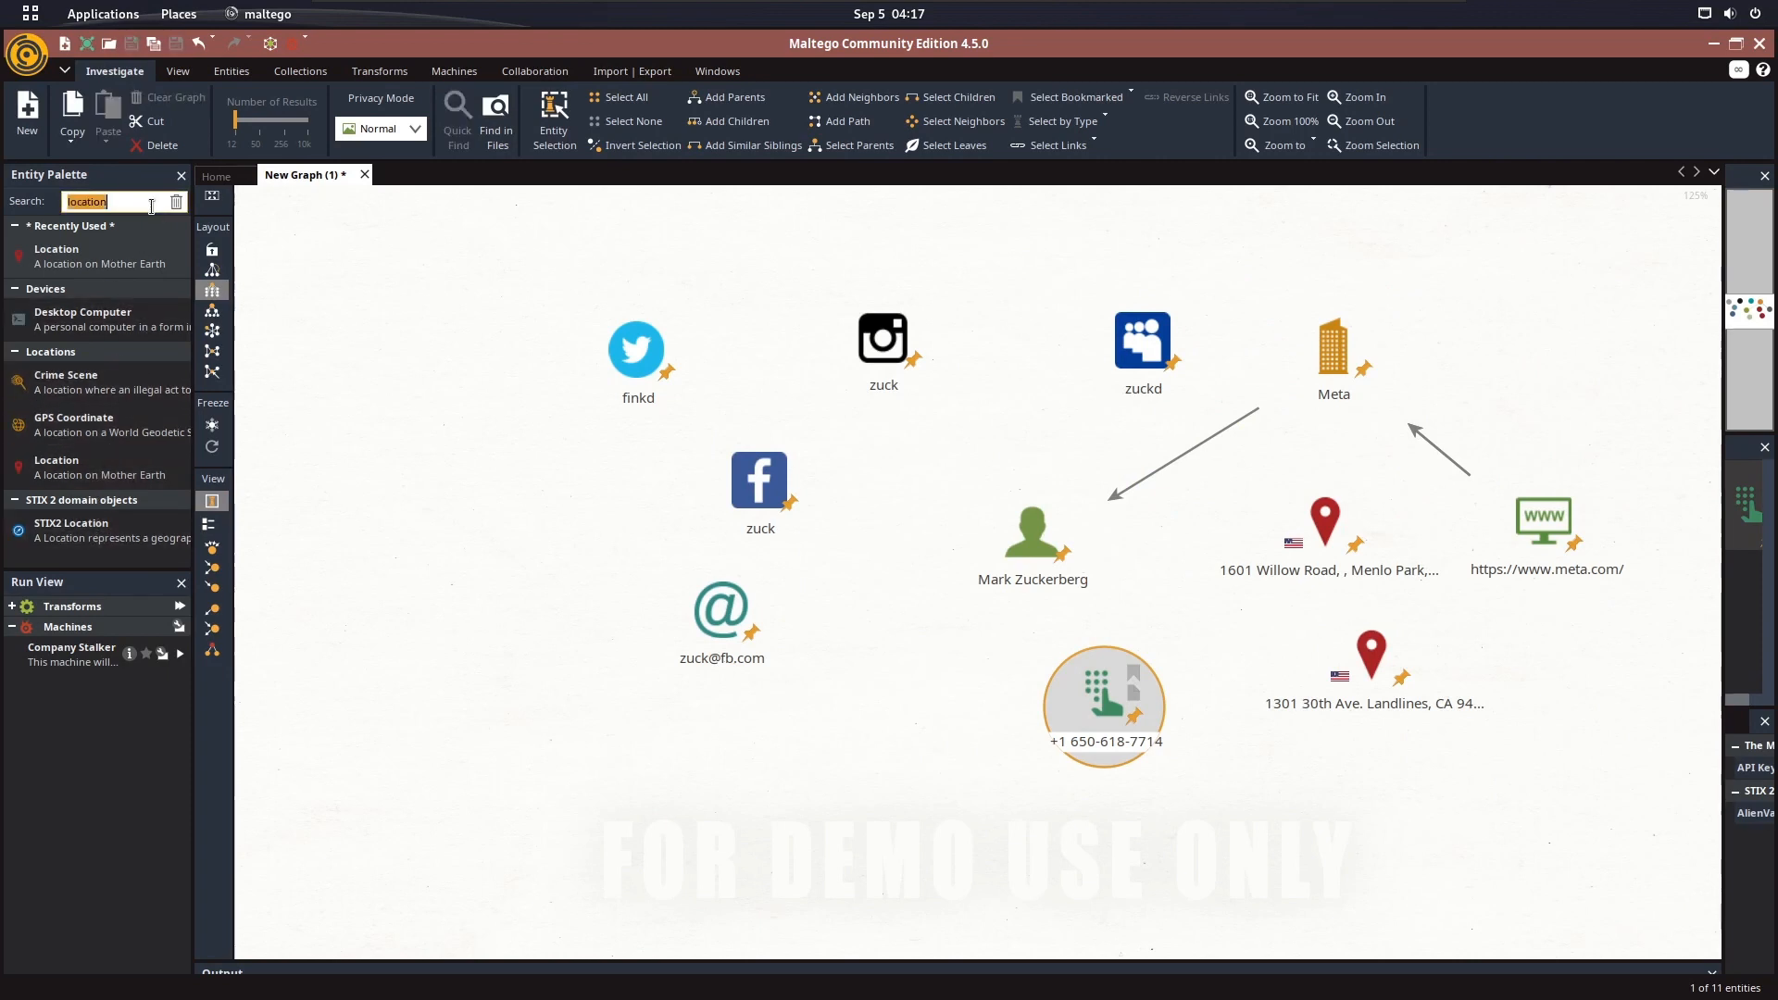
{"action": "type", "text": "phone"}
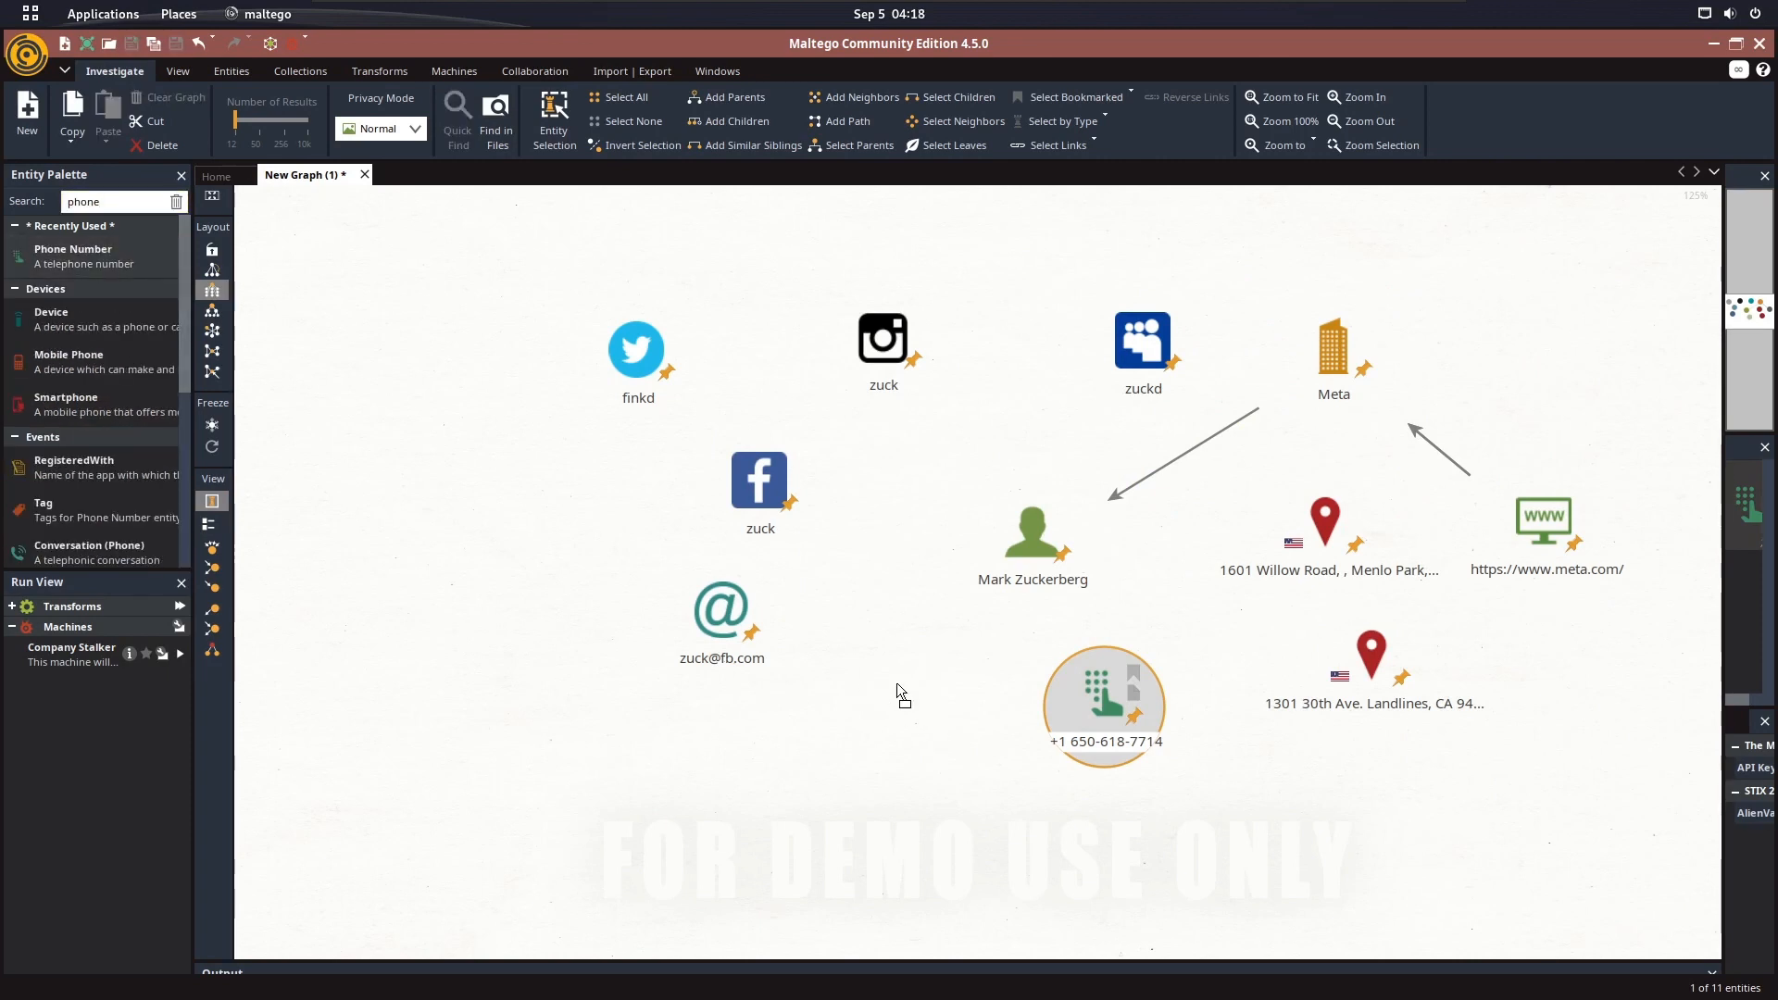
{"action": "left_click_drag", "start_coordinate": [899, 693], "coordinate": [963, 690]}
Replace the new Phone Number entity's value with the copied switchboard number
{"action": "double_click", "coordinate": [966, 681]}
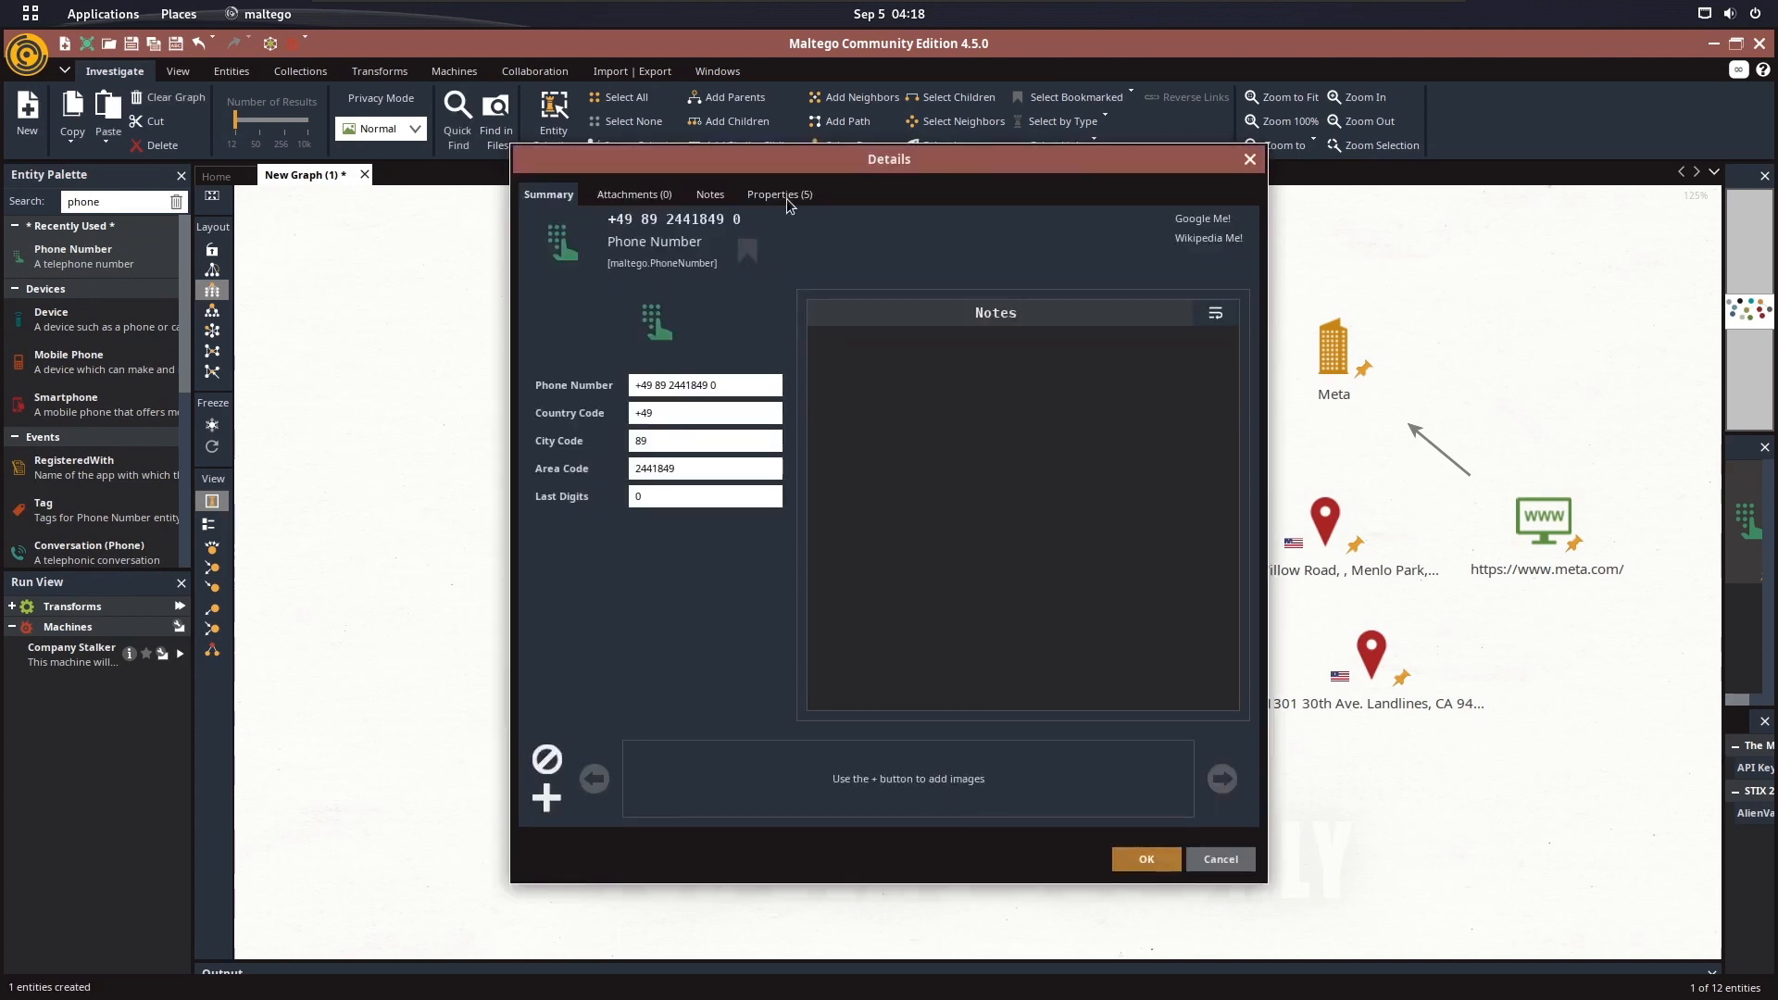
{"action": "left_click", "coordinate": [789, 197]}
{"action": "left_click_drag", "start_coordinate": [782, 241], "coordinate": [486, 241]}
{"action": "key", "text": "ctrl+v"}
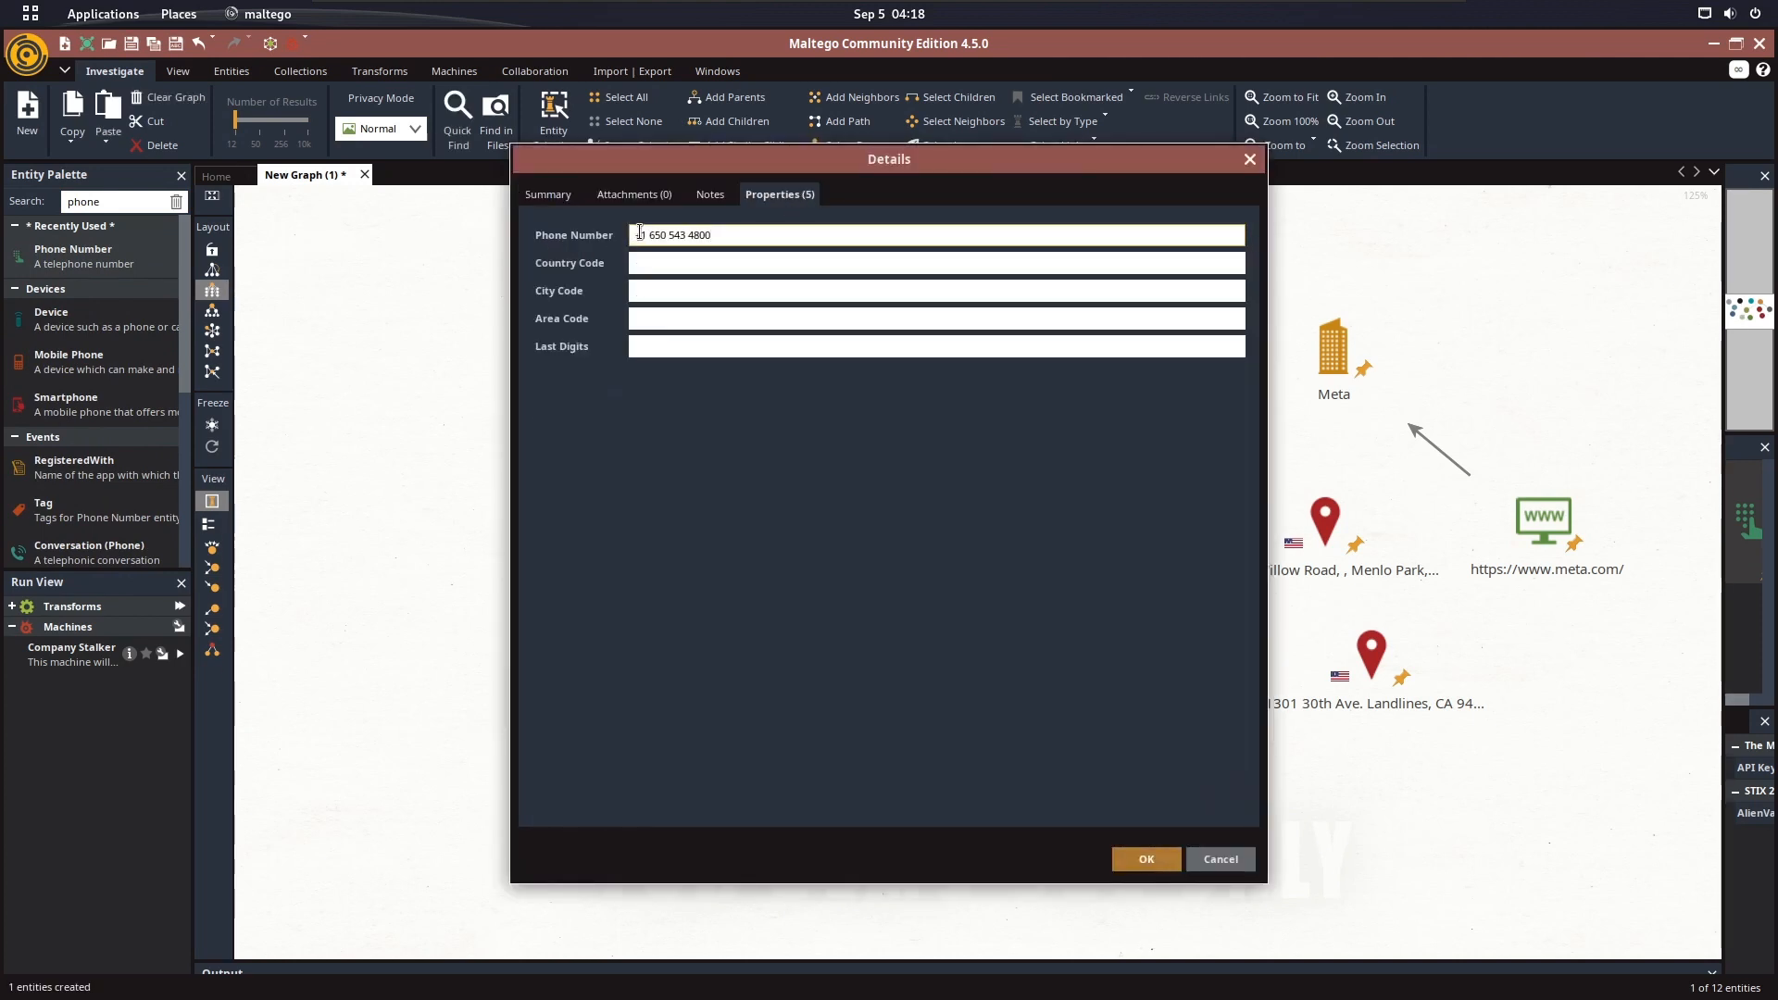
{"action": "left_click", "coordinate": [1139, 850]}
In Firefox, copy the phone number from the lower Mark Zuckerberg profile on the thatsthem.com email results page
{"action": "key", "text": "super"}
{"action": "left_click", "coordinate": [845, 322]}
{"action": "left_click", "coordinate": [1163, 47]}
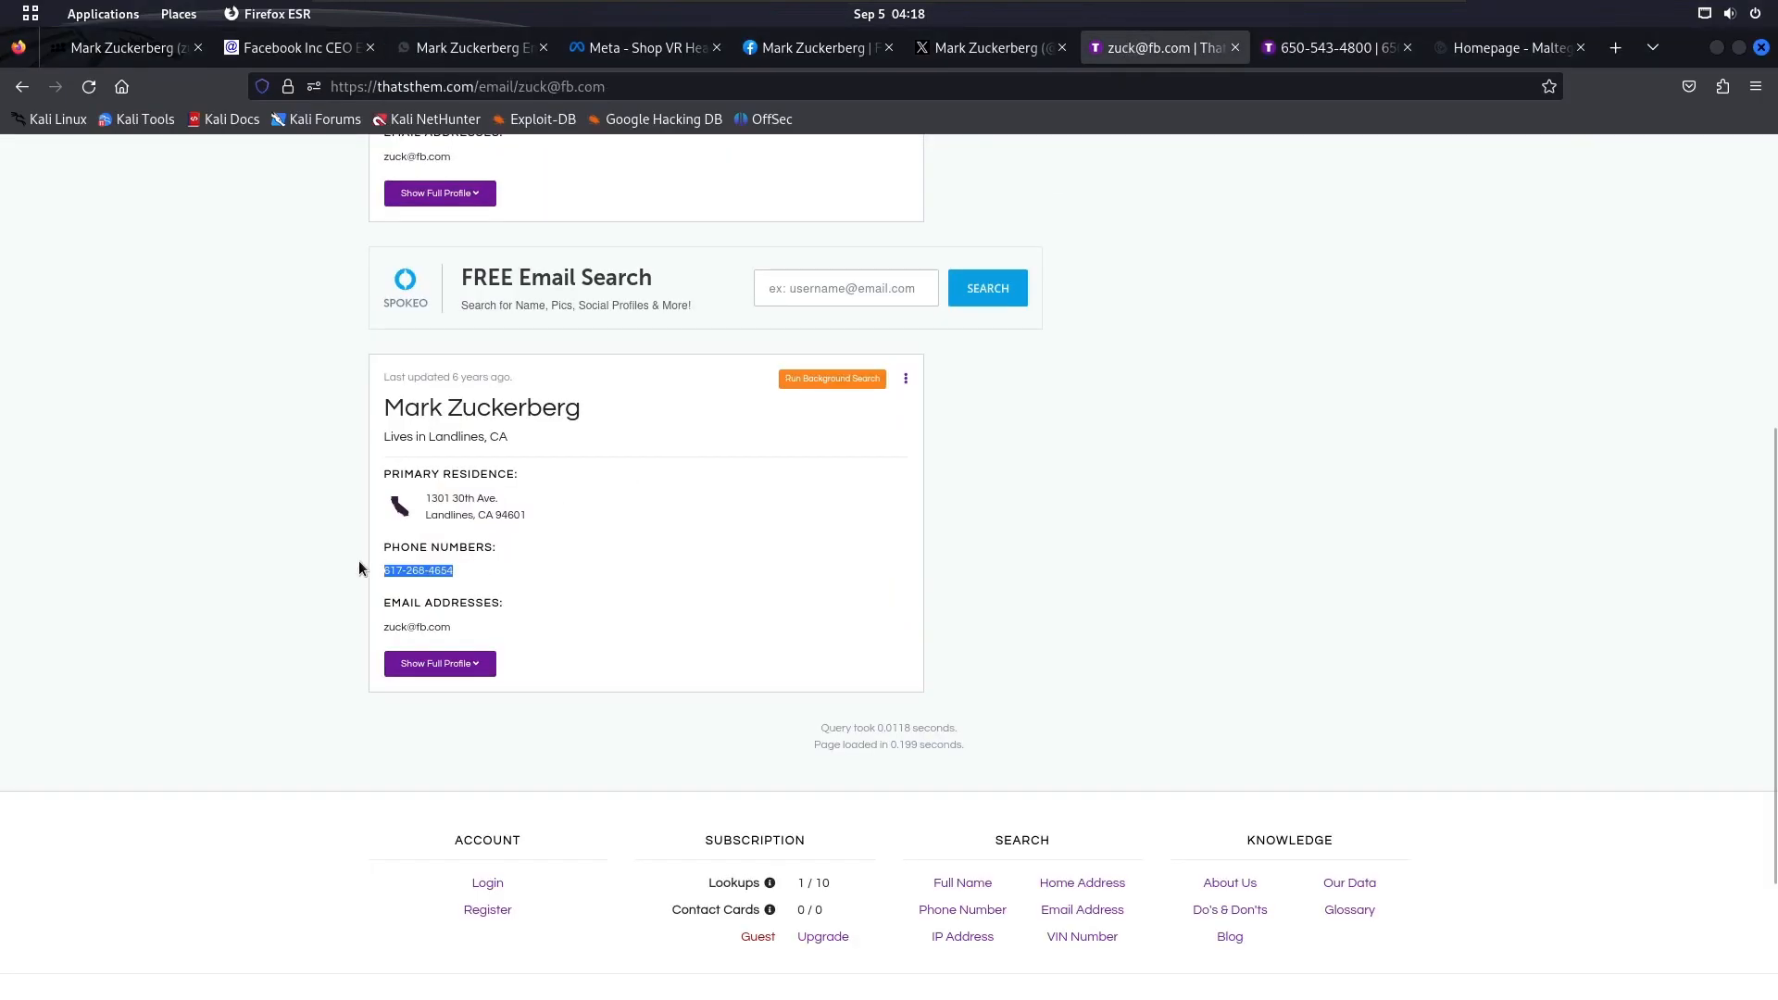
In Maltego, add a third Phone Number entity below the email entity and set its value to the copied number with a +1 prefix
{"action": "key", "text": "super"}
{"action": "left_click", "coordinate": [1191, 598]}
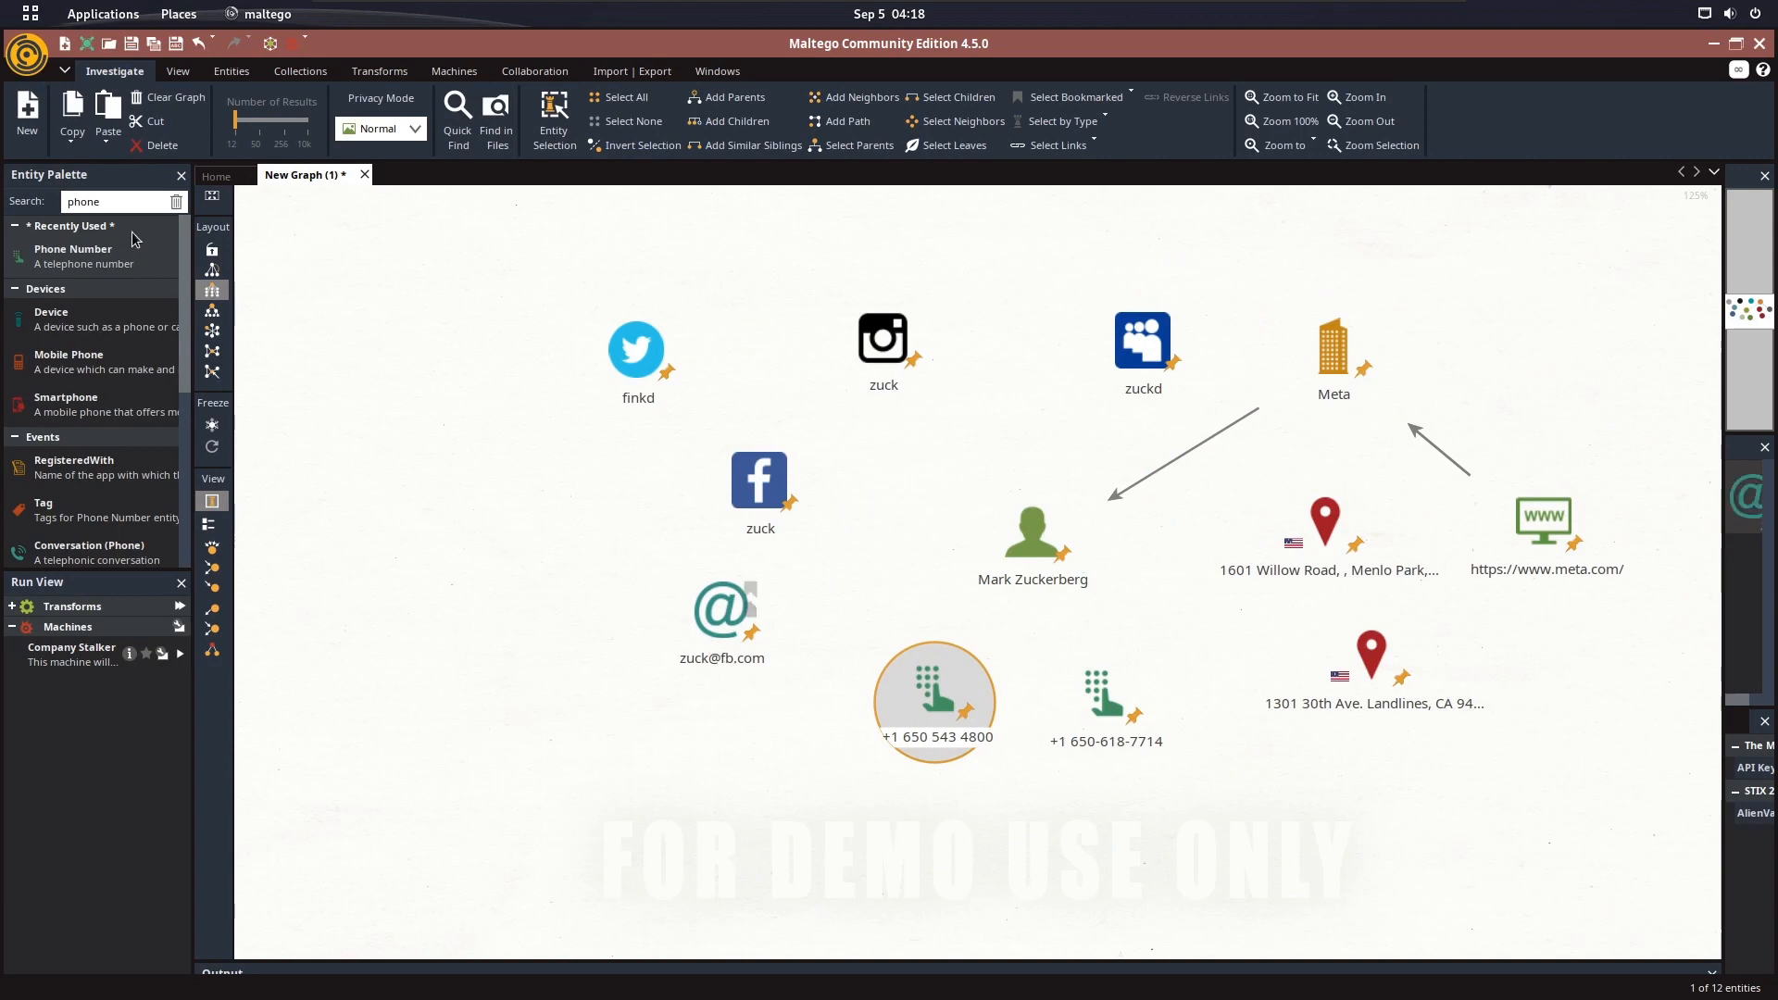
{"action": "left_click_drag", "start_coordinate": [116, 251], "coordinate": [772, 743]}
{"action": "double_click", "coordinate": [771, 743]}
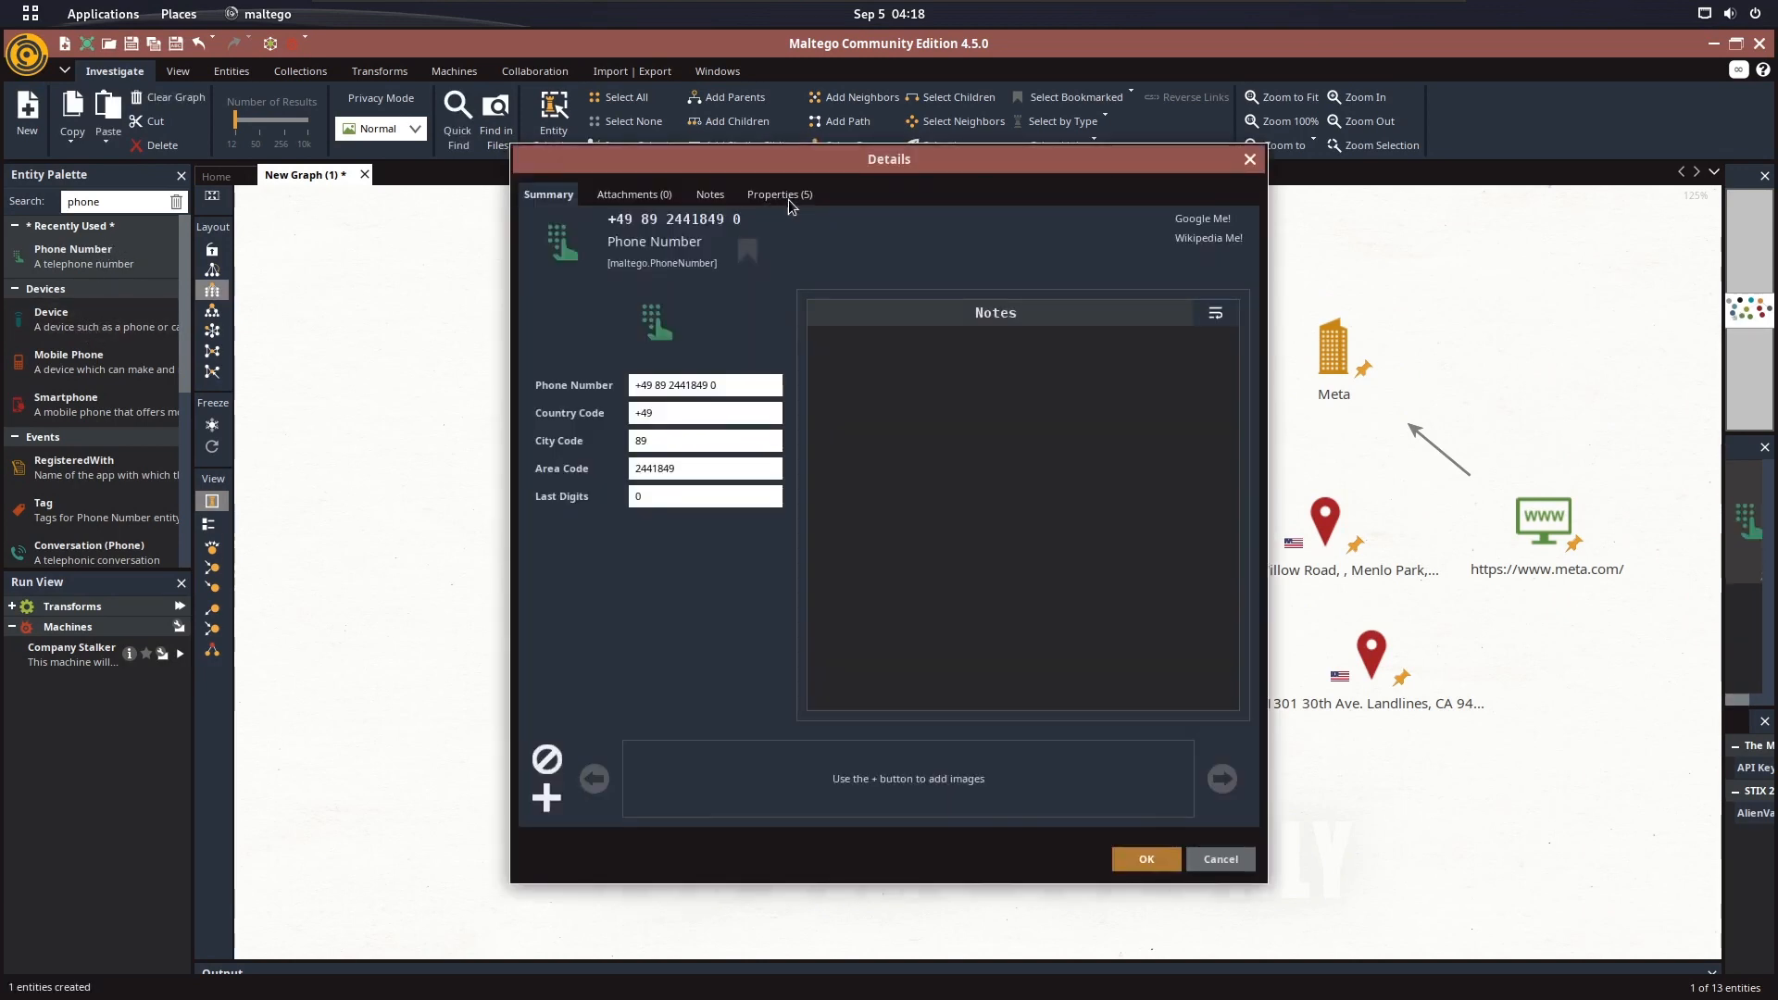
{"action": "left_click", "coordinate": [787, 198]}
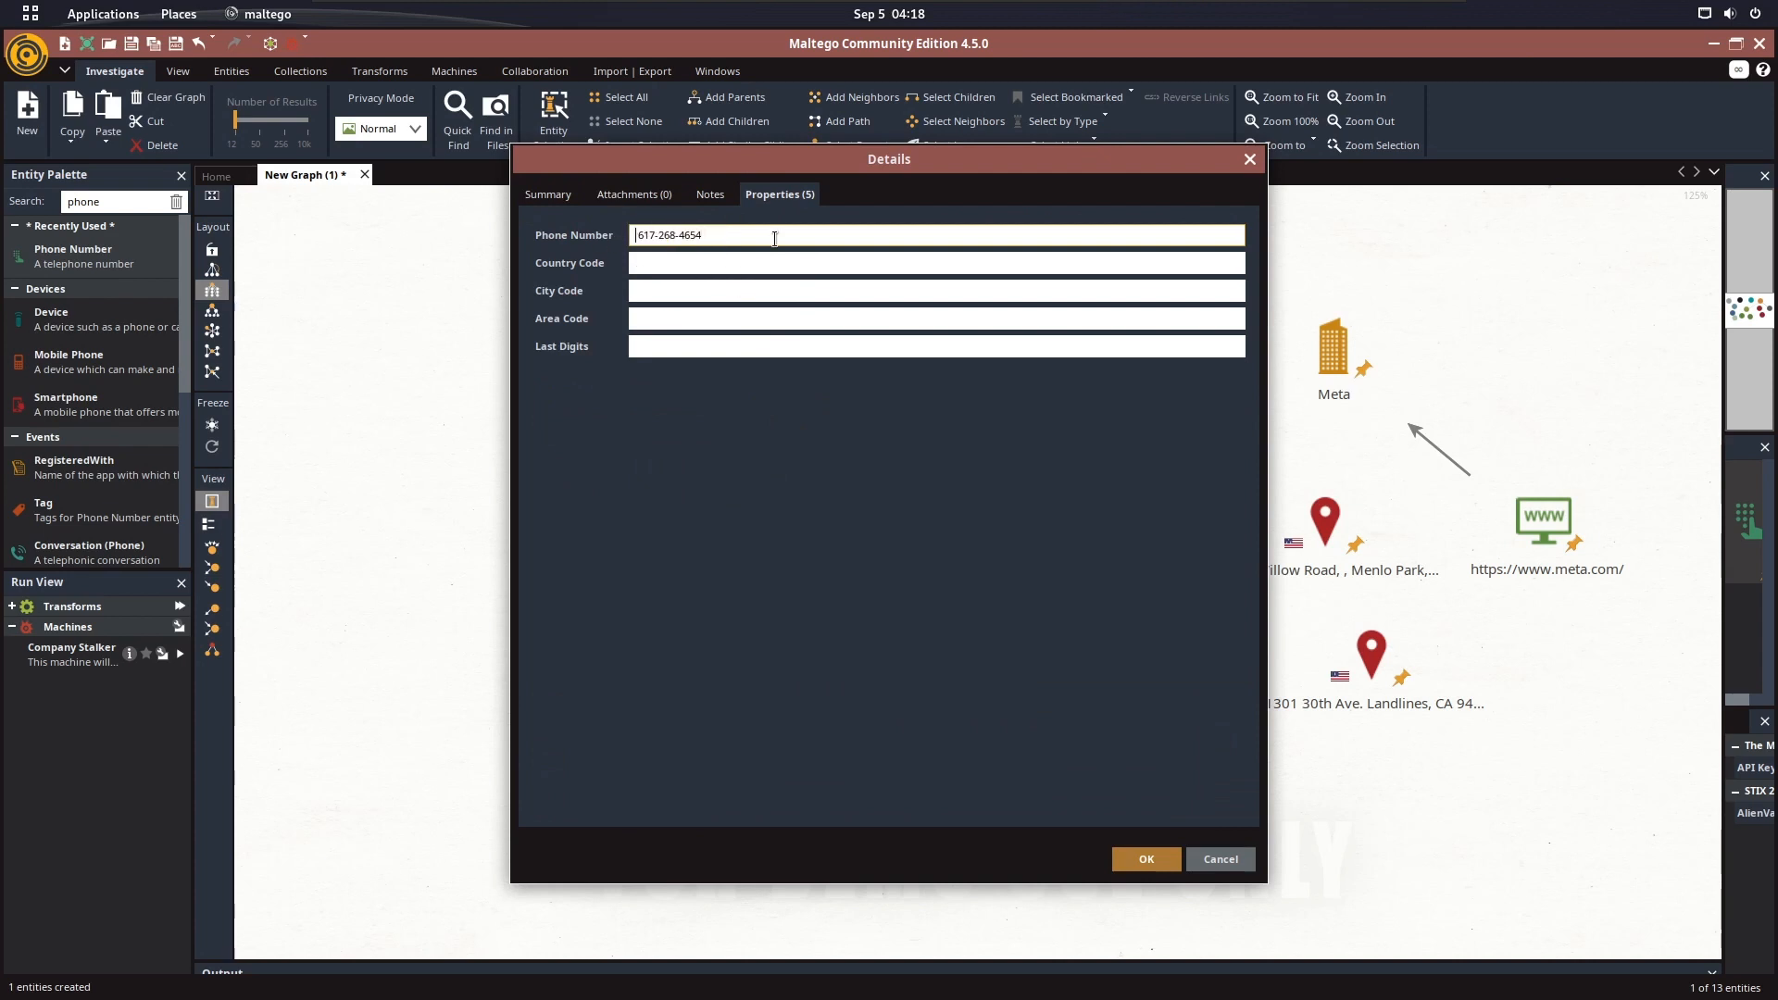
{"action": "key", "text": "Home"}
{"action": "type", "text": "+1"}
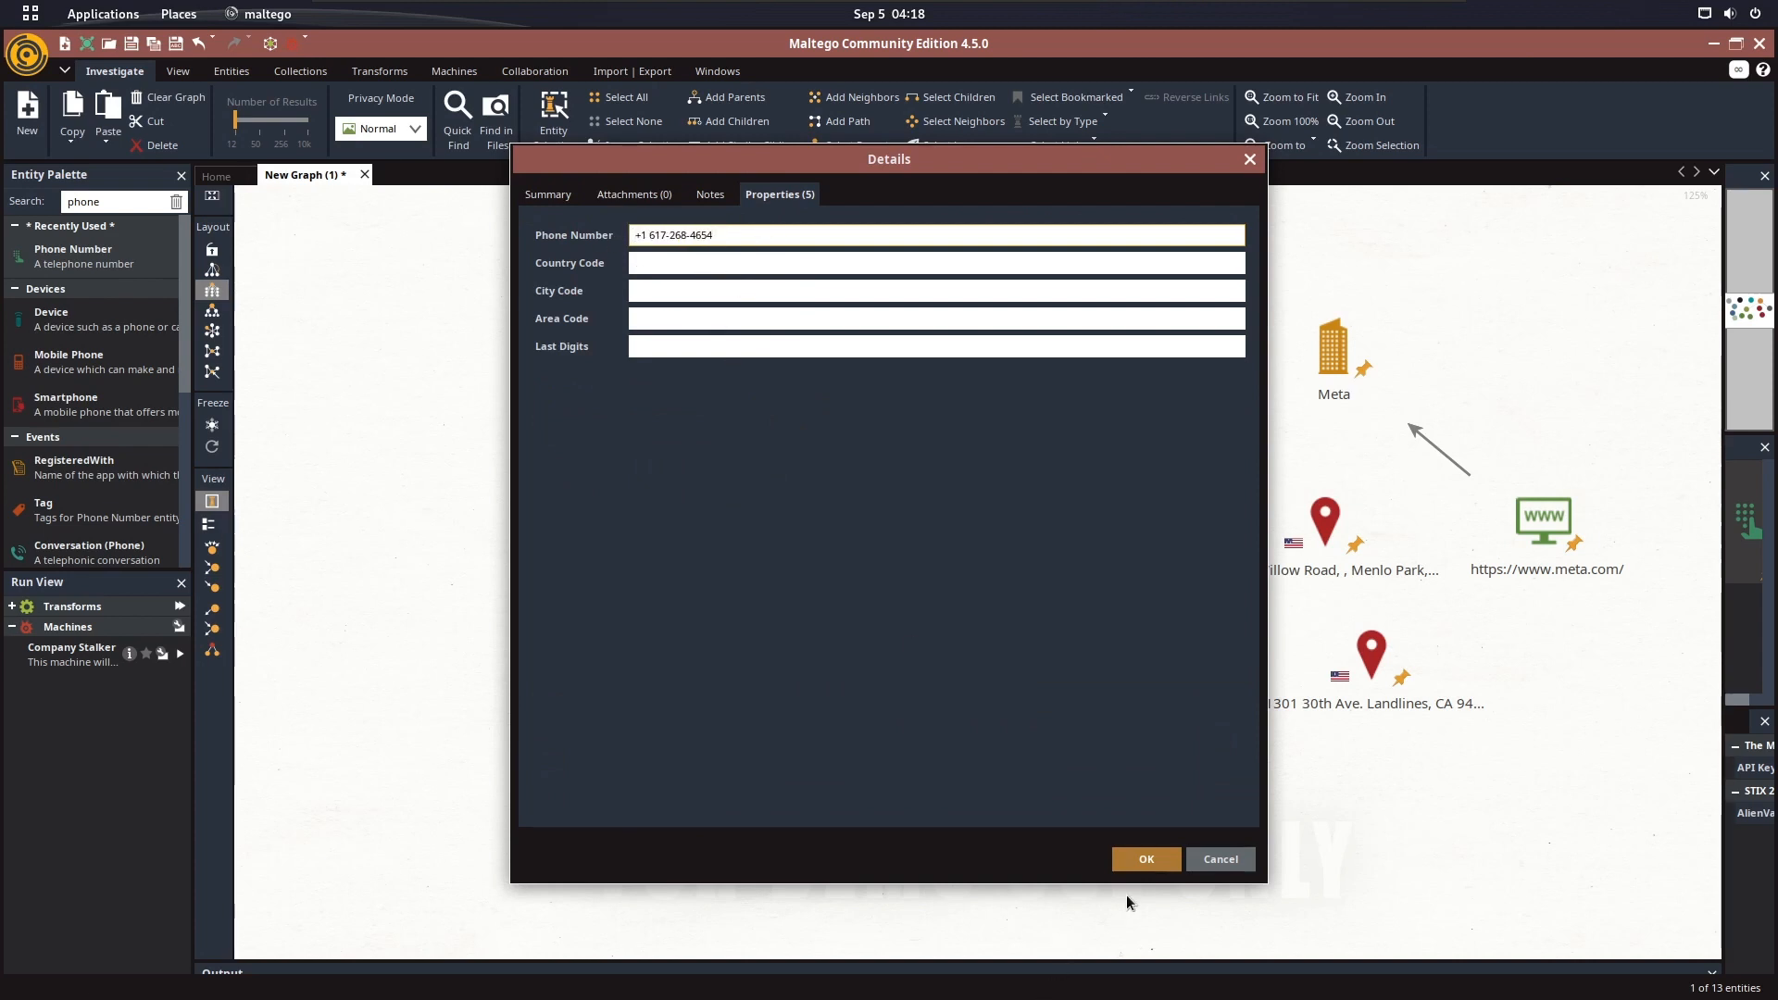
{"action": "left_click", "coordinate": [1141, 860]}
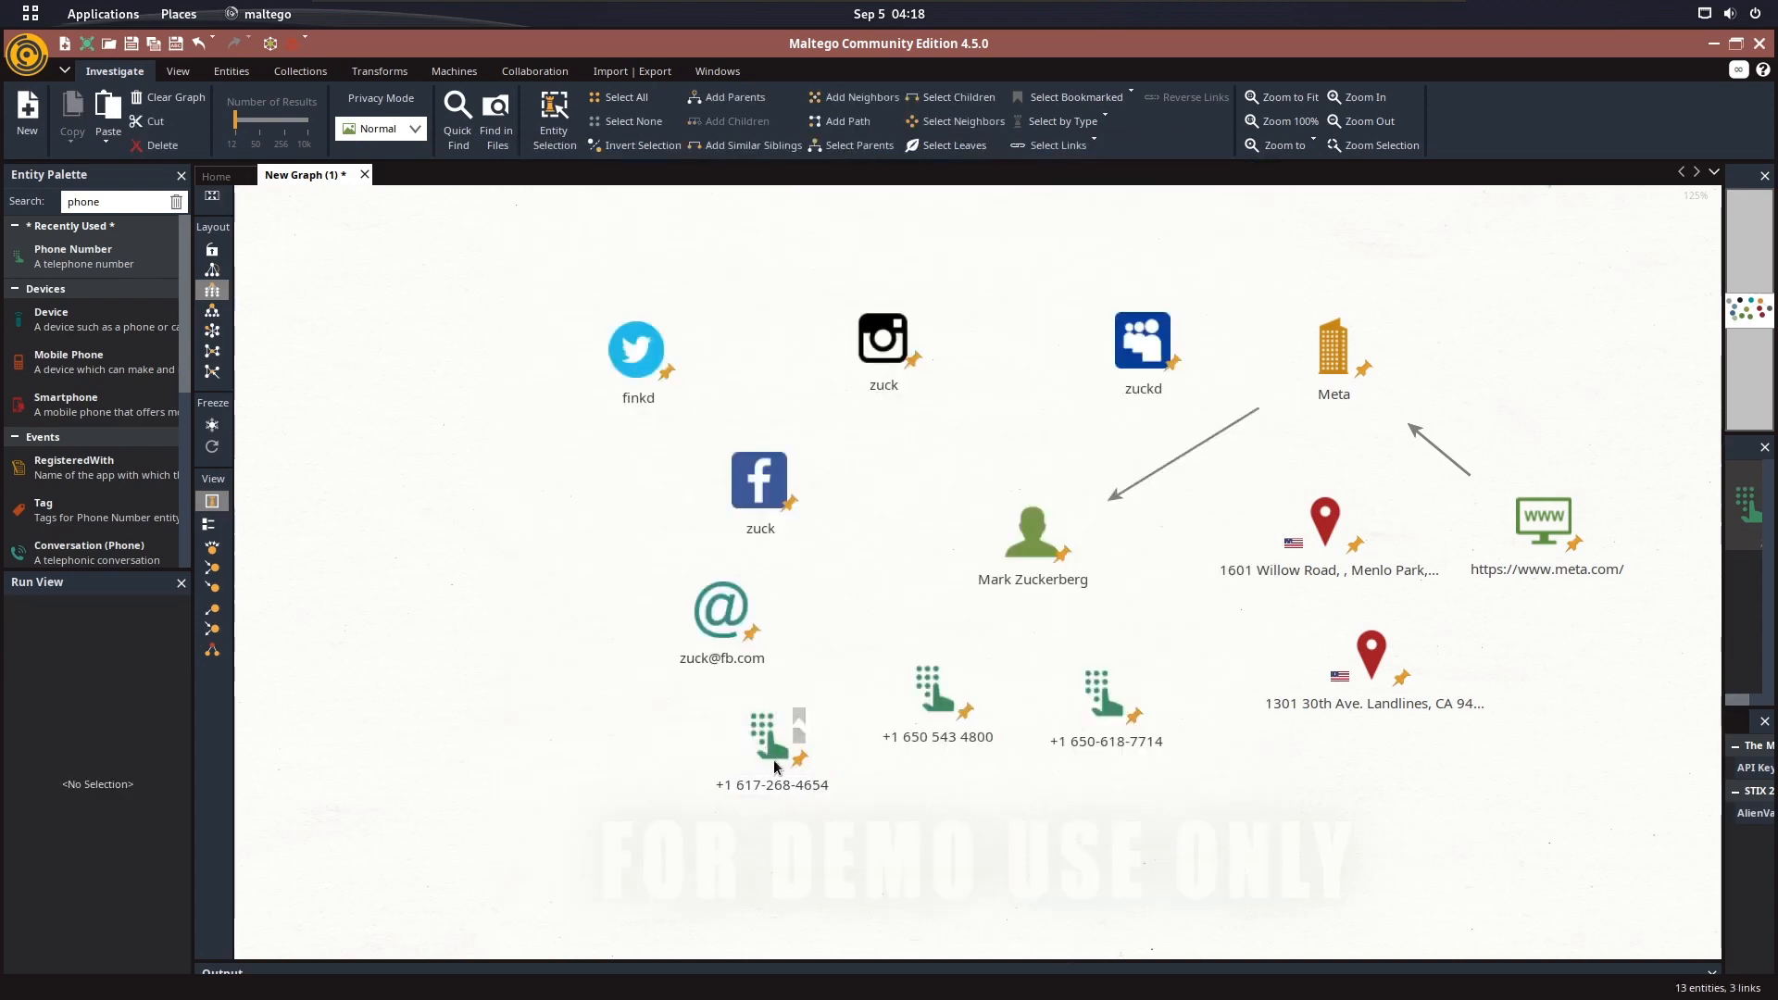
Move the new Phone Number entity below the other phone entities and link it to the email entity with default link properties
{"action": "left_click_drag", "start_coordinate": [776, 767], "coordinate": [871, 829]}
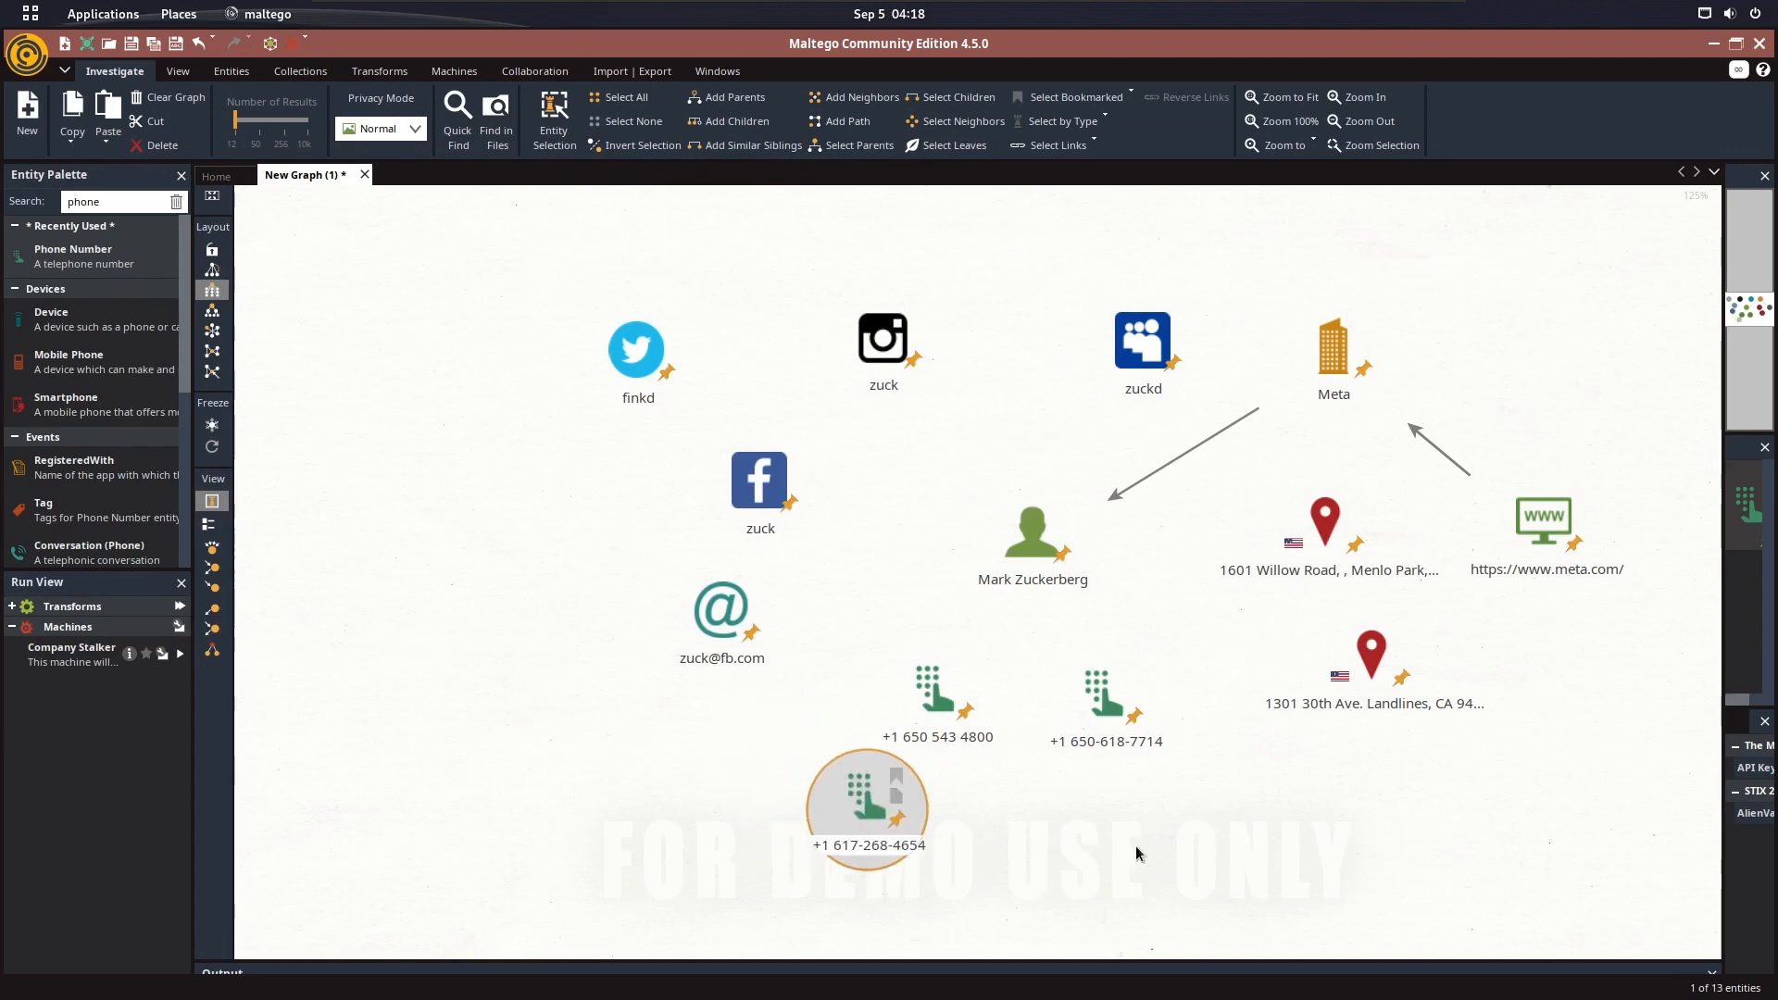
{"action": "left_click", "coordinate": [1137, 853]}
{"action": "left_click_drag", "start_coordinate": [814, 746], "coordinate": [727, 633]}
{"action": "left_click", "coordinate": [934, 650]}
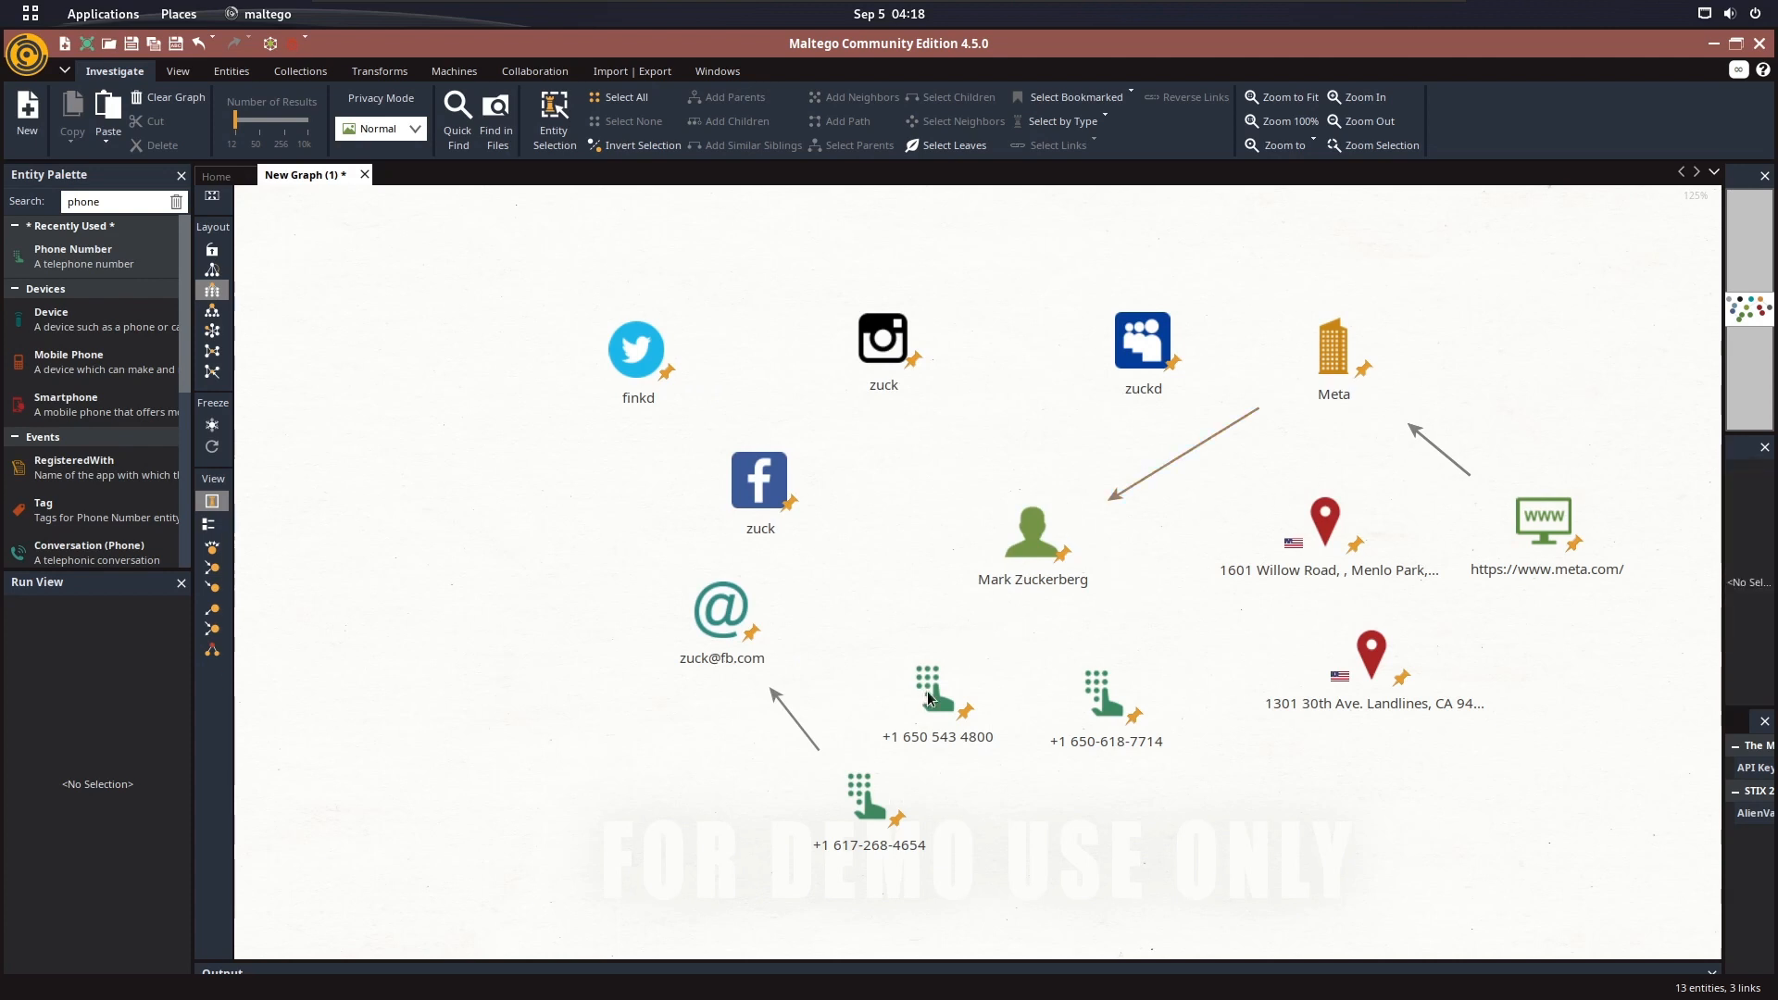
Link the direct and switchboard Phone Number entities to the Mark Zuckerberg person entity with default link properties
{"action": "left_click_drag", "start_coordinate": [1025, 569], "coordinate": [1026, 568]}
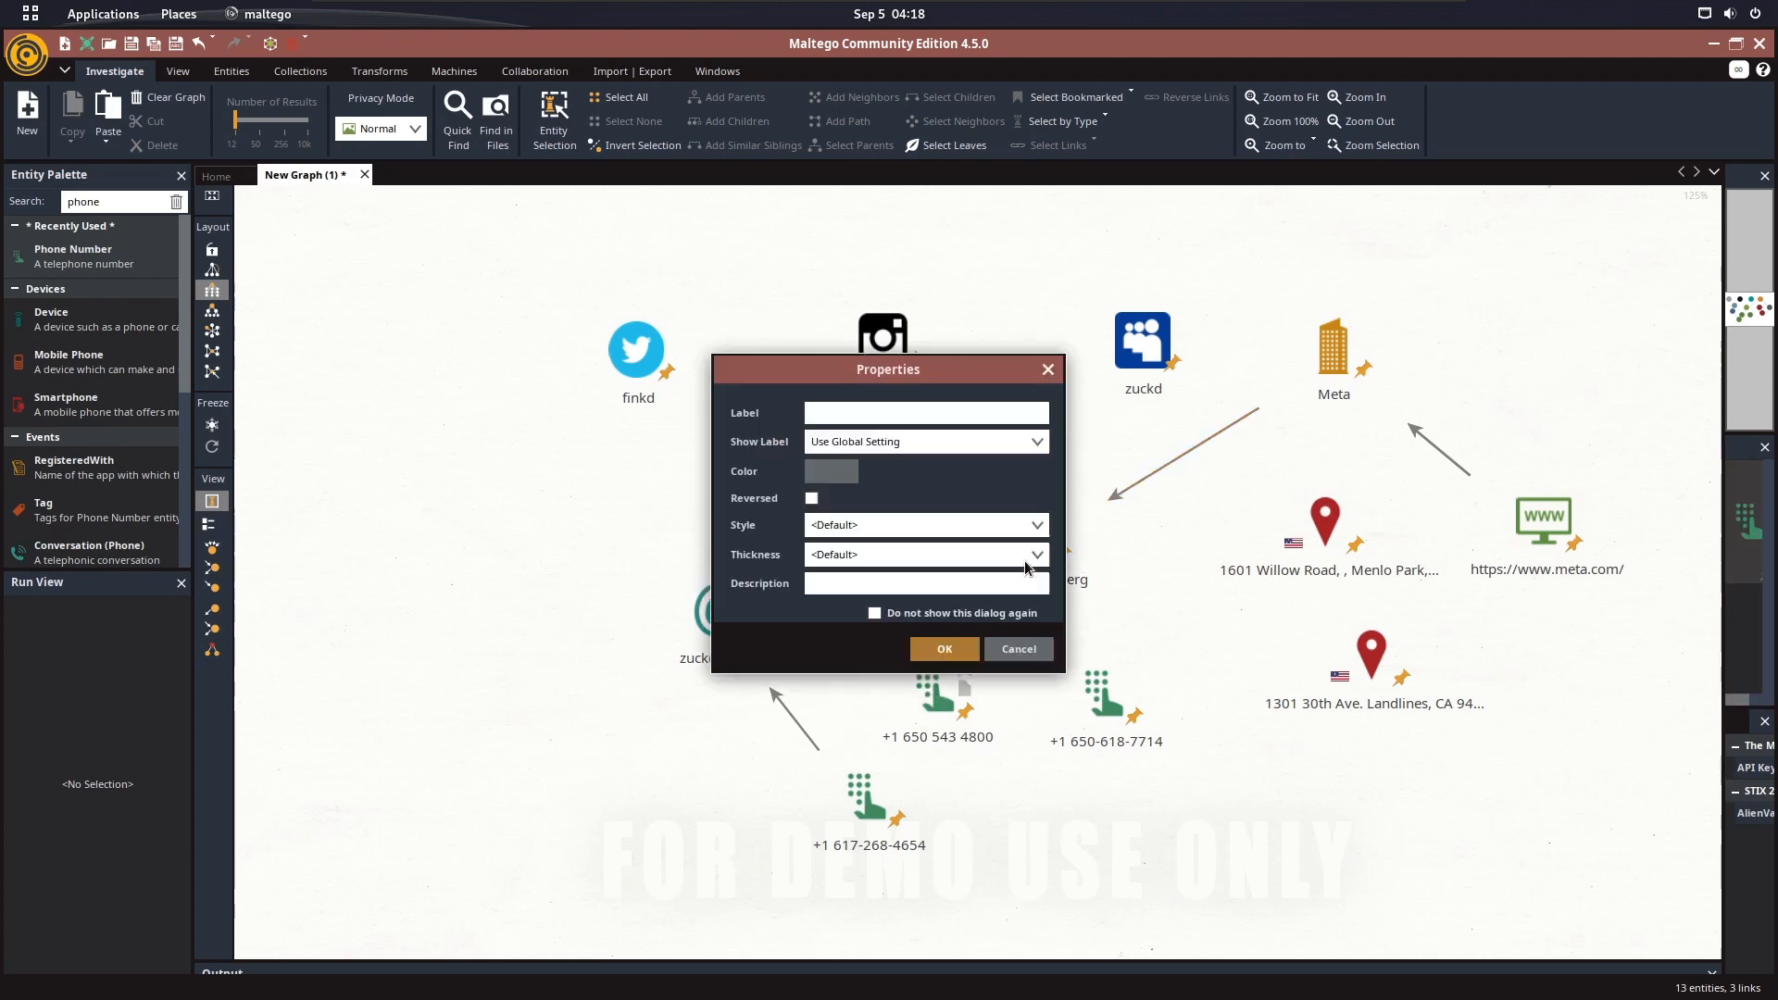
{"action": "left_click", "coordinate": [943, 649]}
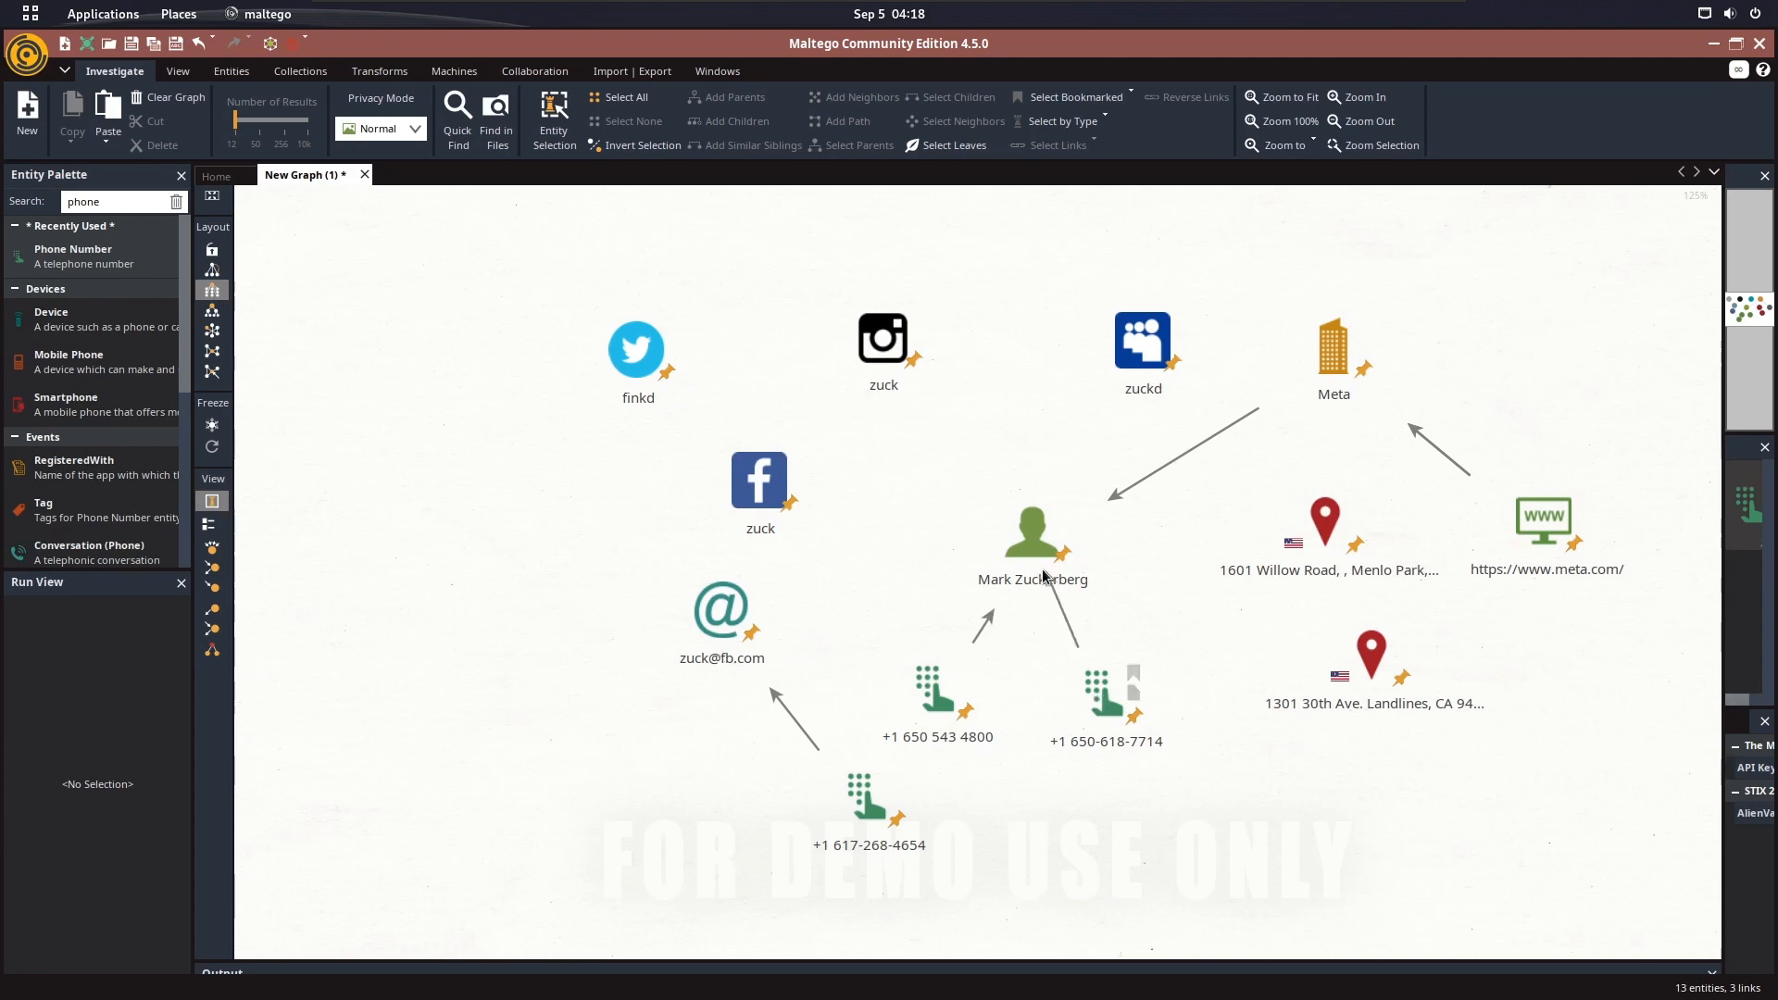
{"action": "left_click_drag", "start_coordinate": [1057, 593], "coordinate": [1054, 584]}
{"action": "left_click", "coordinate": [949, 650]}
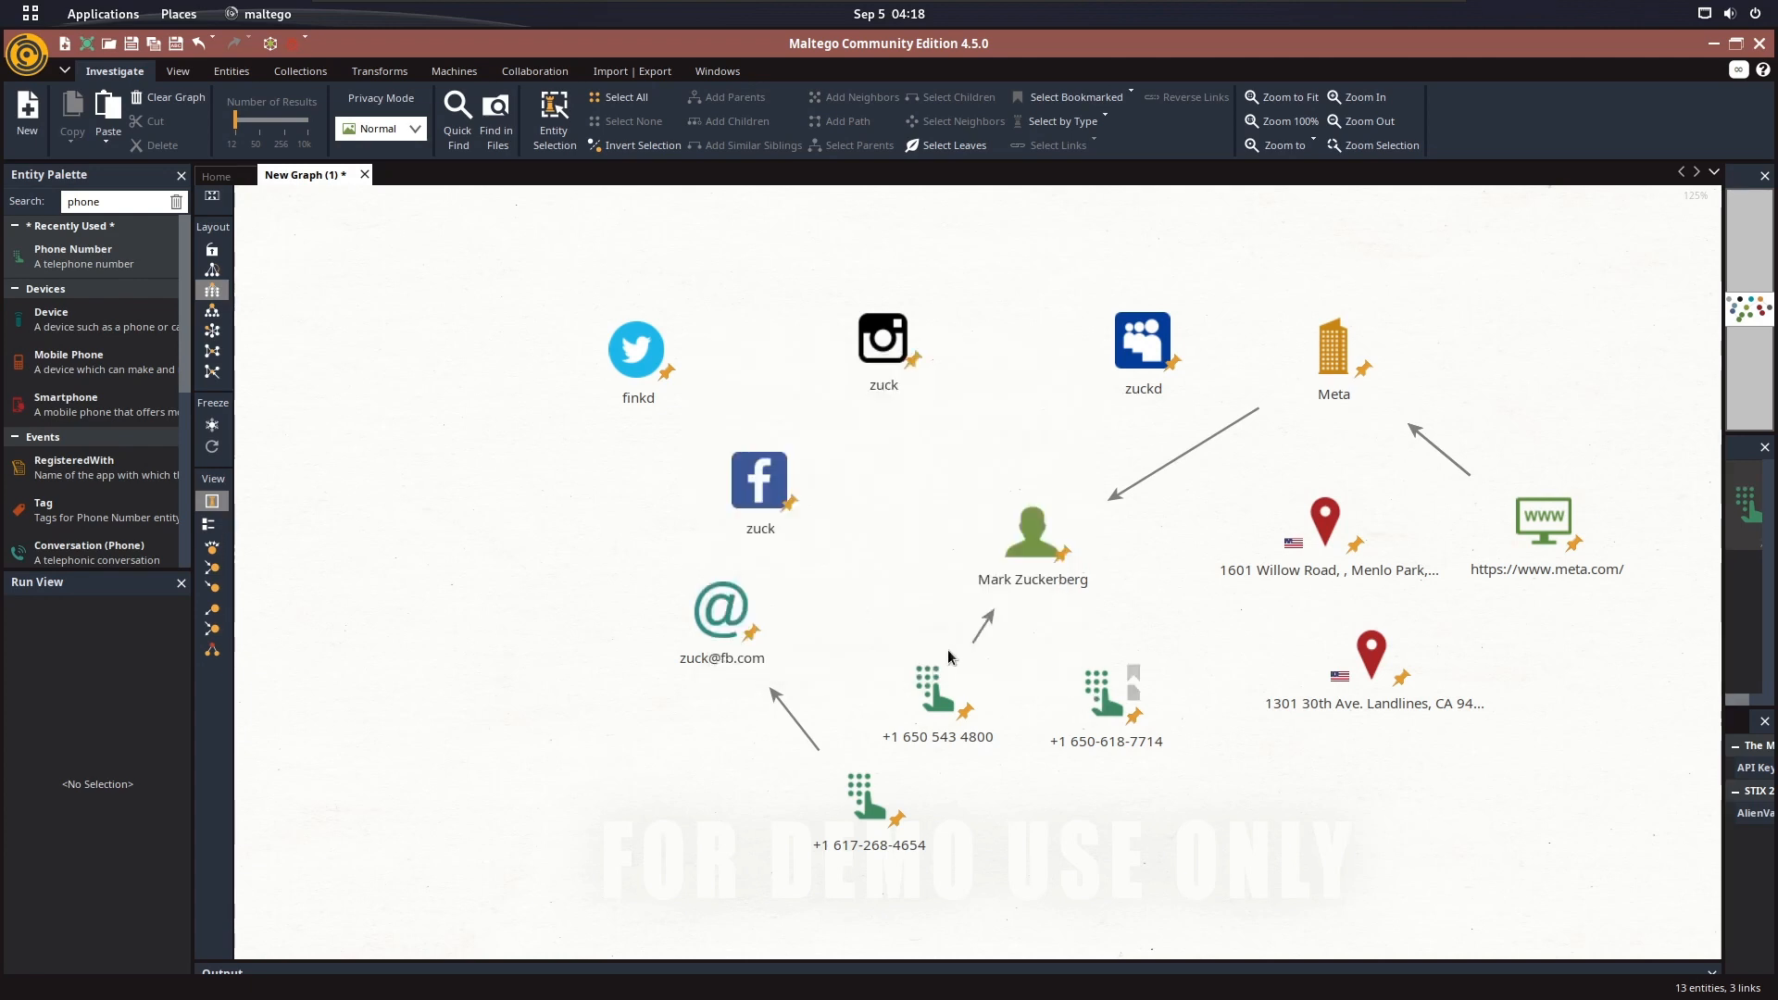
Reposition the third Phone Number entity below and left of the email entity, and link the email entity to Mark Zuckerberg
{"action": "left_click_drag", "start_coordinate": [859, 802], "coordinate": [646, 751]}
{"action": "left_click_drag", "start_coordinate": [767, 619], "coordinate": [1017, 552]}
{"action": "left_click", "coordinate": [949, 650]}
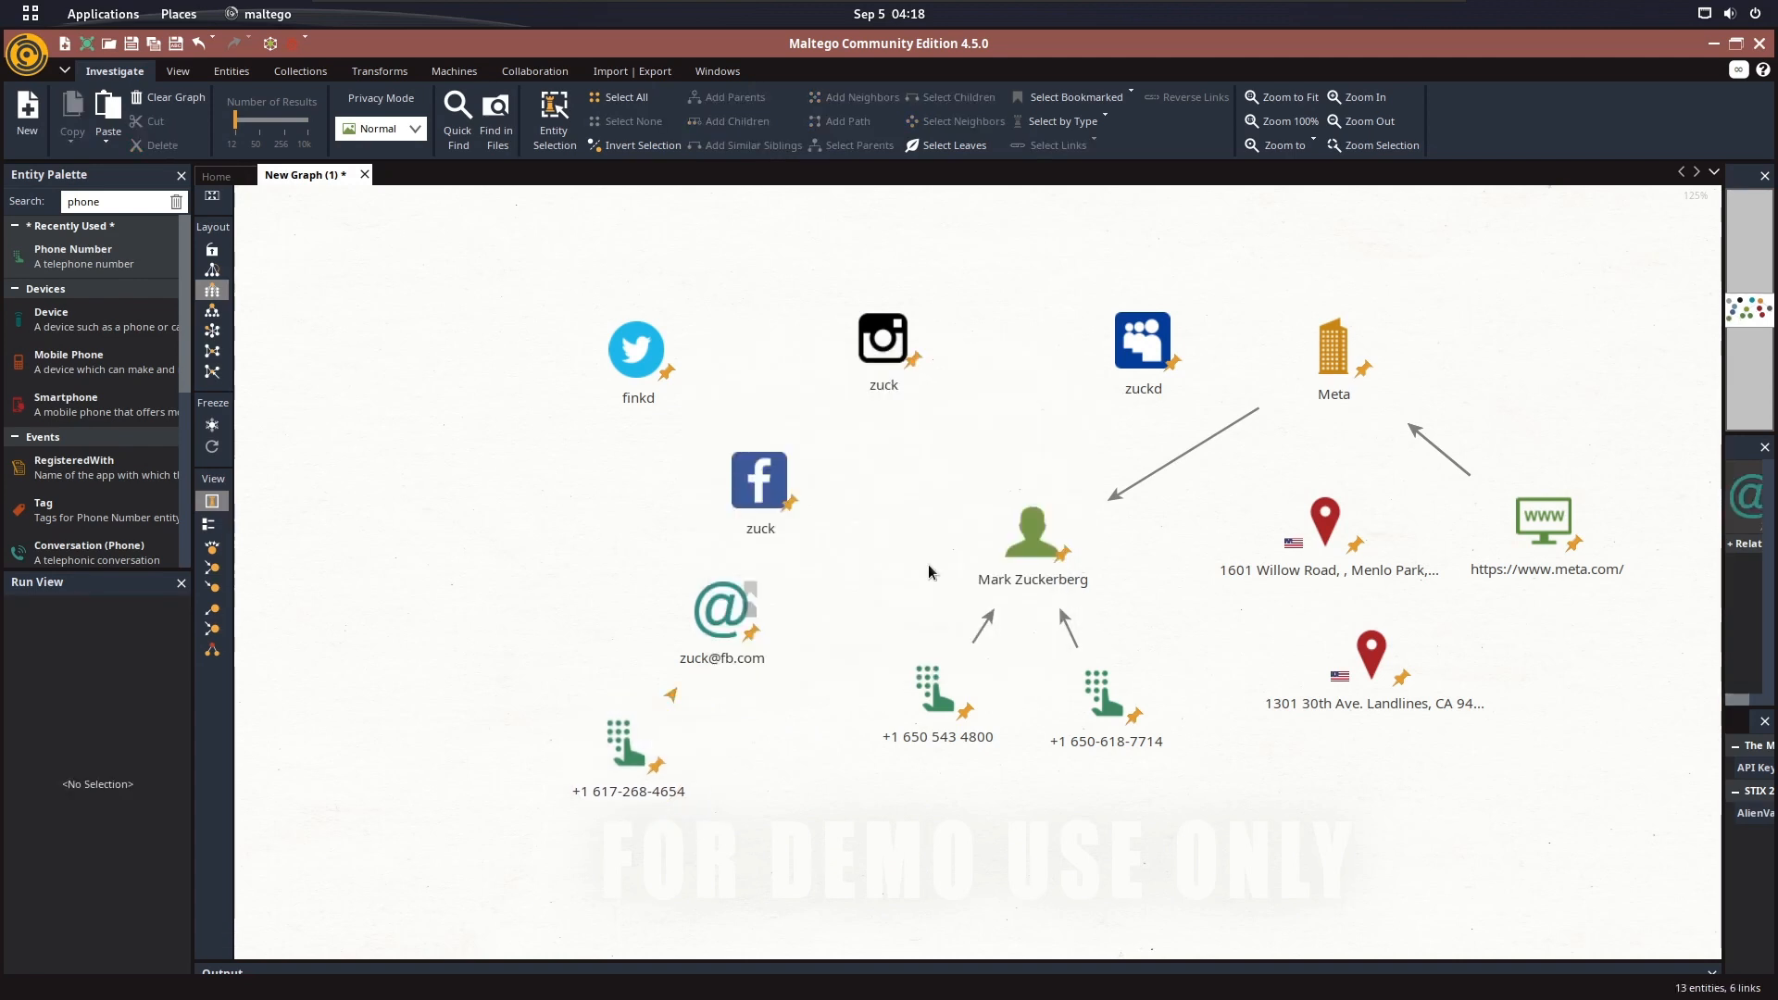
Link the Instagram, Myspace, Facebook and Twitter entities to the Mark Zuckerberg person entity with default link properties
{"action": "left_click_drag", "start_coordinate": [882, 360], "coordinate": [1030, 539]}
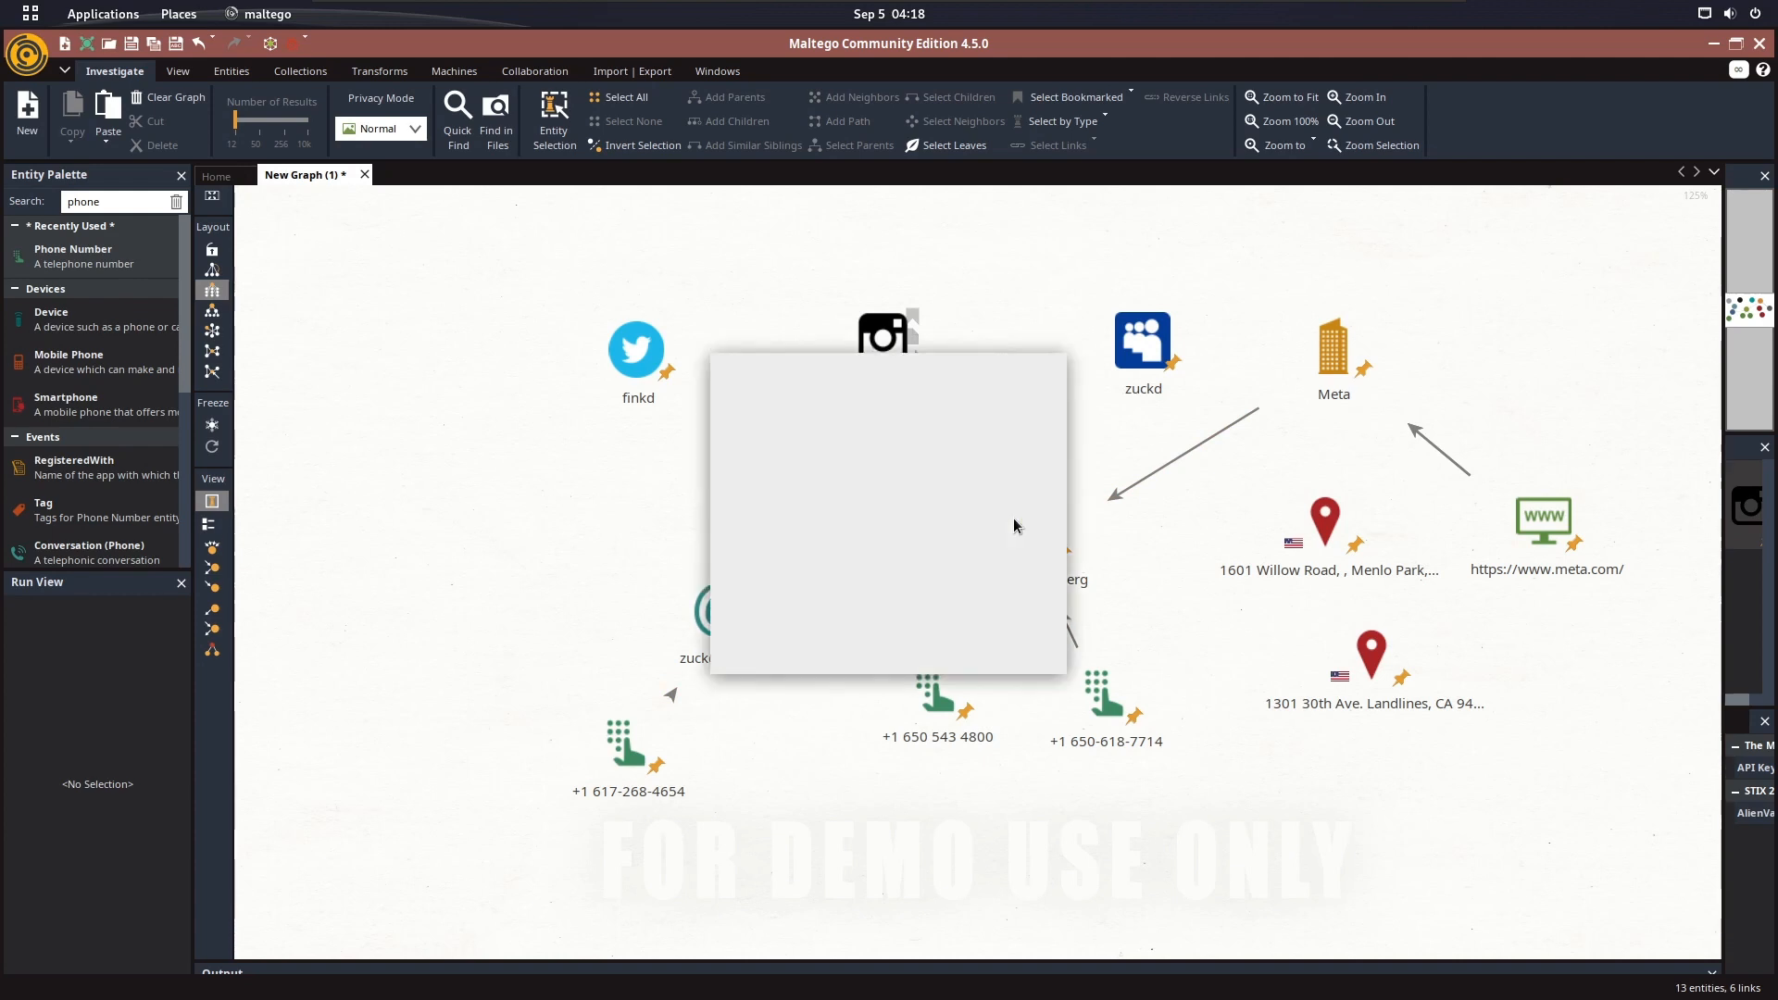
{"action": "left_click", "coordinate": [945, 649]}
{"action": "left_click_drag", "start_coordinate": [1143, 344], "coordinate": [1052, 555]}
{"action": "left_click", "coordinate": [944, 650]}
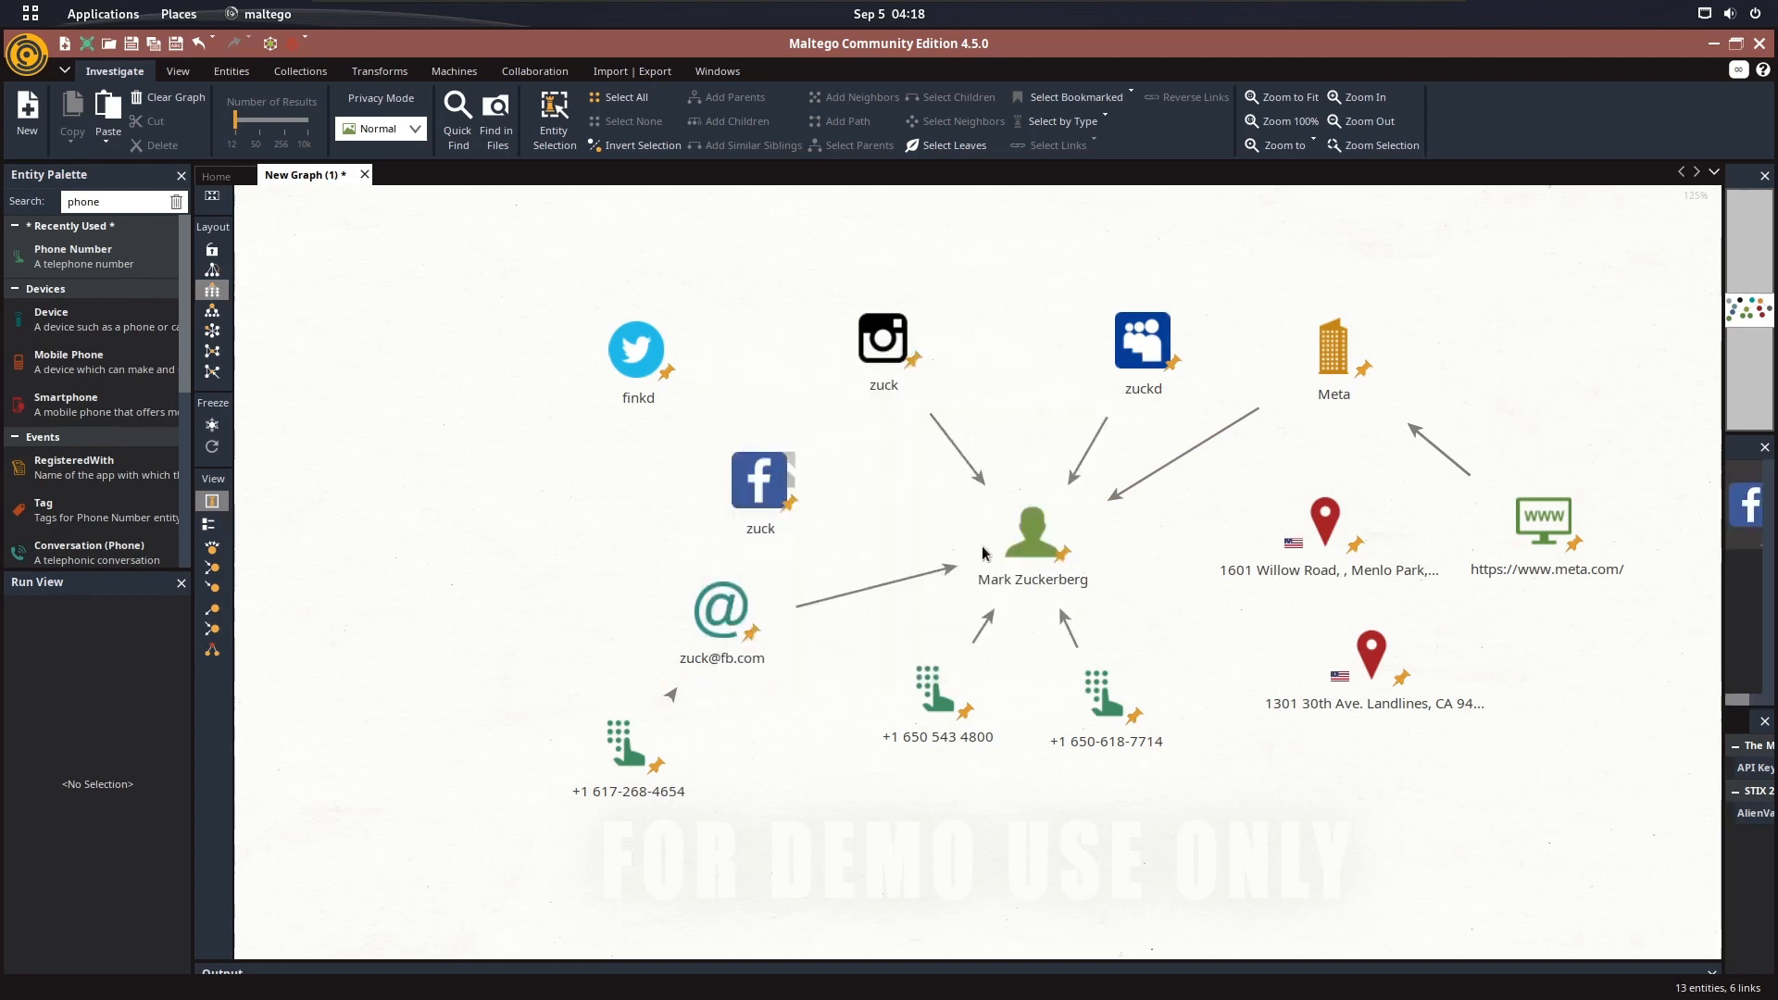
{"action": "left_click_drag", "start_coordinate": [759, 480], "coordinate": [1017, 538]}
{"action": "left_click", "coordinate": [944, 649]}
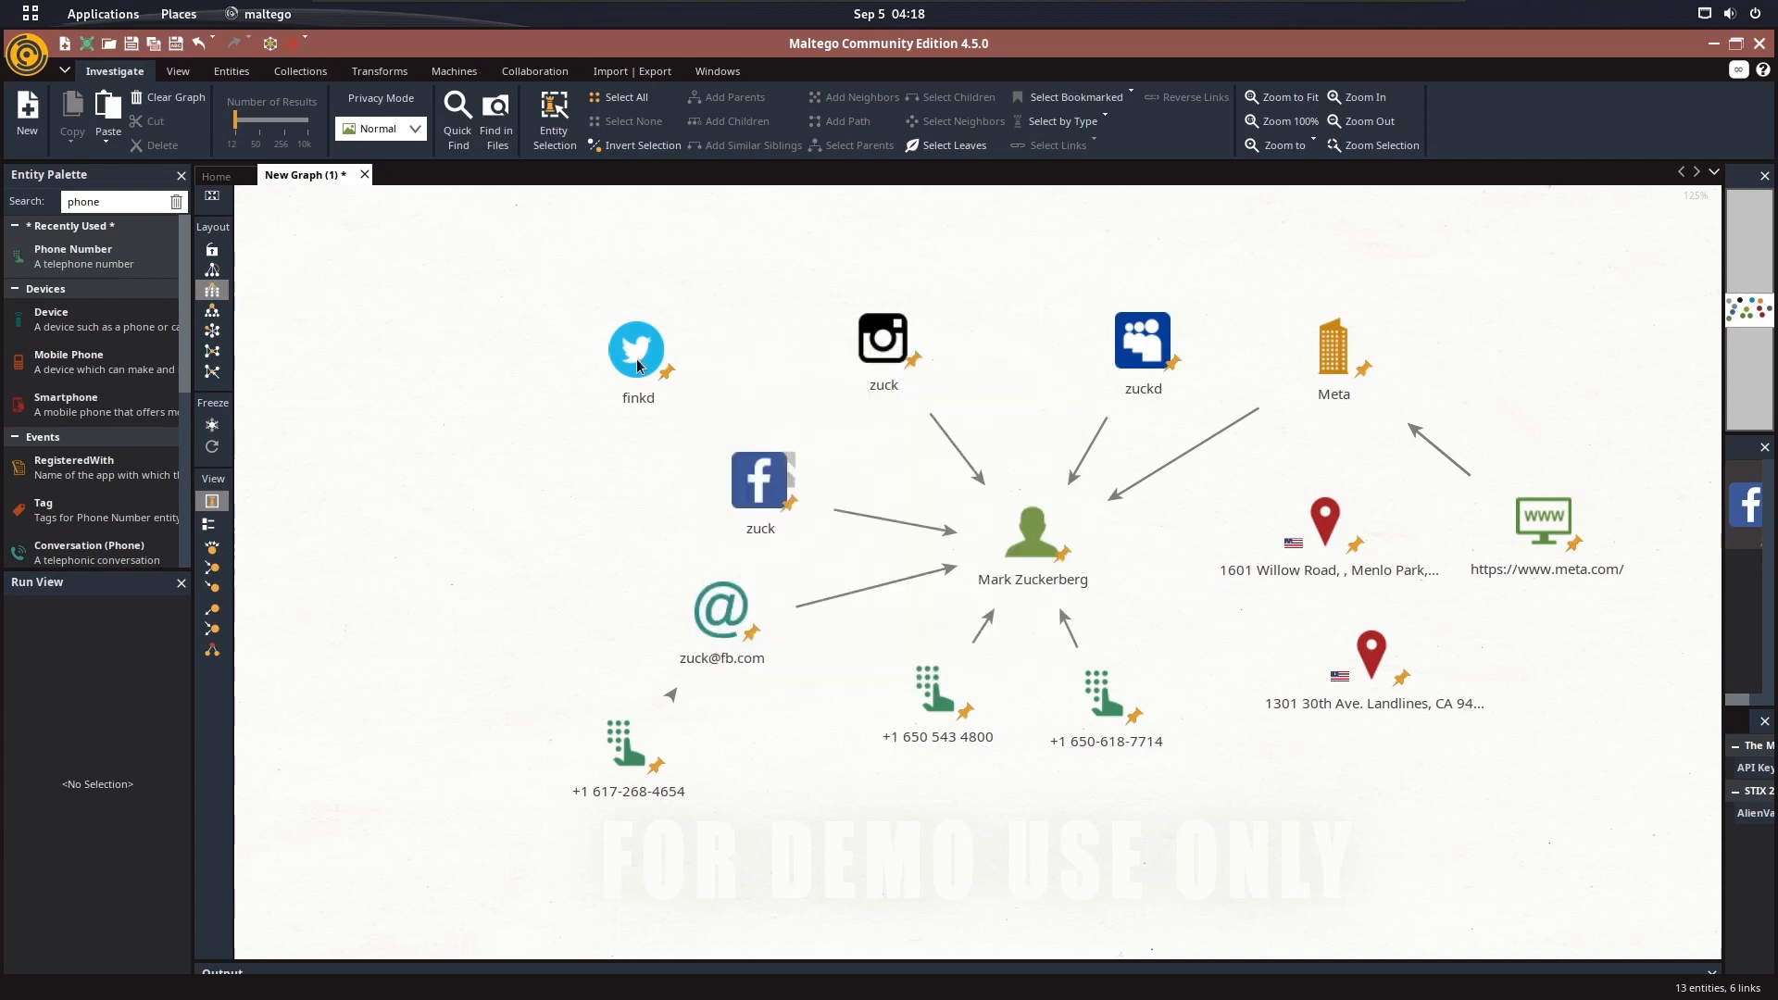
{"action": "left_click_drag", "start_coordinate": [635, 350], "coordinate": [1001, 526]}
{"action": "left_click", "coordinate": [945, 648]}
Link both location entities to the Mark Zuckerberg person entity with default link properties
{"action": "left_click_drag", "start_coordinate": [1324, 519], "coordinate": [1065, 528]}
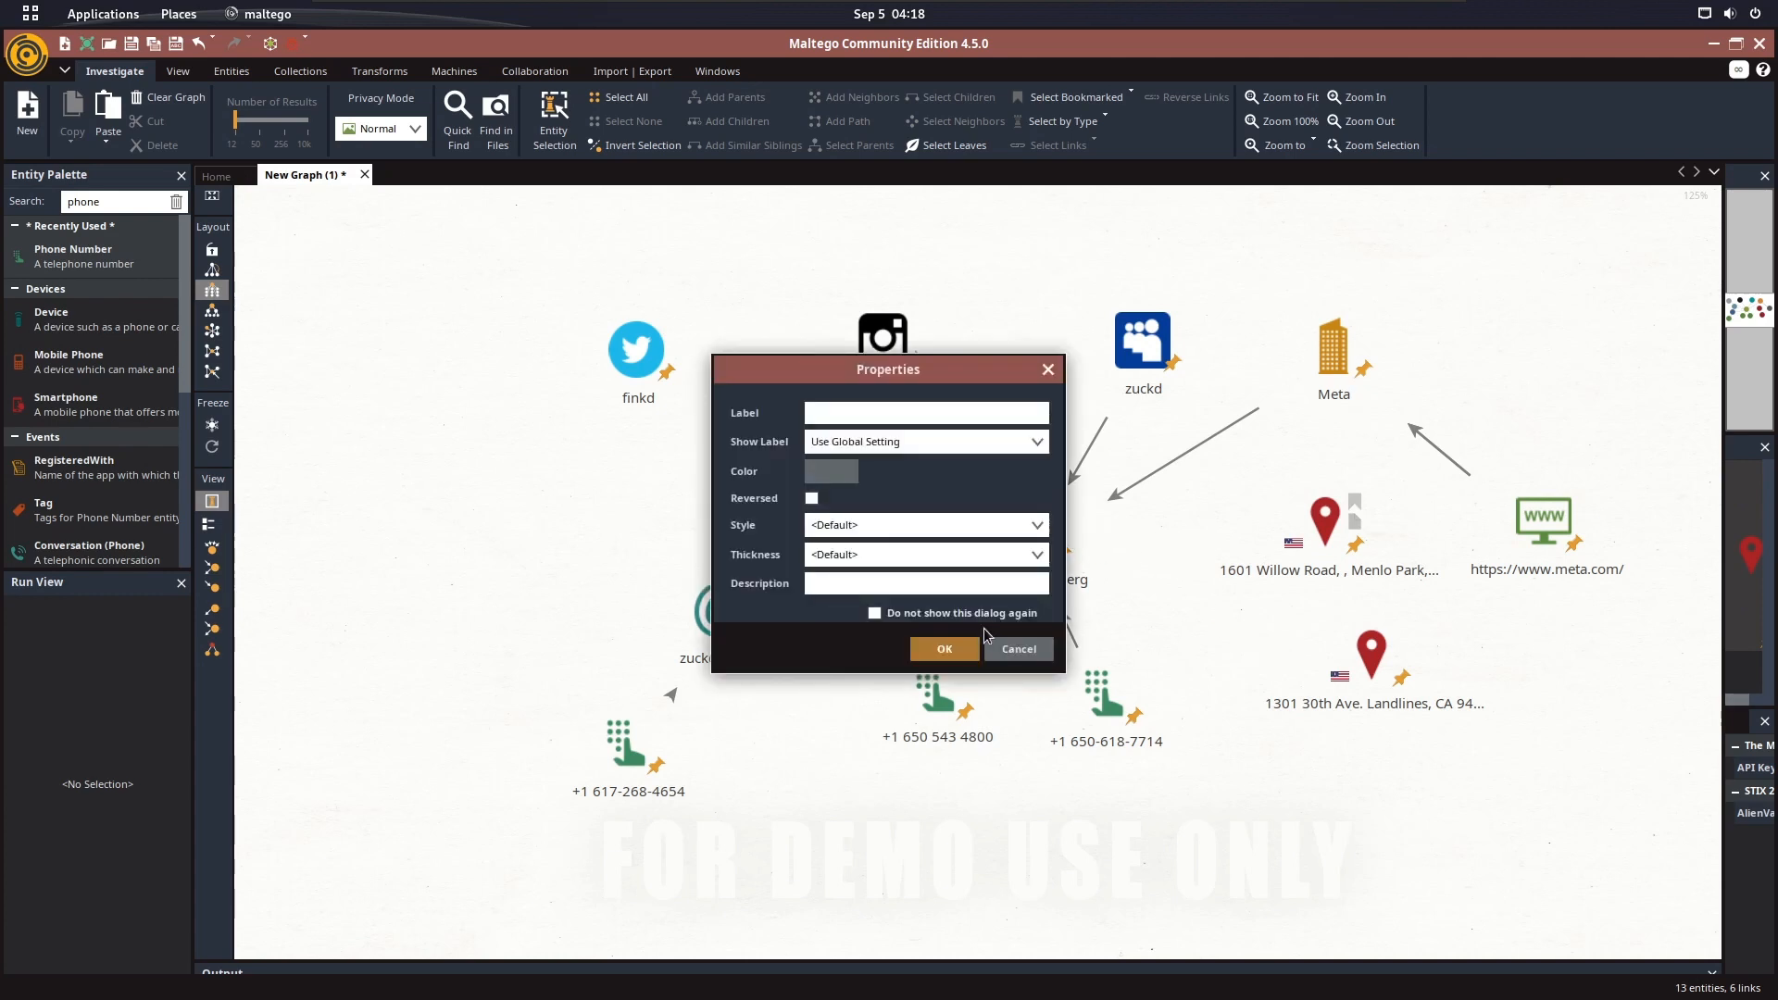
{"action": "left_click", "coordinate": [944, 648]}
{"action": "mouse_move", "coordinate": [1340, 671]}
{"action": "left_mouse_down"}
{"action": "mouse_move", "coordinate": [1061, 579]}
{"action": "mouse_move", "coordinate": [1095, 583]}
{"action": "left_mouse_up"}
{"action": "left_click", "coordinate": [944, 649]}
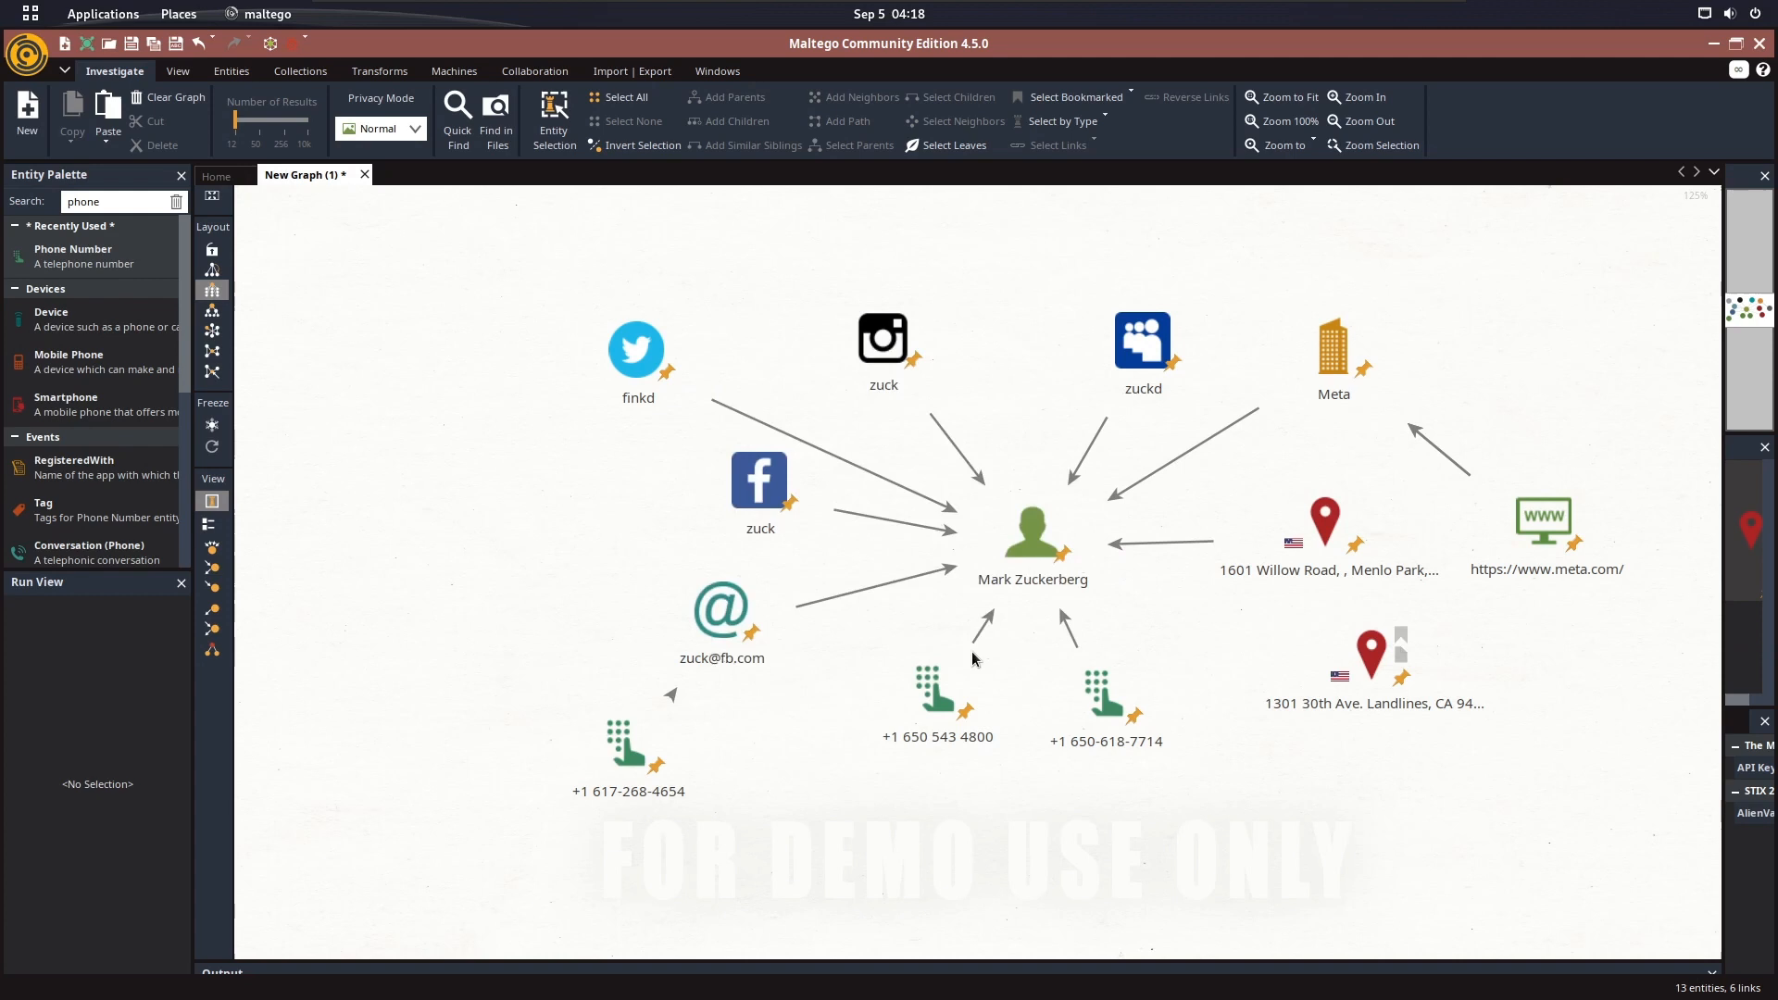
Rename the Meta company entity as "CEO META"
{"action": "double_click", "coordinate": [1335, 371]}
{"action": "left_click", "coordinate": [787, 196]}
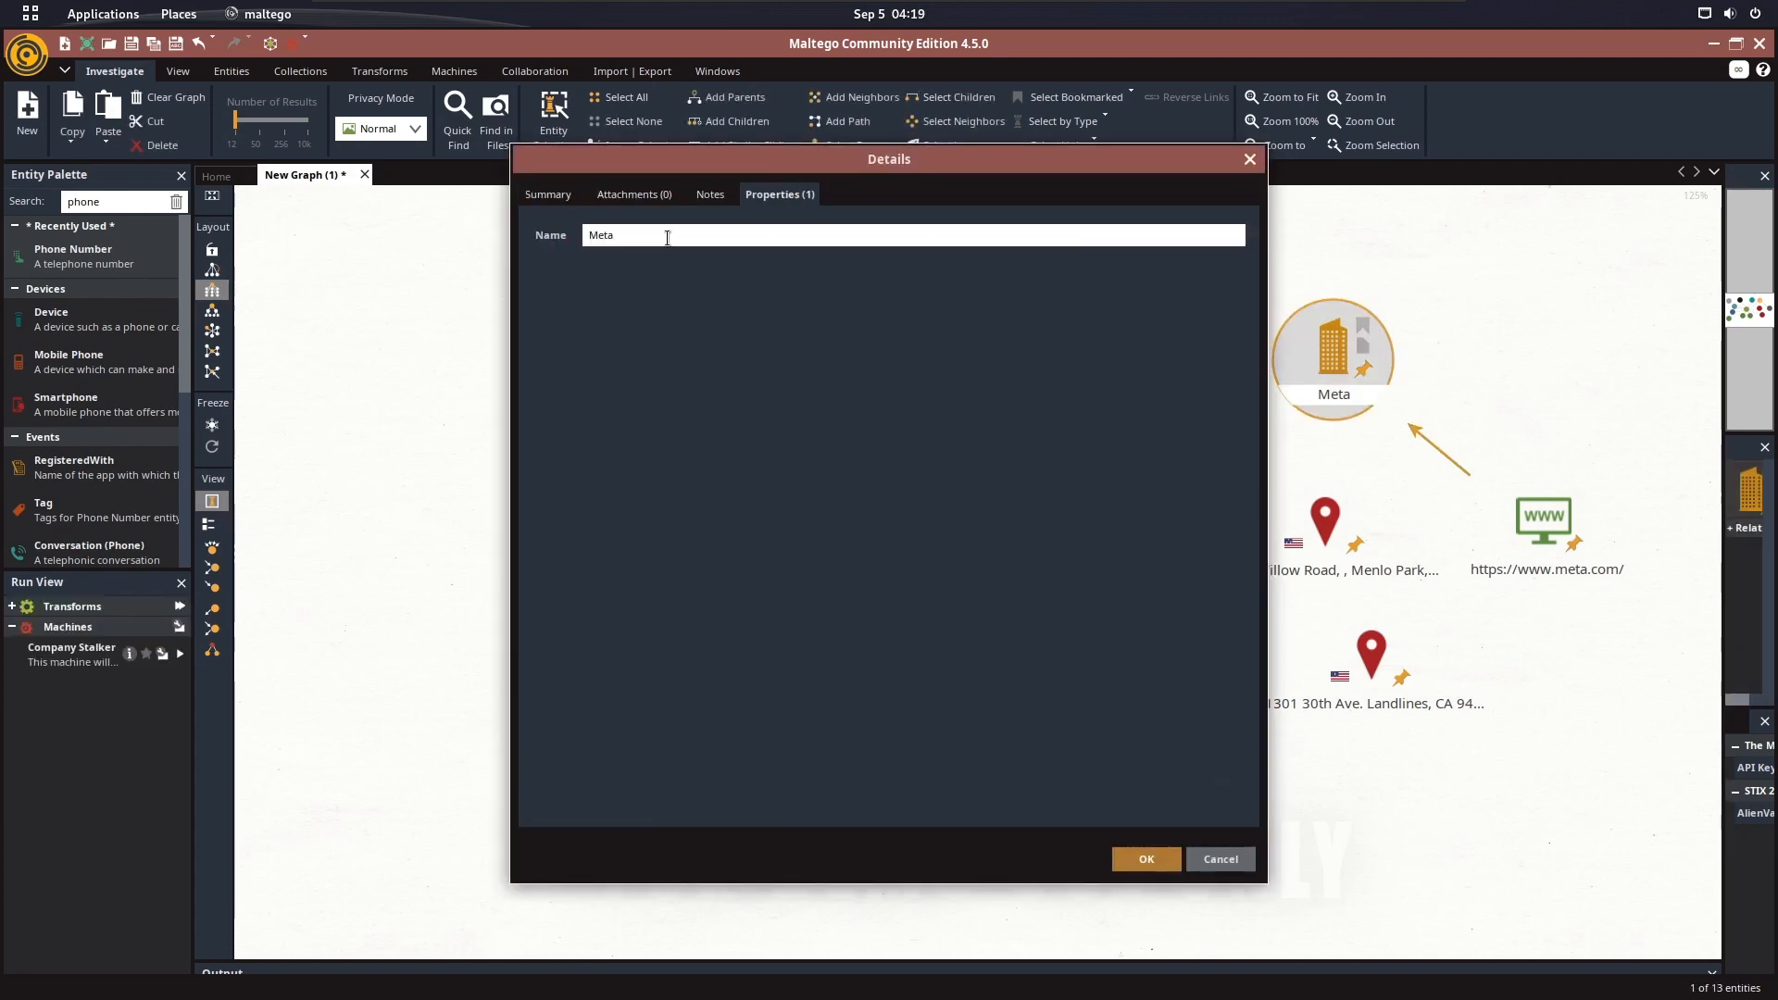
{"action": "type", "text": "CEO Of"}
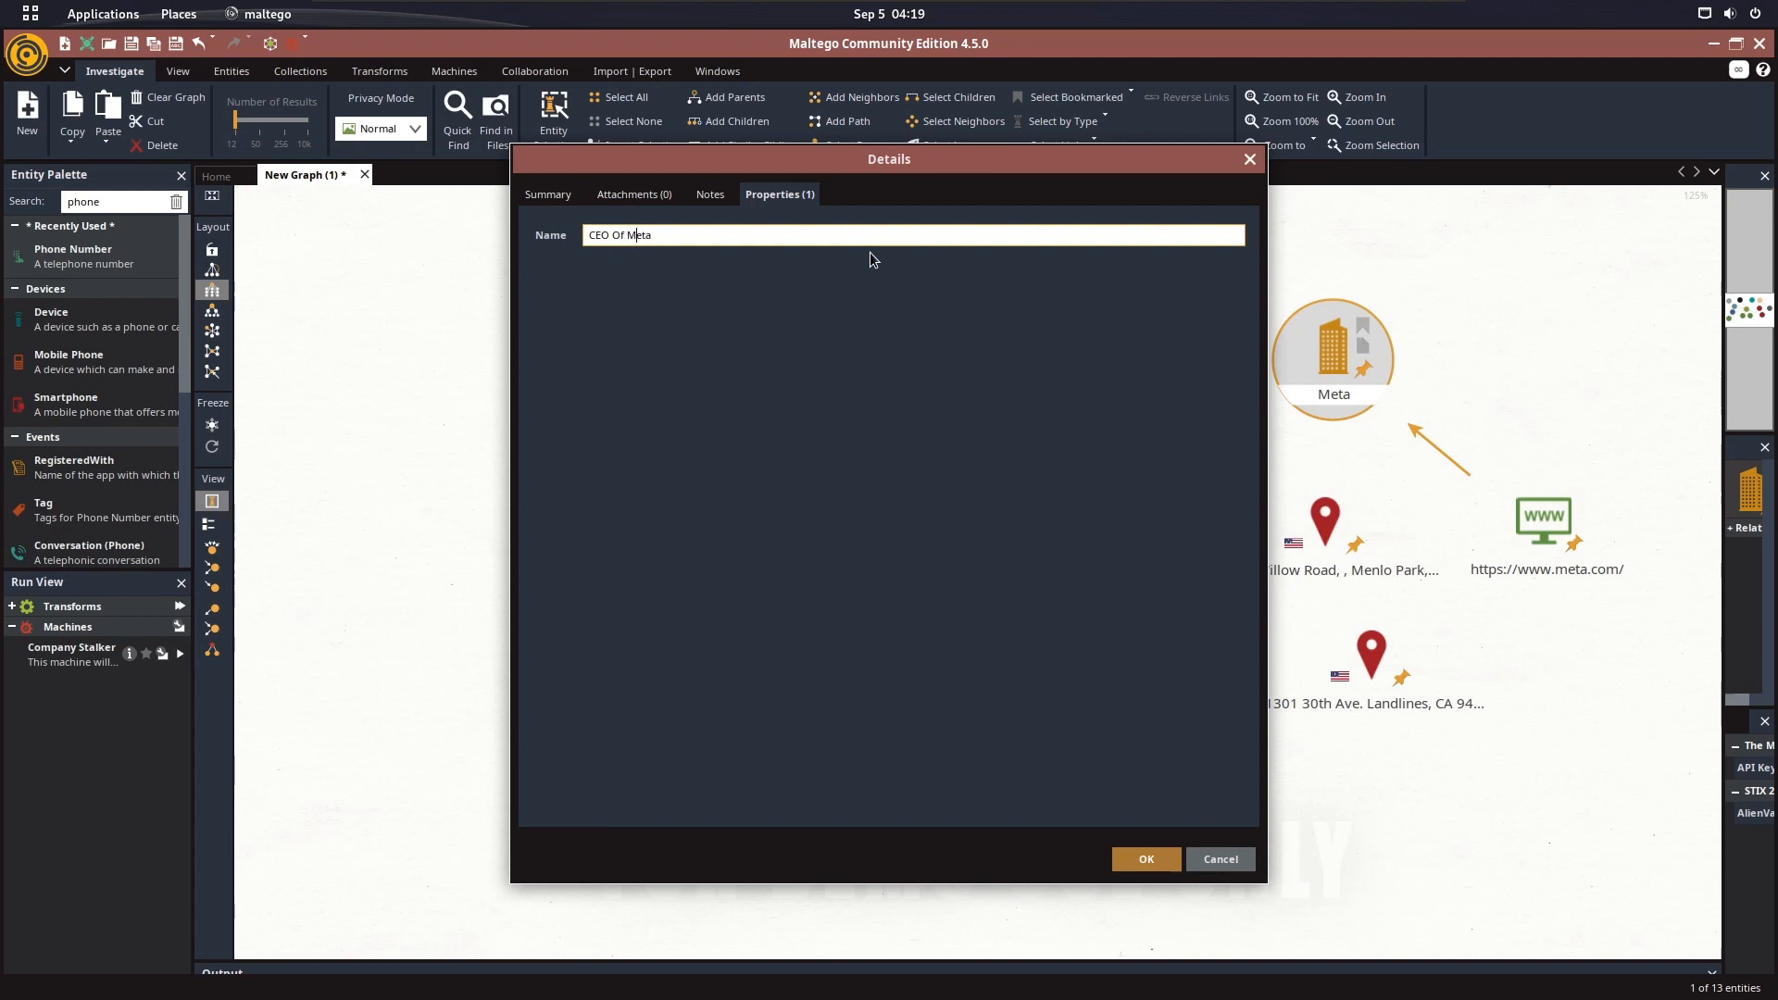
{"action": "key", "text": "BackSpace"}
{"action": "key", "text": "BackSpace"}
{"action": "key", "text": "BackSpace"}
{"action": "key", "text": "BackSpace"}
{"action": "type", "text": "META"}
{"action": "key", "text": "Left"}
{"action": "key", "text": "Left"}
{"action": "key", "text": "BackSpace"}
{"action": "key", "text": "BackSpace"}
{"action": "key", "text": "BackSpace"}
{"action": "left_click", "coordinate": [1126, 853]}
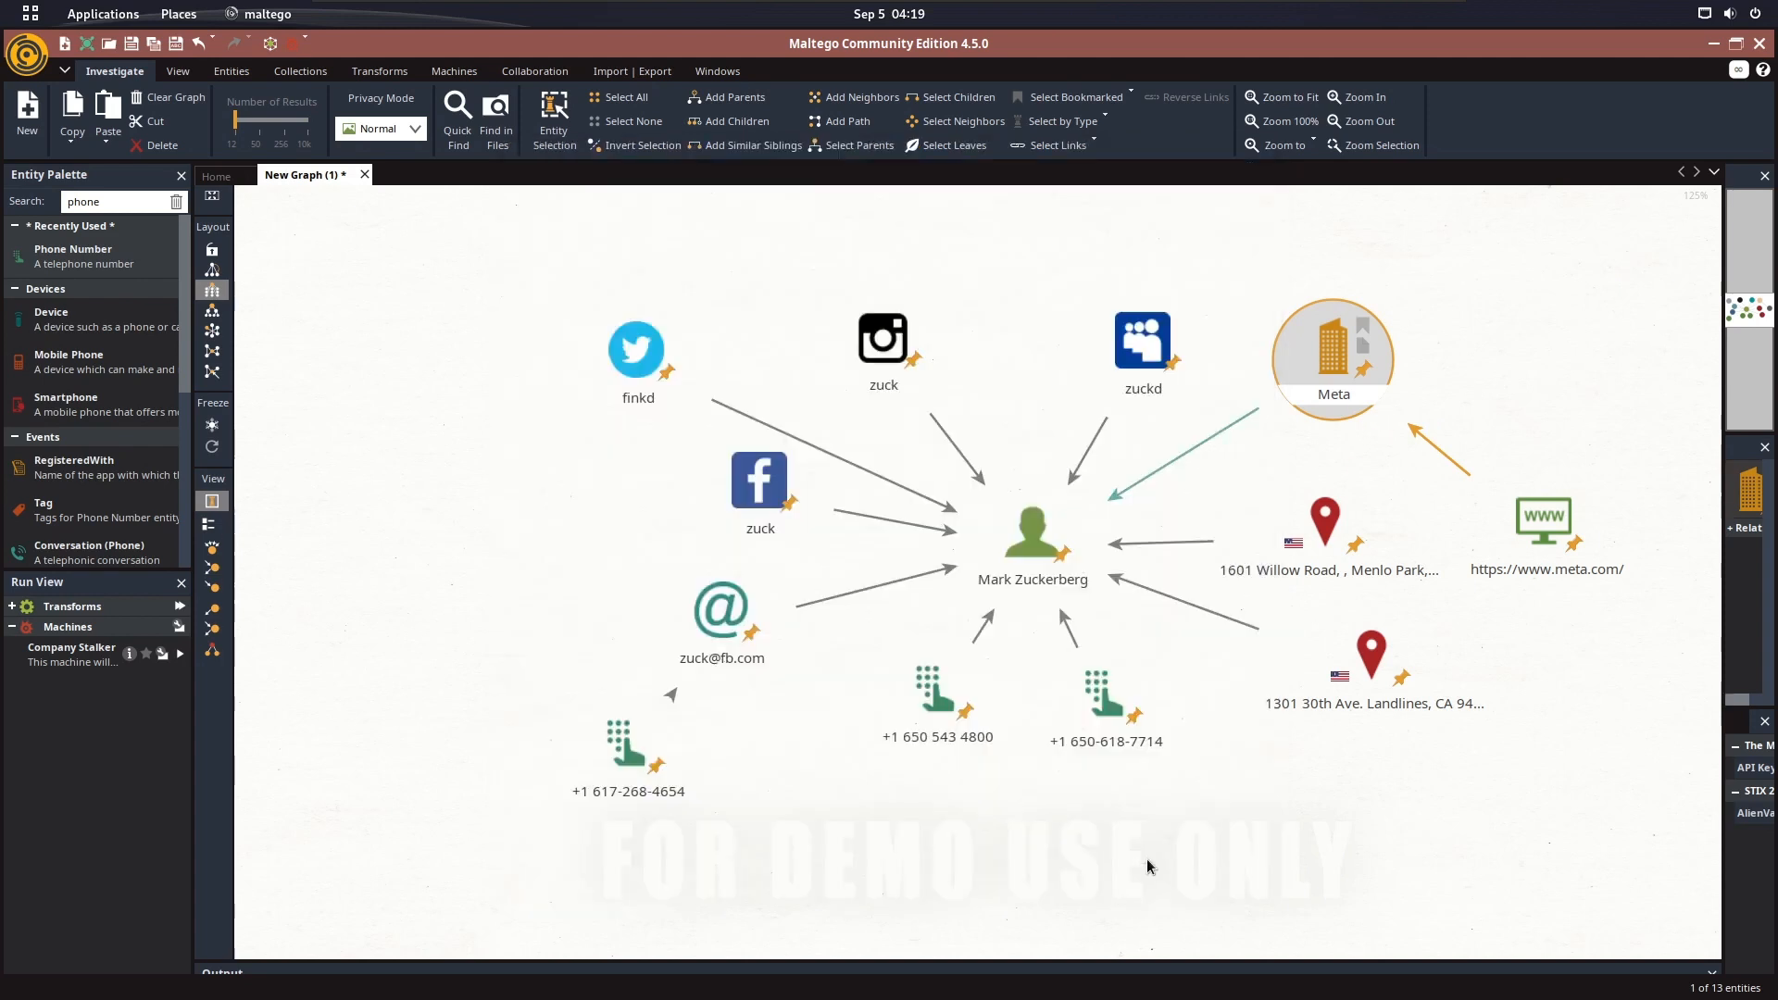
Select all entities in the graph and run All Transforms on them, declining the Discogs sign-in
{"action": "scroll", "coordinate": [1215, 747], "scroll_direction": "down", "scroll_amount": 1}
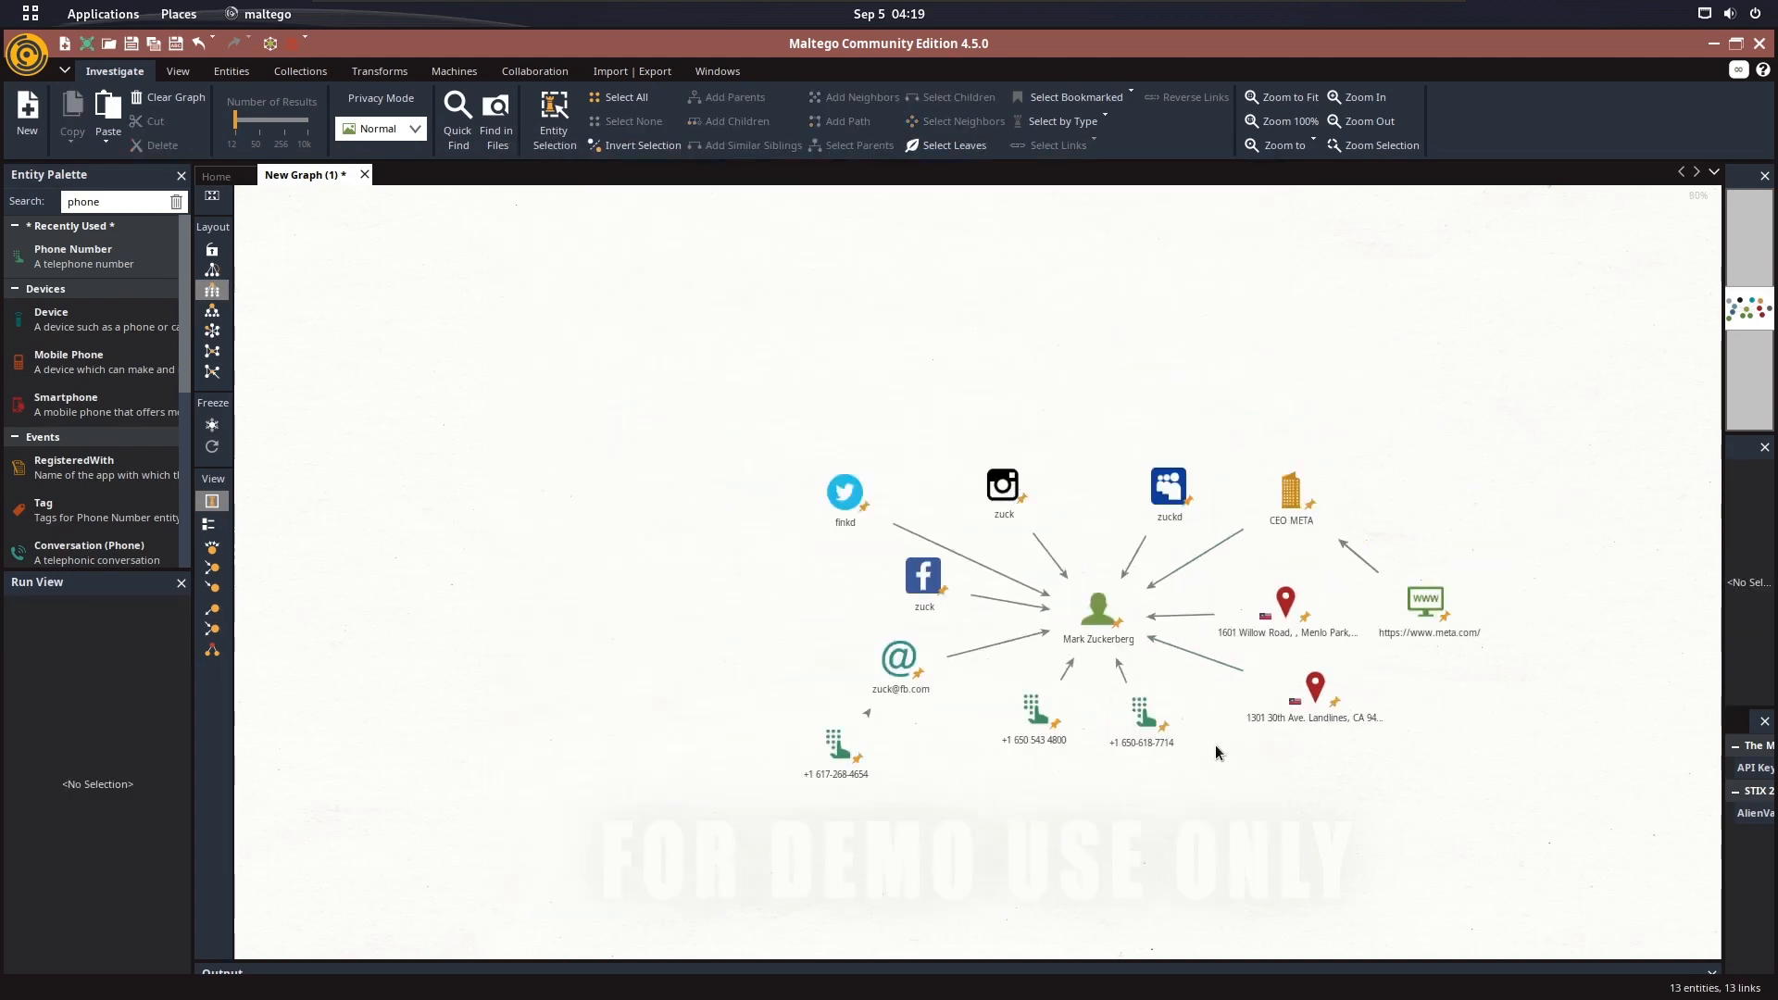
{"action": "scroll", "coordinate": [1215, 747], "scroll_direction": "up", "scroll_amount": 1}
{"action": "left_click_drag", "start_coordinate": [1410, 386], "coordinate": [1386, 385]}
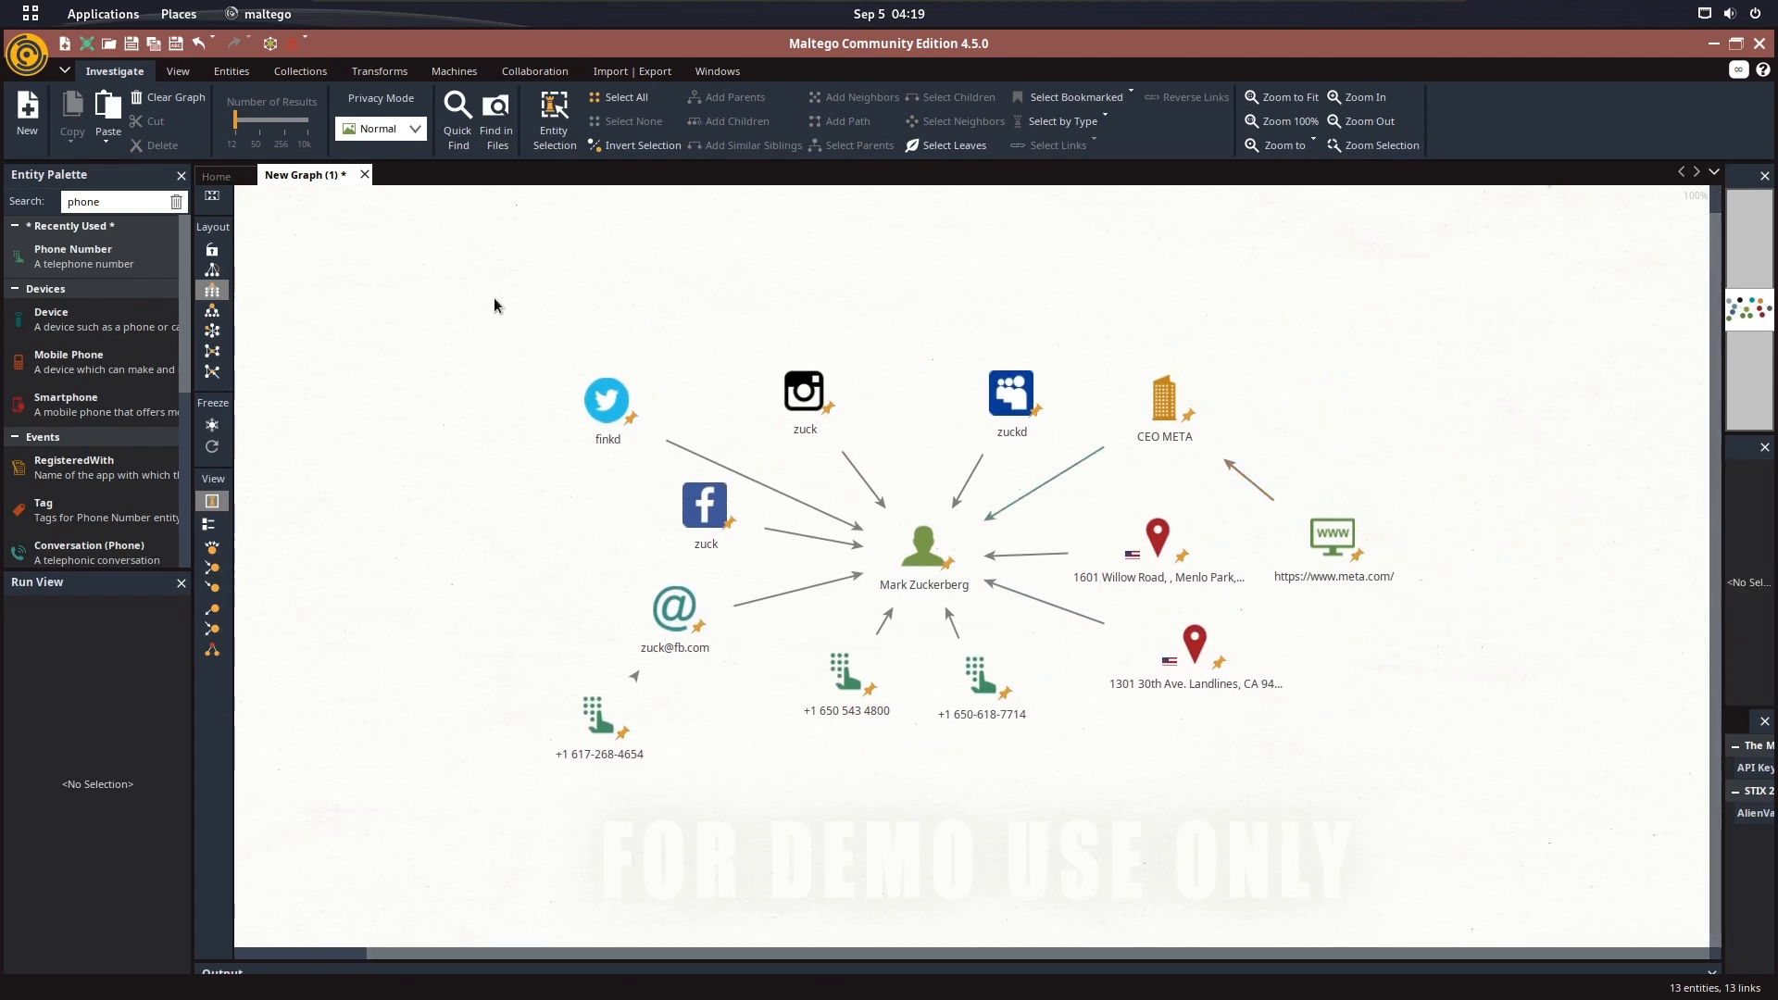
{"action": "left_click_drag", "start_coordinate": [473, 289], "coordinate": [1420, 784]}
{"action": "right_click", "coordinate": [991, 389]}
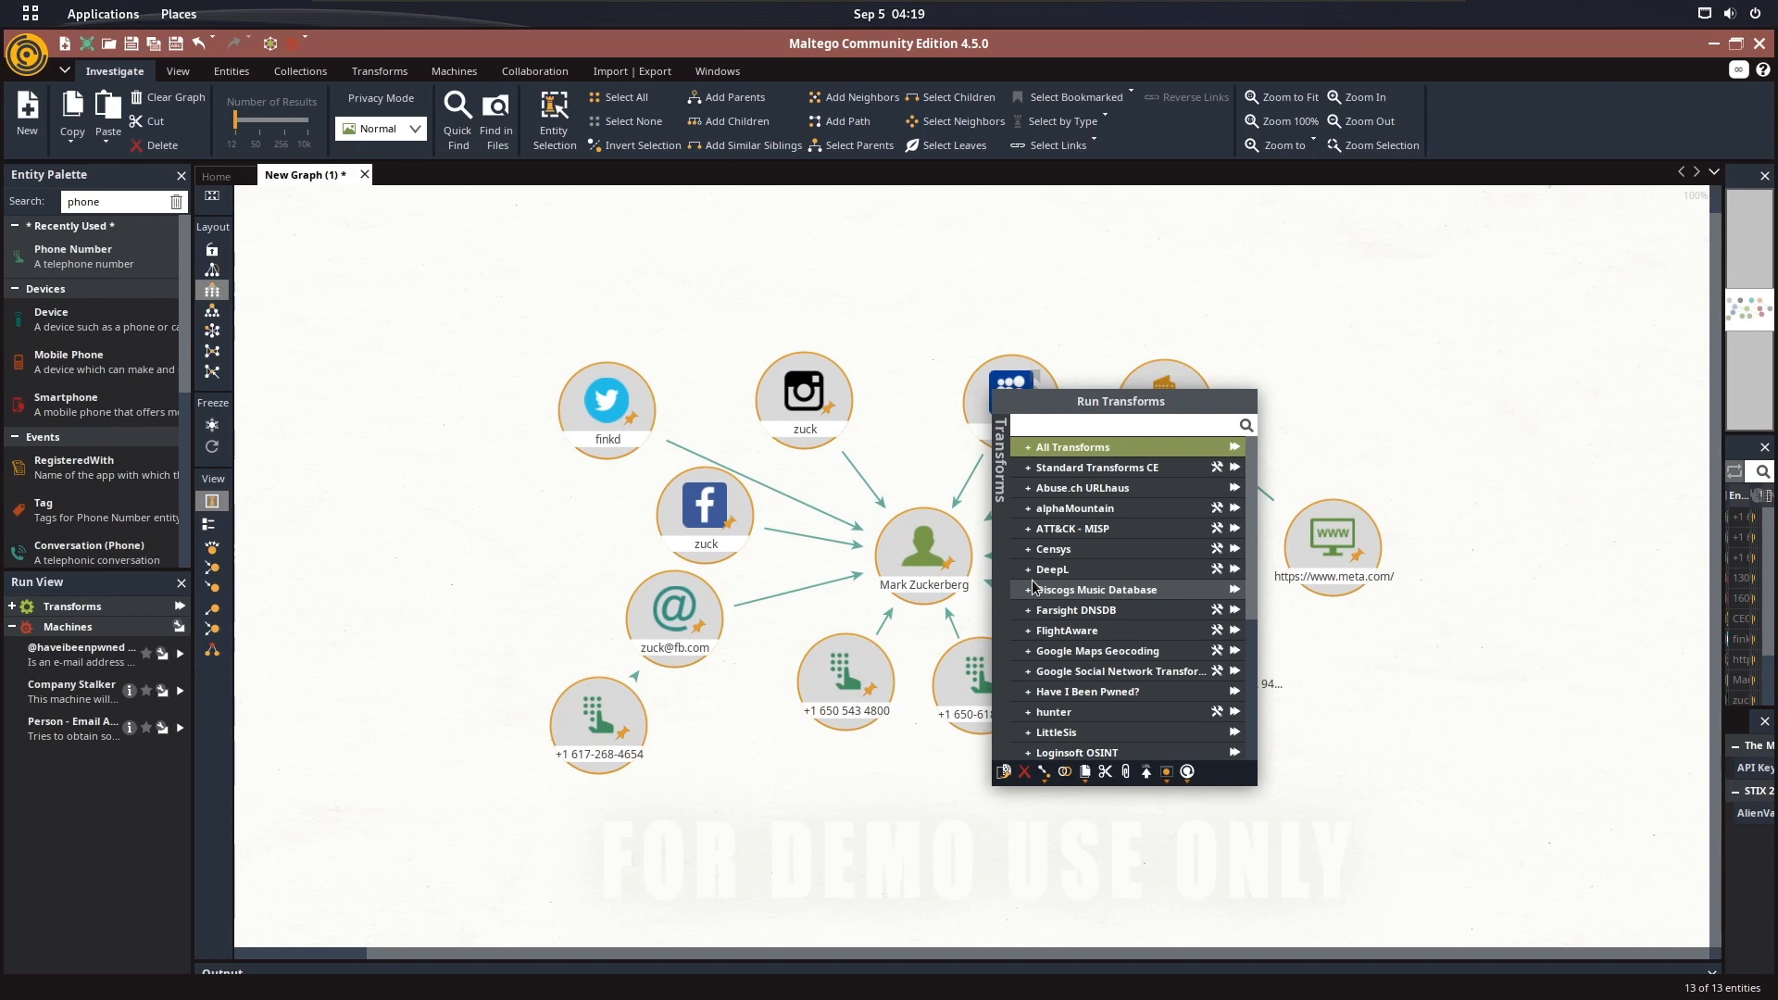
{"action": "left_click", "coordinate": [1235, 446]}
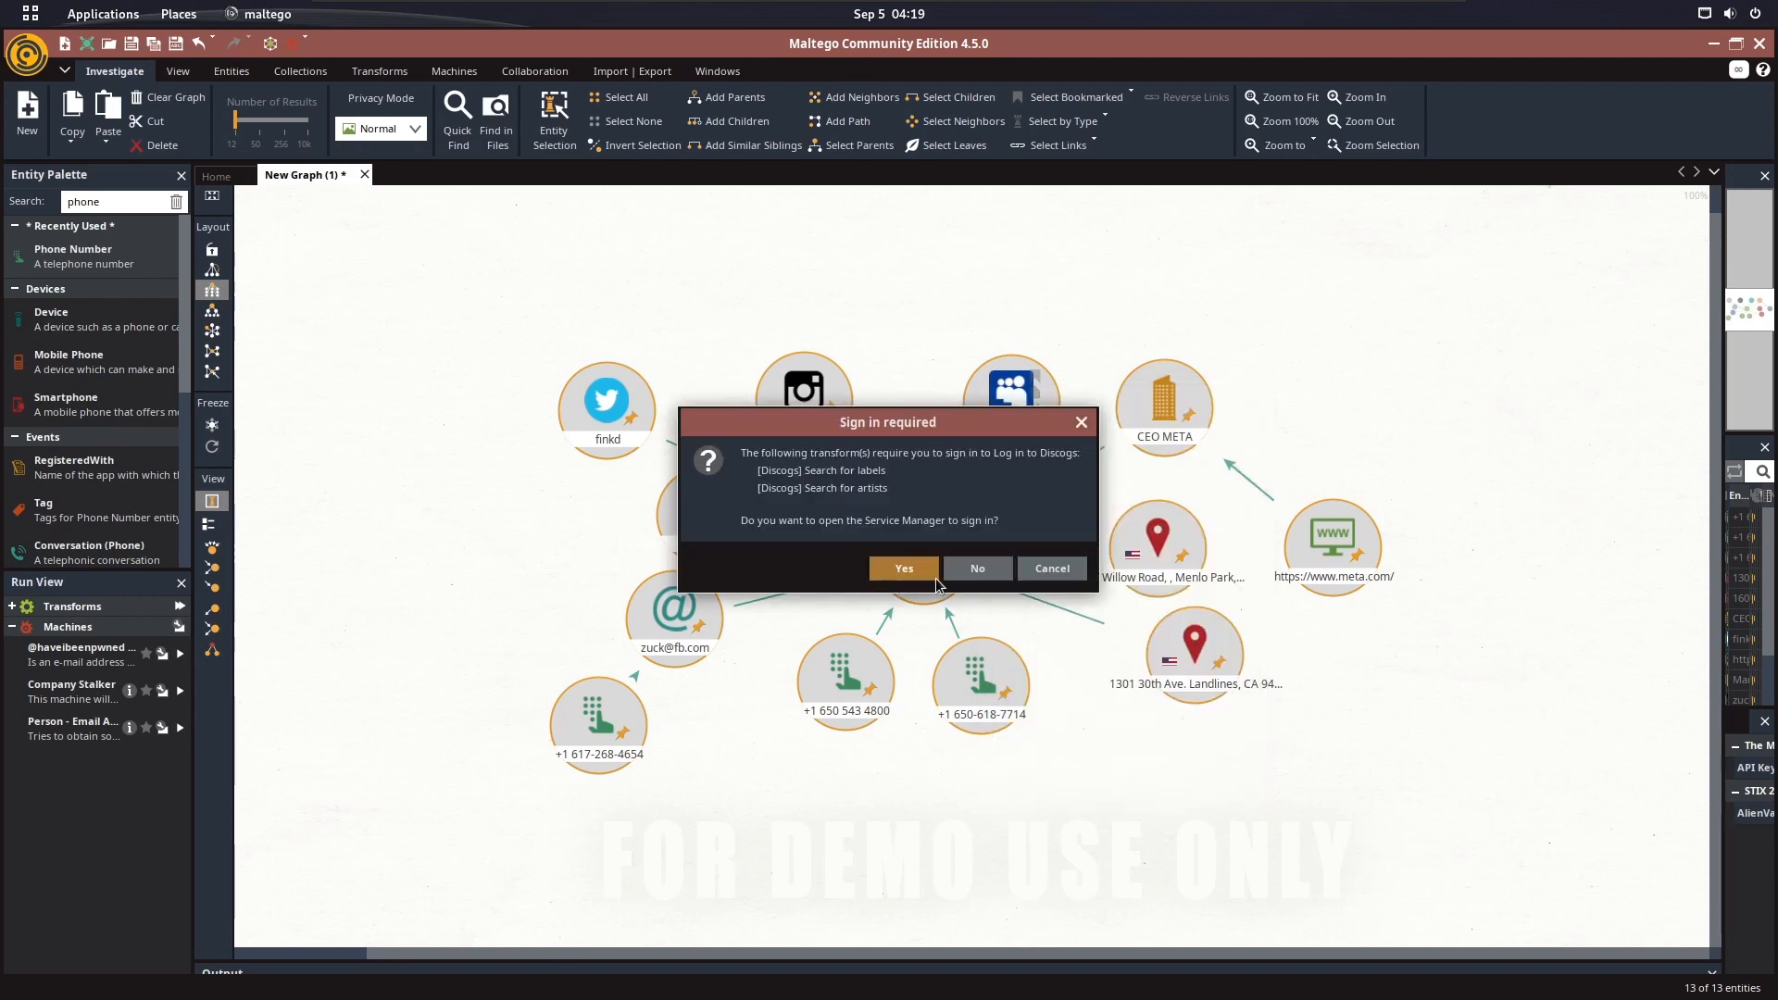
{"action": "left_click", "coordinate": [983, 569]}
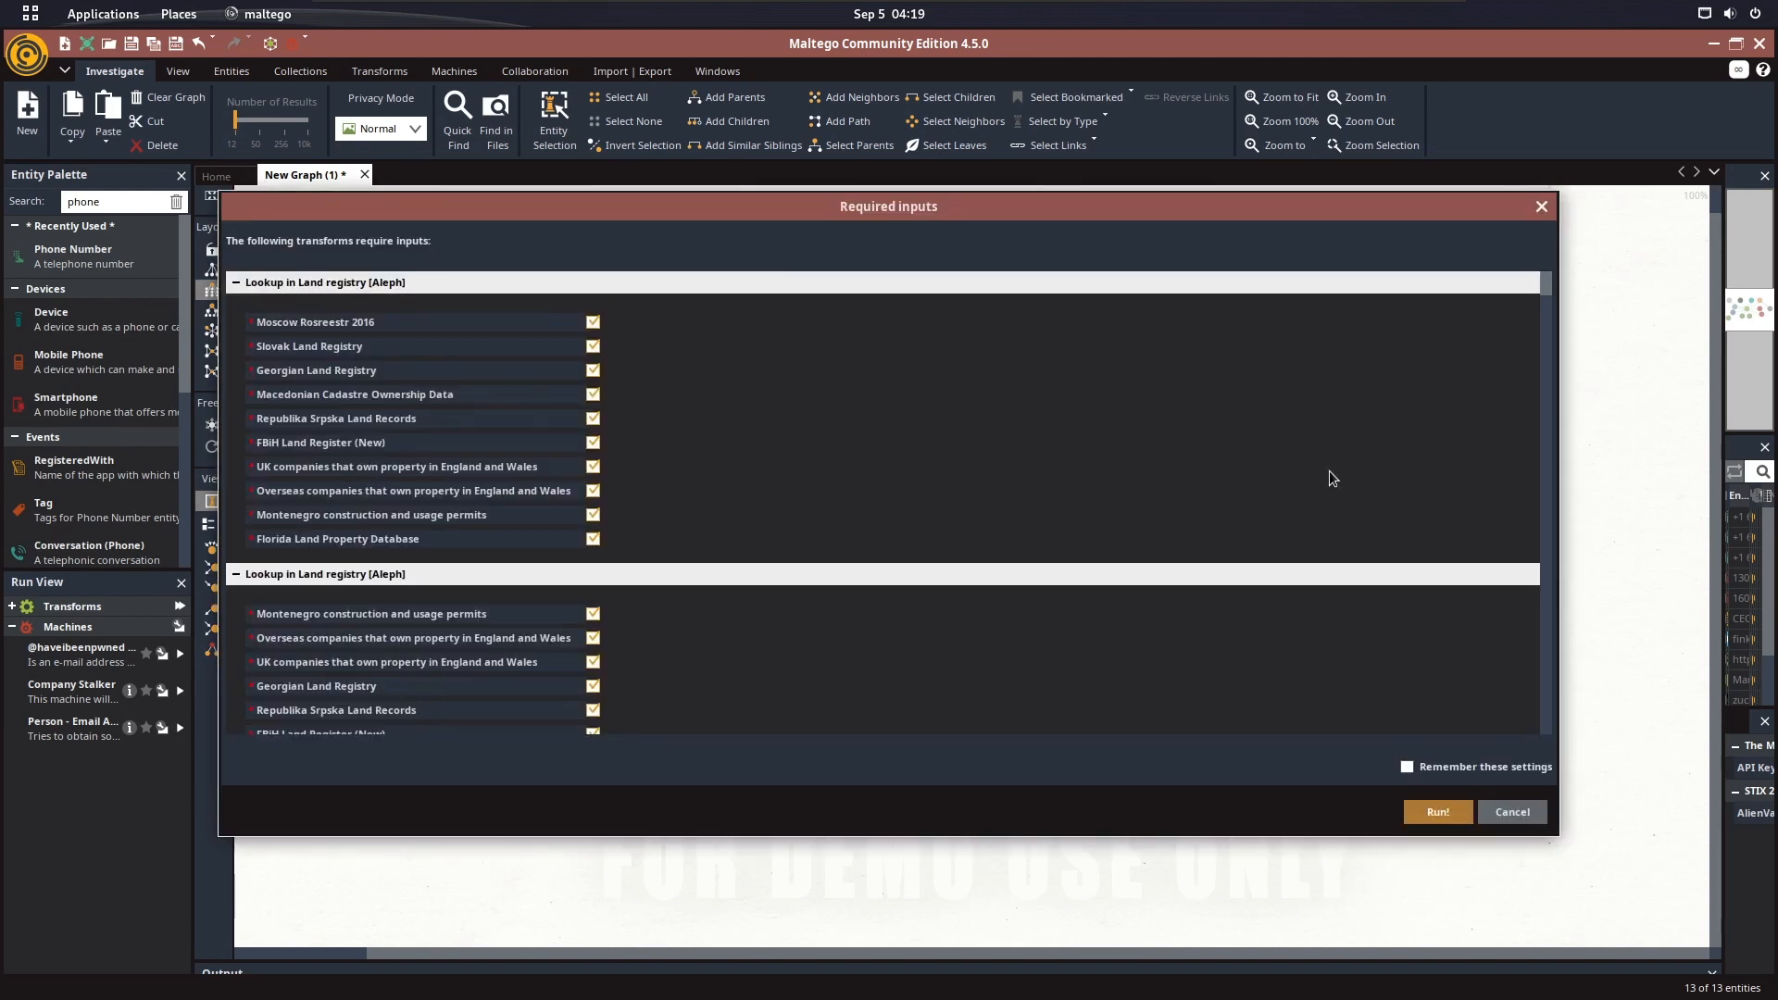
Have the required inputs remembered and enter "DefaultValue" as additional keywords for the To Instagram profiles and To OK profiles transforms
{"action": "scroll", "coordinate": [876, 443], "scroll_direction": "down", "scroll_amount": 5}
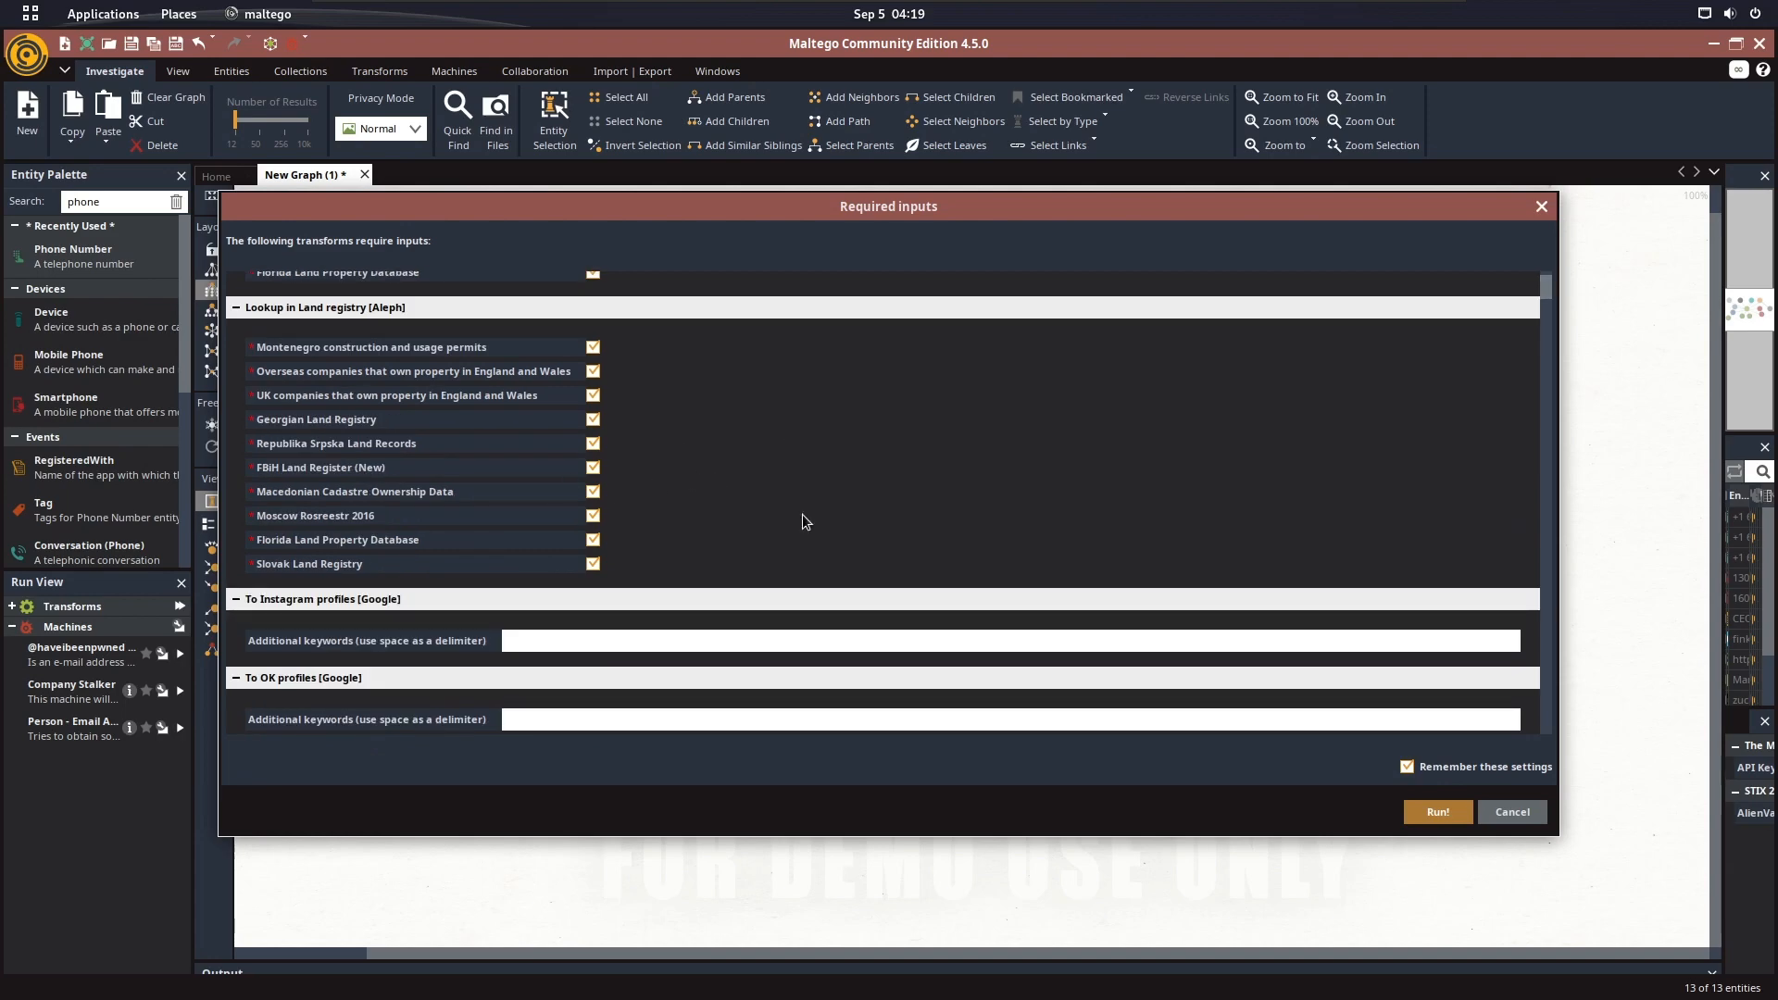
{"action": "scroll", "coordinate": [575, 486], "scroll_direction": "up", "scroll_amount": 3}
{"action": "scroll", "coordinate": [611, 426], "scroll_direction": "up", "scroll_amount": 3}
{"action": "scroll", "coordinate": [765, 443], "scroll_direction": "down", "scroll_amount": 5}
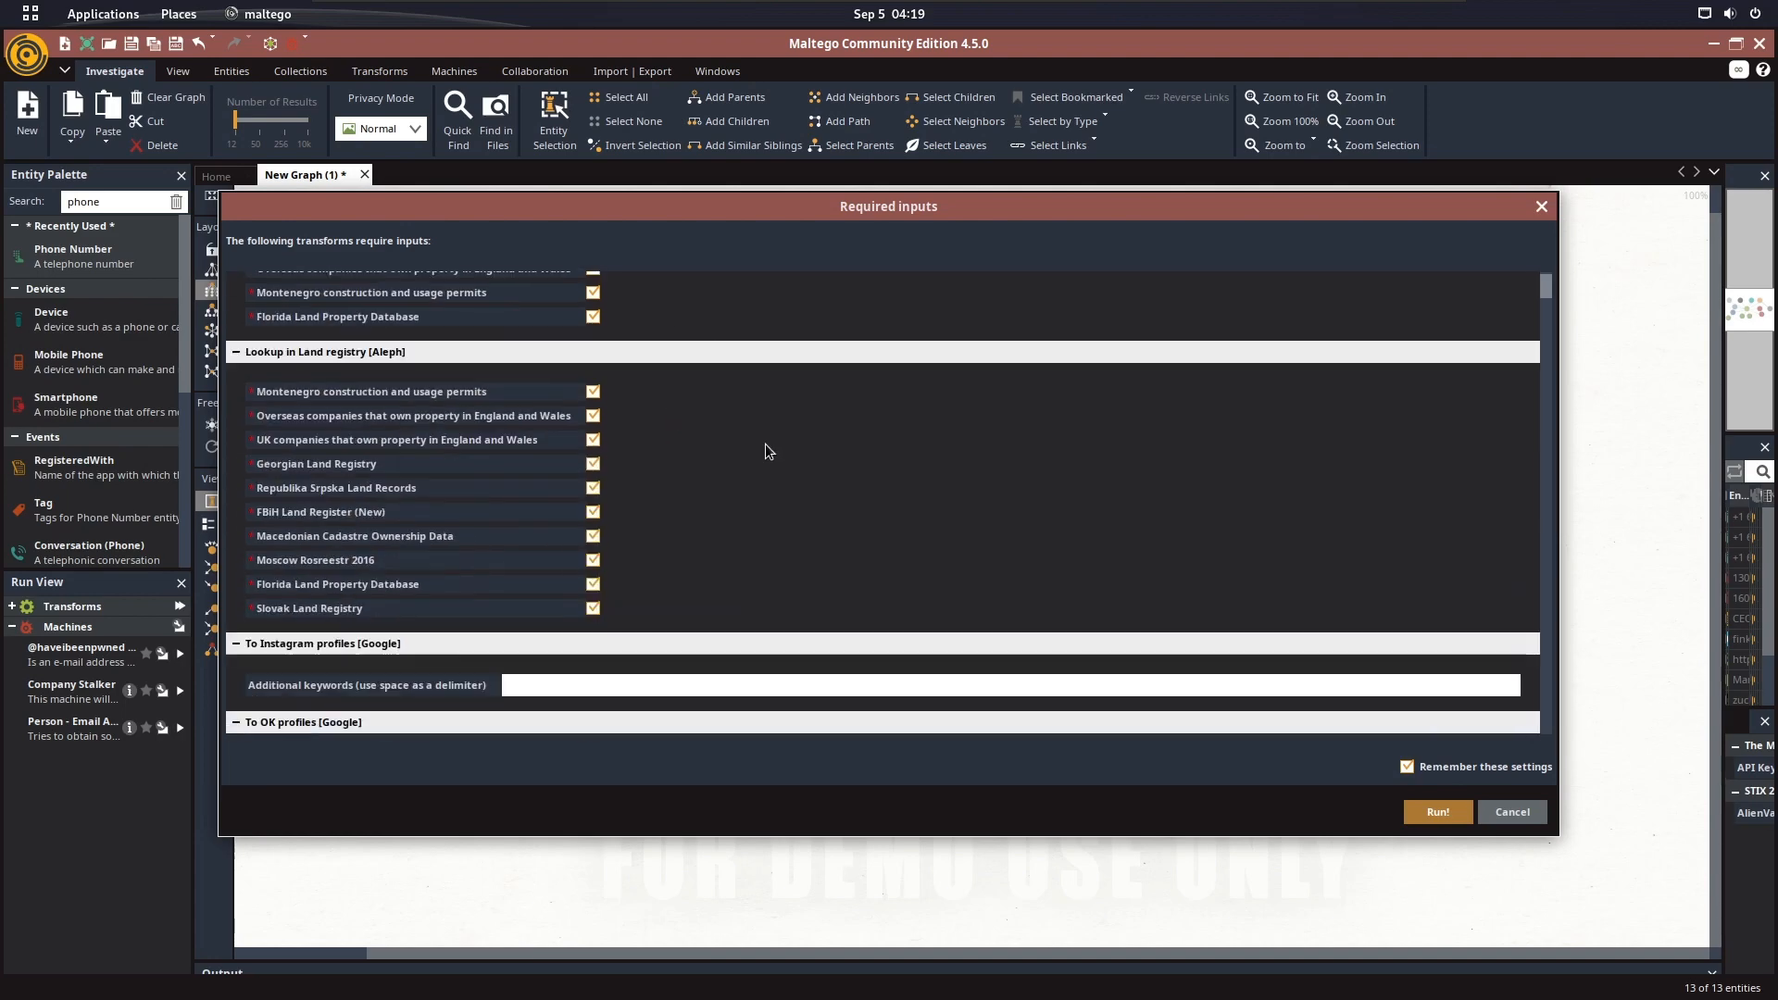
{"action": "left_click", "coordinate": [585, 553]}
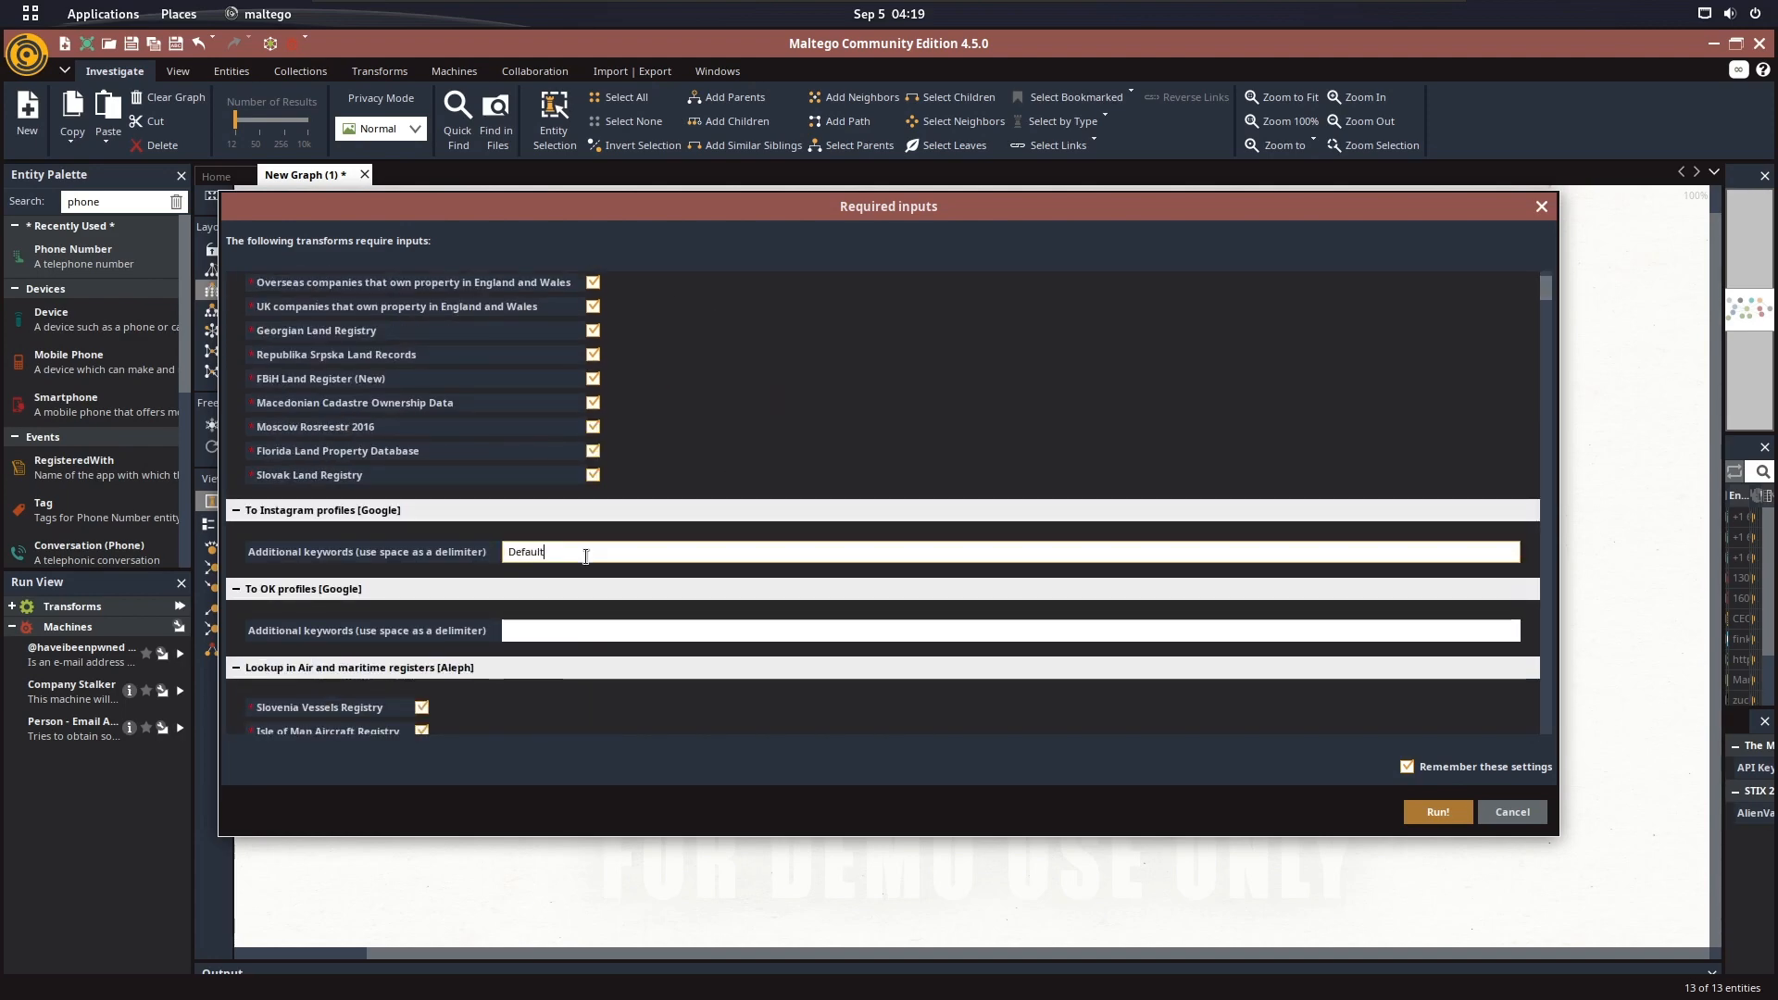
{"action": "type", "text": "DefaultValue"}
{"action": "left_click", "coordinate": [576, 630]}
{"action": "key", "text": "ctrl+v"}
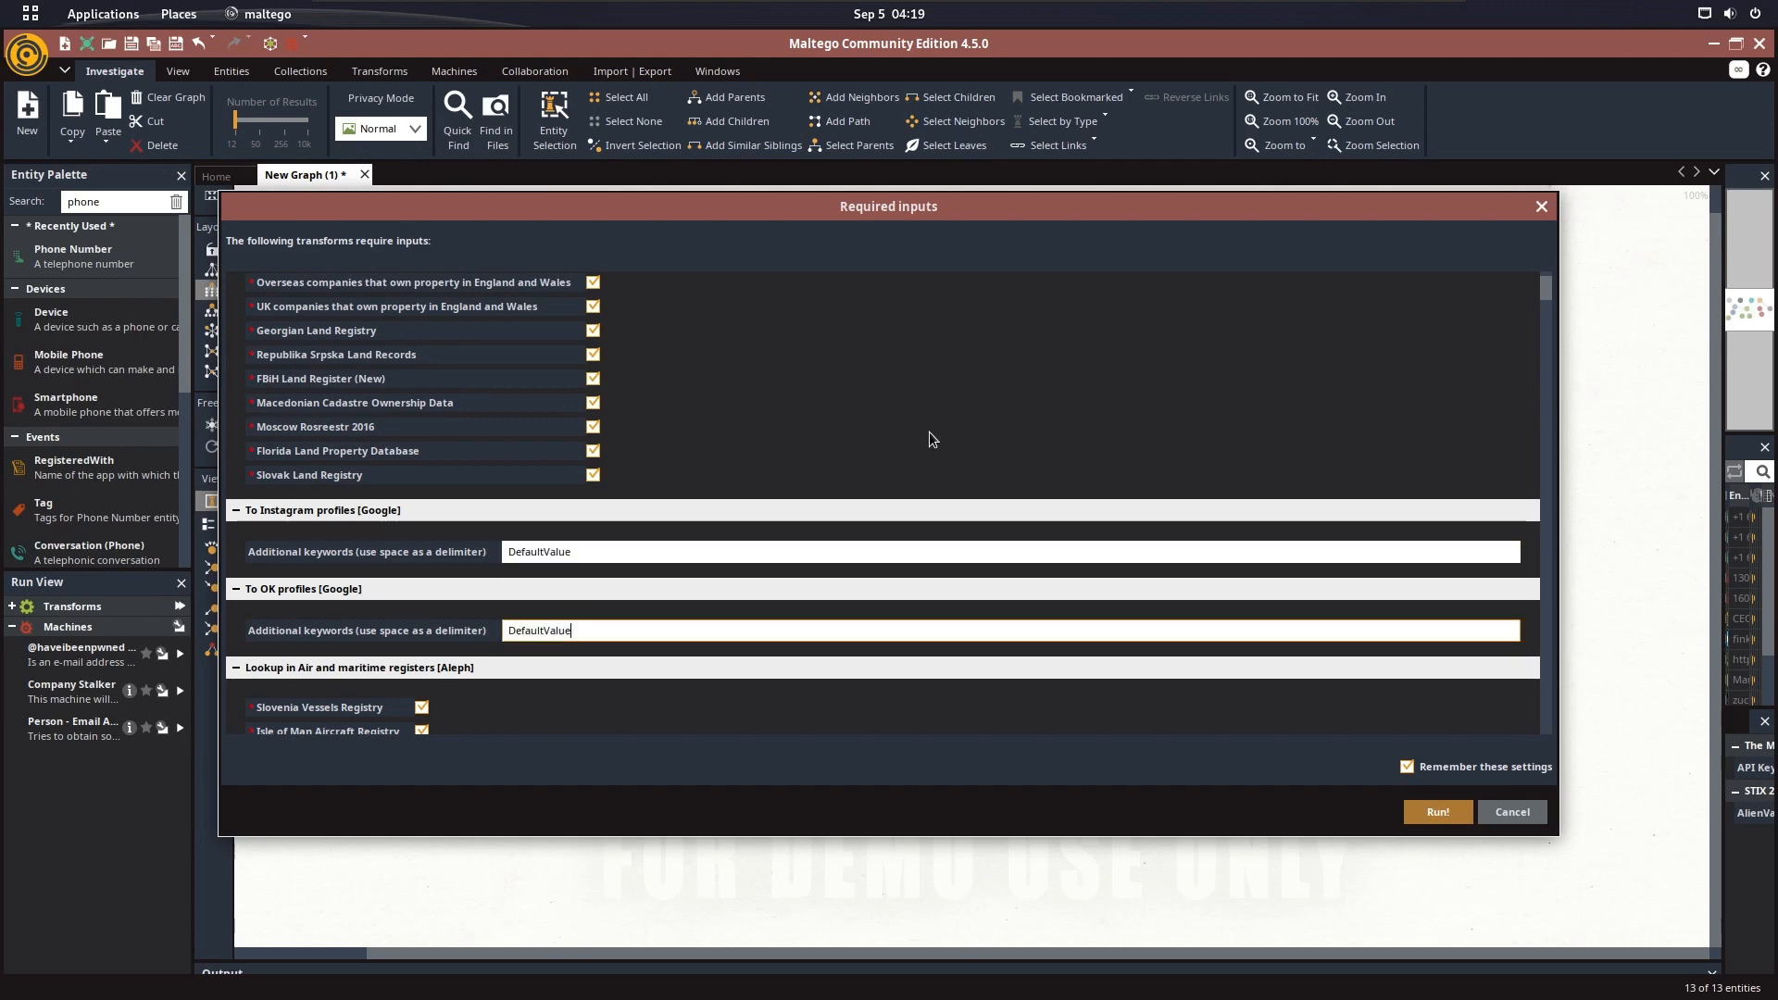
Fill in the sqoop.com password and login fields for the [Sqoop] Search transform with the placeholder value
{"action": "scroll", "coordinate": [871, 446], "scroll_direction": "down", "scroll_amount": 10}
{"action": "scroll", "coordinate": [948, 449], "scroll_direction": "down", "scroll_amount": 15}
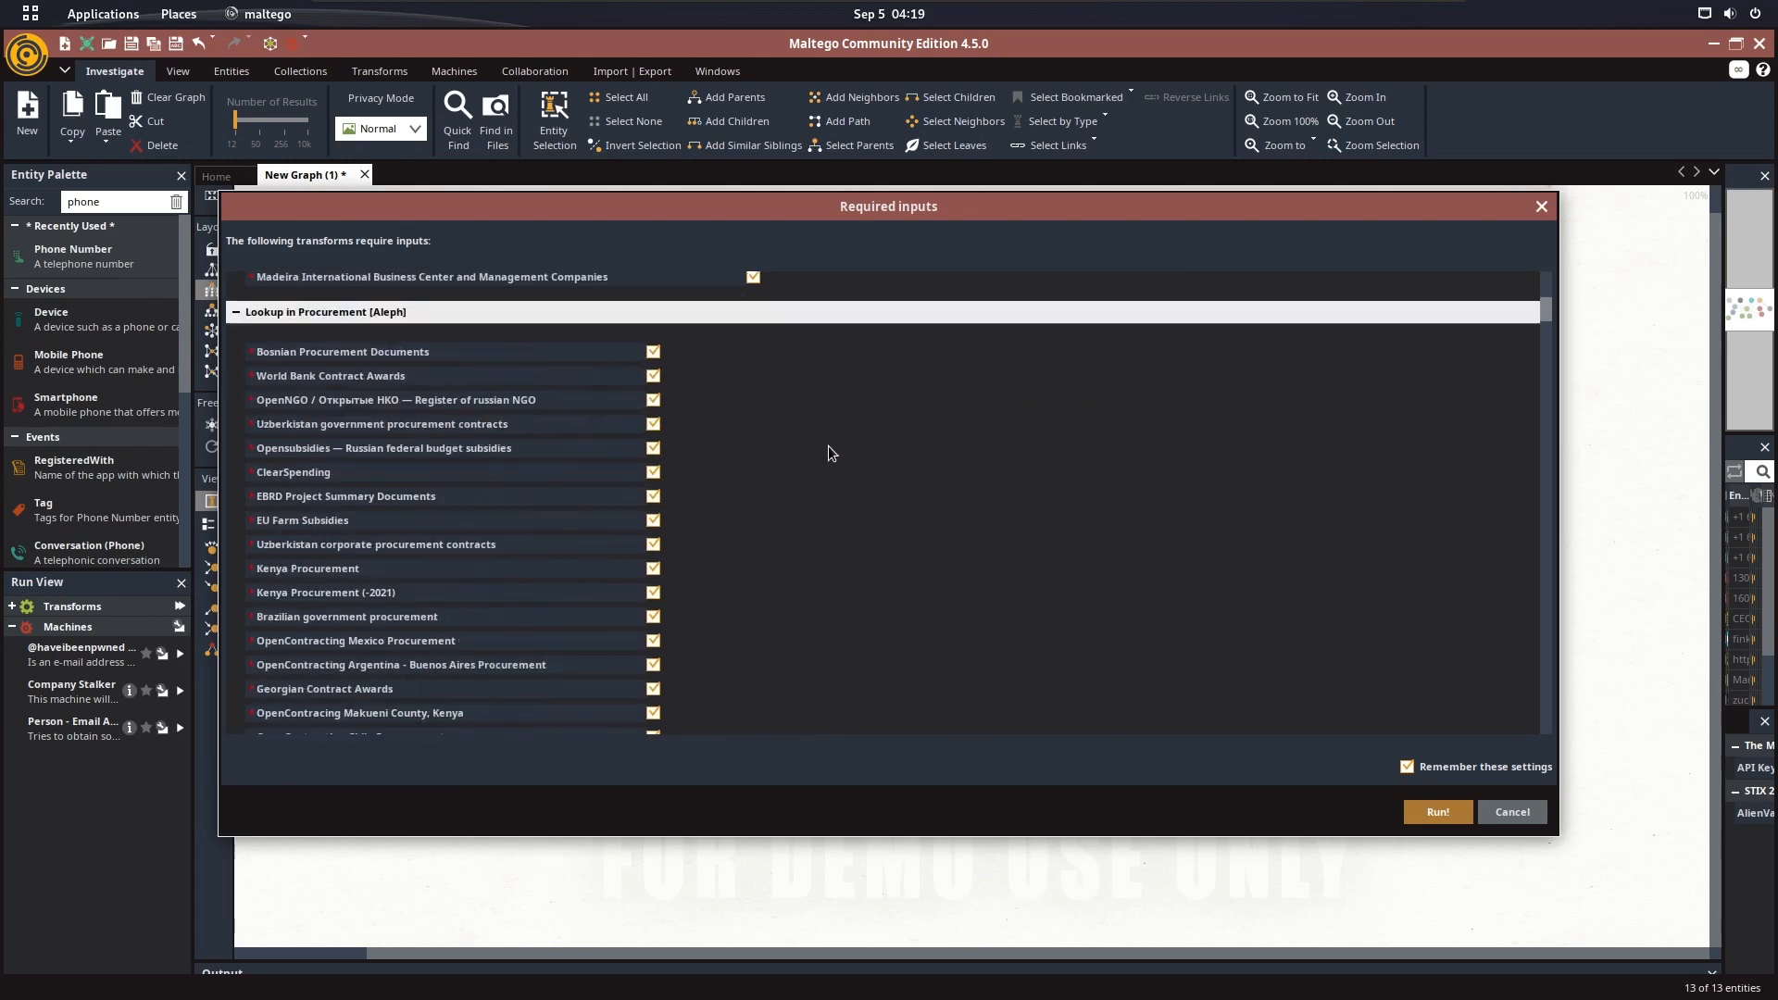
{"action": "scroll", "coordinate": [1128, 456], "scroll_direction": "up", "scroll_amount": 1}
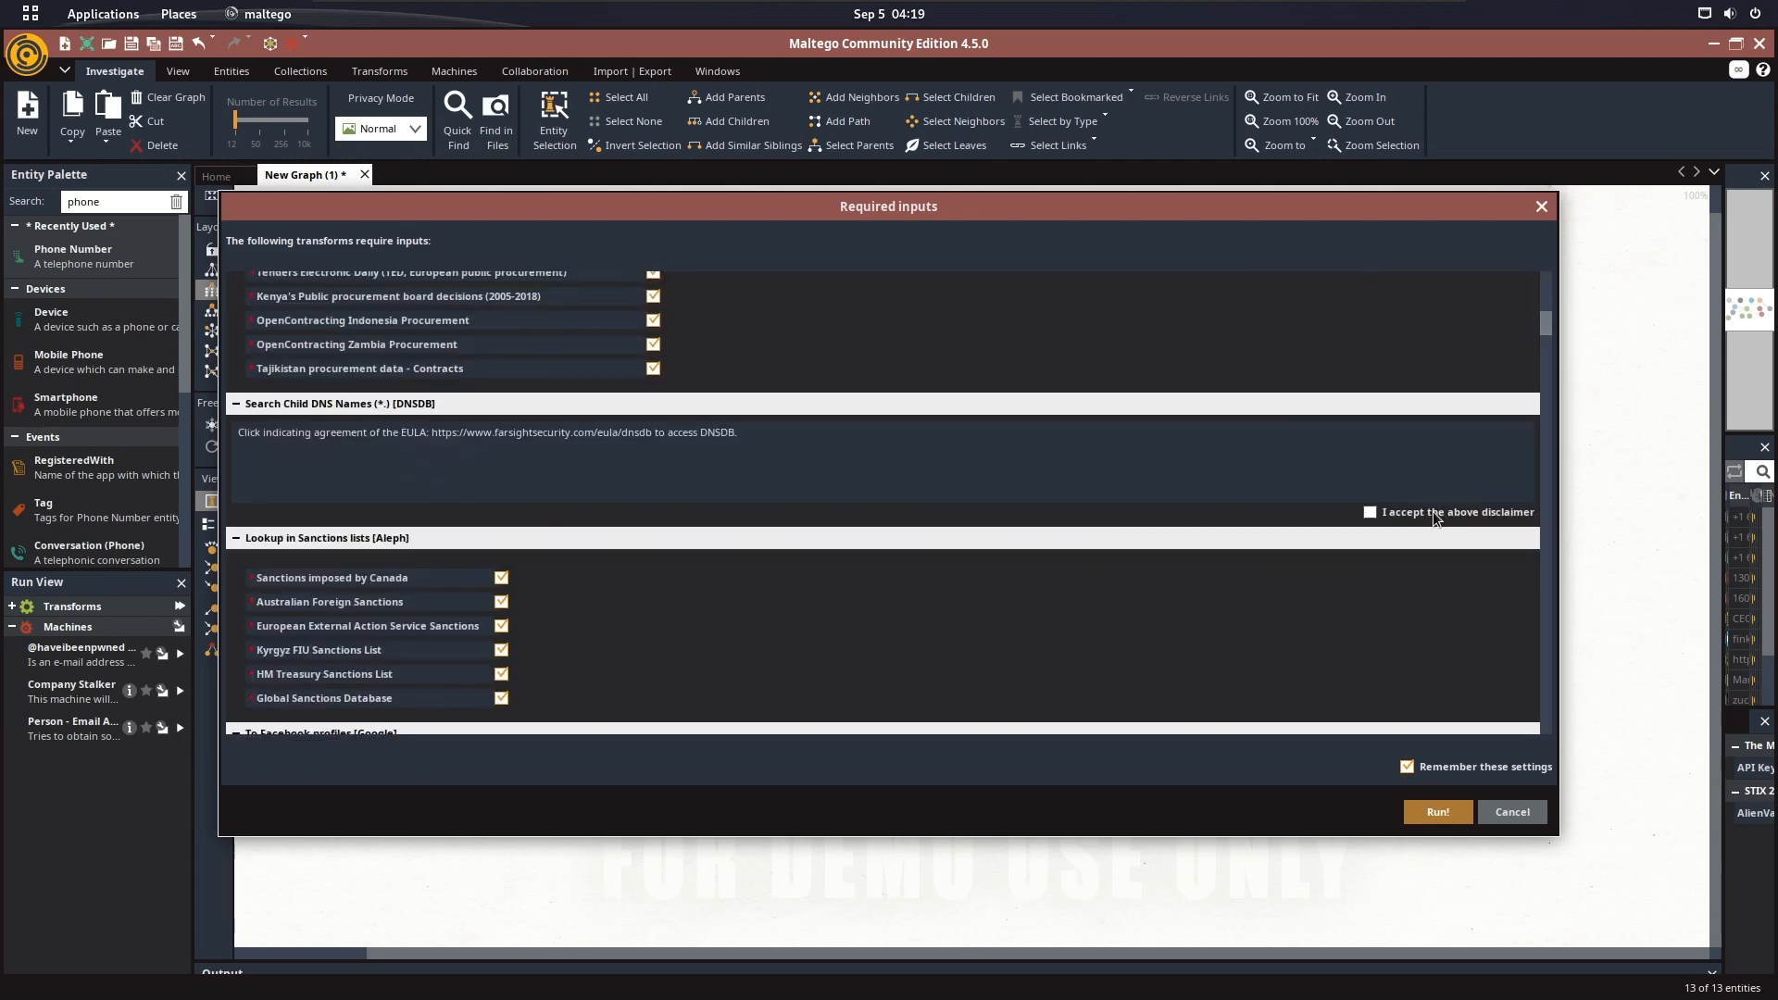
{"action": "scroll", "coordinate": [920, 431], "scroll_direction": "down", "scroll_amount": 12}
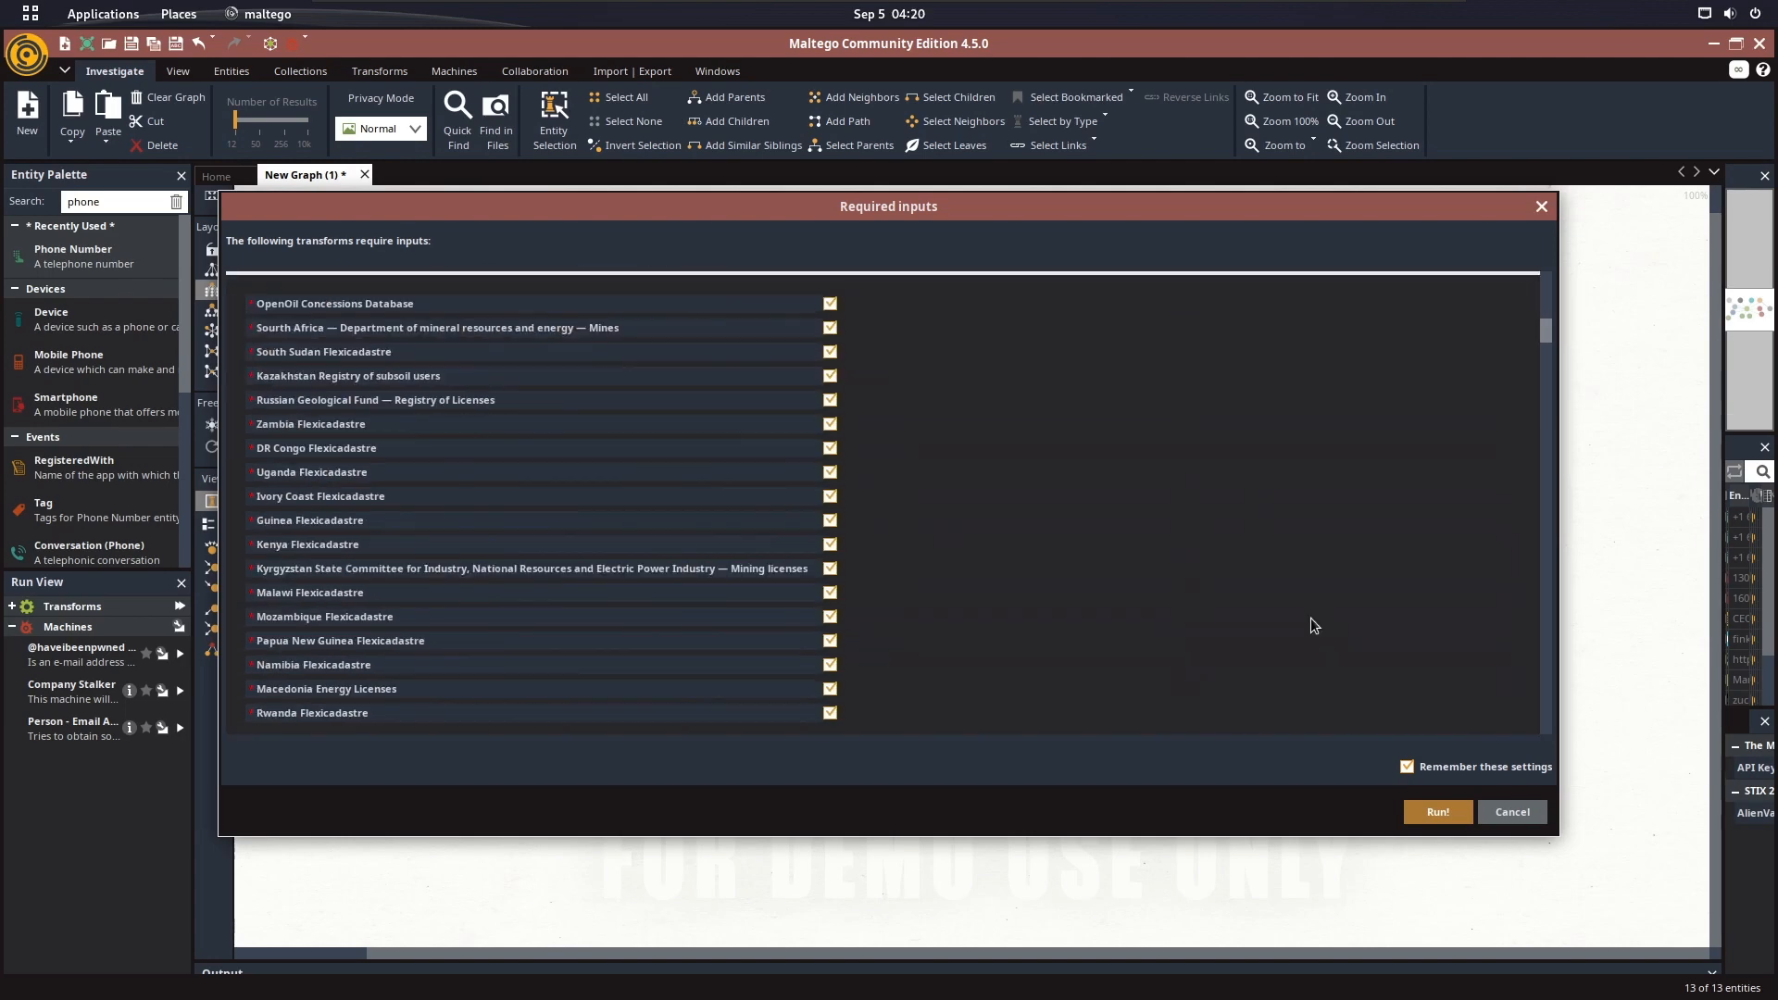
{"action": "scroll", "coordinate": [1310, 619], "scroll_direction": "up", "scroll_amount": 3}
{"action": "left_click", "coordinate": [782, 382]}
{"action": "scroll", "coordinate": [1064, 464], "scroll_direction": "down", "scroll_amount": 6}
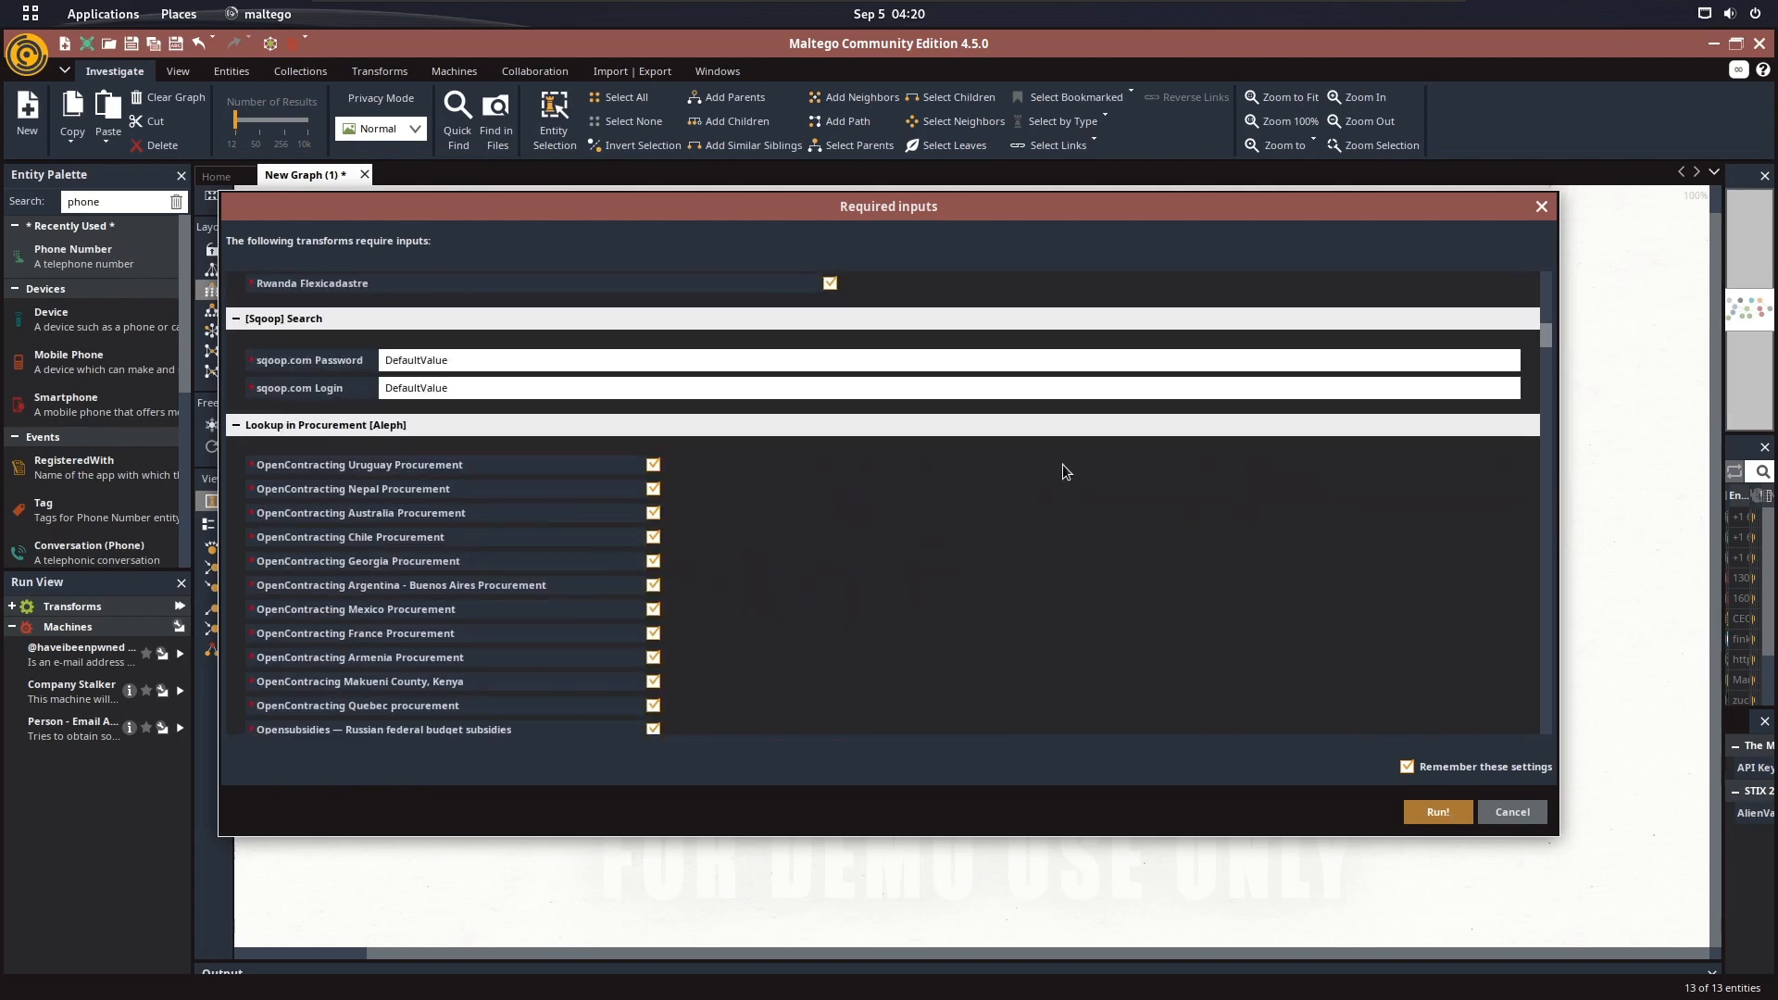
Accept the disclaimers for the Search Child DNS Names (*., CNAME) [DNSDB] and [Github] Search Profiles transforms
{"action": "scroll", "coordinate": [754, 437], "scroll_direction": "down", "scroll_amount": 15}
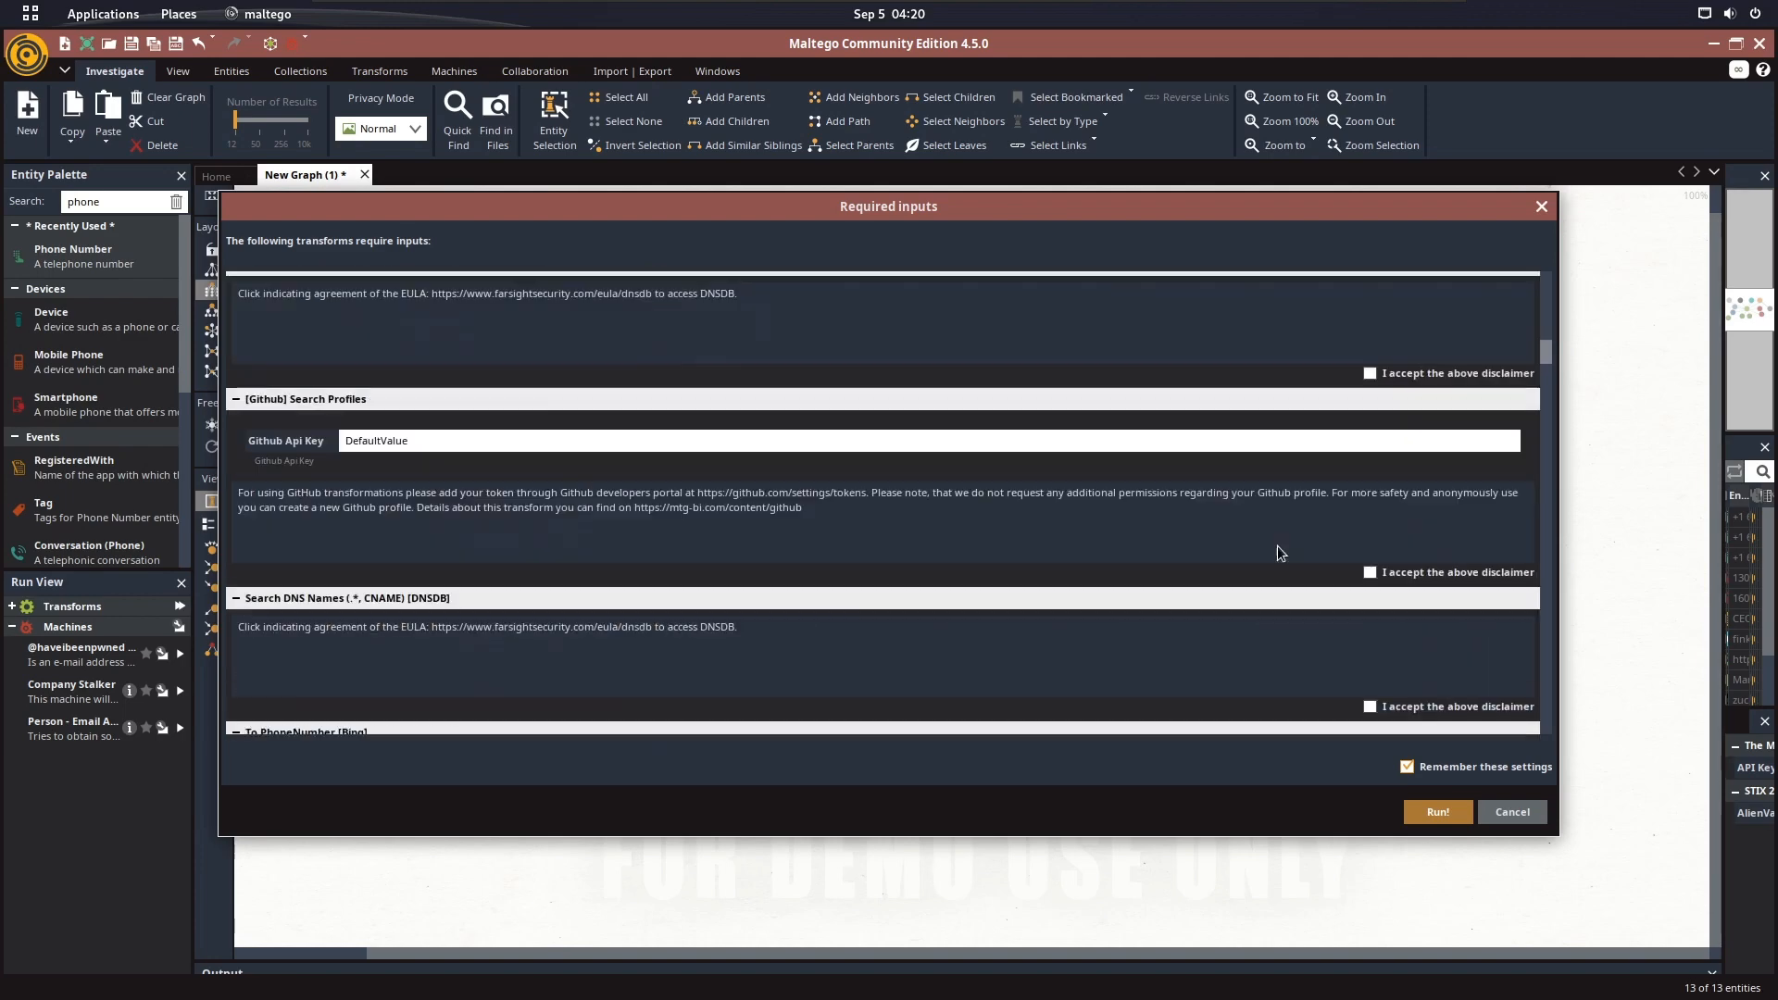
{"action": "left_click", "coordinate": [1371, 403]}
{"action": "left_click", "coordinate": [1370, 603]}
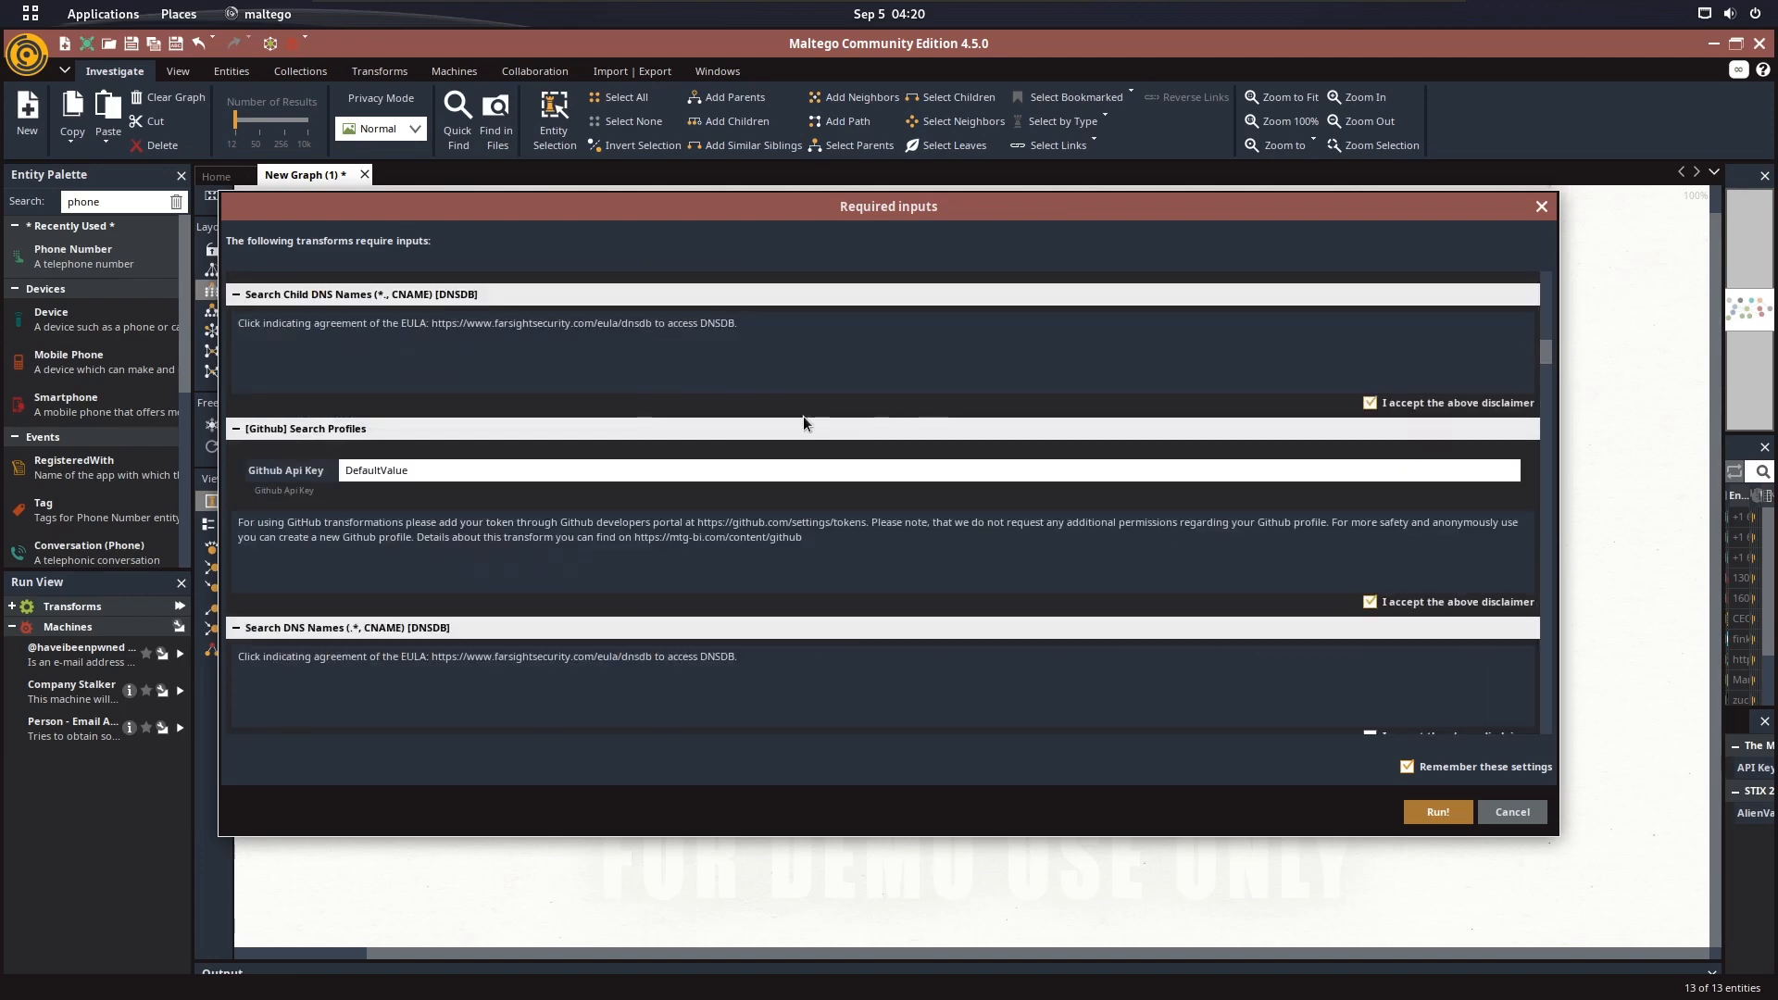
Accept the Search DNS Names (.*, CNAME) and To DNS Records disclaimers, and enter "DefaultValue" for To PhoneNumber [Bing]'s Domain/TLD and additional term
{"action": "scroll", "coordinate": [780, 448], "scroll_direction": "up", "scroll_amount": 3}
{"action": "scroll", "coordinate": [781, 448], "scroll_direction": "down", "scroll_amount": 8}
{"action": "left_click", "coordinate": [1412, 470]}
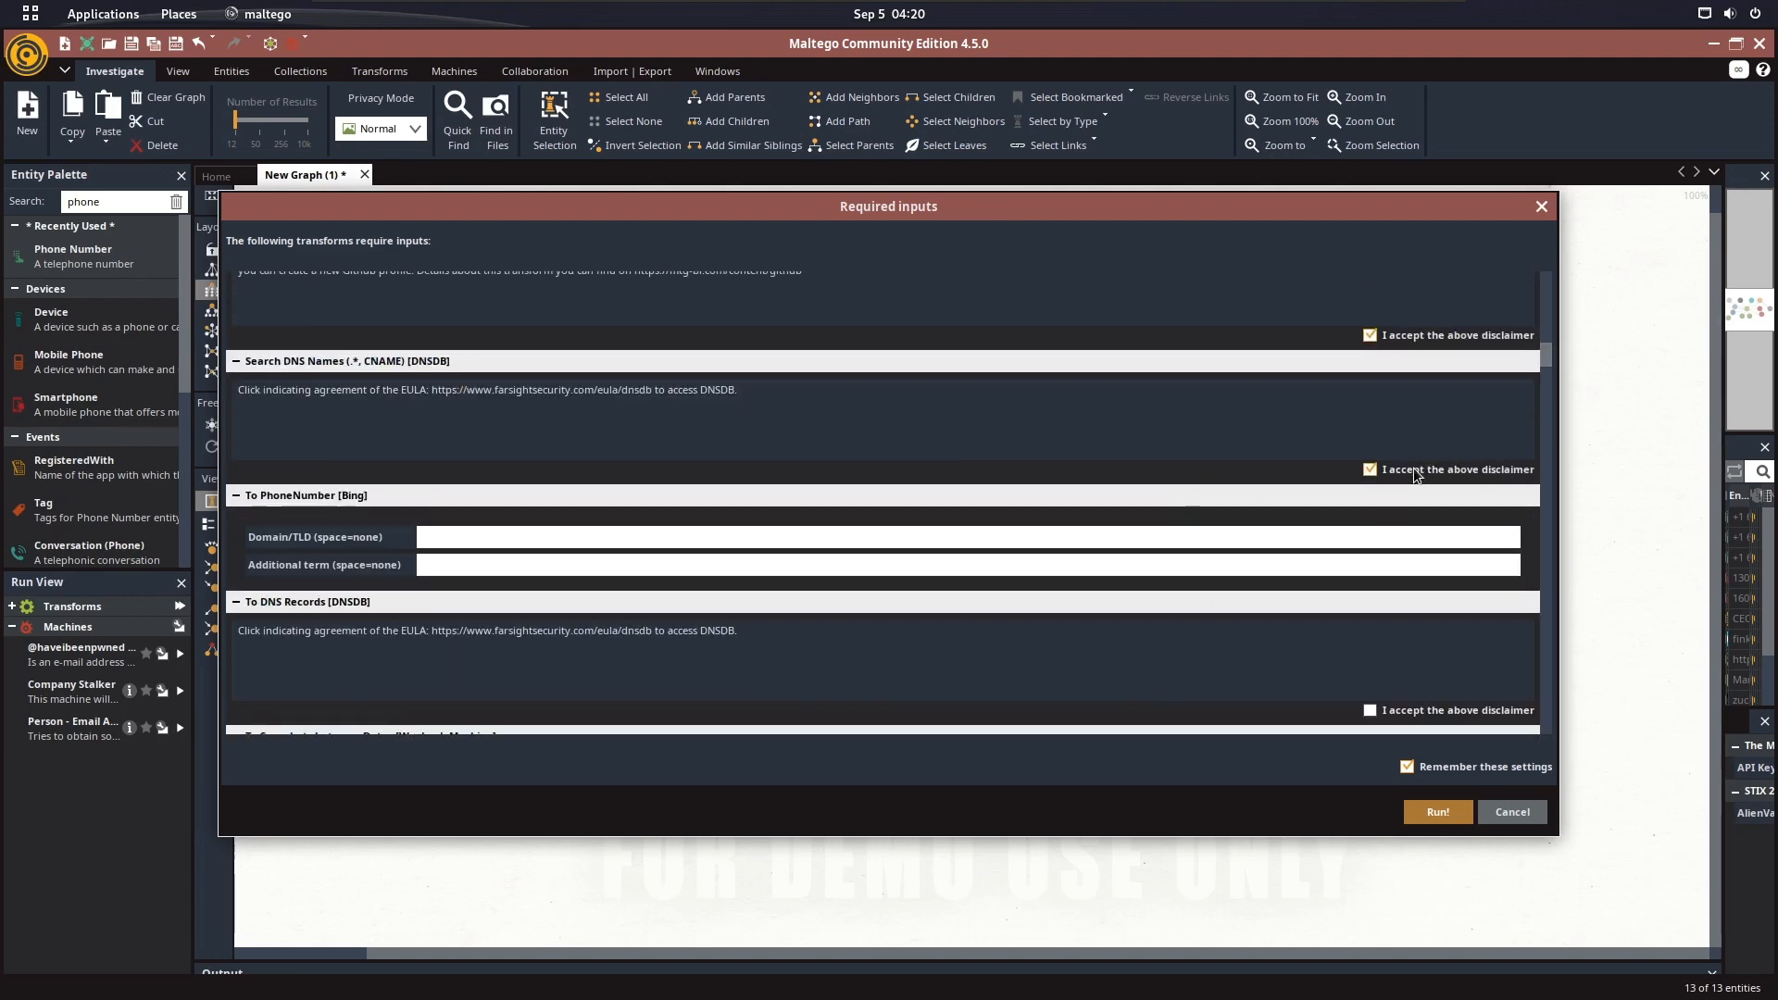
{"action": "left_click", "coordinate": [1369, 710]}
{"action": "left_click", "coordinate": [738, 537]}
{"action": "type", "text": "DefaultValue"}
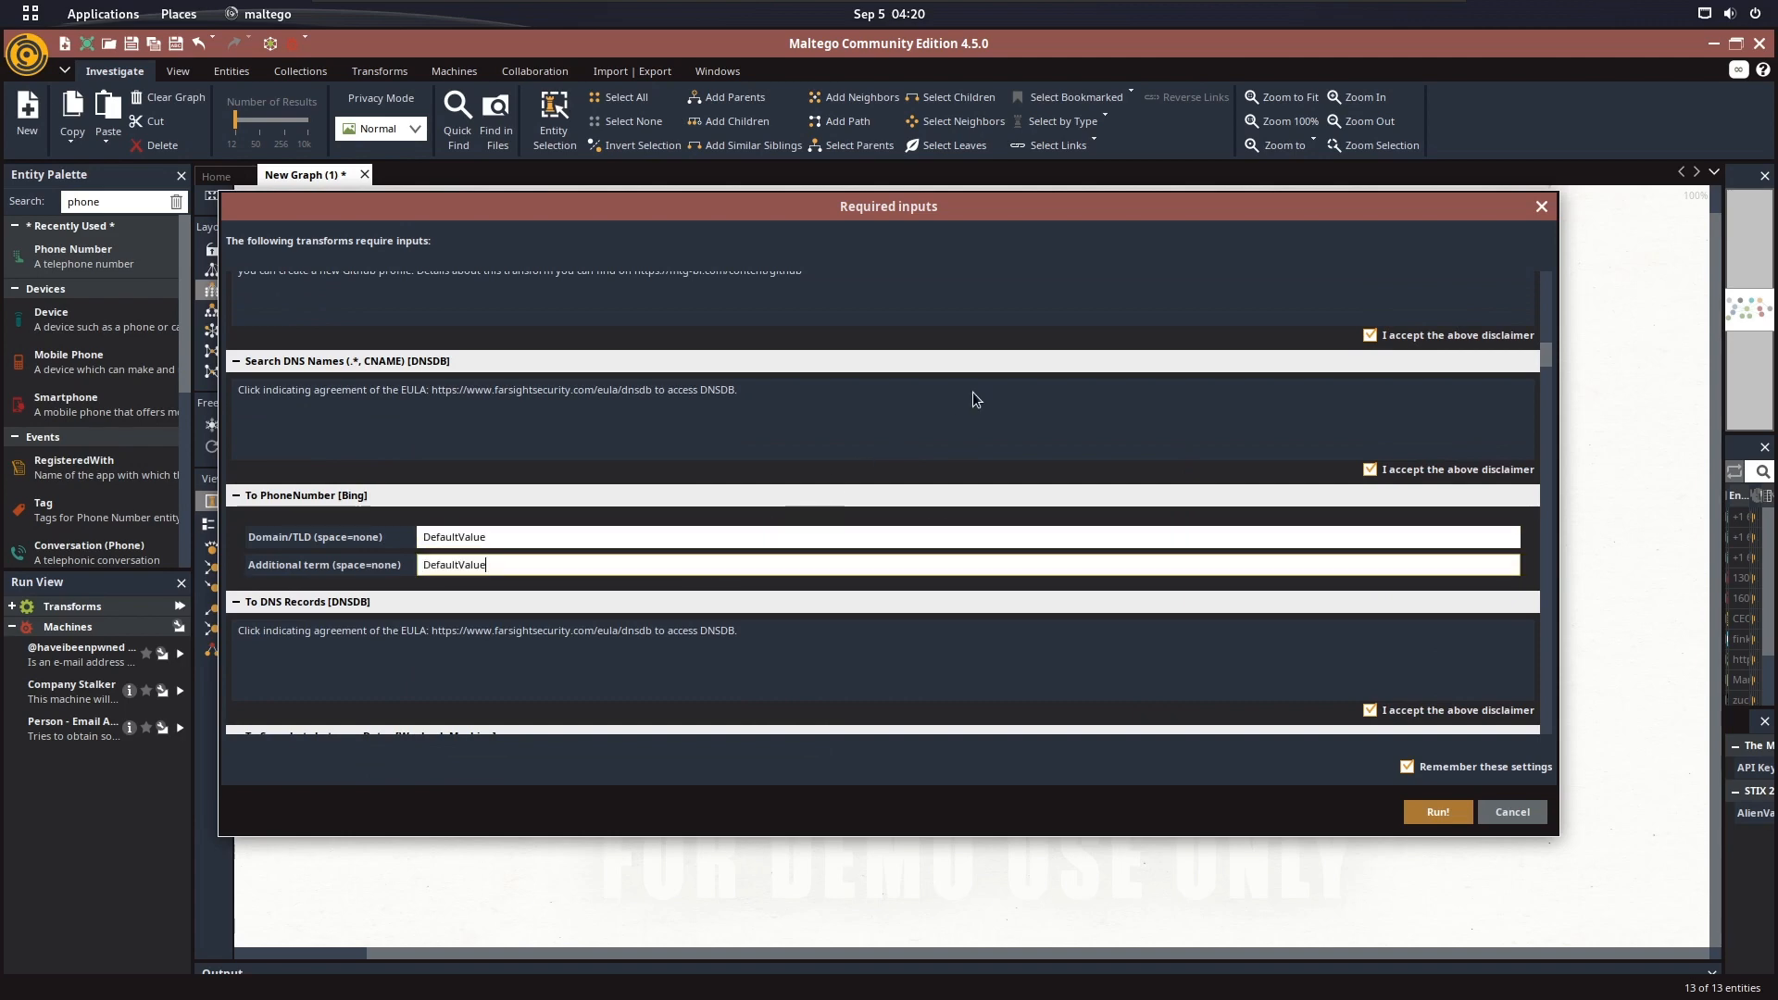
Enter "DefaultValue" as additional keywords for the To Quora profiles and To GitHub profiles transforms
{"action": "scroll", "coordinate": [994, 378], "scroll_direction": "down", "scroll_amount": 10}
{"action": "scroll", "coordinate": [1297, 409], "scroll_direction": "down", "scroll_amount": 10}
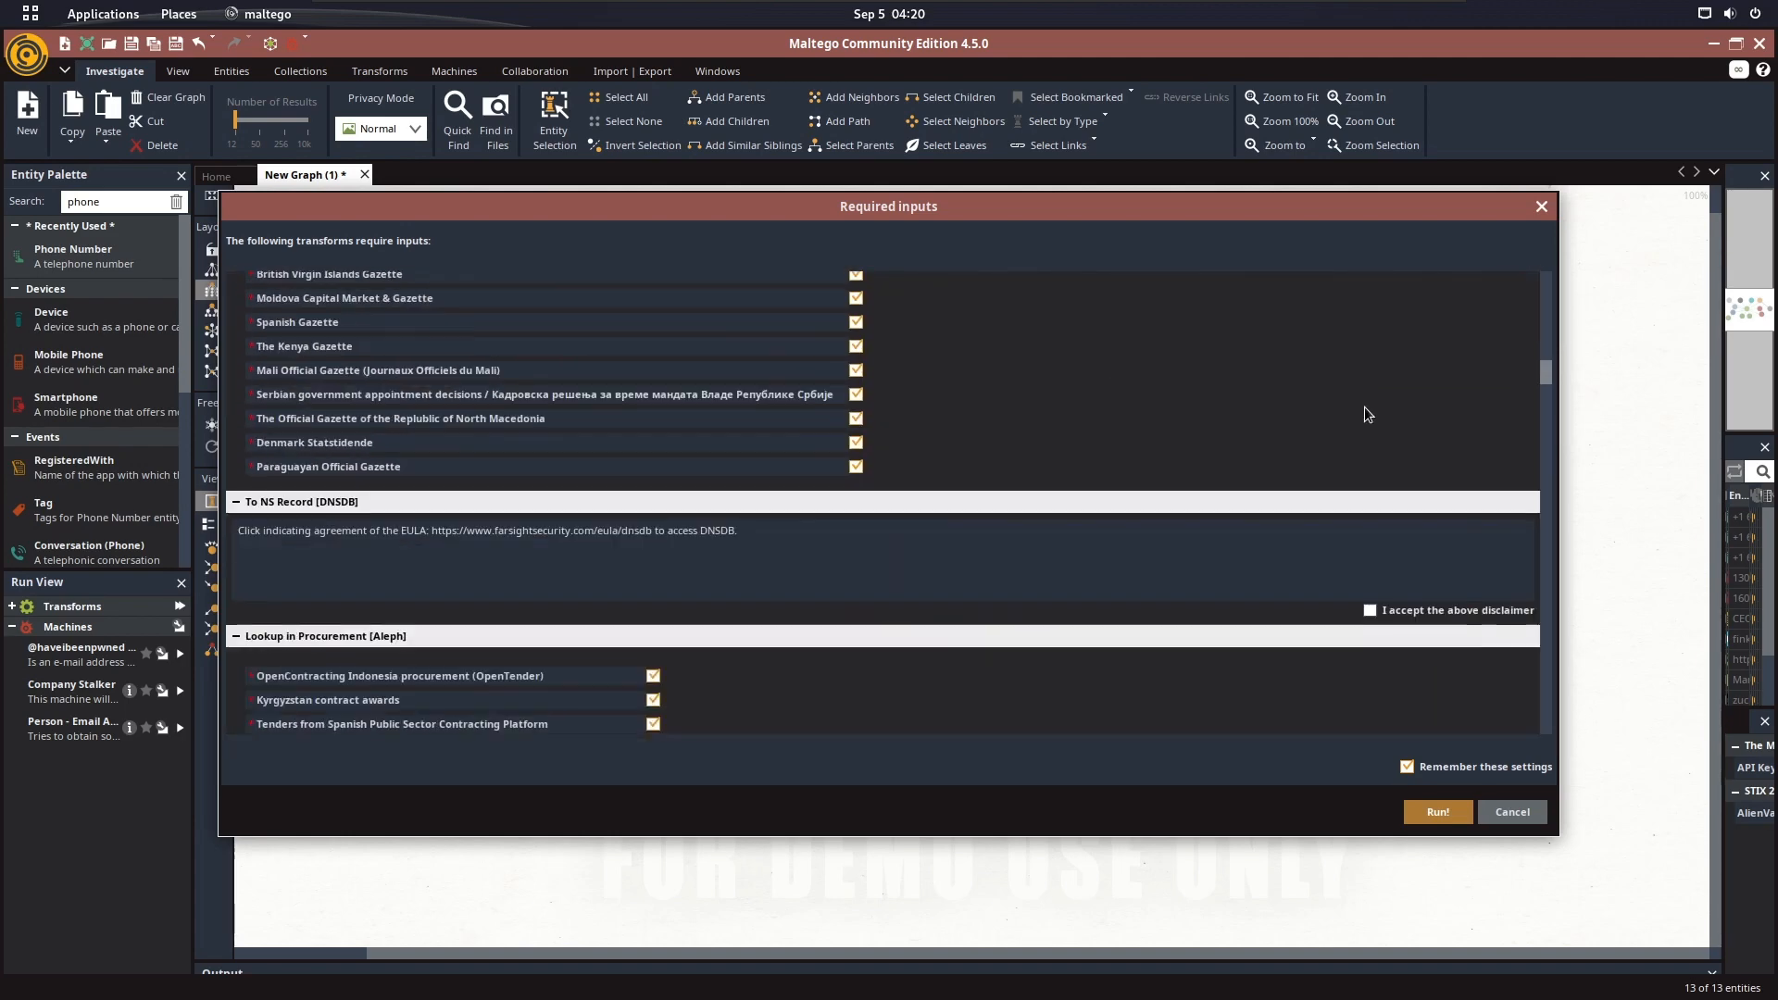
{"action": "scroll", "coordinate": [1425, 389], "scroll_direction": "up", "scroll_amount": 1}
{"action": "scroll", "coordinate": [1204, 391], "scroll_direction": "down", "scroll_amount": 5}
{"action": "scroll", "coordinate": [1003, 398], "scroll_direction": "down", "scroll_amount": 10}
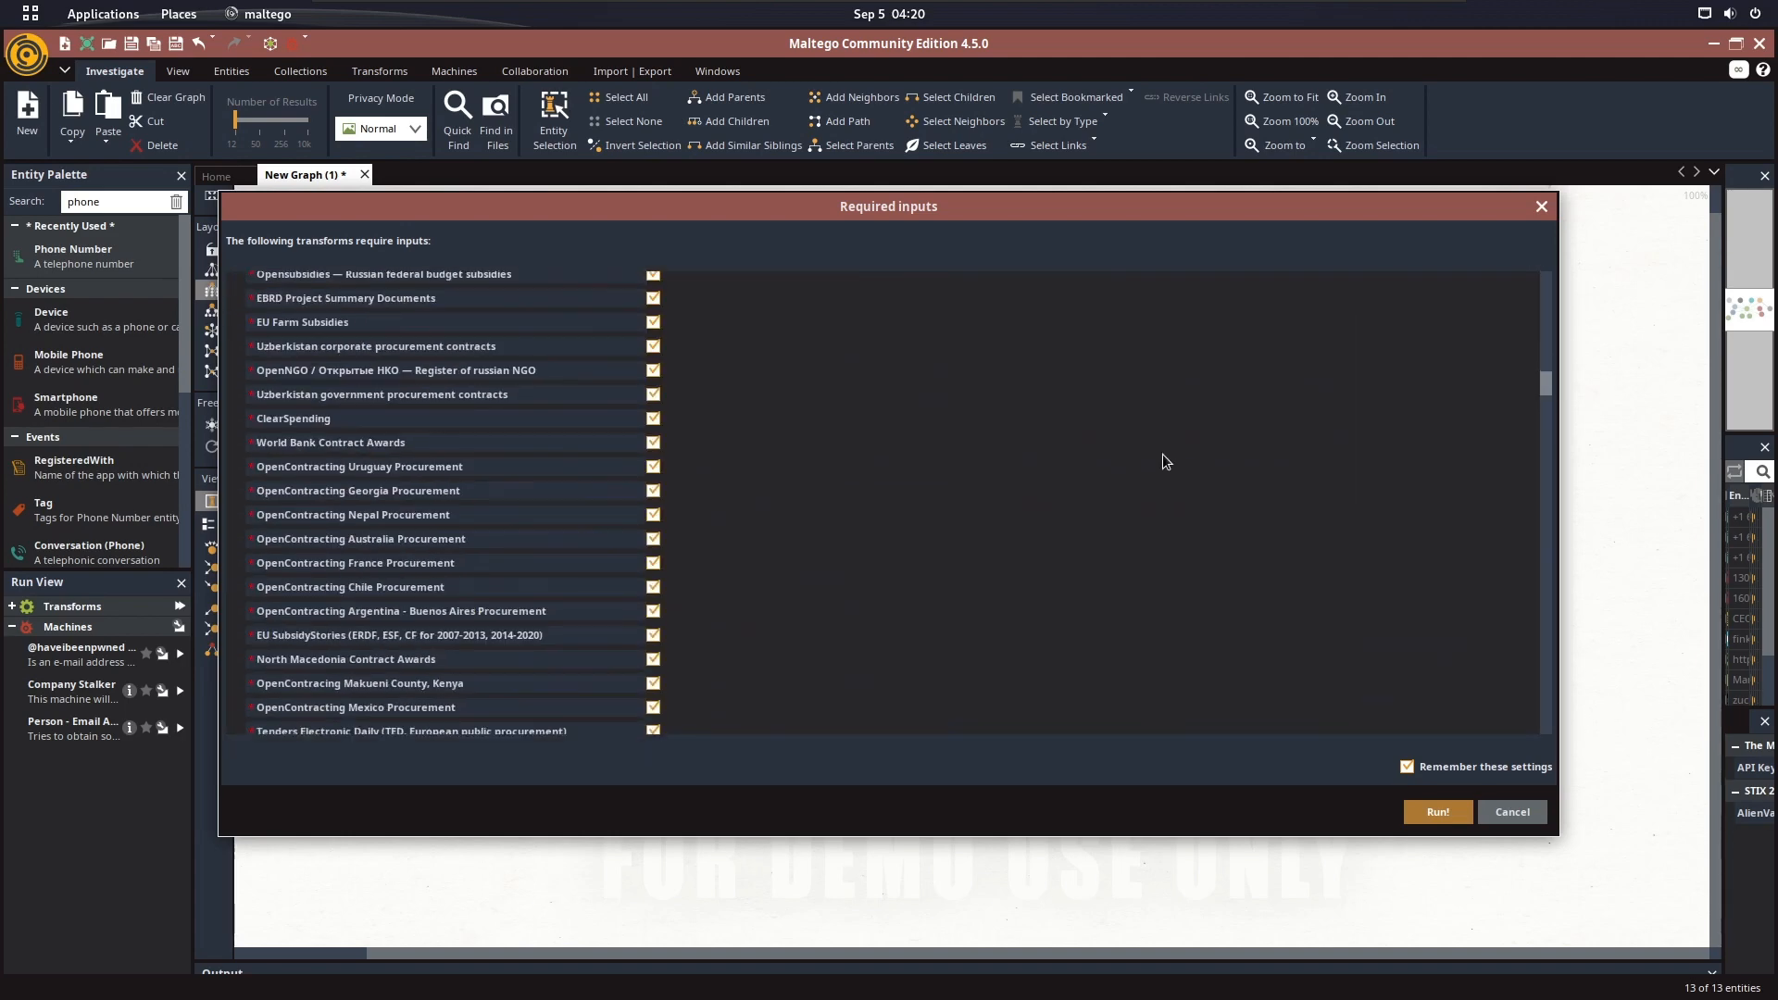
{"action": "left_click", "coordinate": [797, 447]}
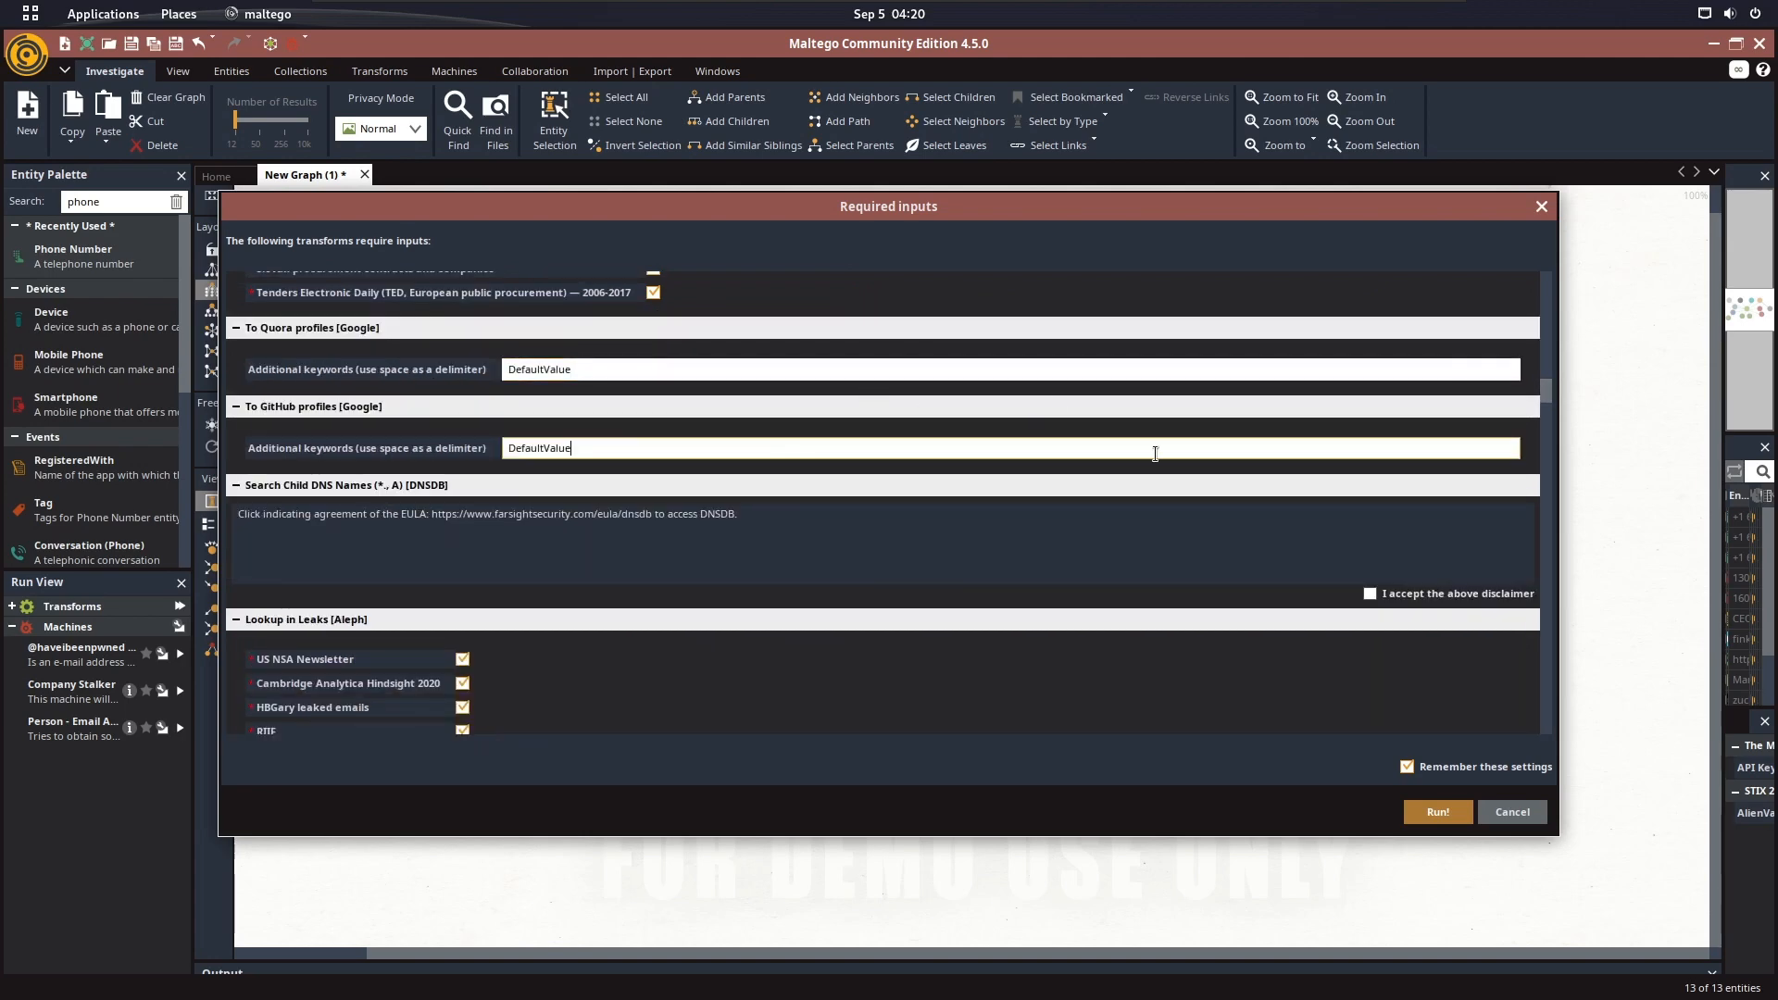
Accept the Search DNS Names (.*, AAAA) and To SRV Record disclaimers, and enter "DefaultValue" as additional keywords for To Twitch profiles
{"action": "scroll", "coordinate": [1347, 407], "scroll_direction": "down", "scroll_amount": 3}
{"action": "scroll", "coordinate": [1141, 432], "scroll_direction": "down", "scroll_amount": 8}
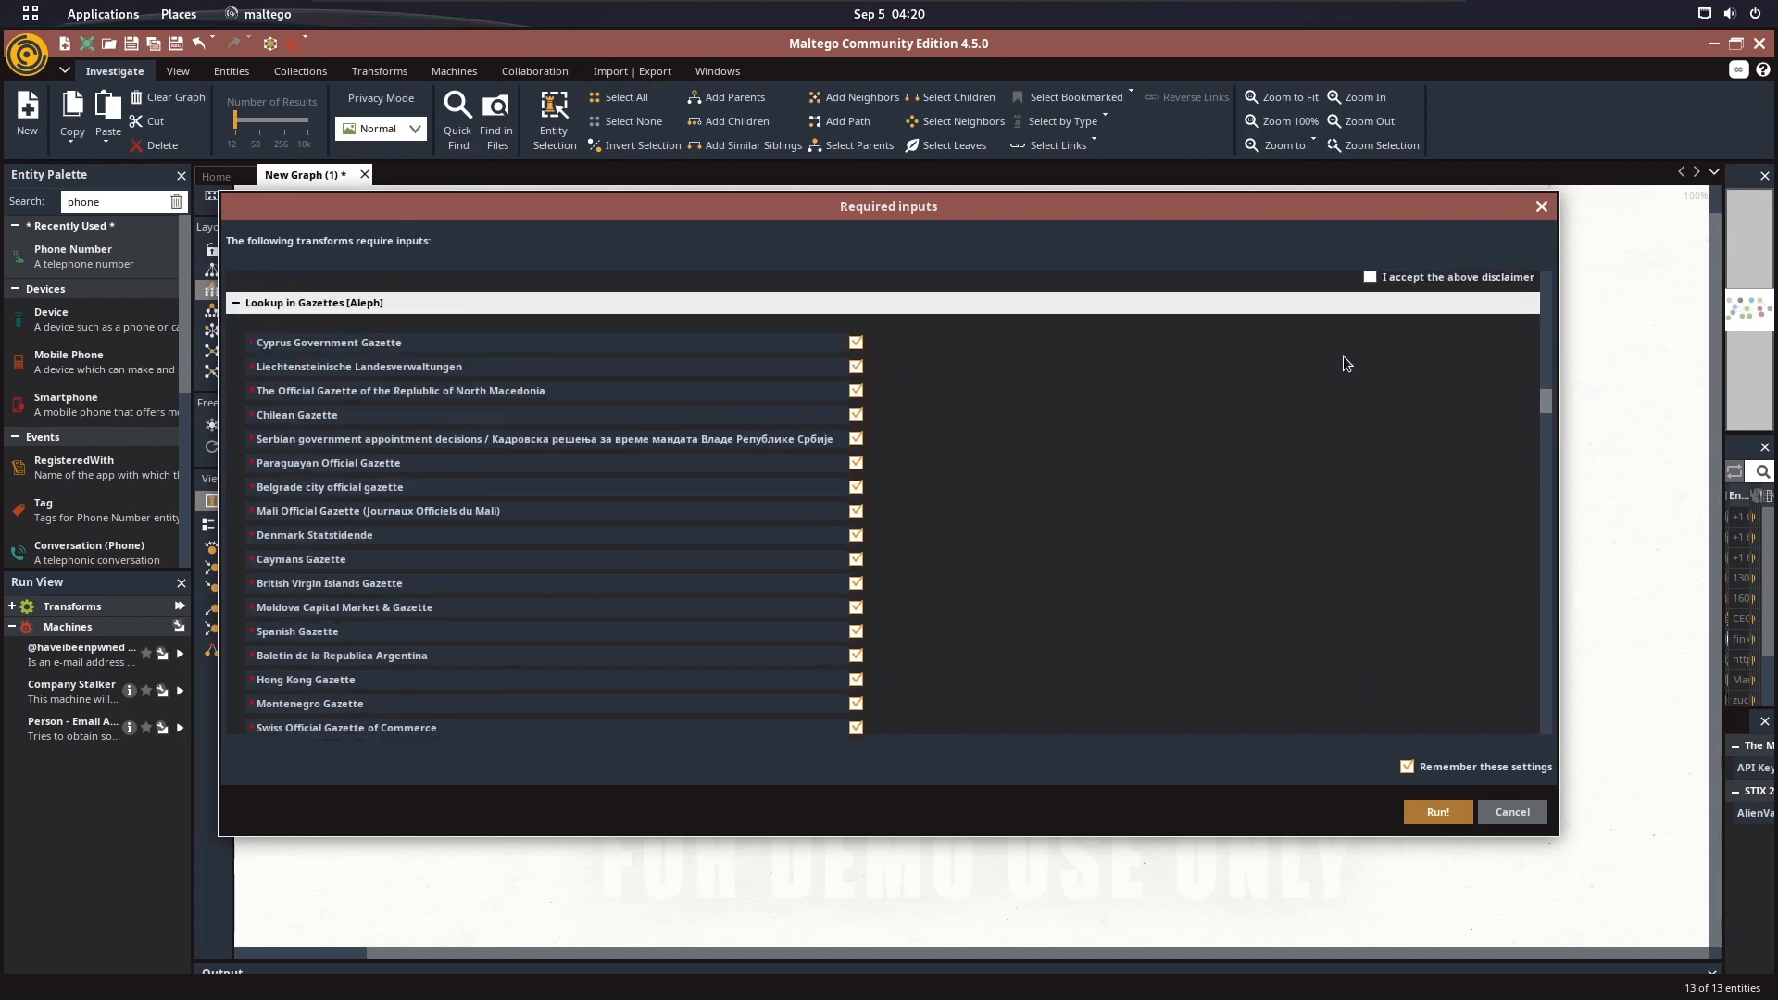
{"action": "scroll", "coordinate": [1400, 418], "scroll_direction": "up", "scroll_amount": 2}
{"action": "scroll", "coordinate": [1420, 402], "scroll_direction": "down", "scroll_amount": 6}
{"action": "scroll", "coordinate": [1420, 402], "scroll_direction": "up", "scroll_amount": 11}
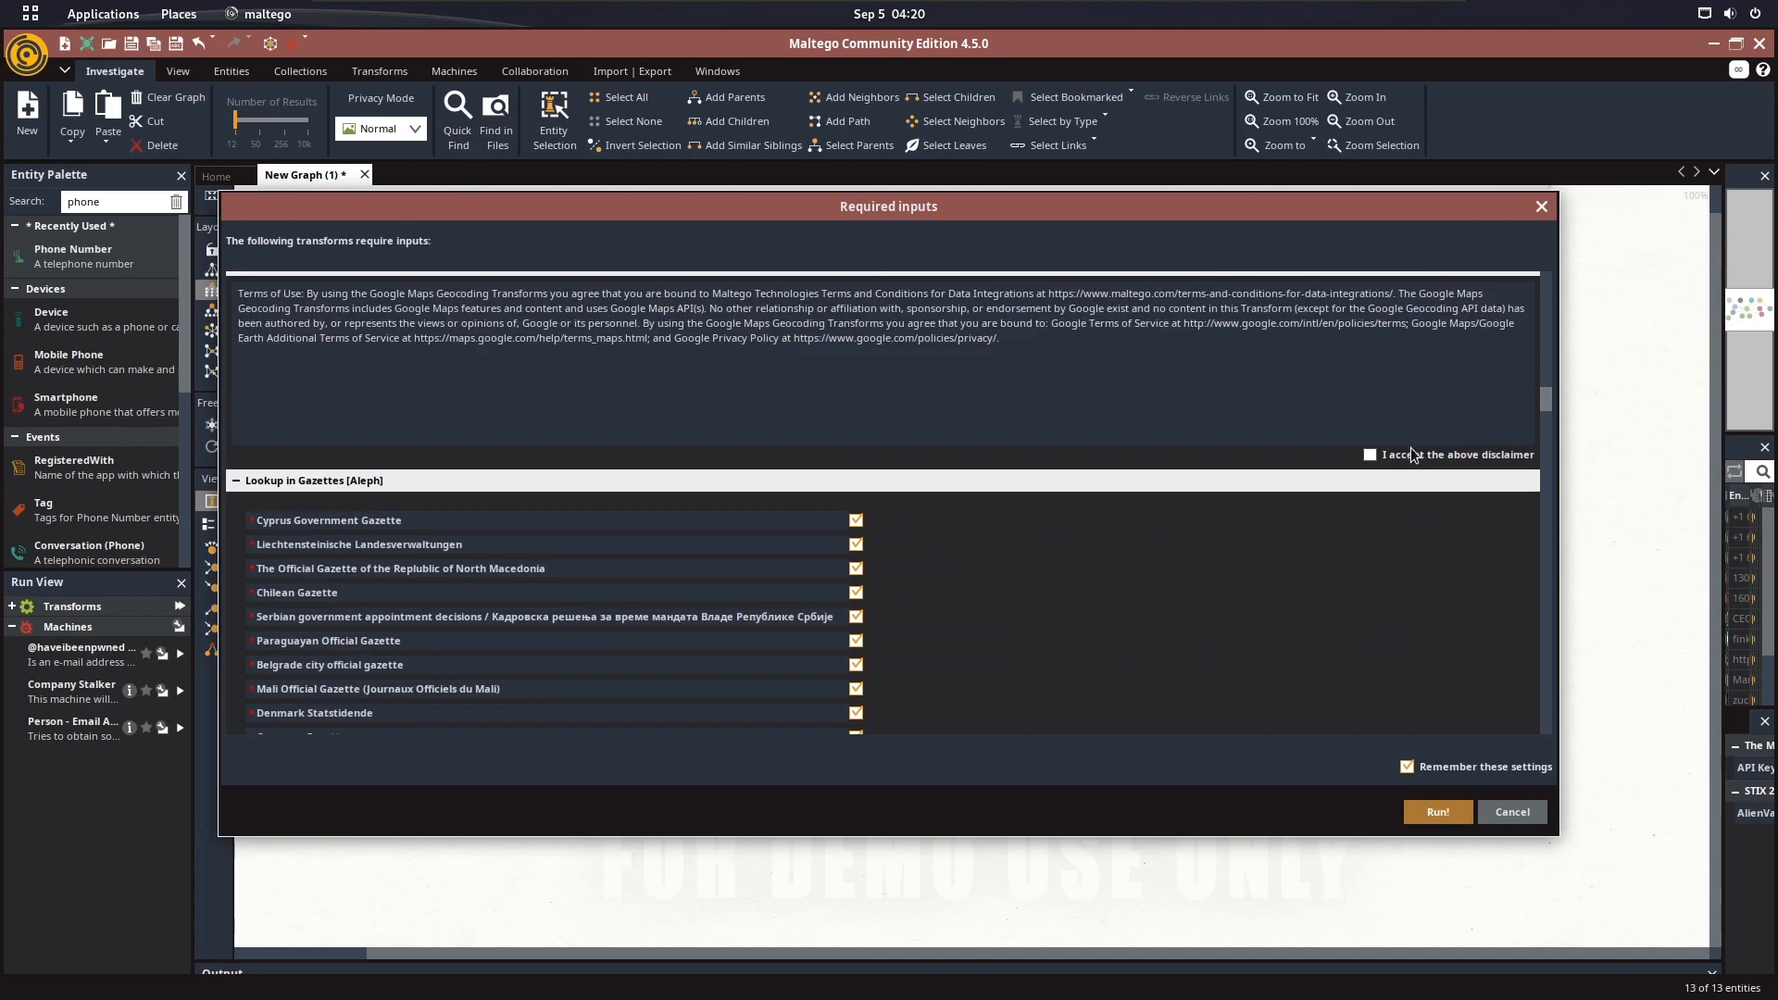
{"action": "scroll", "coordinate": [1013, 354], "scroll_direction": "down", "scroll_amount": 14}
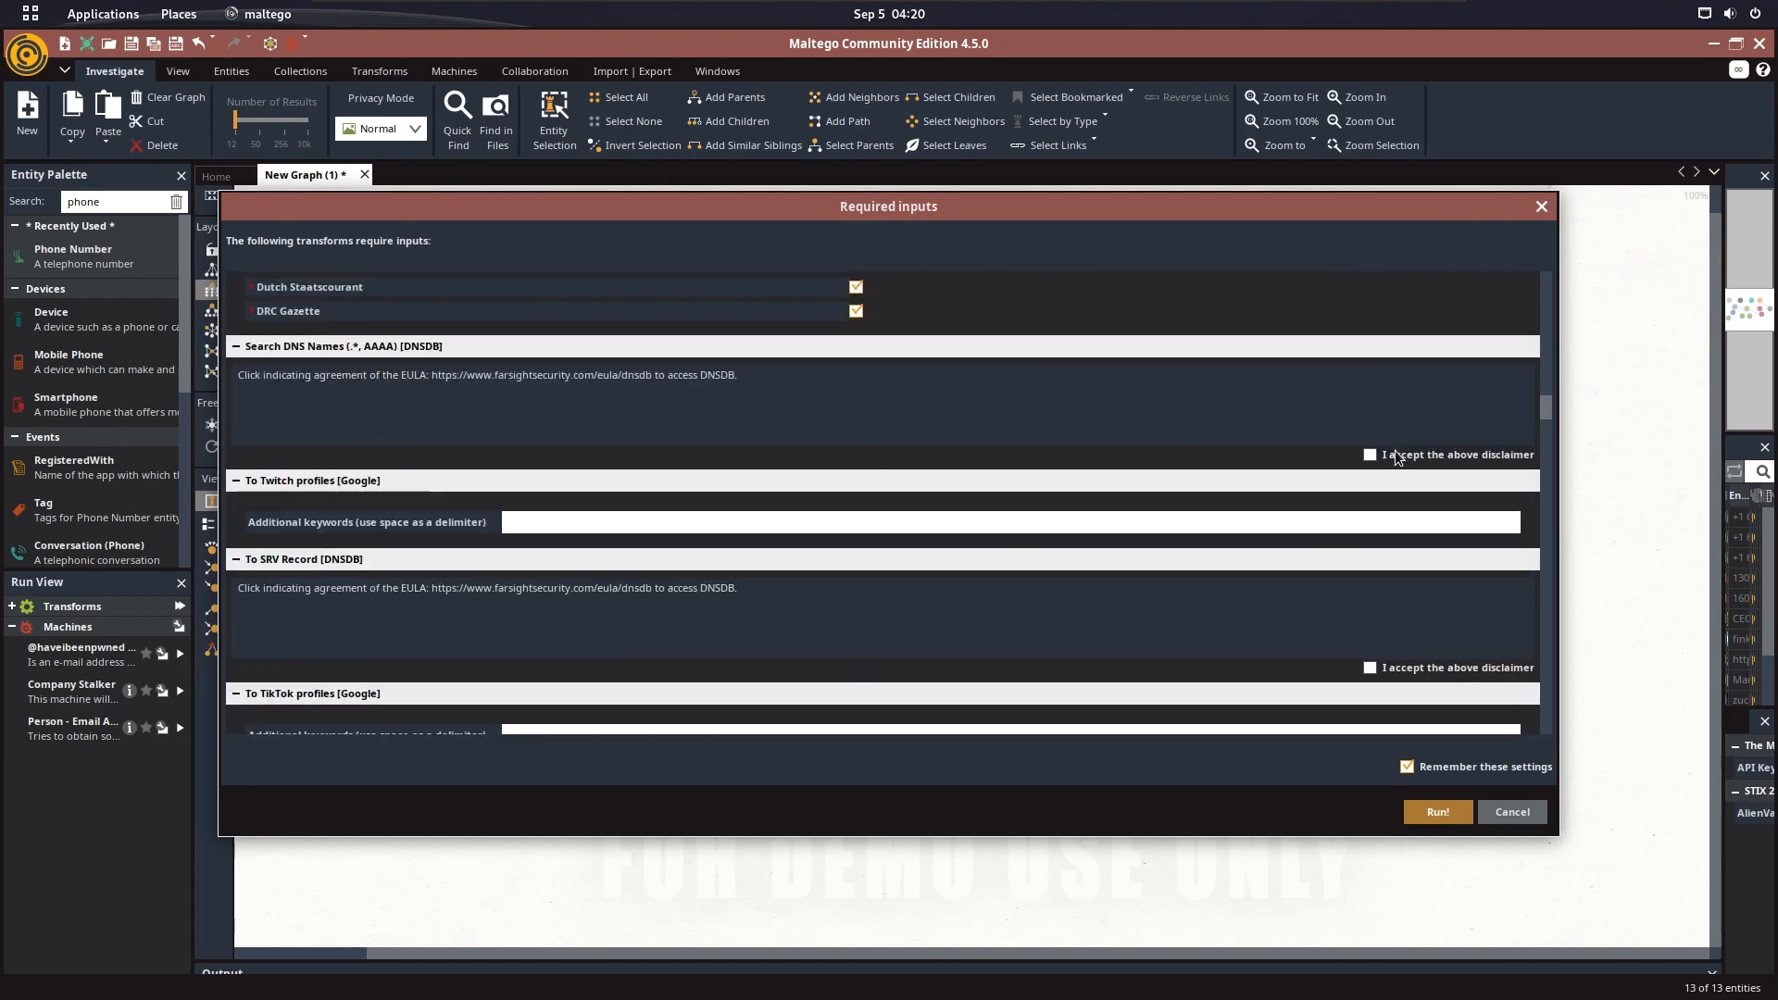
{"action": "left_click", "coordinate": [1389, 453]}
{"action": "left_click", "coordinate": [1393, 673]}
{"action": "left_click", "coordinate": [893, 521]}
{"action": "scroll", "coordinate": [1010, 503], "scroll_direction": "down", "scroll_amount": 3}
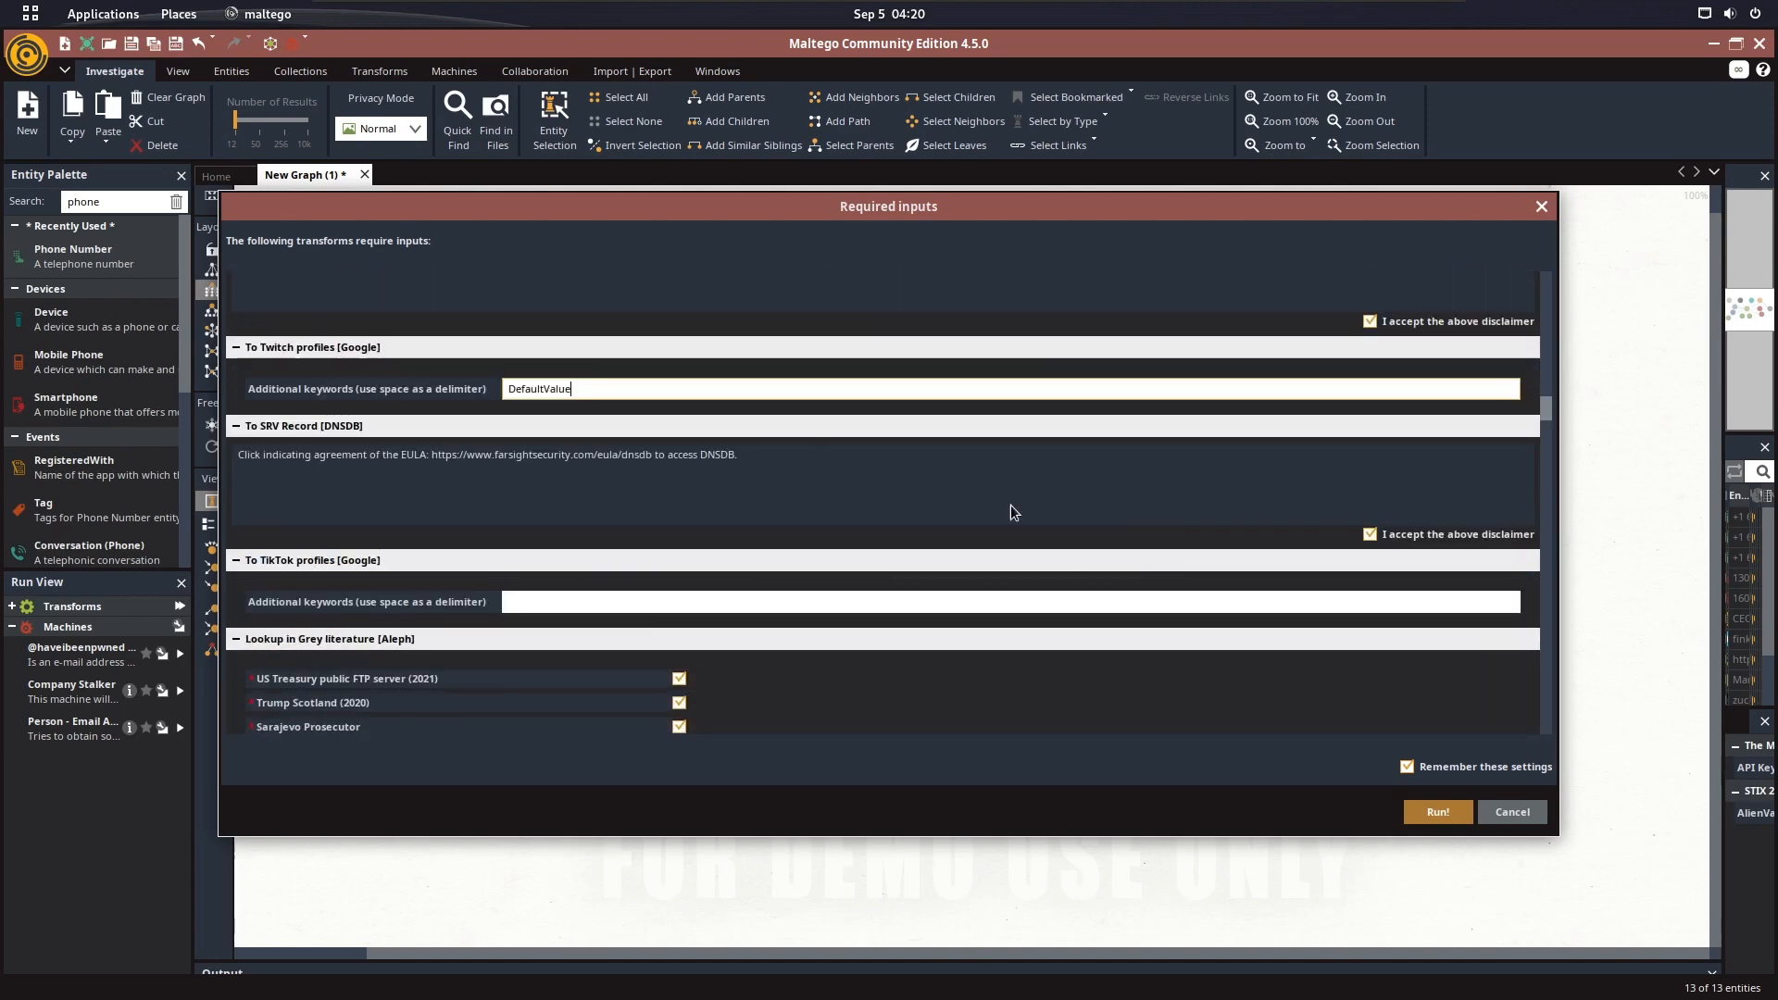
Fill in the additional keywords for To TikTok profiles and accept the To Domains (Reverse, MX) [DNSDB] disclaimer
{"action": "left_click", "coordinate": [622, 604]}
{"action": "scroll", "coordinate": [1358, 511], "scroll_direction": "down", "scroll_amount": 4}
{"action": "scroll", "coordinate": [1358, 512], "scroll_direction": "down", "scroll_amount": 8}
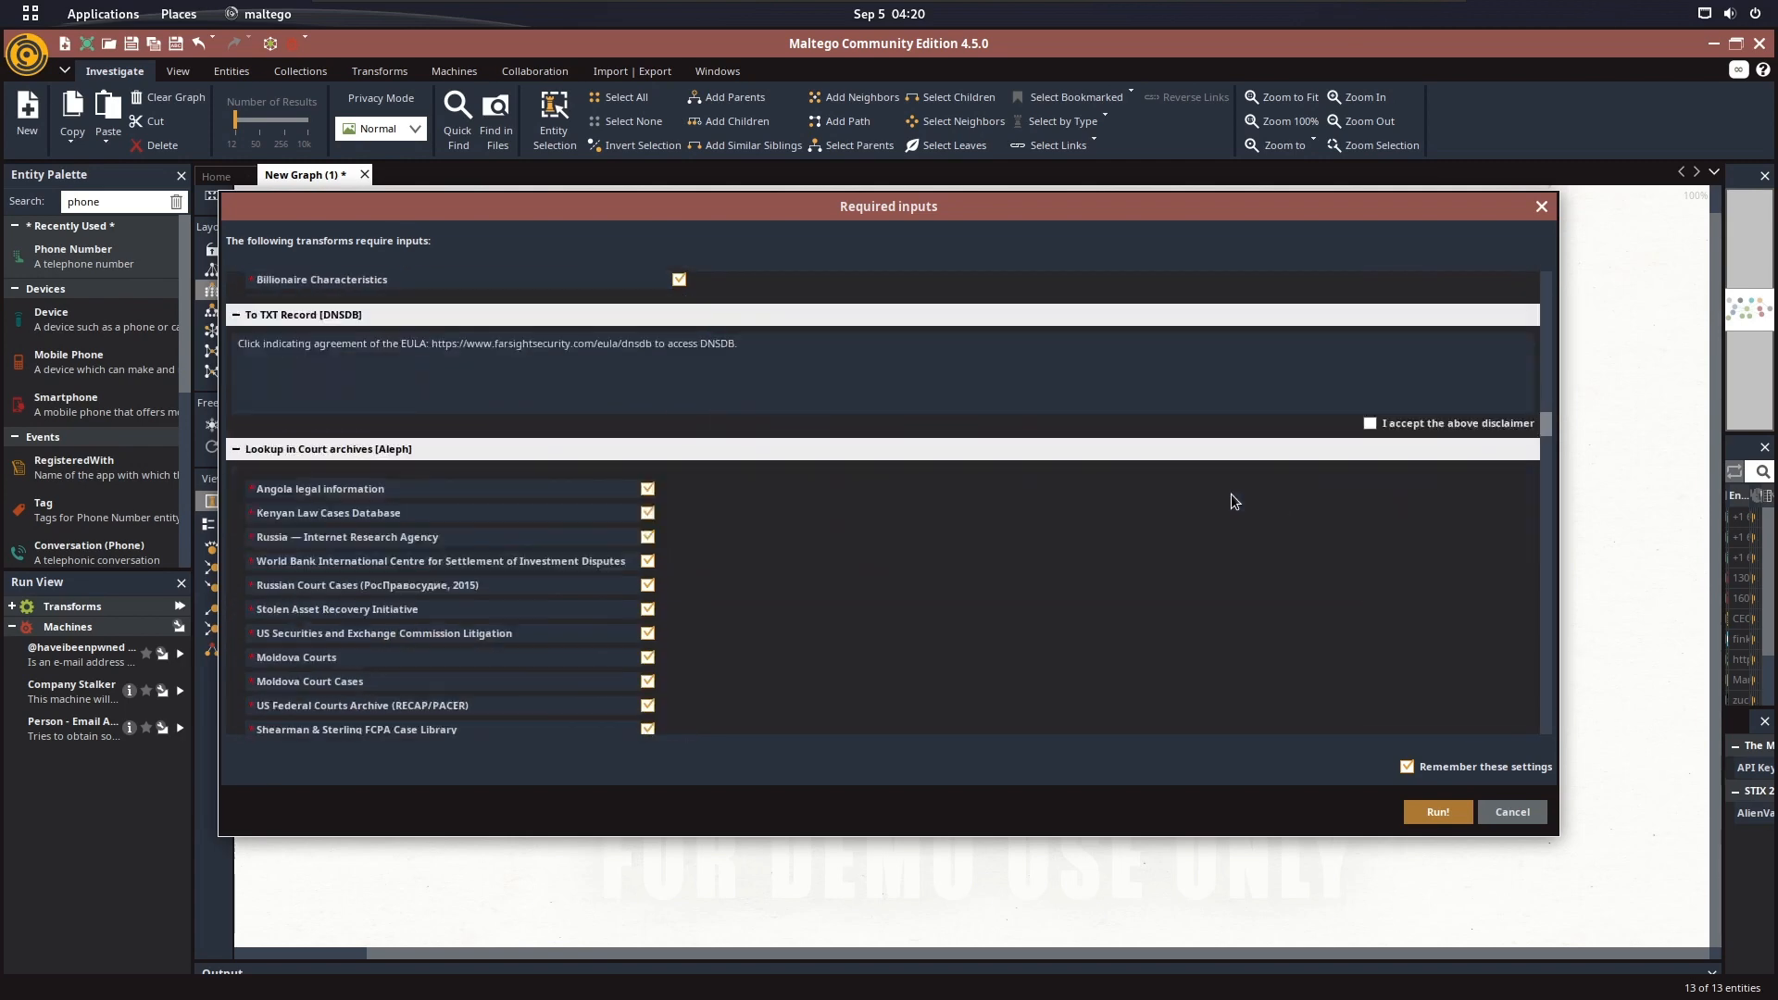
{"action": "scroll", "coordinate": [1092, 430], "scroll_direction": "down", "scroll_amount": 7}
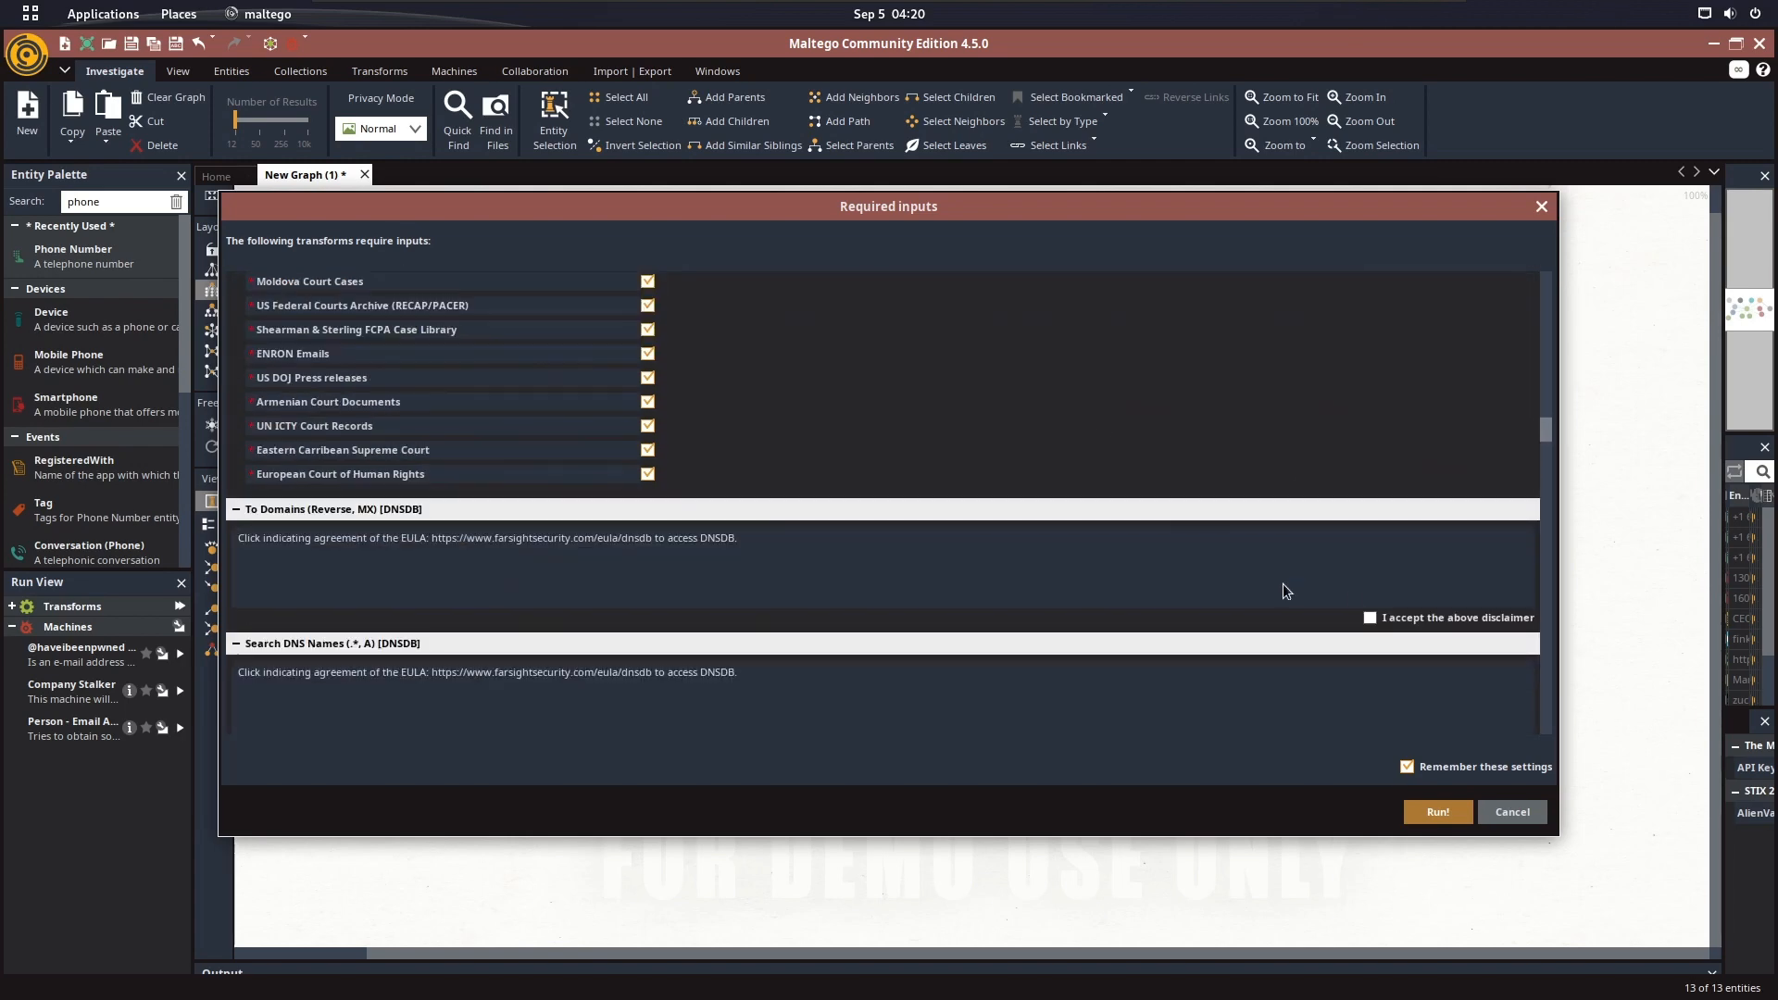
{"action": "left_click", "coordinate": [1371, 619]}
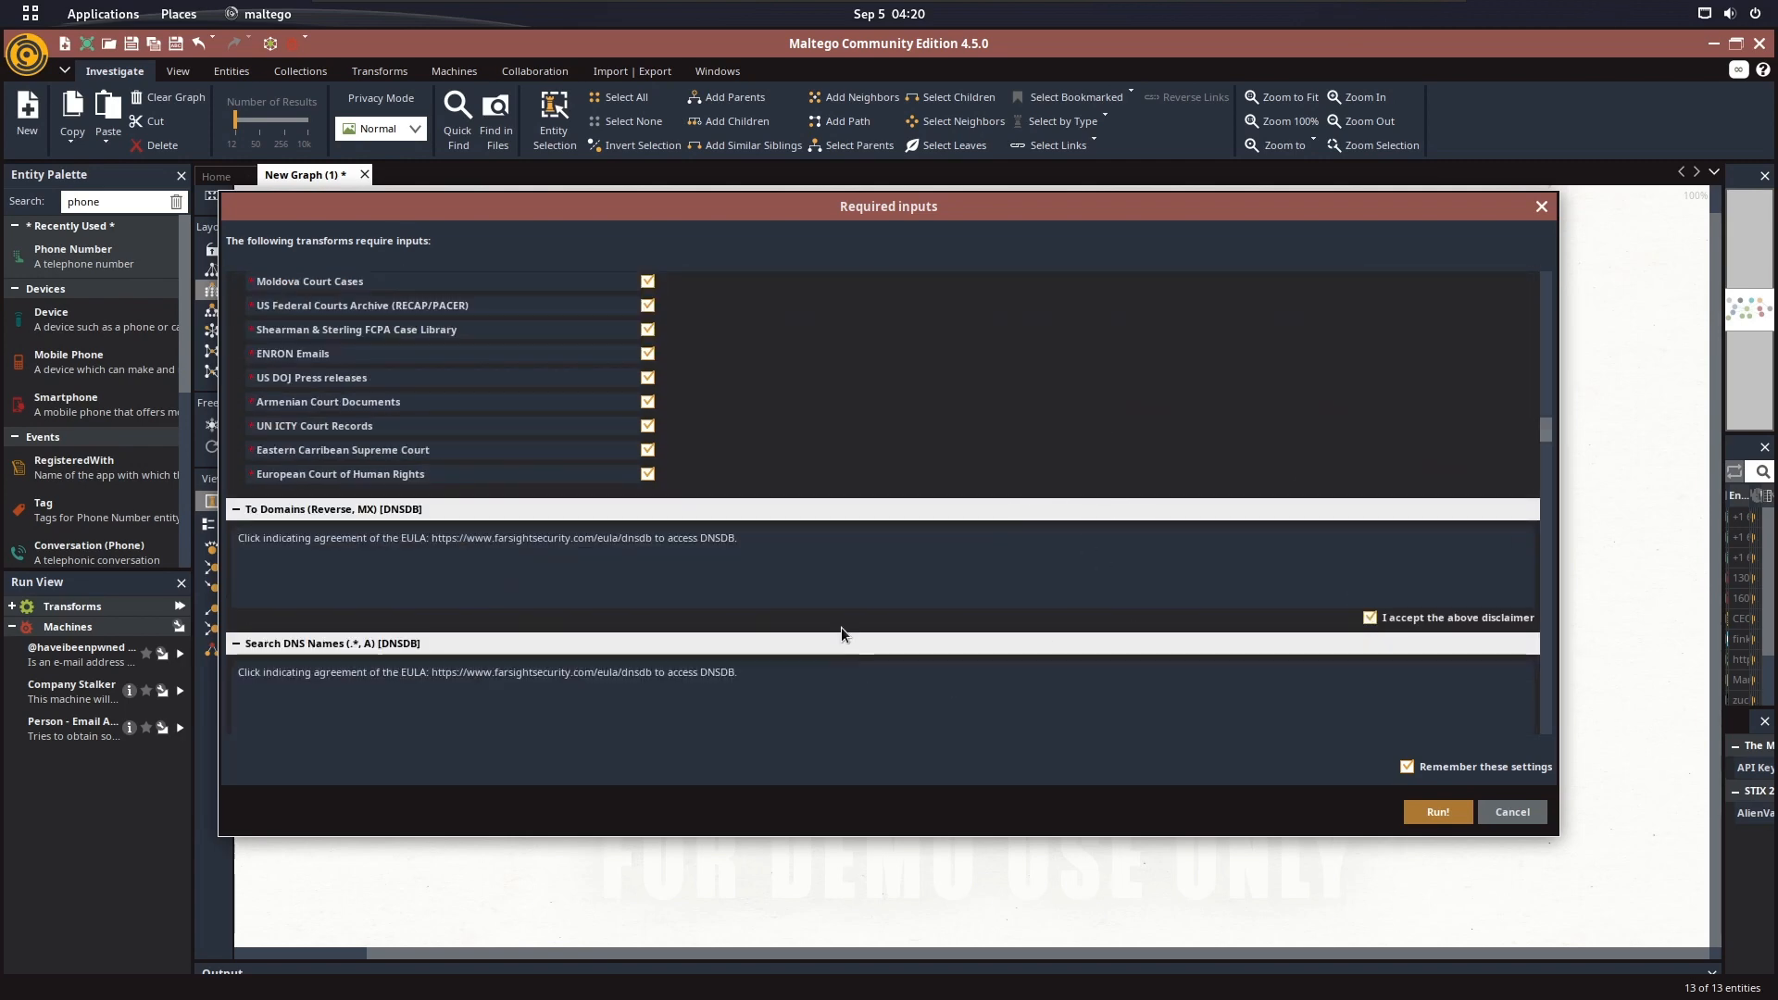
Accept the Search DNS Names (.*, A) [DNSDB] disclaimer and enter "DefaultValue" as additional keywords for To Snapchat profiles
{"action": "scroll", "coordinate": [1075, 537], "scroll_direction": "down", "scroll_amount": 6}
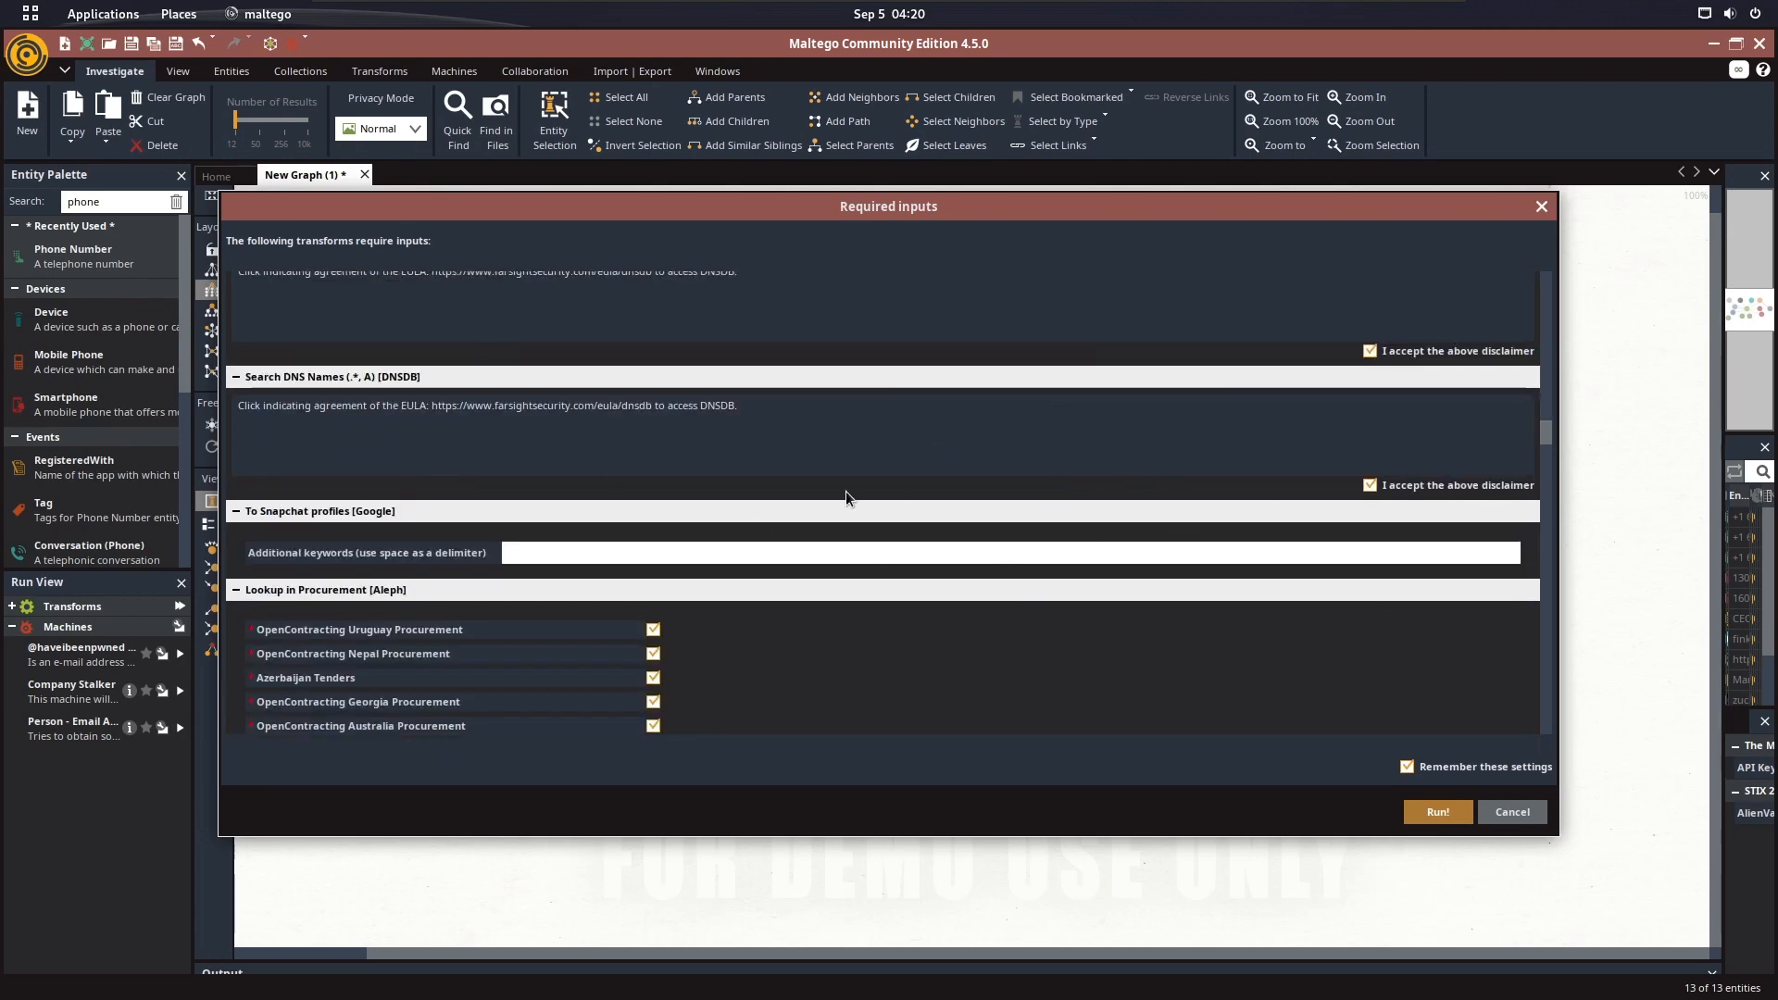
{"action": "left_click", "coordinate": [1050, 553]}
{"action": "key", "text": "ctrl+v"}
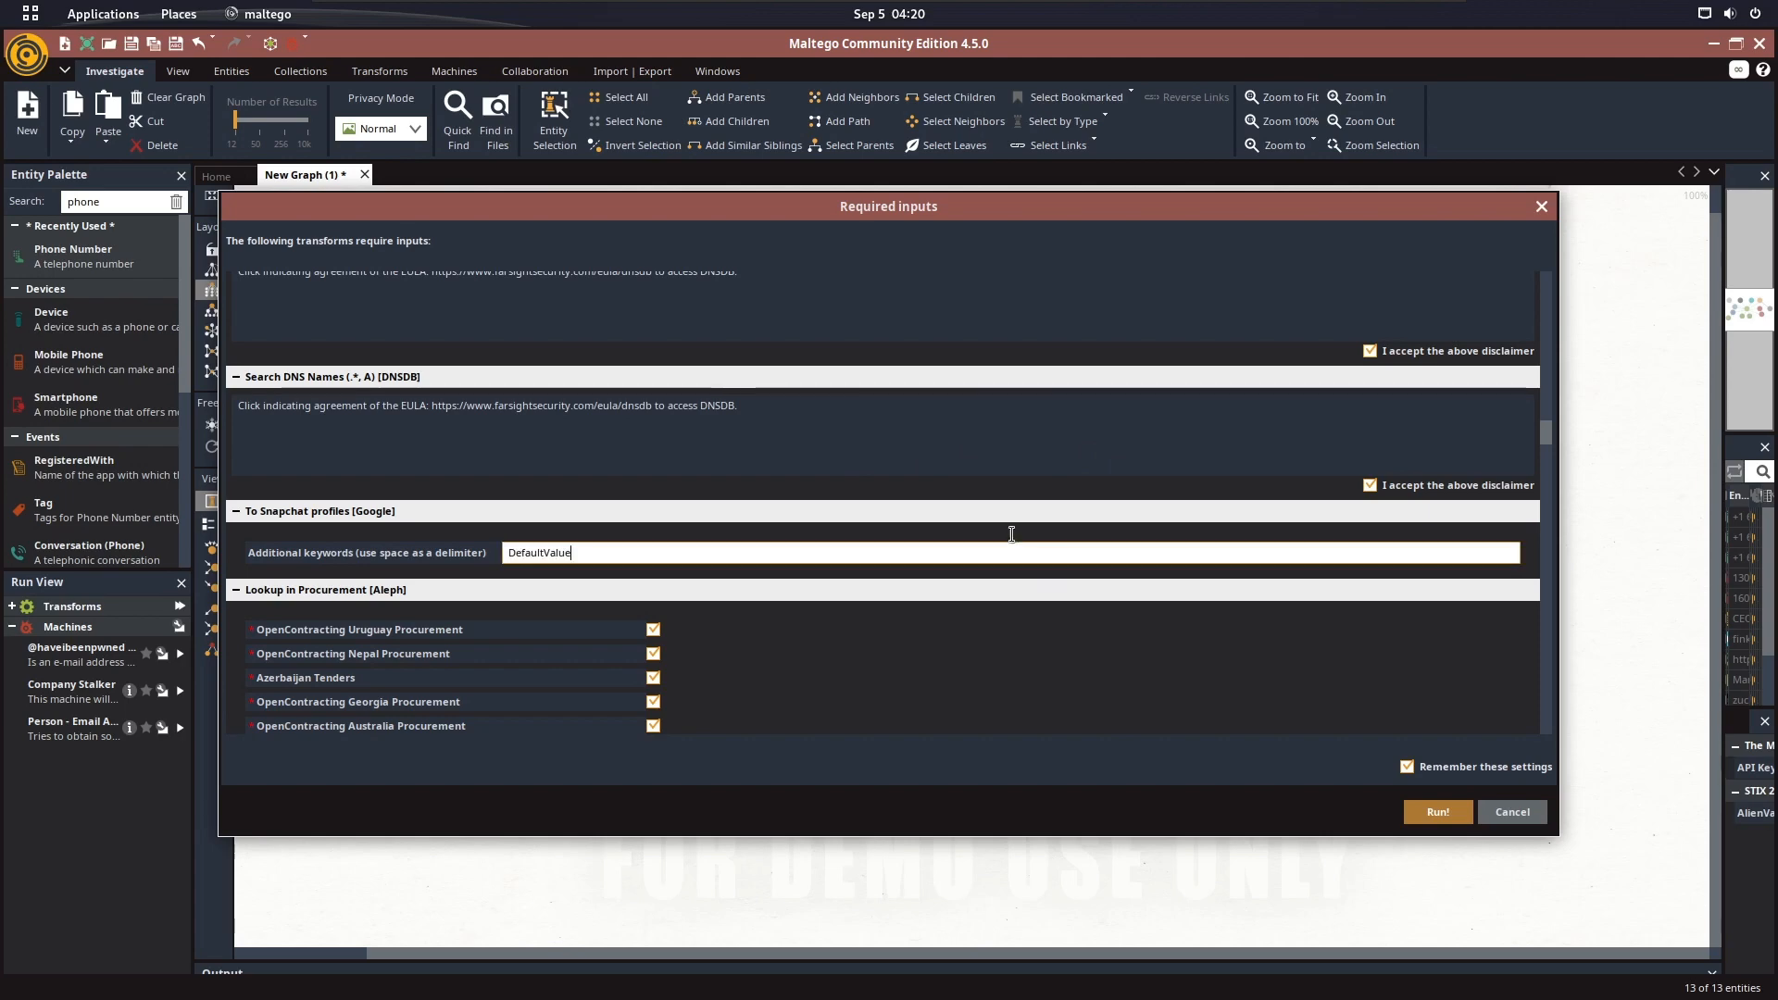
{"action": "scroll", "coordinate": [1089, 552], "scroll_direction": "down", "scroll_amount": 11}
{"action": "scroll", "coordinate": [1139, 553], "scroll_direction": "down", "scroll_amount": 6}
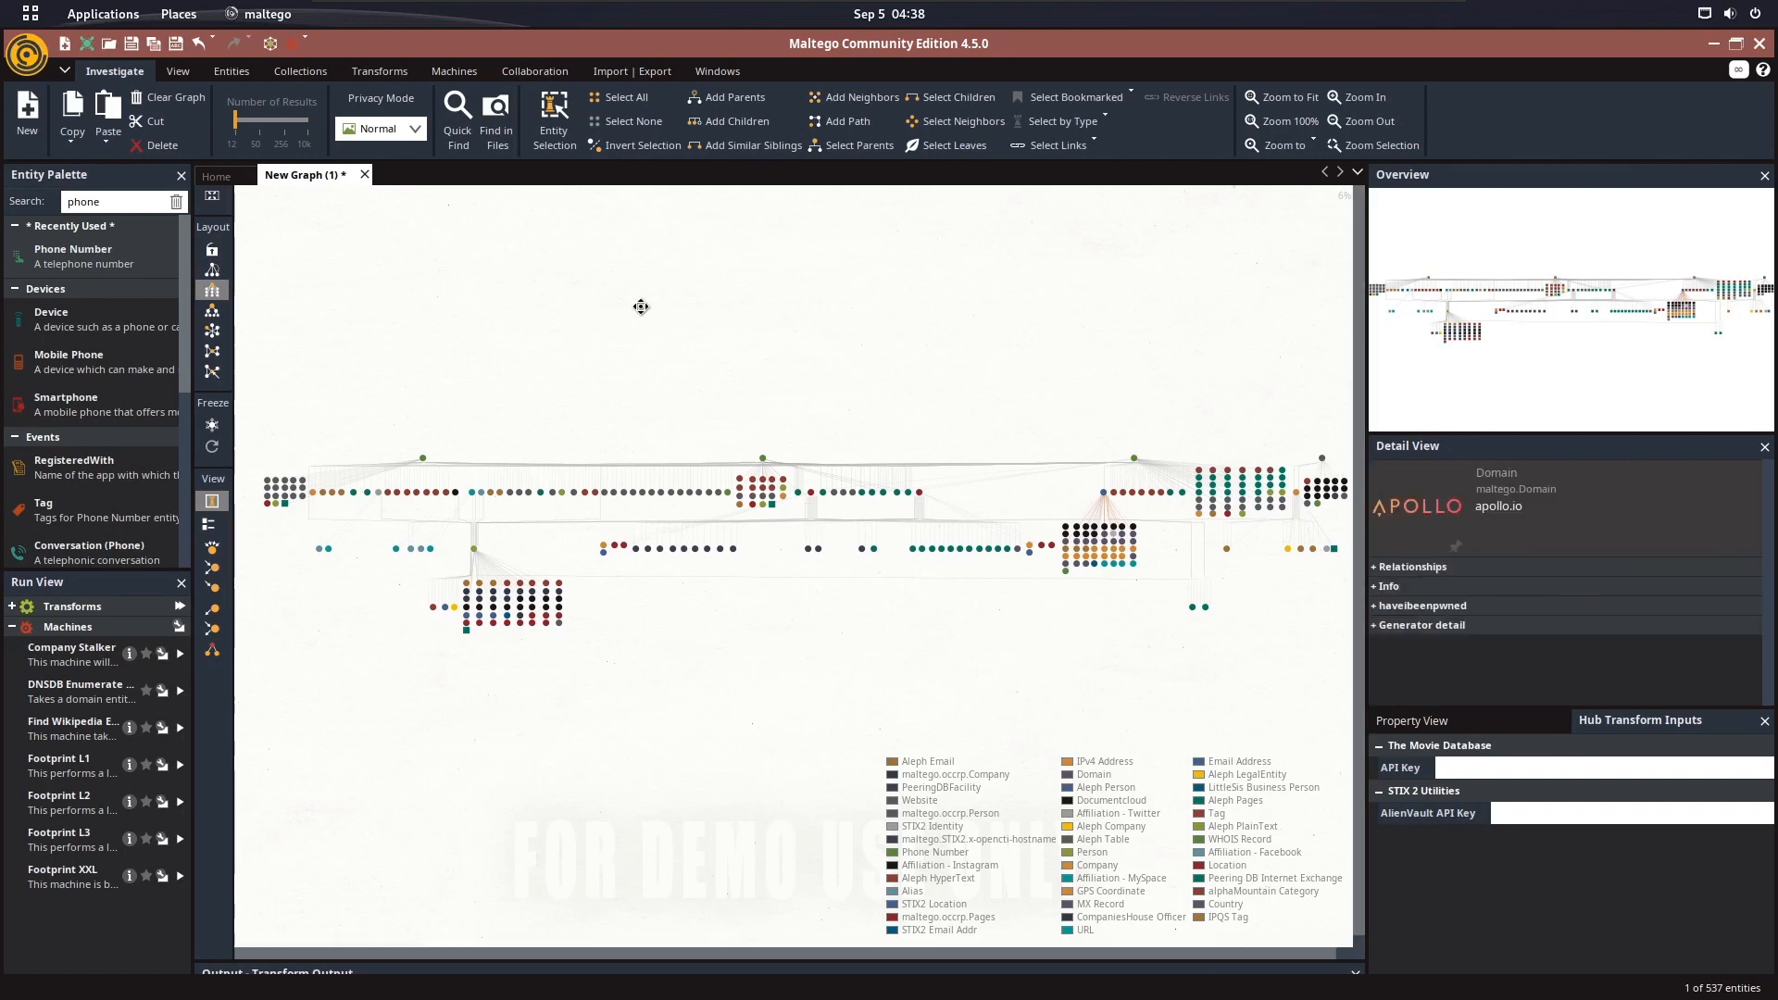
Look over the expanded graph and select the Mark Zuckerberg person entity to highlight its links
{"action": "mouse_move", "coordinate": [639, 306]}
{"action": "left_mouse_down"}
{"action": "mouse_move", "coordinate": [685, 285]}
{"action": "mouse_move", "coordinate": [619, 292]}
{"action": "left_mouse_up"}
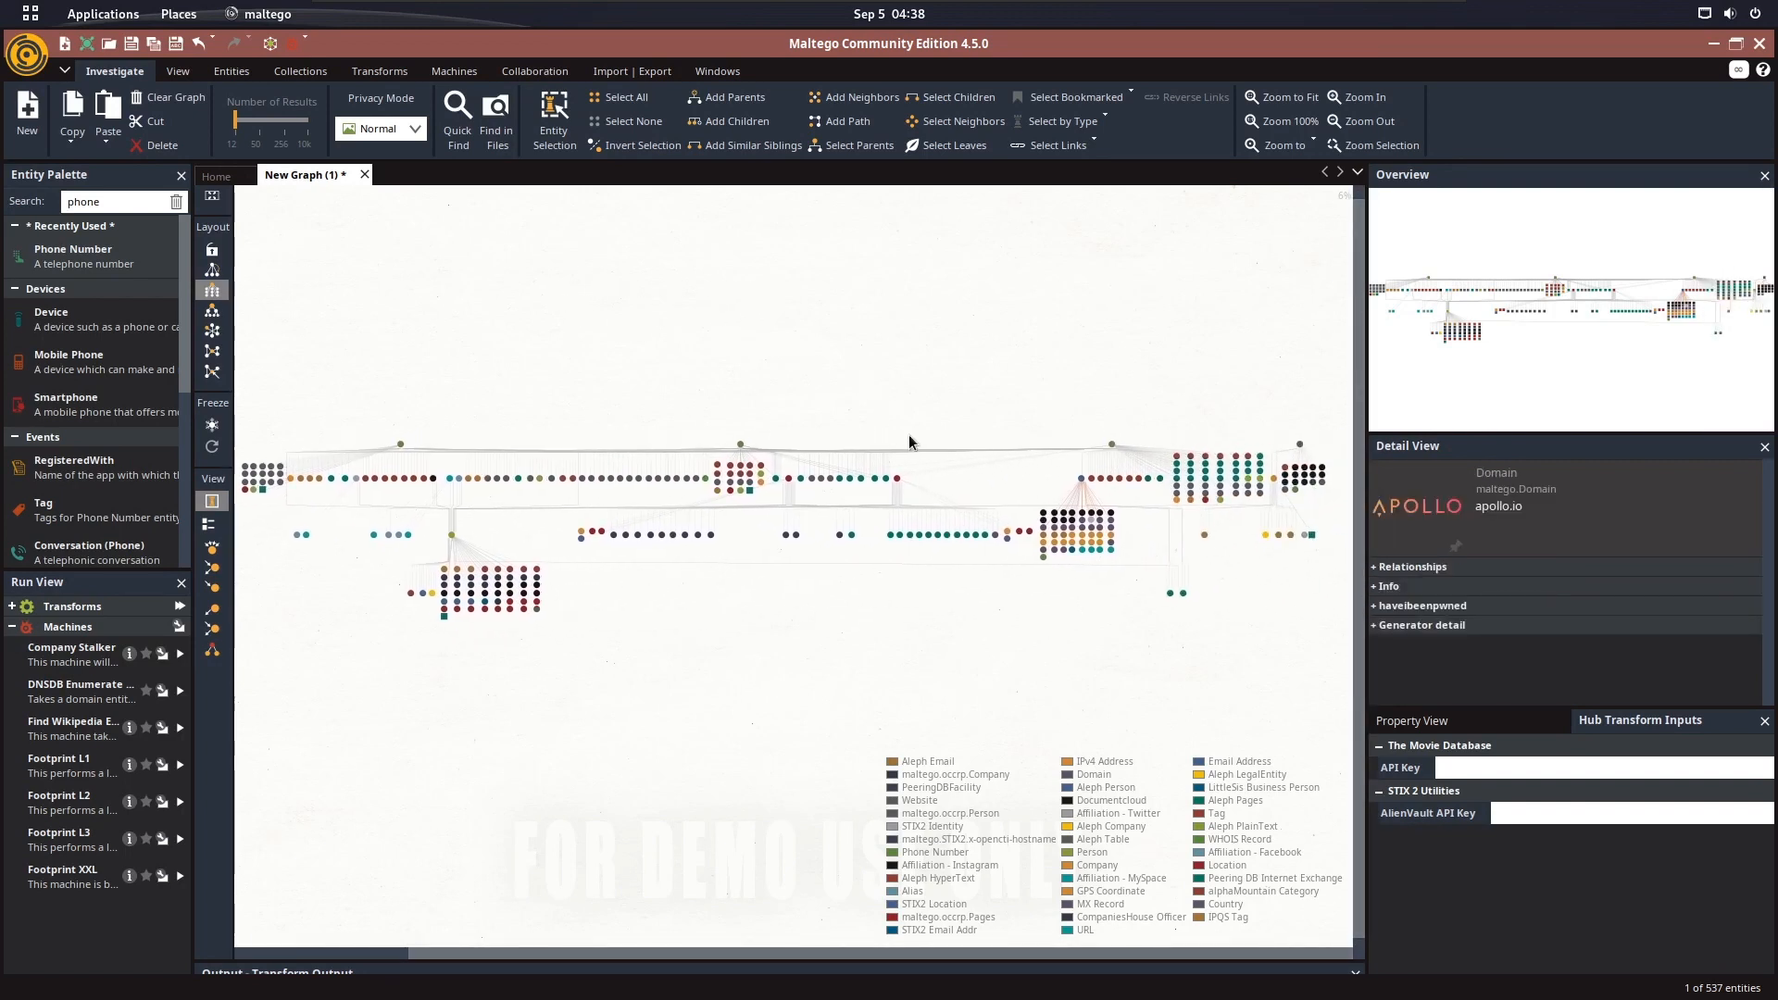
{"action": "left_click_drag", "start_coordinate": [784, 373], "coordinate": [881, 388]}
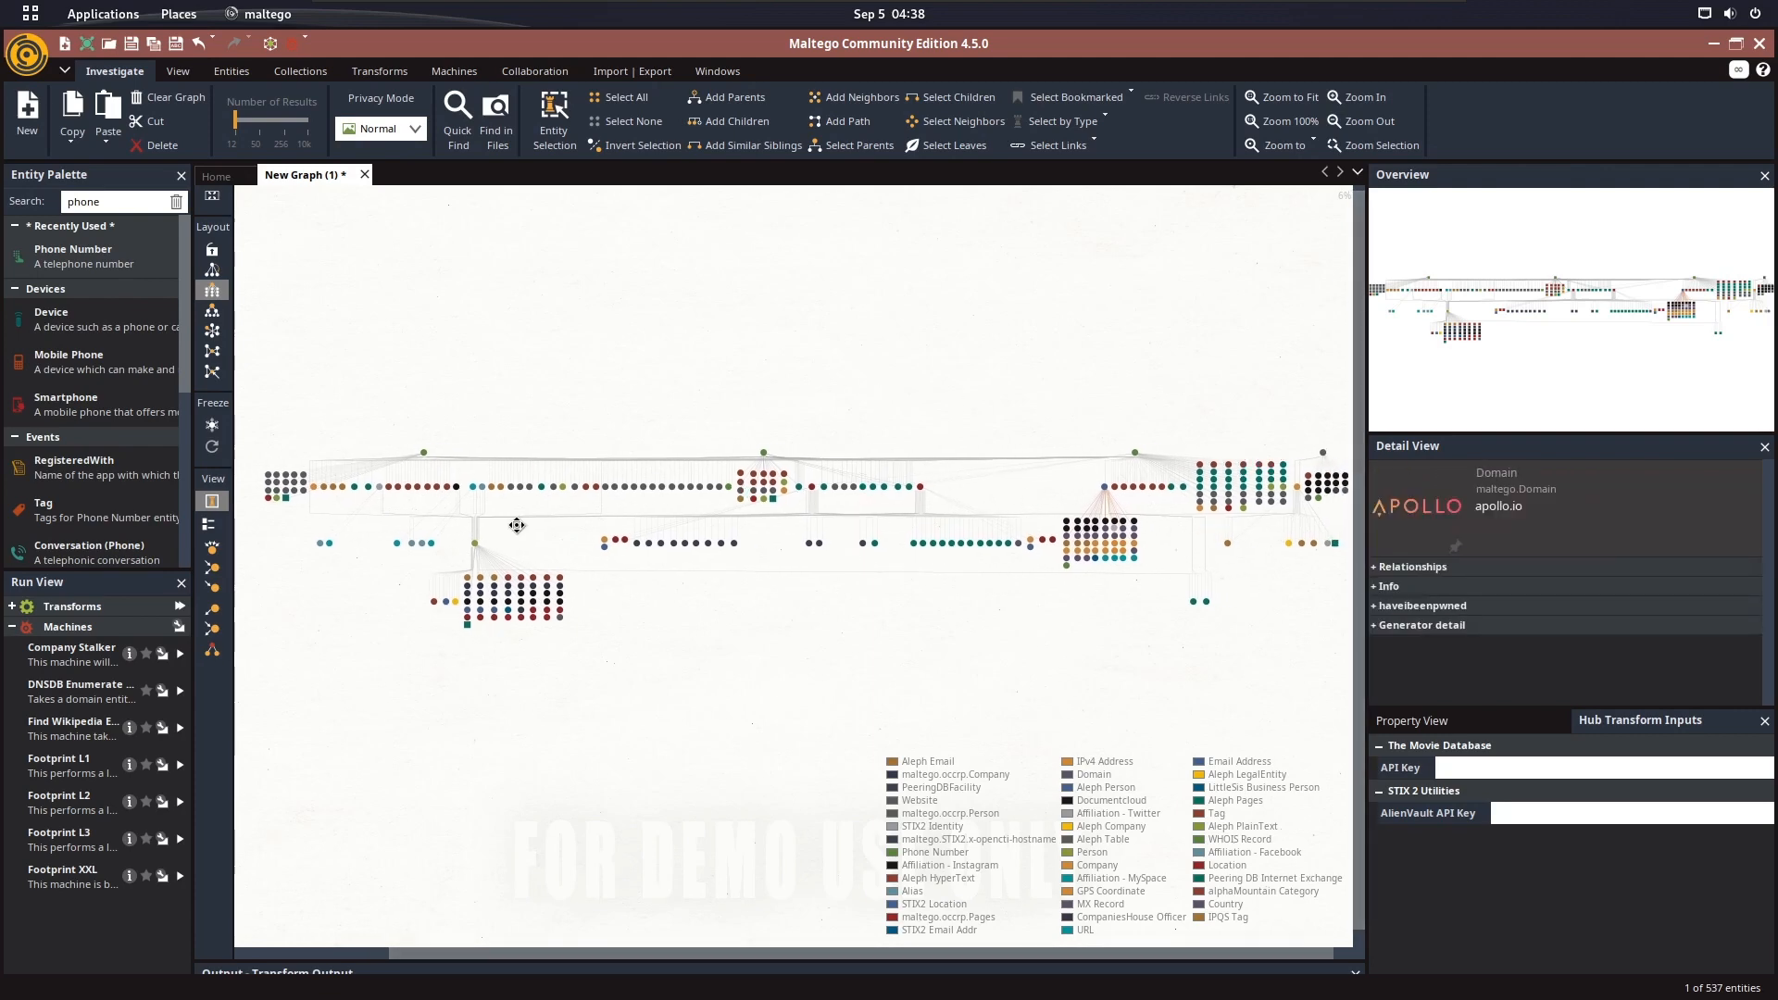
{"action": "left_click_drag", "start_coordinate": [451, 564], "coordinate": [782, 524]}
{"action": "scroll", "coordinate": [782, 524], "scroll_direction": "up", "scroll_amount": 6}
{"action": "scroll", "coordinate": [908, 476], "scroll_direction": "up", "scroll_amount": 4}
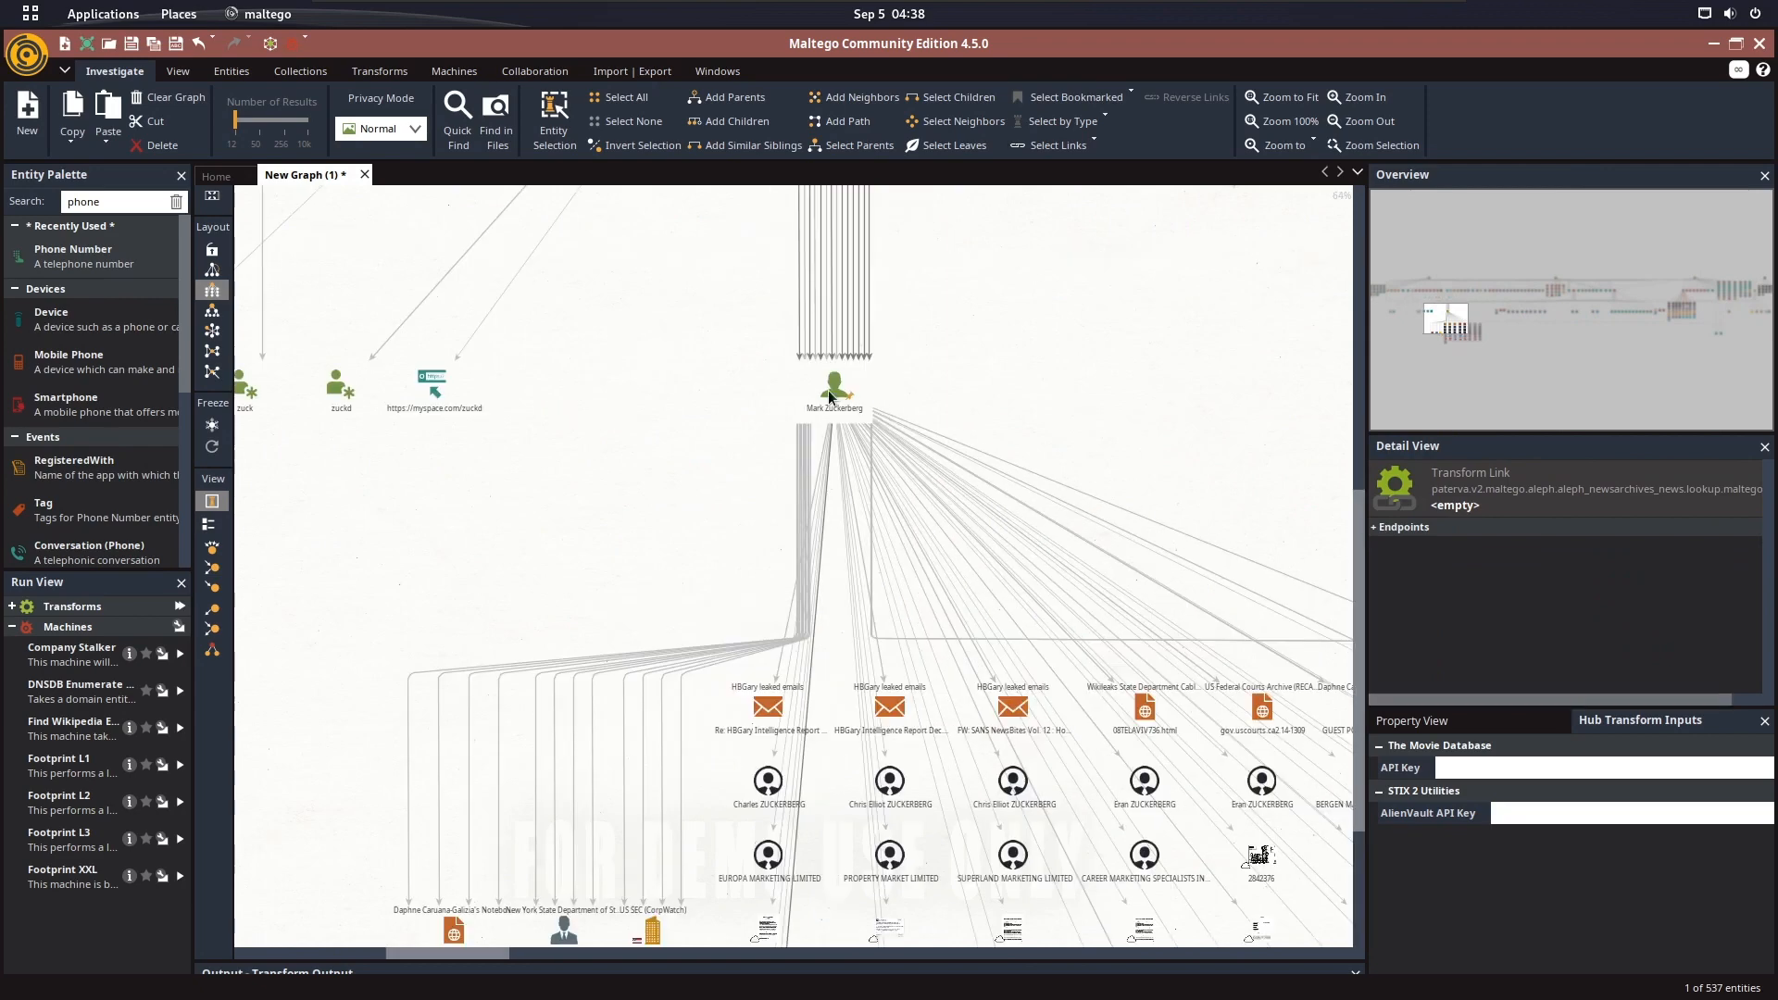
{"action": "left_click", "coordinate": [827, 390]}
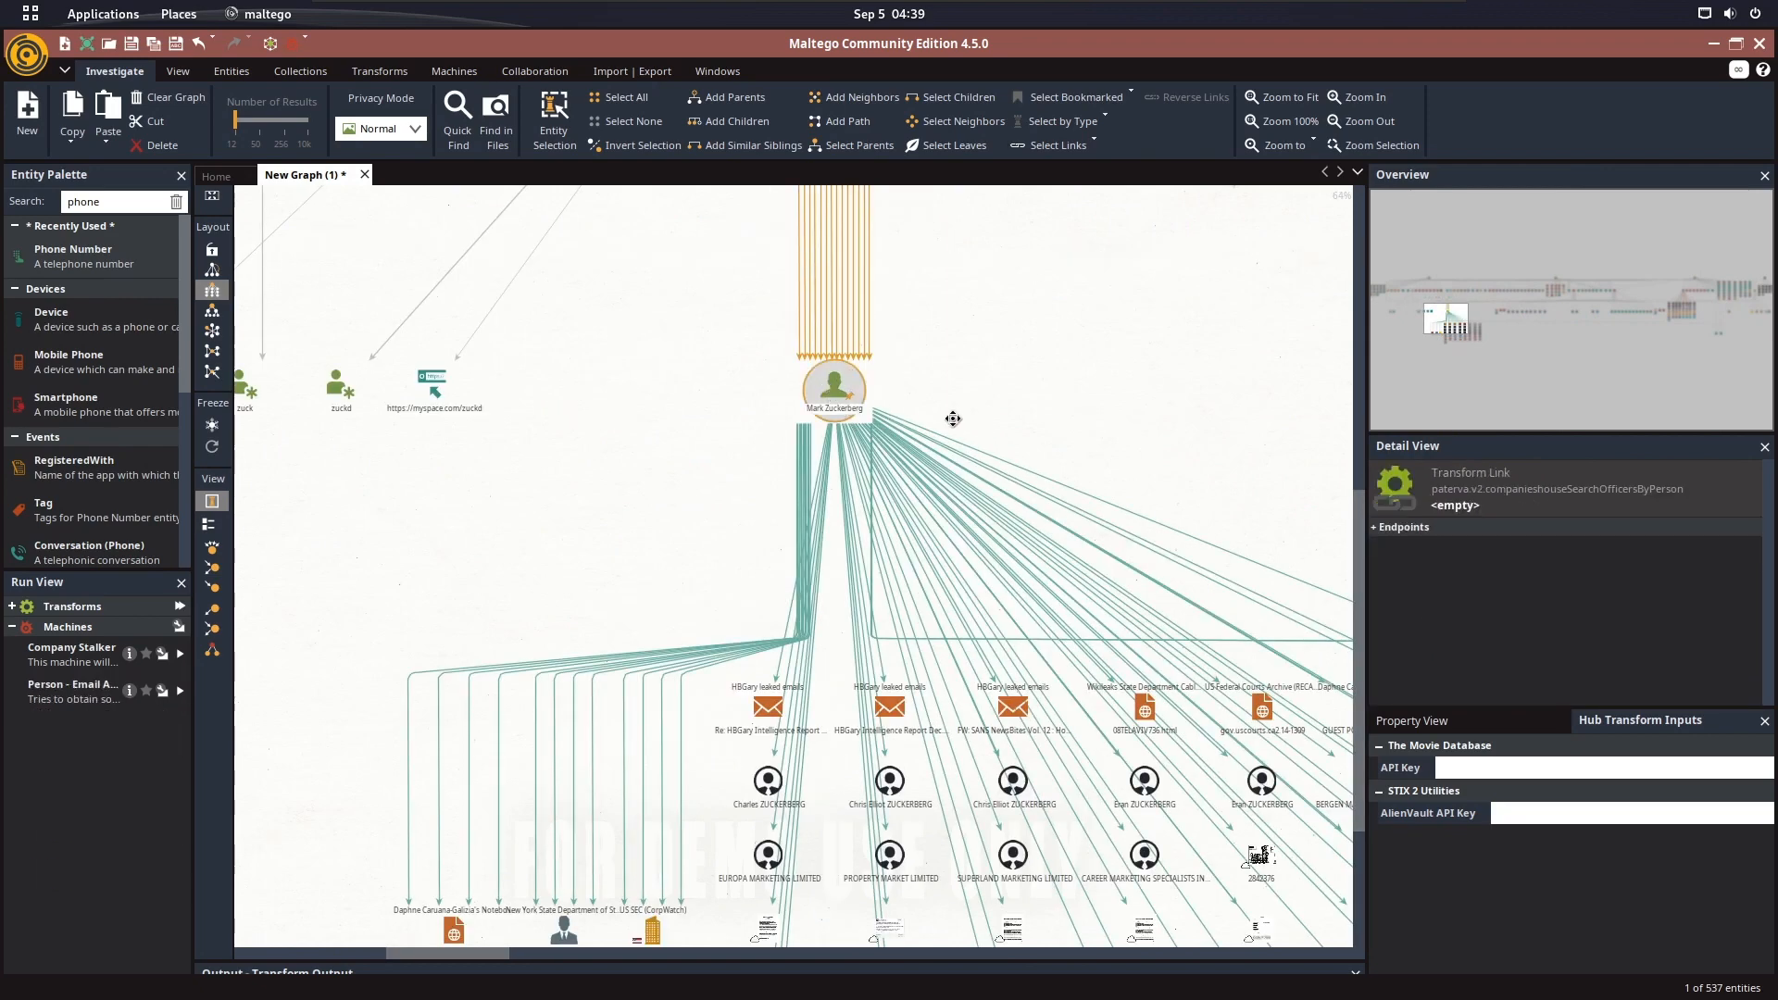
{"action": "left_click_drag", "start_coordinate": [963, 462], "coordinate": [806, 377]}
{"action": "scroll", "coordinate": [693, 327], "scroll_direction": "down", "scroll_amount": 10}
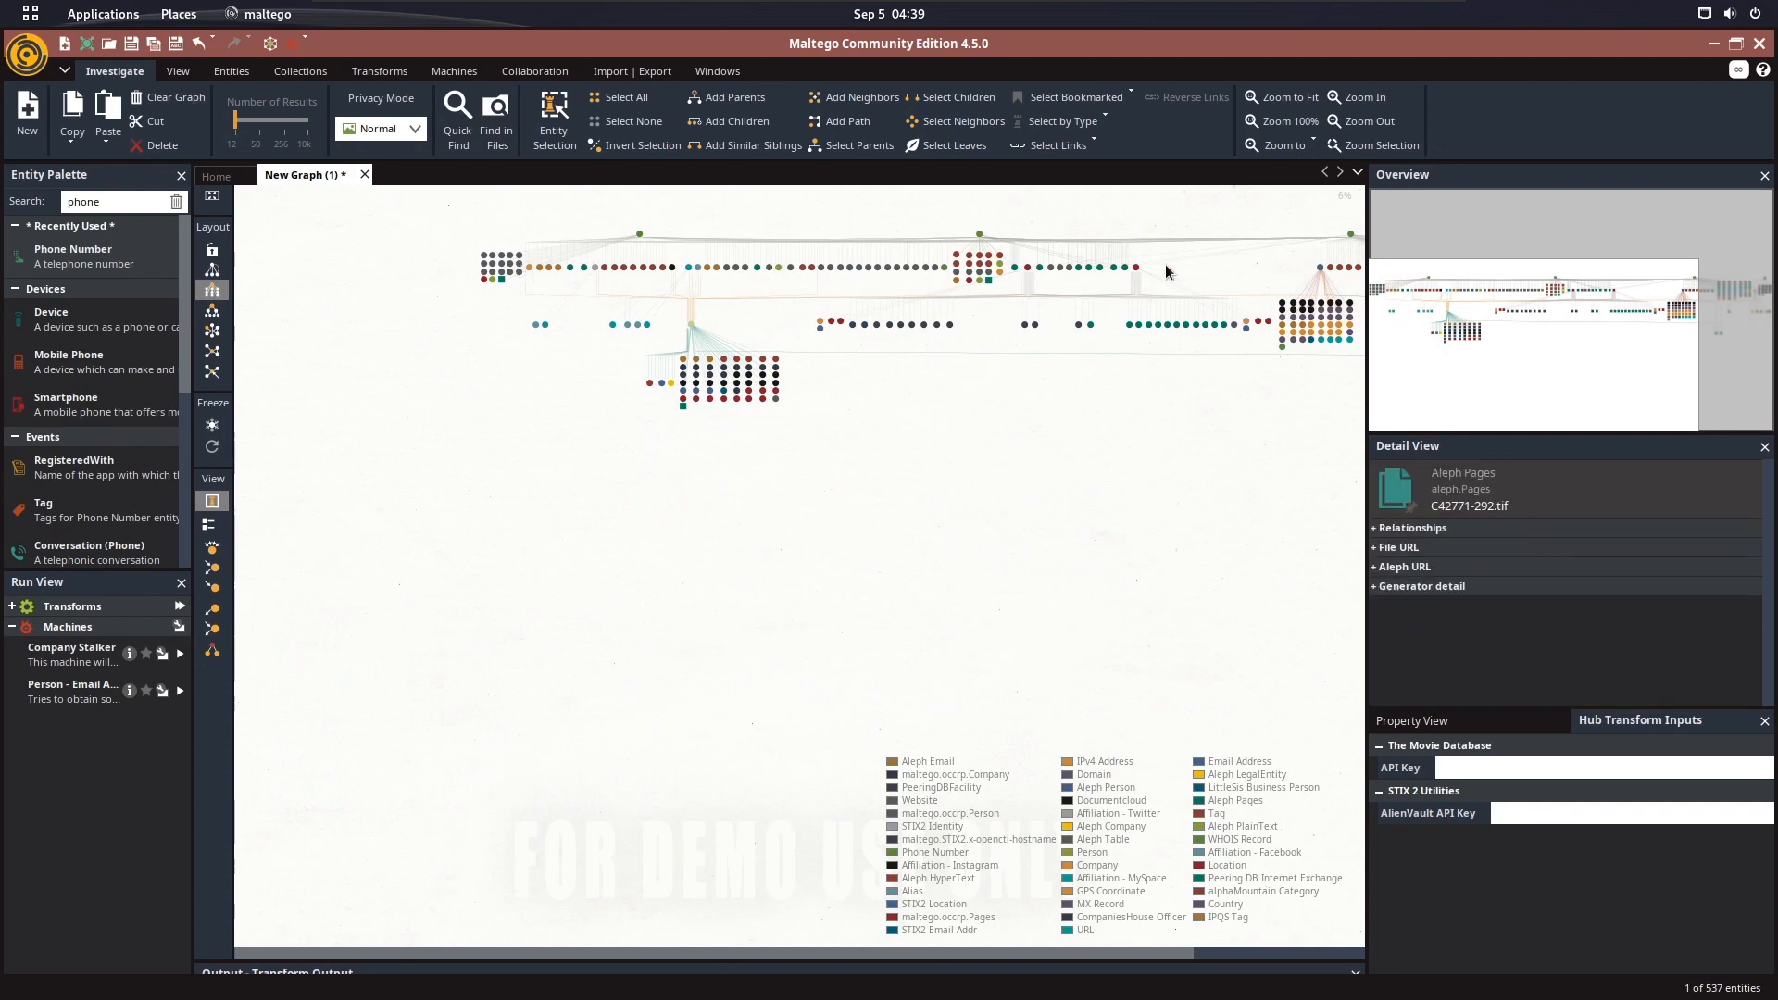
{"action": "left_click_drag", "start_coordinate": [1159, 302], "coordinate": [939, 430]}
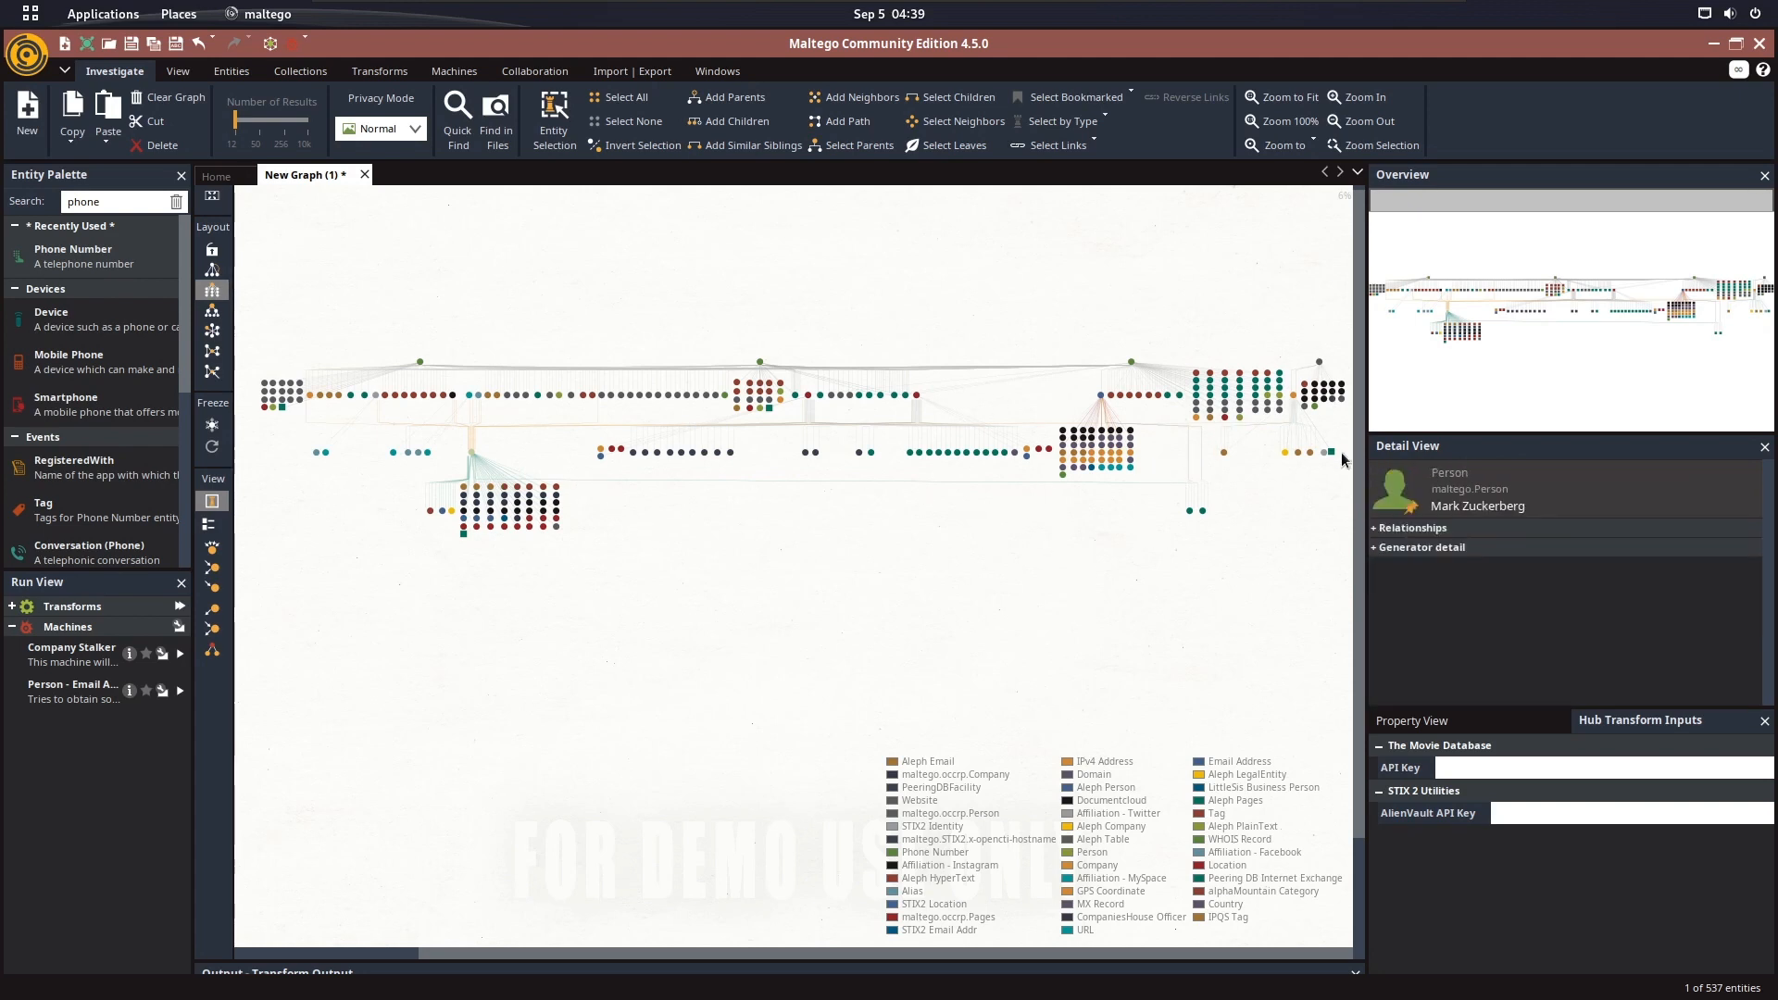
Examine the emails, documents, companies and people linked beneath the Mark Zuckerberg person entity
{"action": "left_click_drag", "start_coordinate": [493, 478], "coordinate": [859, 510]}
{"action": "scroll", "coordinate": [856, 509], "scroll_direction": "up", "scroll_amount": 5}
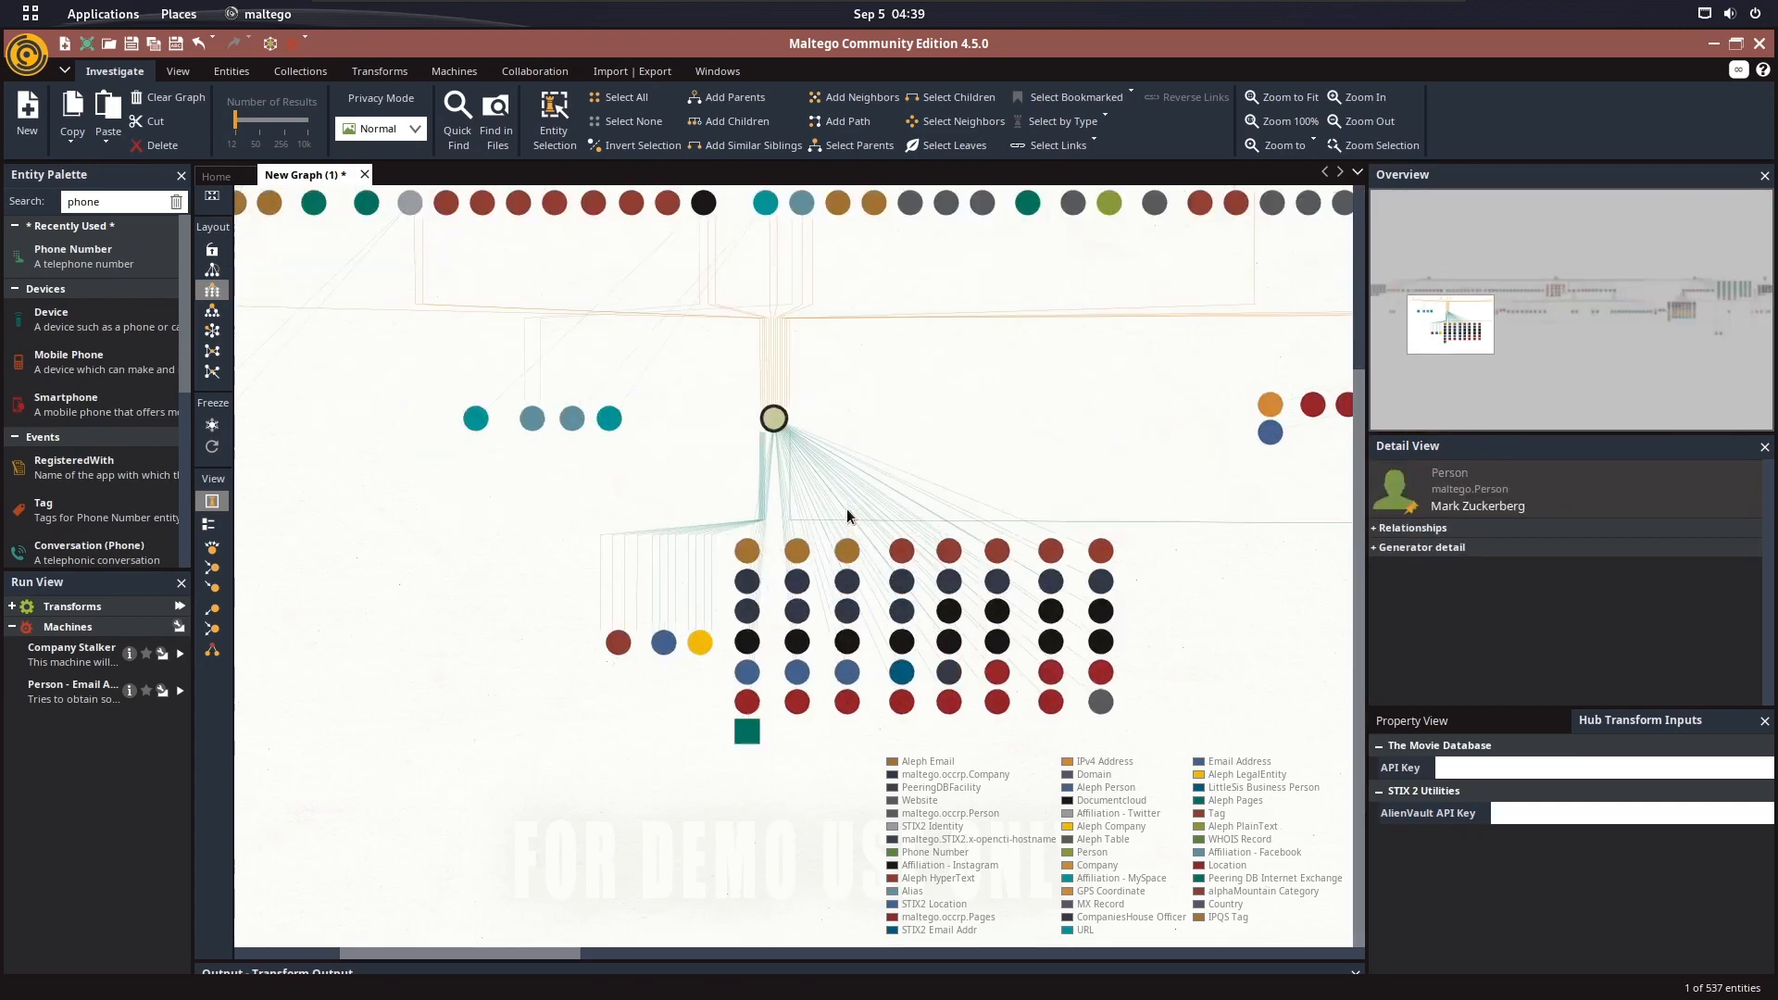
{"action": "scroll", "coordinate": [846, 508], "scroll_direction": "up", "scroll_amount": 2}
{"action": "scroll", "coordinate": [820, 498], "scroll_direction": "up", "scroll_amount": 2}
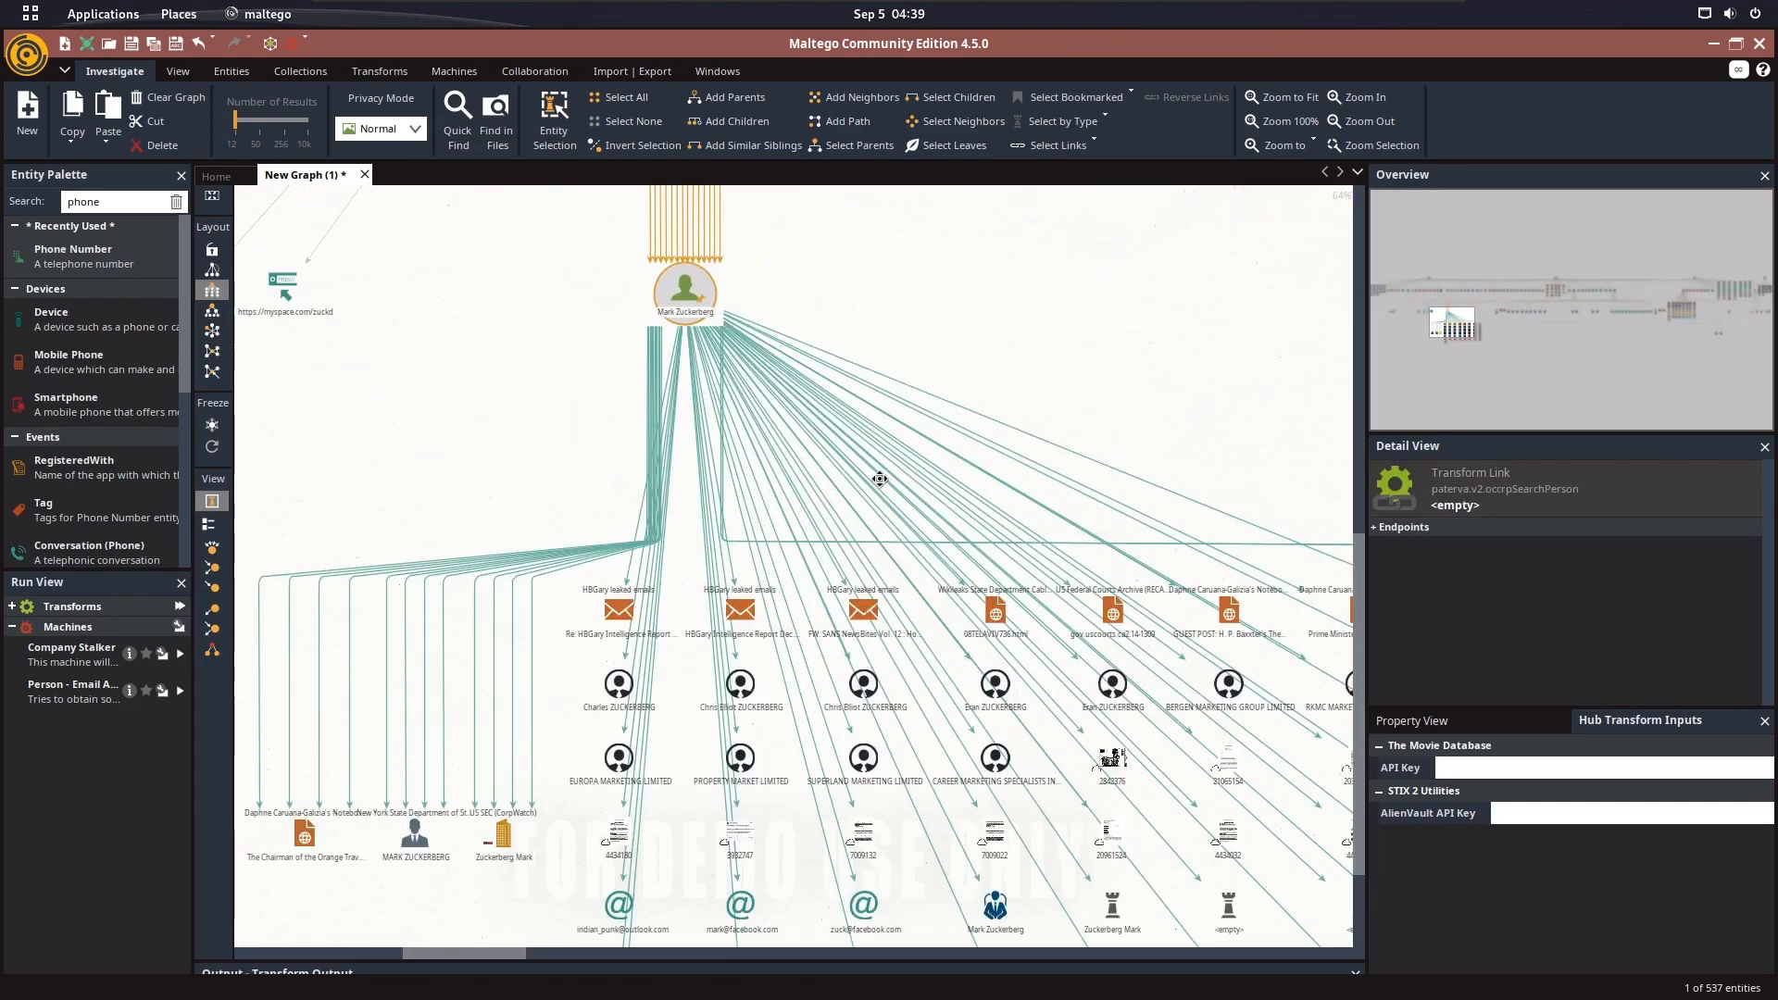
{"action": "left_click_drag", "start_coordinate": [880, 479], "coordinate": [846, 354]}
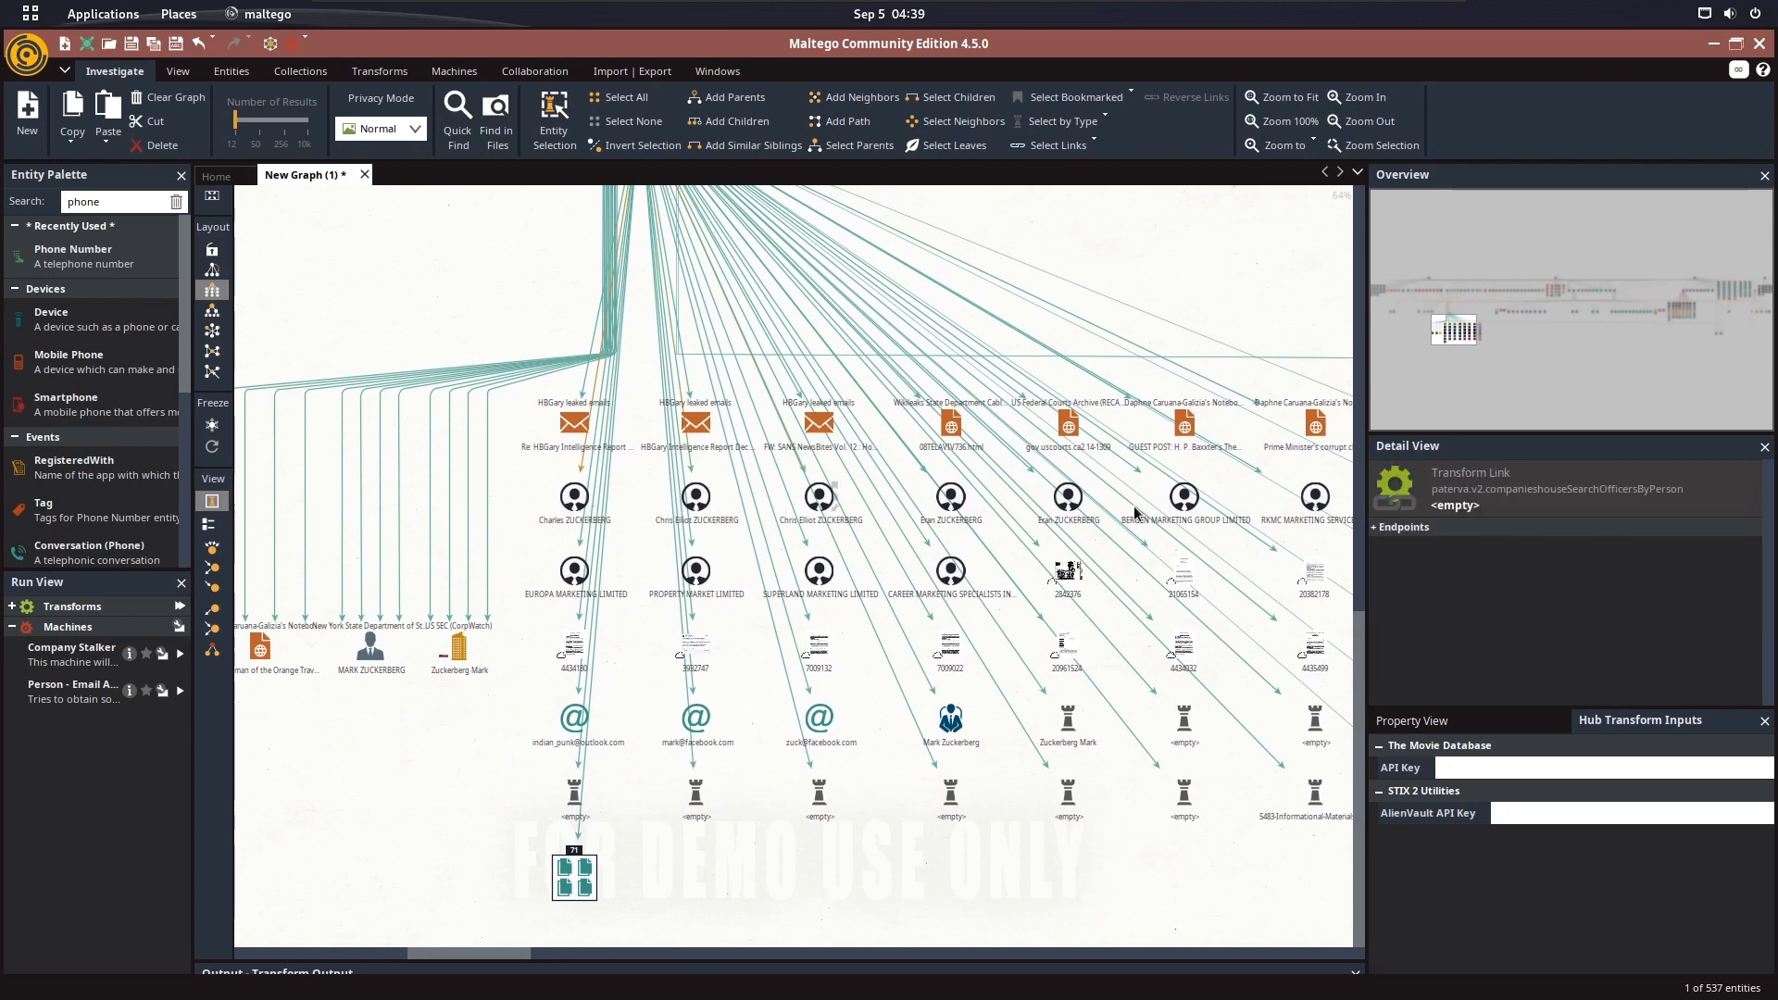
{"action": "left_click_drag", "start_coordinate": [1136, 511], "coordinate": [937, 491]}
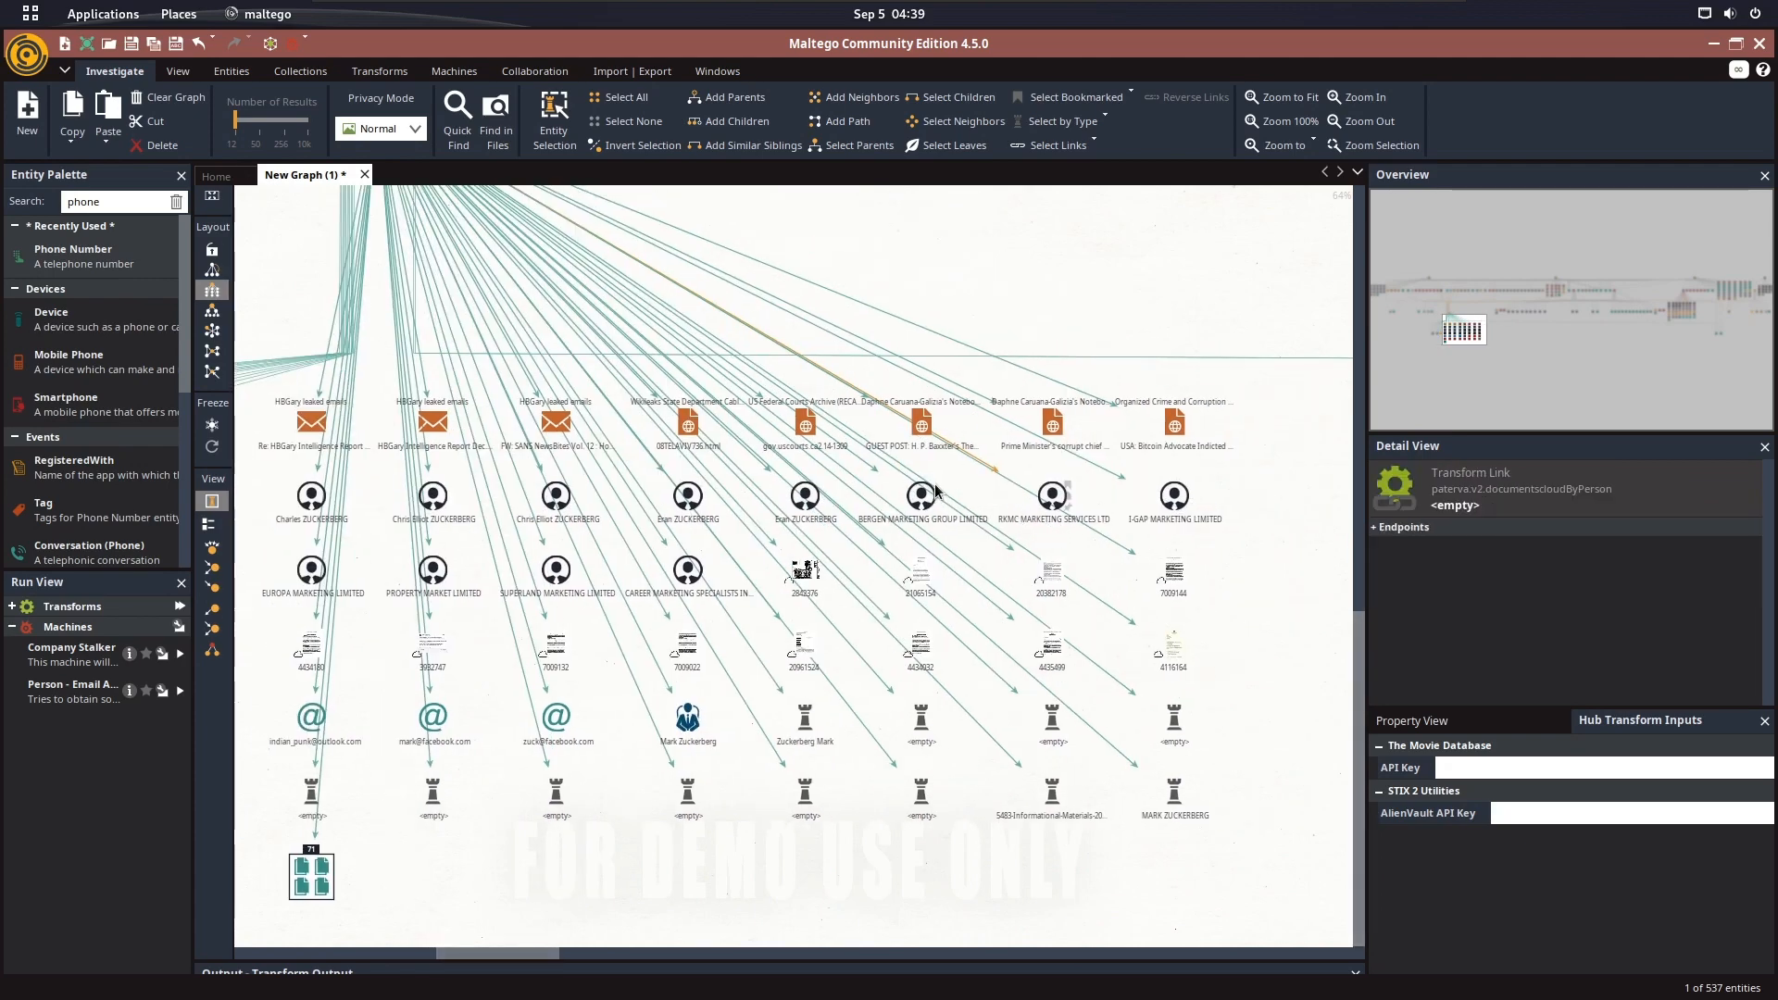
{"action": "left_click_drag", "start_coordinate": [810, 512], "coordinate": [1009, 476]}
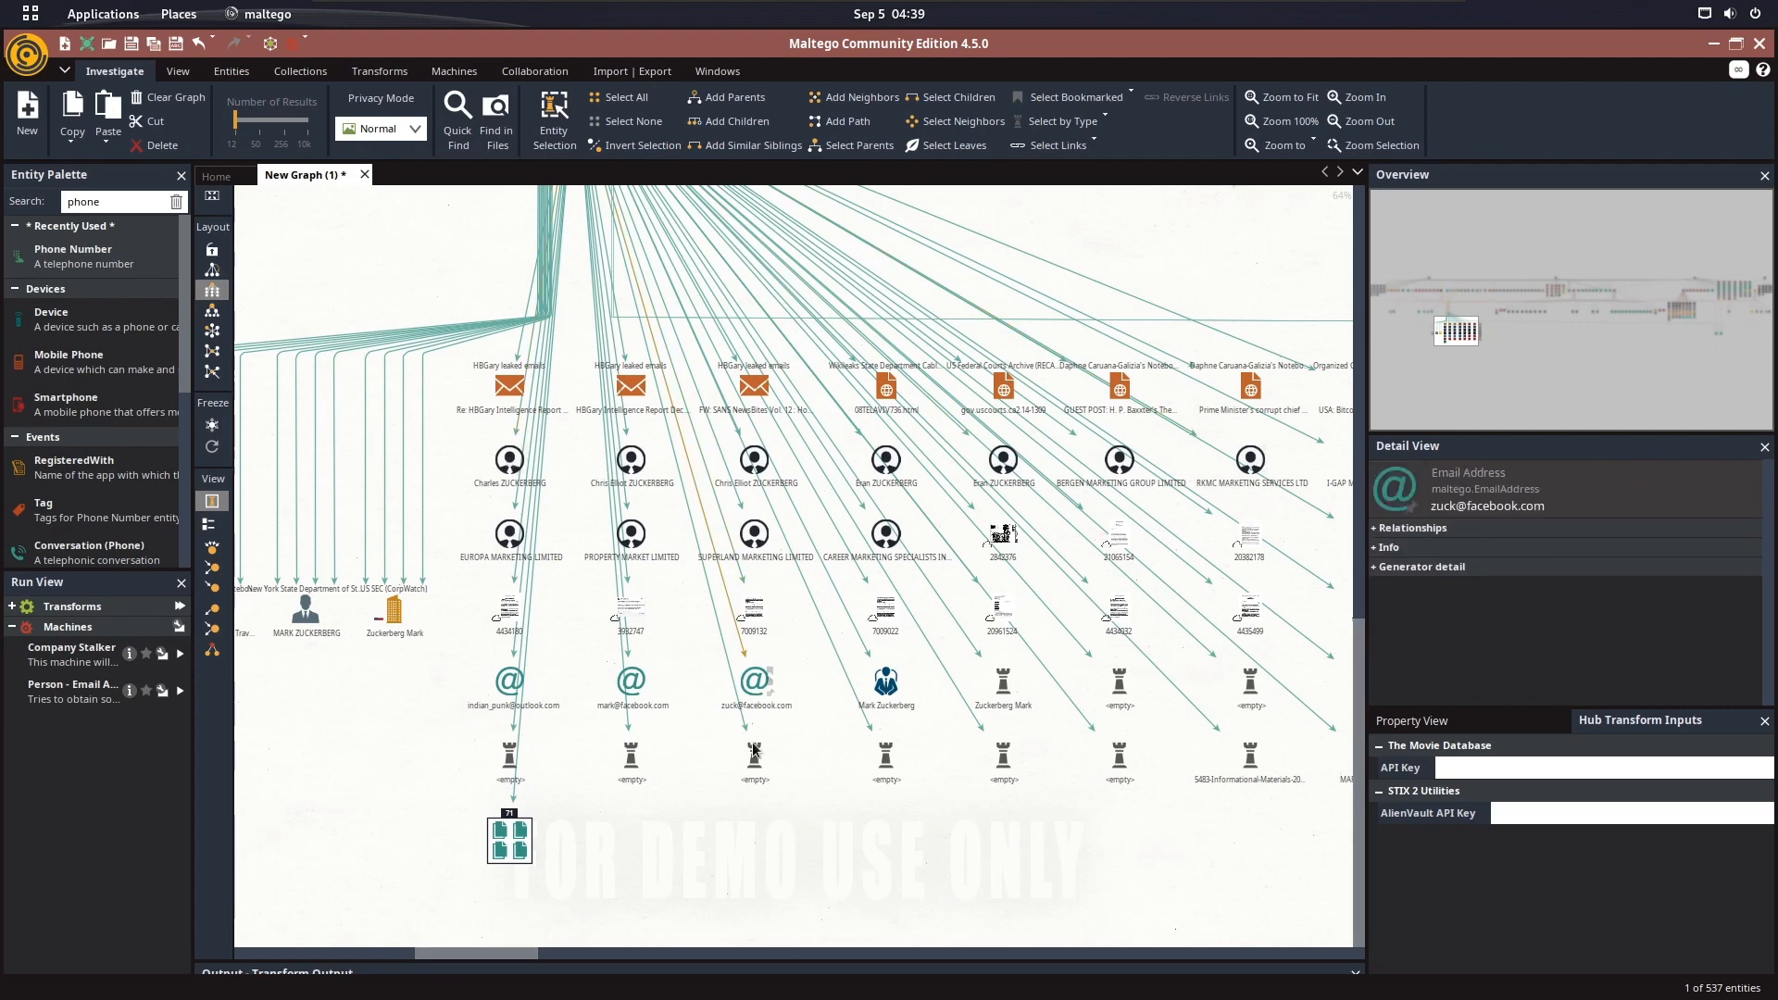
Open the details of the LittleSis Business Person entity for Mark Zuckerberg and read through the Summary property
{"action": "double_click", "coordinate": [882, 683]}
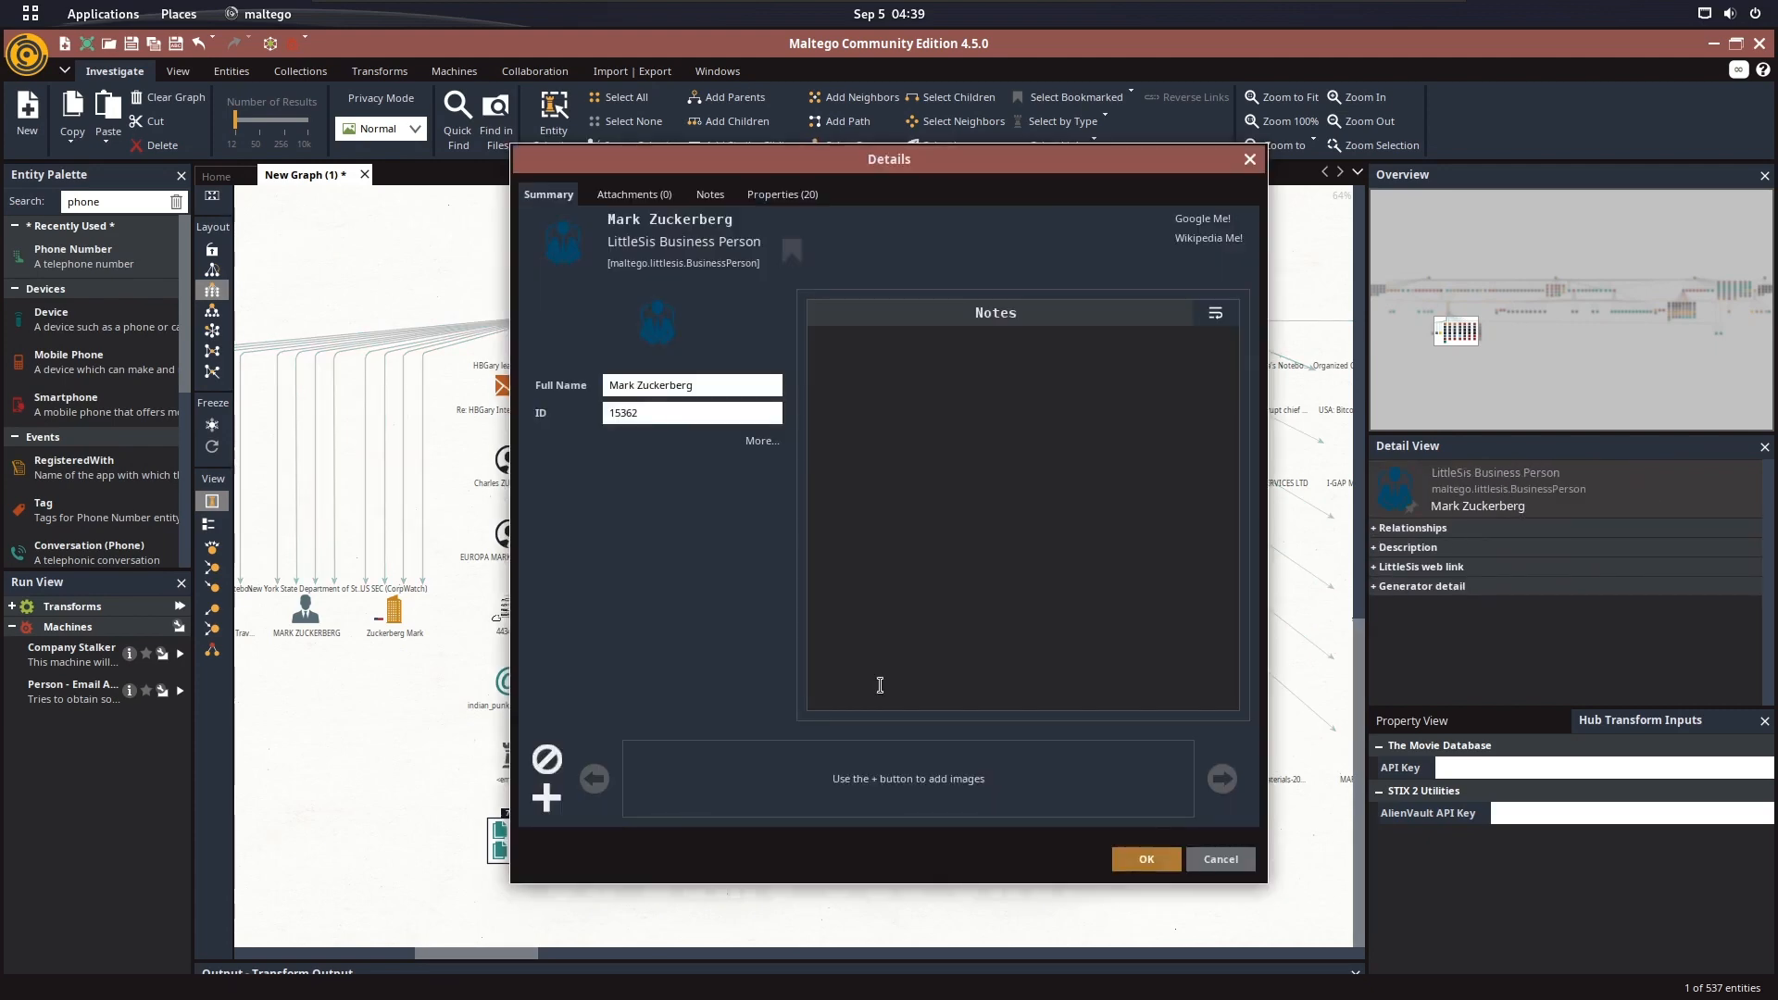
{"action": "left_click", "coordinate": [801, 199]}
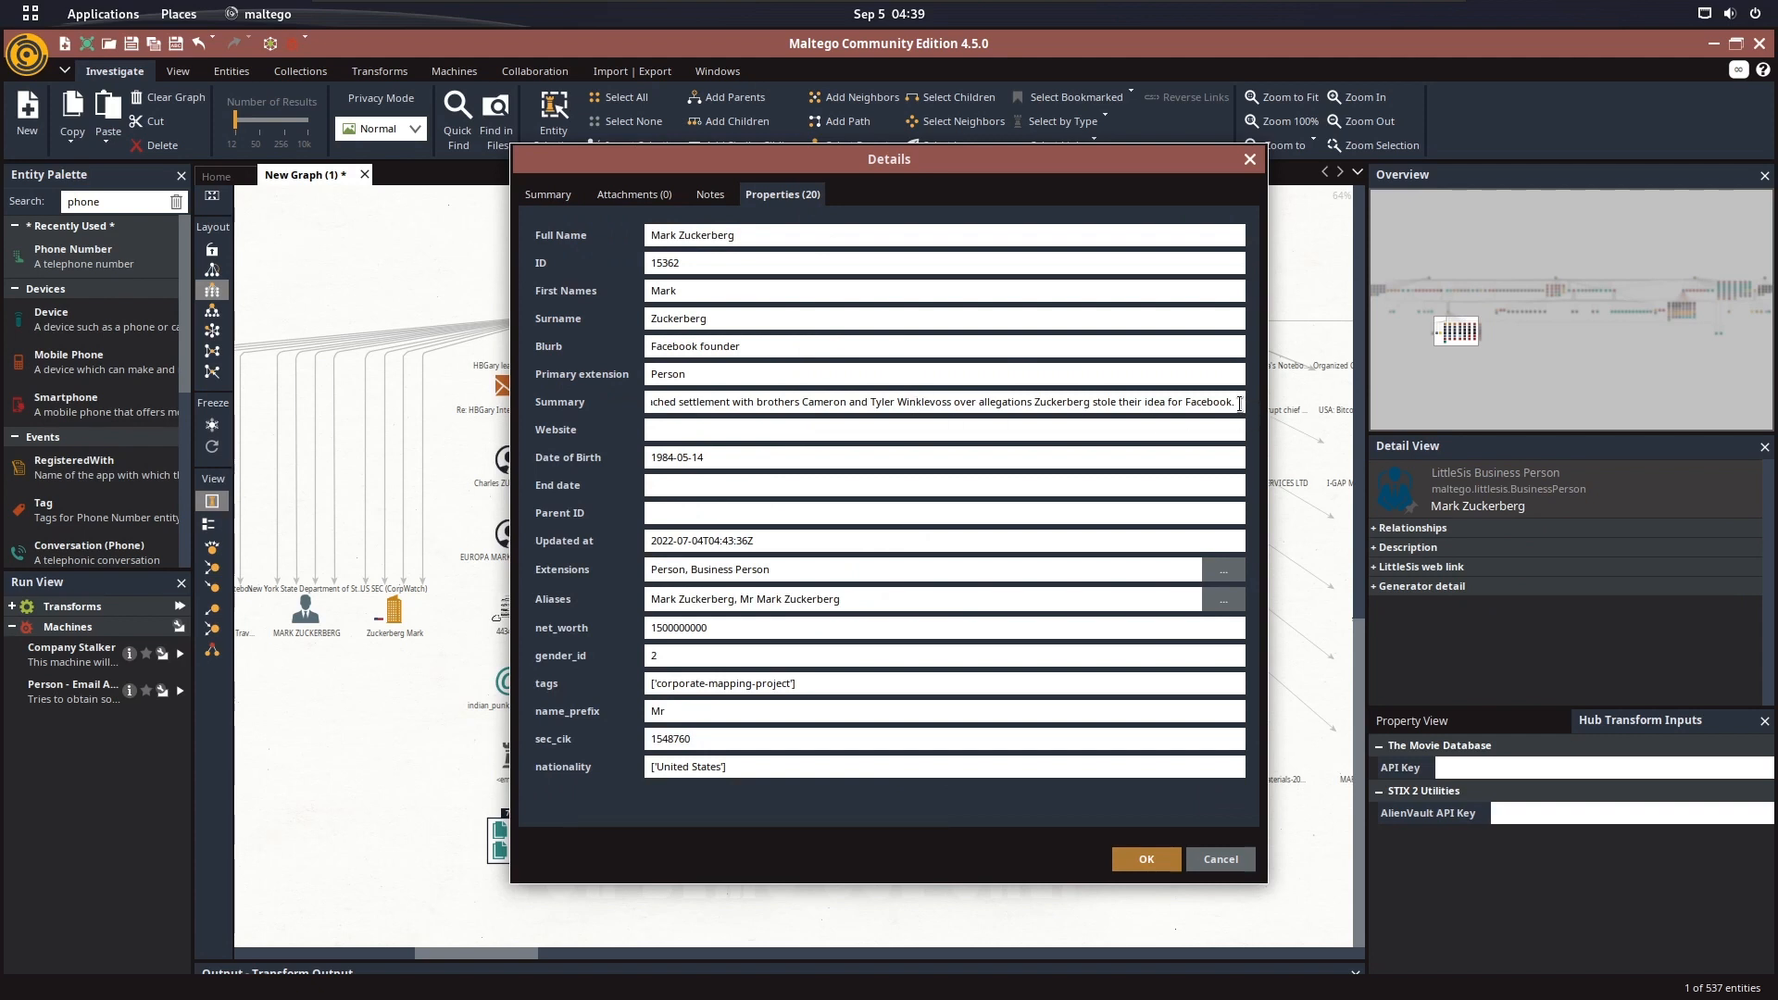
{"action": "left_click_drag", "start_coordinate": [1240, 404], "coordinate": [256, 392]}
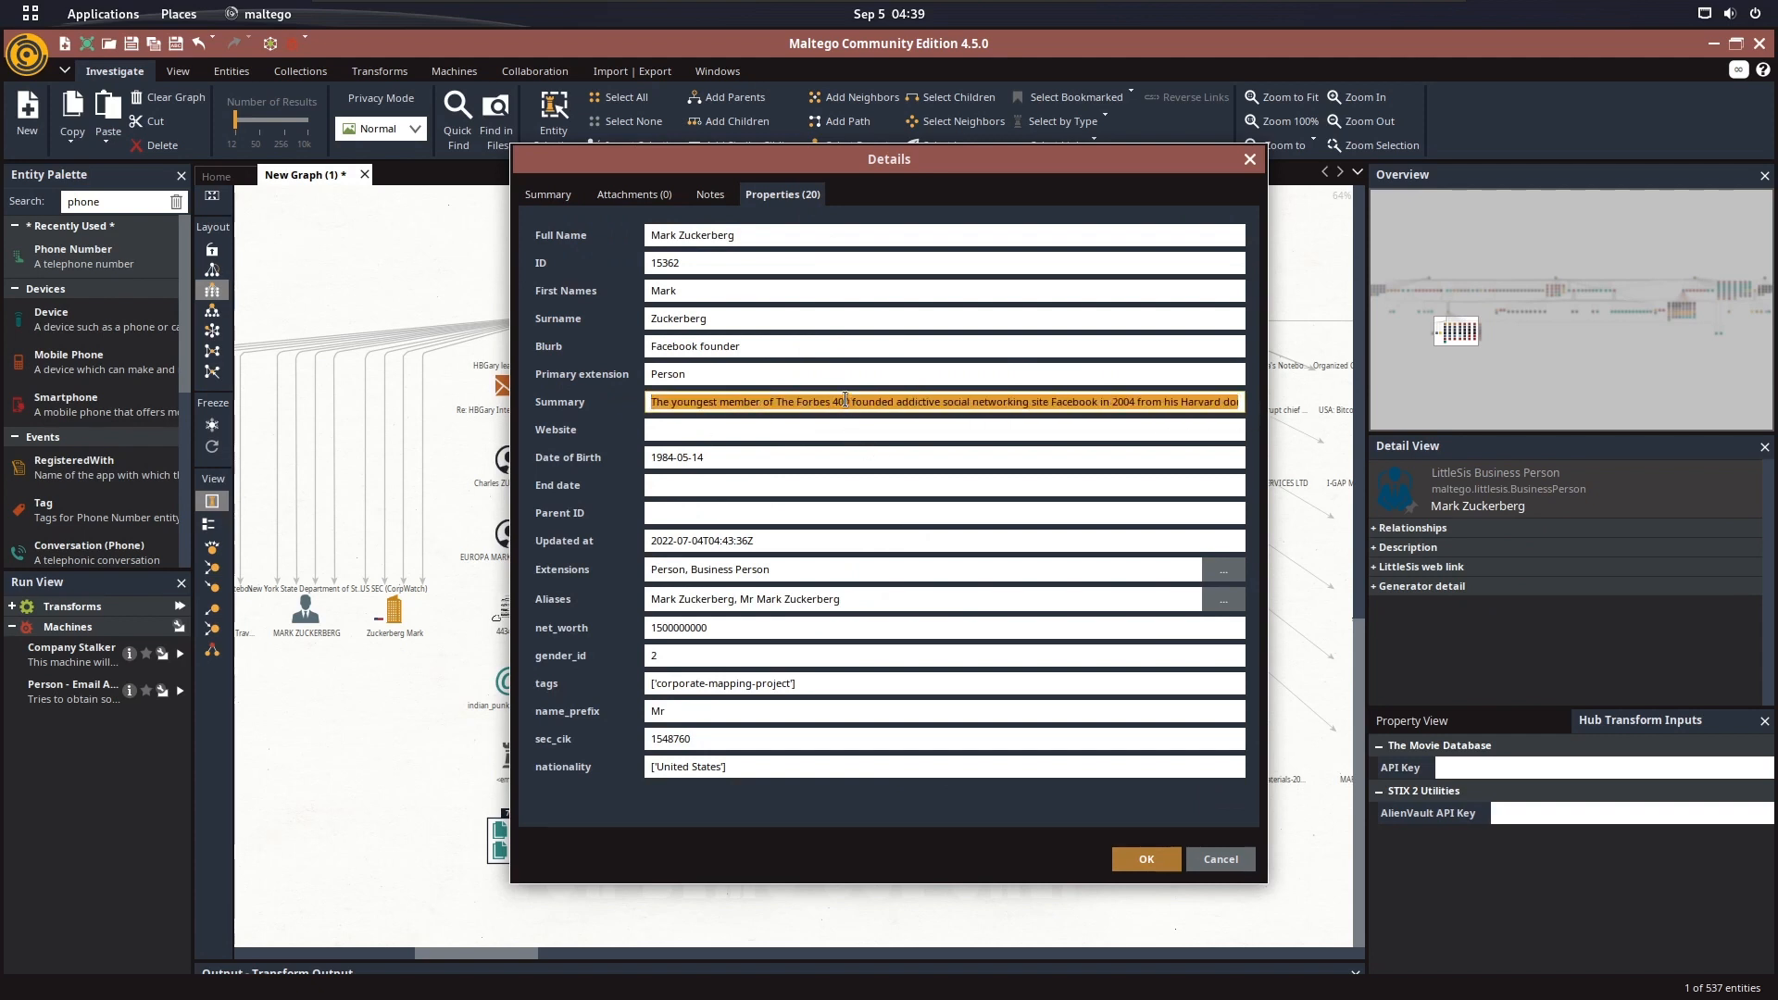
{"action": "left_click_drag", "start_coordinate": [885, 402], "coordinate": [895, 403]}
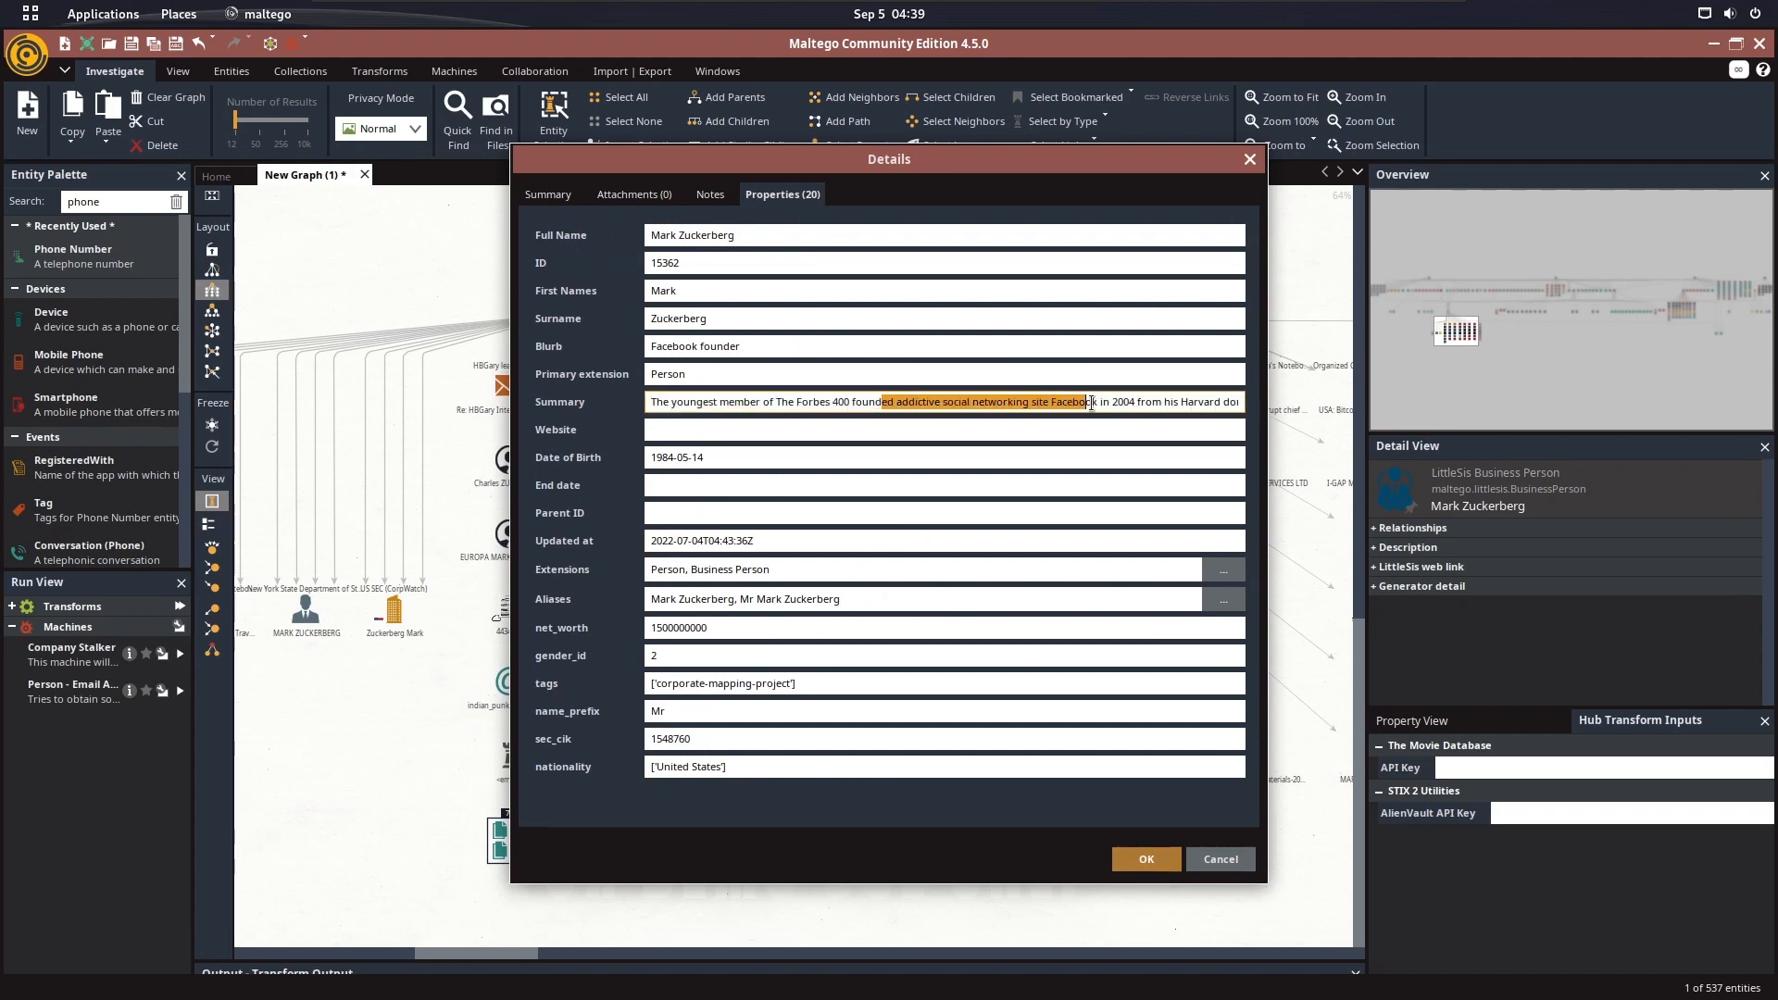
{"action": "left_click_drag", "start_coordinate": [1245, 407], "coordinate": [1262, 413]}
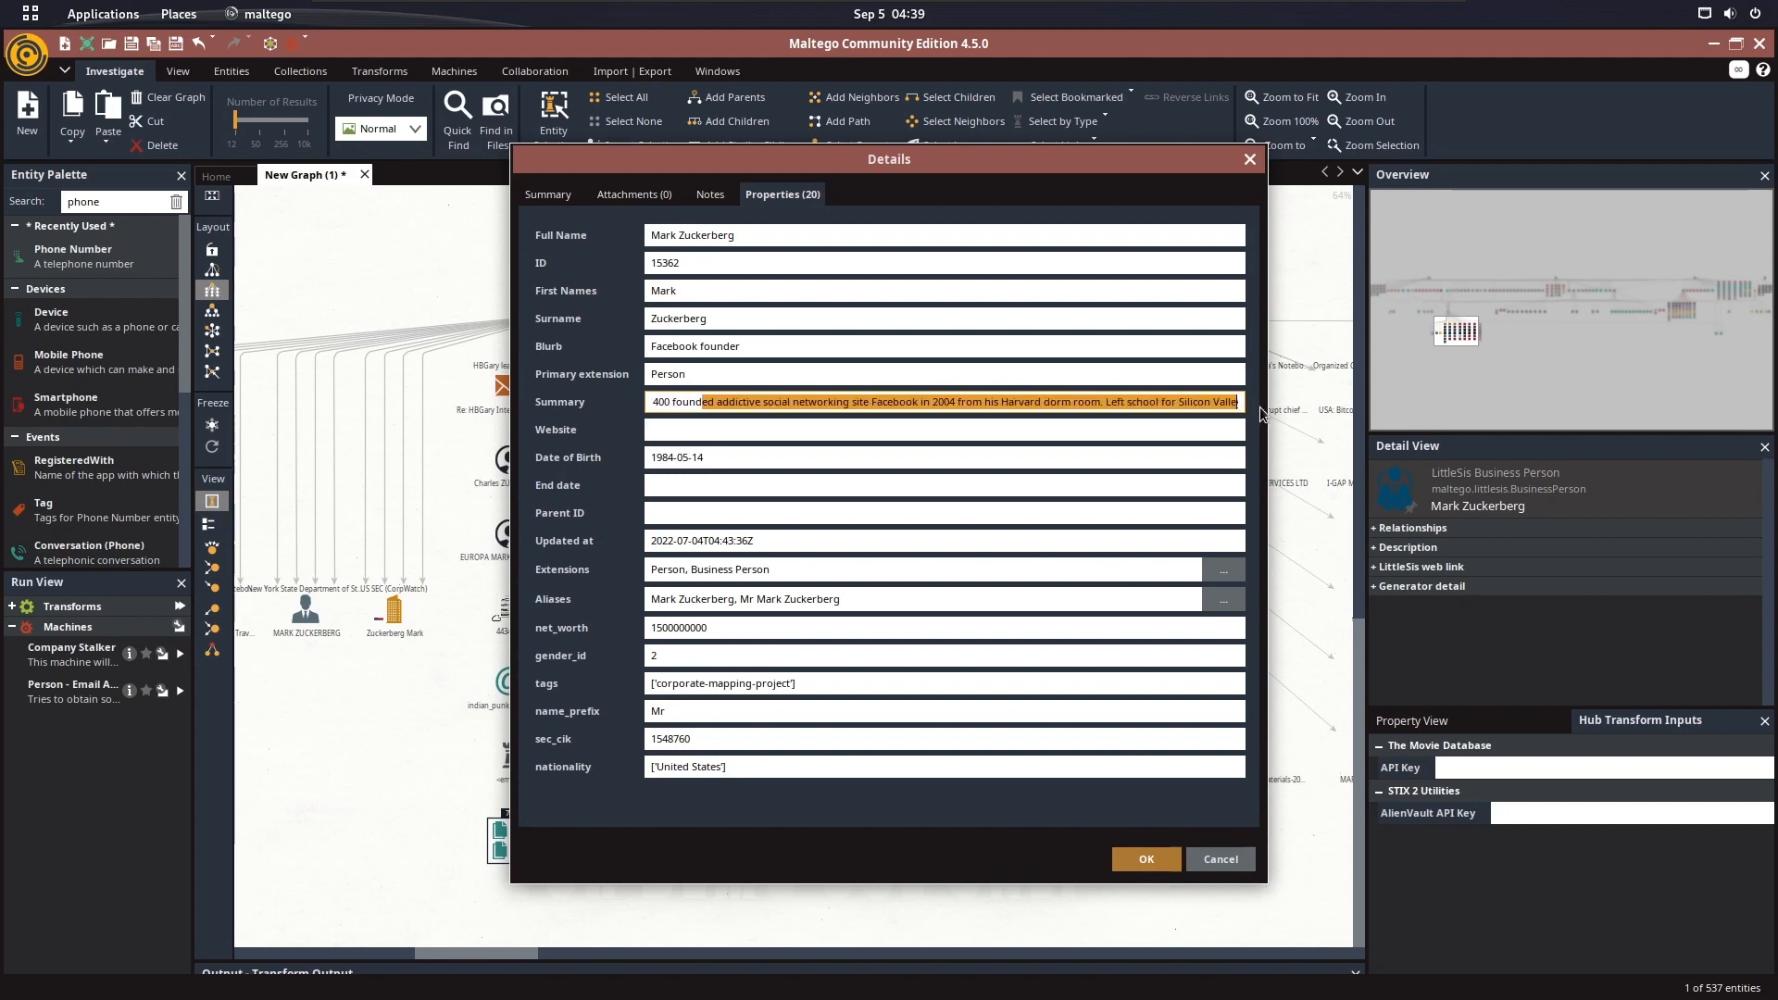
{"action": "left_click", "coordinate": [986, 401]}
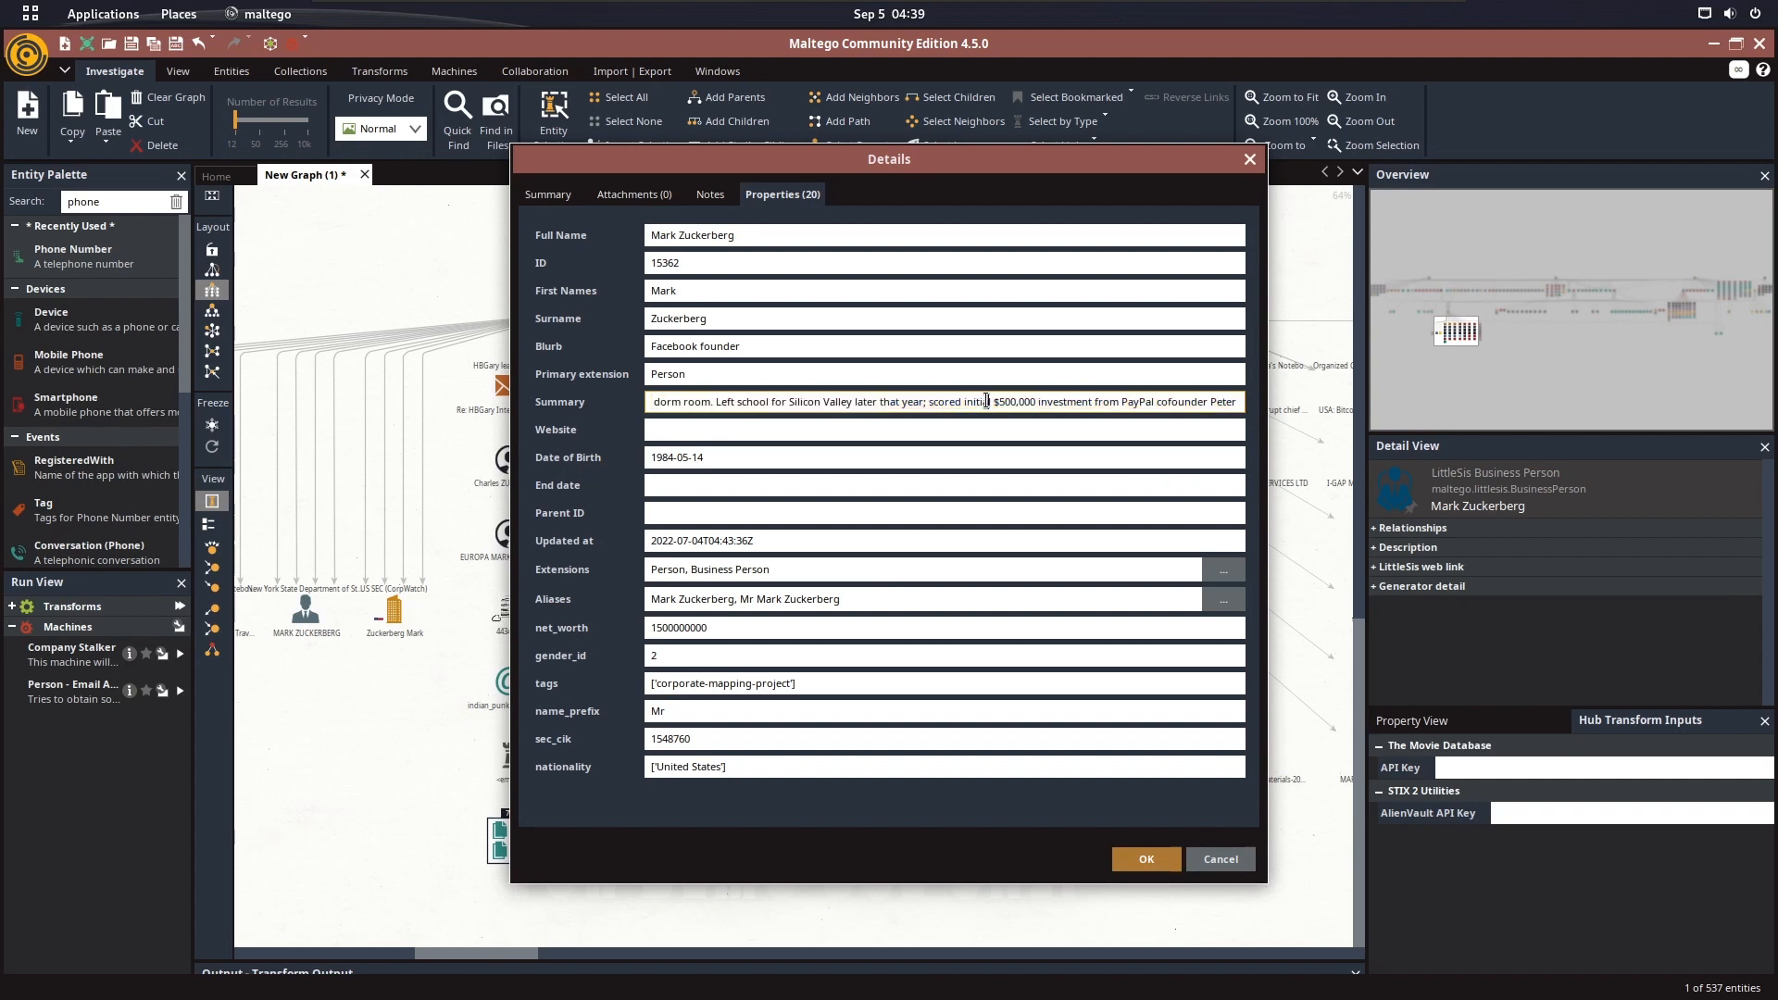
{"action": "left_click_drag", "start_coordinate": [1155, 405], "coordinate": [1275, 409]}
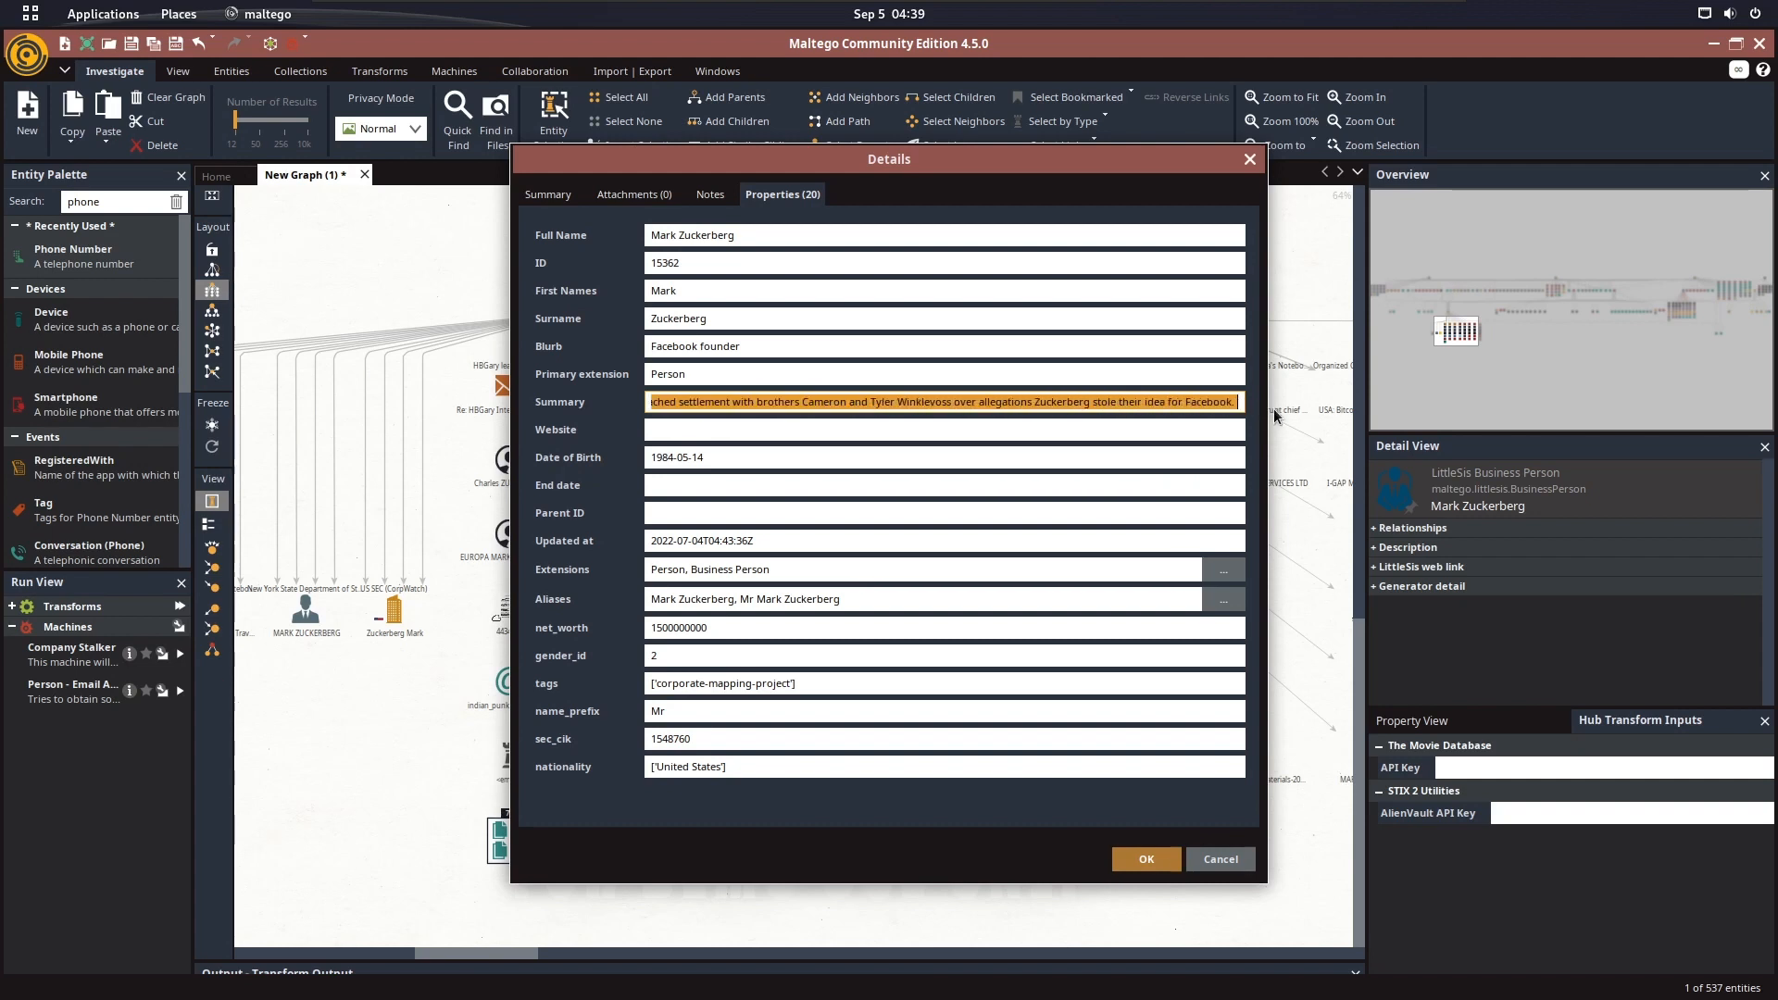
{"action": "left_click", "coordinate": [1056, 401]}
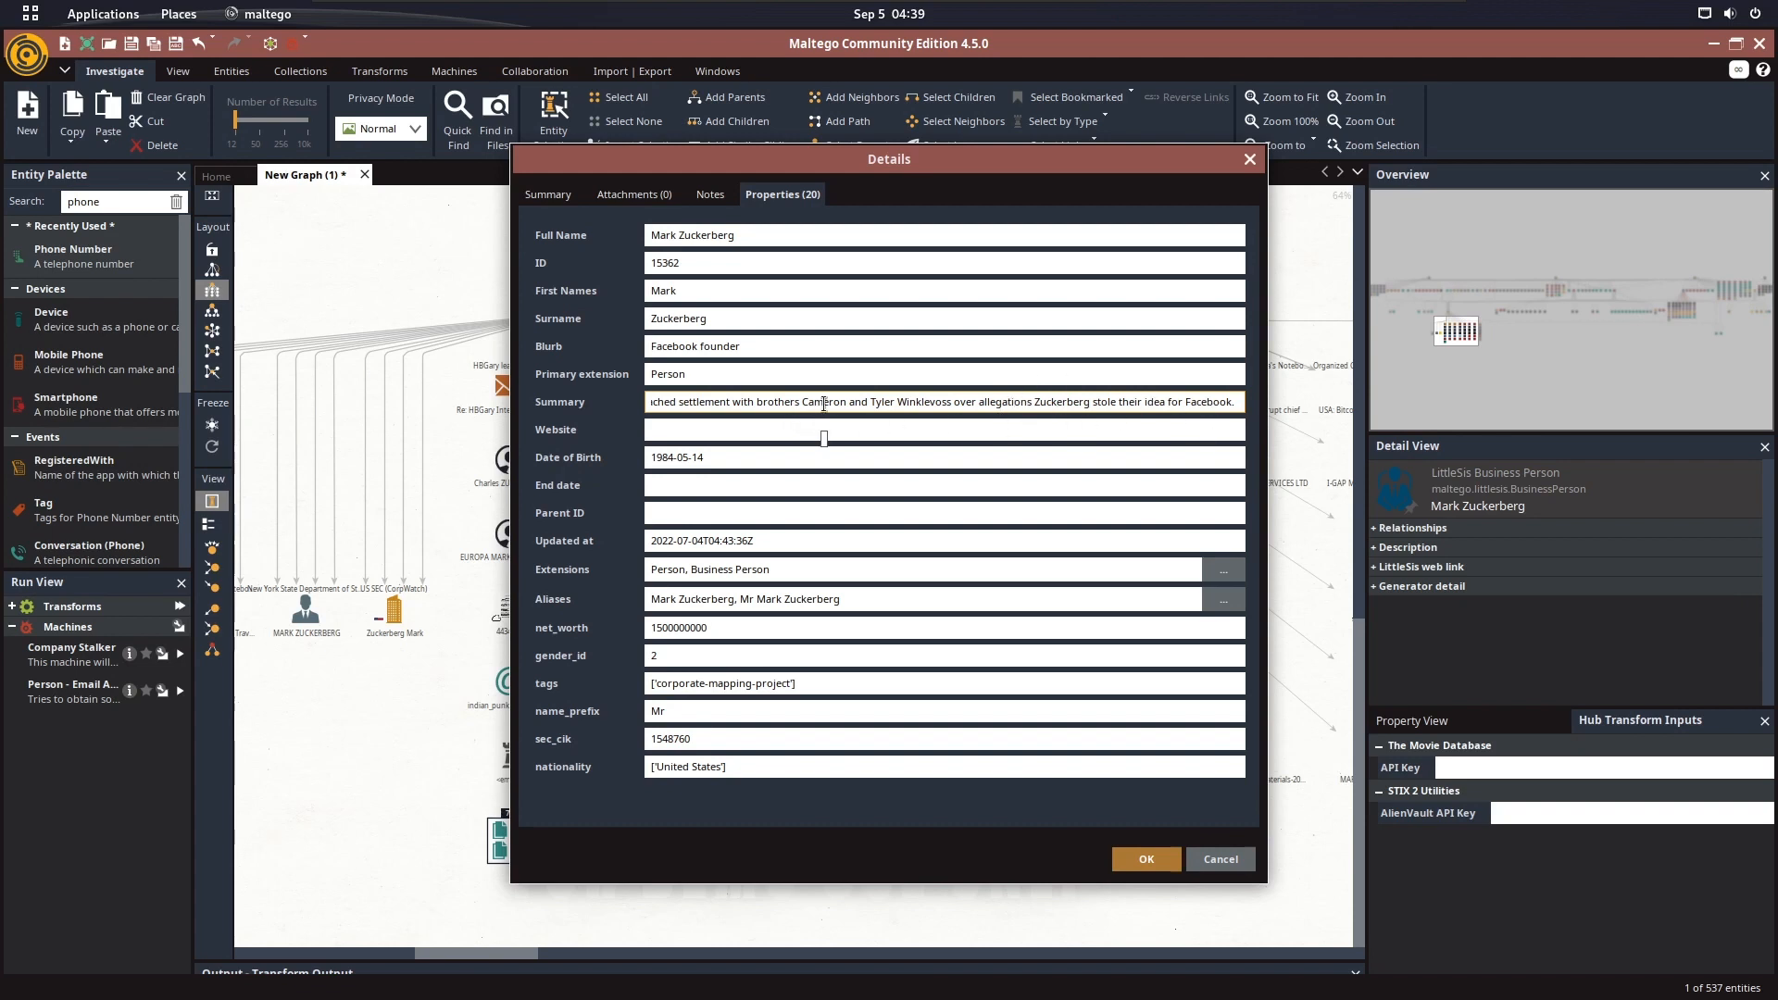
{"action": "left_click_drag", "start_coordinate": [940, 405], "coordinate": [664, 428]}
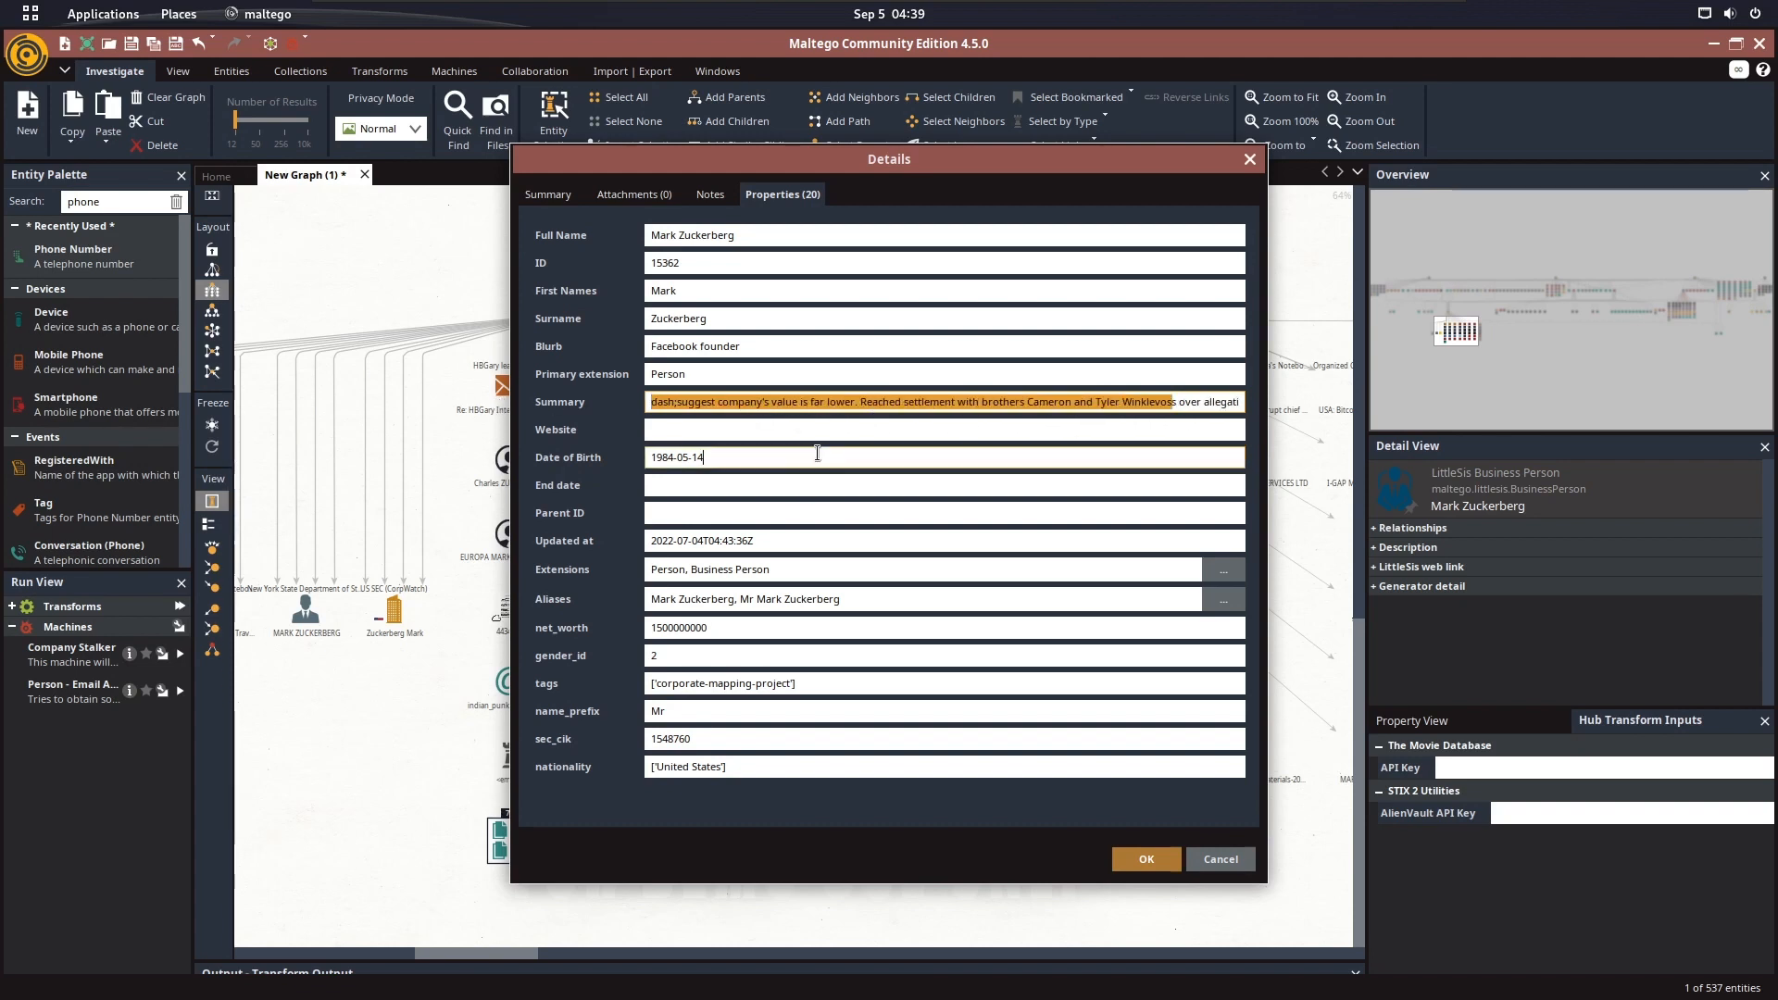
Check the First Names, Surname, Blurb and Extensions properties of the LittleSis Business Person entity, and close its details
{"action": "left_click", "coordinate": [767, 348]}
{"action": "left_click", "coordinate": [721, 289]}
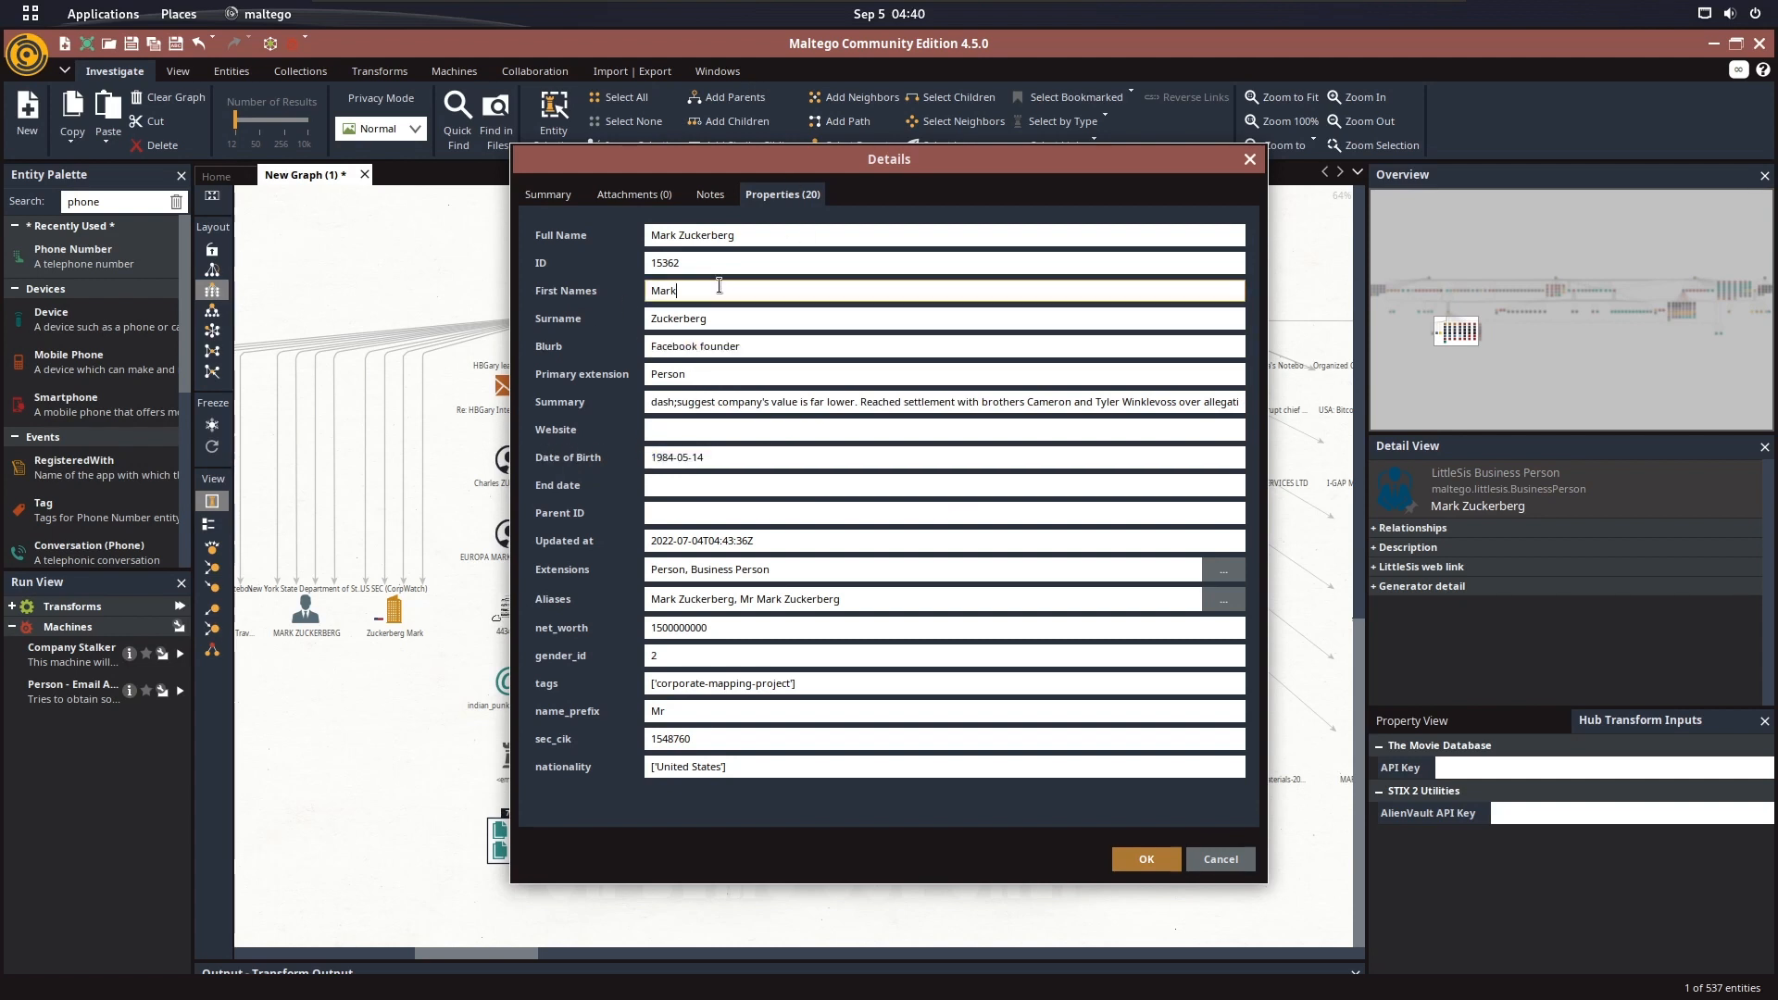
{"action": "left_click", "coordinate": [749, 319]}
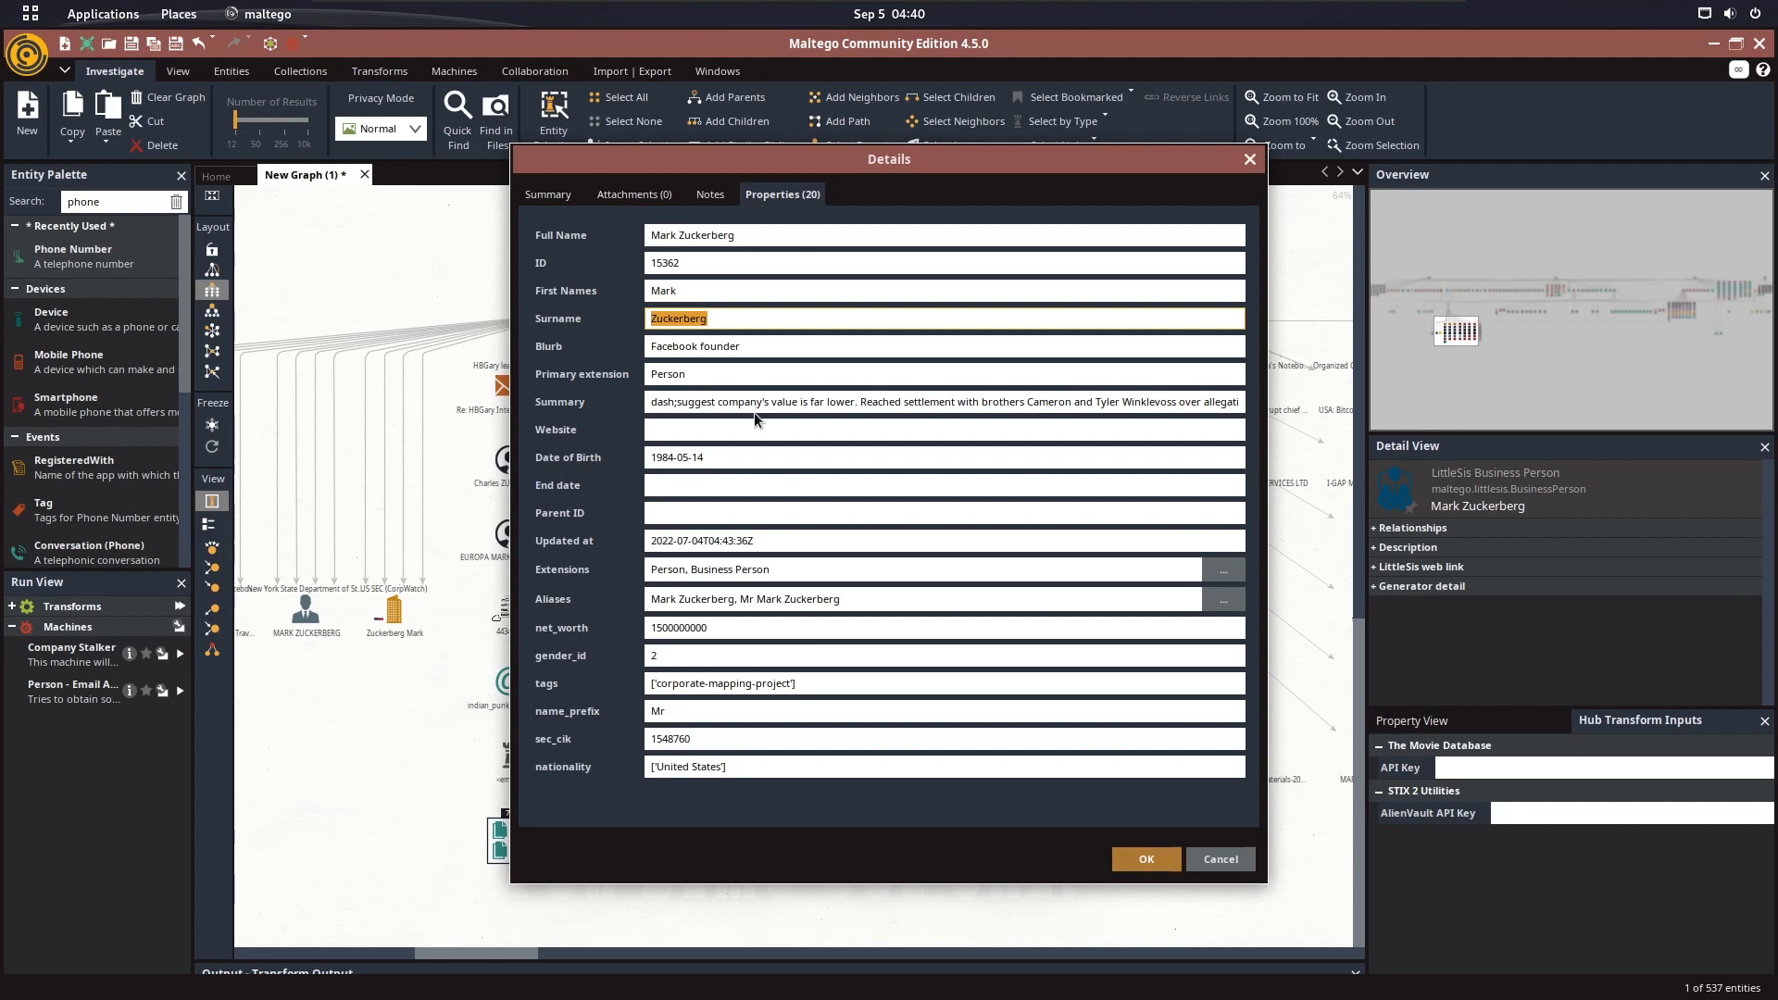
{"action": "left_click_drag", "start_coordinate": [775, 570], "coordinate": [590, 562]}
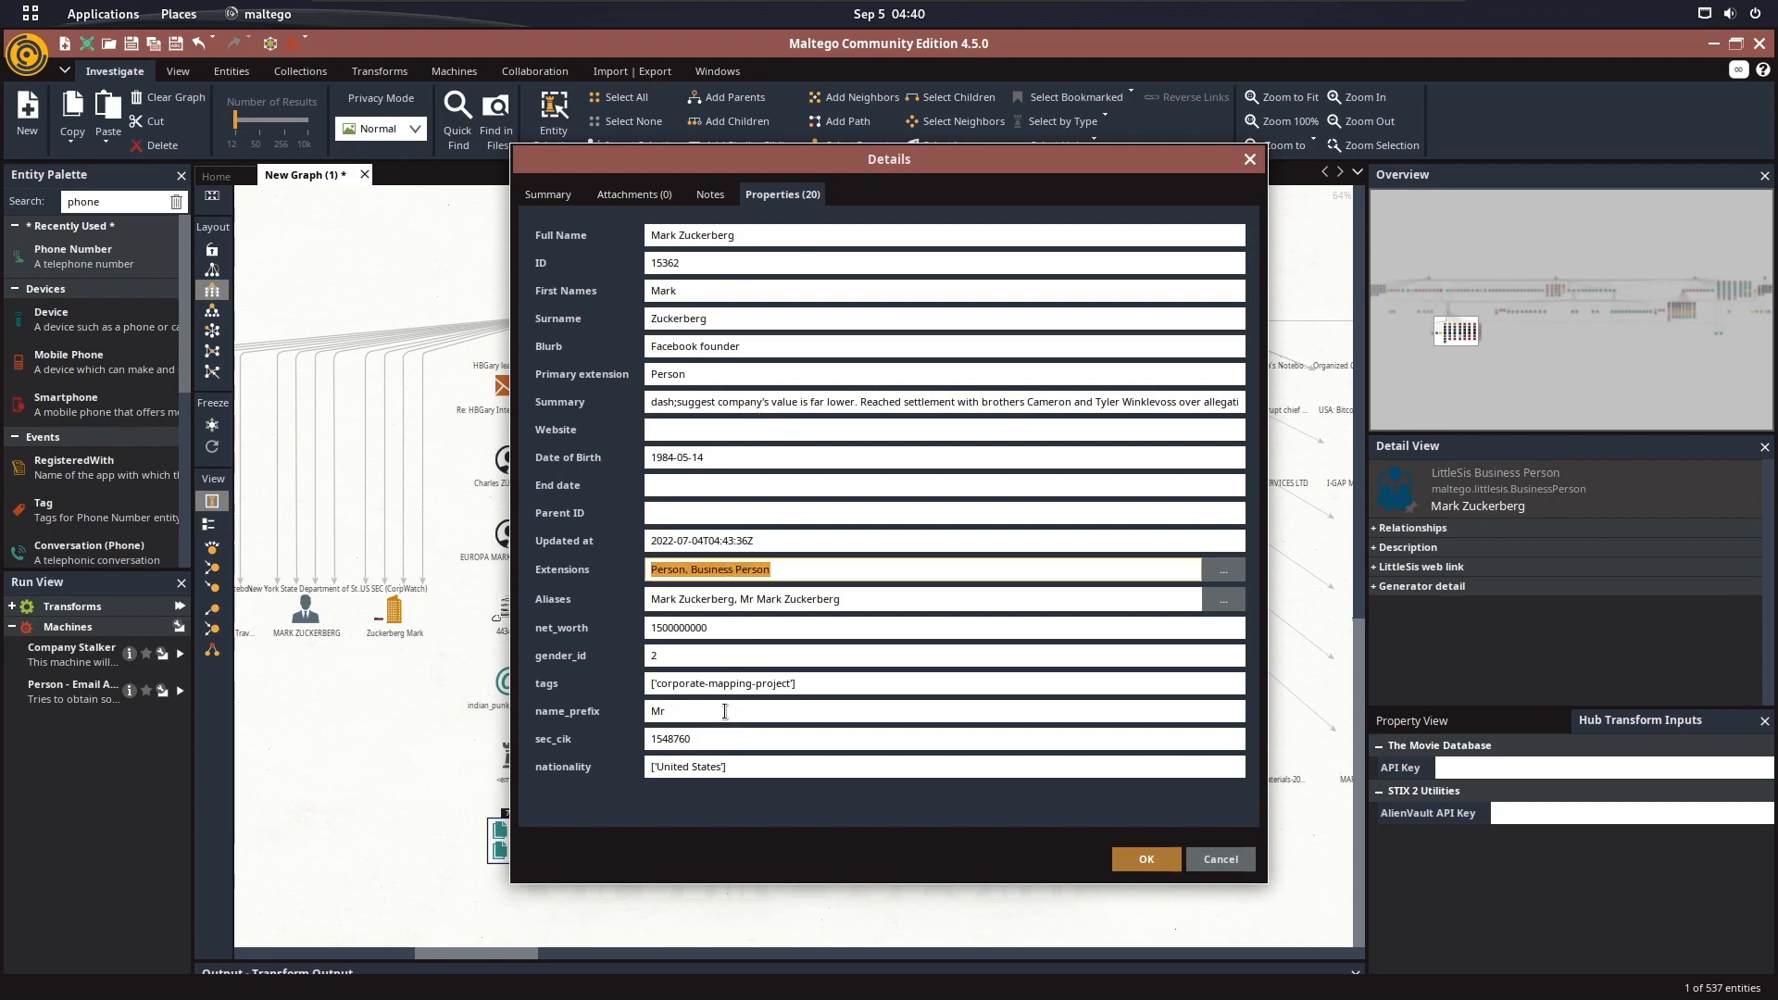
{"action": "left_click", "coordinate": [1128, 858]}
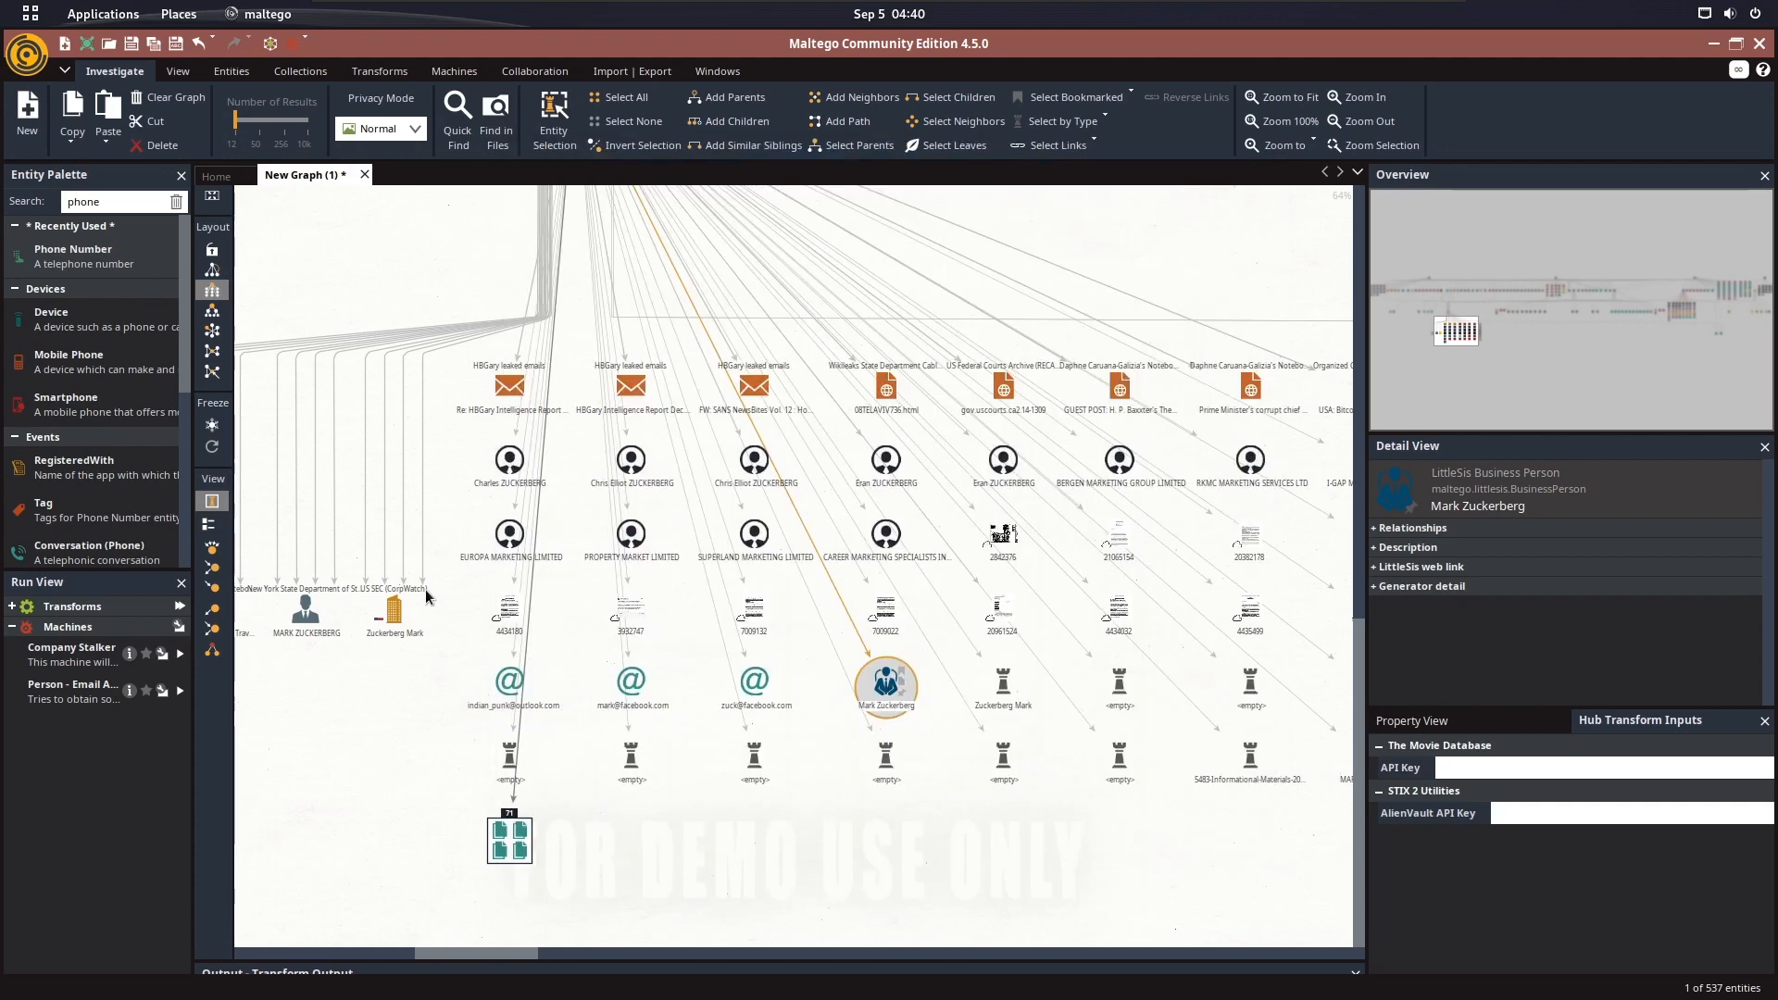
Inspect the three email address entities linked to the Mark Zuckerberg person entity
{"action": "scroll", "coordinate": [525, 586], "scroll_direction": "up", "scroll_amount": 3}
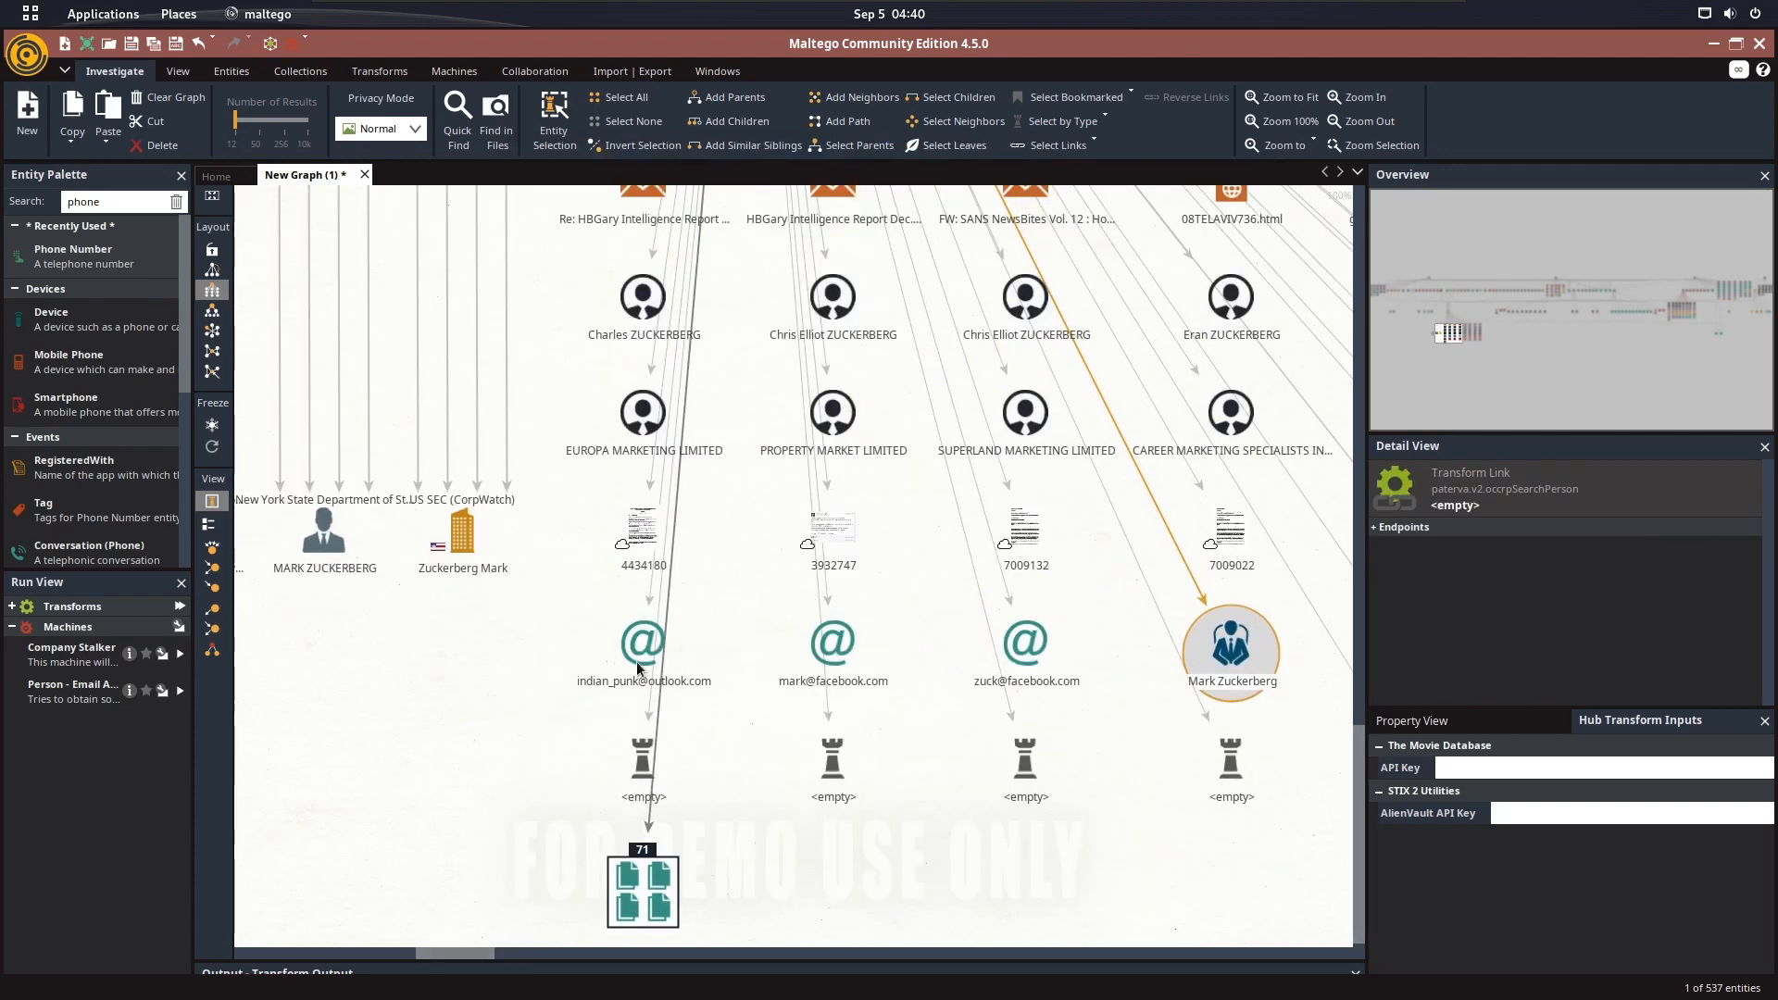
{"action": "left_click", "coordinate": [638, 663]}
{"action": "left_click", "coordinate": [832, 648]}
{"action": "left_click", "coordinate": [1026, 650]}
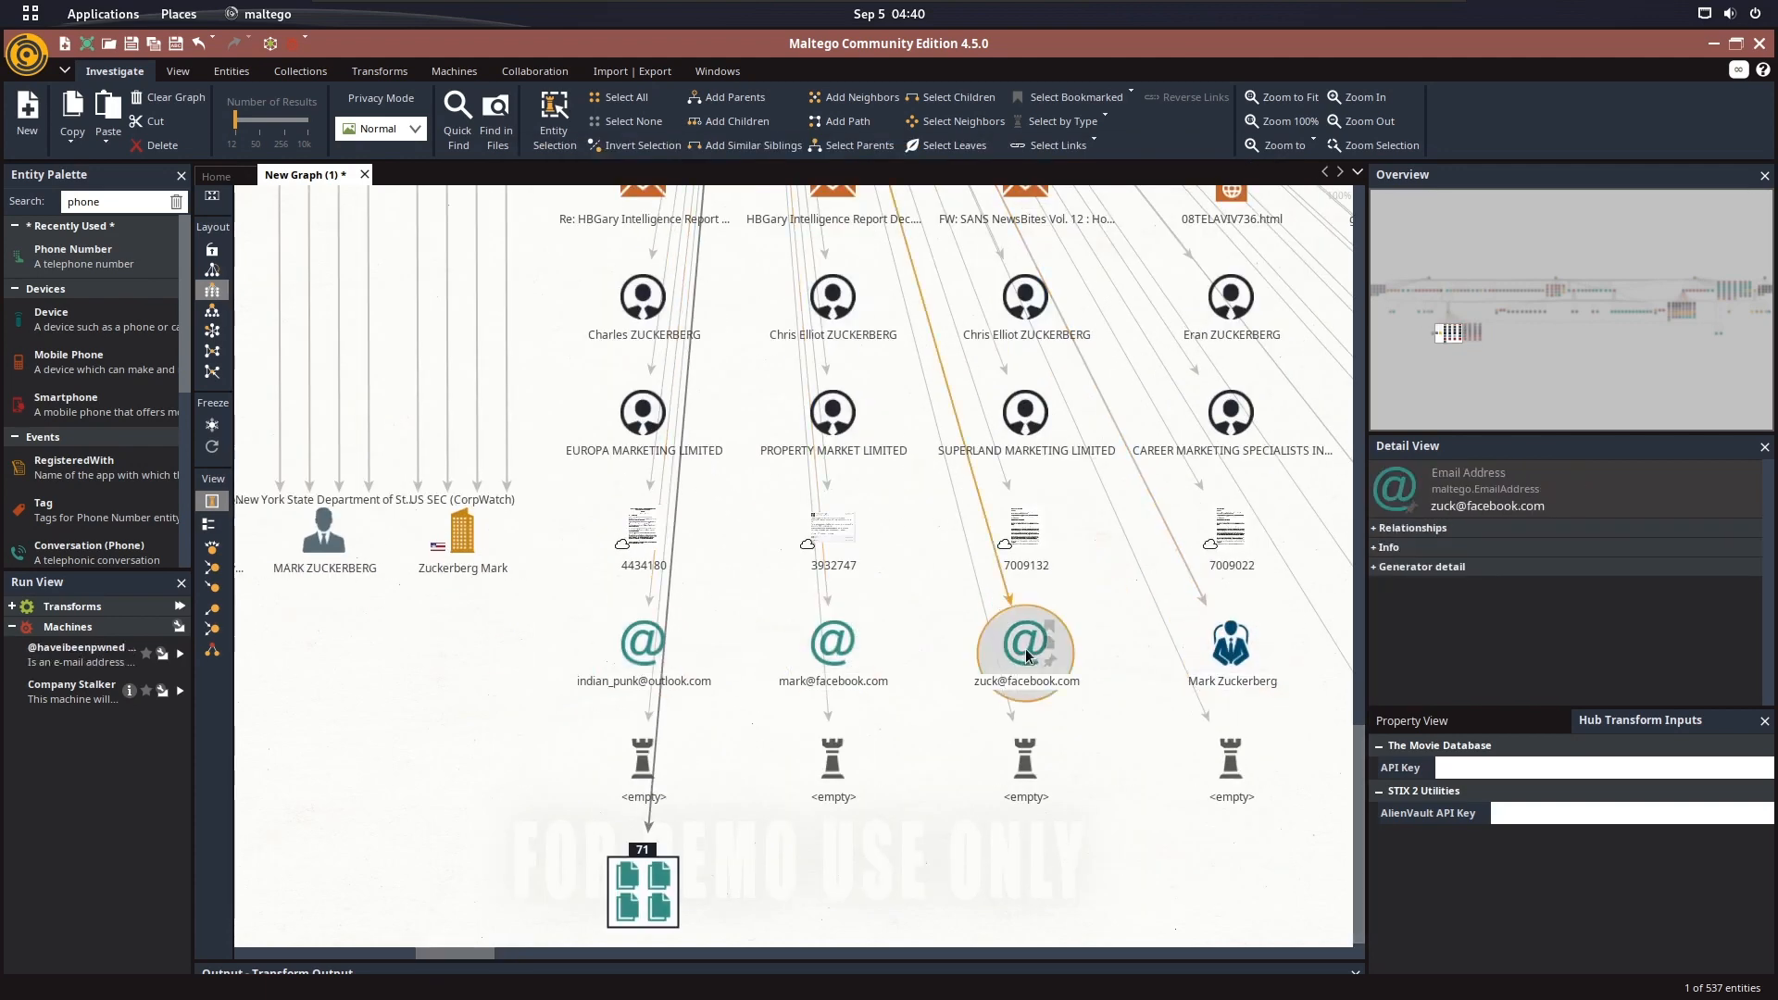
{"action": "scroll", "coordinate": [1025, 648], "scroll_direction": "down", "scroll_amount": 4}
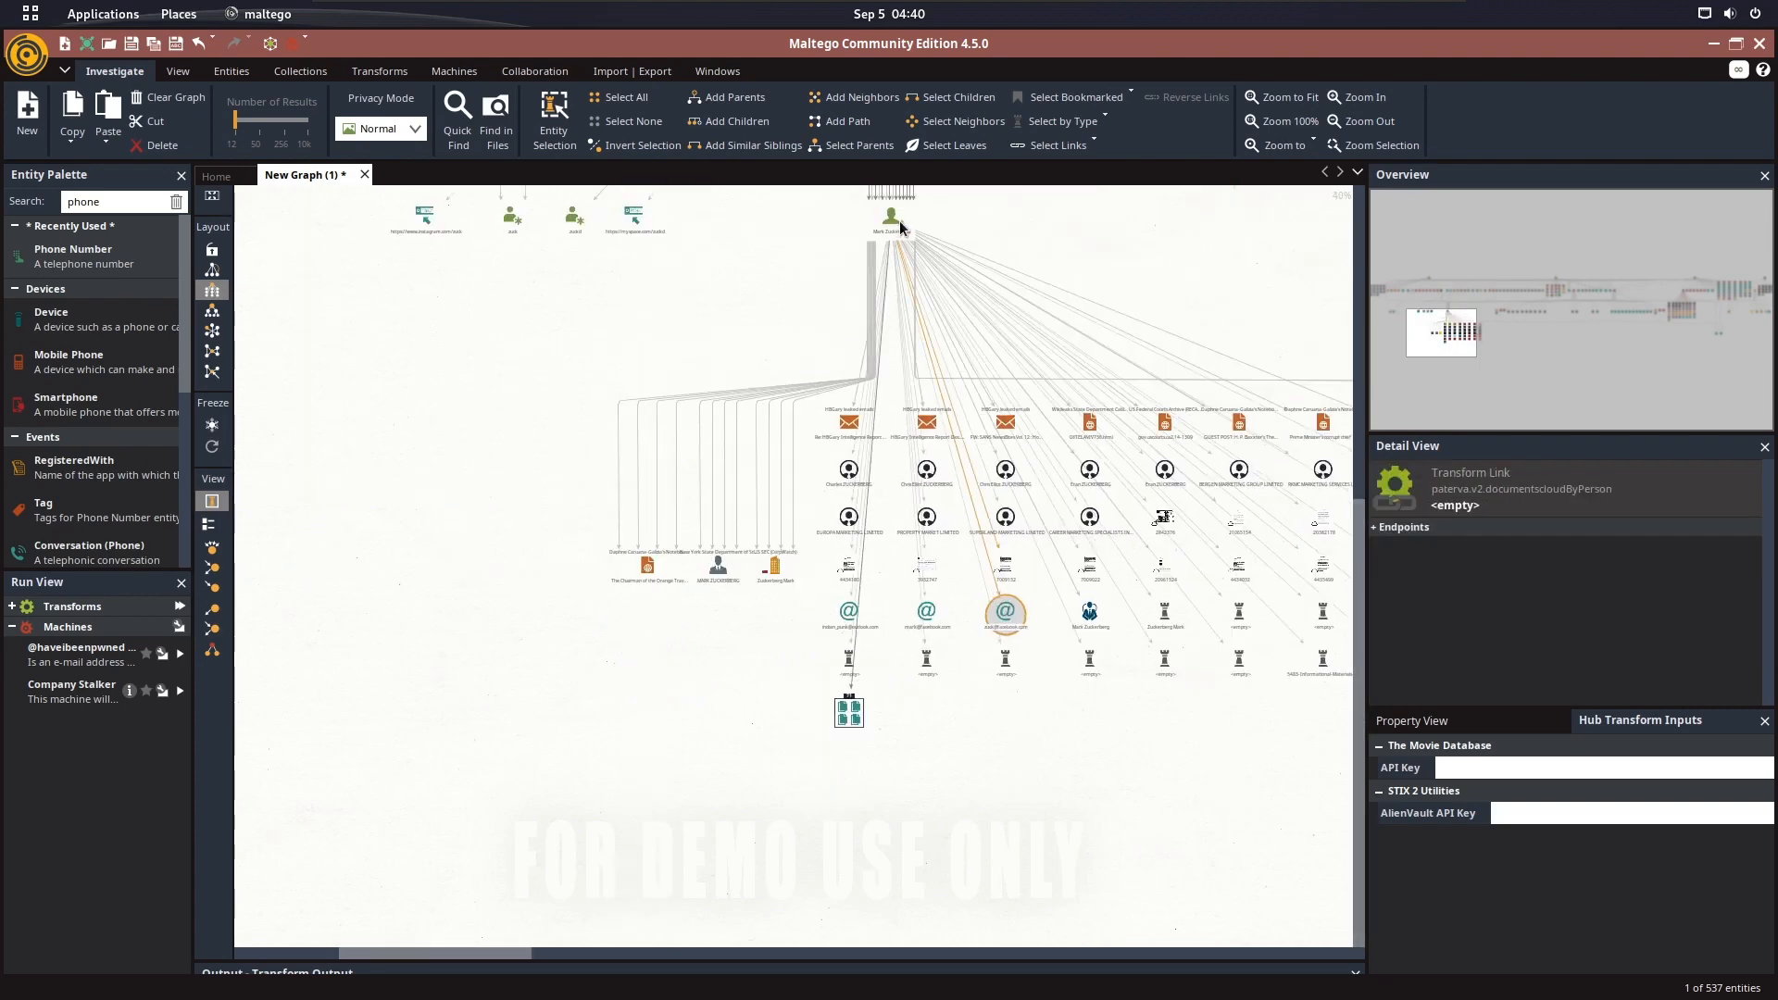
{"action": "scroll", "coordinate": [975, 648], "scroll_direction": "up", "scroll_amount": 4}
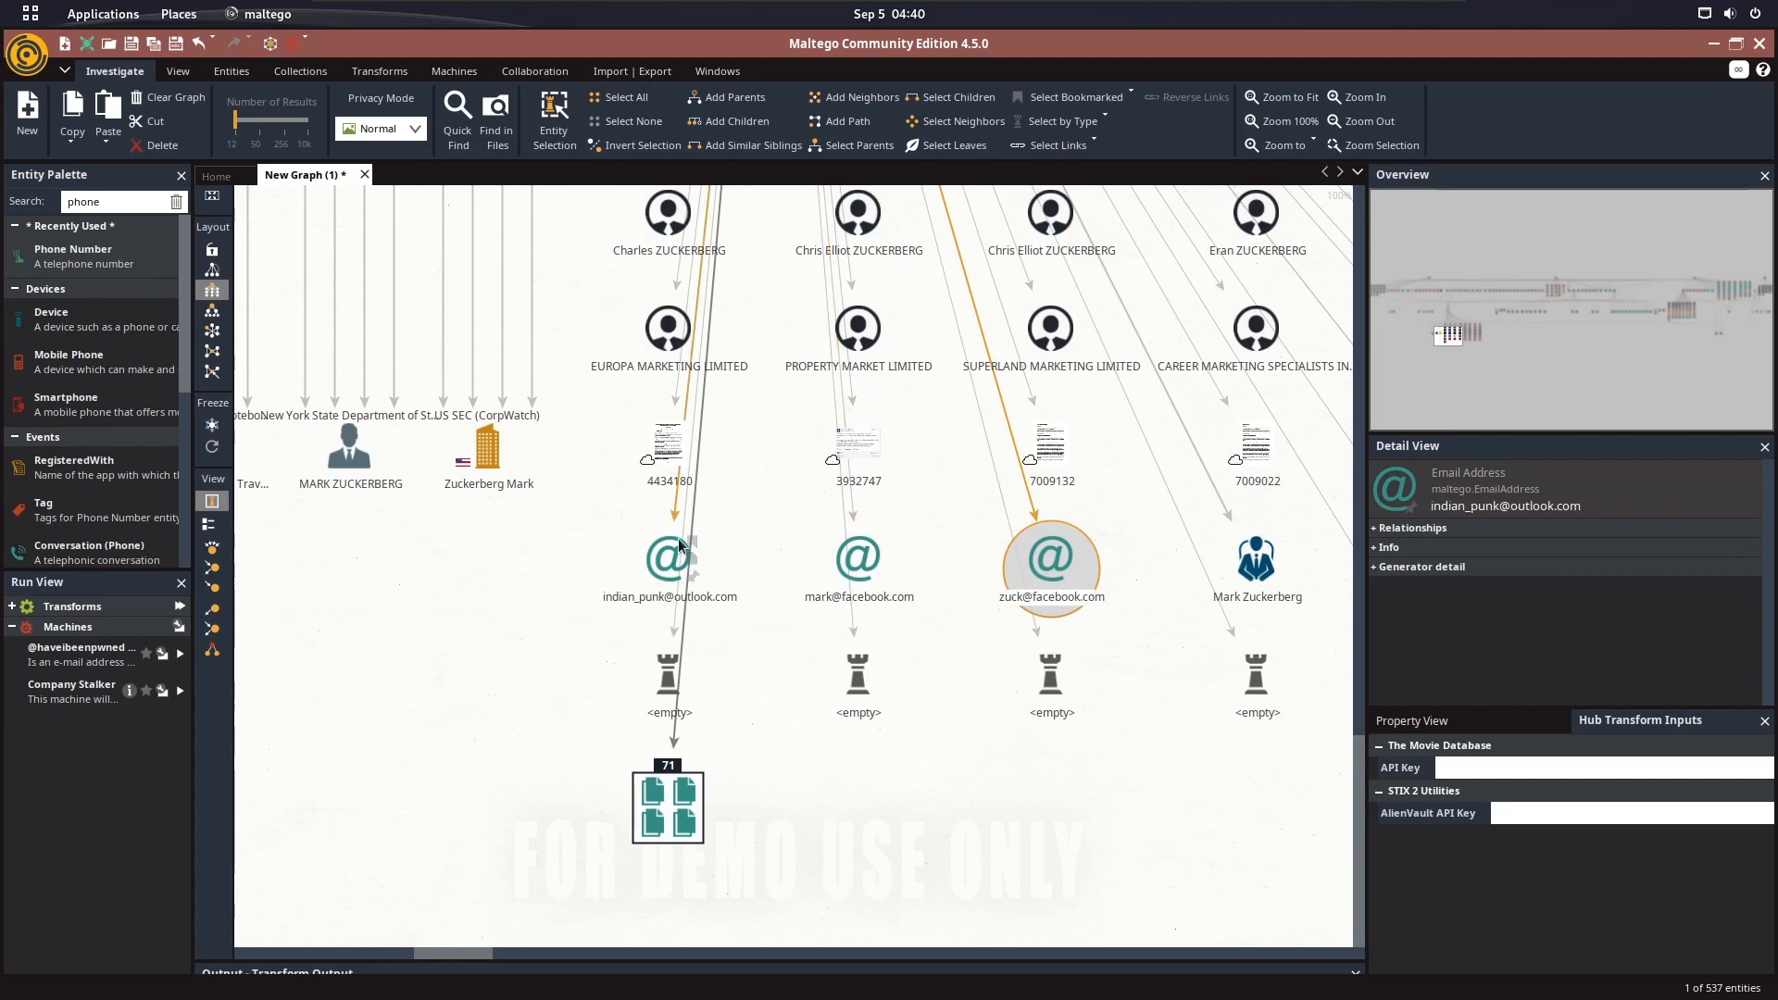
Open the properties of the Zuckerberg Mark Aleph Company entity, examine them down to the Address field, and close the details
{"action": "left_click_drag", "start_coordinate": [557, 597], "coordinate": [855, 635]}
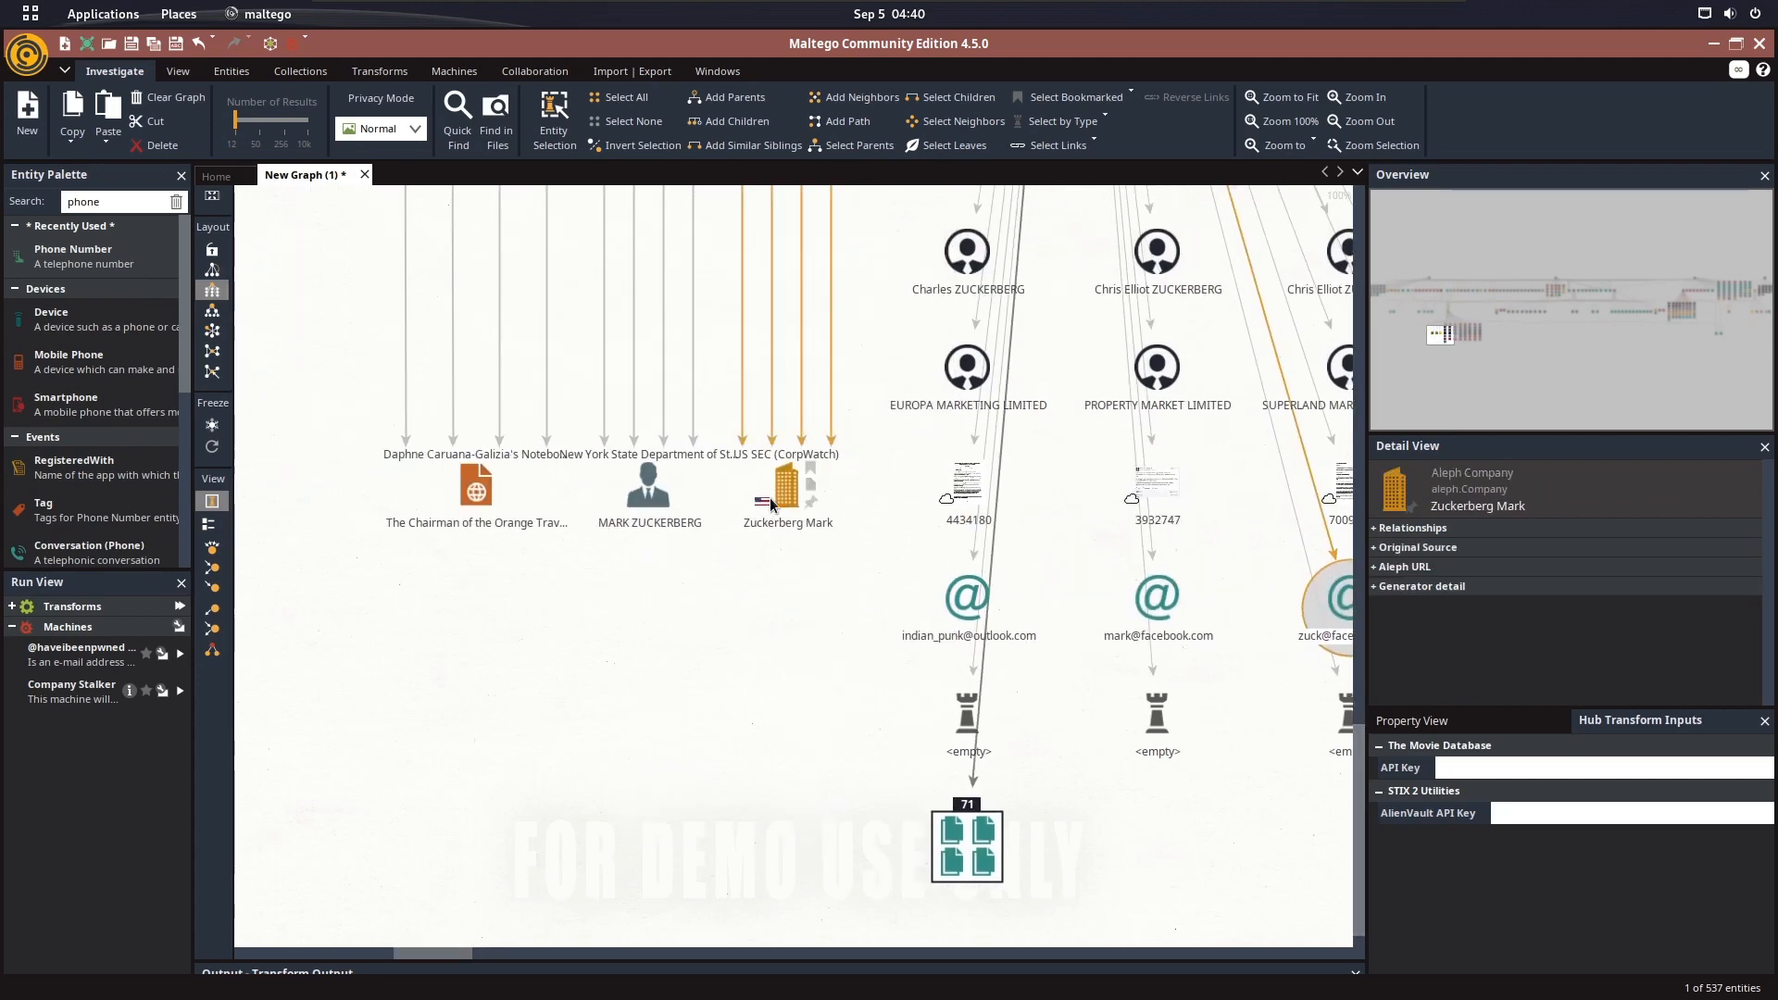
{"action": "double_click", "coordinate": [771, 500]}
{"action": "left_click", "coordinate": [812, 196]}
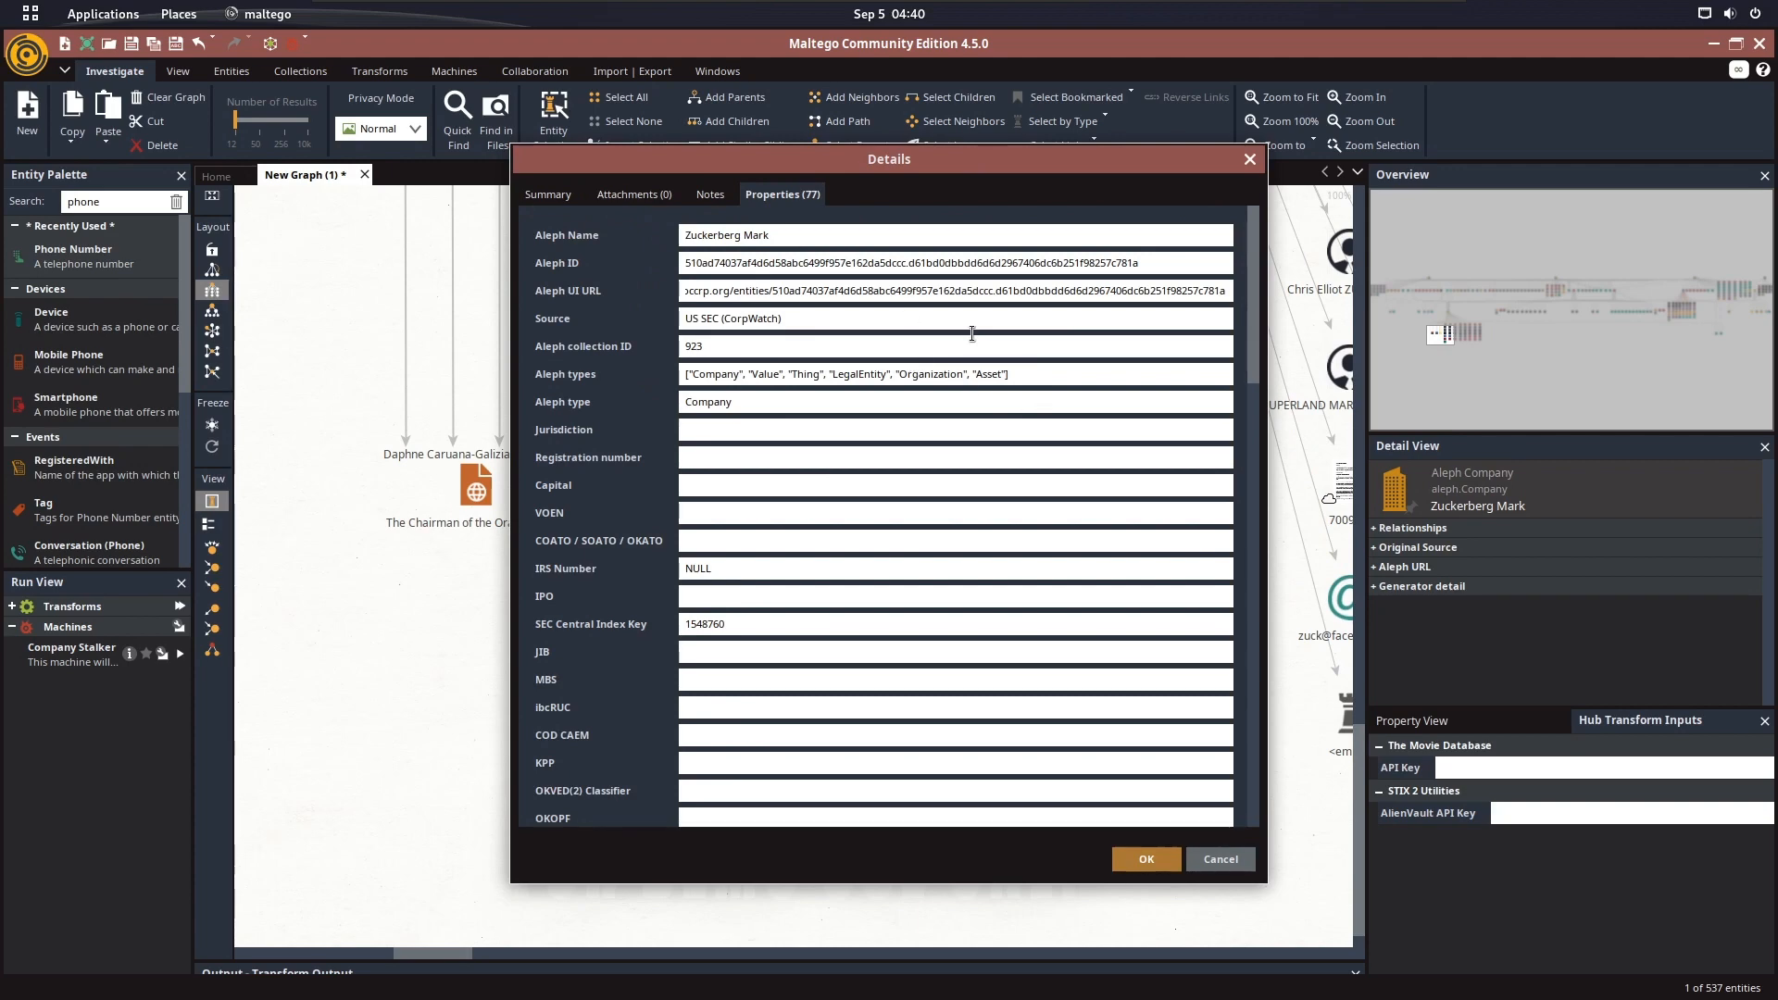
{"action": "scroll", "coordinate": [927, 525], "scroll_direction": "down", "scroll_amount": 10}
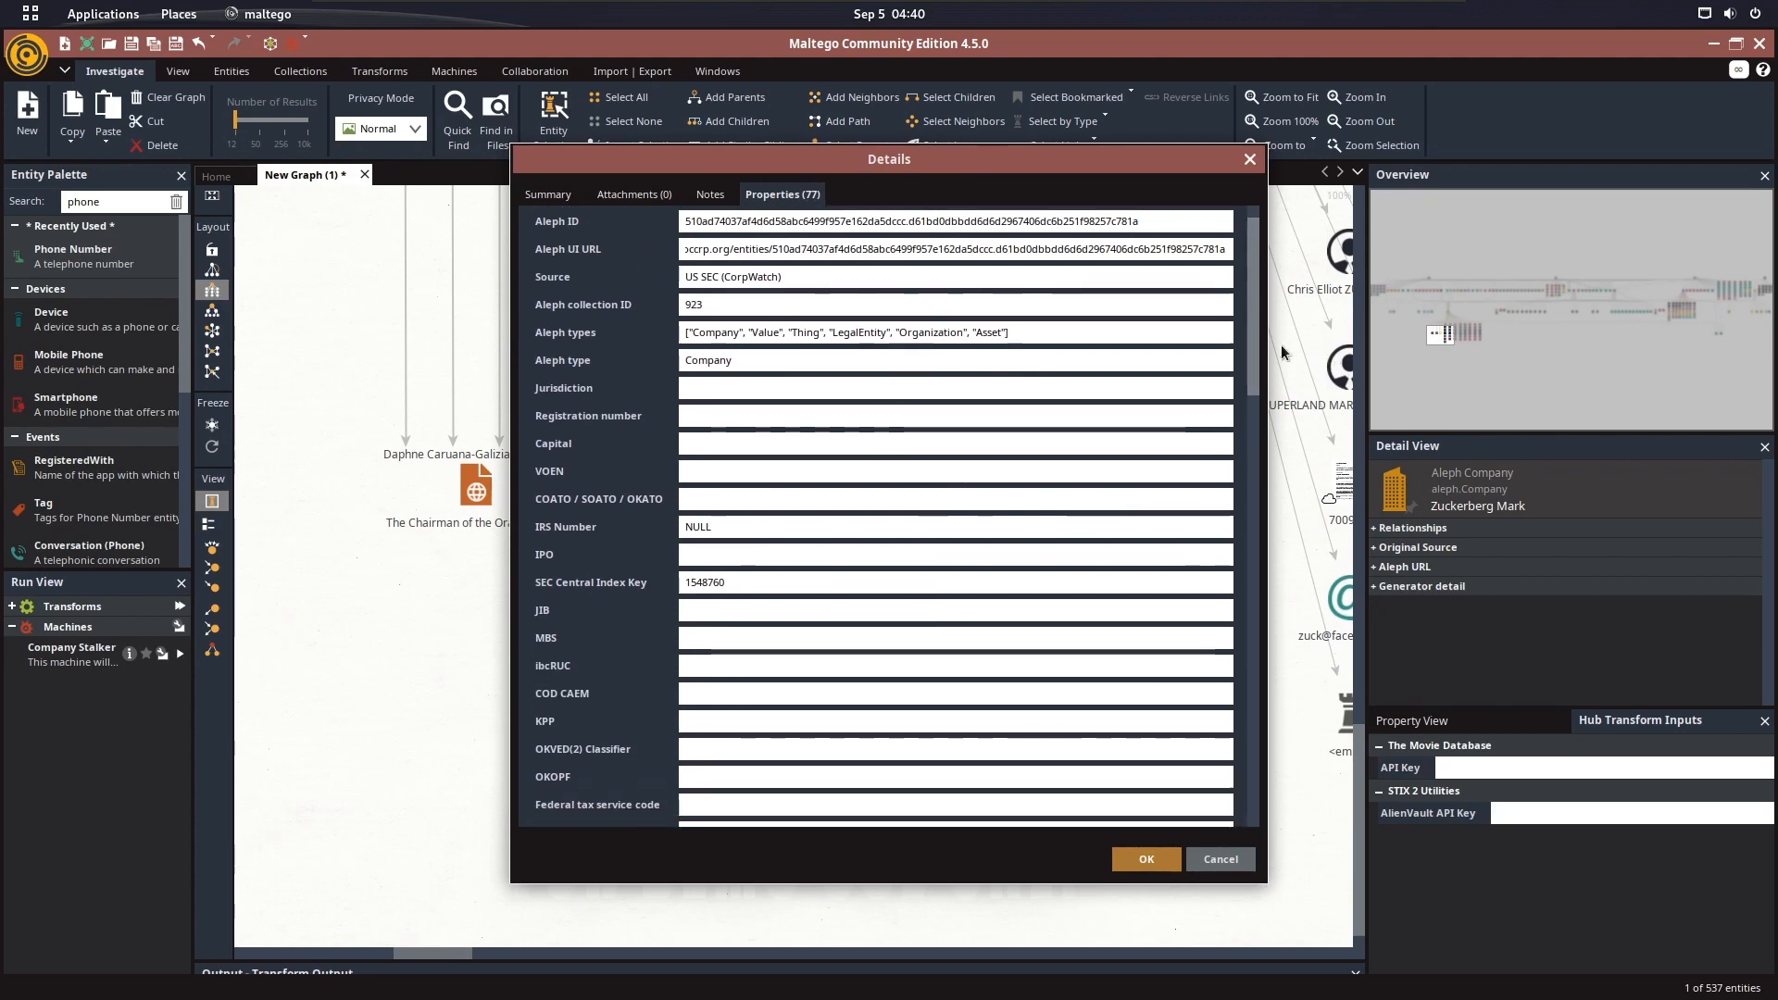
{"action": "left_click_drag", "start_coordinate": [1253, 353], "coordinate": [1255, 678]}
{"action": "left_click_drag", "start_coordinate": [1008, 632], "coordinate": [600, 598]}
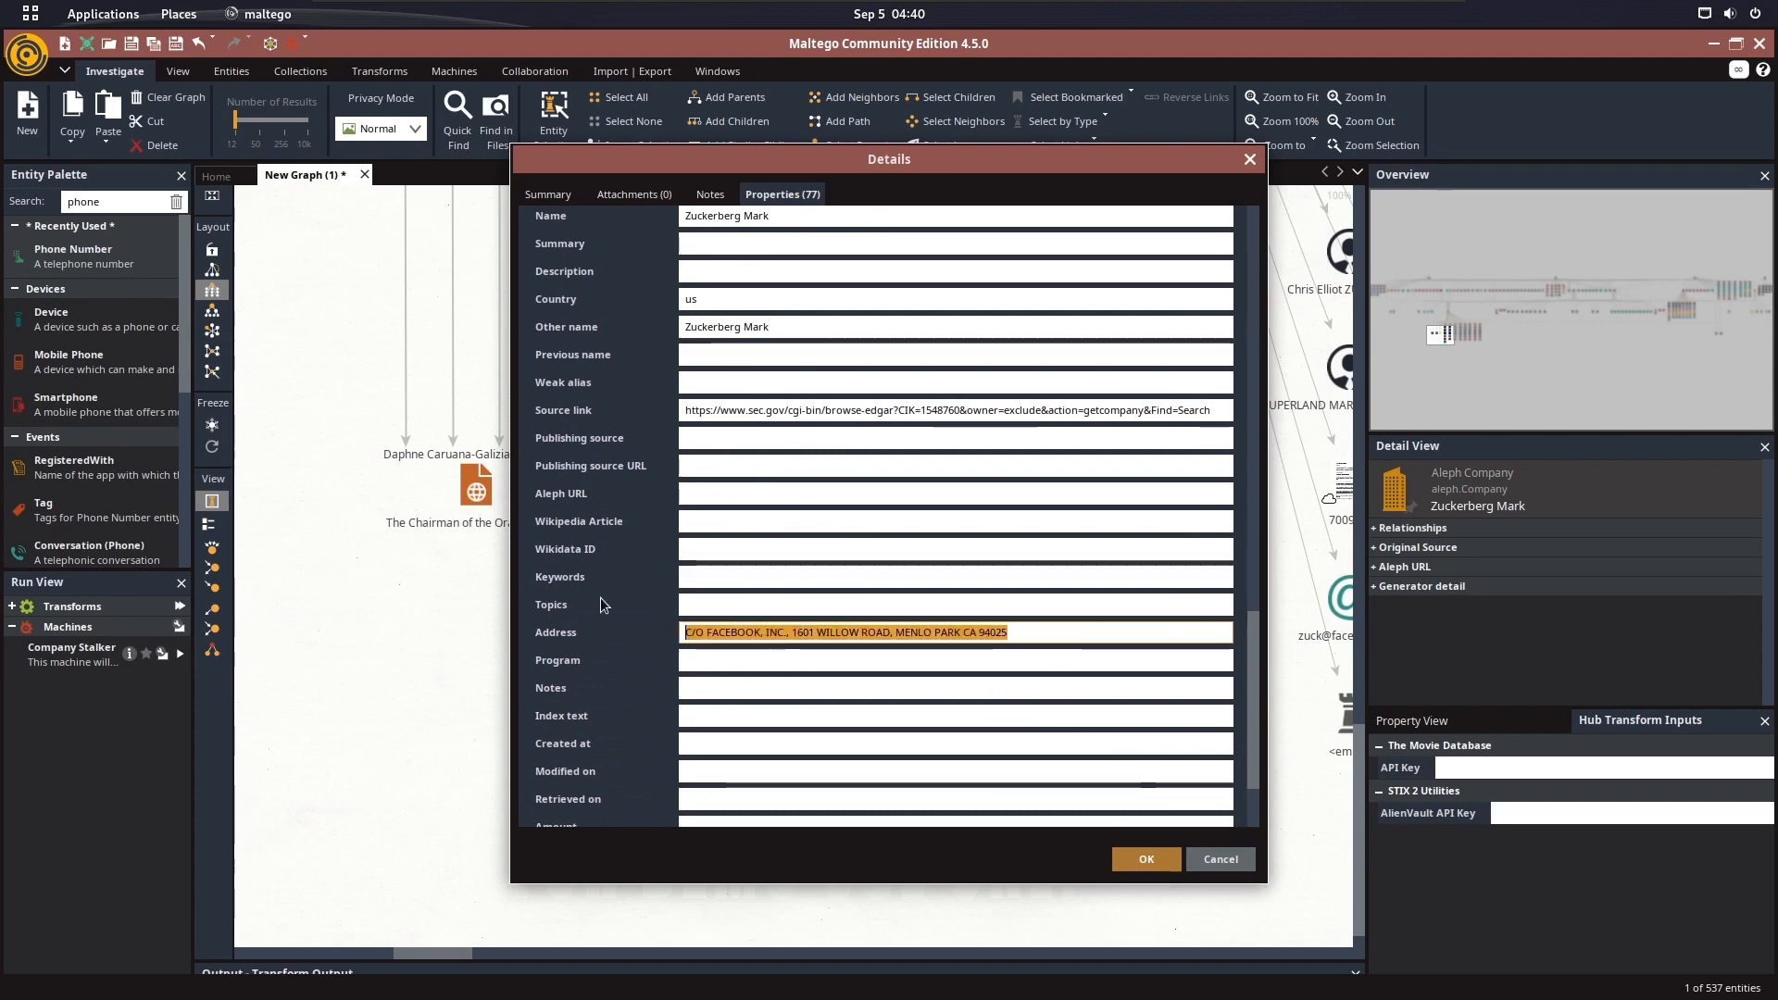
{"action": "scroll", "coordinate": [861, 624], "scroll_direction": "down", "scroll_amount": 3}
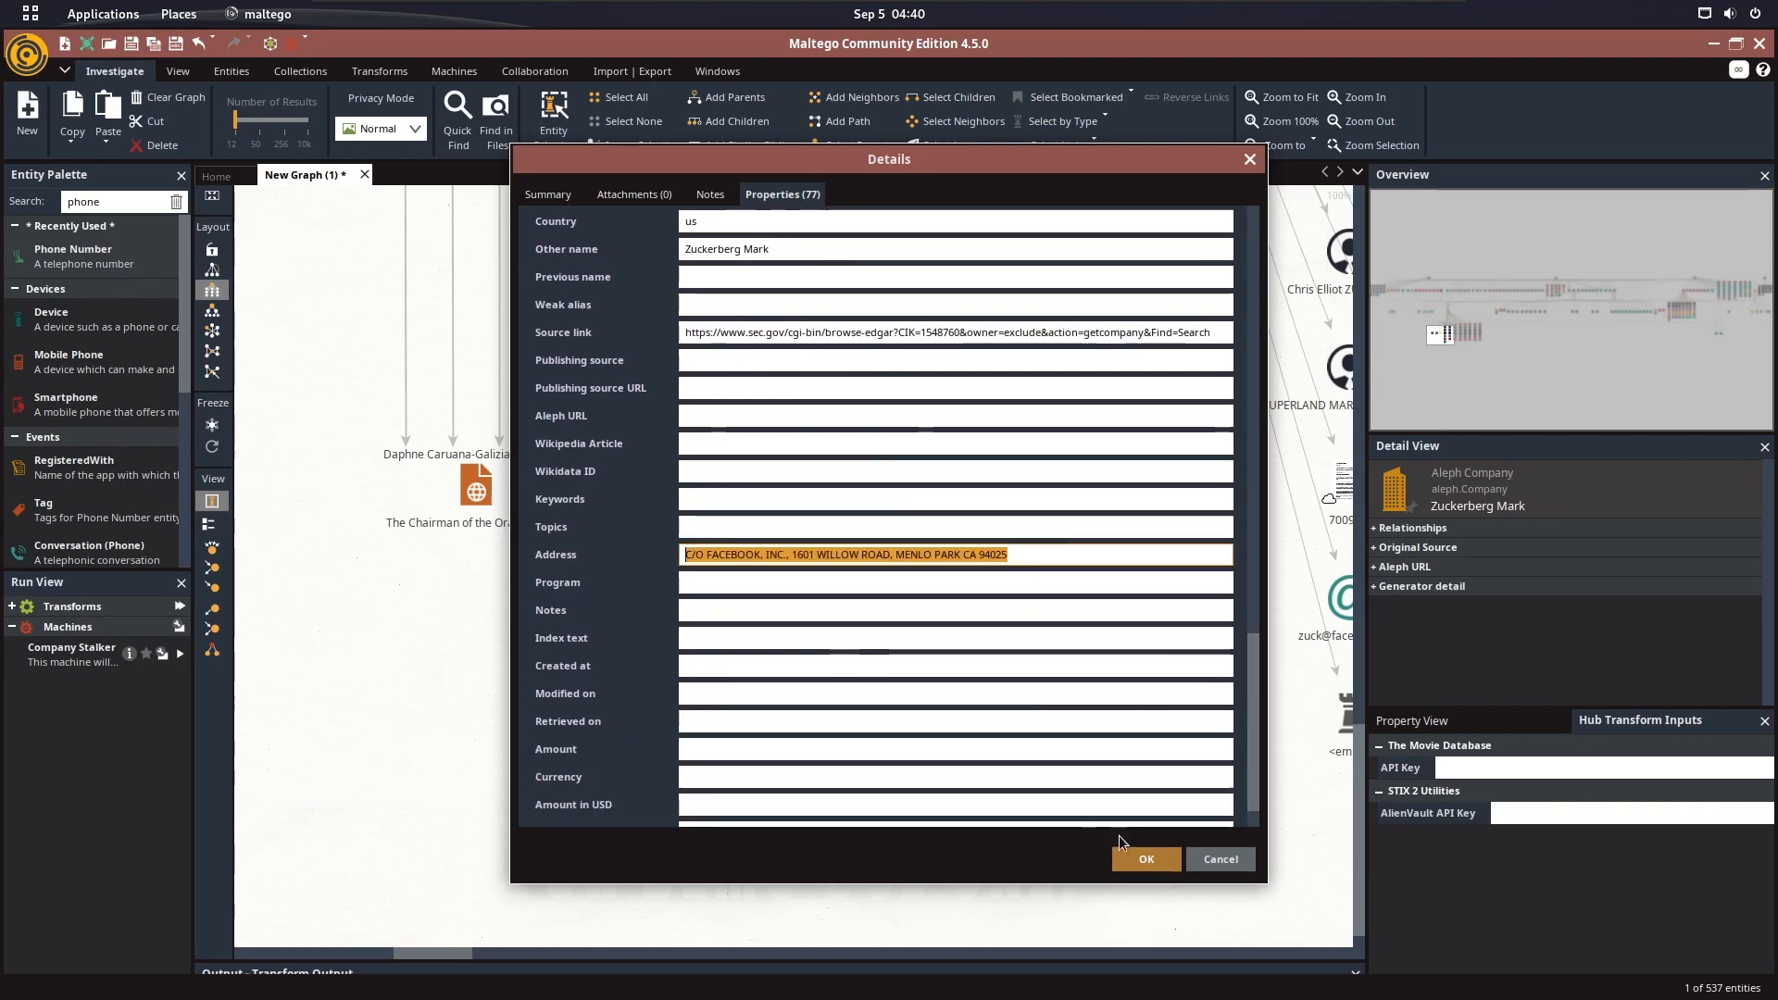
{"action": "left_click", "coordinate": [1146, 859]}
{"action": "scroll", "coordinate": [563, 528], "scroll_direction": "down", "scroll_amount": 5}
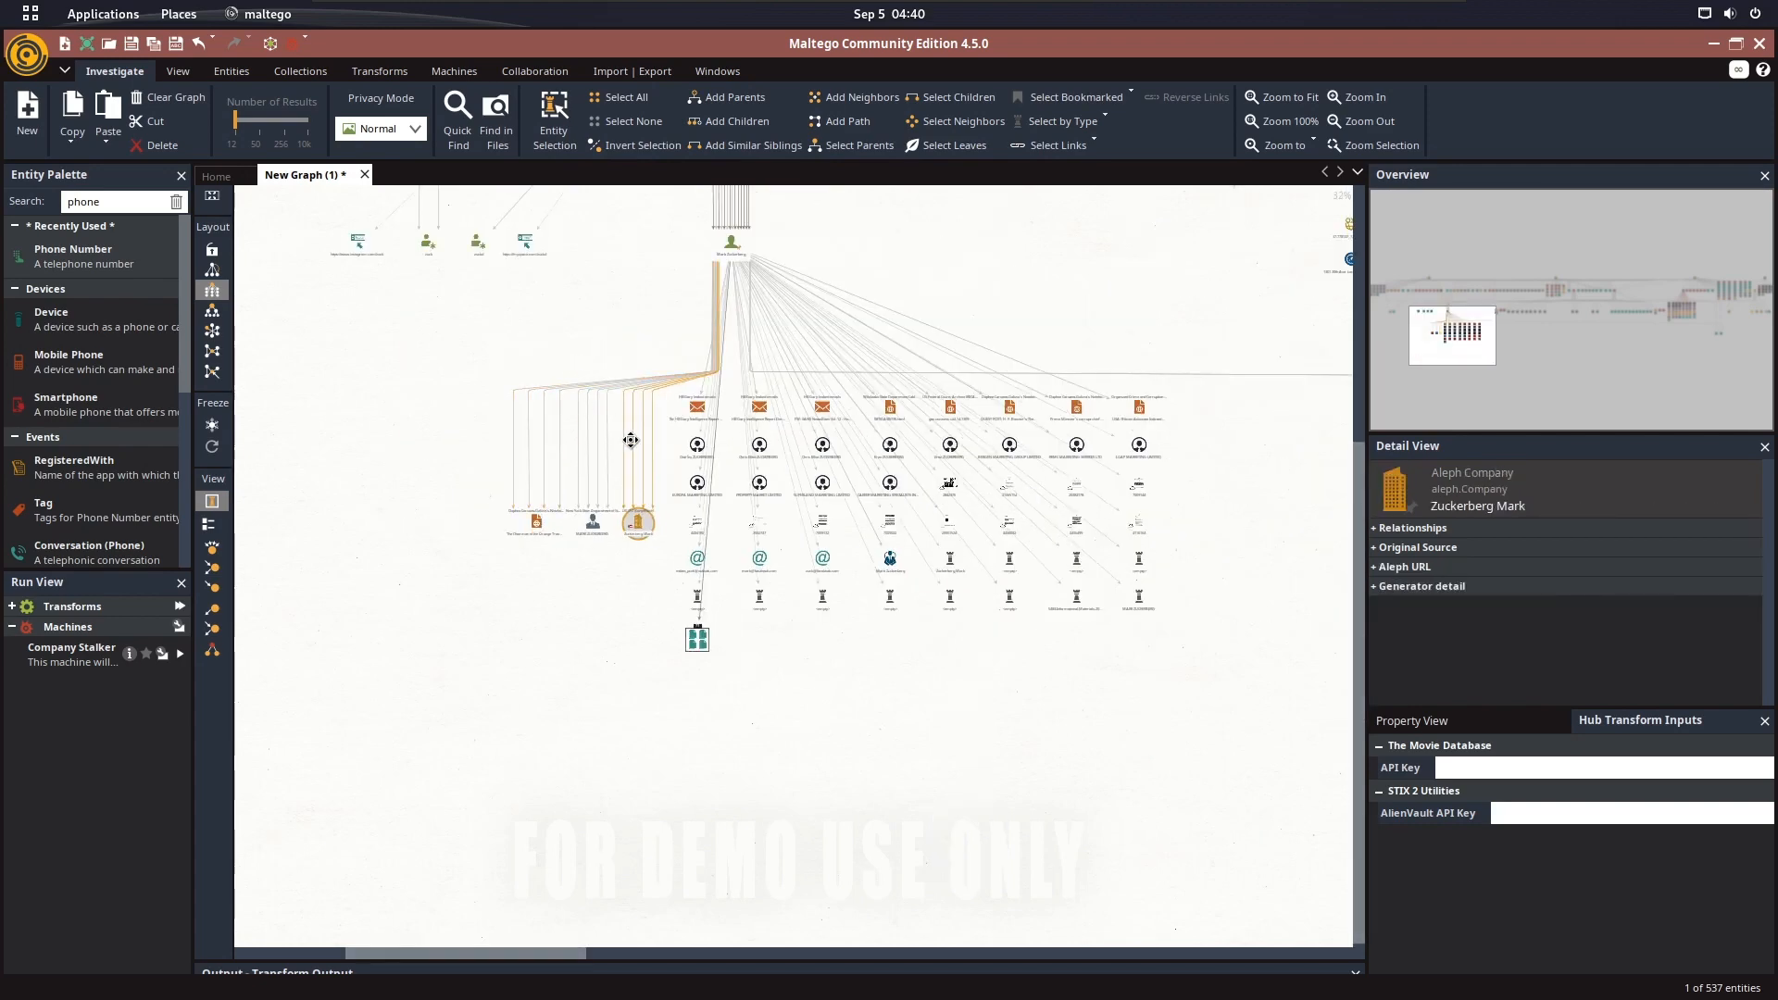
{"action": "left_click_drag", "start_coordinate": [808, 600], "coordinate": [935, 726]}
{"action": "left_click_drag", "start_coordinate": [809, 433], "coordinate": [775, 533]}
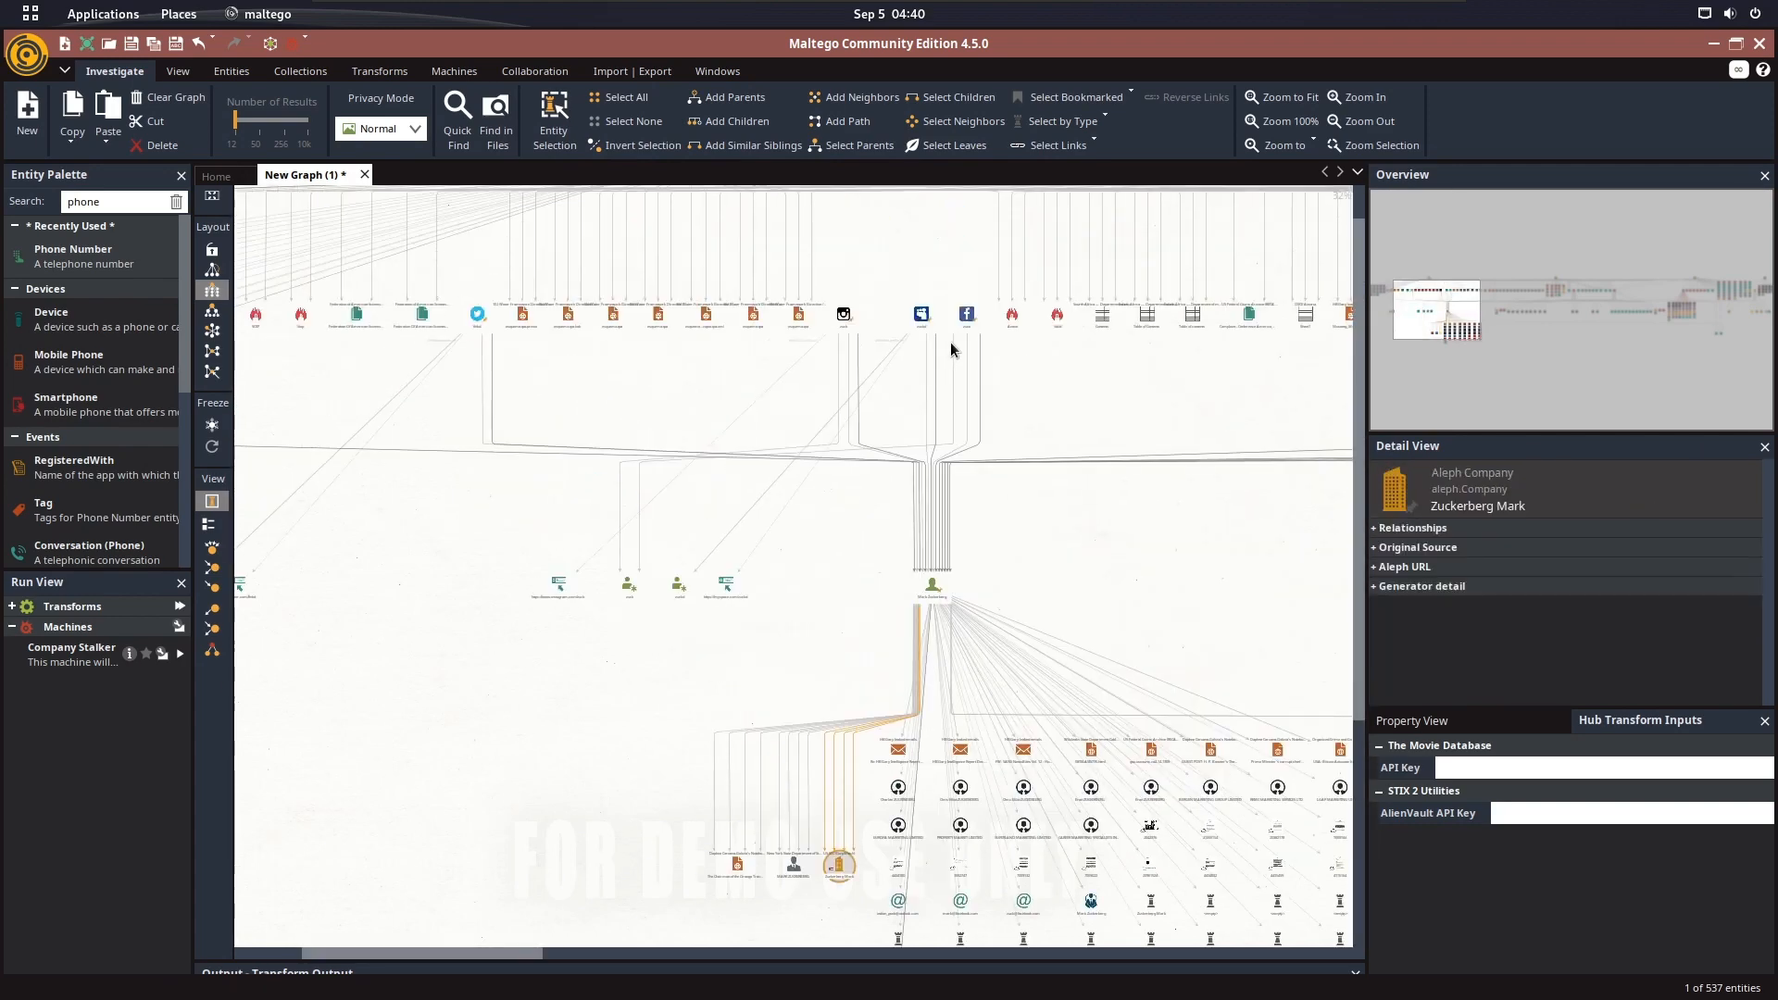
{"action": "scroll", "coordinate": [952, 349], "scroll_direction": "up", "scroll_amount": 3}
{"action": "left_click", "coordinate": [904, 298]}
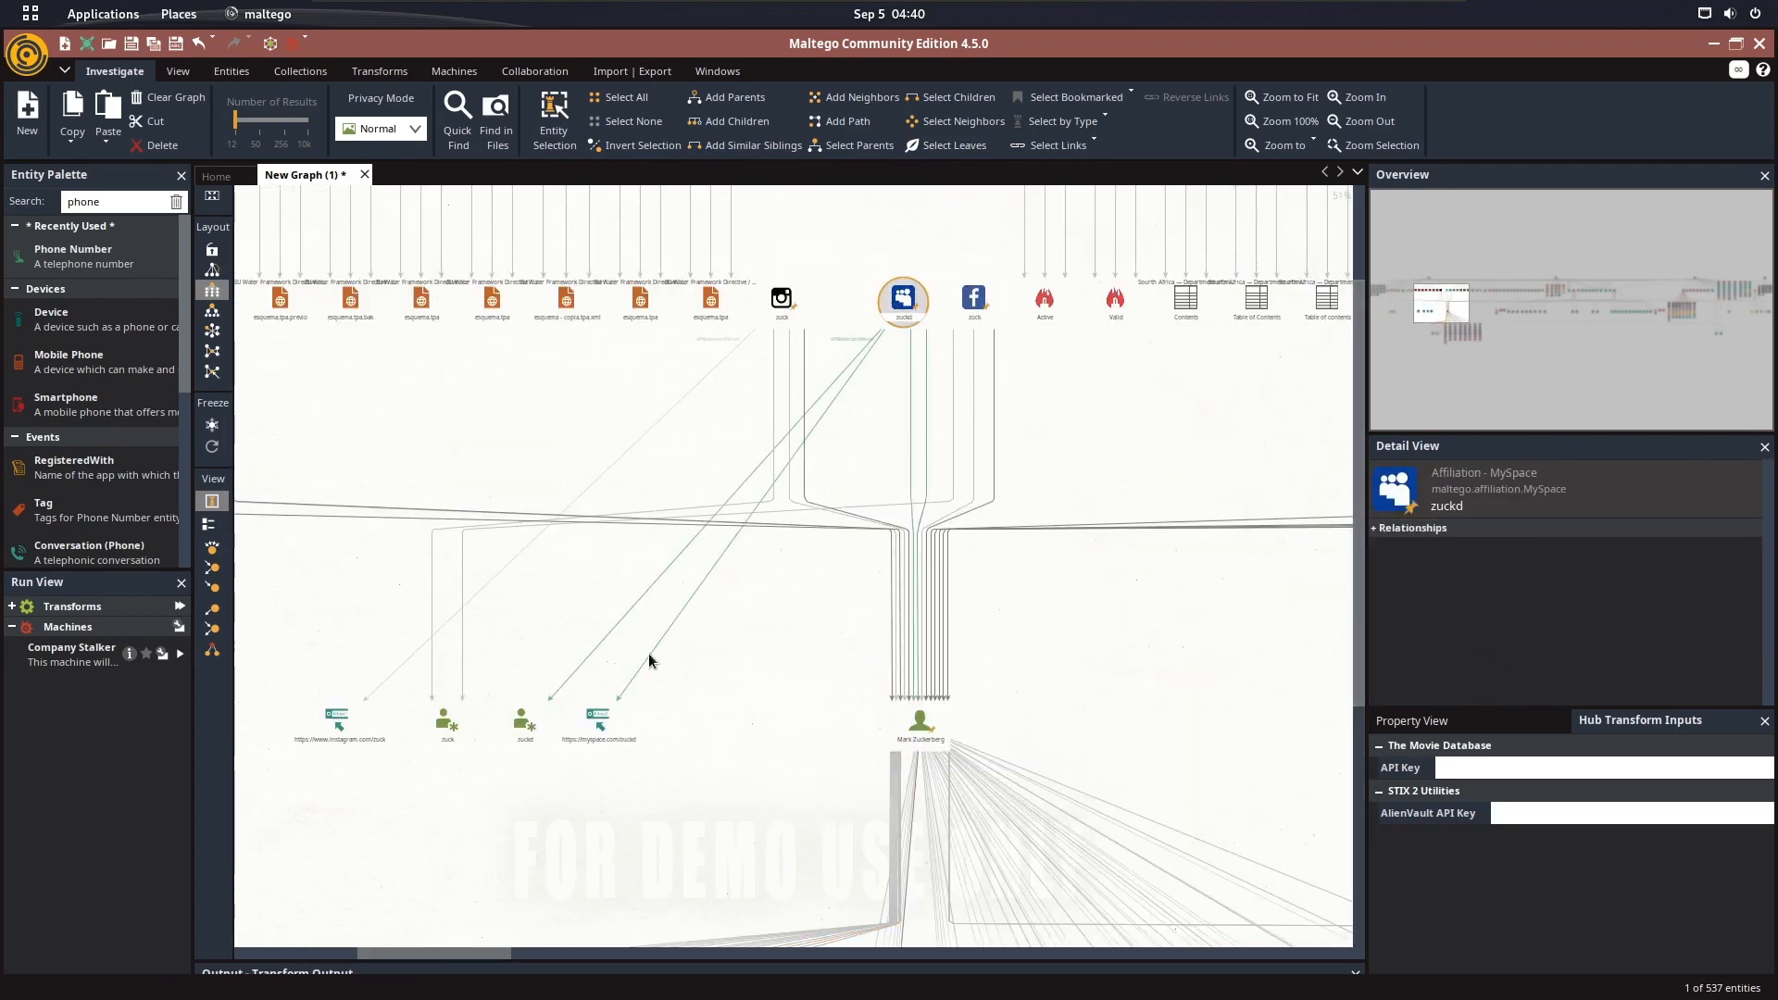
{"action": "left_click", "coordinate": [515, 737]}
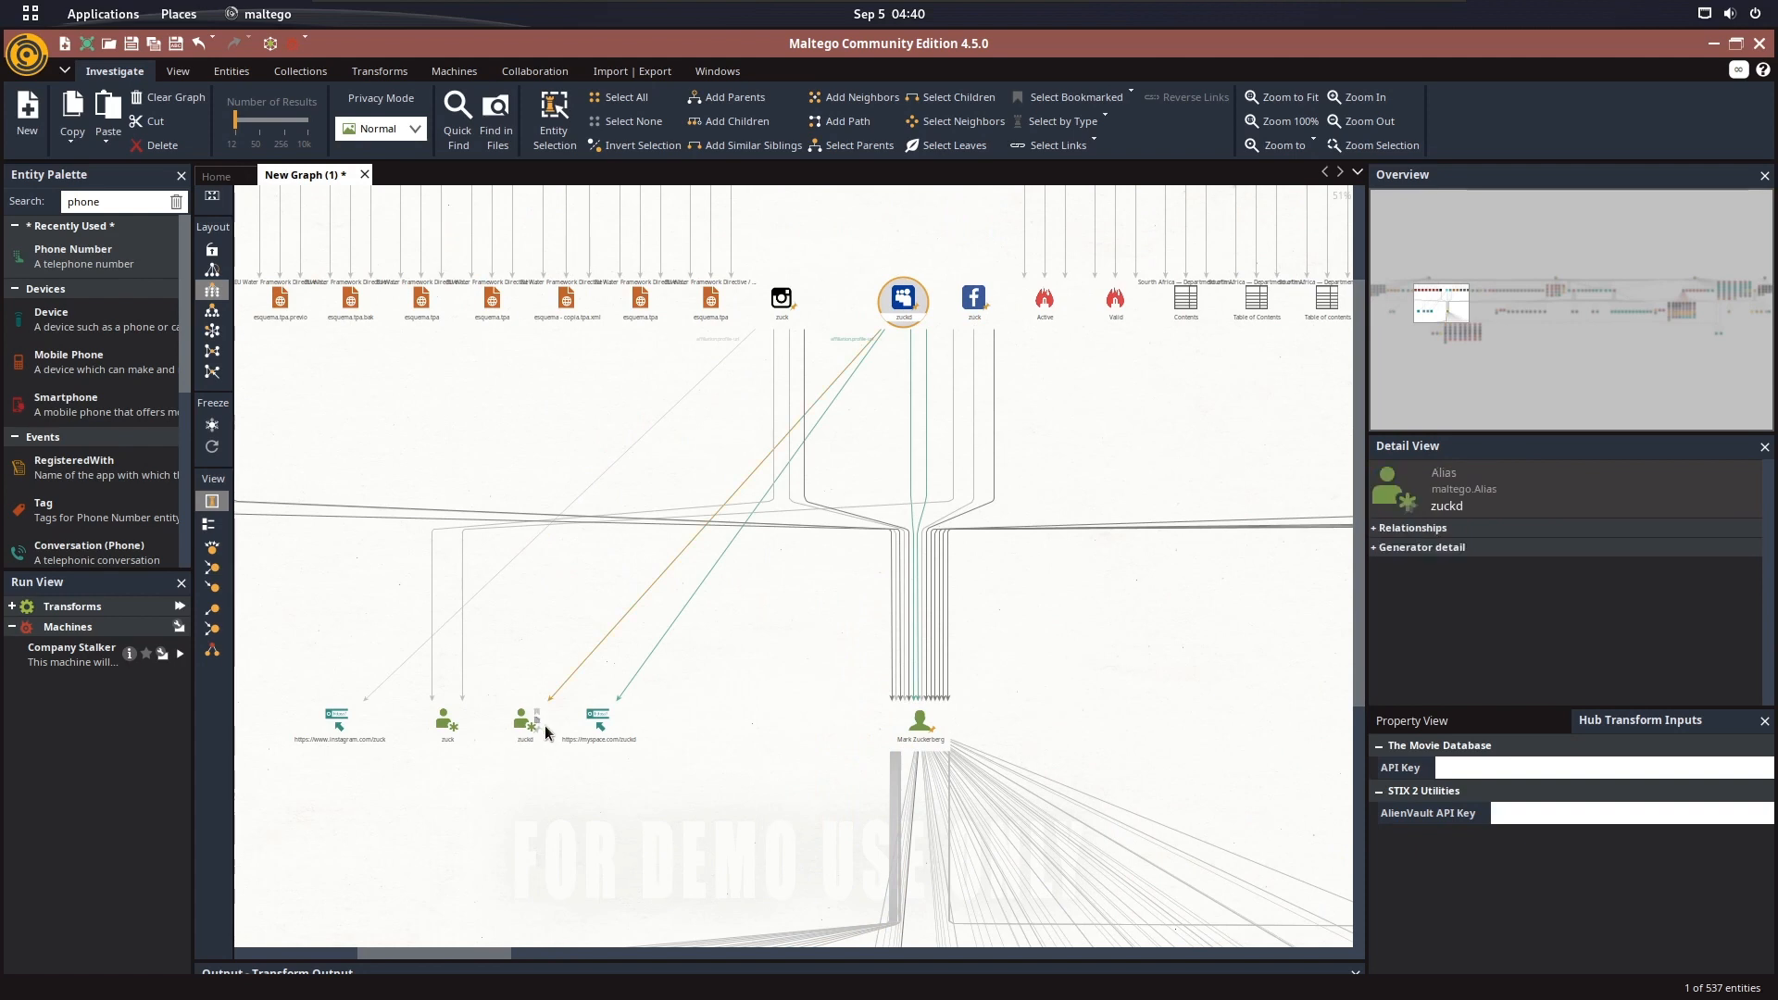
Trace the links between the zuck alias and the Instagram affiliation
{"action": "left_click_drag", "start_coordinate": [457, 560], "coordinate": [692, 520]}
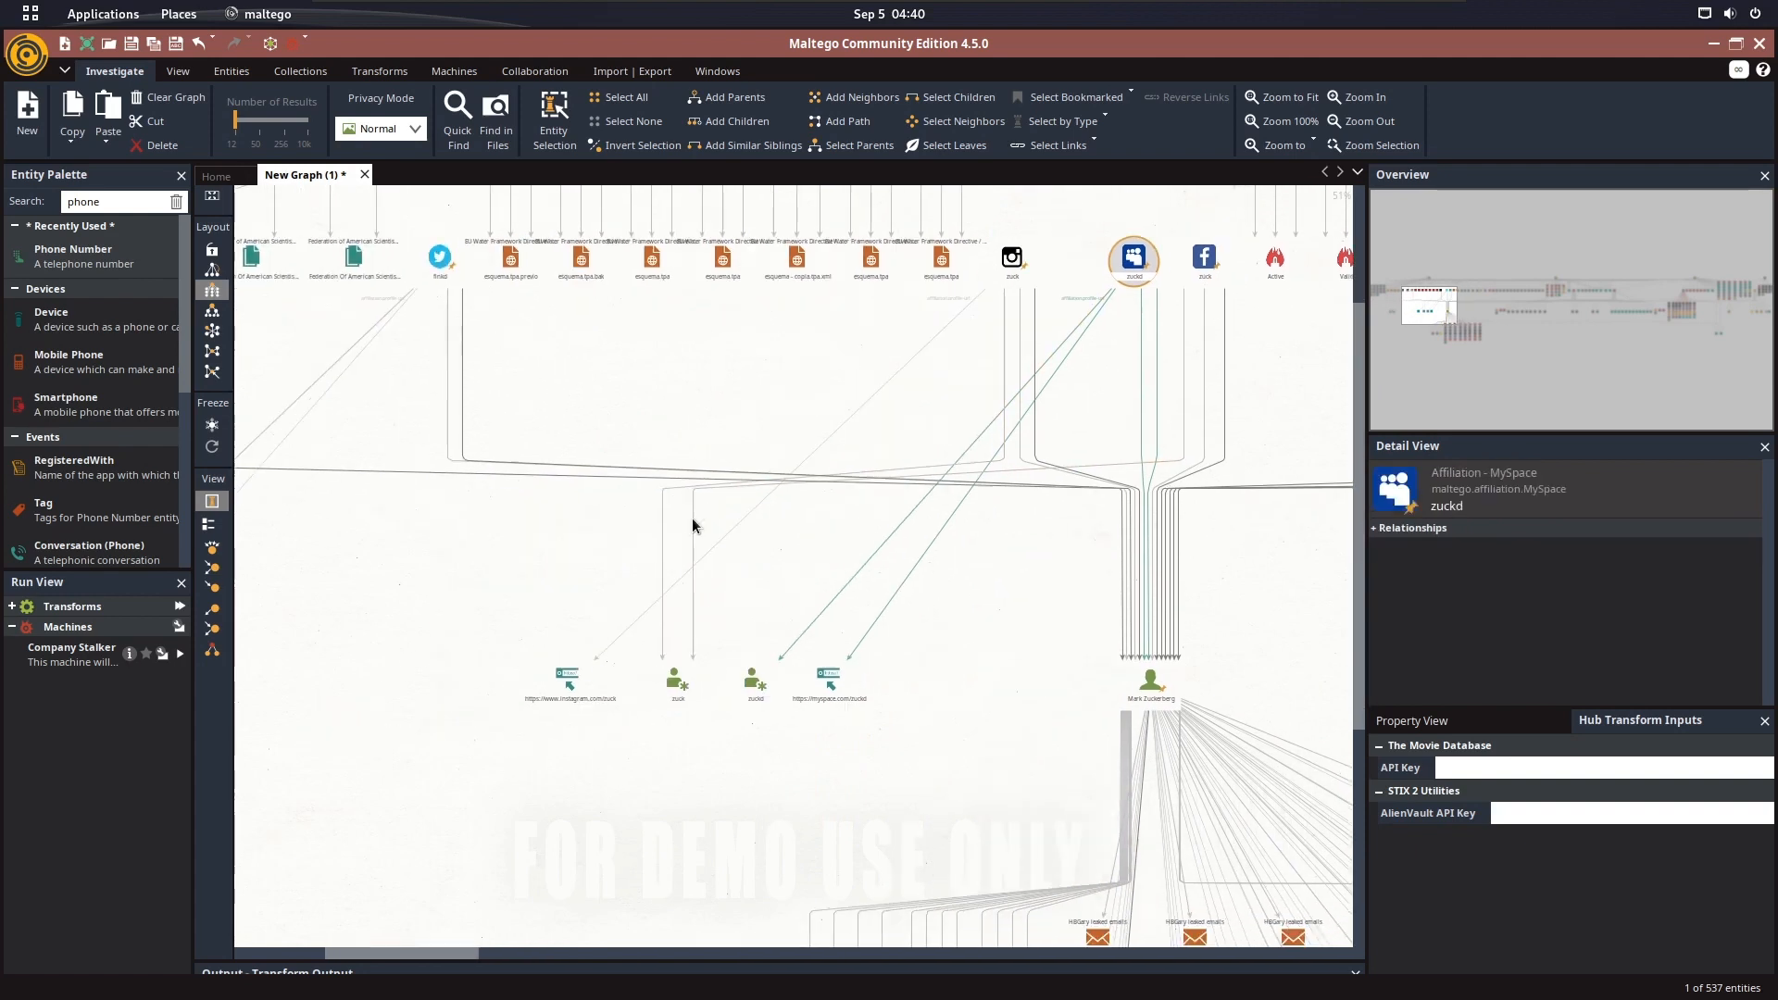
{"action": "left_click", "coordinate": [674, 690]}
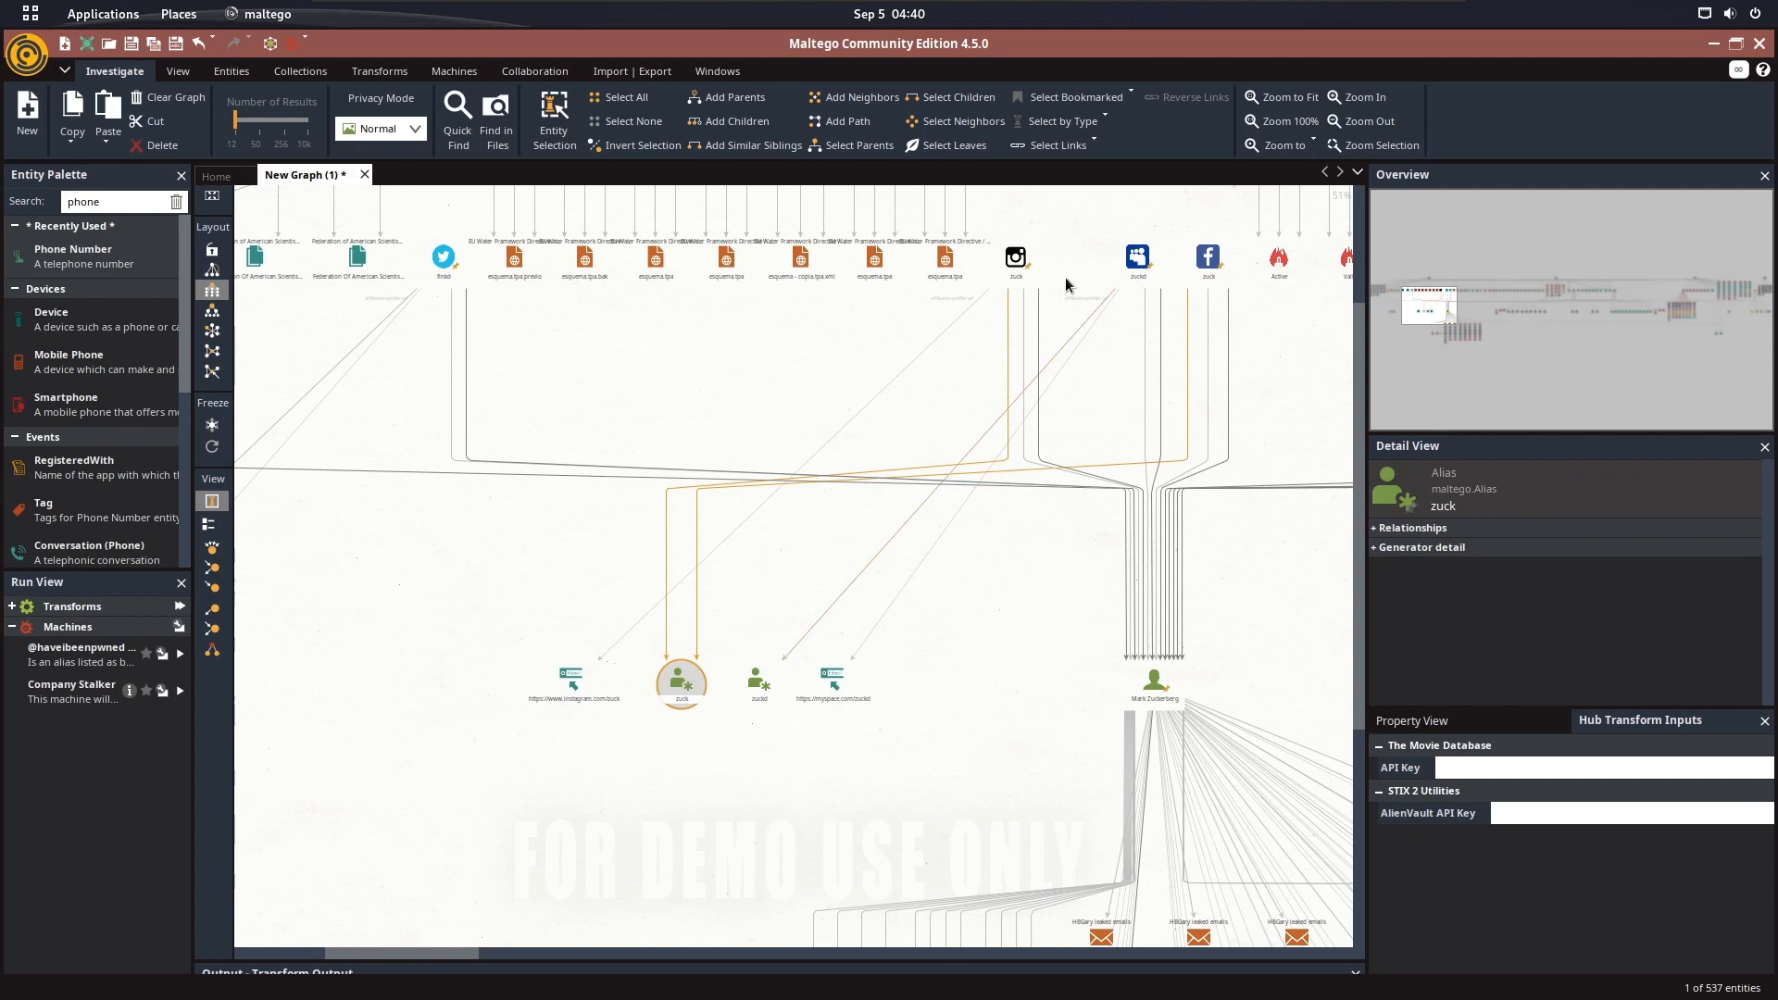
{"action": "left_click", "coordinate": [1017, 260]}
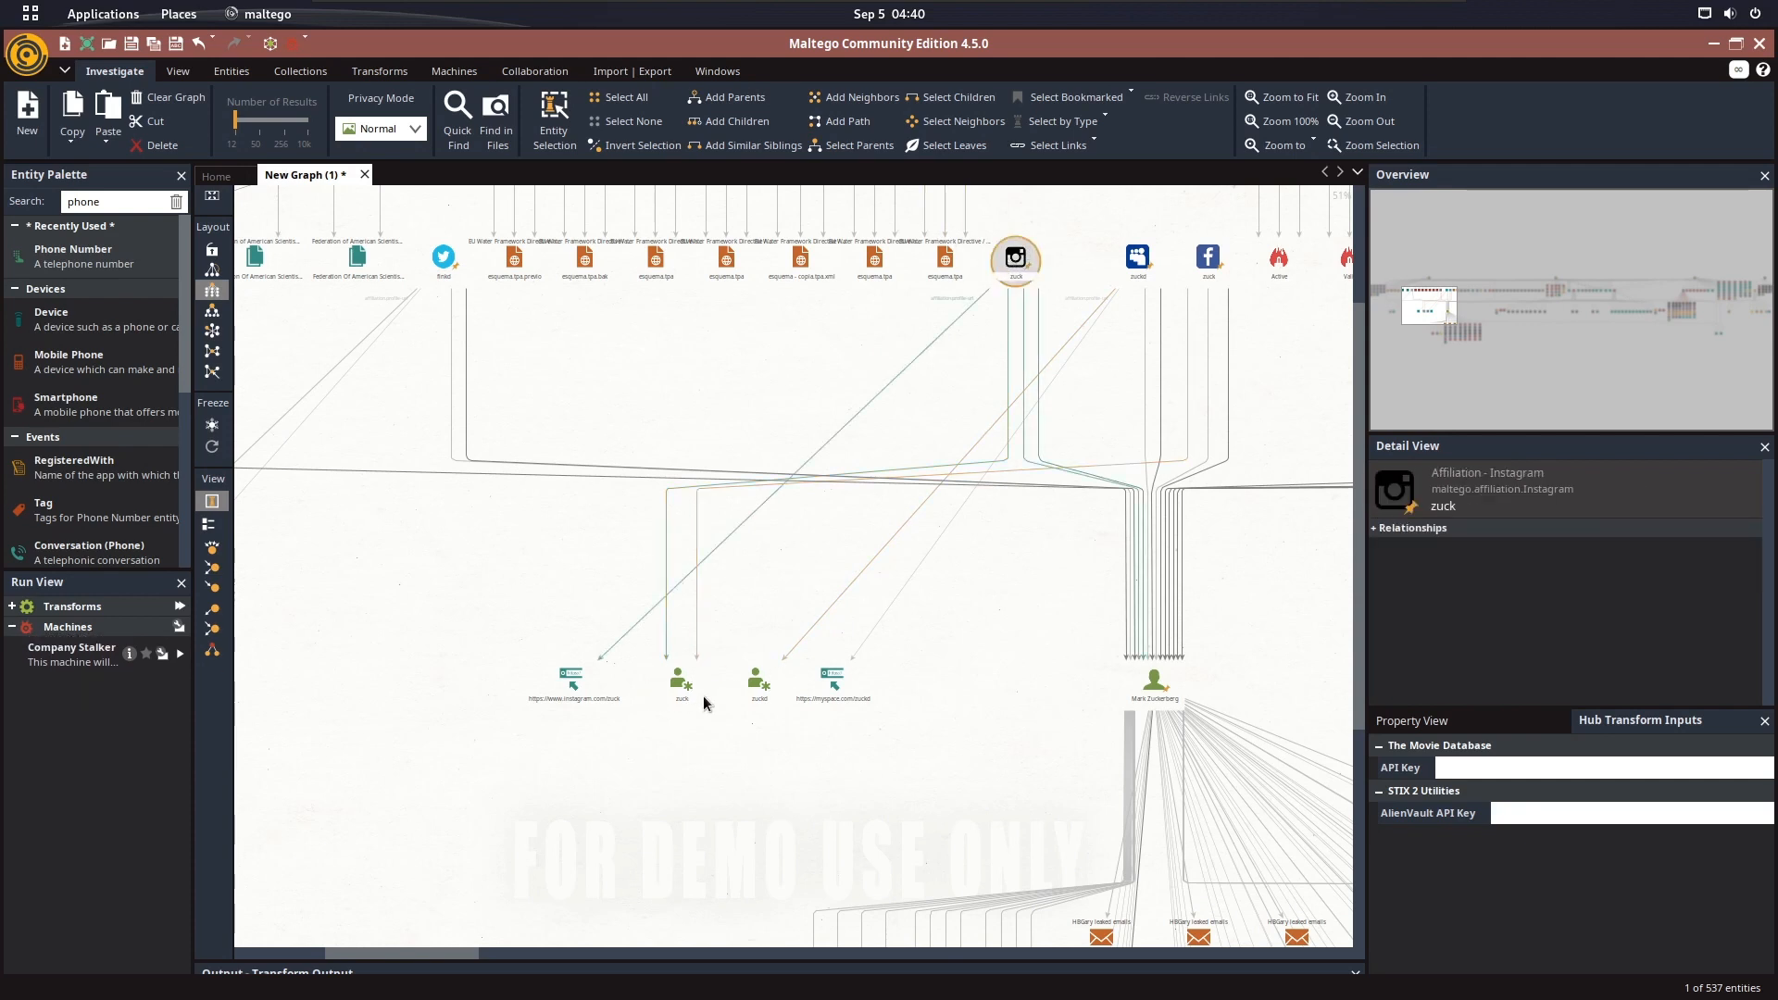
{"action": "left_click", "coordinate": [683, 679]}
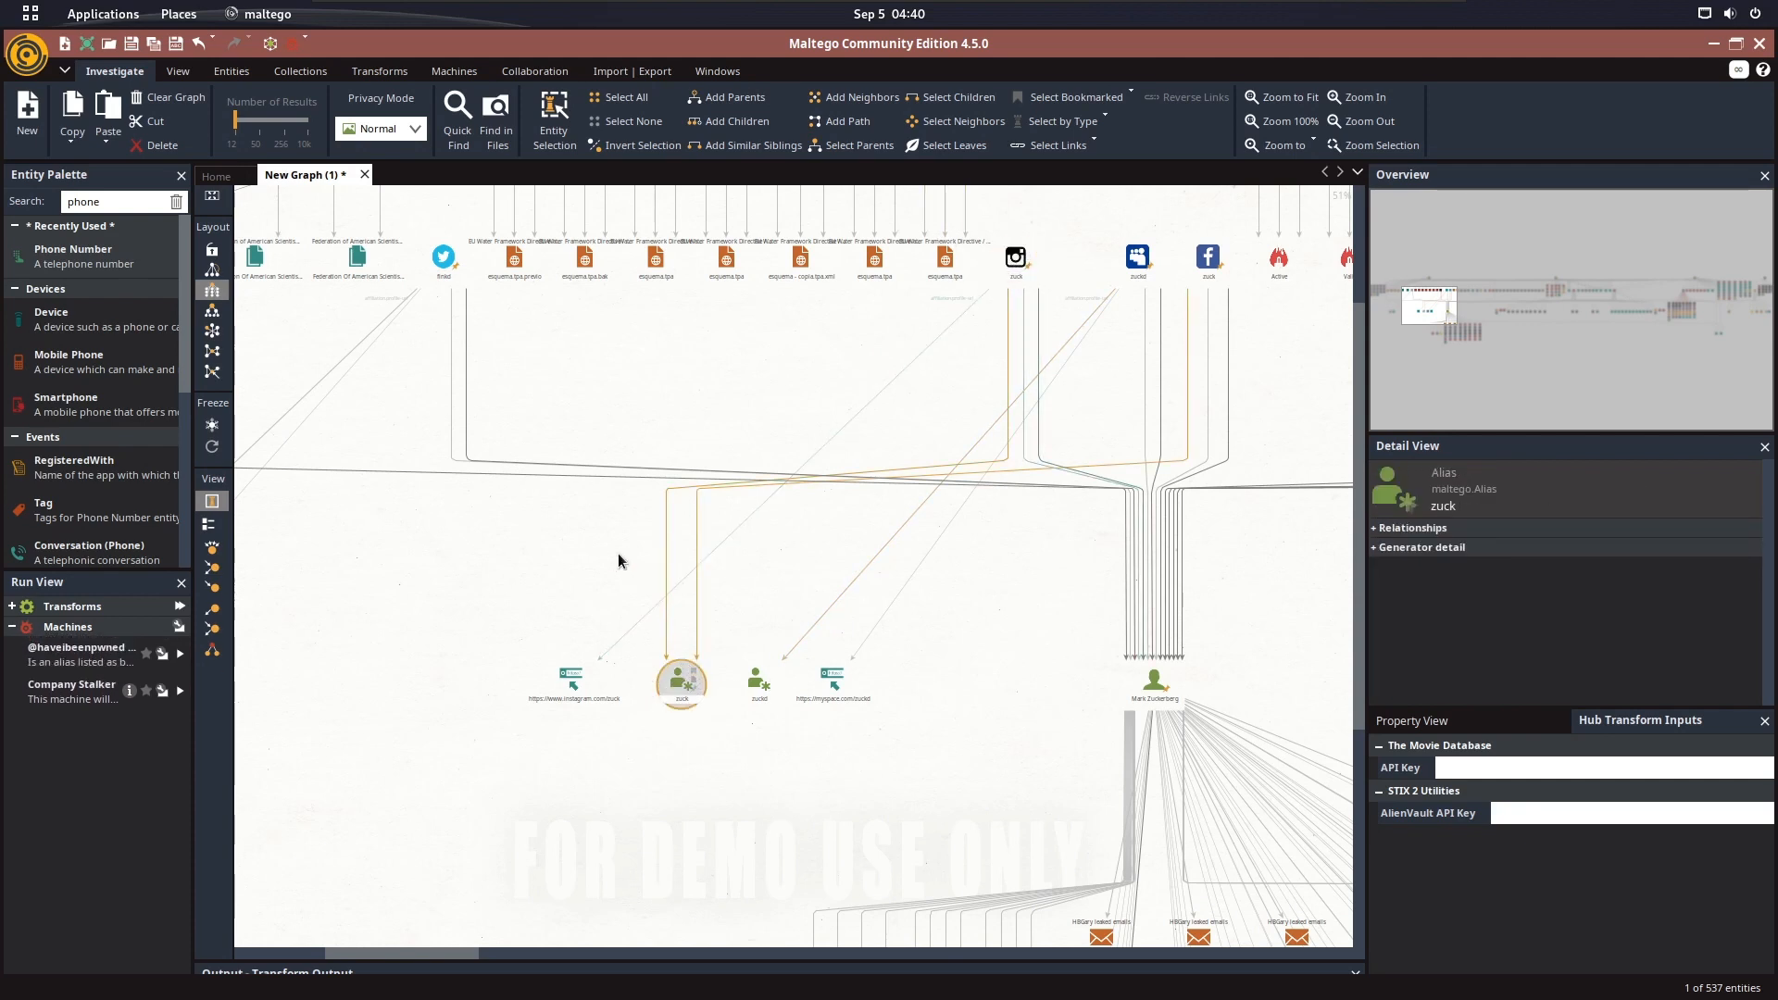
Select the Twitter affiliation finkd and follow its links to the finkd alias and the Twitter profile URL
{"action": "left_click_drag", "start_coordinate": [619, 556], "coordinate": [973, 571]}
{"action": "left_click", "coordinate": [800, 279]}
{"action": "scroll", "coordinate": [799, 279], "scroll_direction": "up", "scroll_amount": 2}
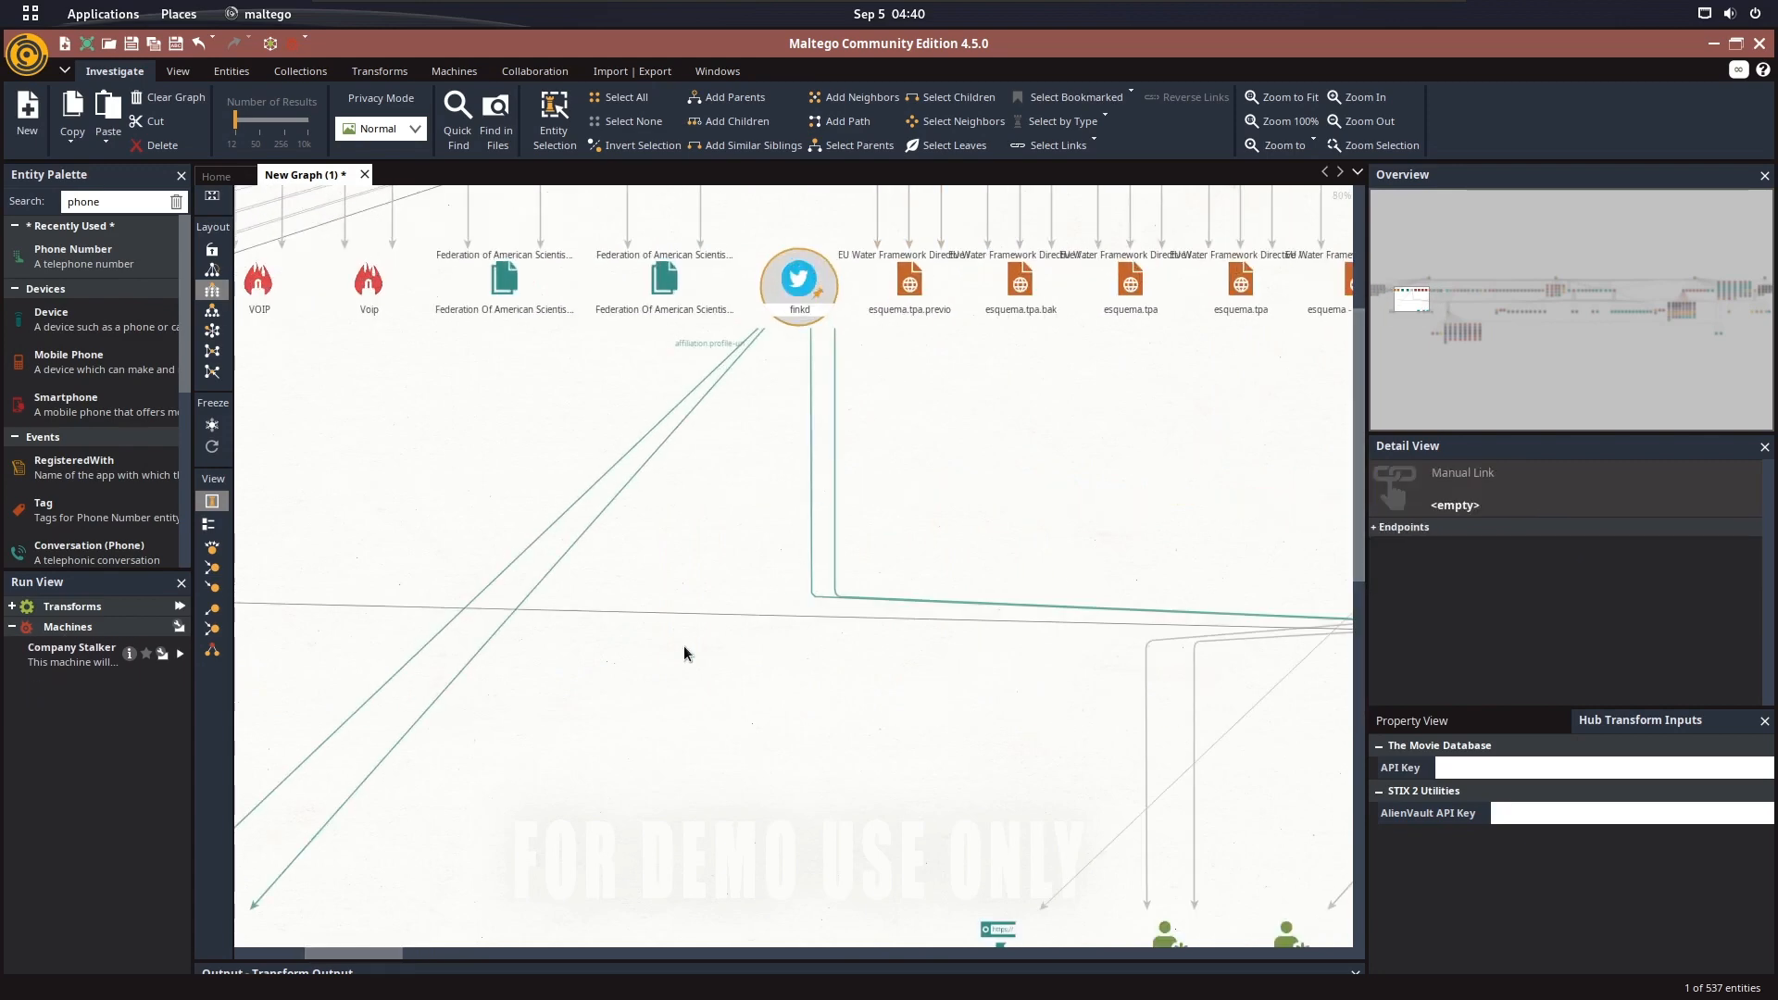
{"action": "left_click_drag", "start_coordinate": [683, 647], "coordinate": [1006, 426]}
{"action": "scroll", "coordinate": [768, 571], "scroll_direction": "down", "scroll_amount": 2}
{"action": "left_click", "coordinate": [561, 653]}
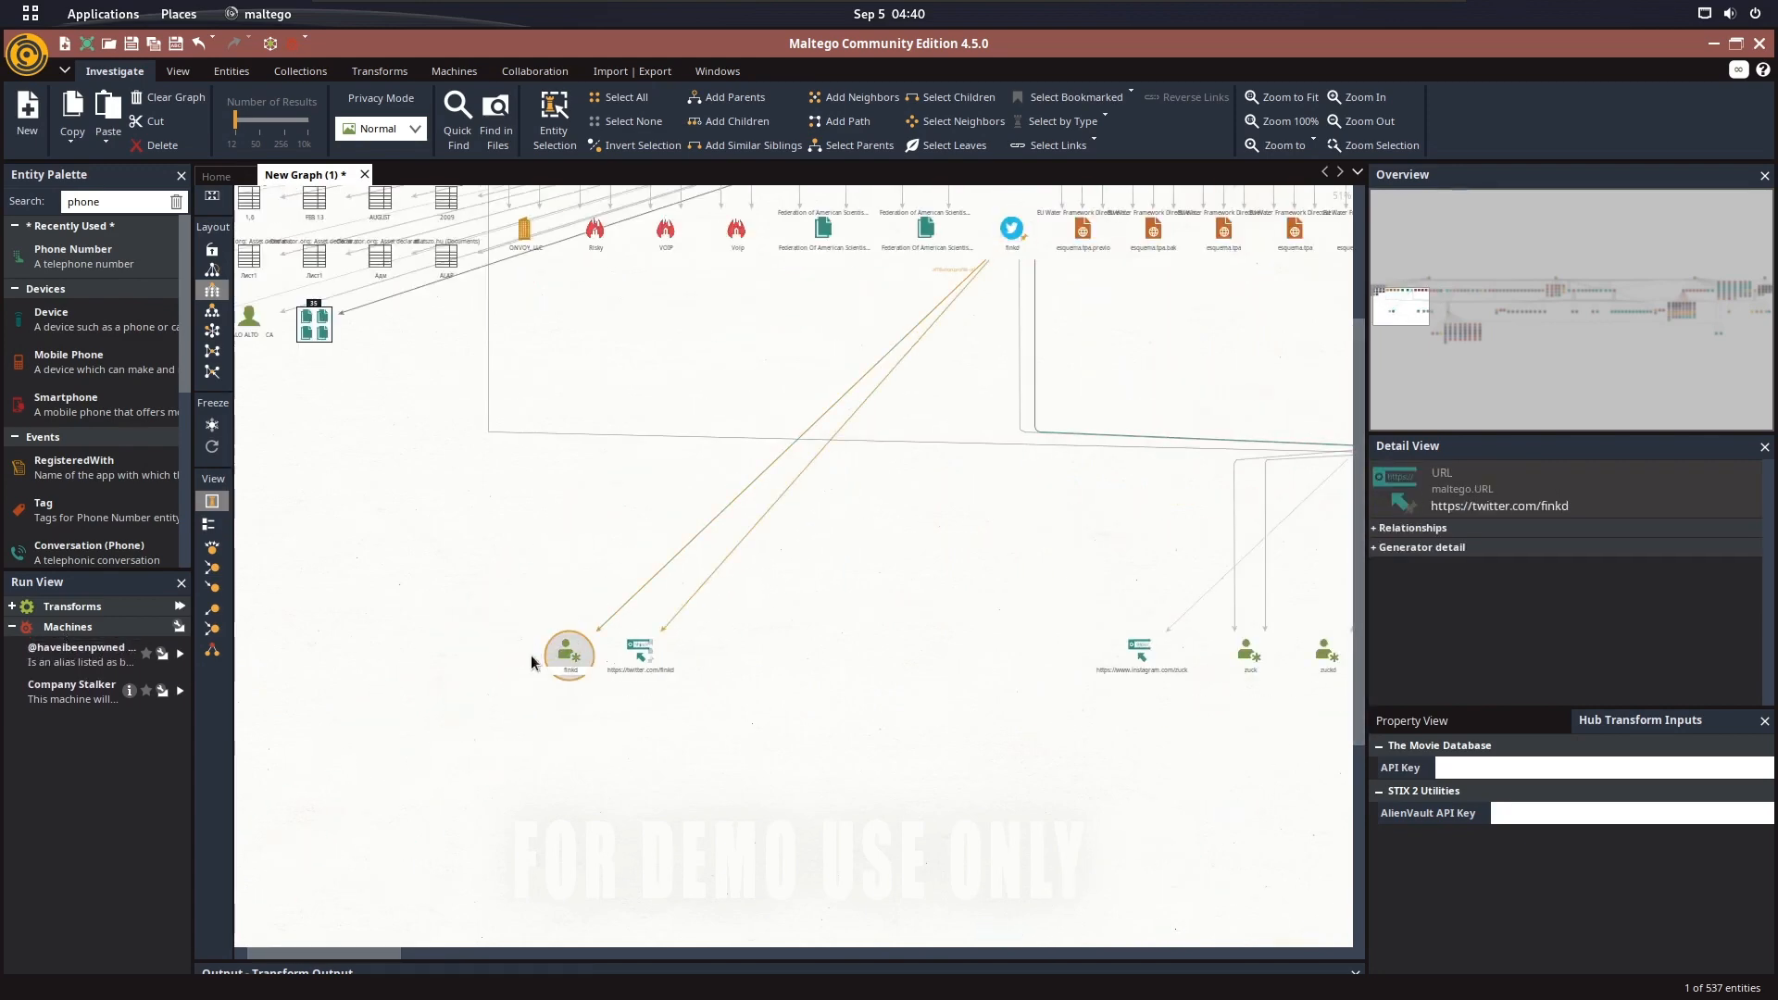
{"action": "left_click_drag", "start_coordinate": [487, 578], "coordinate": [598, 712]}
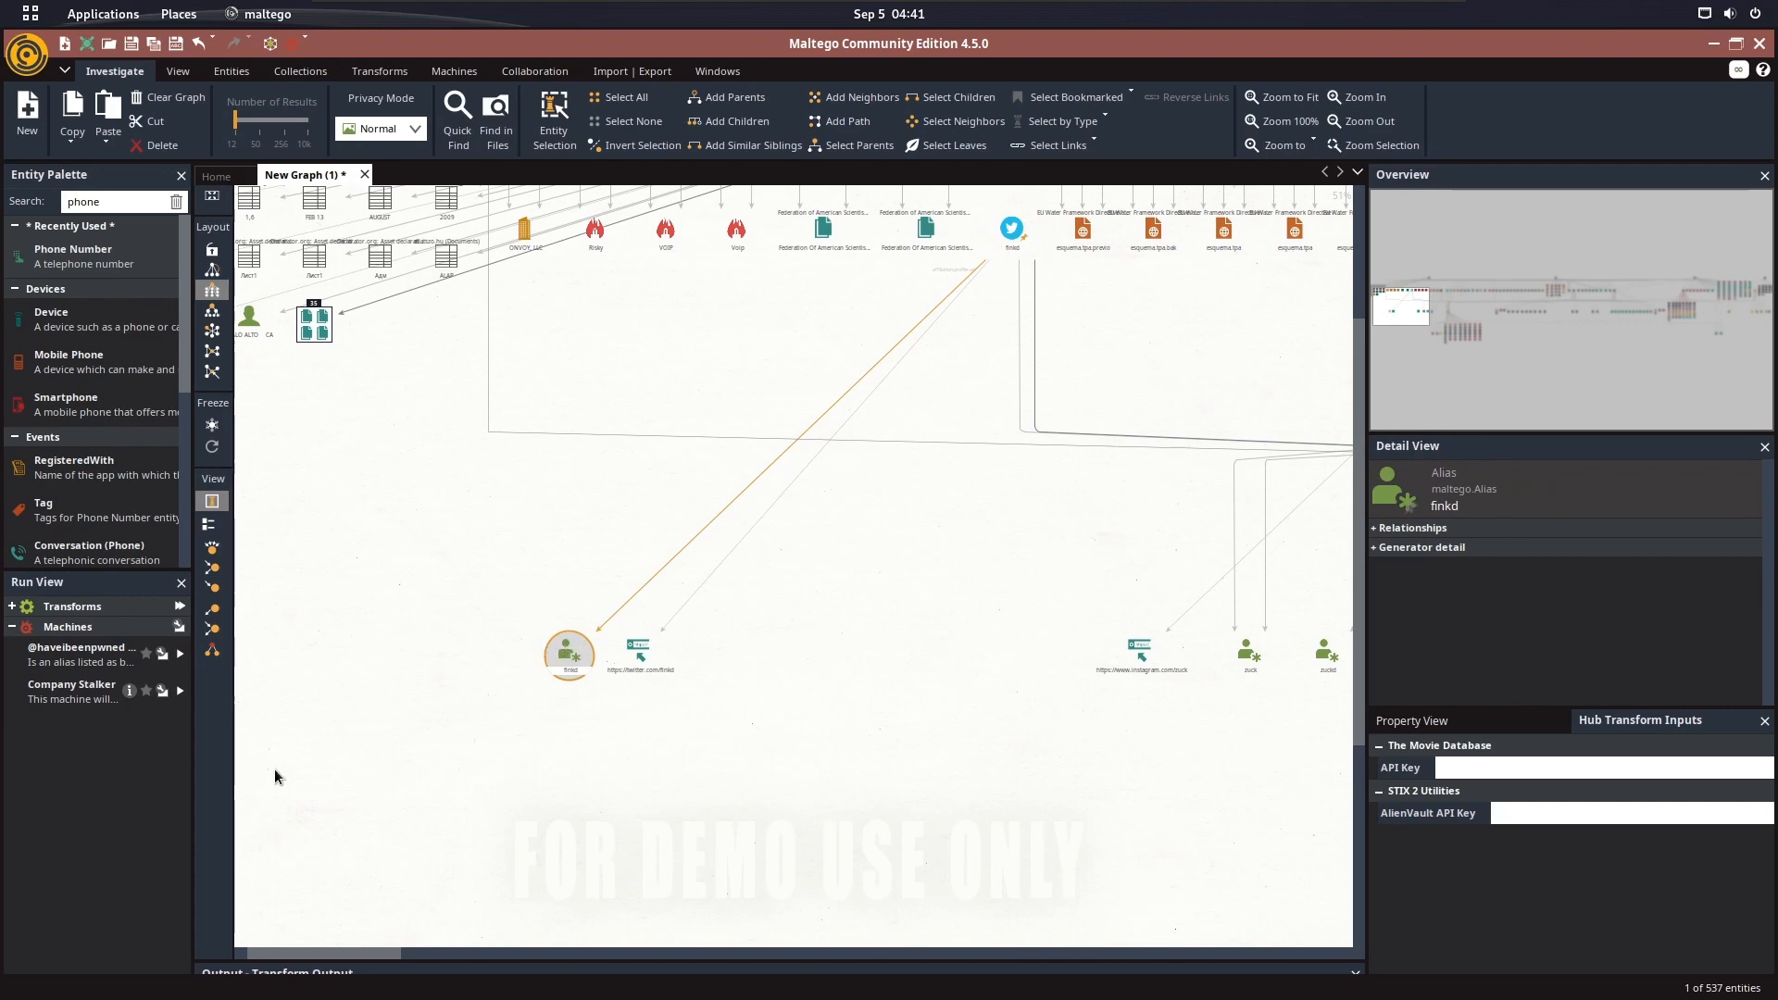
Inspect the PALO ALTO location entity and the PALO ALTO CA person entity beside the document tables
{"action": "left_click_drag", "start_coordinate": [485, 441], "coordinate": [766, 580]}
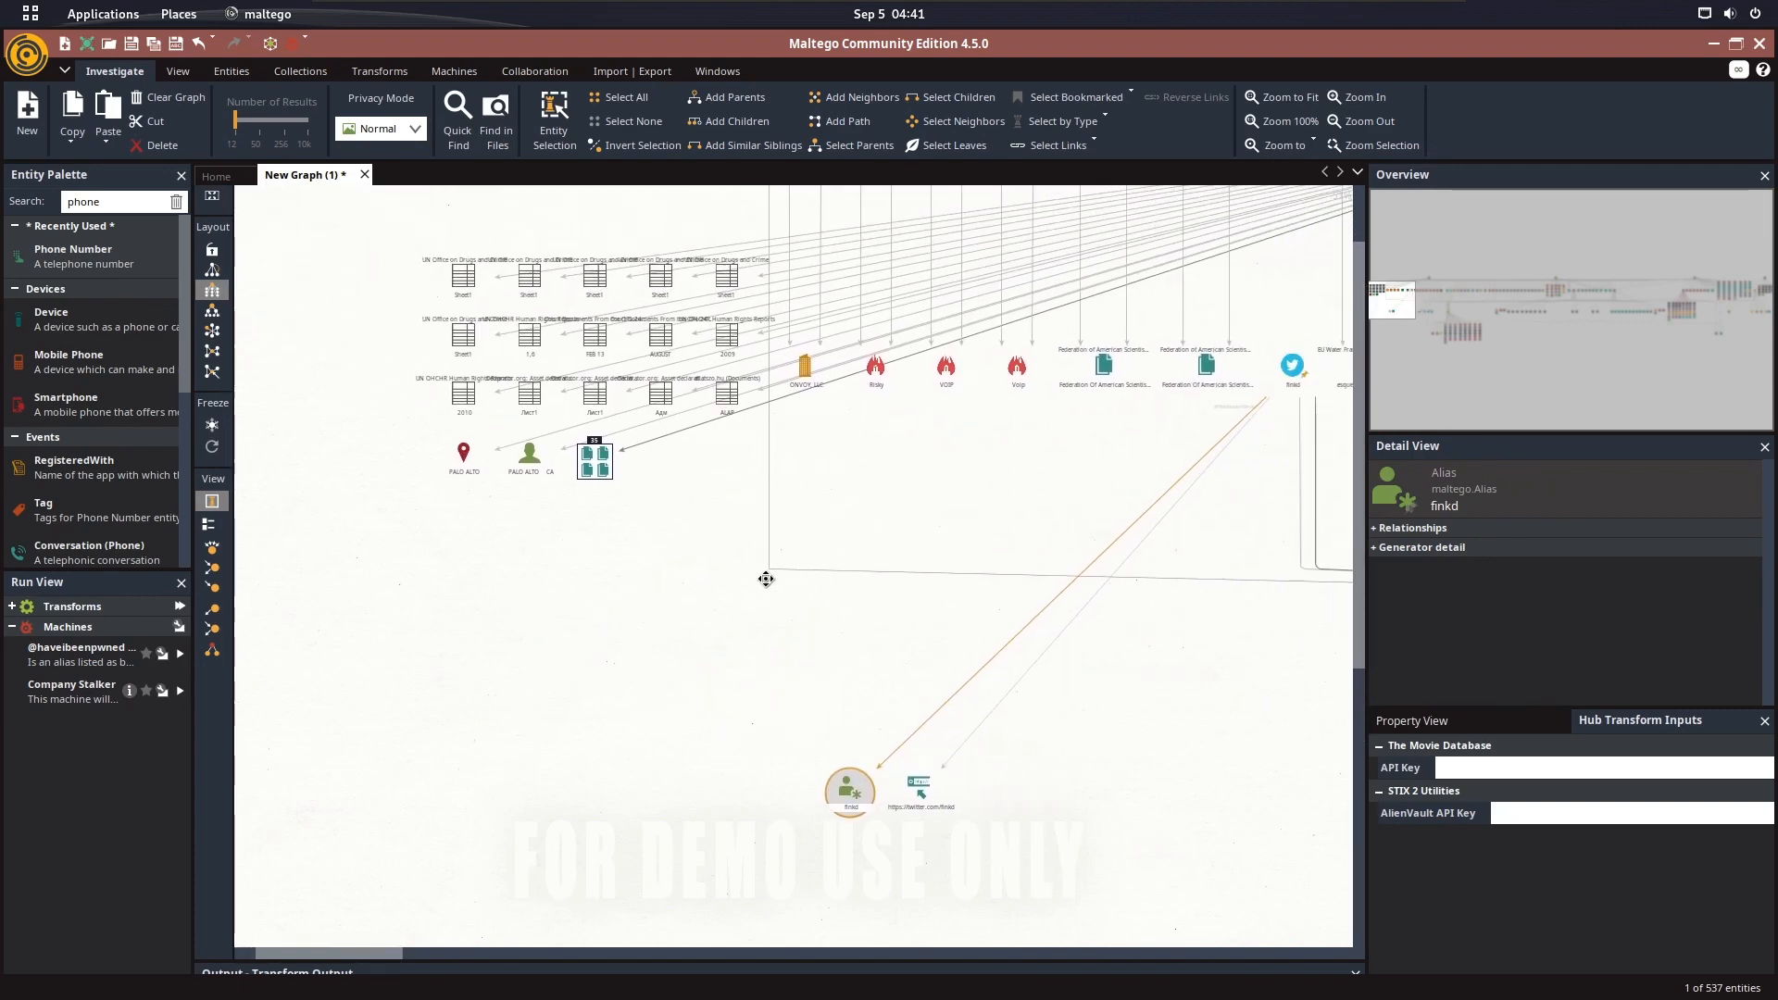
{"action": "scroll", "coordinate": [717, 512], "scroll_direction": "up", "scroll_amount": 2}
{"action": "left_click_drag", "start_coordinate": [658, 465], "coordinate": [688, 560]}
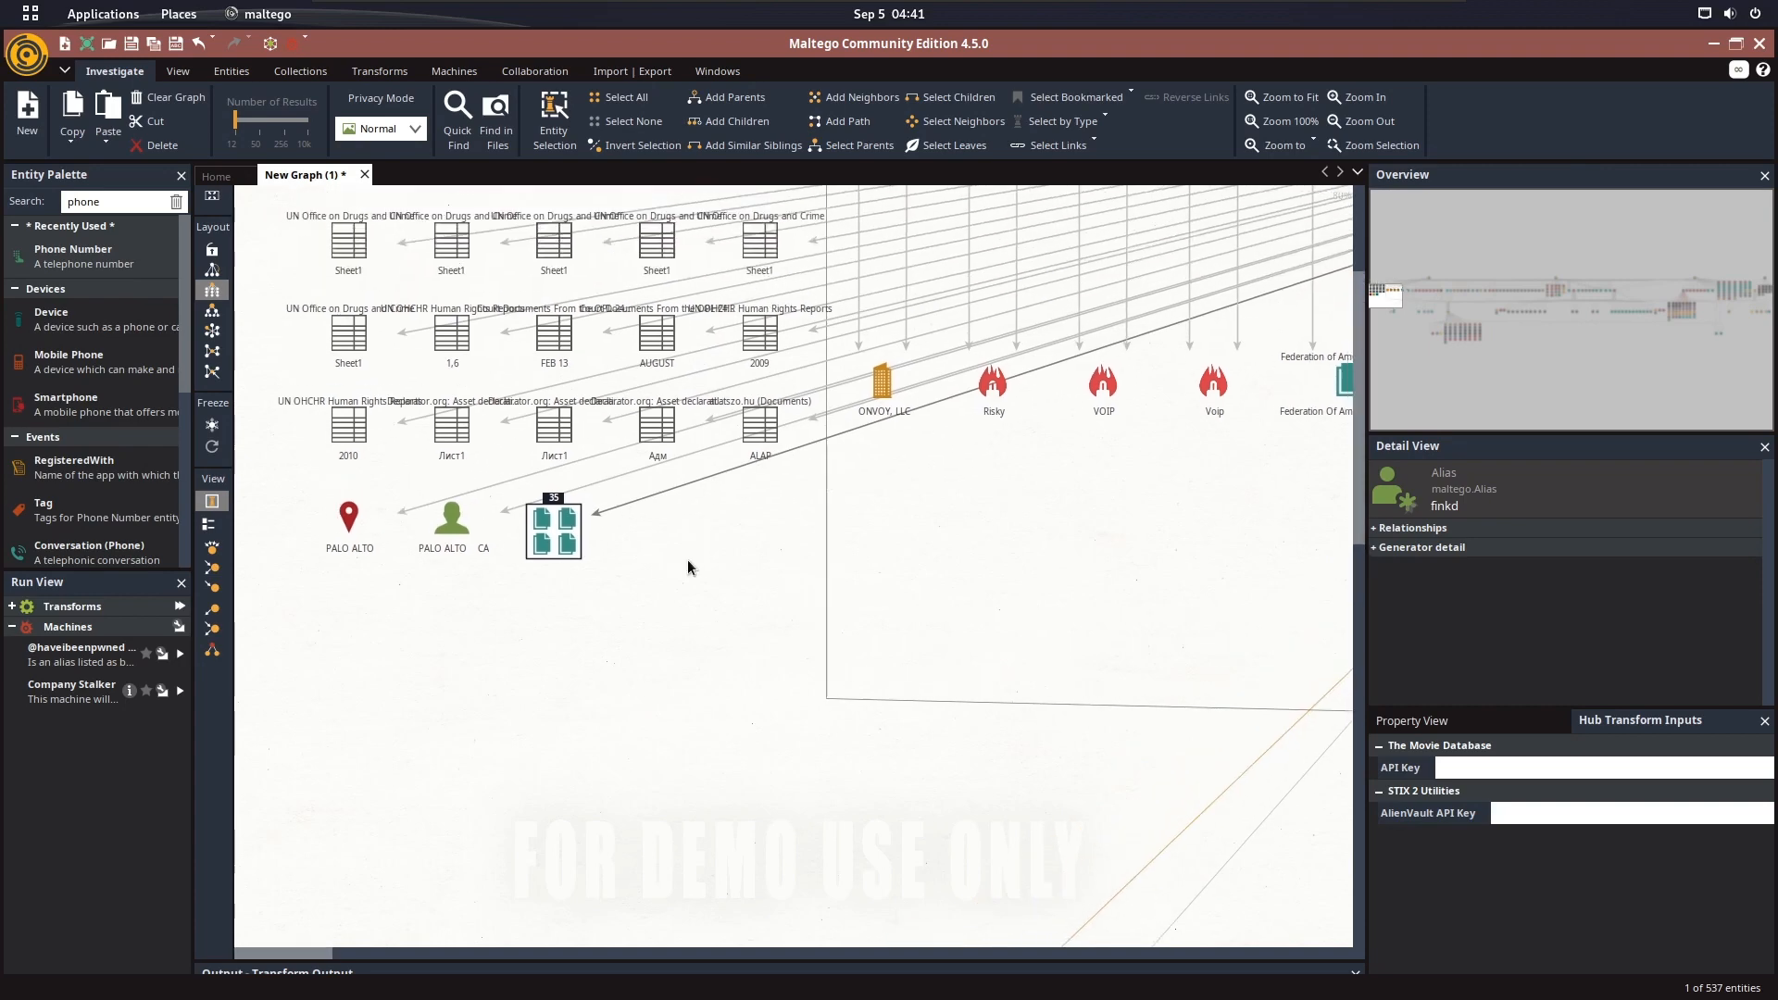
{"action": "left_click", "coordinate": [345, 526]}
{"action": "left_click", "coordinate": [328, 535]}
{"action": "left_click", "coordinate": [445, 540]}
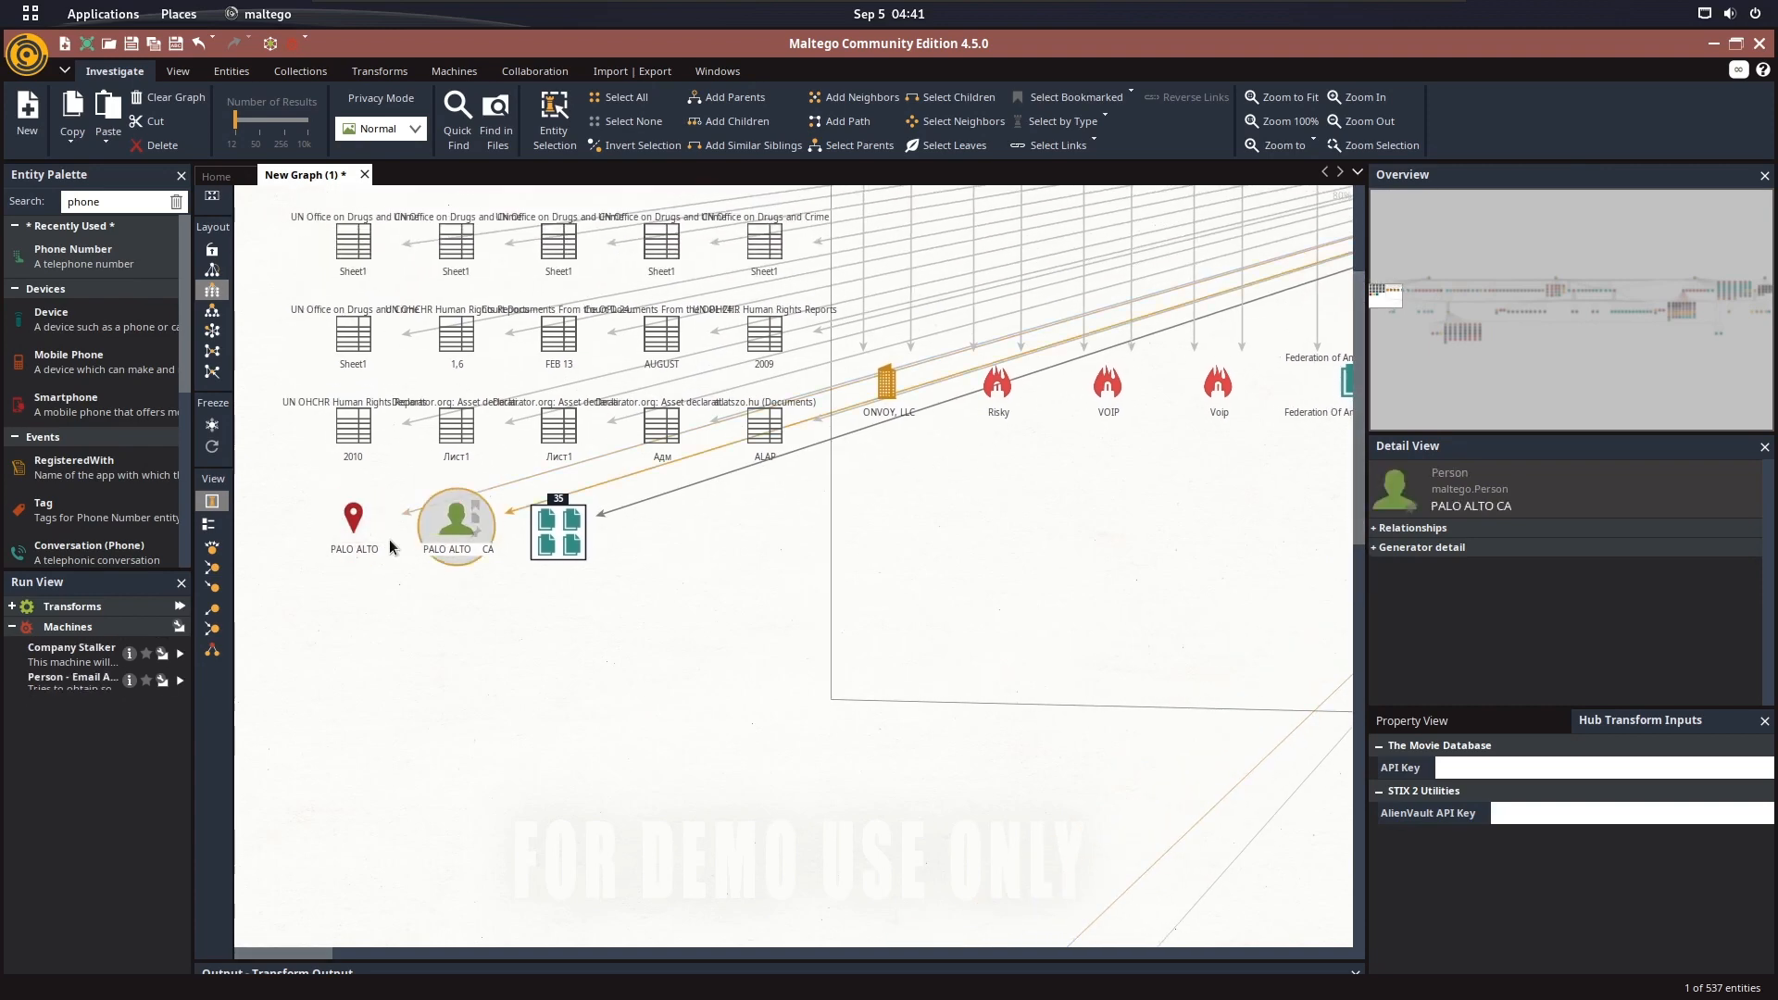
{"action": "left_click", "coordinate": [324, 526]}
Follow the links back to the phone number entity and select it to view its tags and connections
{"action": "left_click_drag", "start_coordinate": [1224, 270], "coordinate": [332, 565]}
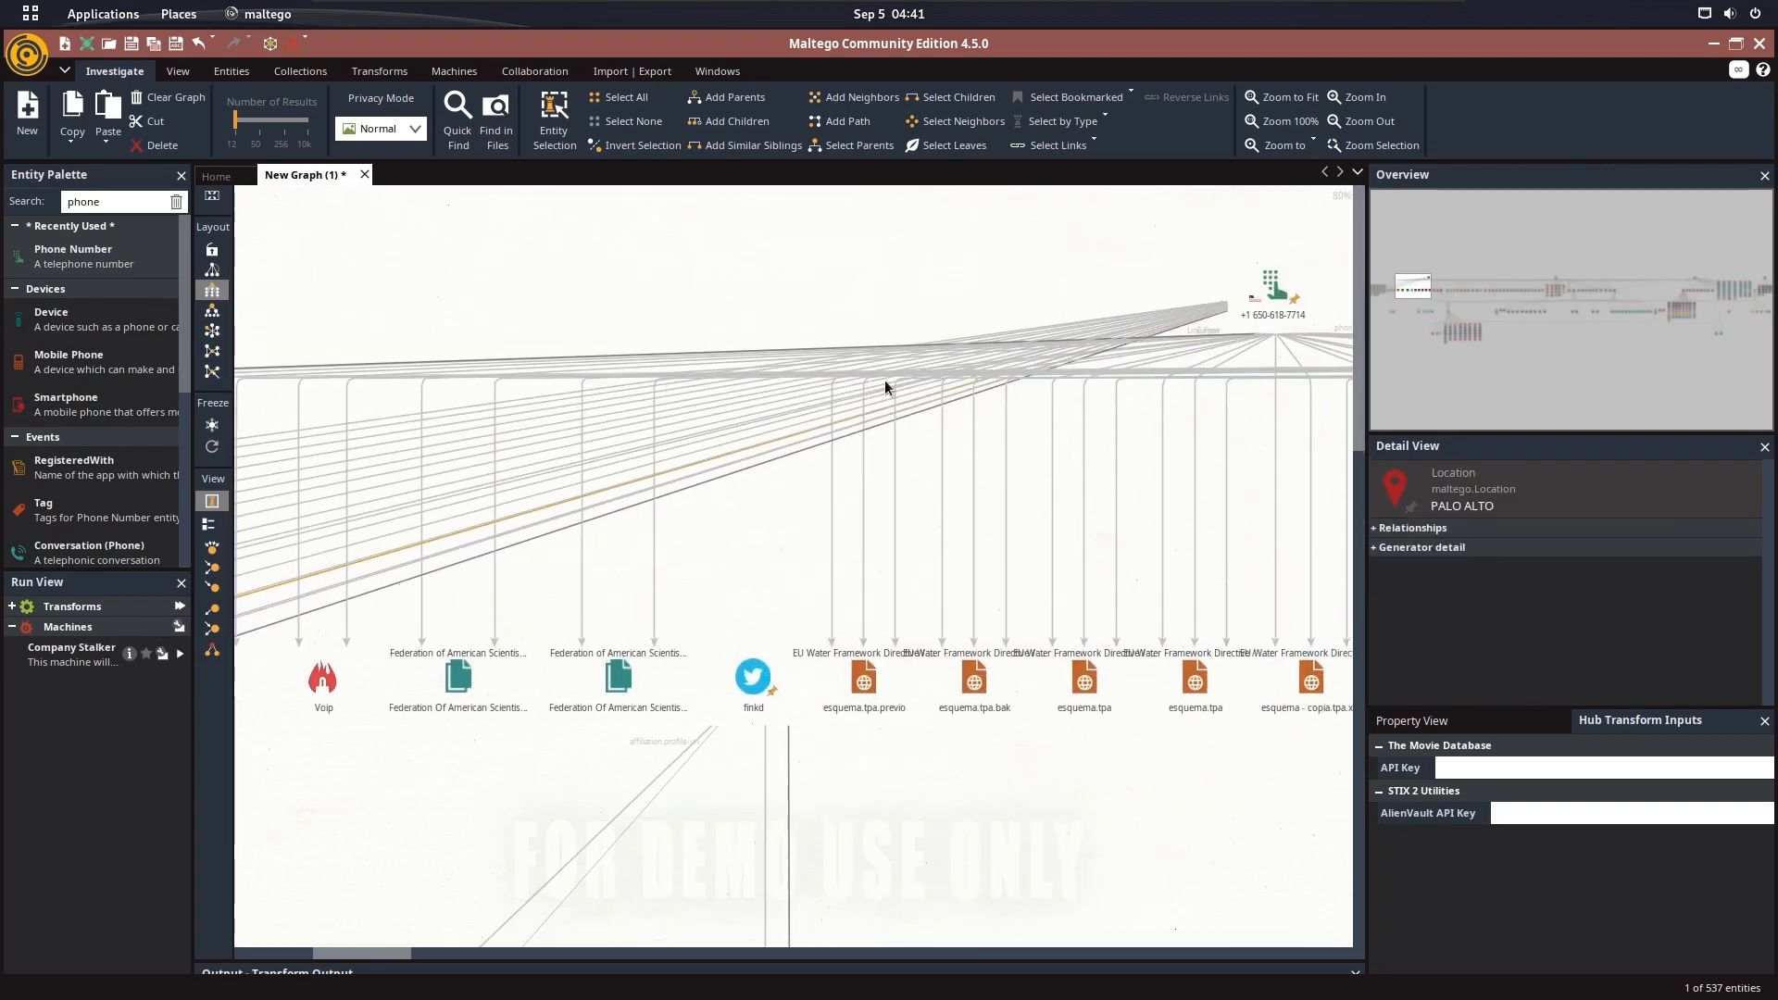
{"action": "left_click_drag", "start_coordinate": [906, 313], "coordinate": [774, 361]}
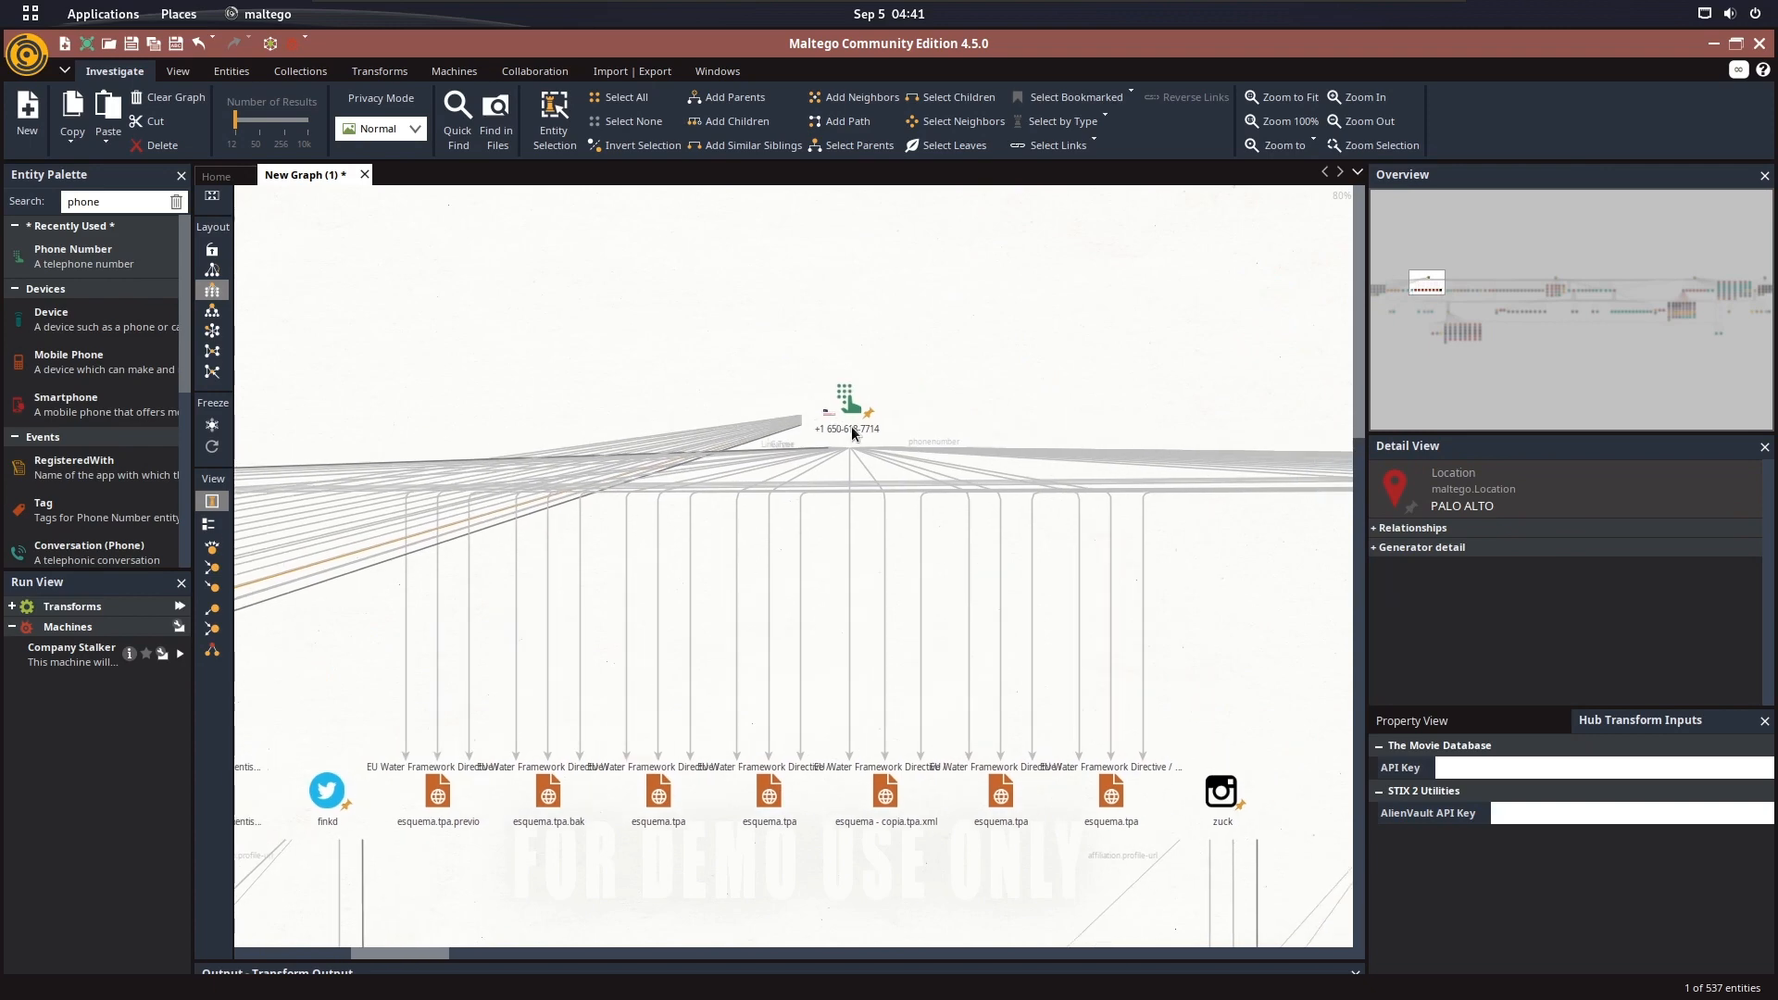
{"action": "left_click", "coordinate": [852, 432]}
{"action": "scroll", "coordinate": [852, 433], "scroll_direction": "up", "scroll_amount": 5}
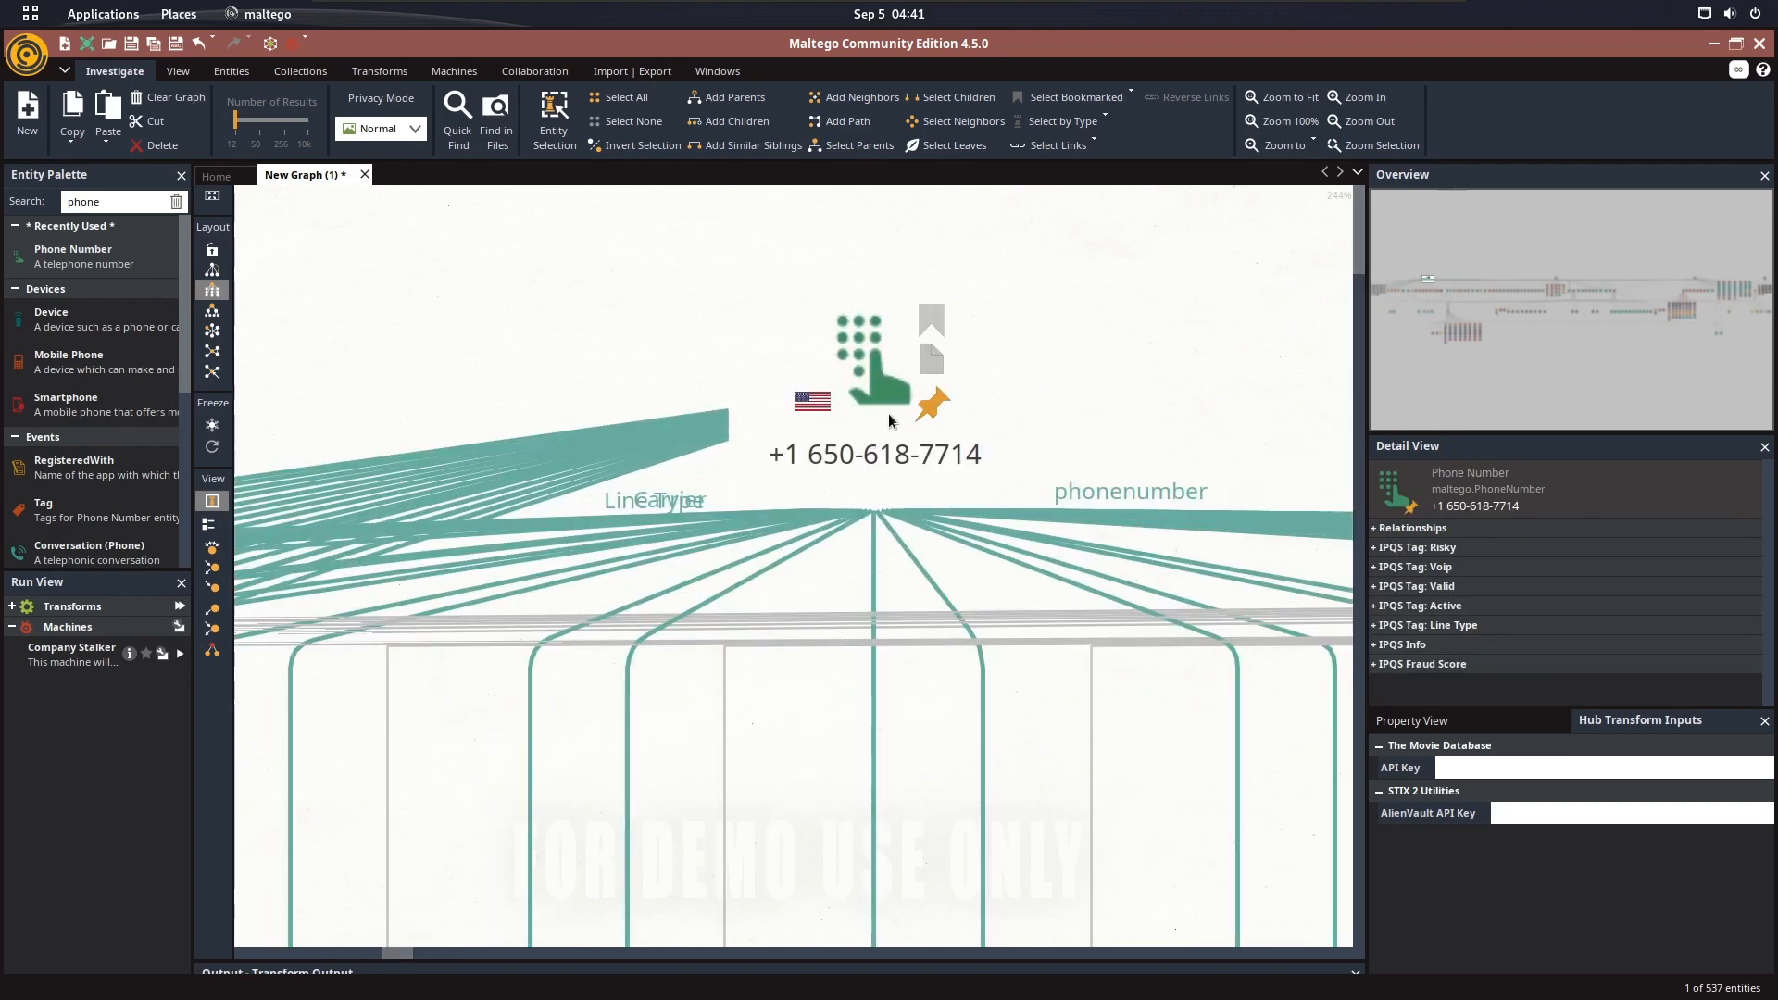
{"action": "left_click", "coordinate": [1037, 443]}
Survey the entities from the phone number past the social media affiliations and Mark Zuckerberg person entity to the Oakland locations
{"action": "scroll", "coordinate": [1037, 443], "scroll_direction": "down", "scroll_amount": 10}
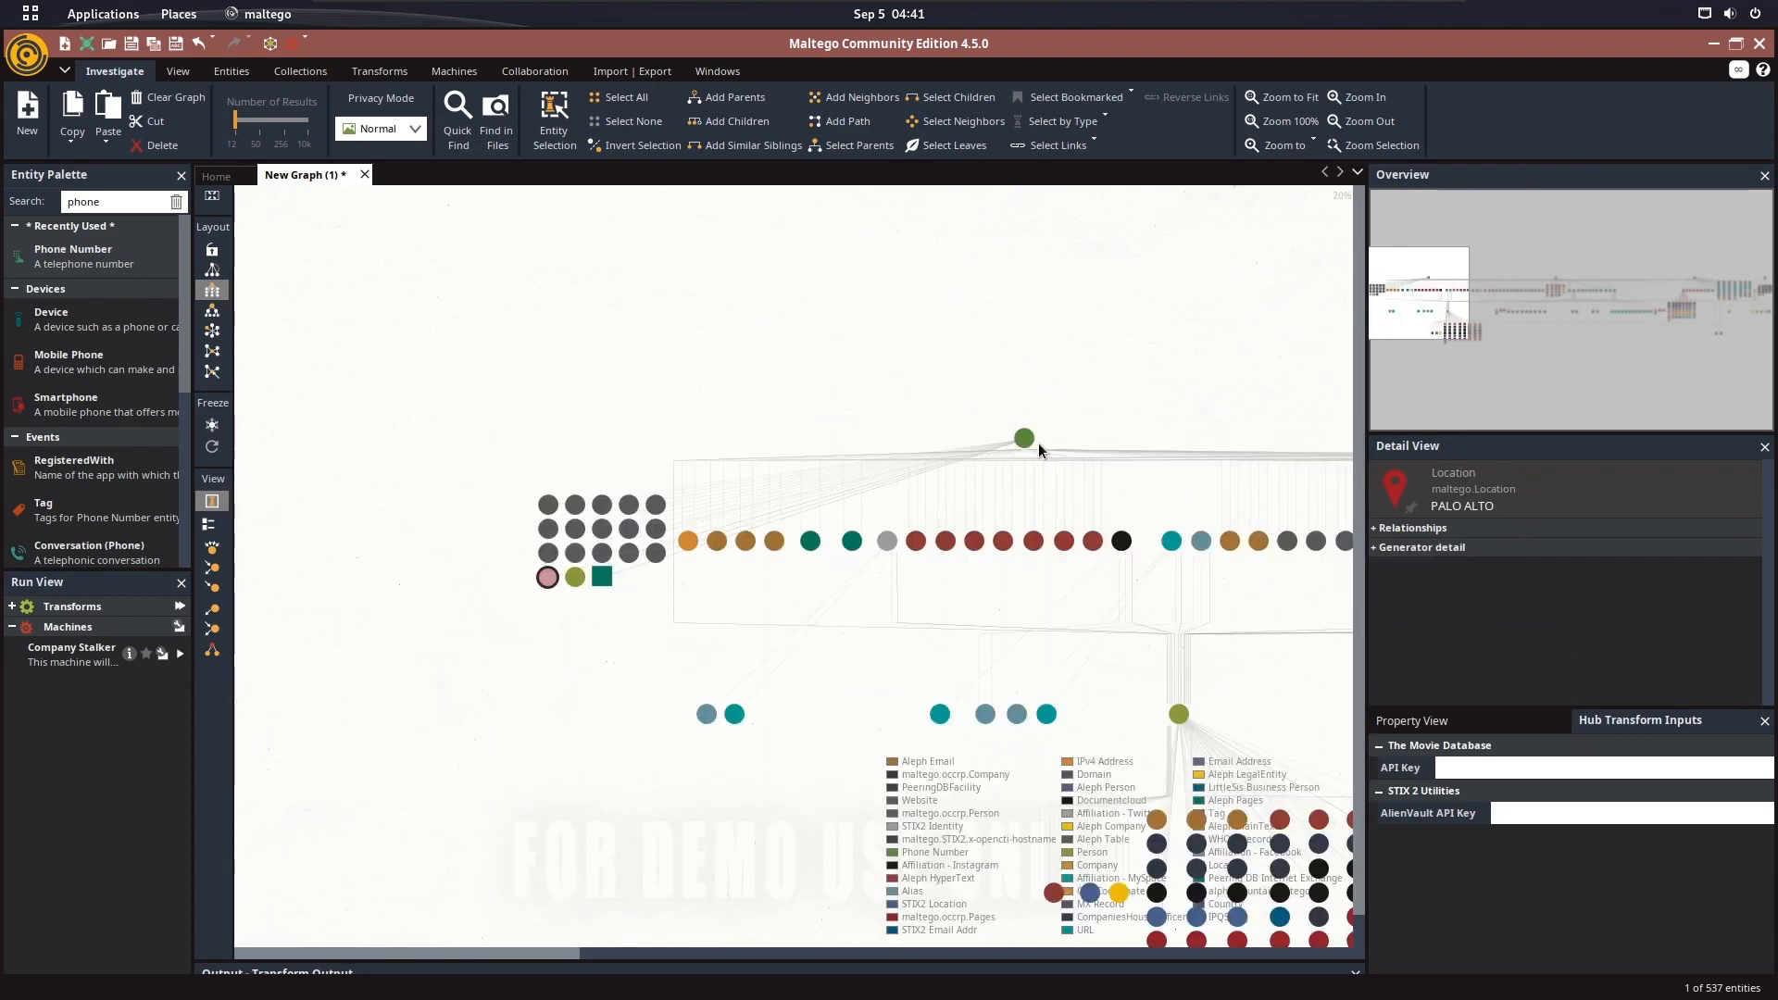
{"action": "scroll", "coordinate": [807, 552], "scroll_direction": "up", "scroll_amount": 4}
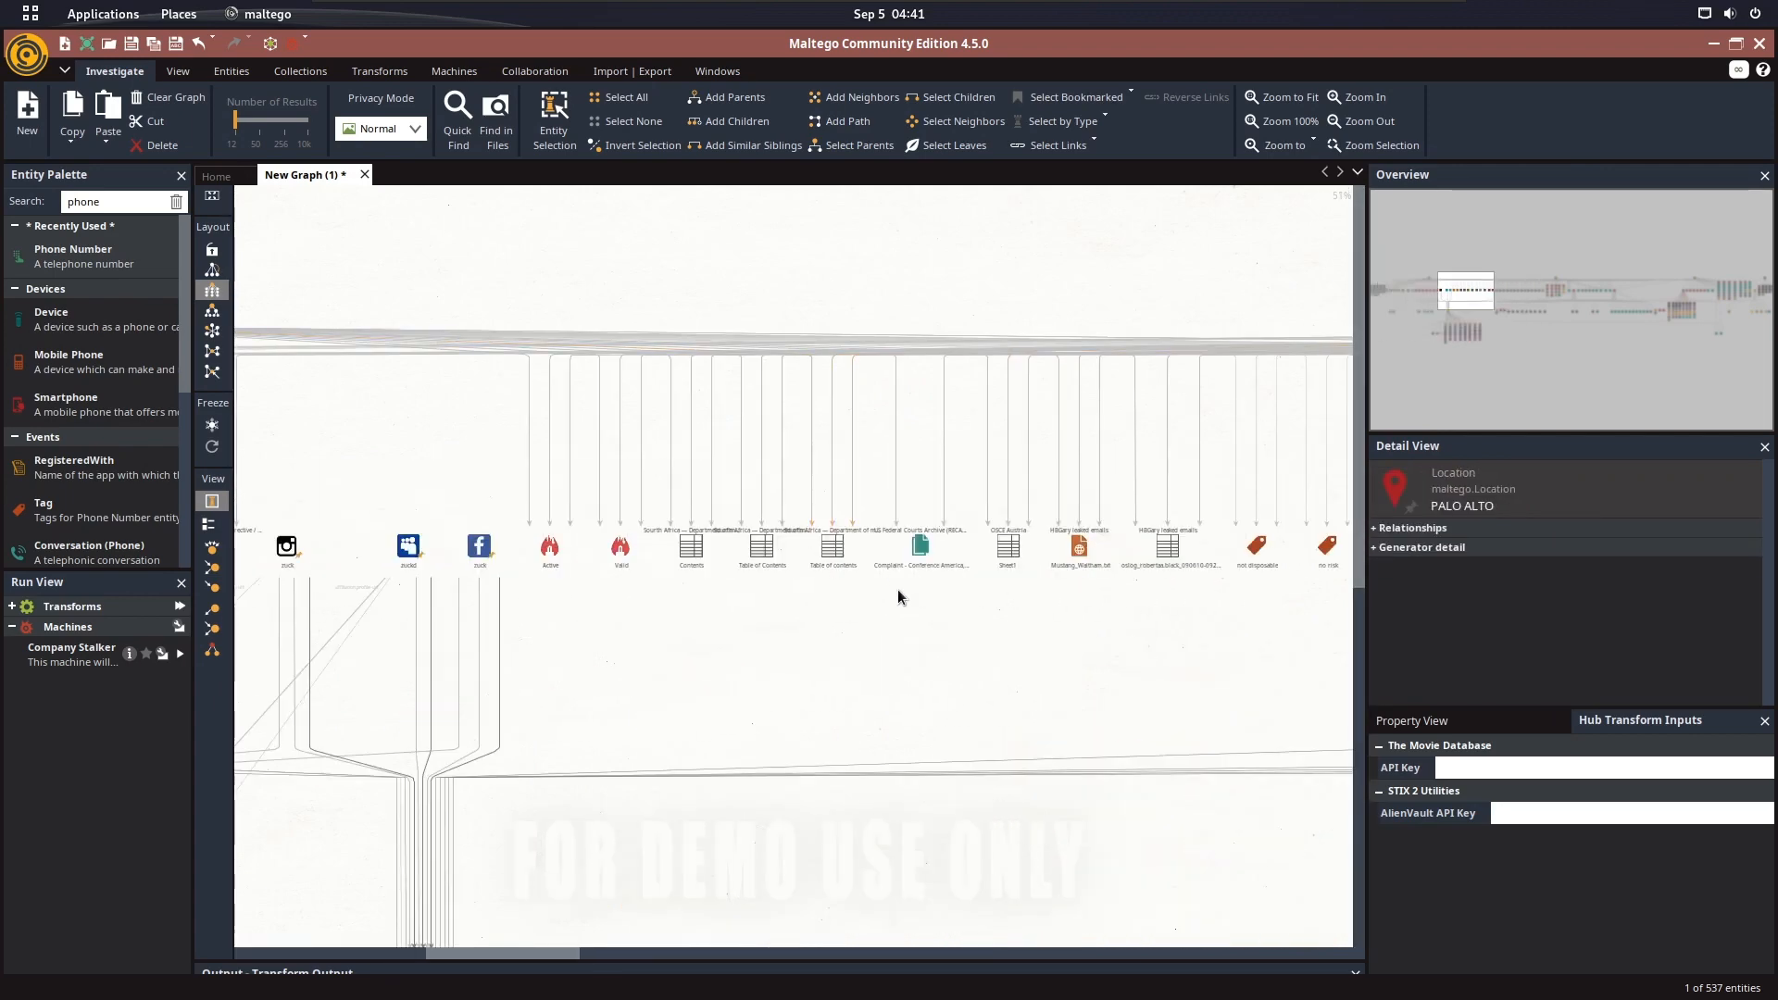
{"action": "left_click_drag", "start_coordinate": [610, 606], "coordinate": [710, 427]}
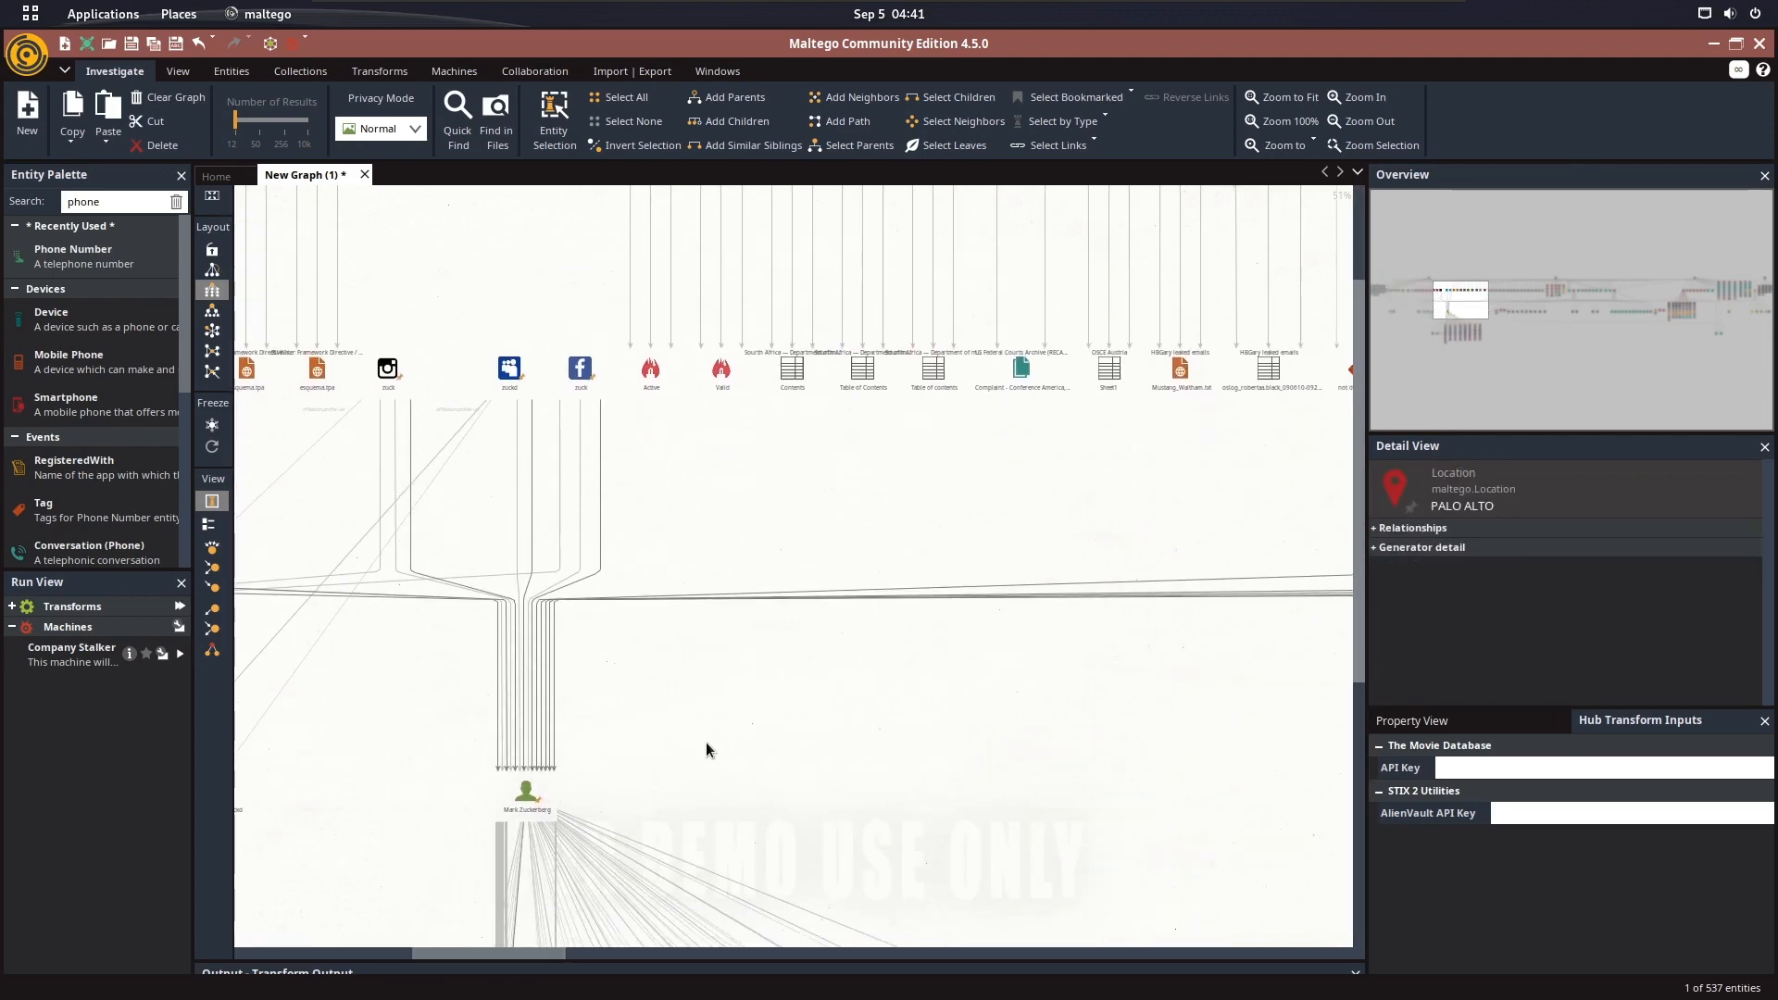
{"action": "left_click_drag", "start_coordinate": [706, 742], "coordinate": [762, 517]}
{"action": "left_click_drag", "start_coordinate": [567, 841], "coordinate": [346, 856]}
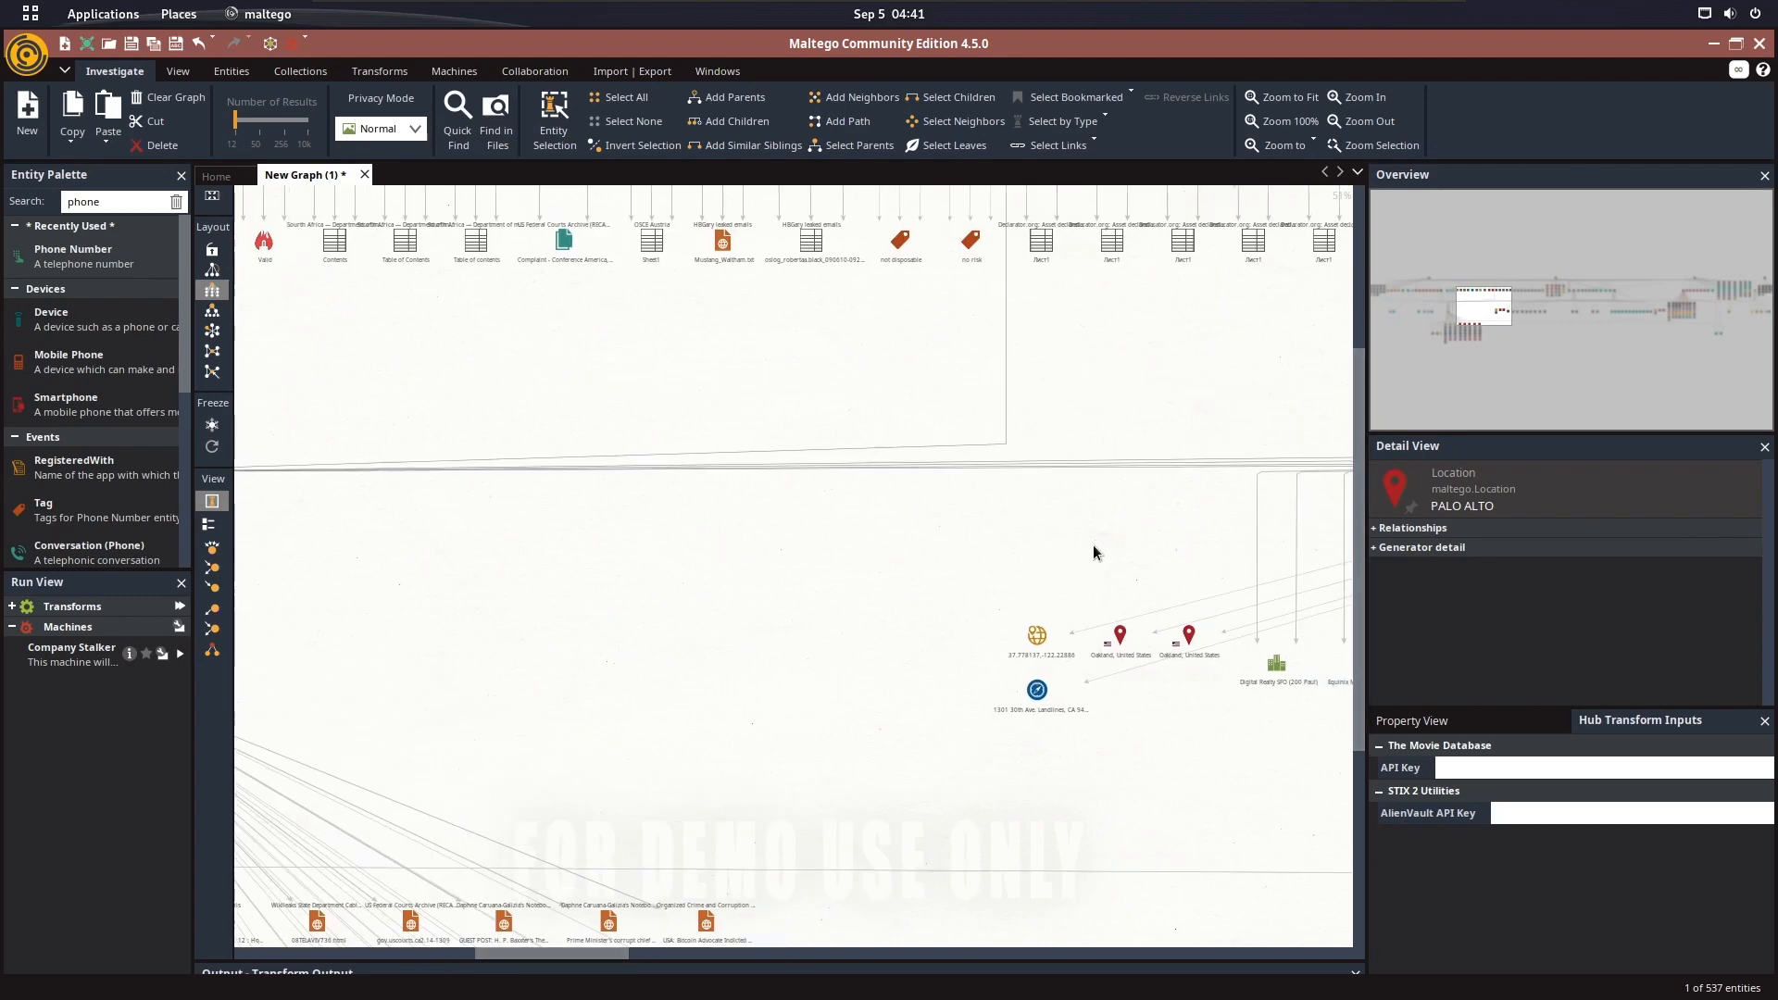
{"action": "left_click_drag", "start_coordinate": [1085, 525], "coordinate": [633, 528]}
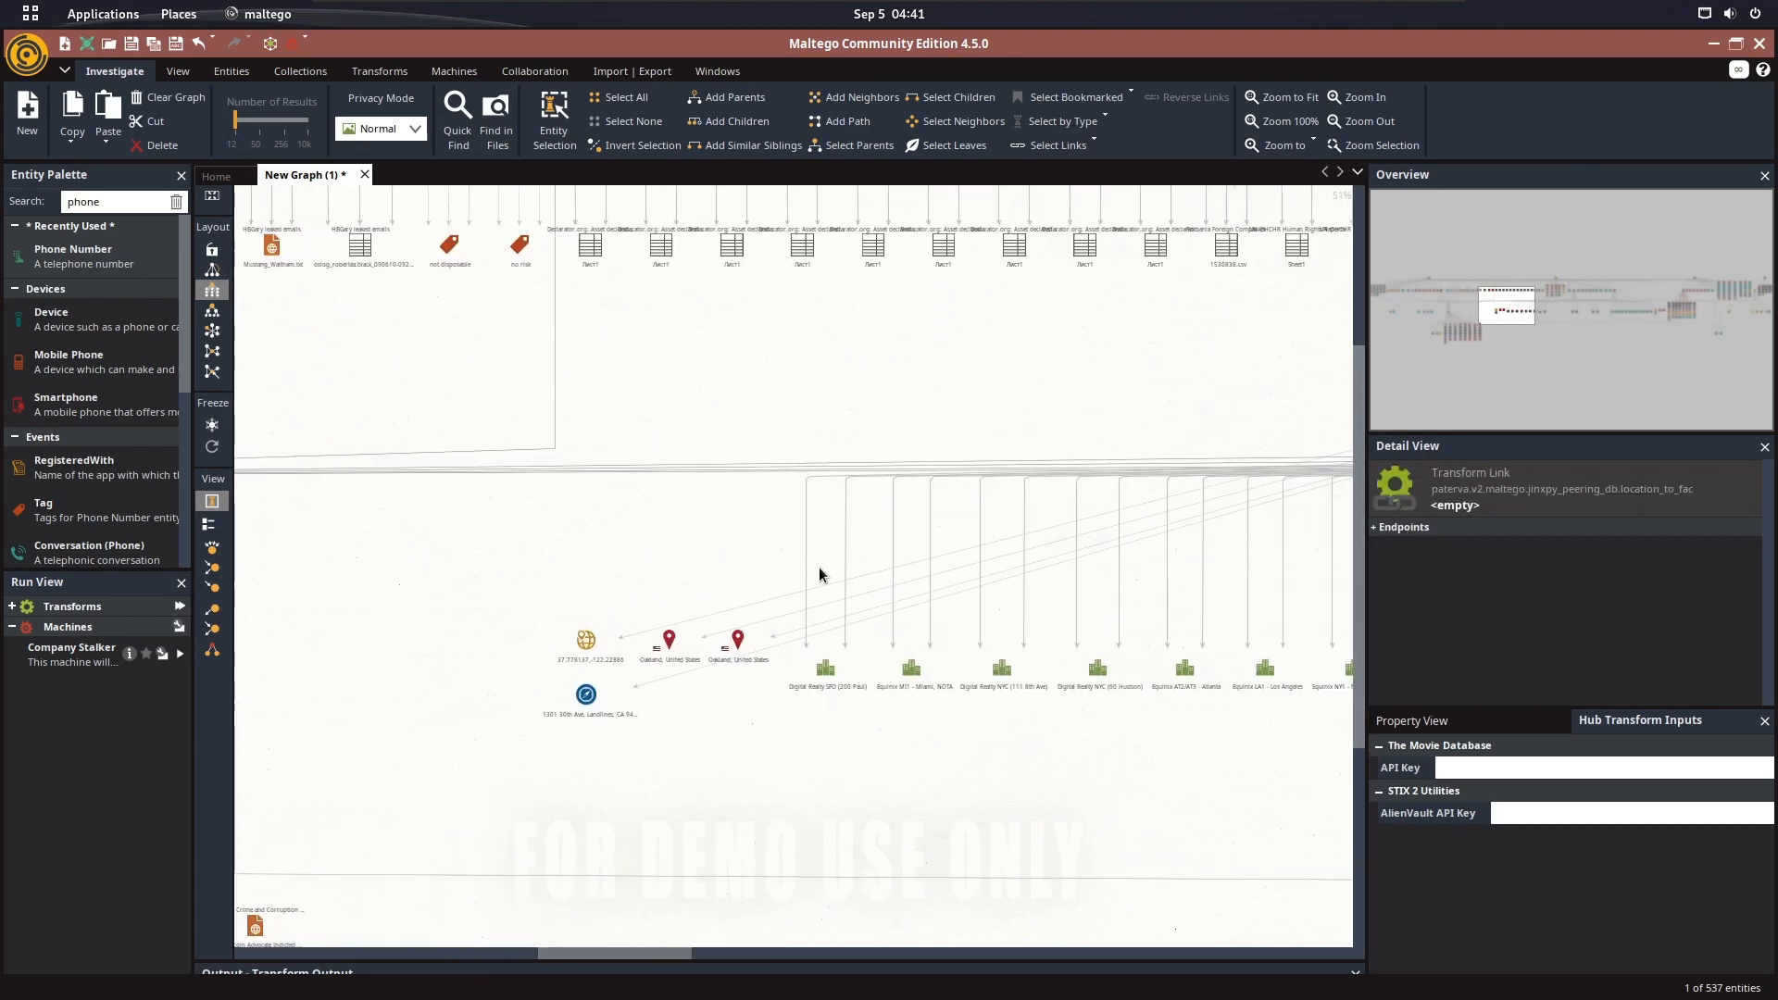
Find the second phone number entity and examine the CIN Bosnia documents, tables and other entities linked to it
{"action": "left_click_drag", "start_coordinate": [748, 464], "coordinate": [393, 714]}
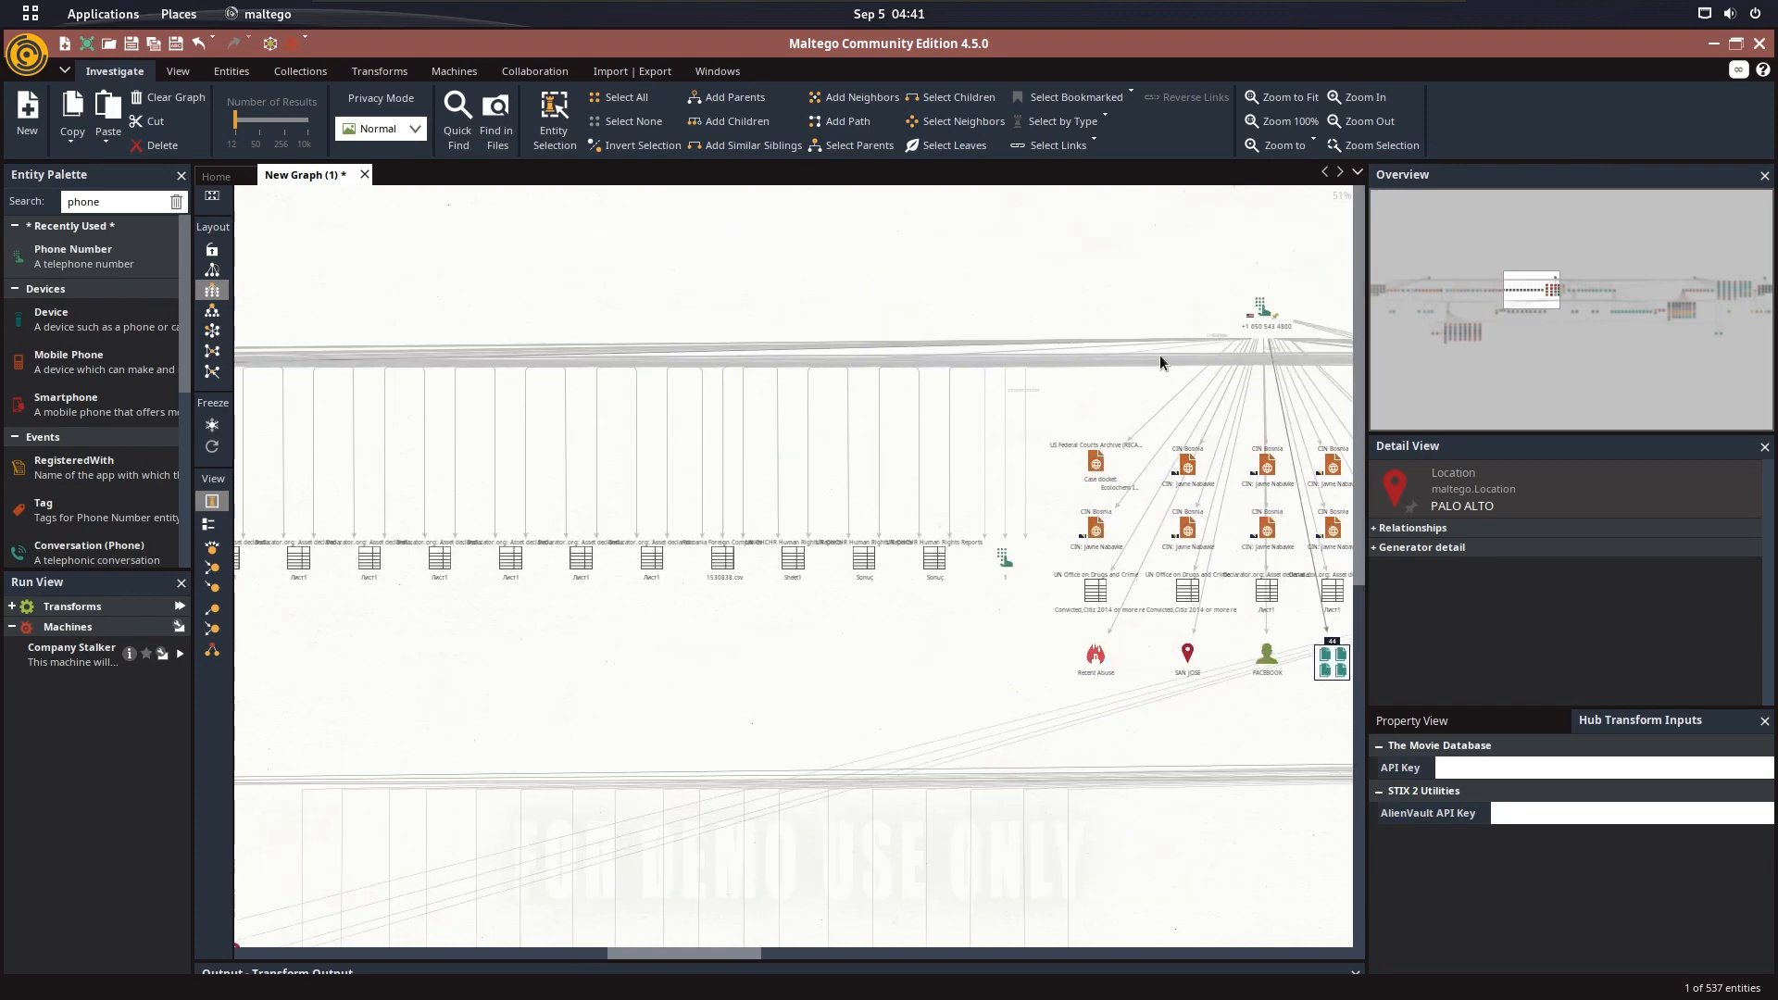
{"action": "scroll", "coordinate": [943, 347], "scroll_direction": "up", "scroll_amount": 2}
{"action": "scroll", "coordinate": [972, 332], "scroll_direction": "up", "scroll_amount": 2}
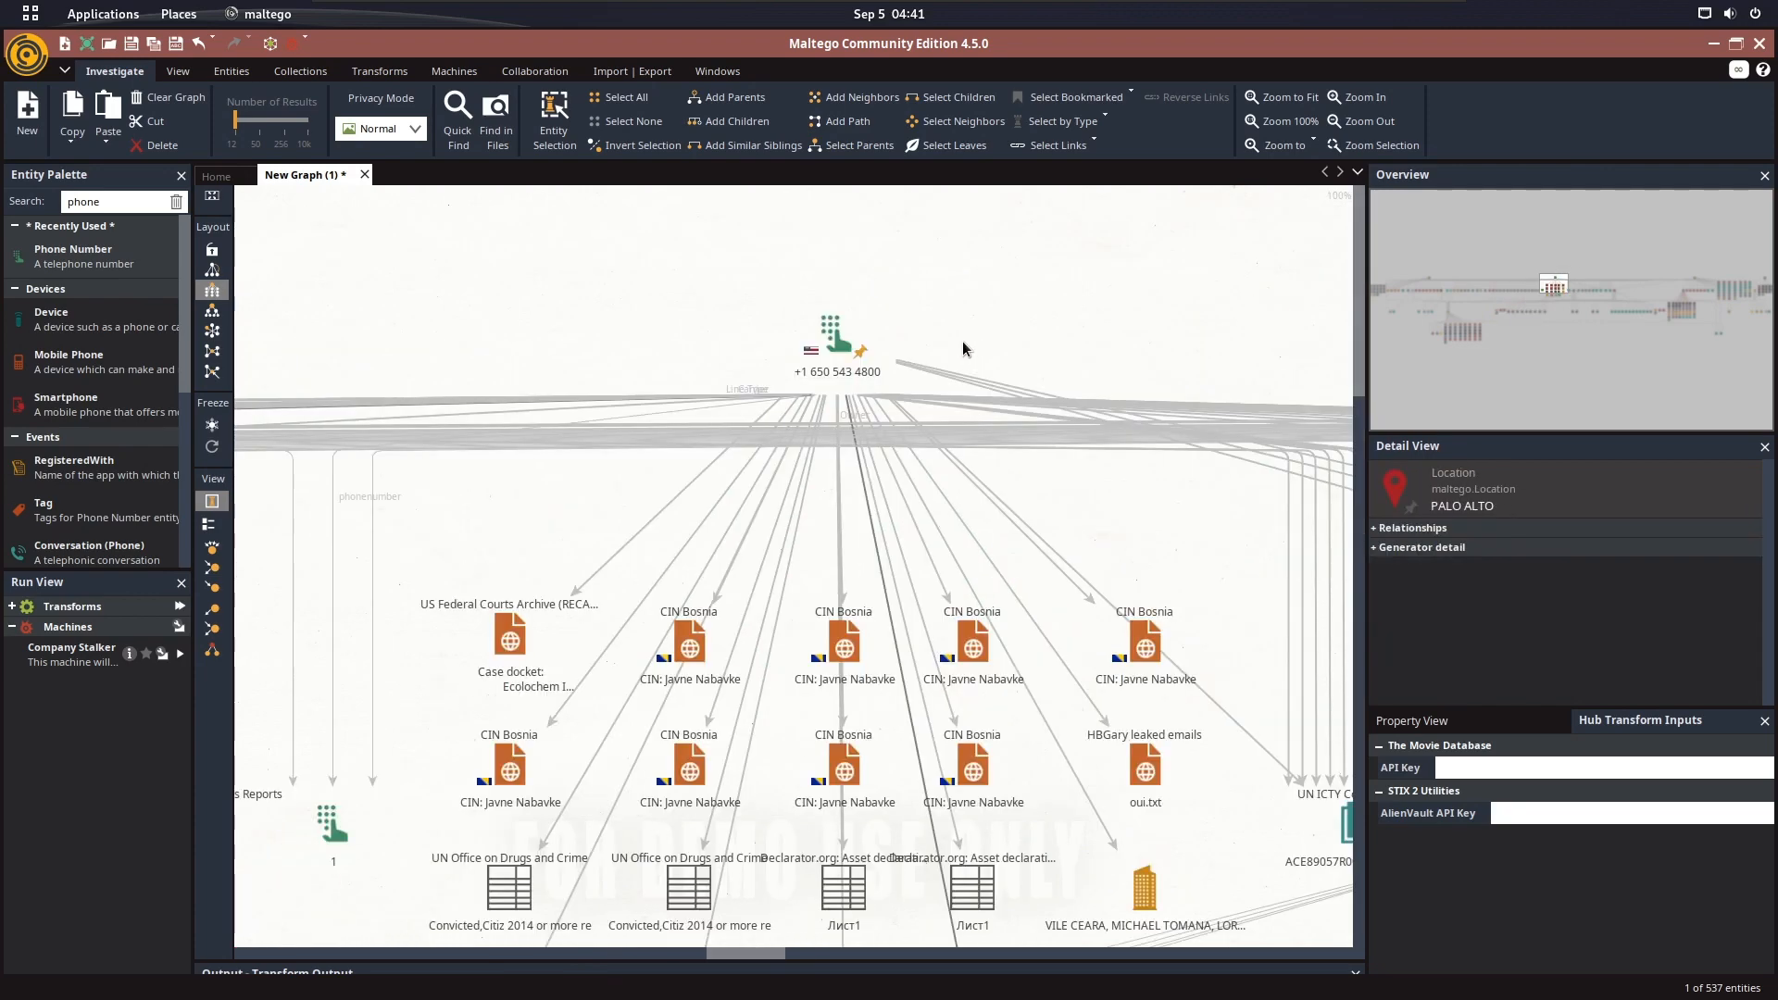
{"action": "left_click_drag", "start_coordinate": [996, 661], "coordinate": [1016, 451]}
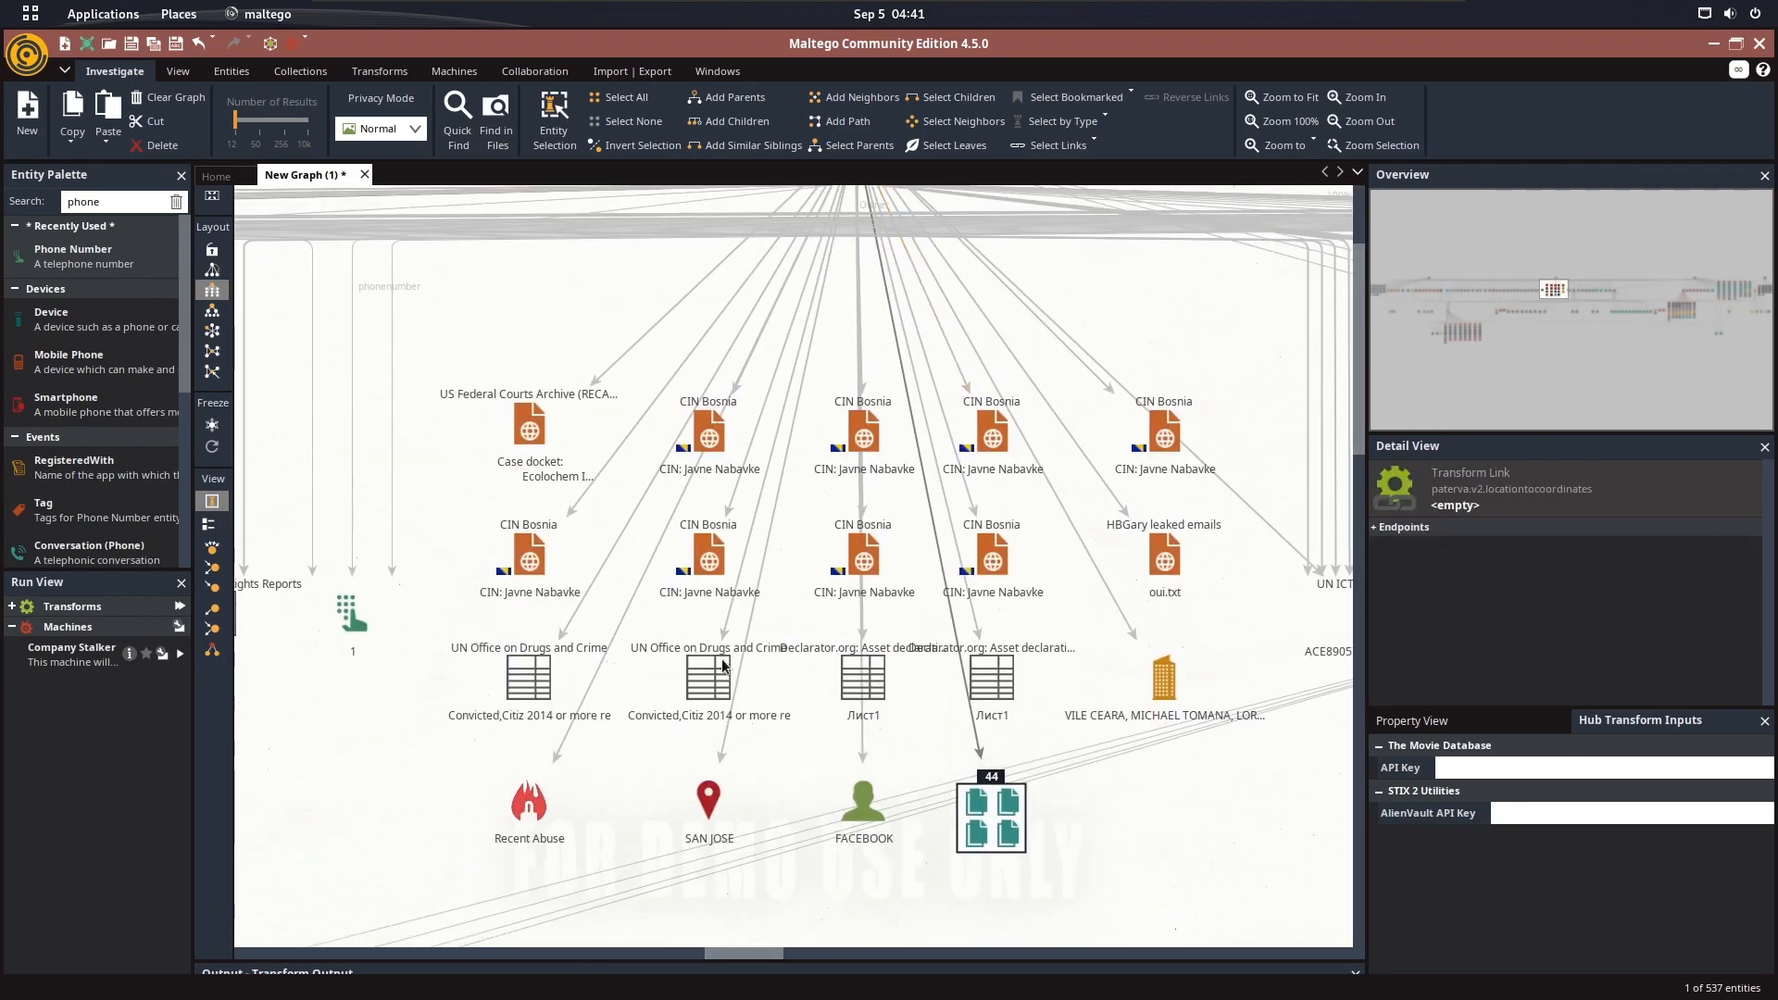
Open the details of the FACEBOOK person entity, view its properties and close them
{"action": "left_click", "coordinate": [865, 804]}
{"action": "double_click", "coordinate": [856, 816]}
{"action": "left_click", "coordinate": [801, 195]}
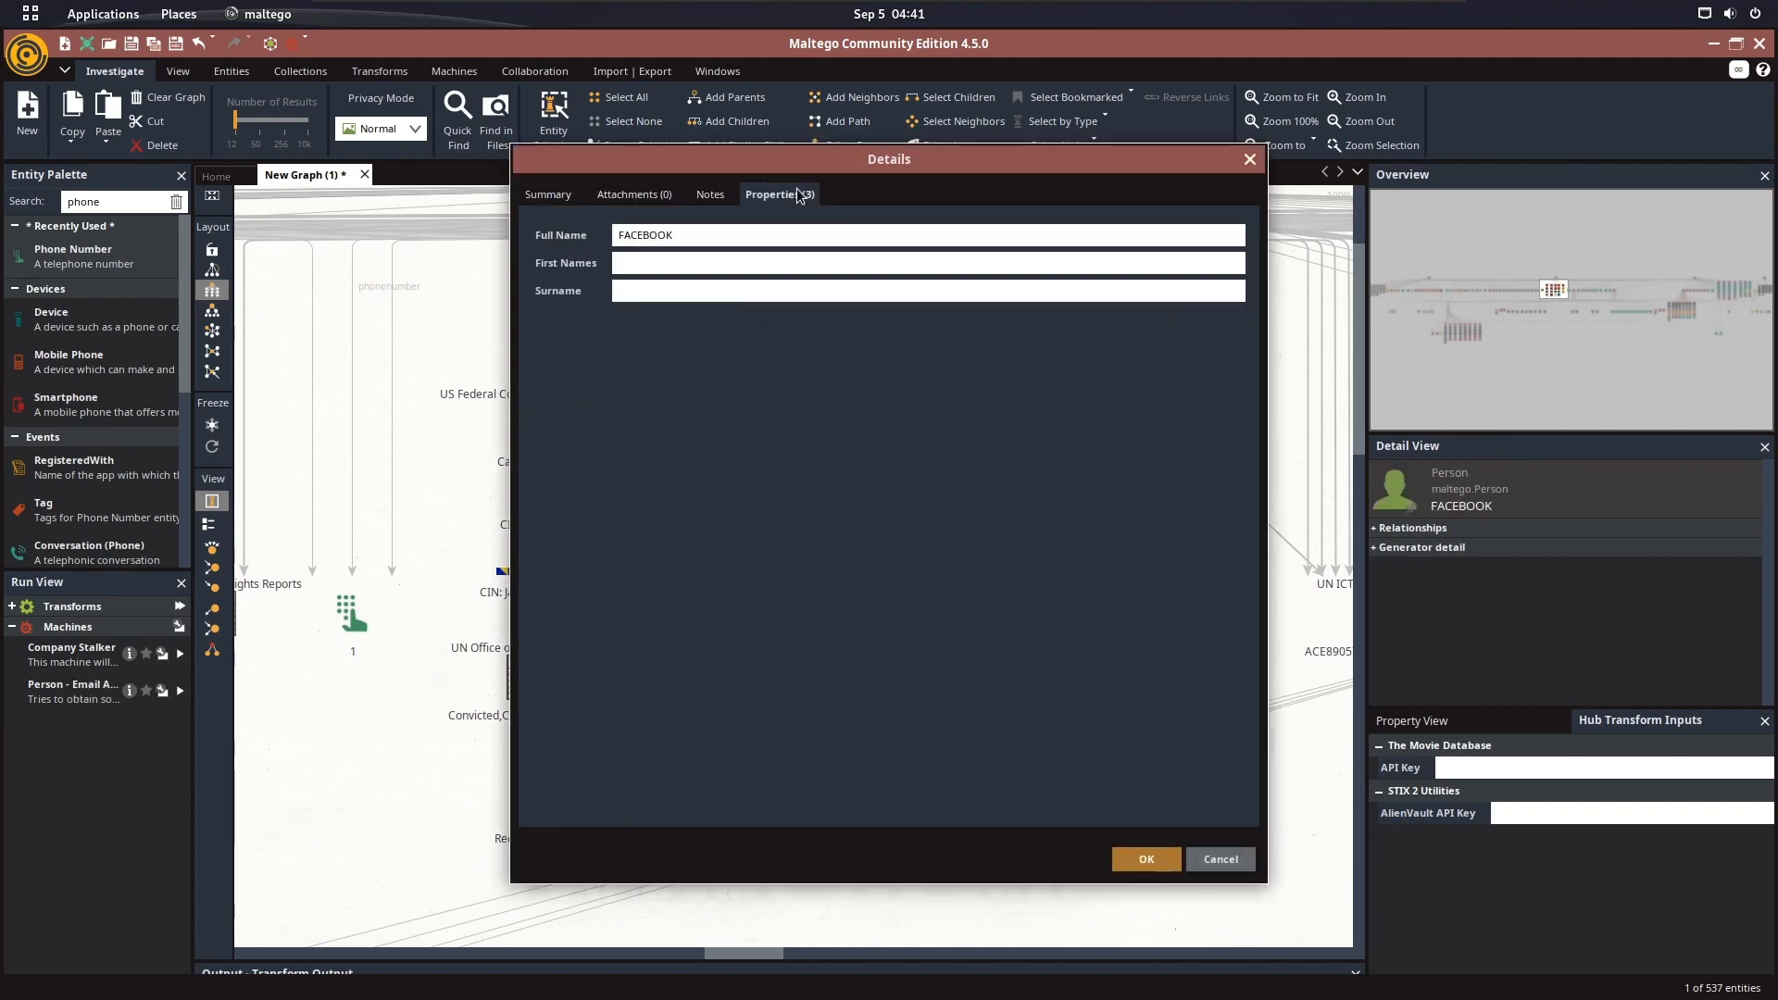
{"action": "left_click", "coordinate": [1252, 160]}
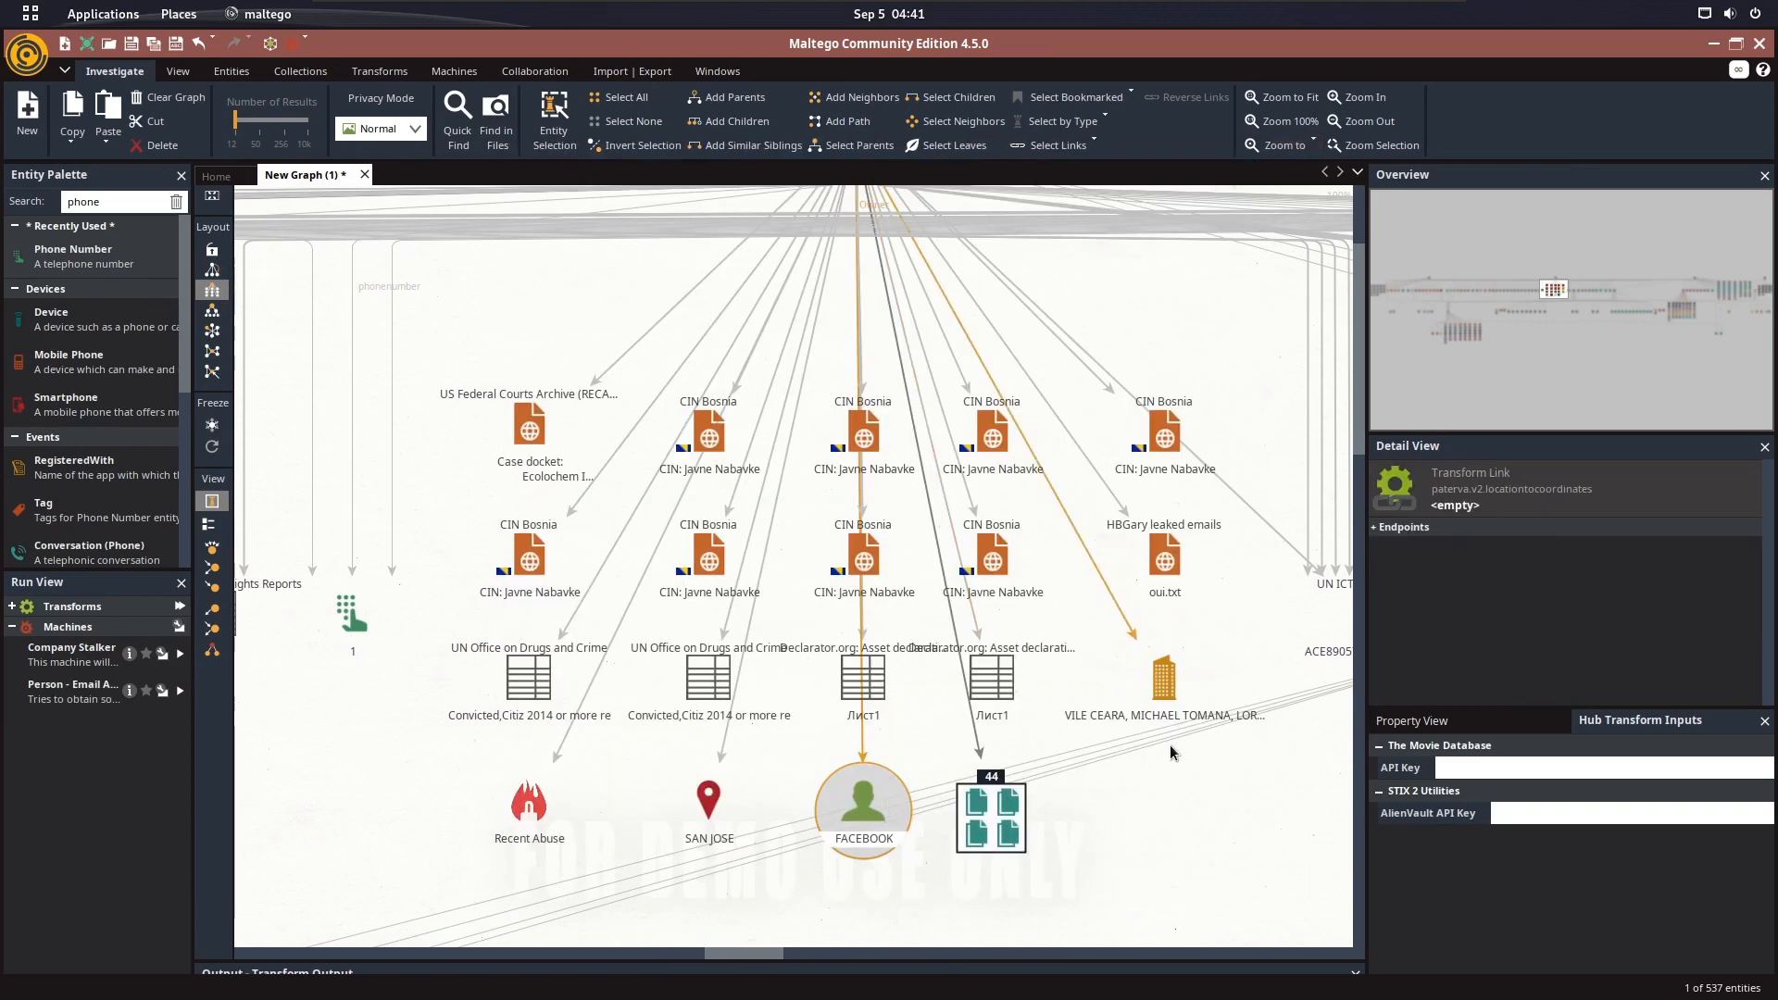
Look over the neighbouring document entities and select the pinned street-address location between the UN ICTY Court Records files
{"action": "left_click_drag", "start_coordinate": [1144, 745], "coordinate": [739, 745]}
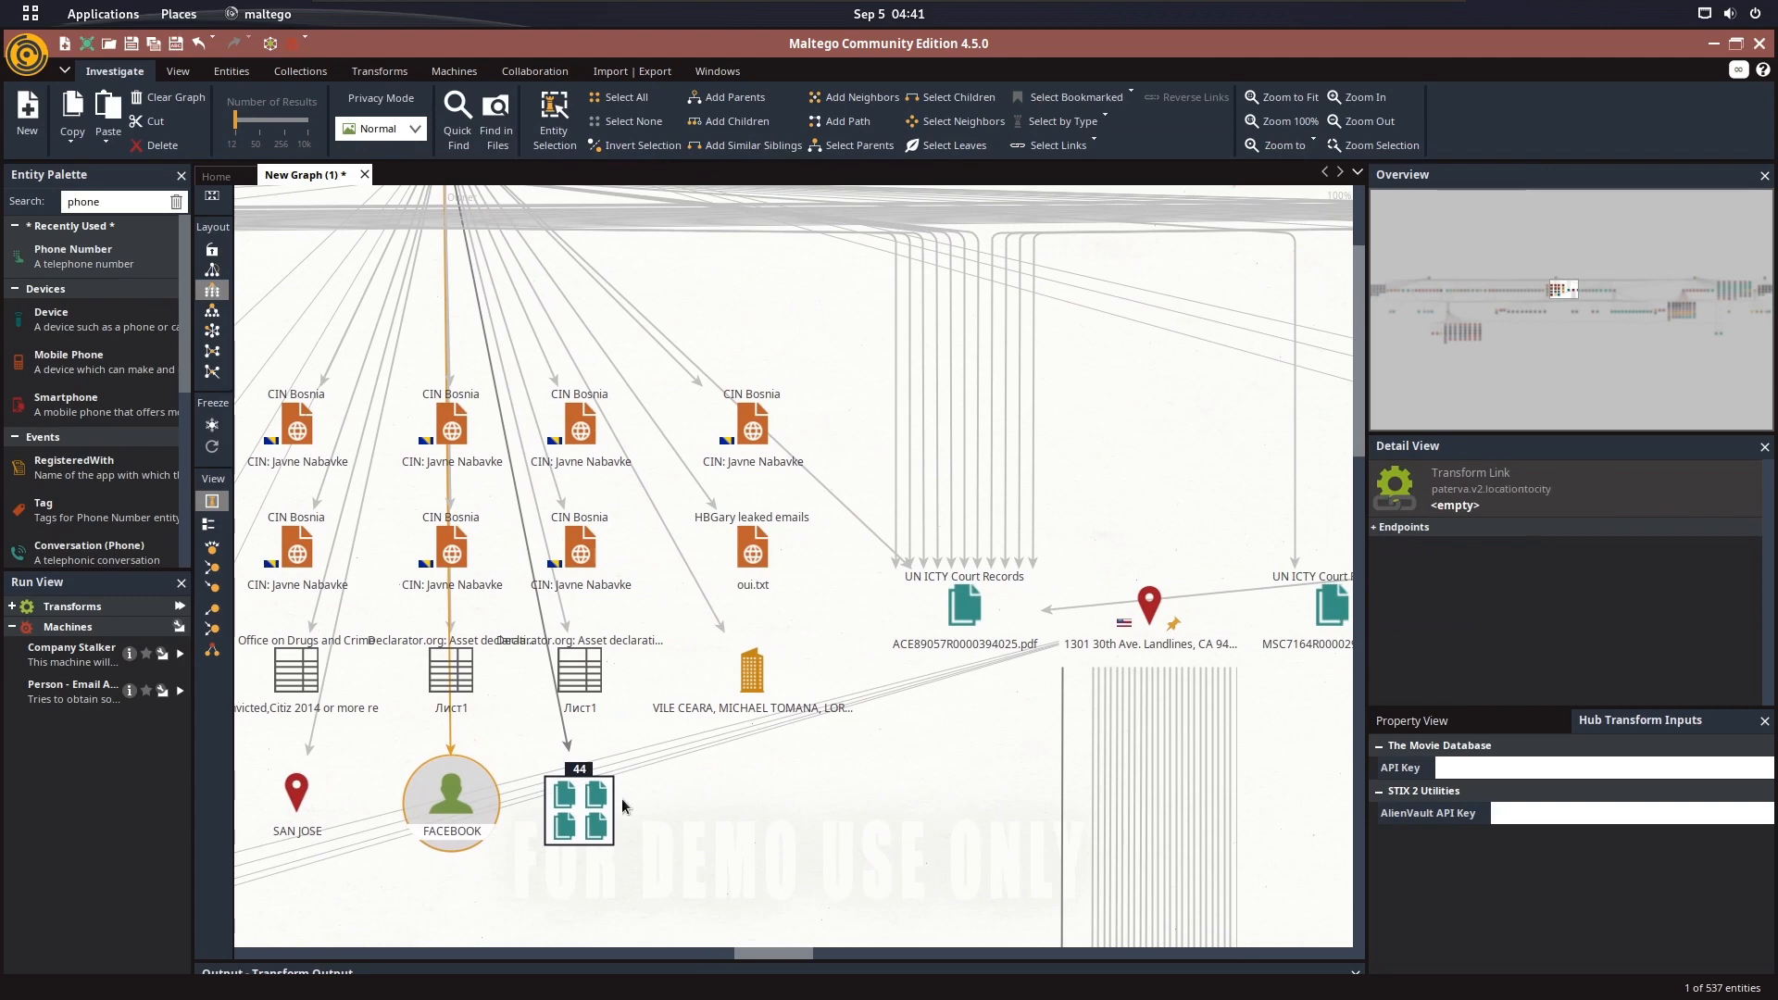
{"action": "left_click_drag", "start_coordinate": [985, 452], "coordinate": [589, 511]}
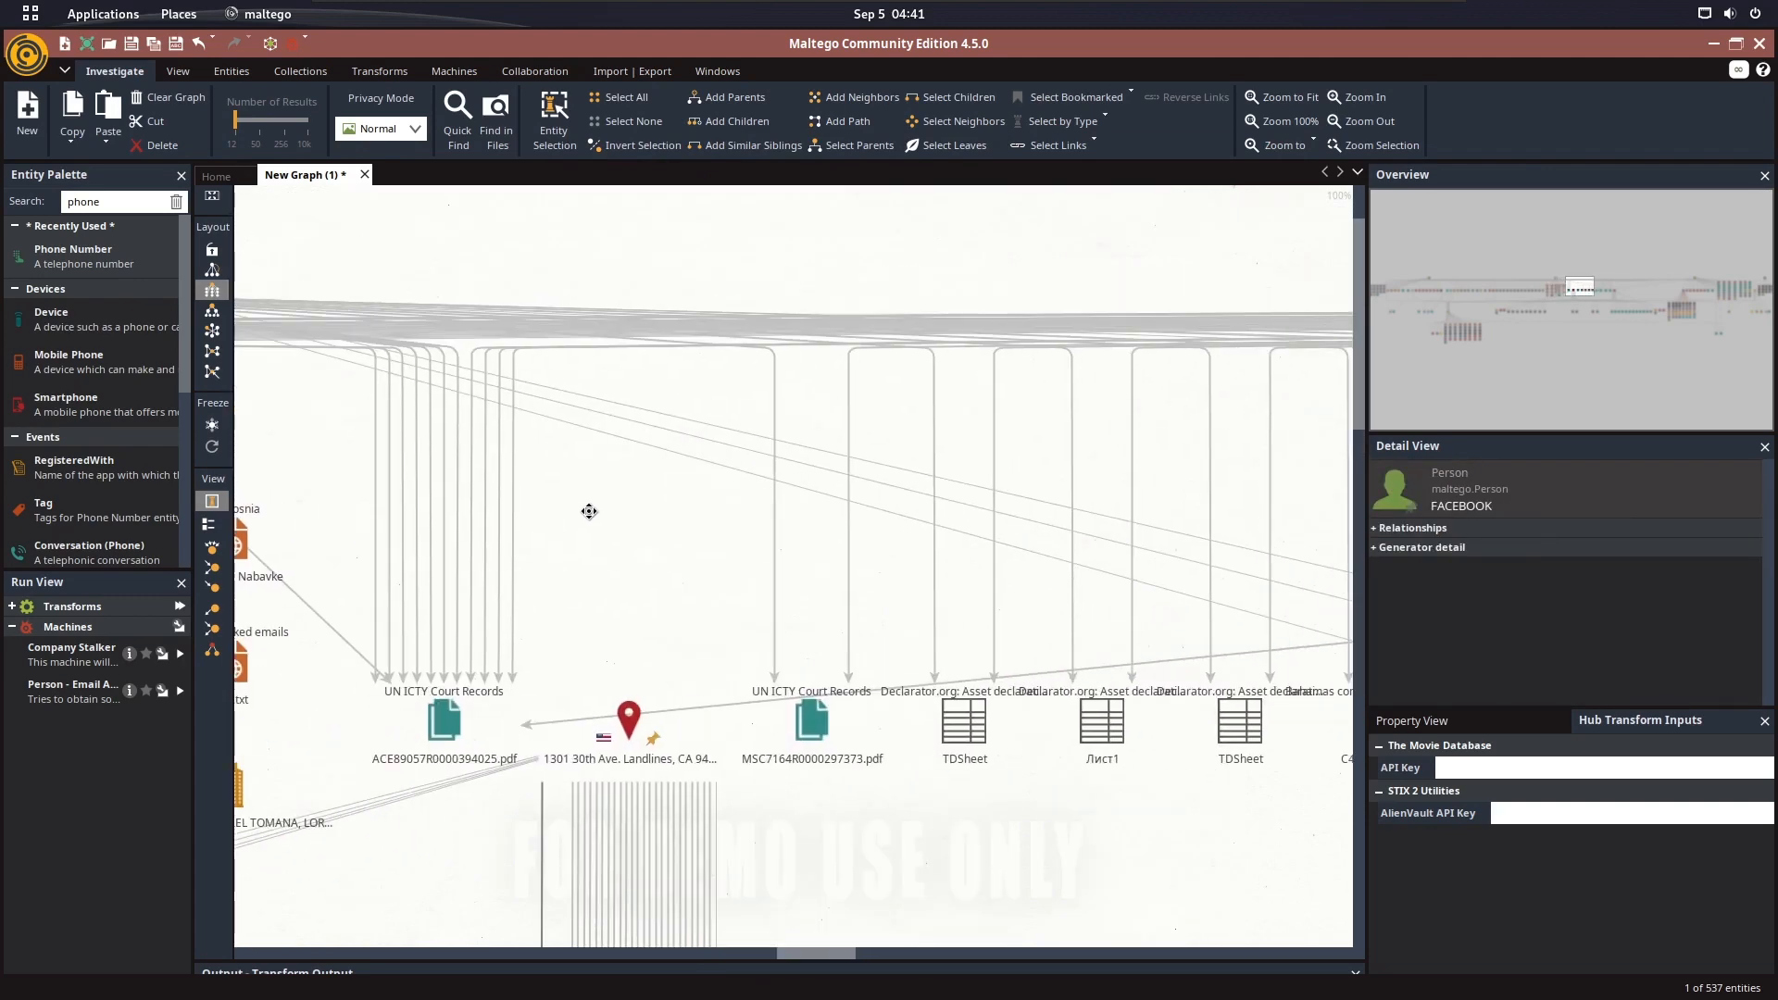
{"action": "scroll", "coordinate": [590, 511], "scroll_direction": "down", "scroll_amount": 5}
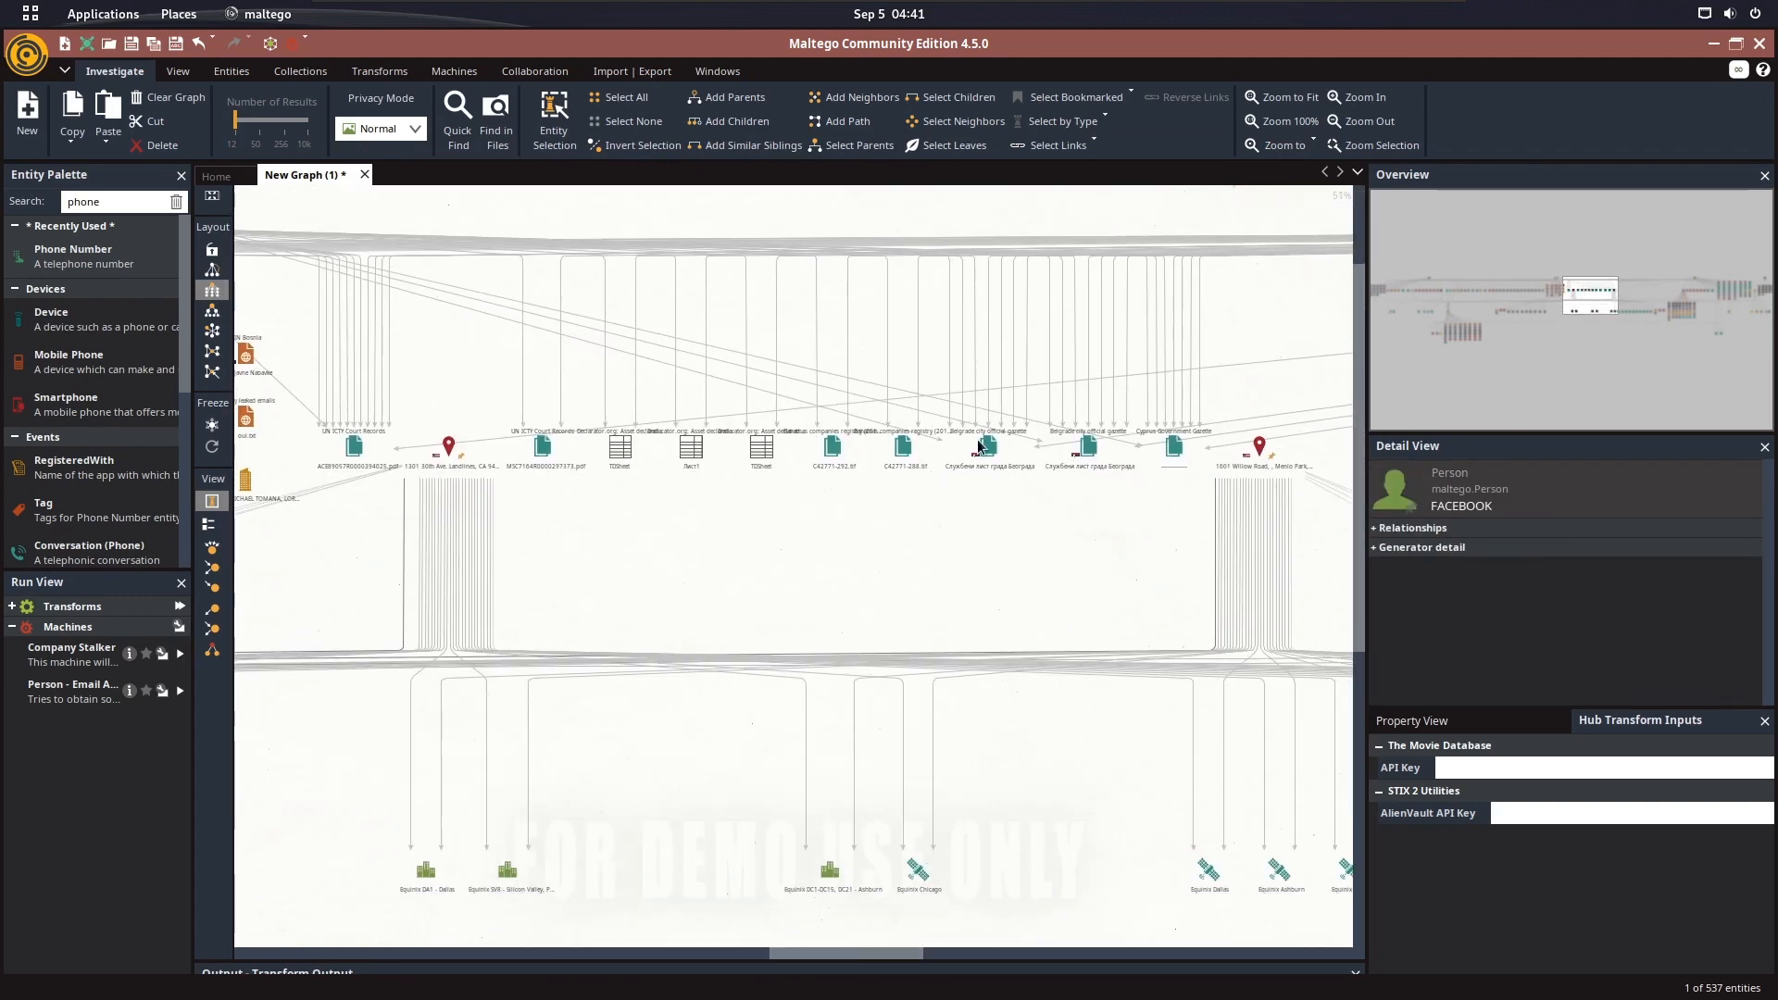
{"action": "left_click_drag", "start_coordinate": [1115, 420], "coordinate": [1369, 362]}
{"action": "scroll", "coordinate": [709, 489], "scroll_direction": "up", "scroll_amount": 2}
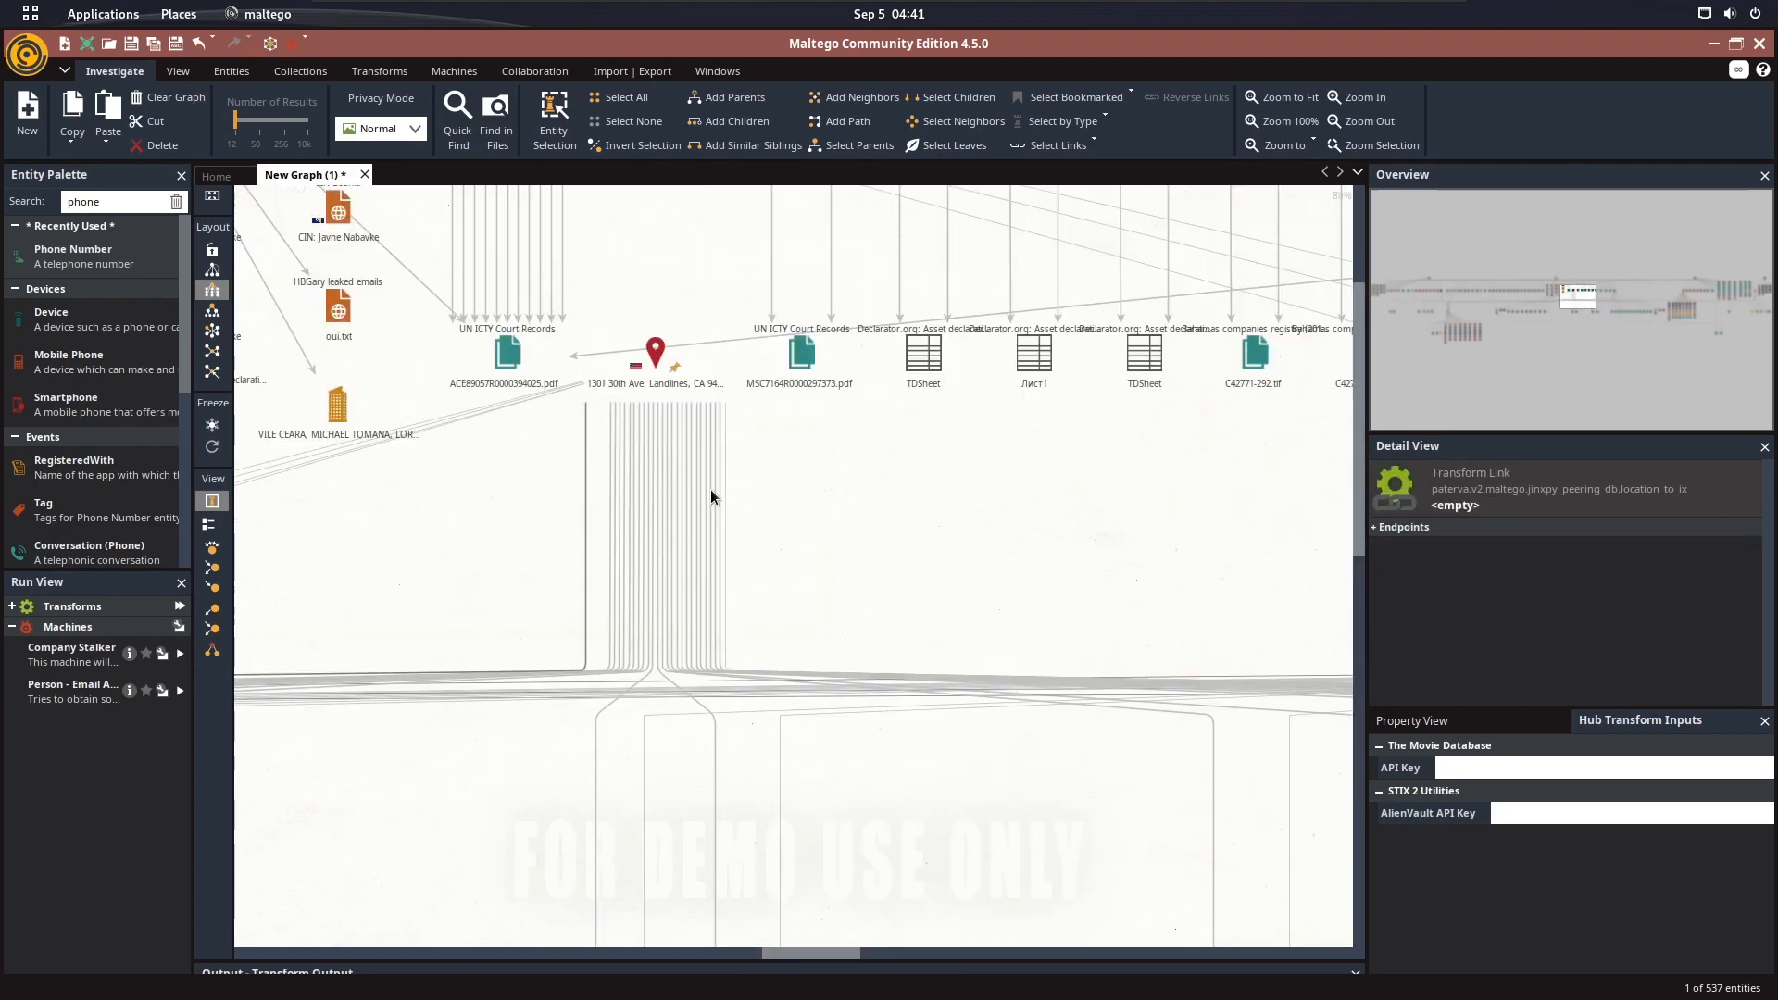
{"action": "left_click", "coordinate": [656, 357]}
Follow the selected location's links to its GPS coordinate and the Oakland, United States location entities
{"action": "scroll", "coordinate": [770, 266], "scroll_direction": "down", "scroll_amount": 5}
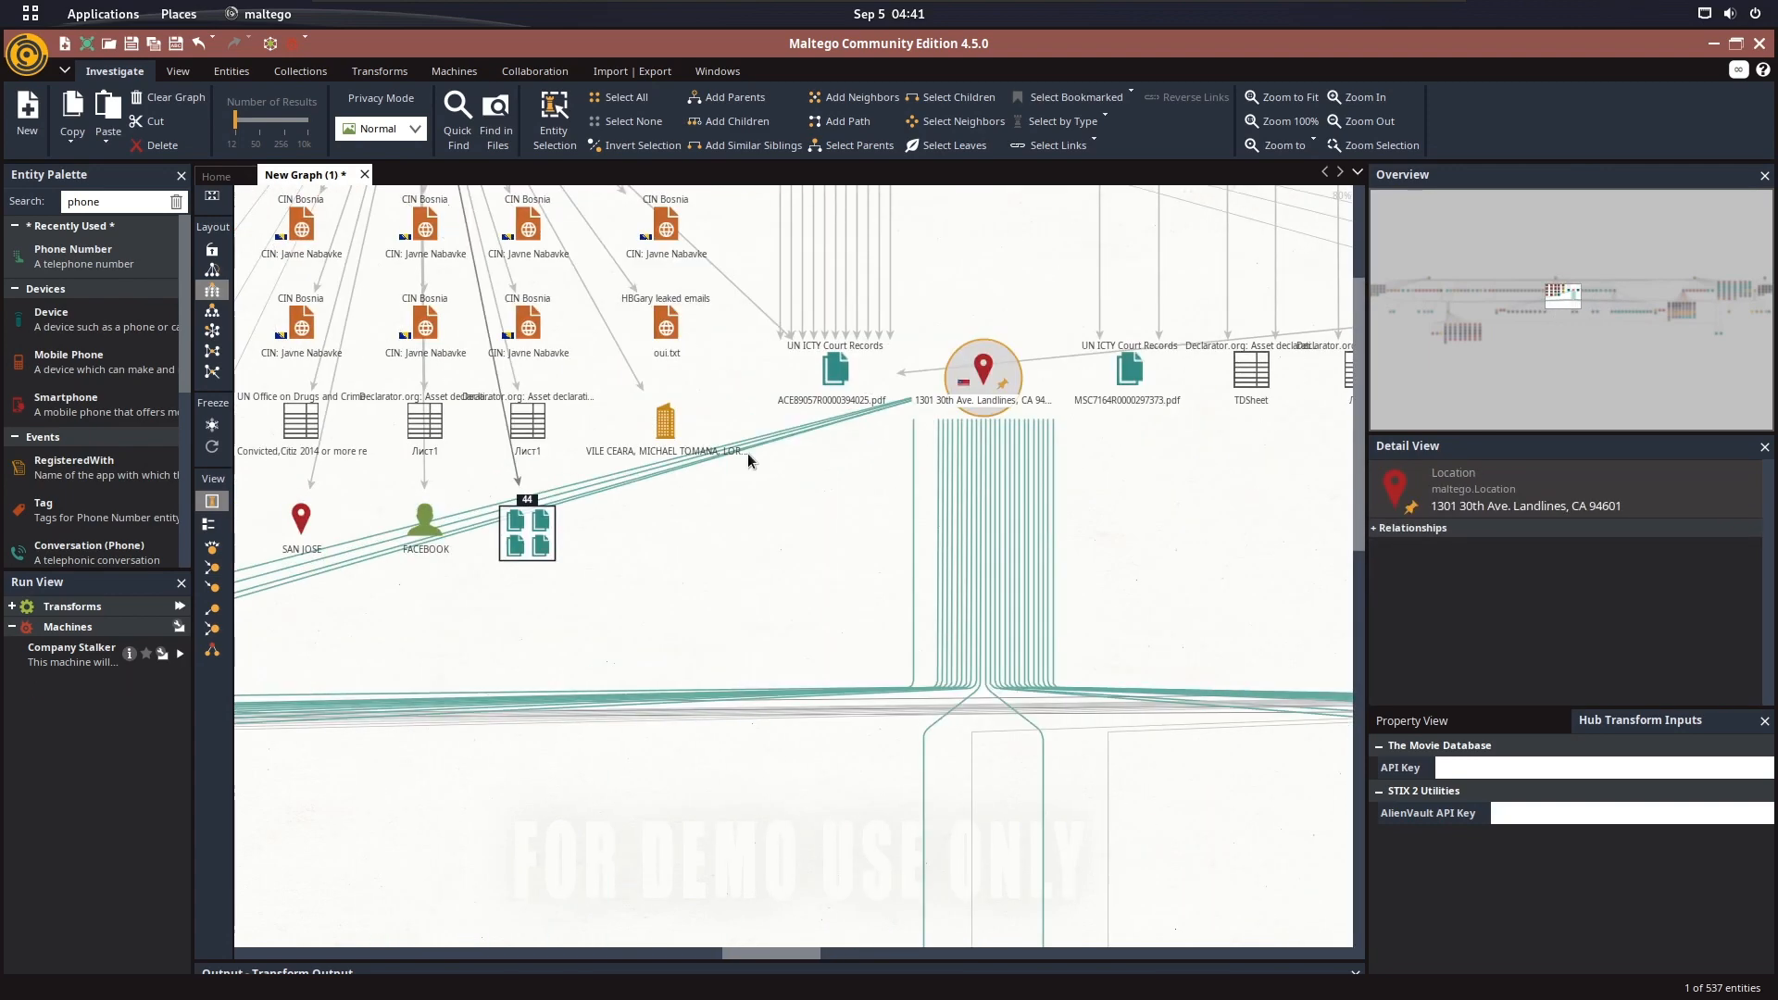
{"action": "scroll", "coordinate": [639, 591], "scroll_direction": "down", "scroll_amount": 3}
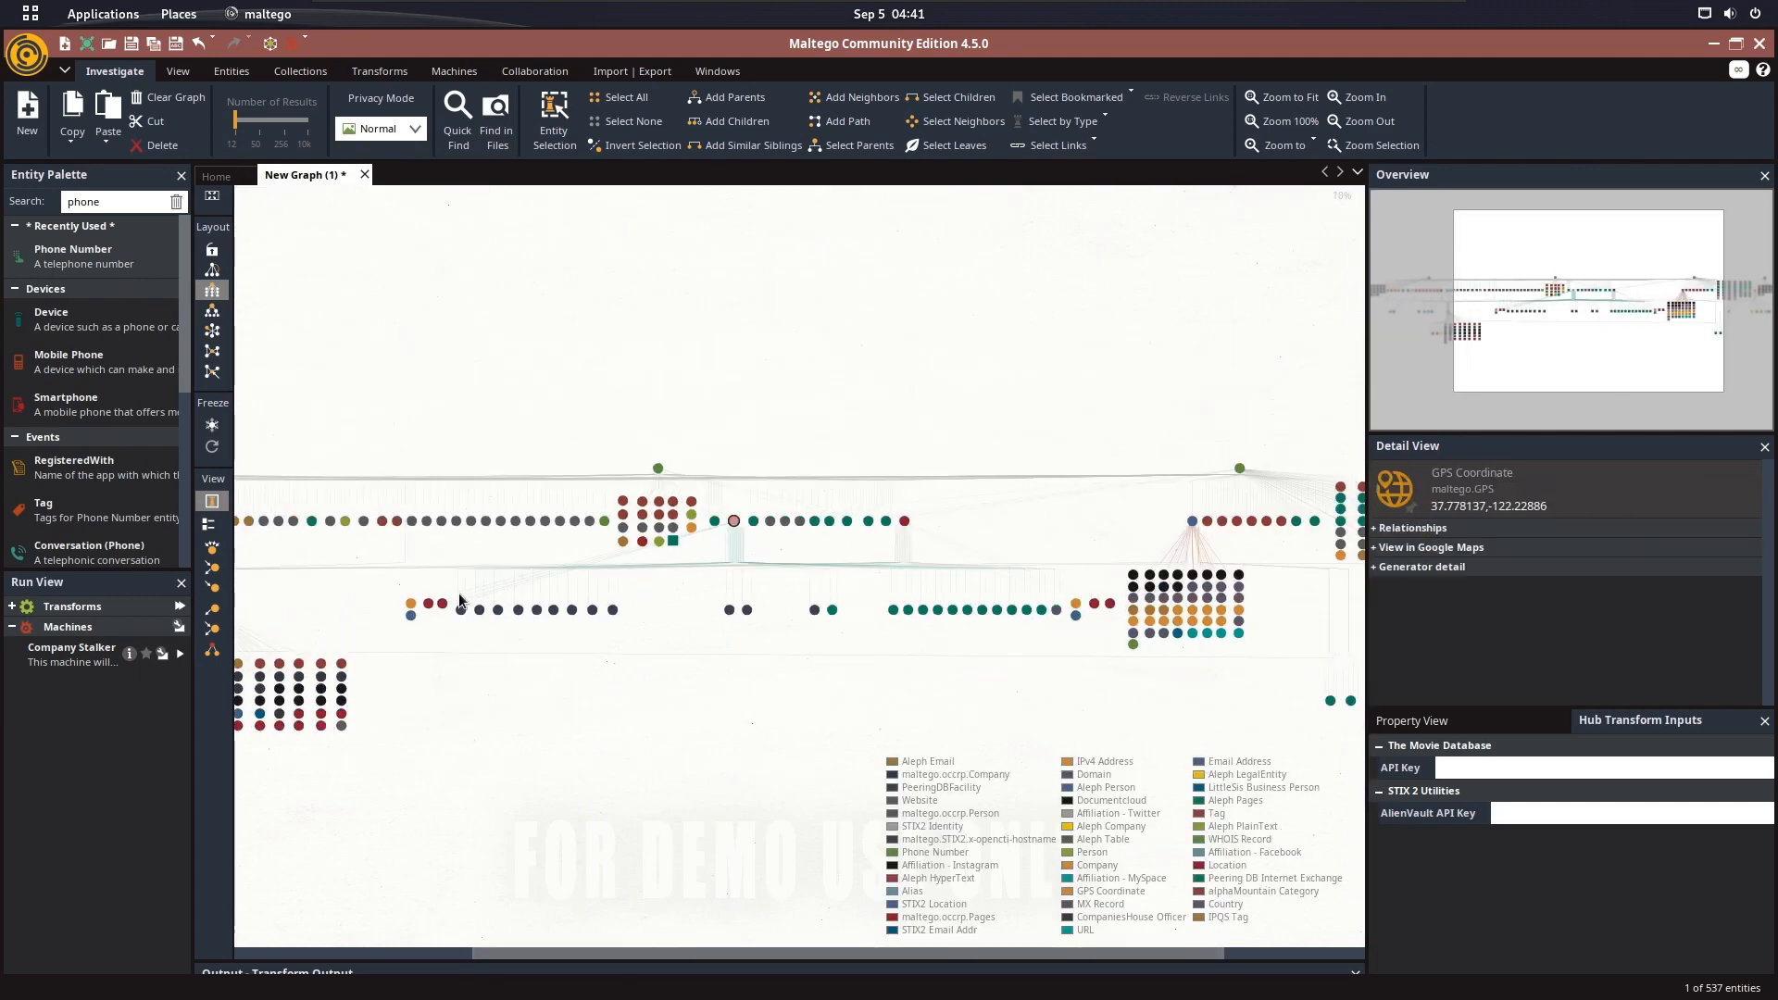
{"action": "scroll", "coordinate": [406, 622], "scroll_direction": "up", "scroll_amount": 5}
{"action": "left_click_drag", "start_coordinate": [501, 624], "coordinate": [509, 623]}
{"action": "scroll", "coordinate": [509, 623], "scroll_direction": "up", "scroll_amount": 3}
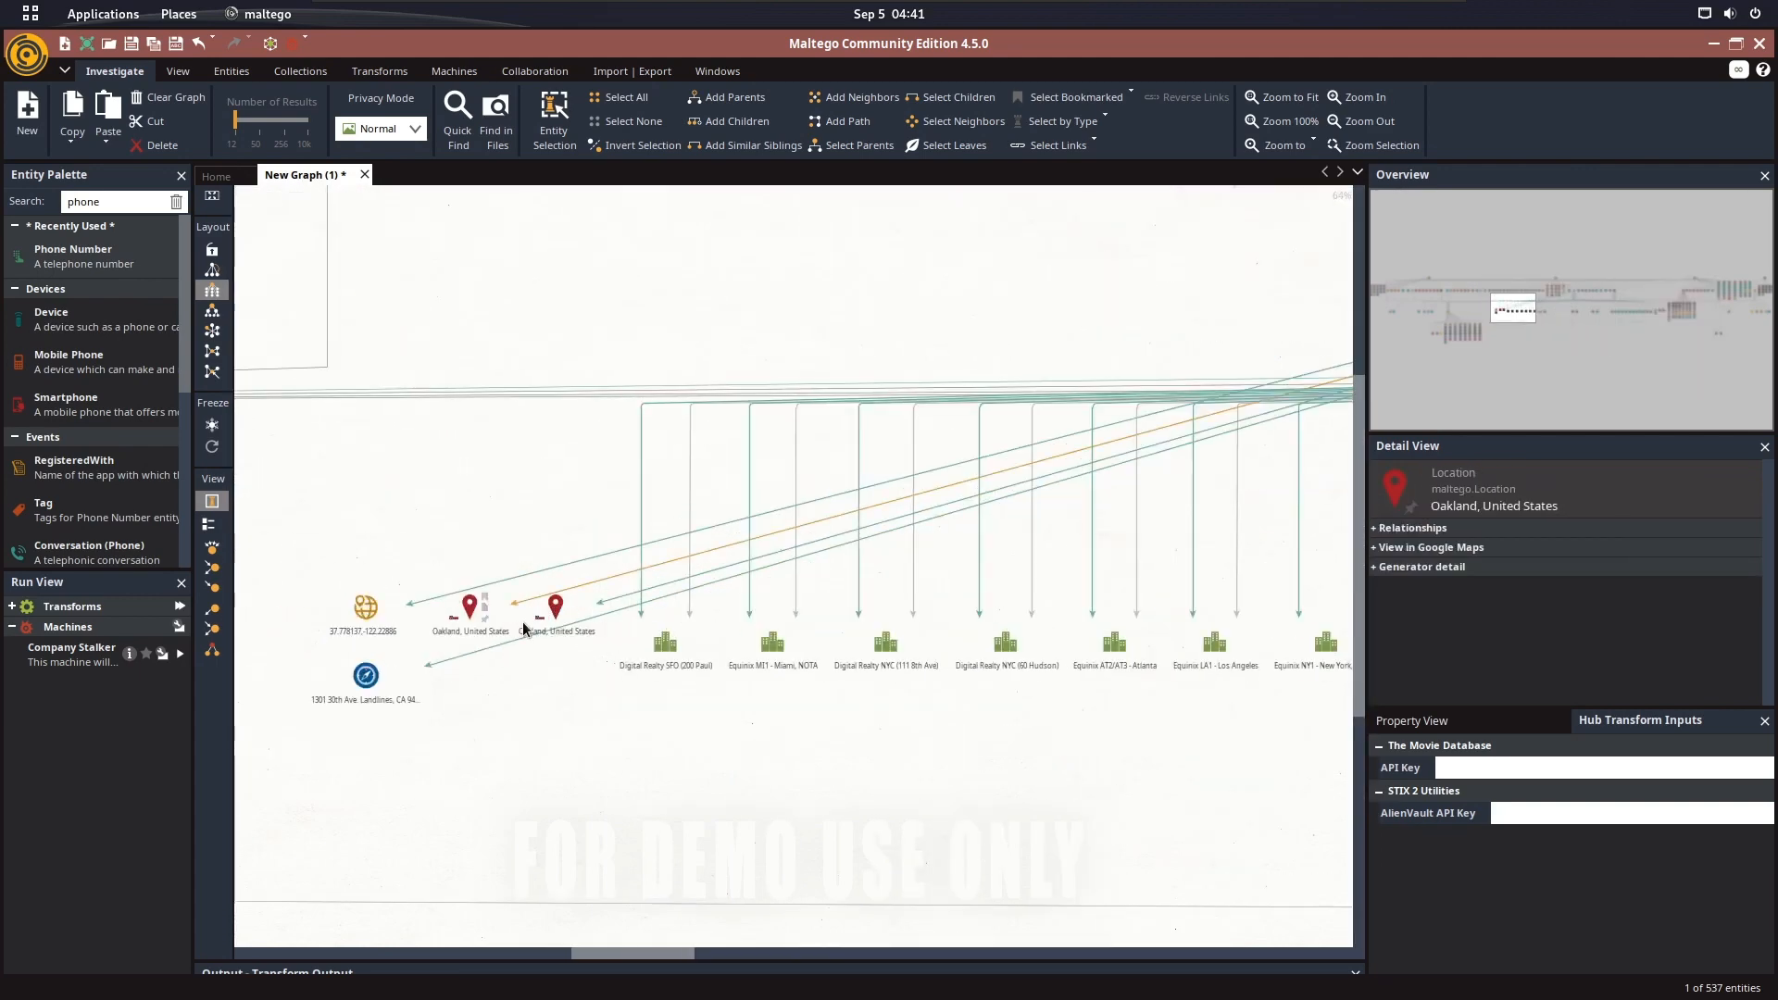
Select the Equinix SV8 - Silicon Valley, Palo Alto facility and trace its link back to the pinned street-address location
{"action": "scroll", "coordinate": [506, 624], "scroll_direction": "down", "scroll_amount": 5}
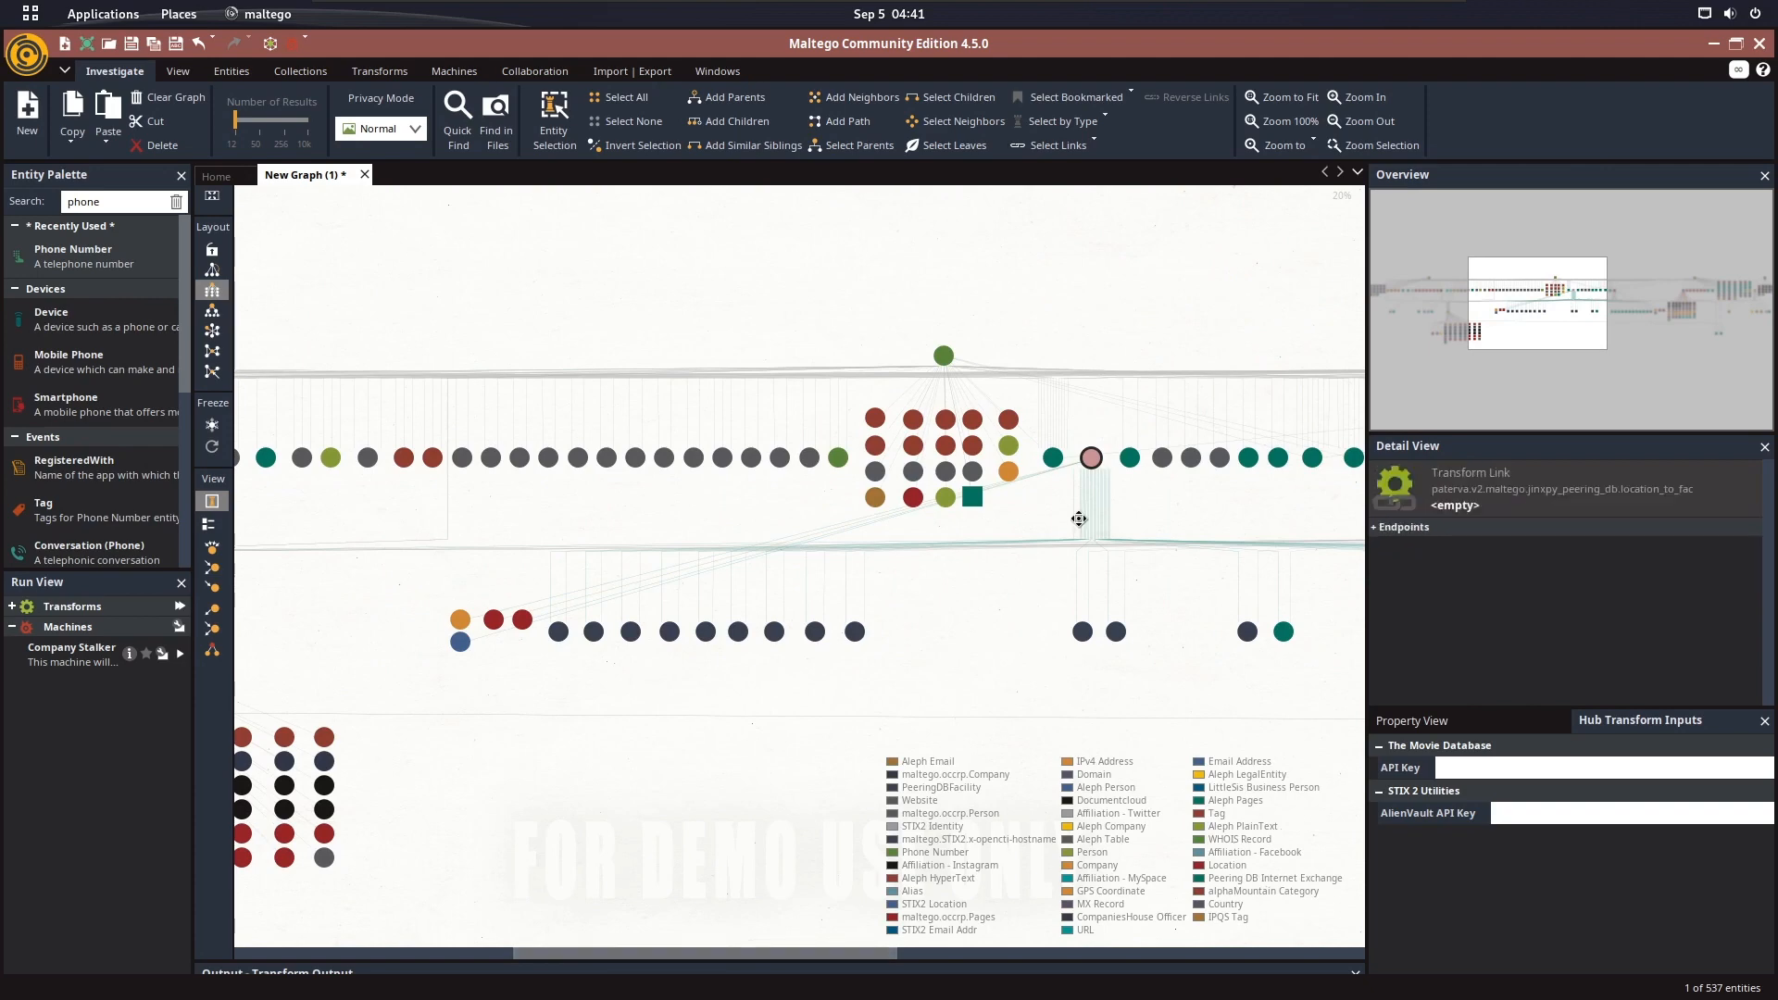
{"action": "left_click_drag", "start_coordinate": [1109, 495], "coordinate": [893, 550]}
{"action": "scroll", "coordinate": [894, 550], "scroll_direction": "up", "scroll_amount": 1}
{"action": "scroll", "coordinate": [892, 548], "scroll_direction": "up", "scroll_amount": 6}
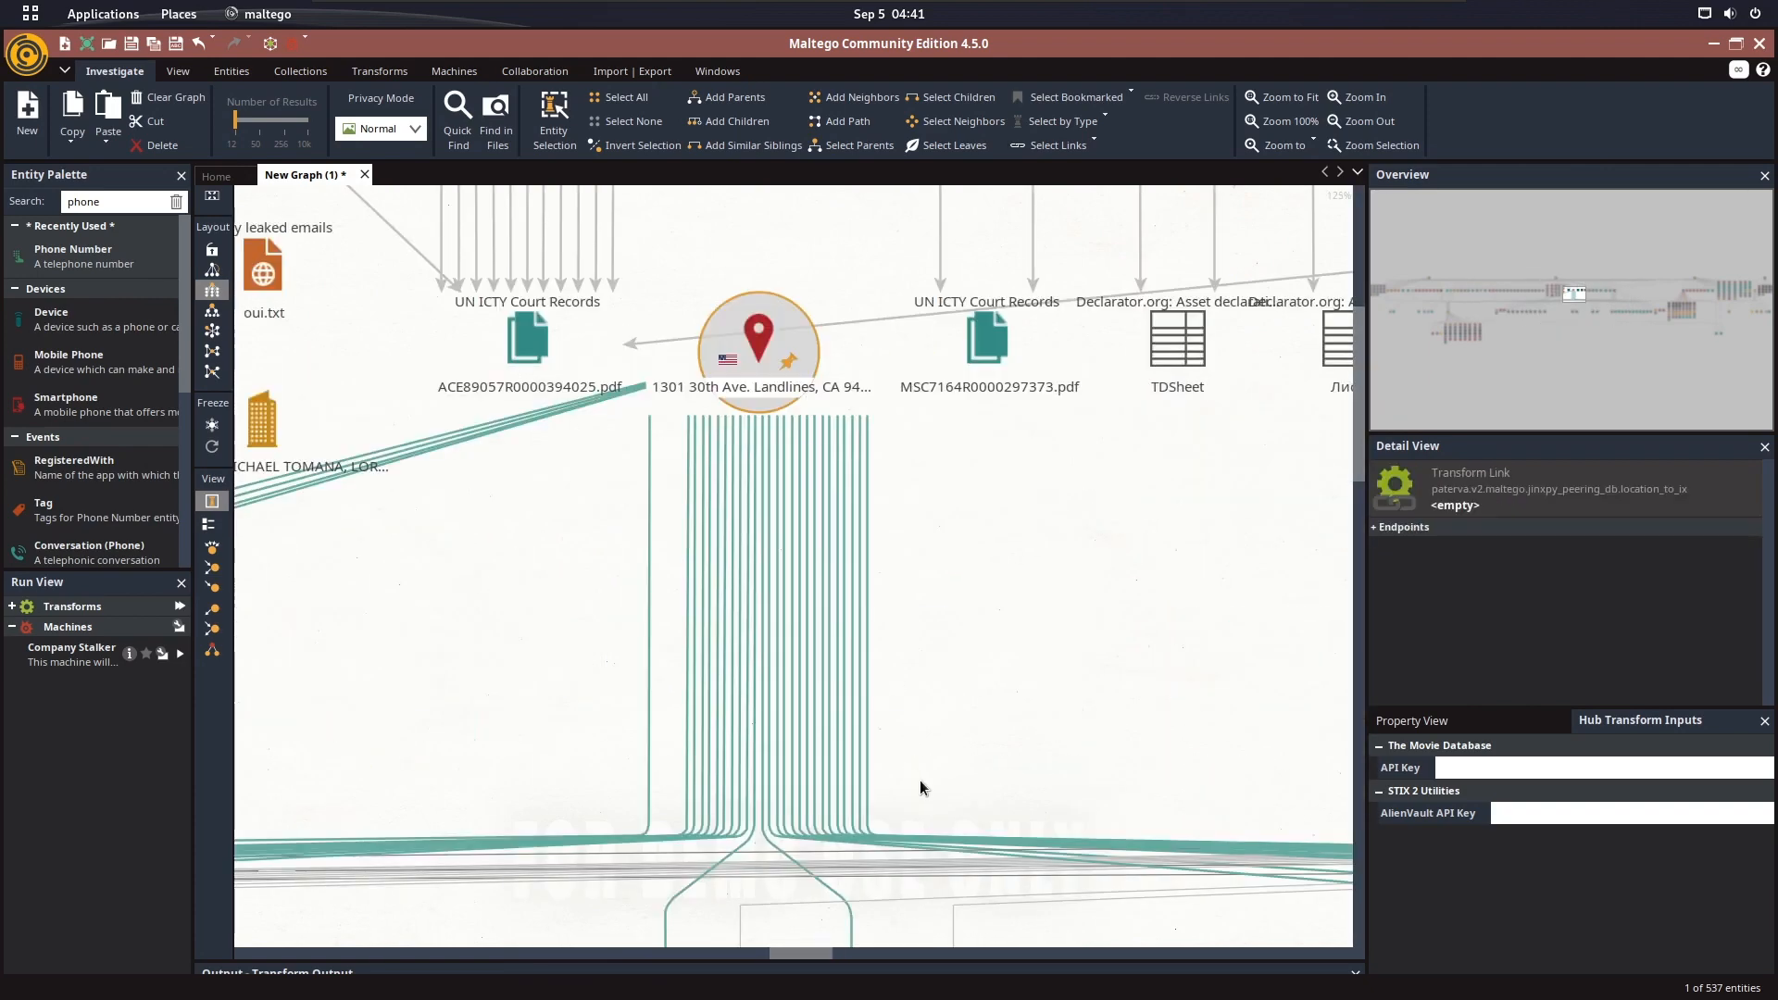
{"action": "left_click_drag", "start_coordinate": [920, 783], "coordinate": [940, 222]}
{"action": "mouse_move", "coordinate": [832, 726]}
{"action": "left_mouse_down"}
{"action": "mouse_move", "coordinate": [817, 659]}
{"action": "mouse_move", "coordinate": [727, 655]}
{"action": "left_mouse_up"}
{"action": "left_click", "coordinate": [809, 775]}
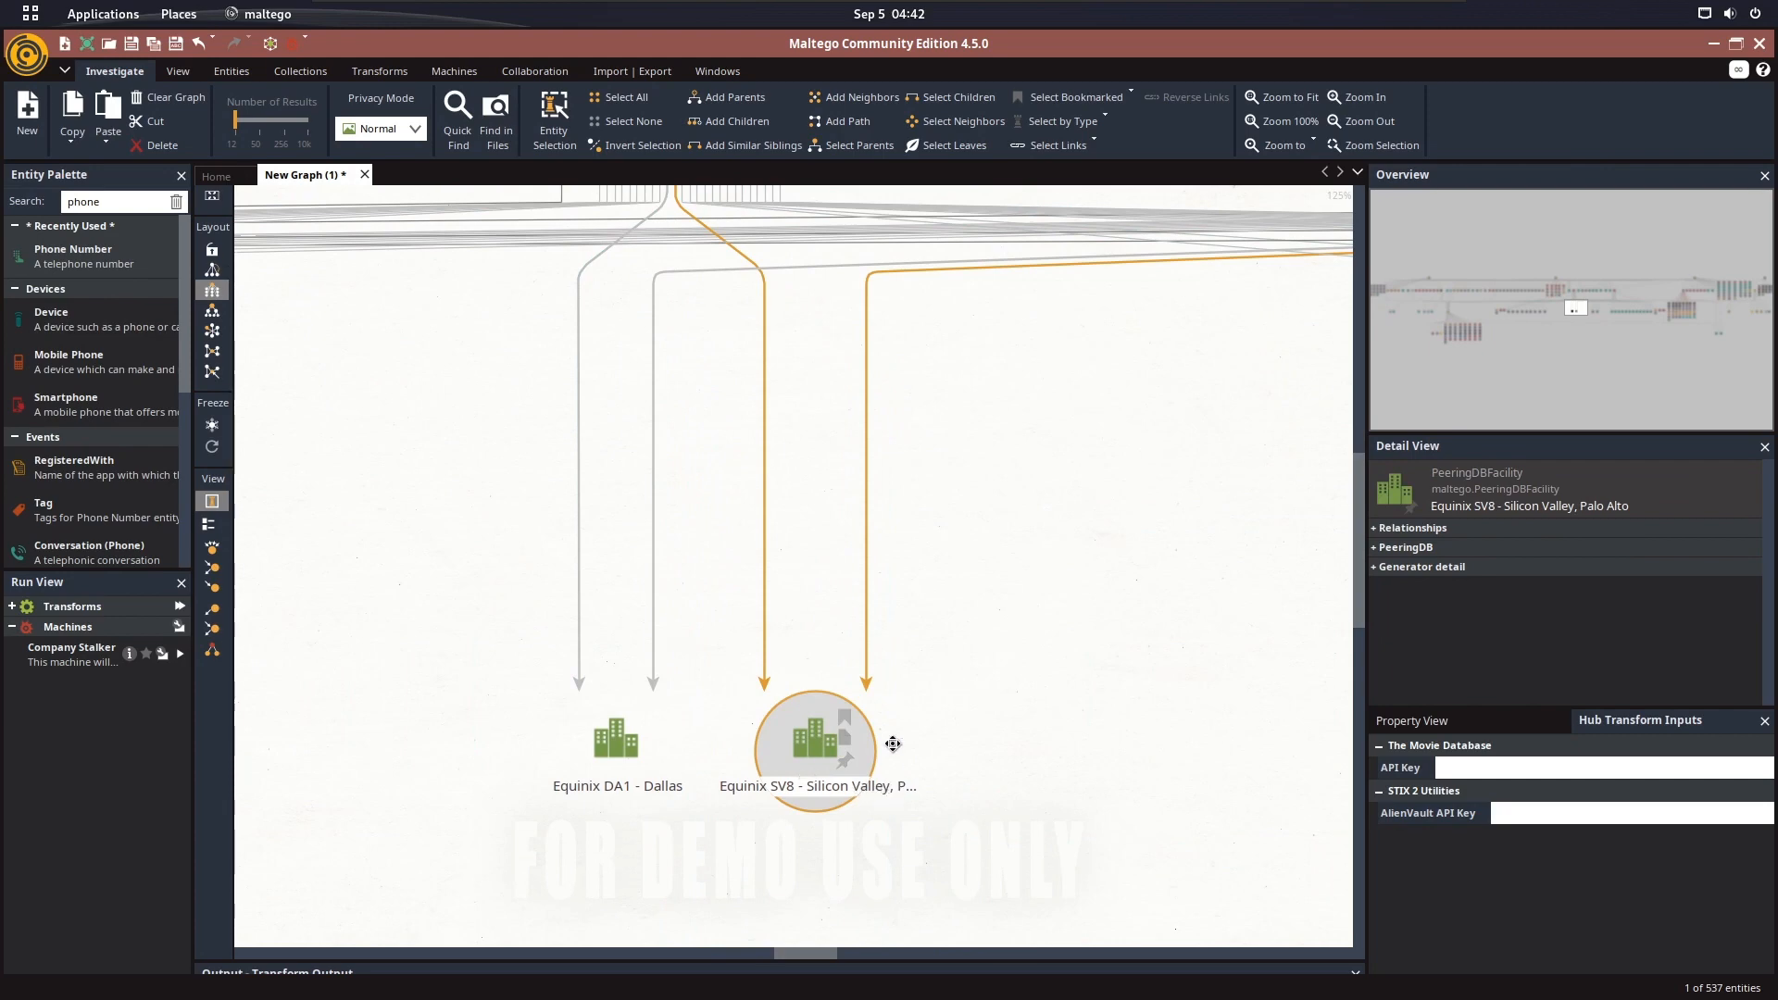
{"action": "left_click_drag", "start_coordinate": [896, 421], "coordinate": [909, 544]}
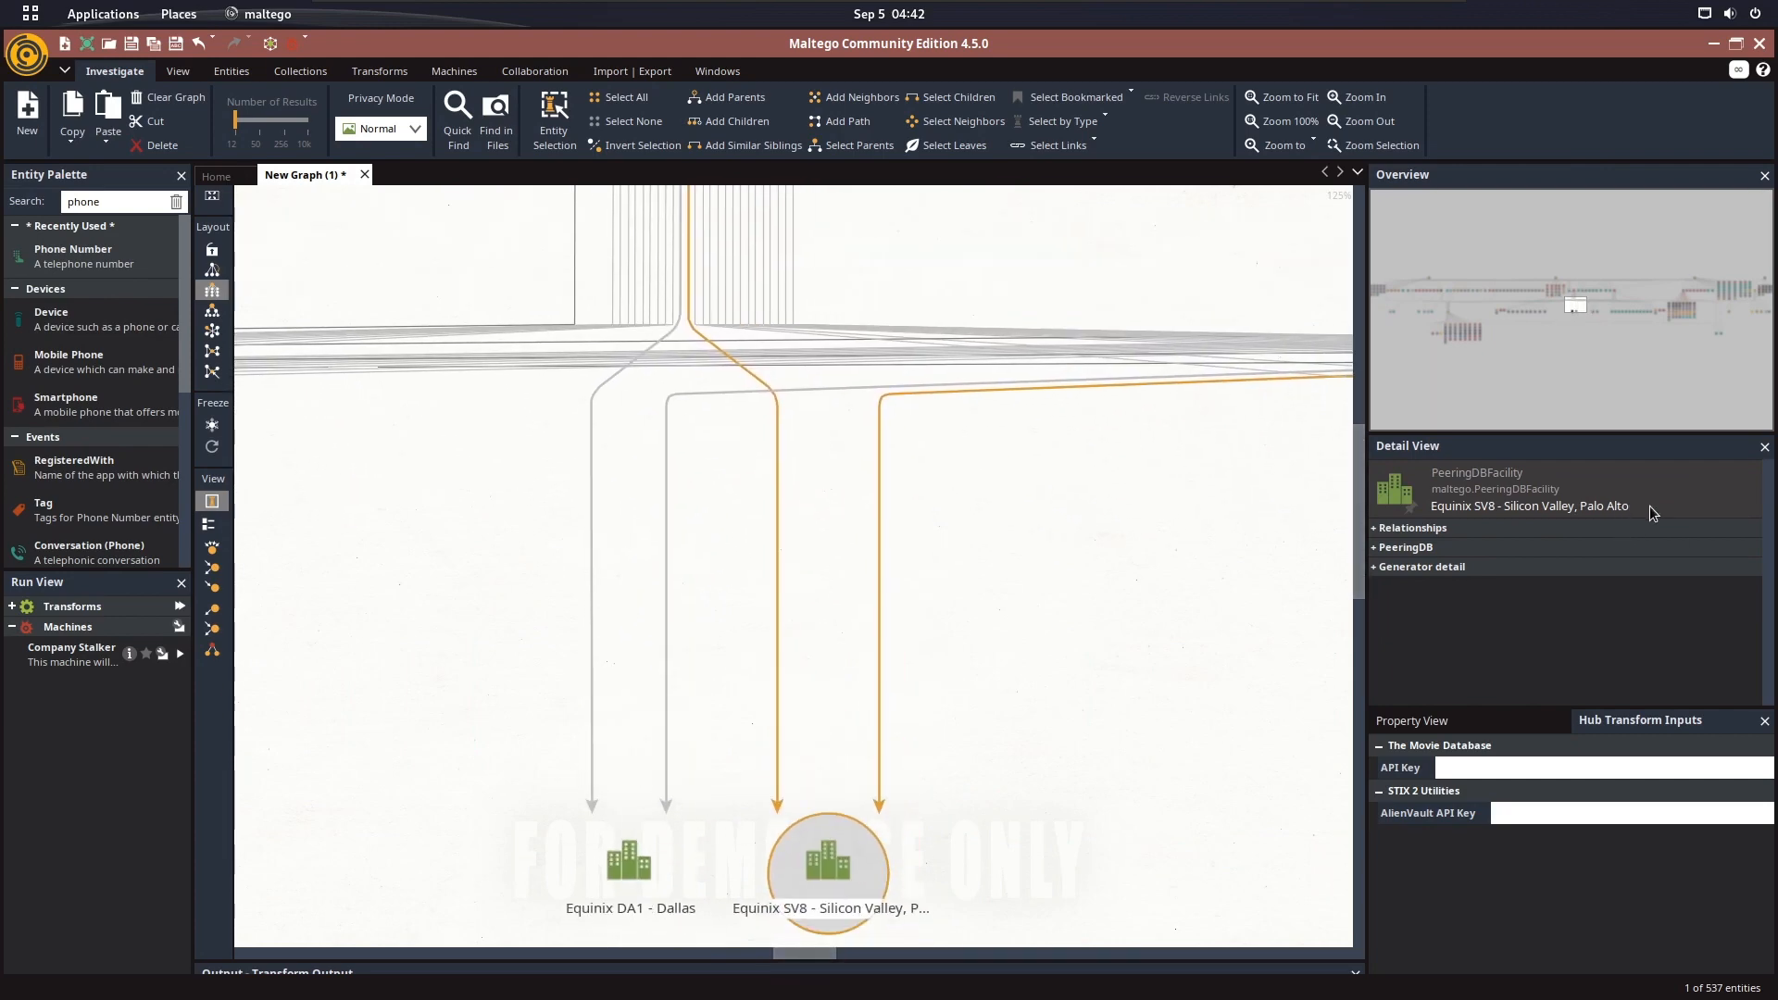
{"action": "left_click_drag", "start_coordinate": [853, 350], "coordinate": [787, 936]}
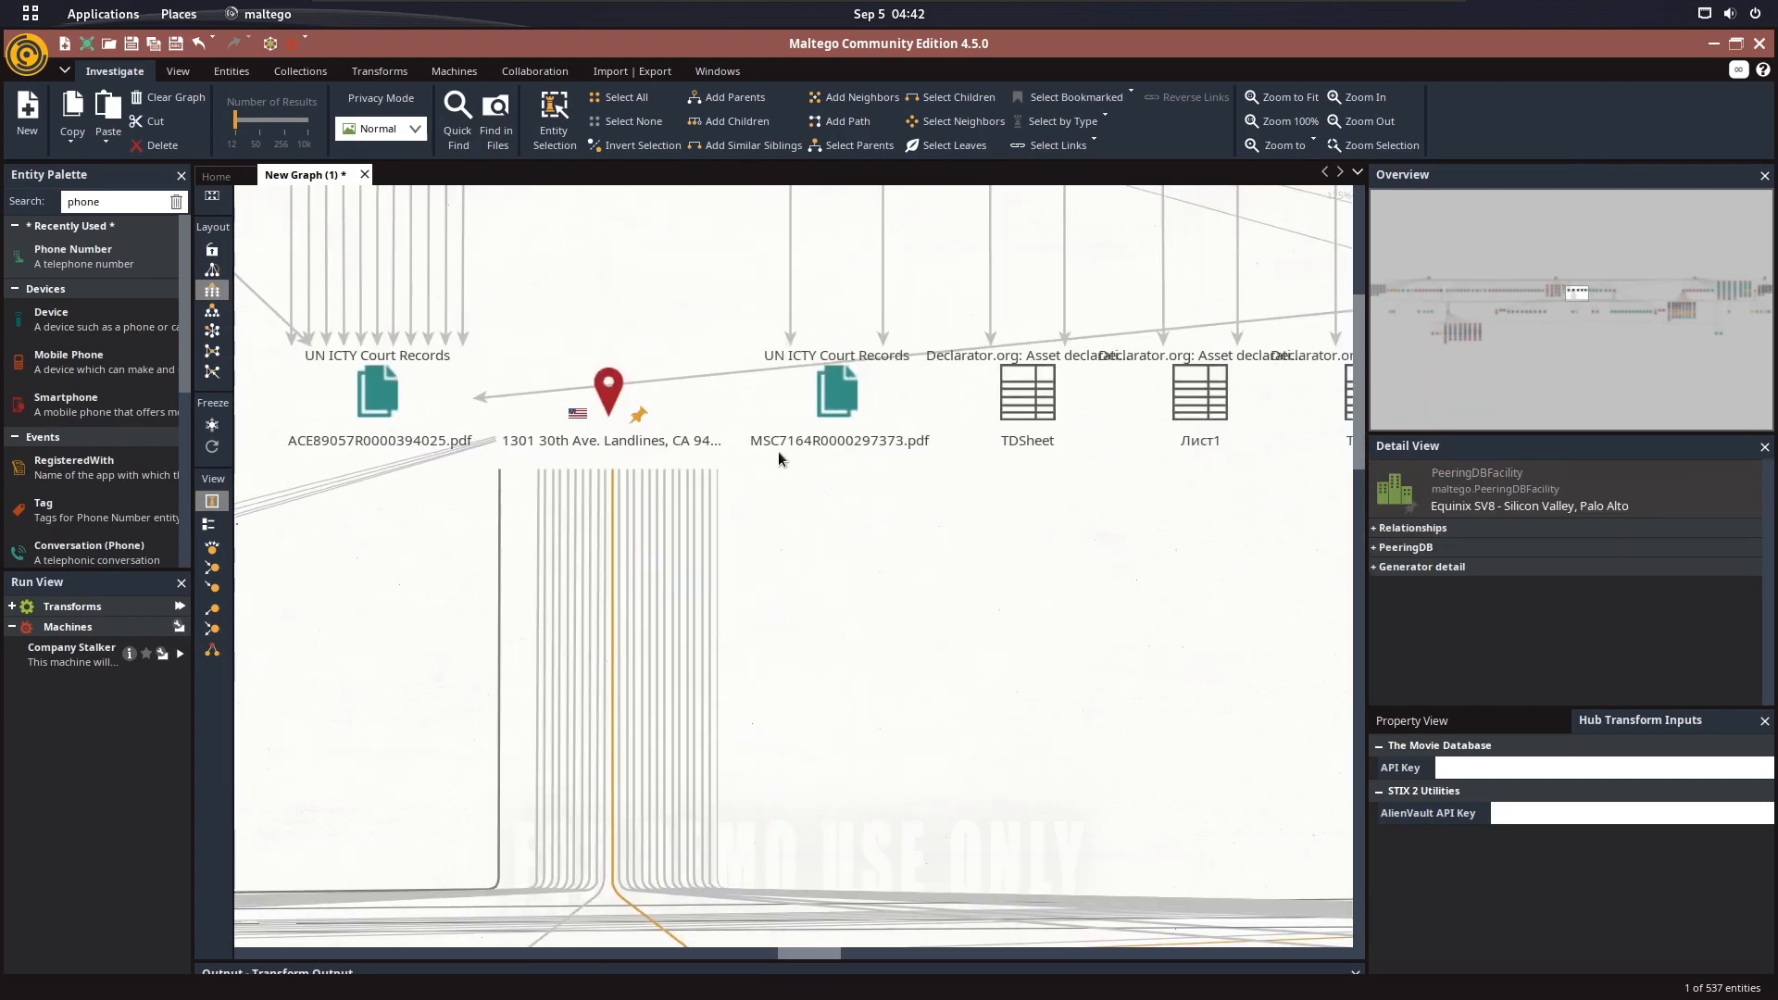
Move along the document entities to the pinned Menlo Park street-address location and select it
{"action": "scroll", "coordinate": [730, 359], "scroll_direction": "down", "scroll_amount": 1}
{"action": "scroll", "coordinate": [730, 357], "scroll_direction": "down", "scroll_amount": 2}
{"action": "left_click_drag", "start_coordinate": [704, 291], "coordinate": [696, 465]}
{"action": "left_click_drag", "start_coordinate": [1177, 418], "coordinate": [401, 425]}
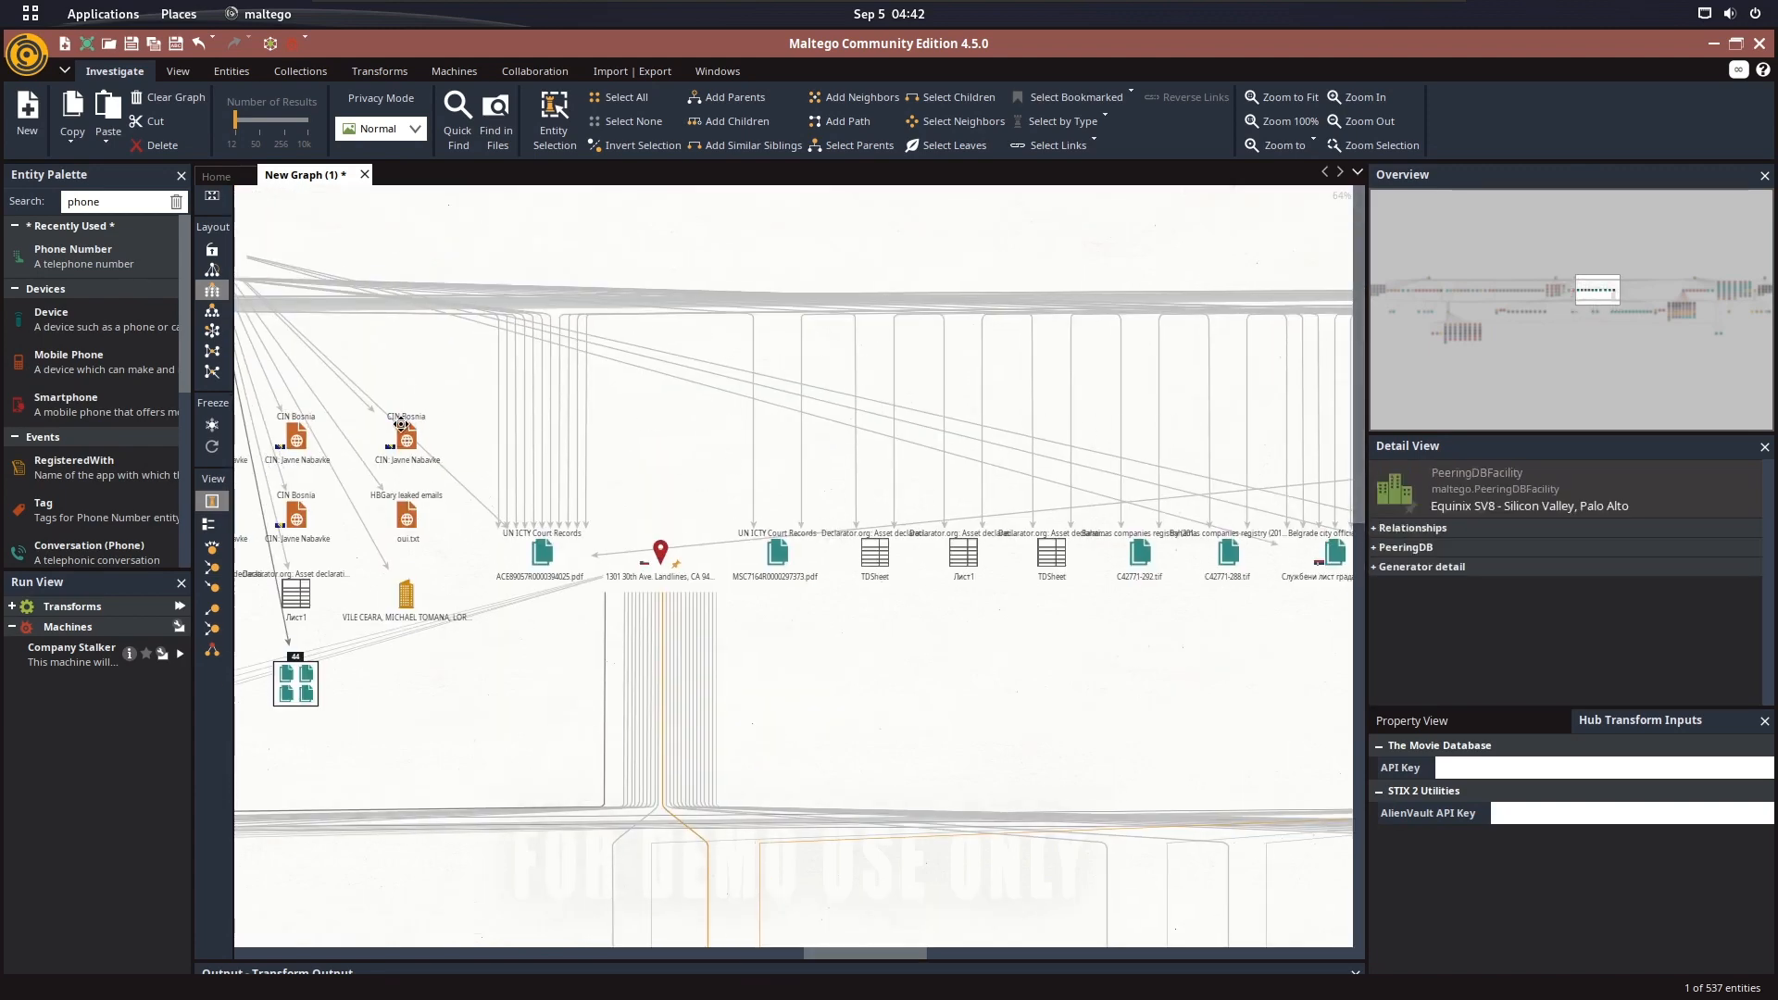
{"action": "left_click_drag", "start_coordinate": [1111, 460], "coordinate": [681, 306]}
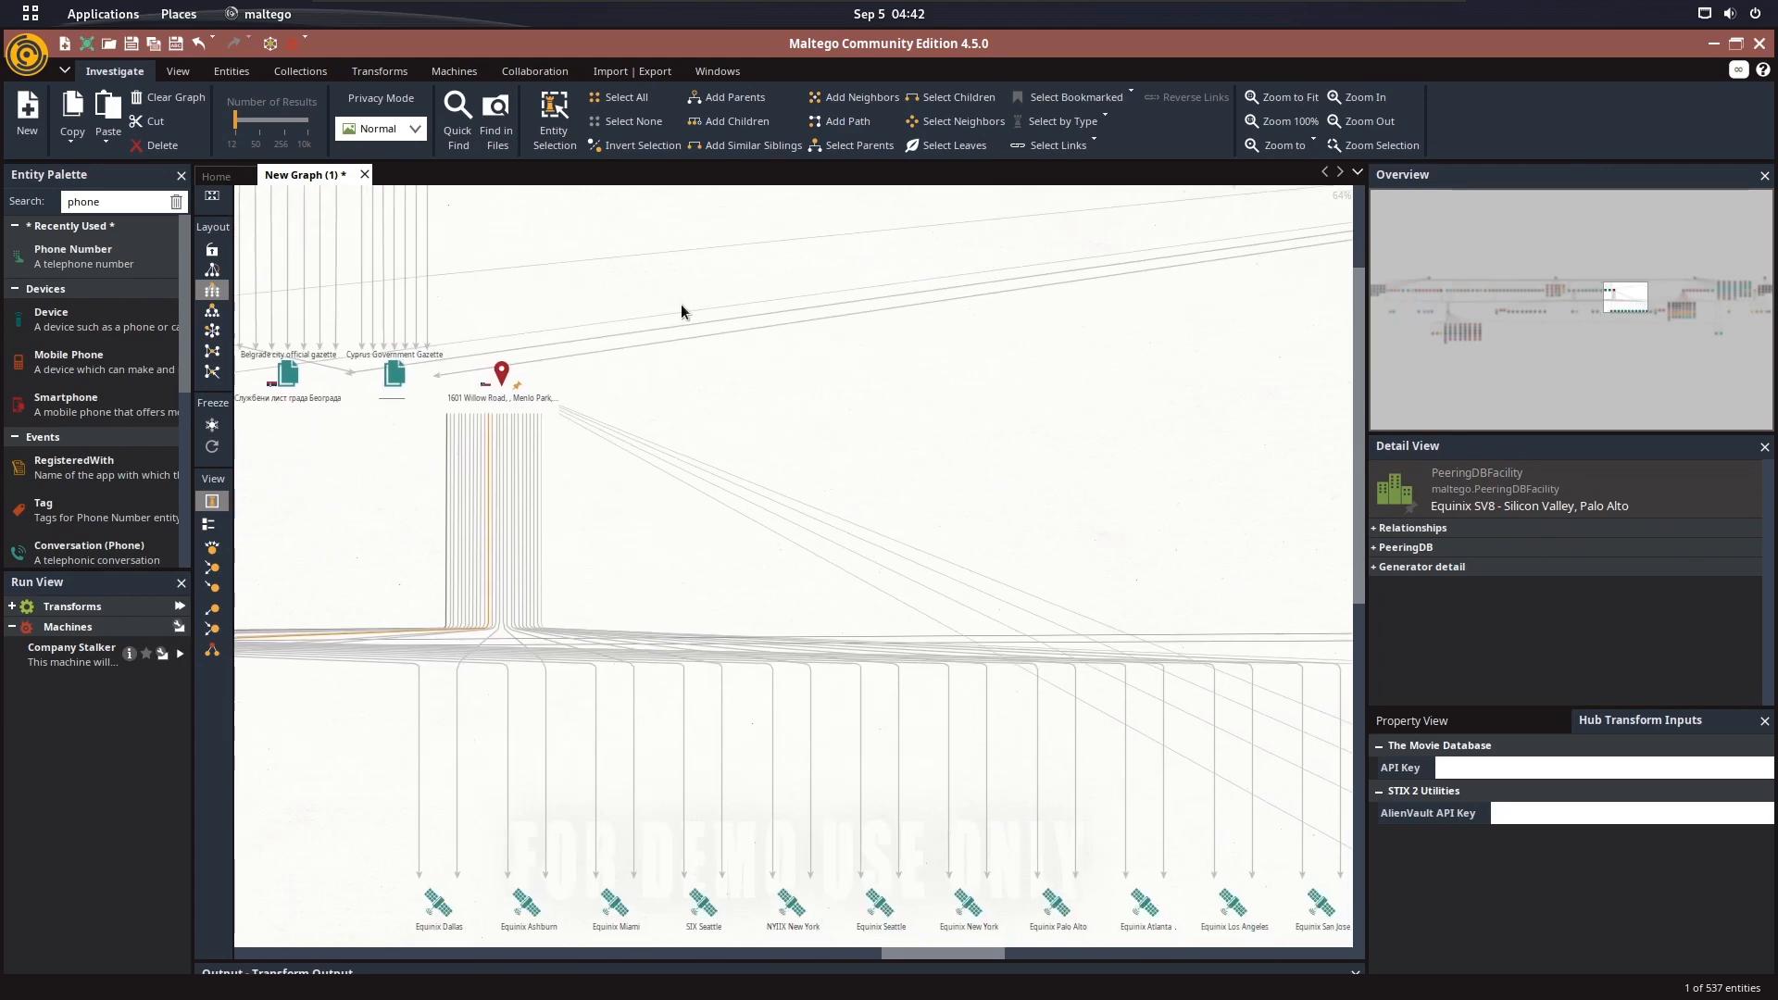
{"action": "left_click", "coordinate": [514, 384]}
Follow the Menlo Park location's links past the Equinix internet exchanges and select its GPS coordinate entity
{"action": "left_click_drag", "start_coordinate": [963, 662], "coordinate": [560, 368]}
{"action": "left_click_drag", "start_coordinate": [1198, 428], "coordinate": [1152, 422]}
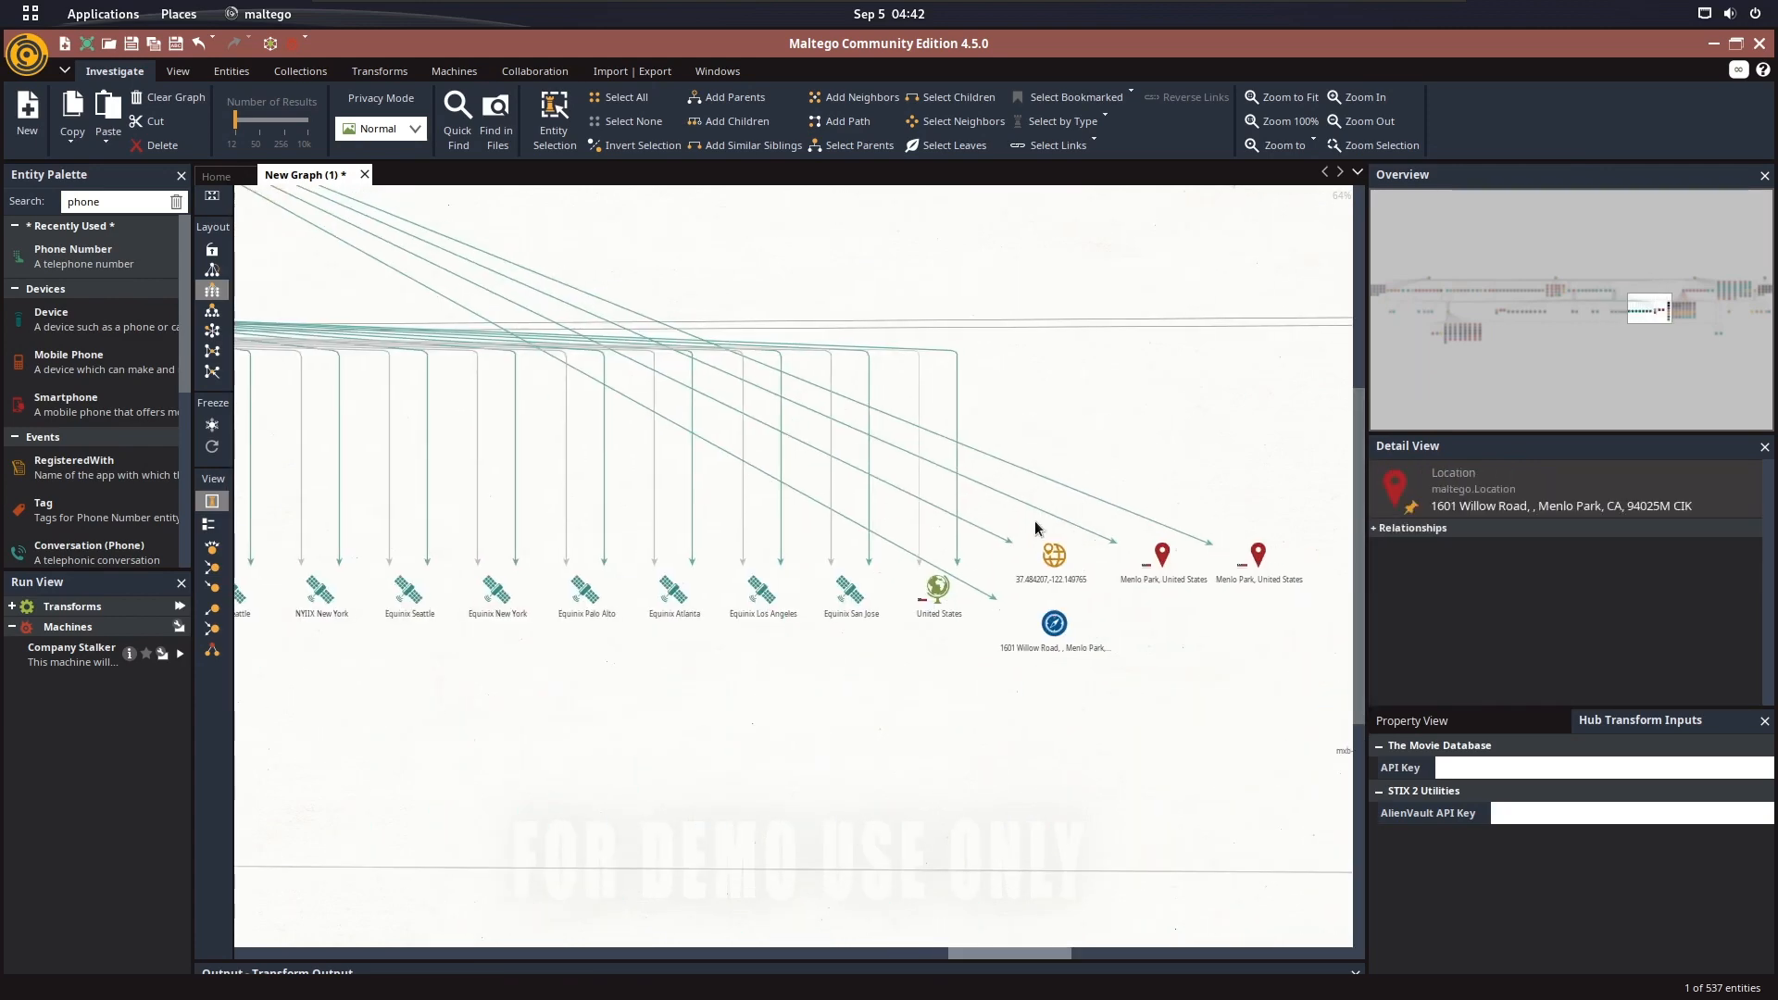
{"action": "left_click_drag", "start_coordinate": [1106, 576], "coordinate": [970, 618]}
{"action": "left_click", "coordinate": [920, 602]}
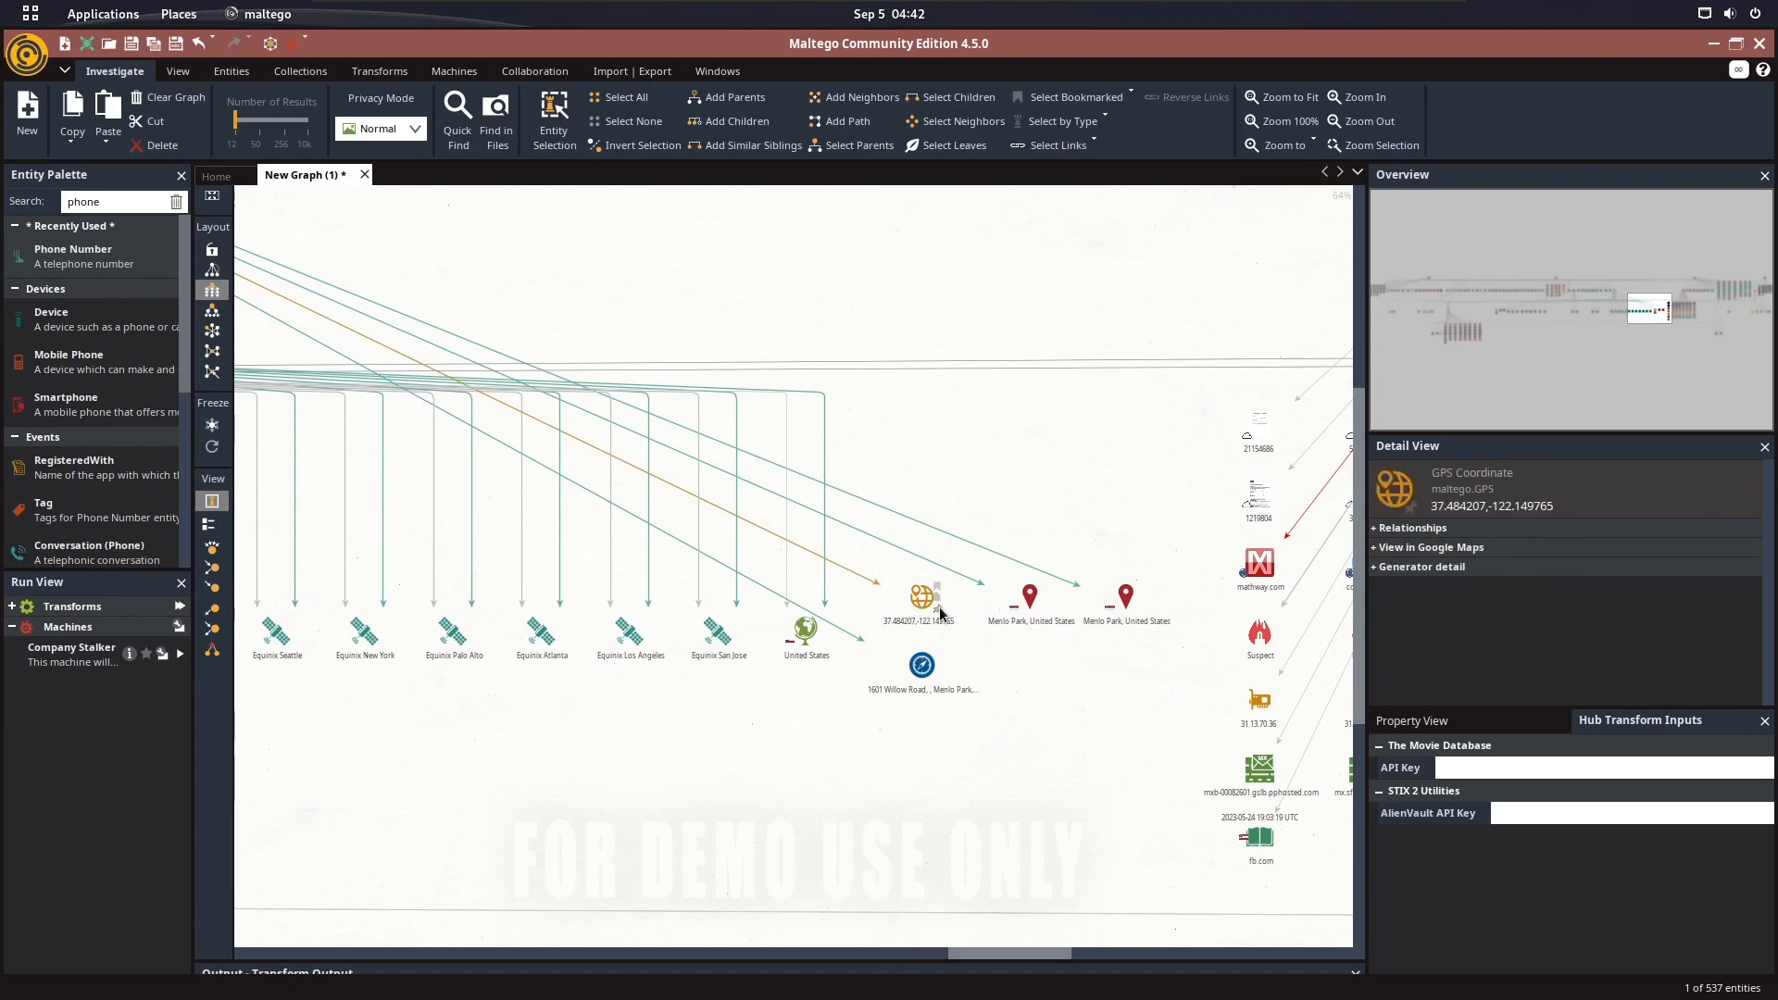
Find the fb.com email address entity above the breach and IP address cluster and select it
{"action": "left_click_drag", "start_coordinate": [1182, 439], "coordinate": [784, 487]}
{"action": "left_click_drag", "start_coordinate": [1147, 326], "coordinate": [933, 492]}
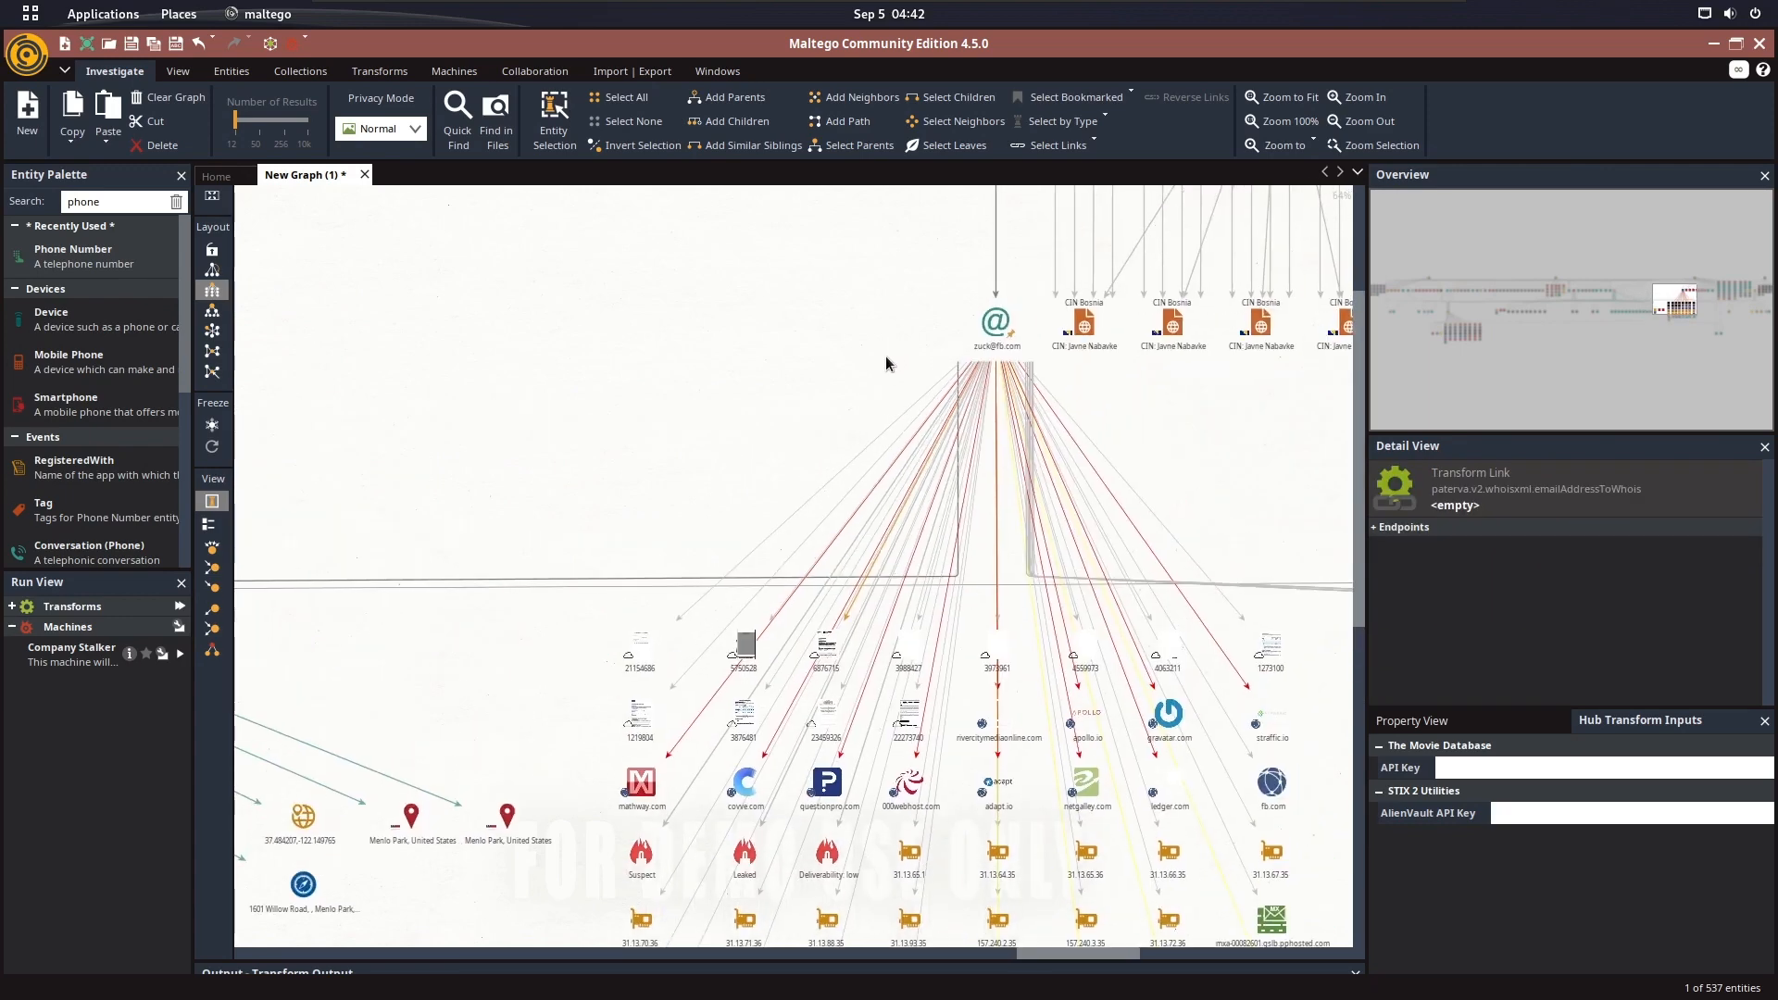
{"action": "left_click", "coordinate": [989, 346]}
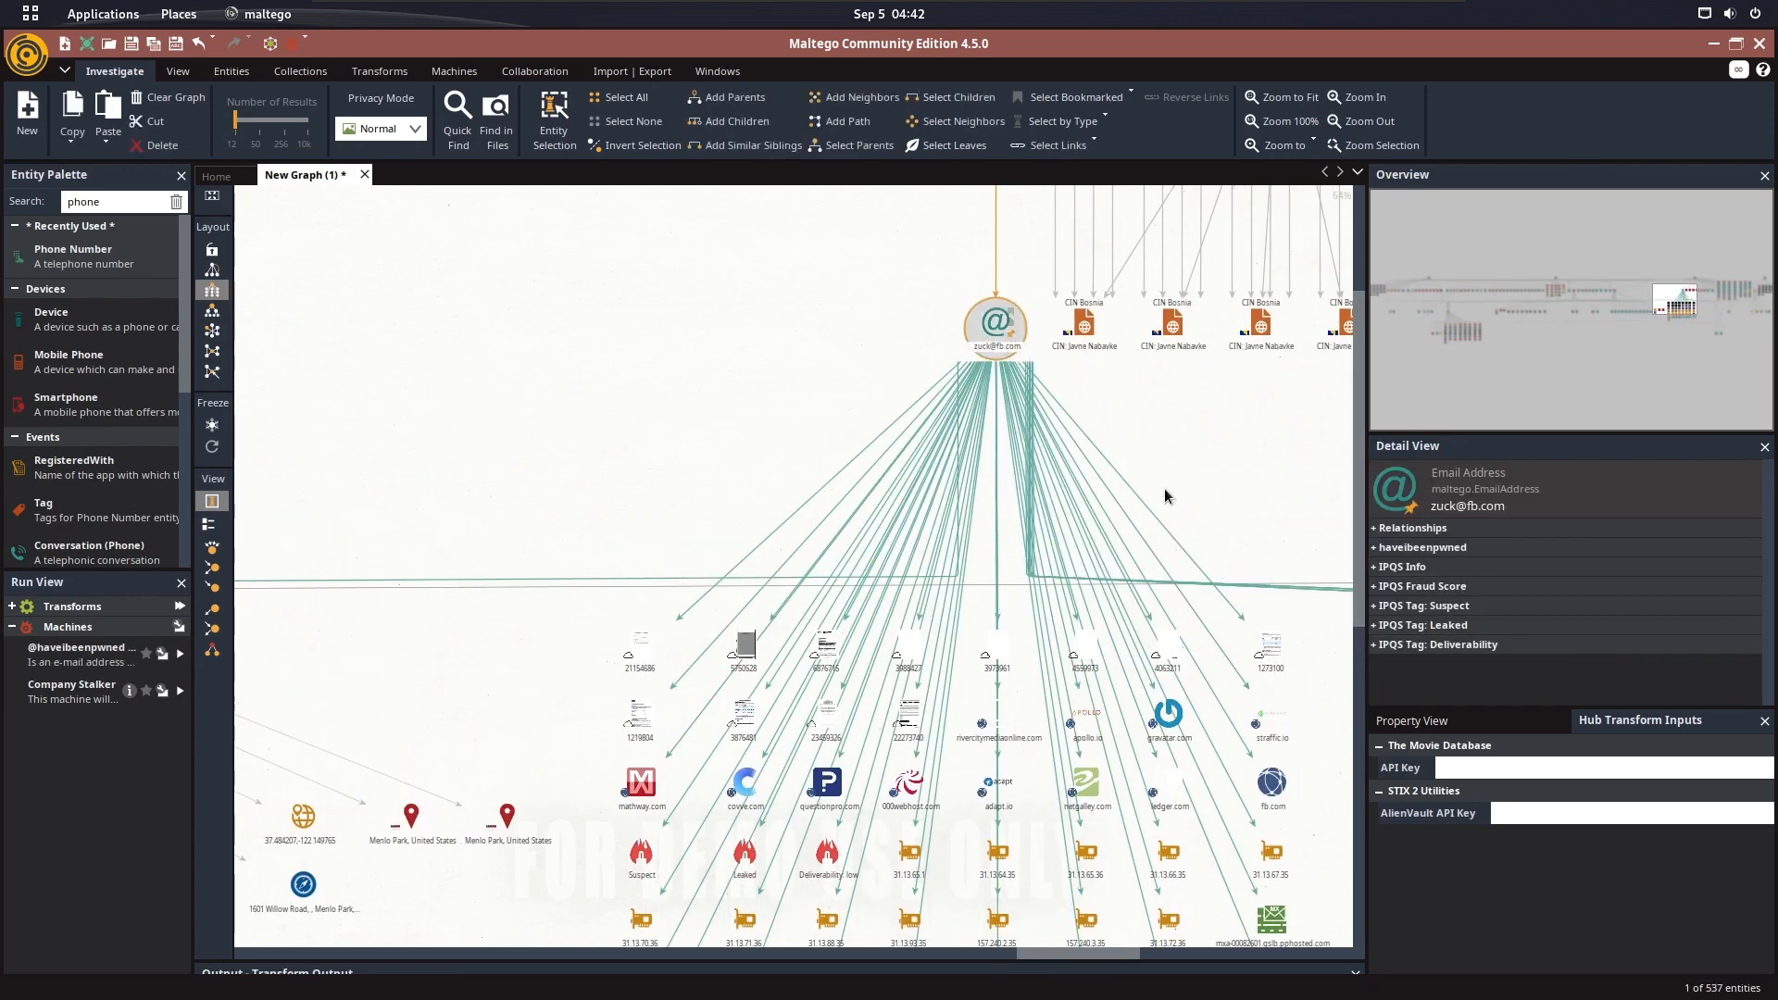
Examine the domains, IP addresses, mail servers and Pastebin entries linked to the email address, including the mathway.com domain
{"action": "left_click_drag", "start_coordinate": [1164, 487], "coordinate": [1122, 333]}
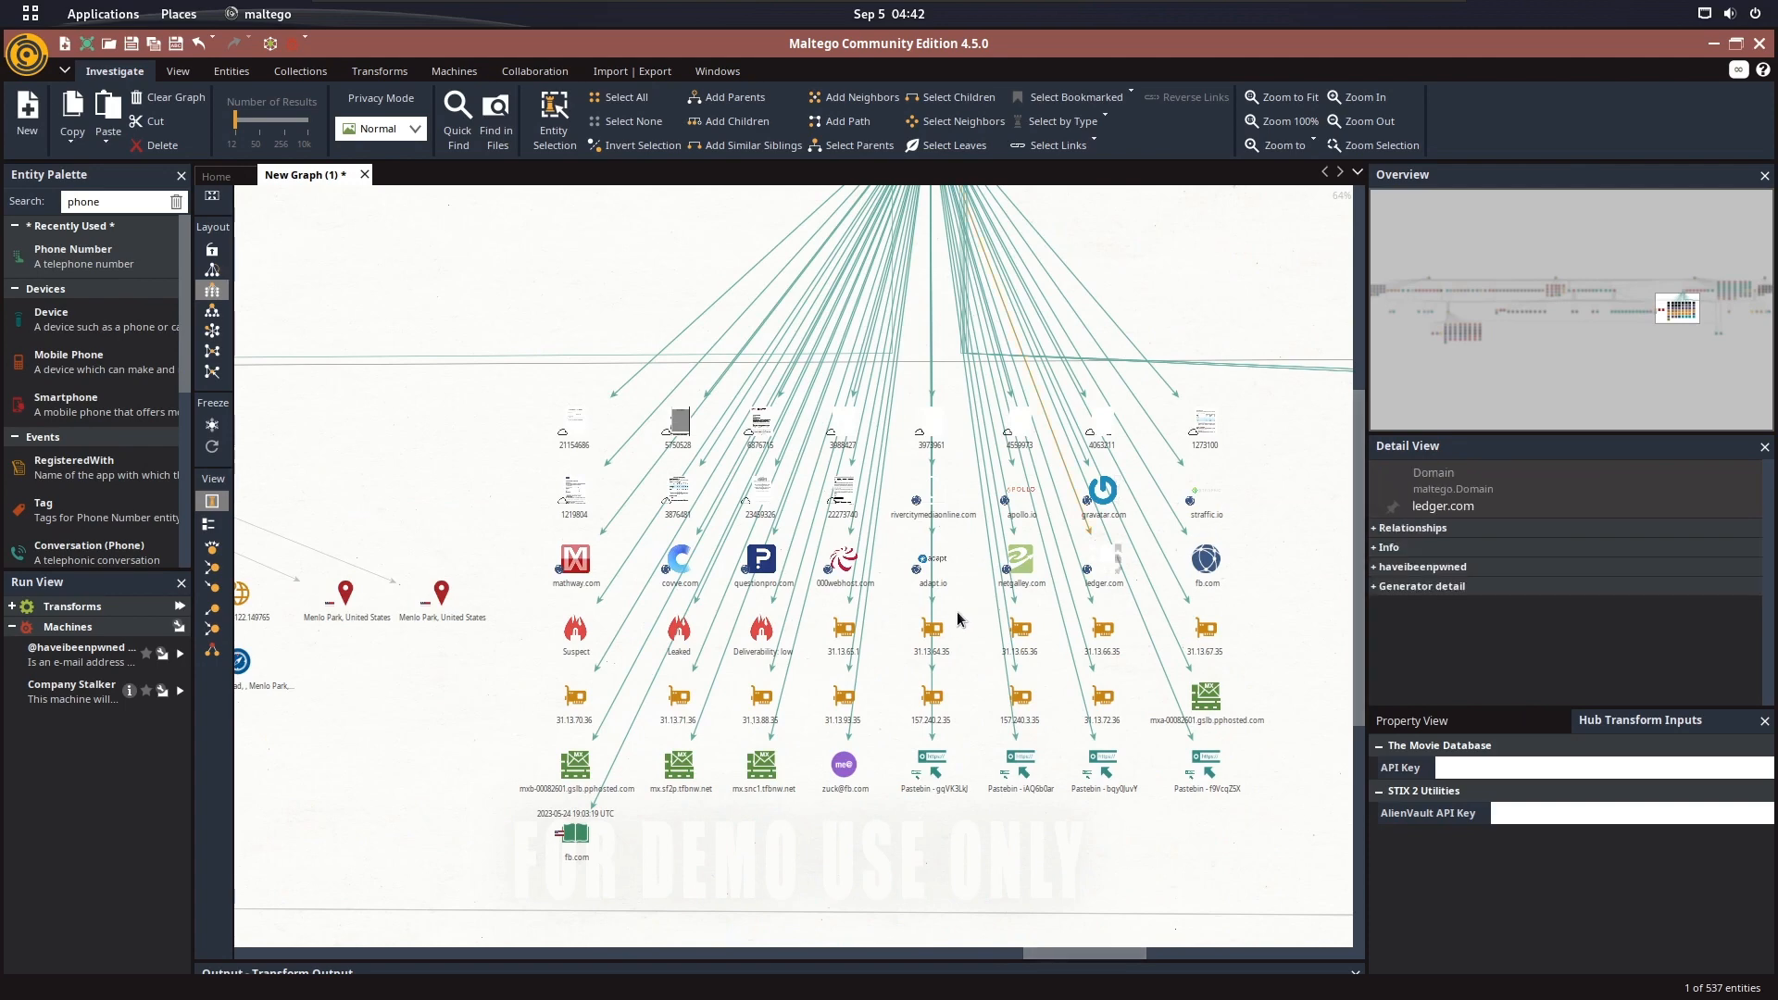
{"action": "left_click", "coordinate": [957, 612]}
{"action": "scroll", "coordinate": [959, 609], "scroll_direction": "up", "scroll_amount": 2}
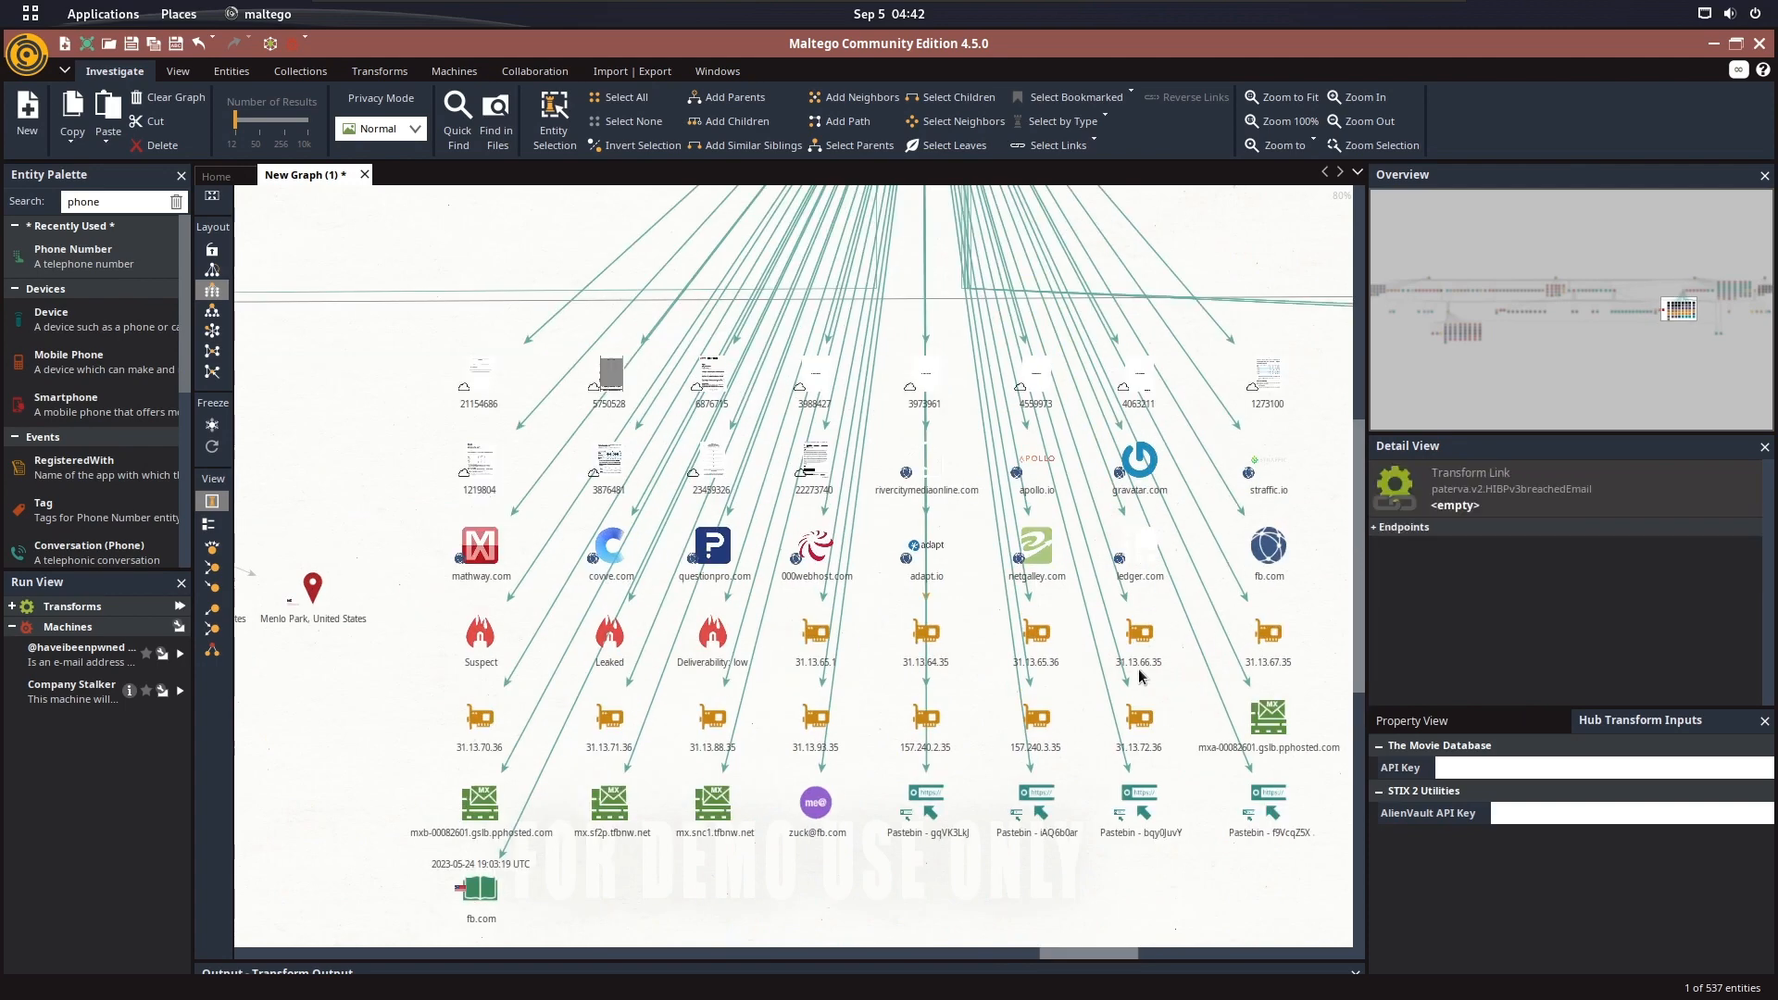
{"action": "left_click", "coordinate": [479, 548]}
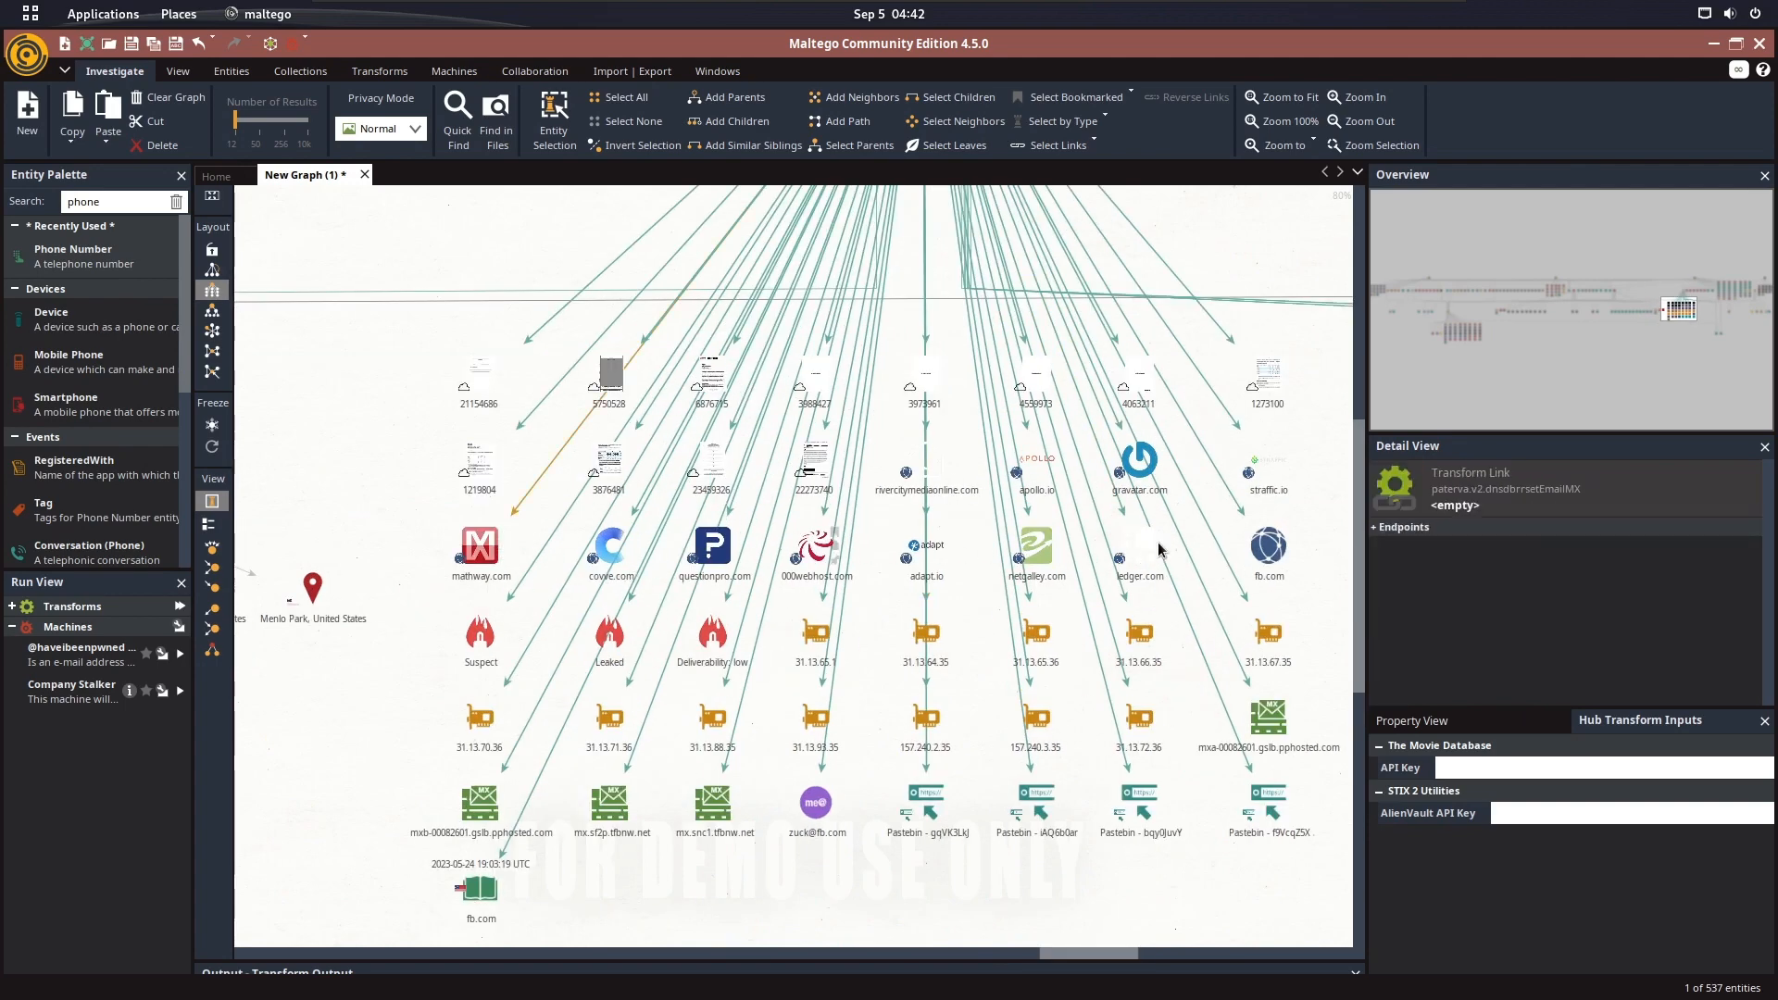
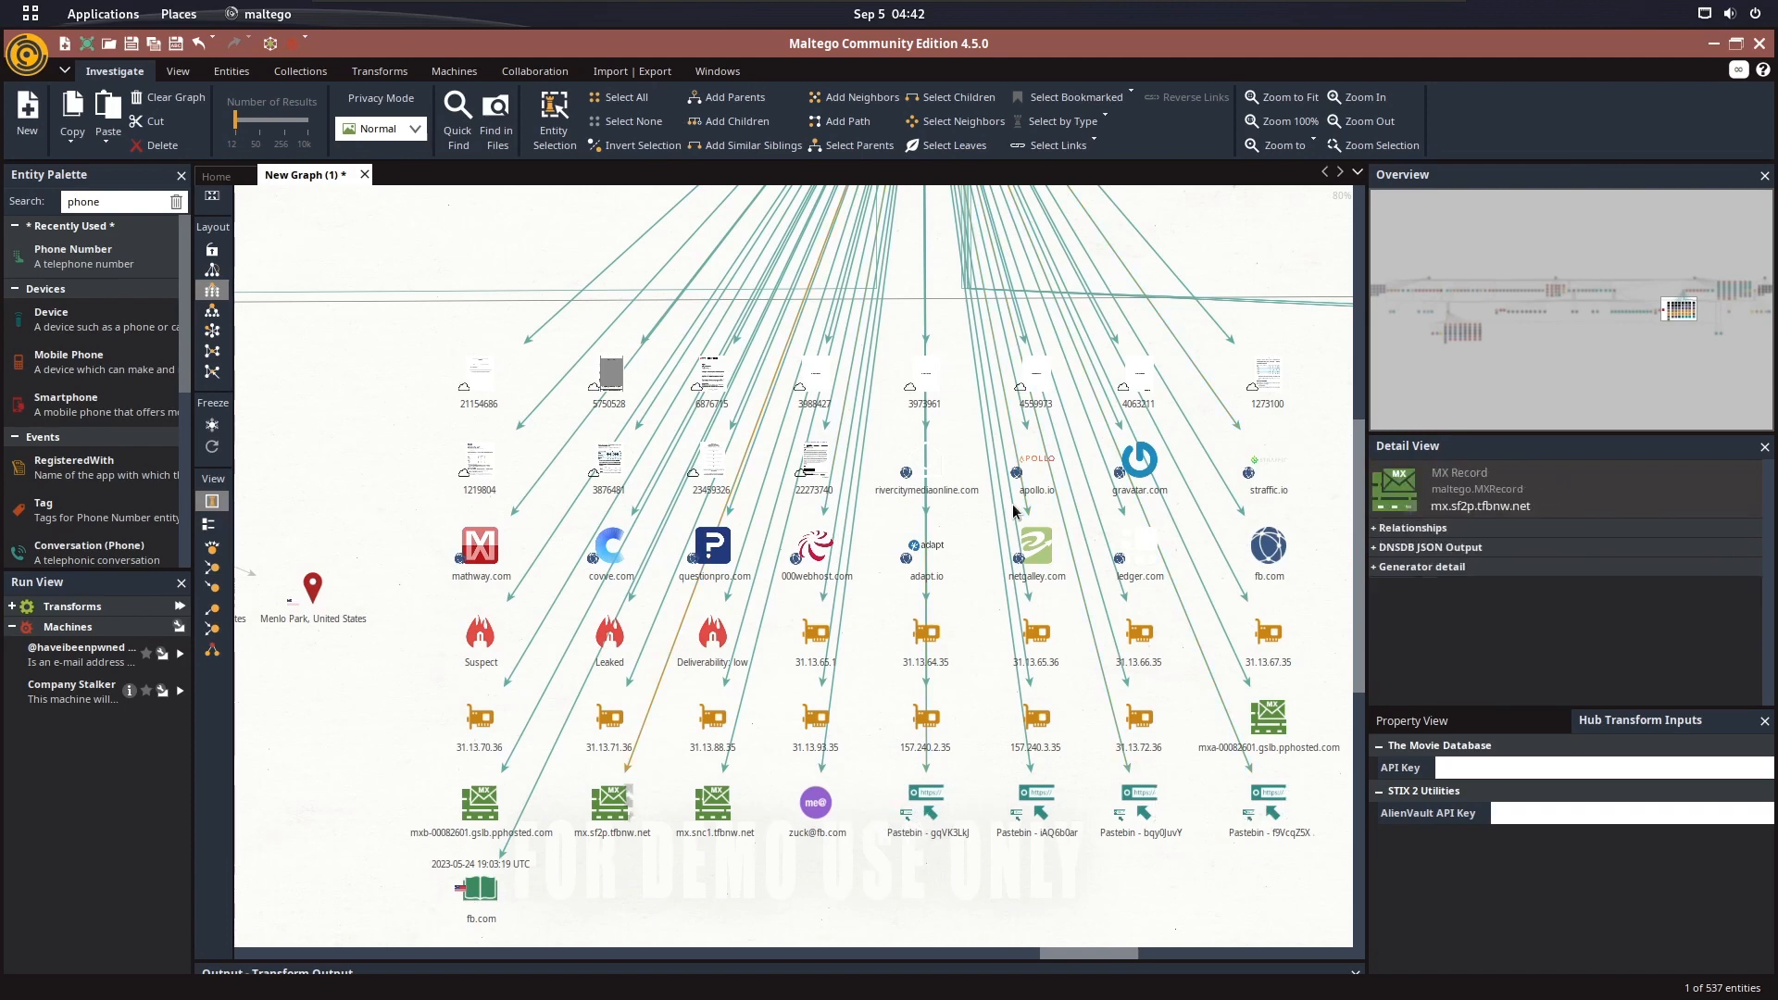
{"action": "left_click", "coordinate": [713, 819]}
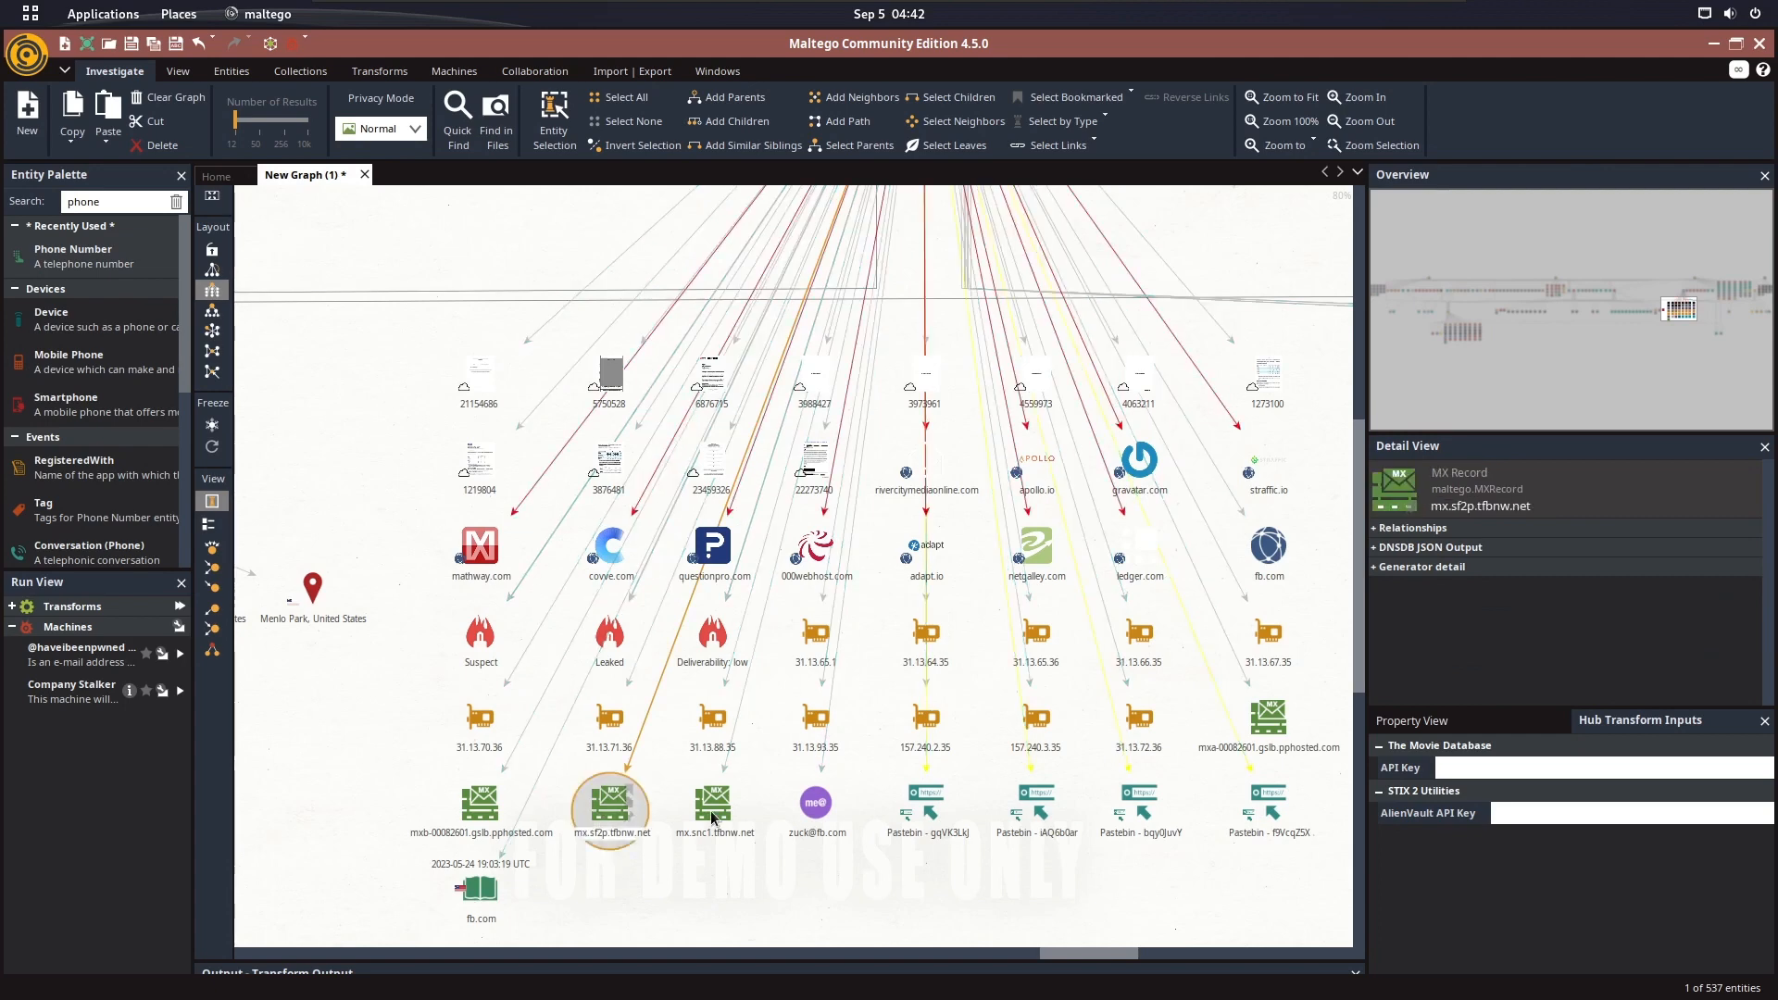
{"action": "left_click_drag", "start_coordinate": [1046, 382], "coordinate": [352, 825]}
{"action": "scroll", "coordinate": [841, 500], "scroll_direction": "down", "scroll_amount": 1}
{"action": "scroll", "coordinate": [841, 500], "scroll_direction": "down", "scroll_amount": 3}
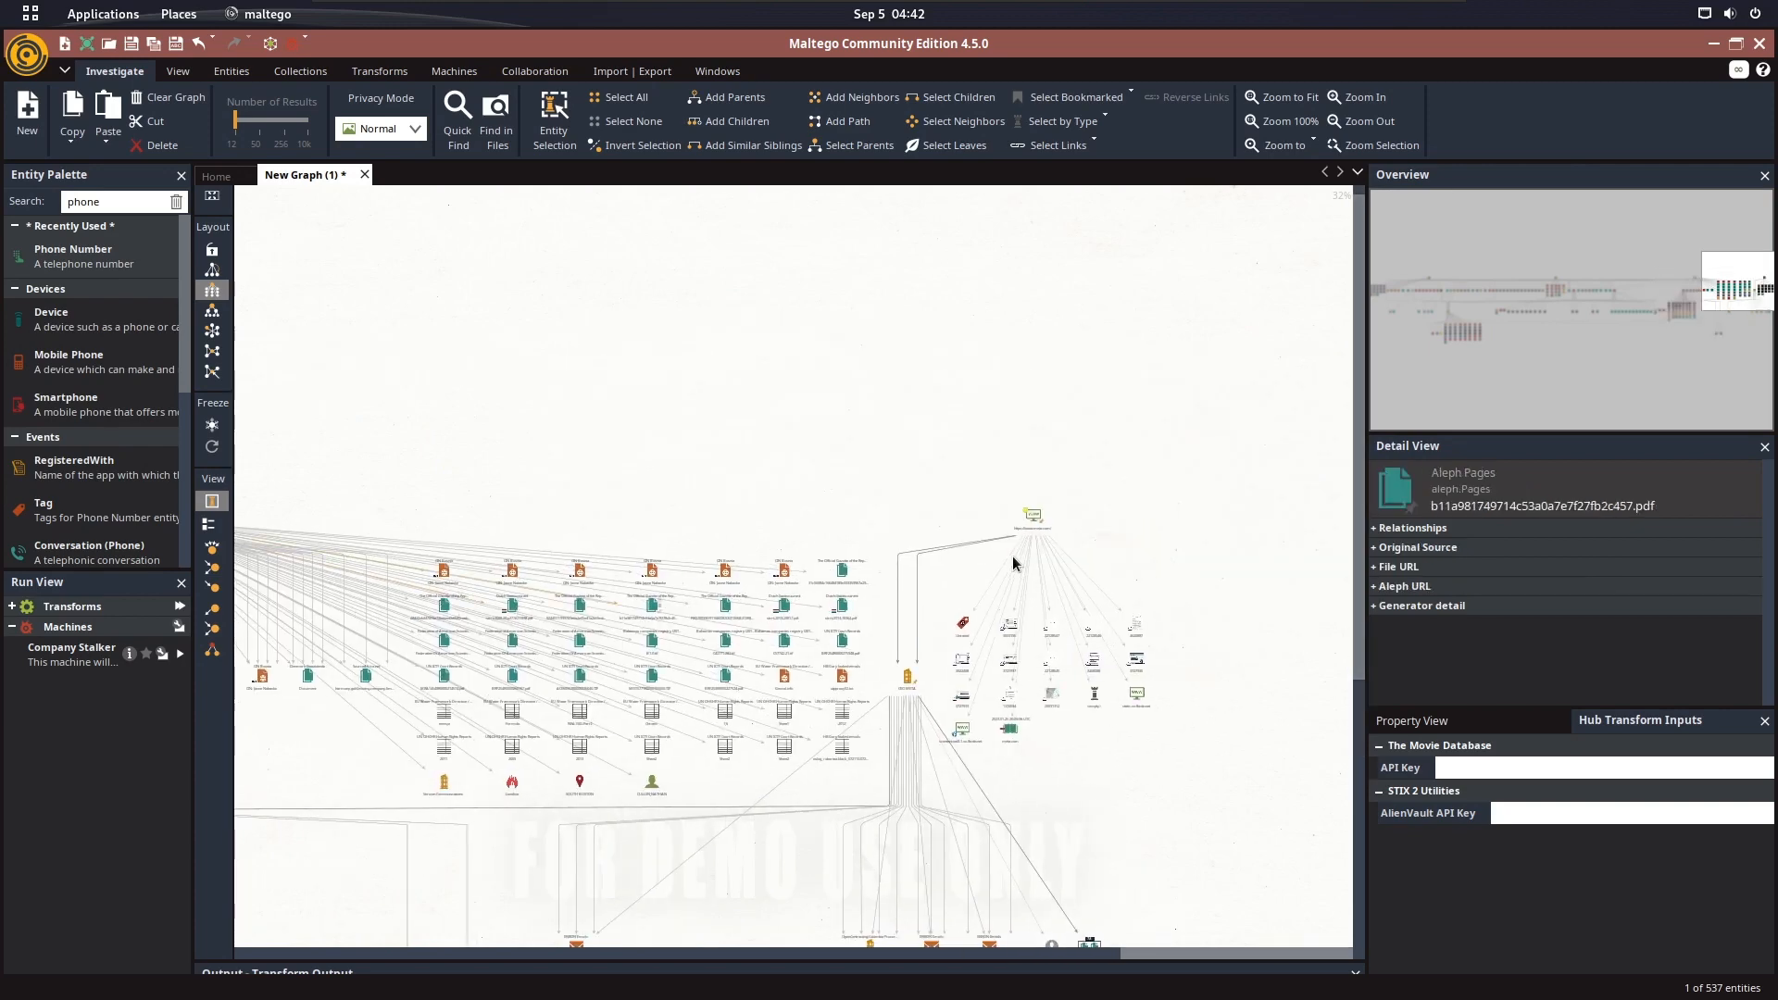
{"action": "scroll", "coordinate": [1121, 556], "scroll_direction": "up", "scroll_amount": 4}
{"action": "left_click_drag", "start_coordinate": [1201, 498], "coordinate": [1117, 370]}
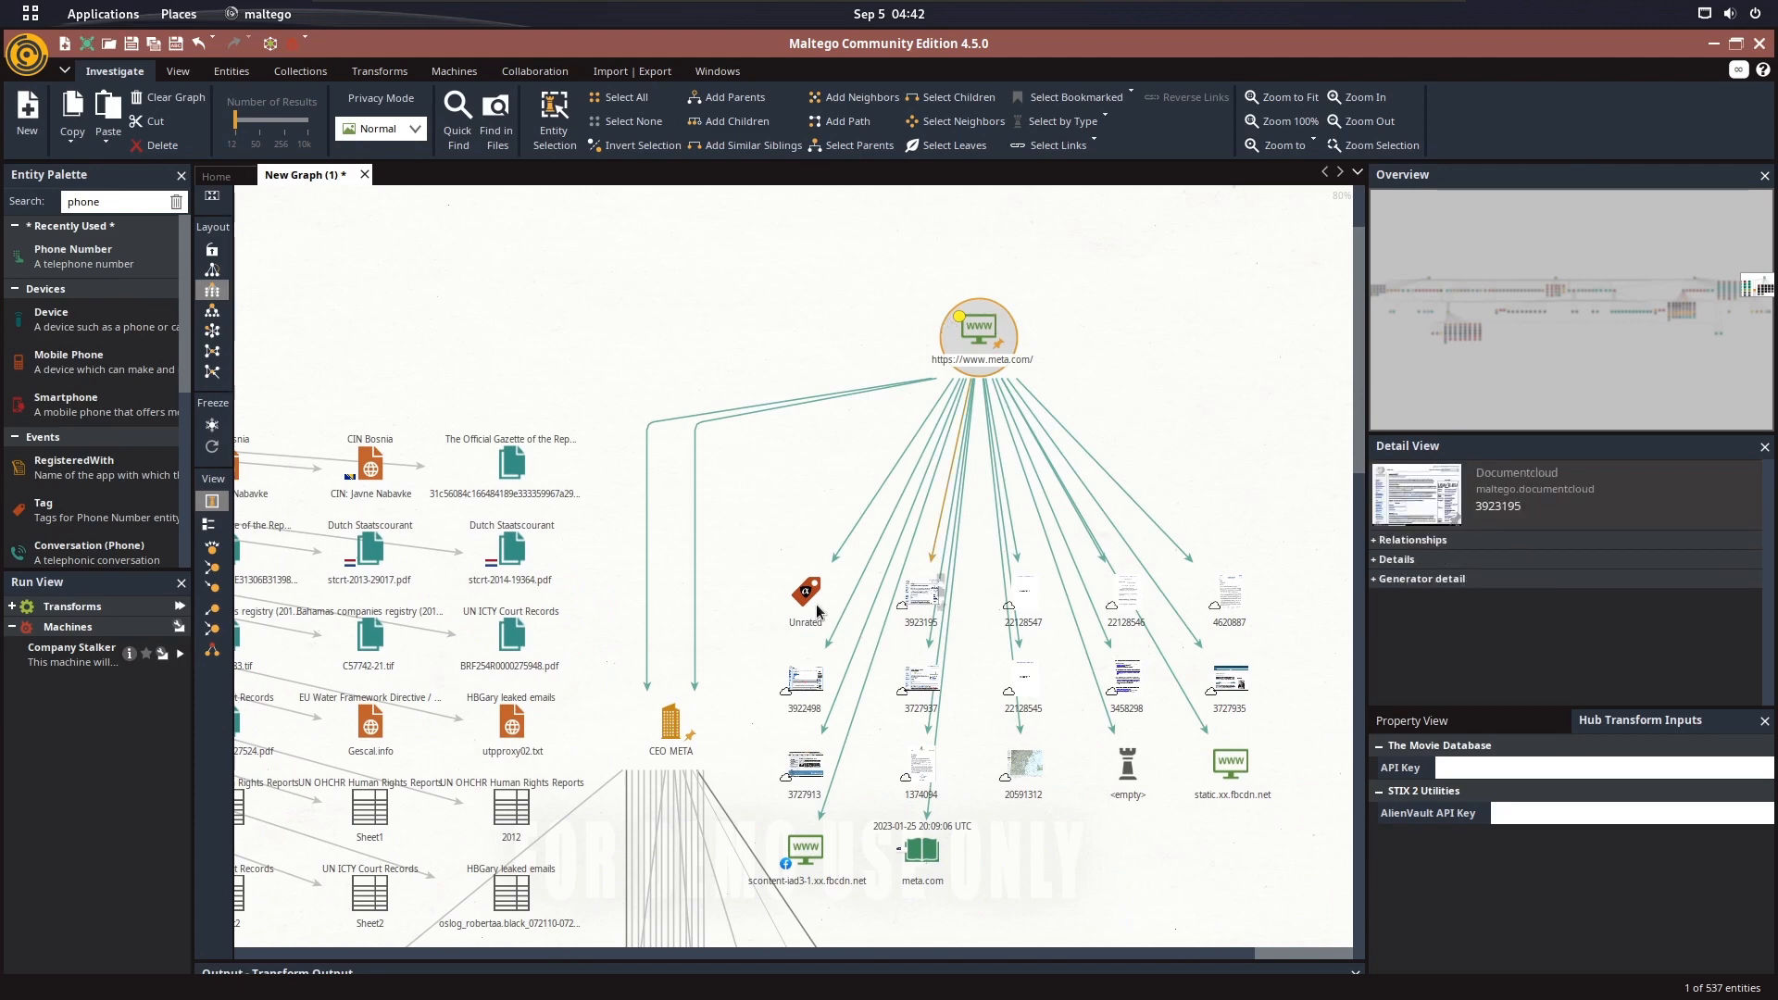
{"action": "left_click", "coordinate": [1214, 606]}
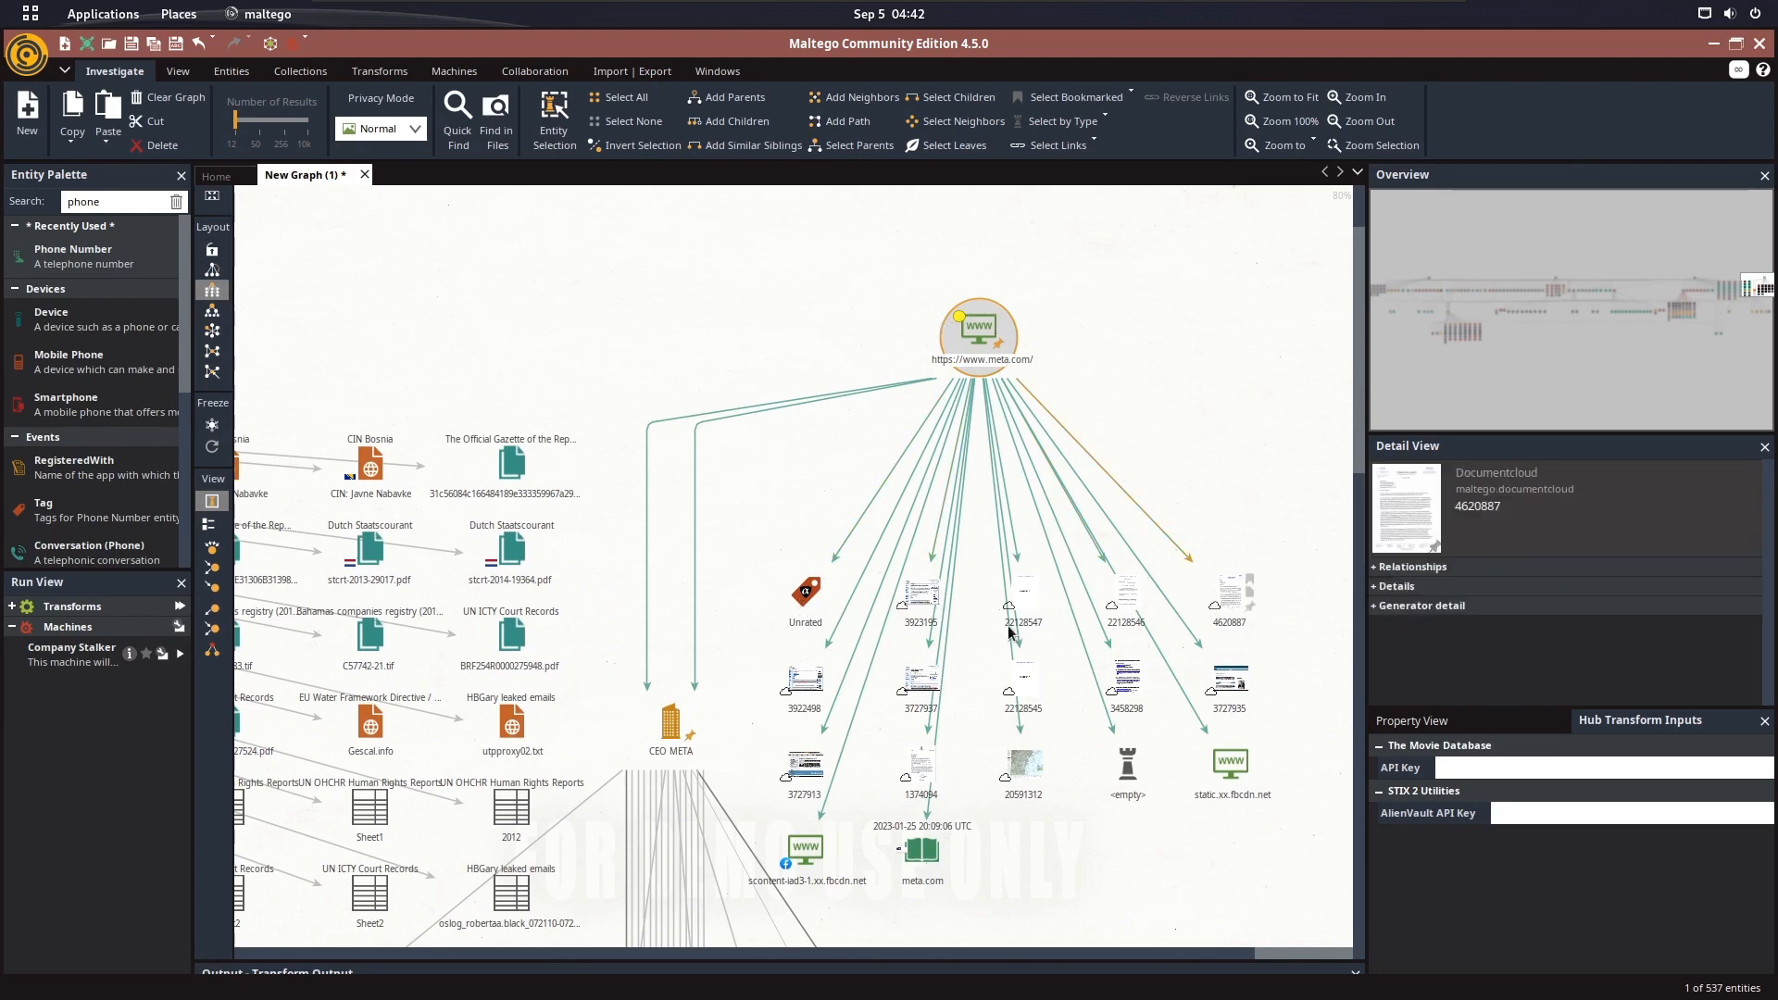
Review the properties of Documentcloud entity 1374094 under the meta.com website, including its URL, title and creation date, and close its details
{"action": "left_click_drag", "start_coordinate": [1054, 824], "coordinate": [1072, 387]}
{"action": "double_click", "coordinate": [936, 353]}
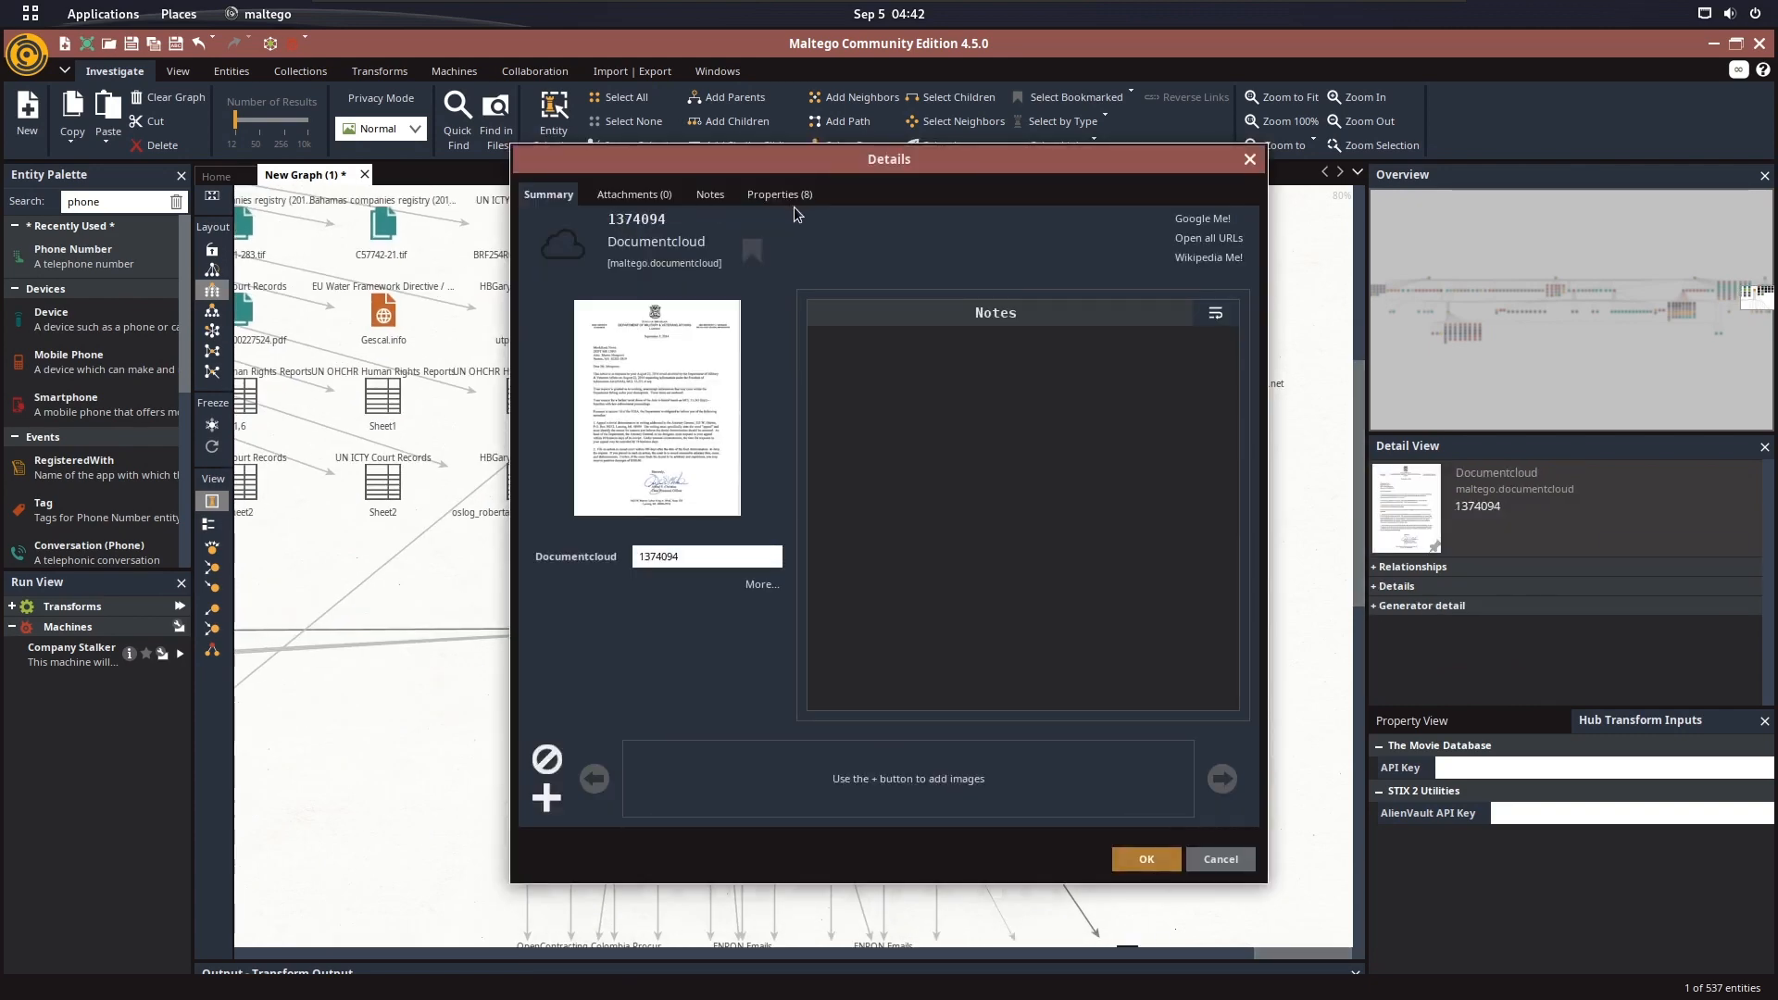
{"action": "left_click", "coordinate": [800, 196]}
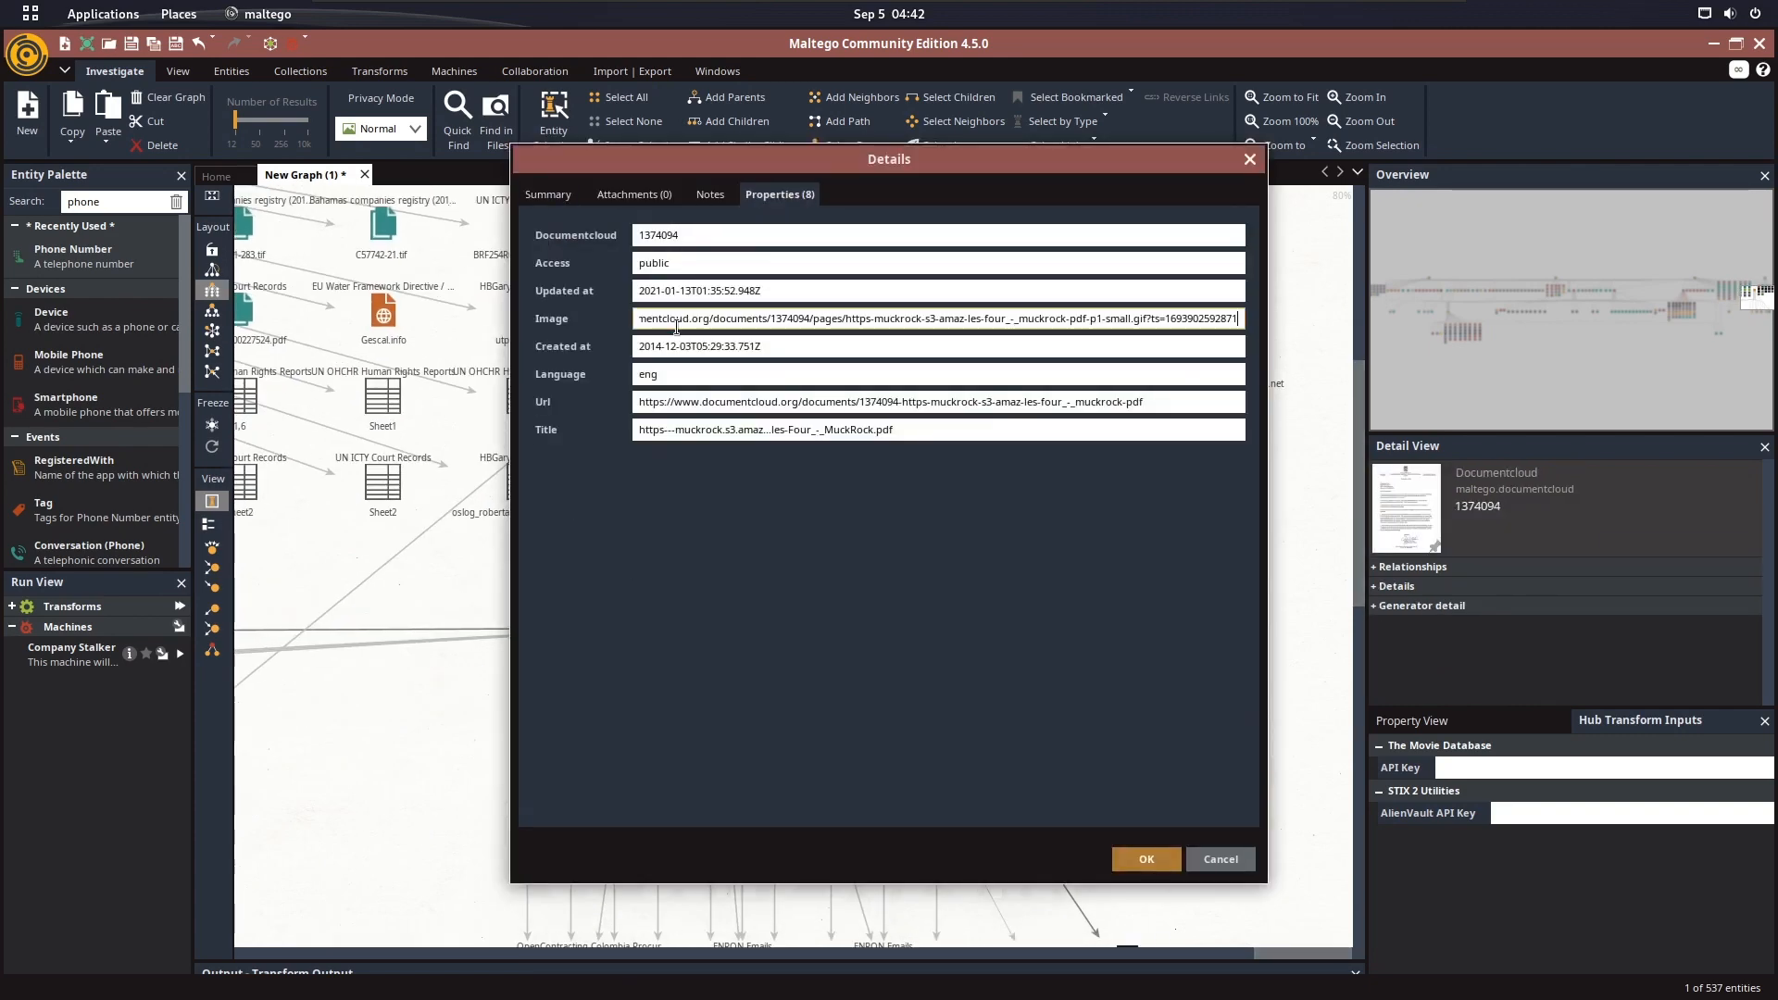
{"action": "left_click", "coordinate": [895, 403]}
{"action": "left_click_drag", "start_coordinate": [1030, 428], "coordinate": [646, 430]}
{"action": "left_click", "coordinate": [927, 346]}
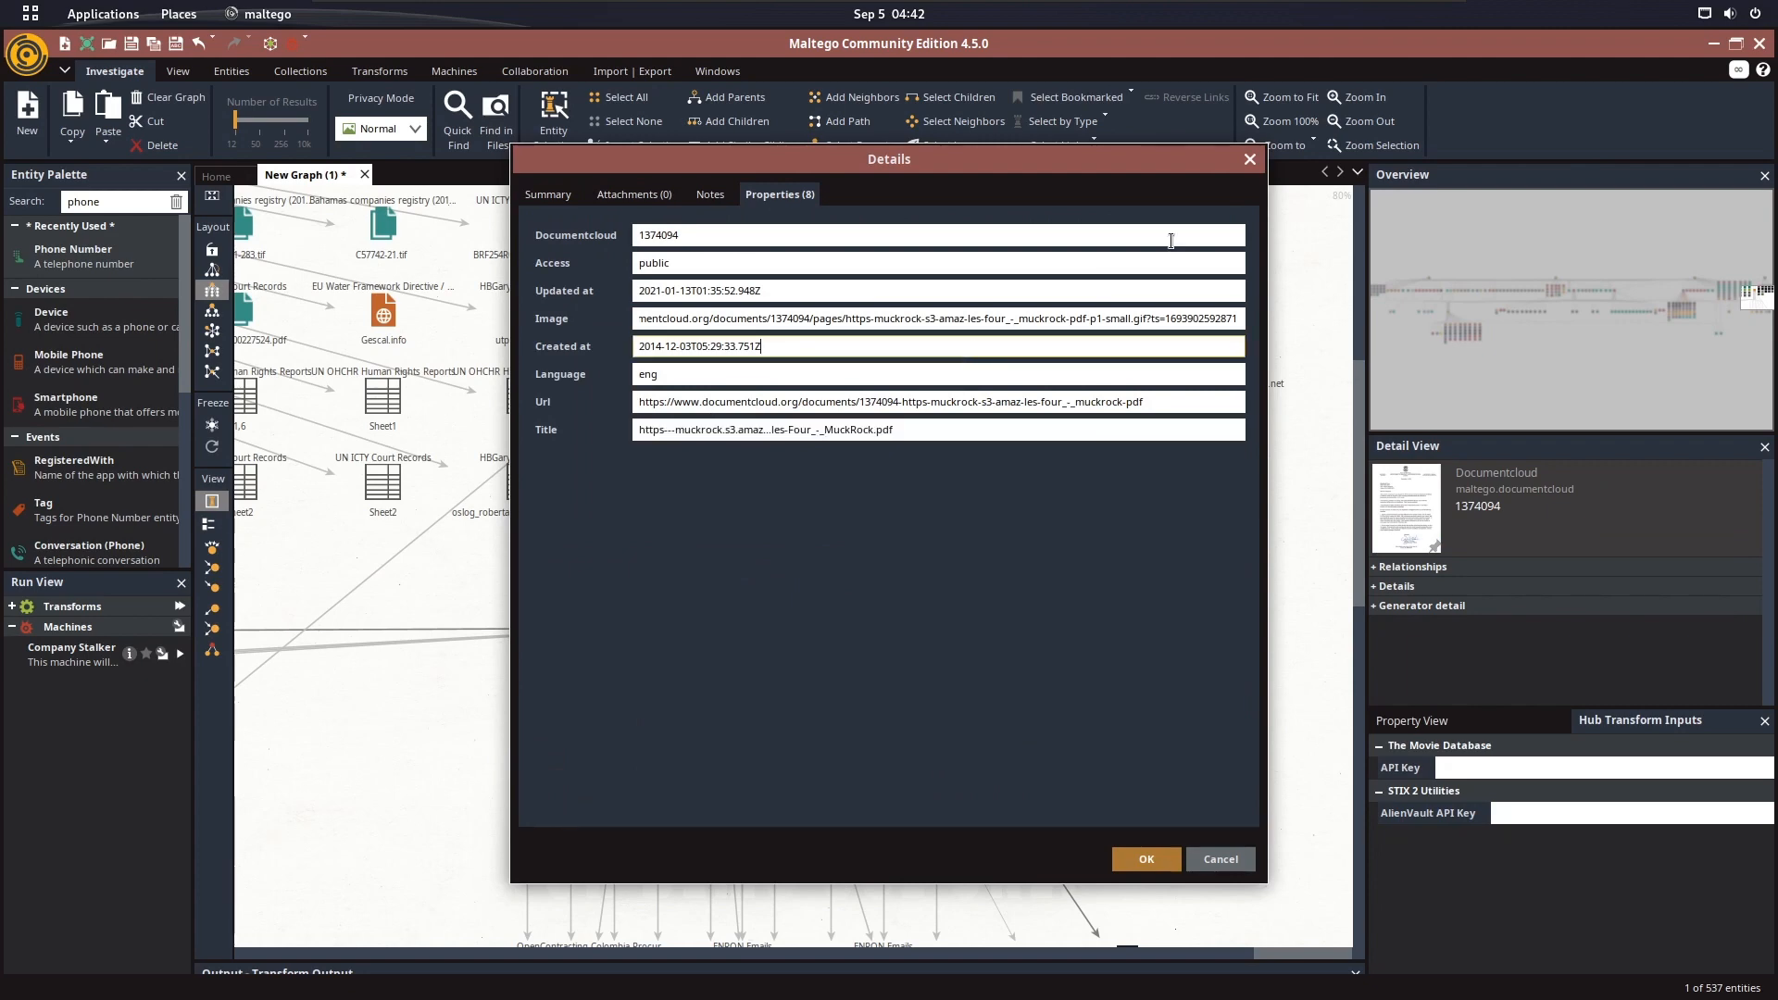
{"action": "left_click", "coordinate": [1250, 160]}
Find the facebook.com email address entity with the zuck alias below the leaked-email and company entities and select it
{"action": "left_click_drag", "start_coordinate": [936, 433], "coordinate": [891, 290]}
{"action": "scroll", "coordinate": [369, 452], "scroll_direction": "down", "scroll_amount": 1}
{"action": "scroll", "coordinate": [369, 452], "scroll_direction": "down", "scroll_amount": 4}
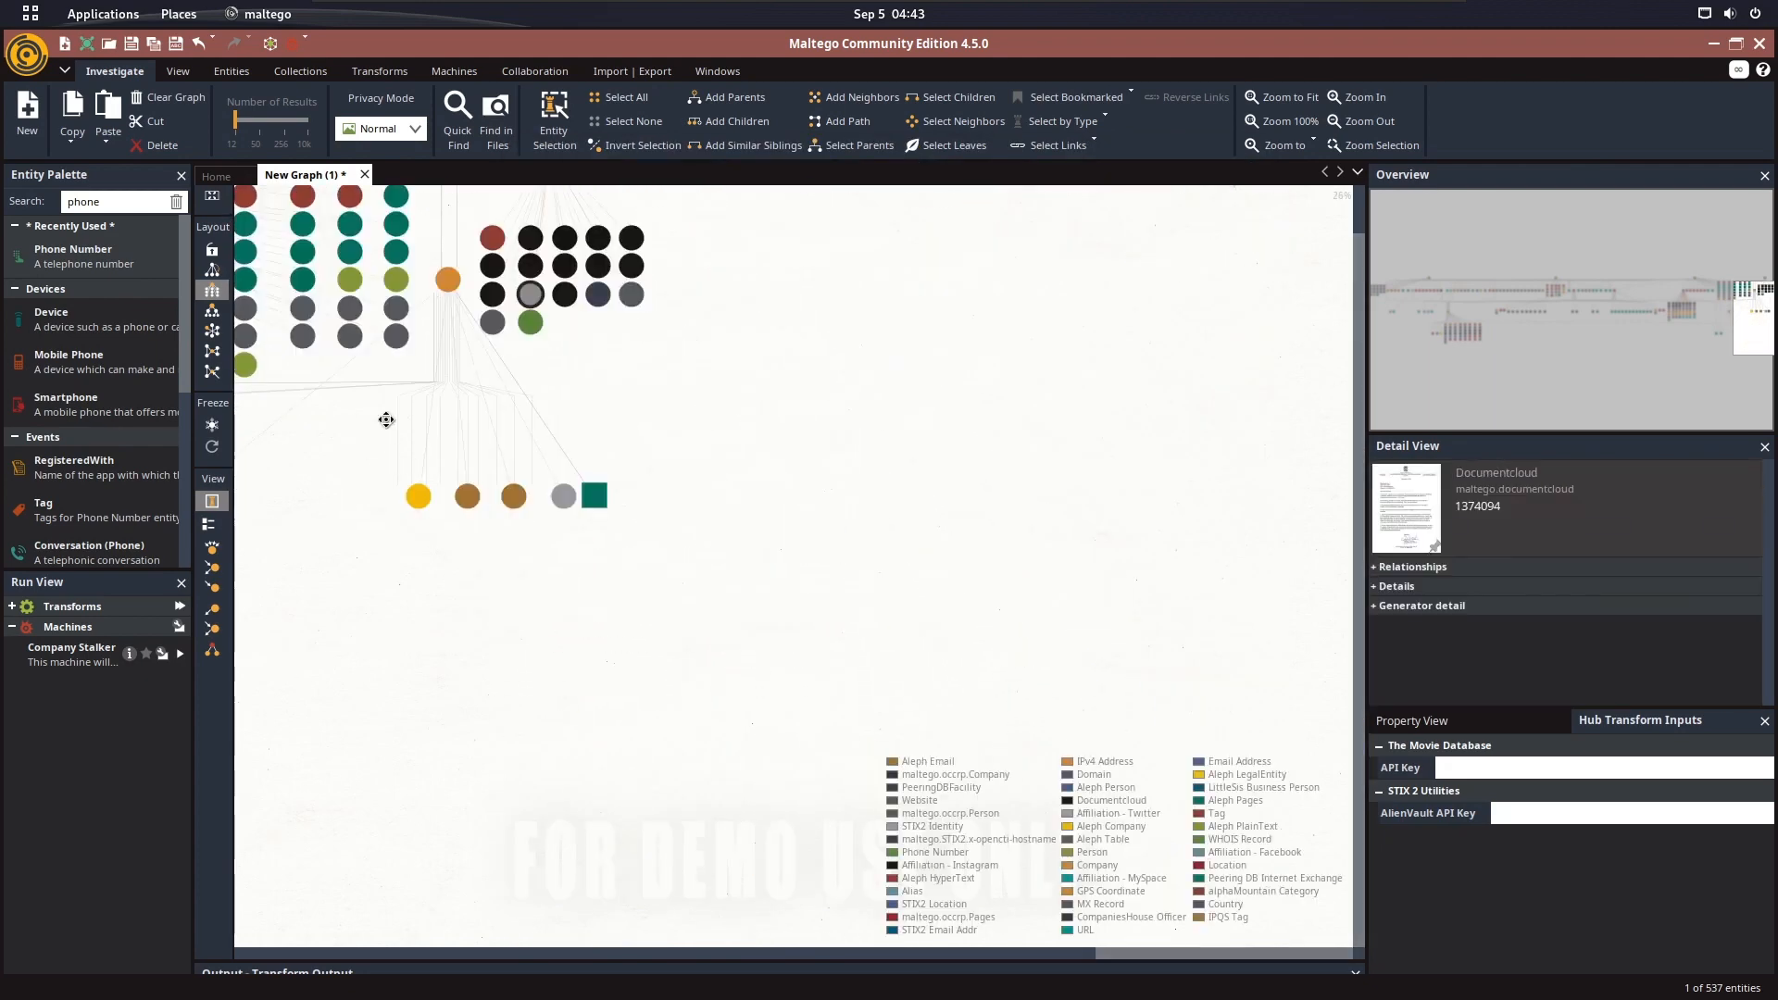
{"action": "left_click_drag", "start_coordinate": [385, 421], "coordinate": [1688, 484]}
{"action": "scroll", "coordinate": [1011, 579], "scroll_direction": "up", "scroll_amount": 5}
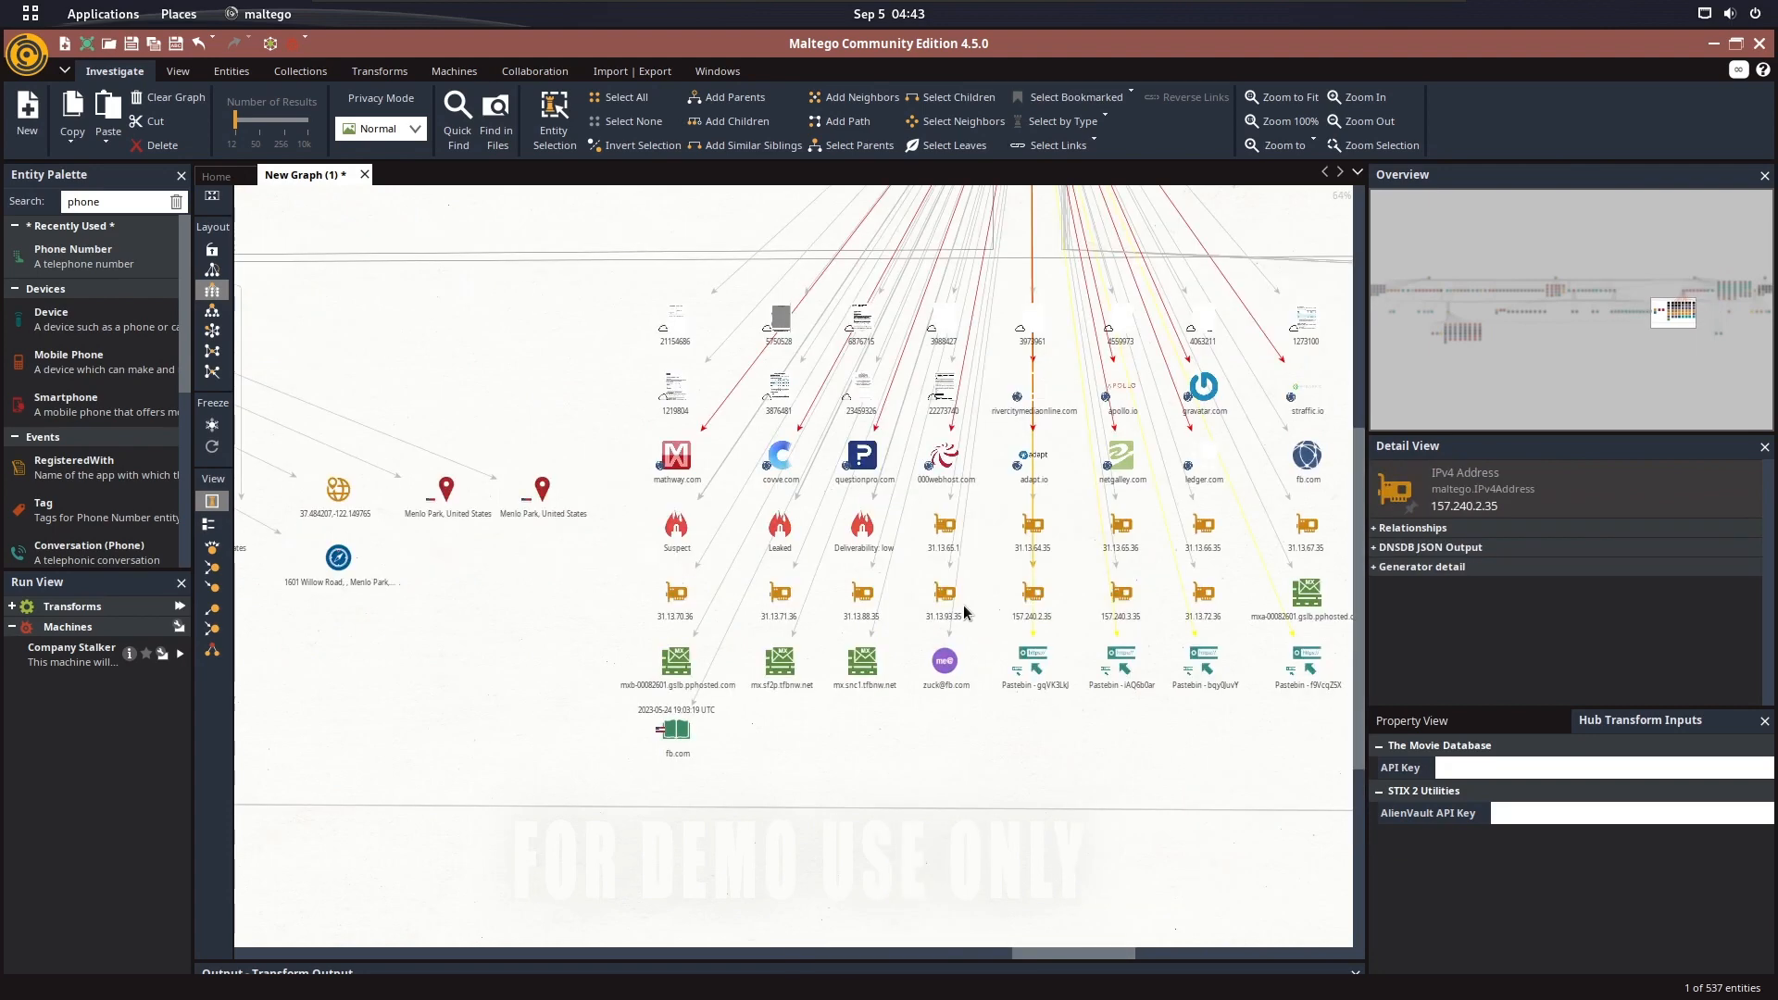
{"action": "scroll", "coordinate": [758, 487], "scroll_direction": "down", "scroll_amount": 6}
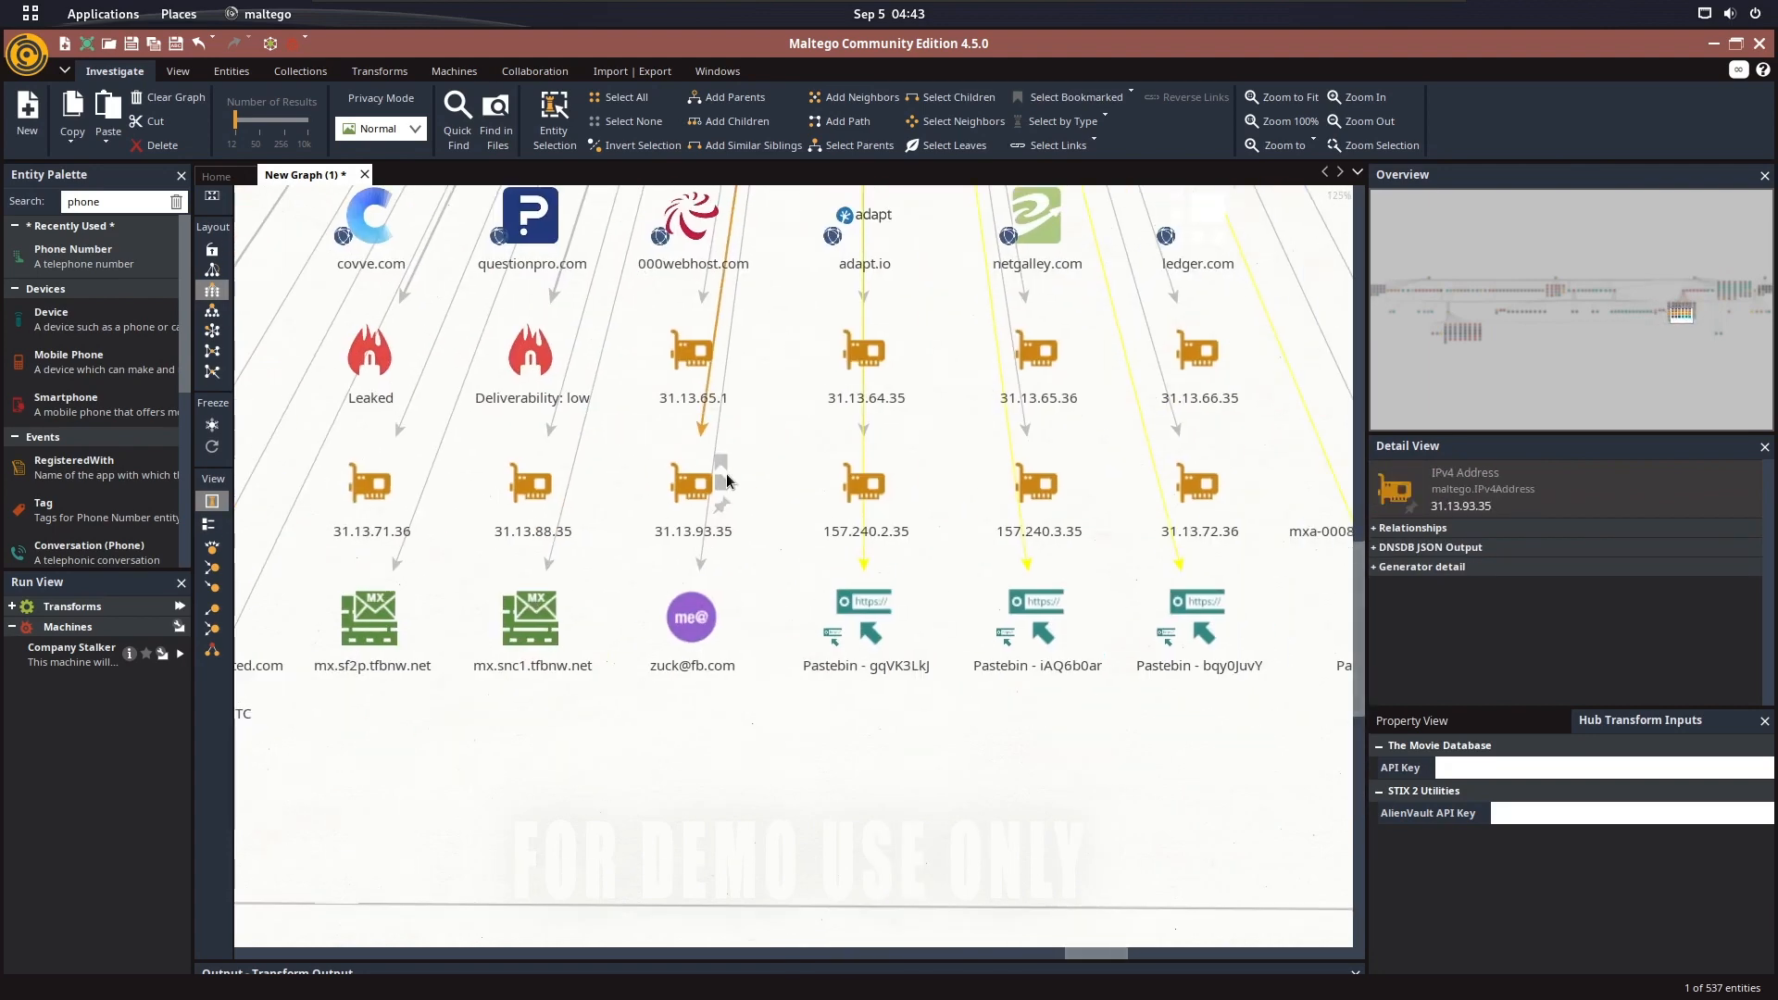
{"action": "left_click_drag", "start_coordinate": [731, 508], "coordinate": [1556, 505]}
{"action": "left_click_drag", "start_coordinate": [402, 594], "coordinate": [772, 568]}
{"action": "scroll", "coordinate": [774, 569], "scroll_direction": "up", "scroll_amount": 5}
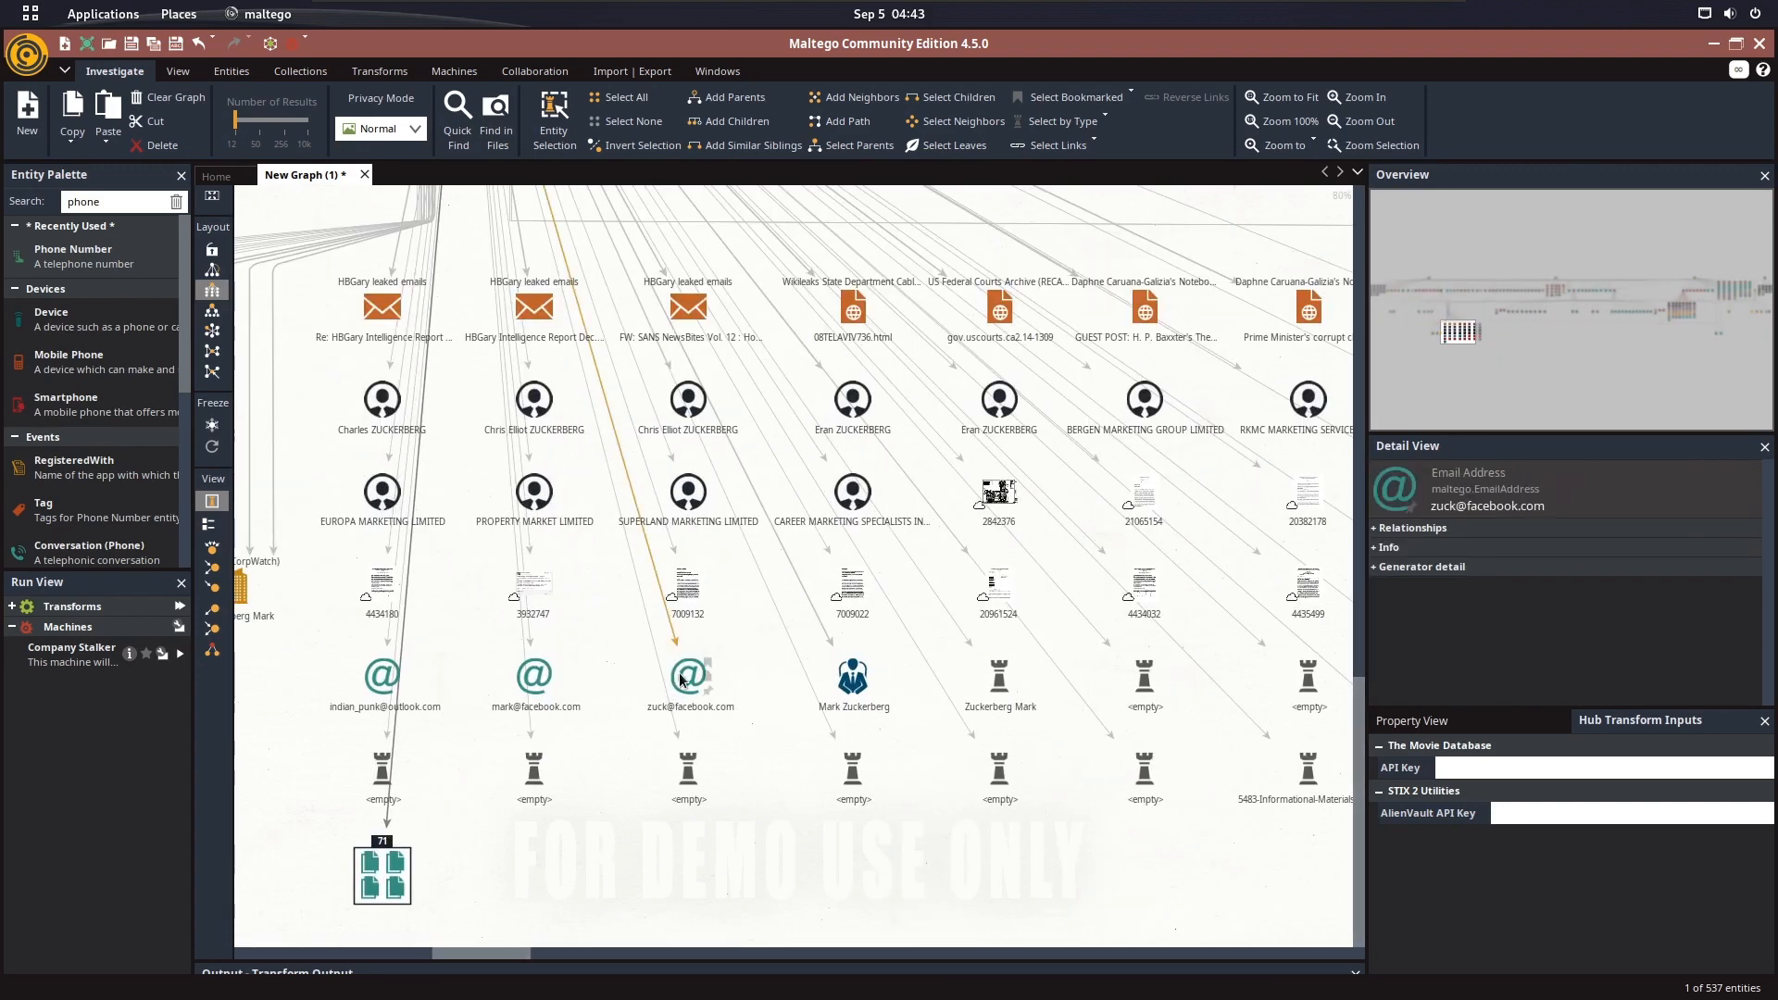
{"action": "scroll", "coordinate": [648, 658], "scroll_direction": "up", "scroll_amount": 1}
{"action": "left_click", "coordinate": [770, 659]}
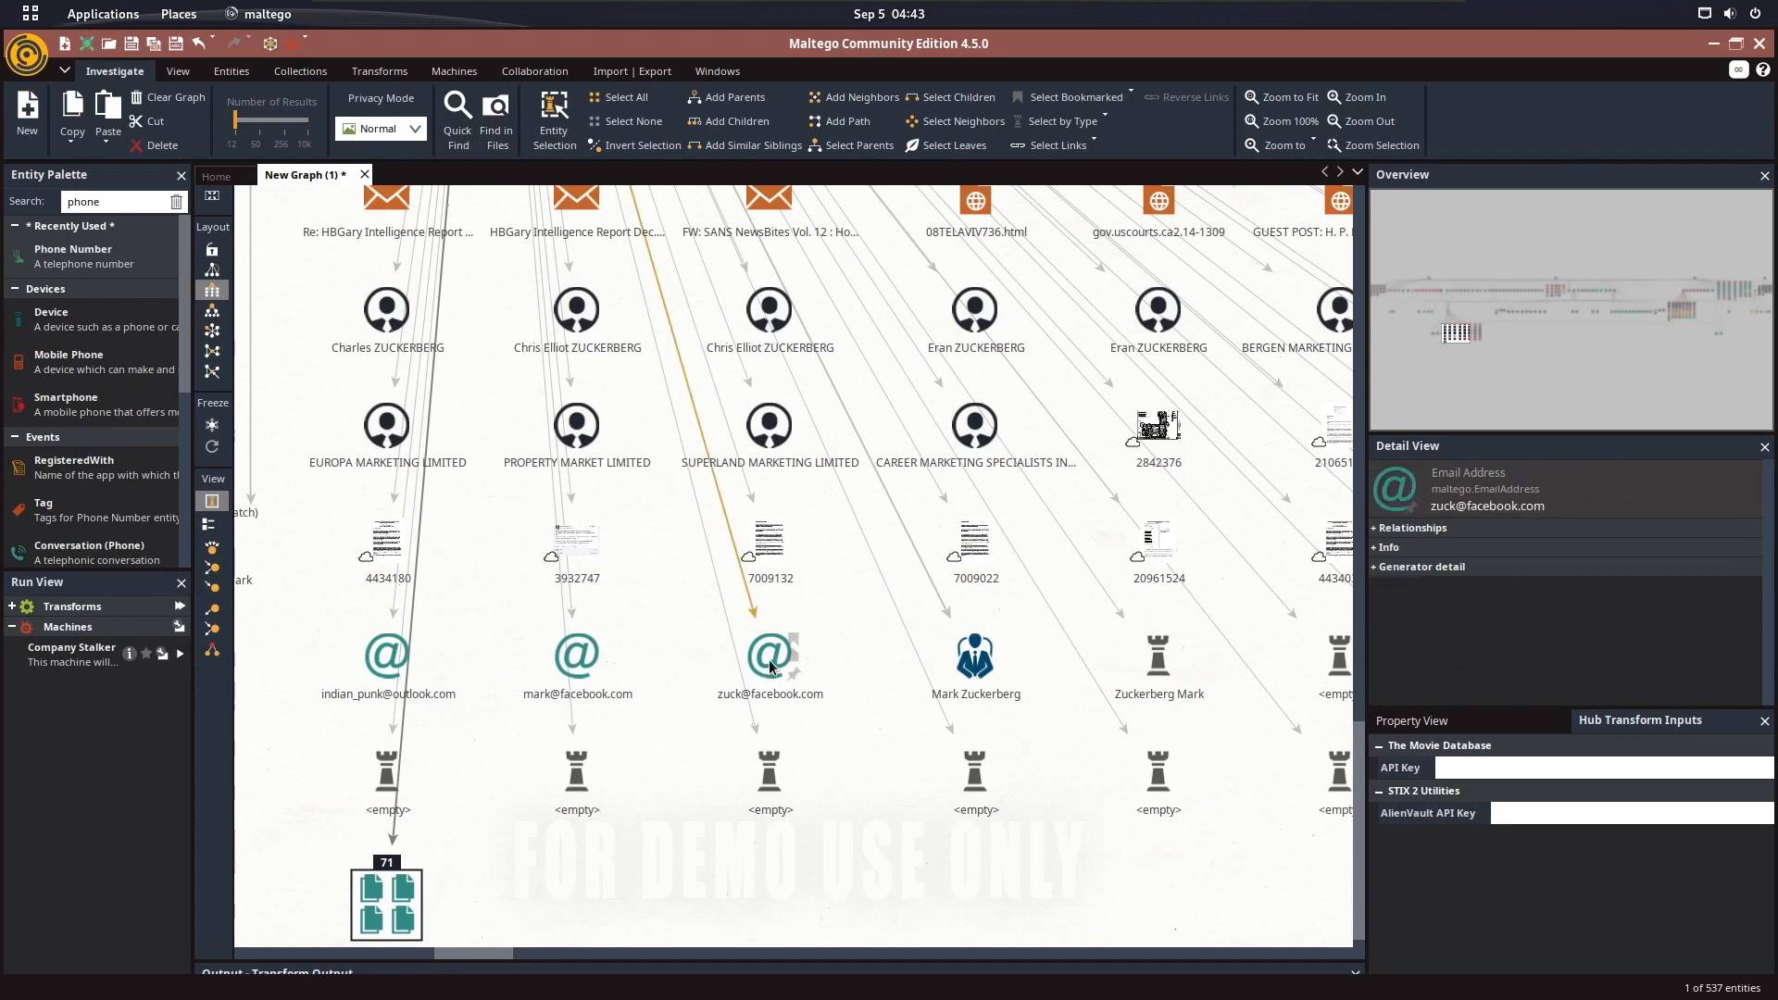
Run all transforms on the selected facebook.com email address and dismiss the licence and quota errors
{"action": "right_click", "coordinate": [773, 661]}
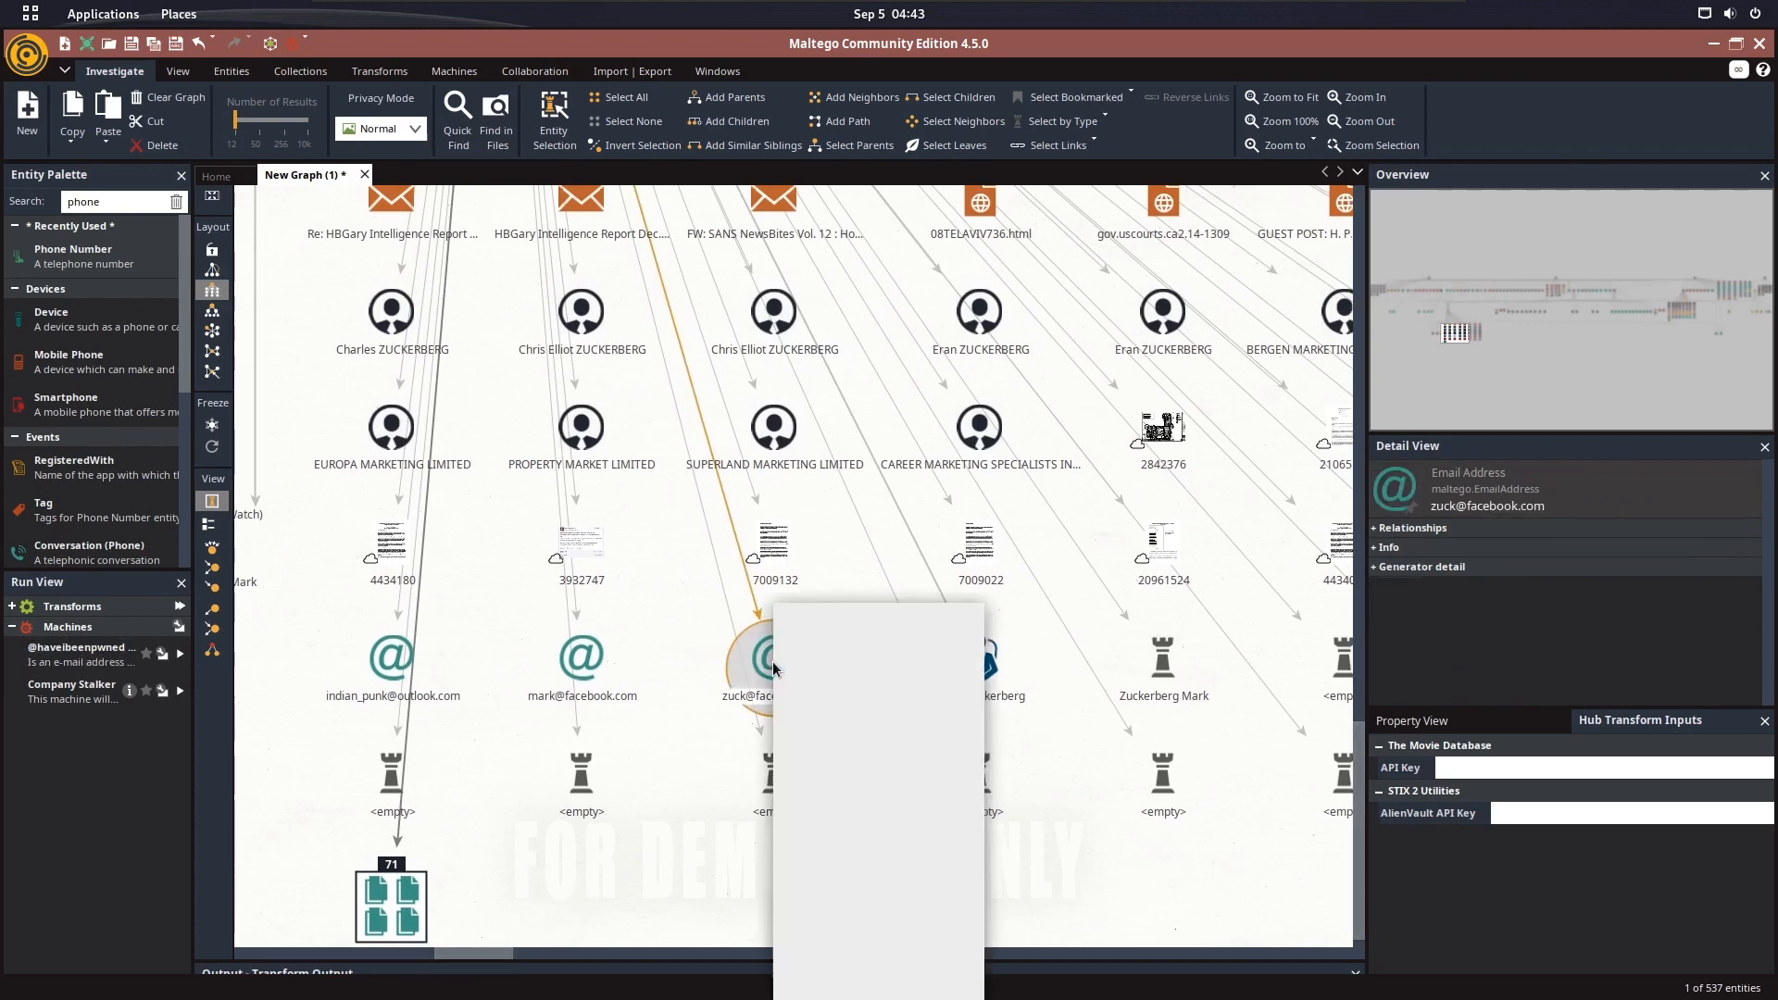
{"action": "left_click", "coordinate": [968, 663]}
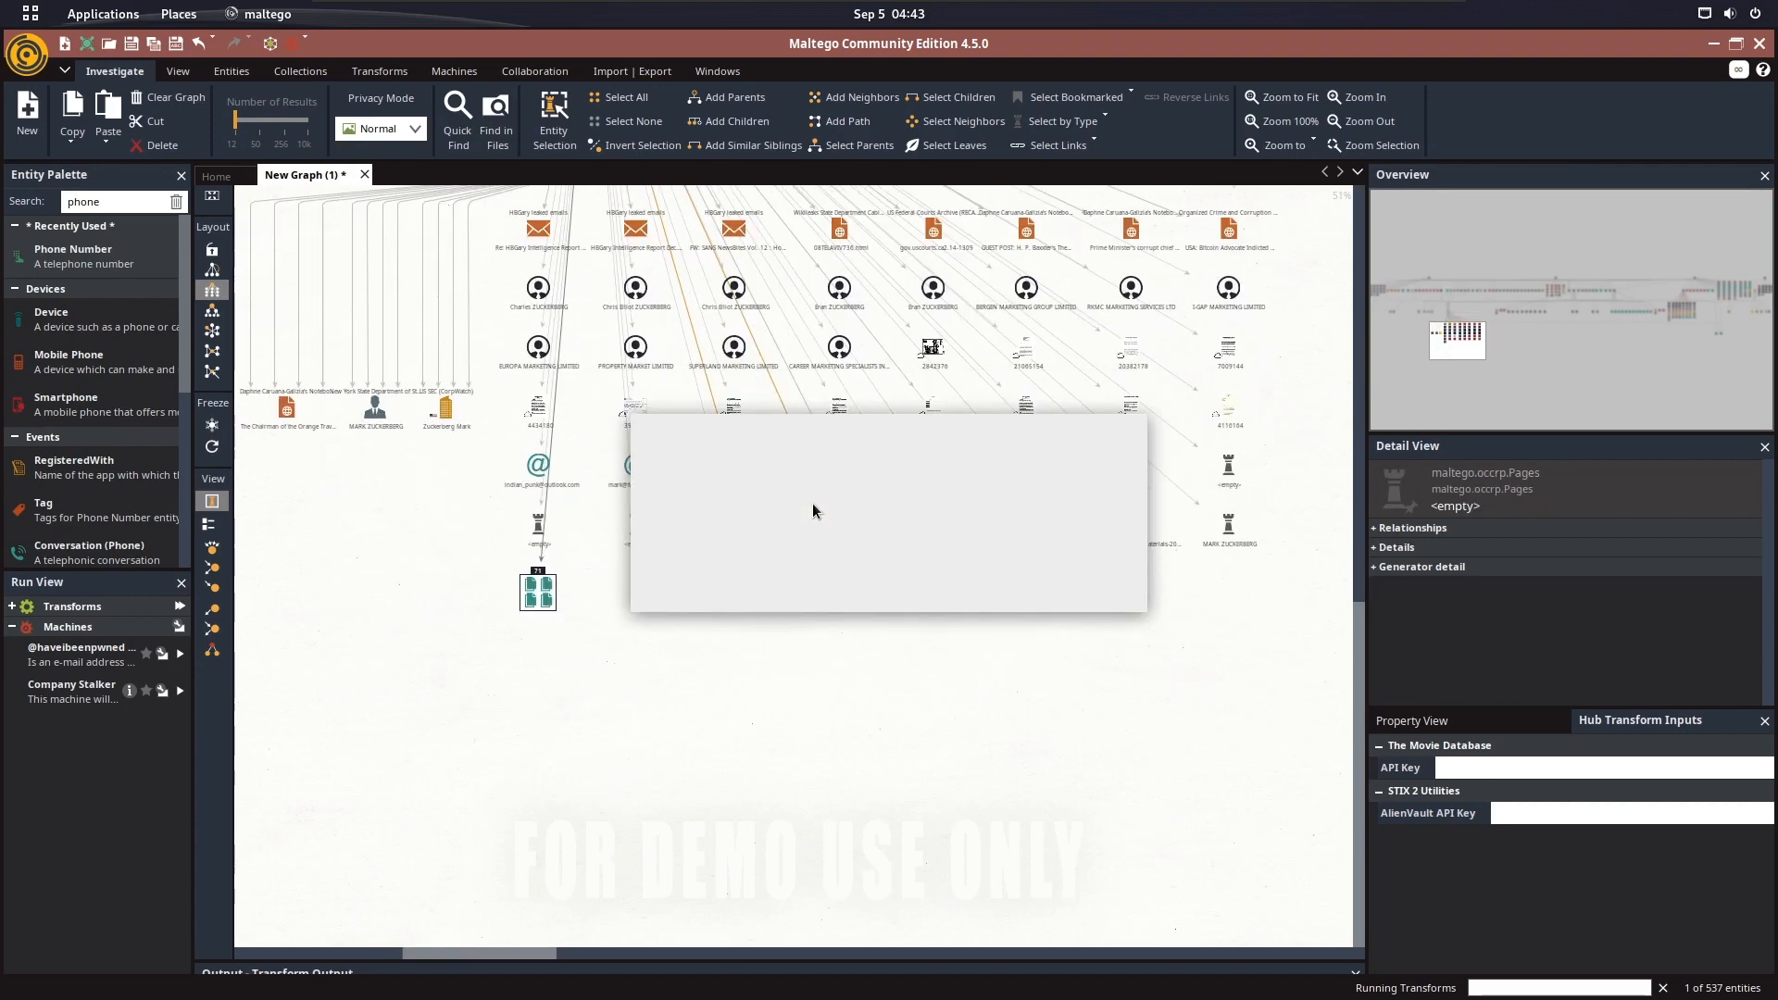
{"action": "left_click", "coordinate": [1087, 589]}
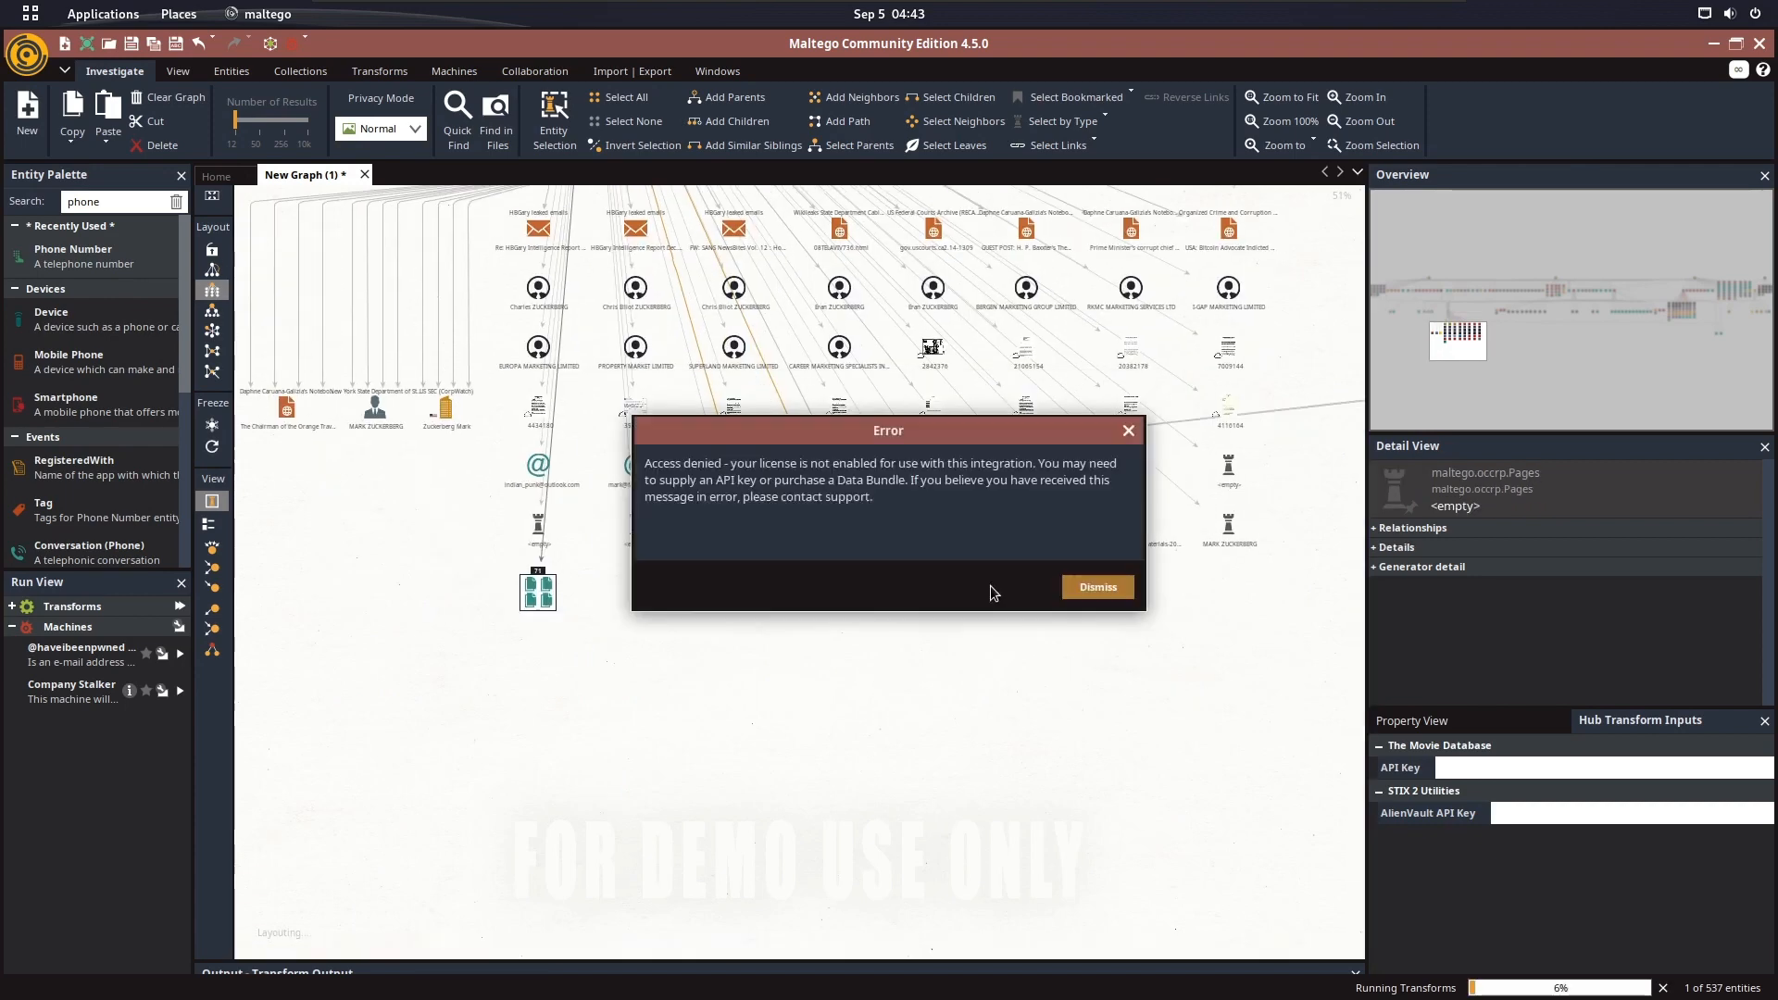
{"action": "left_click", "coordinate": [1092, 587]}
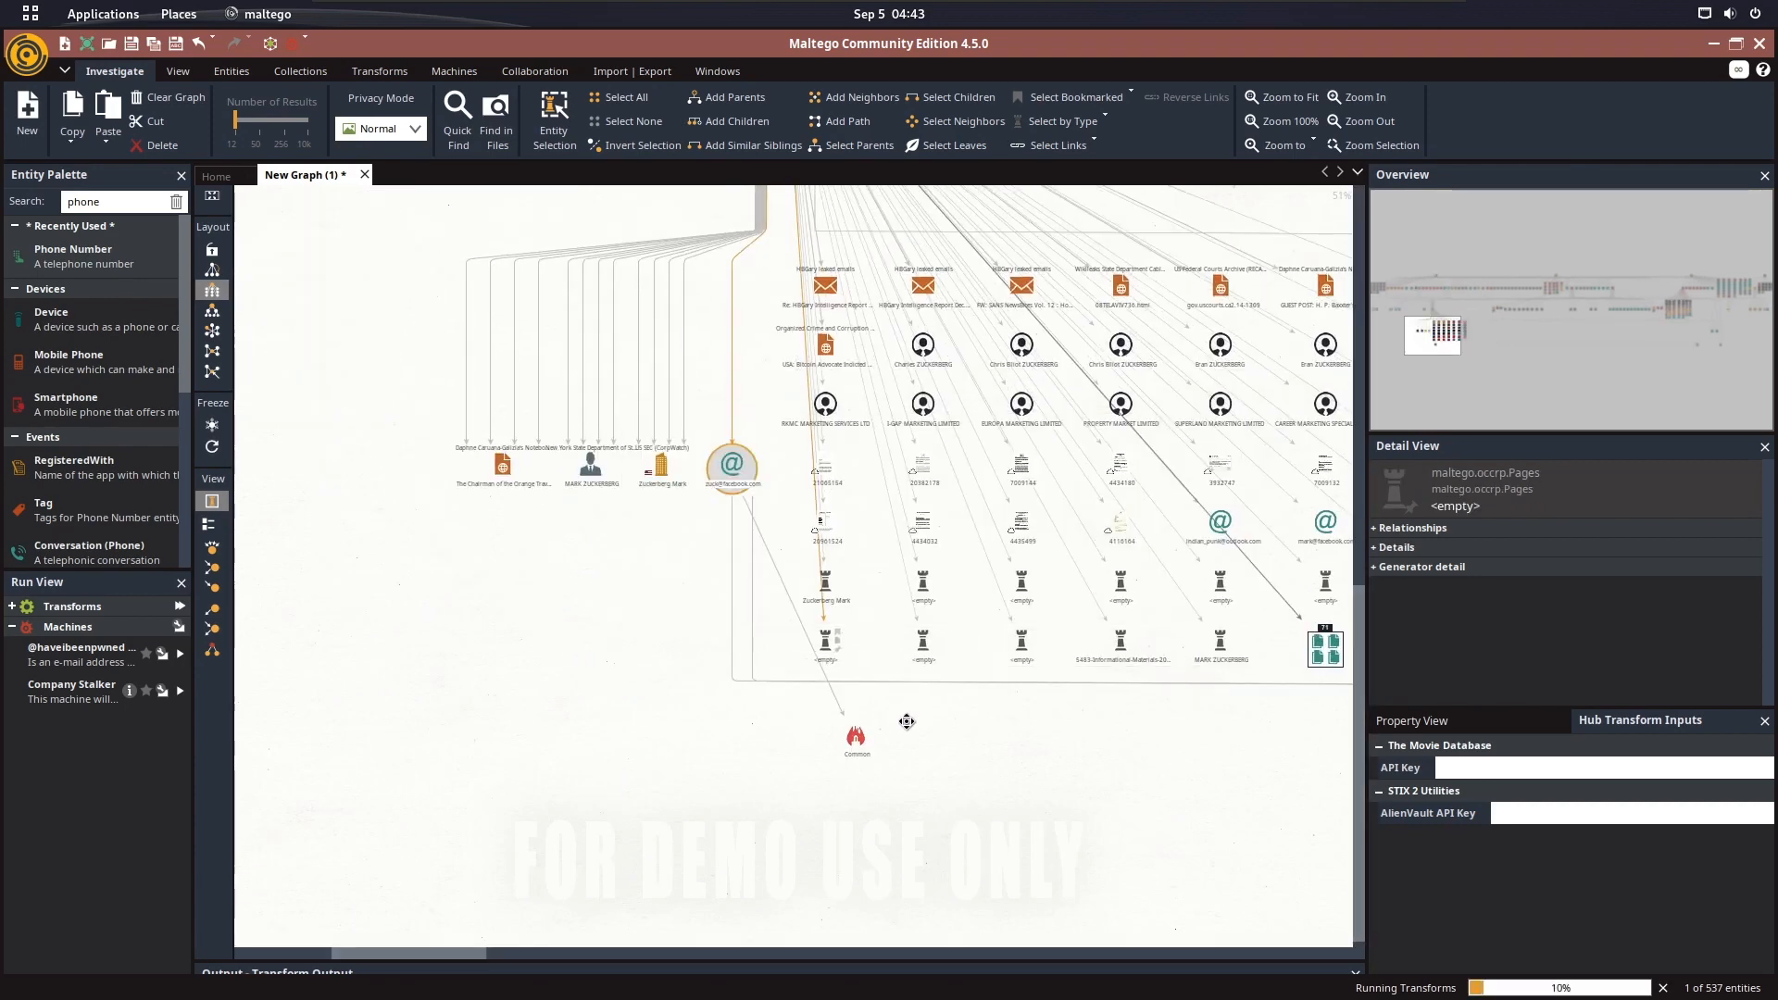
{"action": "left_click", "coordinate": [1121, 599]}
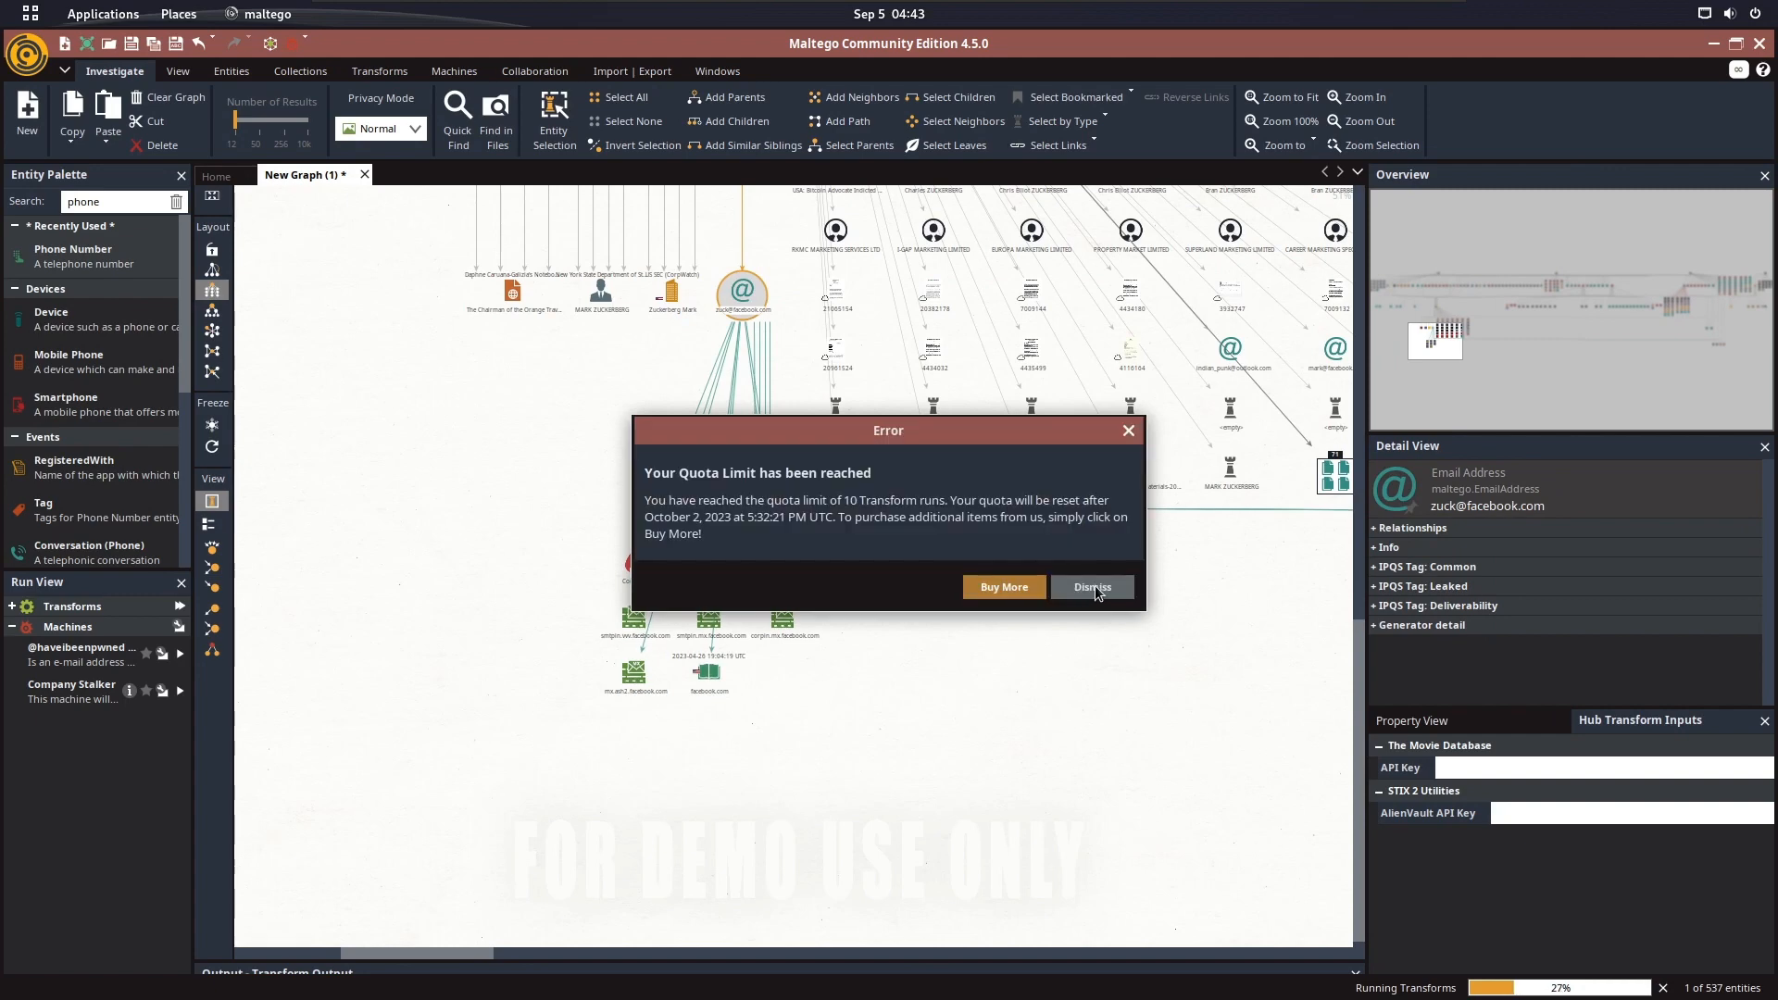
{"action": "left_click", "coordinate": [1084, 595]}
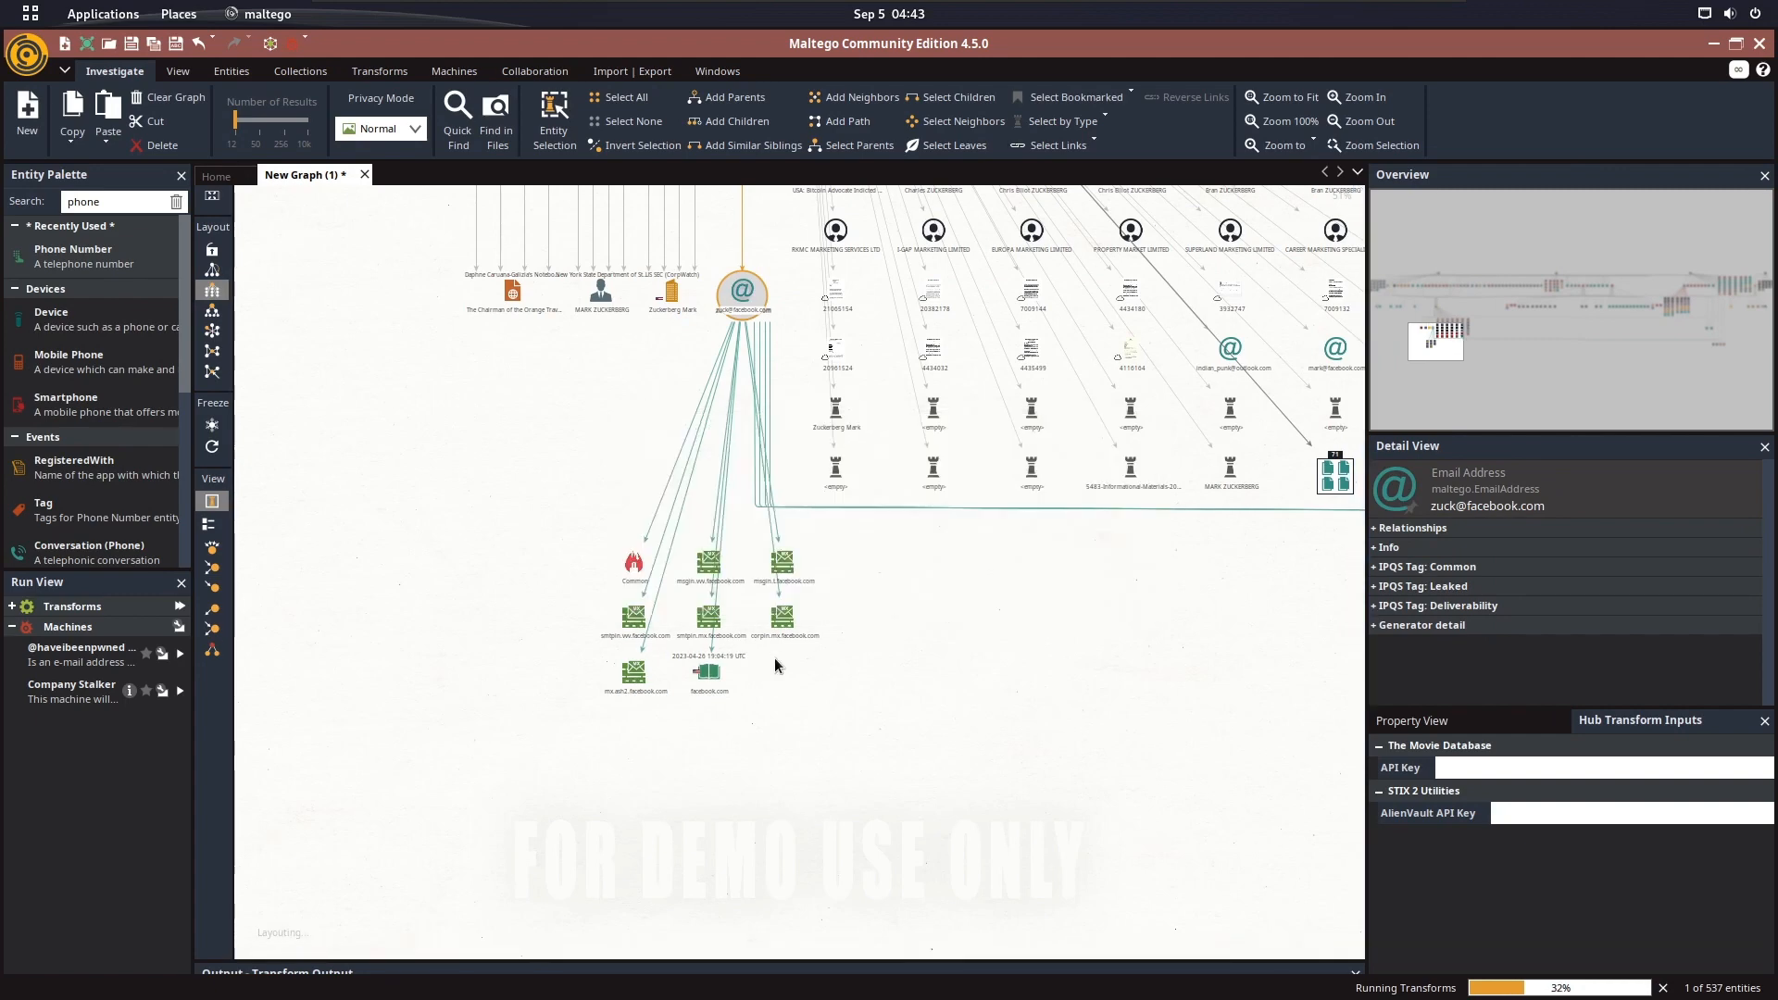
Inspect the mail server and Documentcloud entities being added under the email address, dismissing further transform errors
{"action": "scroll", "coordinate": [747, 658], "scroll_direction": "up", "scroll_amount": 3}
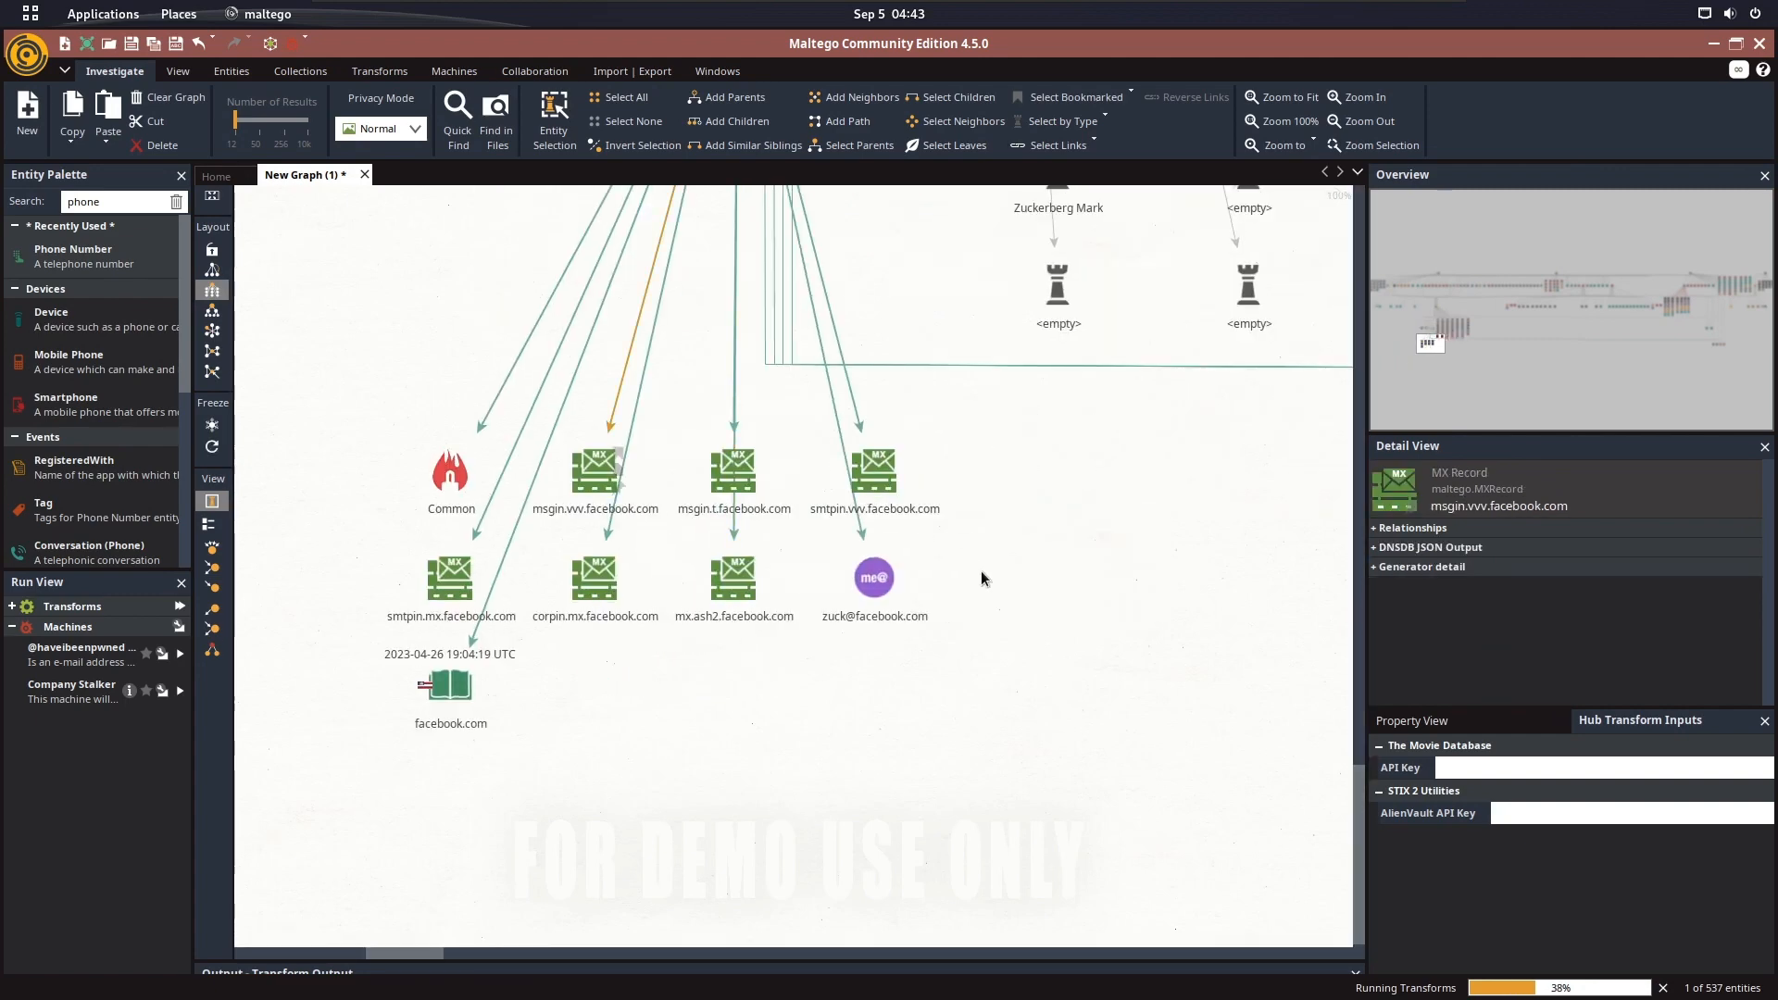
{"action": "left_click", "coordinate": [1101, 593]}
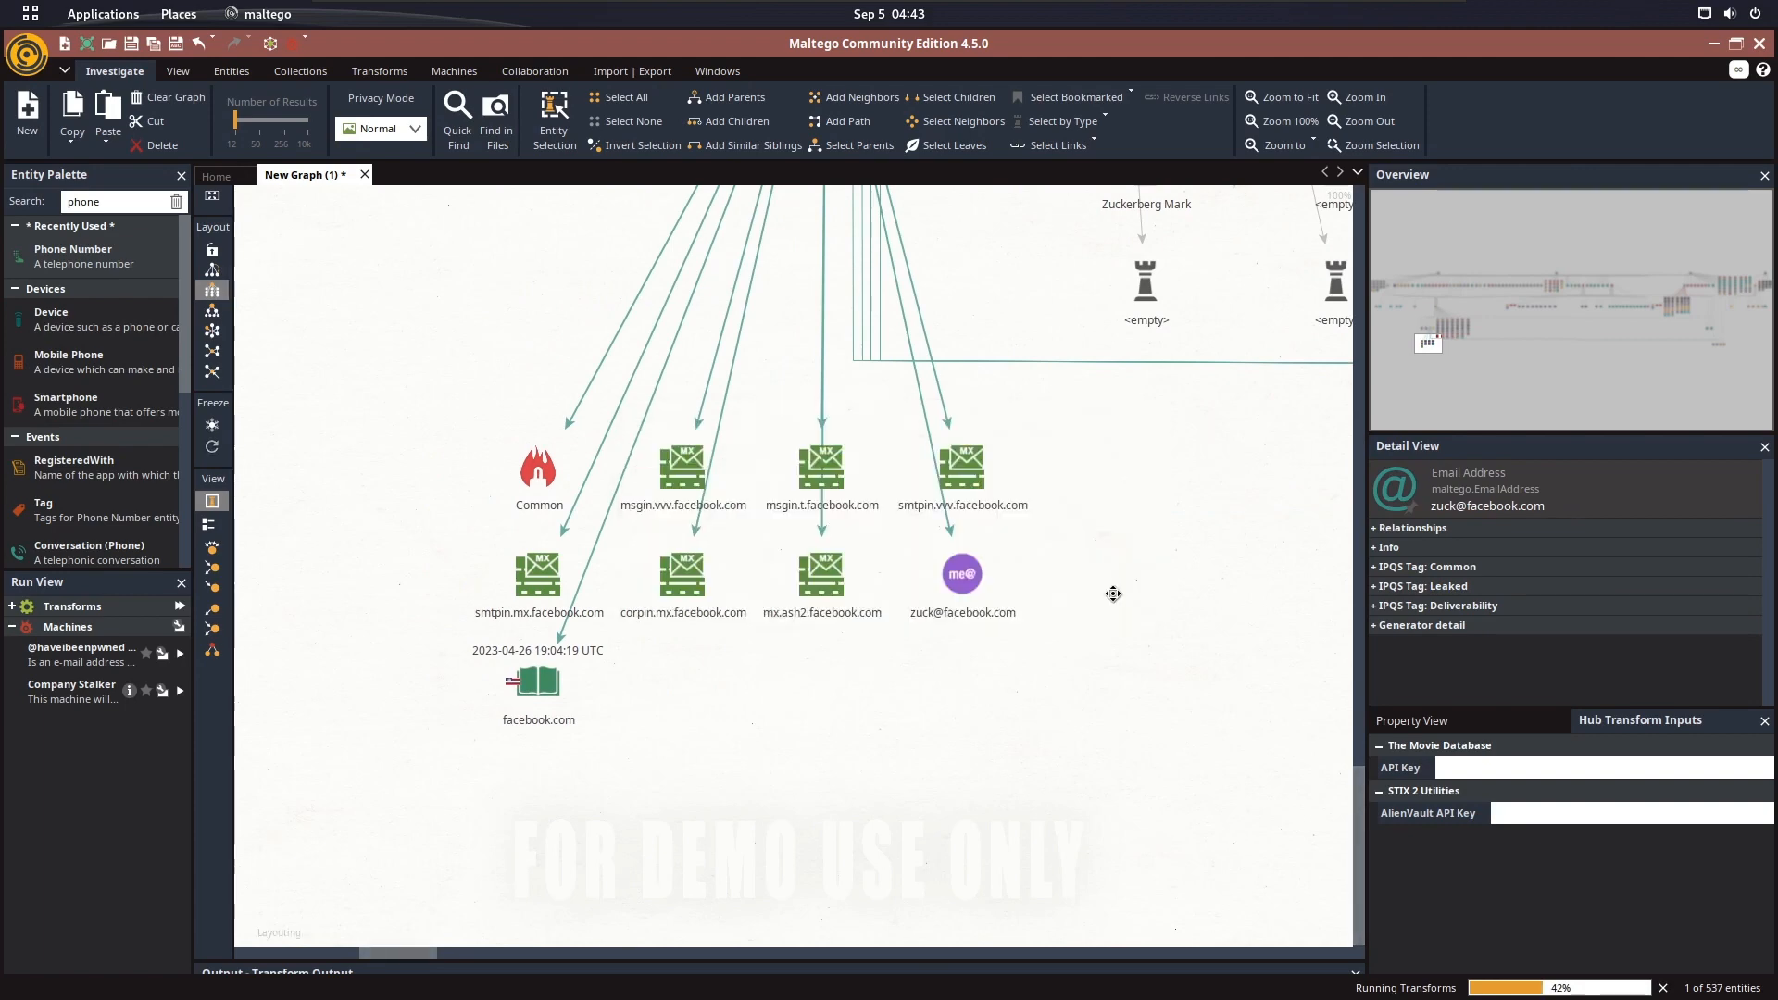
{"action": "left_click", "coordinate": [1089, 588]}
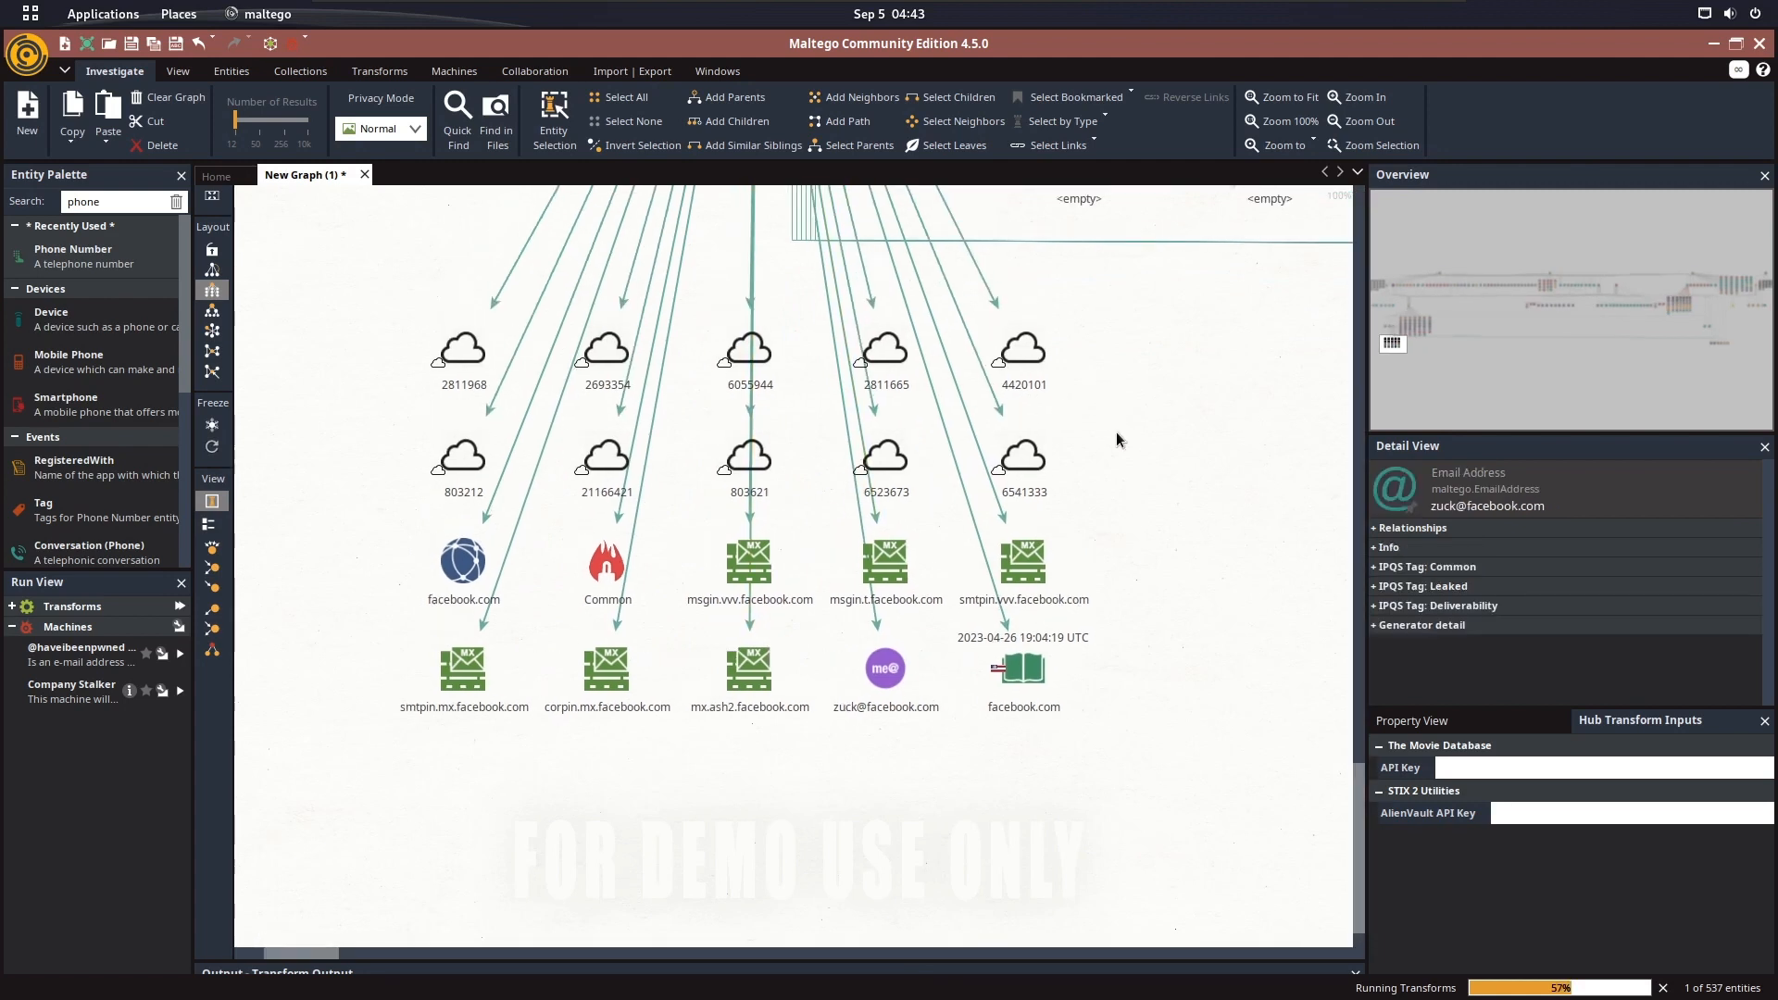
{"action": "left_click", "coordinate": [1092, 585]}
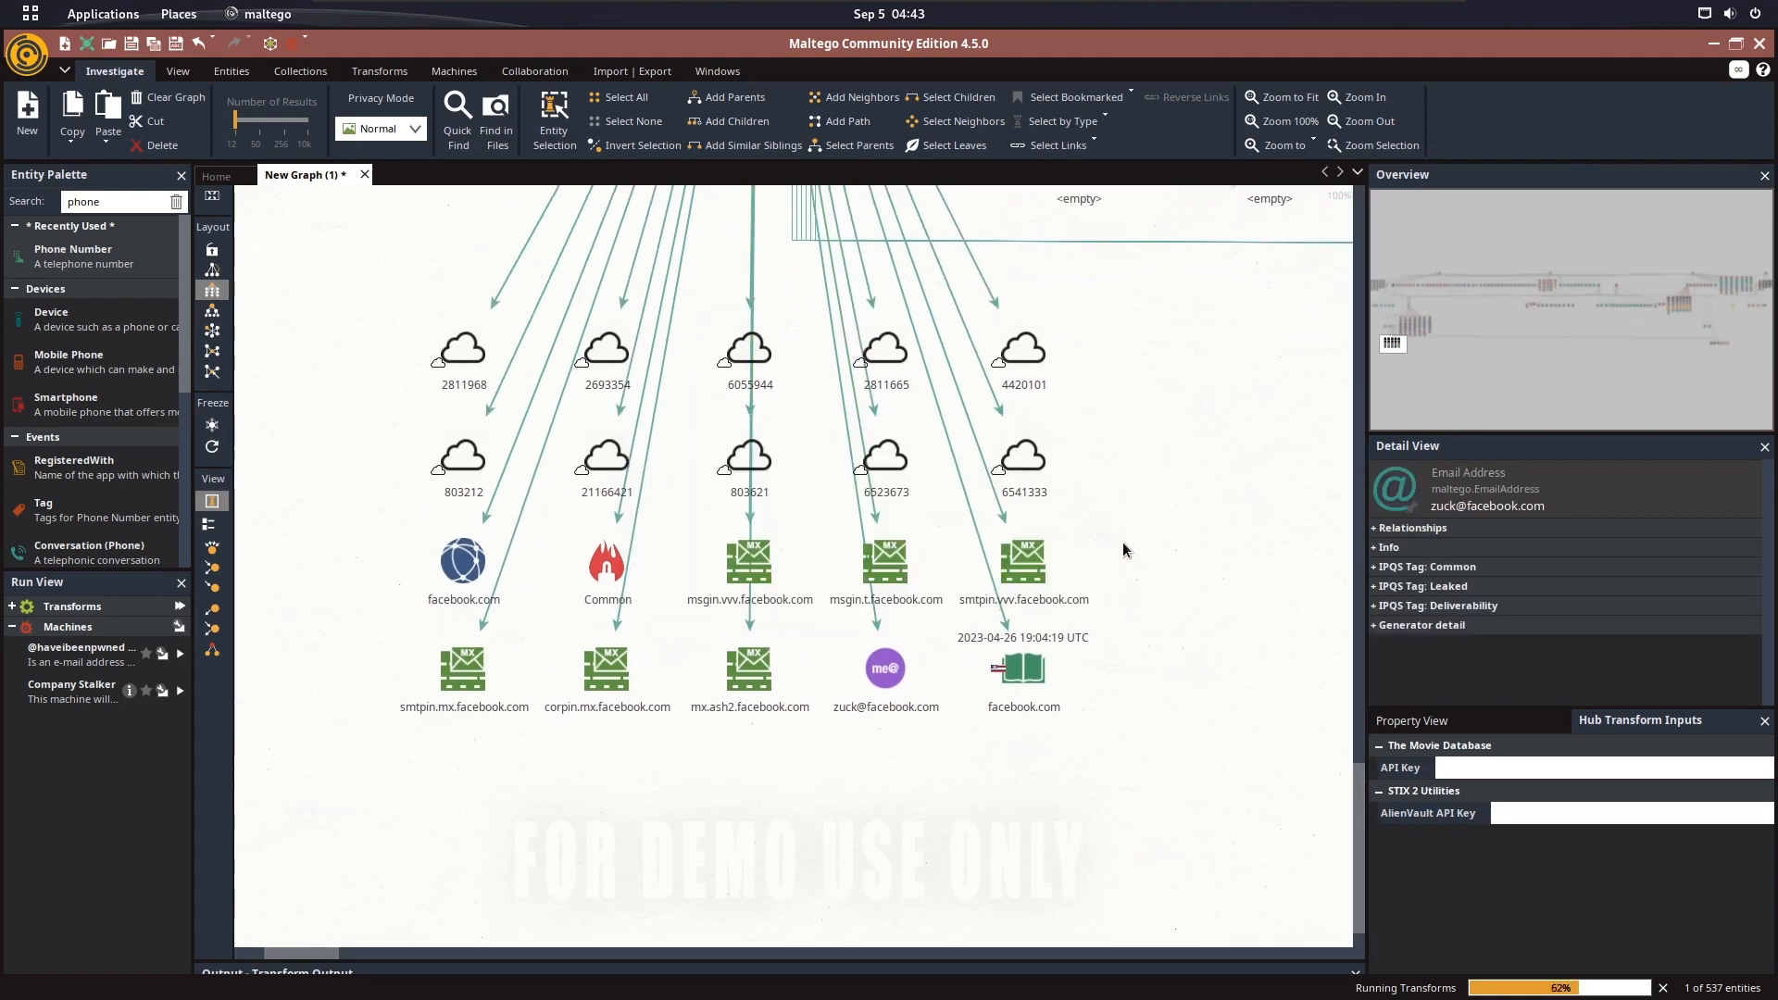
{"action": "left_click", "coordinate": [1100, 593]}
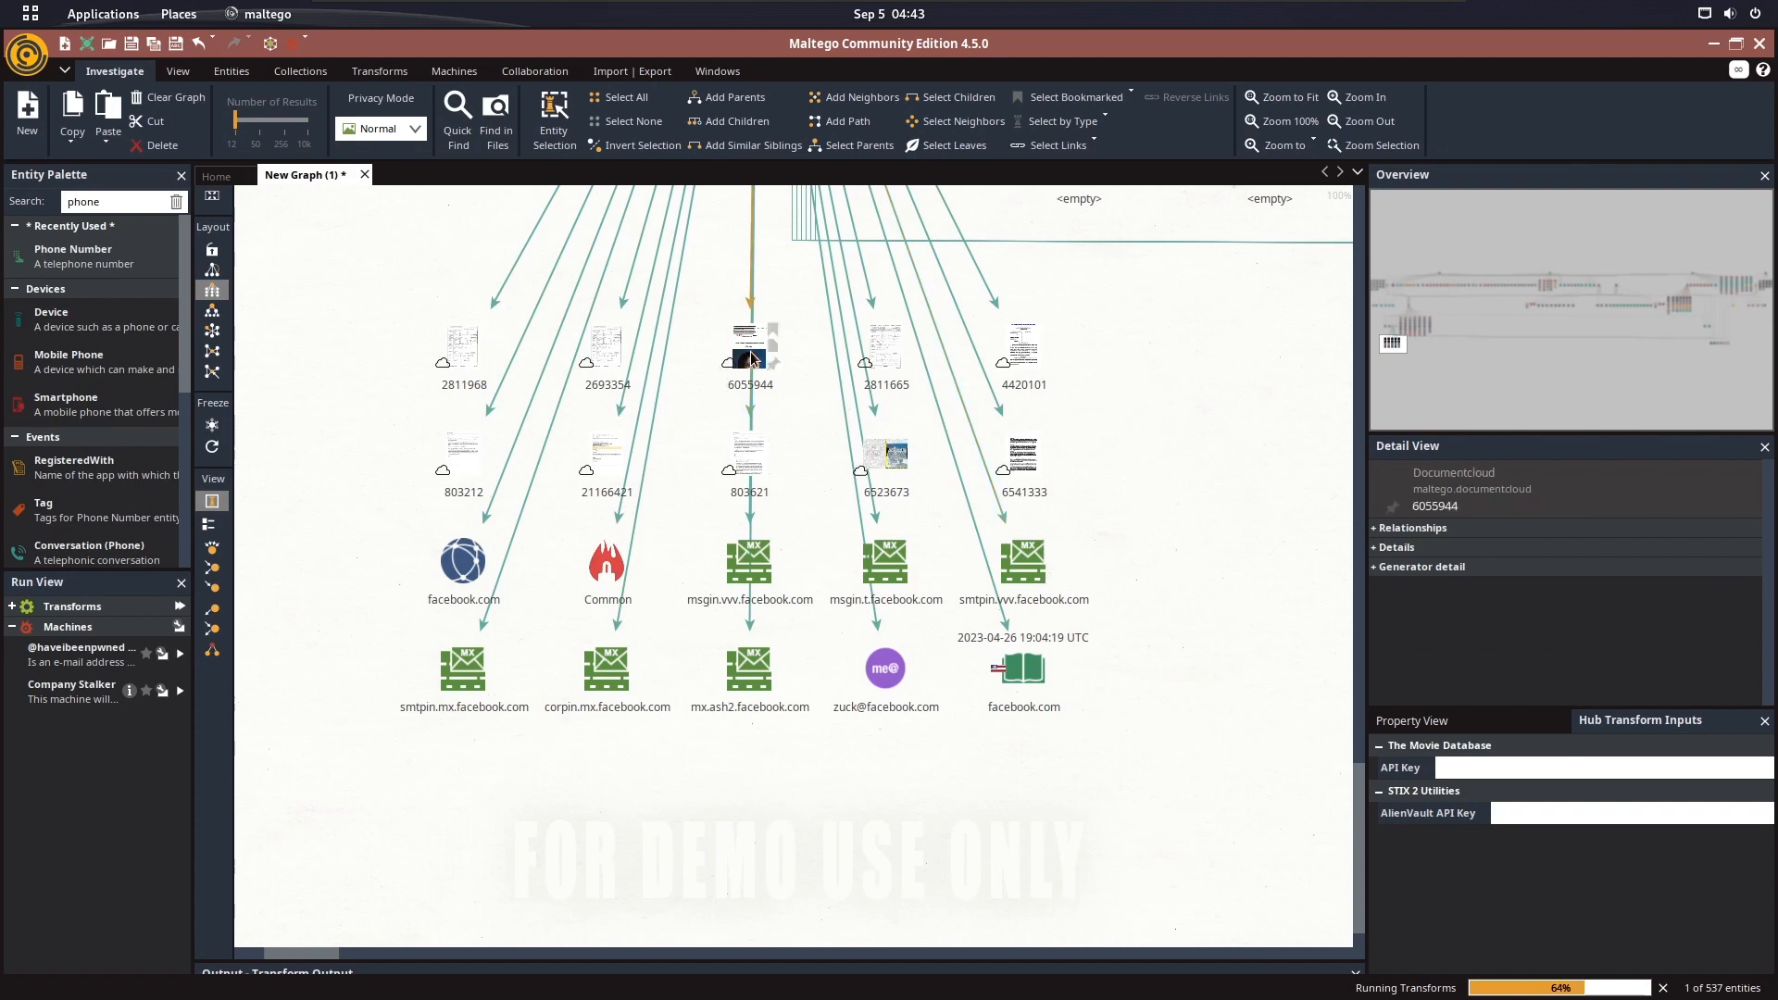
View the properties of the DocumentCloud search link leading to document 6055944, dismissing the quota error, and close its details
{"action": "double_click", "coordinate": [752, 315]}
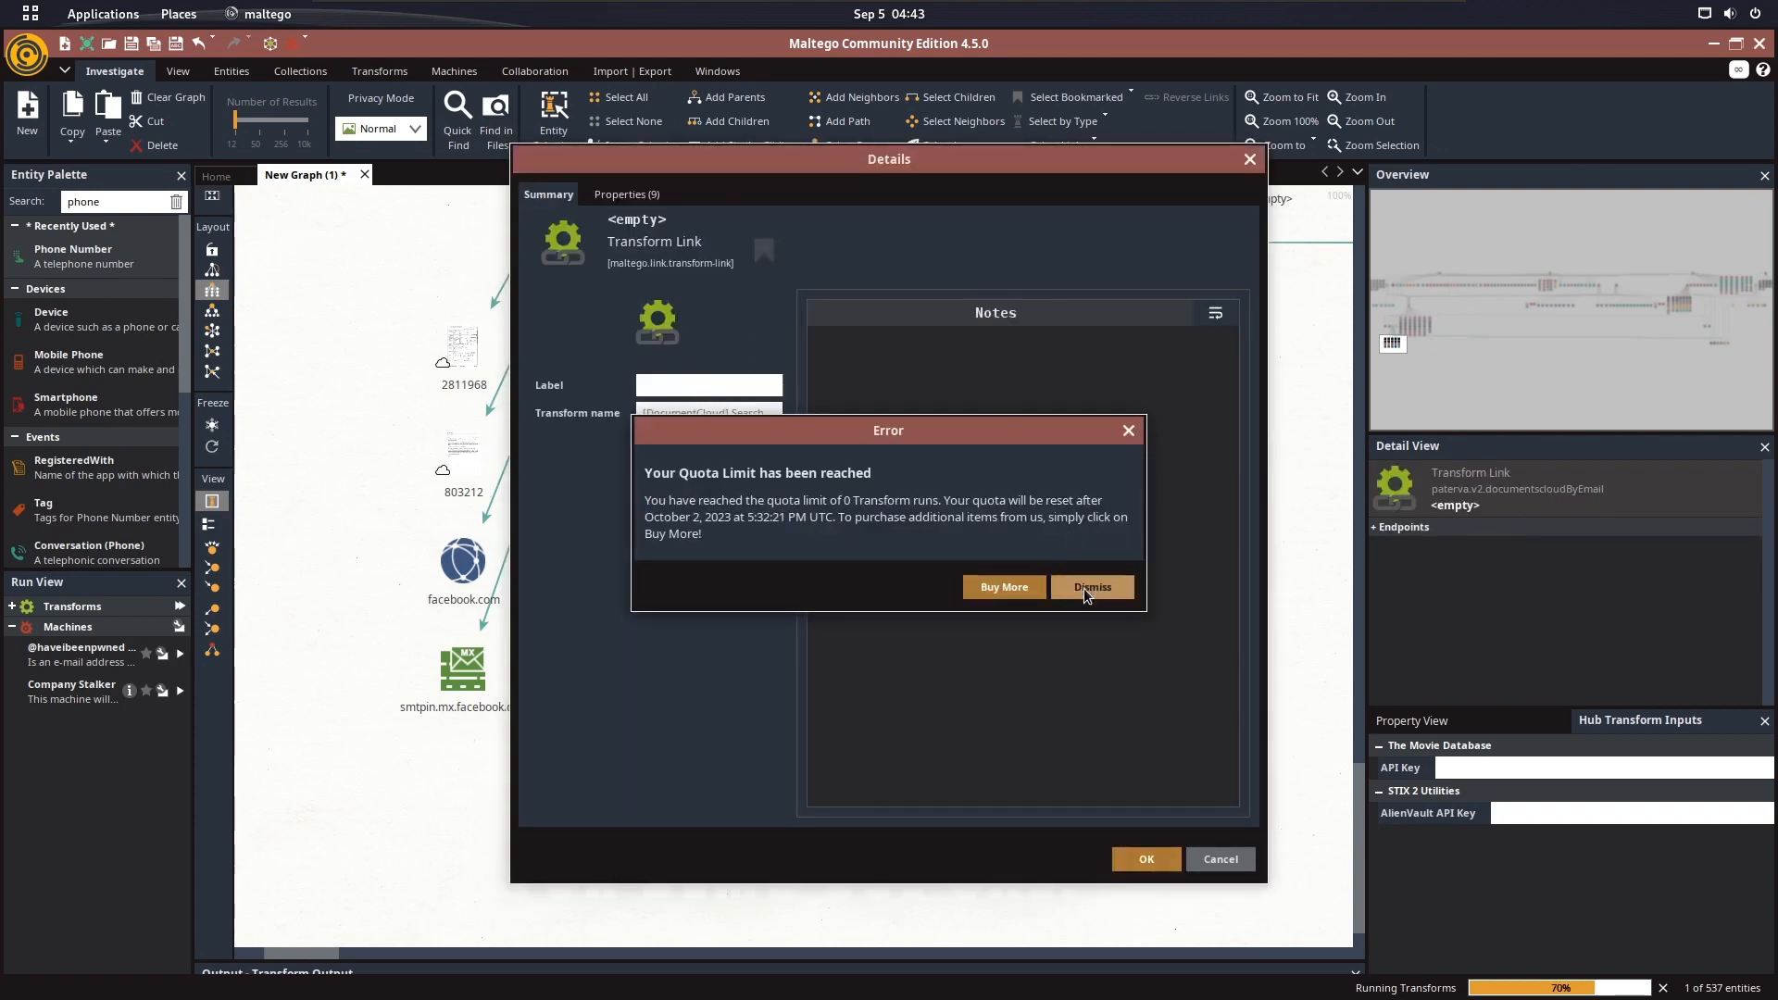
{"action": "left_click", "coordinate": [1089, 589]}
{"action": "left_click", "coordinate": [1079, 589]}
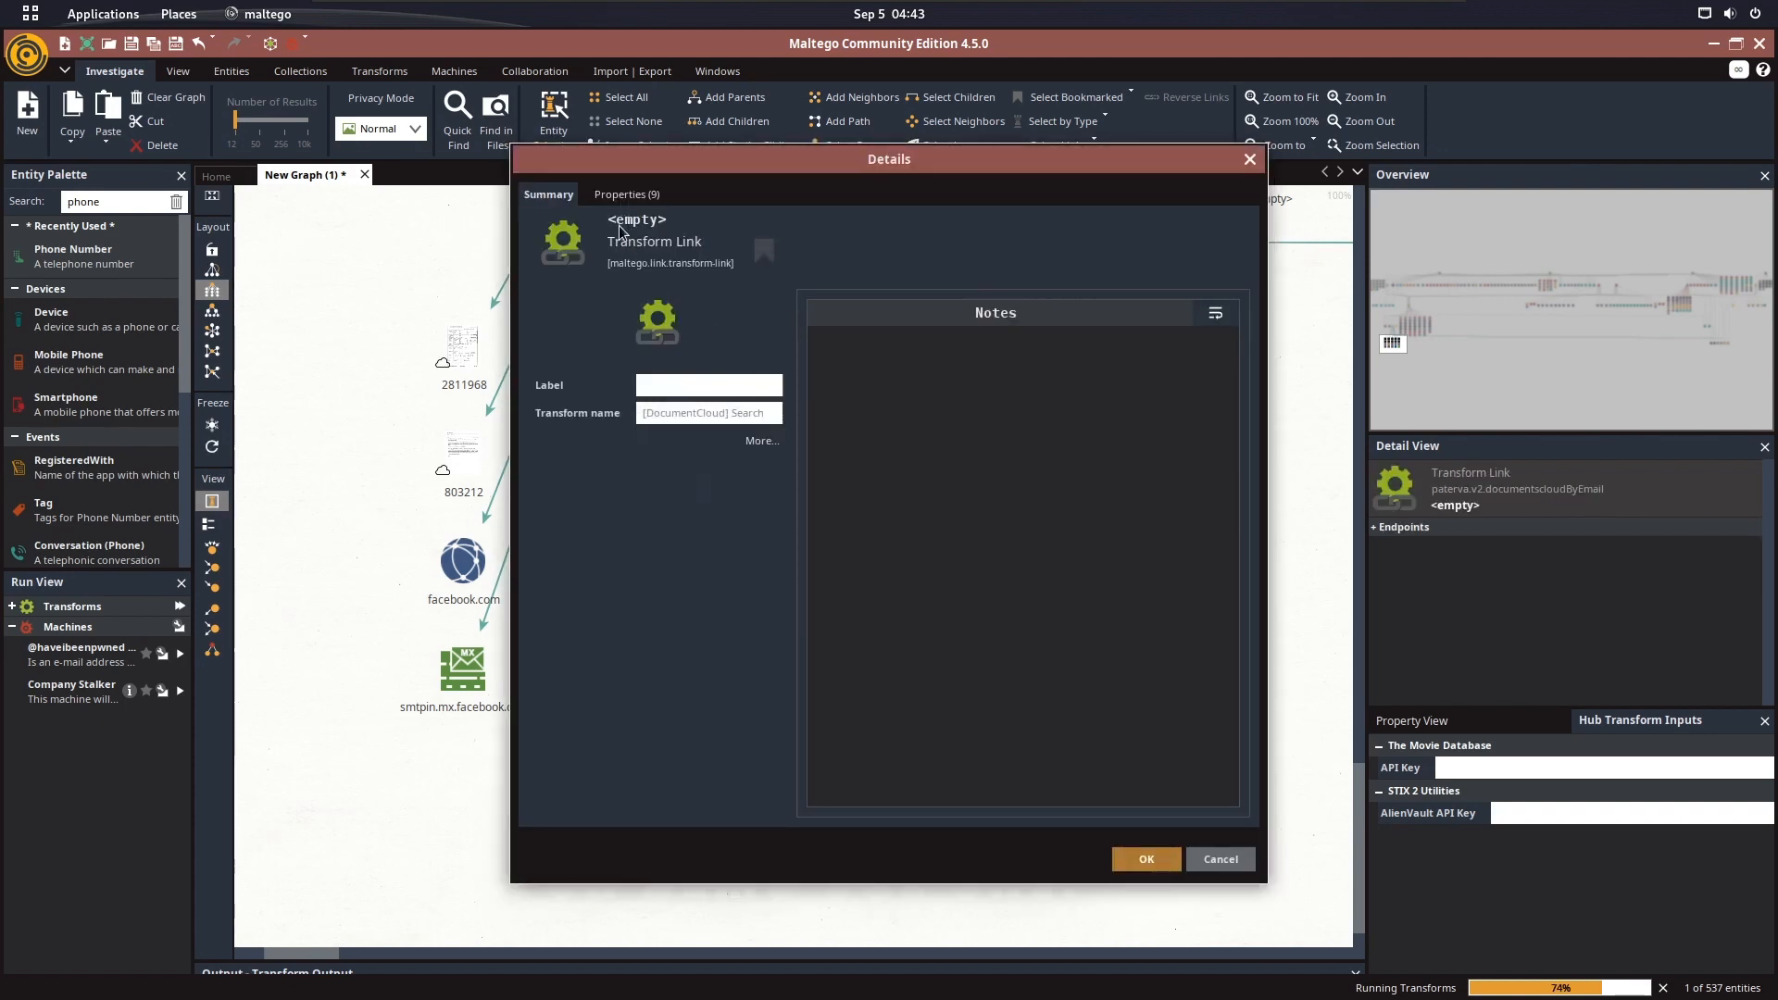
{"action": "left_click", "coordinate": [622, 192]}
{"action": "left_click", "coordinate": [1249, 159]}
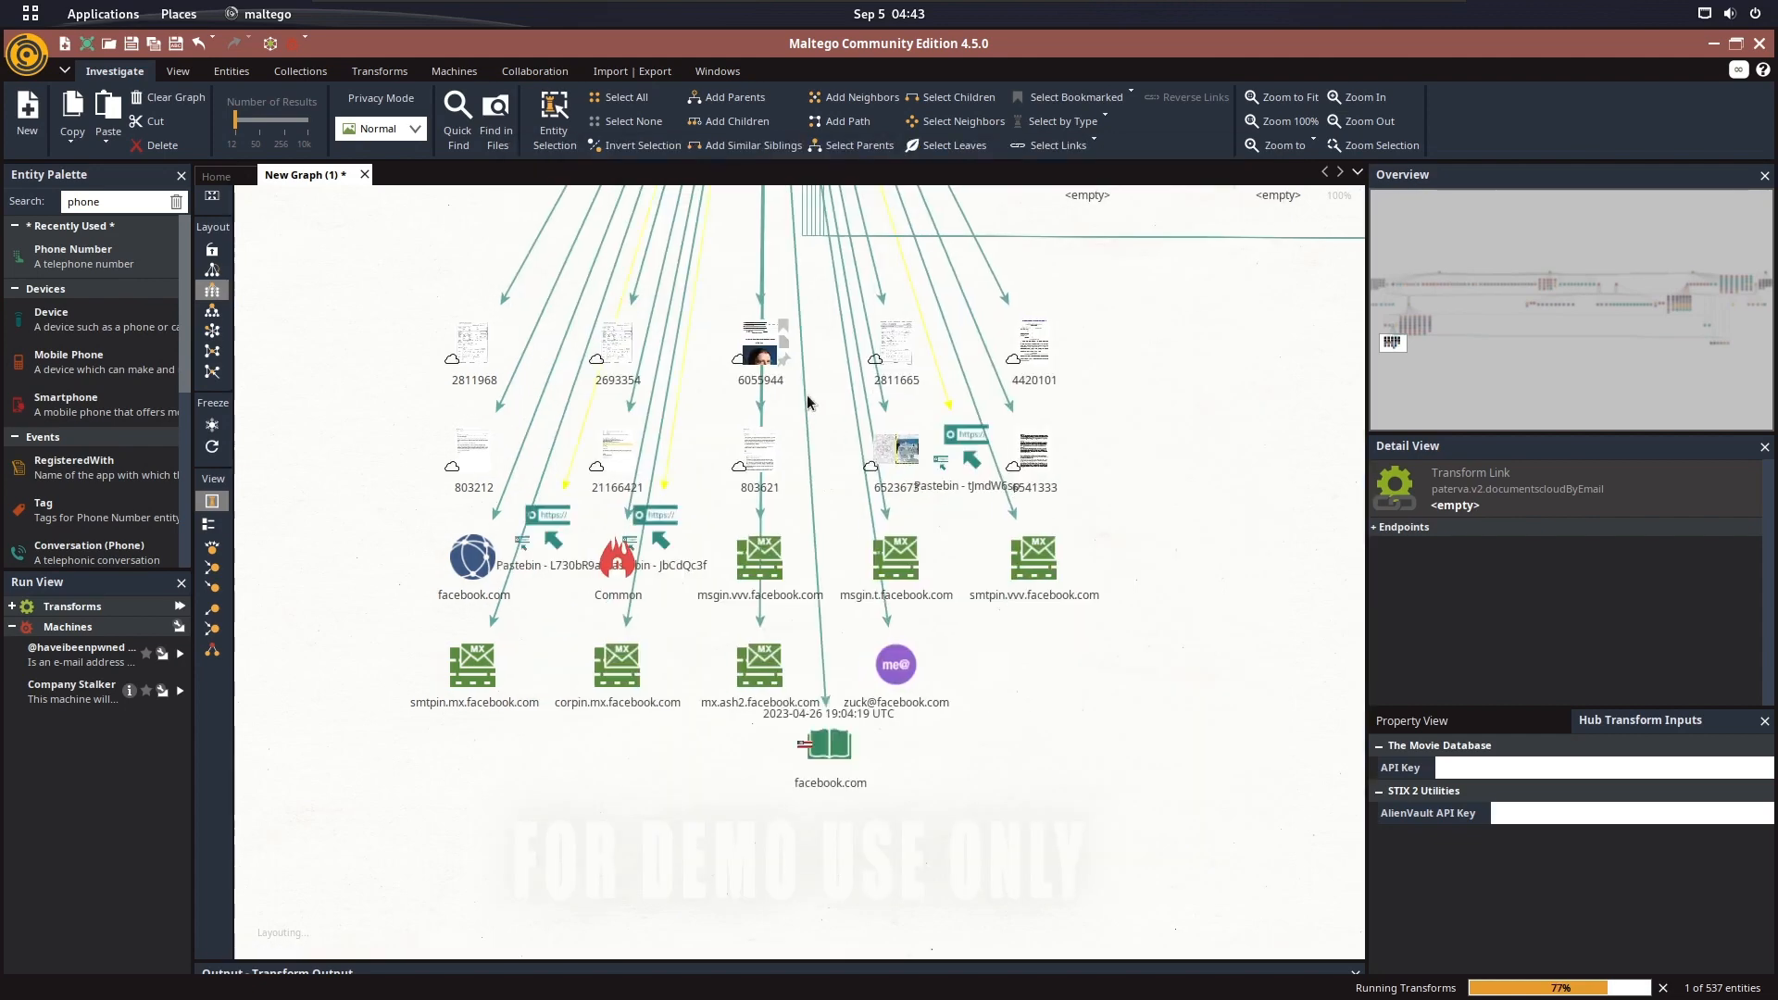
Review the properties of Documentcloud entity 6055944, close its details and dismiss all remaining transform errors
{"action": "double_click", "coordinate": [761, 339]}
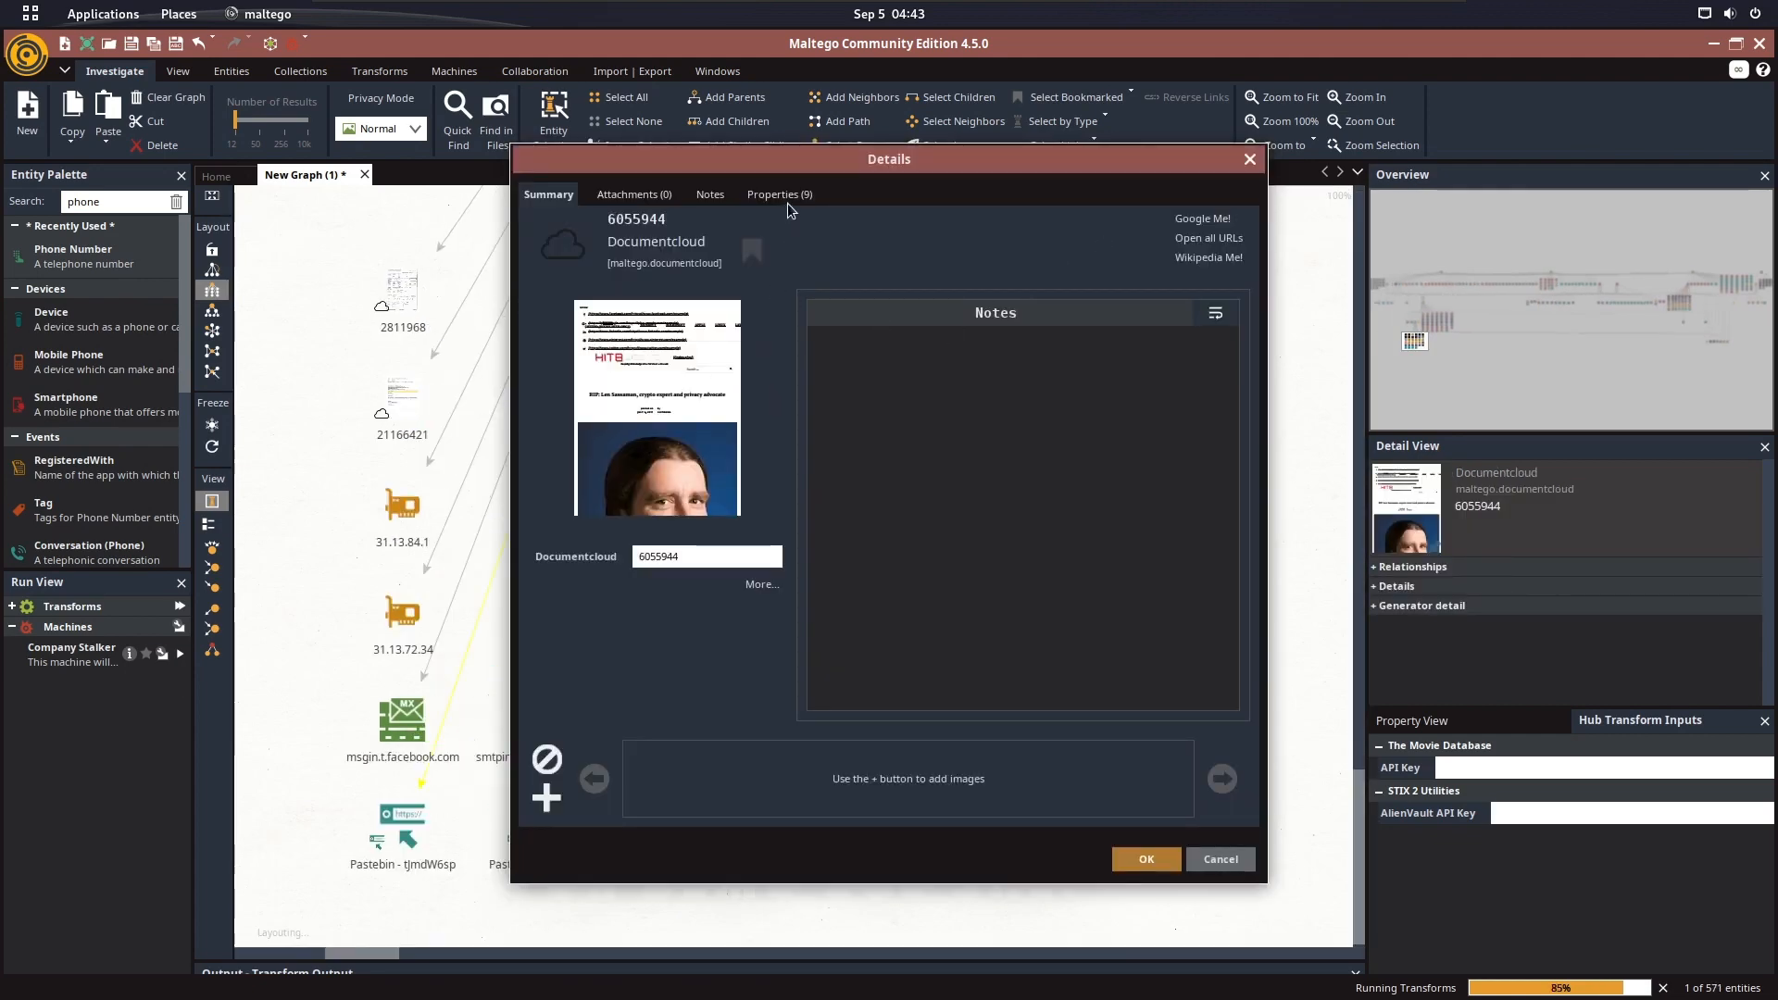
{"action": "left_click", "coordinate": [781, 196]}
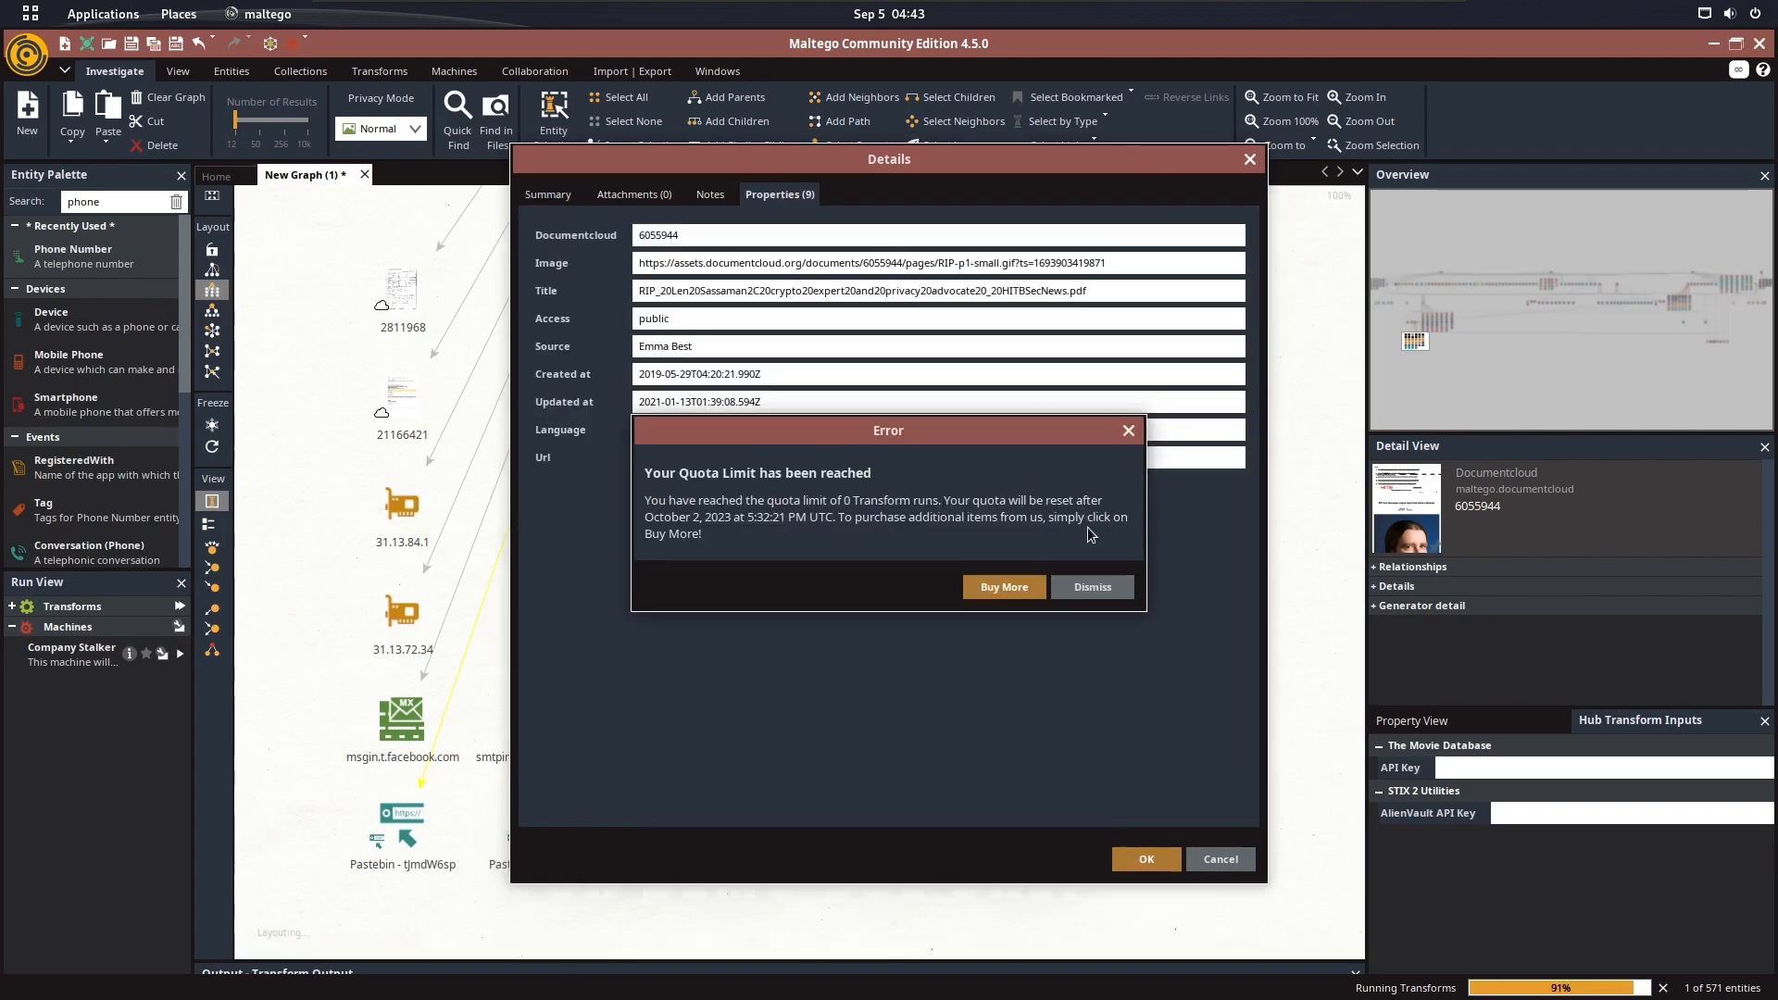
{"action": "left_click", "coordinate": [1102, 585]}
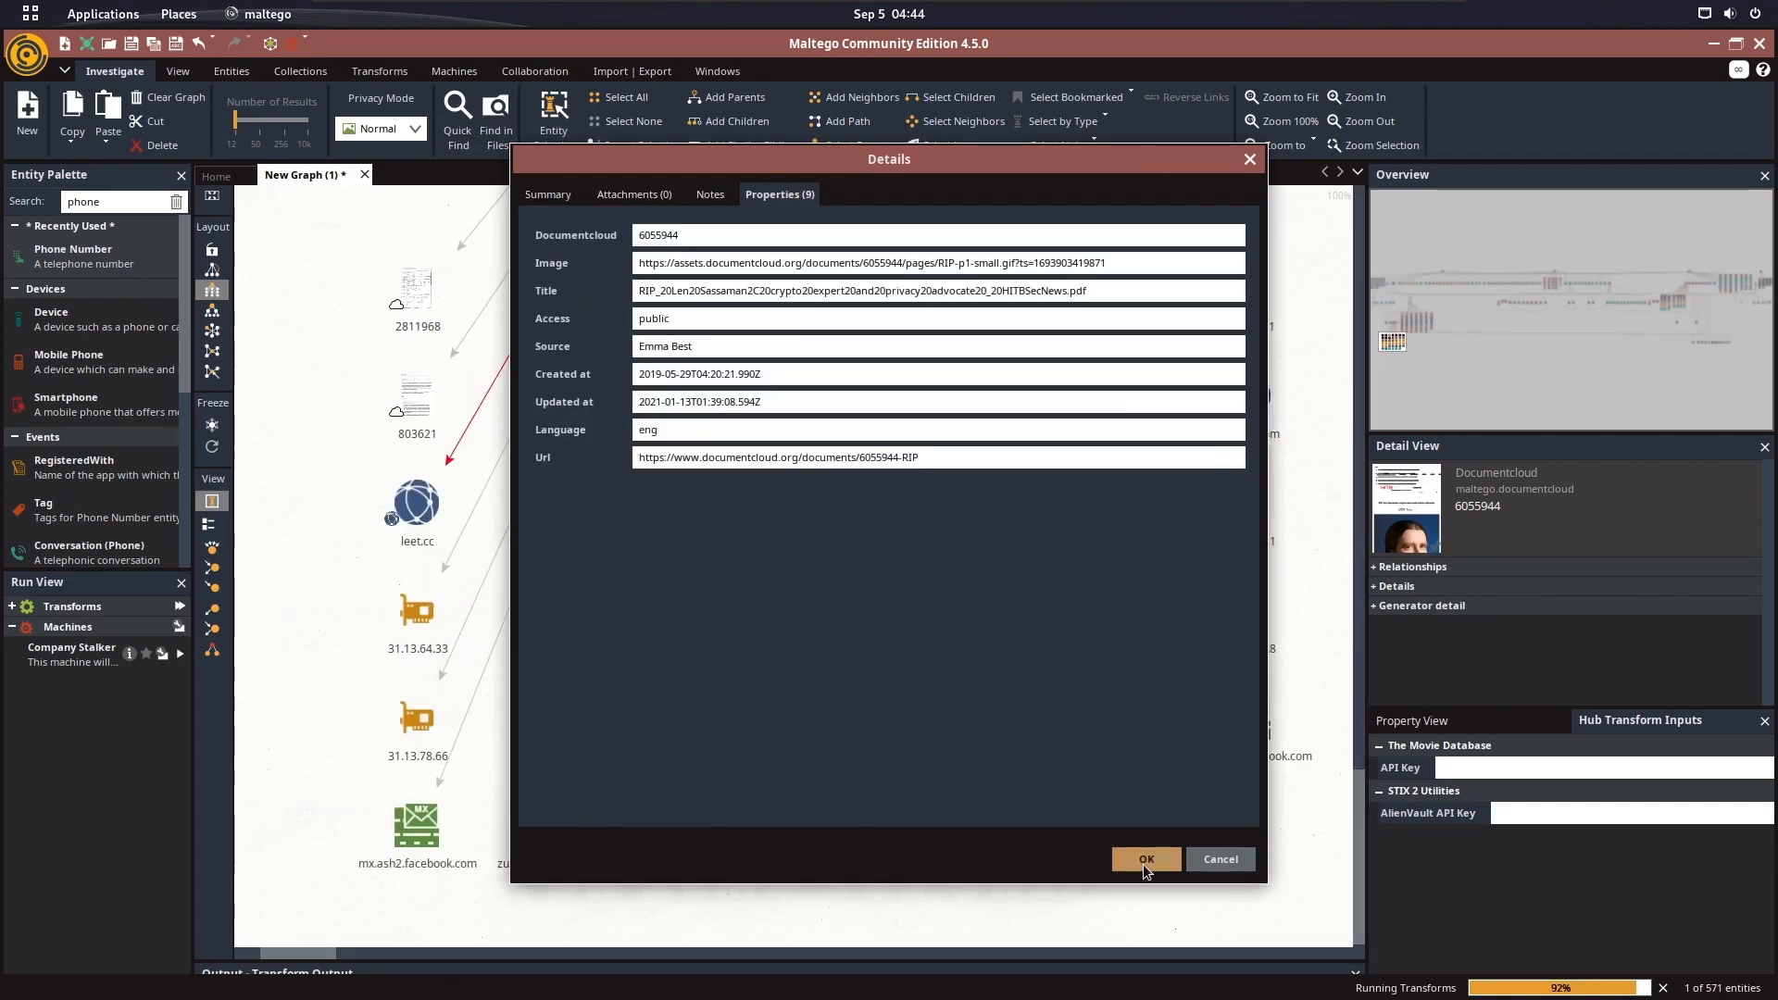
{"action": "left_click", "coordinate": [1146, 860]}
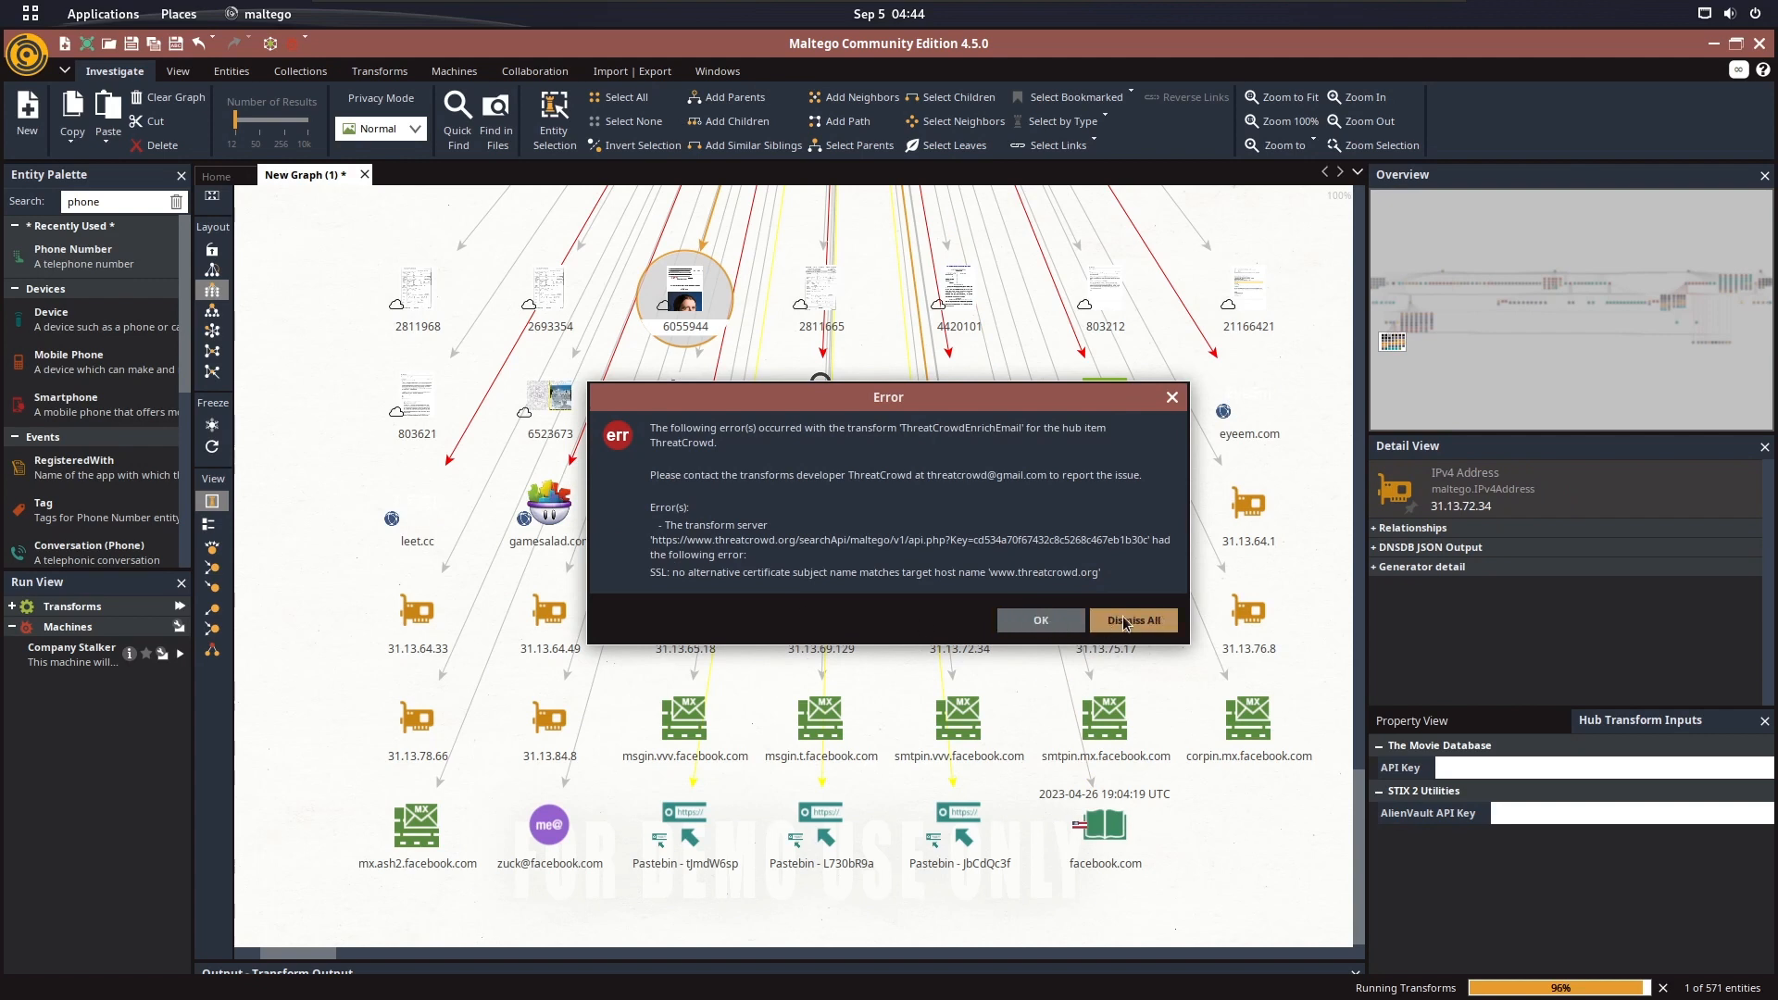
{"action": "left_click", "coordinate": [1125, 621]}
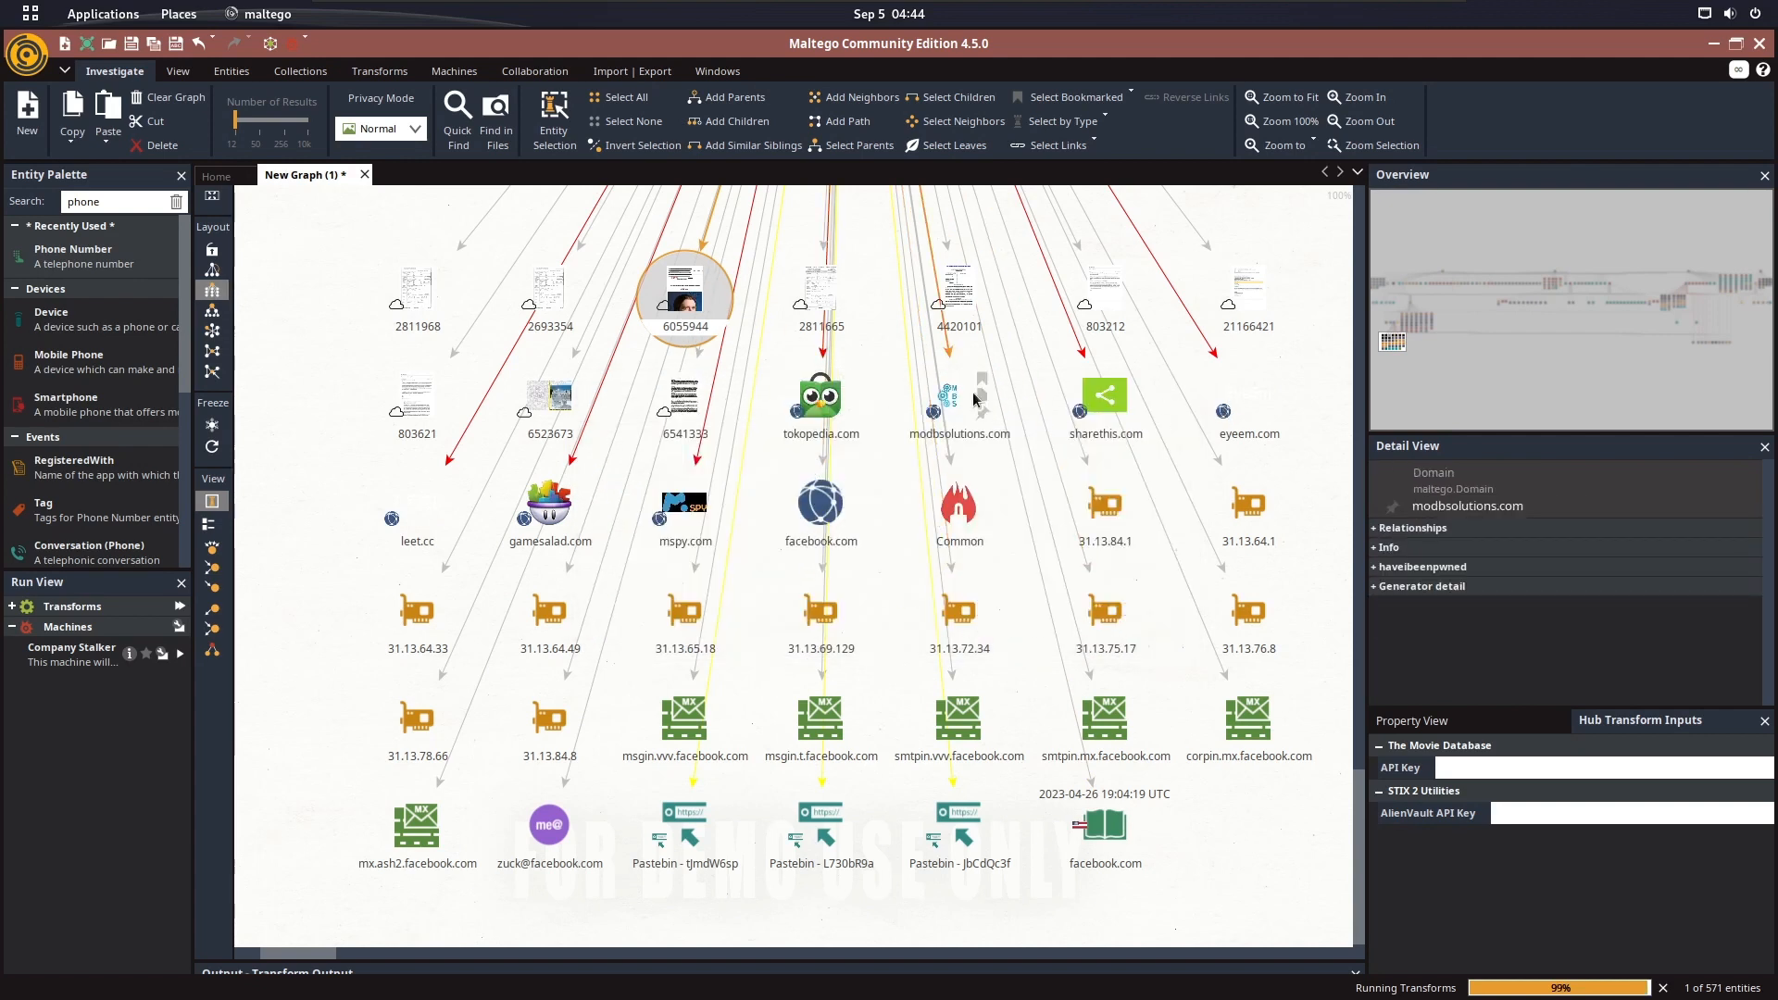
Check the properties of the mspy.com domain entity, then look over the neighbouring breach domains and IP addresses
{"action": "double_click", "coordinate": [670, 510]}
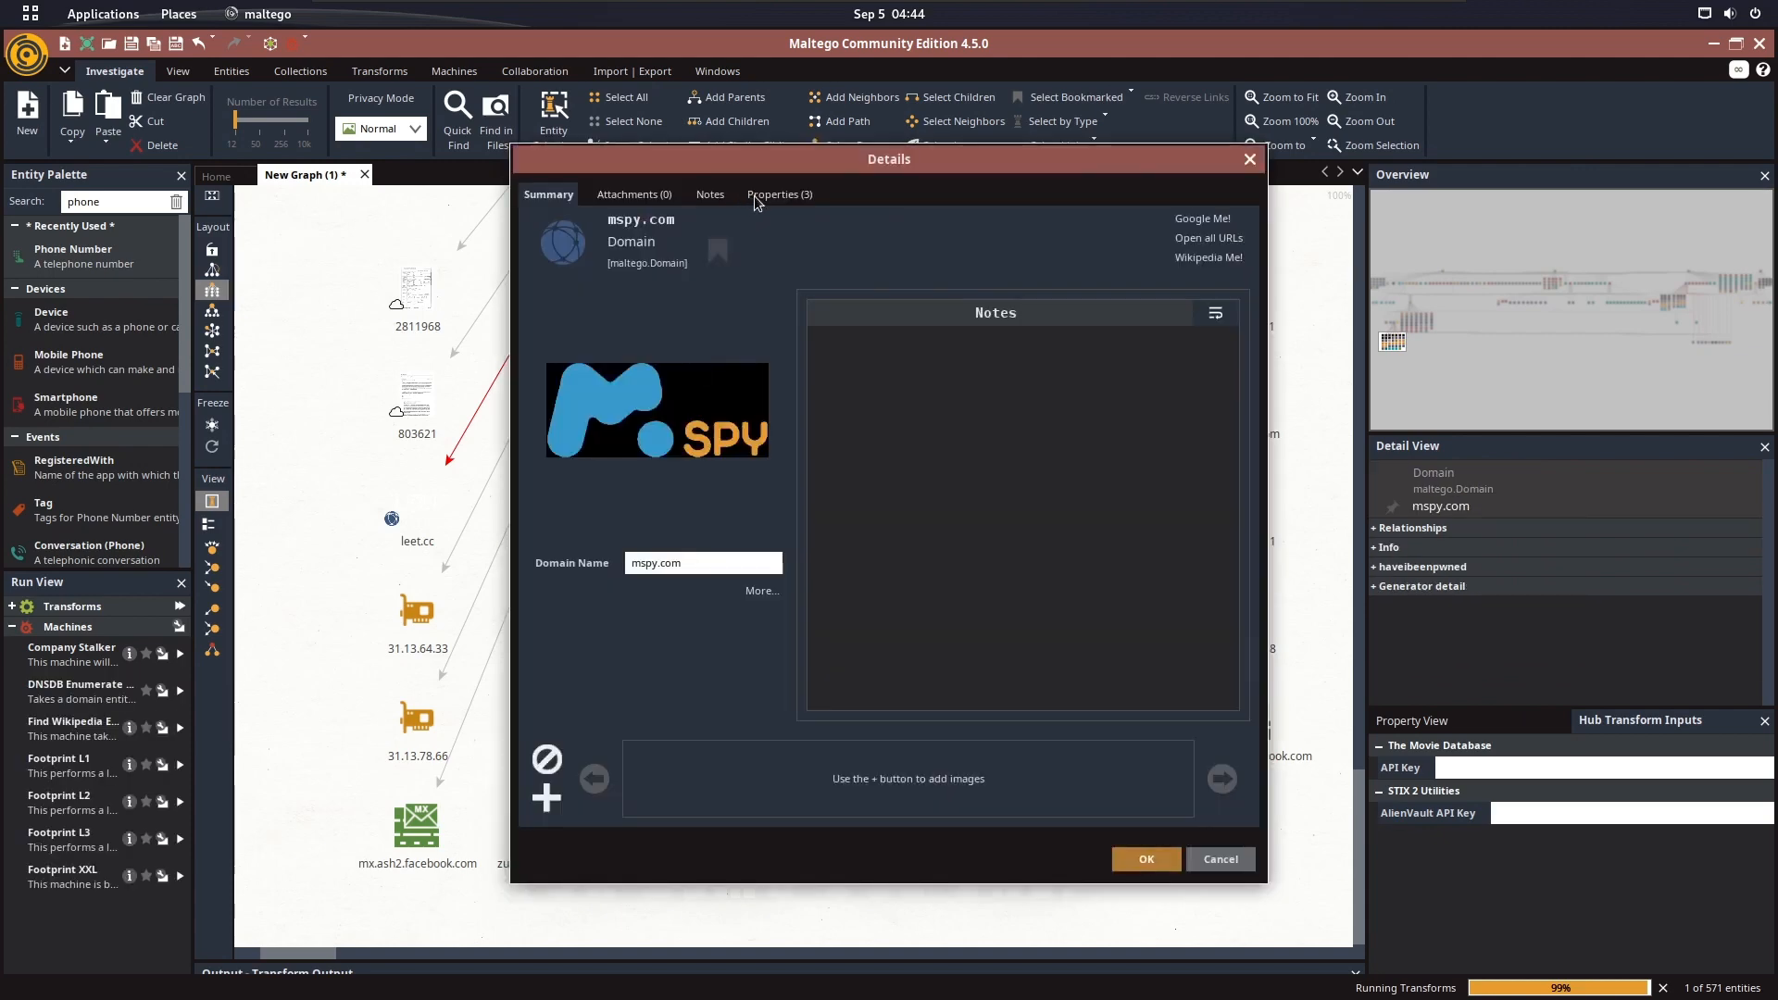
{"action": "left_click", "coordinate": [770, 193]}
{"action": "left_click", "coordinate": [1250, 159]}
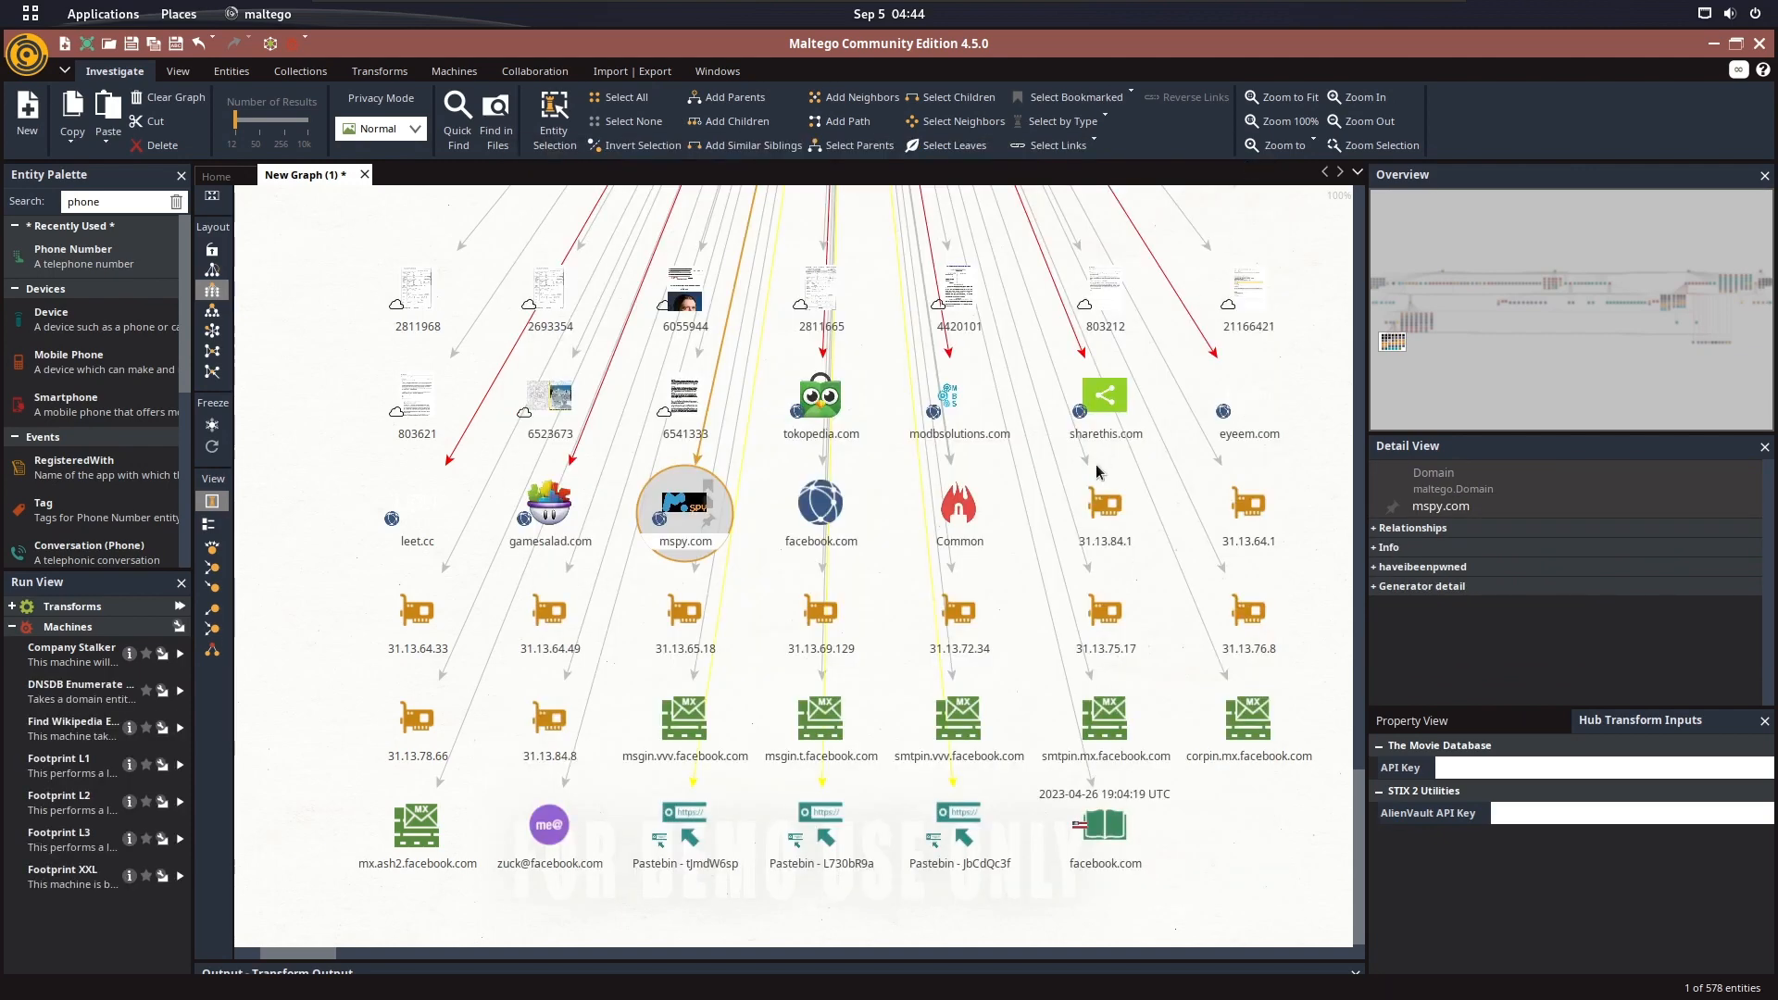
{"action": "left_click_drag", "start_coordinate": [1102, 507], "coordinate": [1008, 524]}
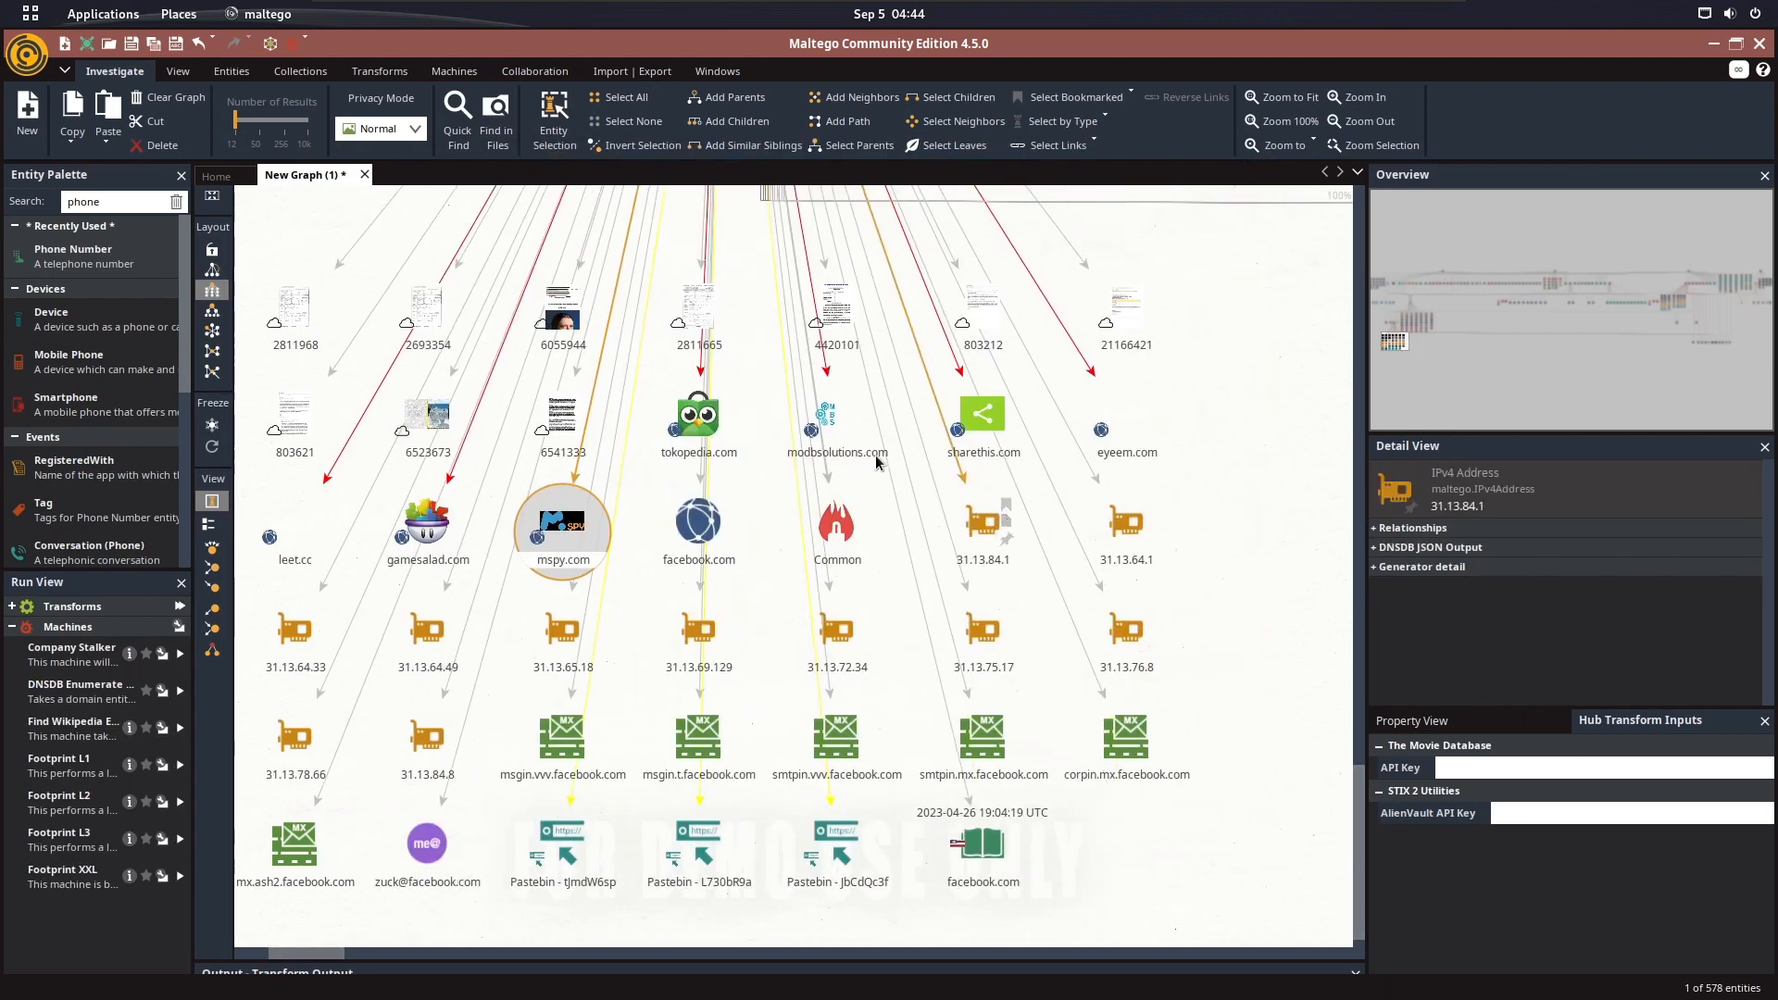
{"action": "left_click_drag", "start_coordinate": [605, 495], "coordinate": [709, 515]}
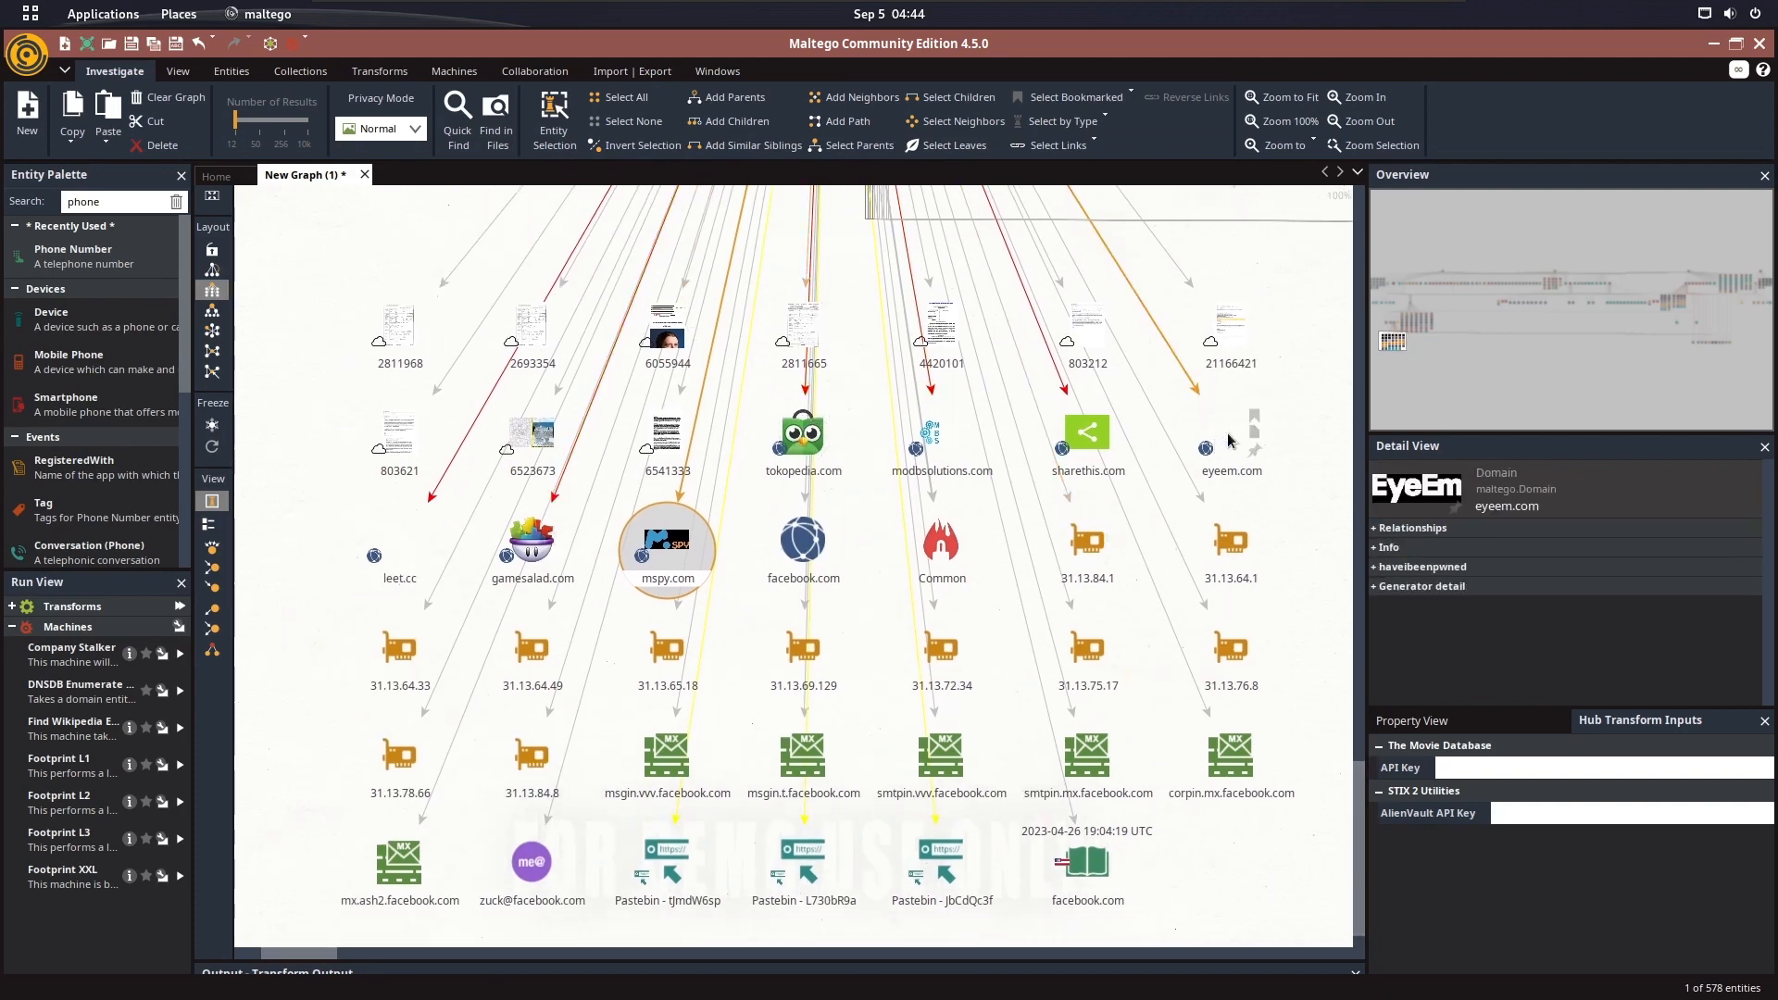
Review the properties of the Documentcloud entity 21166421, then close its details
{"action": "scroll", "coordinate": [1201, 431], "scroll_direction": "down", "scroll_amount": 3}
{"action": "scroll", "coordinate": [1200, 432], "scroll_direction": "up", "scroll_amount": 3}
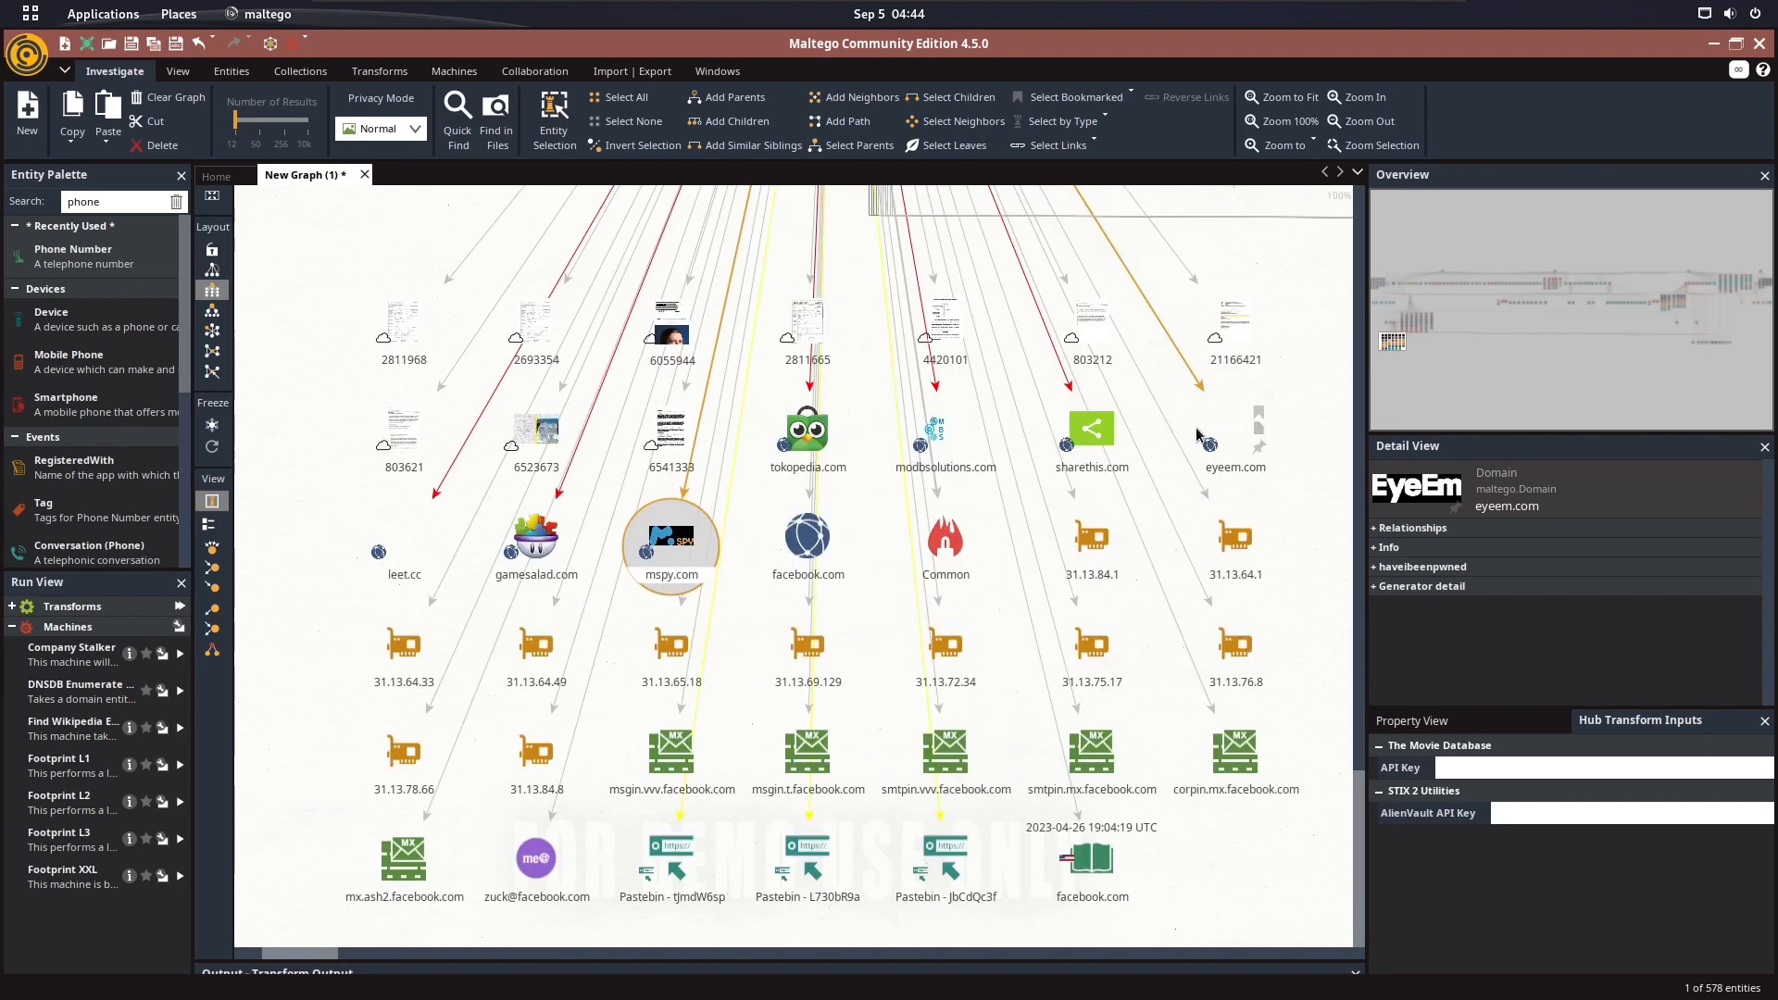
{"action": "left_click_drag", "start_coordinate": [1293, 345], "coordinate": [1182, 431]}
{"action": "left_click", "coordinate": [1110, 402]}
{"action": "double_click", "coordinate": [1109, 402]}
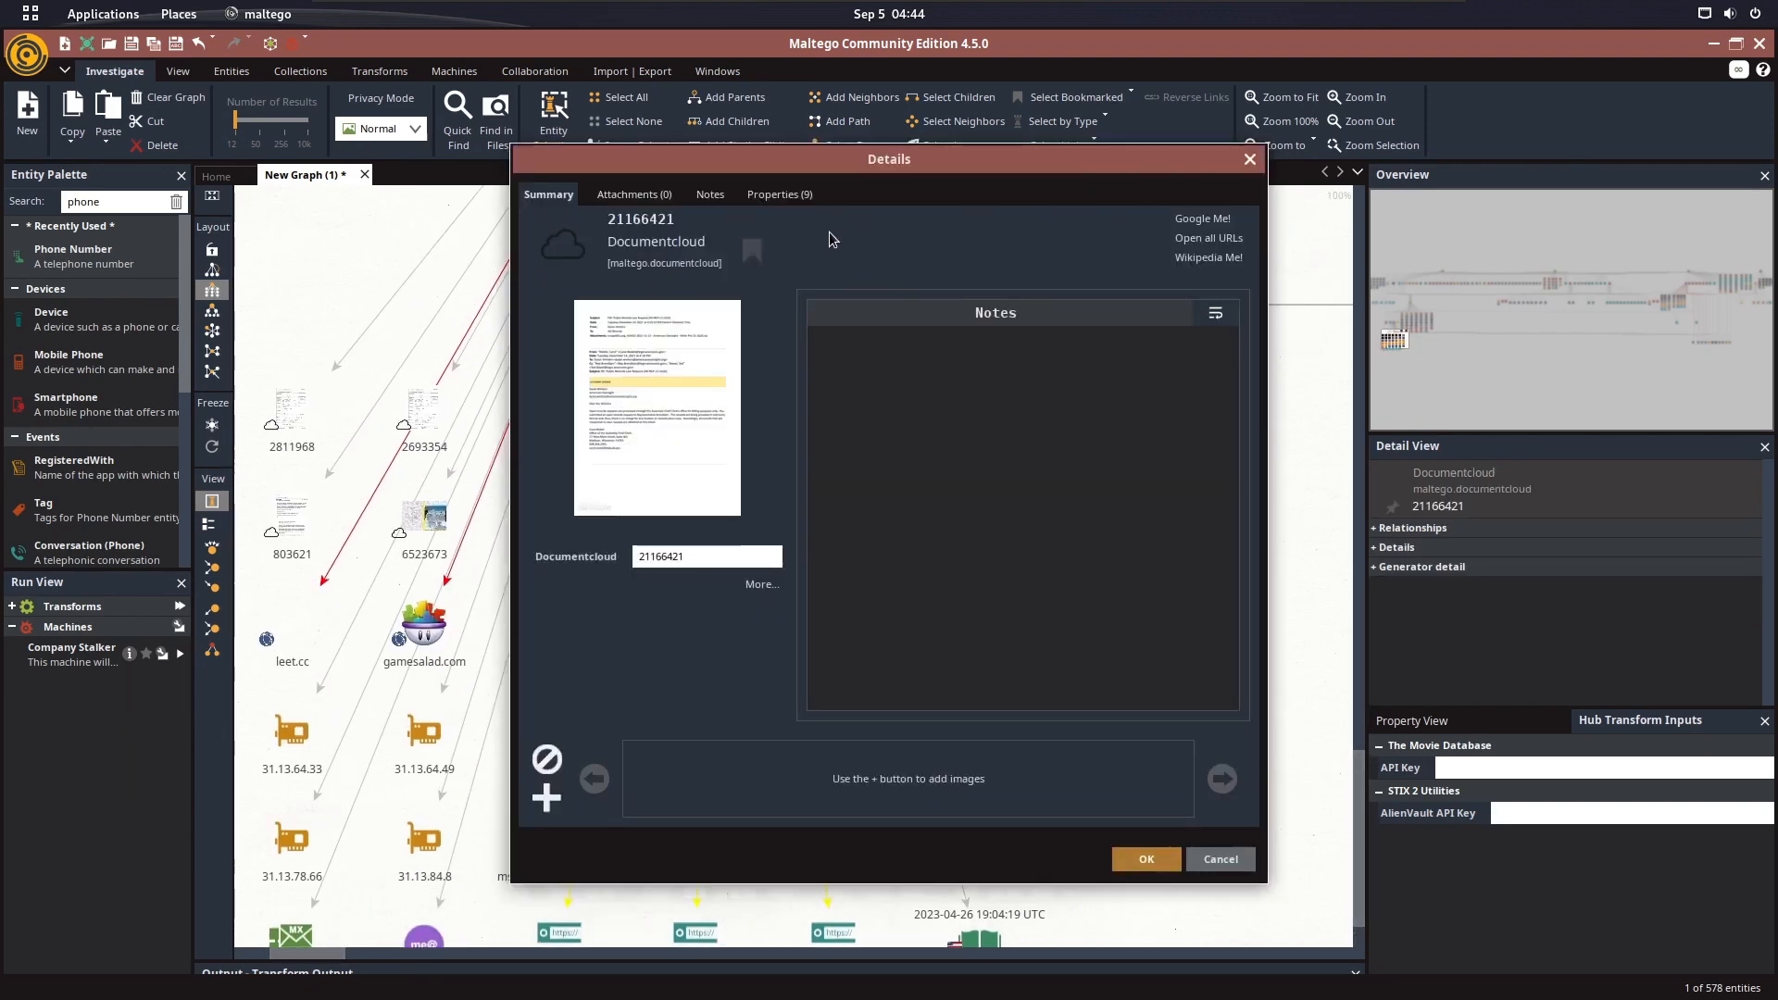
{"action": "left_click", "coordinate": [796, 202]}
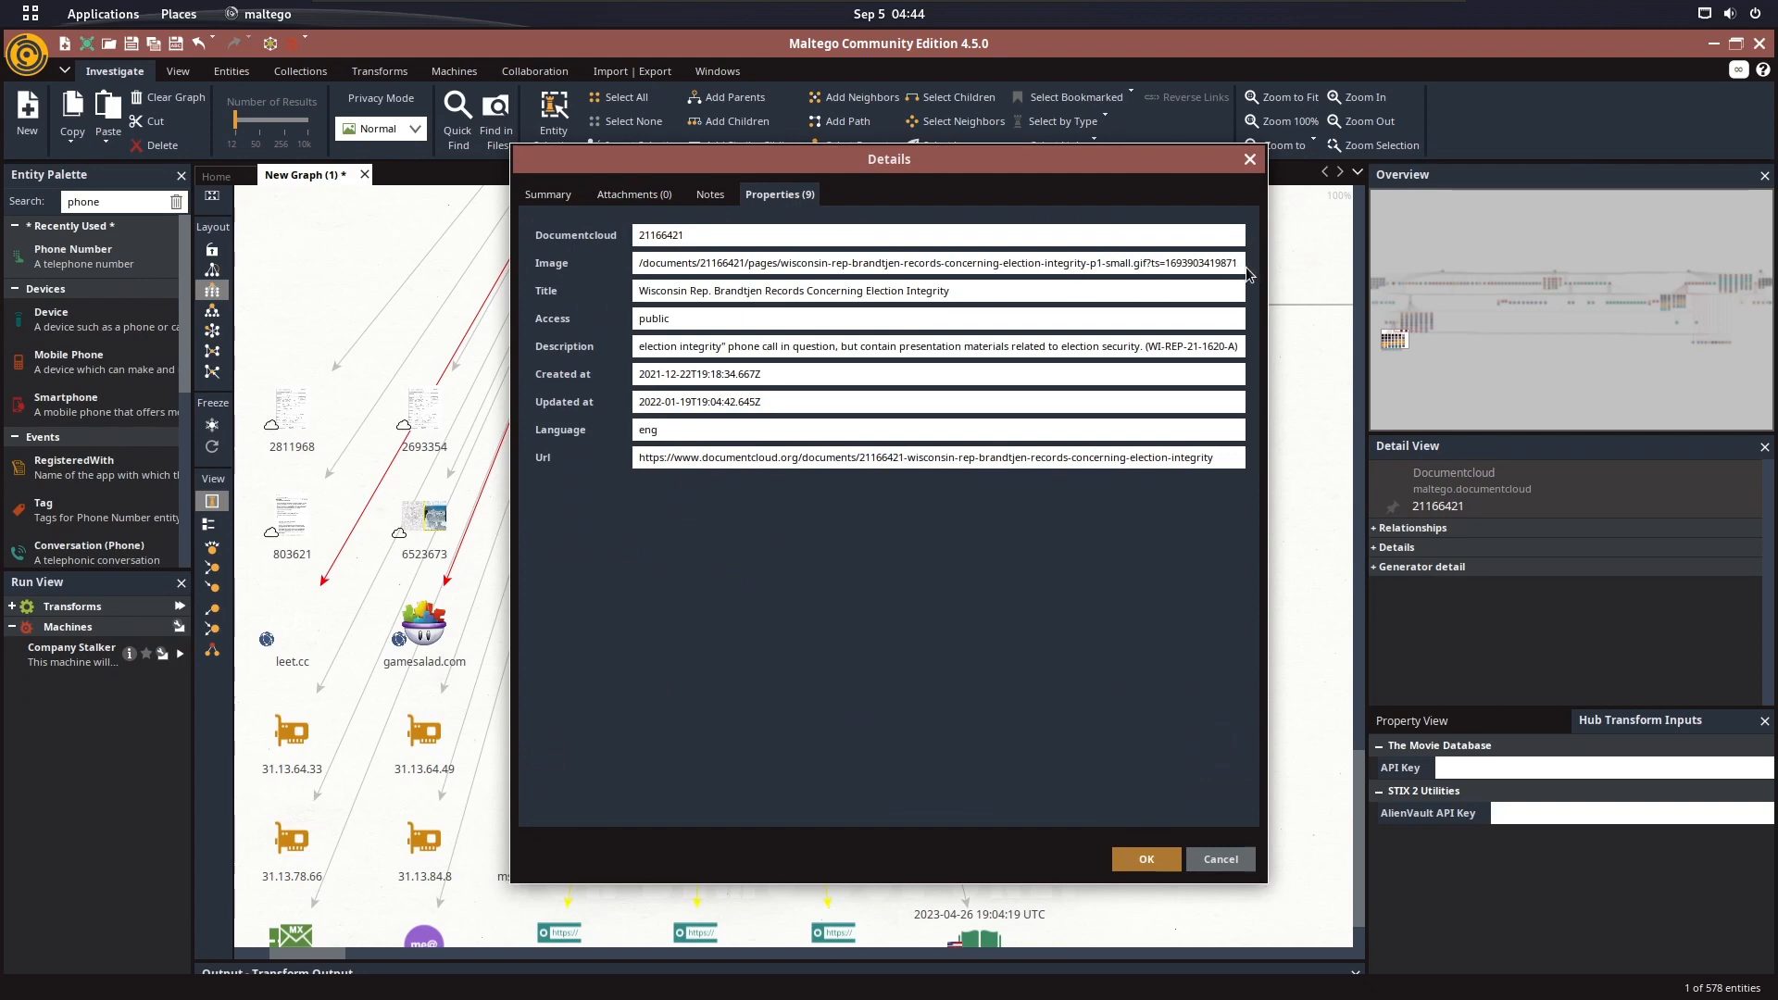
{"action": "left_click", "coordinate": [1252, 161]}
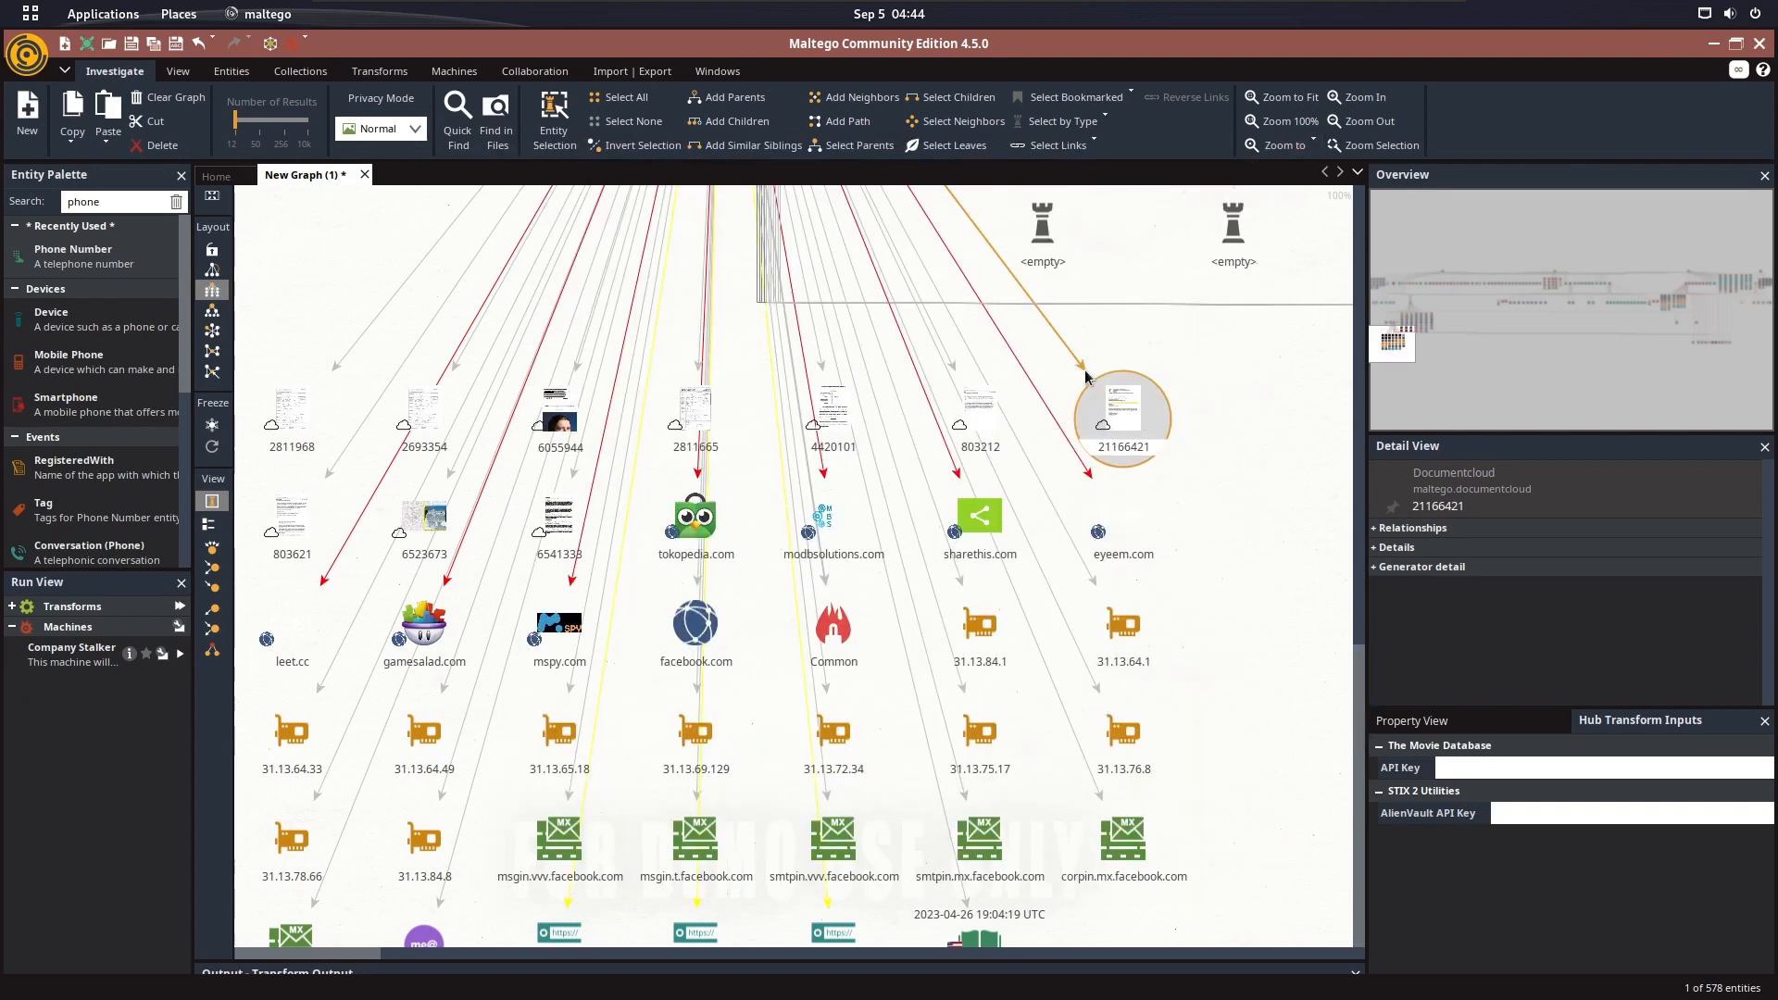
{"action": "scroll", "coordinate": [1131, 361], "scroll_direction": "down", "scroll_amount": 3}
{"action": "left_click_drag", "start_coordinate": [1036, 563], "coordinate": [948, 675]}
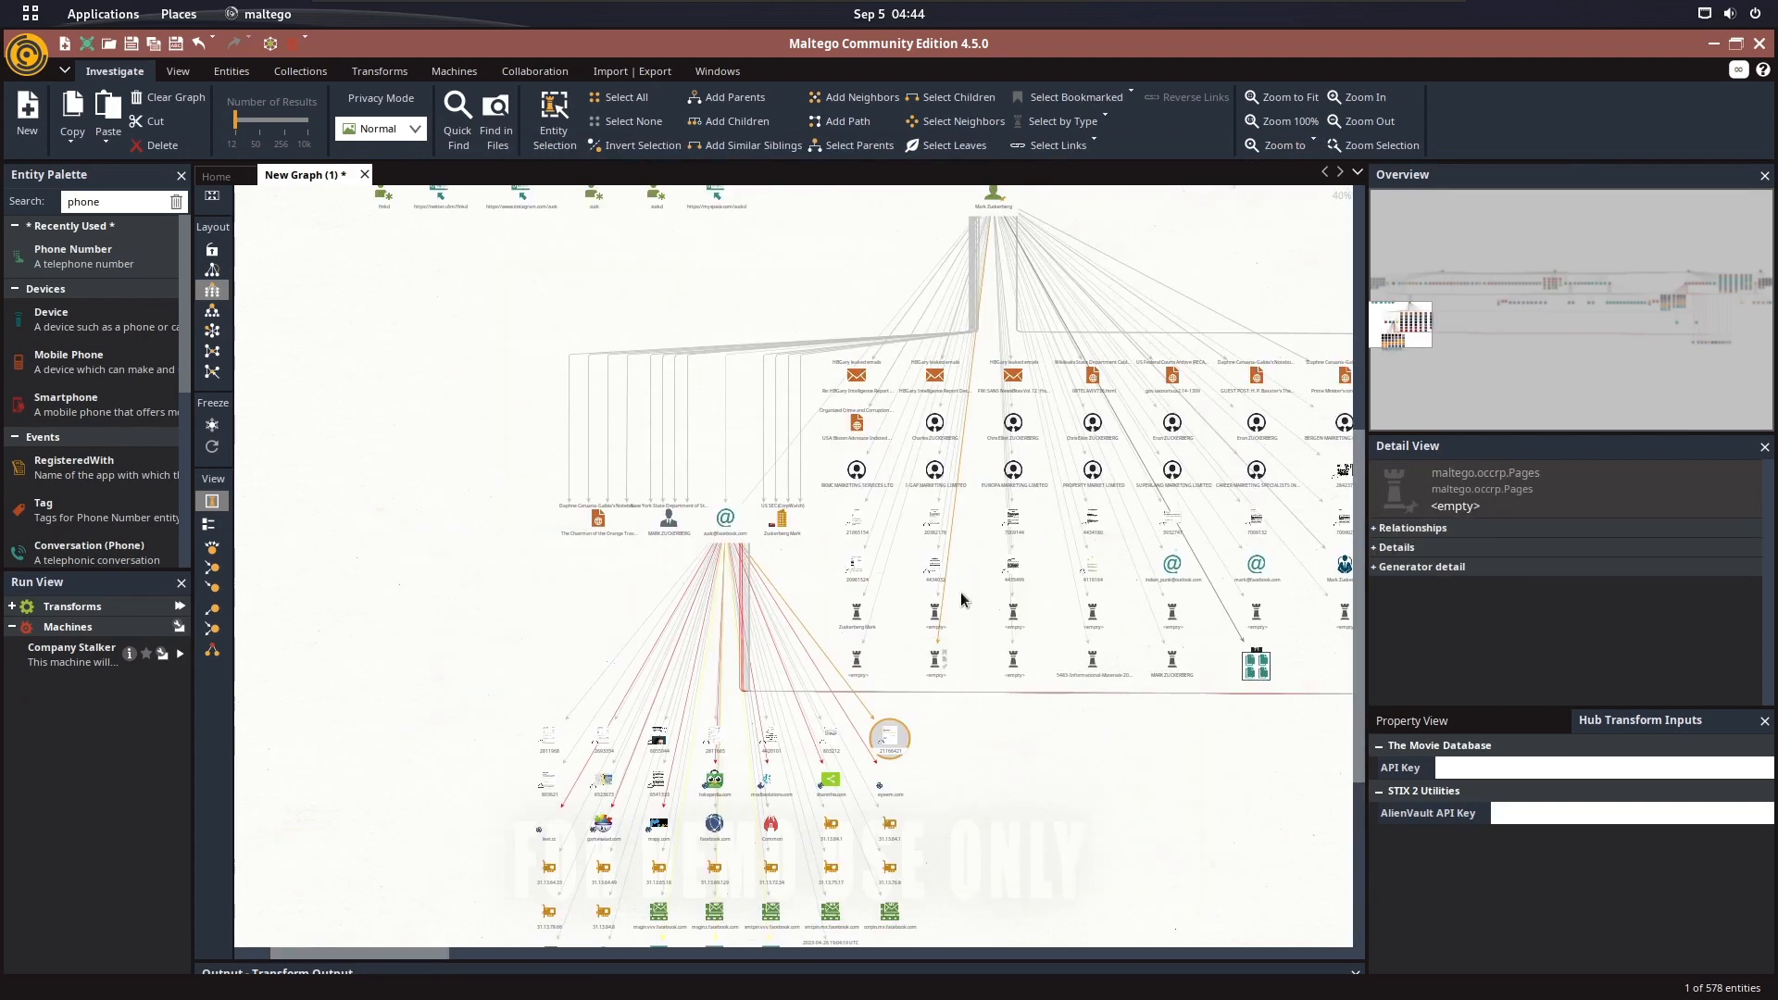
{"action": "scroll", "coordinate": [945, 536], "scroll_direction": "up", "scroll_amount": 2}
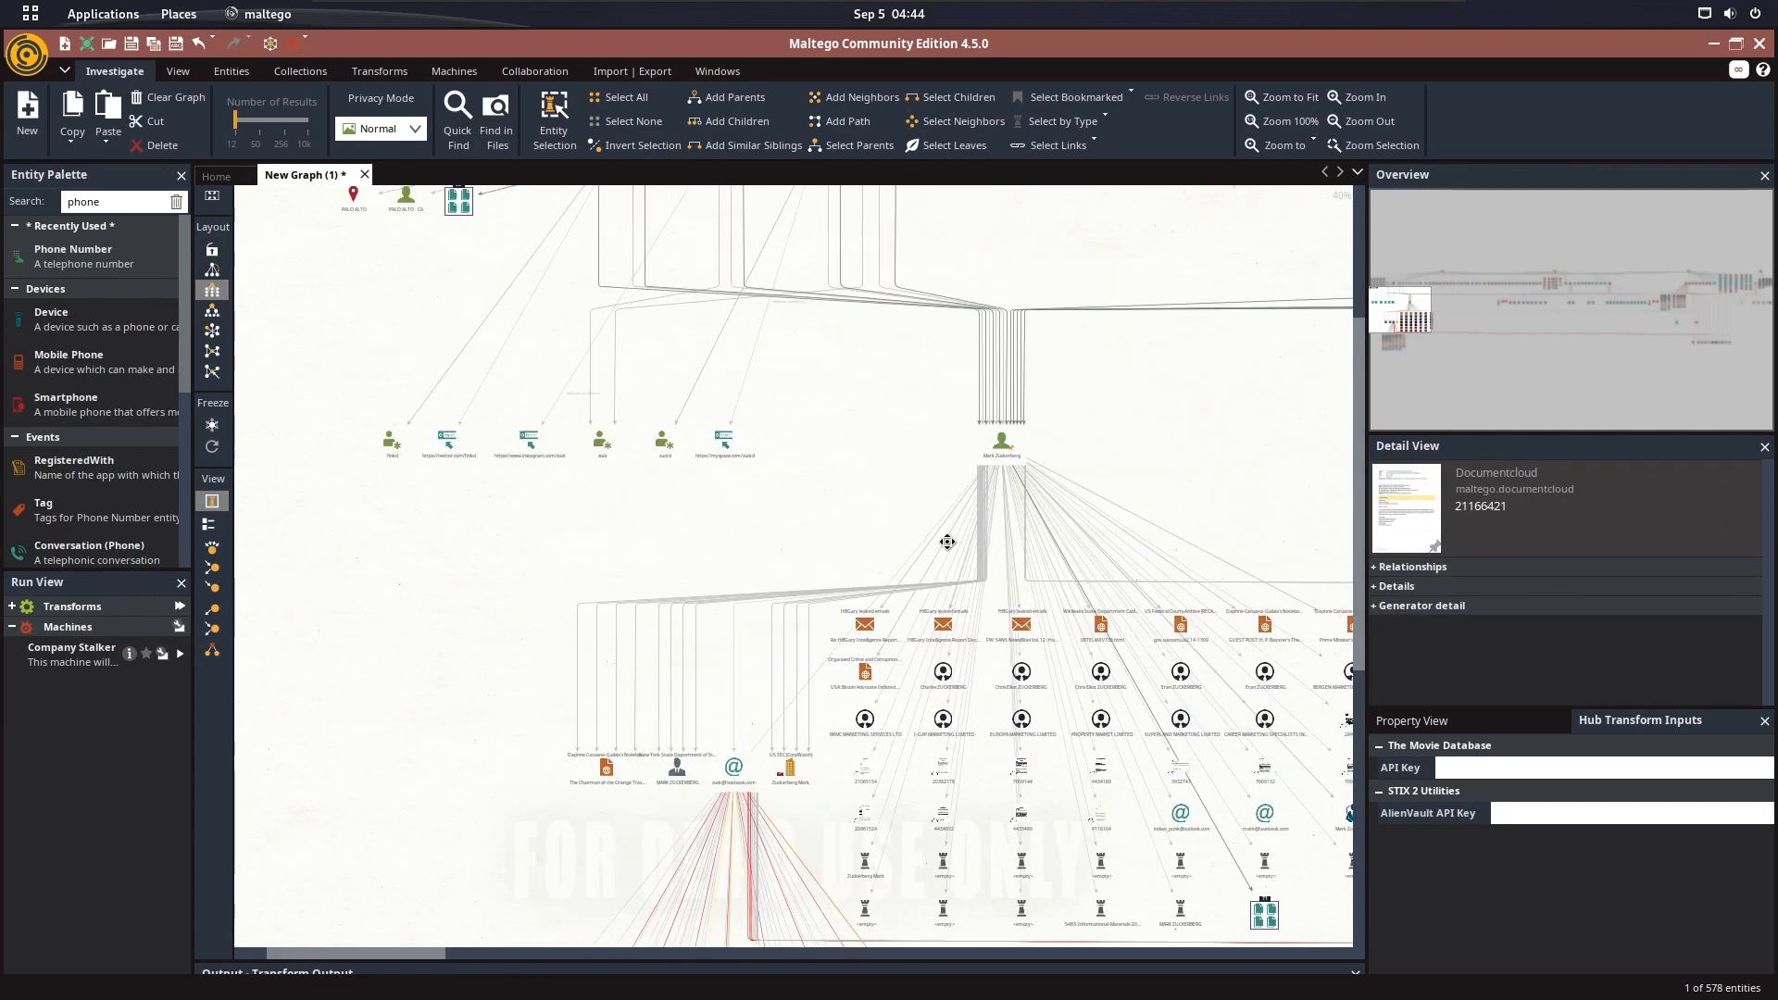
{"action": "scroll", "coordinate": [597, 409], "scroll_direction": "up", "scroll_amount": 2}
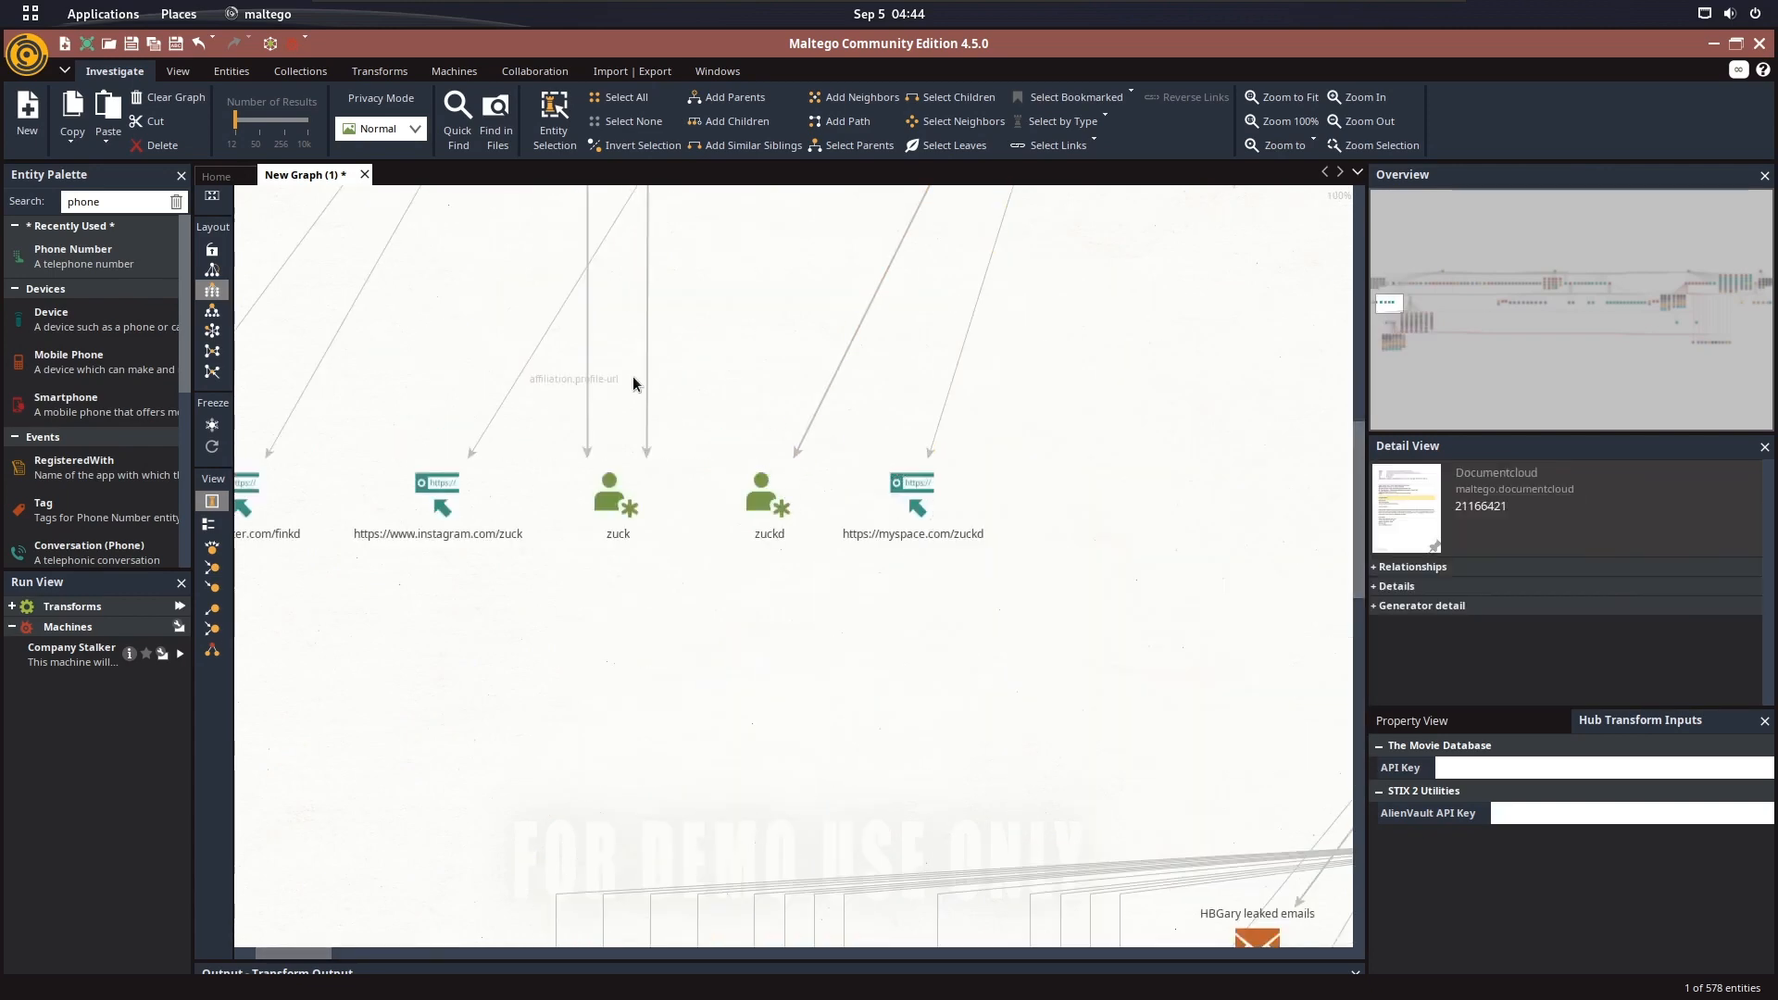
{"action": "left_click_drag", "start_coordinate": [636, 386], "coordinate": [989, 391]}
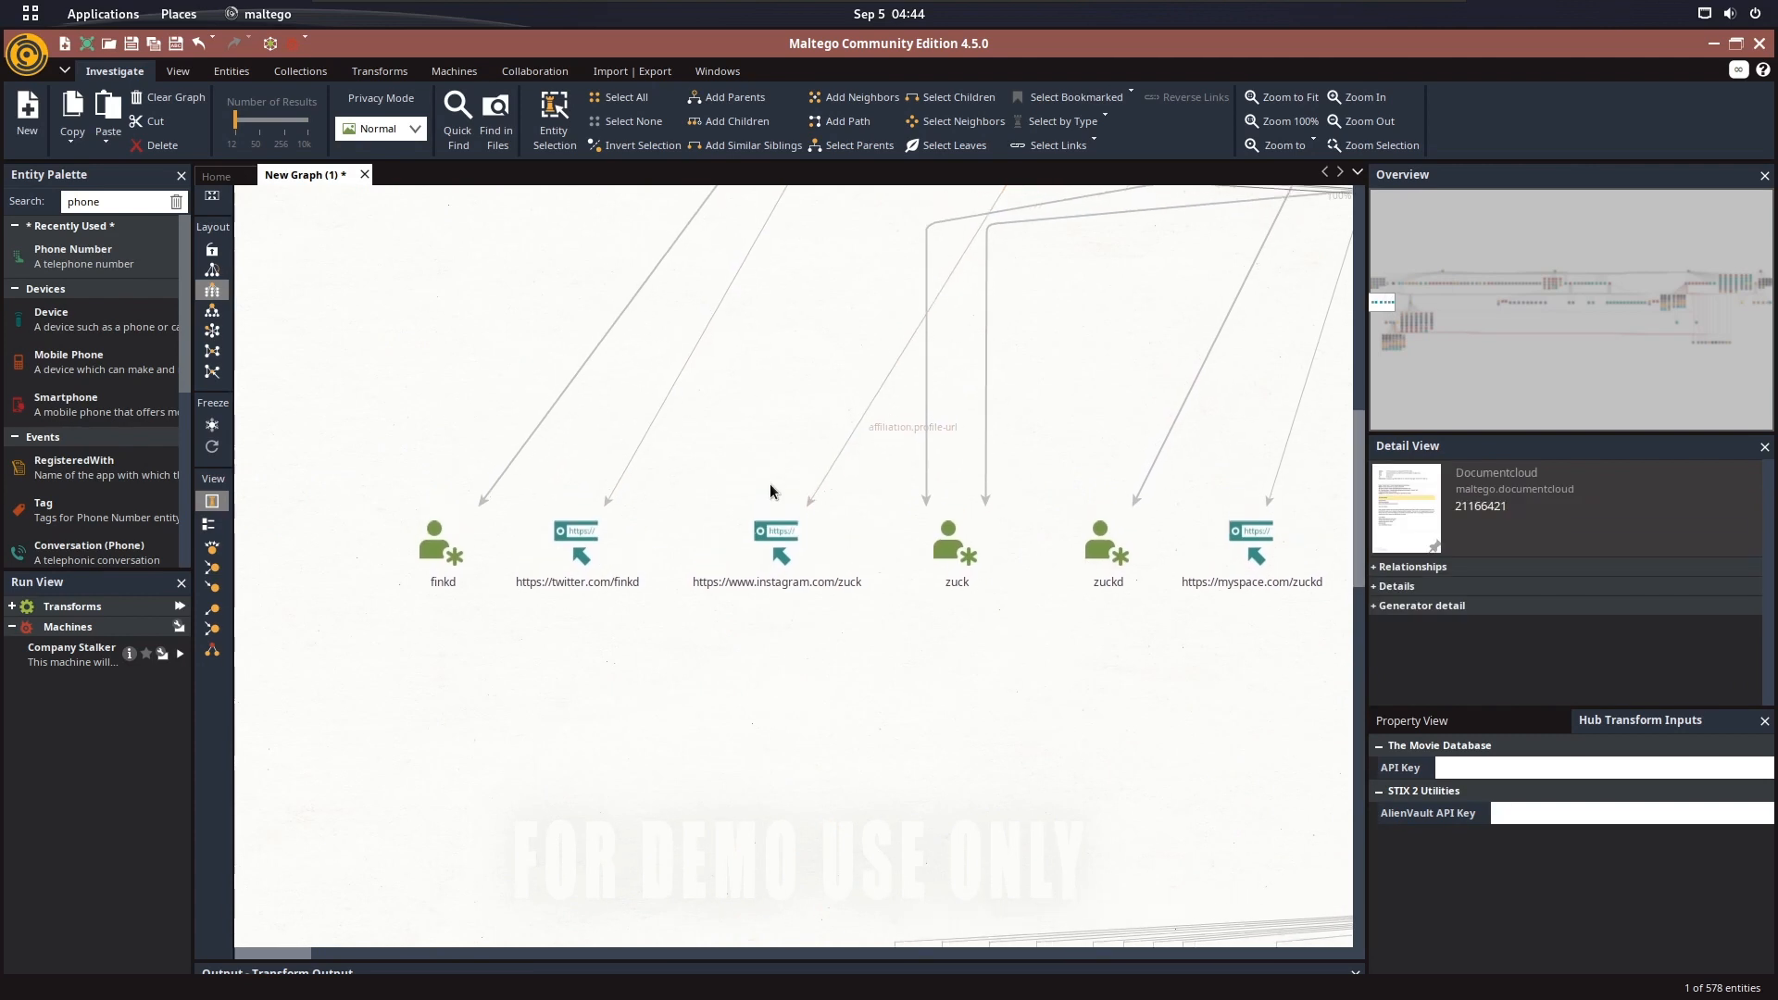
{"action": "right_click", "coordinate": [776, 551]}
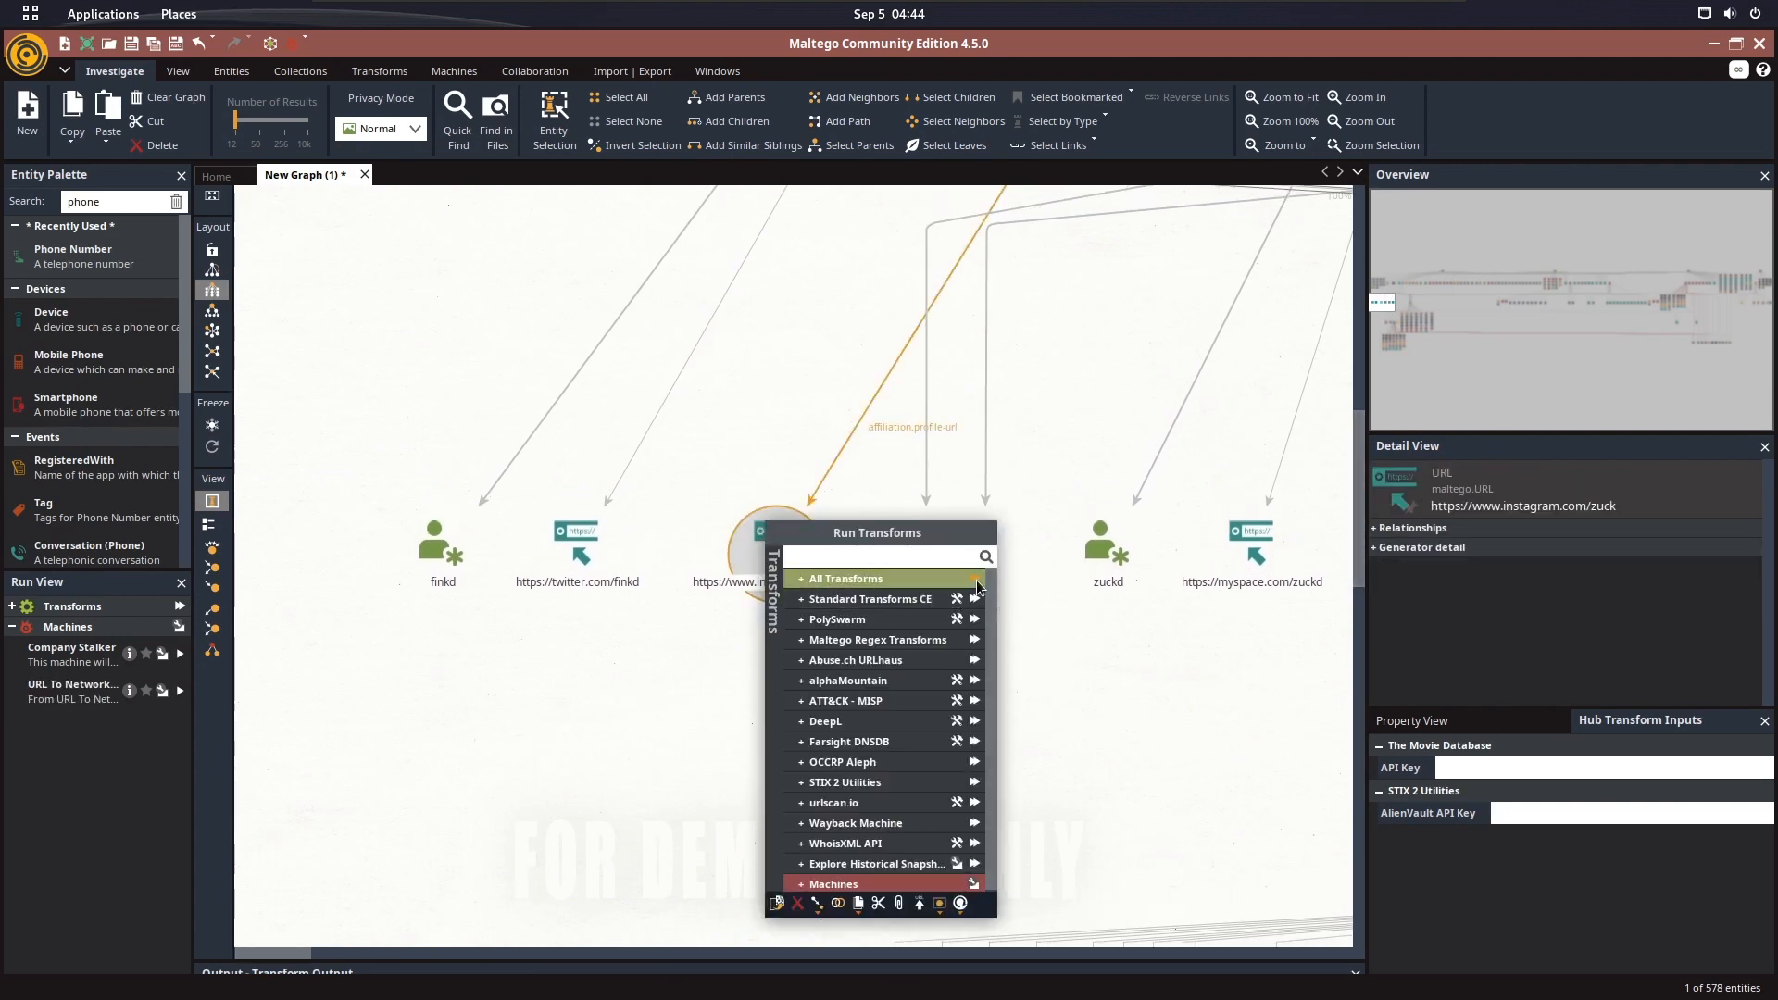
{"action": "left_click", "coordinate": [976, 579]}
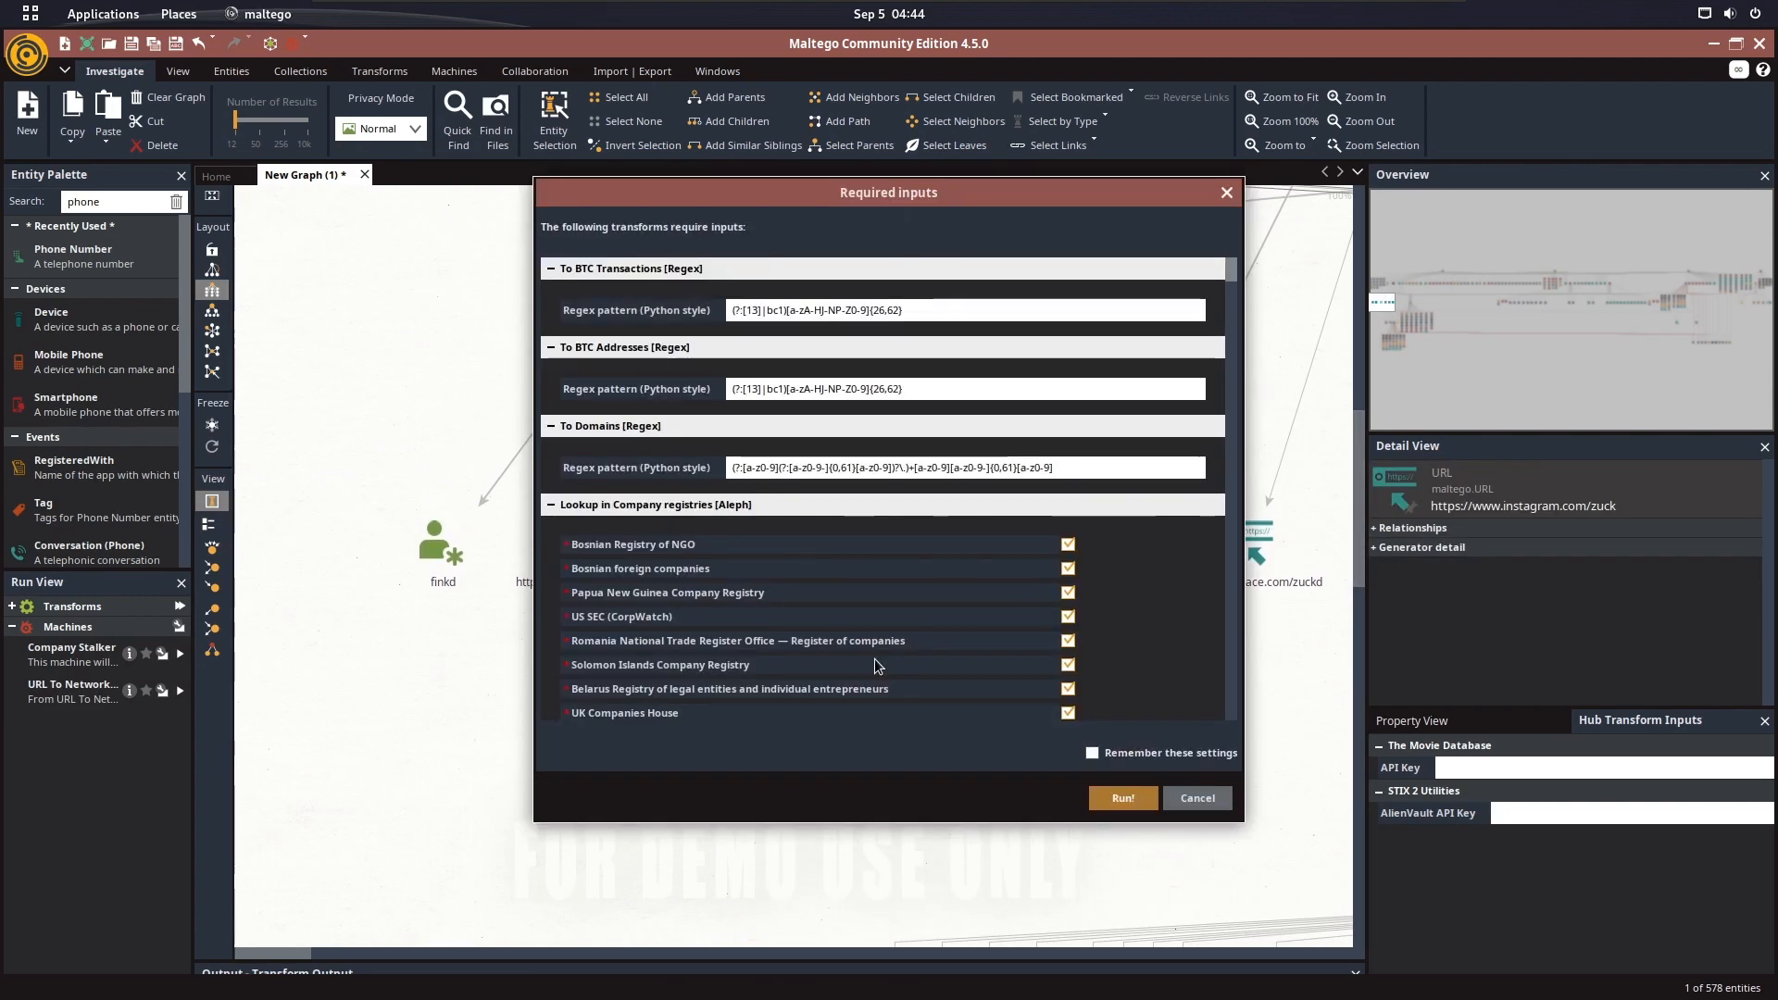
{"action": "left_click", "coordinate": [1119, 756]}
Fill the Polyswarm metadata query and the Custom regex pattern 3 name and pattern with DefaultValue
{"action": "scroll", "coordinate": [1137, 626], "scroll_direction": "down", "scroll_amount": 10}
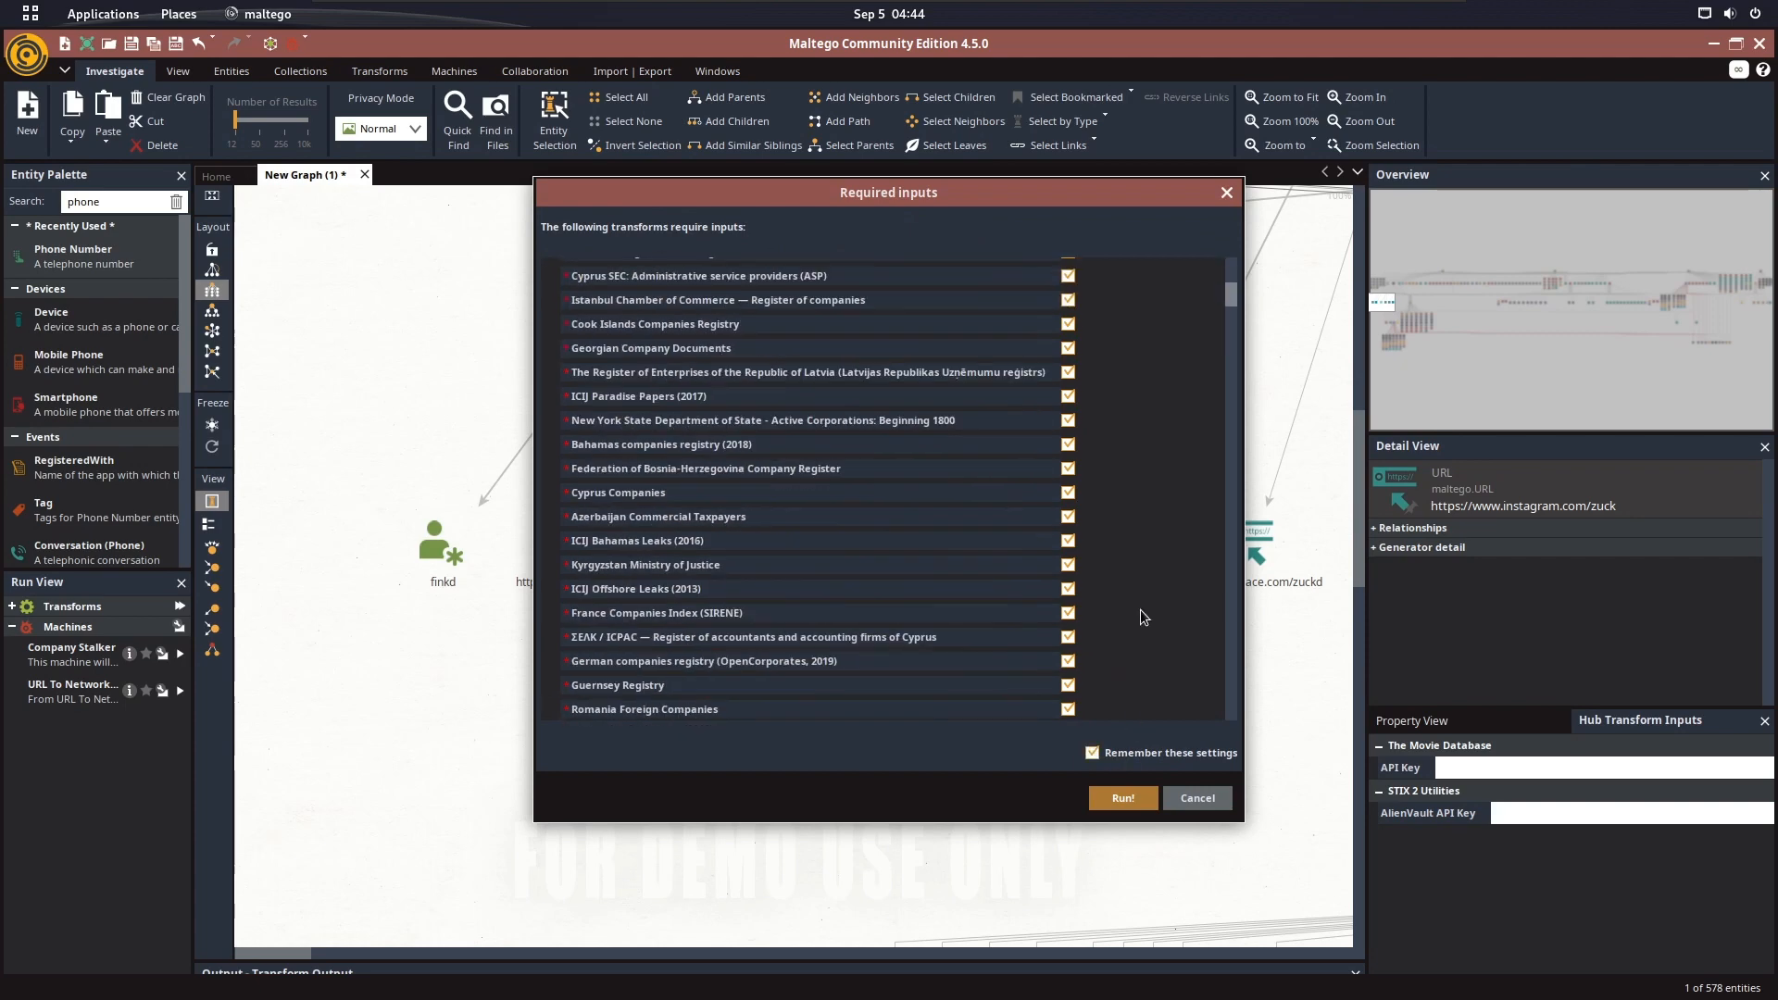
{"action": "left_click_drag", "start_coordinate": [1228, 318], "coordinate": [1235, 402]}
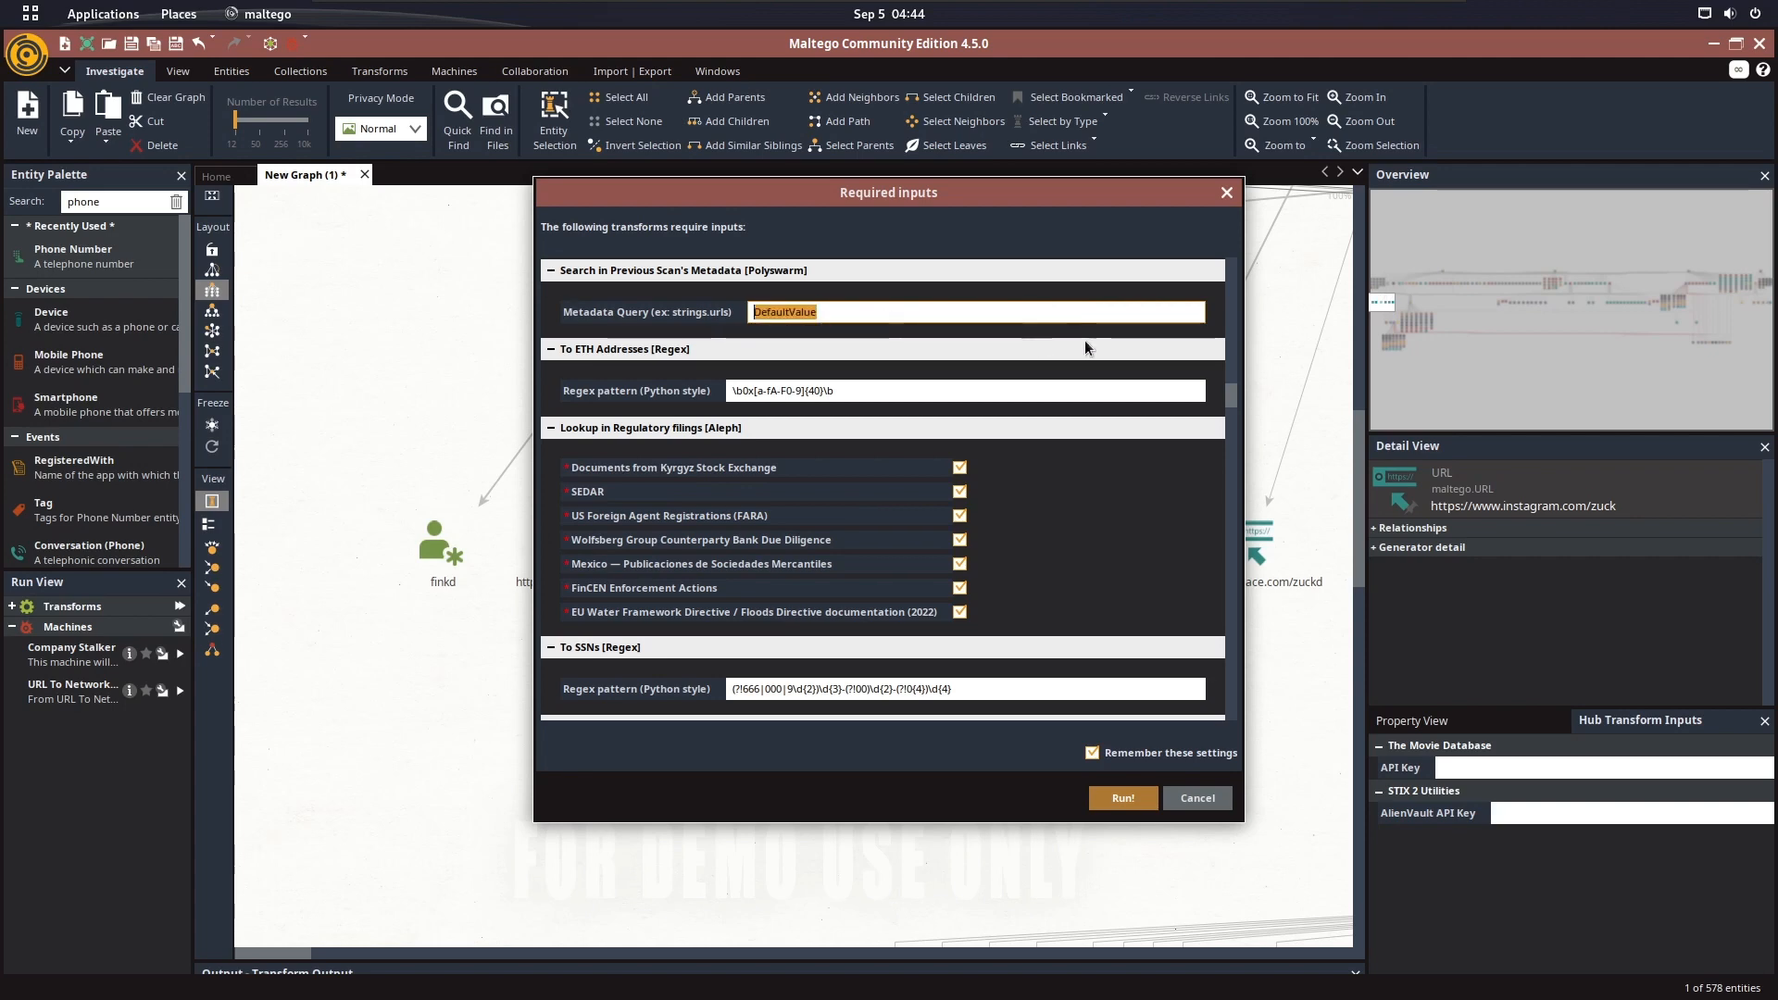
{"action": "scroll", "coordinate": [1087, 348], "scroll_direction": "down", "scroll_amount": 10}
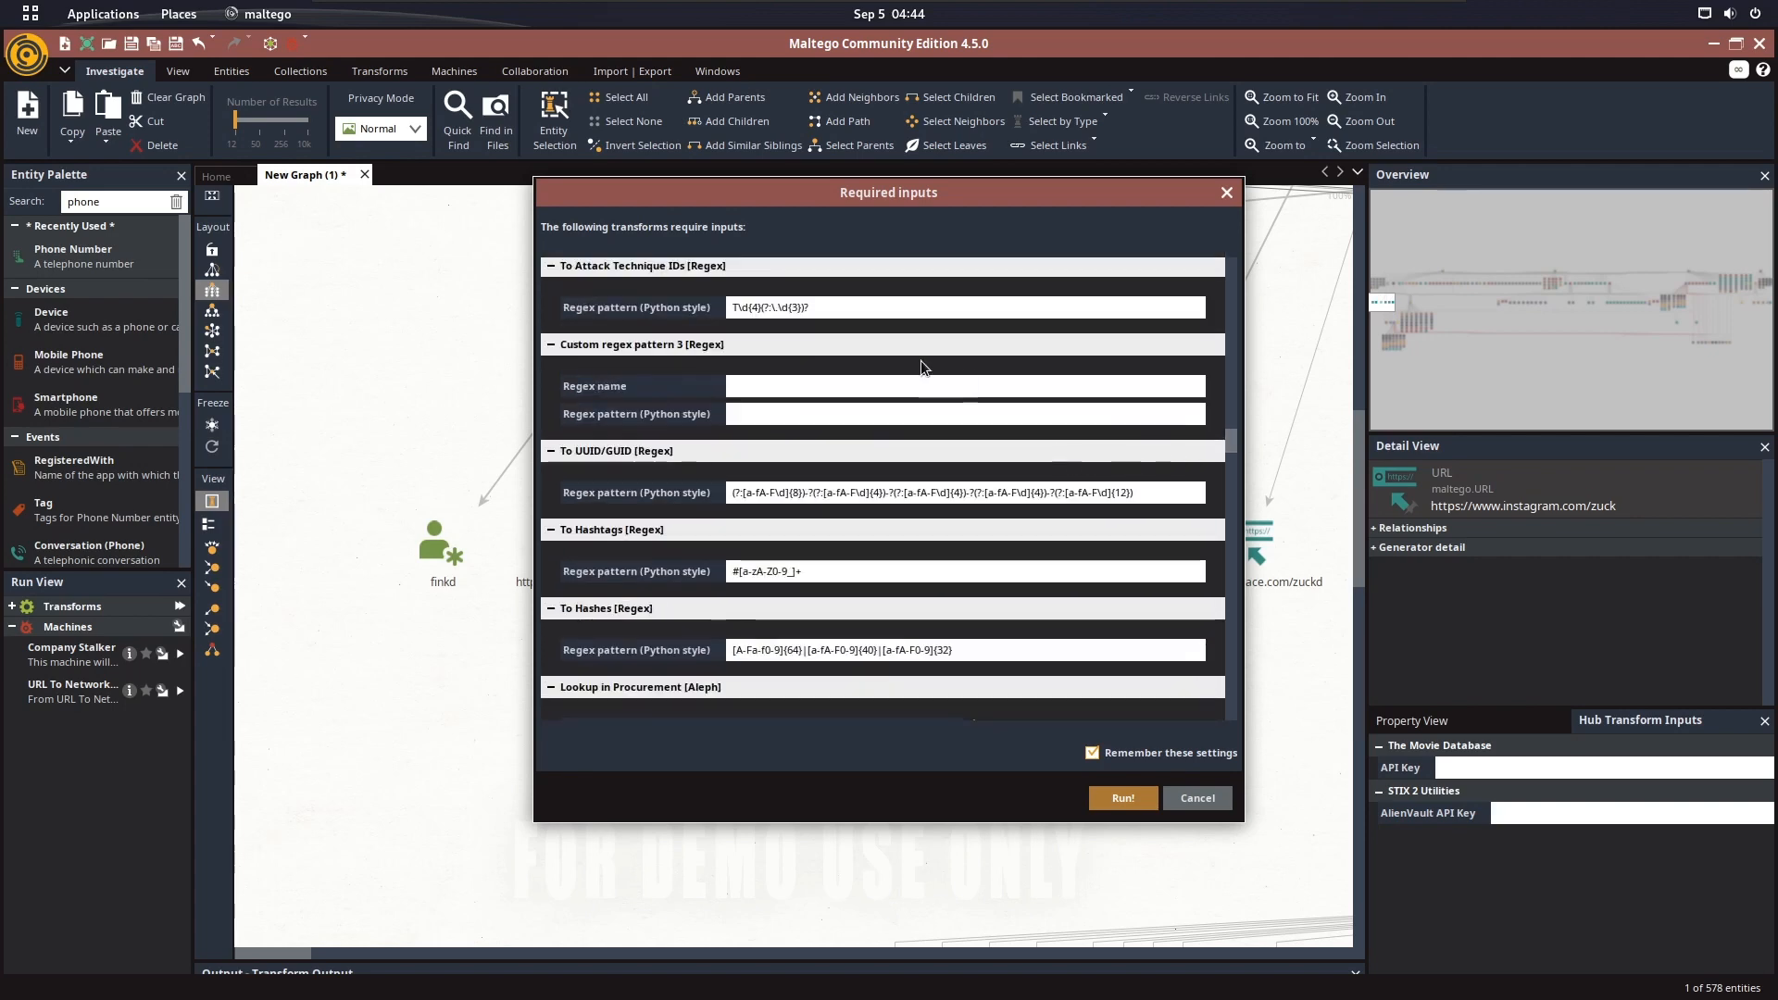
{"action": "left_click", "coordinate": [881, 389]}
{"action": "key", "text": "ctrl+v"}
{"action": "key", "text": "Tab"}
{"action": "key", "text": "ctrl+v"}
{"action": "scroll", "coordinate": [1158, 436], "scroll_direction": "down", "scroll_amount": 9}
{"action": "scroll", "coordinate": [1154, 435], "scroll_direction": "up", "scroll_amount": 3}
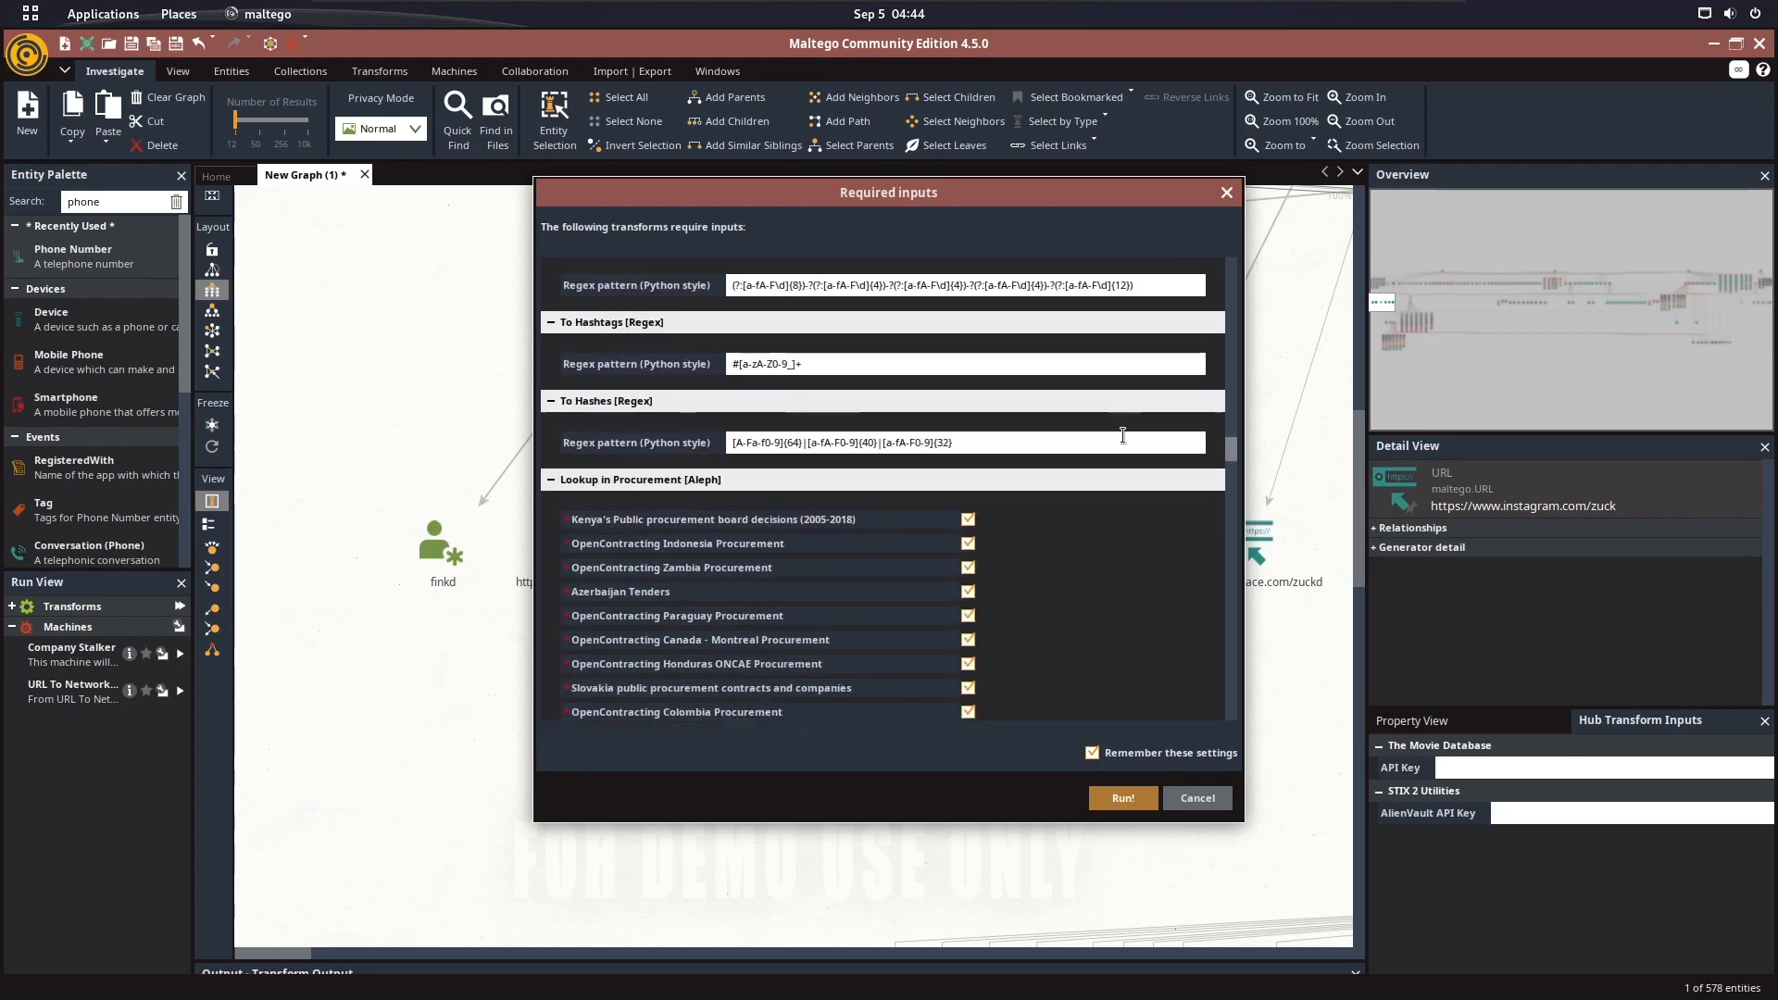
Enter DefaultValue as the urlscan.io scan visibility and in the Custom regex pattern 2 fields
{"action": "scroll", "coordinate": [1114, 435], "scroll_direction": "down", "scroll_amount": 12}
{"action": "scroll", "coordinate": [1178, 497], "scroll_direction": "up", "scroll_amount": 2}
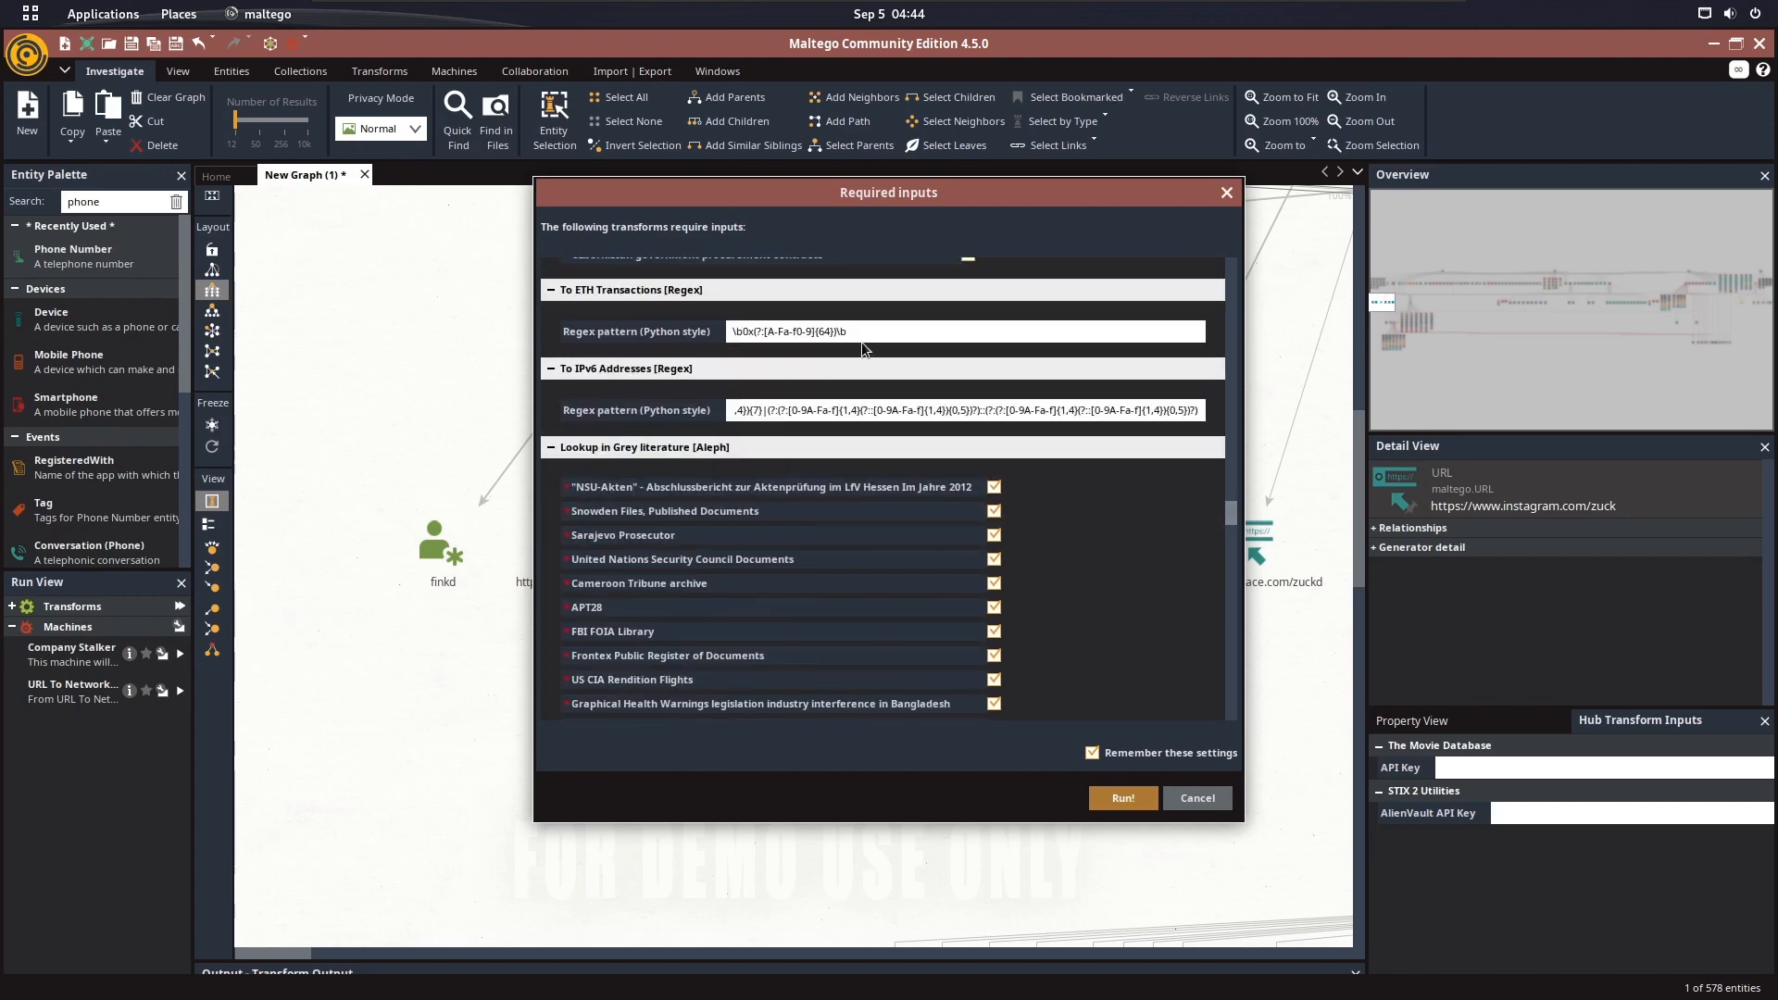
{"action": "scroll", "coordinate": [1098, 413], "scroll_direction": "down", "scroll_amount": 6}
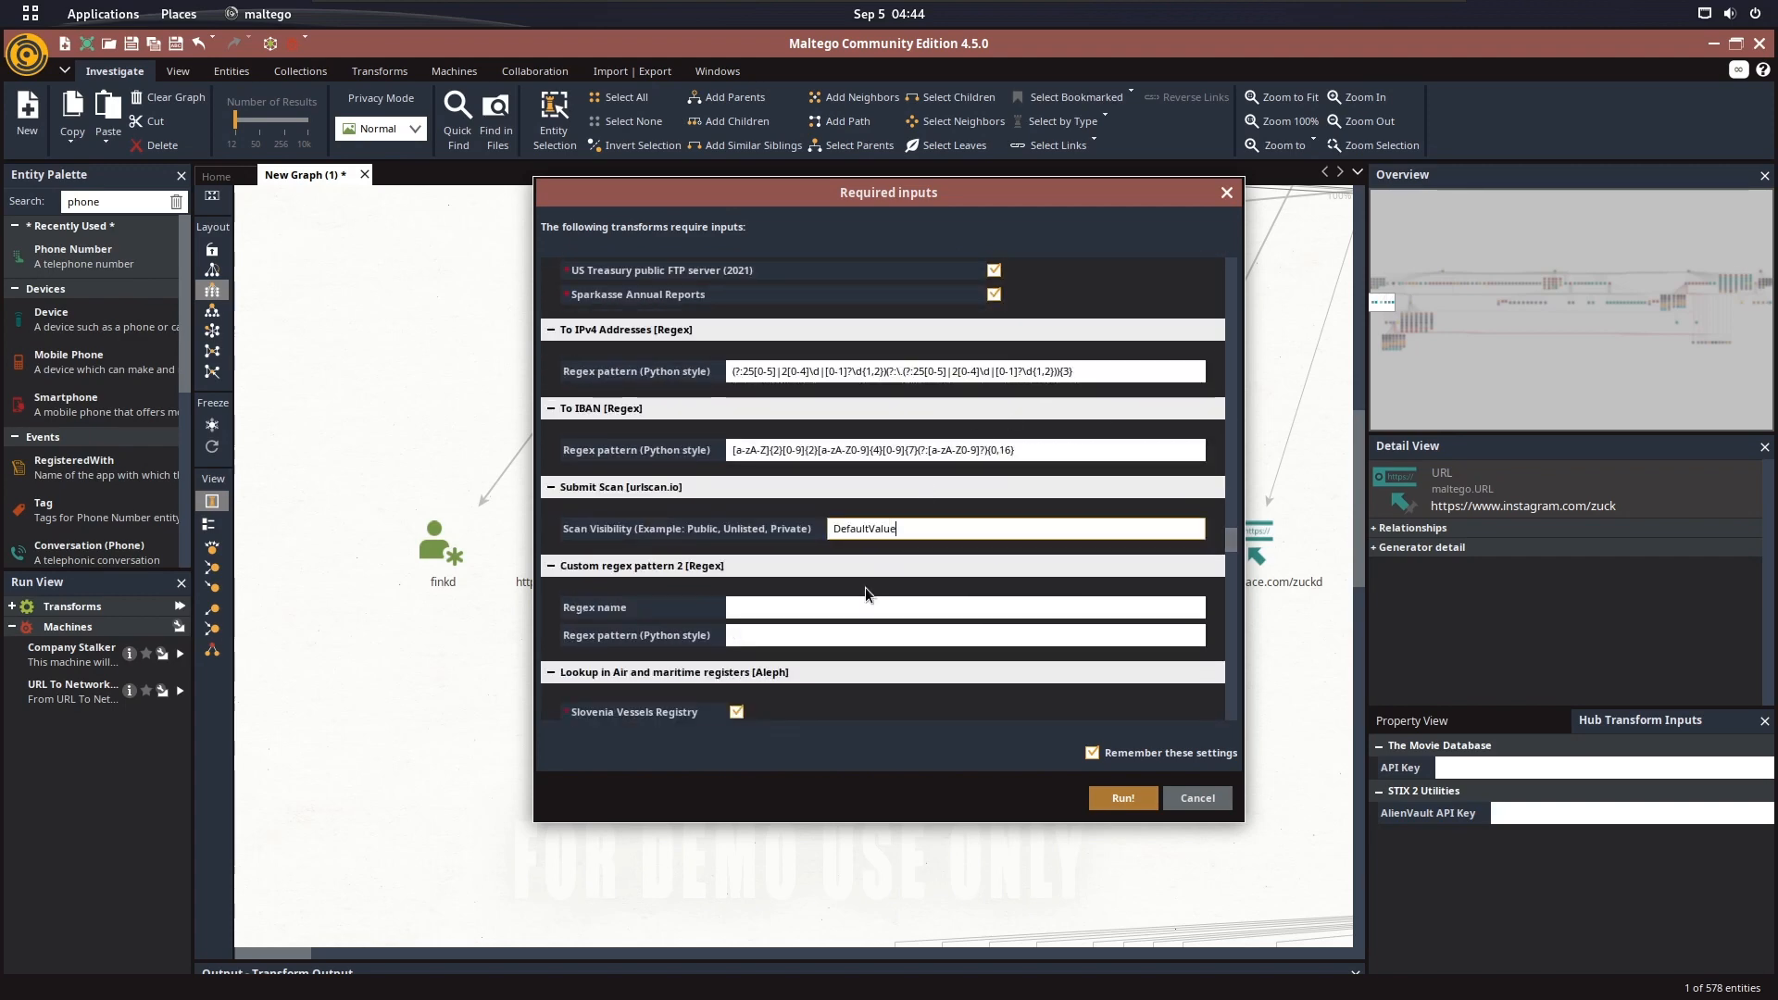
{"action": "left_click", "coordinate": [831, 640]}
{"action": "key", "text": "ctrl+v"}
{"action": "scroll", "coordinate": [1098, 420], "scroll_direction": "down", "scroll_amount": 5}
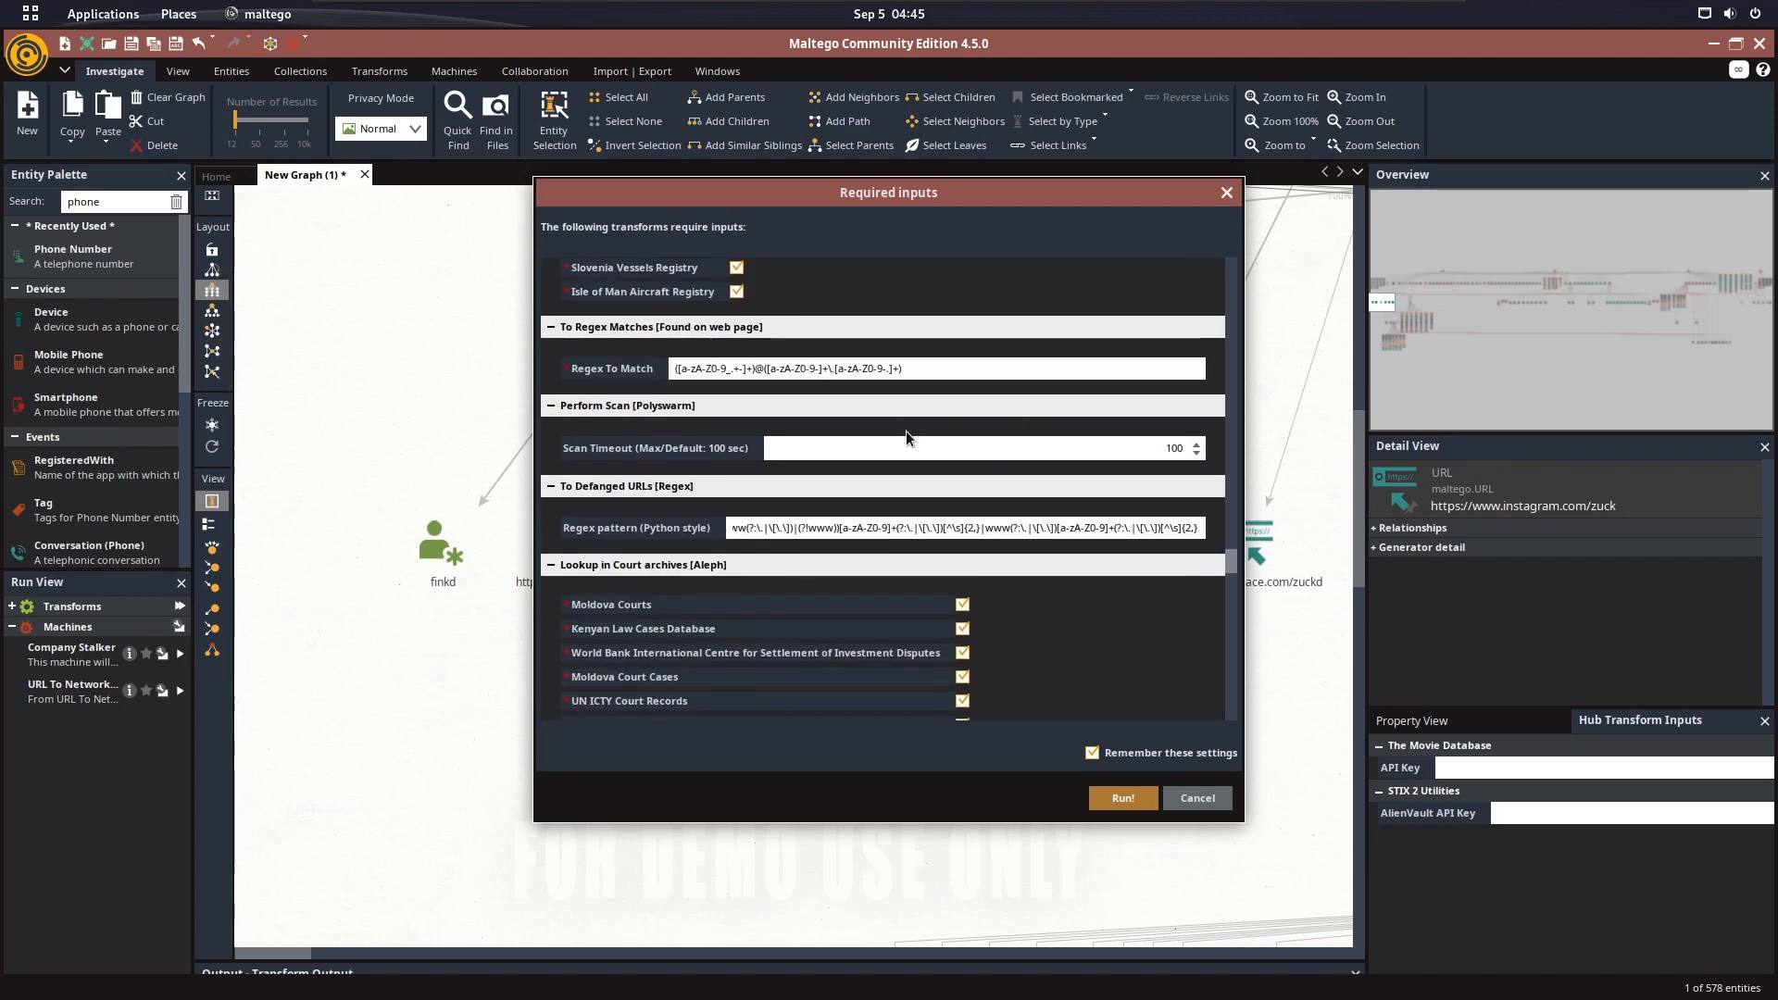
Fill the empty filter fields of the urlscan.io Search URL in Previous Scans transform with DefaultValue
{"action": "scroll", "coordinate": [1112, 481], "scroll_direction": "down", "scroll_amount": 15}
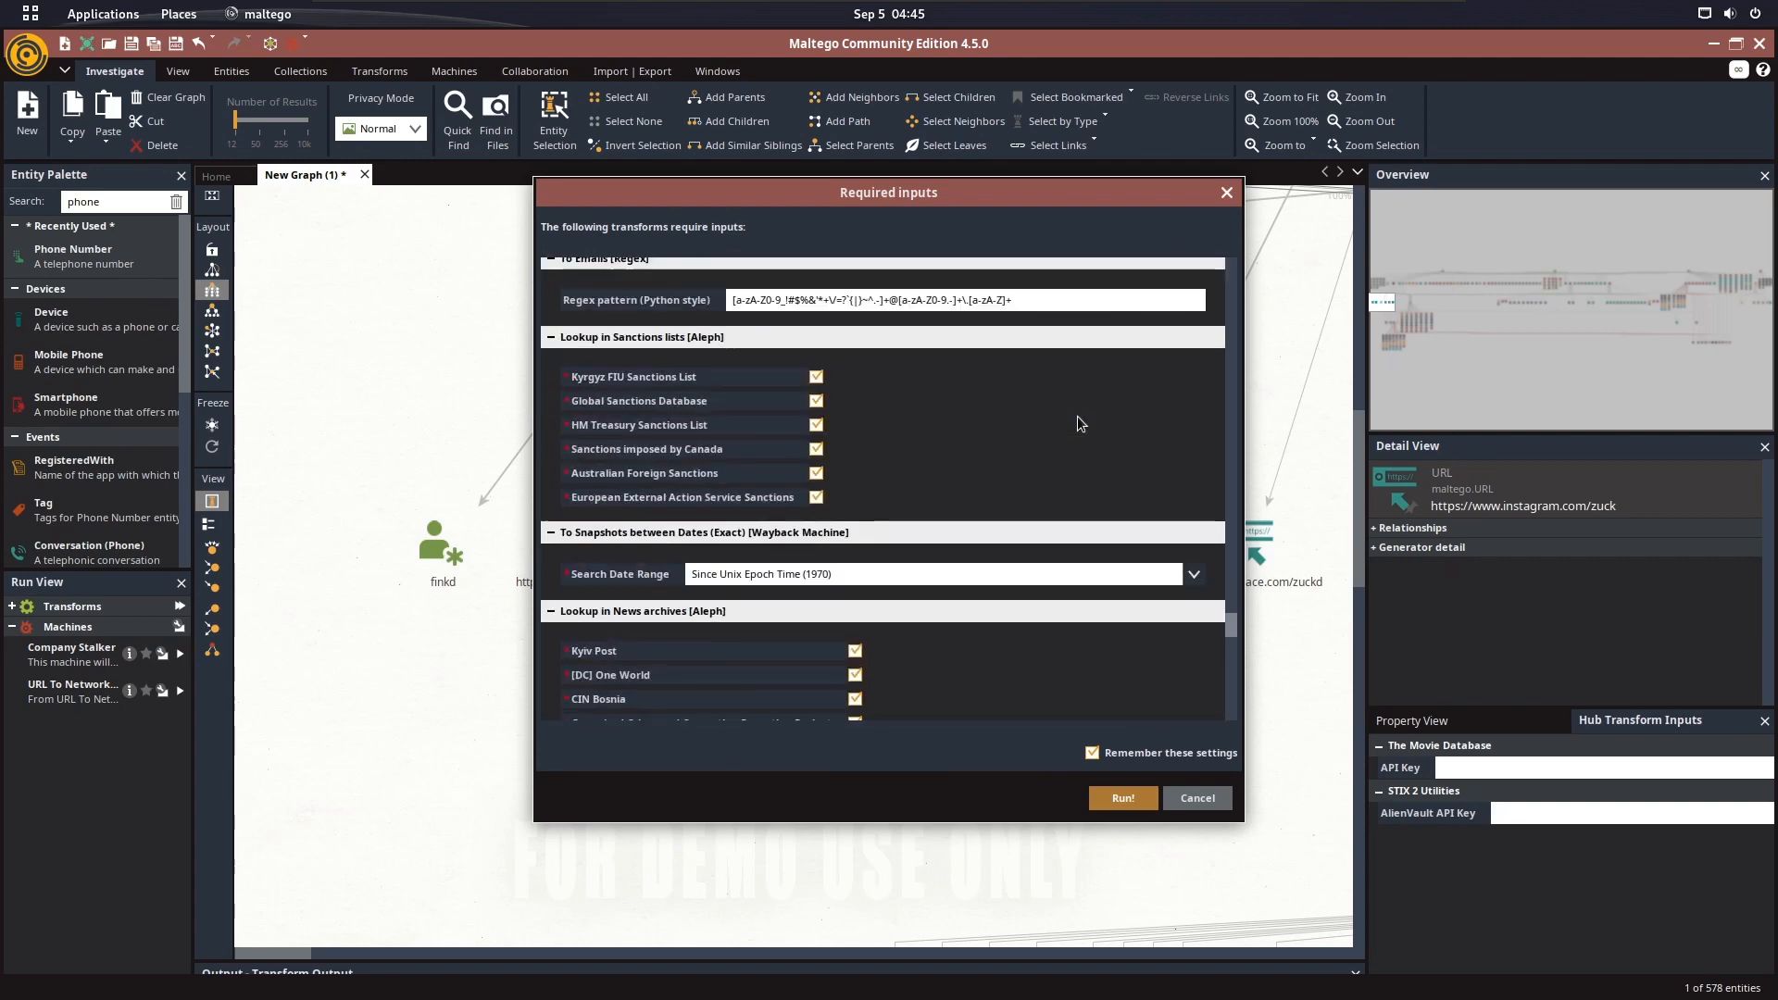
{"action": "scroll", "coordinate": [904, 426], "scroll_direction": "down", "scroll_amount": 15}
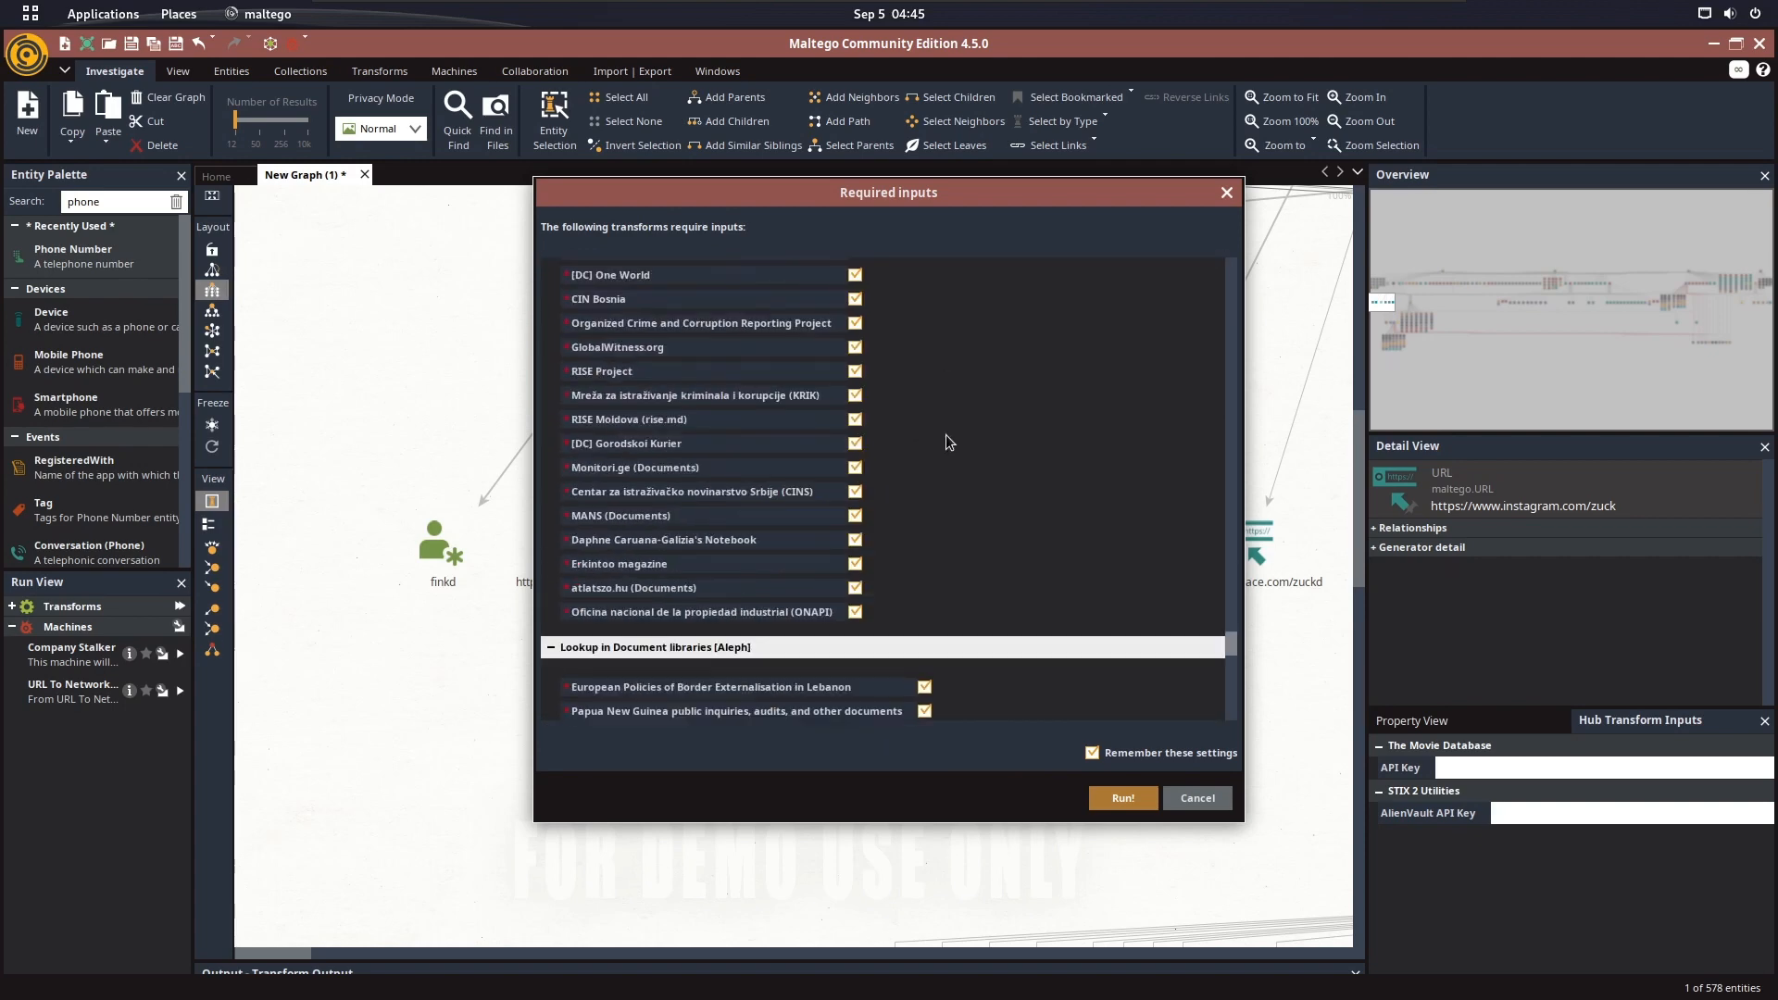
{"action": "scroll", "coordinate": [887, 511], "scroll_direction": "down", "scroll_amount": 15}
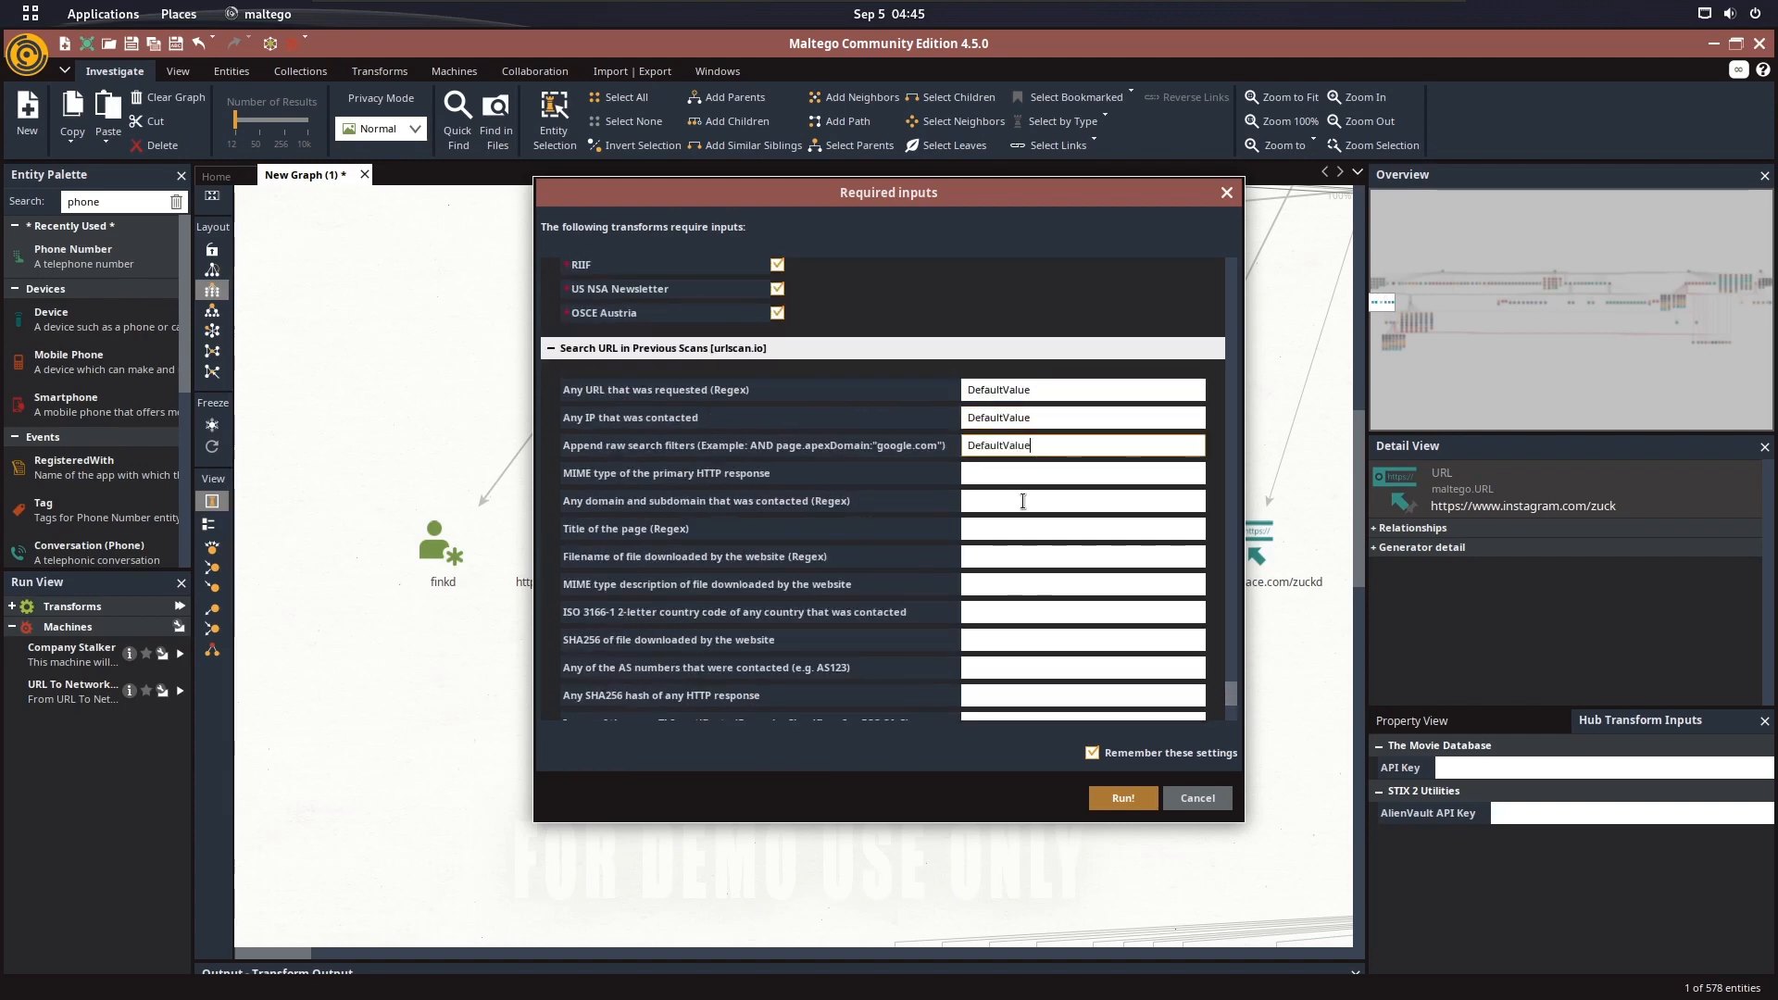
{"action": "left_click", "coordinate": [1016, 529]}
{"action": "type", "text": "DefaultValue"}
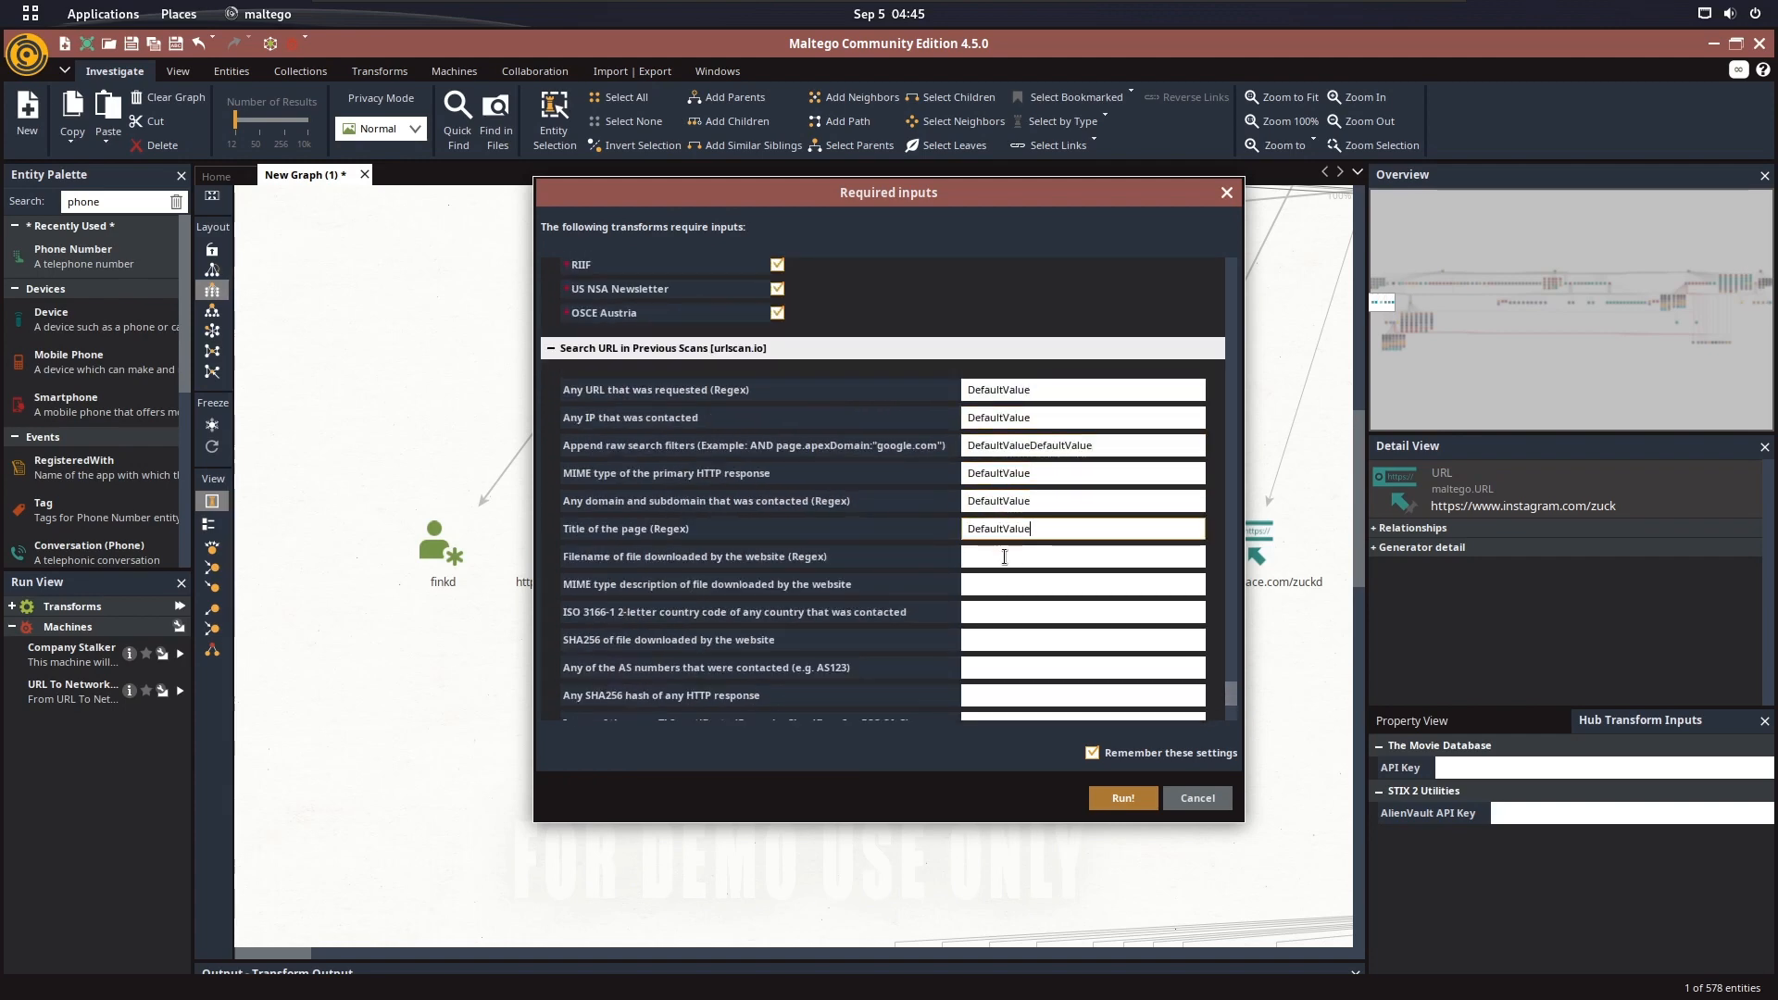
{"action": "scroll", "coordinate": [1053, 399], "scroll_direction": "down", "scroll_amount": 5}
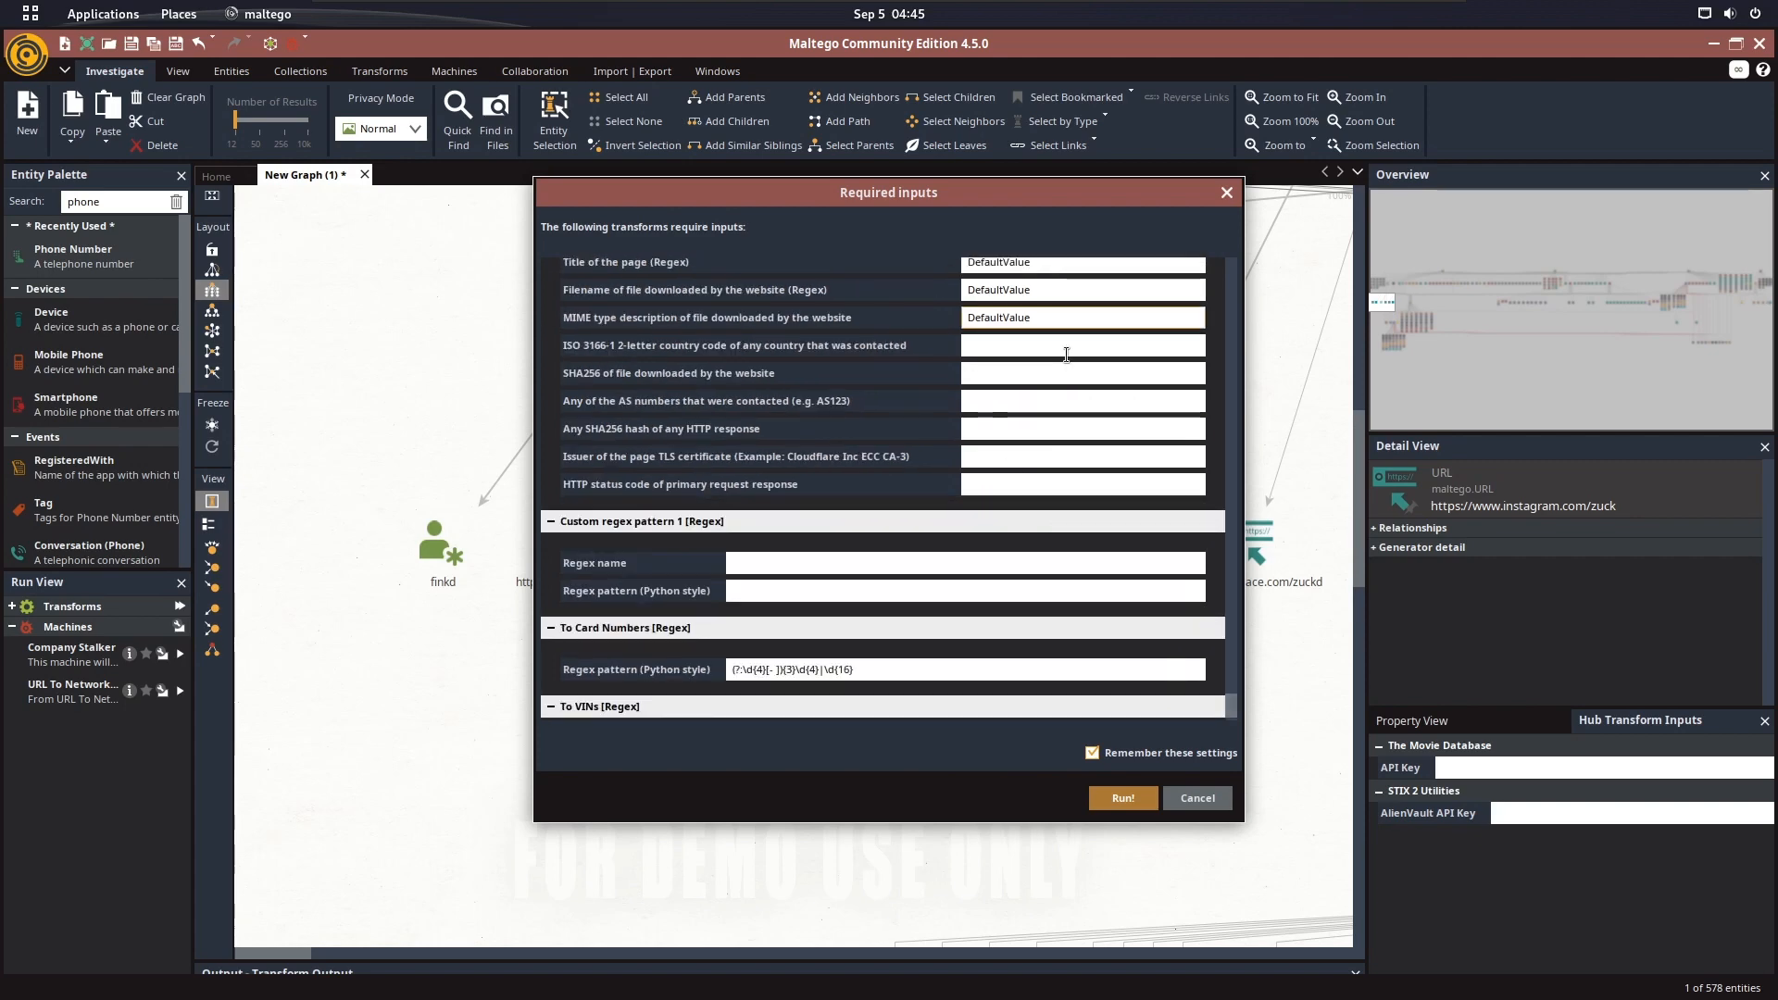
{"action": "left_click", "coordinate": [1066, 356]}
{"action": "type", "text": "DefaultValue"}
{"action": "left_click", "coordinate": [1010, 375]}
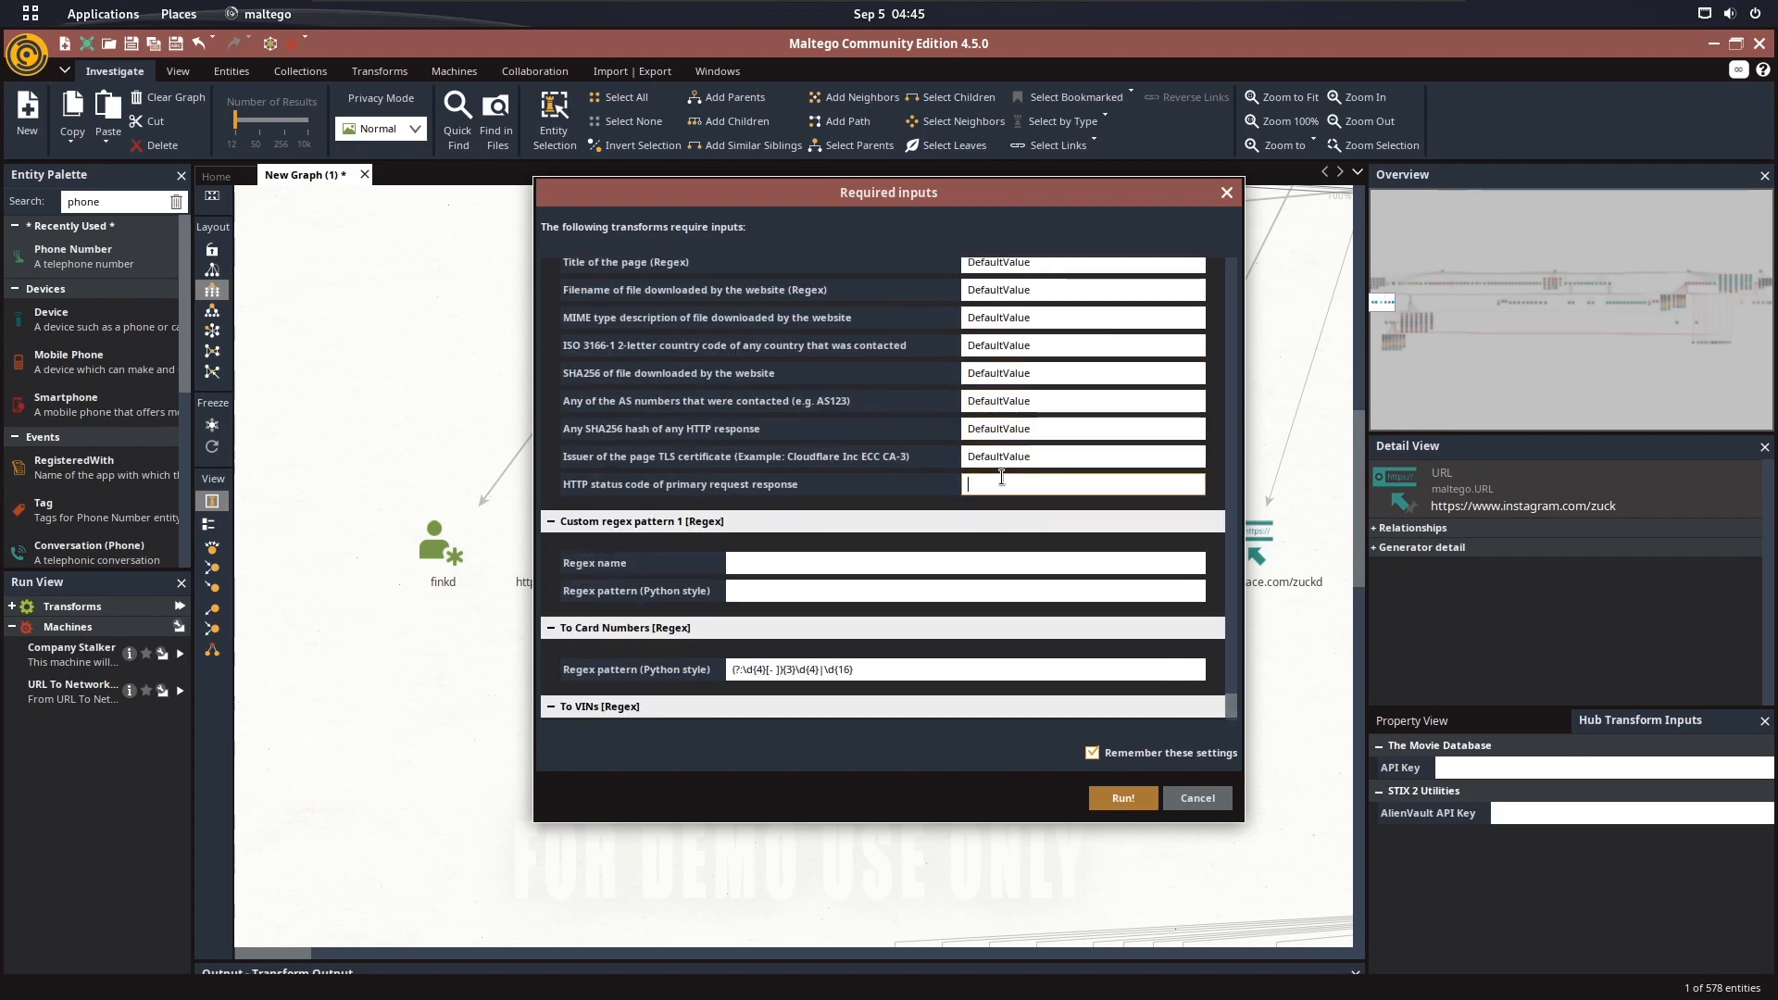
Set the Custom regex pattern 1 name and pattern to DefaultValue and run the transforms
{"action": "left_click", "coordinate": [932, 559]}
{"action": "type", "text": "DefaultValue"}
{"action": "left_click", "coordinate": [915, 593]}
{"action": "type", "text": "DefaultValue"}
{"action": "scroll", "coordinate": [917, 629], "scroll_direction": "down", "scroll_amount": 1}
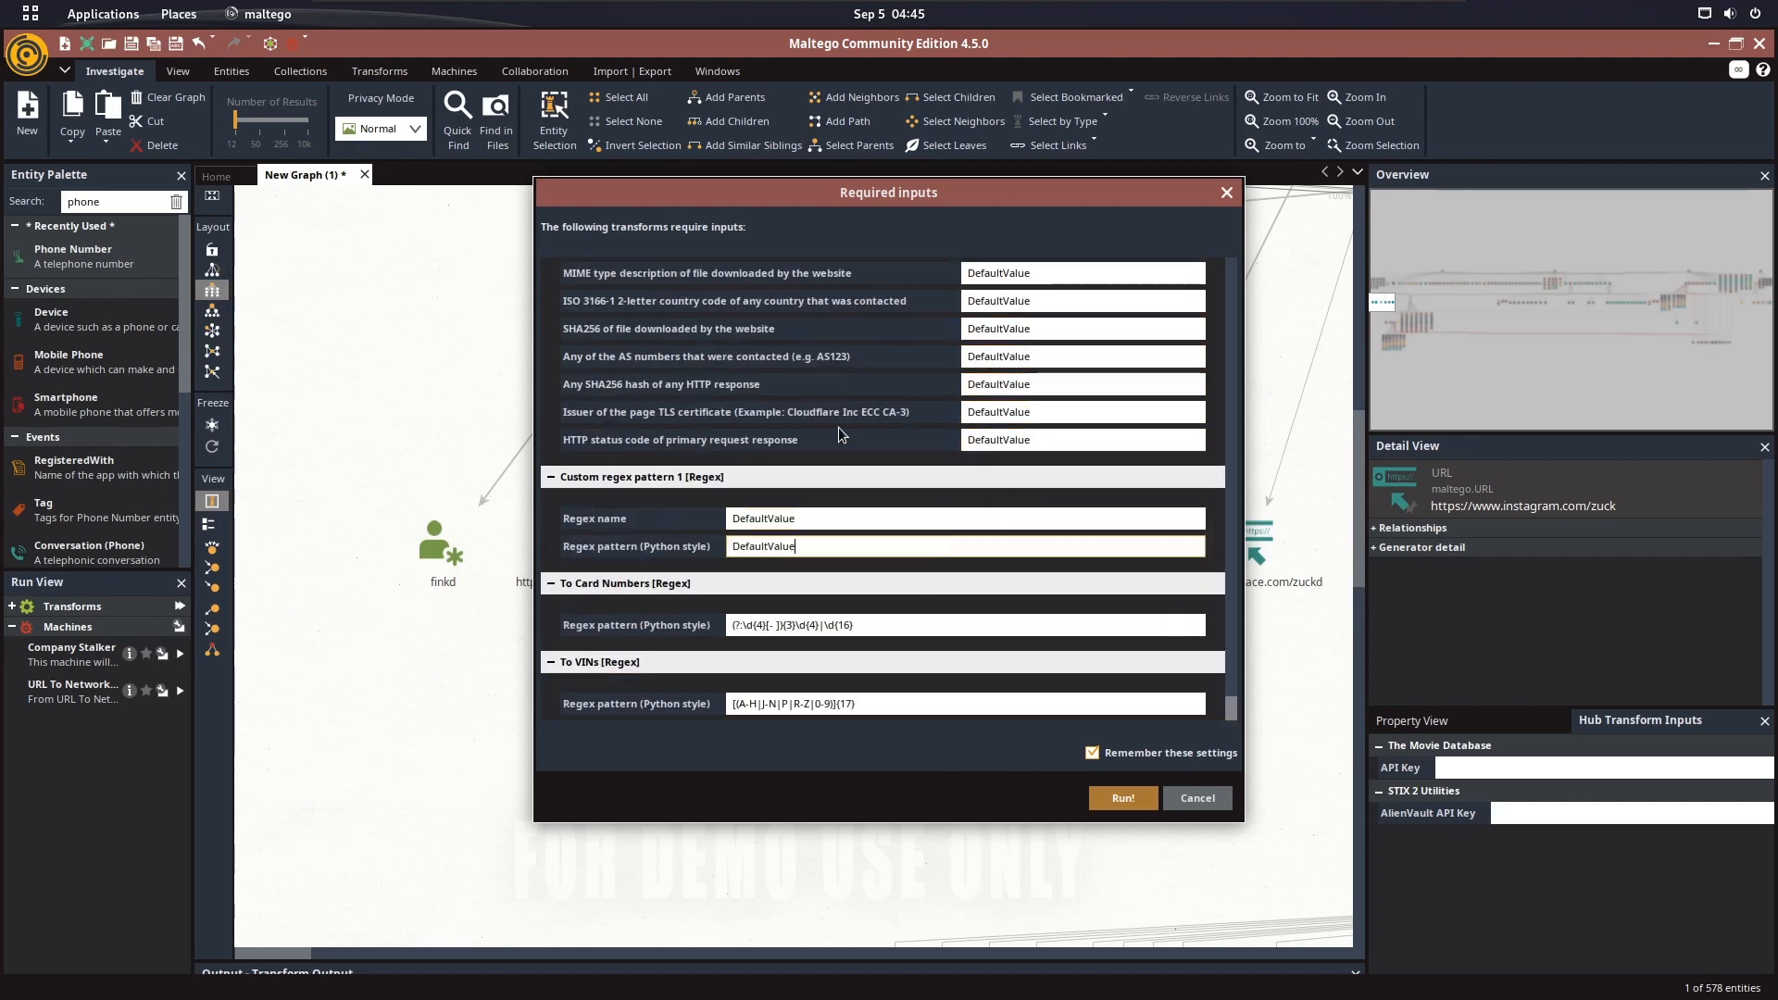
{"action": "left_click", "coordinate": [1123, 798]}
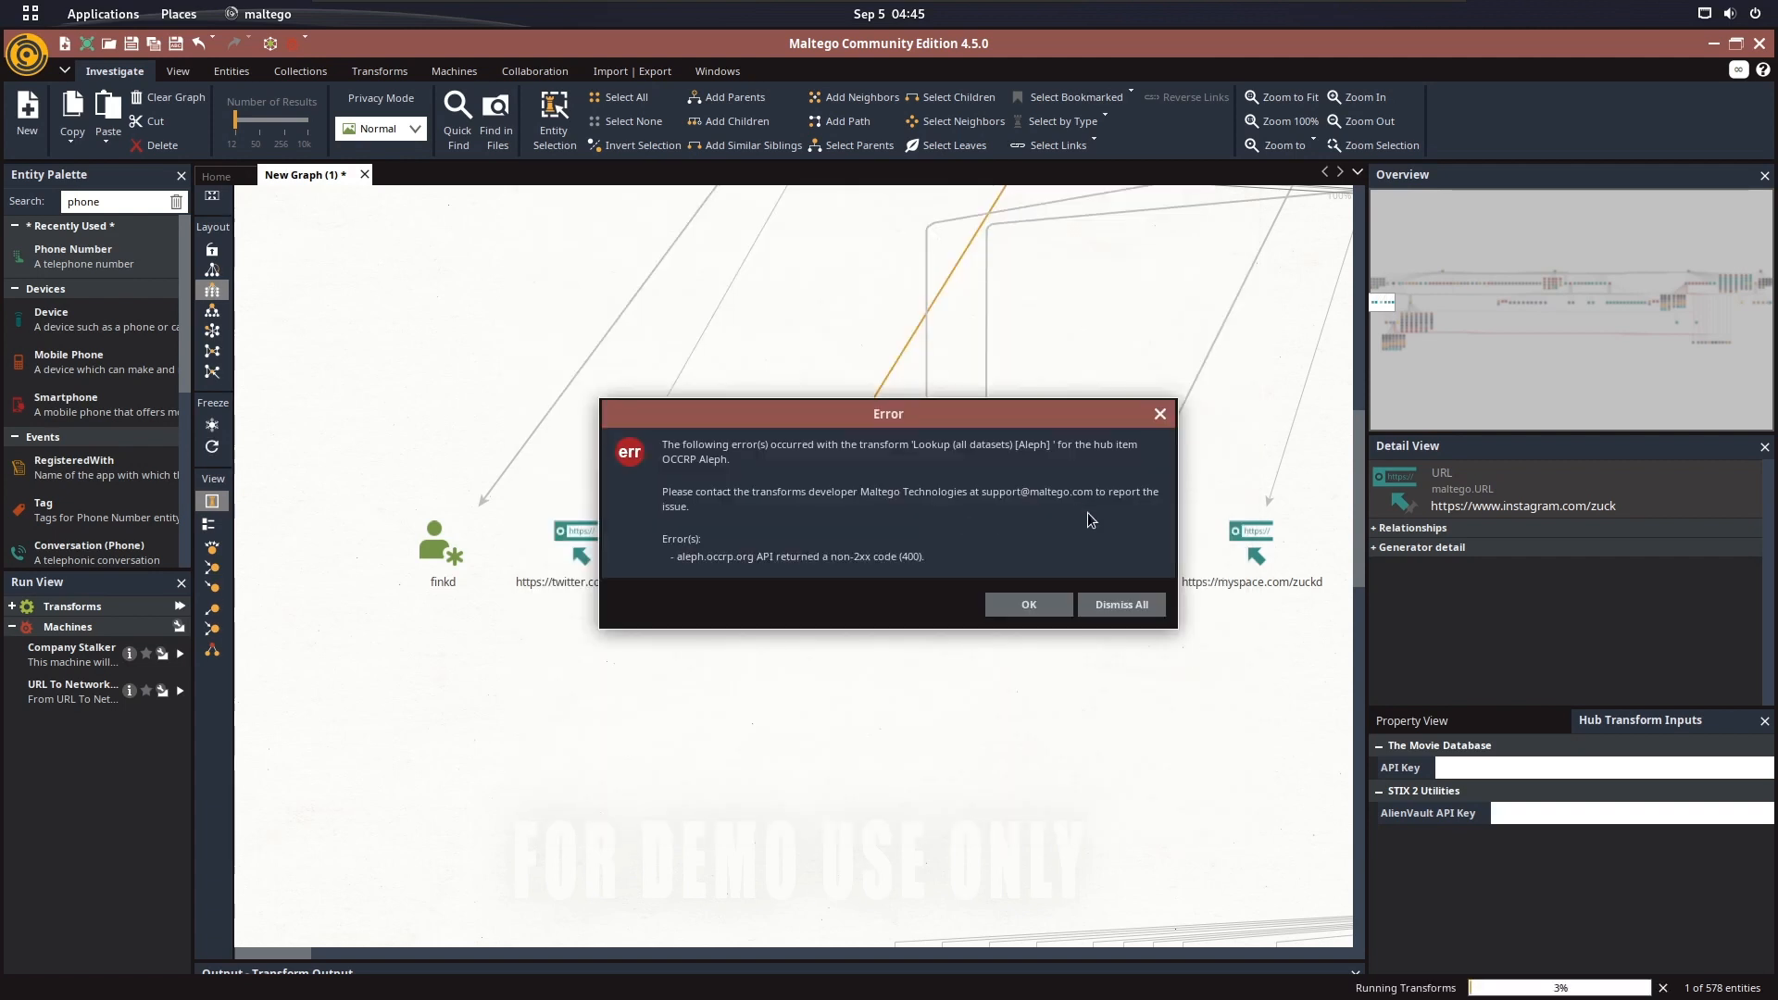
Dismiss the OCCRP Aleph and quota limit errors while following the entities being added under the Instagram URL
{"action": "left_click", "coordinate": [1109, 604]}
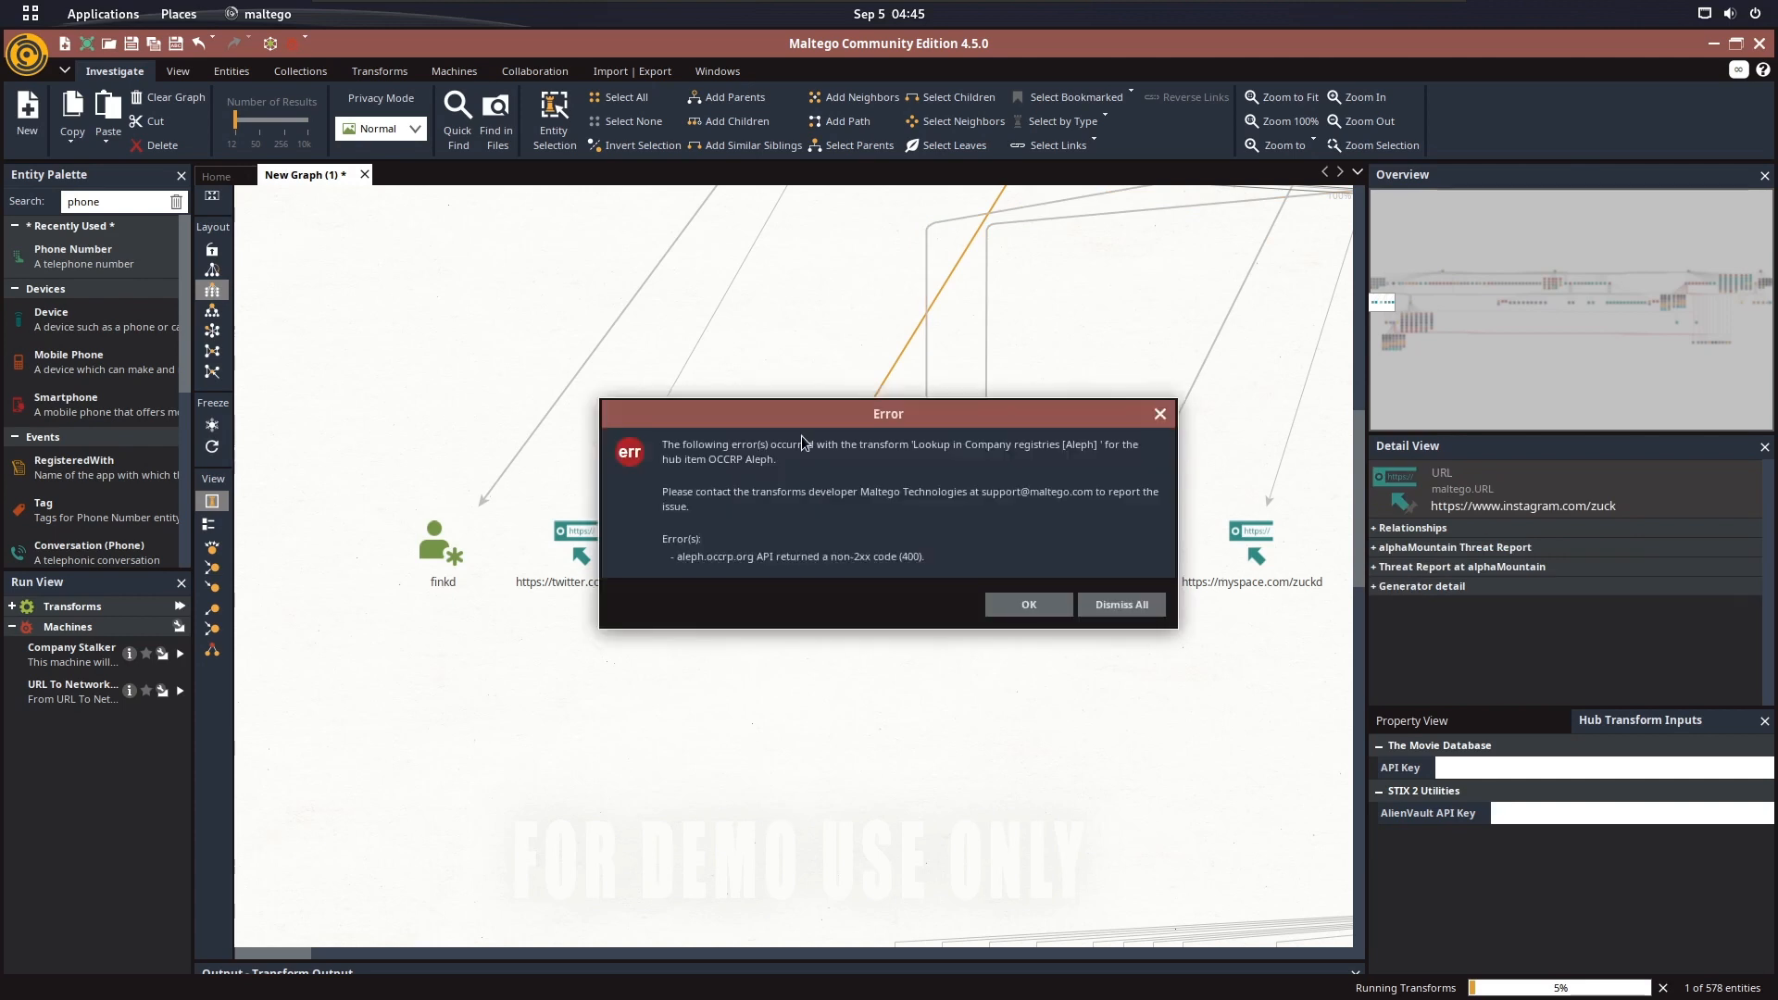
{"action": "left_click", "coordinate": [1098, 602]}
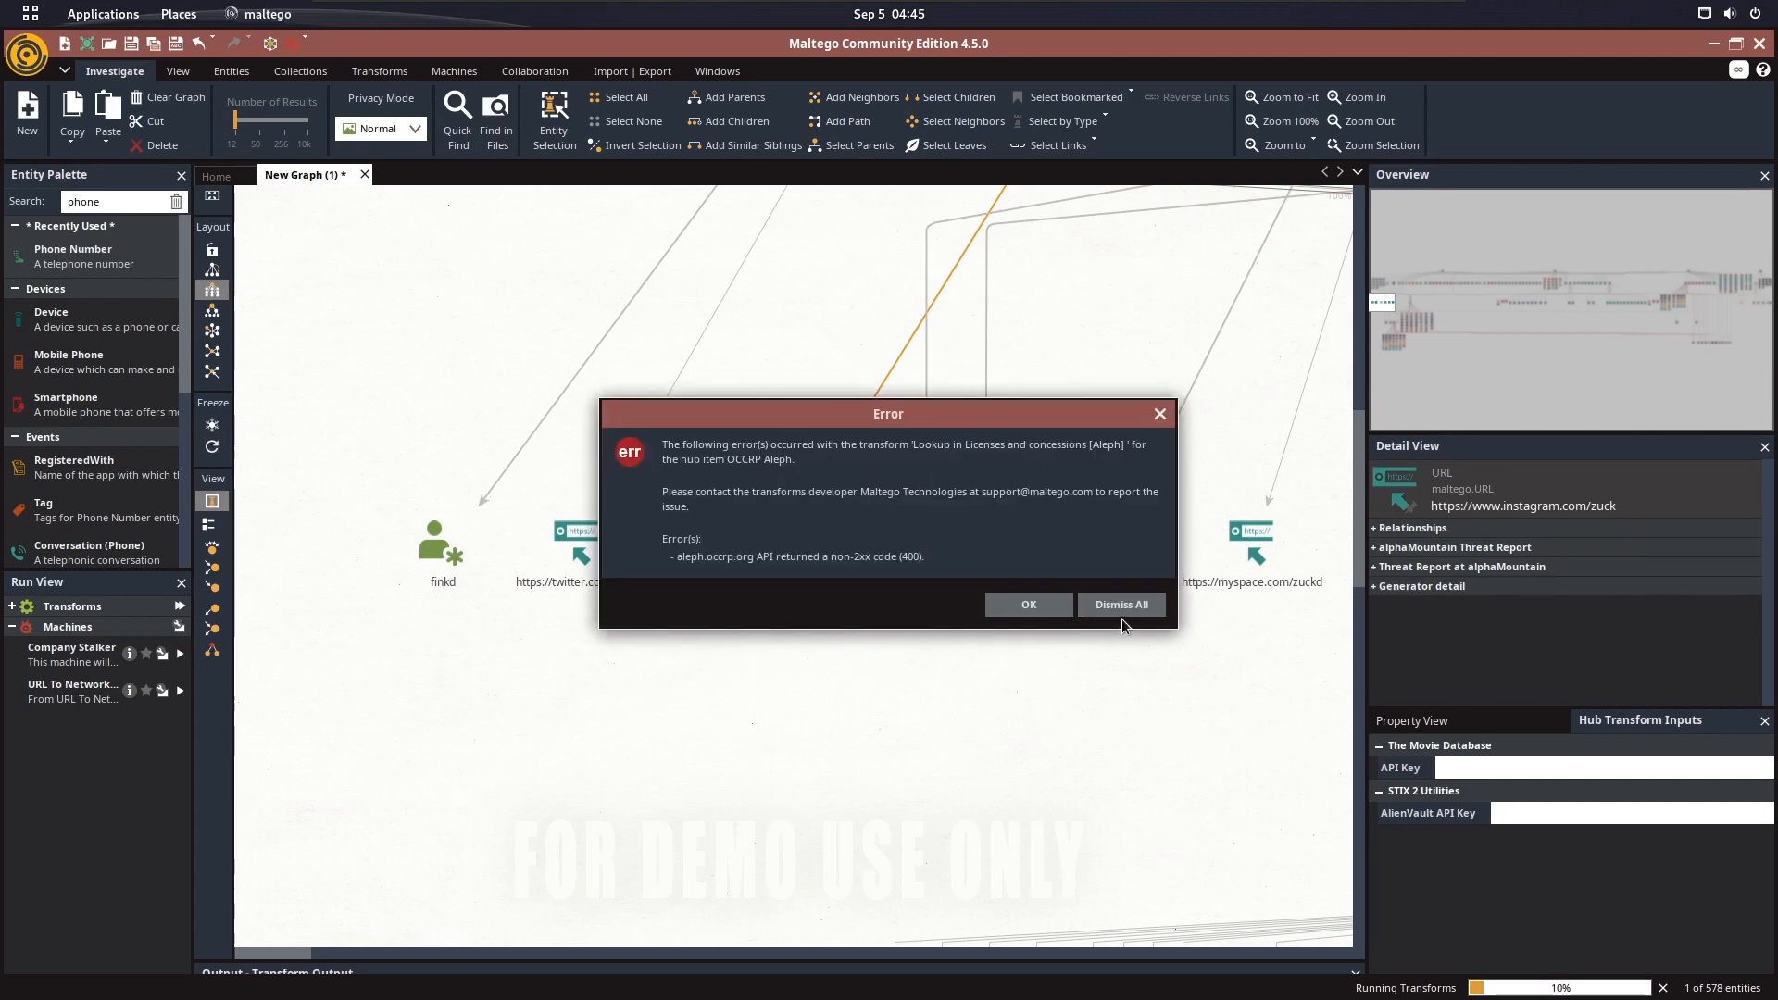
{"action": "left_click", "coordinate": [1119, 605]}
{"action": "left_click", "coordinate": [1137, 609]}
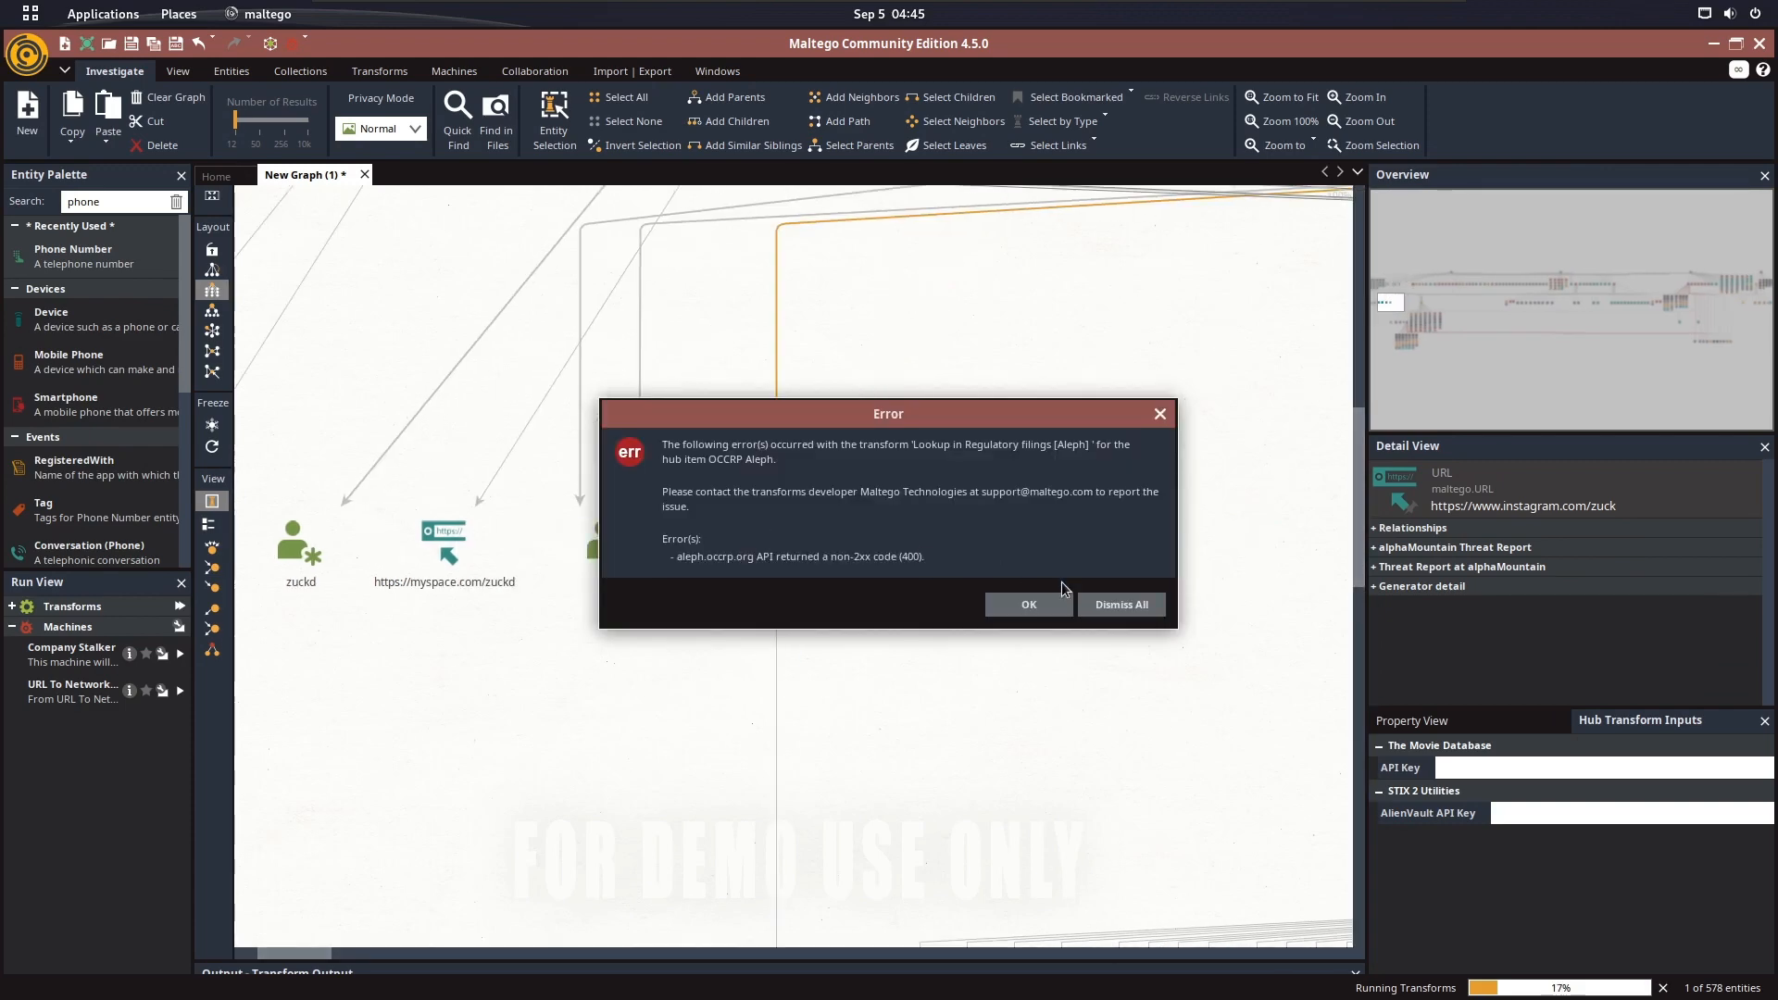
{"action": "left_click", "coordinate": [1132, 607]}
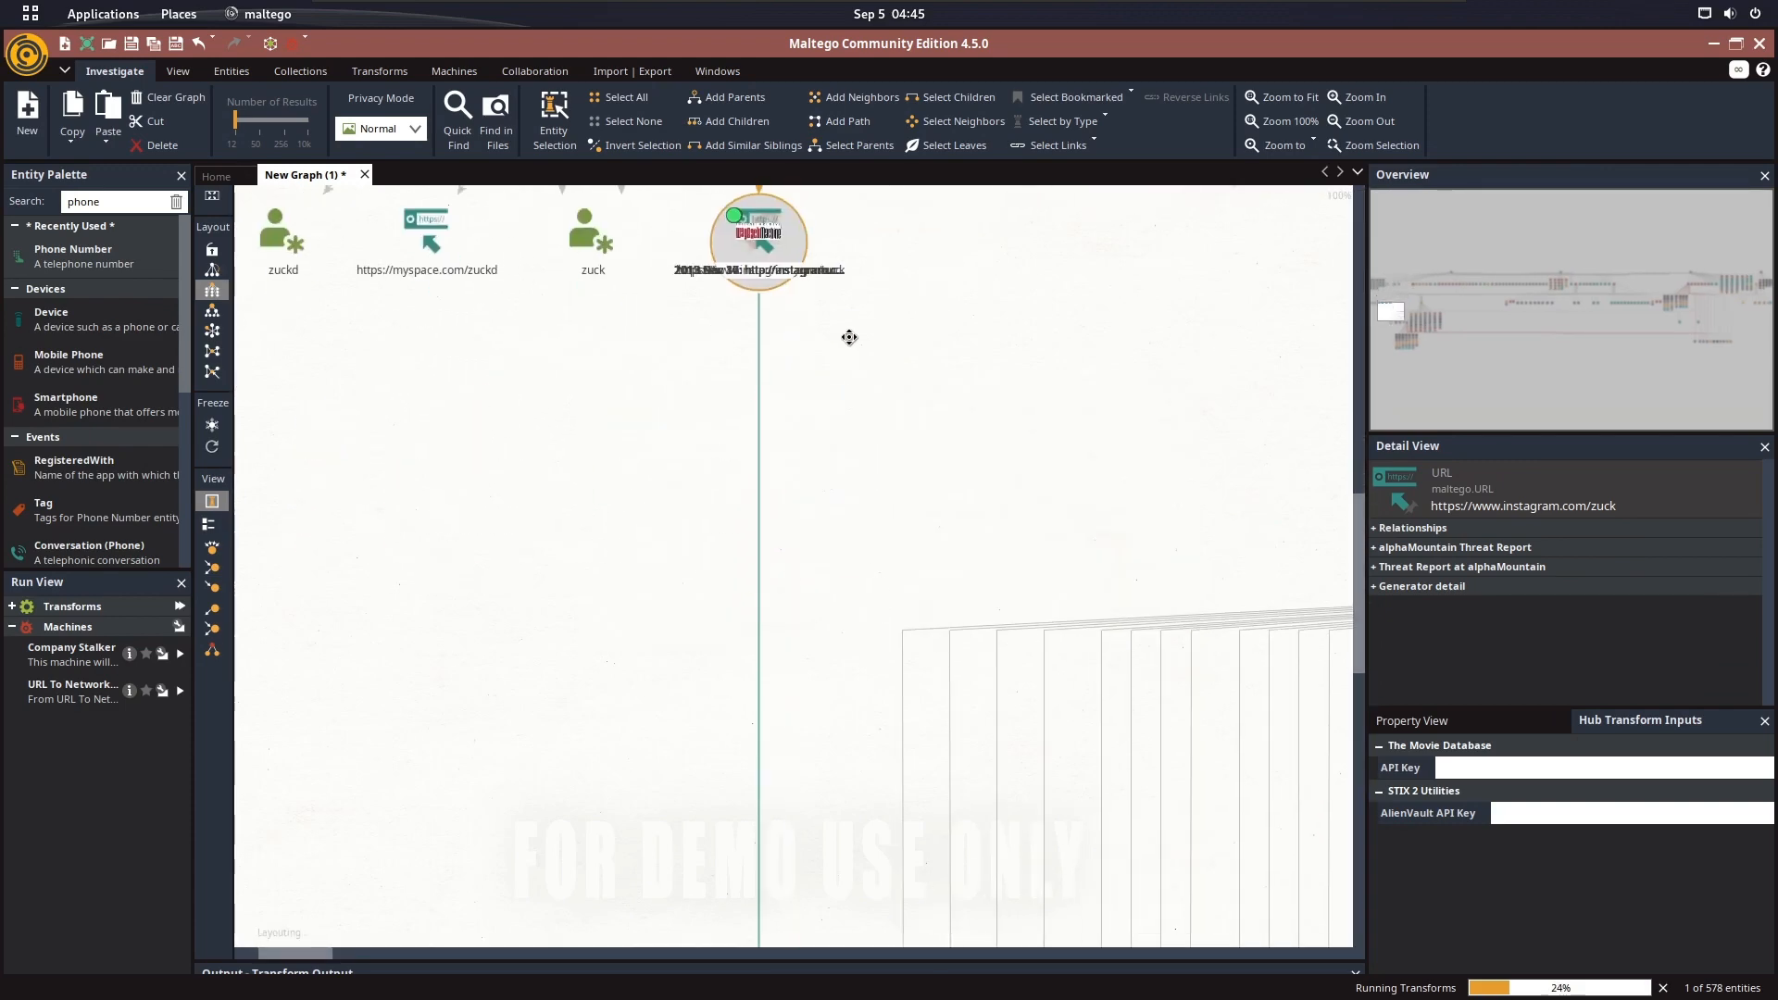
{"action": "left_click", "coordinate": [1093, 585]}
{"action": "left_click", "coordinate": [1110, 598]}
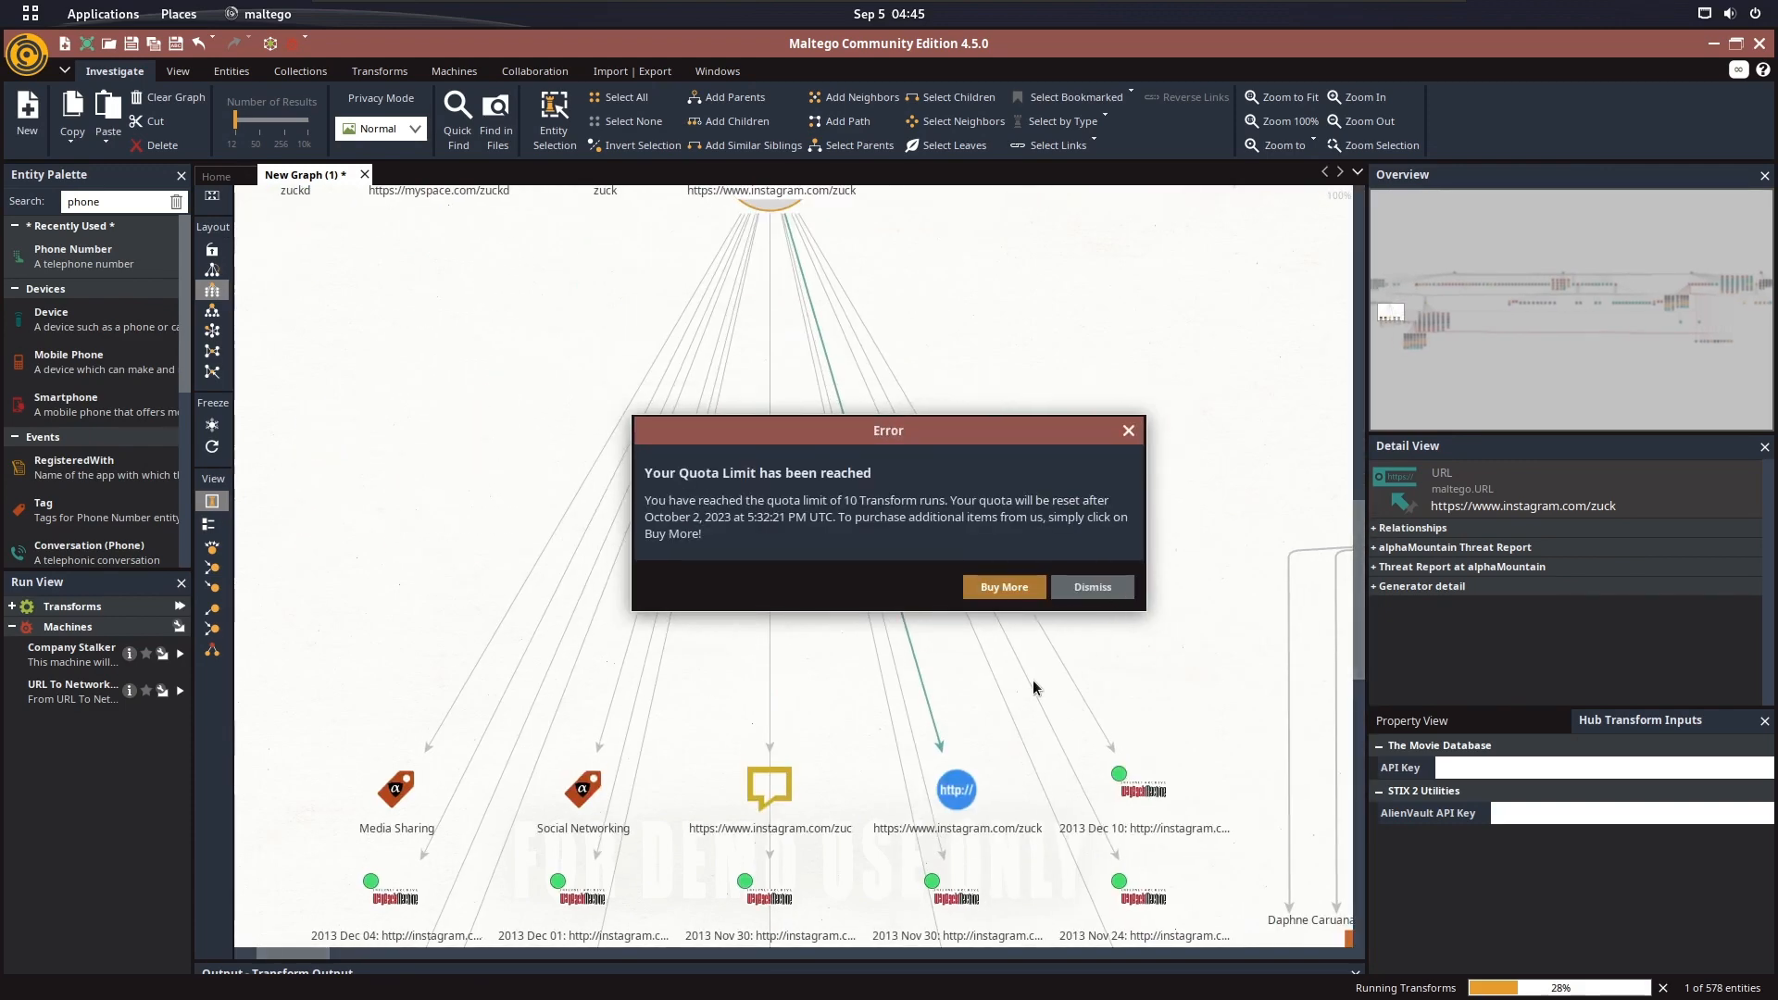
{"action": "left_click", "coordinate": [1095, 591]}
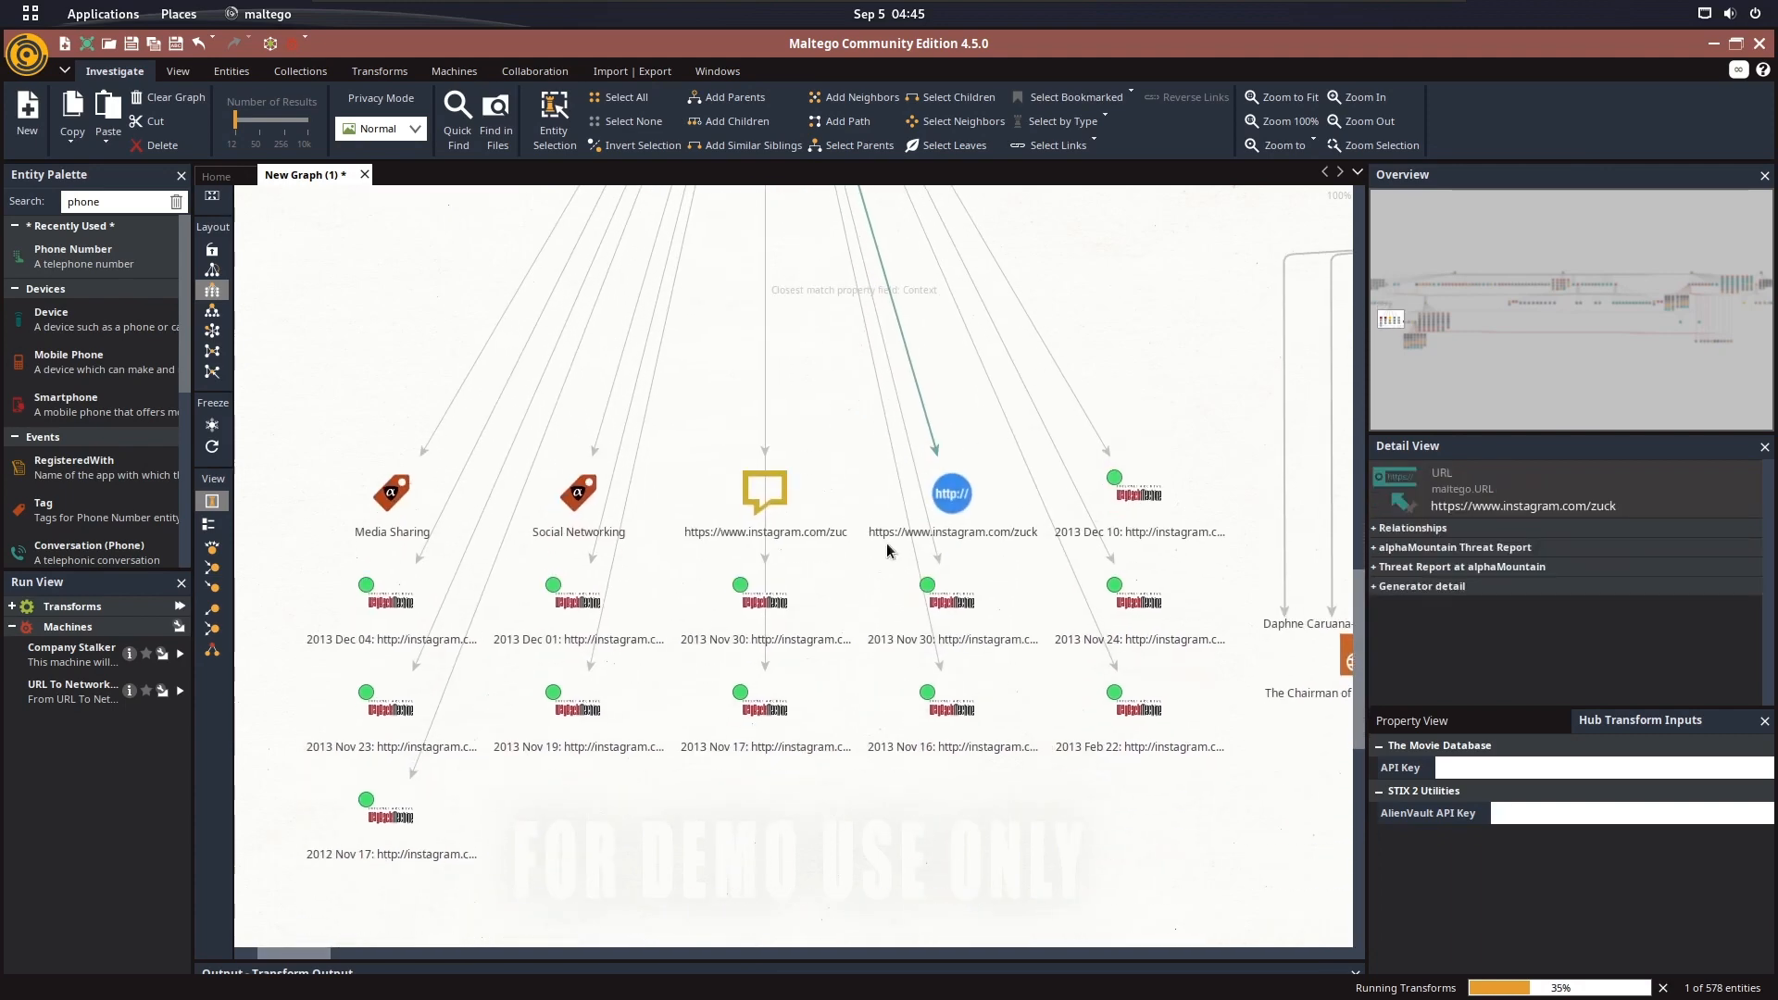
View the properties of the 2013 Nov 30 Wayback Machine snapshot of instagram.com/zuck, dismissing the transform errors
{"action": "double_click", "coordinate": [752, 613]}
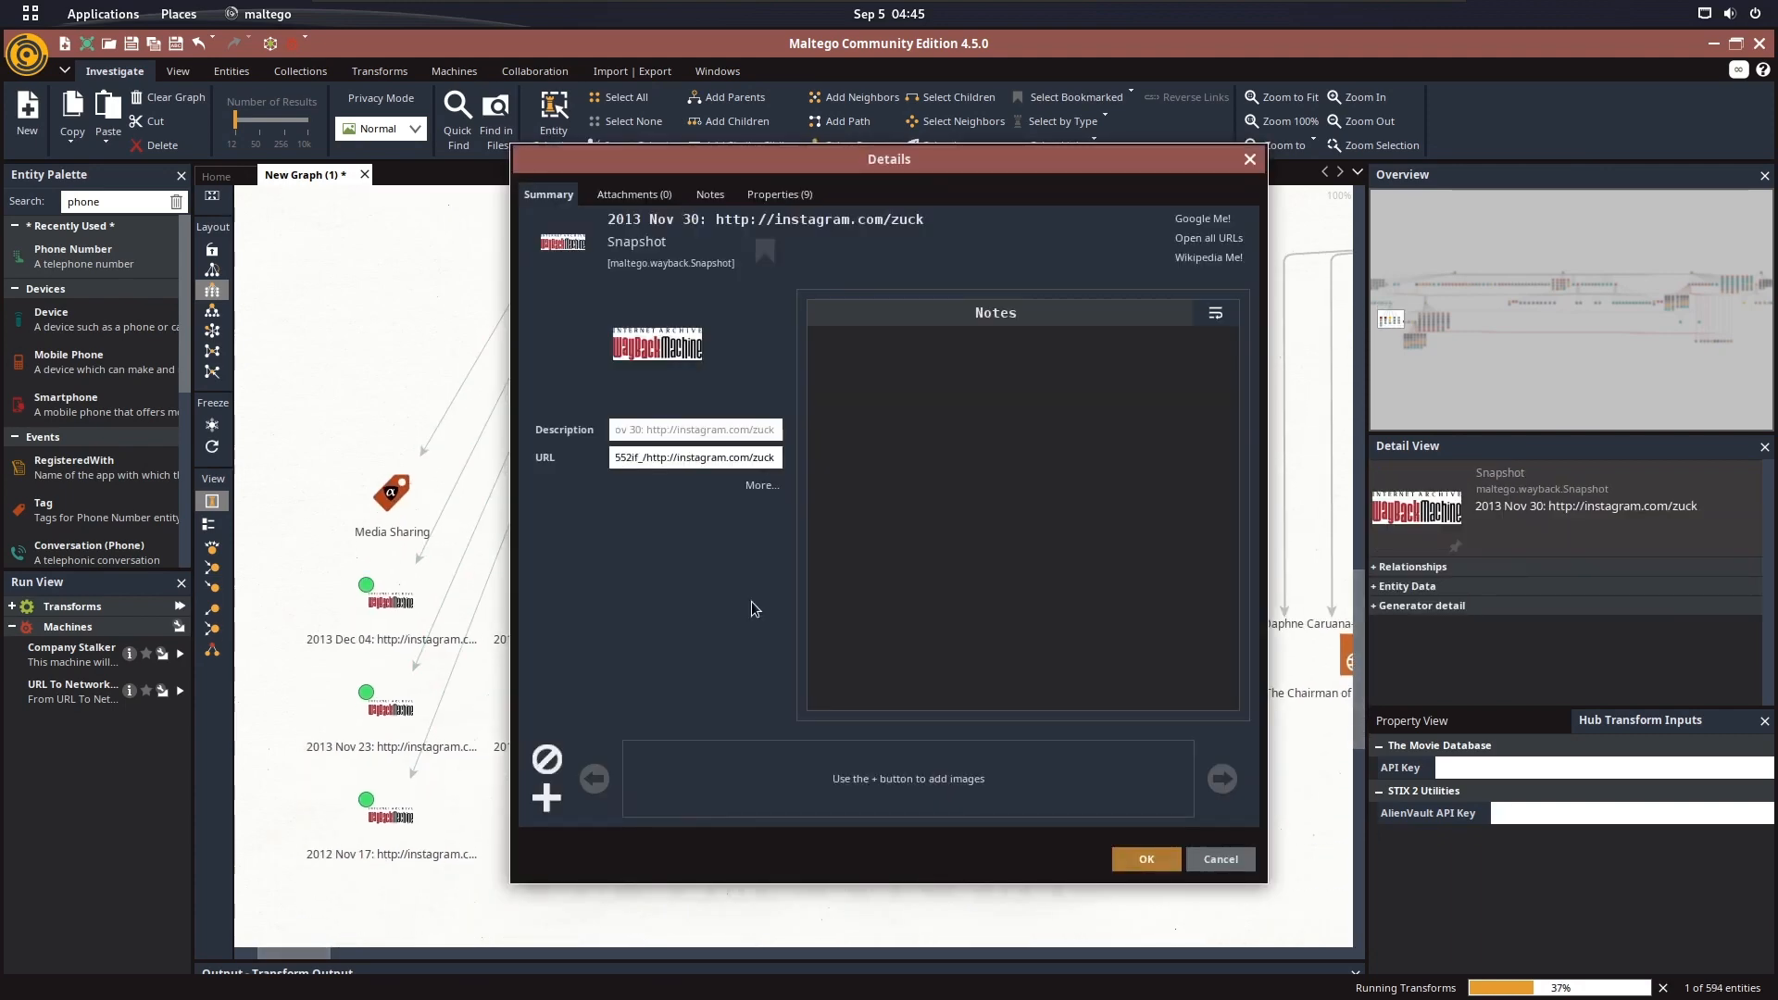
{"action": "left_click", "coordinate": [780, 194]}
{"action": "left_click", "coordinate": [1136, 599]}
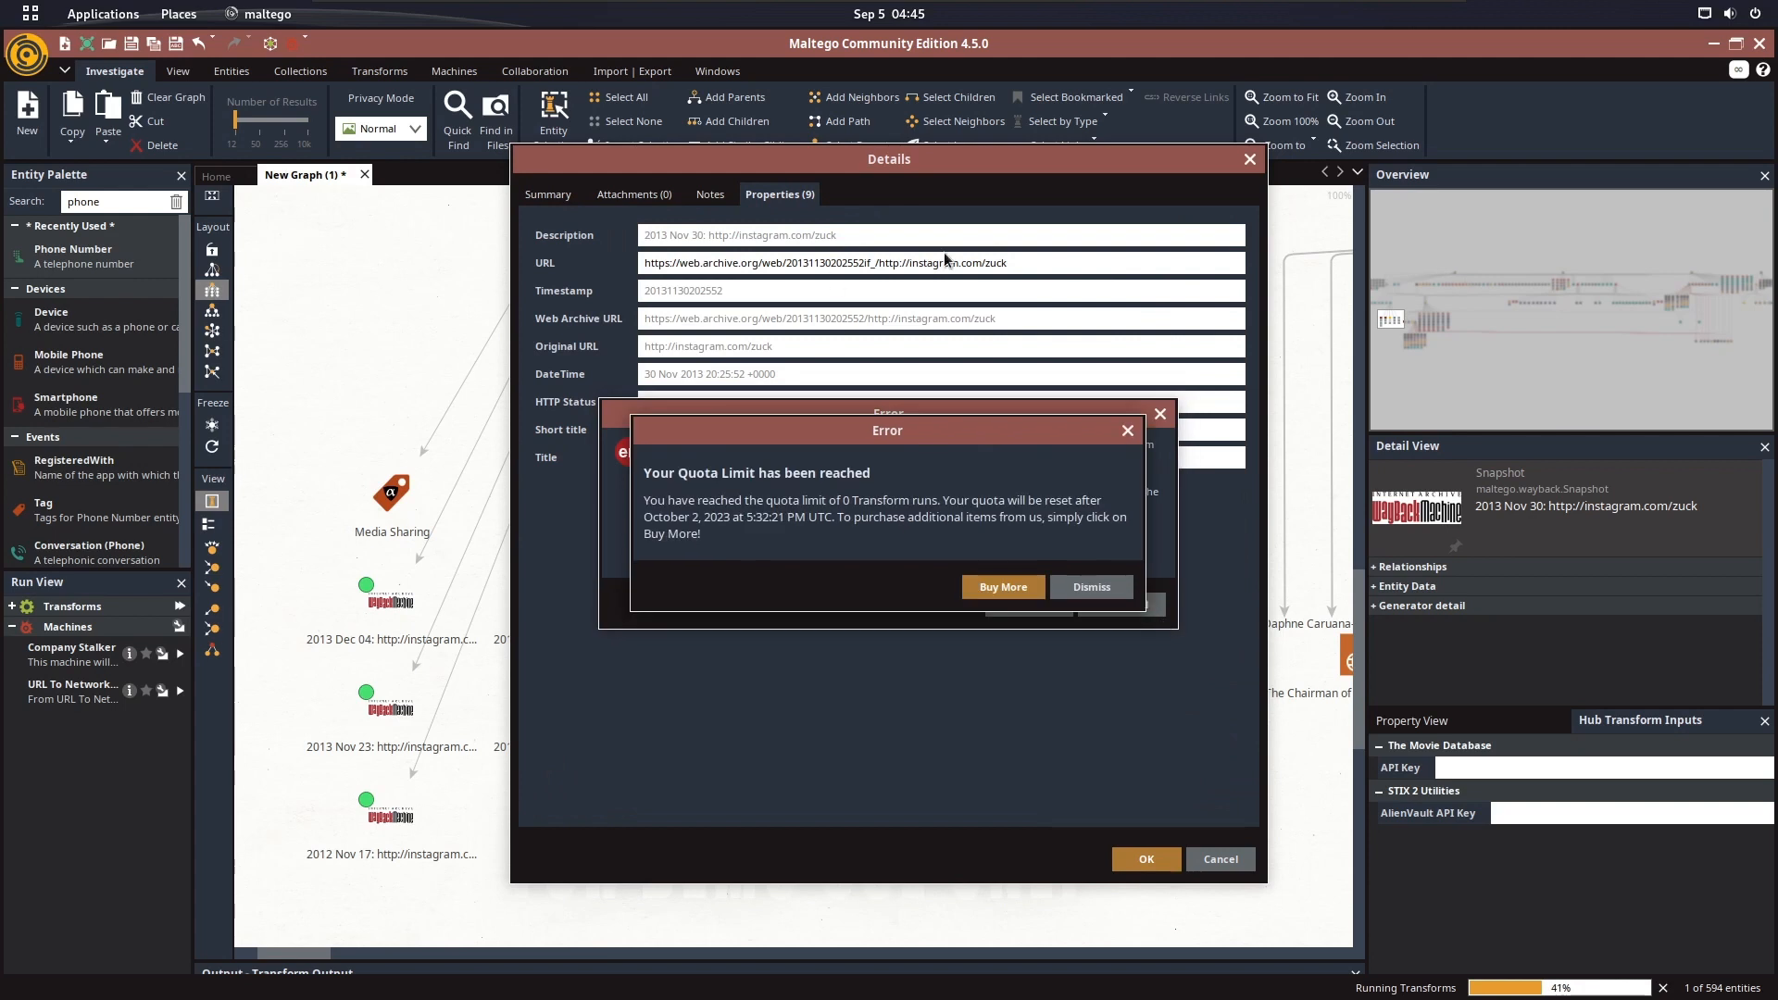
{"action": "left_click", "coordinate": [1114, 592]}
{"action": "left_click", "coordinate": [1098, 587]}
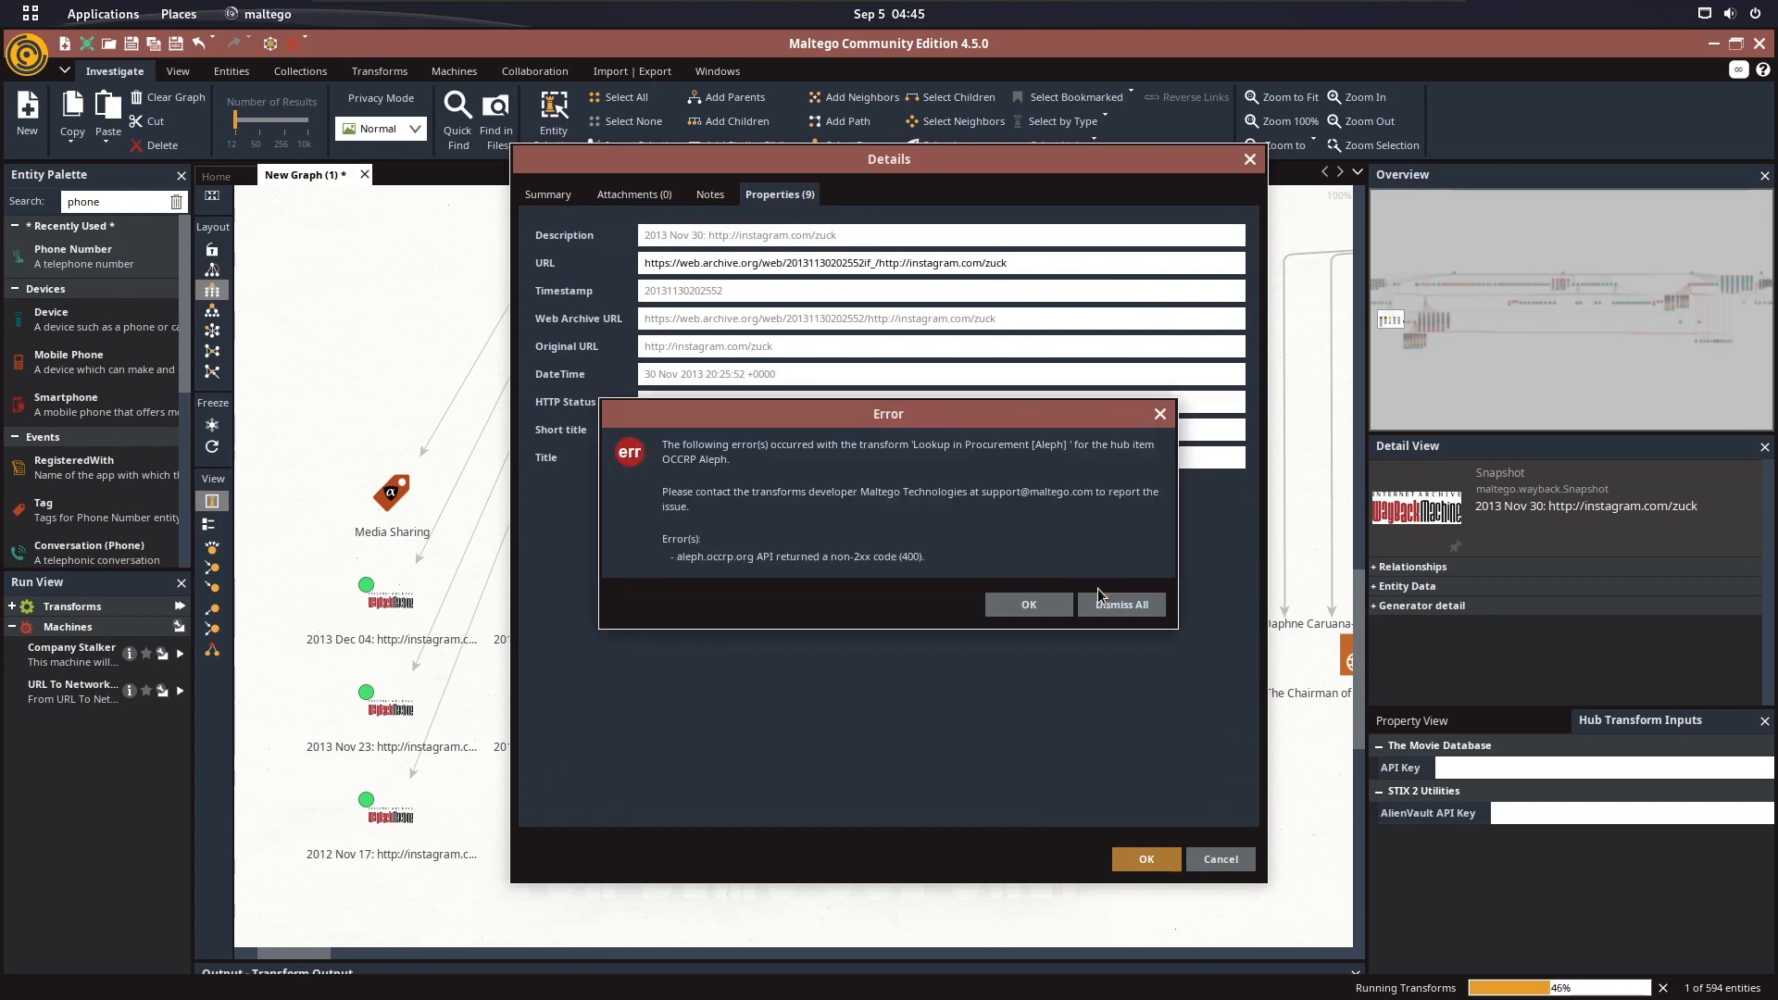
{"action": "left_click", "coordinate": [1119, 602]}
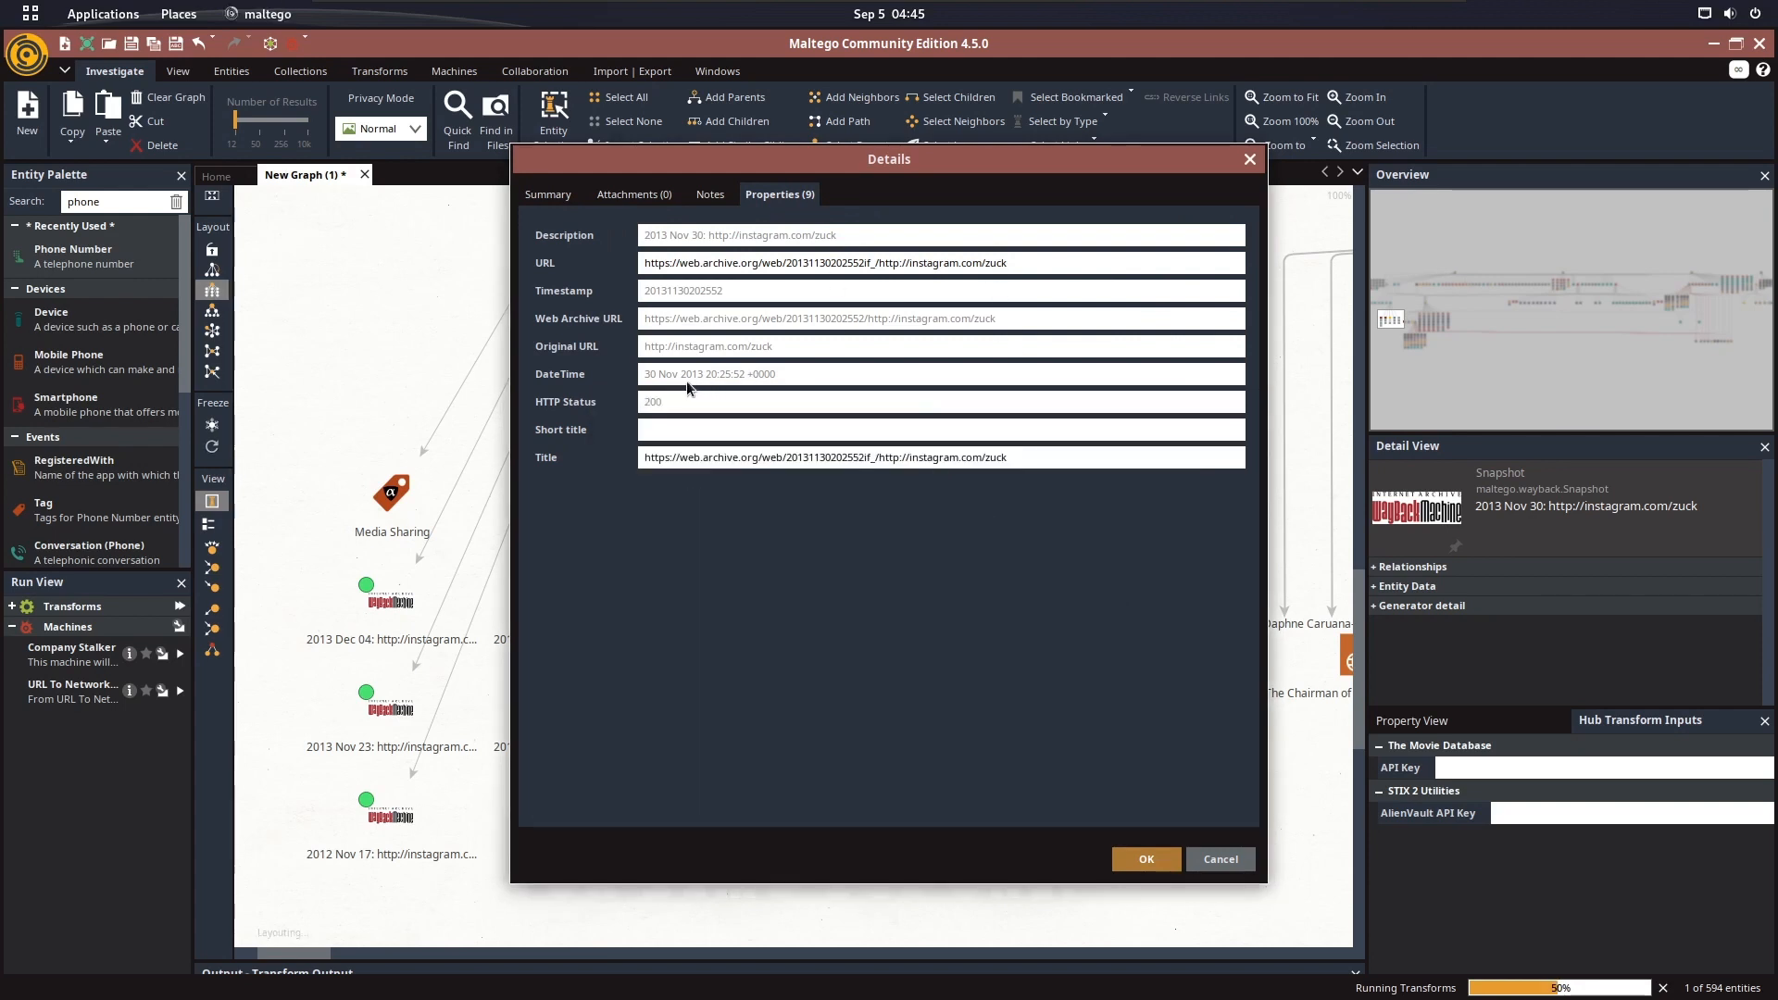
Close the Wayback Machine snapshot's details and dismiss the quota limit, license access and OCCRP Aleph transform errors
{"action": "left_click", "coordinate": [1093, 590]}
{"action": "left_click", "coordinate": [1249, 162]}
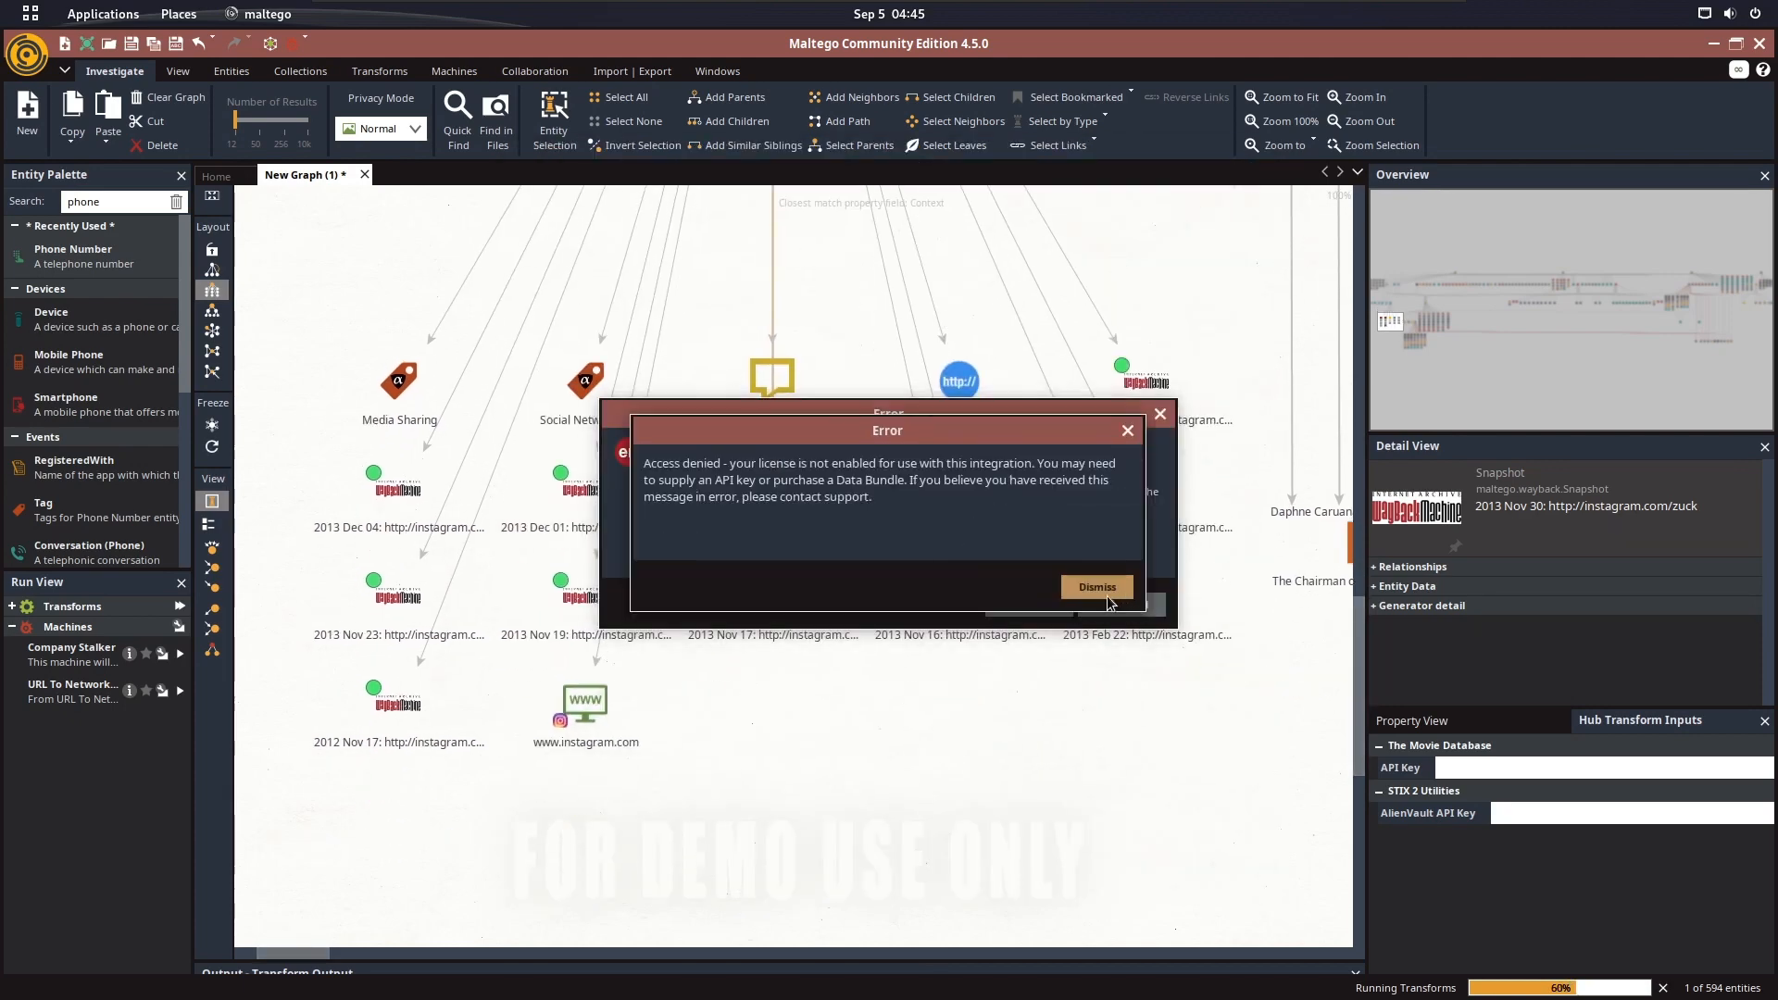
{"action": "left_click", "coordinate": [1102, 589]}
{"action": "left_click", "coordinate": [1102, 589]}
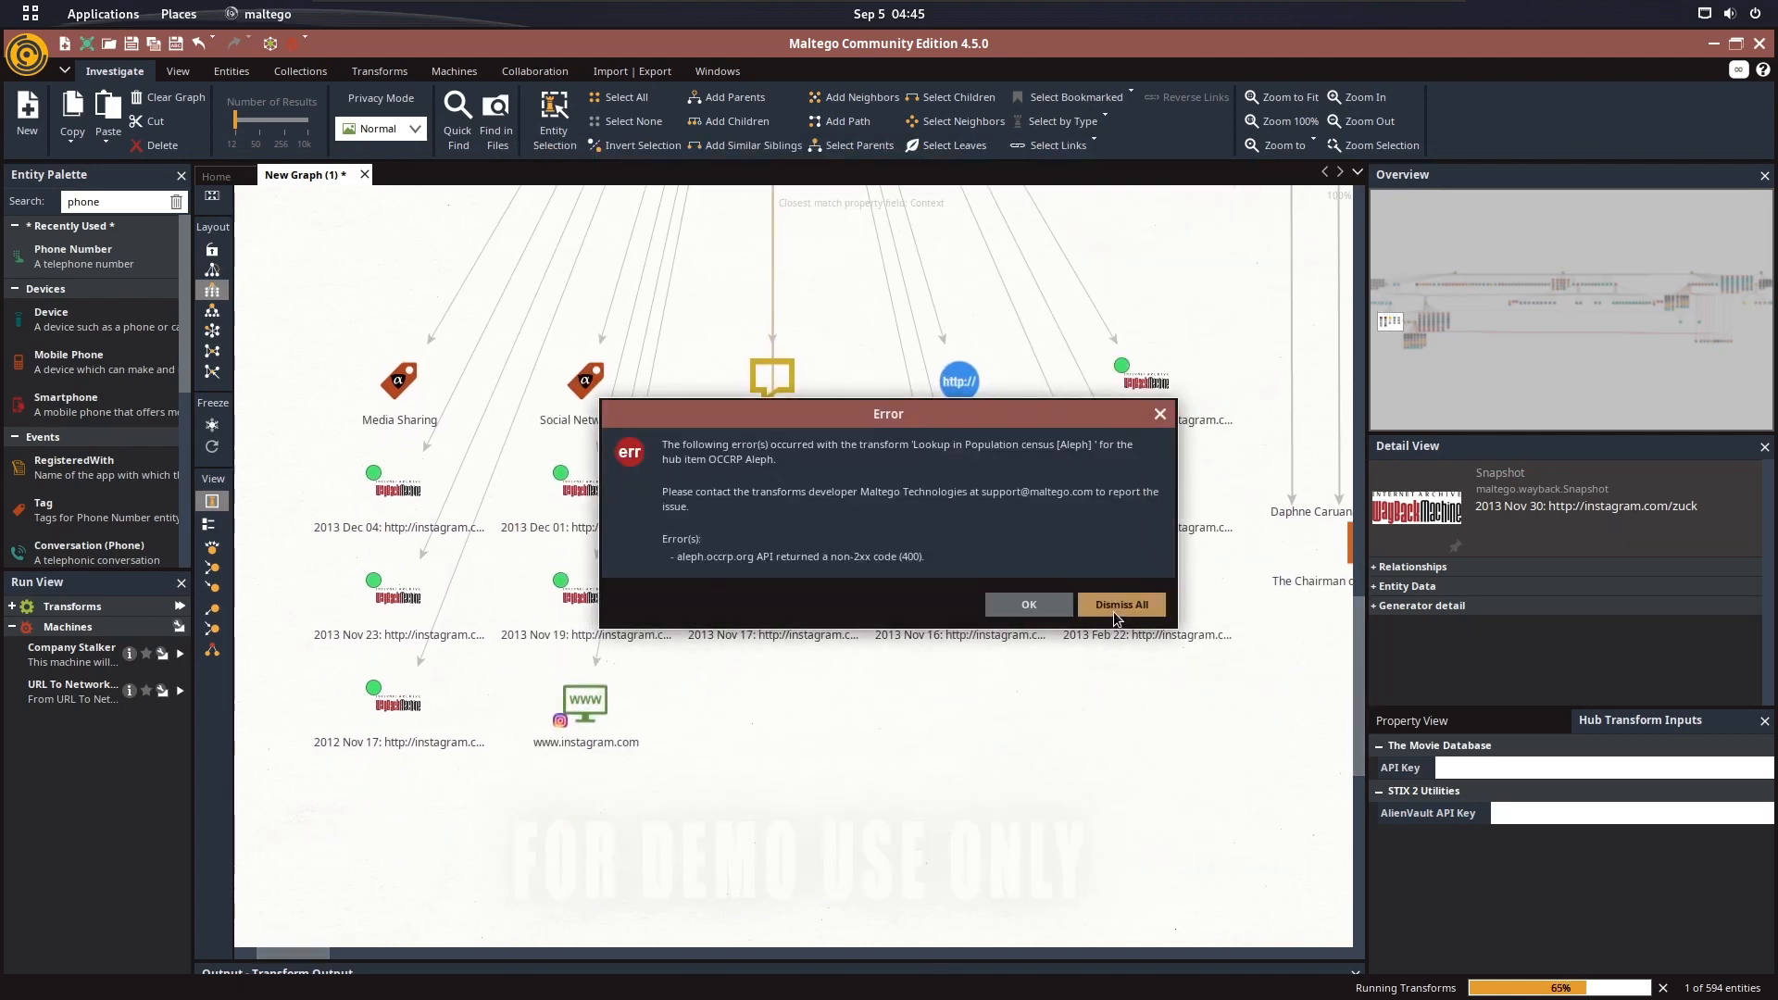
{"action": "left_click", "coordinate": [1113, 609]}
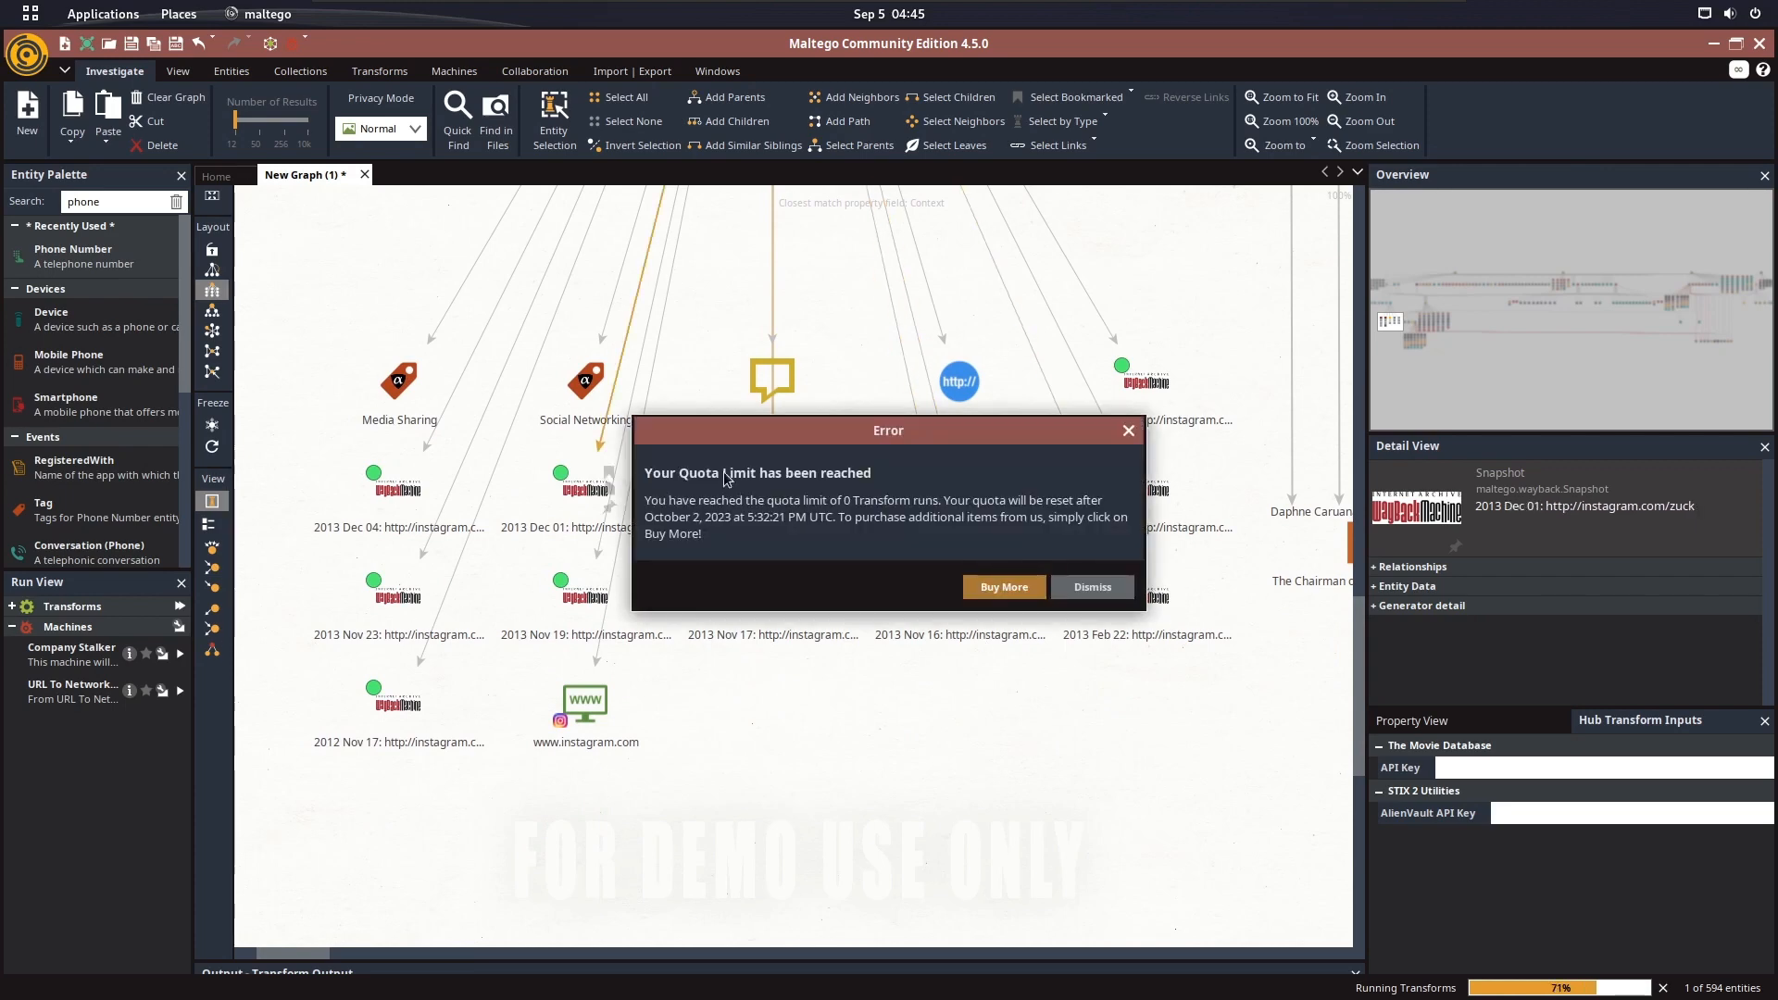
{"action": "left_click", "coordinate": [1096, 587]}
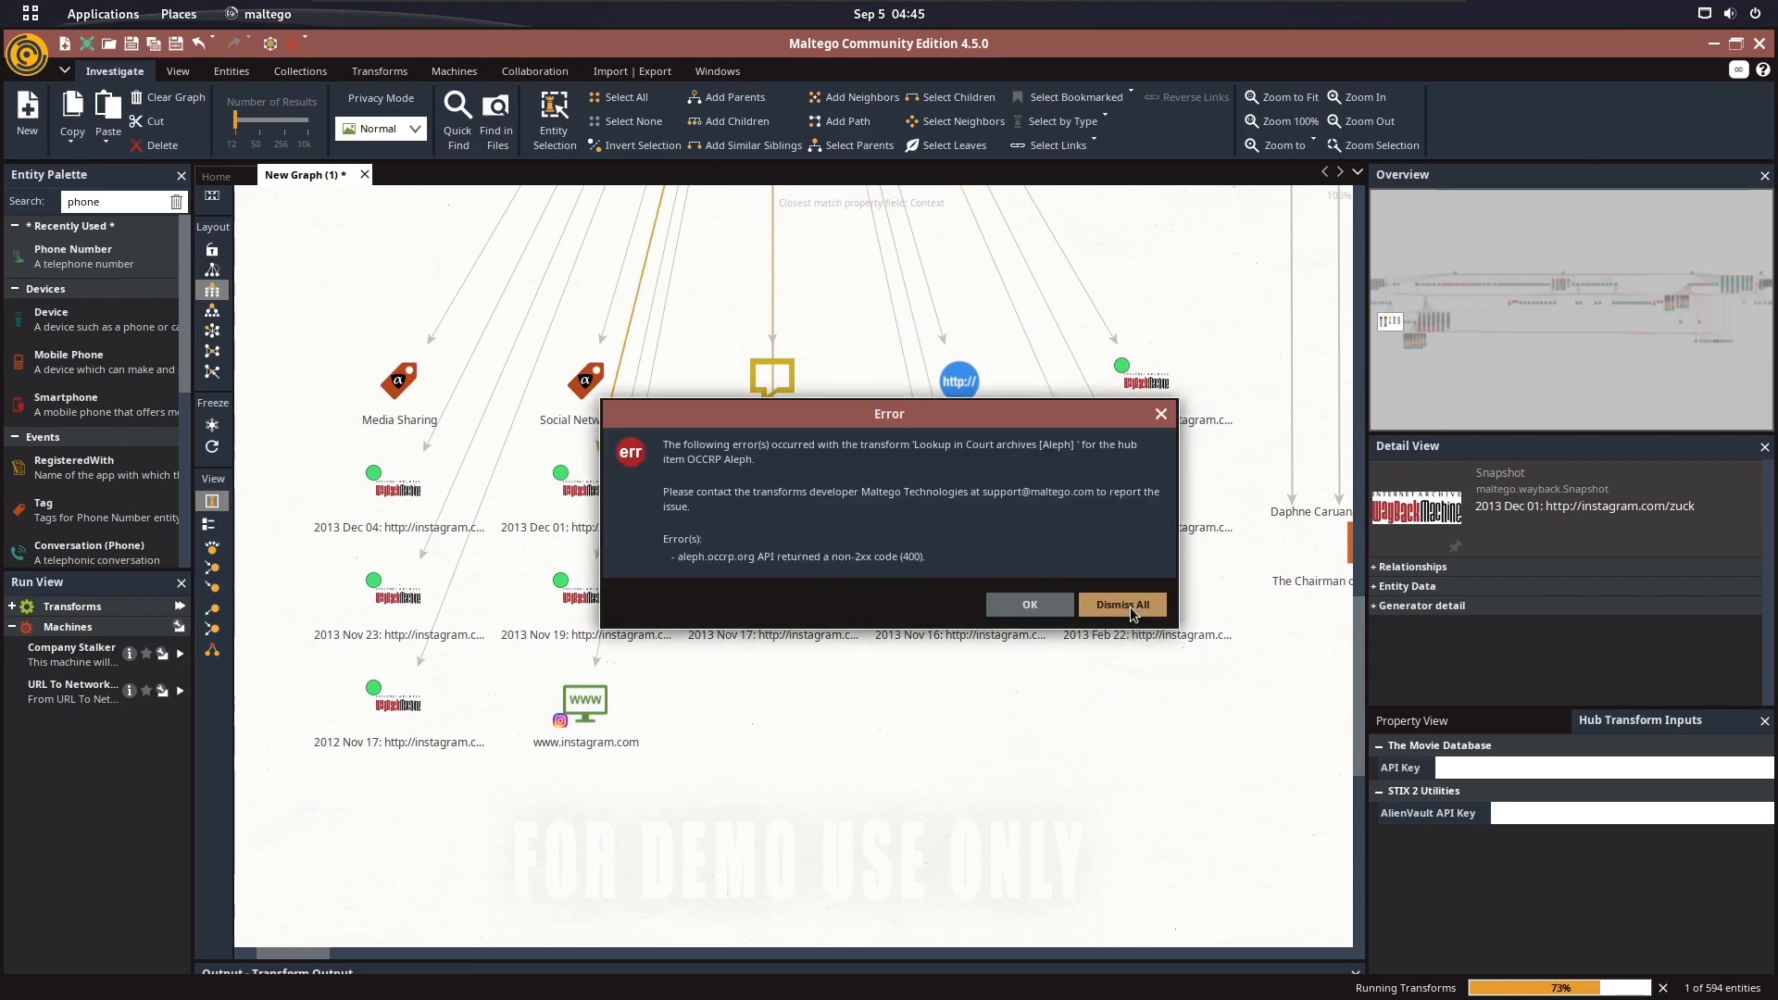
{"action": "left_click", "coordinate": [1122, 607]}
{"action": "left_click", "coordinate": [1097, 589]}
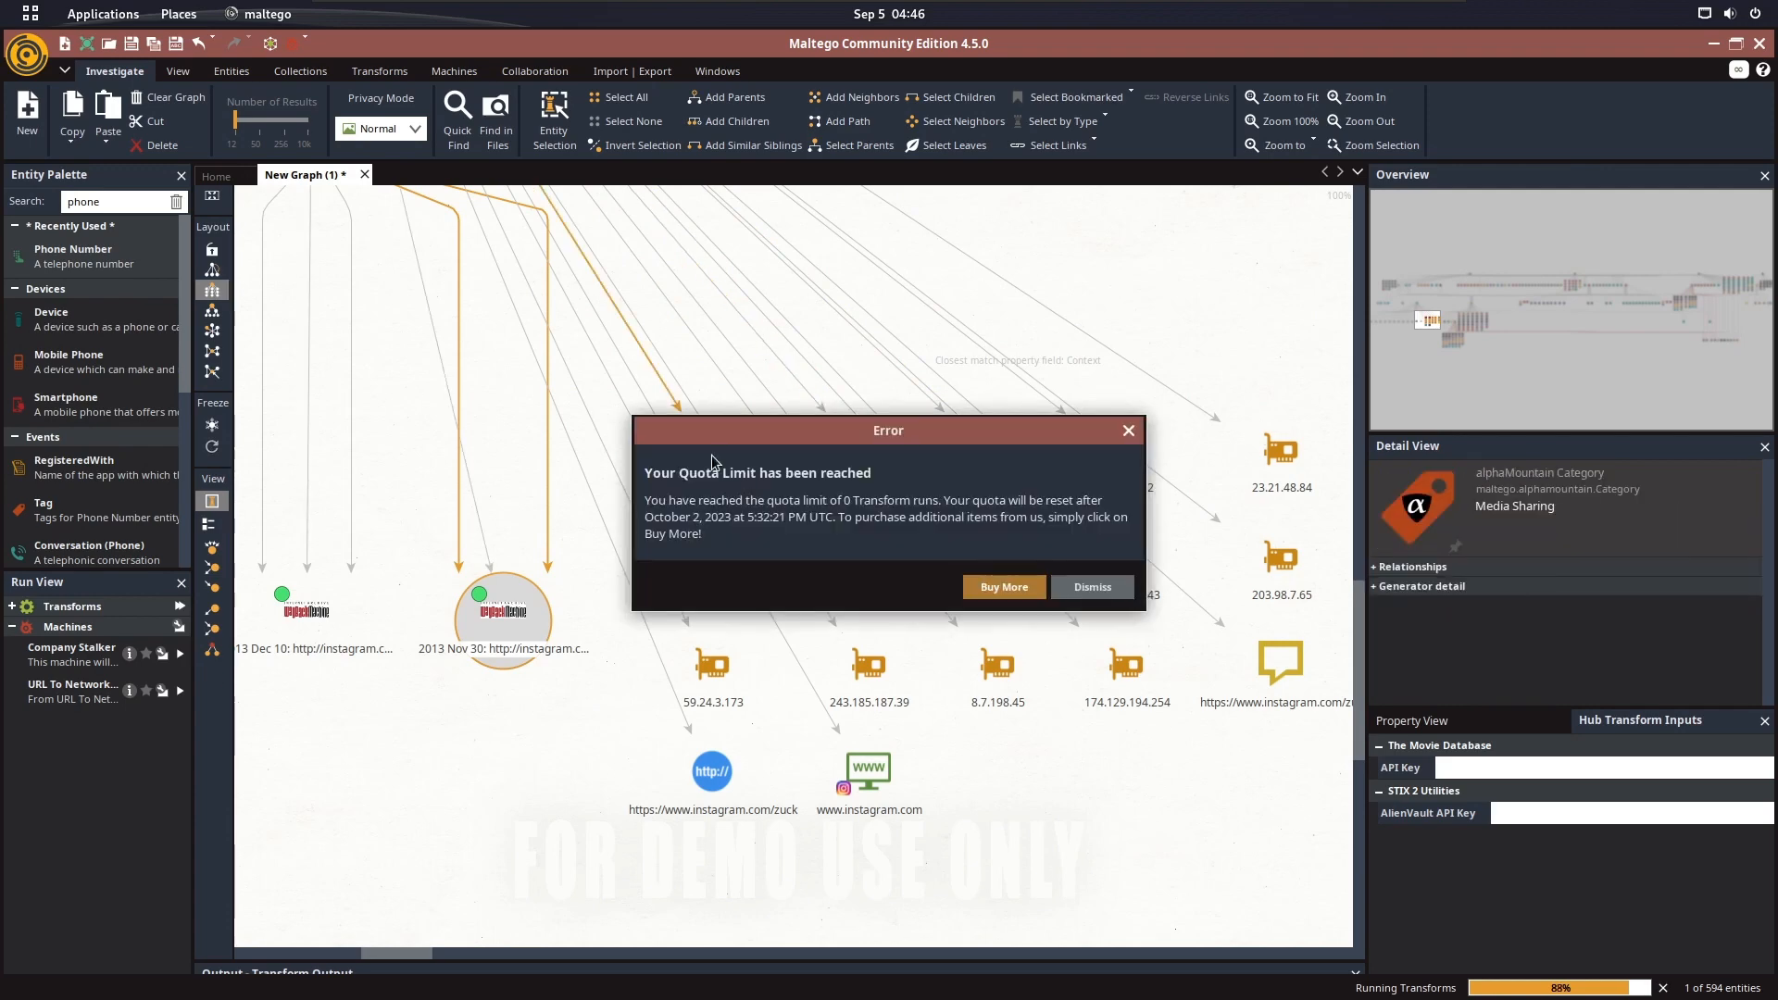
{"action": "left_click", "coordinate": [1020, 586]}
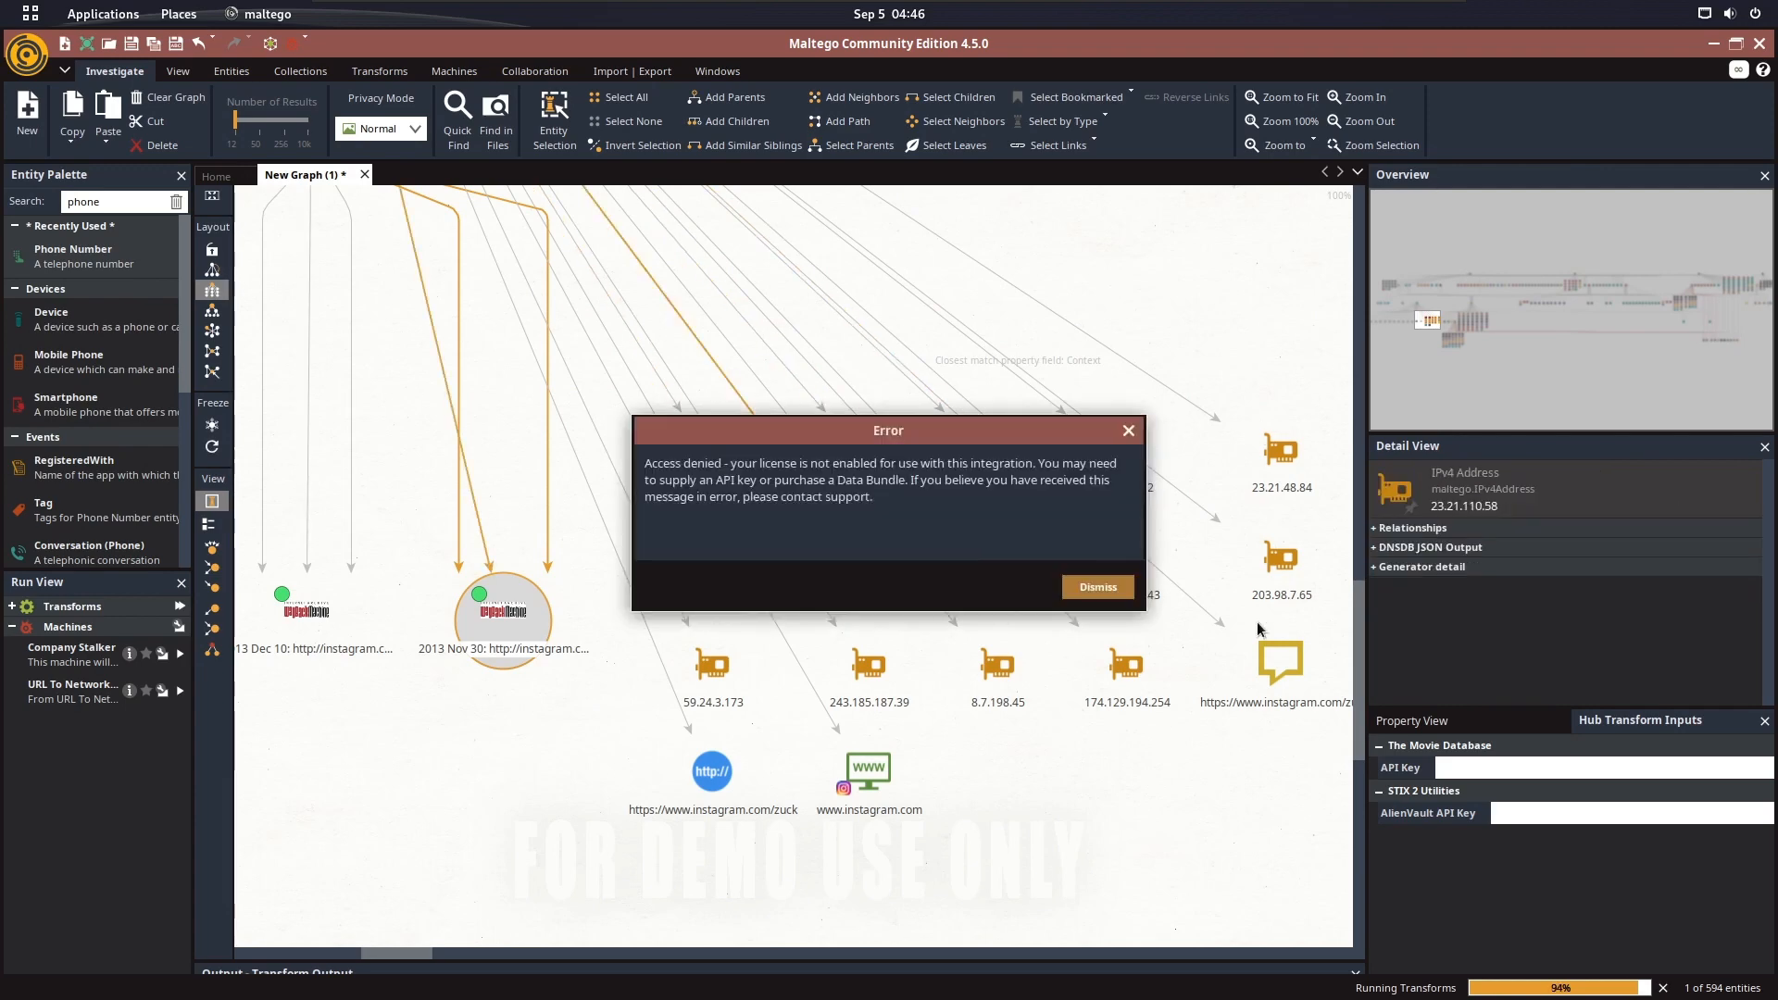
{"action": "left_click", "coordinate": [1119, 584]}
Examine the Wayback Machine snapshots, IP addresses and other entities under the Instagram URL, and the aliases beside it
{"action": "scroll", "coordinate": [1076, 592], "scroll_direction": "down", "scroll_amount": 2}
{"action": "left_click_drag", "start_coordinate": [1060, 587], "coordinate": [906, 584]}
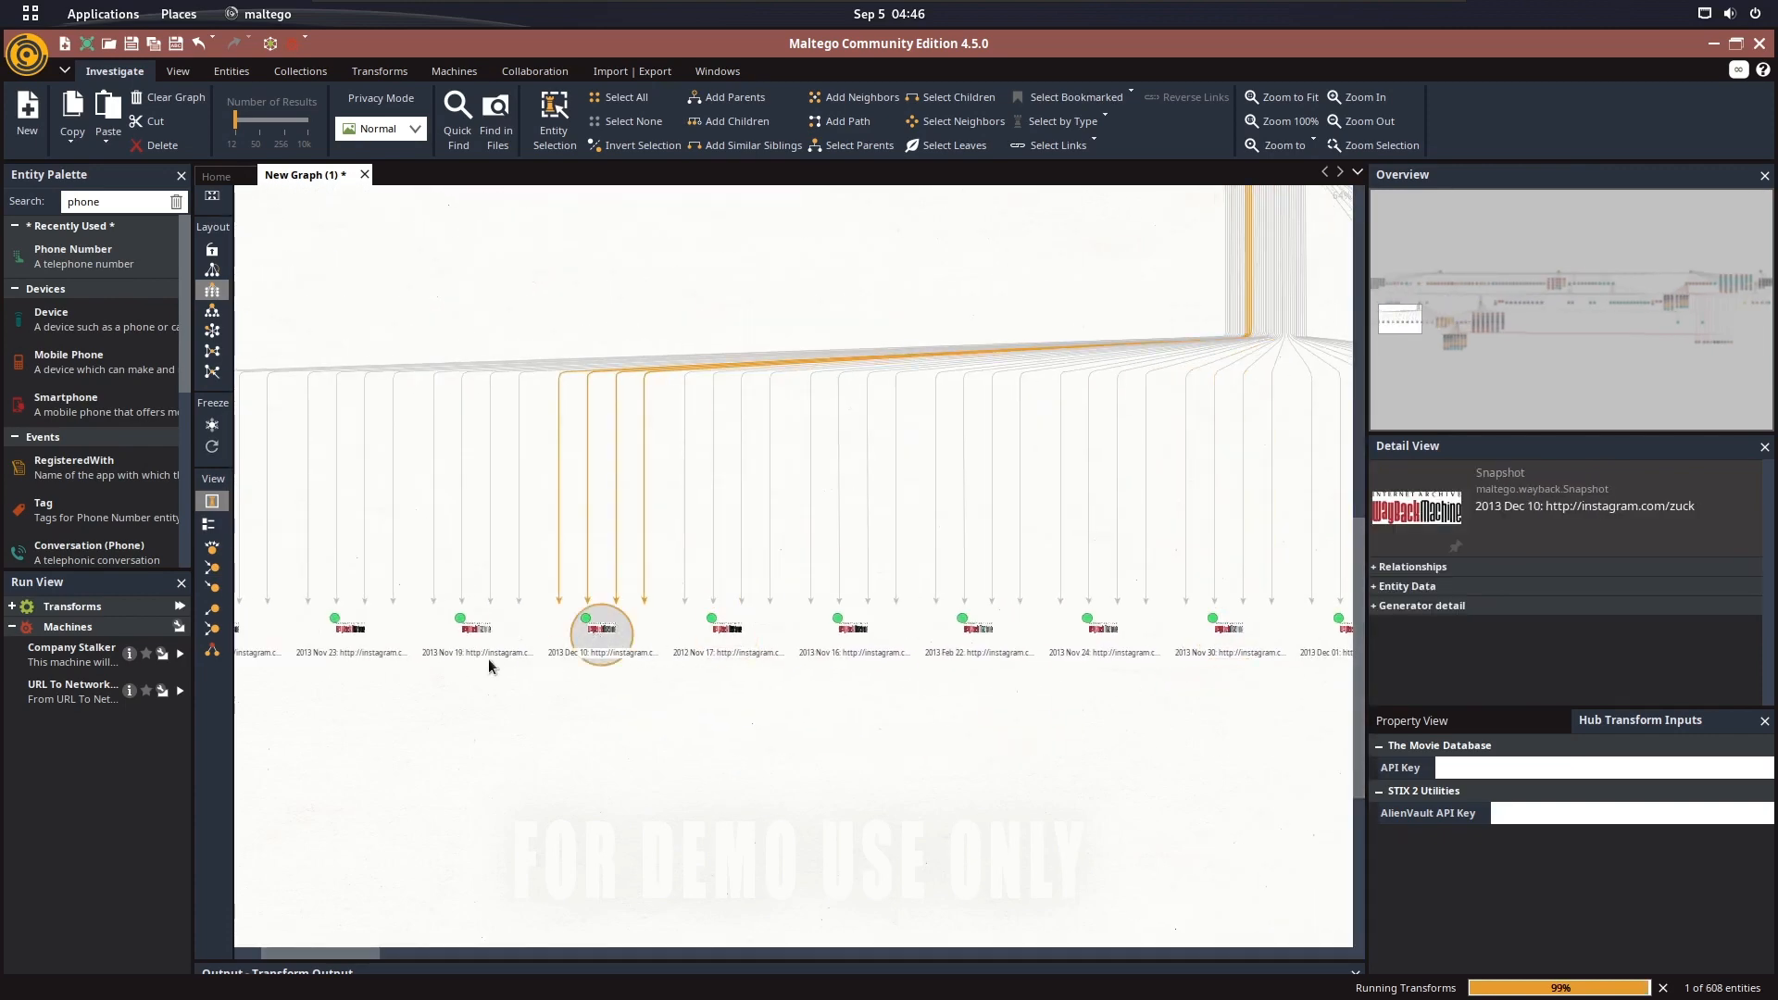
{"action": "left_click", "coordinate": [474, 646]}
{"action": "left_click", "coordinate": [355, 641]}
{"action": "left_click_drag", "start_coordinate": [1102, 660], "coordinate": [524, 754]}
{"action": "left_click_drag", "start_coordinate": [909, 786], "coordinate": [612, 742]}
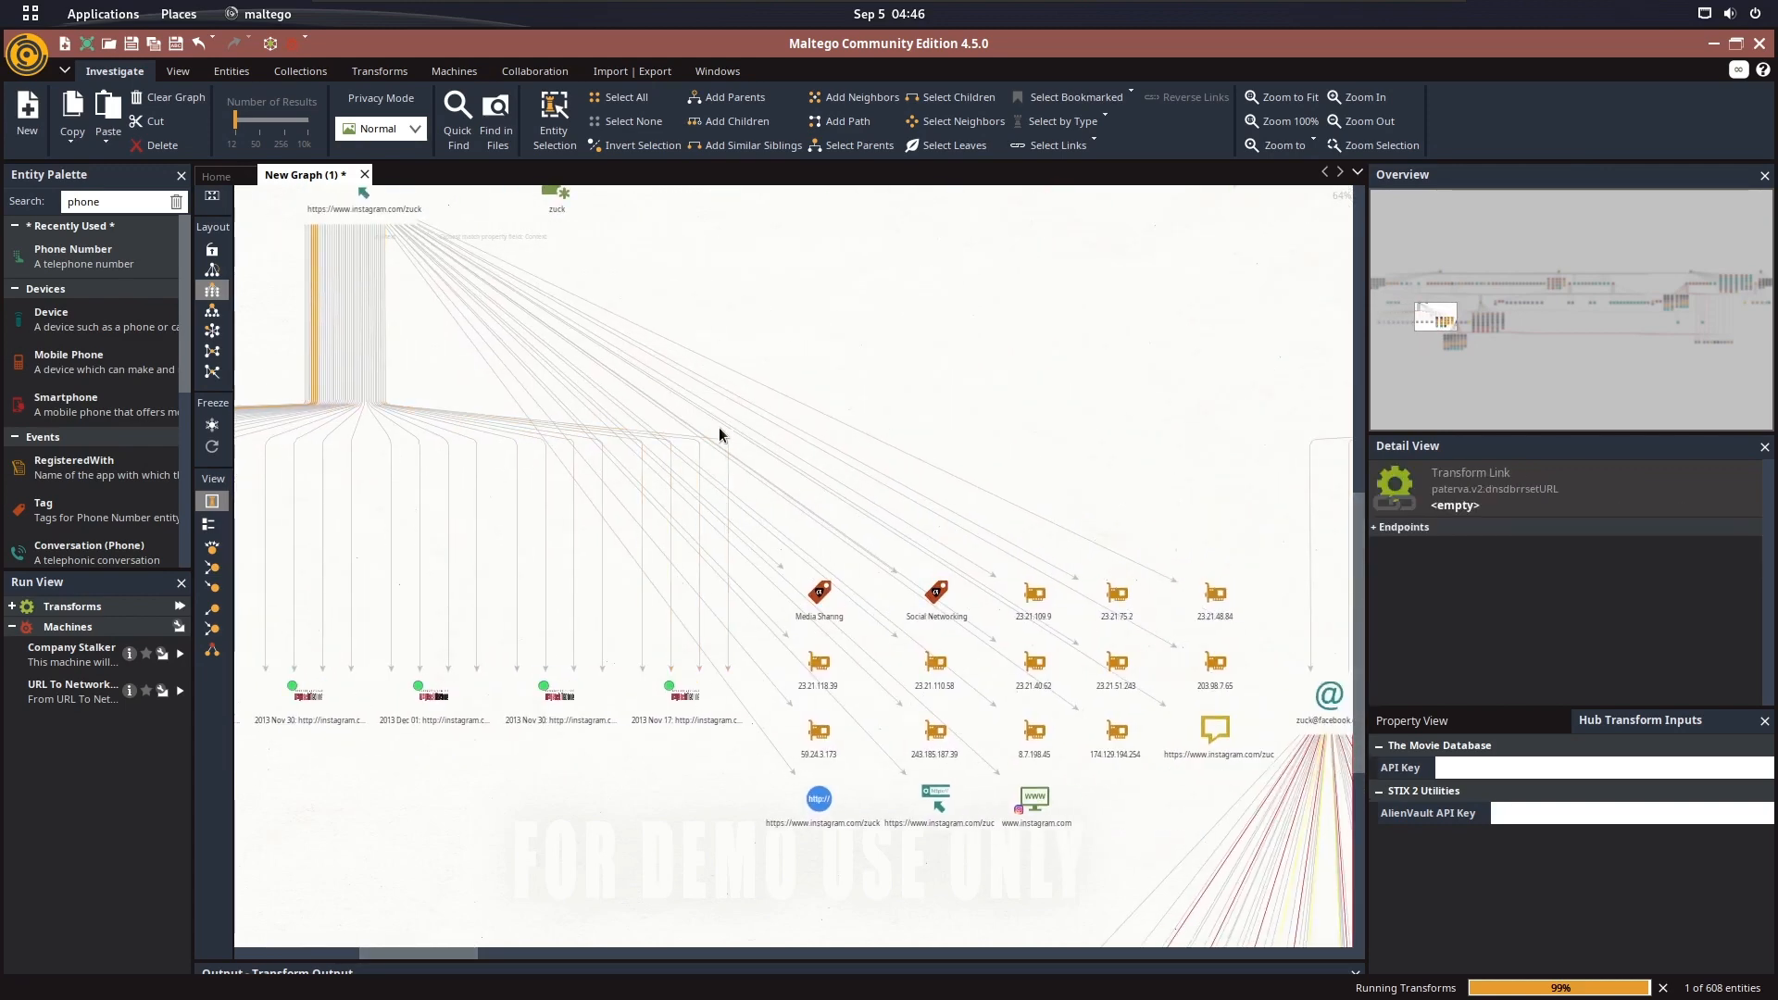
{"action": "left_click_drag", "start_coordinate": [719, 436], "coordinate": [880, 718]}
{"action": "left_click_drag", "start_coordinate": [575, 417], "coordinate": [747, 550]}
{"action": "scroll", "coordinate": [769, 502], "scroll_direction": "down", "scroll_amount": 3}
{"action": "scroll", "coordinate": [652, 509], "scroll_direction": "up", "scroll_amount": 4}
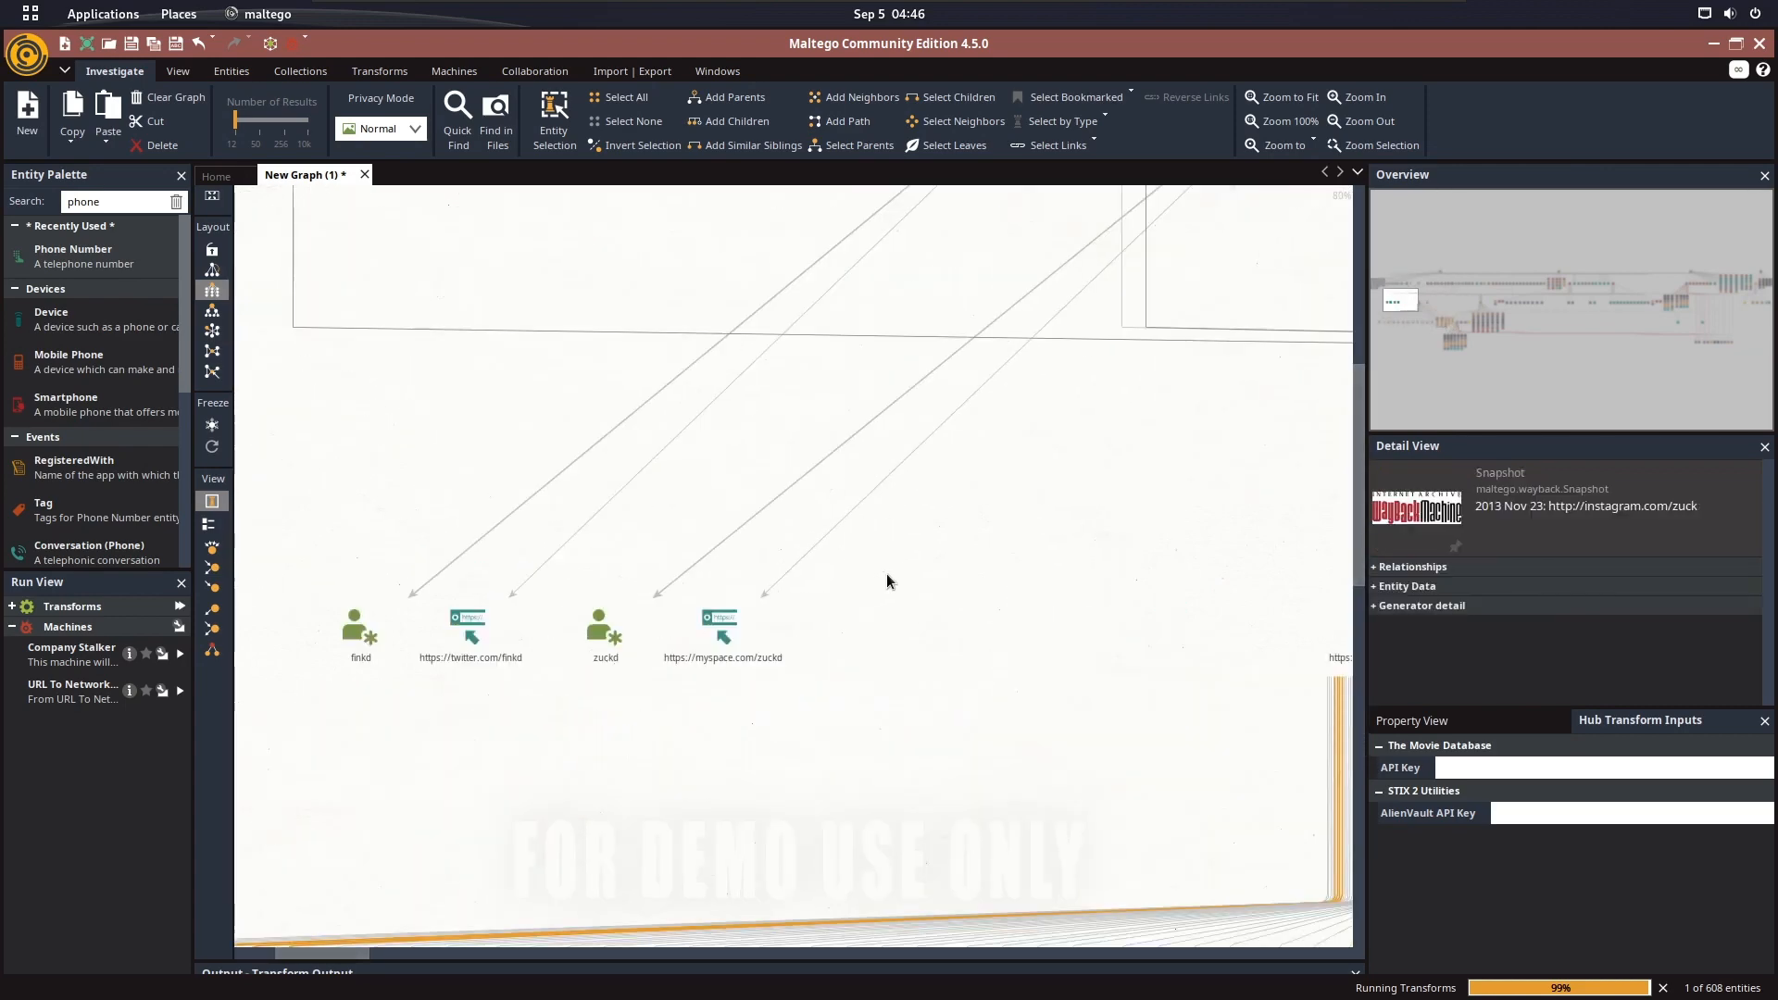
Run all transforms on the finkd alias entity and answer the Discogs sign-in prompt
{"action": "left_click", "coordinate": [354, 630]}
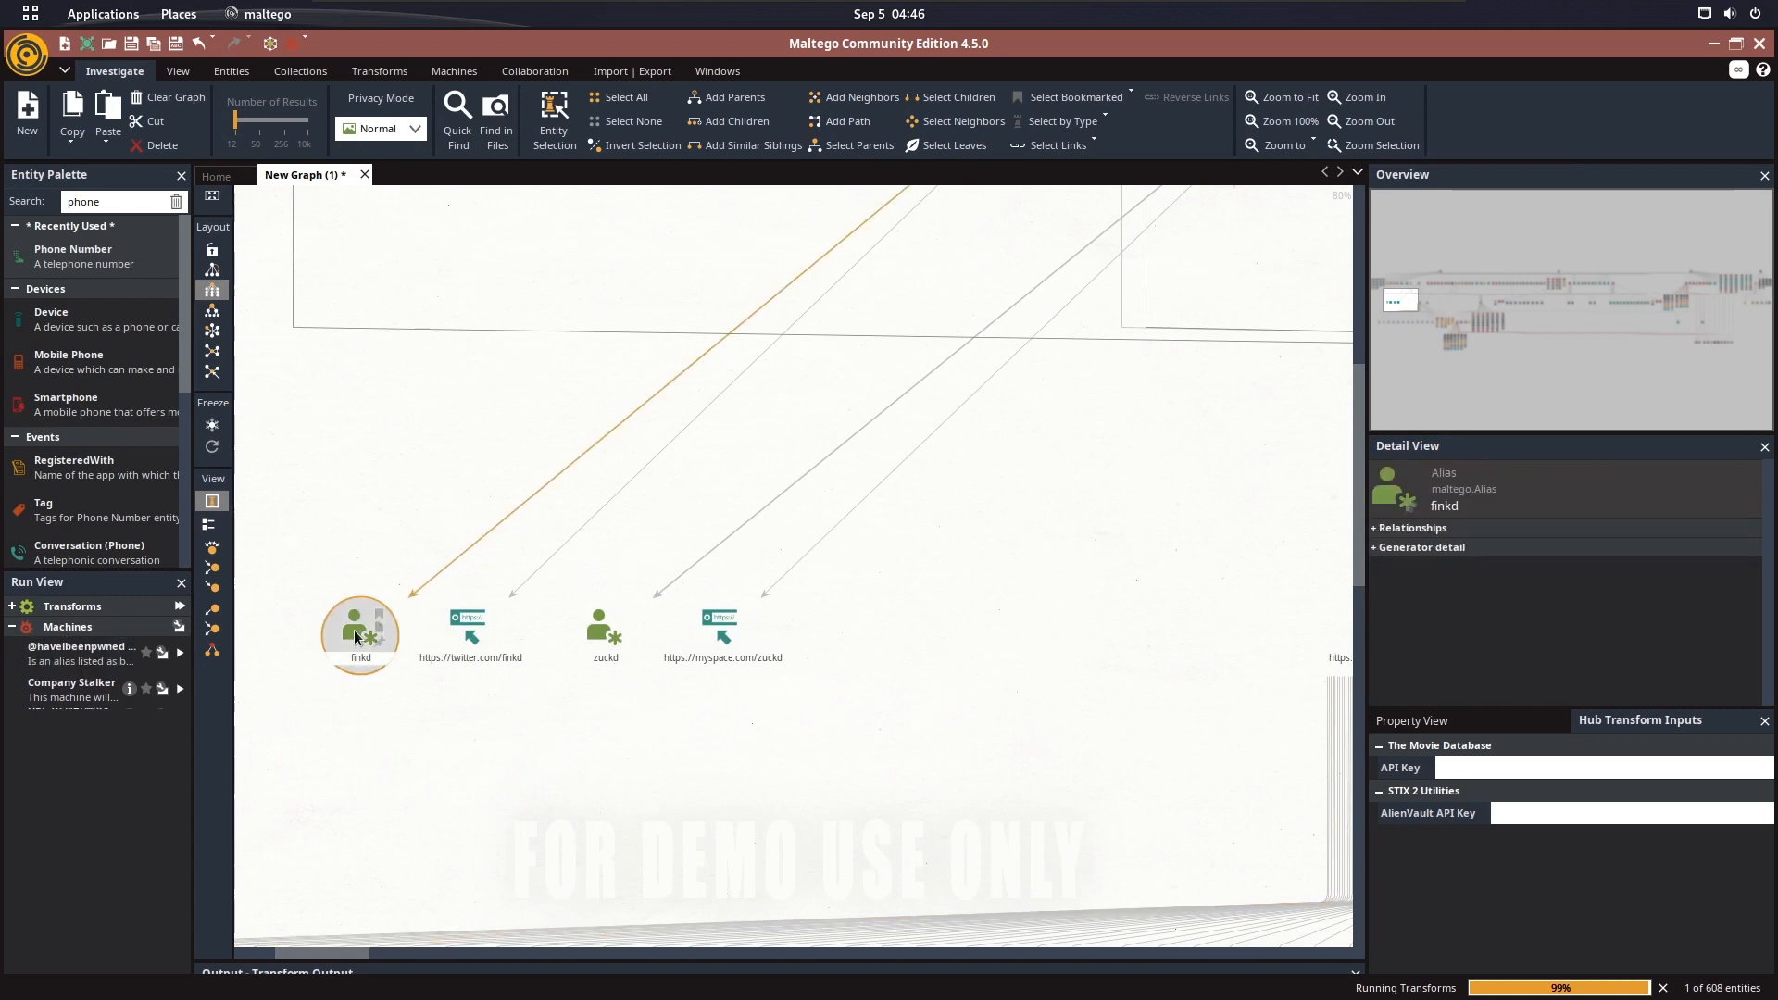
{"action": "right_click", "coordinate": [354, 630]}
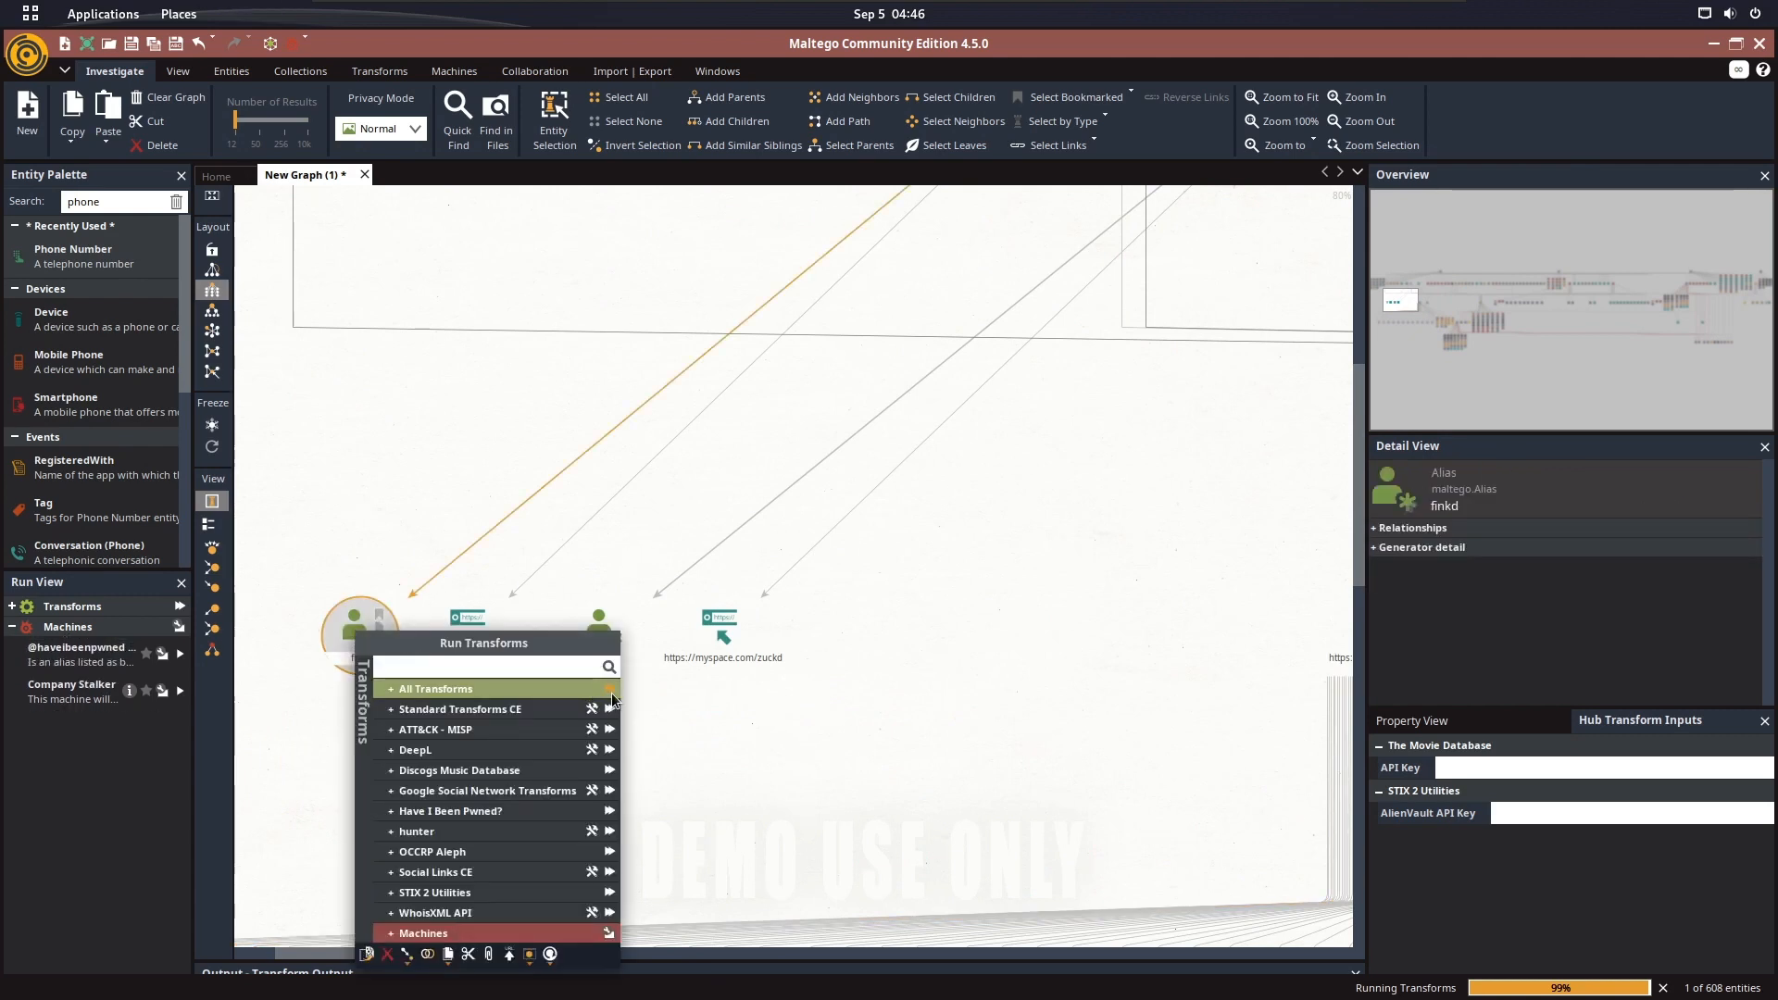
{"action": "right_click", "coordinate": [684, 456]}
{"action": "left_click_drag", "start_coordinate": [838, 372], "coordinate": [426, 775]}
{"action": "left_click_drag", "start_coordinate": [688, 650], "coordinate": [713, 640]}
{"action": "left_click_drag", "start_coordinate": [635, 544], "coordinate": [862, 406]}
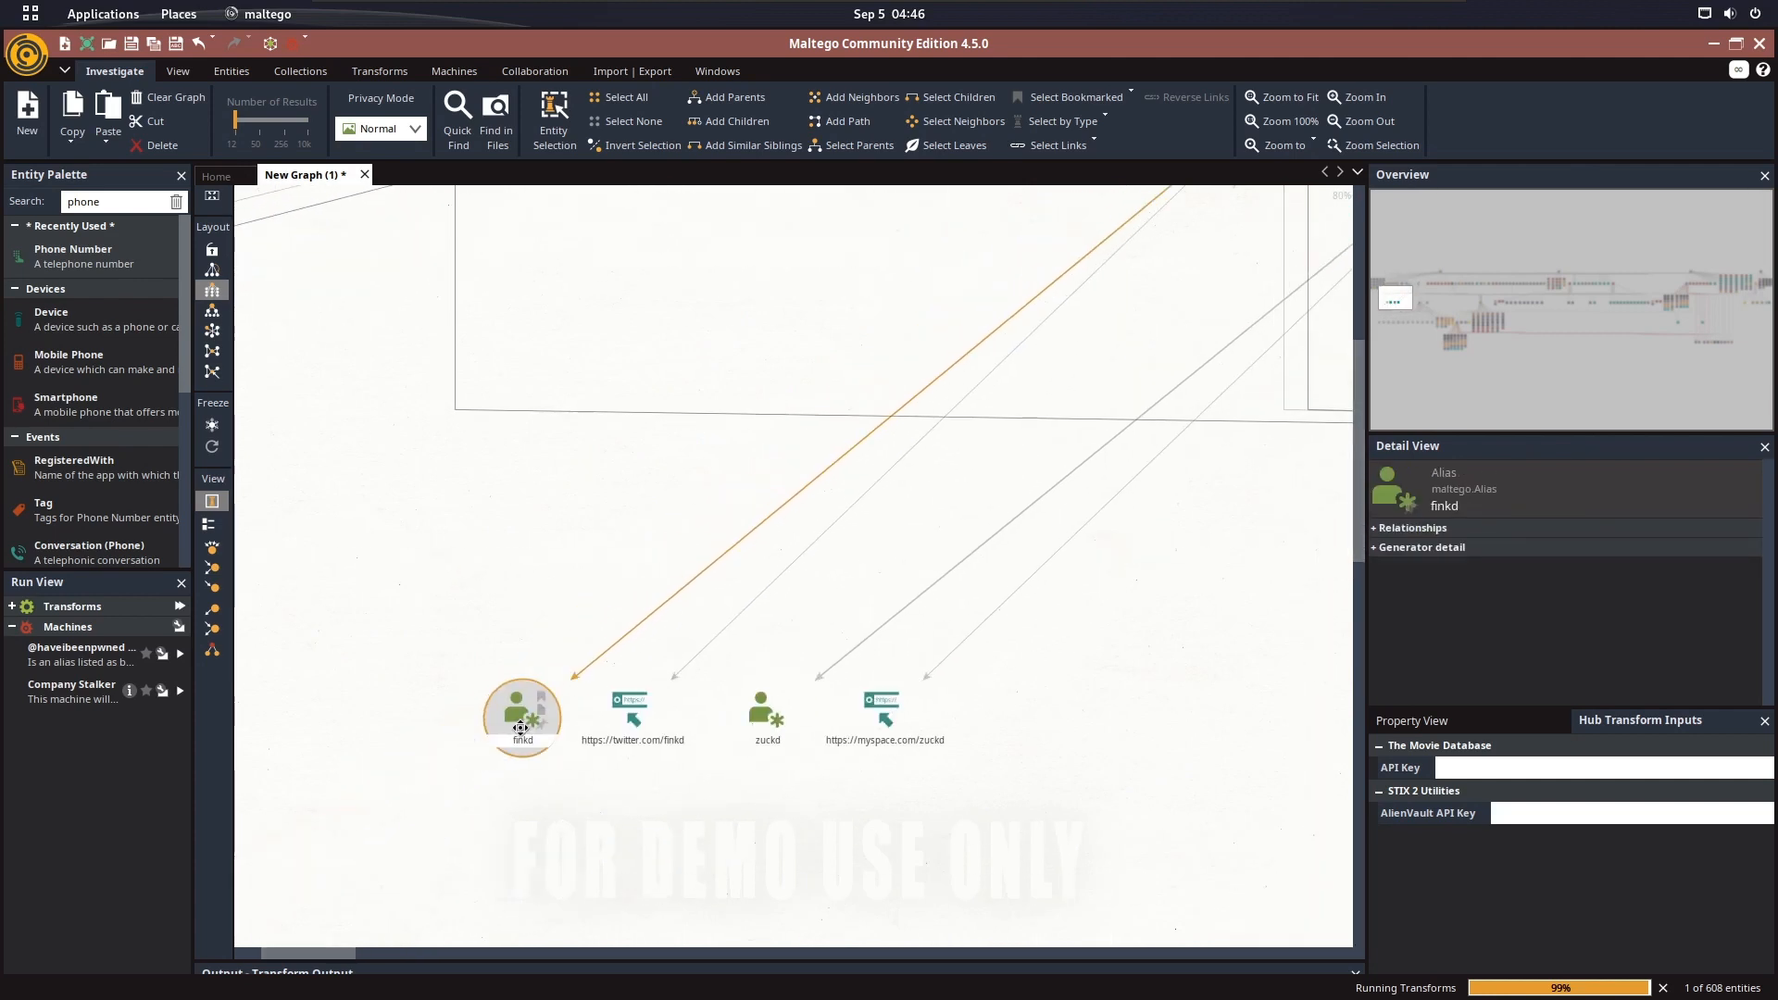
{"action": "right_click", "coordinate": [520, 728]}
{"action": "left_click", "coordinate": [784, 720]}
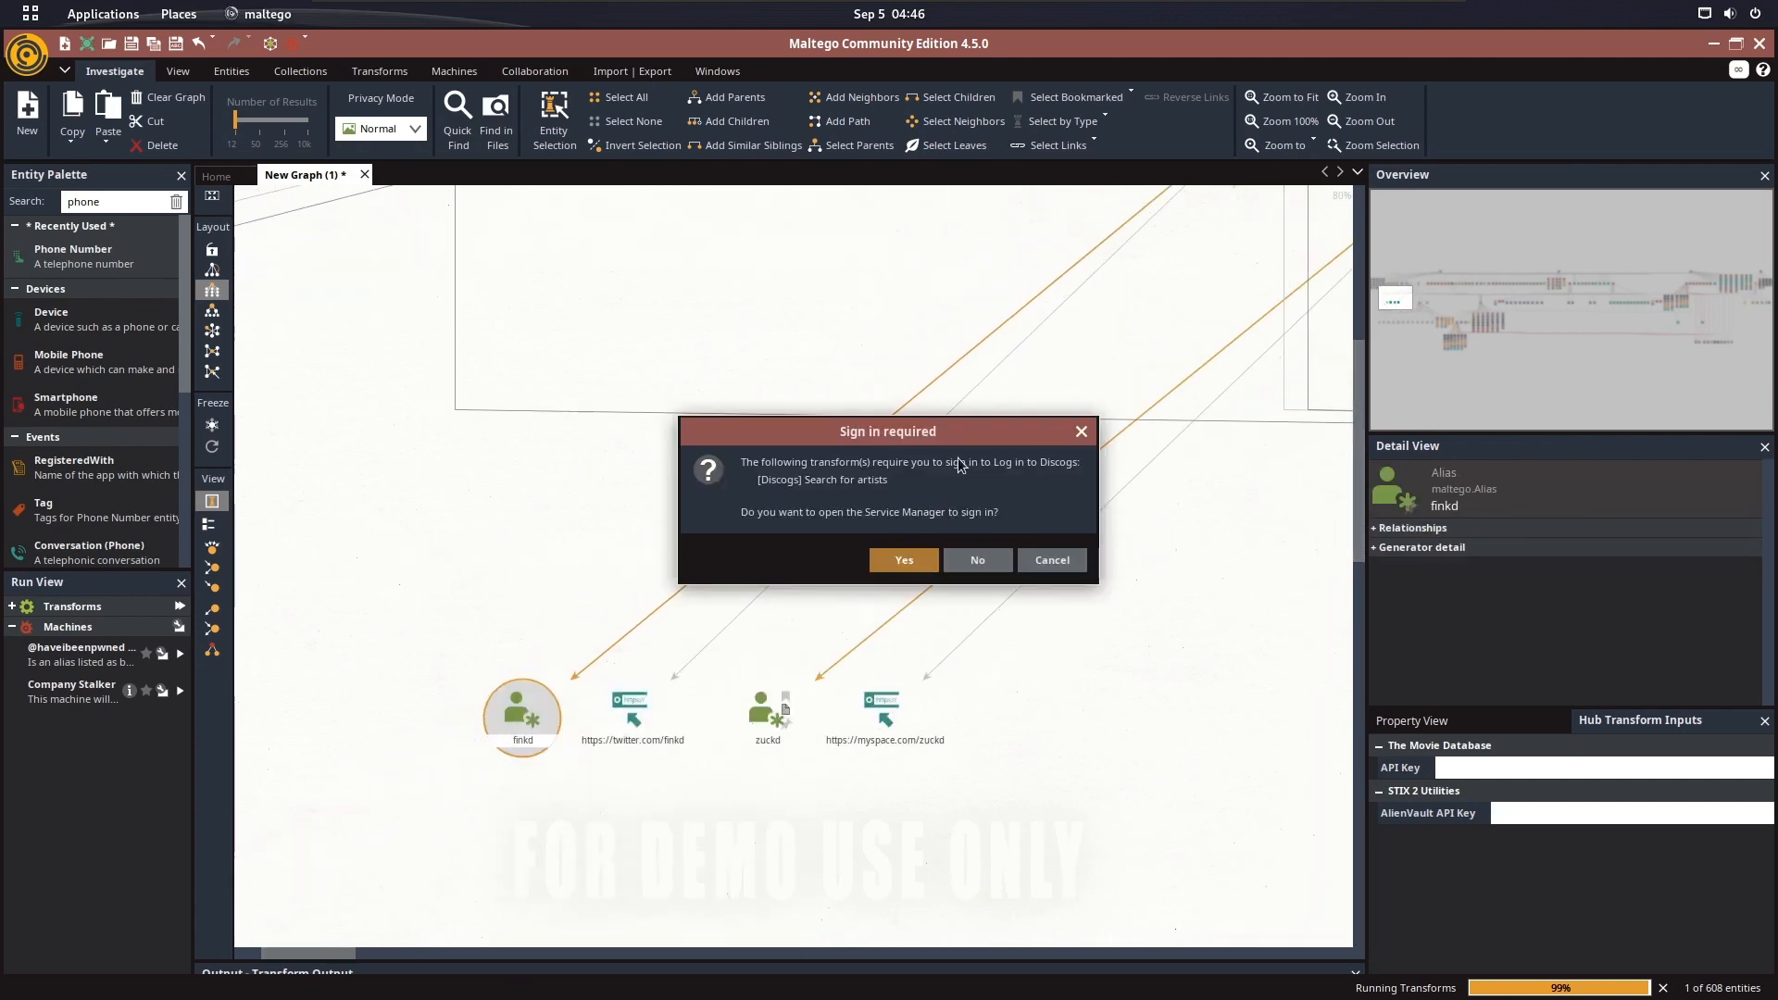
{"action": "left_click", "coordinate": [919, 565]}
Dismiss the MISP transform errors while locating the entities being added under the finkd alias
{"action": "scroll", "coordinate": [925, 598], "scroll_direction": "down", "scroll_amount": 4}
{"action": "left_click_drag", "start_coordinate": [965, 641], "coordinate": [917, 518]}
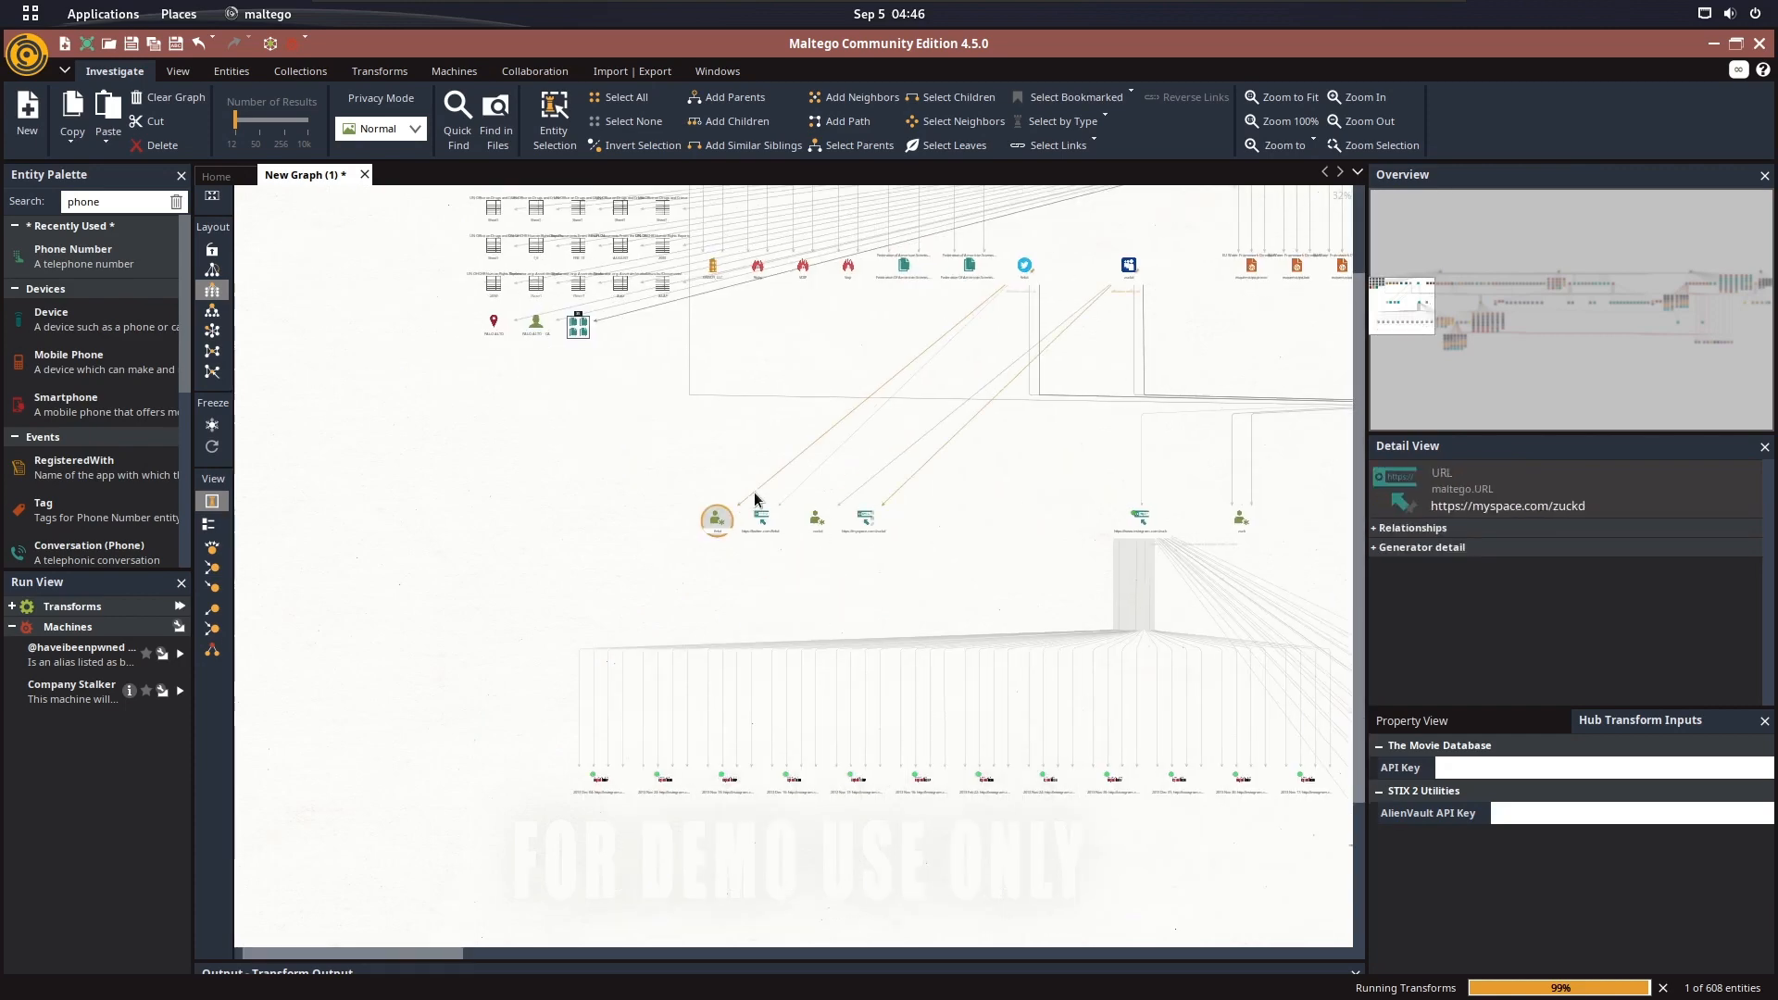
{"action": "scroll", "coordinate": [755, 500], "scroll_direction": "up", "scroll_amount": 4}
{"action": "left_click", "coordinate": [1100, 587]}
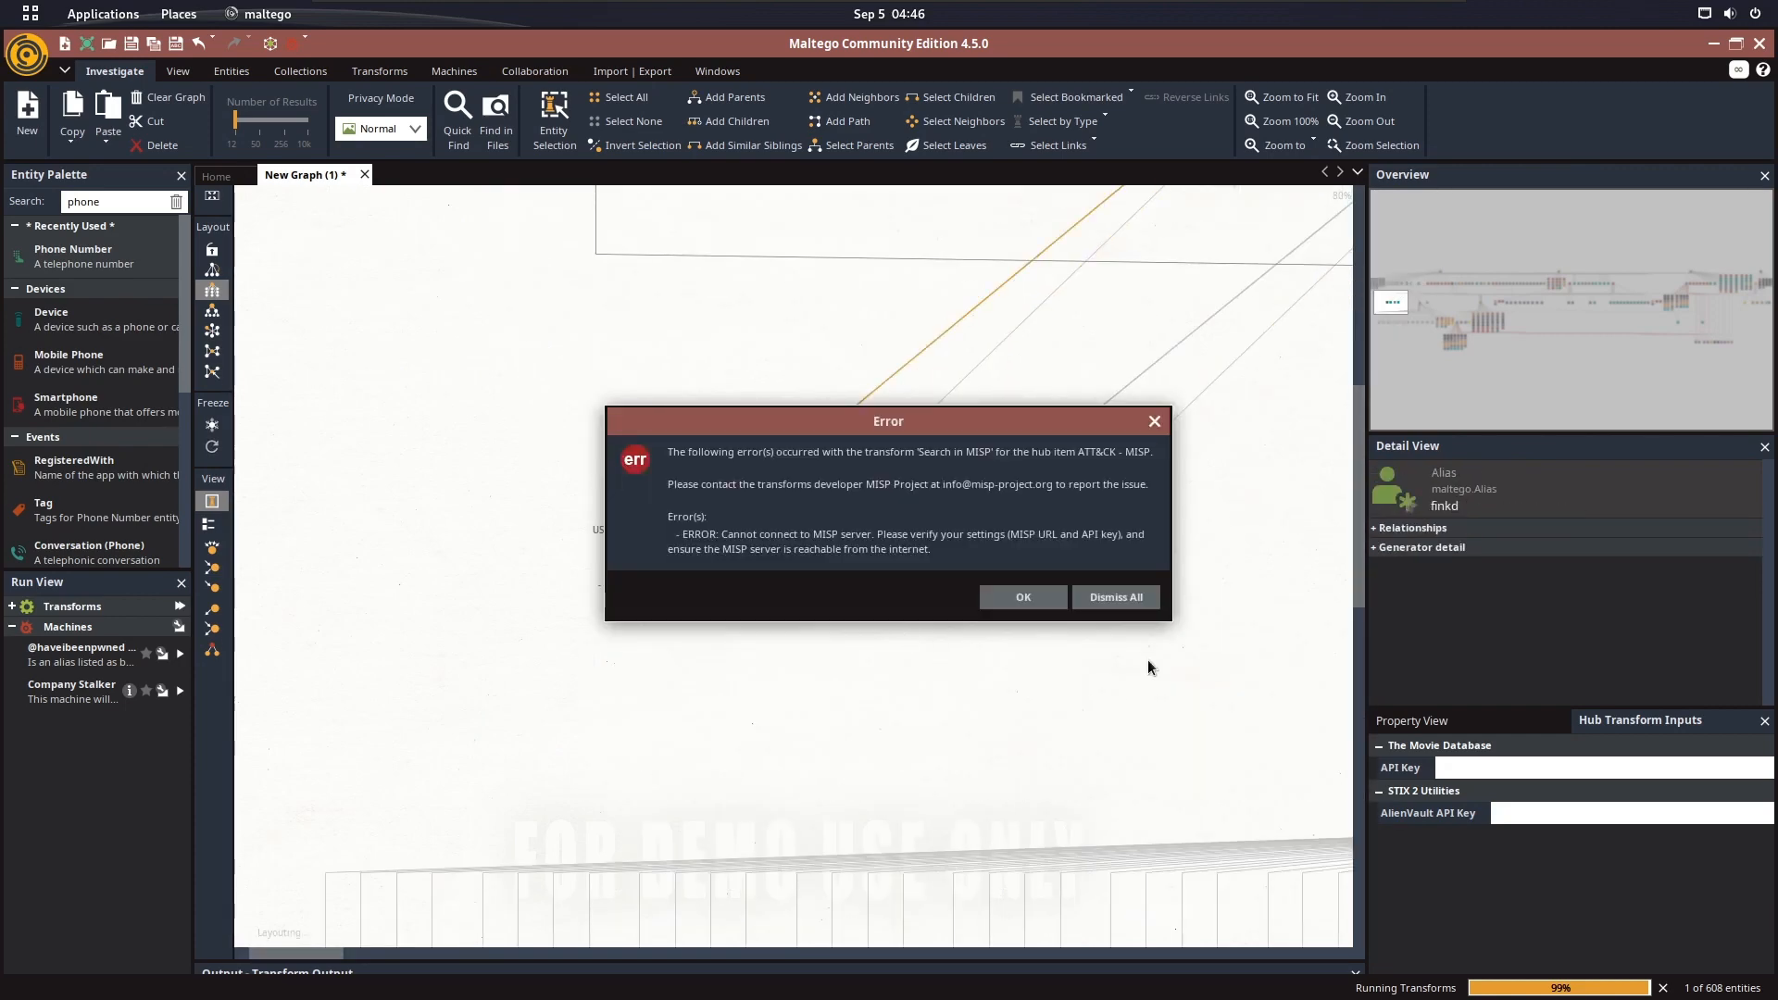
{"action": "left_click", "coordinate": [1098, 591]}
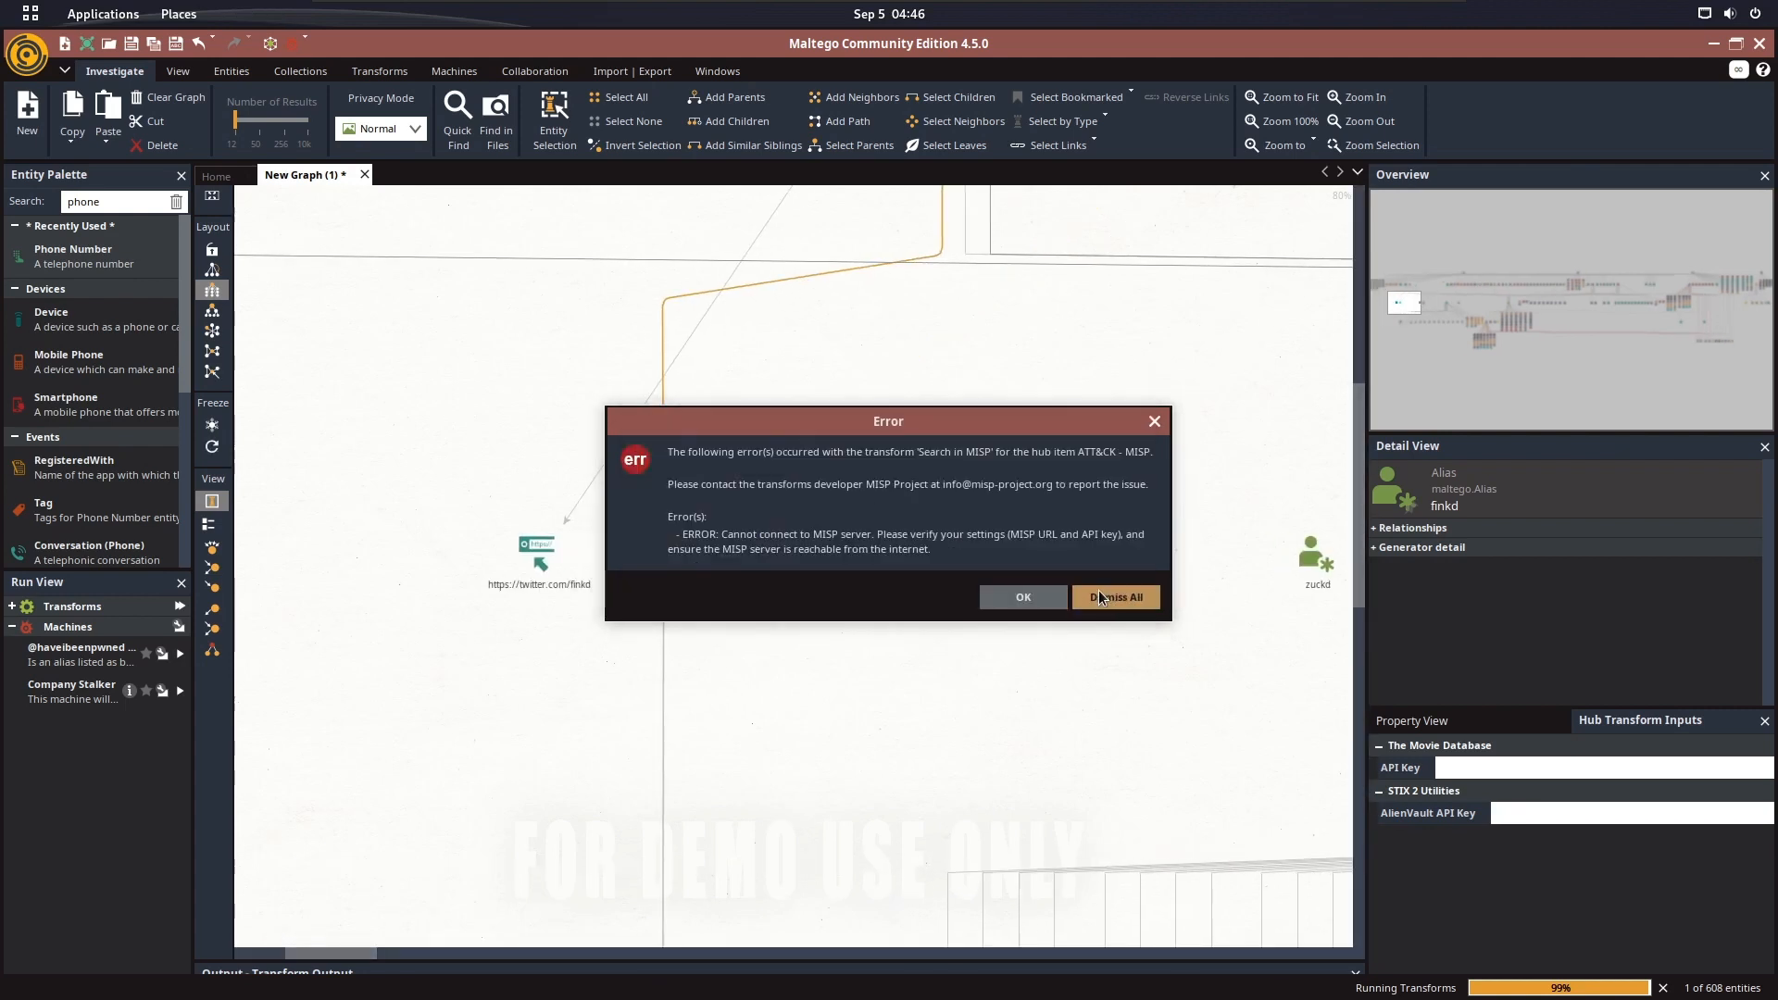
{"action": "left_click", "coordinate": [1100, 596]}
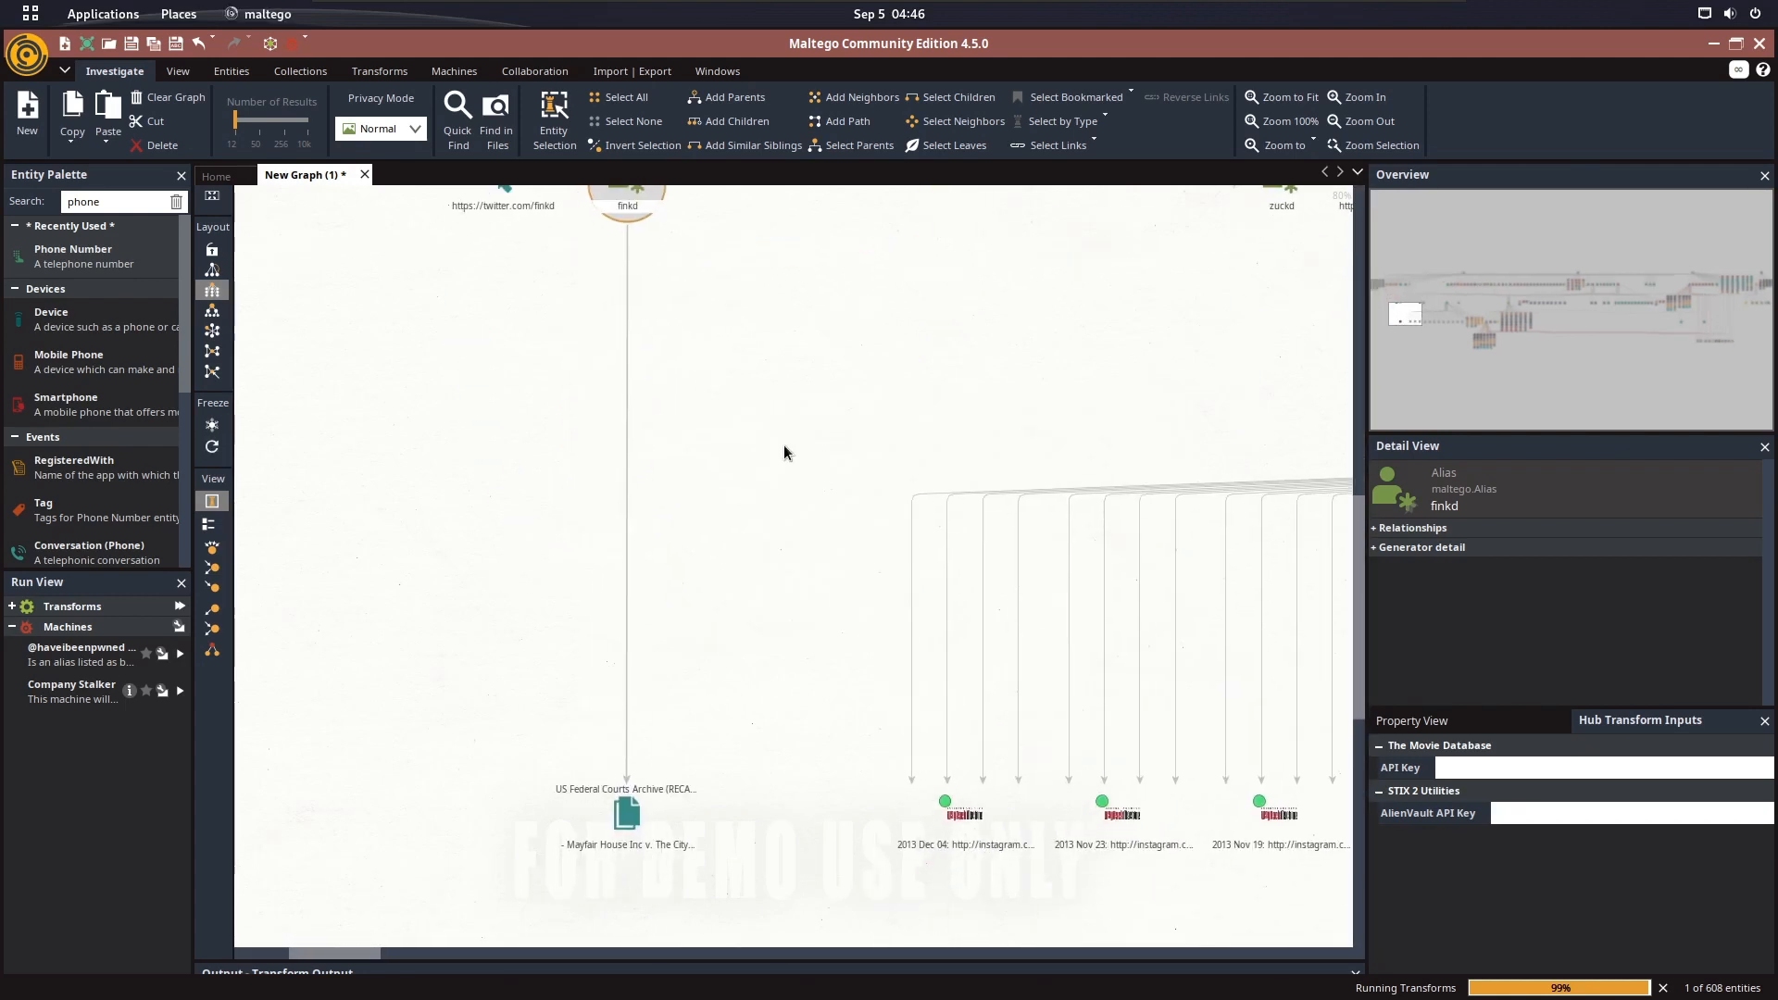
Dismiss the quota limit errors while checking the court archive, domain and user account entities under finkd
{"action": "left_click", "coordinate": [1089, 589]}
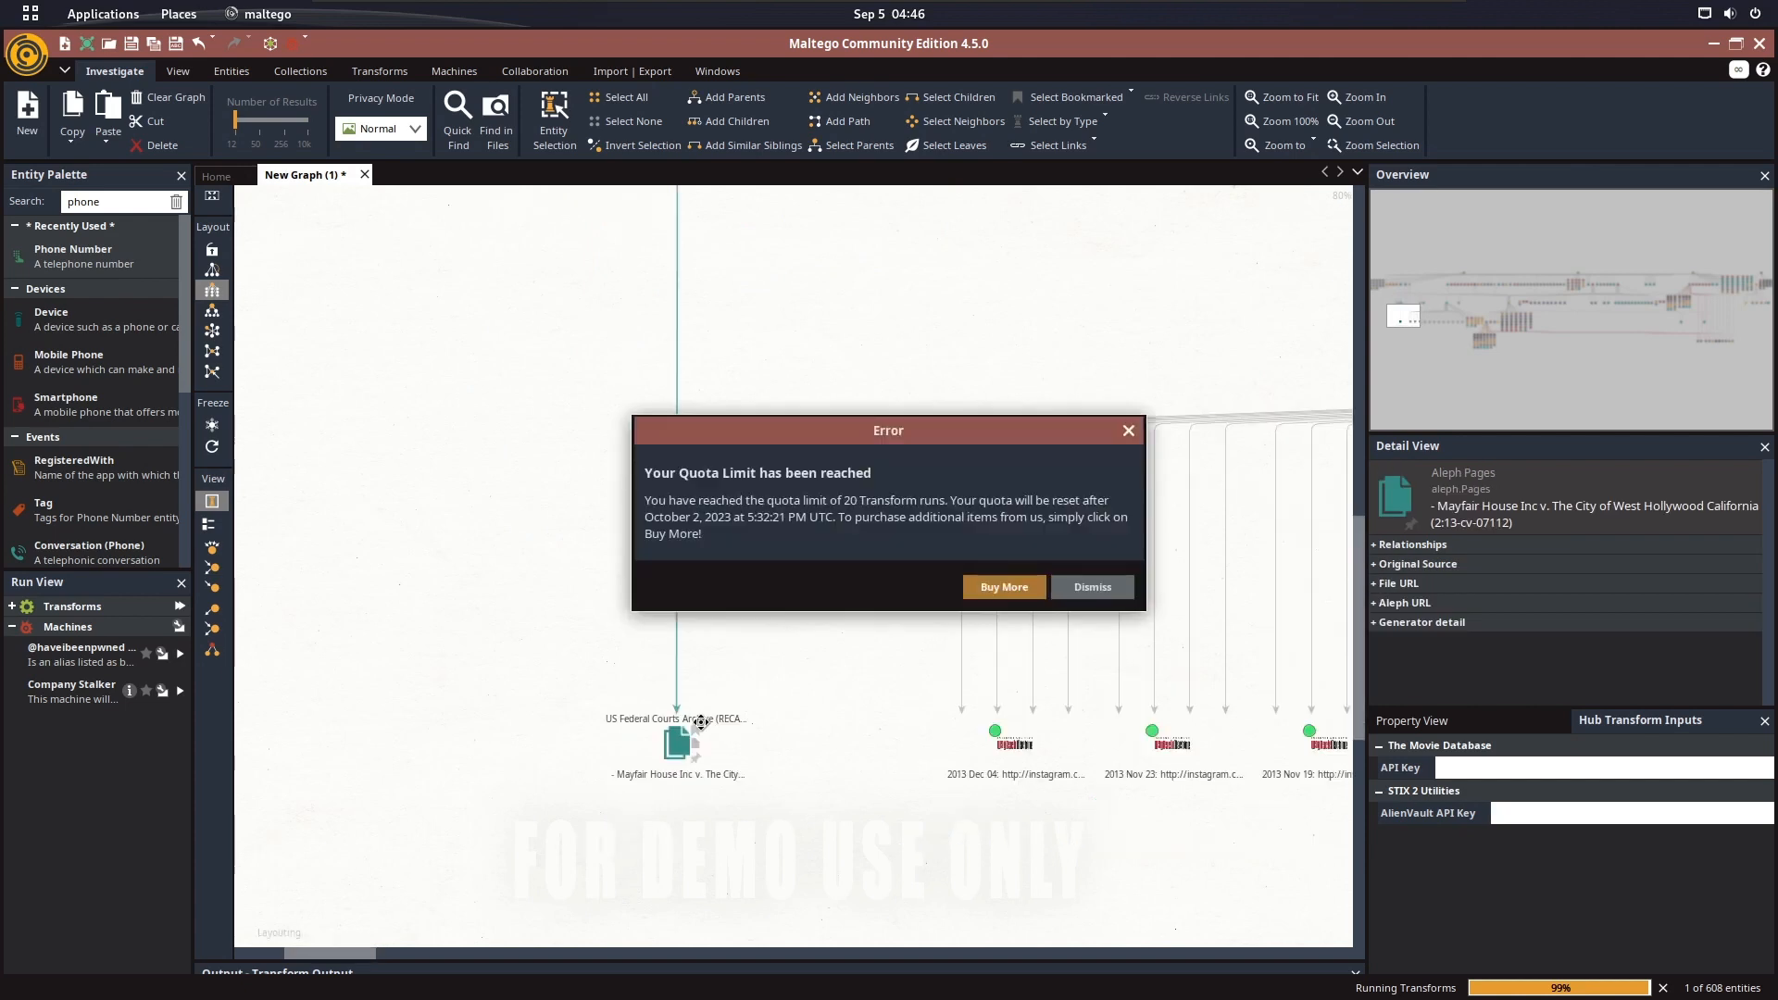
{"action": "left_click", "coordinate": [1094, 585]}
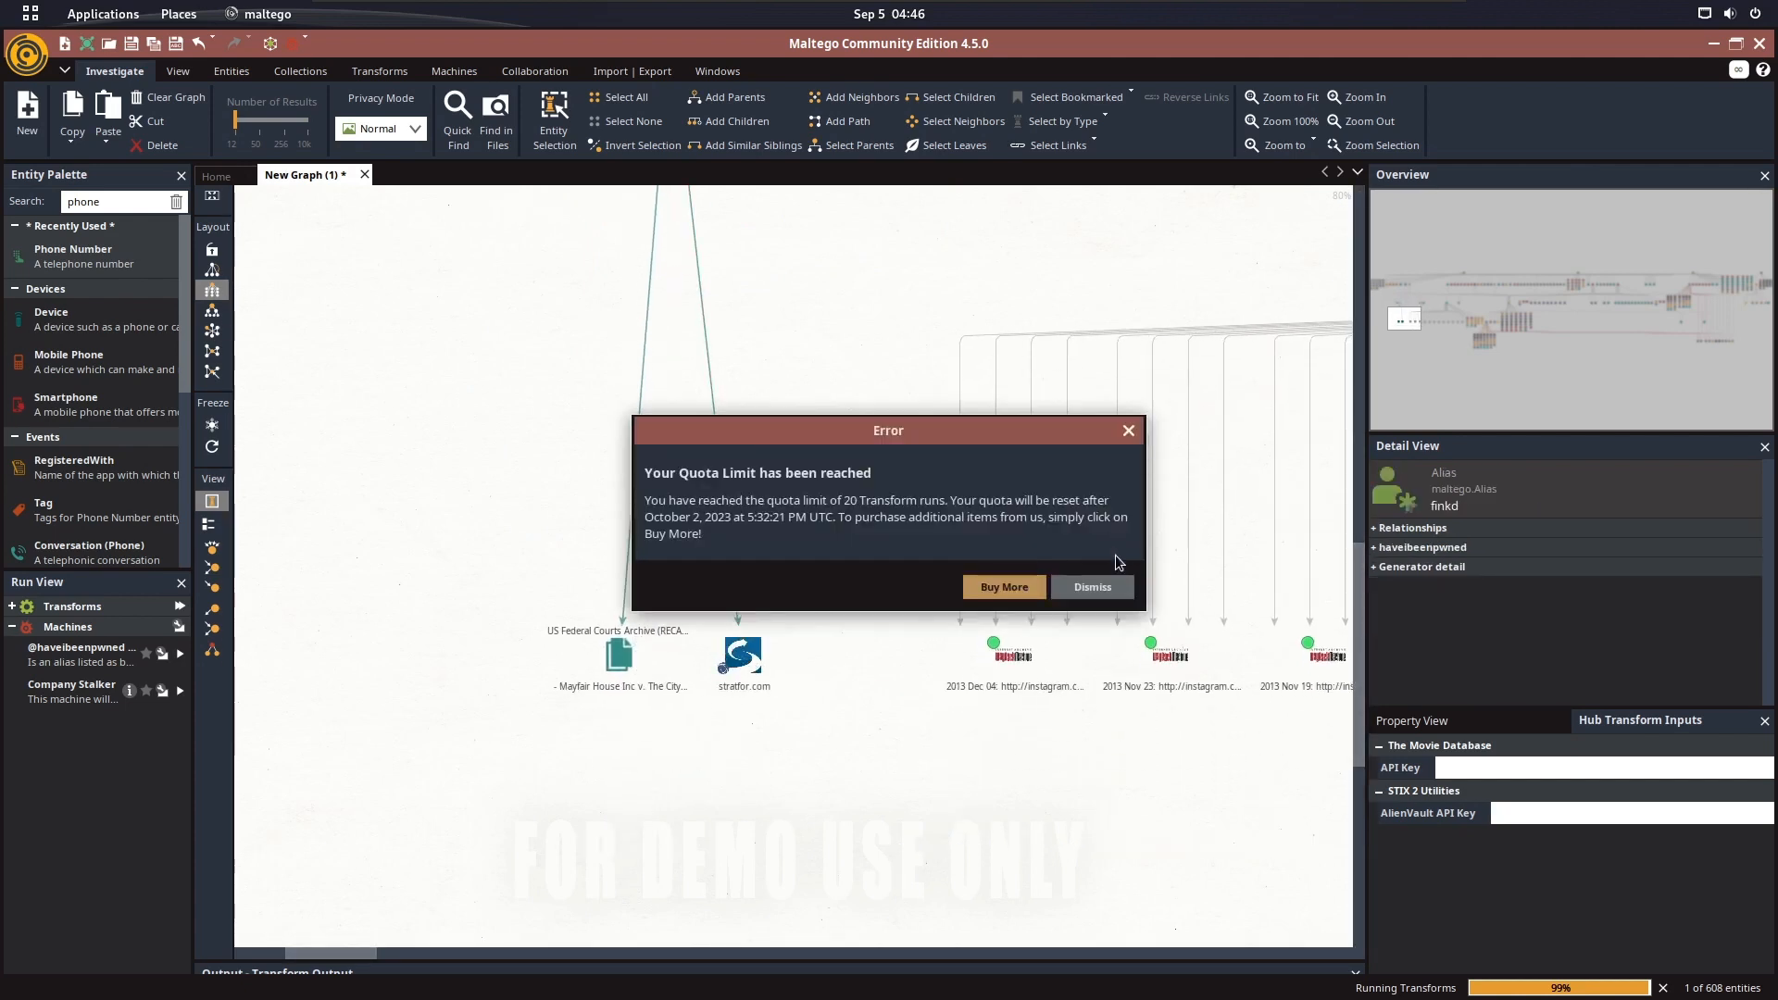
{"action": "left_click", "coordinate": [1095, 586]}
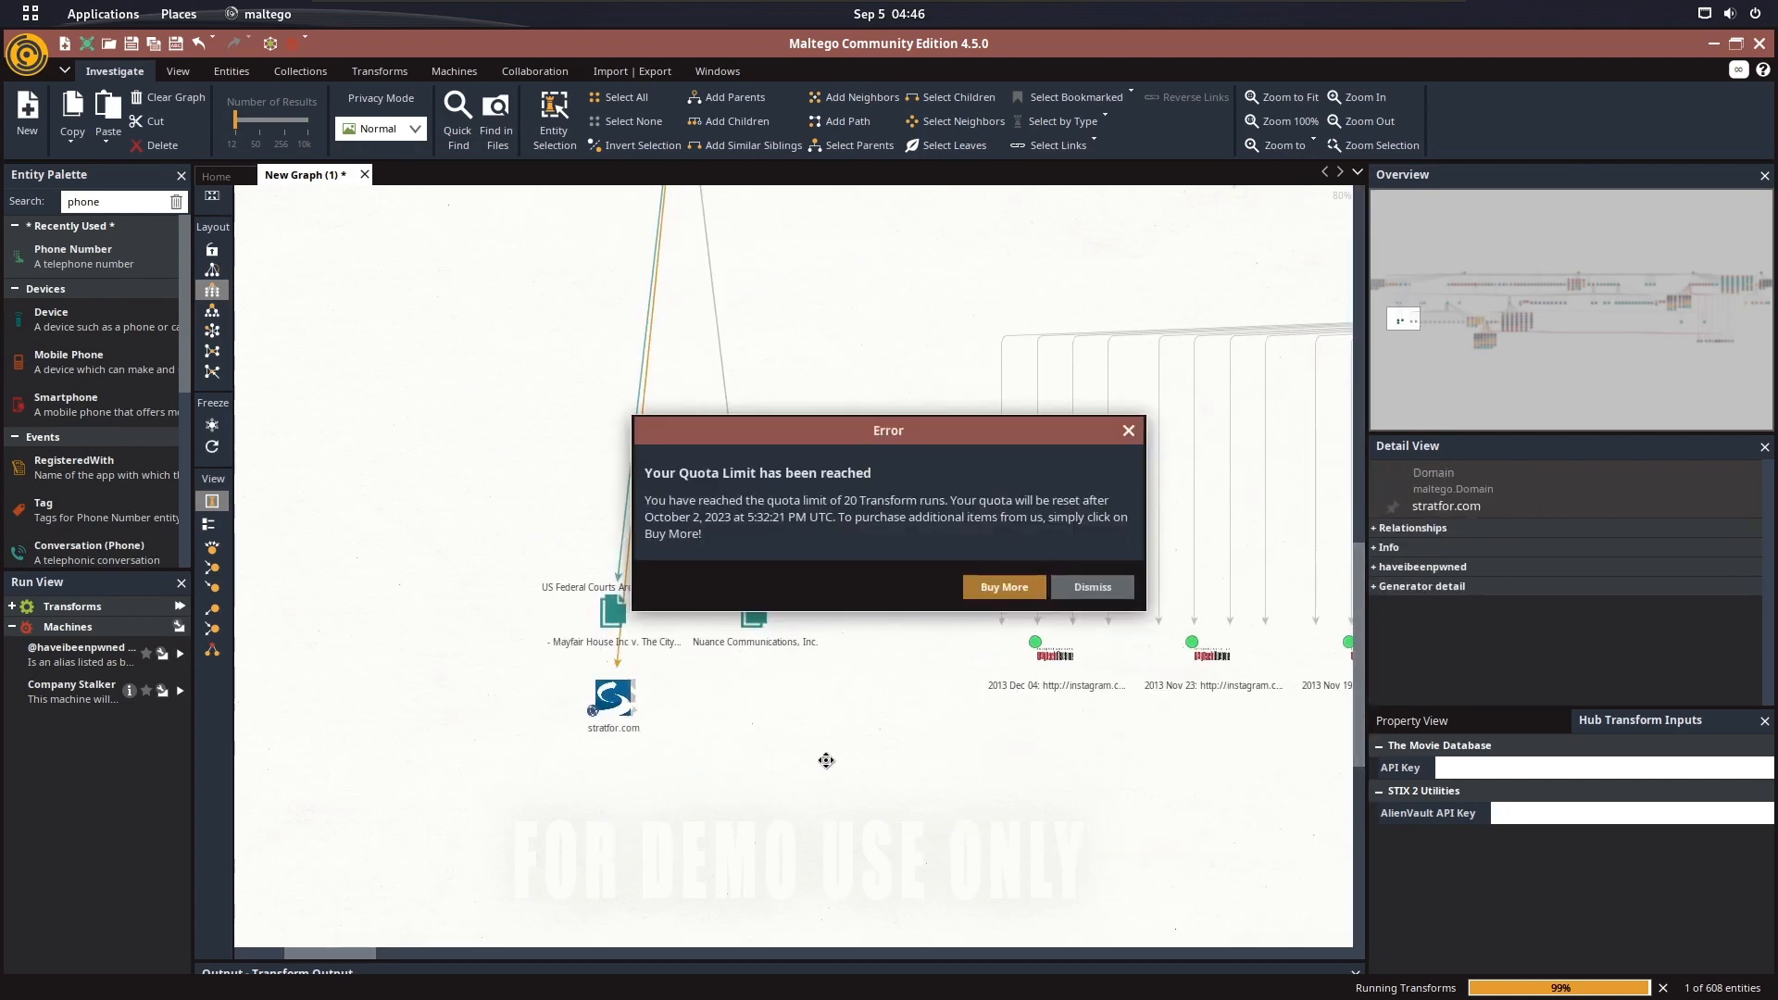
{"action": "left_click", "coordinate": [1093, 586]}
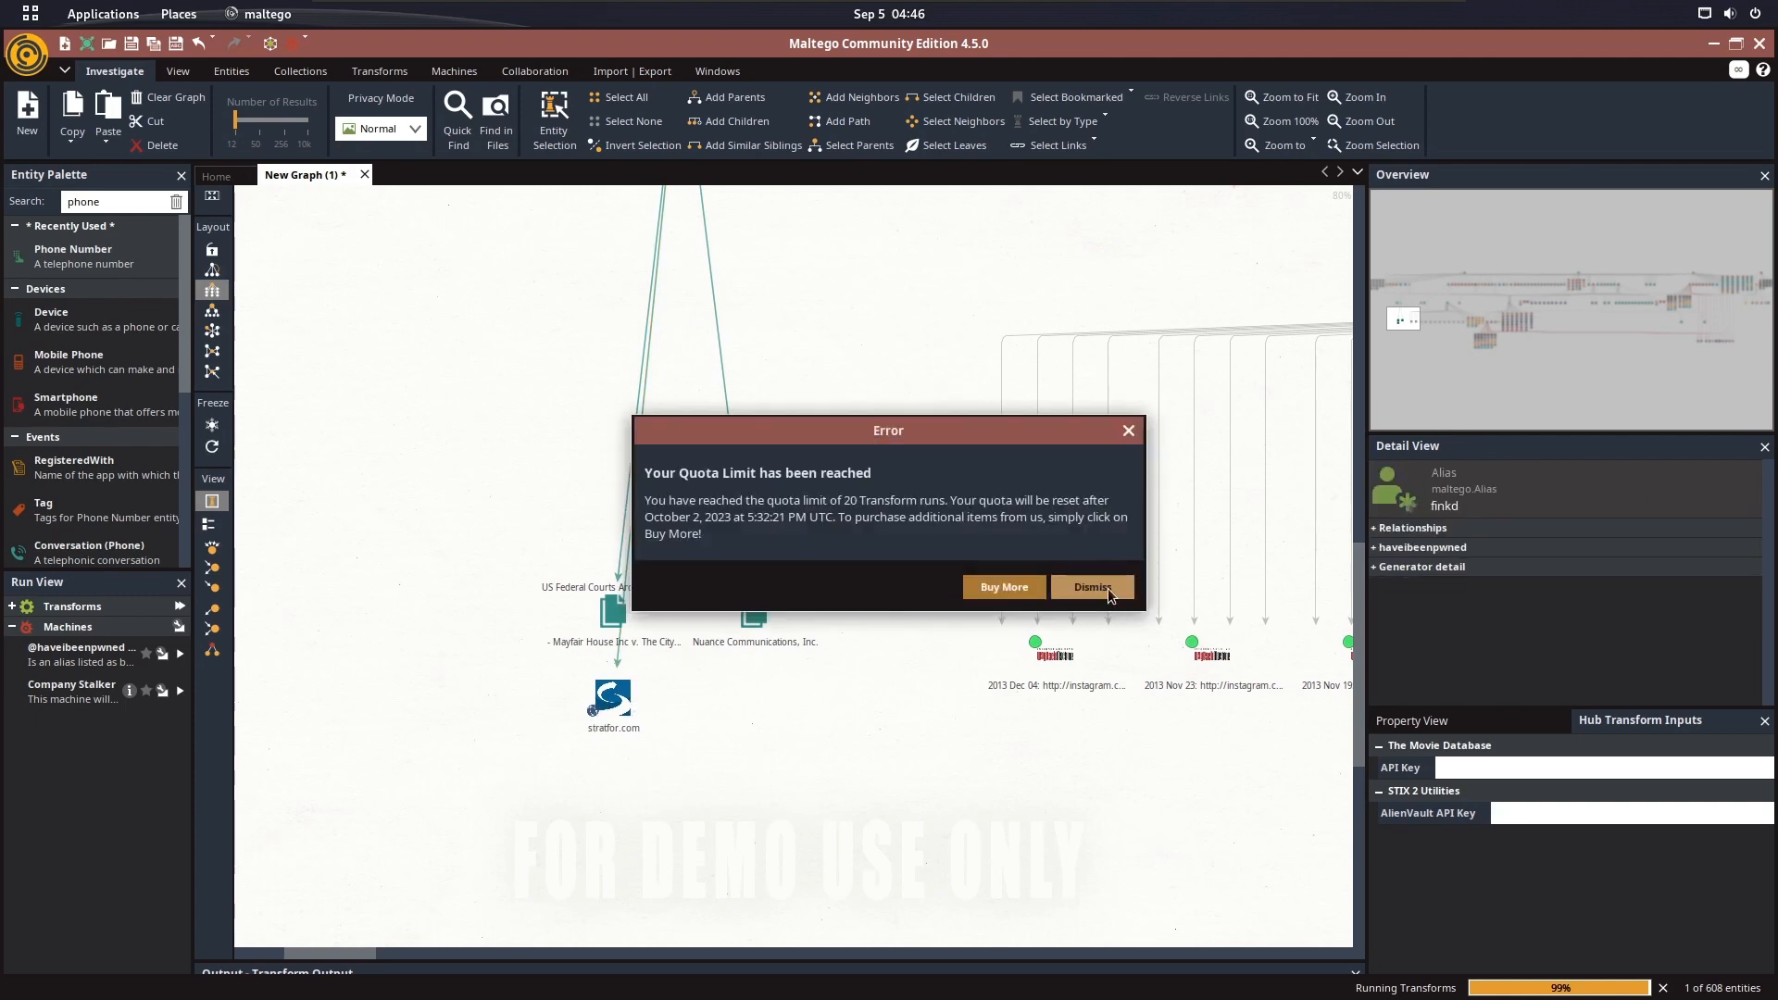
{"action": "left_click", "coordinate": [1093, 586]}
{"action": "left_click", "coordinate": [1093, 586]}
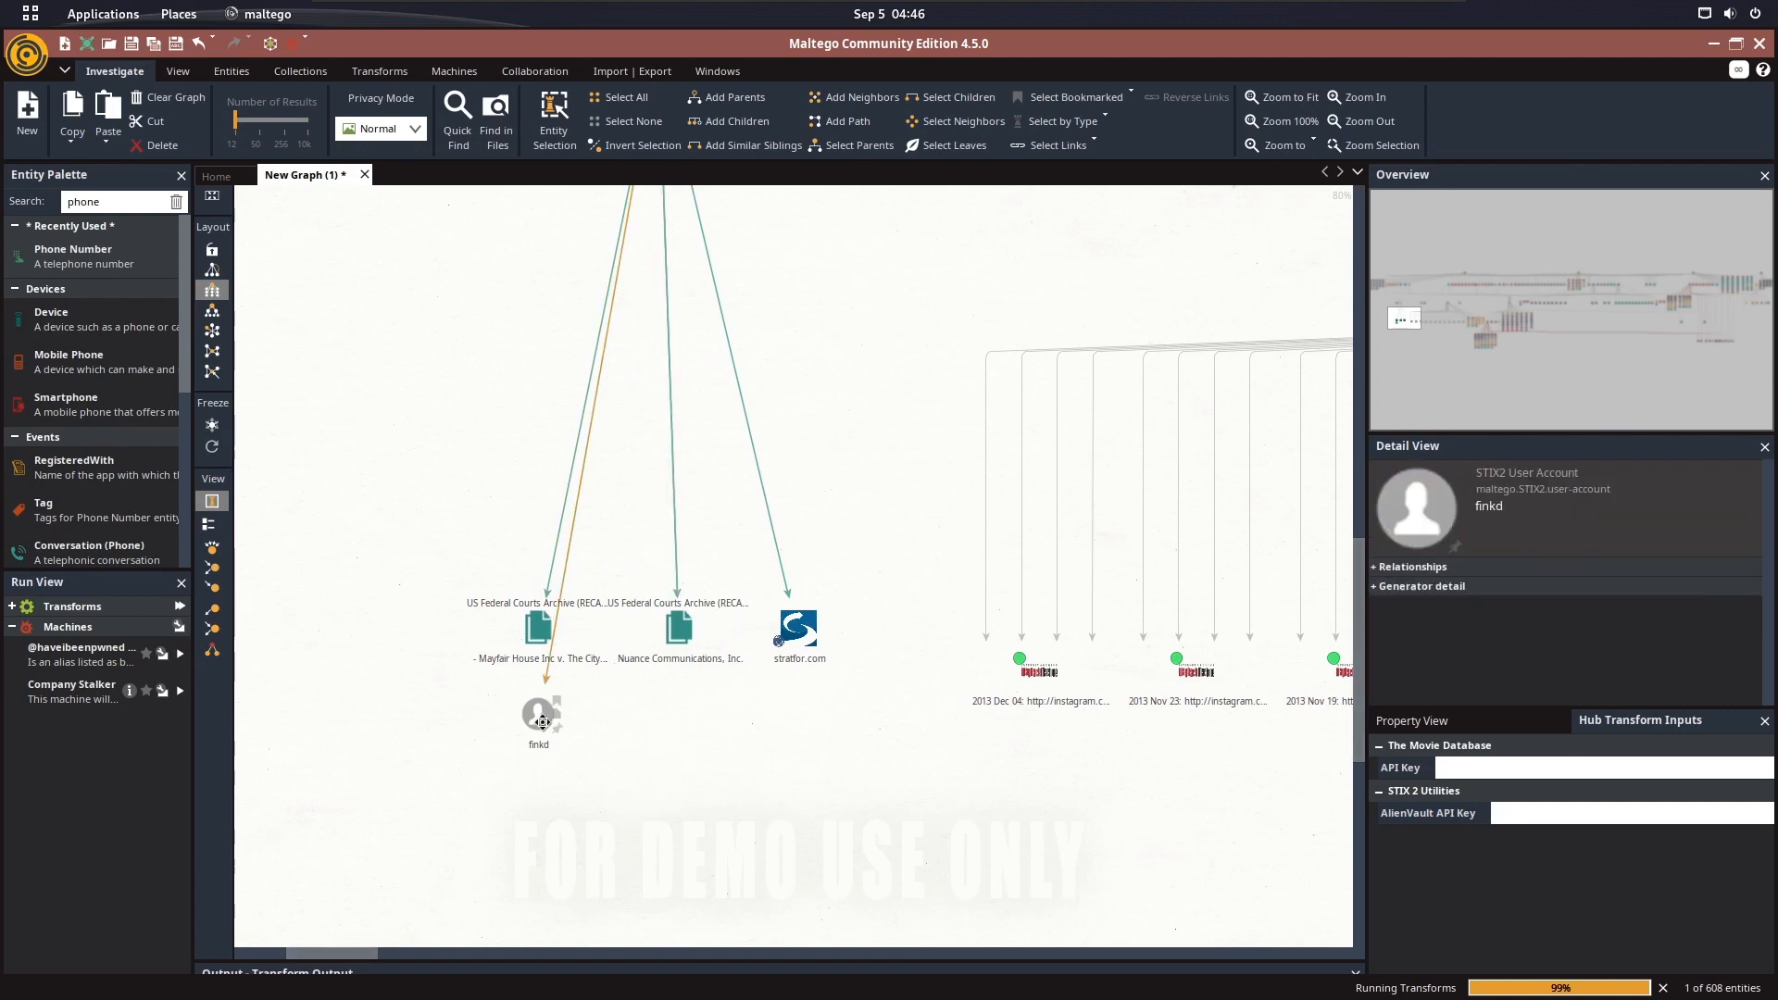
{"action": "left_click", "coordinate": [1079, 579]}
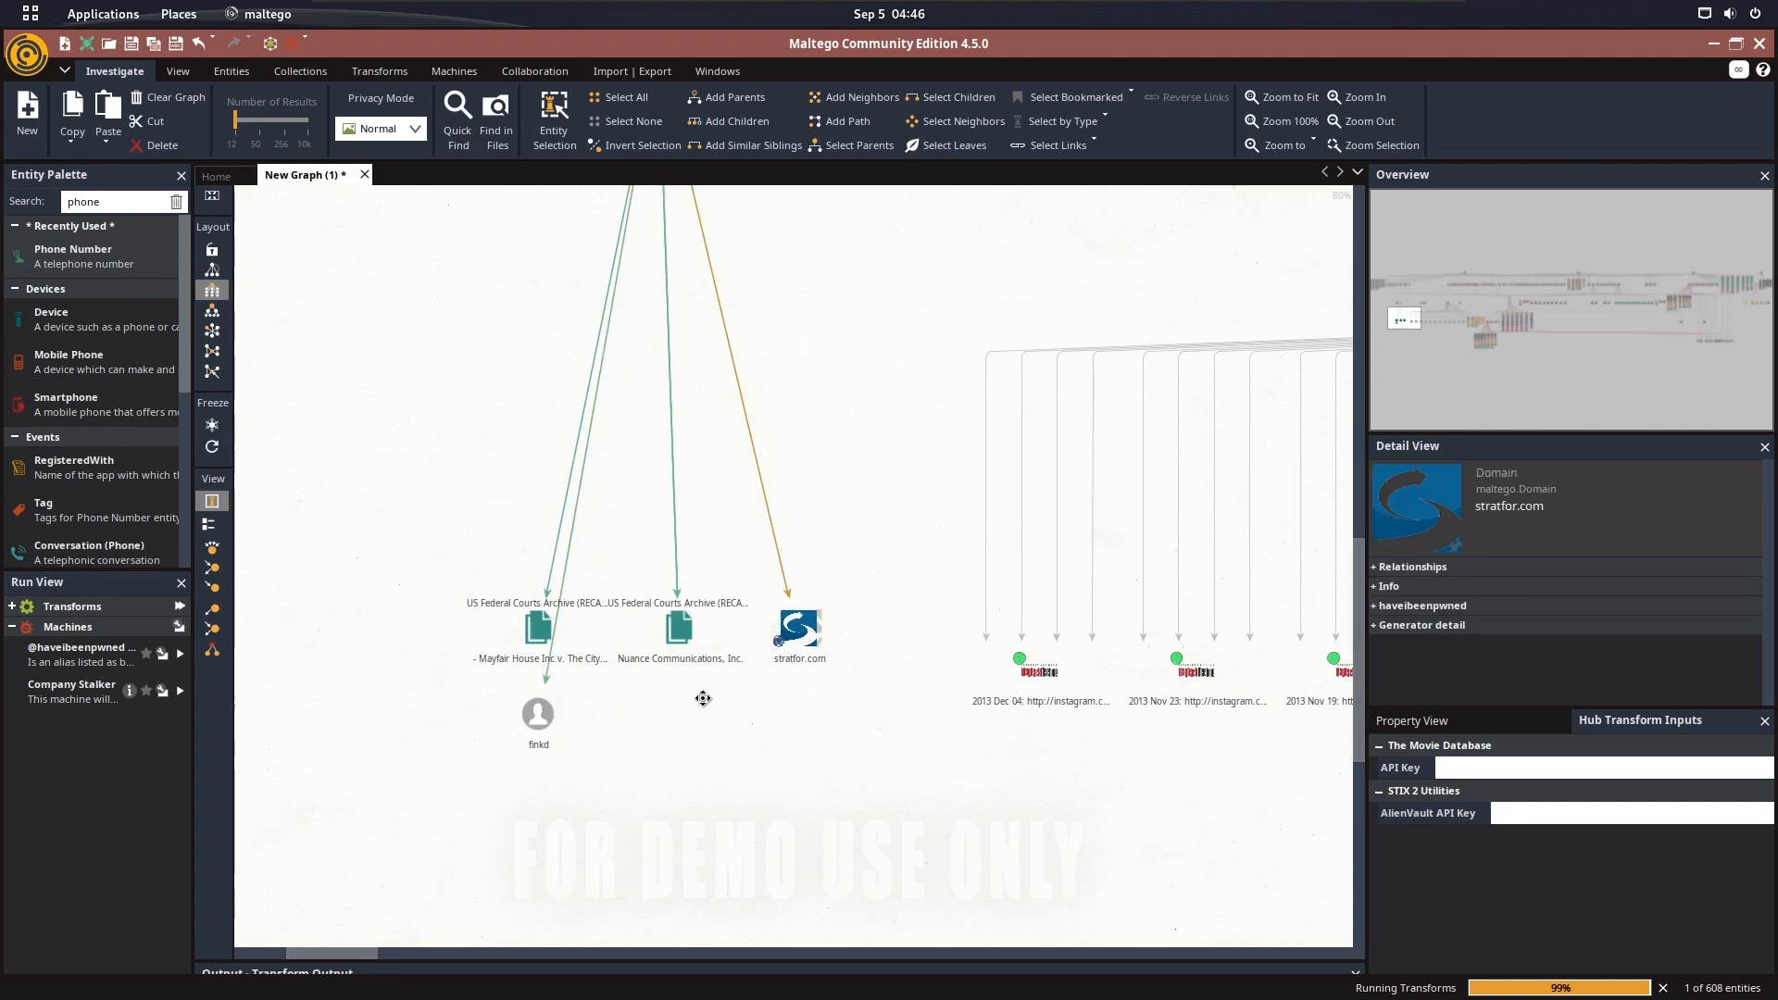
Clear the remaining quota limit errors while trying to select the stratfor.com domain entity under finkd
{"action": "left_click", "coordinate": [800, 632]}
{"action": "left_click", "coordinate": [1102, 592]}
{"action": "left_click", "coordinate": [1093, 586]}
{"action": "left_click", "coordinate": [826, 652]}
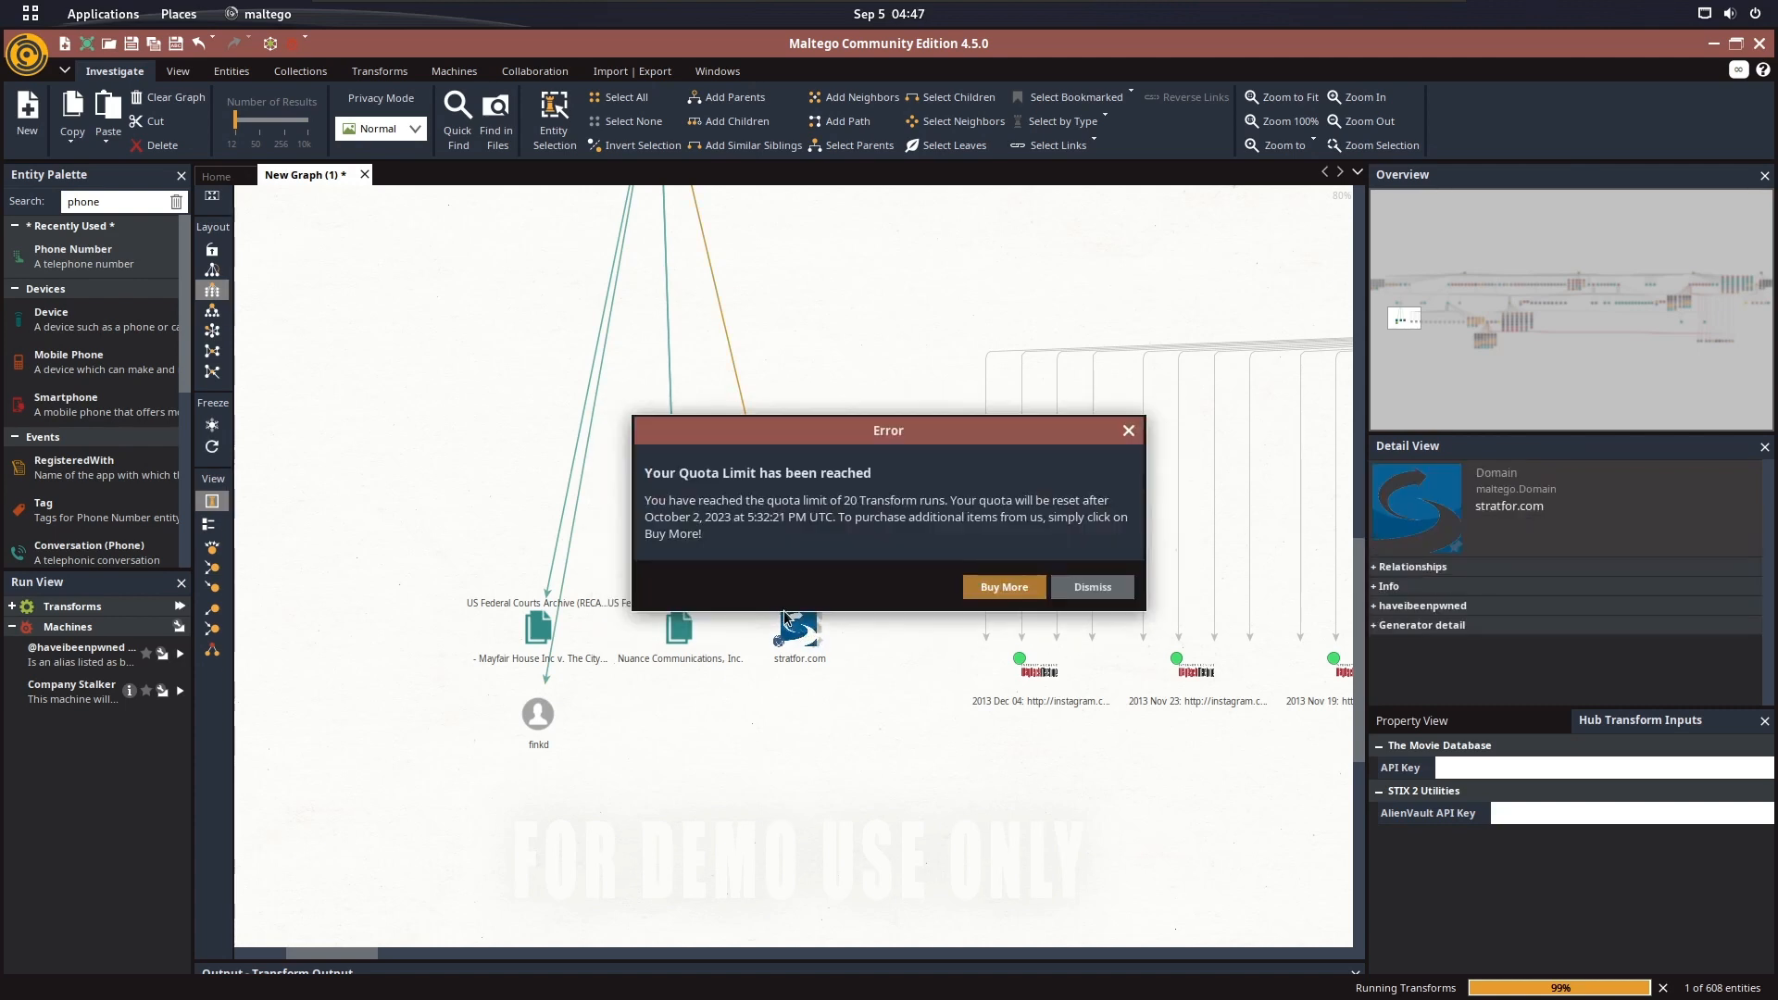
{"action": "left_click", "coordinate": [1065, 575]}
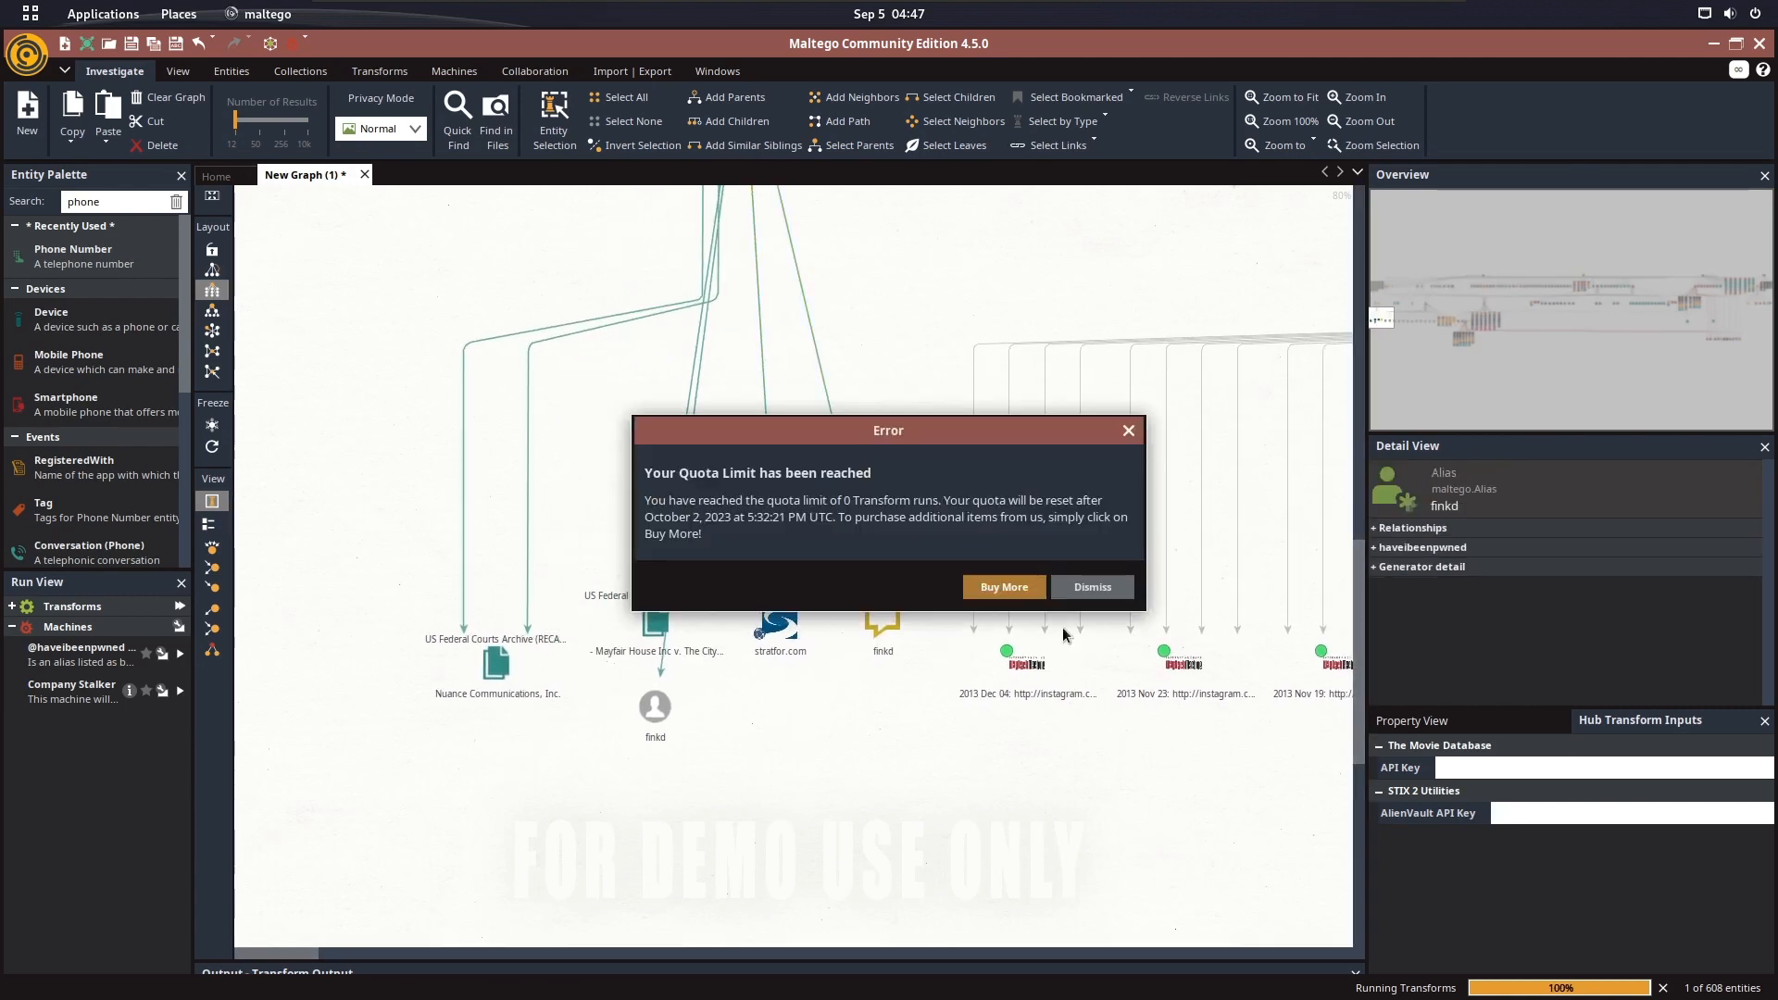
{"action": "left_click", "coordinate": [1102, 586]}
{"action": "left_click", "coordinate": [1094, 586]}
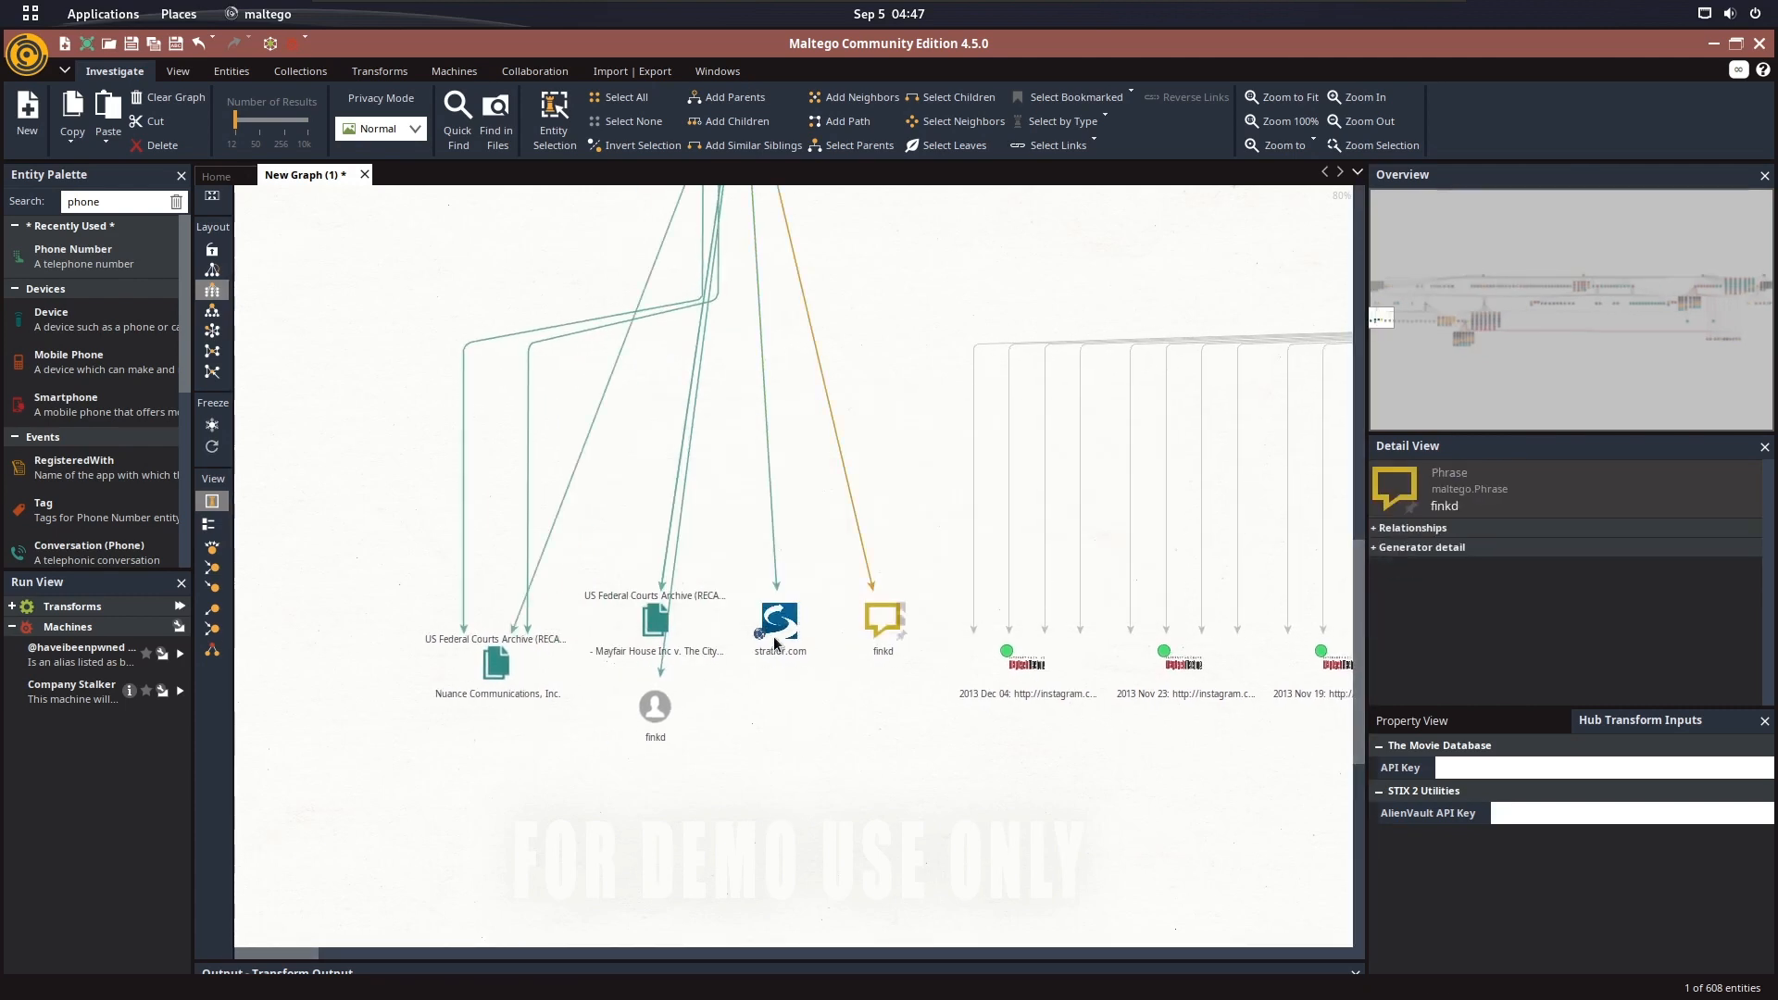
View the properties of the stratfor.com domain entity, then close its details
{"action": "left_click", "coordinate": [776, 623]}
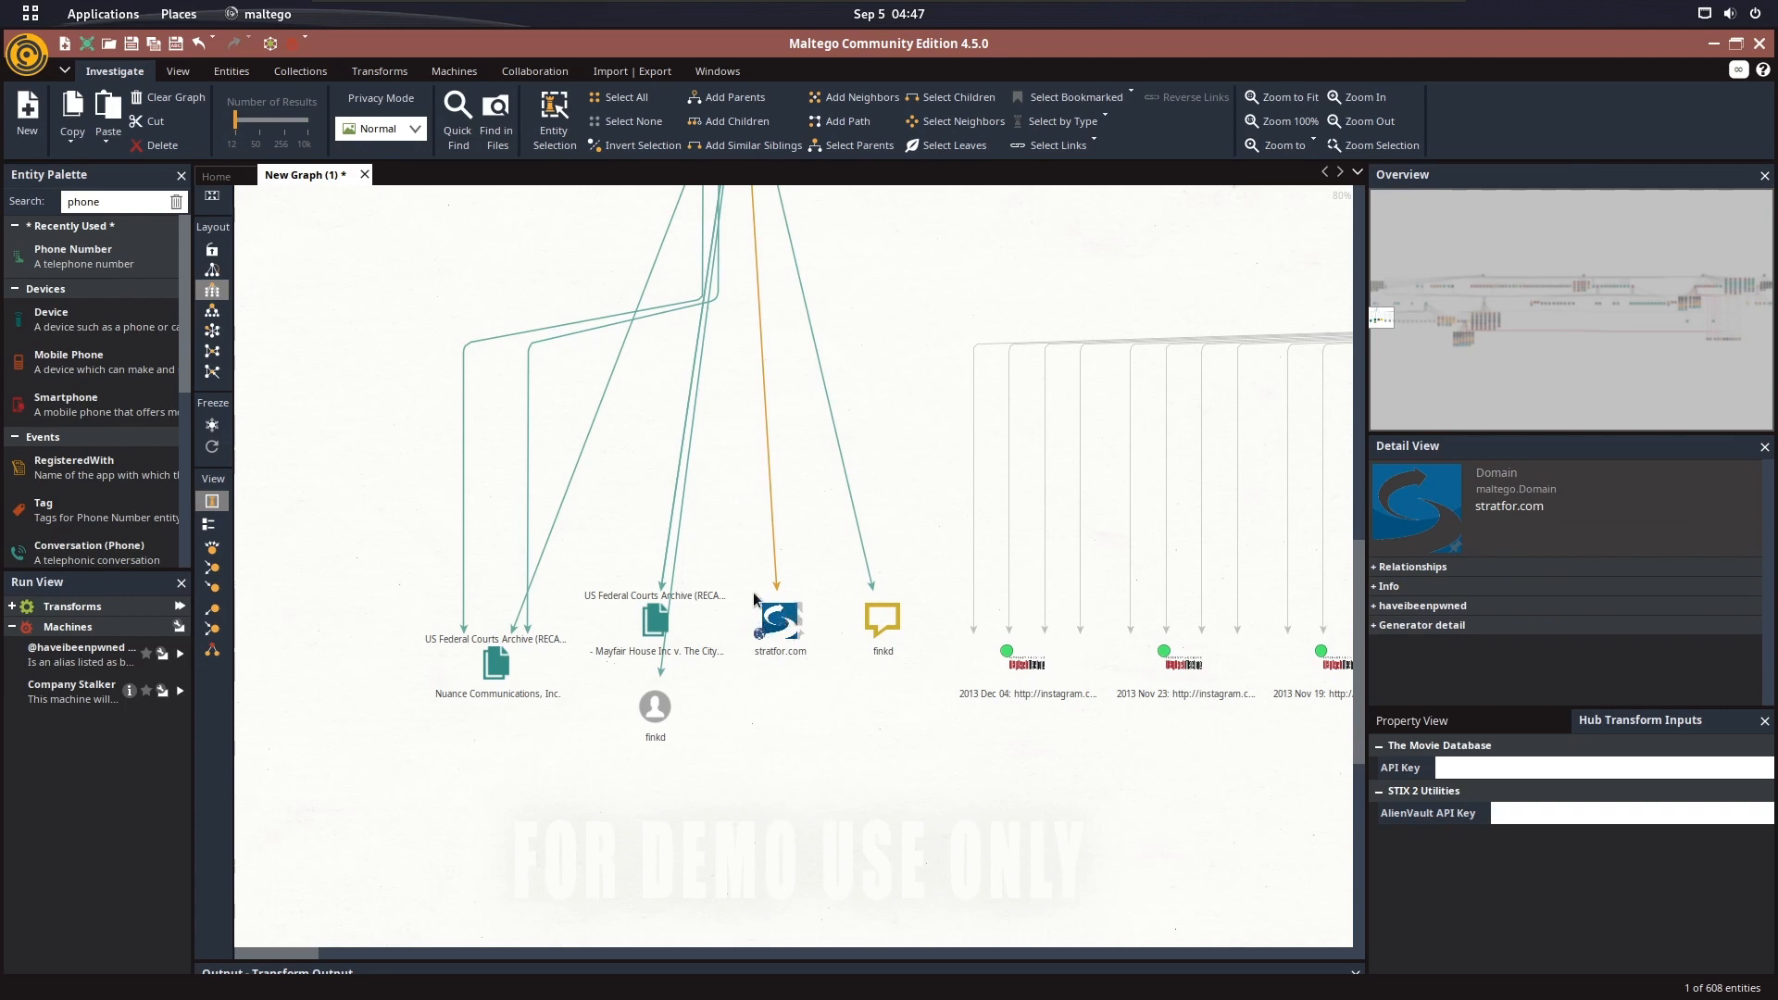
{"action": "double_click", "coordinate": [754, 663]}
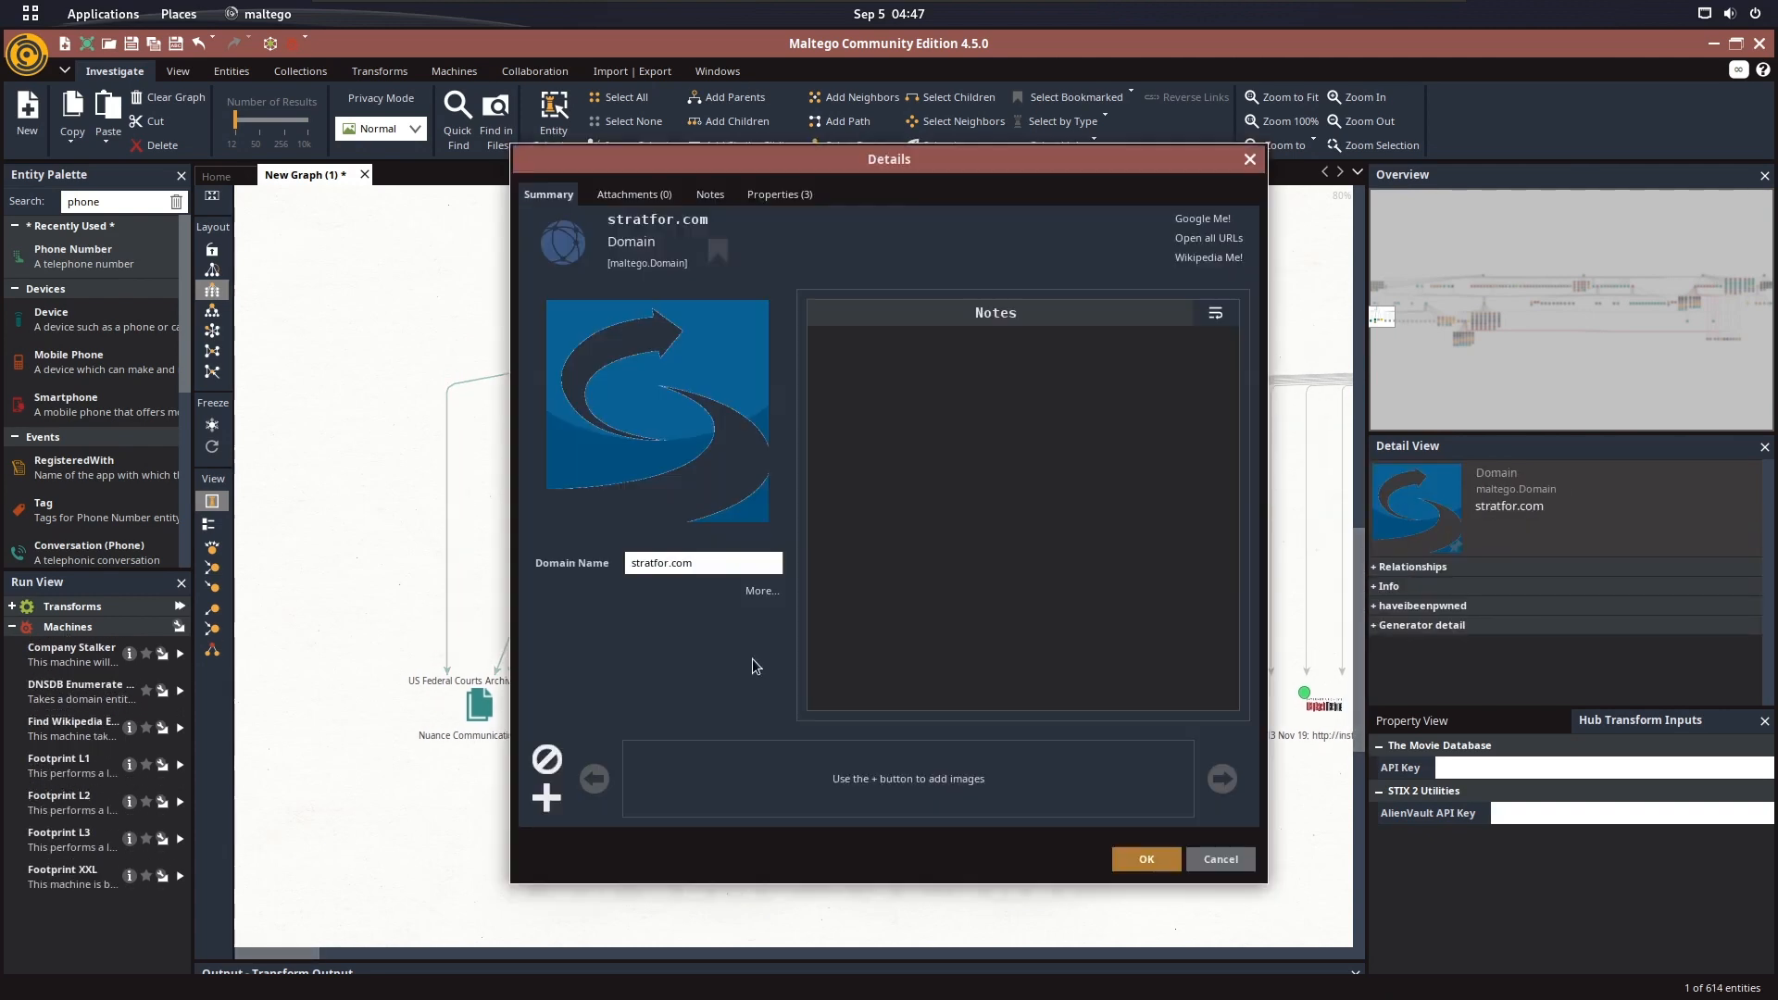
{"action": "left_click", "coordinate": [765, 197]}
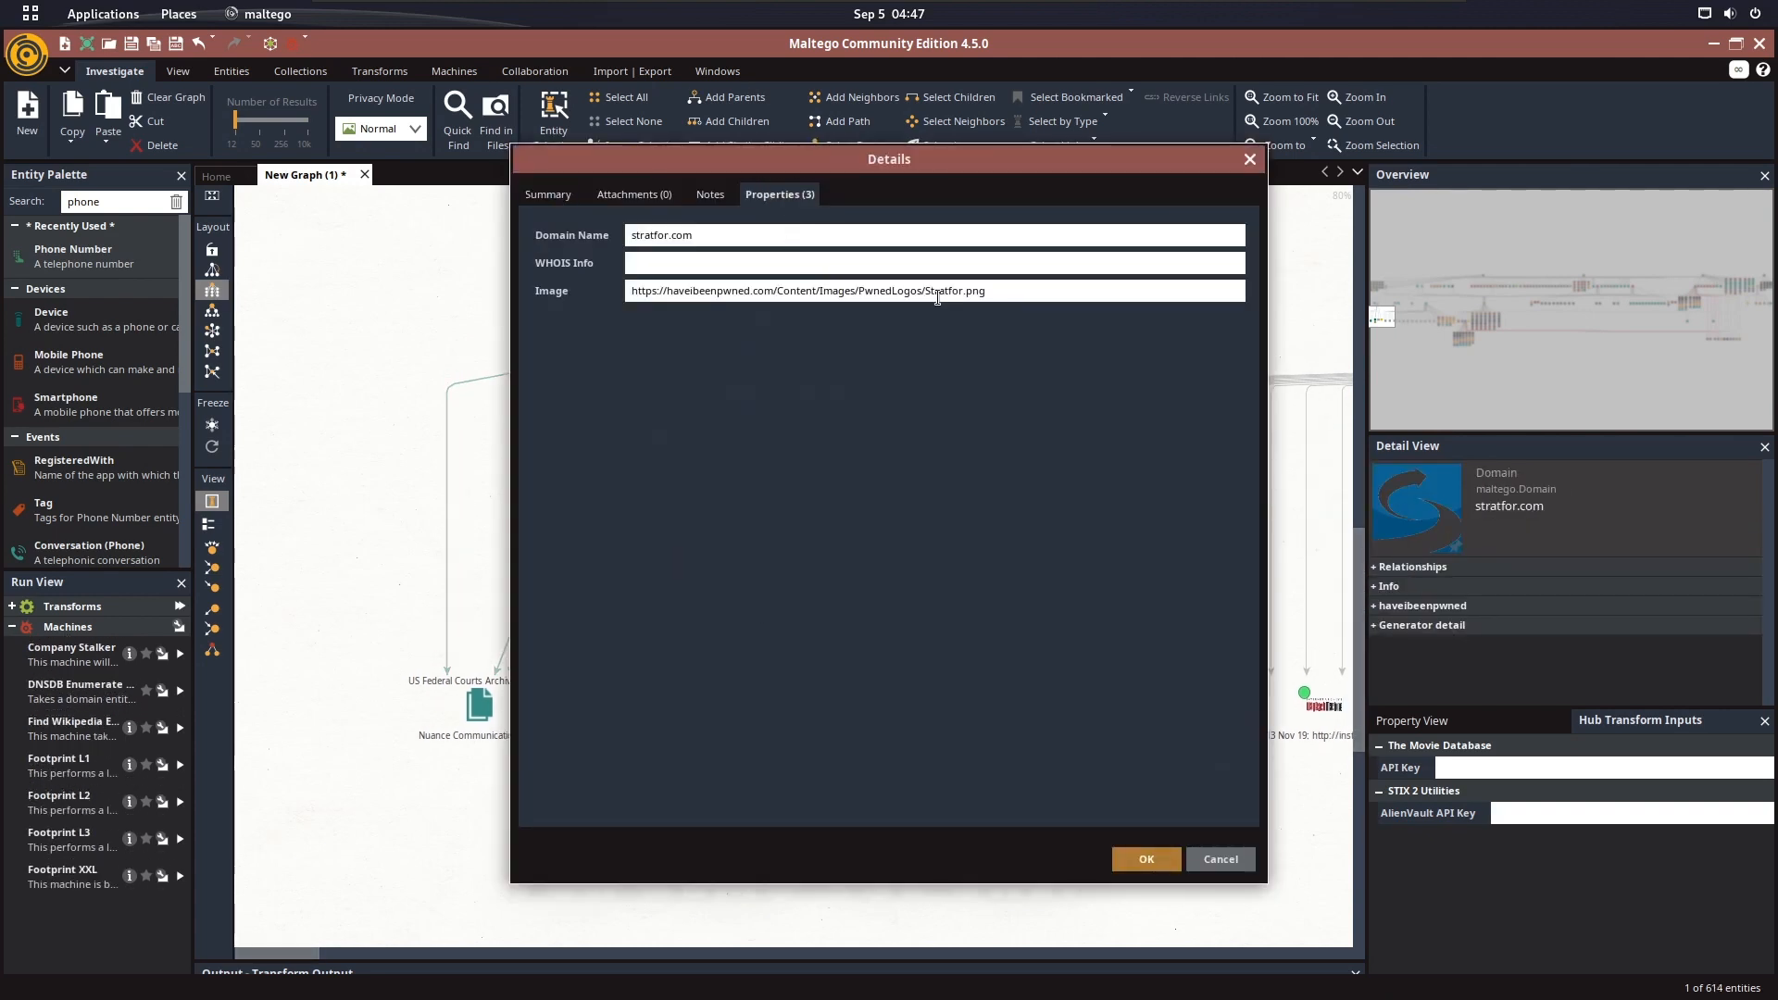
{"action": "left_click", "coordinate": [1250, 161]}
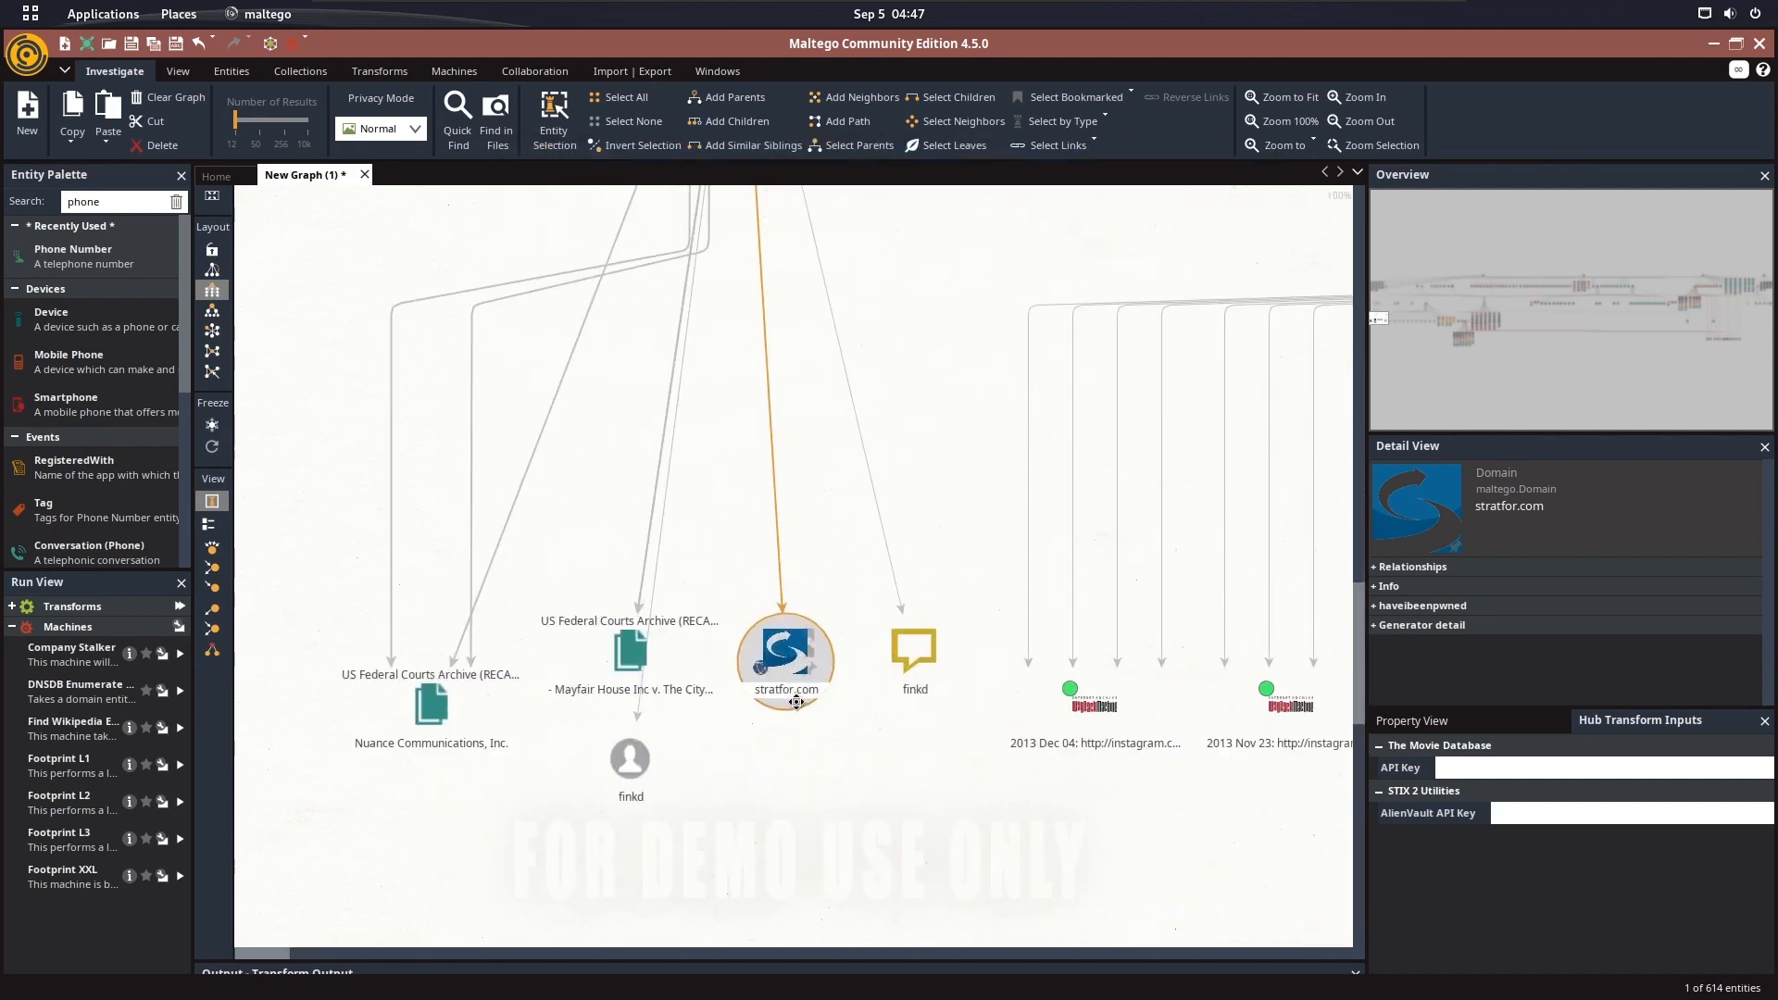
{"action": "scroll", "coordinate": [797, 702], "scroll_direction": "up", "scroll_amount": 3}
Switch to Firefox, open stratfor.com in a new tab and look through the articles on its home page
{"action": "key", "text": "super"}
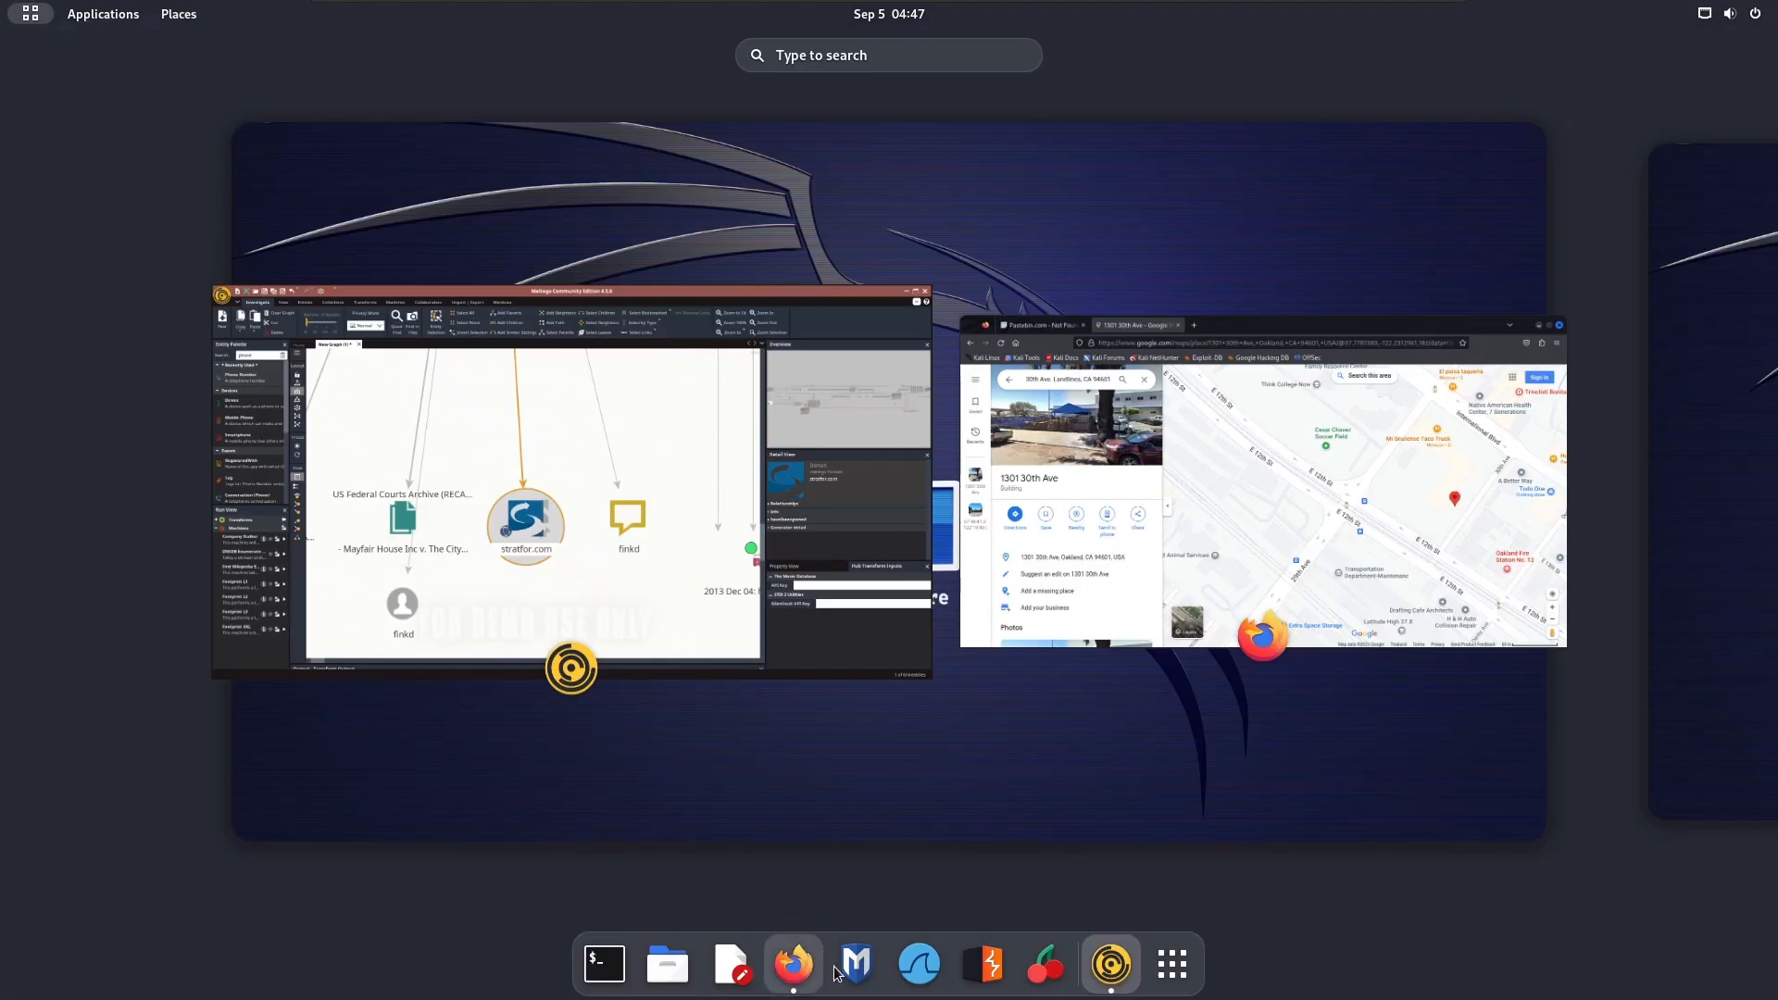
{"action": "left_click", "coordinate": [792, 963]}
{"action": "left_click", "coordinate": [779, 136]}
{"action": "type", "text": "stratfo"}
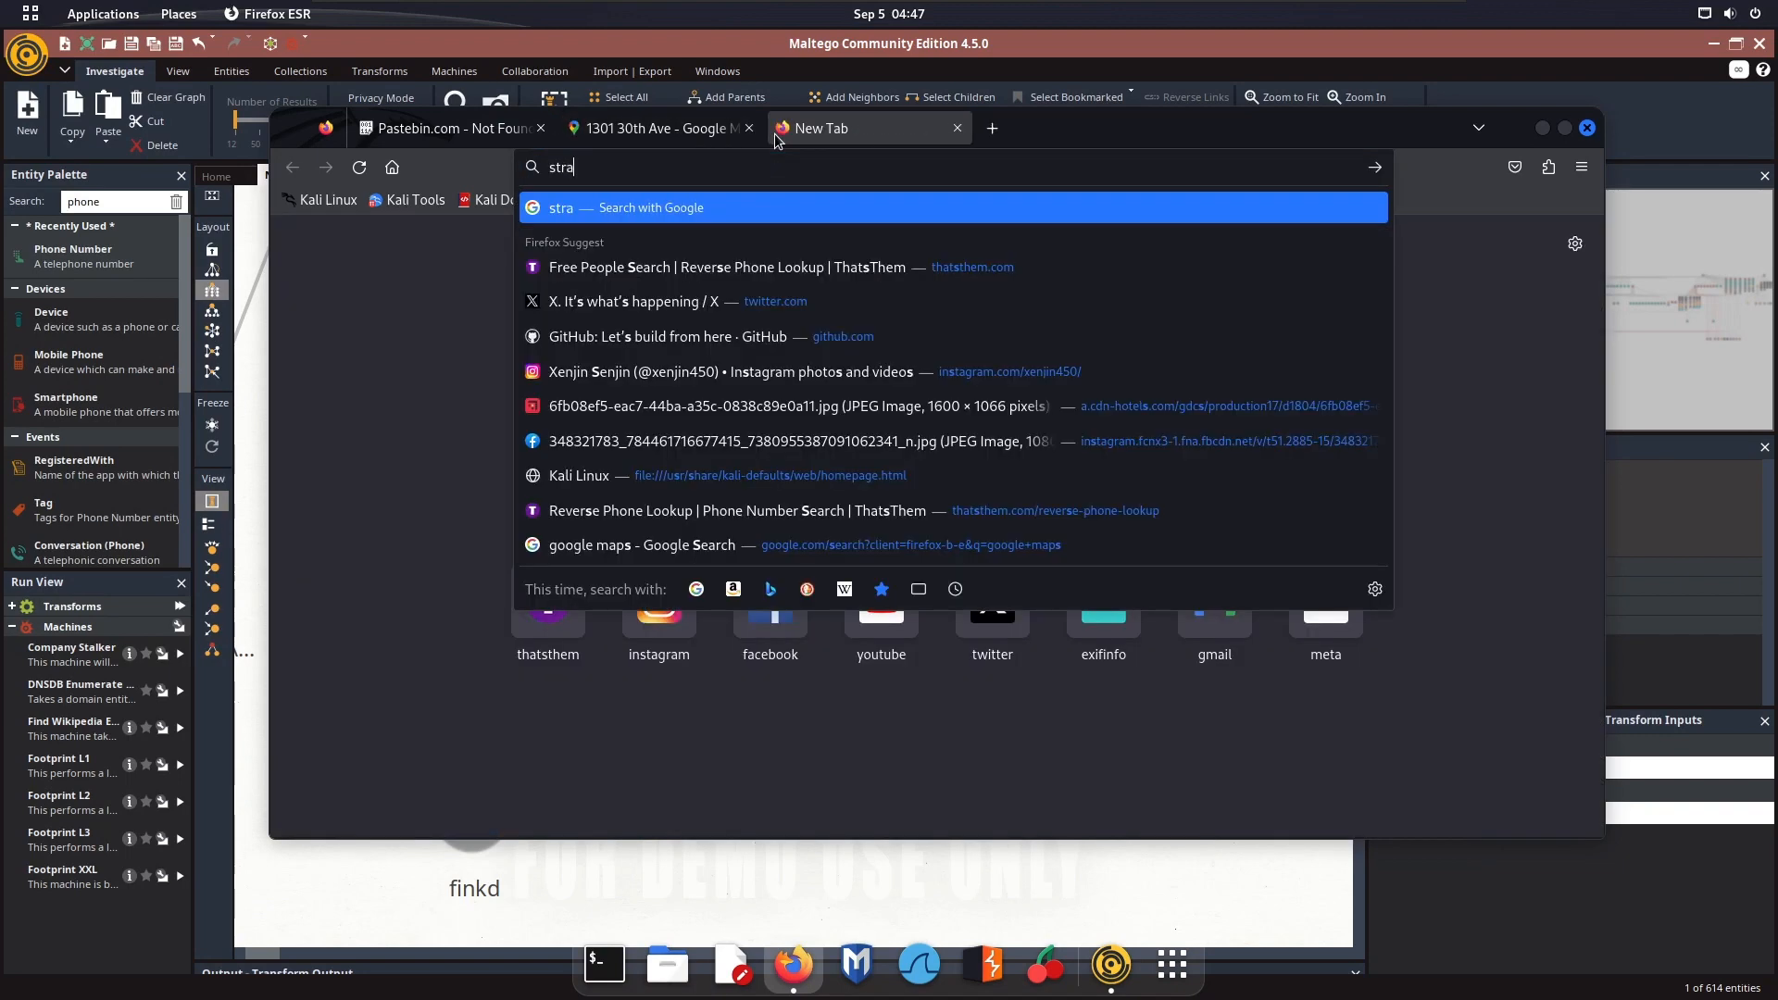
{"action": "type", "text": "r.com"}
{"action": "key", "text": "Return"}
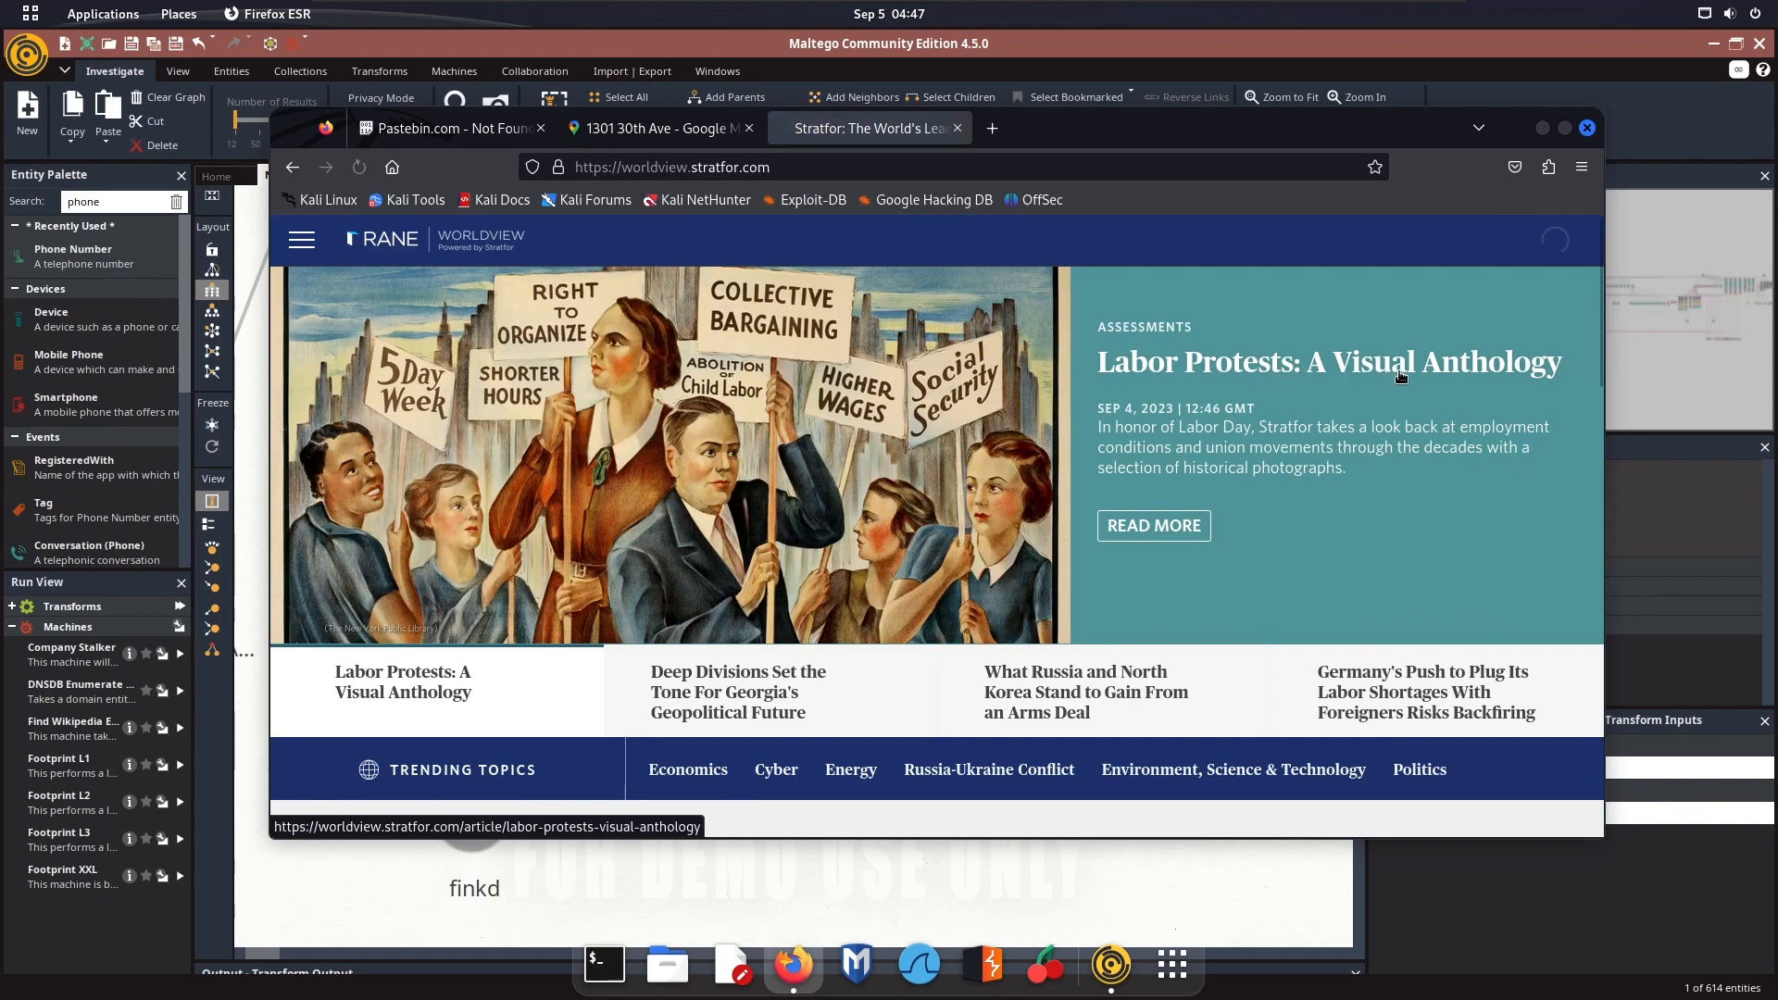
{"action": "scroll", "coordinate": [641, 354], "scroll_direction": "down", "scroll_amount": 10}
{"action": "scroll", "coordinate": [693, 381], "scroll_direction": "down", "scroll_amount": 10}
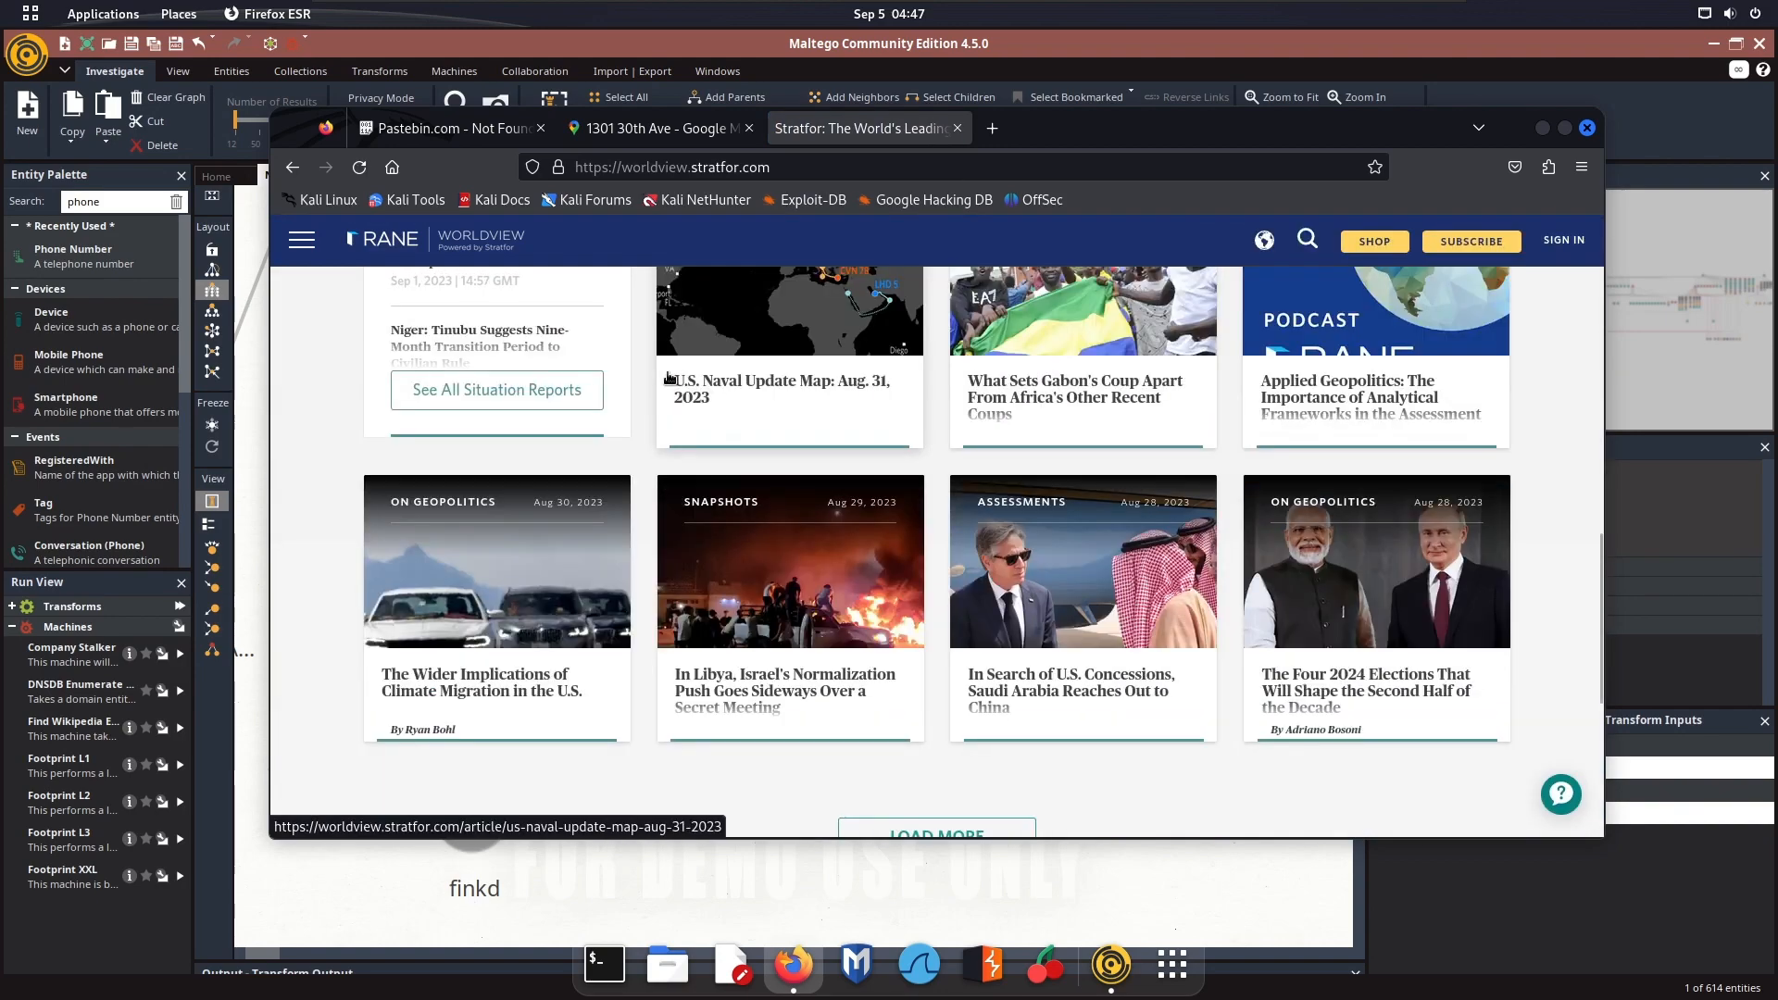
{"action": "scroll", "coordinate": [693, 381], "scroll_direction": "up", "scroll_amount": 5}
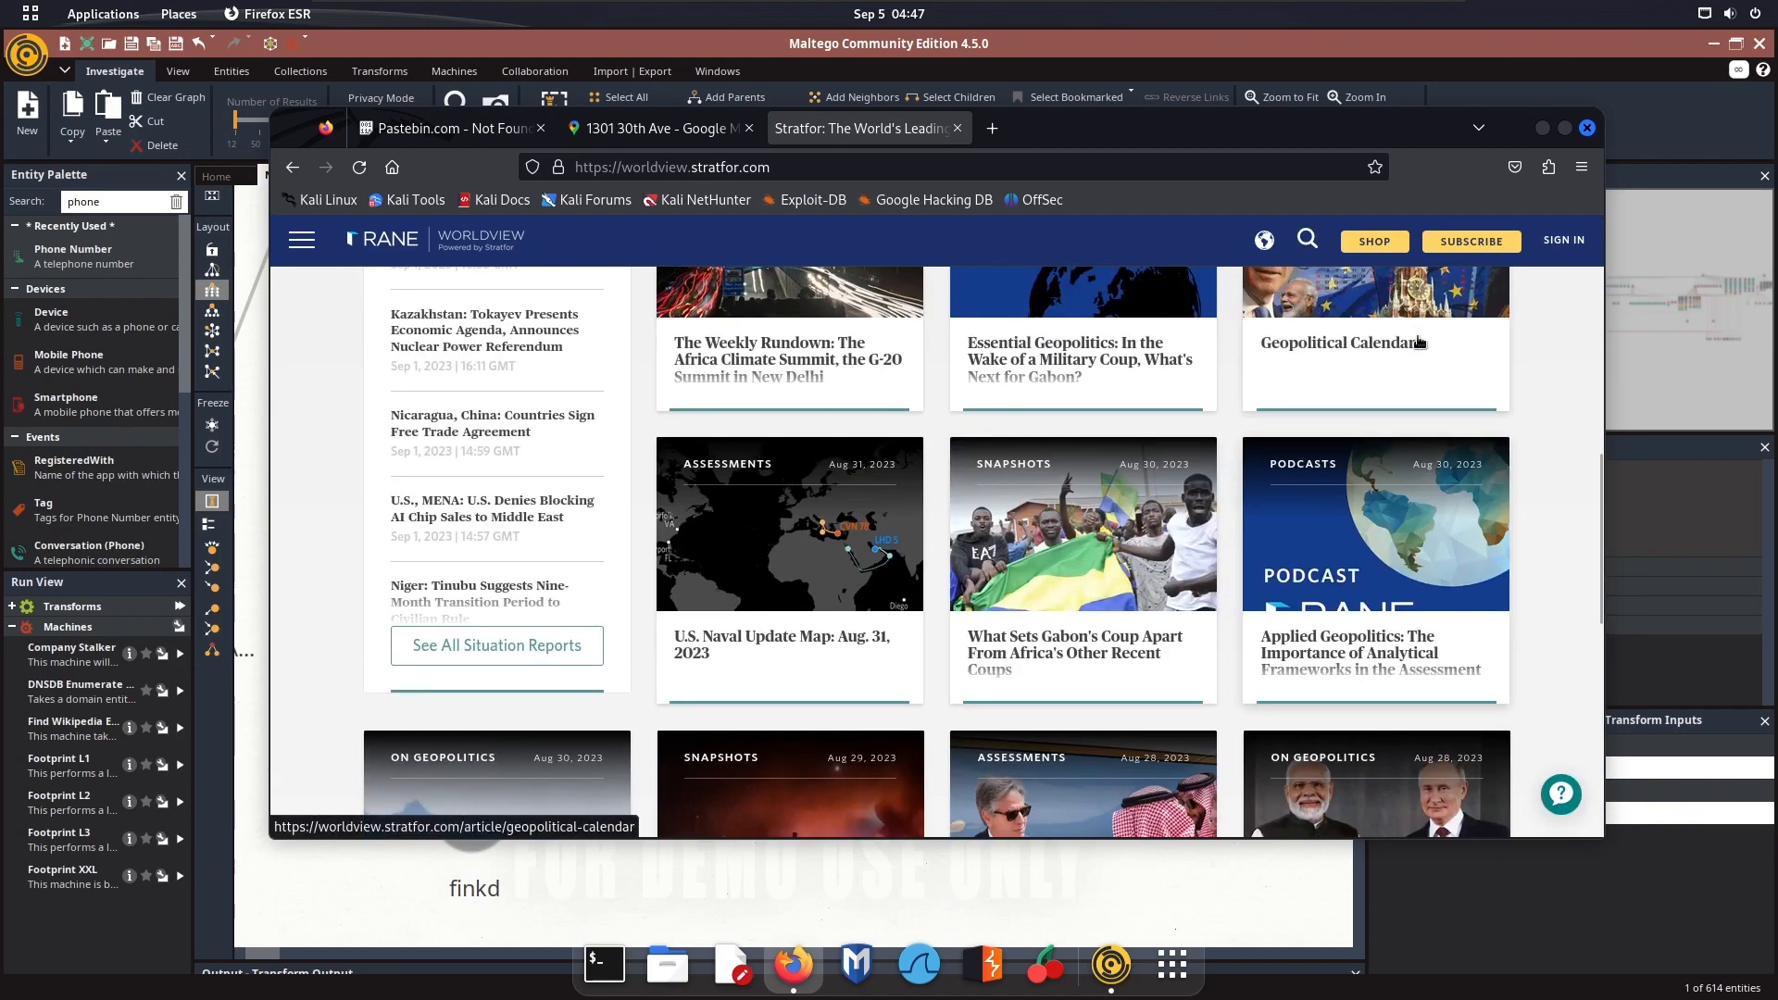
Finish looking over the stratfor.com home page, close its tab and minimize Firefox to return to the Maltego graph
{"action": "scroll", "coordinate": [1034, 375], "scroll_direction": "up", "scroll_amount": 5}
{"action": "scroll", "coordinate": [1034, 375], "scroll_direction": "up", "scroll_amount": 3}
{"action": "scroll", "coordinate": [1077, 392], "scroll_direction": "down", "scroll_amount": 5}
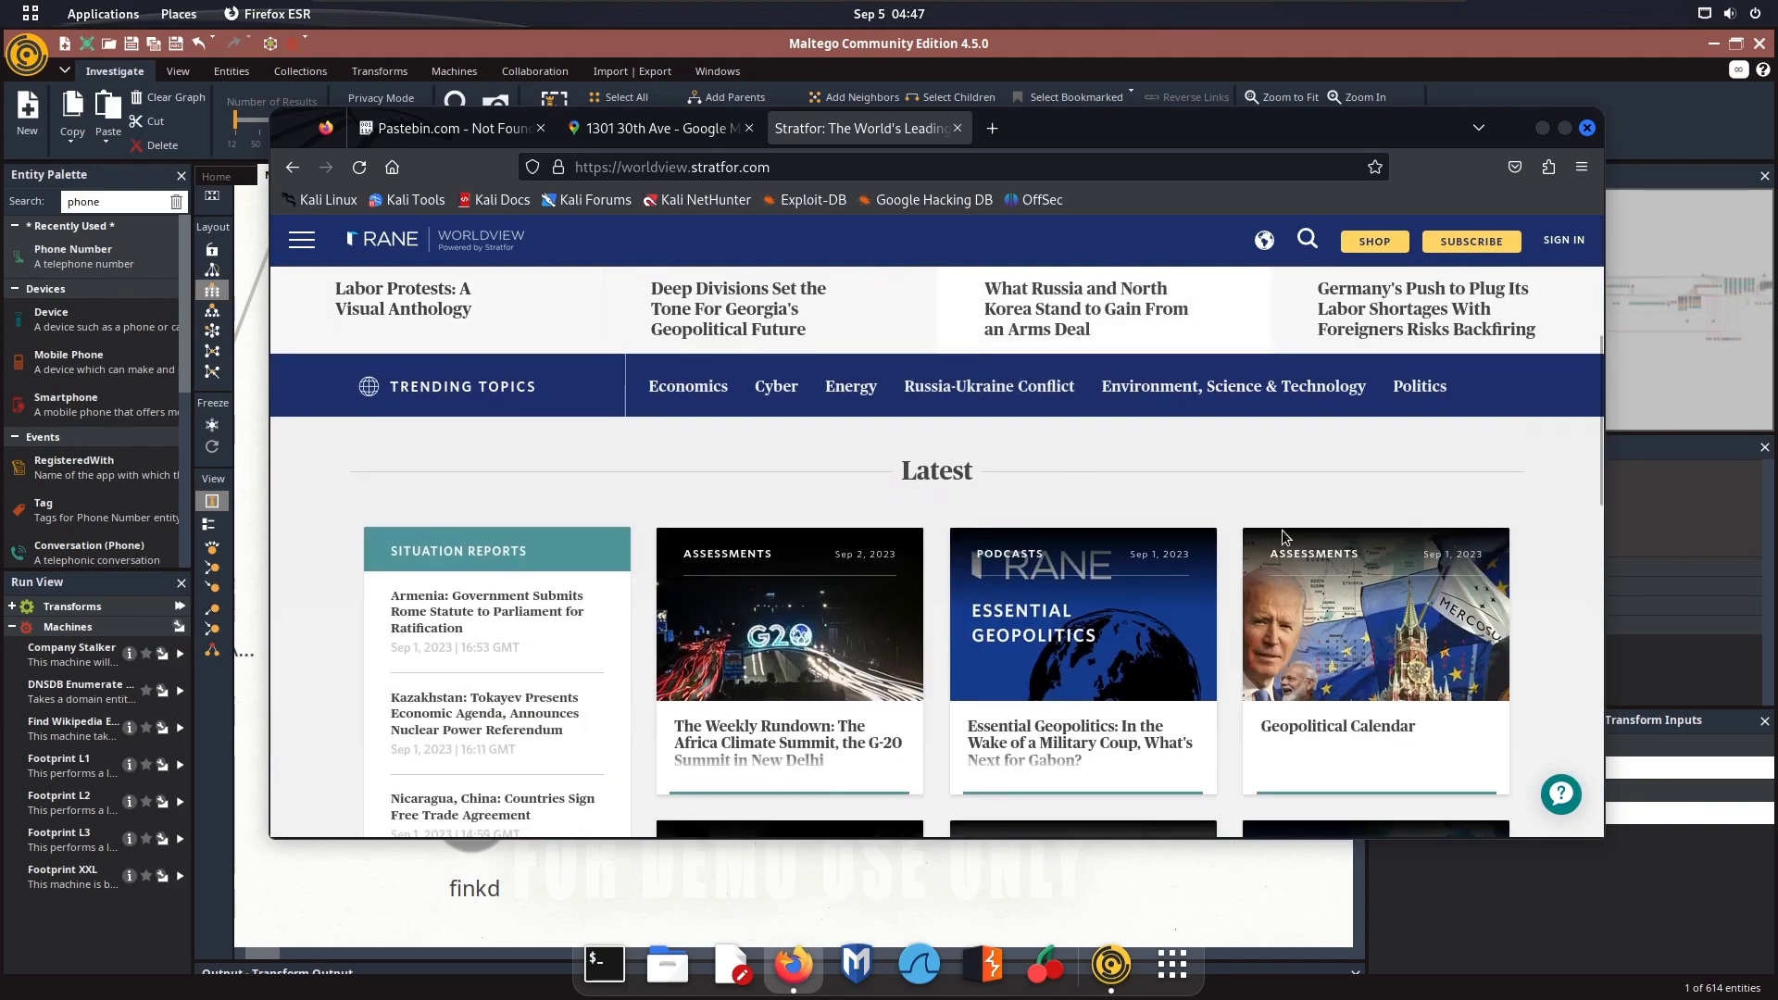
{"action": "scroll", "coordinate": [1359, 499], "scroll_direction": "down", "scroll_amount": 2}
{"action": "left_click", "coordinate": [959, 129]}
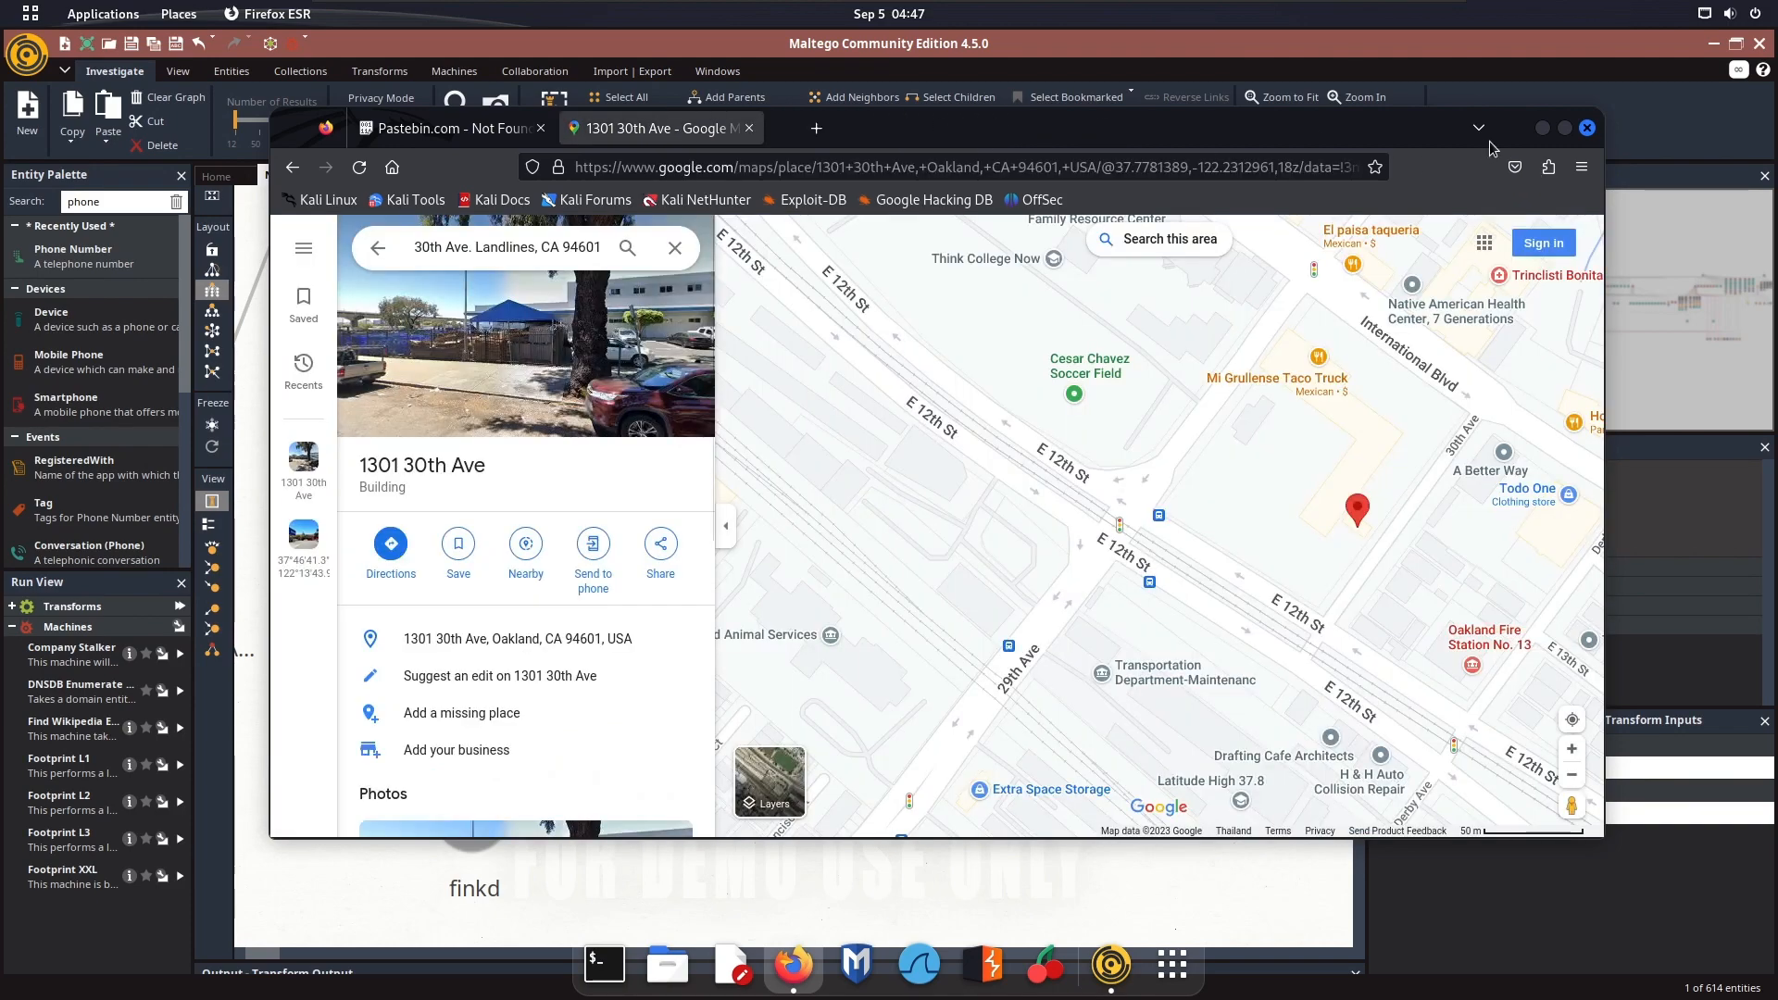
{"action": "left_click", "coordinate": [1544, 130]}
View the properties of the Nuance Communications, Inc. court archive entity under finkd, then close its details
{"action": "left_click_drag", "start_coordinate": [887, 439], "coordinate": [1142, 332]}
{"action": "scroll", "coordinate": [516, 611], "scroll_direction": "down", "scroll_amount": 2}
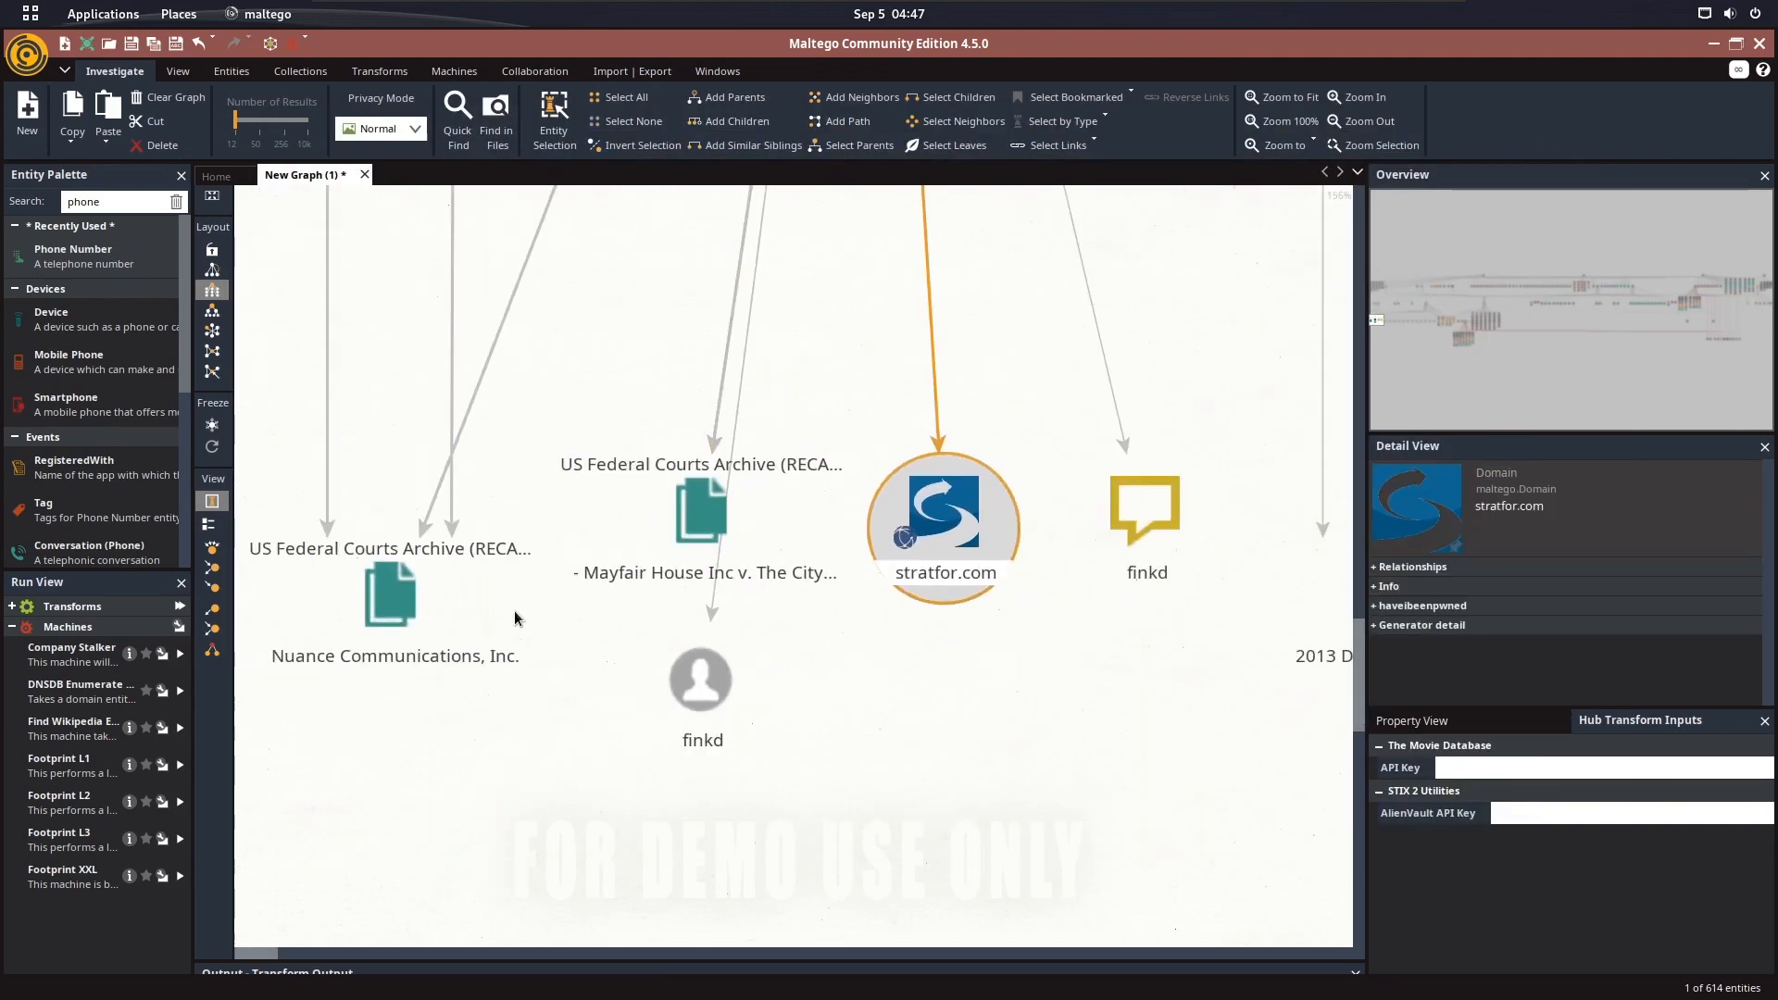
{"action": "double_click", "coordinate": [379, 602]}
{"action": "left_click", "coordinate": [783, 195]}
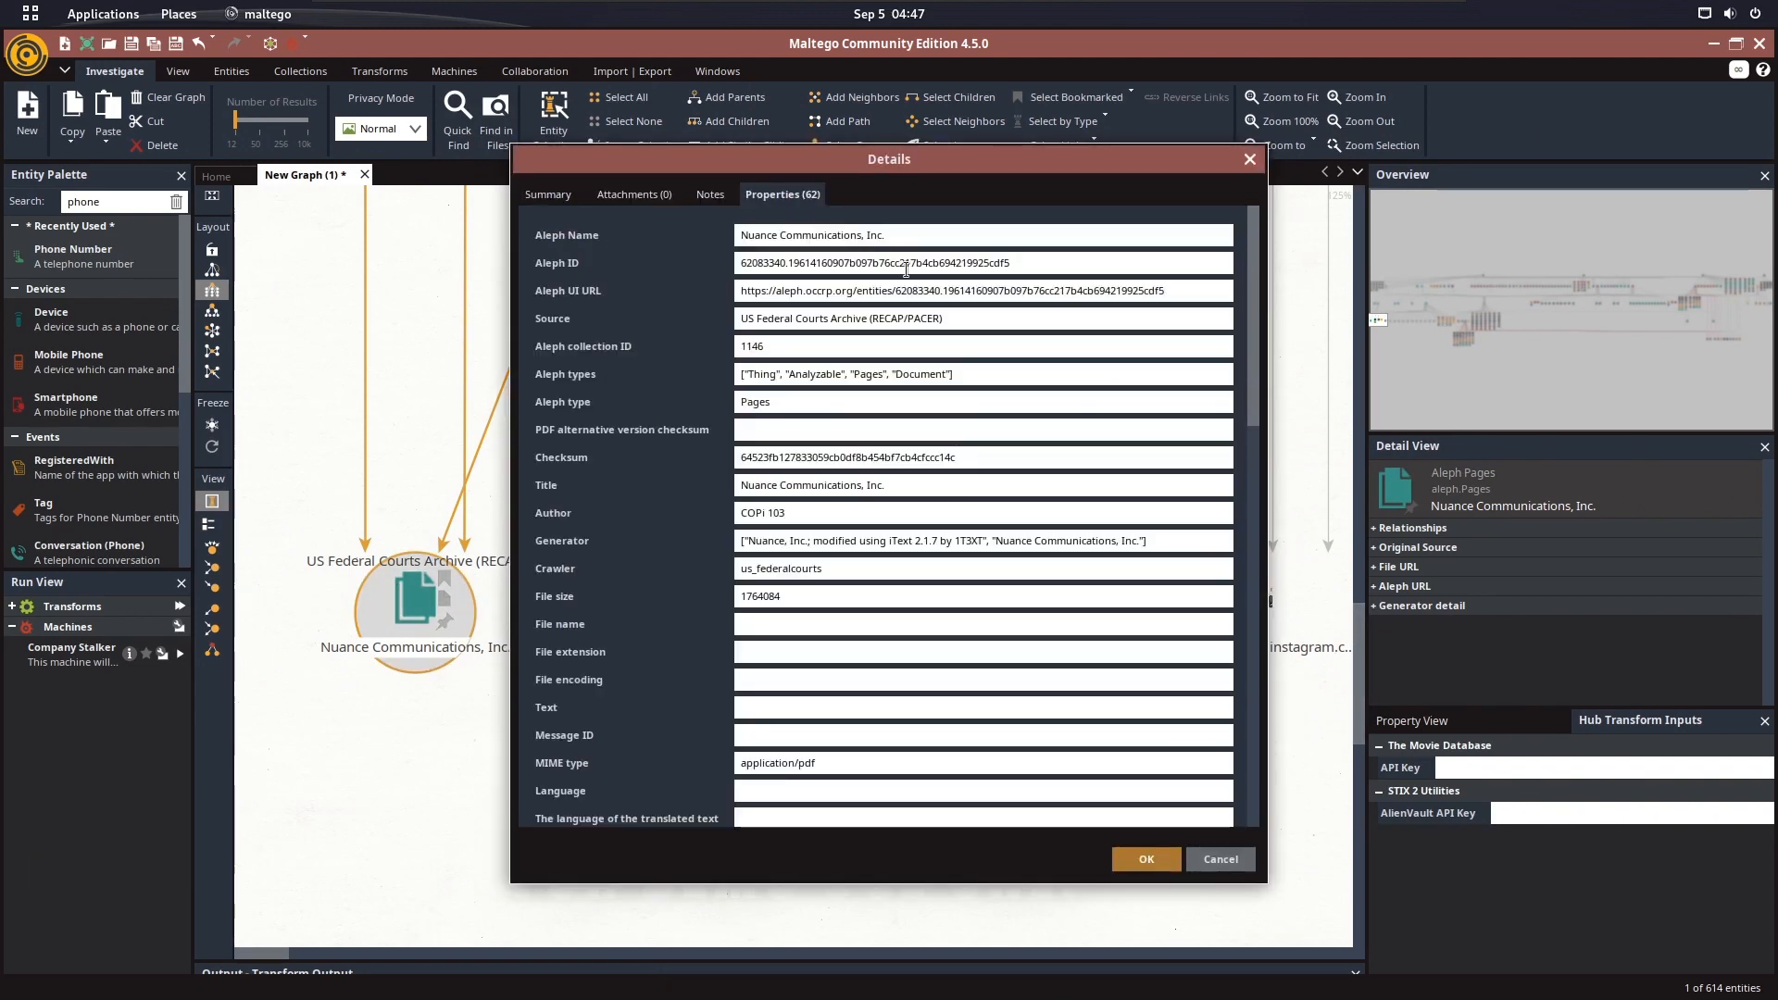
{"action": "scroll", "coordinate": [1258, 445], "scroll_direction": "down", "scroll_amount": 12}
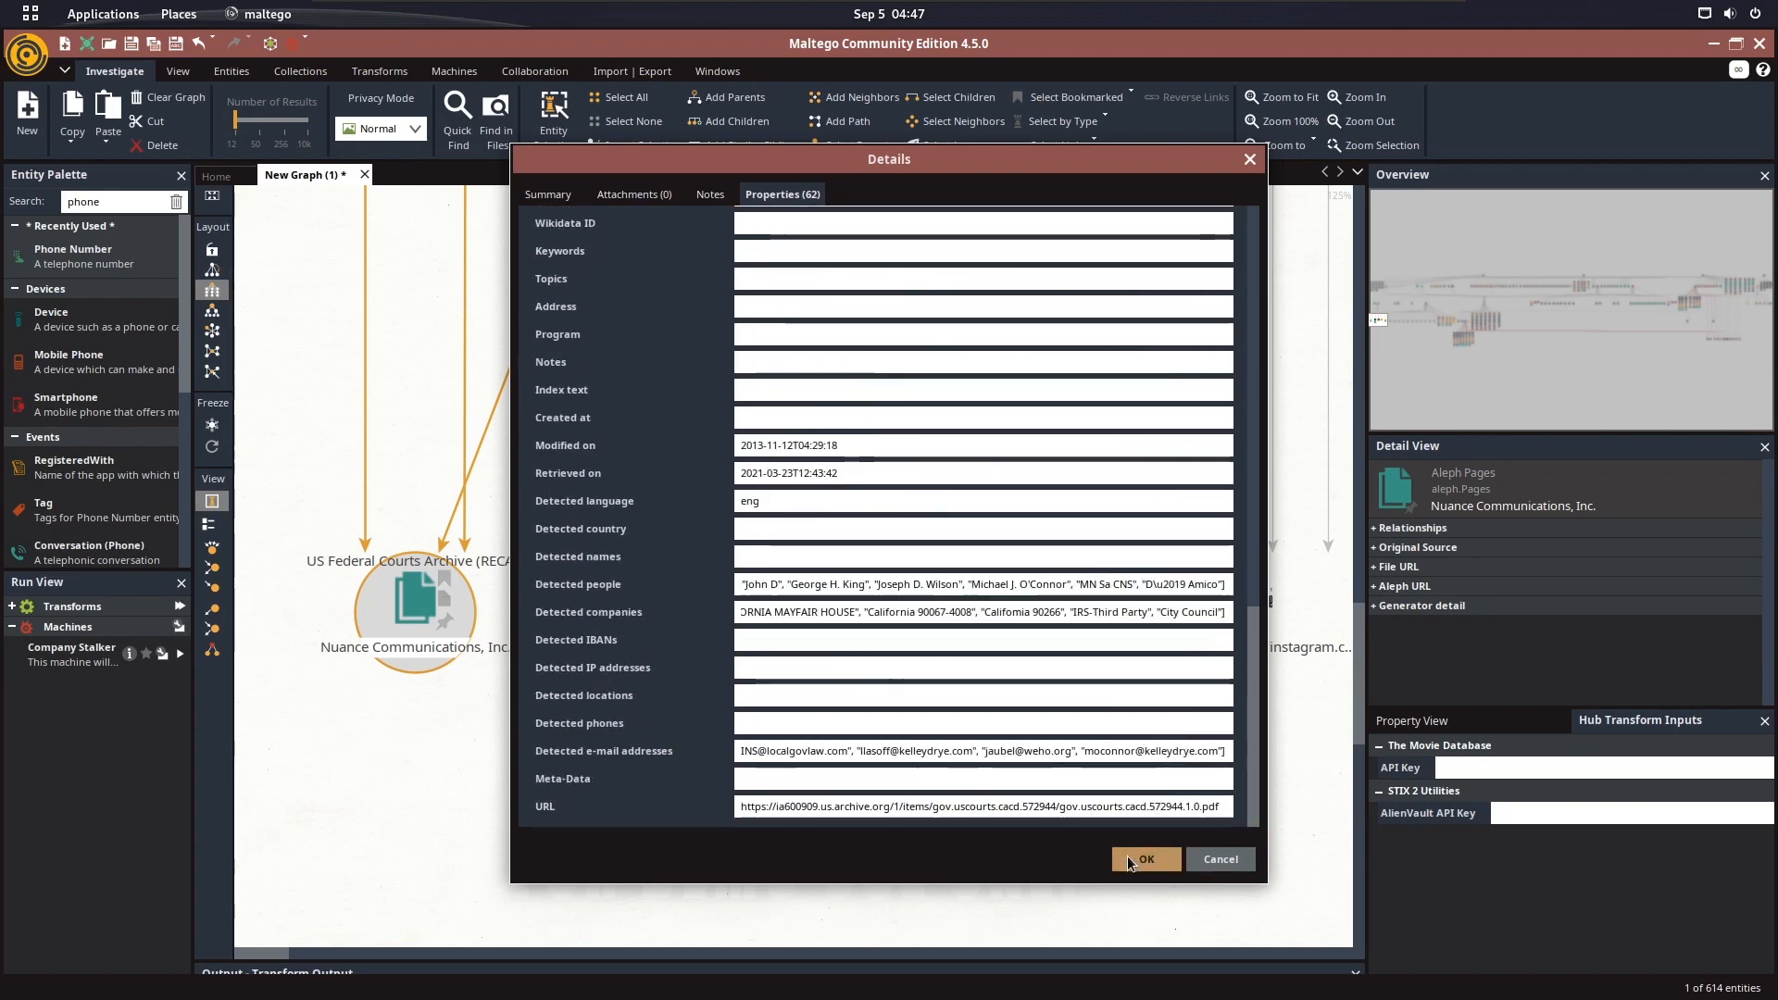
{"action": "left_click", "coordinate": [1130, 854]}
Bring the whole graph into view and select all of its entities
{"action": "scroll", "coordinate": [945, 562], "scroll_direction": "down", "scroll_amount": 3}
{"action": "left_click_drag", "start_coordinate": [945, 561], "coordinate": [358, 533]}
{"action": "scroll", "coordinate": [463, 662], "scroll_direction": "down", "scroll_amount": 2}
{"action": "scroll", "coordinate": [661, 531], "scroll_direction": "down", "scroll_amount": 4}
{"action": "scroll", "coordinate": [927, 500], "scroll_direction": "down", "scroll_amount": 2}
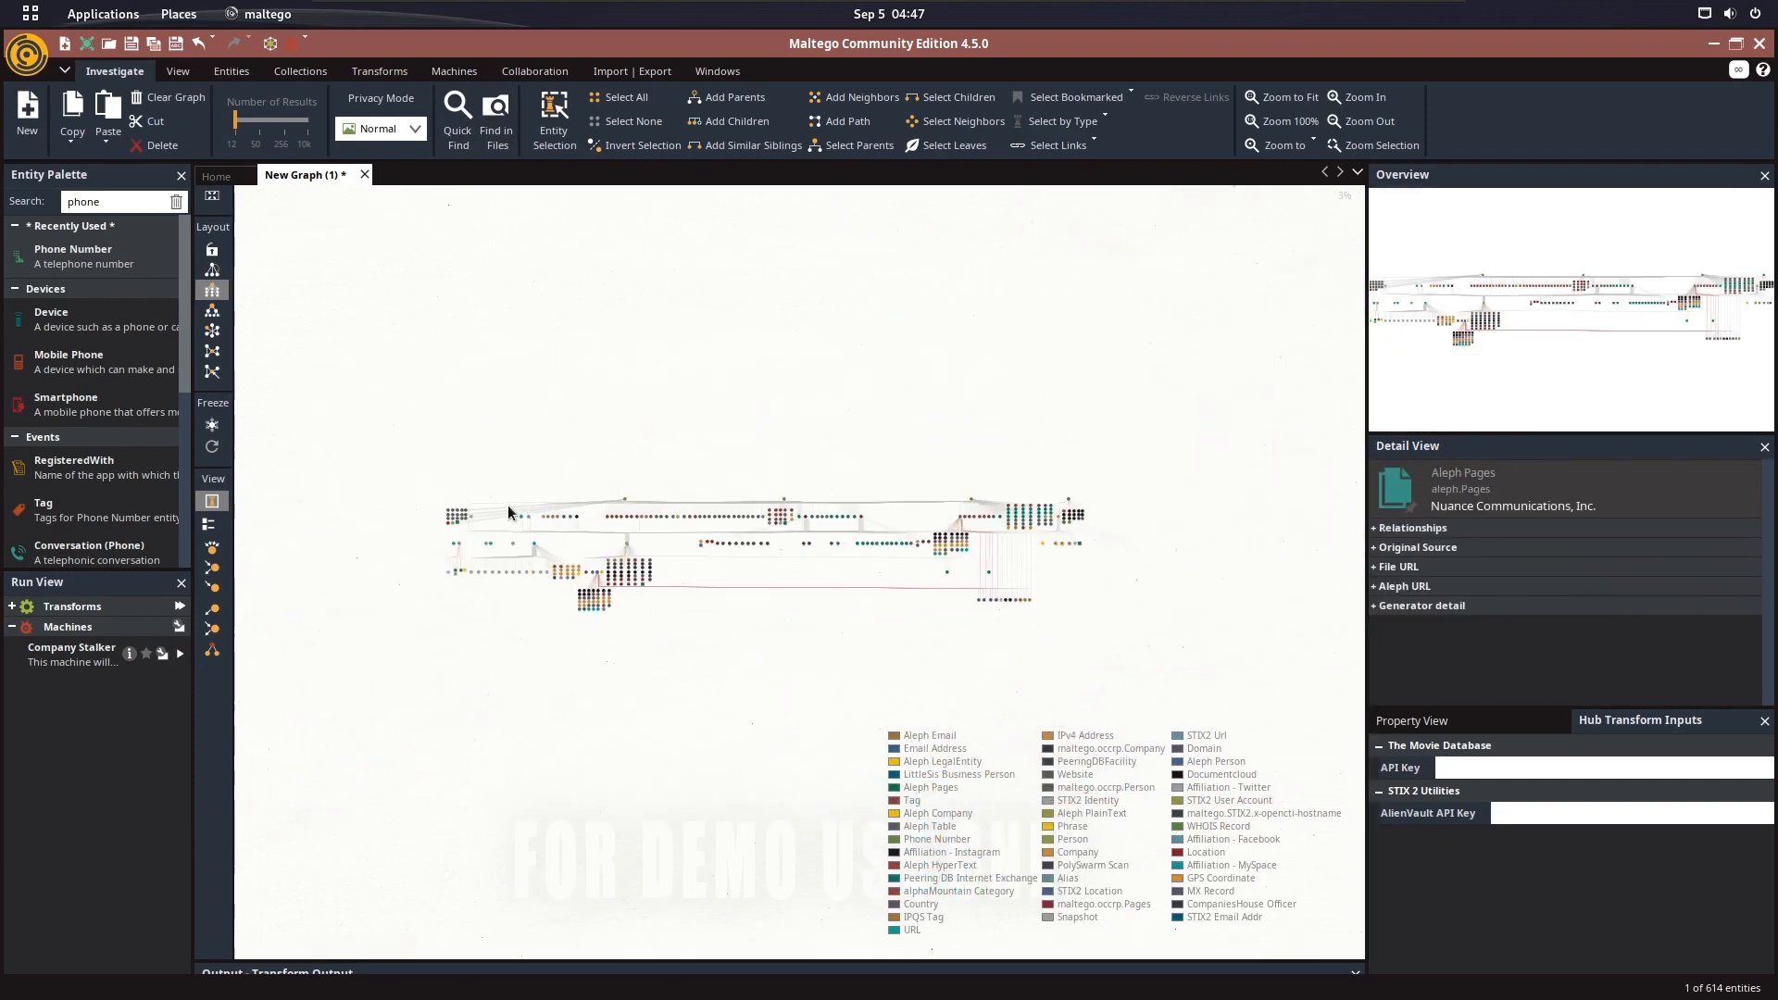
{"action": "left_click_drag", "start_coordinate": [433, 414], "coordinate": [1227, 721]}
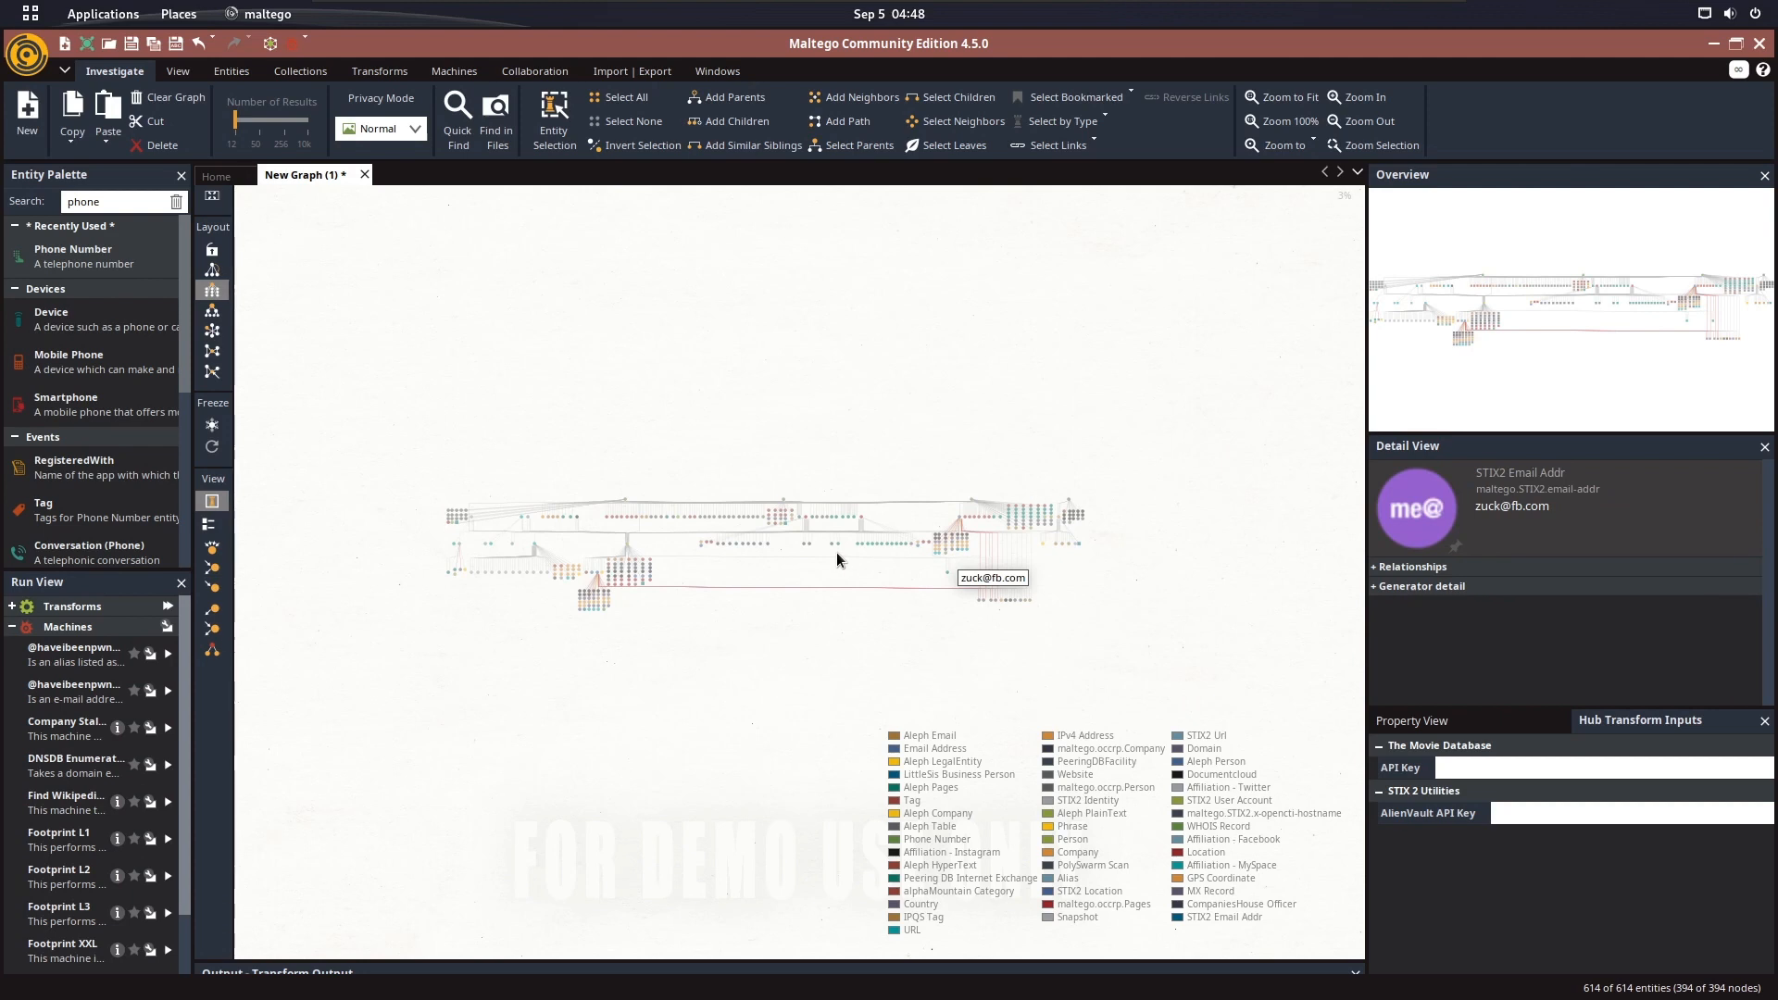
{"action": "scroll", "coordinate": [846, 526], "scroll_direction": "up", "scroll_amount": 2}
{"action": "left_click", "coordinate": [796, 541]}
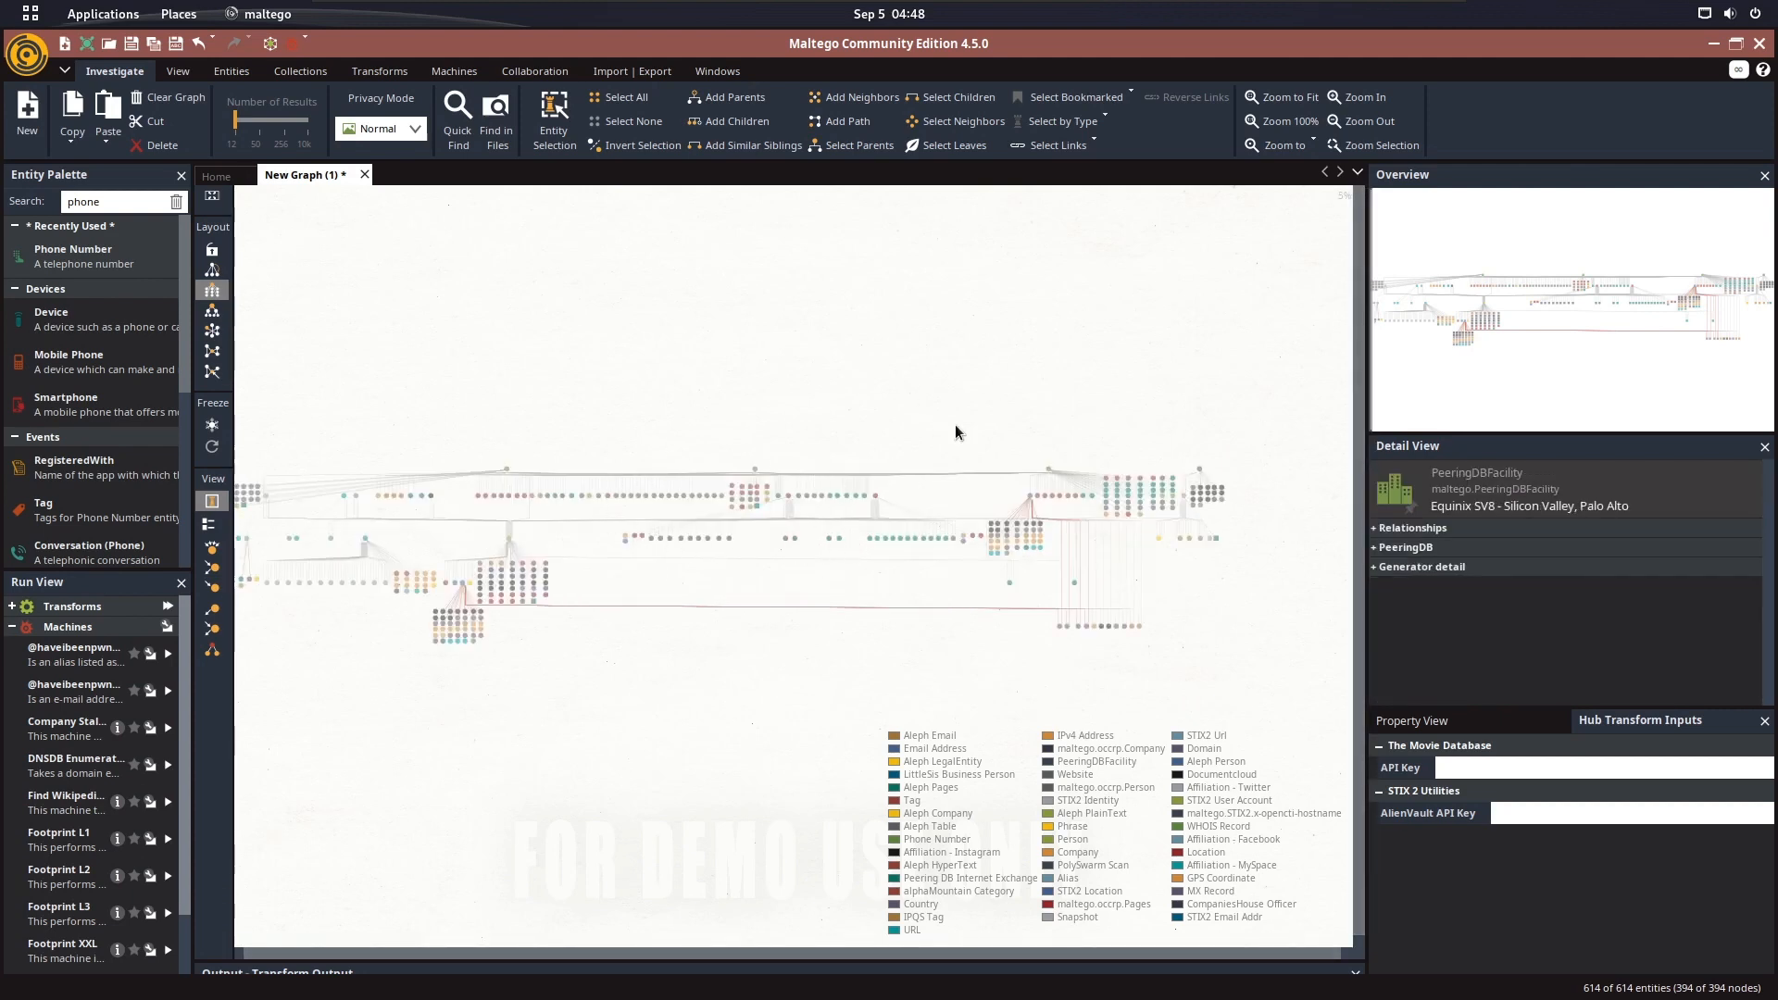
{"action": "left_click", "coordinate": [1059, 552]}
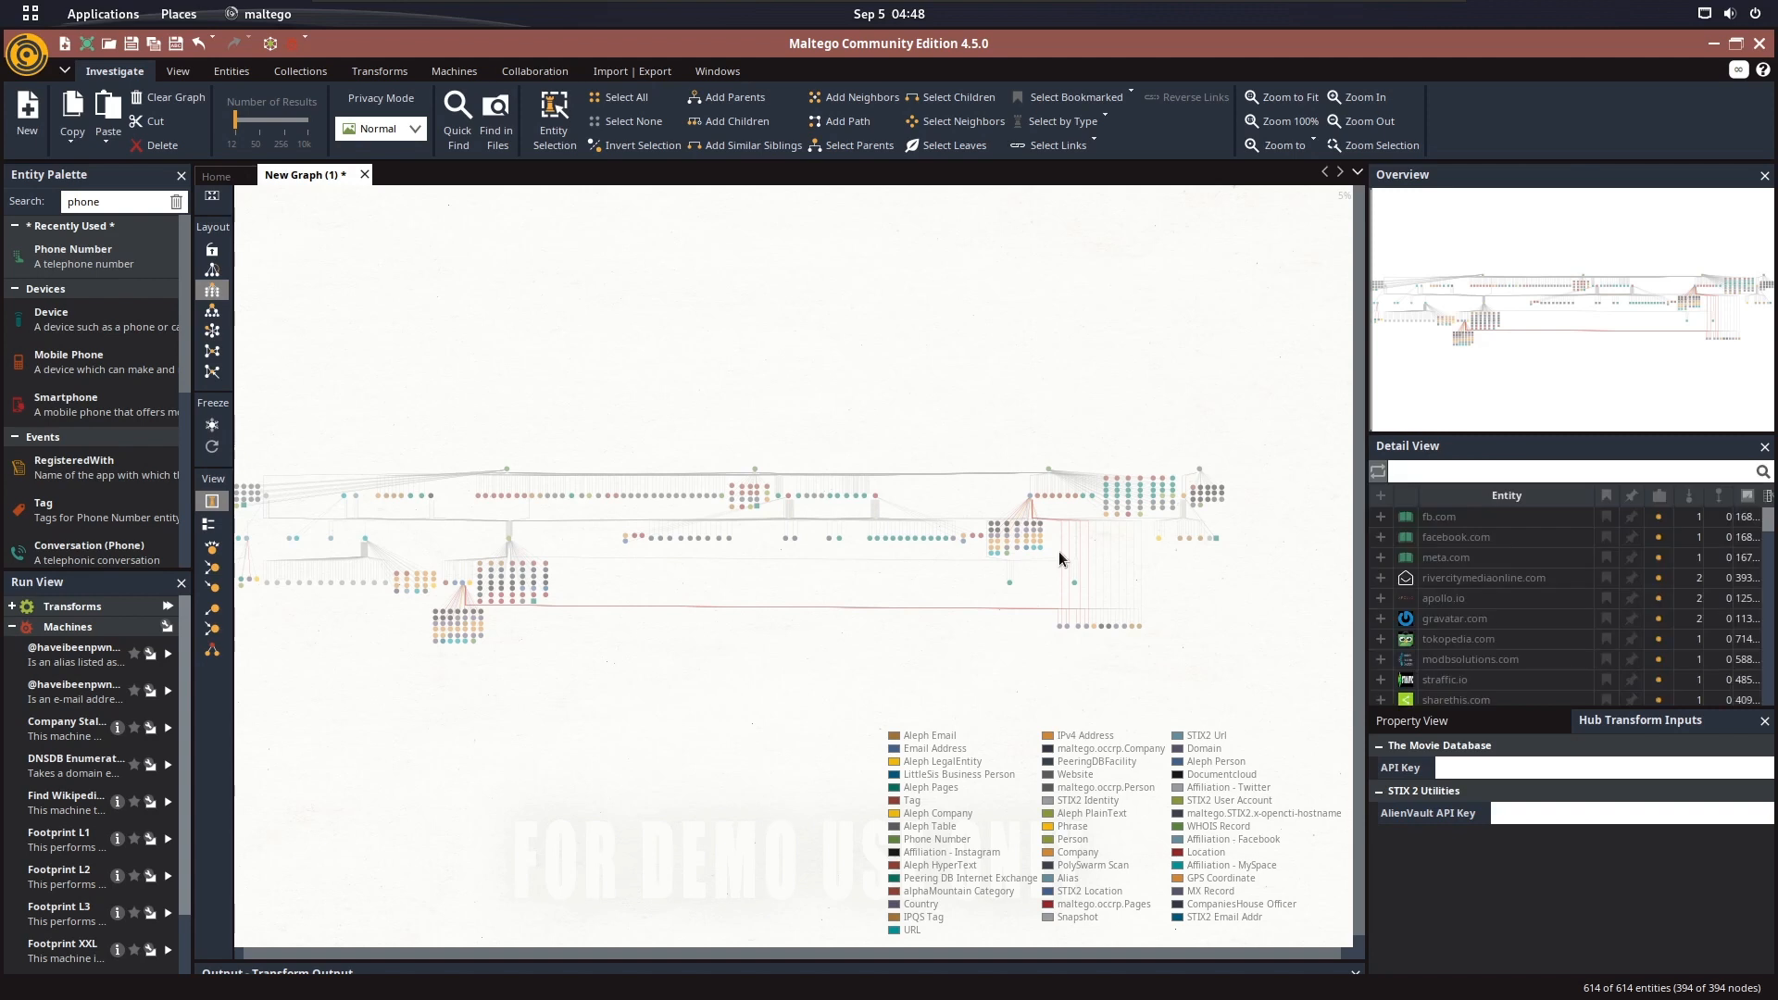
{"action": "left_click", "coordinate": [917, 506]}
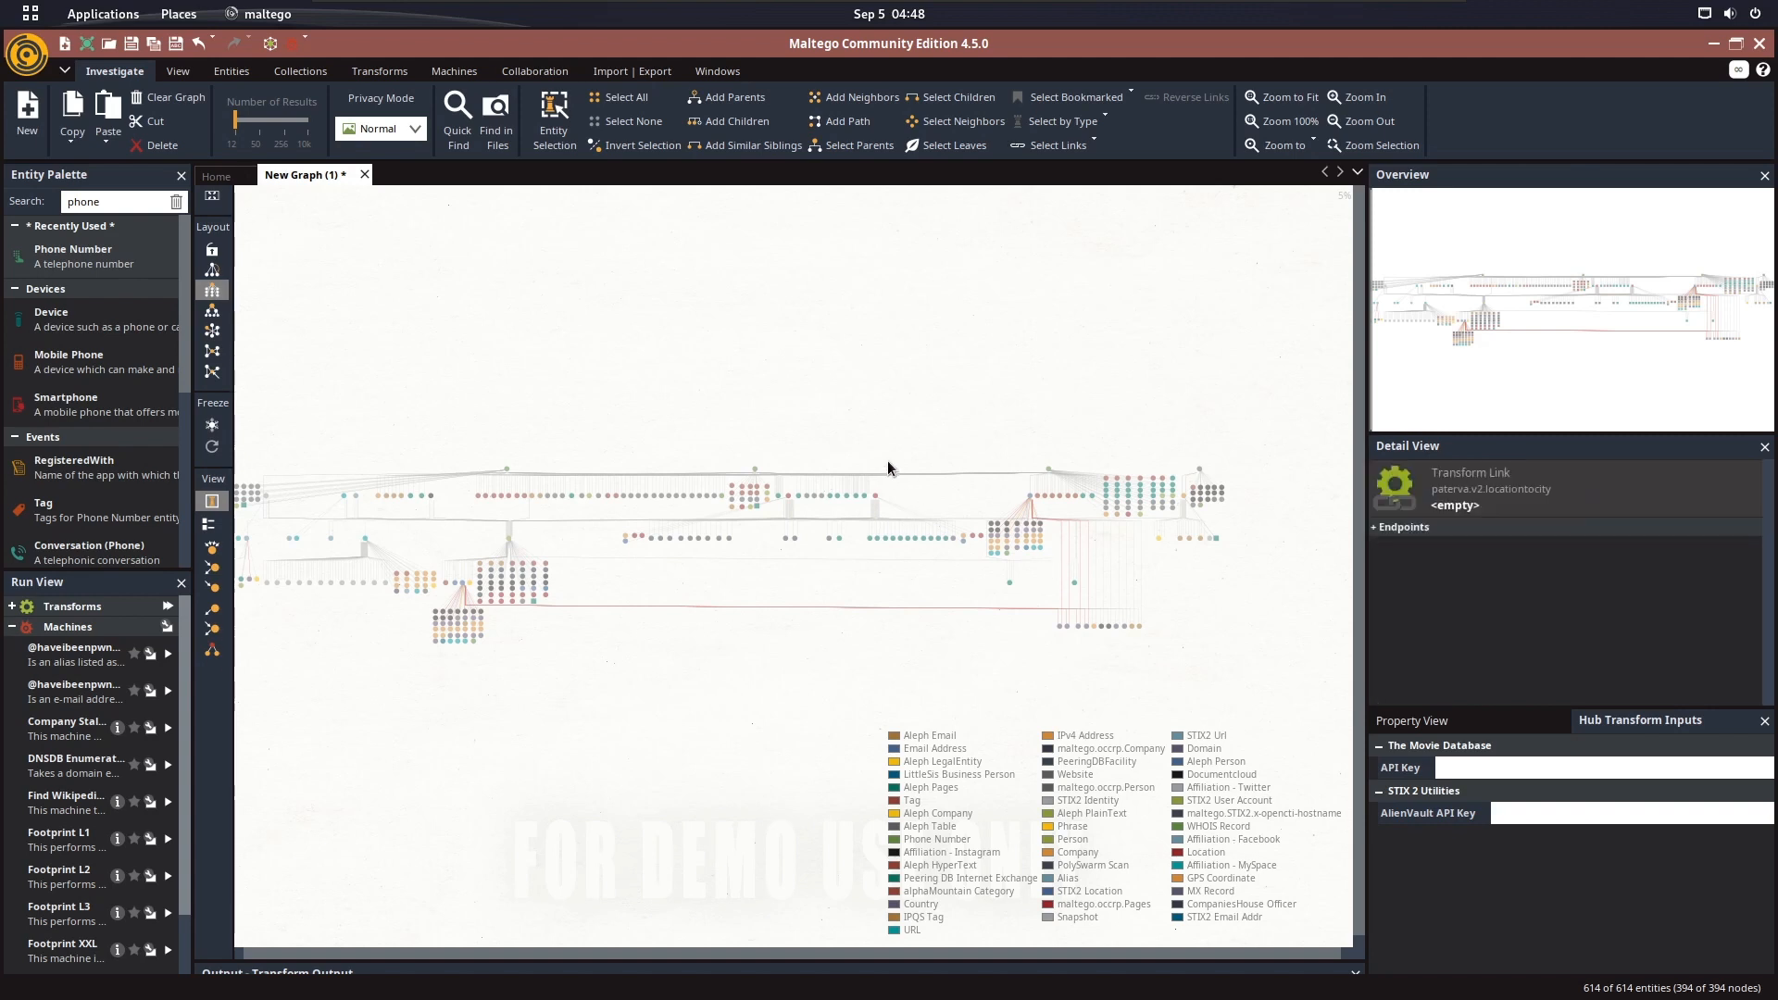
{"action": "left_click", "coordinate": [887, 462]}
{"action": "left_click", "coordinate": [887, 473]}
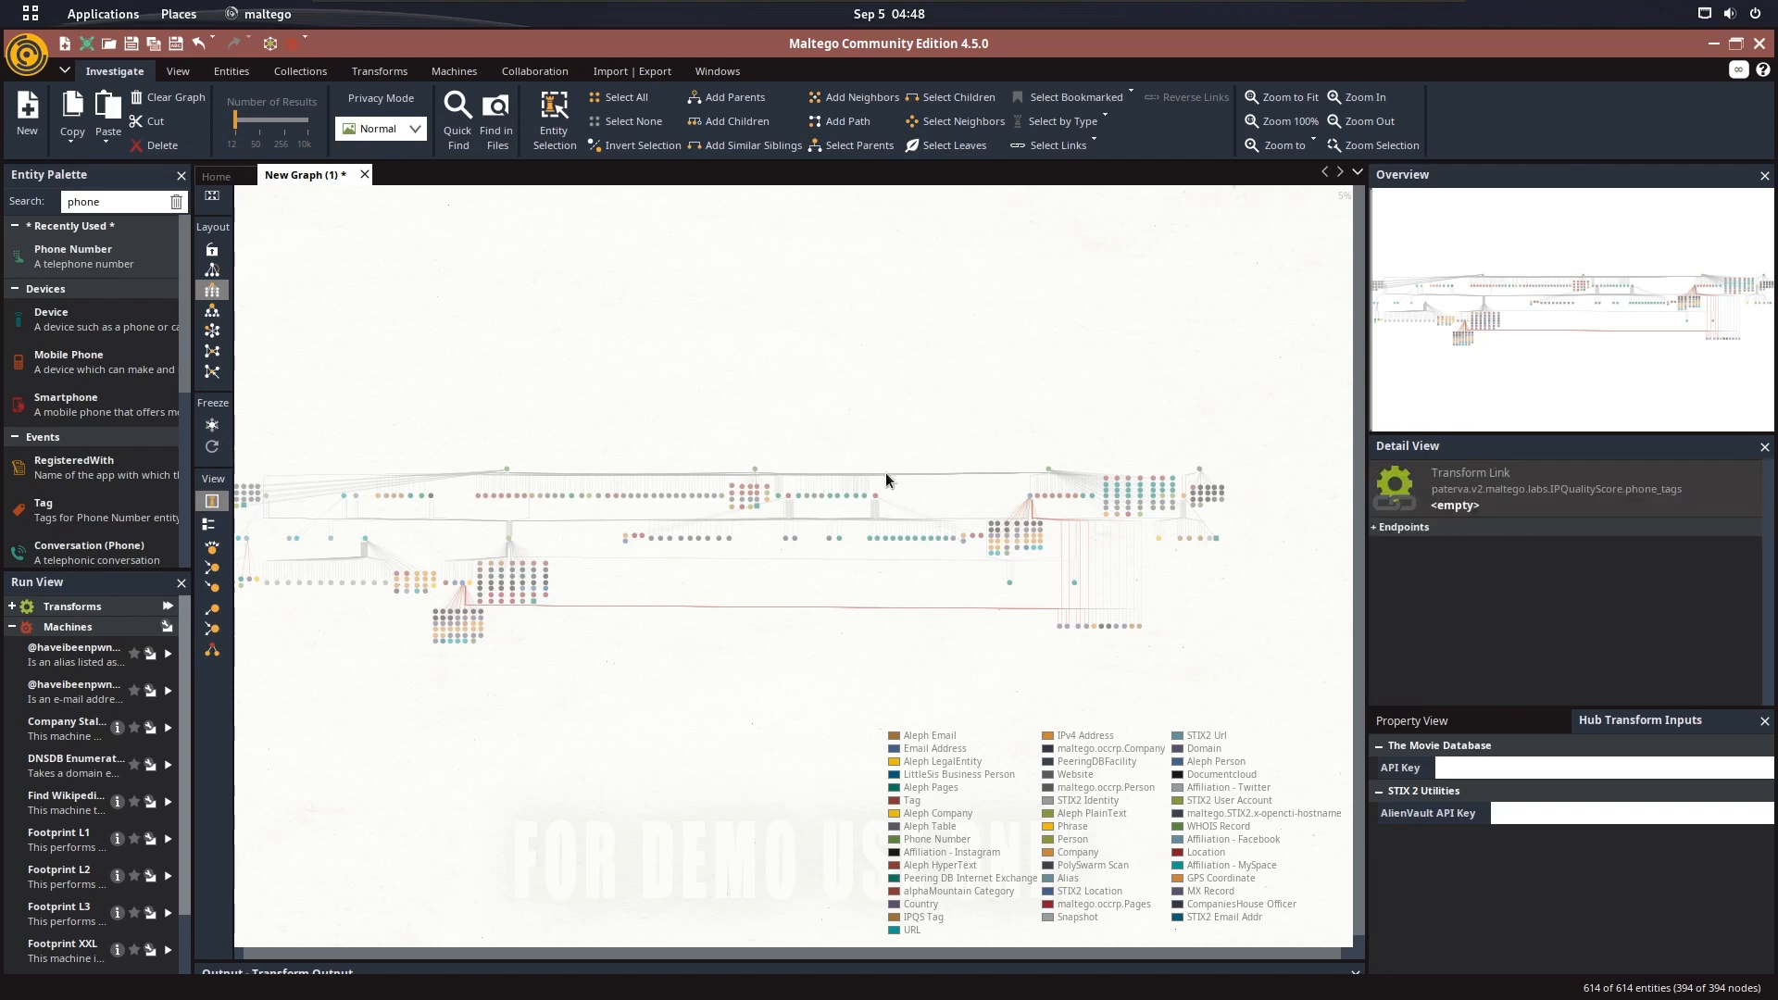
{"action": "left_click", "coordinate": [896, 405]}
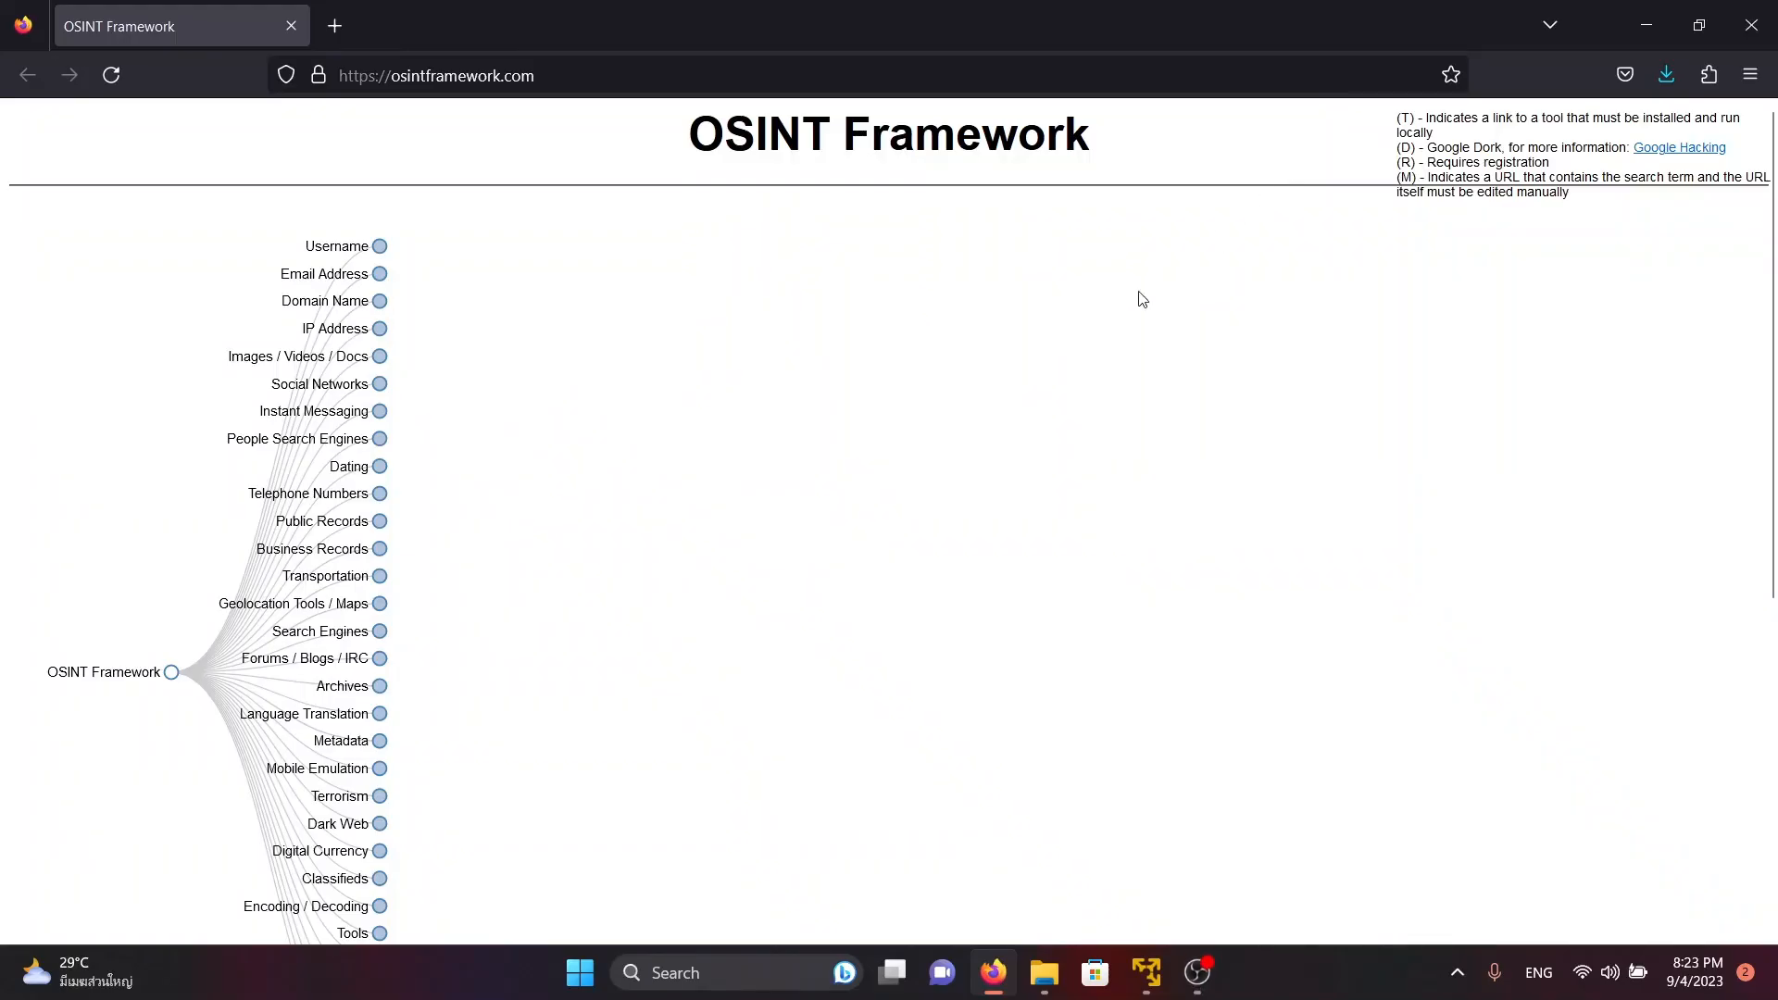
In the OSINT Framework page, expand the Username search engines and preview the Email Address and Domain Name branches before collapsing those two
{"action": "left_click", "coordinate": [379, 247]}
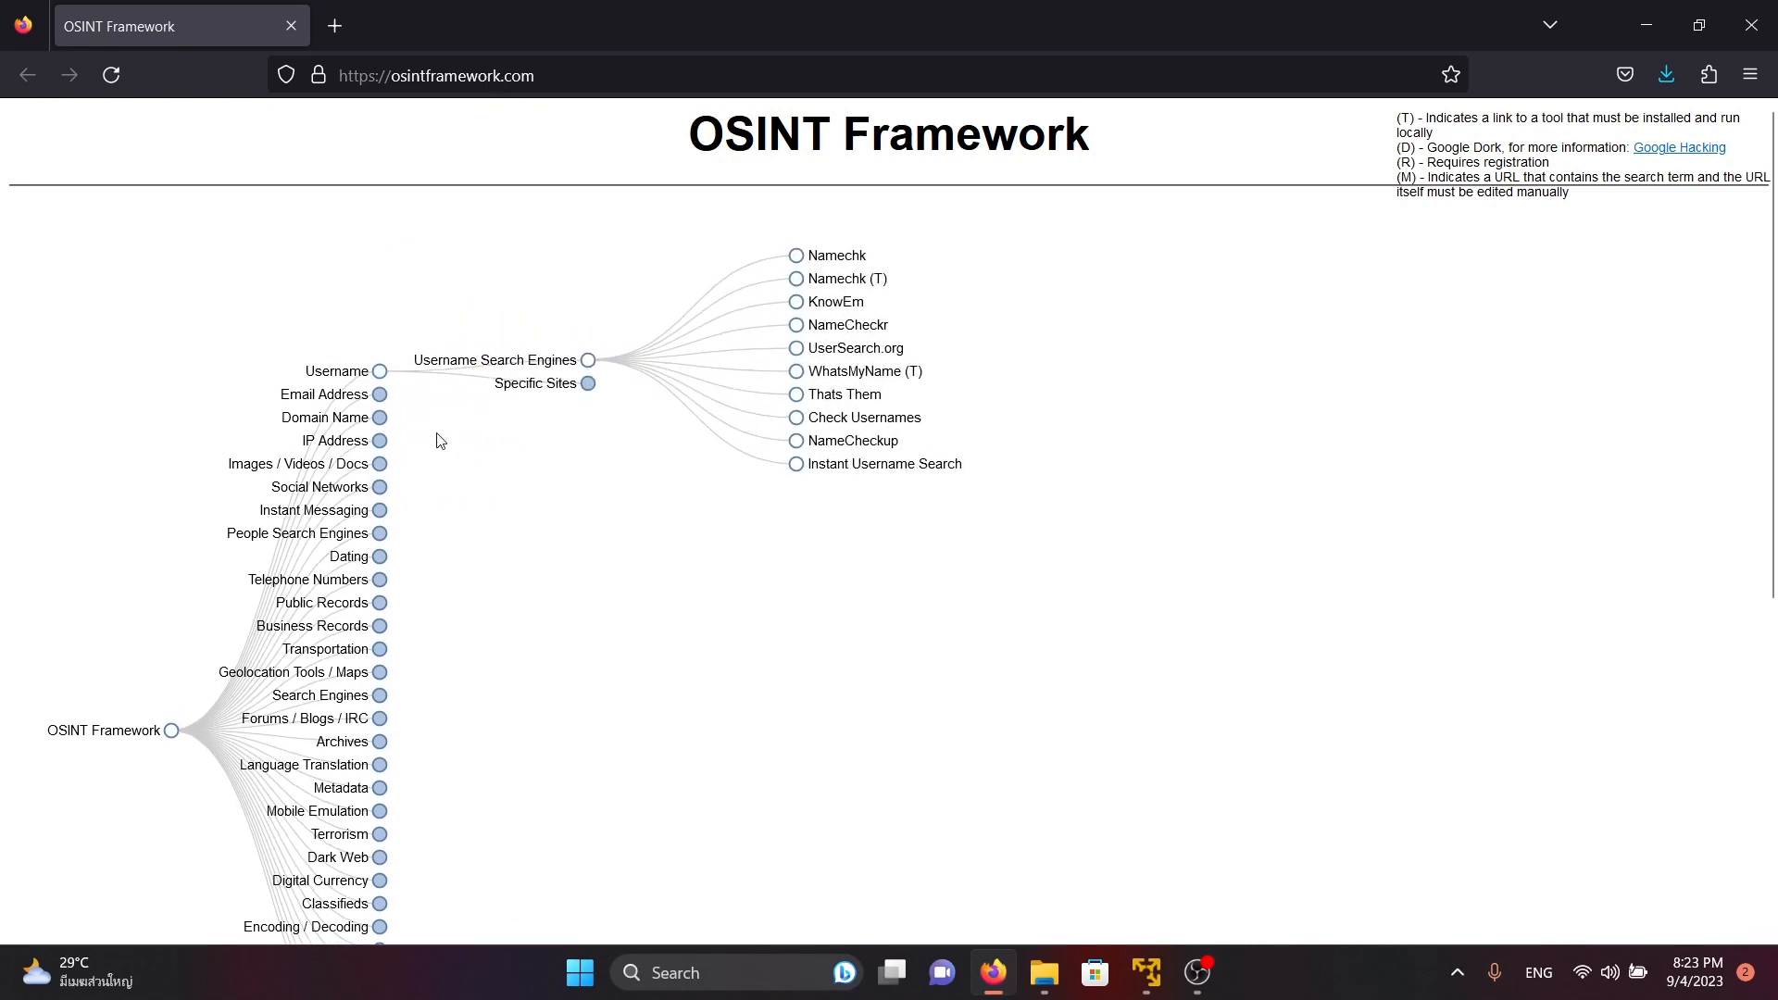
{"action": "left_click", "coordinate": [381, 397]}
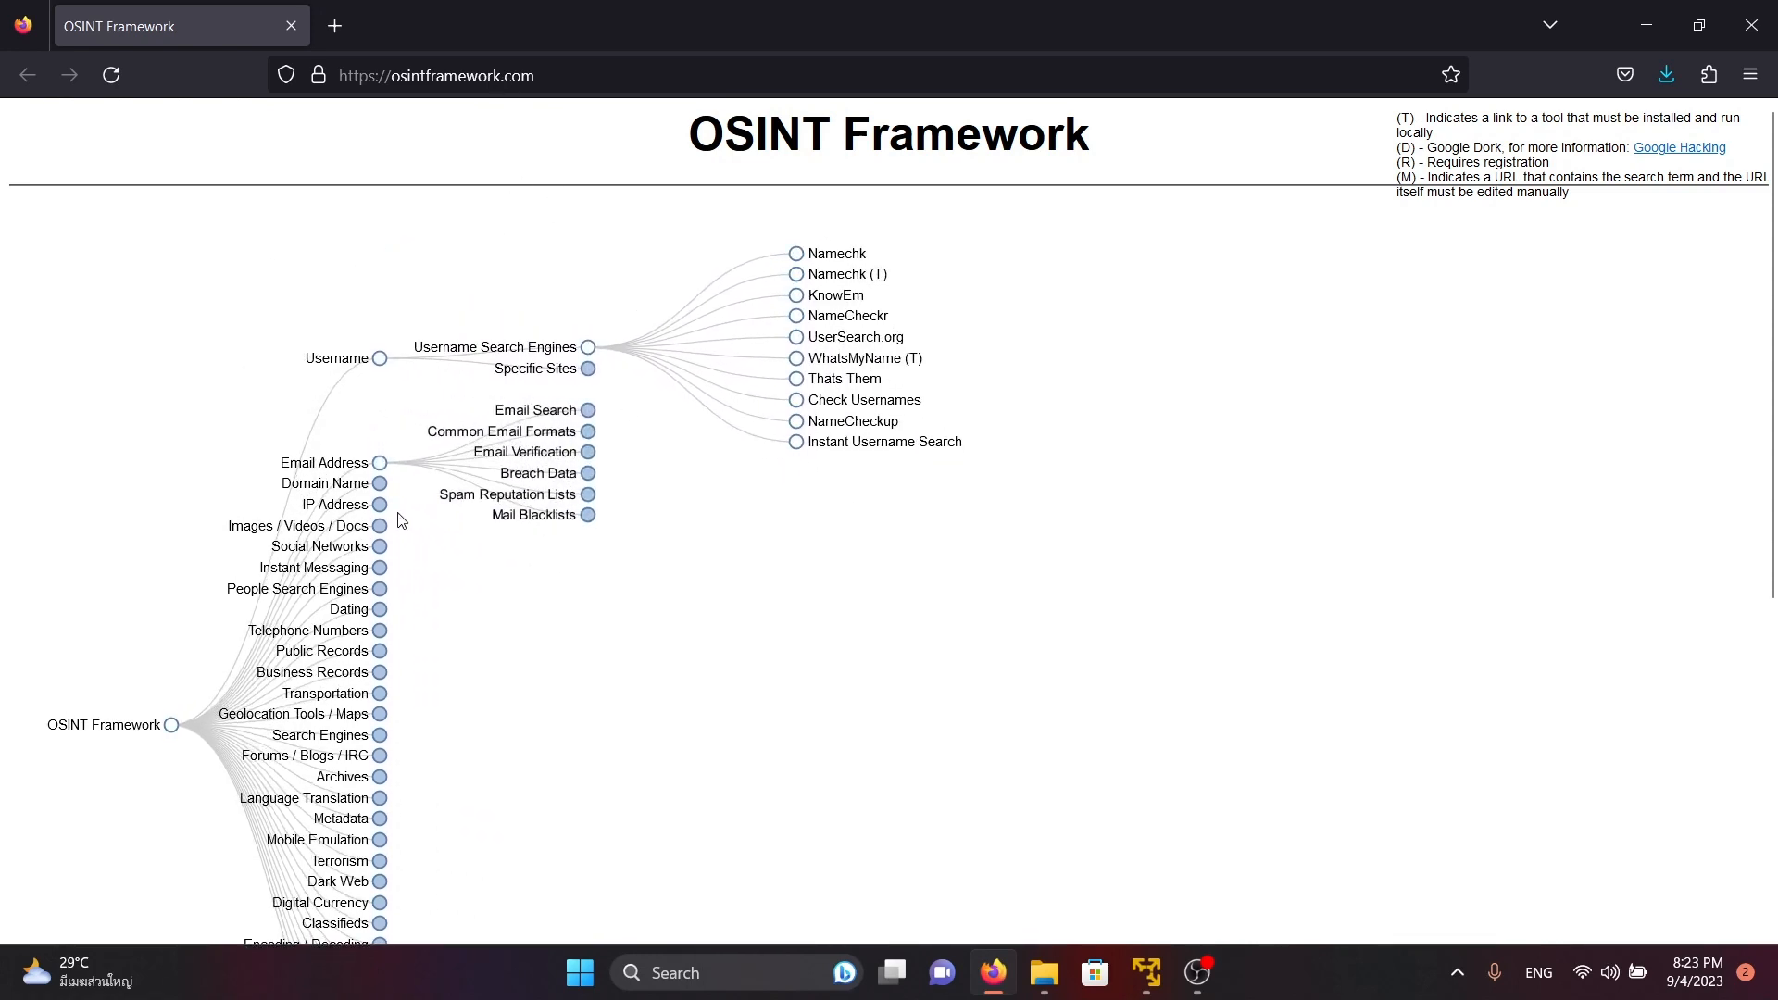
{"action": "left_click", "coordinate": [380, 486]}
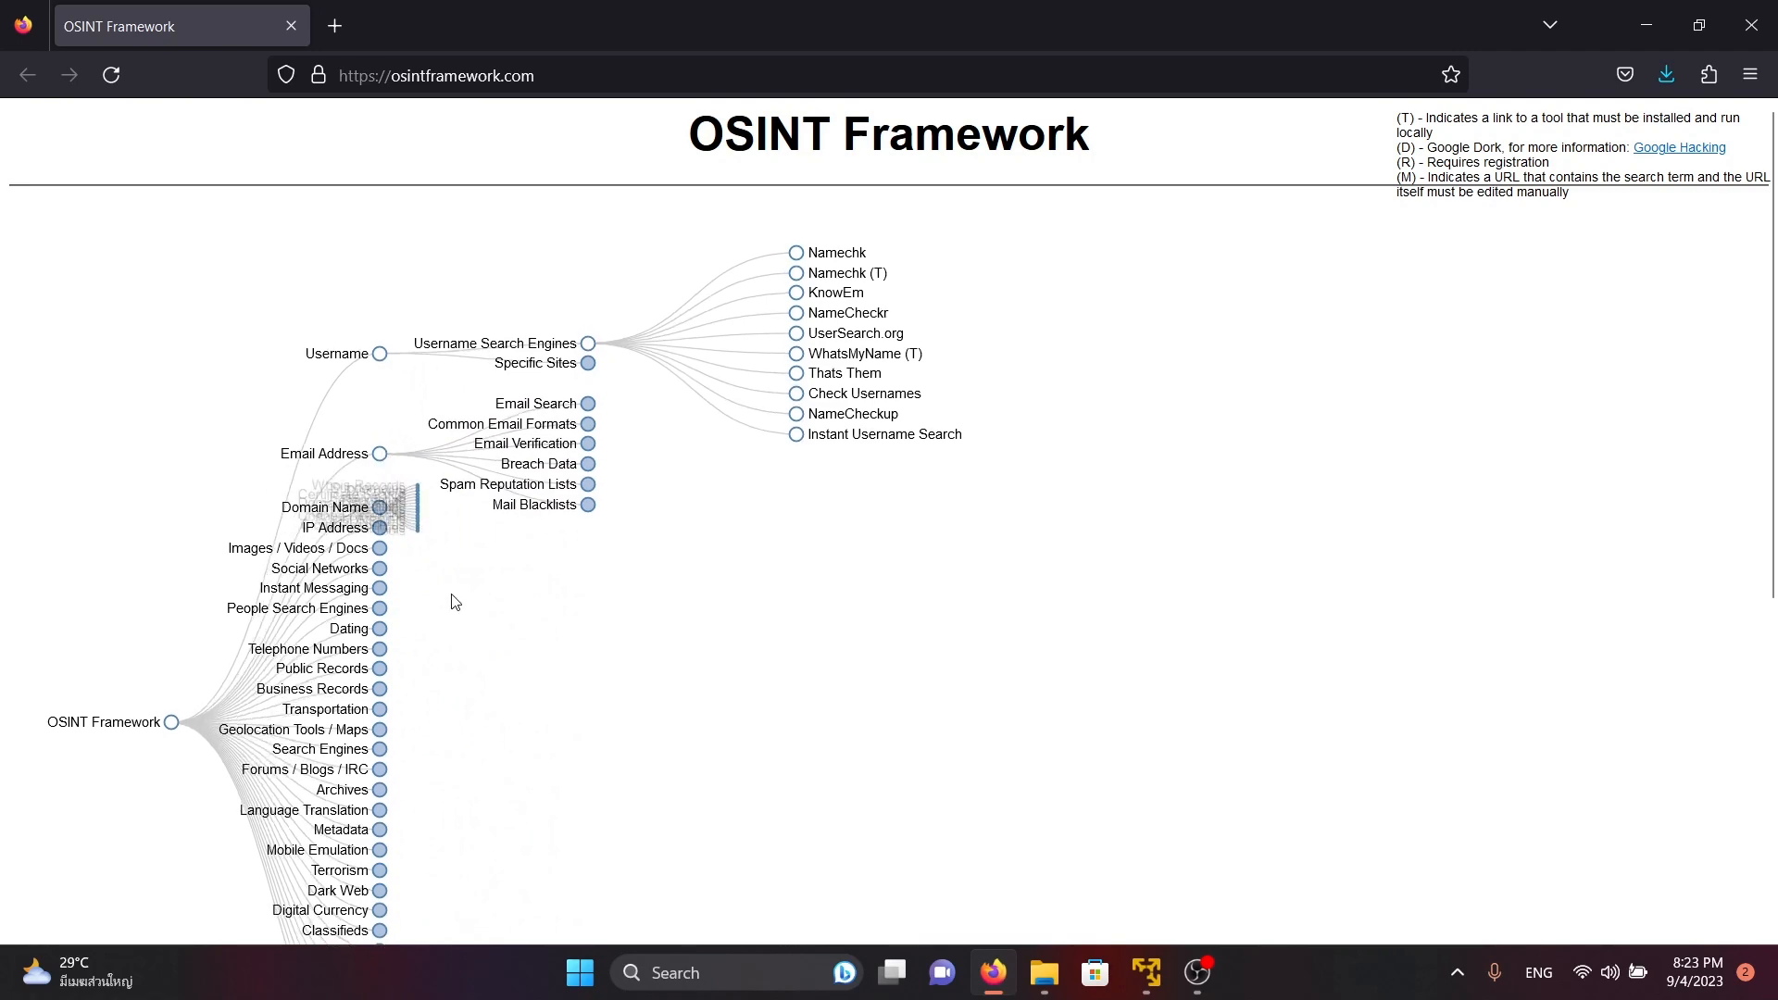
{"action": "left_click", "coordinate": [380, 613]}
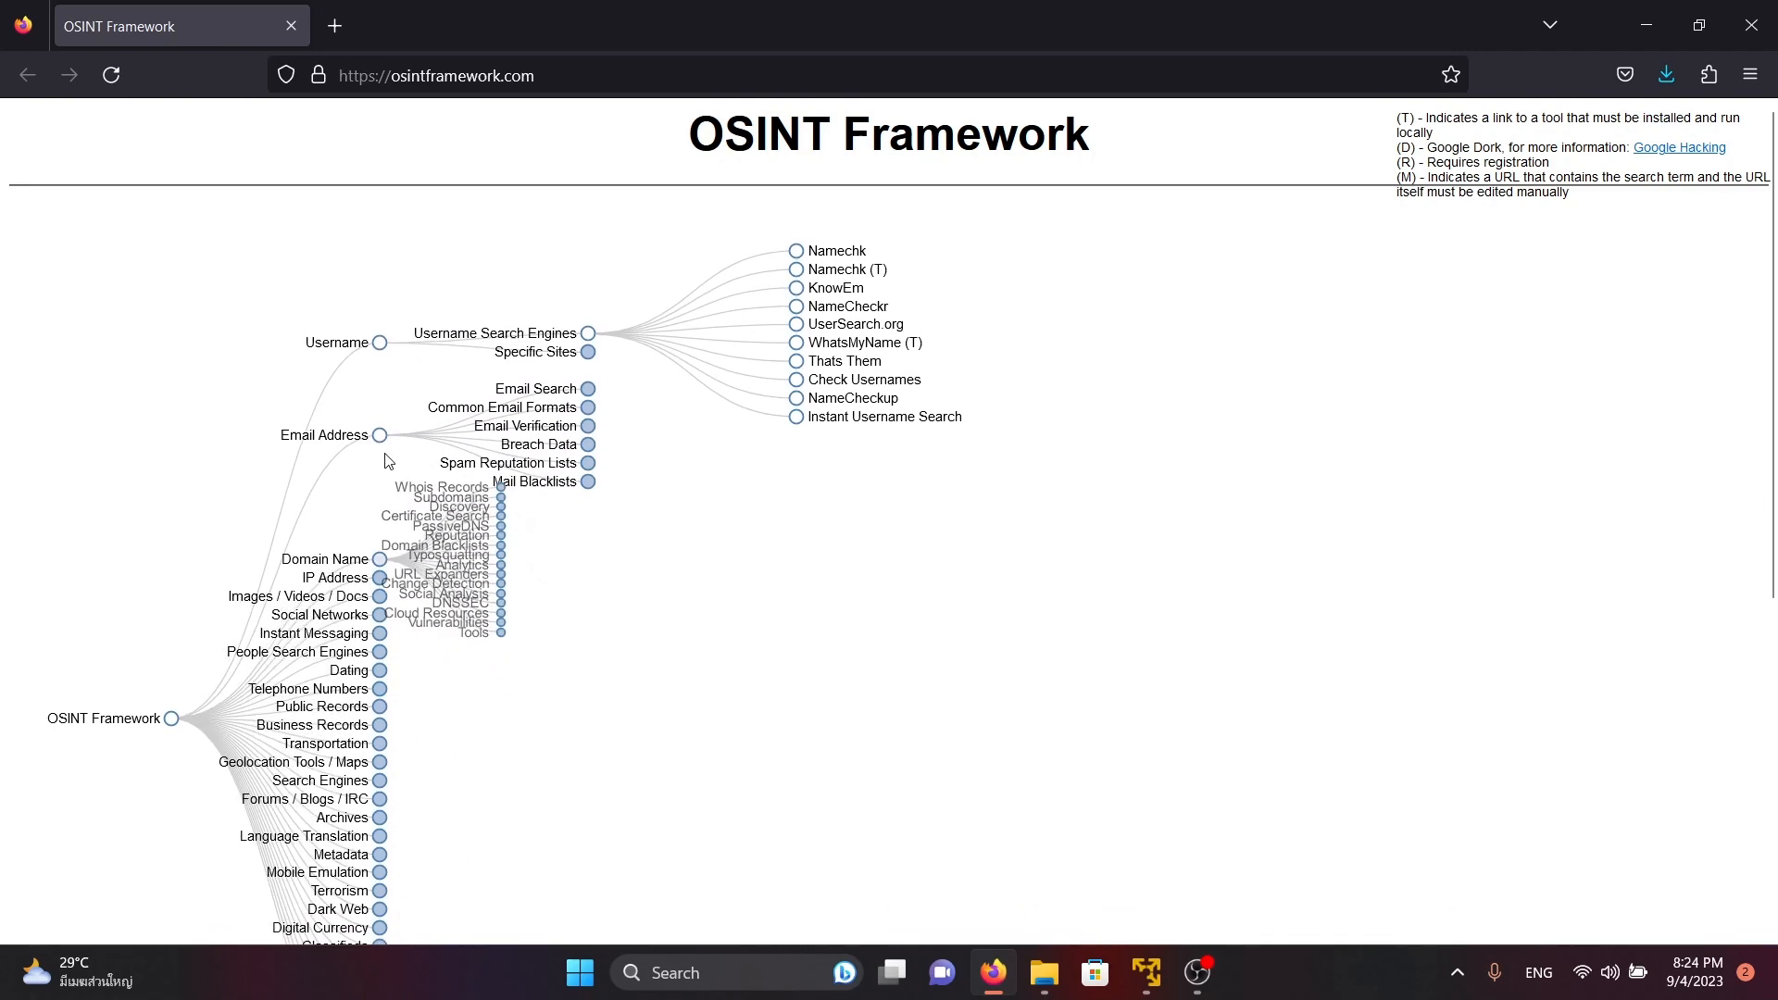
{"action": "left_click", "coordinate": [380, 460]}
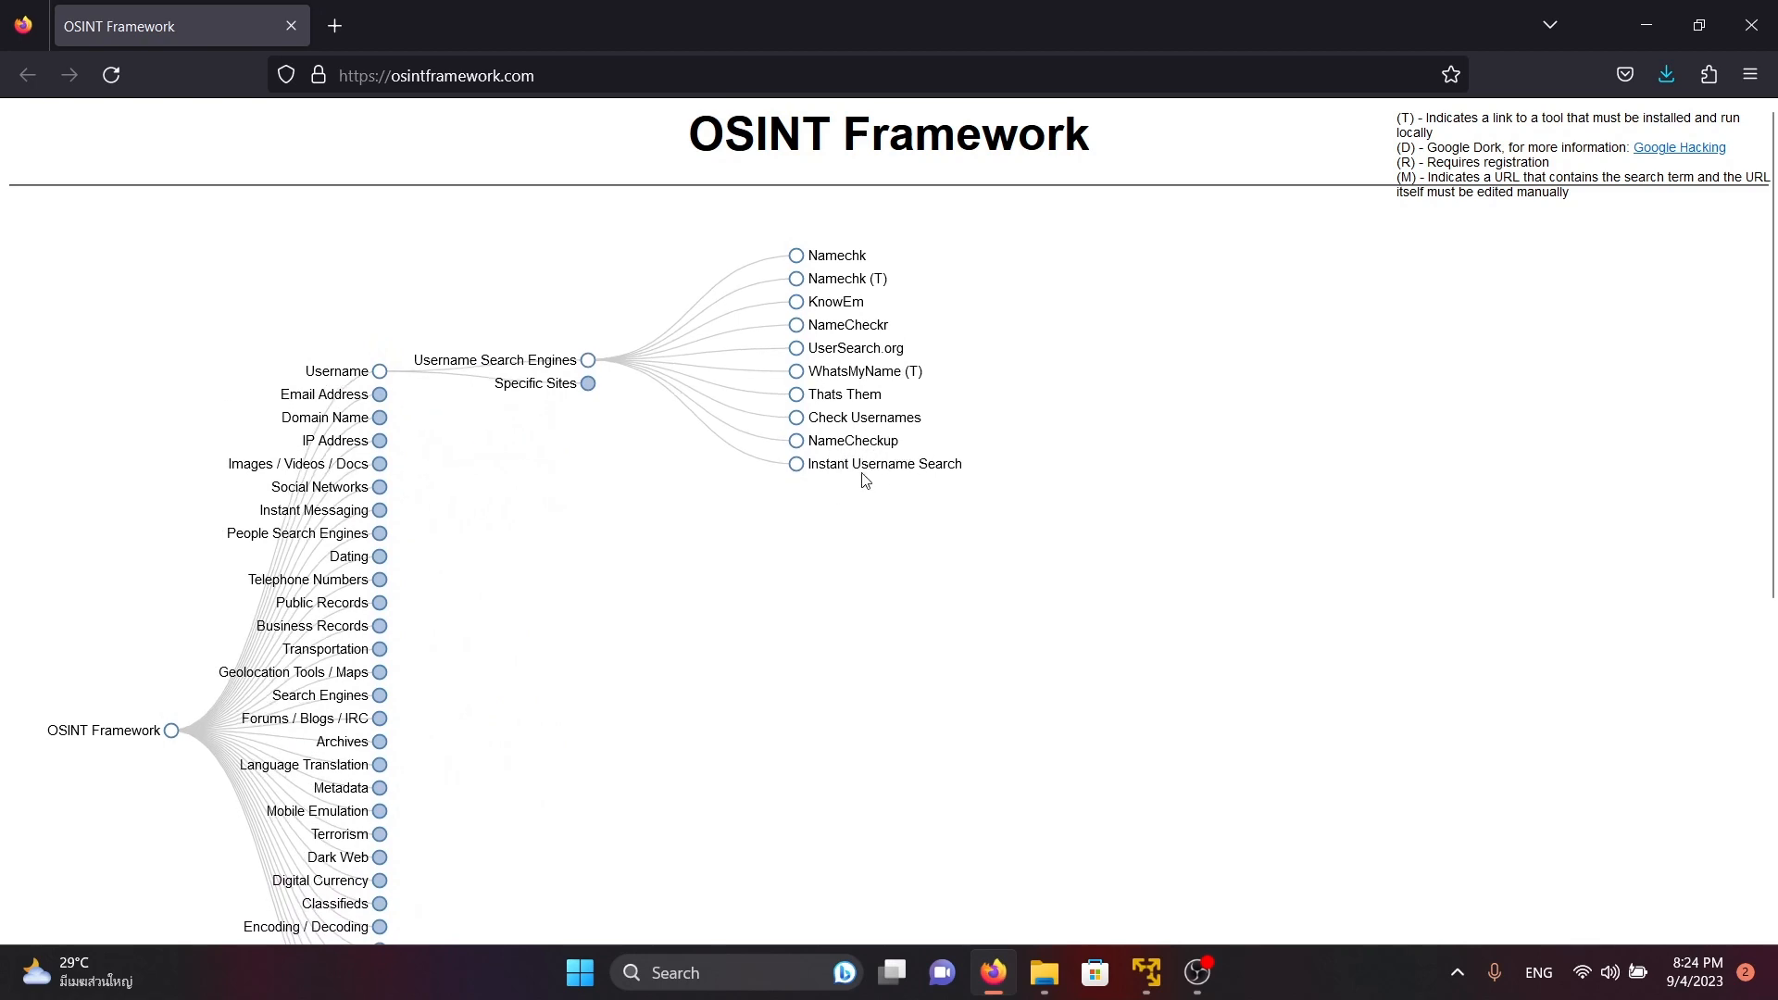
Open Instant Username Search in a new tab and search for the username markzuckerberg
{"action": "right_click", "coordinate": [865, 480]}
{"action": "left_click", "coordinate": [926, 492]}
{"action": "key", "text": "ctrl+Tab"}
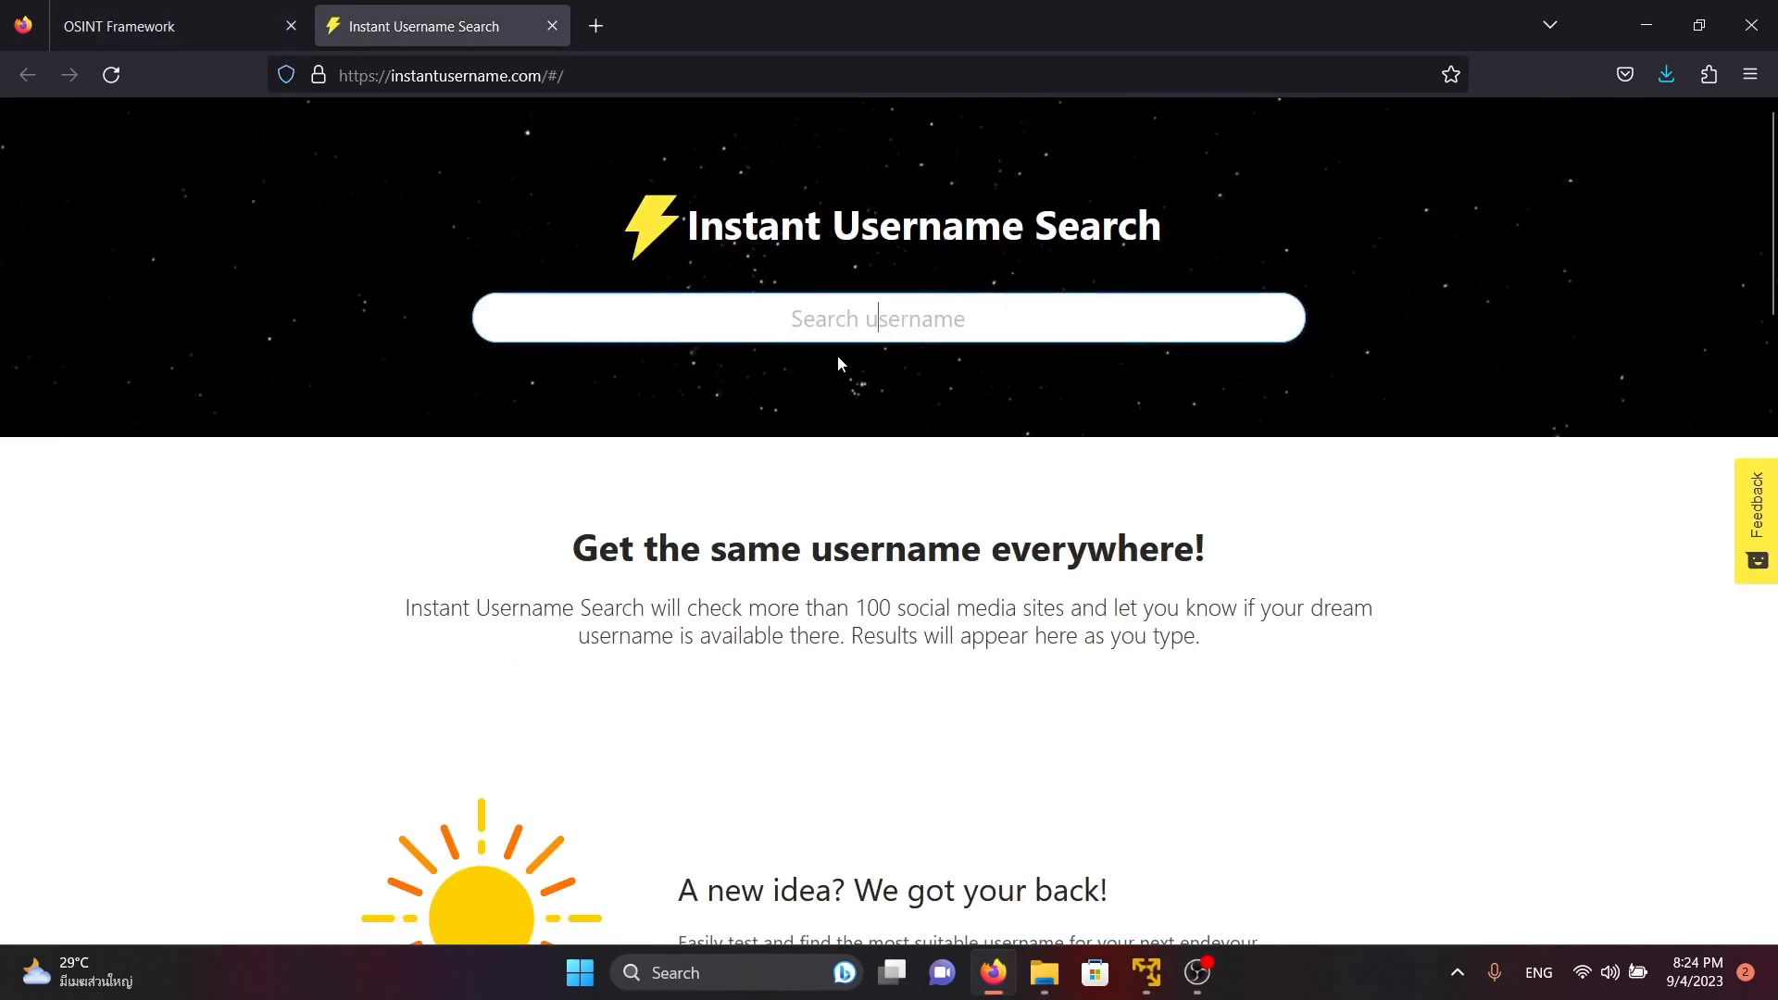
{"action": "type", "text": "markzuck"}
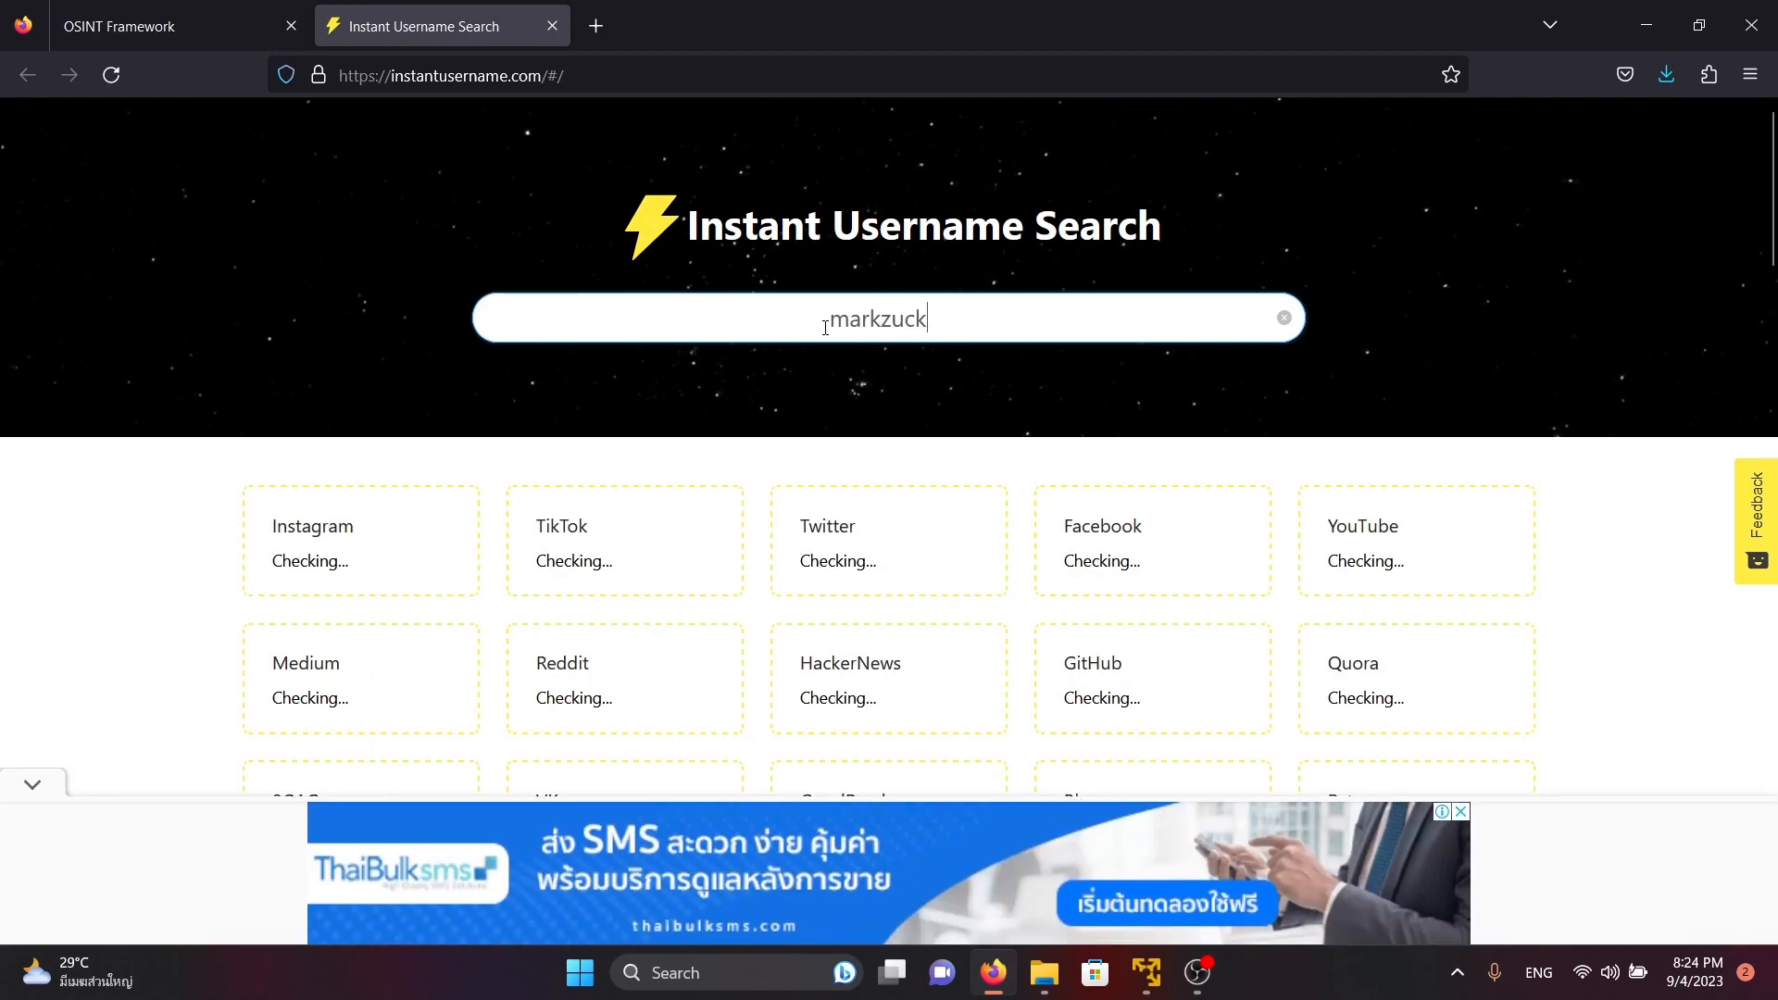
{"action": "type", "text": "erberg"}
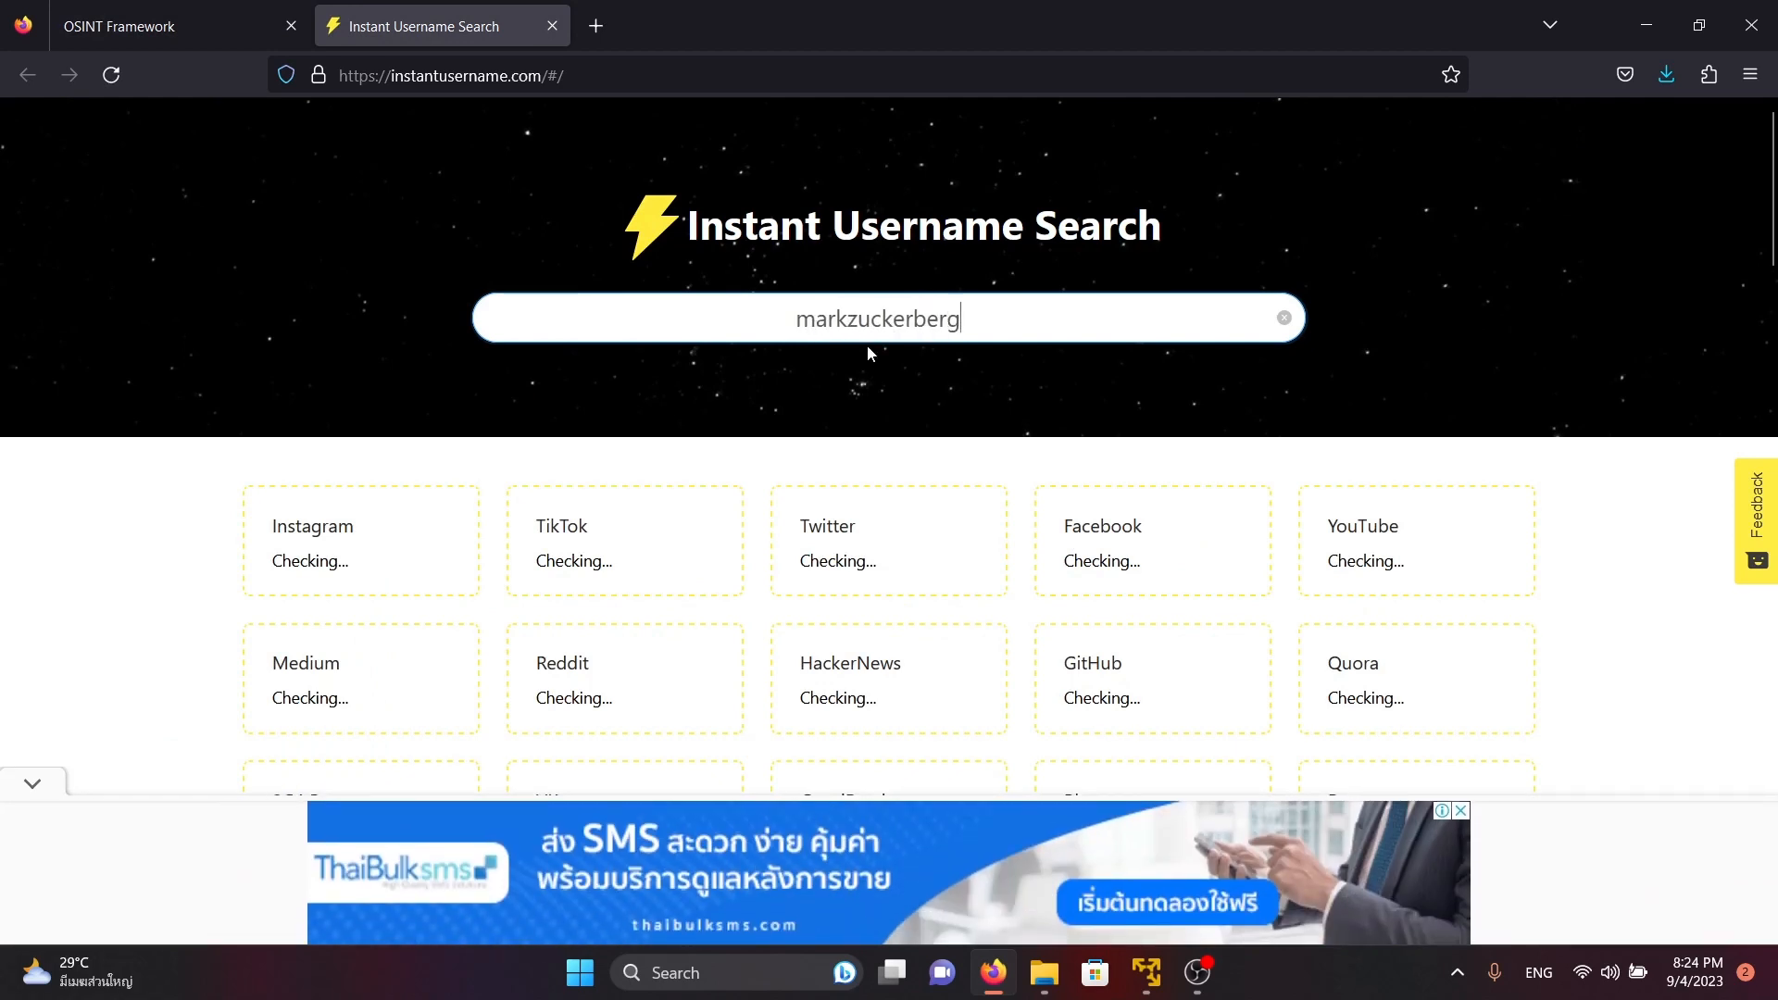
Open the TikTok, Twitter, Facebook and YouTube results for markzuckerberg in new tabs
{"action": "scroll", "coordinate": [867, 345], "scroll_direction": "down", "scroll_amount": 3}
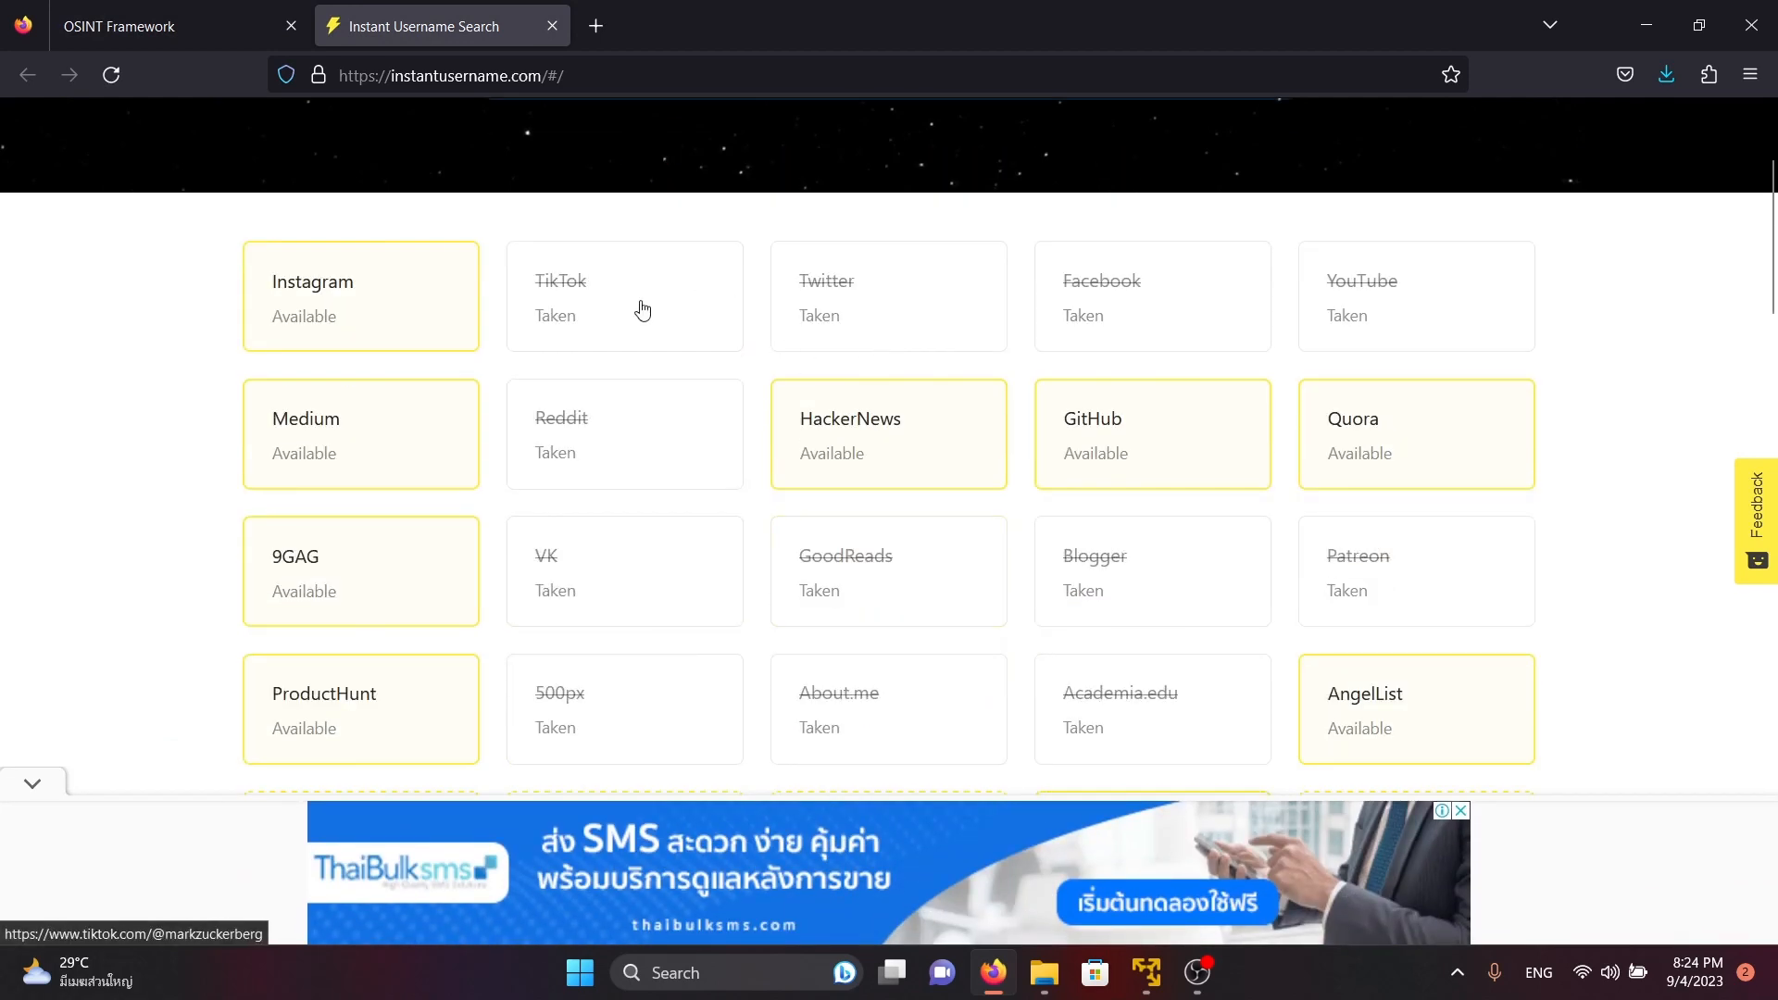
{"action": "right_click", "coordinate": [612, 315]}
{"action": "left_click", "coordinate": [659, 341]}
{"action": "right_click", "coordinate": [891, 285]}
{"action": "left_click", "coordinate": [935, 308]}
{"action": "right_click", "coordinate": [1150, 302]}
{"action": "left_click", "coordinate": [1242, 323]}
{"action": "right_click", "coordinate": [1334, 310]}
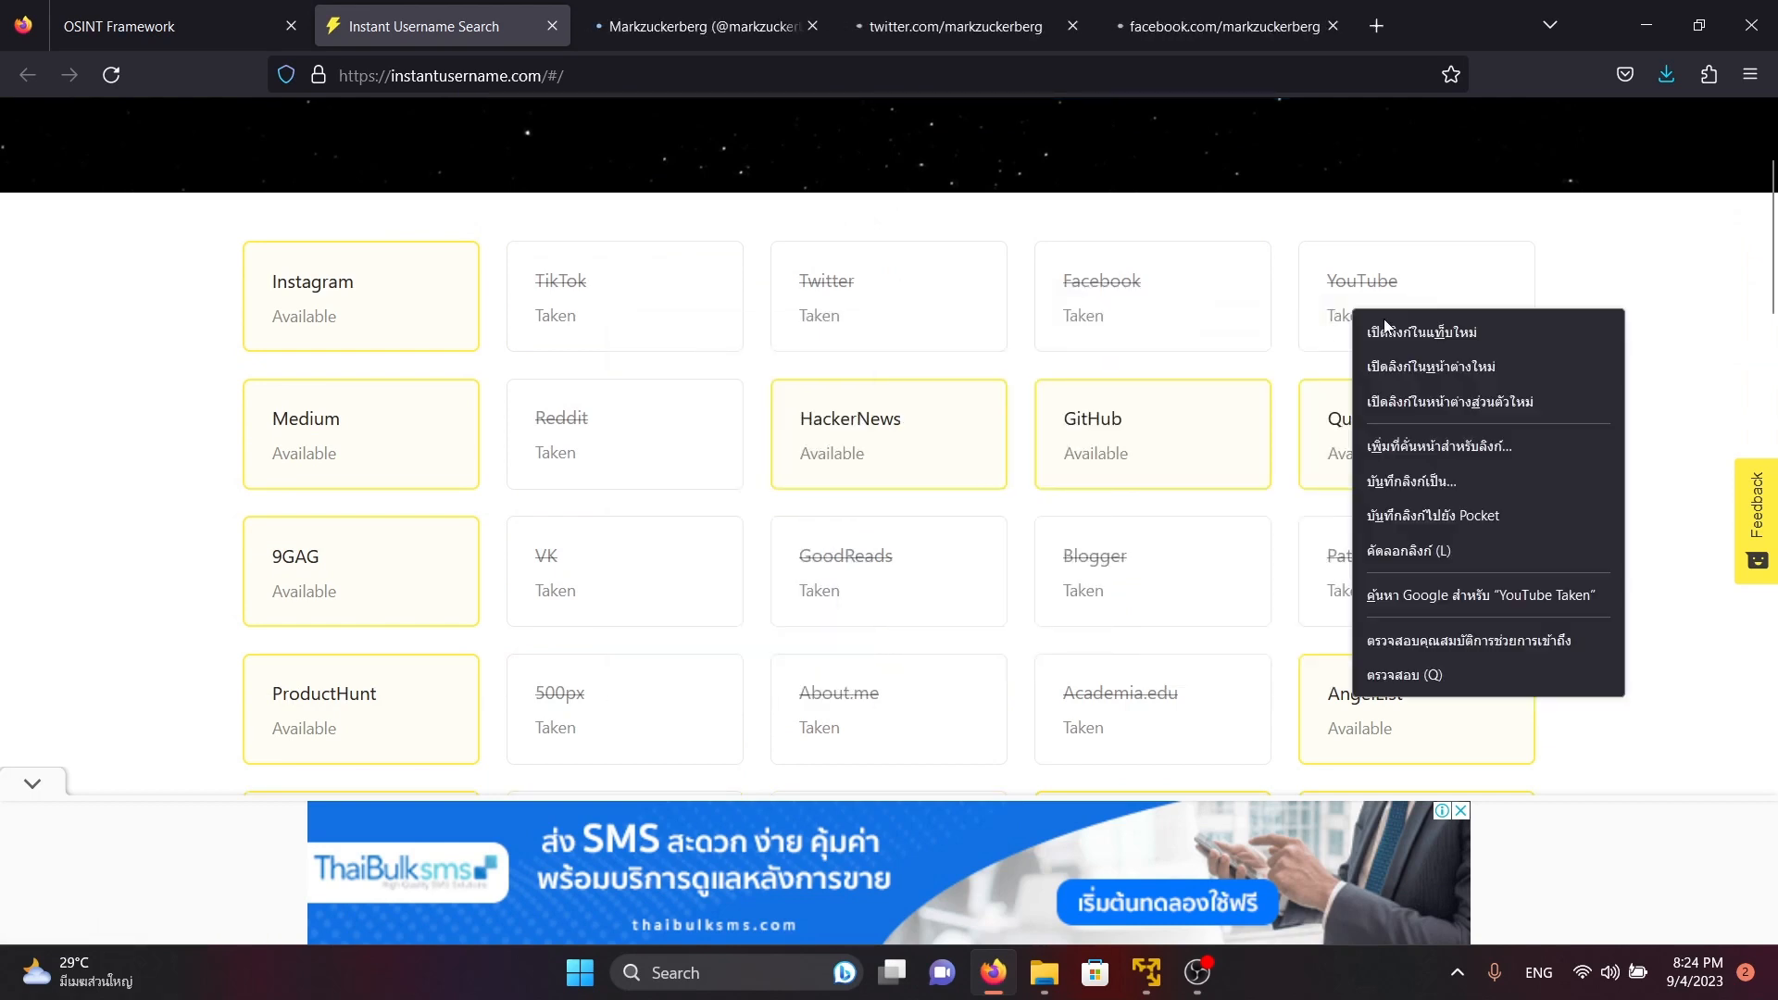
{"action": "left_click", "coordinate": [1403, 326]}
Look at the opened TikTok, X, Facebook and YouTube profile pages one after another
{"action": "left_click", "coordinate": [649, 26]}
{"action": "left_click_drag", "start_coordinate": [589, 226], "coordinate": [802, 99]}
{"action": "left_click", "coordinate": [815, 26]}
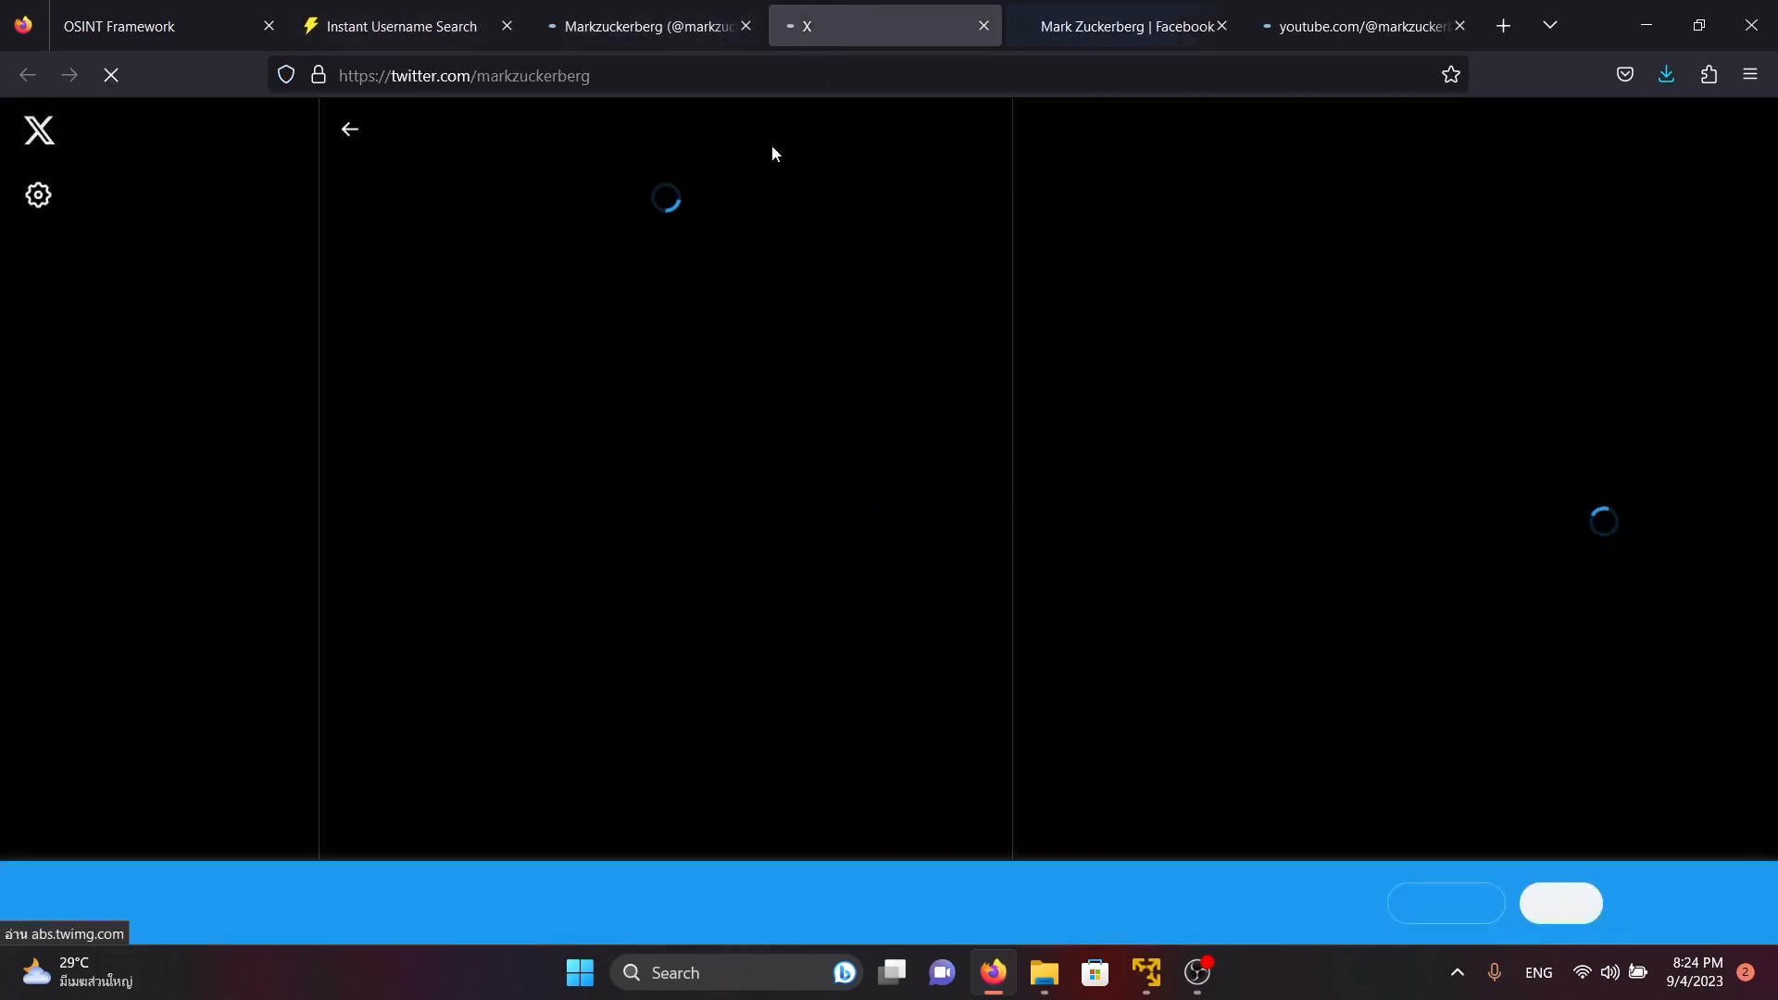
{"action": "left_click", "coordinate": [926, 75]}
{"action": "left_click", "coordinate": [1330, 63]}
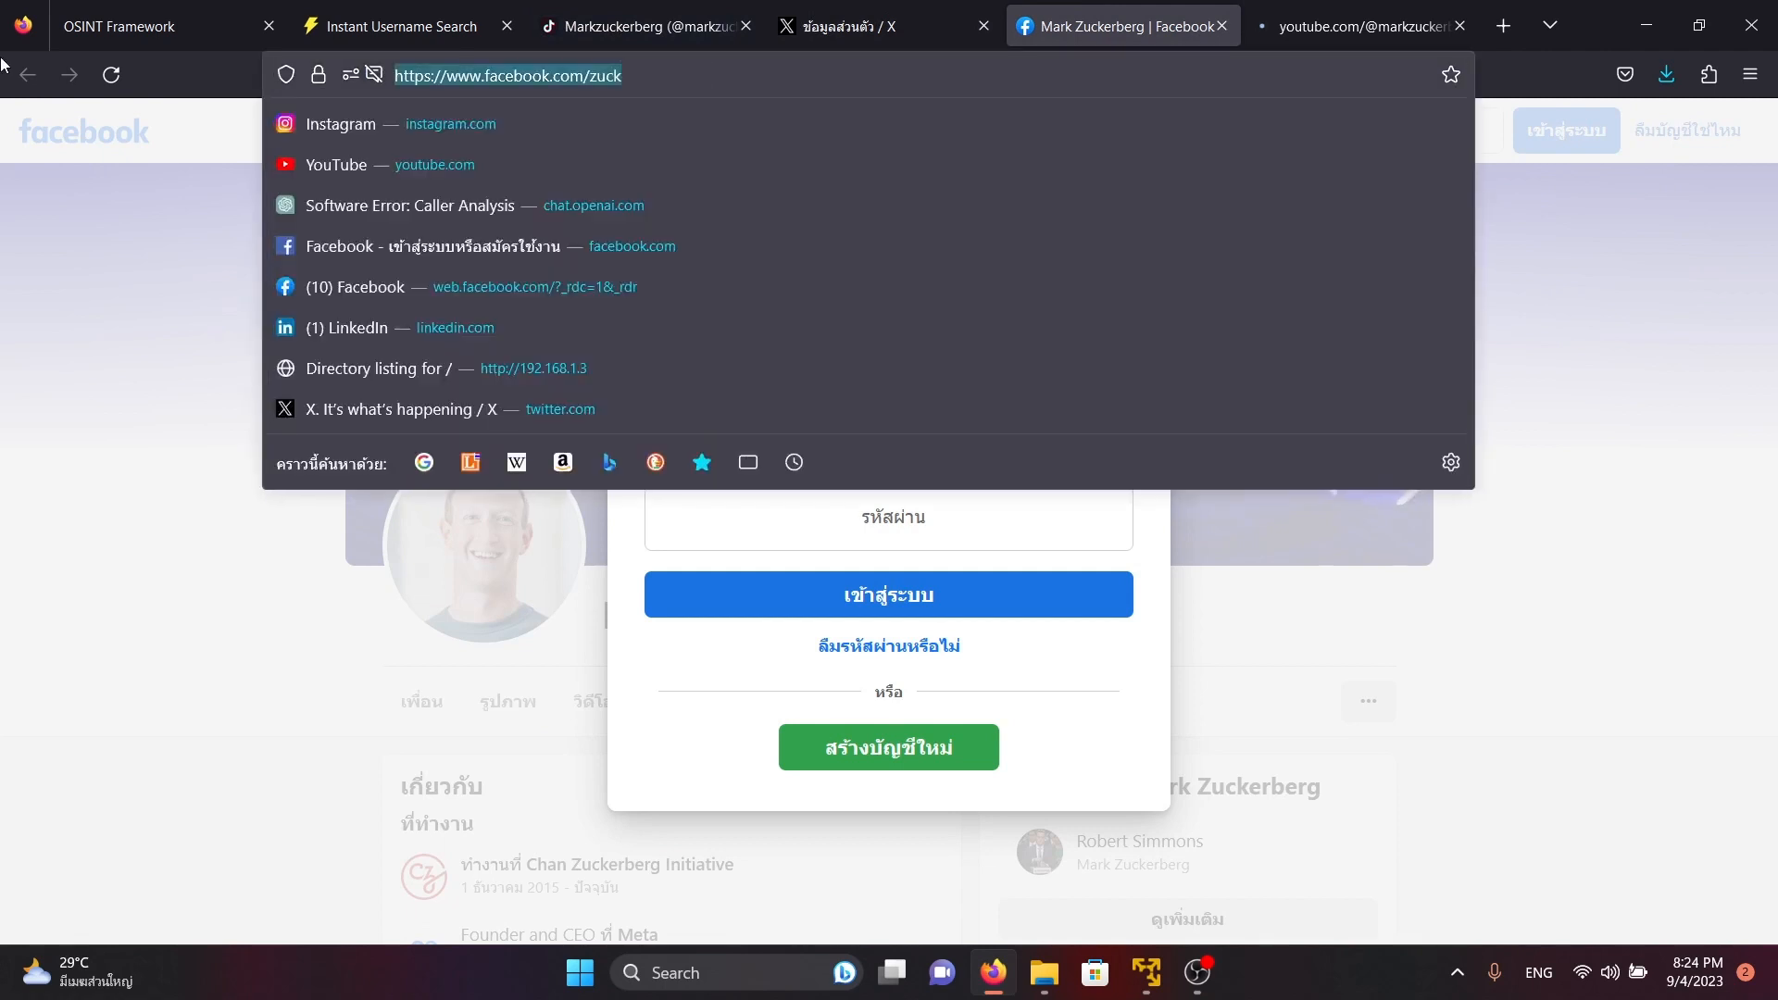
{"action": "left_click", "coordinate": [1255, 37]}
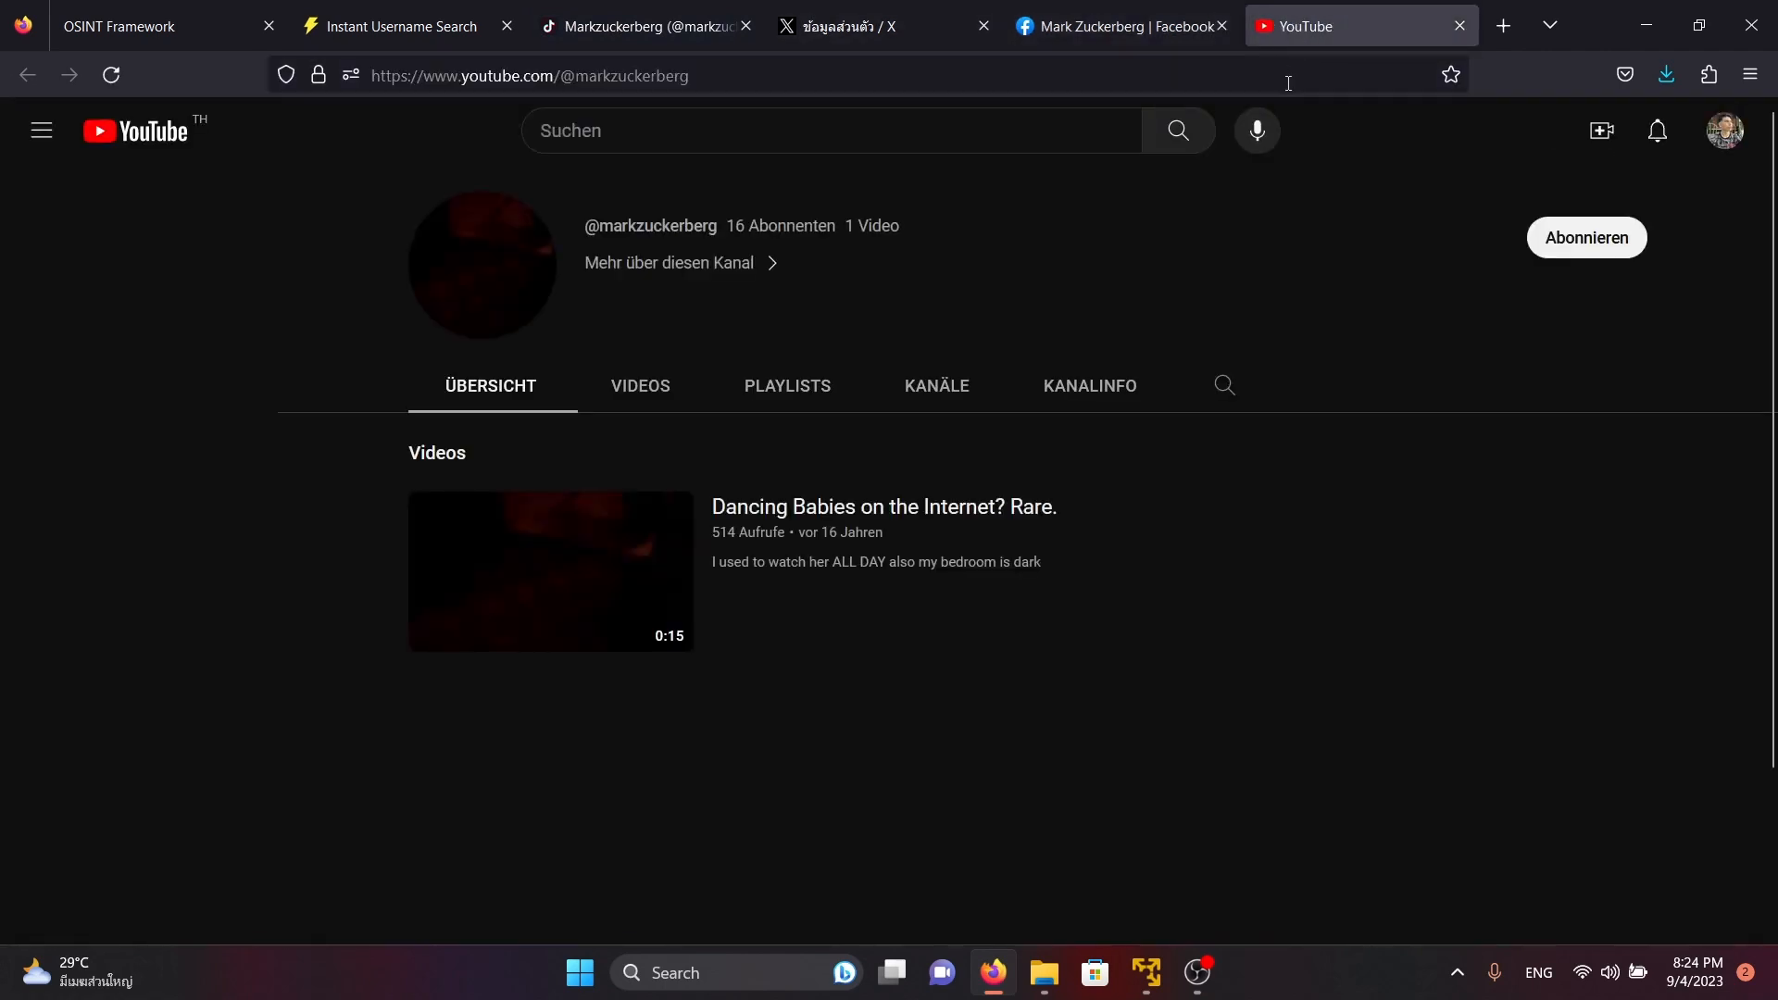
Close the profile tabs and look over the markzuckerberg results for the remaining sites
{"action": "left_click", "coordinate": [1222, 26]}
{"action": "left_click", "coordinate": [1222, 25]}
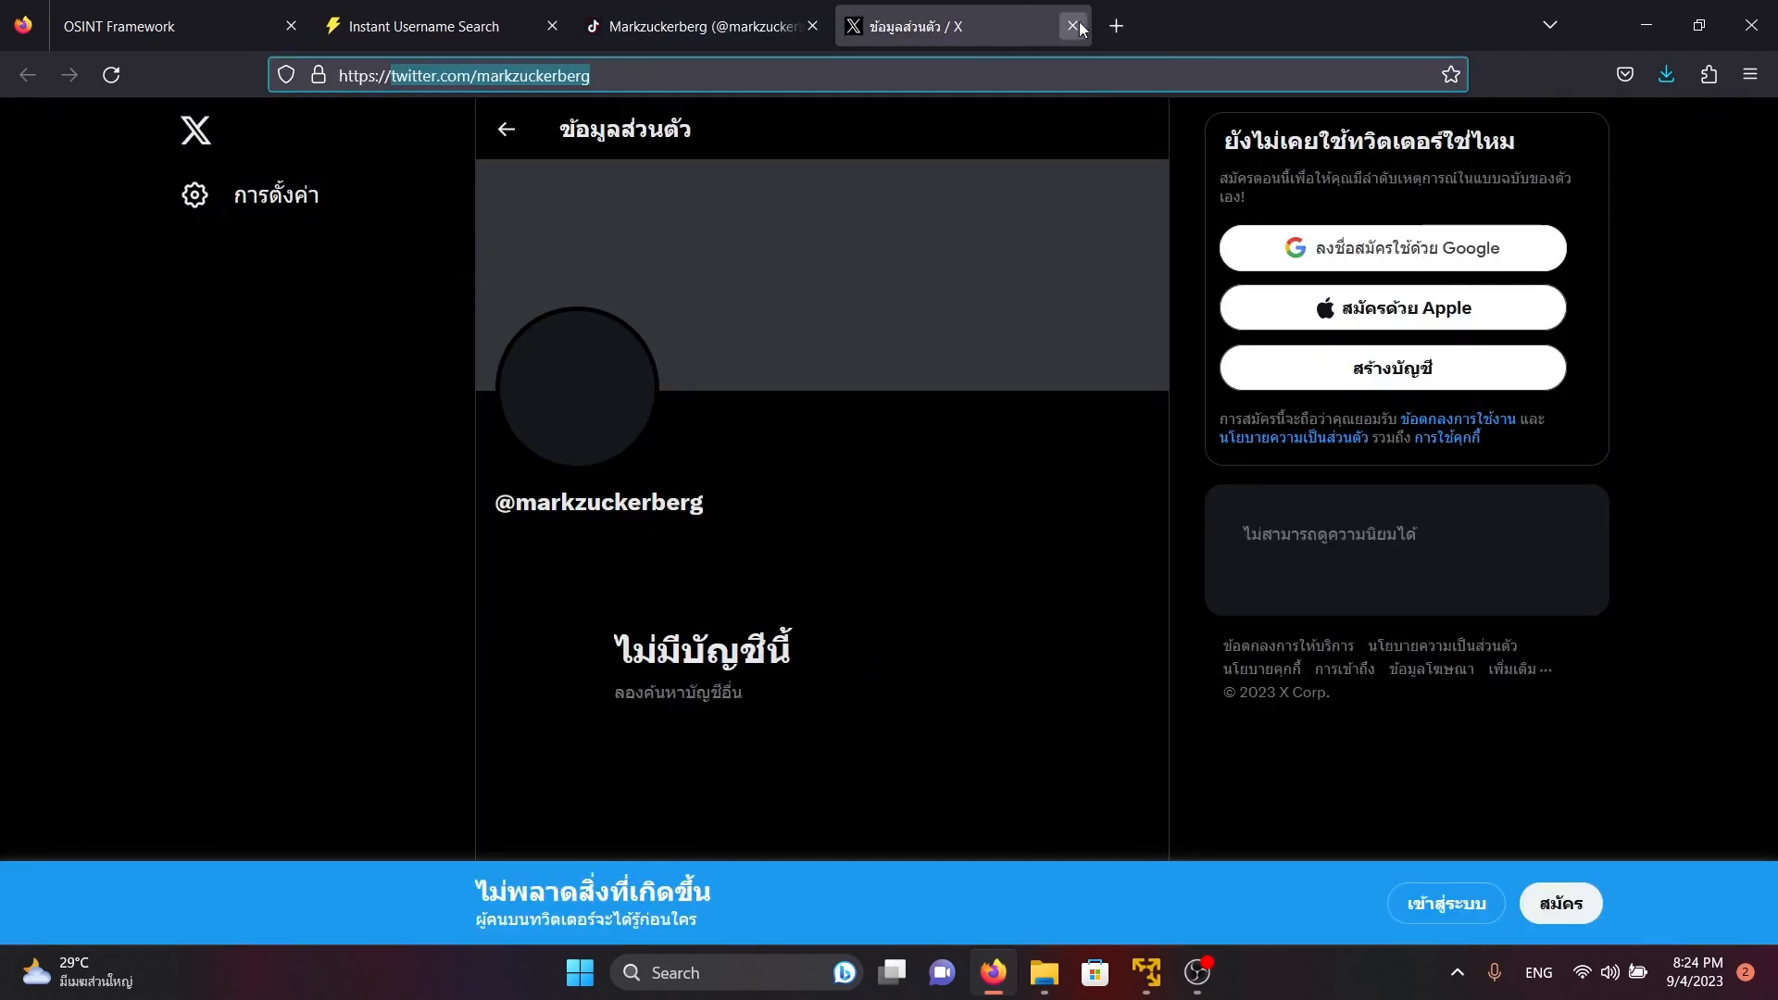
{"action": "left_click", "coordinate": [1079, 26]}
{"action": "left_click", "coordinate": [815, 26]}
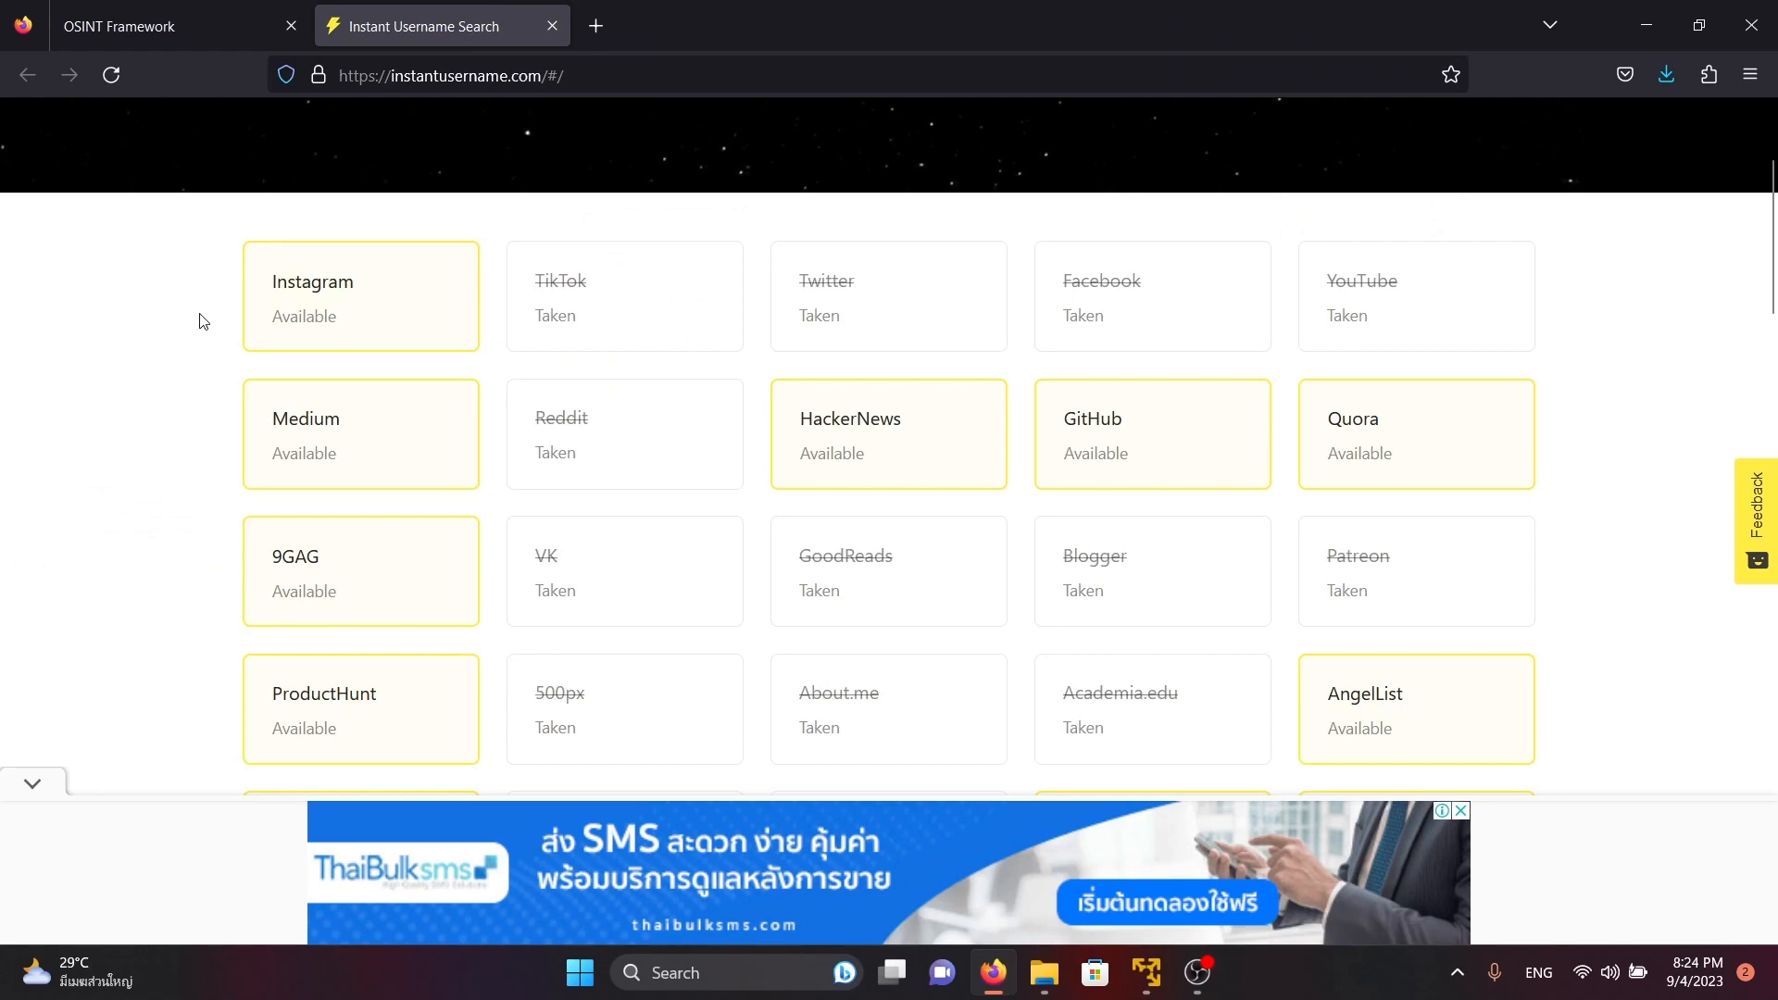
{"action": "scroll", "coordinate": [199, 322], "scroll_direction": "up", "scroll_amount": 2}
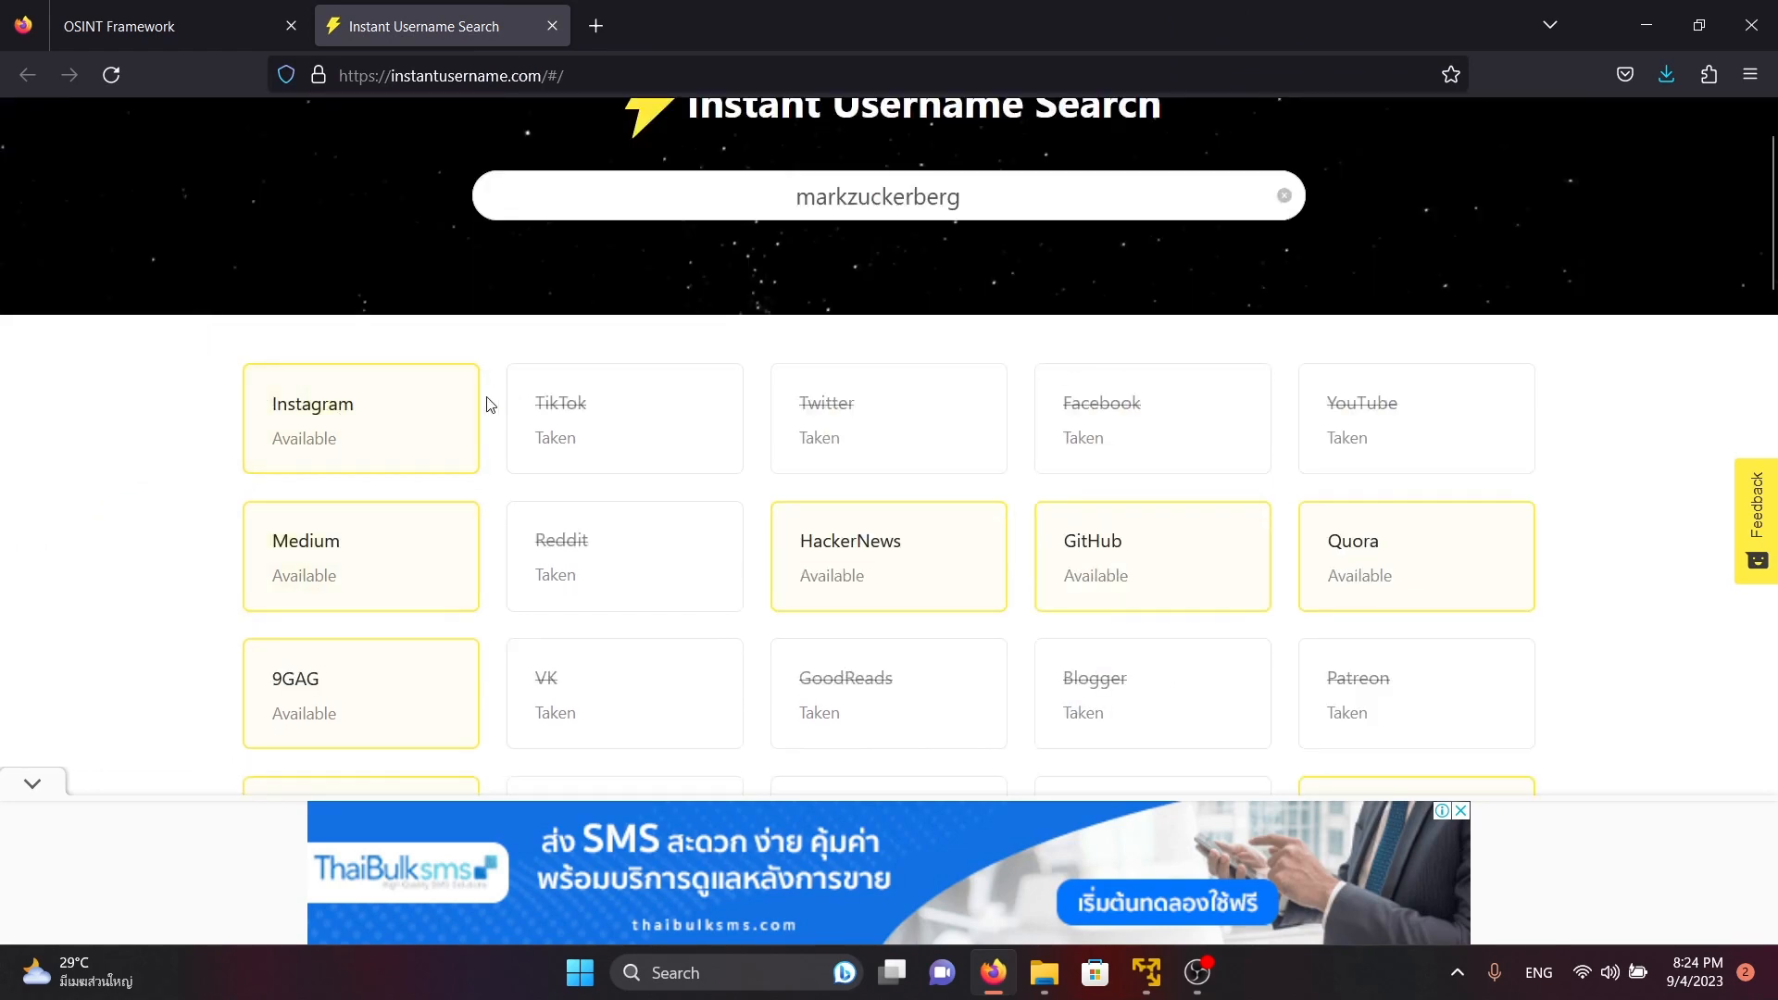
{"action": "scroll", "coordinate": [157, 362], "scroll_direction": "down", "scroll_amount": 4}
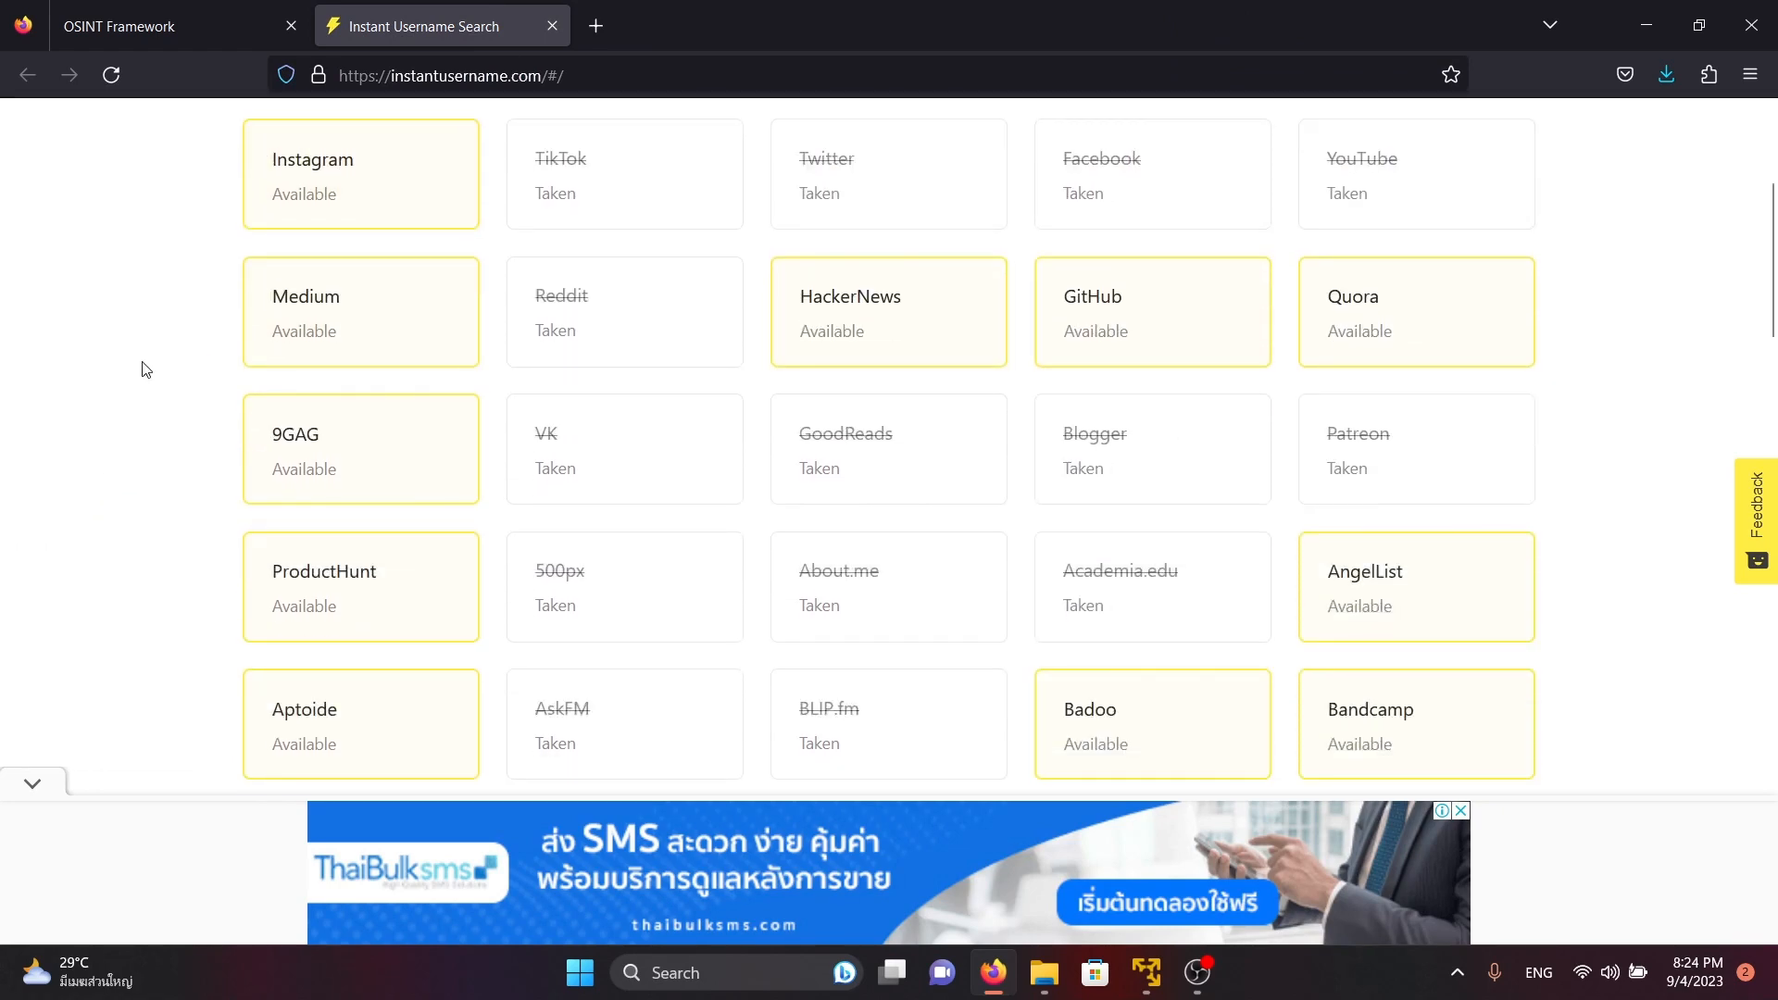
{"action": "scroll", "coordinate": [143, 367], "scroll_direction": "up", "scroll_amount": 4}
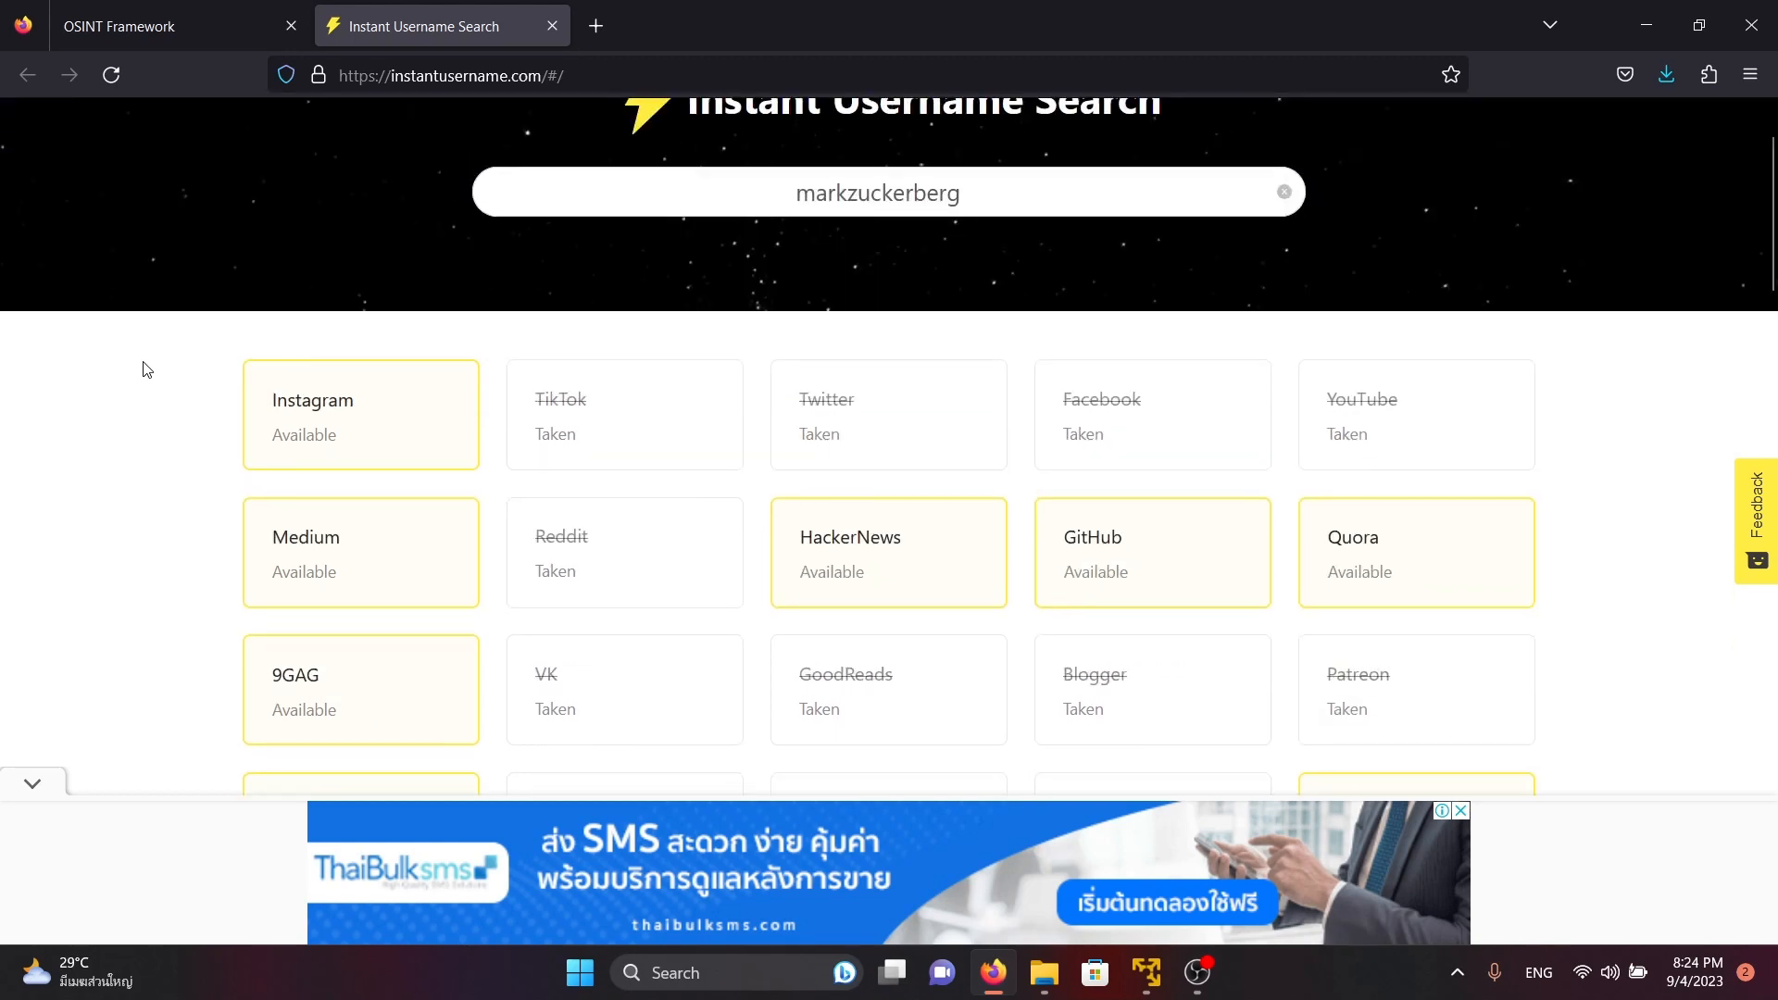
{"action": "scroll", "coordinate": [143, 365], "scroll_direction": "down", "scroll_amount": 8}
{"action": "scroll", "coordinate": [111, 389], "scroll_direction": "up", "scroll_amount": 8}
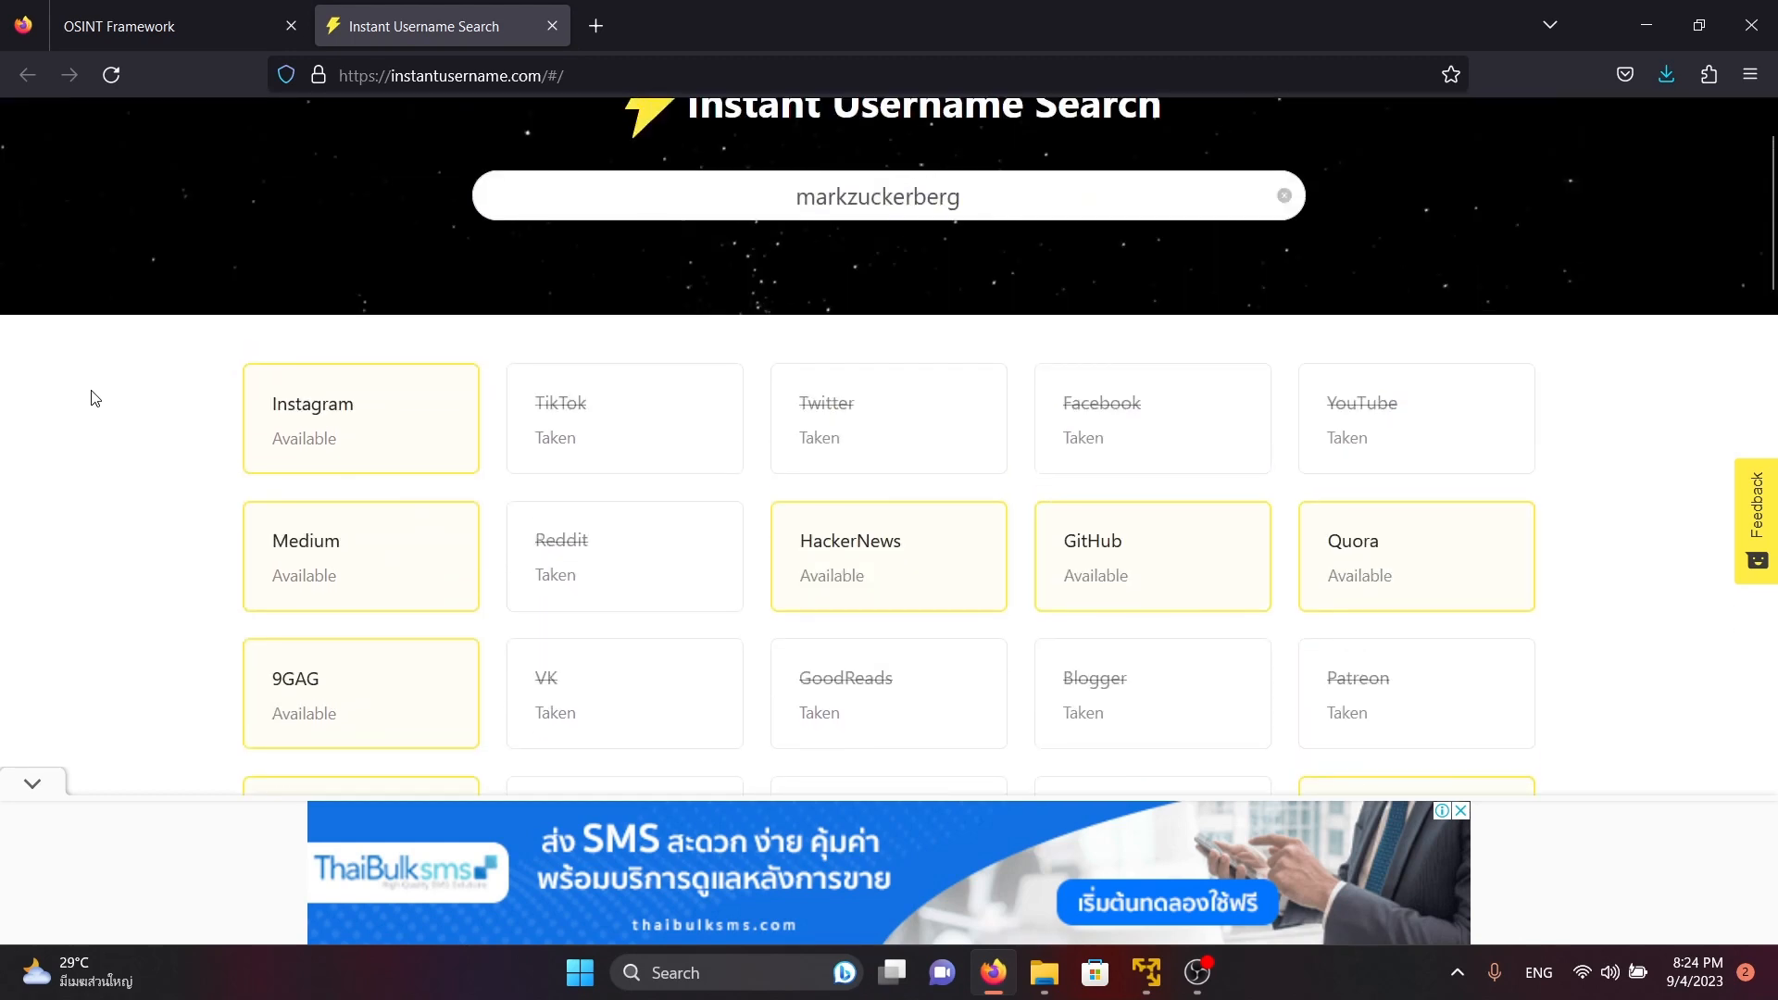
Close the Instant Username Search tab and collapse the Username branch of the OSINT Framework tree
{"action": "left_click", "coordinate": [185, 18]}
{"action": "left_click", "coordinate": [552, 26]}
{"action": "left_click", "coordinate": [380, 371]}
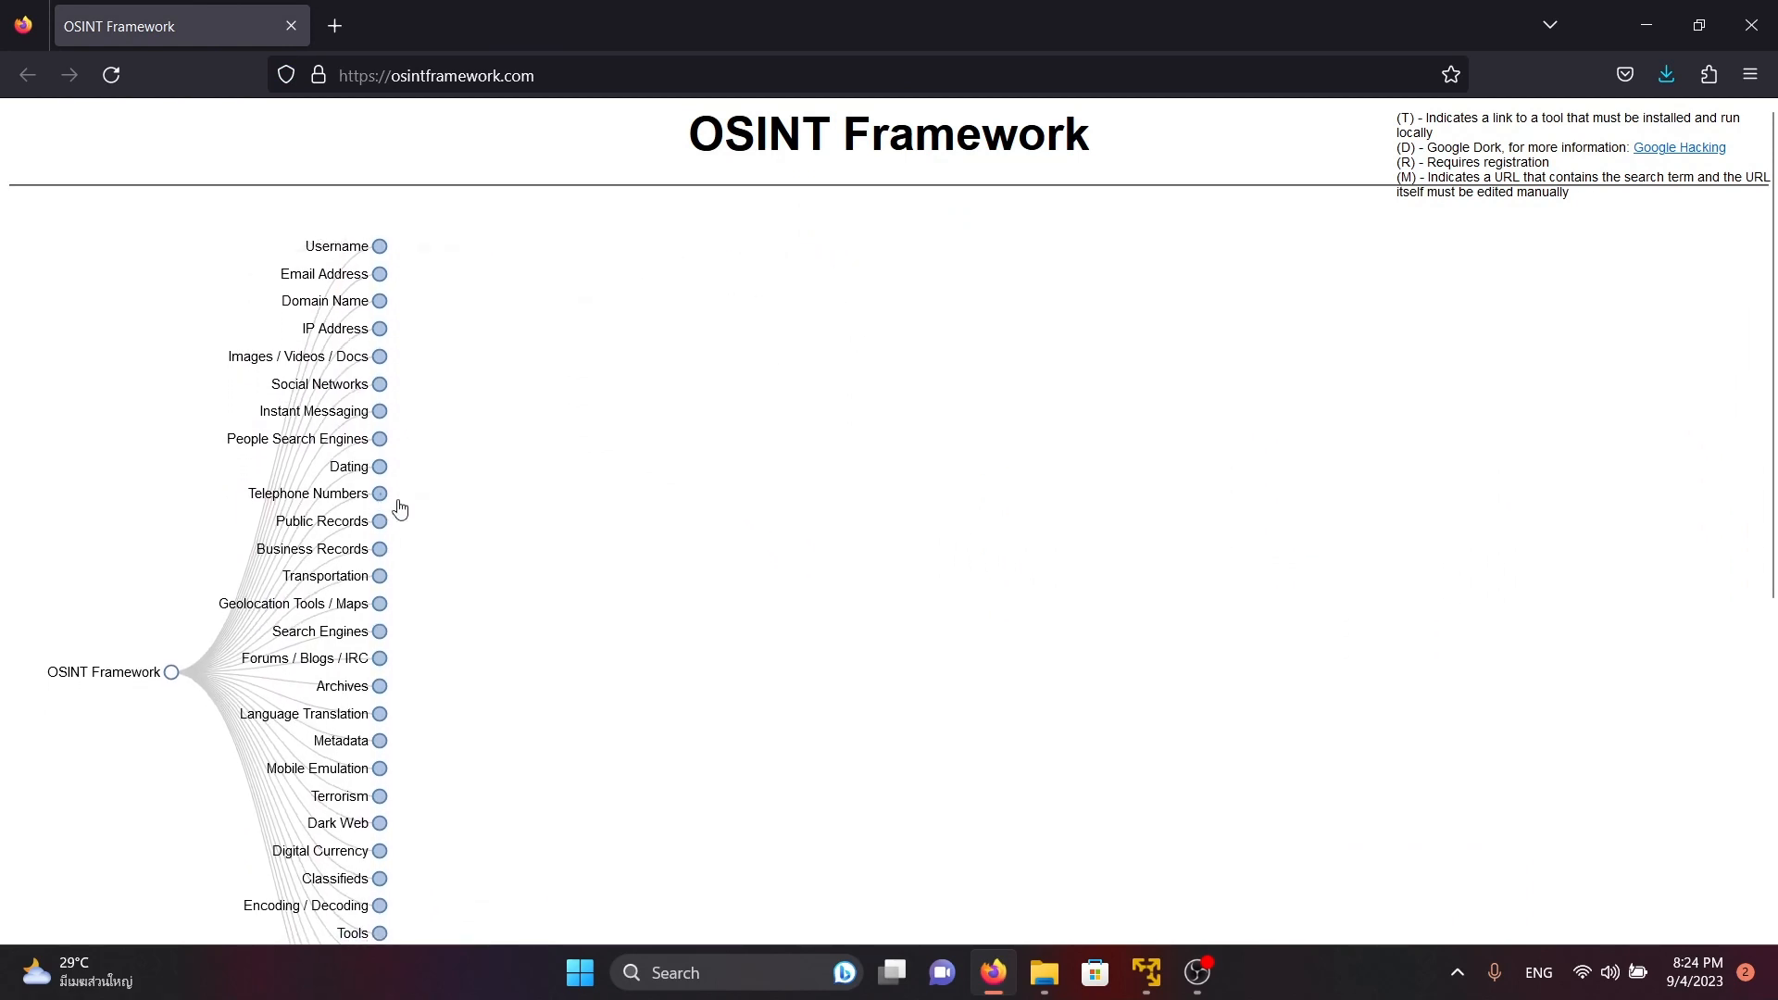
Expand the Telephone Numbers branch and open ThatsThem - Reverse Phone Lookup in a new tab
{"action": "left_click", "coordinate": [380, 495]}
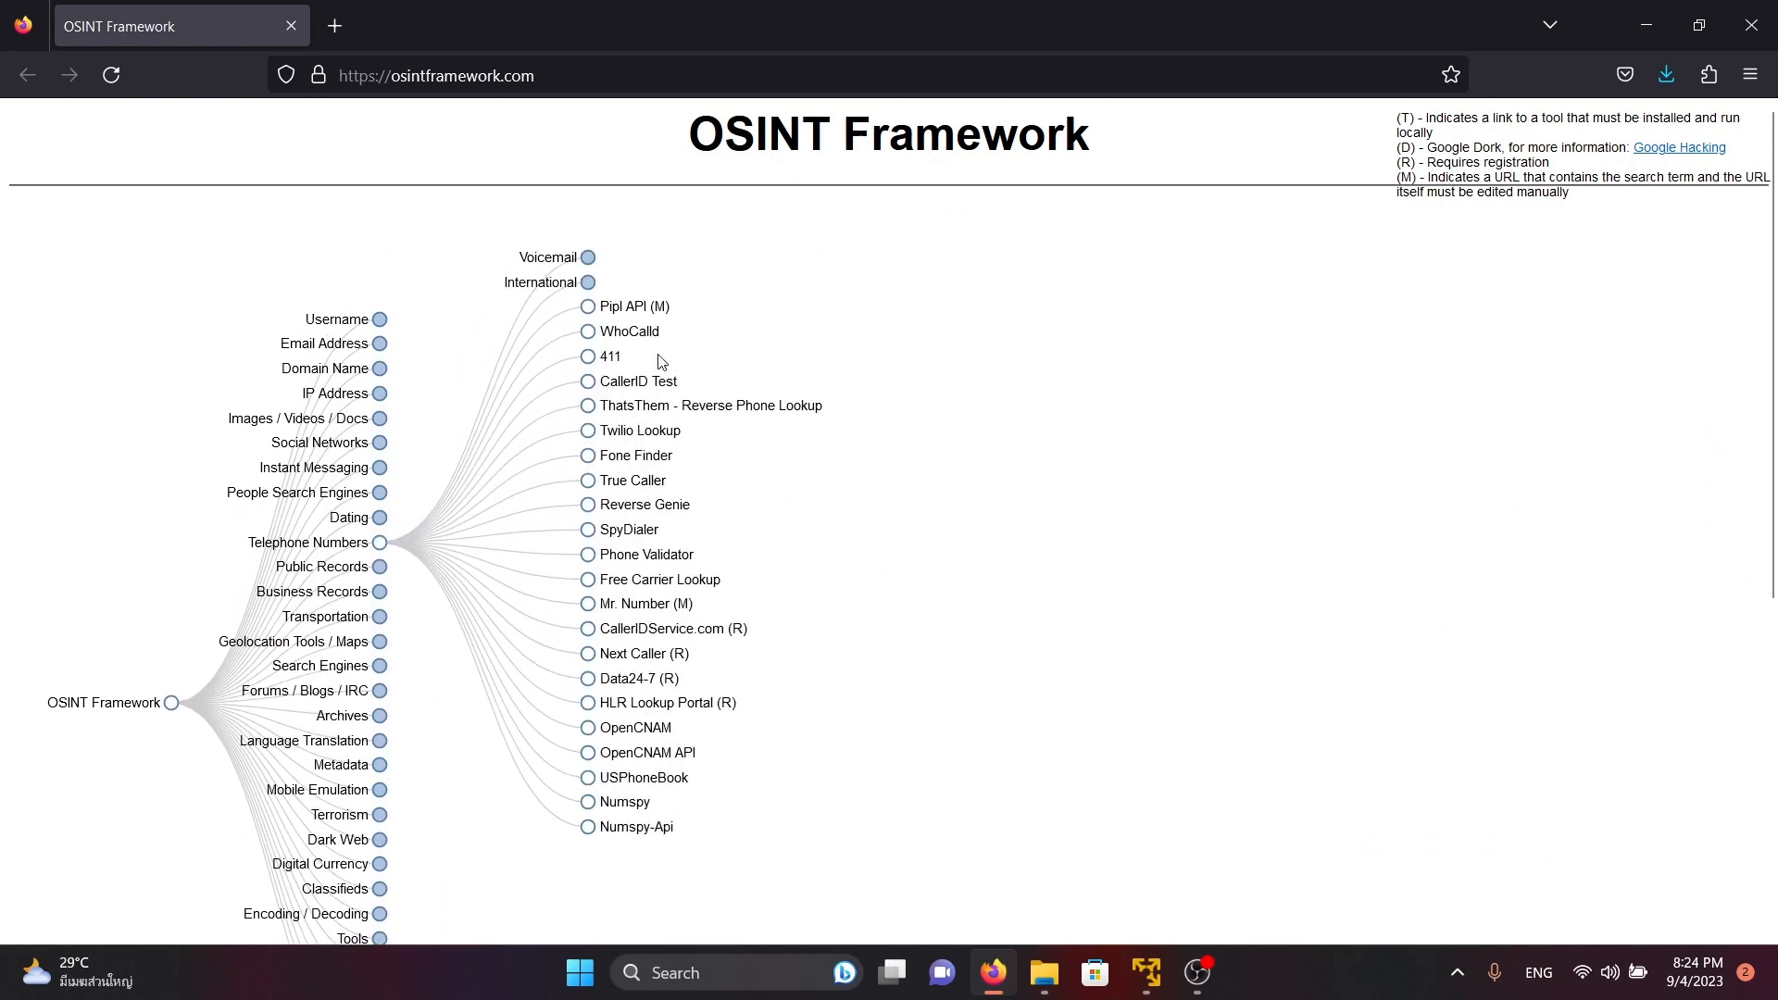
{"action": "right_click", "coordinate": [660, 417]}
{"action": "left_click", "coordinate": [704, 425]}
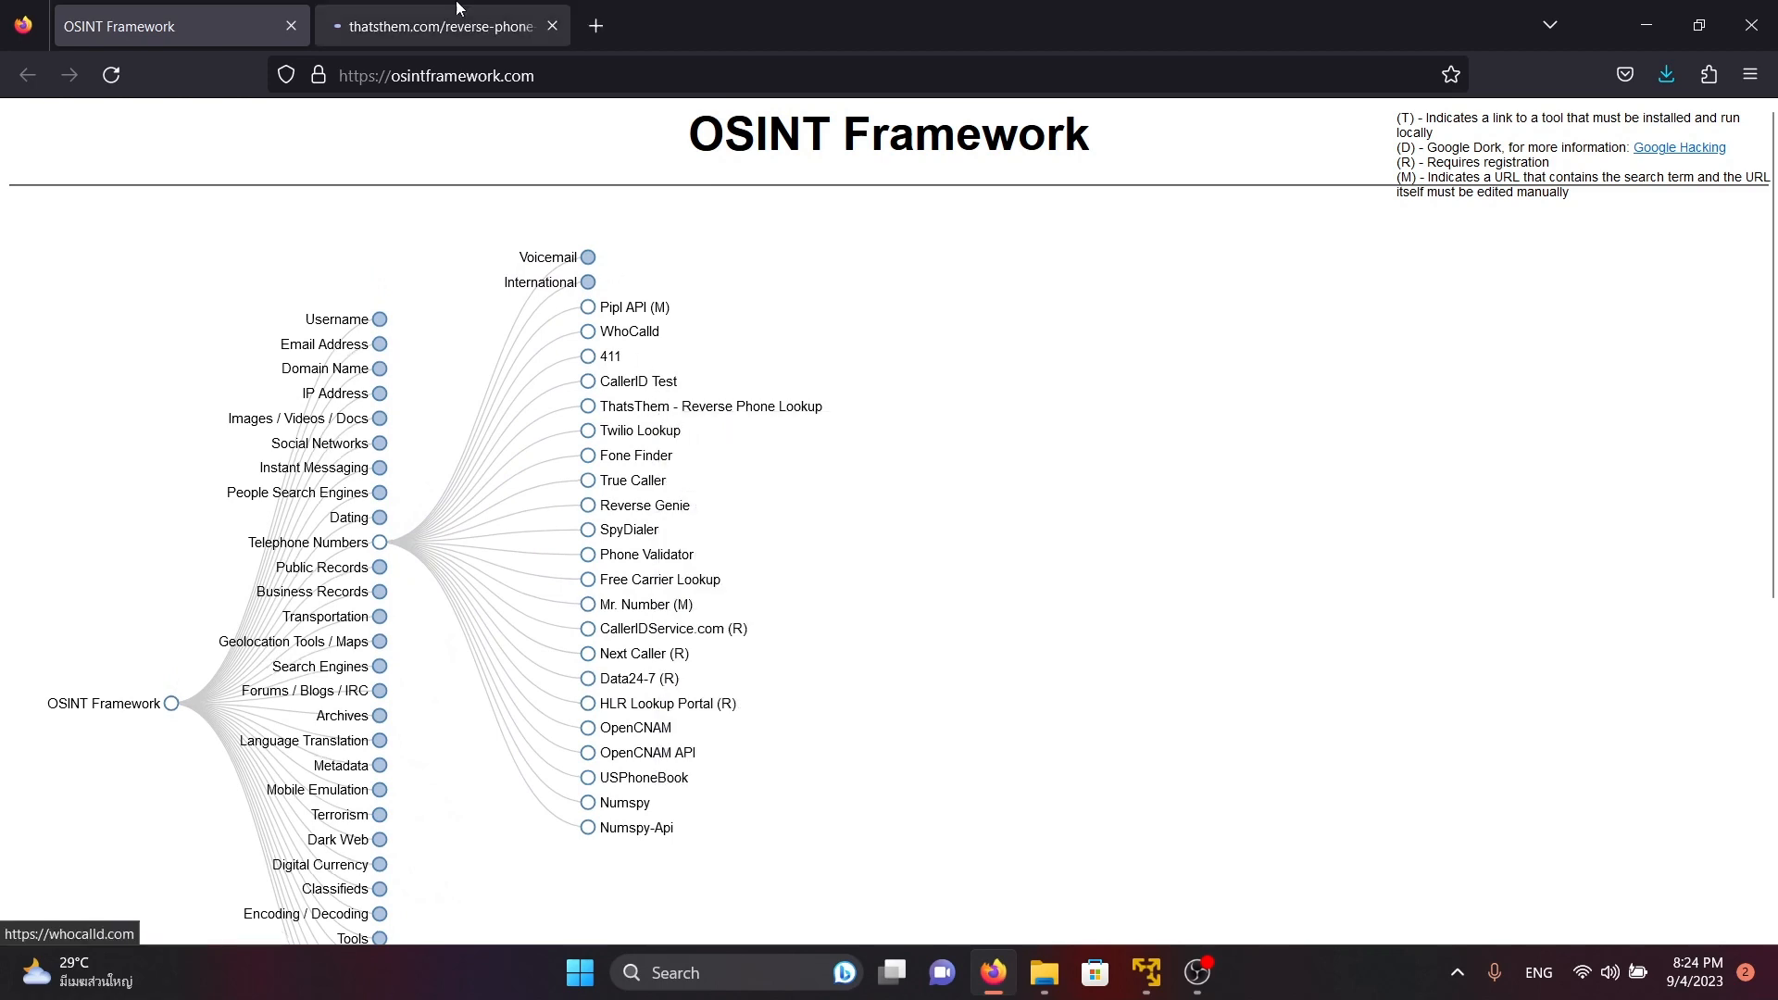
{"action": "key", "text": "ctrl+Tab"}
Enter the phone number in the ThatsThem reverse phone lookup and run the search
{"action": "left_click", "coordinate": [872, 647]}
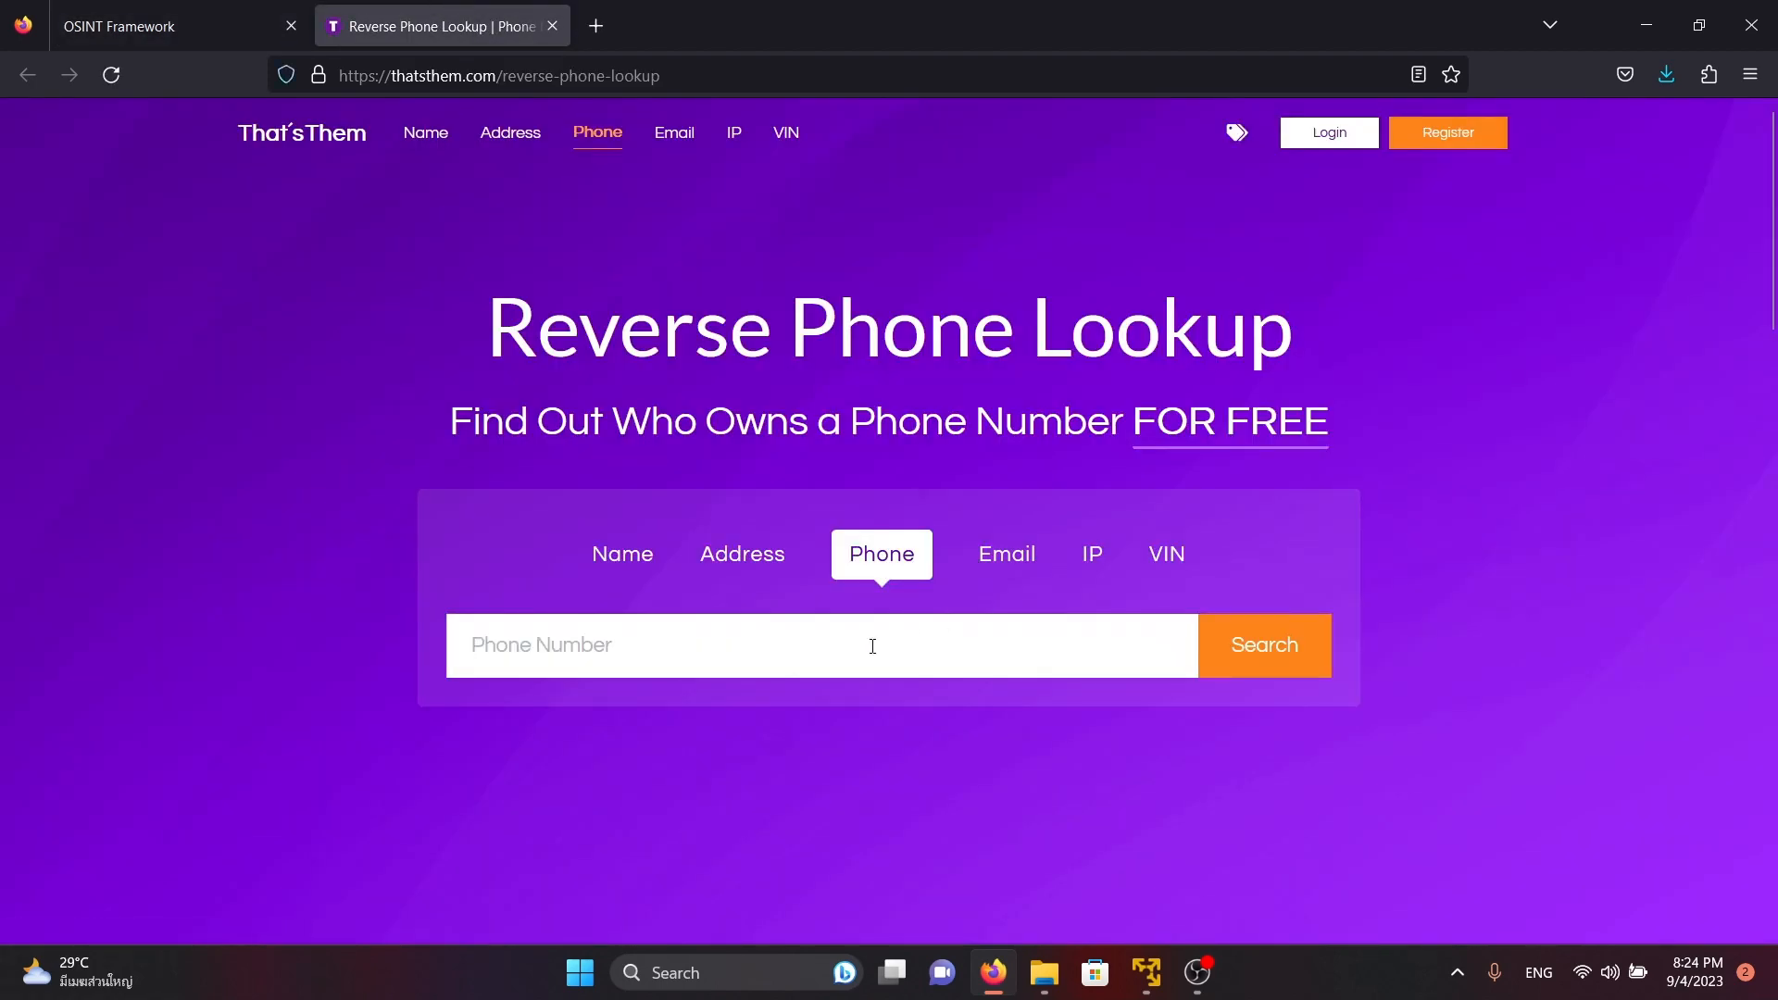
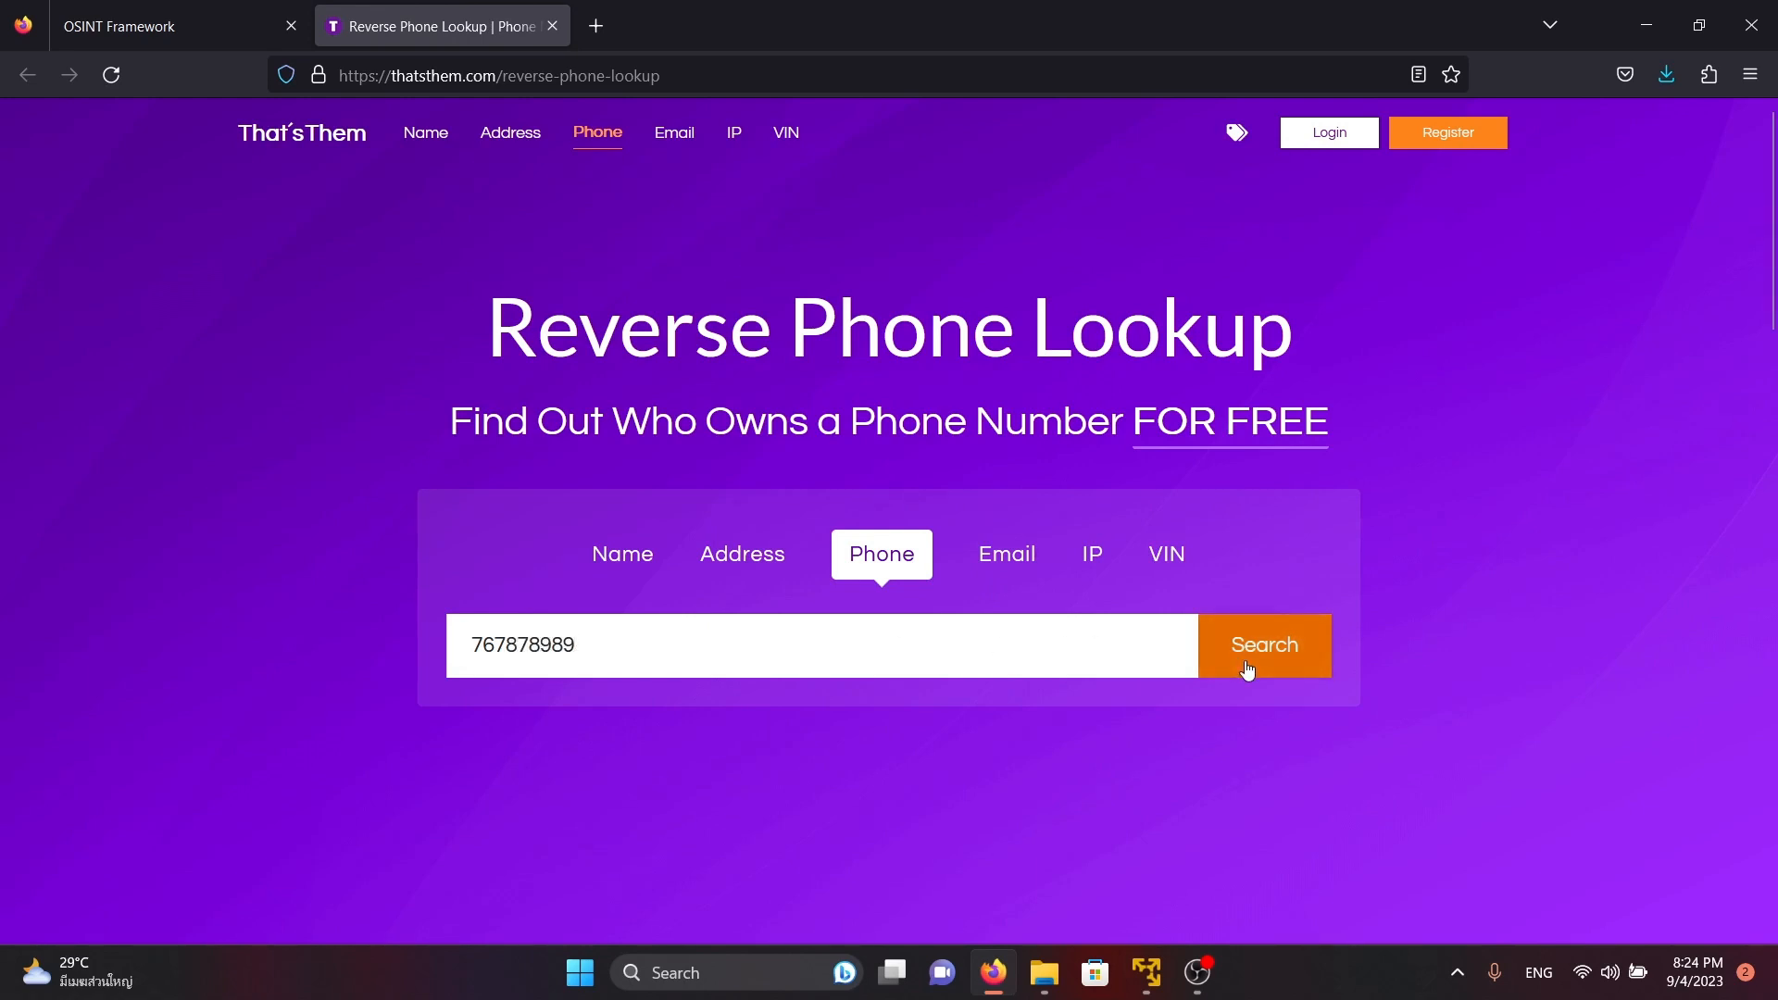
{"action": "left_click", "coordinate": [1248, 669]}
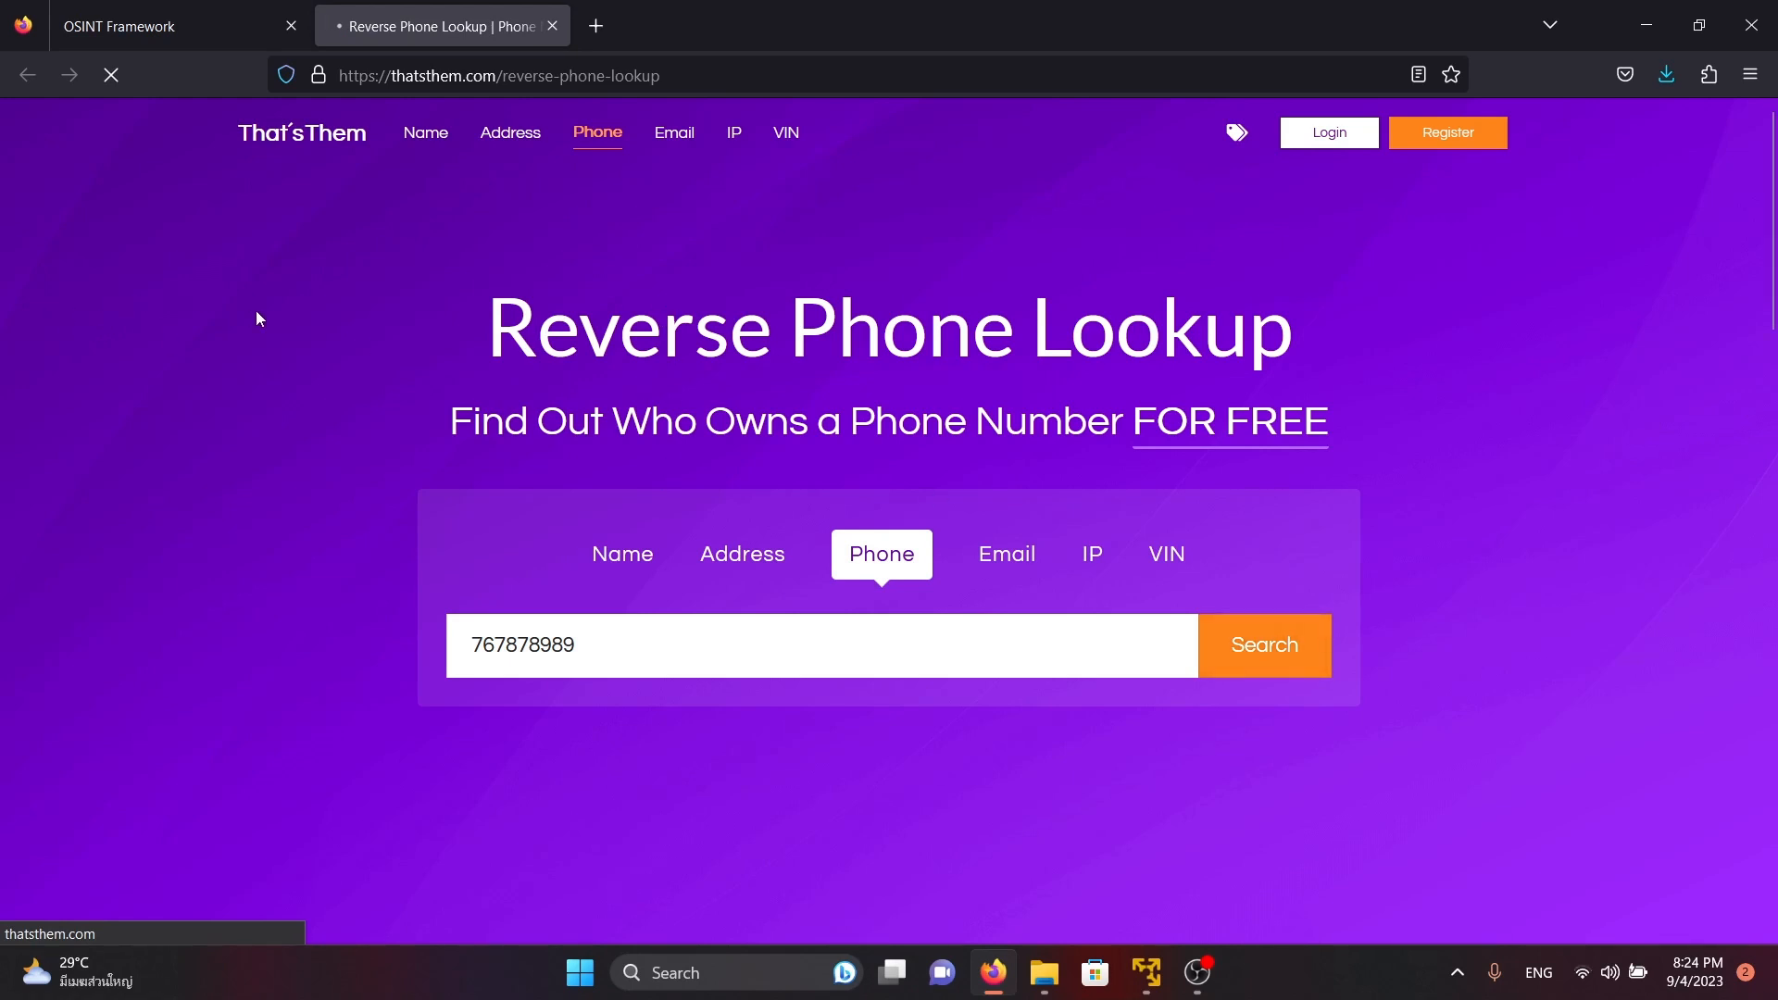
{"action": "scroll", "coordinate": [263, 320], "scroll_direction": "down", "scroll_amount": 5}
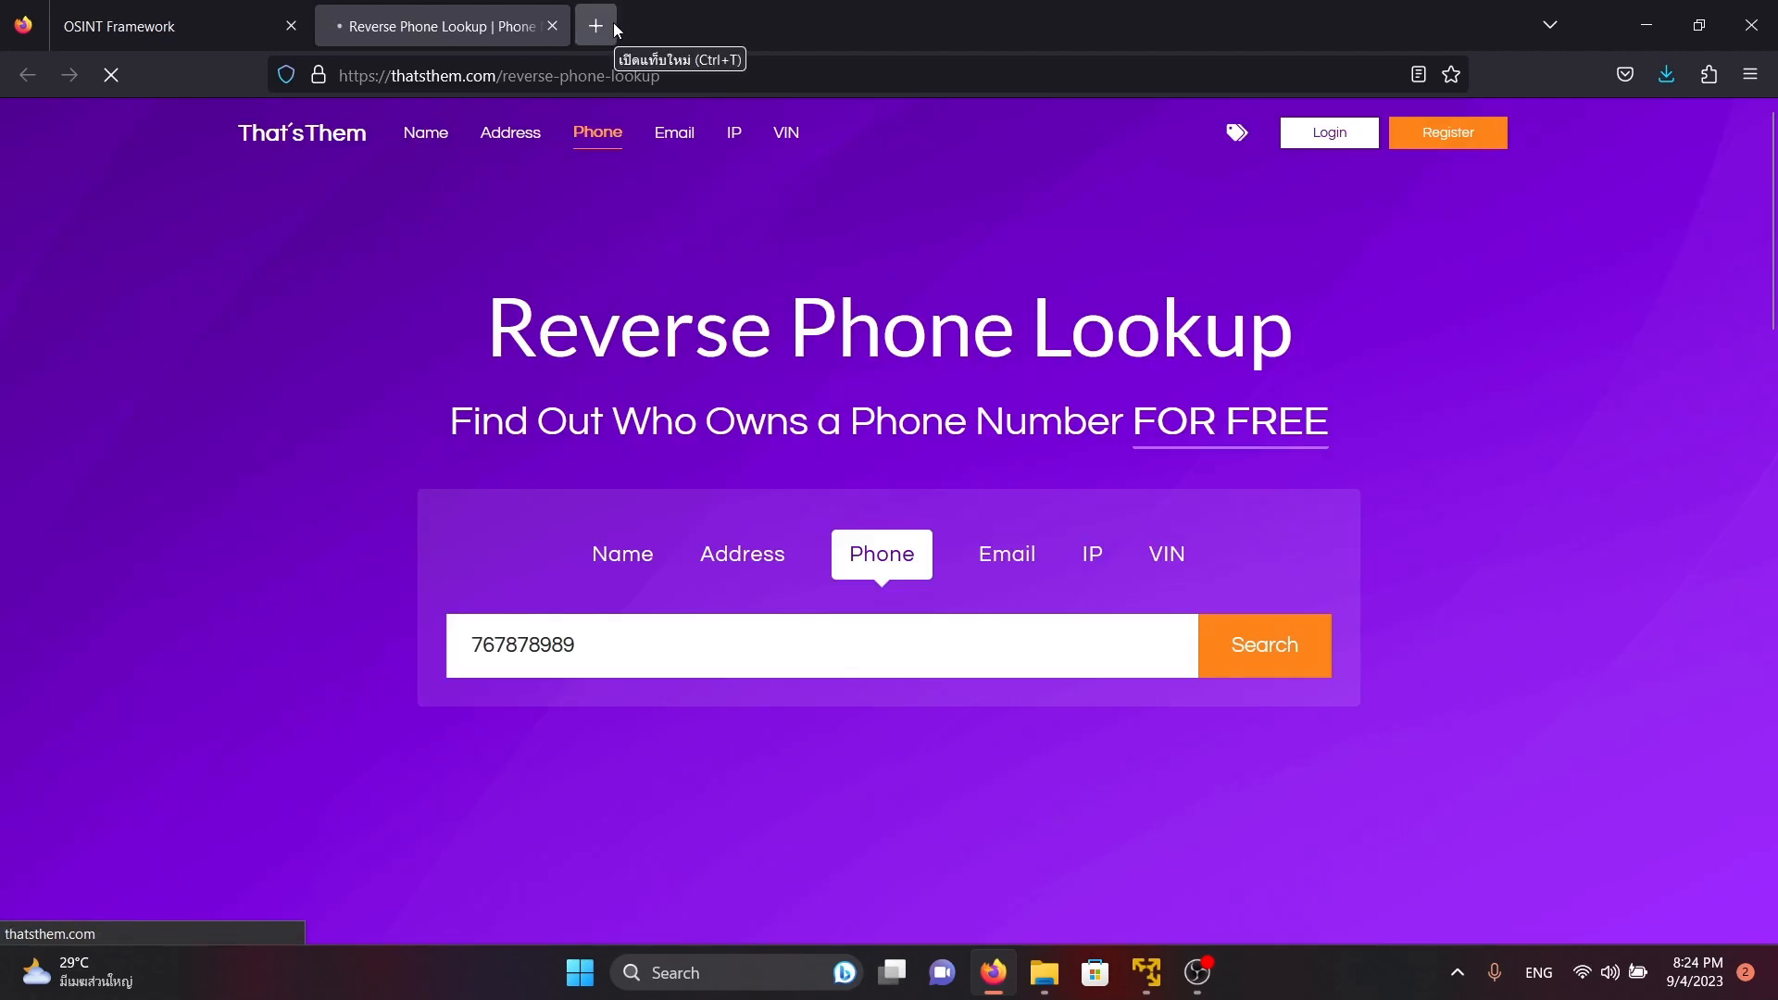
Return to the OSINT Framework page and collapse the Telephone Numbers branch
{"action": "left_click", "coordinate": [176, 26]}
{"action": "scroll", "coordinate": [452, 493], "scroll_direction": "down", "scroll_amount": 3}
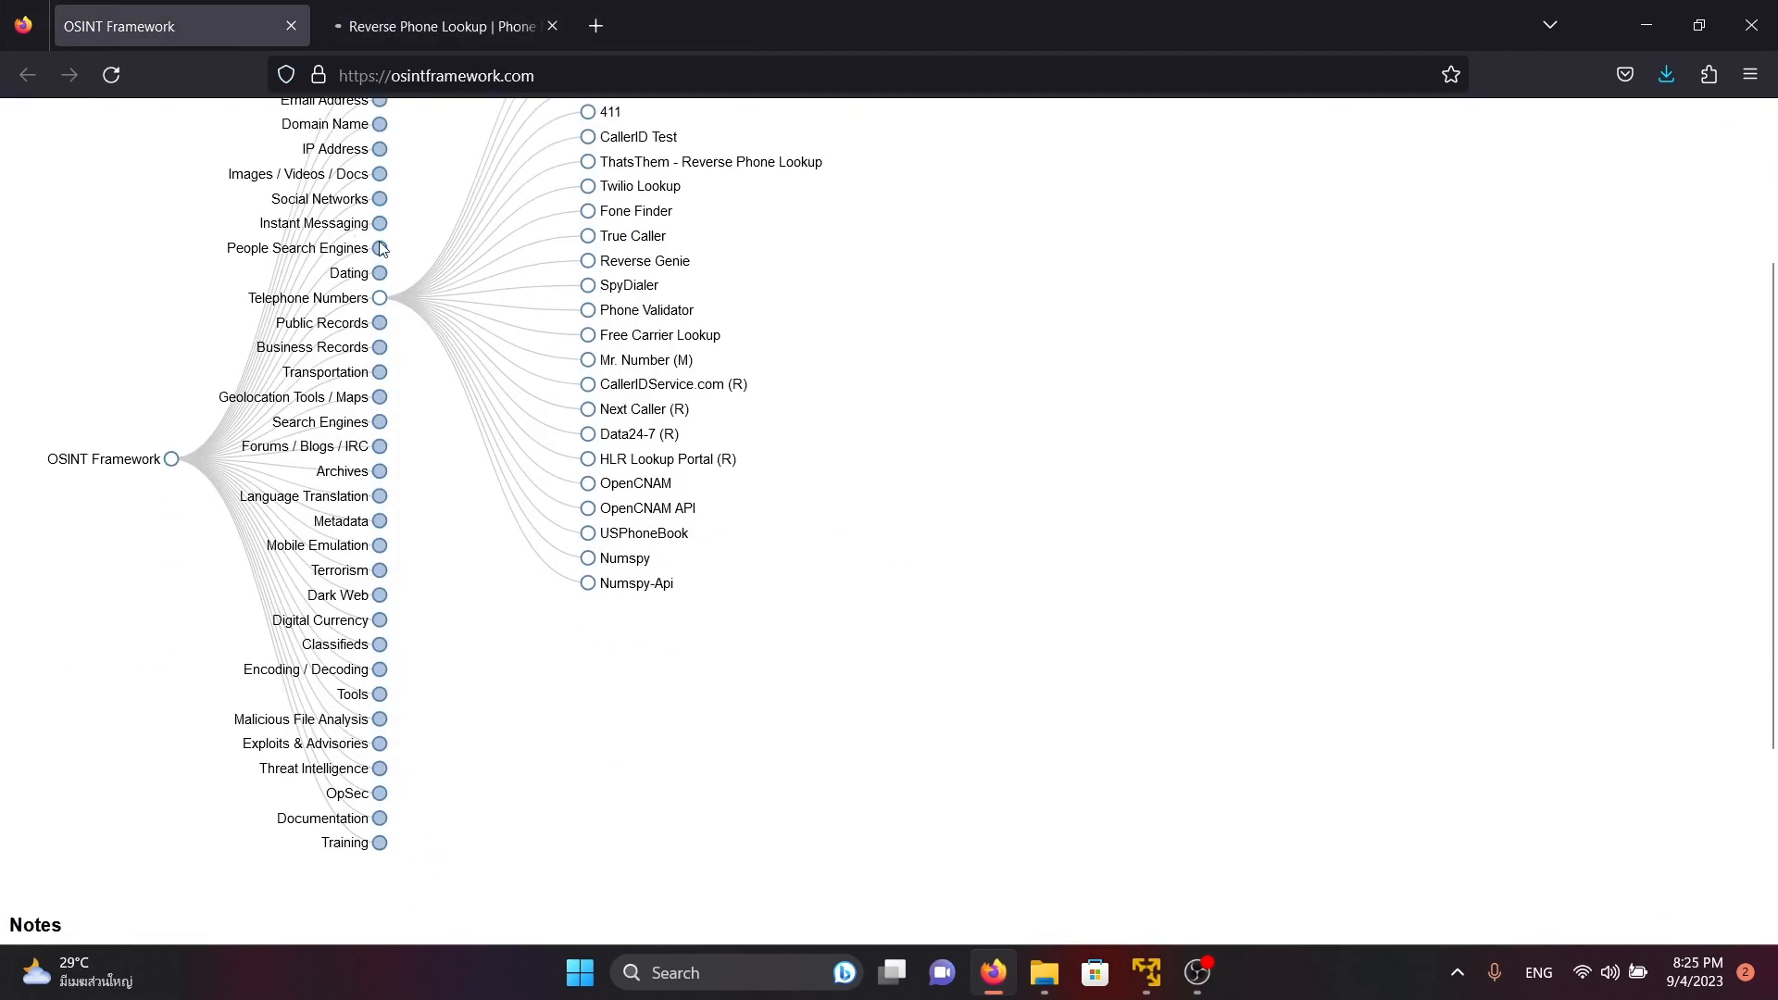
{"action": "left_click", "coordinate": [379, 297]}
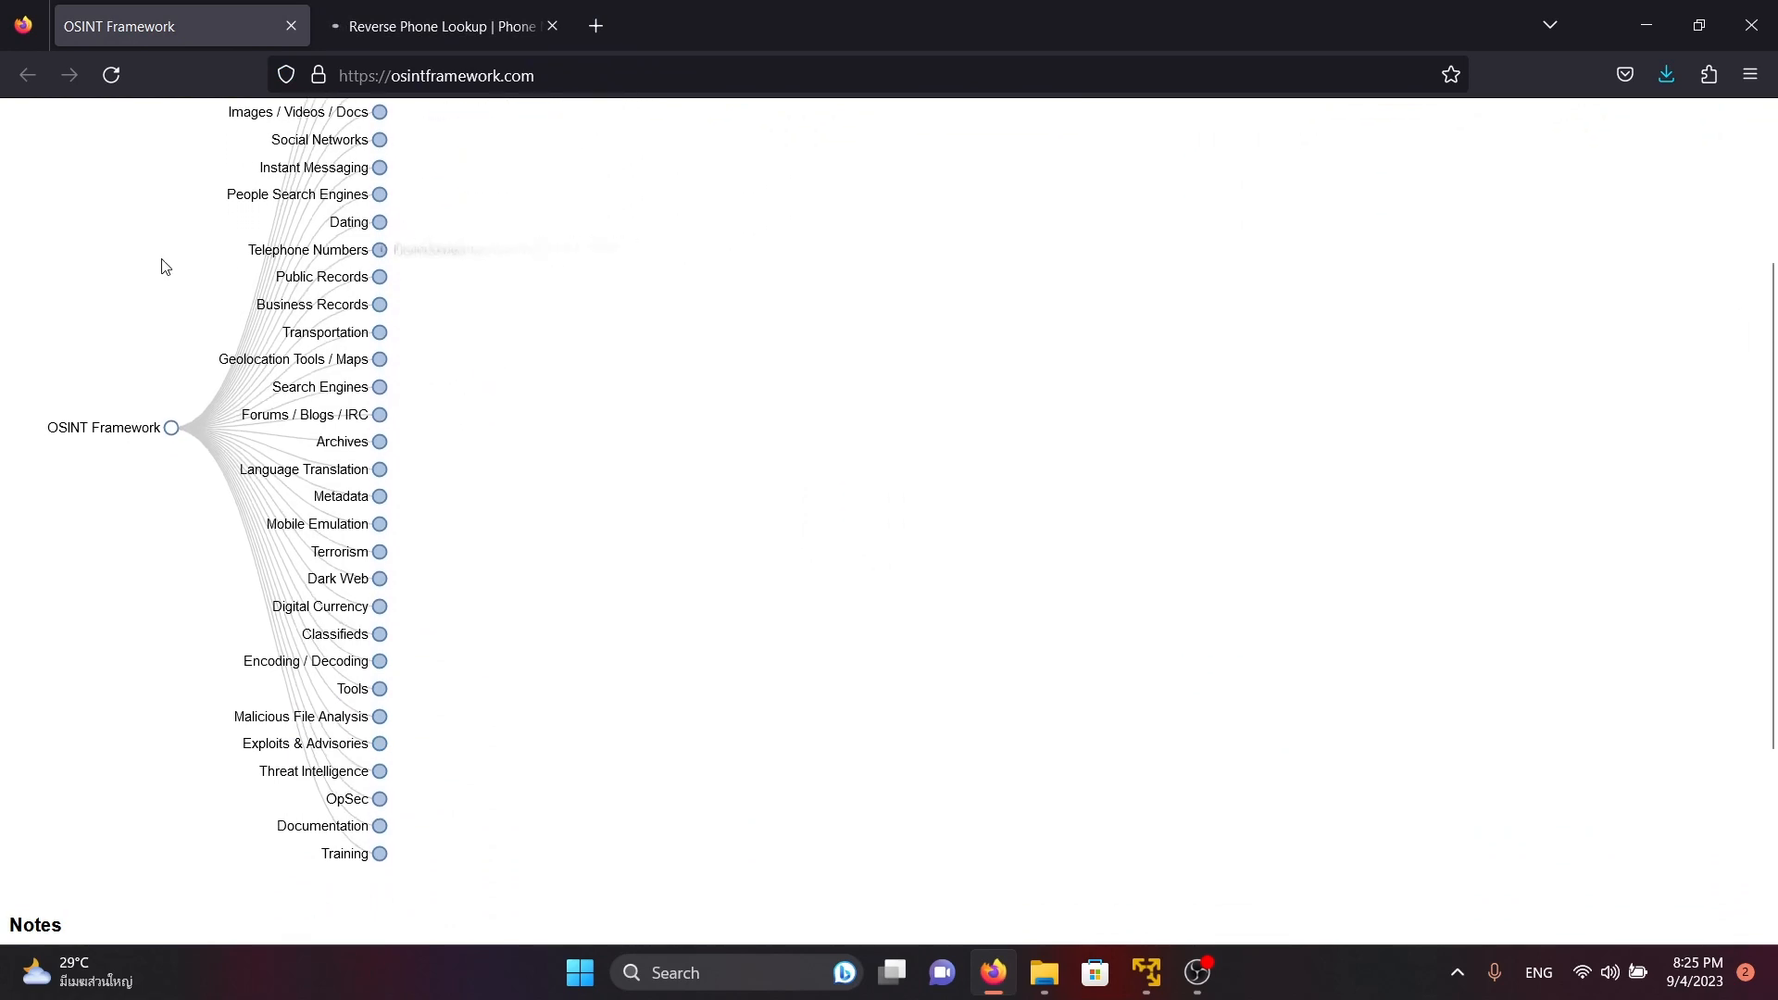
{"action": "scroll", "coordinate": [609, 435], "scroll_direction": "up", "scroll_amount": 3}
{"action": "scroll", "coordinate": [433, 519], "scroll_direction": "down", "scroll_amount": 3}
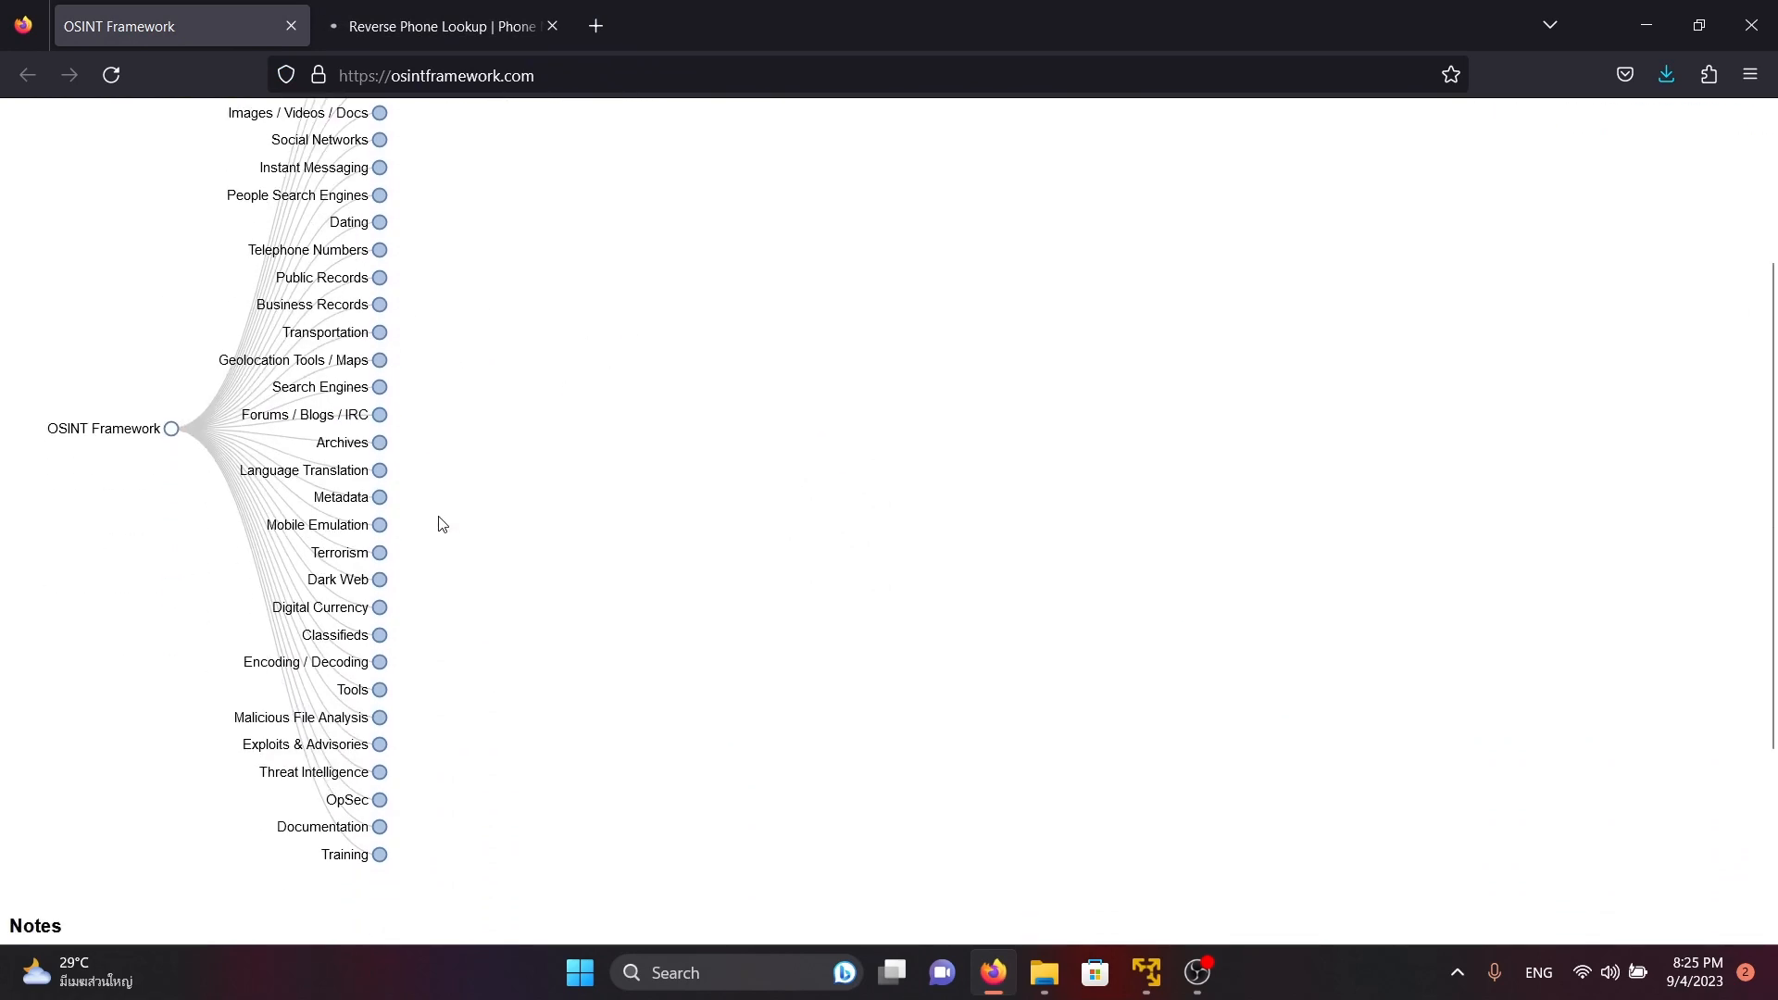
Expand the Search Engines branch to view its categories and collapse it again
{"action": "left_click", "coordinate": [381, 388]}
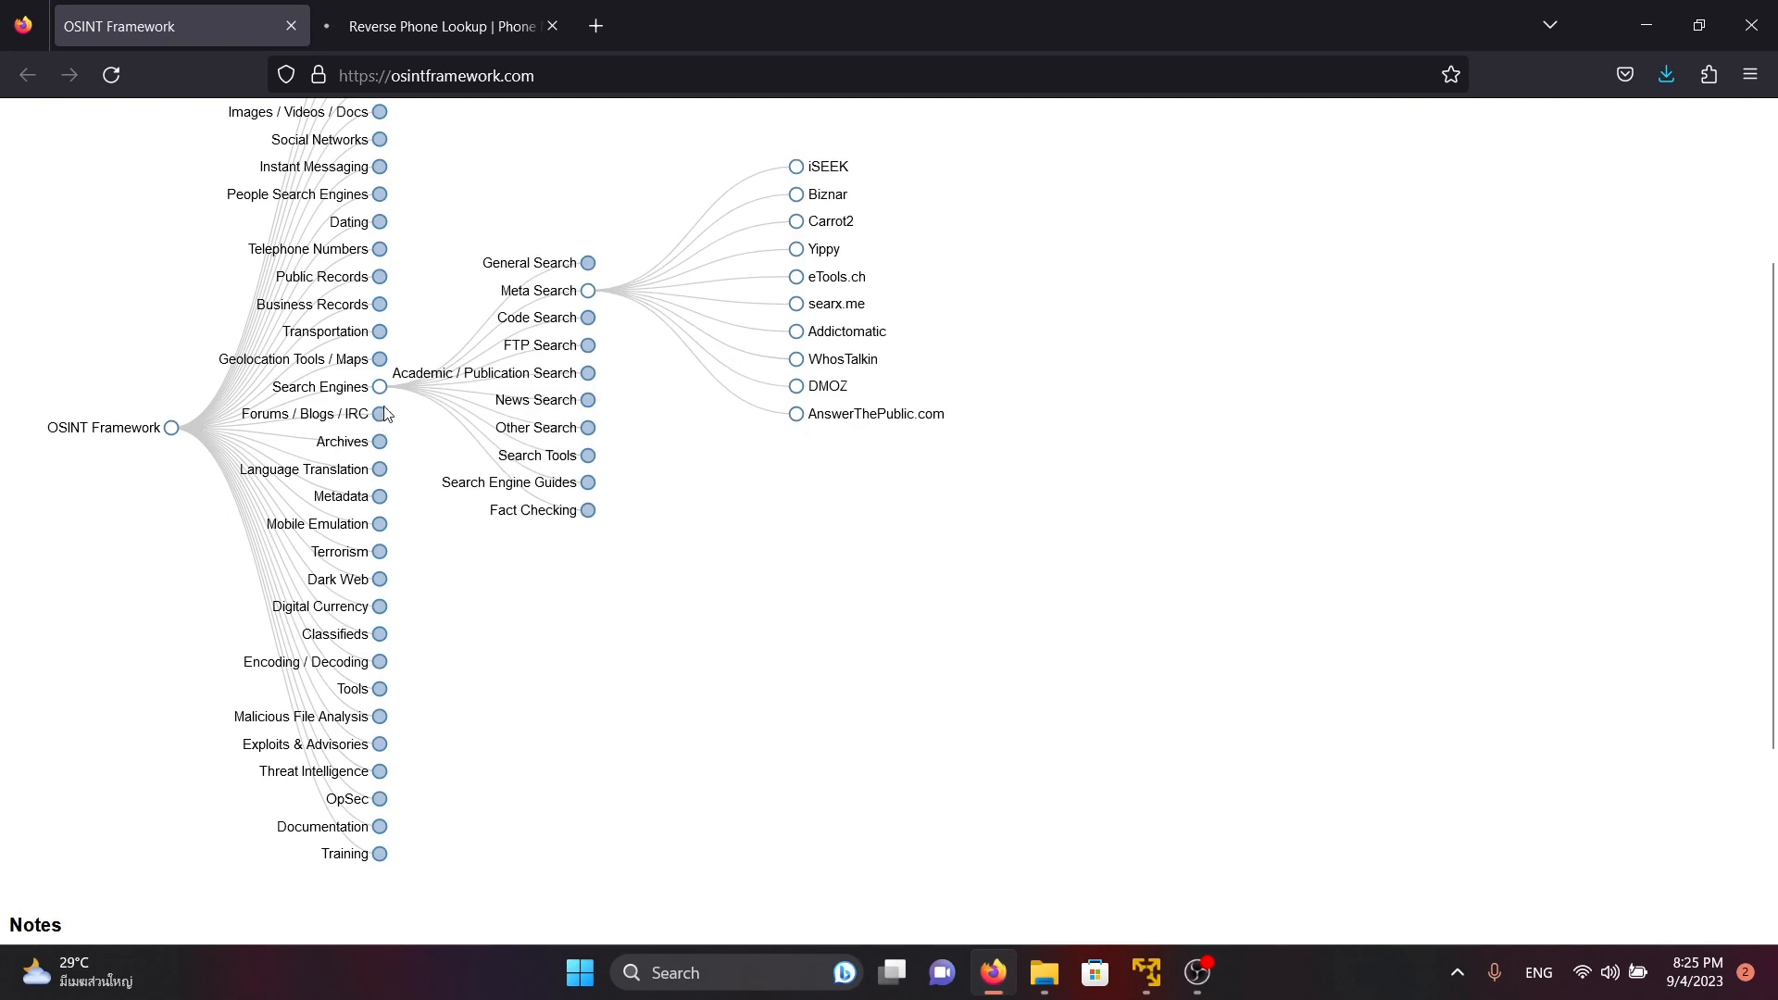
{"action": "left_click", "coordinate": [381, 387]}
{"action": "scroll", "coordinate": [483, 496], "scroll_direction": "down", "scroll_amount": 2}
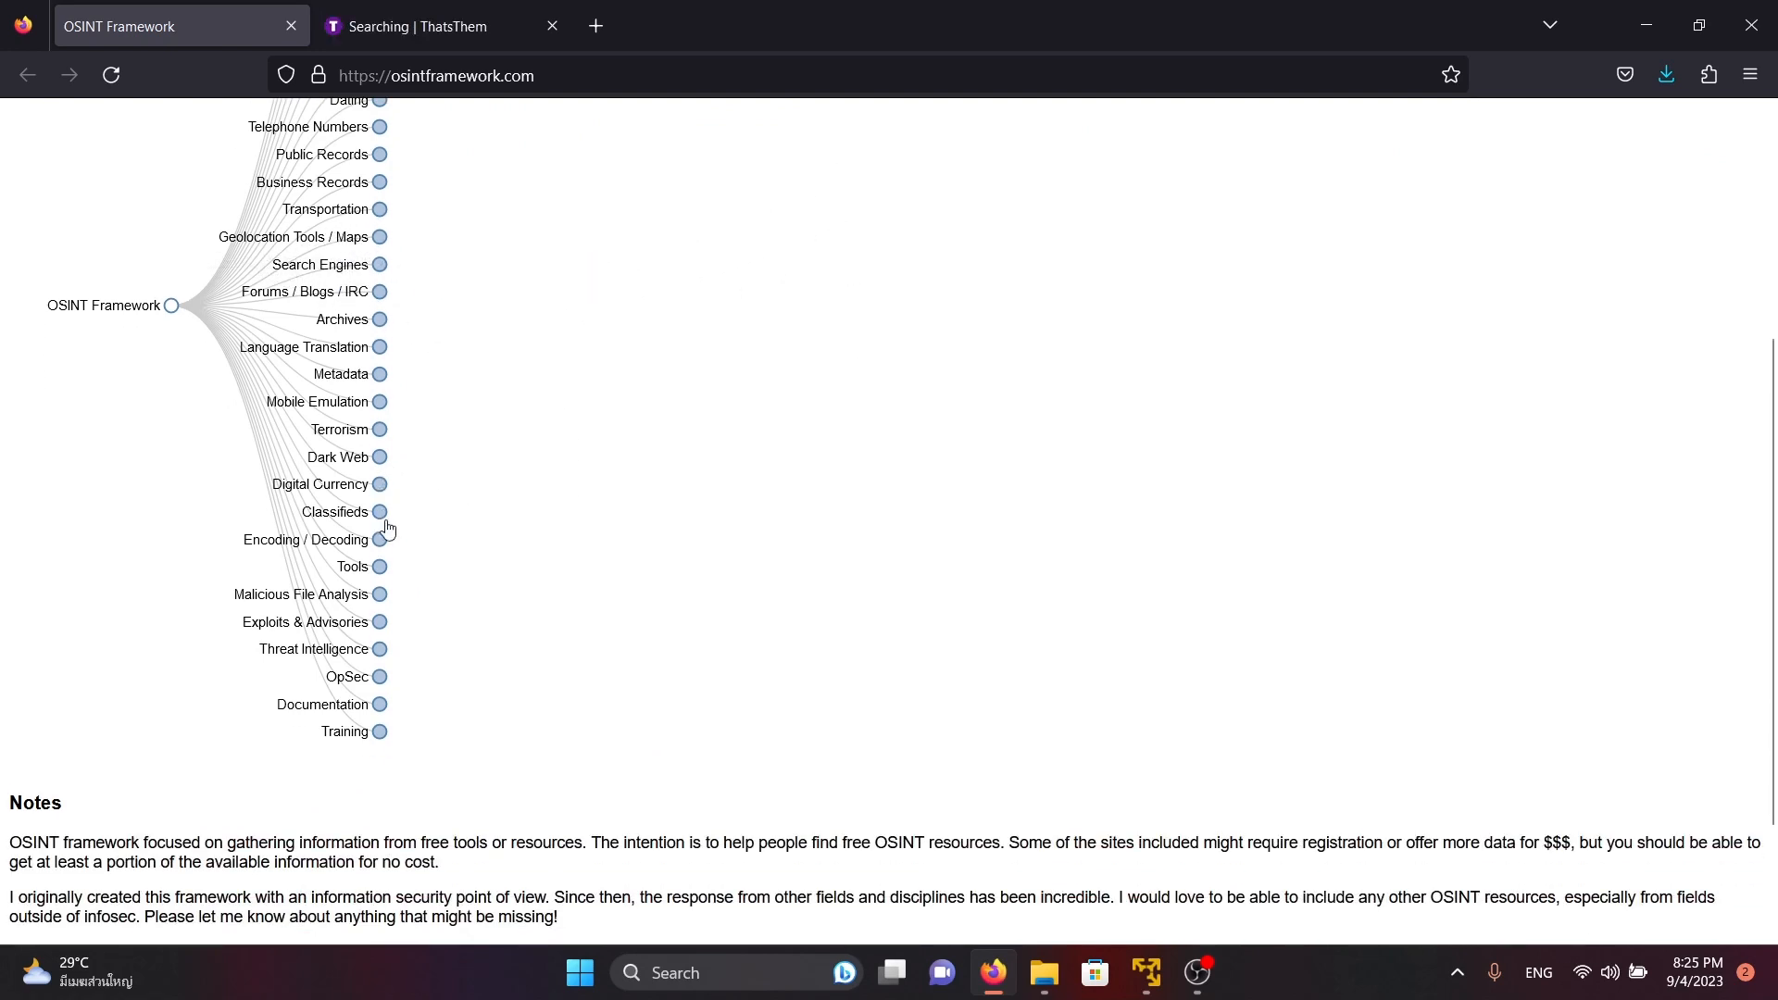
Expand Malicious File Analysis and its Hosted Automated Analysis list to view the tools, and close the branch again
{"action": "left_click", "coordinate": [382, 598]}
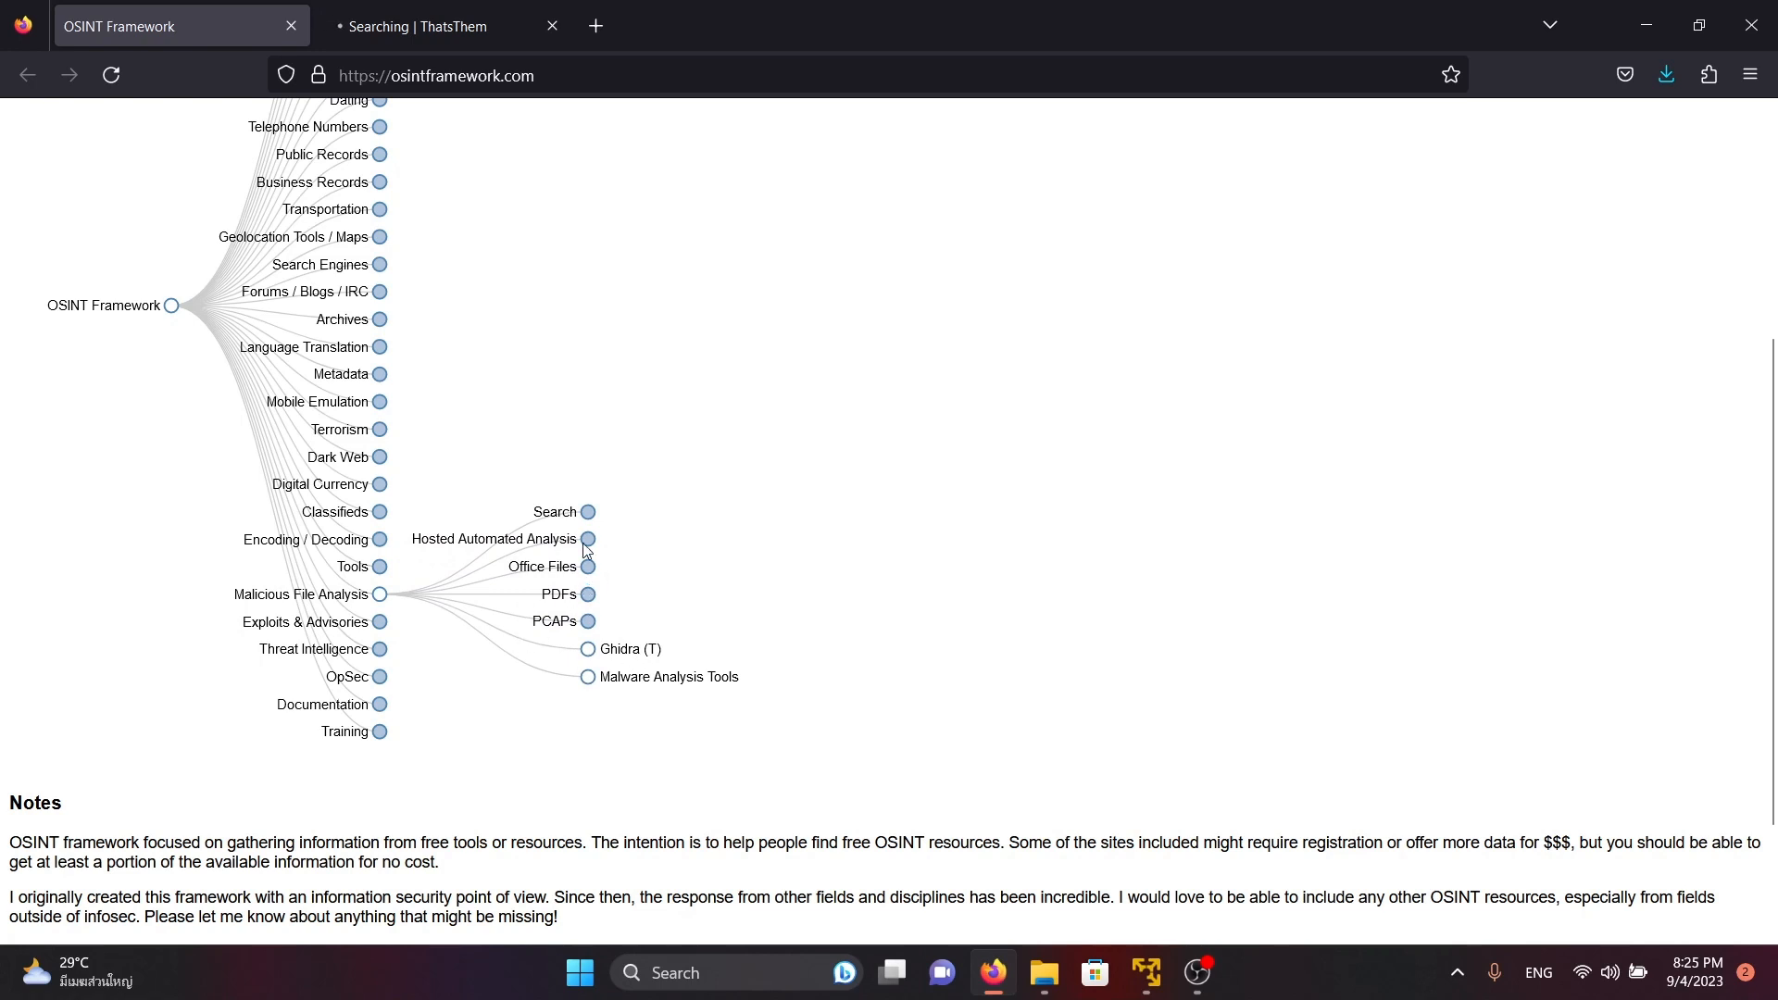
{"action": "left_click", "coordinate": [588, 539]}
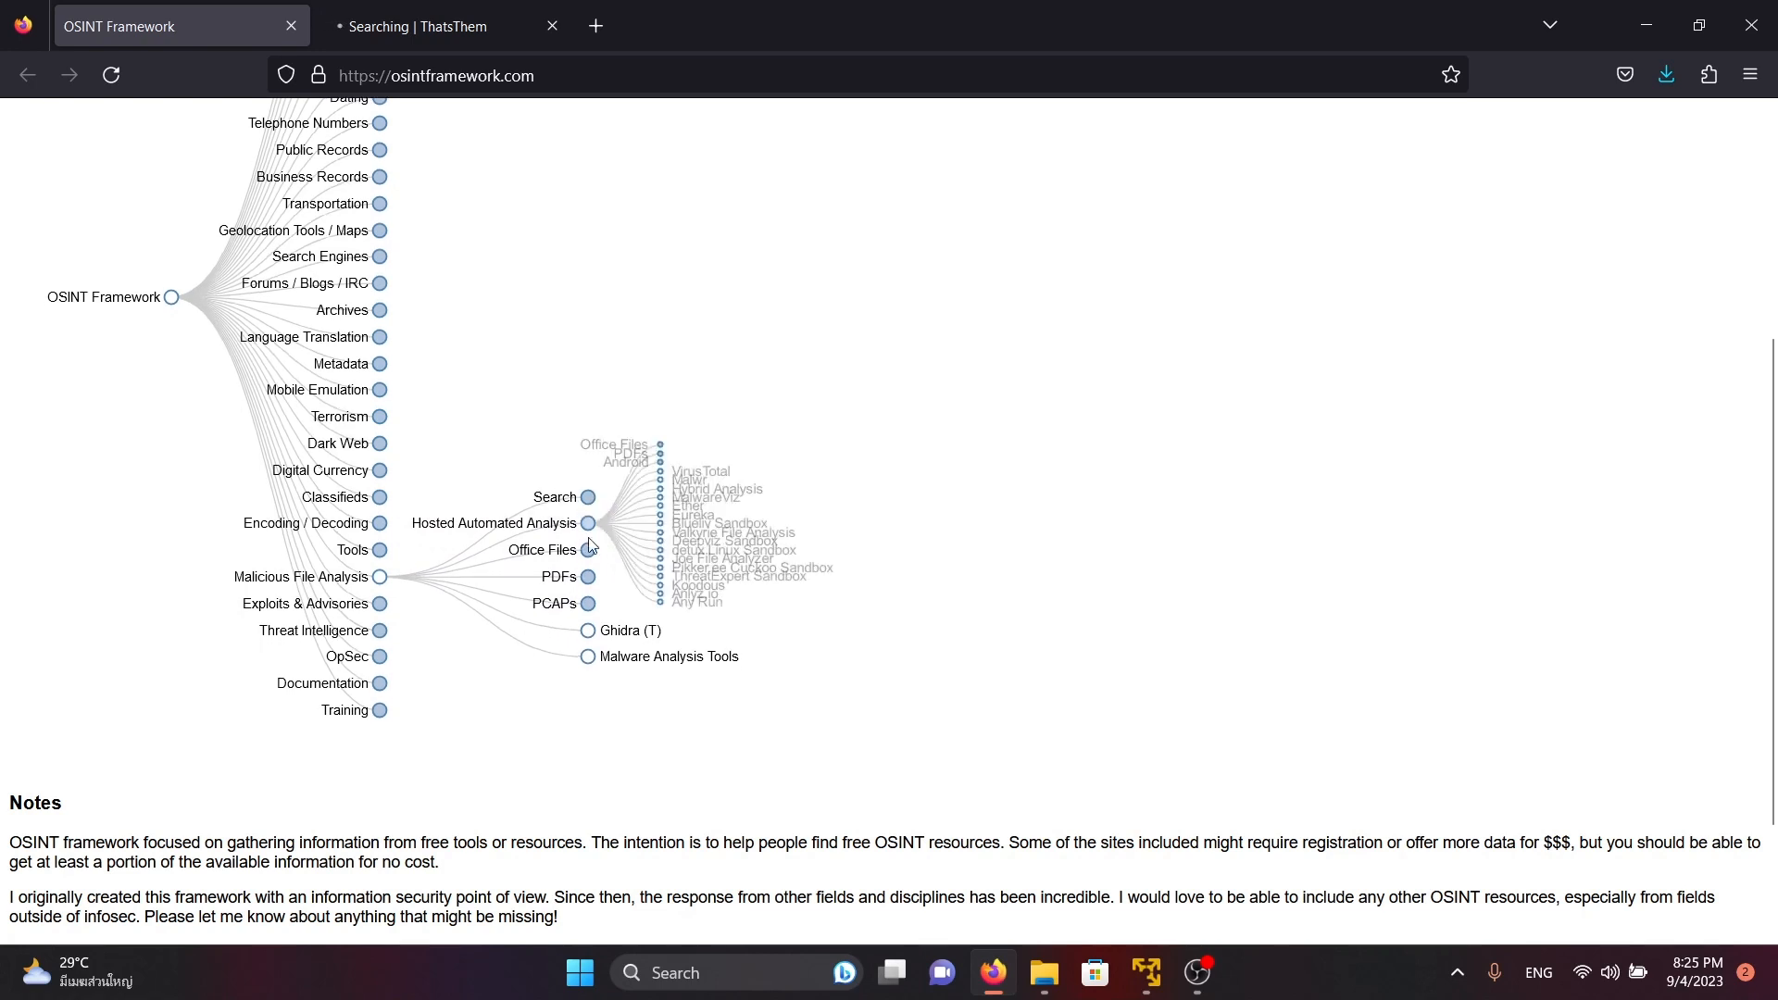
{"action": "left_click", "coordinate": [586, 496]}
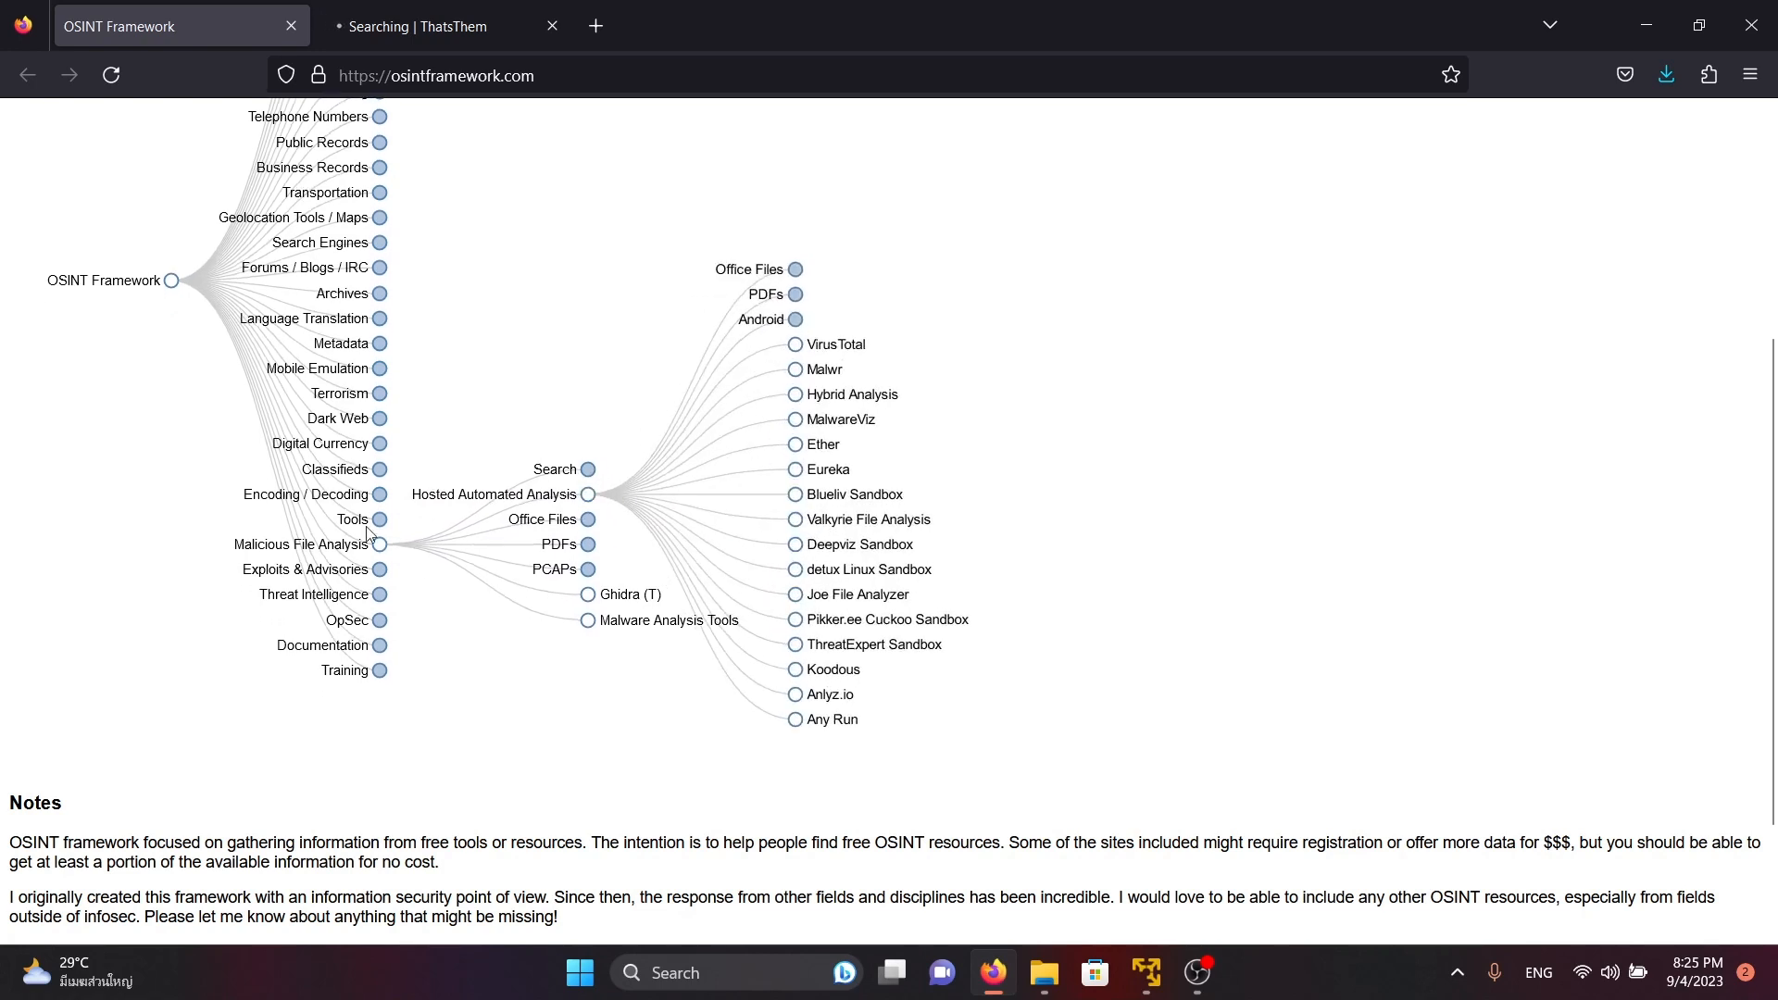
{"action": "scroll", "coordinate": [512, 448], "scroll_direction": "up", "scroll_amount": 5}
Check the progress of the phone lookup, and expand People Search Engines with its General People Search branch in OSINT Framework
{"action": "left_click", "coordinate": [463, 19]}
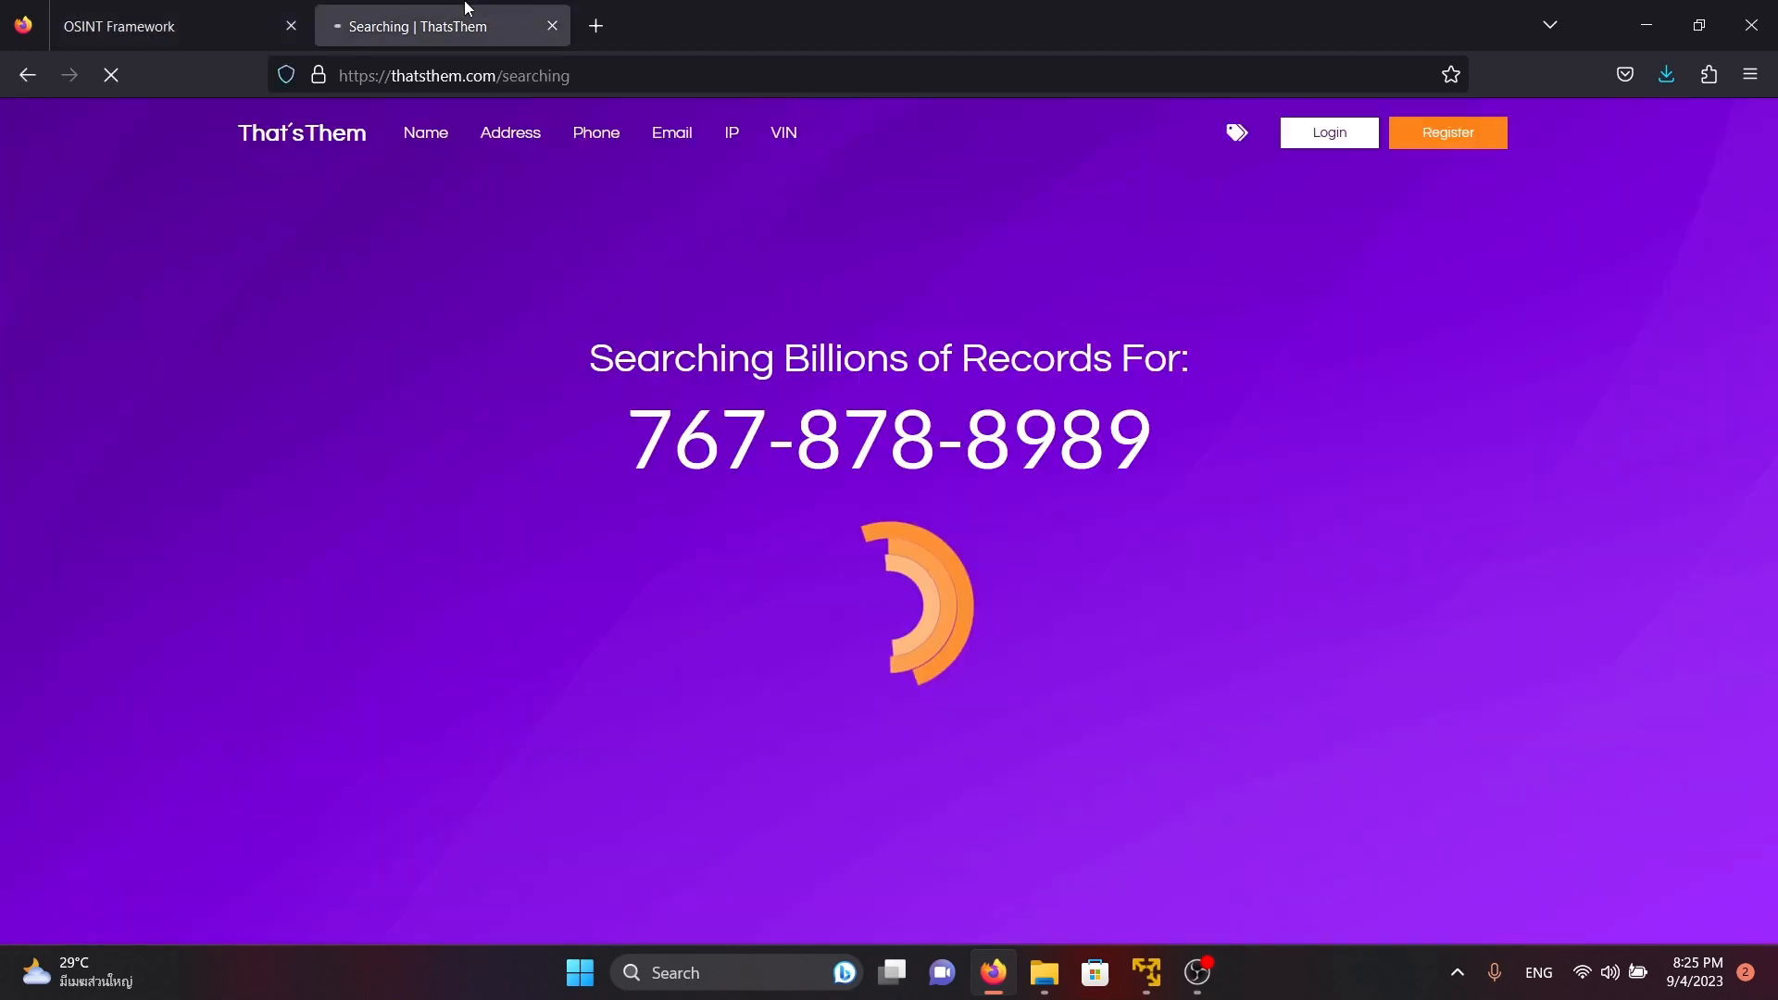
{"action": "left_click", "coordinate": [186, 26]}
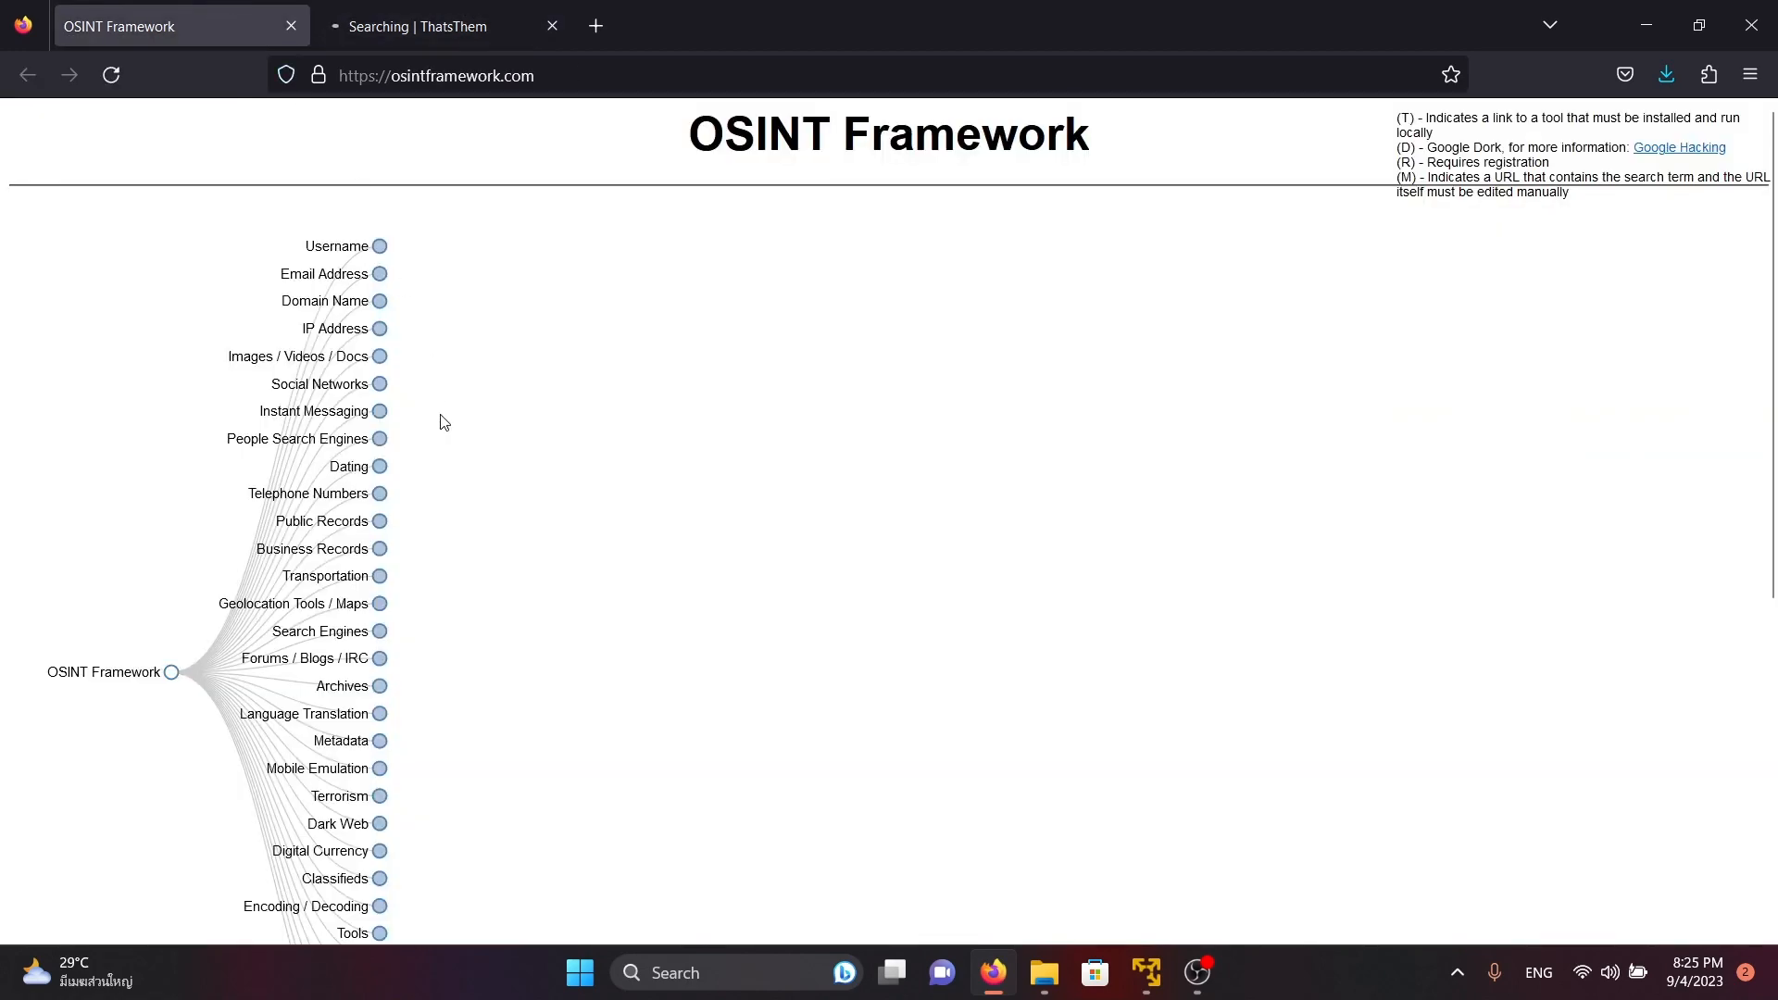
{"action": "left_click", "coordinate": [381, 439]}
{"action": "left_click", "coordinate": [590, 427]}
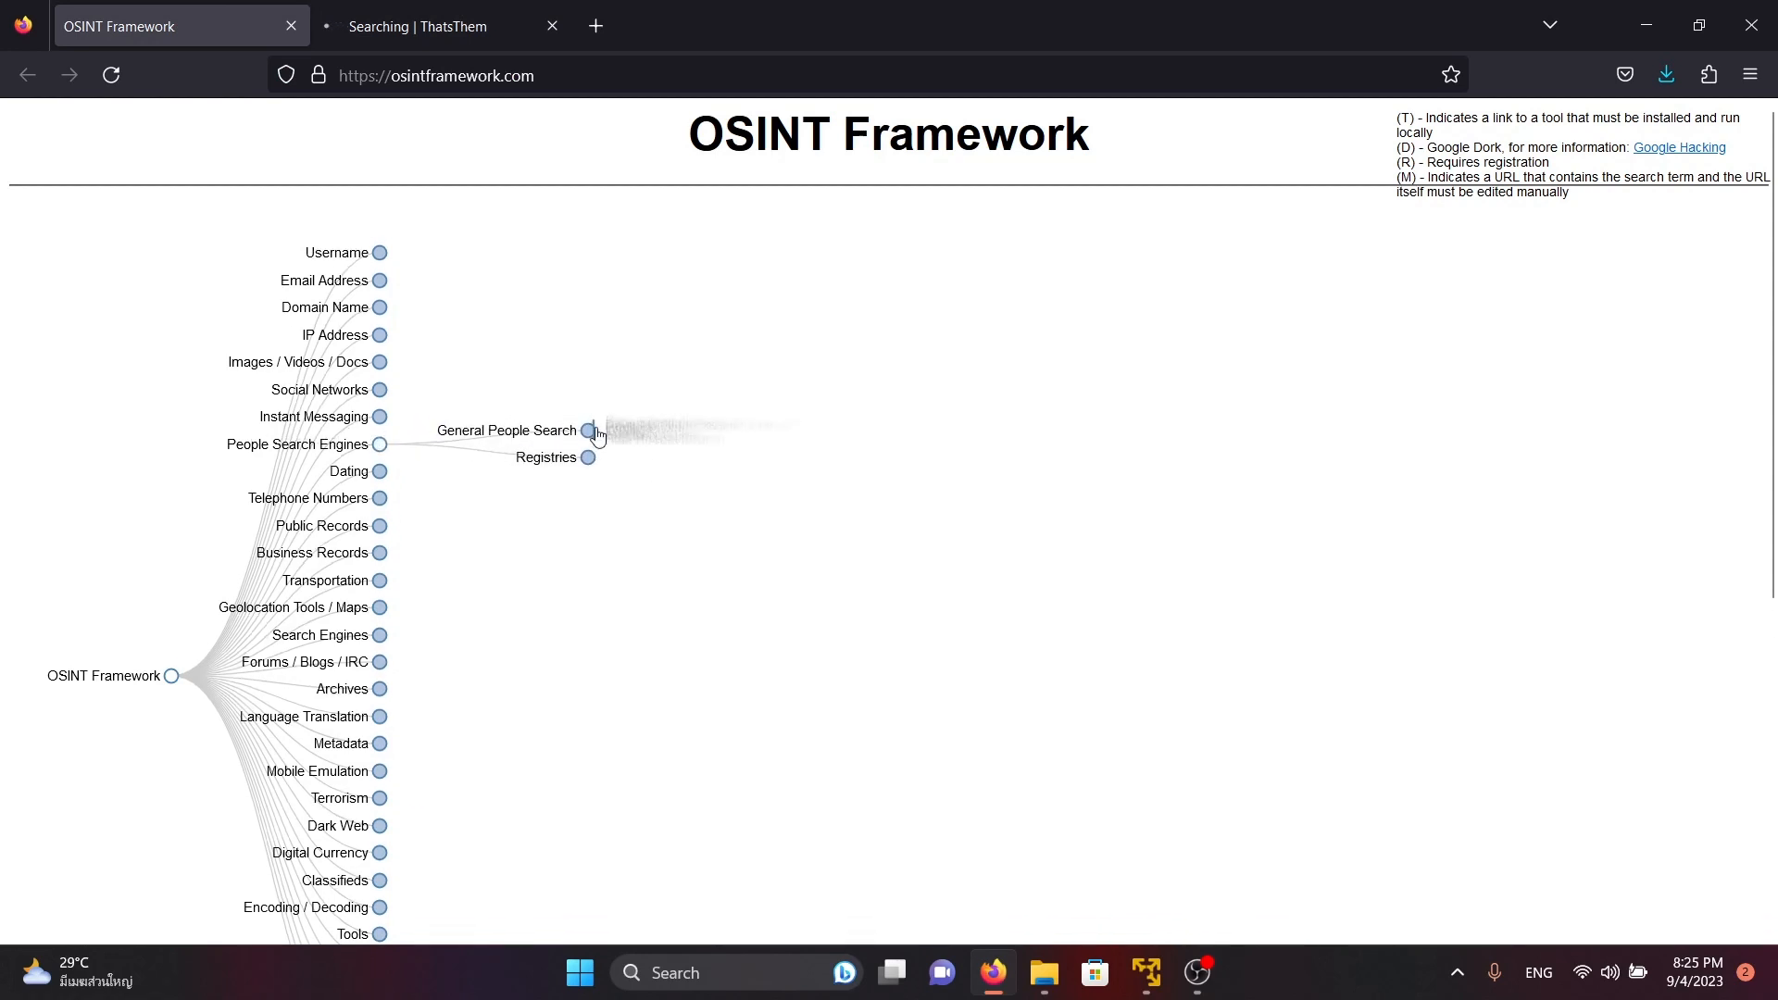
Check the phone lookup page again and open Melissa Data - People Finder from the General People Search list
{"action": "left_click", "coordinate": [531, 8]}
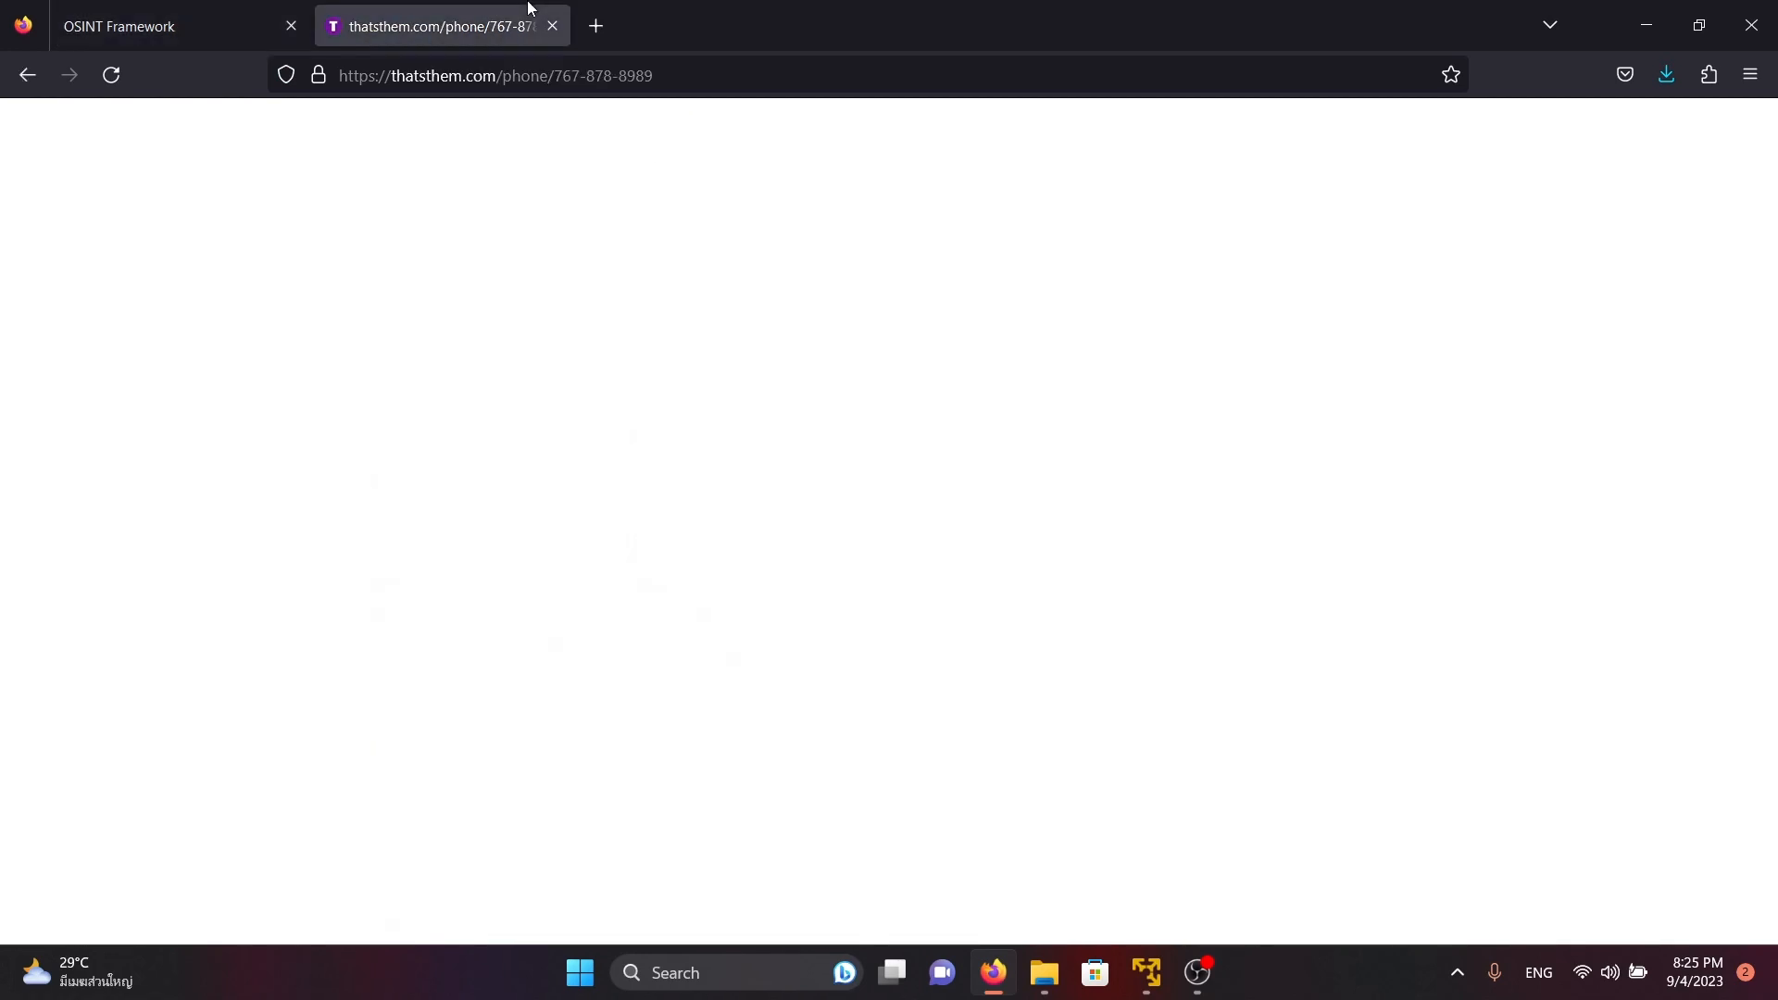
{"action": "left_click", "coordinate": [251, 26]}
{"action": "scroll", "coordinate": [857, 400], "scroll_direction": "down", "scroll_amount": 2}
{"action": "scroll", "coordinate": [874, 401], "scroll_direction": "up", "scroll_amount": 1}
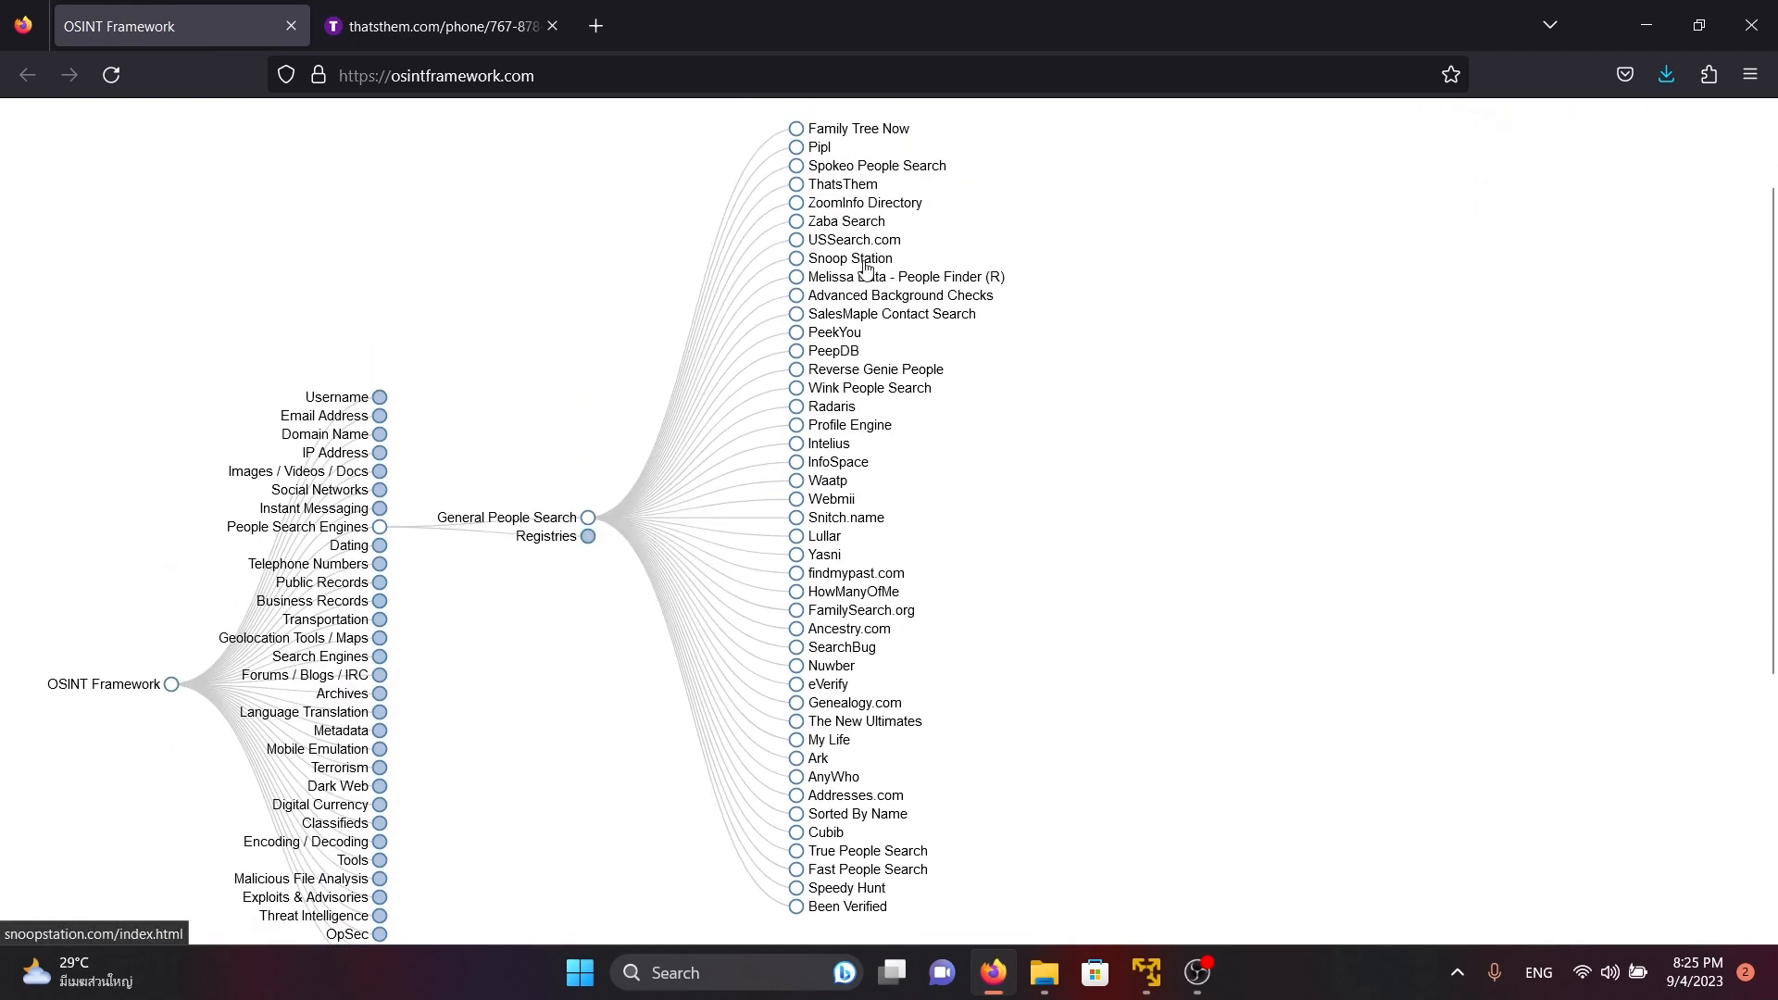
{"action": "left_click", "coordinate": [884, 285]}
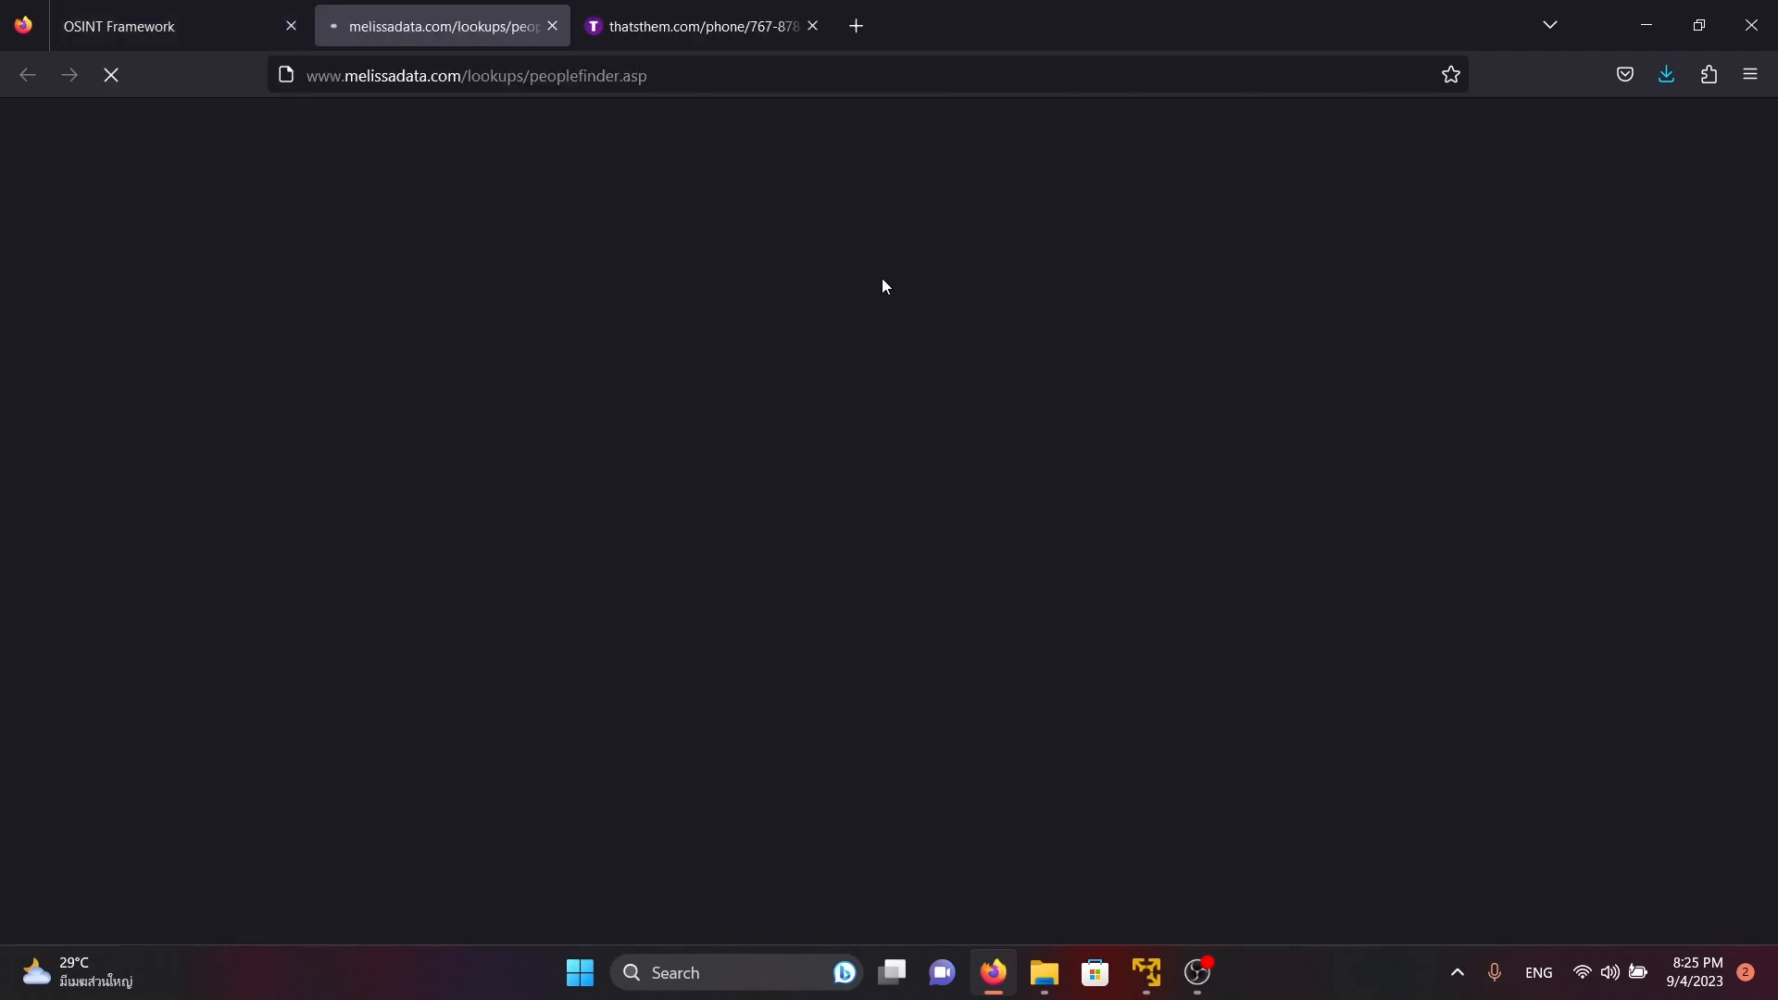
View the ThatsThem results for the searched phone number
{"action": "left_click", "coordinate": [624, 18]}
{"action": "left_click", "coordinate": [123, 88]}
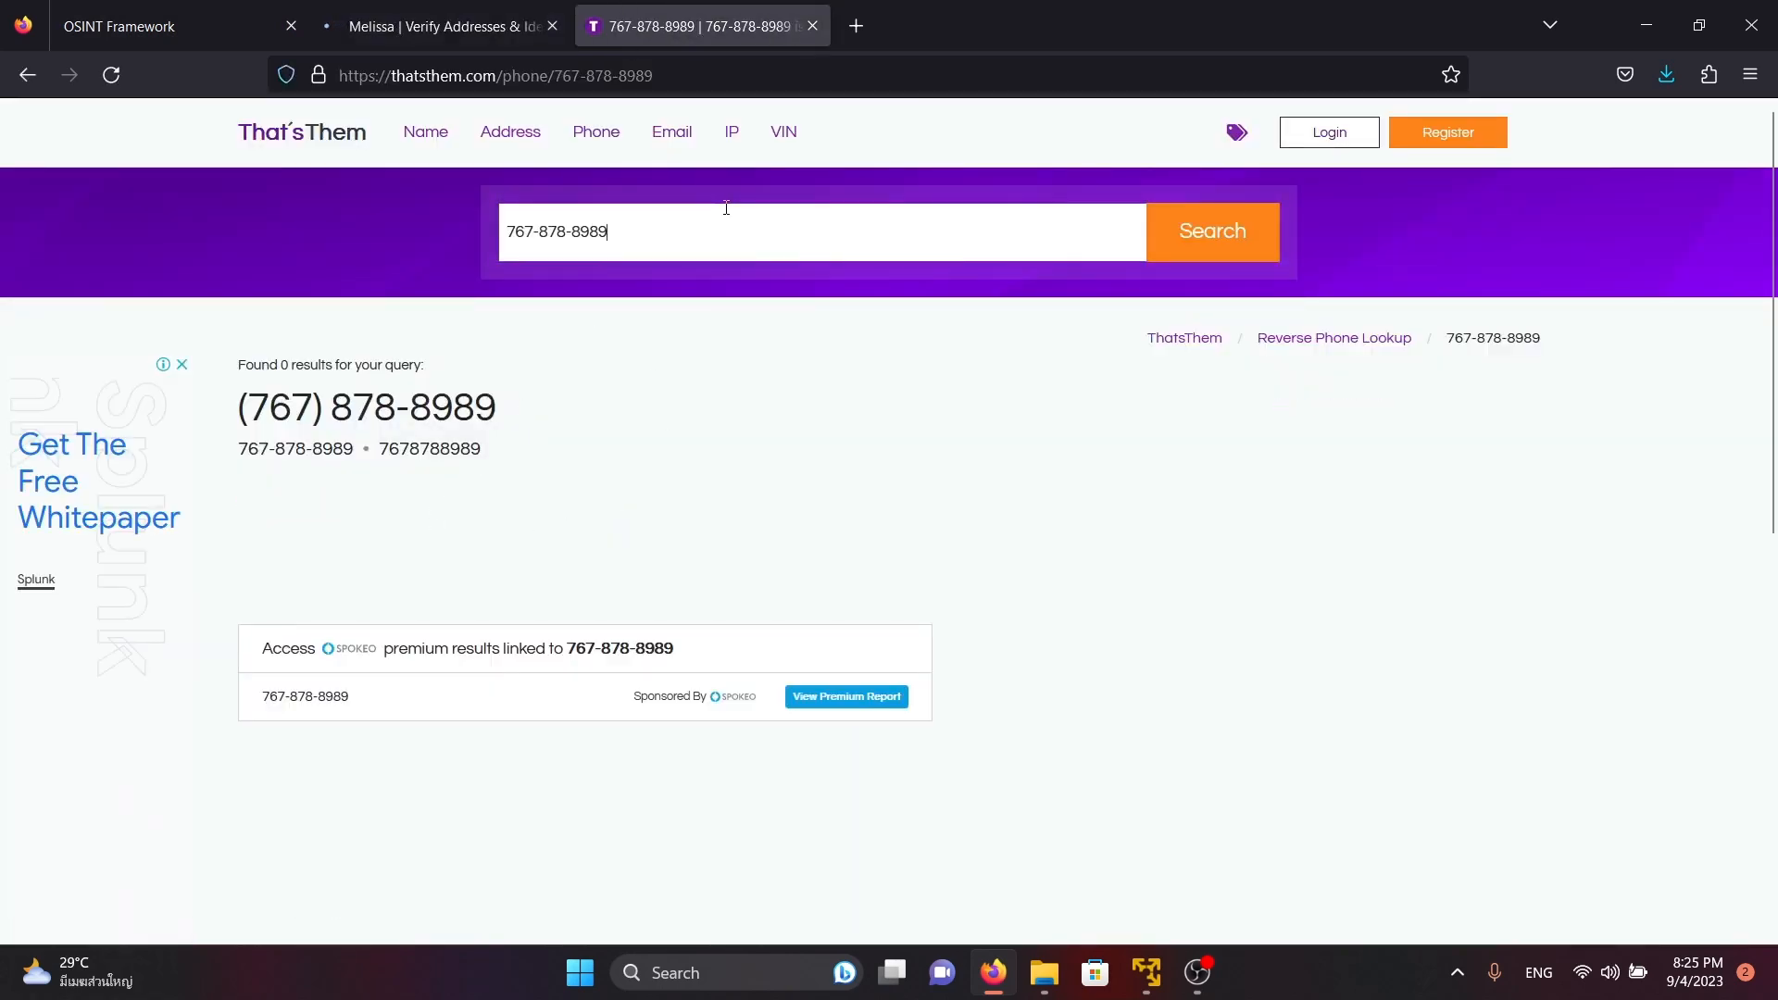
{"action": "left_click", "coordinate": [718, 224]}
{"action": "key", "text": "BackSpace"}
{"action": "key", "text": "BackSpace"}
{"action": "key", "text": "BackSpace"}
{"action": "key", "text": "BackSpace"}
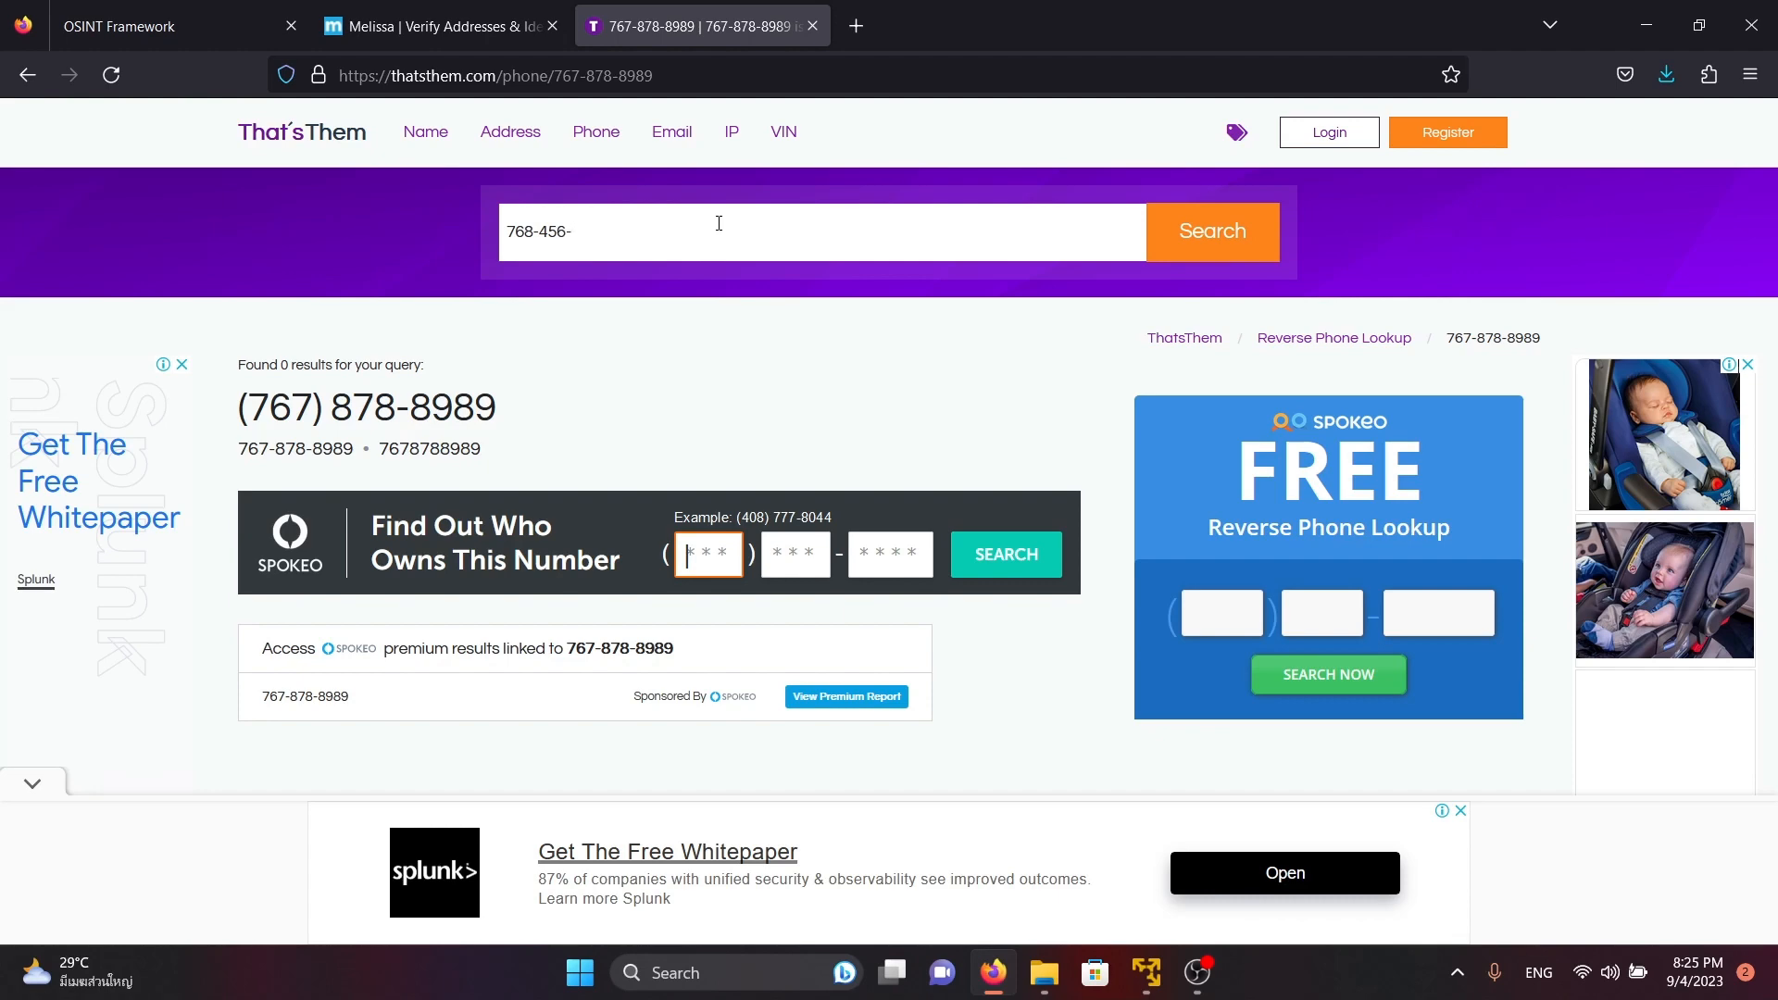
Run a ThatsThem people search by name for Mark Zuckerberg in California
{"action": "left_click", "coordinate": [426, 131]}
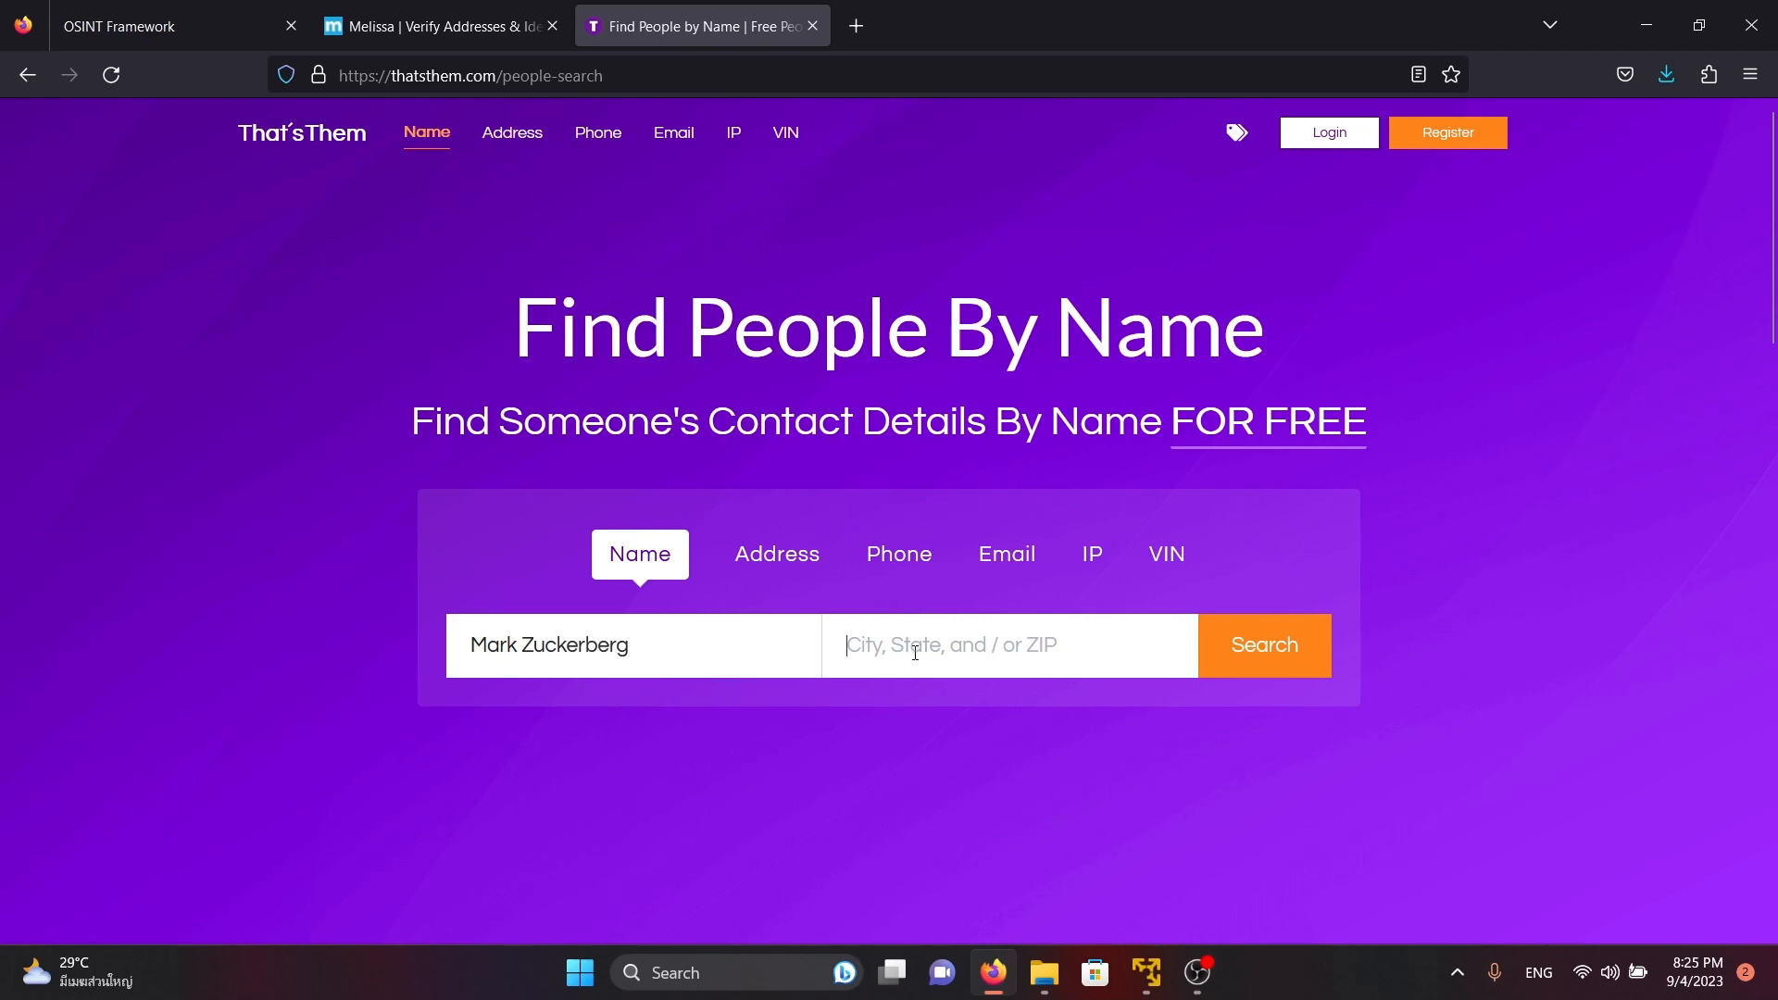
{"action": "type", "text": "California"}
{"action": "key", "text": "Return"}
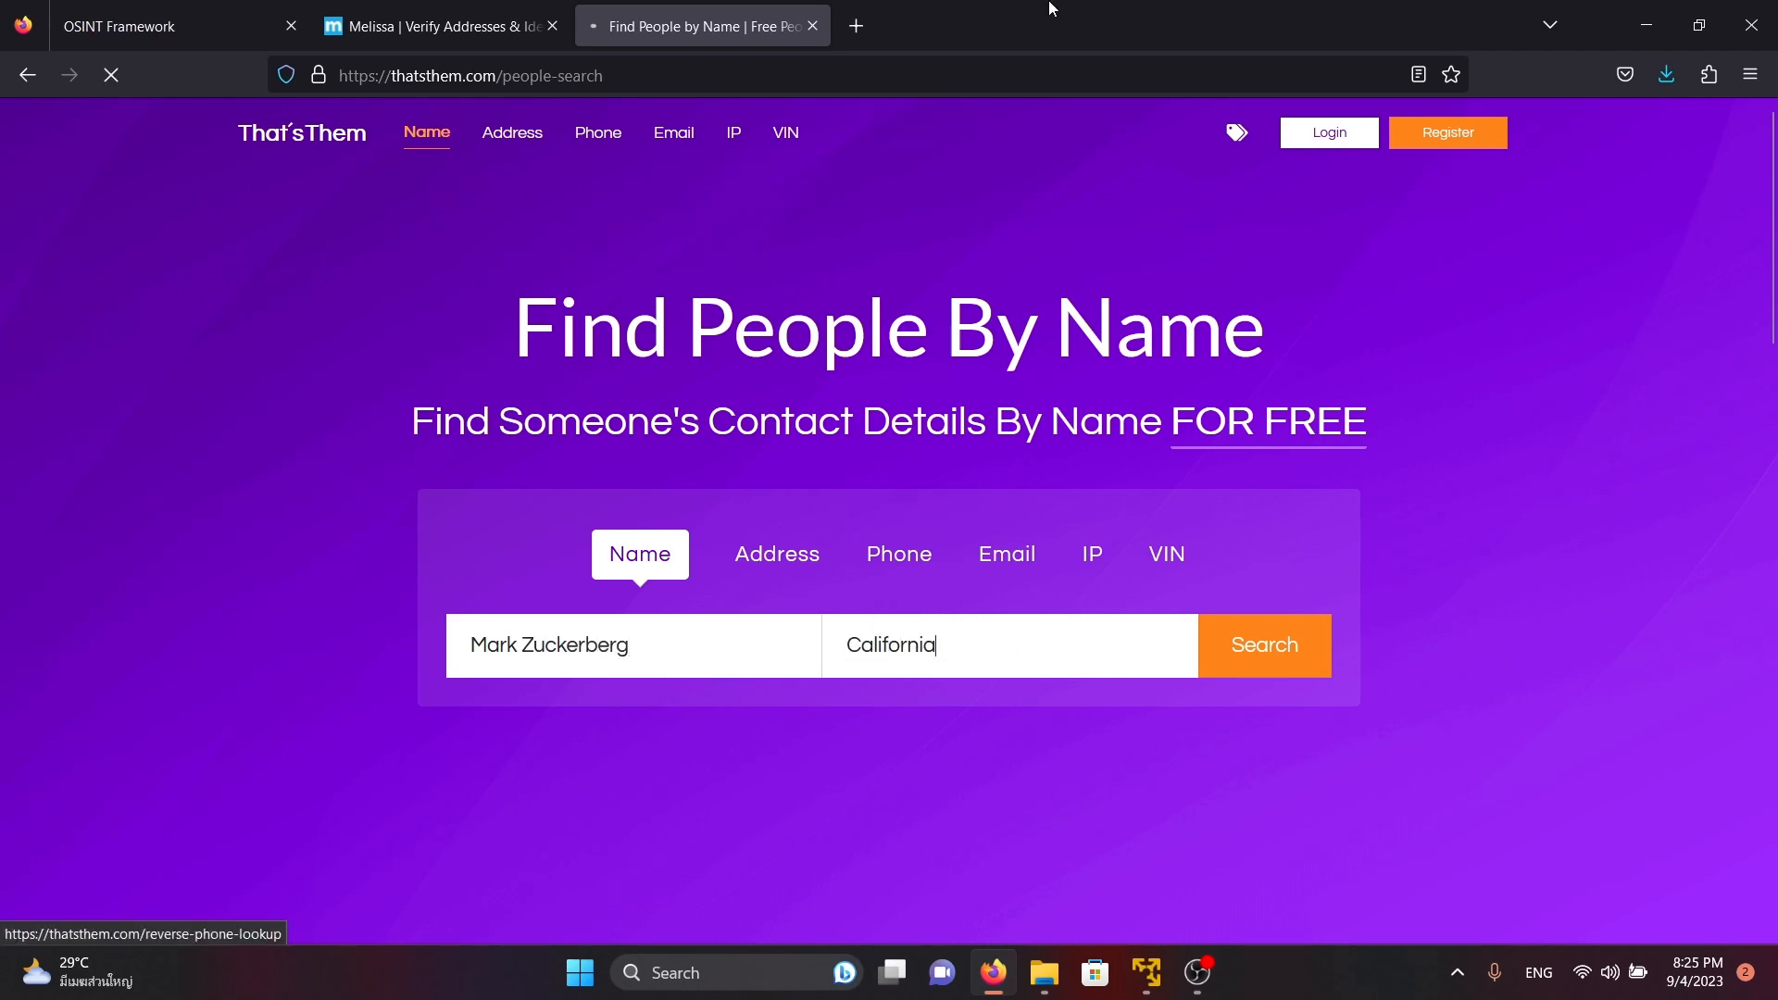
Browse the Melissa home page and open the Check an Address tool under Single Address Lookup
{"action": "left_click", "coordinate": [440, 26]}
{"action": "scroll", "coordinate": [596, 385], "scroll_direction": "down", "scroll_amount": 10}
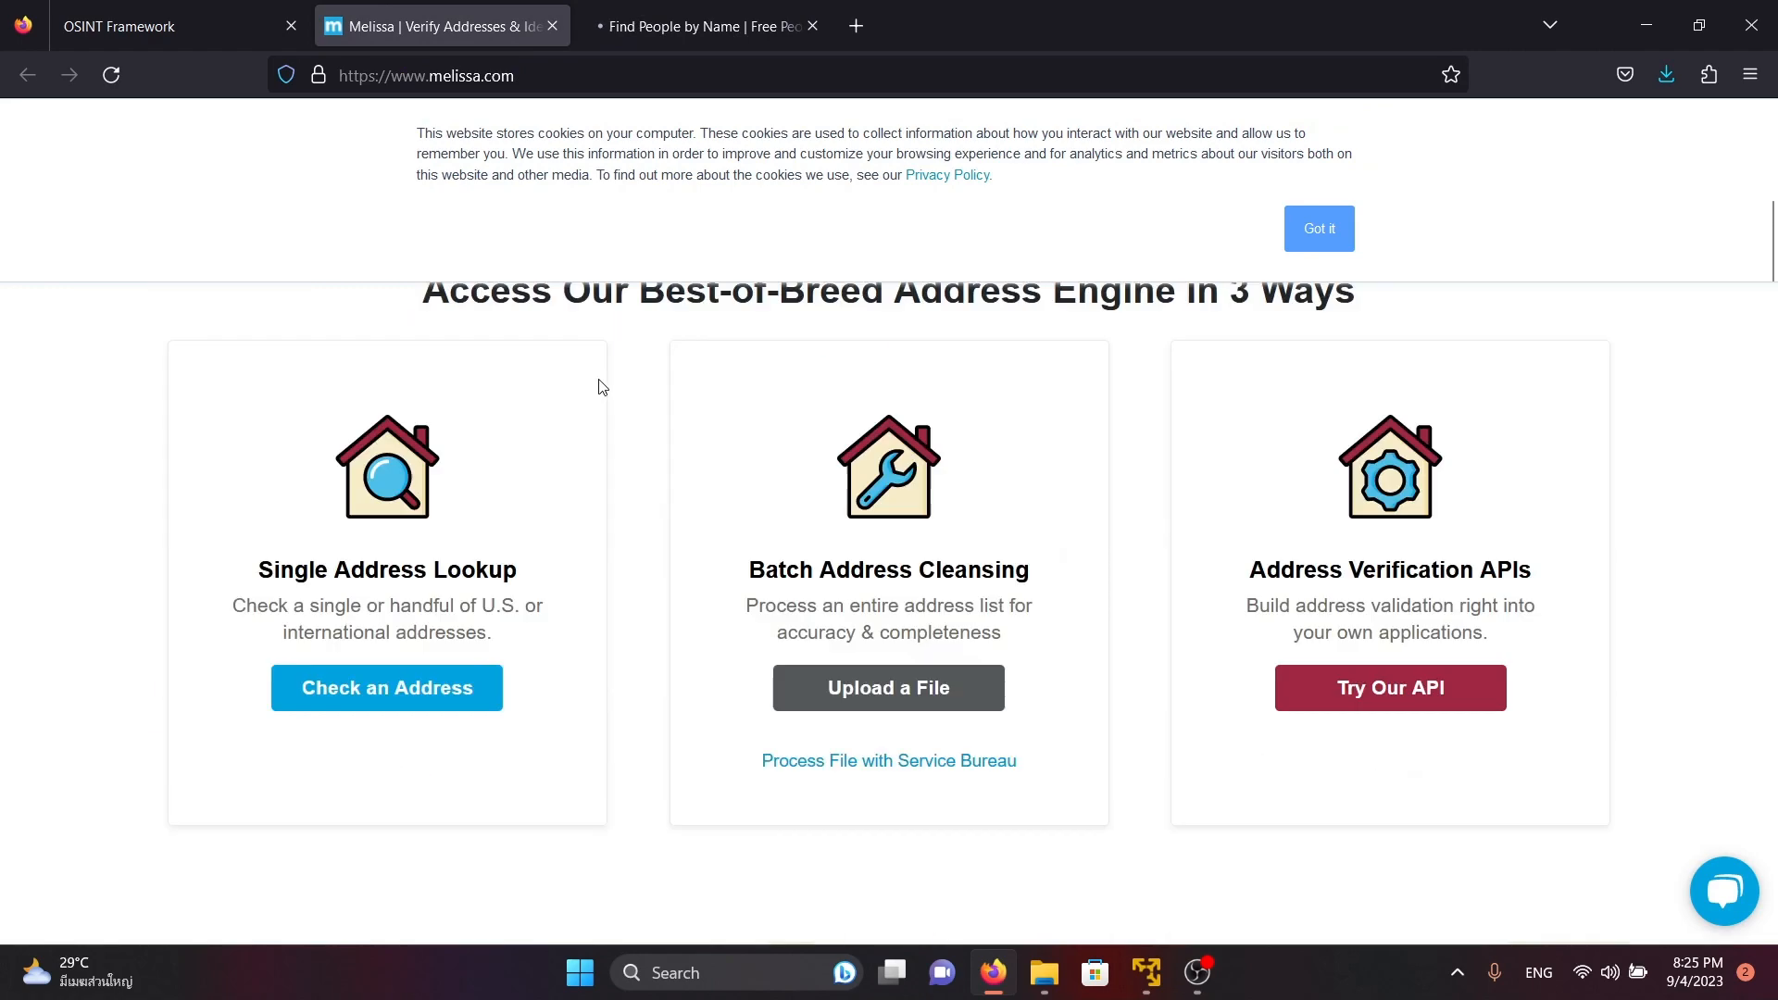
{"action": "scroll", "coordinate": [597, 416], "scroll_direction": "up", "scroll_amount": 2}
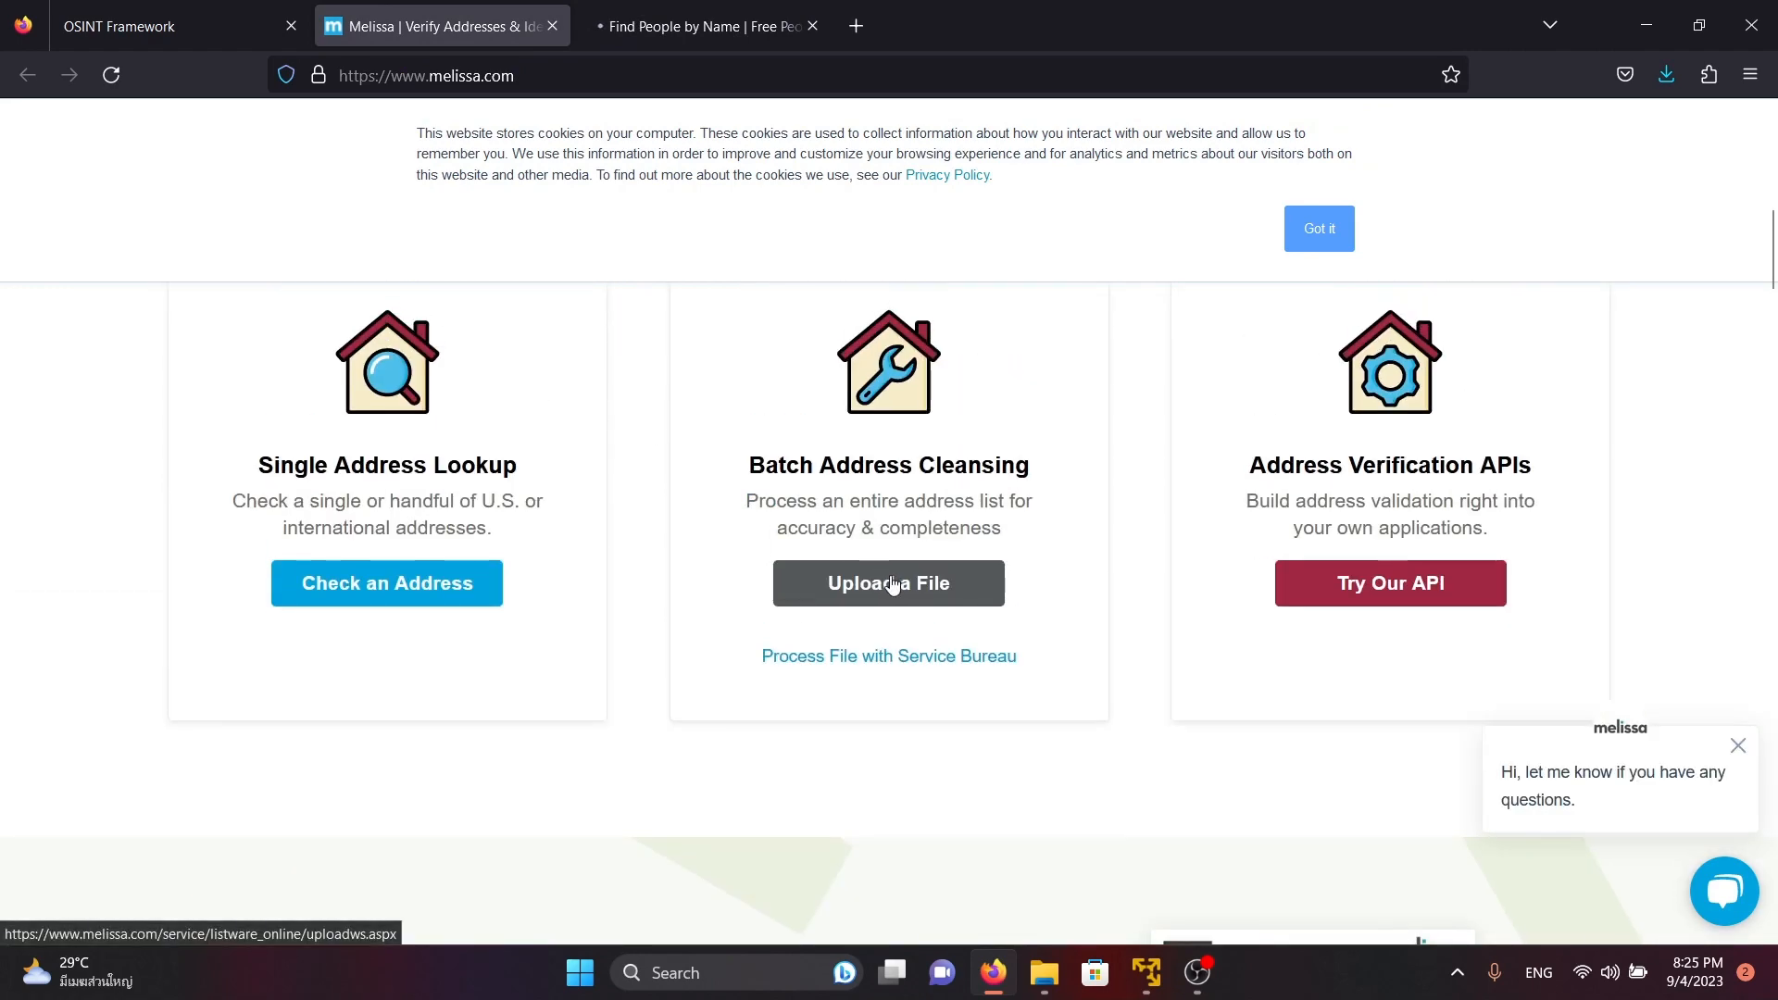
{"action": "left_click", "coordinate": [442, 584]}
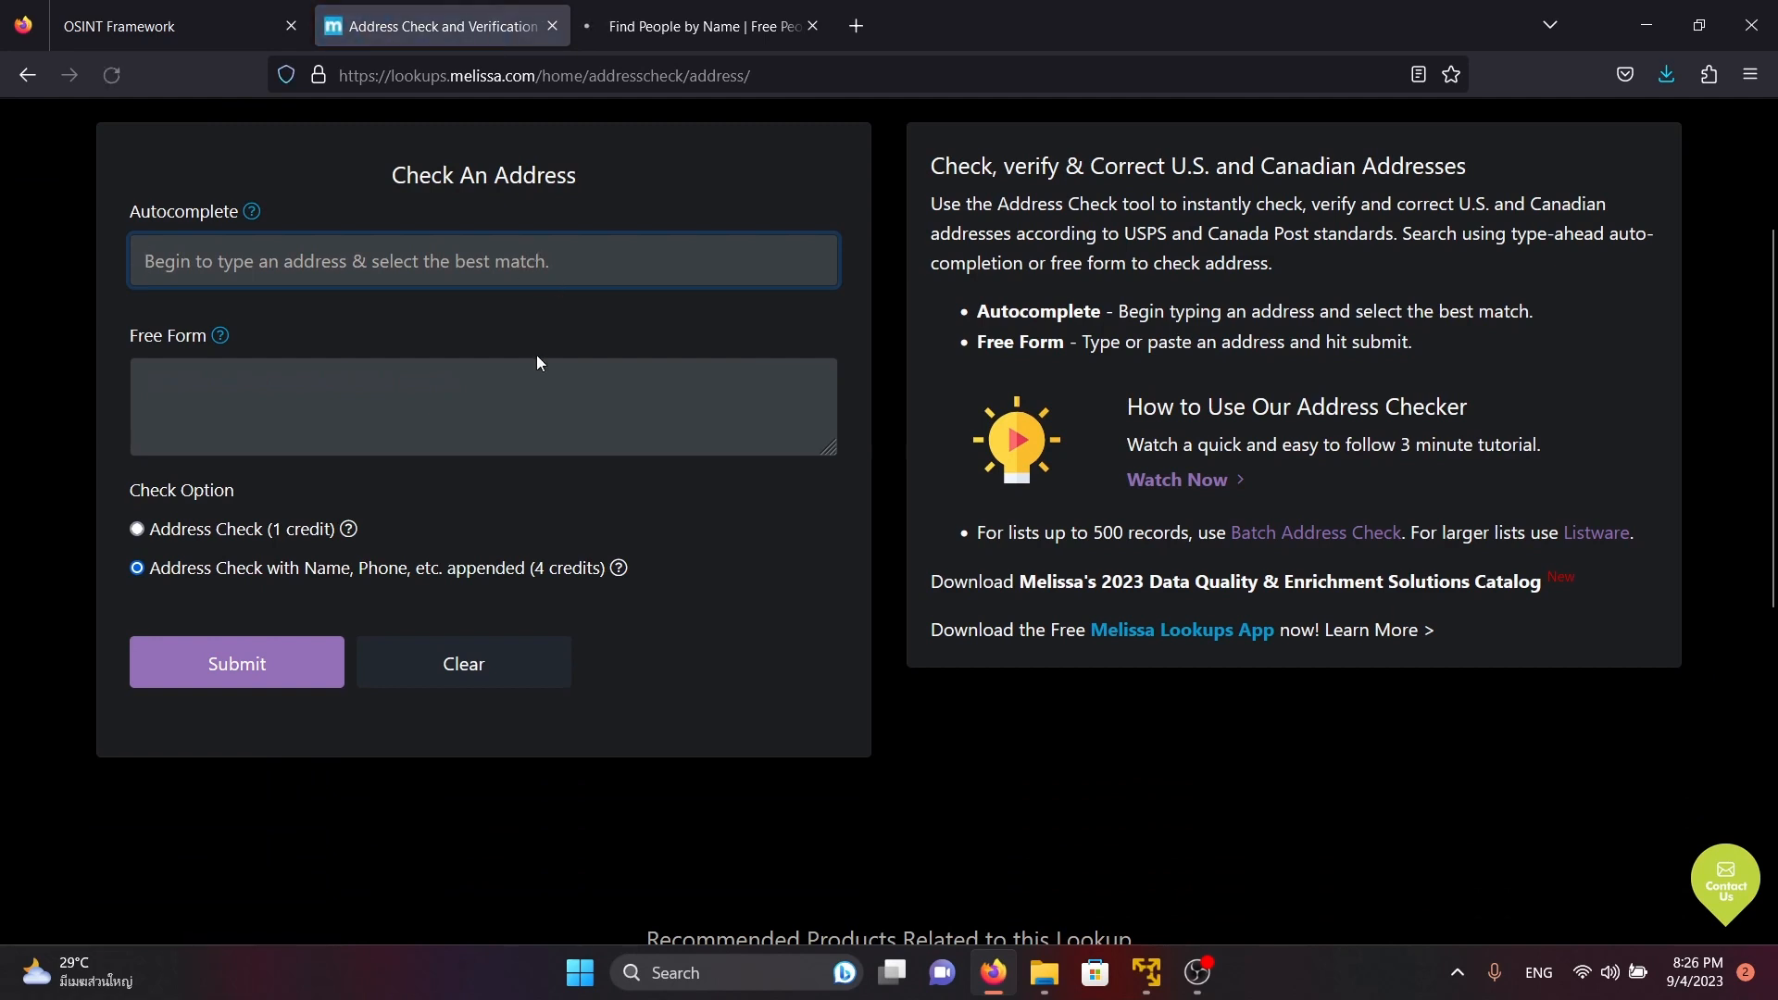
Select the Address Check (1 credit) option and submit California as the address to check
{"action": "scroll", "coordinate": [444, 560], "scroll_direction": "up", "scroll_amount": 3}
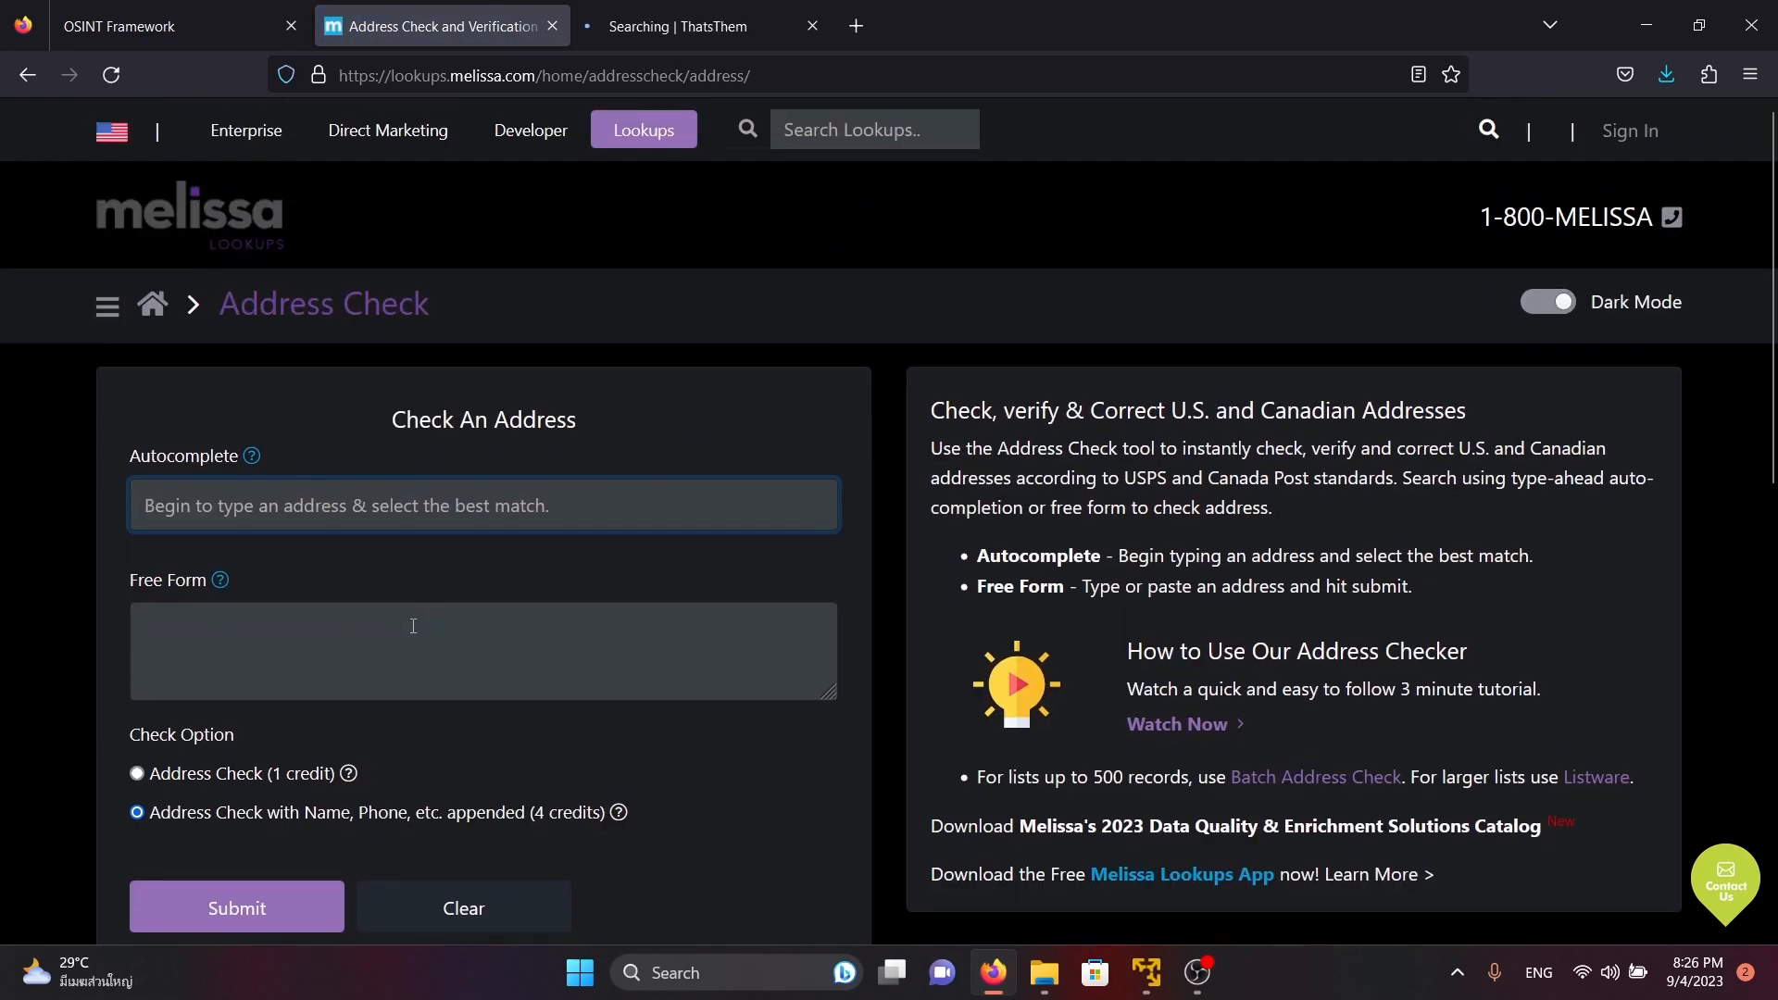
{"action": "left_click", "coordinate": [263, 776]}
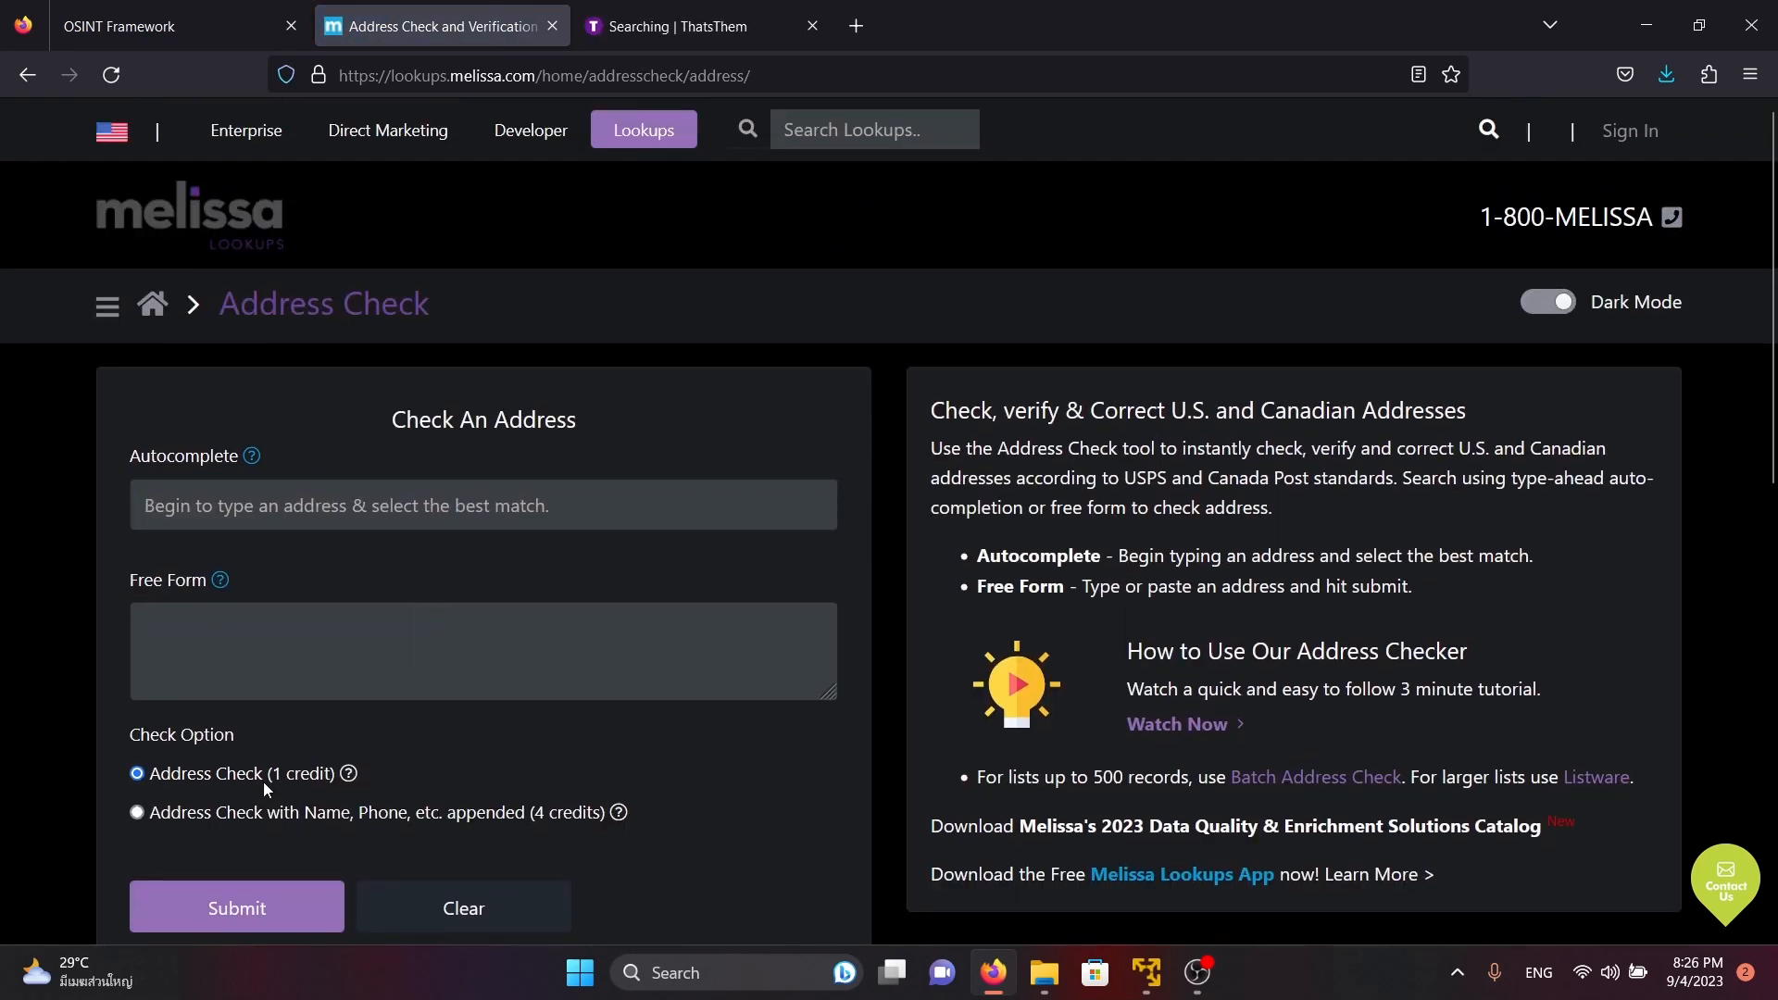
{"action": "left_click", "coordinate": [402, 496]}
{"action": "type", "text": "California"}
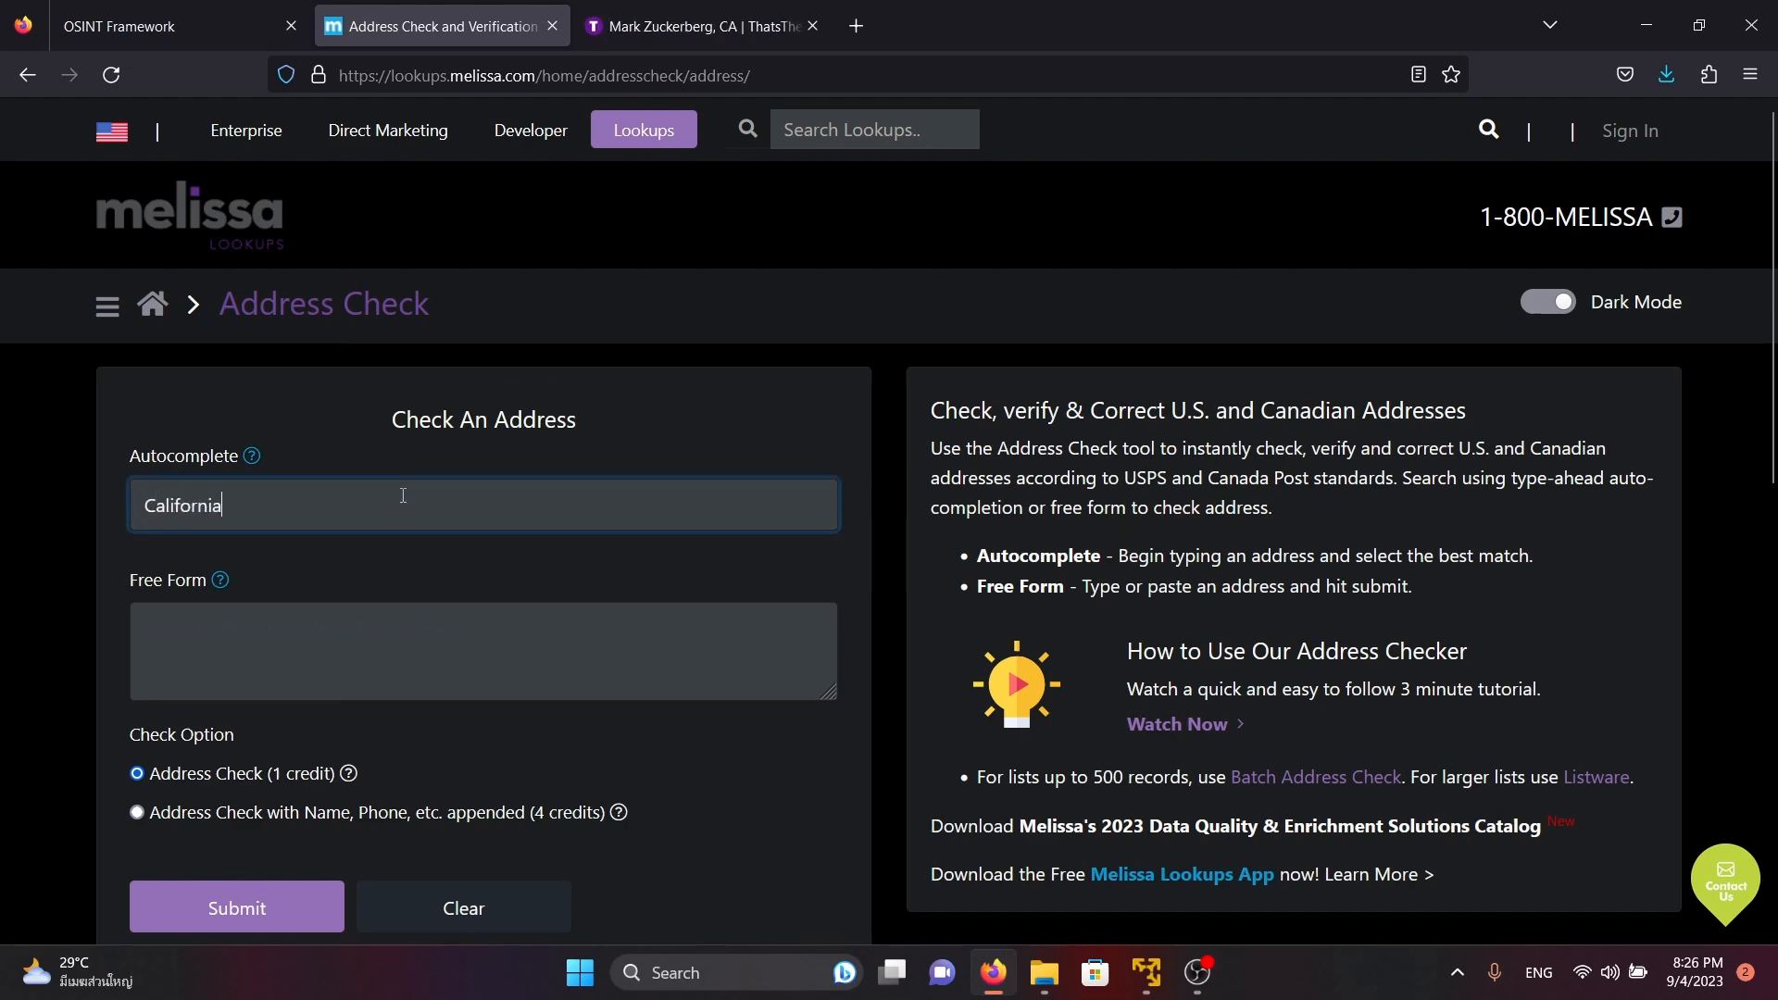
{"action": "key", "text": "Return"}
Read the verification result and error codes of the Melissa address check
{"action": "scroll", "coordinate": [603, 425], "scroll_direction": "down", "scroll_amount": 3}
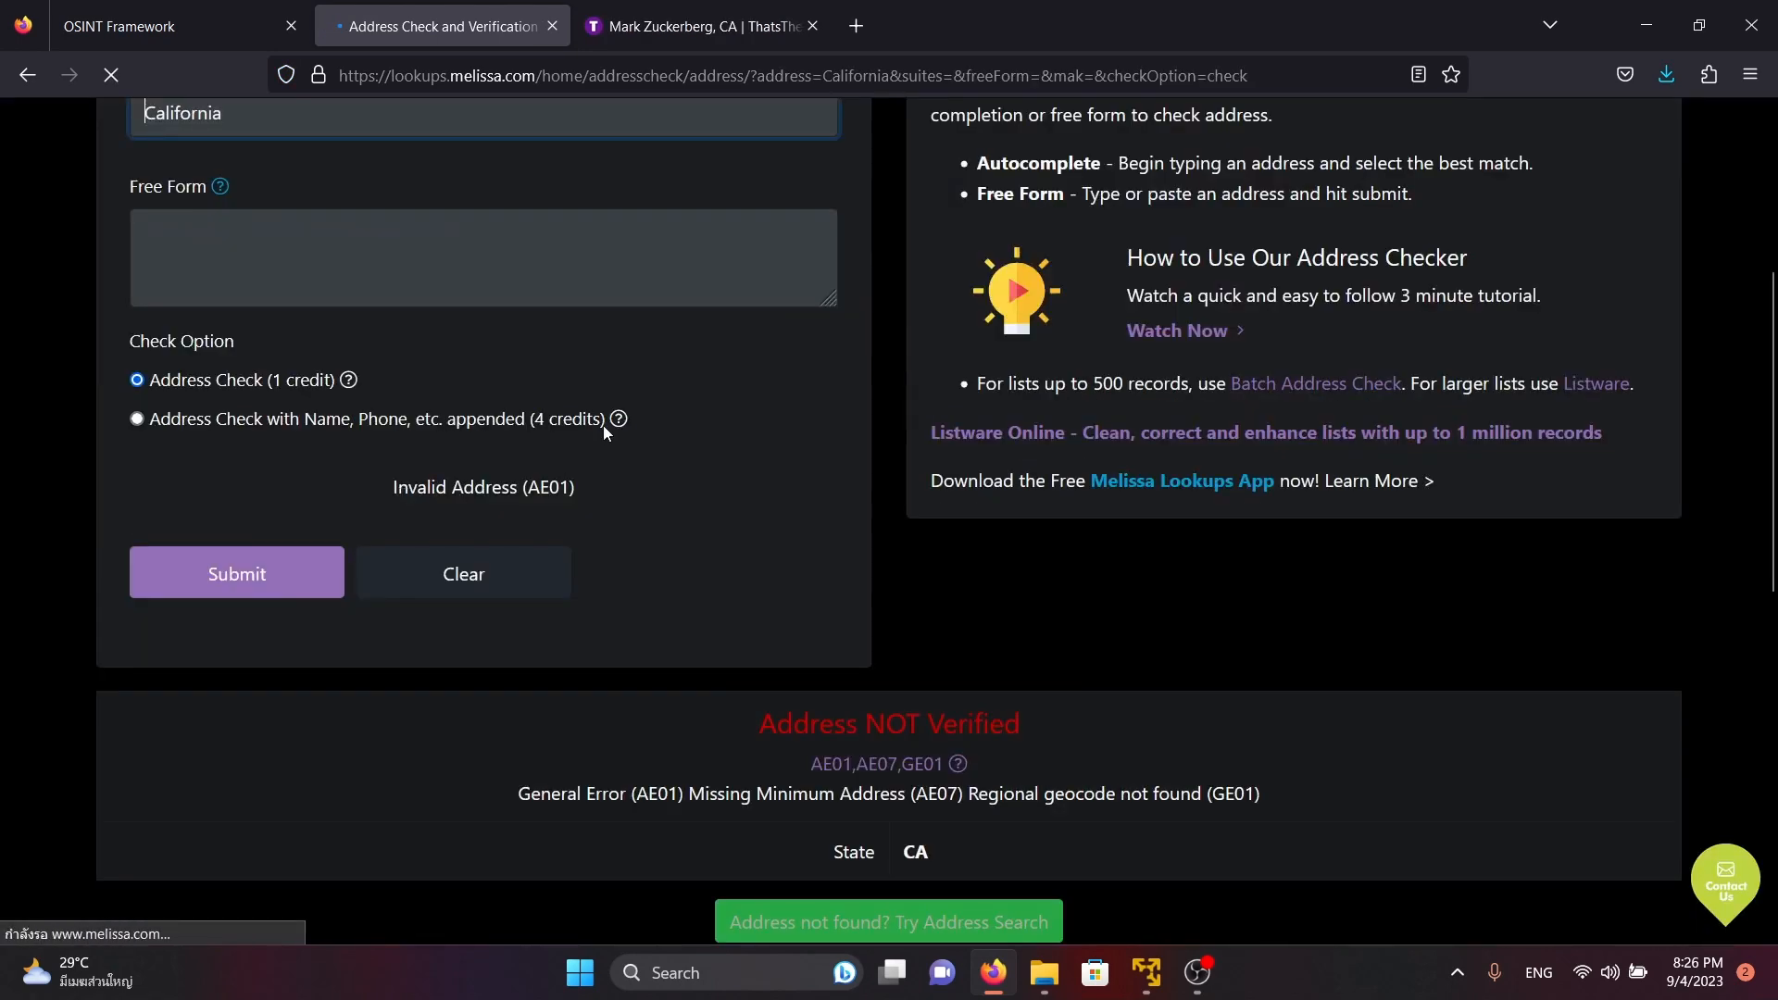
{"action": "scroll", "coordinate": [591, 436], "scroll_direction": "down", "scroll_amount": 4}
{"action": "left_click_drag", "start_coordinate": [762, 478], "coordinate": [828, 568]}
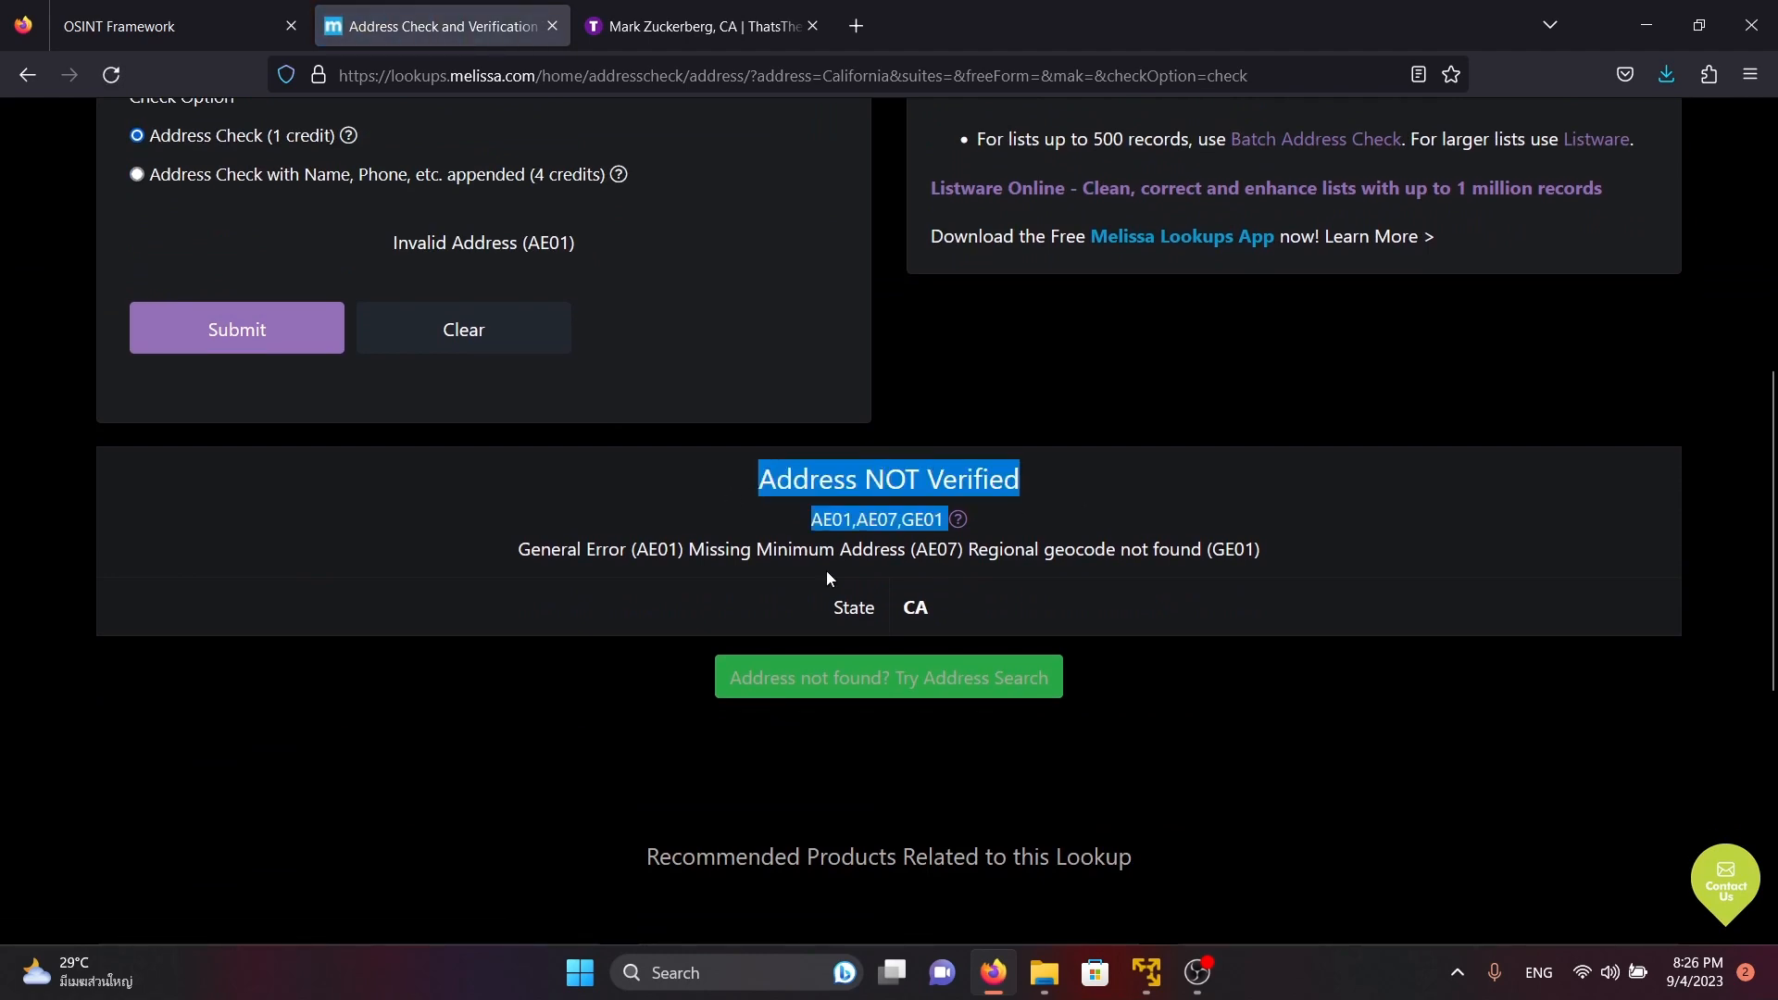
{"action": "double_click", "coordinate": [844, 549]}
{"action": "scroll", "coordinate": [793, 387], "scroll_direction": "up", "scroll_amount": 7}
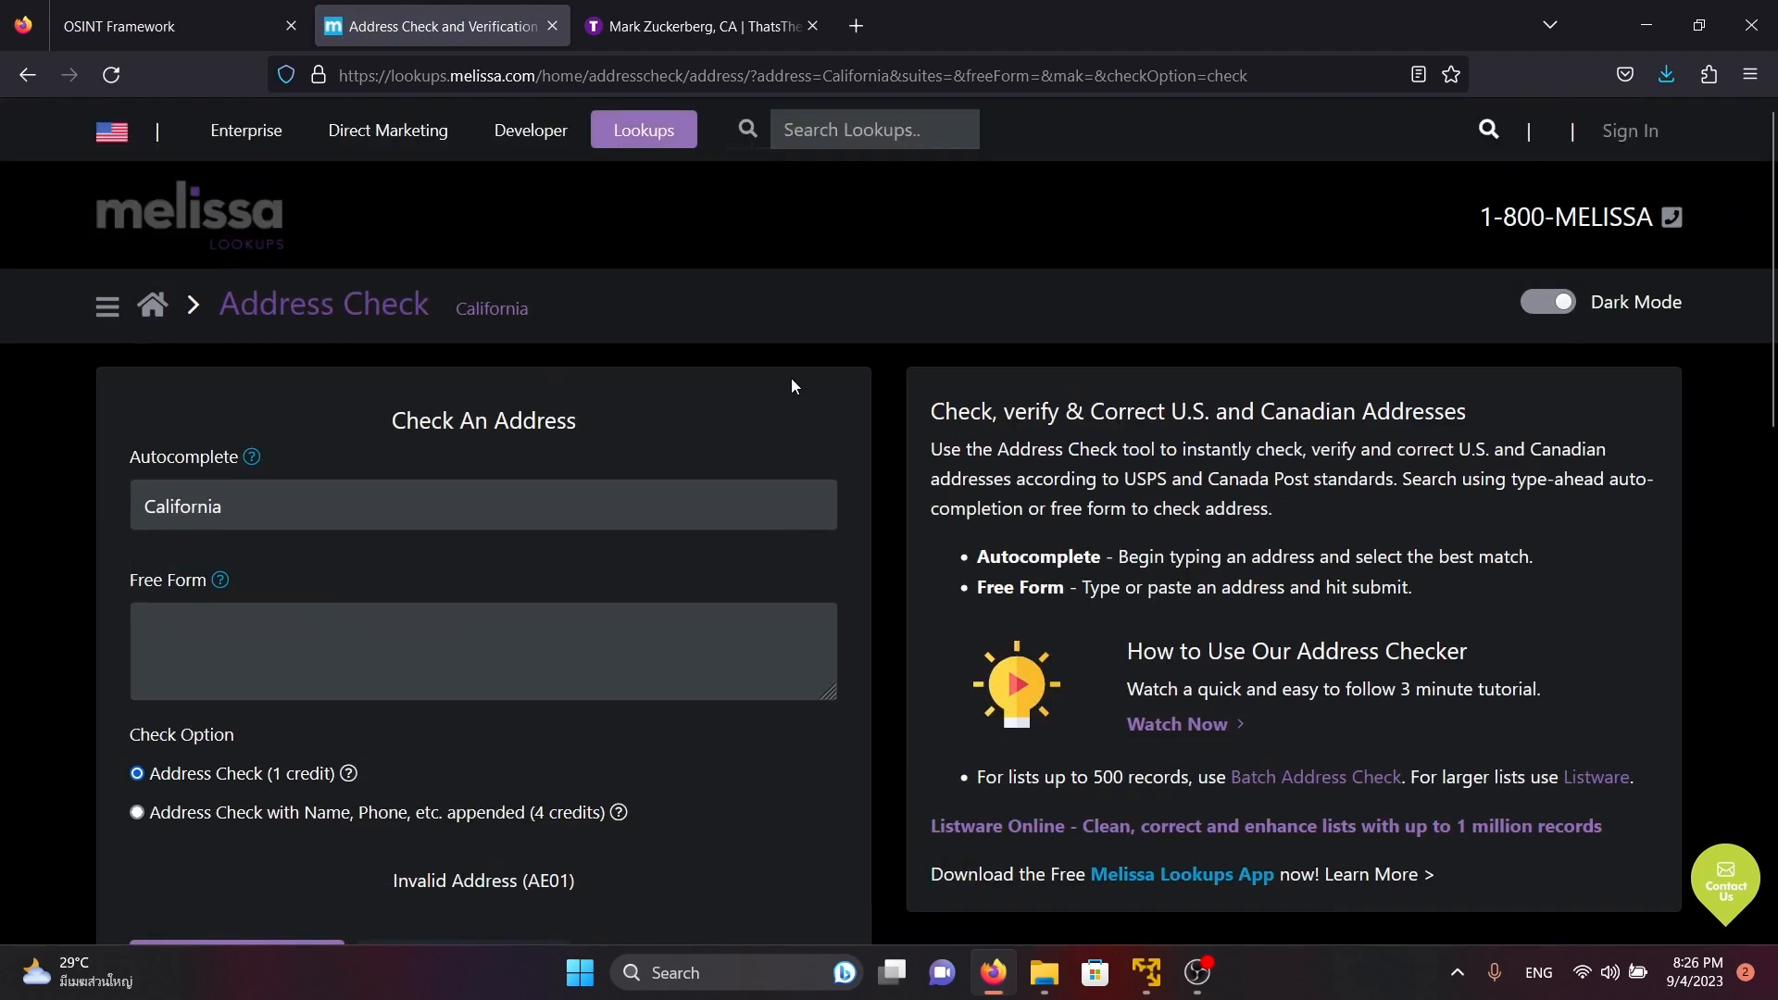
Examine the residences, phone numbers and e-mail addresses listed in the ThatsThem results for Mark Zuckerberg in California
{"action": "left_click", "coordinate": [695, 26]}
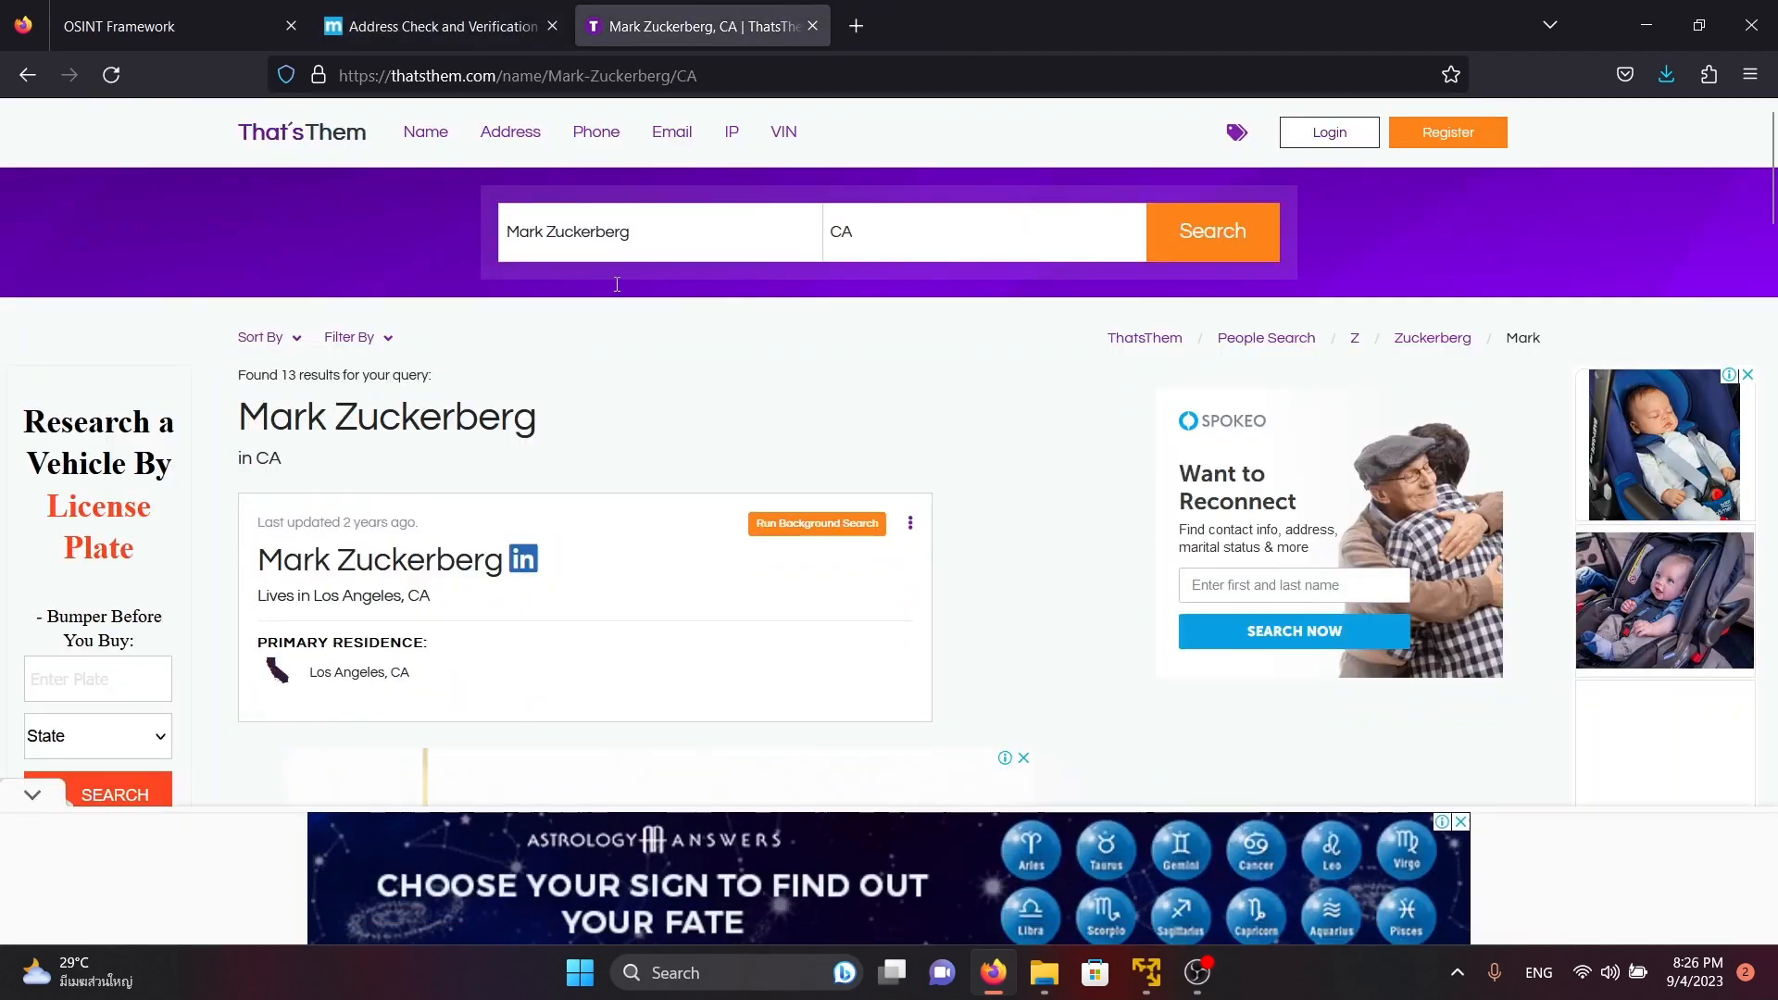
{"action": "scroll", "coordinate": [538, 305], "scroll_direction": "down", "scroll_amount": 2}
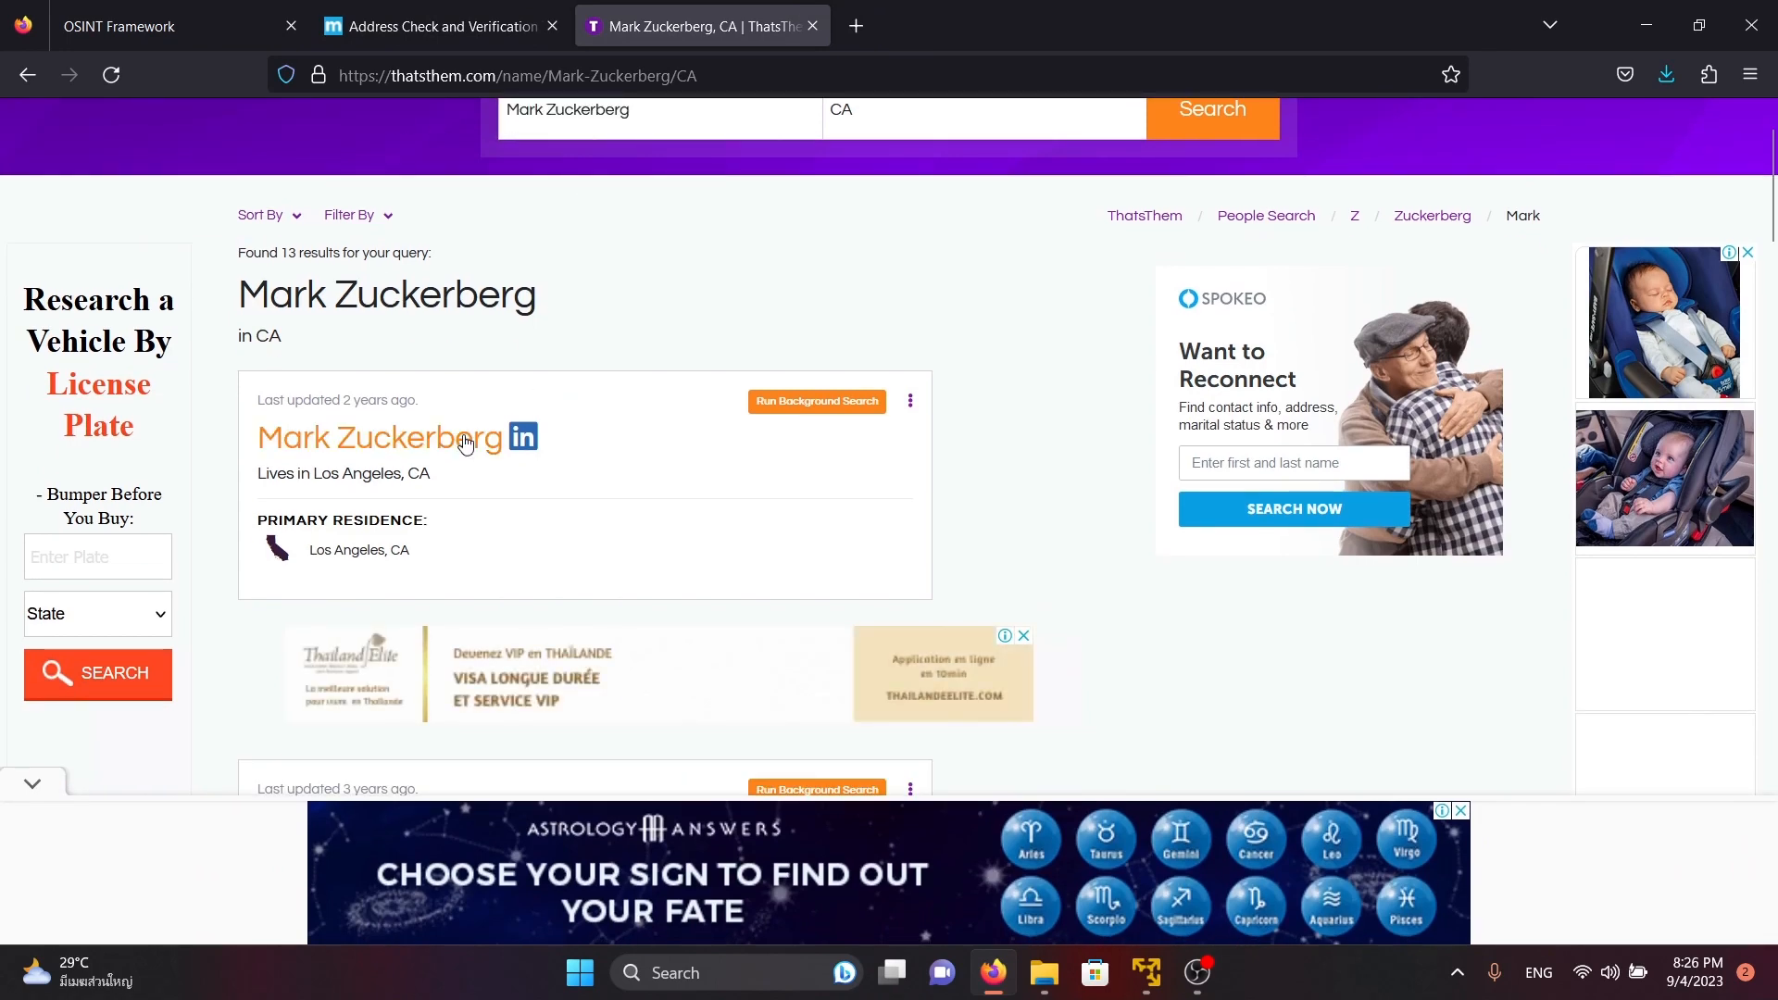
{"action": "scroll", "coordinate": [505, 437], "scroll_direction": "down", "scroll_amount": 2}
{"action": "left_click_drag", "start_coordinate": [546, 319], "coordinate": [284, 316]}
{"action": "left_click", "coordinate": [707, 203]}
{"action": "scroll", "coordinate": [563, 318], "scroll_direction": "down", "scroll_amount": 4}
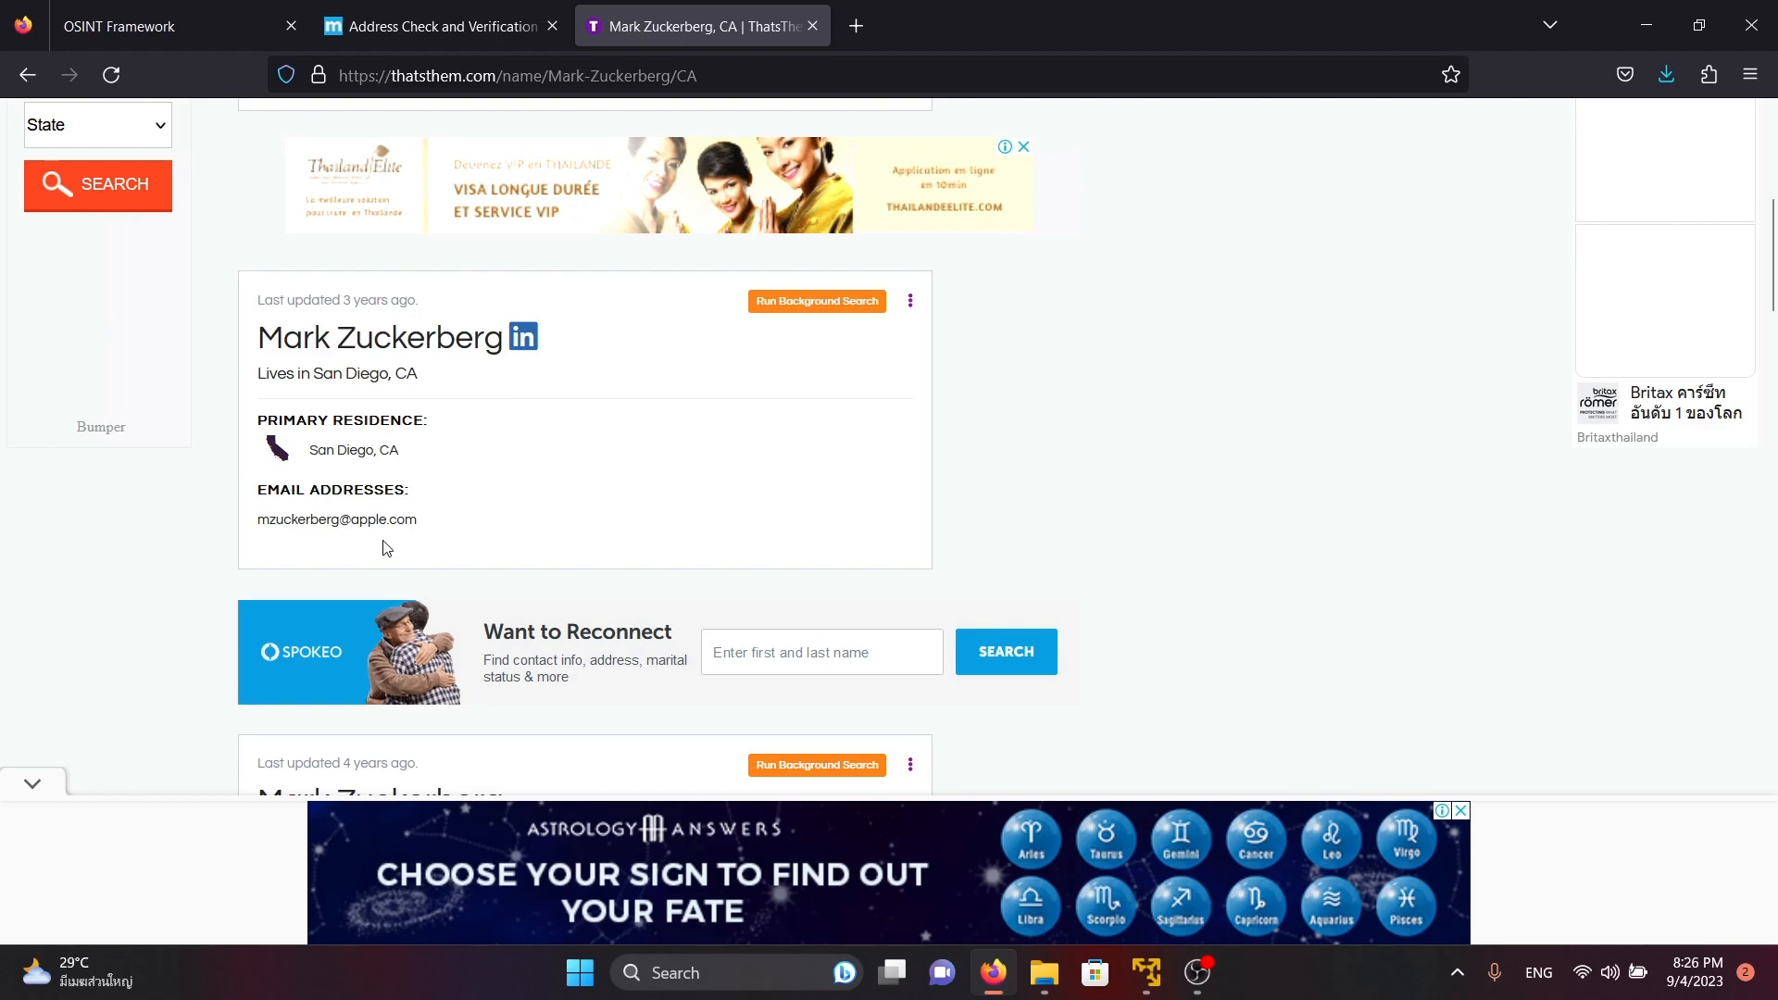
{"action": "left_click_drag", "start_coordinate": [419, 521], "coordinate": [258, 519]}
{"action": "scroll", "coordinate": [1053, 491], "scroll_direction": "down", "scroll_amount": 5}
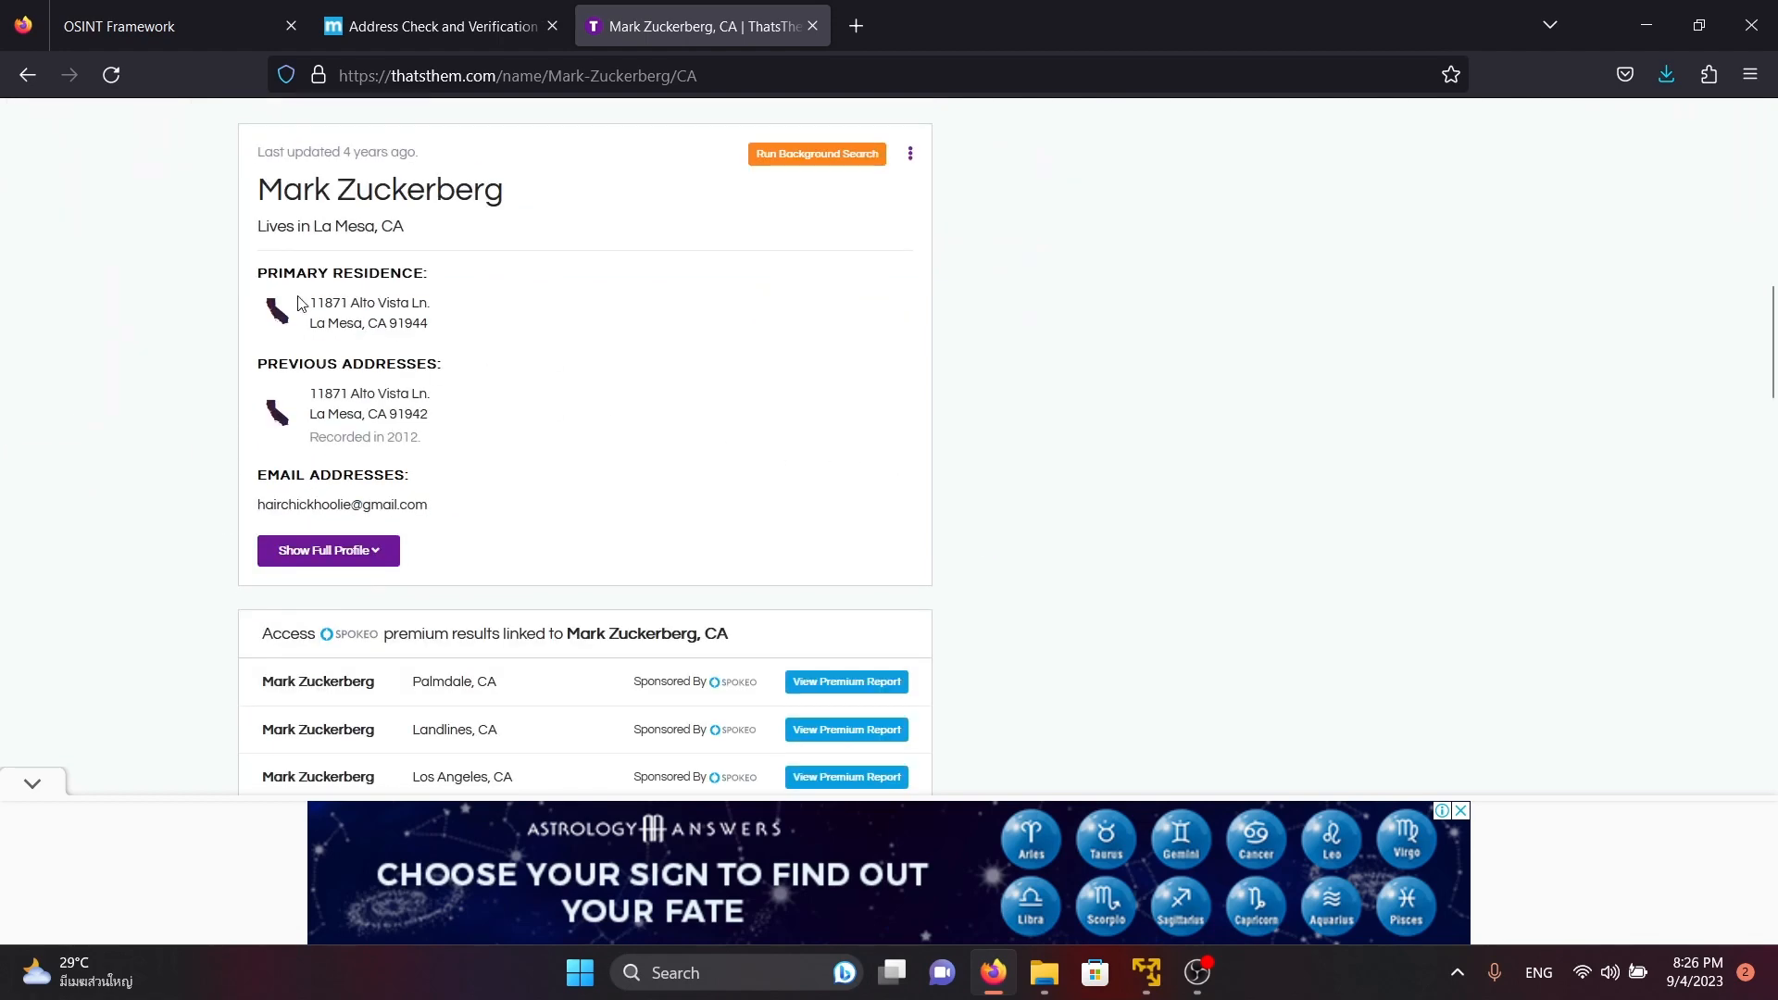
{"action": "left_click_drag", "start_coordinate": [429, 324], "coordinate": [212, 342]}
{"action": "left_click", "coordinate": [115, 404]}
{"action": "left_click_drag", "start_coordinate": [463, 508], "coordinate": [197, 499]}
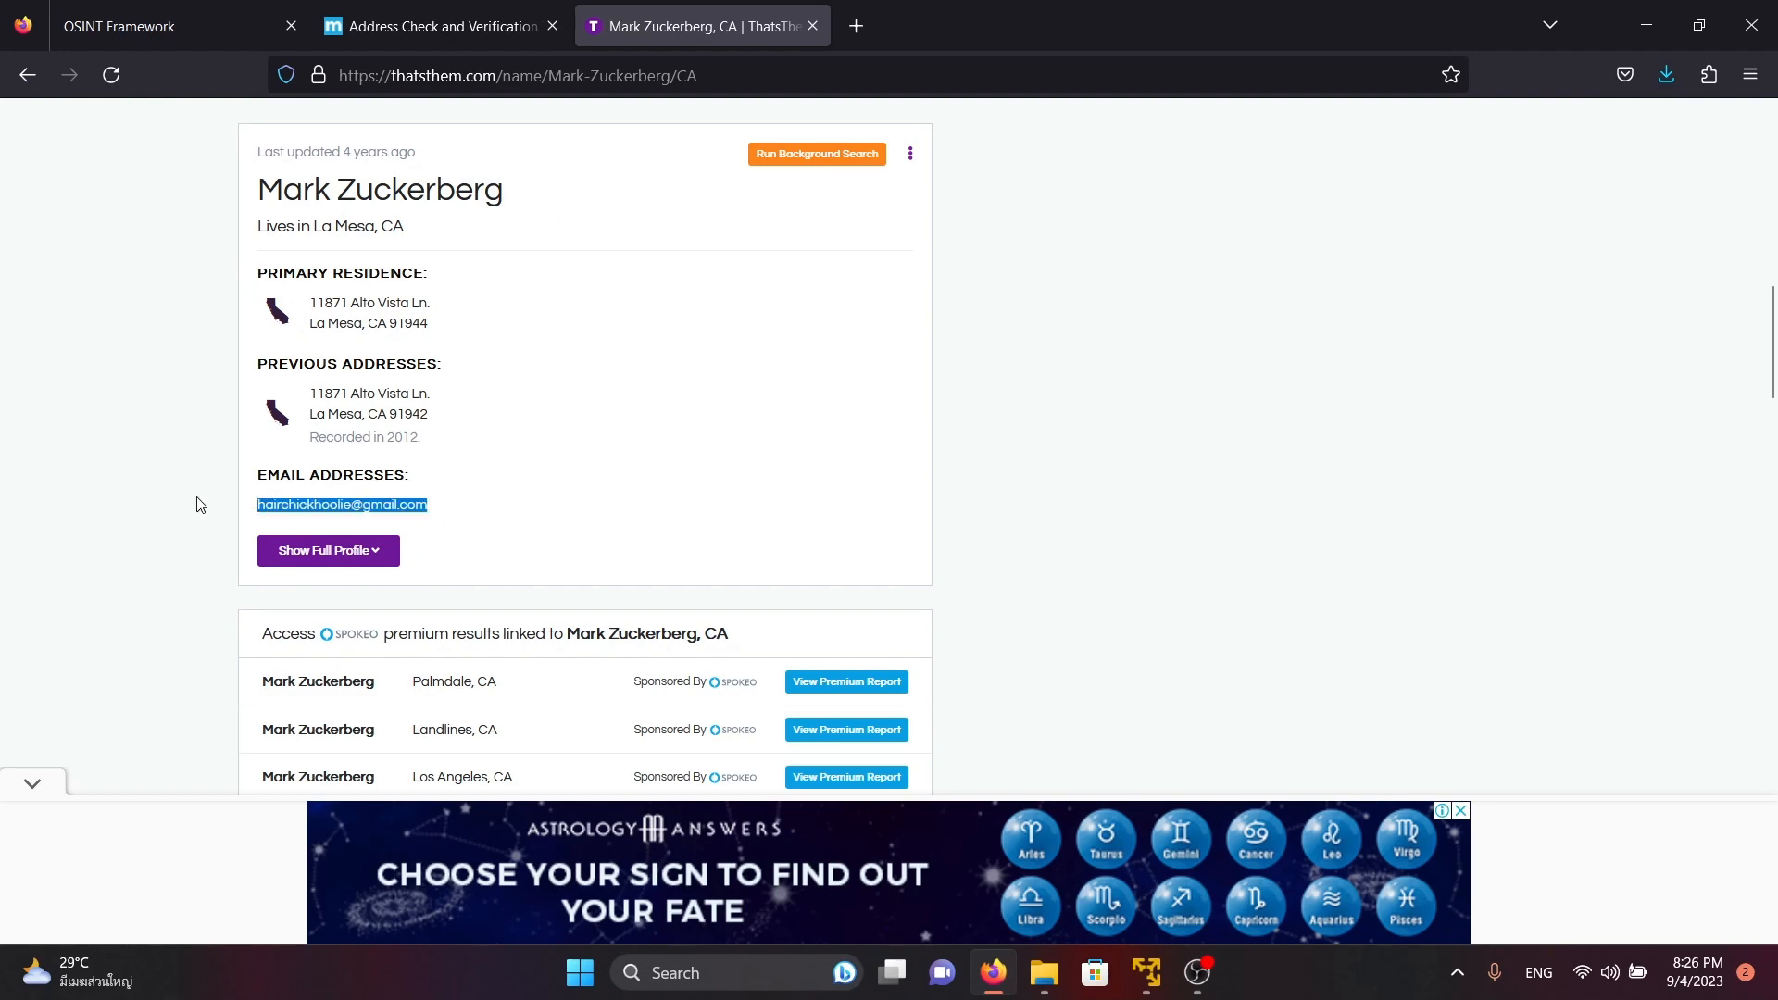
{"action": "scroll", "coordinate": [116, 431], "scroll_direction": "down", "scroll_amount": 5}
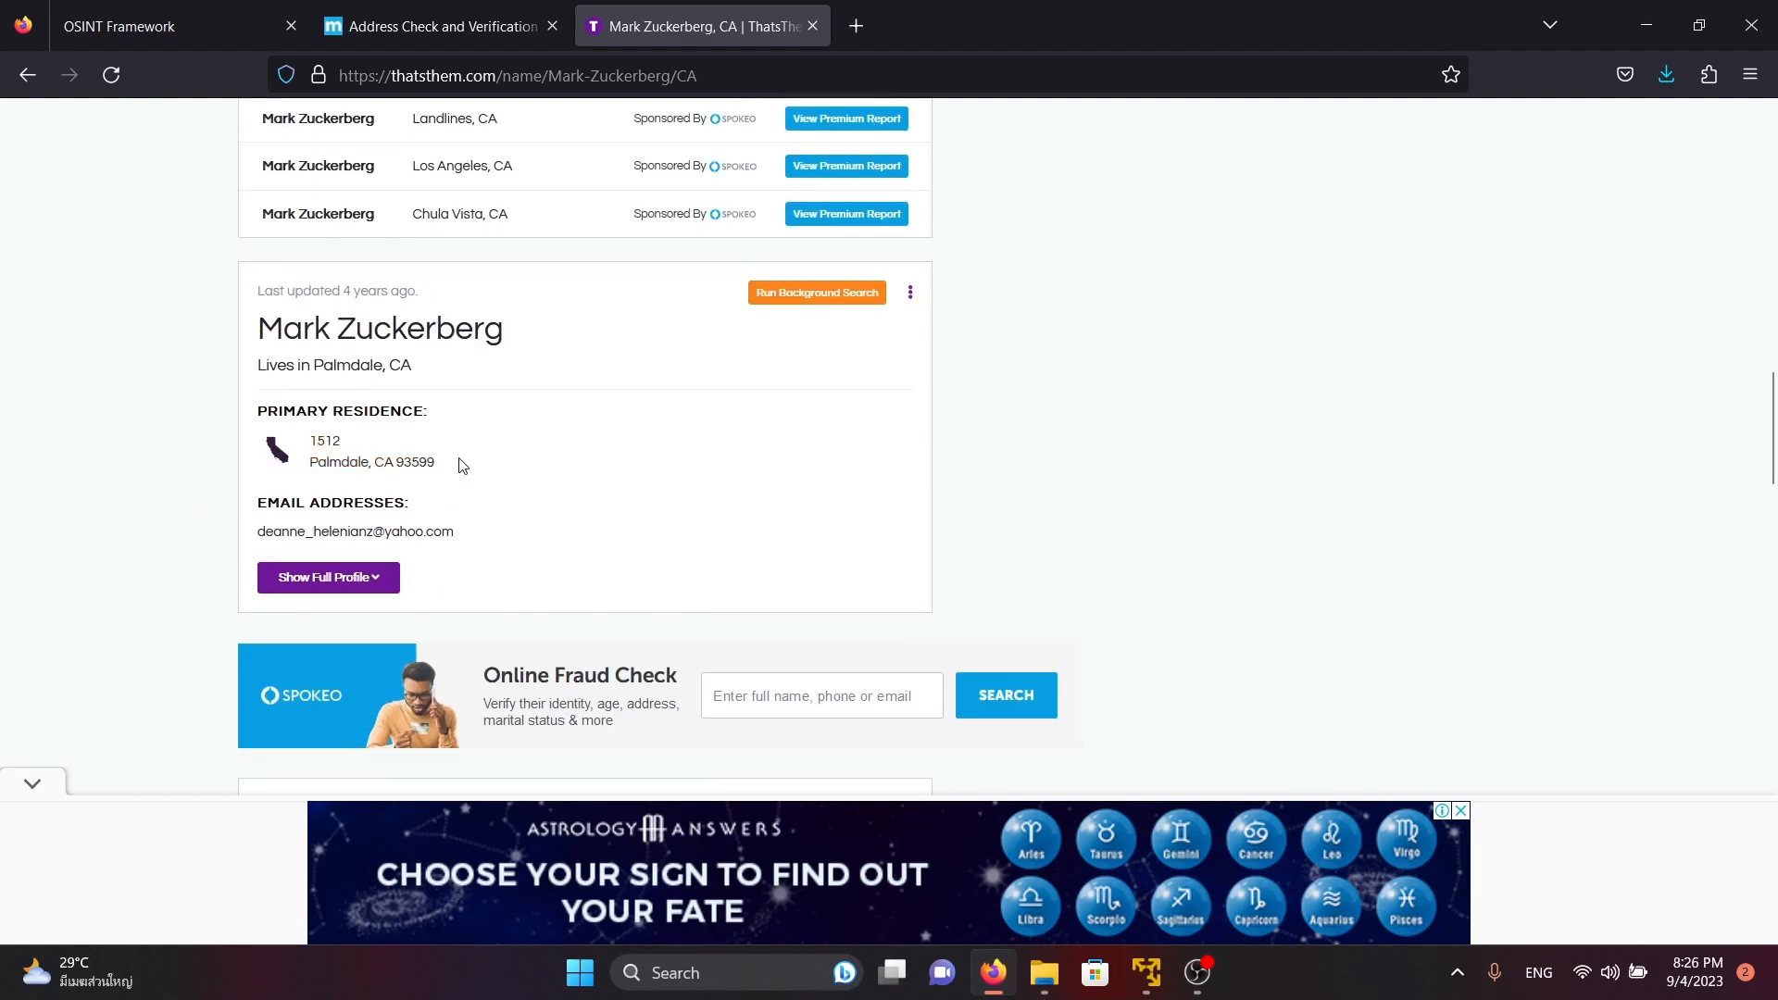
{"action": "scroll", "coordinate": [500, 505], "scroll_direction": "down", "scroll_amount": 6}
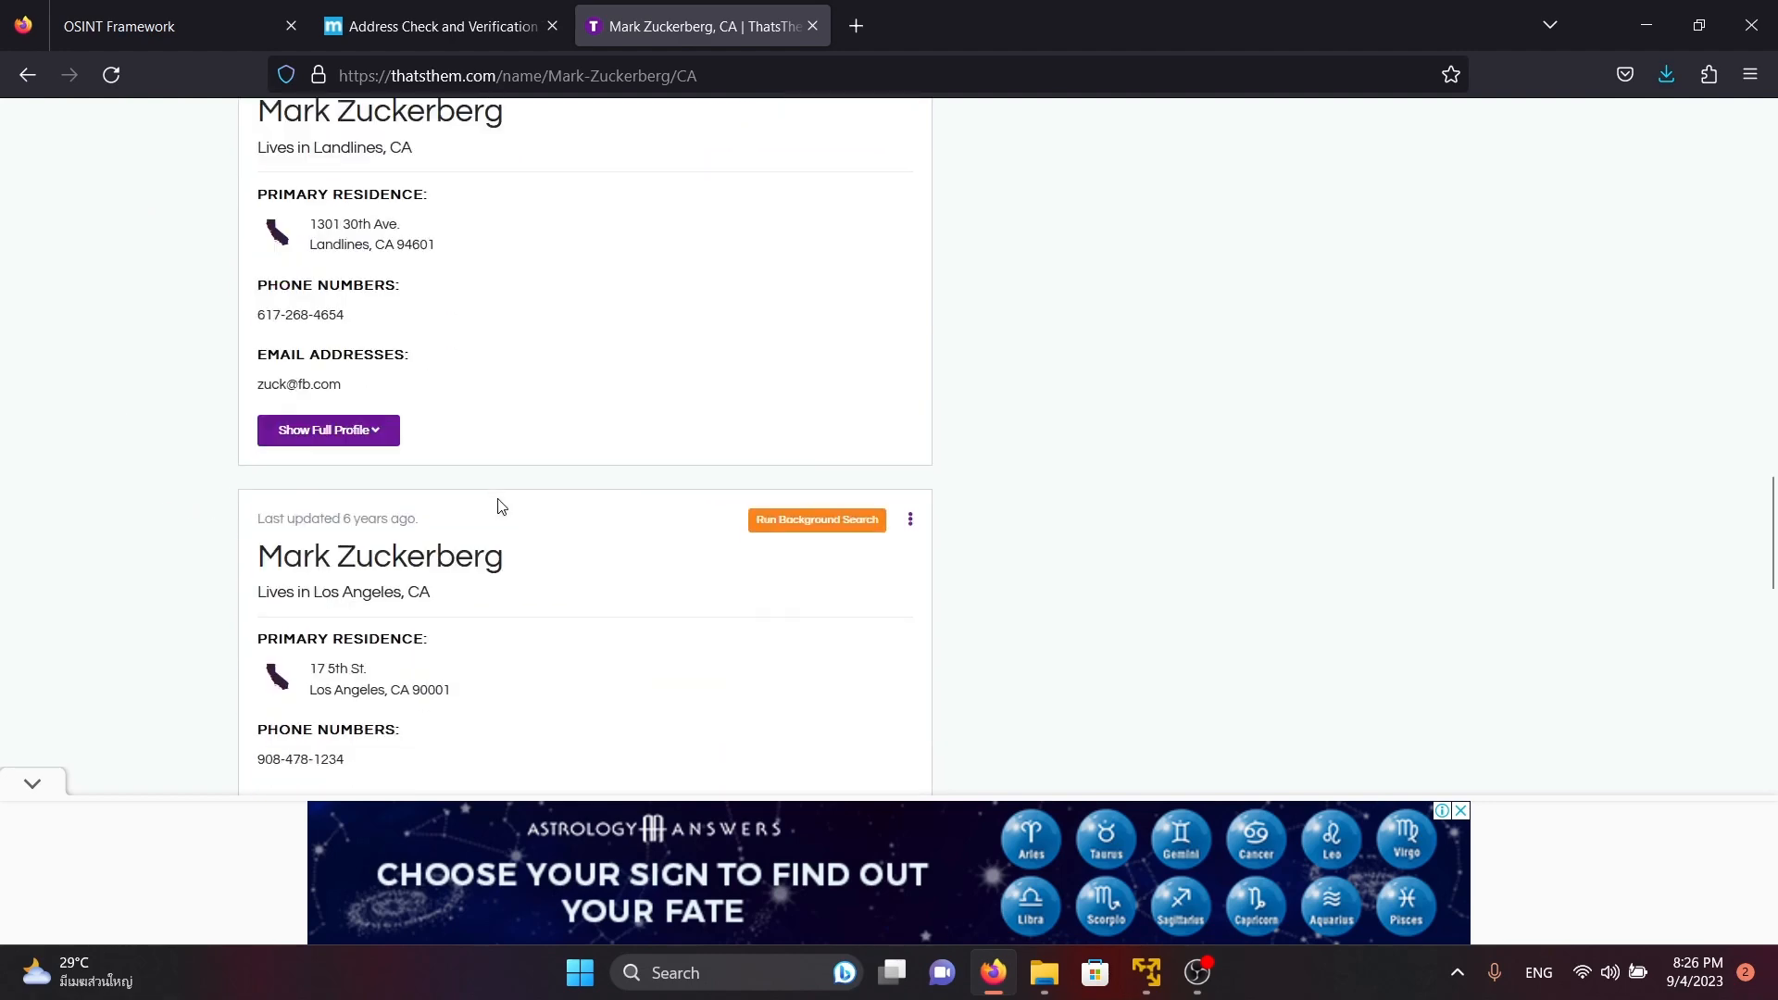
{"action": "scroll", "coordinate": [498, 505], "scroll_direction": "up", "scroll_amount": 11}
{"action": "scroll", "coordinate": [498, 505], "scroll_direction": "down", "scroll_amount": 10}
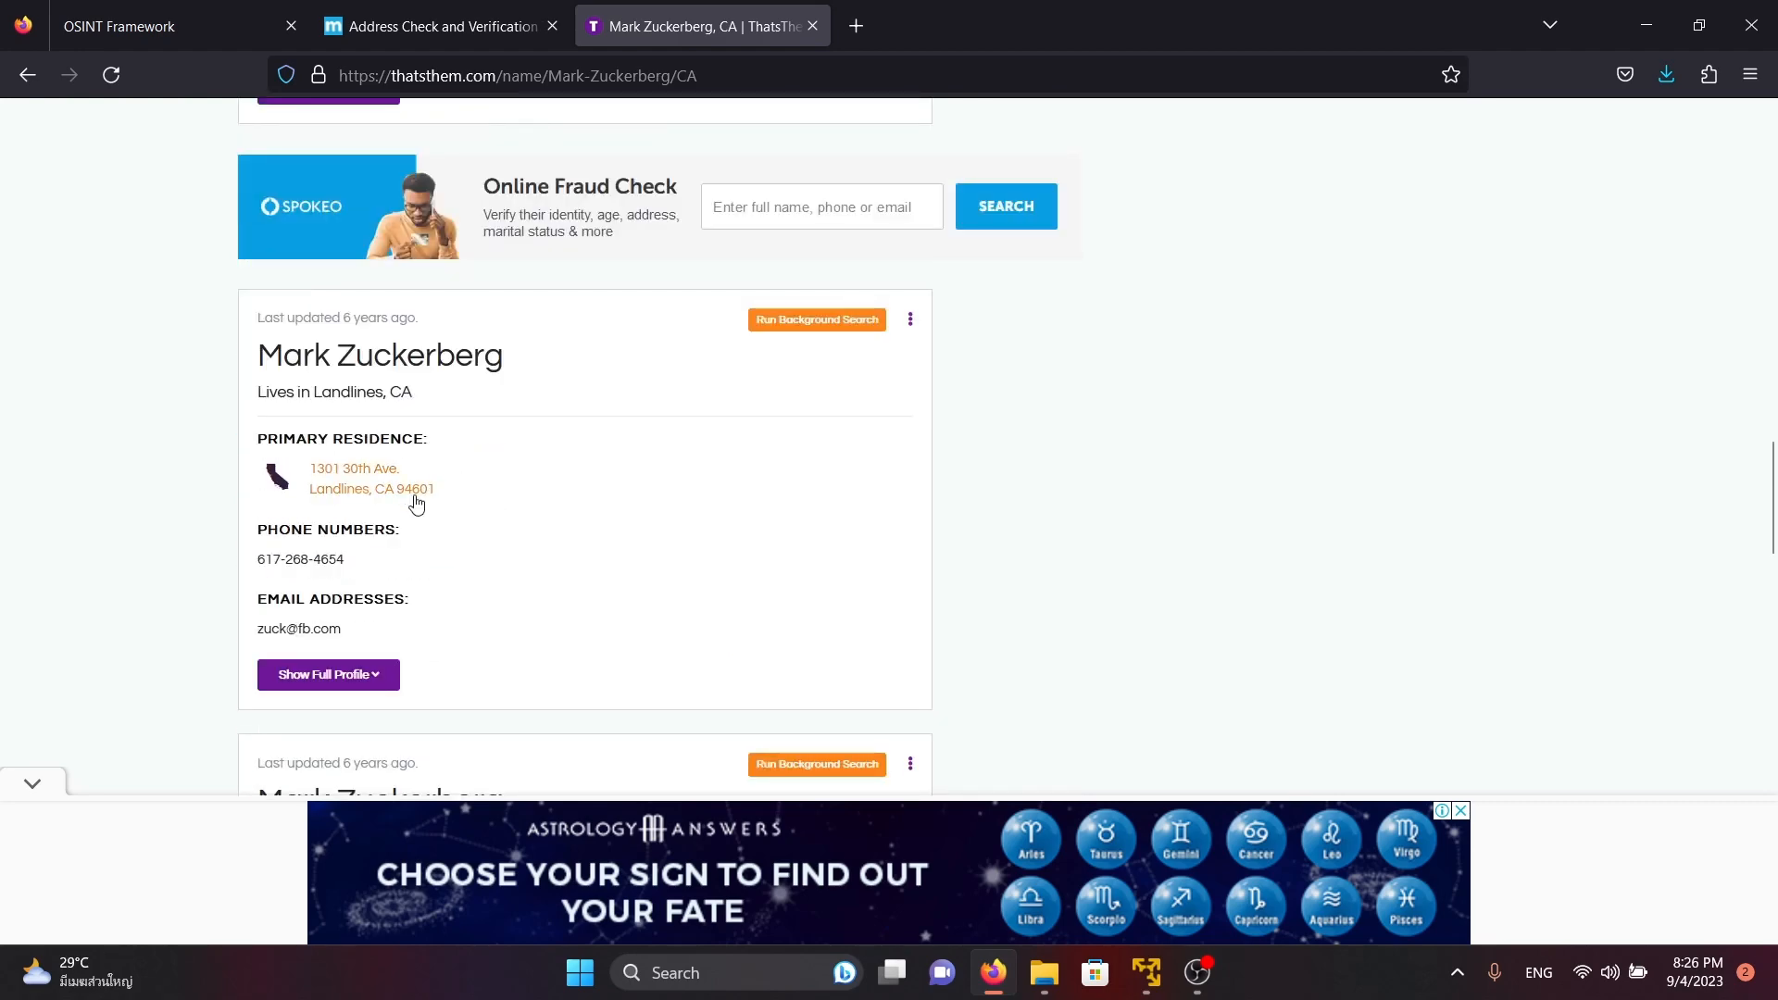
Copy the phone number from the Landlines, CA profile and run a ThatsThem reverse phone lookup on it
{"action": "left_click_drag", "start_coordinate": [350, 565], "coordinate": [279, 565]}
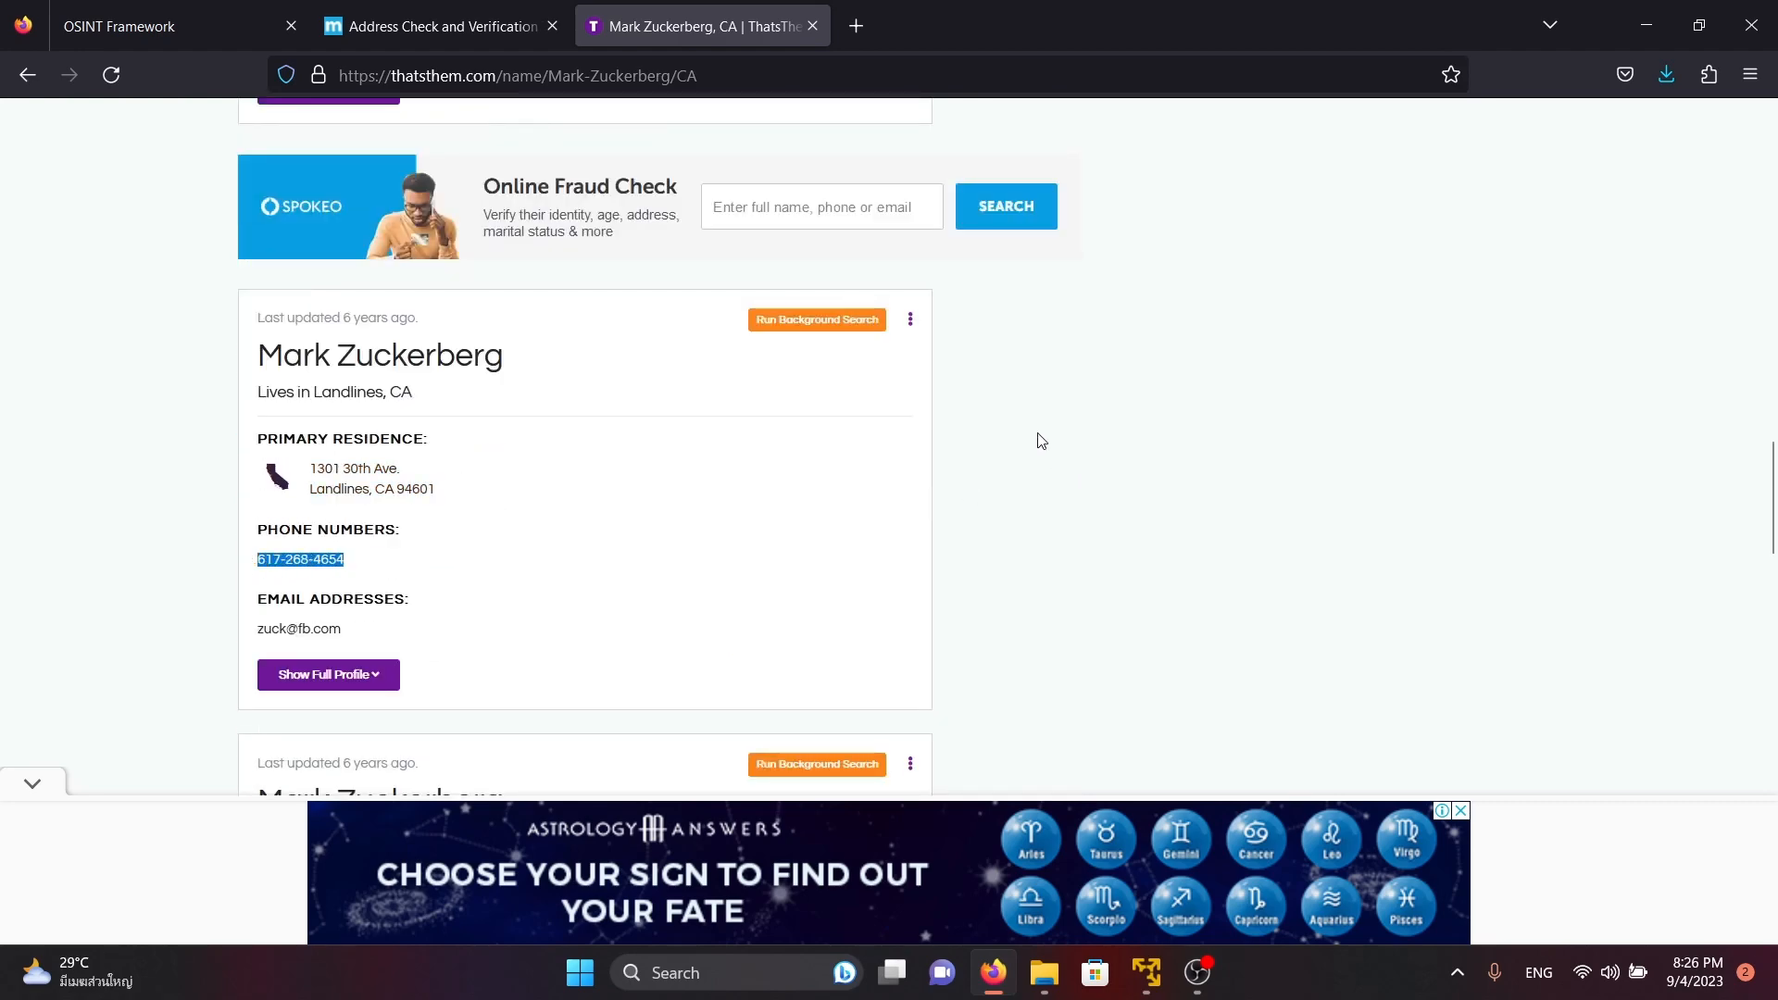
{"action": "scroll", "coordinate": [663, 429], "scroll_direction": "up", "scroll_amount": 15}
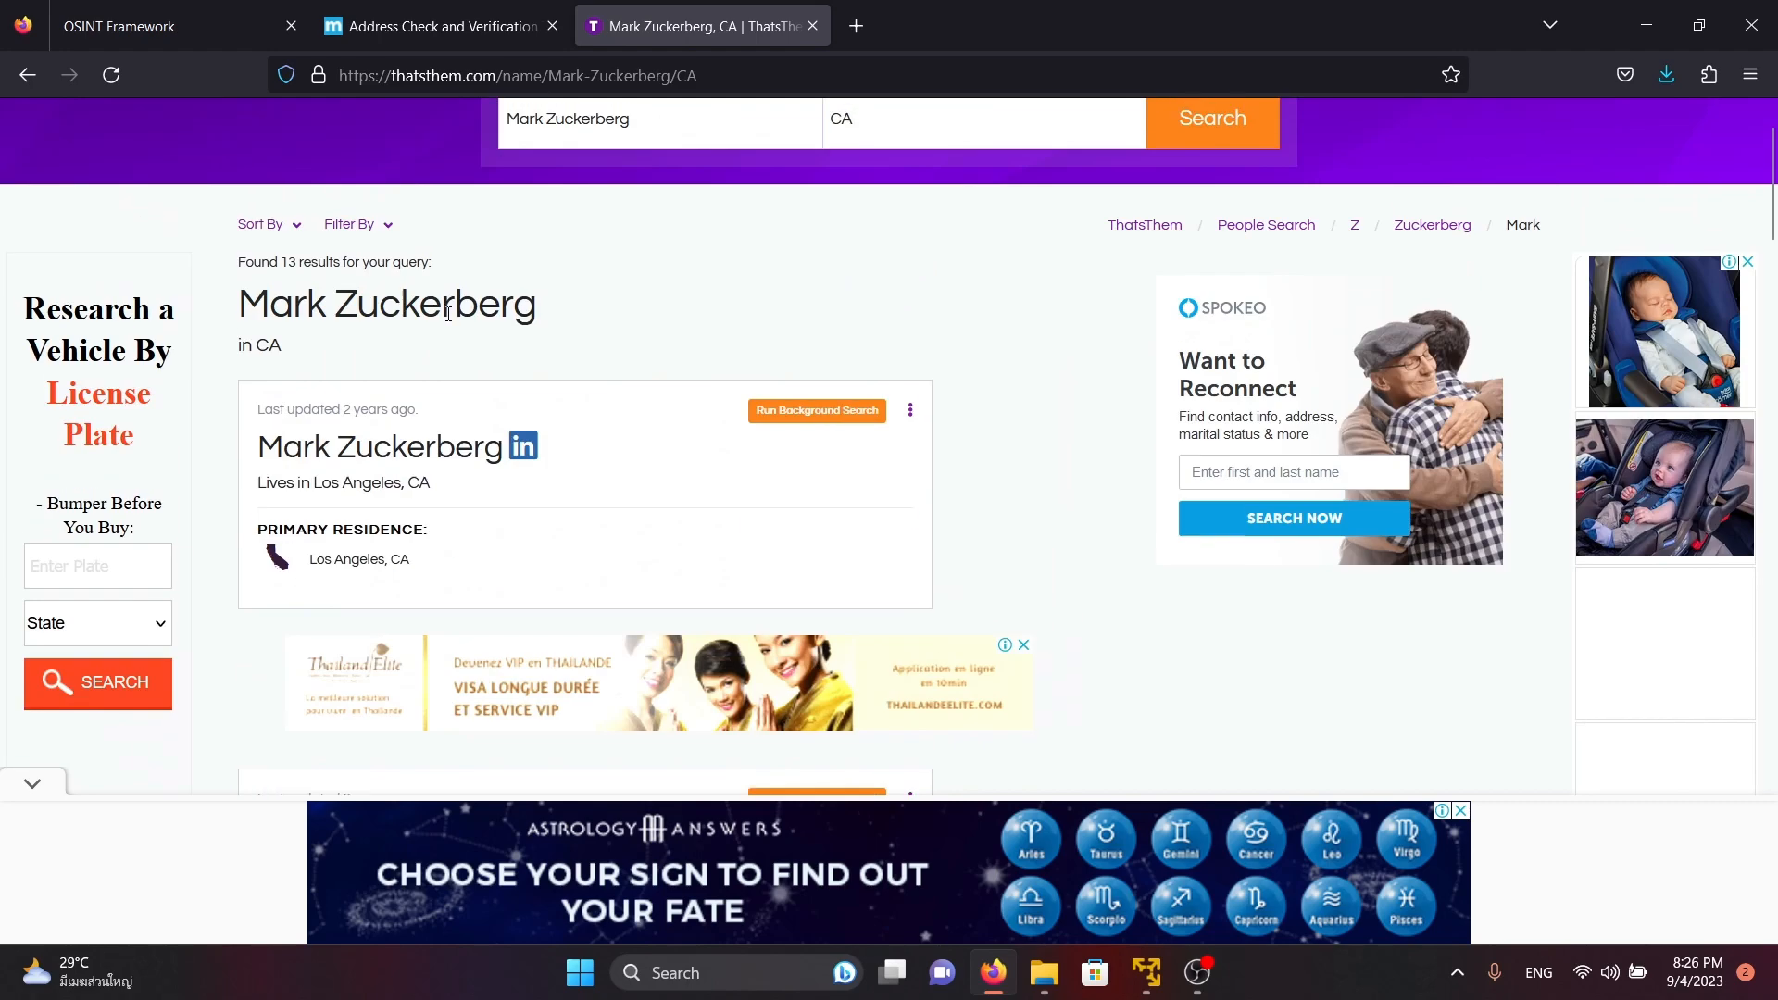
{"action": "triple_click", "coordinate": [654, 226]}
{"action": "left_click", "coordinate": [597, 133]}
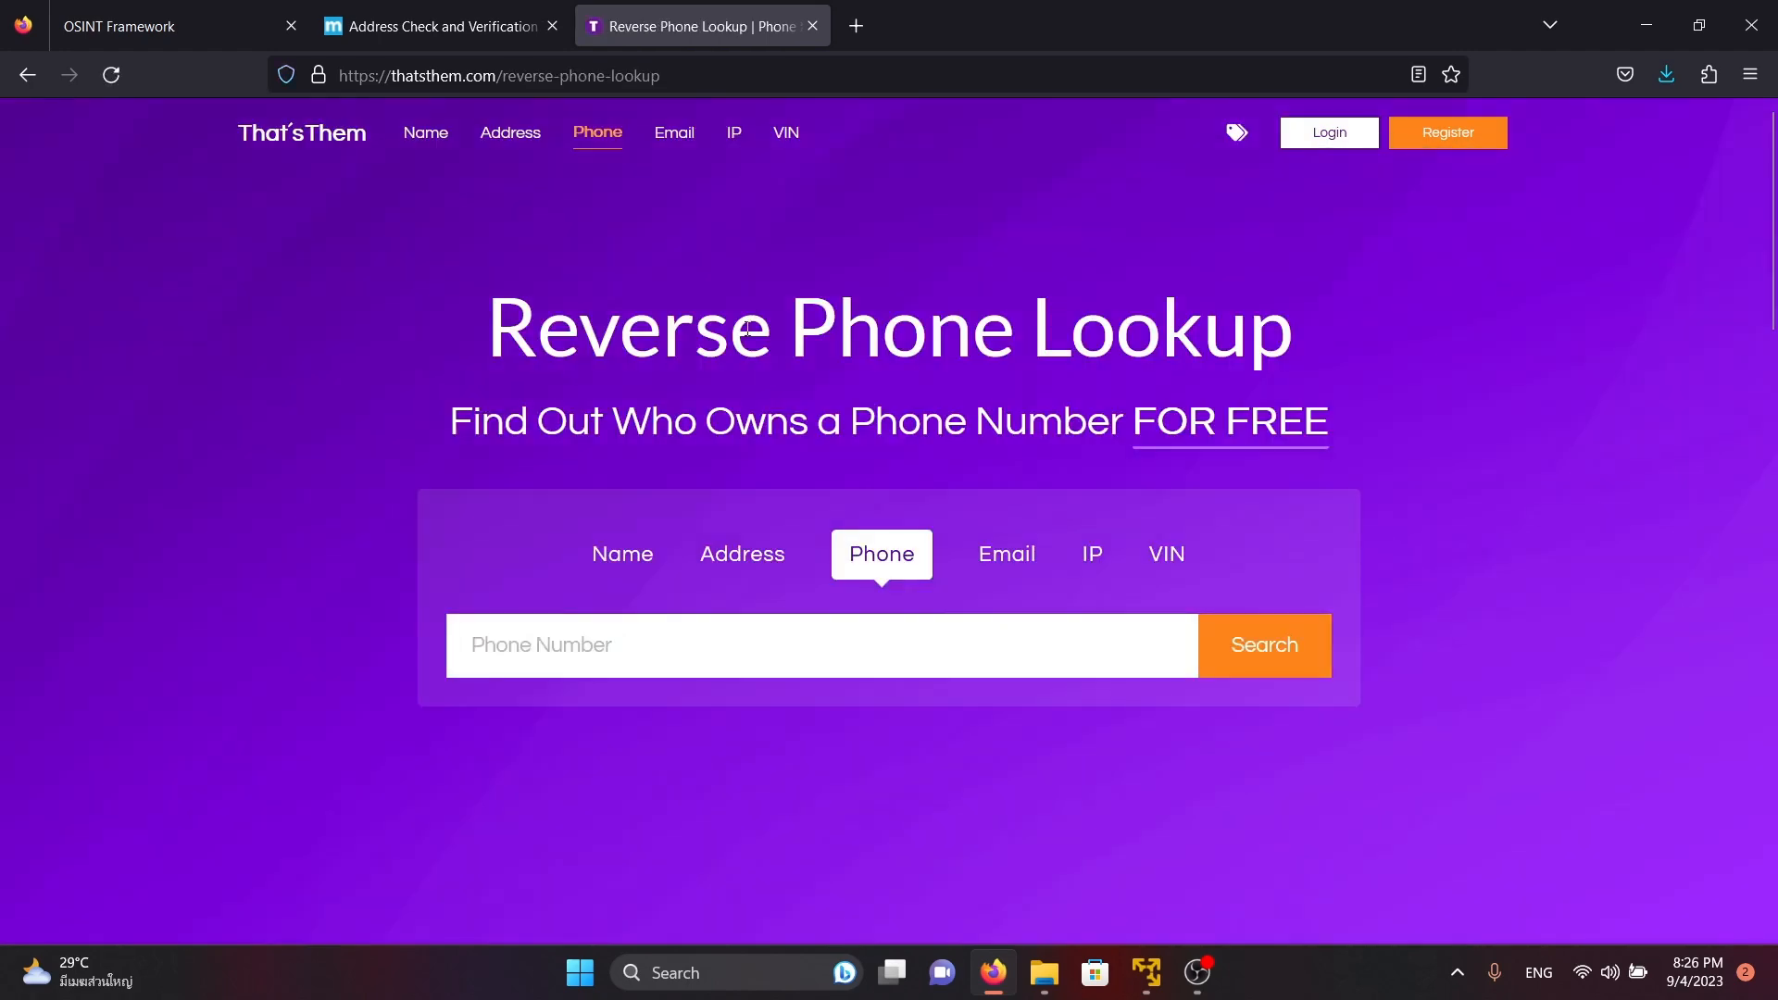
{"action": "left_click", "coordinate": [656, 642]}
{"action": "key", "text": "ctrl+v"}
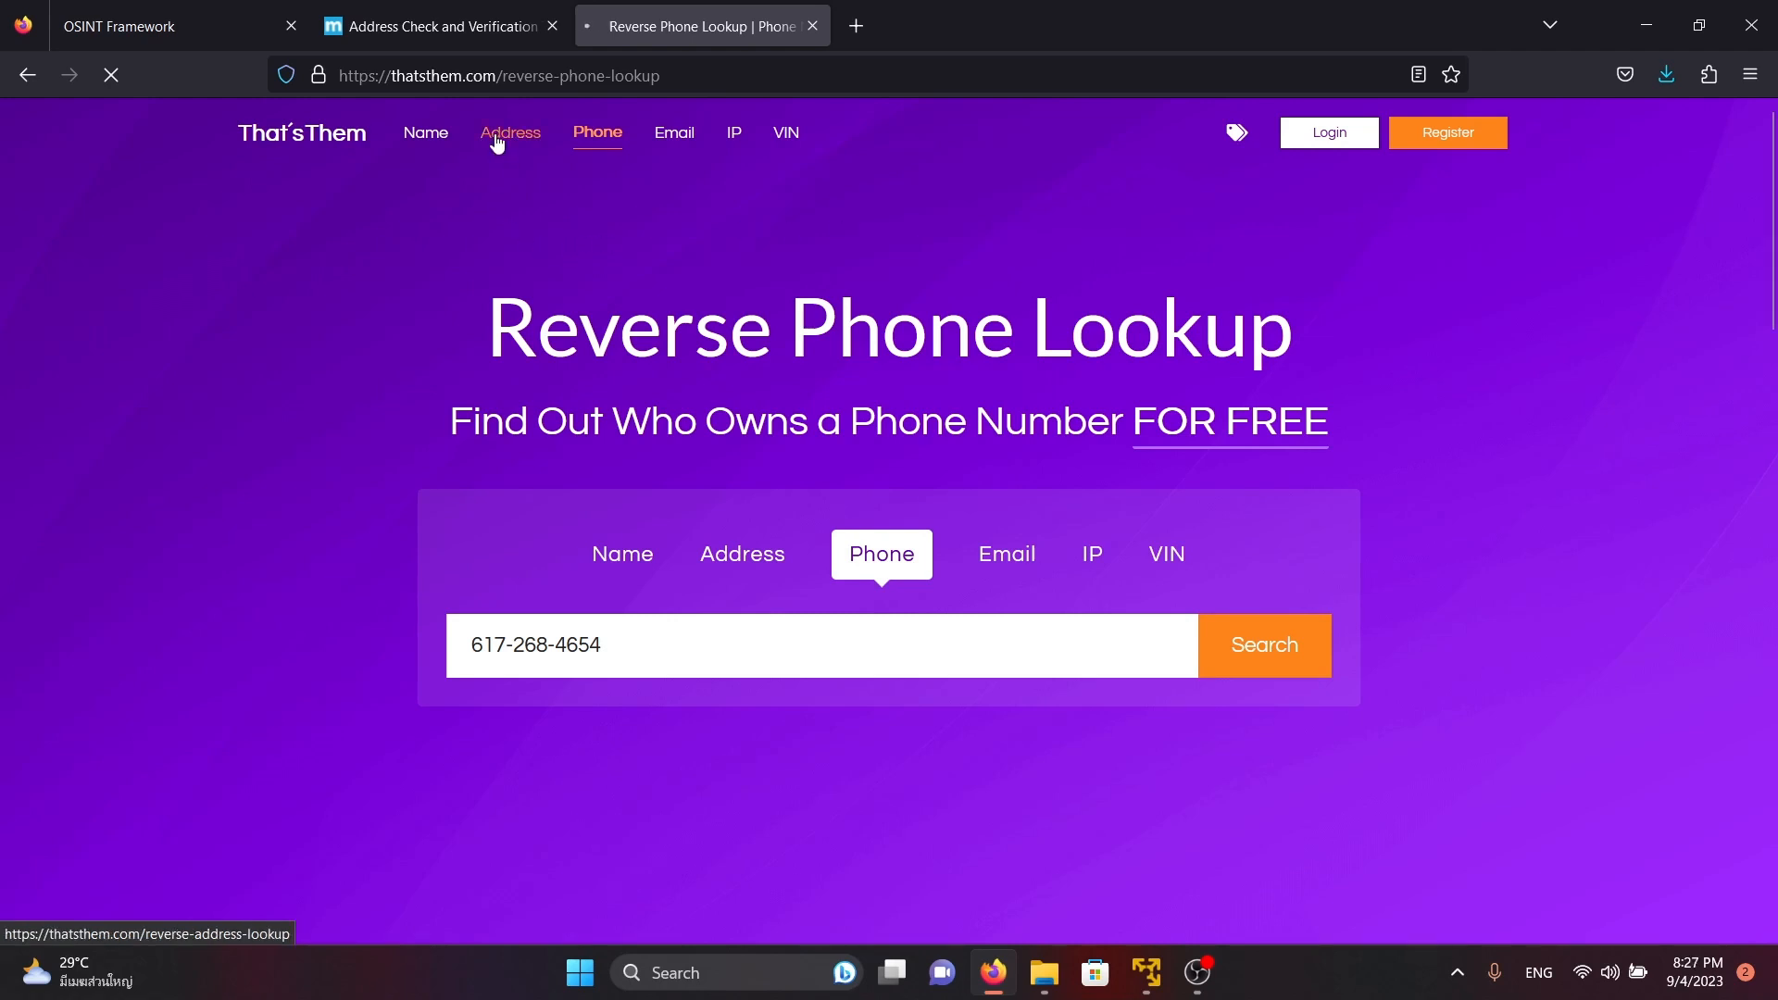
{"action": "left_click", "coordinate": [489, 20]}
{"action": "scroll", "coordinate": [702, 352], "scroll_direction": "down", "scroll_amount": 4}
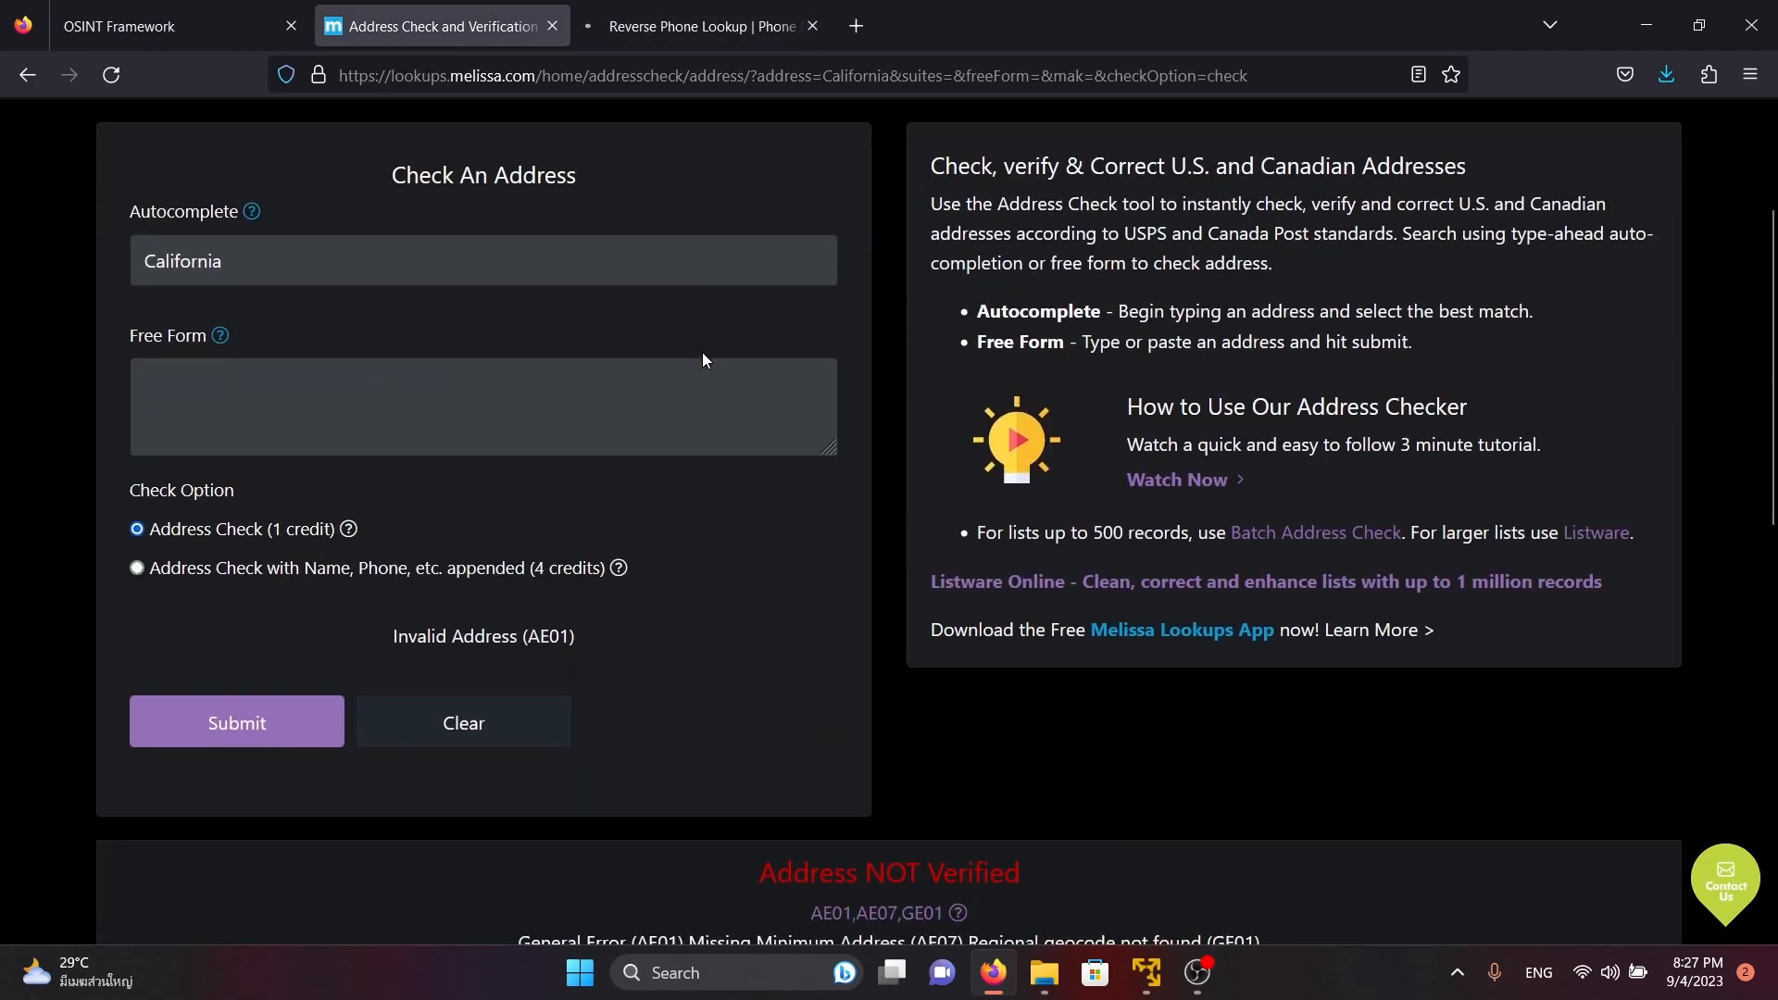
{"action": "scroll", "coordinate": [816, 722], "scroll_direction": "up", "scroll_amount": 4}
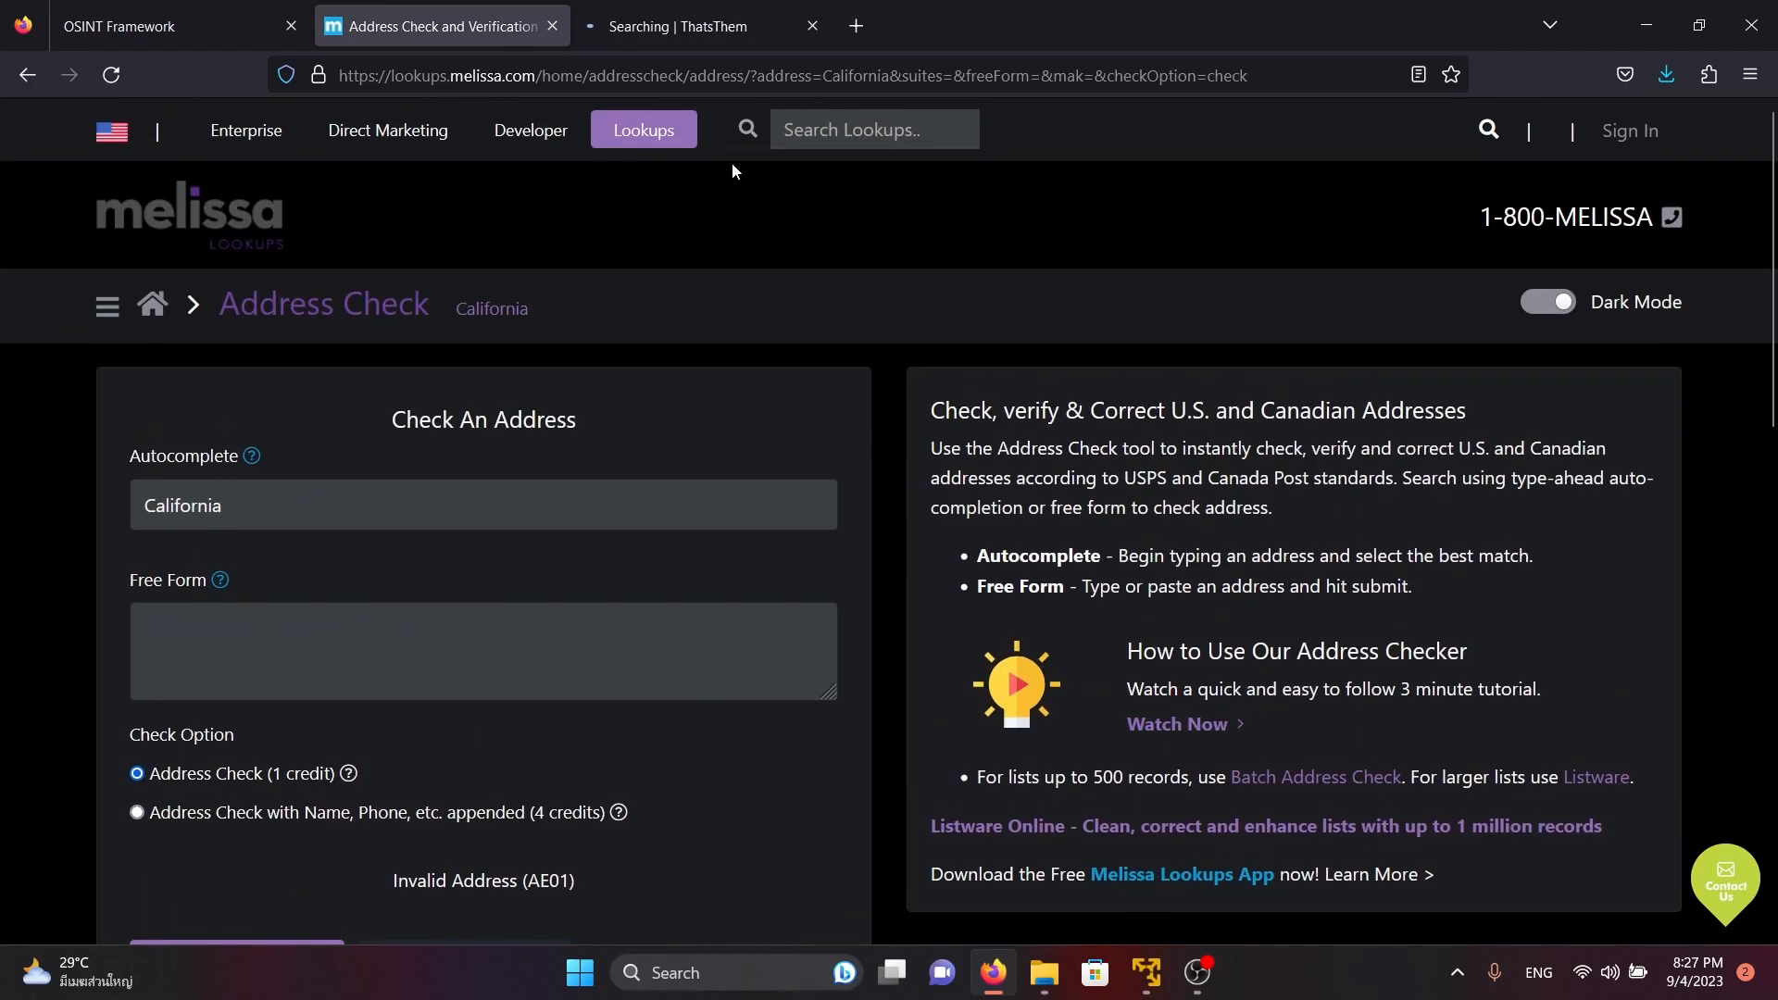
{"action": "left_click", "coordinate": [719, 9]}
Open Google Maps in a new browser tab and search for California
{"action": "left_click", "coordinate": [875, 19]}
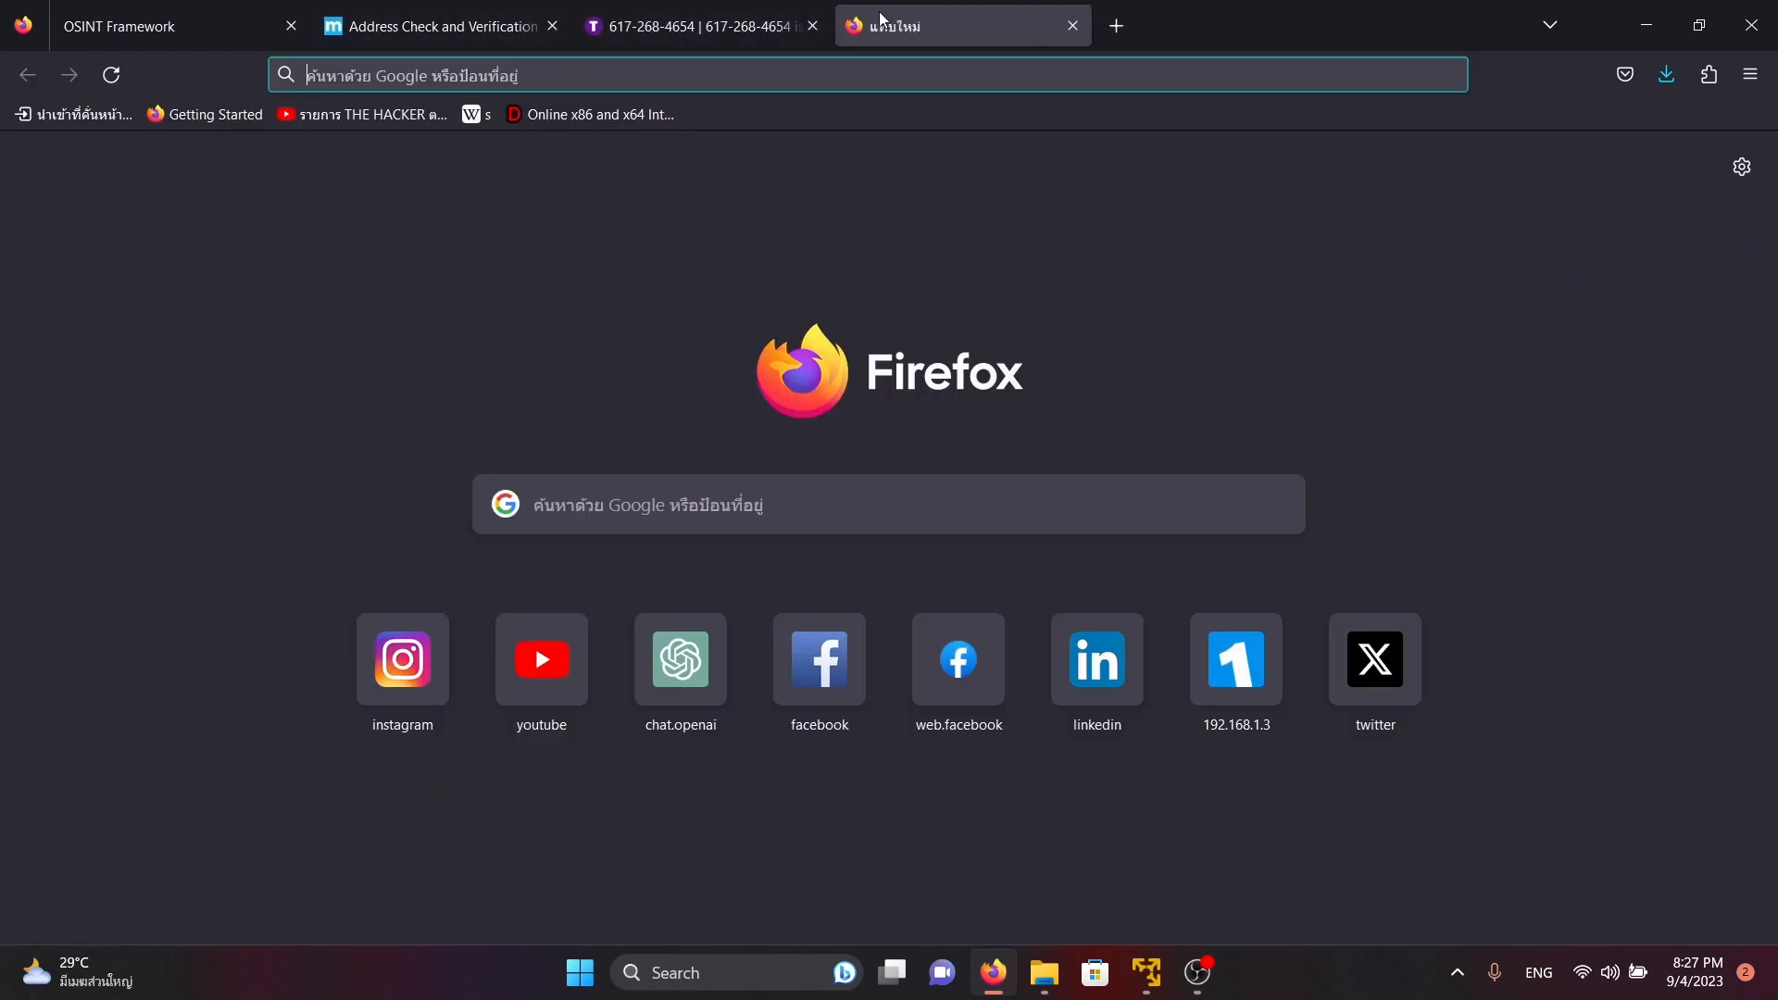
{"action": "type", "text": "hoo"}
{"action": "key", "text": "BackSpace"}
{"action": "key", "text": "BackSpace"}
{"action": "key", "text": "BackSpace"}
{"action": "type", "text": "google maps"}
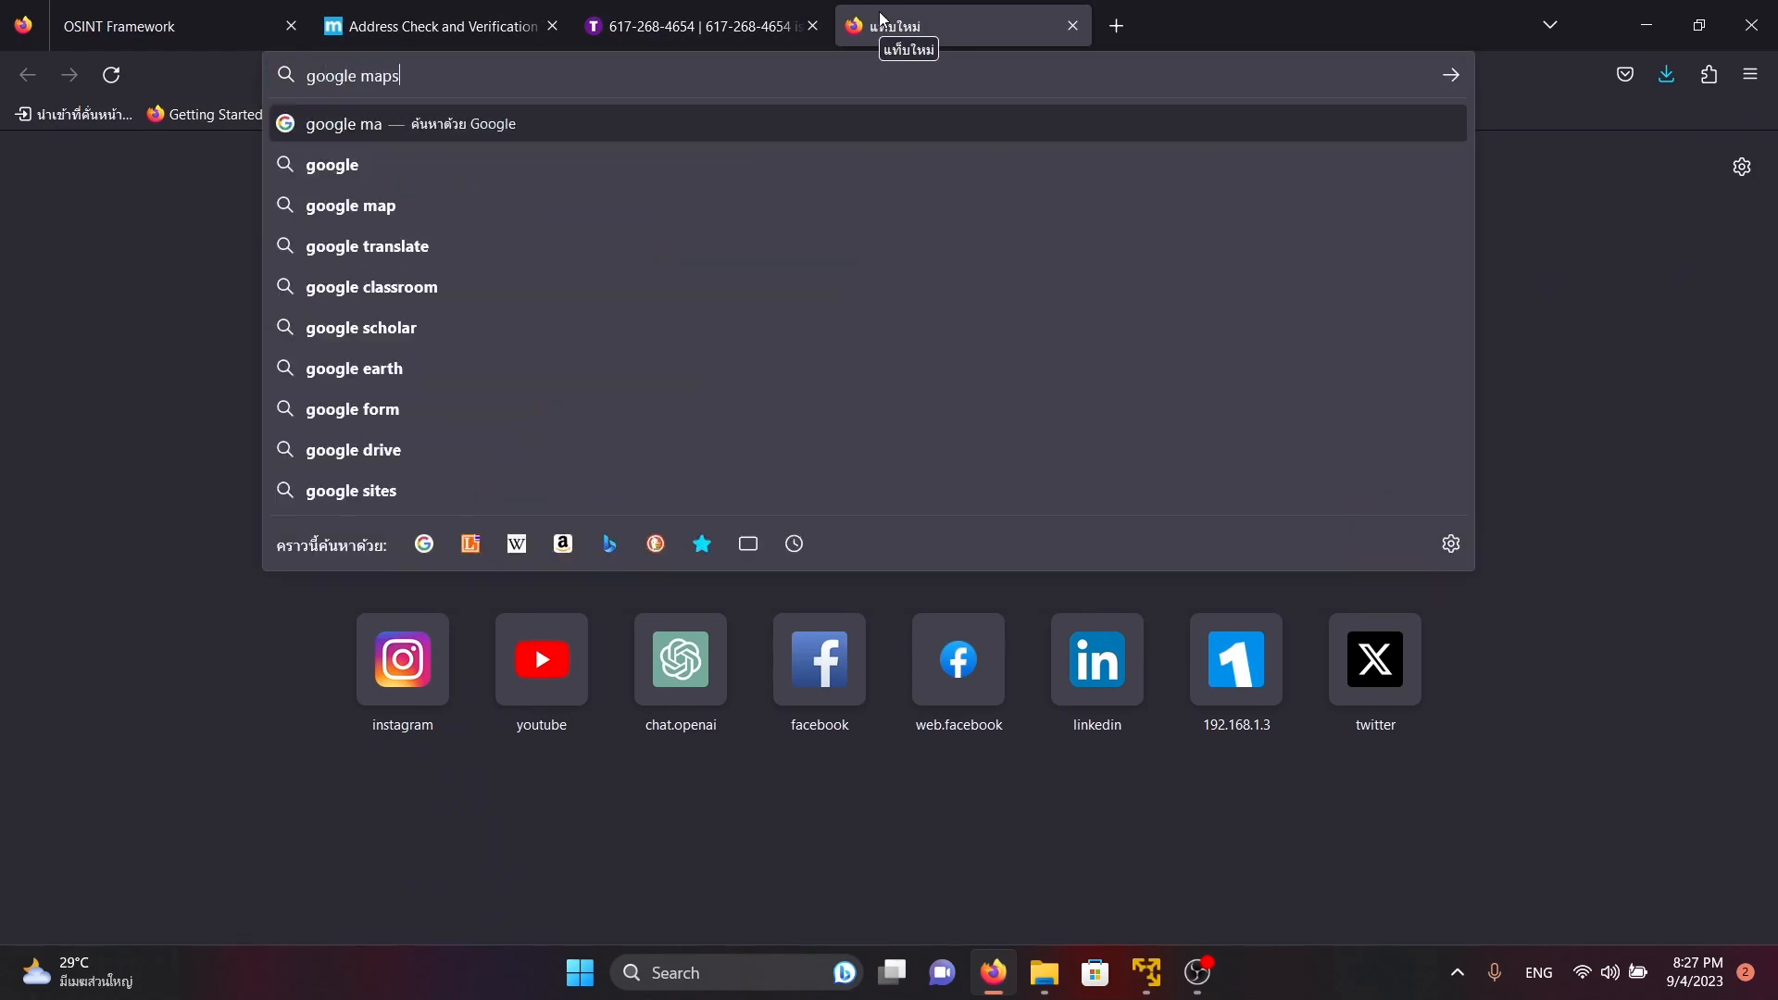
{"action": "key", "text": "Return"}
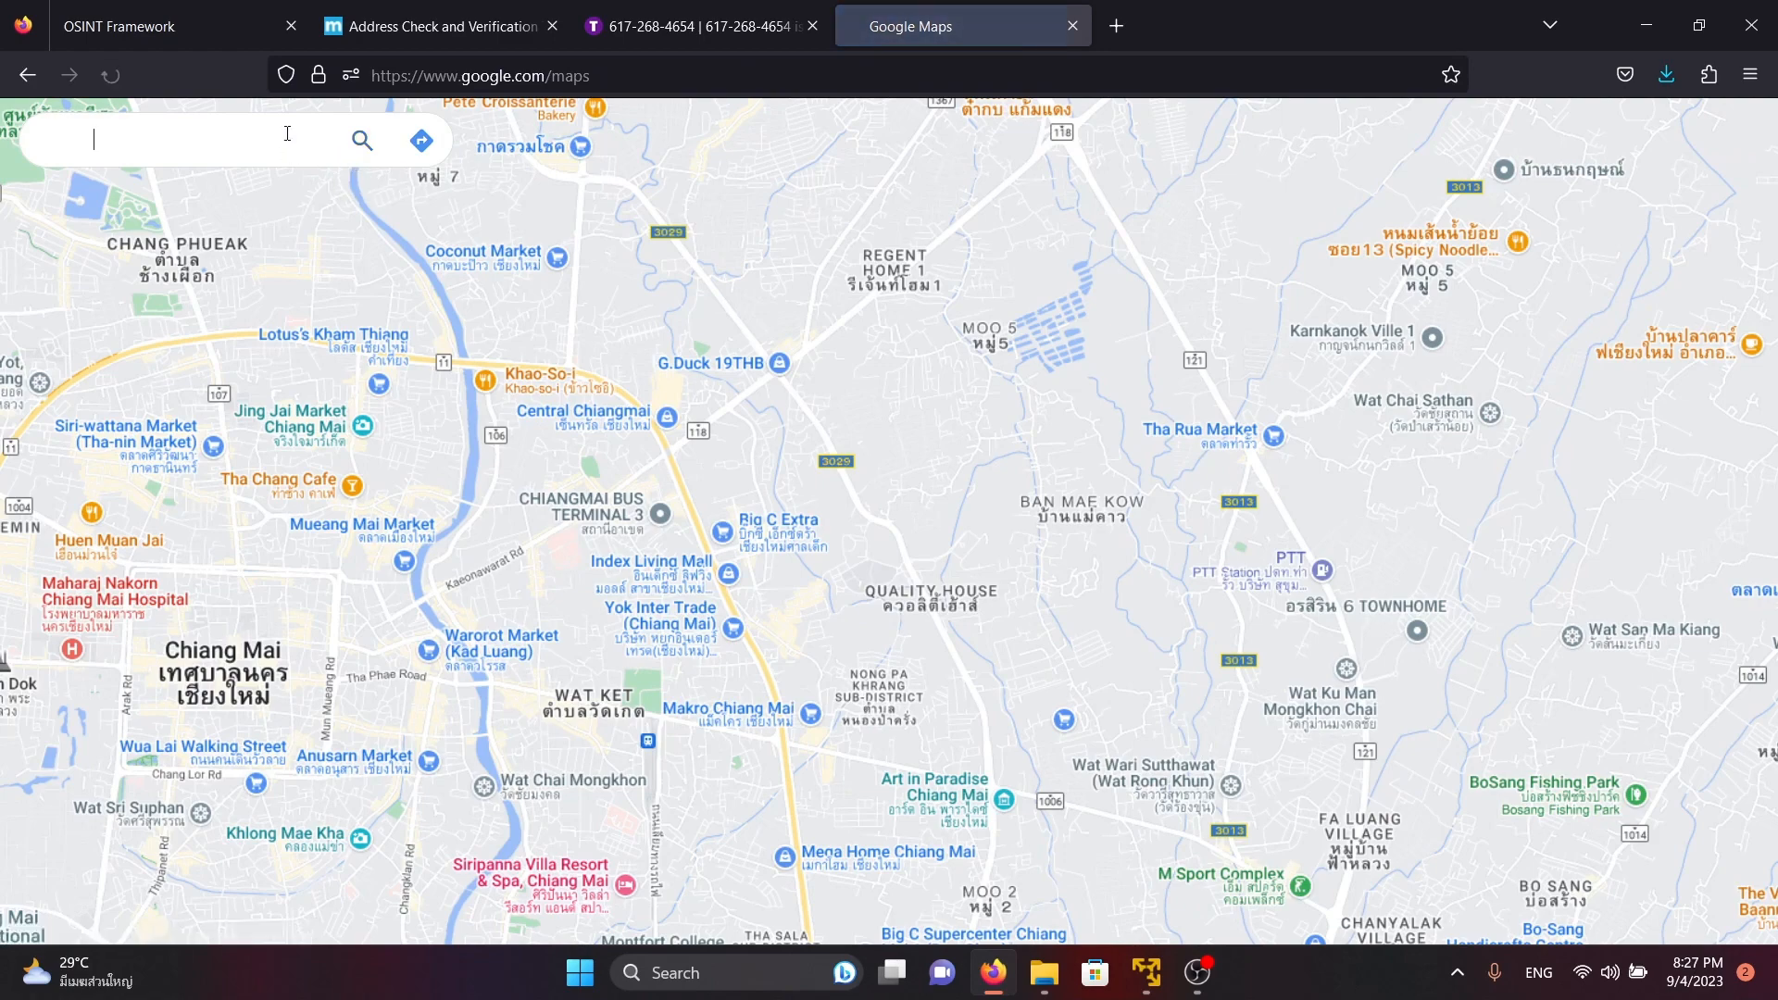
{"action": "type", "text": "california"}
{"action": "key", "text": "Return"}
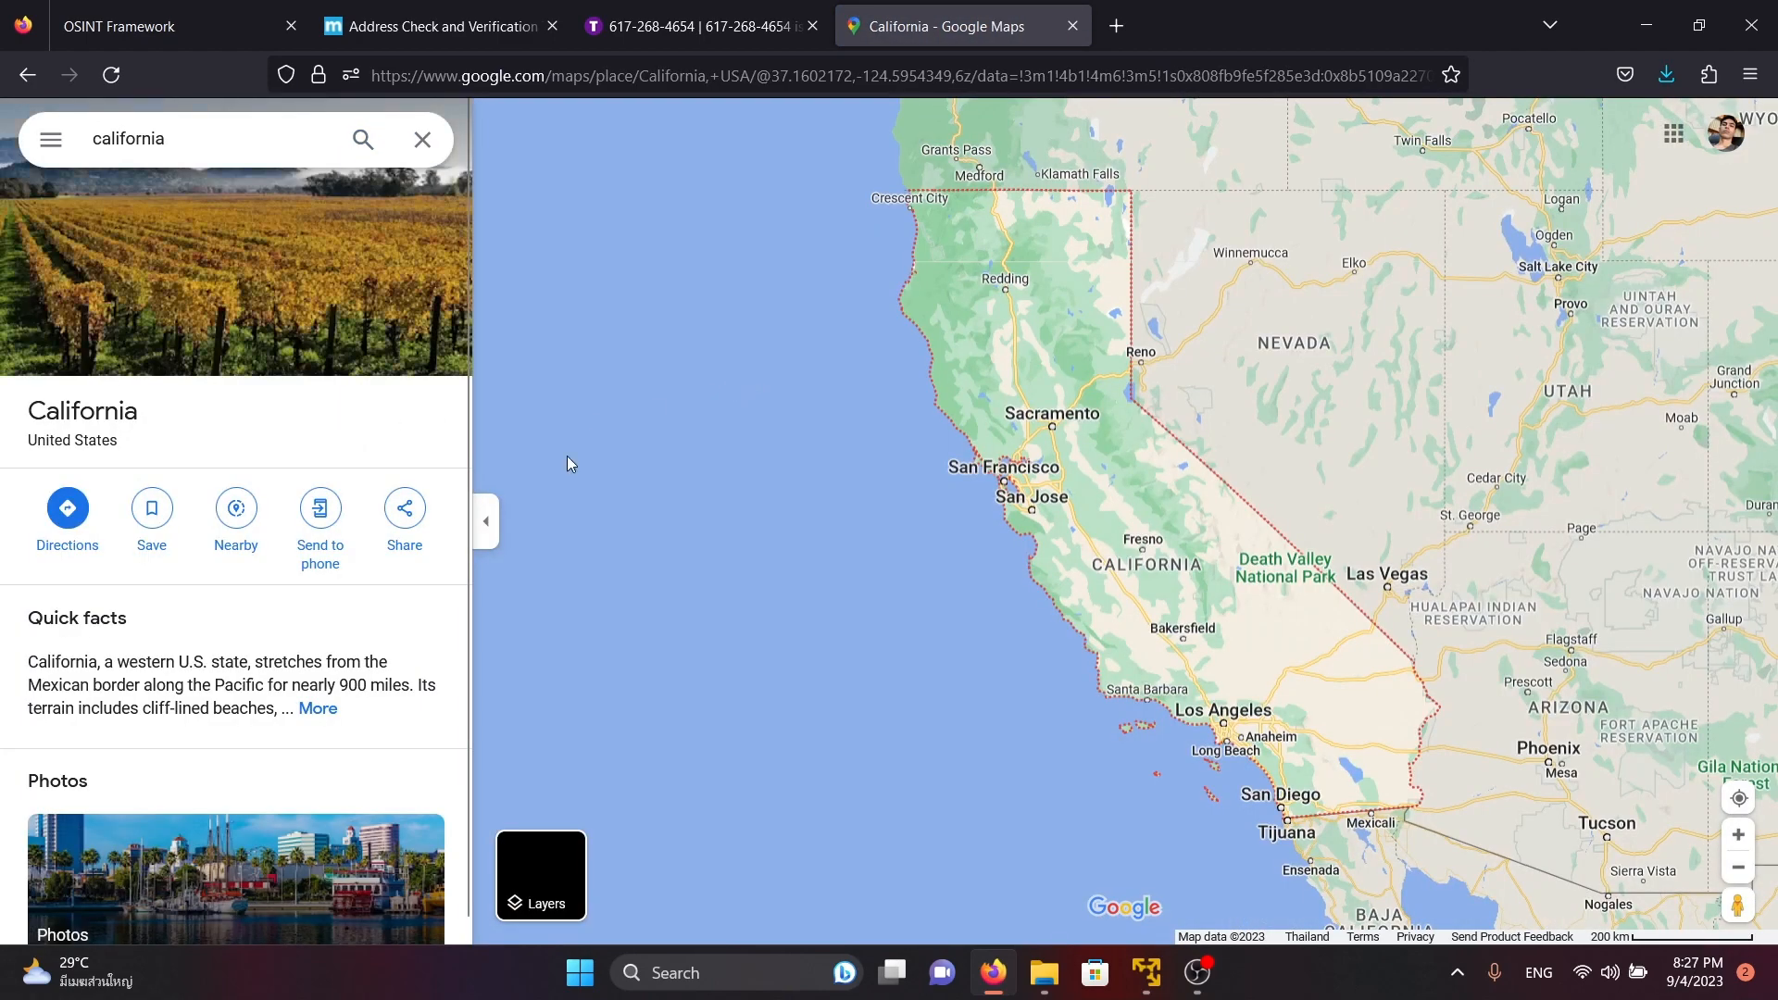
Select Sacramento and the nearby Central Davis on the map, and copy the locality line Davis, CA 95616
{"action": "left_click", "coordinate": [1072, 427]}
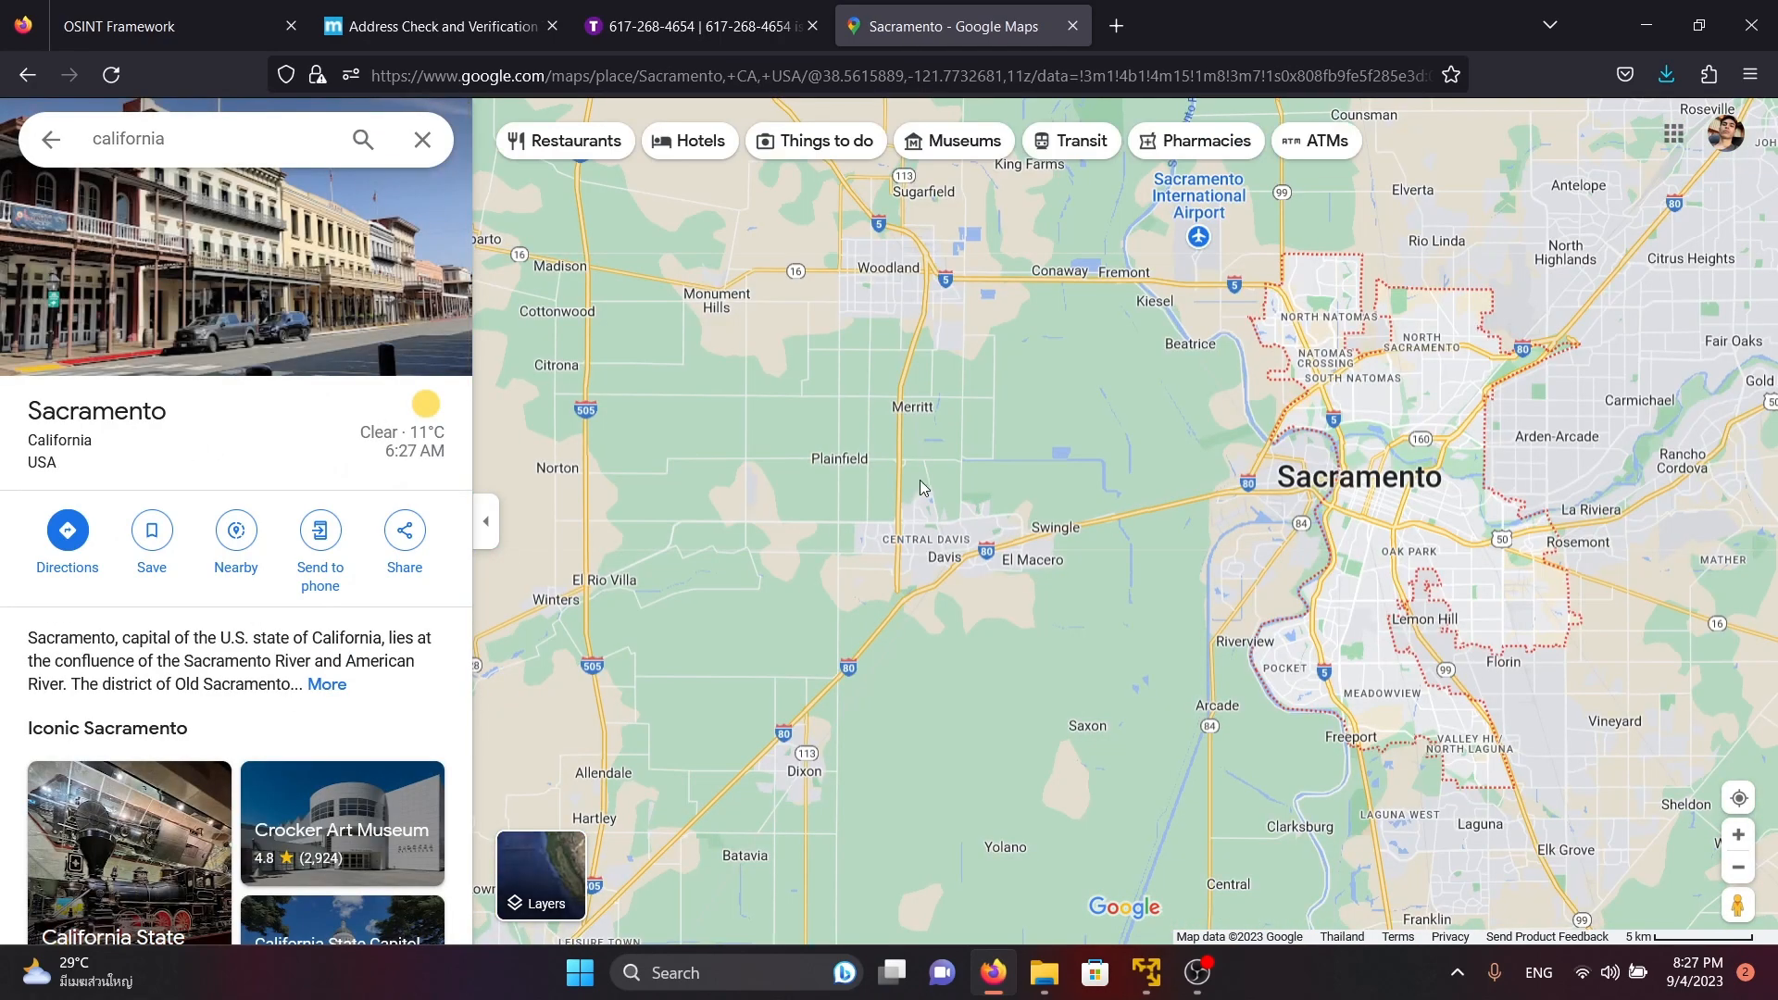
{"action": "left_click", "coordinate": [970, 540]}
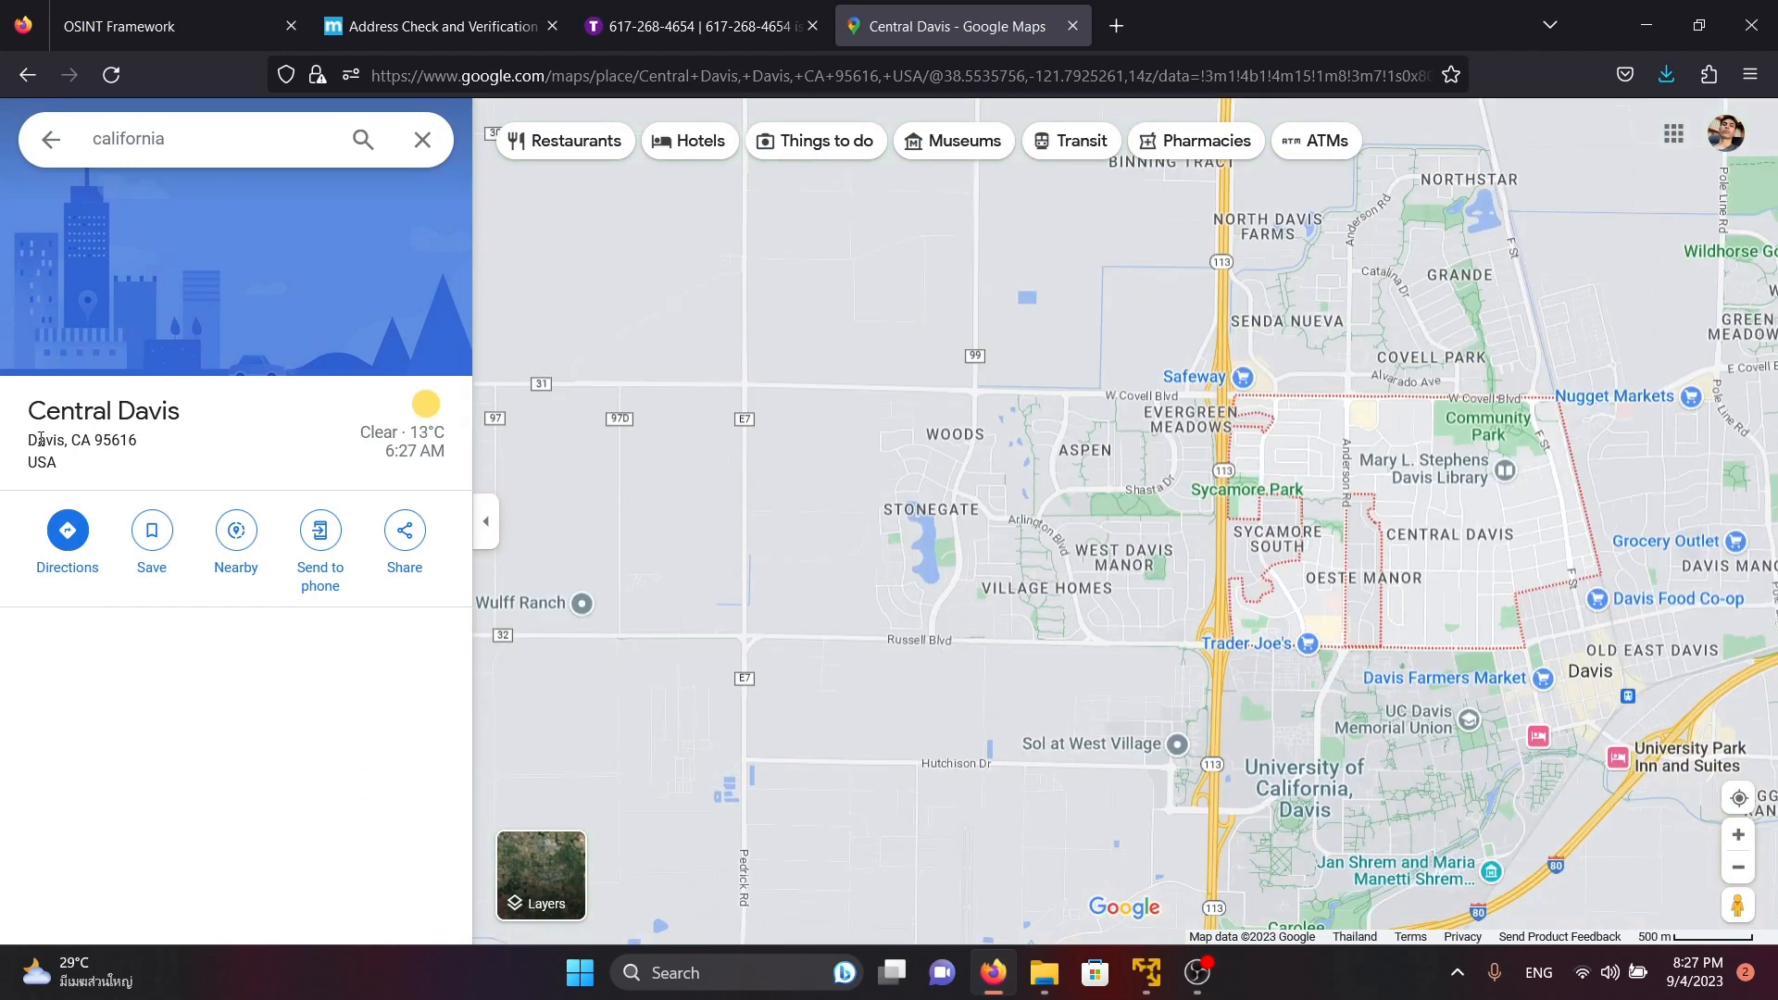
{"action": "triple_click", "coordinate": [33, 443]}
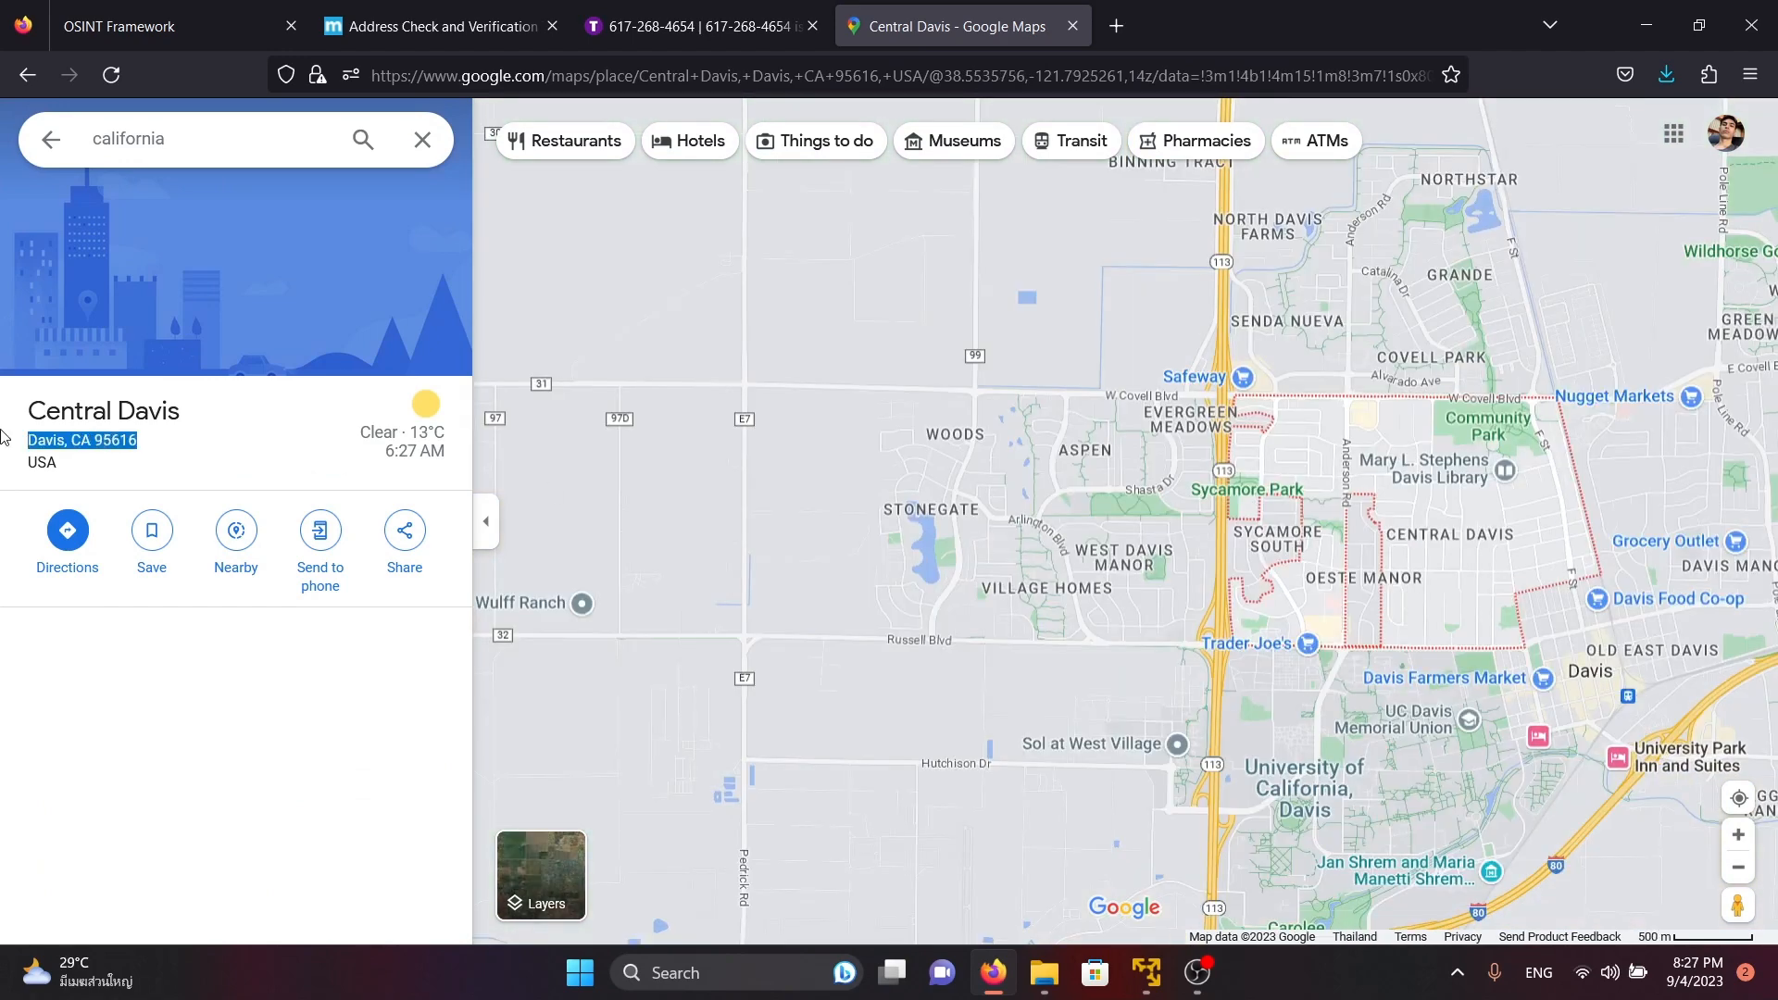
{"action": "key", "text": "ctrl+c"}
Replace the address in Melissa's Address Check with Davis, CA 95616 and submit it
{"action": "left_click", "coordinate": [435, 26]}
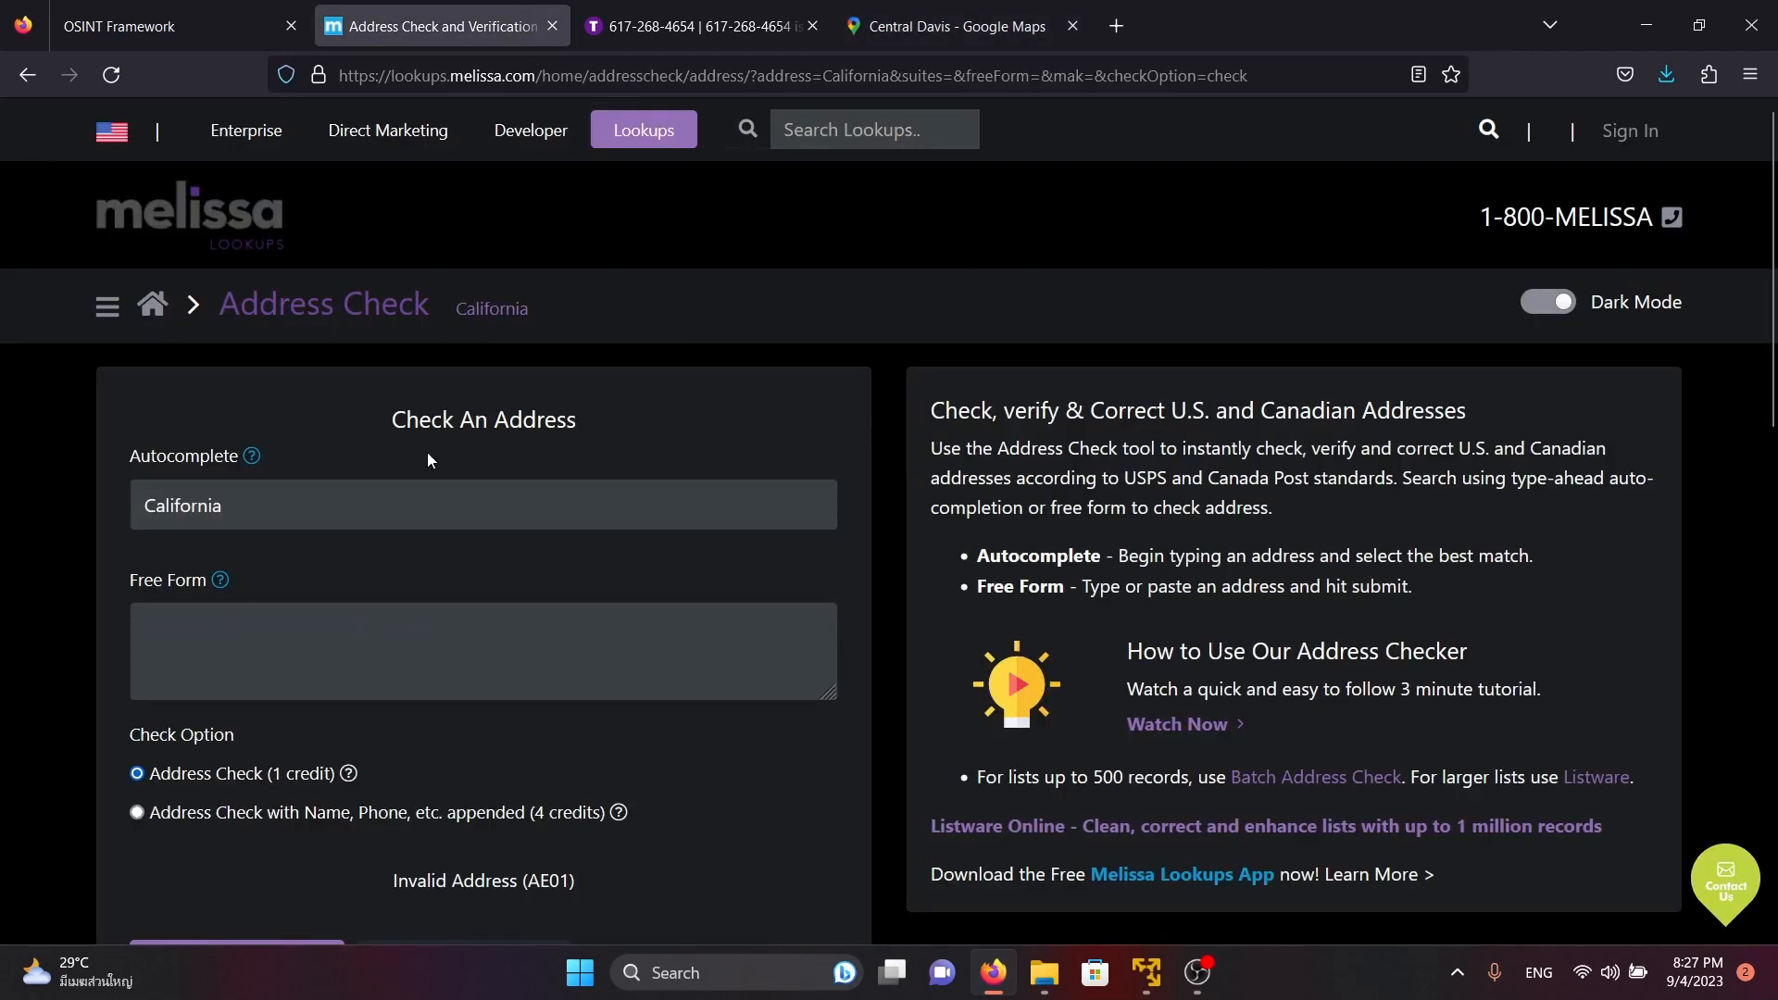
{"action": "triple_click", "coordinate": [399, 506]}
{"action": "key", "text": "ctrl+v"}
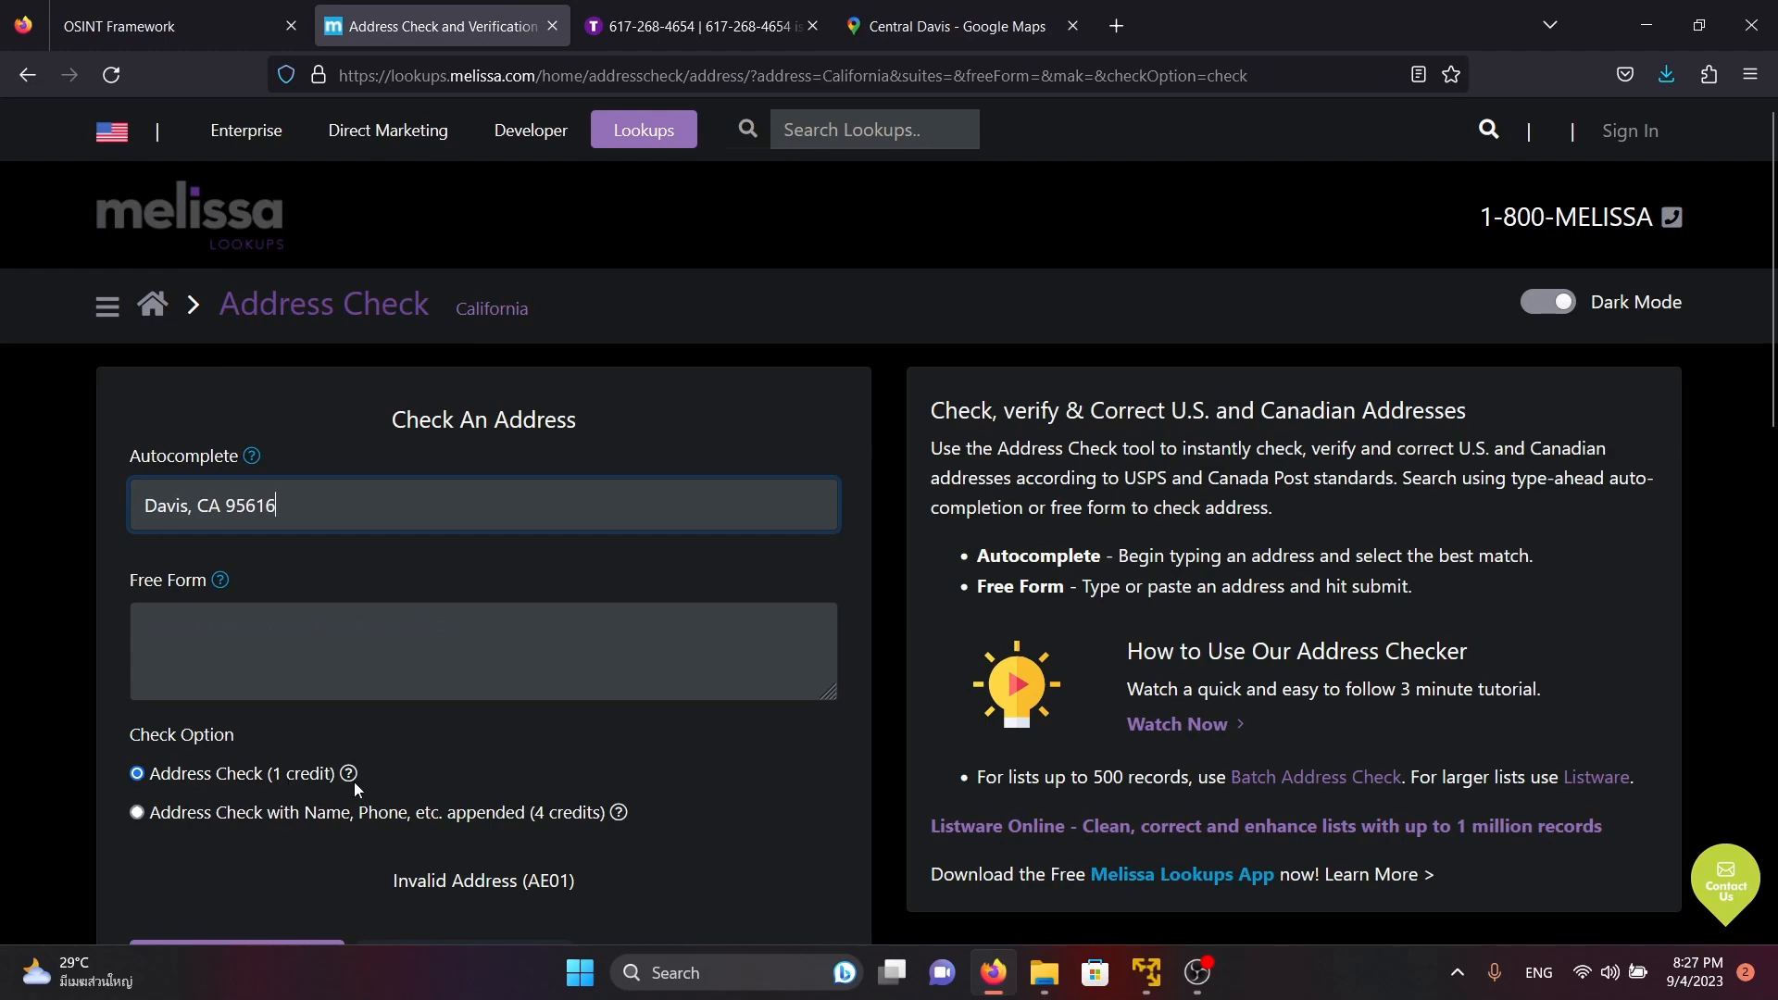
{"action": "scroll", "coordinate": [354, 782], "scroll_direction": "down", "scroll_amount": 2}
{"action": "left_click", "coordinate": [303, 848]}
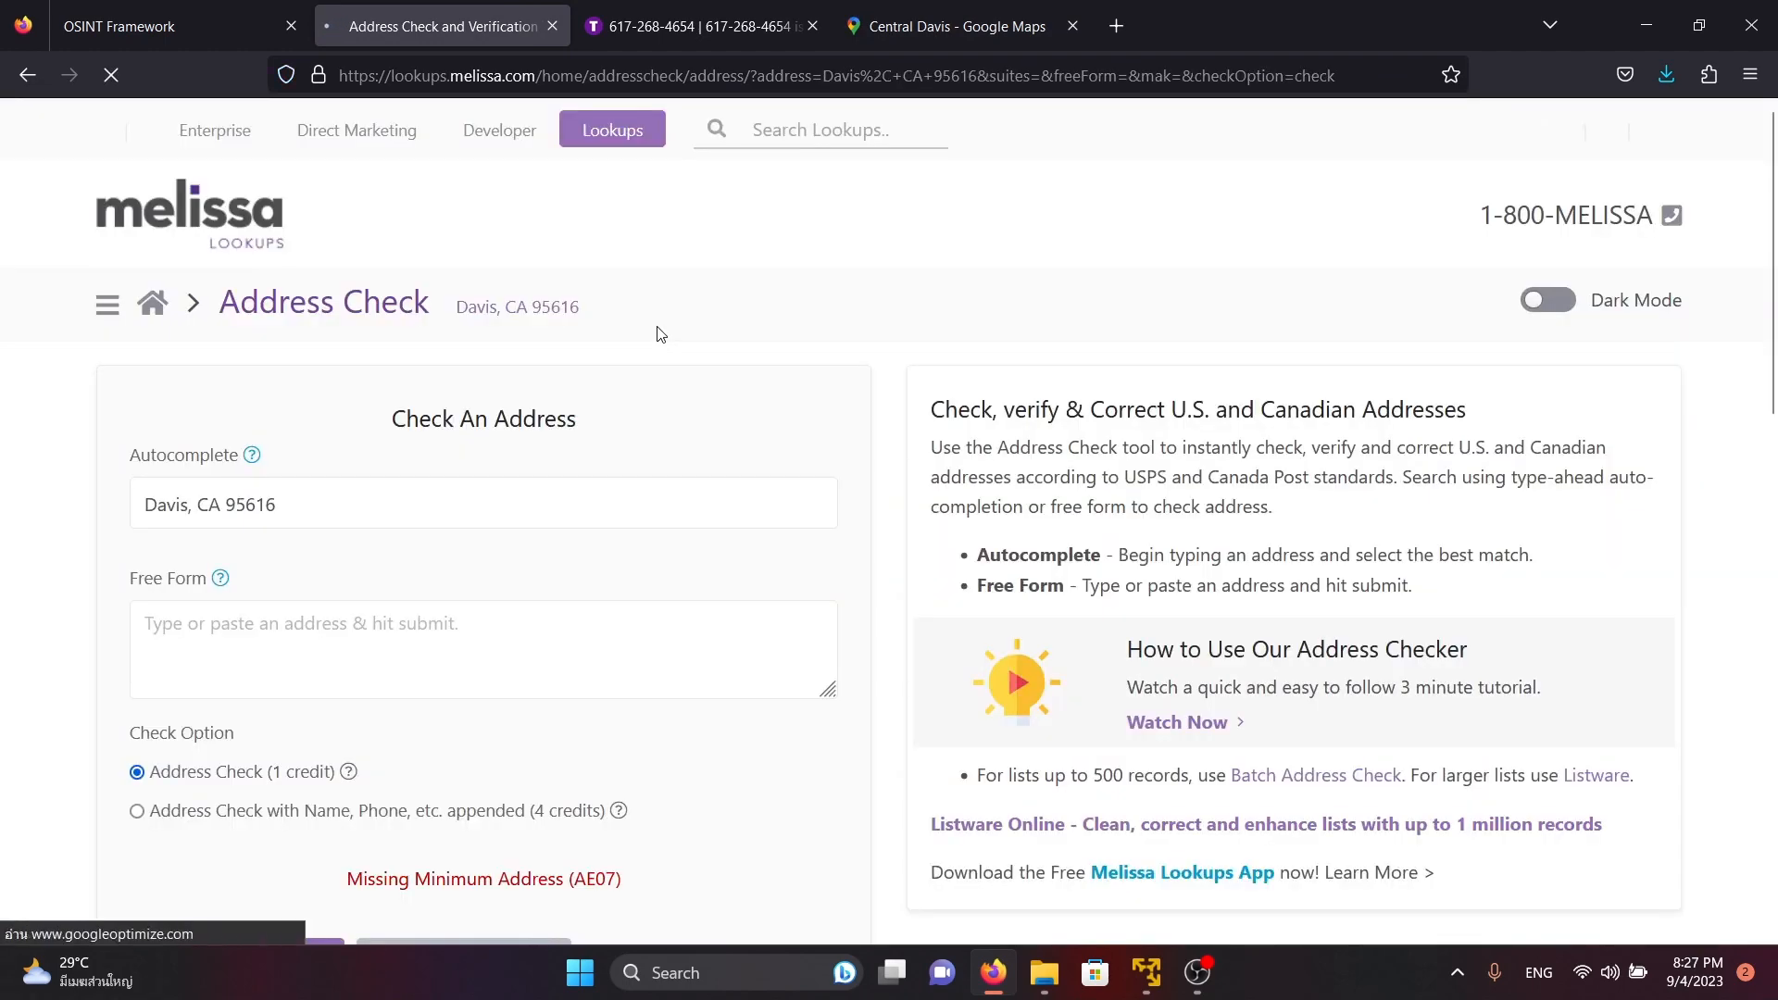
Read the Melissa check result for Davis and open the suggested Address Search tool
{"action": "scroll", "coordinate": [676, 331], "scroll_direction": "down", "scroll_amount": 4}
{"action": "scroll", "coordinate": [732, 339], "scroll_direction": "down", "scroll_amount": 5}
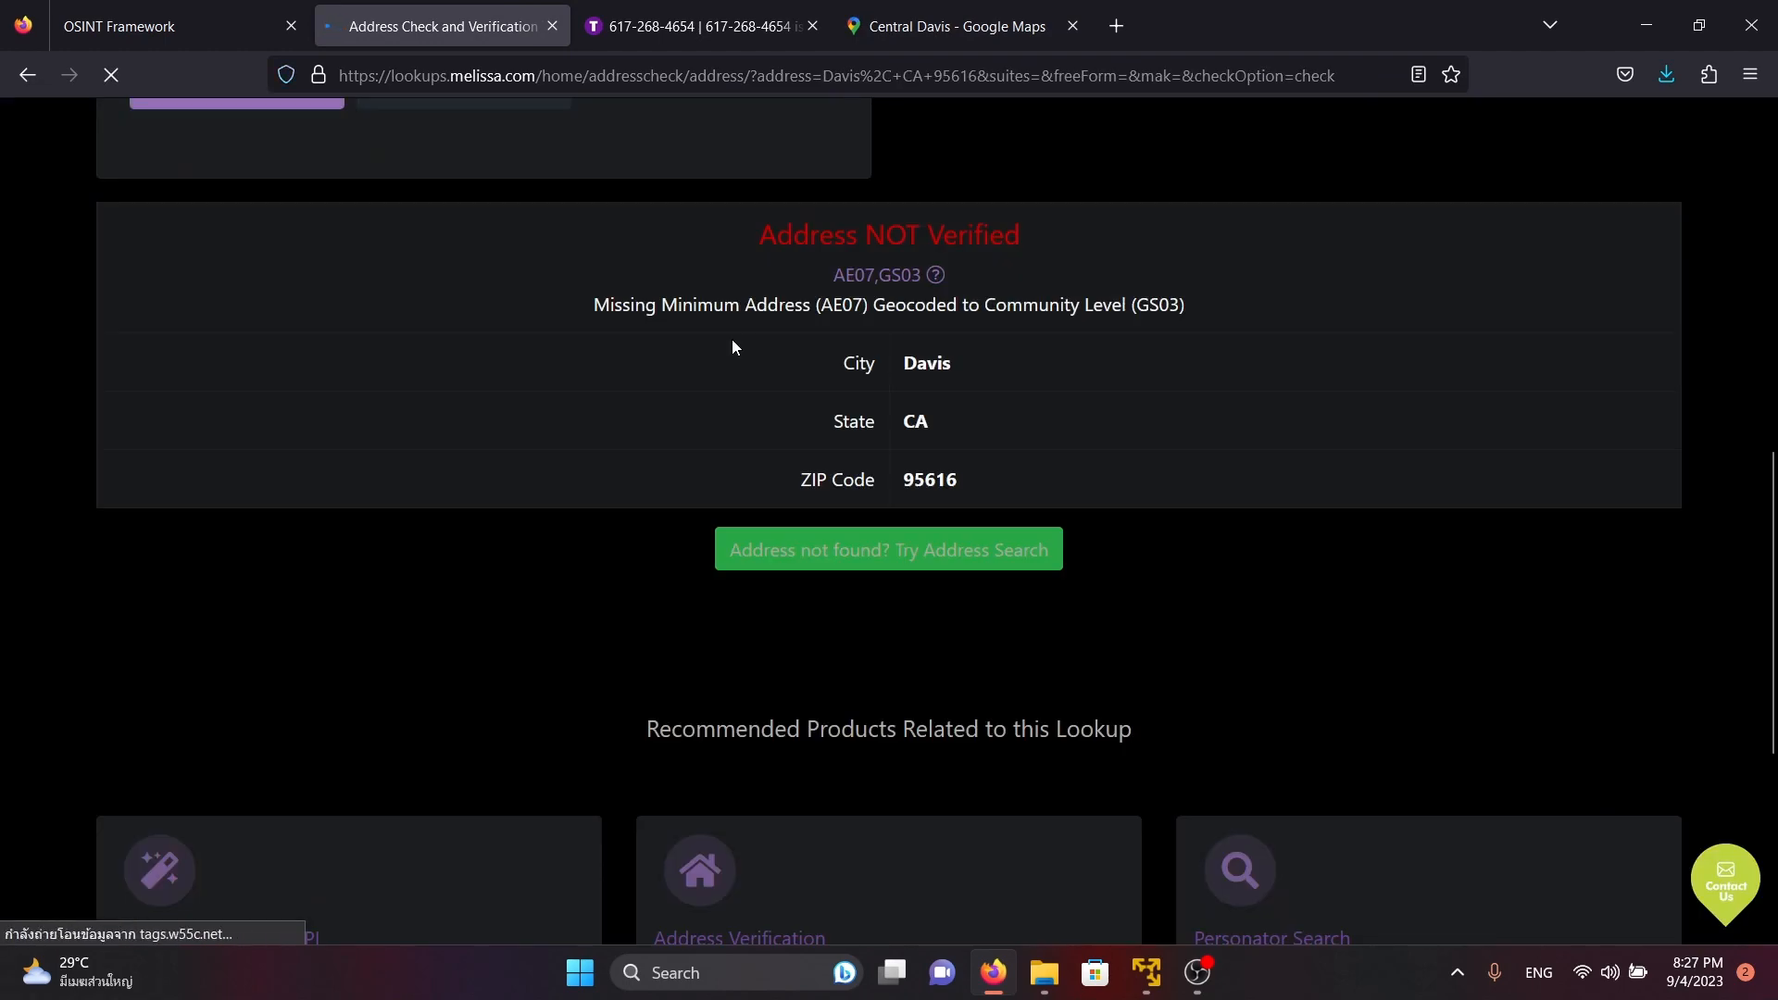
{"action": "scroll", "coordinate": [598, 537], "scroll_direction": "down", "scroll_amount": 5}
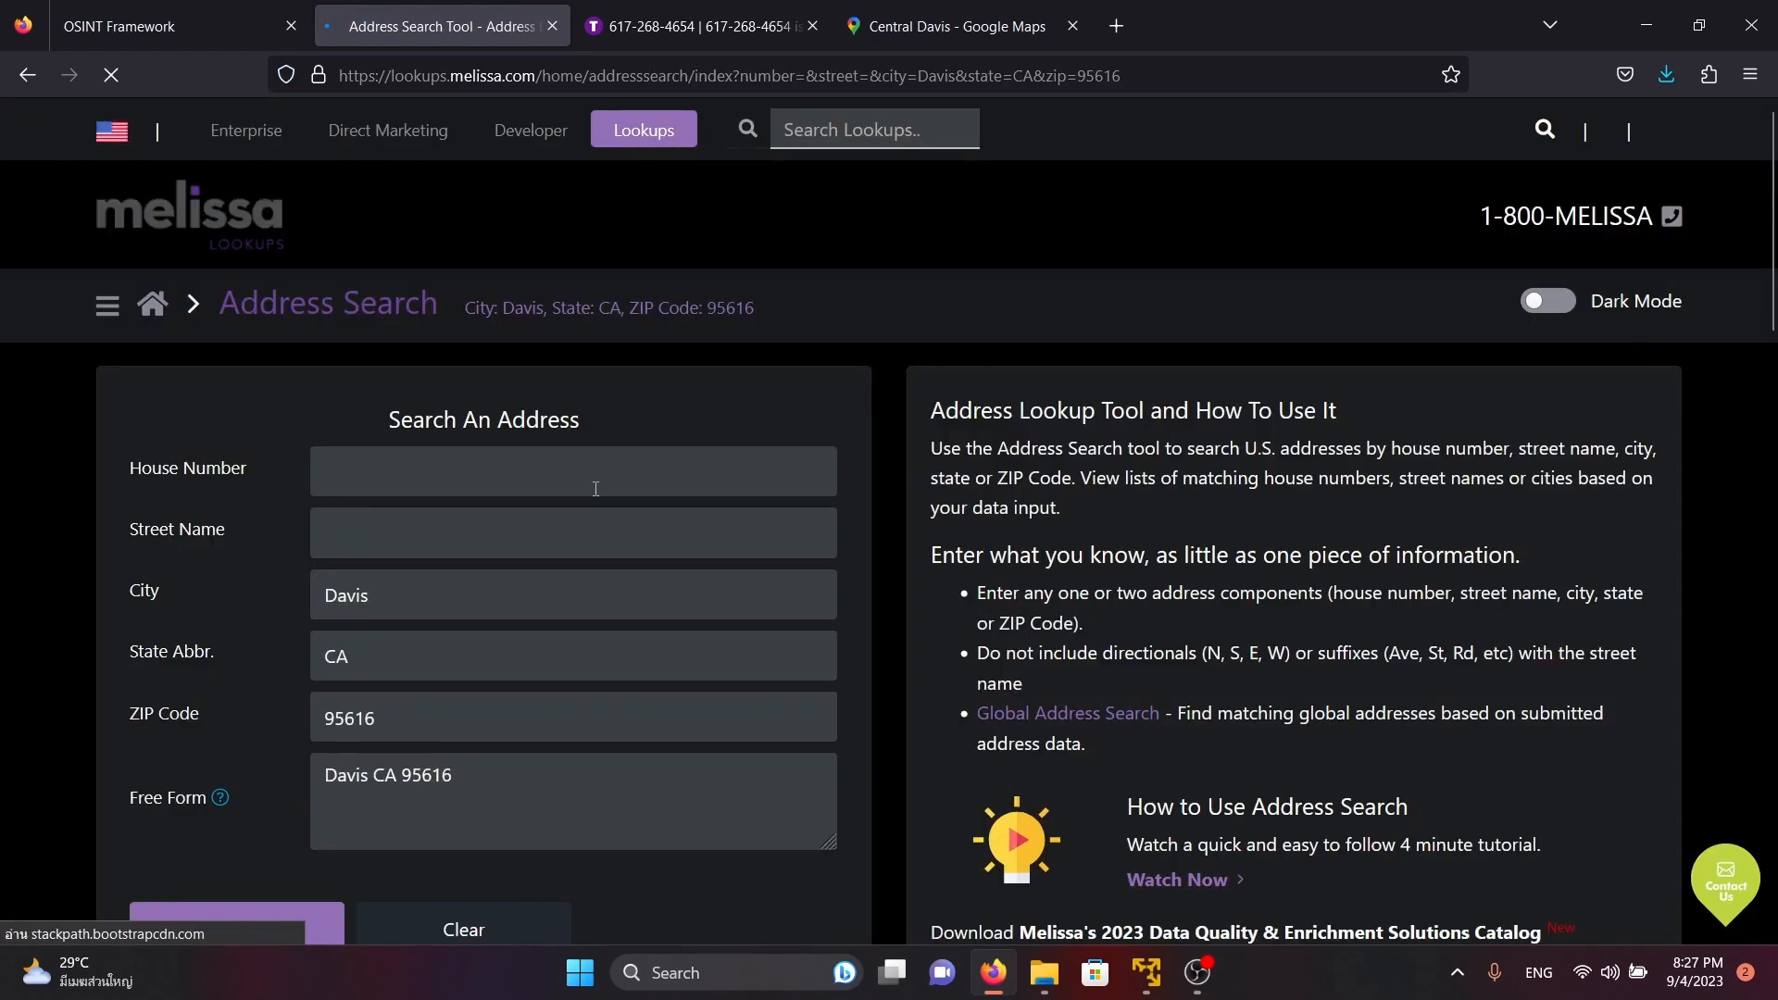
Copy Davis from the Google Maps place details into Melissa's Street Name field and submit the address search
{"action": "scroll", "coordinate": [596, 490], "scroll_direction": "down", "scroll_amount": 7}
{"action": "scroll", "coordinate": [654, 409], "scroll_direction": "up", "scroll_amount": 3}
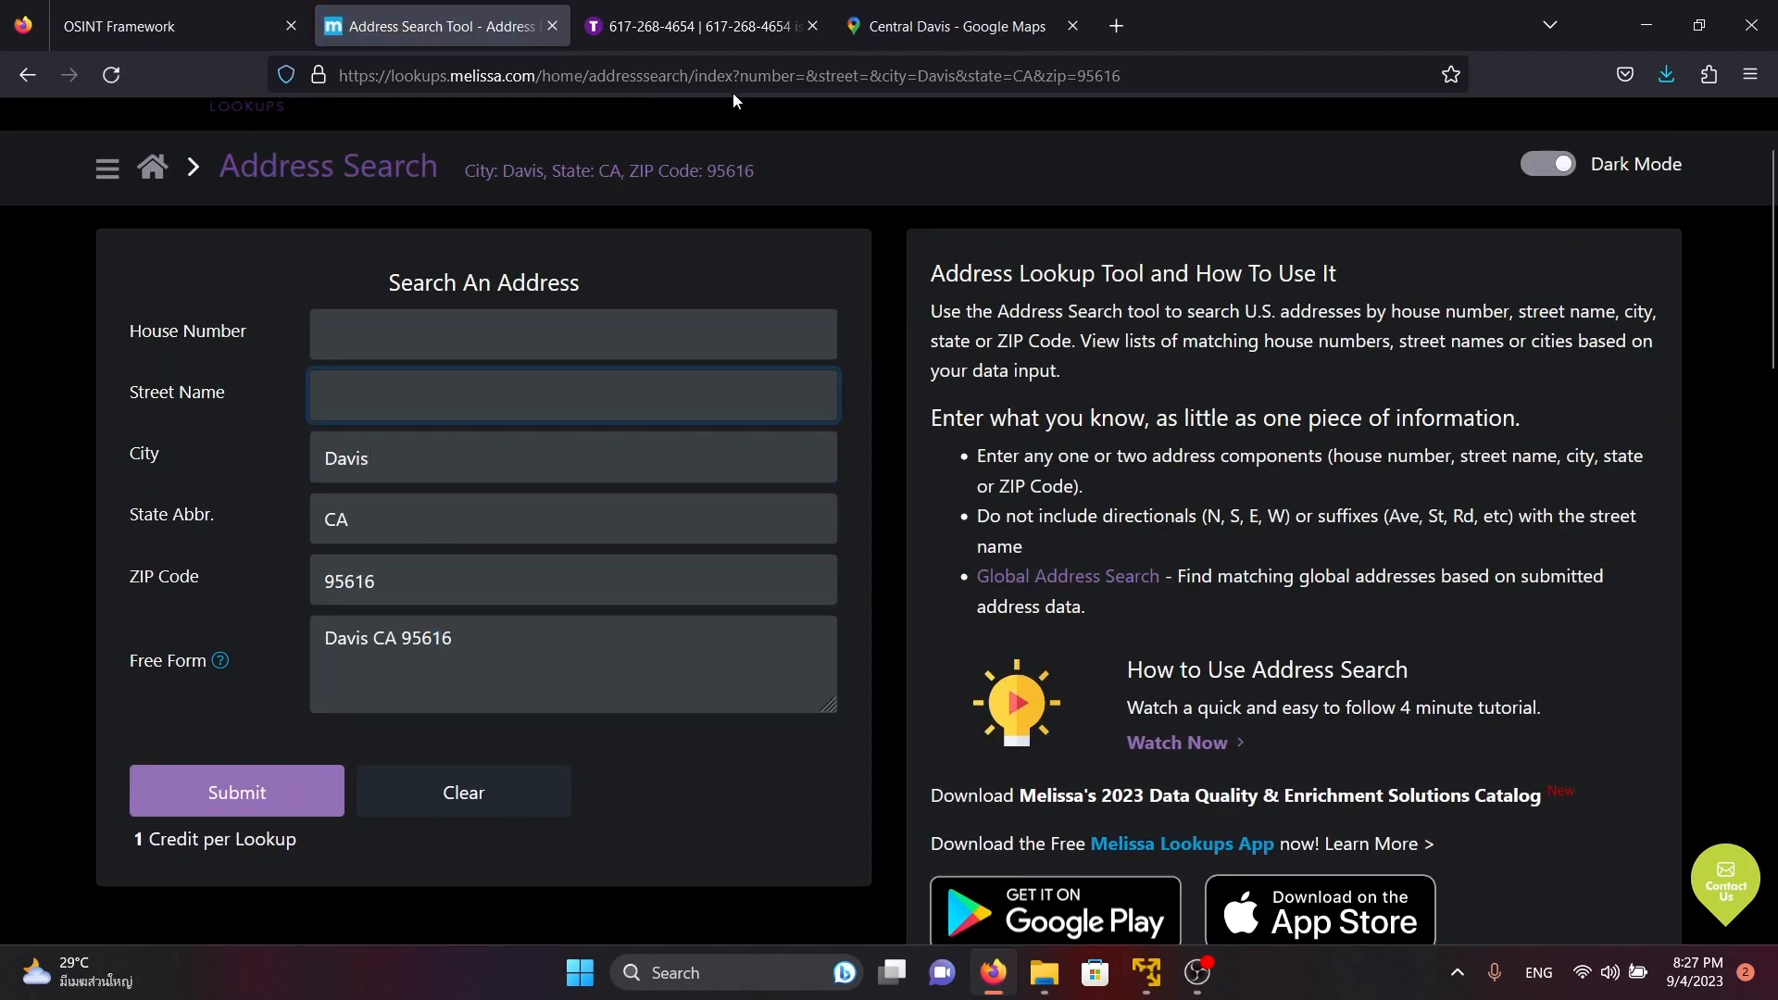
{"action": "left_click", "coordinate": [964, 10]}
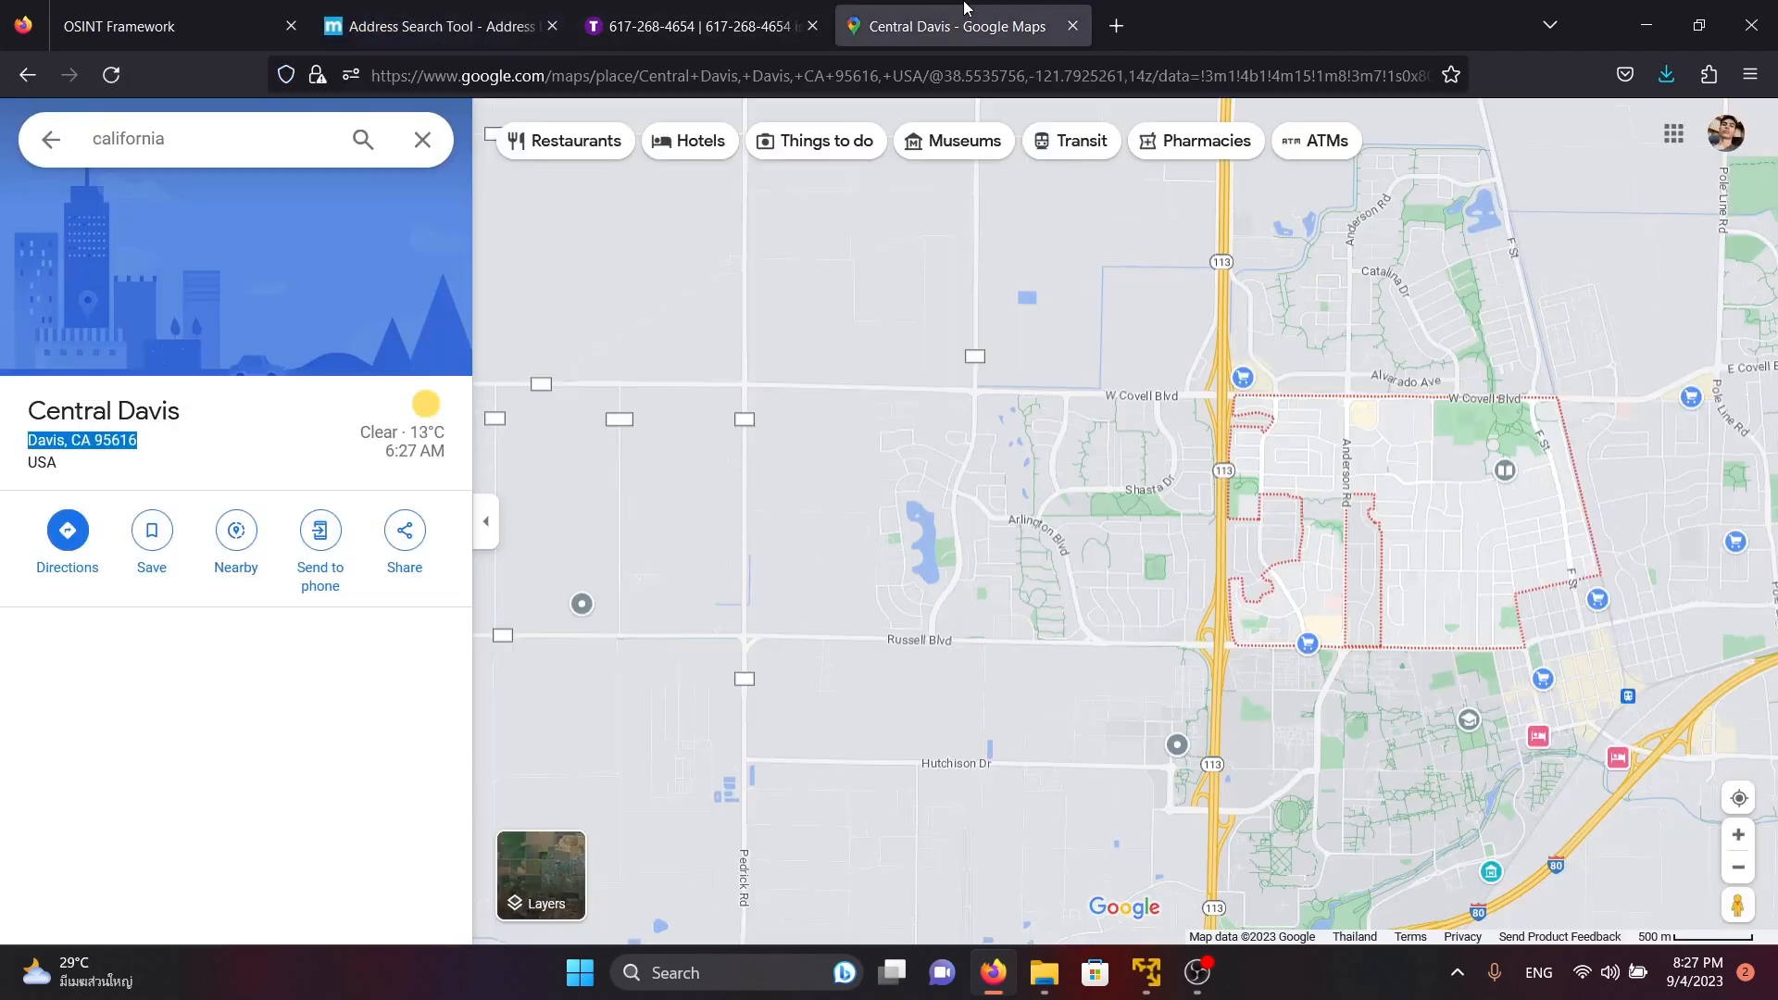
{"action": "double_click", "coordinate": [144, 415]}
{"action": "double_click", "coordinate": [46, 441]}
{"action": "key", "text": "ctrl+c"}
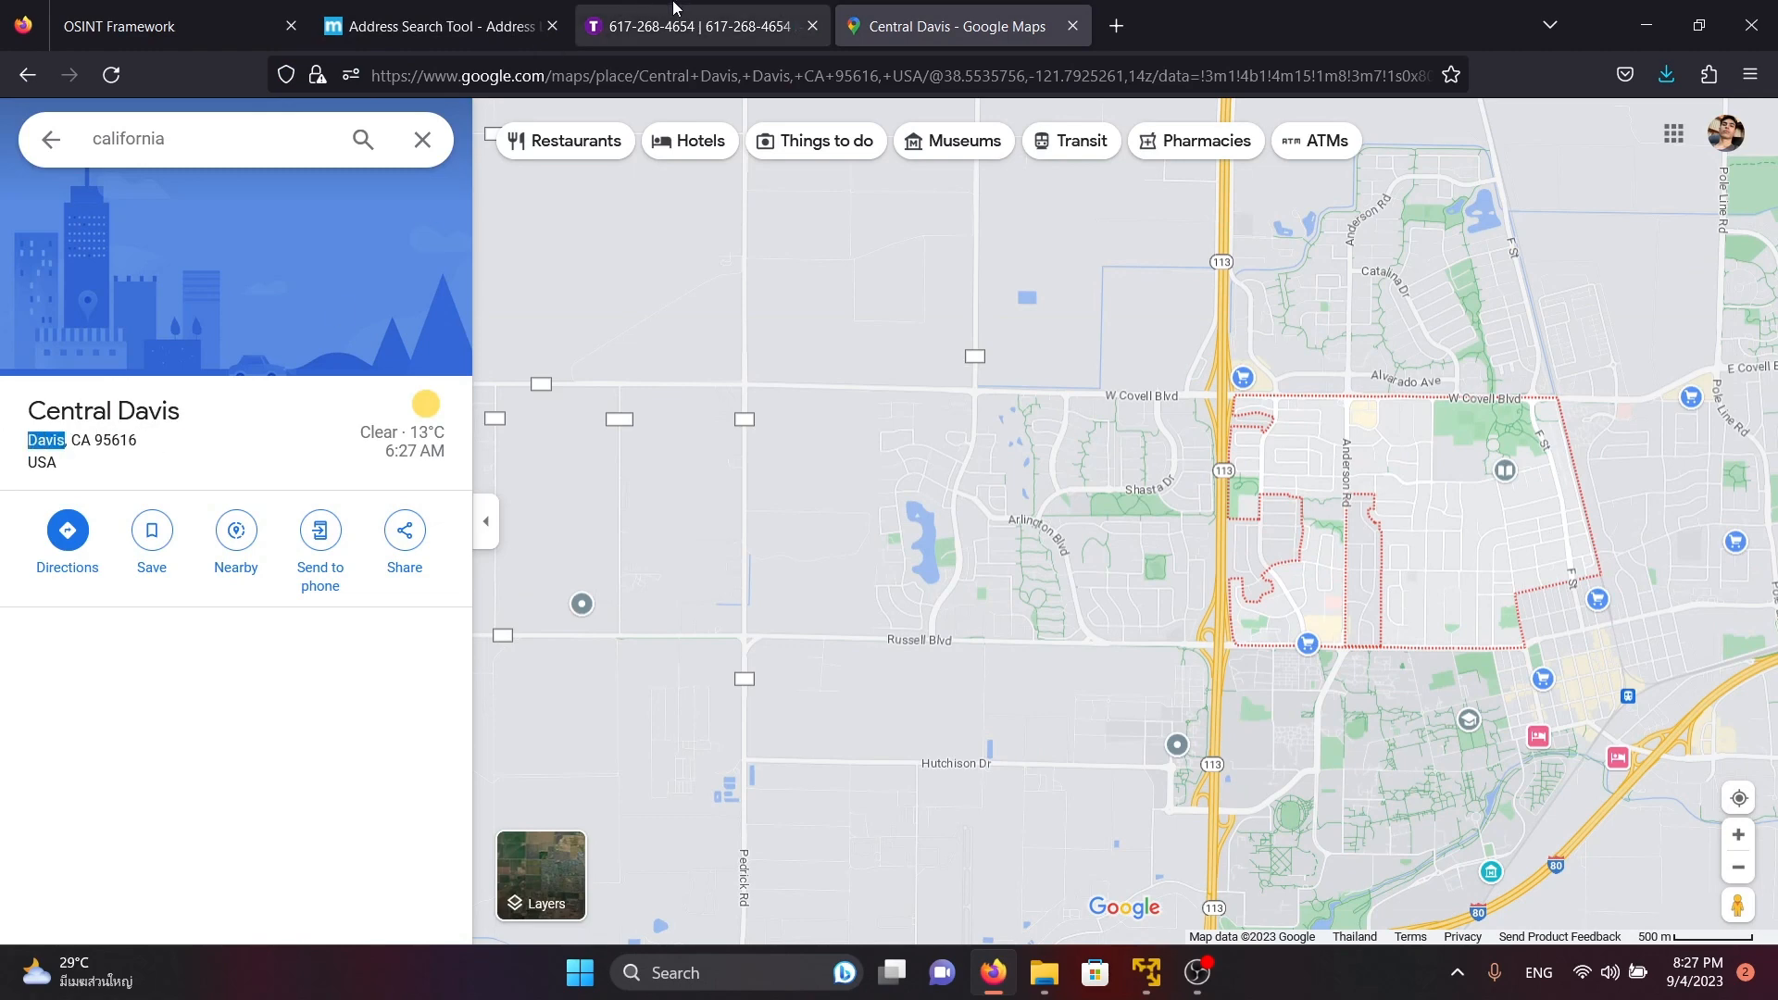
{"action": "left_click", "coordinate": [695, 25]}
{"action": "left_click", "coordinate": [549, 9]}
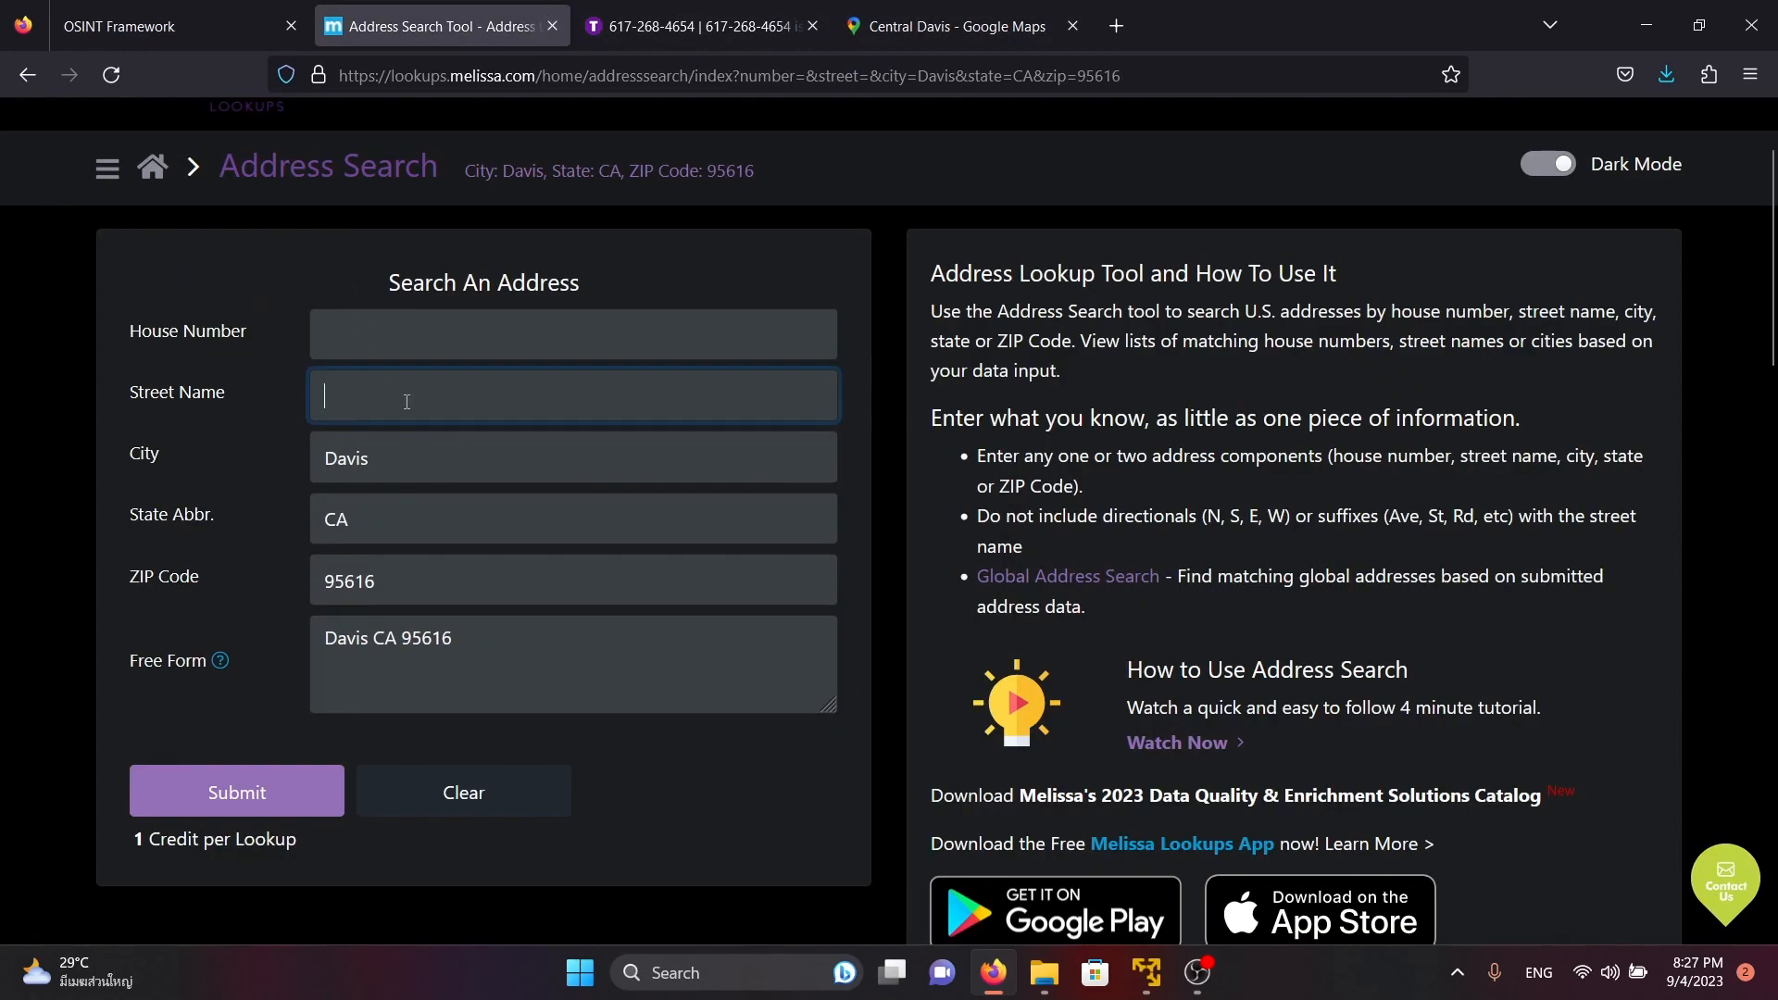
{"action": "key", "text": "ctrl+v"}
{"action": "left_click", "coordinate": [286, 789]}
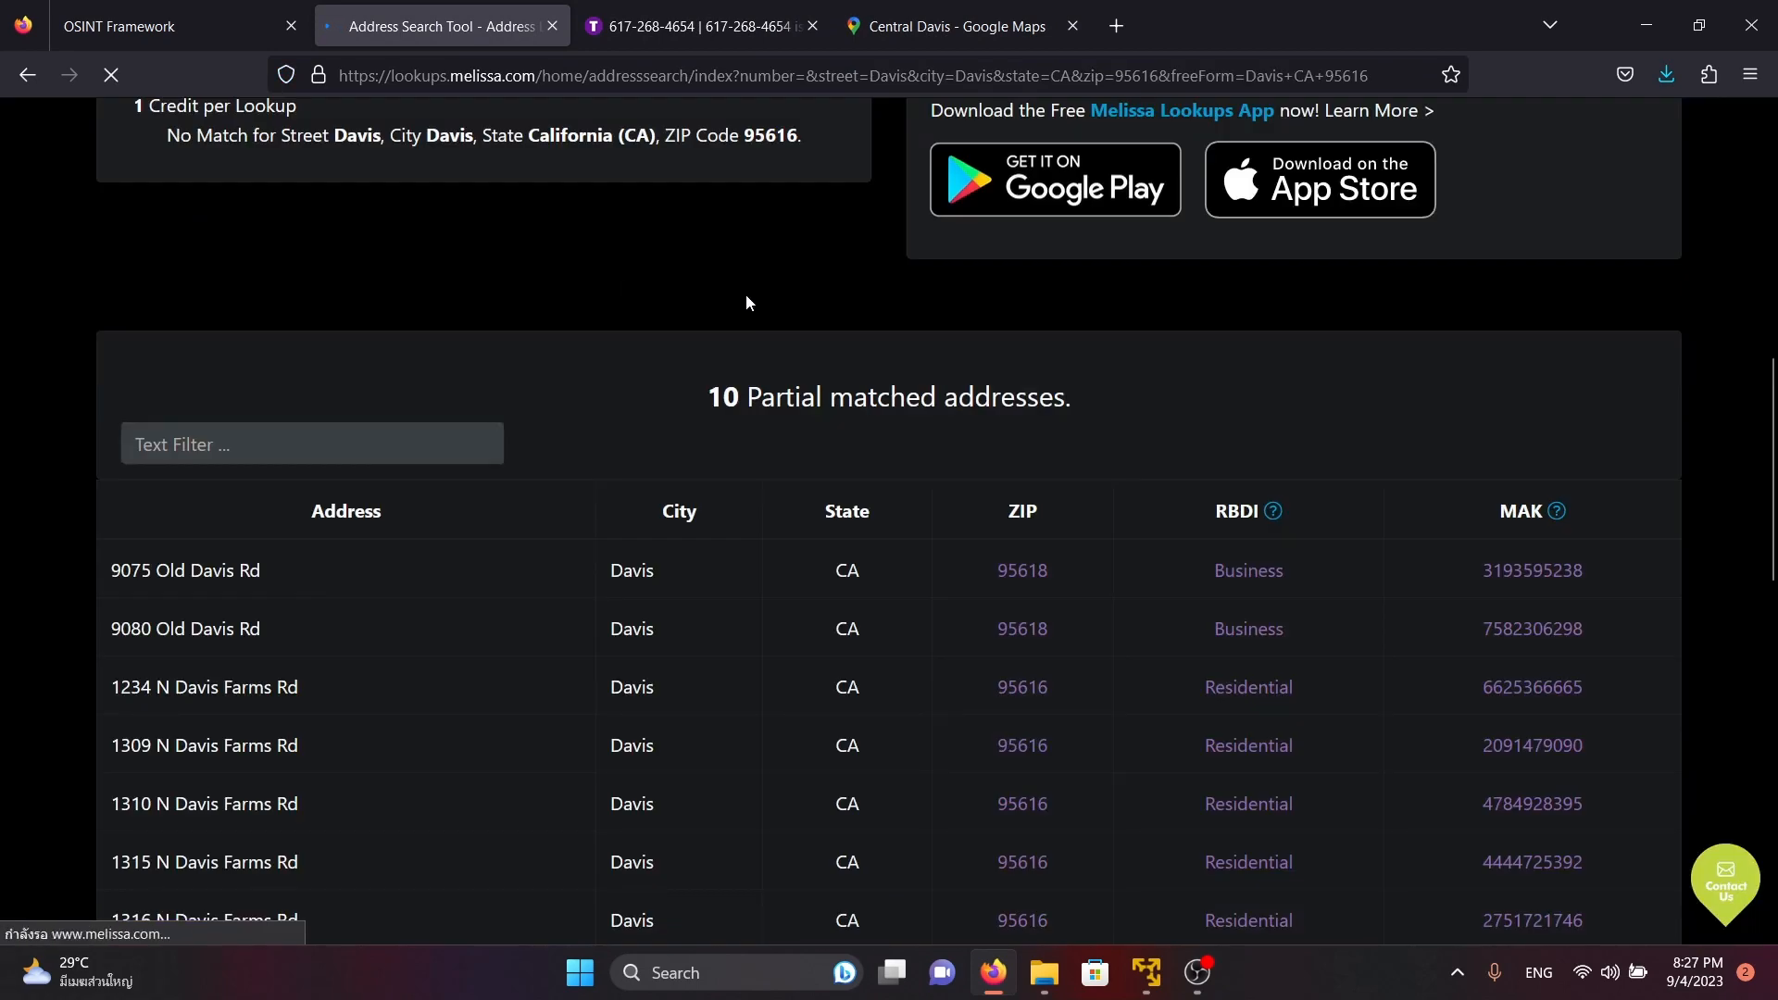
Examine the table of partially matched Davis addresses with their ZIP, RBDI and MAK columns
{"action": "scroll", "coordinate": [747, 302], "scroll_direction": "down", "scroll_amount": 2}
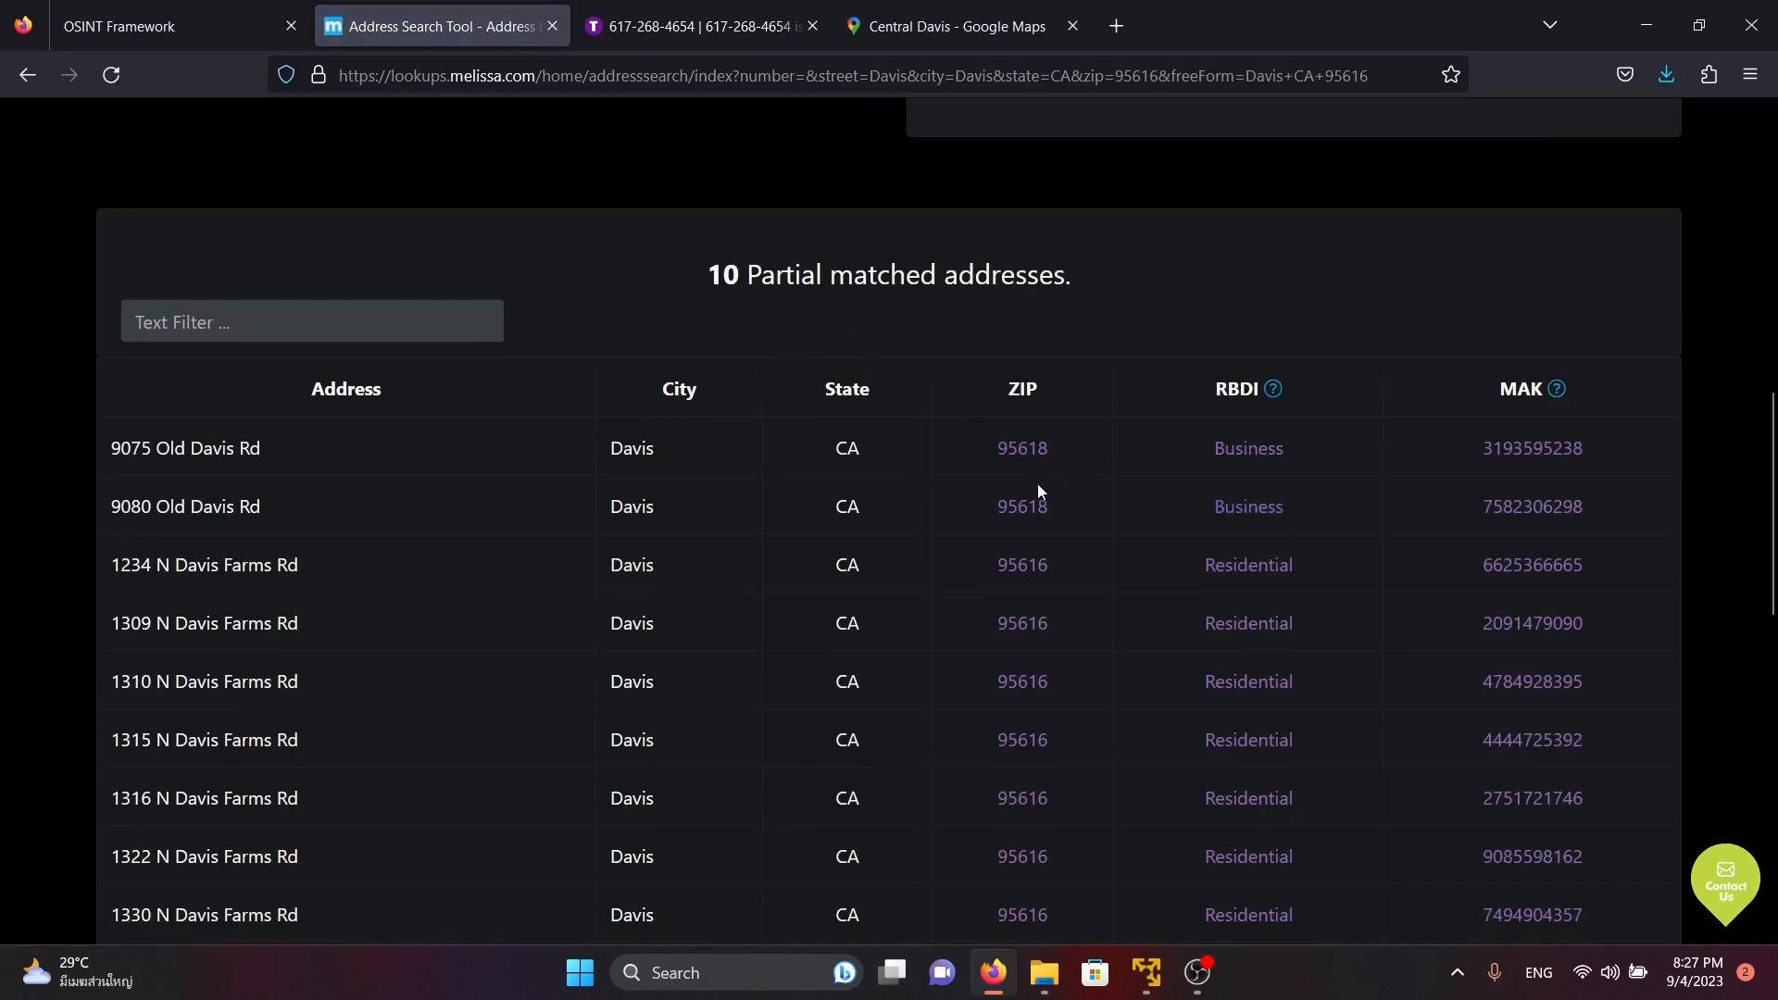
{"action": "scroll", "coordinate": [498, 438], "scroll_direction": "down", "scroll_amount": 5}
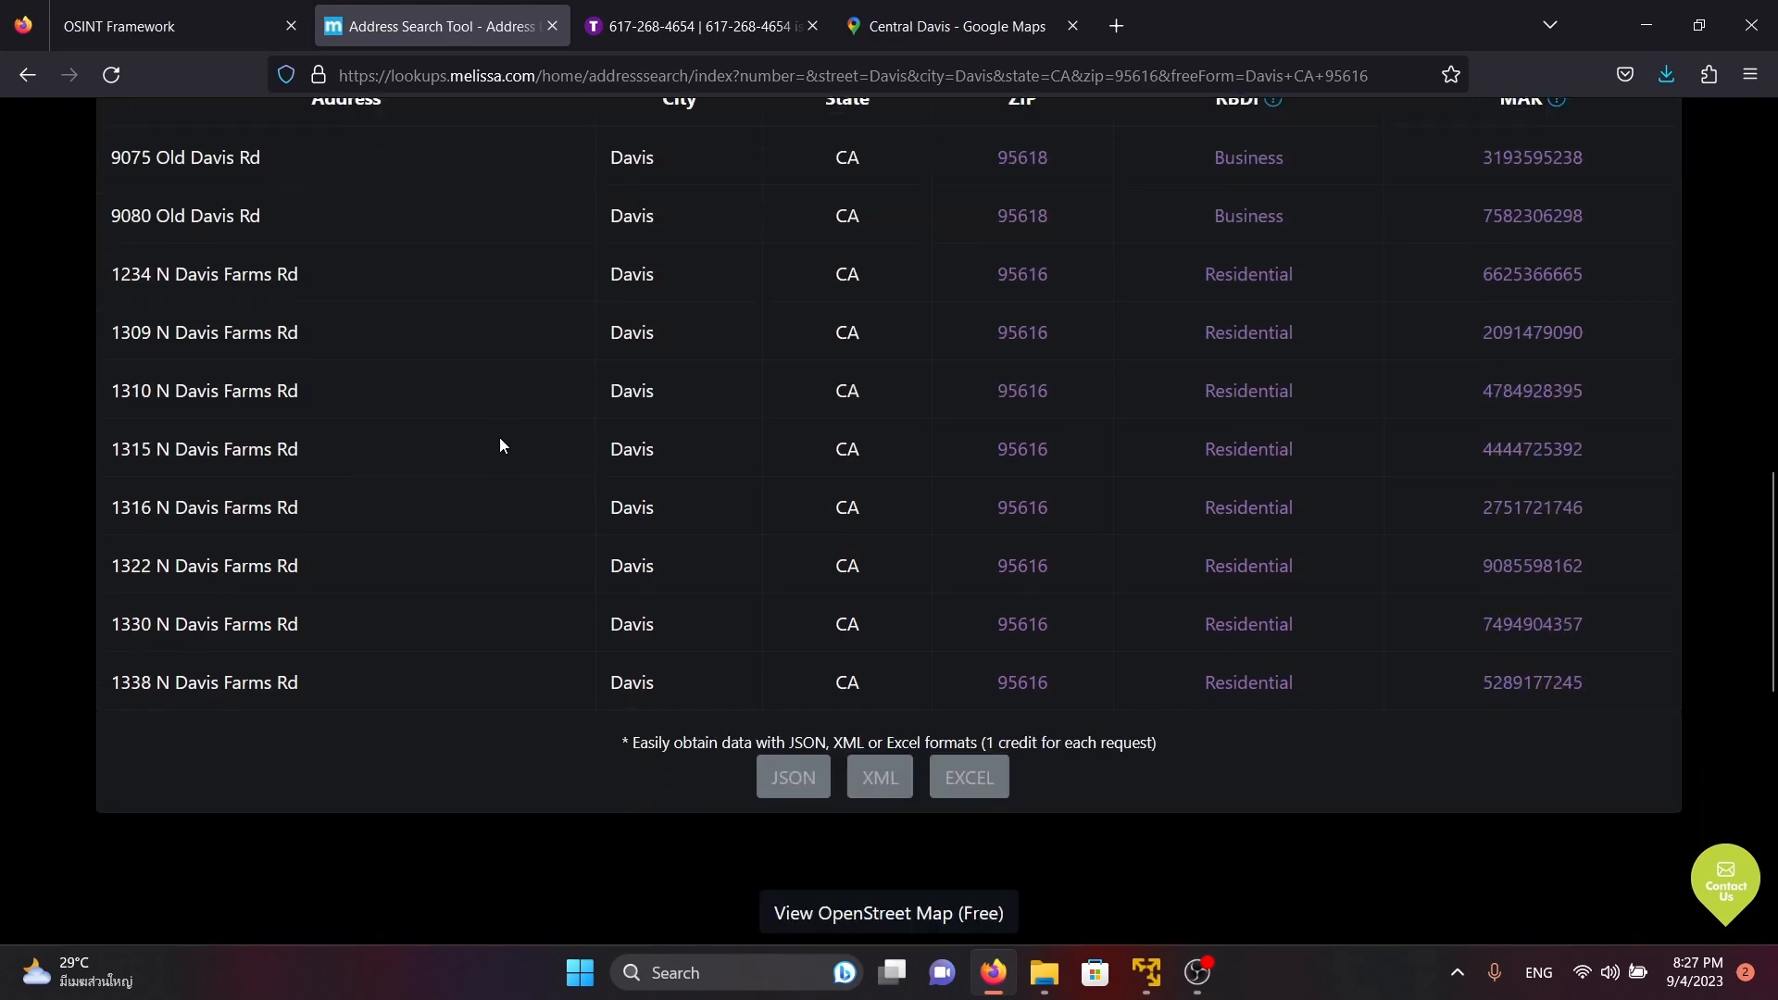
{"action": "scroll", "coordinate": [725, 549], "scroll_direction": "up", "scroll_amount": 5}
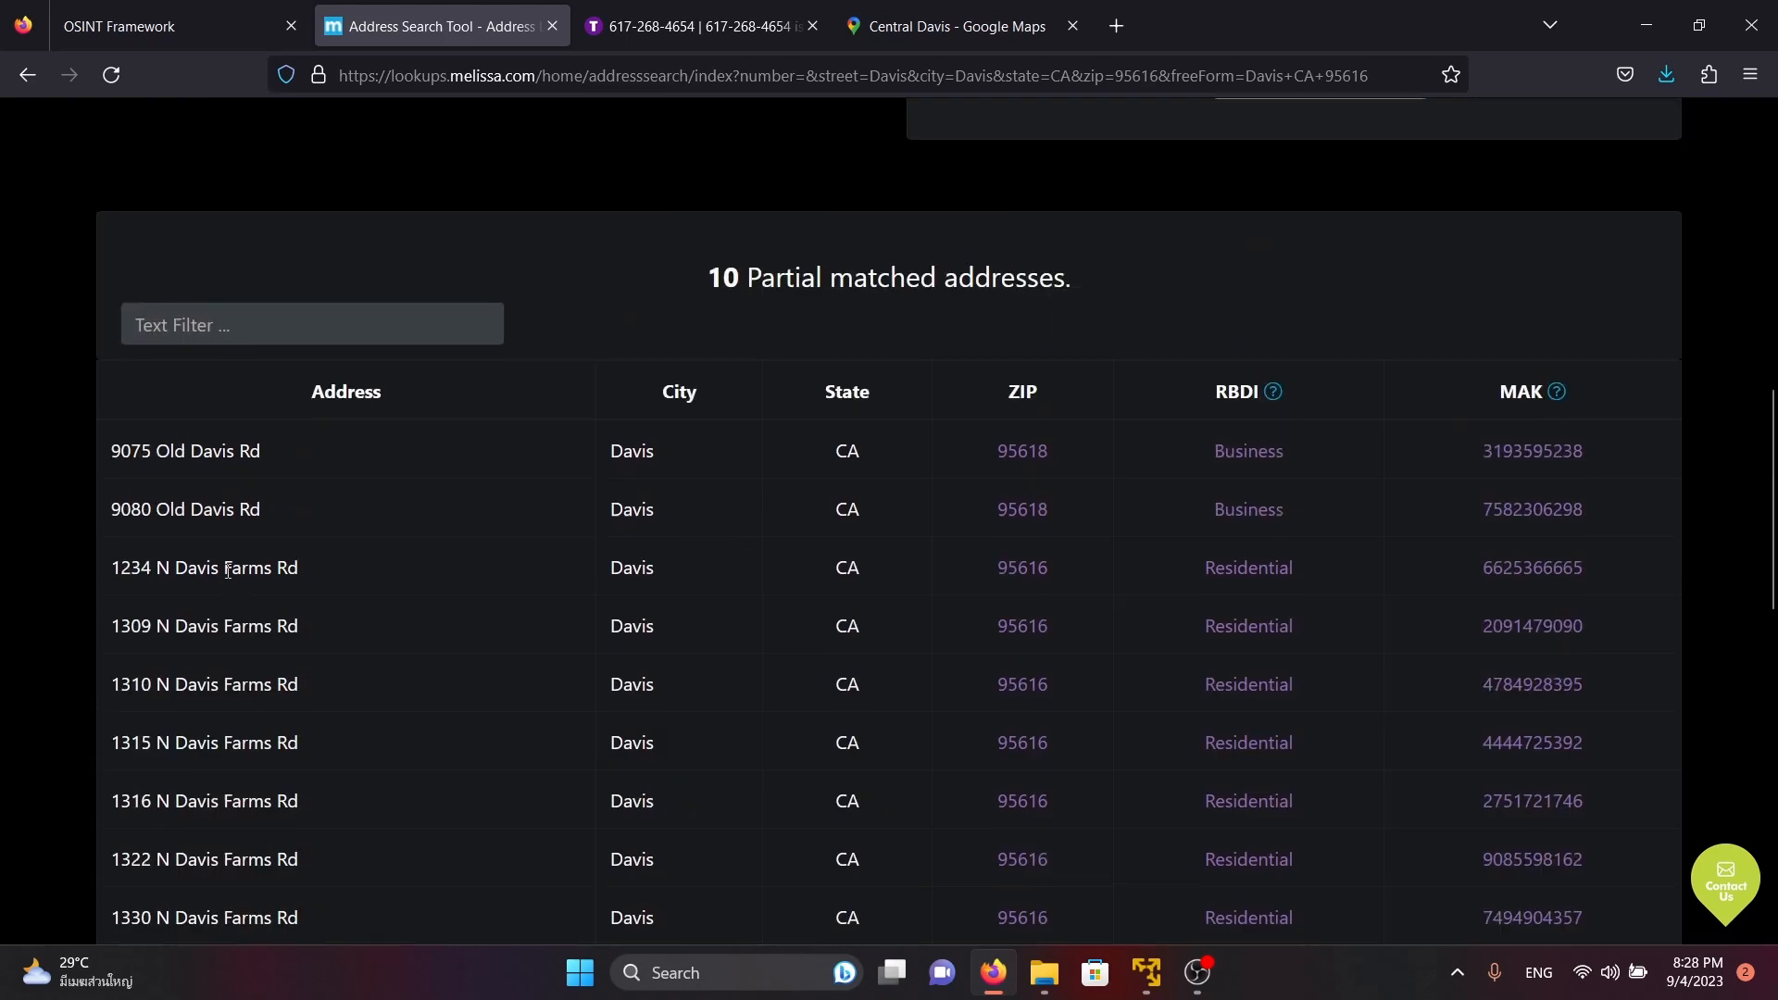
{"action": "scroll", "coordinate": [305, 572], "scroll_direction": "up", "scroll_amount": 8}
{"action": "scroll", "coordinate": [458, 454], "scroll_direction": "down", "scroll_amount": 6}
{"action": "scroll", "coordinate": [457, 453], "scroll_direction": "down", "scroll_amount": 3}
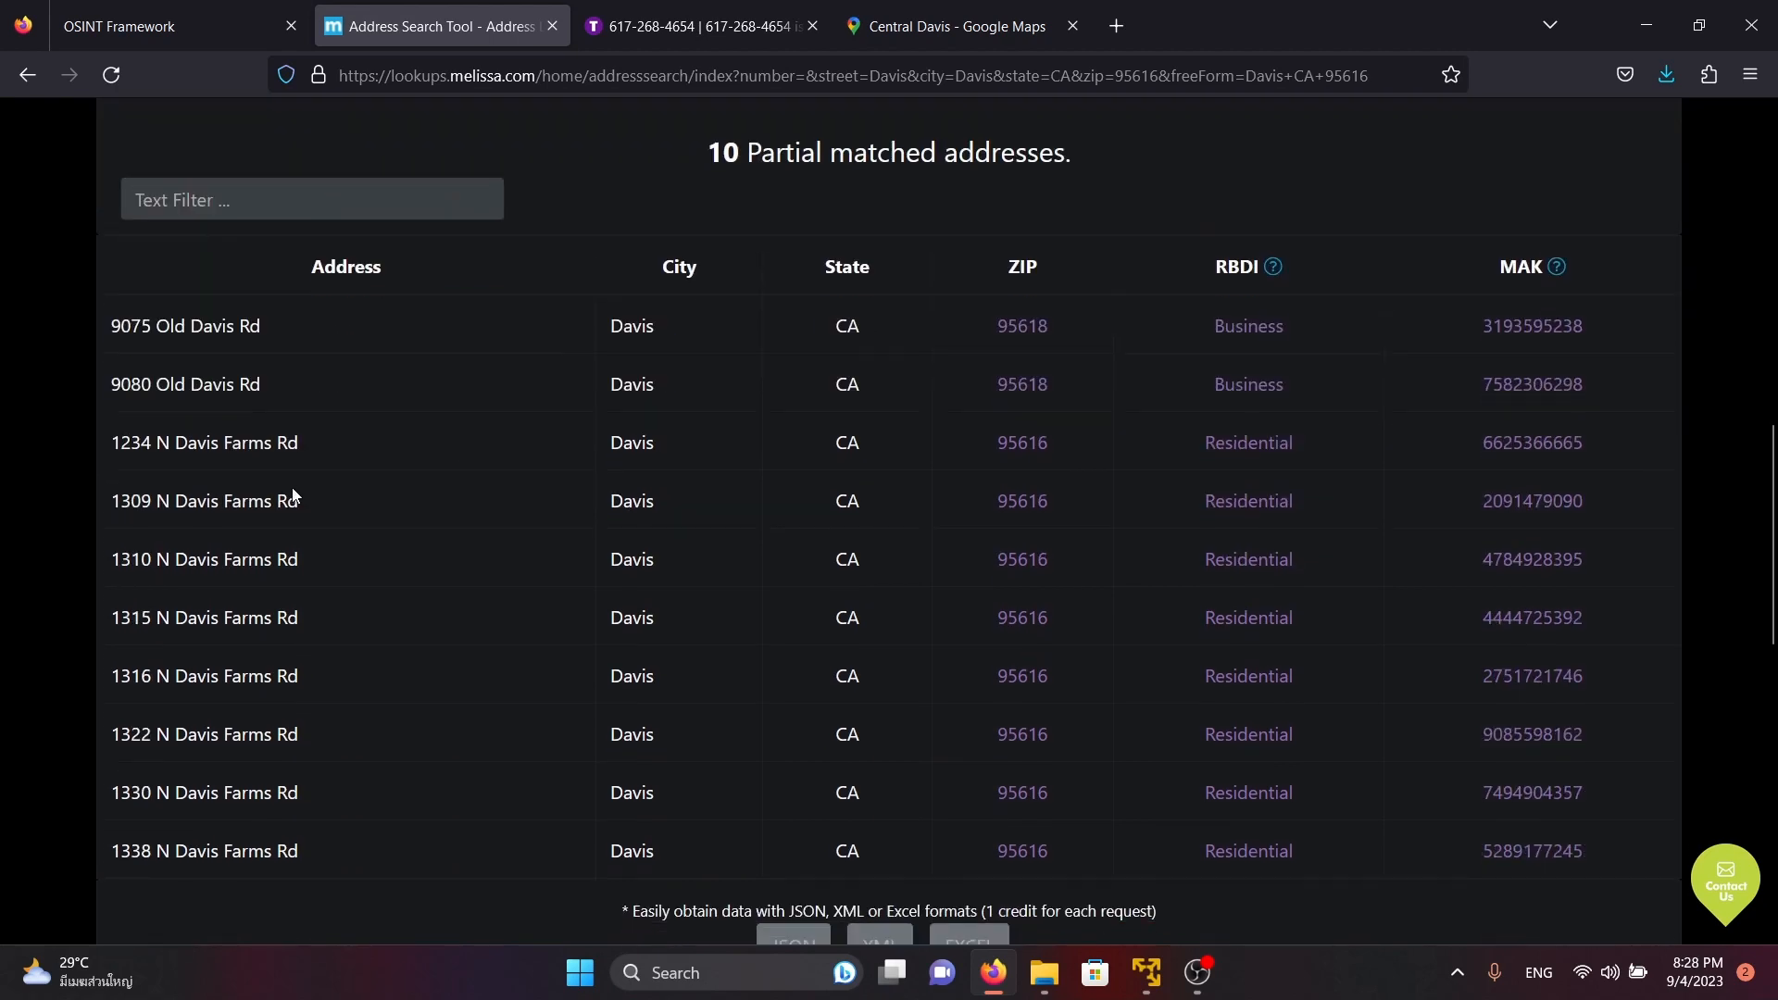
Read through the Davis Farms Rd entries among the partially matched addresses
{"action": "triple_click", "coordinate": [302, 459]}
{"action": "left_click", "coordinate": [830, 449]}
{"action": "left_click", "coordinate": [854, 448]}
{"action": "left_click", "coordinate": [1143, 498]}
{"action": "left_click_drag", "start_coordinate": [112, 501], "coordinate": [231, 480]}
{"action": "left_click", "coordinate": [496, 352]}
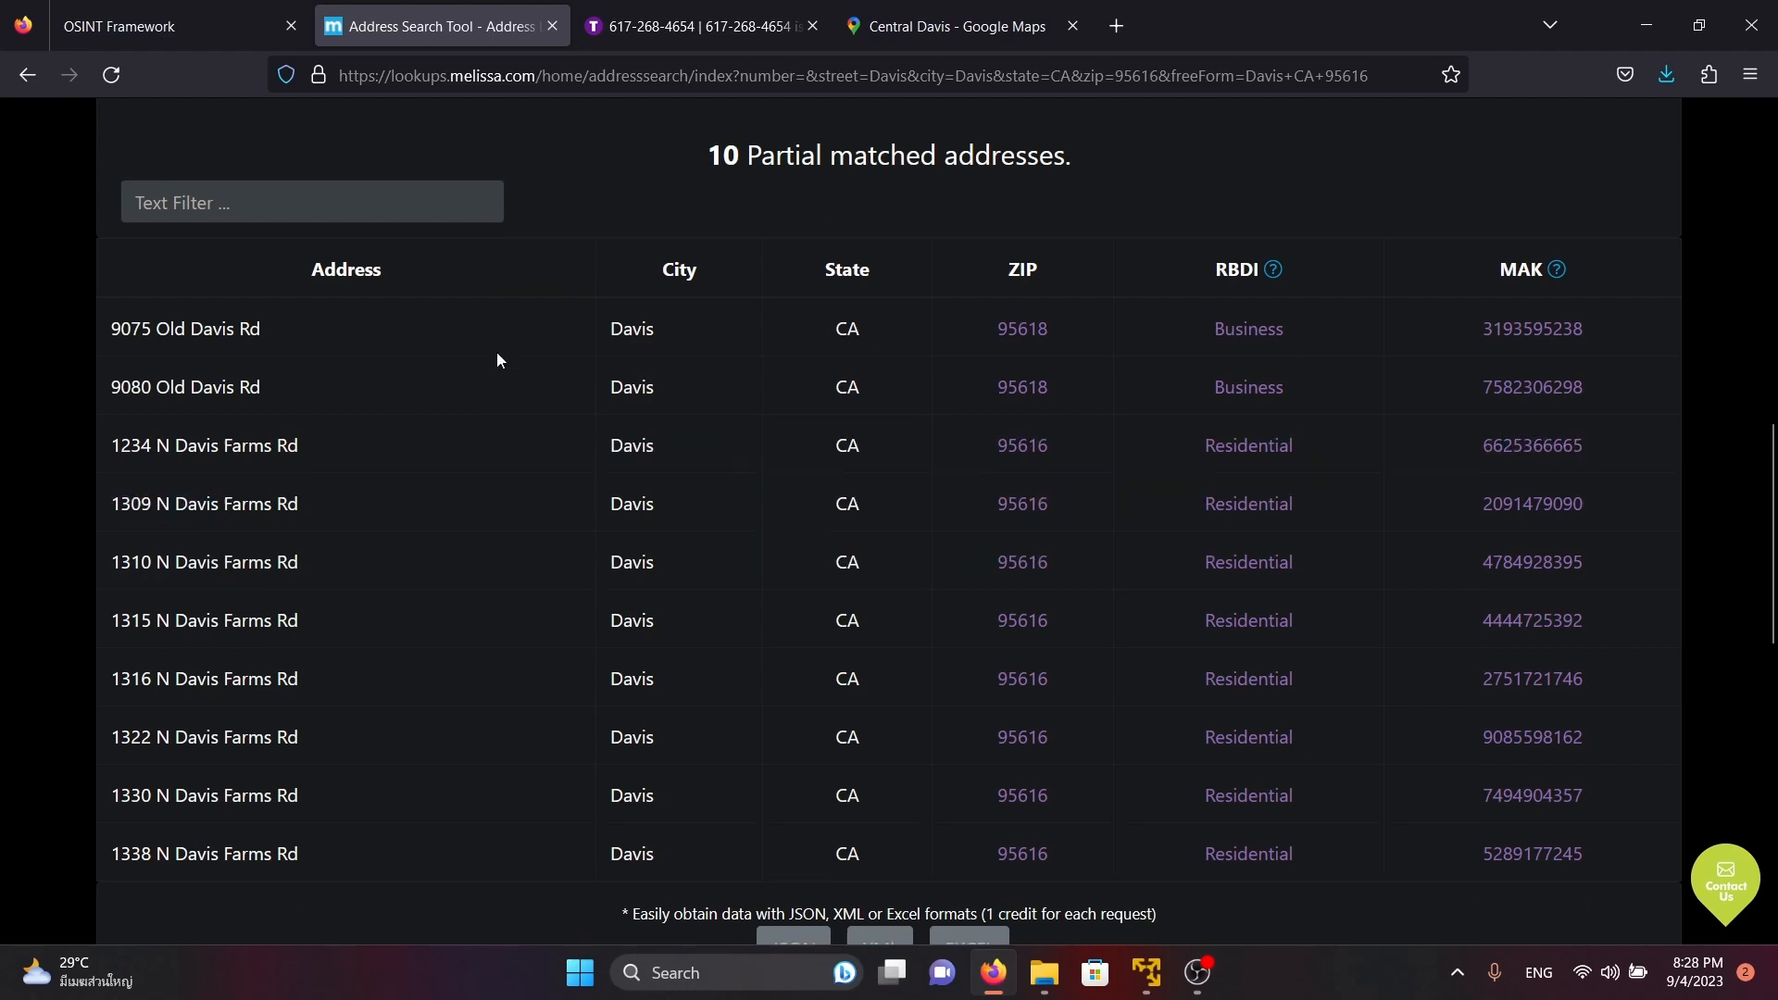
Review the Street Name, ZIP Code and Free Form entries in Melissa's address search form
{"action": "scroll", "coordinate": [497, 352], "scroll_direction": "up", "scroll_amount": 10}
{"action": "scroll", "coordinate": [593, 241], "scroll_direction": "up", "scroll_amount": 1}
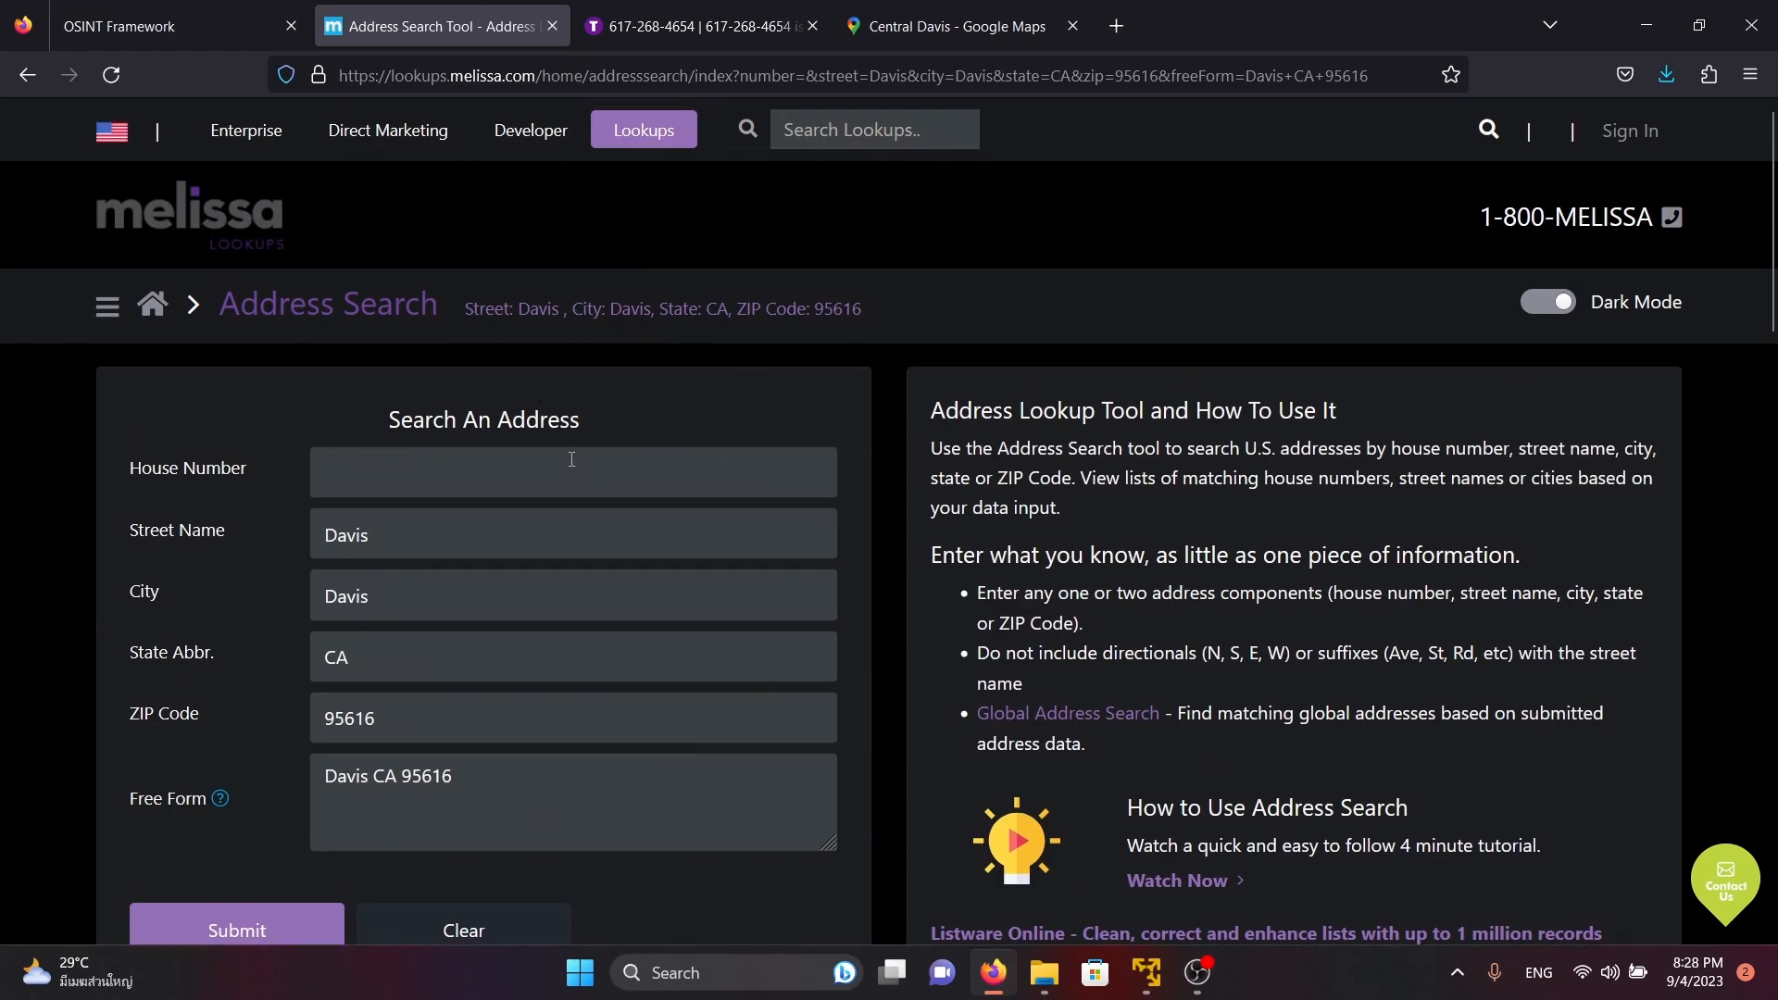
{"action": "scroll", "coordinate": [571, 459], "scroll_direction": "down", "scroll_amount": 3}
{"action": "double_click", "coordinate": [396, 478]}
{"action": "left_click", "coordinate": [453, 481]}
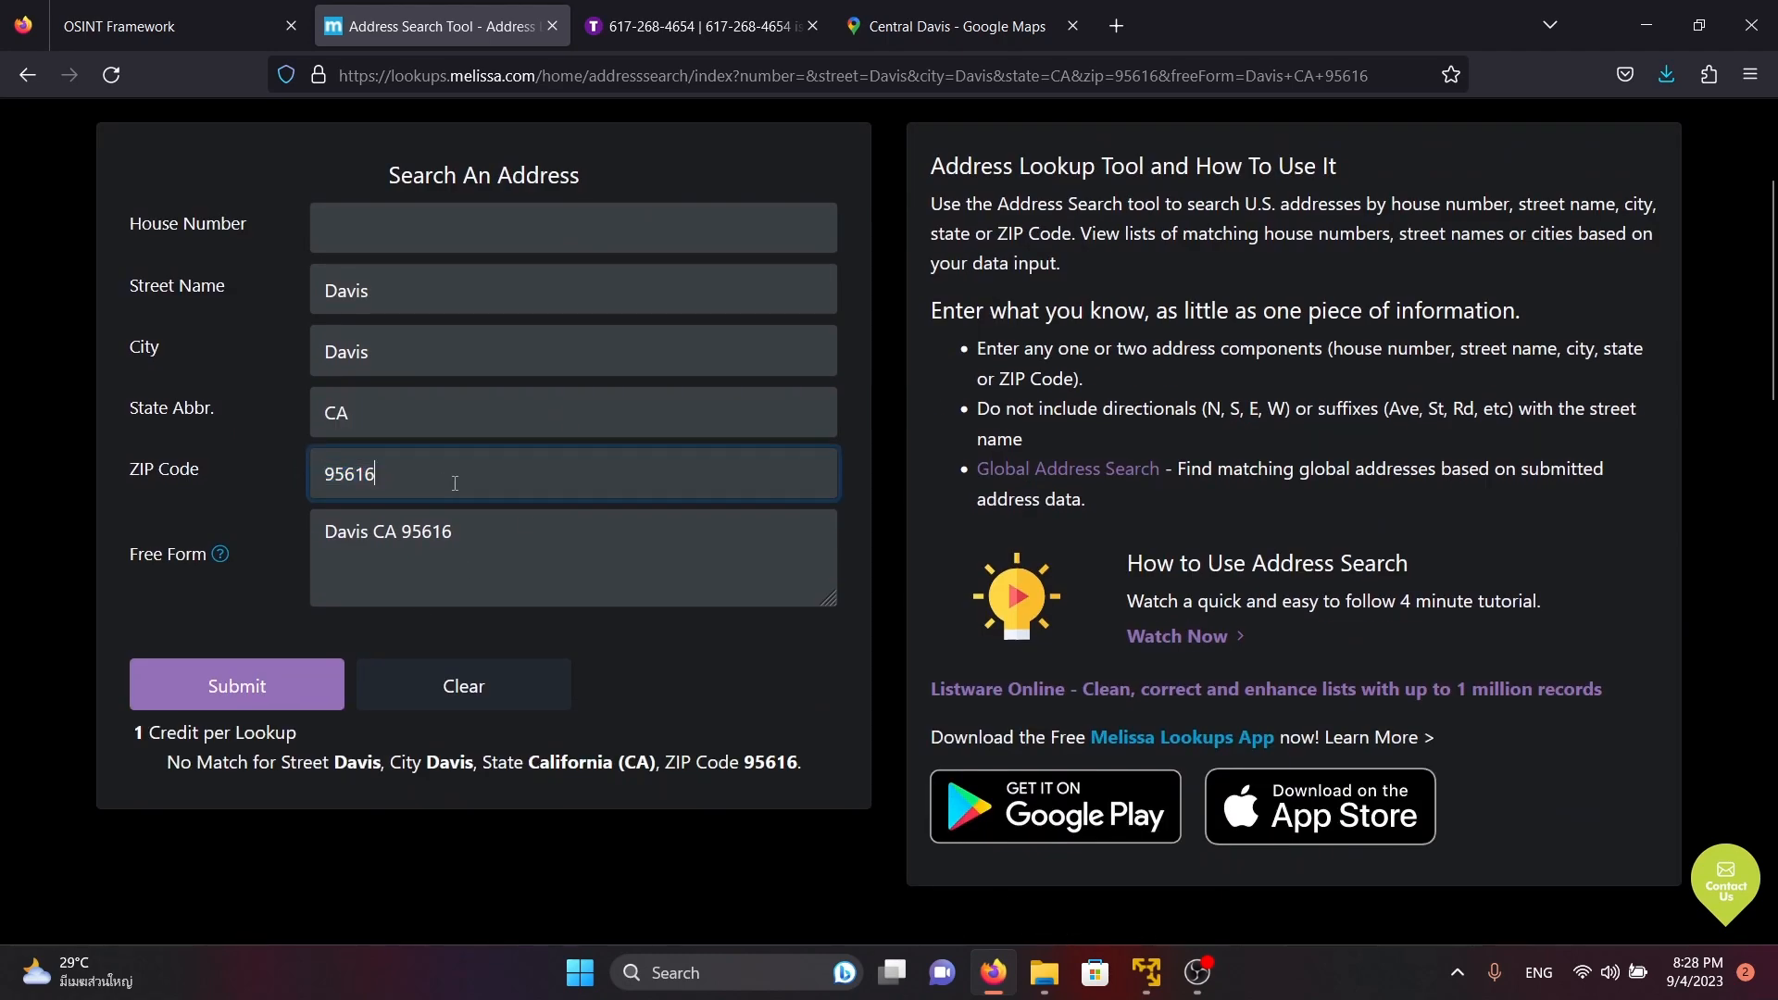
{"action": "triple_click", "coordinate": [460, 552]}
{"action": "left_click", "coordinate": [368, 259]}
Switch to the ThatsThem phone lookup and check the first record's addresses and phone number against the query
{"action": "left_click", "coordinate": [726, 37]}
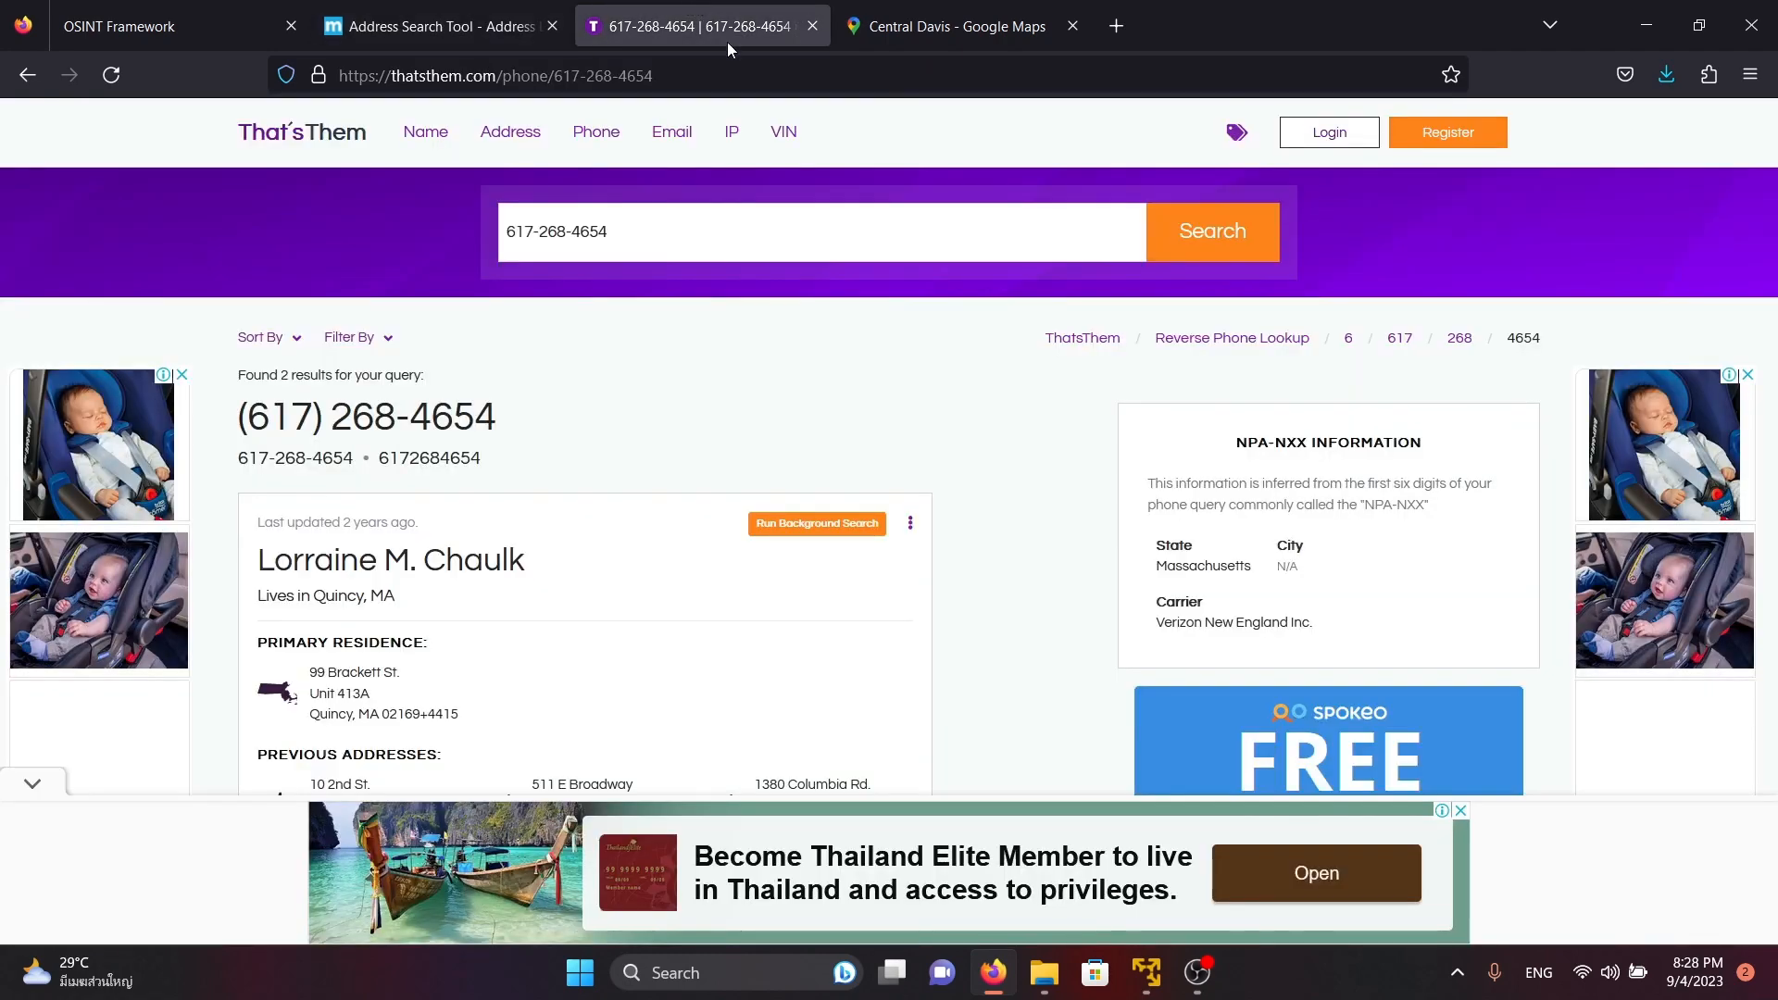
{"action": "triple_click", "coordinate": [658, 238]}
{"action": "left_click", "coordinate": [700, 381]}
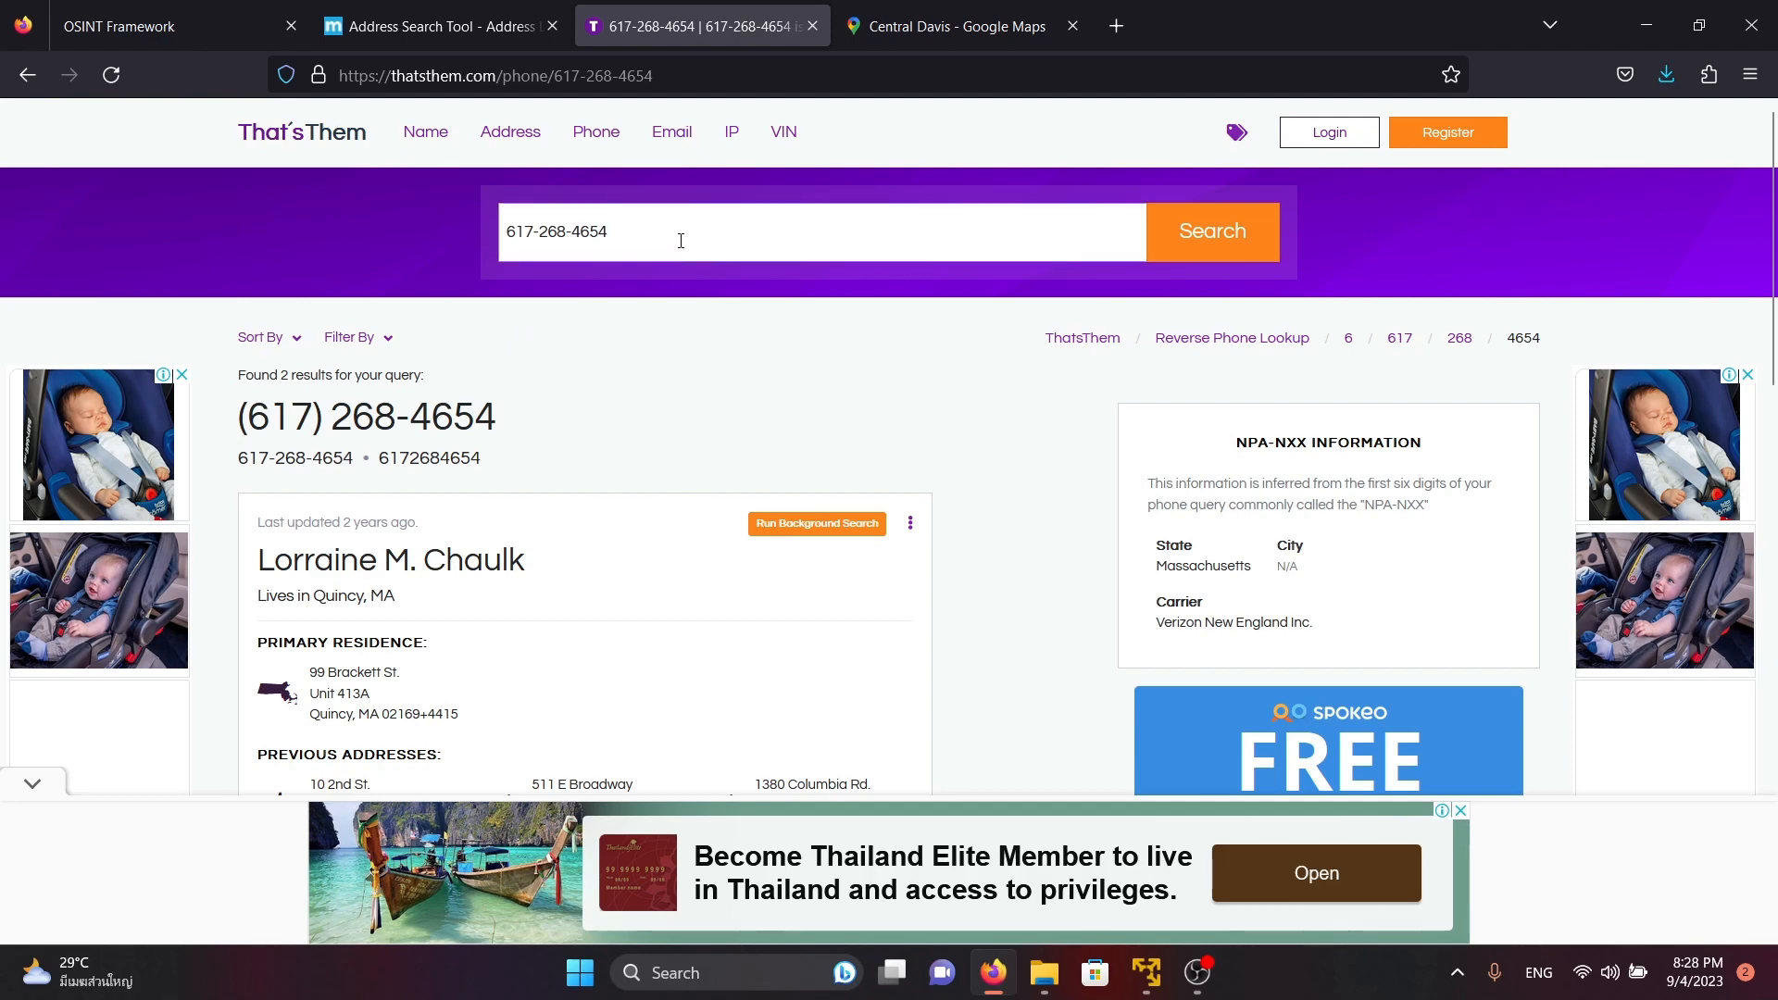
{"action": "scroll", "coordinate": [699, 335], "scroll_direction": "down", "scroll_amount": 3}
{"action": "scroll", "coordinate": [449, 505], "scroll_direction": "down", "scroll_amount": 1}
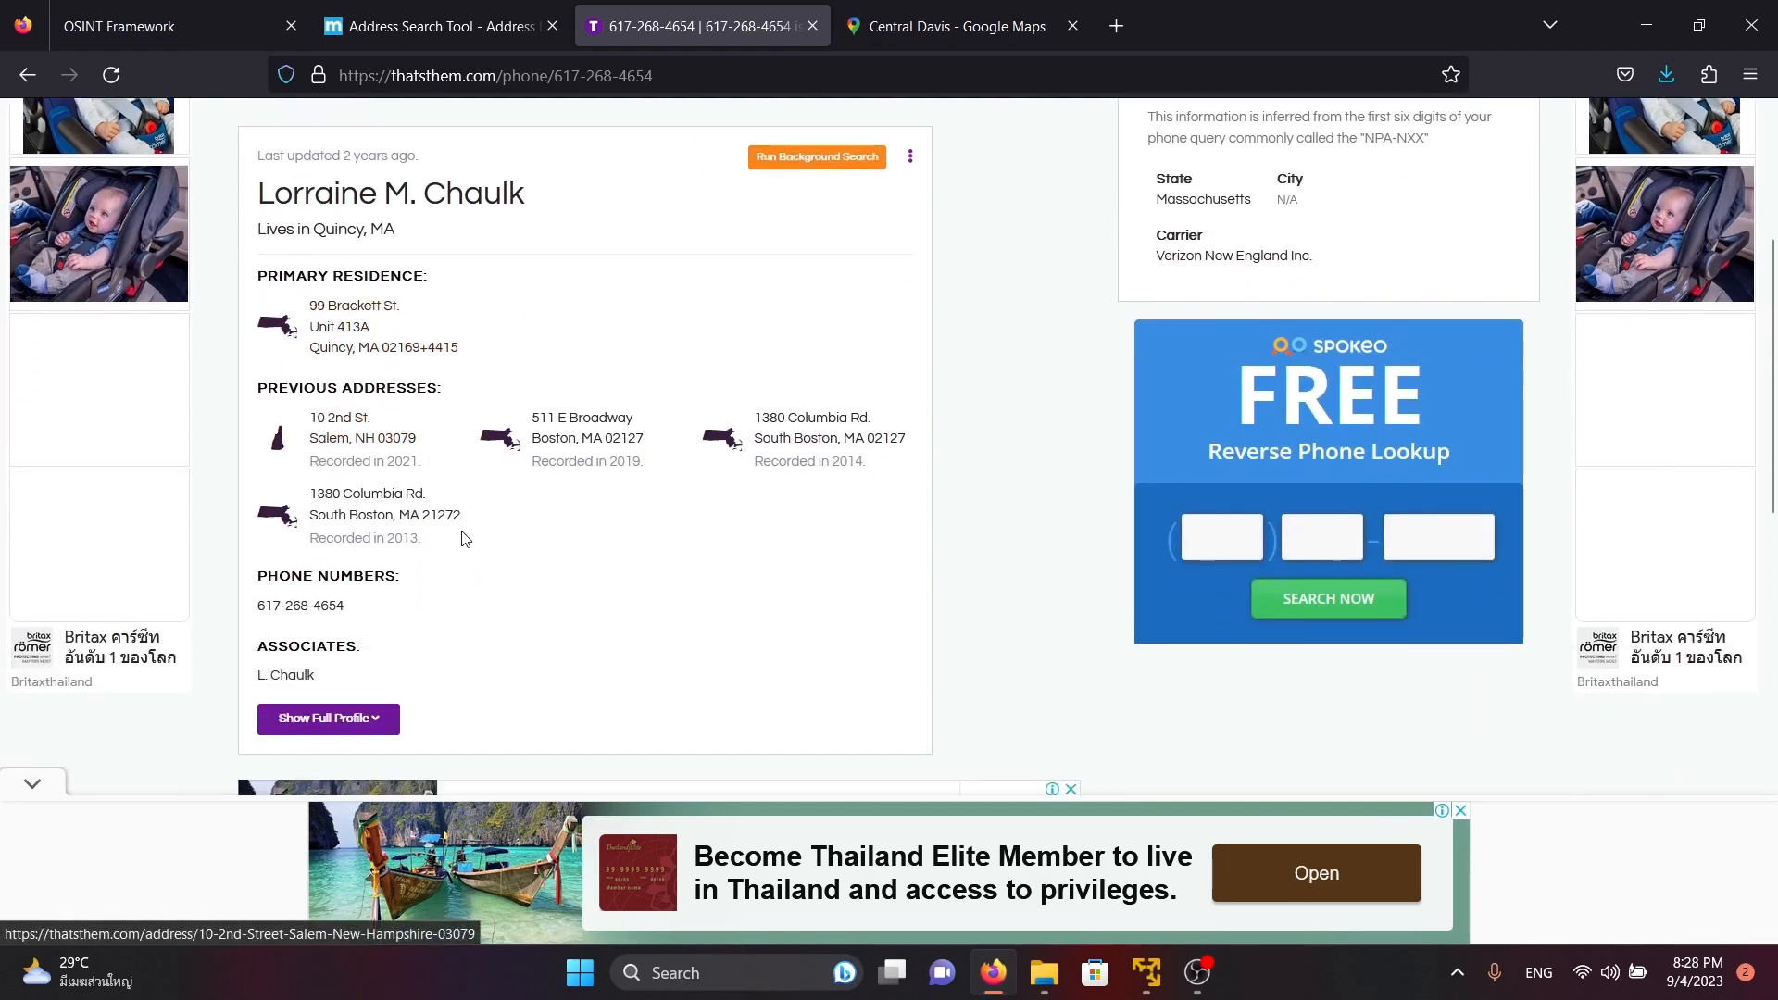
{"action": "left_click_drag", "start_coordinate": [371, 609], "coordinate": [220, 602]}
{"action": "scroll", "coordinate": [675, 552], "scroll_direction": "up", "scroll_amount": 3}
{"action": "left_click", "coordinate": [727, 361]}
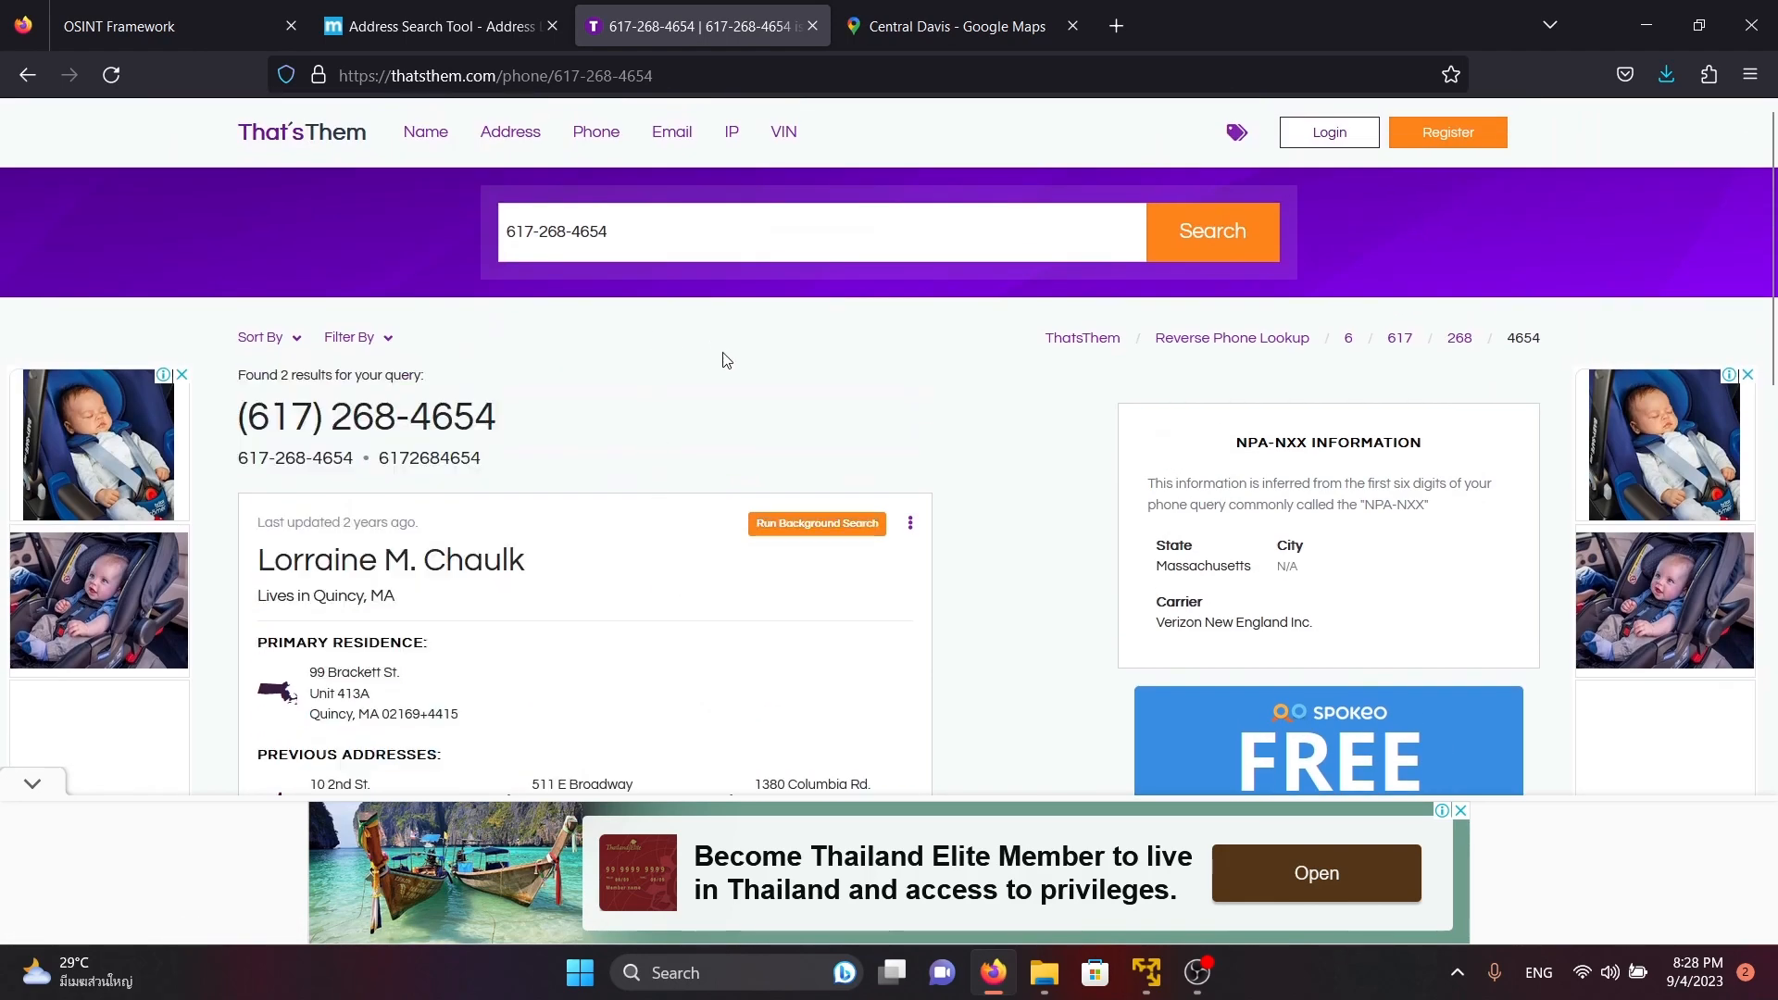
Examine the Mark Zuckerberg record in the ThatsThem results, including its name, residence, phone number and email address
{"action": "scroll", "coordinate": [556, 278], "scroll_direction": "down", "scroll_amount": 3}
{"action": "scroll", "coordinate": [837, 246], "scroll_direction": "down", "scroll_amount": 8}
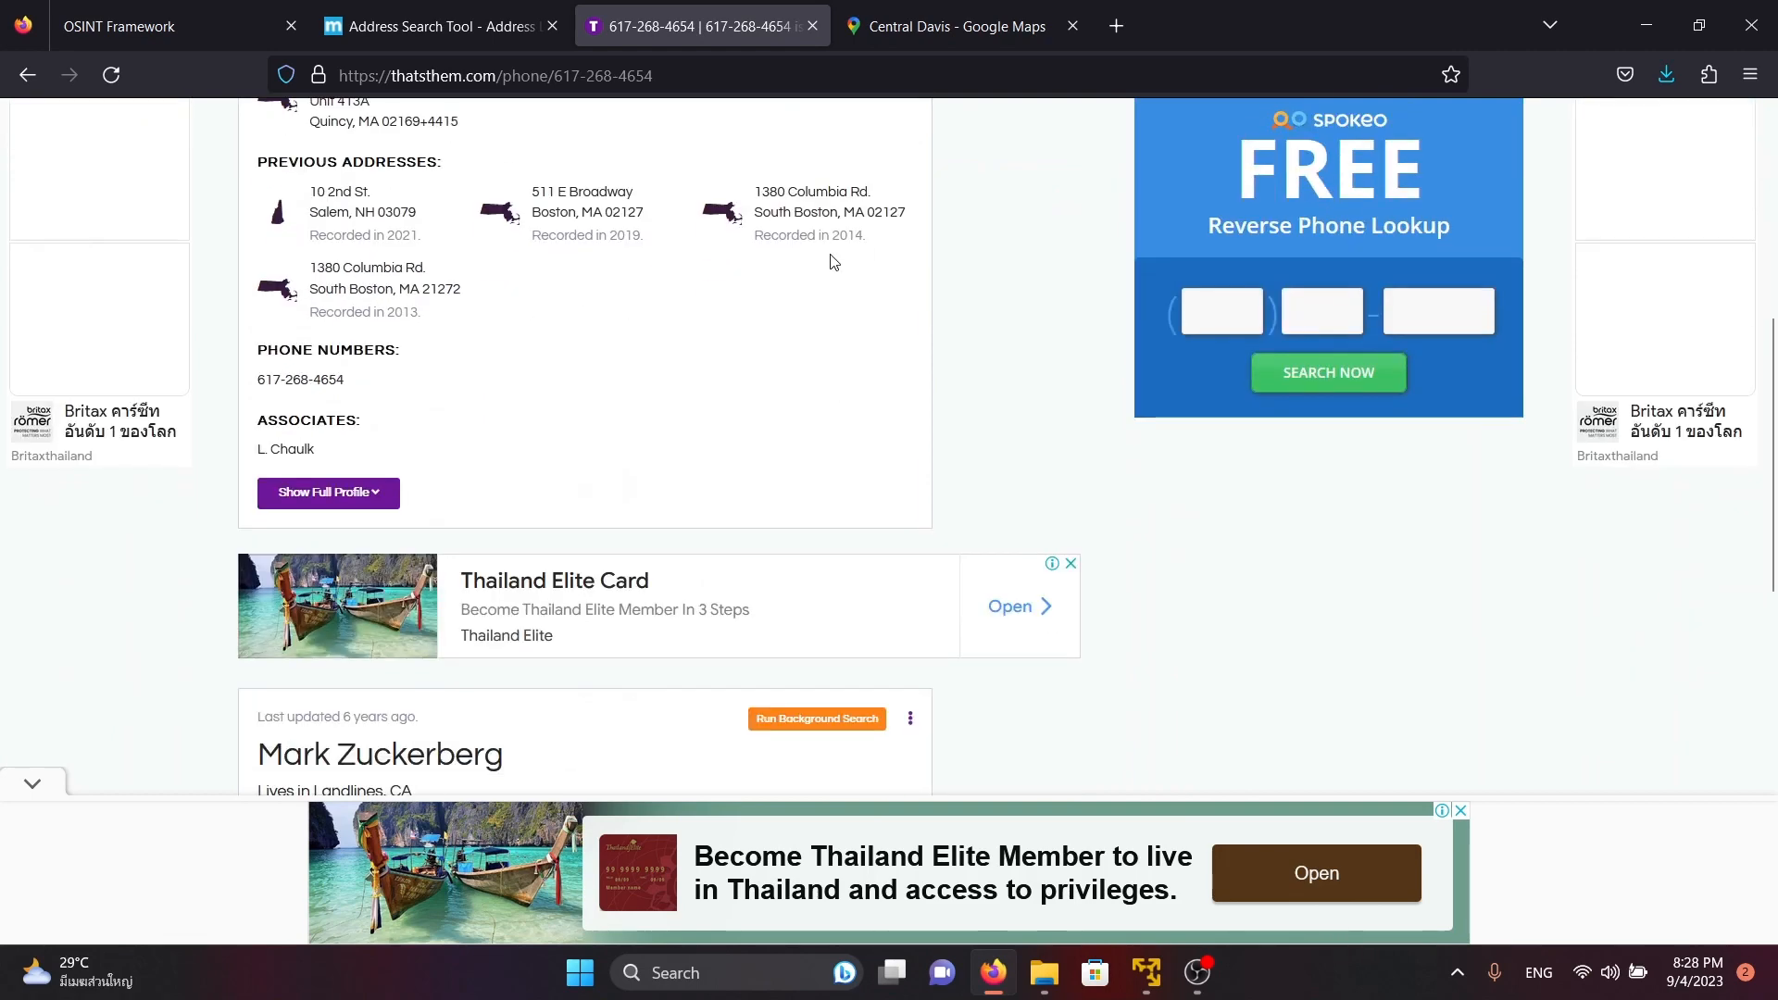
{"action": "left_click_drag", "start_coordinate": [546, 257], "coordinate": [250, 258]}
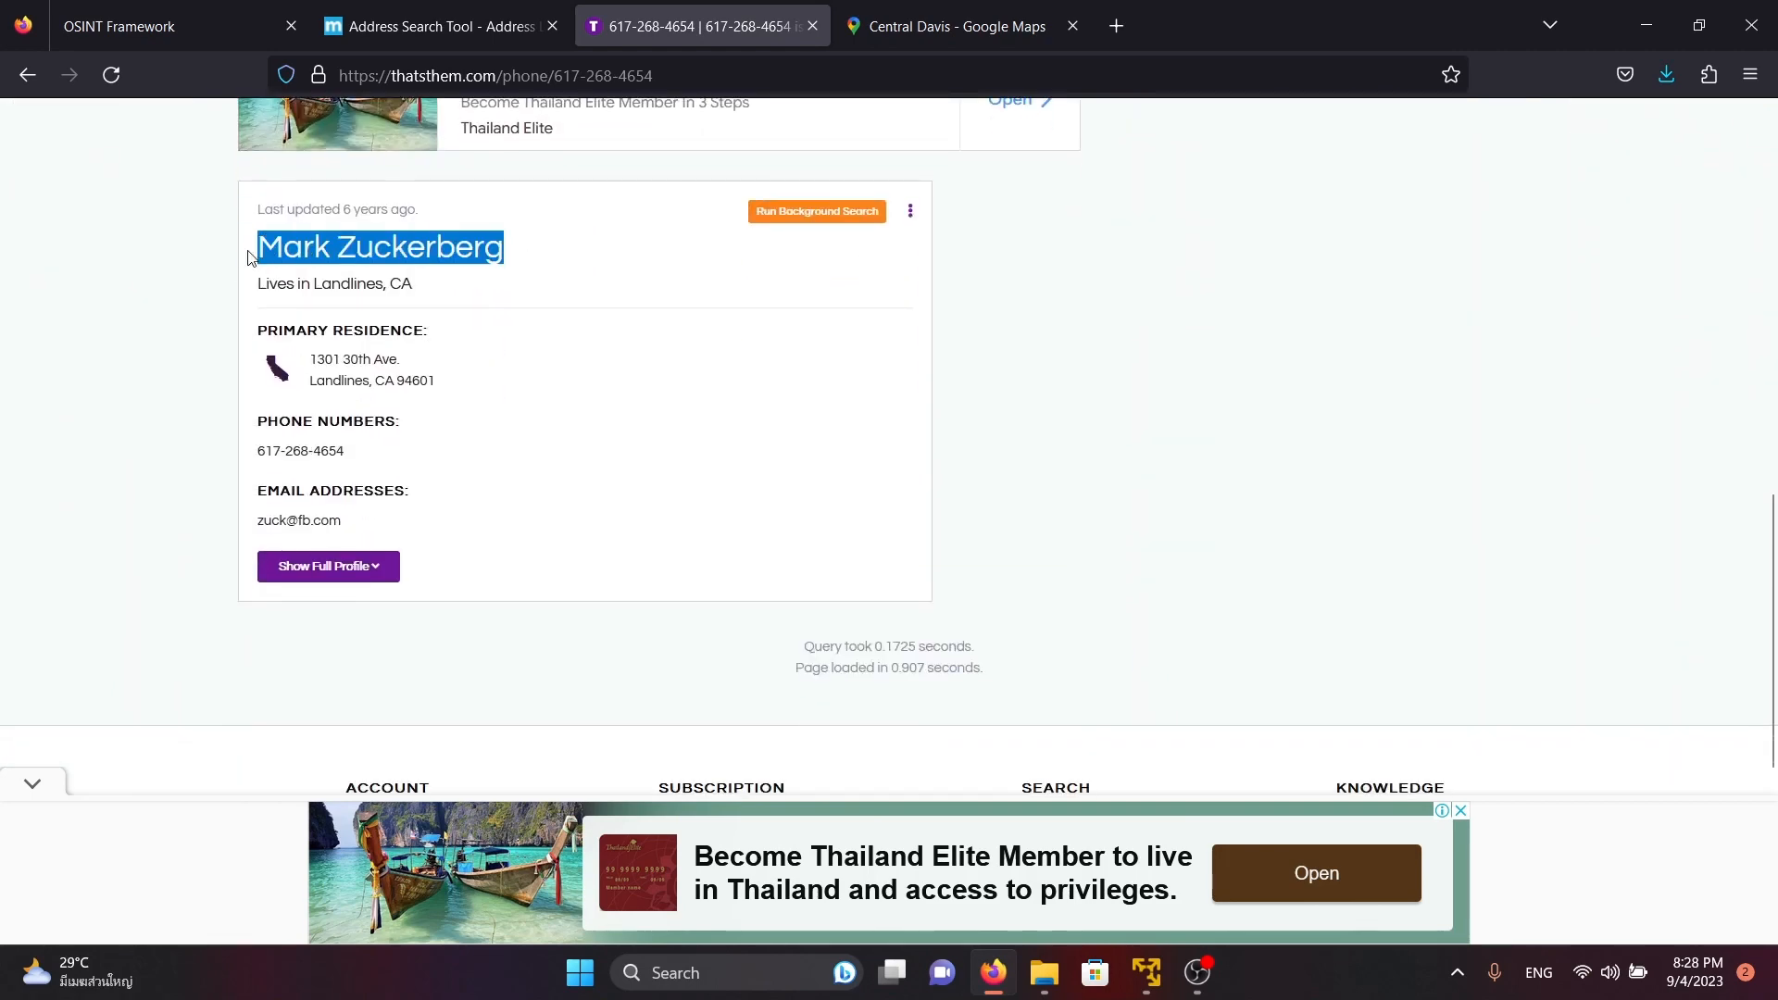
{"action": "left_click", "coordinate": [619, 488]}
{"action": "left_click_drag", "start_coordinate": [600, 241], "coordinate": [233, 252]}
{"action": "left_click", "coordinate": [705, 489]}
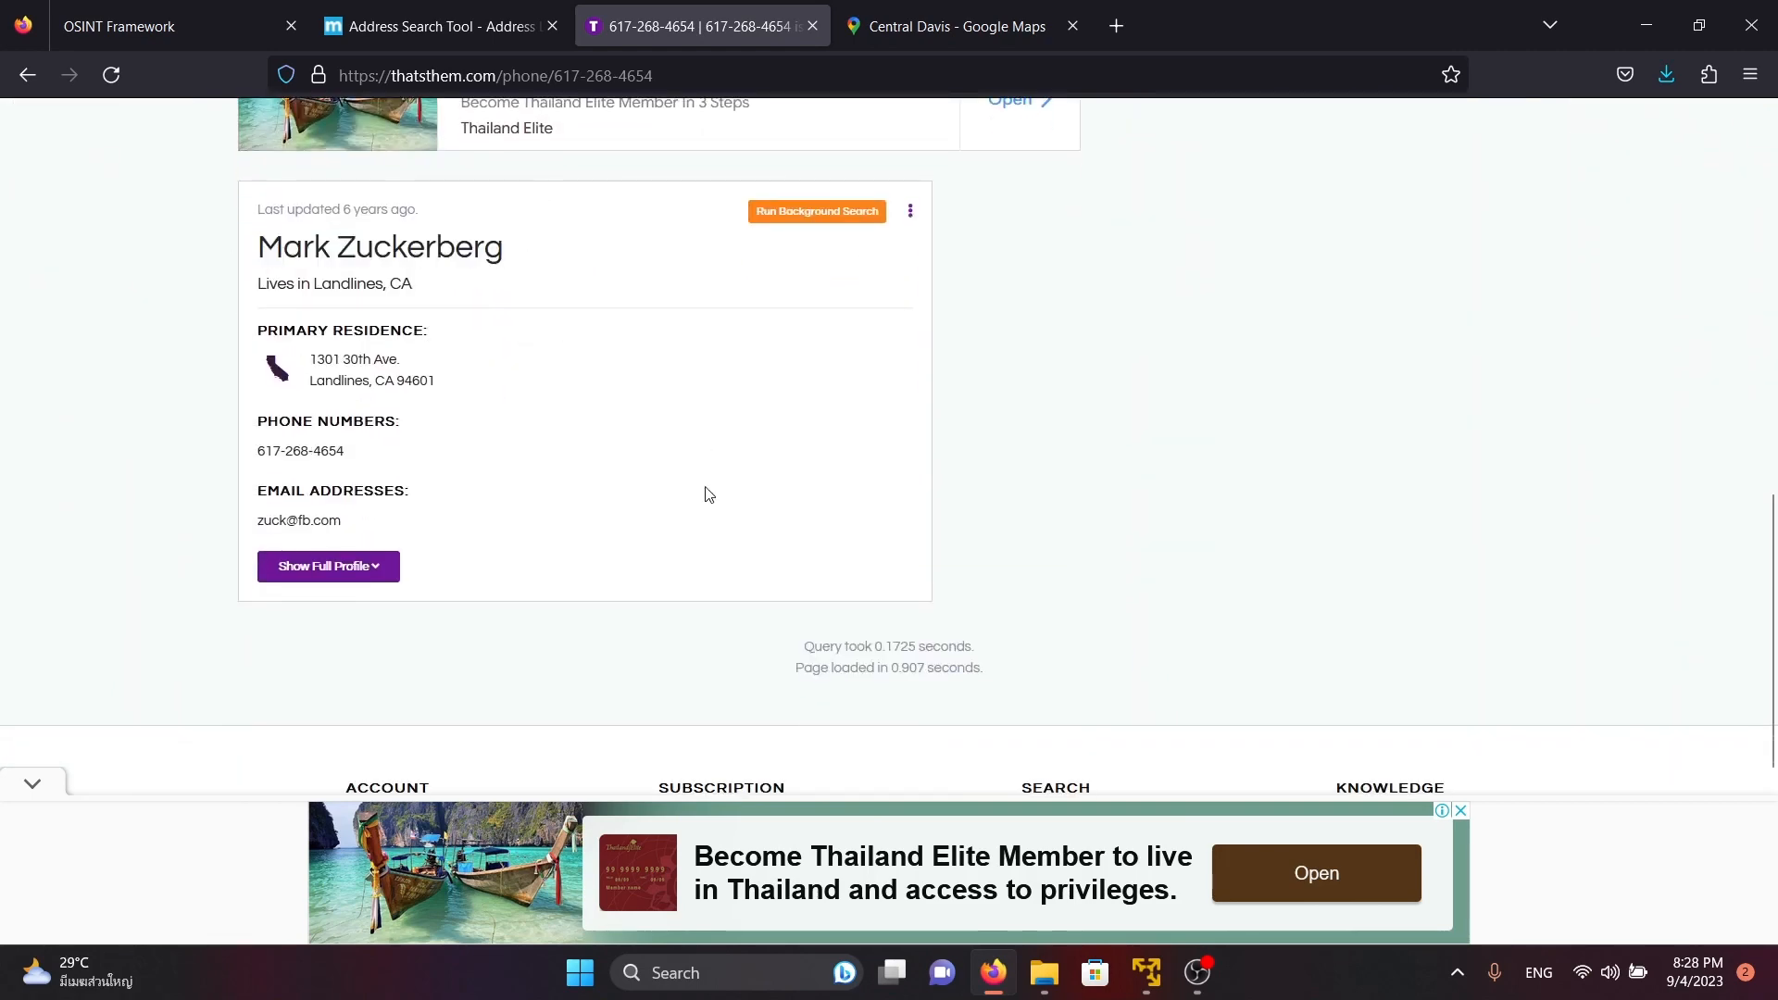
{"action": "scroll", "coordinate": [416, 476], "scroll_direction": "down", "scroll_amount": 4}
{"action": "scroll", "coordinate": [415, 475], "scroll_direction": "up", "scroll_amount": 5}
{"action": "left_click_drag", "start_coordinate": [384, 551], "coordinate": [289, 548]}
{"action": "left_click", "coordinate": [609, 694]}
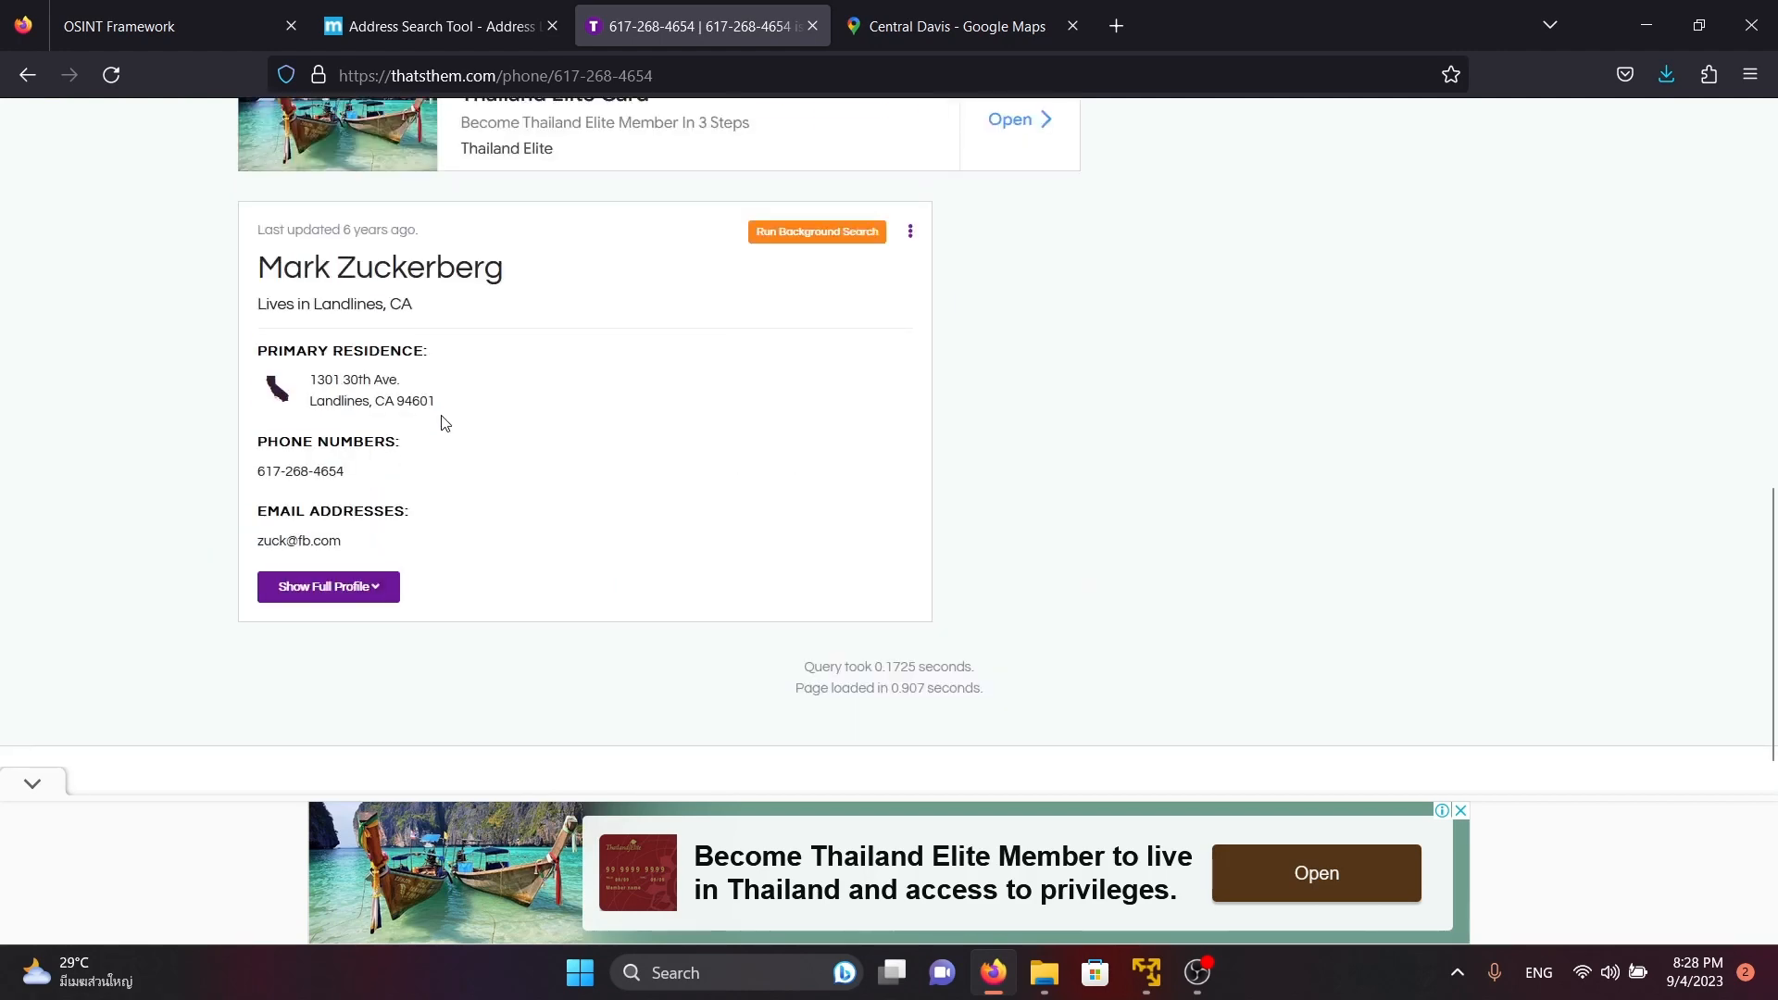
{"action": "scroll", "coordinate": [556, 371], "scroll_direction": "up", "scroll_amount": 10}
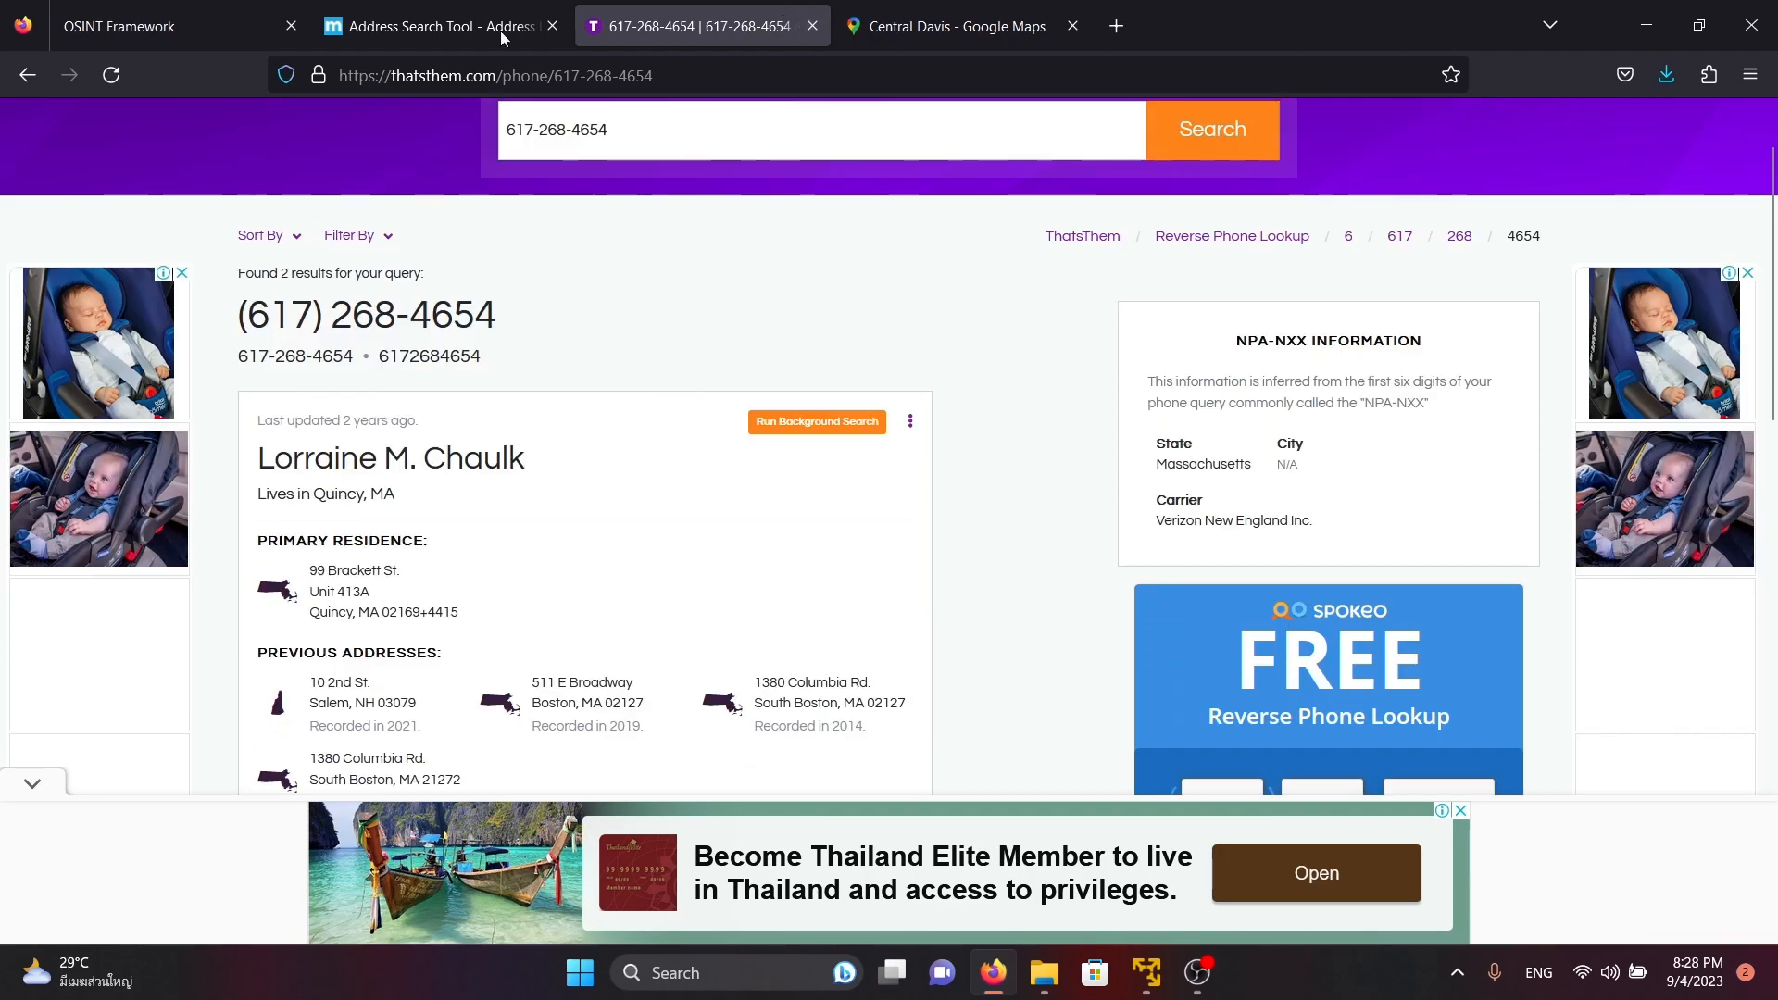
Return to OSINT Framework and collapse the People Search Engines branch to show only the main categories
{"action": "left_click", "coordinate": [185, 25]}
{"action": "left_click", "coordinate": [380, 404]}
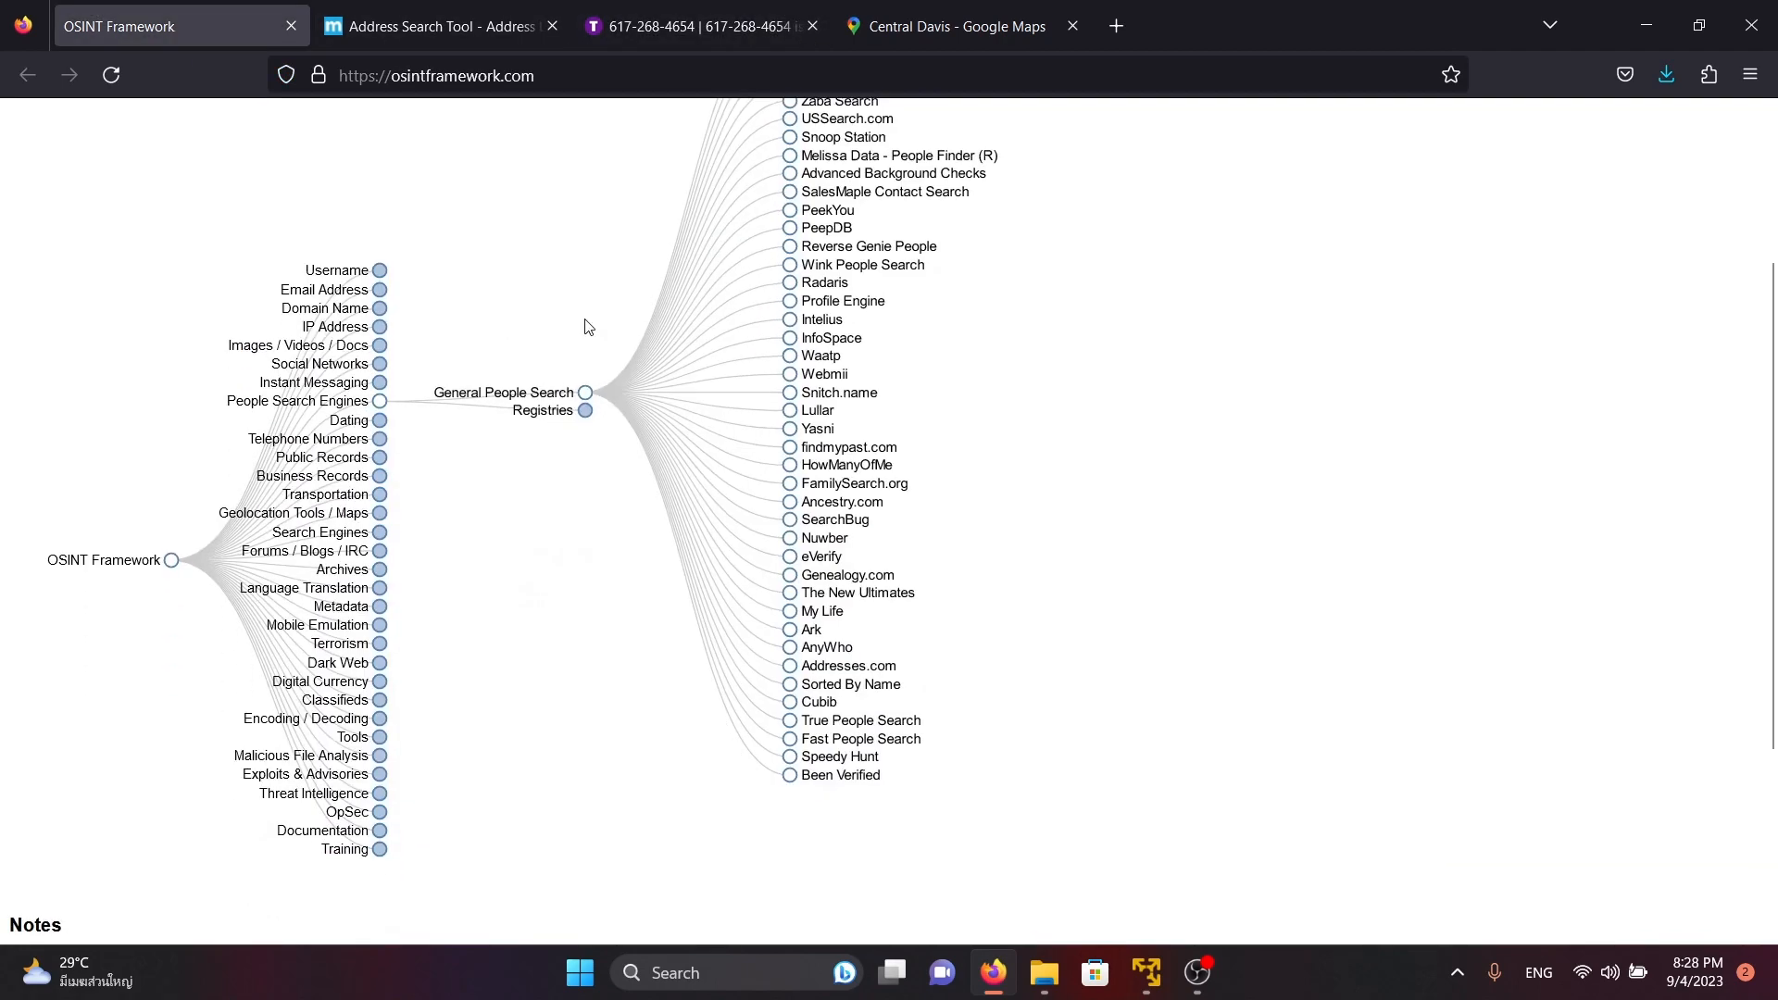
{"action": "scroll", "coordinate": [510, 365], "scroll_direction": "up", "scroll_amount": 2}
{"action": "scroll", "coordinate": [583, 297], "scroll_direction": "down", "scroll_amount": 3}
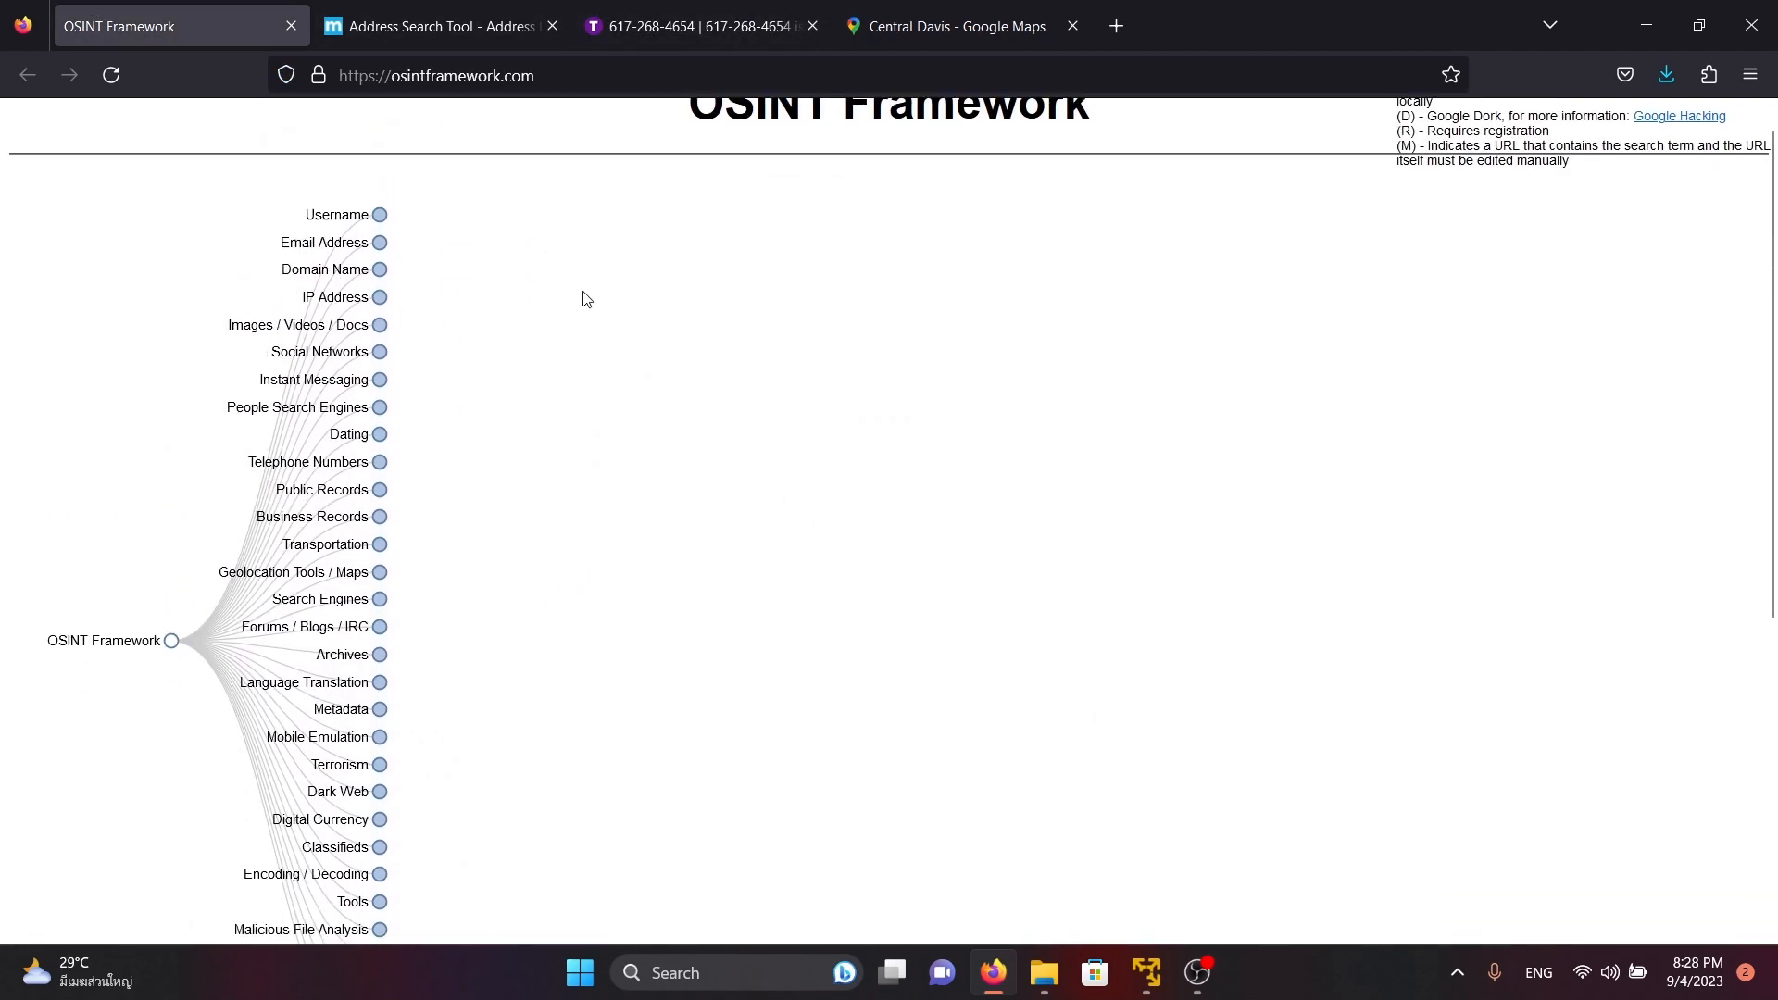
{"action": "scroll", "coordinate": [493, 428], "scroll_direction": "up", "scroll_amount": 4}
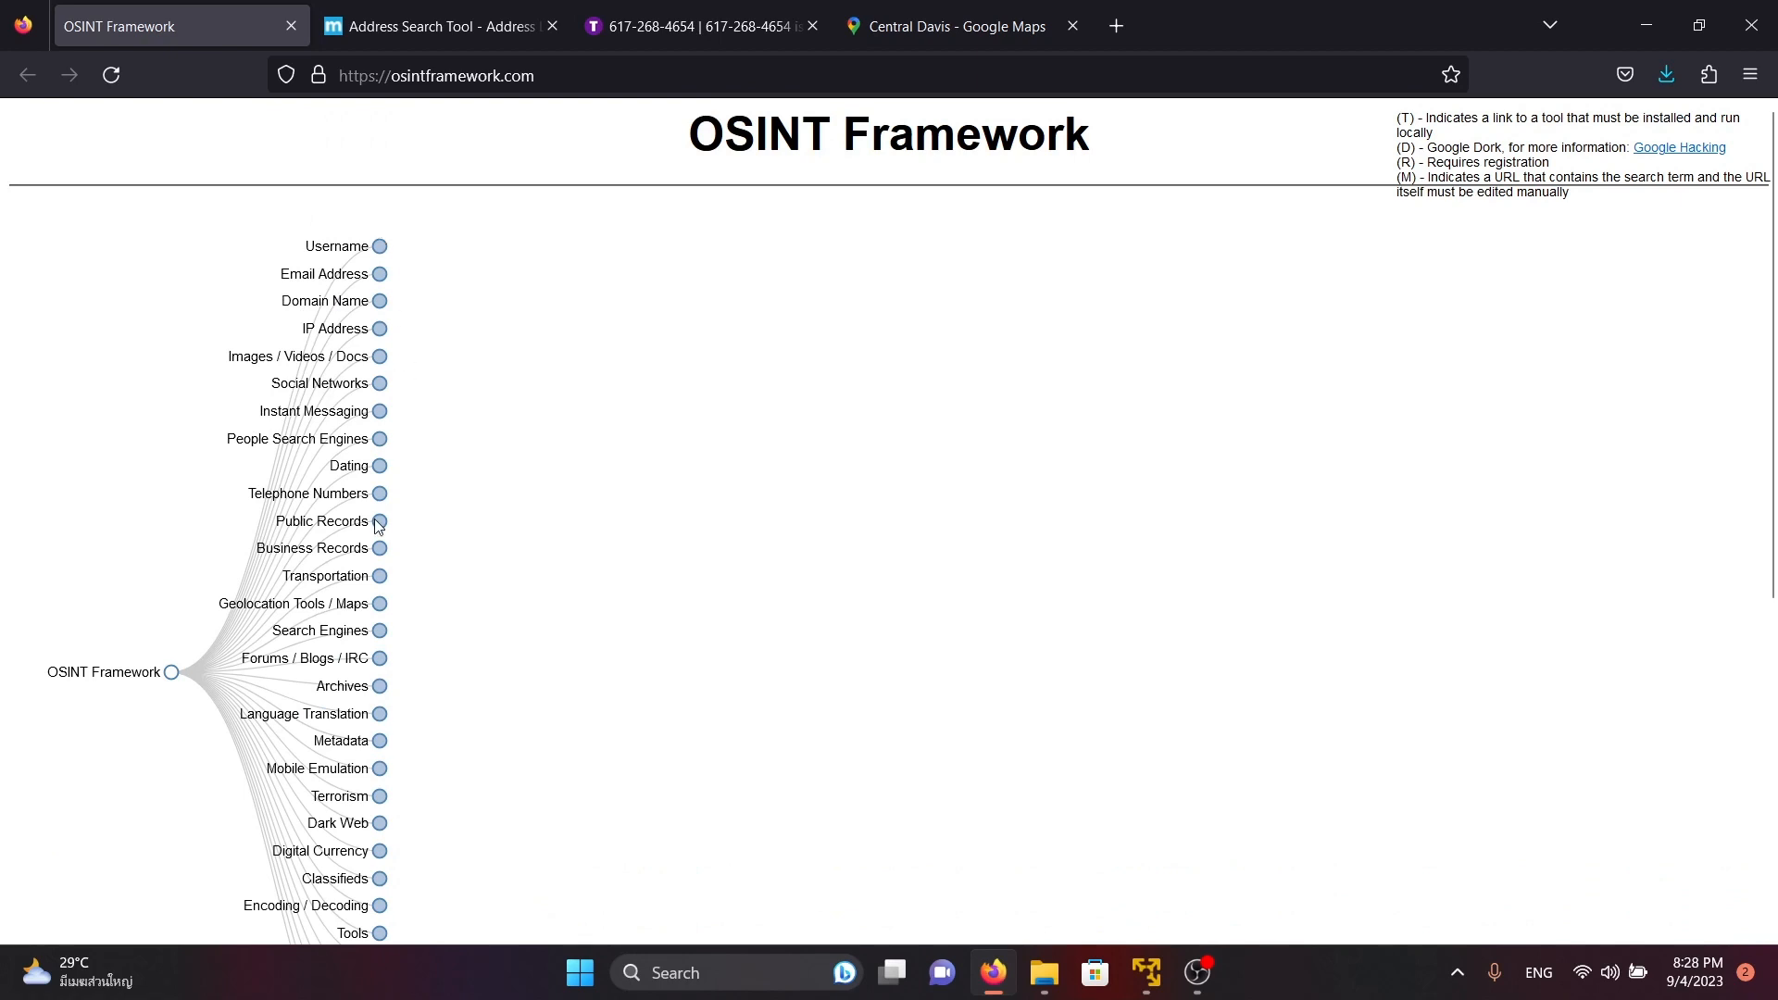
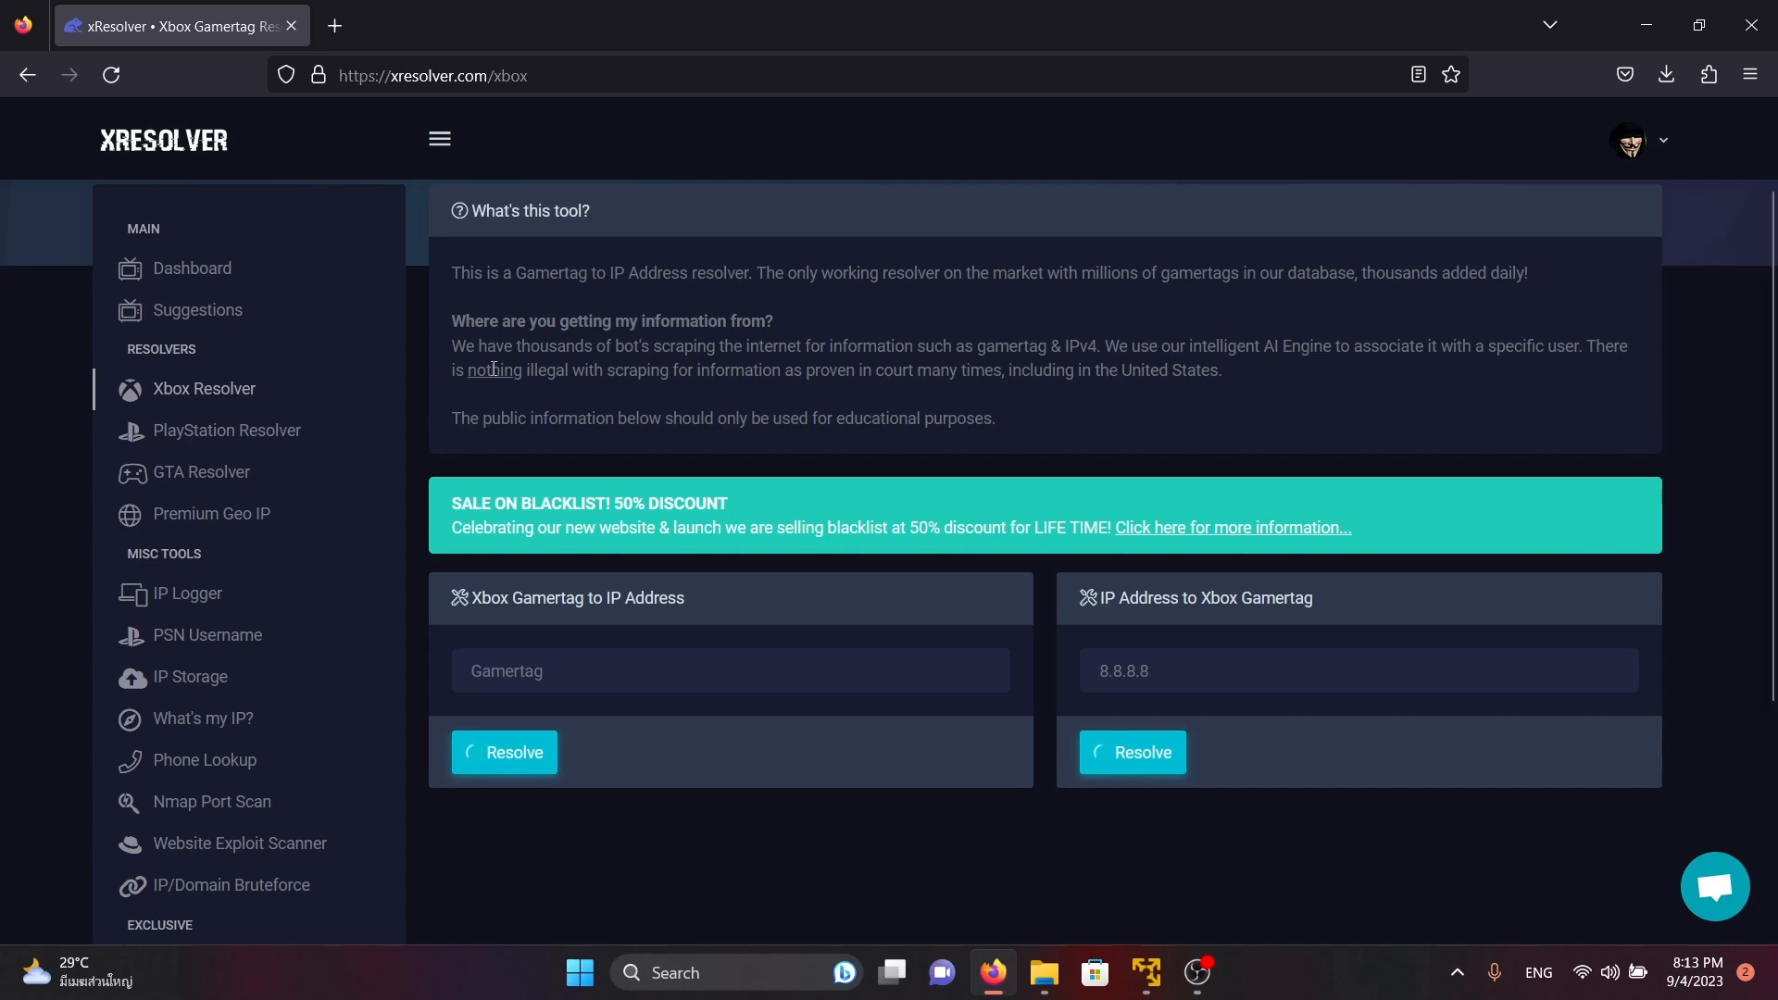
Open xResolver's Phone Lookup tool and review what phone number information it can provide
{"action": "left_click", "coordinate": [237, 762]}
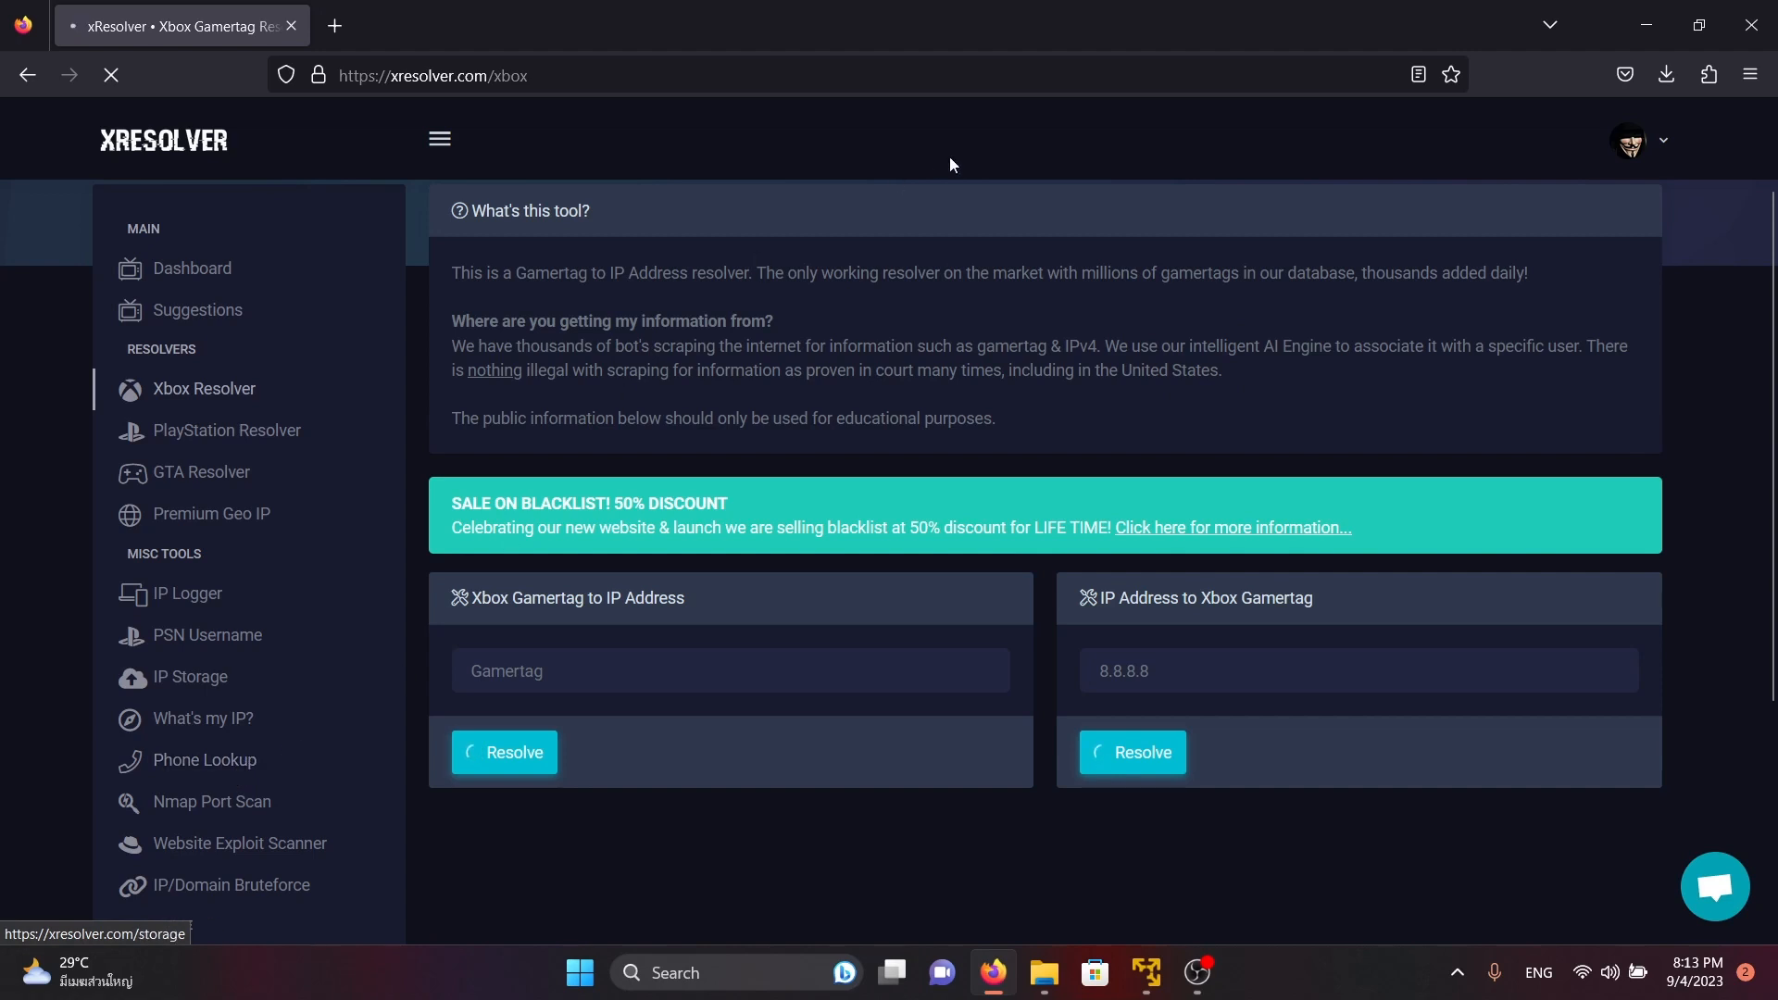
{"action": "scroll", "coordinate": [926, 319], "scroll_direction": "down", "scroll_amount": 3}
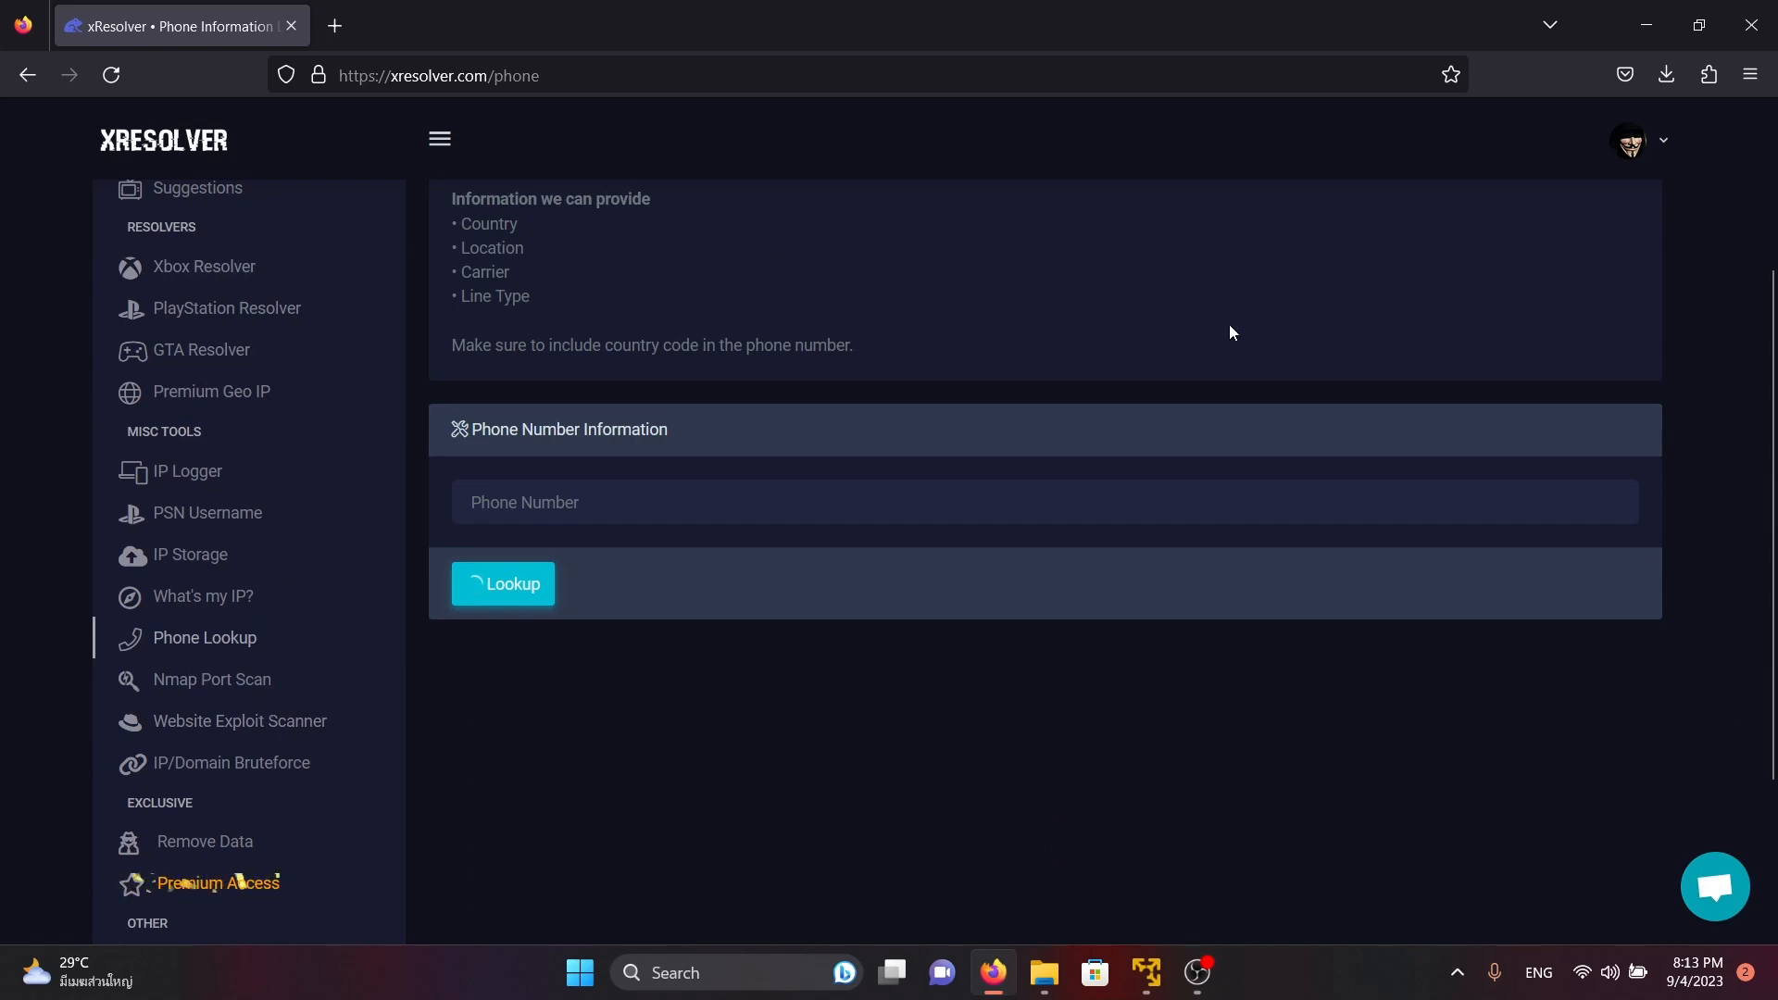
{"action": "scroll", "coordinate": [519, 415], "scroll_direction": "up", "scroll_amount": 2}
{"action": "left_click", "coordinate": [211, 431]}
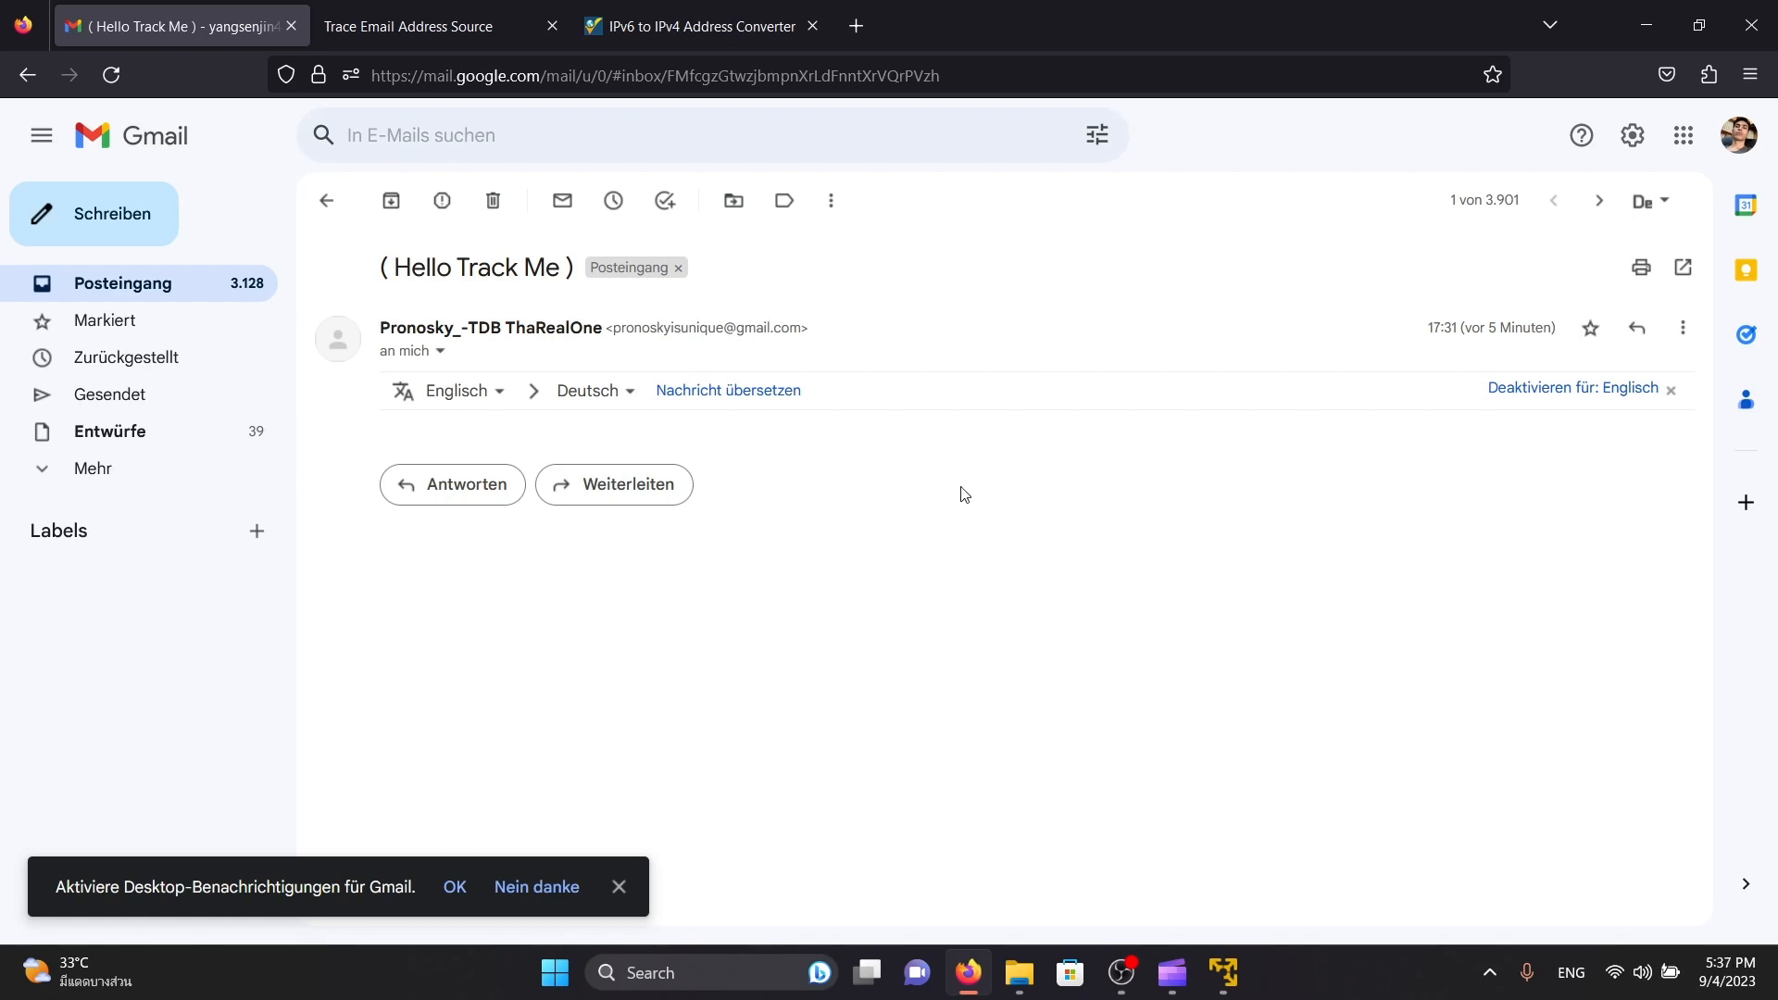
Show the original source of the "( Hello Track Me )" email in Gmail and check the SPF entry in its summary
{"action": "left_click", "coordinate": [1677, 326]}
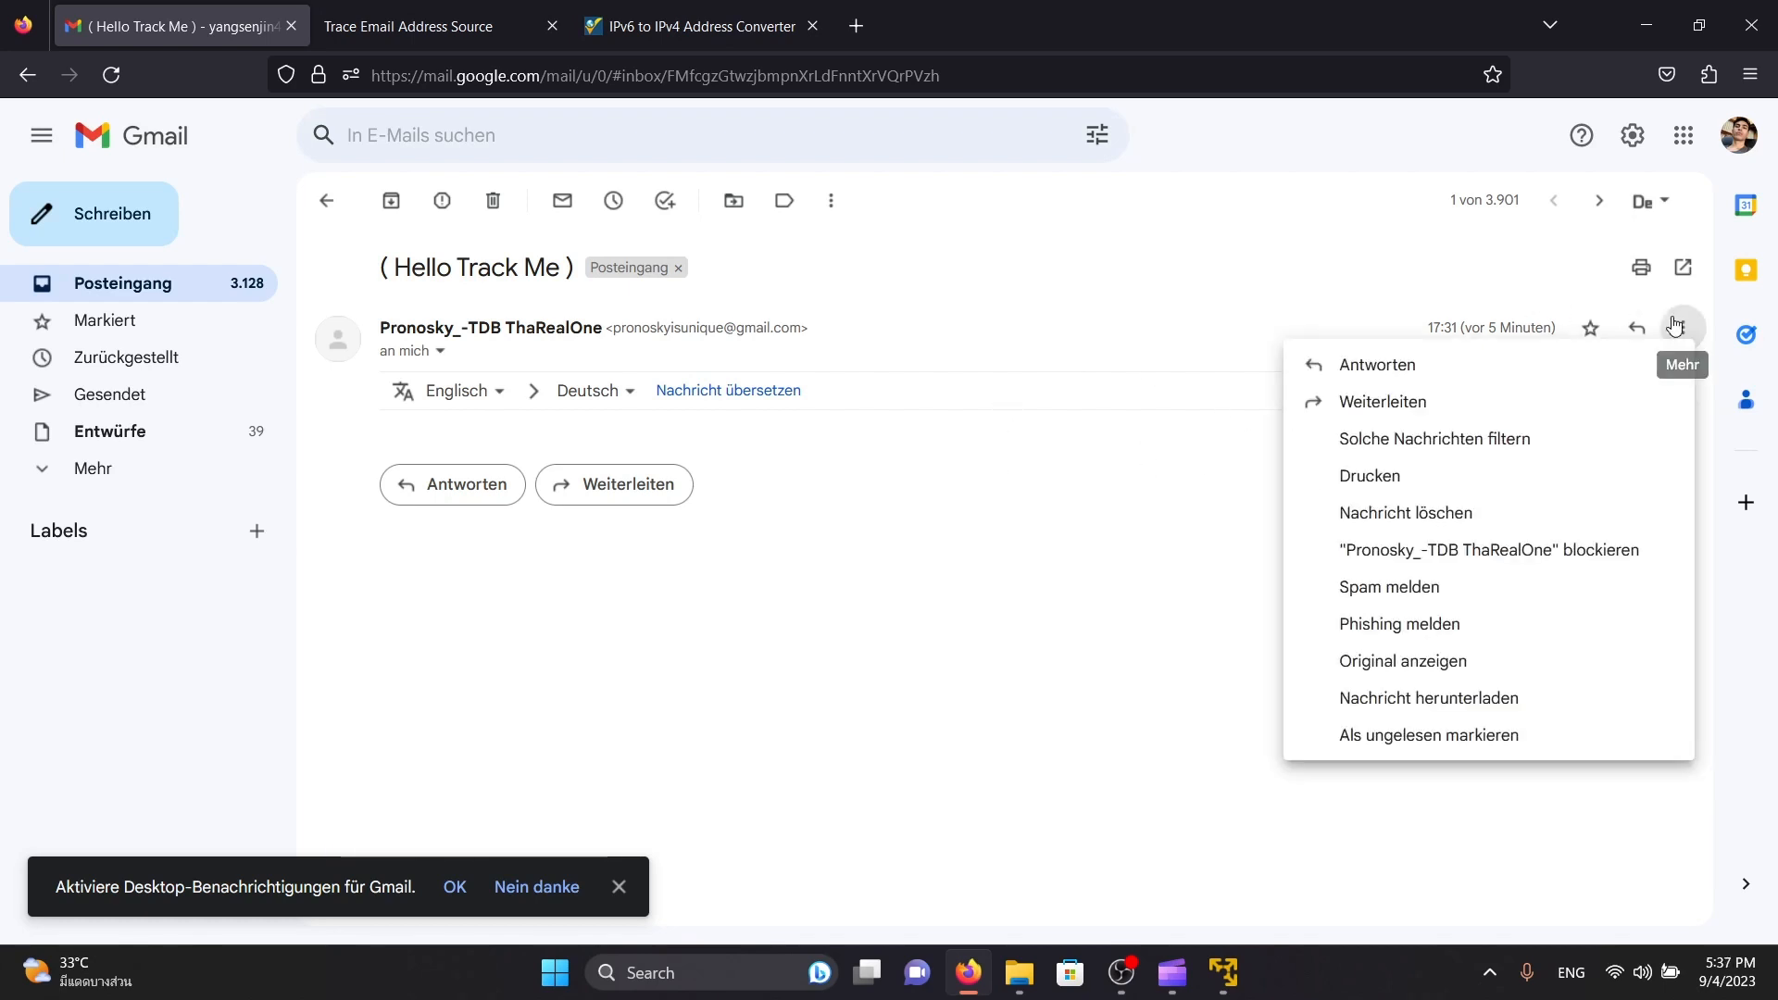
{"action": "left_click", "coordinate": [1407, 665]}
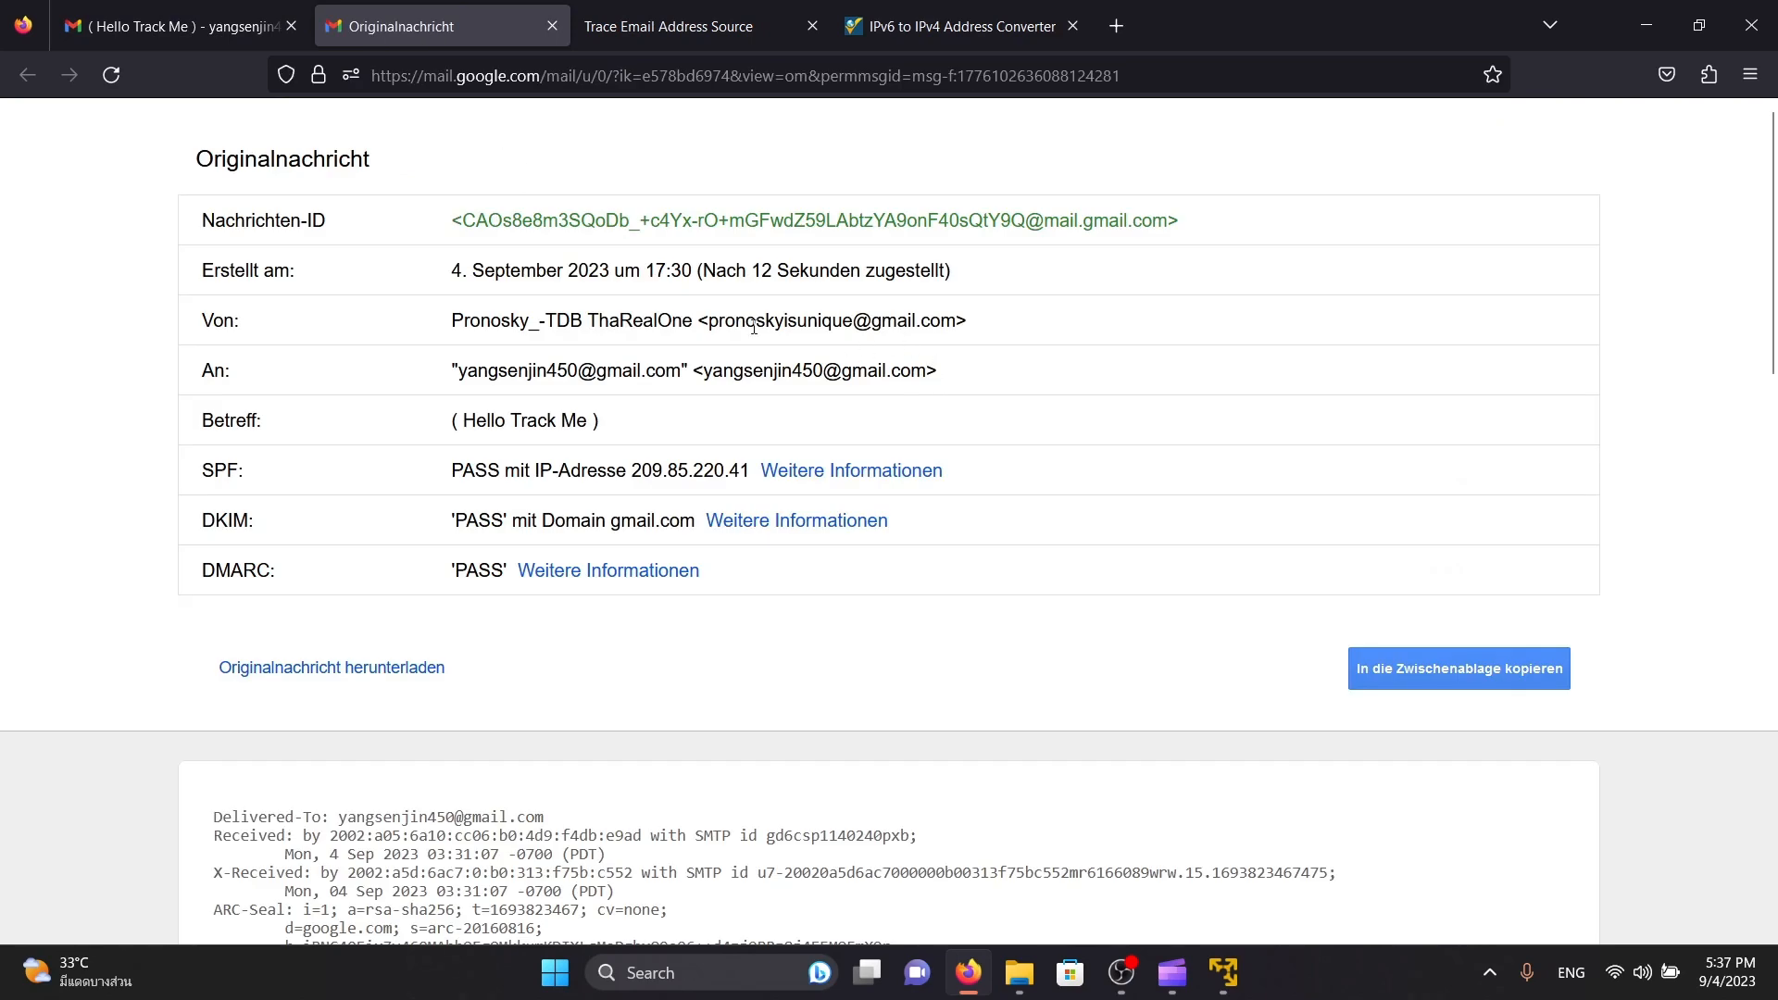
{"action": "scroll", "coordinate": [753, 327], "scroll_direction": "down", "scroll_amount": 5}
{"action": "scroll", "coordinate": [607, 375], "scroll_direction": "up", "scroll_amount": 2}
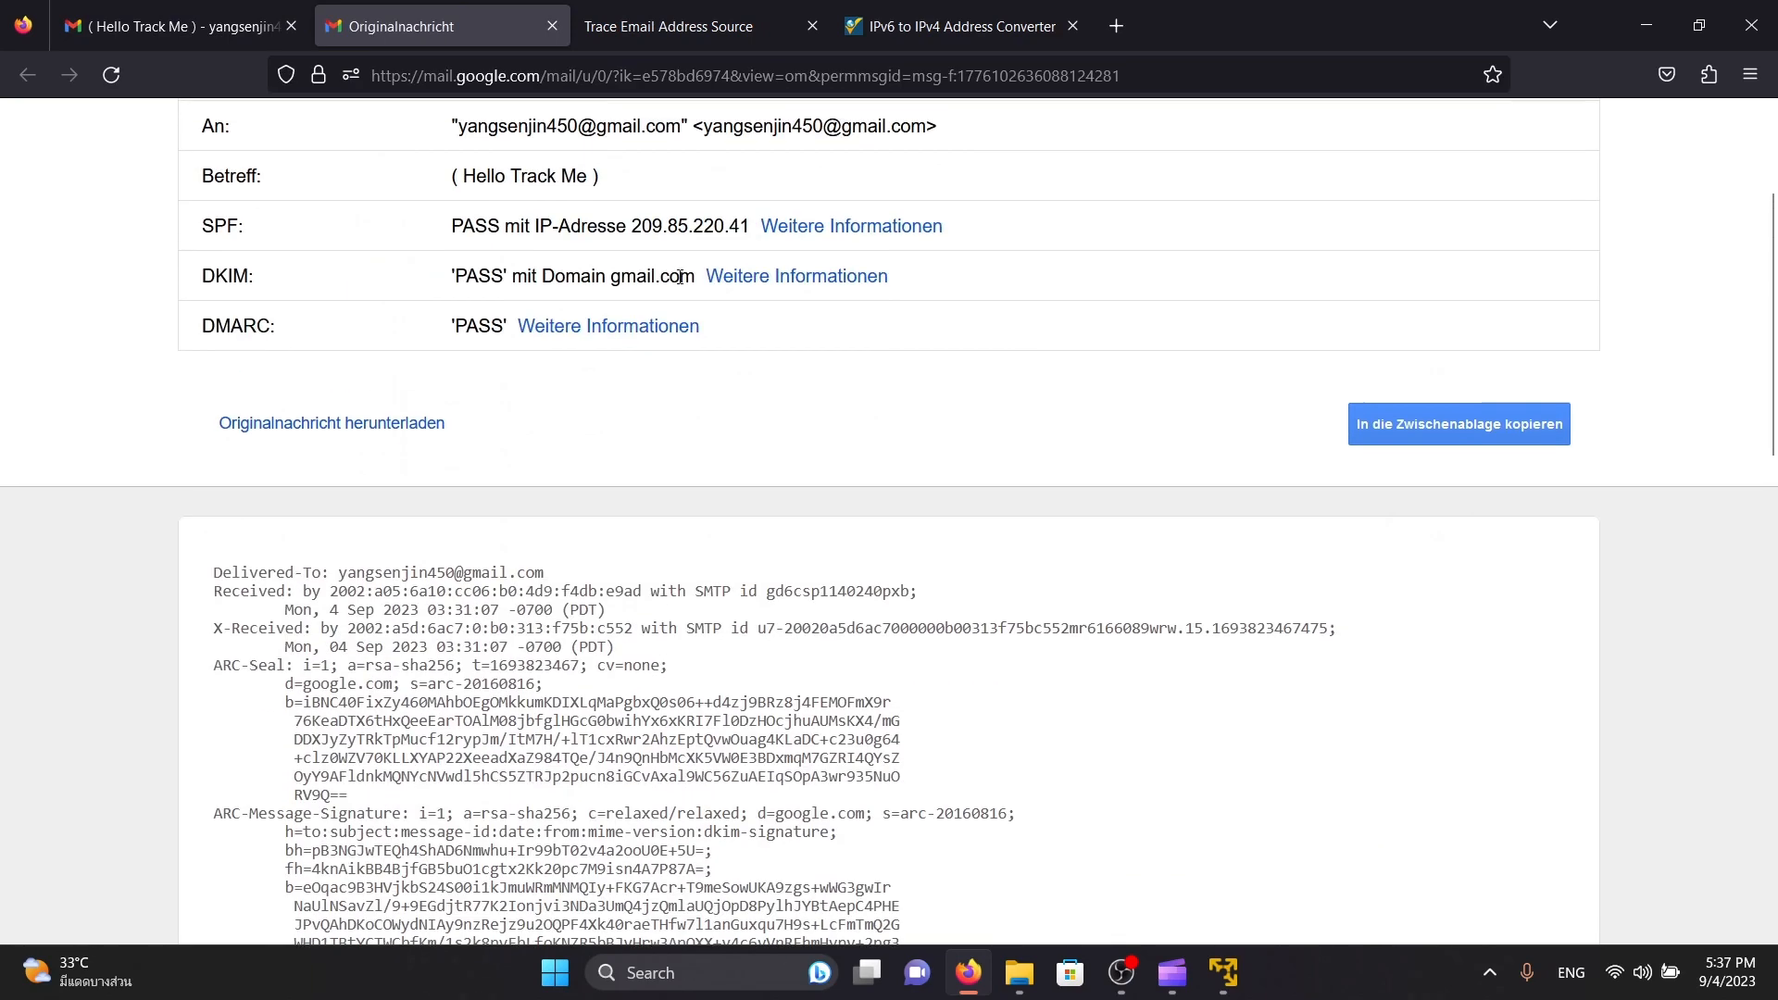
{"action": "triple_click", "coordinate": [715, 228]}
{"action": "scroll", "coordinate": [783, 570], "scroll_direction": "down", "scroll_amount": 3}
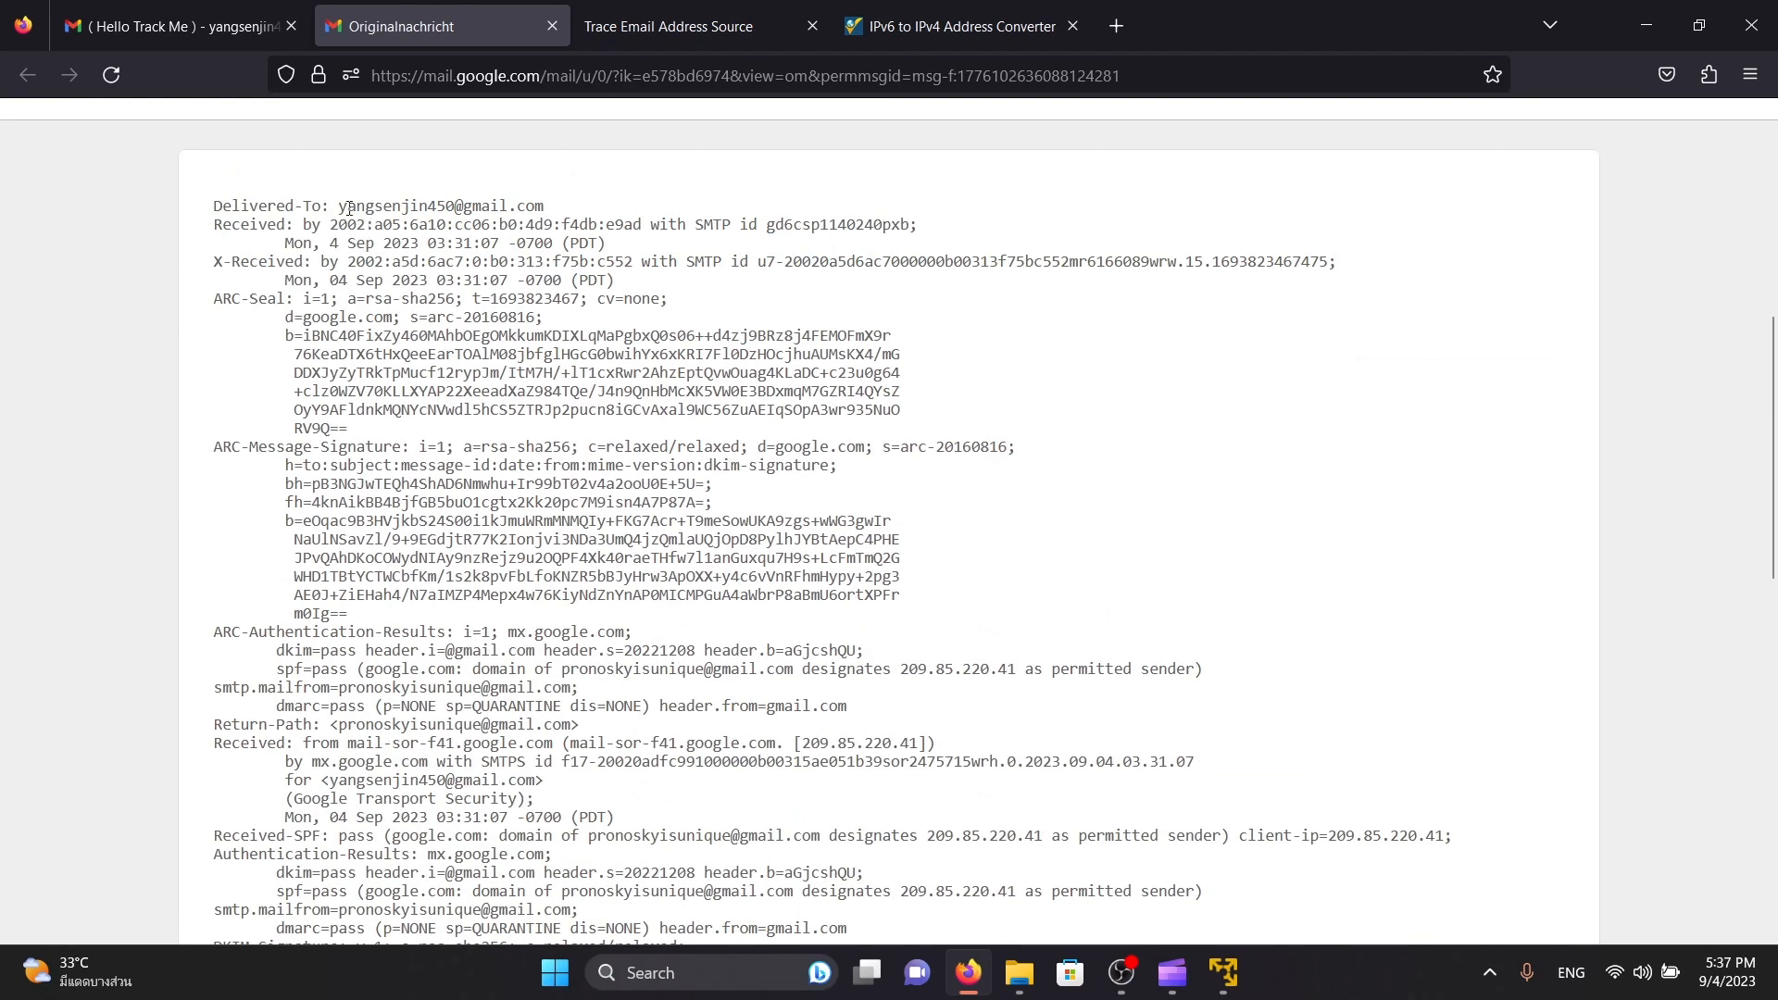
{"action": "left_click_drag", "start_coordinate": [341, 206], "coordinate": [575, 212]}
{"action": "left_click_drag", "start_coordinate": [323, 225], "coordinate": [649, 219]}
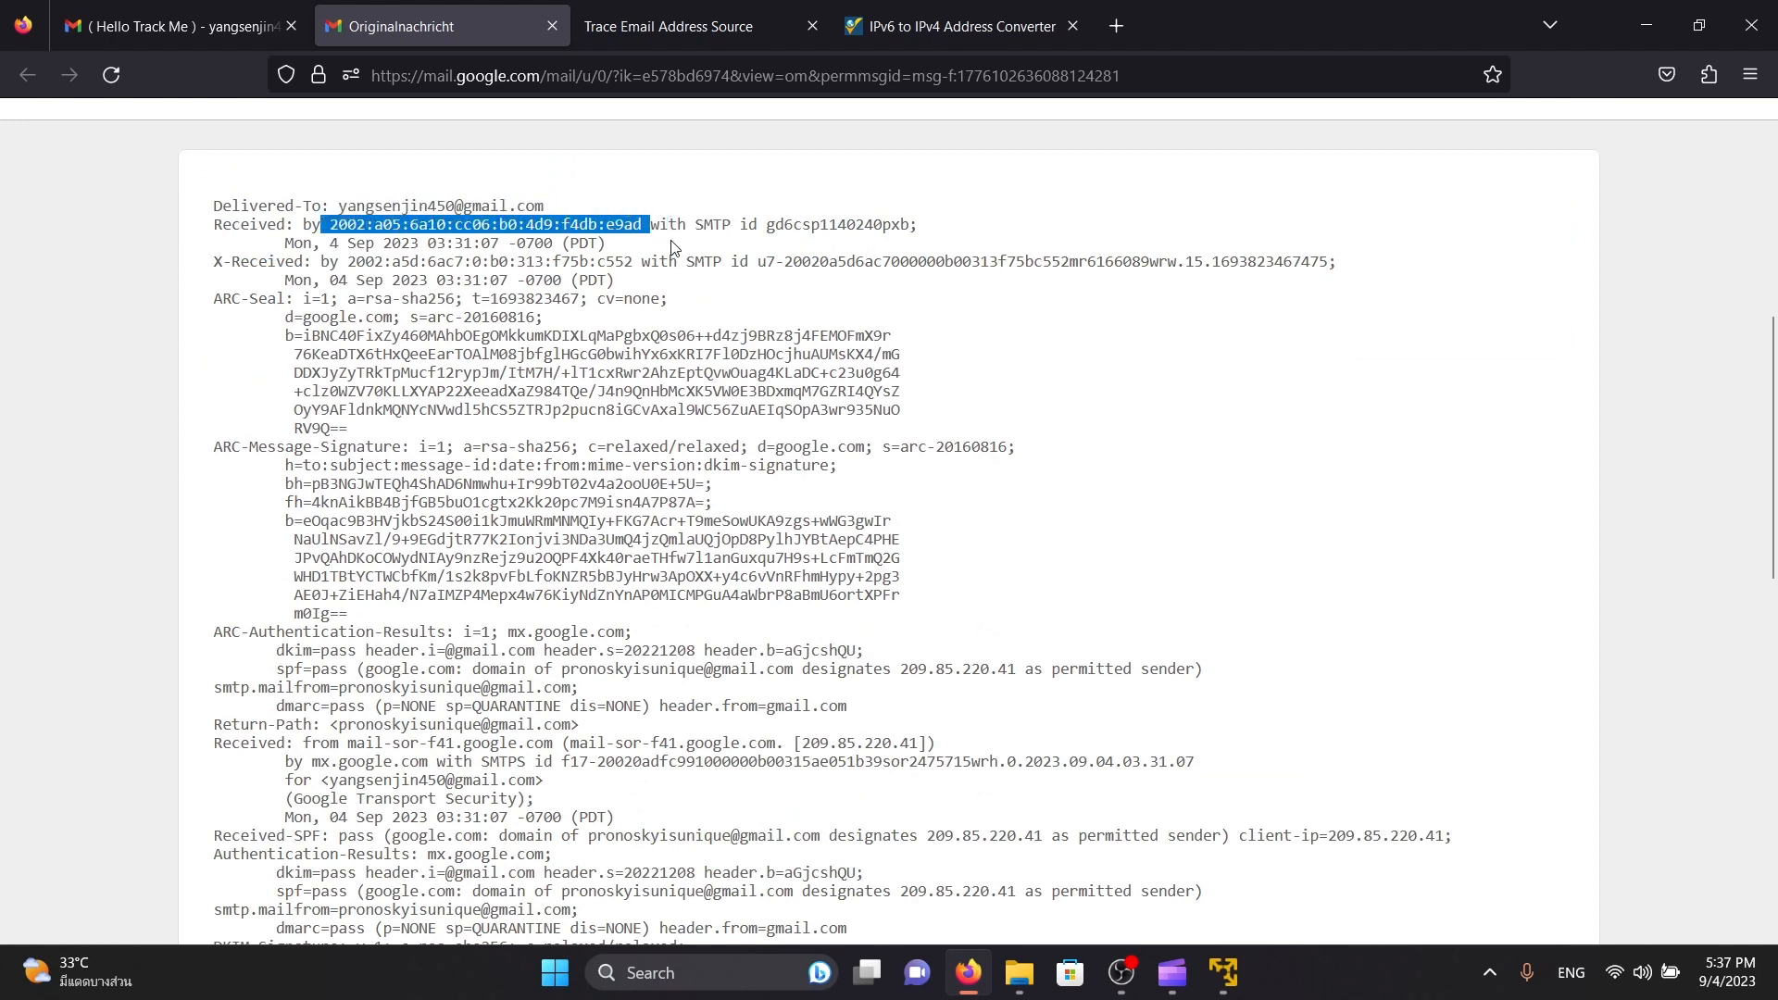
{"action": "left_click_drag", "start_coordinate": [330, 225], "coordinate": [646, 221]}
{"action": "key", "text": "ctrl+c"}
{"action": "left_click", "coordinate": [882, 30]}
{"action": "left_click", "coordinate": [200, 409]}
{"action": "triple_click", "coordinate": [237, 402]}
{"action": "key", "text": "ctrl+v"}
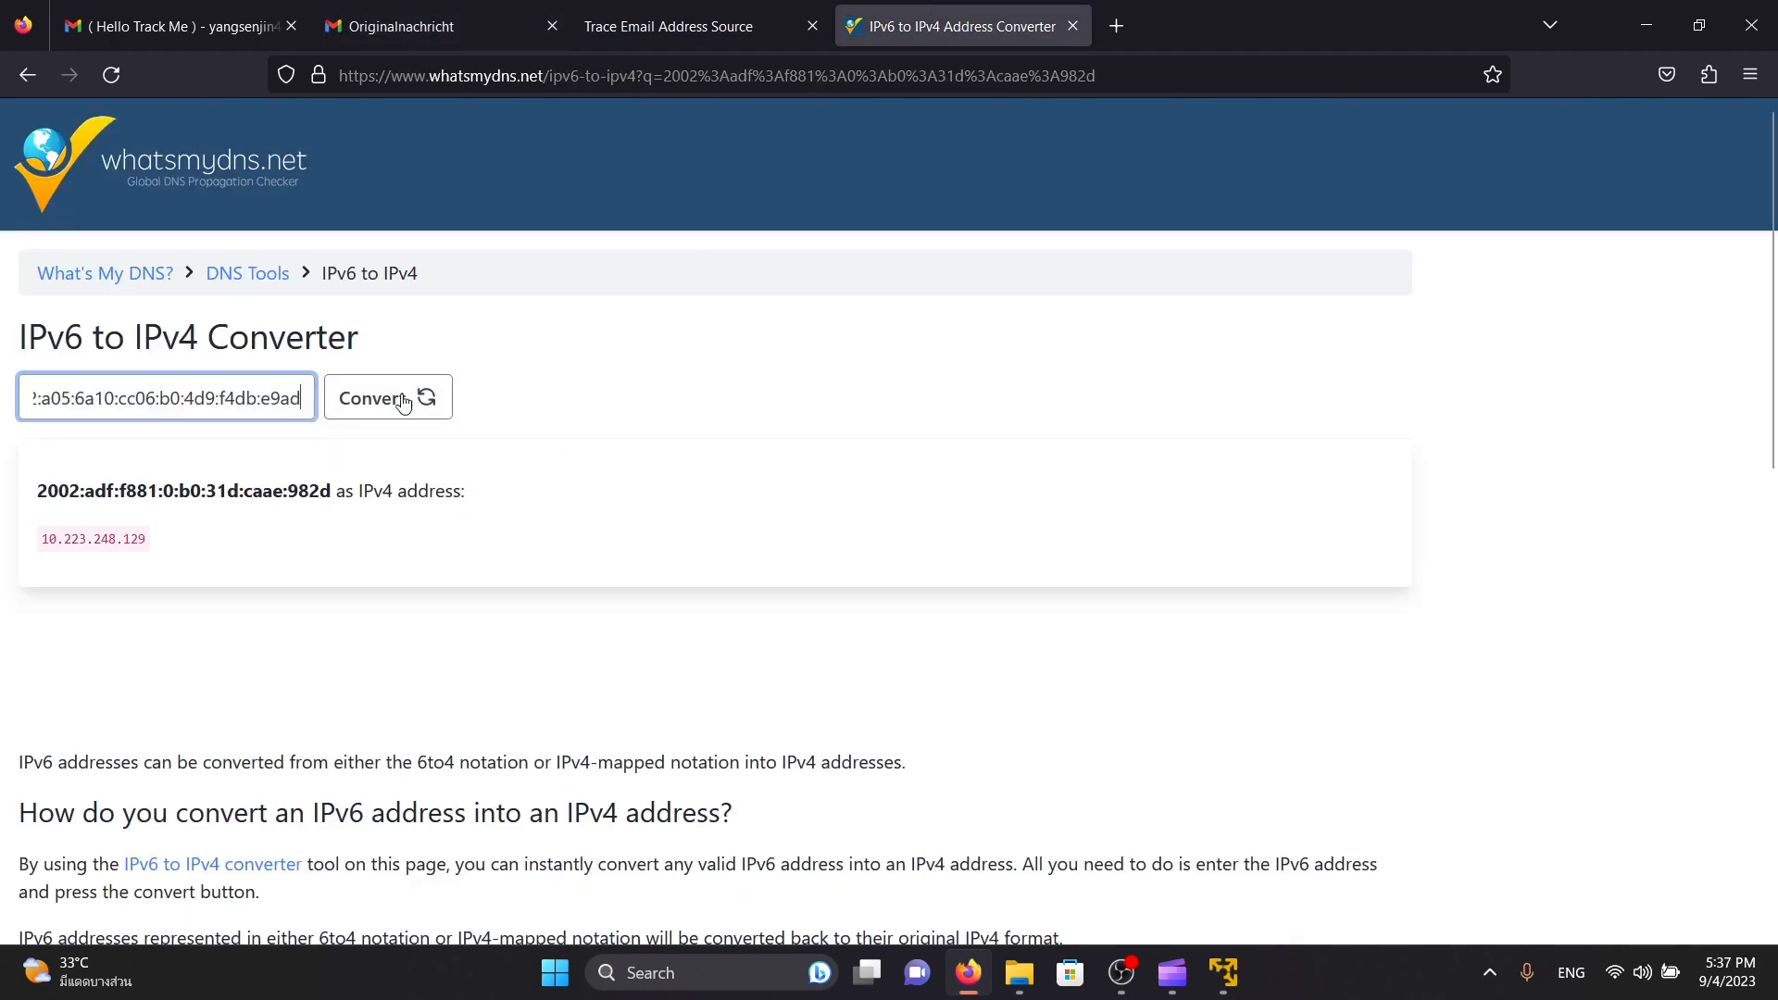
{"action": "left_click", "coordinate": [403, 401]}
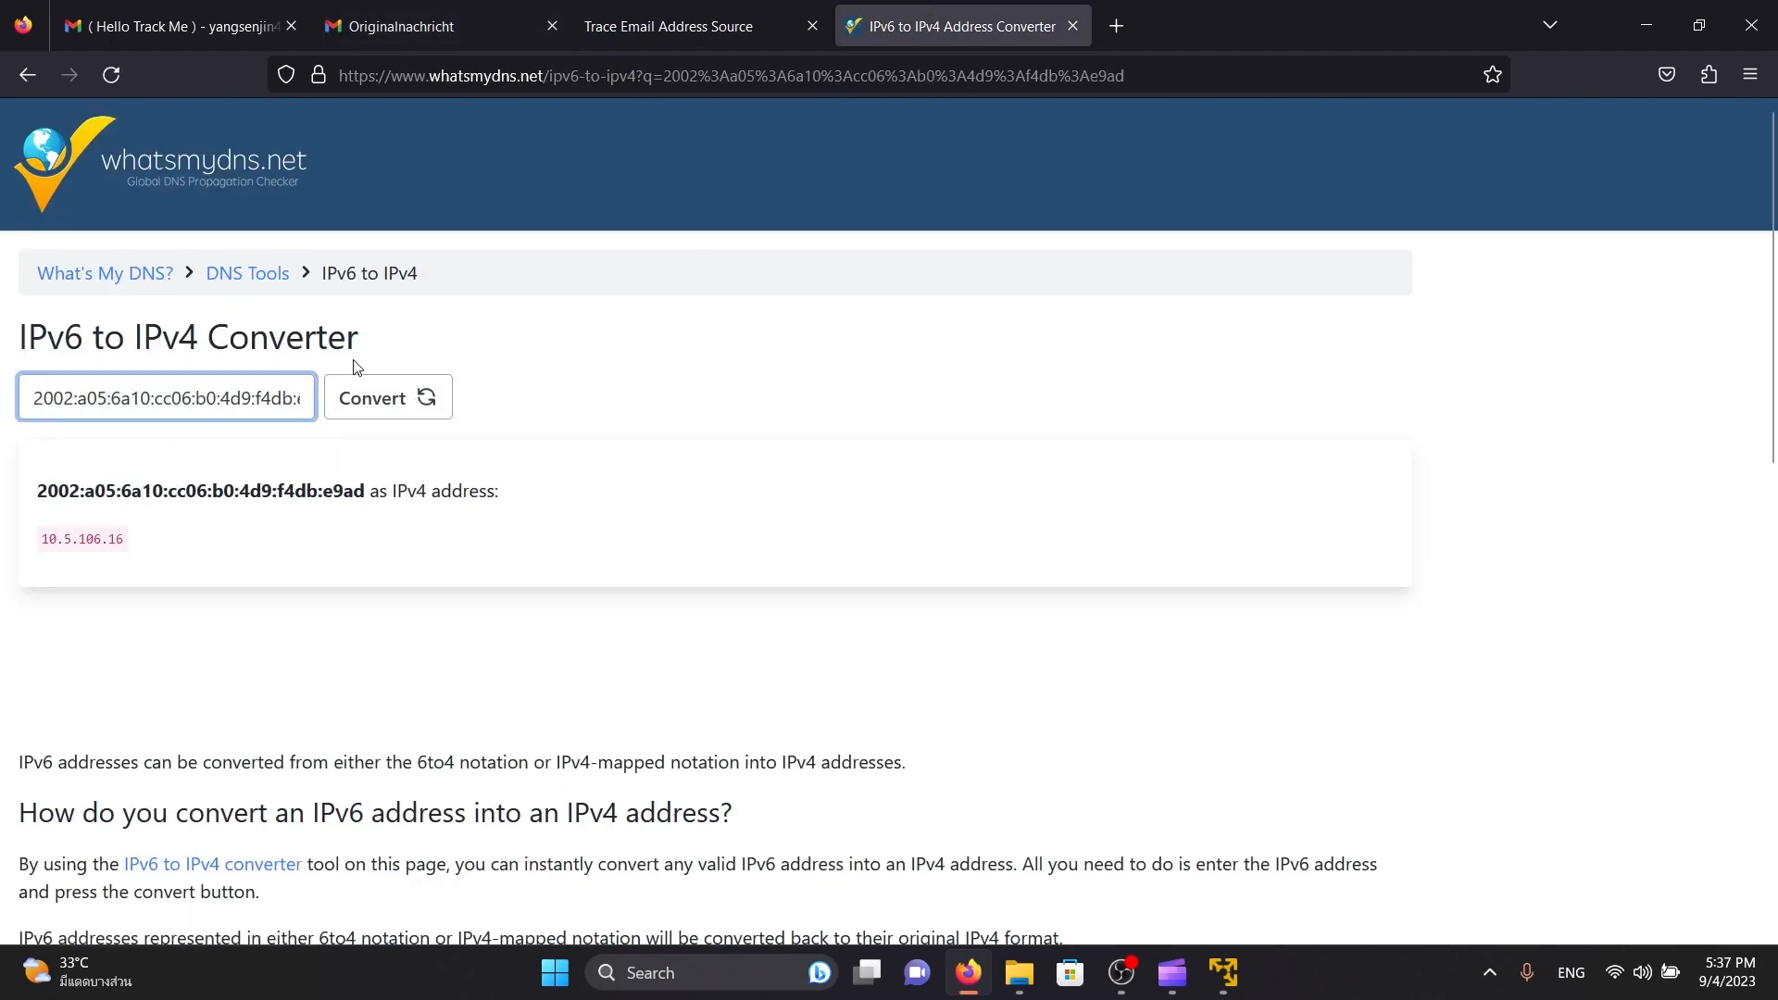
{"action": "triple_click", "coordinate": [90, 539]}
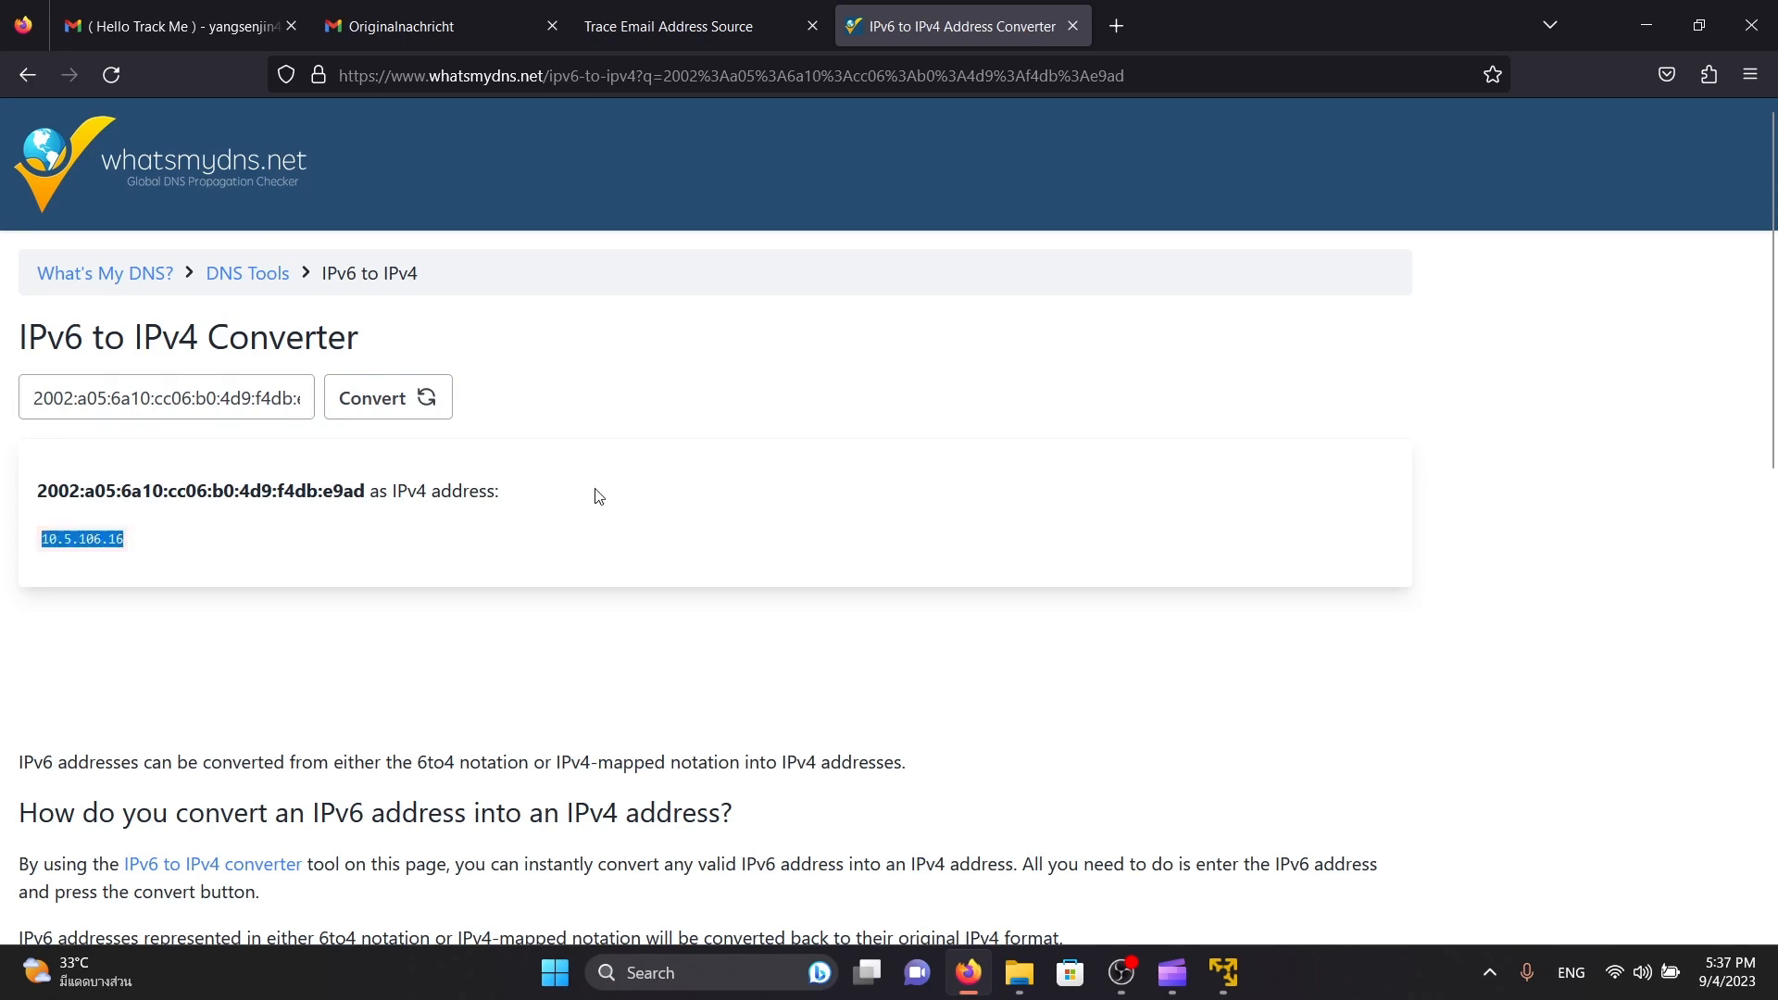
Return to the original message source and examine the ARC-Seal and ARC-Message-Signature blocks
{"action": "left_click", "coordinate": [669, 26]}
{"action": "left_click", "coordinate": [435, 26]}
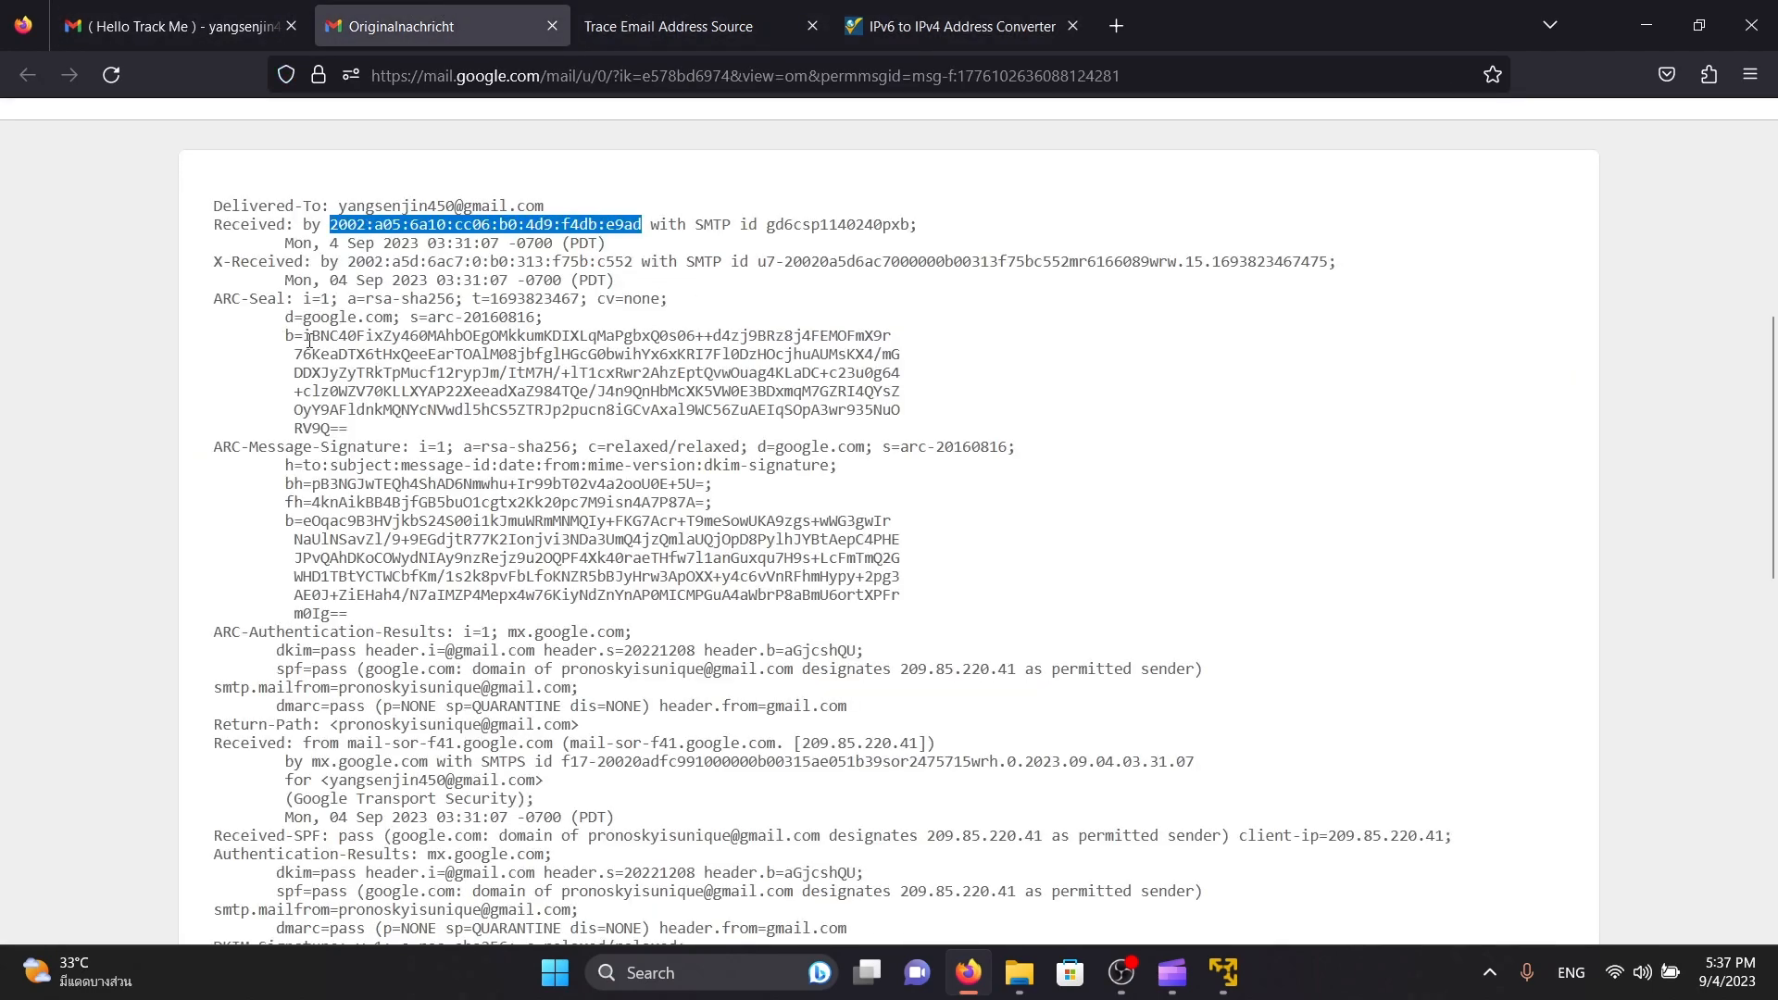
{"action": "left_click_drag", "start_coordinate": [308, 338], "coordinate": [428, 431]}
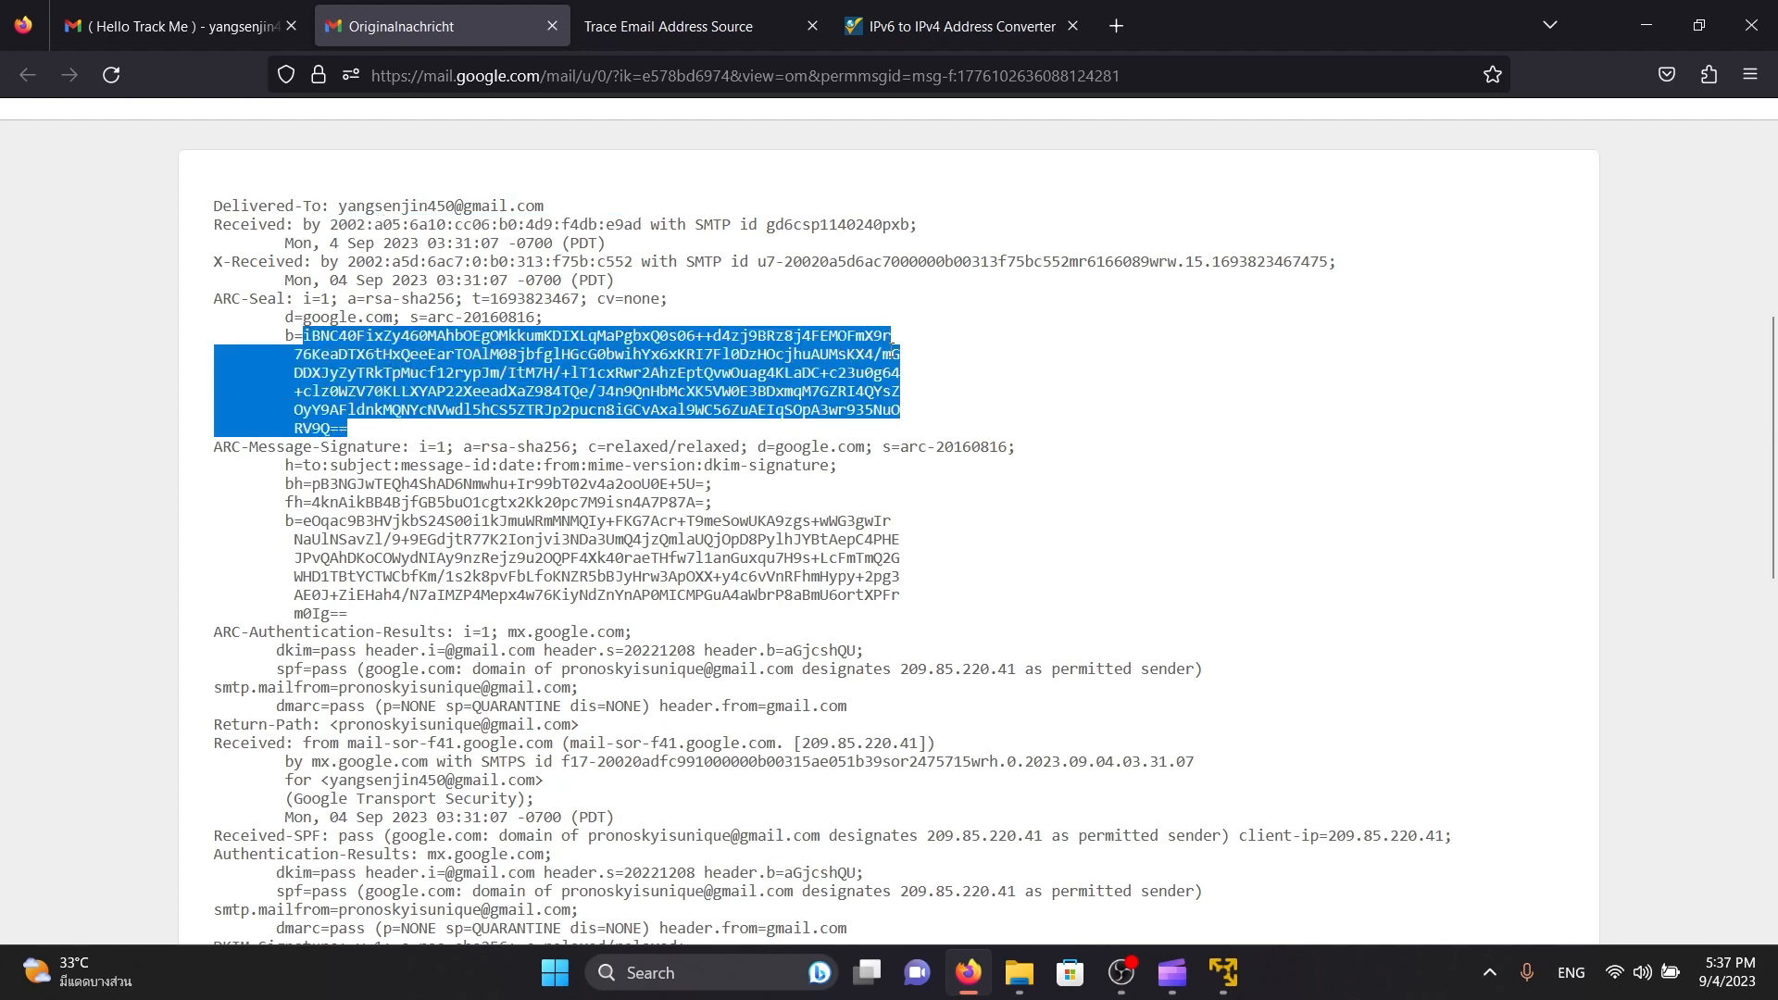
{"action": "scroll", "coordinate": [903, 360], "scroll_direction": "down", "scroll_amount": 2}
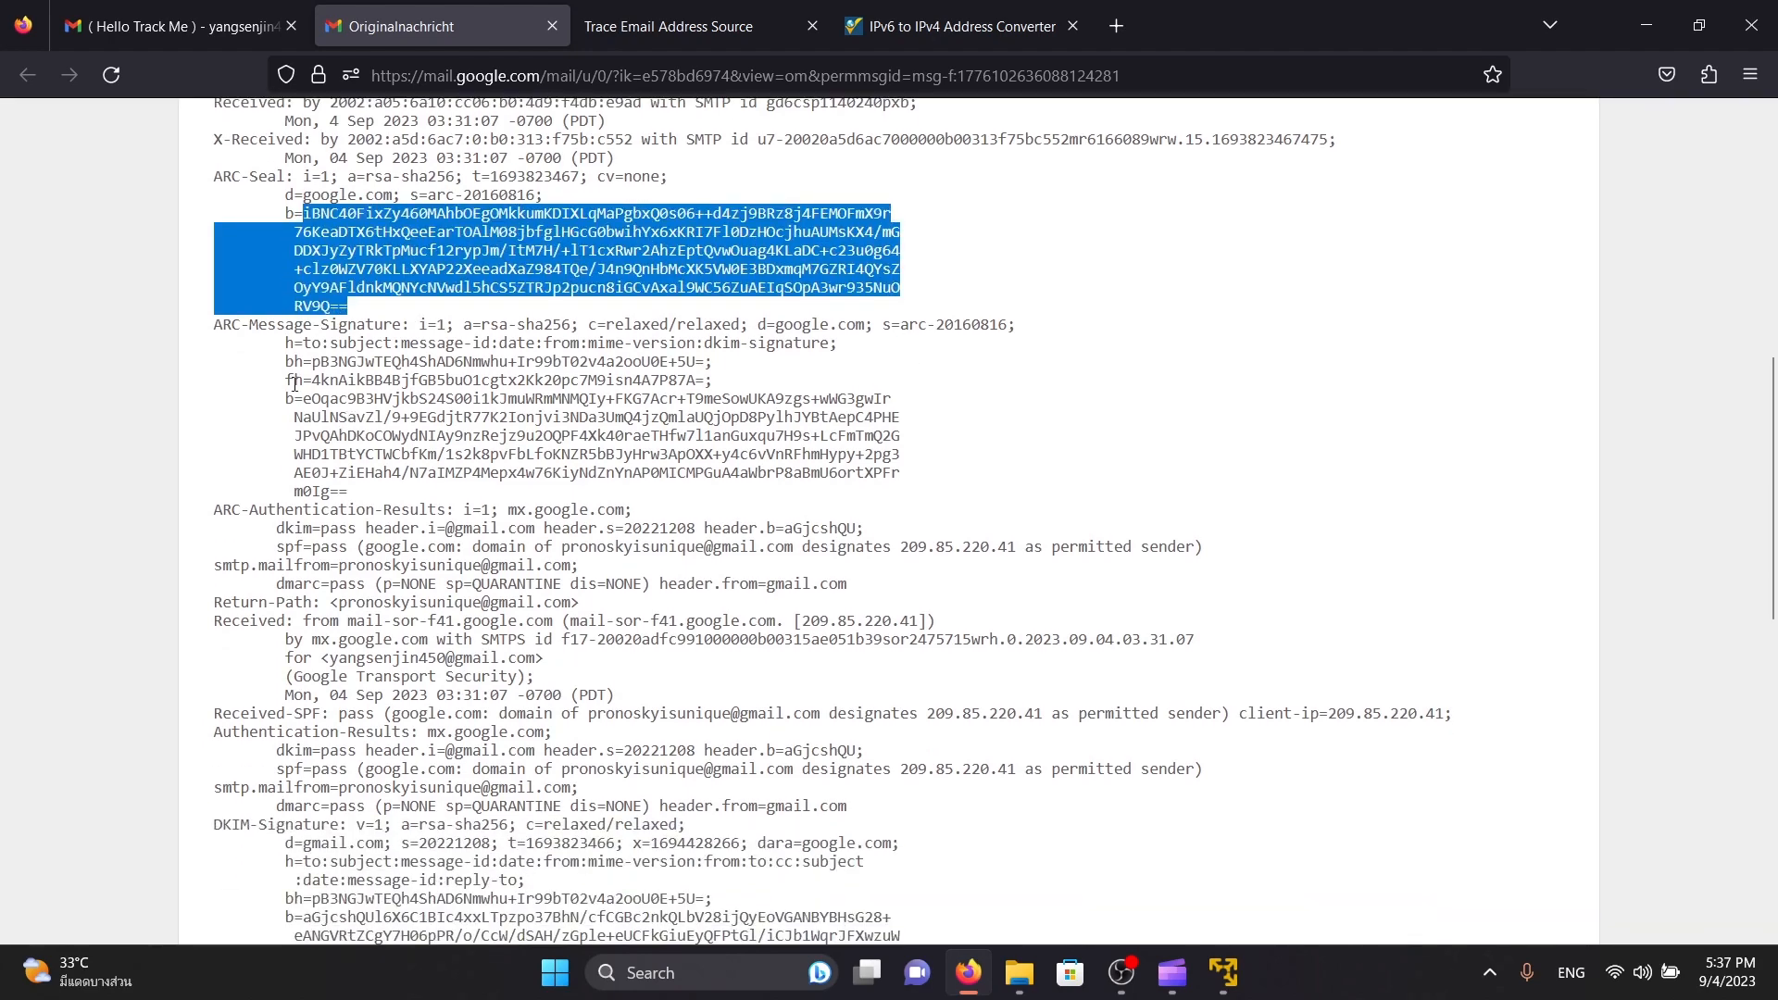
{"action": "left_click_drag", "start_coordinate": [264, 361], "coordinate": [846, 472]}
{"action": "scroll", "coordinate": [542, 435], "scroll_direction": "down", "scroll_amount": 4}
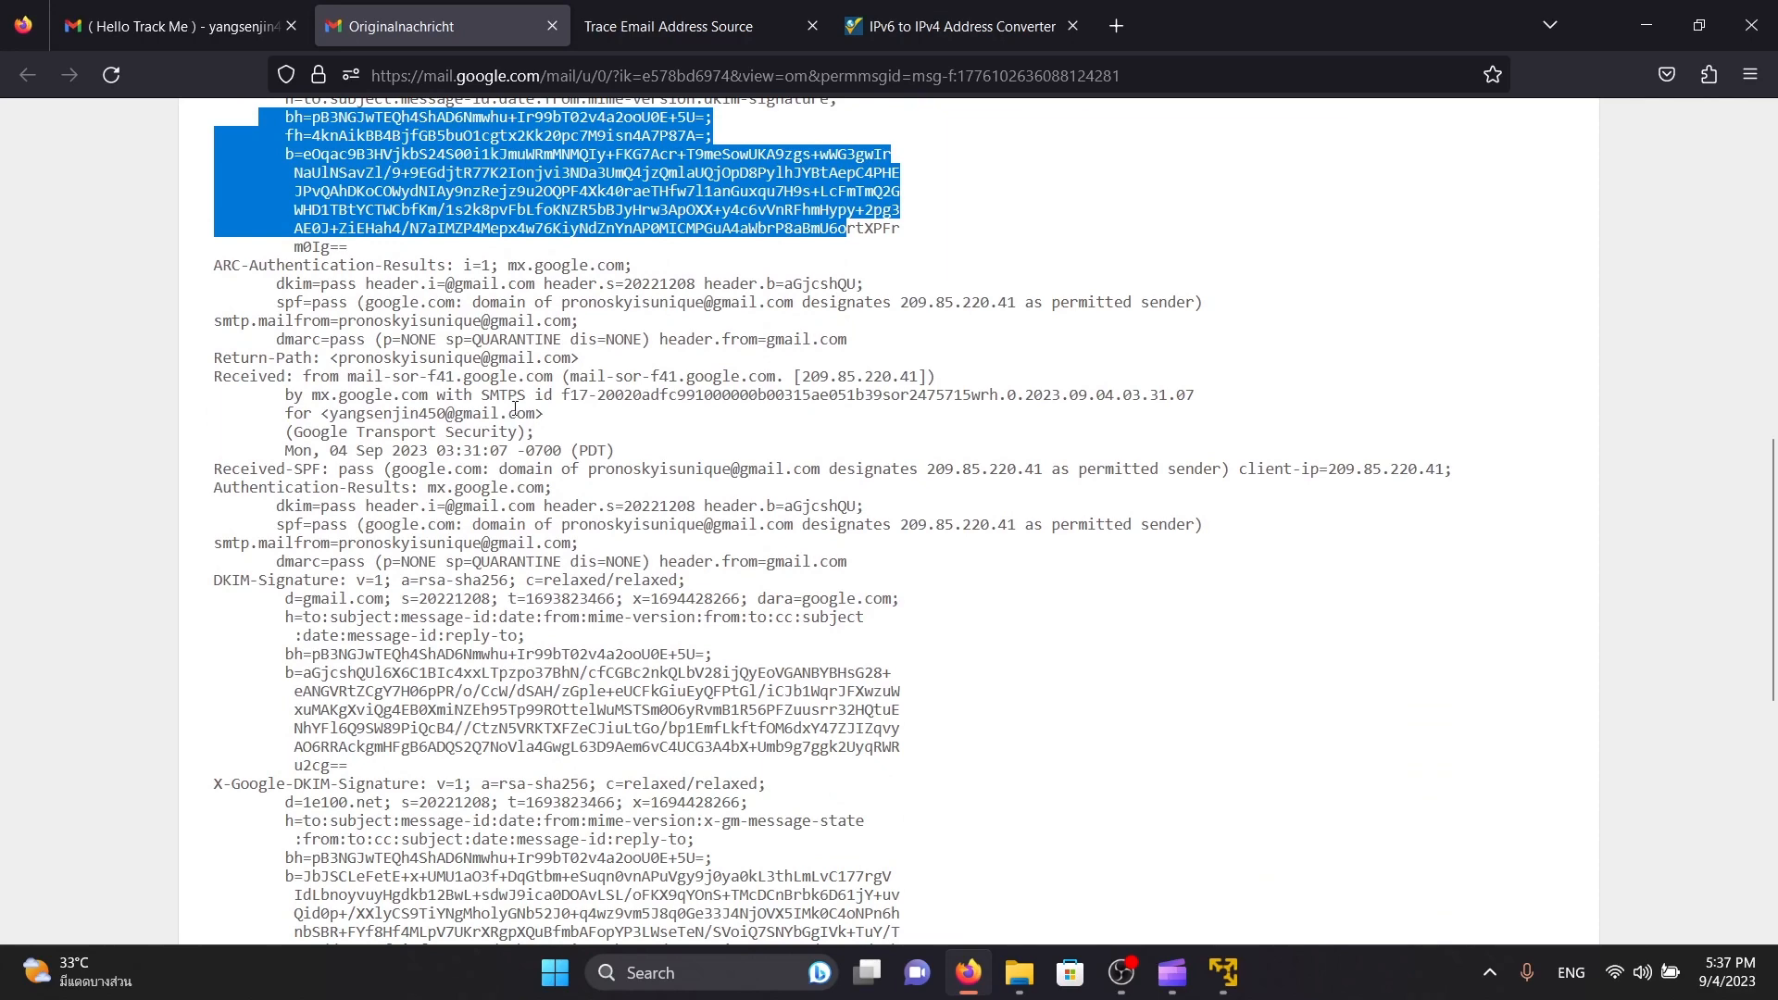
Examine the sending mail server, the smtp.mailfrom field and the timestamp ending the SMTPS id in the header
{"action": "left_click_drag", "start_coordinate": [348, 376], "coordinate": [554, 375]}
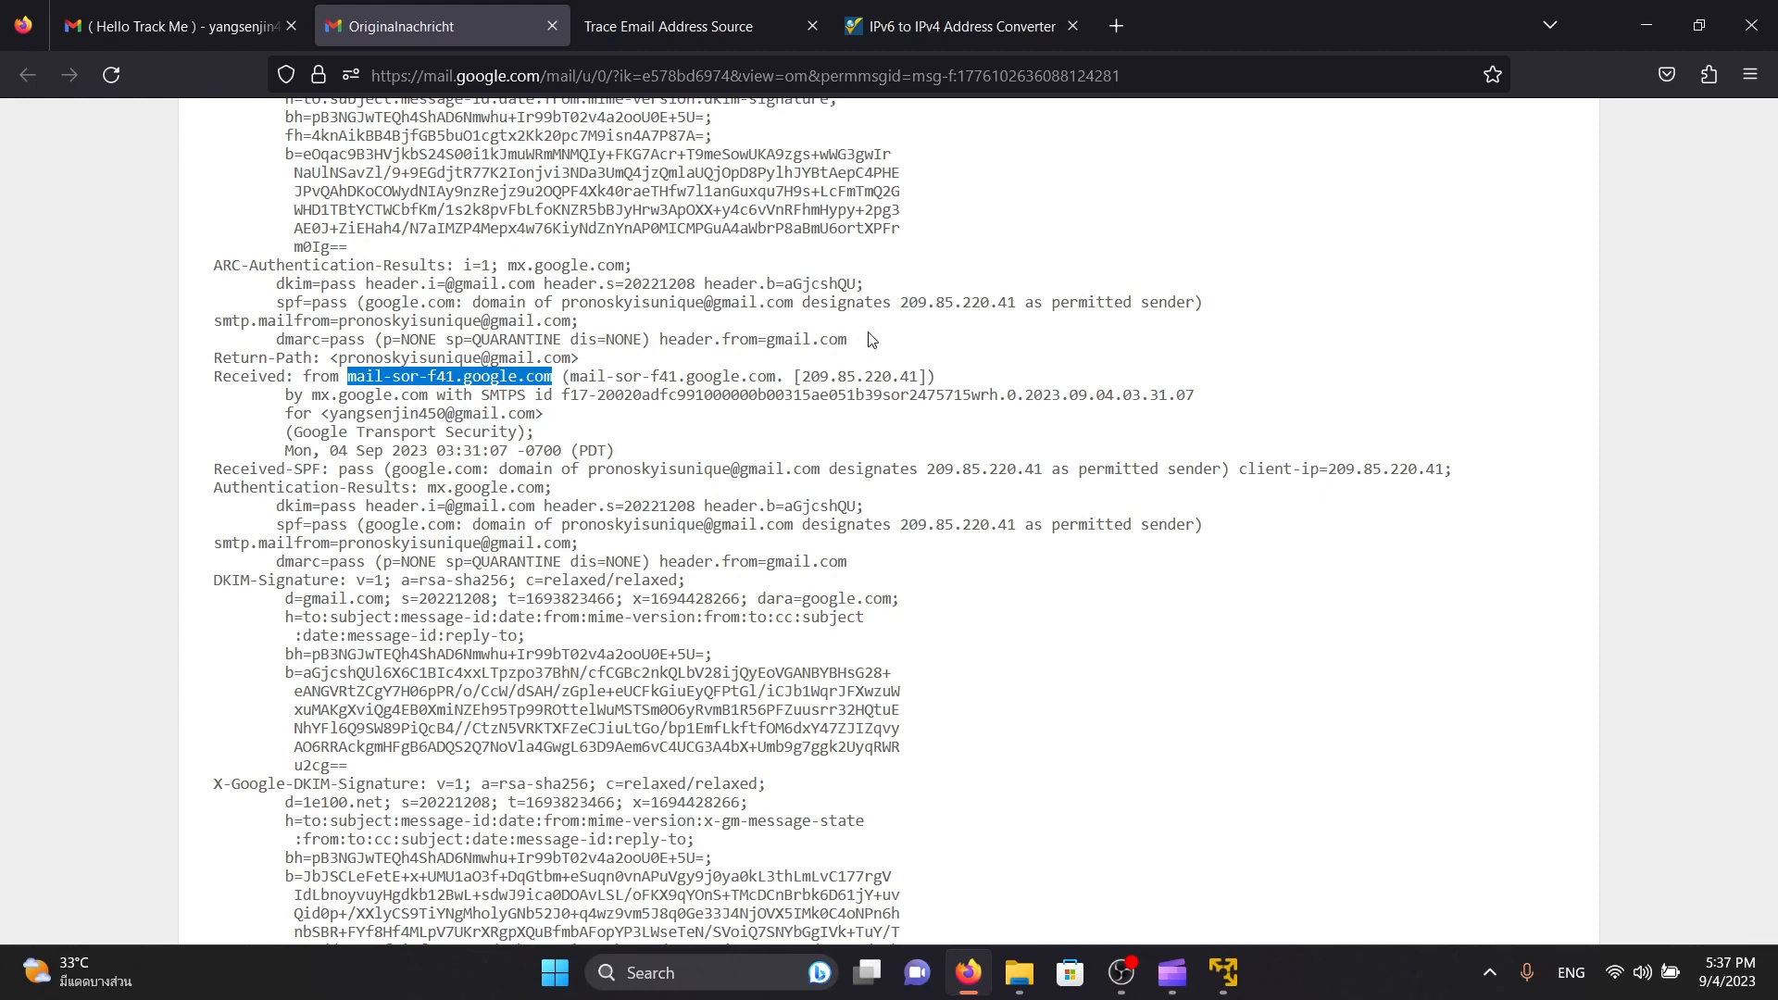
{"action": "left_click_drag", "start_coordinate": [339, 377], "coordinate": [555, 381]}
{"action": "left_click_drag", "start_coordinate": [214, 322], "coordinate": [322, 320]}
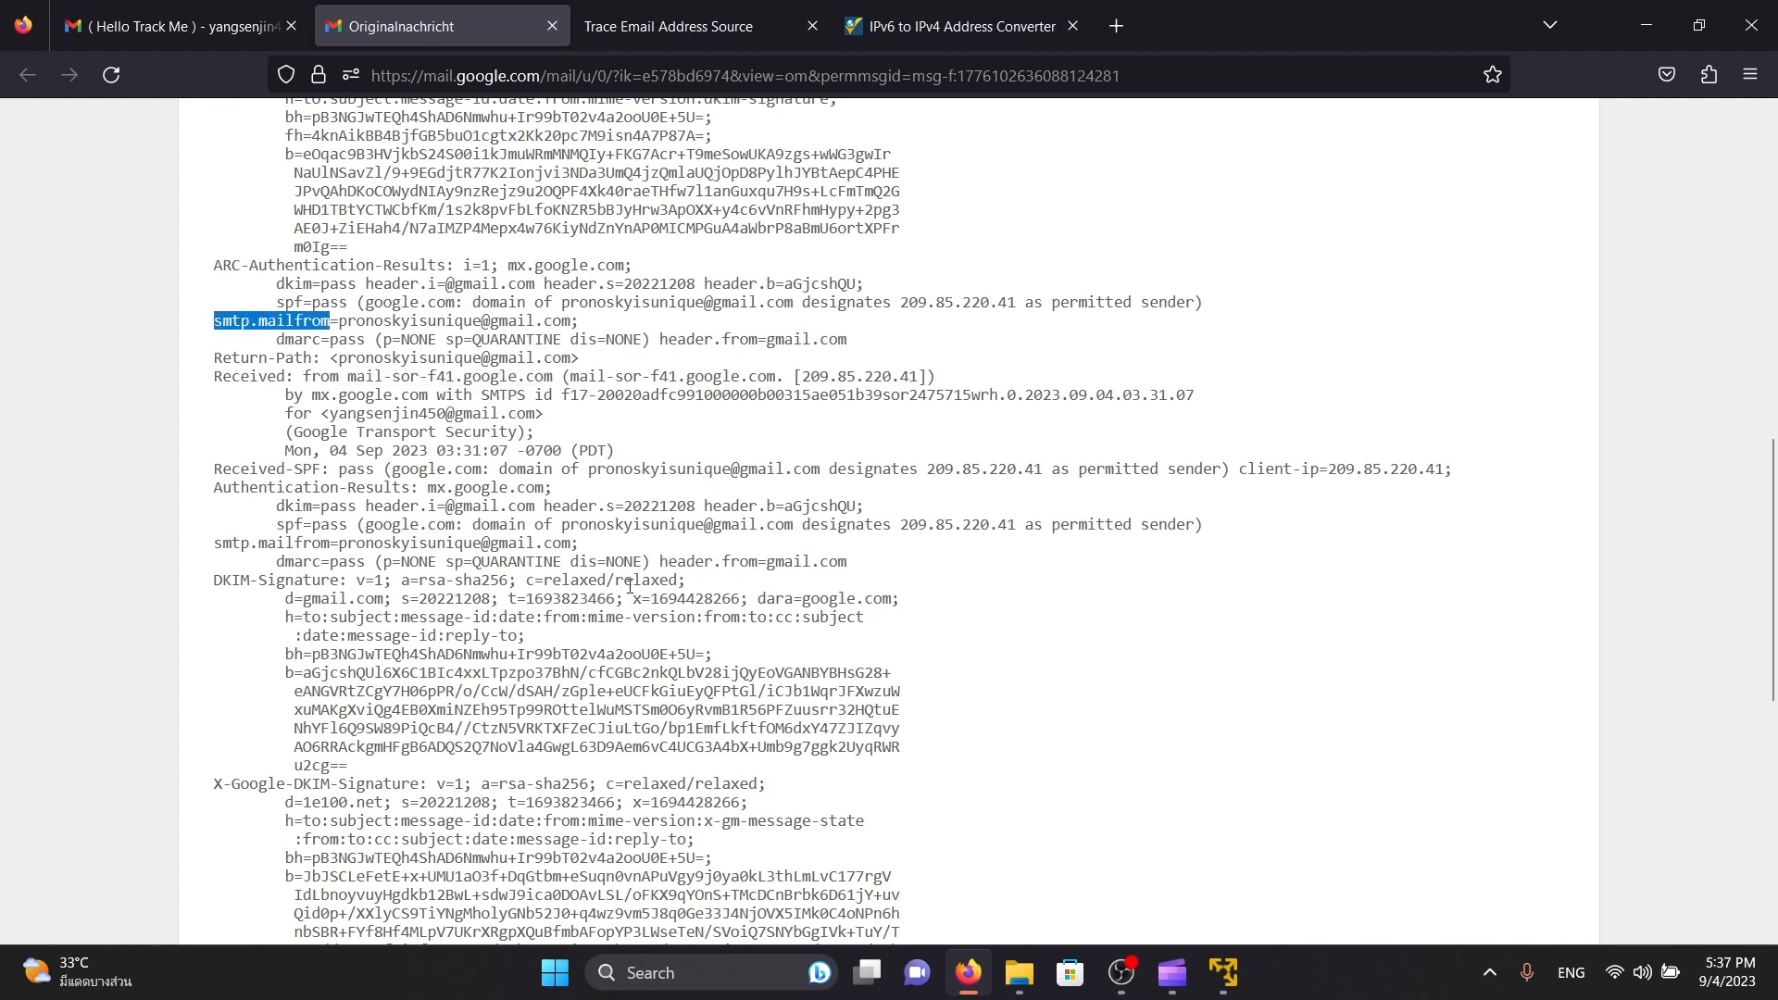
{"action": "scroll", "coordinate": [848, 437], "scroll_direction": "down", "scroll_amount": 3}
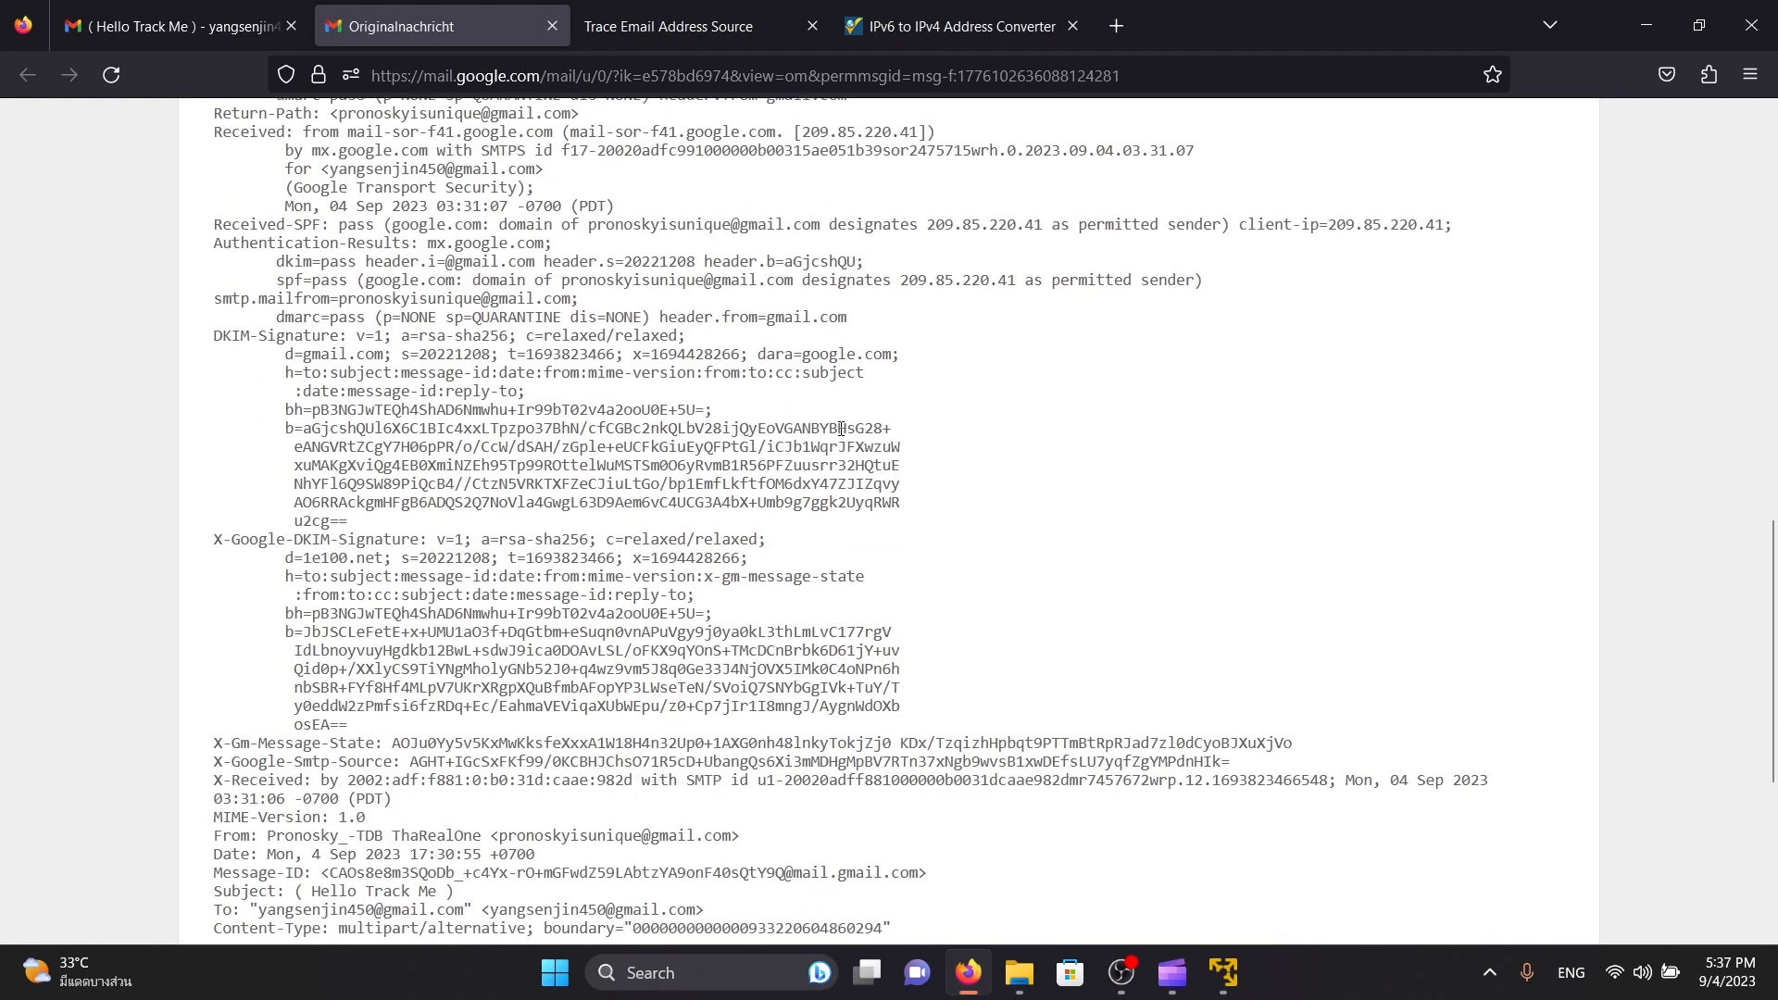
{"action": "scroll", "coordinate": [365, 358], "scroll_direction": "up", "scroll_amount": 3}
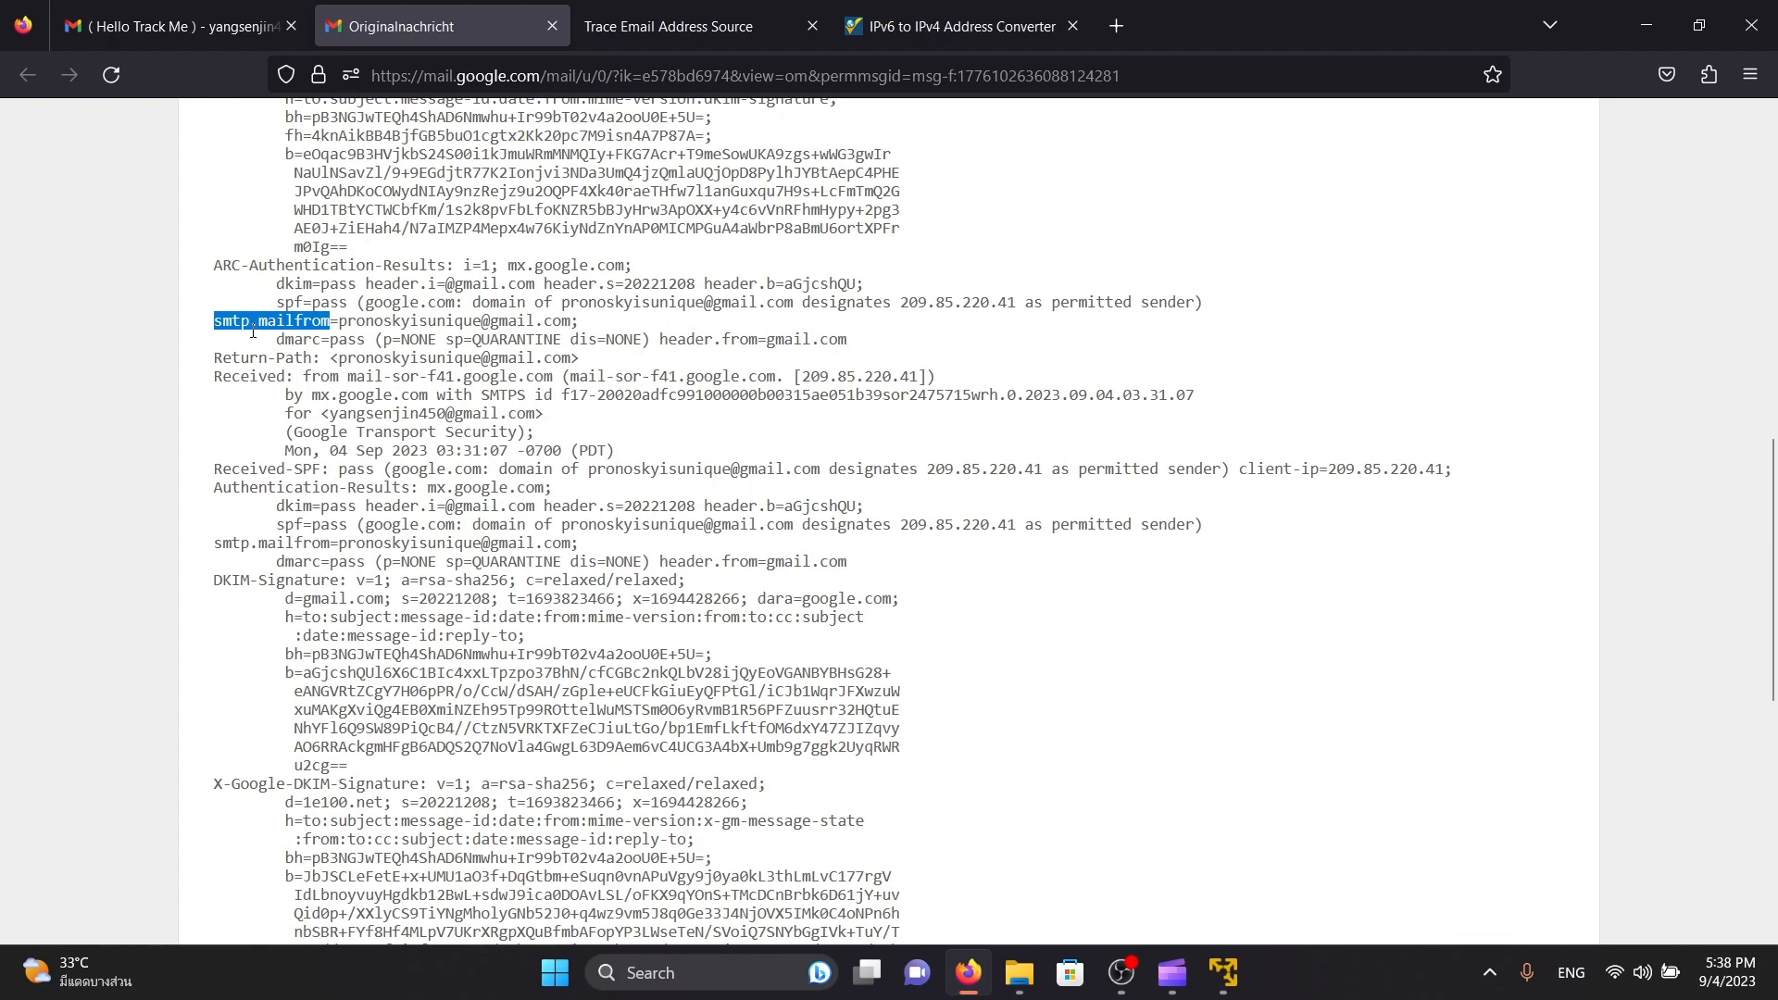
{"action": "left_click", "coordinate": [1107, 370]}
{"action": "left_click_drag", "start_coordinate": [1031, 395], "coordinate": [1212, 396]}
{"action": "left_click", "coordinate": [1214, 396]}
Check the Date, Subject and Content-Type lines near the end of the email header
{"action": "scroll", "coordinate": [58, 473], "scroll_direction": "down", "scroll_amount": 5}
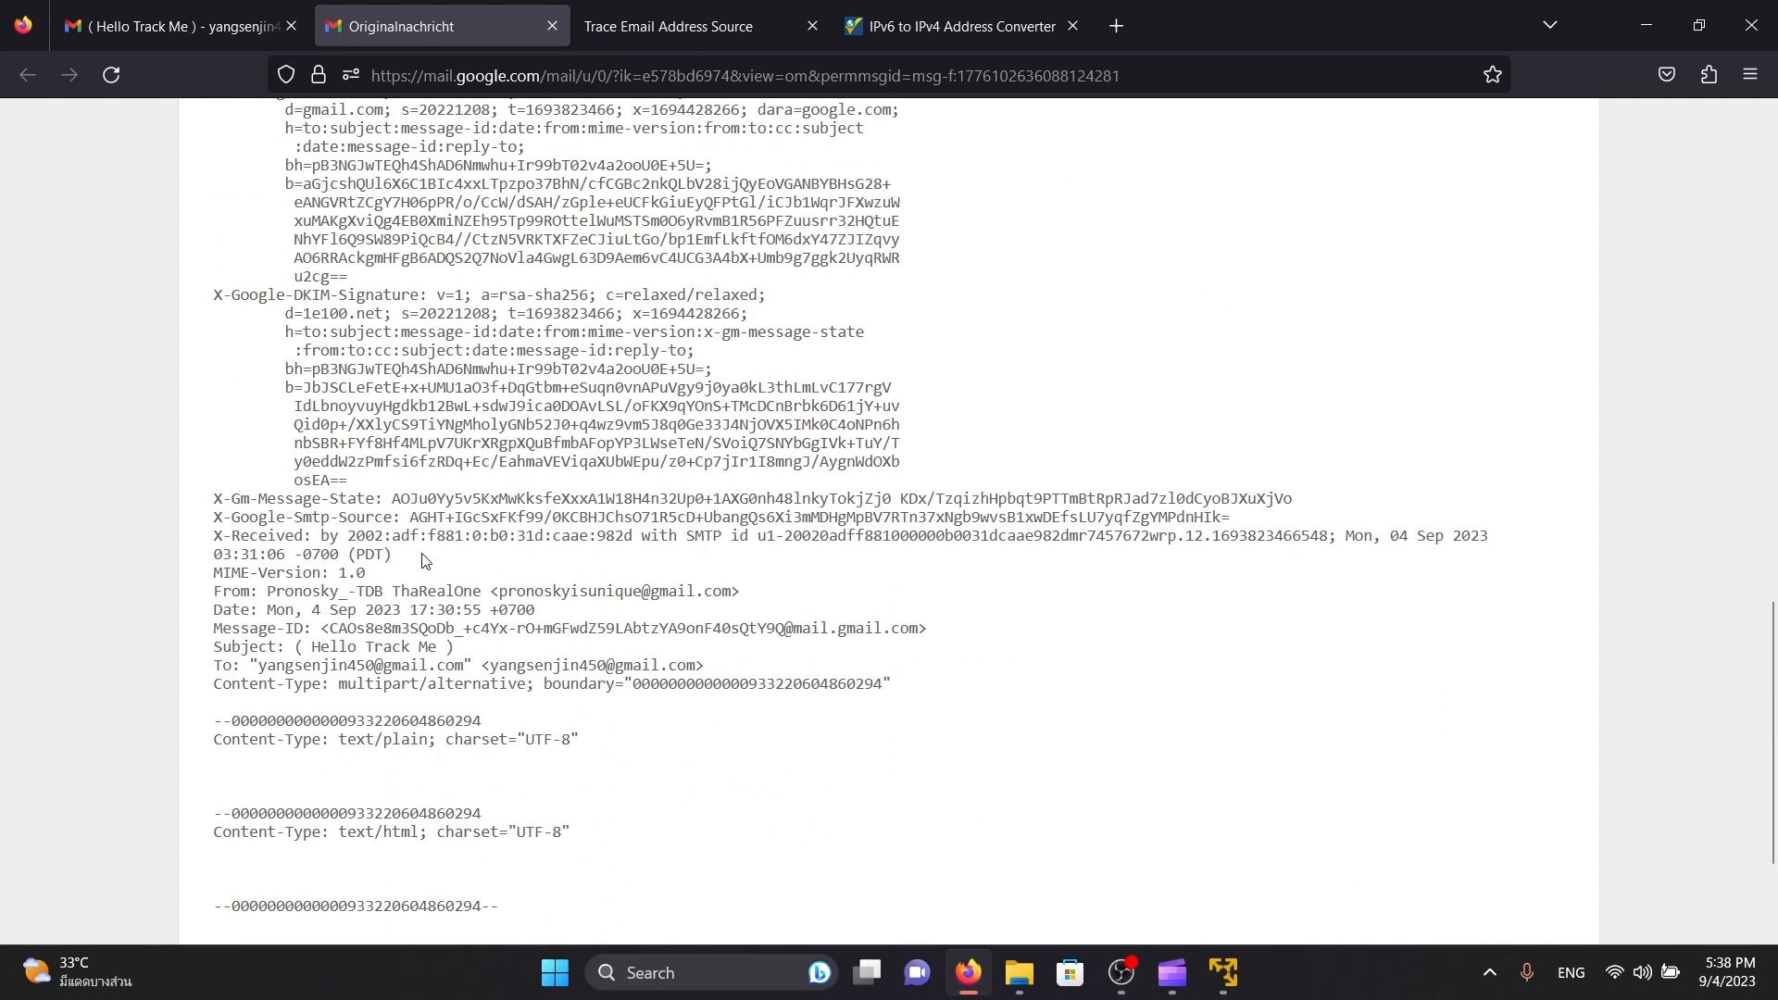
{"action": "left_click_drag", "start_coordinate": [267, 610], "coordinate": [668, 613]}
{"action": "left_click", "coordinate": [590, 617]}
{"action": "left_click_drag", "start_coordinate": [294, 646], "coordinate": [484, 649]}
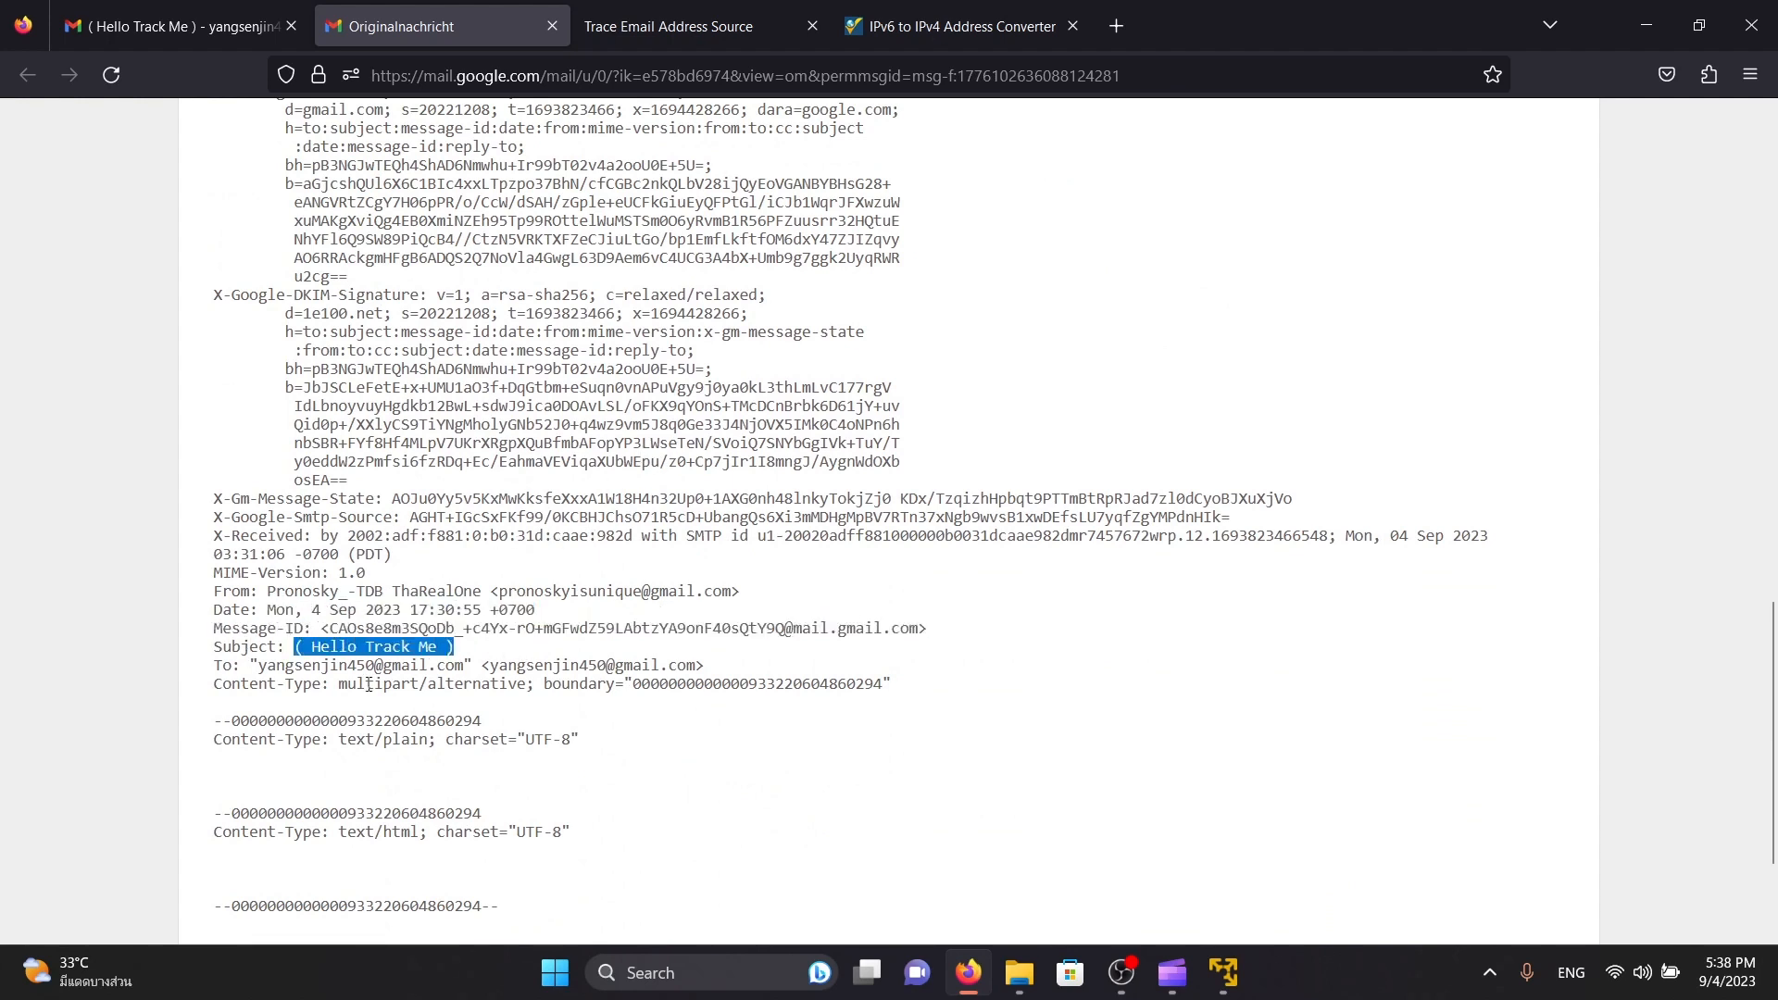
{"action": "left_click", "coordinate": [410, 718]}
{"action": "scroll", "coordinate": [737, 723], "scroll_direction": "down", "scroll_amount": 2}
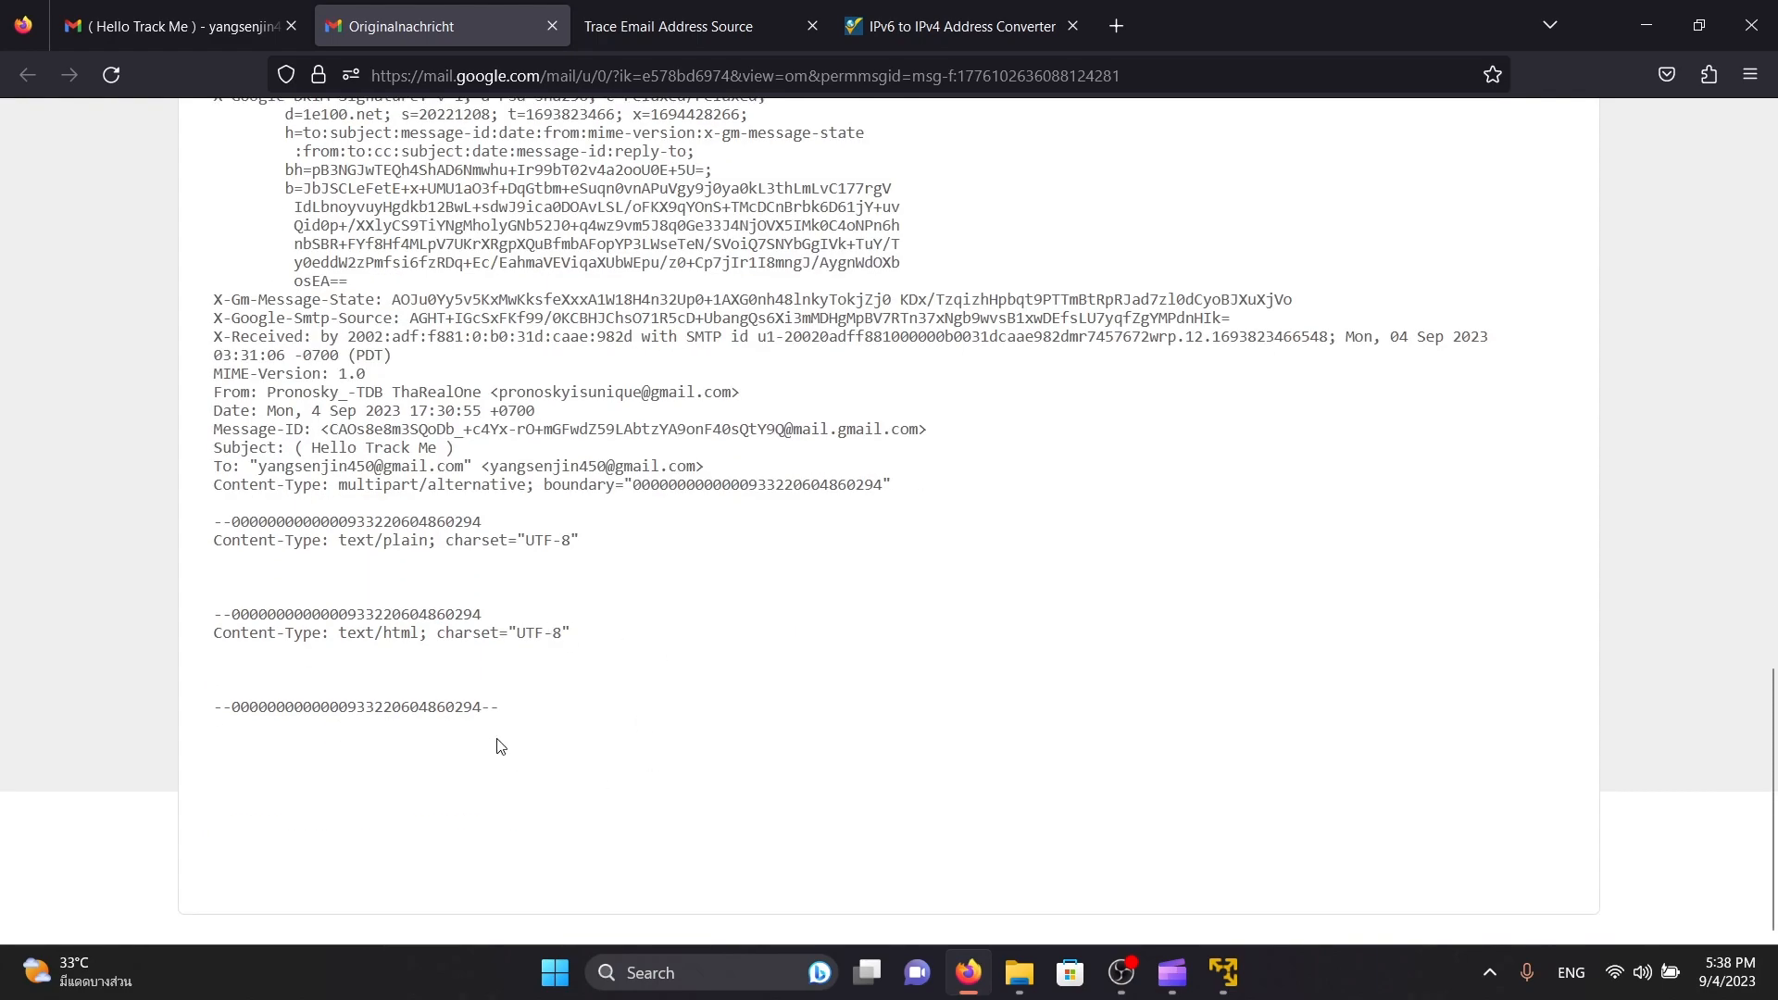
Copy the complete email header and paste it into the Trace Email Analyzer box on WhatIsMyIPAddress
{"action": "mouse_move", "coordinate": [498, 727]}
{"action": "left_mouse_down"}
{"action": "mouse_move", "coordinate": [218, 607]}
{"action": "mouse_move", "coordinate": [257, 410]}
{"action": "mouse_move", "coordinate": [213, 163]}
{"action": "mouse_move", "coordinate": [368, 620]}
{"action": "mouse_move", "coordinate": [208, 613]}
{"action": "left_mouse_up"}
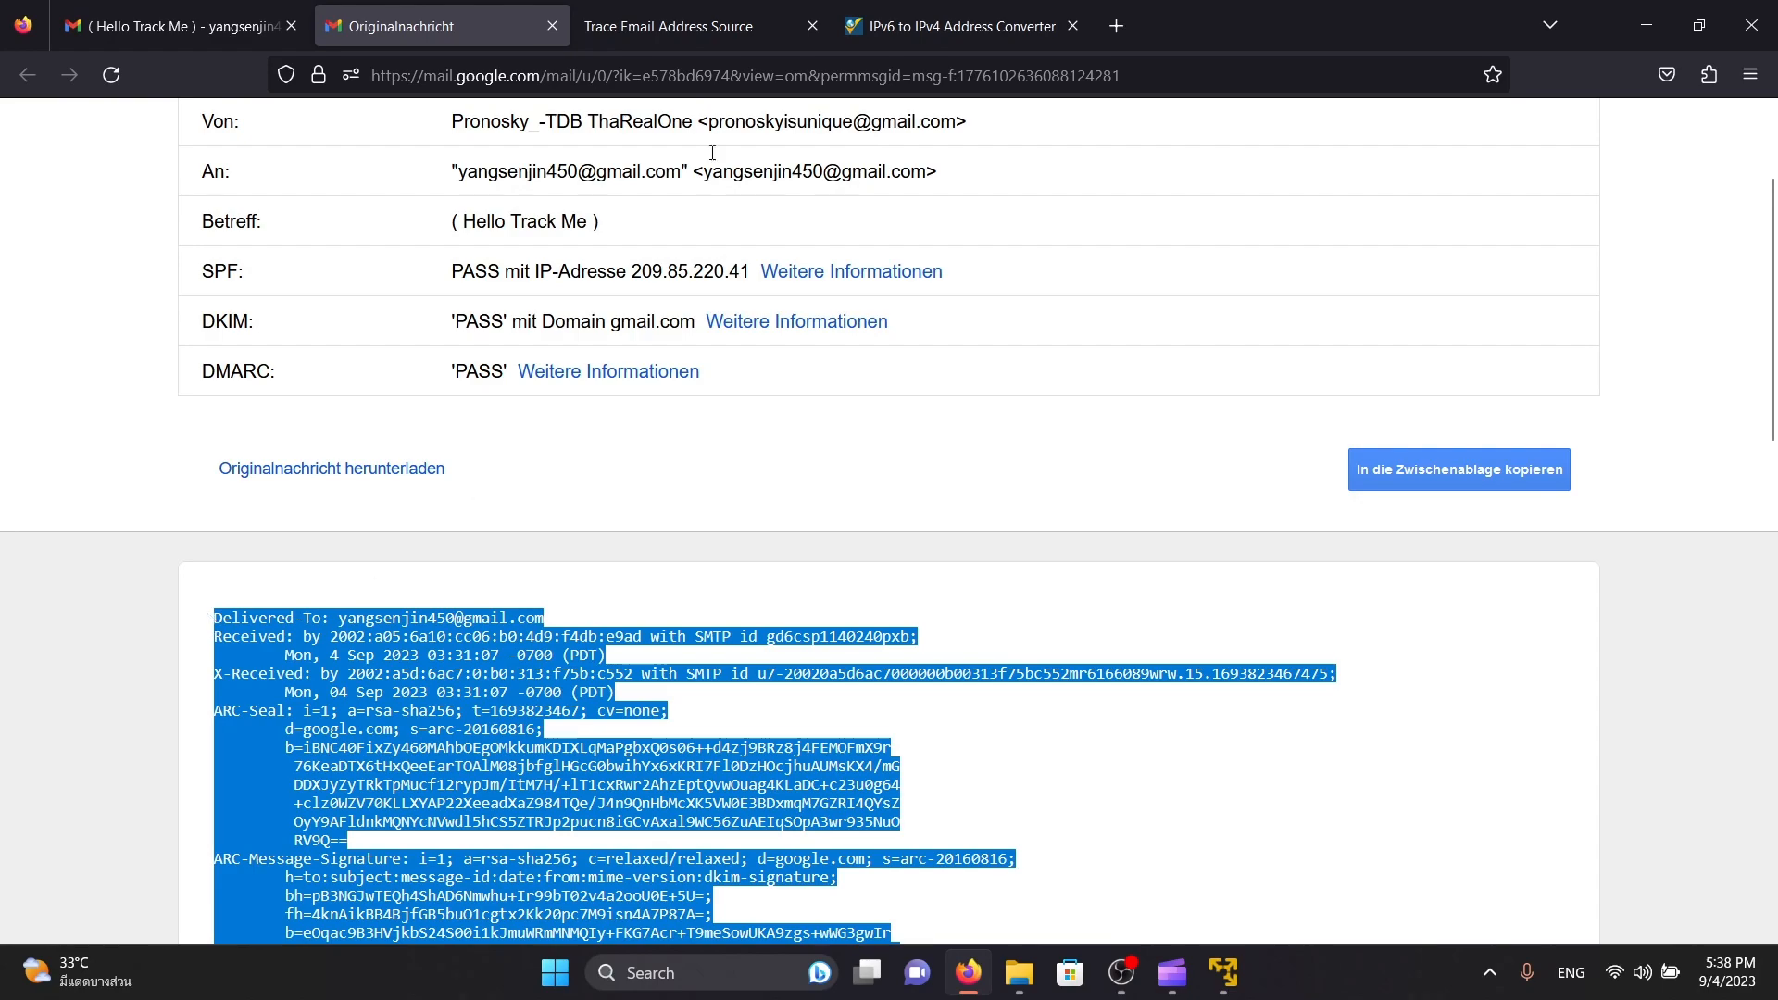
{"action": "left_click", "coordinate": [667, 26]}
{"action": "scroll", "coordinate": [589, 534], "scroll_direction": "down", "scroll_amount": 5}
{"action": "scroll", "coordinate": [593, 528], "scroll_direction": "down", "scroll_amount": 10}
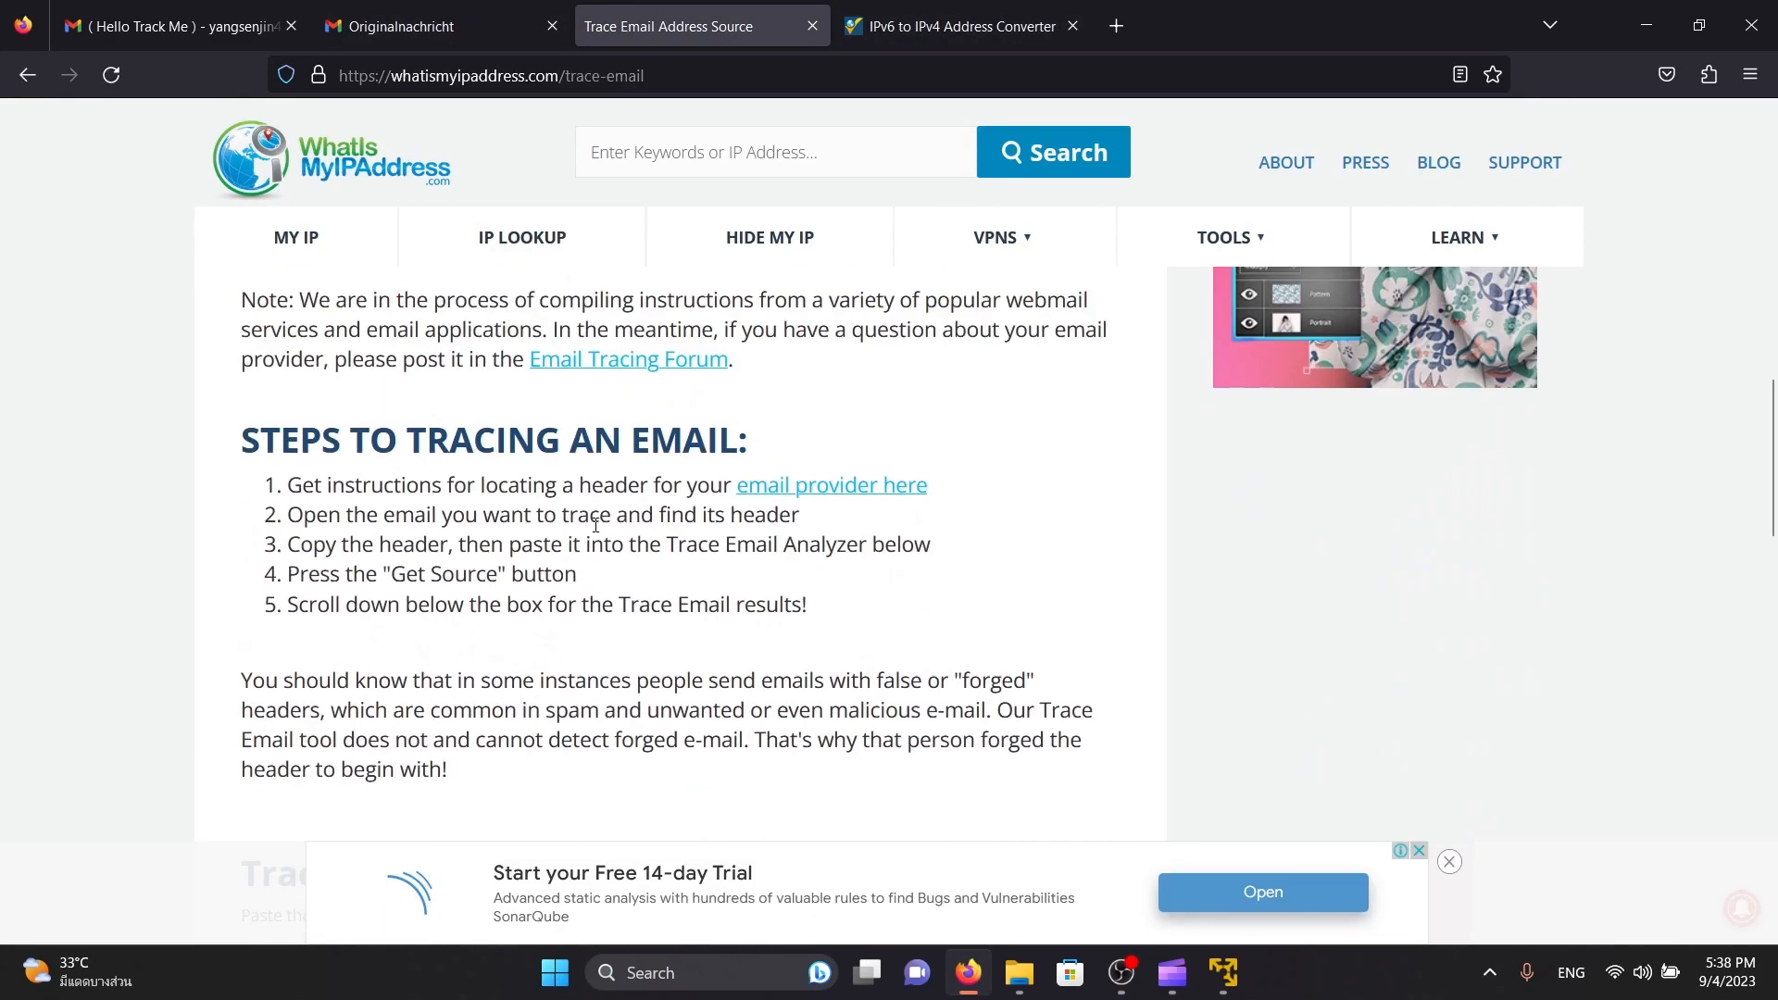
{"action": "left_click", "coordinate": [824, 477]}
{"action": "key", "text": "ctrl+v"}
{"action": "scroll", "coordinate": [824, 478], "scroll_direction": "up", "scroll_amount": 10}
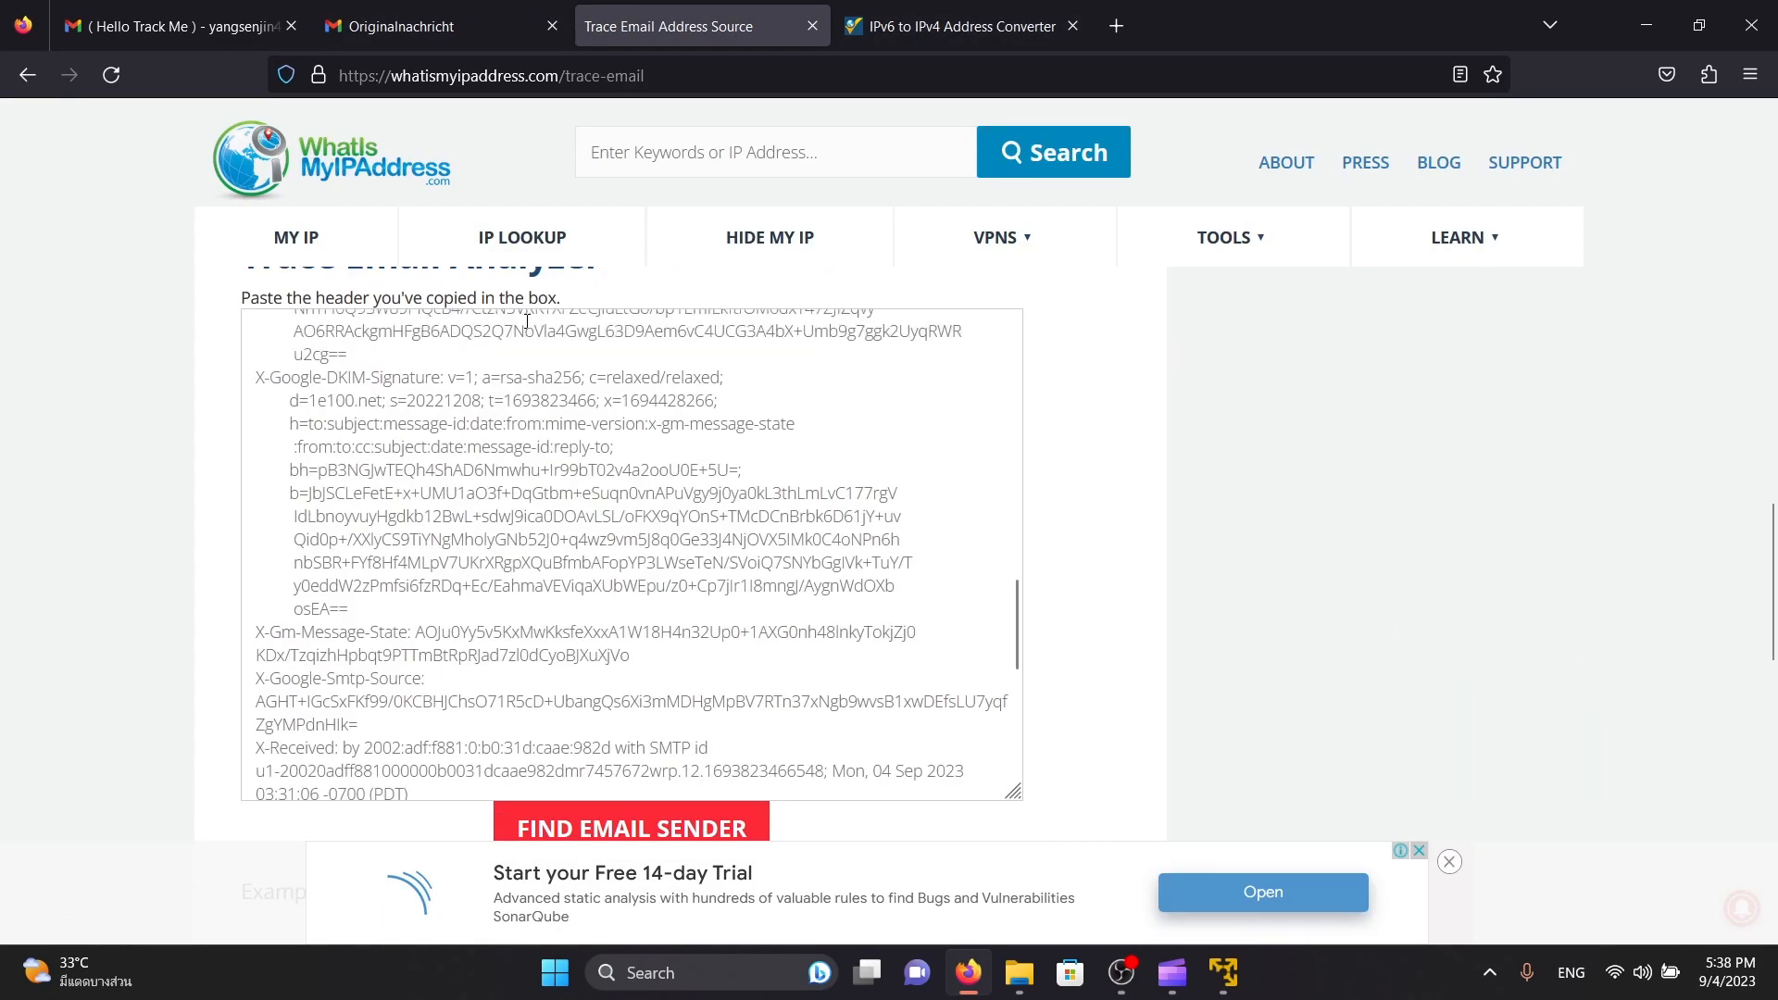
Run the email sender search on the header pasted in the Trace Email Analyzer
{"action": "left_click", "coordinate": [721, 88]}
{"action": "key", "text": "Escape"}
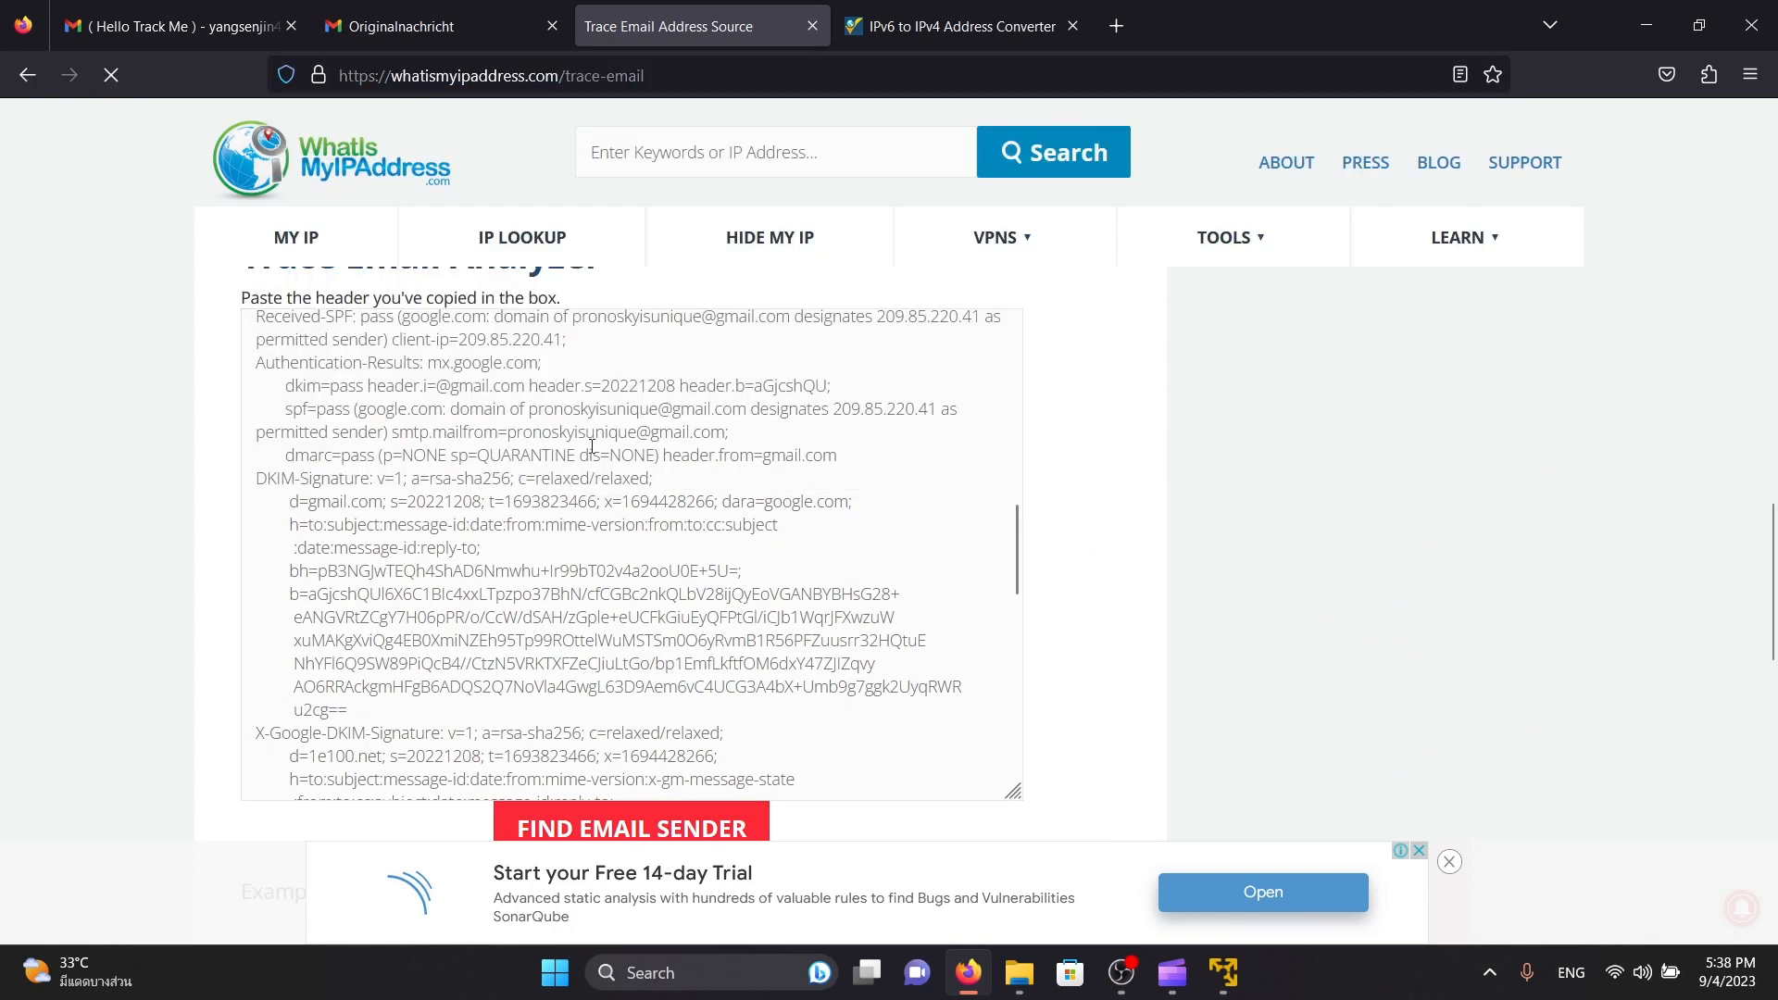
{"action": "scroll", "coordinate": [463, 556], "scroll_direction": "up", "scroll_amount": 5}
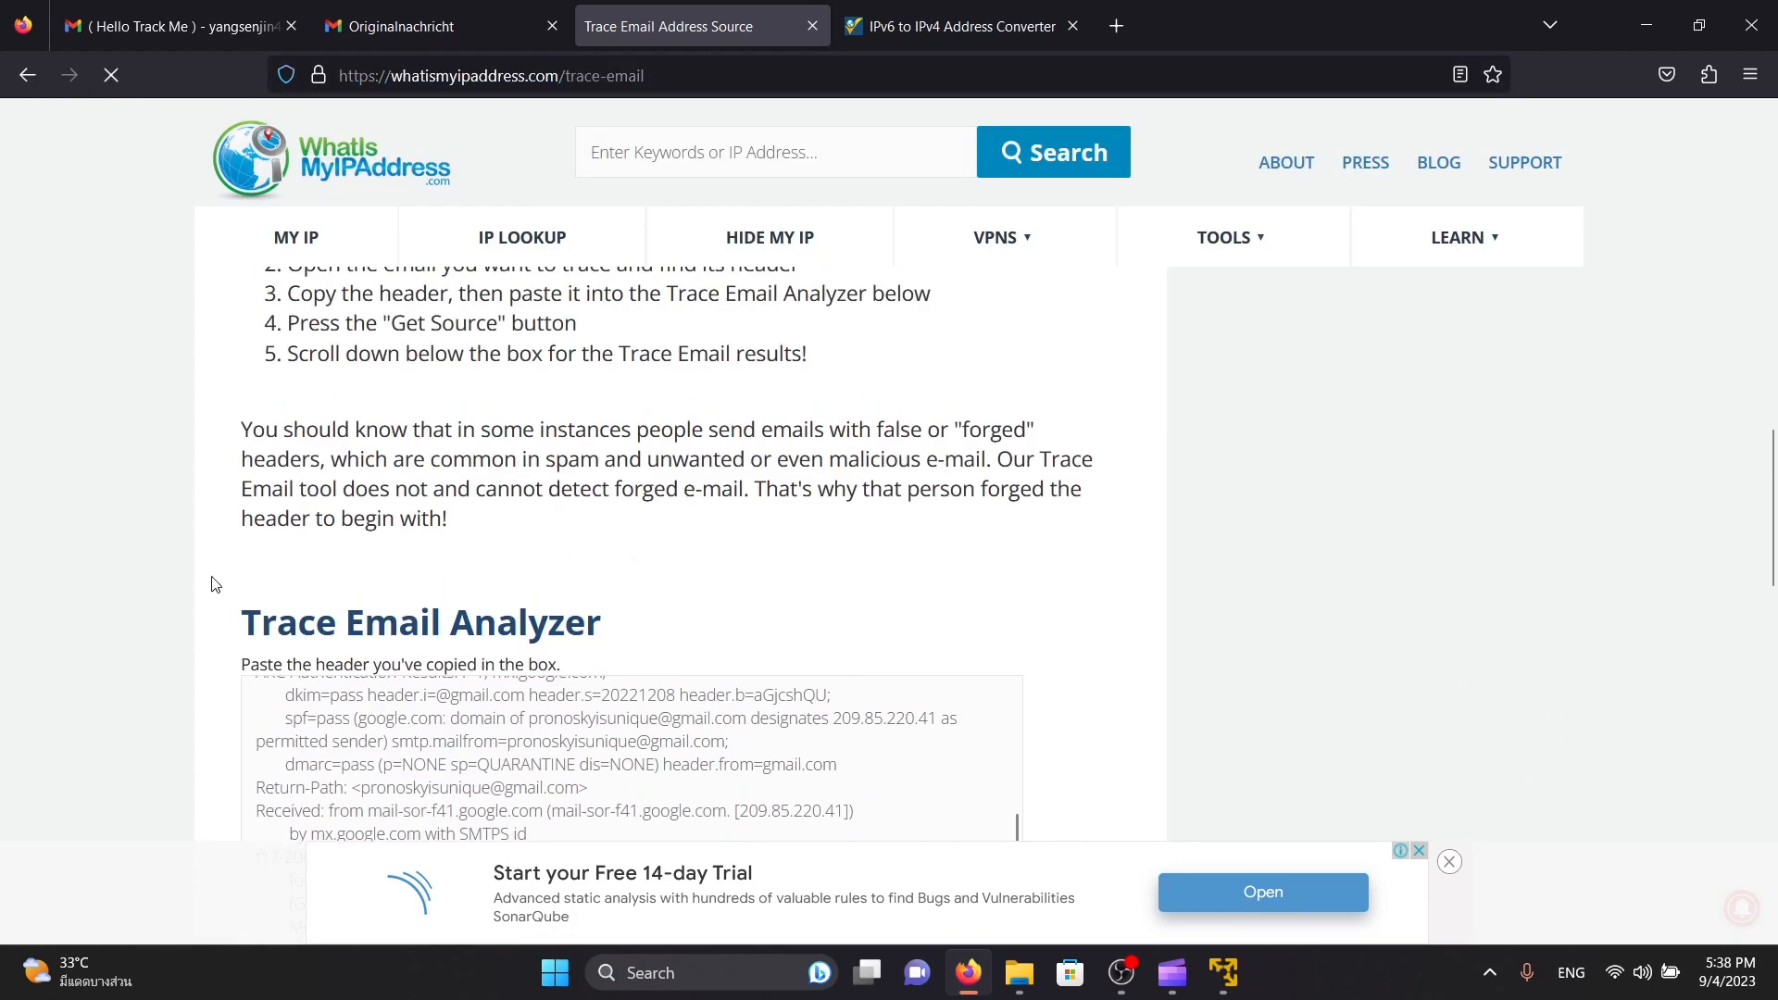
{"action": "scroll", "coordinate": [211, 584], "scroll_direction": "down", "scroll_amount": 3}
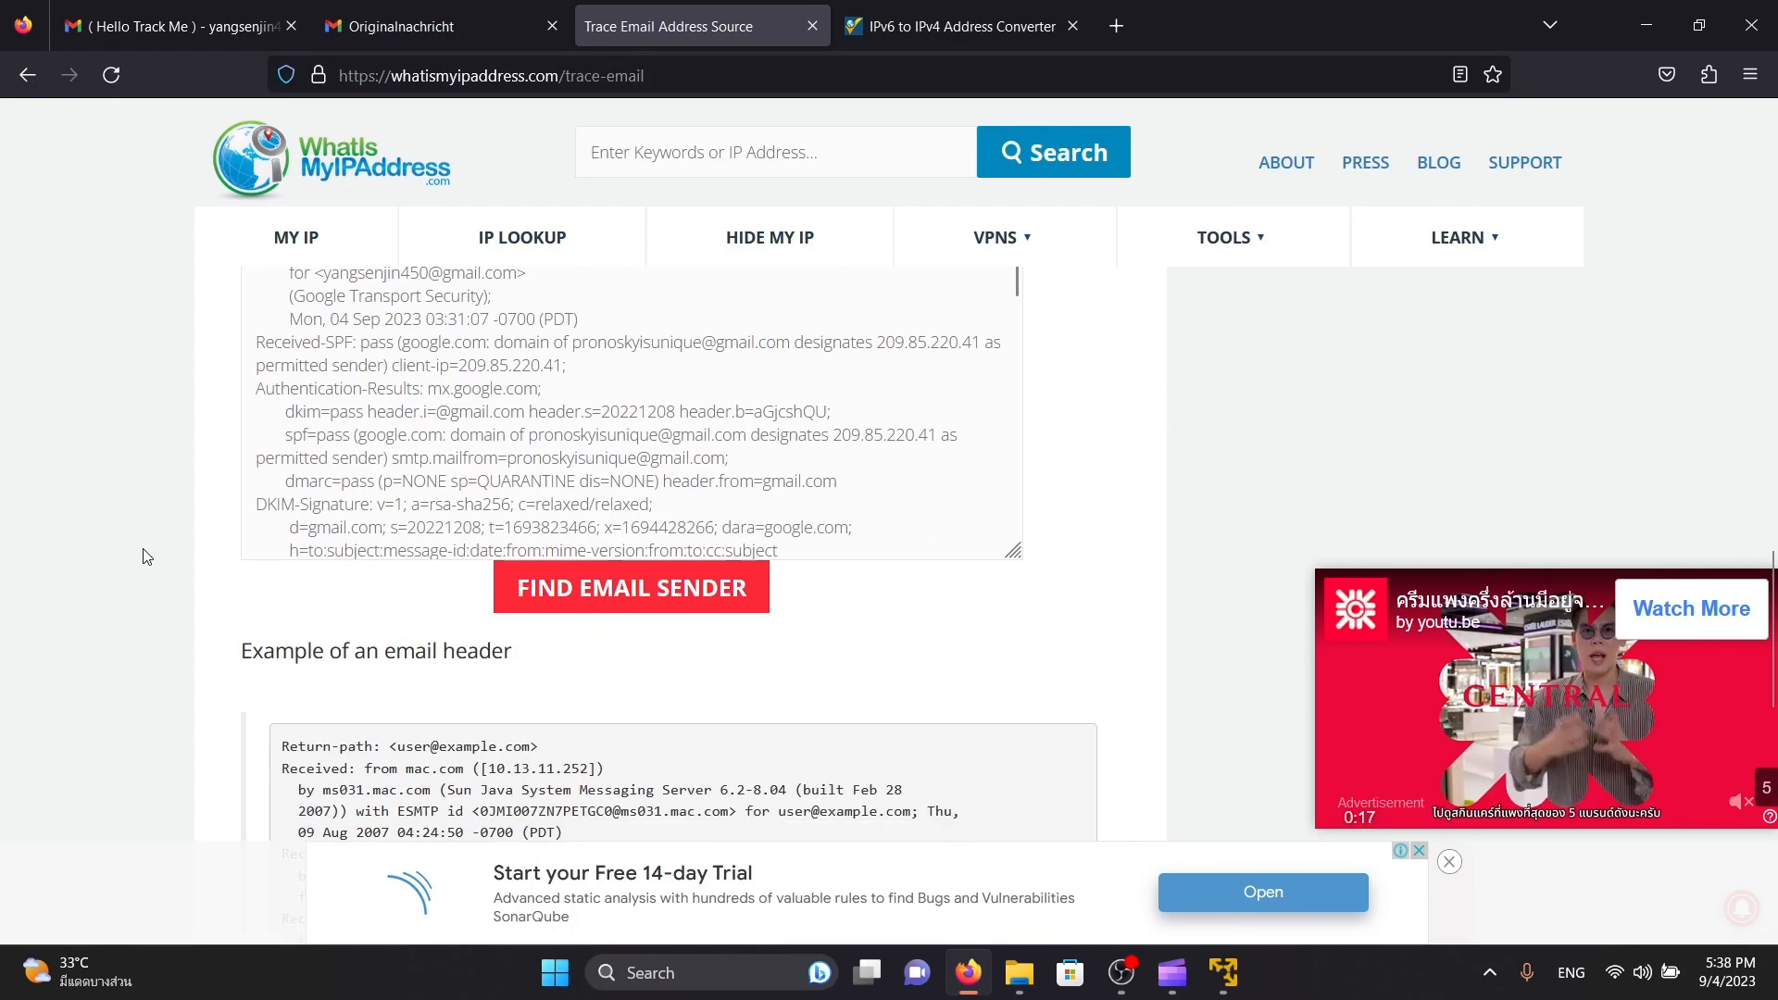
{"action": "left_click", "coordinate": [611, 593]}
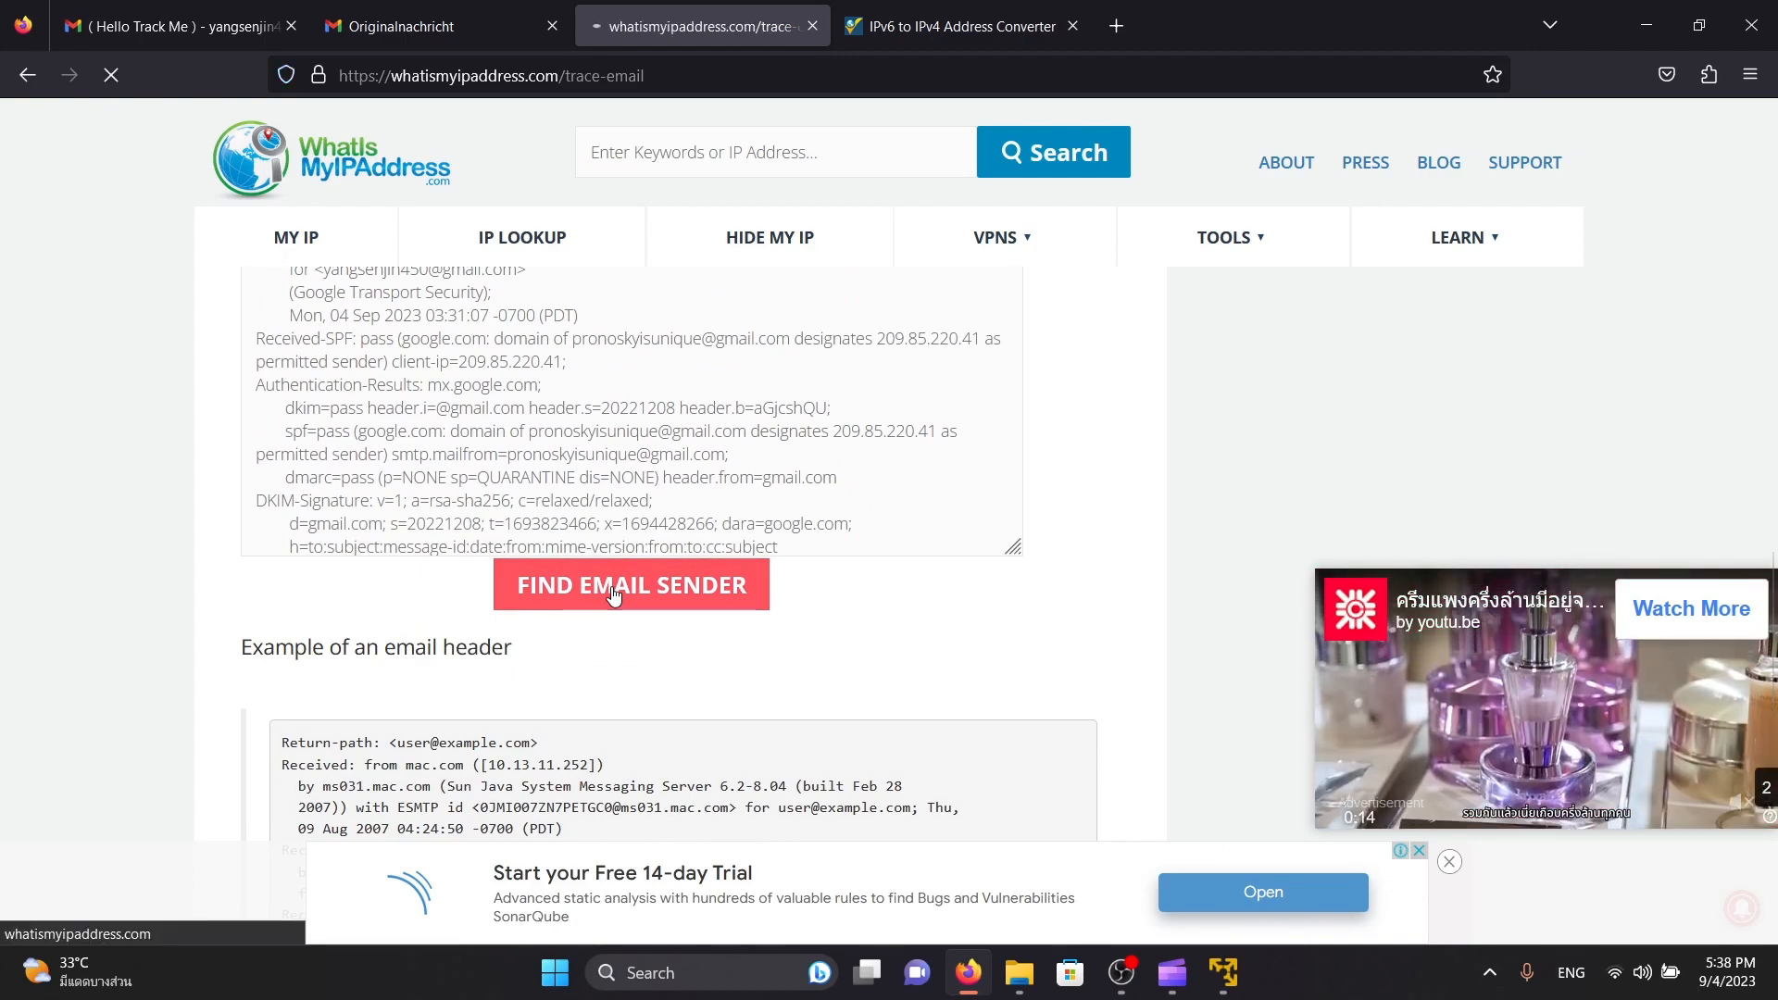
Find the highlighted Received line in the header analysis and check its sending server and source IP address
{"action": "scroll", "coordinate": [456, 497], "scroll_direction": "down", "scroll_amount": 5}
{"action": "scroll", "coordinate": [456, 497], "scroll_direction": "down", "scroll_amount": 15}
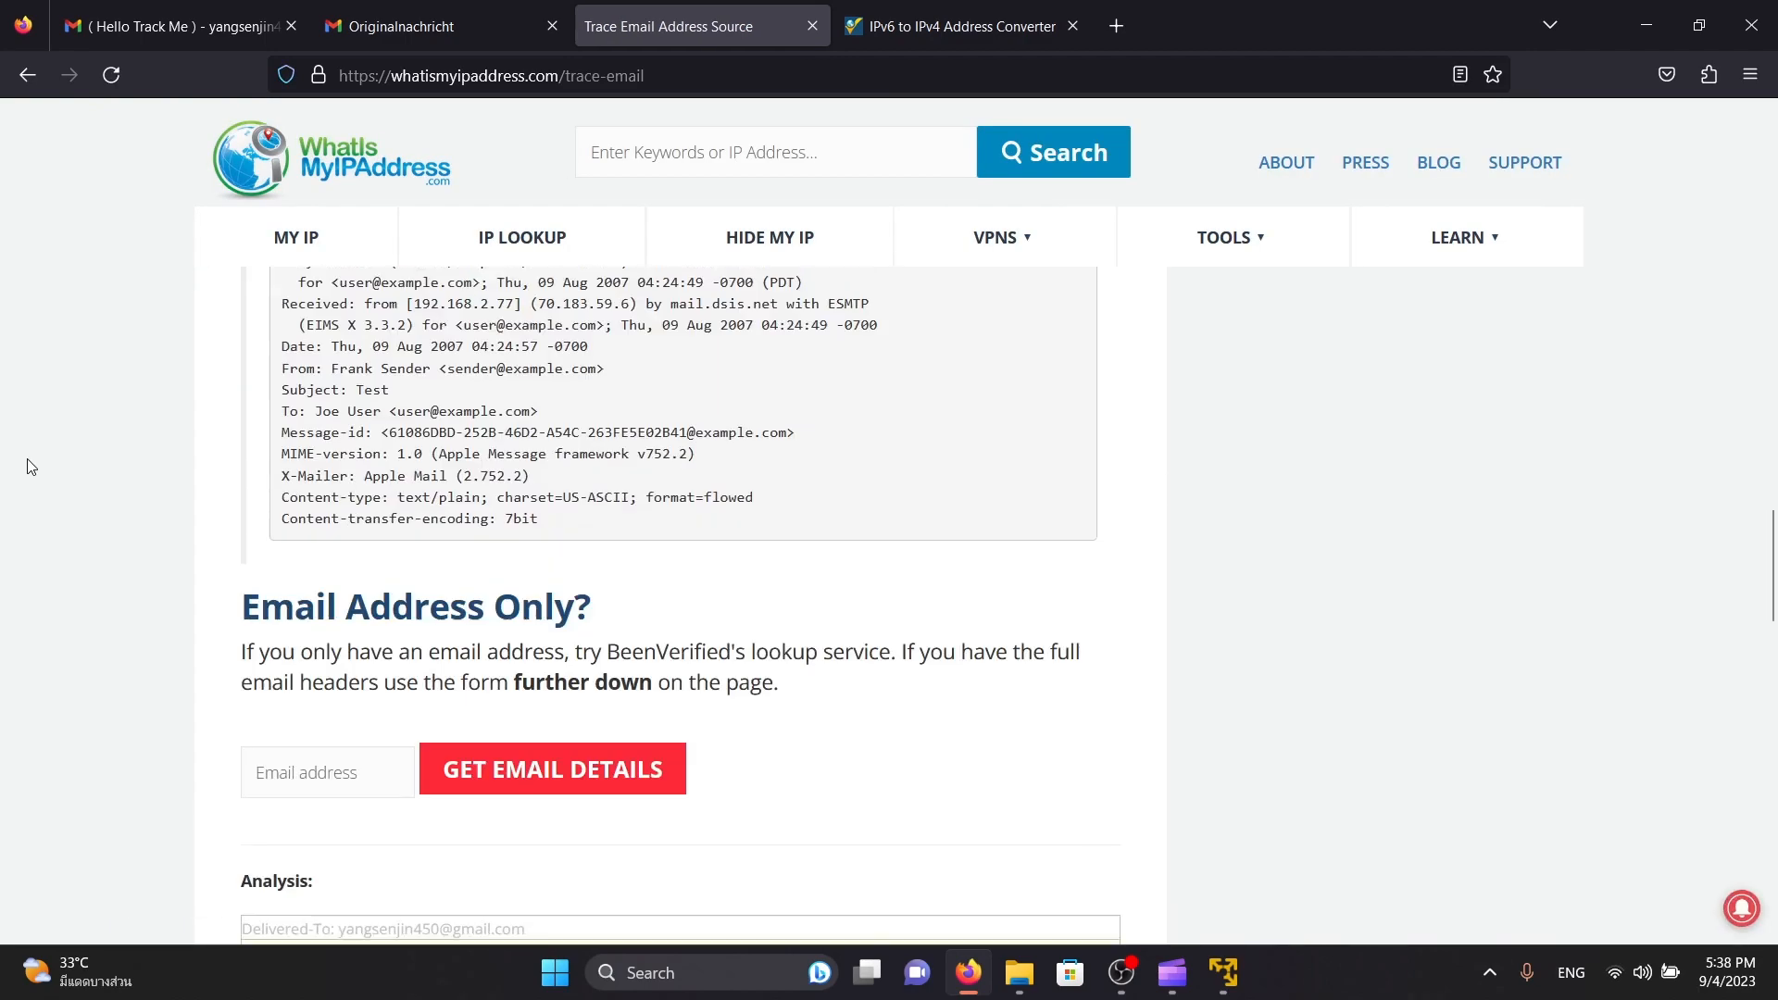
{"action": "scroll", "coordinate": [31, 466], "scroll_direction": "down", "scroll_amount": 3}
{"action": "scroll", "coordinate": [31, 467], "scroll_direction": "up", "scroll_amount": 3}
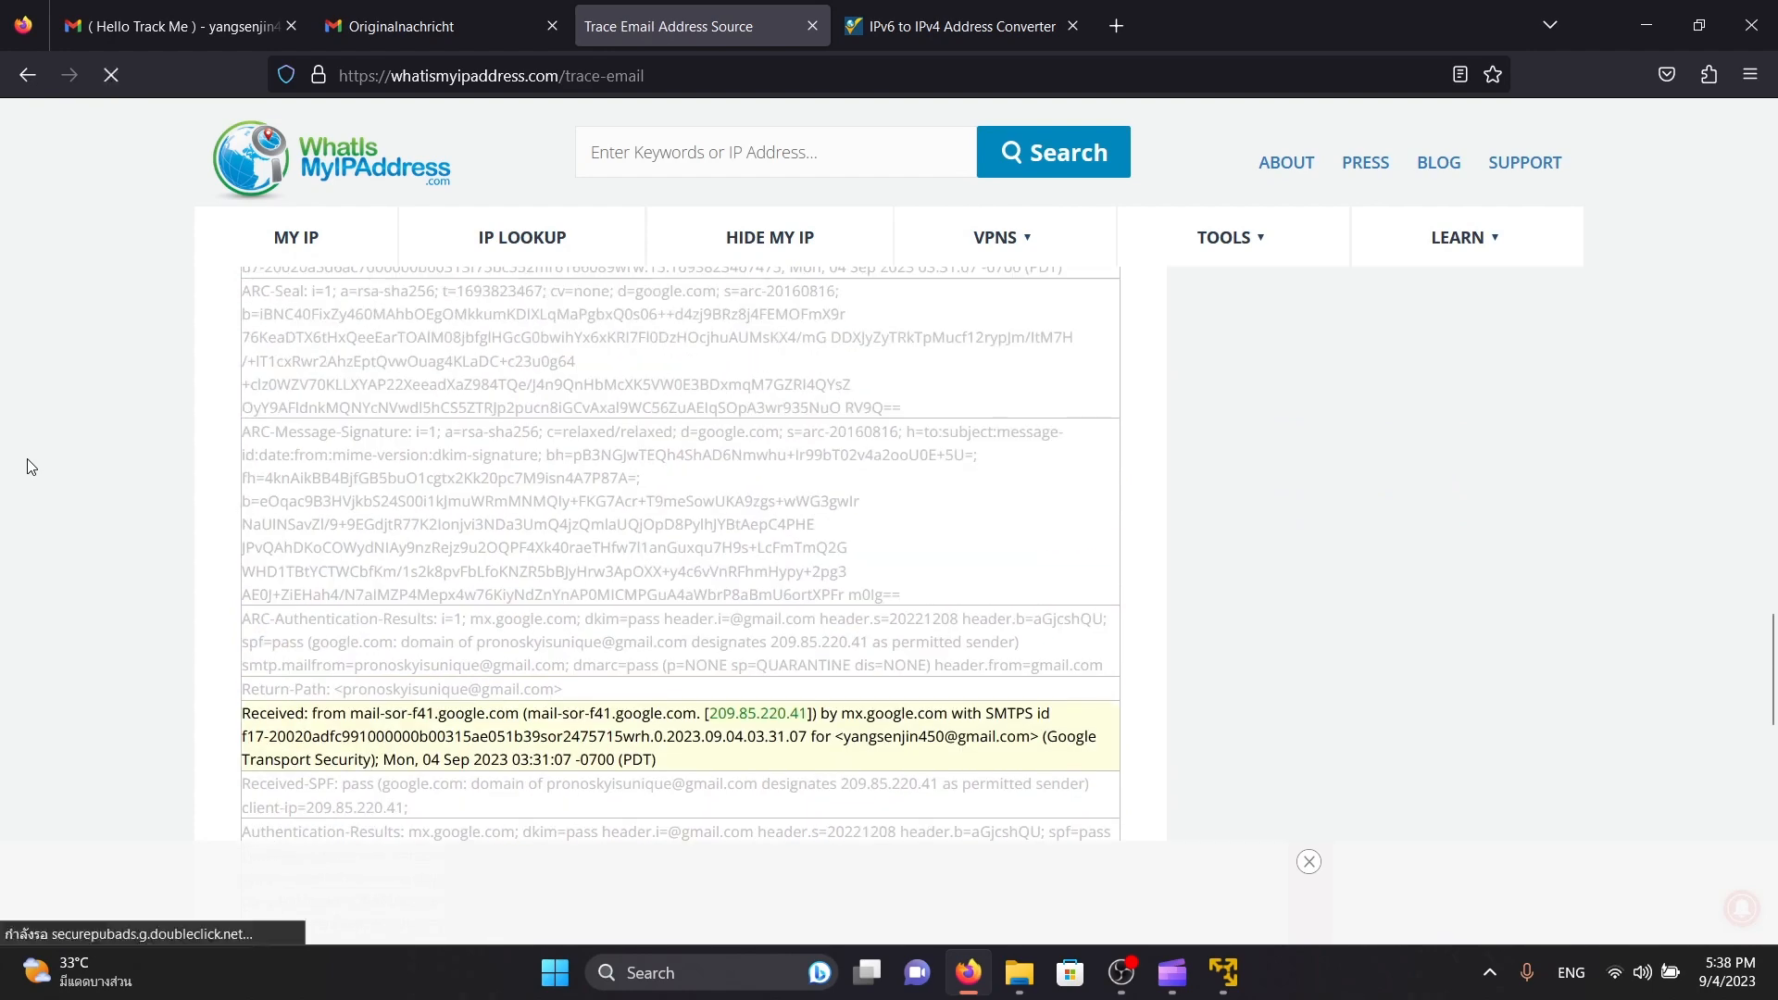
{"action": "scroll", "coordinate": [58, 481], "scroll_direction": "down", "scroll_amount": 3}
{"action": "left_click_drag", "start_coordinate": [312, 594], "coordinate": [579, 595]}
{"action": "left_click_drag", "start_coordinate": [737, 593], "coordinate": [710, 594]}
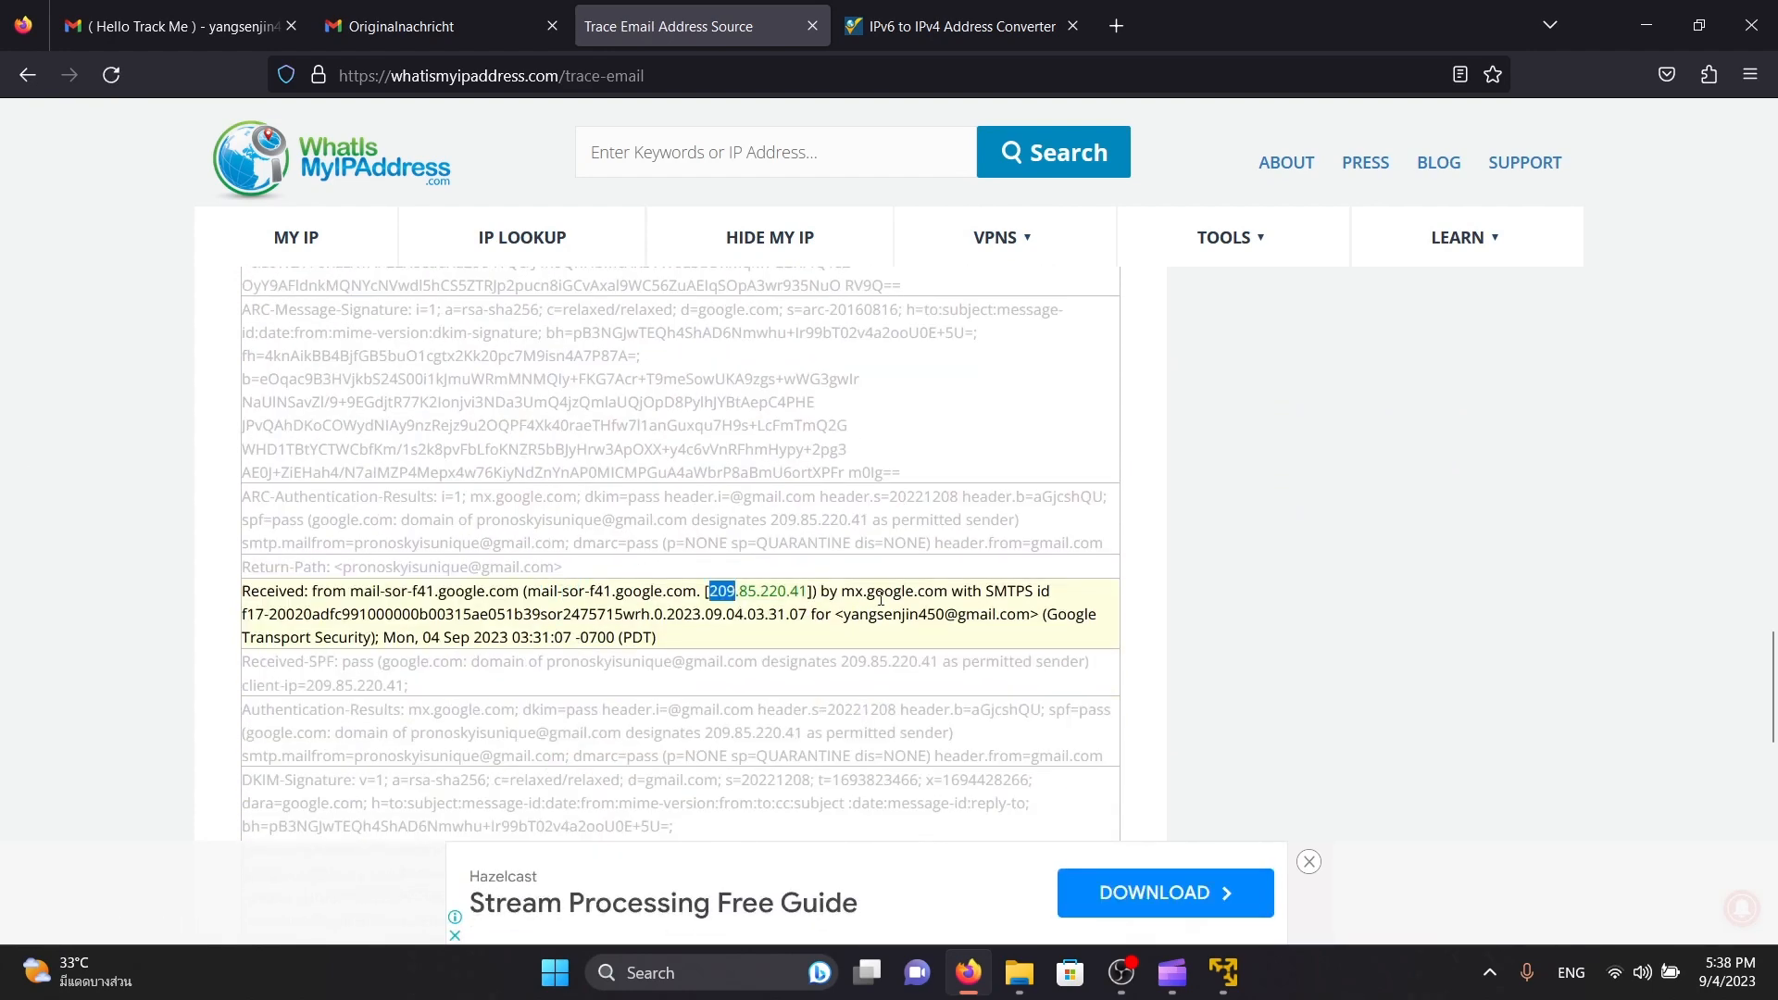
Examine the receiving host, SMTPS id, date stamp and Google Transport Security details in the highlighted Received line
{"action": "left_click_drag", "start_coordinate": [852, 593], "coordinate": [963, 596]}
{"action": "left_click", "coordinate": [1027, 595]}
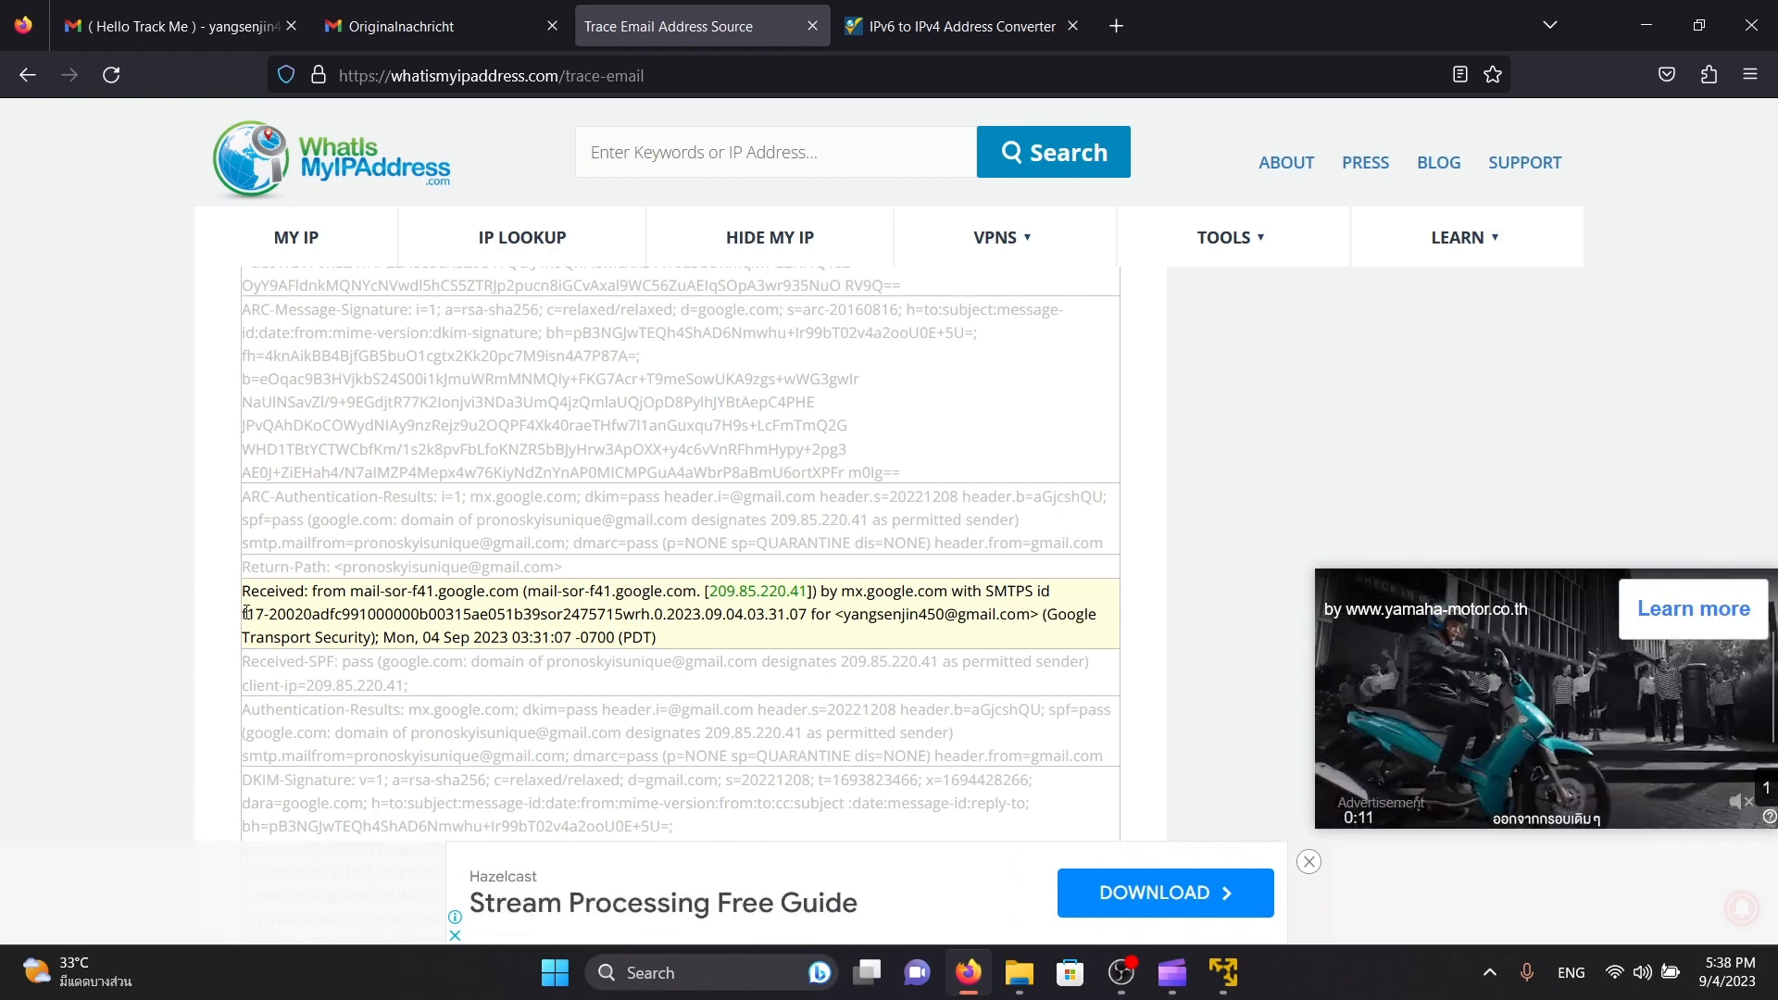
{"action": "left_click_drag", "start_coordinate": [247, 614], "coordinate": [827, 636]}
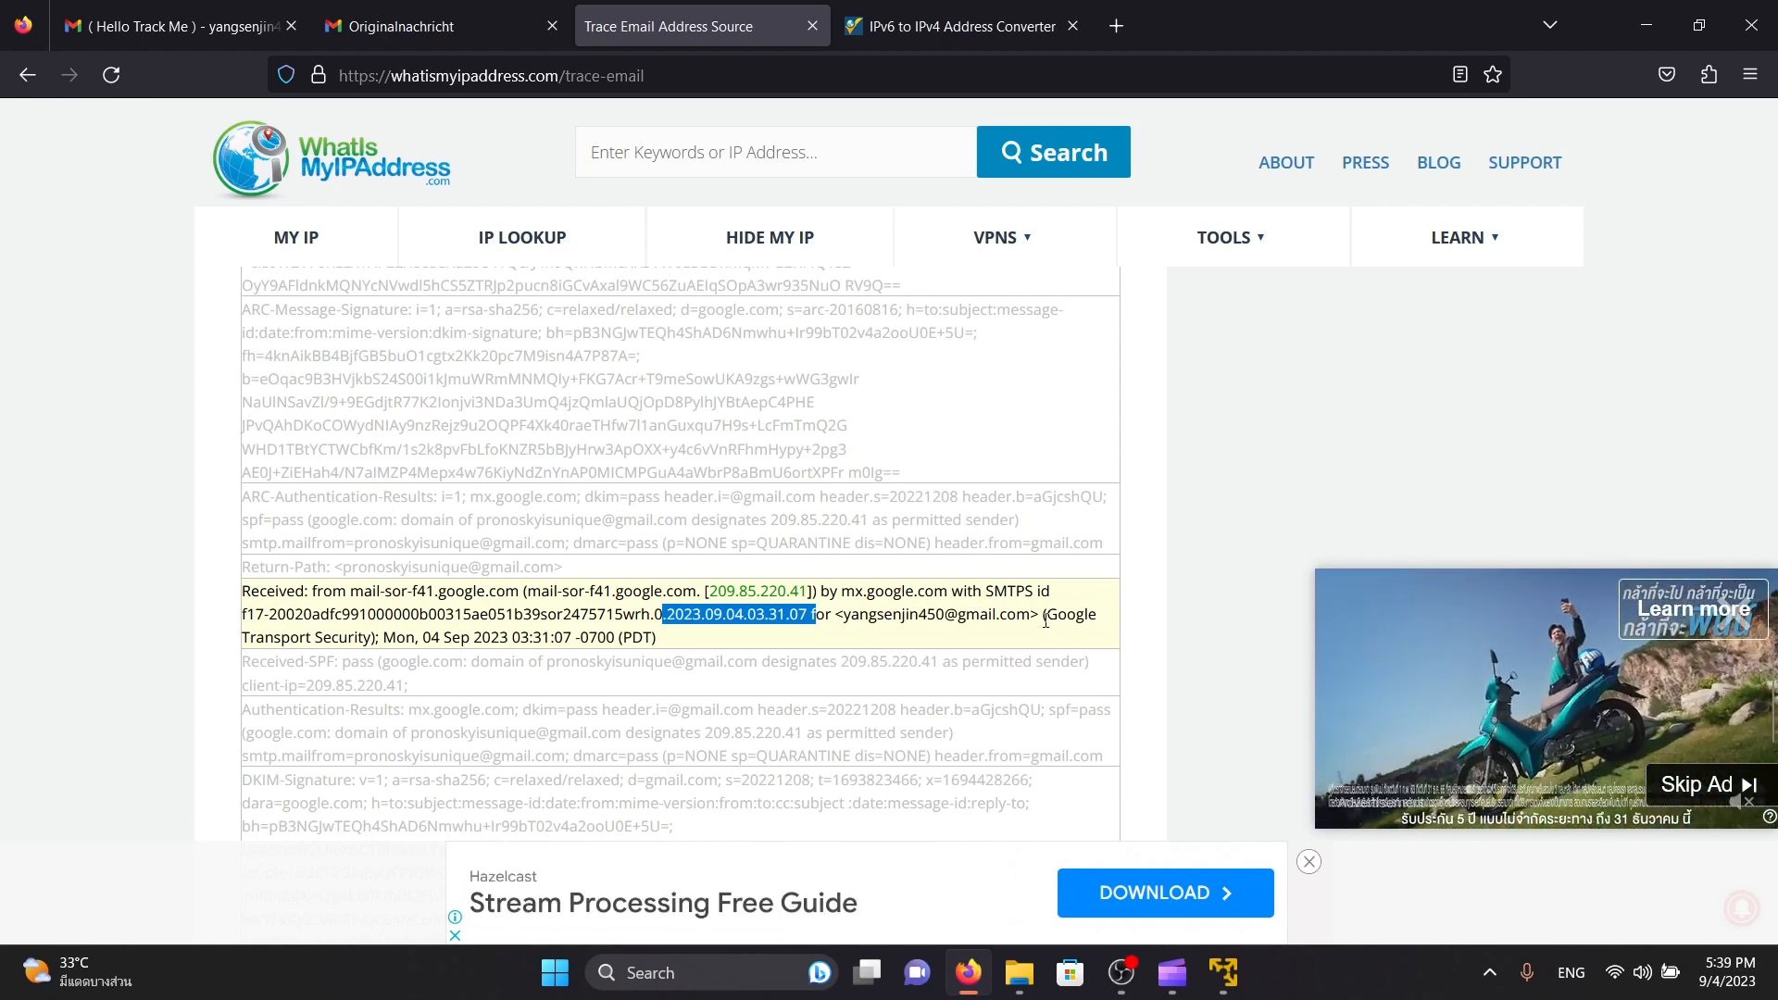
{"action": "left_click_drag", "start_coordinate": [1057, 615], "coordinate": [691, 641]}
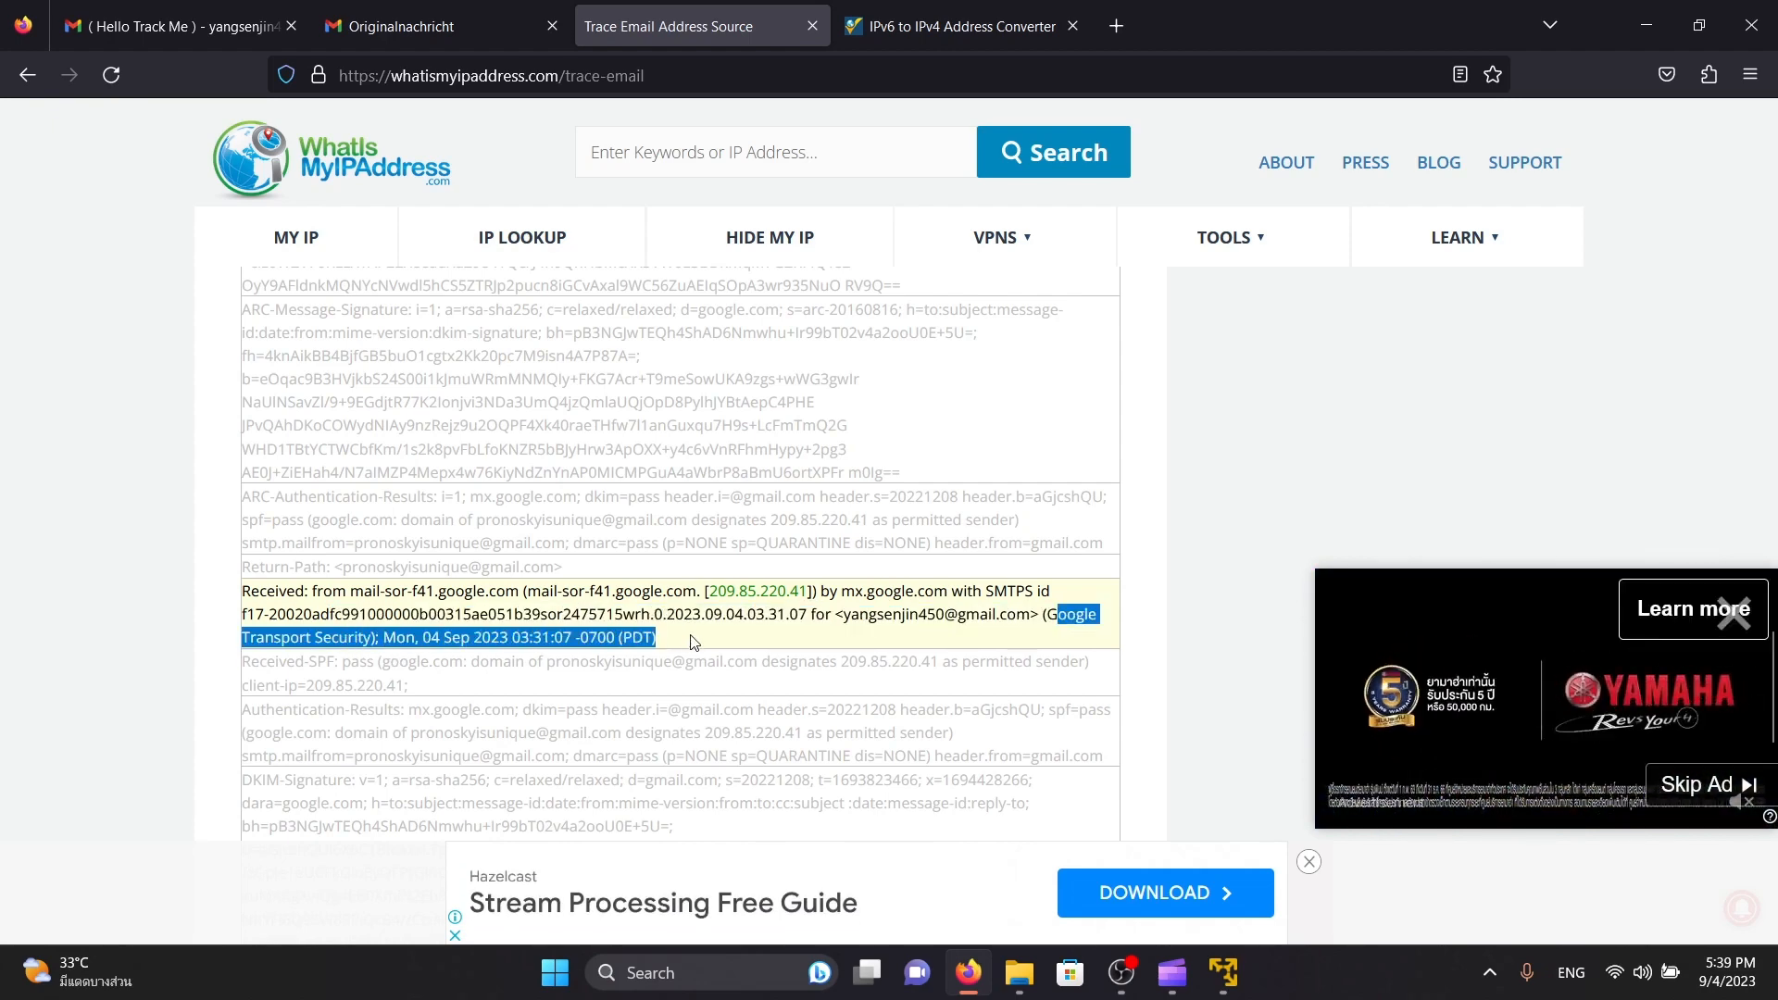
Examine the SPF, authentication, DKIM signature and X-Received entries that follow the highlighted Received line in the header analysis
{"action": "left_click", "coordinate": [693, 640]}
{"action": "scroll", "coordinate": [861, 393], "scroll_direction": "down", "scroll_amount": 1}
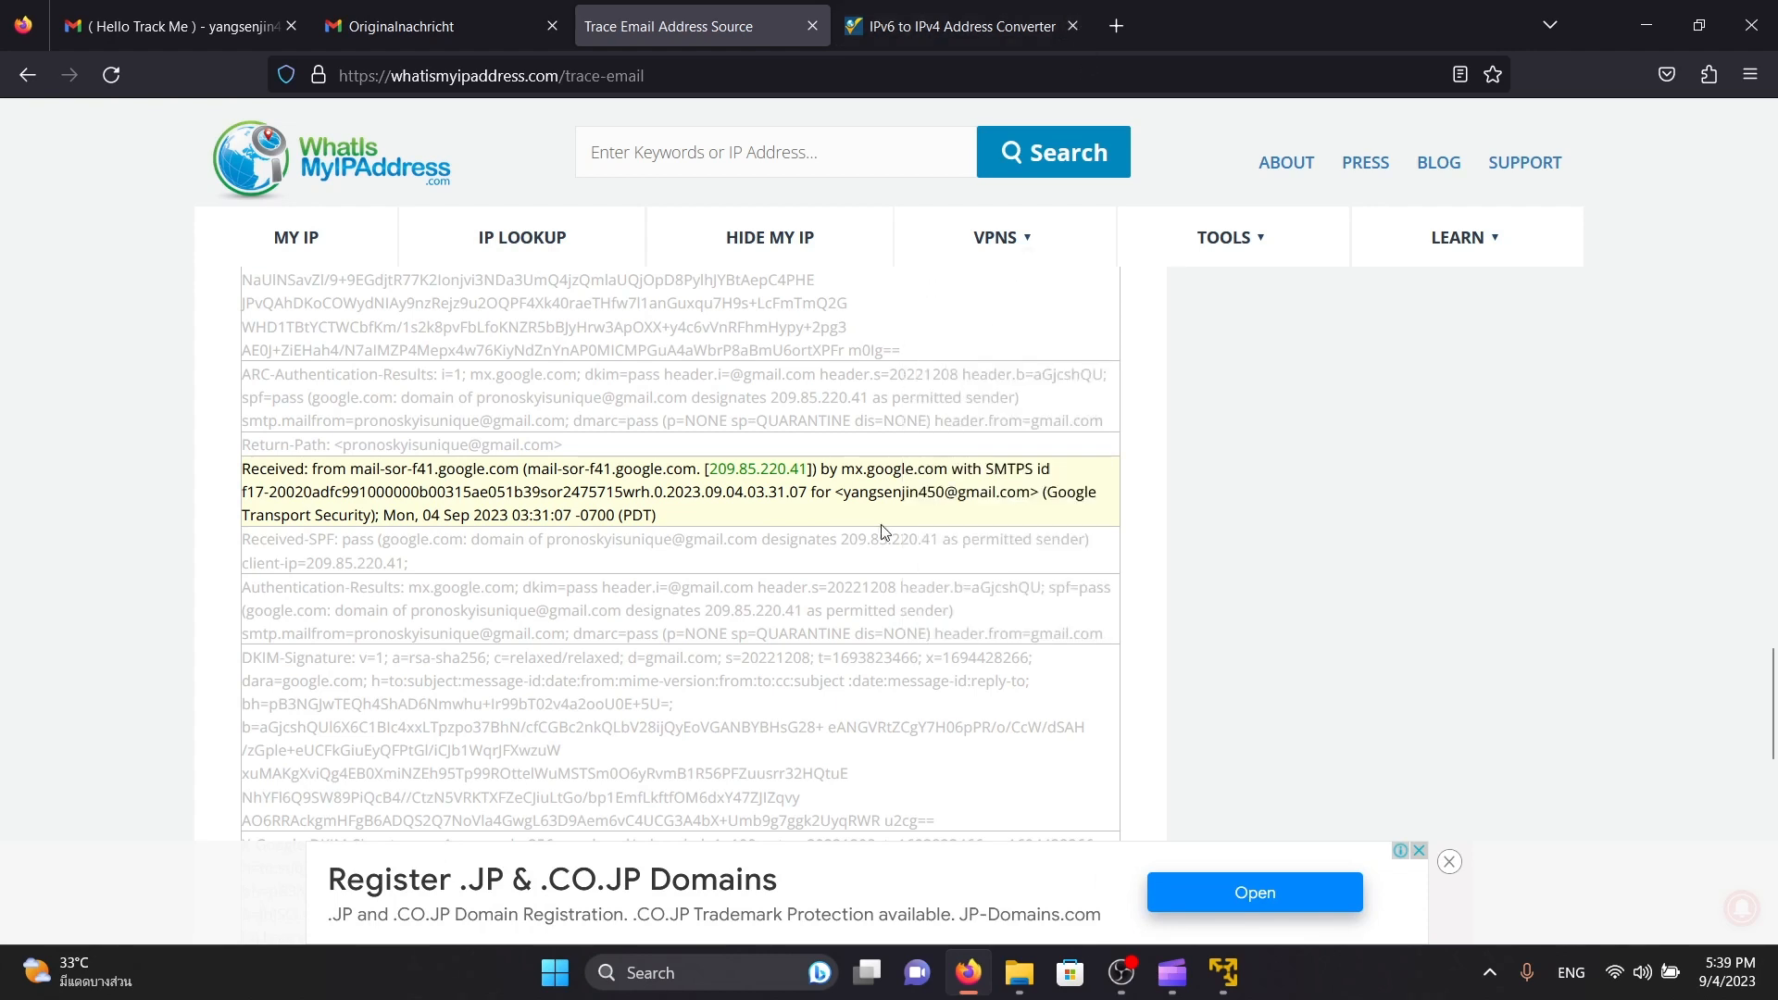
{"action": "scroll", "coordinate": [942, 517], "scroll_direction": "down", "scroll_amount": 1}
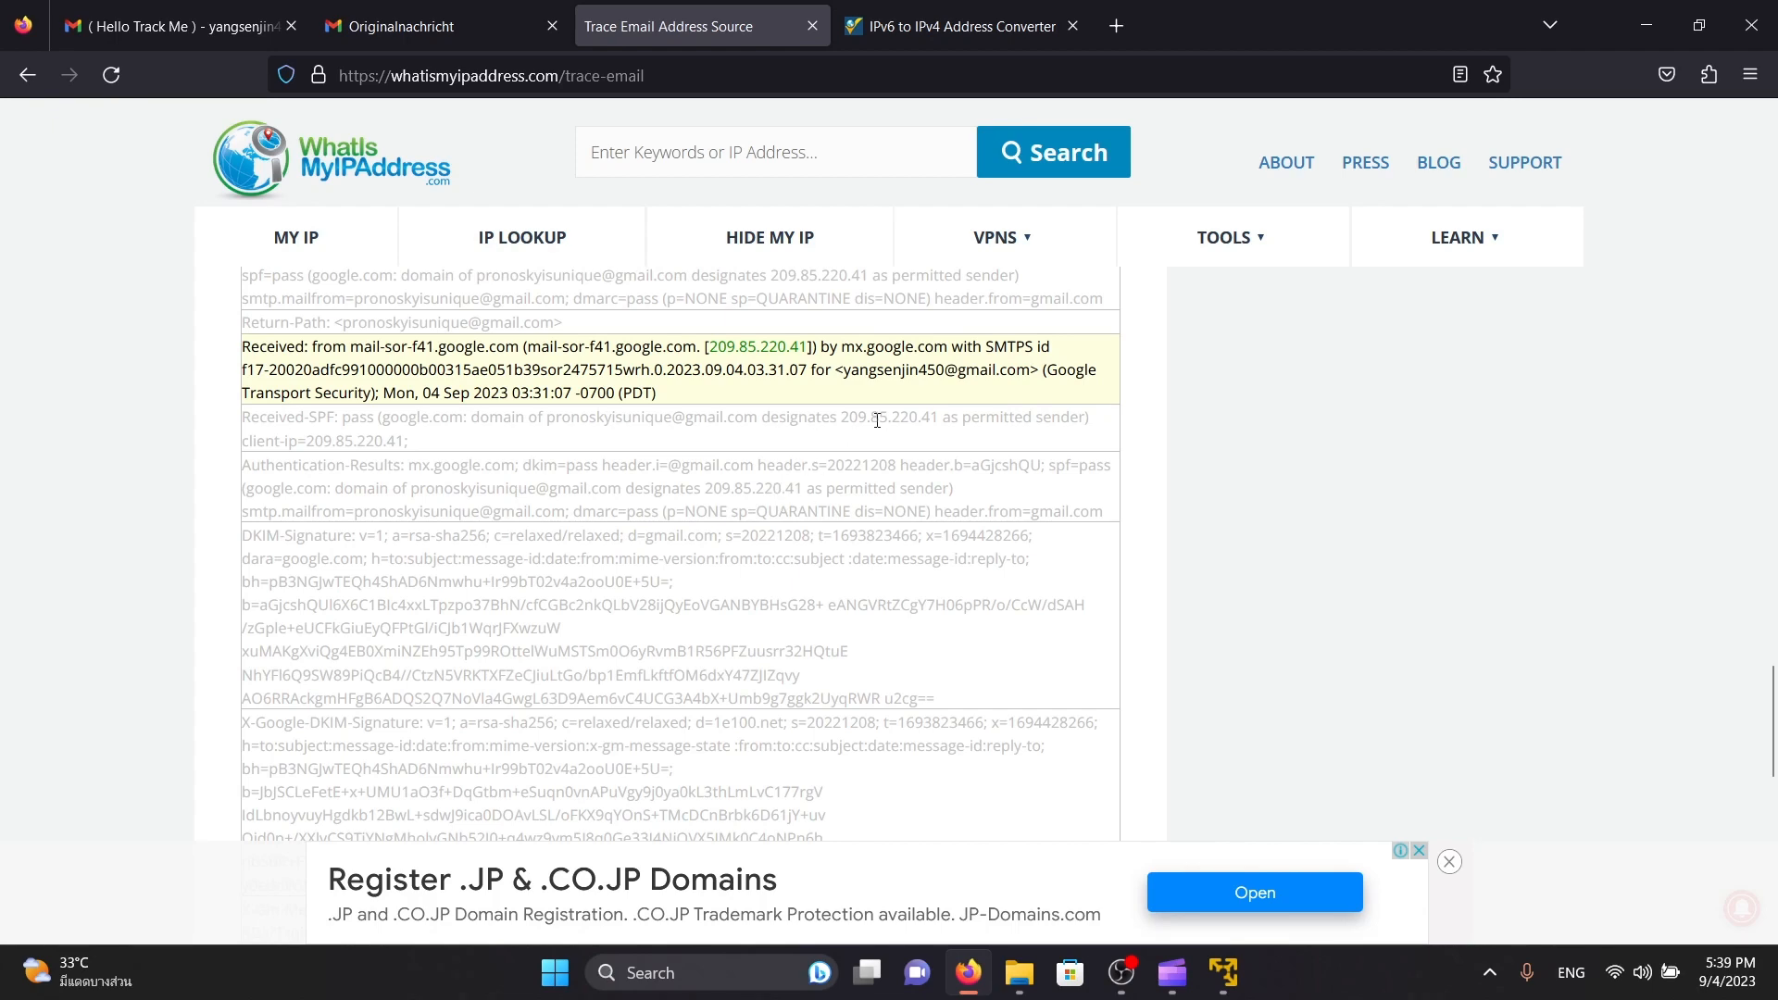
{"action": "scroll", "coordinate": [809, 551], "scroll_direction": "down", "scroll_amount": 10}
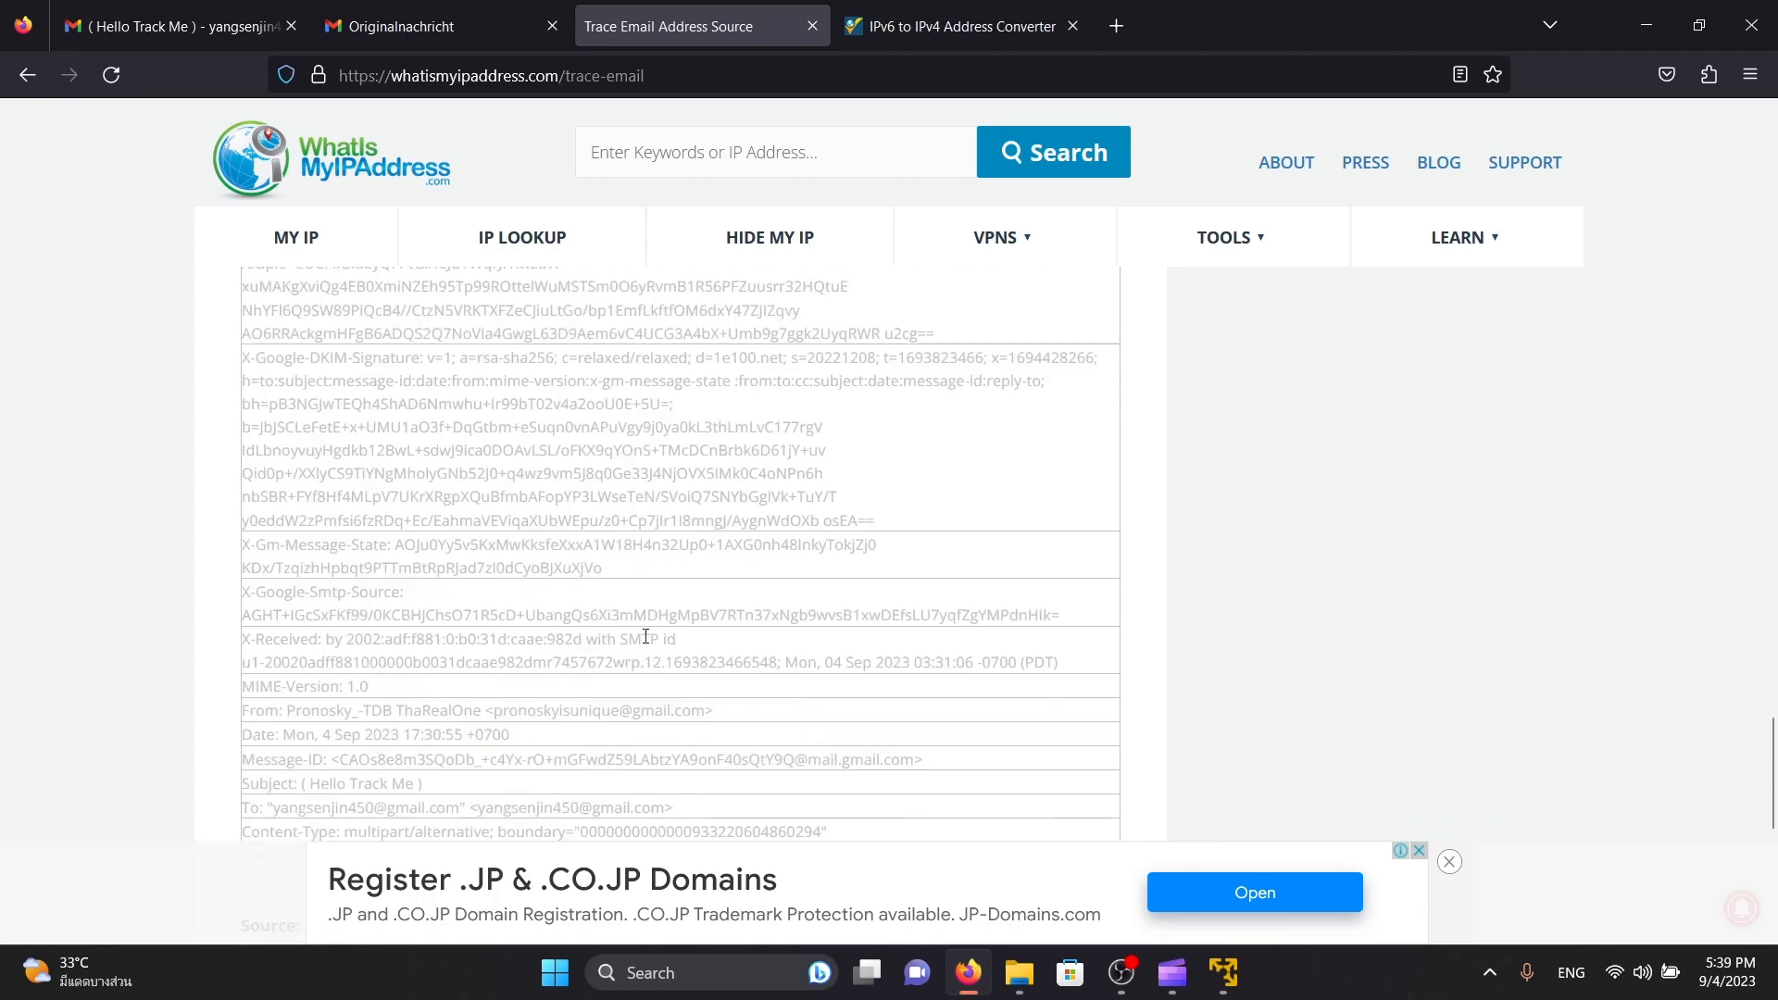
{"action": "scroll", "coordinate": [638, 460], "scroll_direction": "up", "scroll_amount": 5}
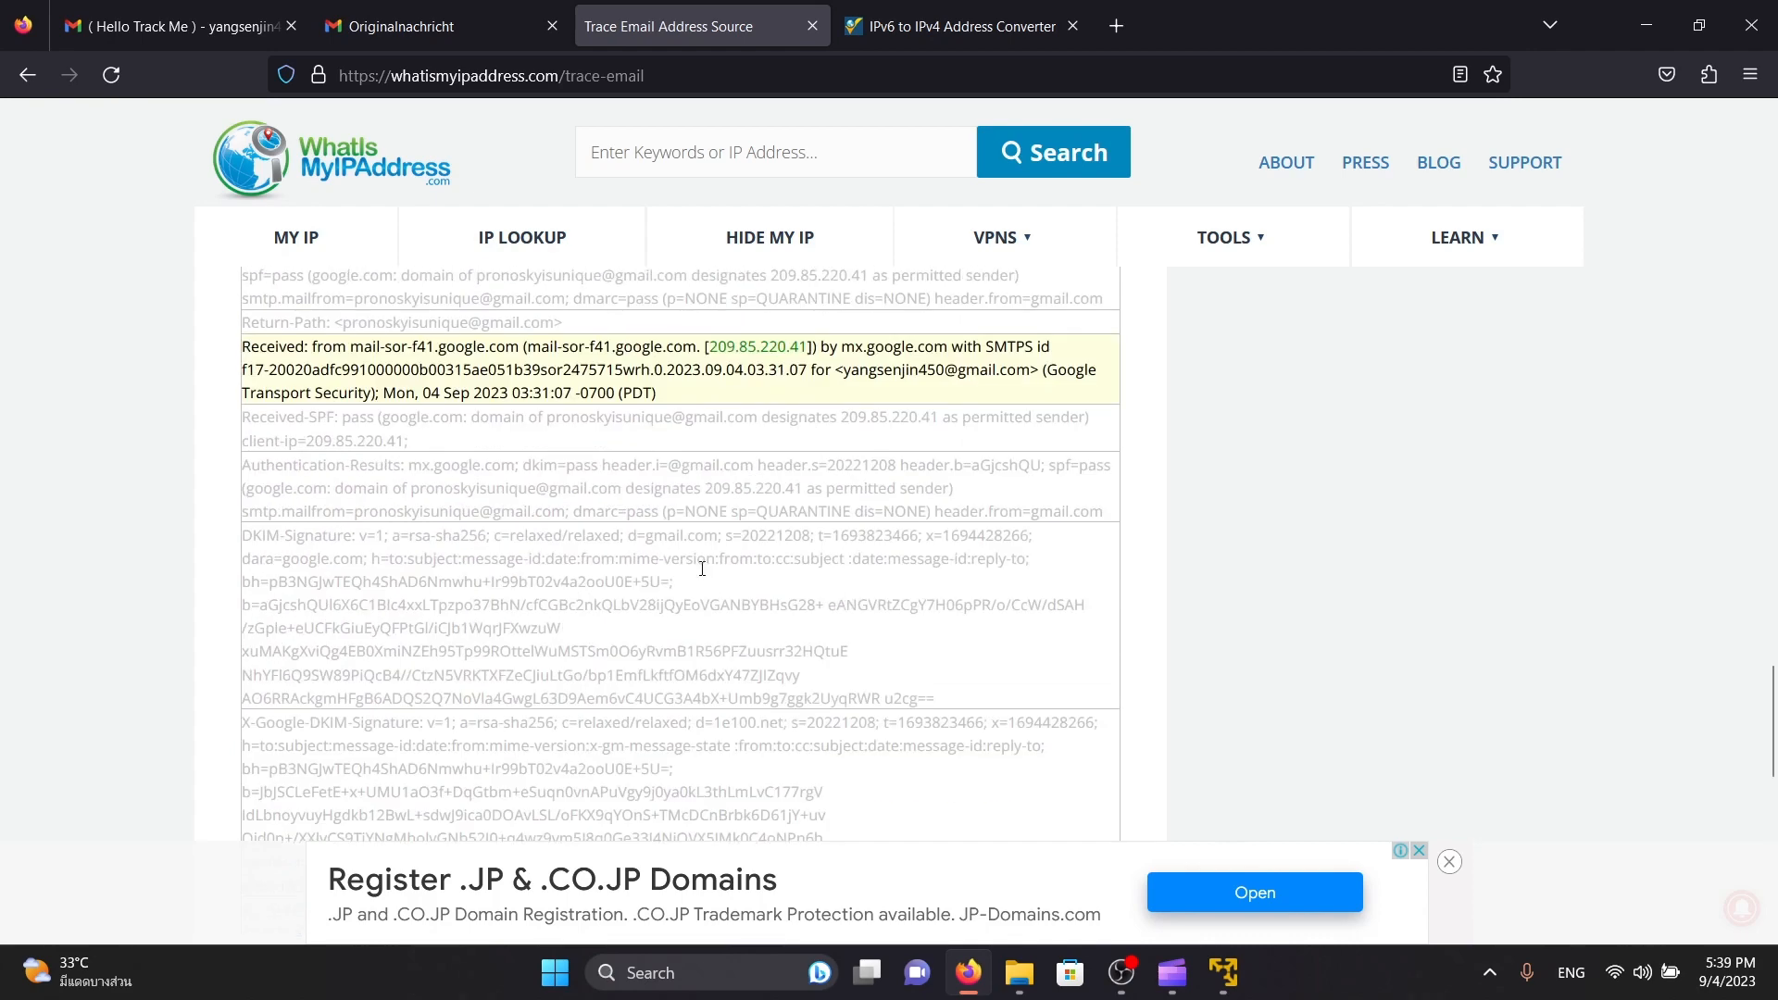
{"action": "scroll", "coordinate": [892, 589], "scroll_direction": "up", "scroll_amount": 5}
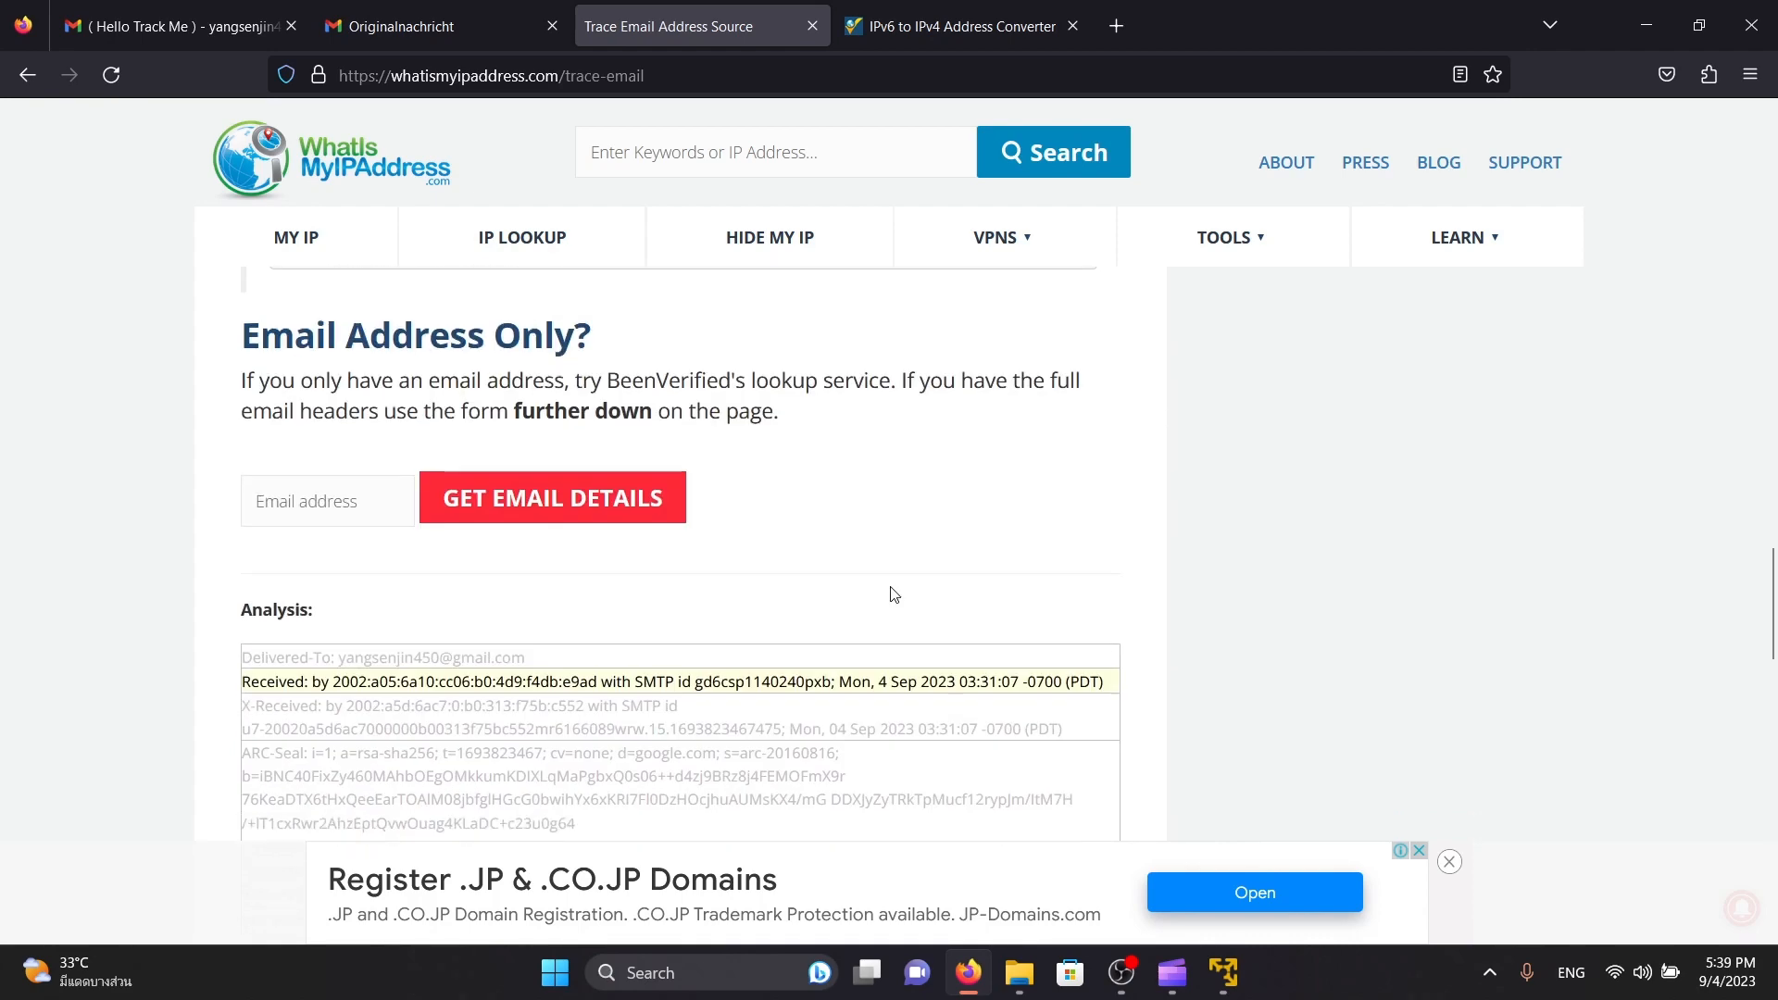
Check the sender's name and email address in the From line near the end of the header analysis
{"action": "scroll", "coordinate": [893, 593], "scroll_direction": "down", "scroll_amount": 10}
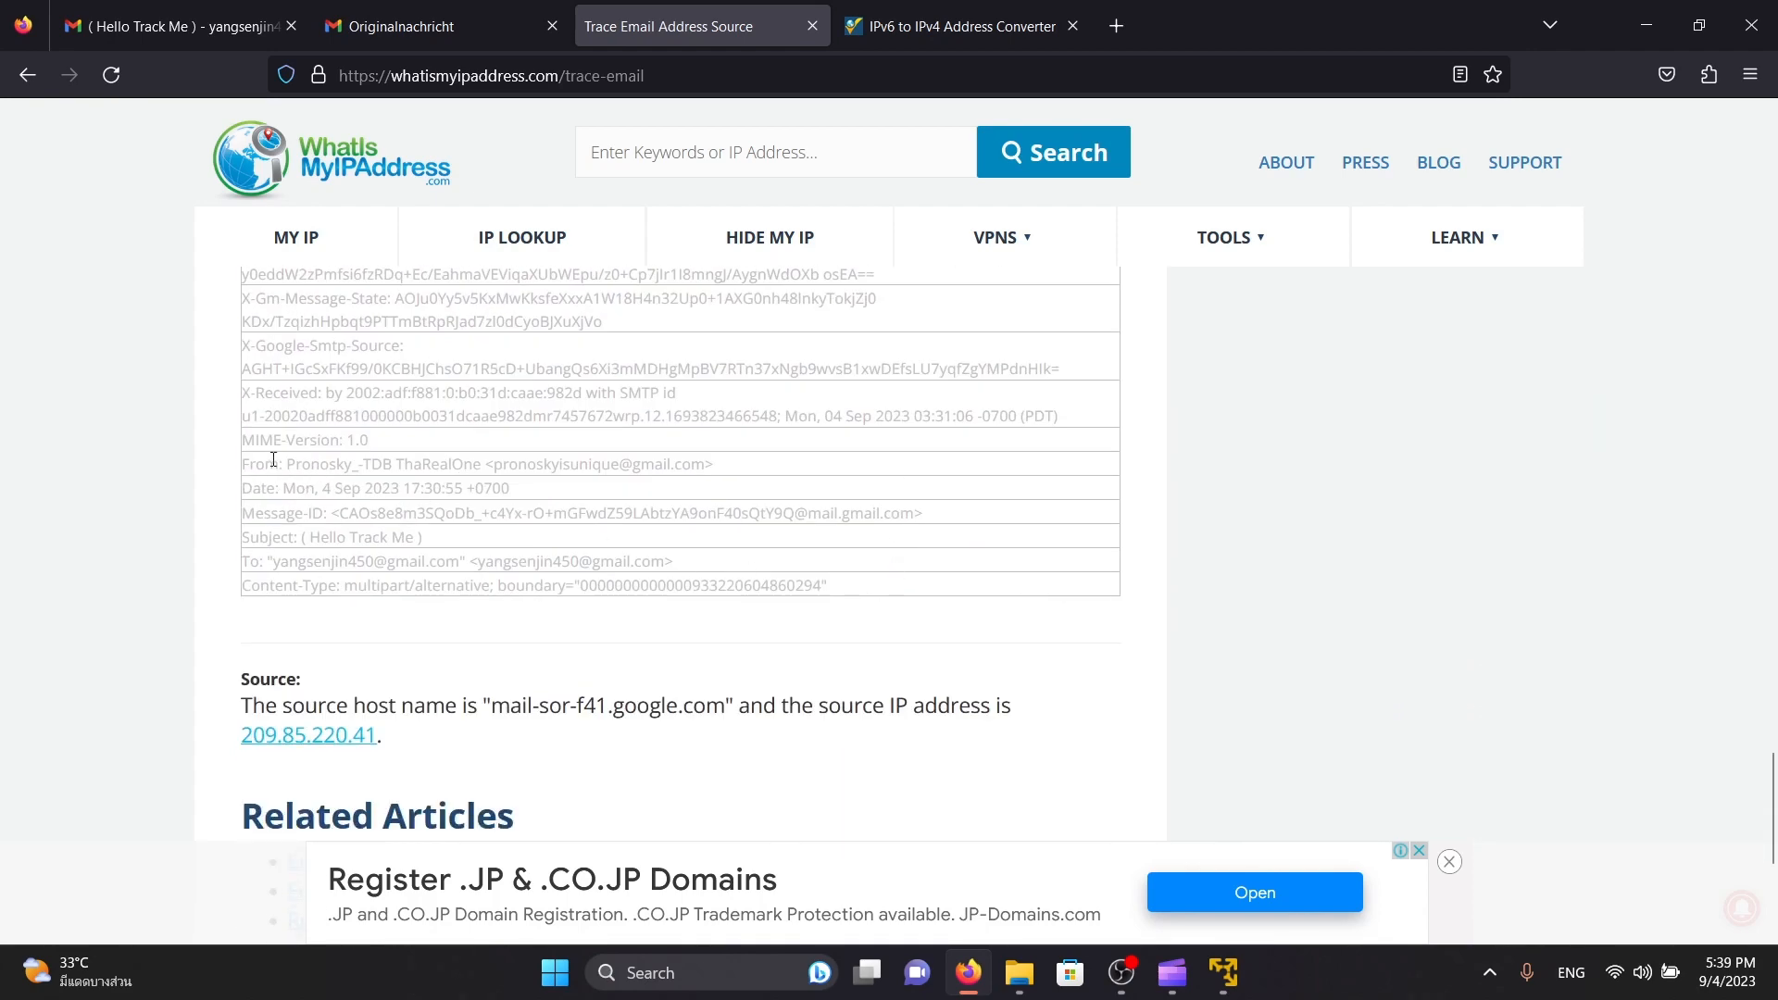
{"action": "left_click_drag", "start_coordinate": [287, 463], "coordinate": [561, 464]}
{"action": "left_click", "coordinate": [784, 464]}
{"action": "scroll", "coordinate": [805, 604], "scroll_direction": "up", "scroll_amount": 8}
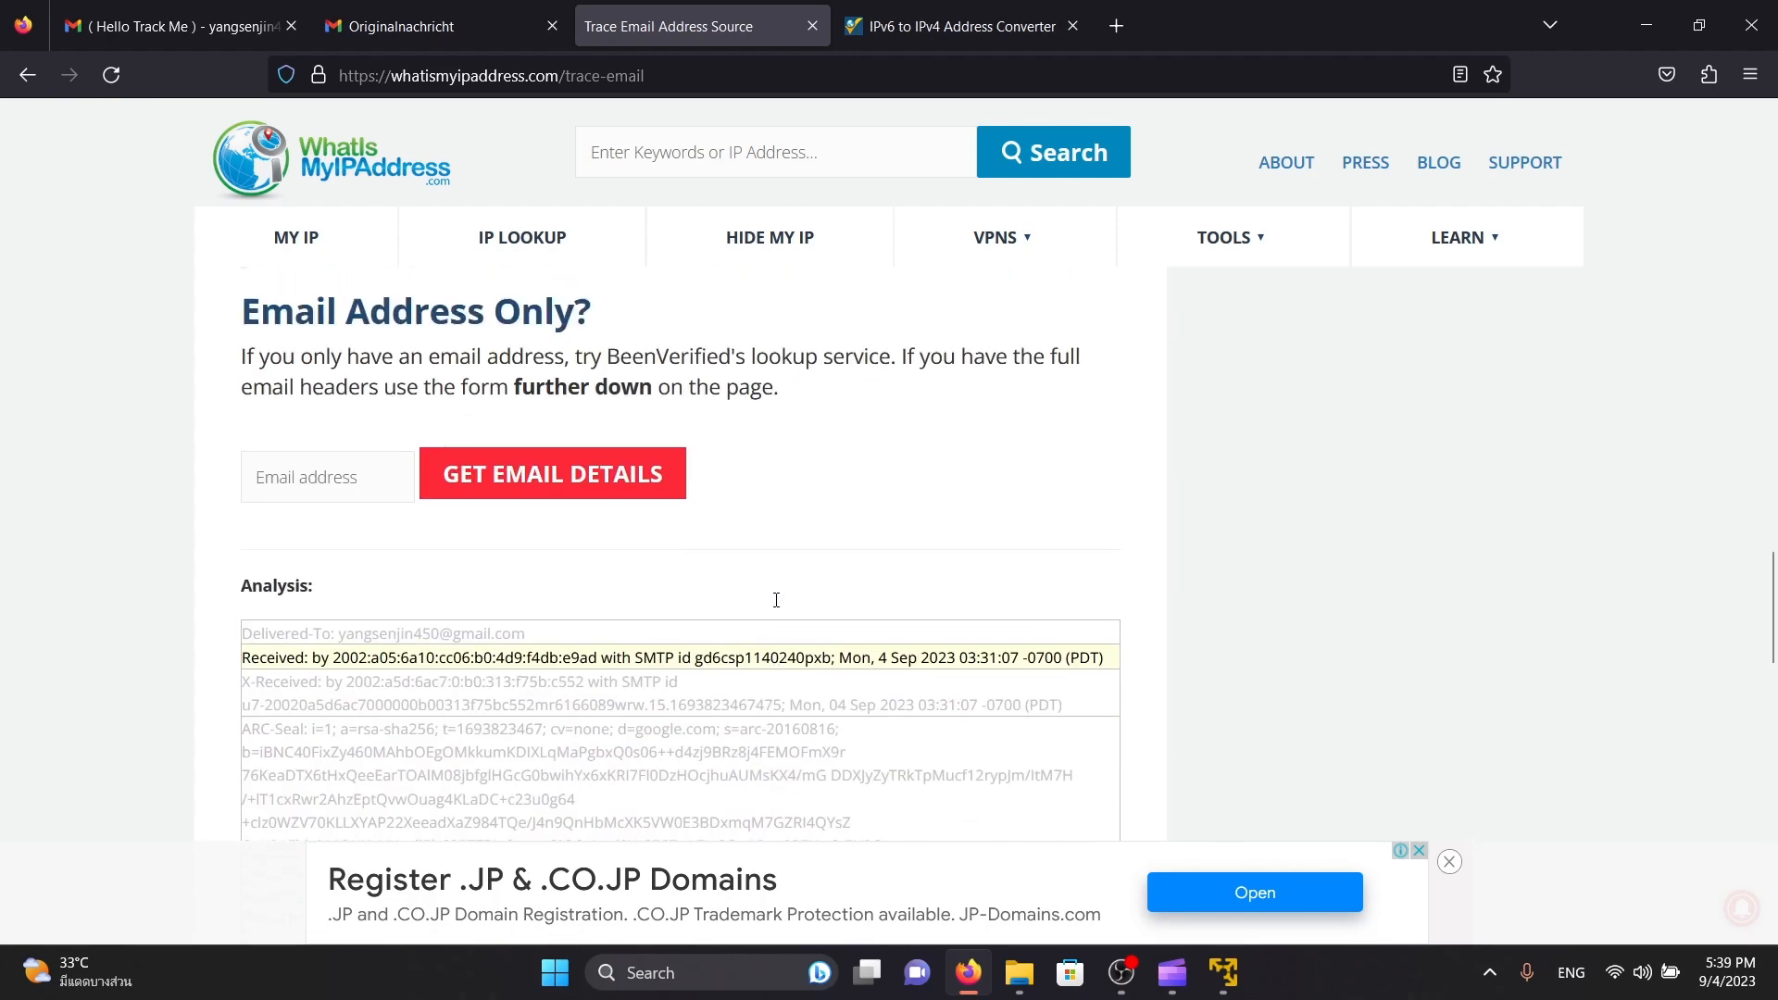
{"action": "scroll", "coordinate": [855, 603], "scroll_direction": "down", "scroll_amount": 5}
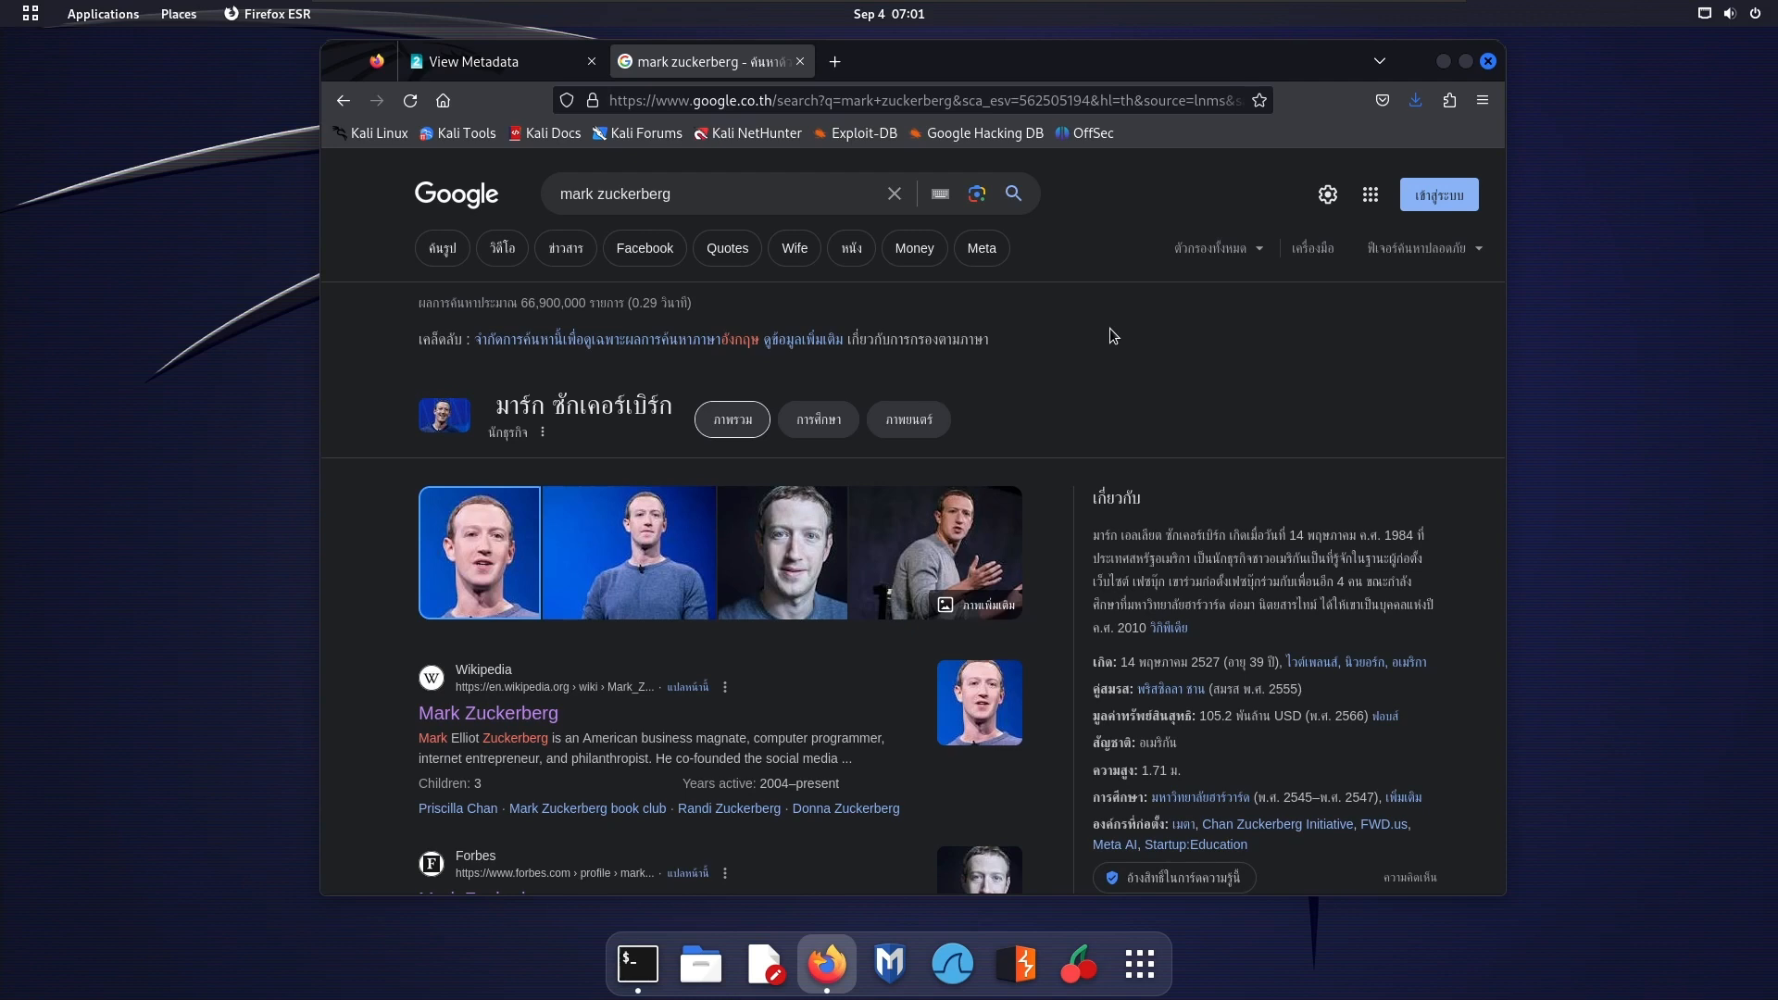
{"action": "right_click", "coordinate": [511, 537]}
{"action": "left_click", "coordinate": [494, 525]}
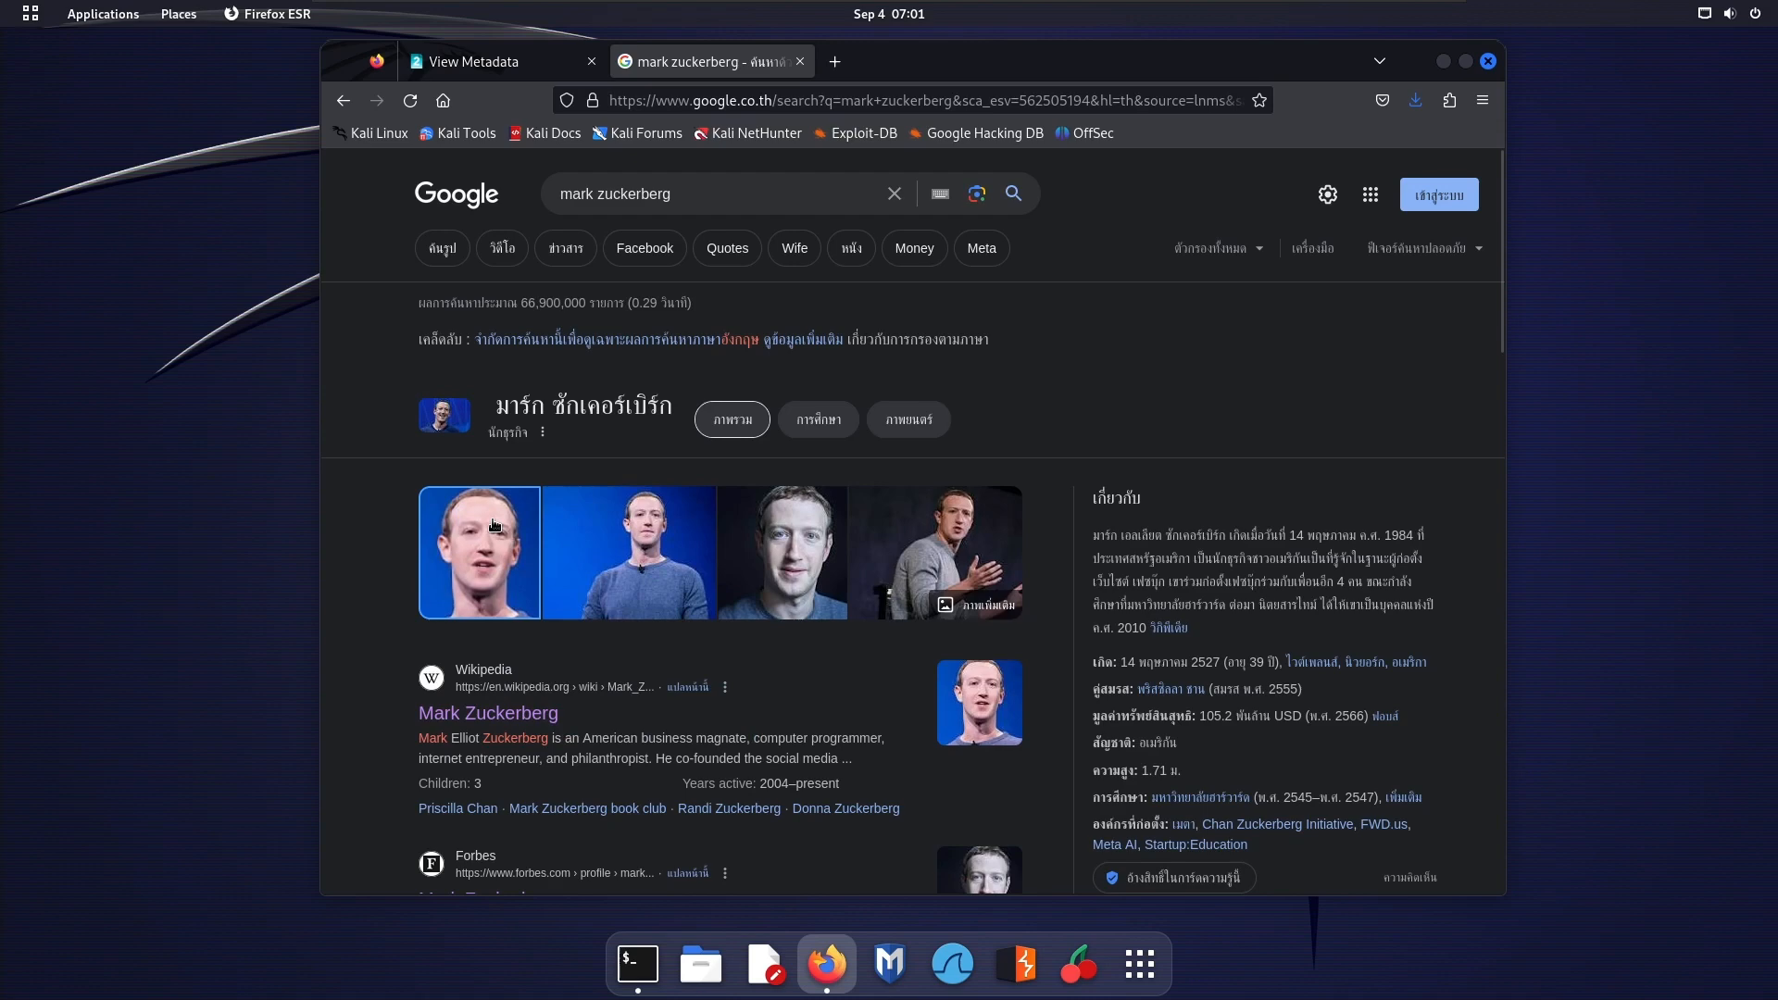
{"action": "right_click", "coordinate": [517, 512]}
{"action": "left_click", "coordinate": [593, 524]}
{"action": "left_click", "coordinate": [973, 63]}
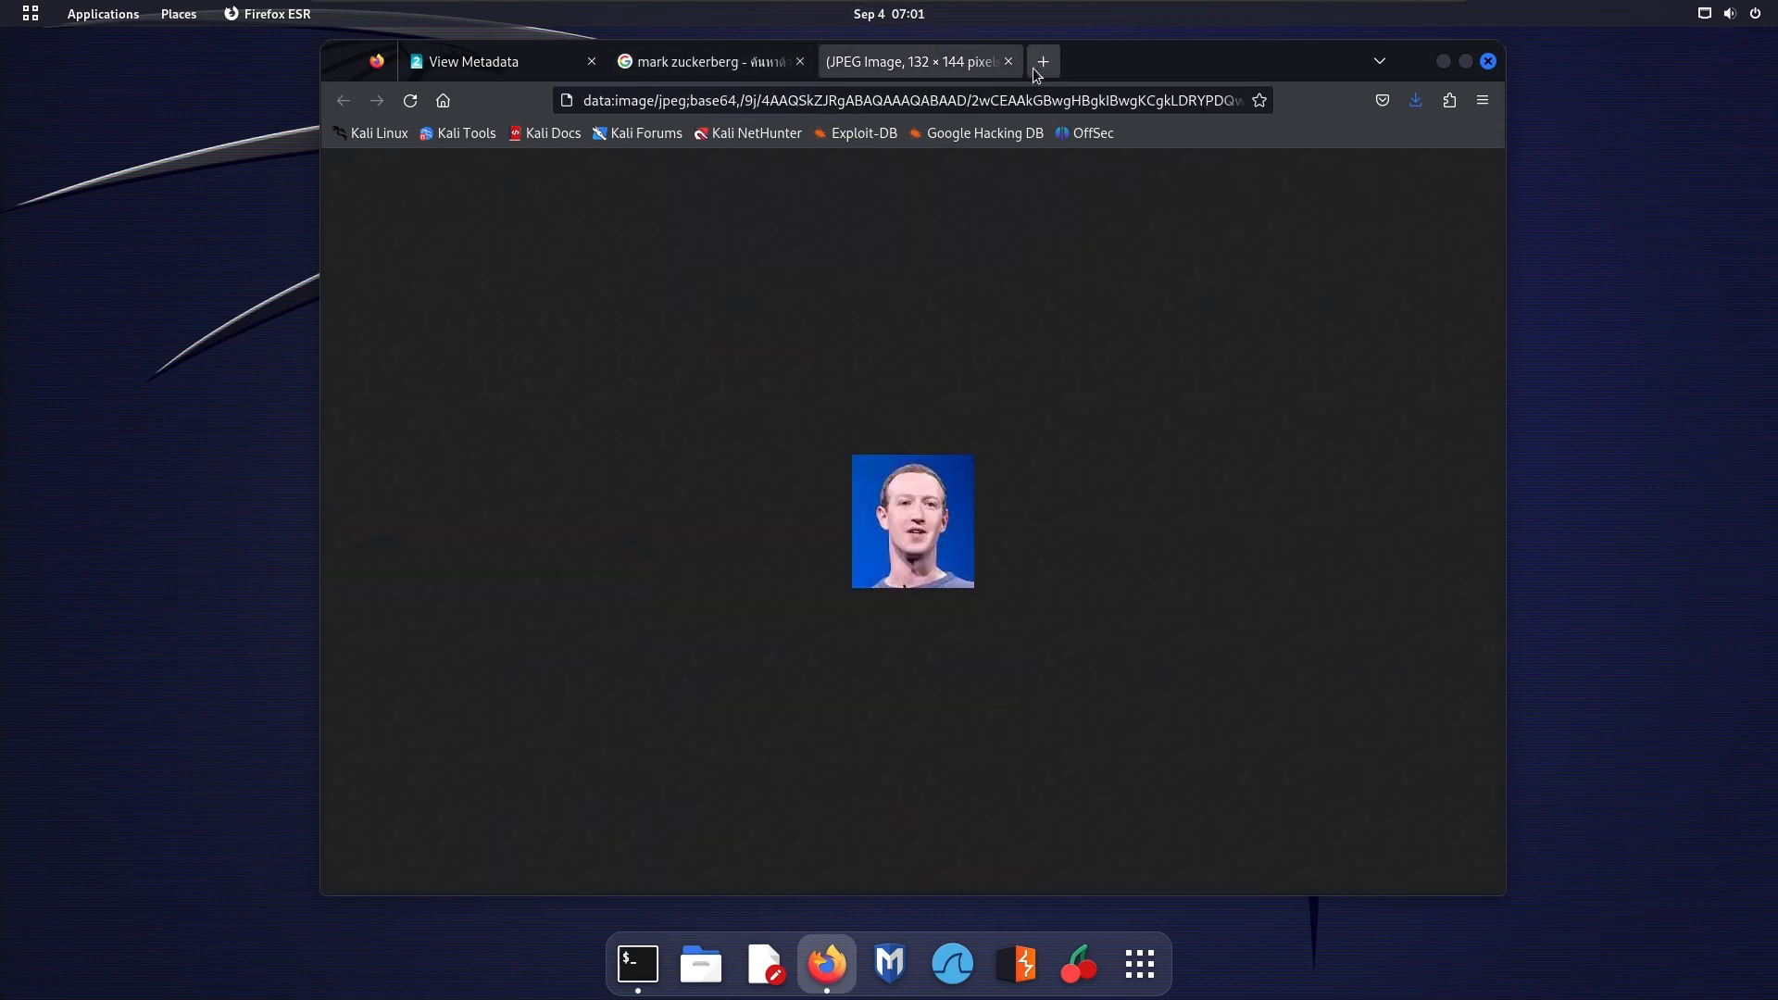
{"action": "left_click", "coordinate": [1010, 62]}
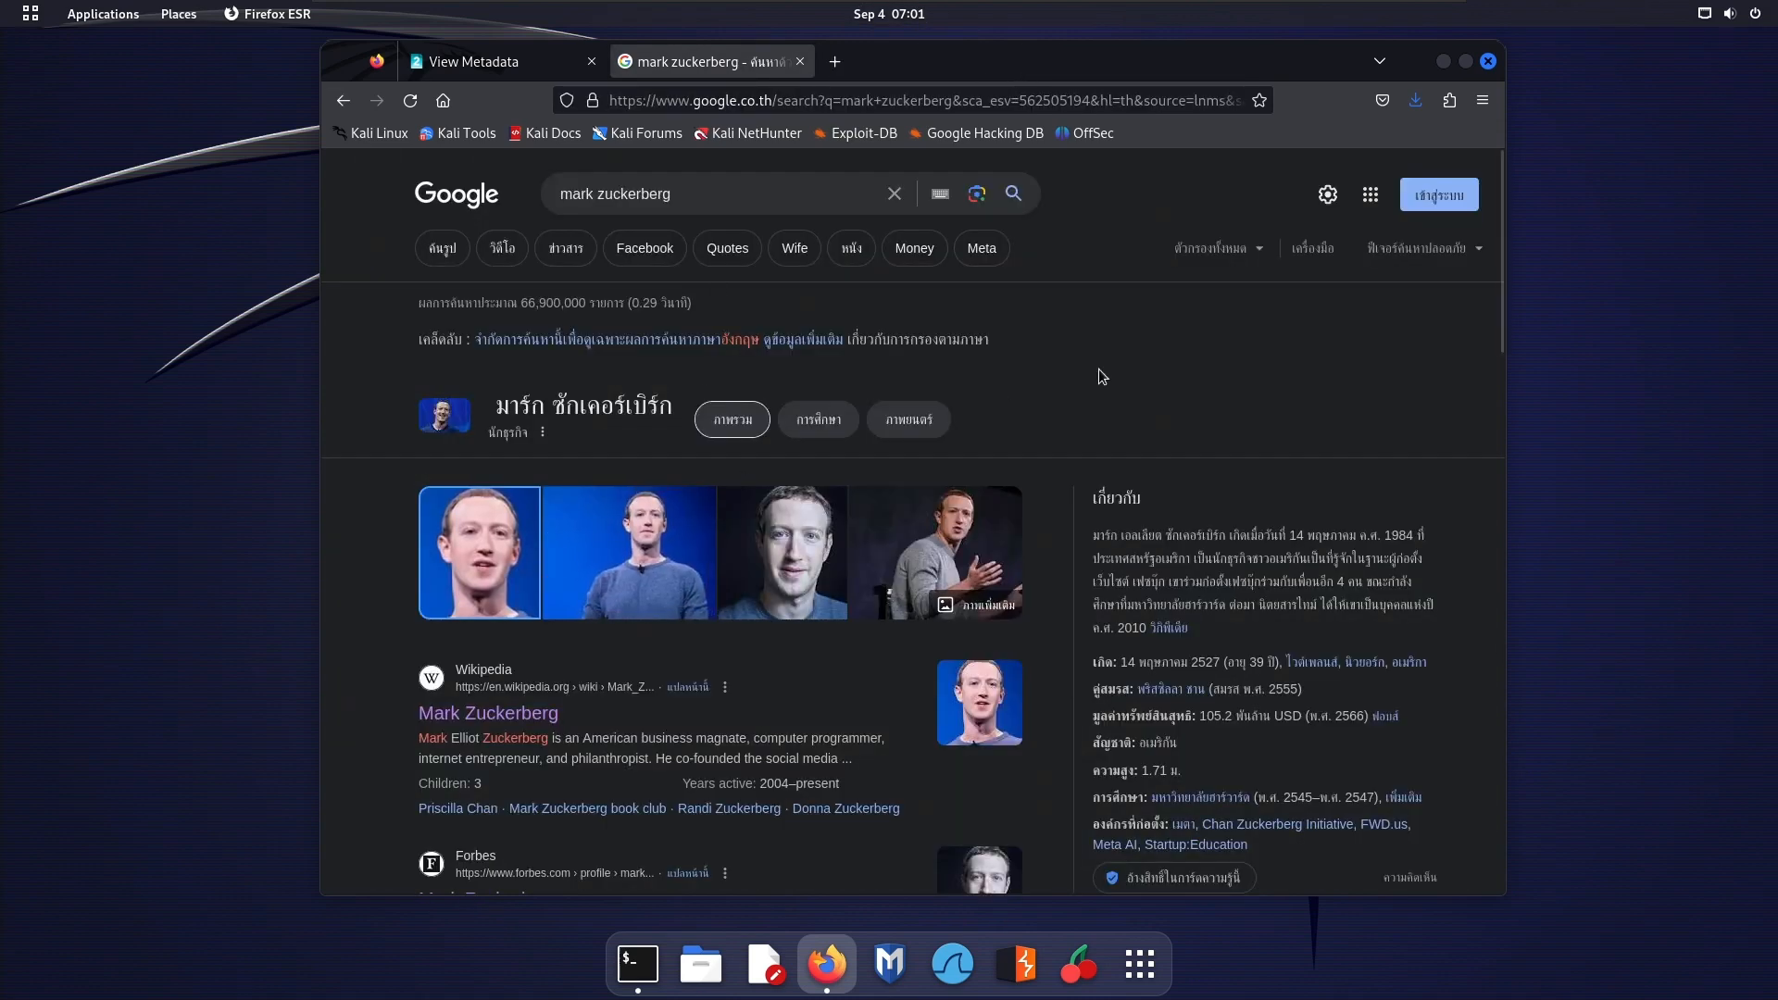
{"action": "right_click", "coordinate": [505, 538]}
{"action": "left_click", "coordinate": [565, 560]}
{"action": "left_click", "coordinate": [895, 63]}
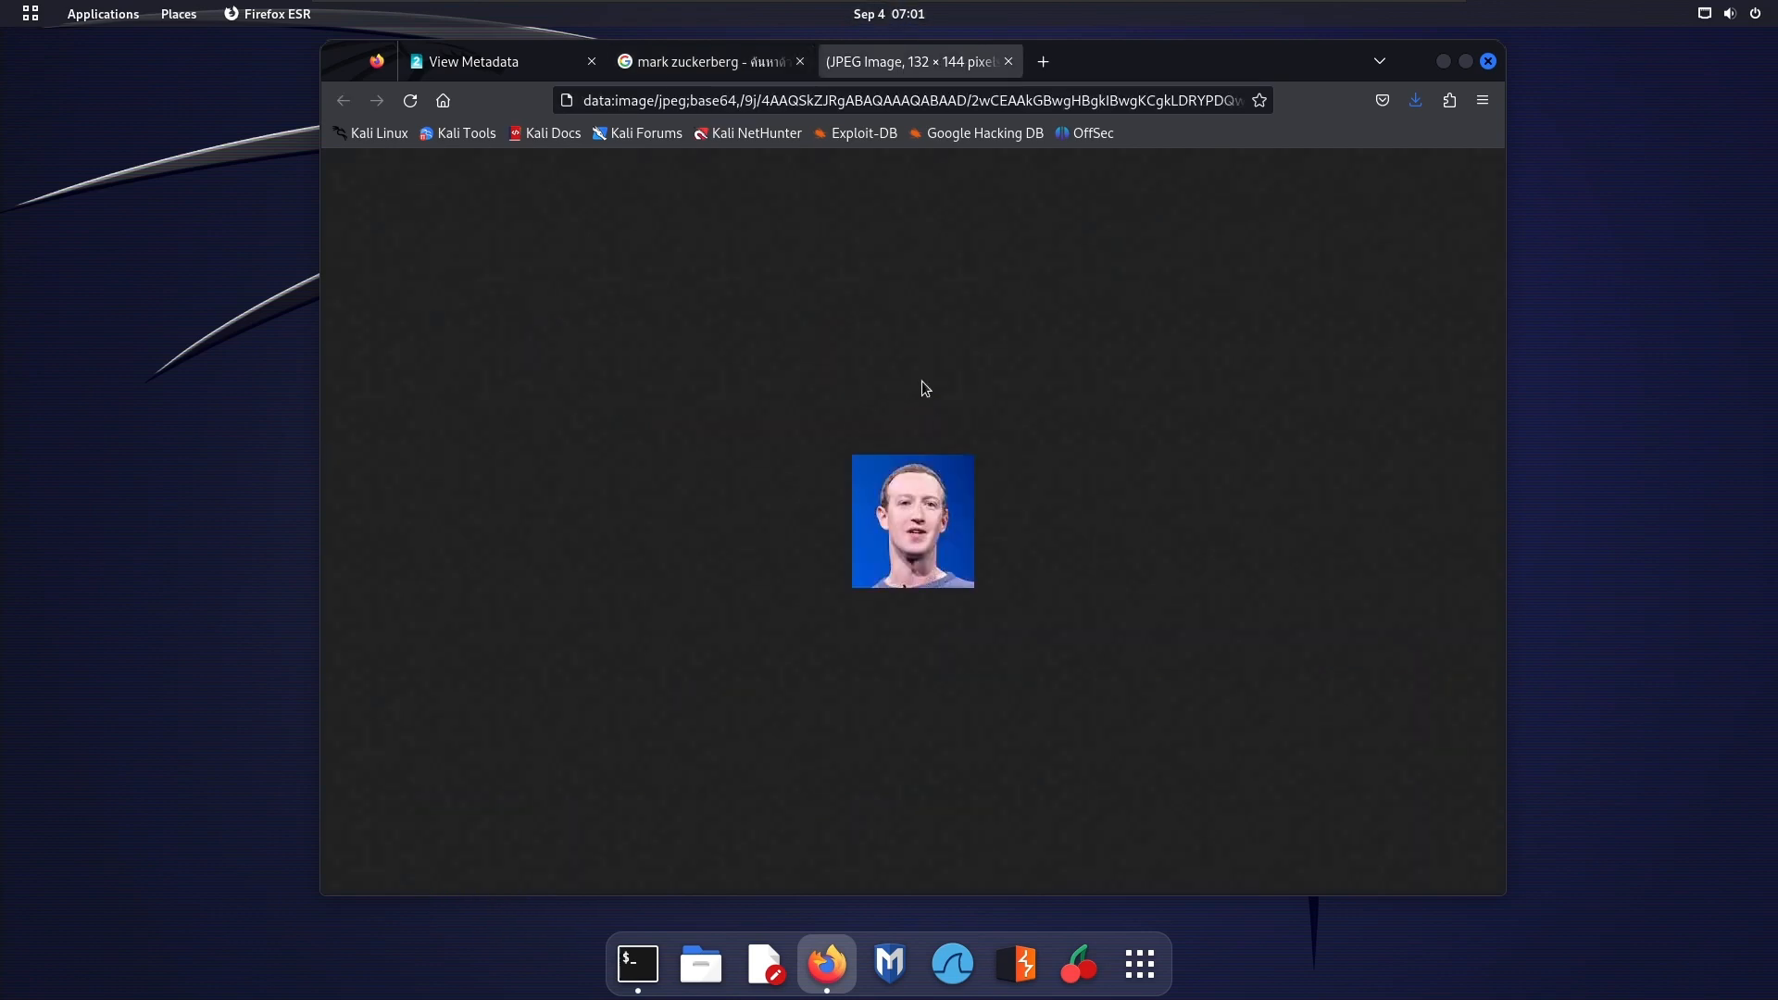
{"action": "left_click", "coordinate": [1009, 61]}
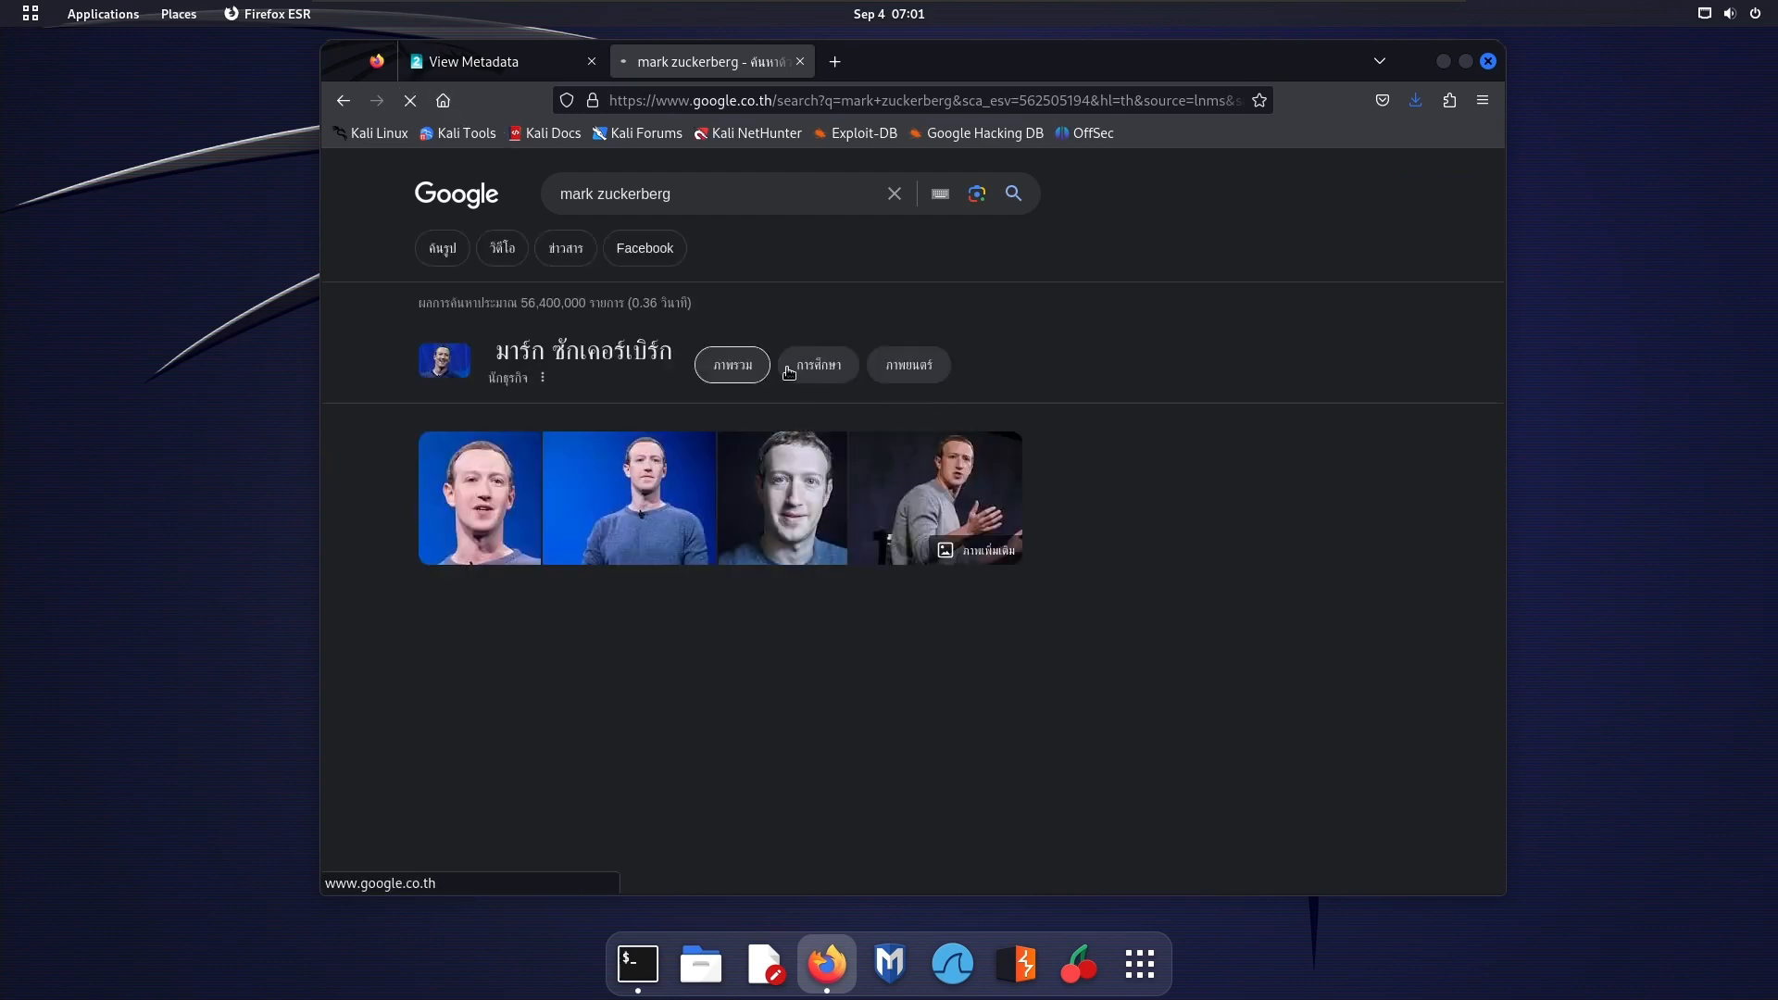
Preview the first Mark Zuckerberg image result and open its linked Wikipedia article in a new tab
{"action": "left_click", "coordinate": [494, 544]}
{"action": "right_click", "coordinate": [1297, 426]}
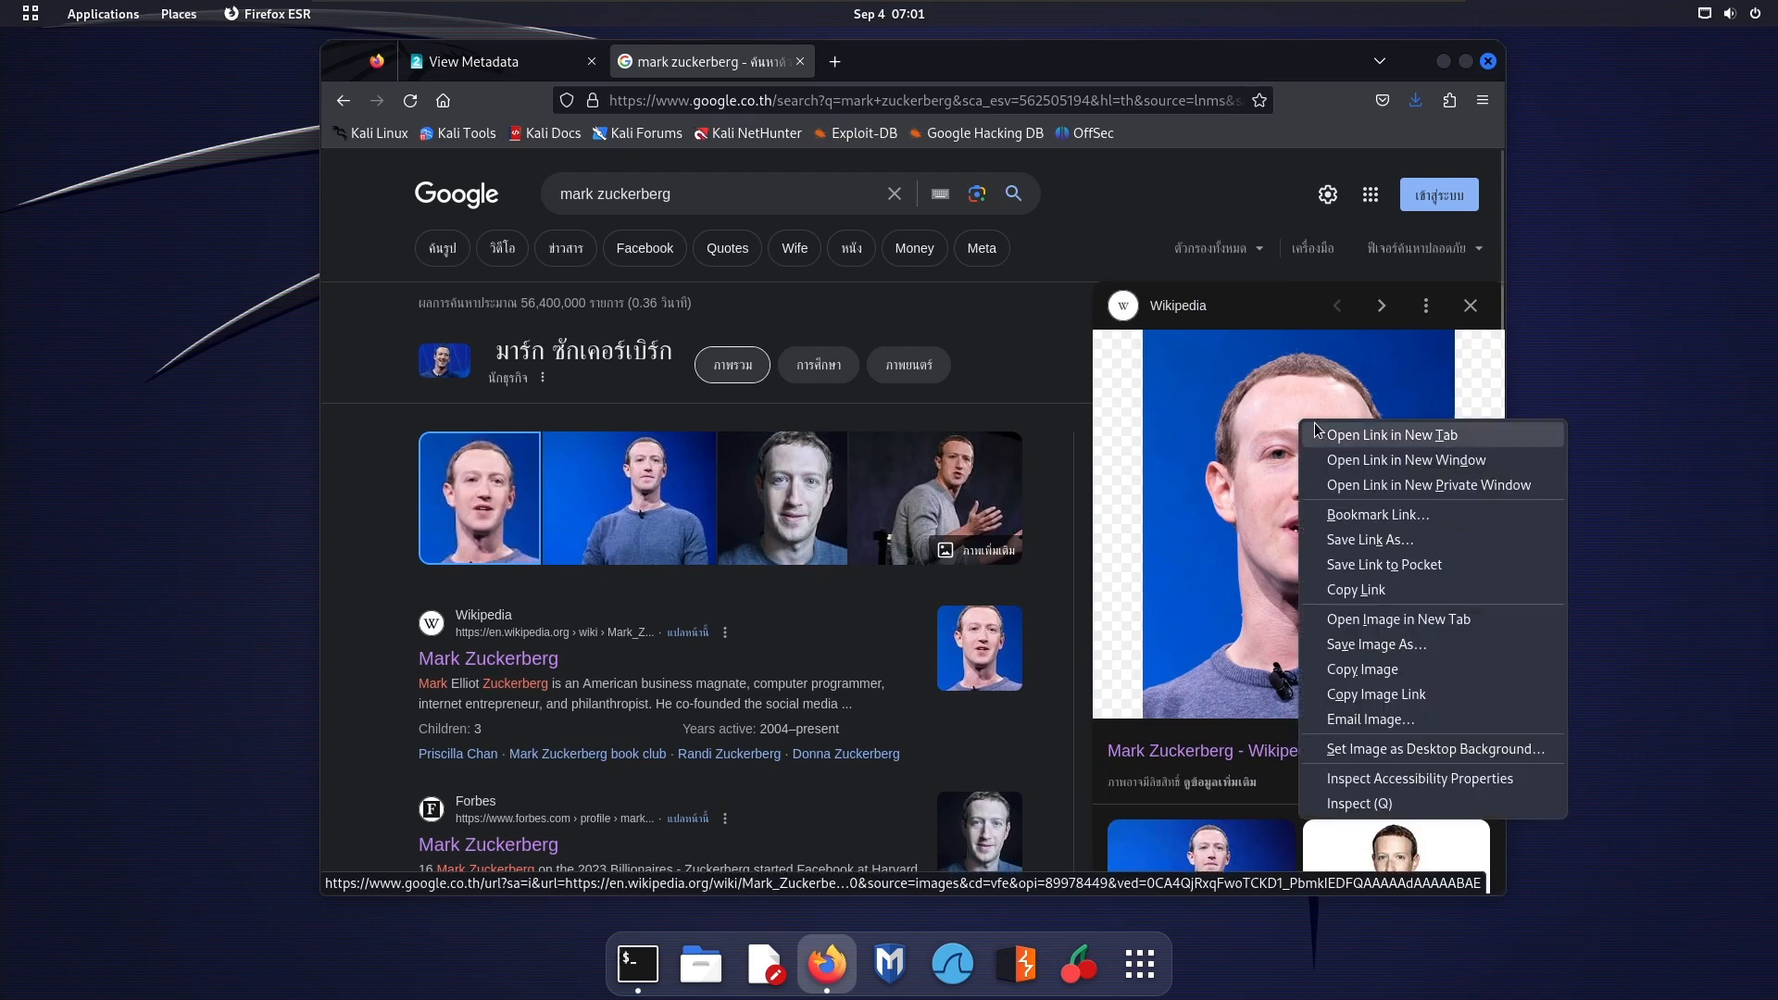
{"action": "left_click", "coordinate": [1331, 432]}
{"action": "left_click", "coordinate": [894, 63]}
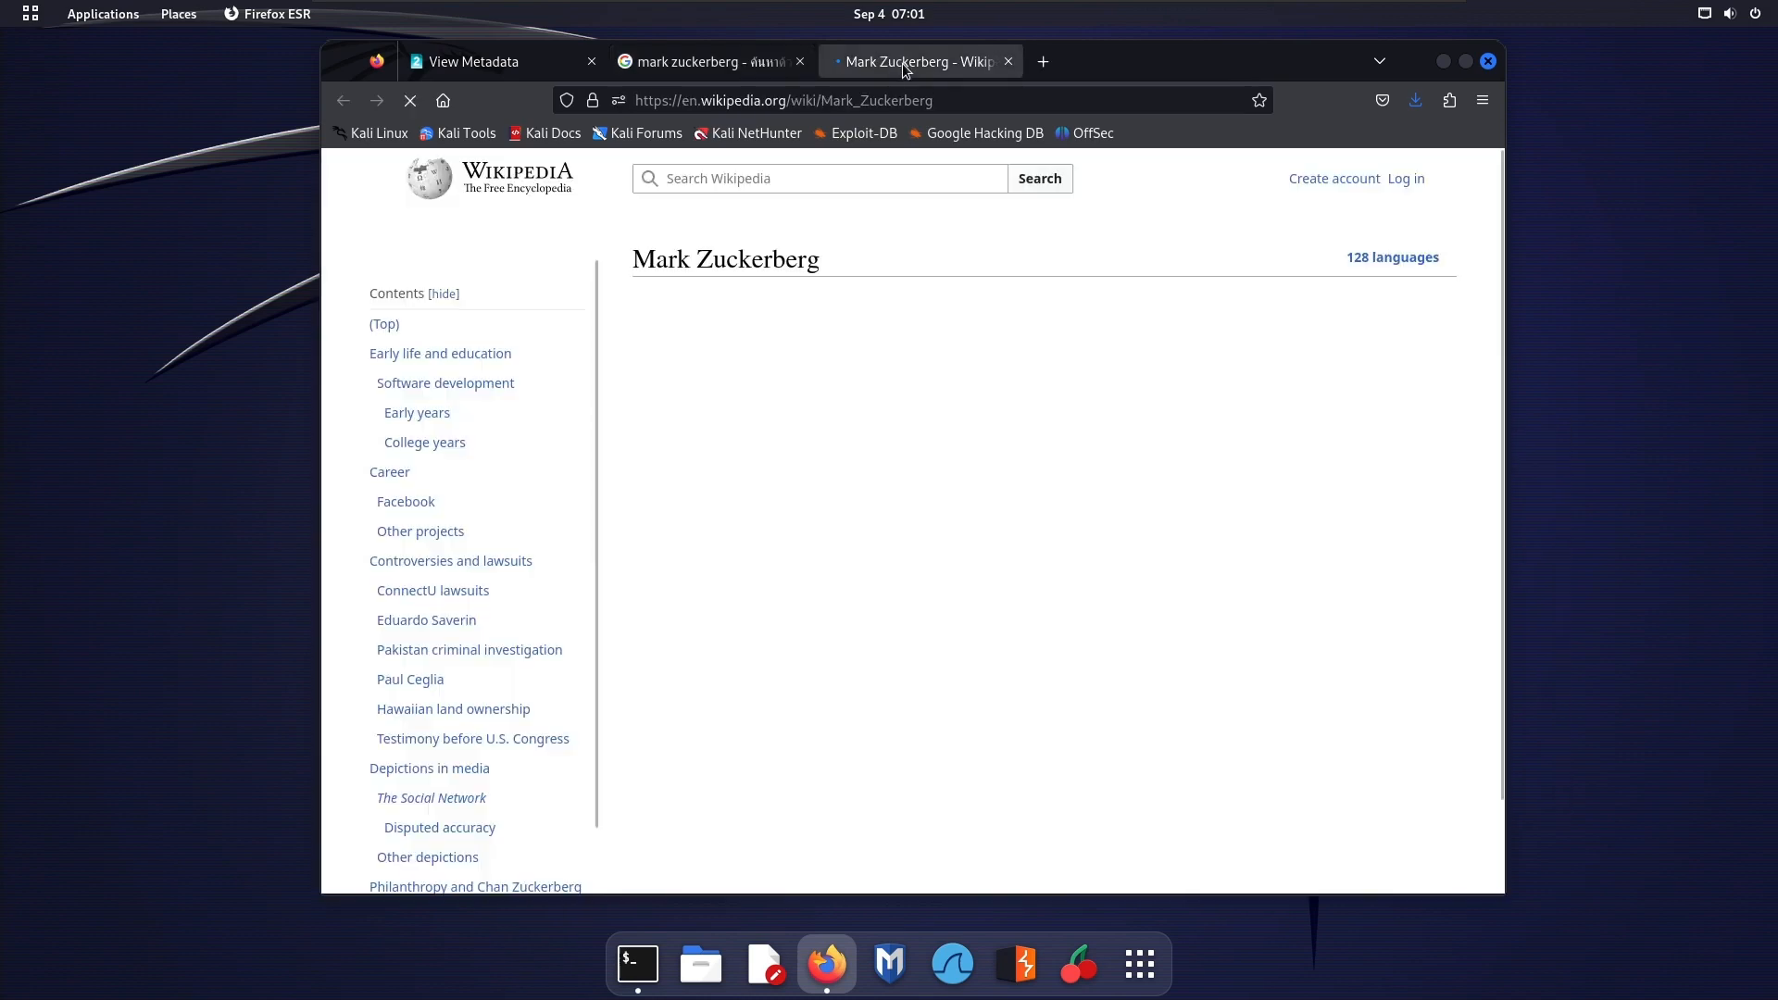
Open the file page of the article's infobox portrait, and from it the full-size original image, in new tabs
{"action": "right_click", "coordinate": [1309, 476]}
{"action": "left_click", "coordinate": [1398, 488]}
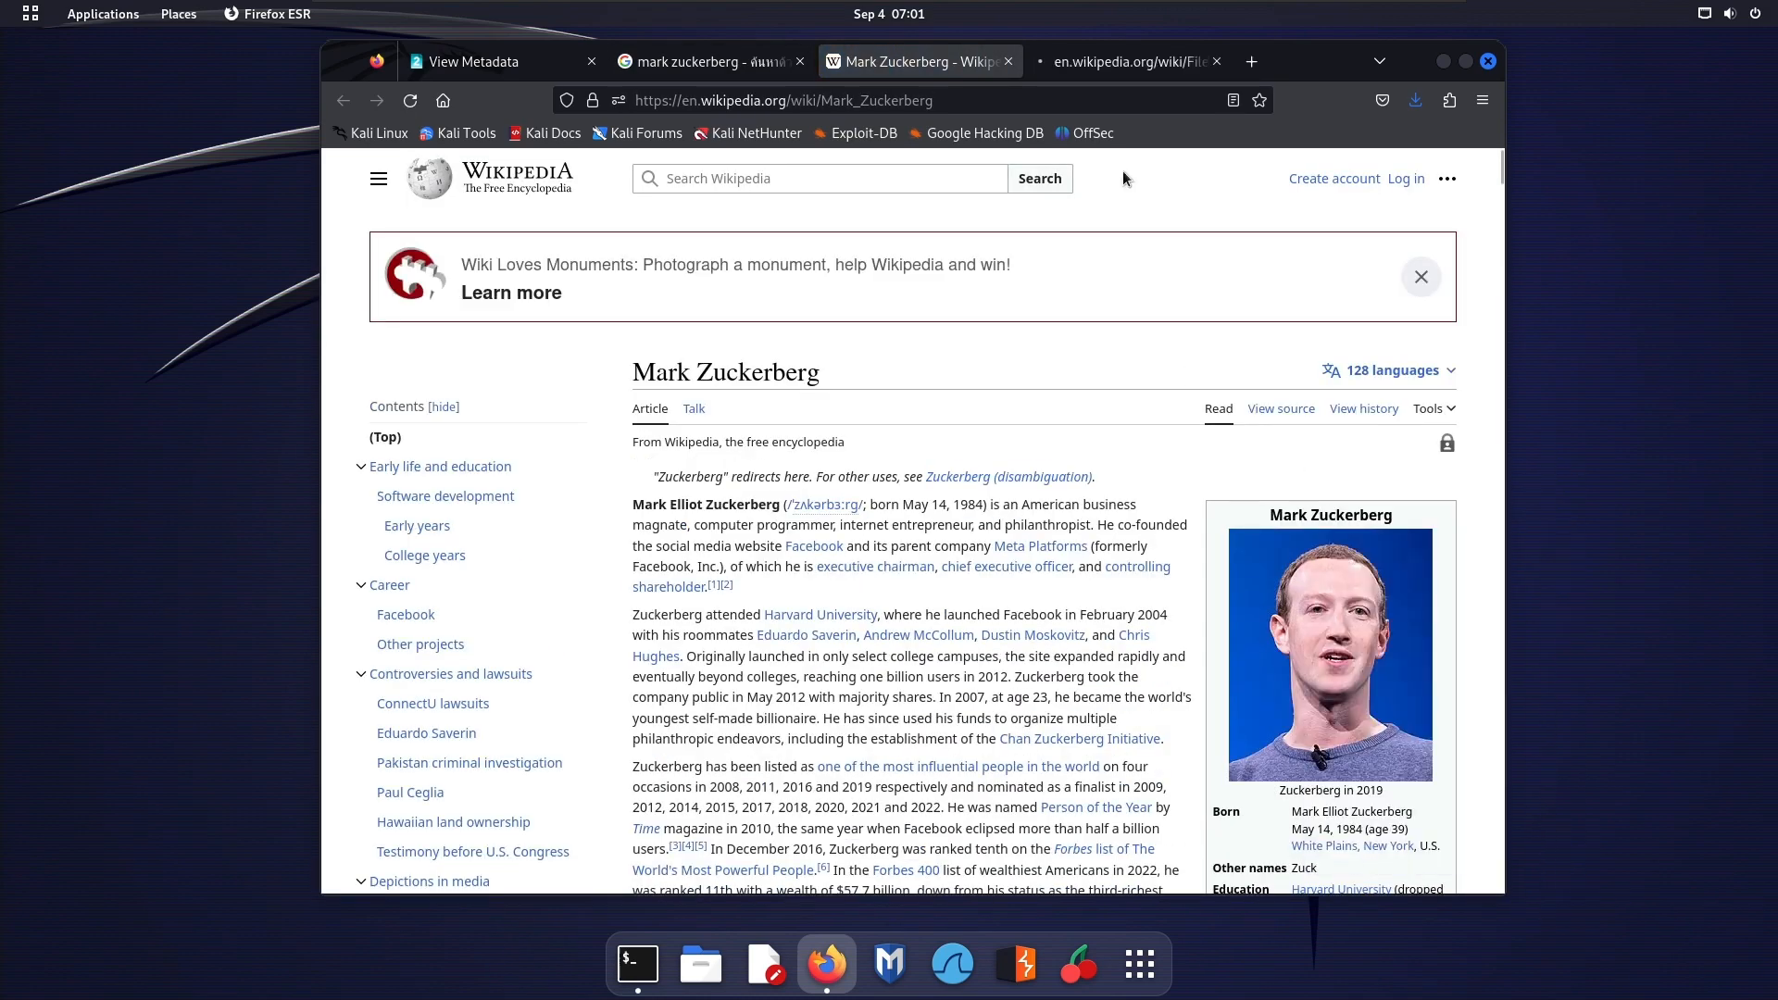
{"action": "left_click", "coordinate": [1121, 61]}
{"action": "scroll", "coordinate": [826, 533], "scroll_direction": "down", "scroll_amount": 3}
{"action": "right_click", "coordinate": [802, 433]}
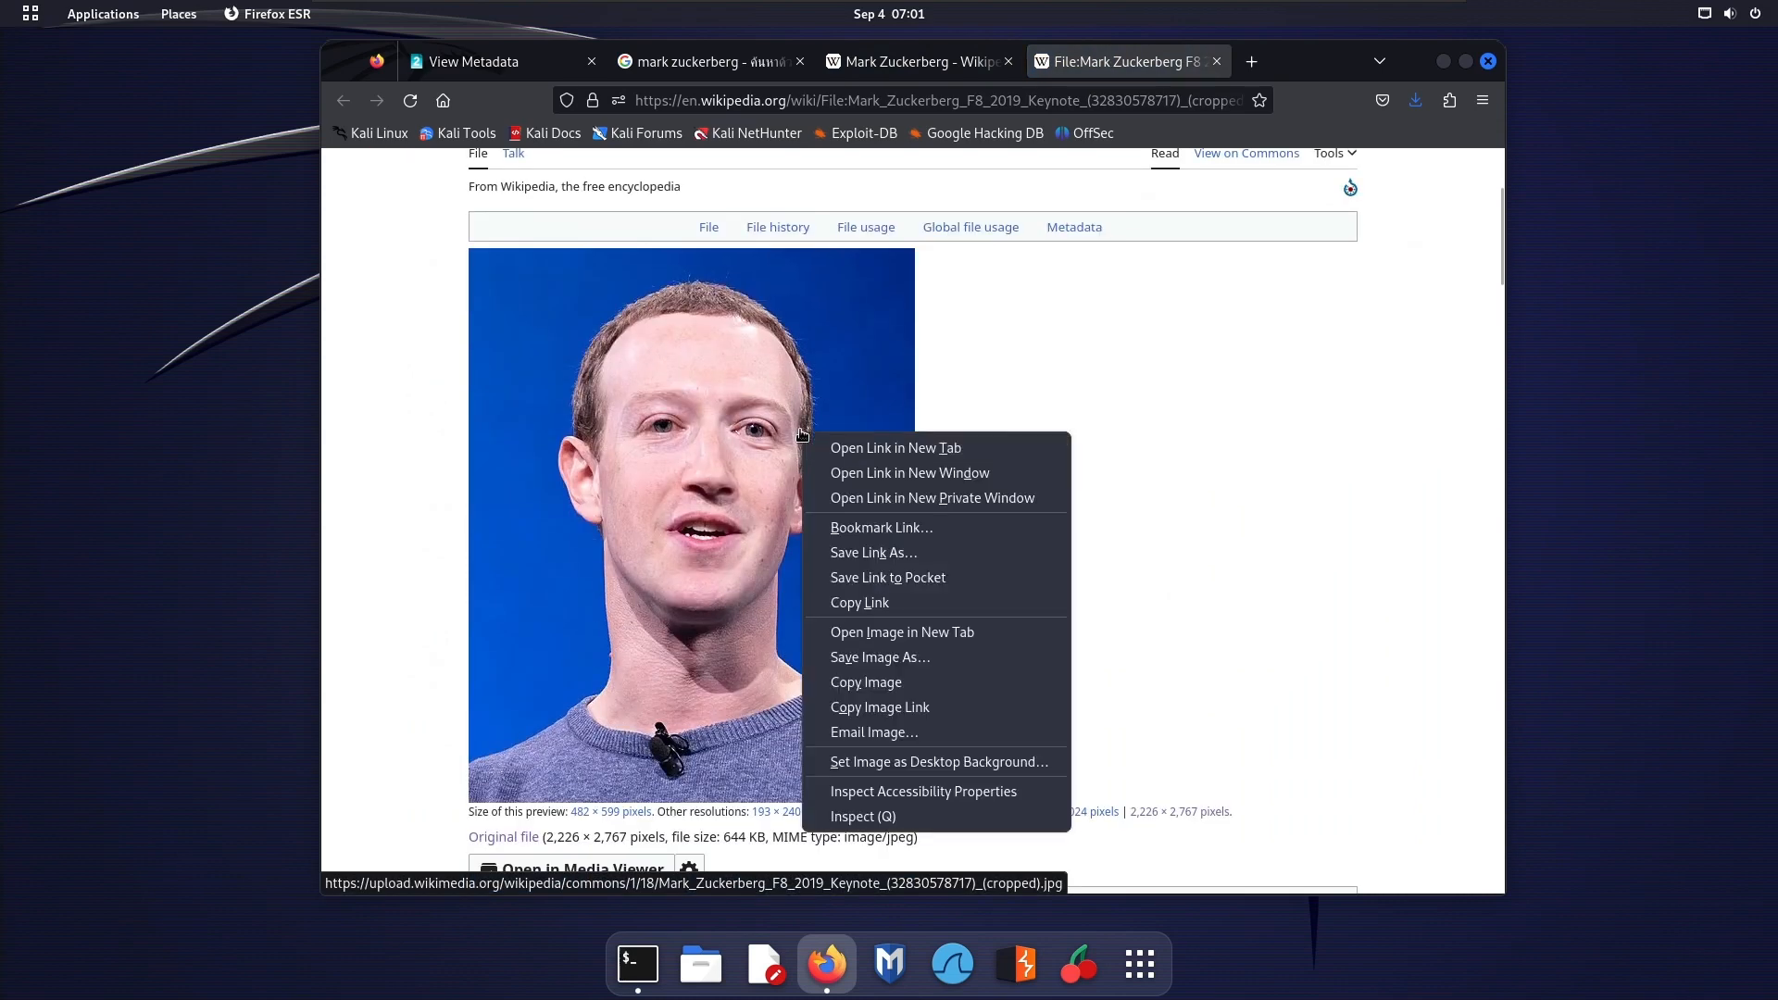
{"action": "left_click", "coordinate": [843, 448]}
{"action": "left_click", "coordinate": [1279, 65]}
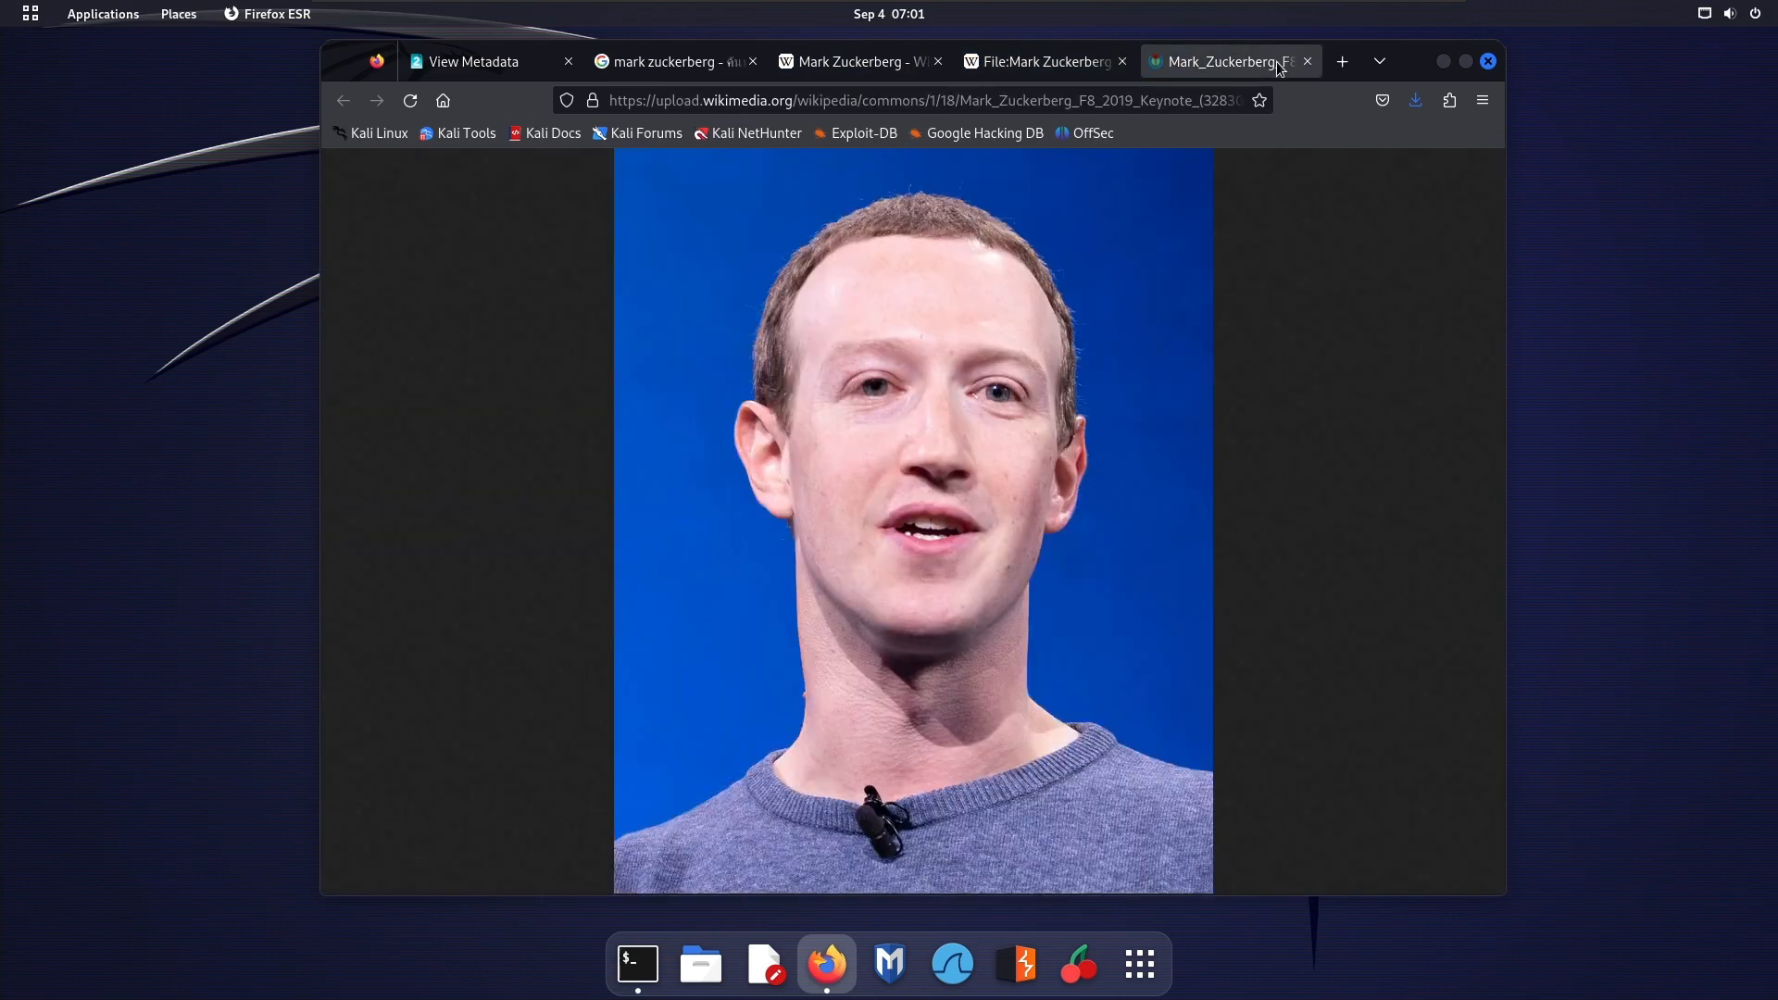
Save the full-size portrait to the Desktop folder under the name markzuckerberg
{"action": "right_click", "coordinate": [1021, 377]}
{"action": "left_click", "coordinate": [1093, 394]}
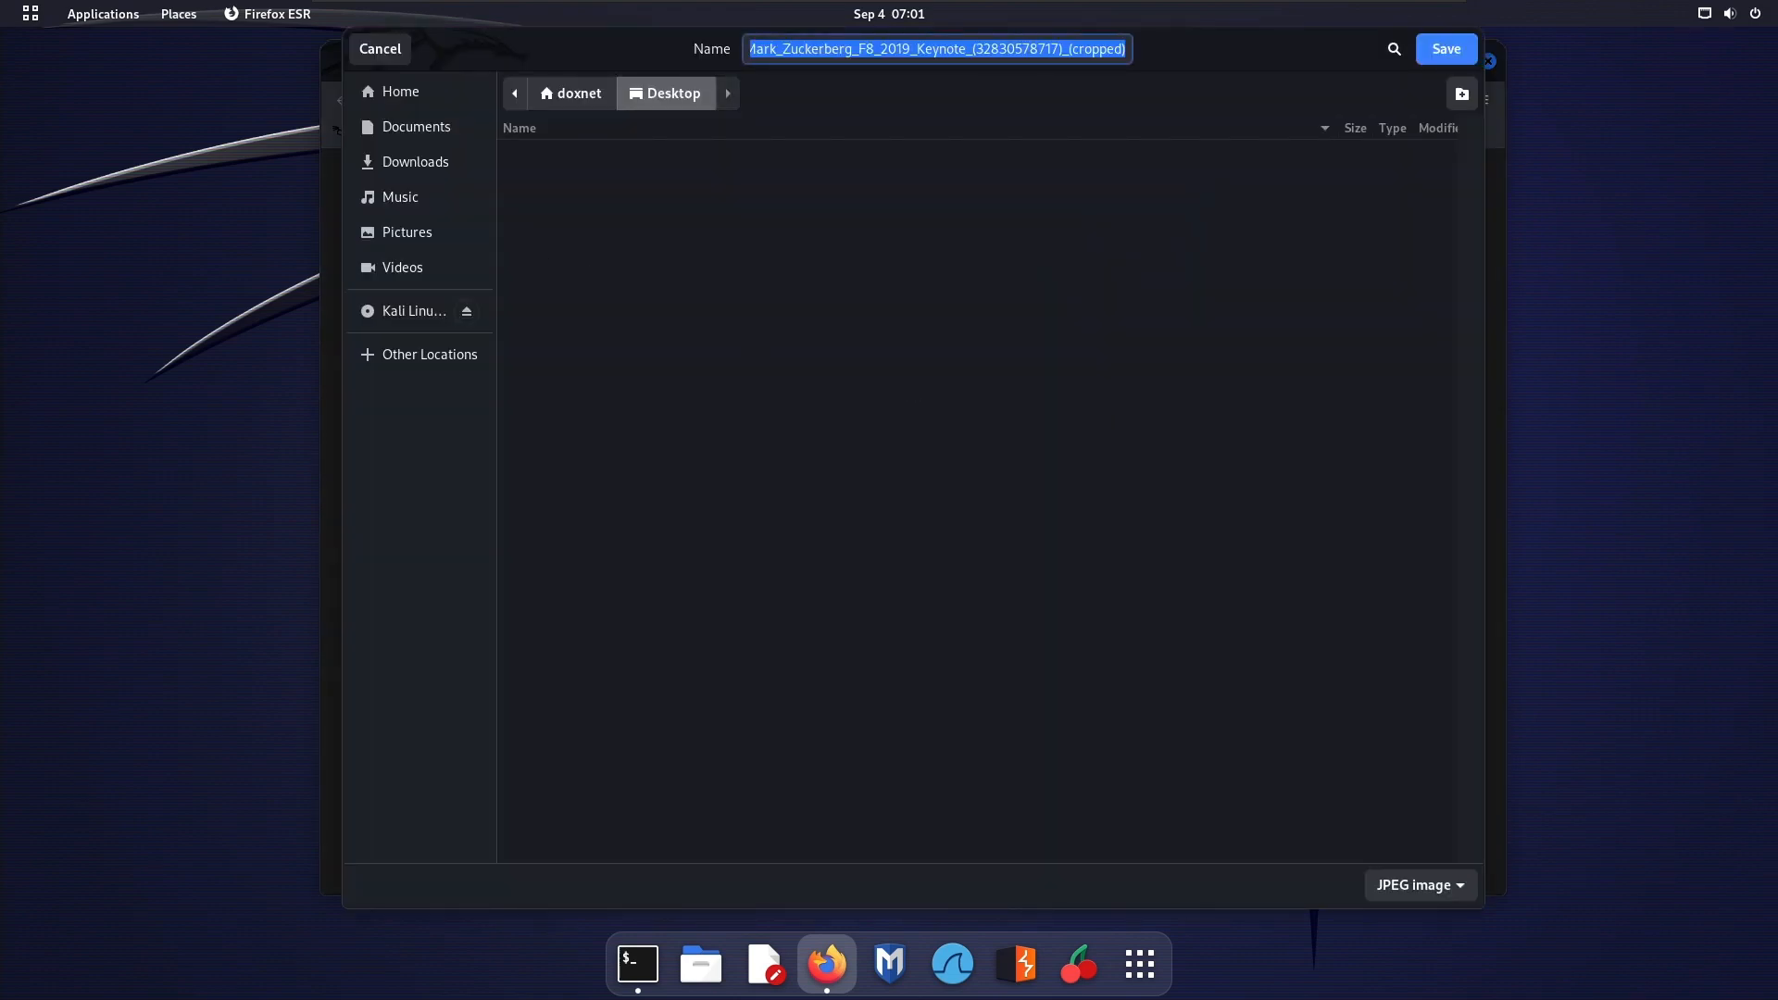
{"action": "left_click", "coordinate": [436, 94]}
{"action": "double_click", "coordinate": [680, 151]}
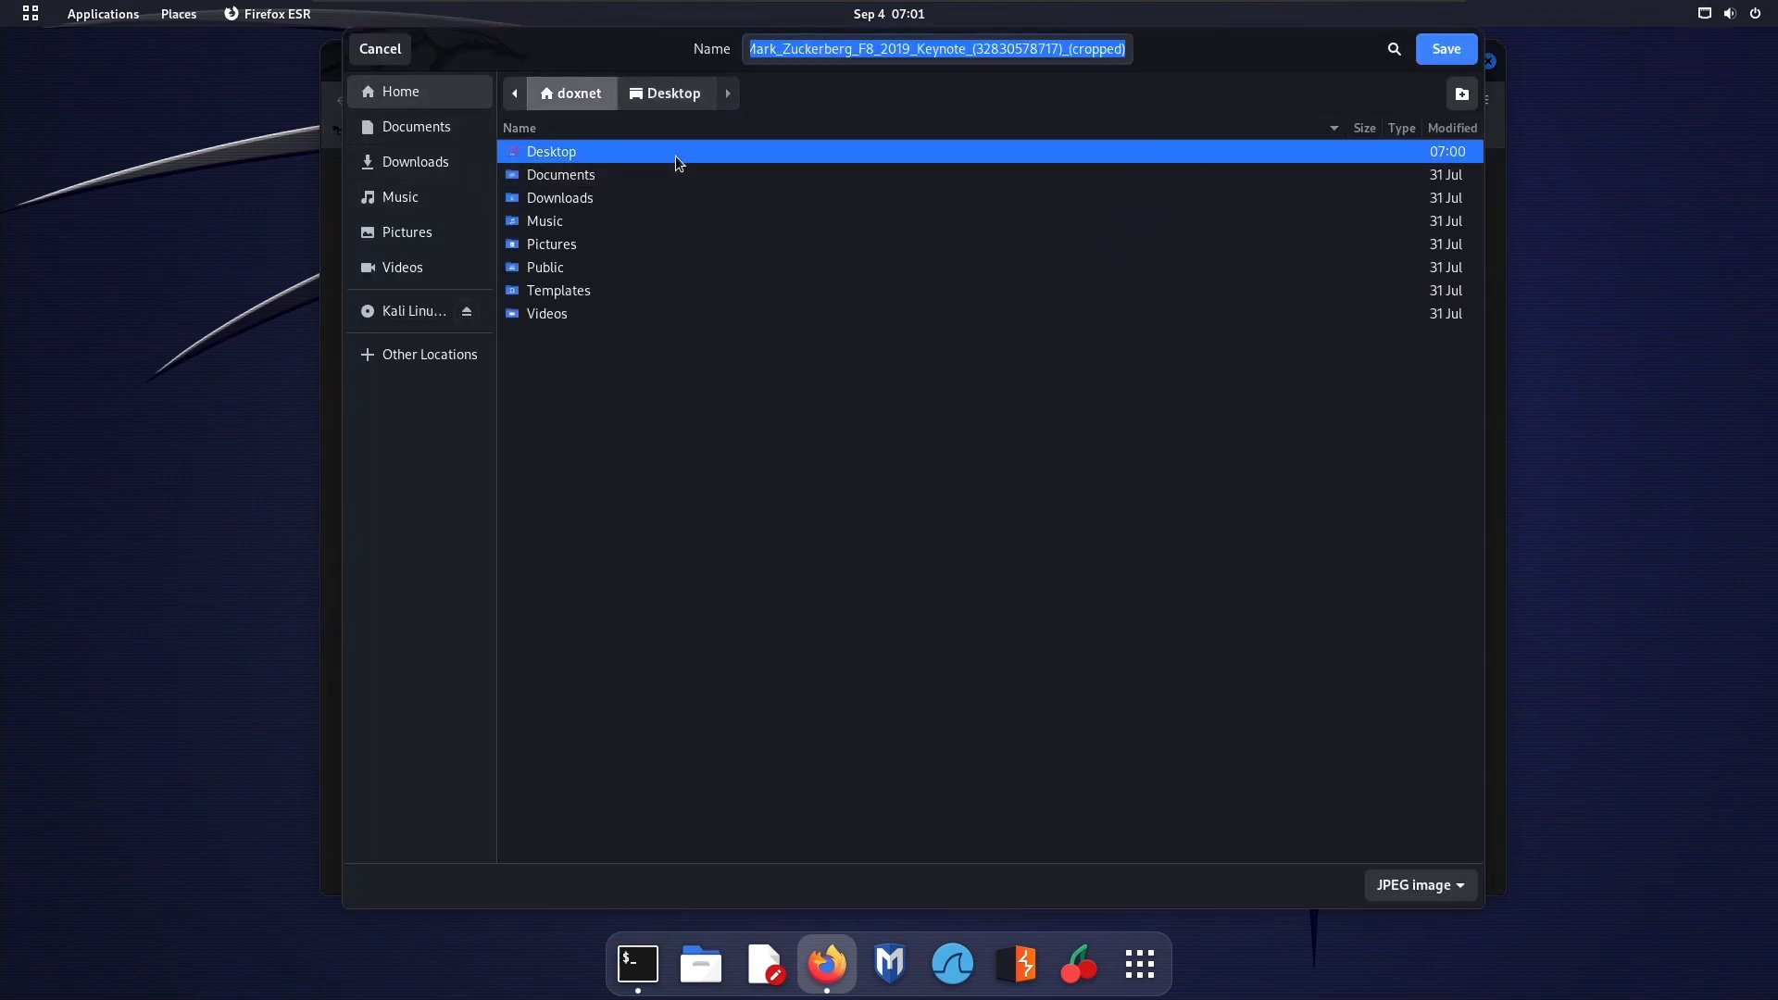
{"action": "triple_click", "coordinate": [982, 48]}
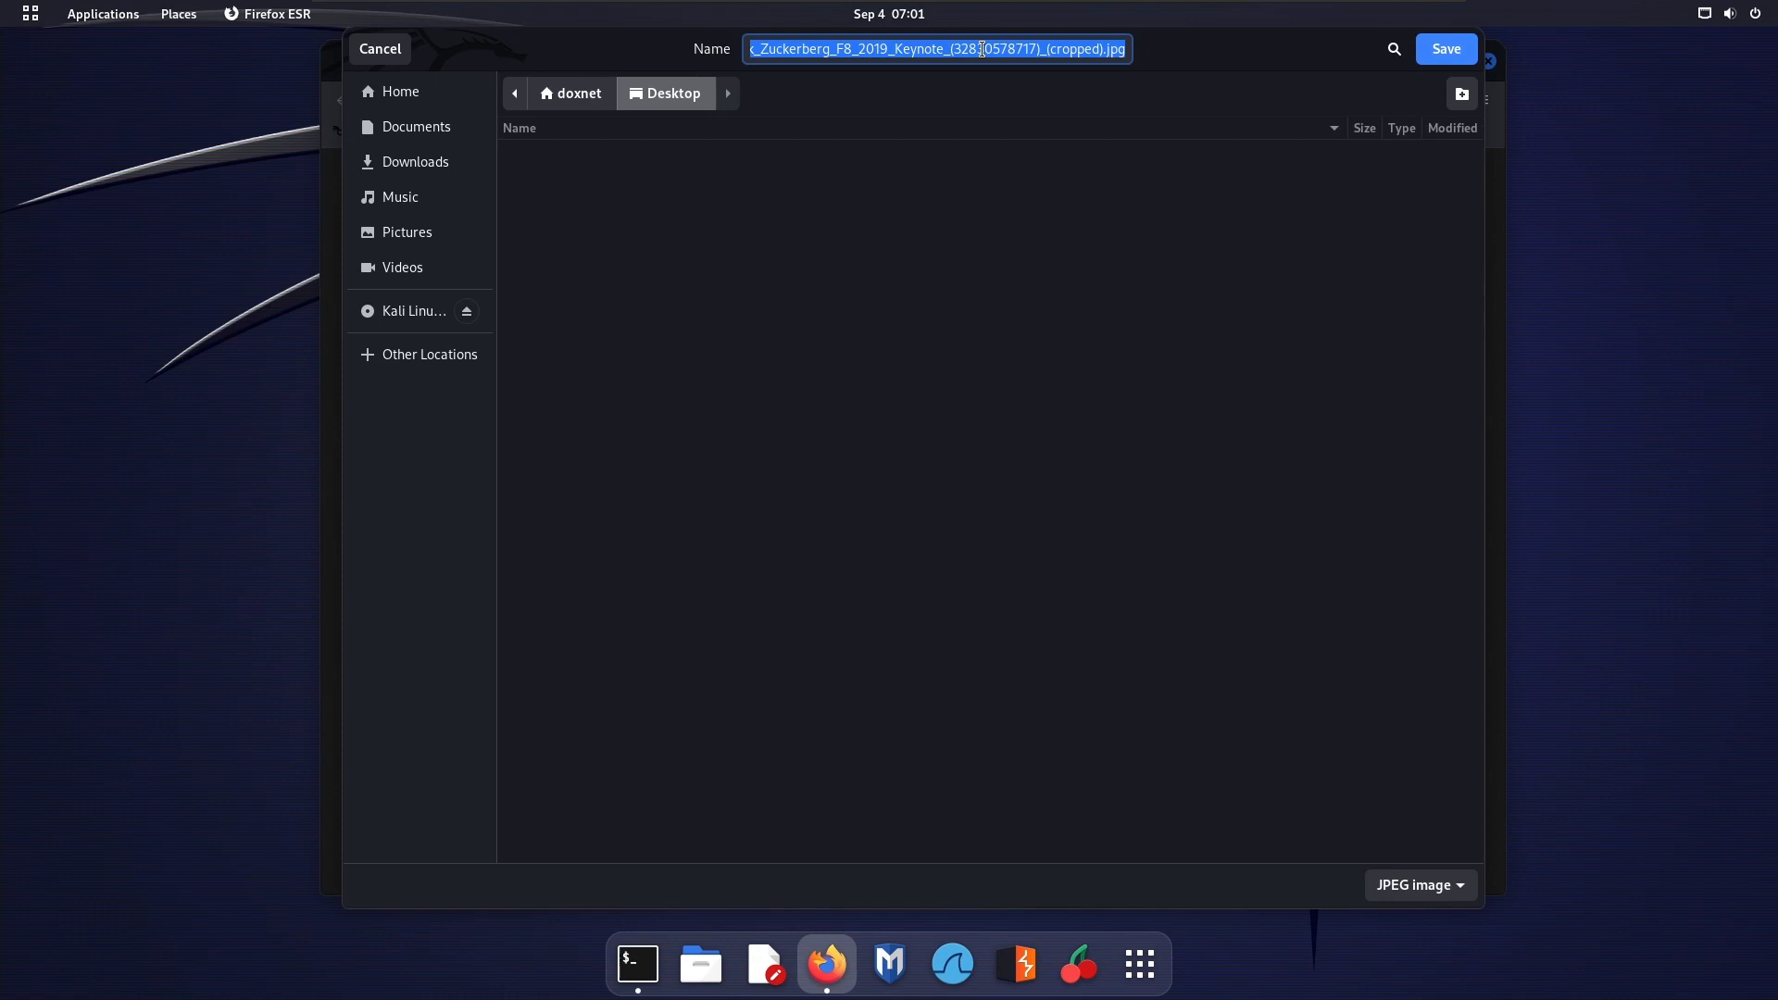
{"action": "key", "text": "BackSpace"}
{"action": "type", "text": "markzuc"}
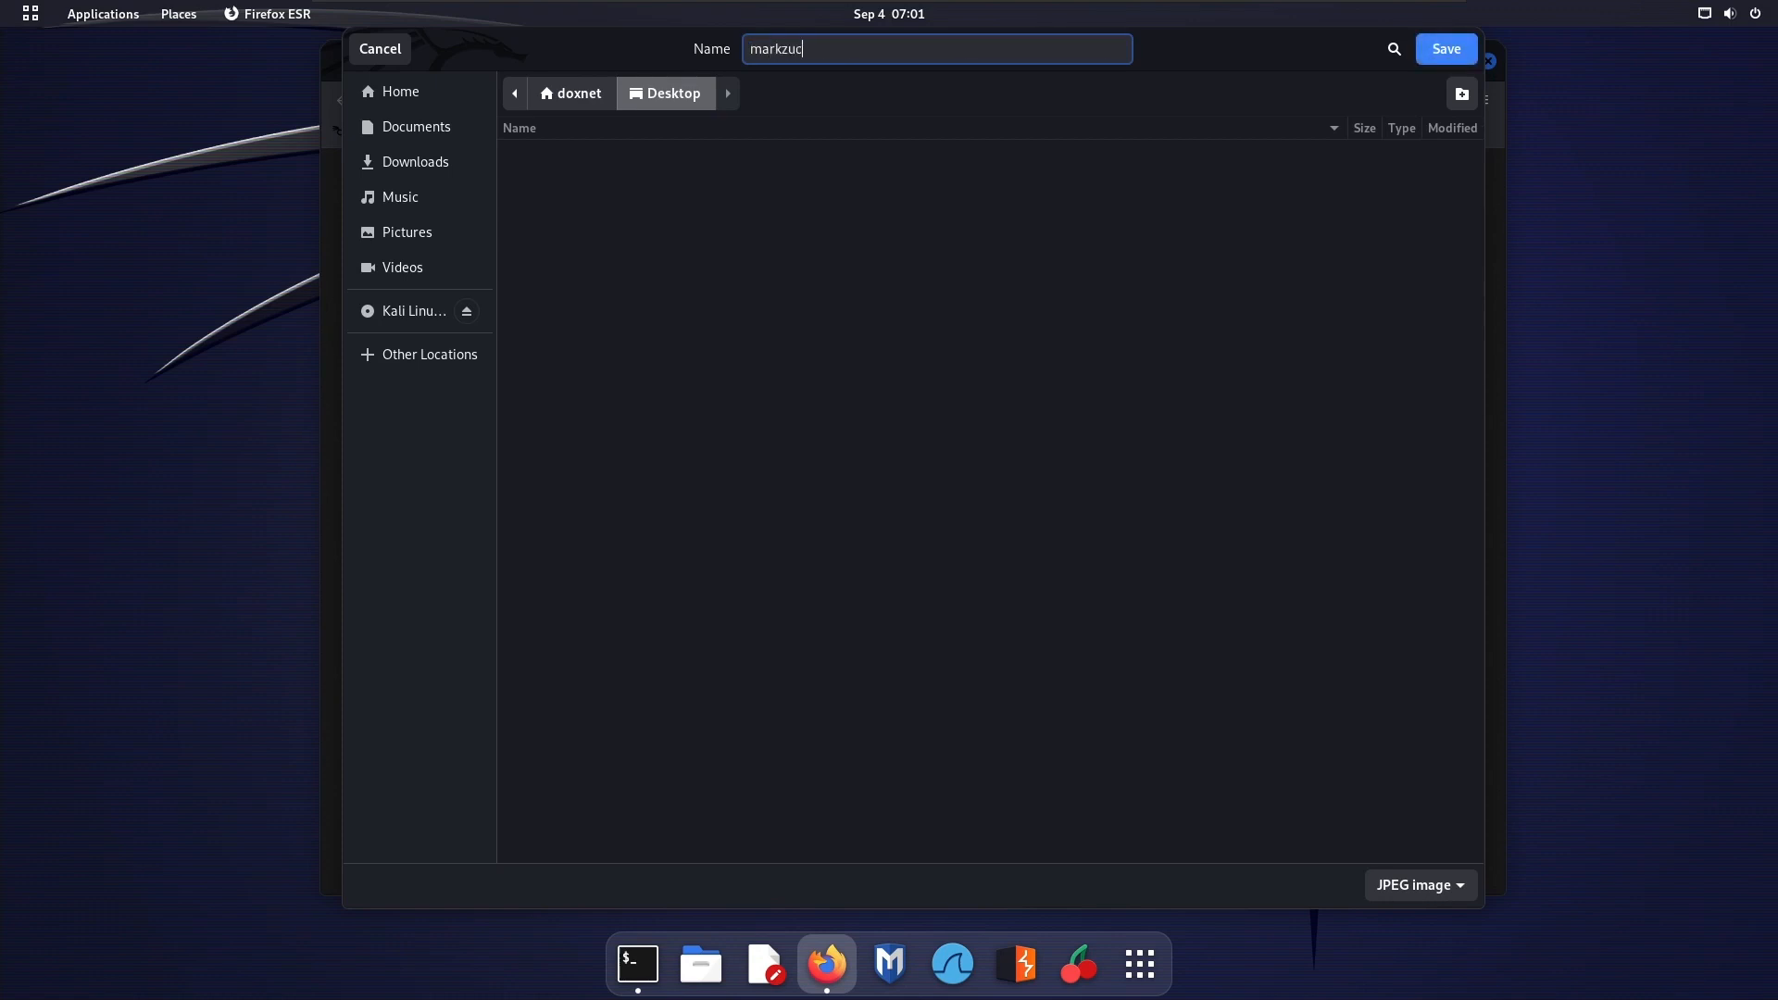
{"action": "type", "text": "kerberg"}
{"action": "key", "text": "Return"}
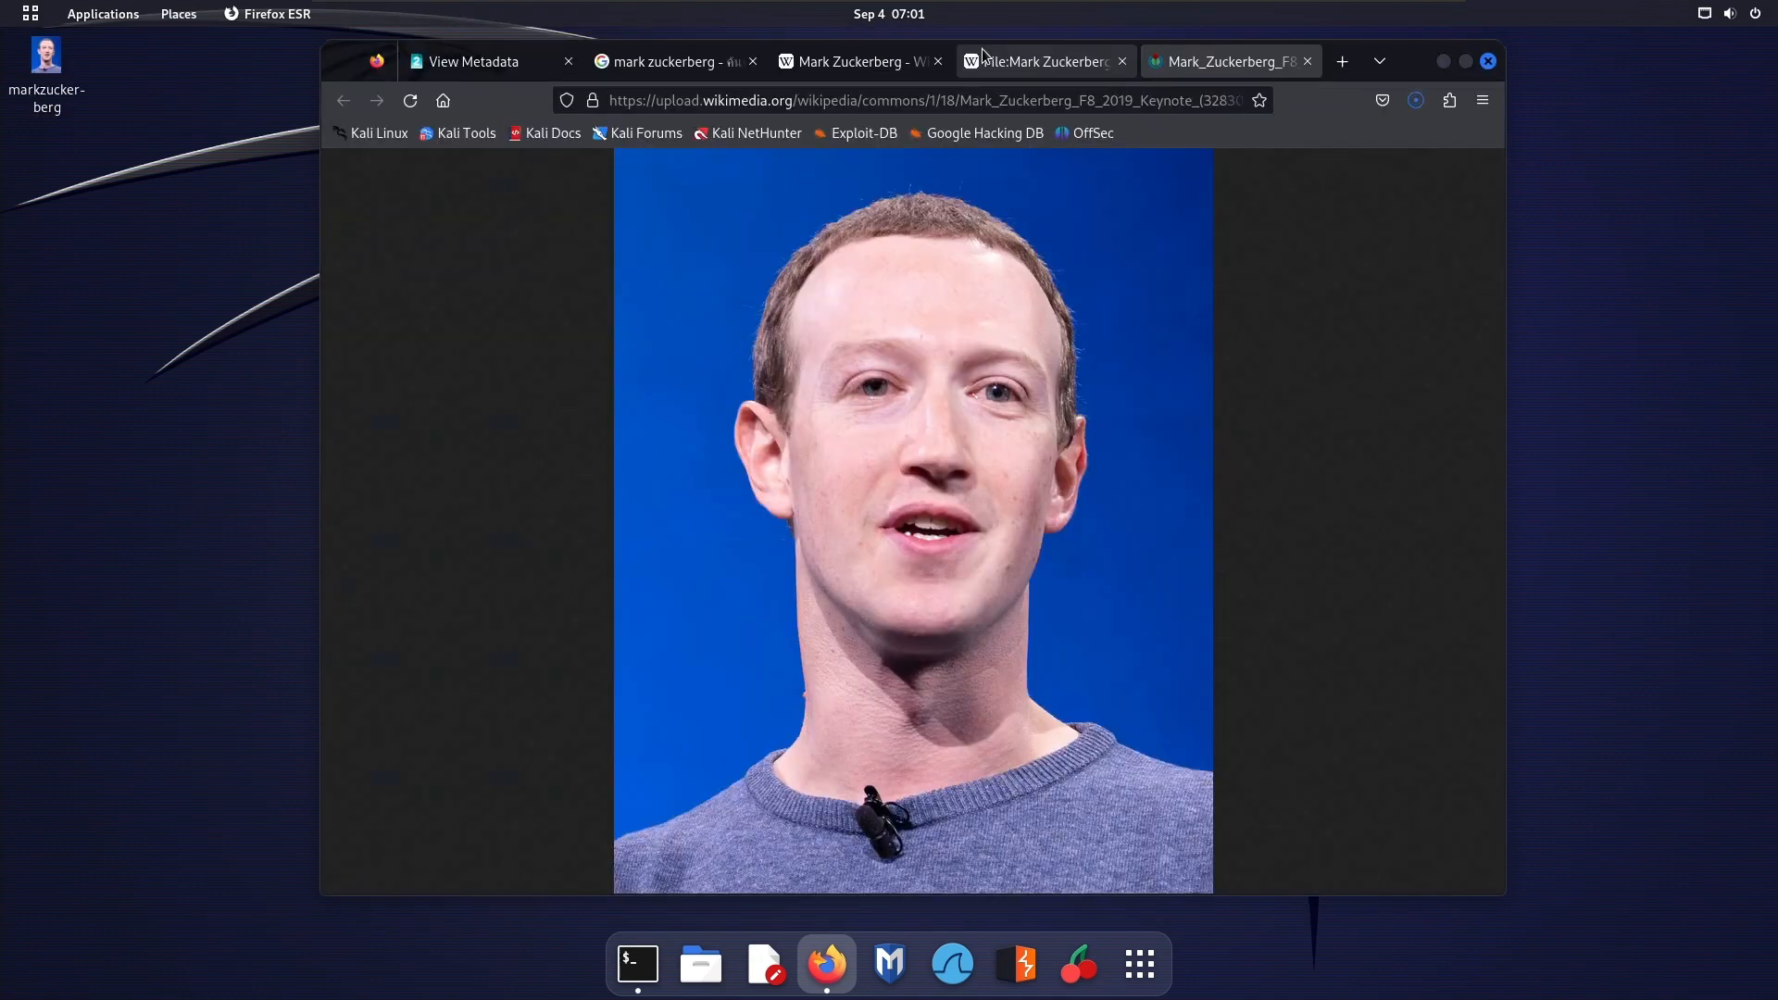
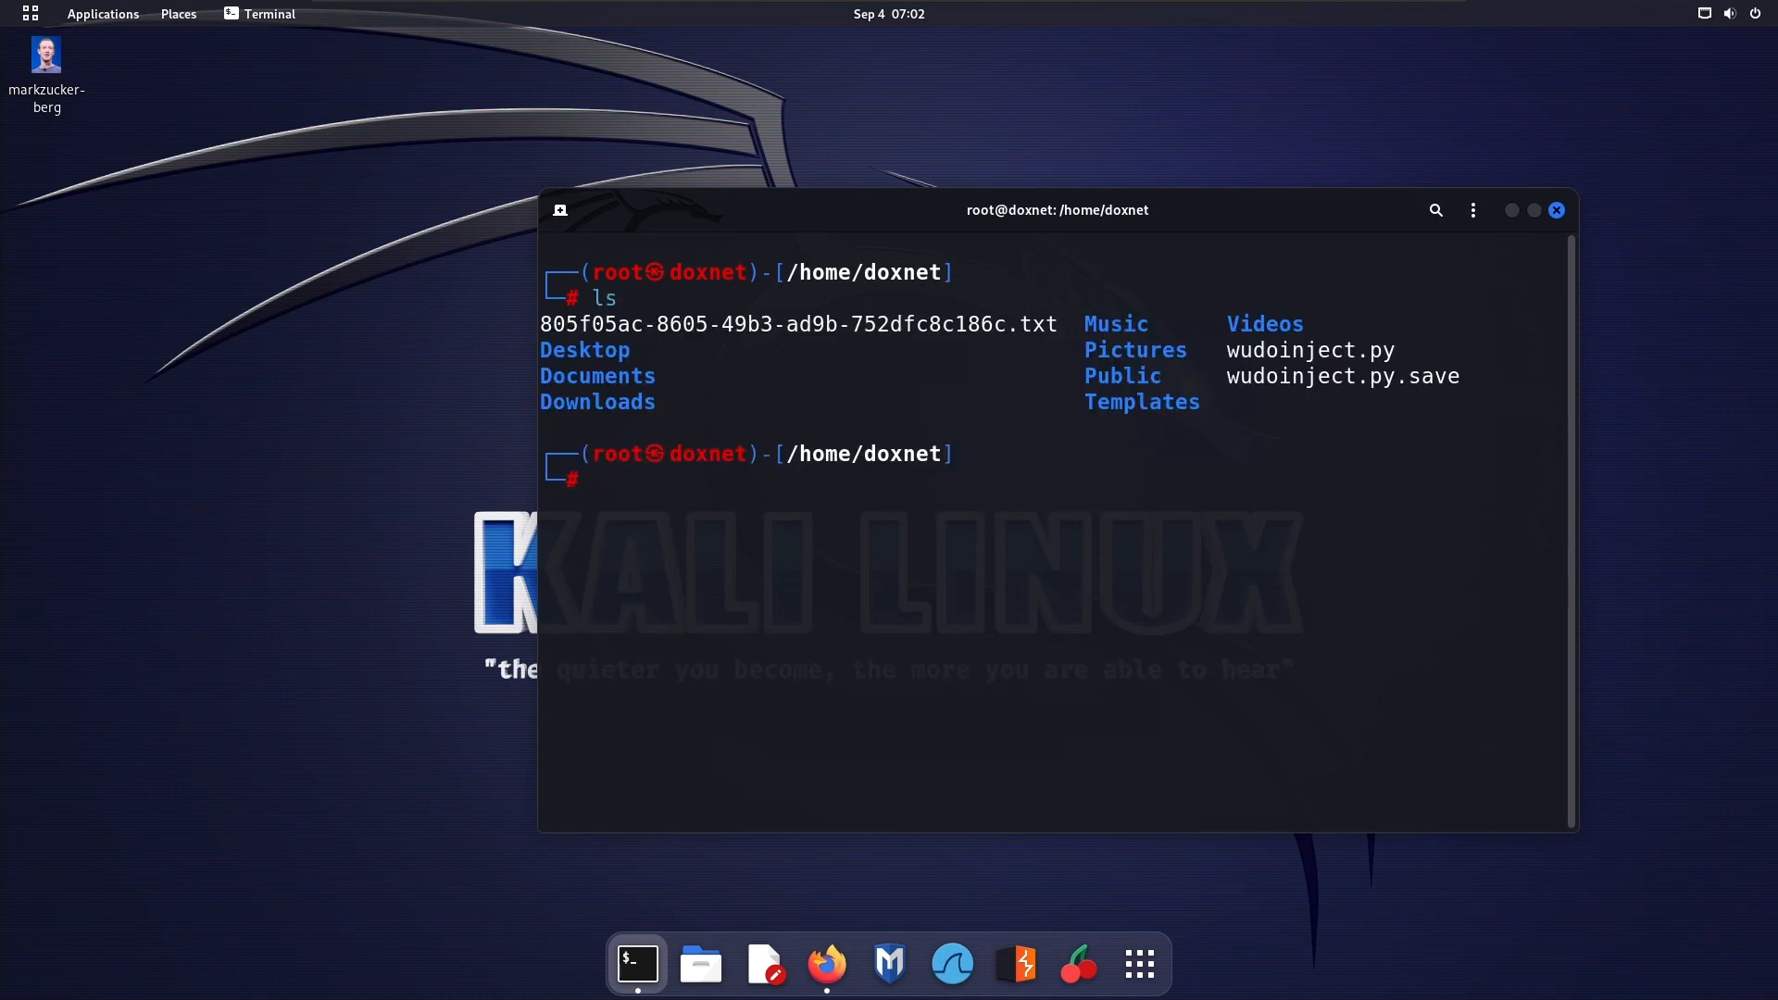
{"action": "type", "text": "cd Desktip"}
{"action": "key", "text": "Return"}
{"action": "type", "text": "ls"}
{"action": "key", "text": "Return"}
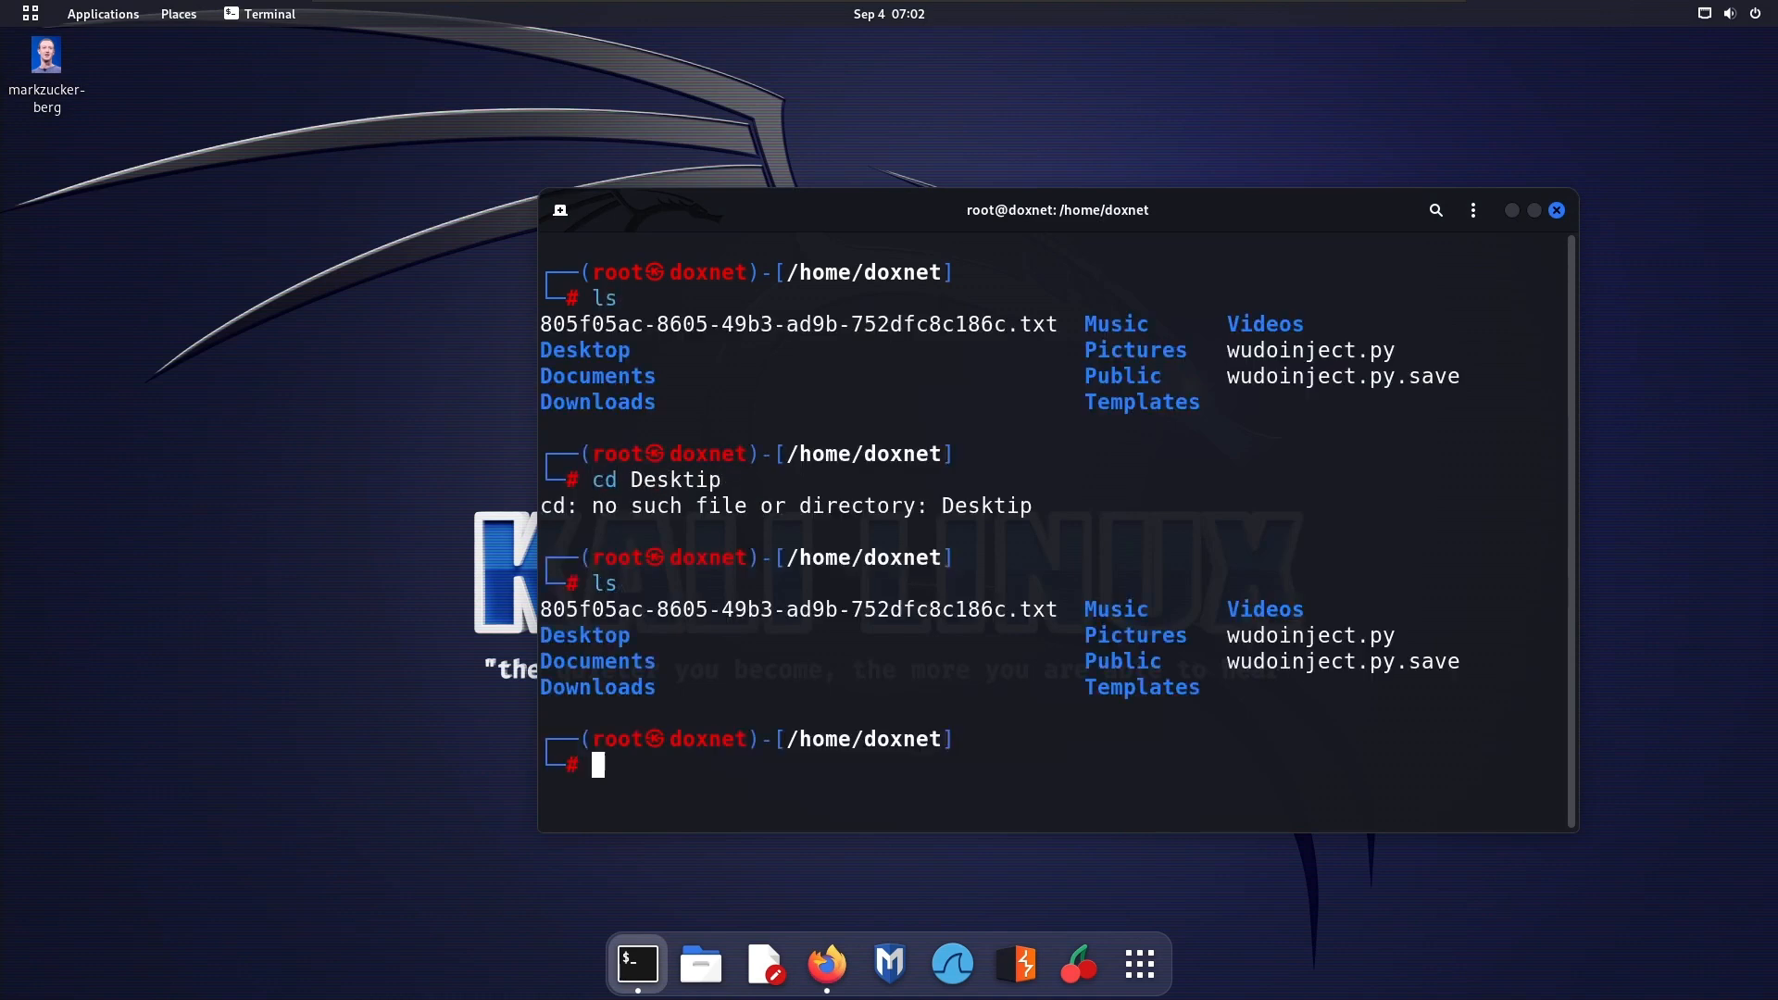
{"action": "type", "text": "clear"}
Change into the Desktop directory and list its contents on a cleared terminal screen
{"action": "key", "text": "Return"}
{"action": "type", "text": "ls"}
{"action": "key", "text": "Return"}
{"action": "type", "text": "cd Desktop"}
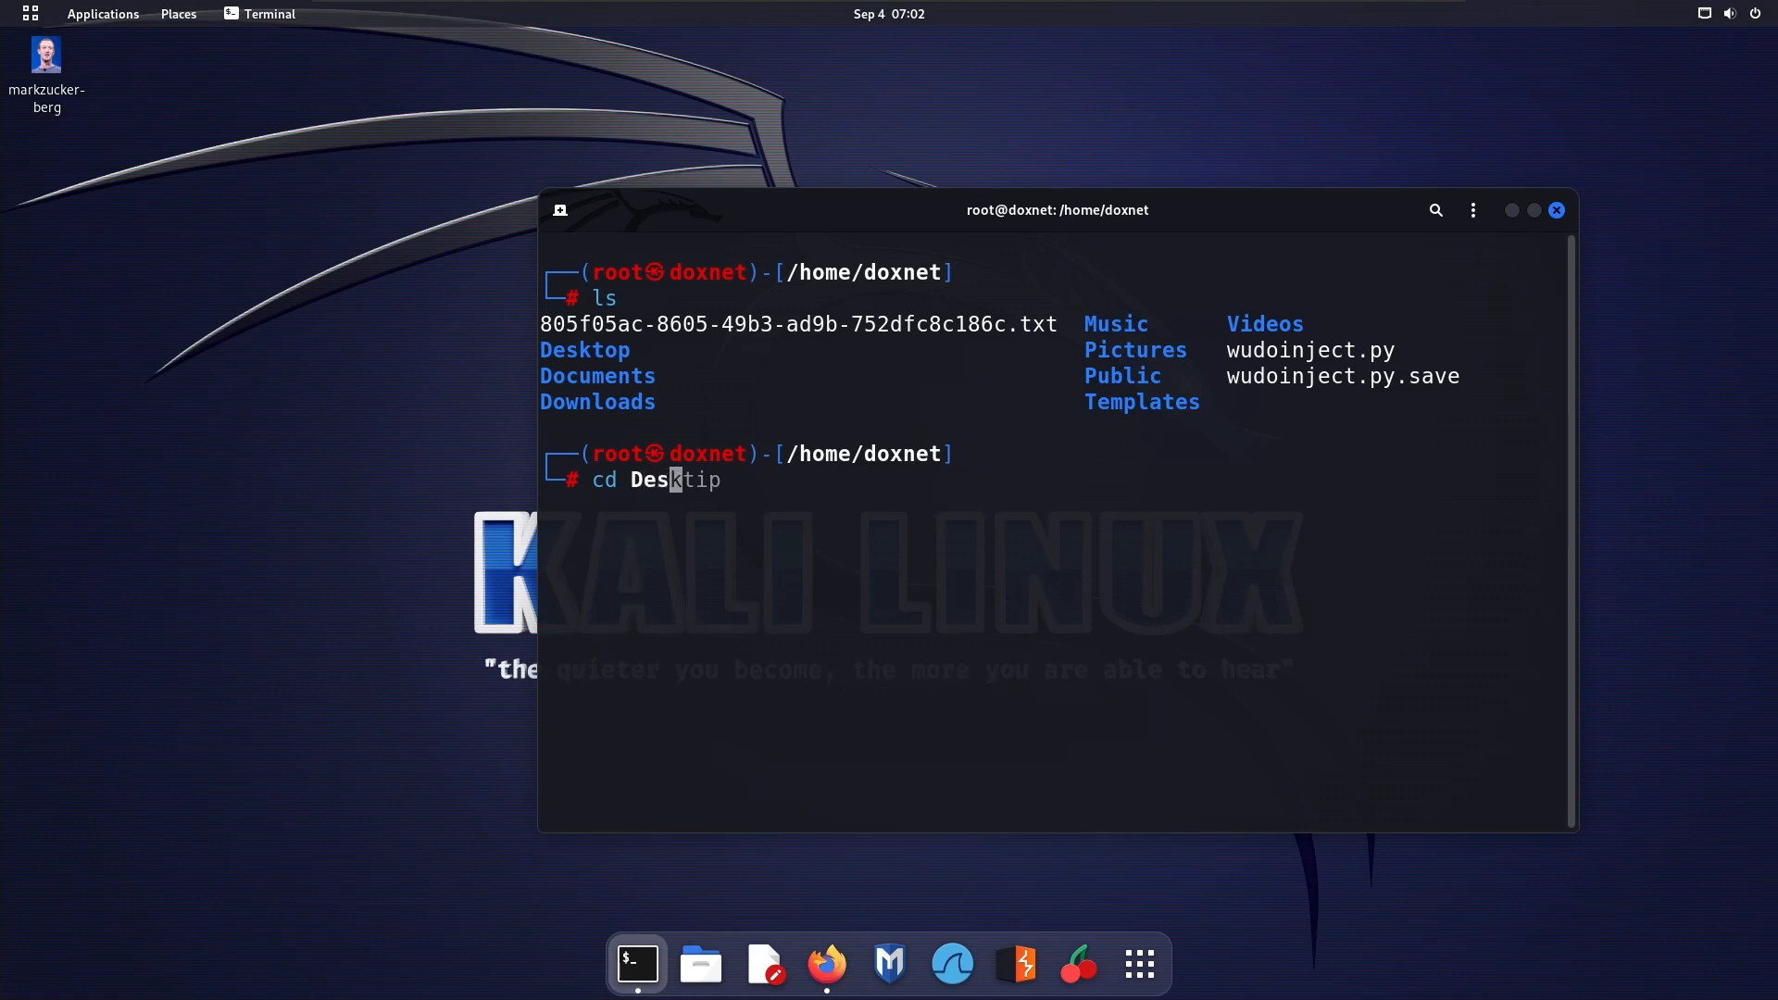
{"action": "key", "text": "Return"}
{"action": "type", "text": "l"}
{"action": "key", "text": "ctrl+l"}
{"action": "type", "text": "s"}
{"action": "key", "text": "Return"}
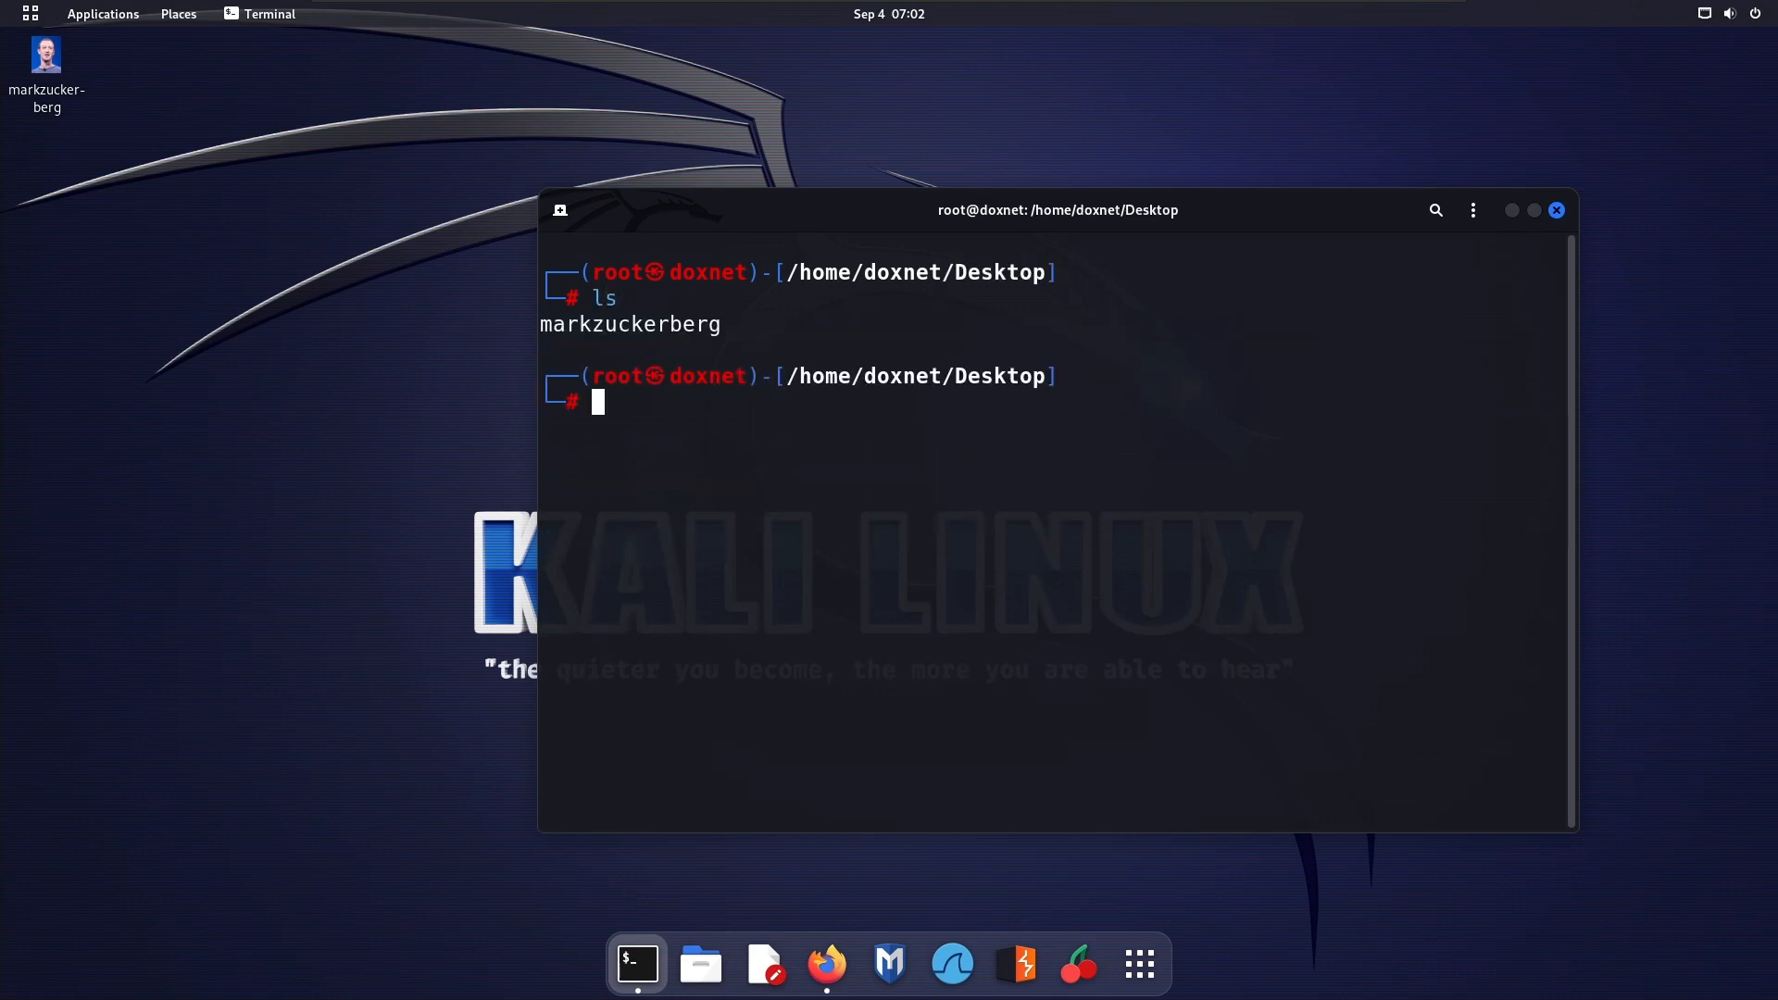
Highlight the current directory name in the prompt and the markzuckerberg file in the listing
{"action": "double_click", "coordinate": [1021, 274]}
{"action": "left_click", "coordinate": [598, 380]}
{"action": "double_click", "coordinate": [570, 319]}
{"action": "left_click", "coordinate": [894, 452]}
Run exiftool on the markzuckerberg file with the terminal window maximized
{"action": "type", "text": "exiftool"}
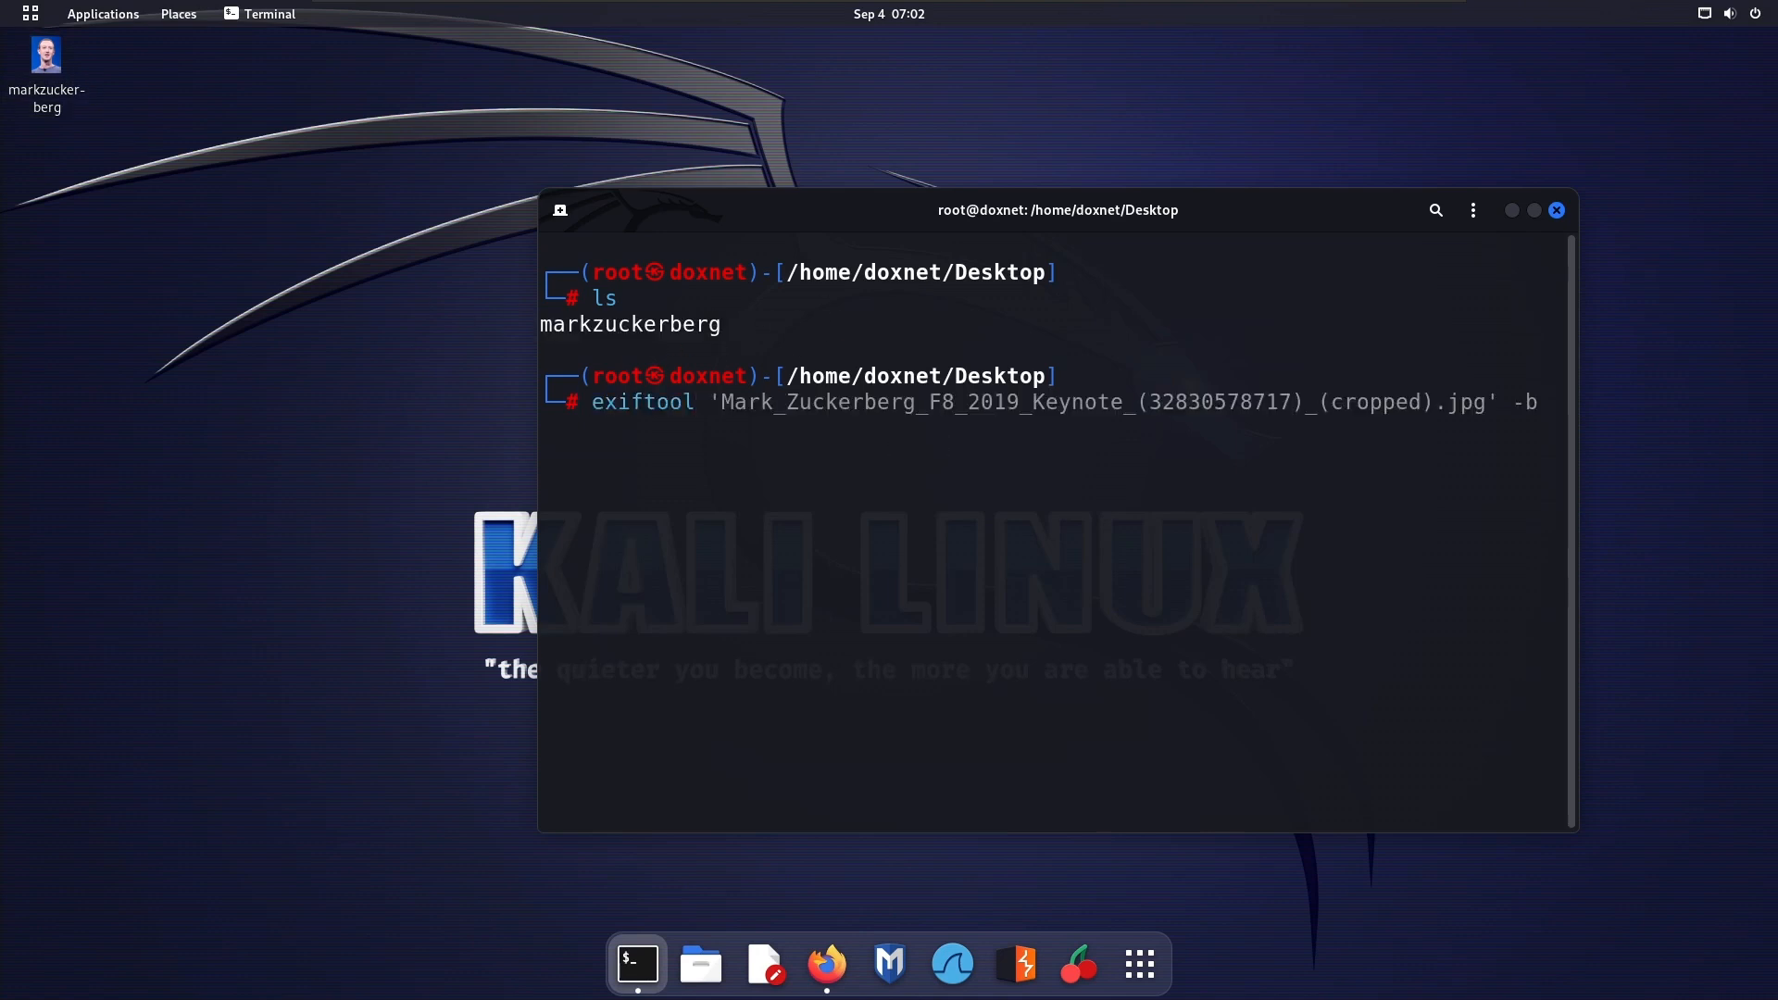
{"action": "double_click", "coordinate": [670, 326]}
{"action": "right_click", "coordinate": [671, 326]}
{"action": "left_click", "coordinate": [697, 346]}
{"action": "right_click", "coordinate": [697, 346]}
{"action": "left_click", "coordinate": [746, 417]}
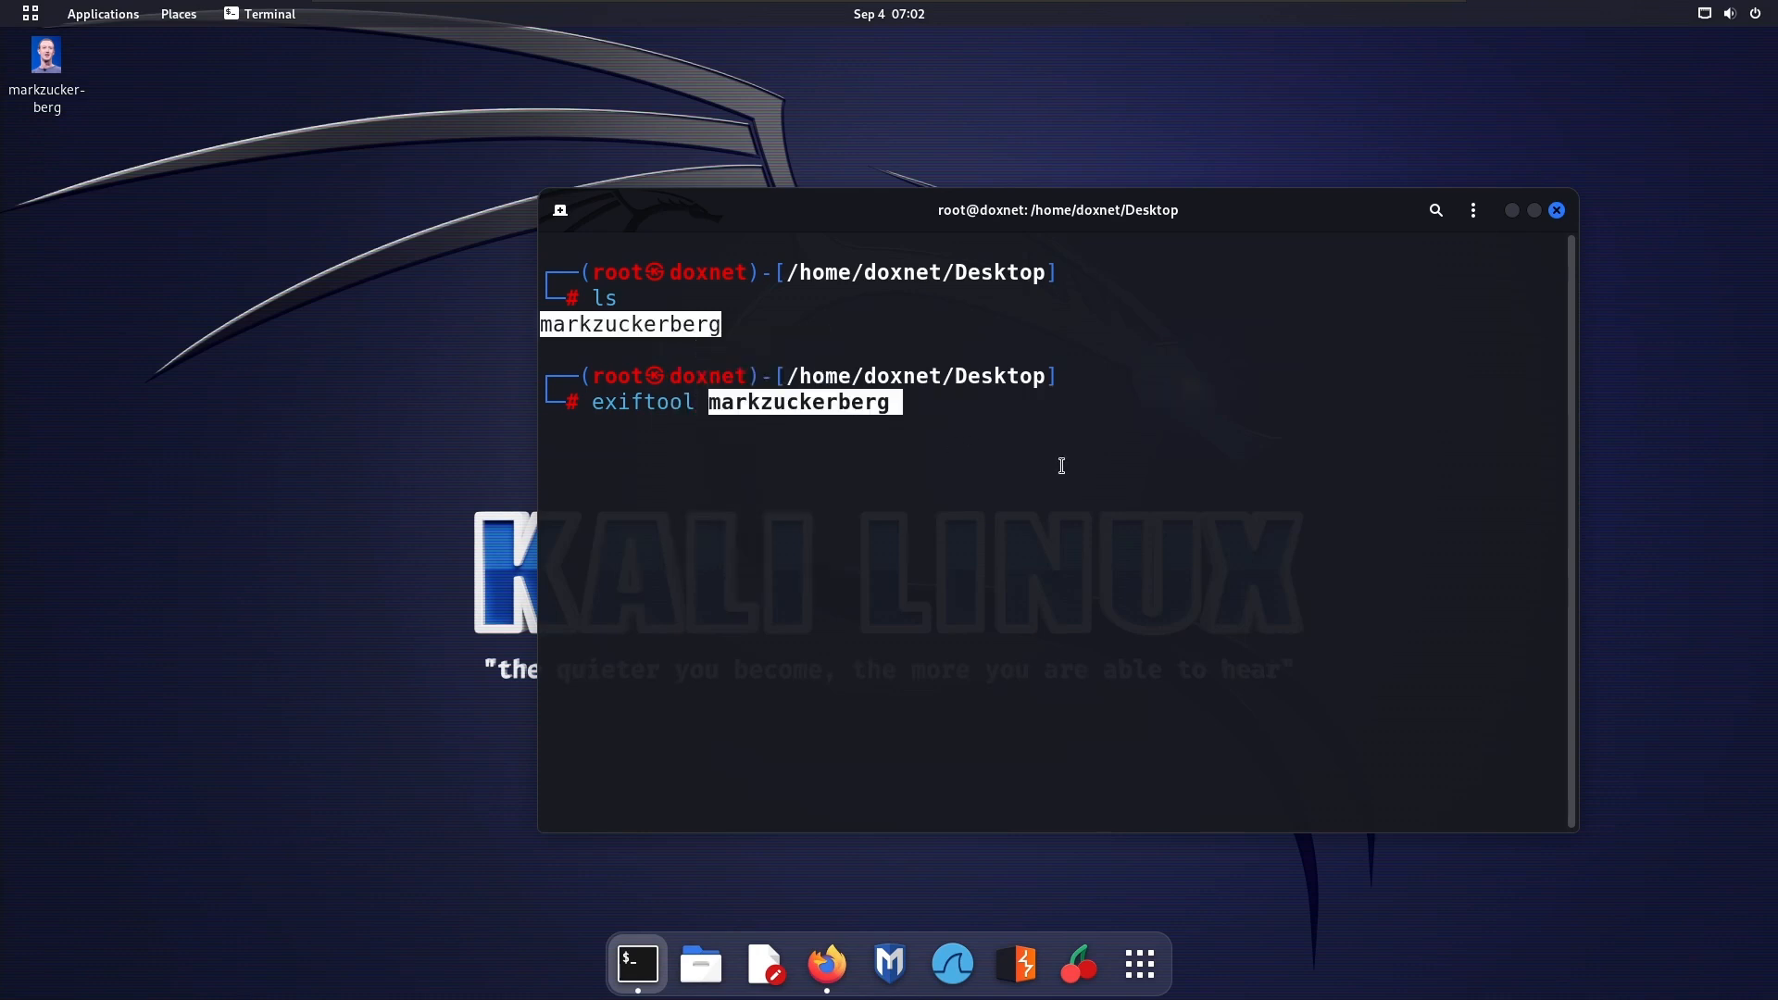
{"action": "double_click", "coordinate": [1194, 213]}
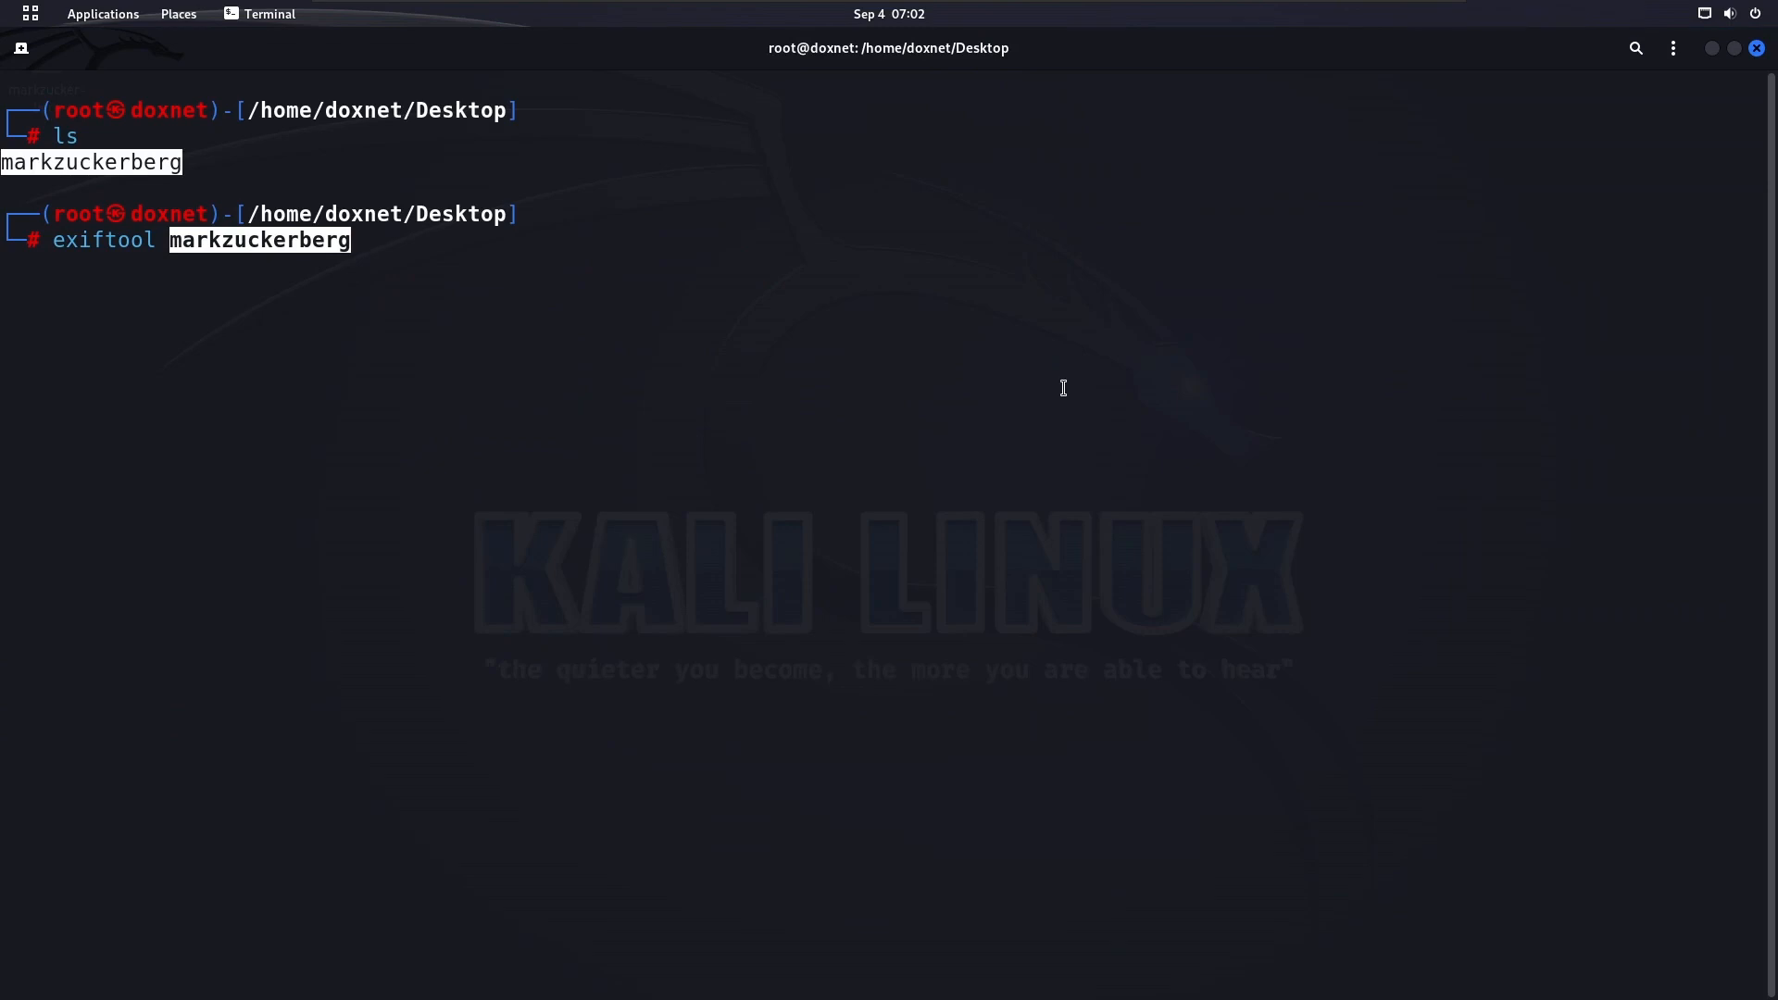
{"action": "key", "text": "Return"}
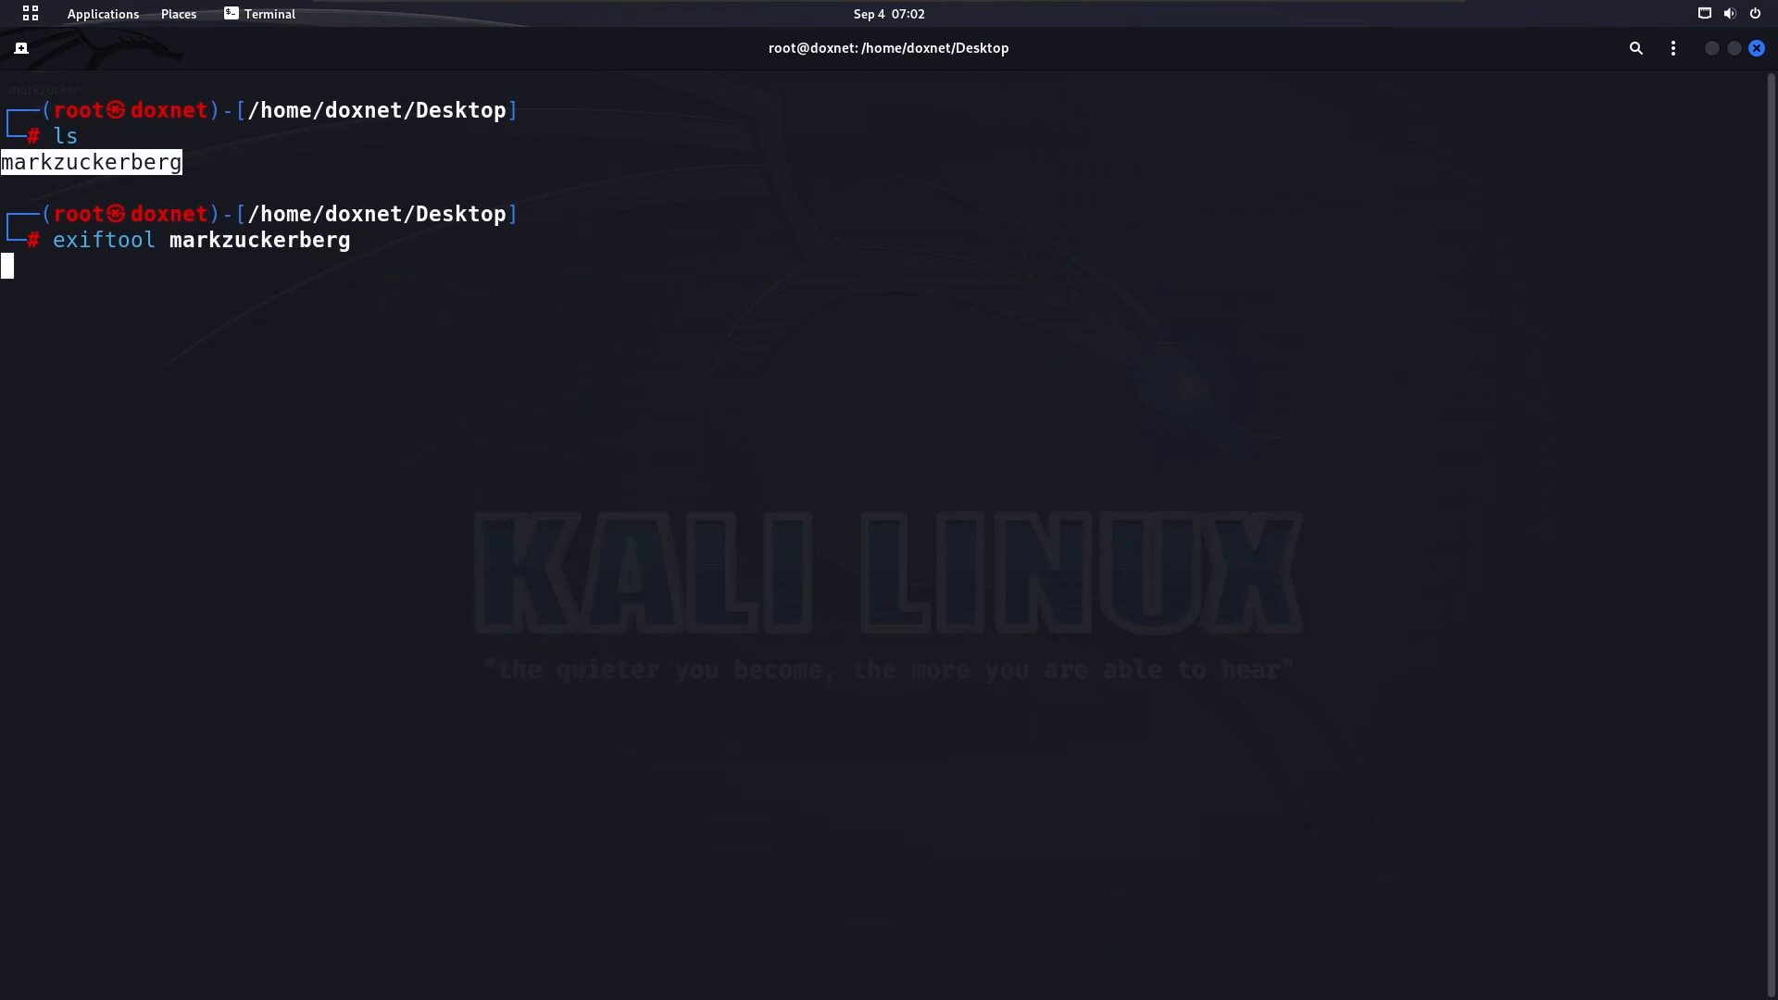
Go back to the start of the exiftool output and check the File Name and File Type Extension entries
{"action": "scroll", "coordinate": [605, 398], "scroll_direction": "up", "scroll_amount": 5}
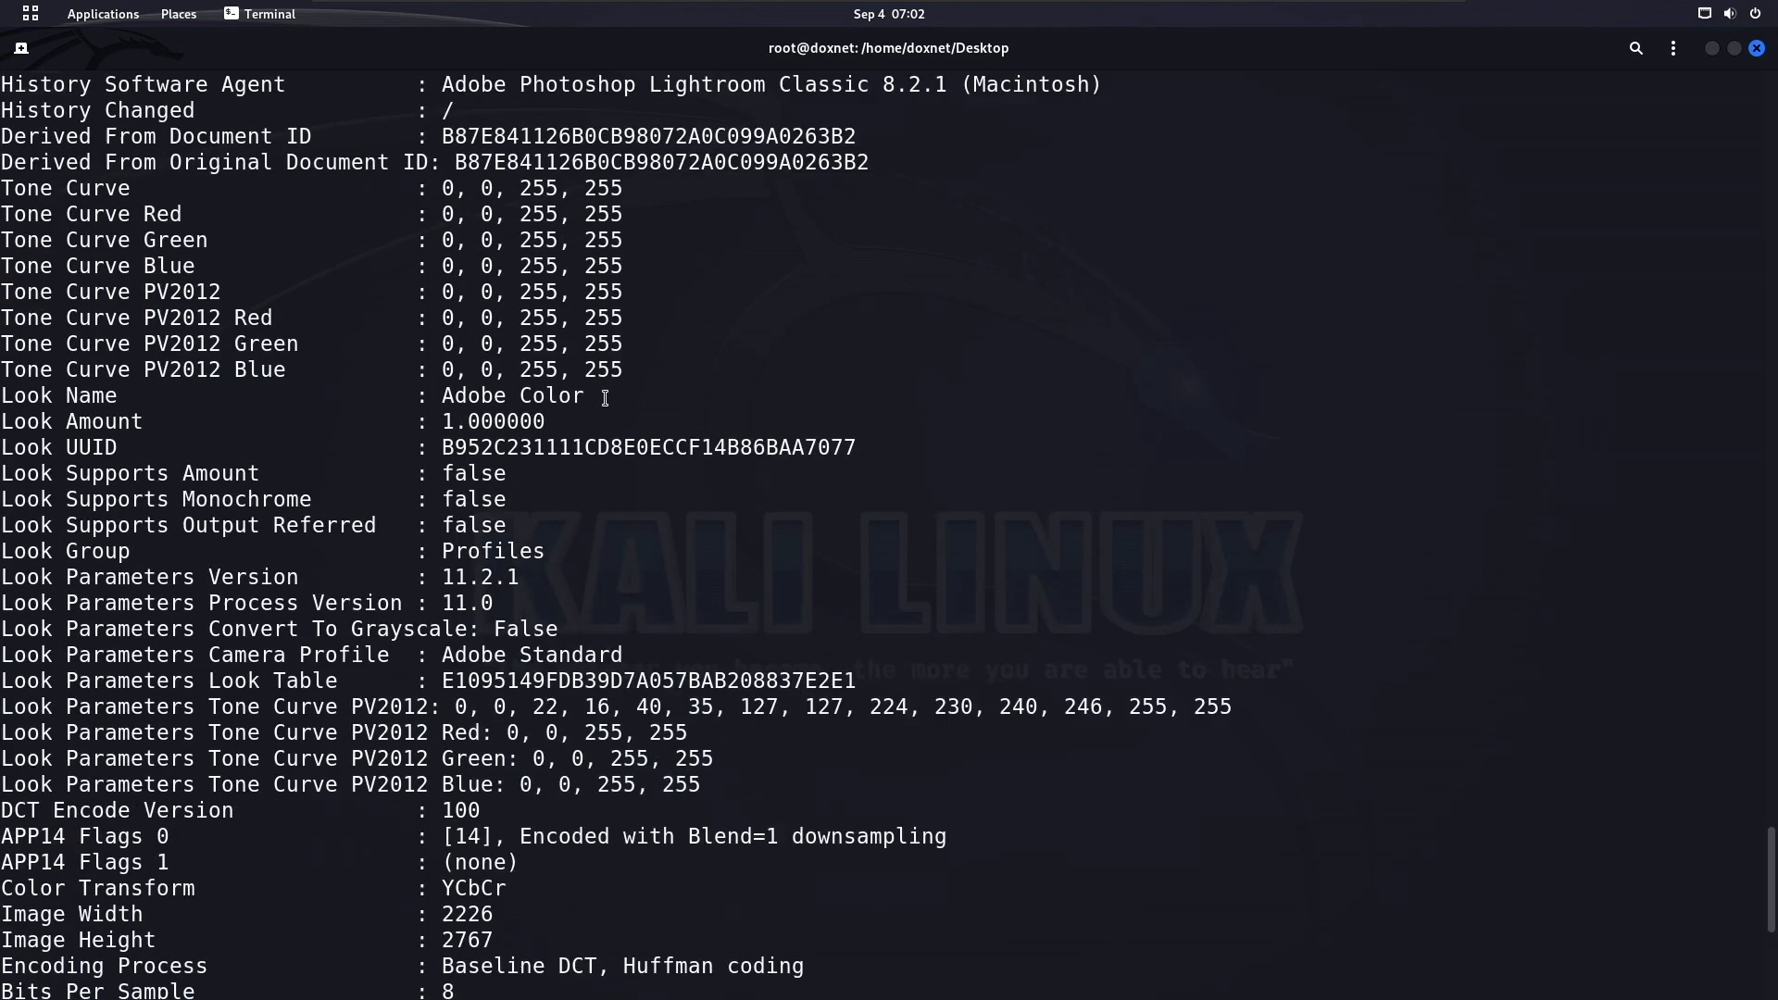
{"action": "scroll", "coordinate": [605, 399], "scroll_direction": "up", "scroll_amount": 20}
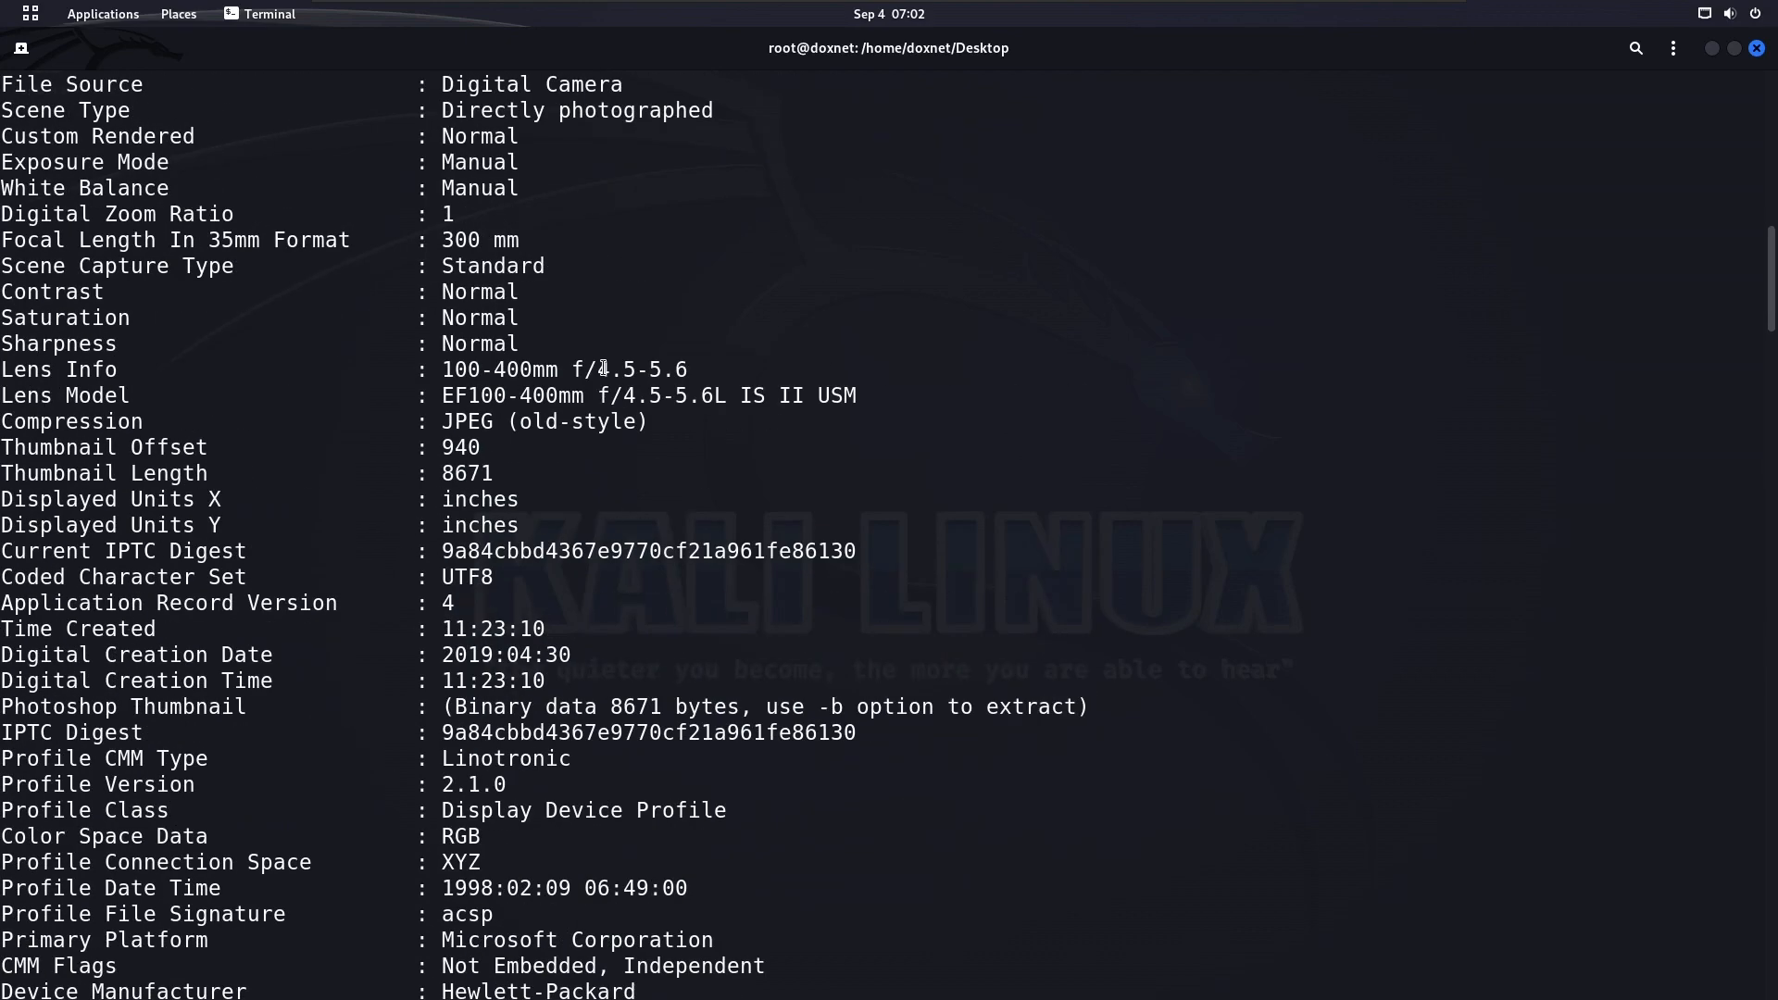
{"action": "scroll", "coordinate": [604, 369], "scroll_direction": "up", "scroll_amount": 15}
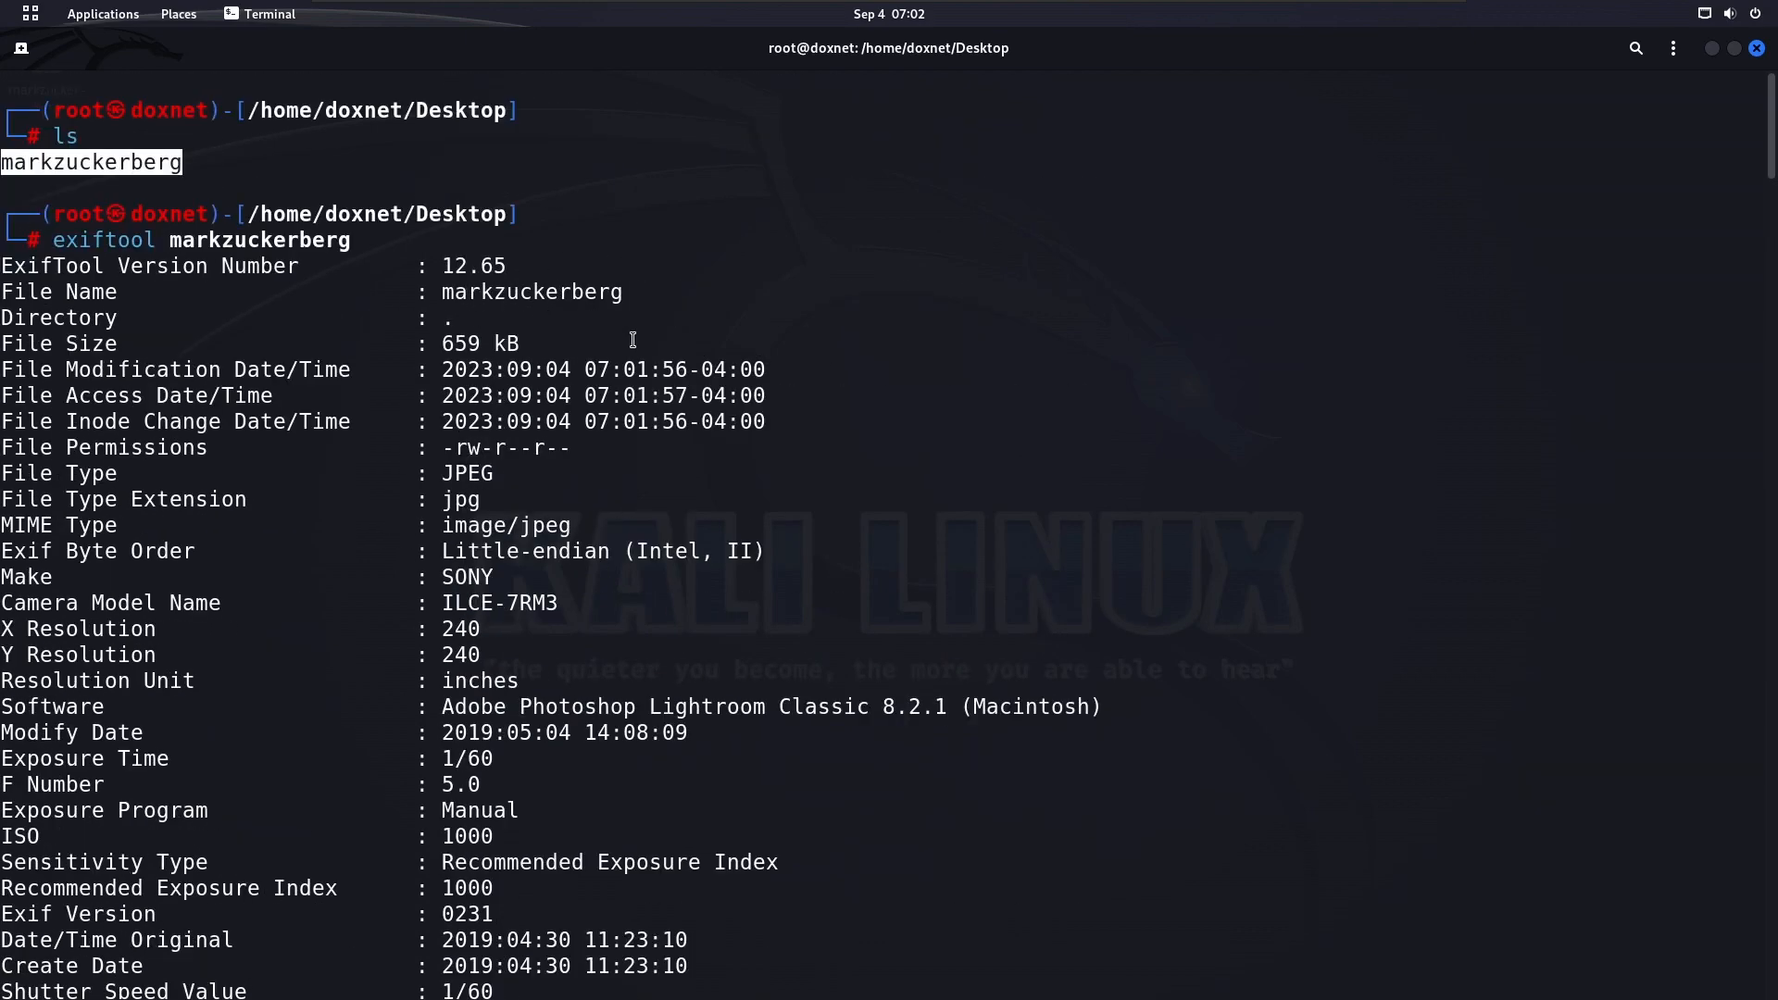
{"action": "scroll", "coordinate": [630, 377], "scroll_direction": "down", "scroll_amount": 1}
{"action": "triple_click", "coordinate": [588, 190]}
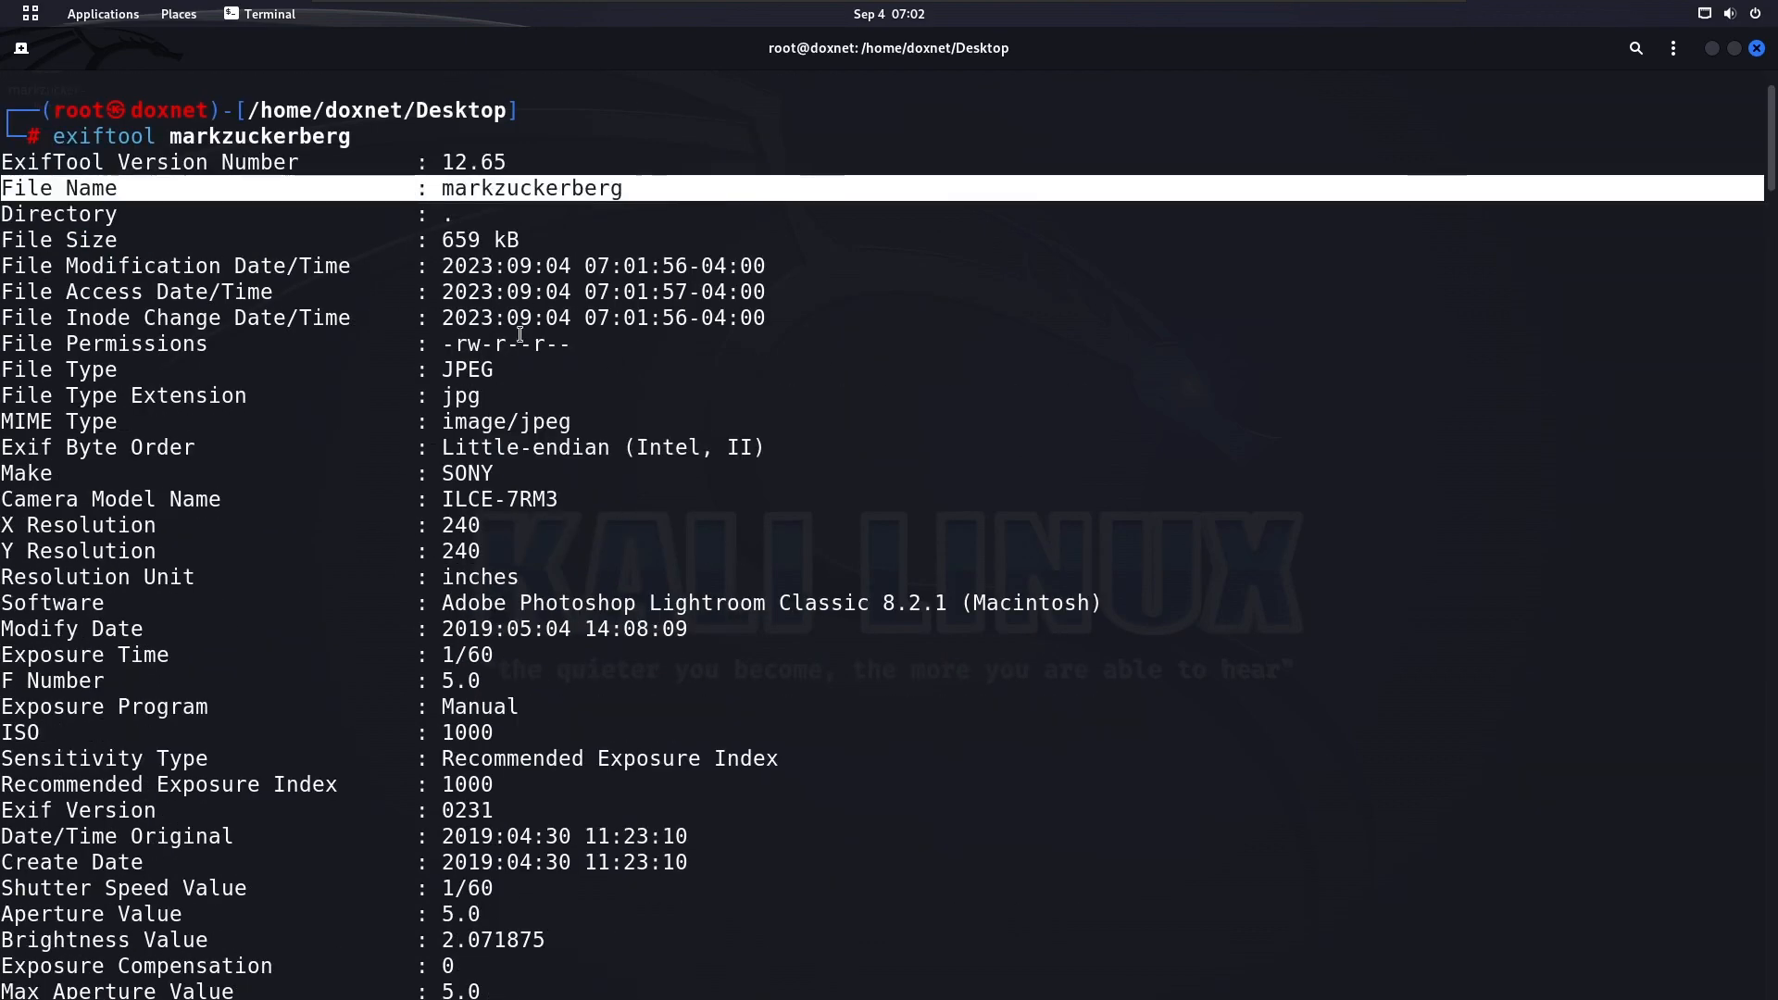
{"action": "scroll", "coordinate": [501, 425], "scroll_direction": "down", "scroll_amount": 3}
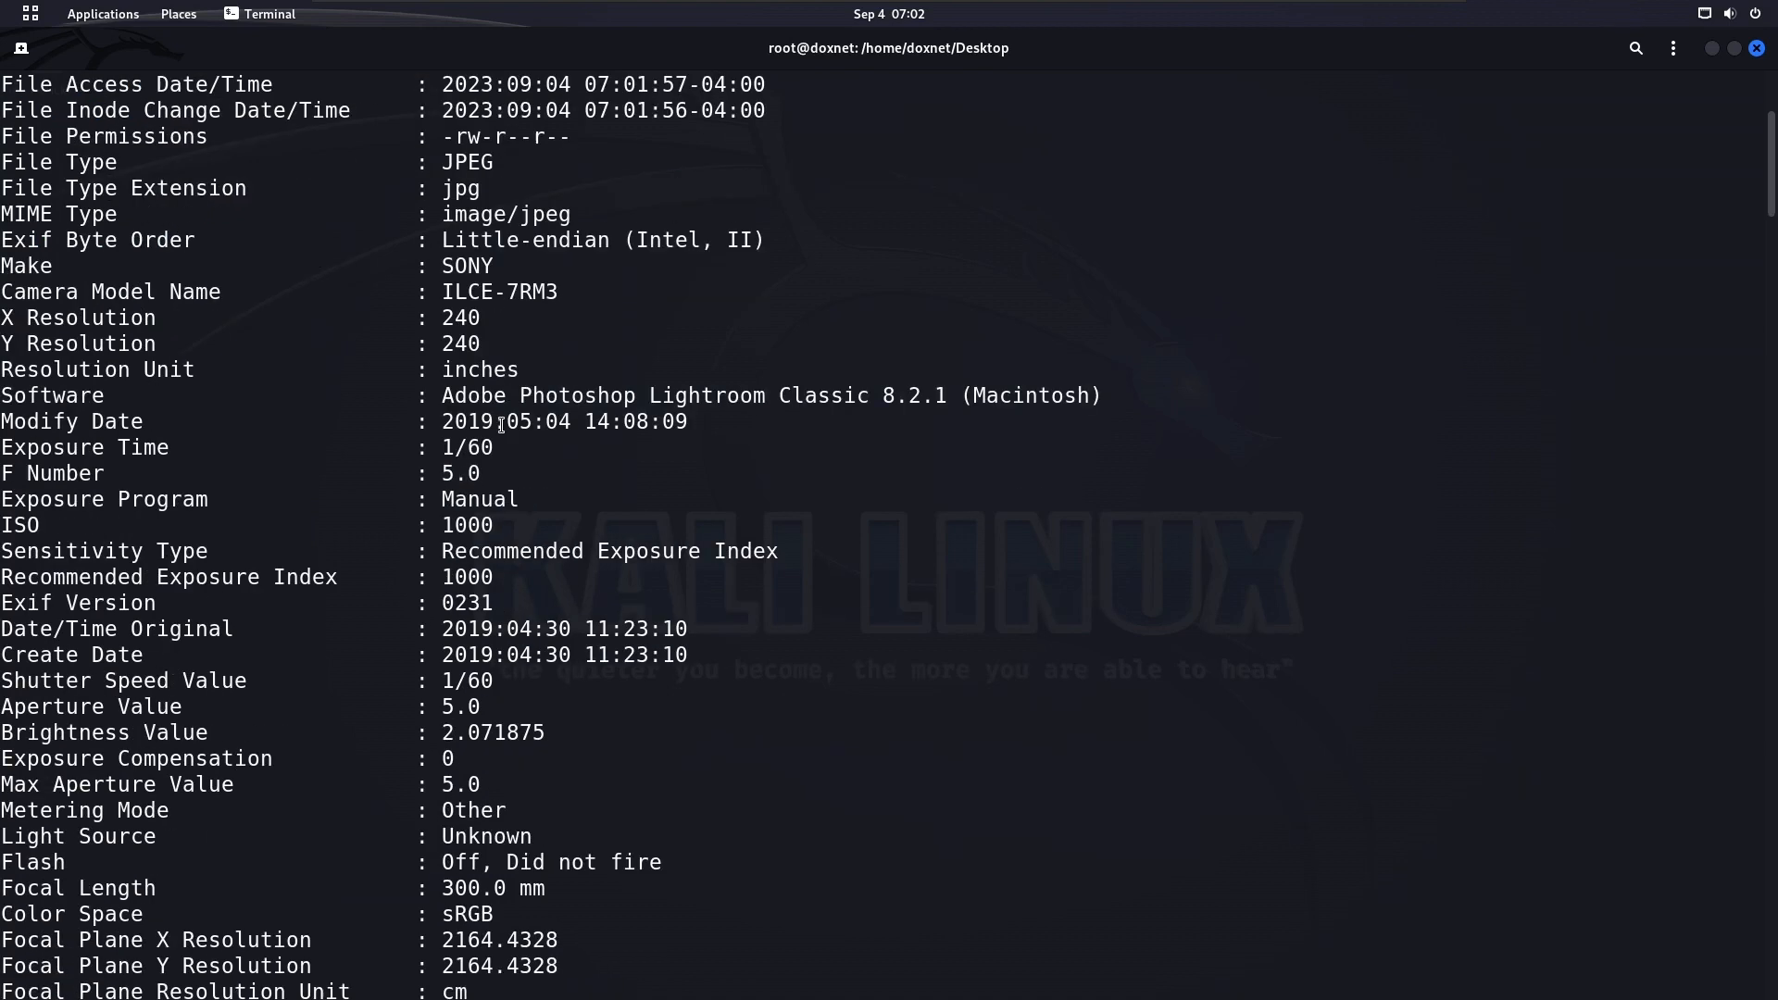
{"action": "triple_click", "coordinate": [465, 185]}
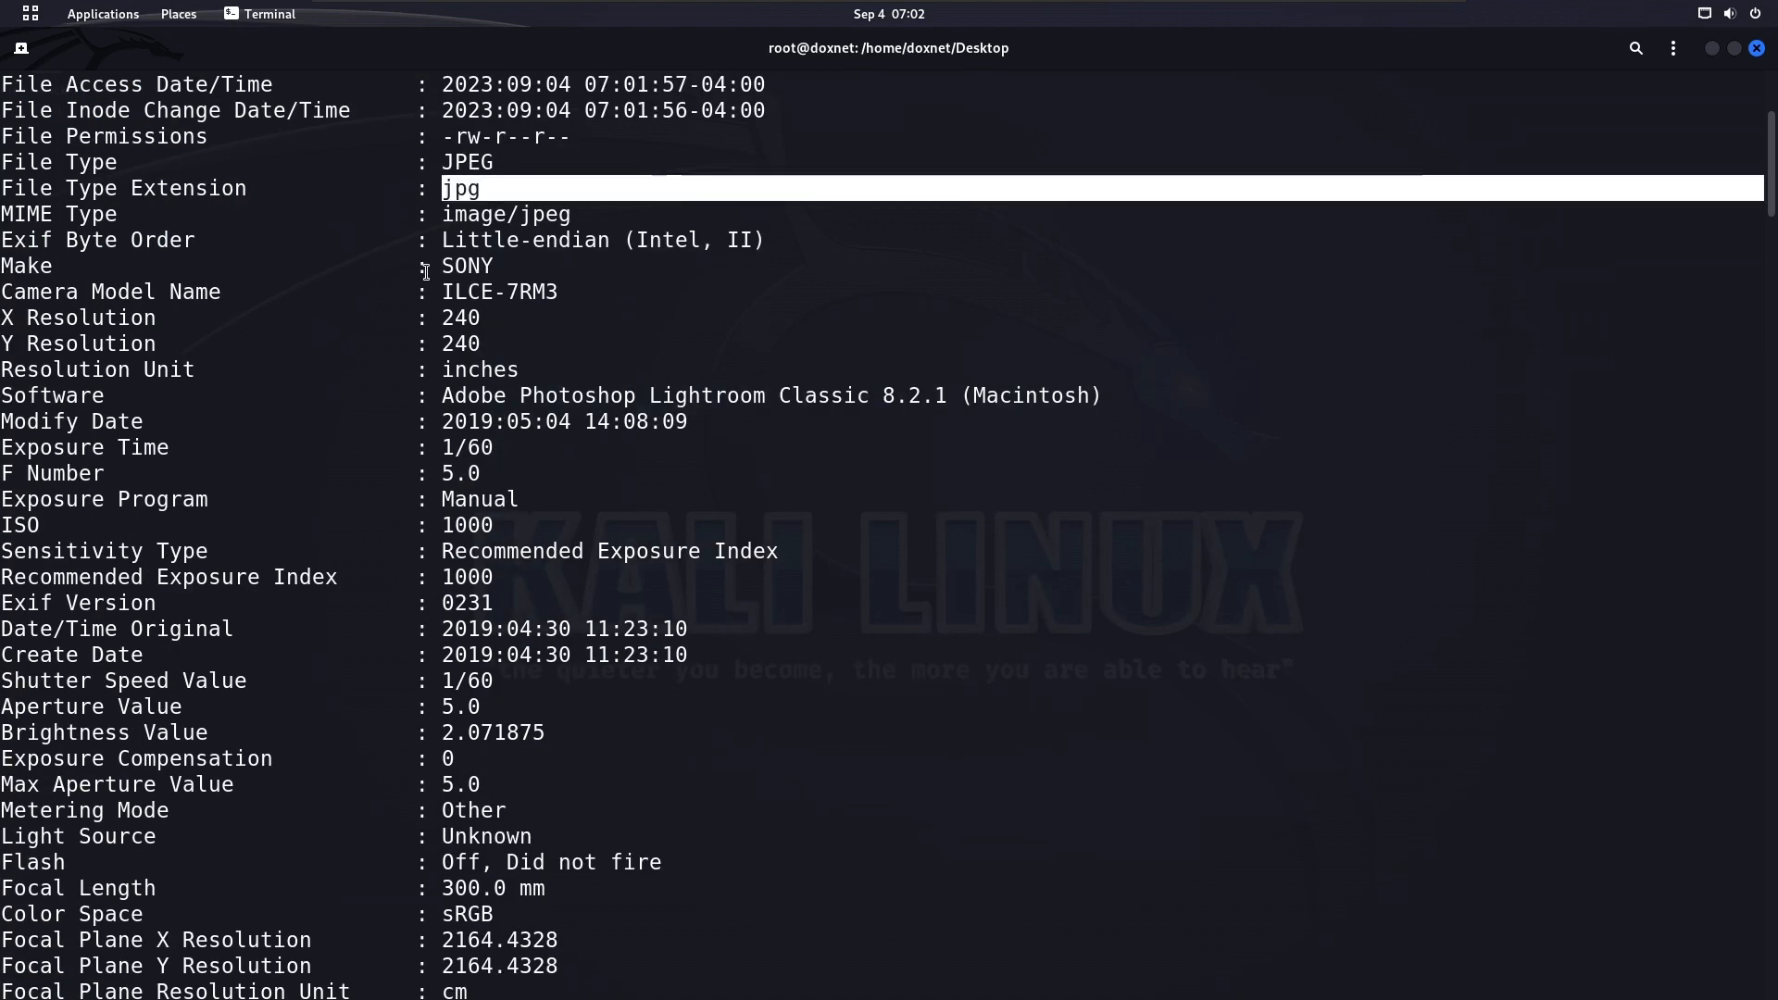
Examine the camera Make, Camera Model Name and Software entries in the metadata
{"action": "left_click_drag", "start_coordinate": [439, 268], "coordinate": [584, 291]}
{"action": "left_click", "coordinate": [504, 567]}
{"action": "double_click", "coordinate": [129, 291]}
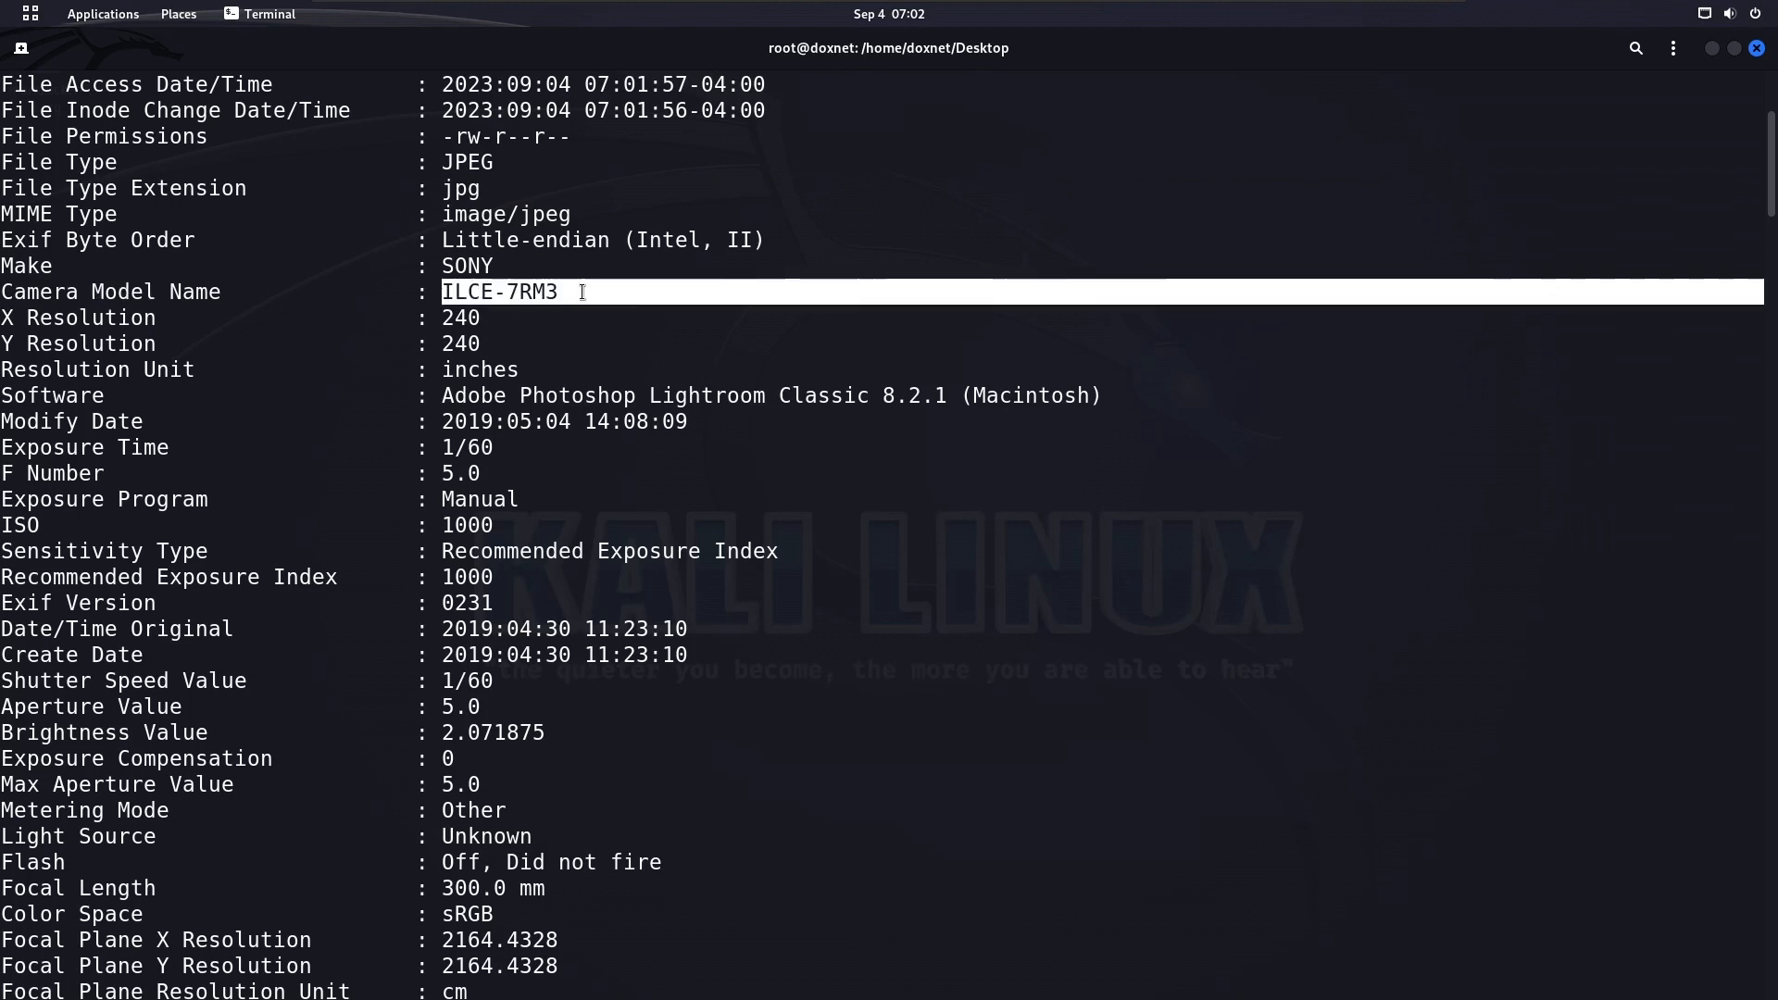
{"action": "double_click", "coordinate": [443, 267]}
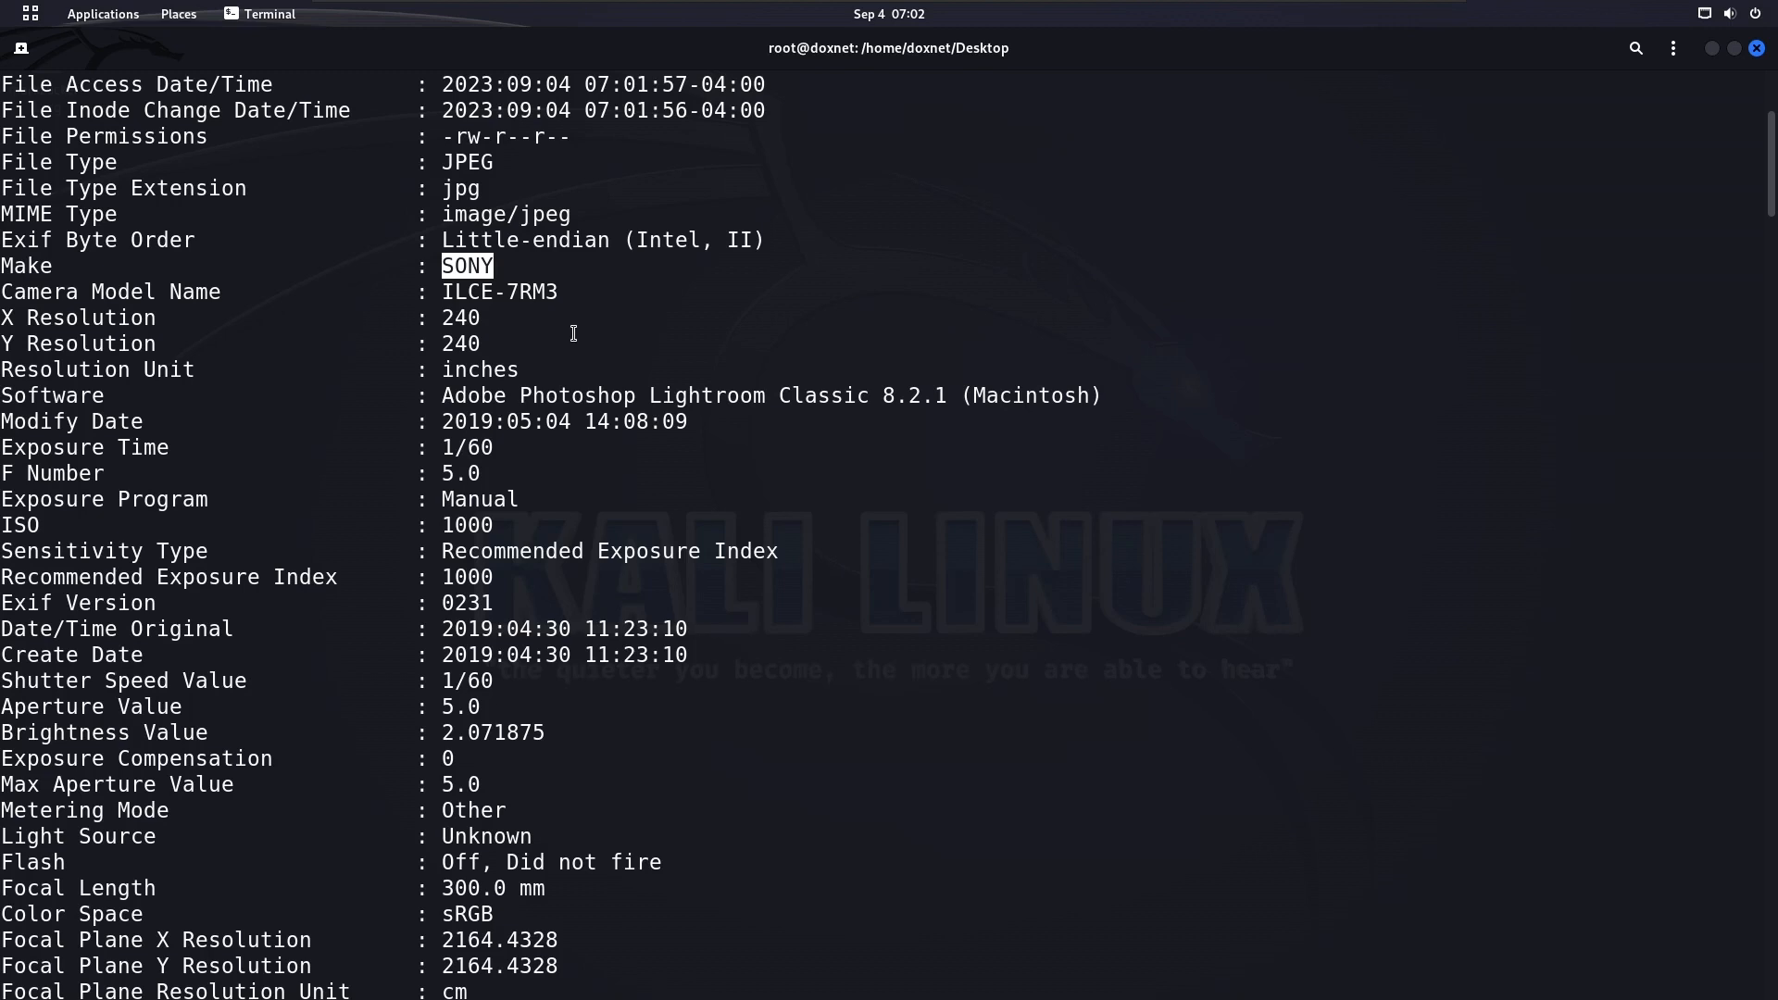
{"action": "left_click_drag", "start_coordinate": [464, 395], "coordinate": [1091, 396]}
{"action": "triple_click", "coordinate": [1091, 396]}
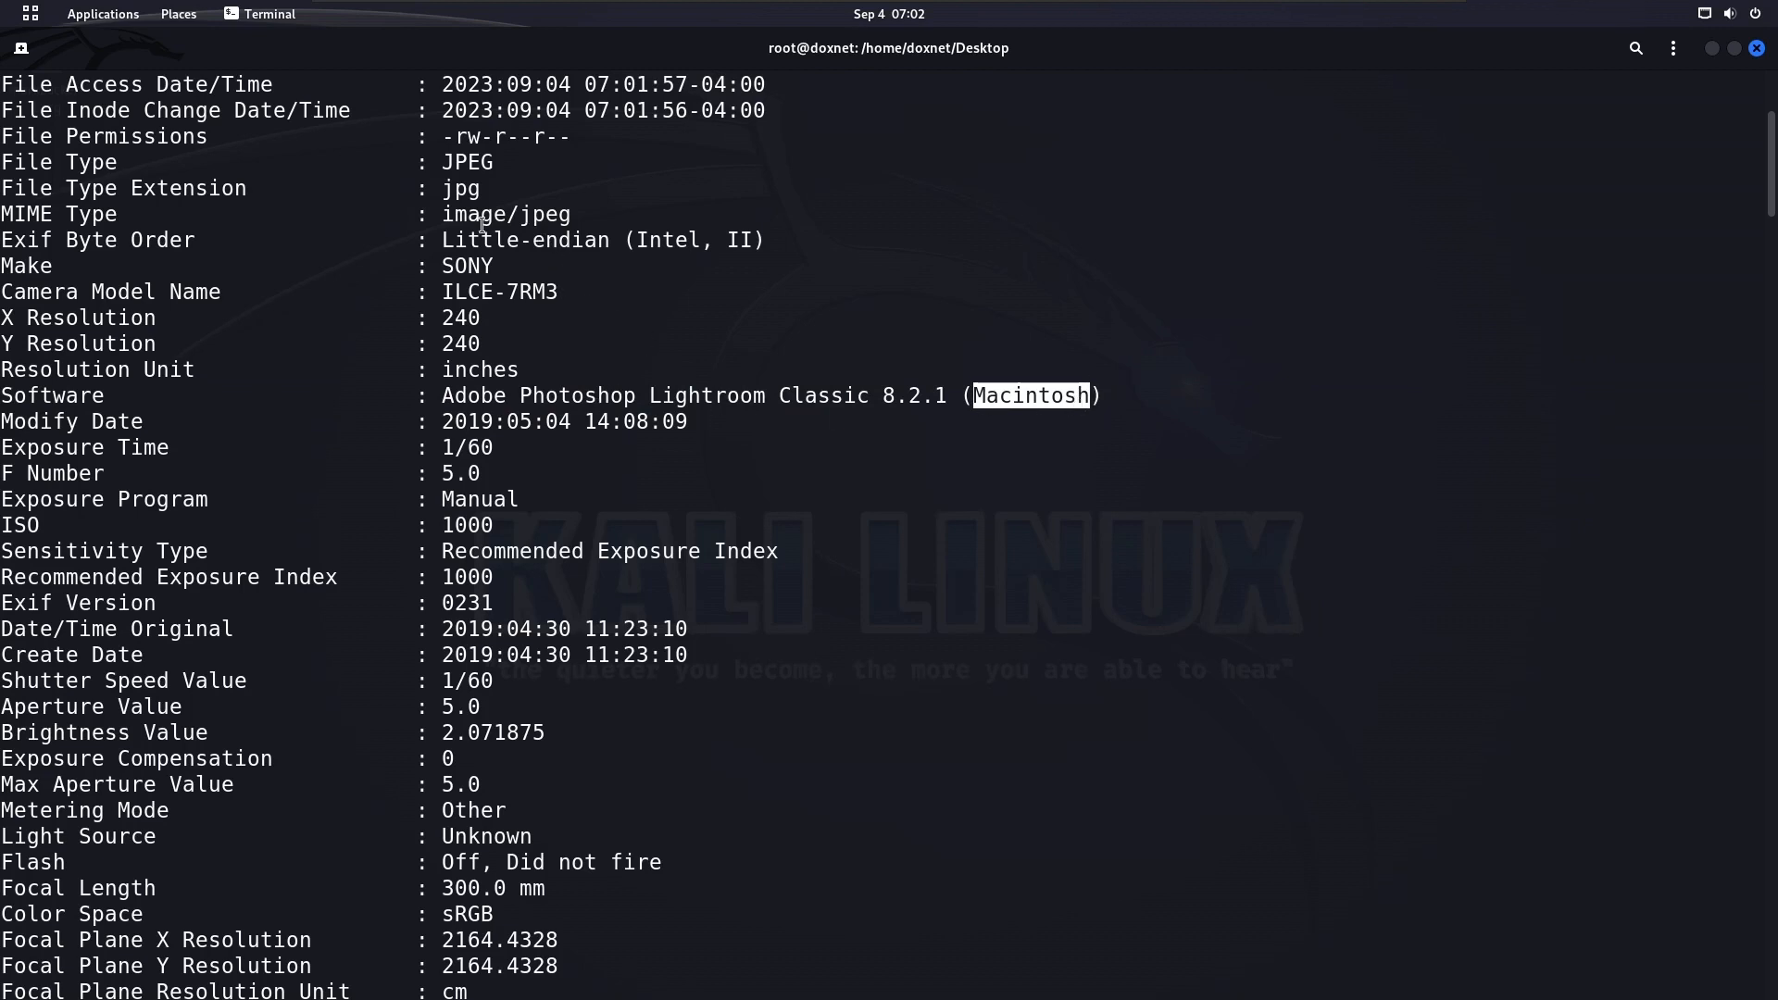
{"action": "left_click_drag", "start_coordinate": [425, 265], "coordinate": [615, 286]}
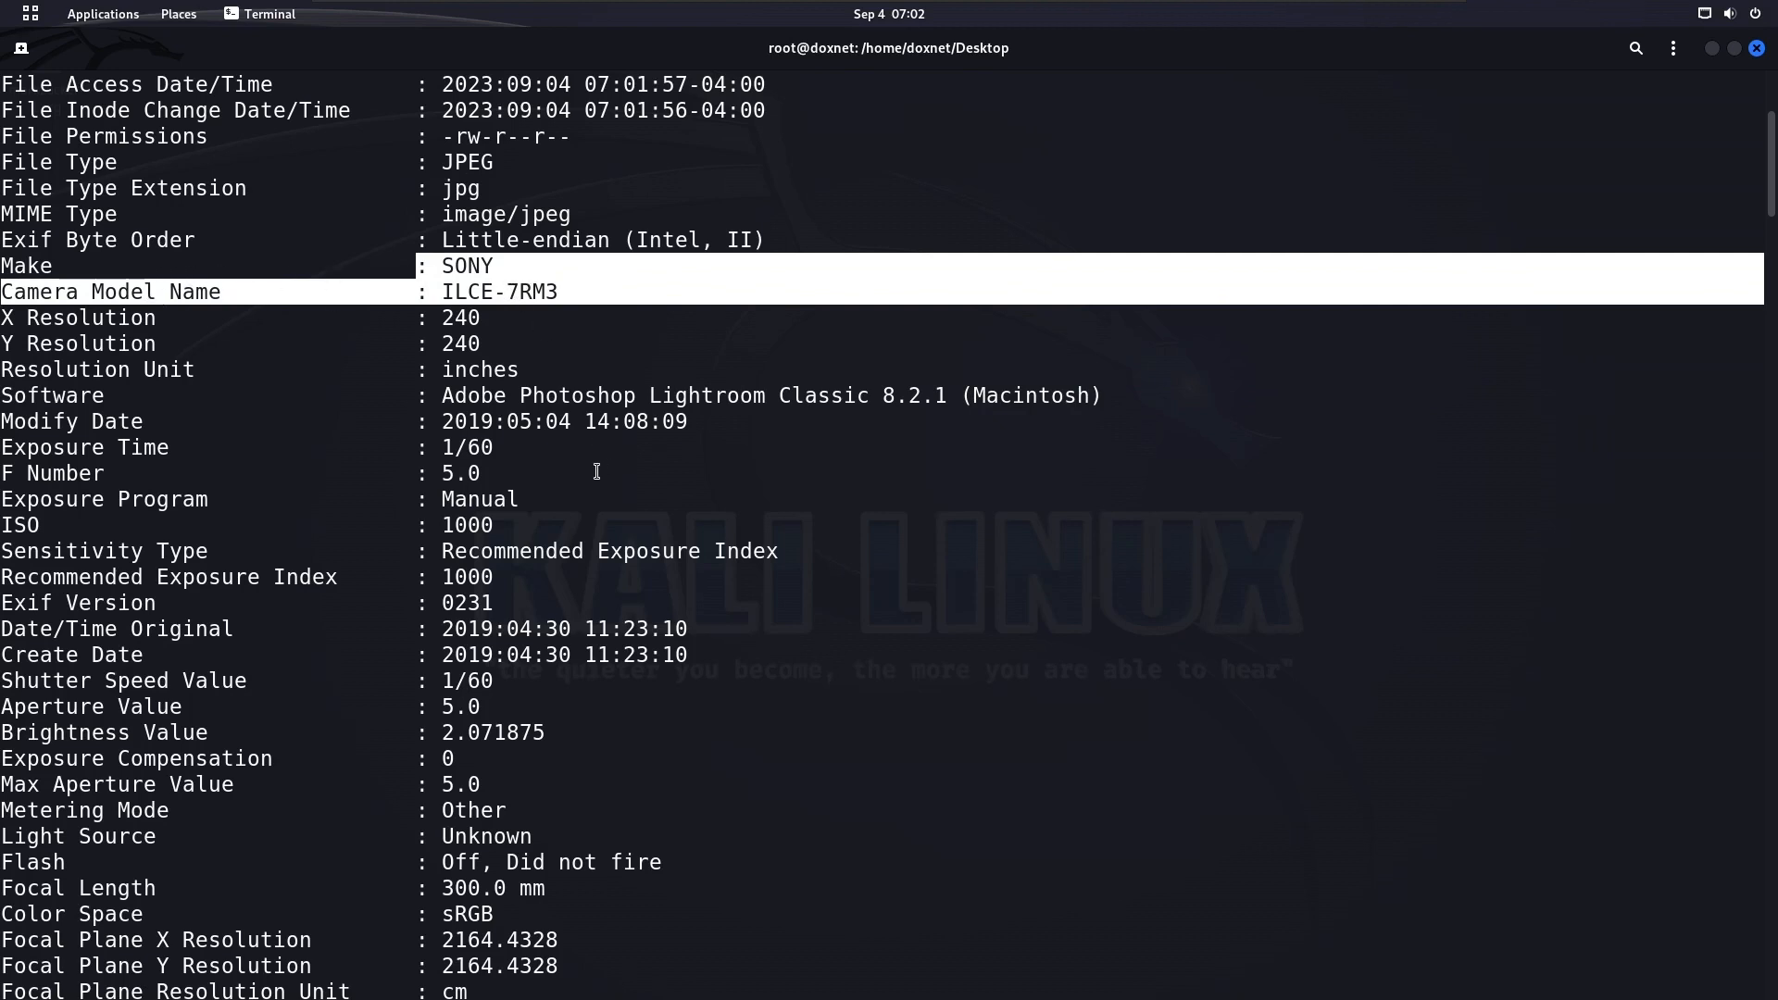
Check the Modify Date and Scene Type entries of the image metadata
{"action": "triple_click", "coordinate": [477, 415]}
{"action": "left_click", "coordinate": [486, 422]}
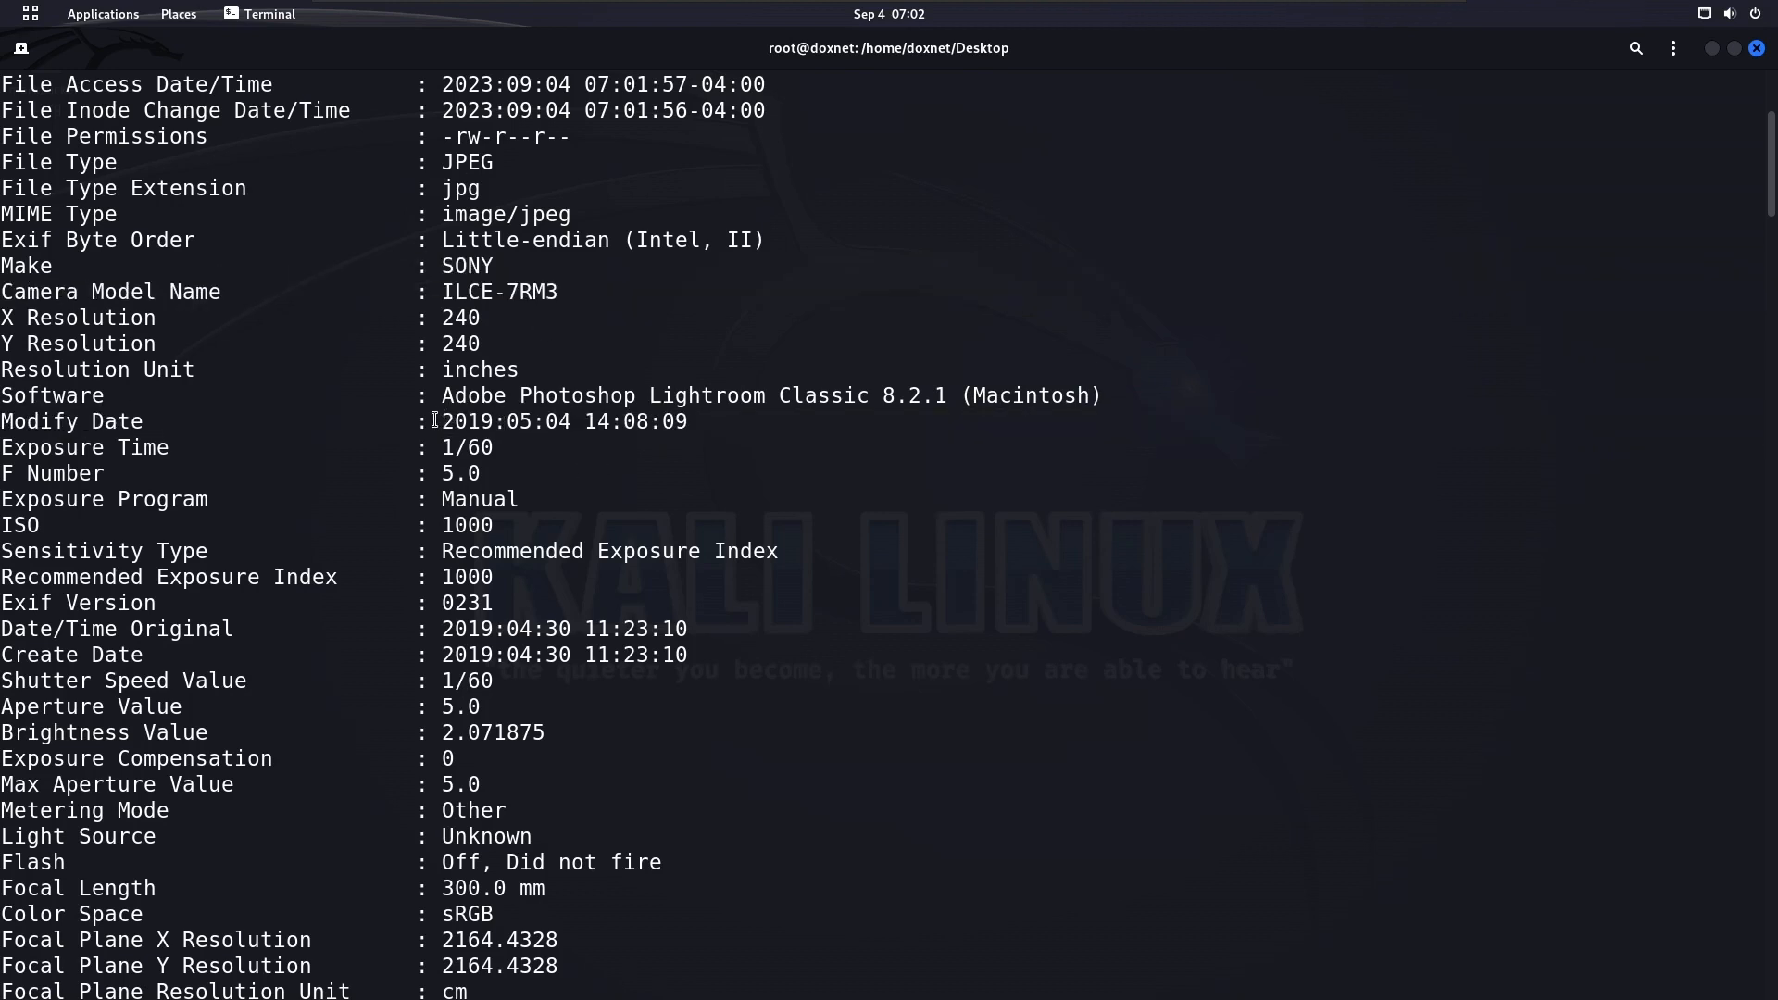
{"action": "left_click_drag", "start_coordinate": [435, 421], "coordinate": [752, 423]}
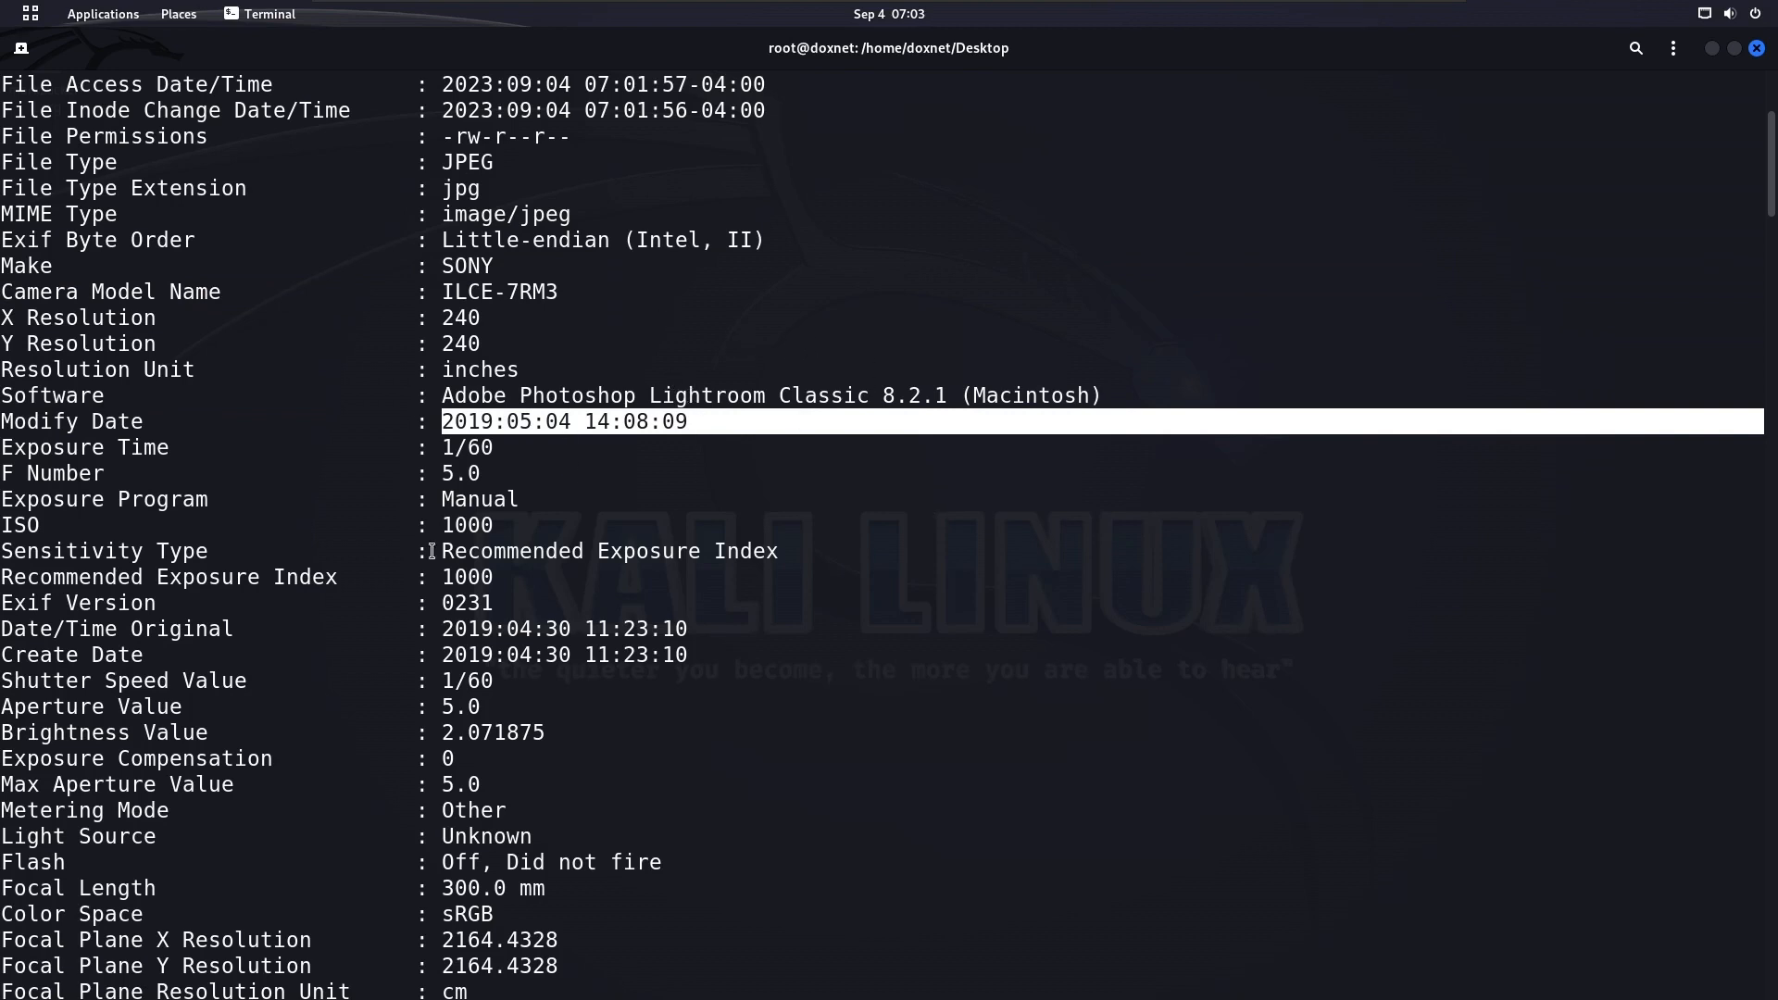
{"action": "scroll", "coordinate": [472, 581], "scroll_direction": "down", "scroll_amount": 3}
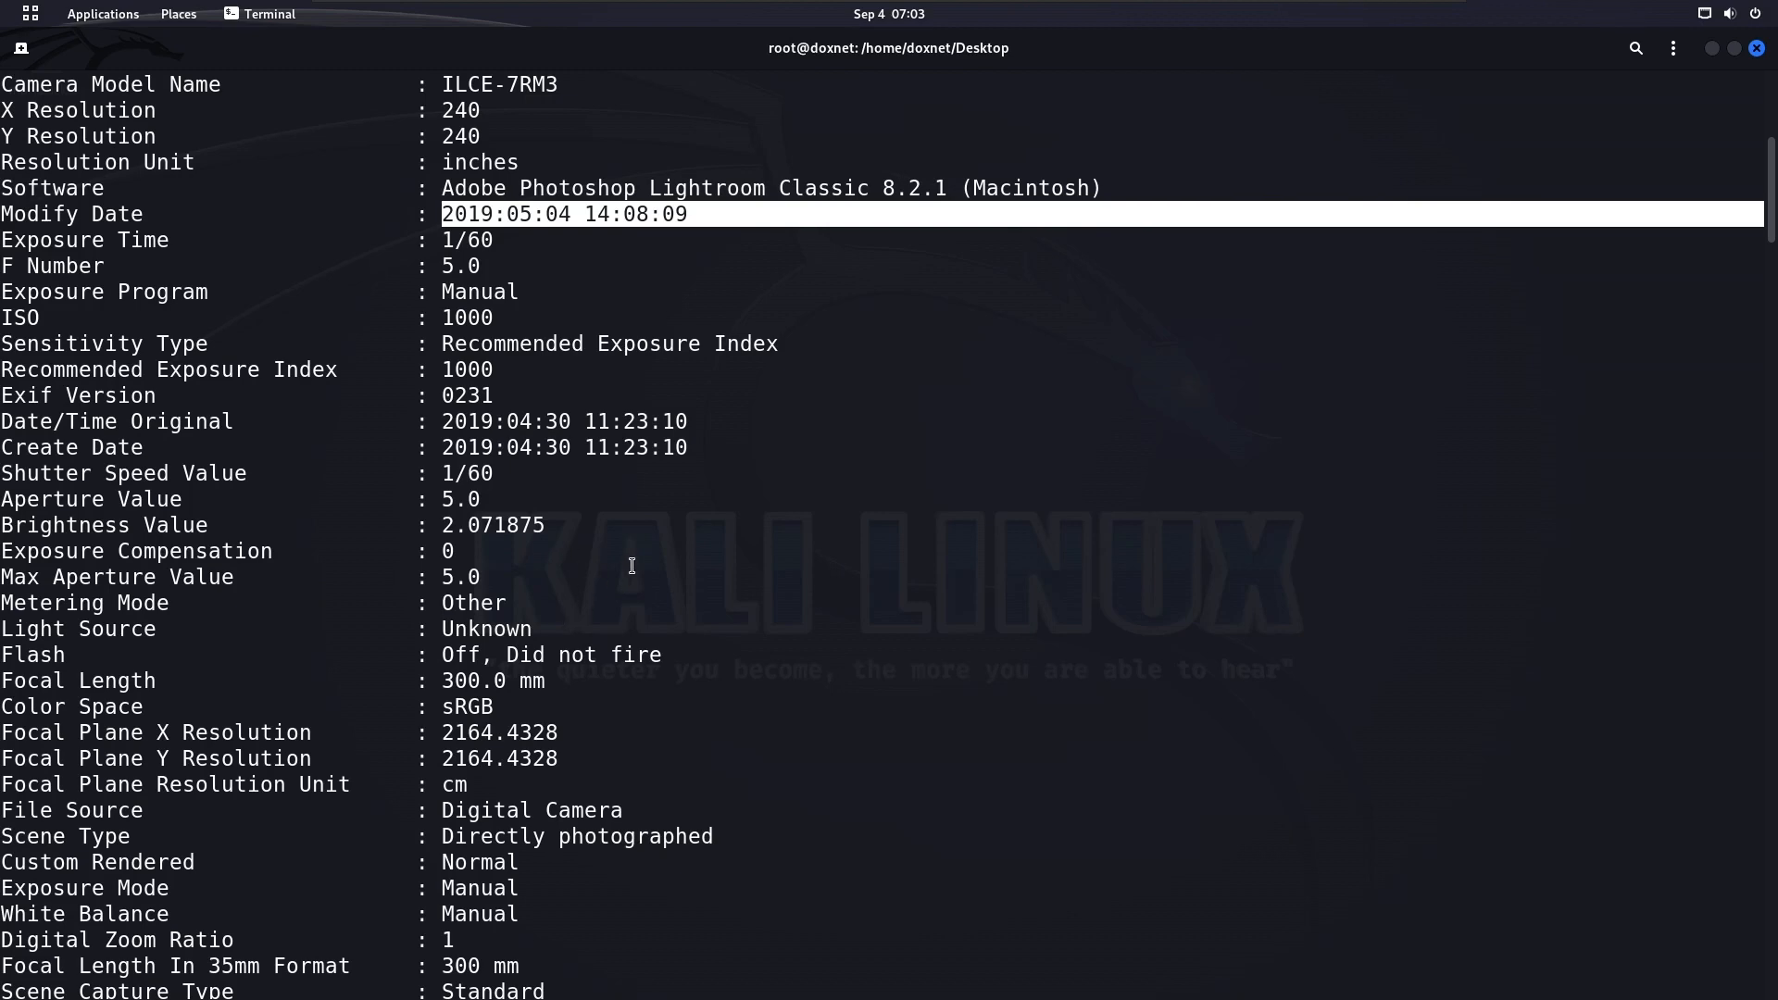
{"action": "scroll", "coordinate": [632, 566], "scroll_direction": "down", "scroll_amount": 4}
{"action": "triple_click", "coordinate": [680, 529]}
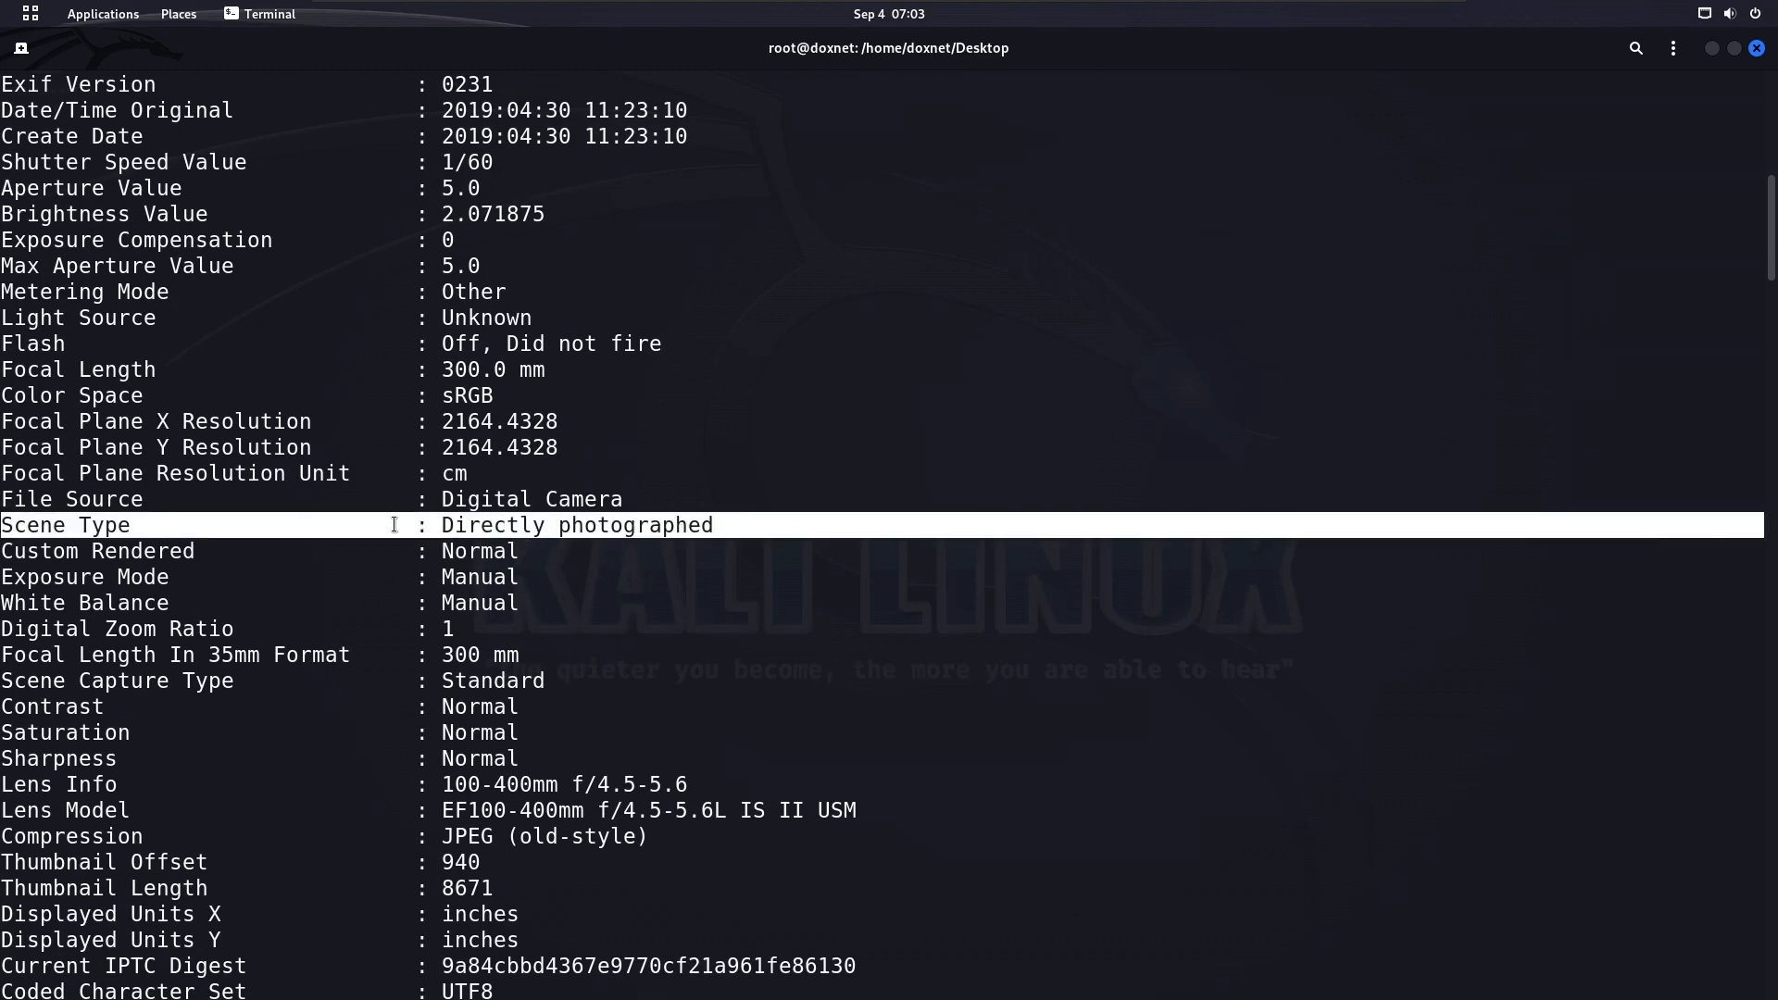
{"action": "left_click_drag", "start_coordinate": [428, 527], "coordinate": [776, 530]}
{"action": "left_click", "coordinate": [779, 524]}
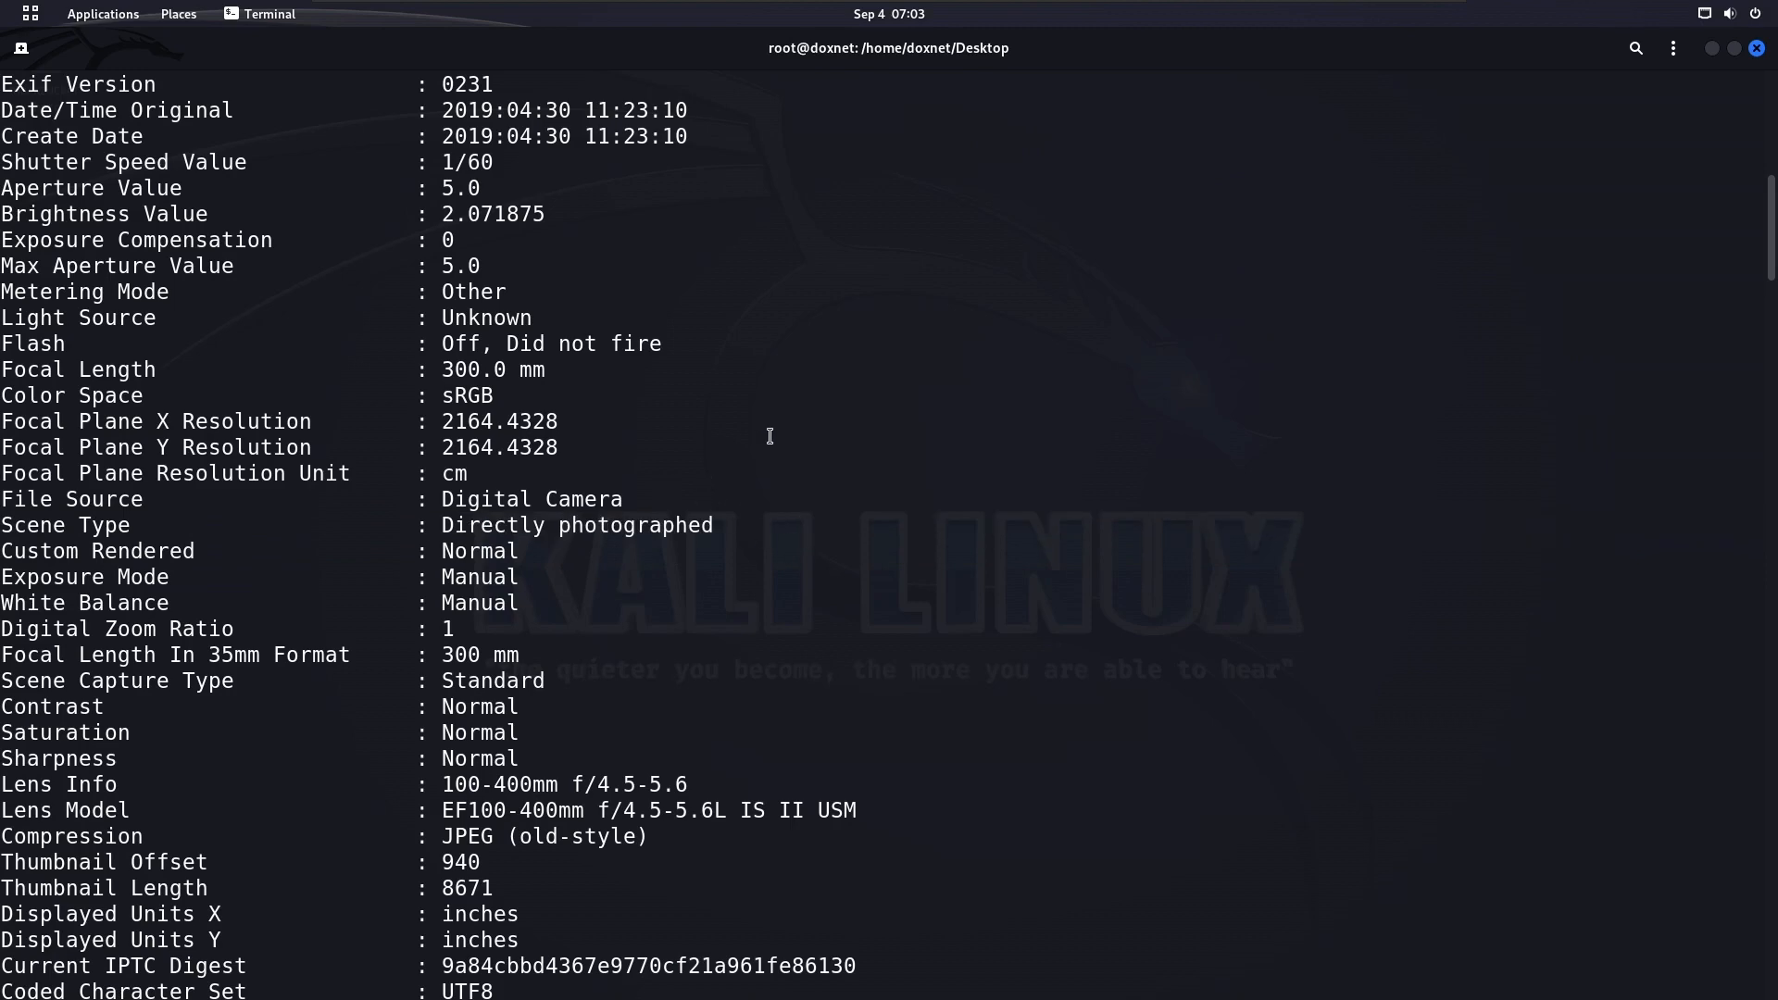
Check the Lens Info and Lens Model entries in the exiftool output
{"action": "scroll", "coordinate": [778, 436], "scroll_direction": "down", "scroll_amount": 1}
{"action": "scroll", "coordinate": [526, 655], "scroll_direction": "down", "scroll_amount": 3}
{"action": "left_click_drag", "start_coordinate": [450, 371], "coordinate": [1030, 395]}
{"action": "left_click", "coordinate": [1035, 395]}
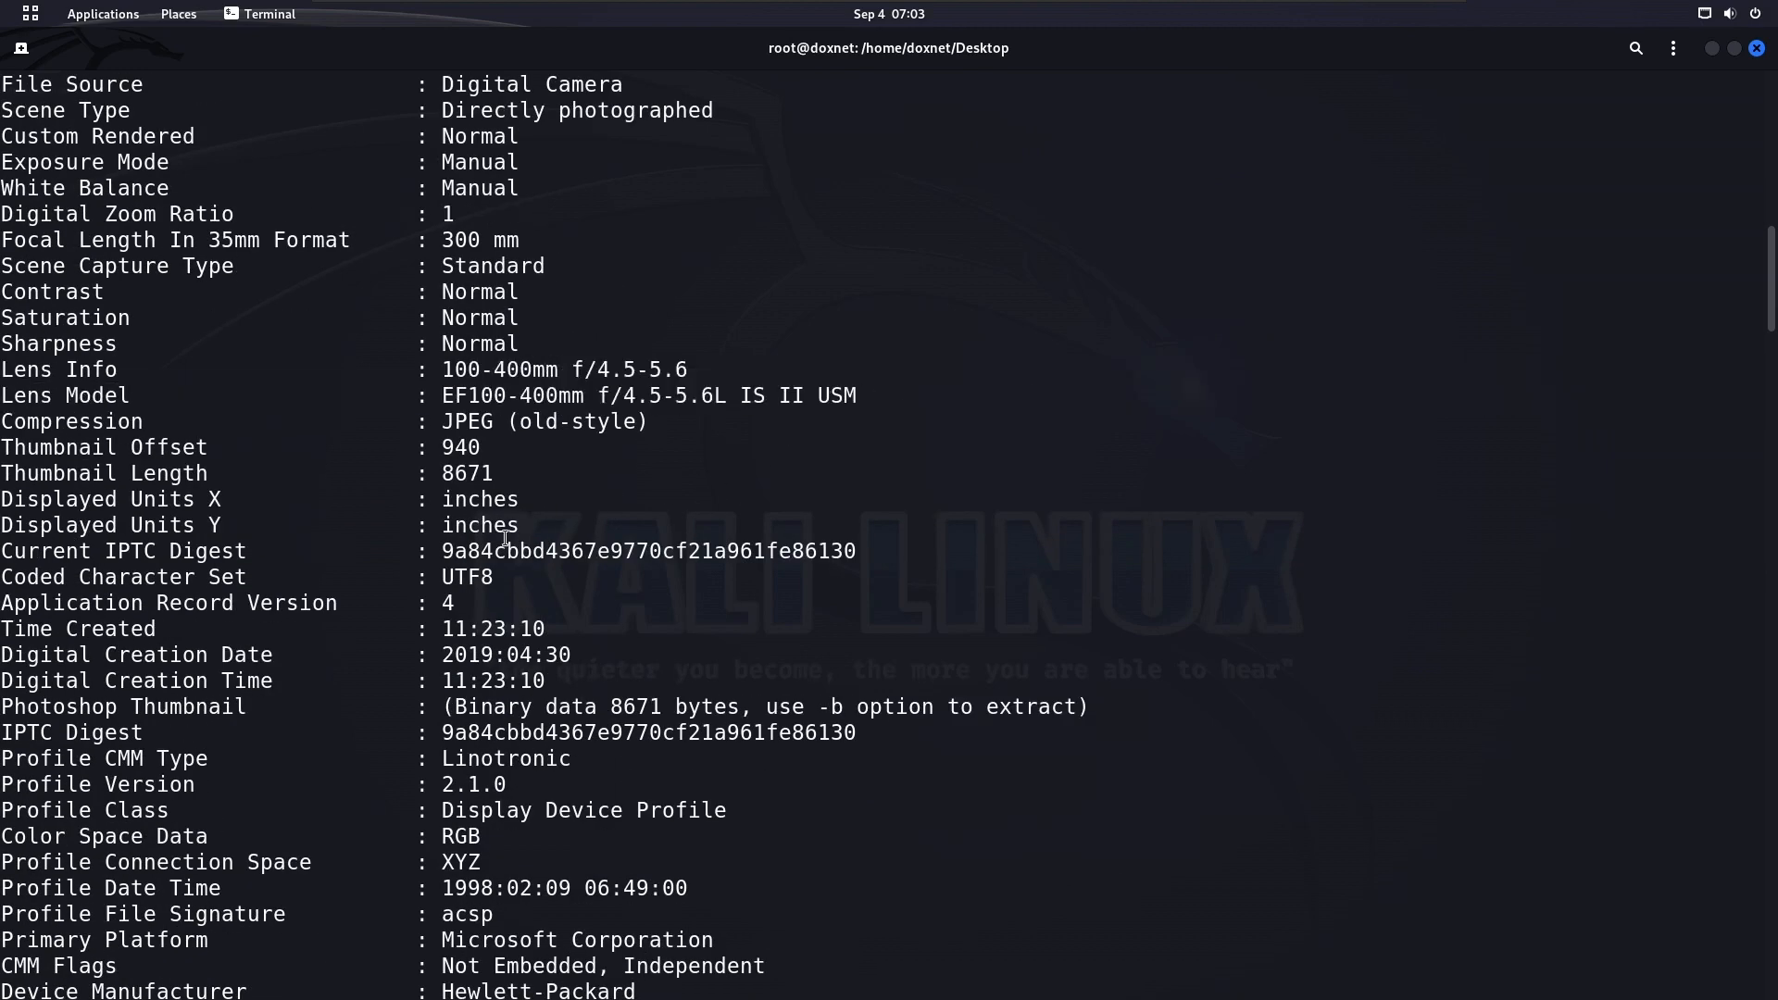
Look through the color profile data and examine the XMP Toolkit entry
{"action": "scroll", "coordinate": [550, 559], "scroll_direction": "down", "scroll_amount": 3}
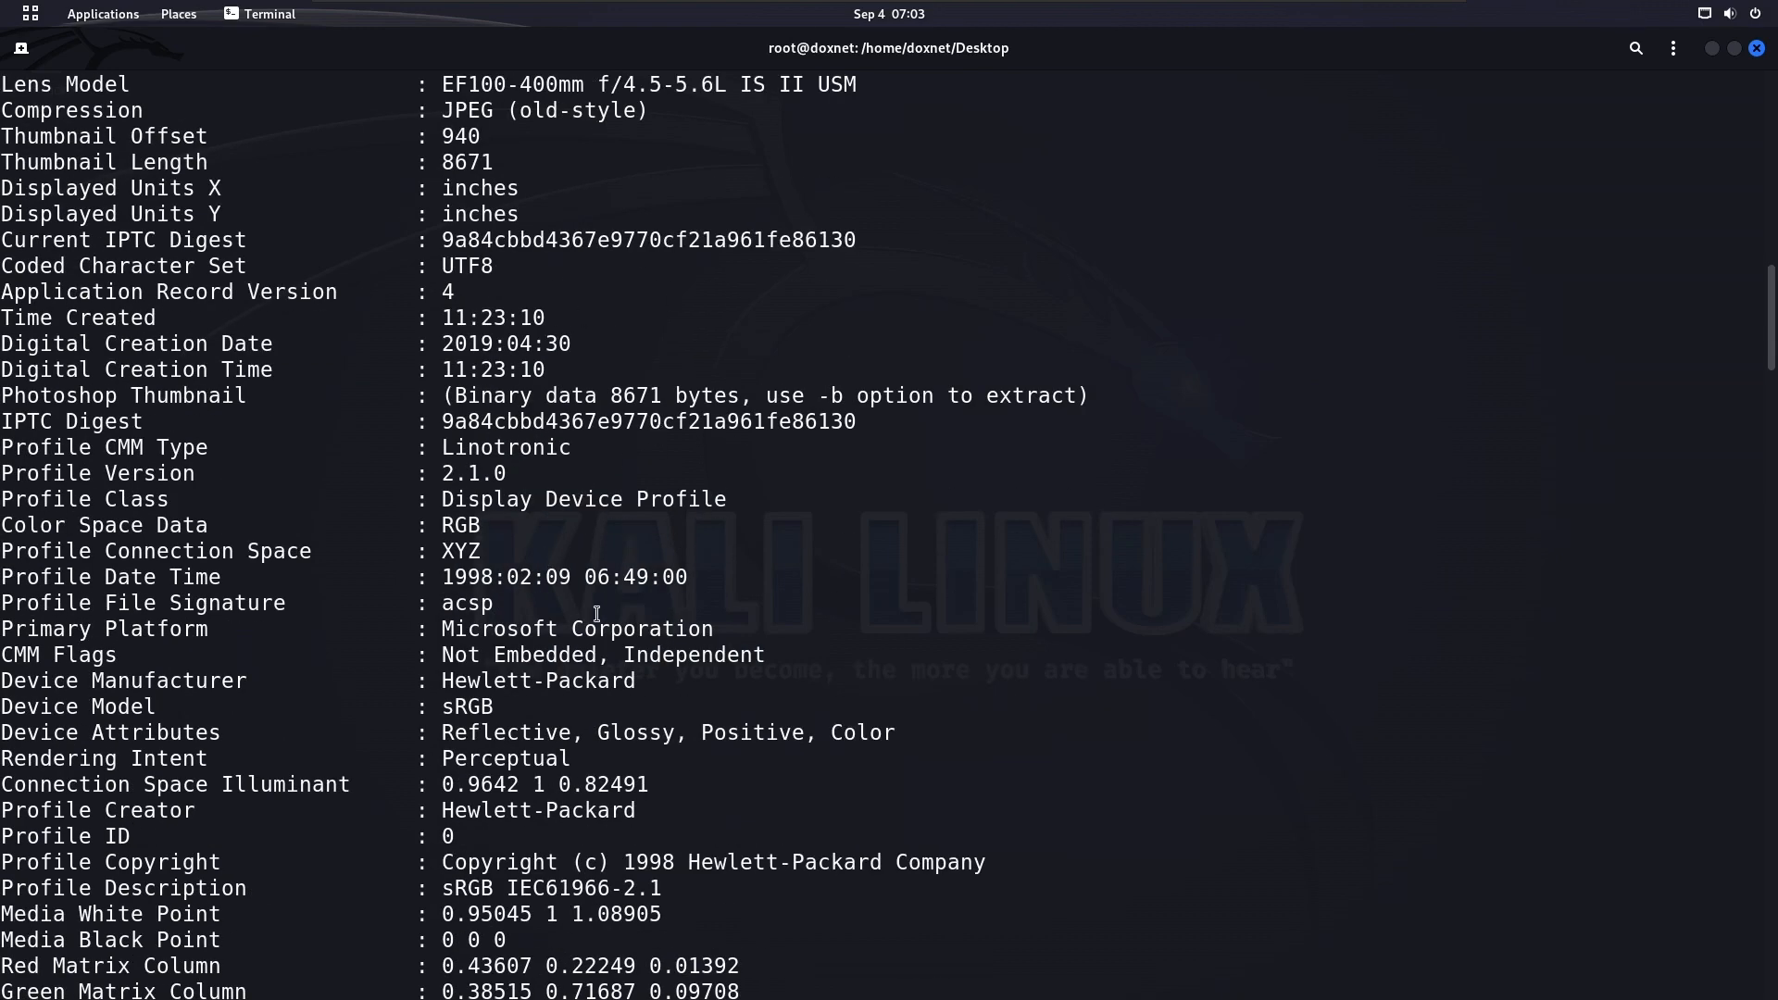
{"action": "scroll", "coordinate": [597, 614], "scroll_direction": "down", "scroll_amount": 3}
{"action": "scroll", "coordinate": [539, 498], "scroll_direction": "down", "scroll_amount": 7}
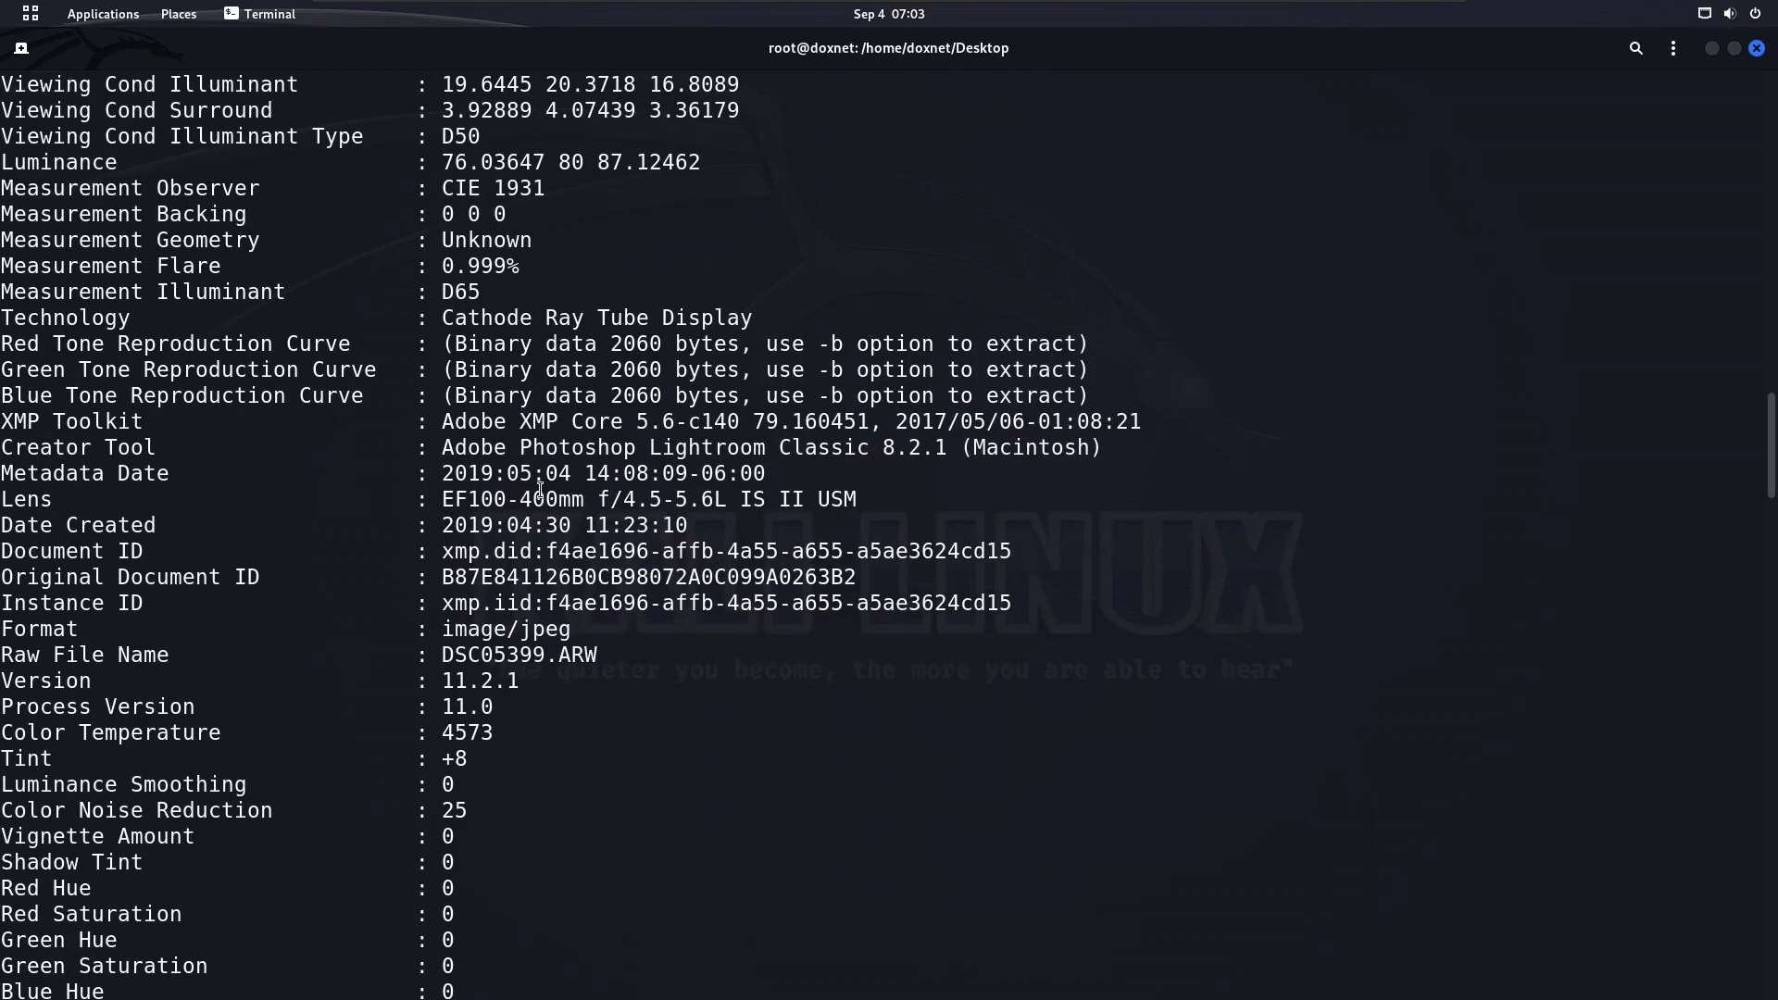
{"action": "left_click_drag", "start_coordinate": [629, 267], "coordinate": [766, 553]}
{"action": "left_click", "coordinate": [695, 560]}
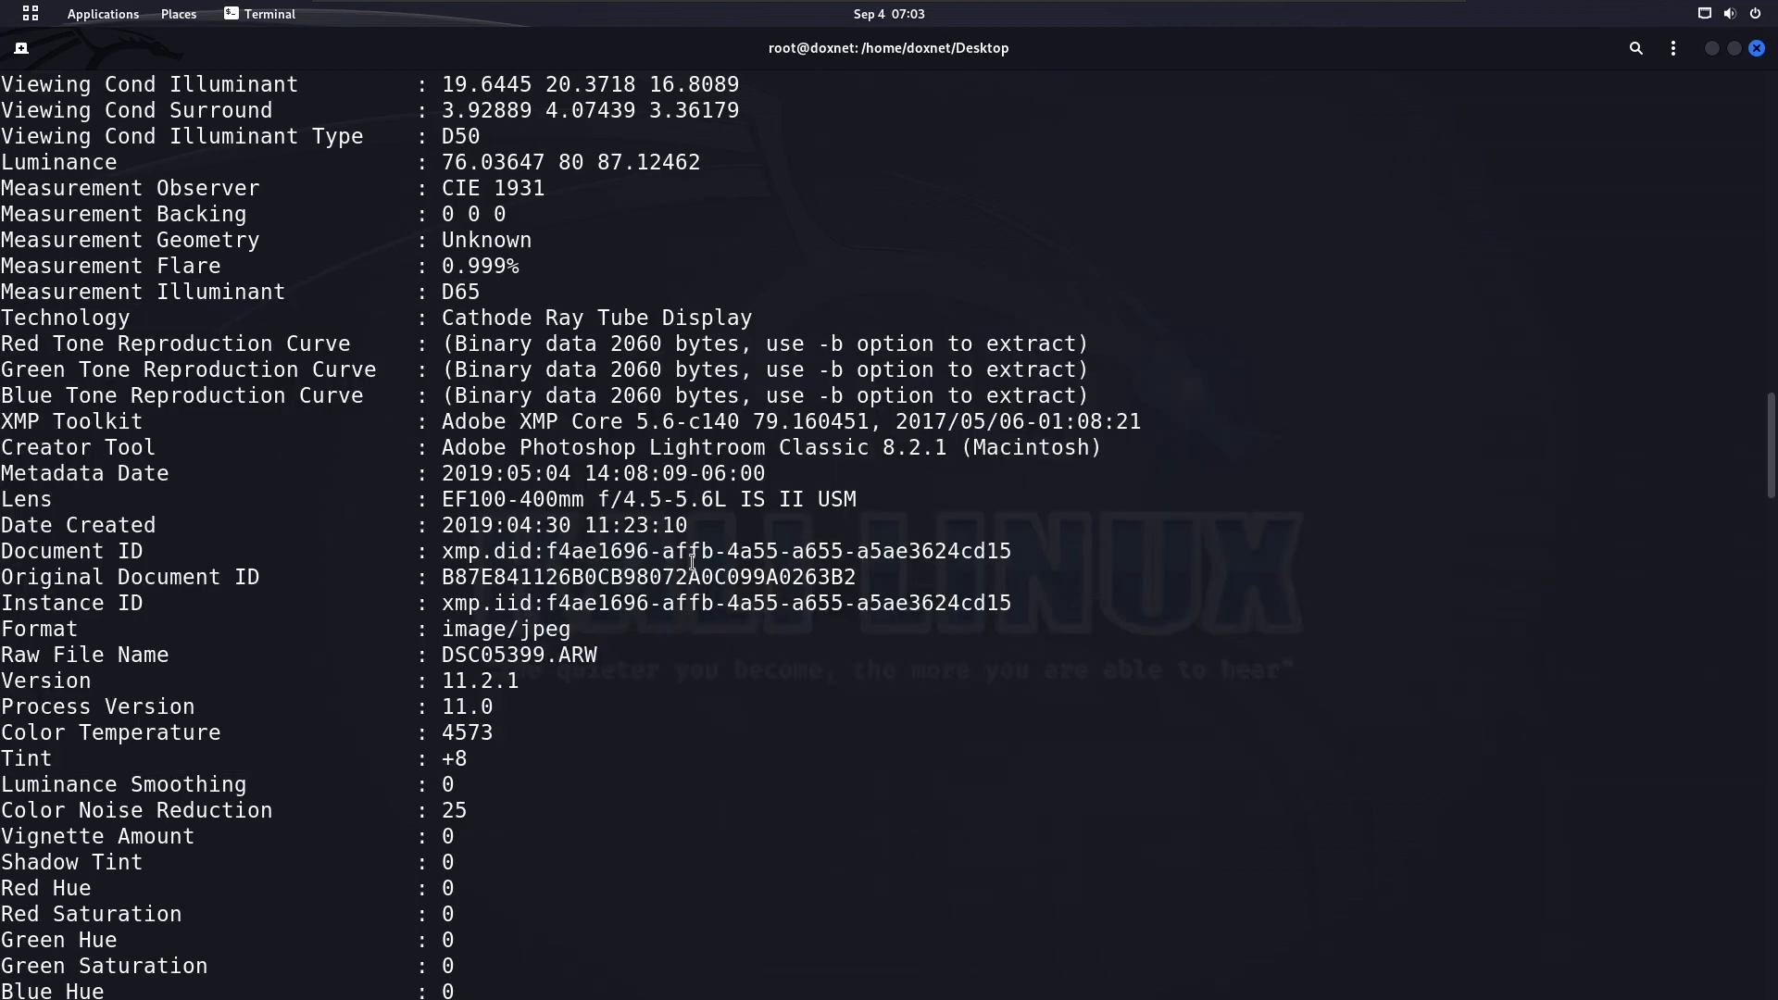
{"action": "triple_click", "coordinate": [573, 420]}
{"action": "left_click", "coordinate": [564, 423]}
{"action": "triple_click", "coordinate": [501, 423]}
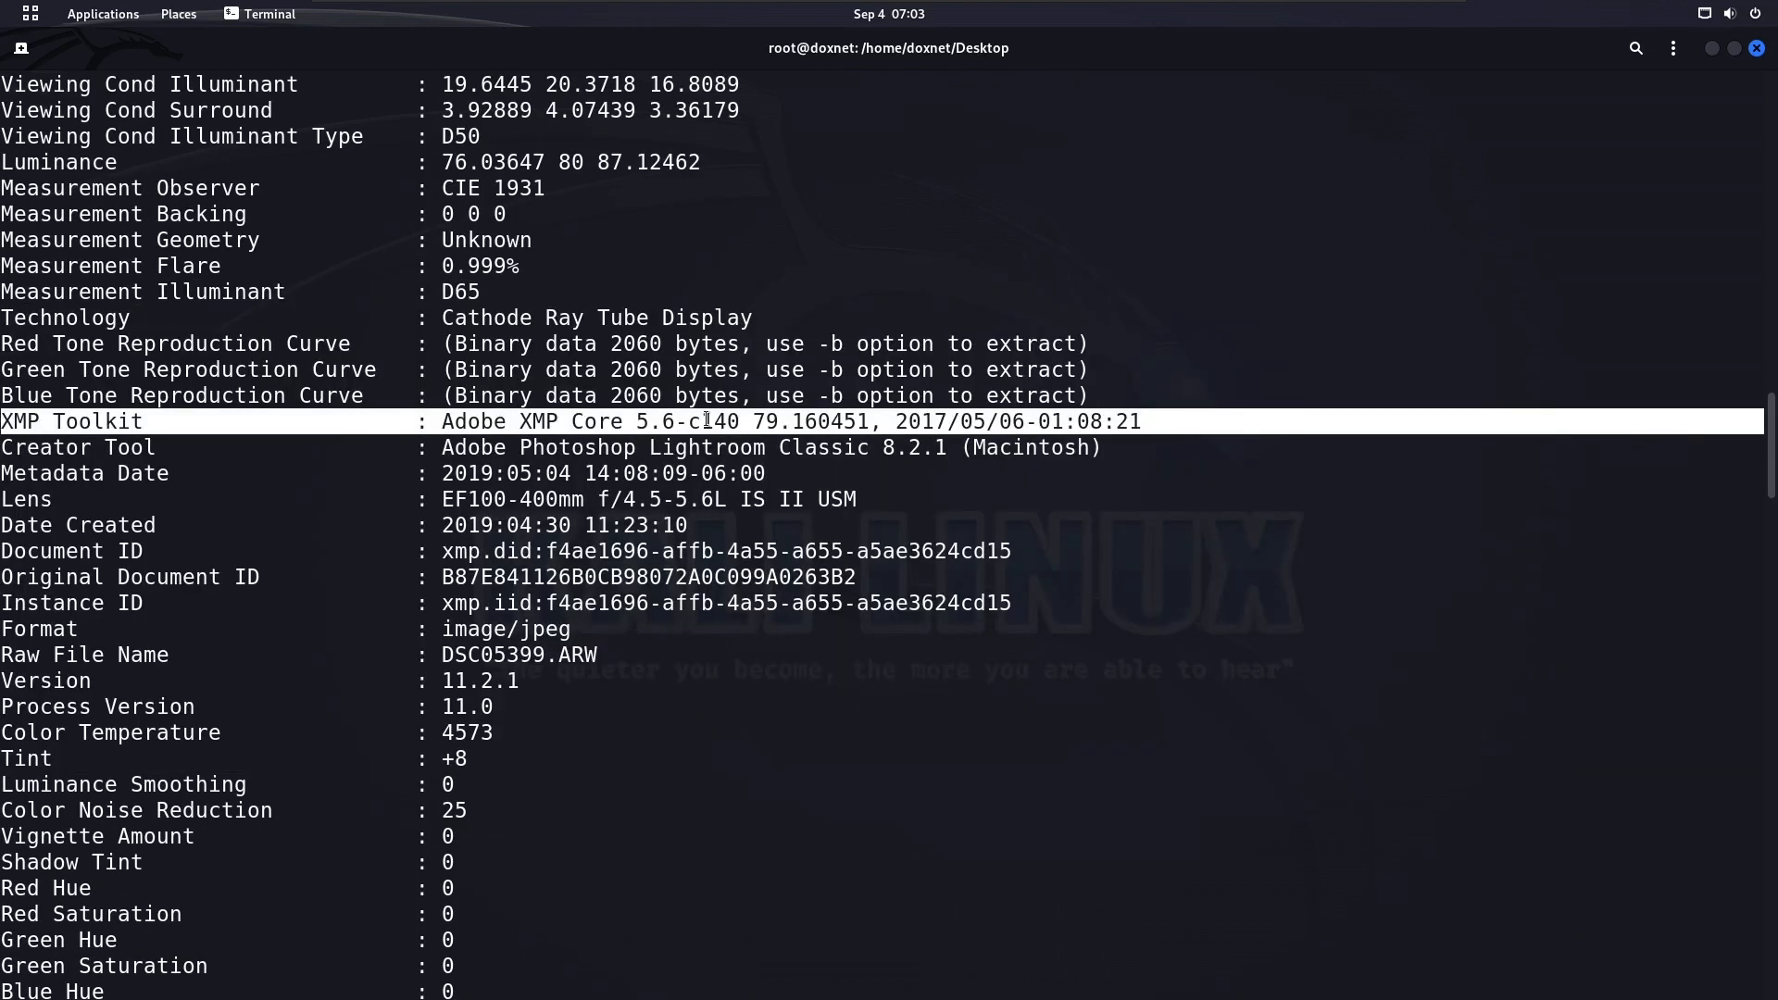
{"action": "left_click", "coordinate": [710, 421]}
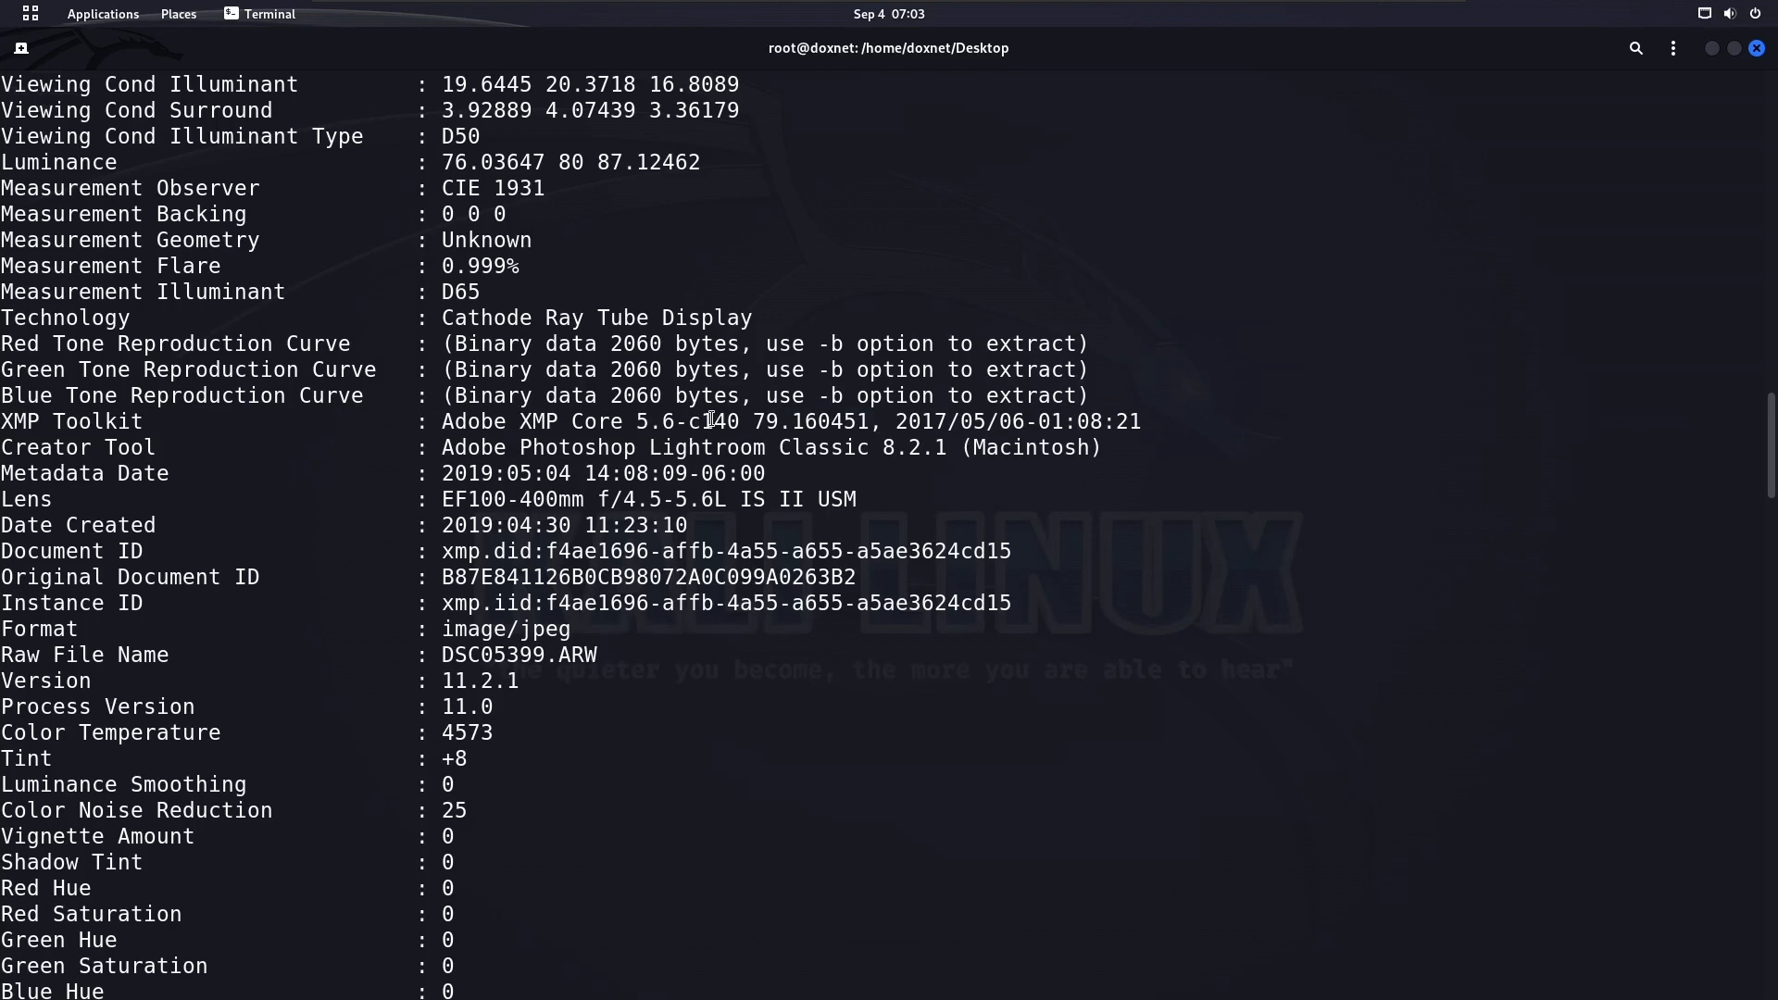
Review the remaining metadata from the document IDs to the final Lens ID entry
{"action": "scroll", "coordinate": [481, 364], "scroll_direction": "down", "scroll_amount": 12}
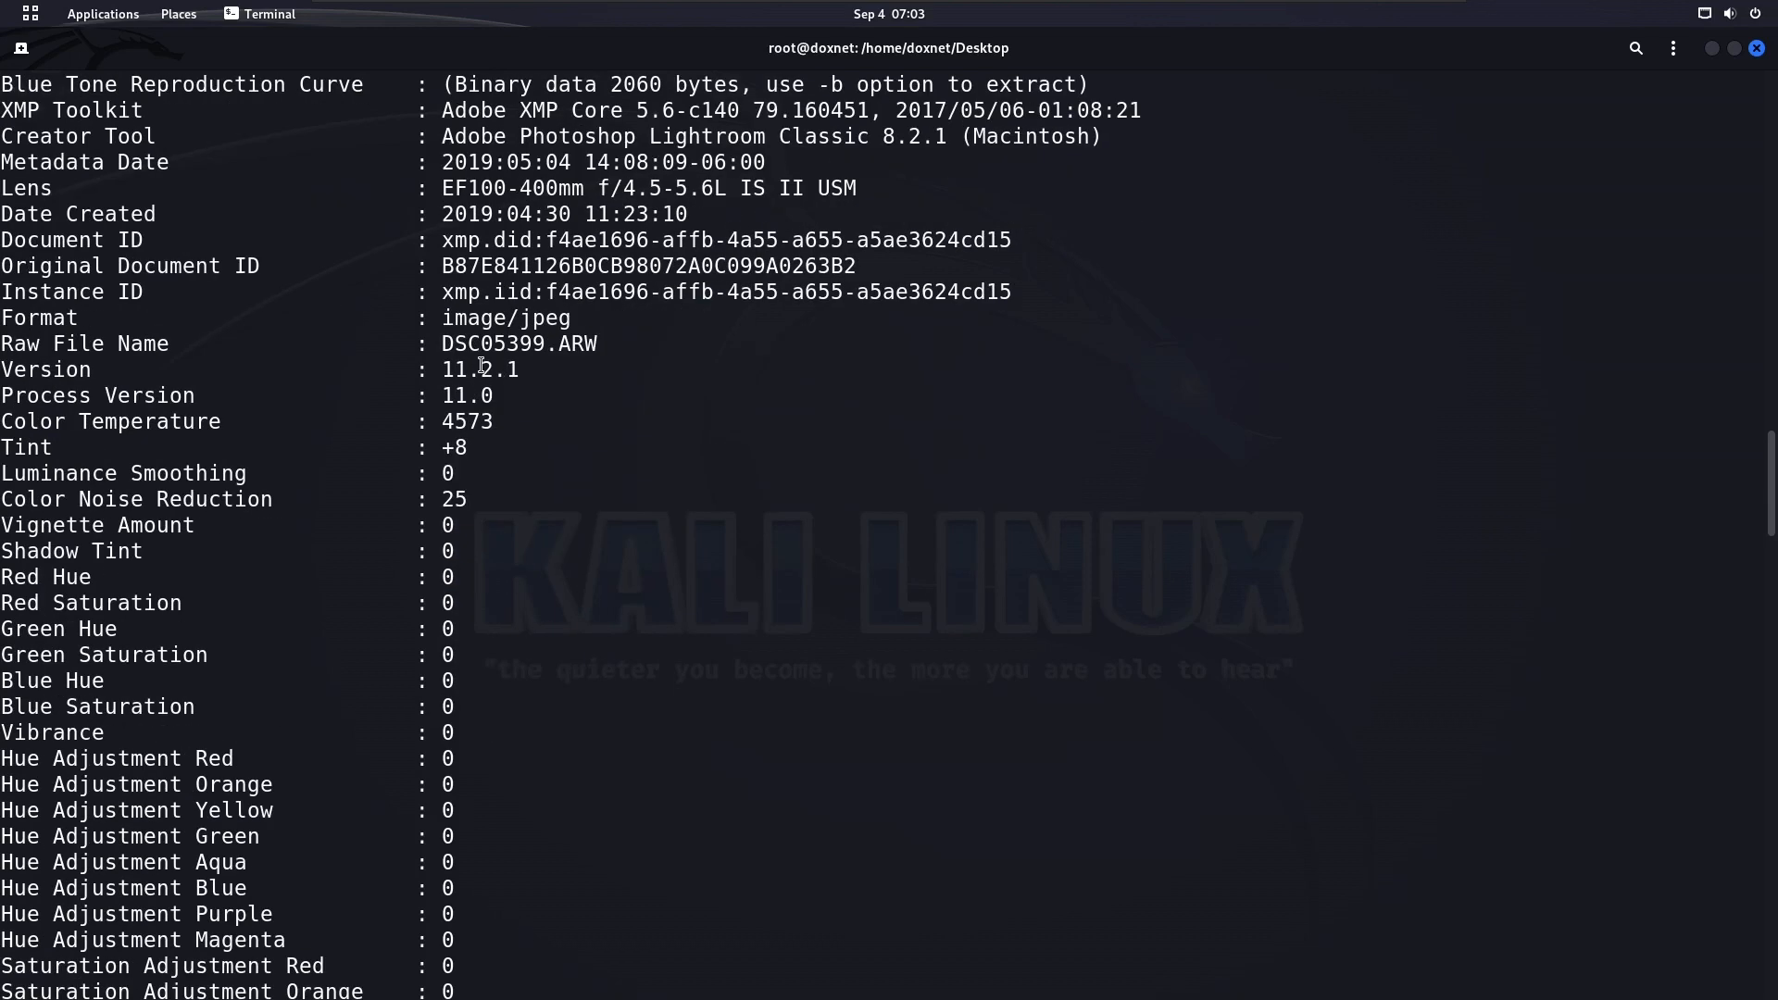
{"action": "scroll", "coordinate": [481, 364], "scroll_direction": "down", "scroll_amount": 20}
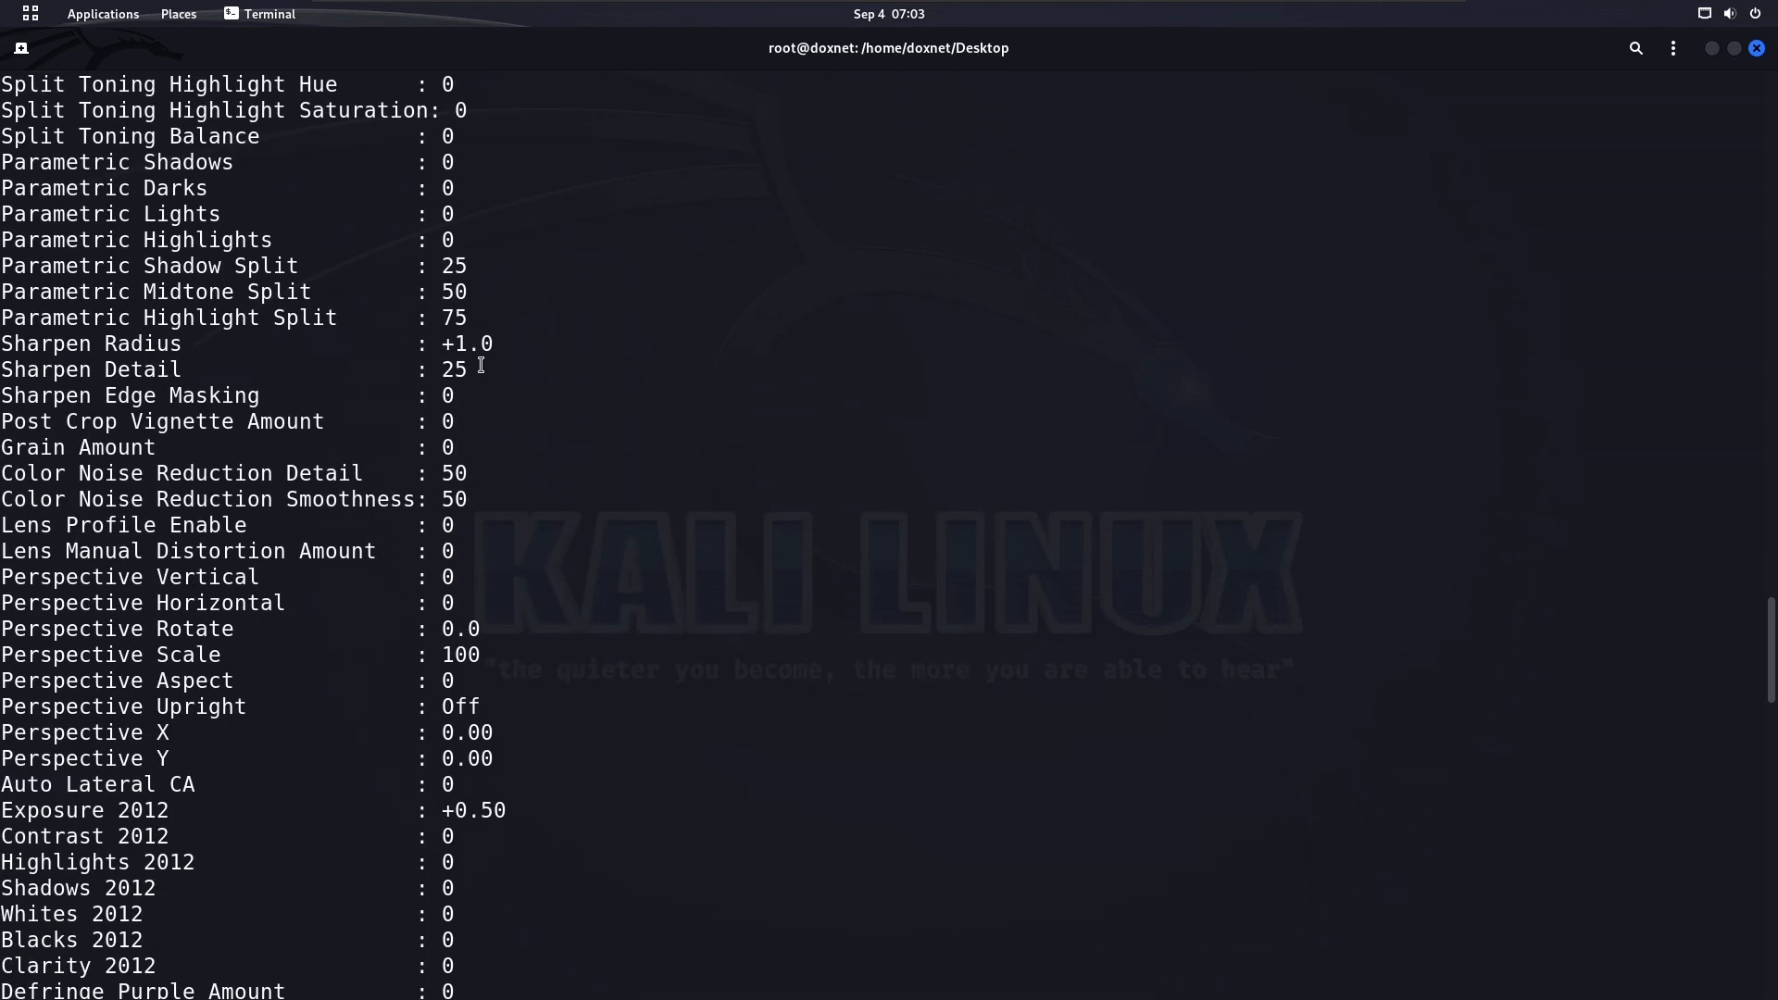
{"action": "scroll", "coordinate": [524, 467], "scroll_direction": "down", "scroll_amount": 8}
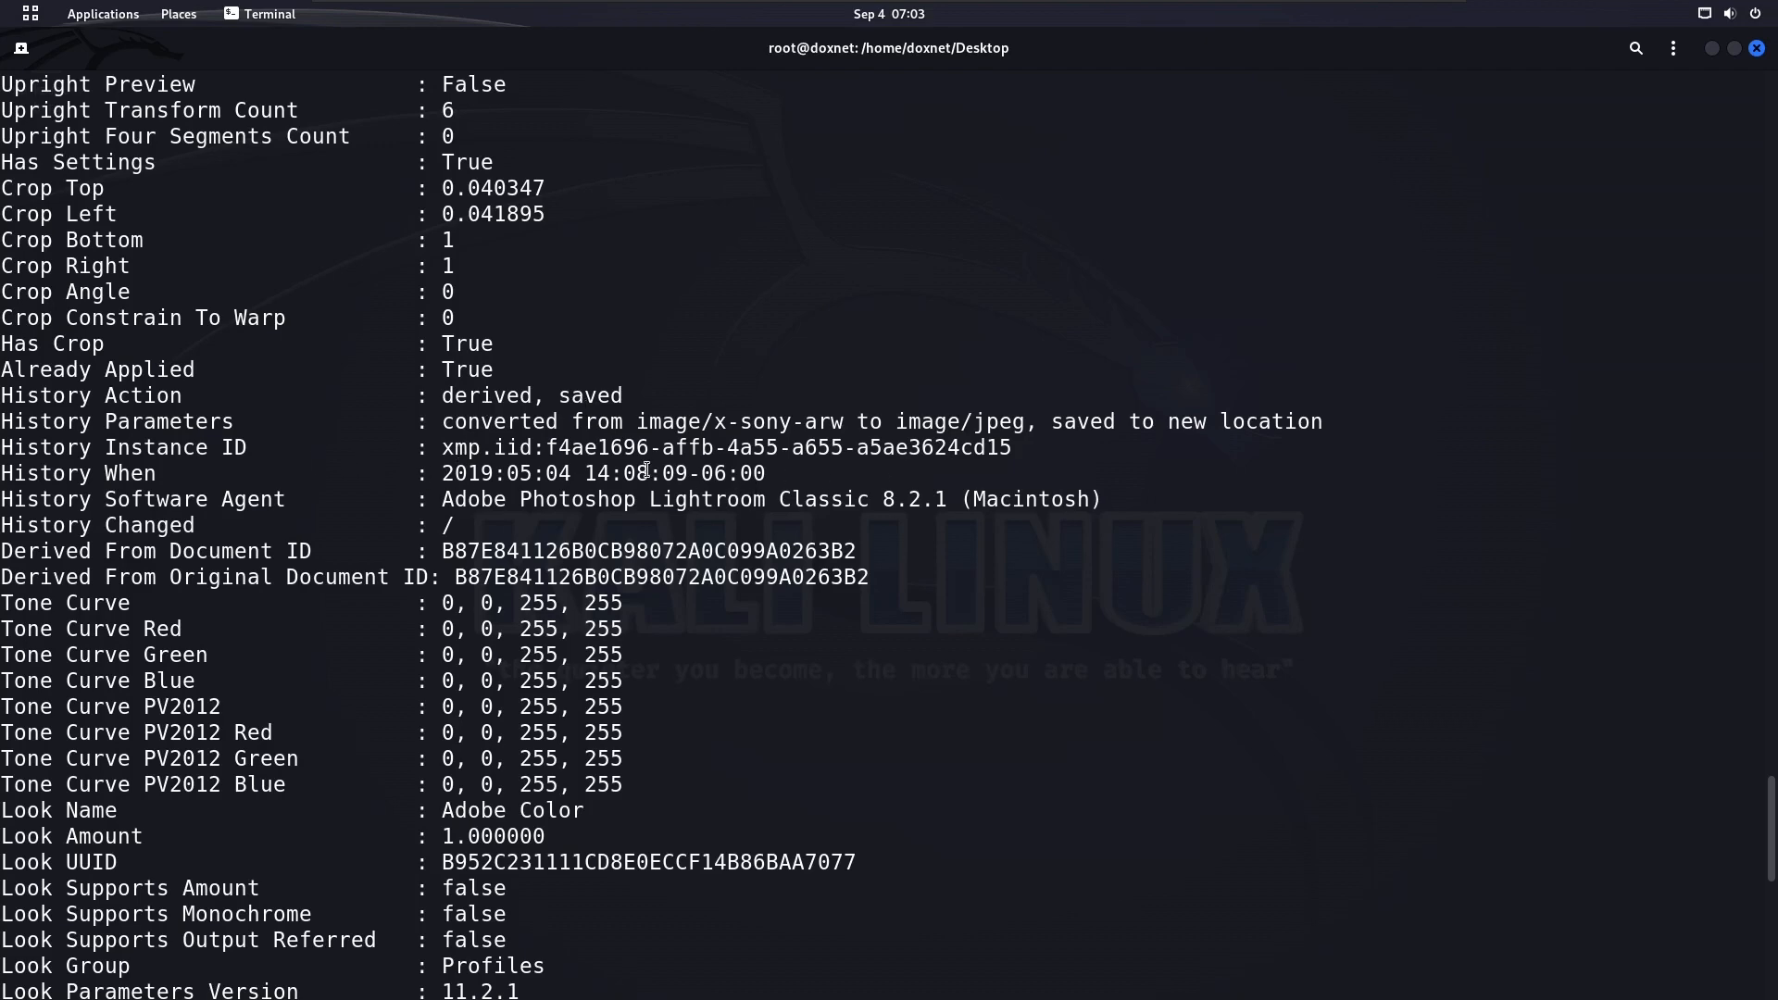
{"action": "scroll", "coordinate": [645, 470], "scroll_direction": "down", "scroll_amount": 9}
{"action": "scroll", "coordinate": [746, 485], "scroll_direction": "down", "scroll_amount": 3}
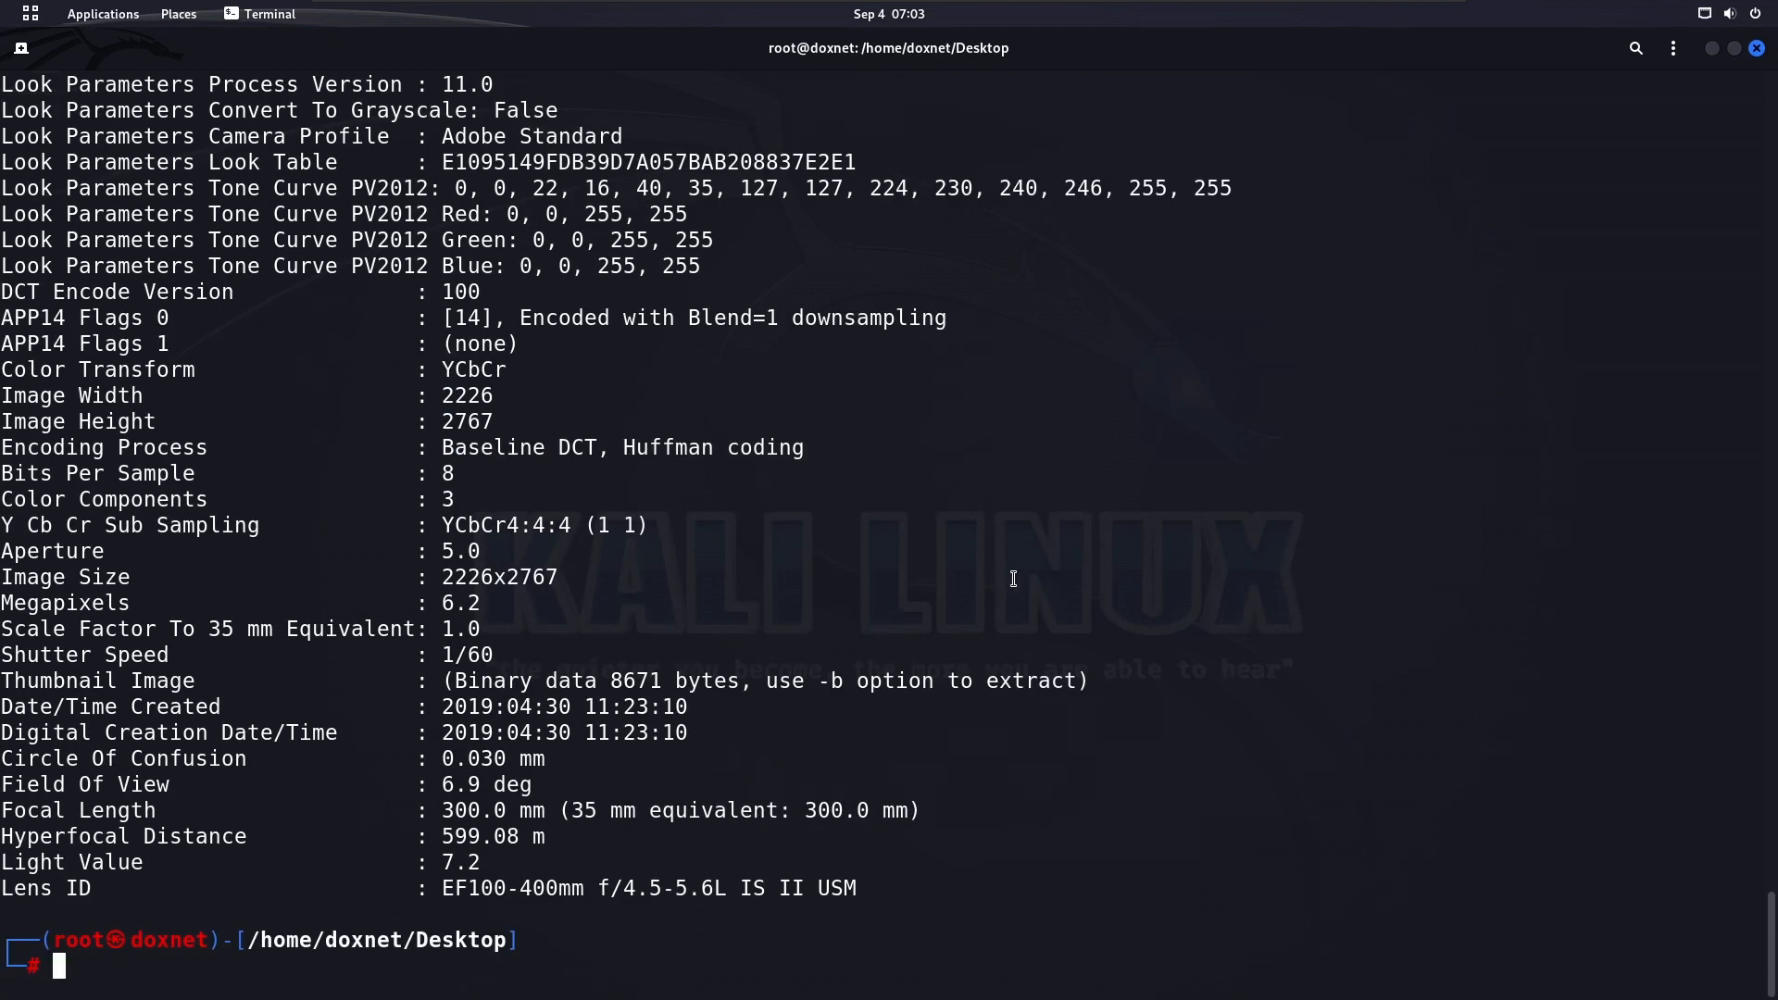
Clear the terminal and list the files in the Desktop directory
{"action": "type", "text": "clear"}
{"action": "key", "text": "Return"}
{"action": "type", "text": "ls"}
{"action": "key", "text": "Return"}
Dump the contents of the markzuckerberg file in hexadecimal with xxd
{"action": "type", "text": "xxd"}
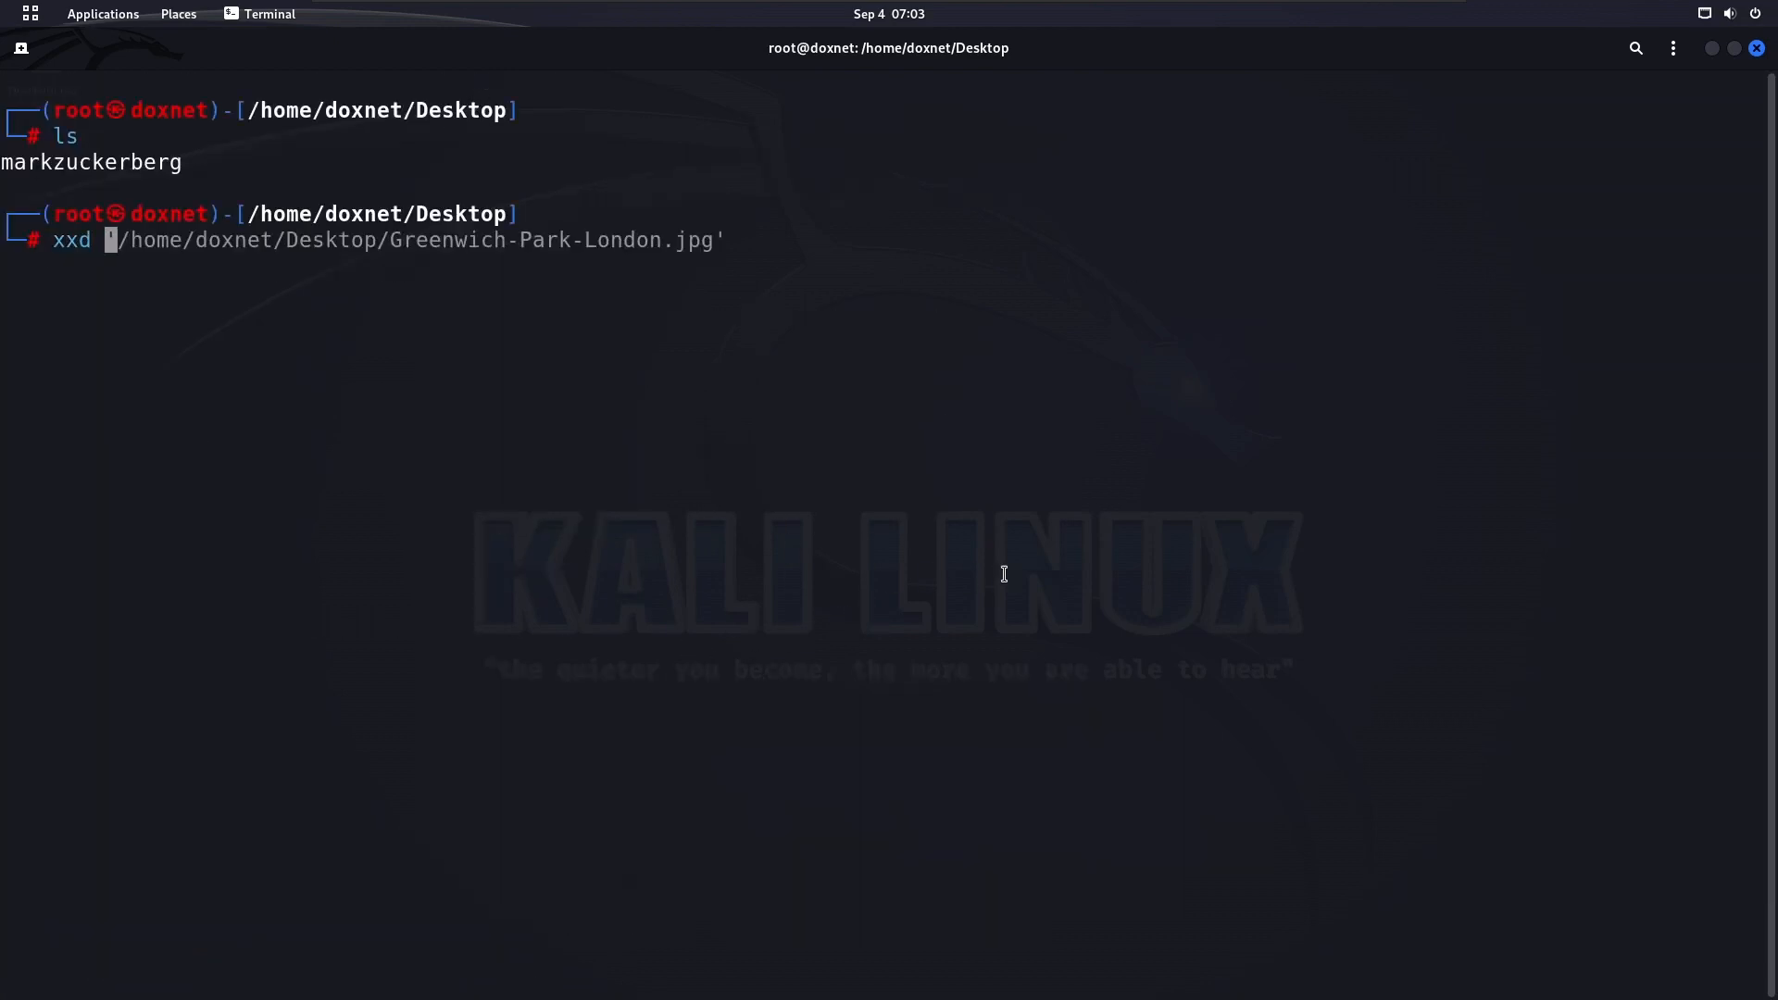
{"action": "double_click", "coordinate": [73, 240]}
{"action": "double_click", "coordinate": [133, 163]}
{"action": "right_click", "coordinate": [140, 170]}
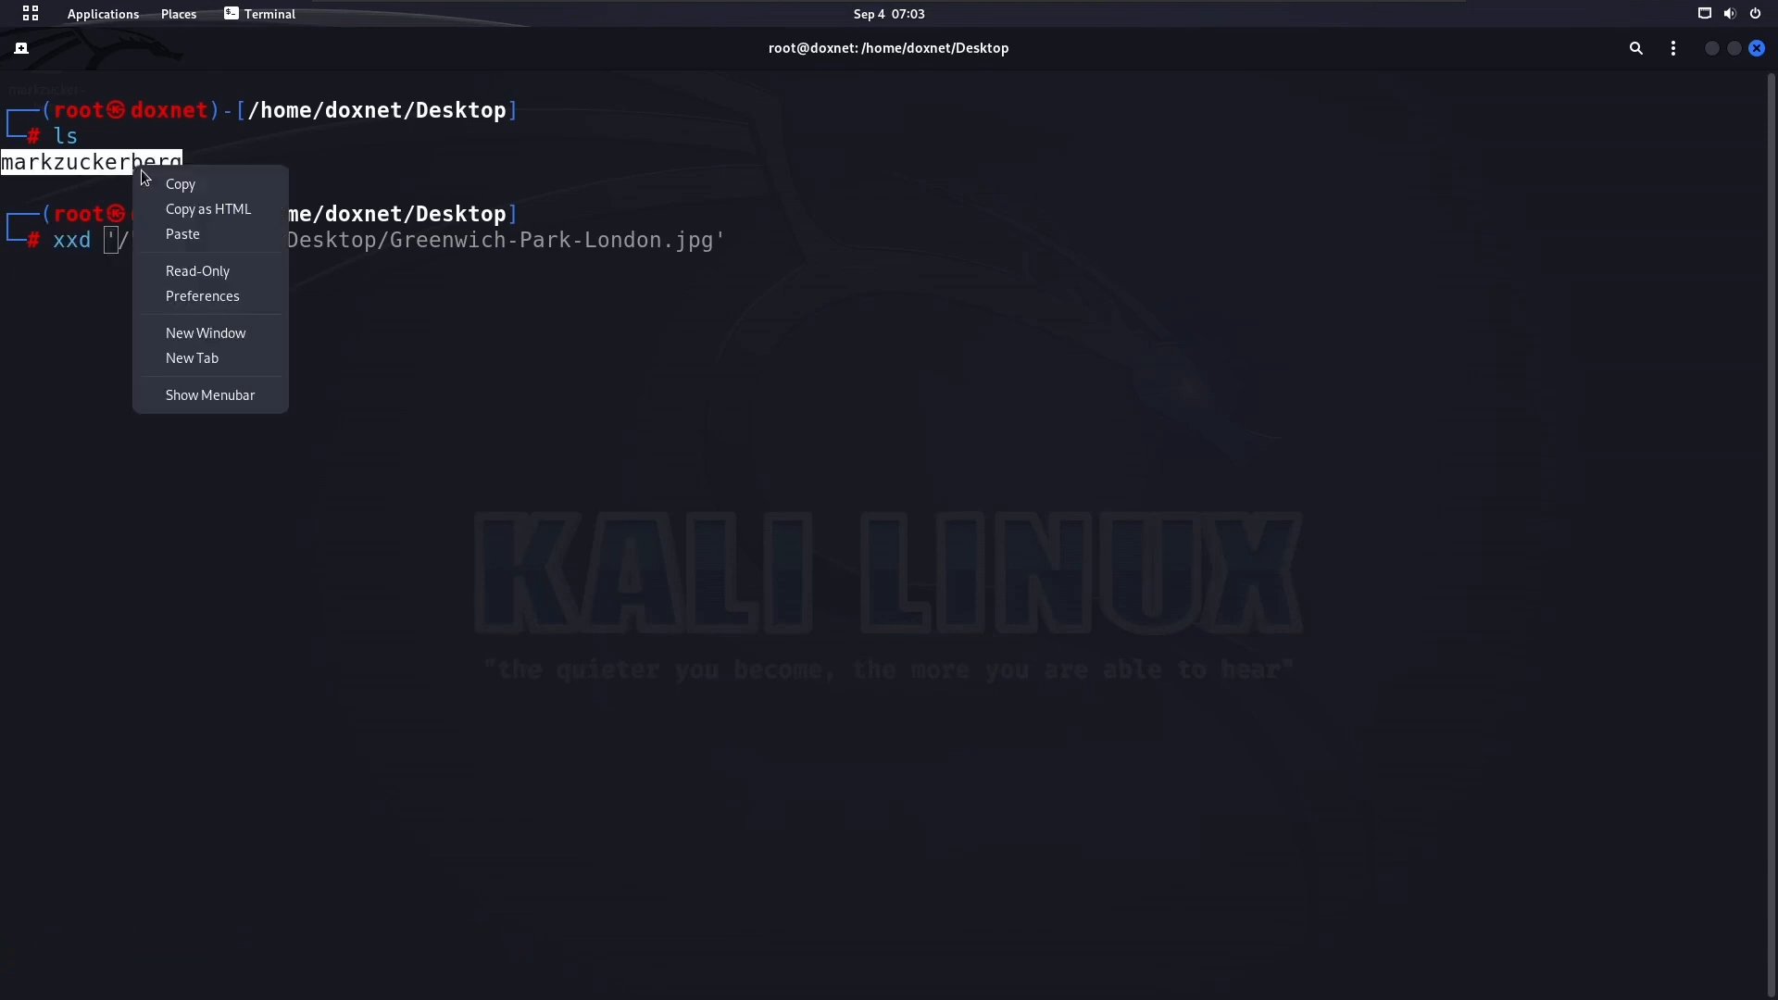
{"action": "left_click", "coordinate": [183, 234]}
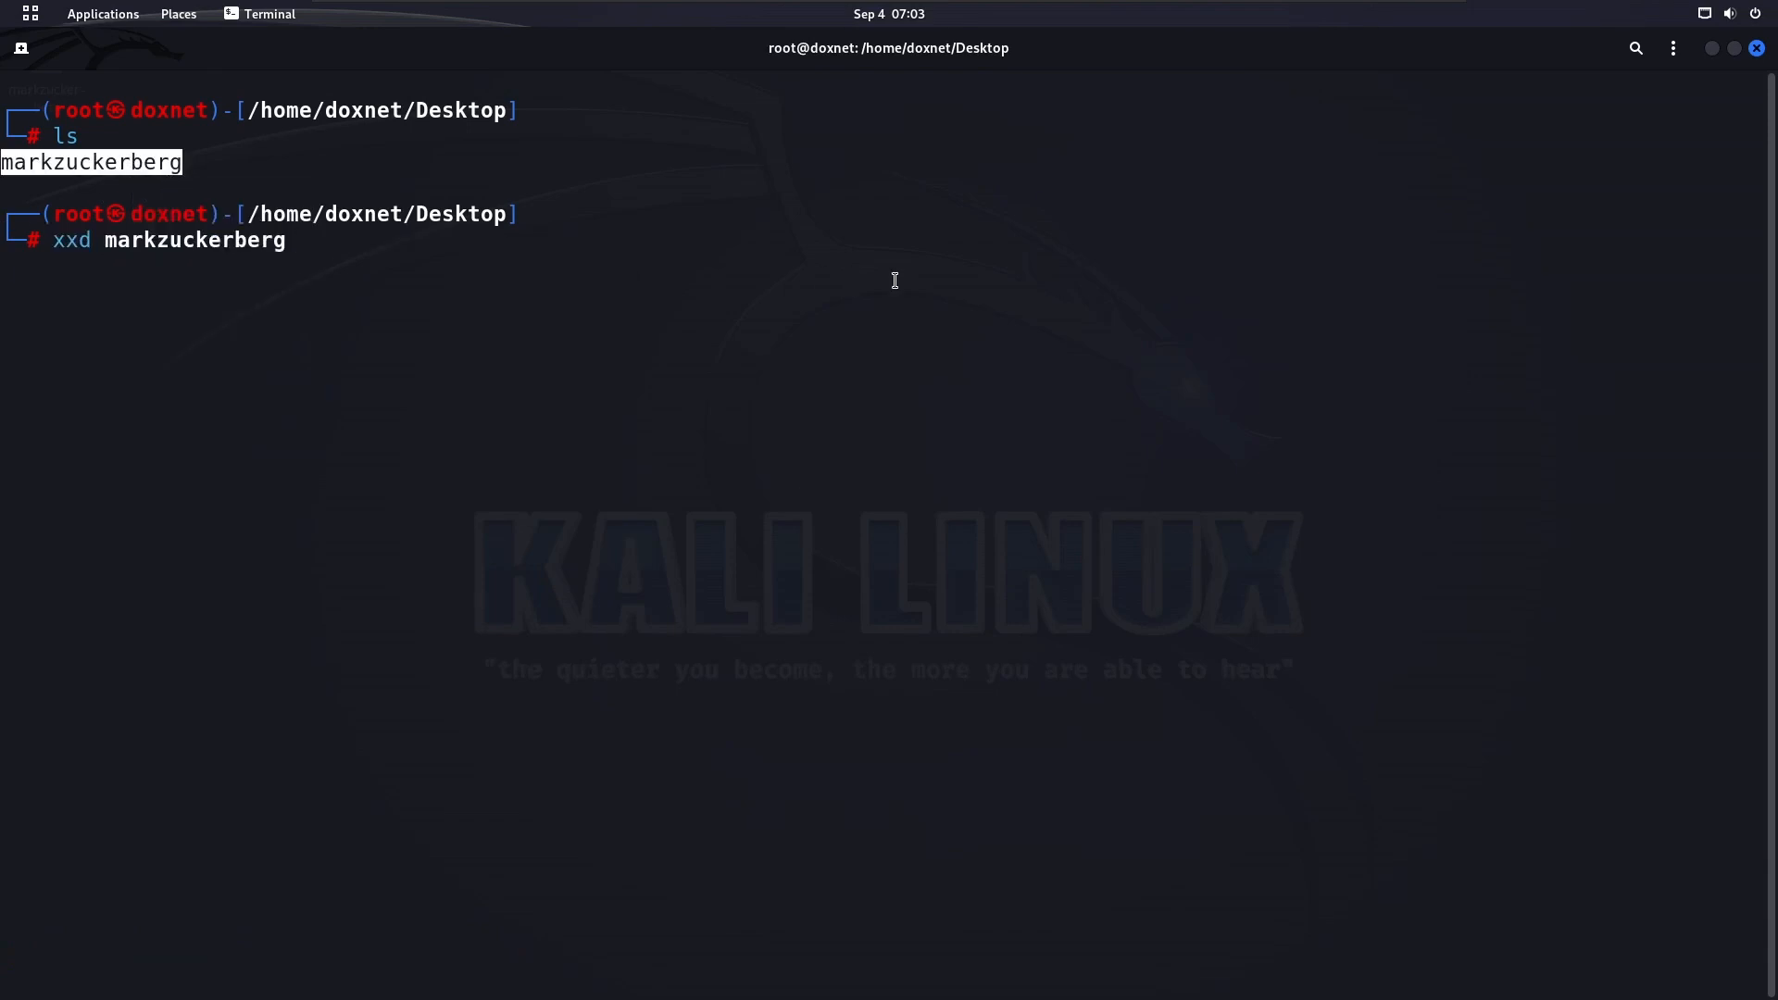
{"action": "key", "text": "Return"}
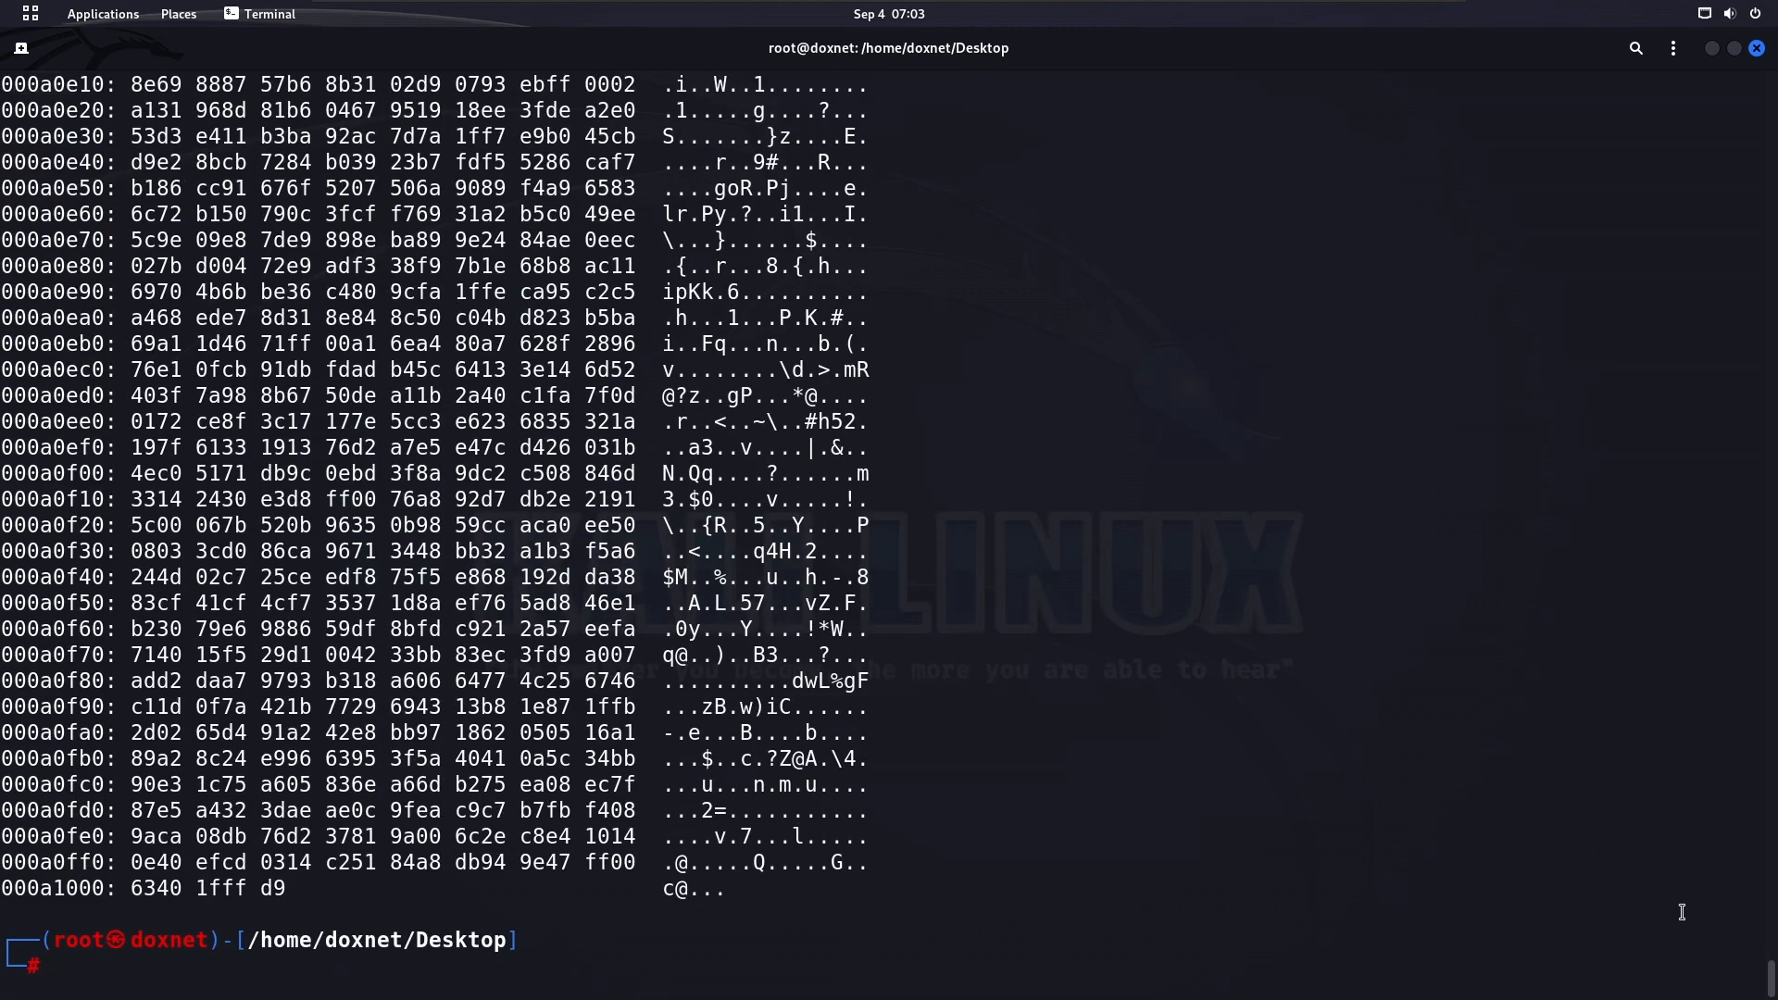
Go back to the start of the hex dump and examine the camera model and Adobe Photoshop Lightroom entries
{"action": "left_click_drag", "start_coordinate": [1771, 978], "coordinate": [1744, 80]}
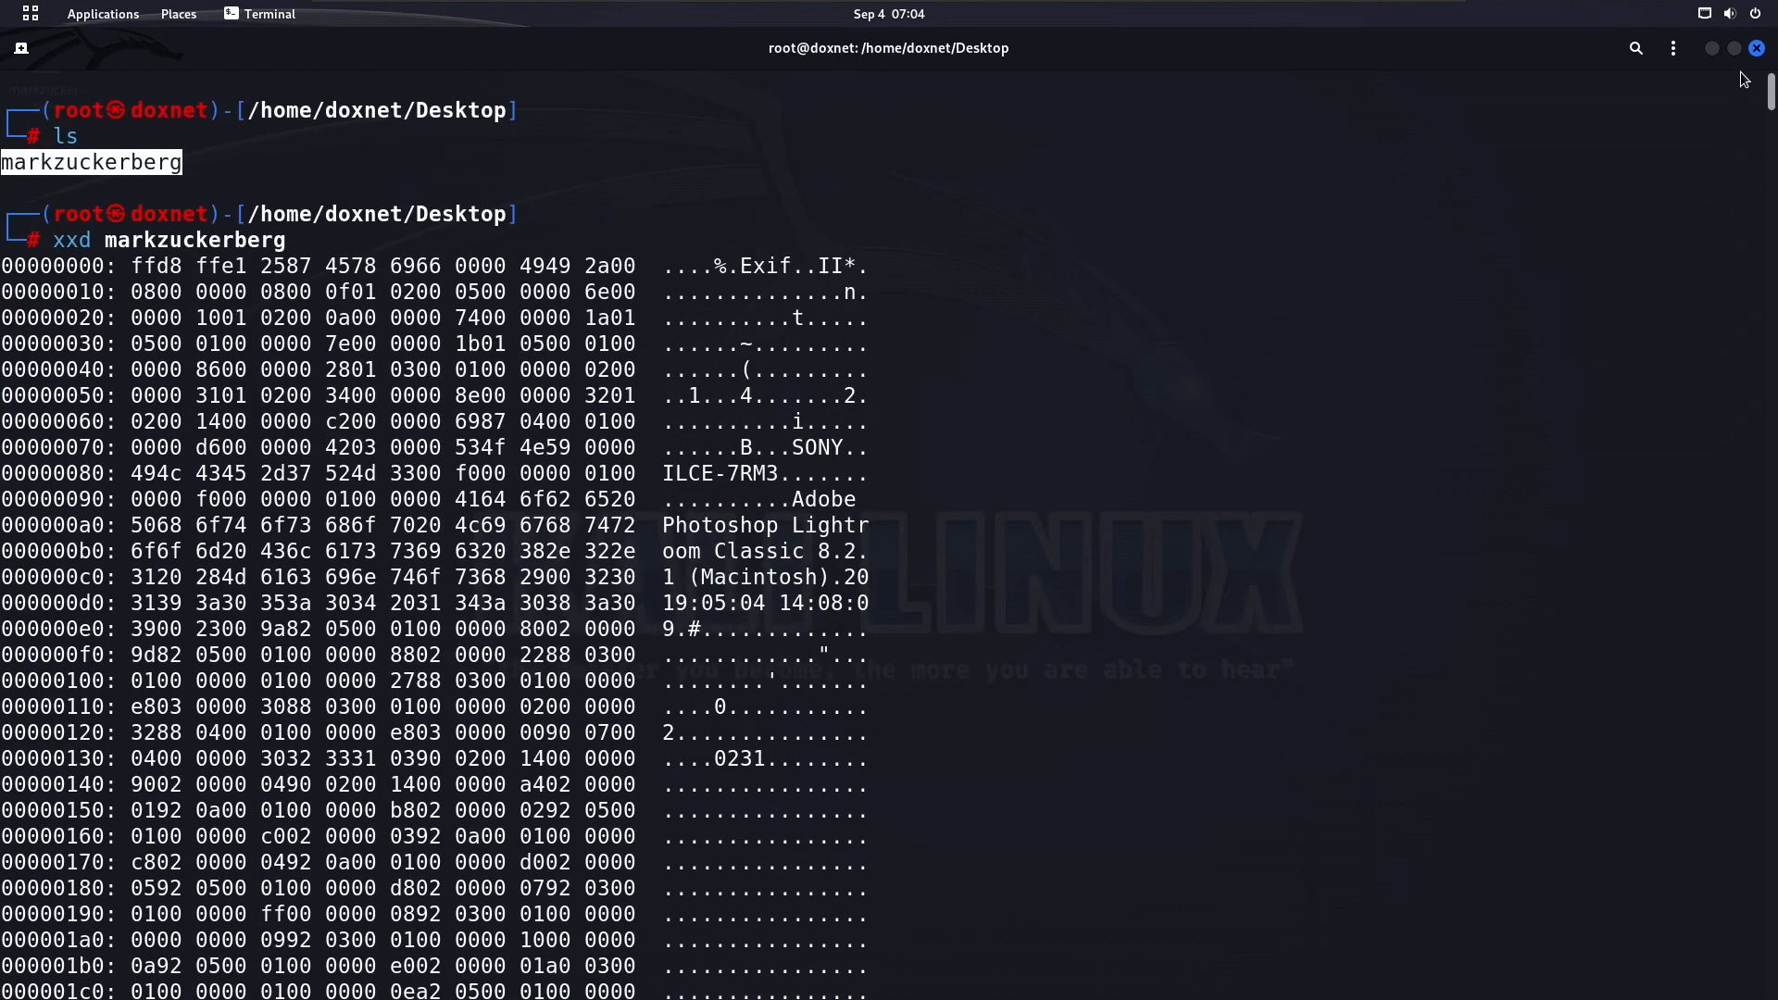
{"action": "left_click_drag", "start_coordinate": [777, 446], "coordinate": [894, 471]}
{"action": "left_click_drag", "start_coordinate": [784, 505], "coordinate": [919, 631]}
{"action": "scroll", "coordinate": [924, 503], "scroll_direction": "down", "scroll_amount": 7}
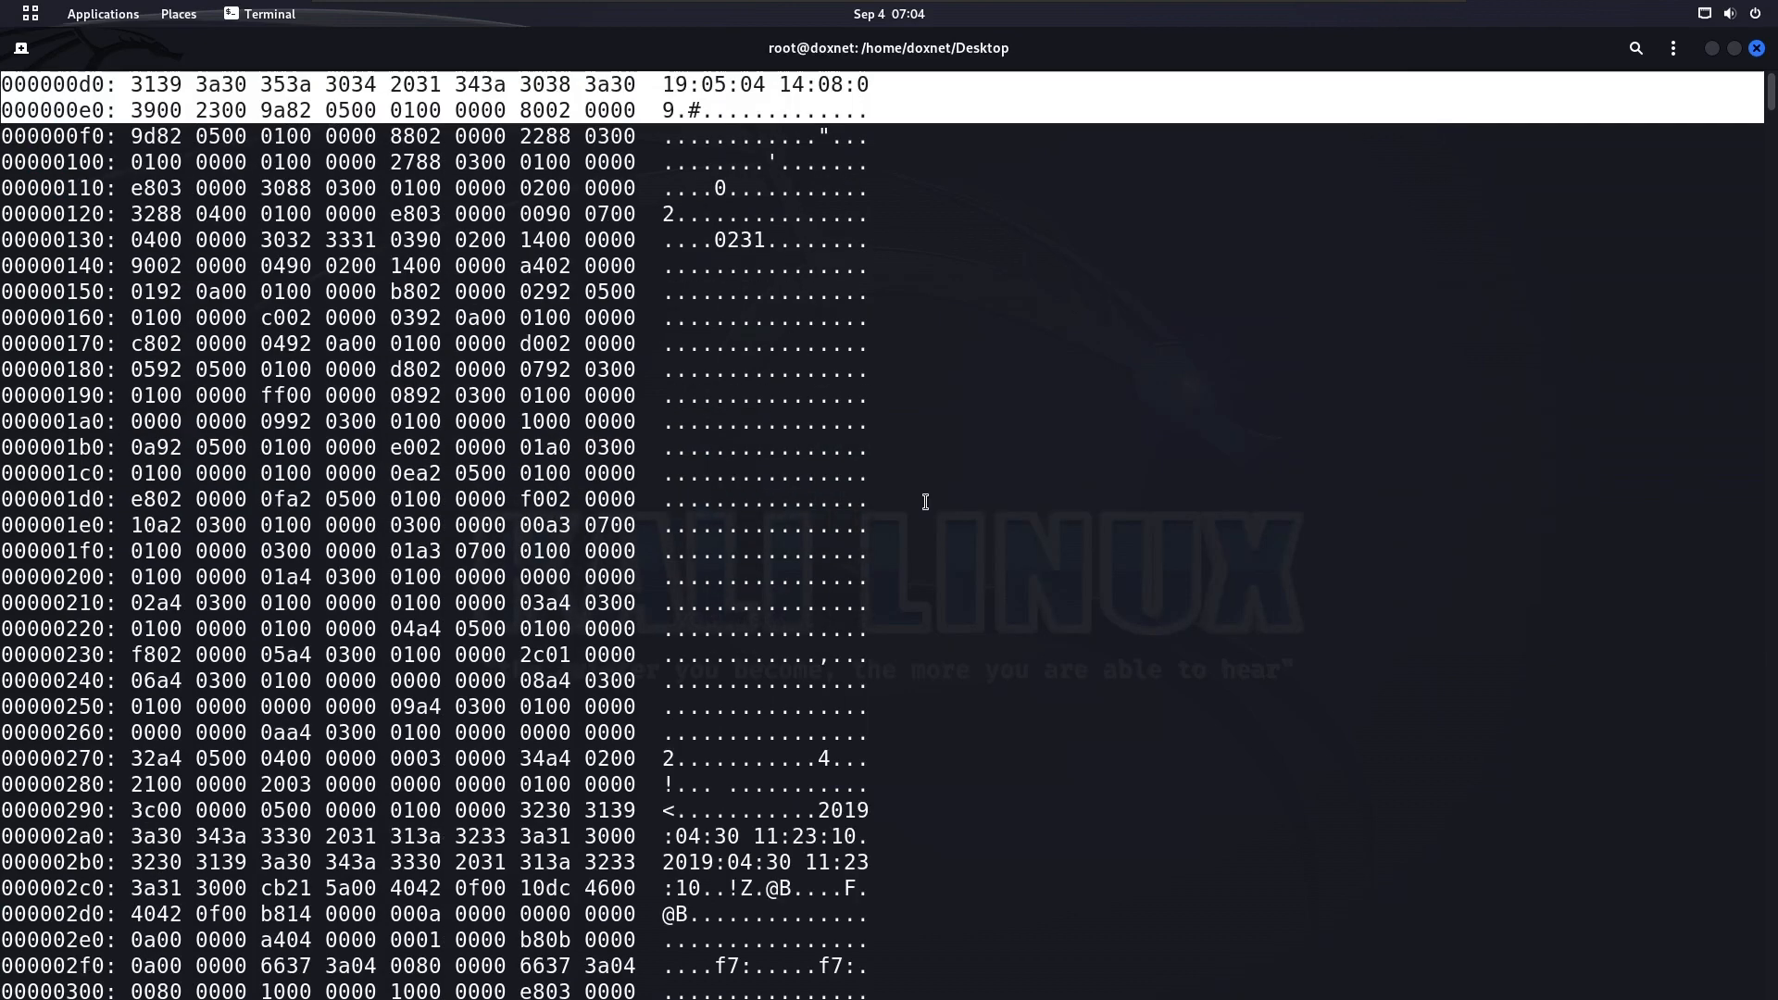
{"action": "scroll", "coordinate": [799, 415], "scroll_direction": "up", "scroll_amount": 1}
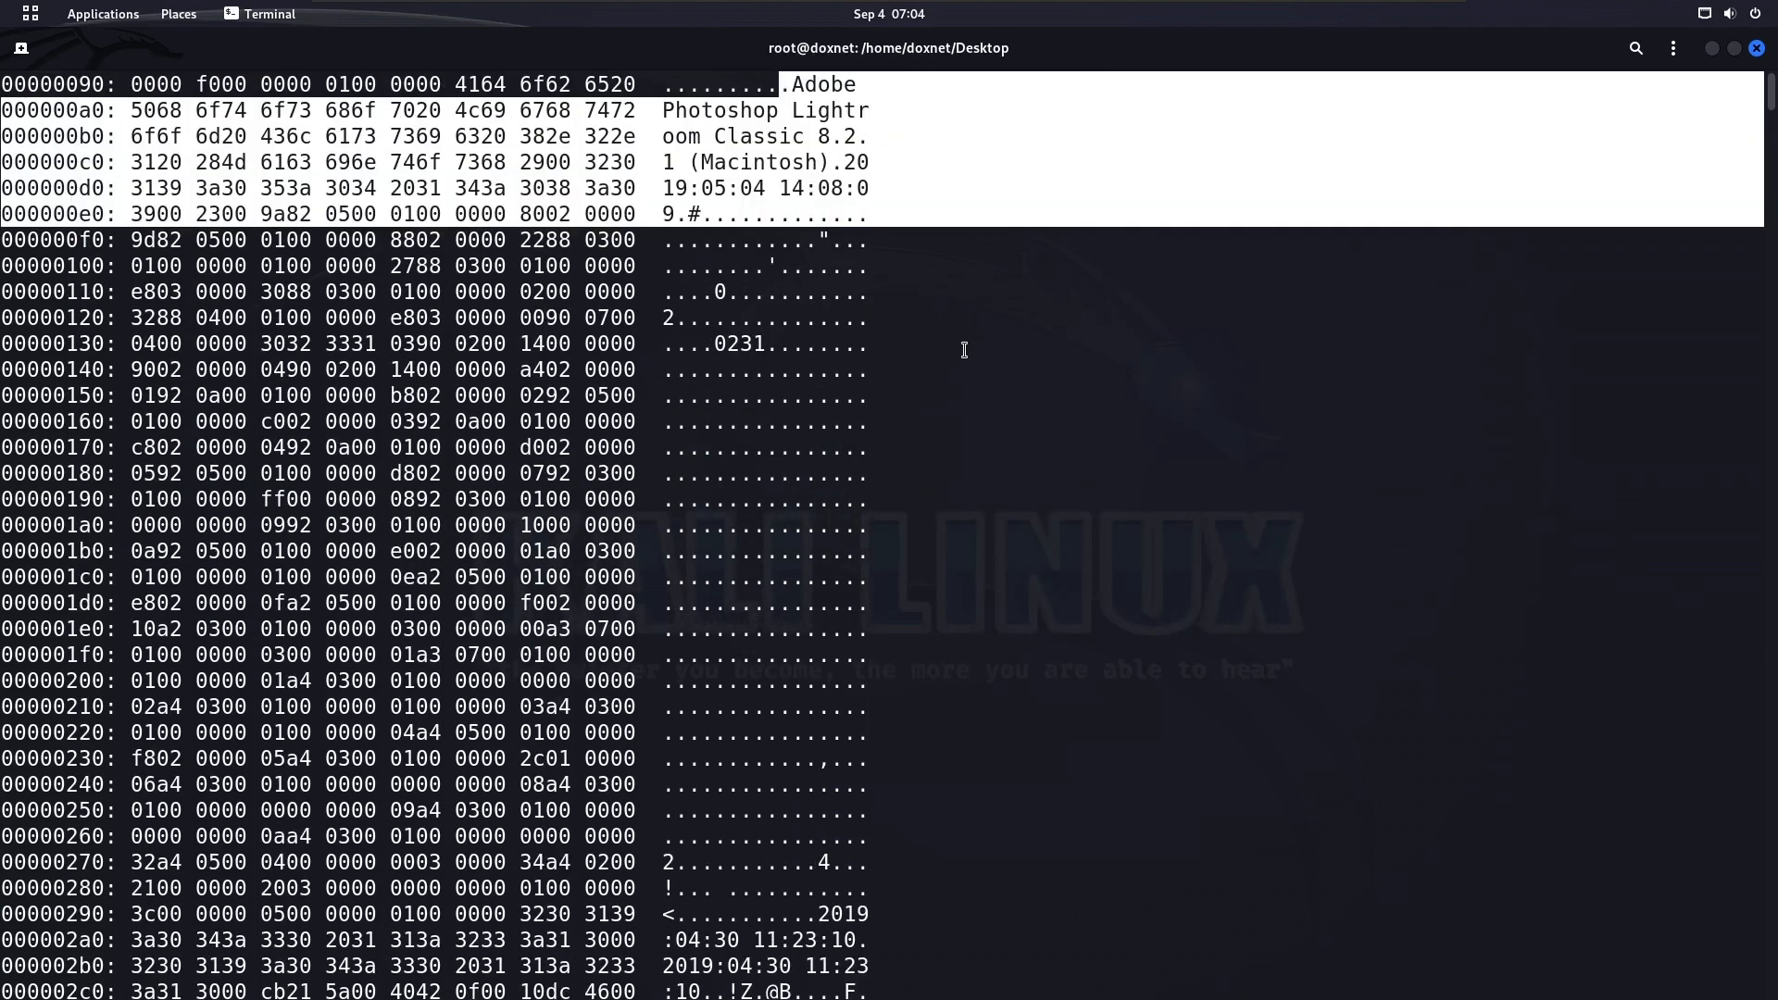
{"action": "scroll", "coordinate": [954, 366], "scroll_direction": "down", "scroll_amount": 5}
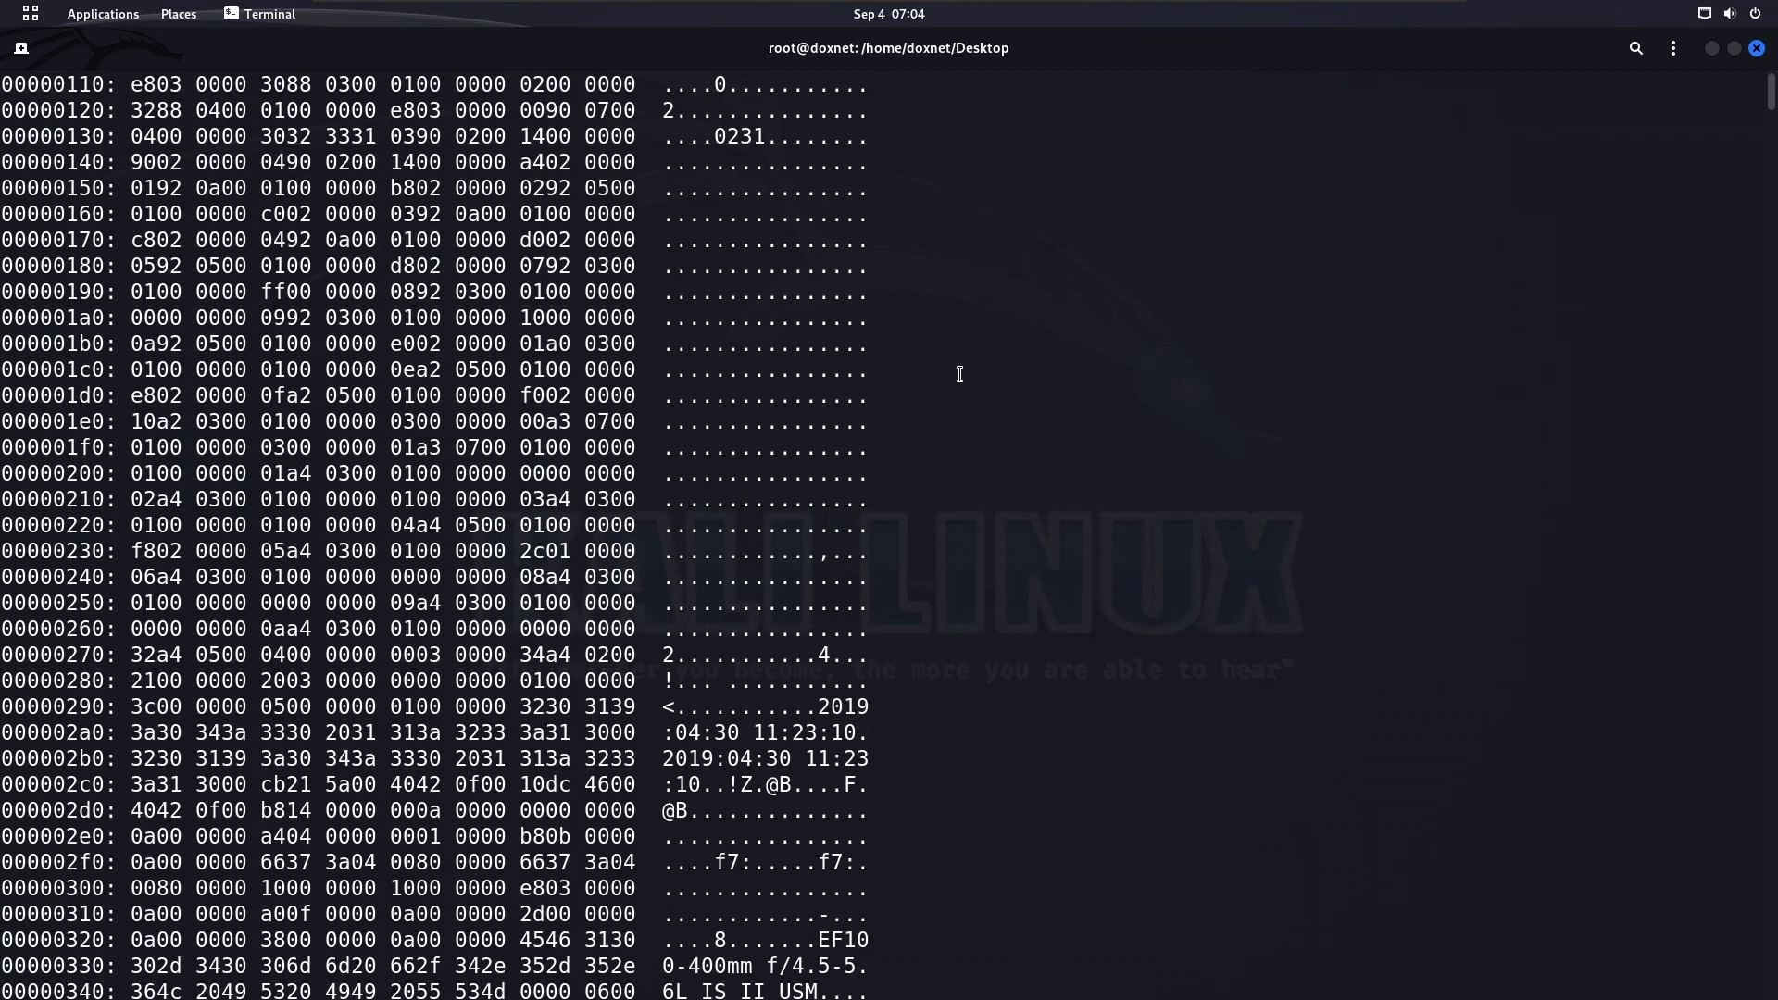
Examine the date, time and lens strings further down the hex dump and skim the data that follows
{"action": "left_click_drag", "start_coordinate": [658, 506], "coordinate": [906, 581]}
{"action": "left_click", "coordinate": [914, 699]}
{"action": "scroll", "coordinate": [918, 697], "scroll_direction": "down", "scroll_amount": 20}
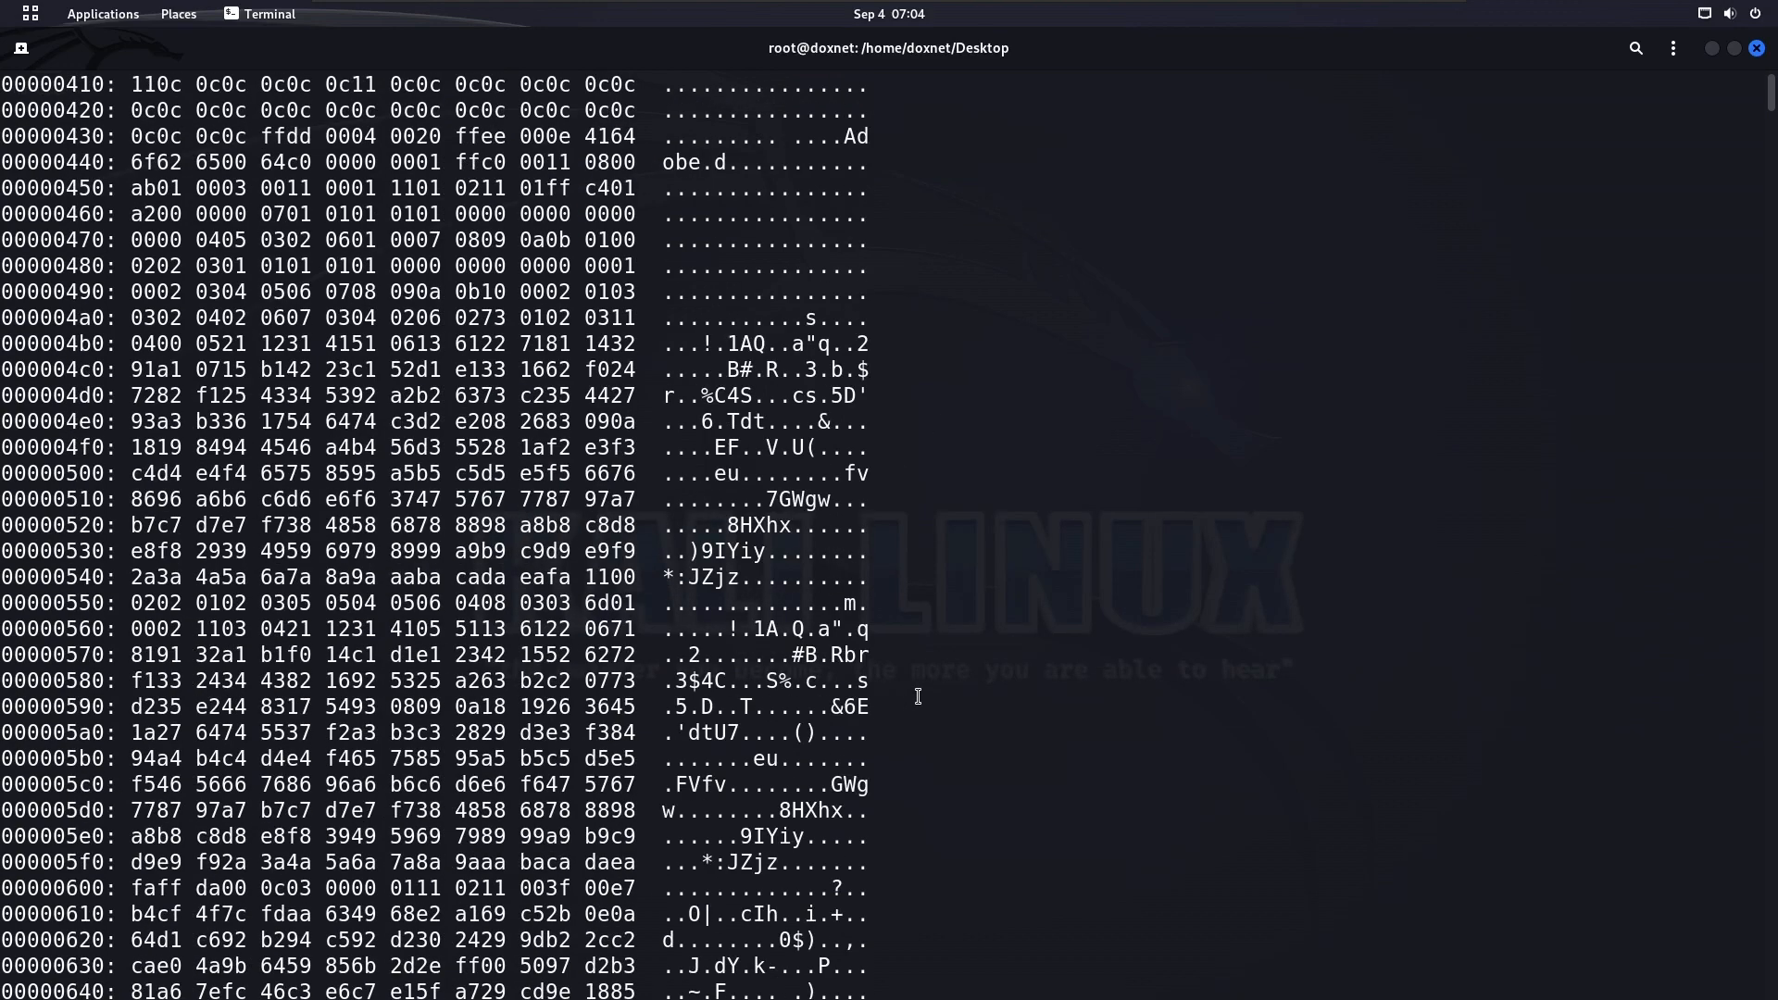
Clear the terminal and restore its maximized window to a smaller floating size
{"action": "scroll", "coordinate": [918, 696], "scroll_direction": "down", "scroll_amount": 10}
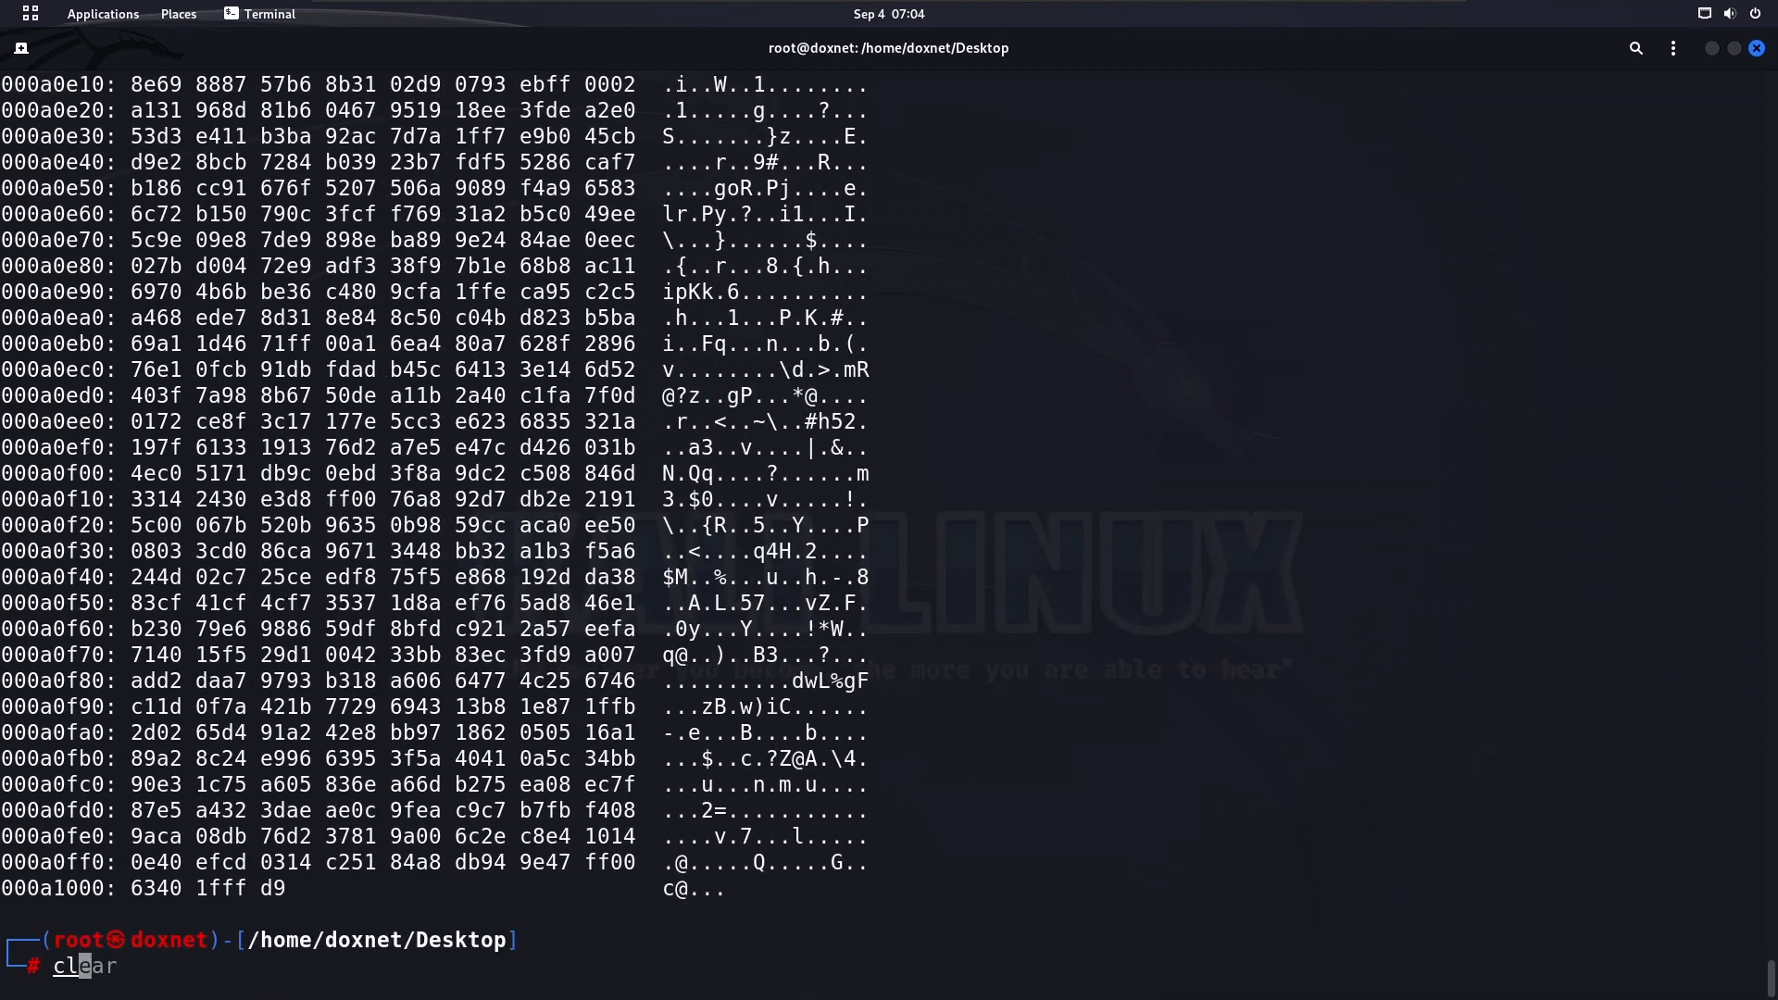
{"action": "key", "text": "ctrl+l"}
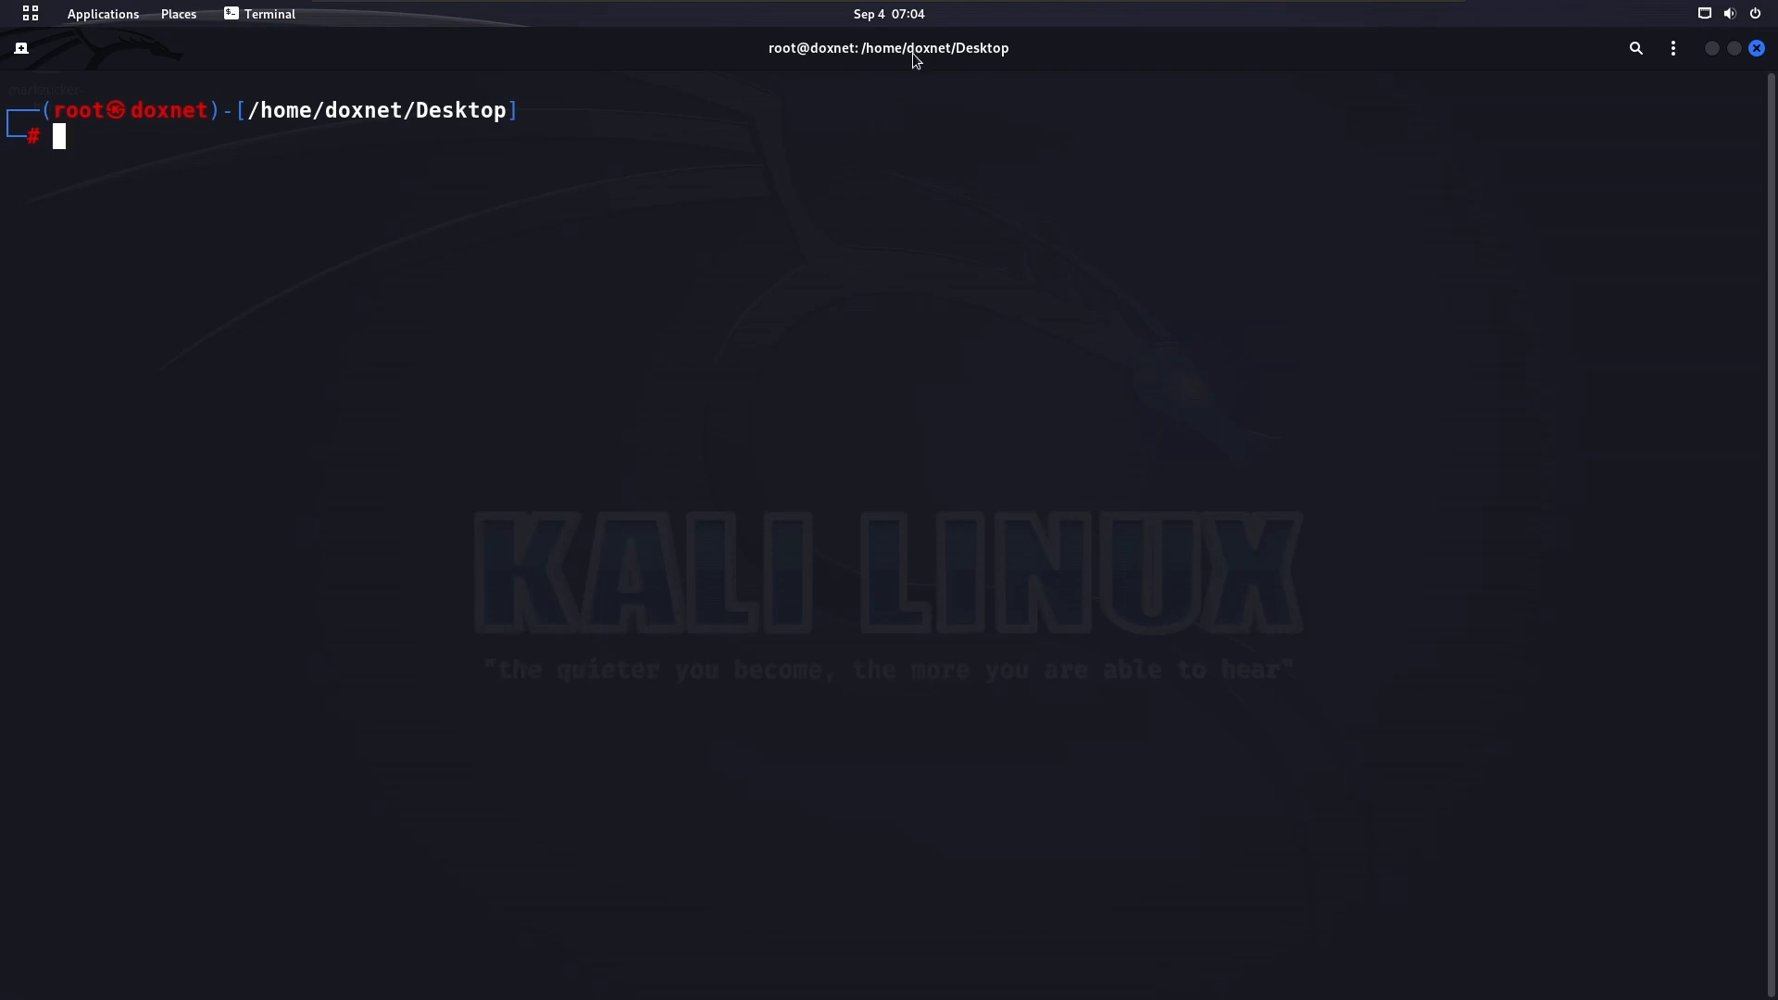
{"action": "left_click_drag", "start_coordinate": [914, 53], "coordinate": [850, 92]}
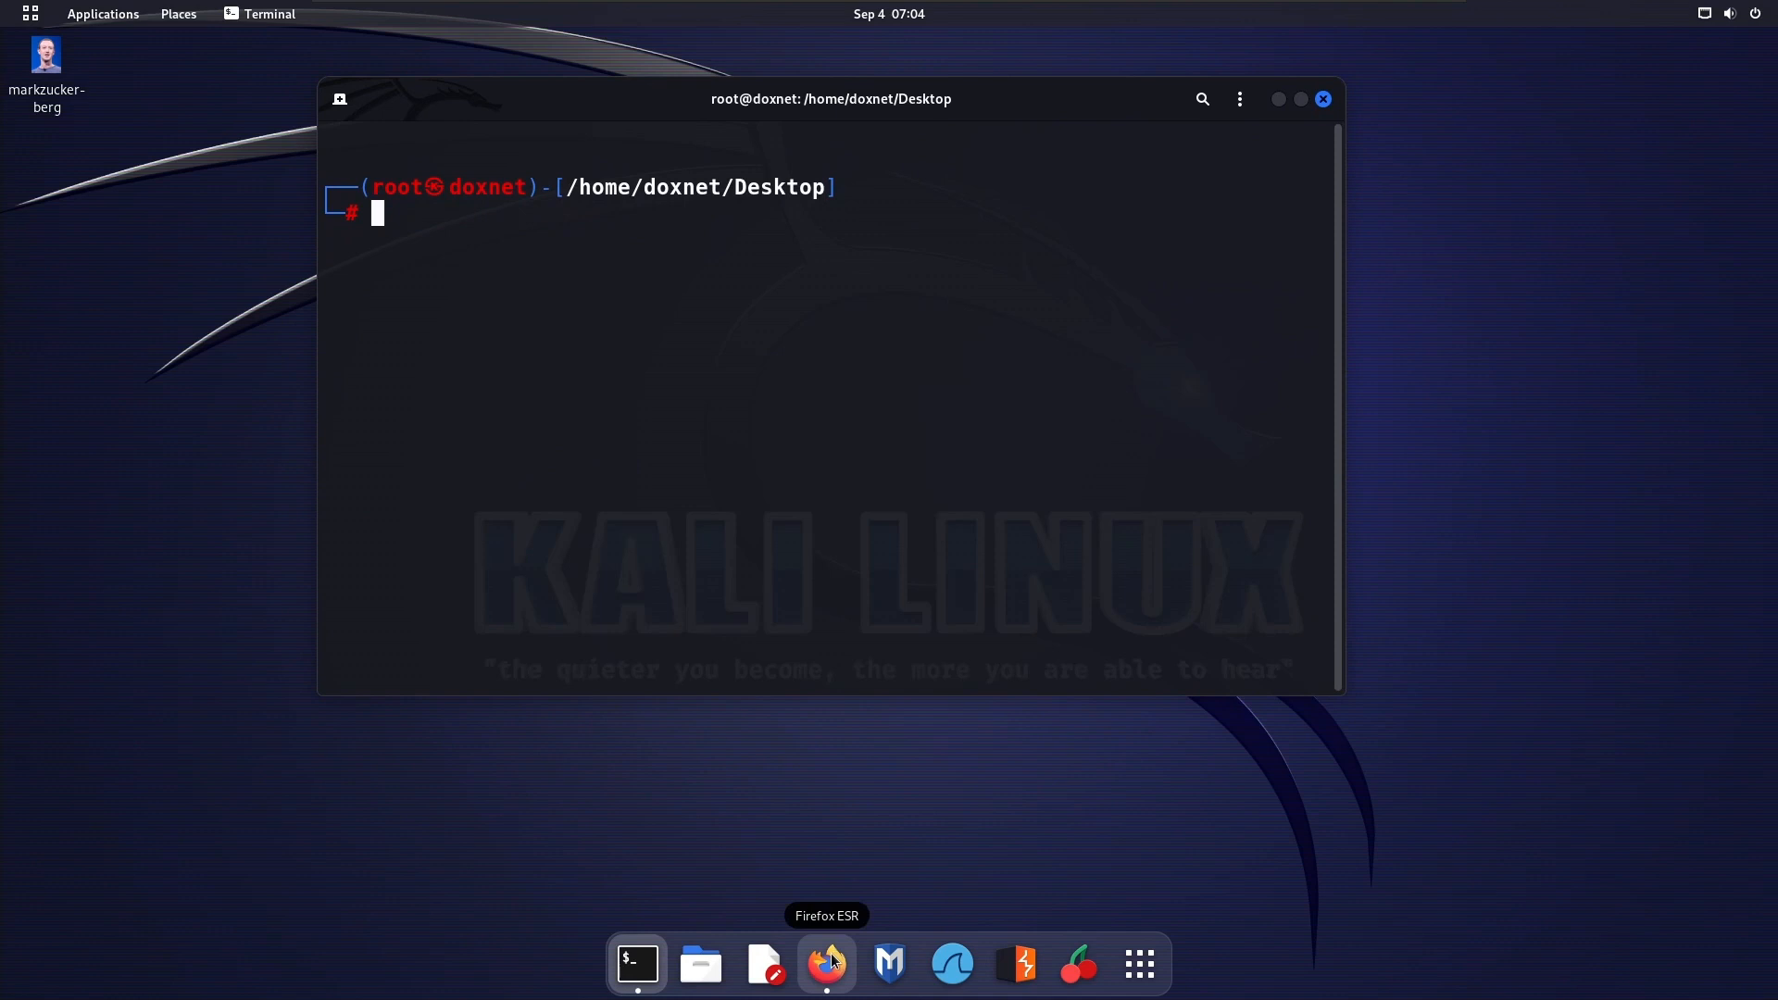
Search the installed applications for "record" and launch recordmydesktop
{"action": "key", "text": "super"}
{"action": "type", "text": "scre"}
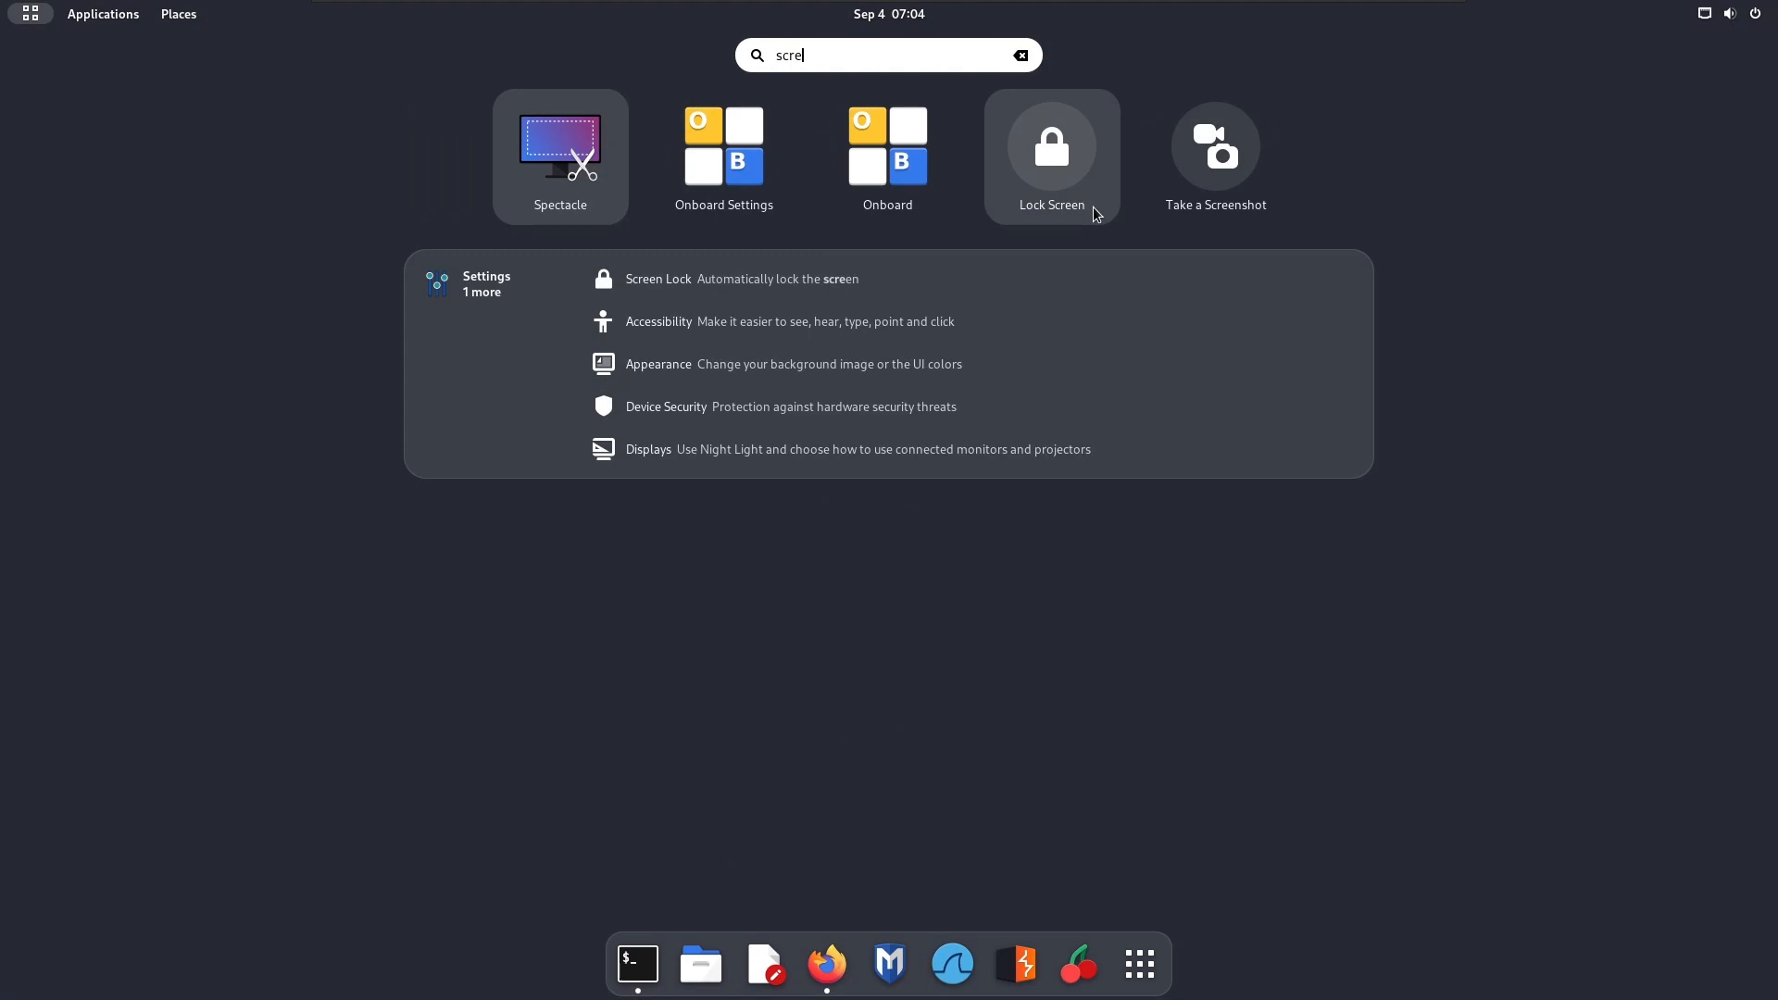
{"action": "key", "text": "BackSpace"}
{"action": "key", "text": "BackSpace"}
{"action": "key", "text": "BackSpace"}
{"action": "key", "text": "BackSpace"}
{"action": "type", "text": "r"}
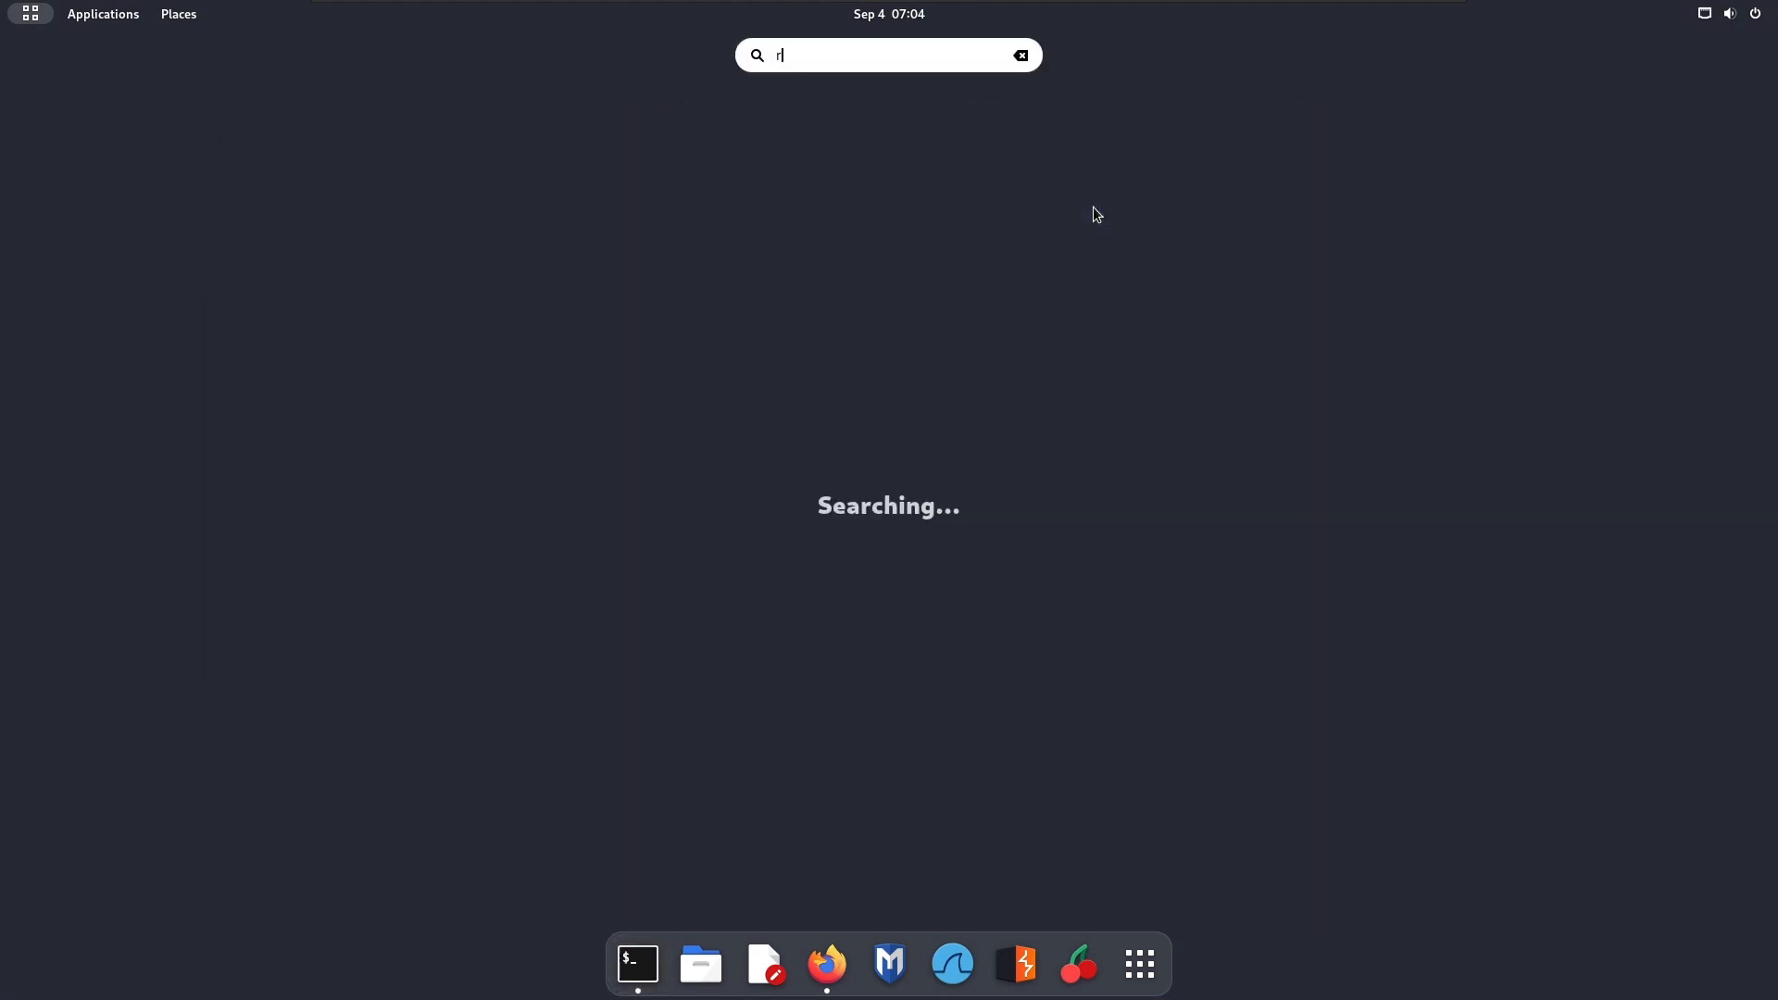
{"action": "type", "text": "ecord"}
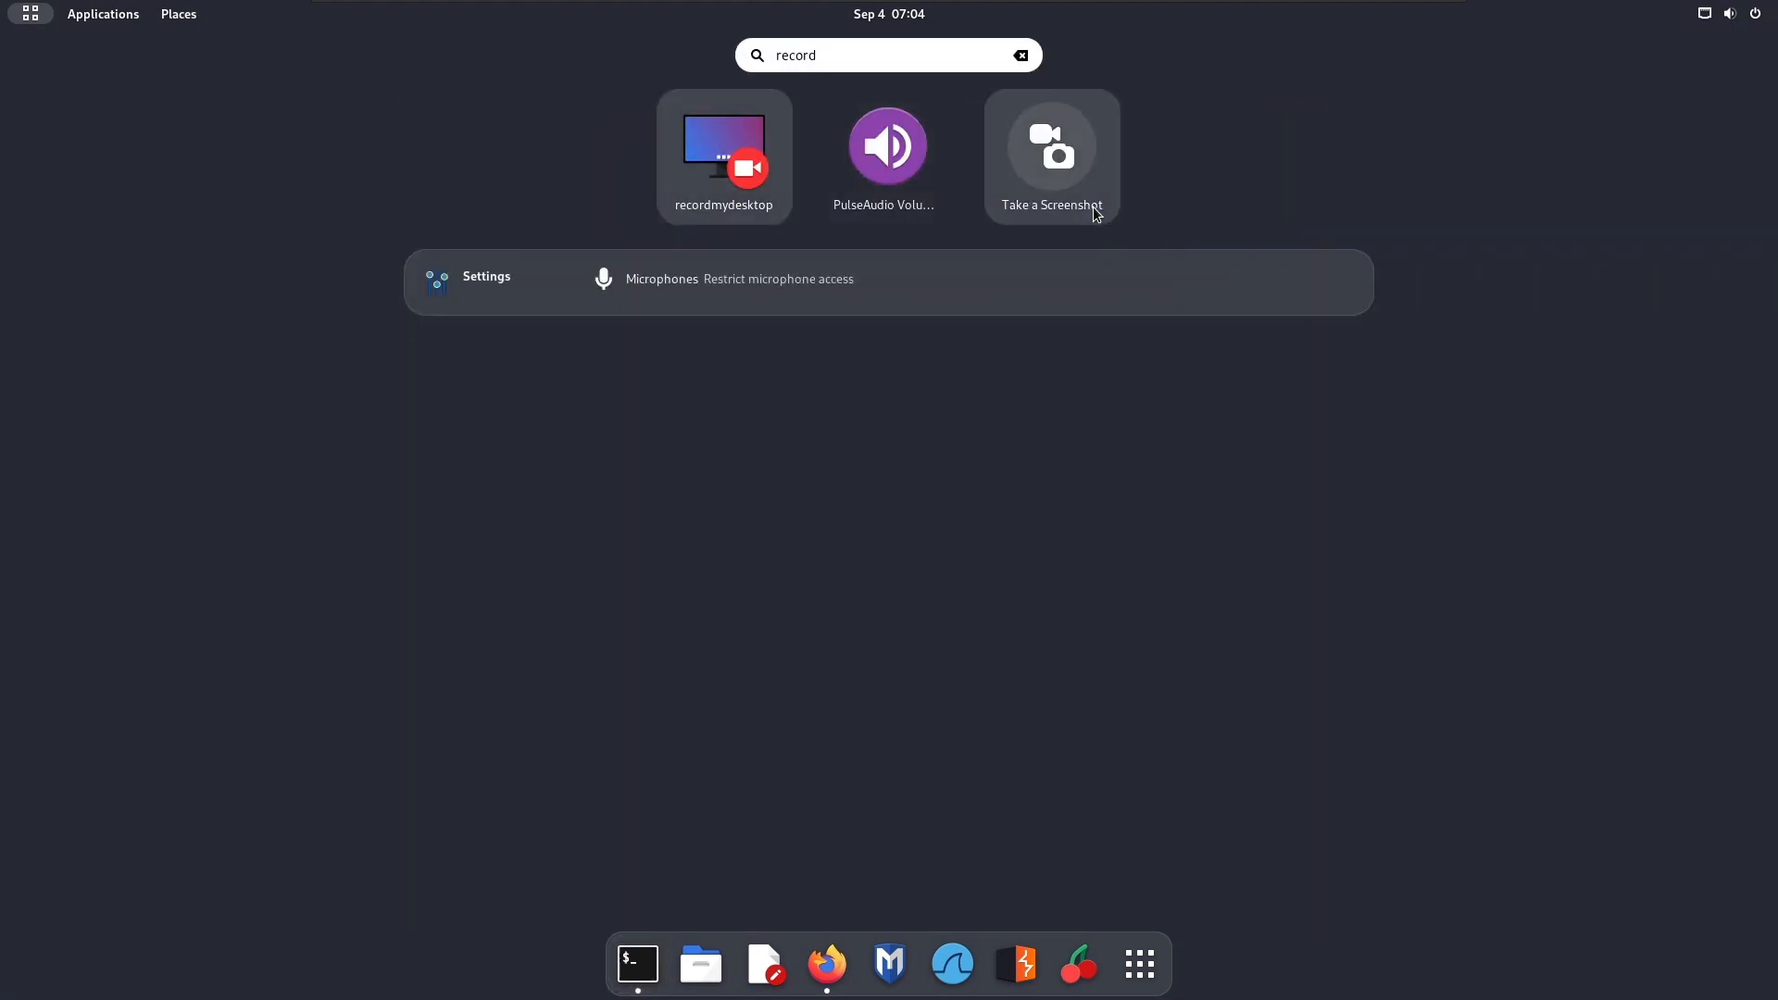
{"action": "type", "text": "\\"}
{"action": "key", "text": "Return"}
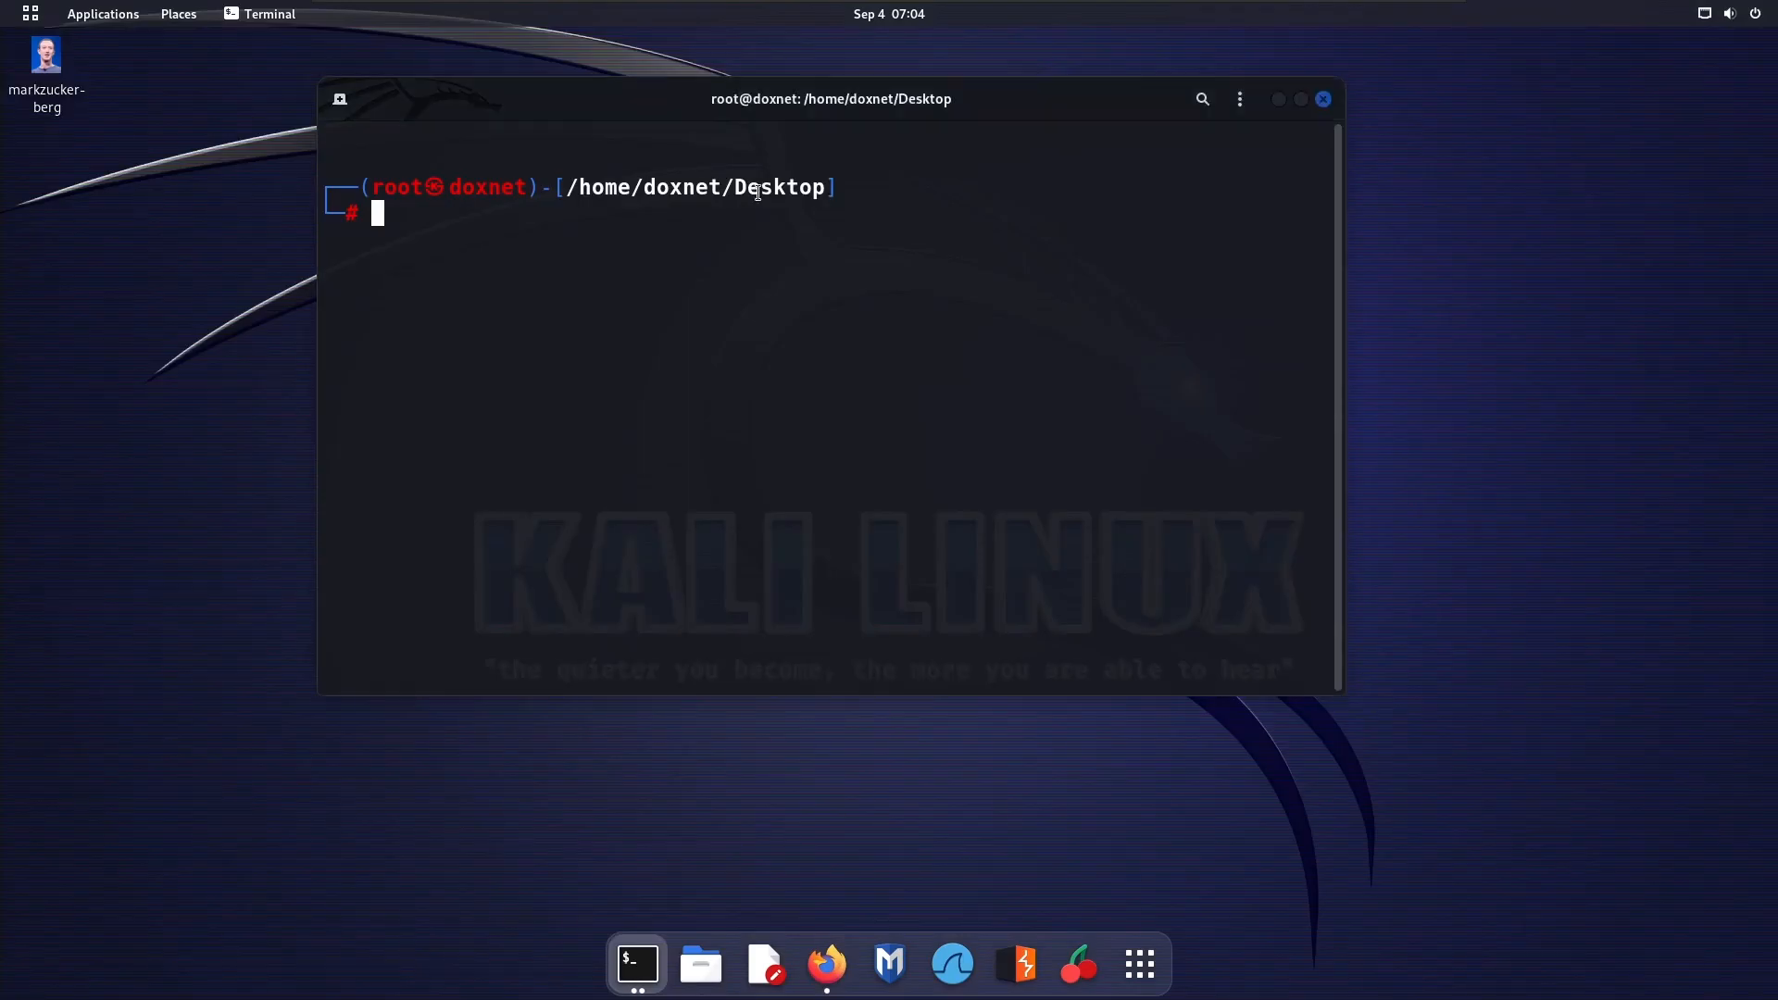
Switch to the root user with sudo su, entering the account password
{"action": "type", "text": "sudo "}
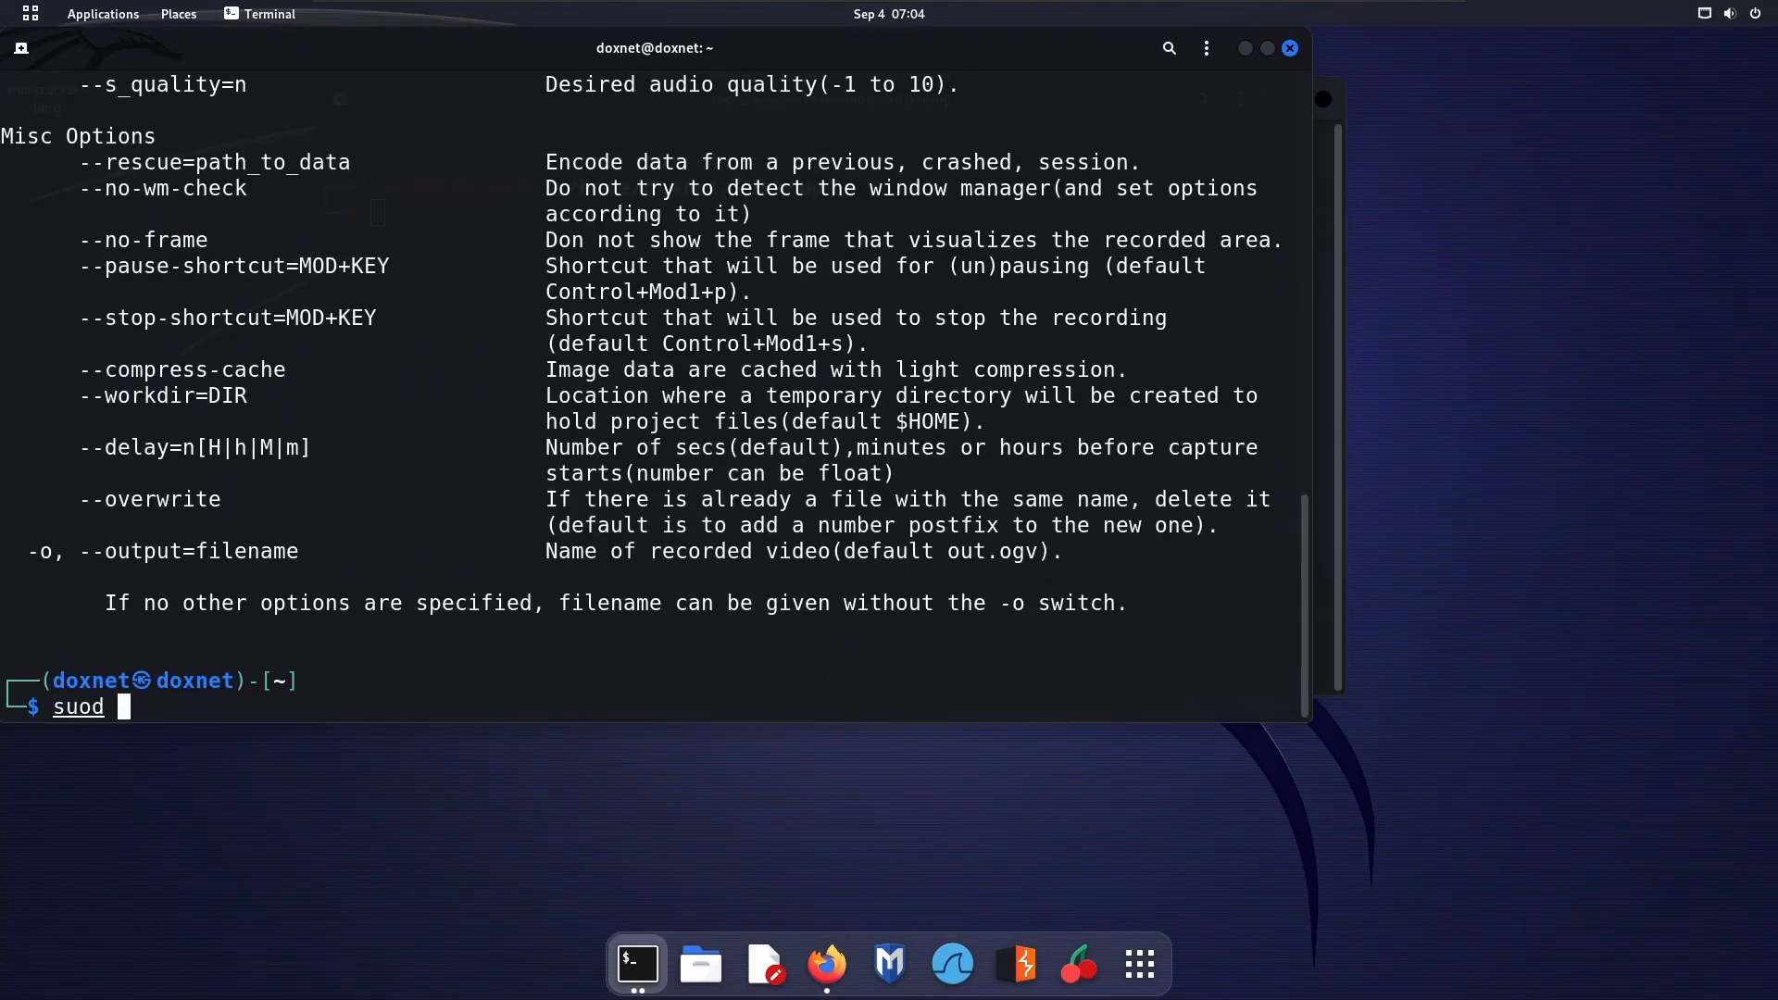
{"action": "type", "text": "su"}
{"action": "key", "text": "Return"}
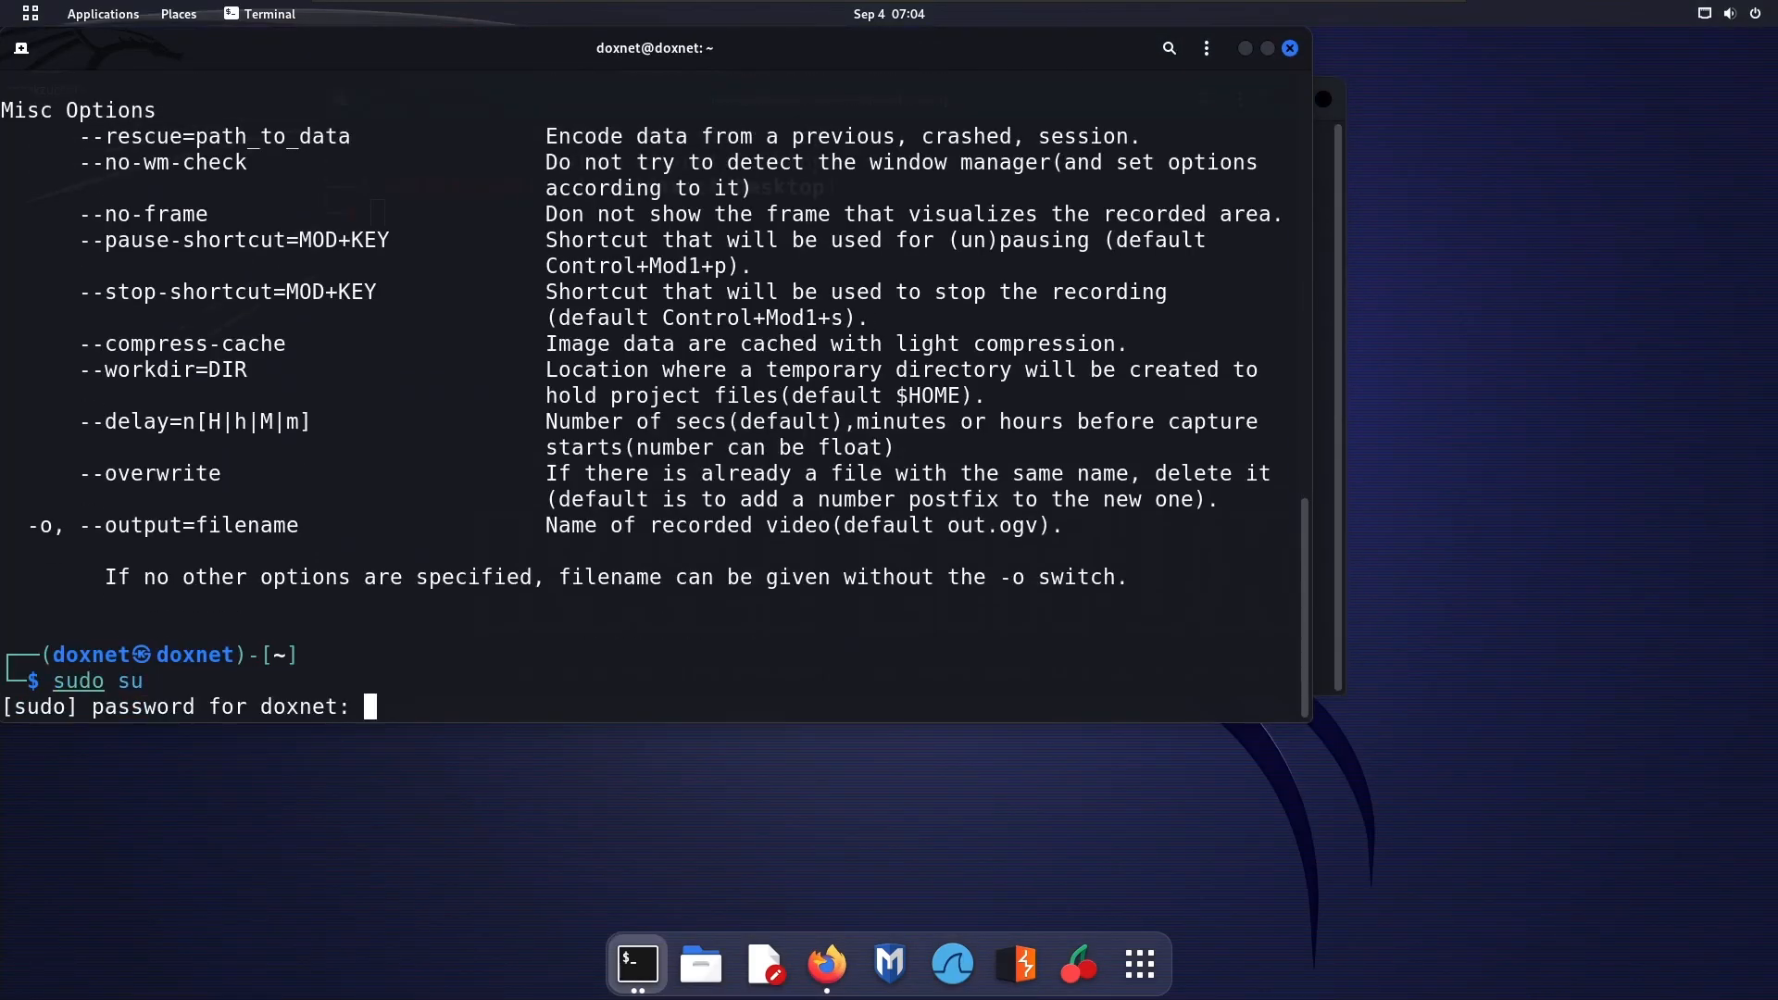
{"action": "key", "text": "Return"}
Run recordmydesktop to capture the screen for a few seconds, then stop the recording so it gets encoded
{"action": "scroll", "coordinate": [649, 398], "scroll_direction": "up", "scroll_amount": 20}
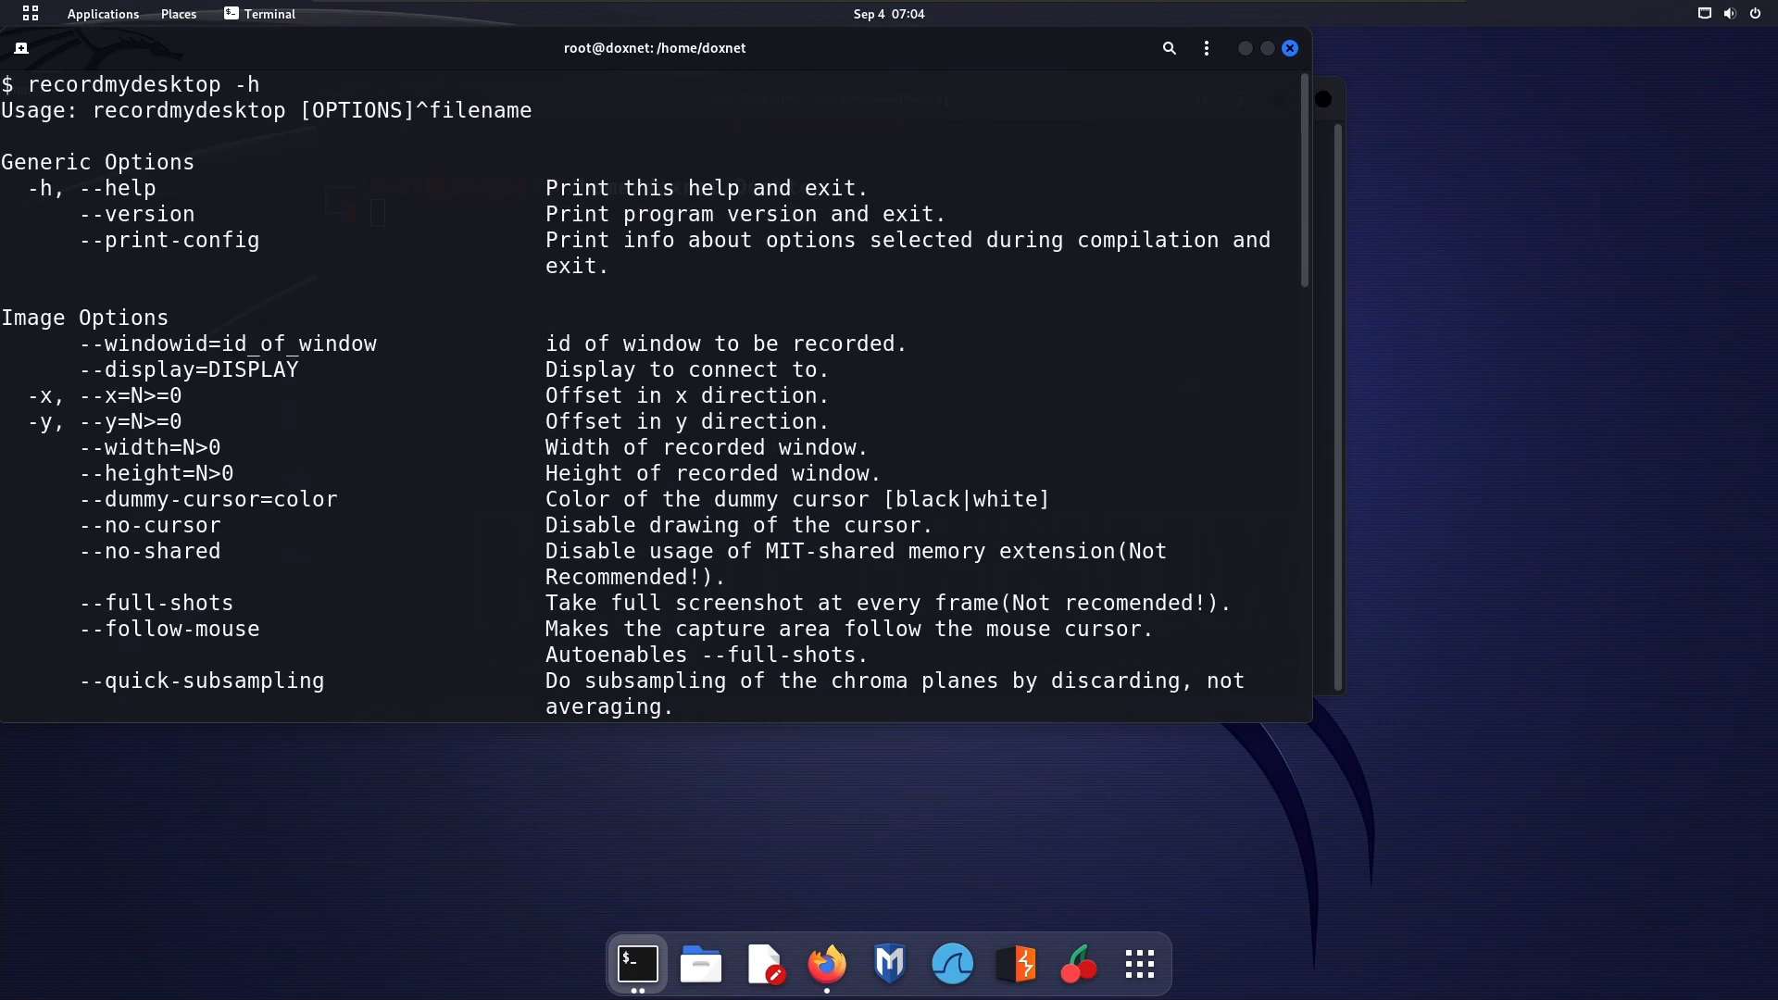
{"action": "type", "text": "recordm"}
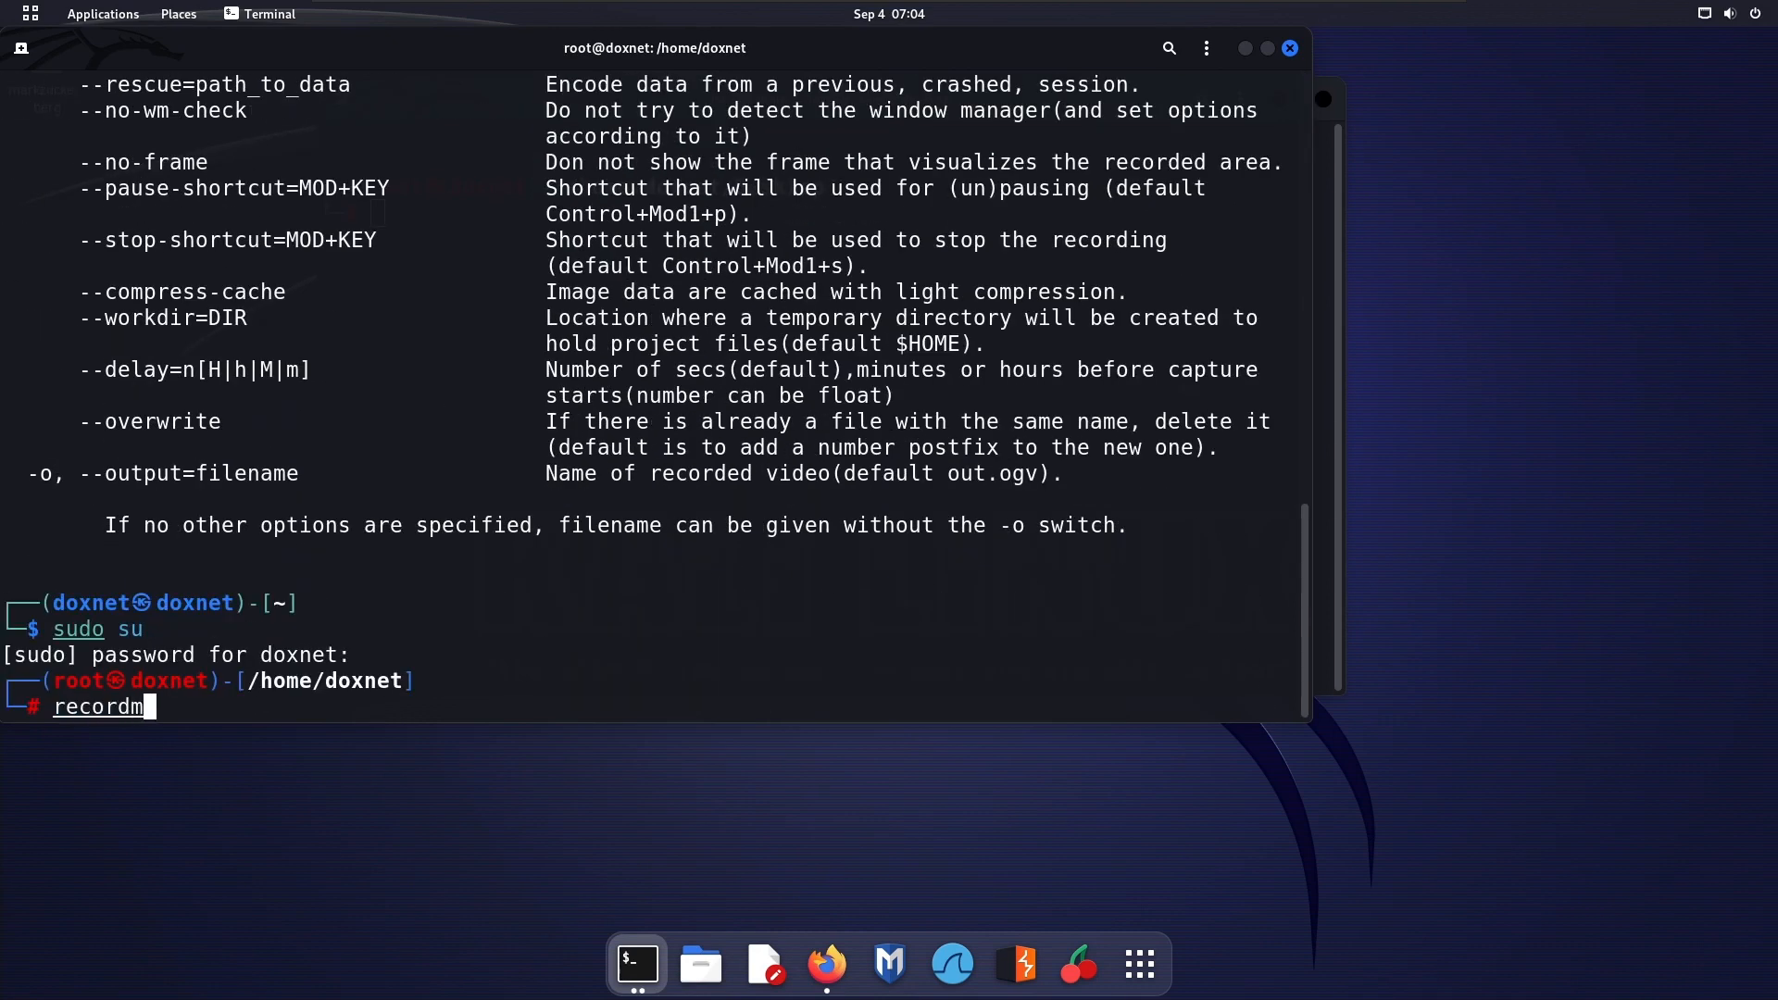
{"action": "type", "text": "ydesktop"}
{"action": "key", "text": "Return"}
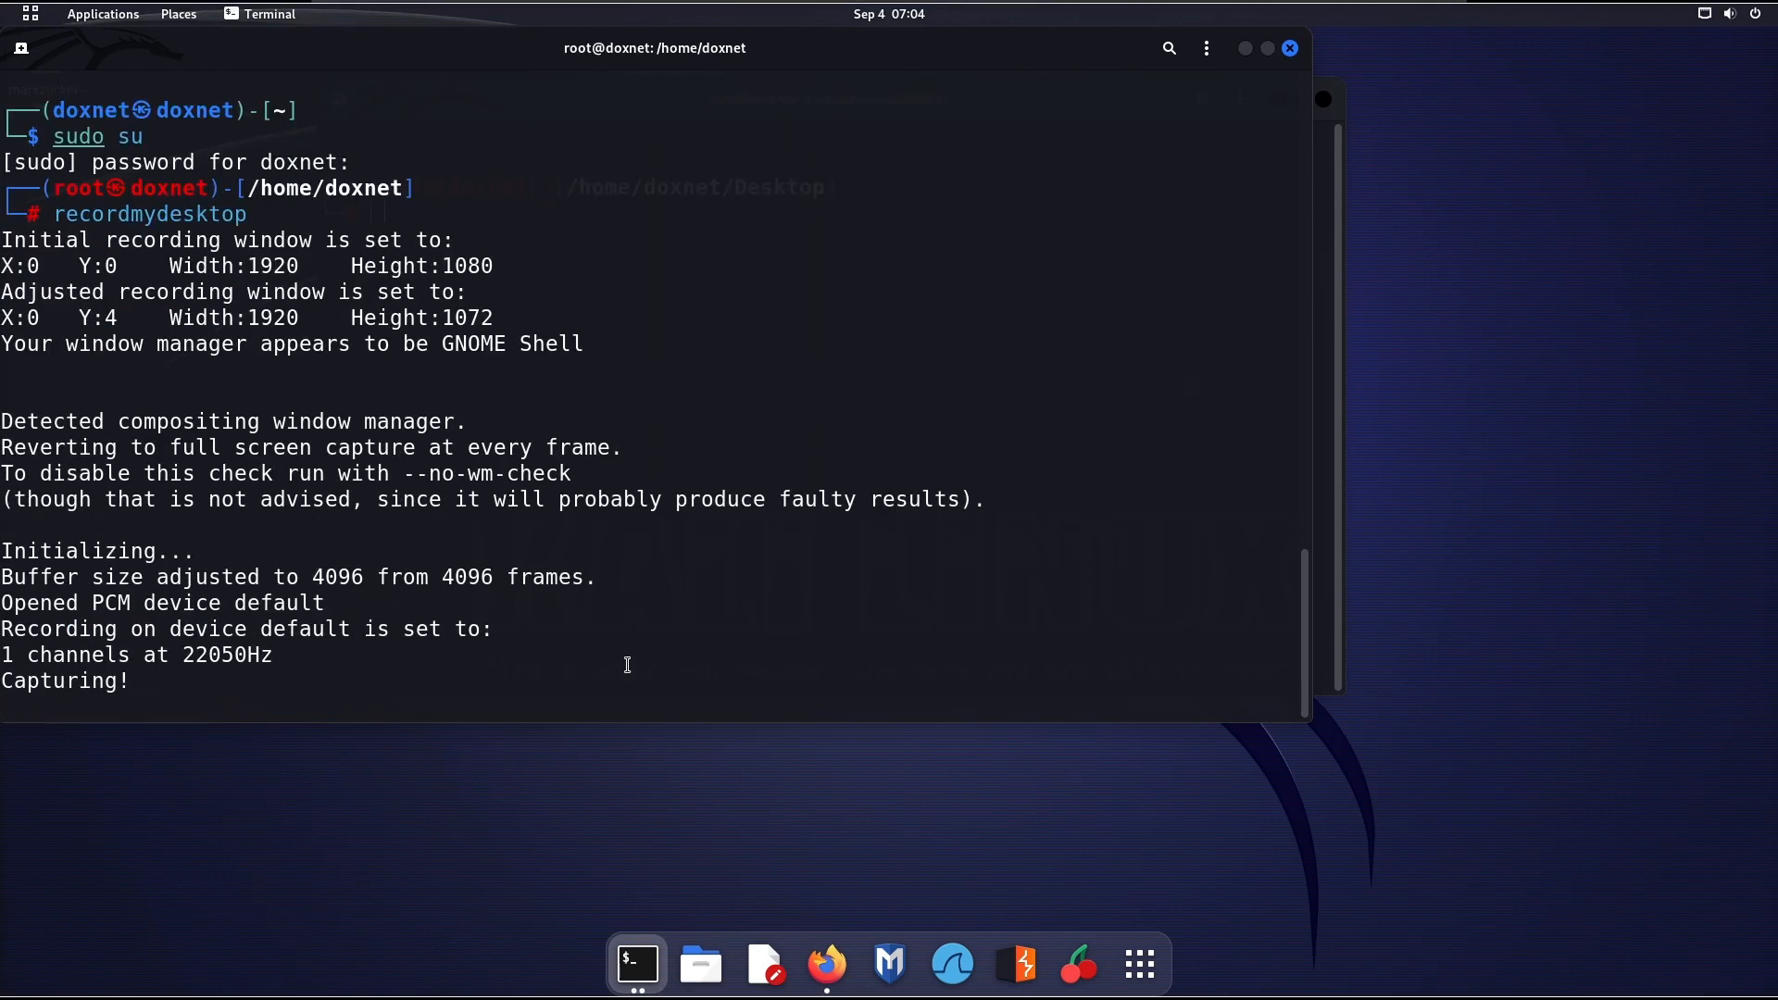
{"action": "key", "text": "ctrl+c"}
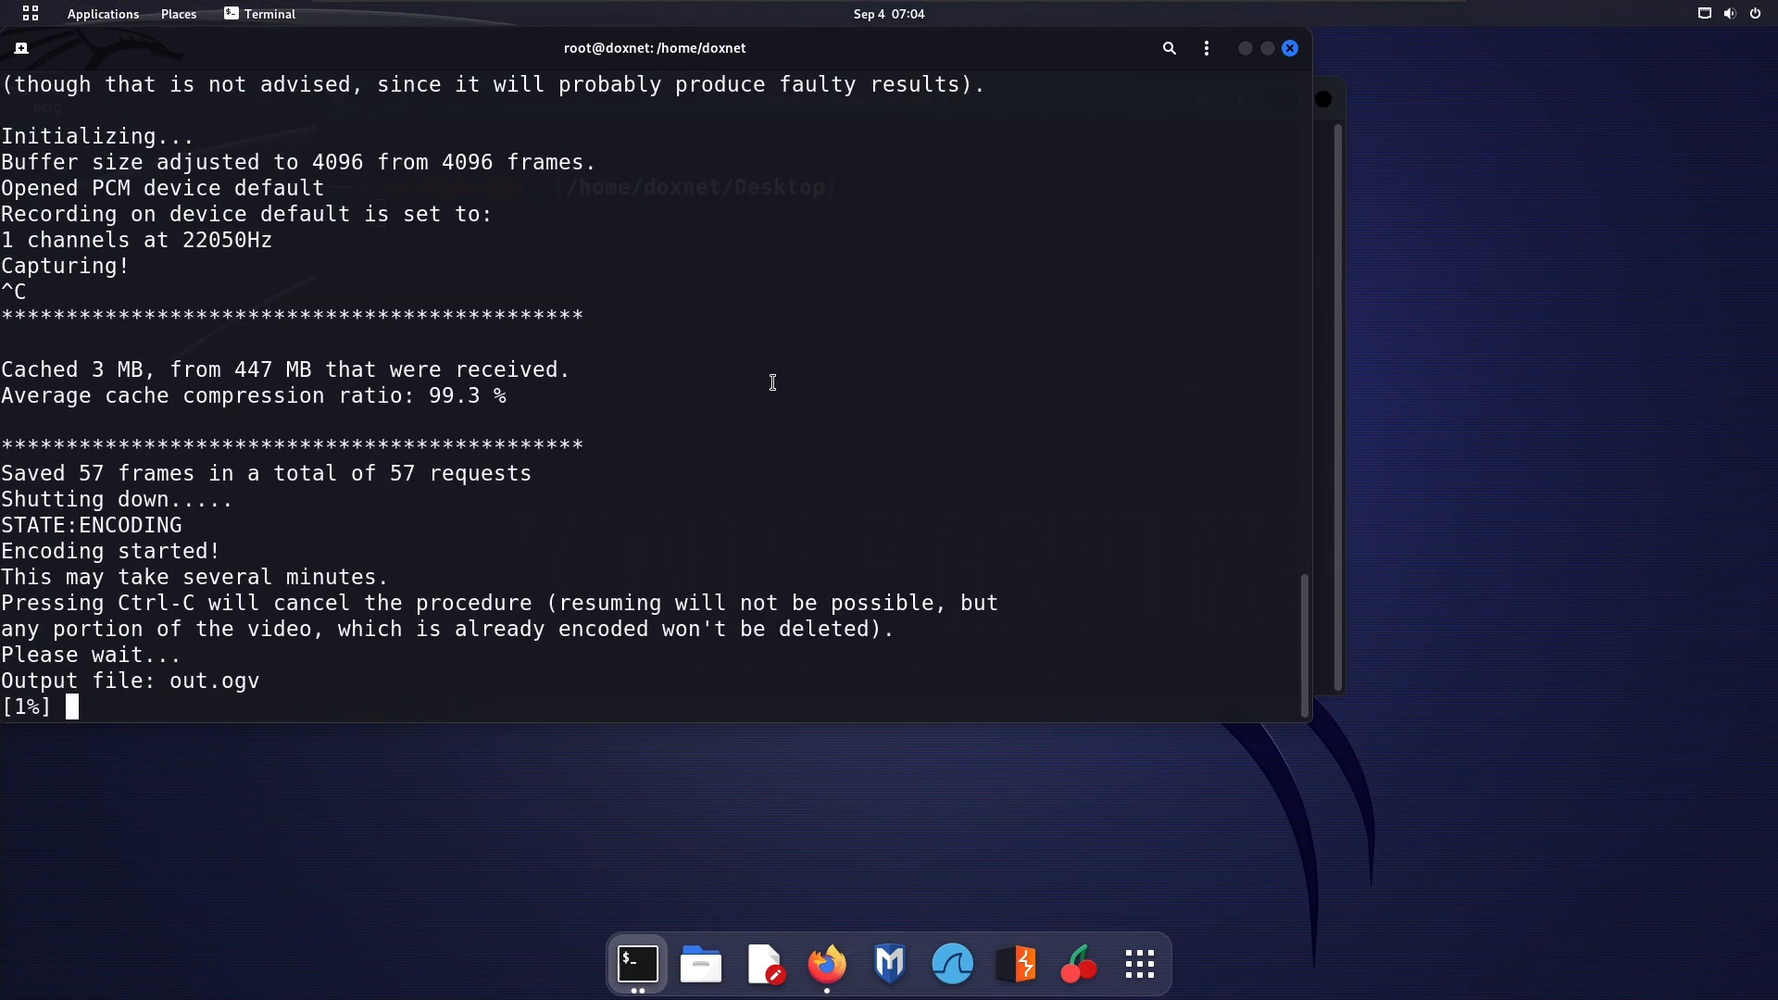
Move the recording terminal off the other window and list the files in /home/doxnet
{"action": "left_click_drag", "start_coordinate": [597, 44], "coordinate": [1454, 109]}
{"action": "left_click_drag", "start_coordinate": [1078, 747], "coordinate": [1158, 749]}
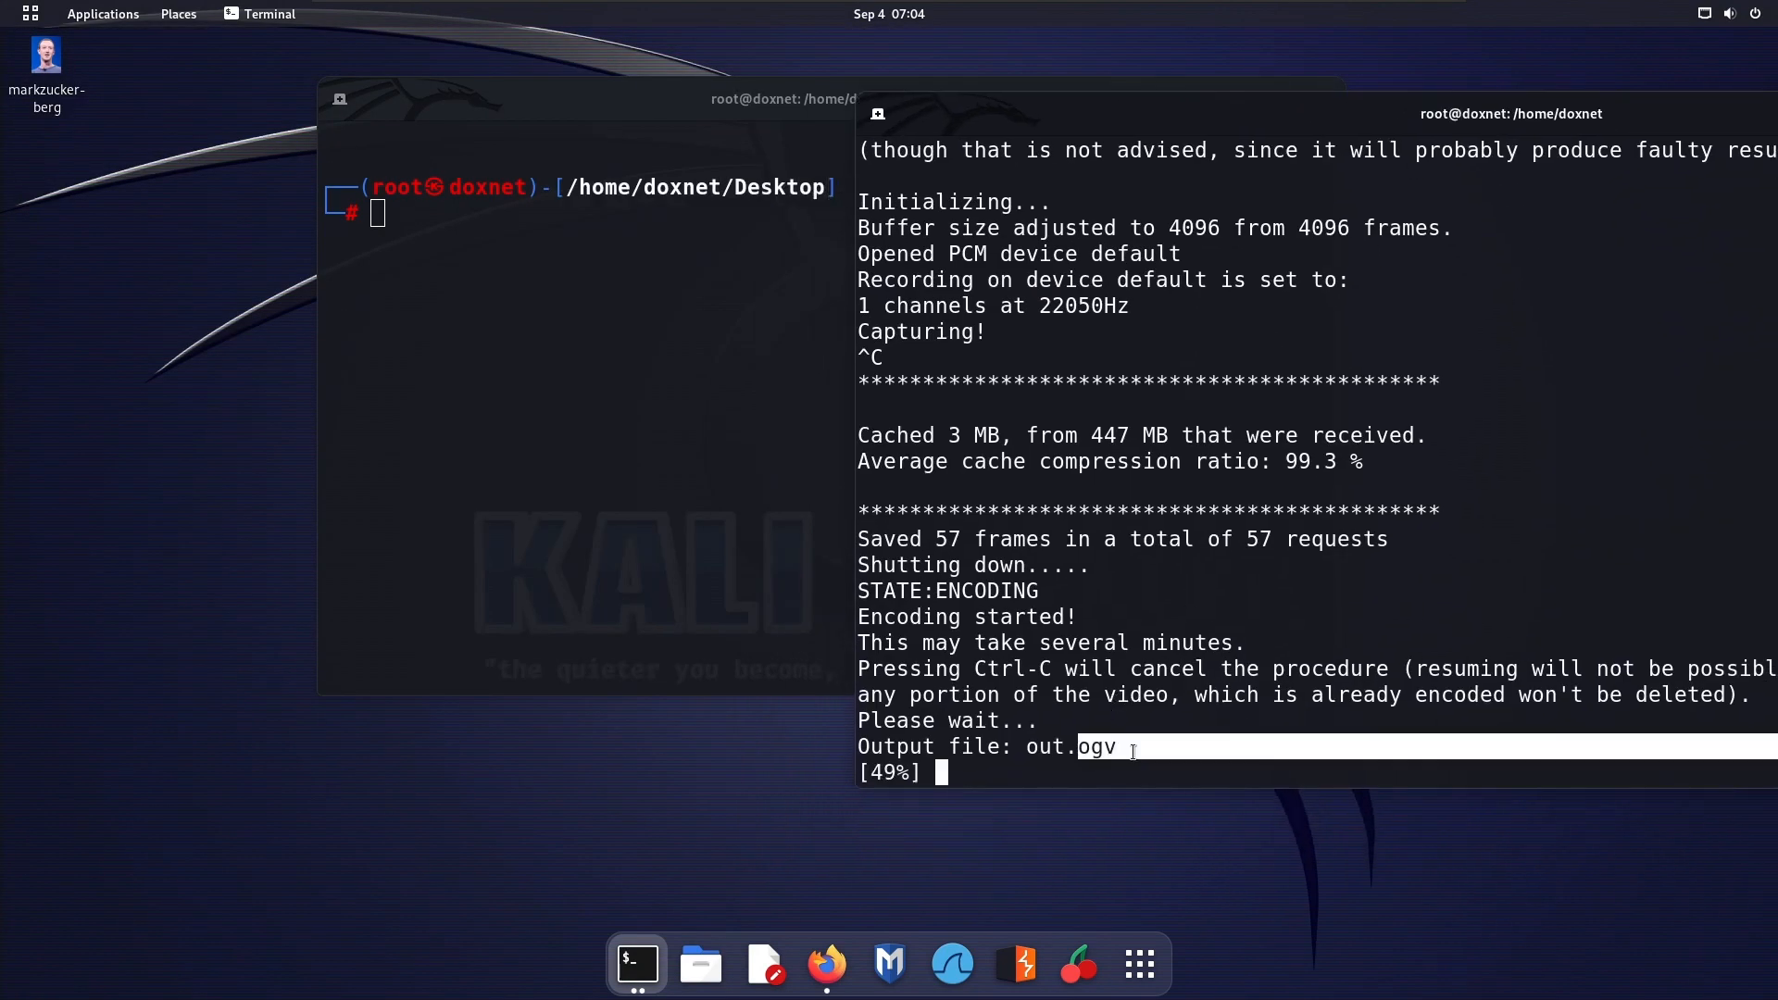
{"action": "left_click", "coordinate": [1205, 434]}
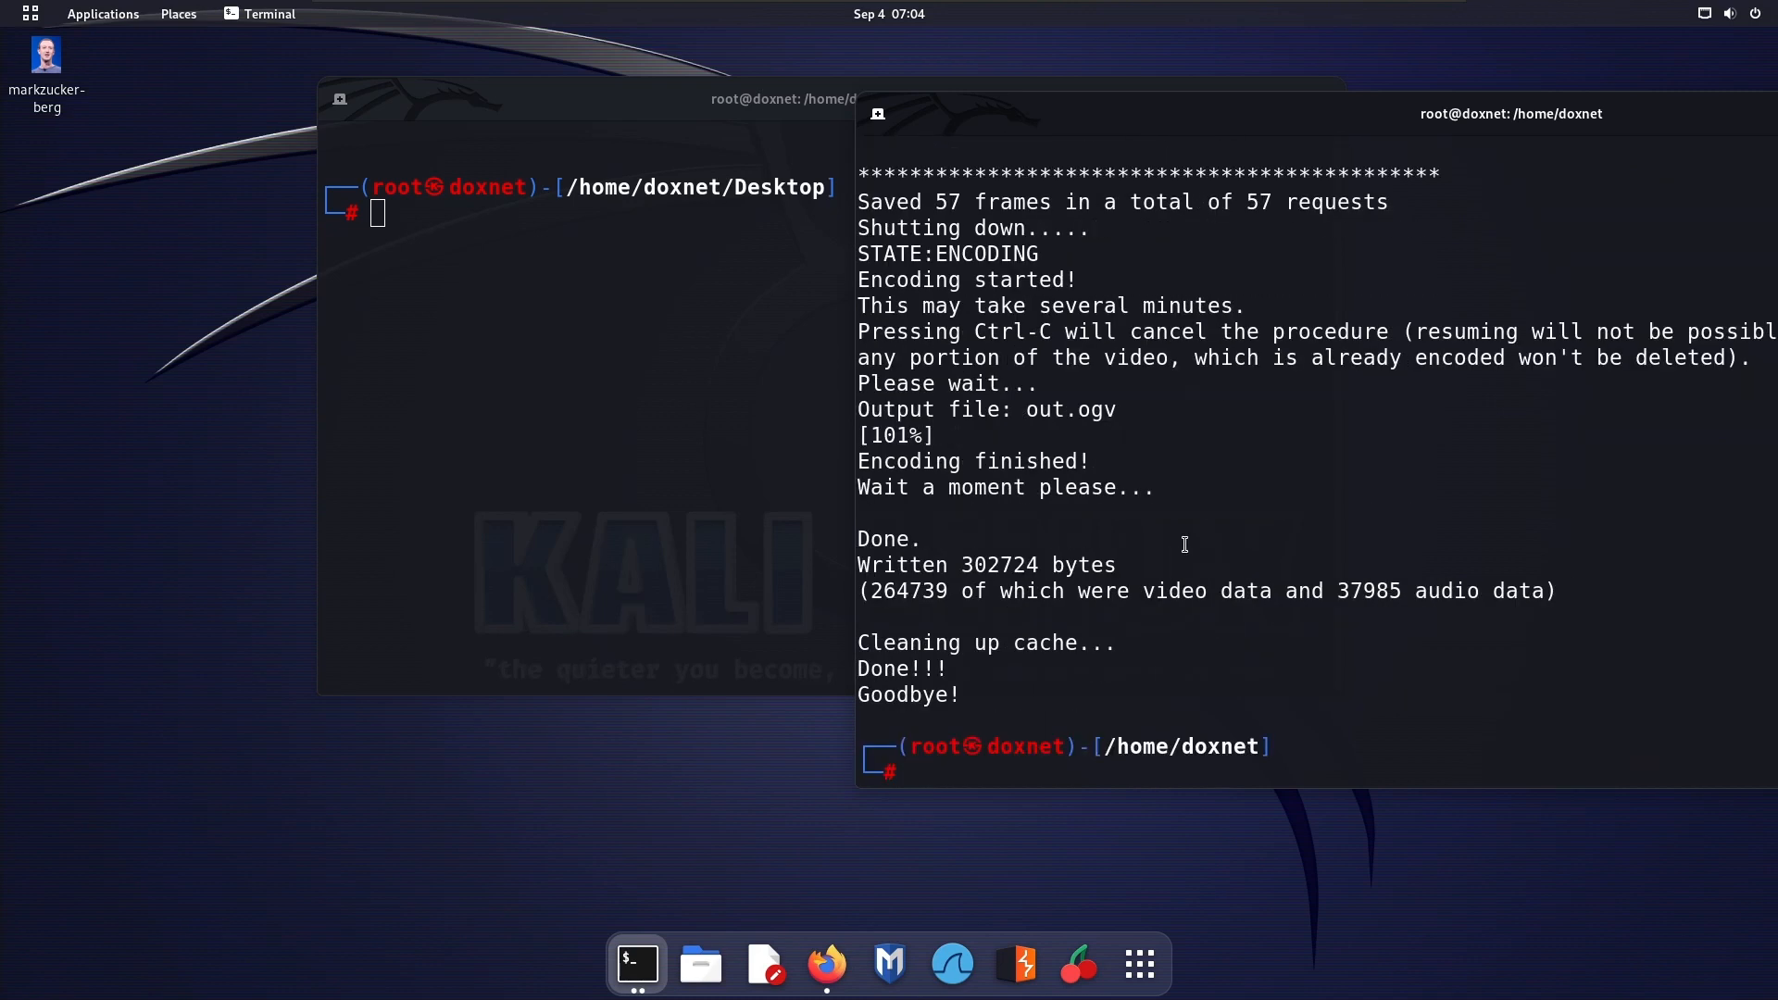
{"action": "type", "text": "ls"}
{"action": "key", "text": "Return"}
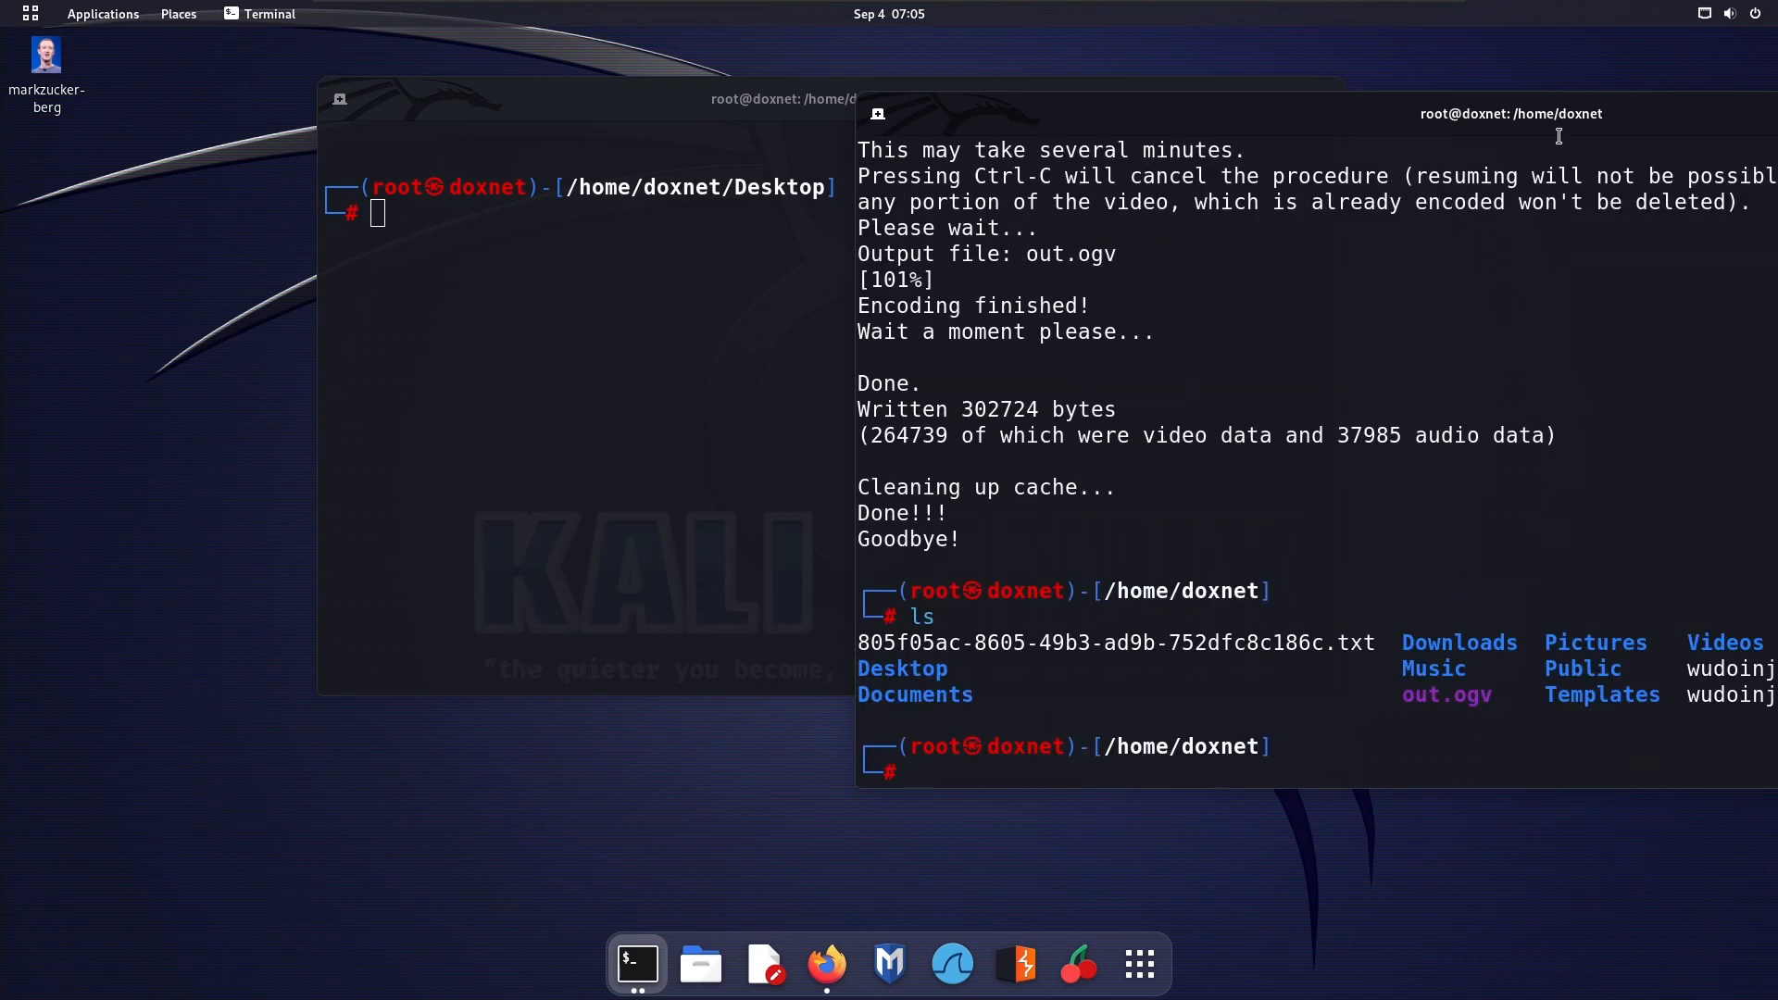
{"action": "left_click_drag", "start_coordinate": [1483, 134], "coordinate": [1145, 118]}
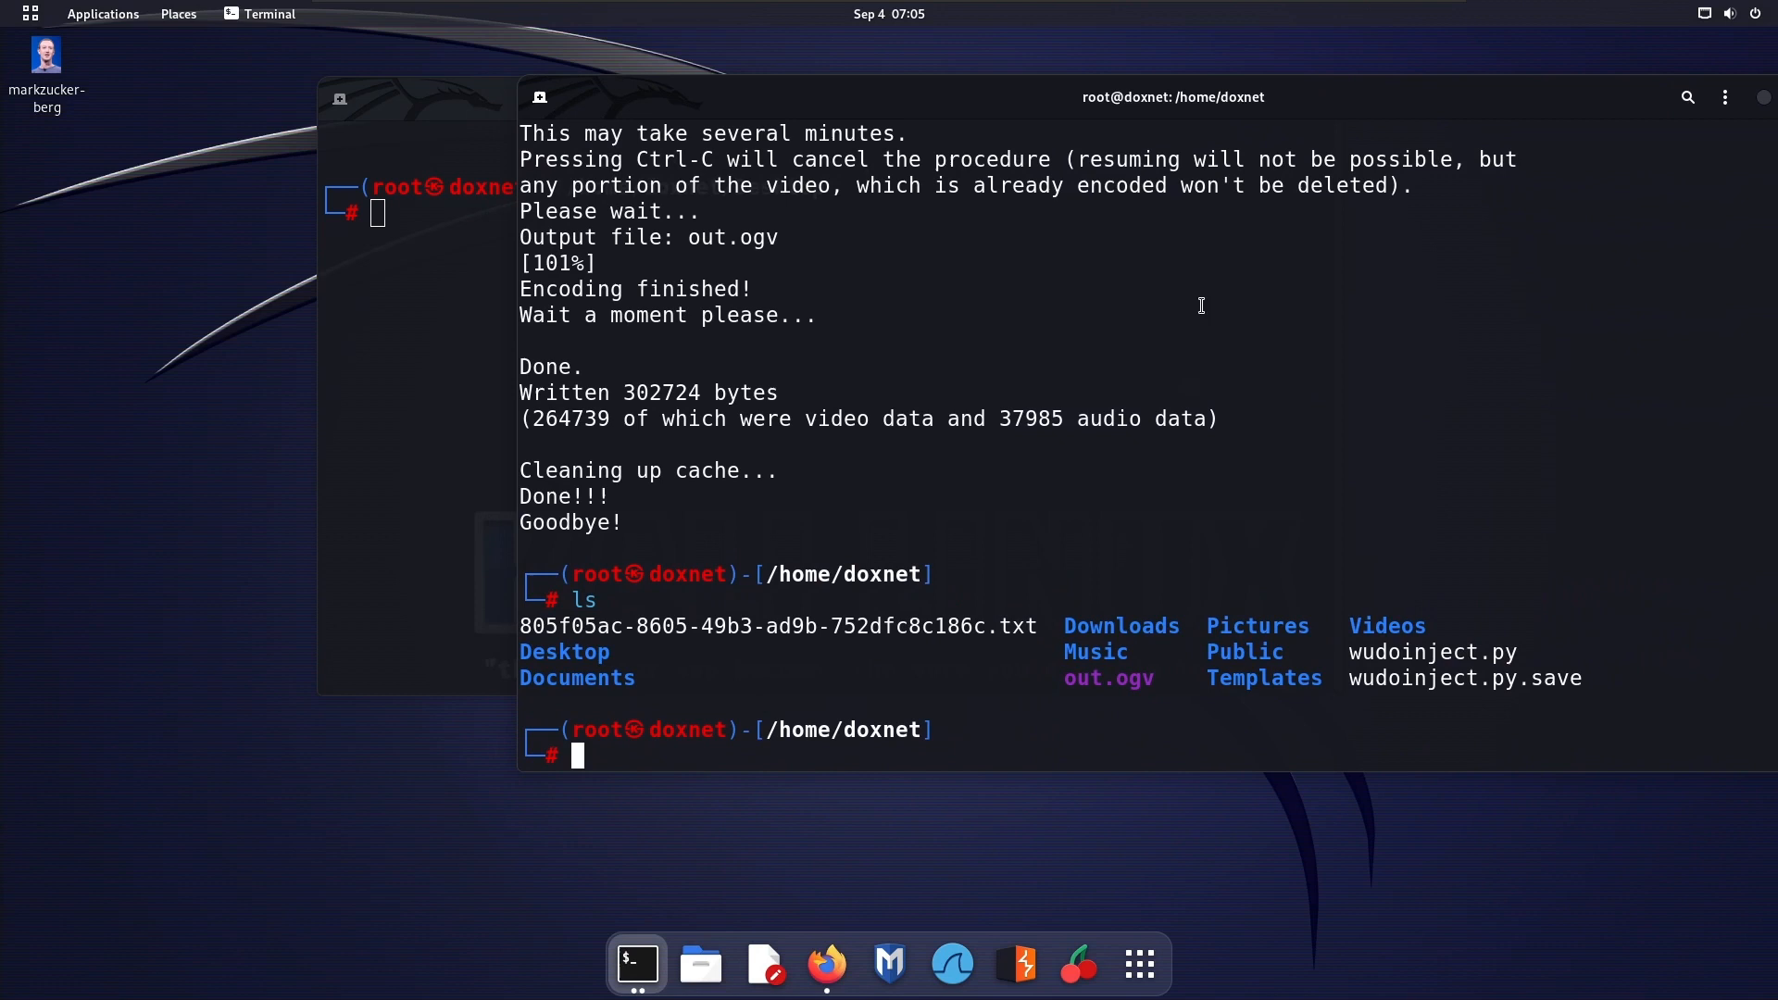
Copy the out.ogv file name from the listing and begin a cp command for that file
{"action": "double_click", "coordinate": [1115, 679]}
{"action": "right_click", "coordinate": [1115, 679]}
{"action": "left_click", "coordinate": [1163, 691]}
{"action": "type", "text": "cp out.gov /home/doxnet'/"}
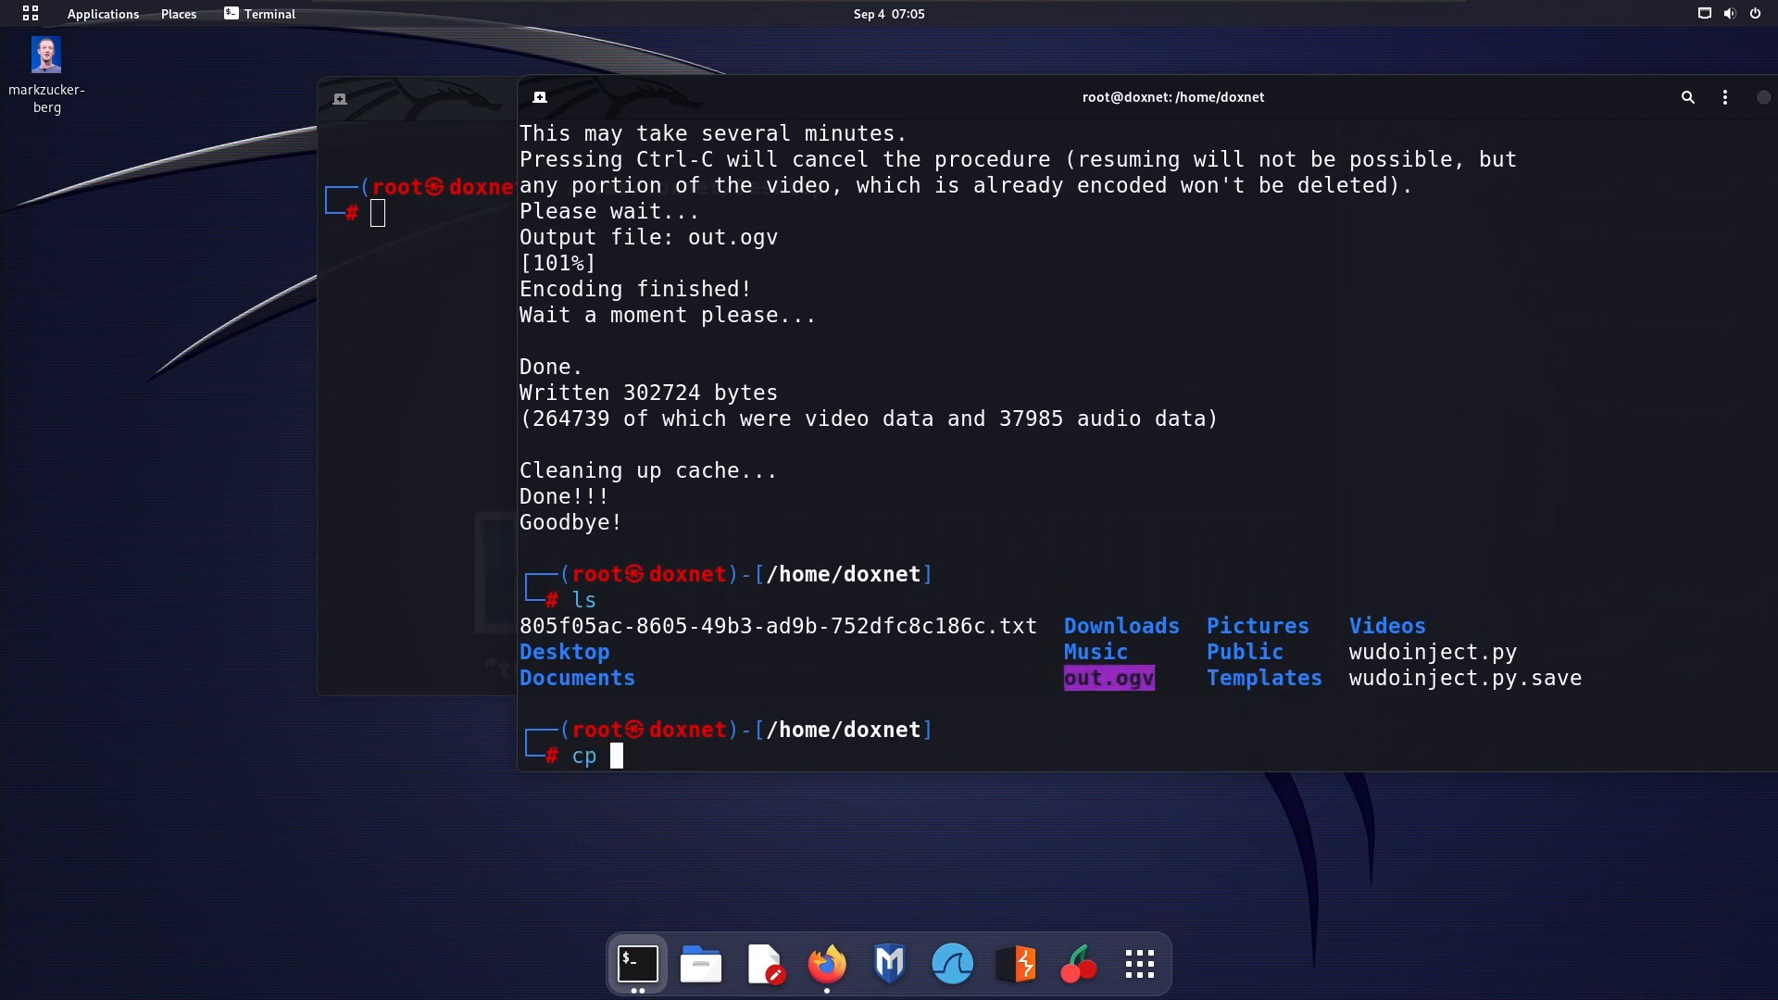
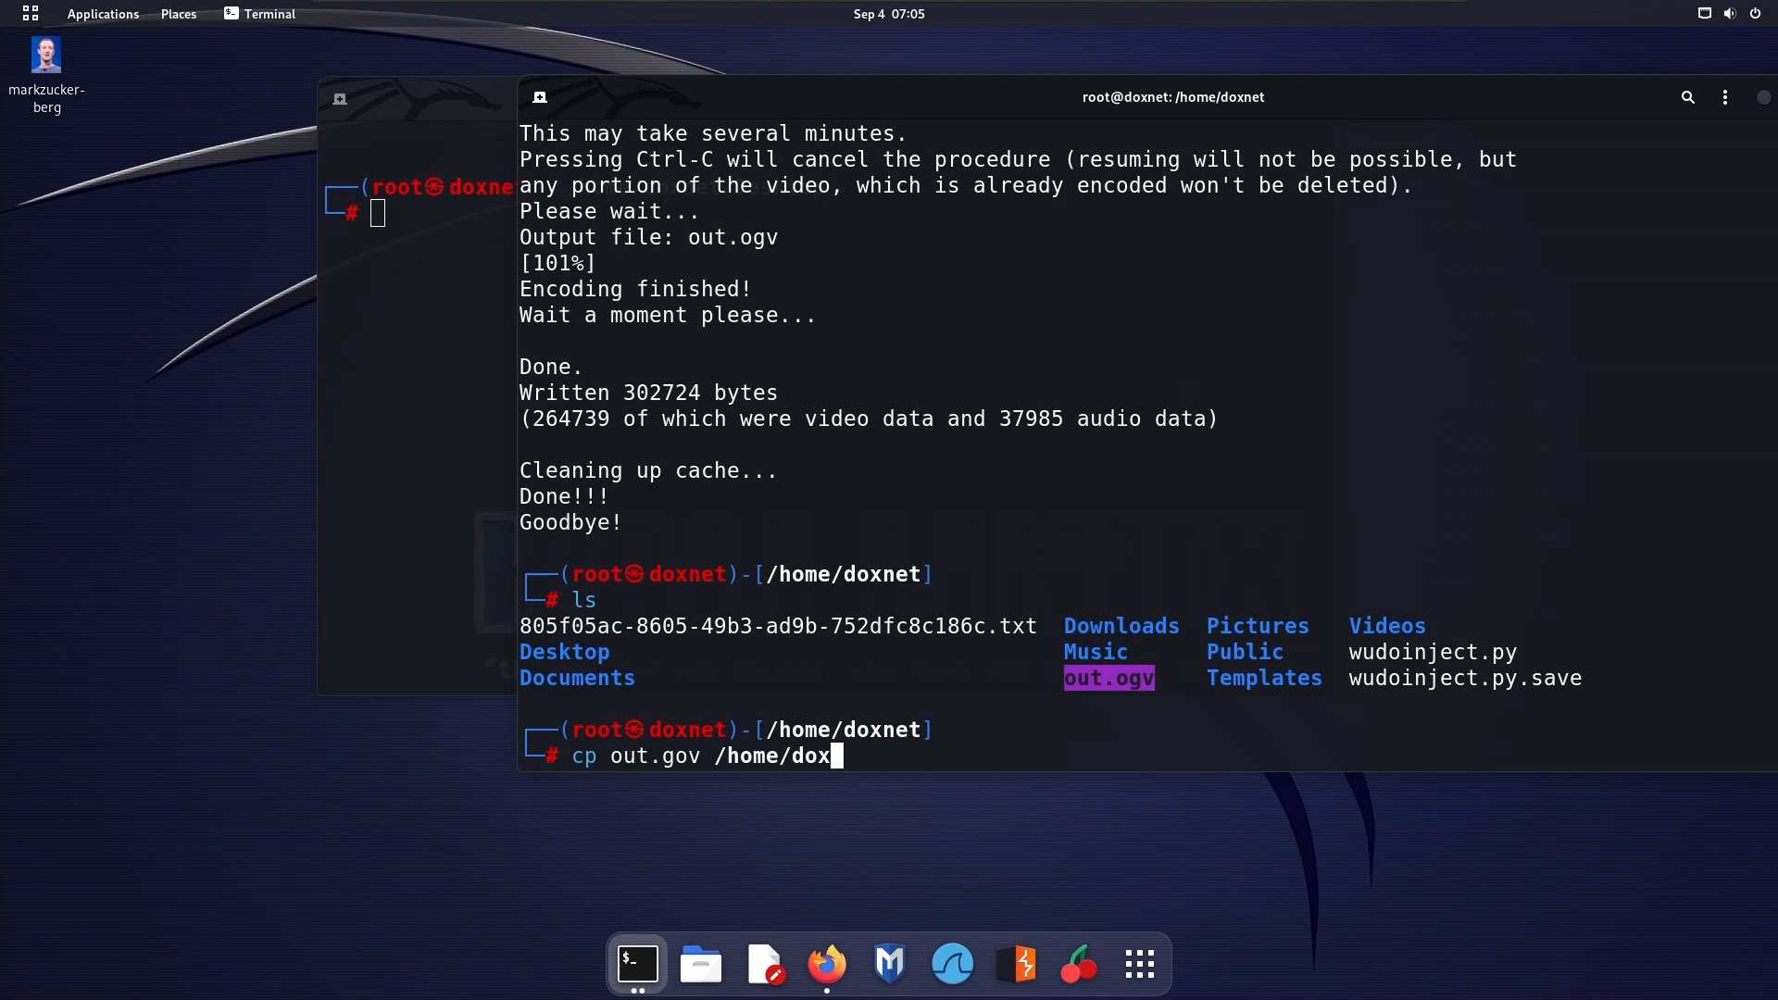
Try to copy out.gov to /home/doxnet/Desktop by completing and running the cp command
{"action": "key", "text": "BackSpace"}
{"action": "key", "text": "BackSpace"}
{"action": "type", "text": "/Desktop"}
{"action": "key", "text": "Return"}
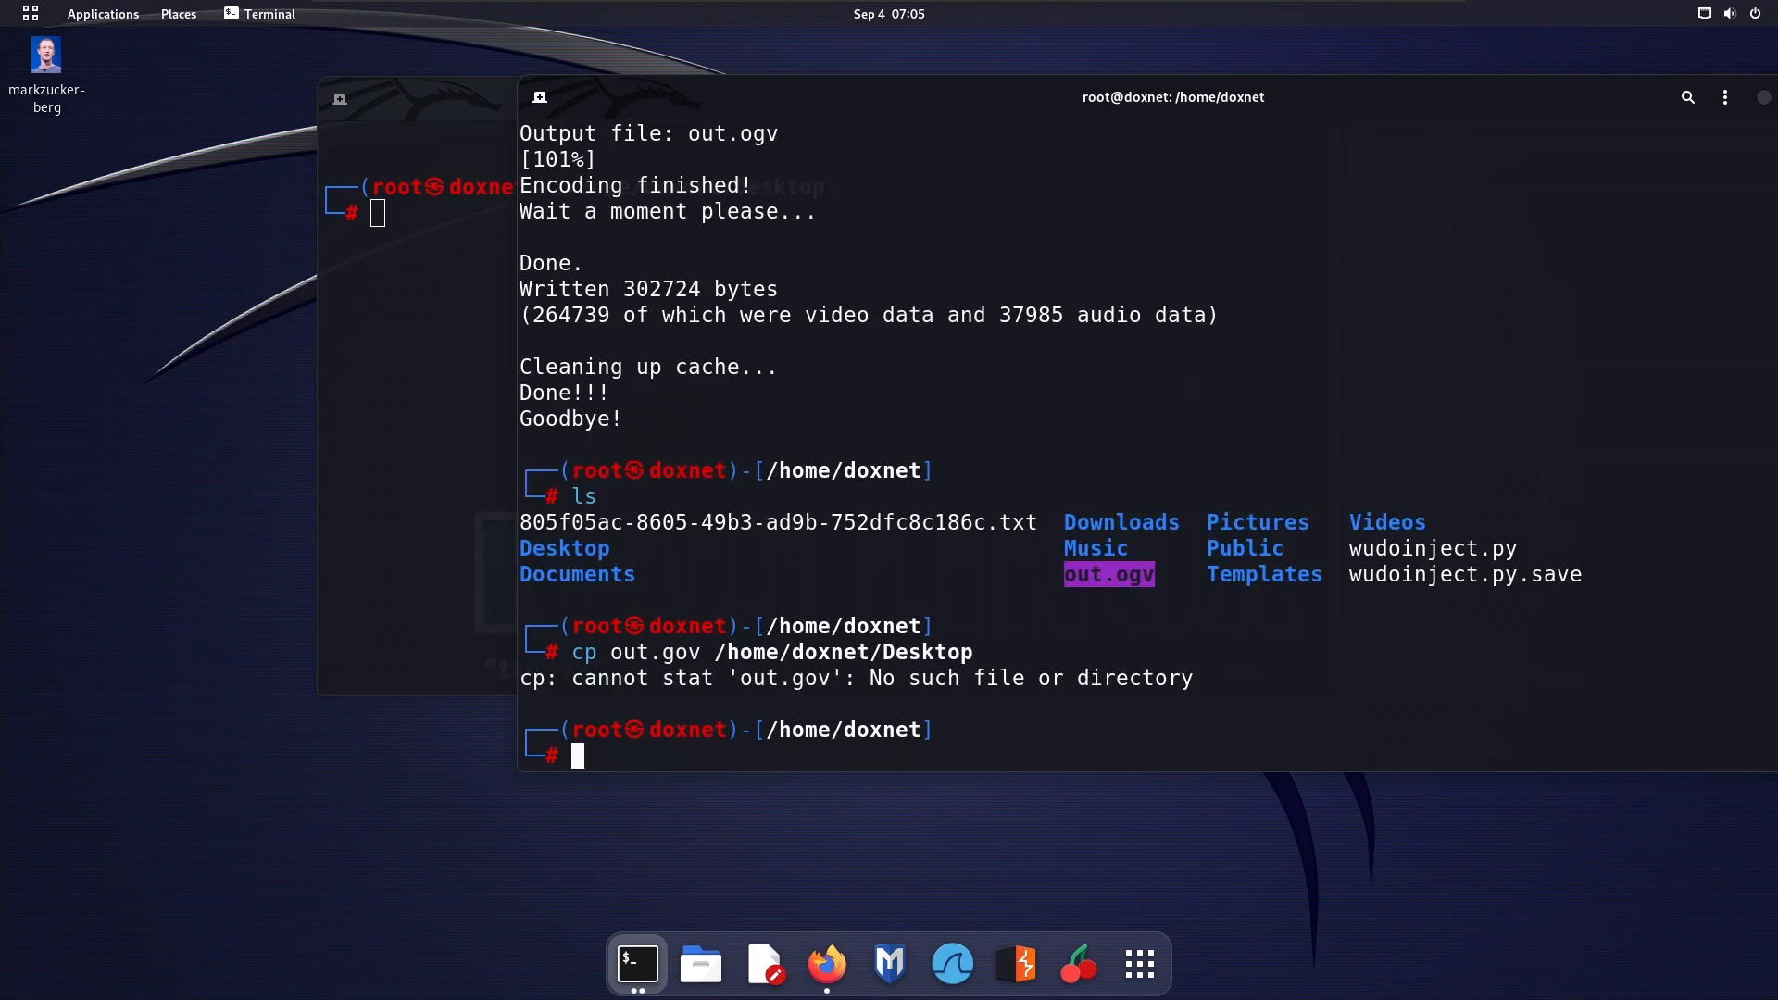
Try the copy again with the -r option placed after the file name, as cp out.gov -r /home/doxnet/Desktop
{"action": "key", "text": "Up"}
{"action": "key", "text": "Left"}
{"action": "key", "text": "Left"}
{"action": "key", "text": "Left"}
{"action": "key", "text": "Left"}
{"action": "key", "text": "Left"}
{"action": "key", "text": "Left"}
{"action": "key", "text": "Left"}
{"action": "key", "text": "Left"}
{"action": "key", "text": "Left"}
{"action": "key", "text": "Left"}
{"action": "key", "text": "Left"}
{"action": "key", "text": "Left"}
{"action": "key", "text": "Left"}
{"action": "key", "text": "Left"}
{"action": "key", "text": "Left"}
{"action": "key", "text": "Left"}
{"action": "key", "text": "Left"}
{"action": "key", "text": "Left"}
{"action": "key", "text": "Left"}
{"action": "key", "text": "Left"}
{"action": "key", "text": "Left"}
{"action": "type", "text": "=r"}
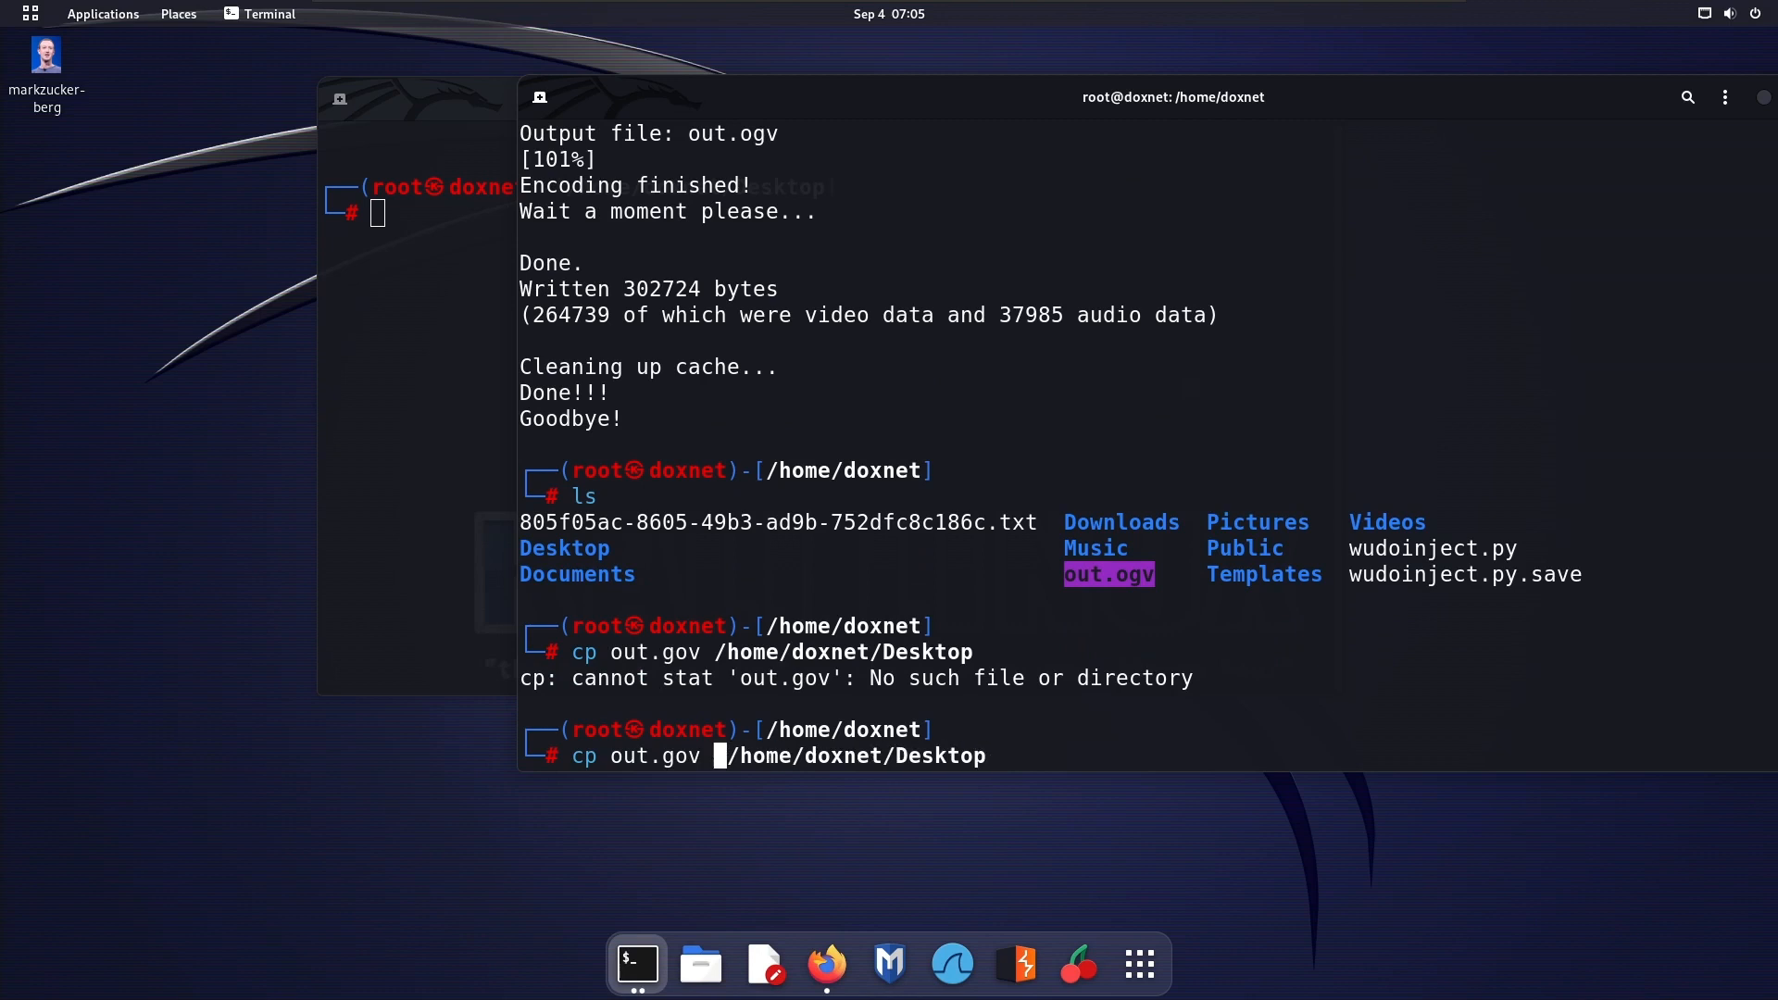
{"action": "key", "text": "BackSpace"}
{"action": "key", "text": "BackSpace"}
{"action": "key", "text": "BackSpace"}
{"action": "type", "text": "-r"}
{"action": "key", "text": "Return"}
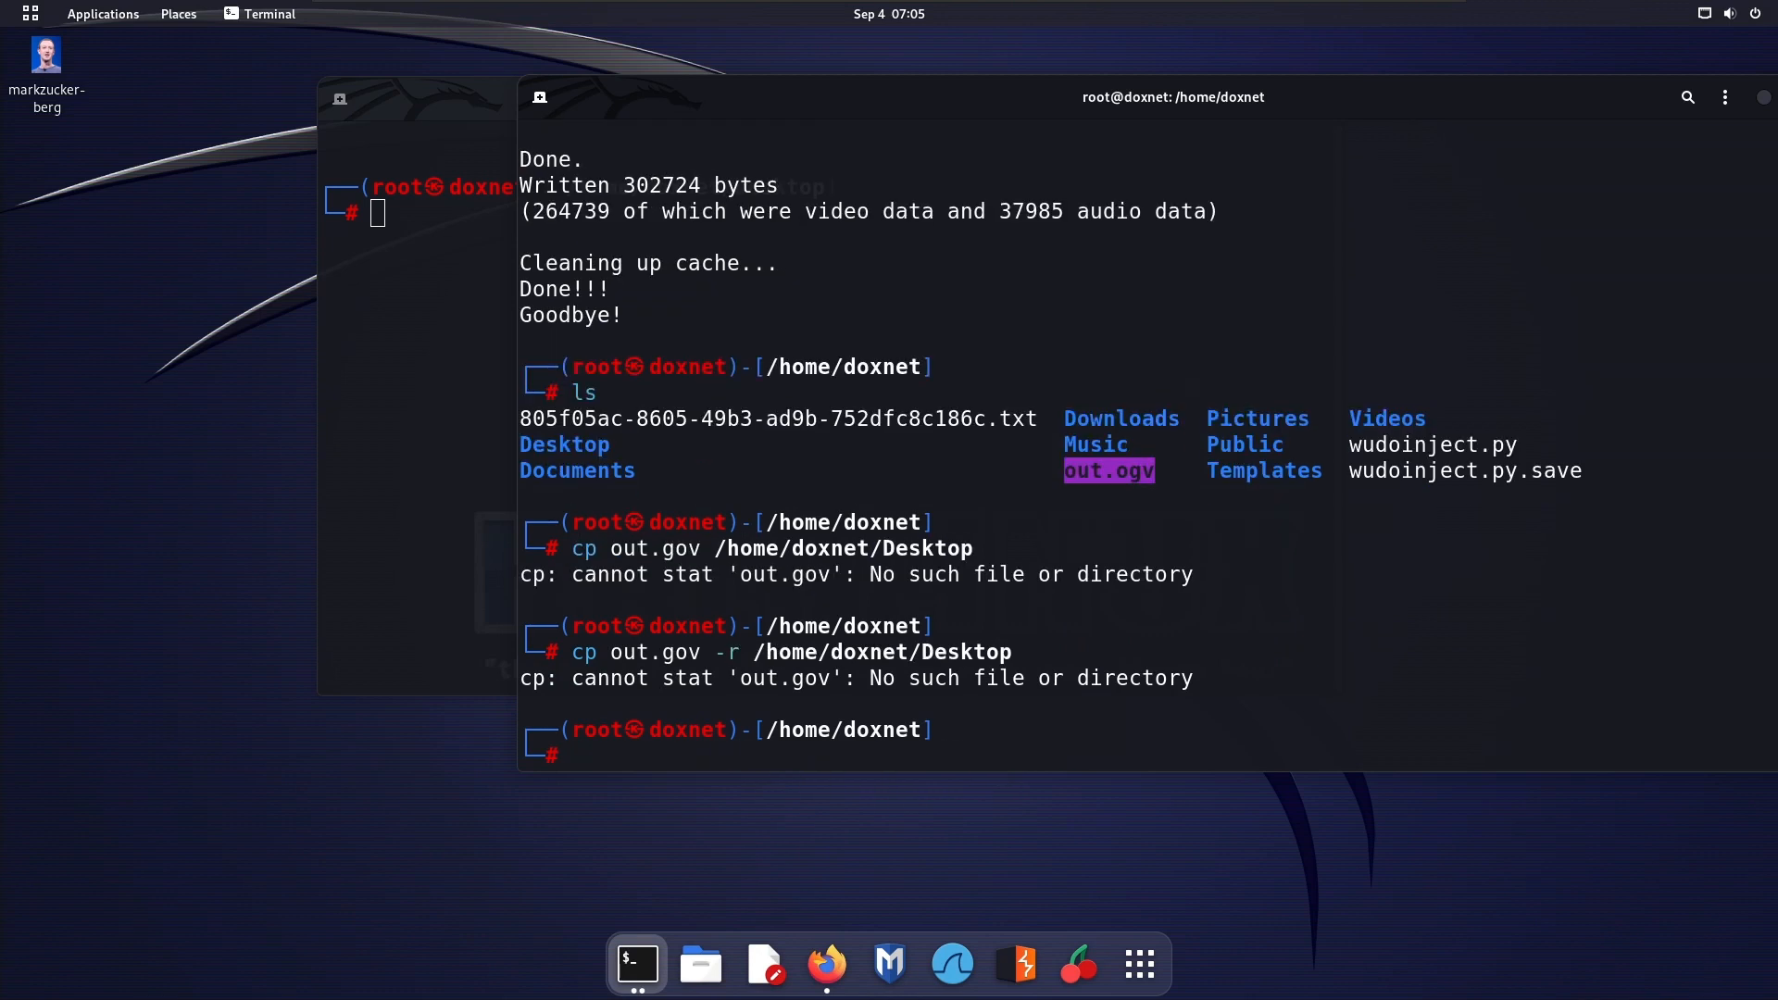
Retry the cp command without the -r option and list the files in /home/doxnet again
{"action": "key", "text": "Up"}
{"action": "key", "text": "Left"}
{"action": "key", "text": "Left"}
{"action": "key", "text": "Left"}
{"action": "key", "text": "Left"}
{"action": "key", "text": "Left"}
{"action": "key", "text": "Left"}
{"action": "key", "text": "Left"}
{"action": "key", "text": "Left"}
{"action": "key", "text": "Left"}
{"action": "key", "text": "Left"}
{"action": "key", "text": "Left"}
{"action": "key", "text": "Left"}
{"action": "key", "text": "Left"}
{"action": "key", "text": "Left"}
{"action": "key", "text": "Left"}
{"action": "key", "text": "Left"}
{"action": "key", "text": "Left"}
{"action": "key", "text": "Left"}
{"action": "key", "text": "Left"}
{"action": "key", "text": "Left"}
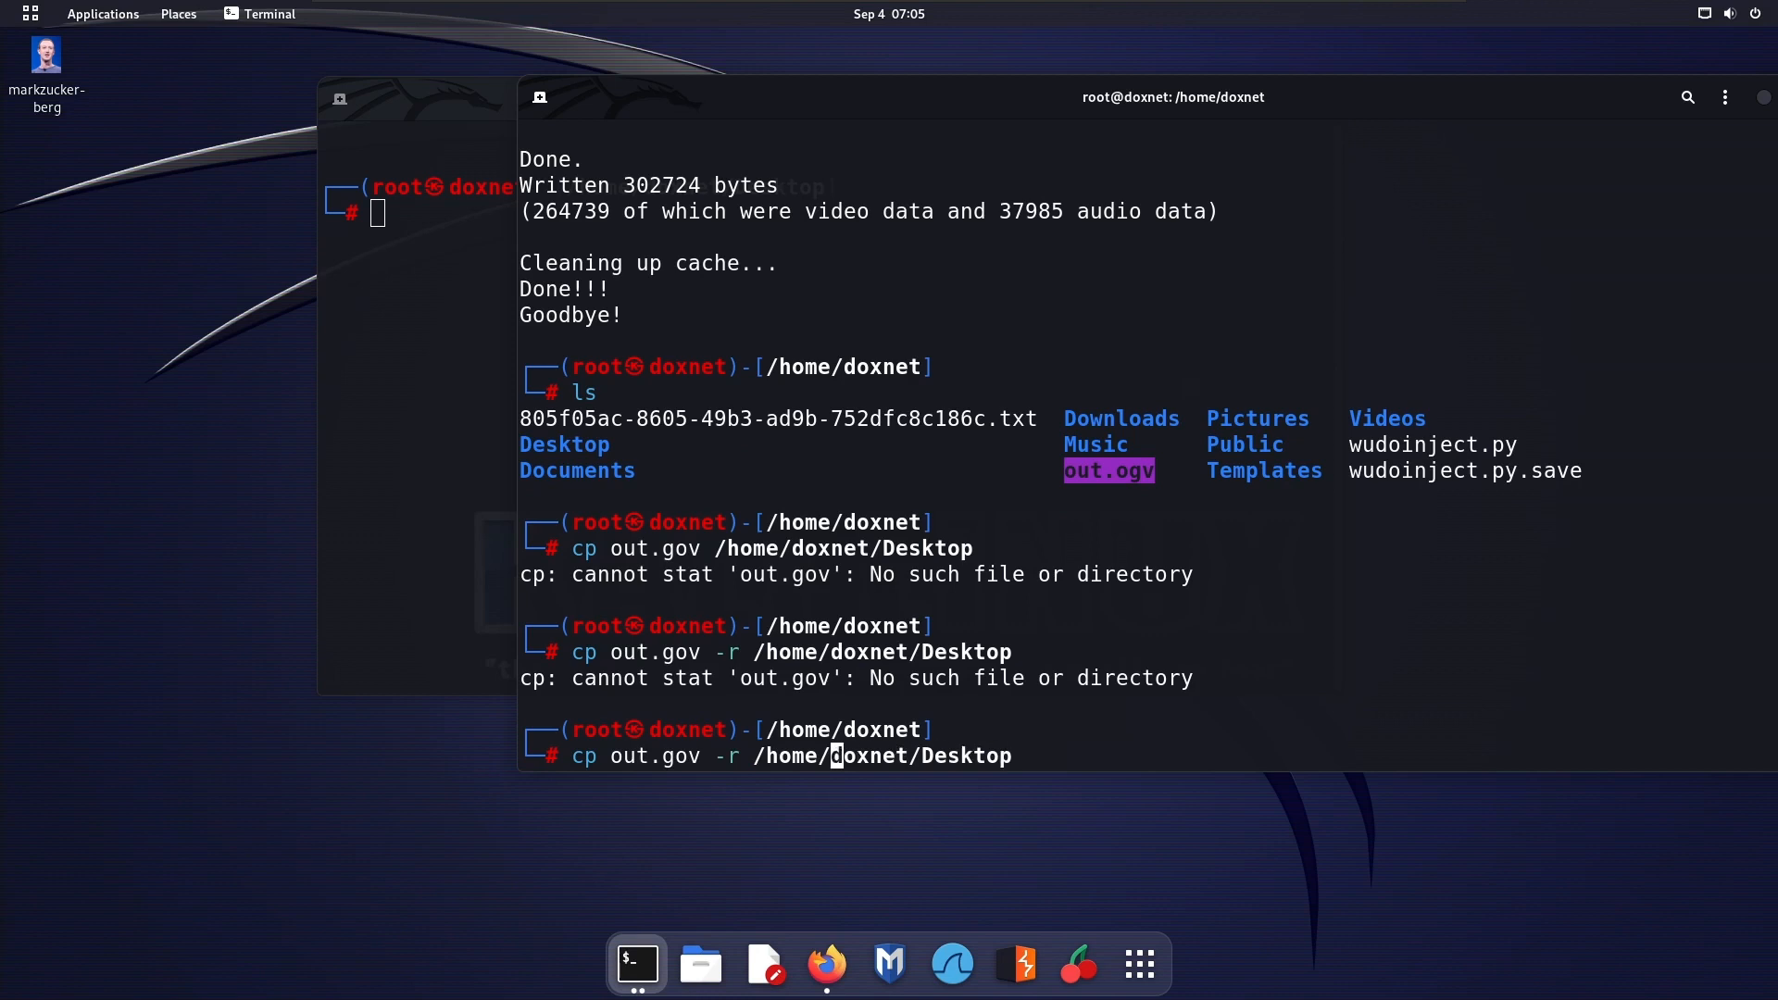
{"action": "key", "text": "Left"}
{"action": "key", "text": "Left"}
{"action": "key", "text": "Left"}
{"action": "key", "text": "Right"}
{"action": "key", "text": "Right"}
{"action": "key", "text": "Right"}
{"action": "key", "text": "Right"}
{"action": "key", "text": "Right"}
{"action": "key", "text": "BackSpace"}
{"action": "key", "text": "BackSpace"}
{"action": "key", "text": "BackSpace"}
{"action": "key", "text": "Return"}
{"action": "type", "text": "ls"}
{"action": "key", "text": "Return"}
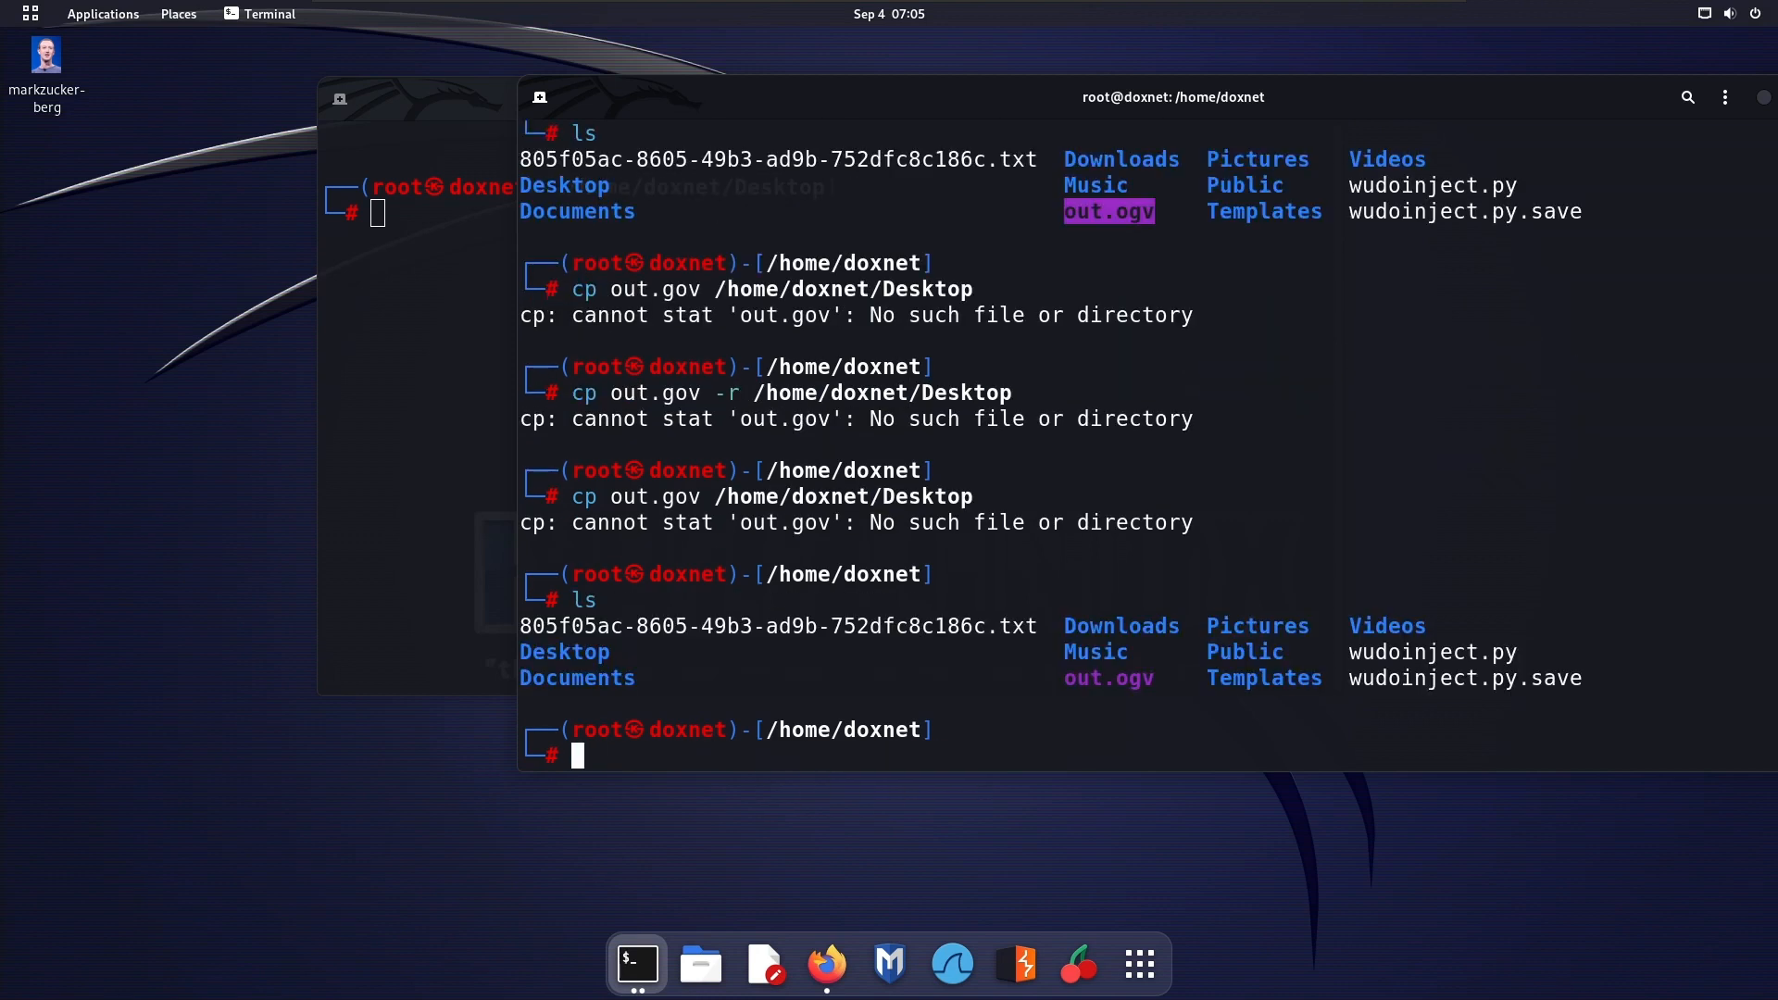
Try to copy out.gov to /home/doxnet/Desktop with the -r option placed before the file name
{"action": "key", "text": "Up"}
{"action": "key", "text": "Up"}
{"action": "key", "text": "Left"}
{"action": "key", "text": "Left"}
{"action": "key", "text": "Left"}
{"action": "key", "text": "Left"}
{"action": "key", "text": "Left"}
{"action": "key", "text": "Left"}
{"action": "key", "text": "Left"}
{"action": "key", "text": "Left"}
{"action": "key", "text": "Left"}
{"action": "key", "text": "Left"}
{"action": "key", "text": "Left"}
{"action": "key", "text": "Left"}
{"action": "key", "text": "Left"}
{"action": "key", "text": "Left"}
{"action": "key", "text": "Left"}
{"action": "key", "text": "Left"}
{"action": "key", "text": "Left"}
{"action": "key", "text": "Left"}
{"action": "key", "text": "Left"}
{"action": "key", "text": "Left"}
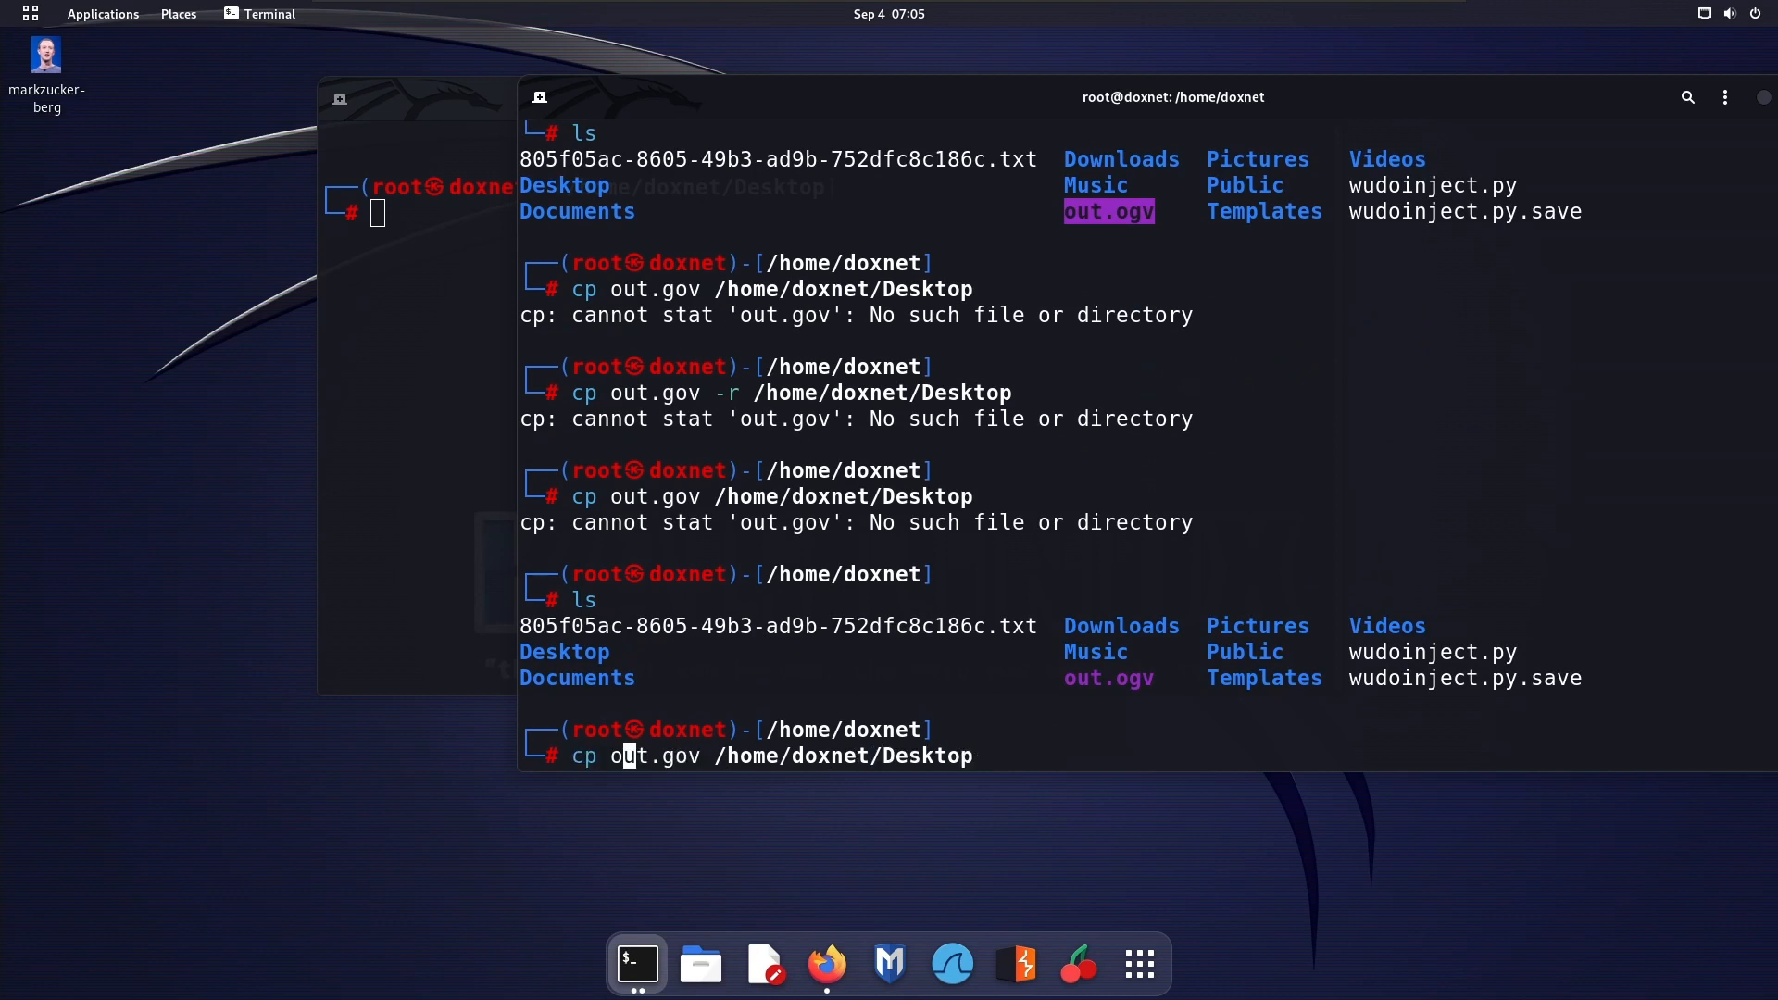
{"action": "type", "text": "-r"}
{"action": "key", "text": "Return"}
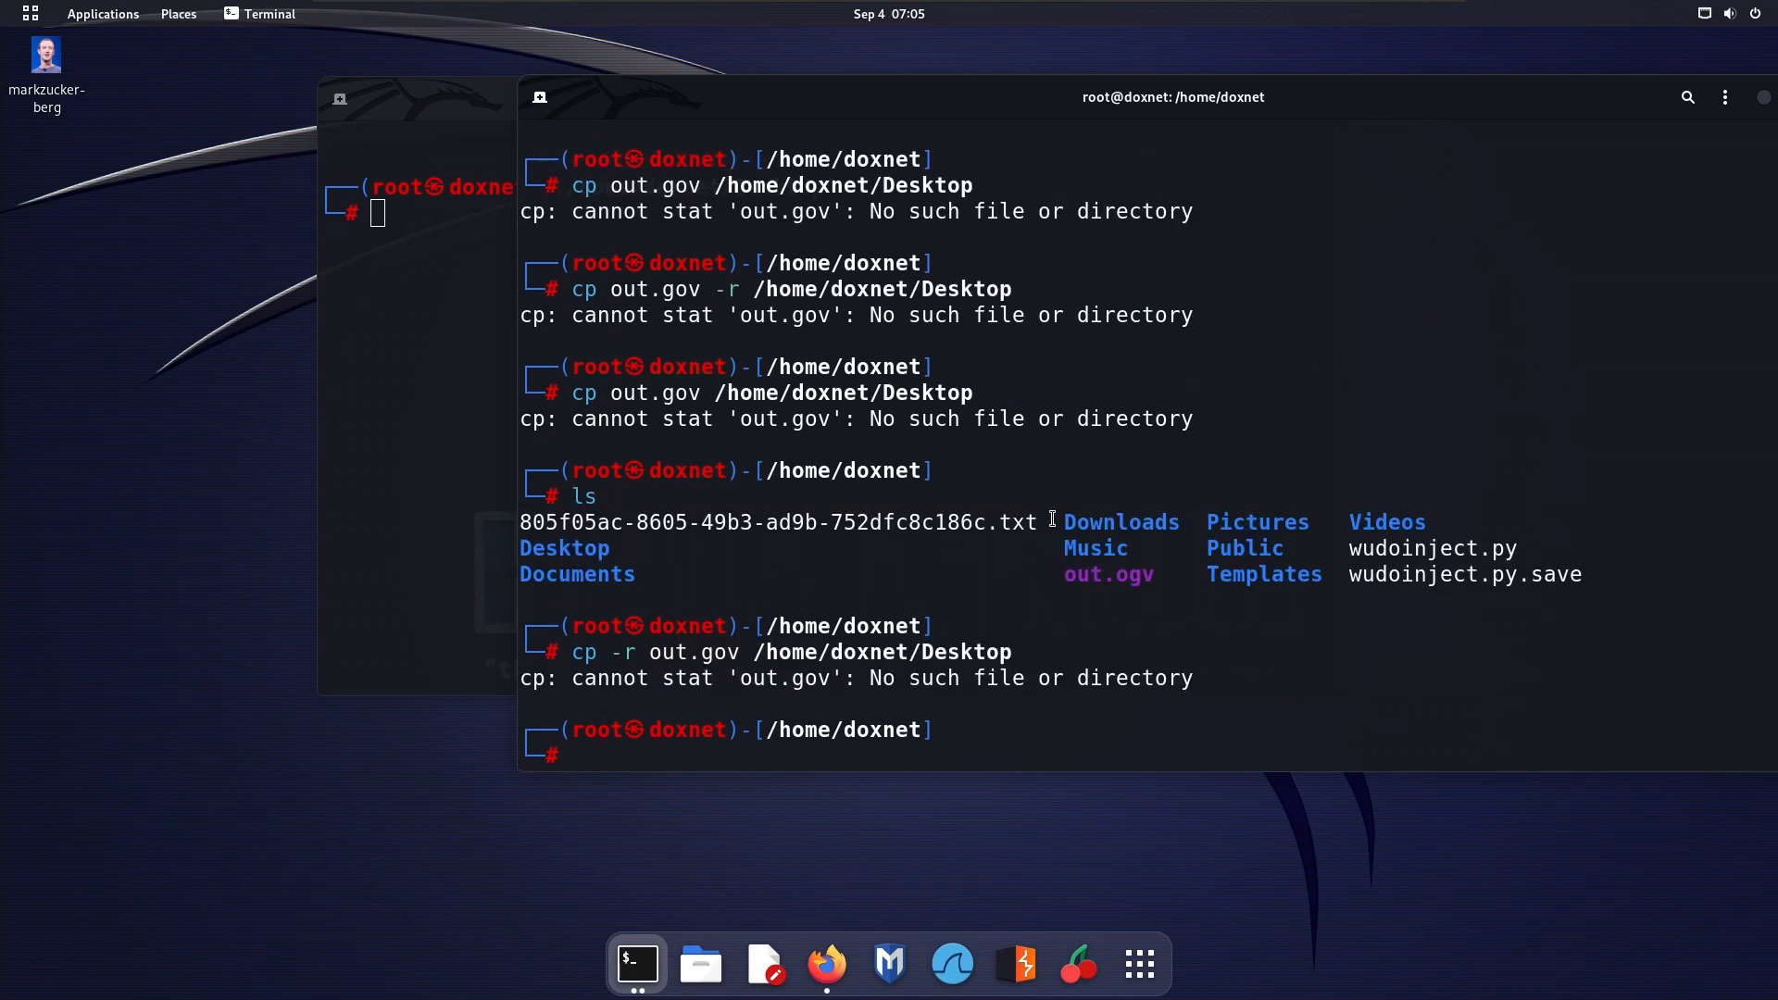
Copy out.ogv from the Home folder in the file manager and paste it onto the desktop
{"action": "left_click", "coordinate": [701, 964]}
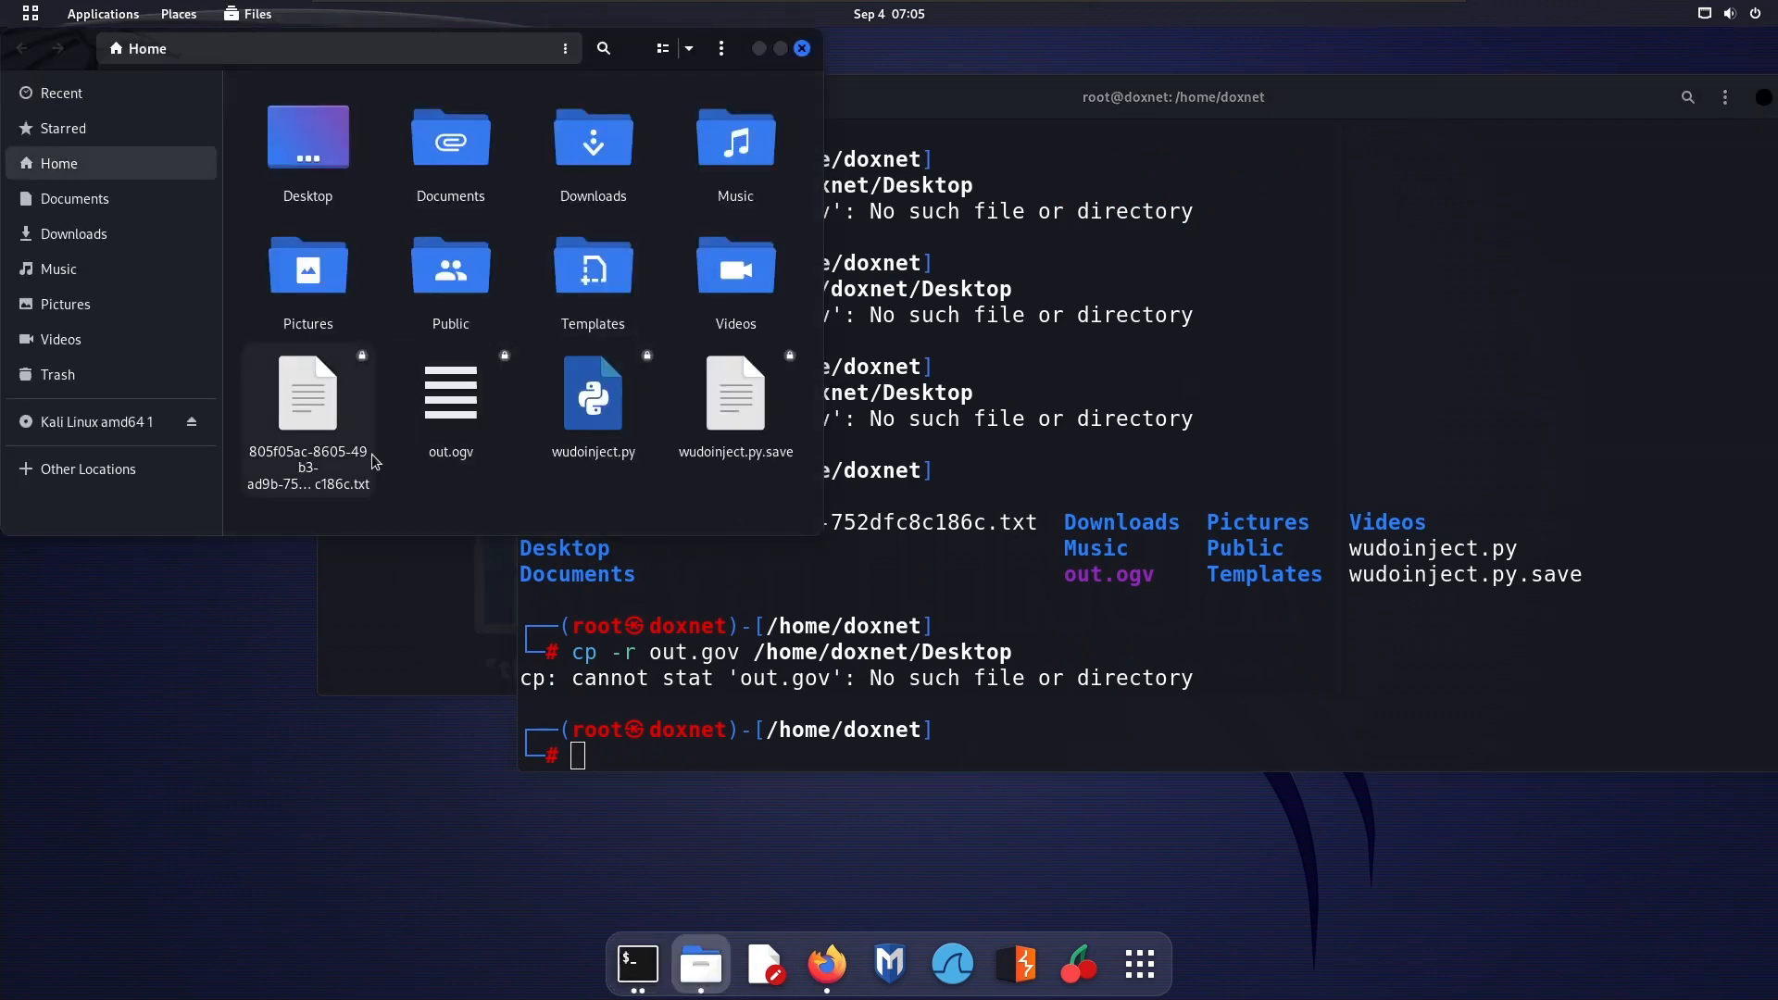
{"action": "left_click", "coordinate": [458, 395]}
{"action": "right_click", "coordinate": [460, 397]}
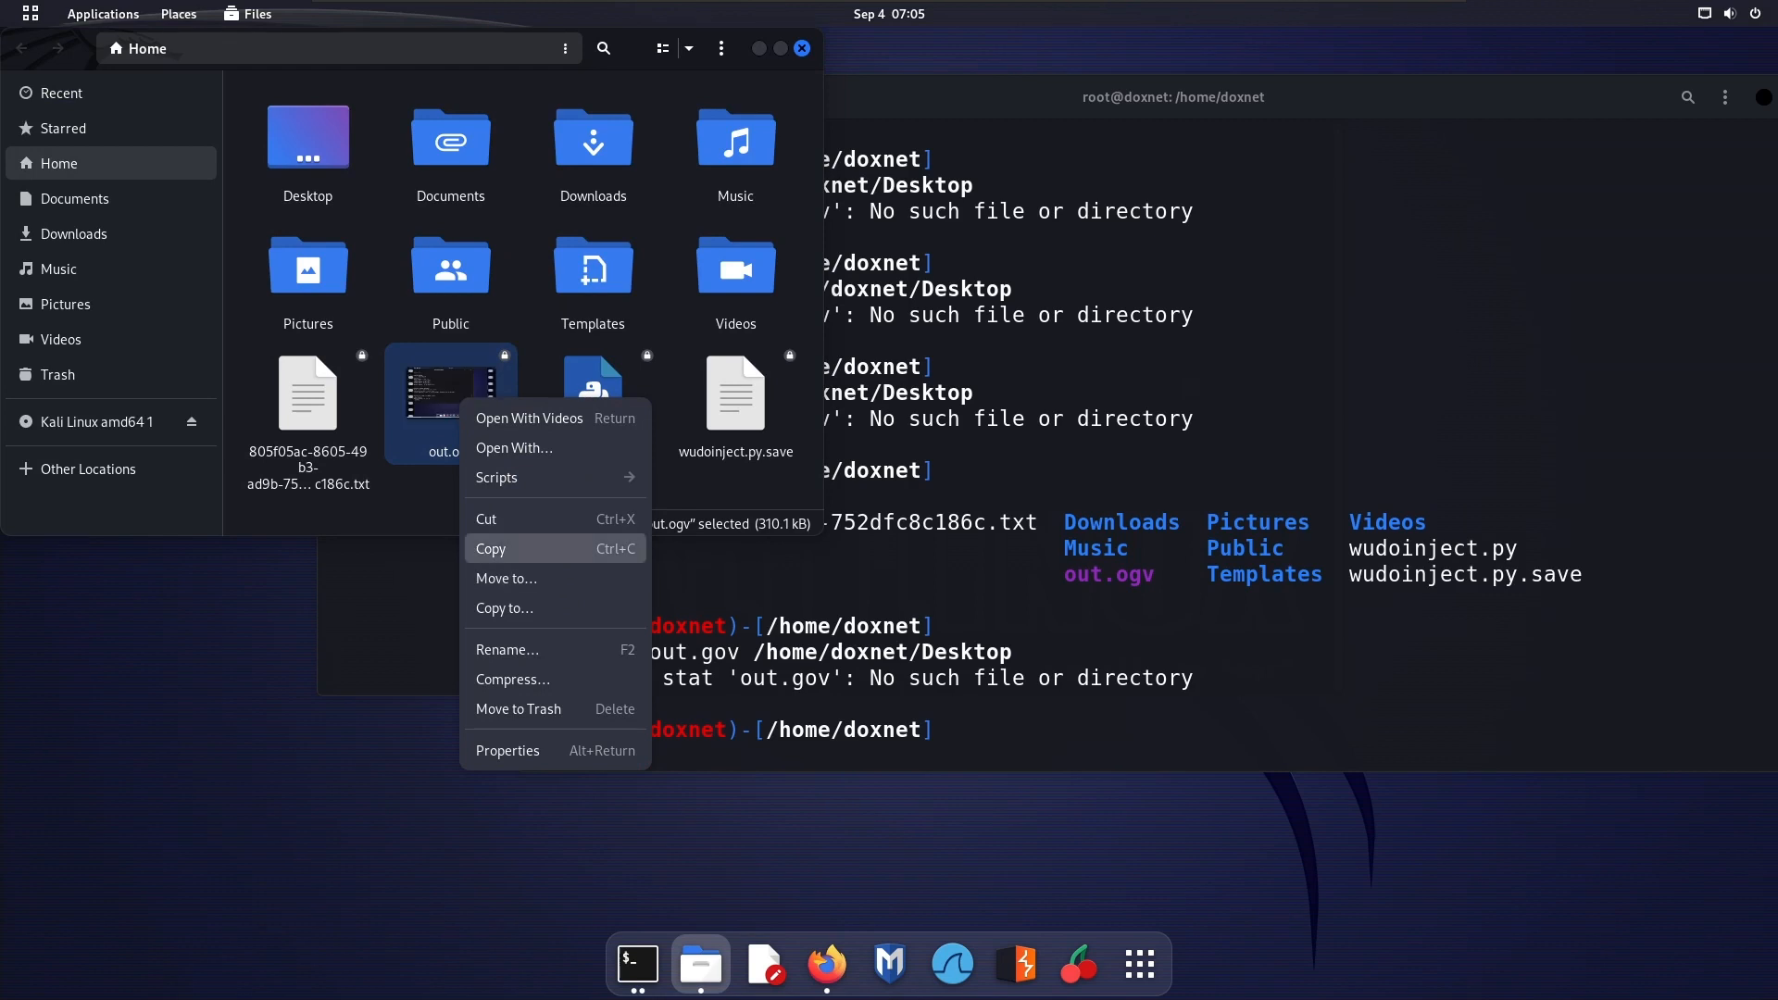
{"action": "left_click", "coordinate": [554, 549]}
{"action": "left_click", "coordinate": [802, 49]}
{"action": "right_click", "coordinate": [275, 357]}
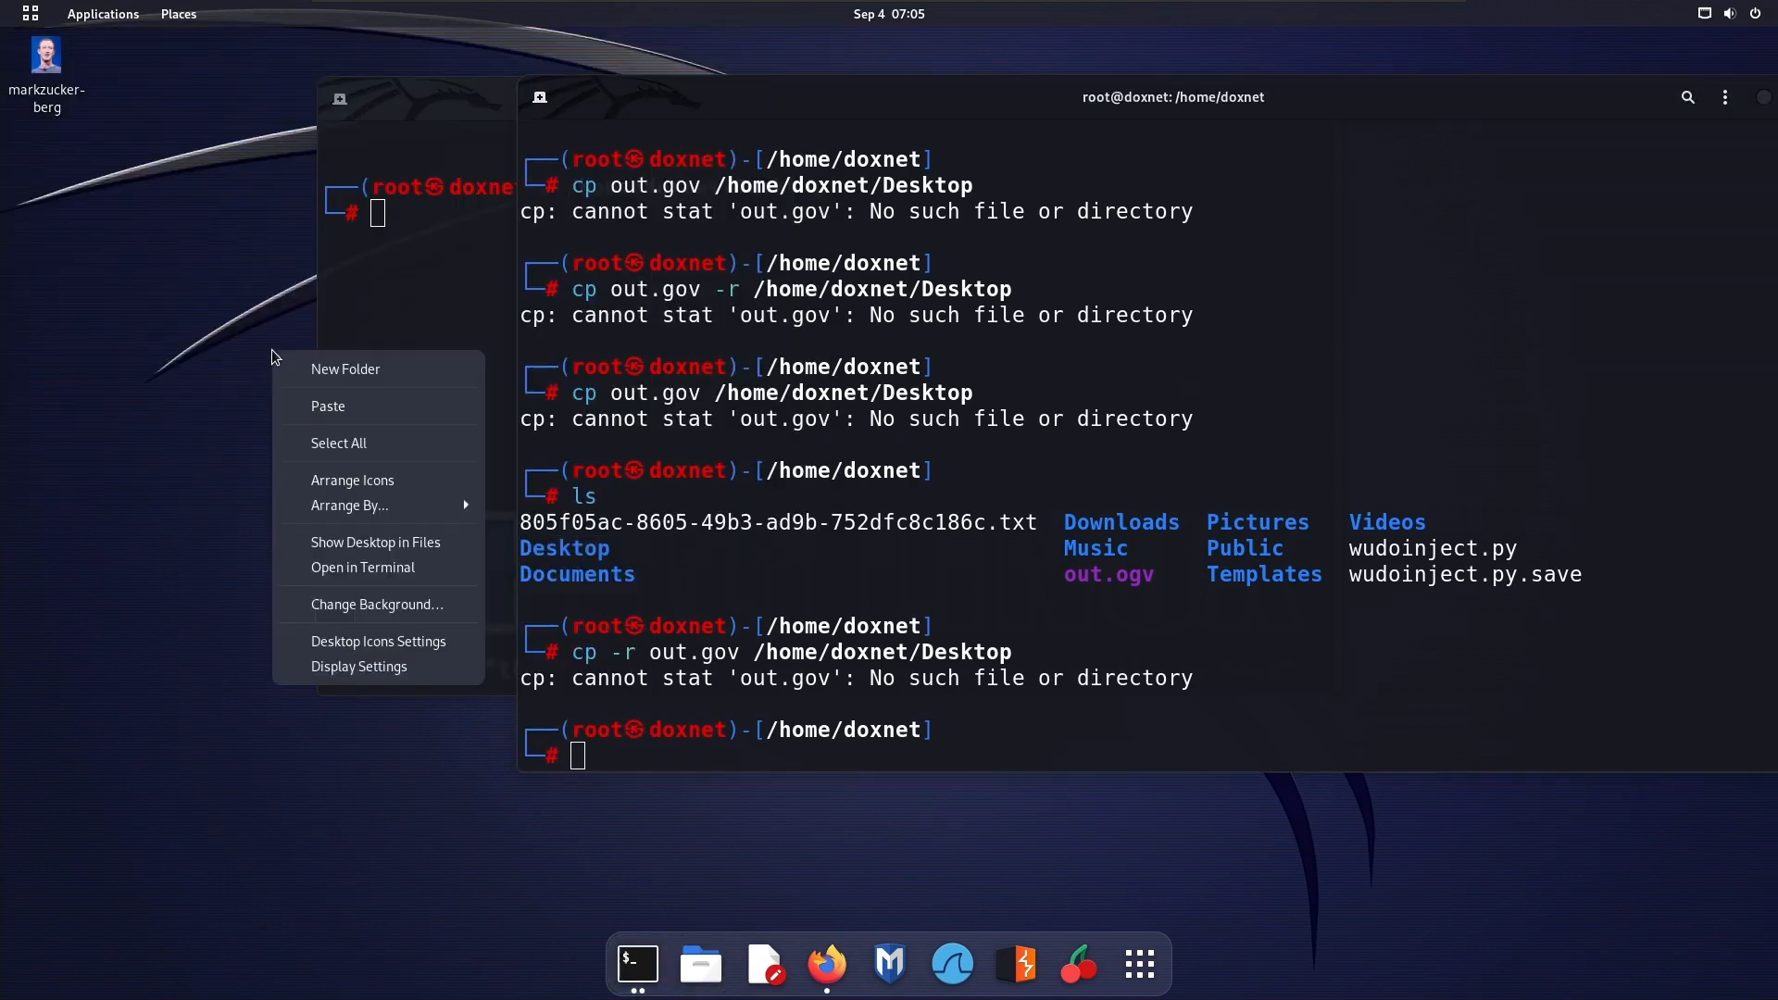
{"action": "left_click", "coordinate": [356, 406]}
Close the /home/doxnet terminal, then open out.ogv from the desktop for a brief look and close it
{"action": "left_click_drag", "start_coordinate": [1349, 118], "coordinate": [1148, 280]}
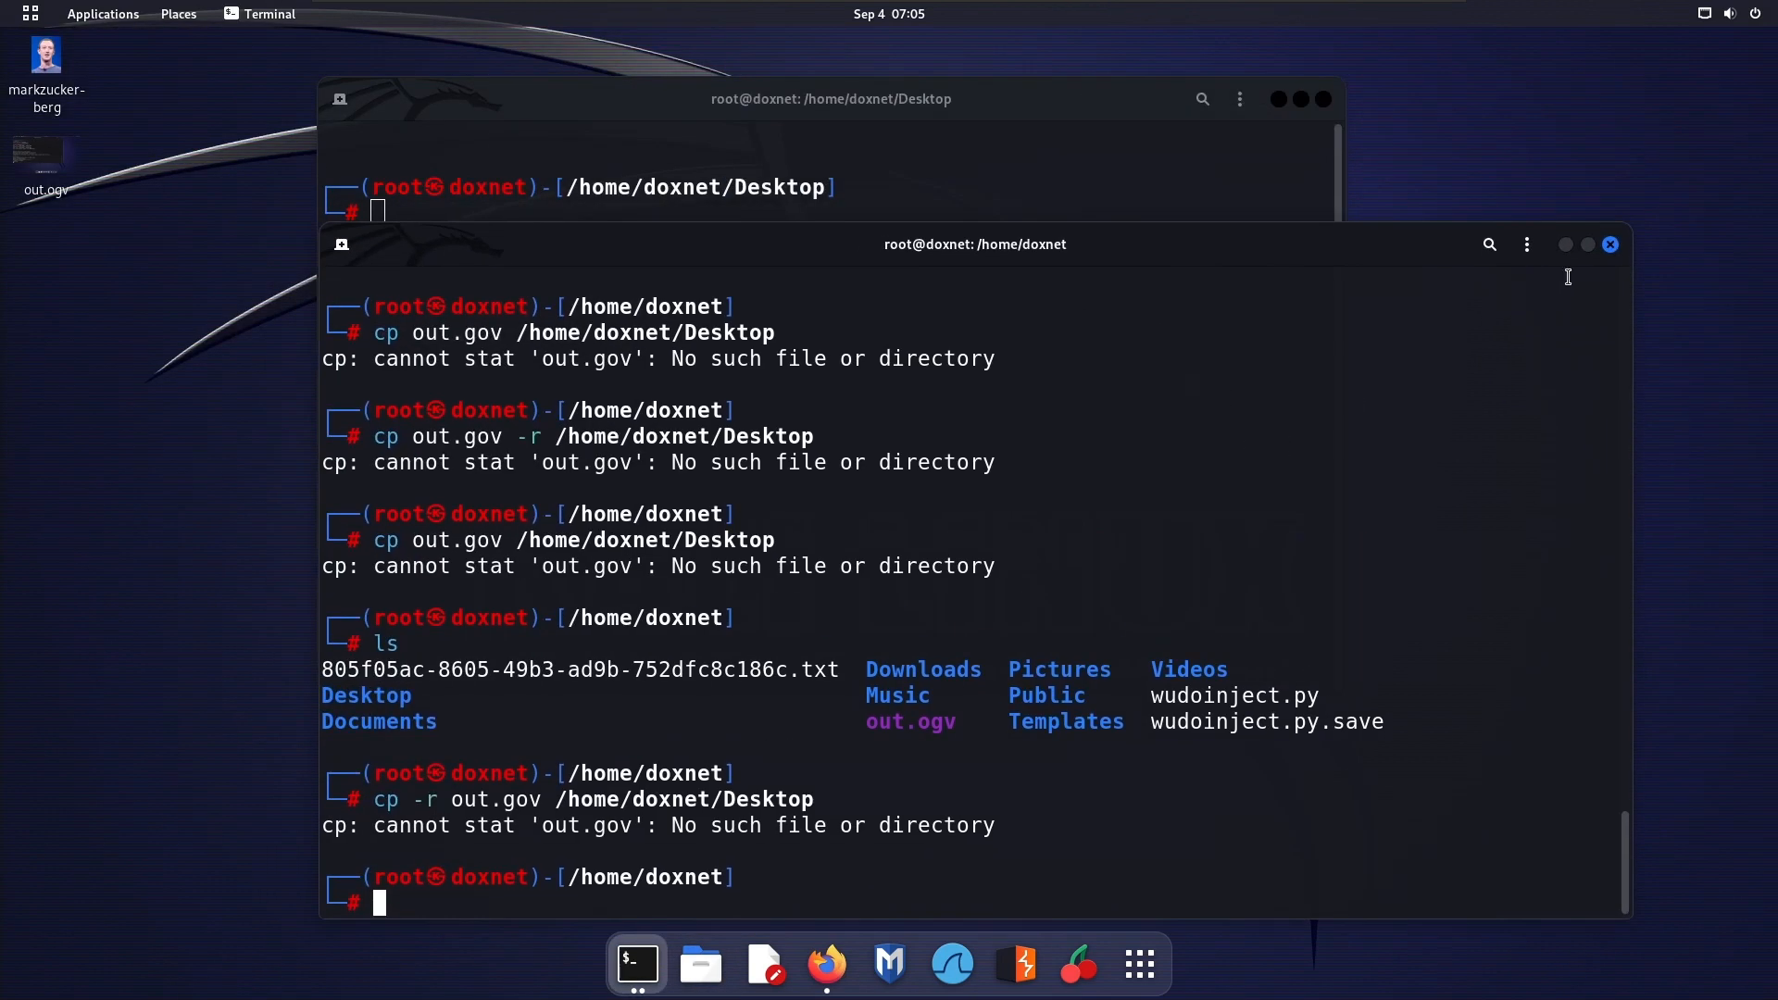
{"action": "left_click", "coordinate": [1616, 258]}
{"action": "double_click", "coordinate": [32, 168]}
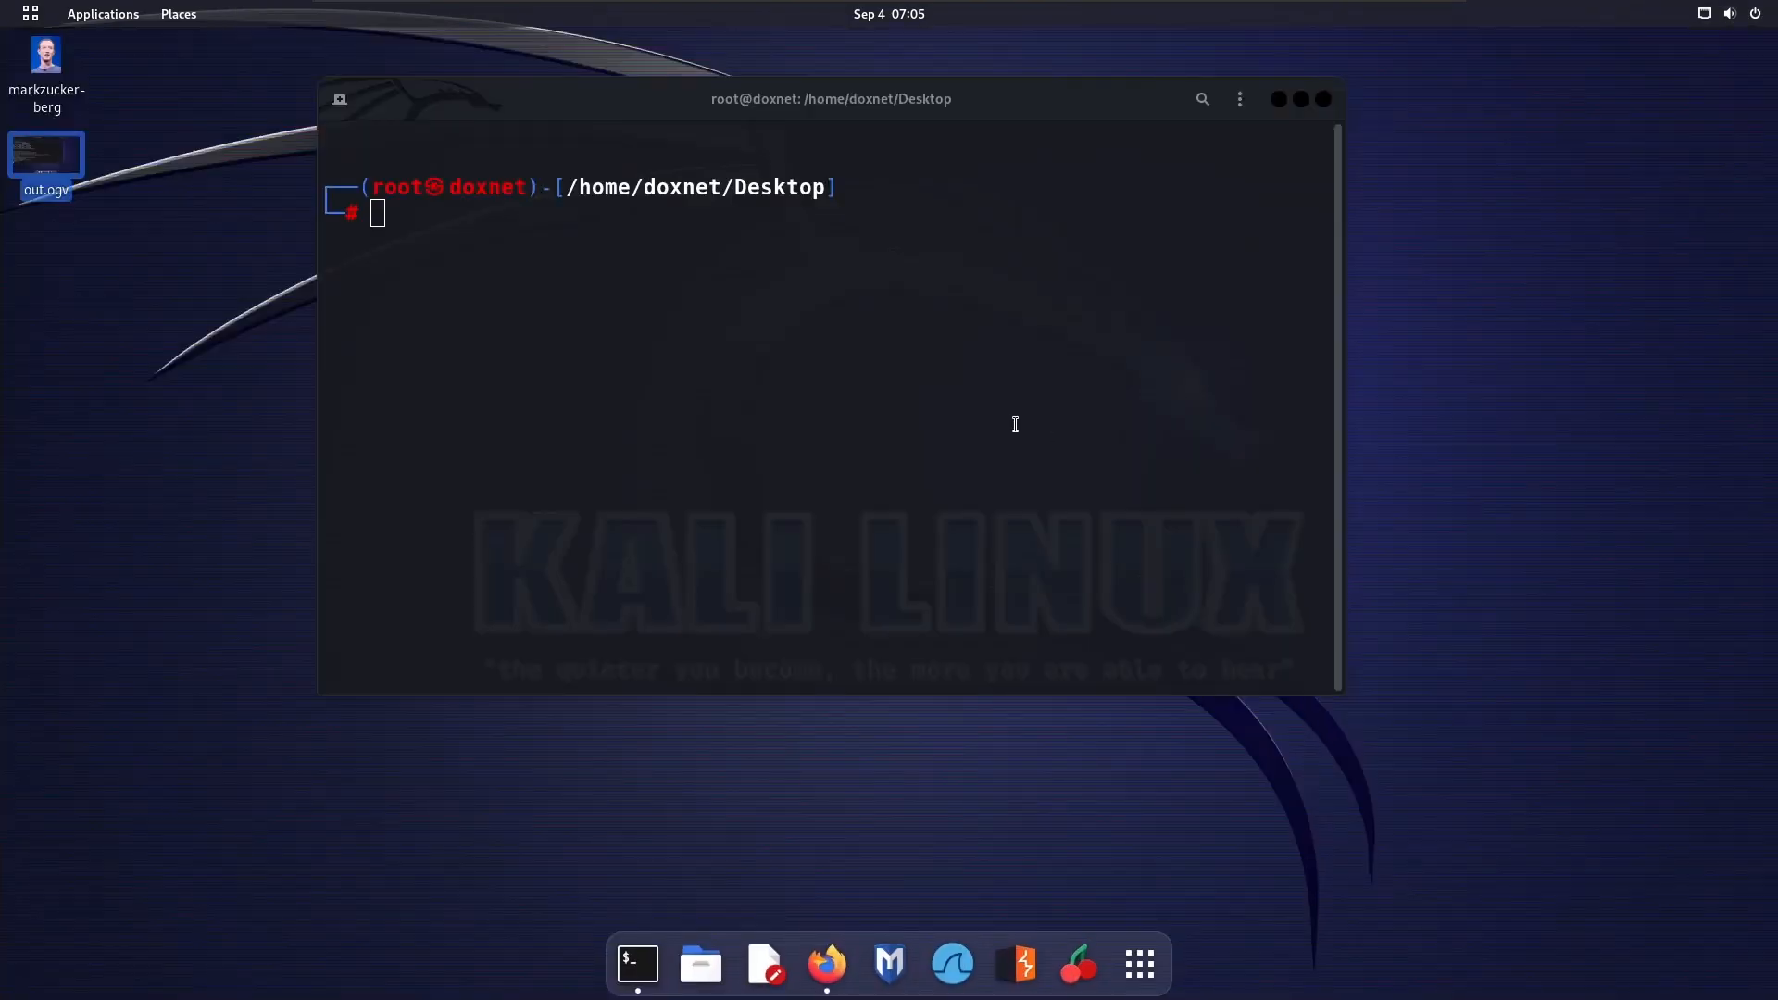
{"action": "left_click", "coordinate": [1757, 48]}
Run xxd on /home/doxnet/Desktop/out.ogv to dump its hex, and maximize the terminal
{"action": "type", "text": "xxd"}
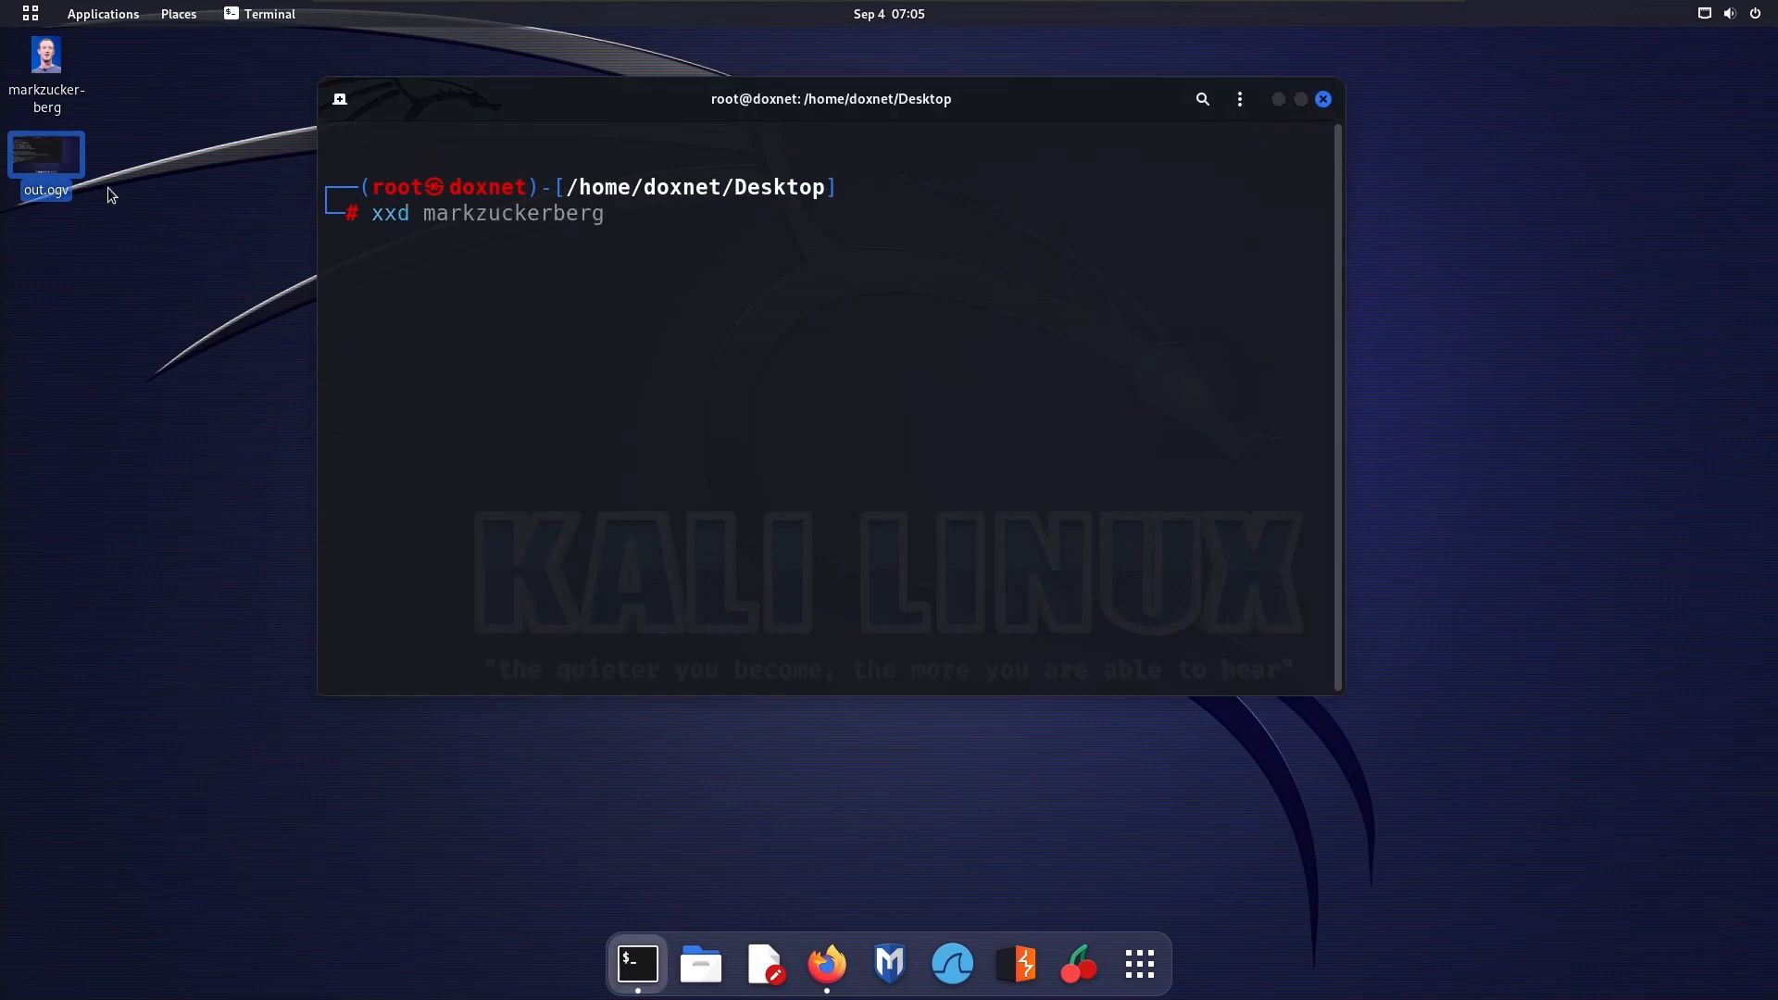
{"action": "left_click_drag", "start_coordinate": [52, 160], "coordinate": [683, 280]}
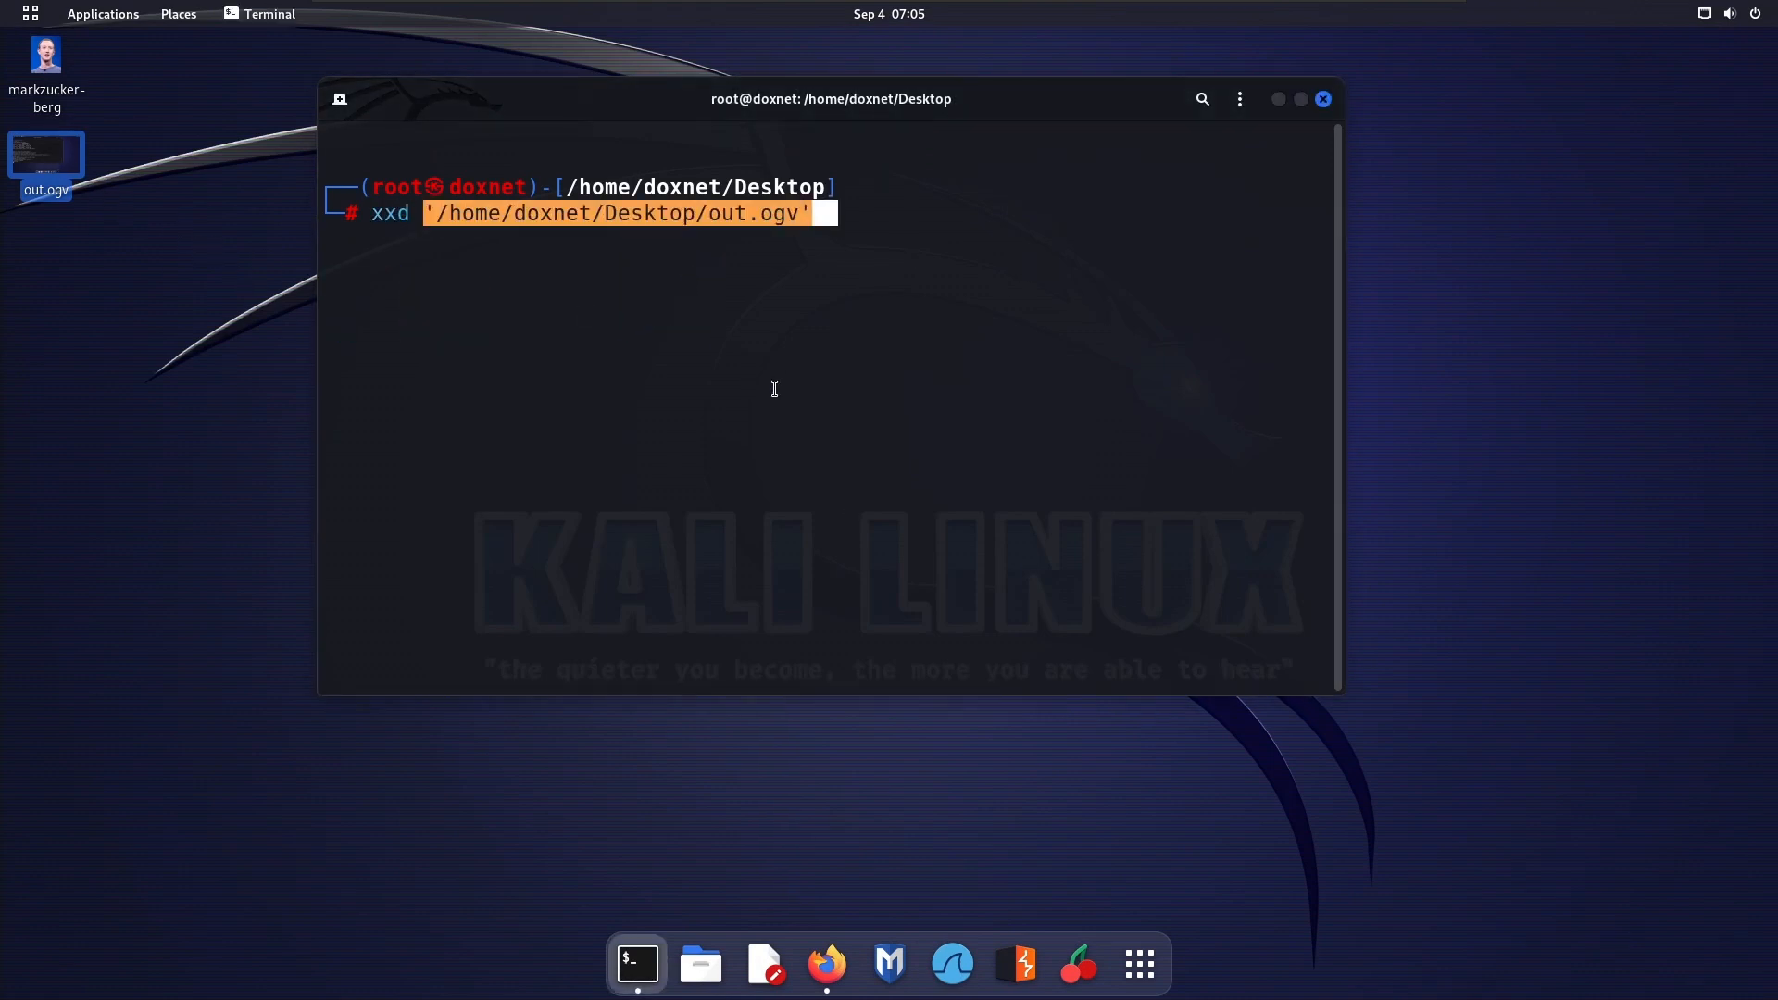
{"action": "key", "text": "Return"}
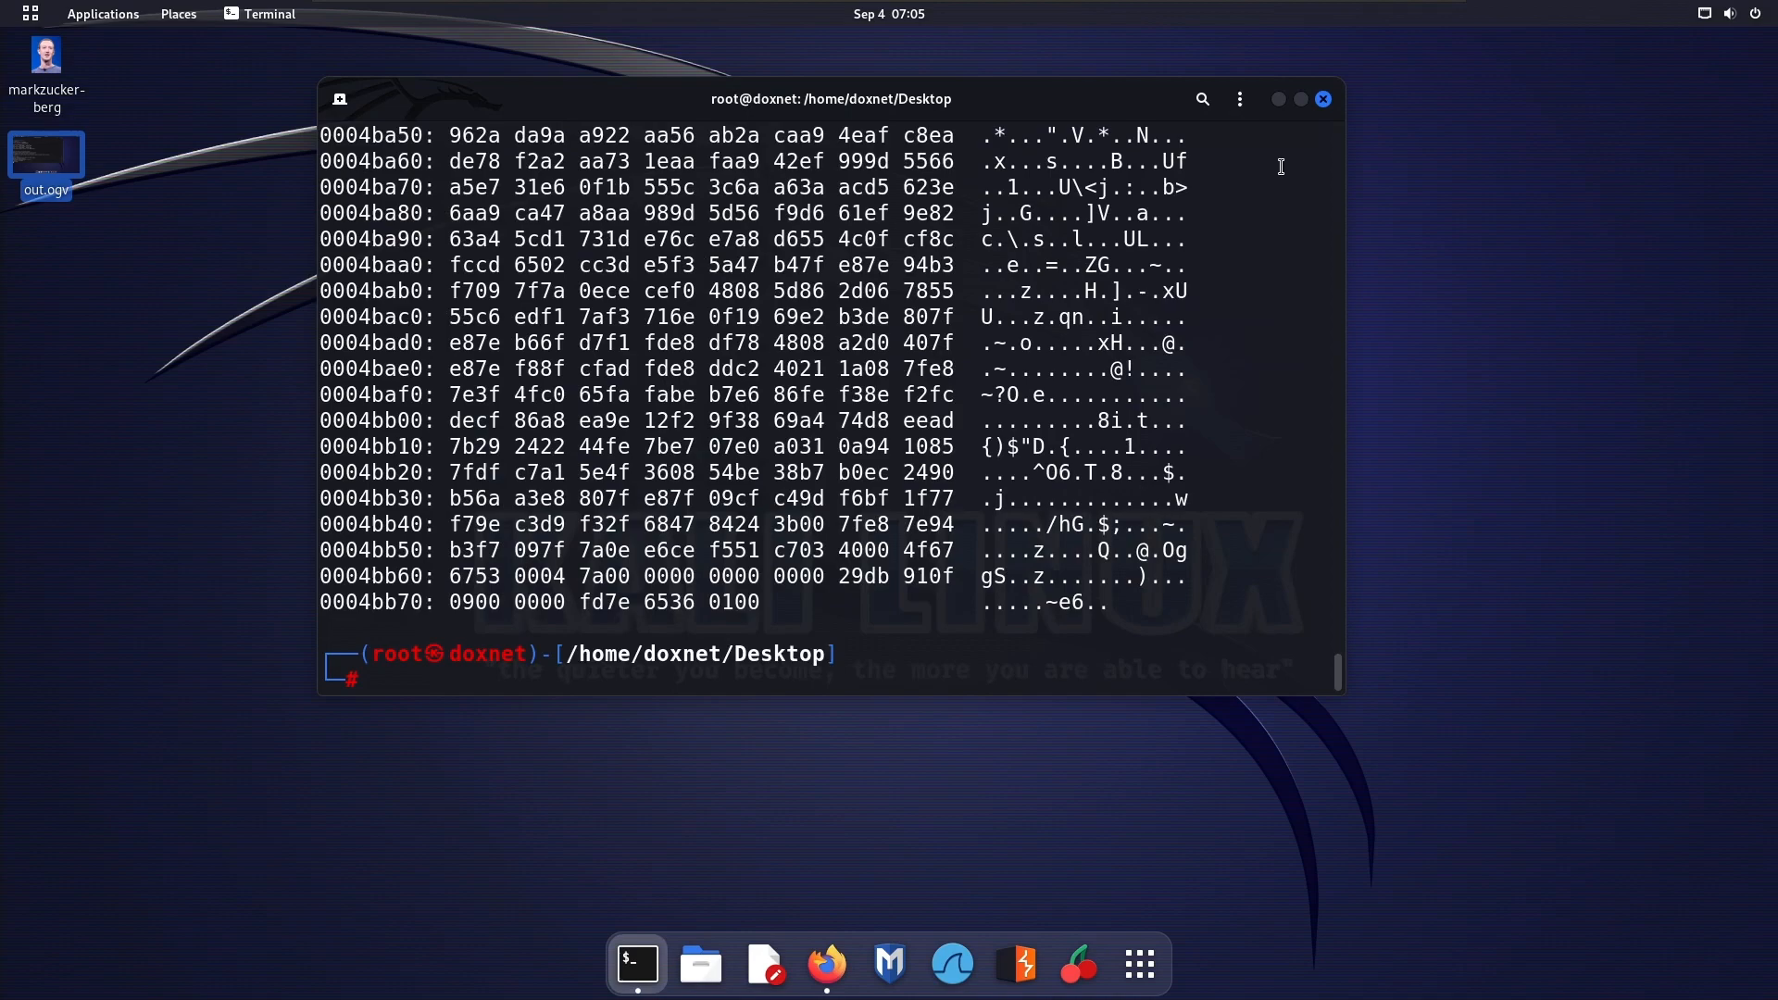
{"action": "left_click", "coordinate": [1302, 99]}
Examine the beginning of the out.ogv hex dump for the file signature and content-type entries
{"action": "left_click_drag", "start_coordinate": [1770, 980], "coordinate": [1747, 84]}
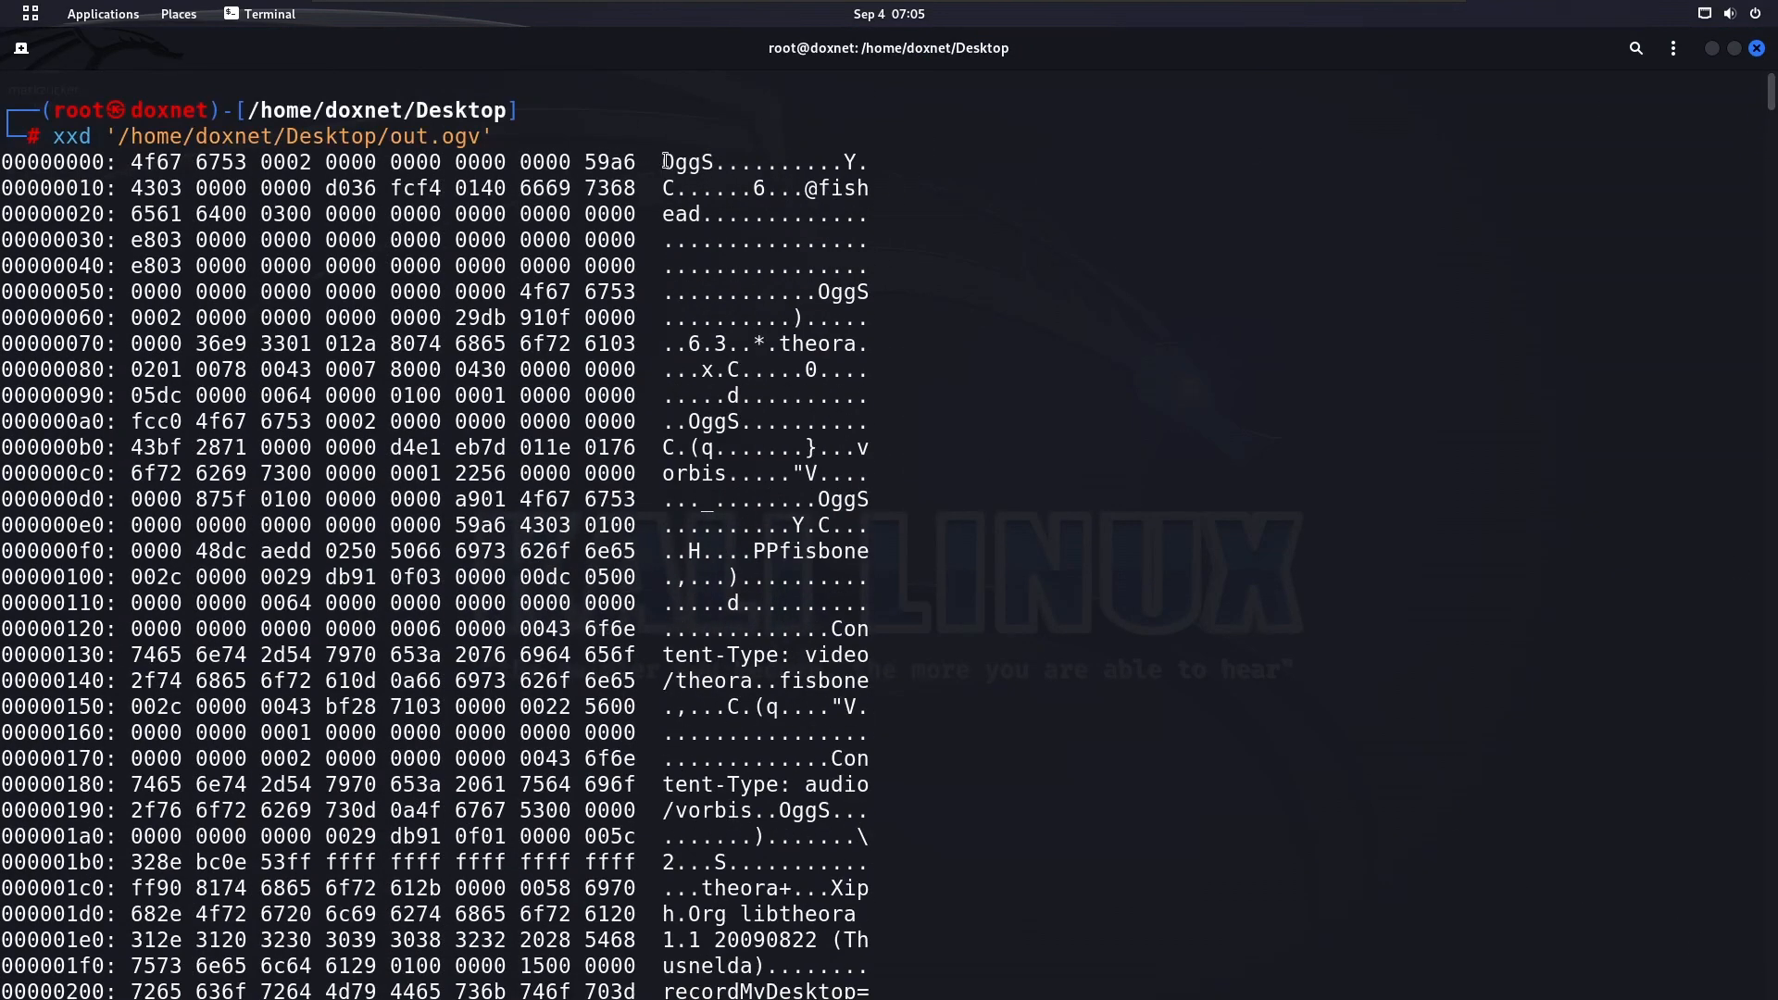
{"action": "left_click_drag", "start_coordinate": [666, 162], "coordinate": [729, 164]}
{"action": "double_click", "coordinate": [851, 510]}
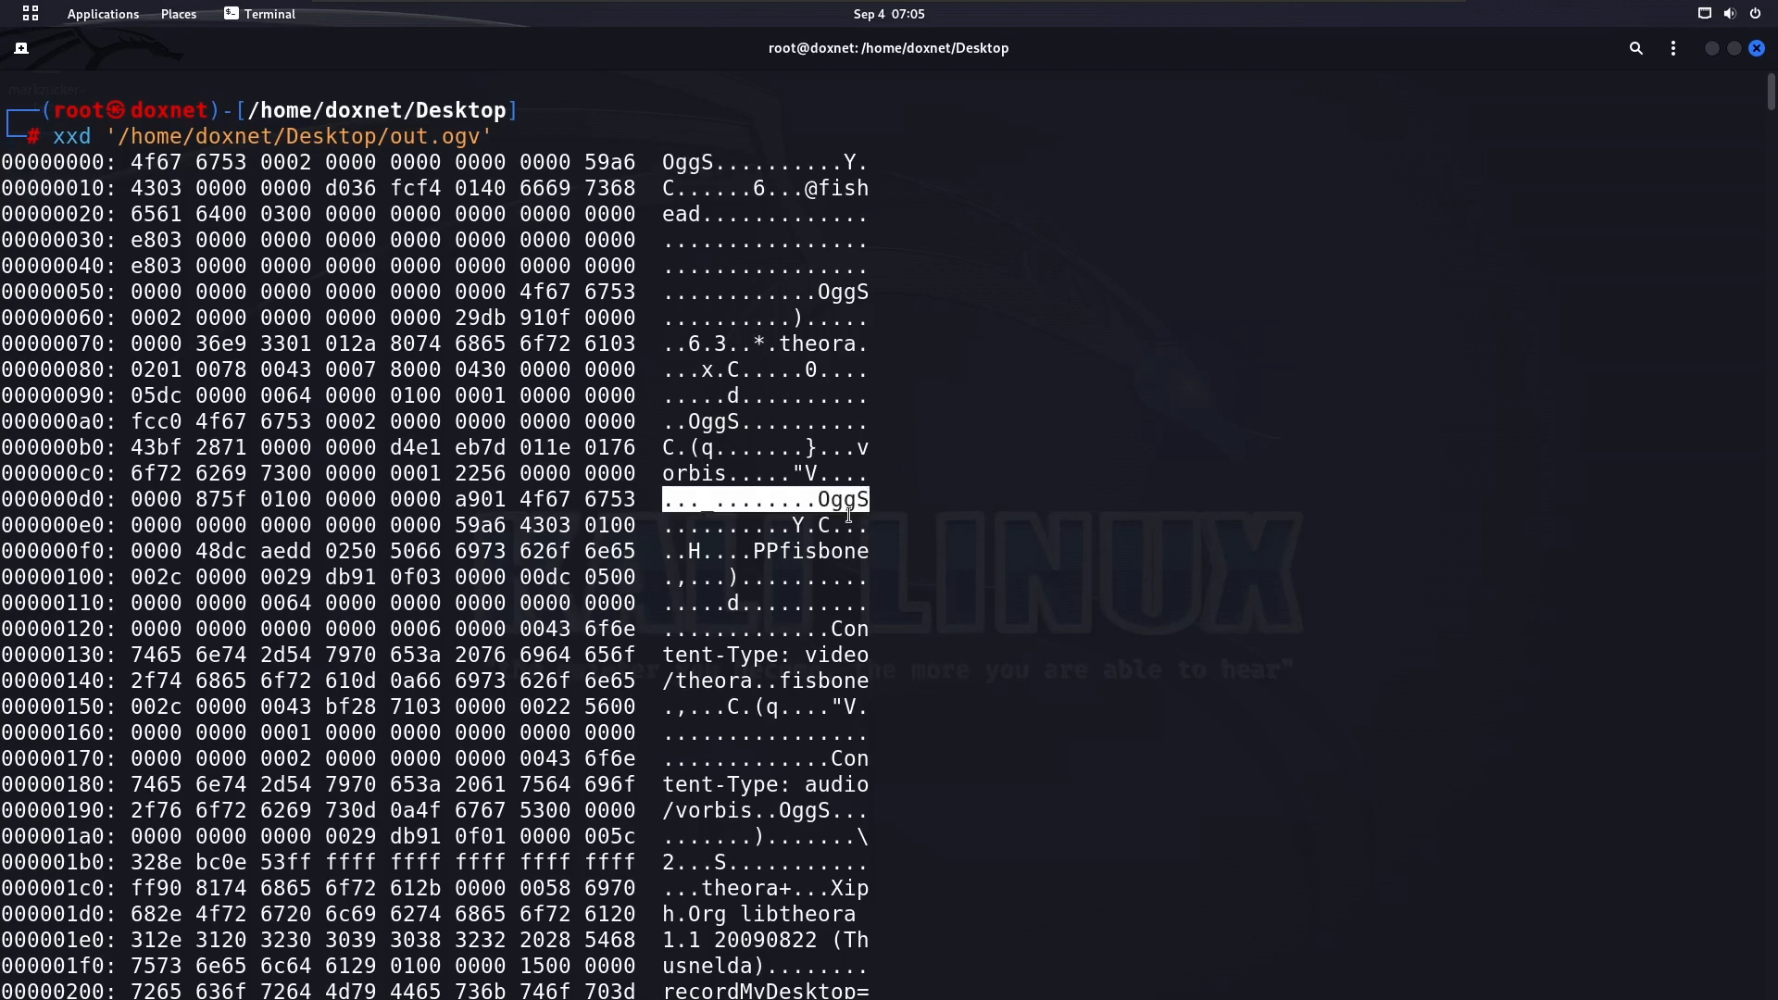
{"action": "left_click", "coordinate": [825, 562]}
{"action": "left_click_drag", "start_coordinate": [777, 559], "coordinate": [898, 562]}
{"action": "left_click", "coordinate": [903, 564]}
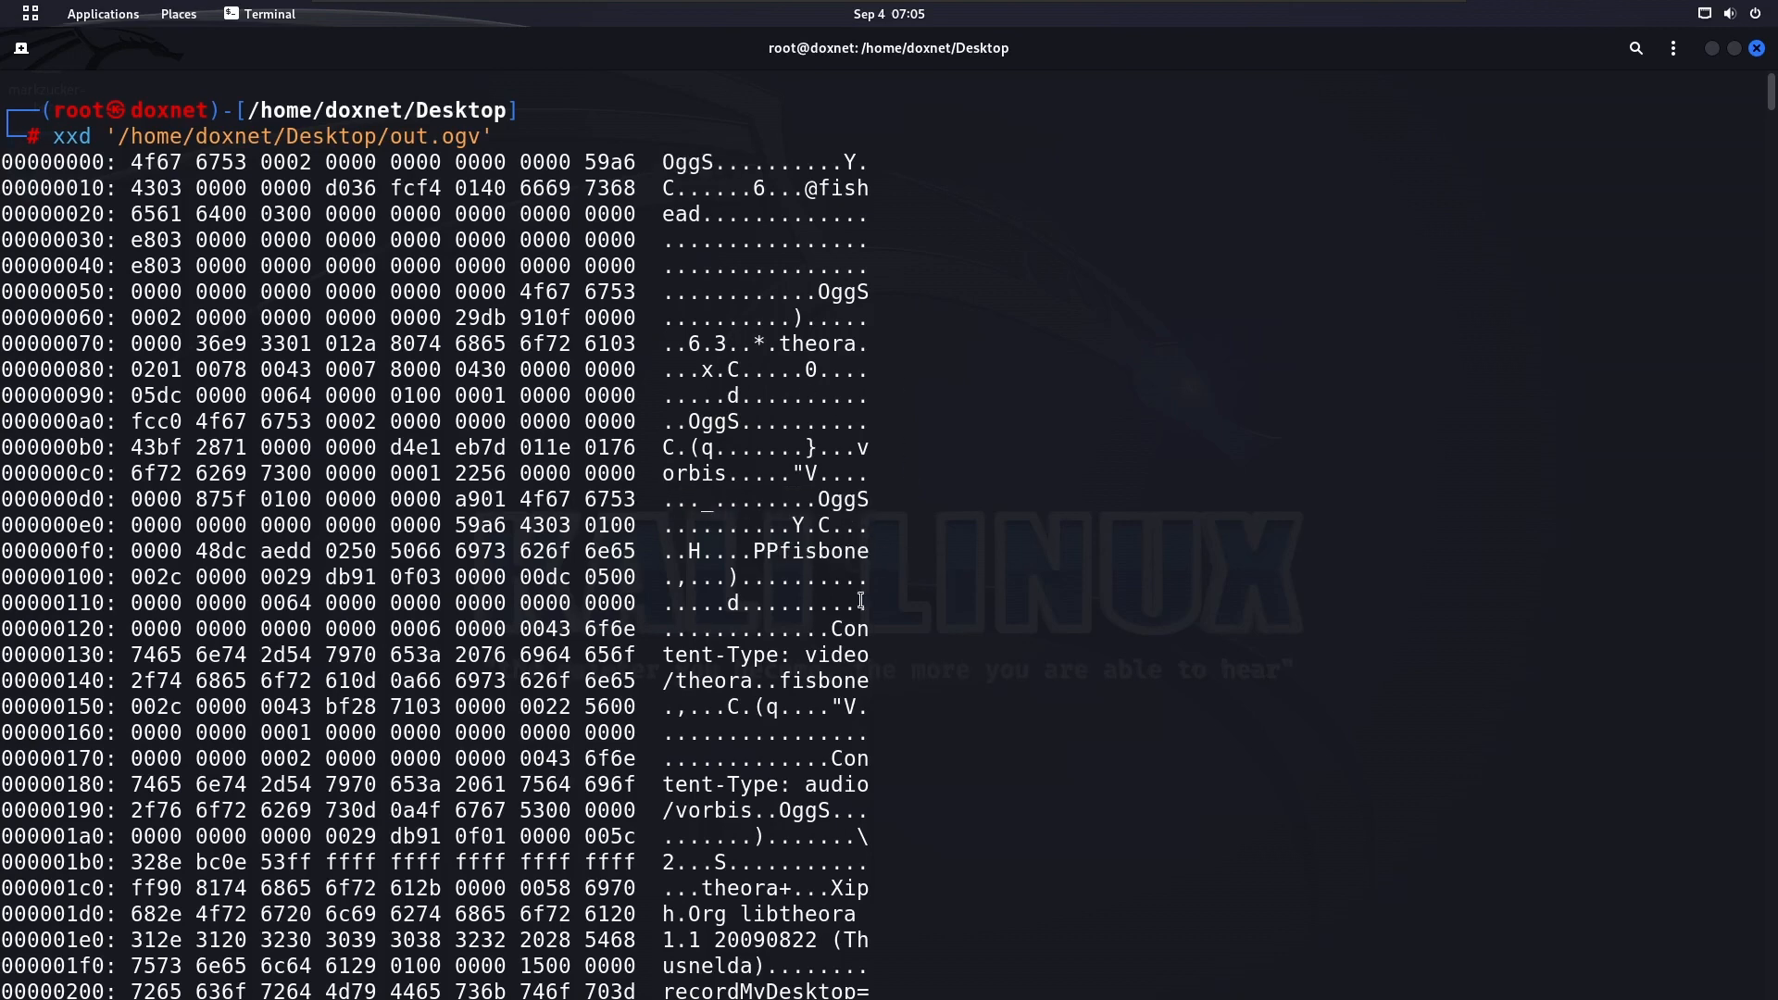
{"action": "scroll", "coordinate": [839, 537], "scroll_direction": "down", "scroll_amount": 3}
{"action": "left_click_drag", "start_coordinate": [806, 447], "coordinate": [896, 575]}
{"action": "left_click", "coordinate": [780, 482]}
{"action": "scroll", "coordinate": [822, 547], "scroll_direction": "down", "scroll_amount": 2}
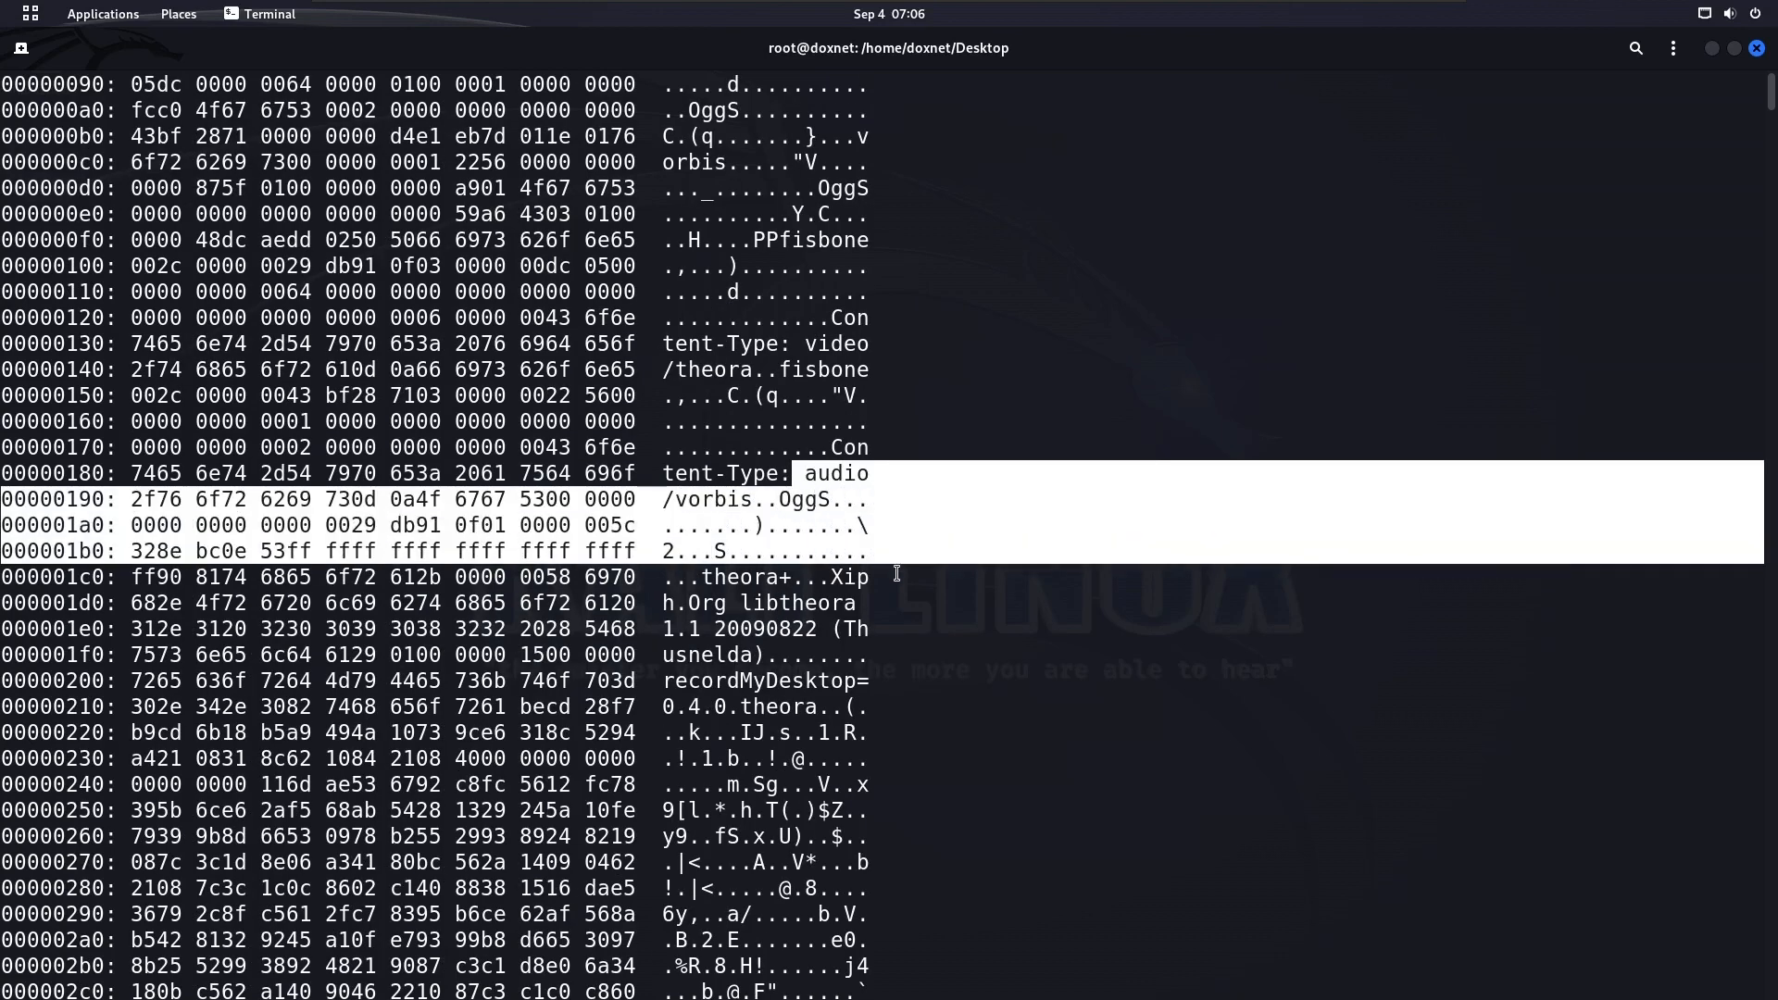
{"action": "left_click", "coordinate": [899, 576]}
{"action": "scroll", "coordinate": [911, 586], "scroll_direction": "down", "scroll_amount": 4}
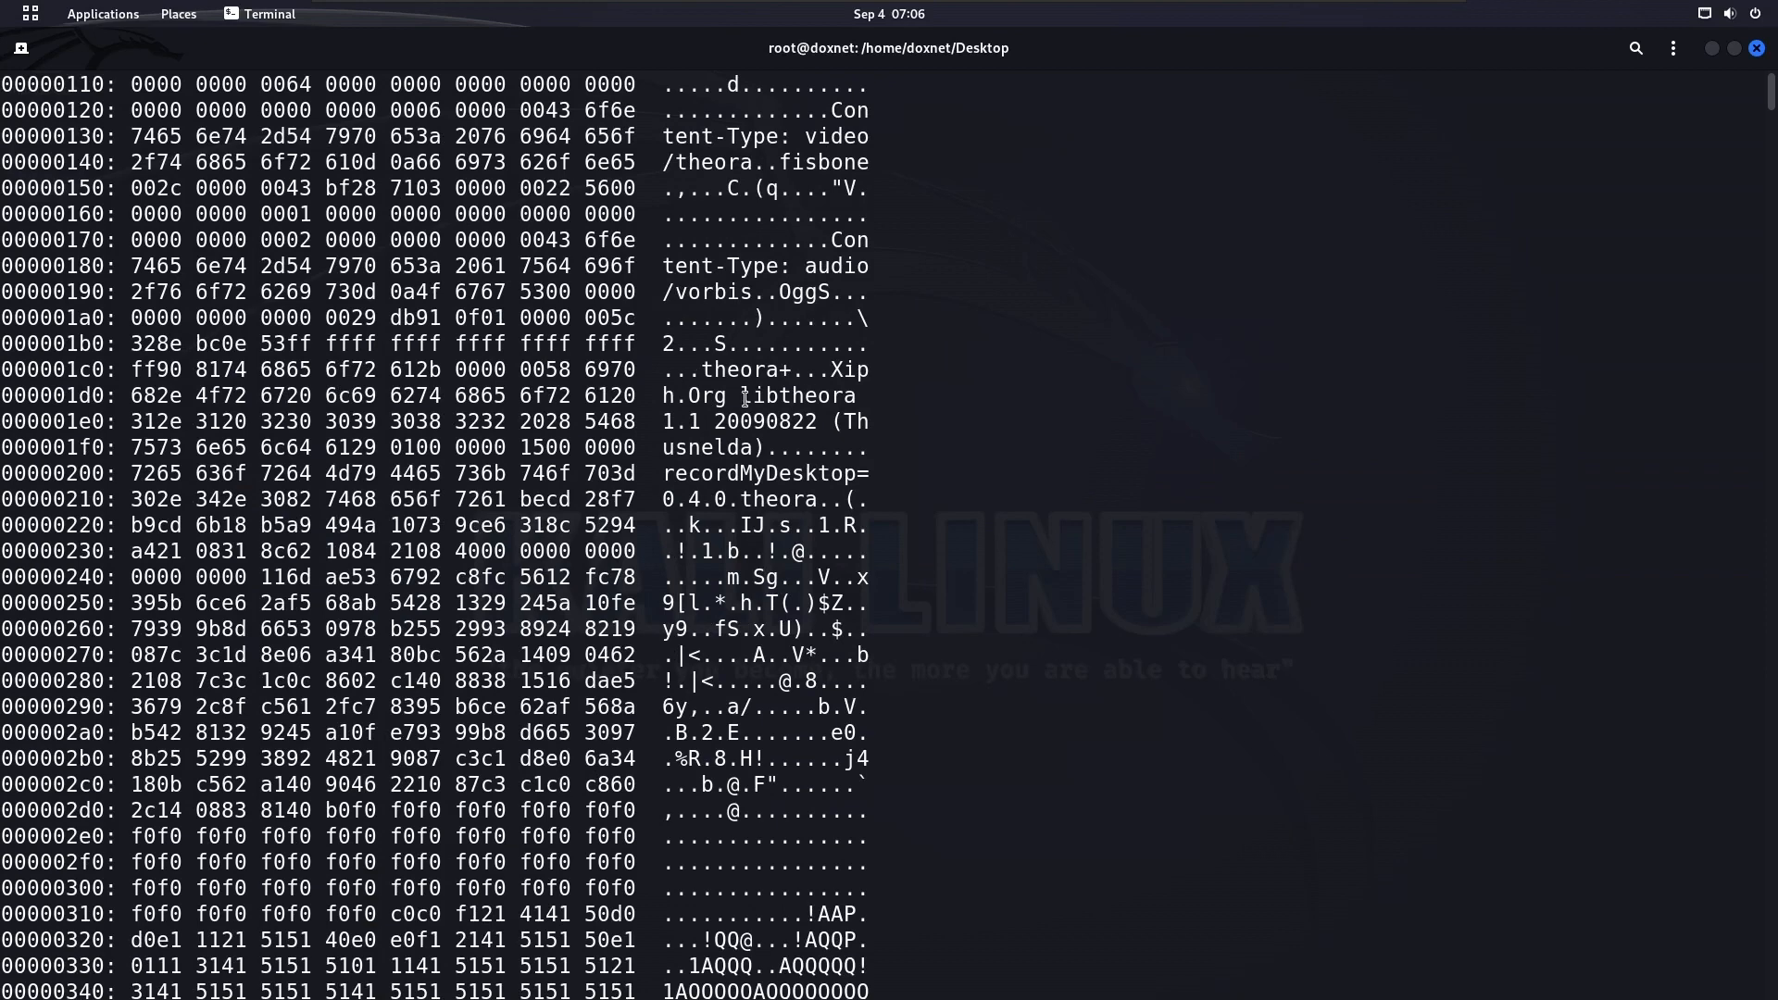
Examine the hex dump's readable text for the encoder library and recording program, and skim the following data
{"action": "left_click_drag", "start_coordinate": [746, 398], "coordinate": [828, 475]}
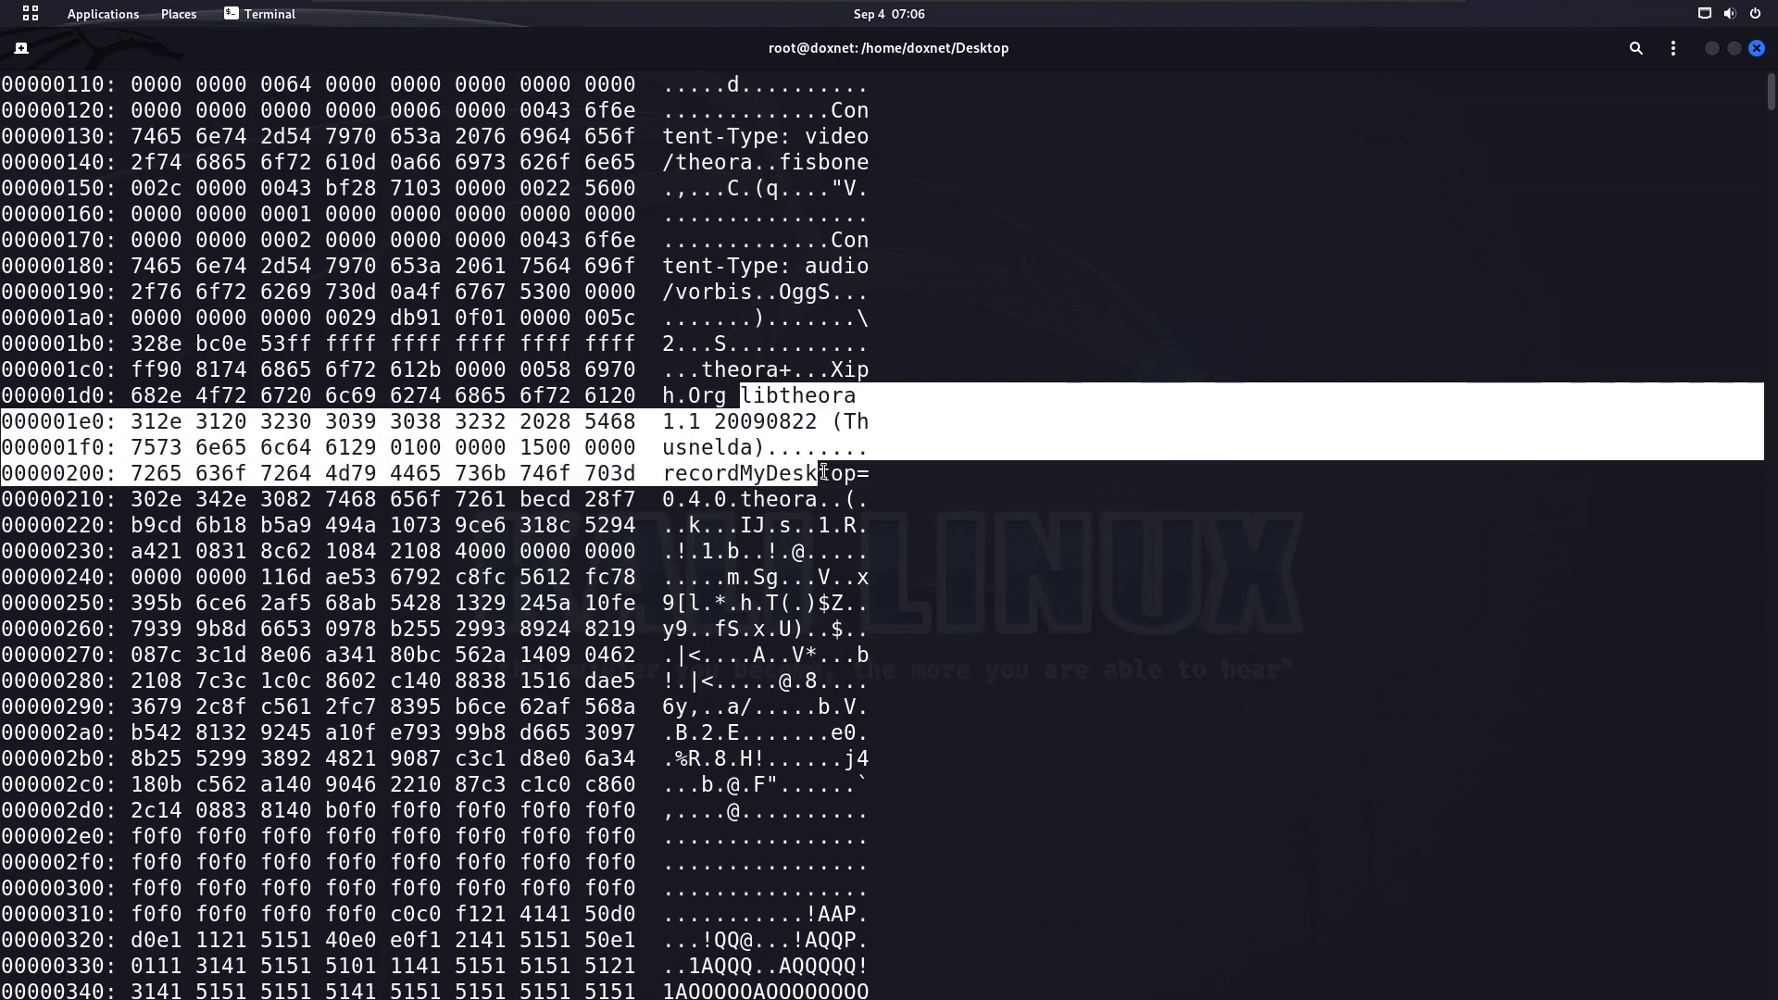
{"action": "triple_click", "coordinate": [829, 474]}
{"action": "left_click", "coordinate": [645, 472]}
{"action": "left_click_drag", "start_coordinate": [645, 472], "coordinate": [889, 475]}
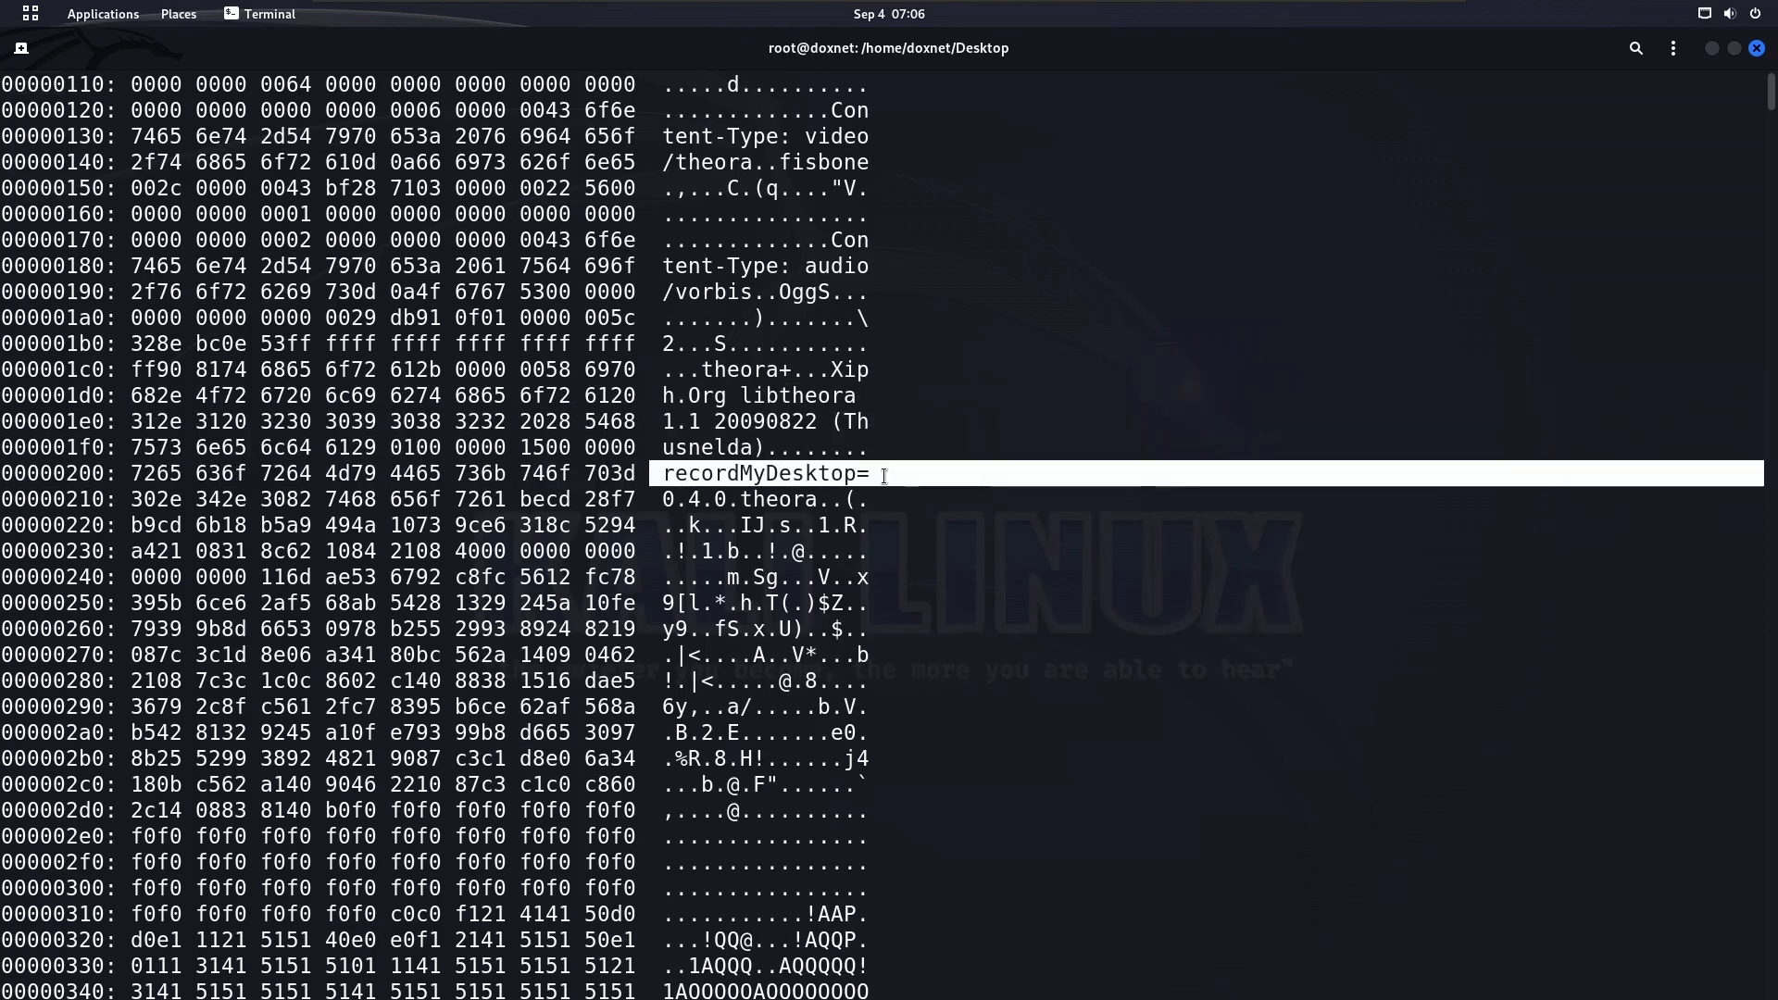
{"action": "scroll", "coordinate": [877, 458], "scroll_direction": "down", "scroll_amount": 3}
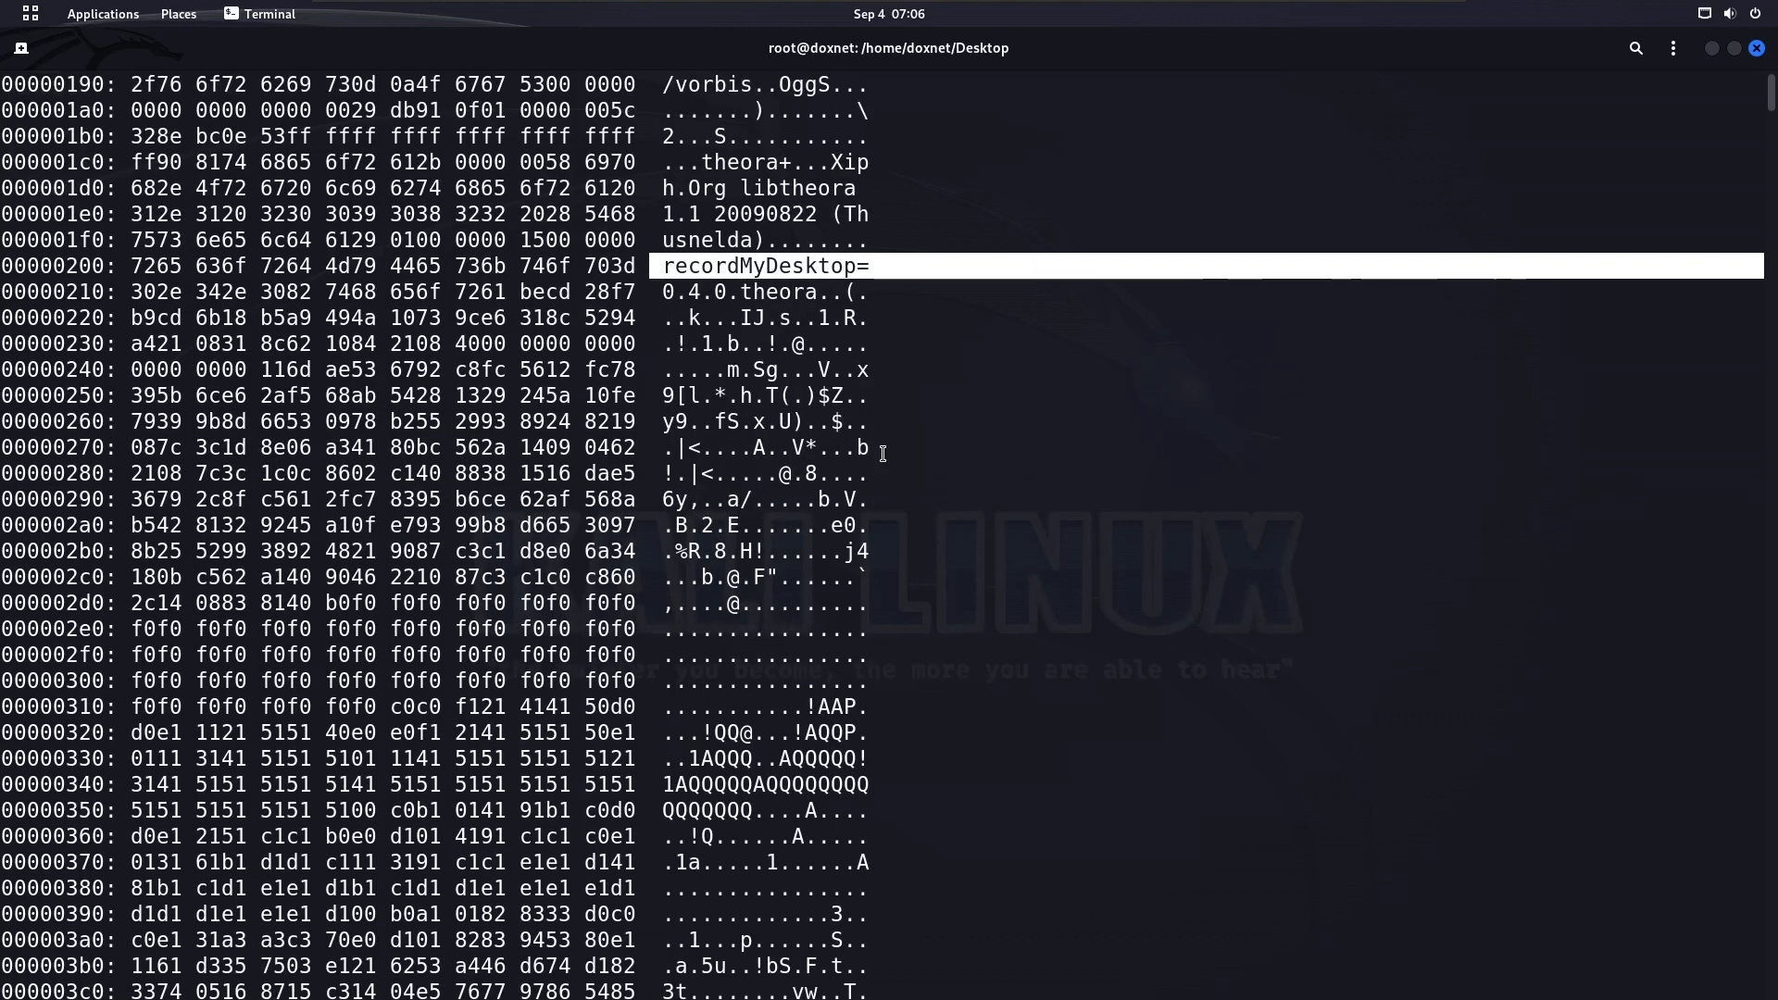
{"action": "double_click", "coordinate": [829, 266]}
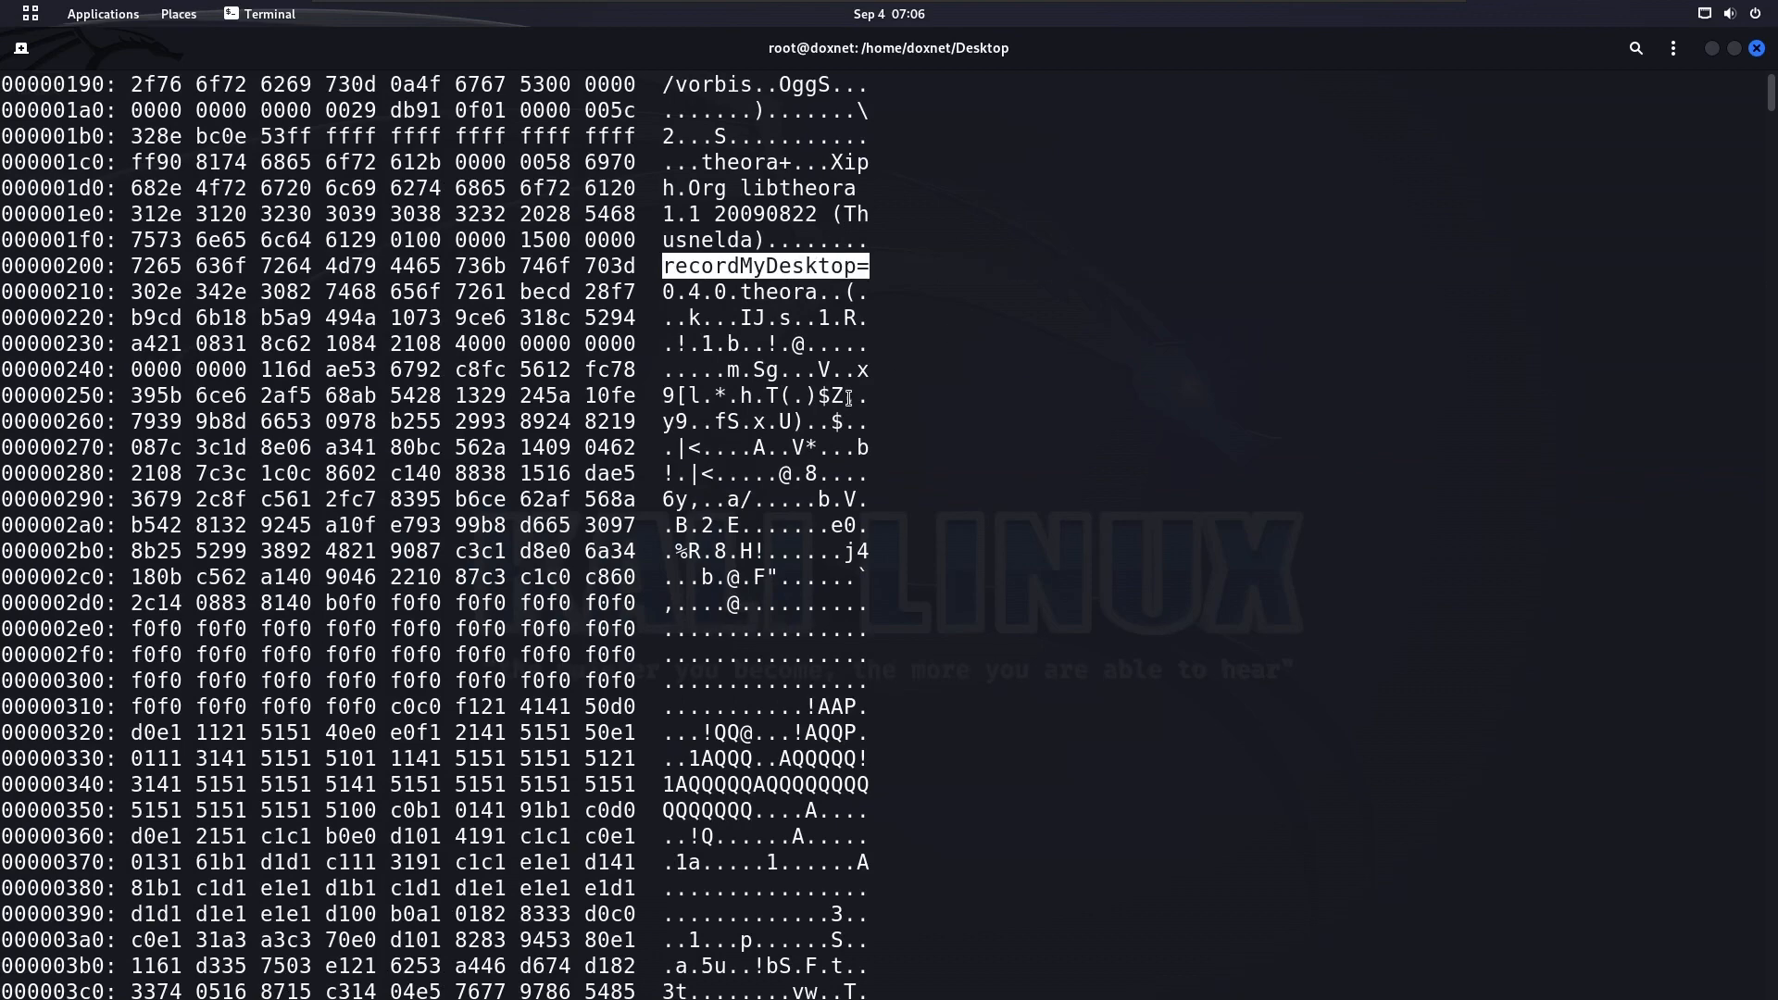
{"action": "scroll", "coordinate": [891, 464], "scroll_direction": "down", "scroll_amount": 12}
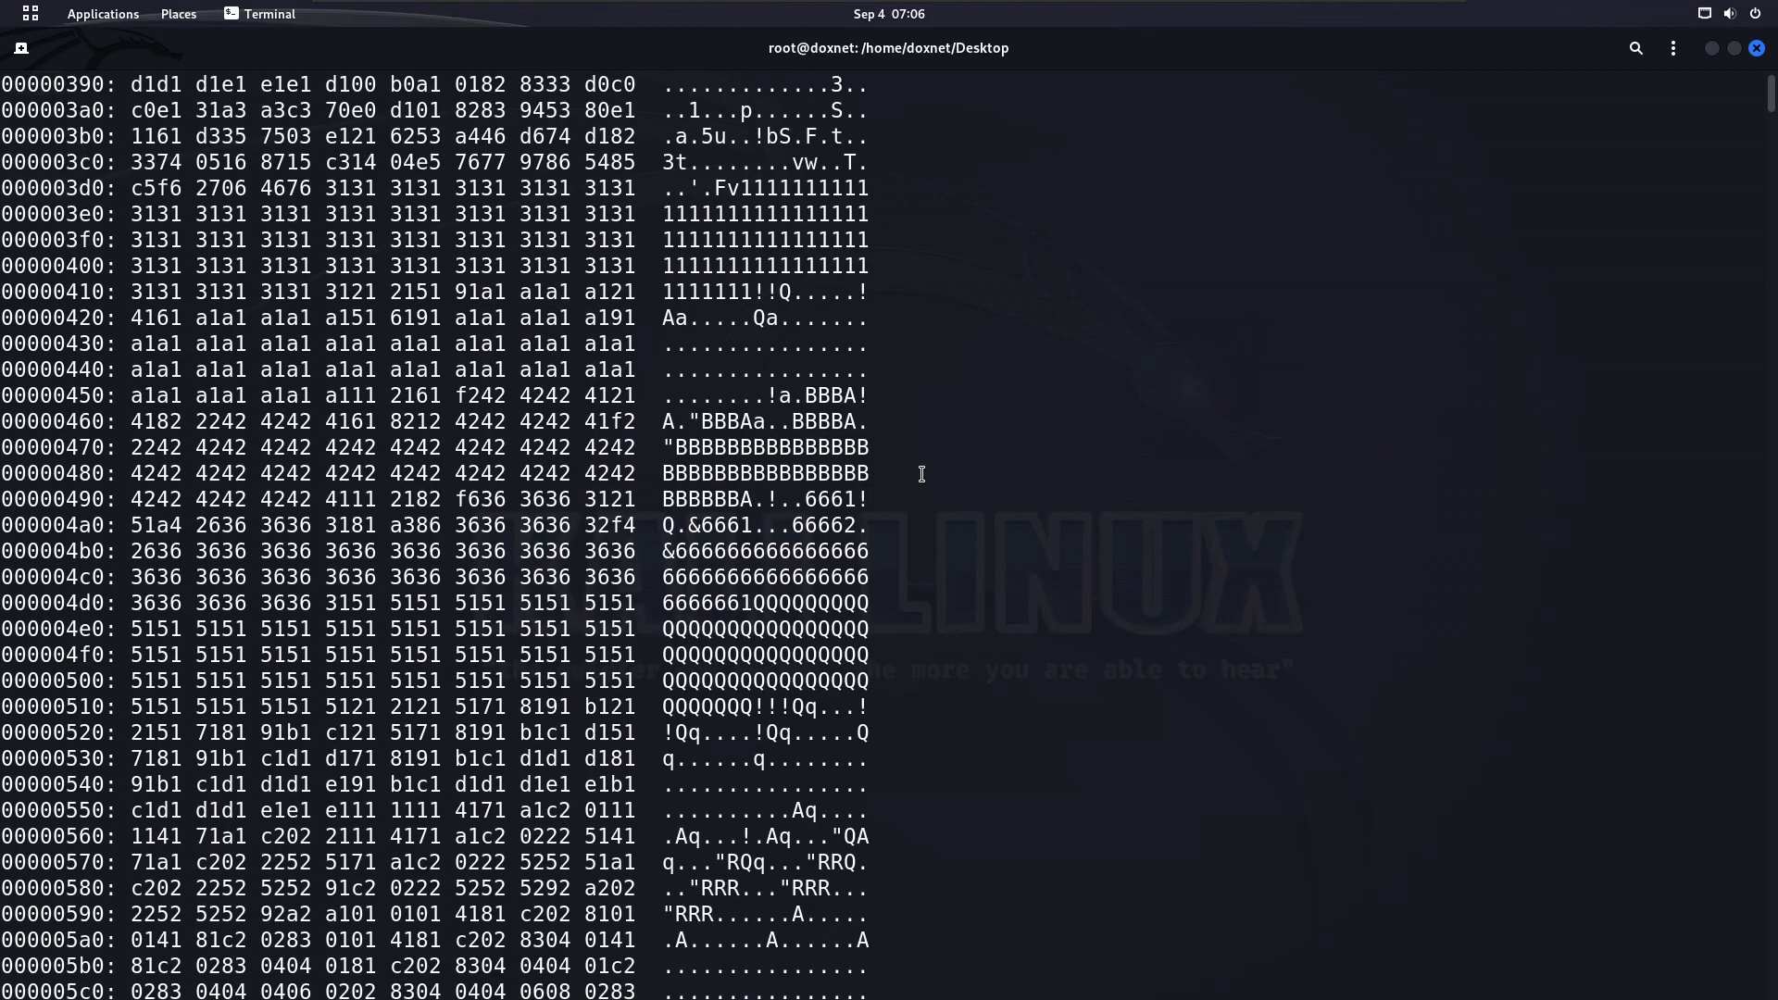
{"action": "scroll", "coordinate": [922, 474], "scroll_direction": "down", "scroll_amount": 20}
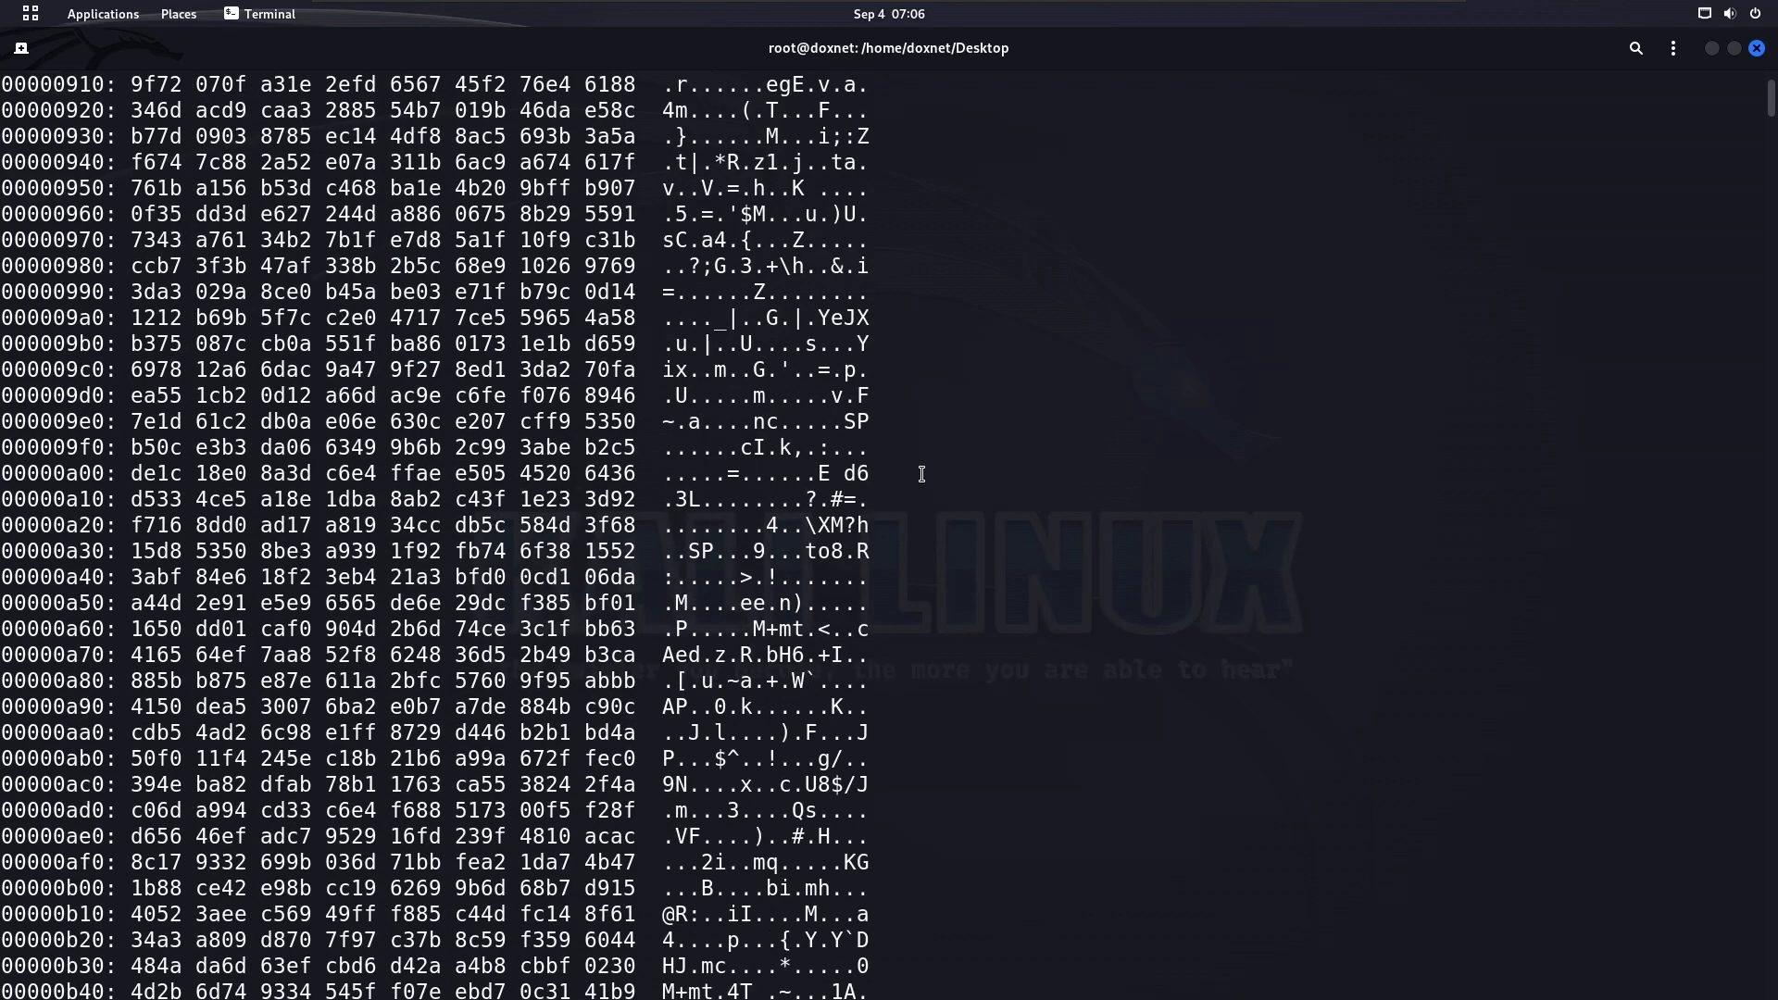
{"action": "scroll", "coordinate": [922, 475], "scroll_direction": "up", "scroll_amount": 4}
Clear the terminal and list the files in the Desktop folder
{"action": "type", "text": "clear"}
{"action": "key", "text": "Return"}
{"action": "type", "text": "ls"}
{"action": "key", "text": "Return"}
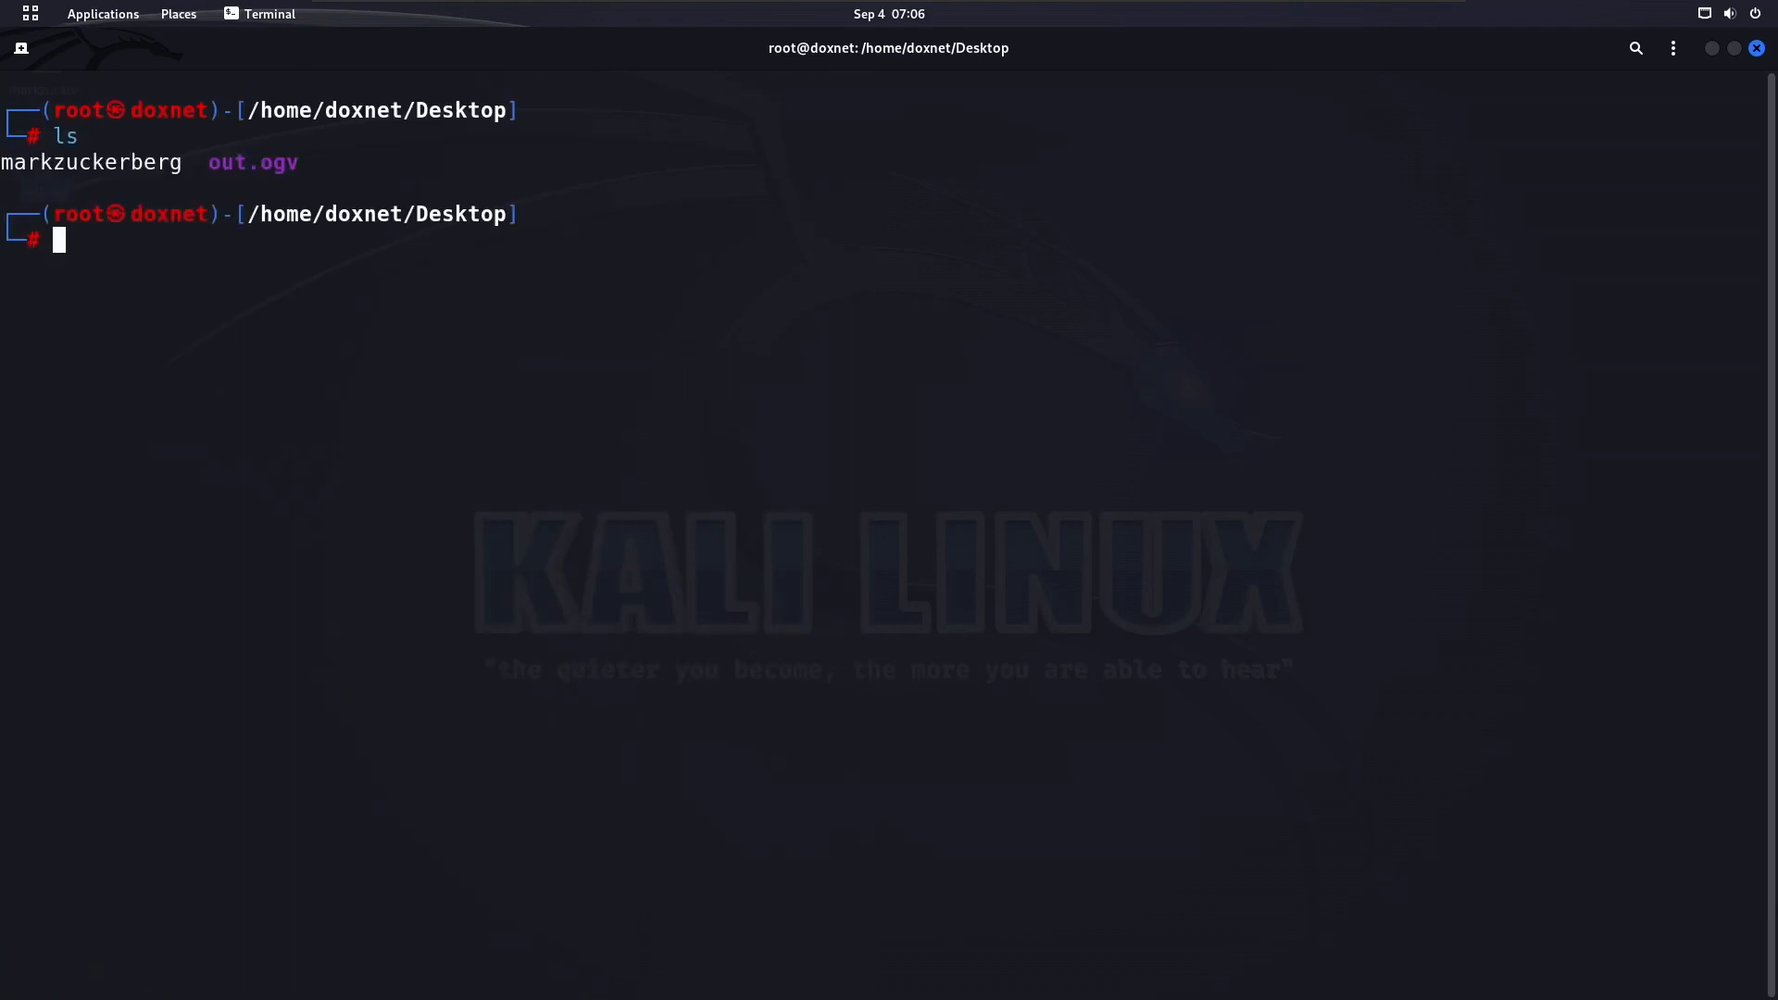
Try to read the metadata of out.gov with exiftool
{"action": "type", "text": "exiftool "}
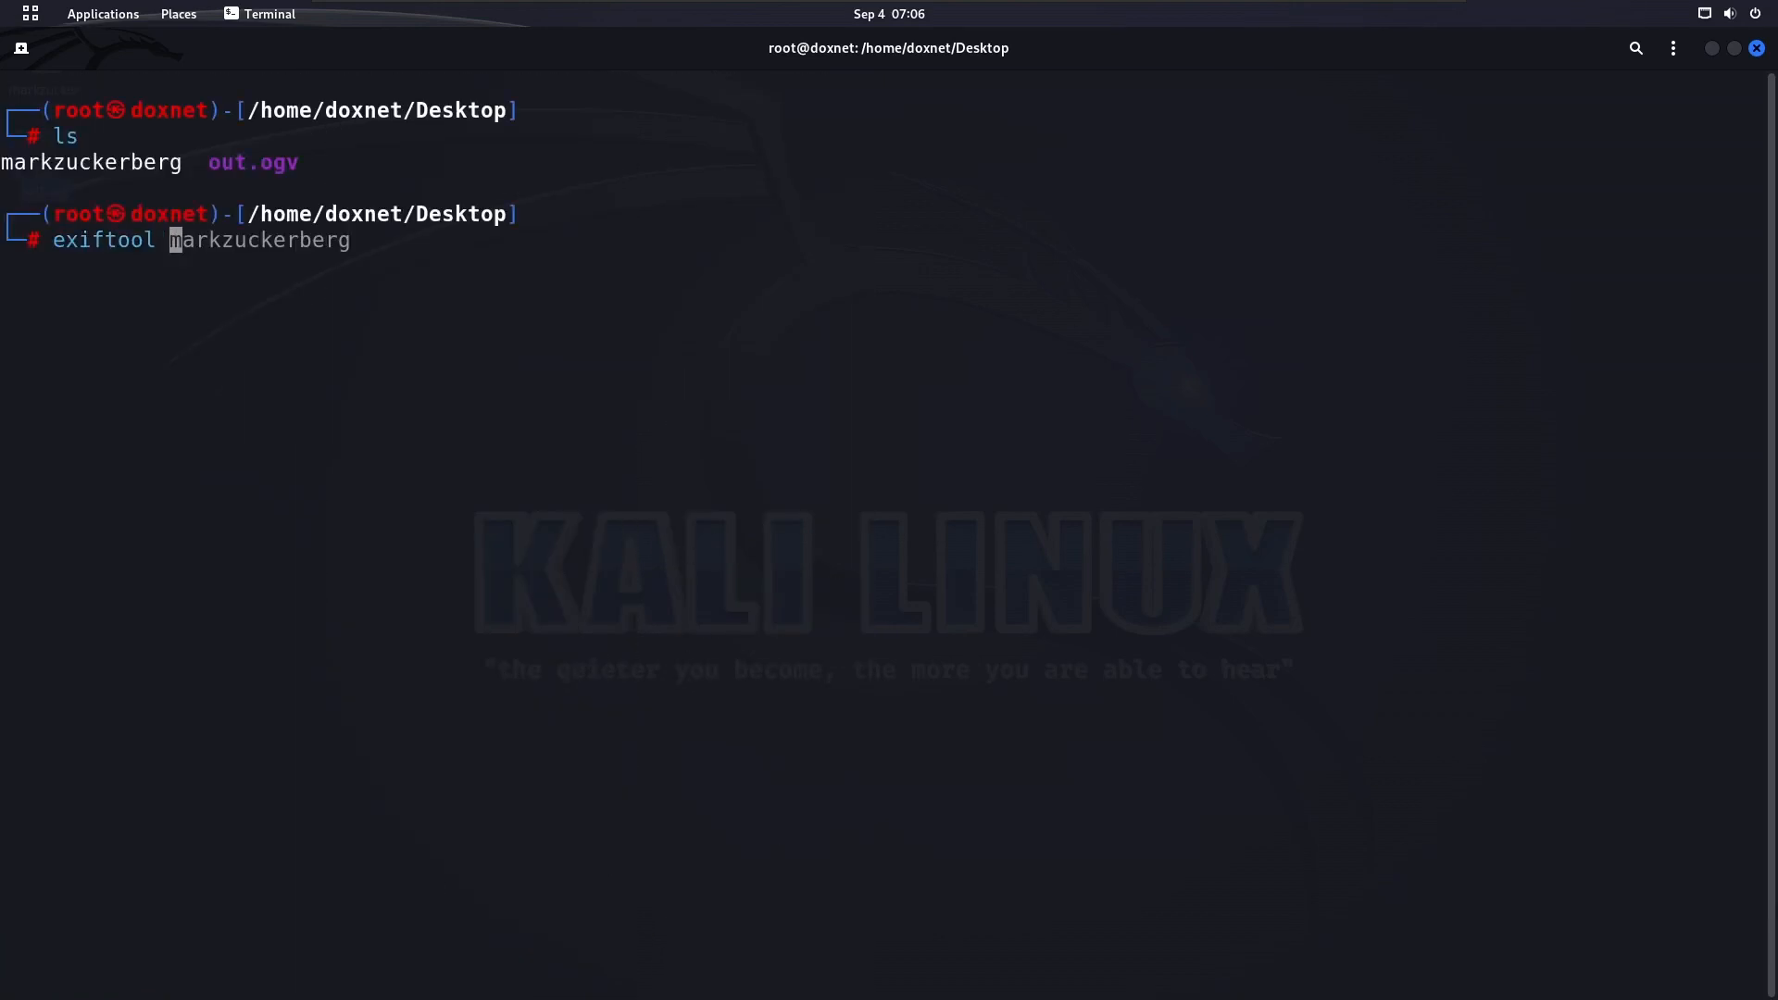
{"action": "type", "text": "out.gov"}
{"action": "key", "text": "Return"}
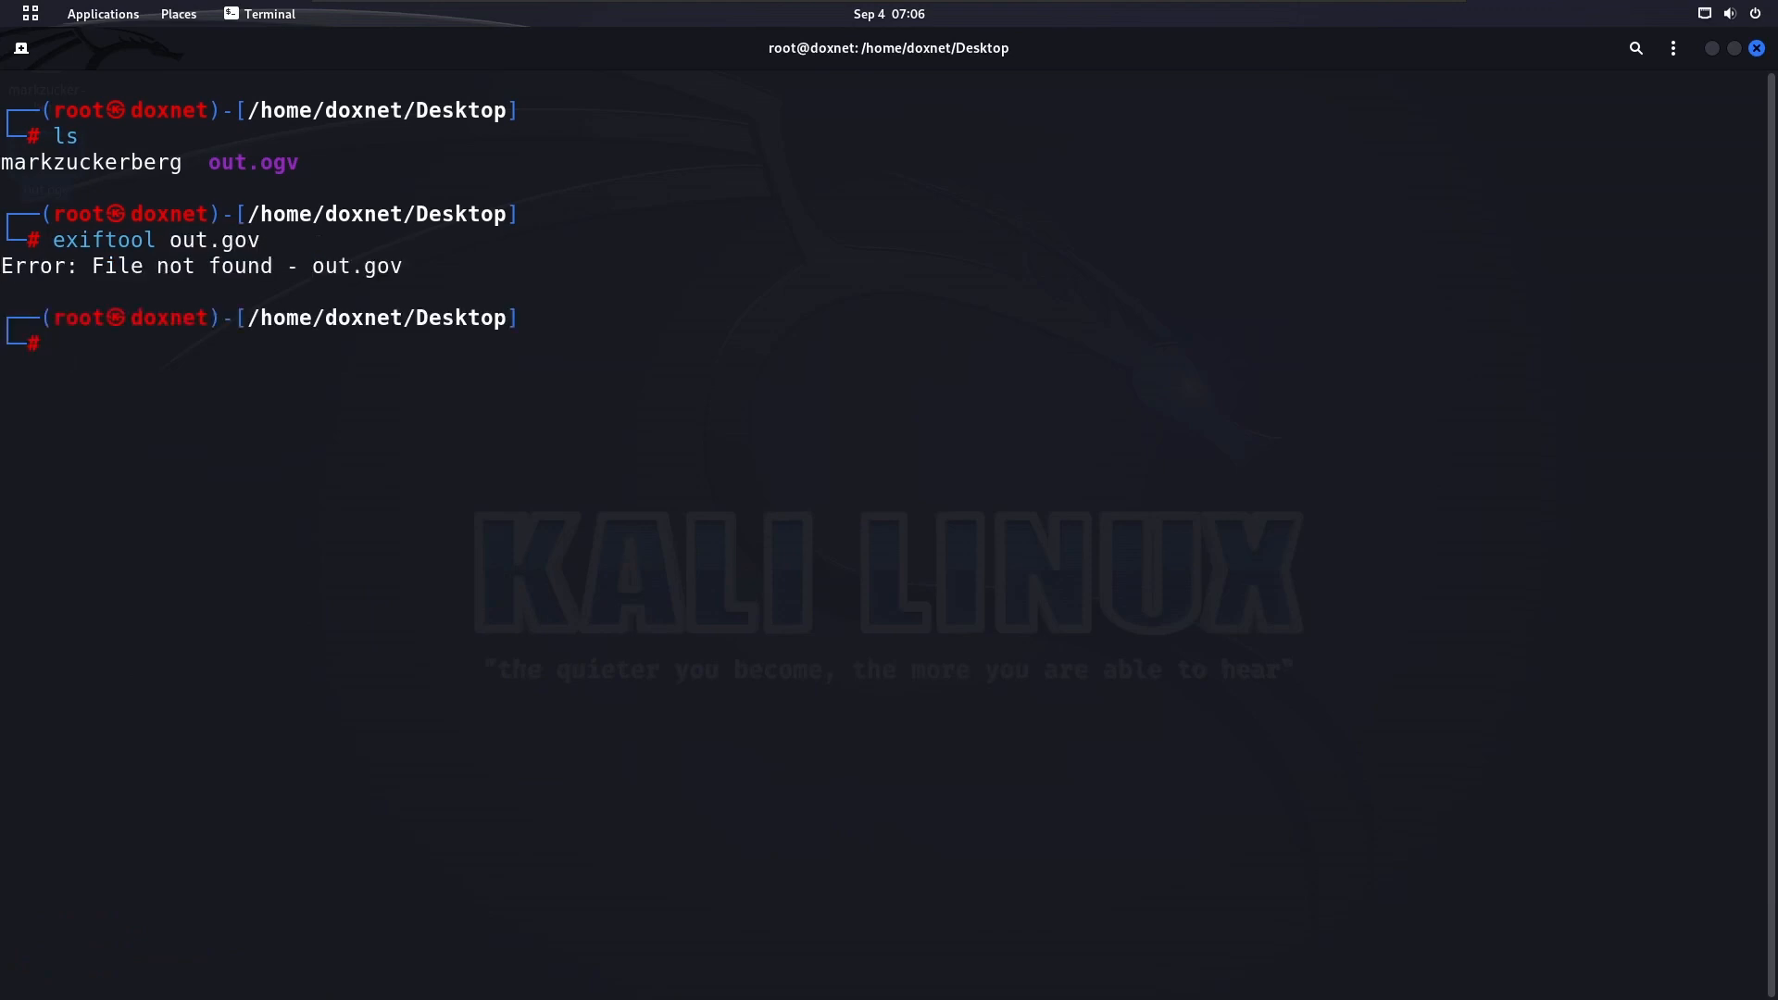
Restore the terminal to a smaller window and rename the desktop file out.ogv to out.mp4
{"action": "double_click", "coordinate": [369, 30]}
{"action": "right_click", "coordinate": [53, 157]}
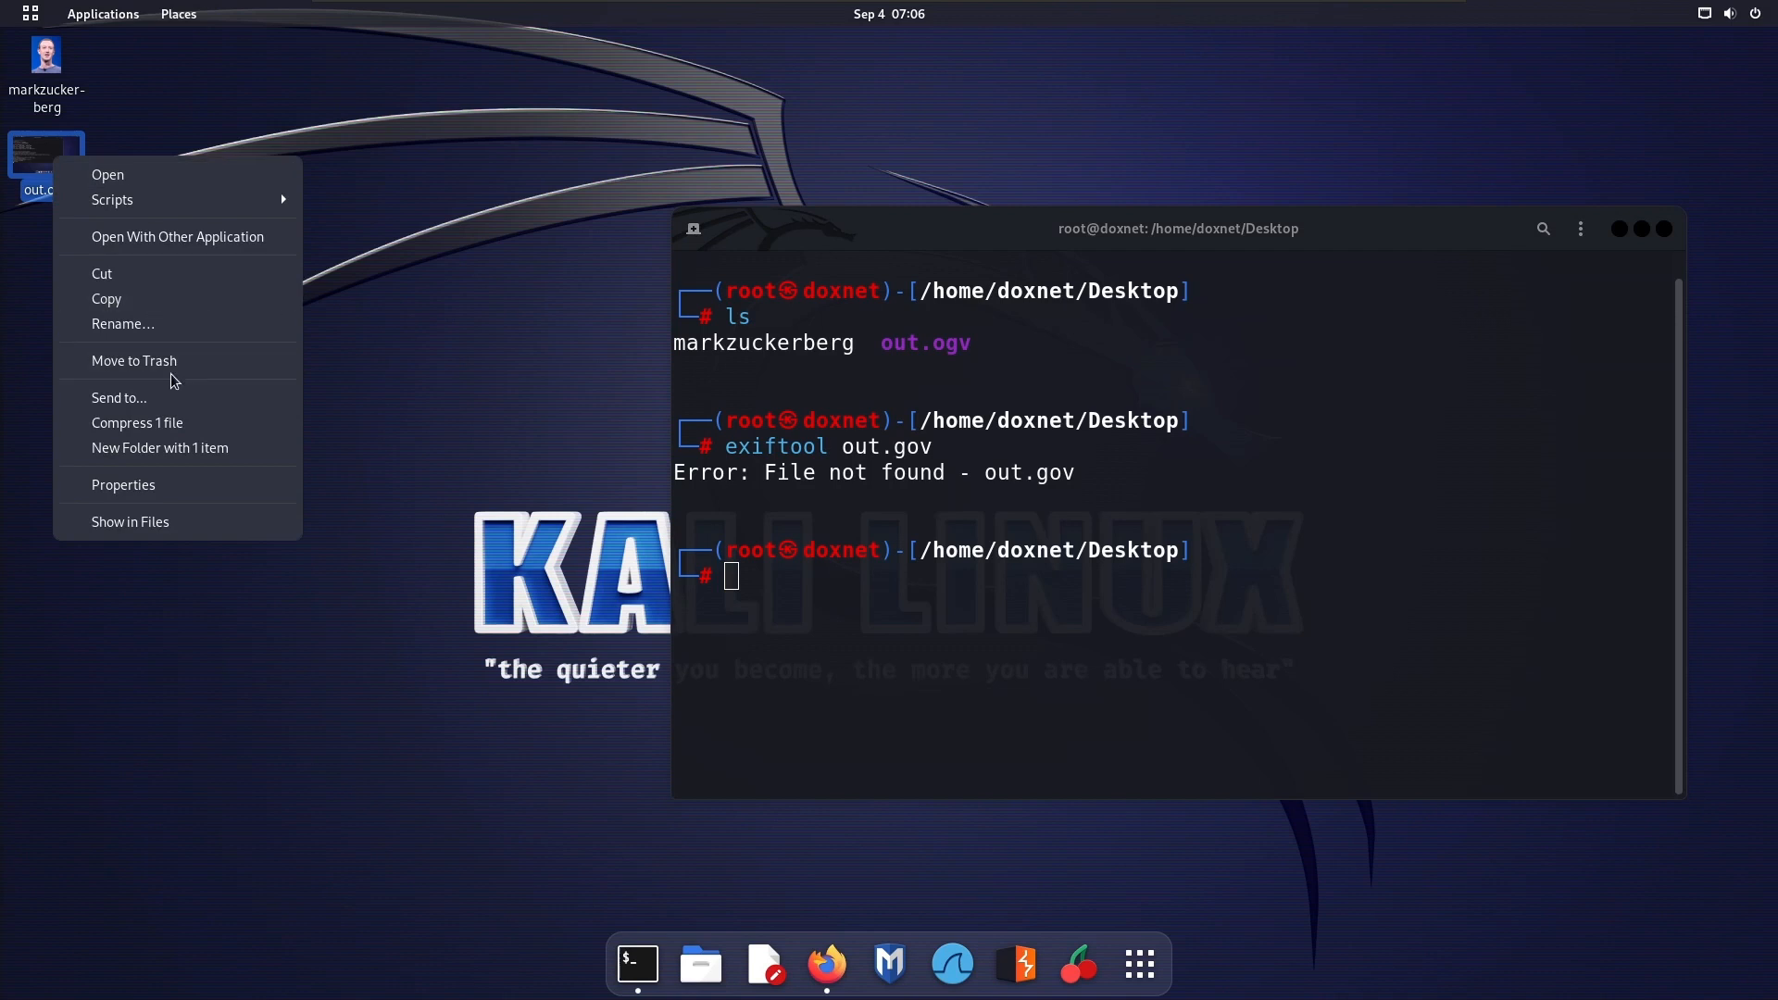
{"action": "left_click", "coordinate": [167, 326]}
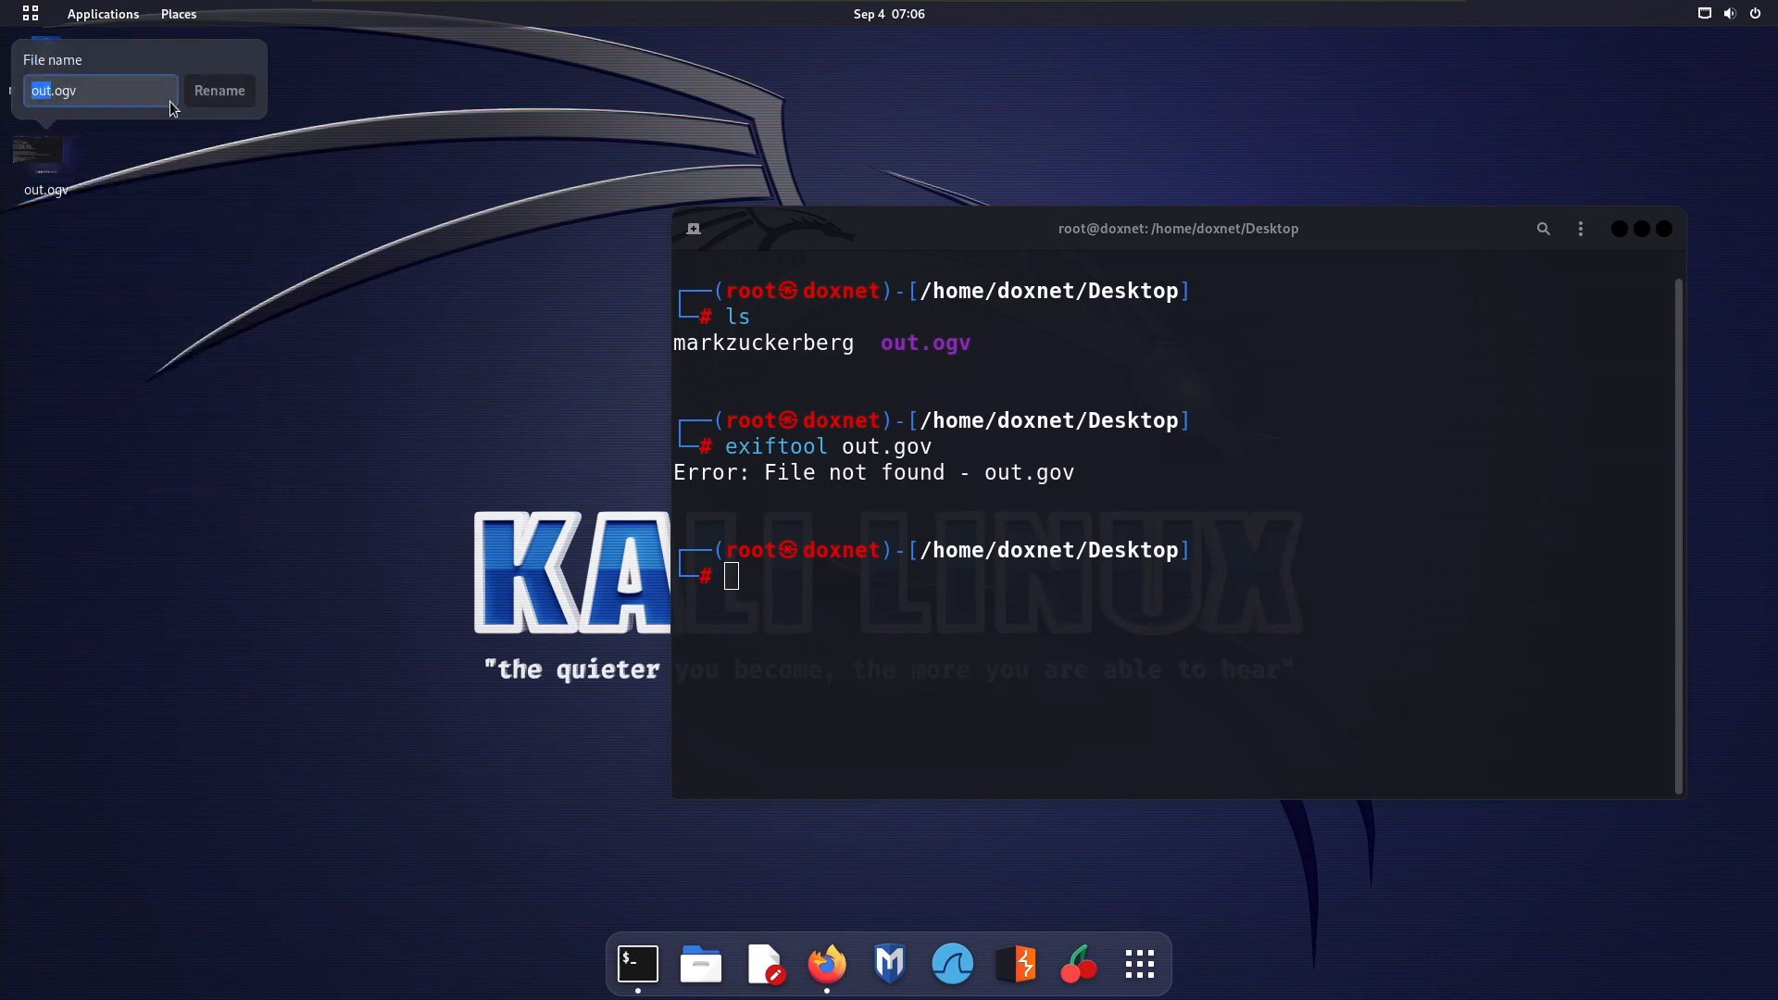
{"action": "left_click", "coordinate": [143, 92]}
{"action": "key", "text": "BackSpace"}
{"action": "key", "text": "BackSpace"}
{"action": "key", "text": "BackSpace"}
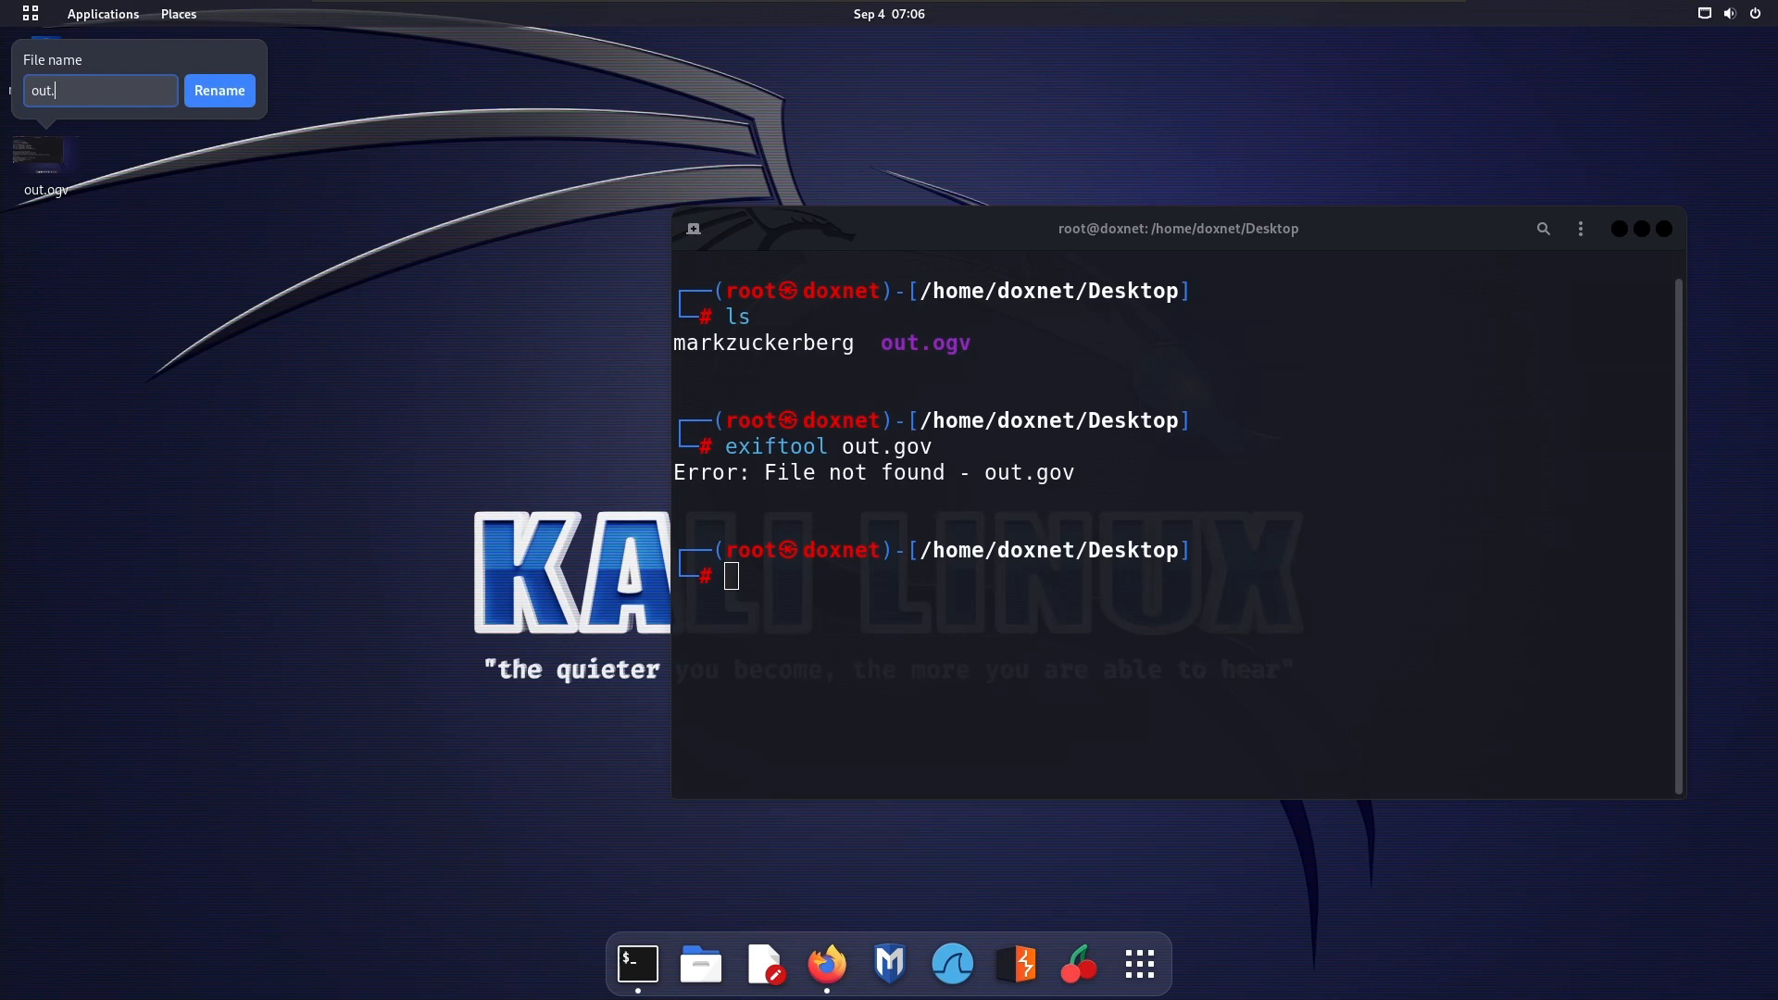
{"action": "key", "text": "Return"}
Open the properties of out.mp4 and examine its name, type and timestamps
{"action": "right_click", "coordinate": [60, 157]}
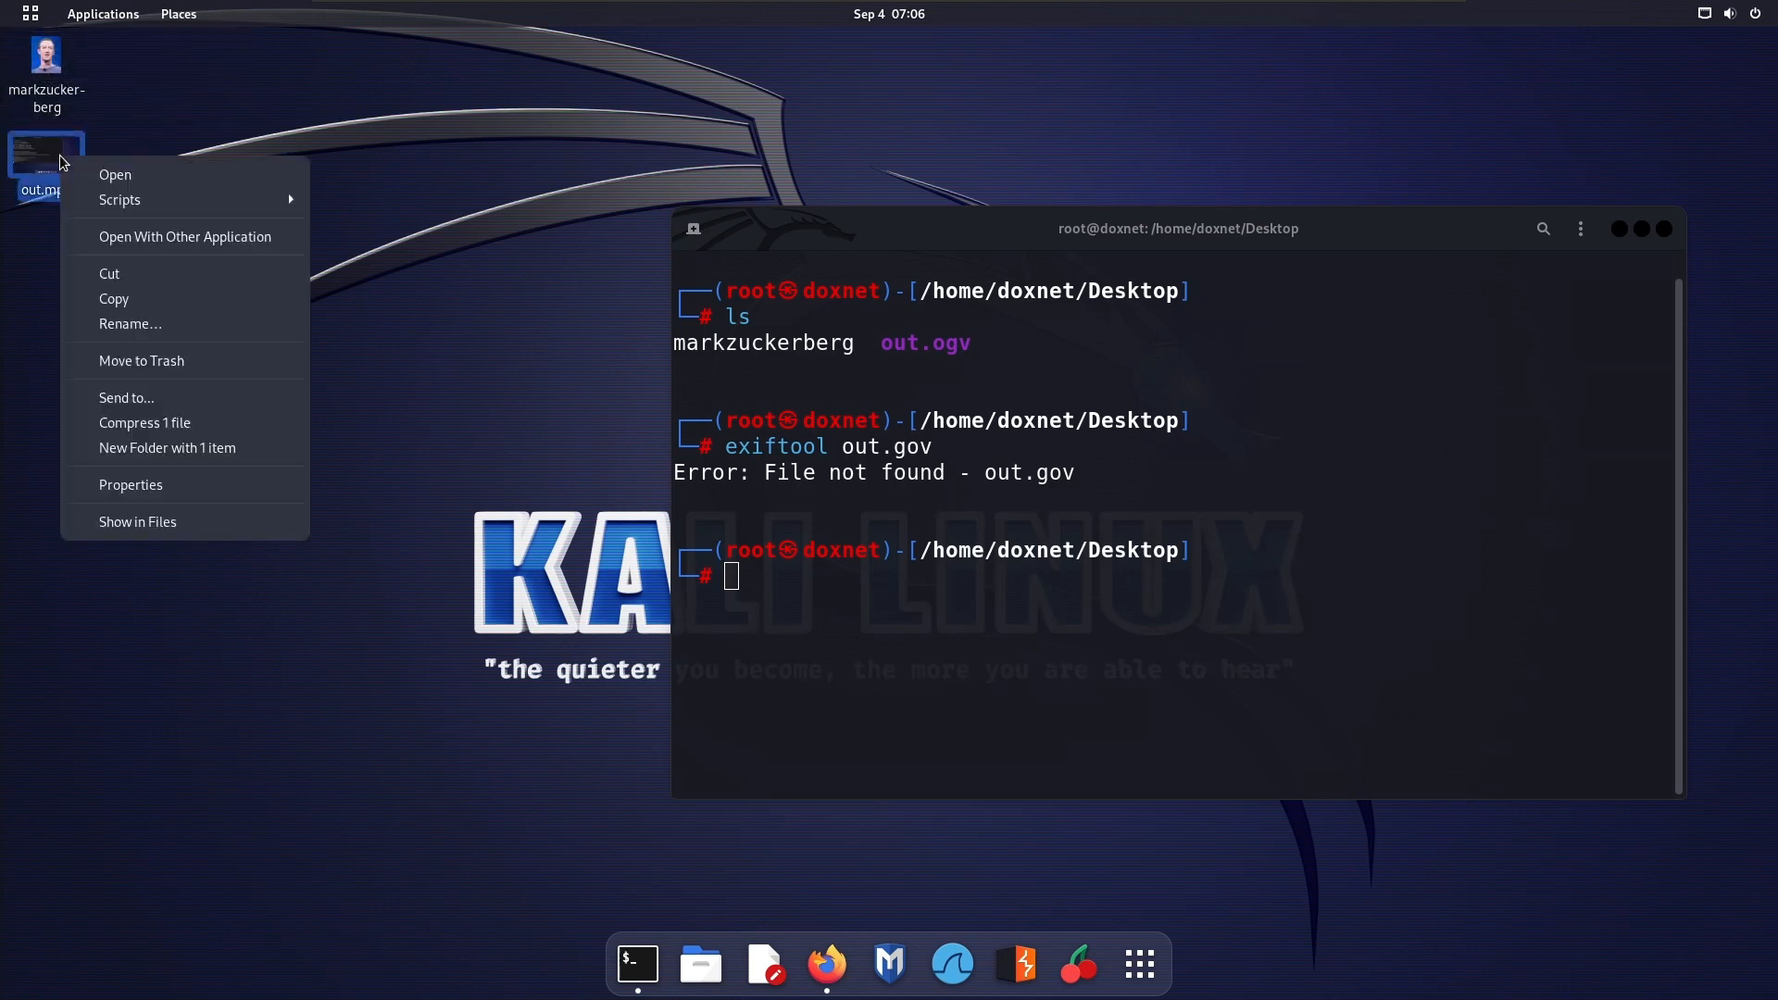
{"action": "left_click", "coordinate": [191, 486]}
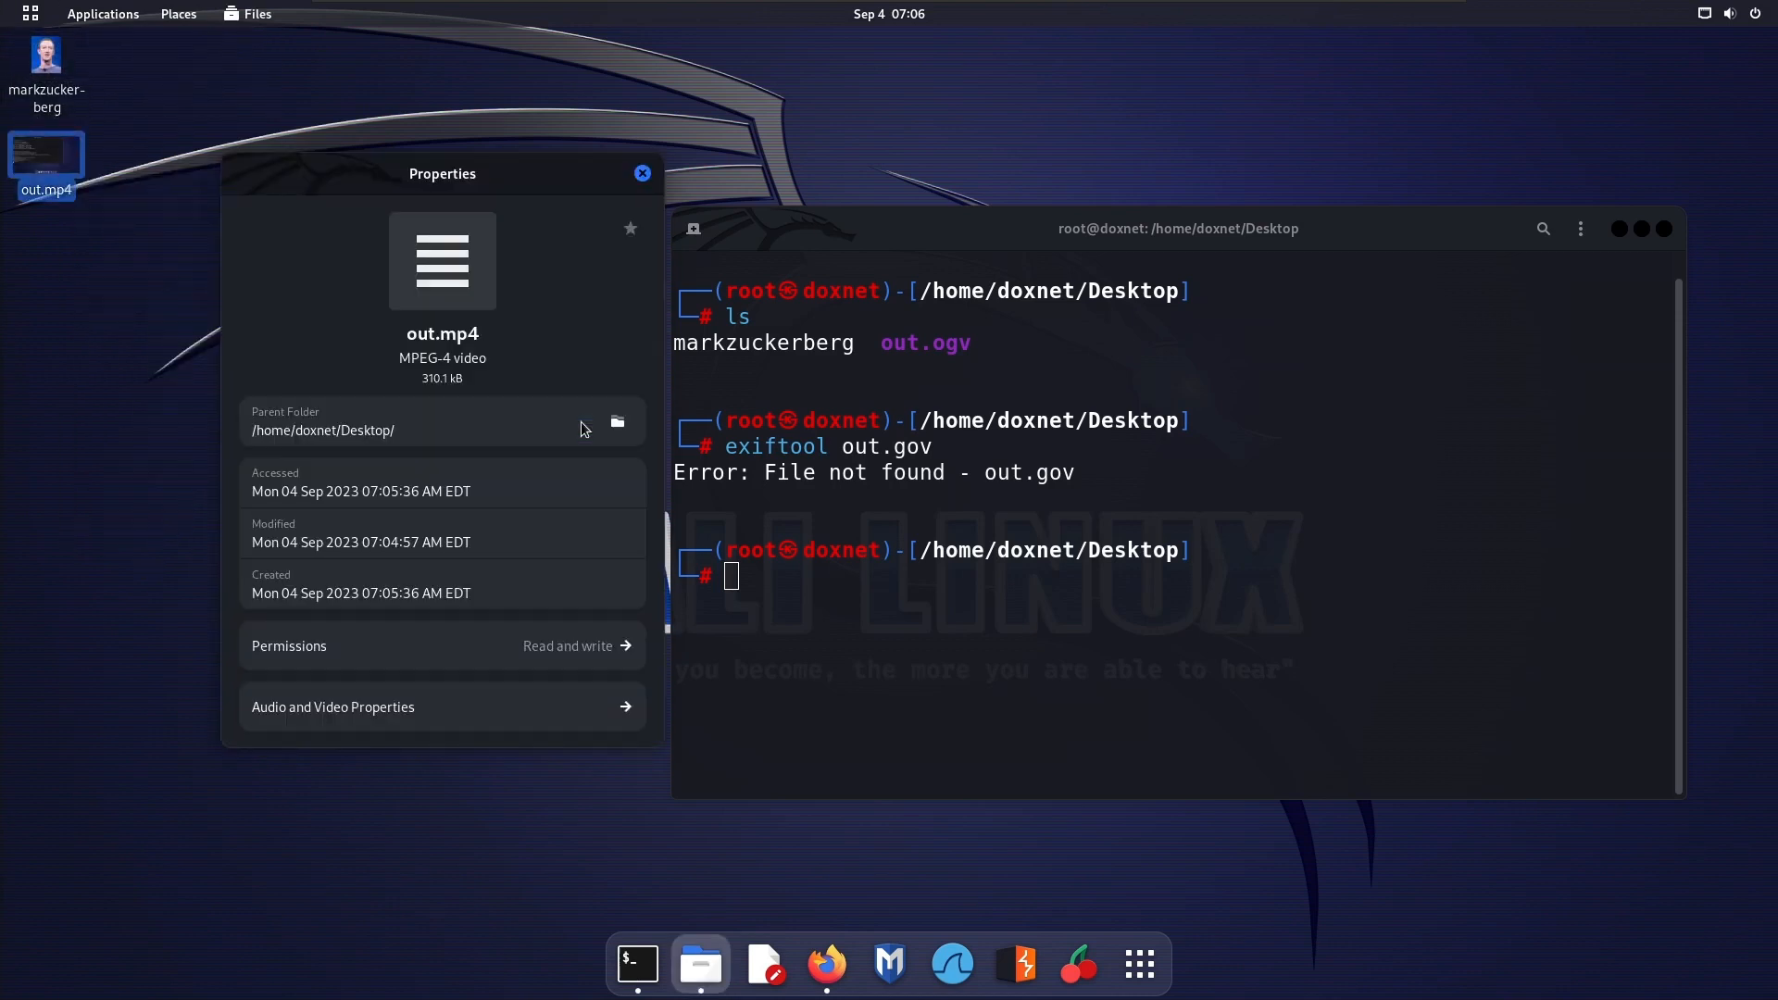
{"action": "left_click_drag", "start_coordinate": [407, 329], "coordinate": [455, 483]}
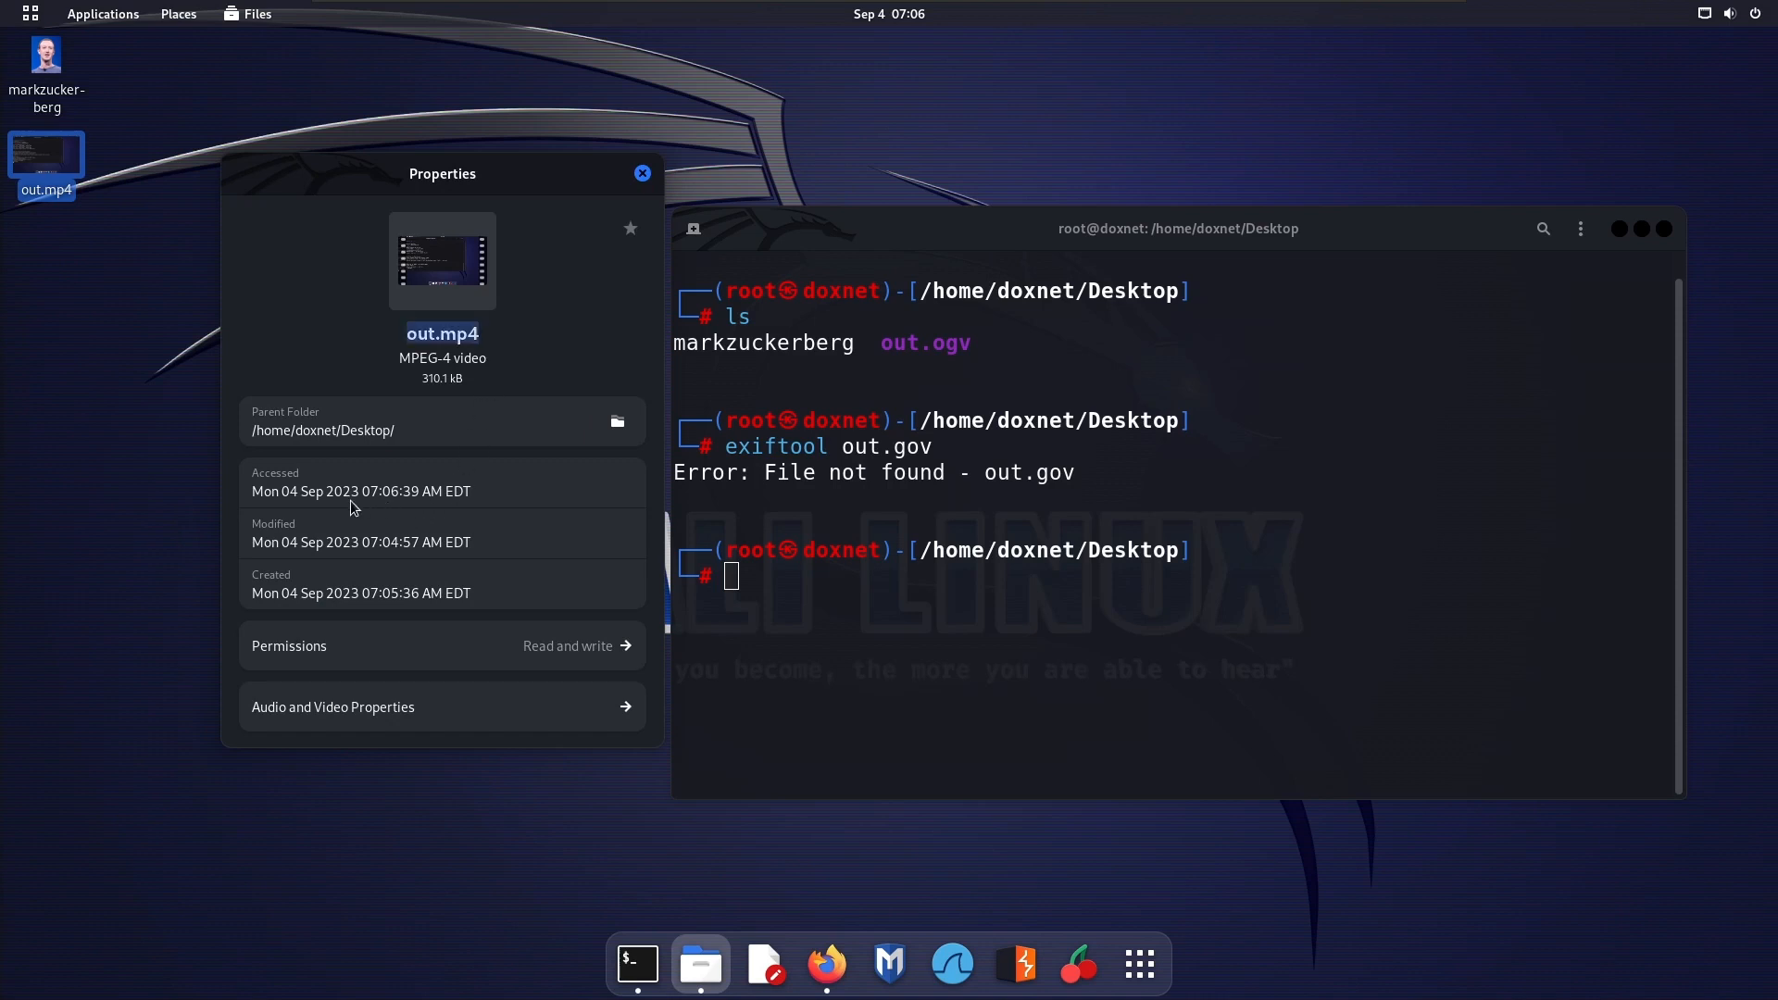
Examine the audio and video properties of out.mp4, including frame rate, audio bit rate and channels, and close its properties
{"action": "left_click", "coordinate": [552, 710]}
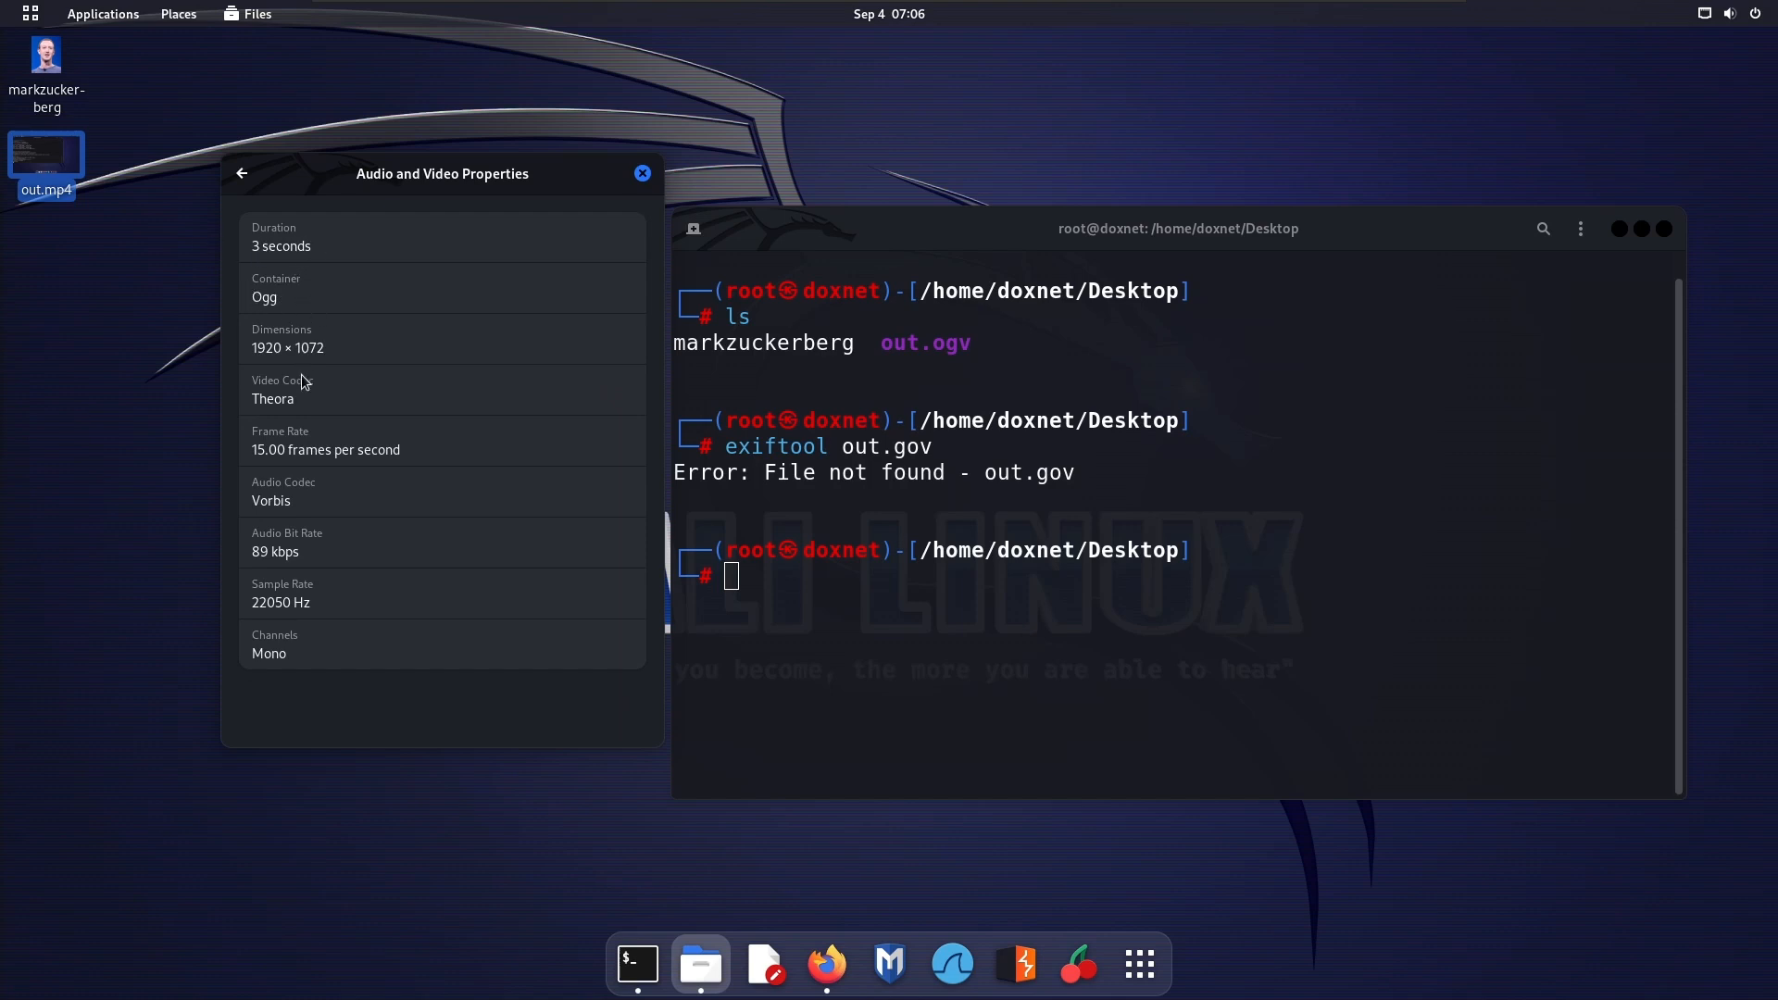
{"action": "left_click_drag", "start_coordinate": [270, 451], "coordinate": [430, 447]}
{"action": "triple_click", "coordinate": [273, 551]}
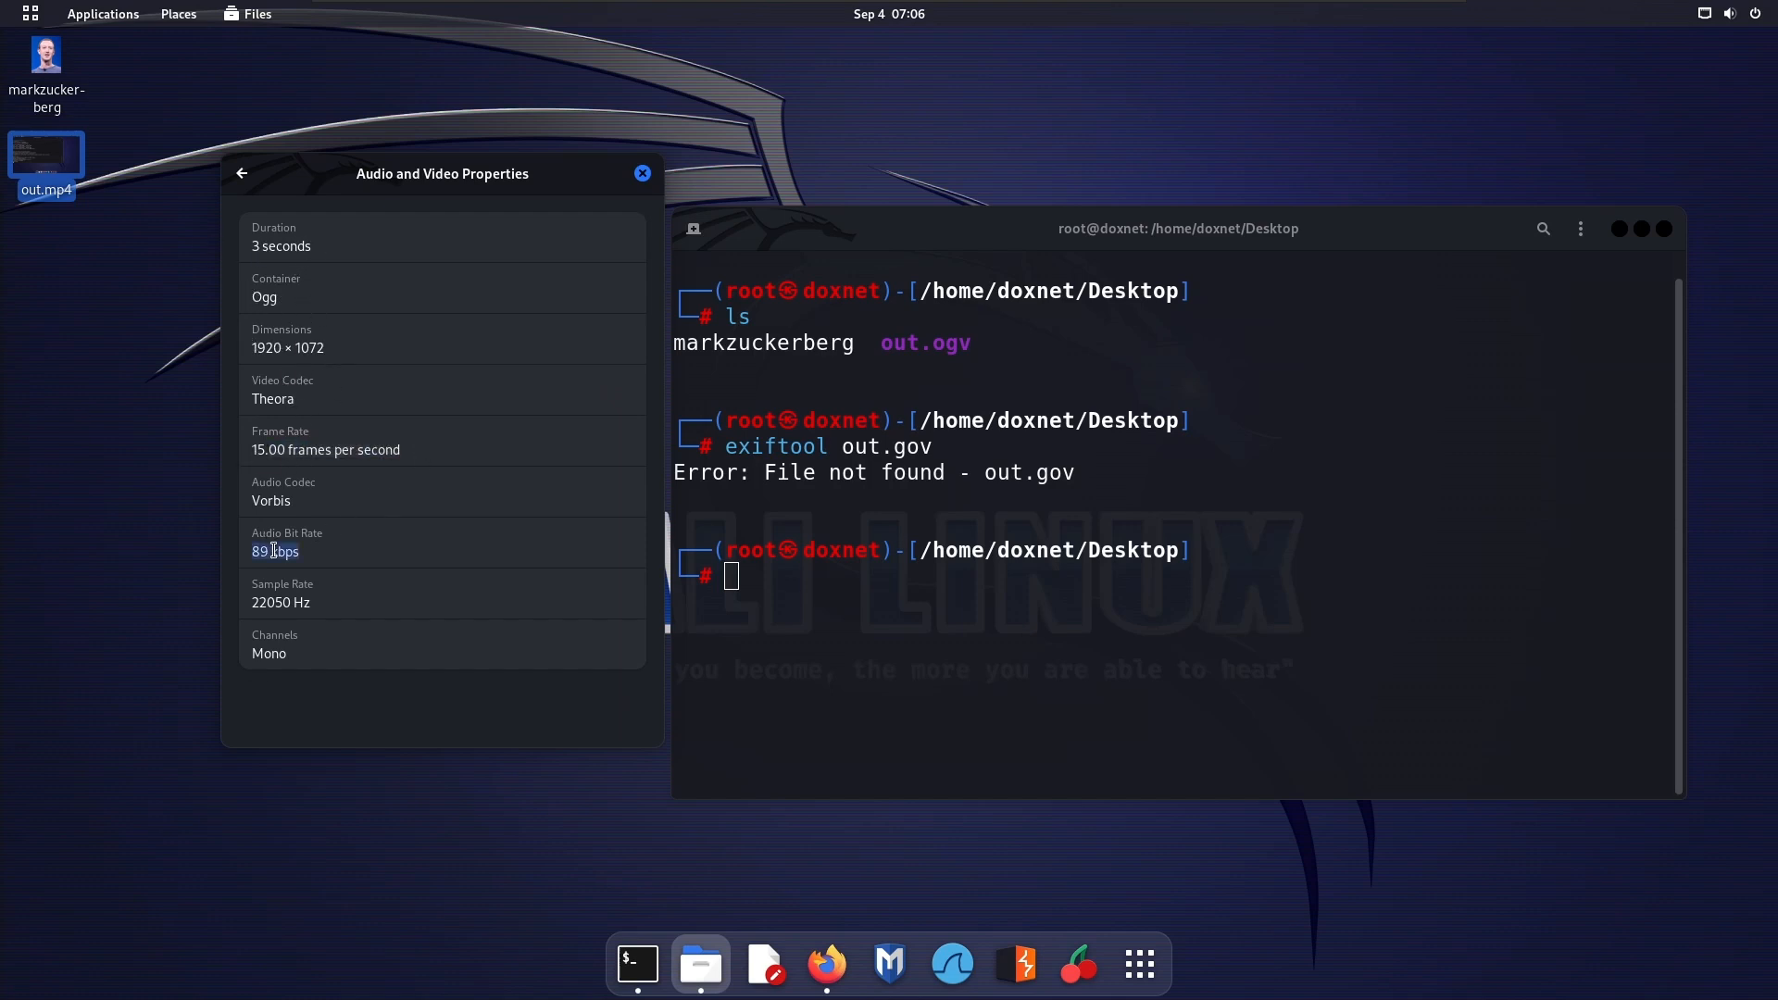
{"action": "left_click", "coordinate": [283, 659]}
{"action": "left_click", "coordinate": [644, 174]}
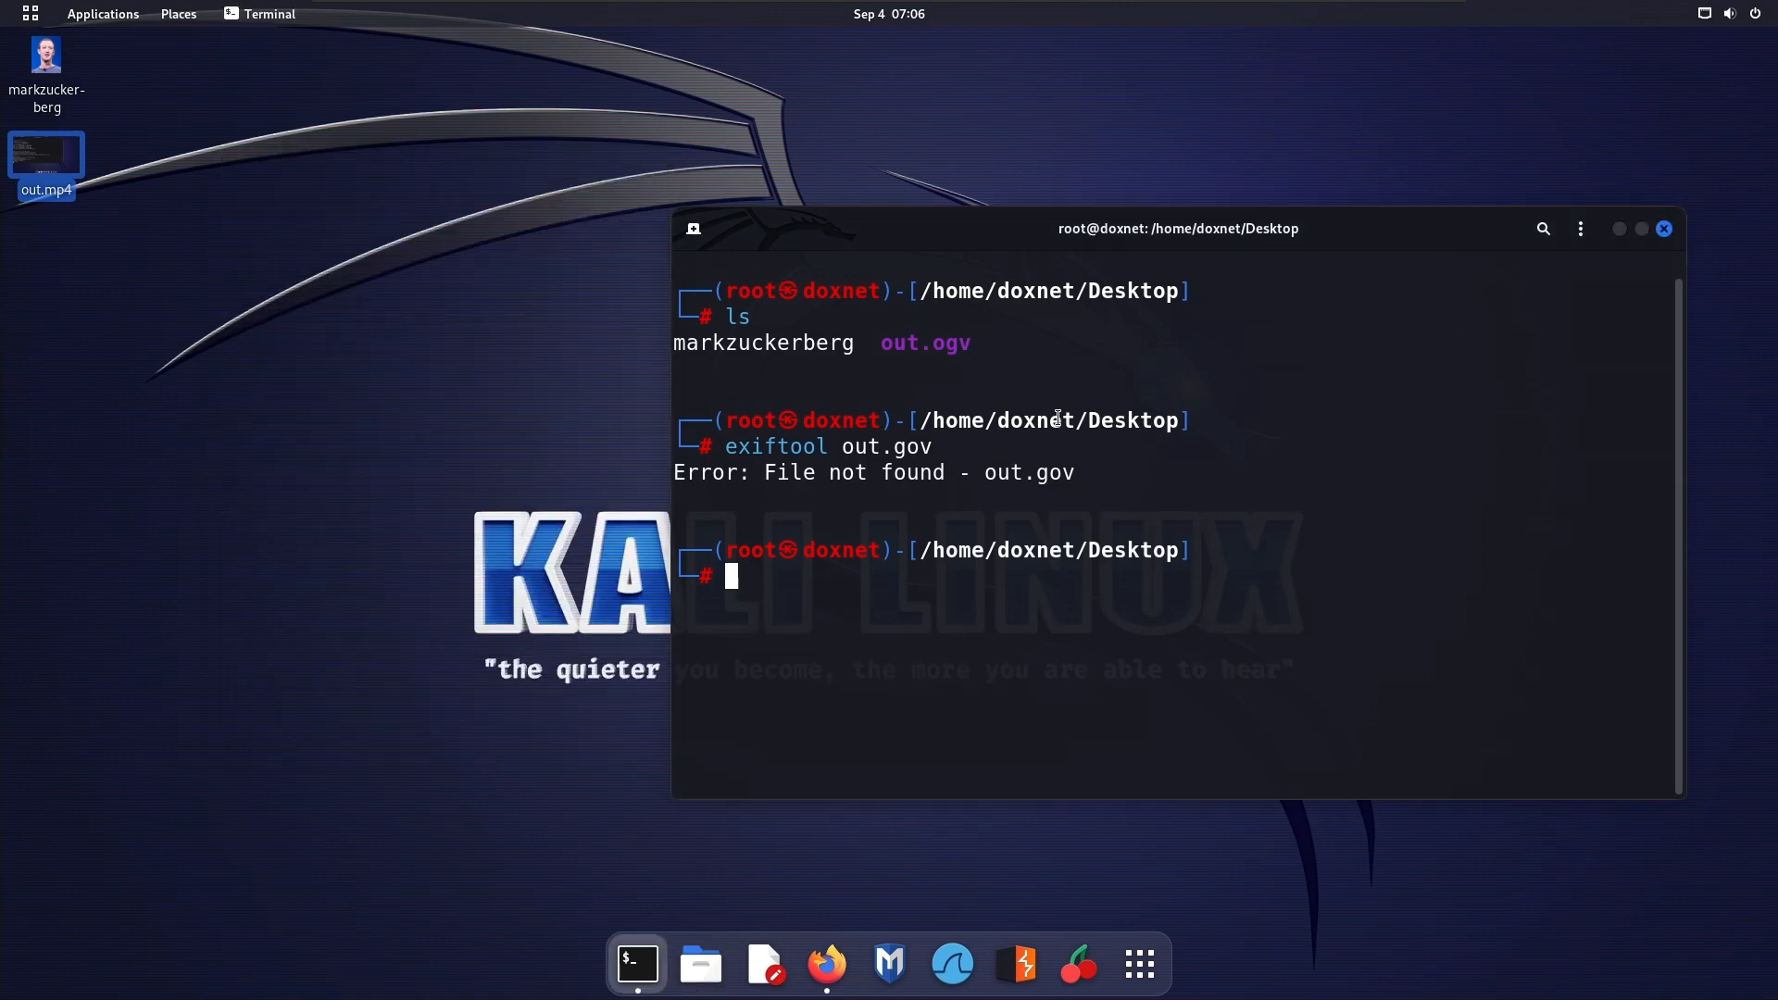
Read the metadata of out.mp4 with exiftool and maximize the terminal window
{"action": "type", "text": "exiftool out.mp4"}
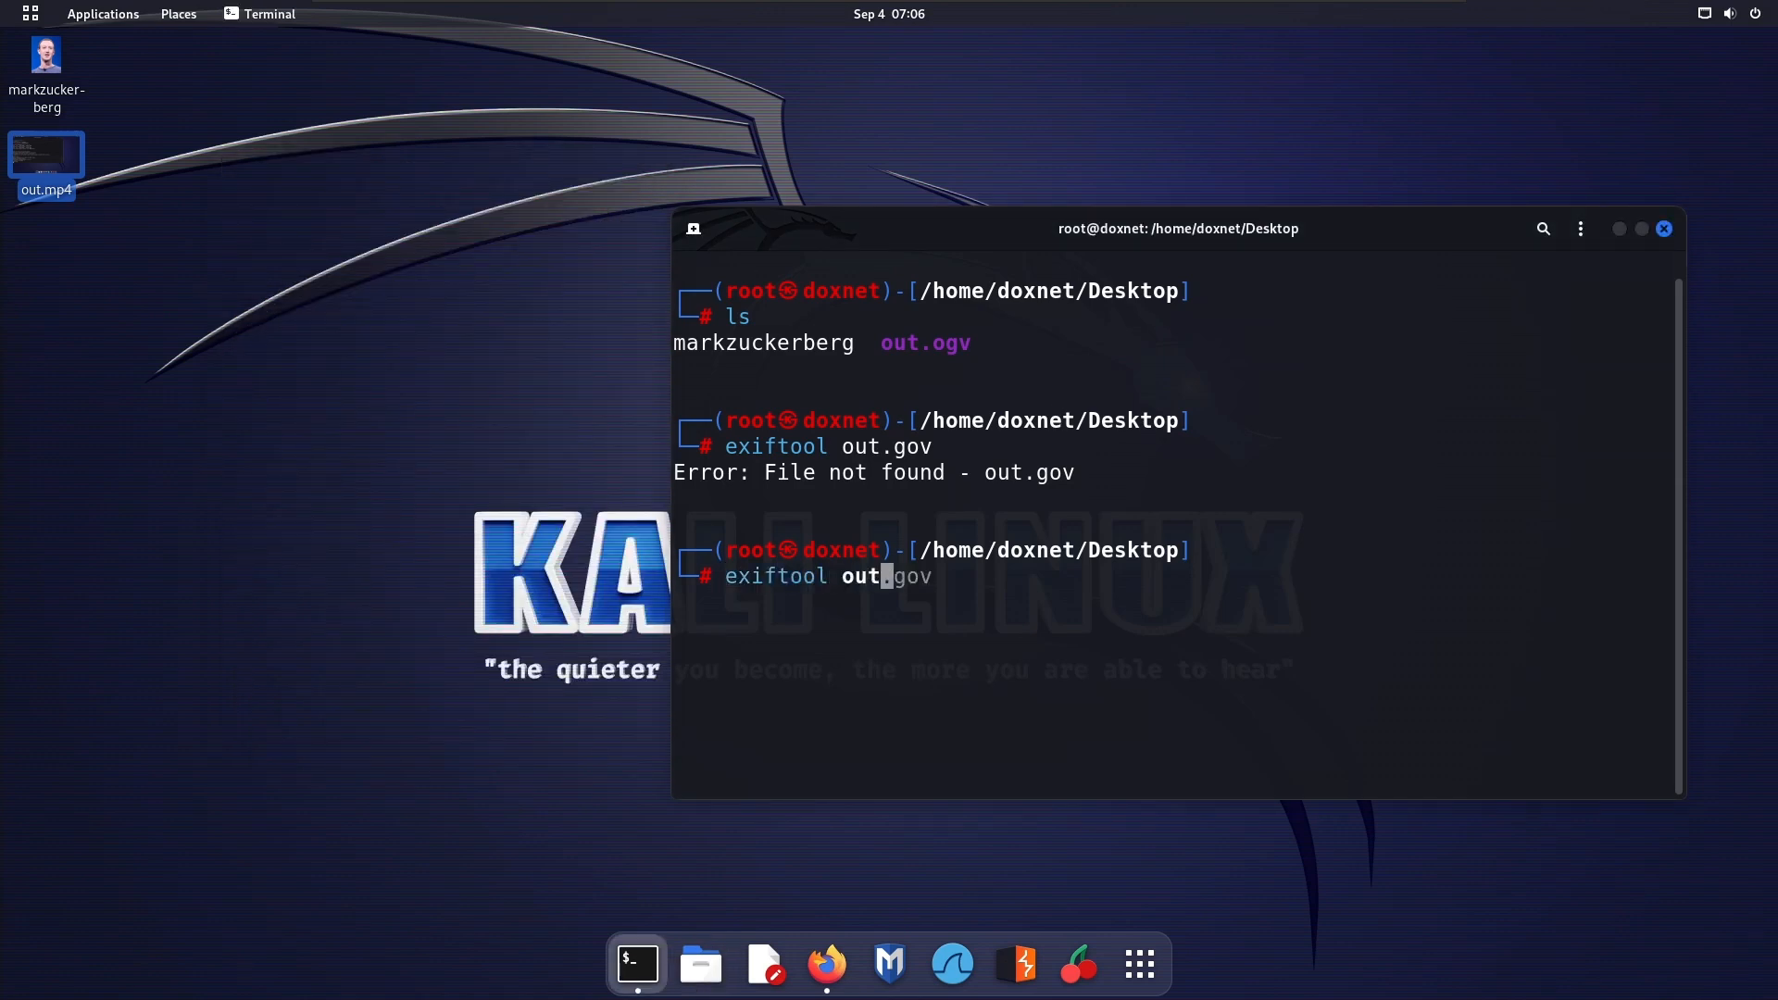
{"action": "key", "text": "Return"}
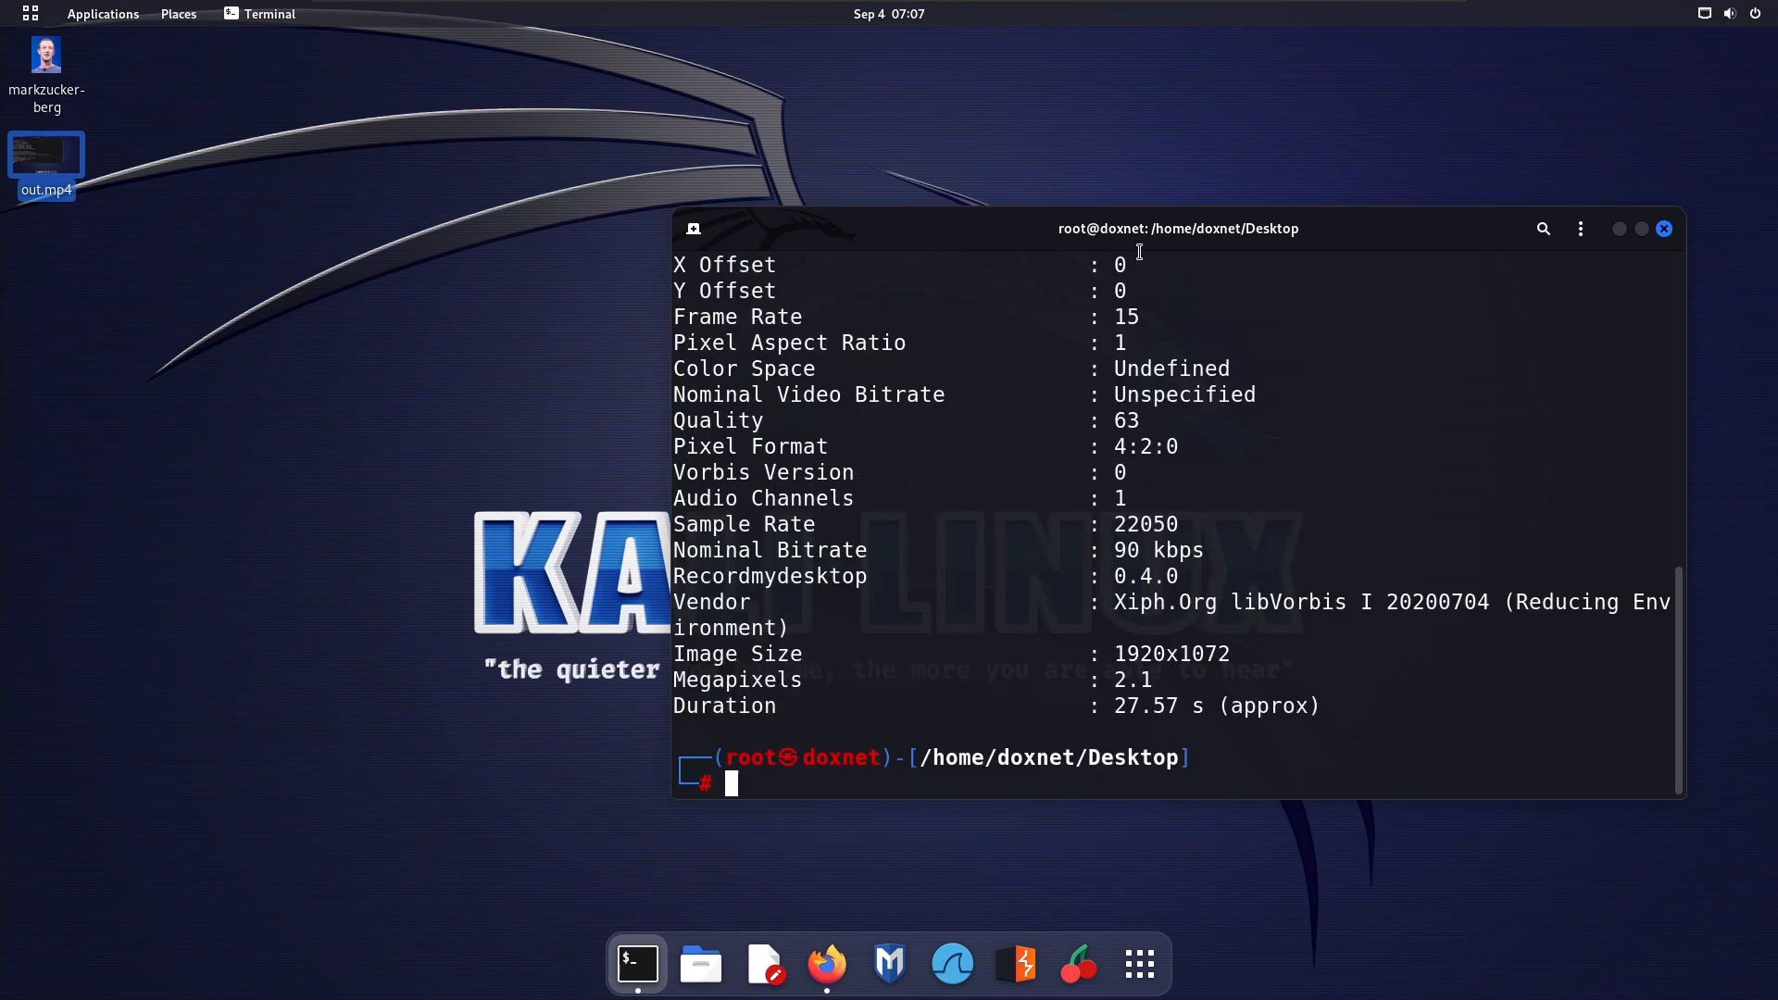
{"action": "double_click", "coordinate": [1215, 230]}
Examine the vendor entry near the end of the exiftool output
{"action": "triple_click", "coordinate": [721, 798]}
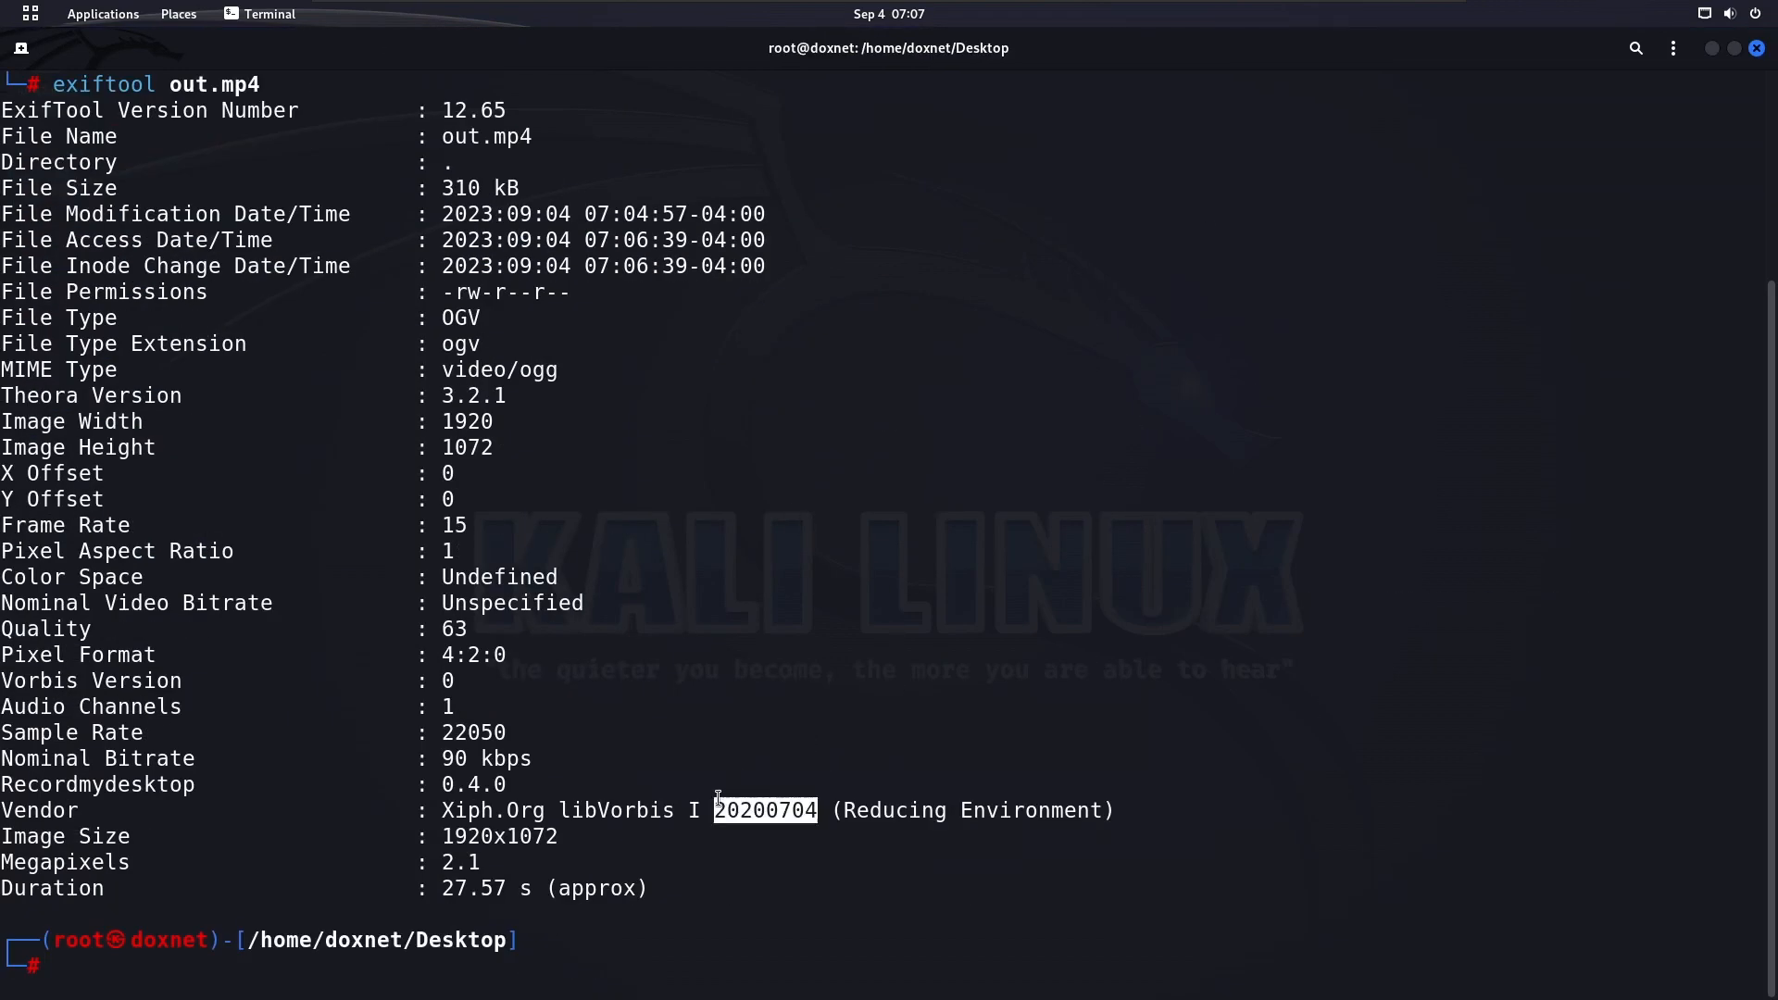
{"action": "left_click", "coordinate": [430, 808]}
{"action": "left_click_drag", "start_coordinate": [406, 807], "coordinate": [987, 808]}
{"action": "left_click", "coordinate": [480, 798]}
{"action": "scroll", "coordinate": [509, 746], "scroll_direction": "up", "scroll_amount": 4}
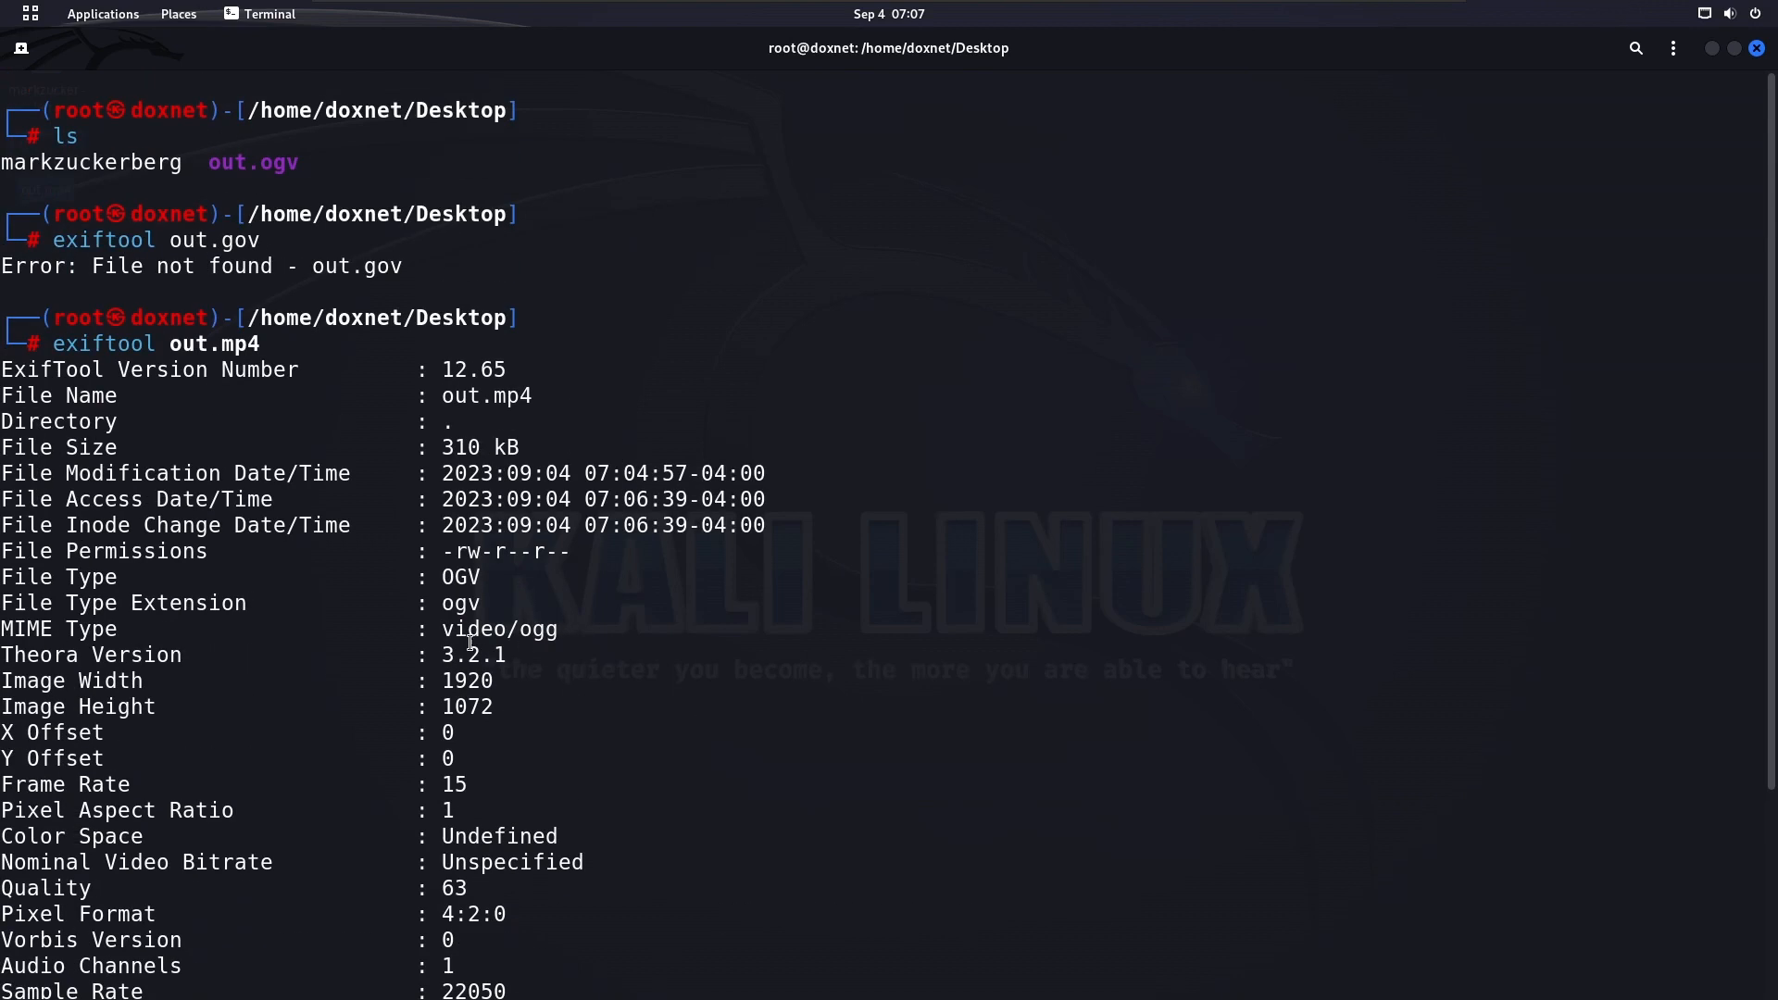
Examine the MIME type, file type, file name and the modification, access and inode change timestamps in the exiftool output
{"action": "left_click_drag", "start_coordinate": [419, 627], "coordinate": [614, 628]}
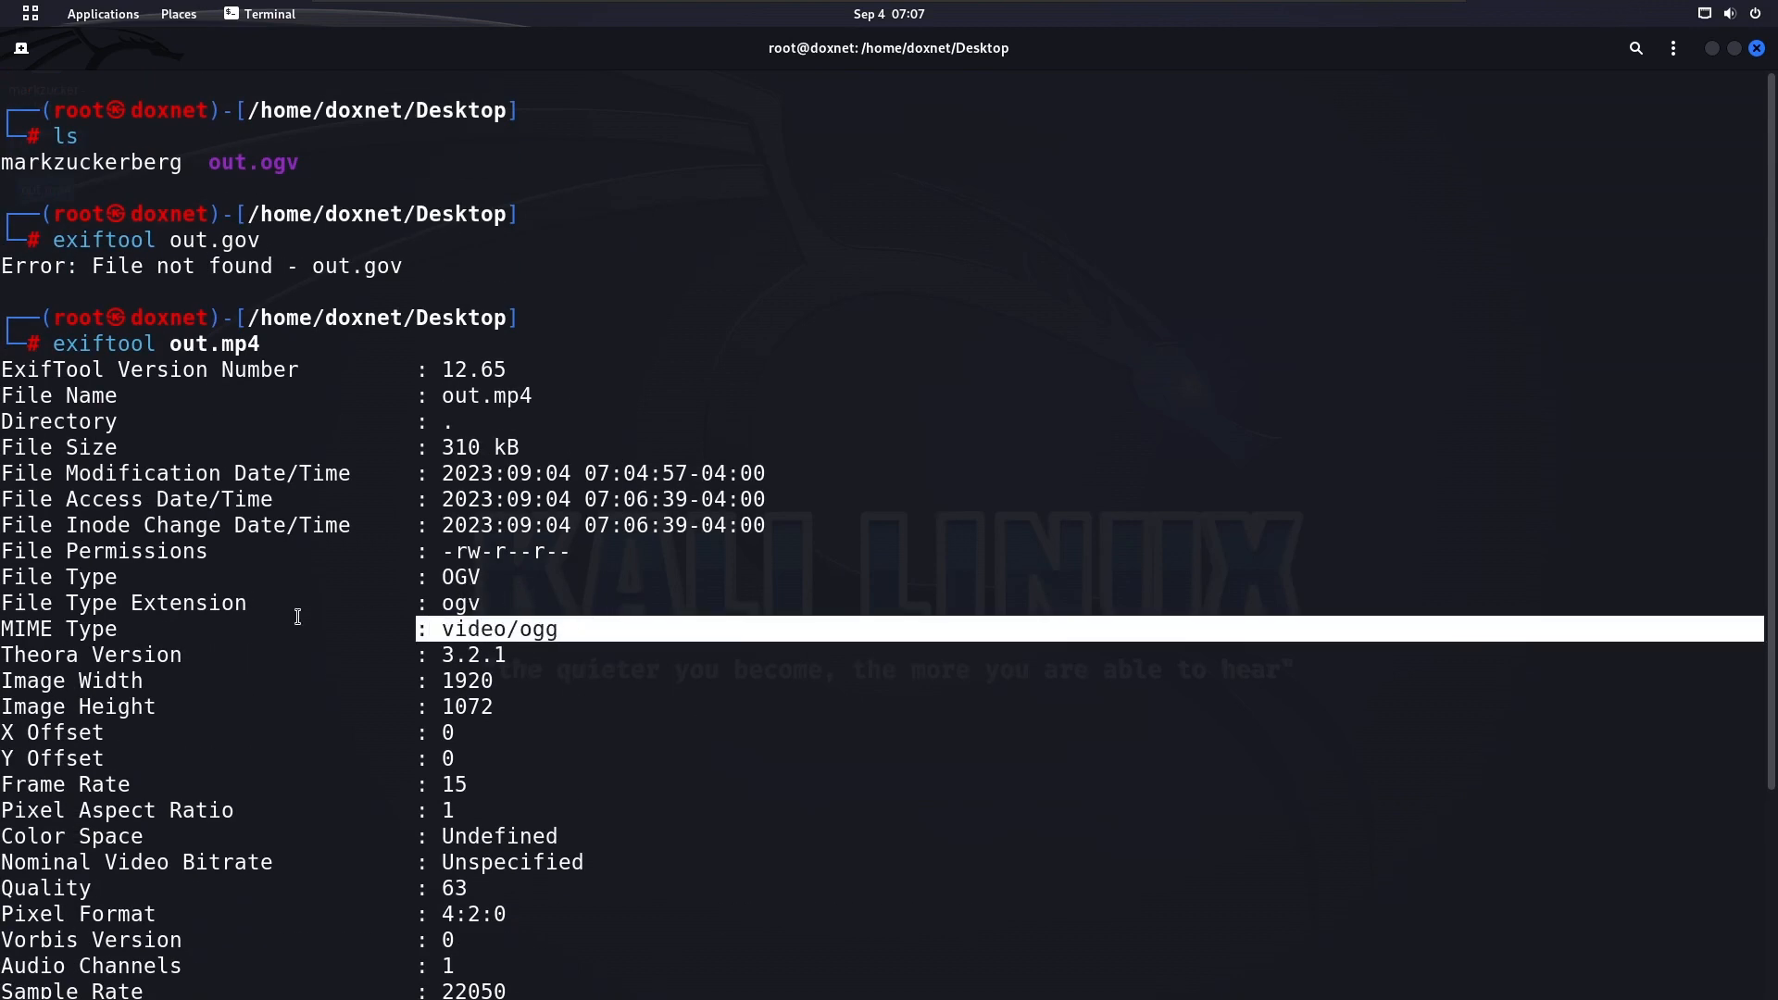
{"action": "left_click", "coordinate": [50, 630]}
{"action": "triple_click", "coordinate": [50, 630]}
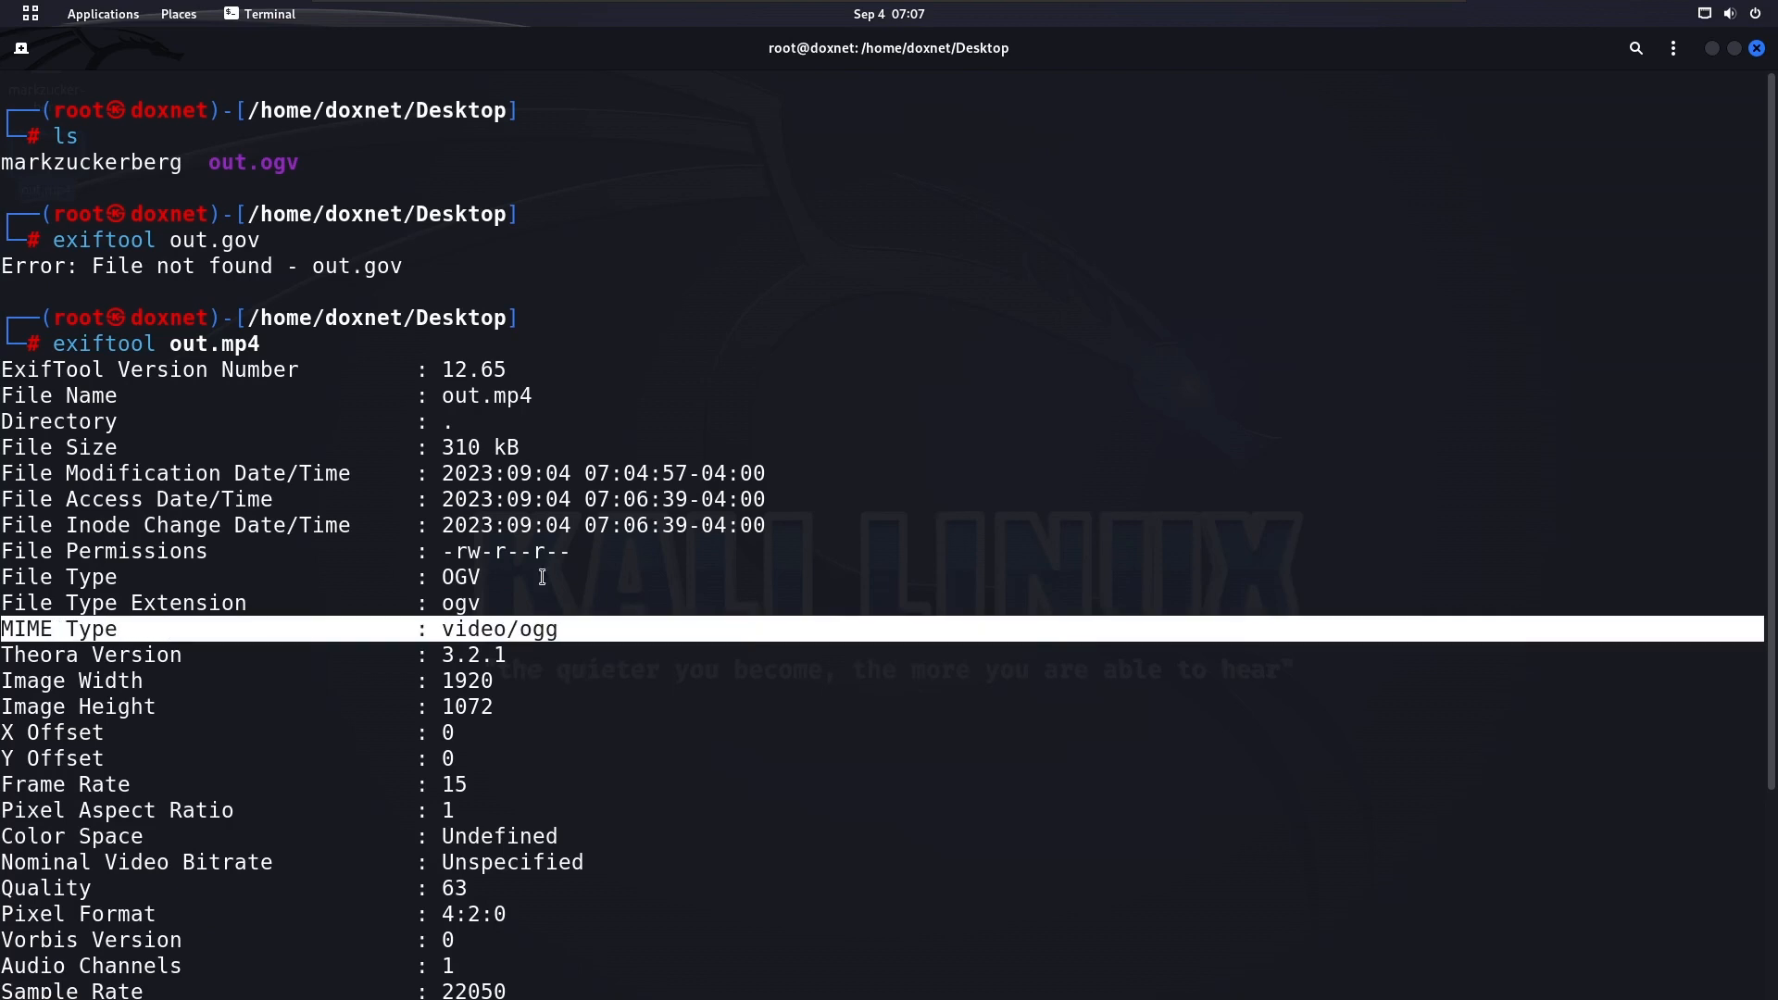
{"action": "left_click", "coordinate": [543, 576]}
{"action": "left_click_drag", "start_coordinate": [435, 575], "coordinate": [505, 576]}
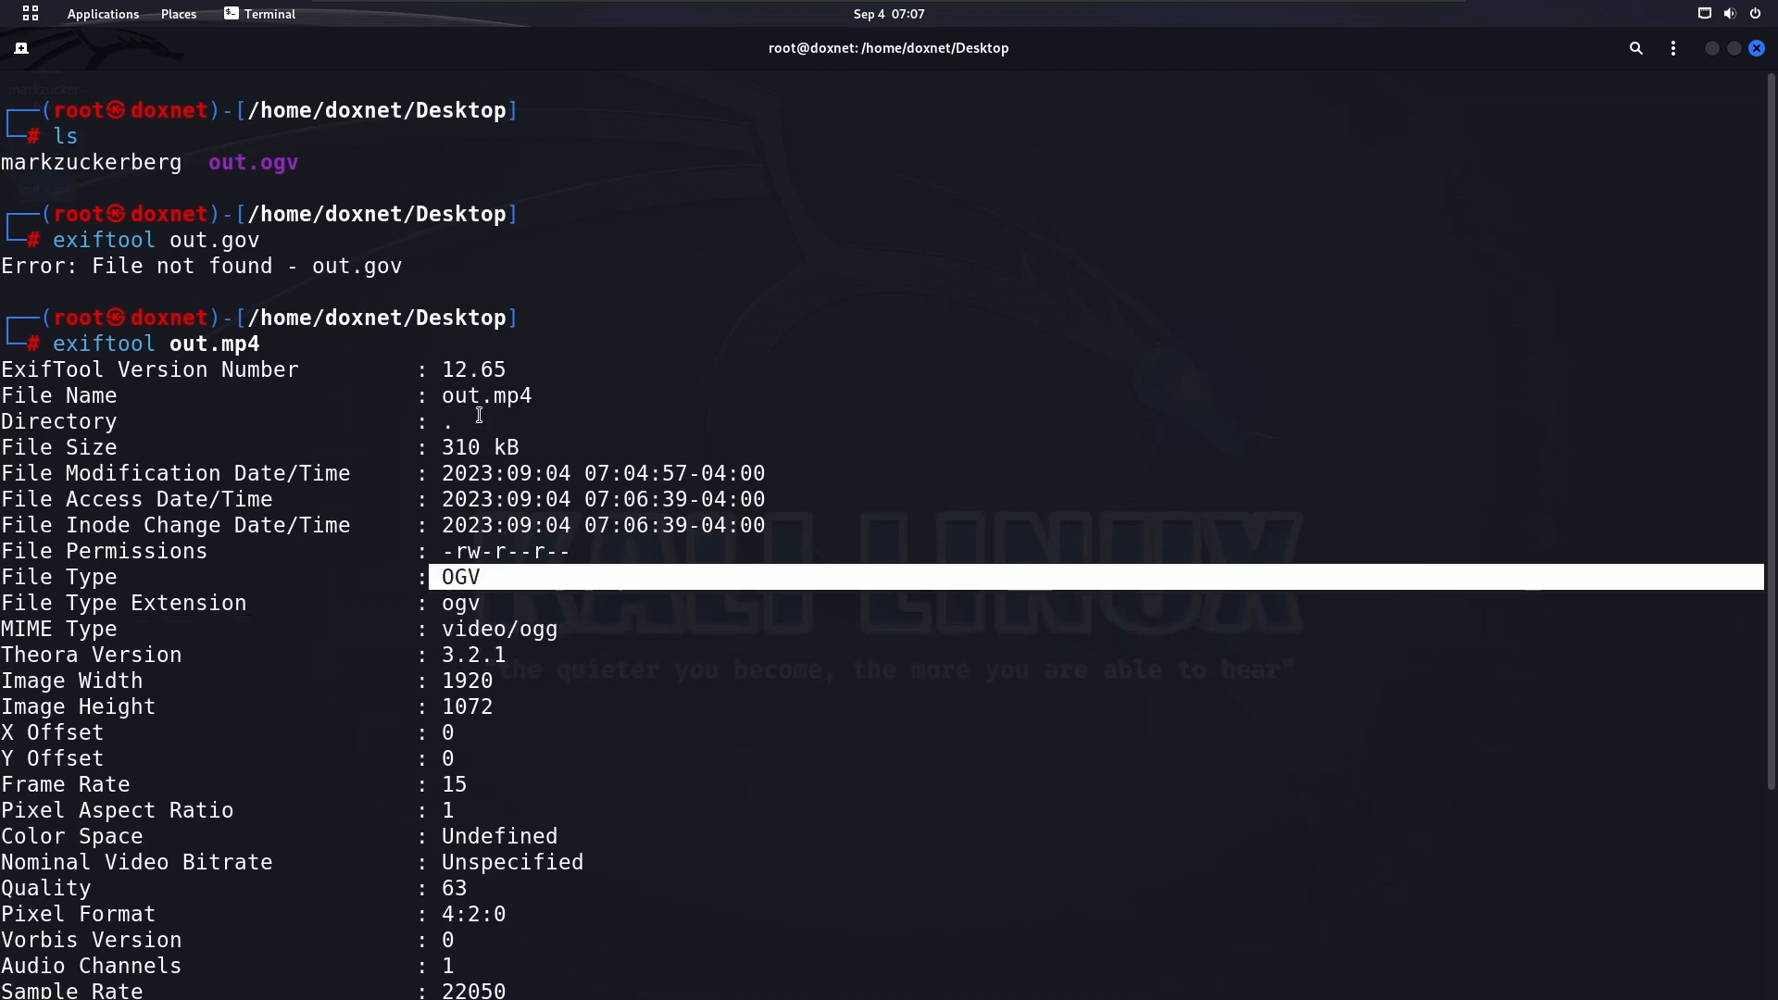
{"action": "left_click_drag", "start_coordinate": [493, 395], "coordinate": [556, 398]}
{"action": "left_click", "coordinate": [599, 503]}
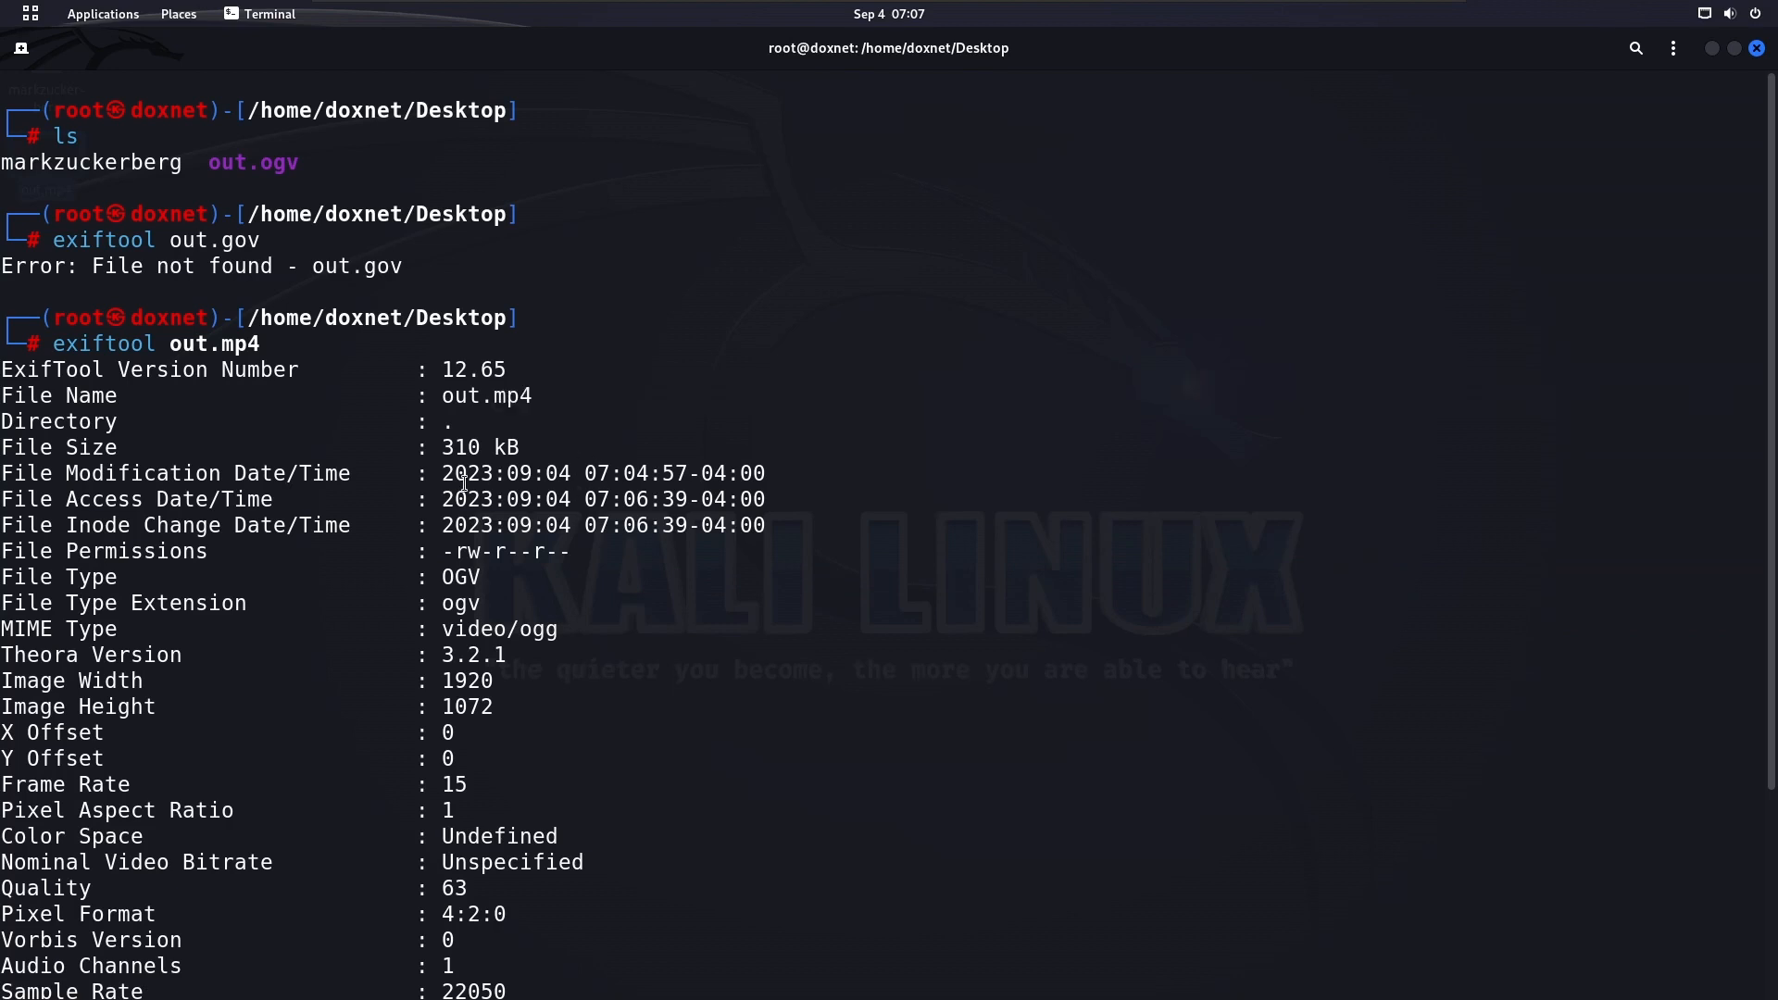
{"action": "triple_click", "coordinate": [465, 477]}
{"action": "left_click", "coordinate": [724, 499]}
{"action": "left_click_drag", "start_coordinate": [442, 471], "coordinate": [732, 524]}
{"action": "left_click", "coordinate": [714, 597]}
{"action": "scroll", "coordinate": [714, 598], "scroll_direction": "down", "scroll_amount": 4}
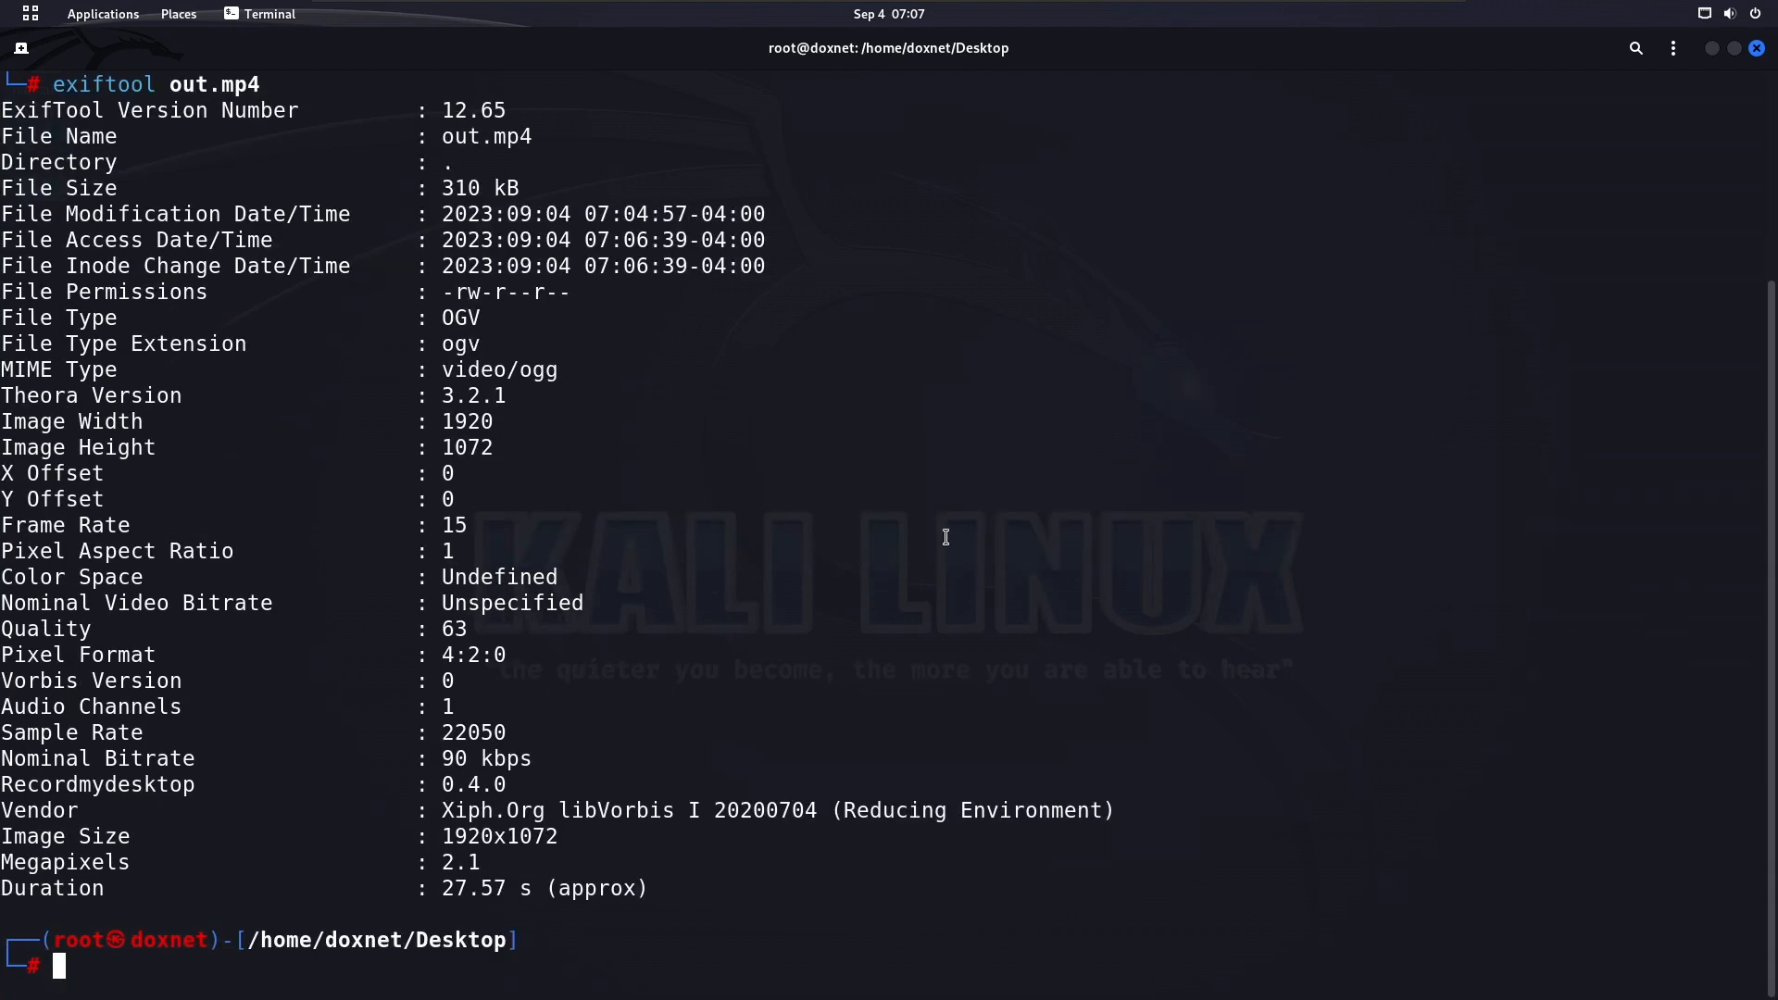
Clear the terminal, restore it to a smaller window and place it near the middle of the desktop
{"action": "type", "text": "clear"}
{"action": "key", "text": "Return"}
{"action": "left_click_drag", "start_coordinate": [916, 44], "coordinate": [797, 252]}
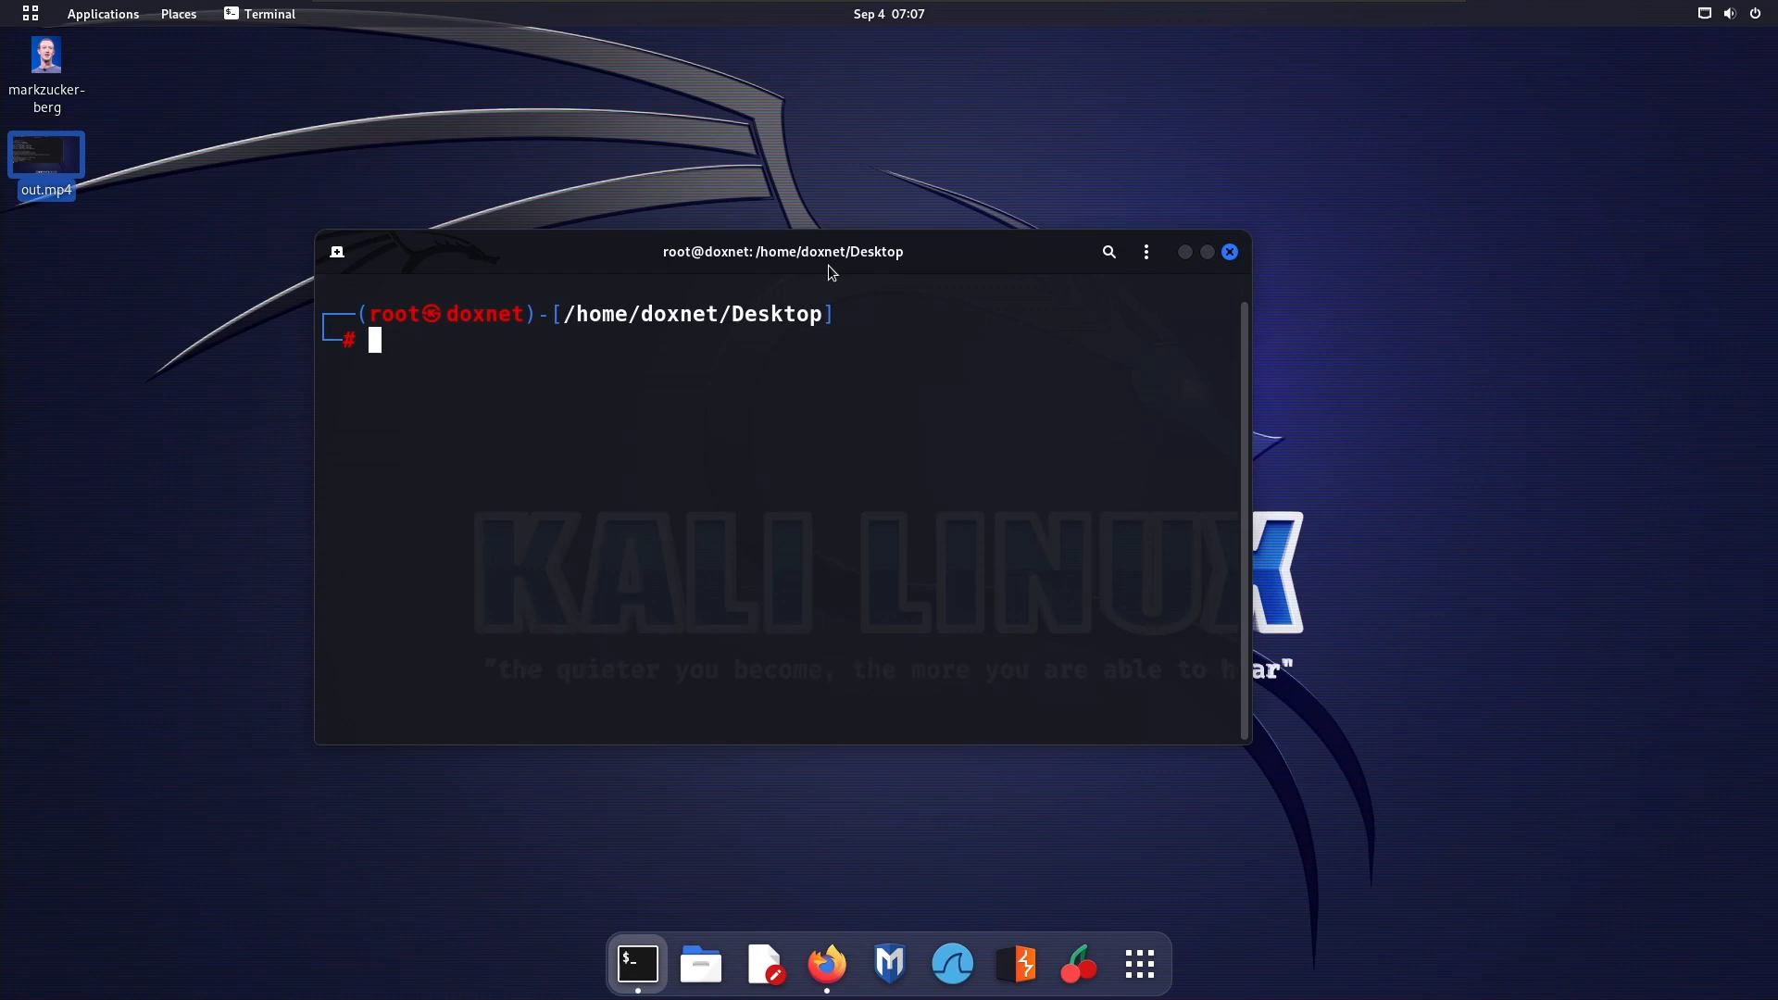
{"action": "left_click_drag", "start_coordinate": [854, 269], "coordinate": [899, 243]}
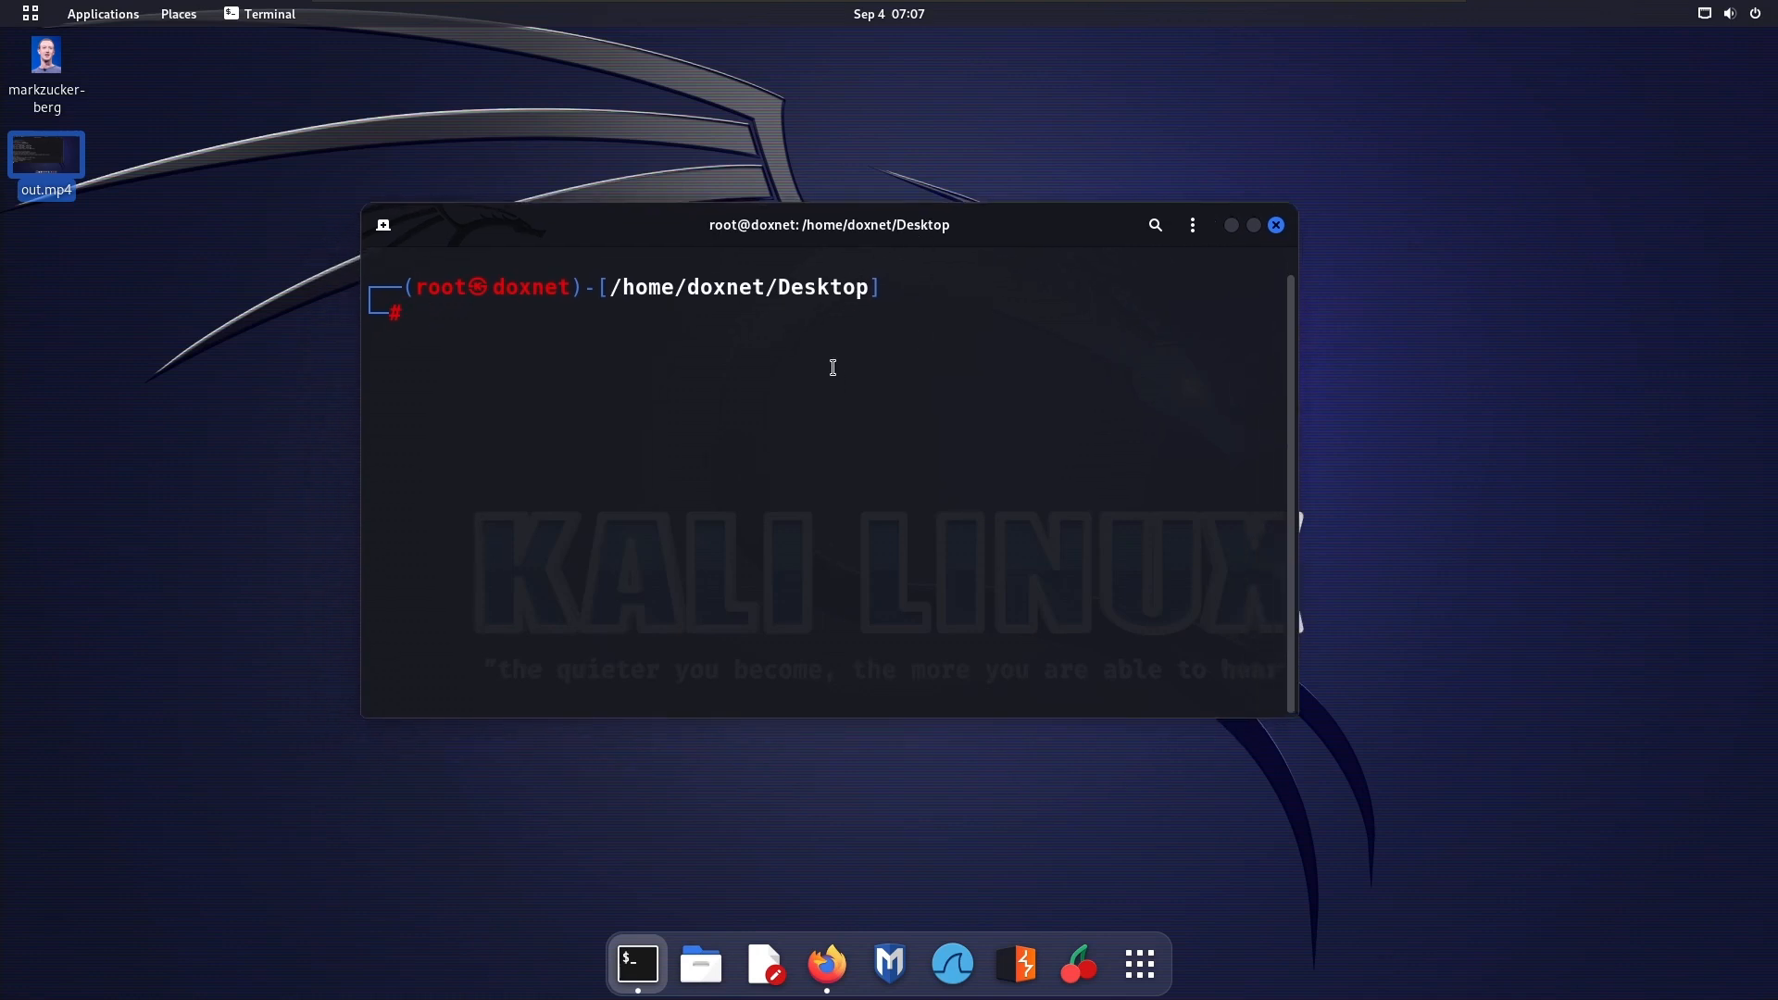
{"action": "type", "text": "binwalk"}
{"action": "key", "text": "BackSpace"}
{"action": "key", "text": "BackSpace"}
{"action": "key", "text": "BackSpace"}
{"action": "key", "text": "BackSpace"}
{"action": "key", "text": "BackSpace"}
{"action": "key", "text": "BackSpace"}
{"action": "key", "text": "BackSpace"}
{"action": "key", "text": "BackSpace"}
{"action": "left_click", "coordinate": [1176, 111]}
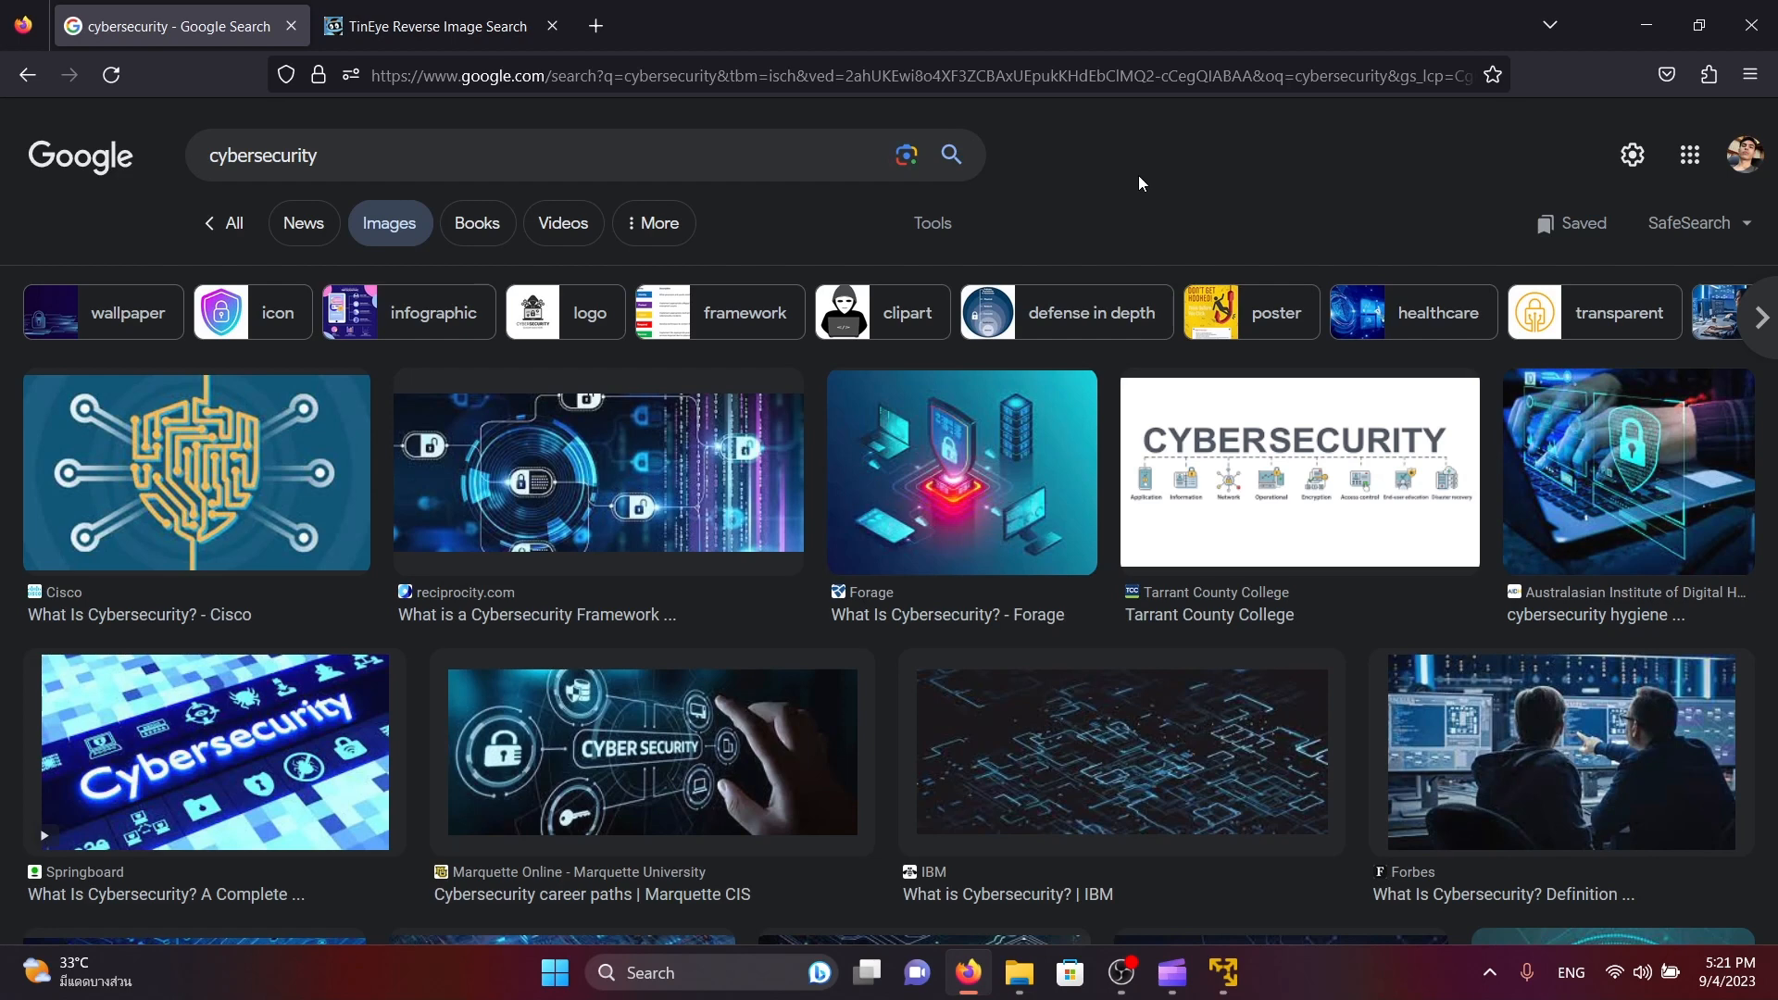
Open the source page of the reciprocity.com cybersecurity framework image in a new tab from the Google image results
{"action": "left_click", "coordinate": [644, 505]}
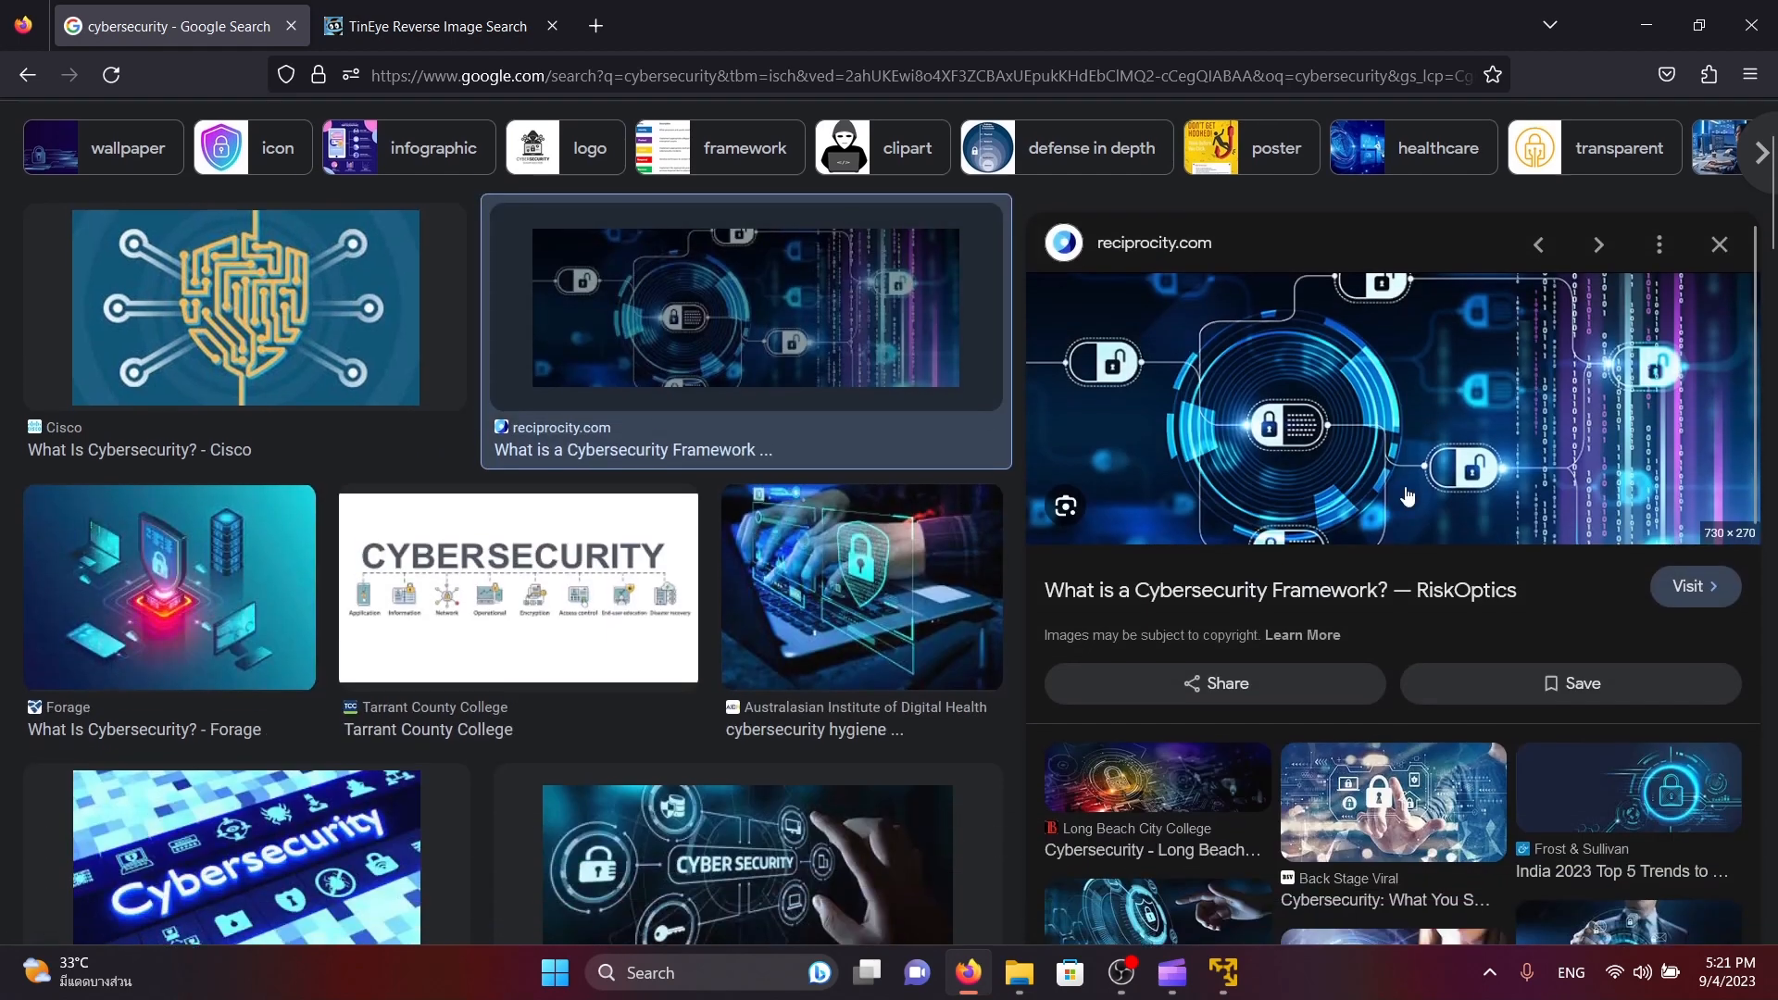
{"action": "right_click", "coordinate": [1468, 329]}
{"action": "left_click", "coordinate": [1509, 355]}
{"action": "left_click", "coordinate": [461, 19]}
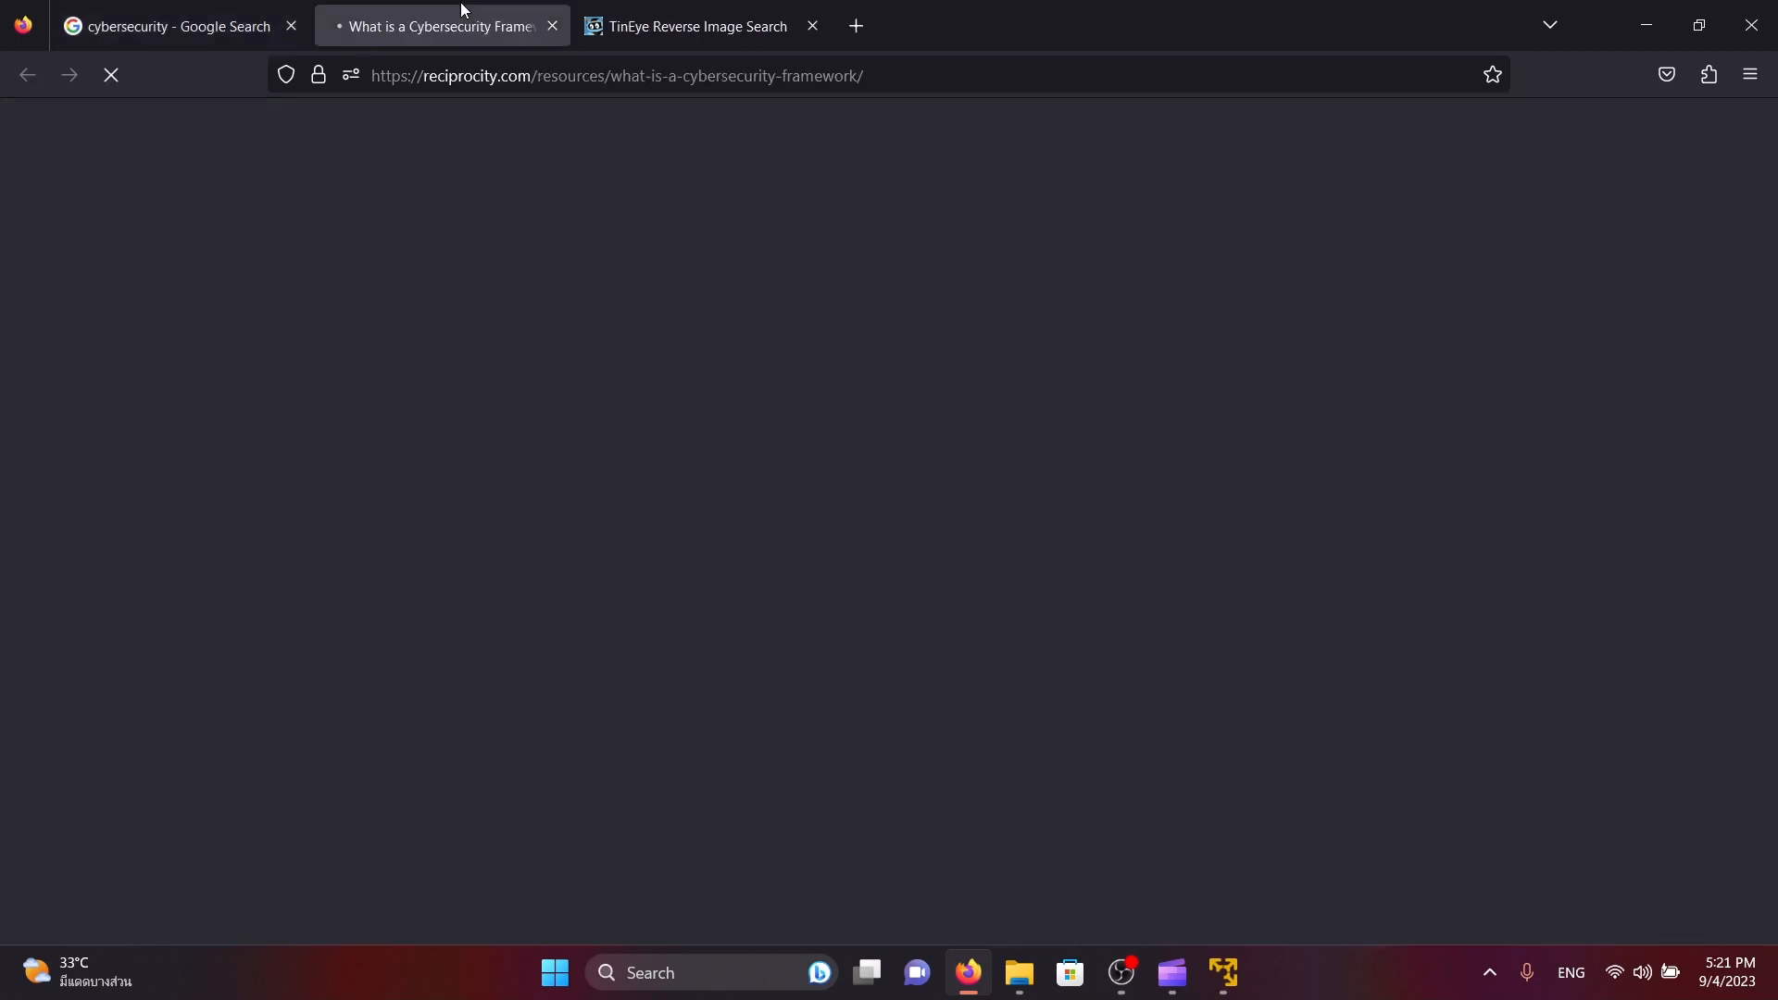
Open the article's featured image in its own tab and close the article page
{"action": "scroll", "coordinate": [824, 353], "scroll_direction": "down", "scroll_amount": 4}
{"action": "right_click", "coordinate": [758, 293]}
{"action": "left_click", "coordinate": [806, 298]}
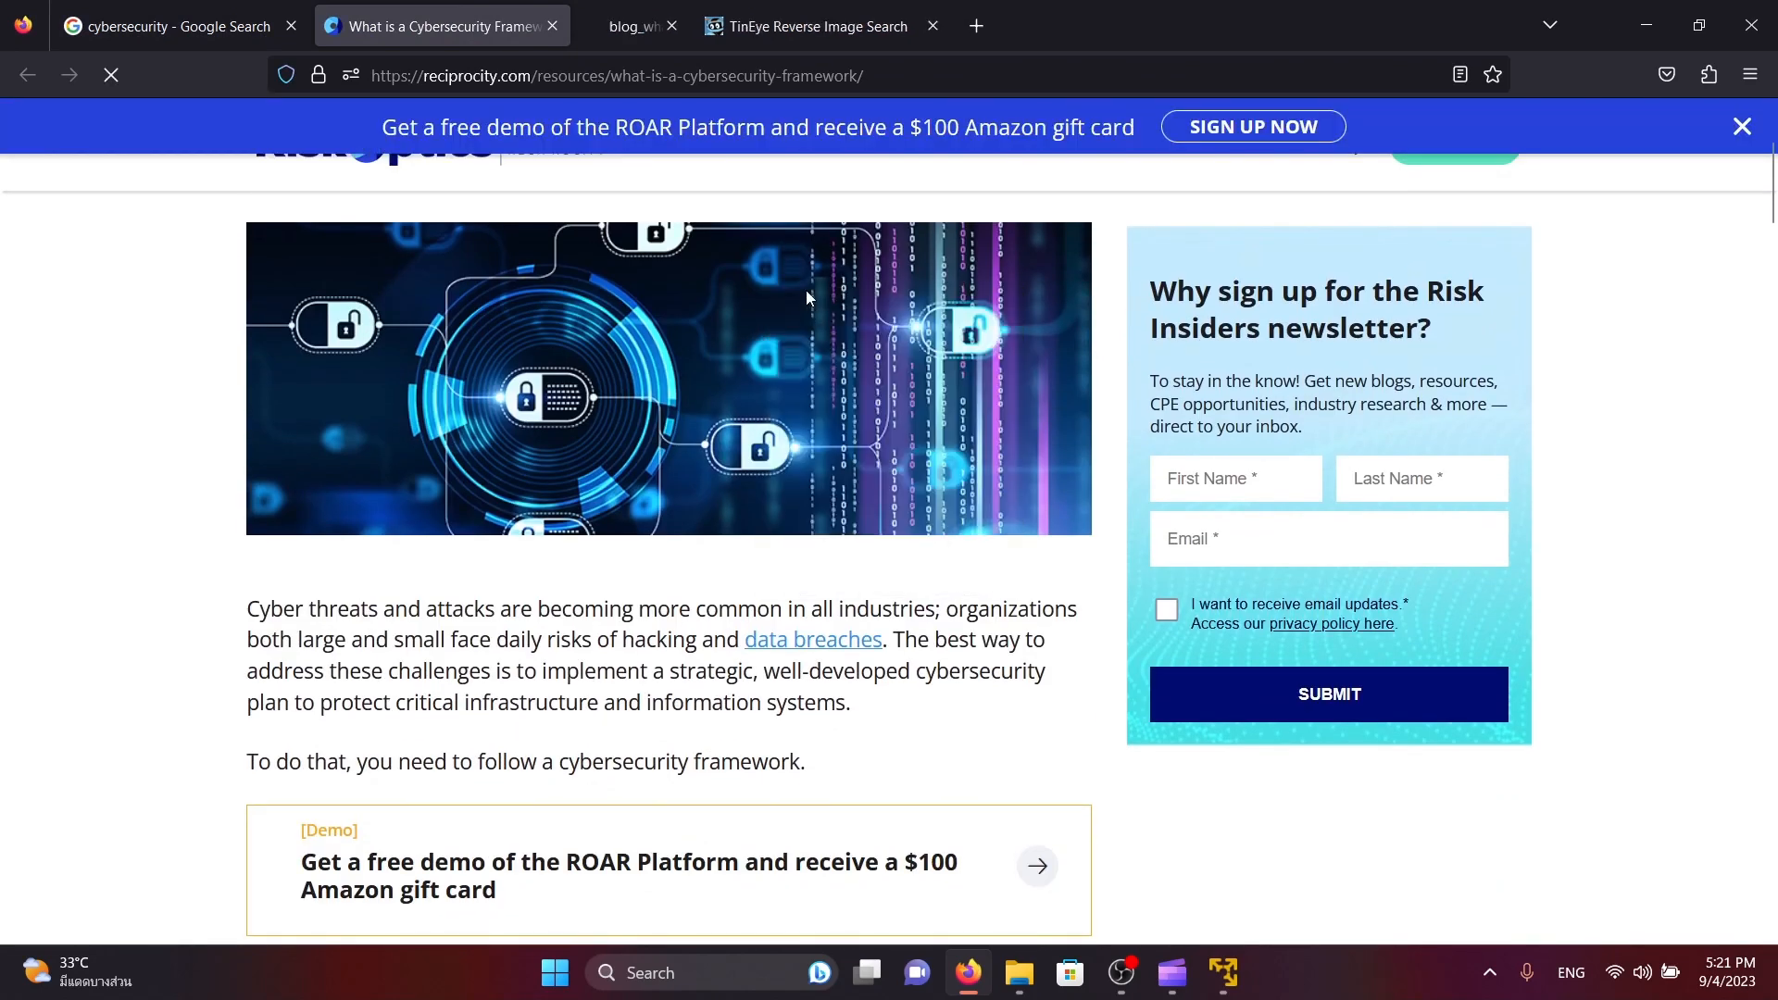
{"action": "left_click", "coordinate": [648, 26]}
{"action": "left_click", "coordinate": [553, 26]}
Copy the featured image's URL and enter it as the image URL to search in TinEye
{"action": "left_click", "coordinate": [889, 72]}
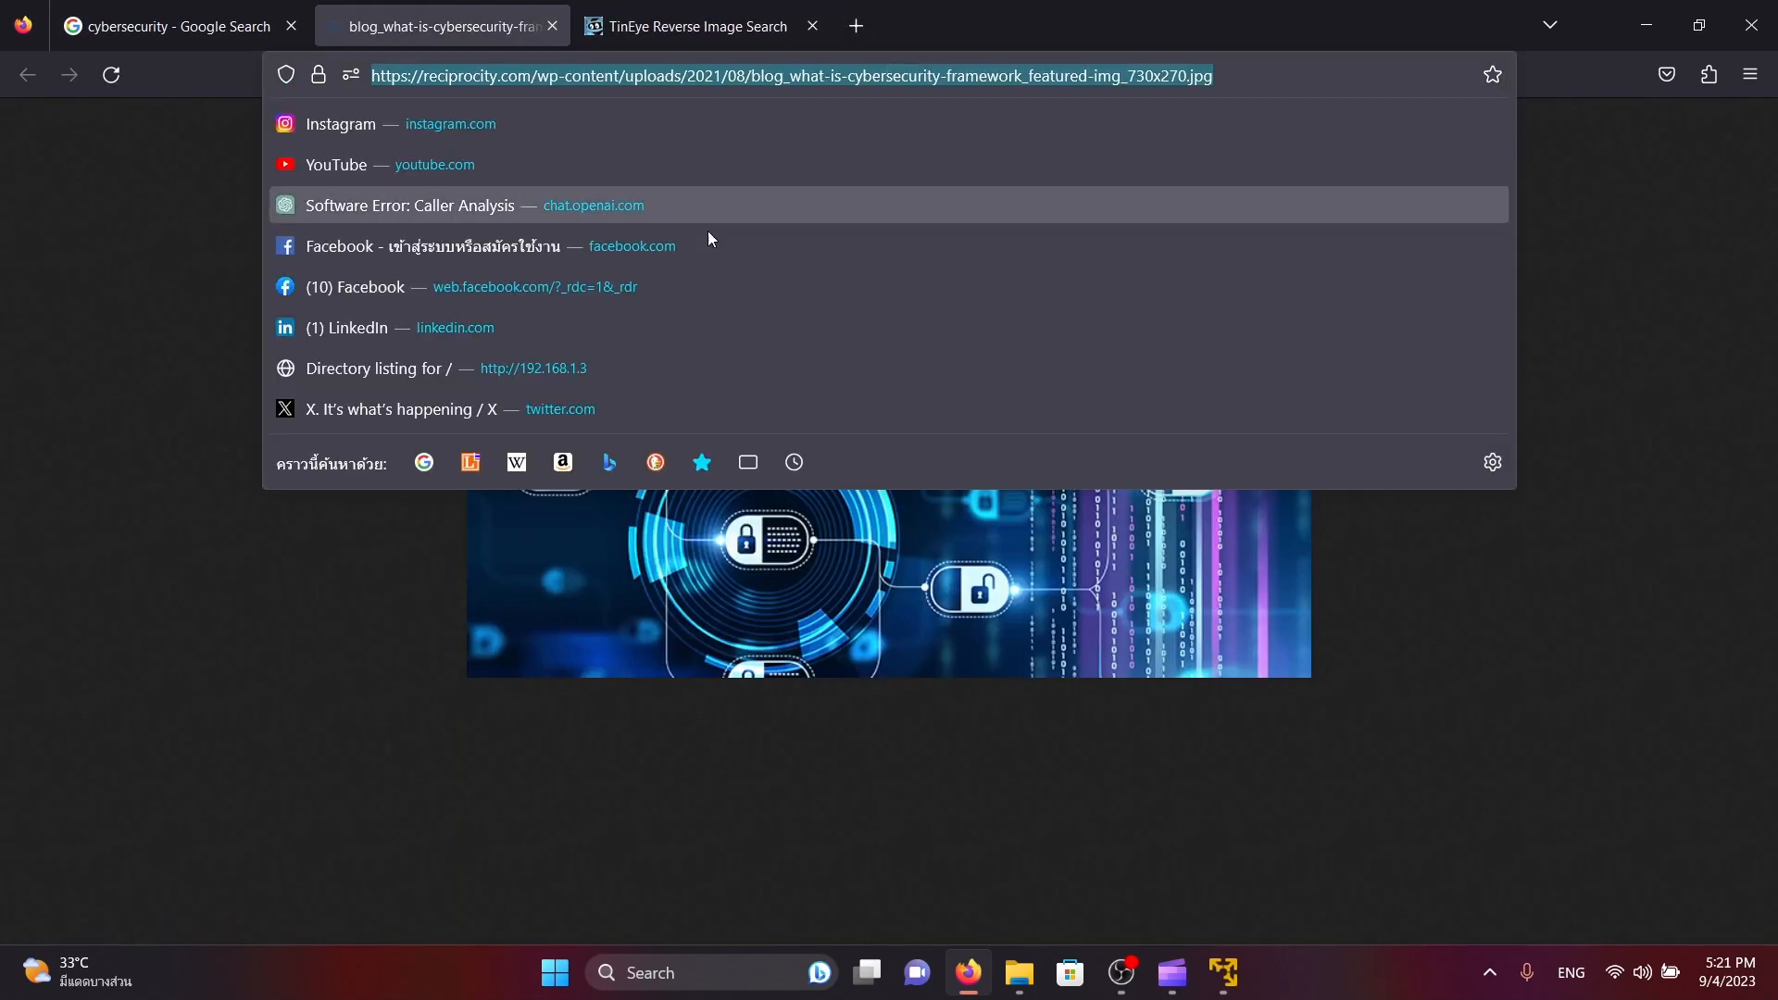
{"action": "key", "text": "ctrl+c"}
{"action": "left_click", "coordinate": [696, 26]}
{"action": "left_click", "coordinate": [865, 500]}
{"action": "key", "text": "ctrl+v"}
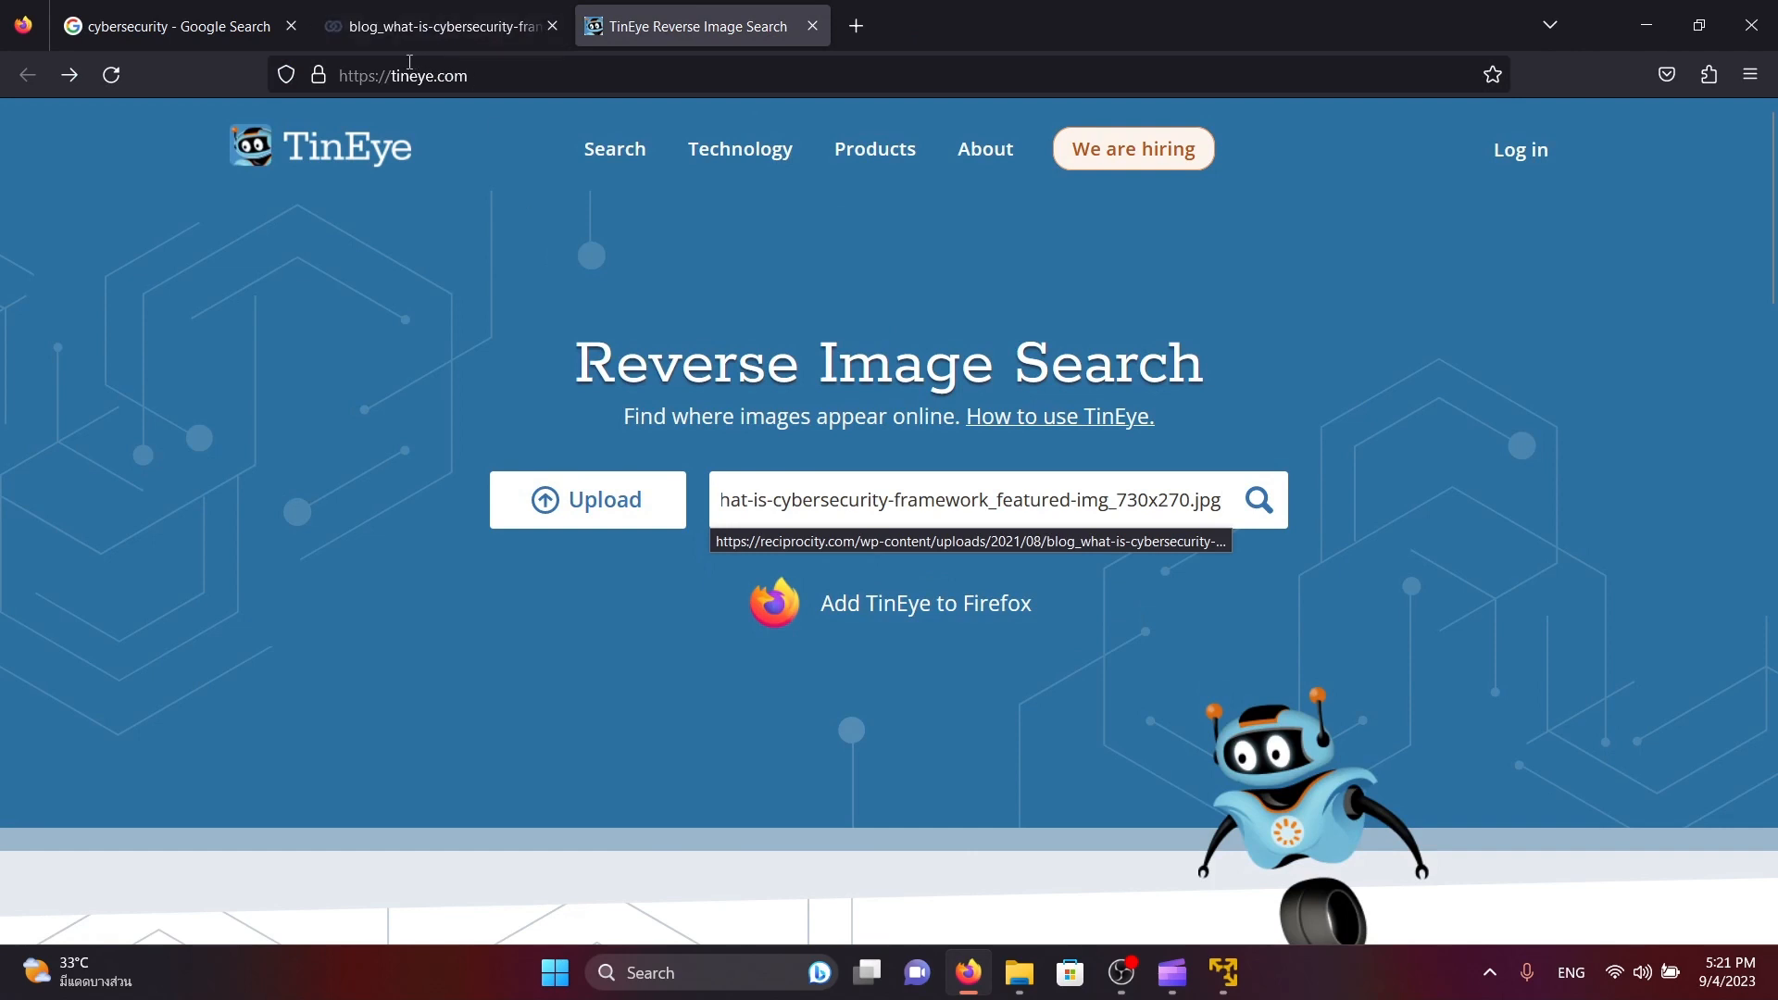
Run the TinEye reverse image search, entering the copied image URL again for a second attempt
{"action": "left_click_drag", "start_coordinate": [390, 70], "coordinate": [532, 67]}
{"action": "left_click", "coordinate": [599, 70]}
{"action": "left_click", "coordinate": [132, 210]}
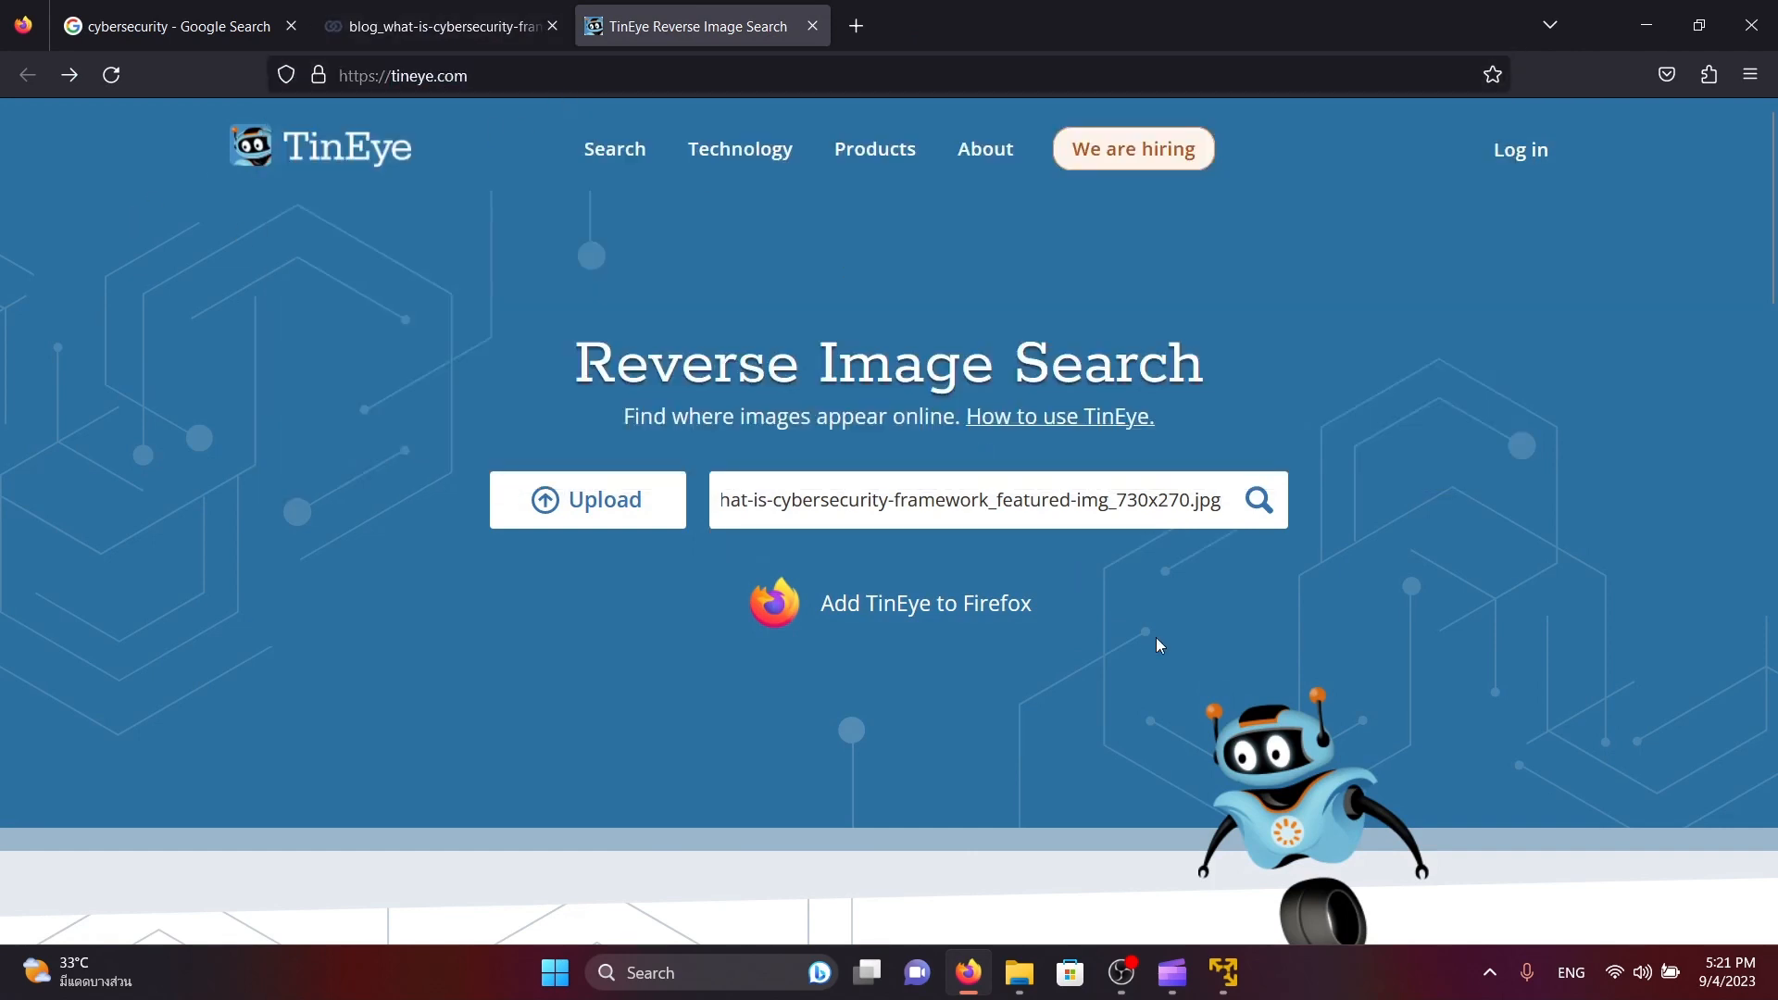
{"action": "left_click", "coordinate": [1258, 505]}
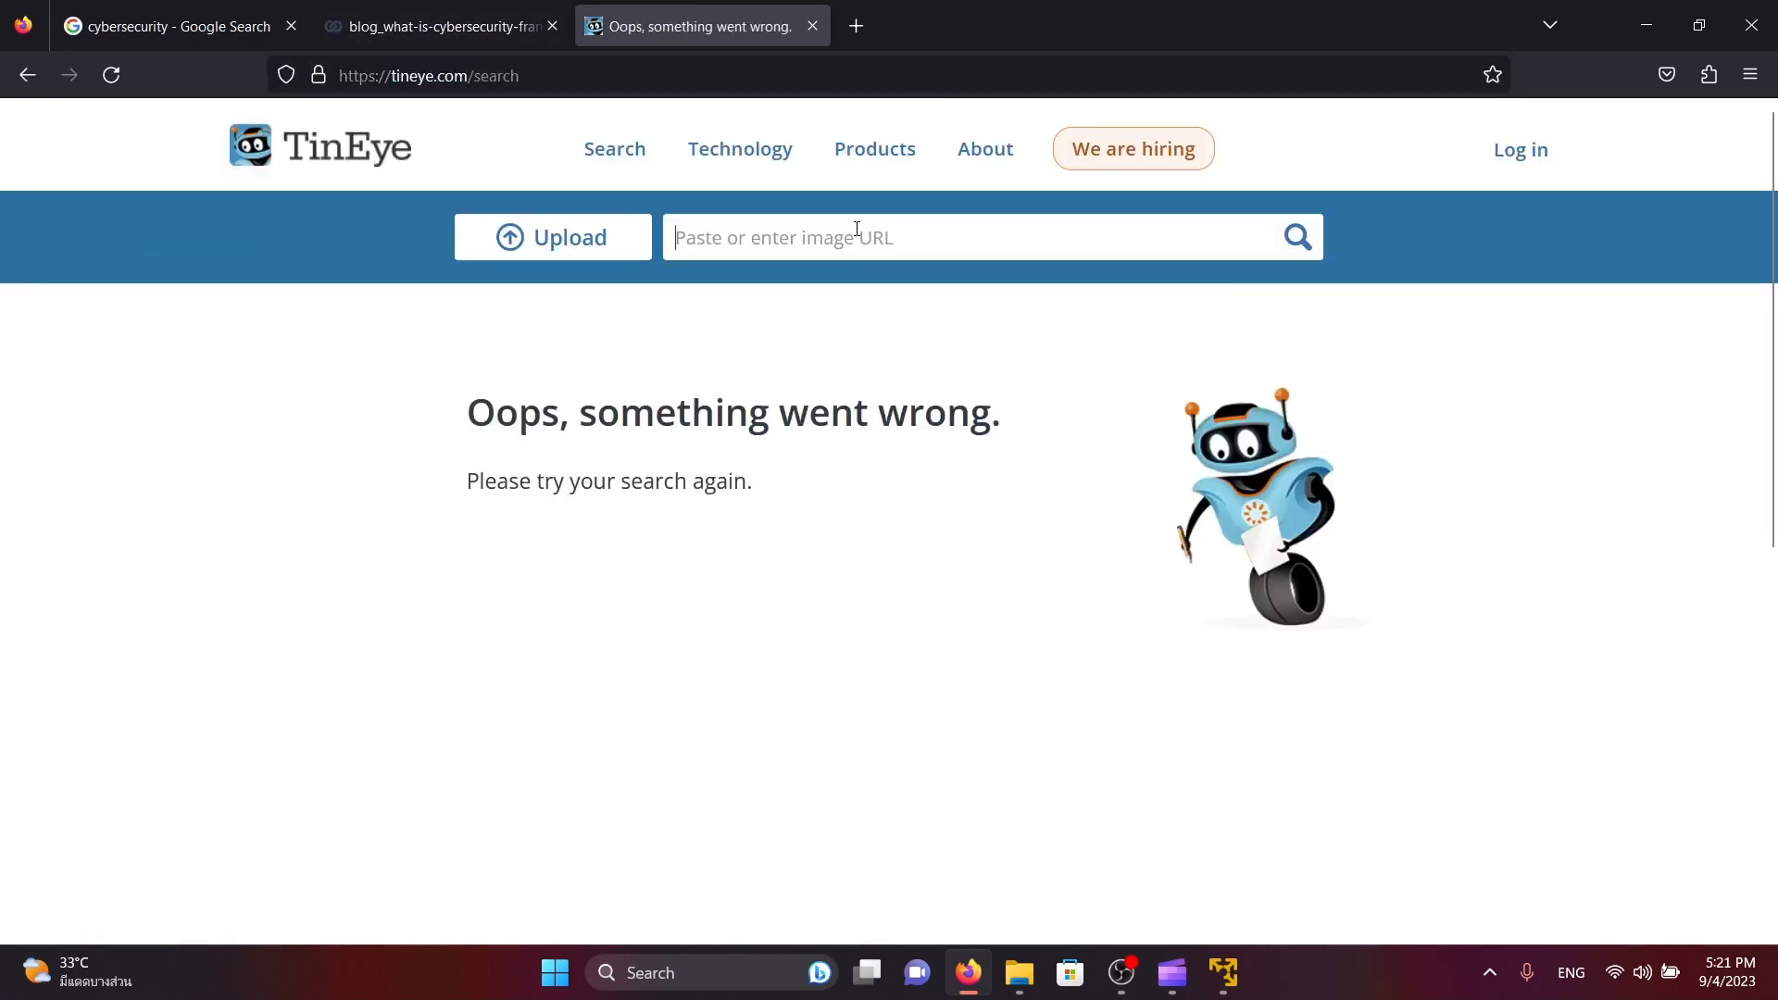
{"action": "key", "text": "ctrl+v"}
{"action": "left_click", "coordinate": [1297, 238]}
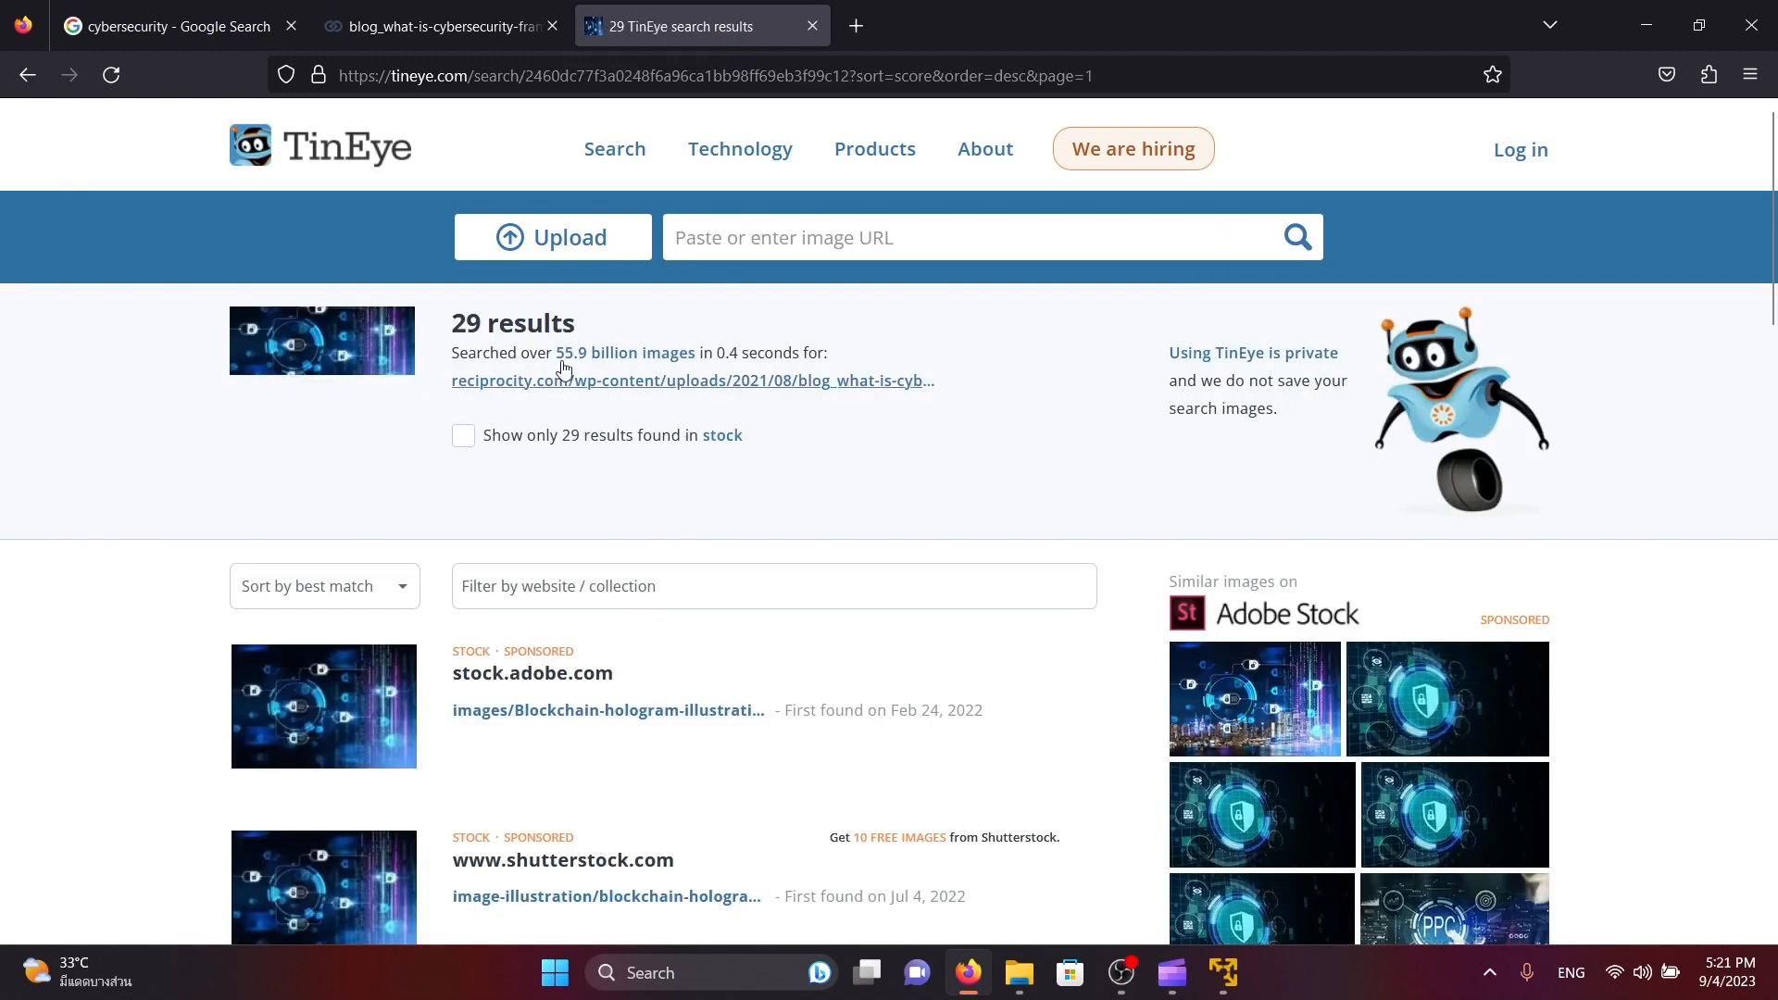
Examine the websites and matching images in the TinEye results, including the second results page
{"action": "scroll", "coordinate": [714, 425], "scroll_direction": "down", "scroll_amount": 3}
{"action": "left_click_drag", "start_coordinate": [654, 433], "coordinate": [489, 471]}
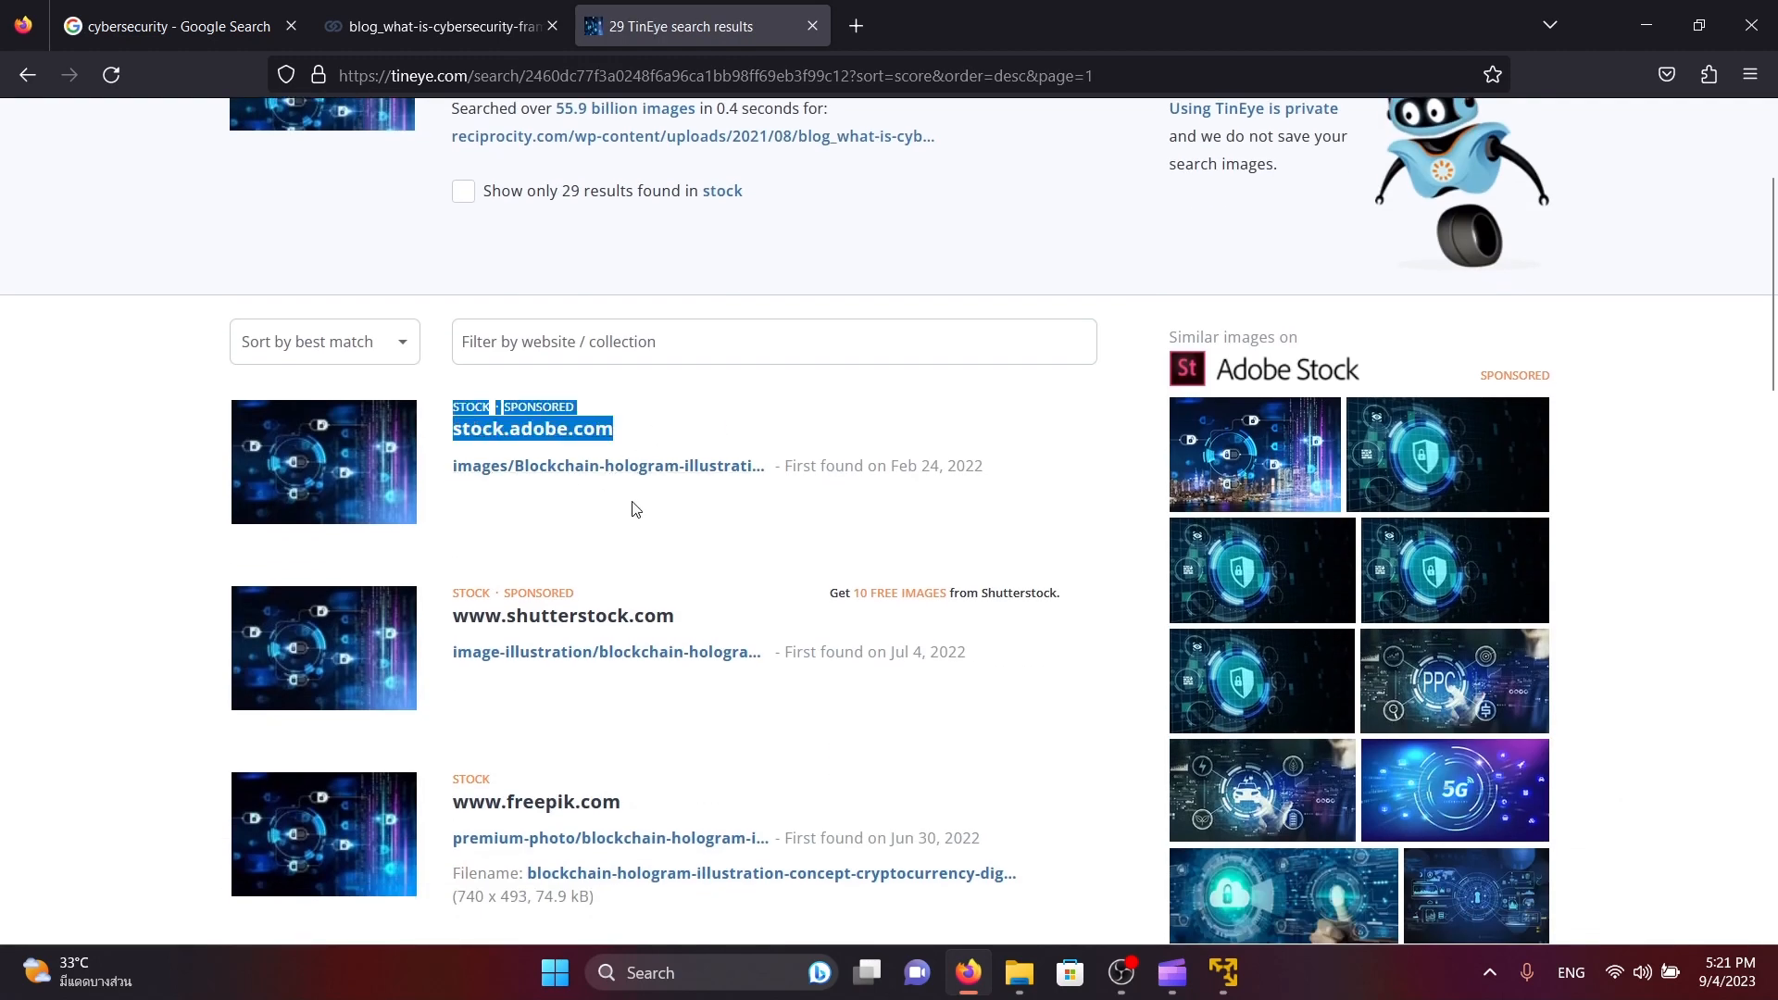
{"action": "scroll", "coordinate": [636, 510], "scroll_direction": "down", "scroll_amount": 2}
{"action": "left_click_drag", "start_coordinate": [687, 373], "coordinate": [437, 370]}
{"action": "scroll", "coordinate": [603, 528], "scroll_direction": "down", "scroll_amount": 3}
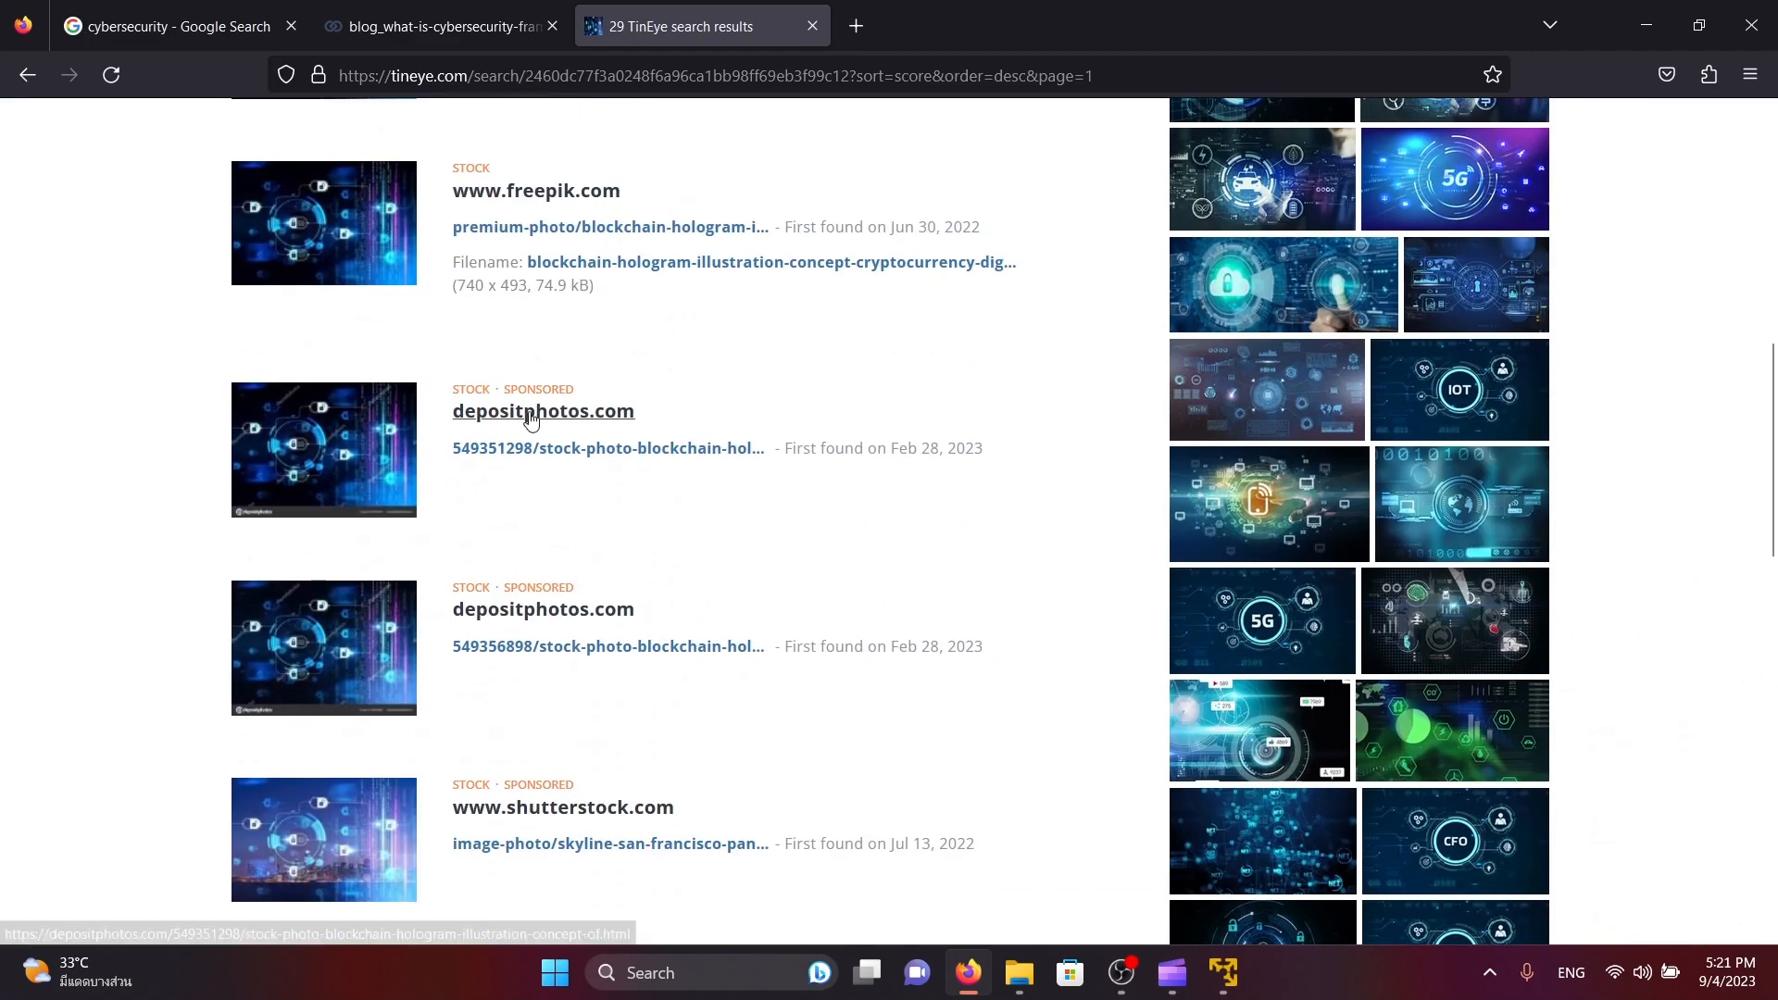
{"action": "scroll", "coordinate": [537, 426], "scroll_direction": "down", "scroll_amount": 11}
{"action": "scroll", "coordinate": [574, 449], "scroll_direction": "up", "scroll_amount": 2}
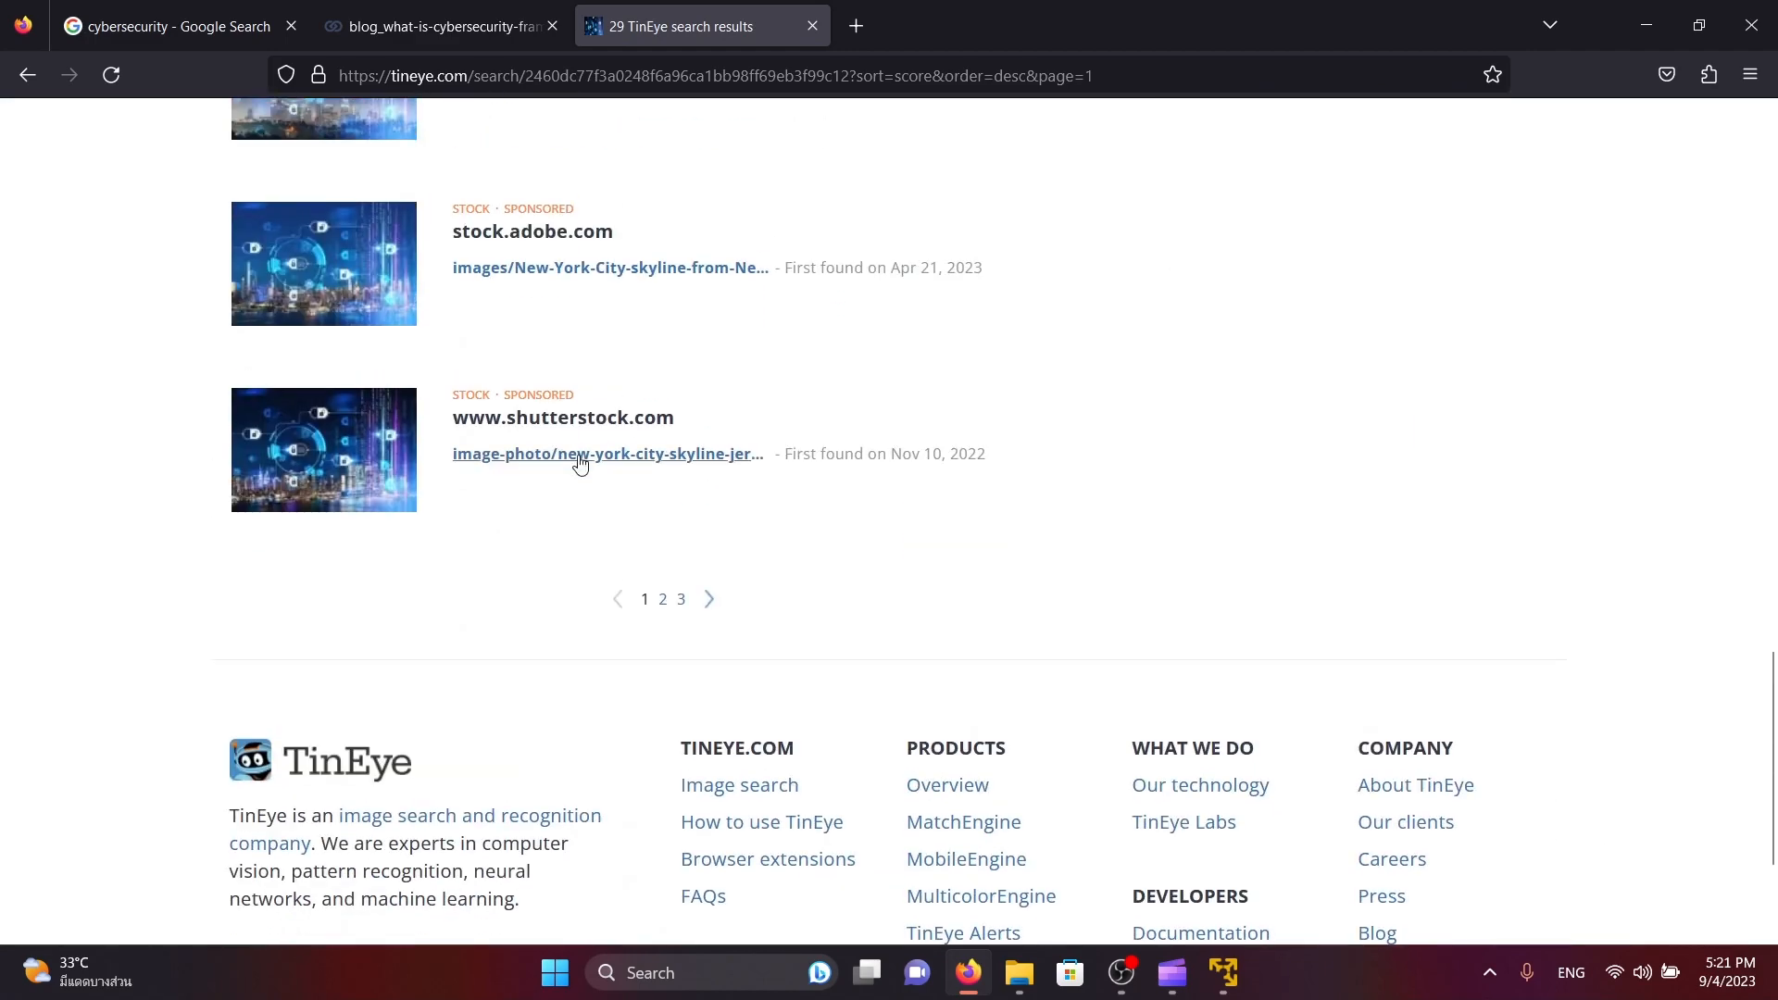
{"action": "left_click", "coordinate": [663, 599]}
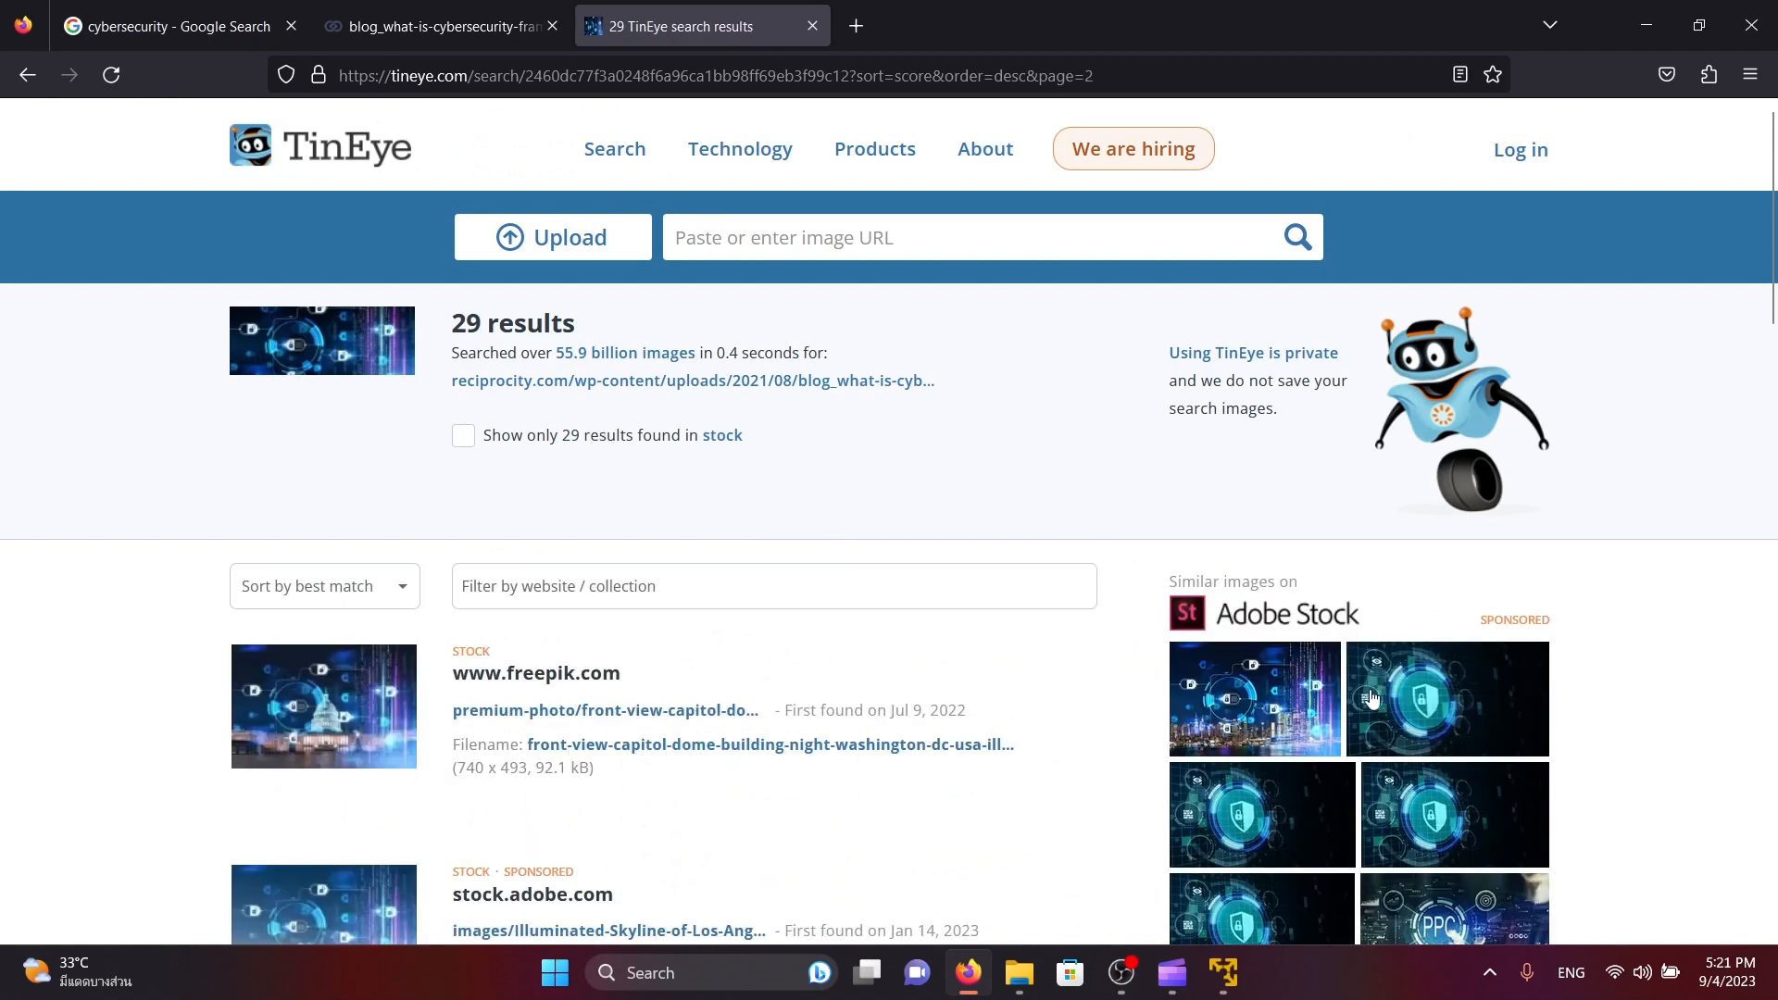
{"action": "scroll", "coordinate": [651, 468], "scroll_direction": "down", "scroll_amount": 4}
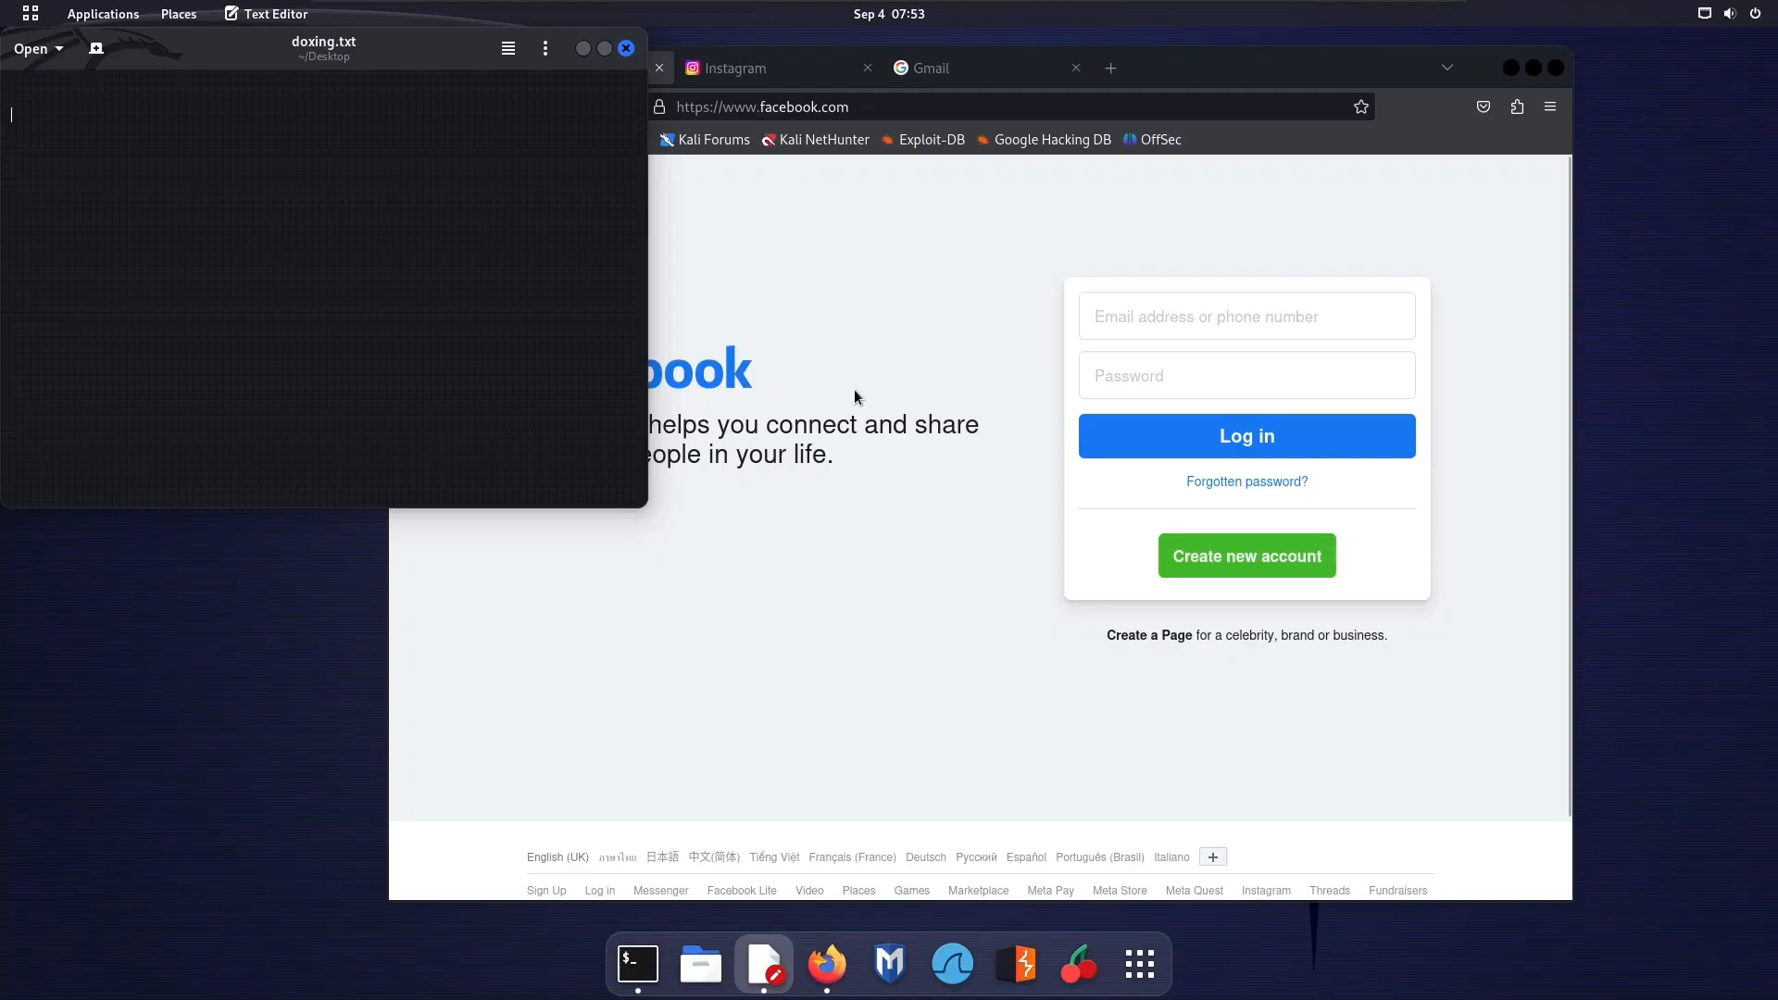
Bring the Firefox window with the Facebook login page in front of the doxing.txt text editor
{"action": "left_click", "coordinate": [853, 389]}
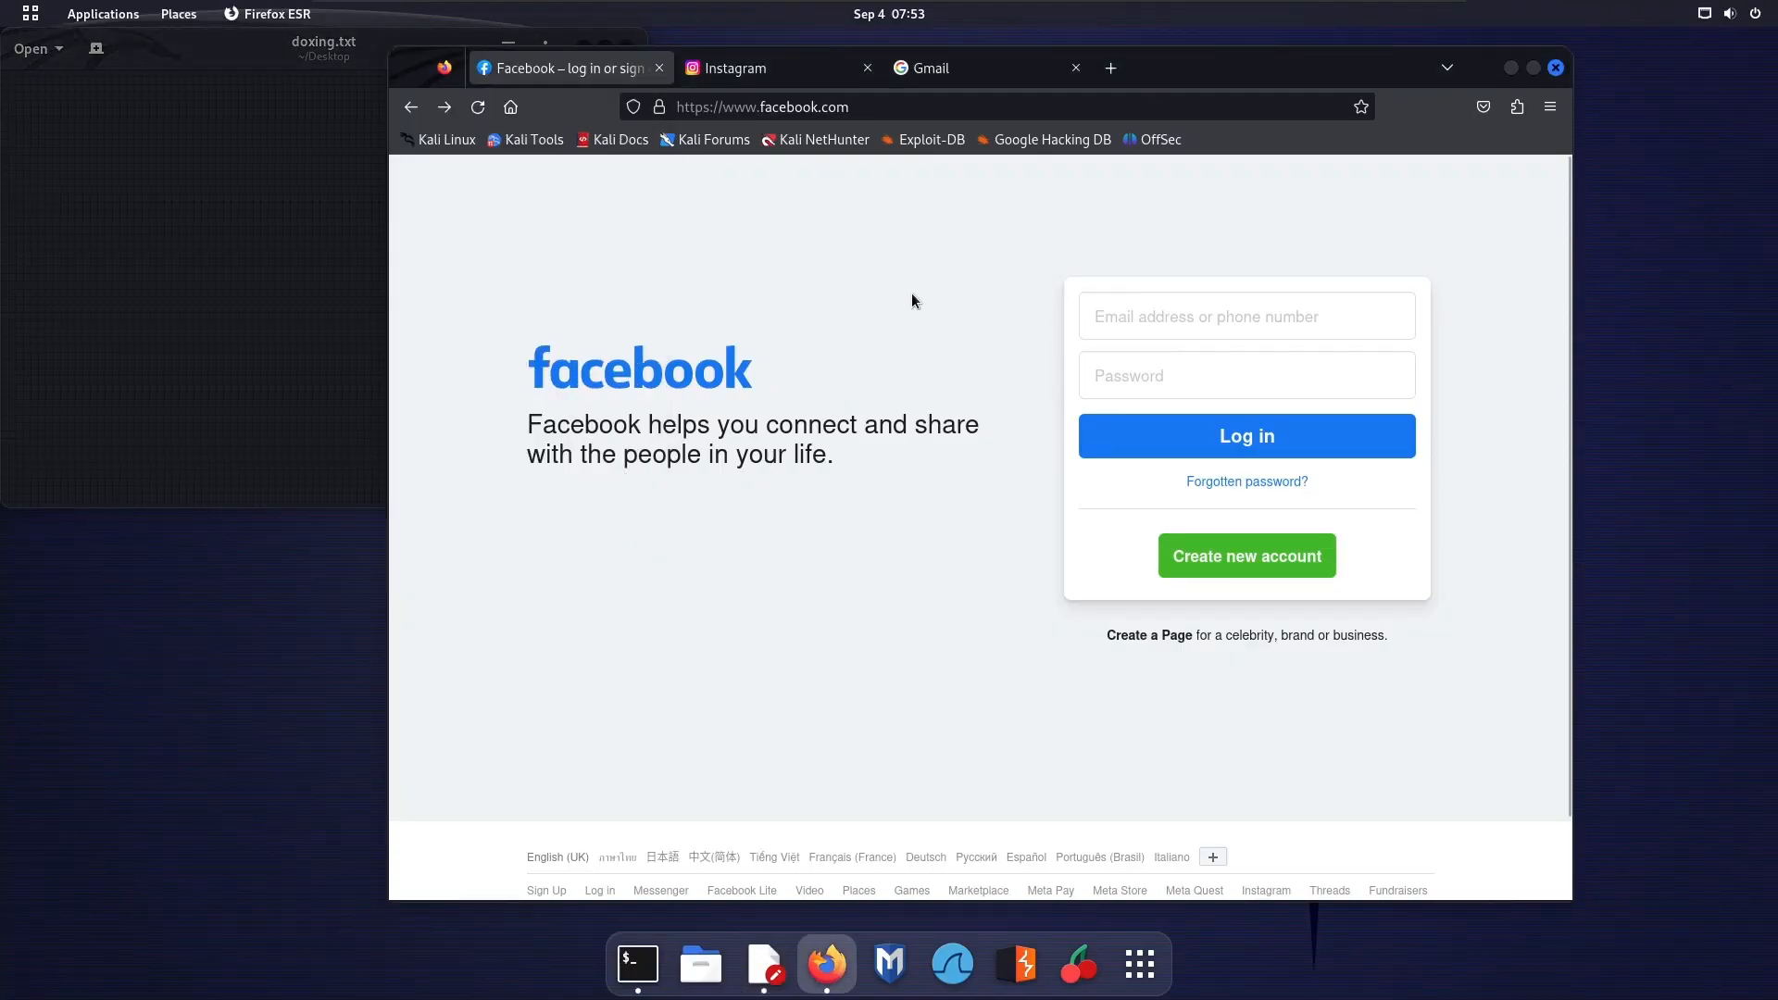
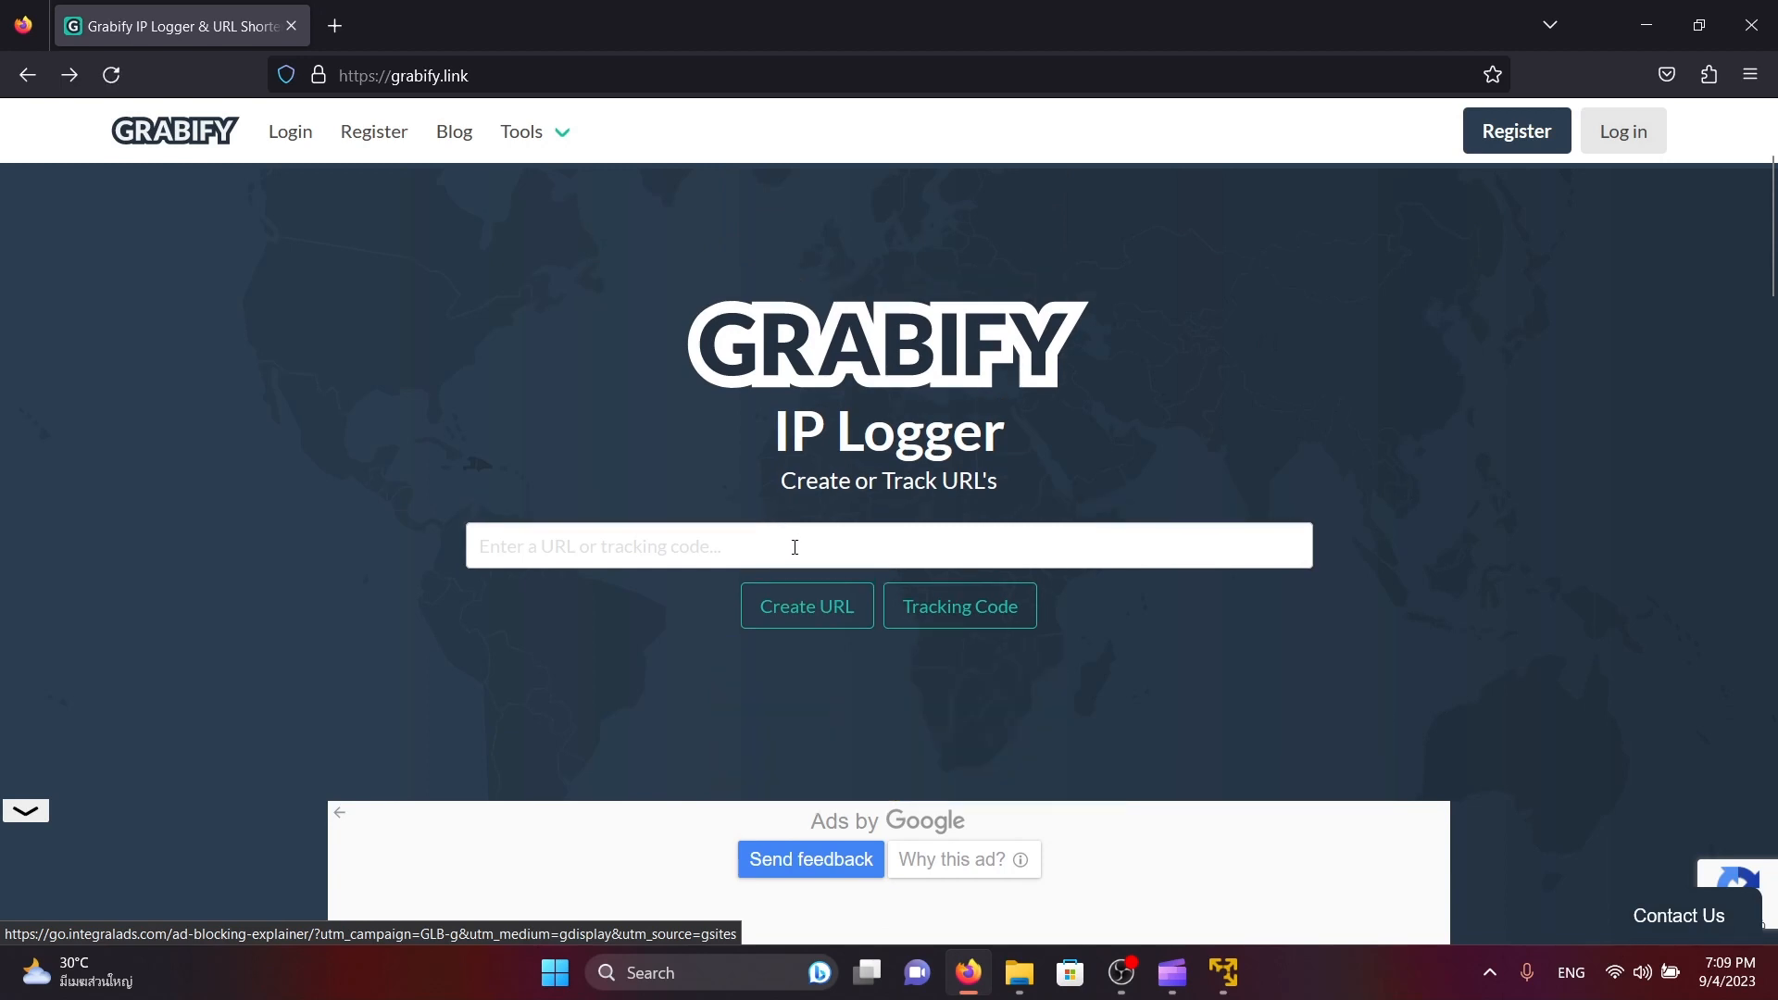
Enter the person's full name in the email address or phone number field of the Facebook login form
{"action": "left_click", "coordinate": [795, 547]}
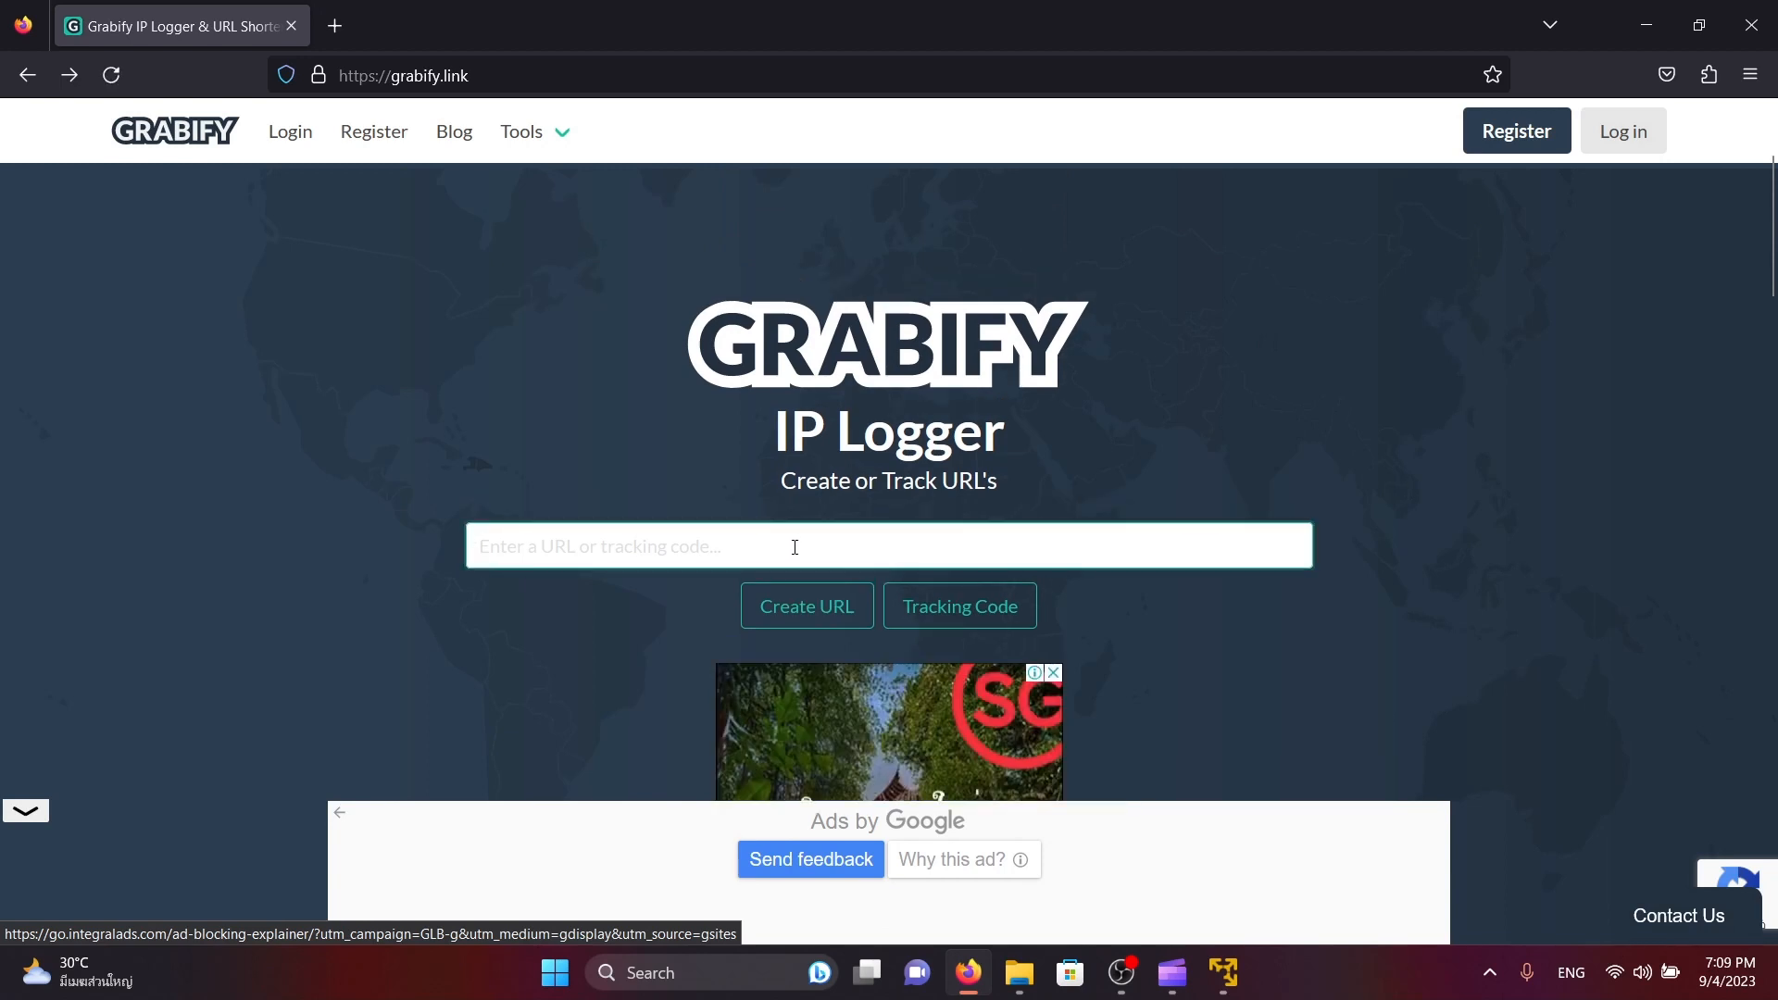
{"action": "type", "text": "www.google.com"}
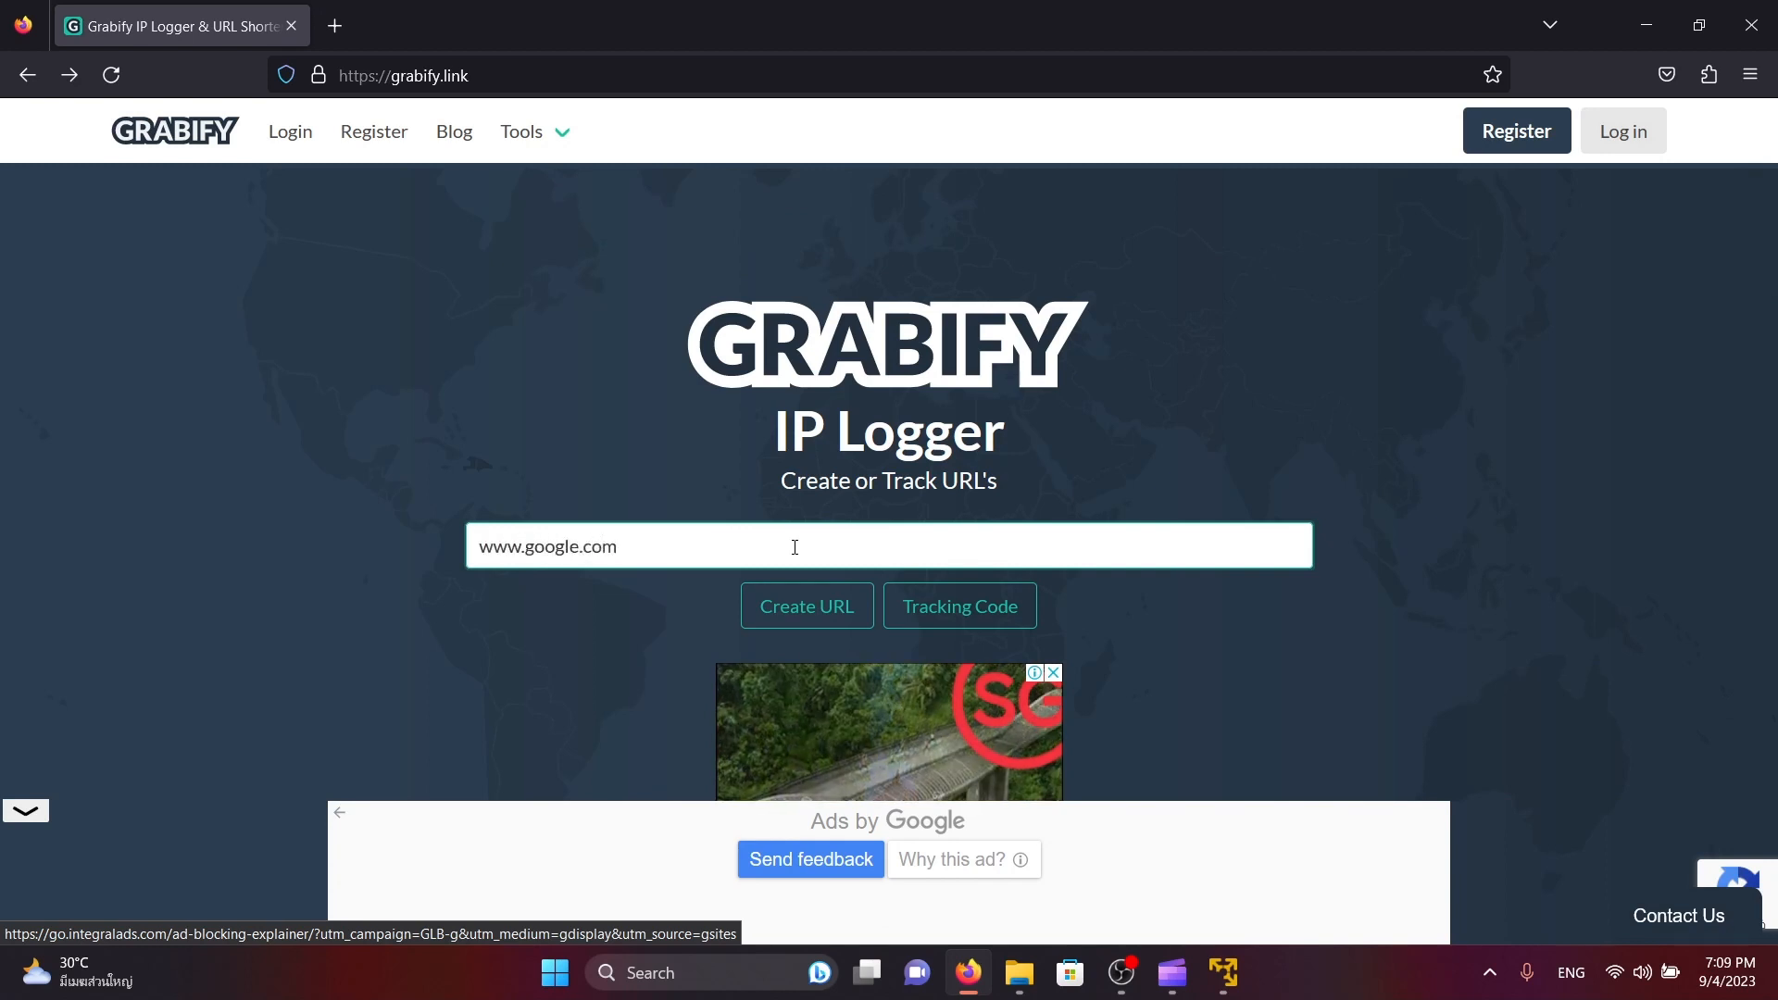
{"action": "left_click", "coordinate": [807, 607]}
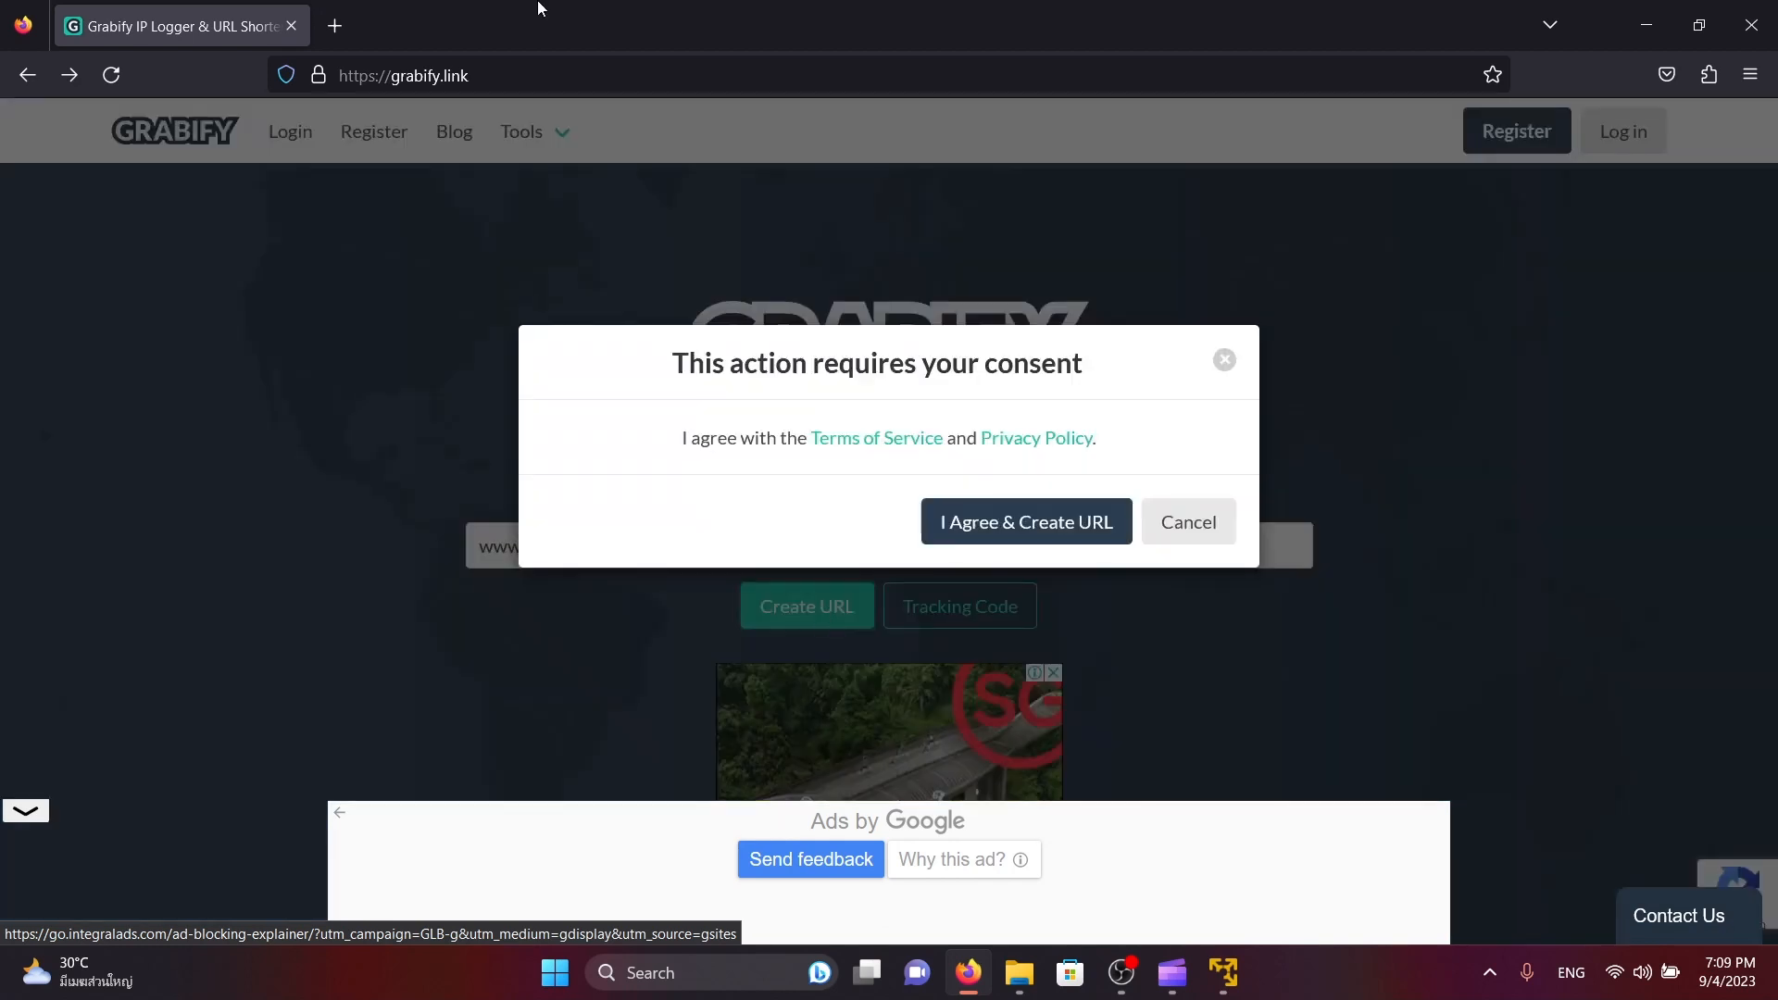
{"action": "left_click", "coordinate": [1060, 527]}
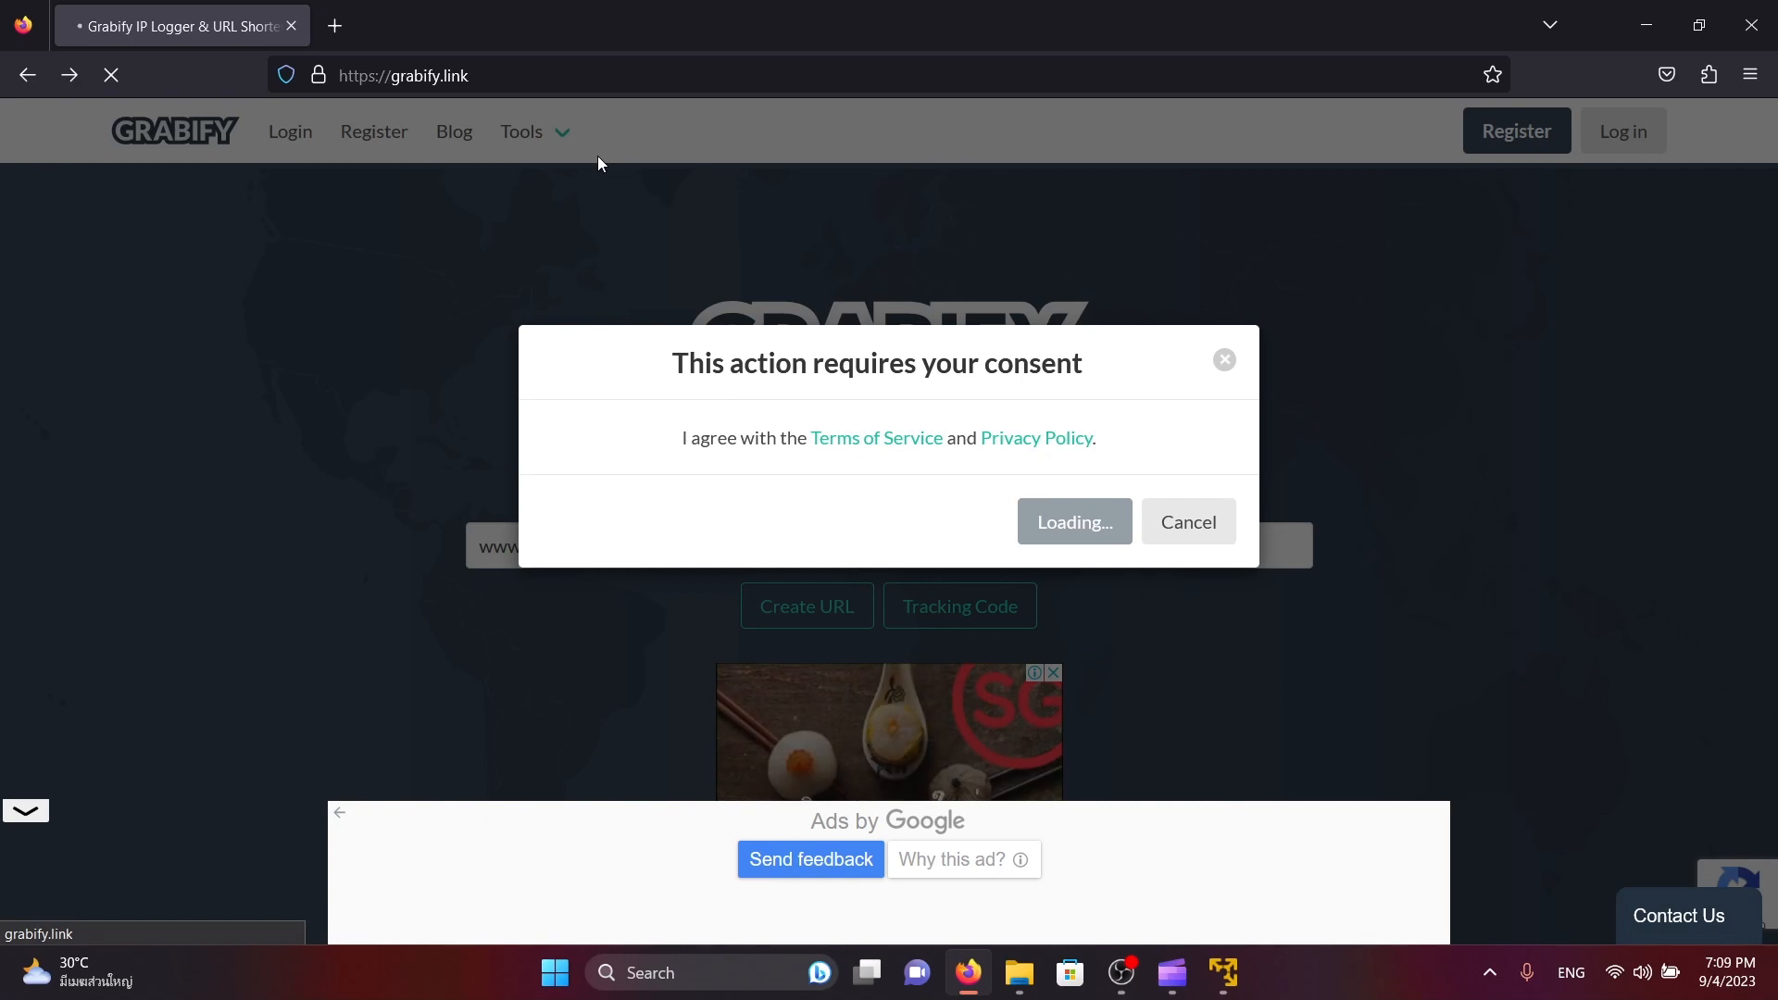
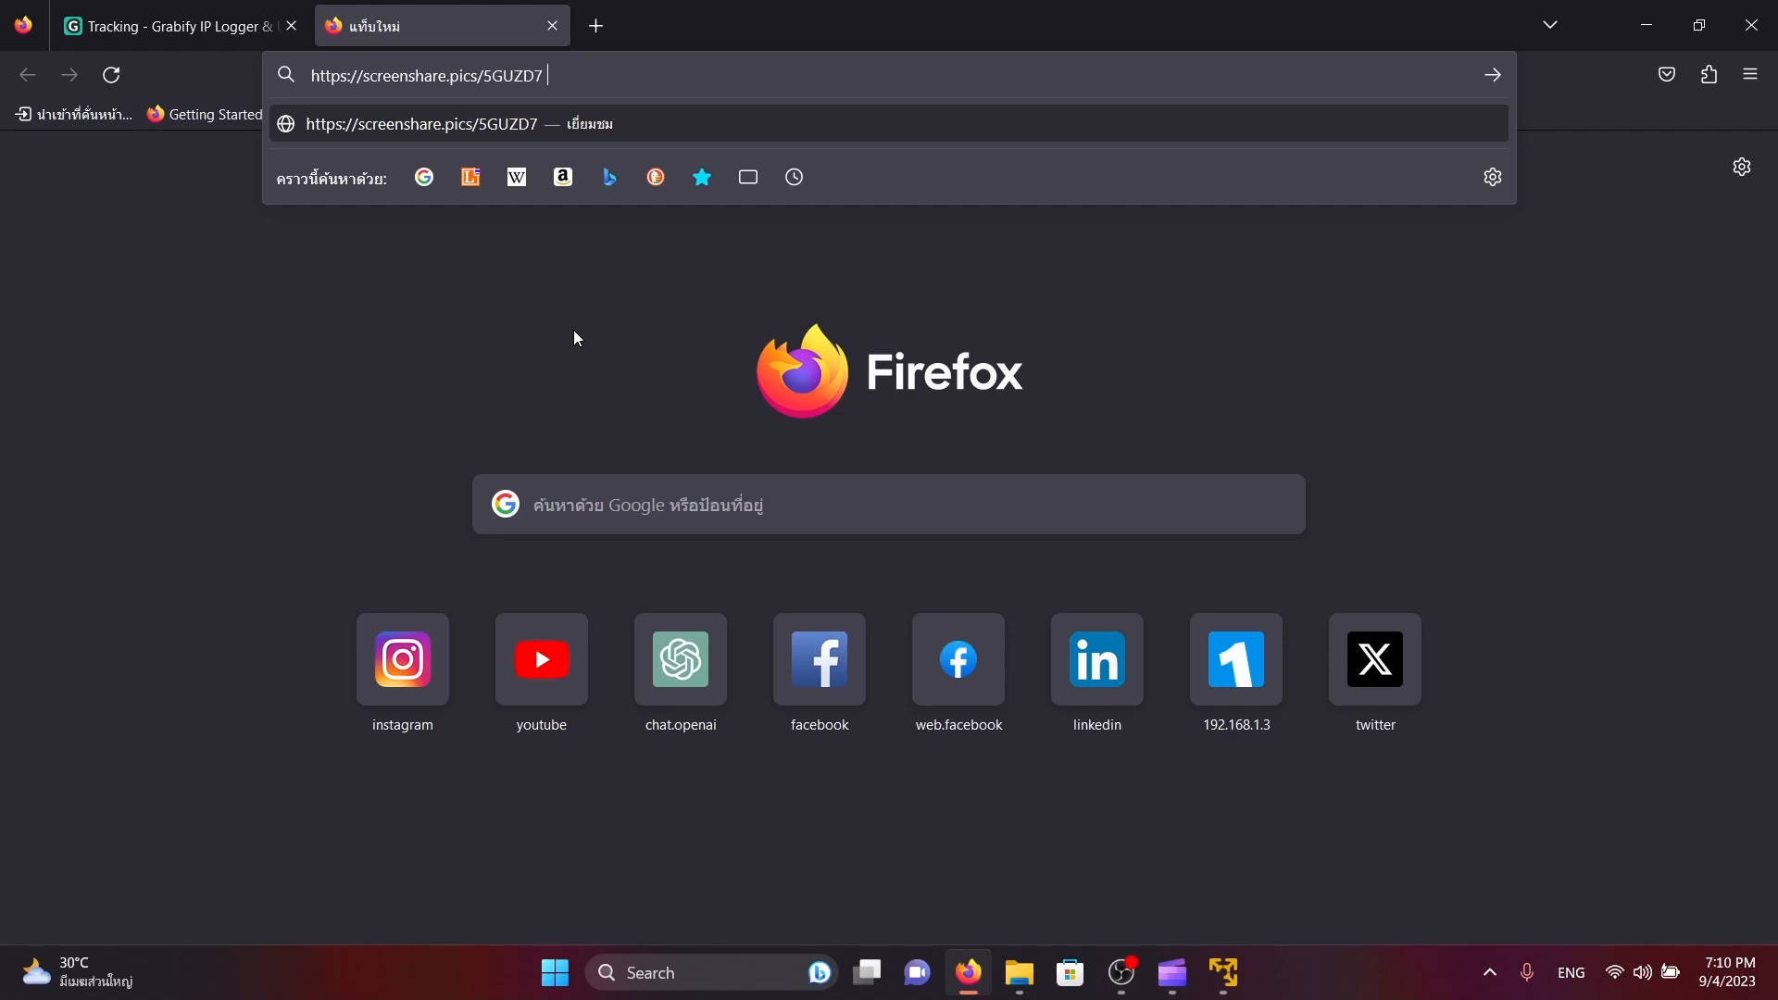
{"action": "key", "text": "Return"}
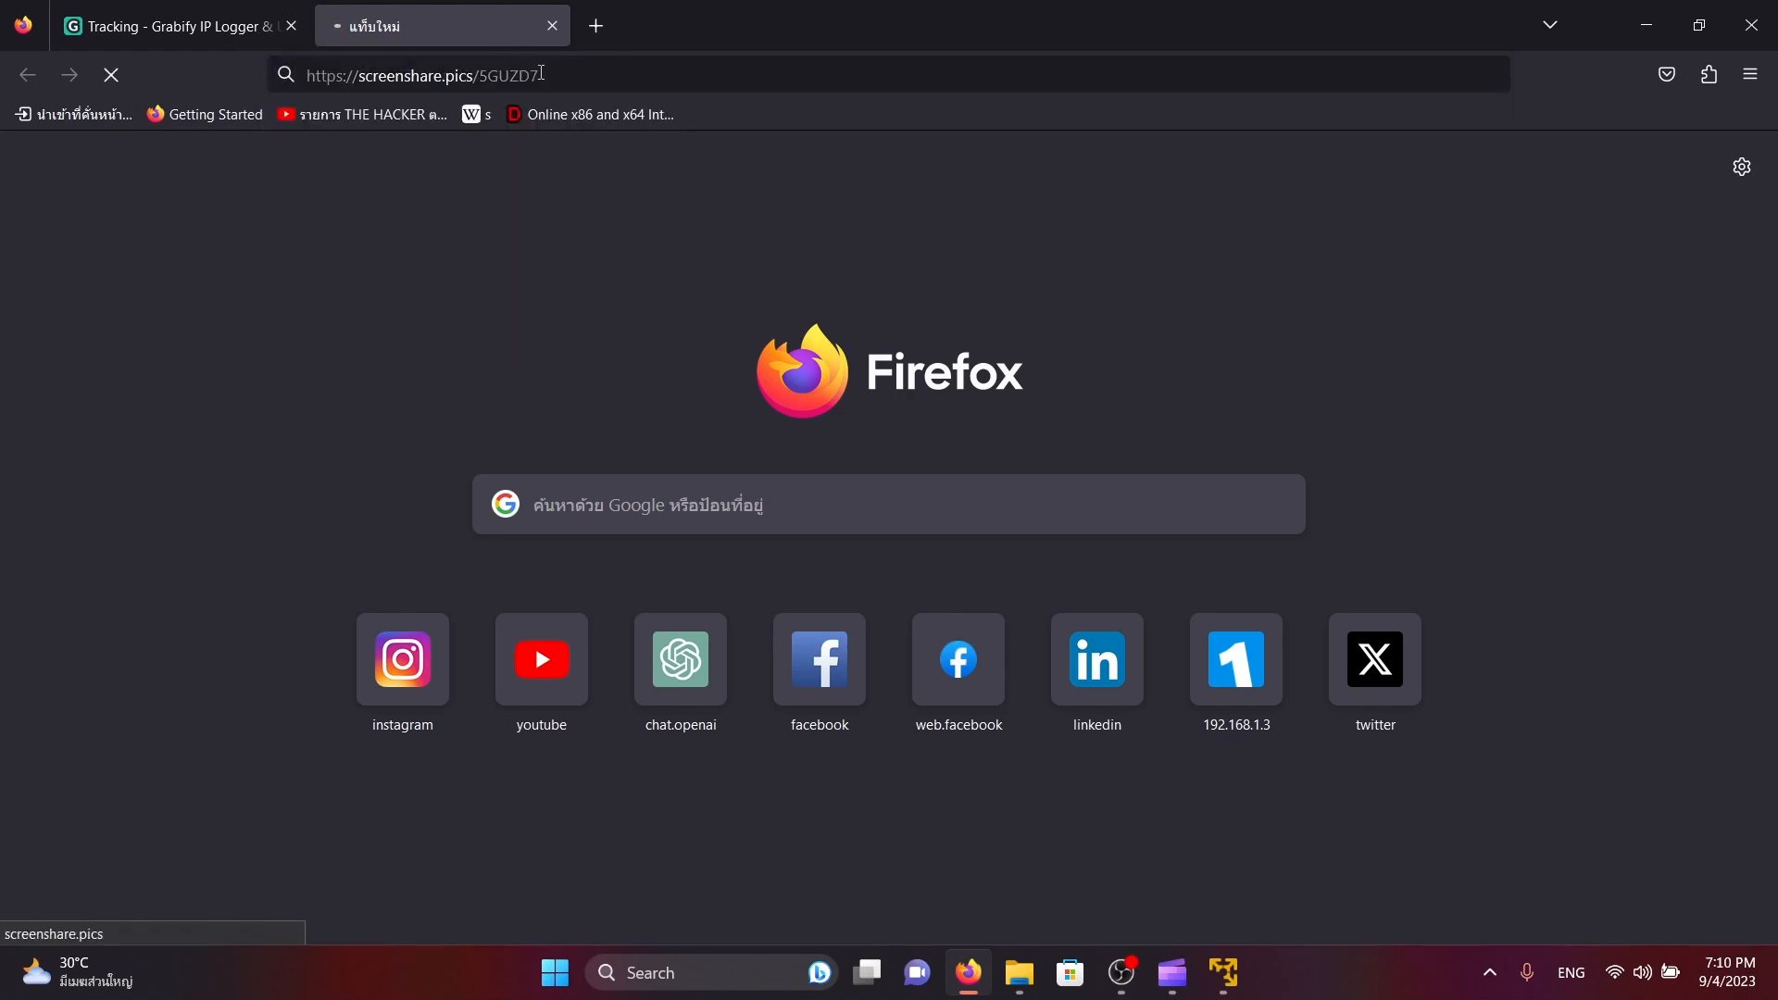
{"action": "left_click_drag", "start_coordinate": [598, 75], "coordinate": [328, 71]}
{"action": "left_click", "coordinate": [883, 445]}
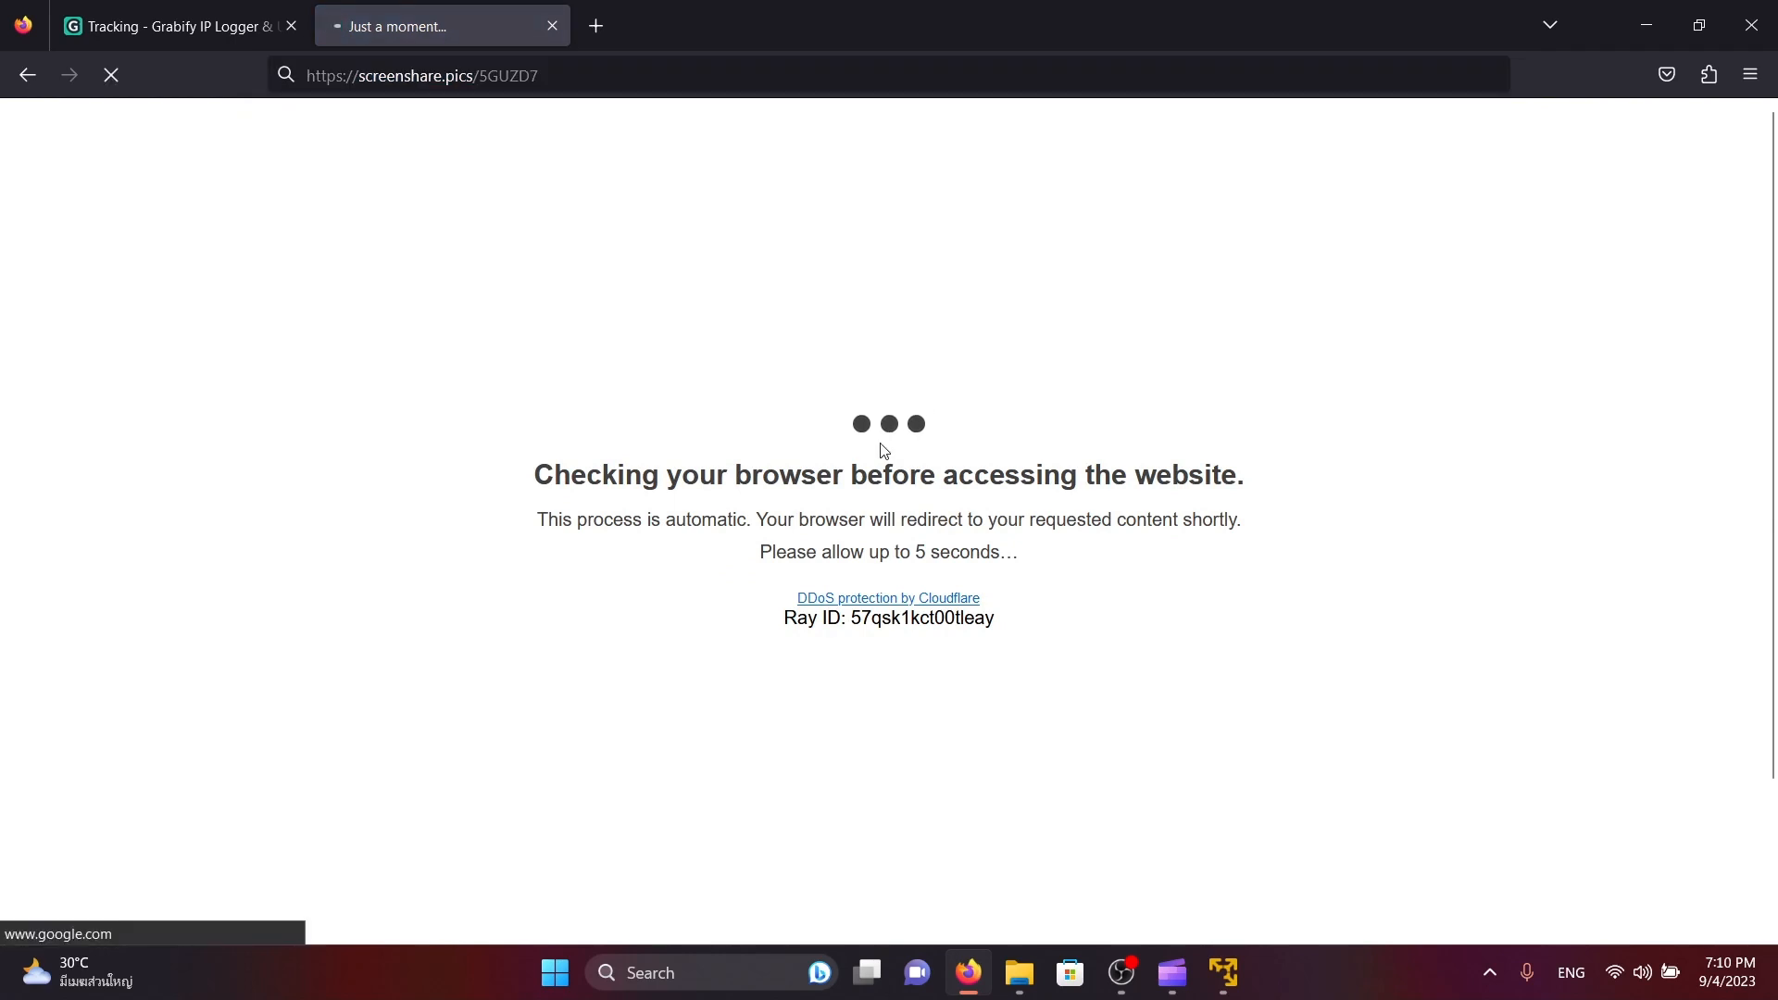
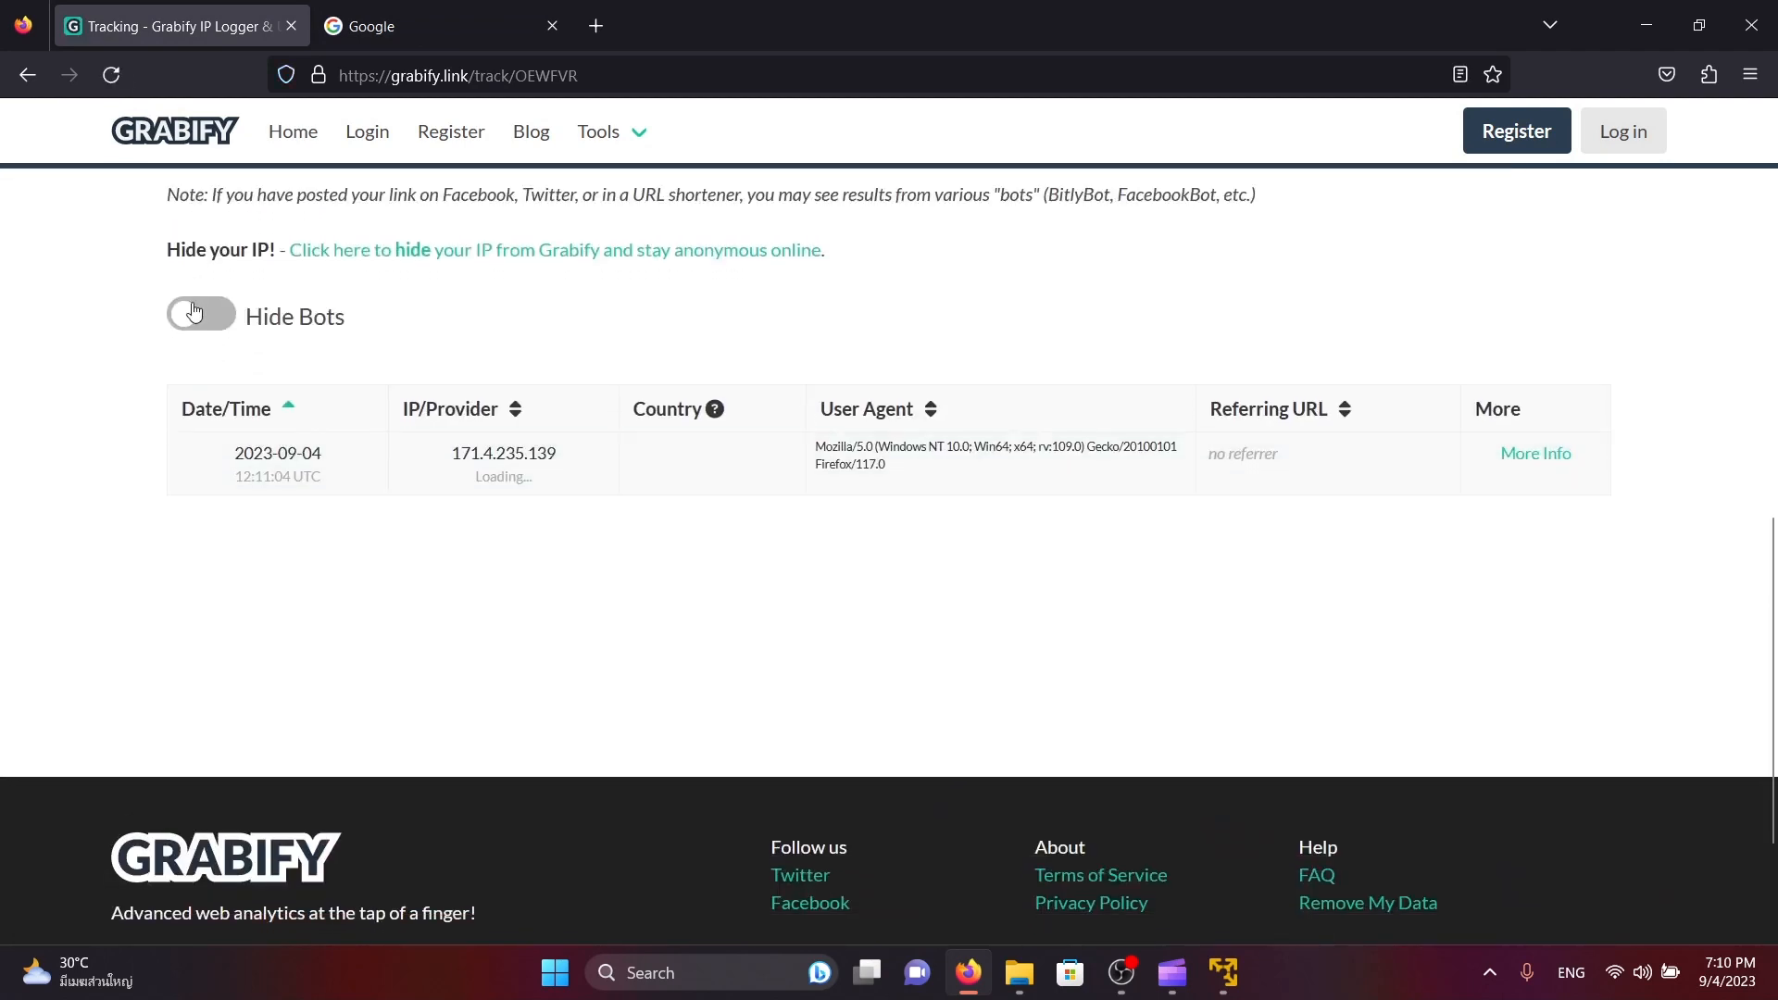
Hide bot visits in the tracking results and open the detailed log of the recorded visit
{"action": "left_click", "coordinate": [195, 312]}
{"action": "left_click_drag", "start_coordinate": [613, 453], "coordinate": [431, 458]}
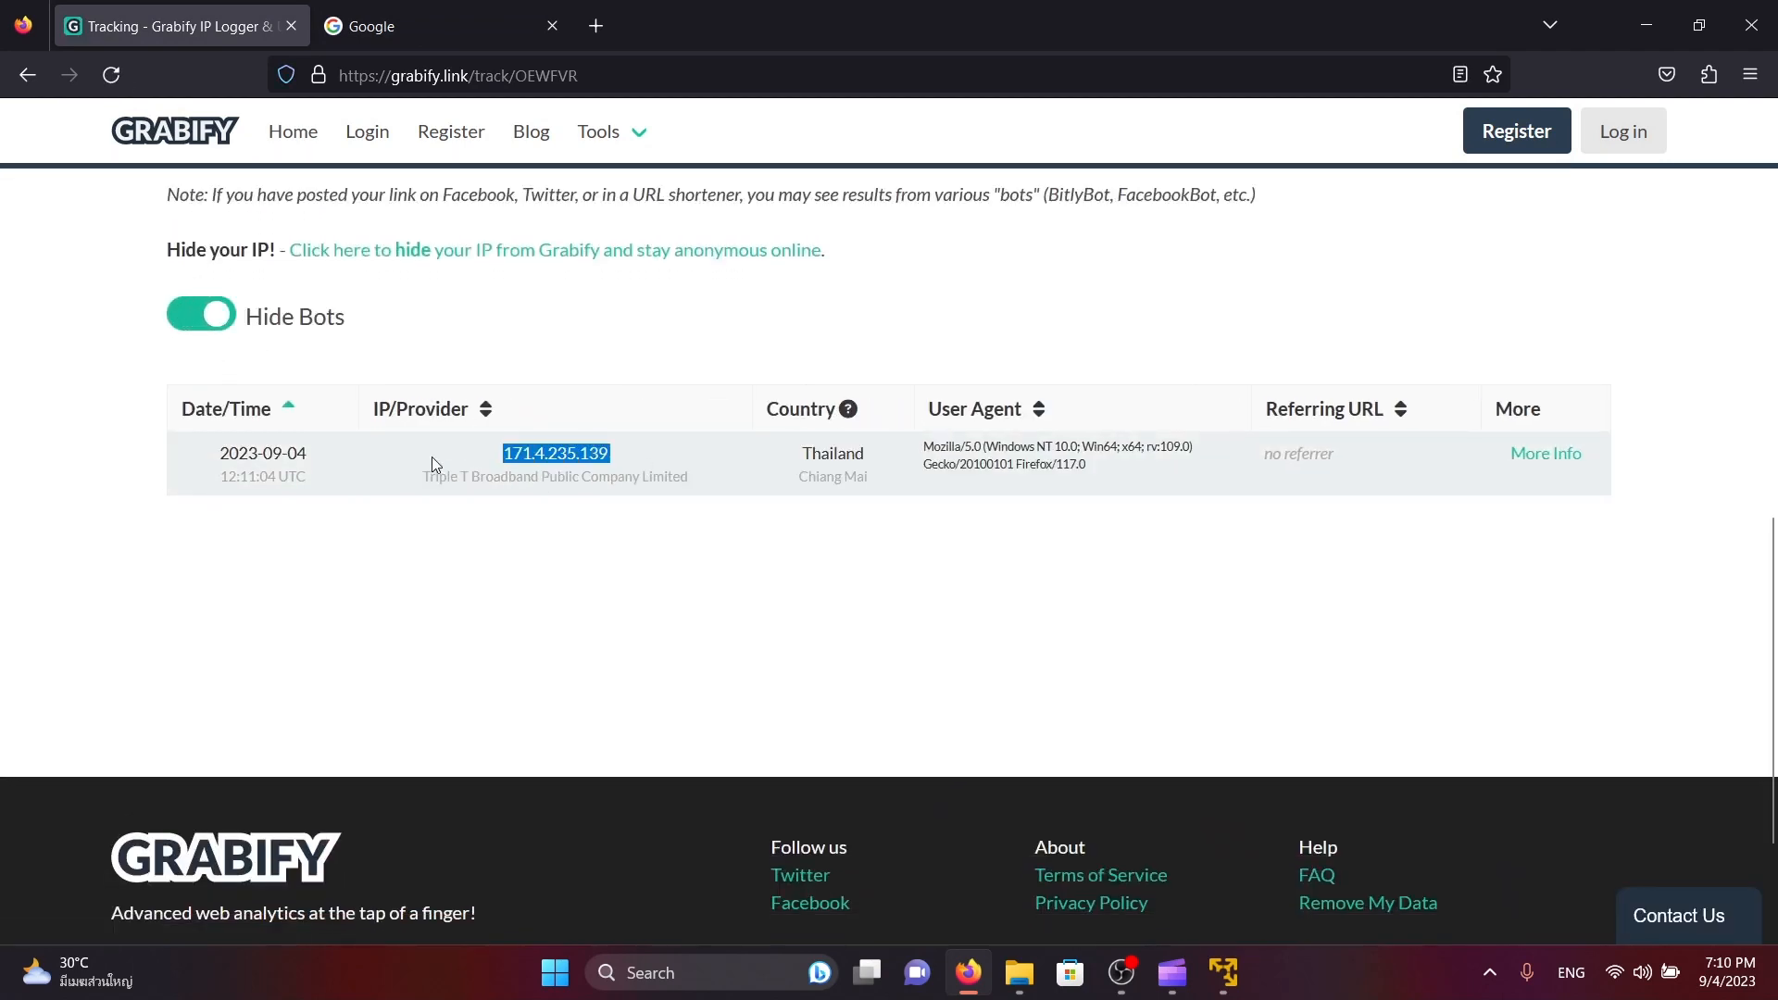
{"action": "left_click", "coordinate": [1546, 453]}
Examine the visitor's country, timezone and user time in the advanced log
{"action": "triple_click", "coordinate": [699, 316]}
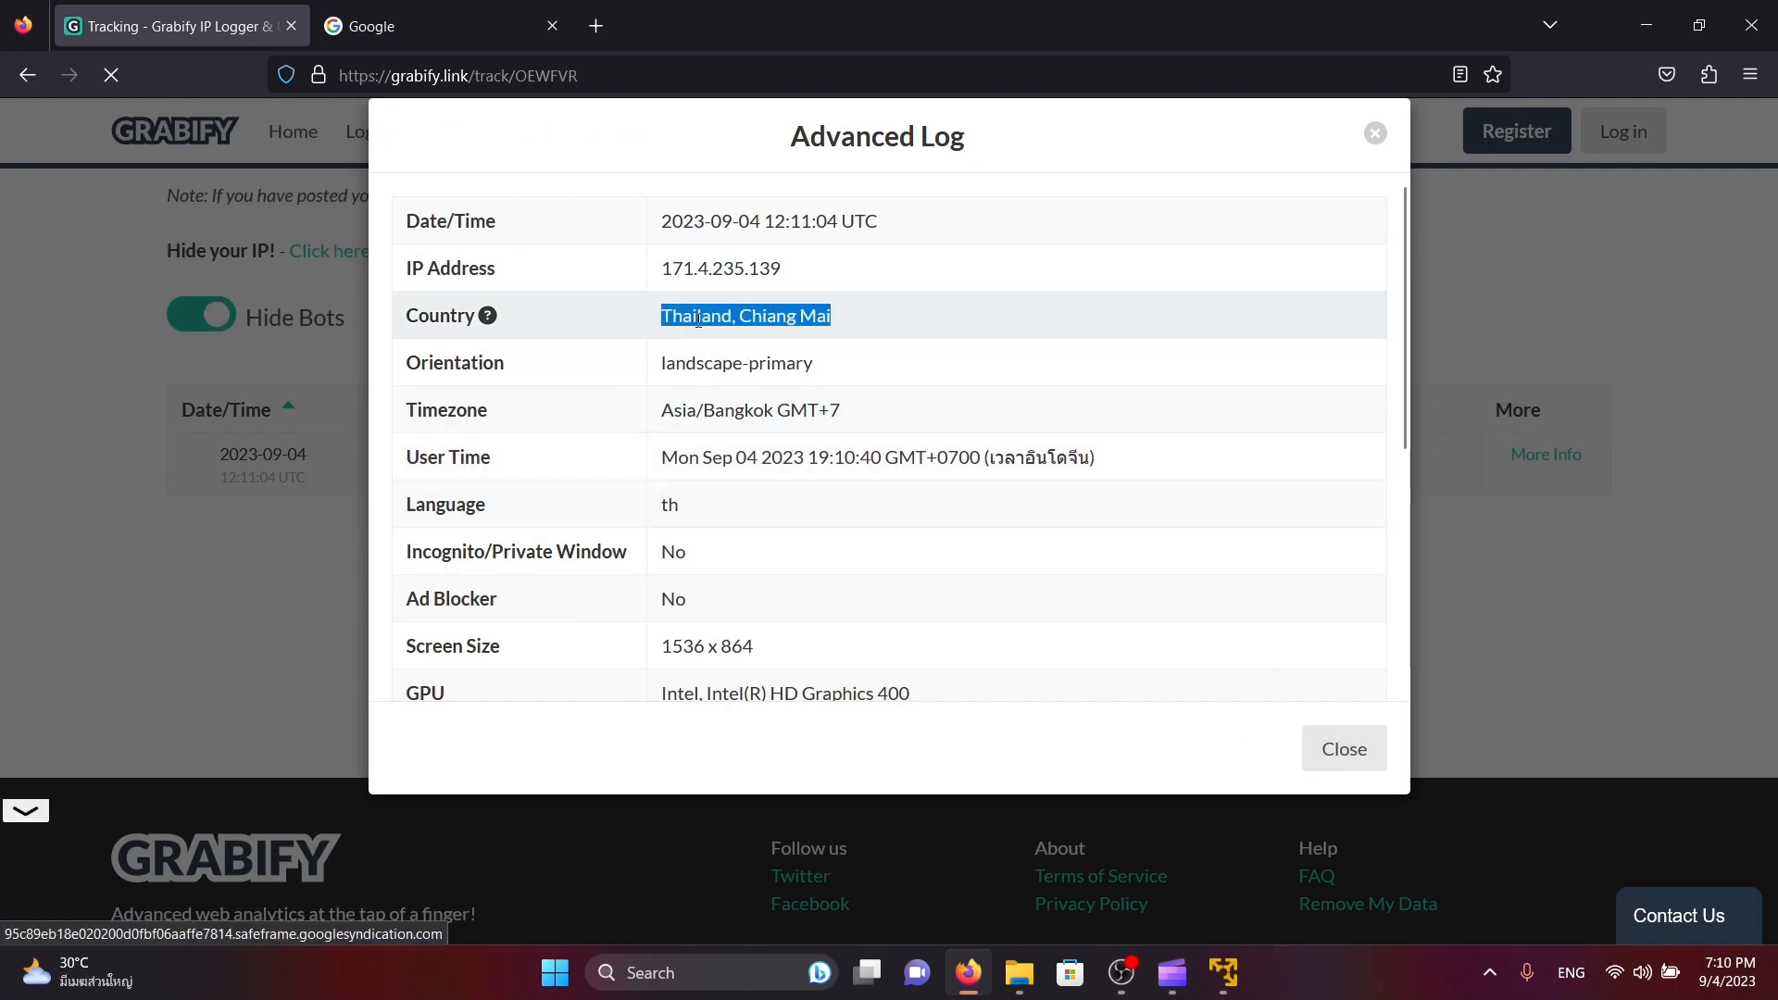
{"action": "double_click", "coordinate": [679, 411]}
{"action": "left_click", "coordinate": [880, 415]}
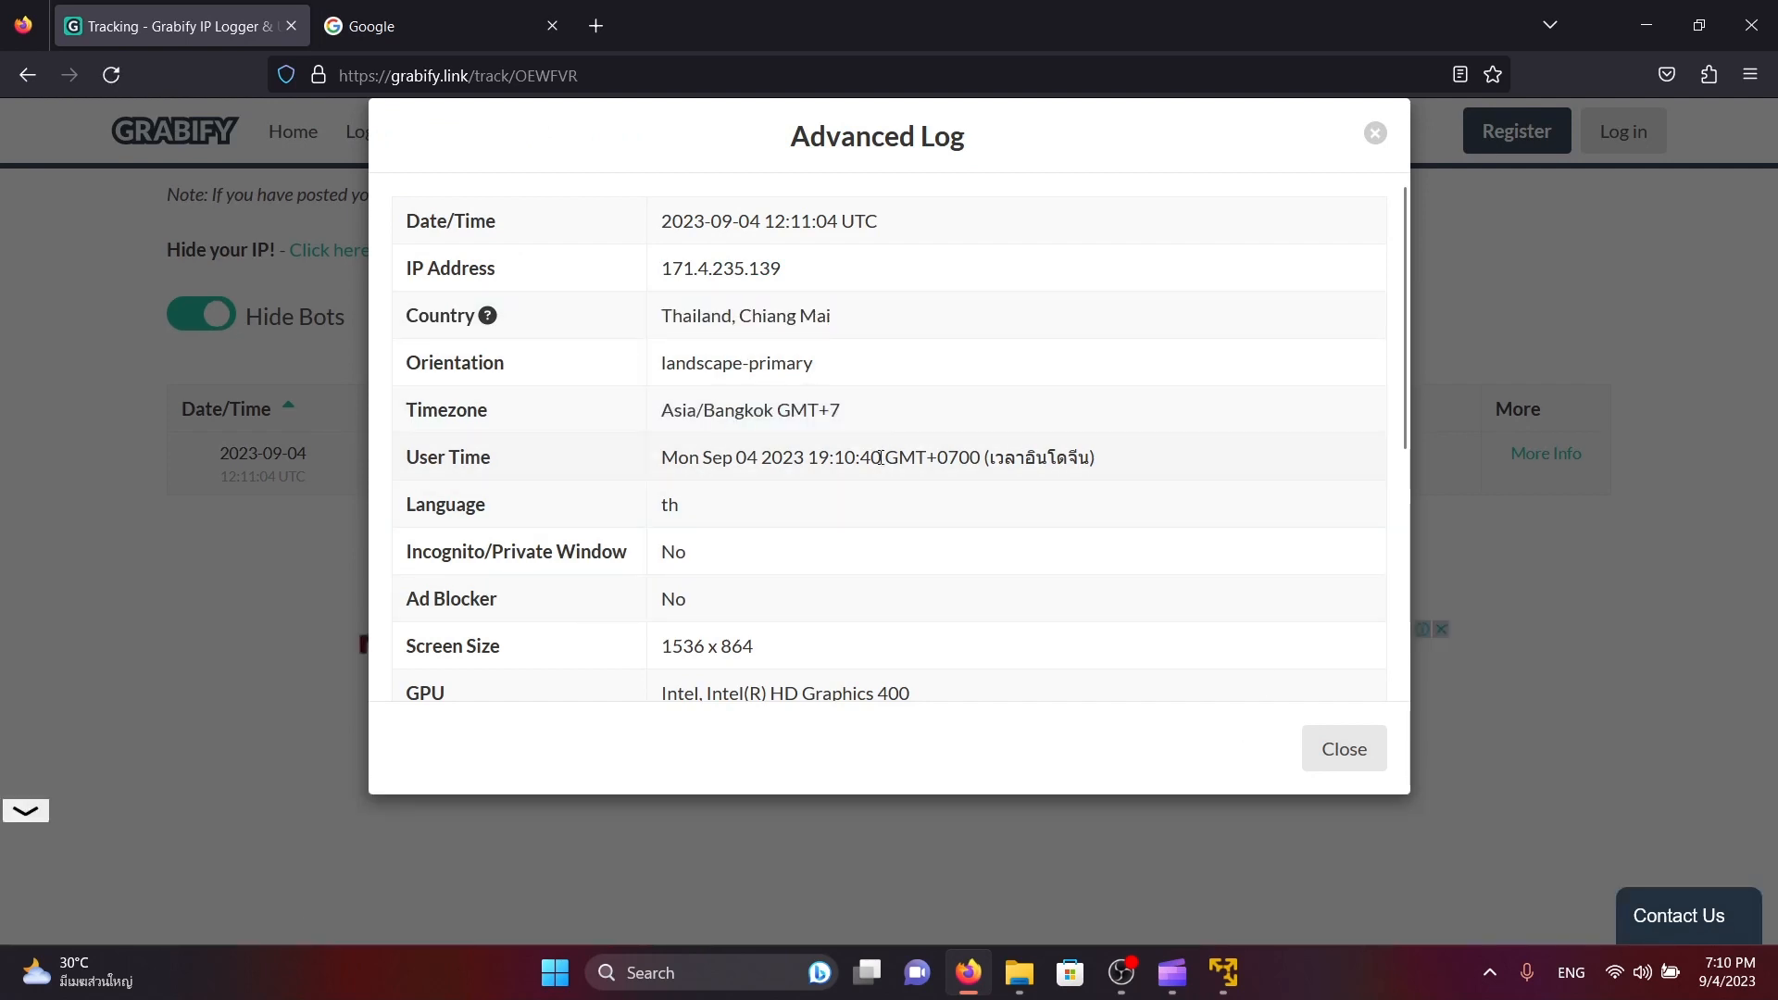
{"action": "triple_click", "coordinate": [881, 458]}
Examine the visitor's device details in the advanced log, including GPU, browser and operating system
{"action": "scroll", "coordinate": [772, 616], "scroll_direction": "down", "scroll_amount": 1}
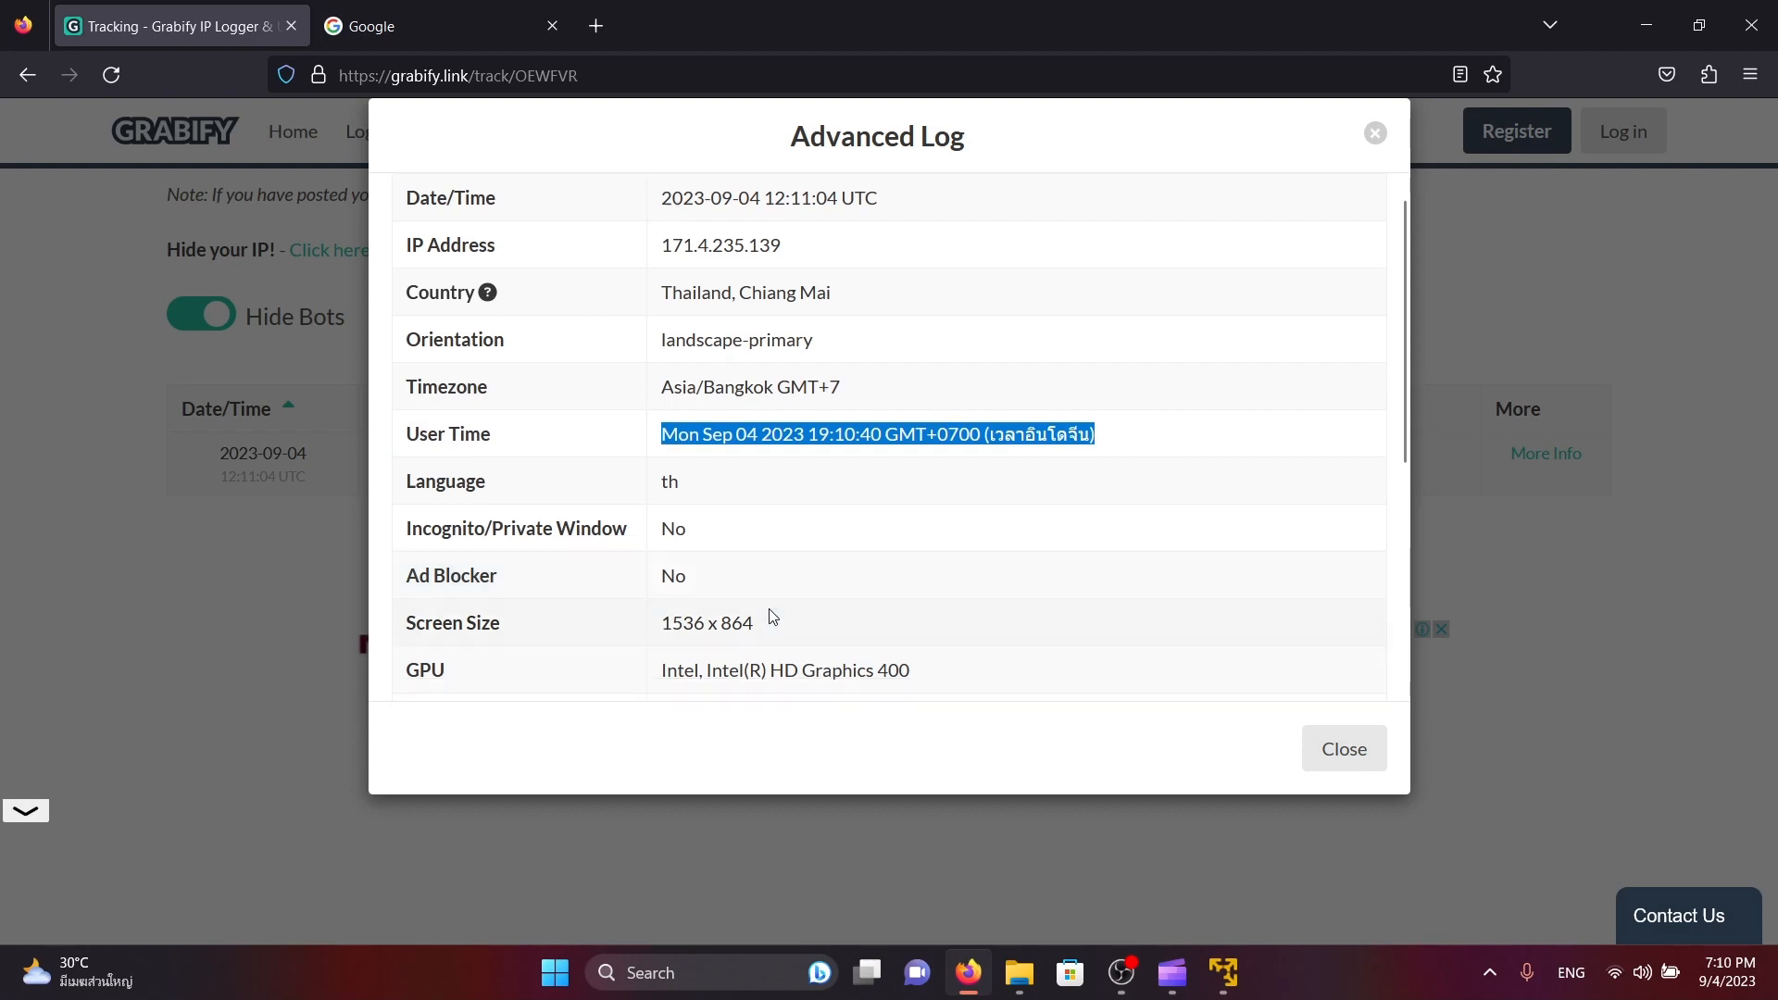
{"action": "scroll", "coordinate": [773, 616], "scroll_direction": "down", "scroll_amount": 3}
{"action": "left_click_drag", "start_coordinate": [926, 435], "coordinate": [683, 441]}
{"action": "left_click", "coordinate": [829, 451]}
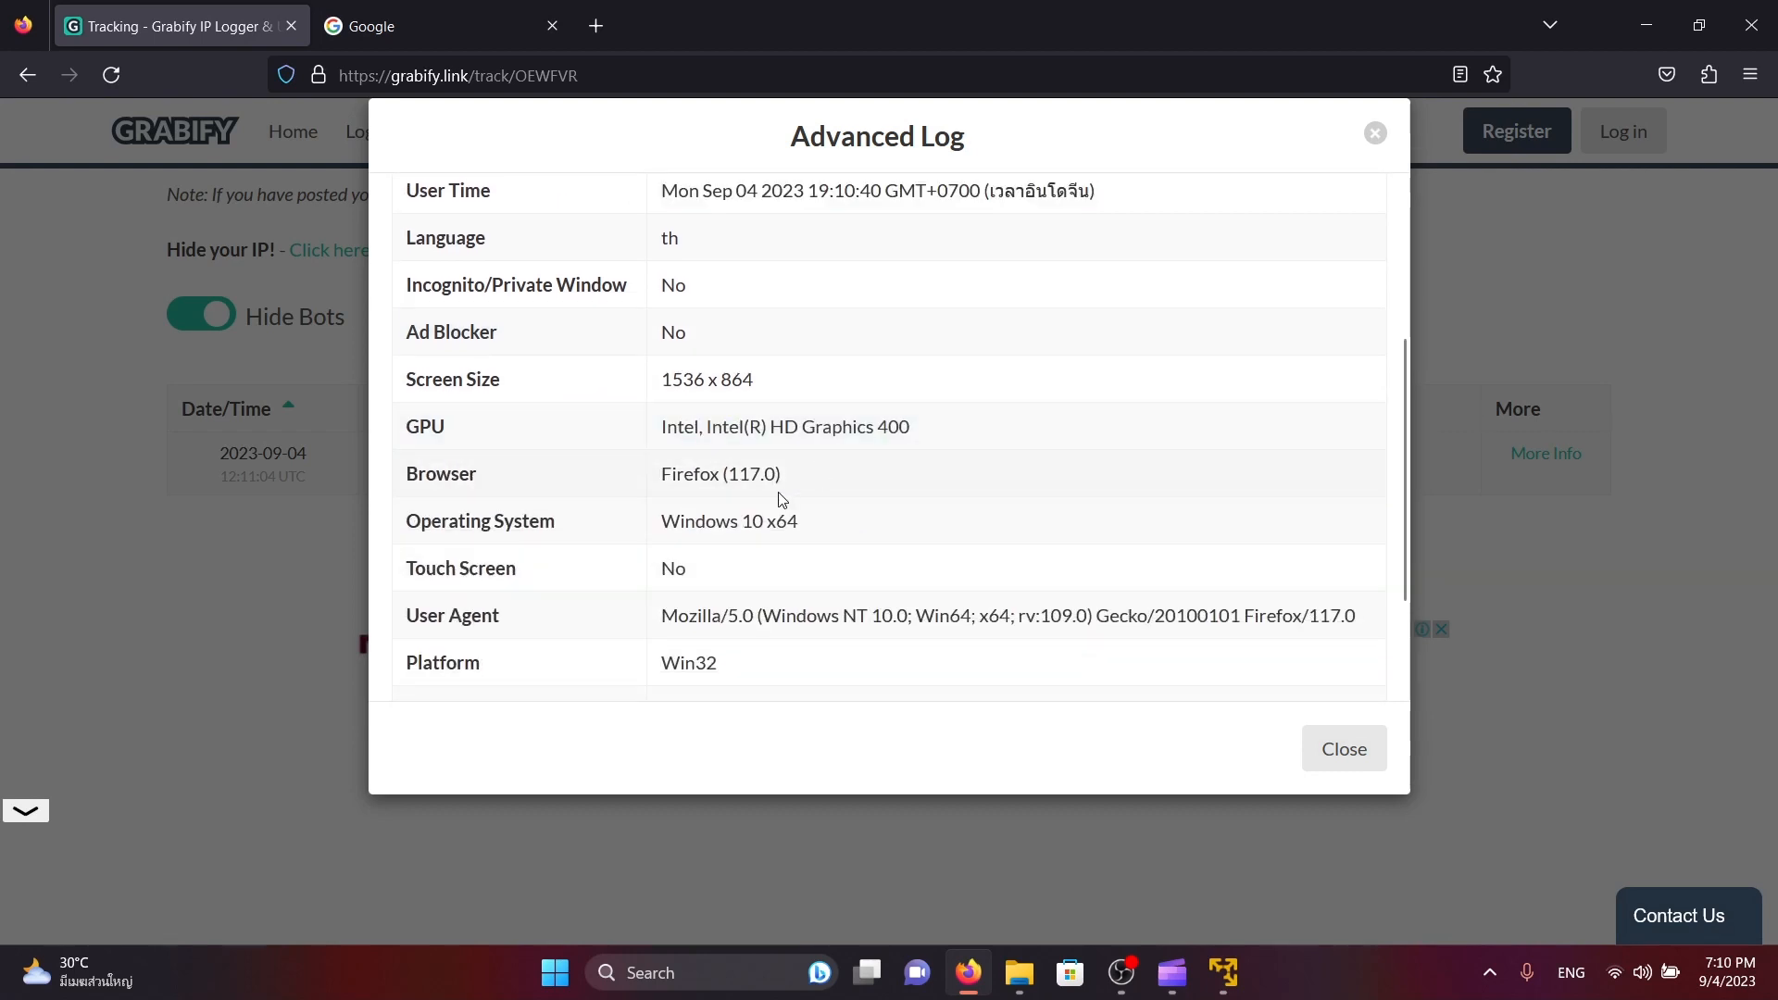
{"action": "scroll", "coordinate": [814, 484], "scroll_direction": "down", "scroll_amount": 3}
{"action": "triple_click", "coordinate": [804, 346]}
{"action": "left_click", "coordinate": [806, 357]}
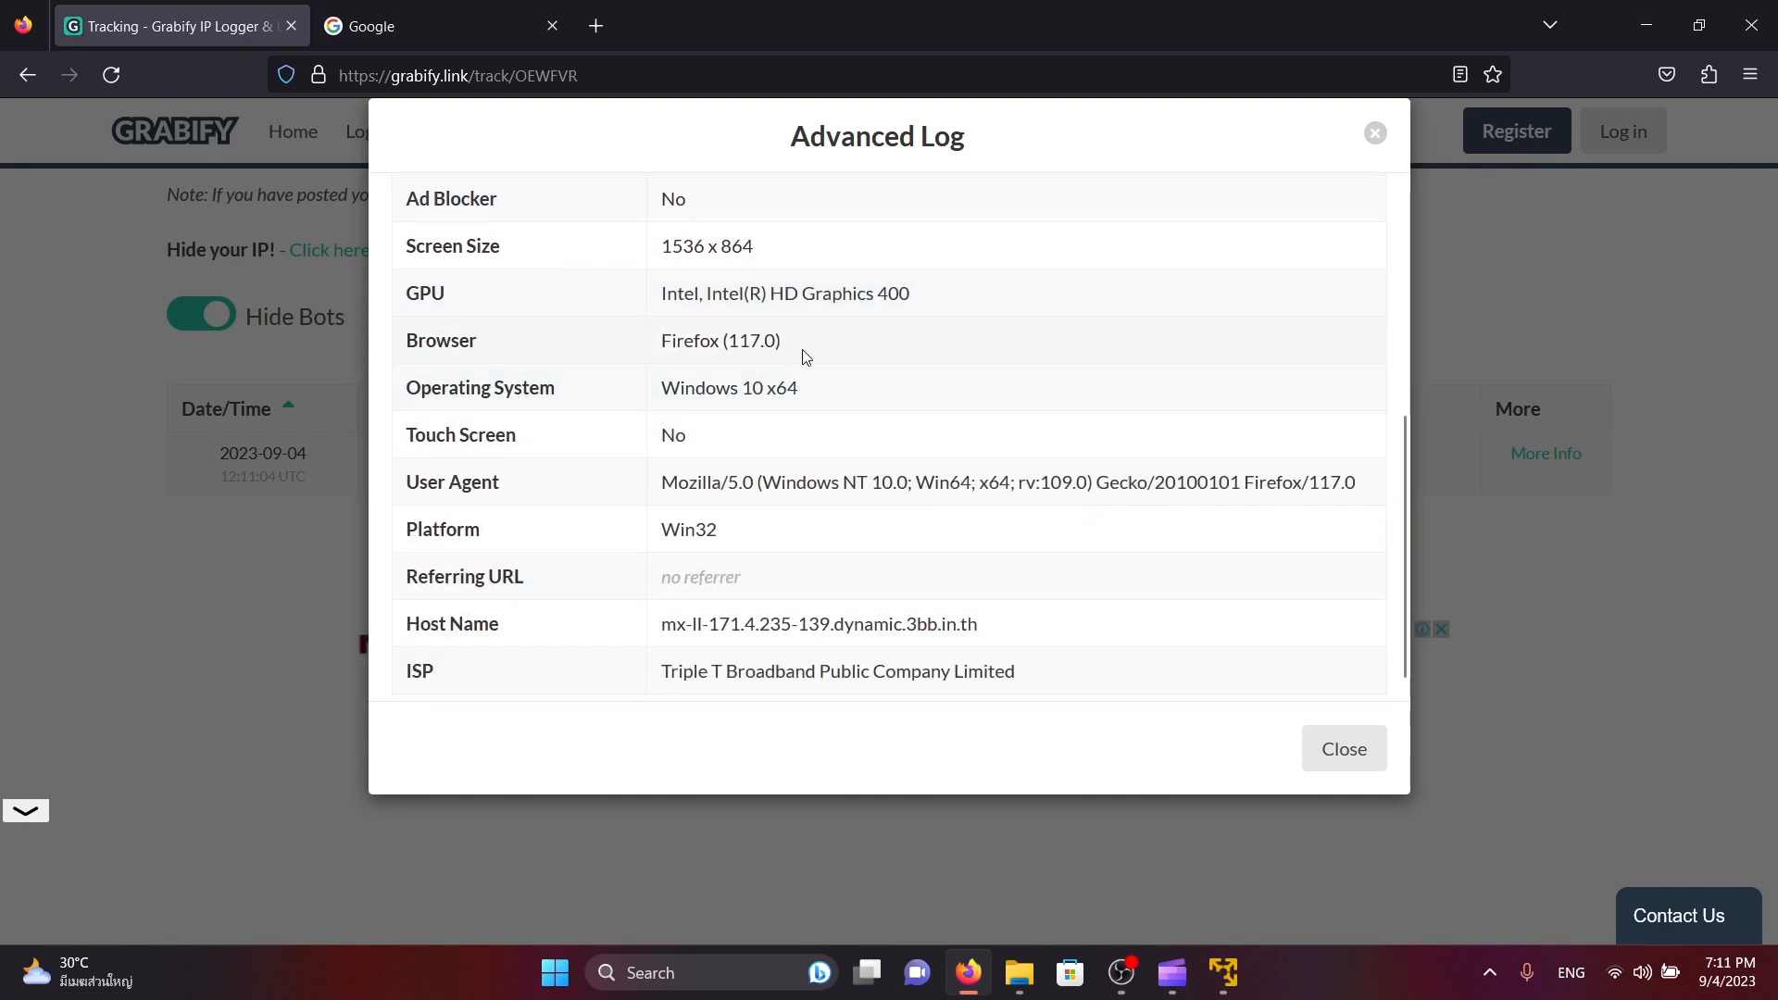
{"action": "triple_click", "coordinate": [857, 393]}
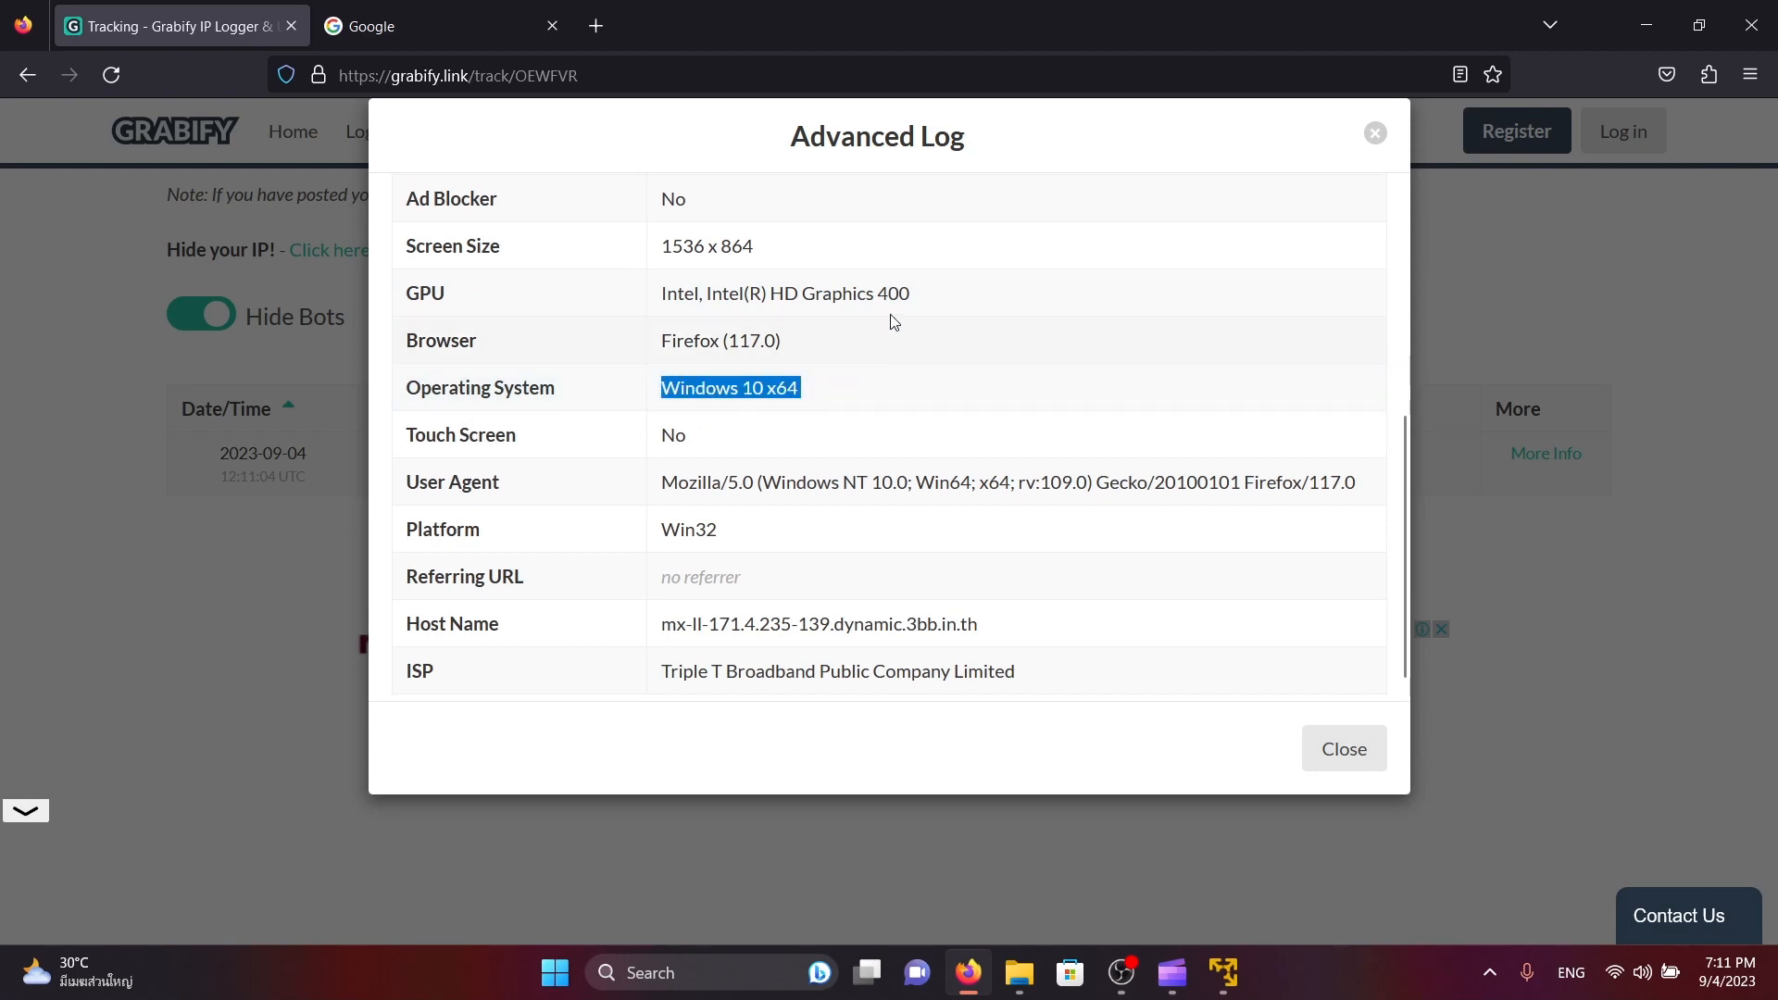
{"action": "left_click_drag", "start_coordinate": [912, 295], "coordinate": [723, 295]}
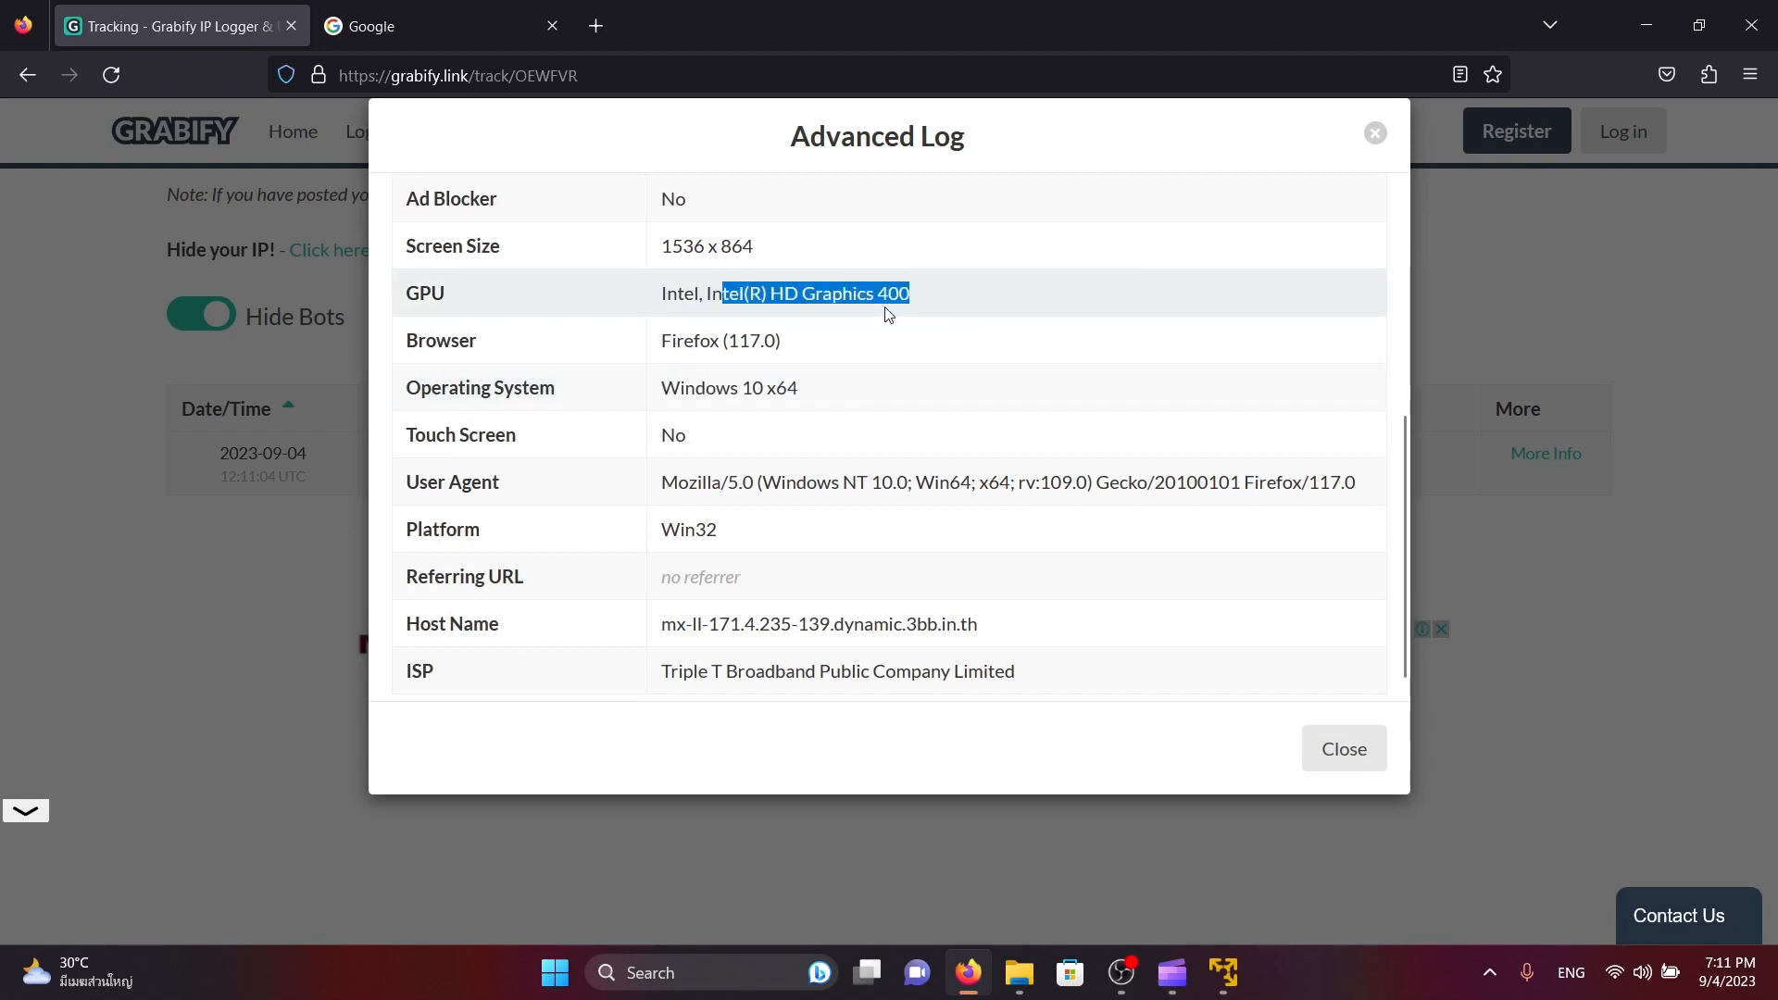
{"action": "scroll", "coordinate": [861, 371], "scroll_direction": "down", "scroll_amount": 1}
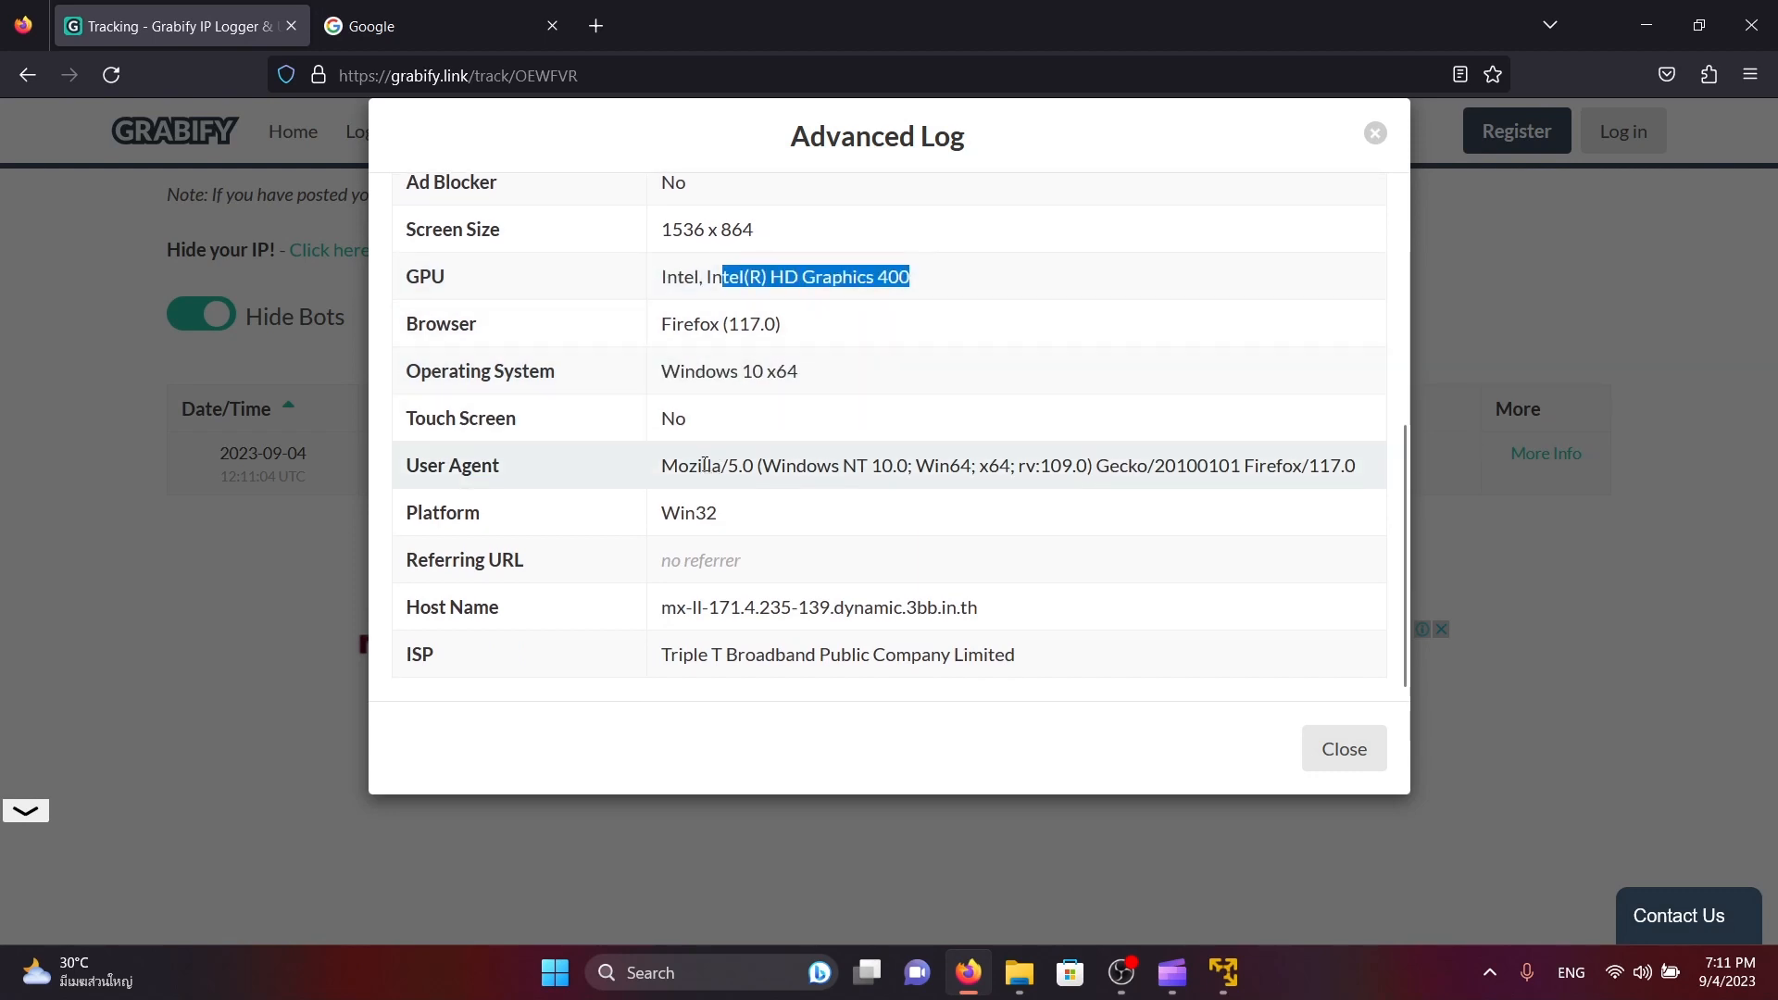
Examine the parts of the visitor's user agent string in the advanced log
{"action": "triple_click", "coordinate": [705, 465]}
{"action": "left_click", "coordinate": [830, 465]}
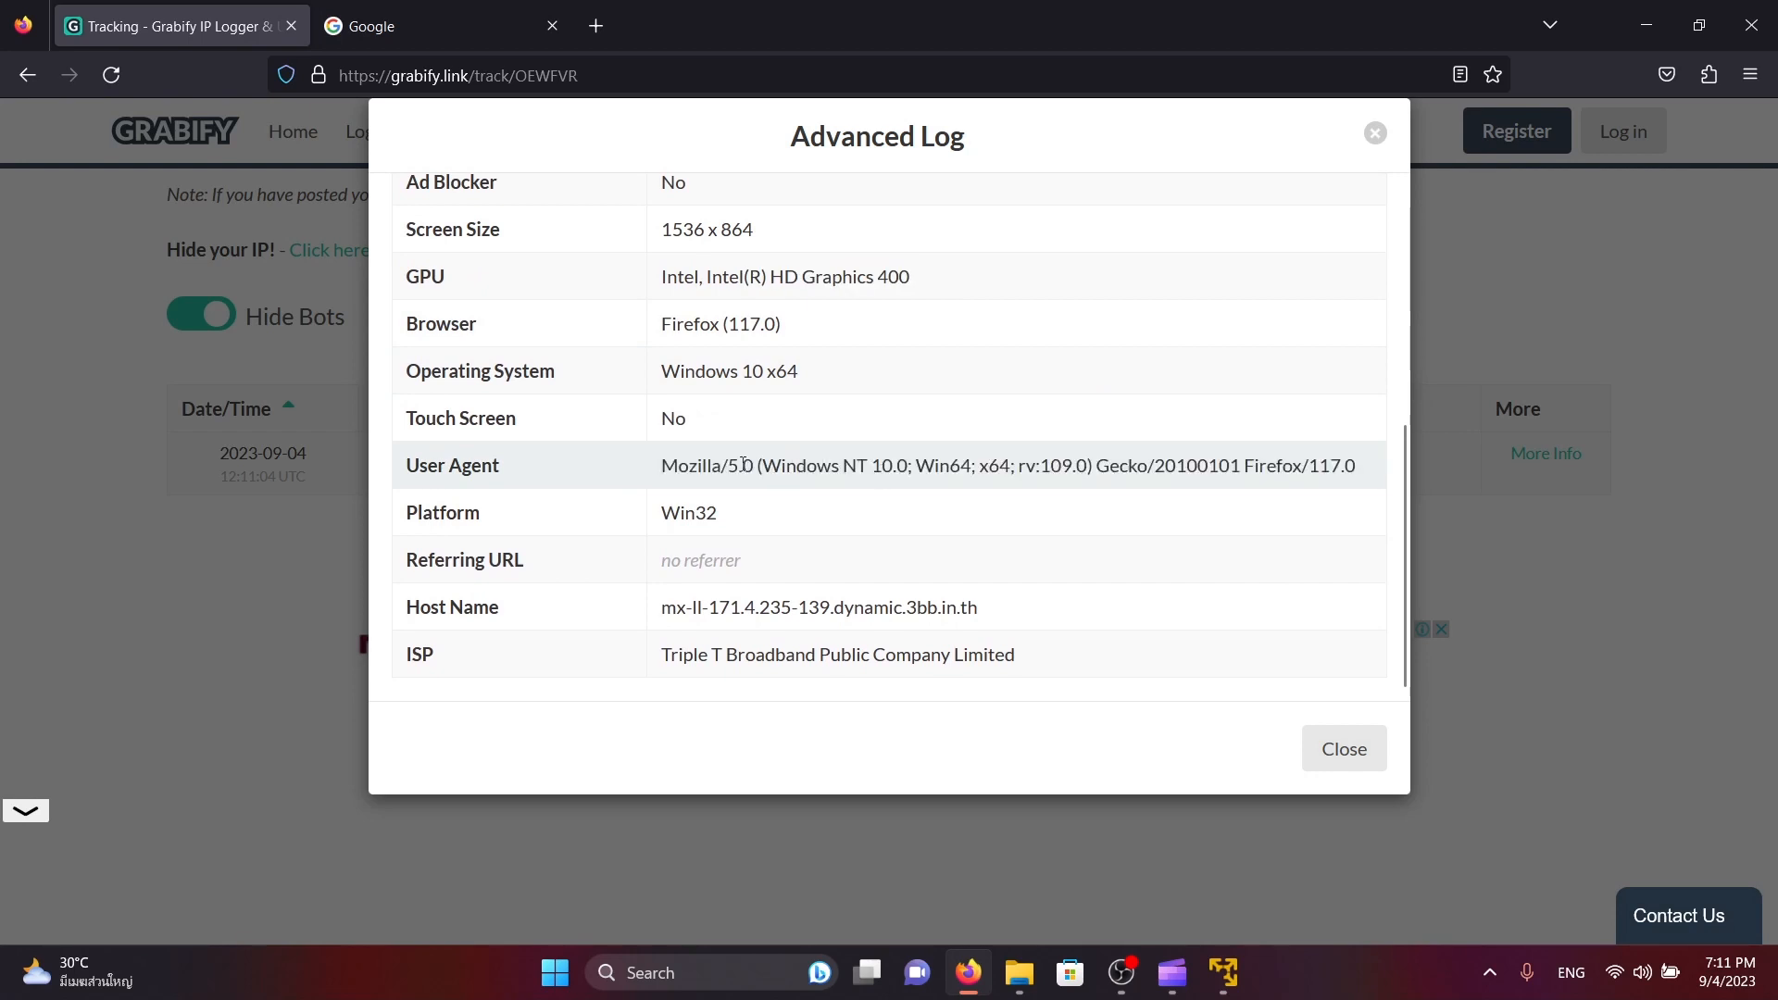
{"action": "left_click_drag", "start_coordinate": [743, 465], "coordinate": [1242, 466]}
{"action": "left_click", "coordinate": [1253, 470]}
{"action": "double_click", "coordinate": [924, 467]}
{"action": "left_click", "coordinate": [996, 467]}
Examine the visitor's host name and internet service provider in the advanced log
{"action": "left_click_drag", "start_coordinate": [1030, 611], "coordinate": [658, 581]}
{"action": "triple_click", "coordinate": [858, 656]}
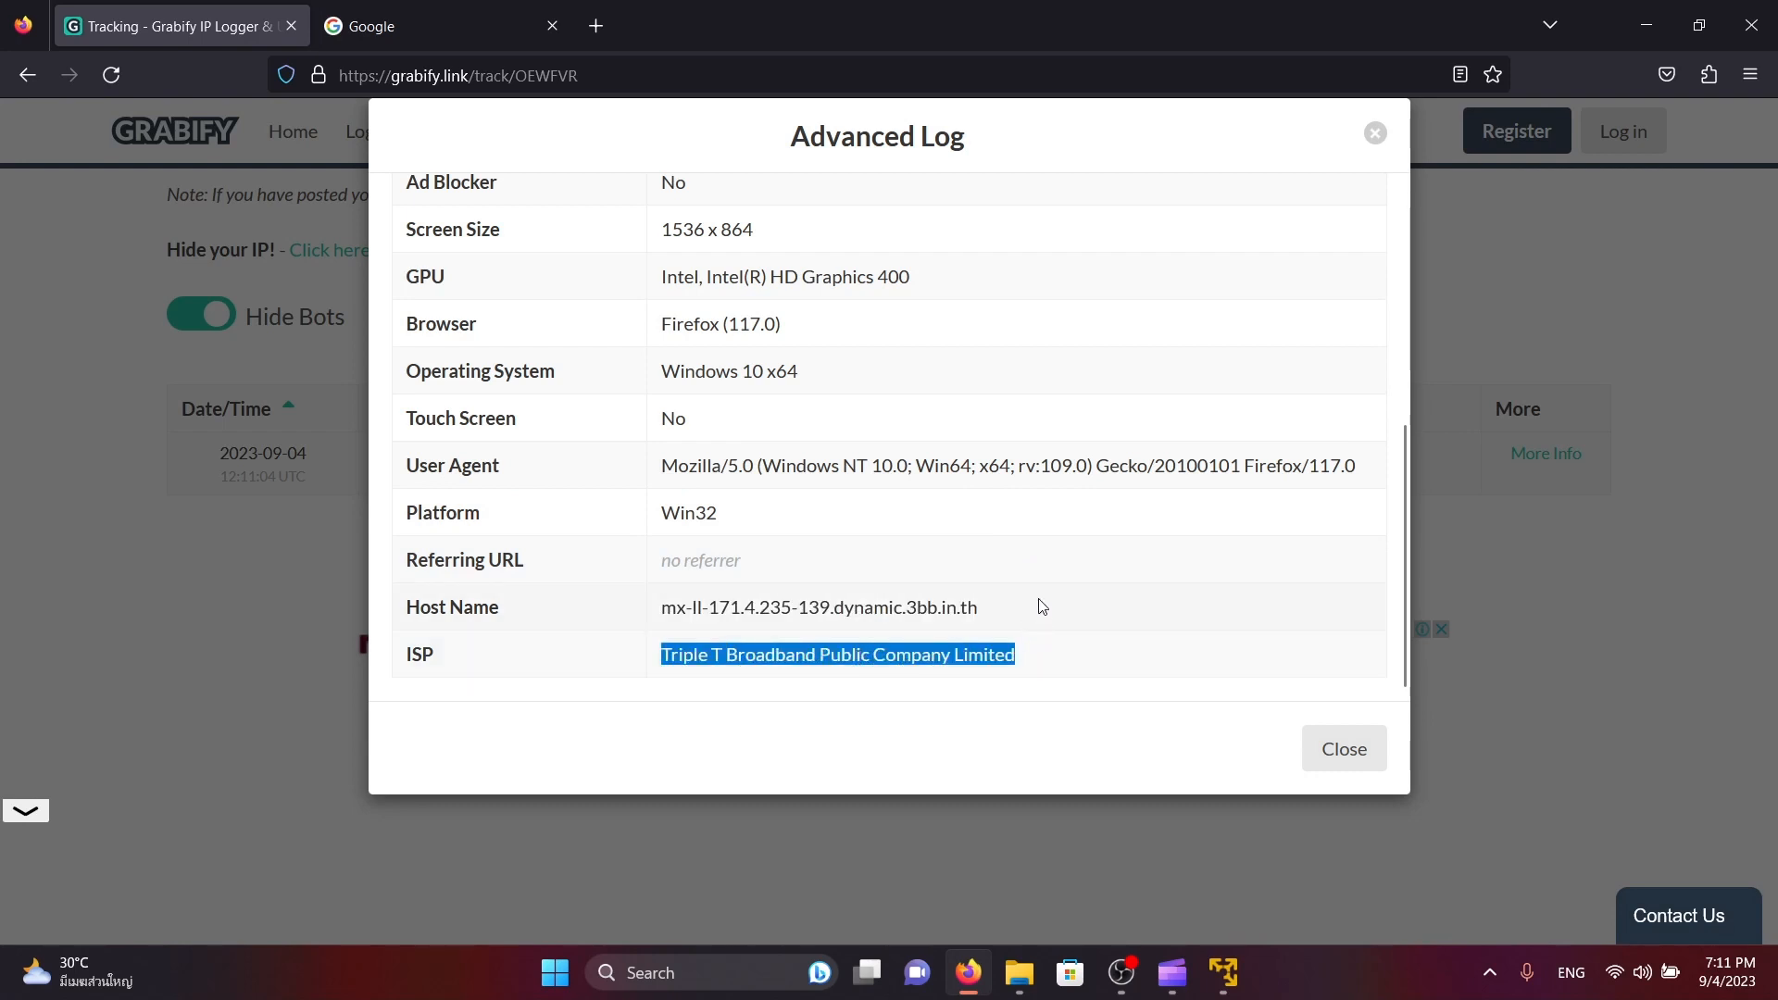
{"action": "left_click_drag", "start_coordinate": [1042, 607], "coordinate": [657, 612]}
{"action": "triple_click", "coordinate": [847, 618]}
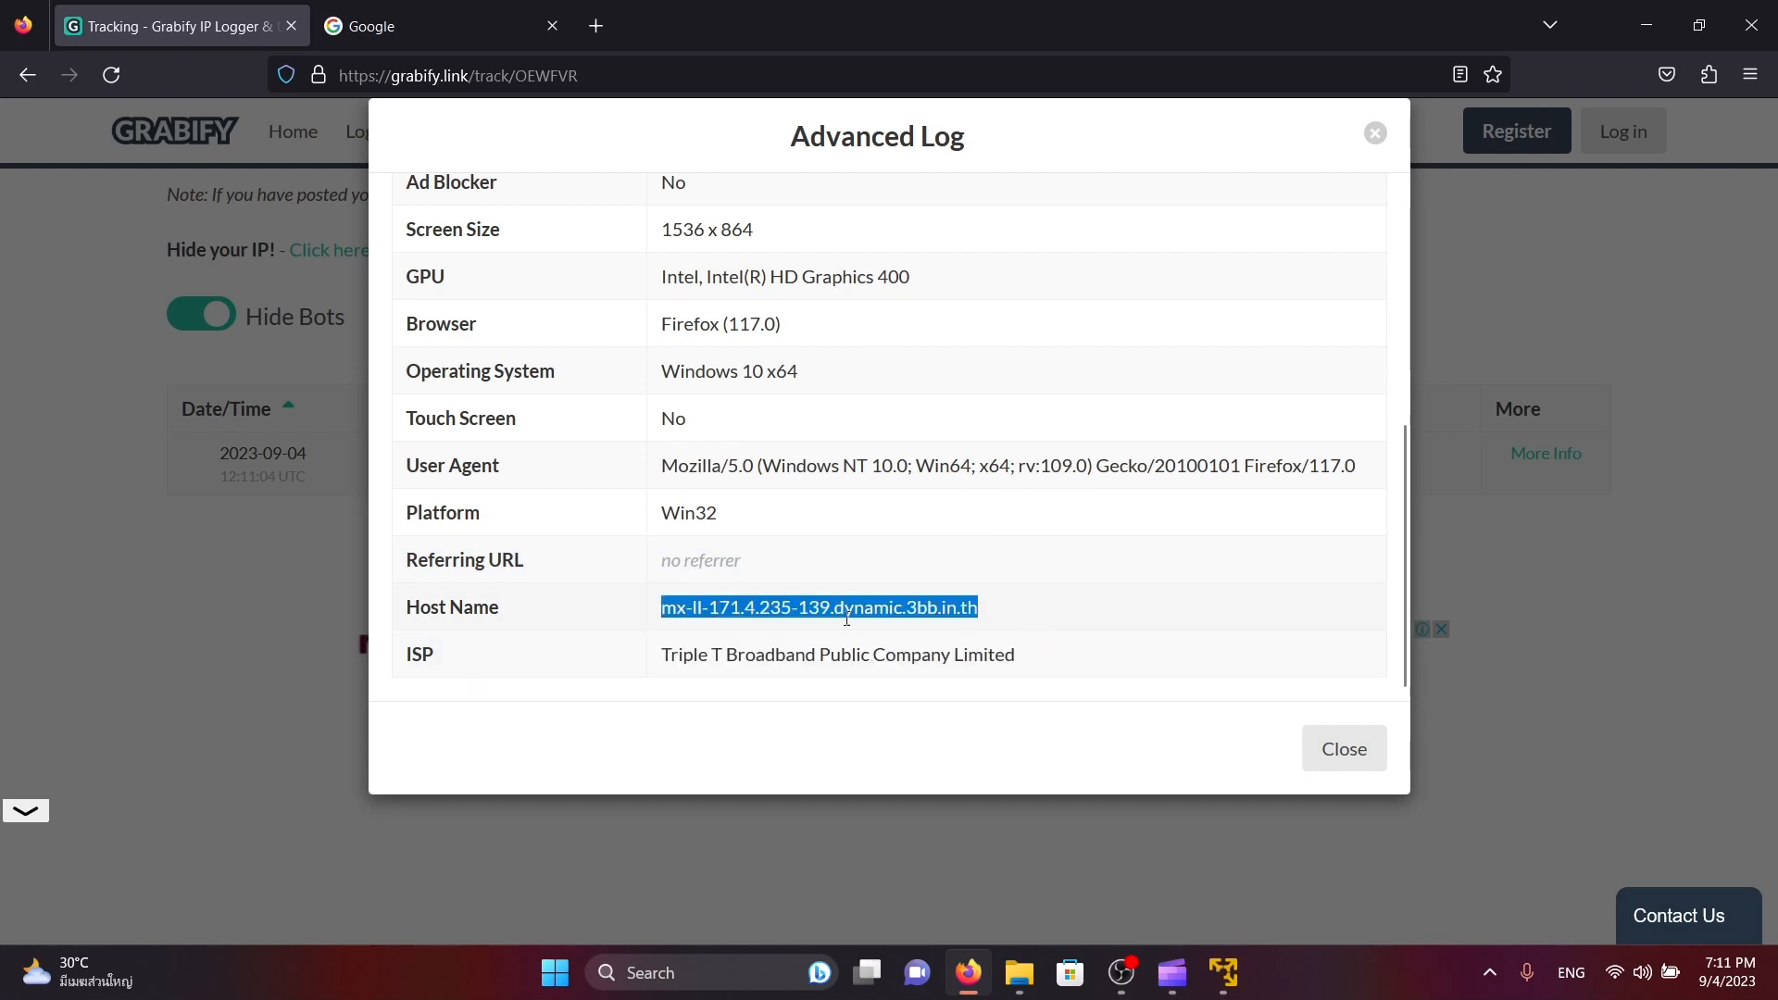
{"action": "scroll", "coordinate": [880, 463], "scroll_direction": "down", "scroll_amount": 2}
Review the country and city recorded for the visitor's IP address again
{"action": "scroll", "coordinate": [859, 398], "scroll_direction": "up", "scroll_amount": 5}
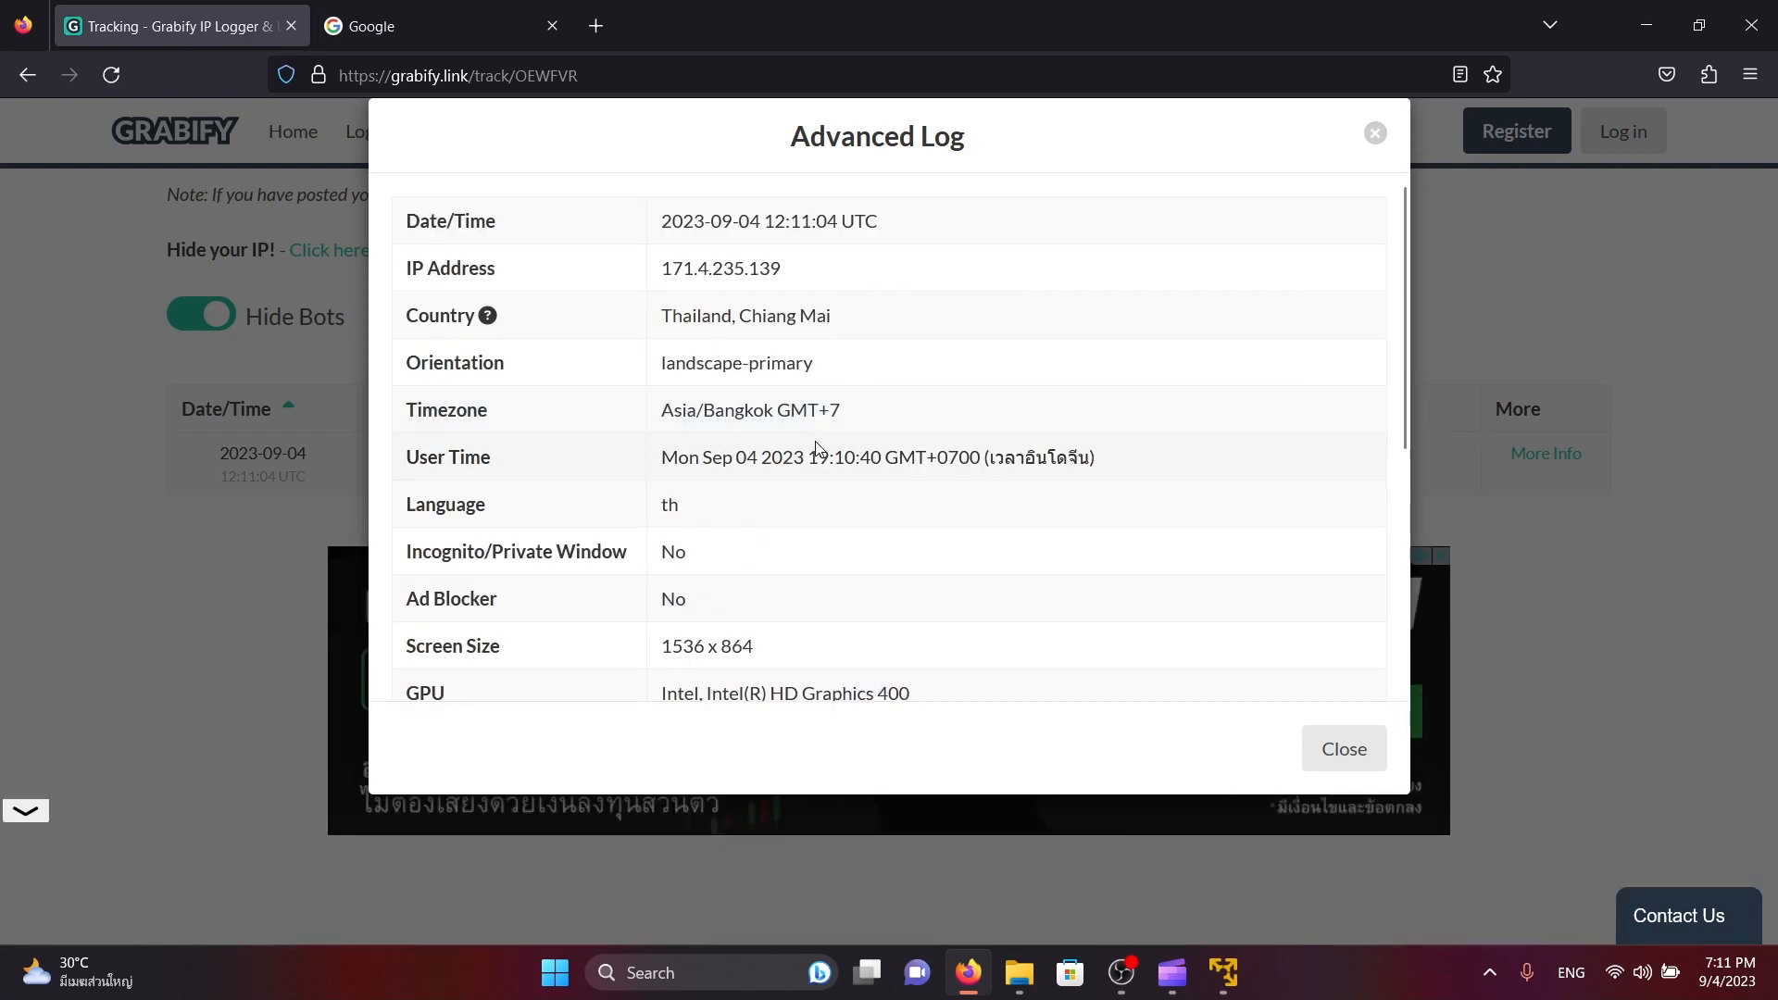
{"action": "triple_click", "coordinate": [699, 315]}
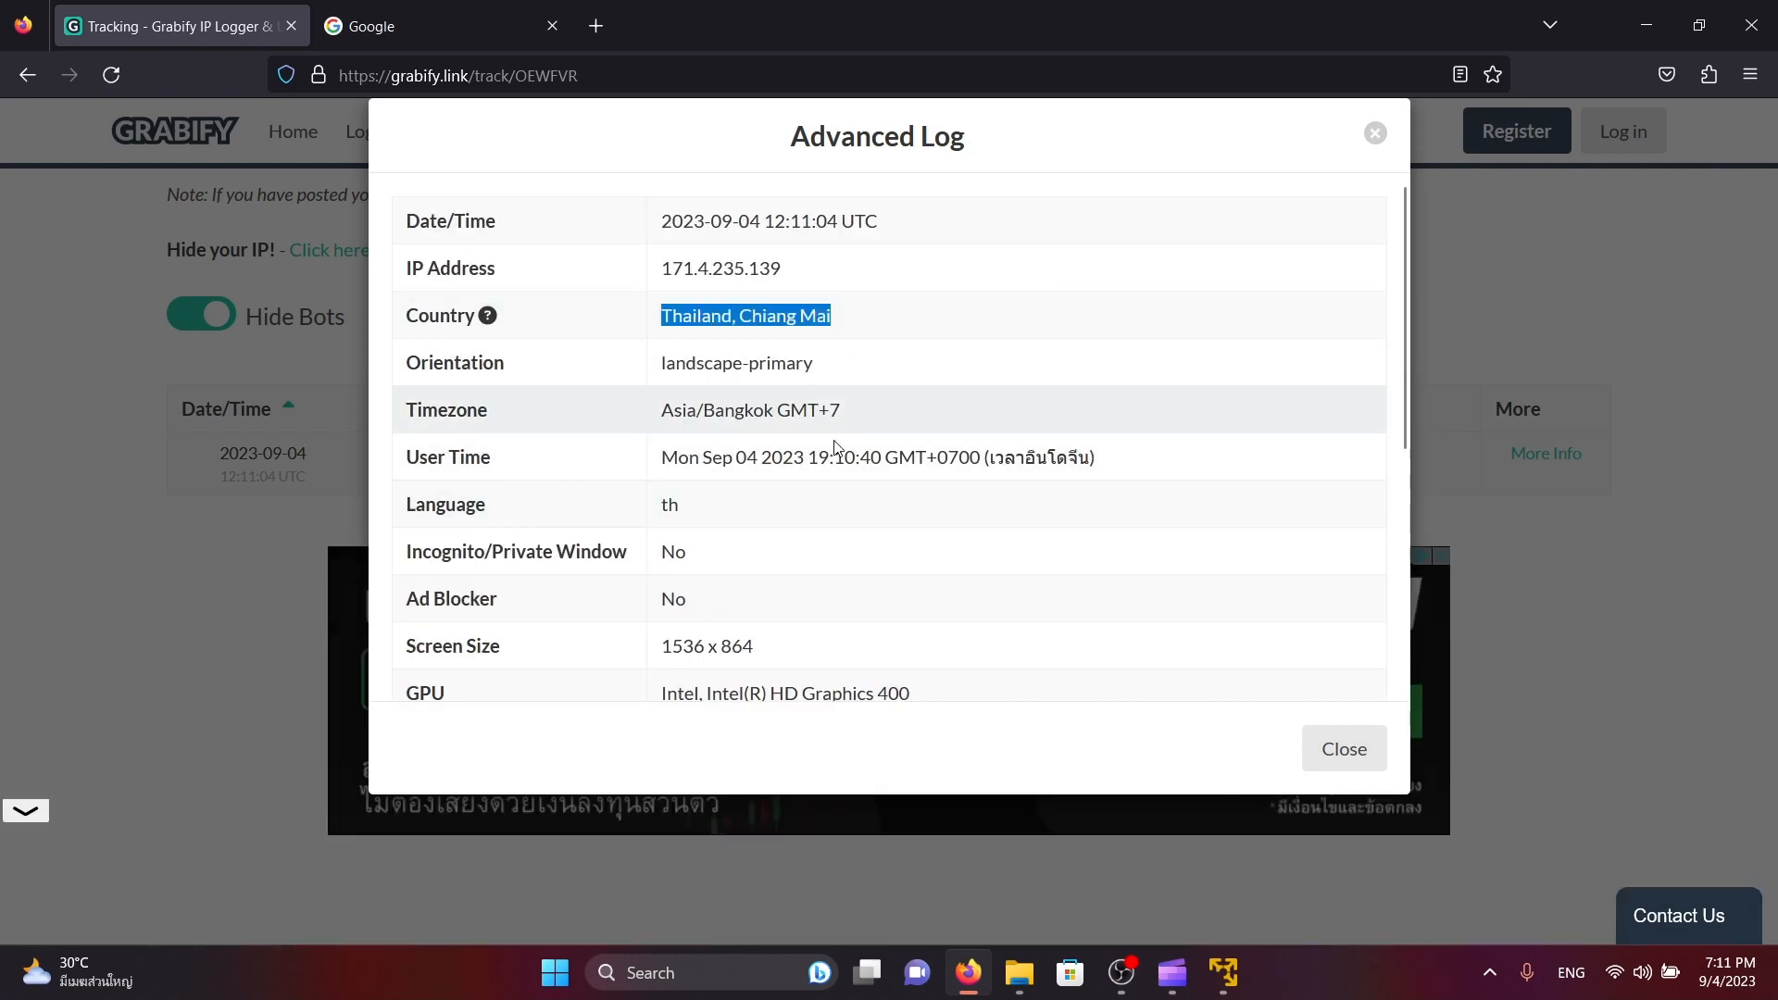
{"action": "double_click", "coordinate": [695, 316]}
{"action": "double_click", "coordinate": [784, 316]}
{"action": "left_click_drag", "start_coordinate": [733, 316], "coordinate": [803, 372]}
{"action": "left_click", "coordinate": [1020, 413]}
Close the advanced log and return to the tracking link's details, including its original and new URLs
{"action": "scroll", "coordinate": [927, 417], "scroll_direction": "down", "scroll_amount": 5}
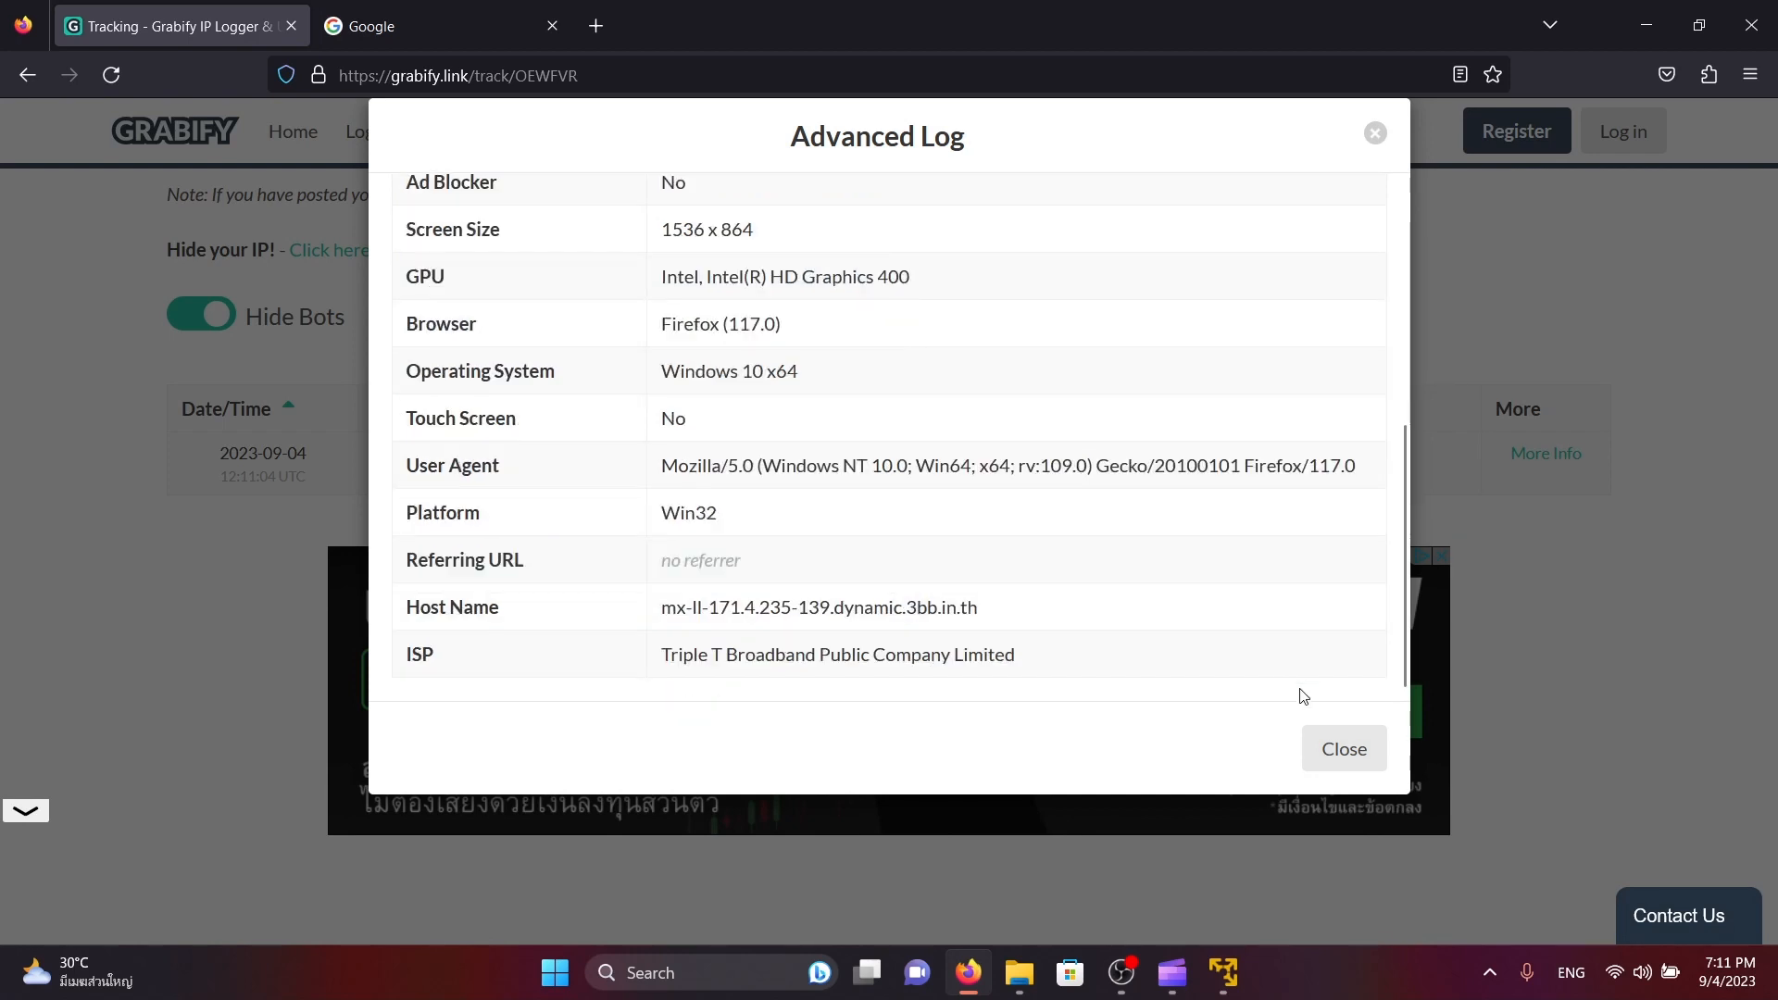
{"action": "left_click", "coordinate": [1333, 746]}
{"action": "scroll", "coordinate": [734, 457], "scroll_direction": "up", "scroll_amount": 4}
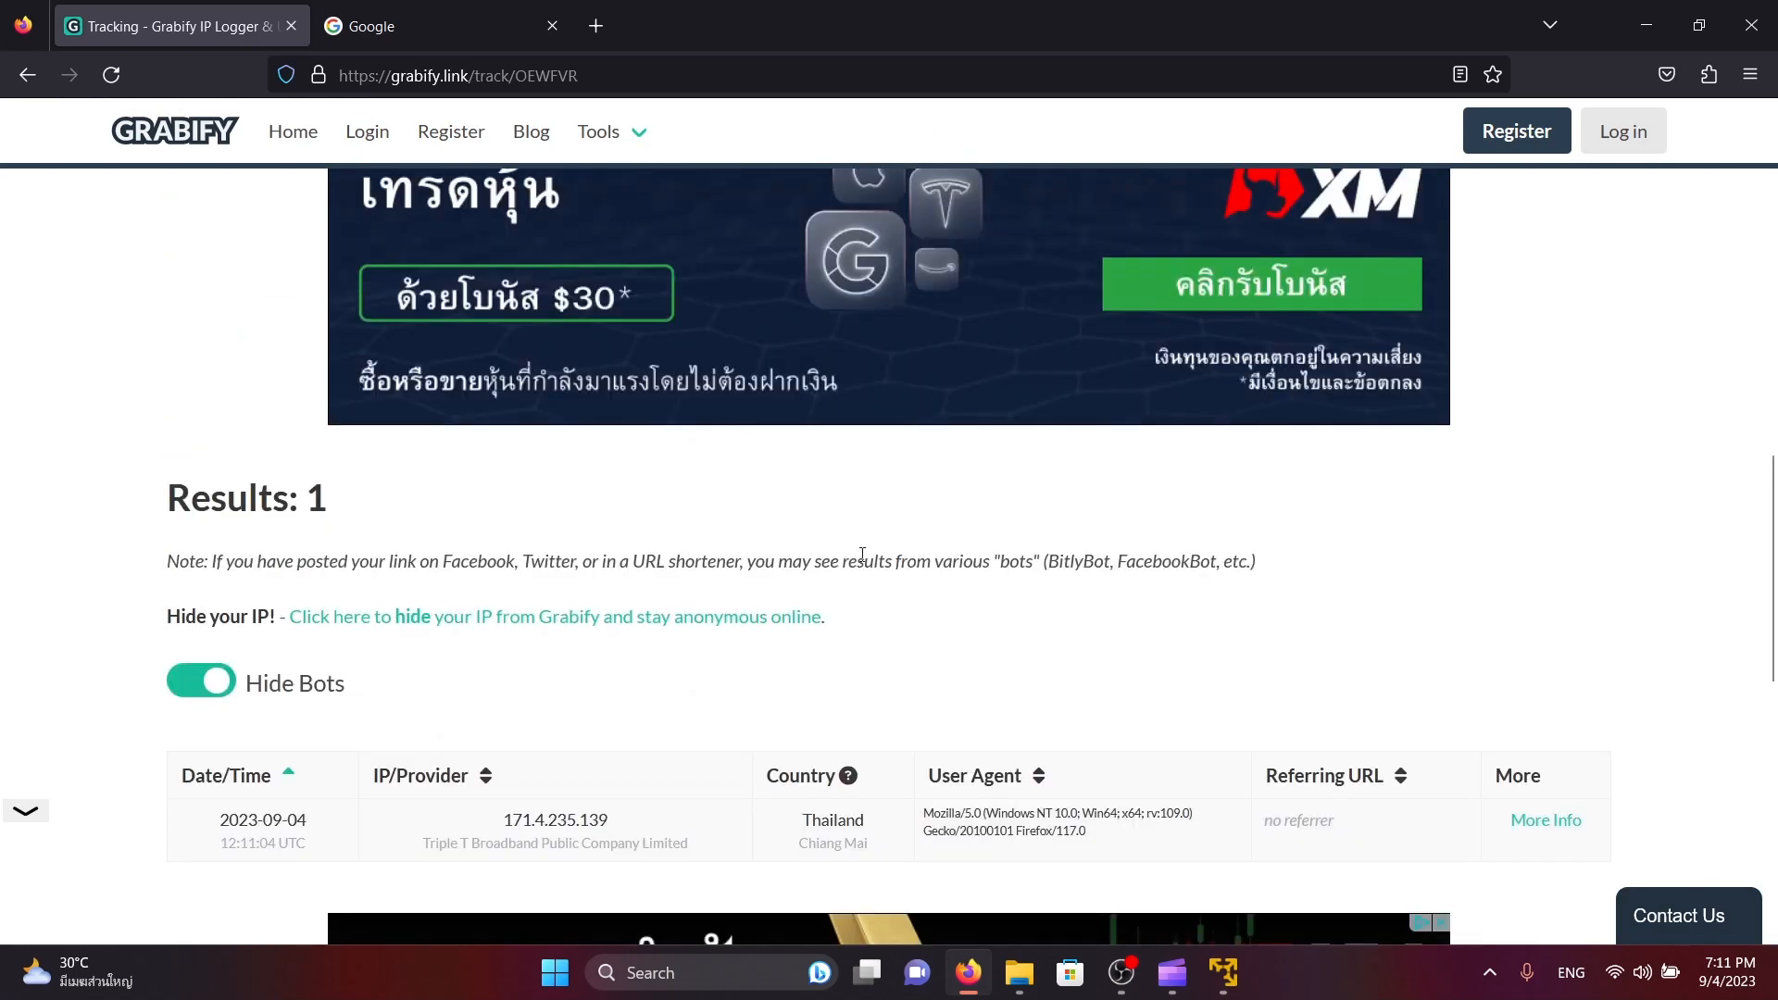
{"action": "scroll", "coordinate": [862, 555], "scroll_direction": "up", "scroll_amount": 5}
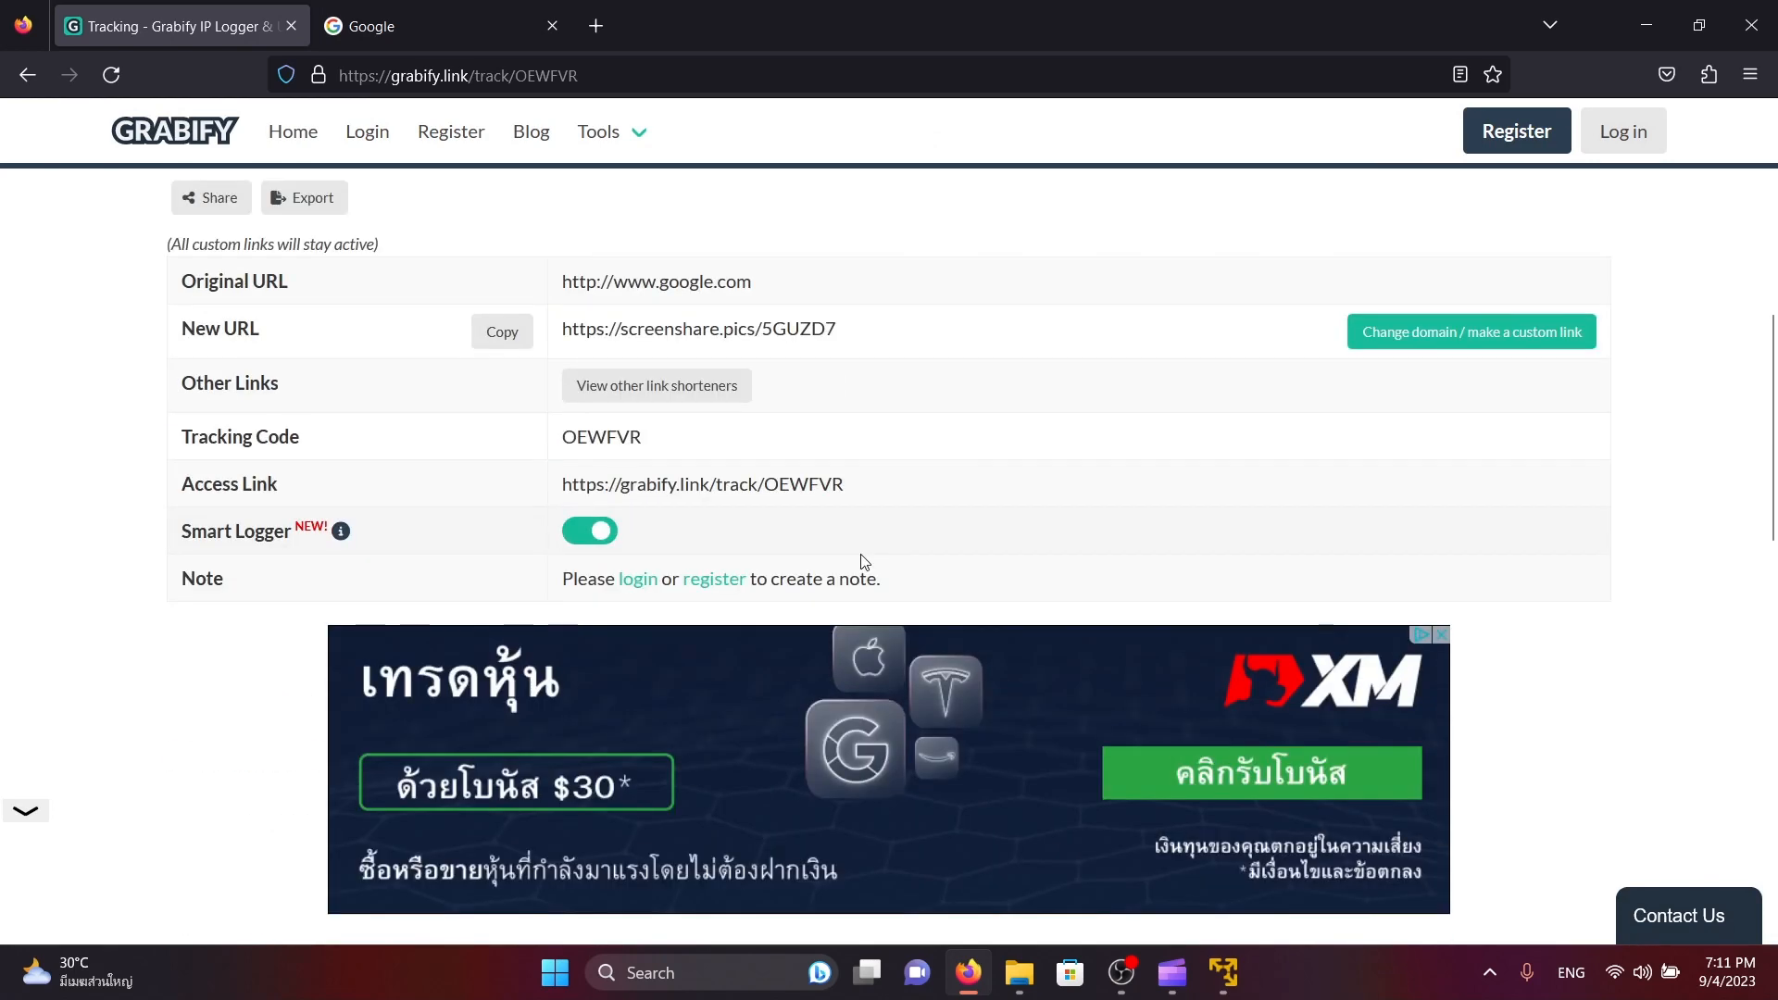
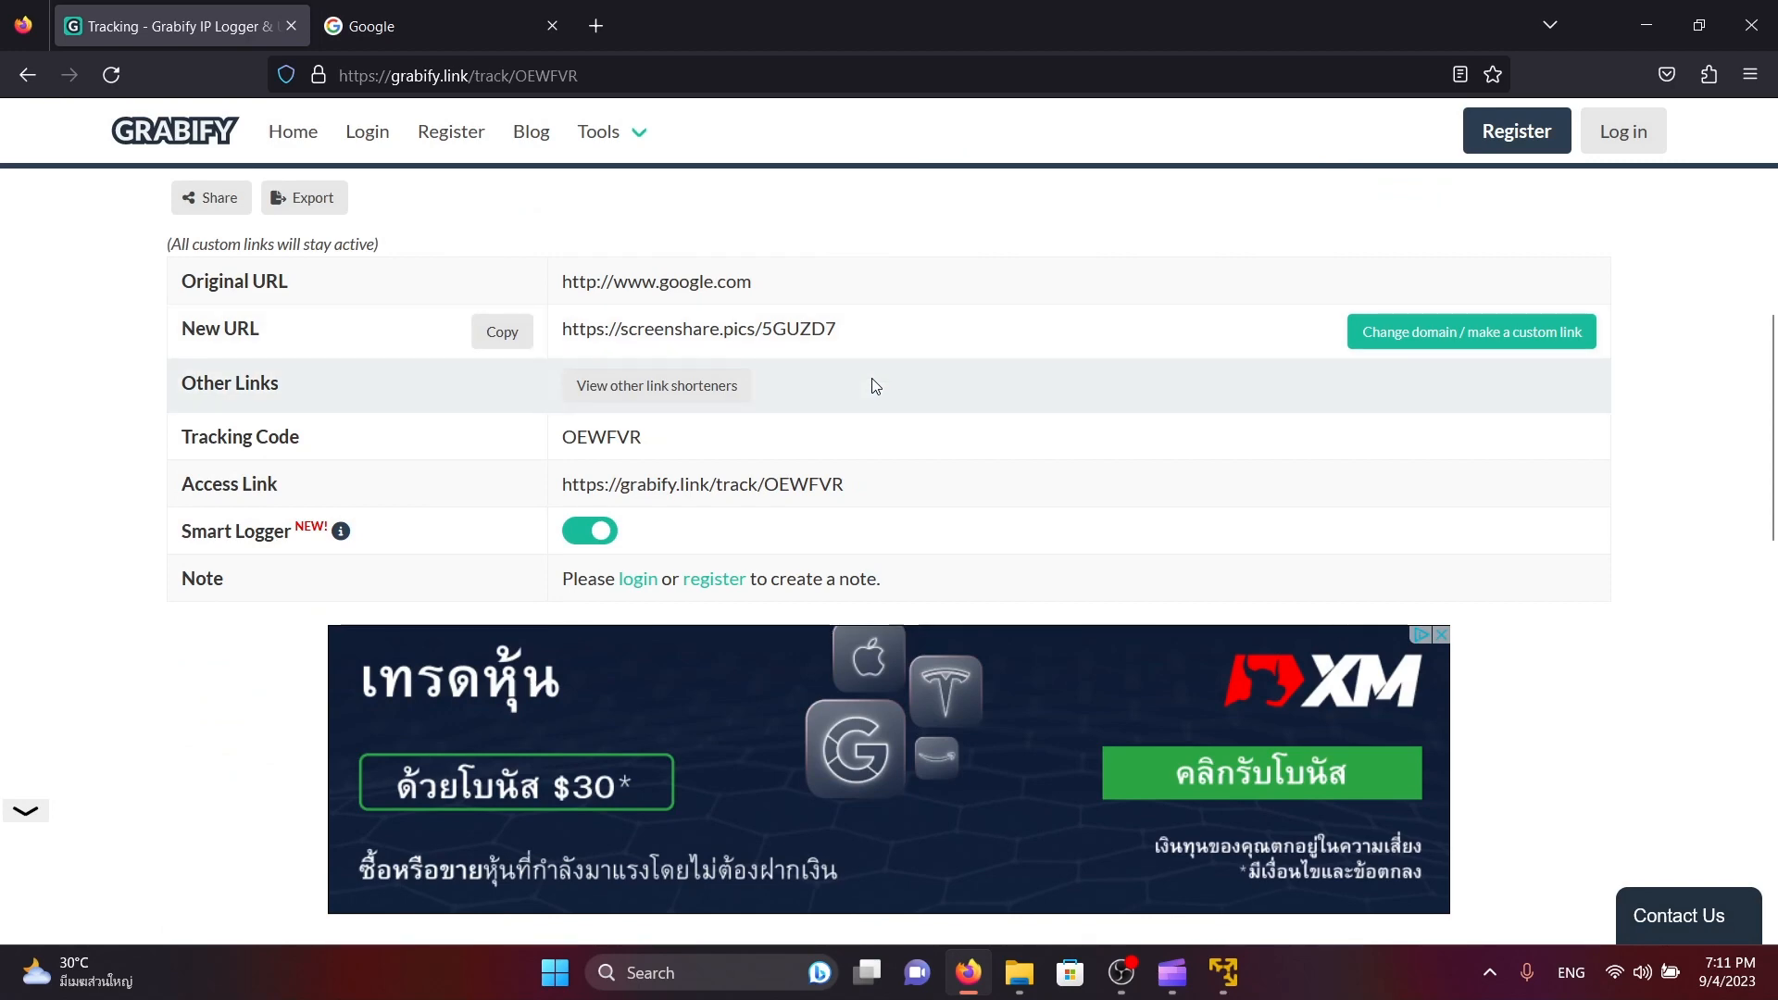
{"action": "scroll", "coordinate": [876, 385], "scroll_direction": "up", "scroll_amount": 6}
{"action": "scroll", "coordinate": [874, 385], "scroll_direction": "down", "scroll_amount": 13}
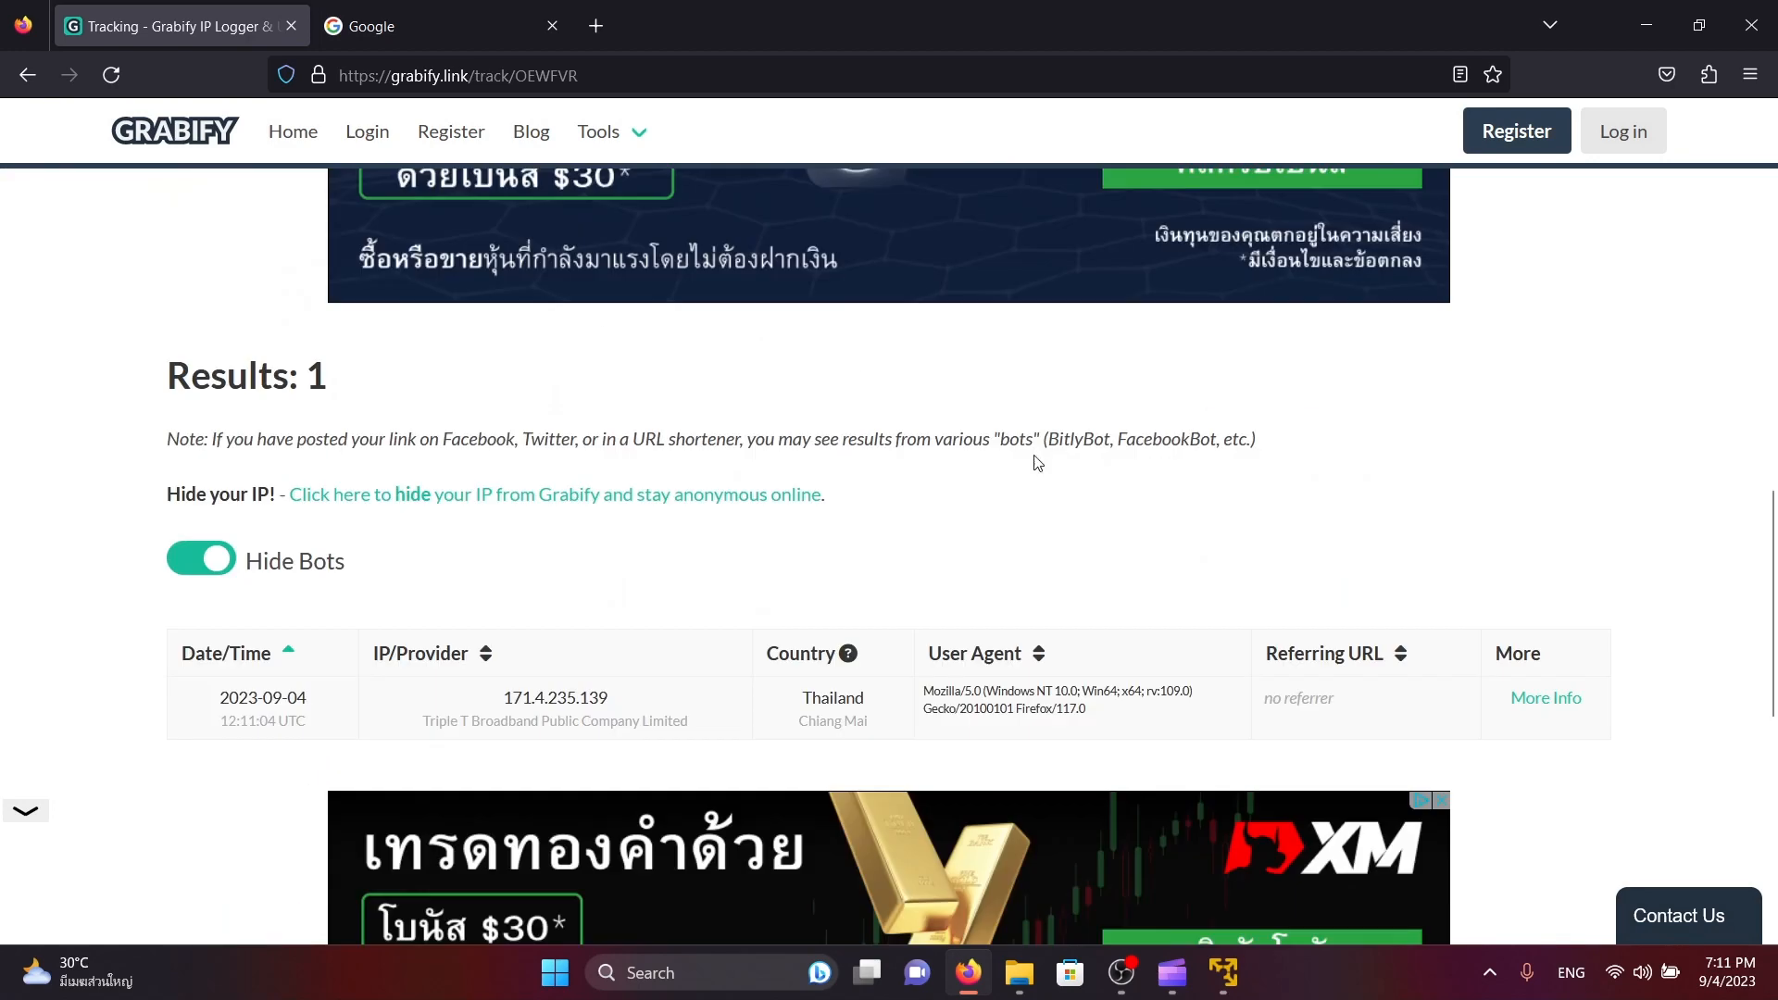